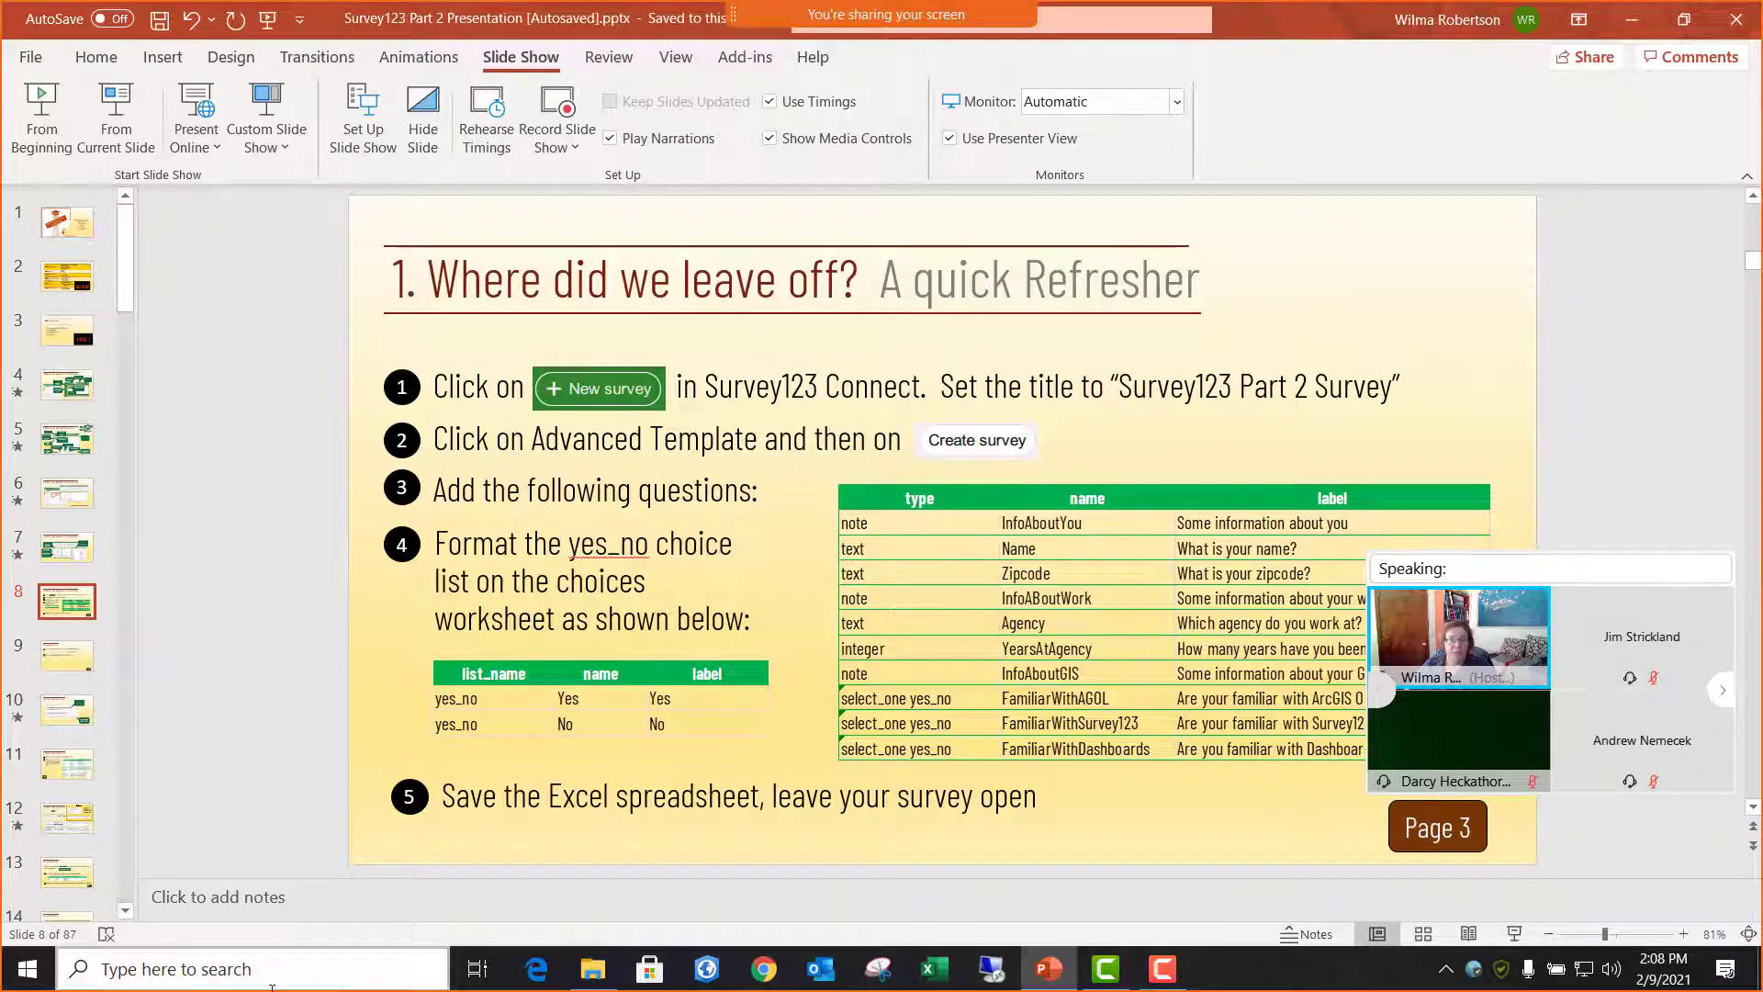
- Find ArcGIS Survey123 Connect with a Windows search and launch it
click(209, 975)
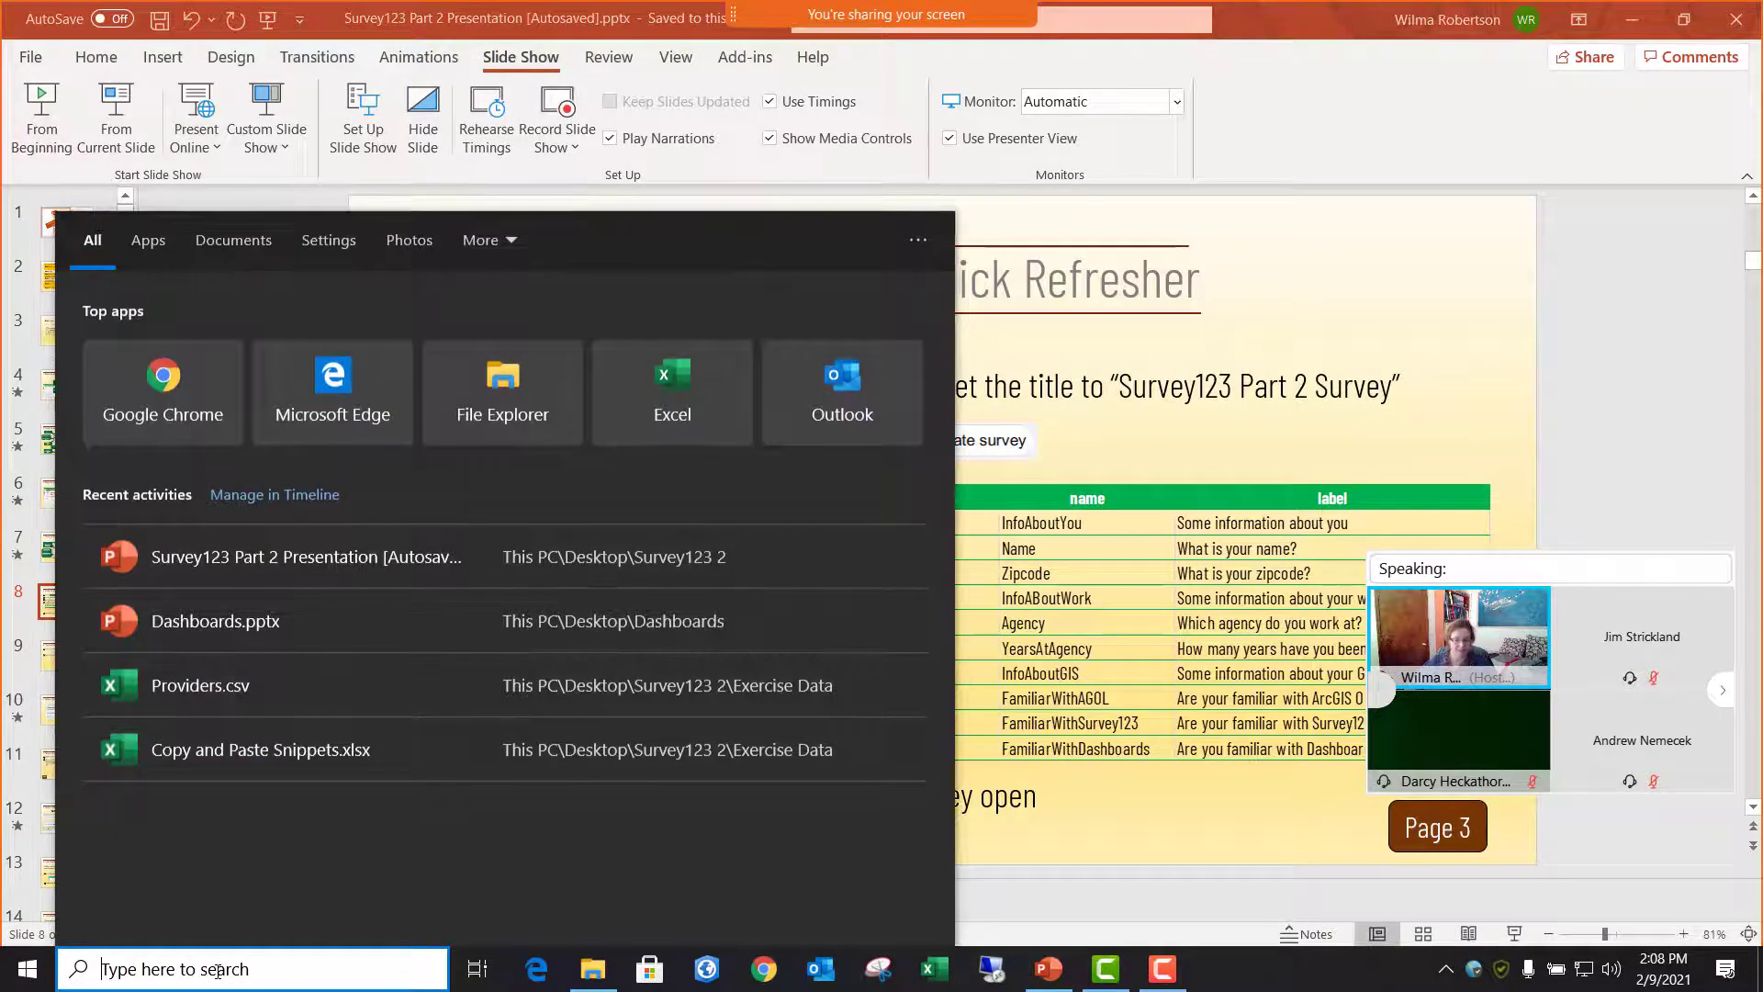
text(survey)
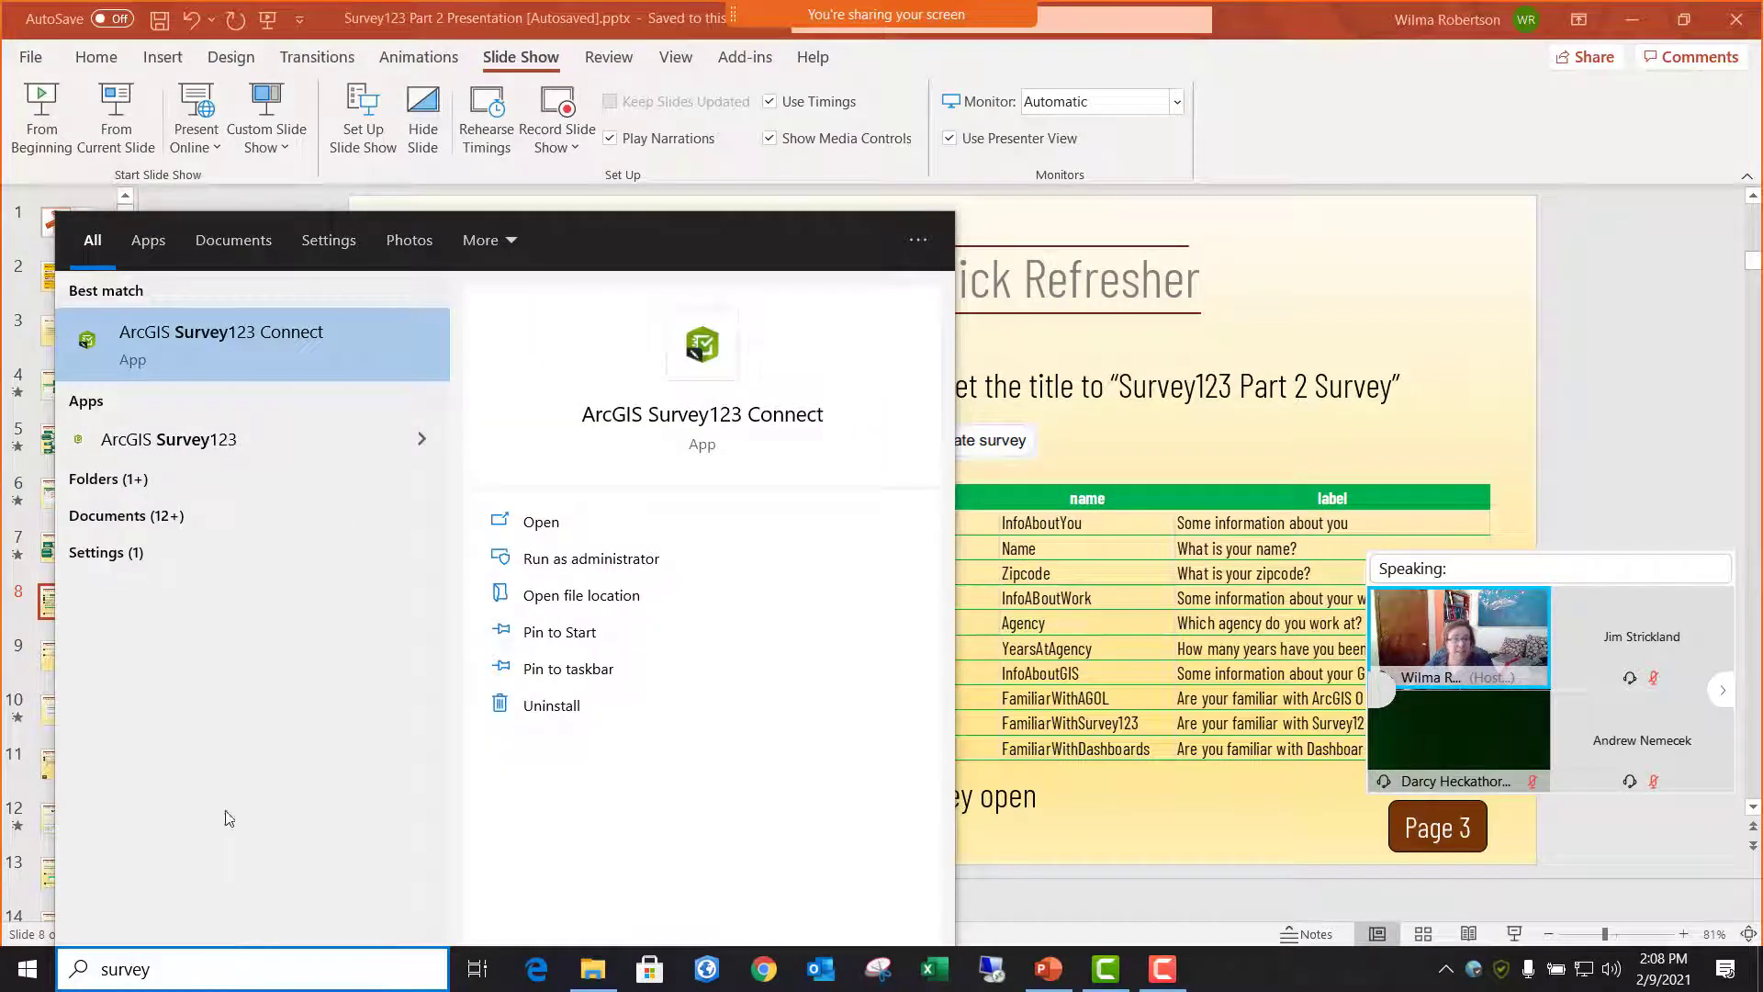
click(222, 358)
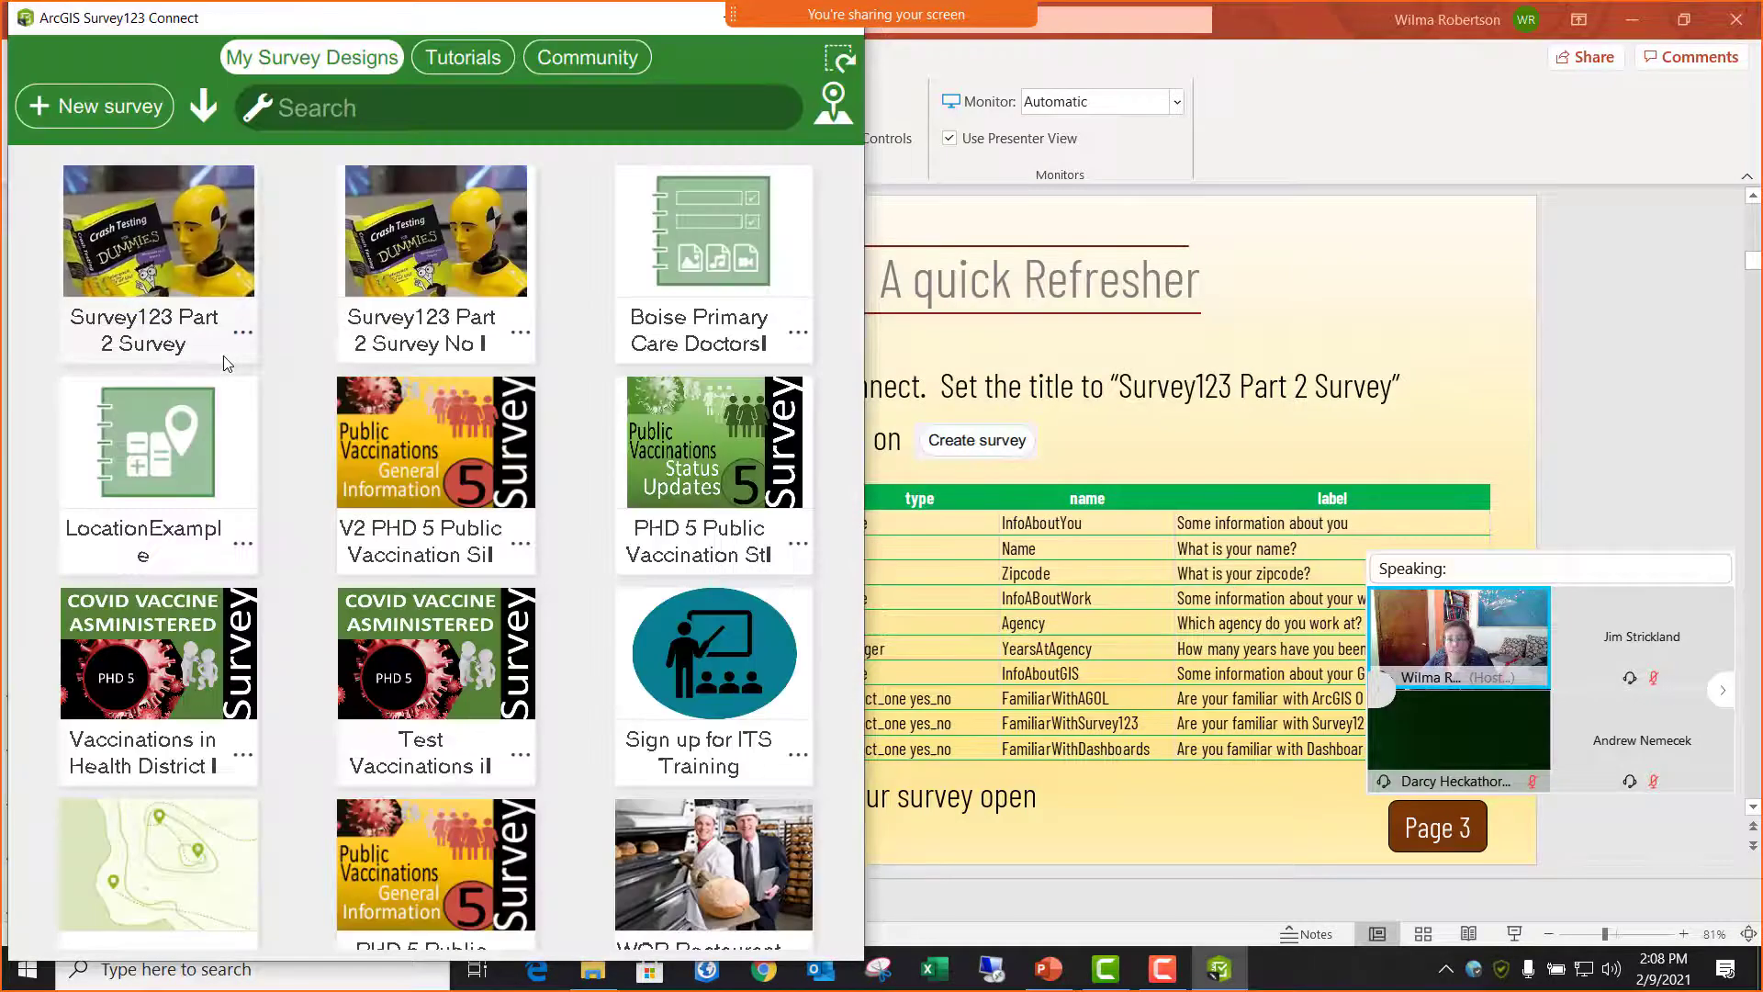
- Create a new survey titled "Survey123 Part 2 Survey V2" based on the Advanced Template
click(104, 111)
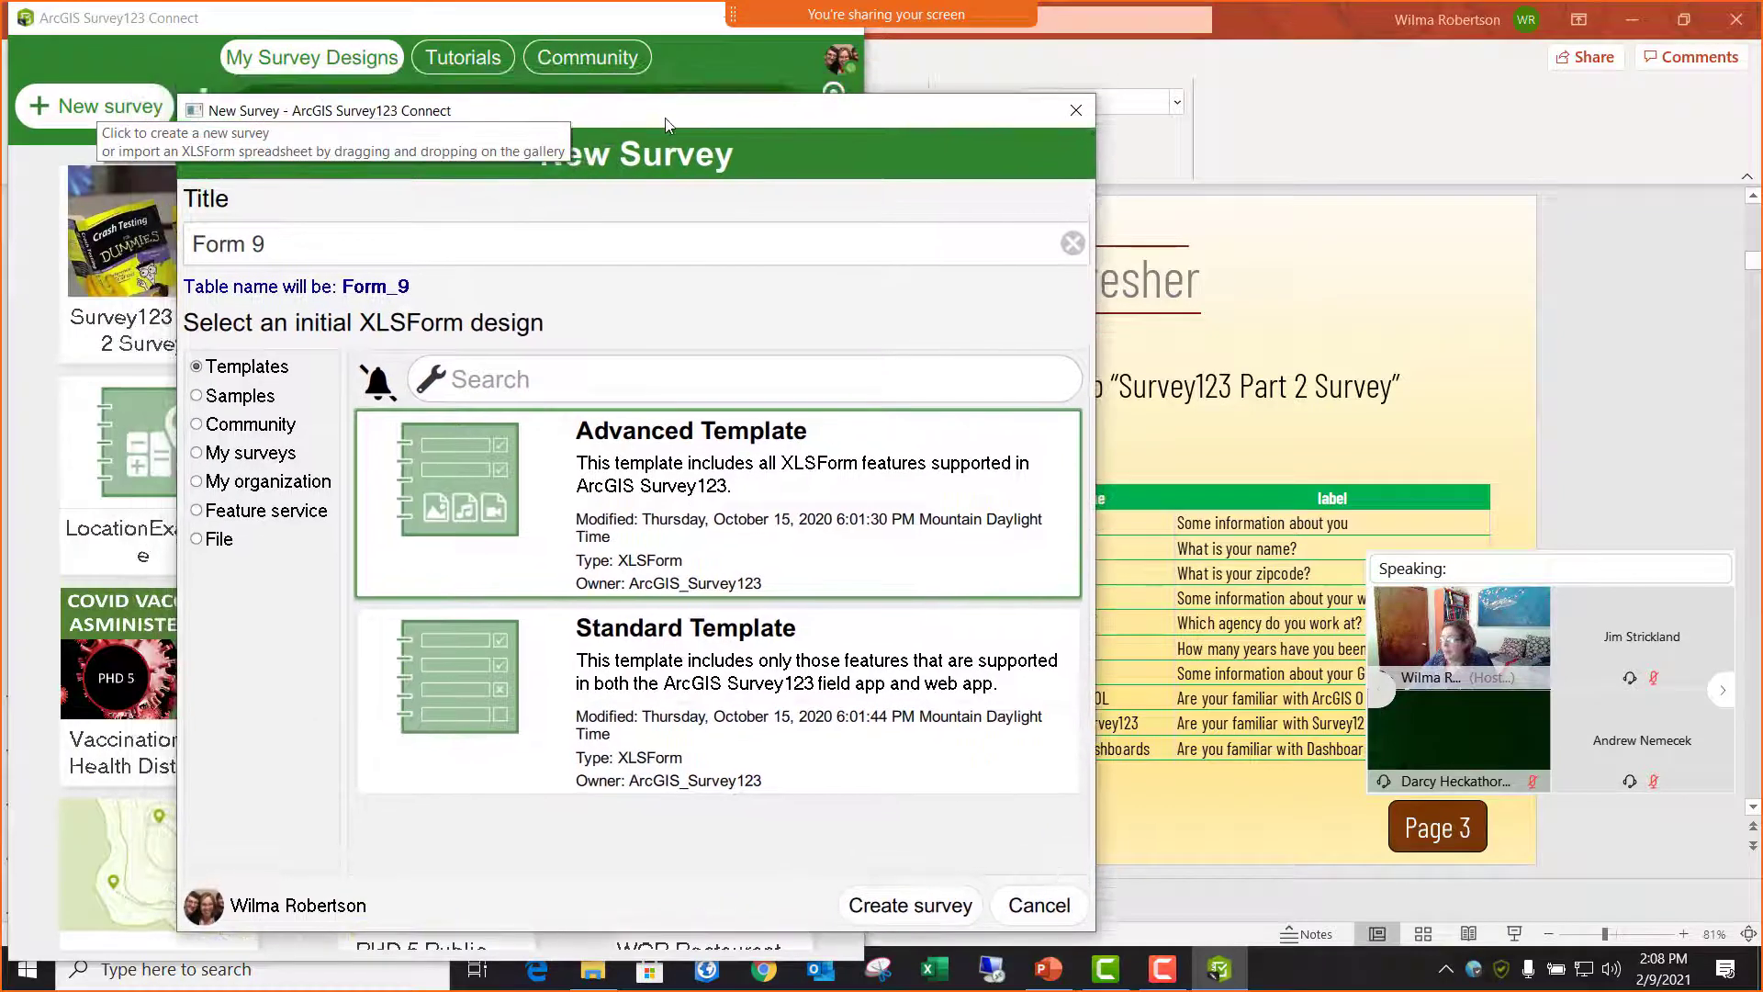
drag(308, 251, 198, 246)
text(Survey)
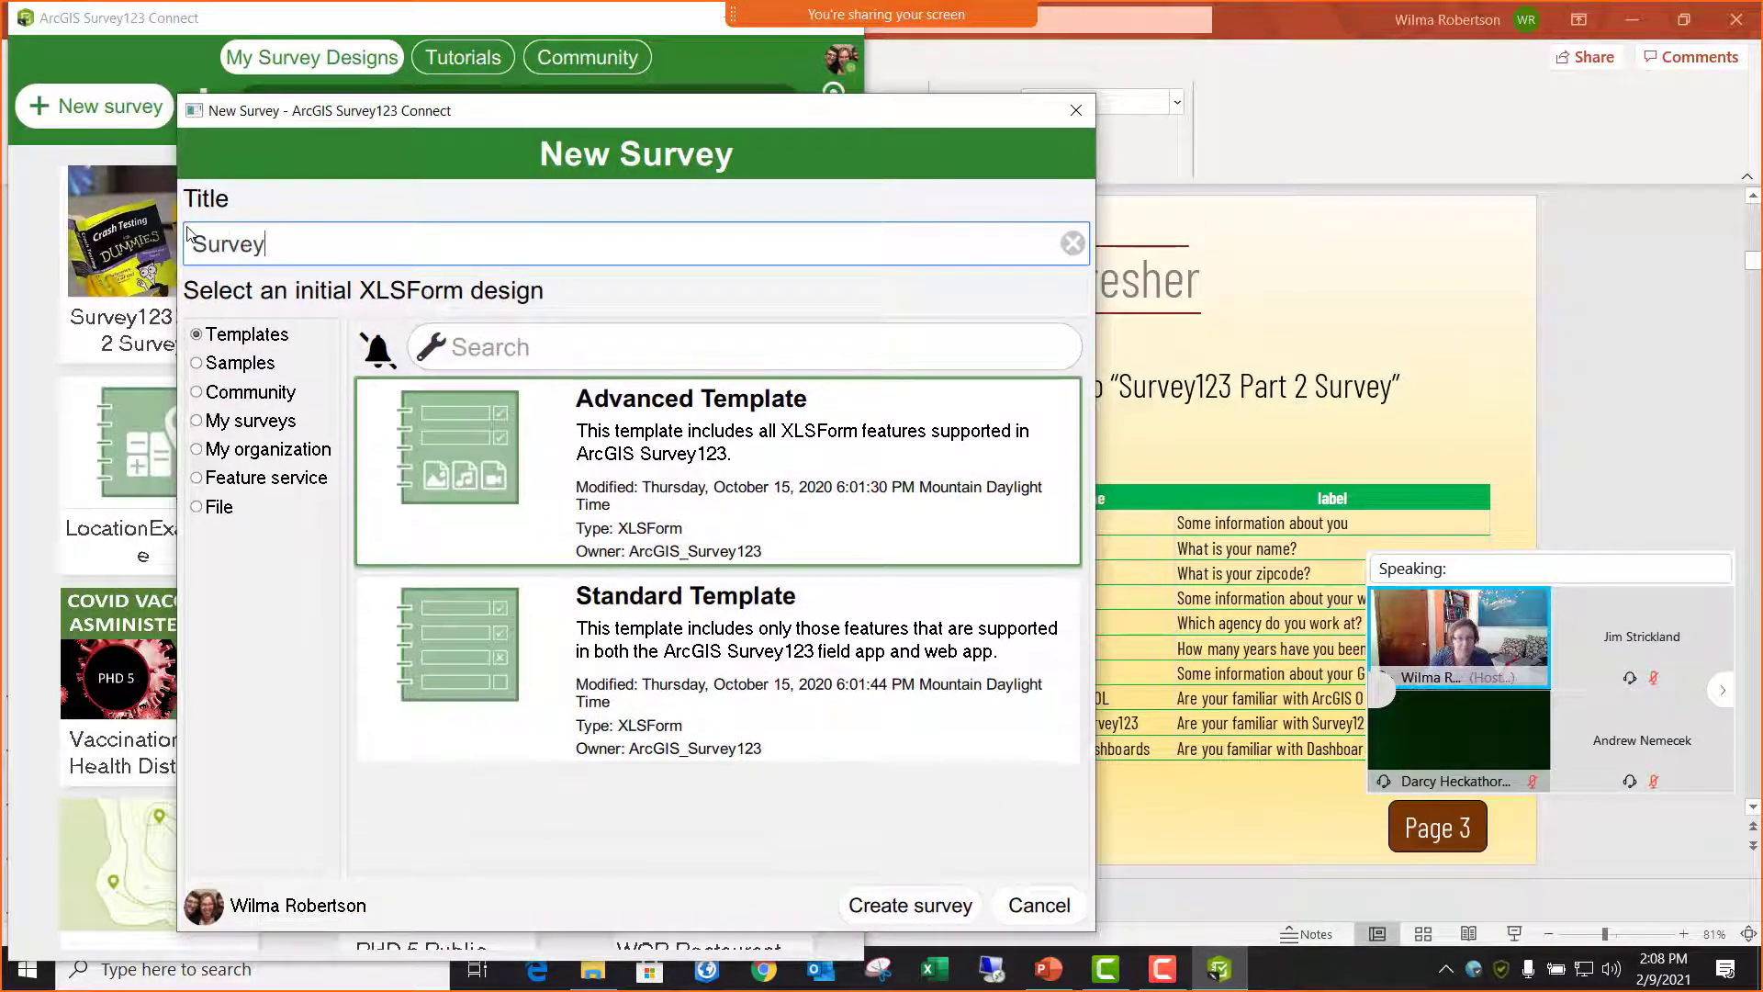
text(123)
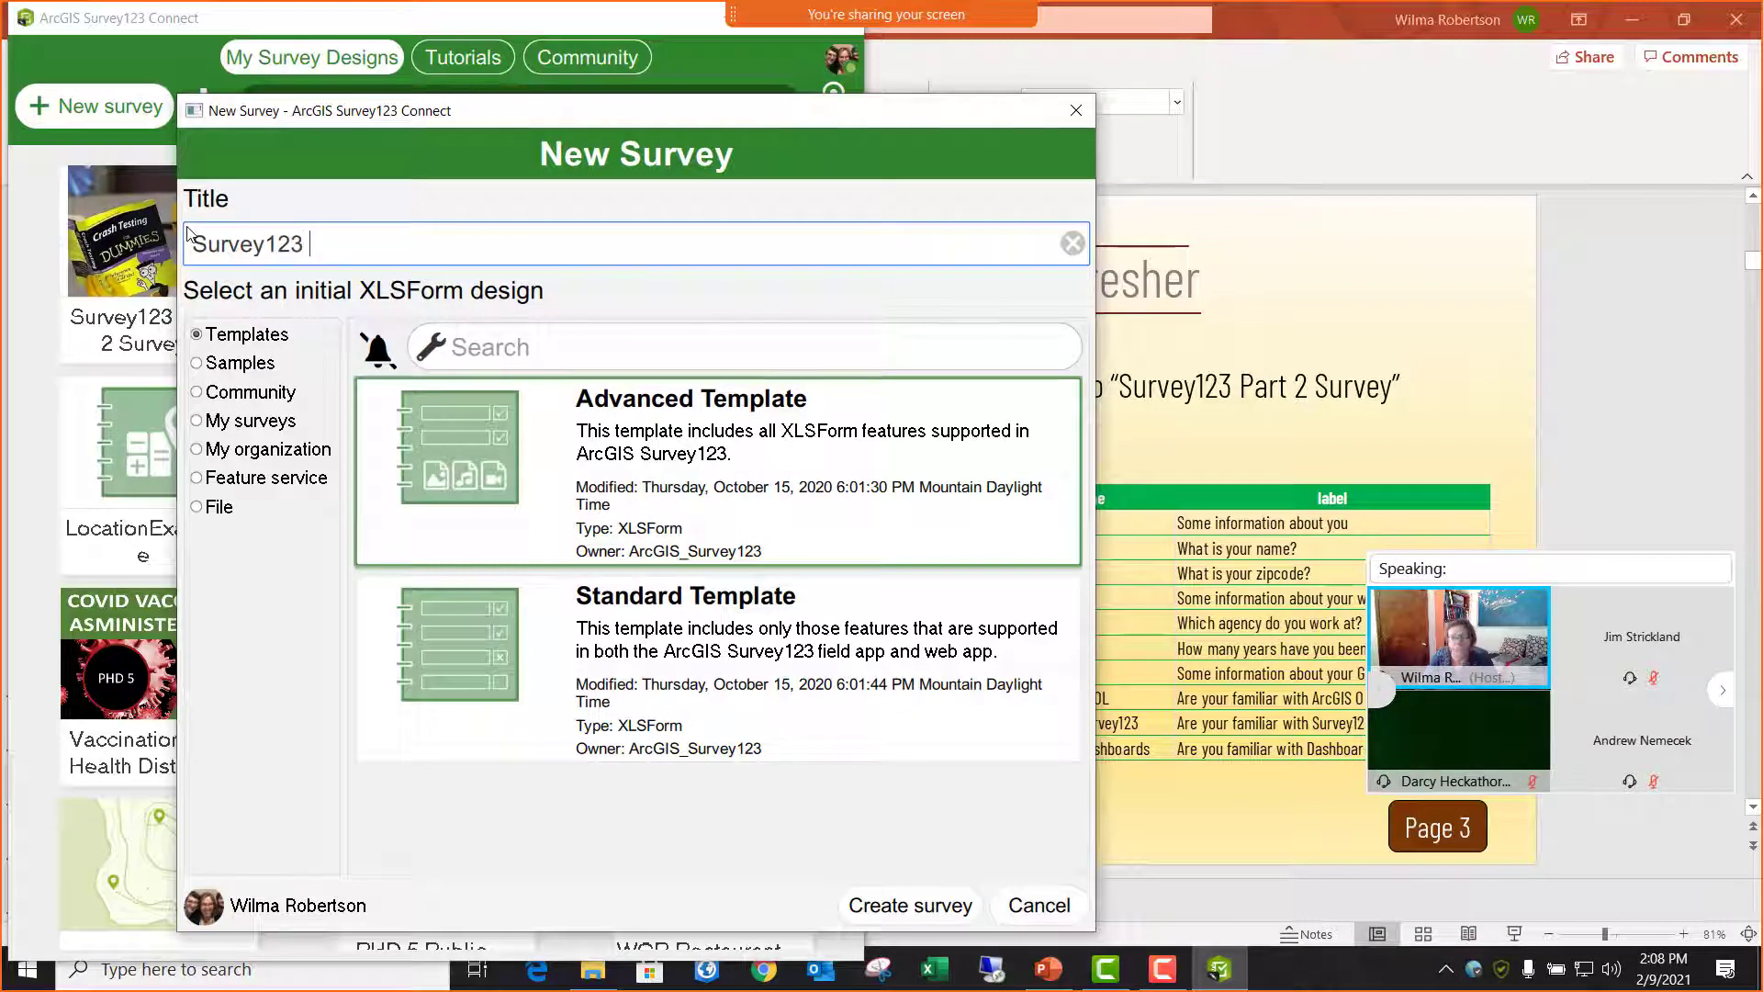
text( Part)
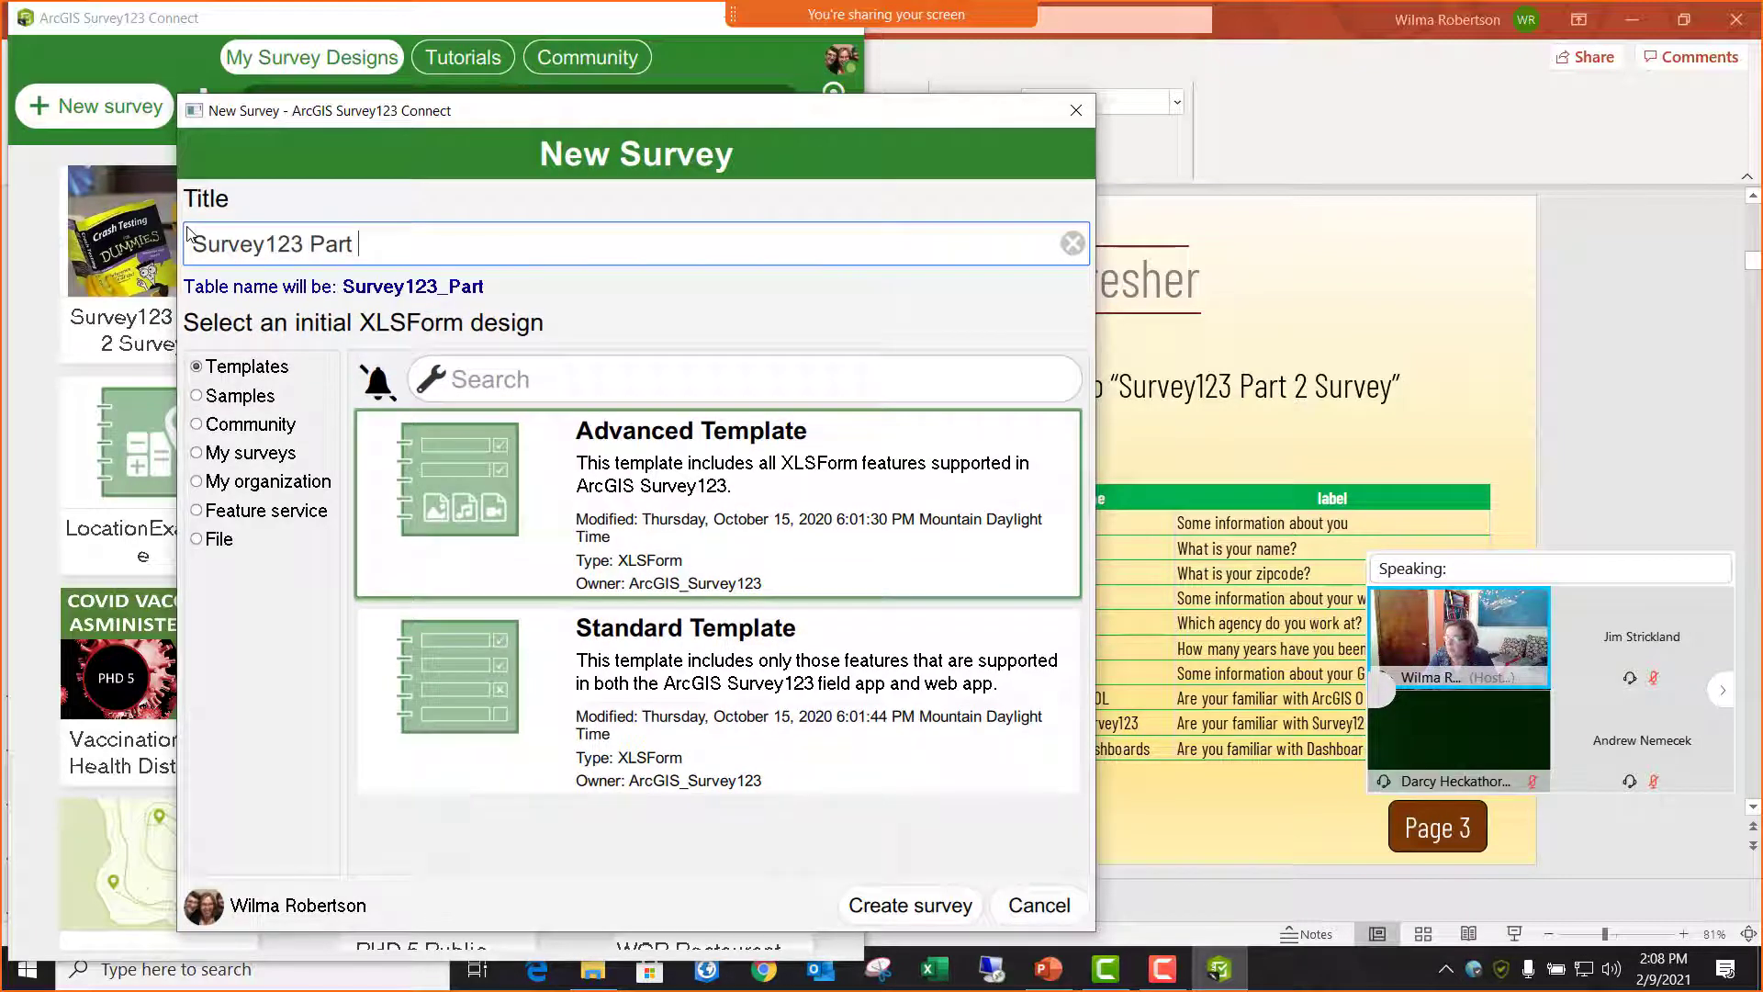
text( 2 Sur)
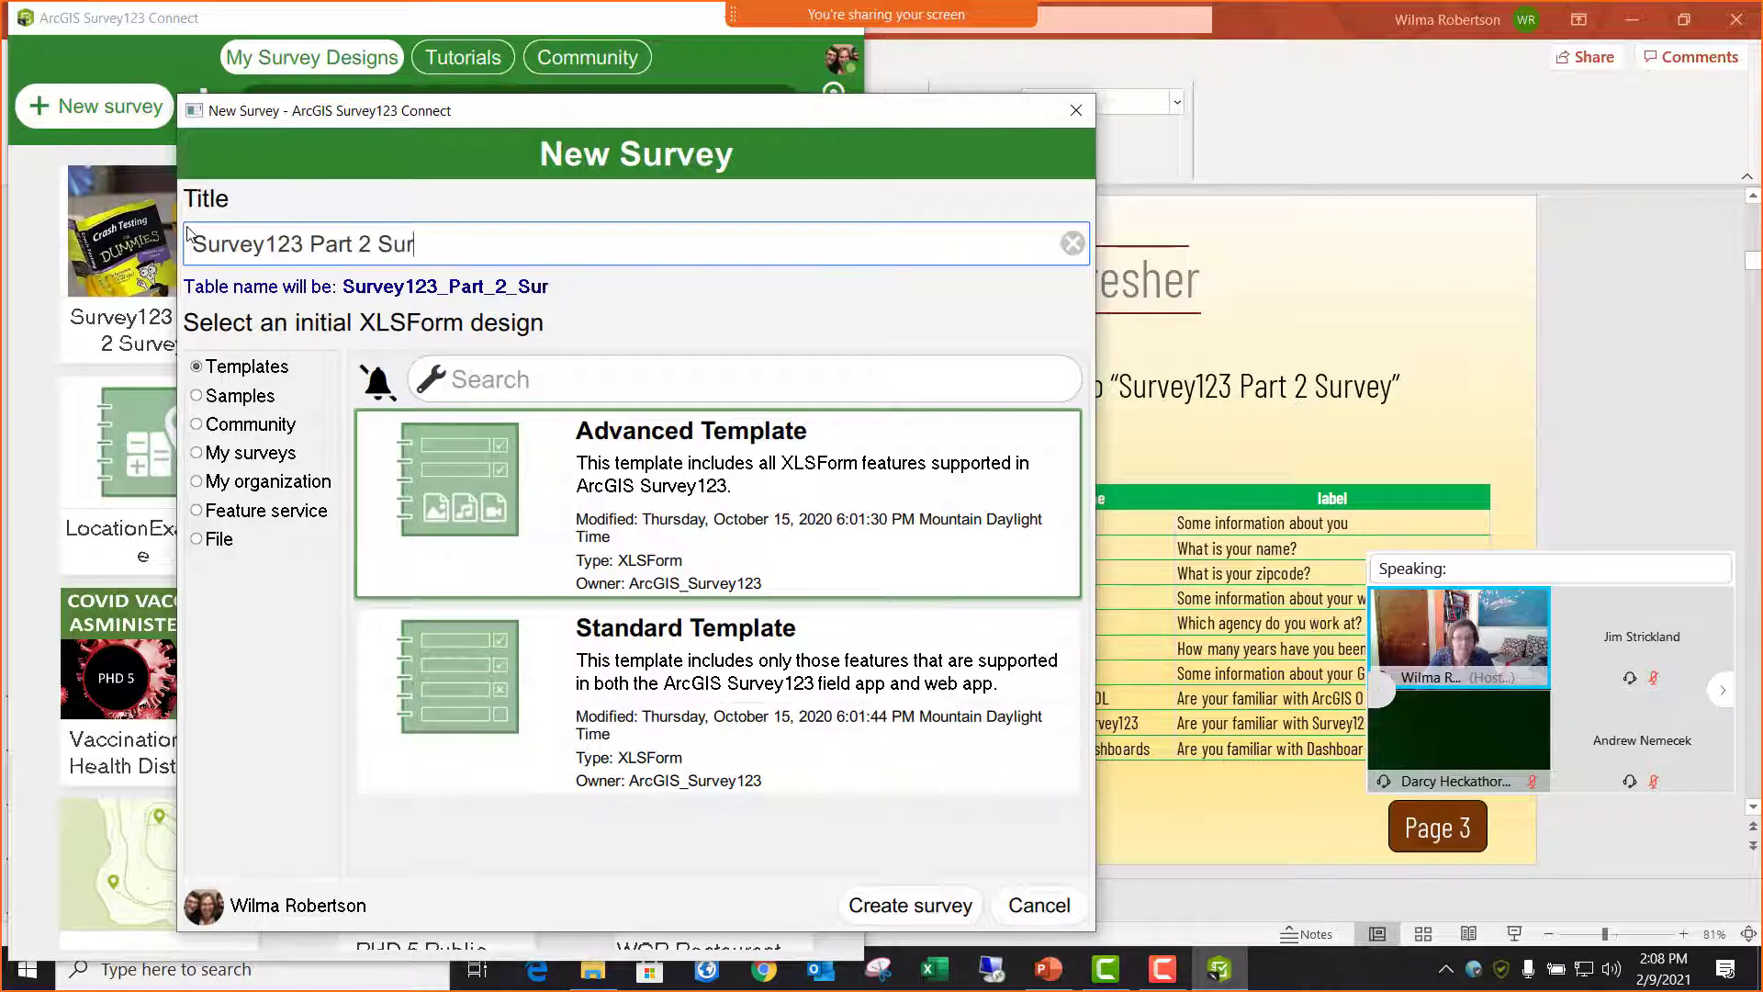
text(vbey)
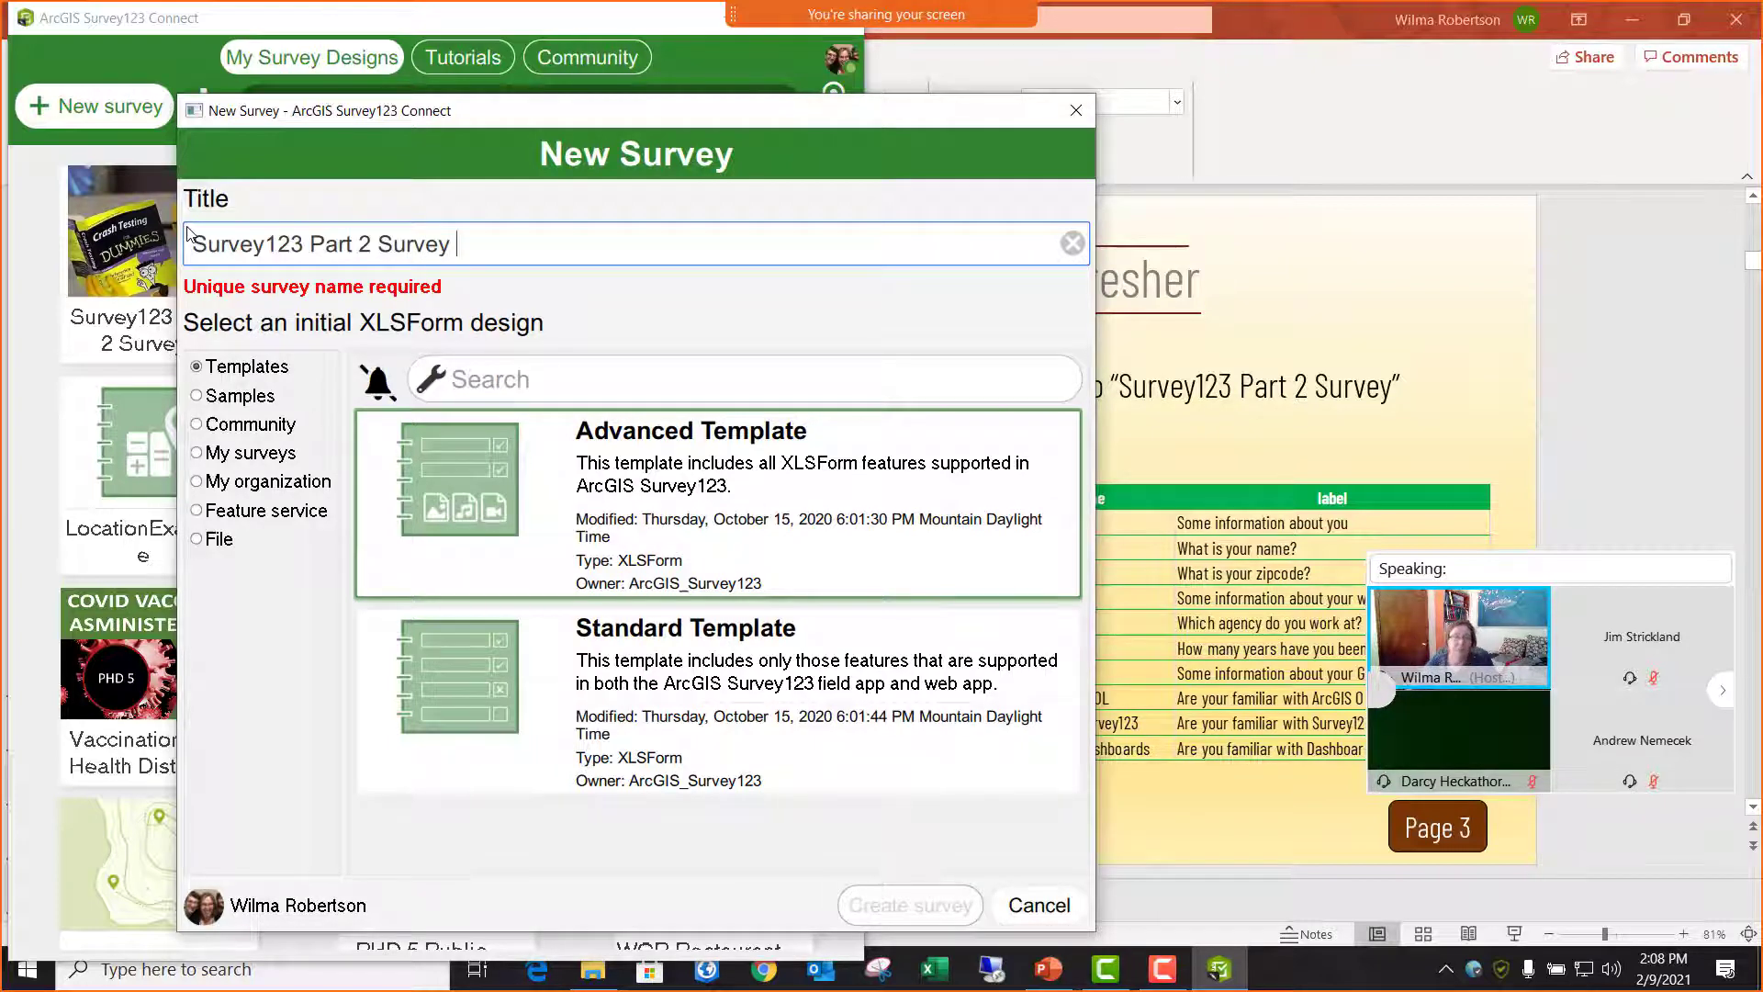
text( V2)
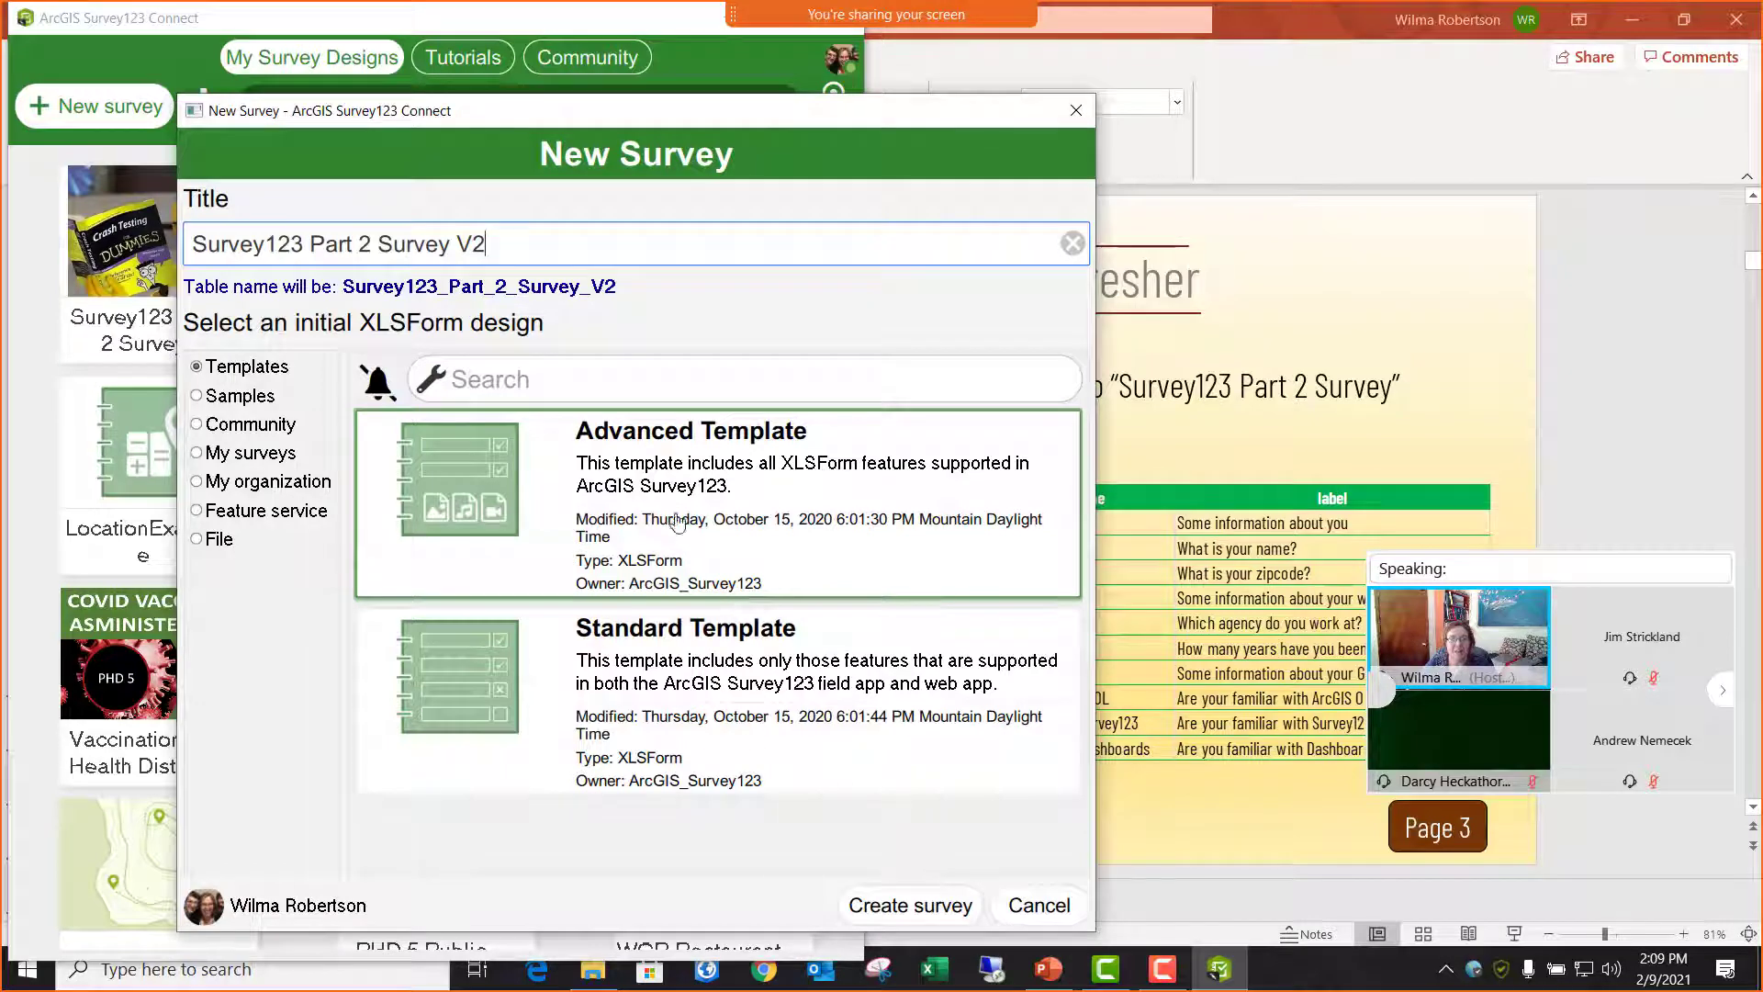
click(911, 905)
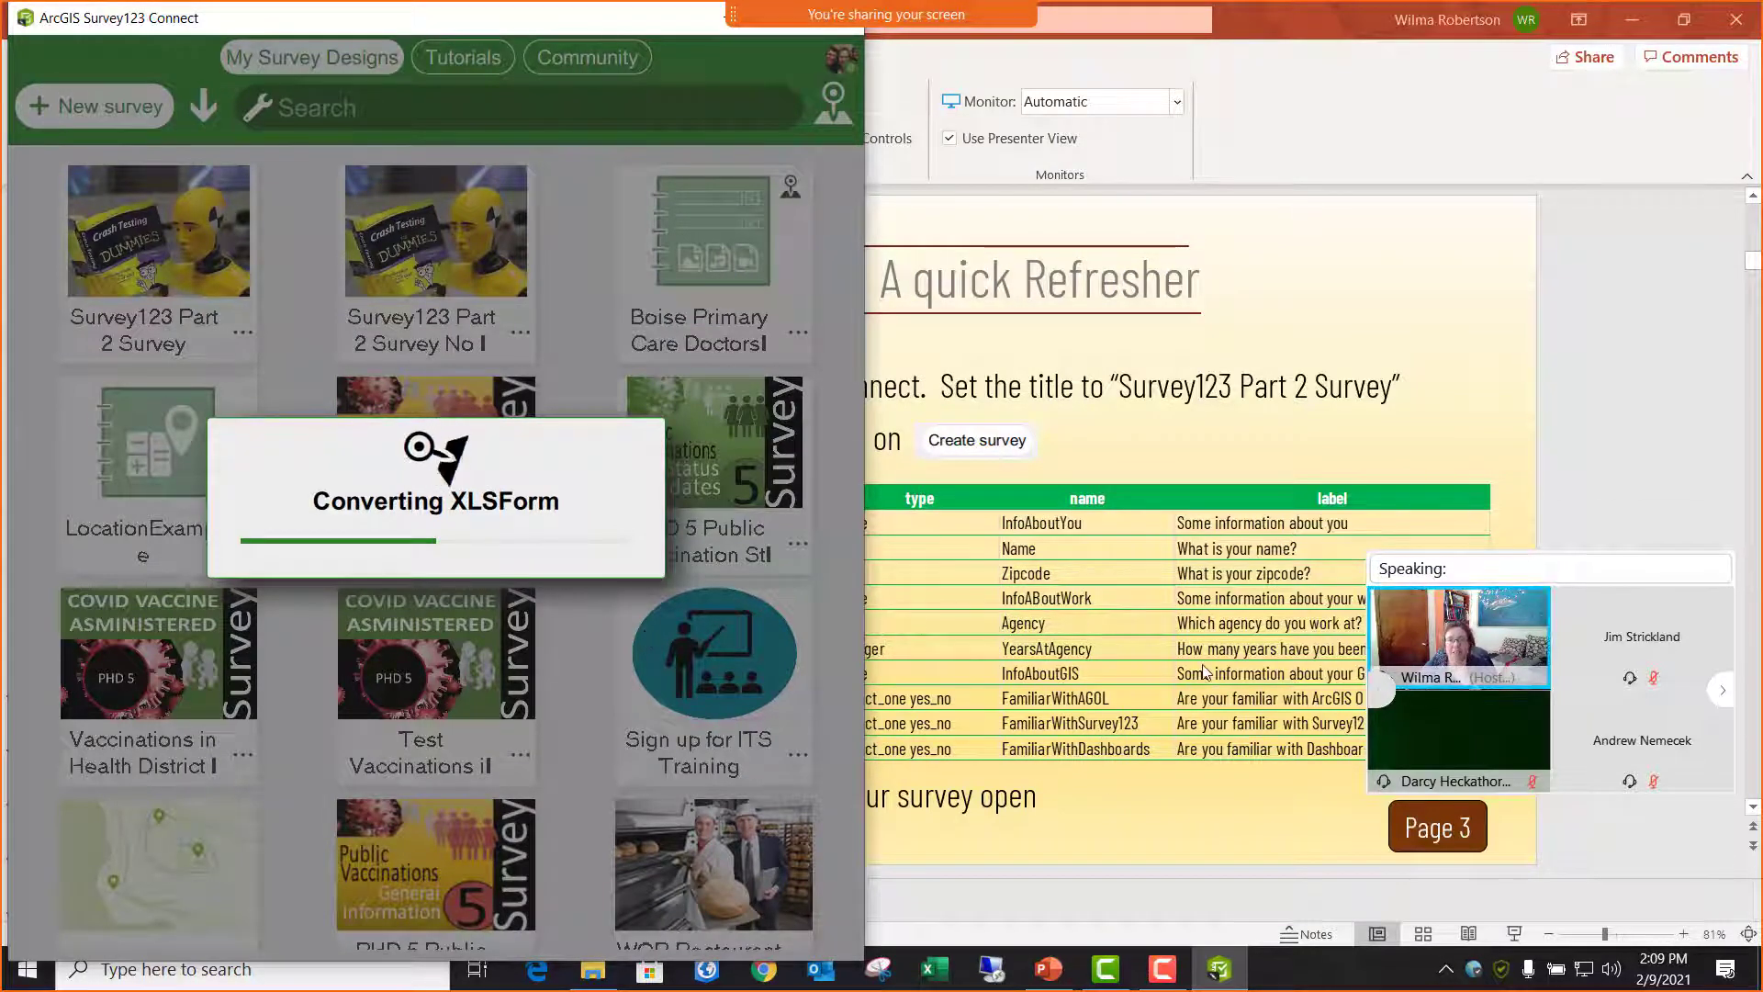
- Open the workbook Copy and Paste Snippets.xlsx from the Exercise Data folder in File Explorer
click(1088, 460)
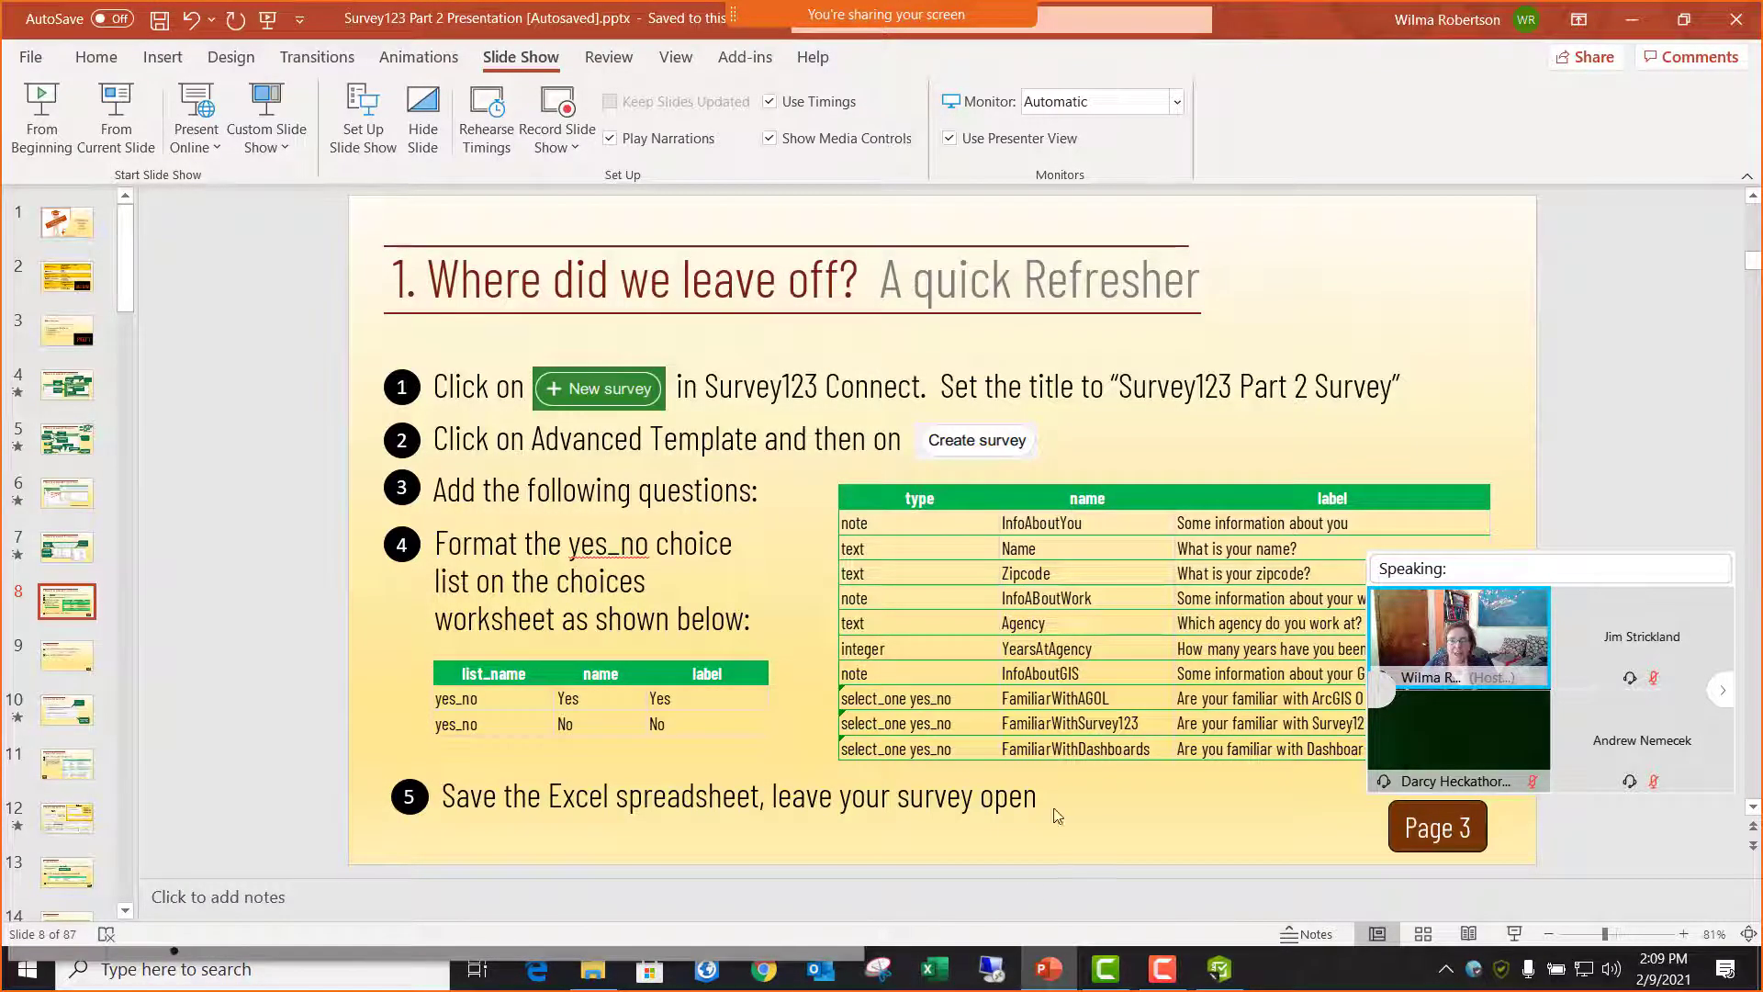
click(594, 970)
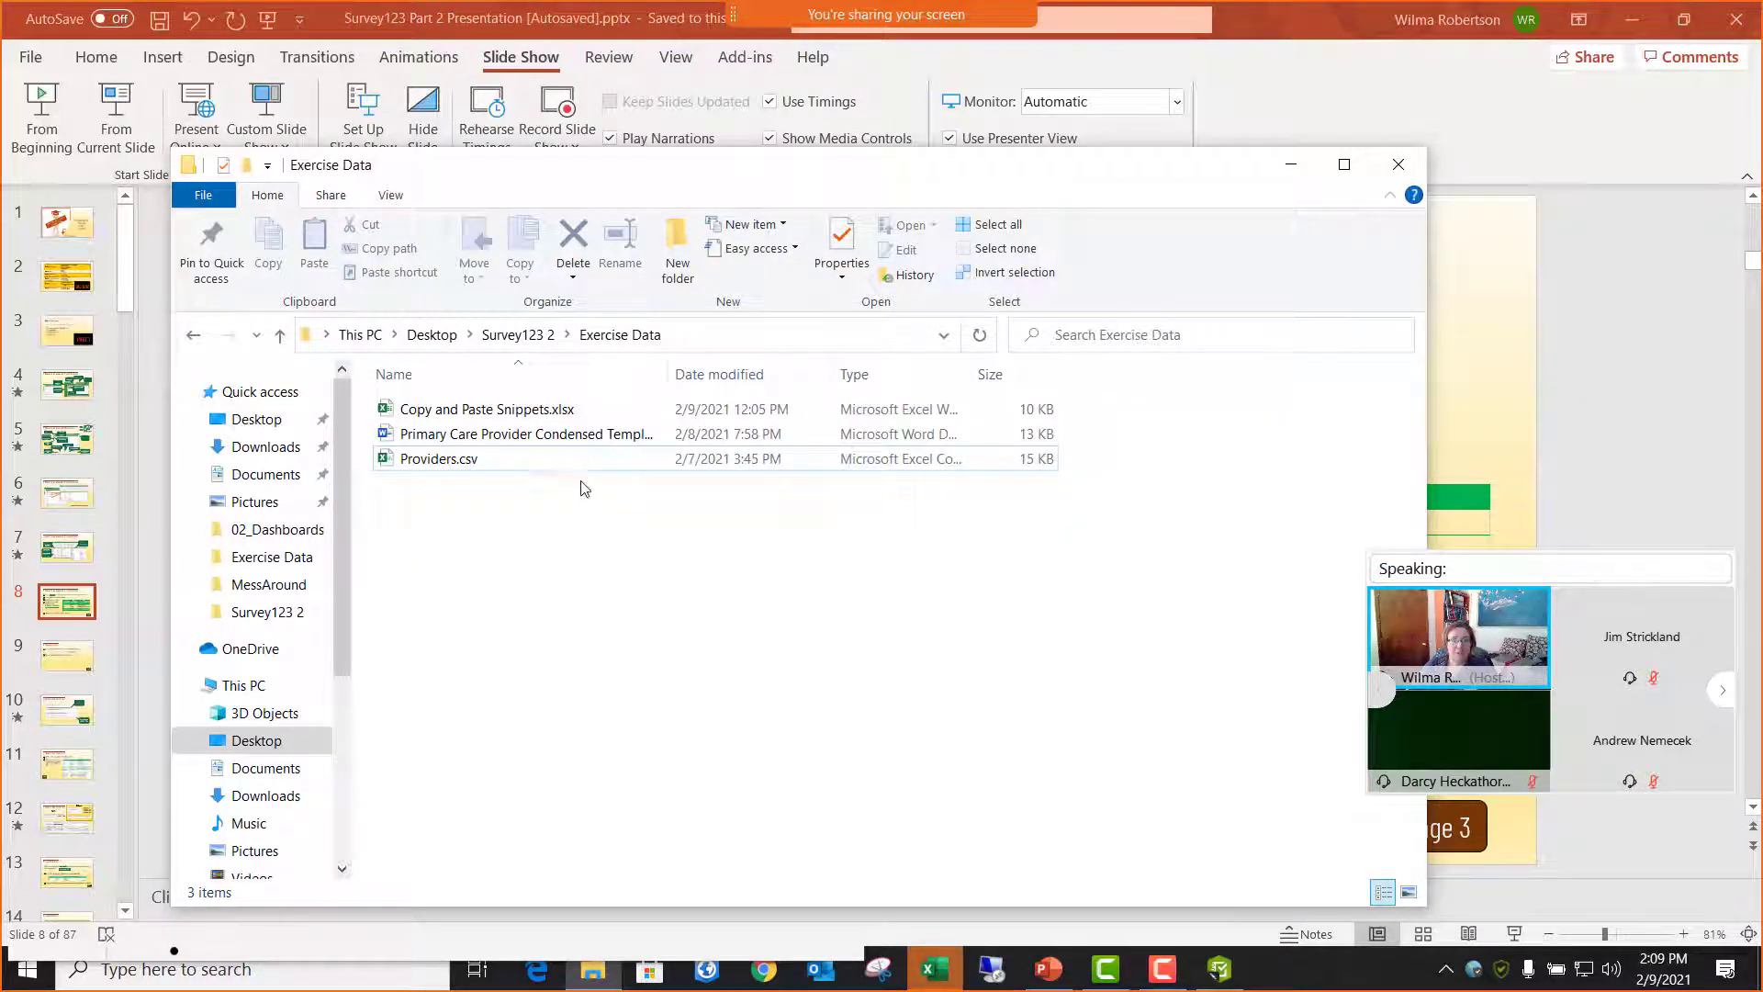
click(551, 414)
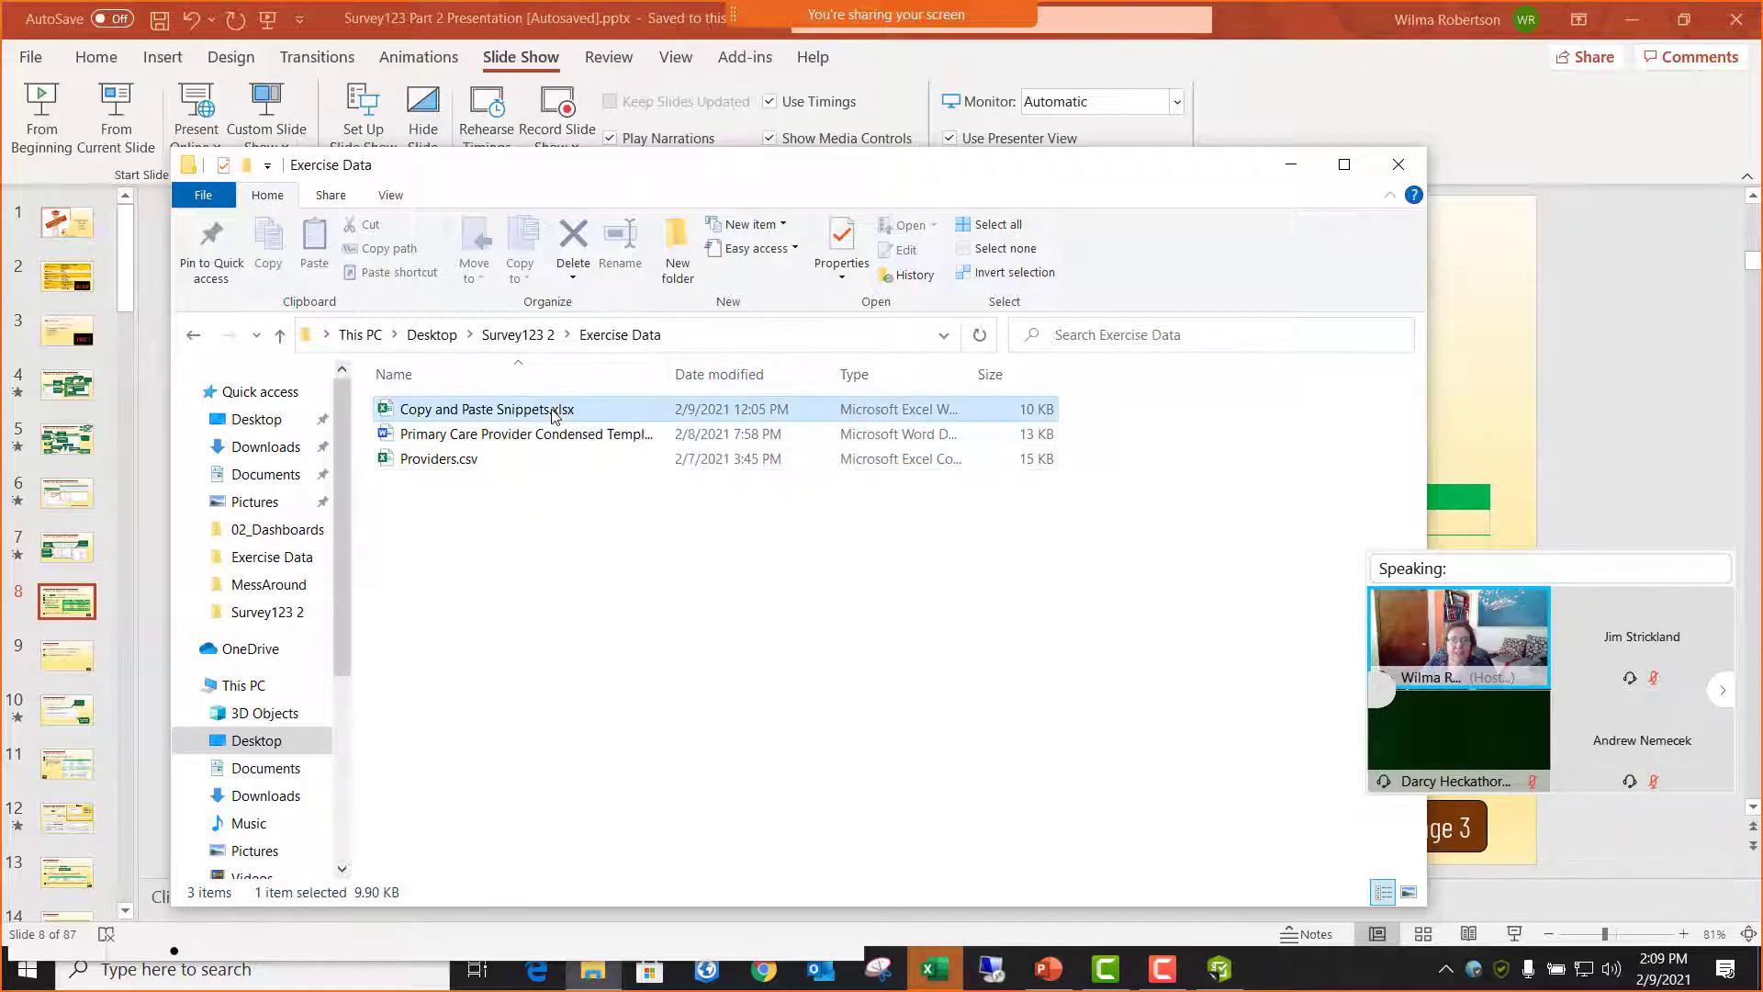
double_click(553, 412)
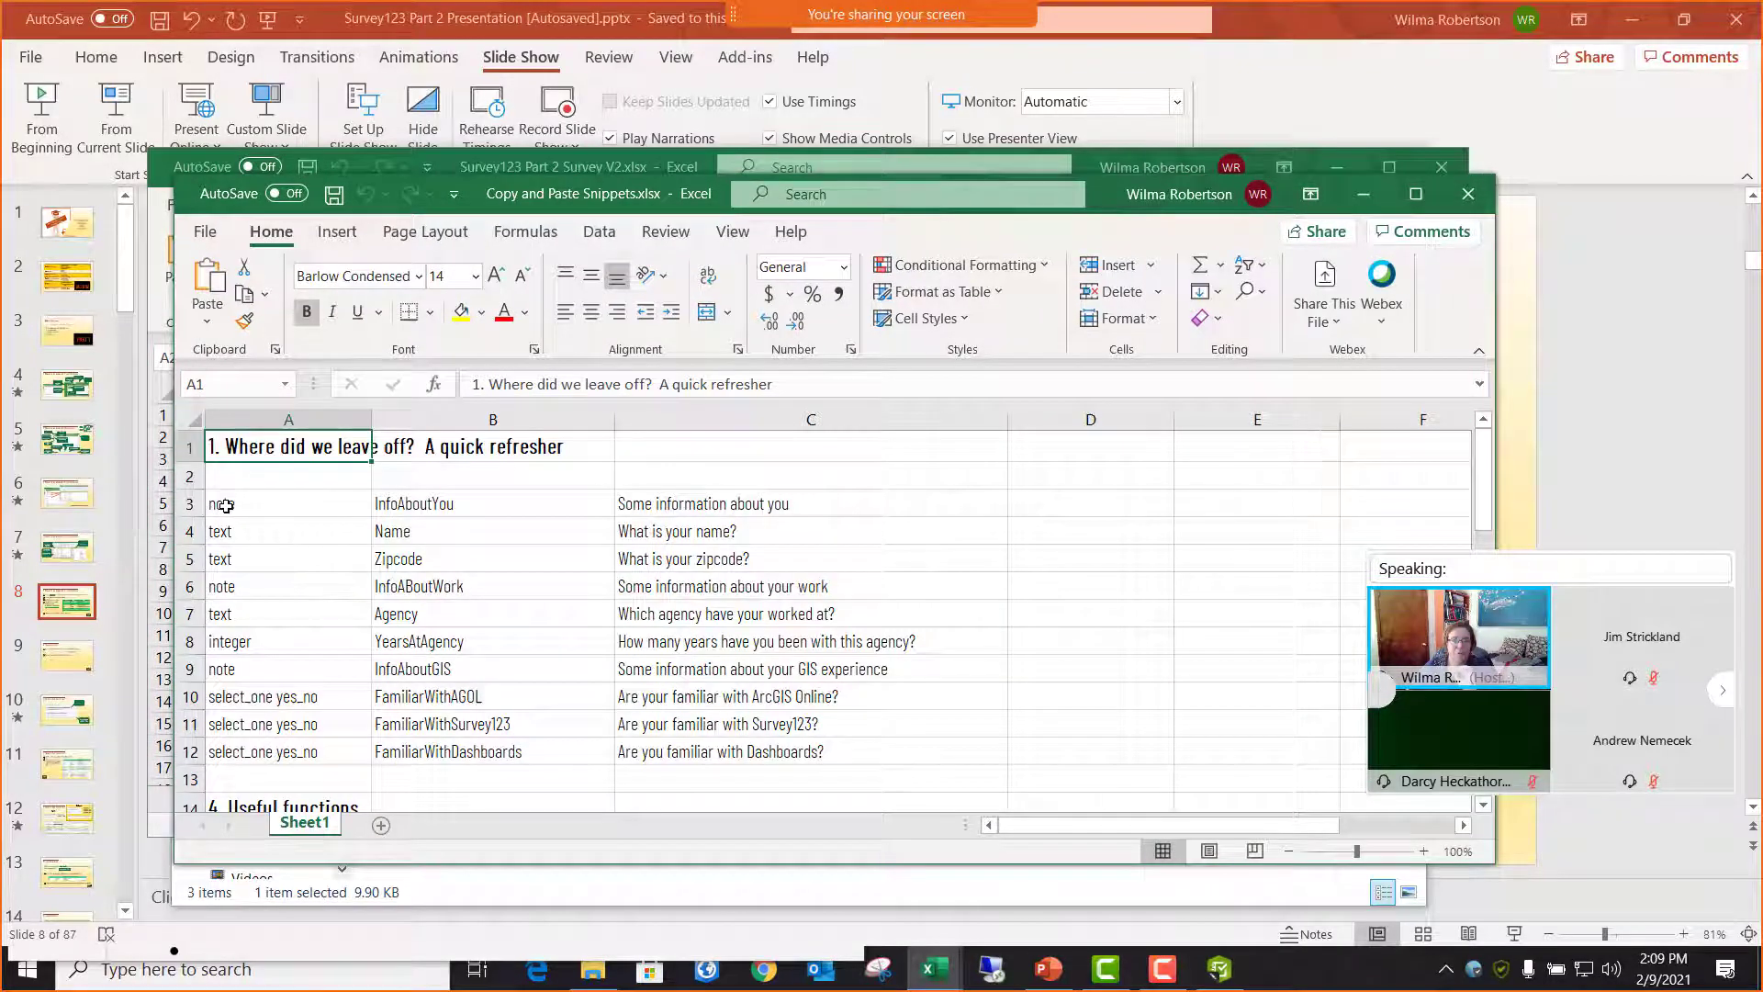
- Maximize the snippets workbook and look through its sections of questions and formulas
click(284, 505)
drag(285, 505, 738, 751)
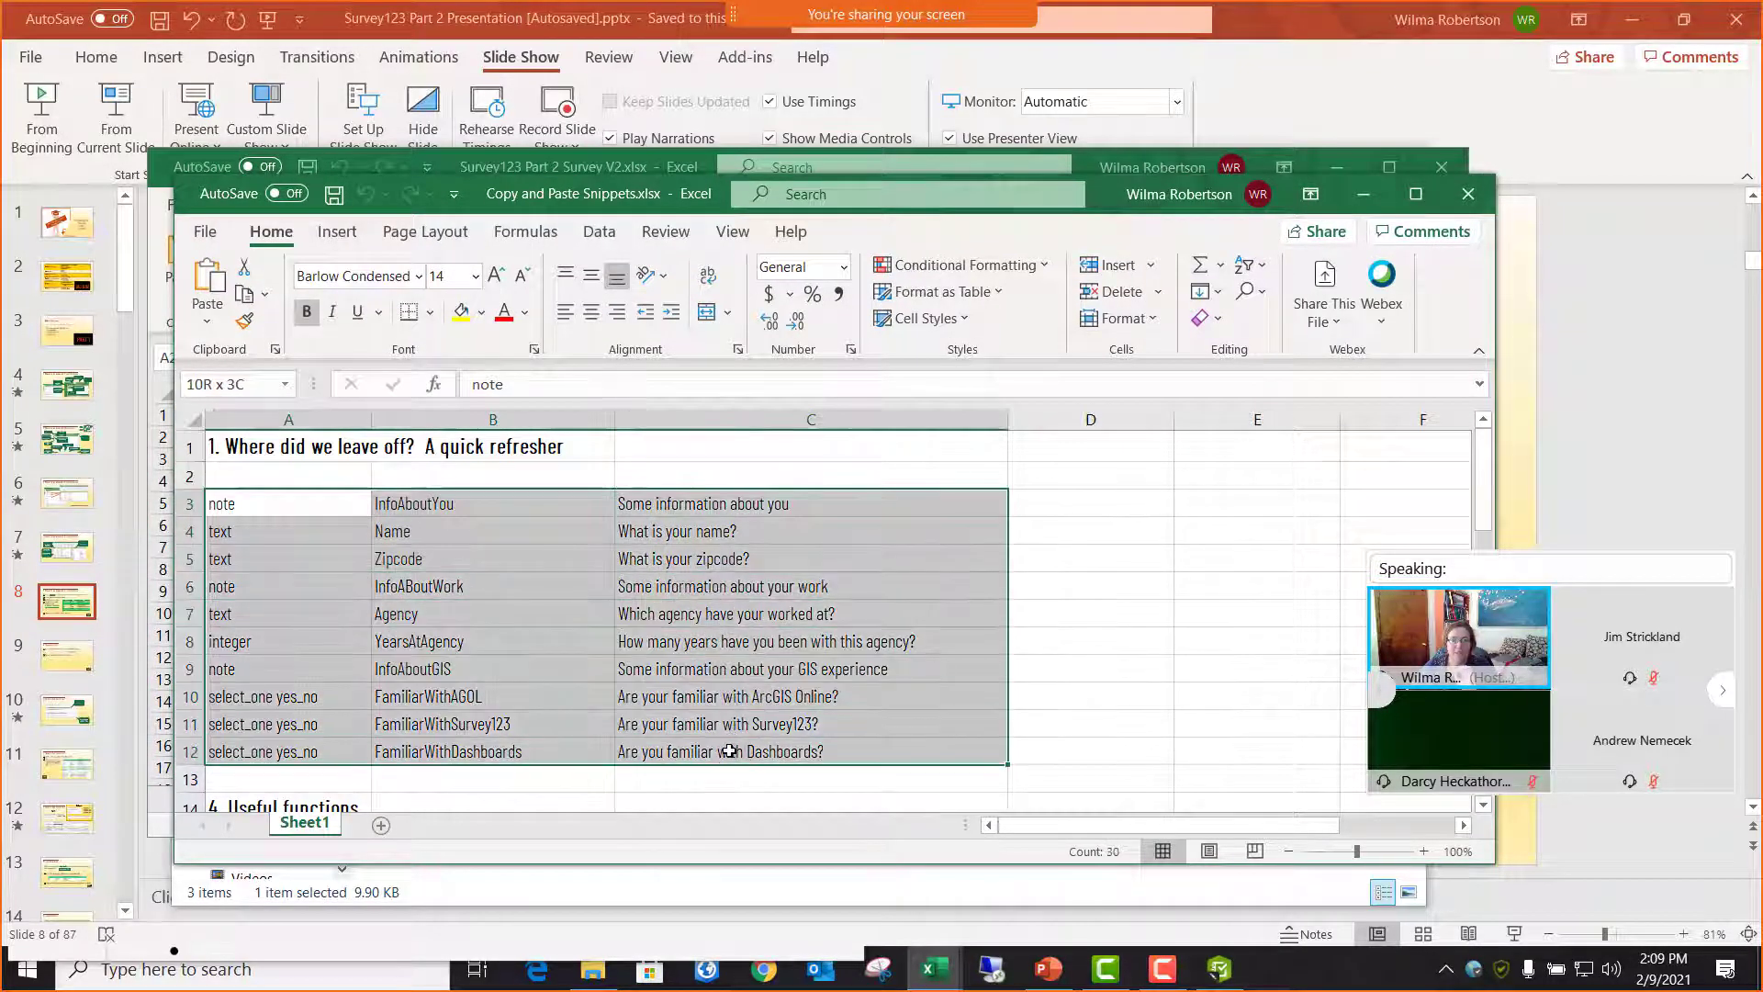
click(1419, 195)
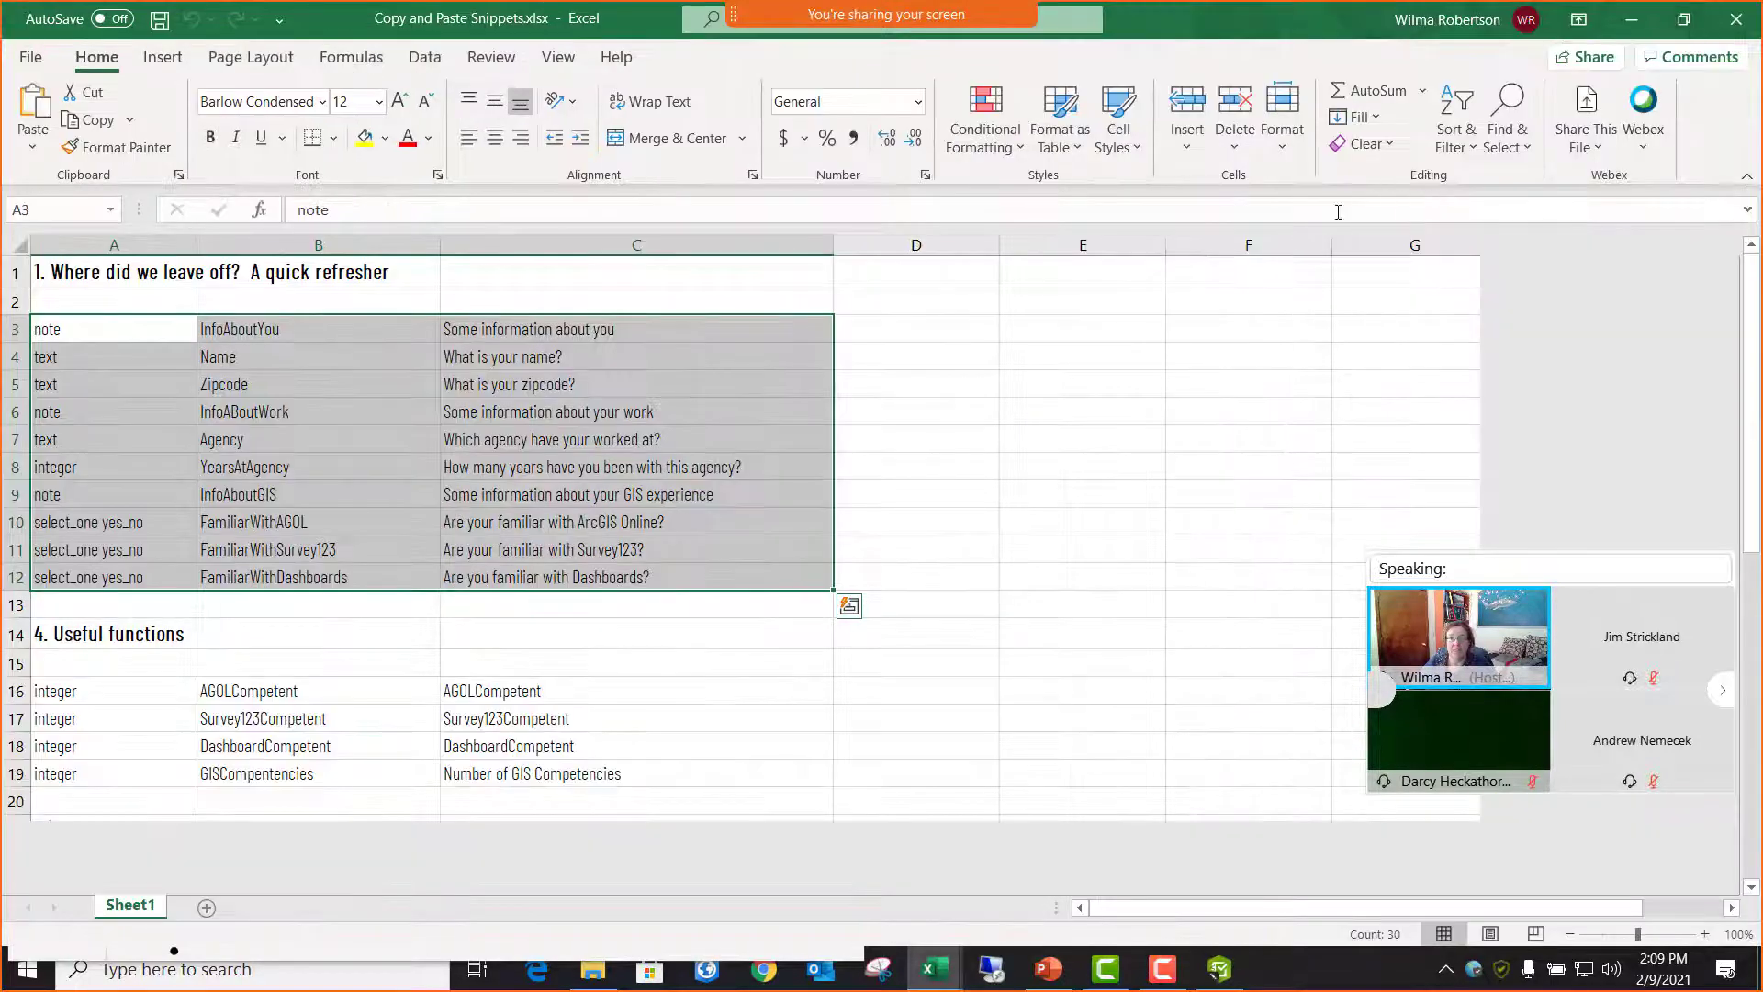
scroll(259, 631, down, 6)
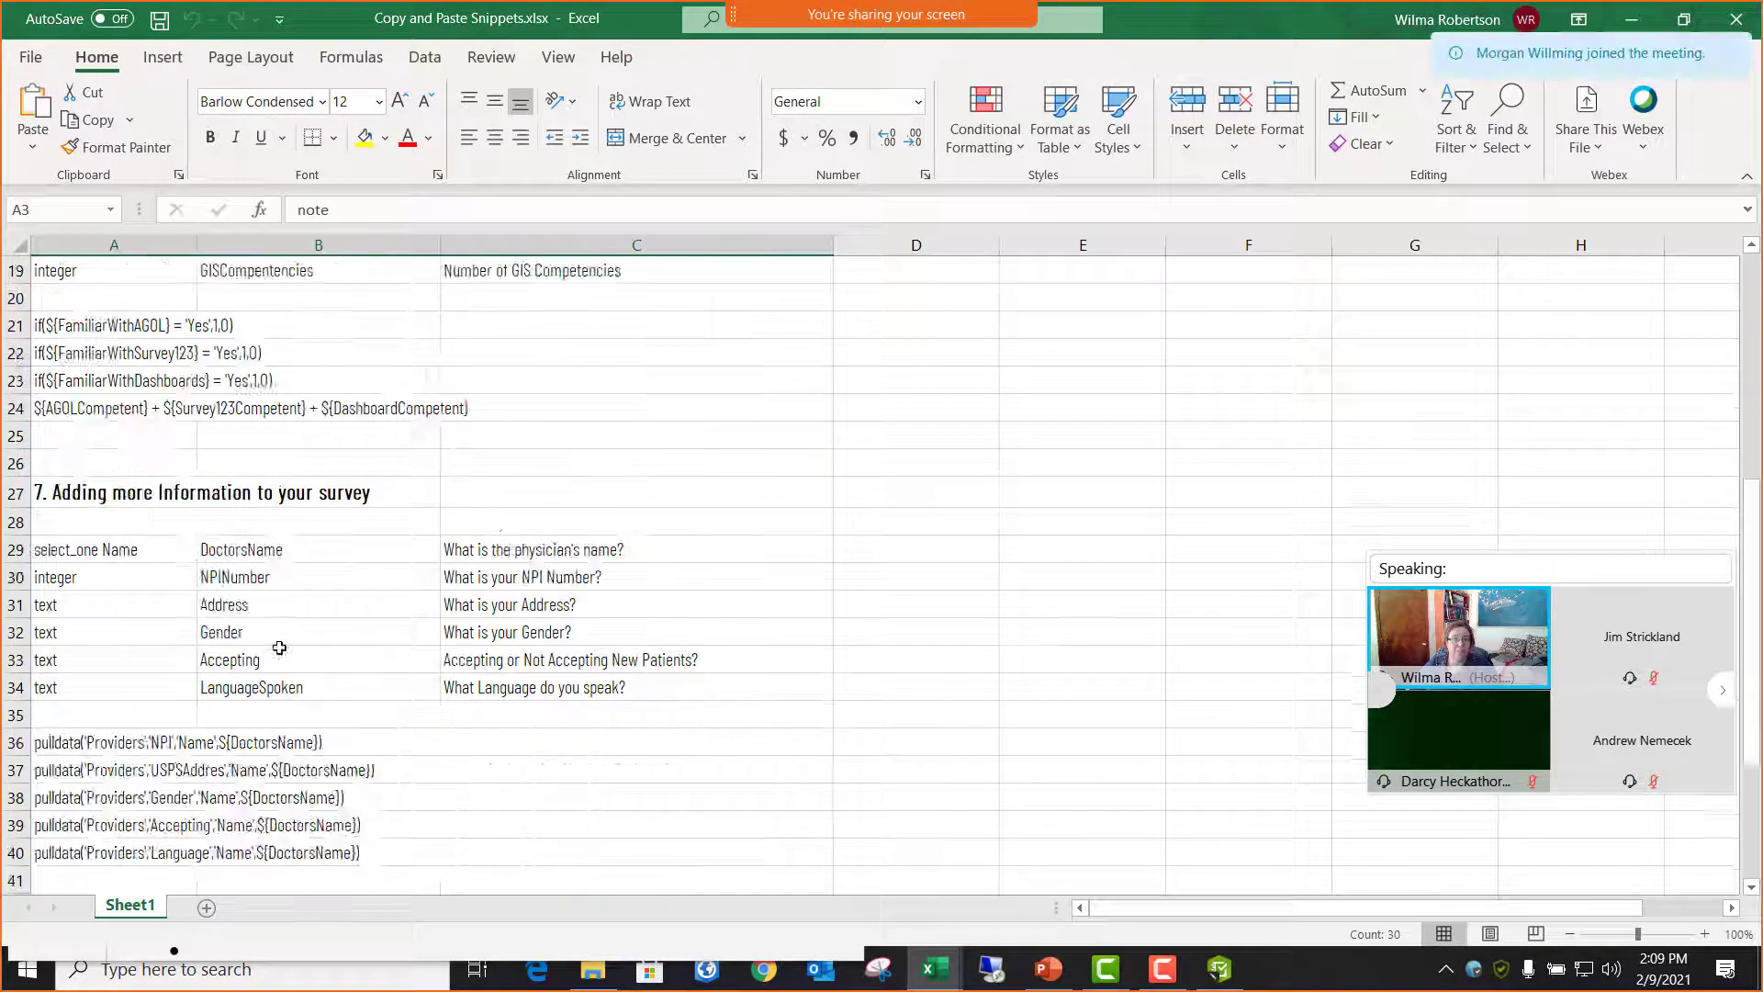
scroll(265, 634, up, 6)
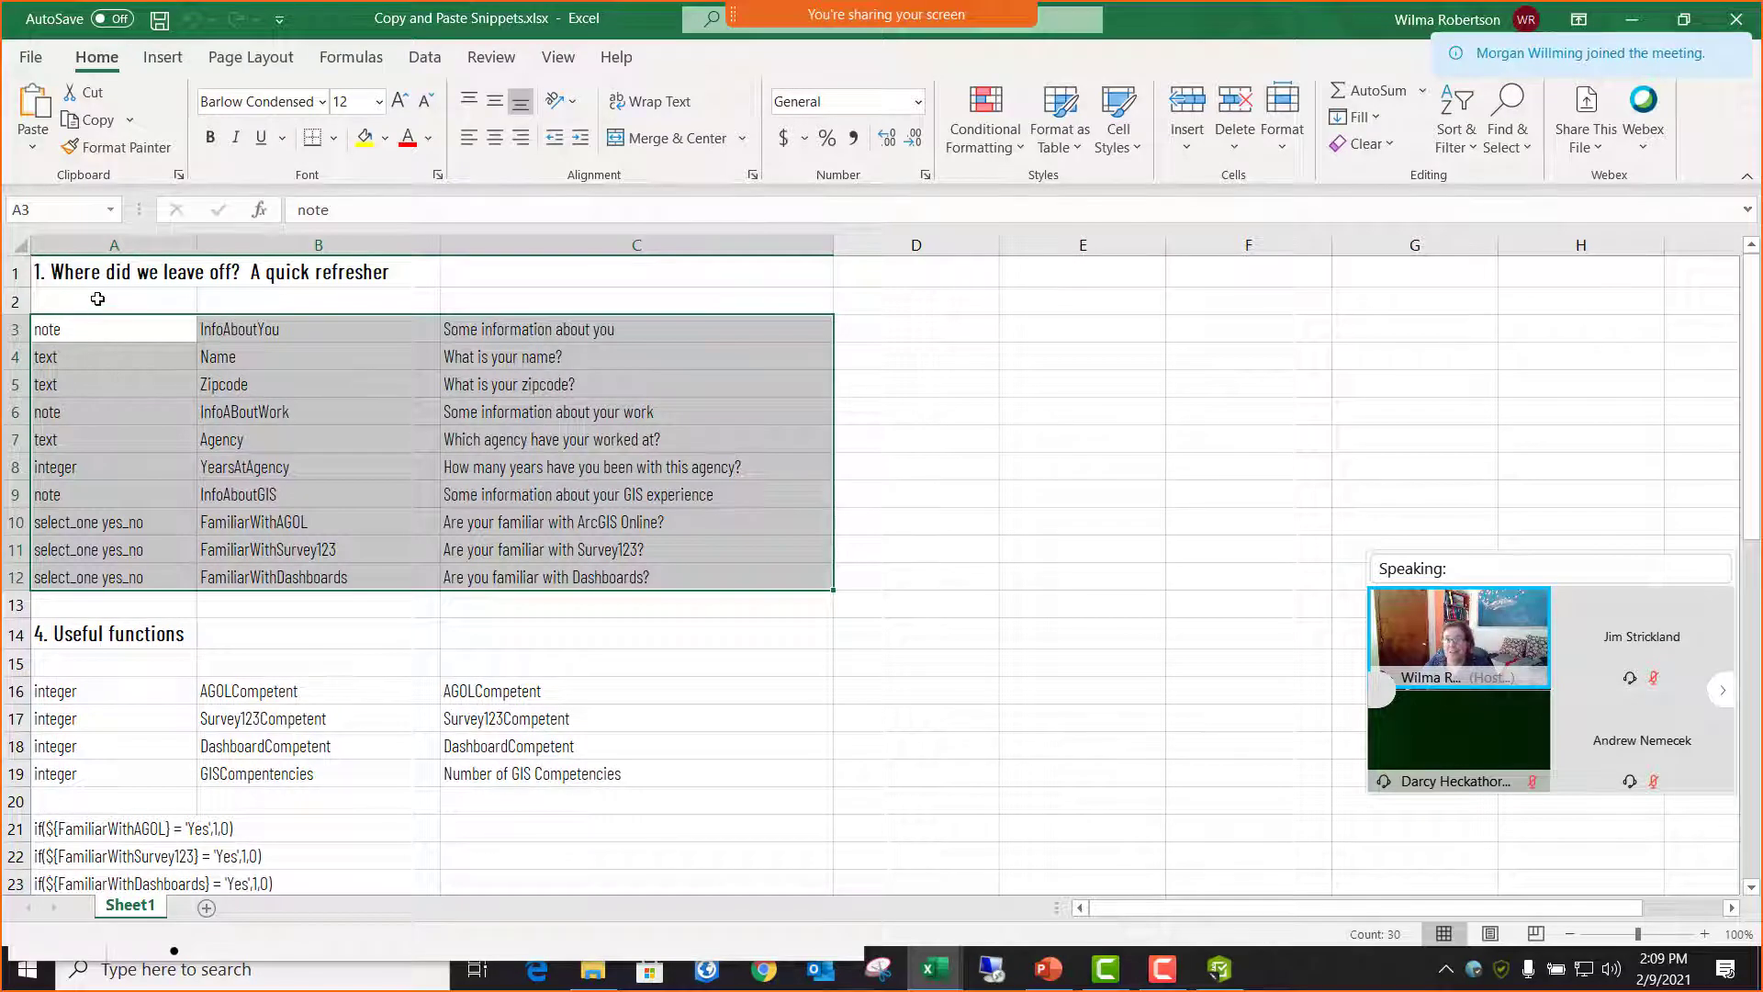
click(551, 482)
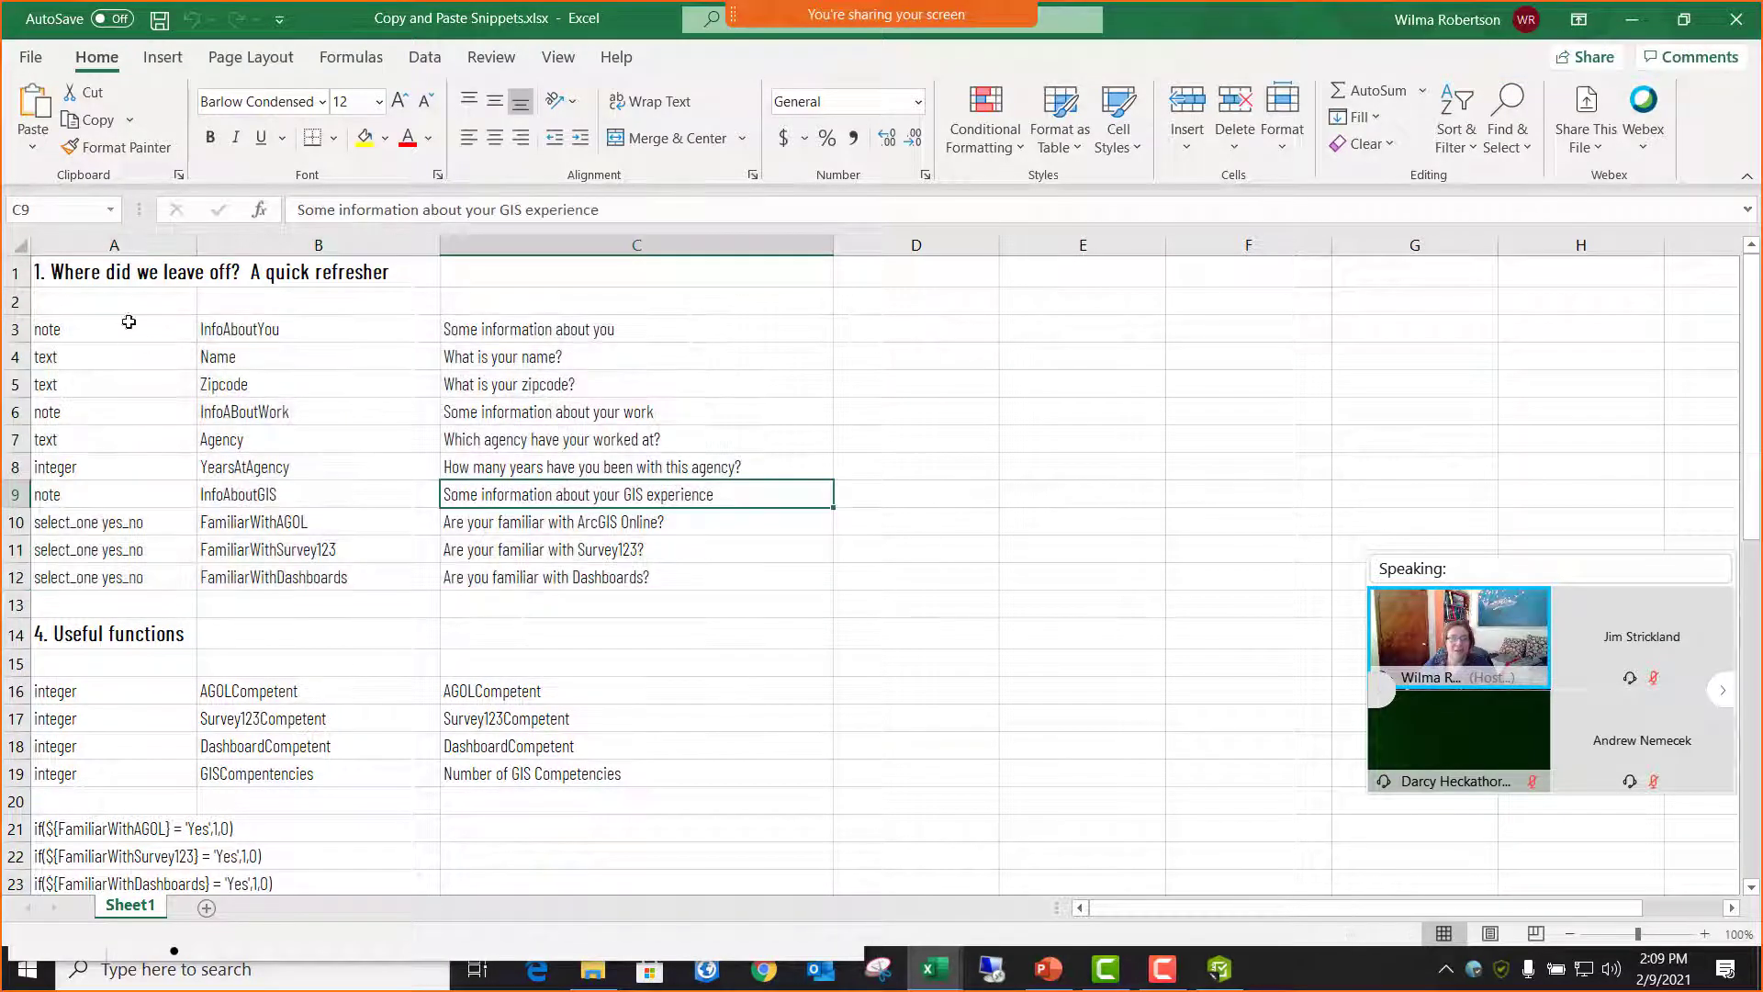
- Copy the refresher questions in A3:C12 and paste them as values into the survey worksheet of Survey123 Part 2 Survey V2.xlsx, starting at A2
drag(82, 337, 518, 574)
key(ctrl+c)
right_click(556, 487)
click(634, 337)
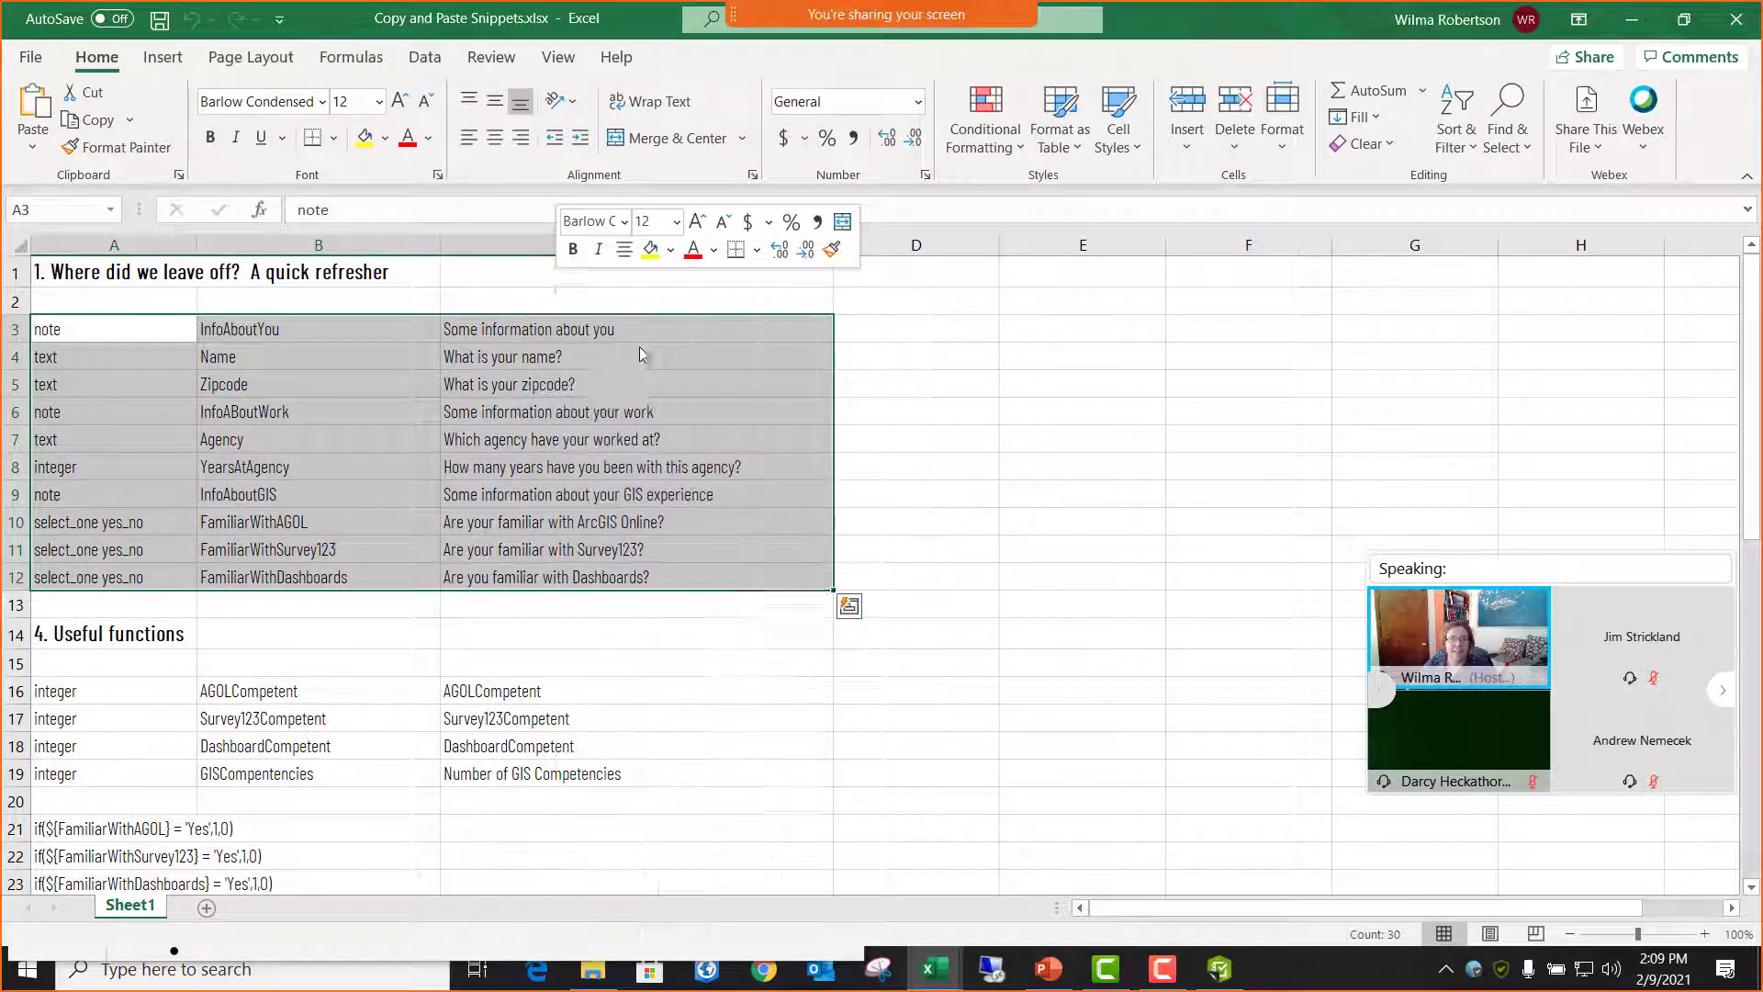
click(1629, 22)
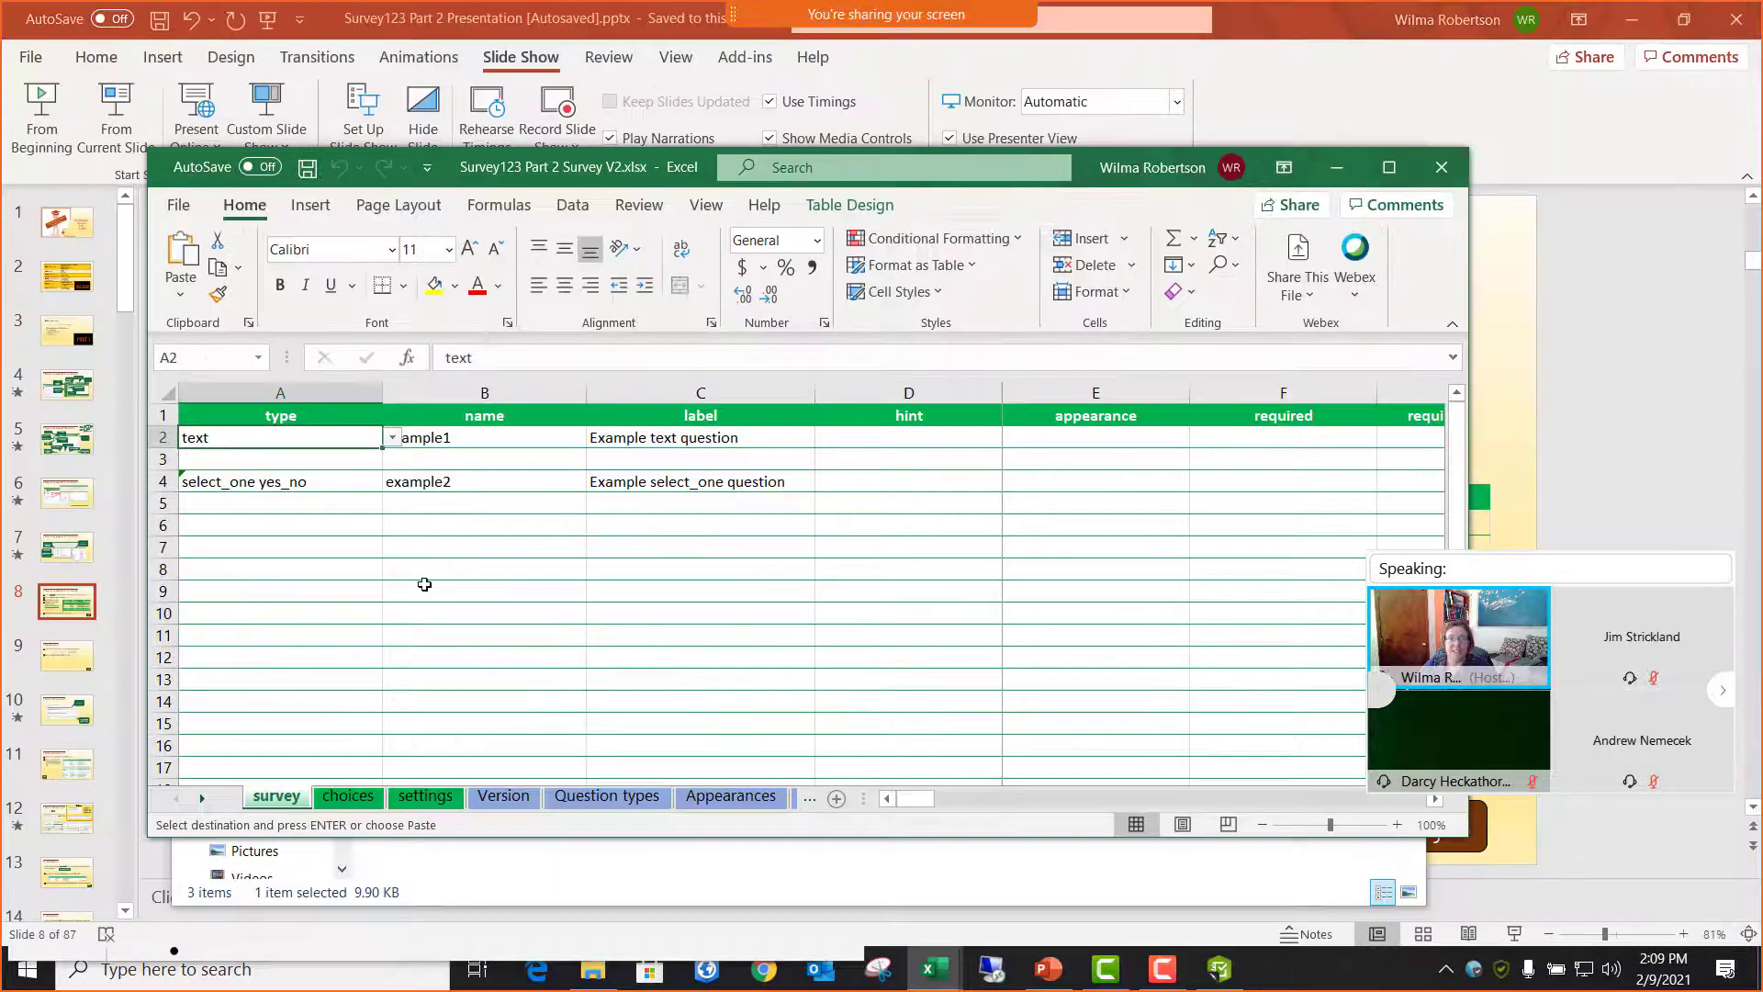
right_click(278, 452)
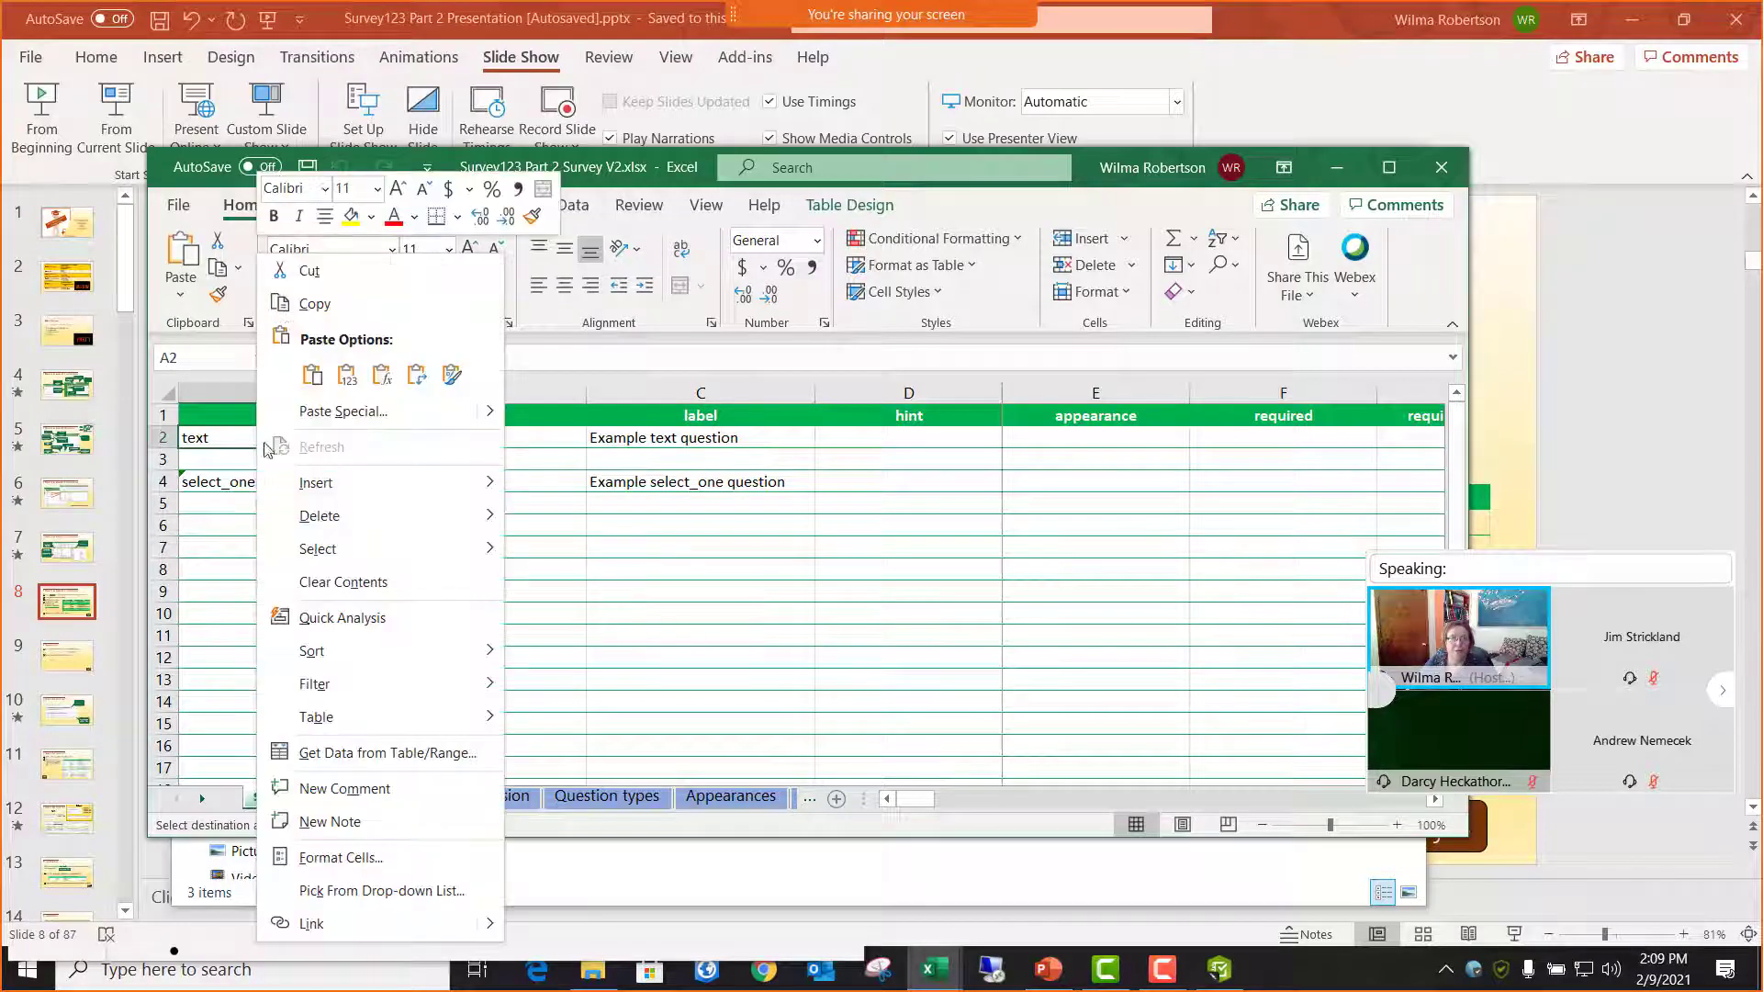
click(345, 371)
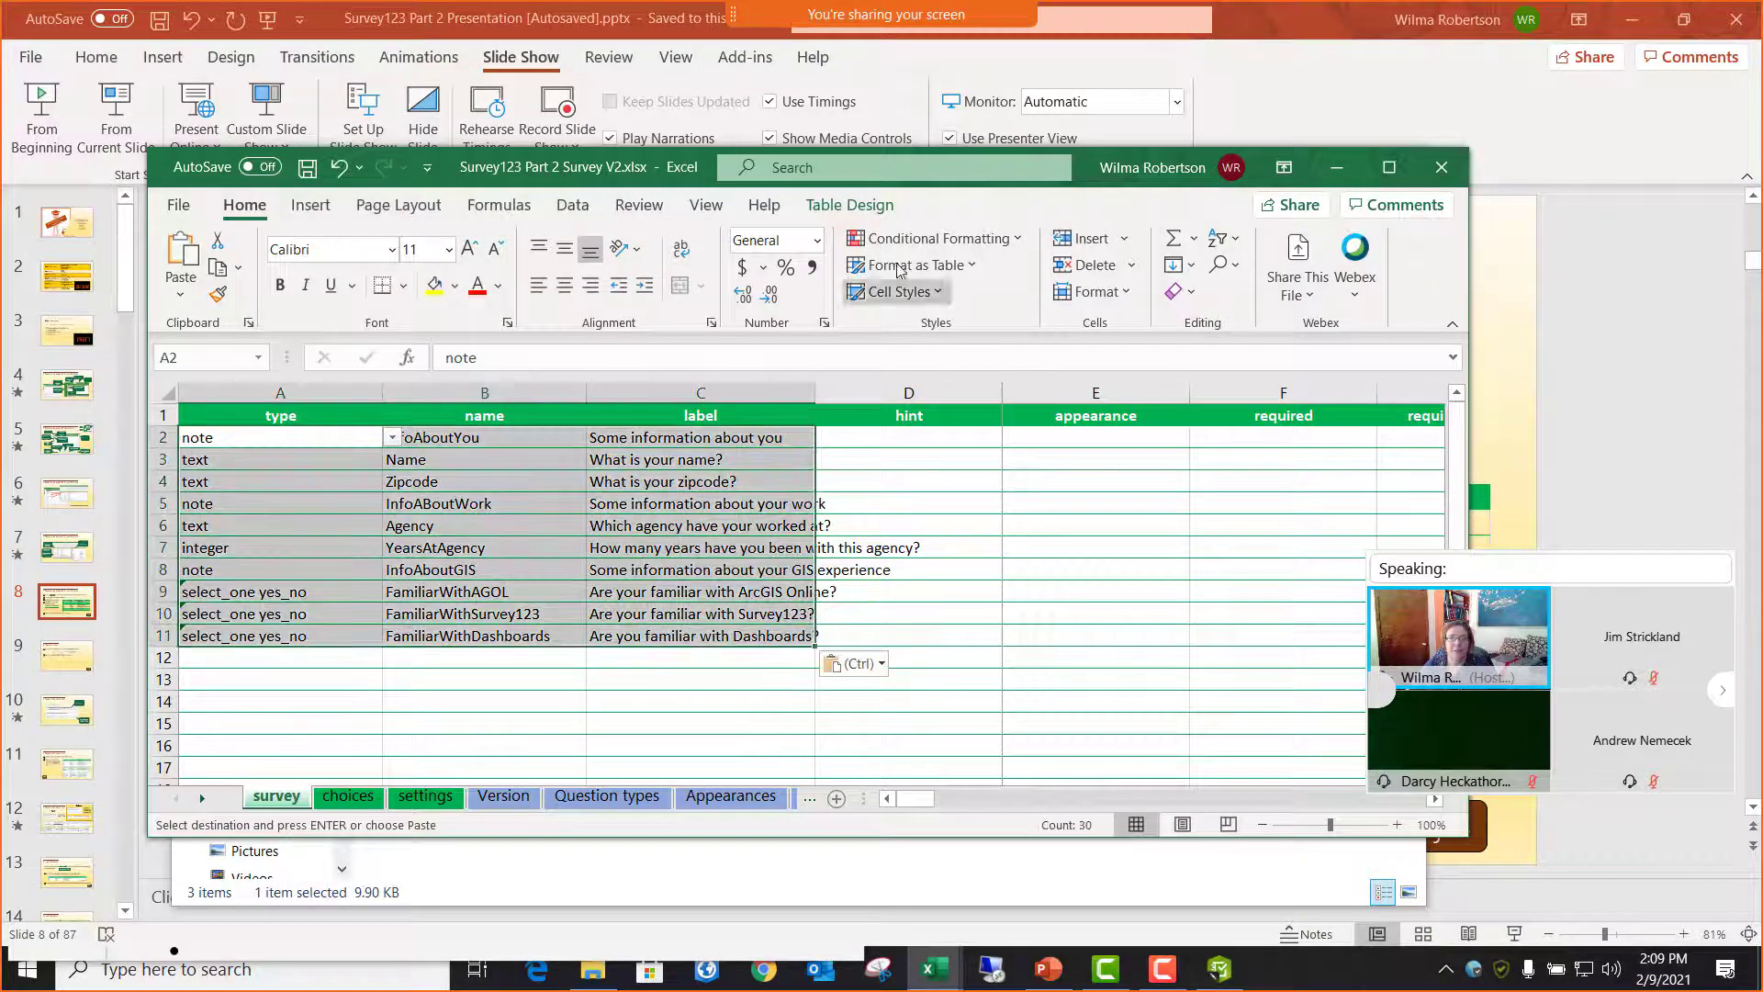
- Arrange the survey spreadsheet and the ArcGIS Survey123 Connect preview window side by side
drag(615, 174, 581, 240)
click(1293, 167)
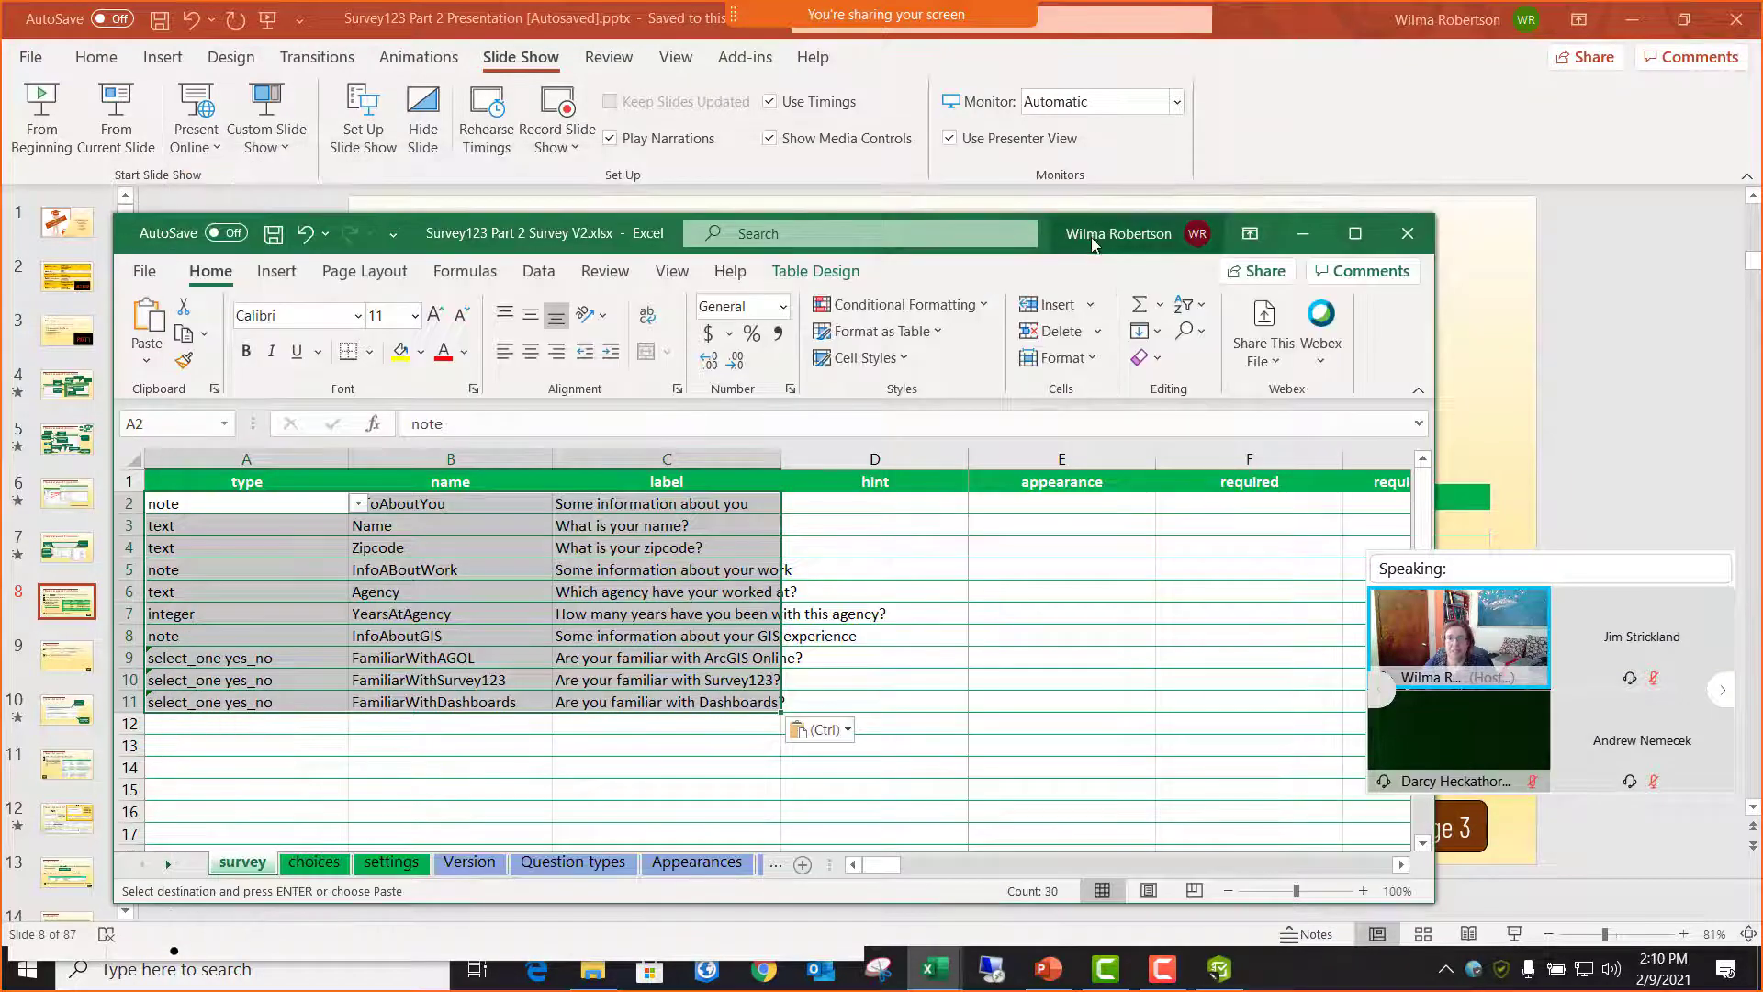
drag(1092, 240, 990, 86)
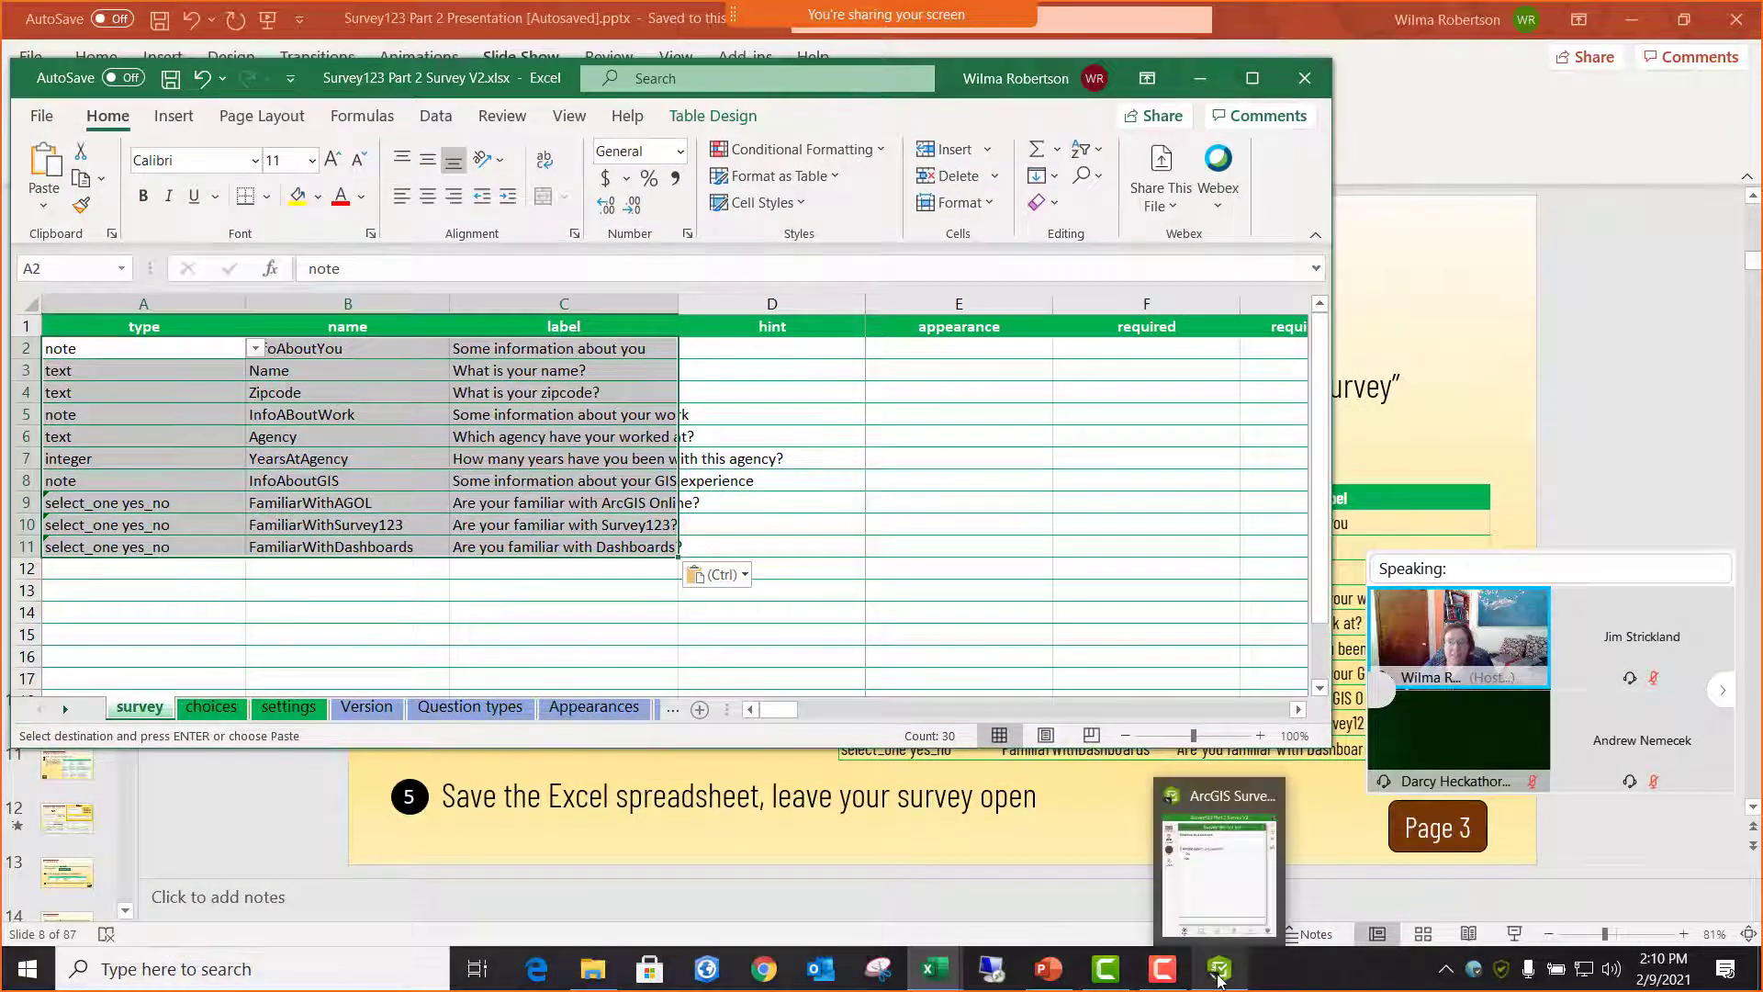
click(1184, 927)
drag(378, 26, 1229, 86)
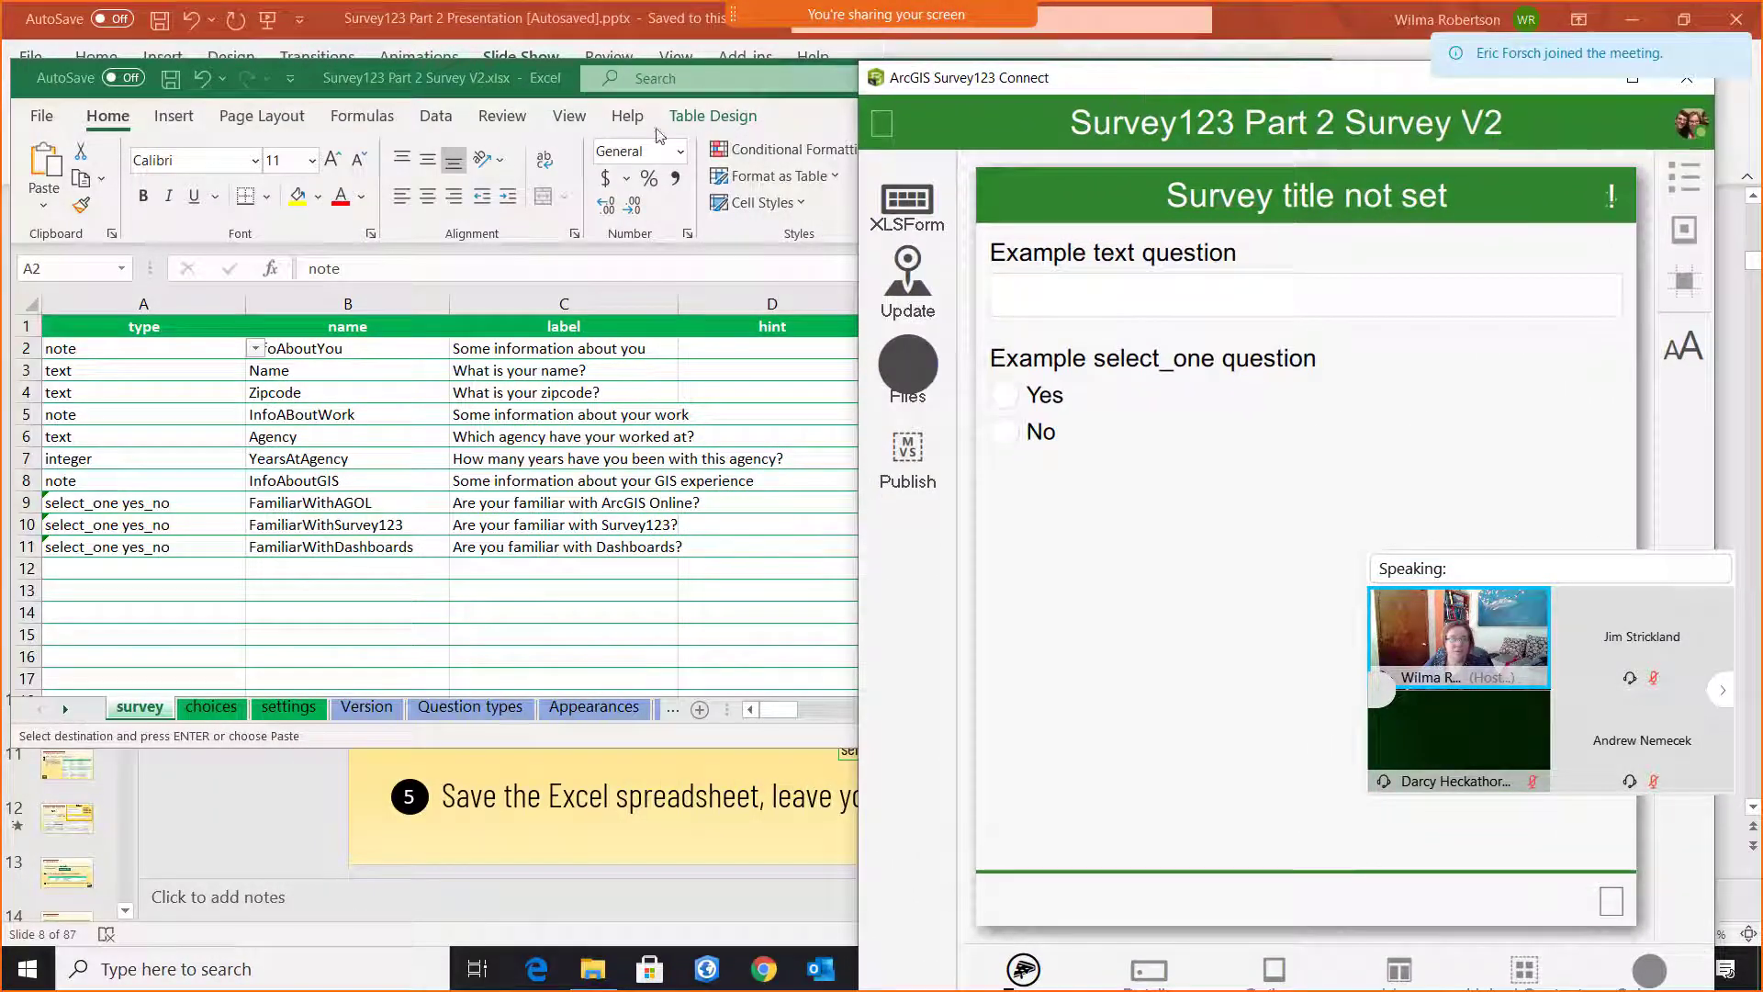
- Save the survey spreadsheet, bring the Survey123 Connect preview forward and move the meeting video panel off it
click(171, 87)
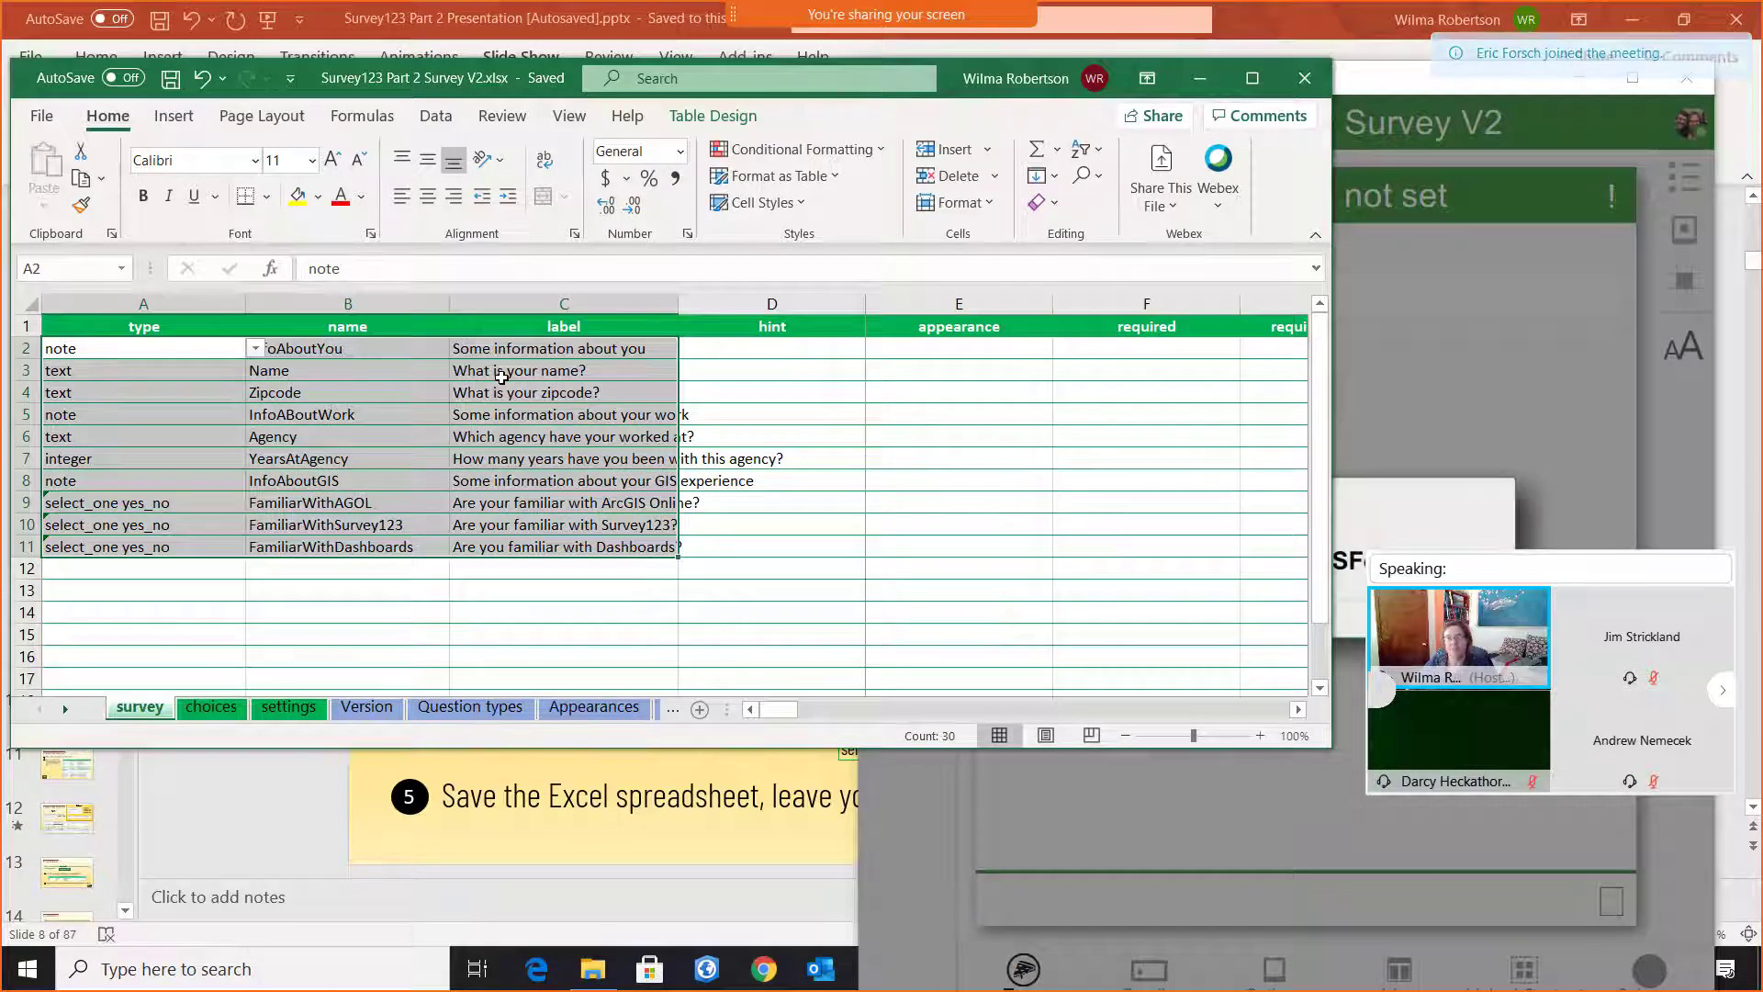
click(1392, 92)
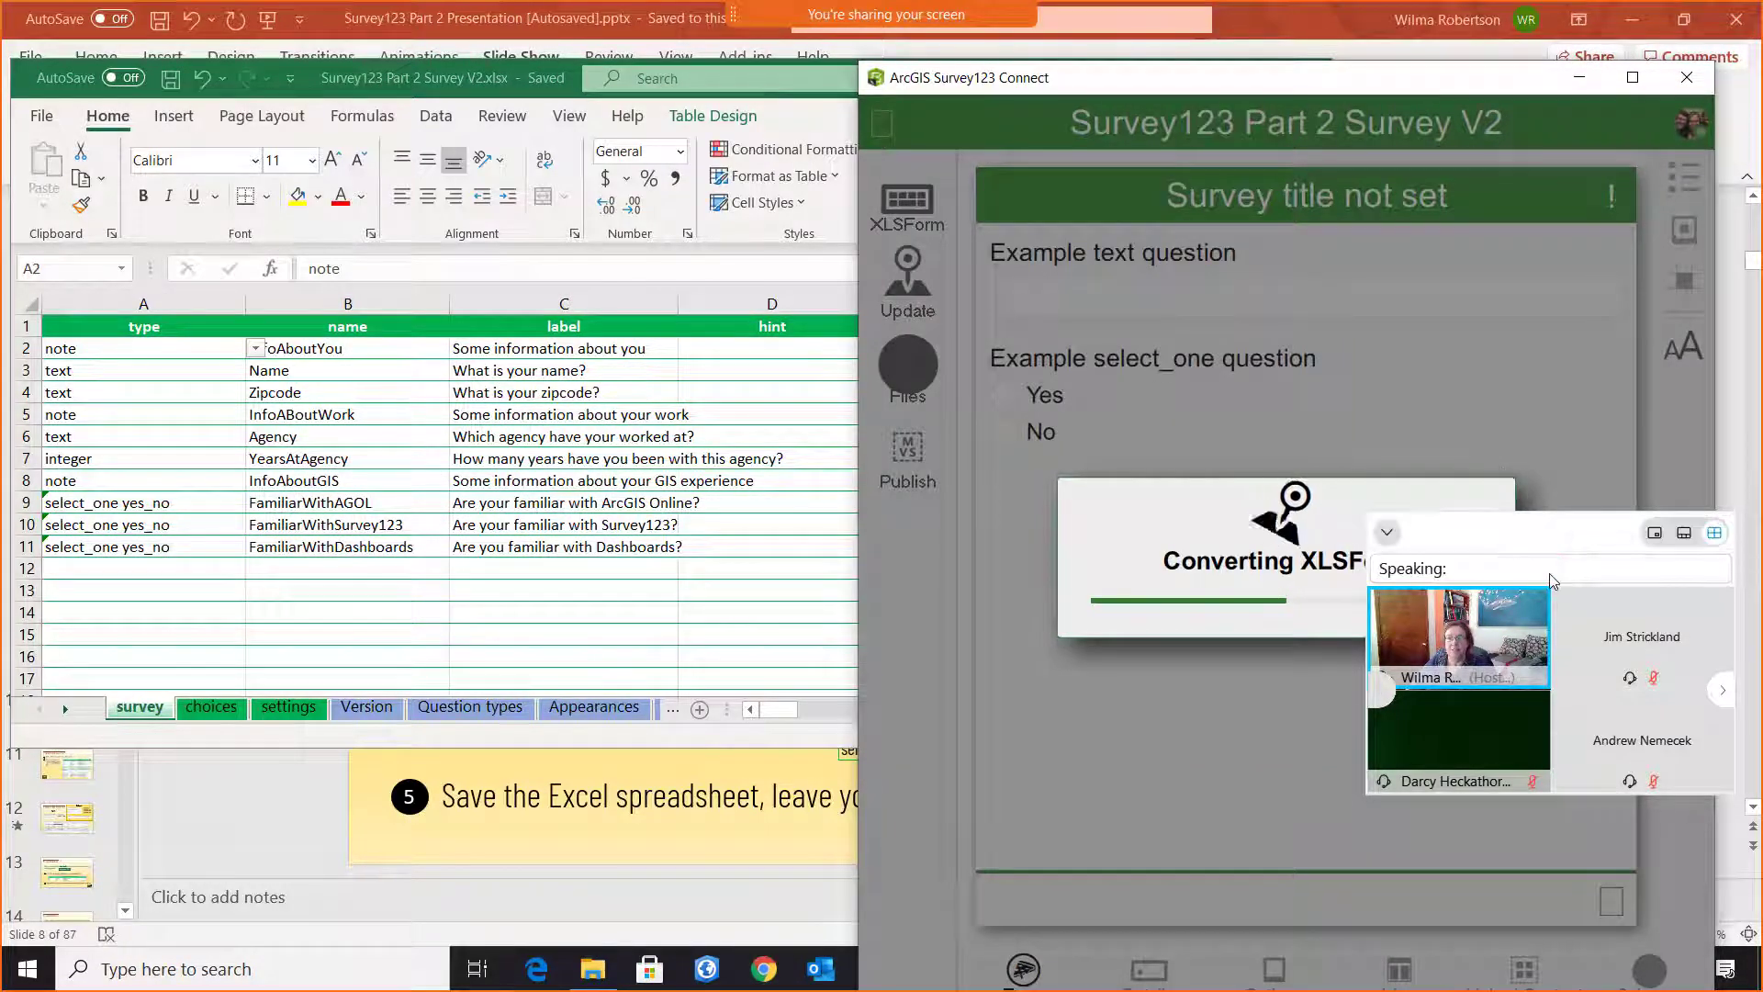
drag(1541, 538, 294, 682)
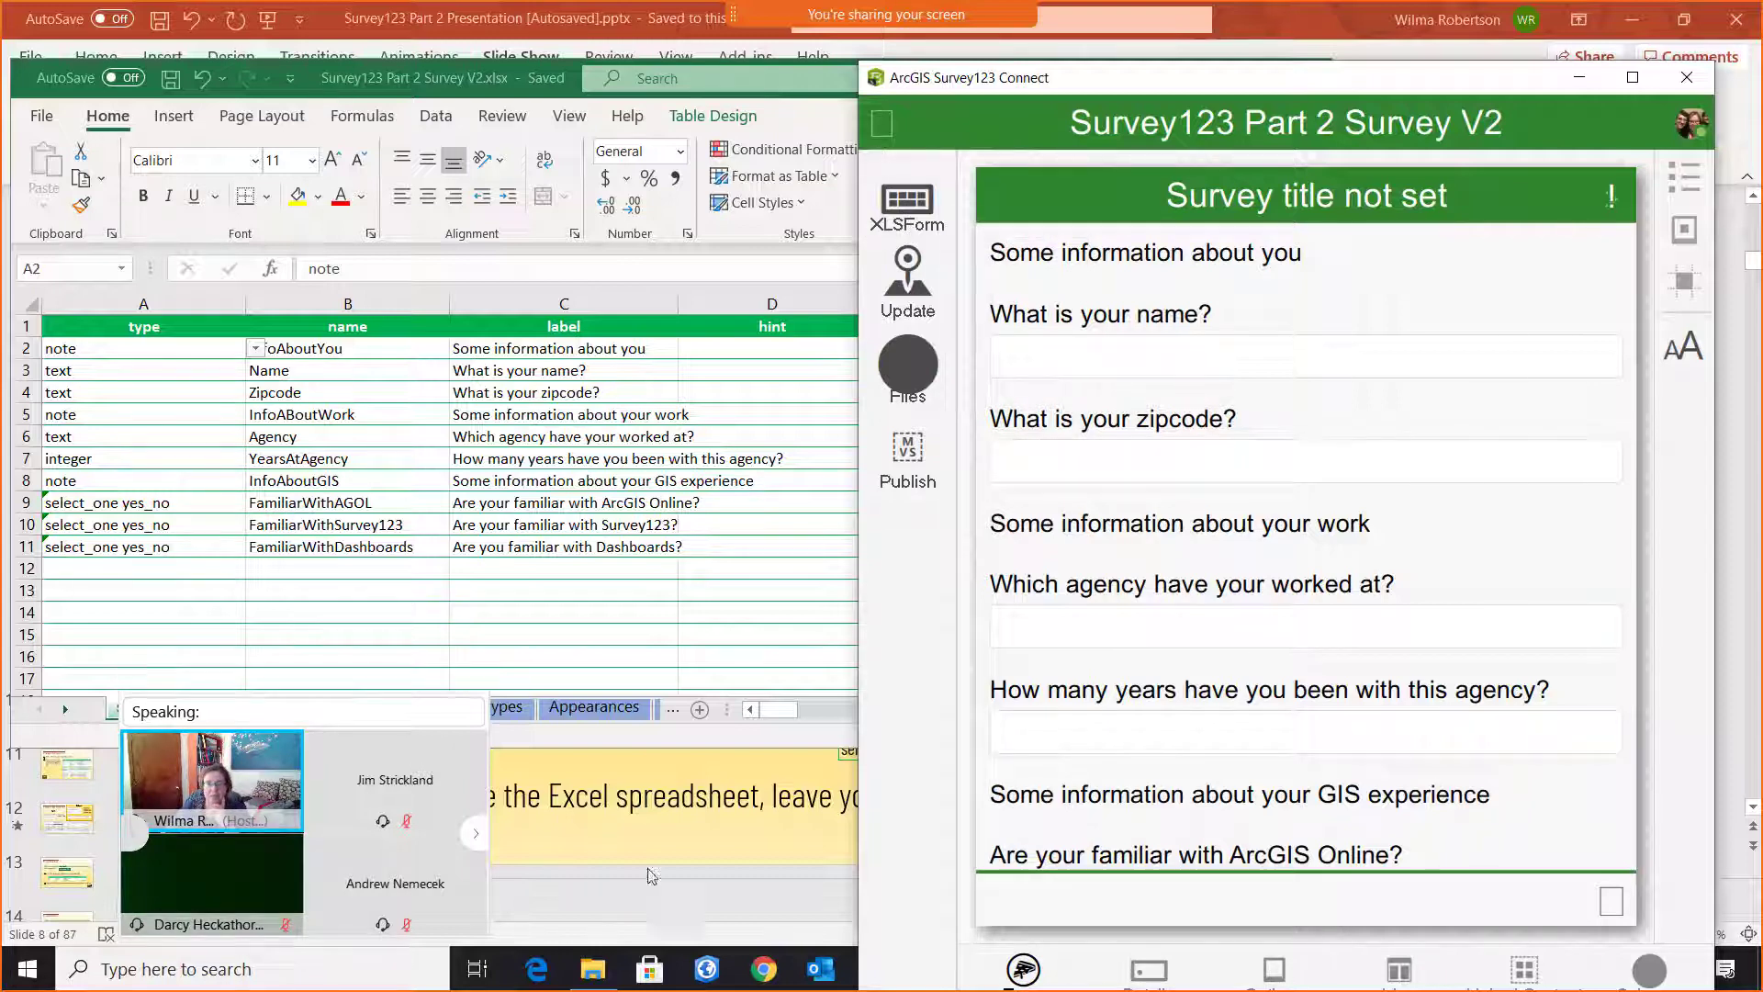
- Switch to the PowerPoint presentation and advance to the "2. File Attachments" slide
click(679, 834)
scroll(740, 623, down, 1)
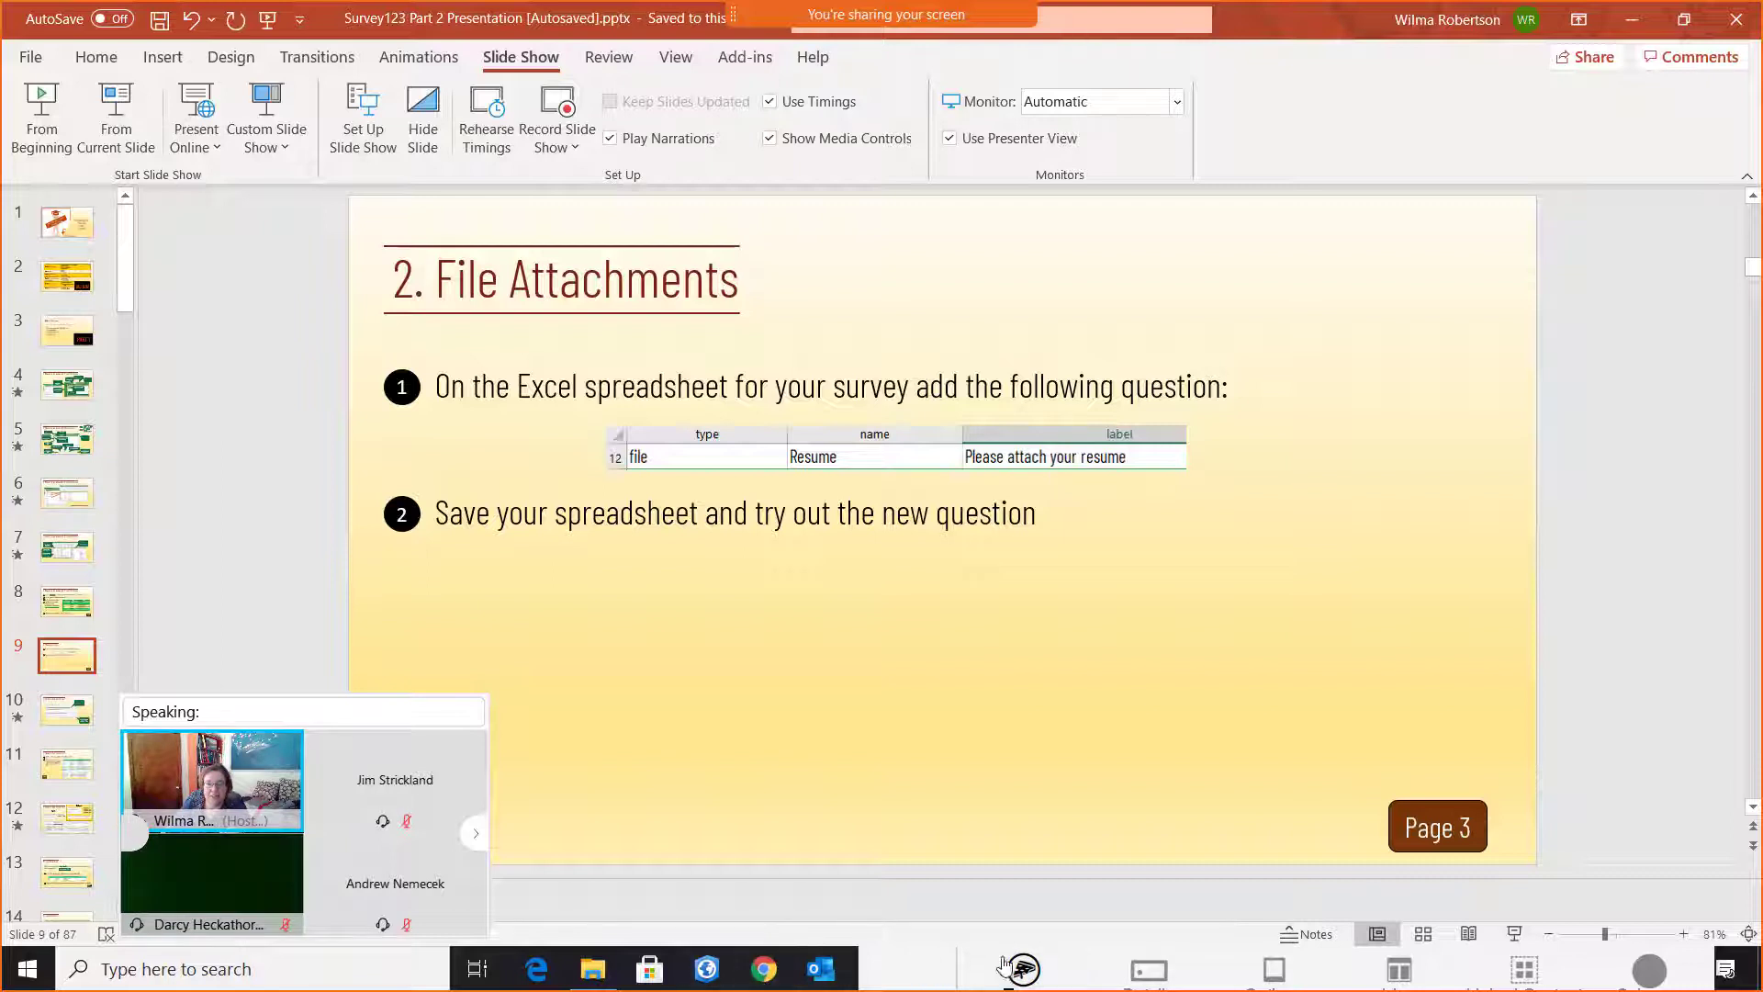
- Switch to the Survey123 Part 2 Survey V2.xlsx spreadsheet in Excel and move its window away from the meeting video panel
click(354, 971)
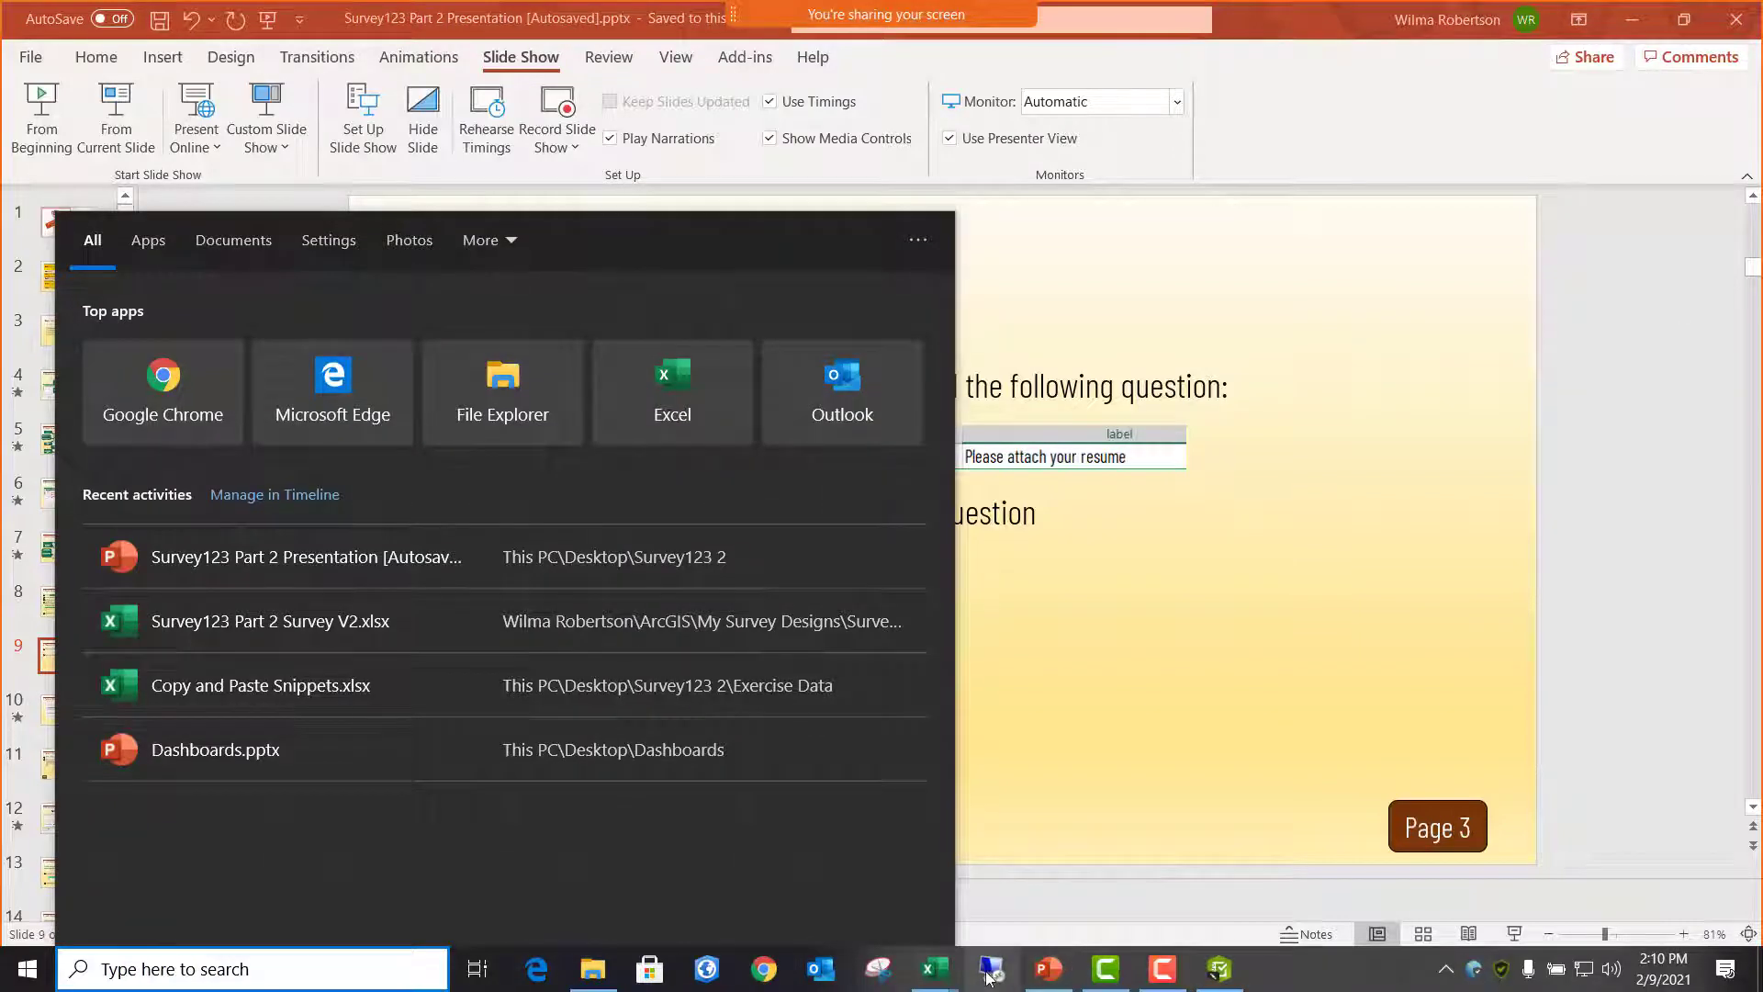
click(948, 979)
click(1047, 859)
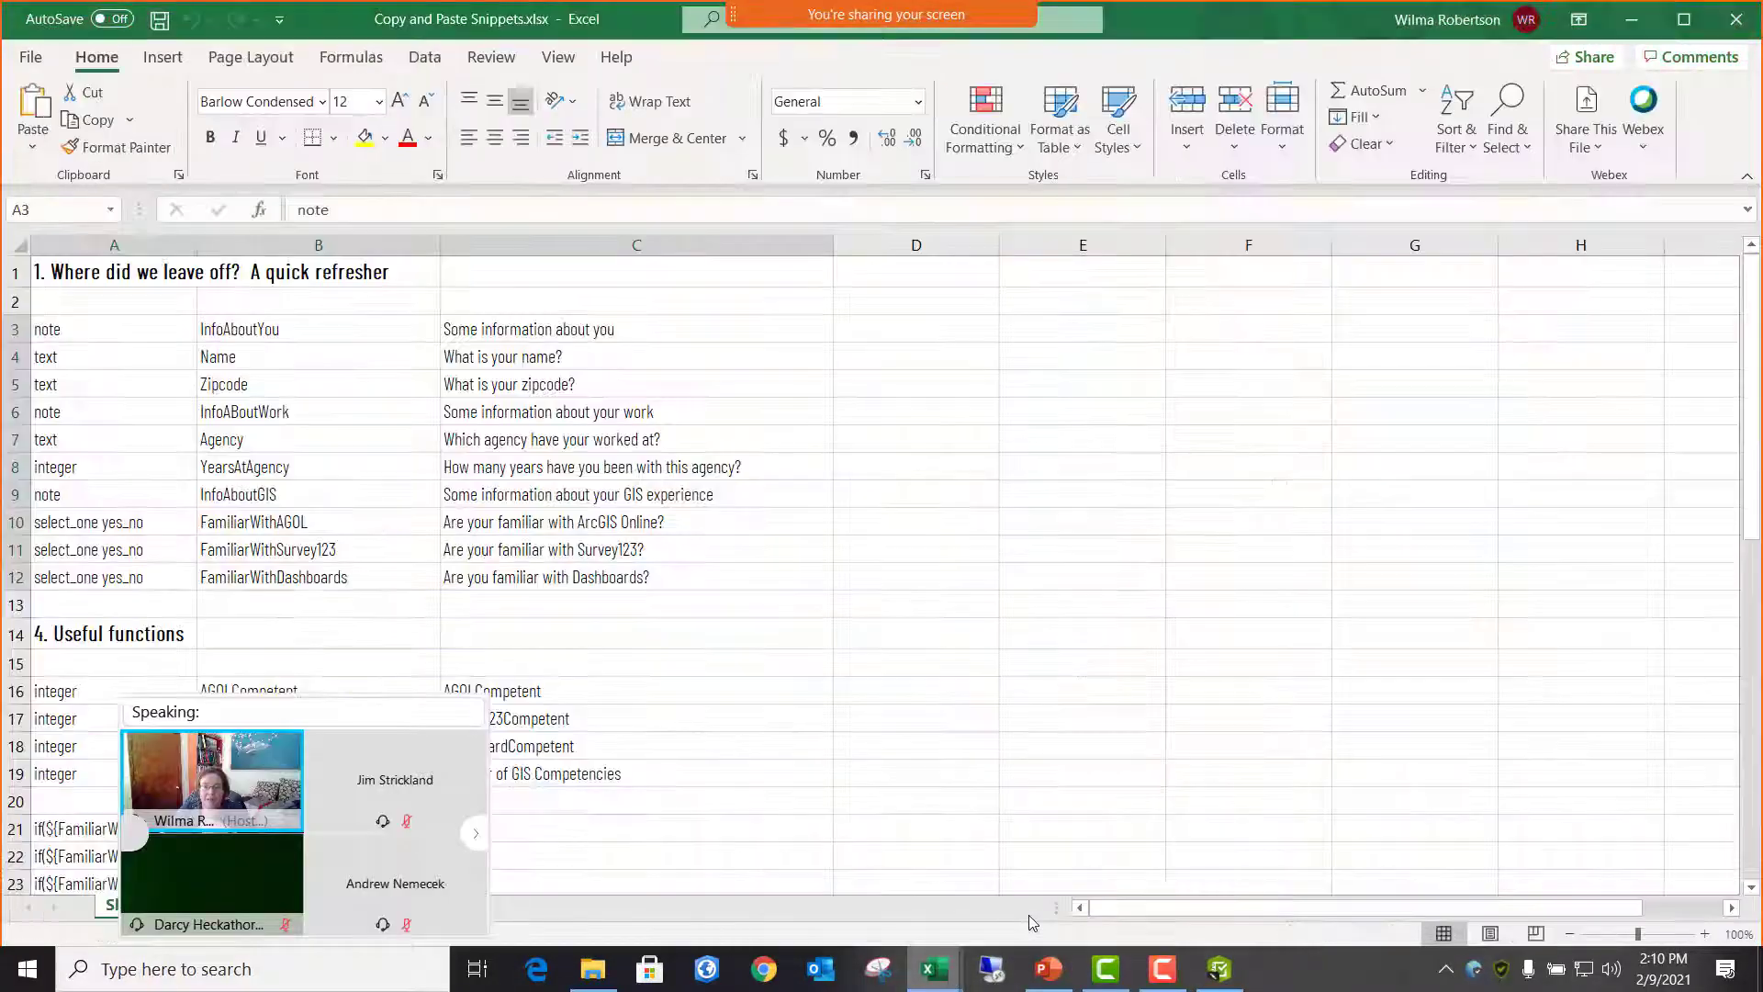
click(935, 969)
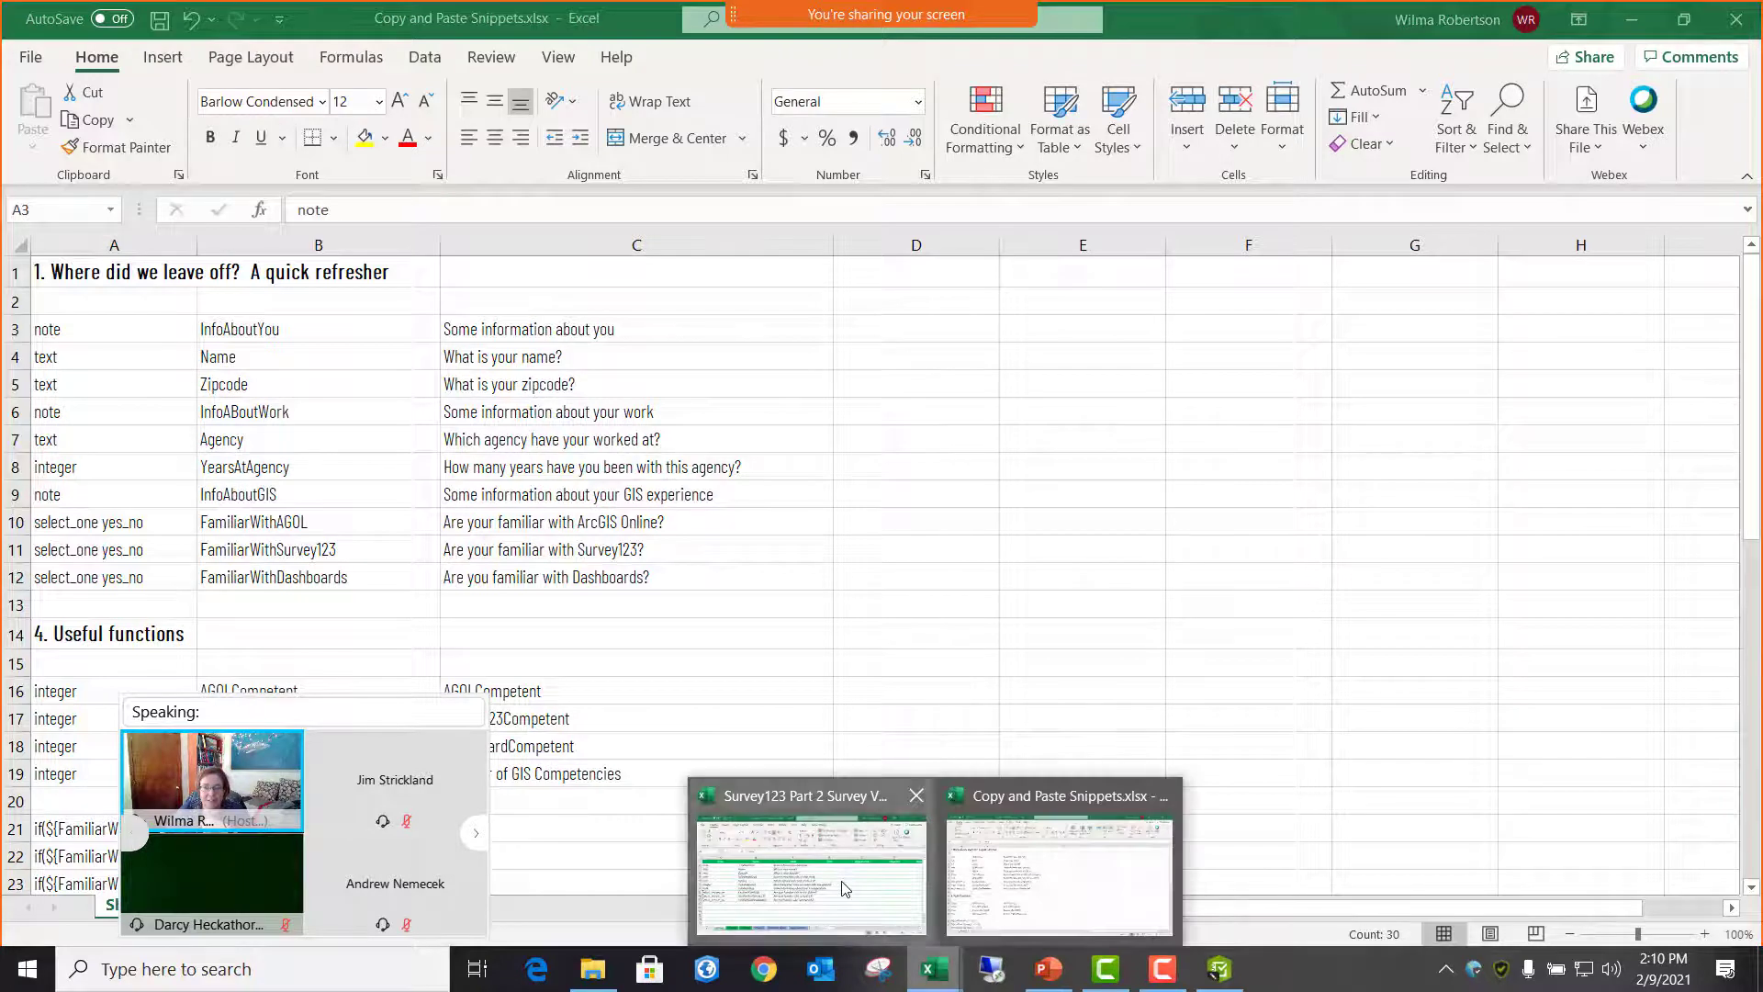
click(808, 854)
click(475, 638)
click(153, 577)
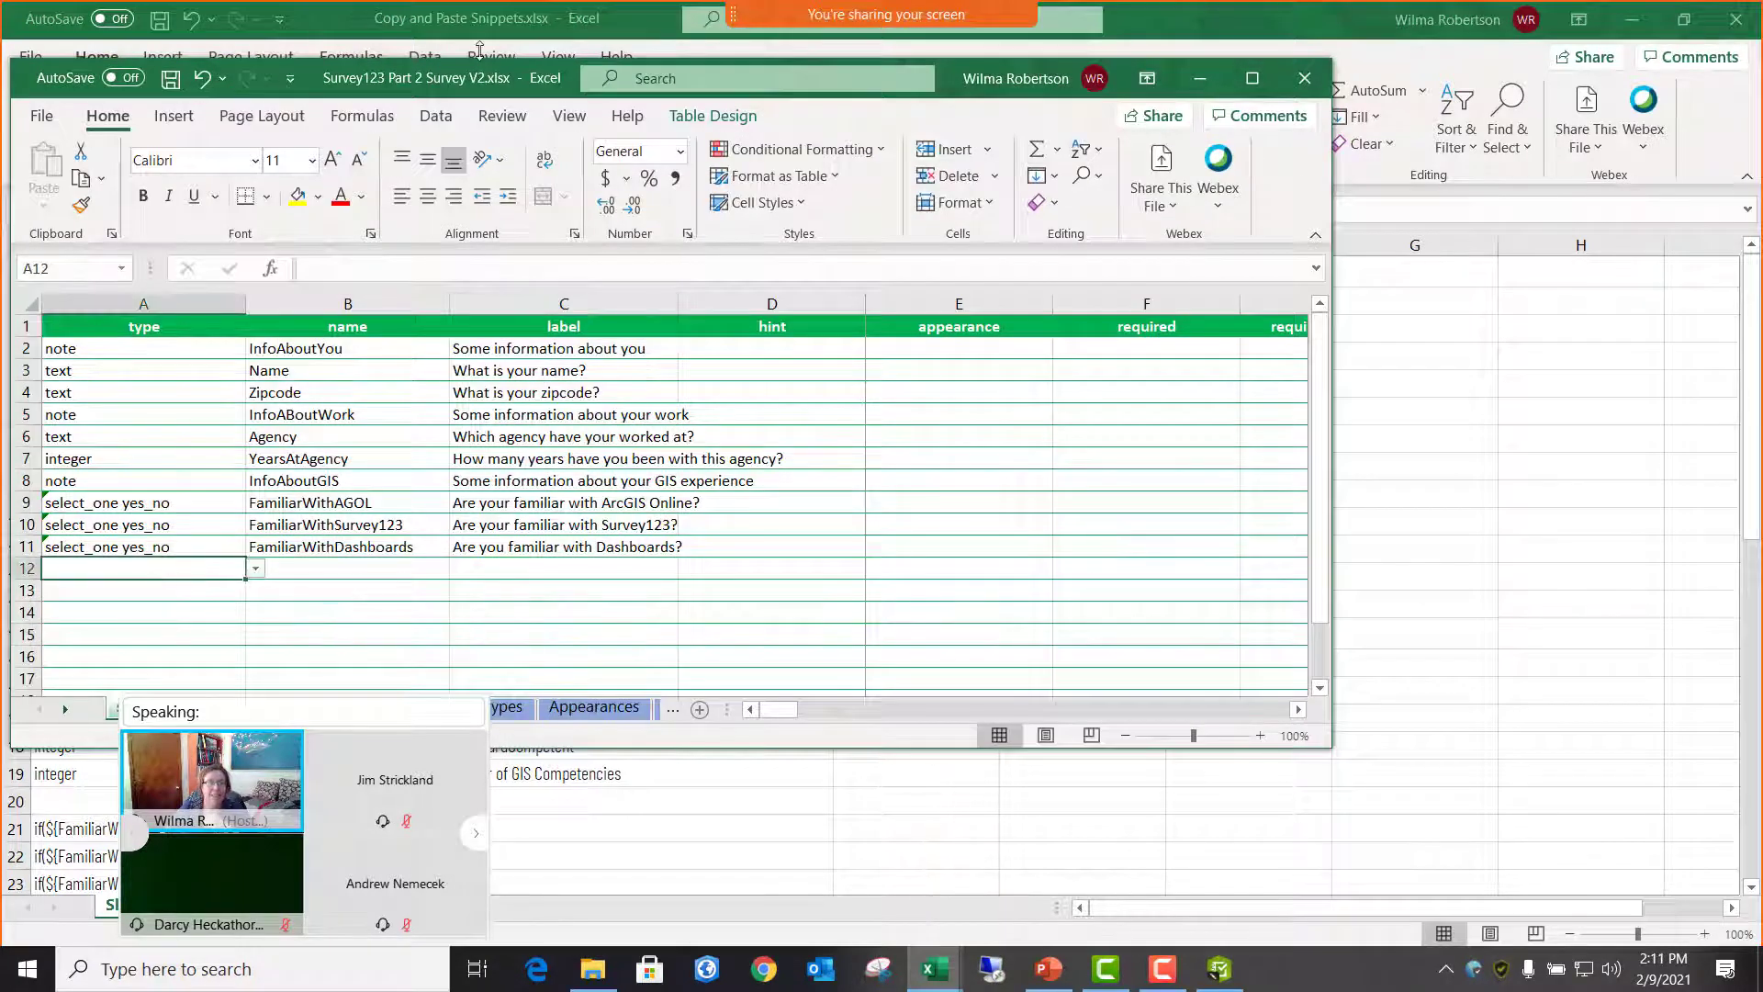
drag(344, 75, 558, 67)
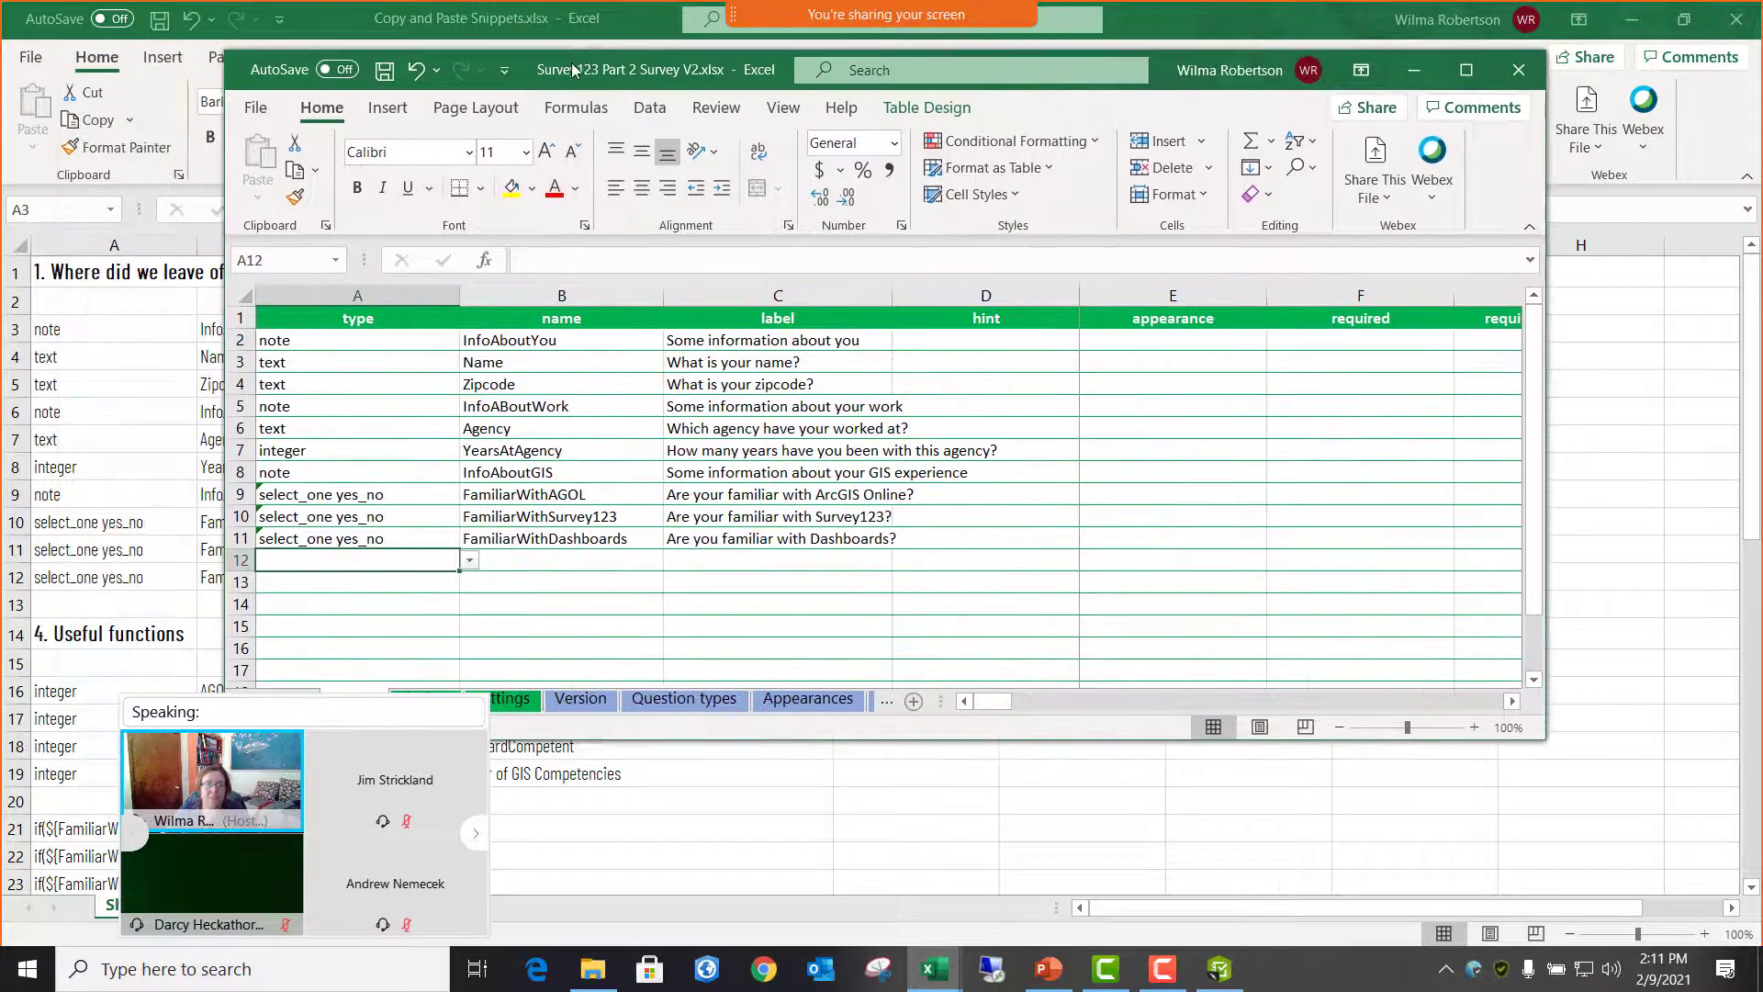
- In row 12 of the survey worksheet, set the question type to file and the name to Resume
click(469, 560)
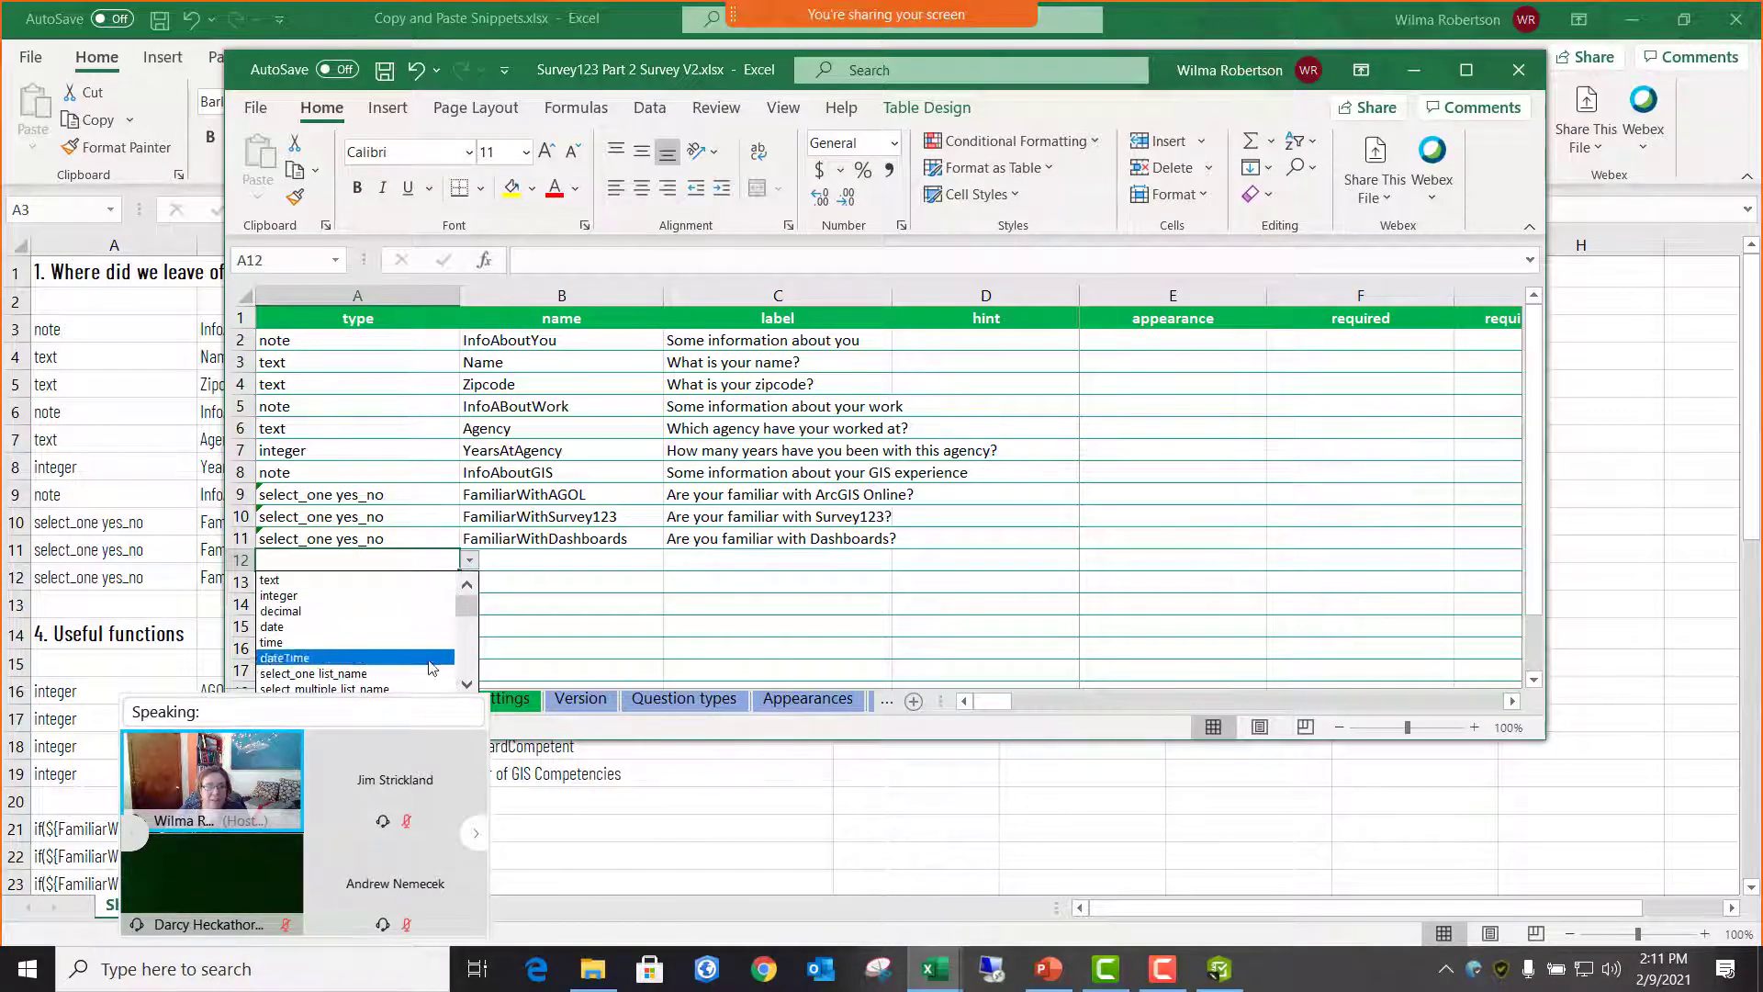
scroll(470, 686, down, 4)
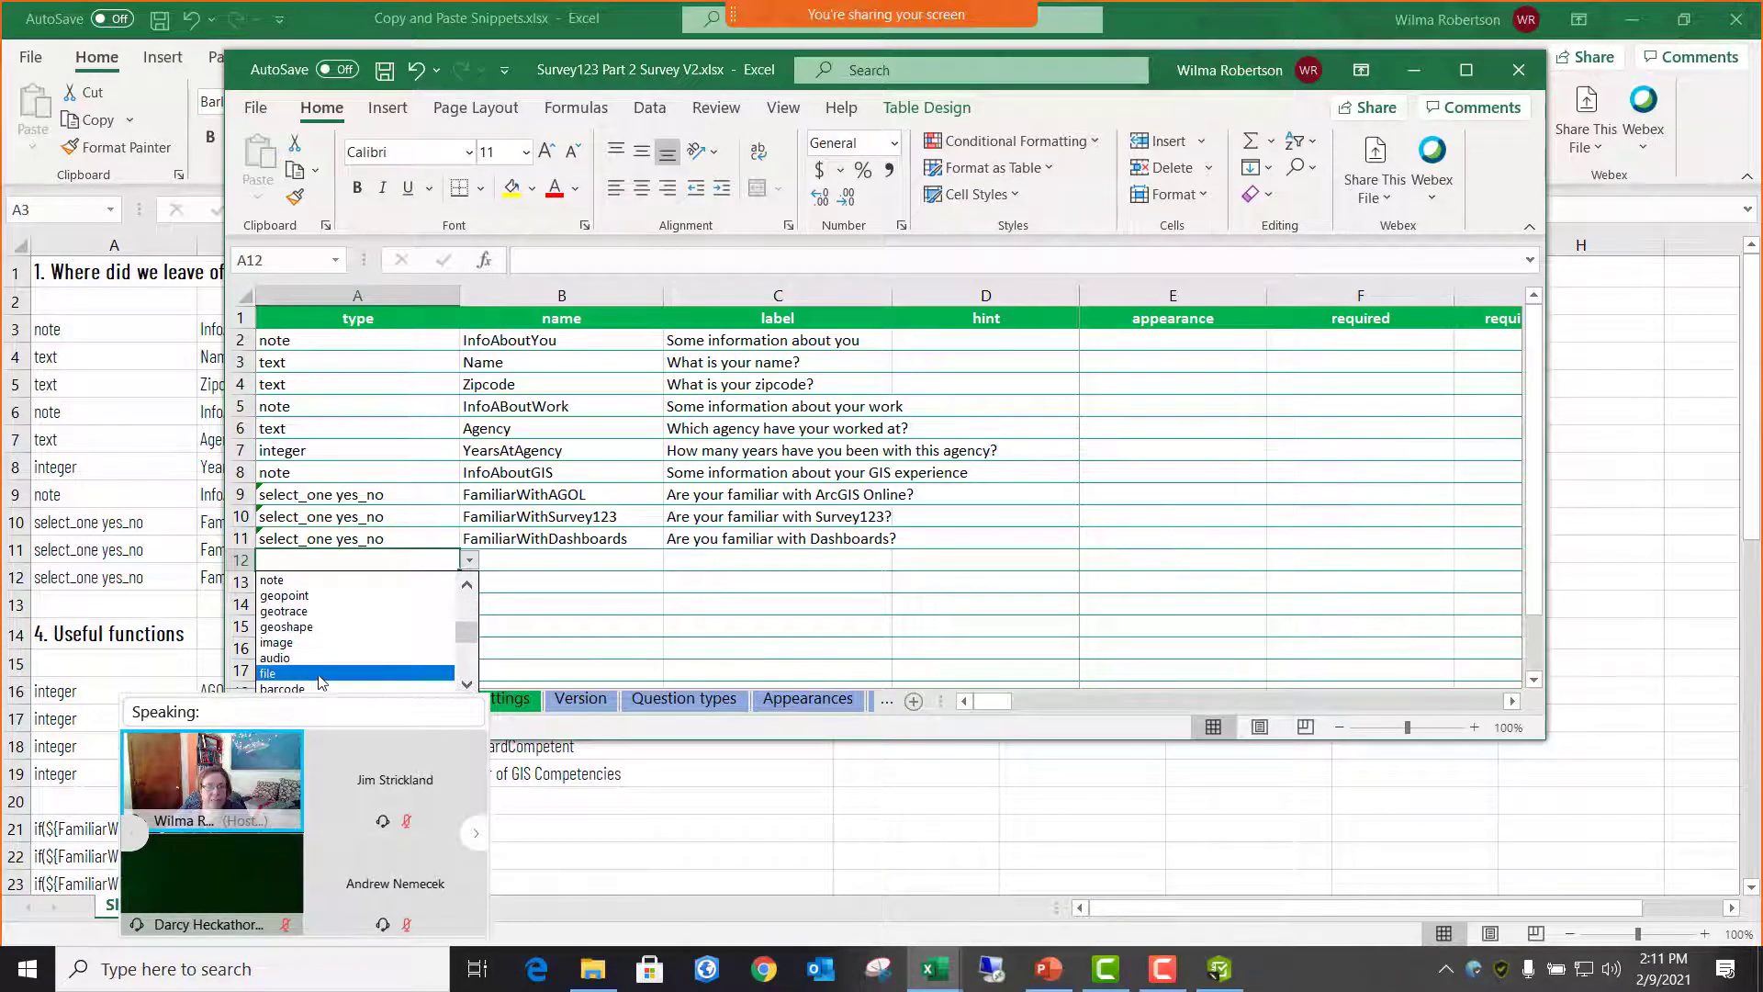
click(328, 678)
click(562, 555)
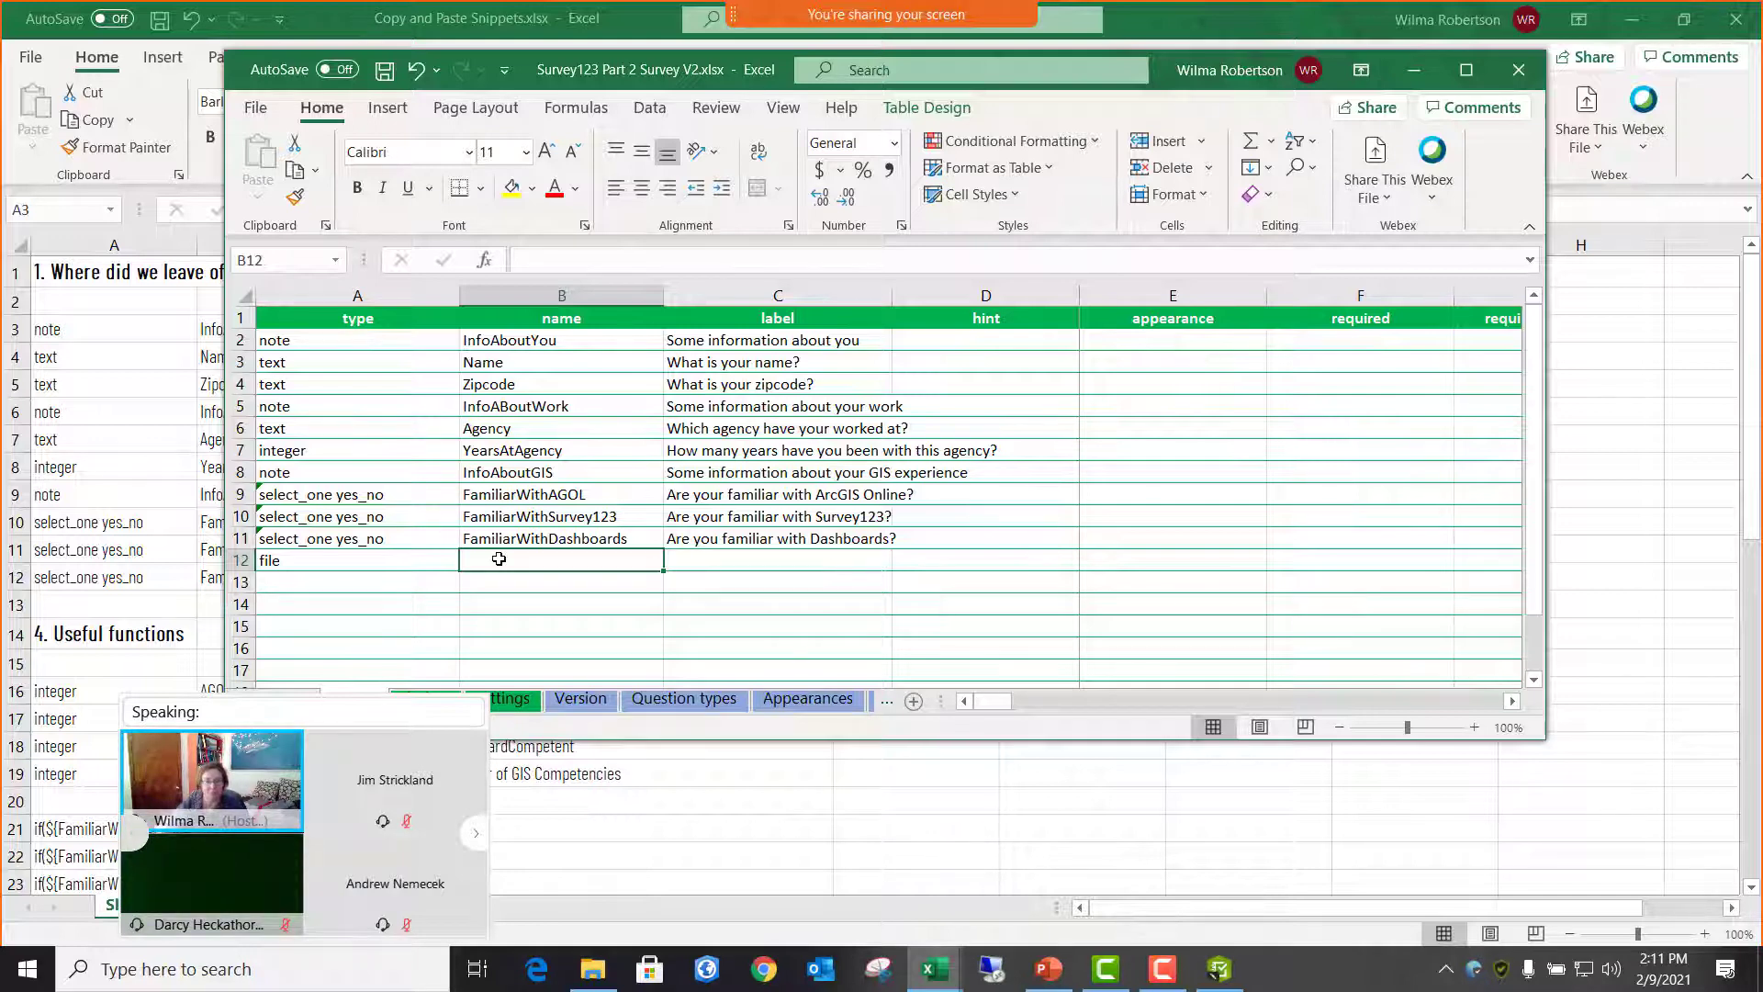
text(Resume)
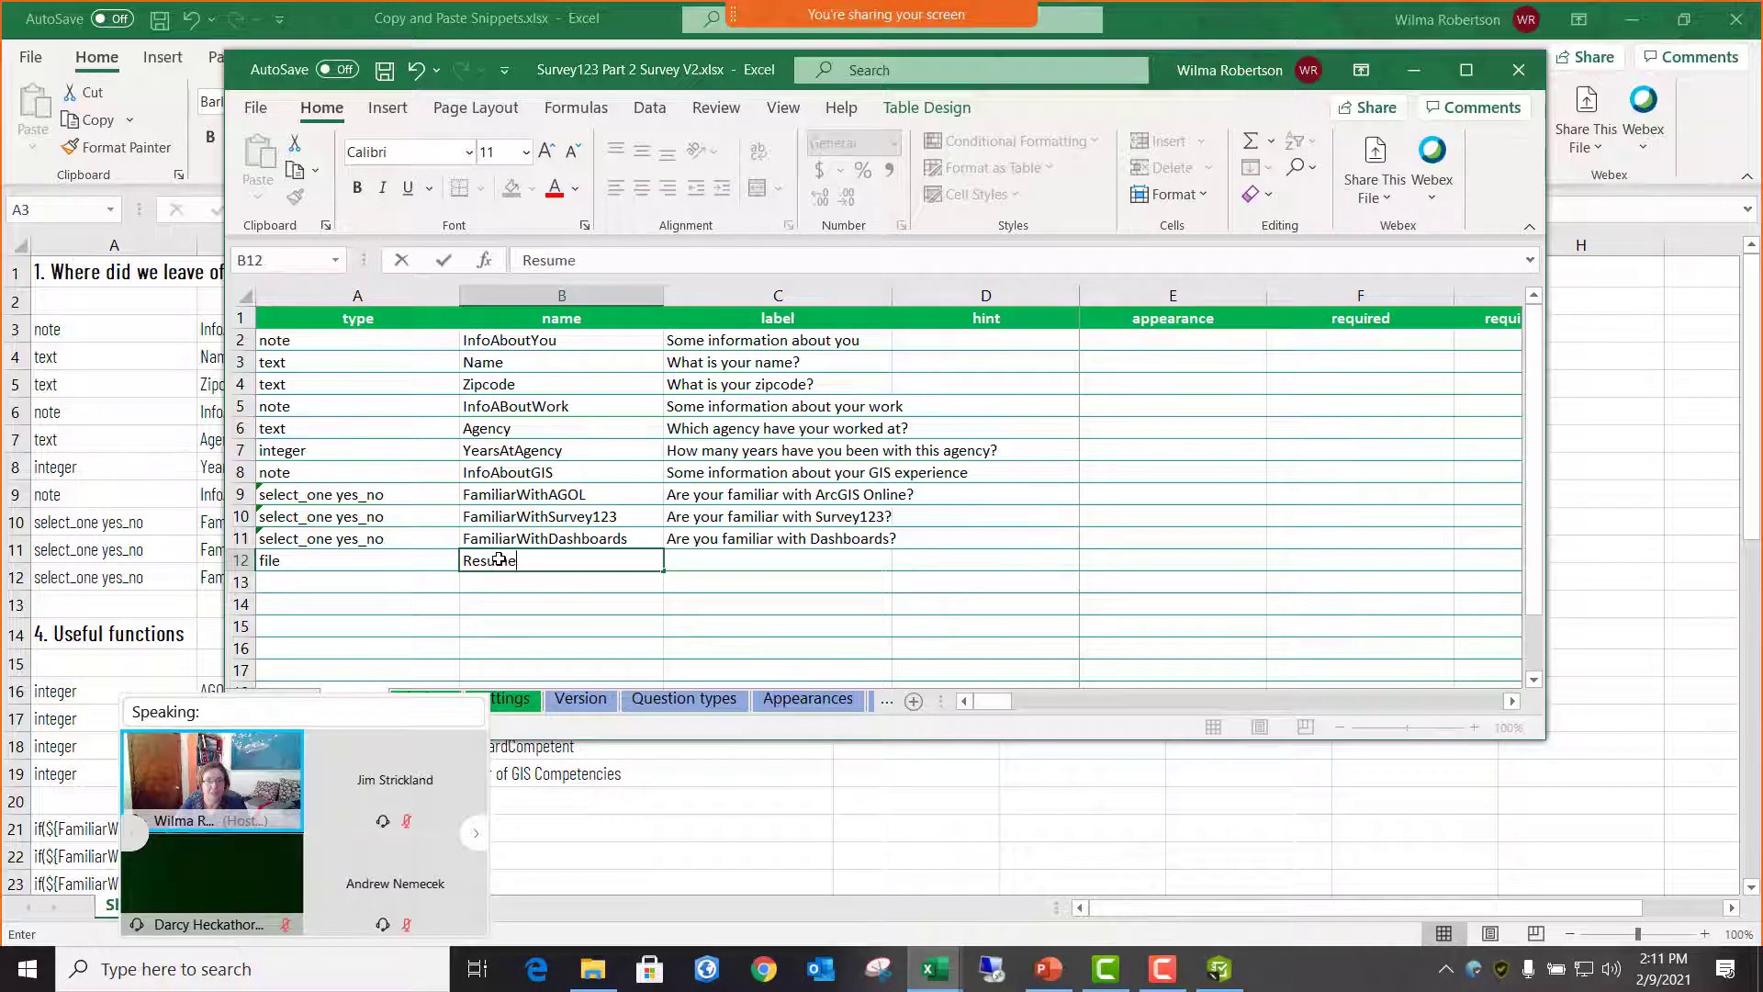
key(Tab)
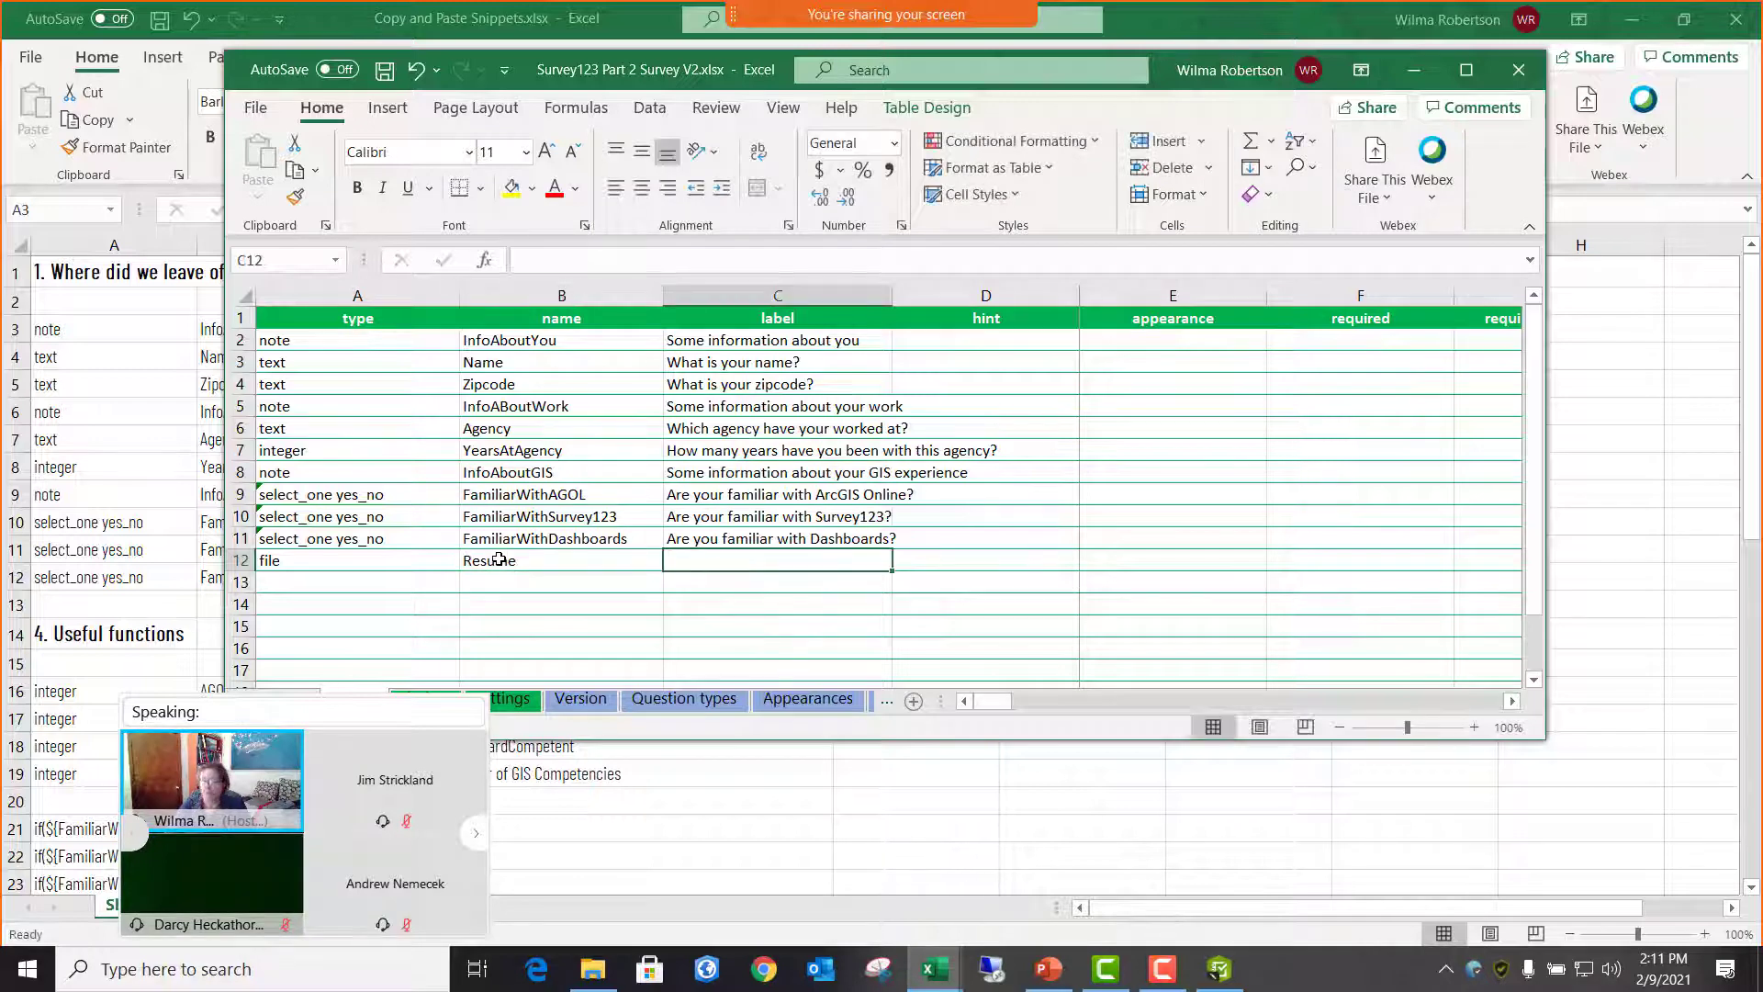
- Enter "Please attach your resume" as the label of the Resume question in C12 and save the spreadsheet
text(Plea)
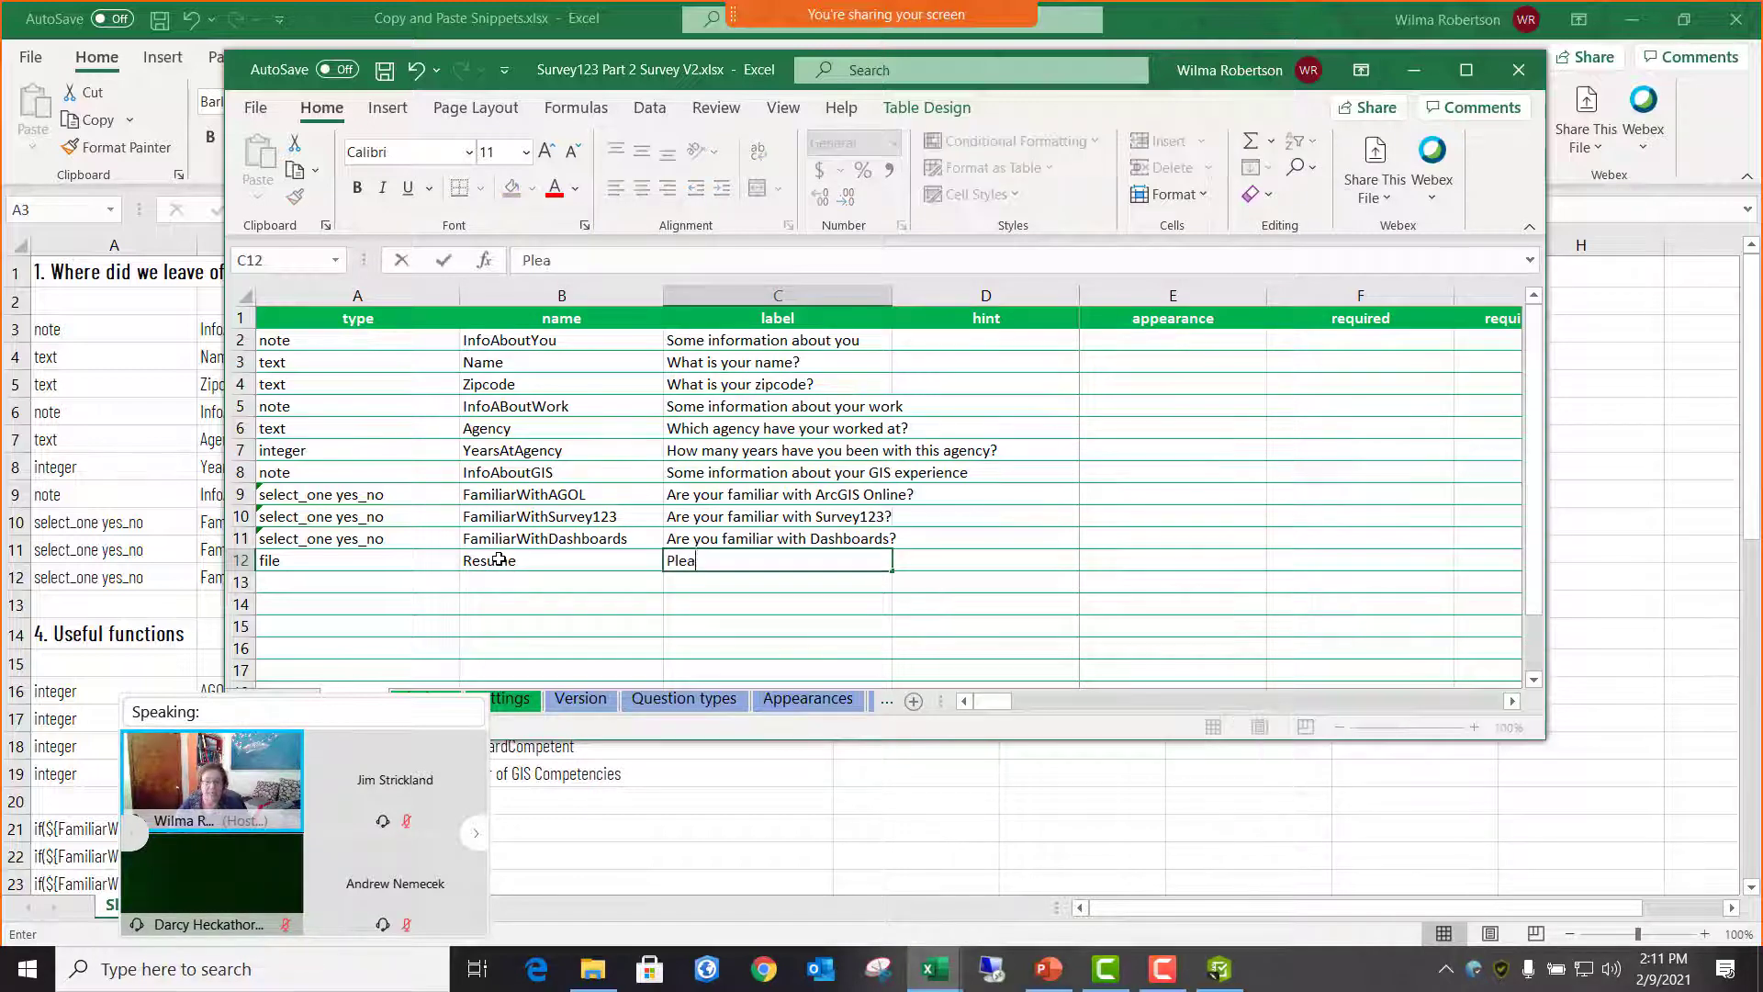
text(se attach the)
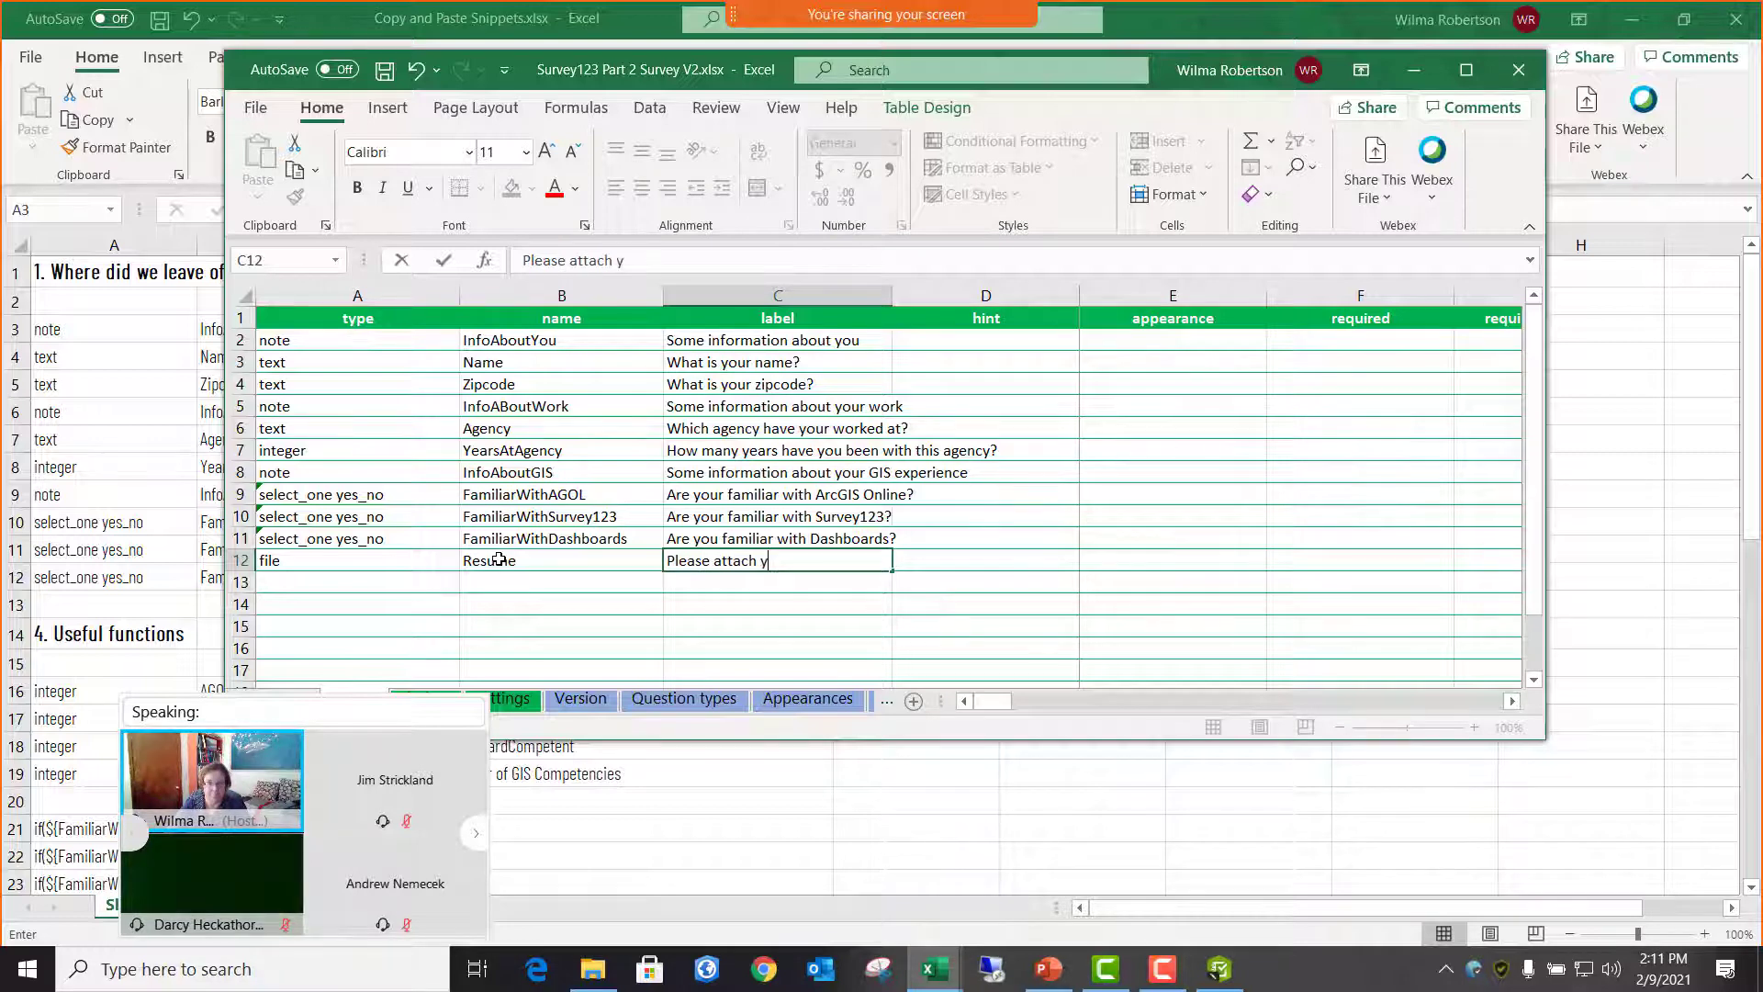
text(esume)
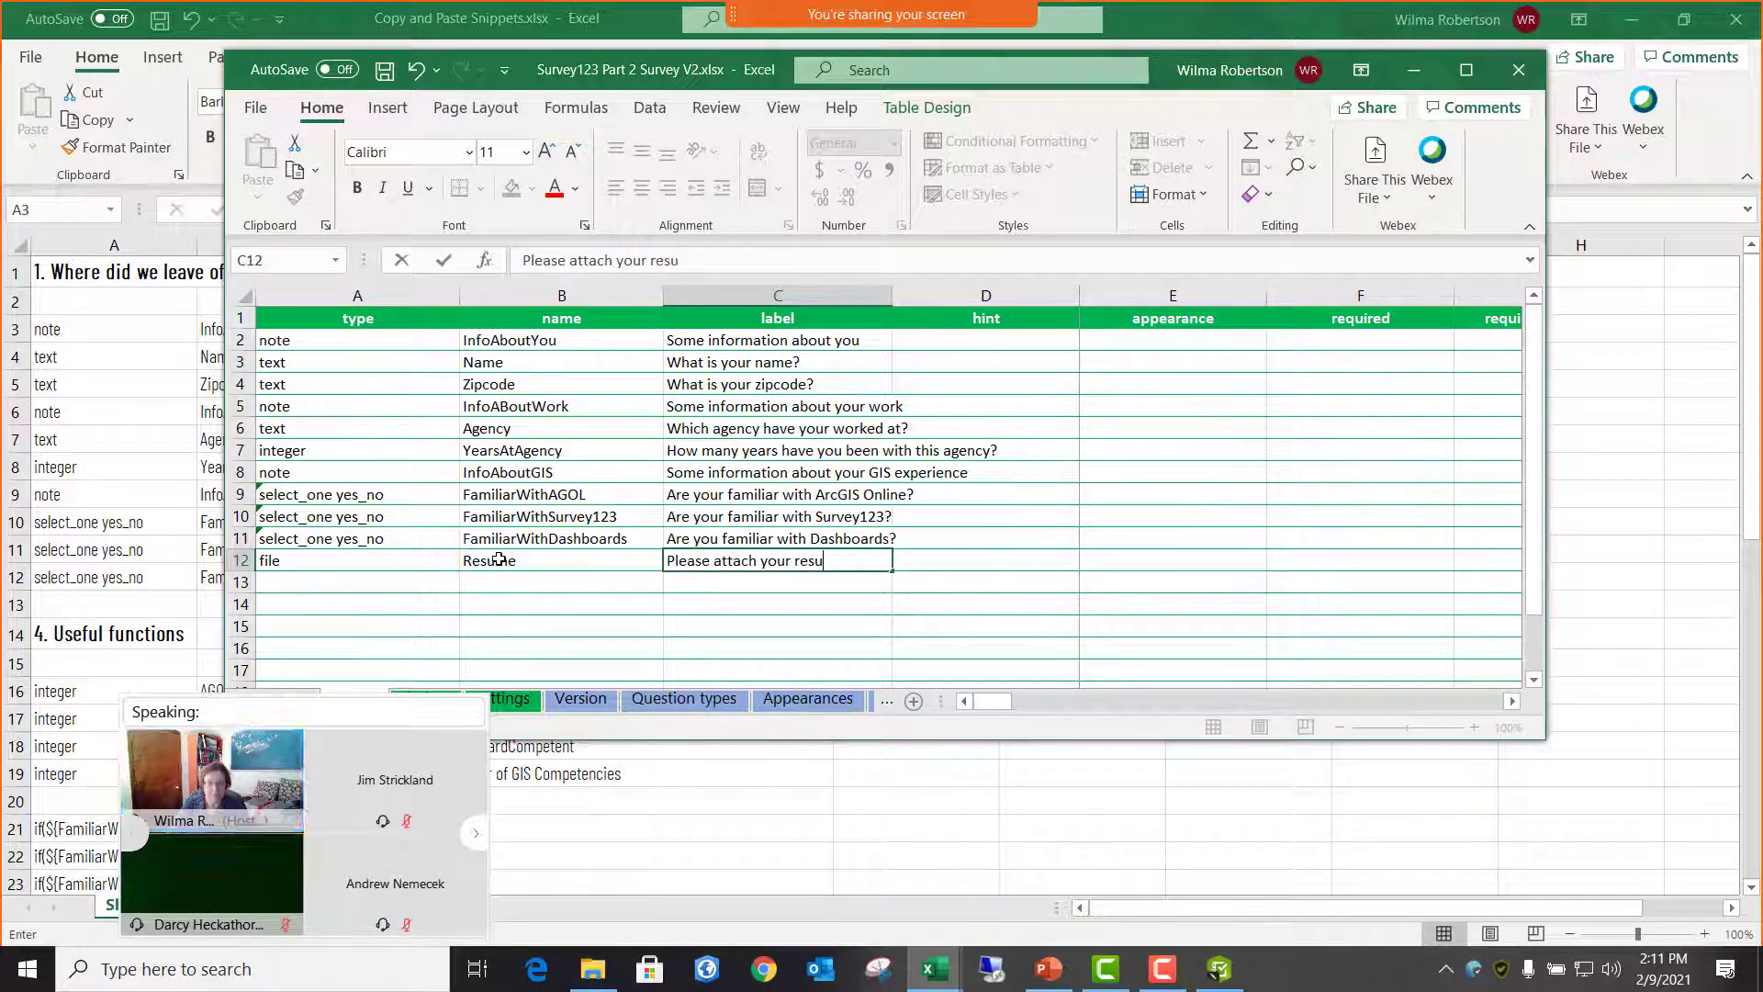
click(1025, 640)
click(384, 70)
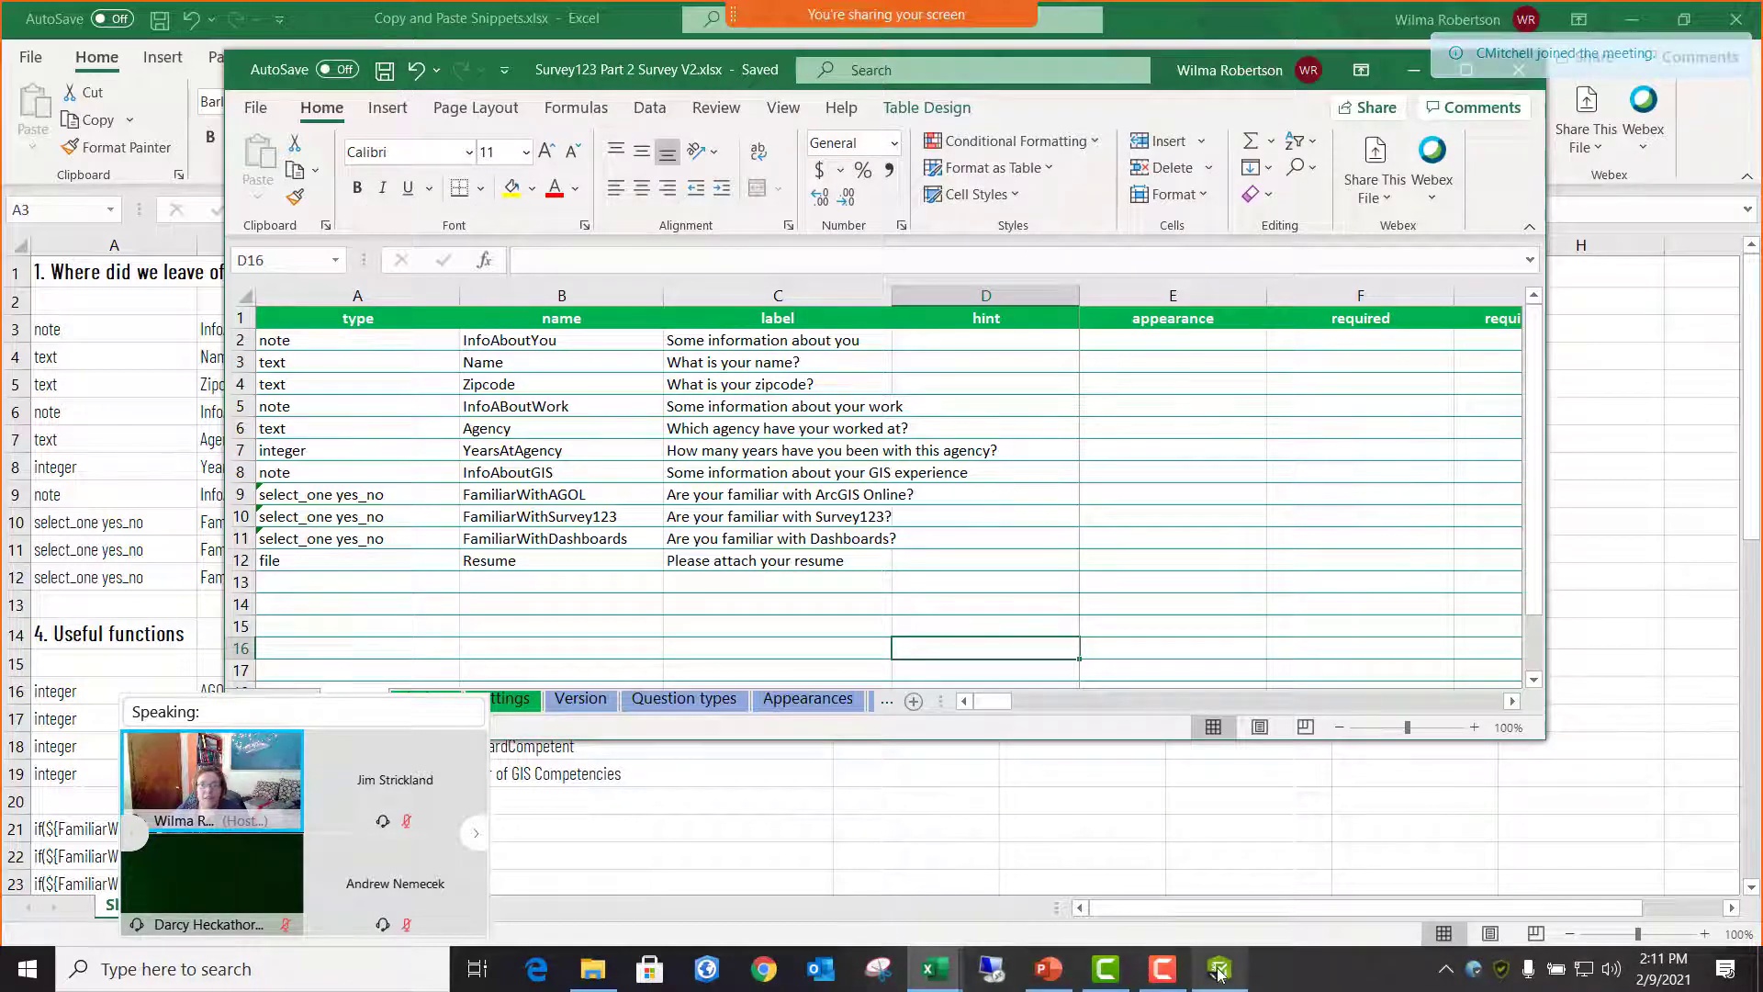
- Switch to the ArcGIS Survey123 Connect preview, move its window higher and view the "Please attach your resume" question
click(1218, 969)
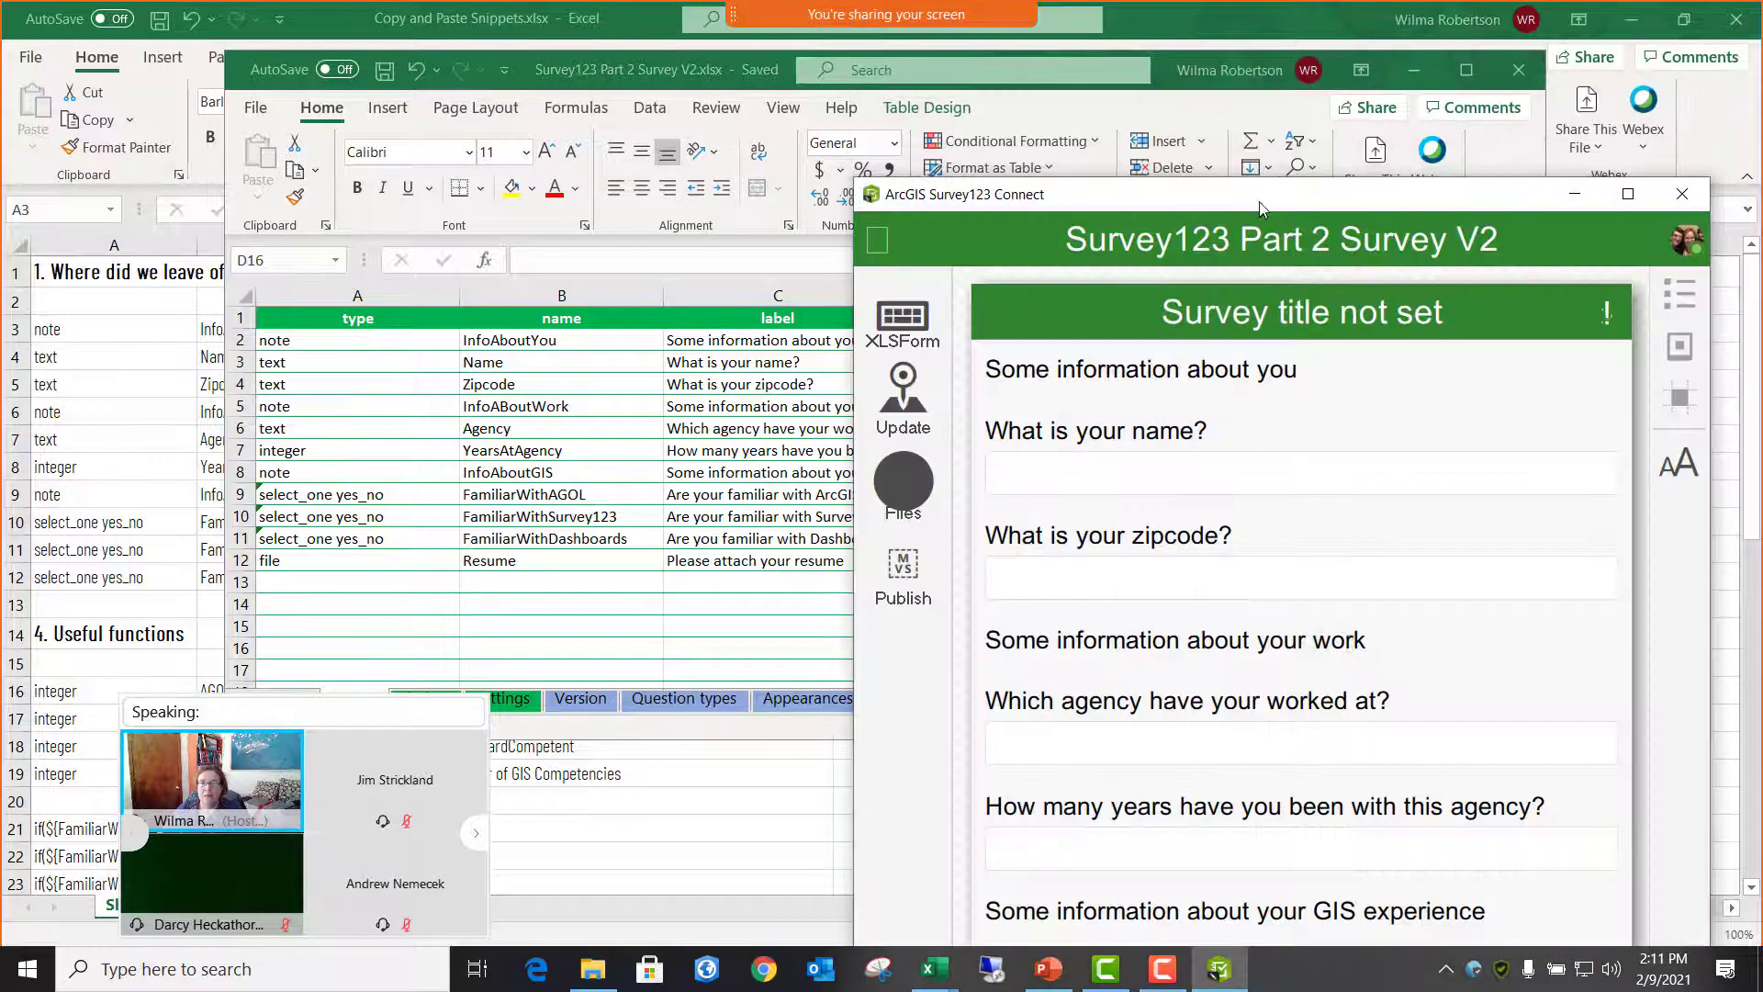
drag(1249, 70, 1206, 75)
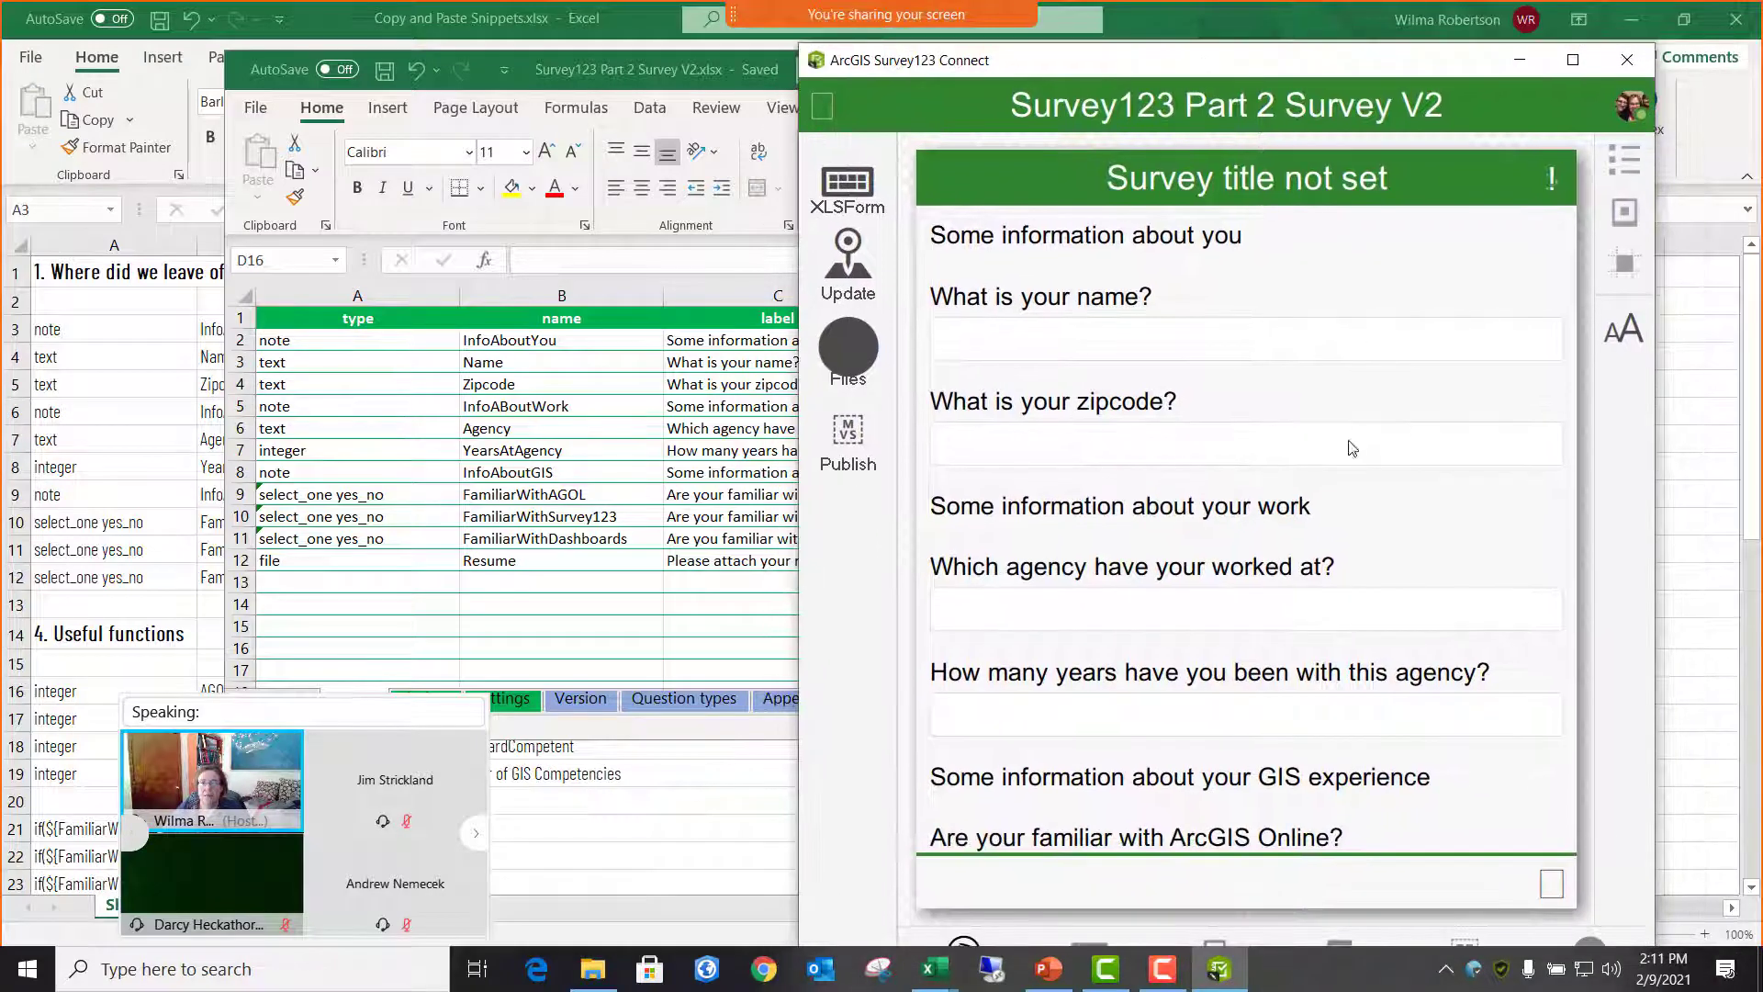
scroll(1353, 448, down, 5)
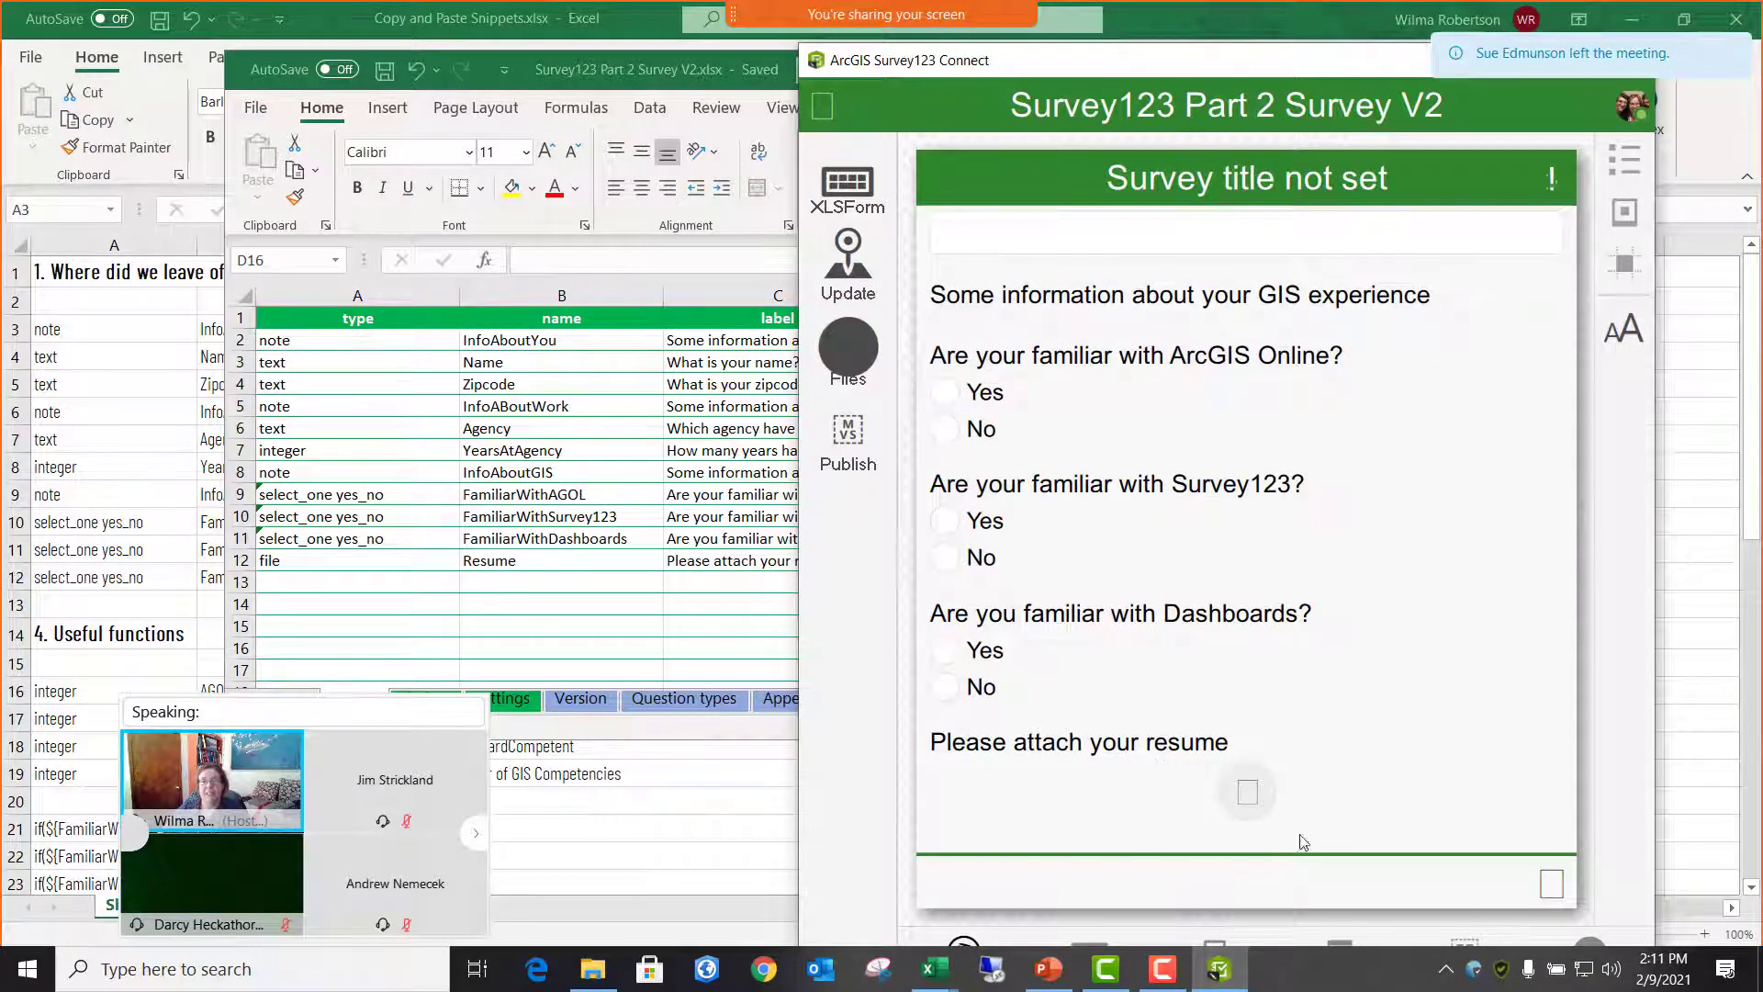
- Try out the resume question by opening its file picker, then close the picker without attaching a file
click(1249, 795)
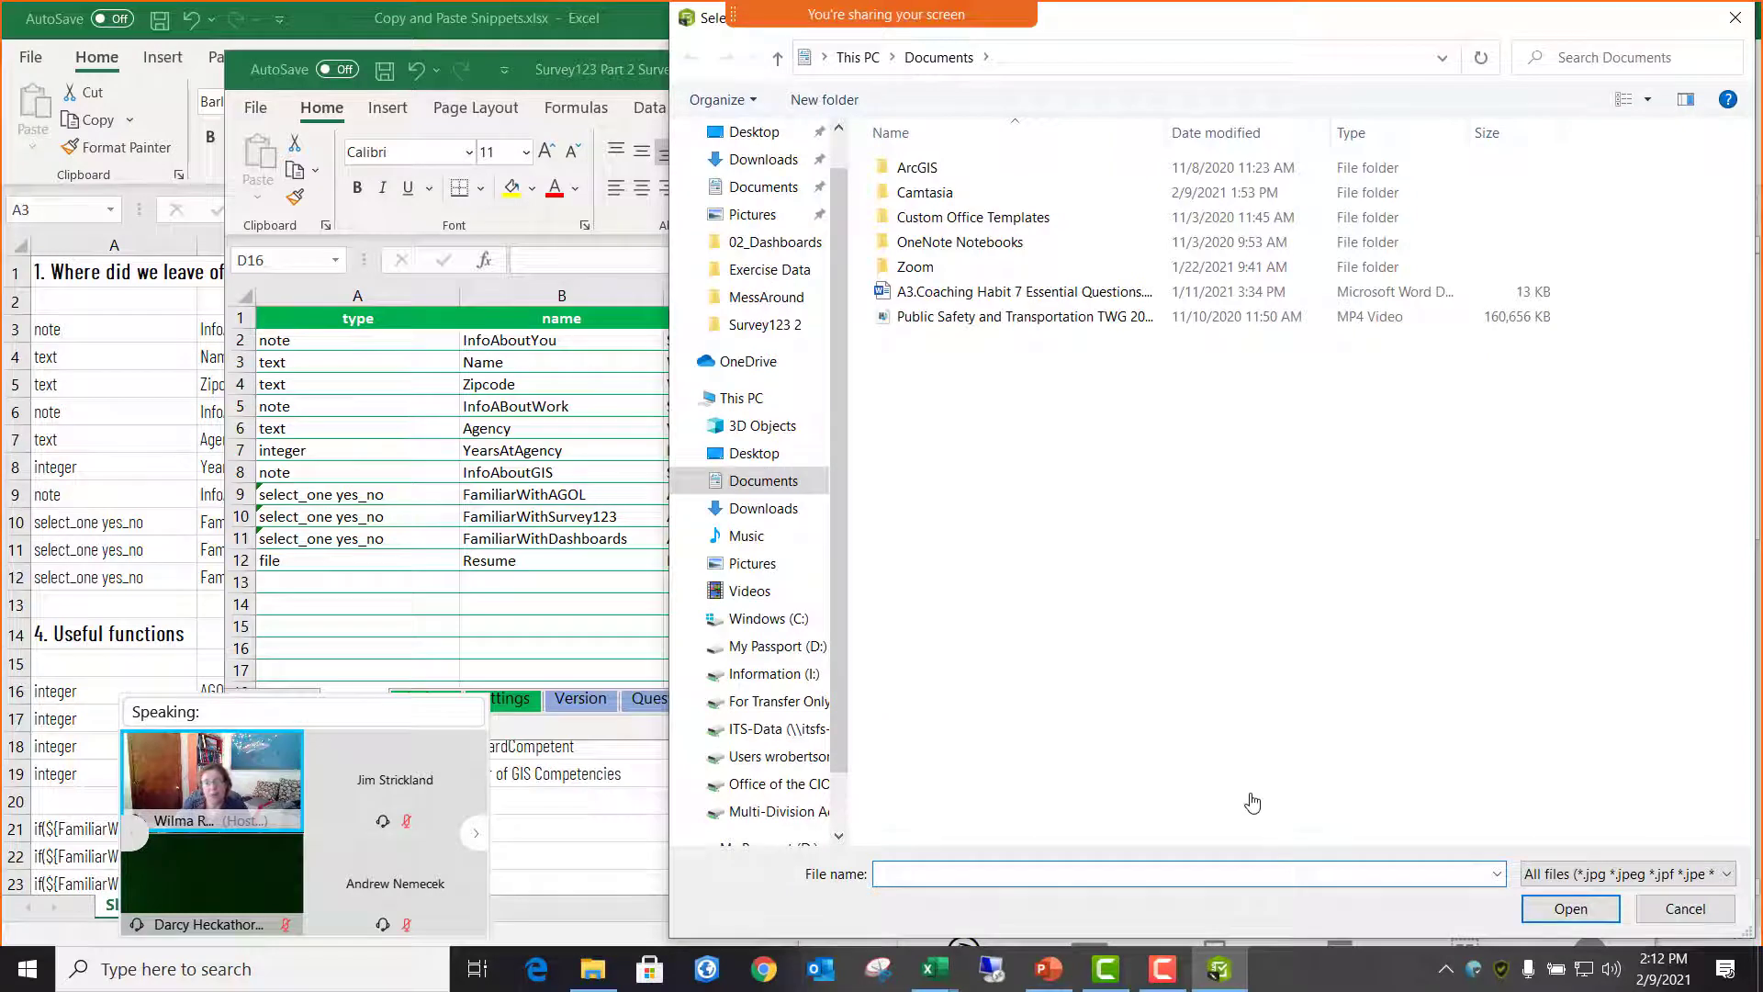
drag(1210, 23, 931, 23)
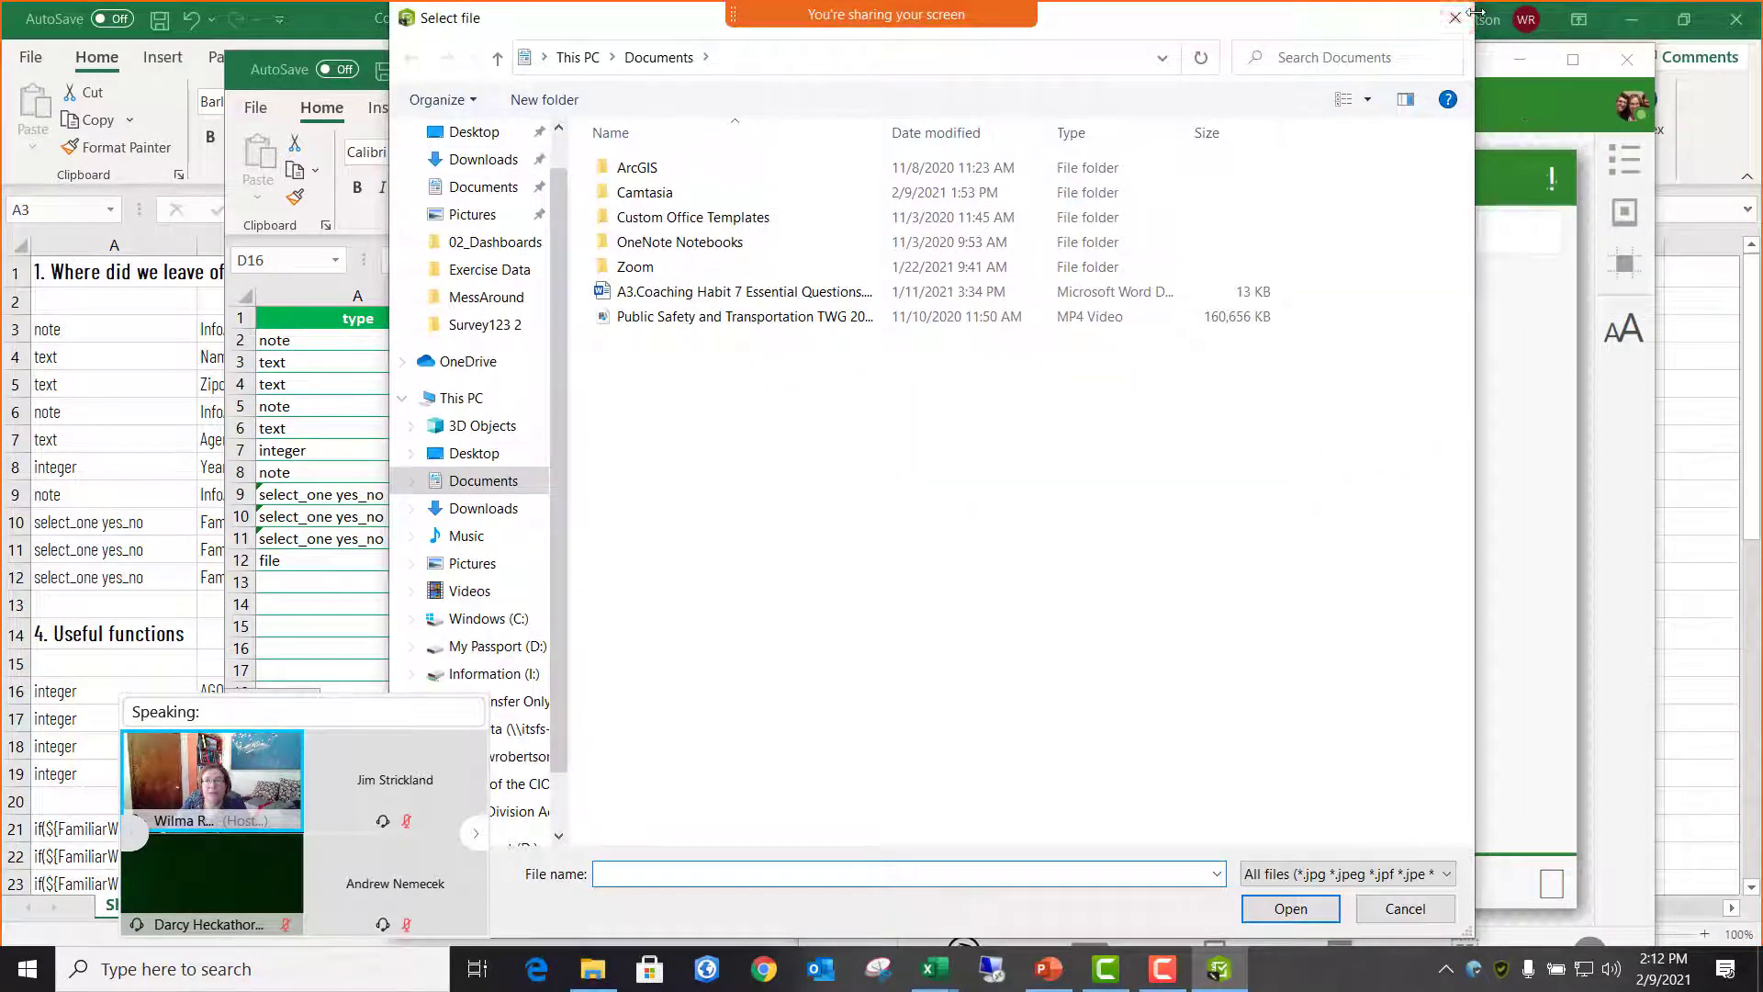
drag(1322, 31, 1383, 189)
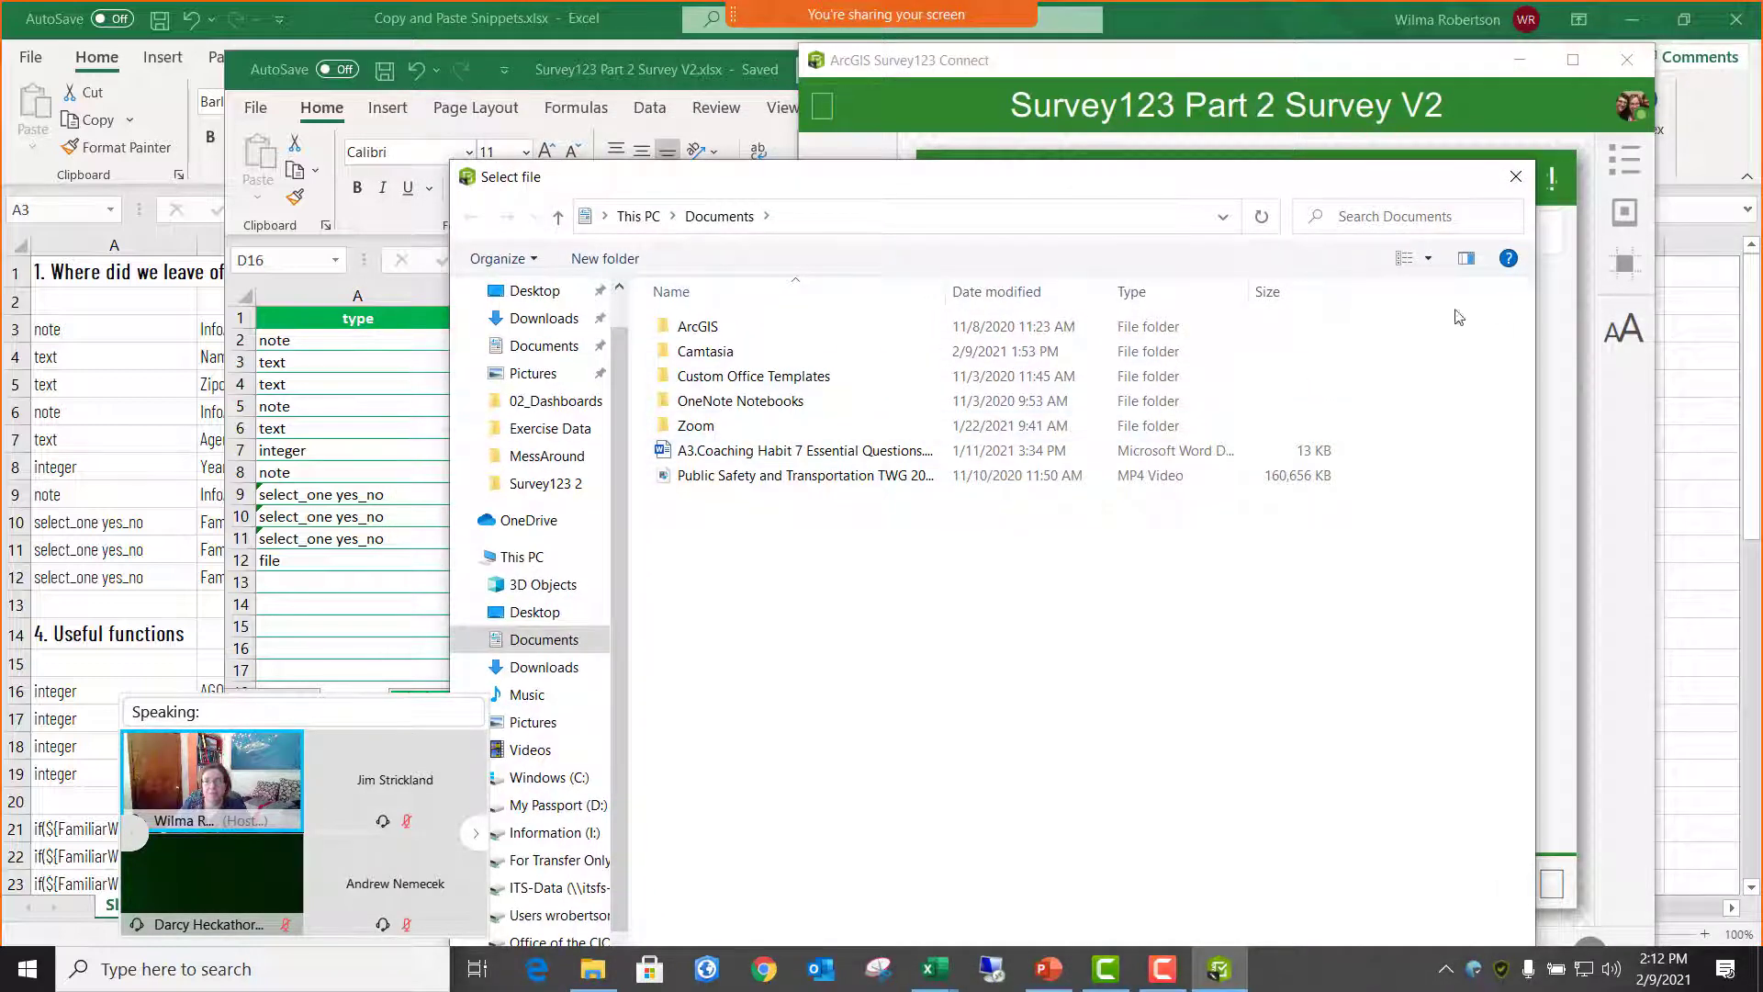
click(1513, 187)
click(1518, 21)
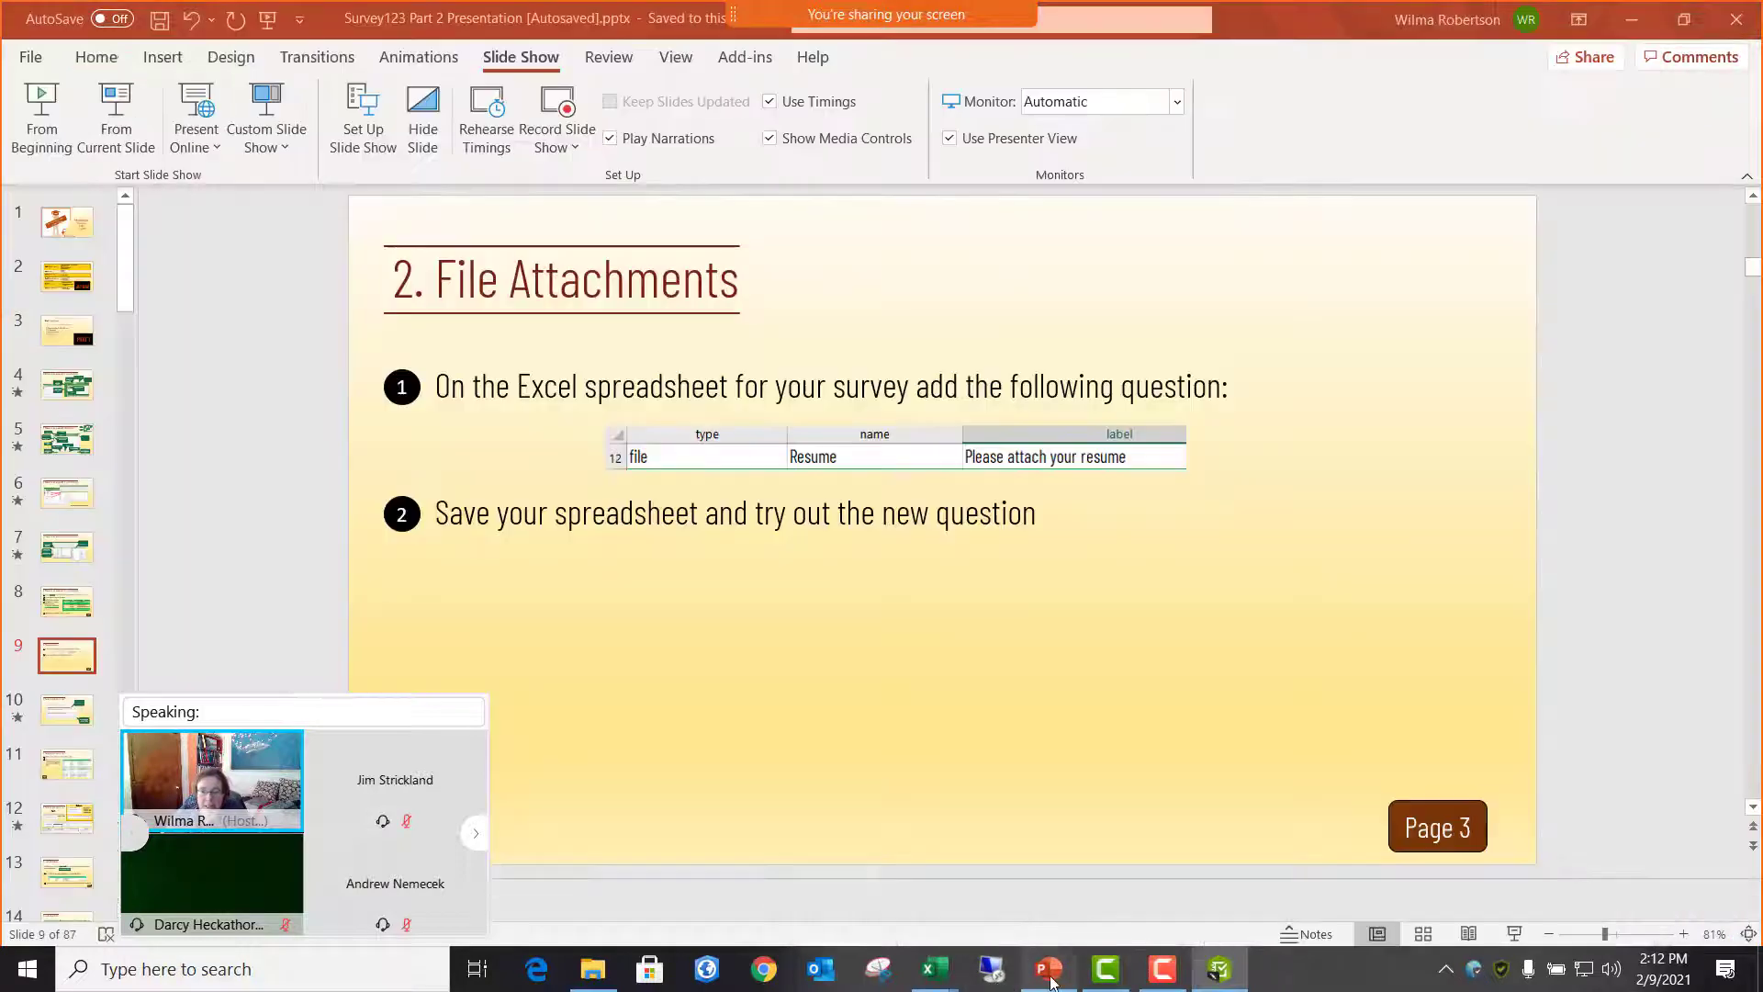
- Switch to the PowerPoint presentation, start the slide show from the current slide and advance to "3. Repeats. And should you?"
click(1052, 974)
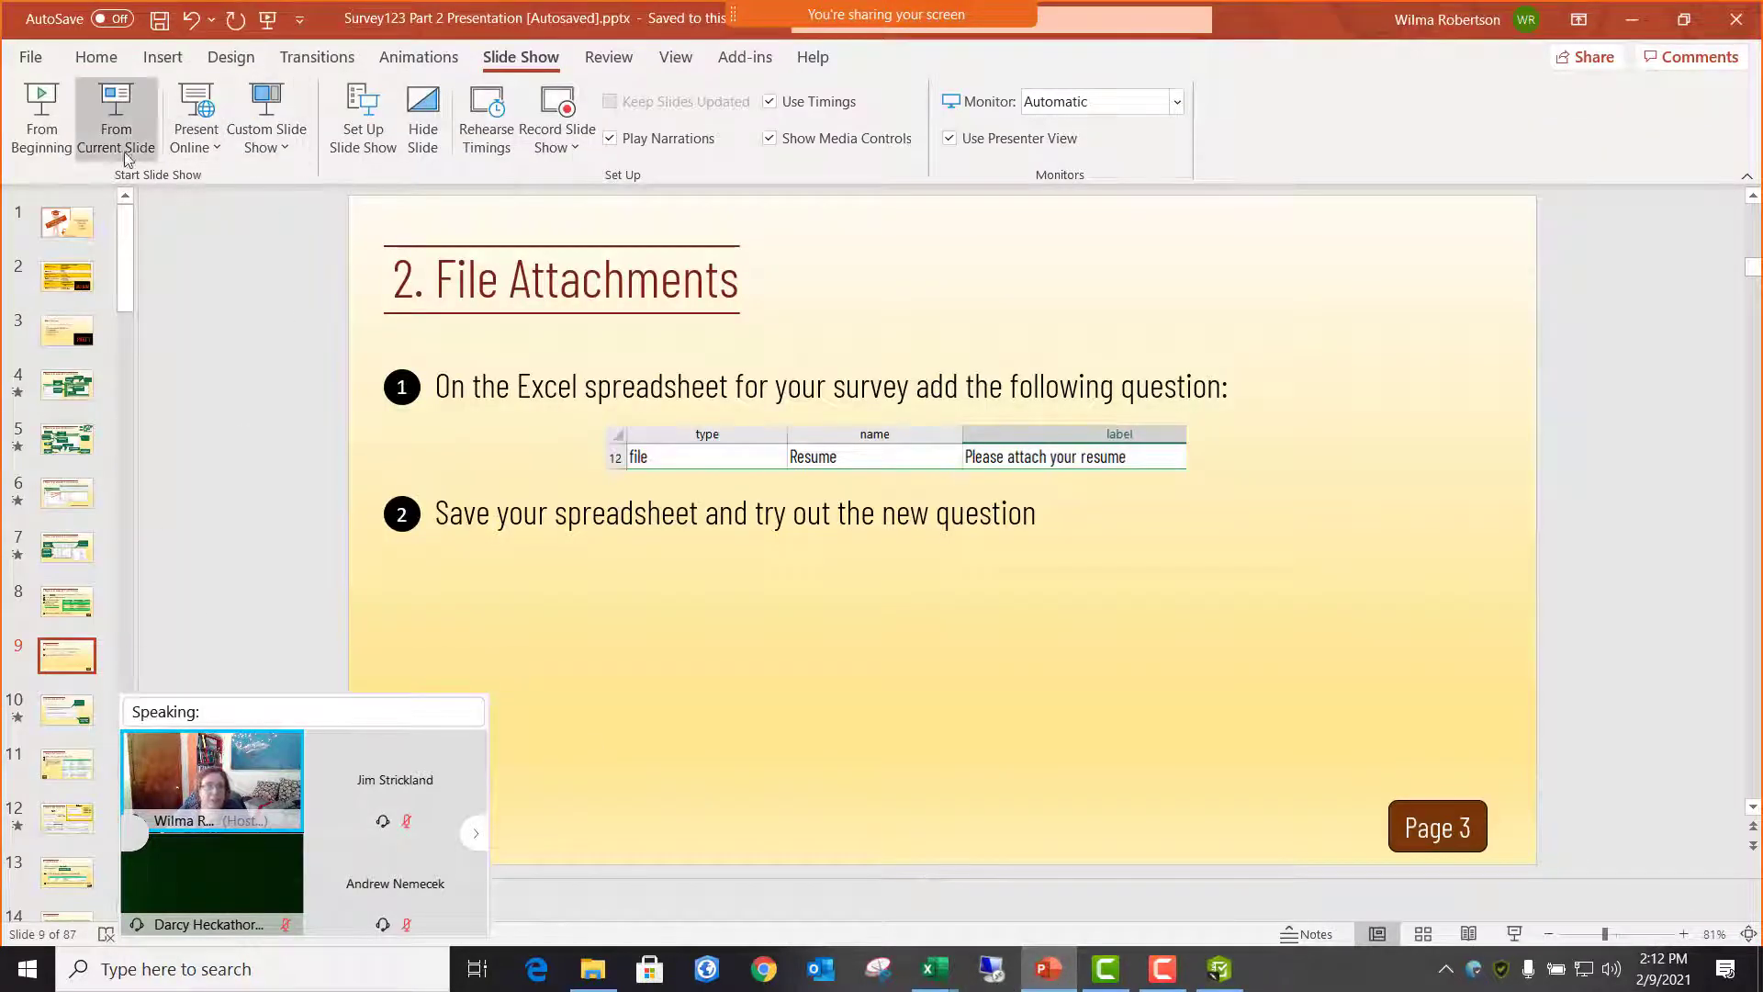
click(101, 129)
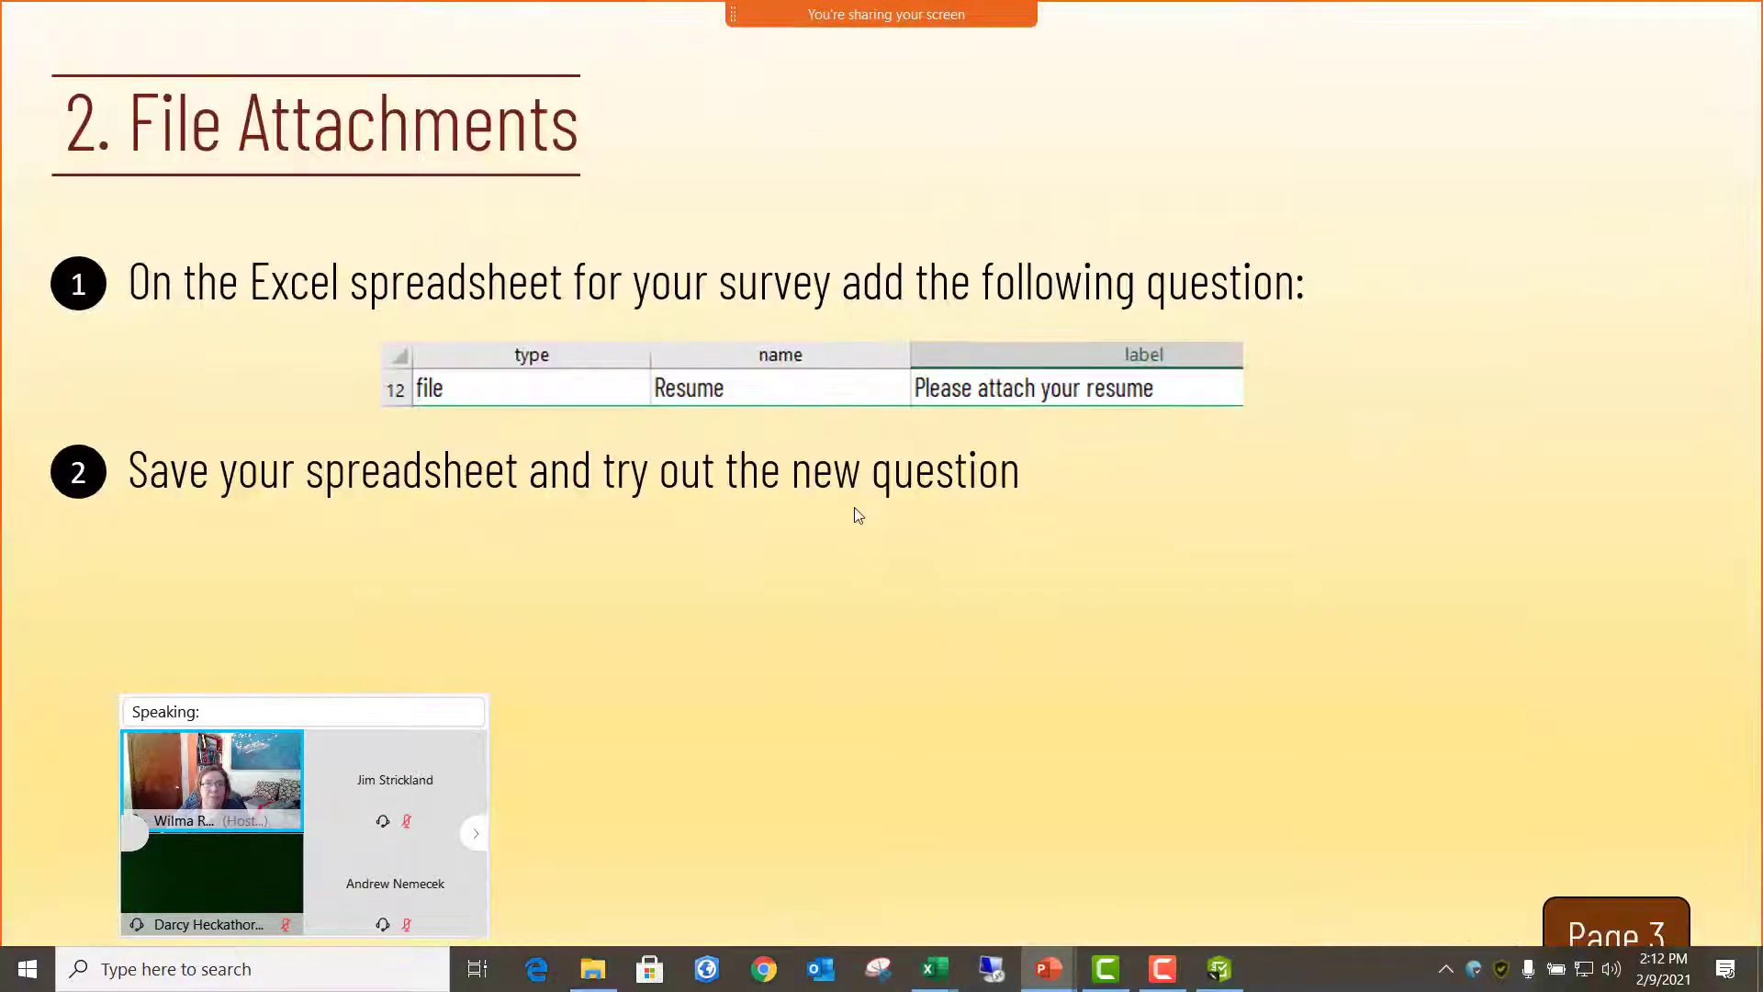
click(907, 584)
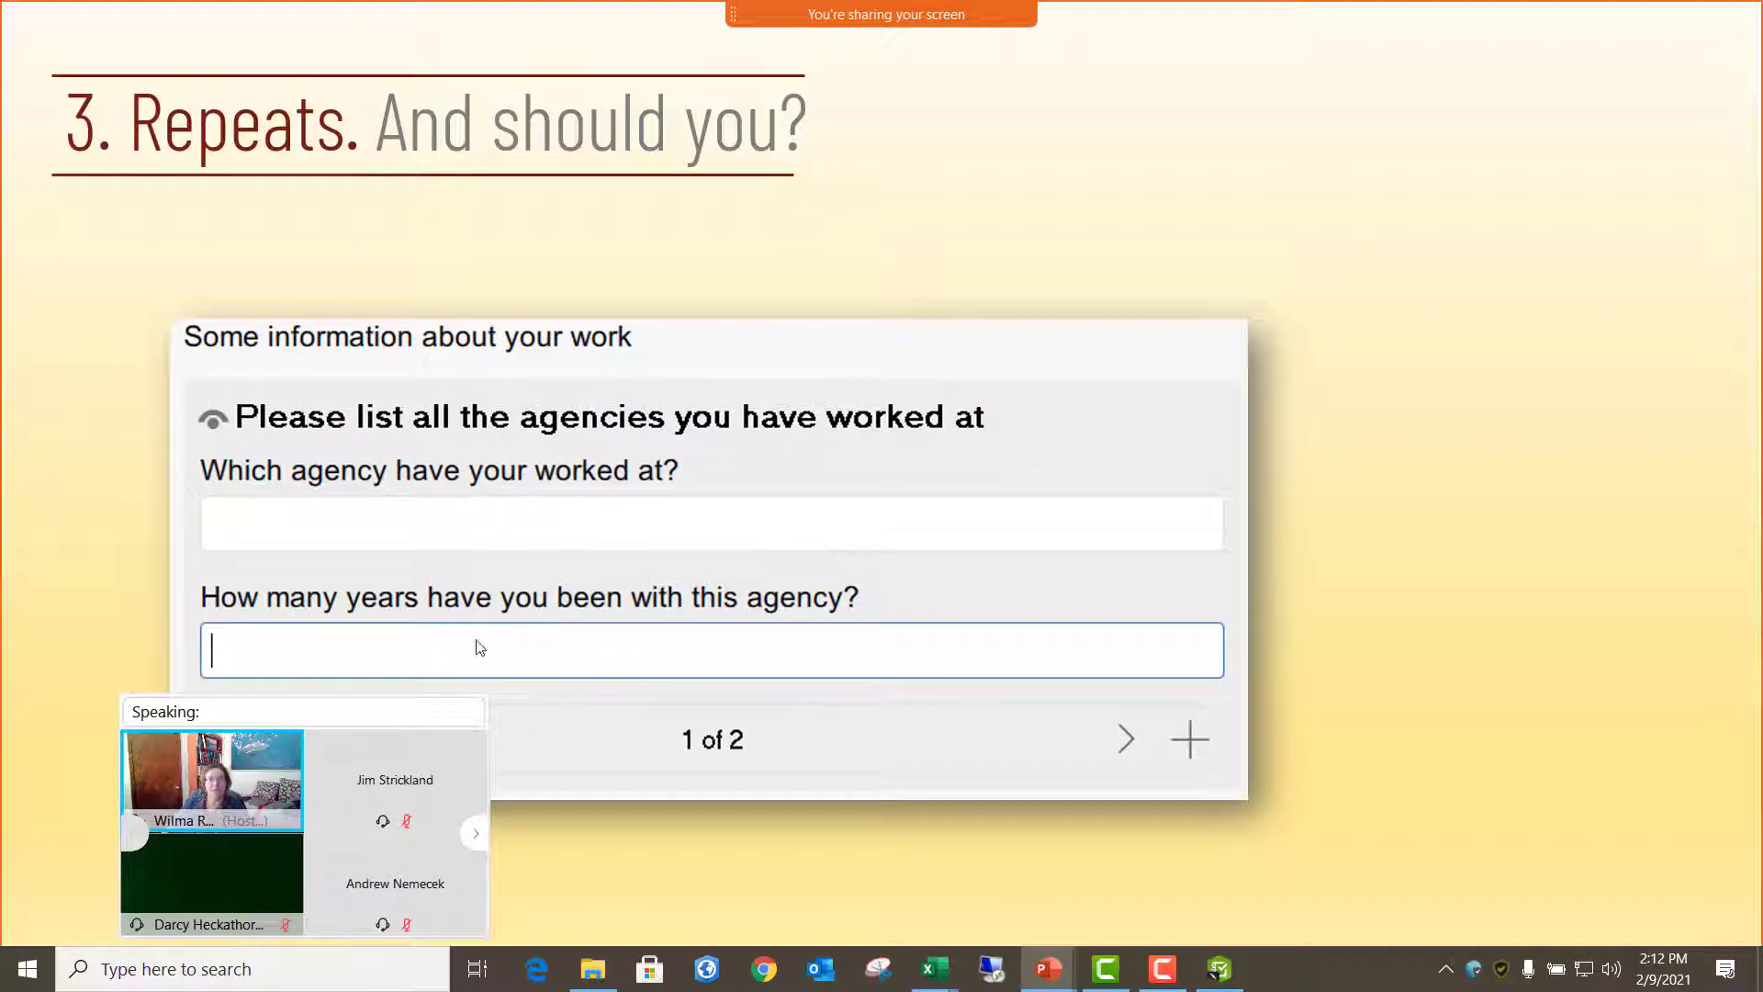
- Move the meeting video panel off the sample survey image and reveal the slide's callout about having worked at multiple agencies
mouse_move(318, 698)
drag(316, 676, 1557, 85)
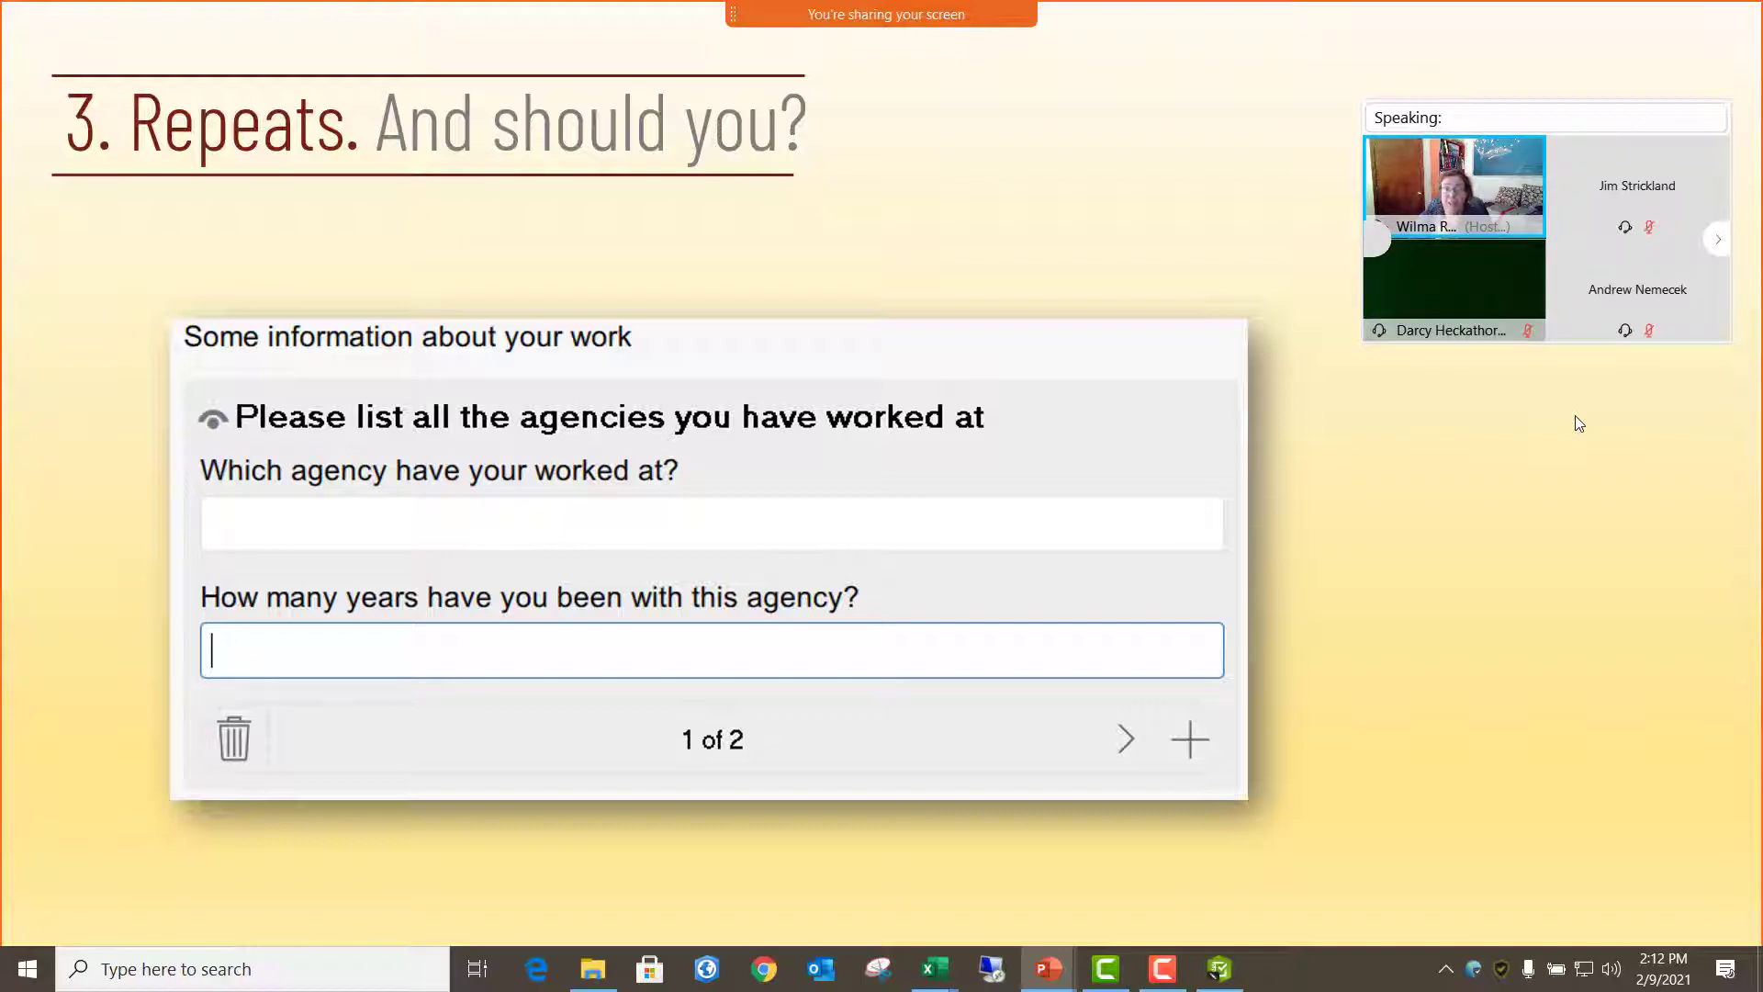
click(873, 448)
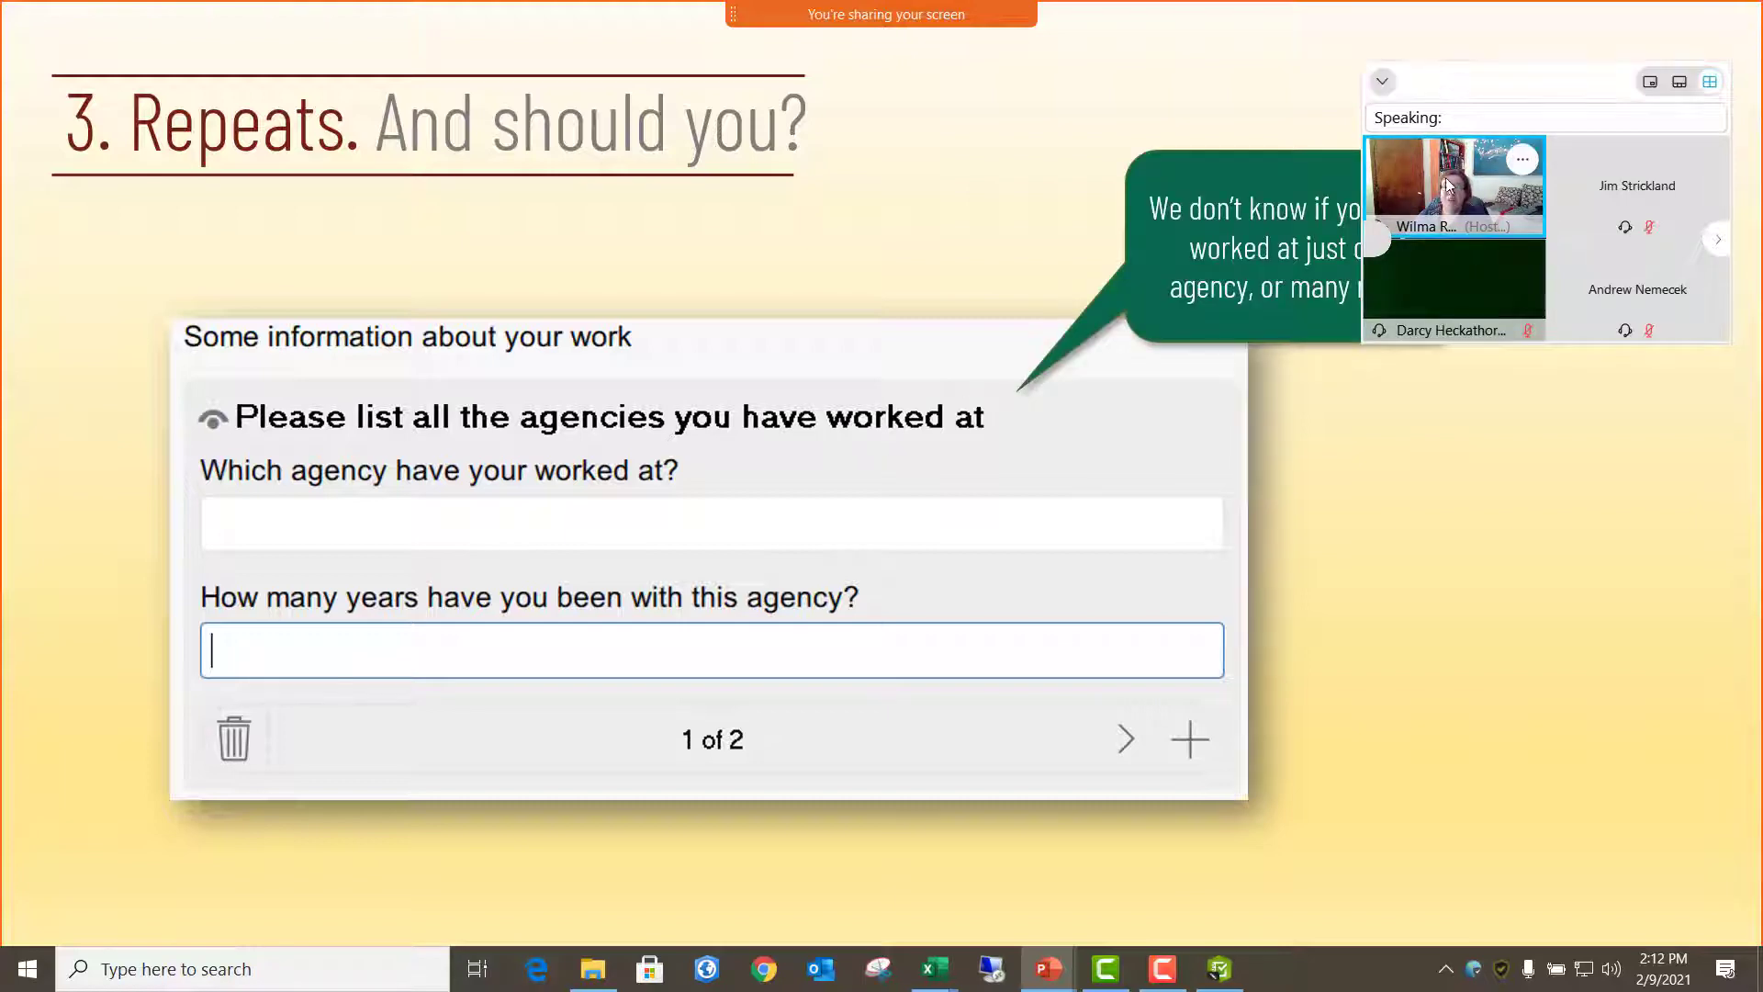
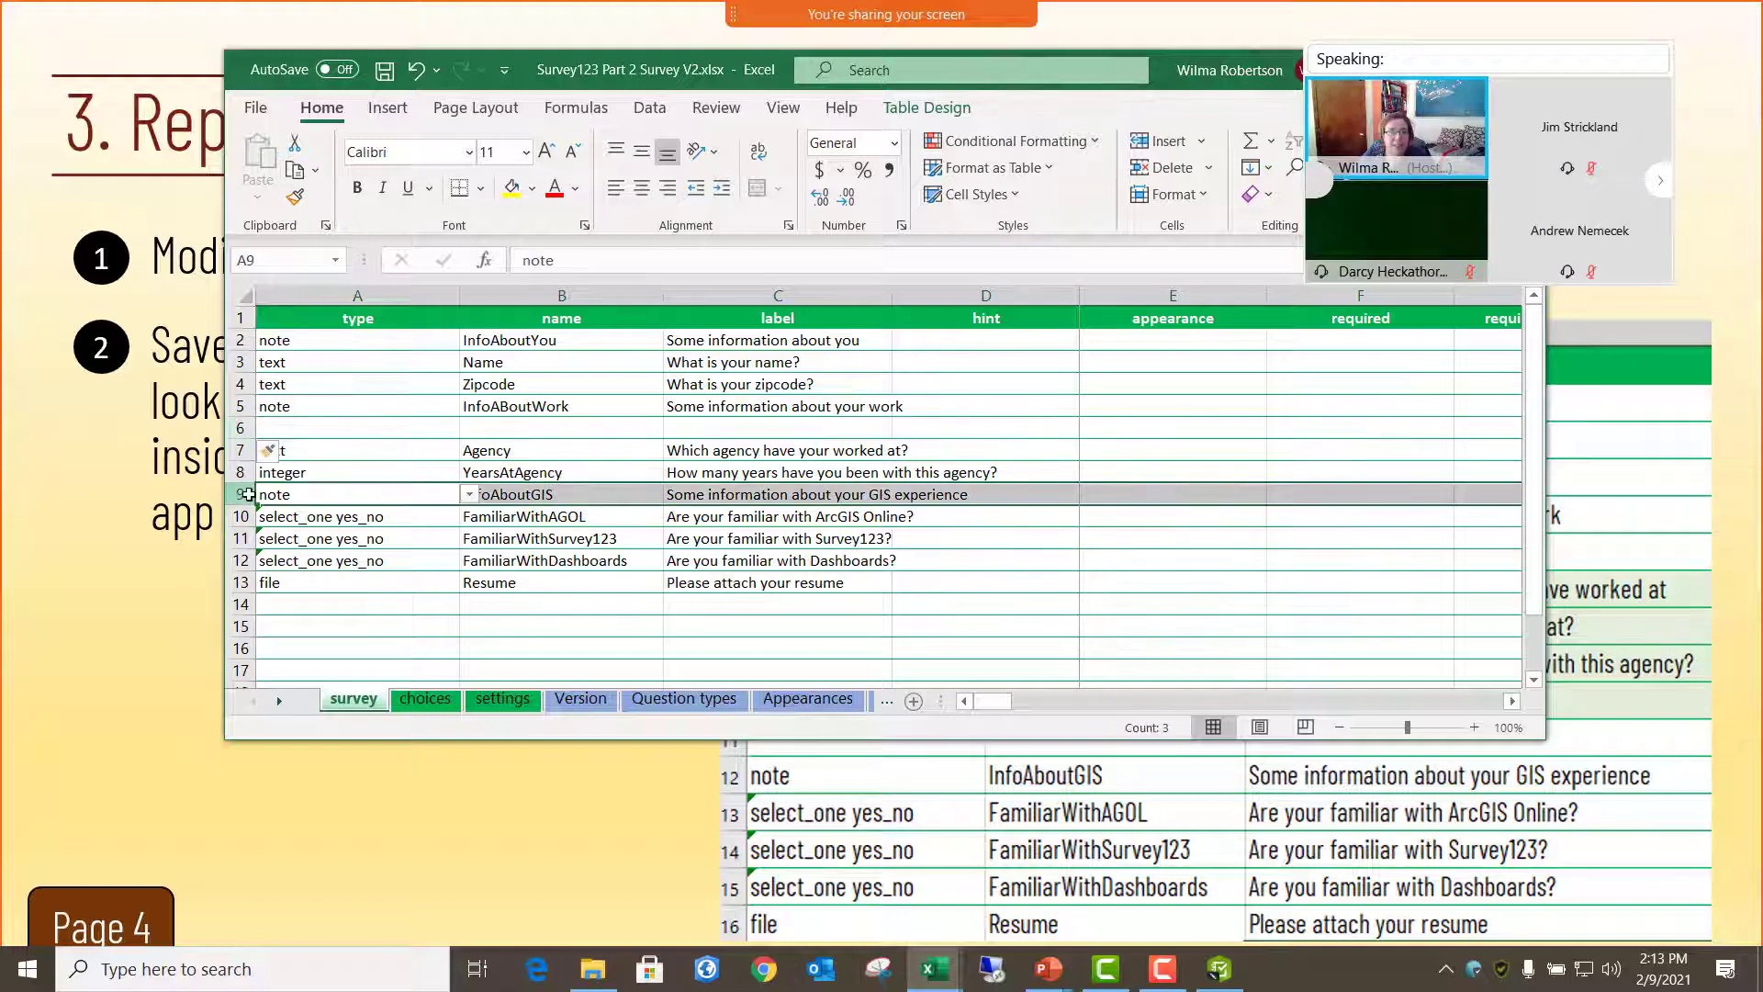
- Insert a blank row above the InfoAboutGIS note and set the type of the blank row 6 to begin repeat
click(309, 695)
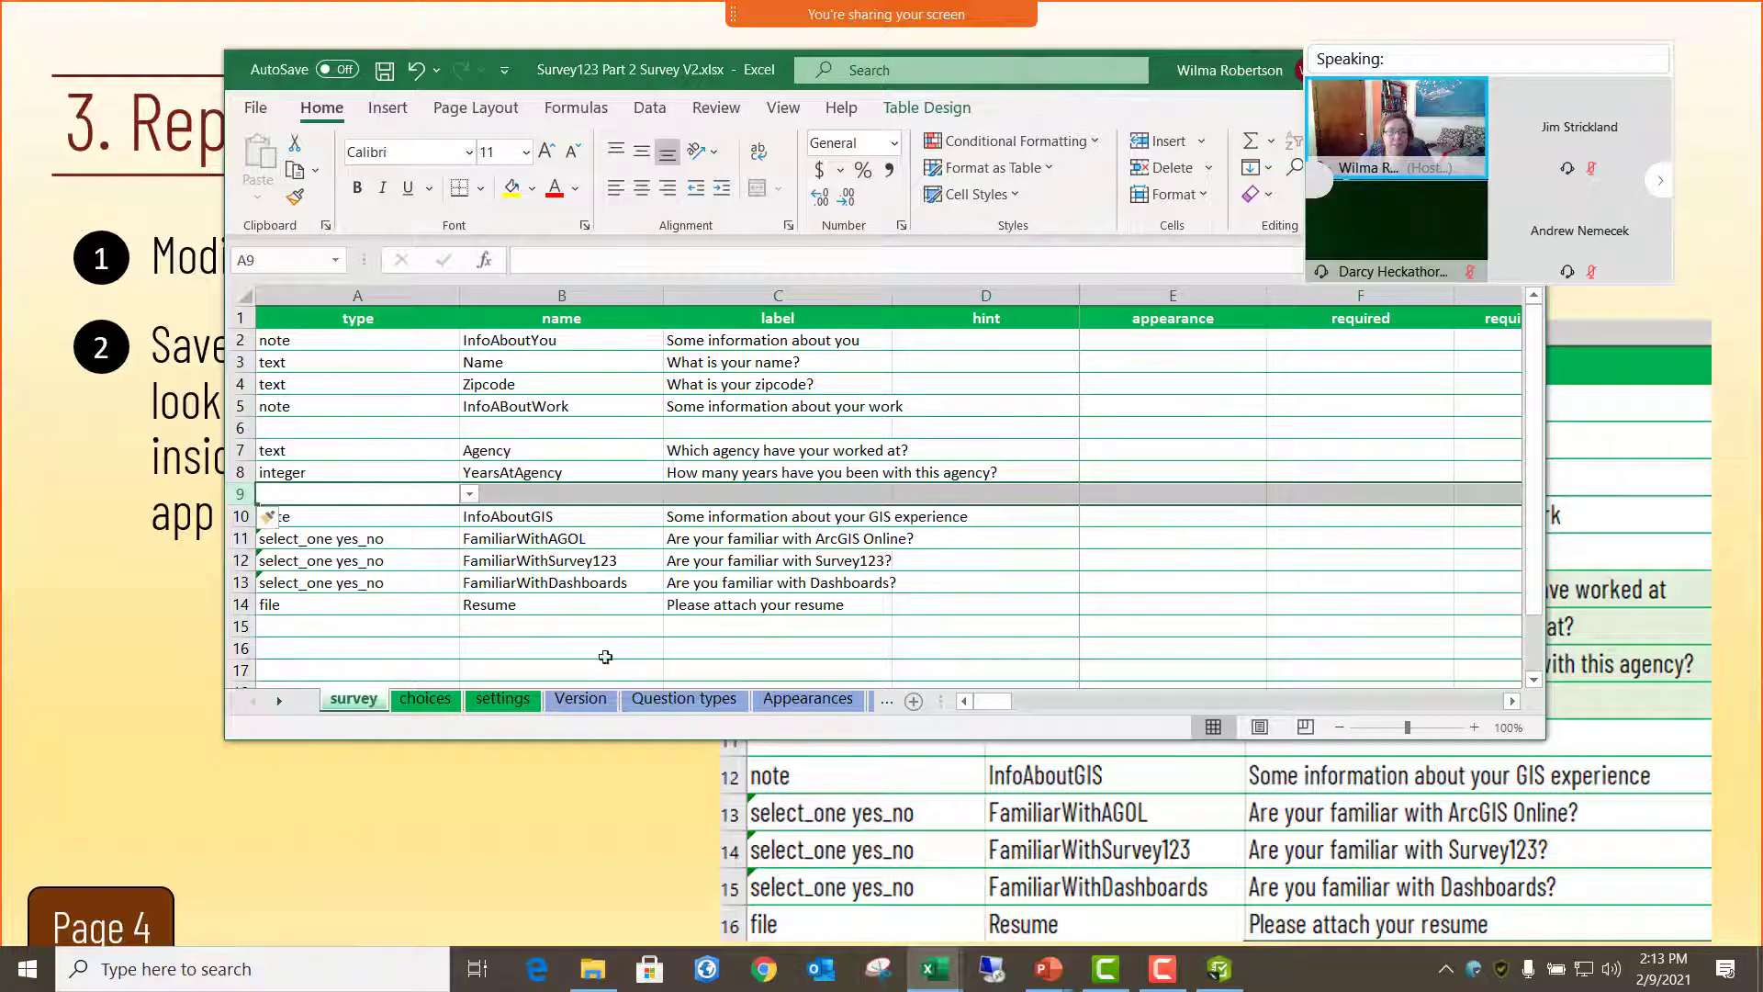
click(377, 431)
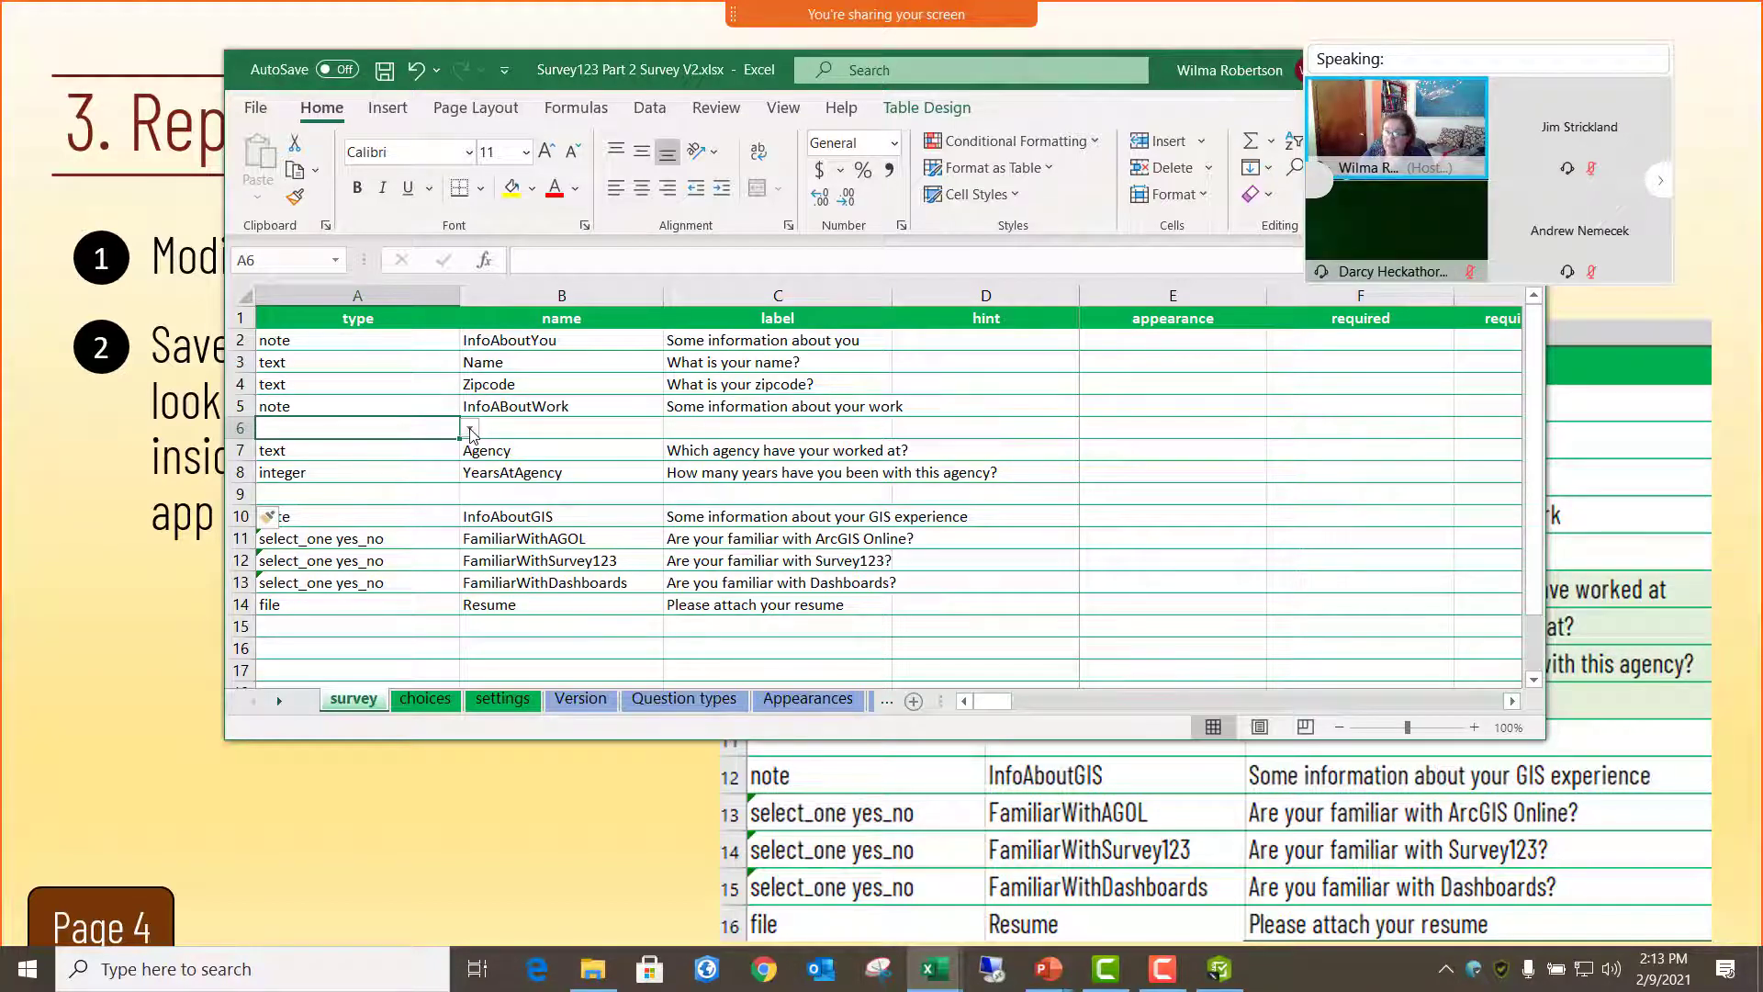
click(470, 428)
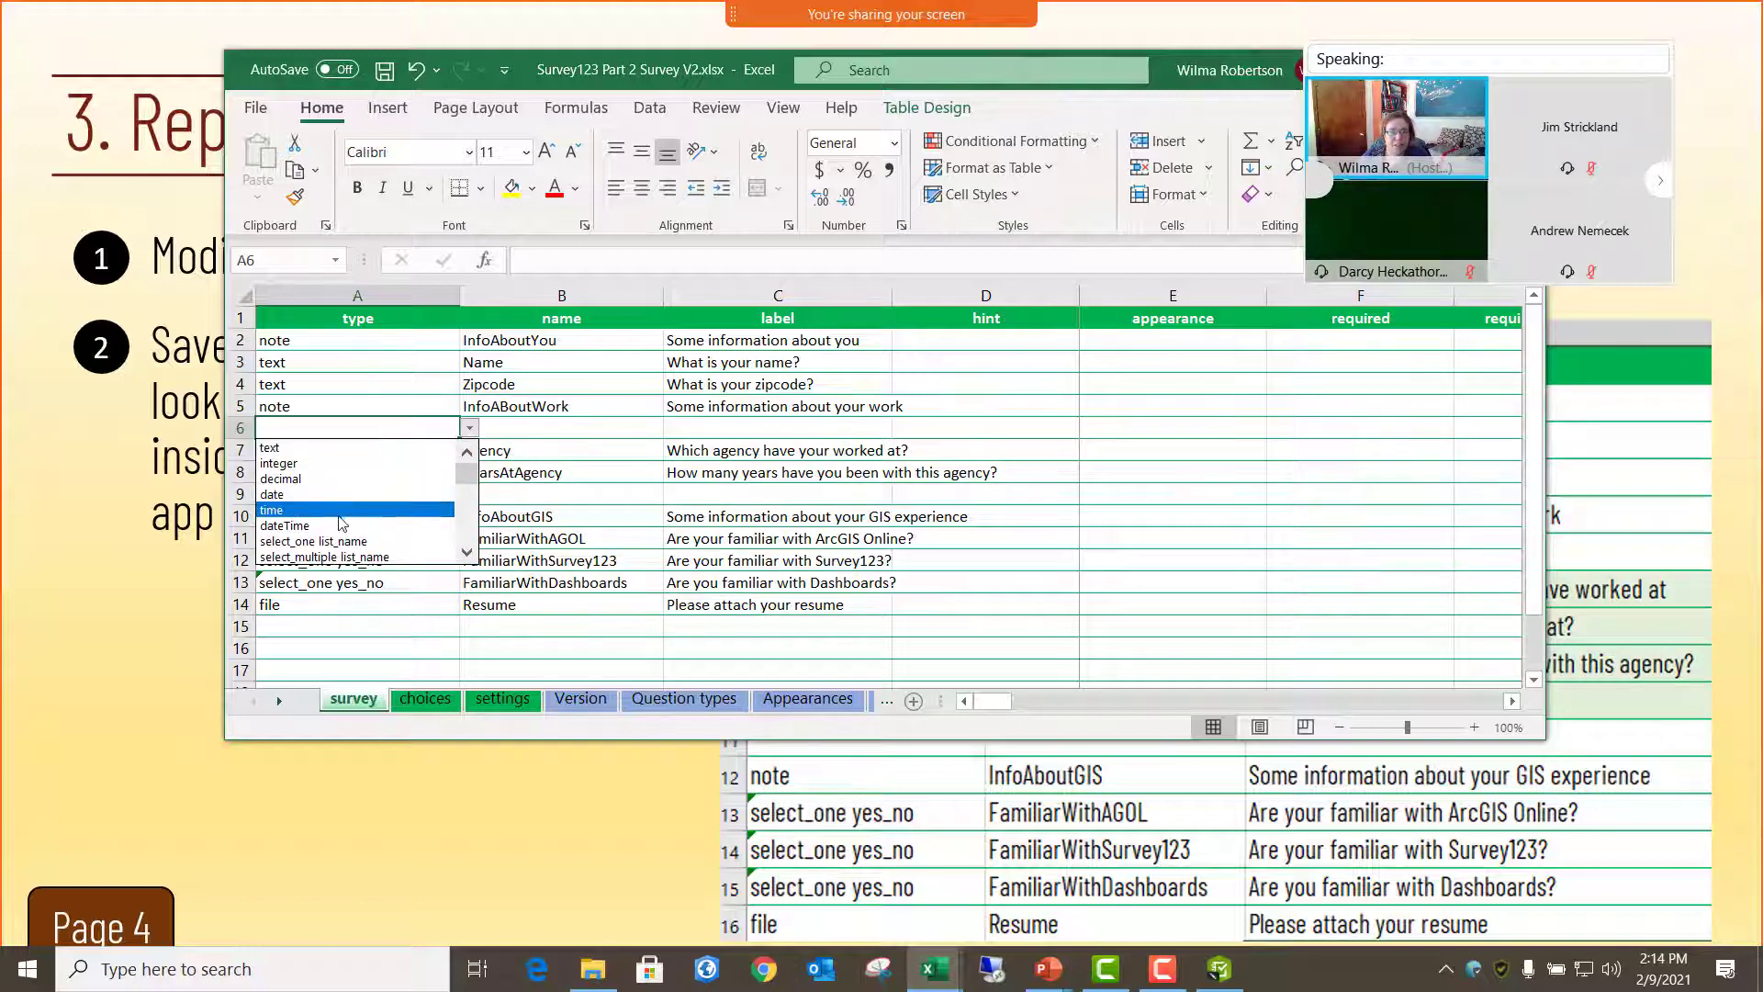
click(468, 551)
click(468, 552)
click(468, 552)
click(468, 552)
click(469, 552)
click(468, 552)
click(468, 552)
click(468, 551)
click(468, 552)
click(468, 551)
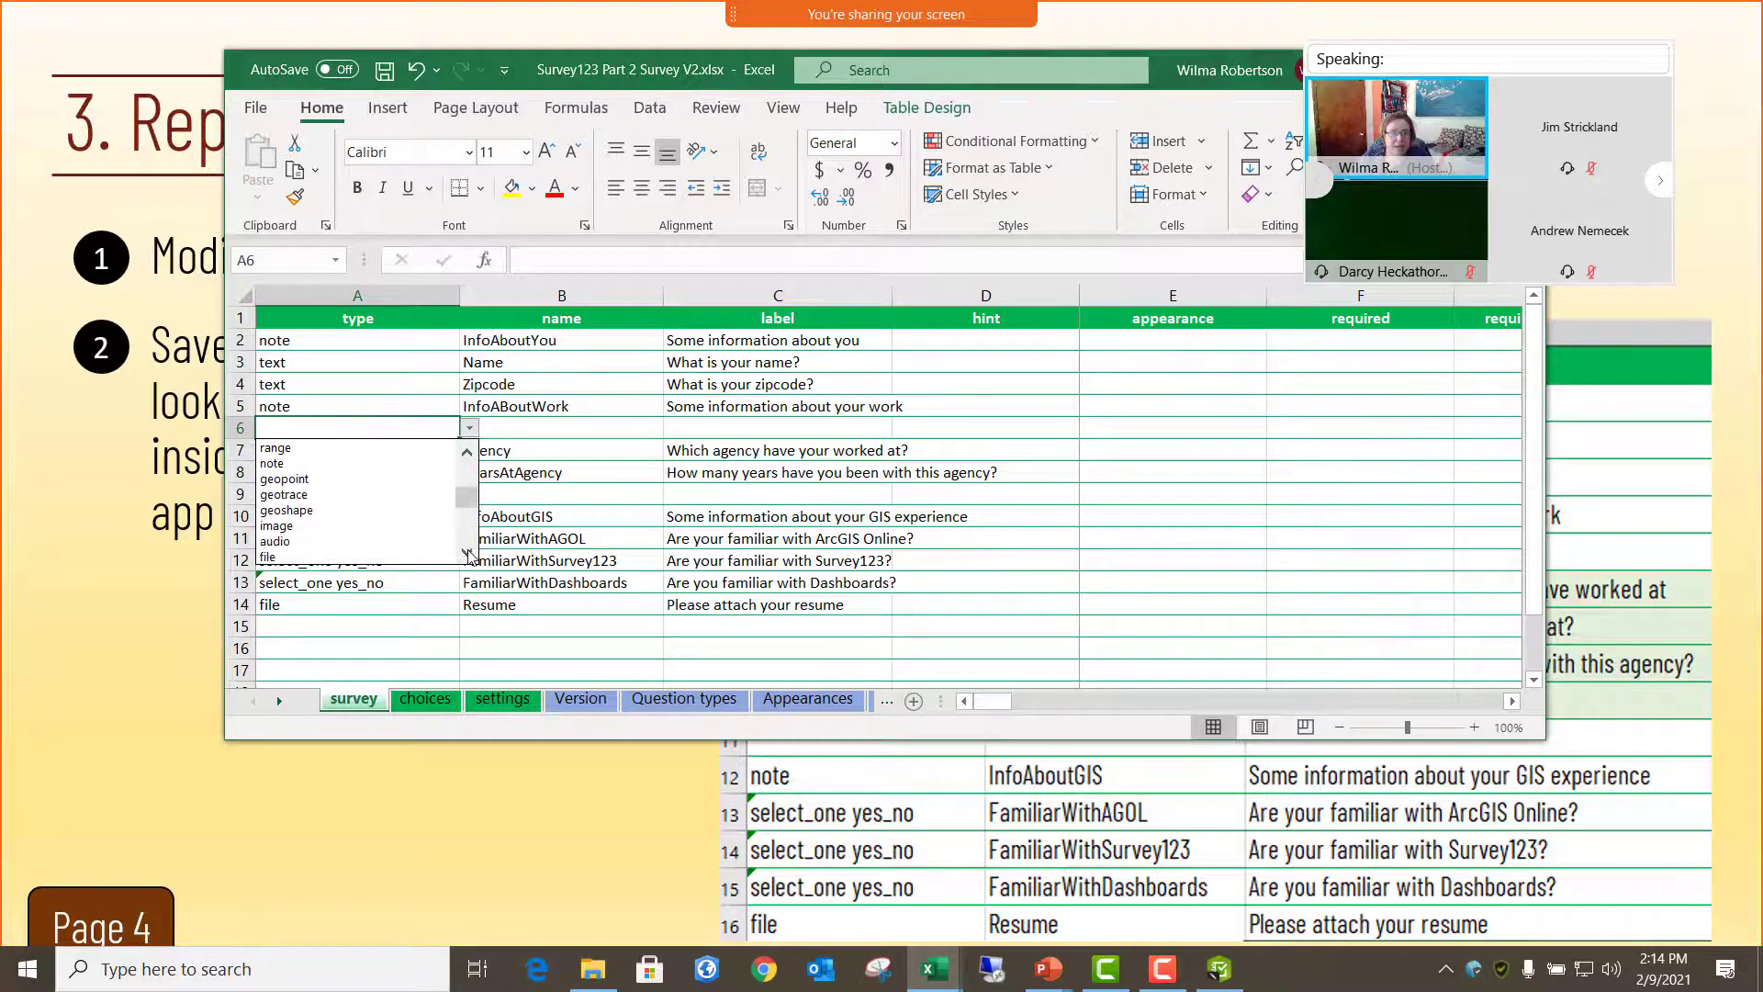
click(468, 551)
click(468, 552)
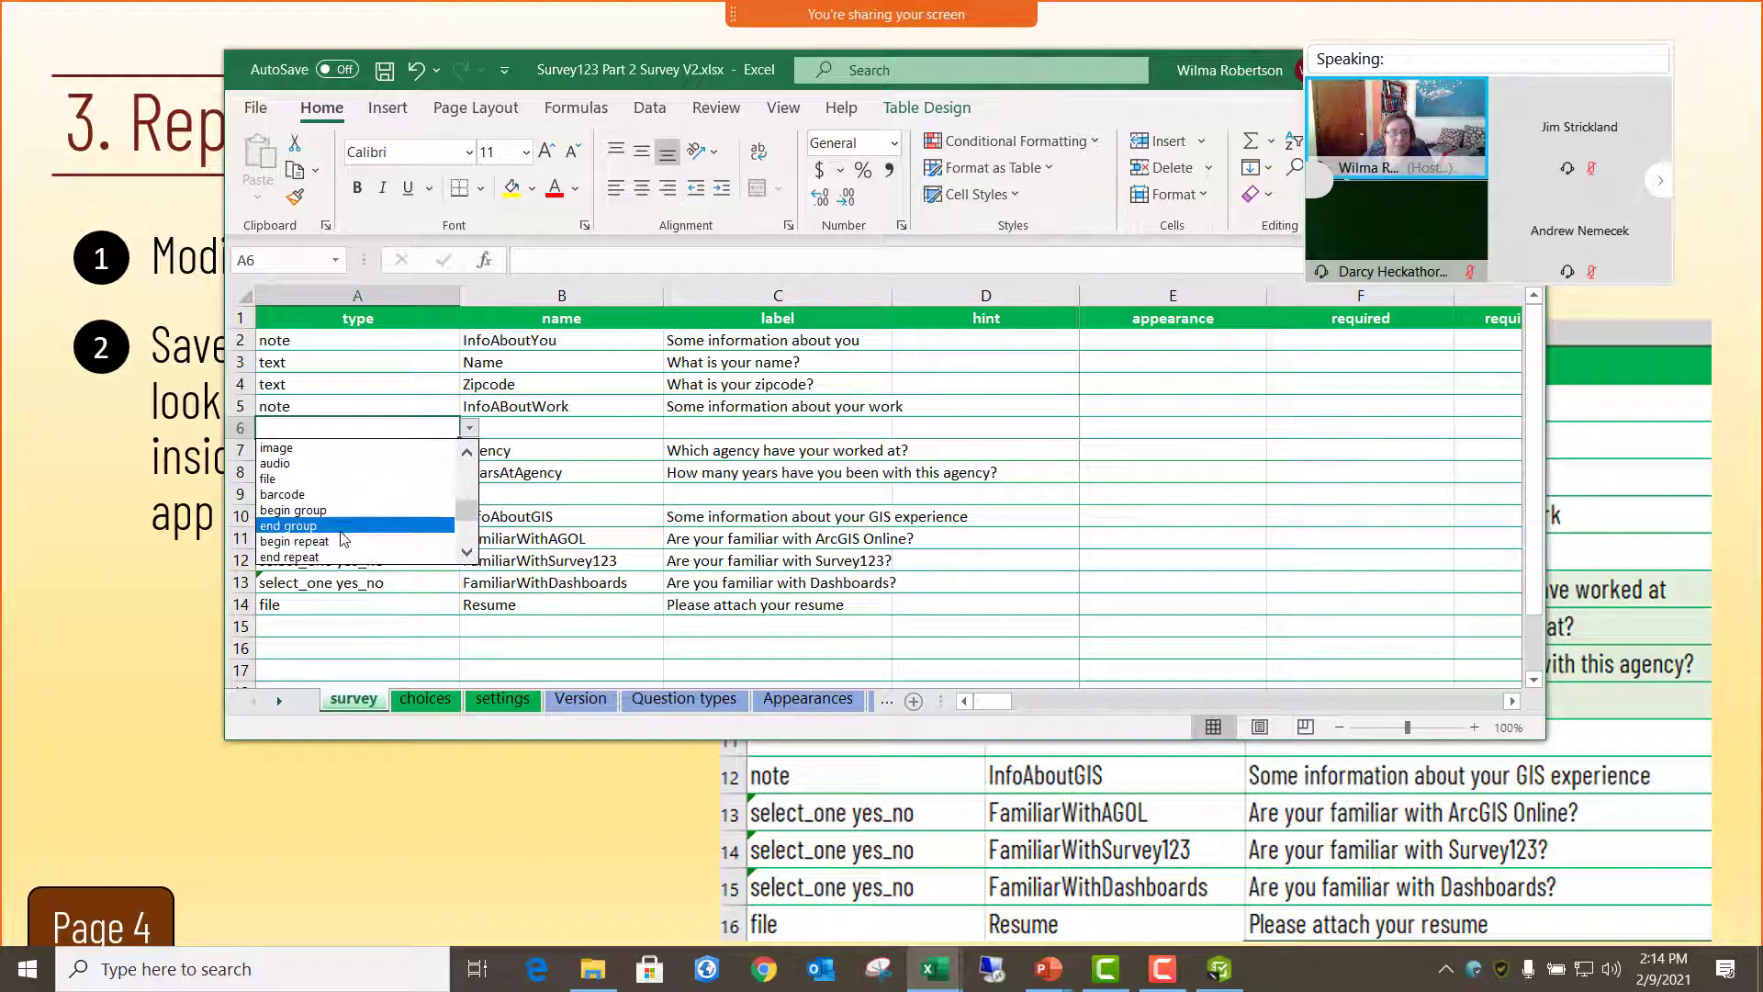
click(303, 528)
- Set the type of the blank row 9, just below the YearsAtAgency question, to end repeat
click(331, 496)
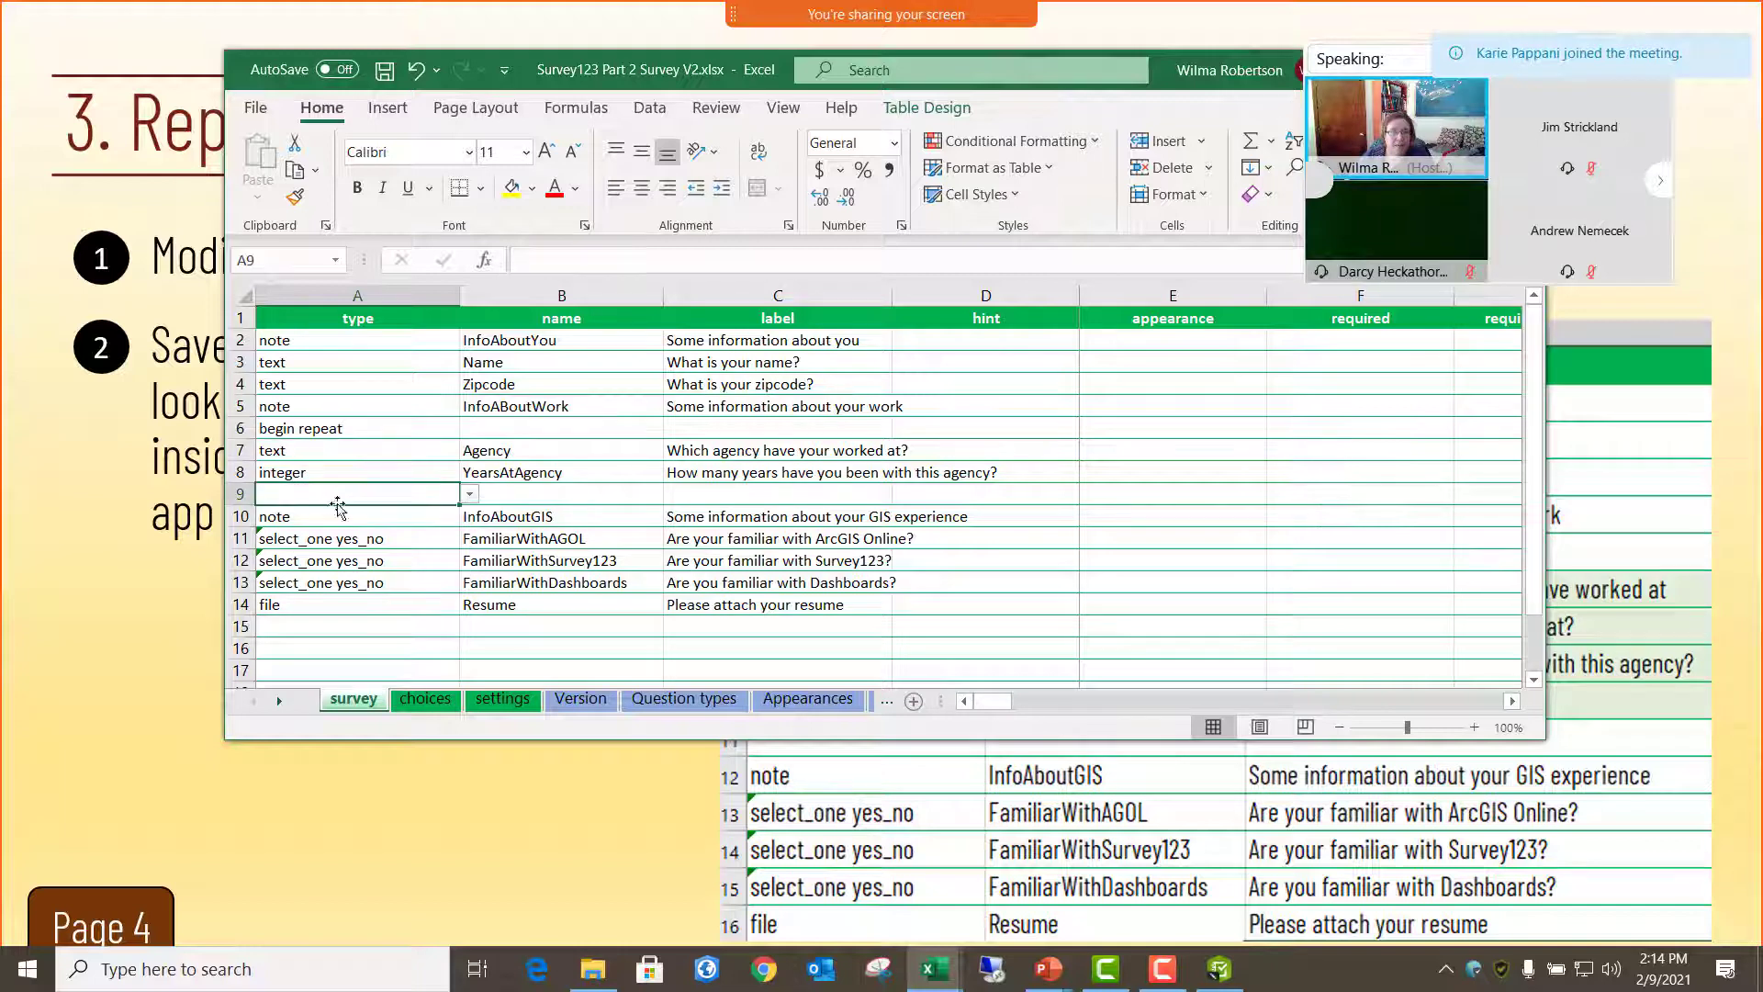
click(469, 494)
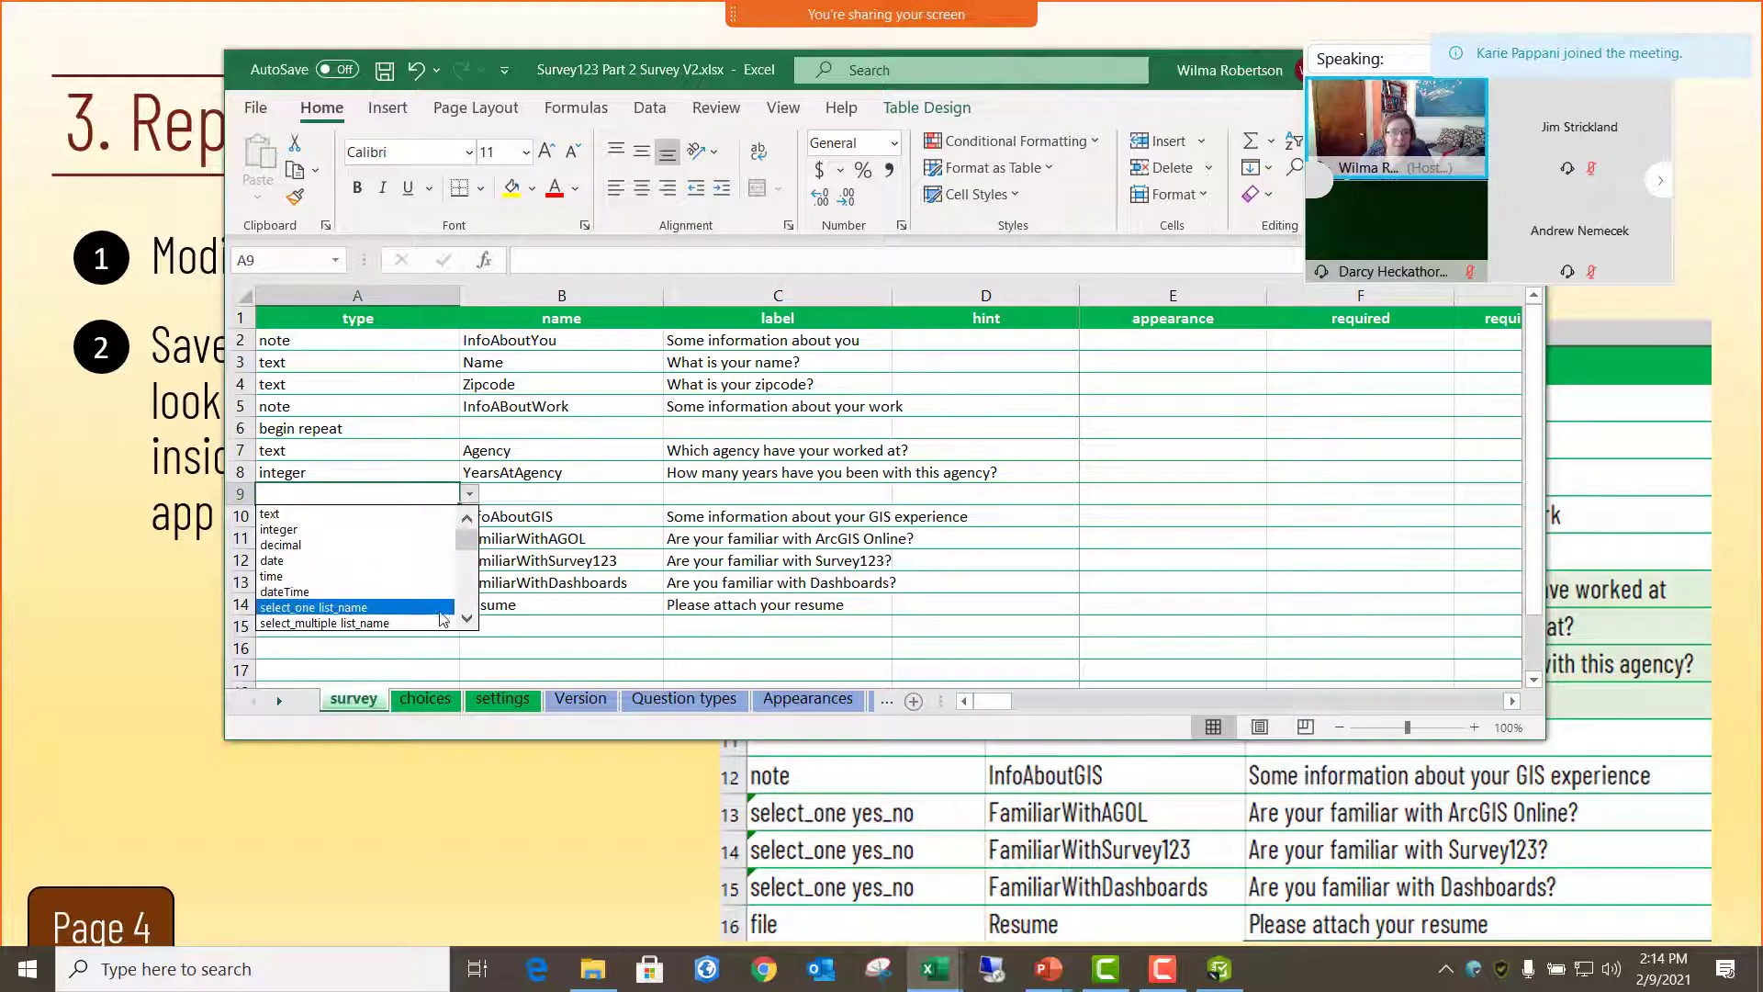
click(467, 620)
click(468, 621)
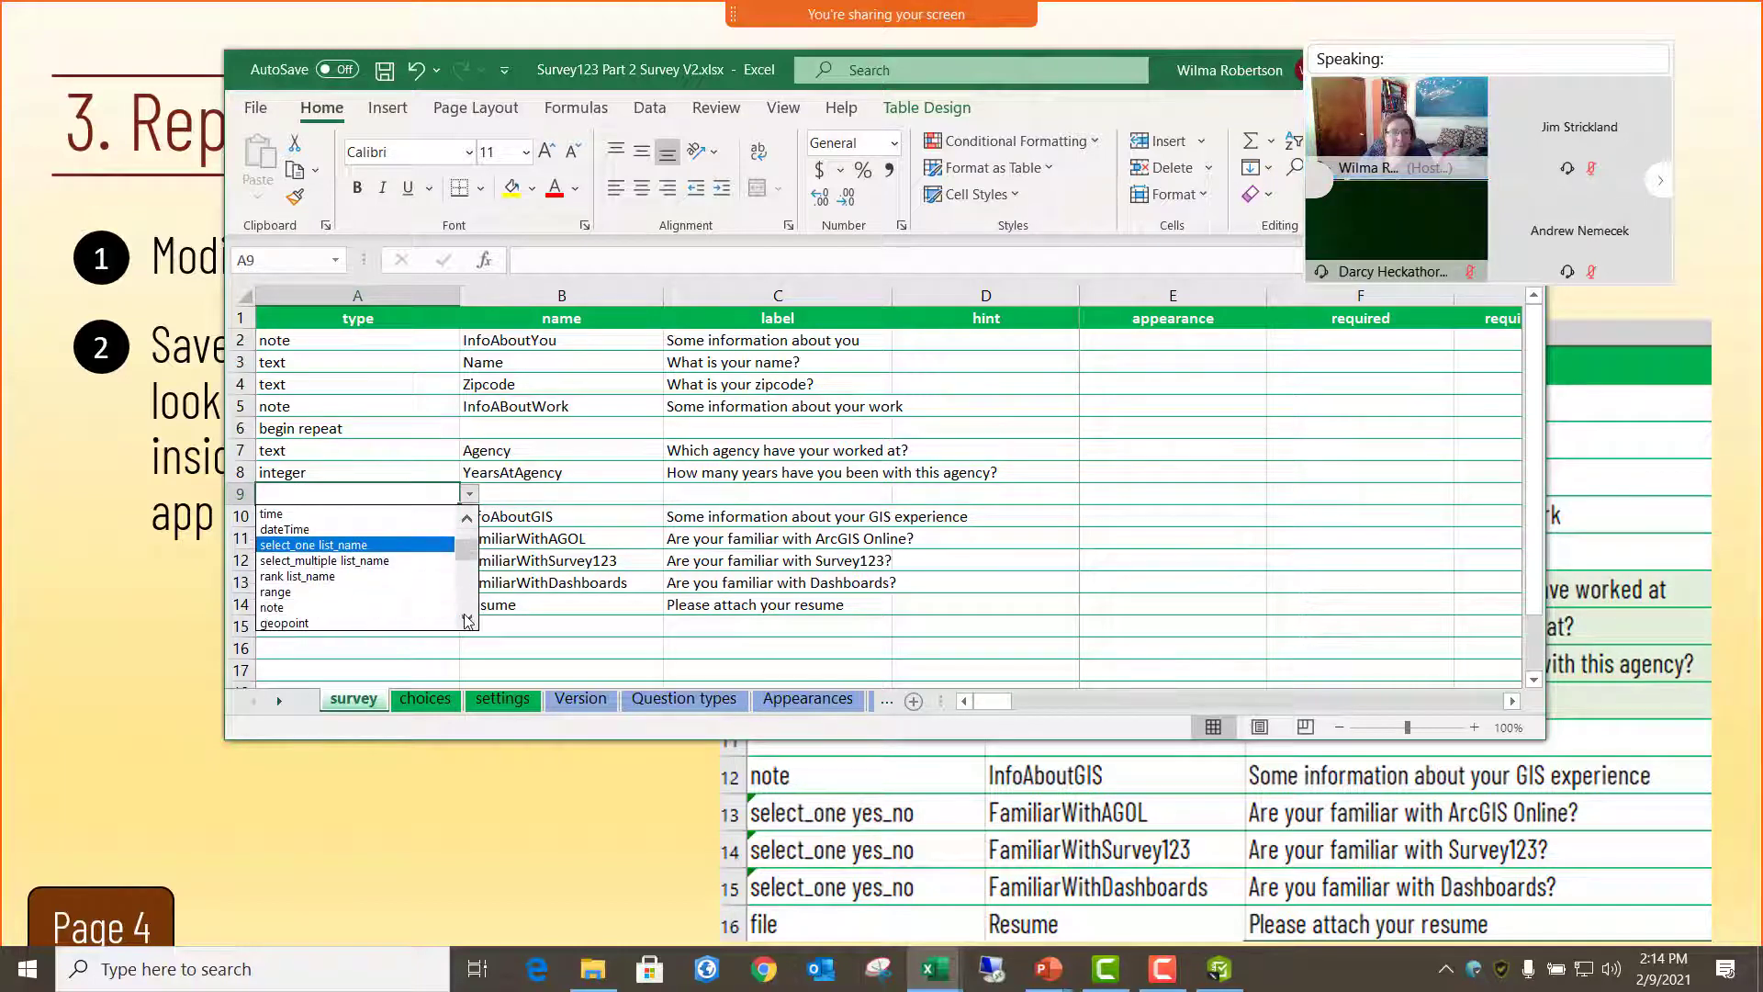
click(467, 621)
click(468, 621)
click(468, 622)
click(468, 622)
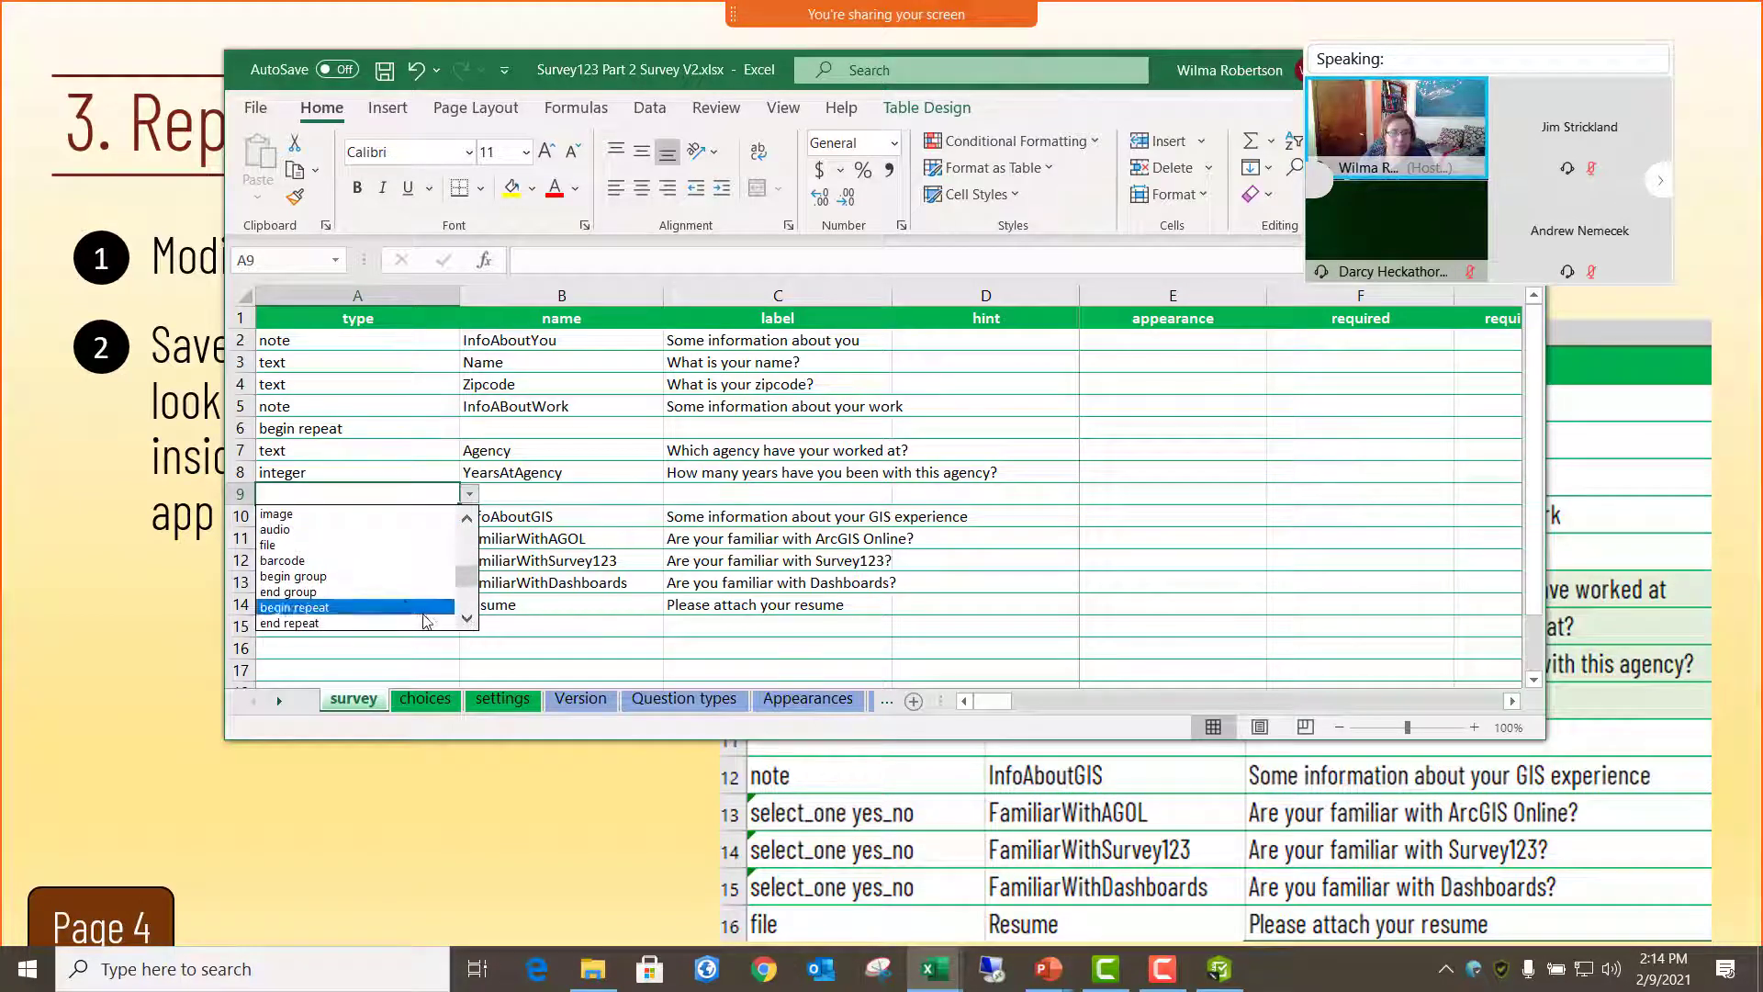
click(395, 622)
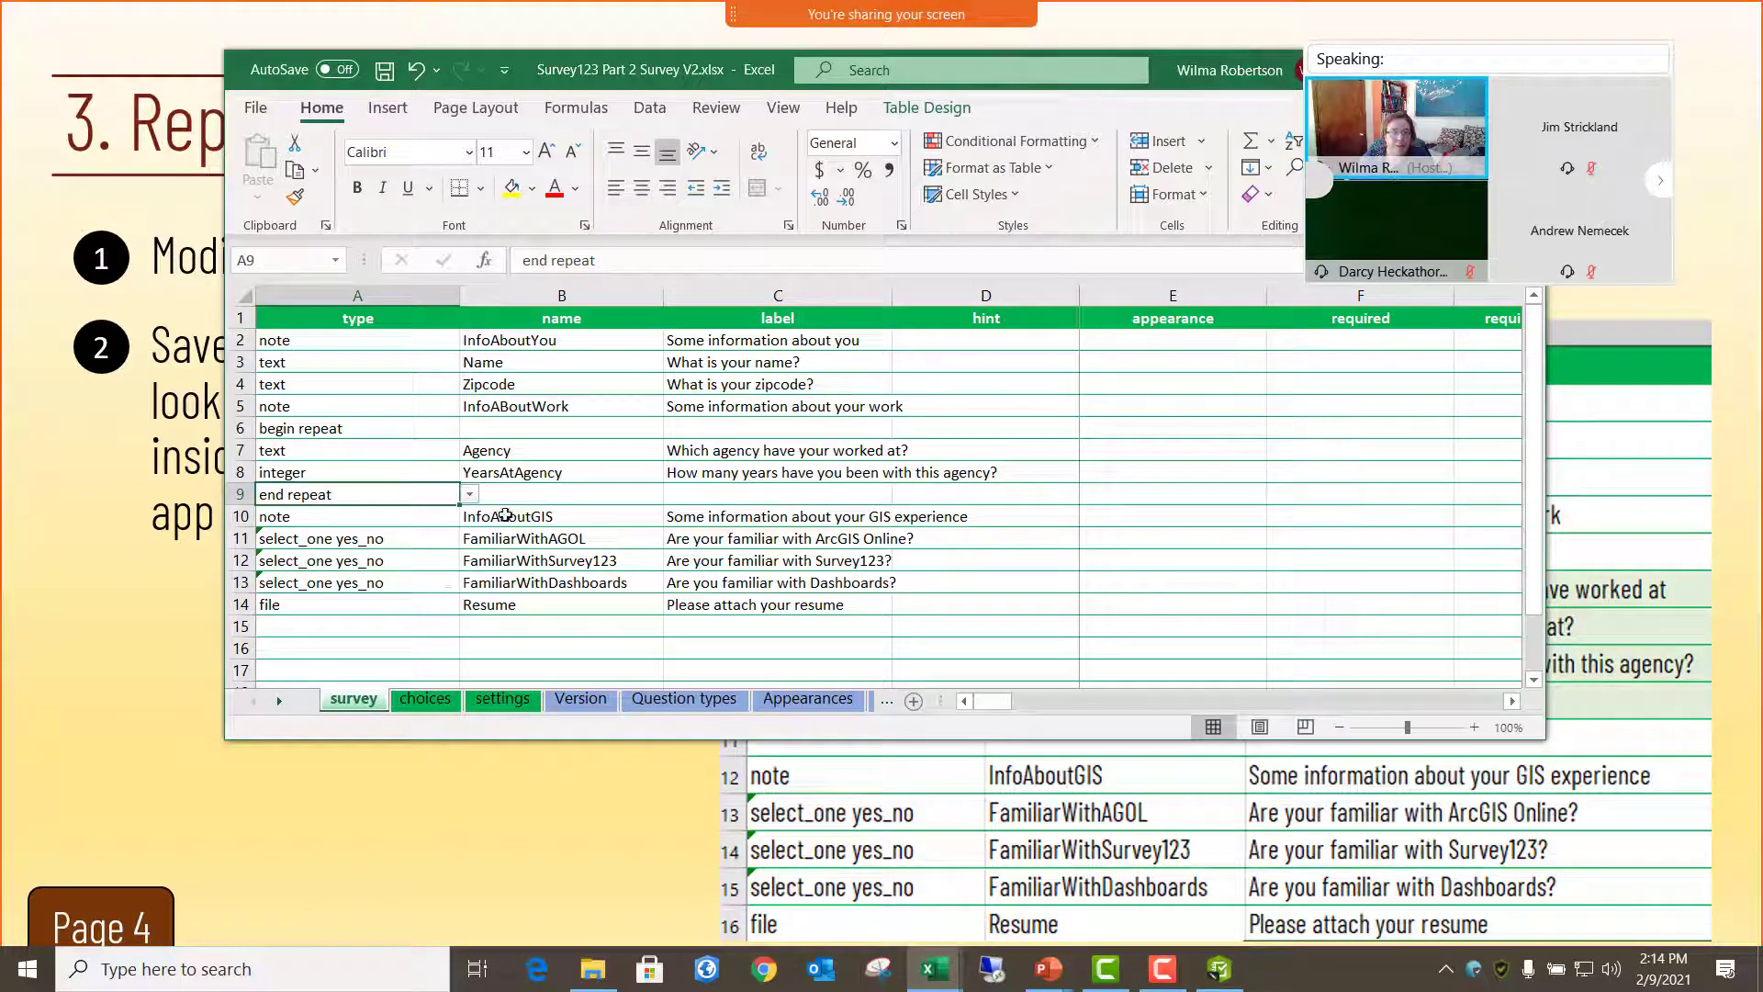
- Name the begin repeat row RepeatAtWork
click(522, 428)
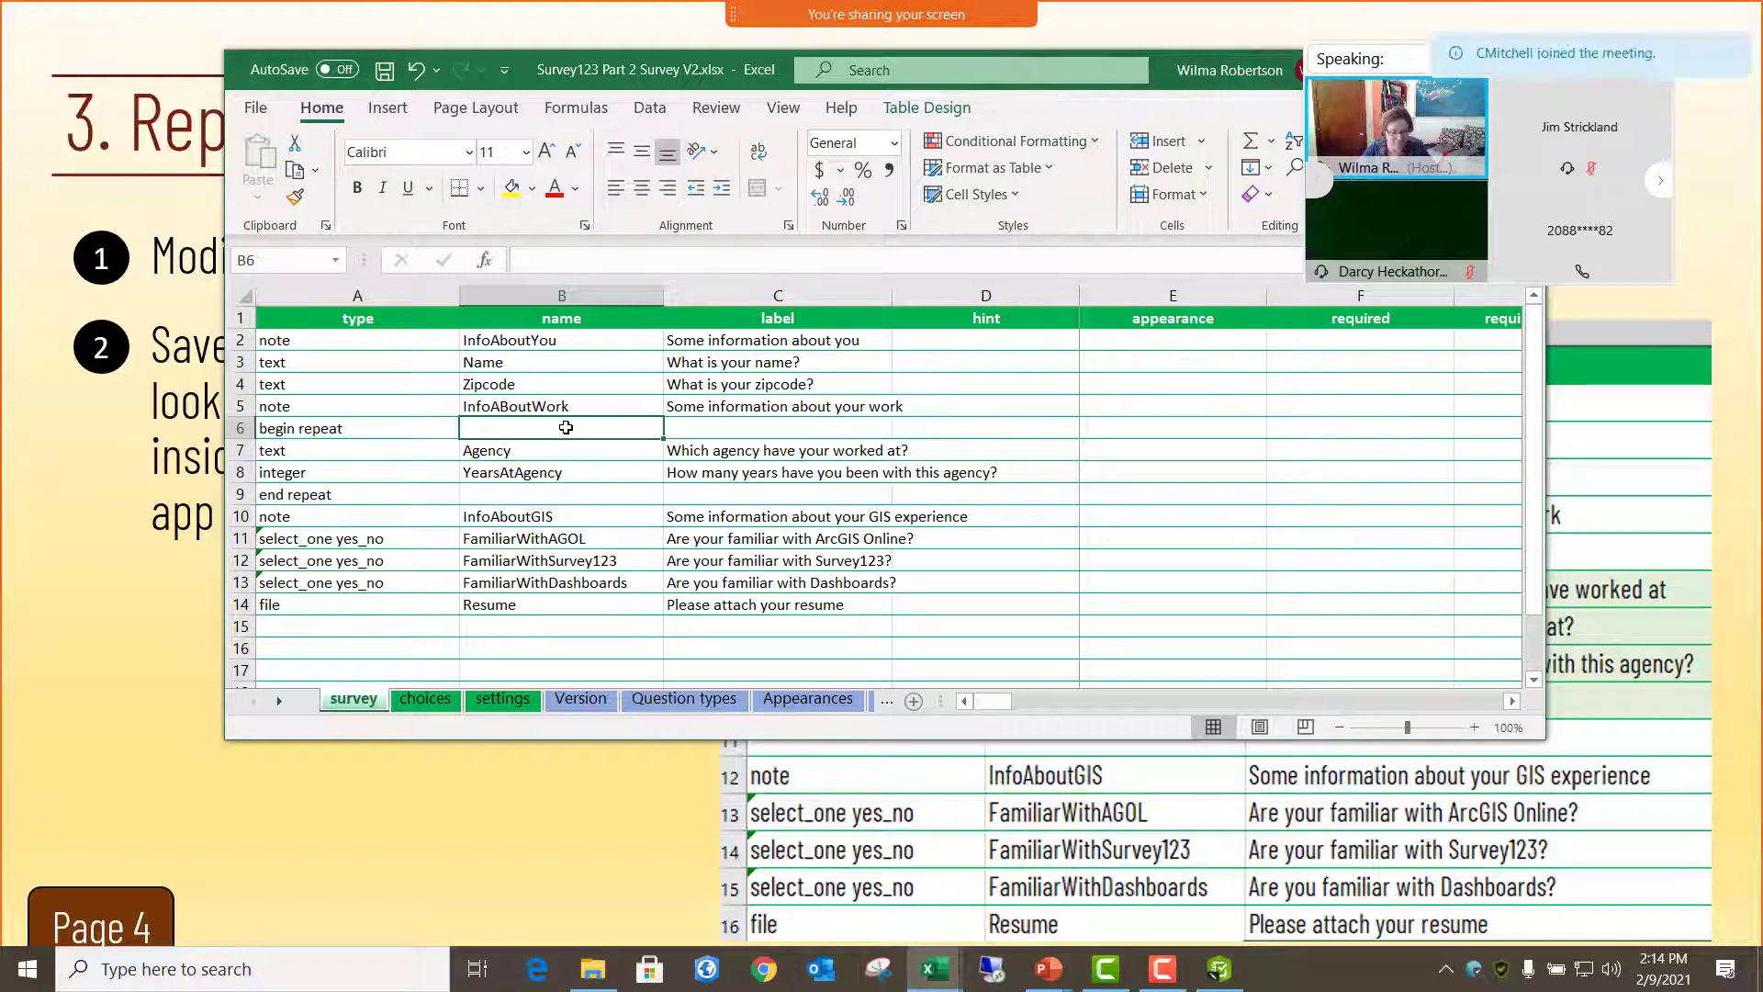
text(Repeat)
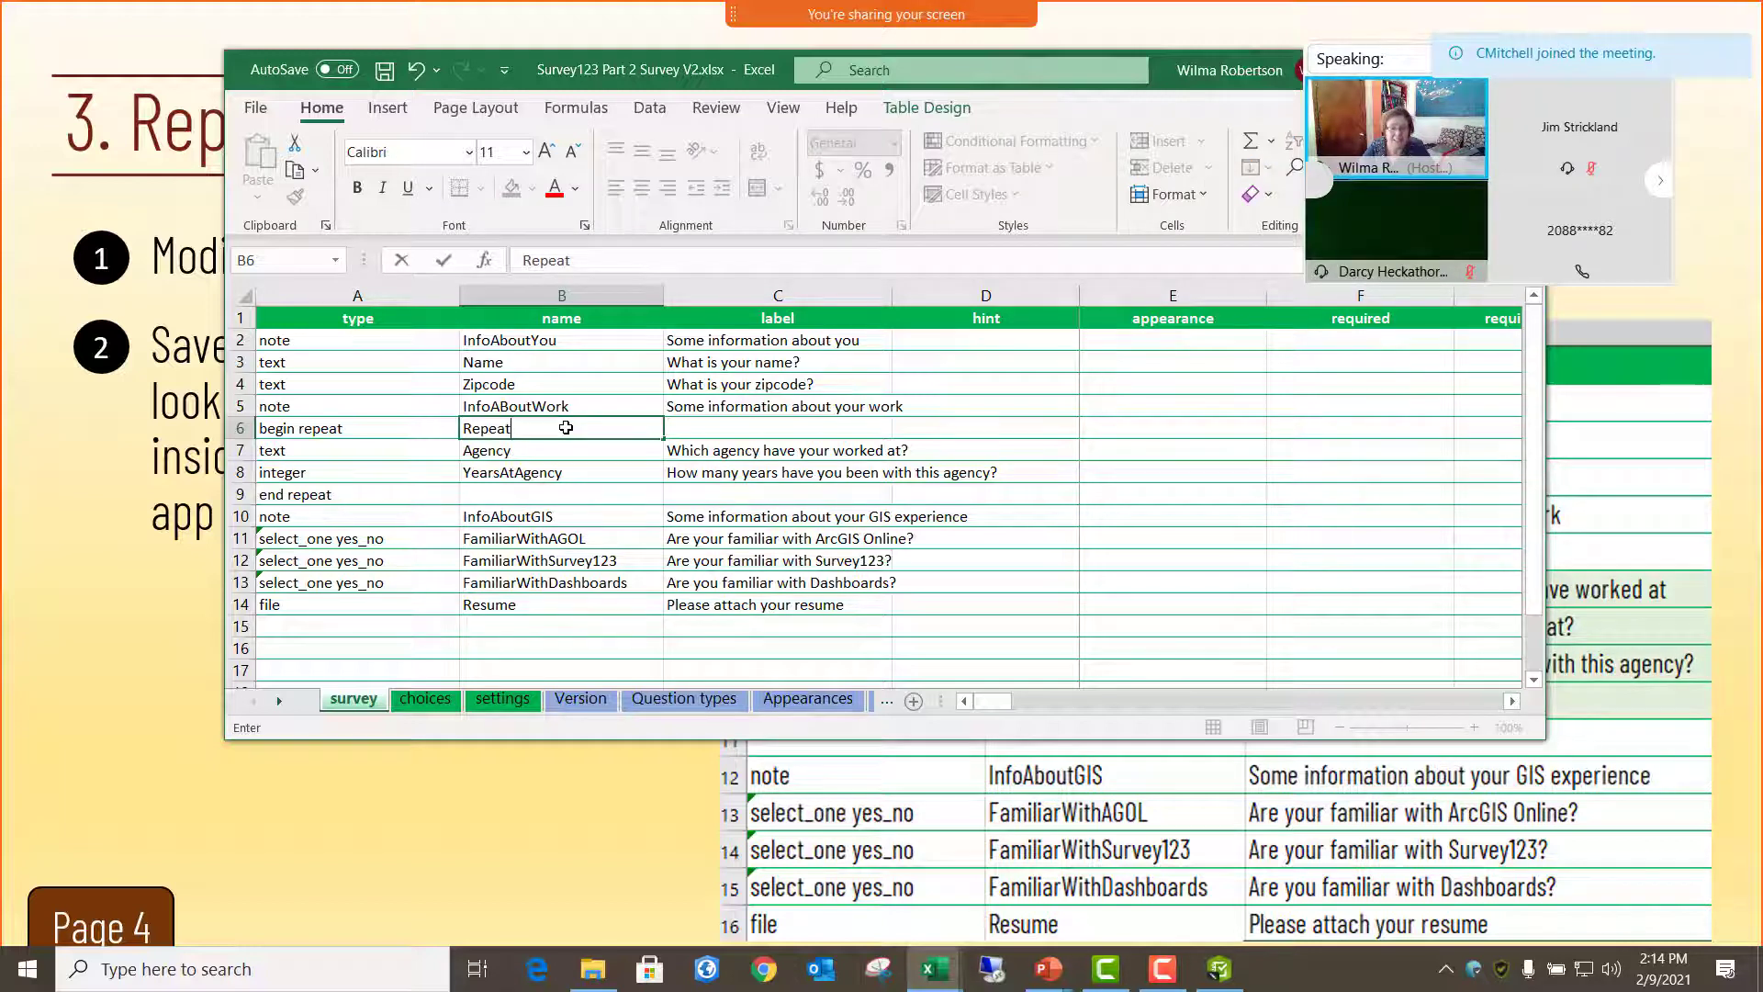
text(AtW)
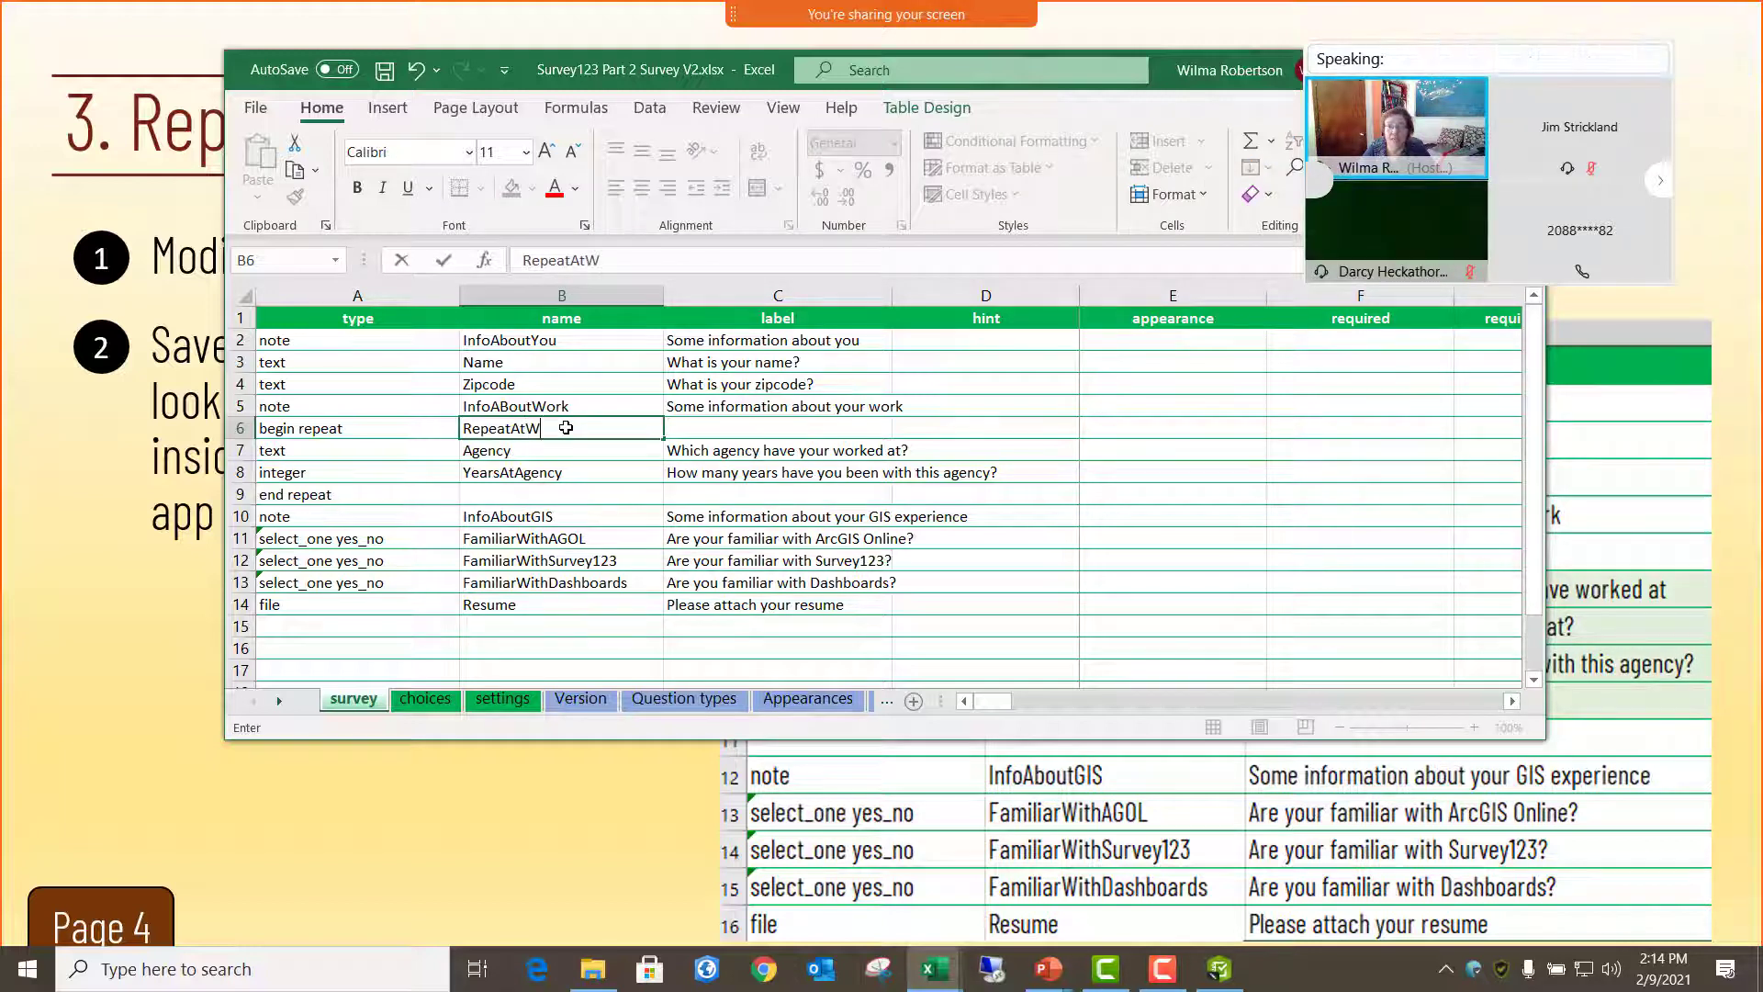
text(ork)
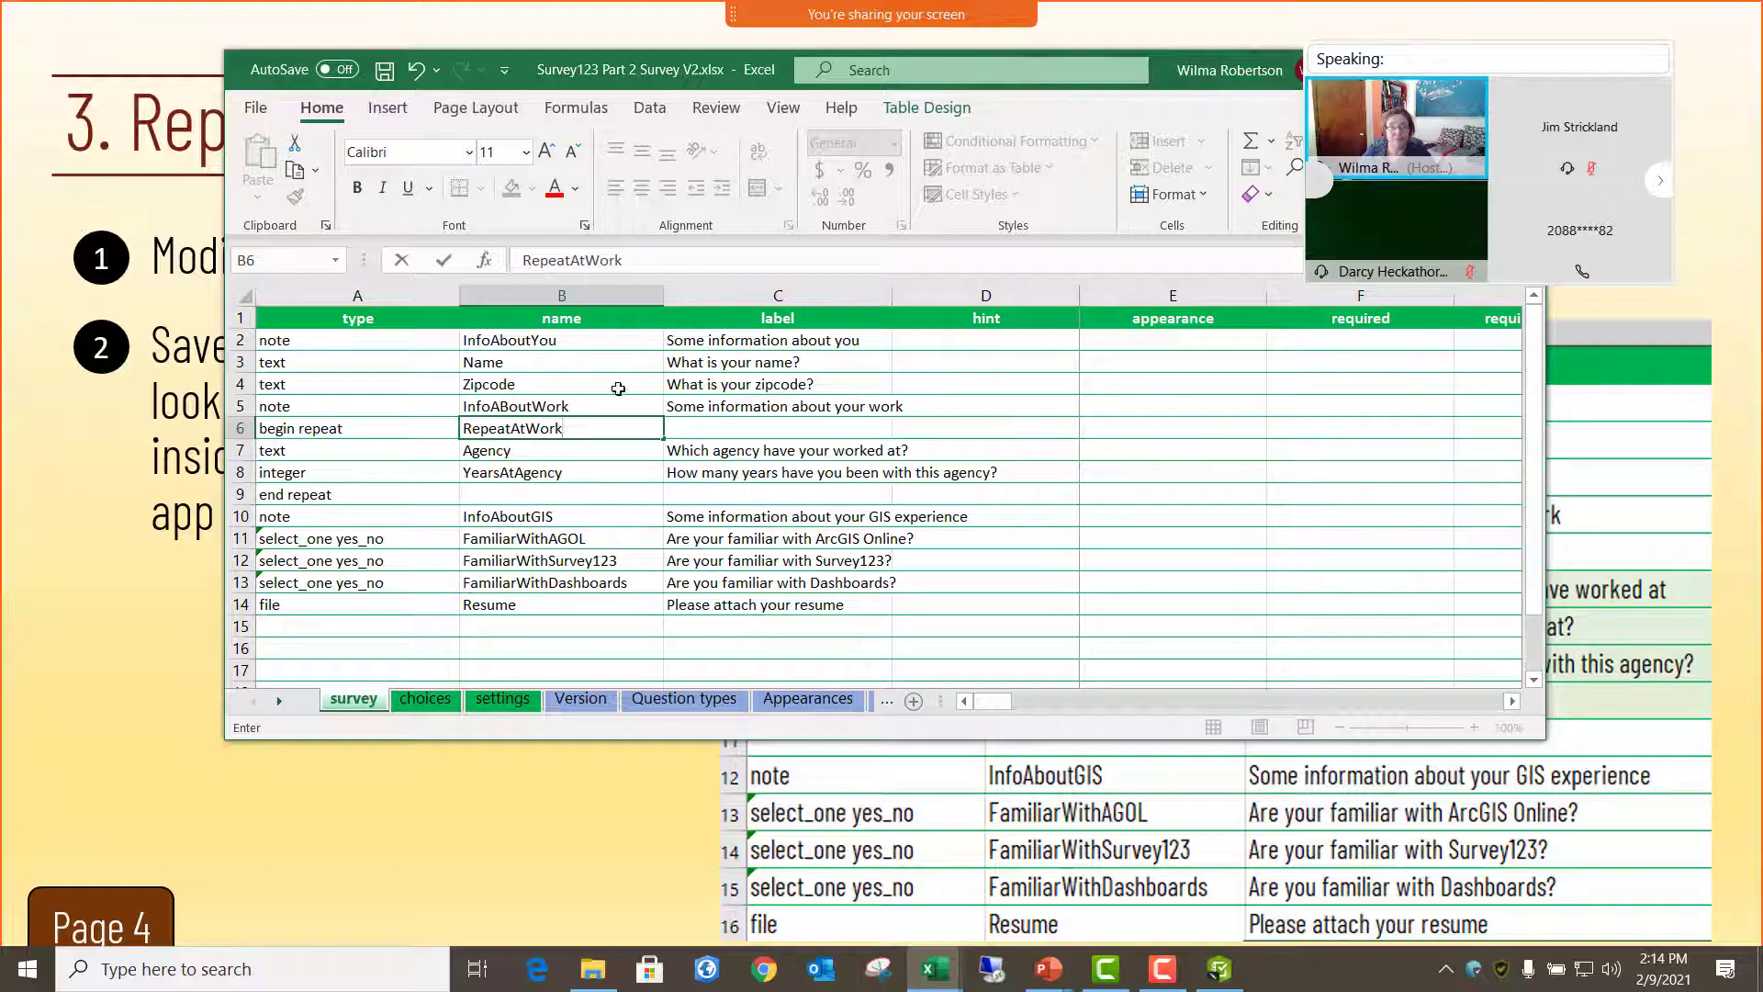
click(707, 428)
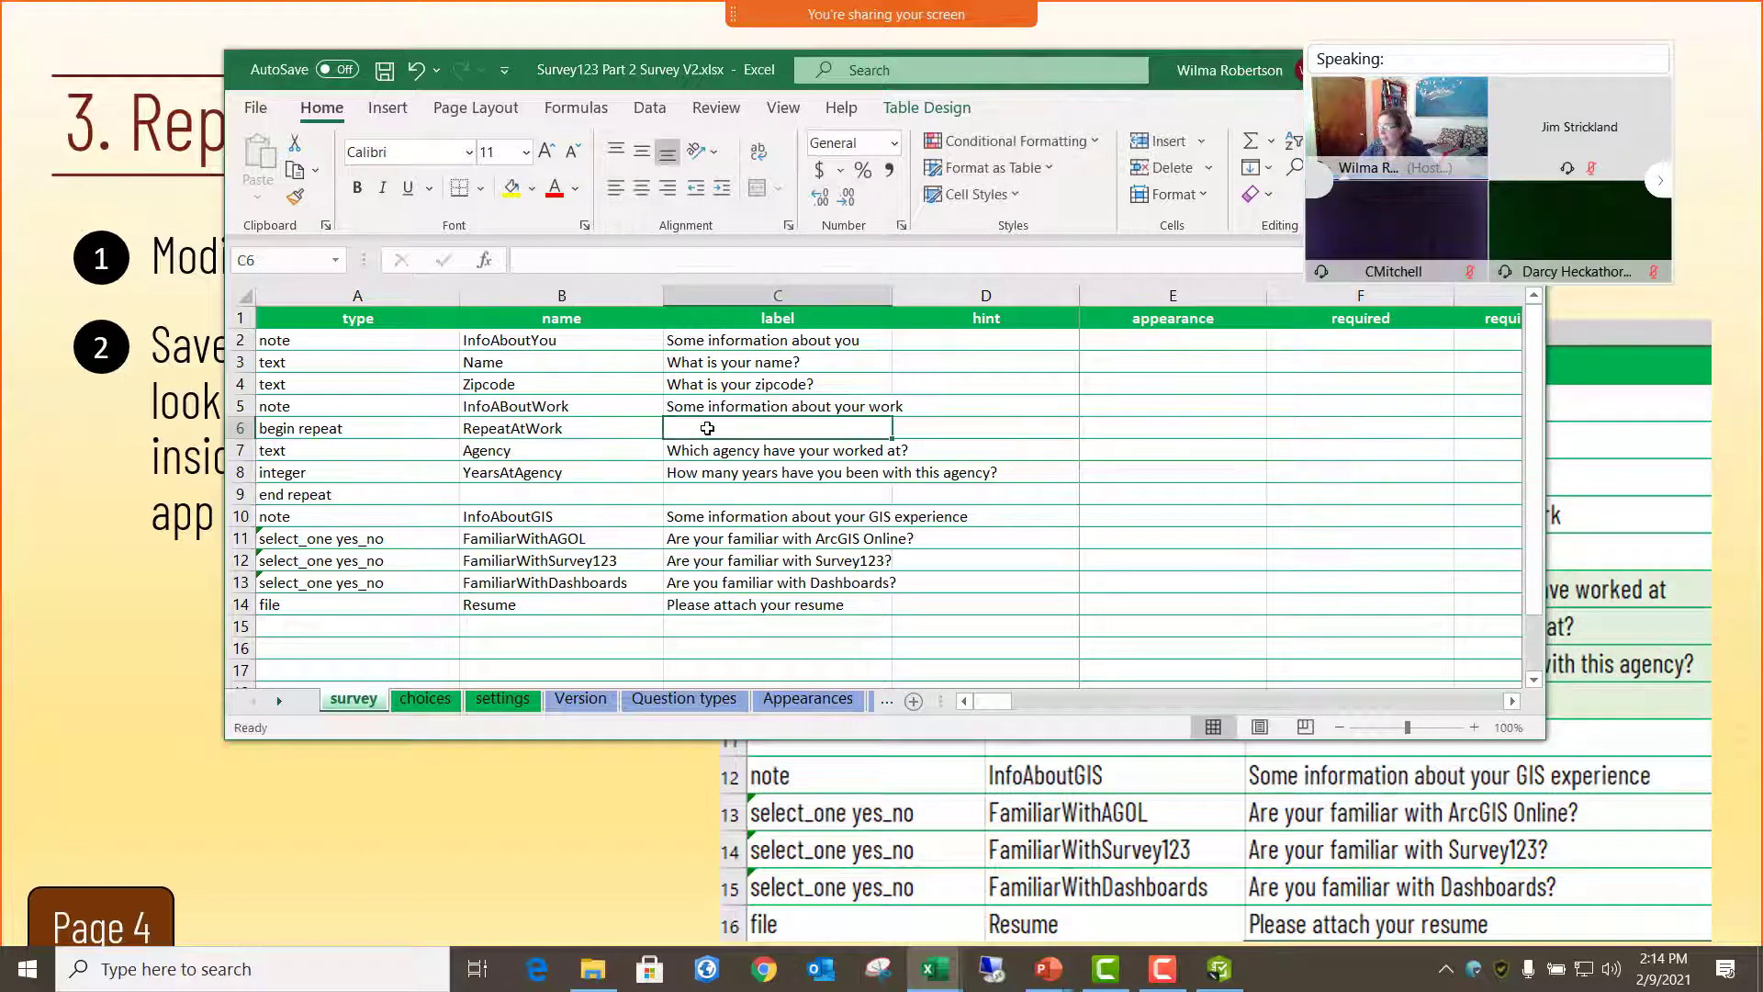
- Insert a blank row above the begin repeat row and another above the InfoAboutGIS note
click(240, 428)
right_click(243, 429)
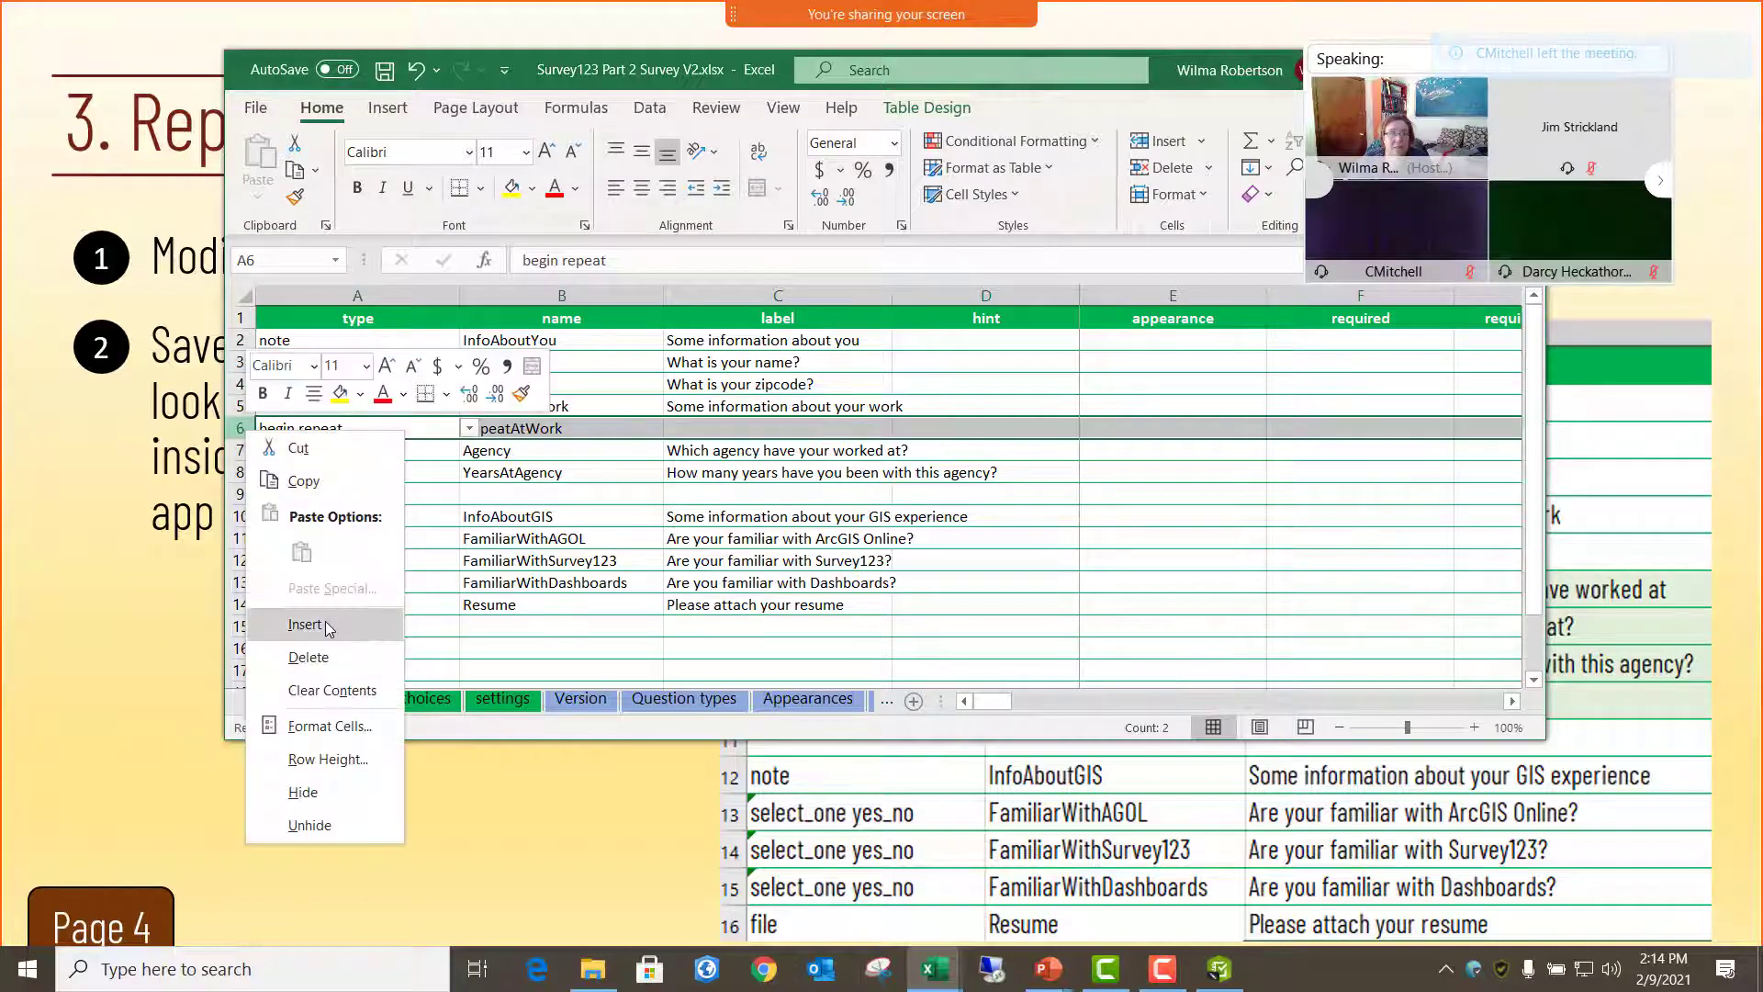
click(305, 624)
click(977, 577)
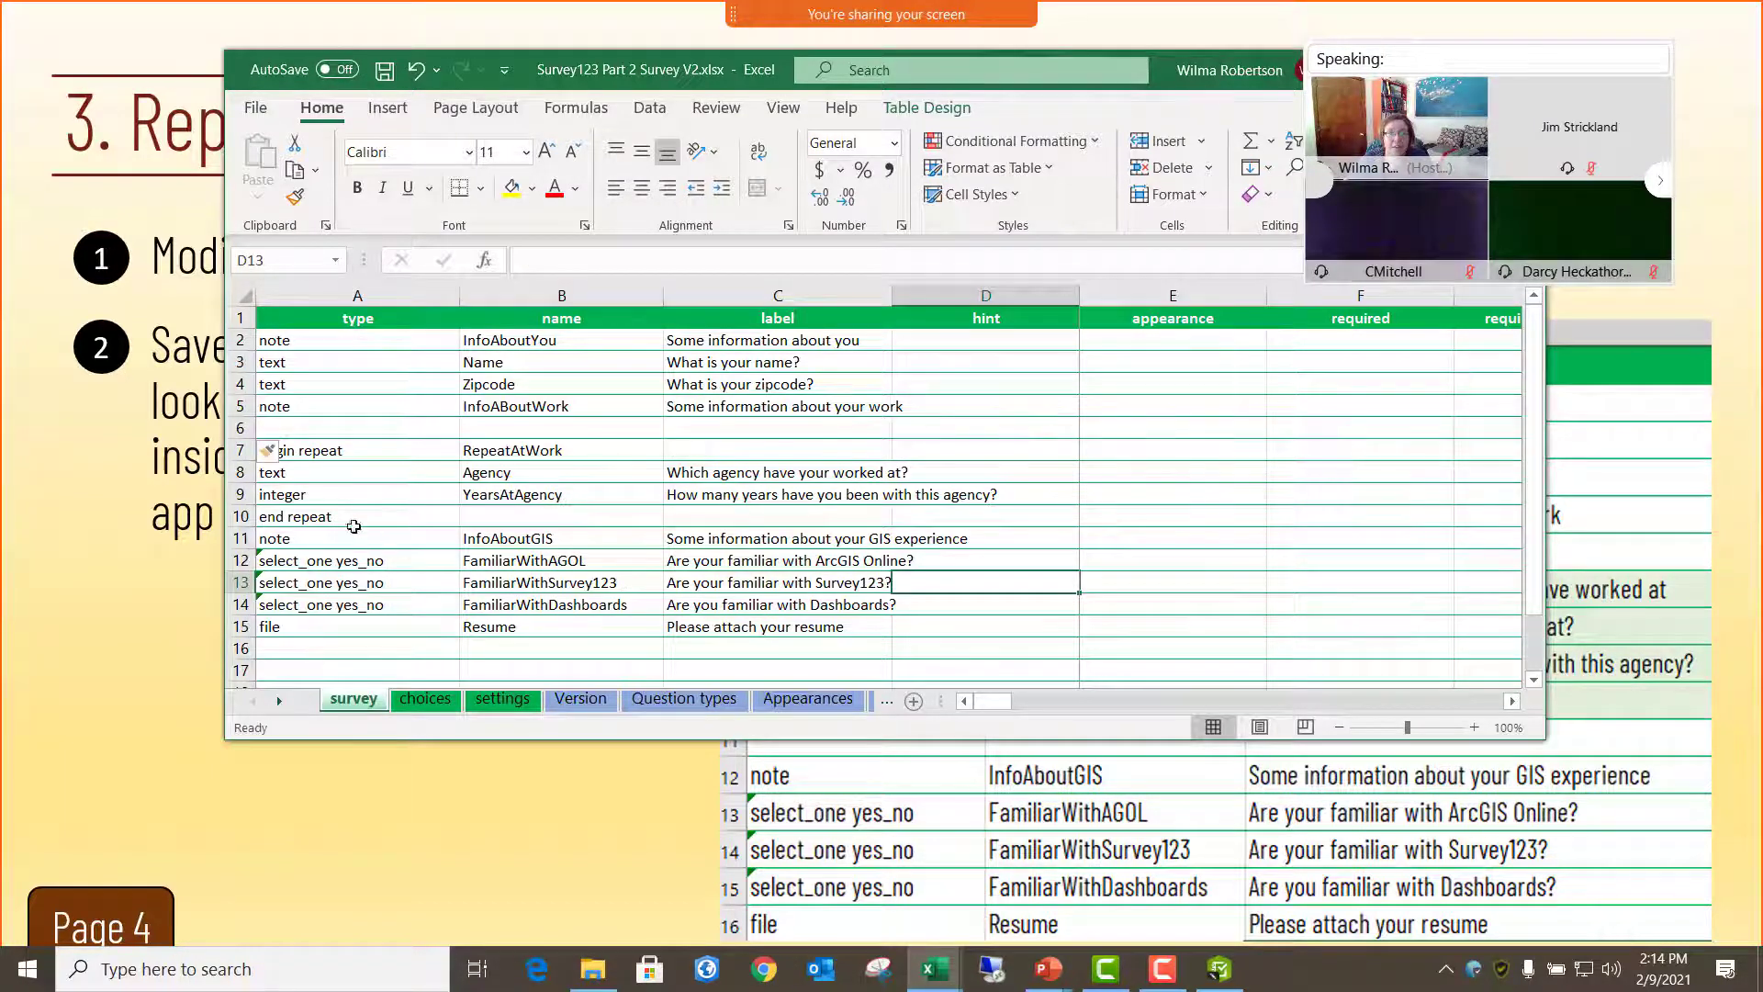
click(242, 538)
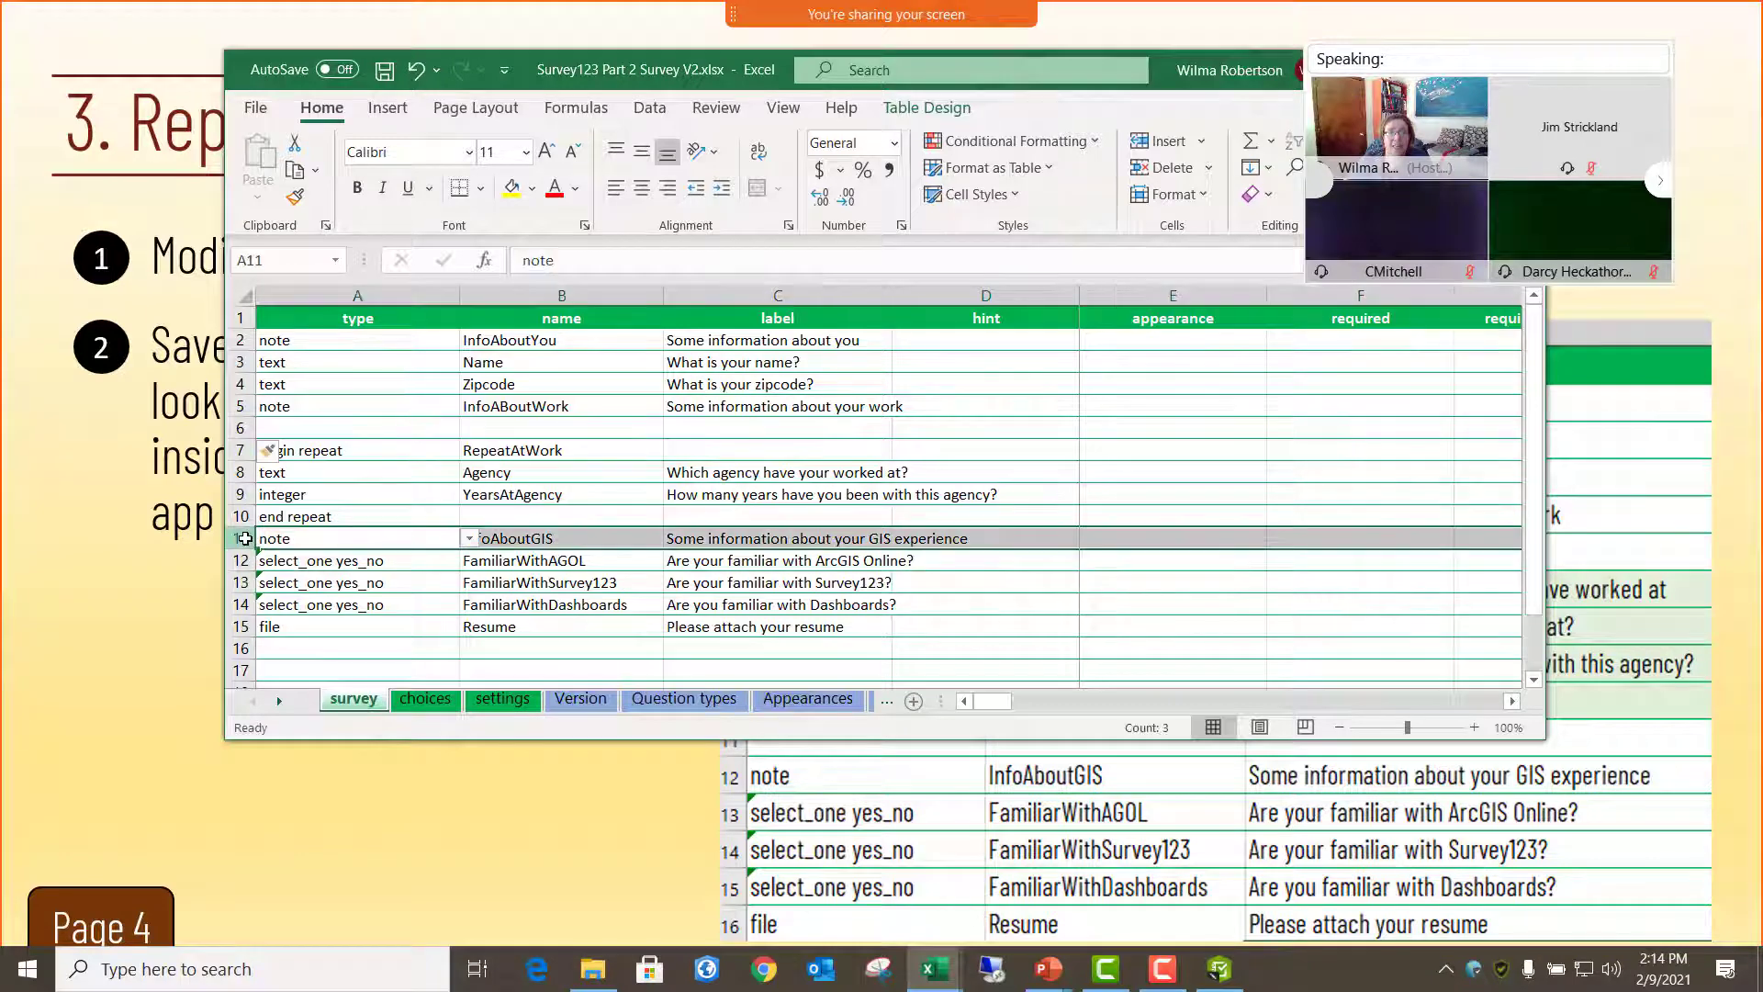
right_click(245, 540)
click(332, 320)
click(1010, 606)
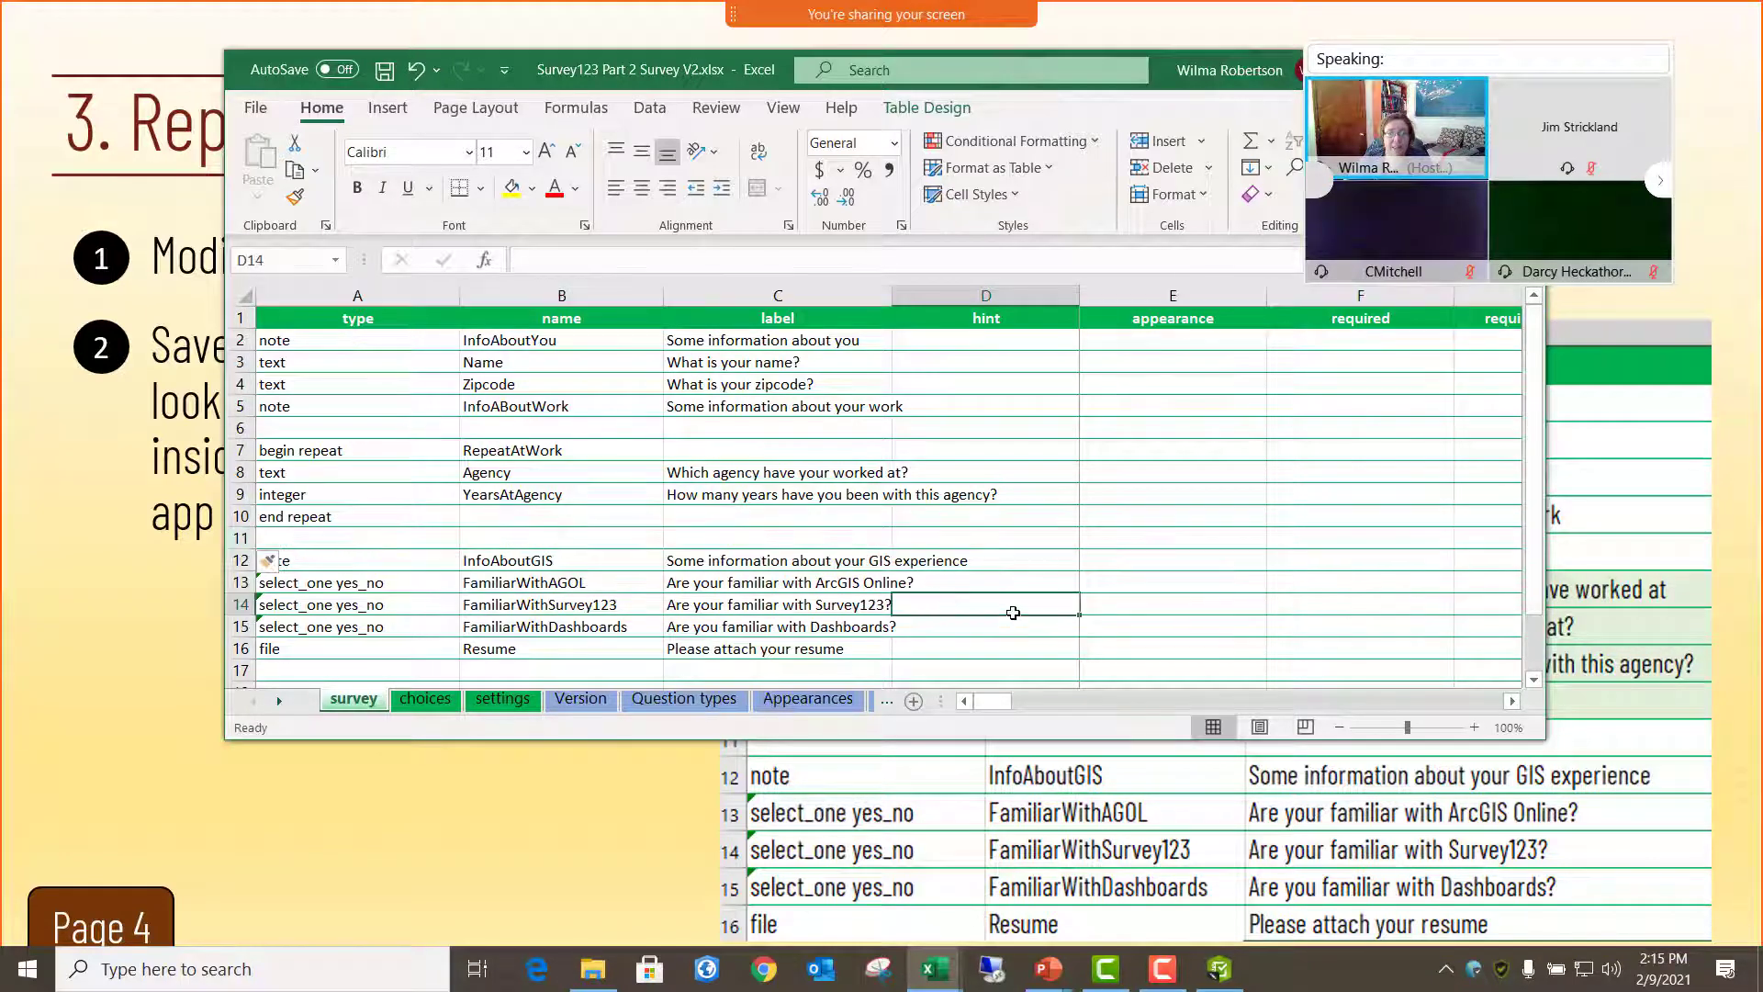
- Shade rows 7 to 10, from begin repeat to end repeat, with the lightest green theme fill
drag(241, 450, 241, 516)
click(531, 188)
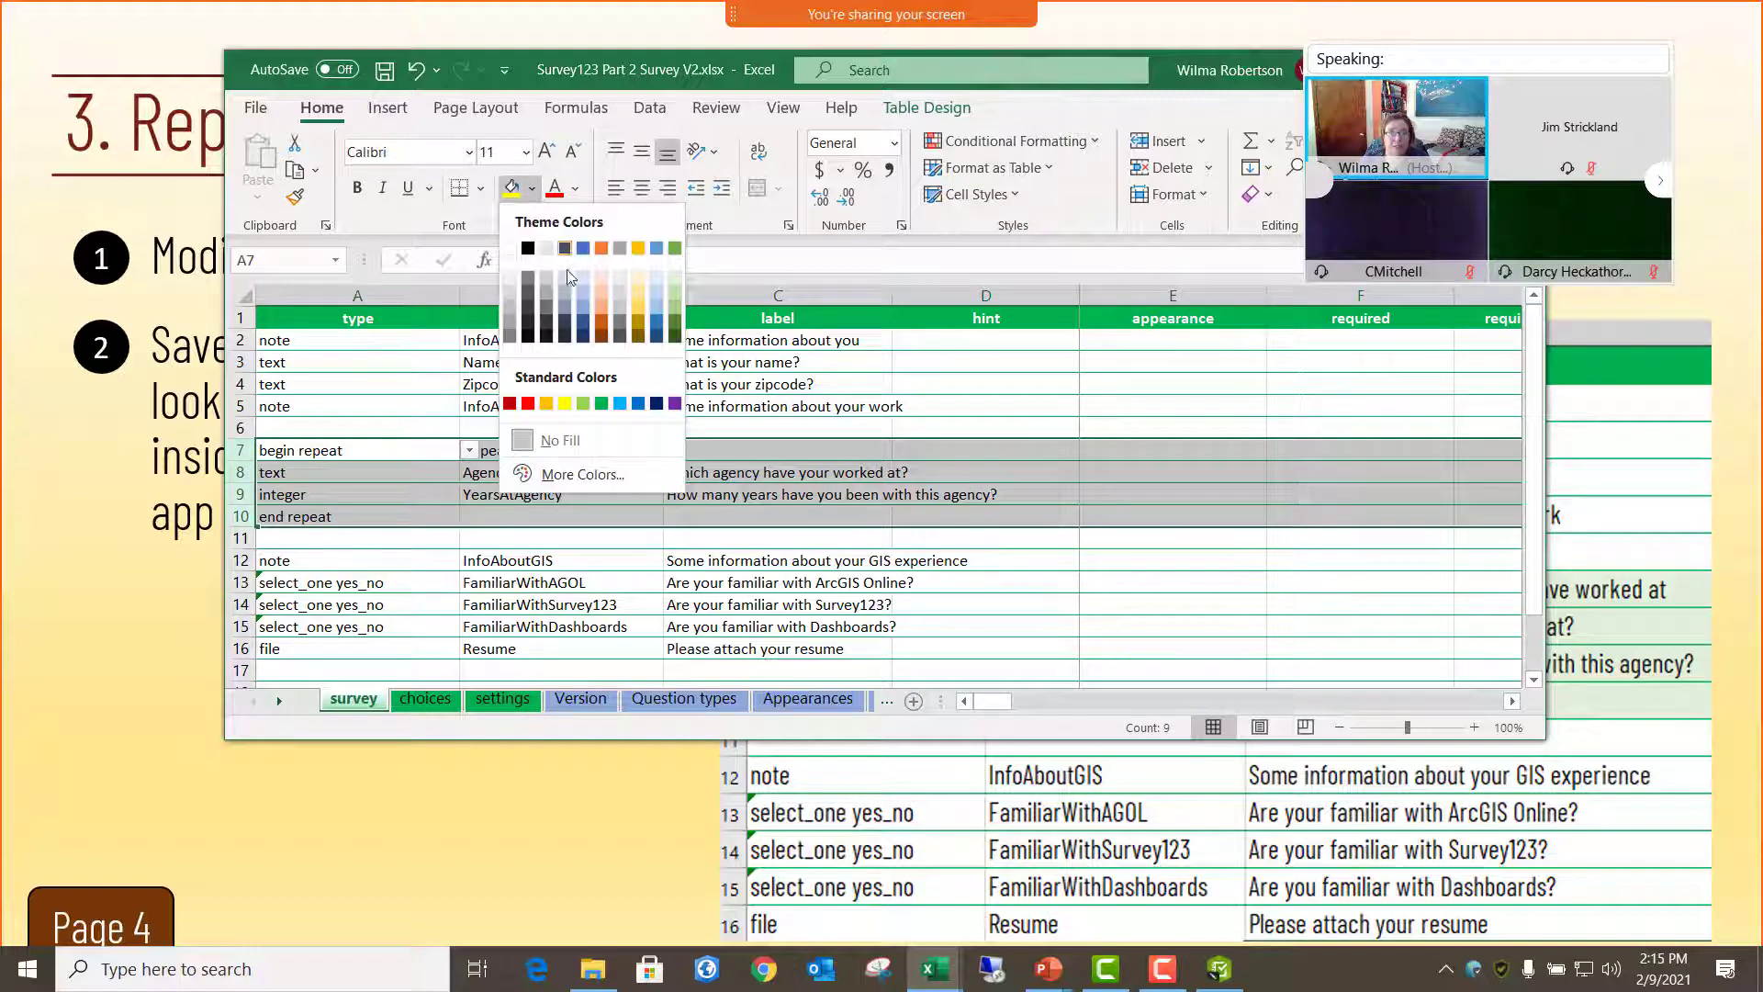
click(675, 279)
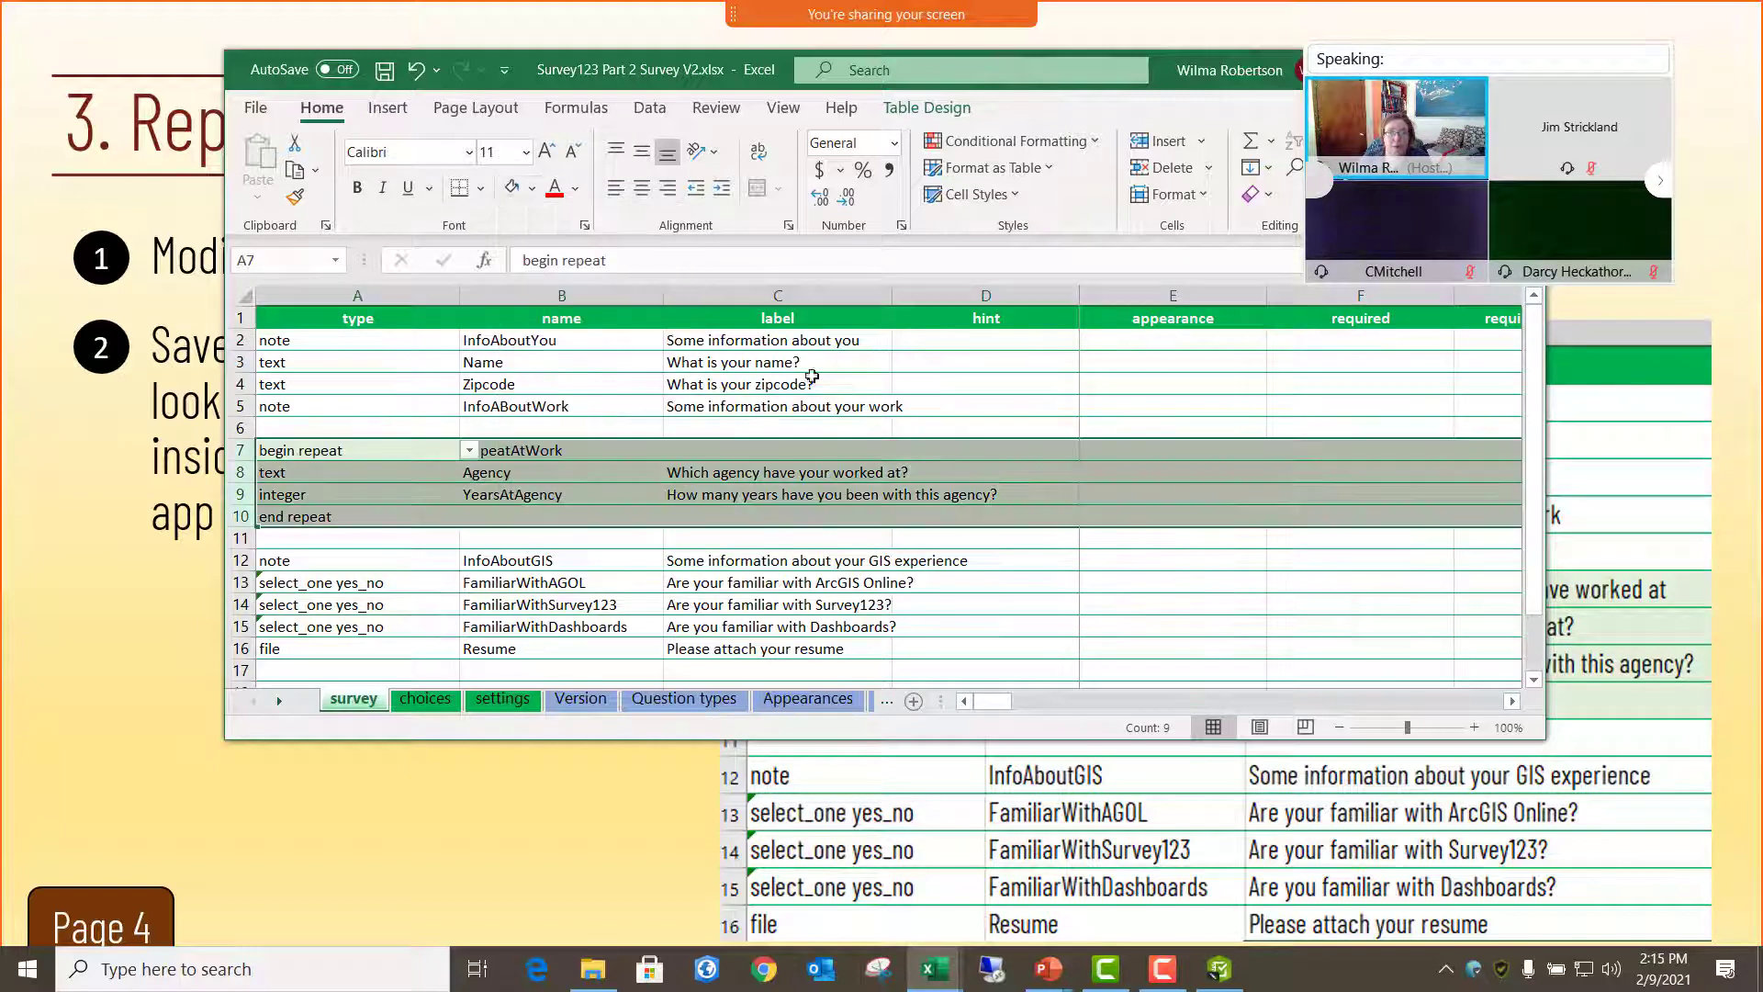
click(1090, 558)
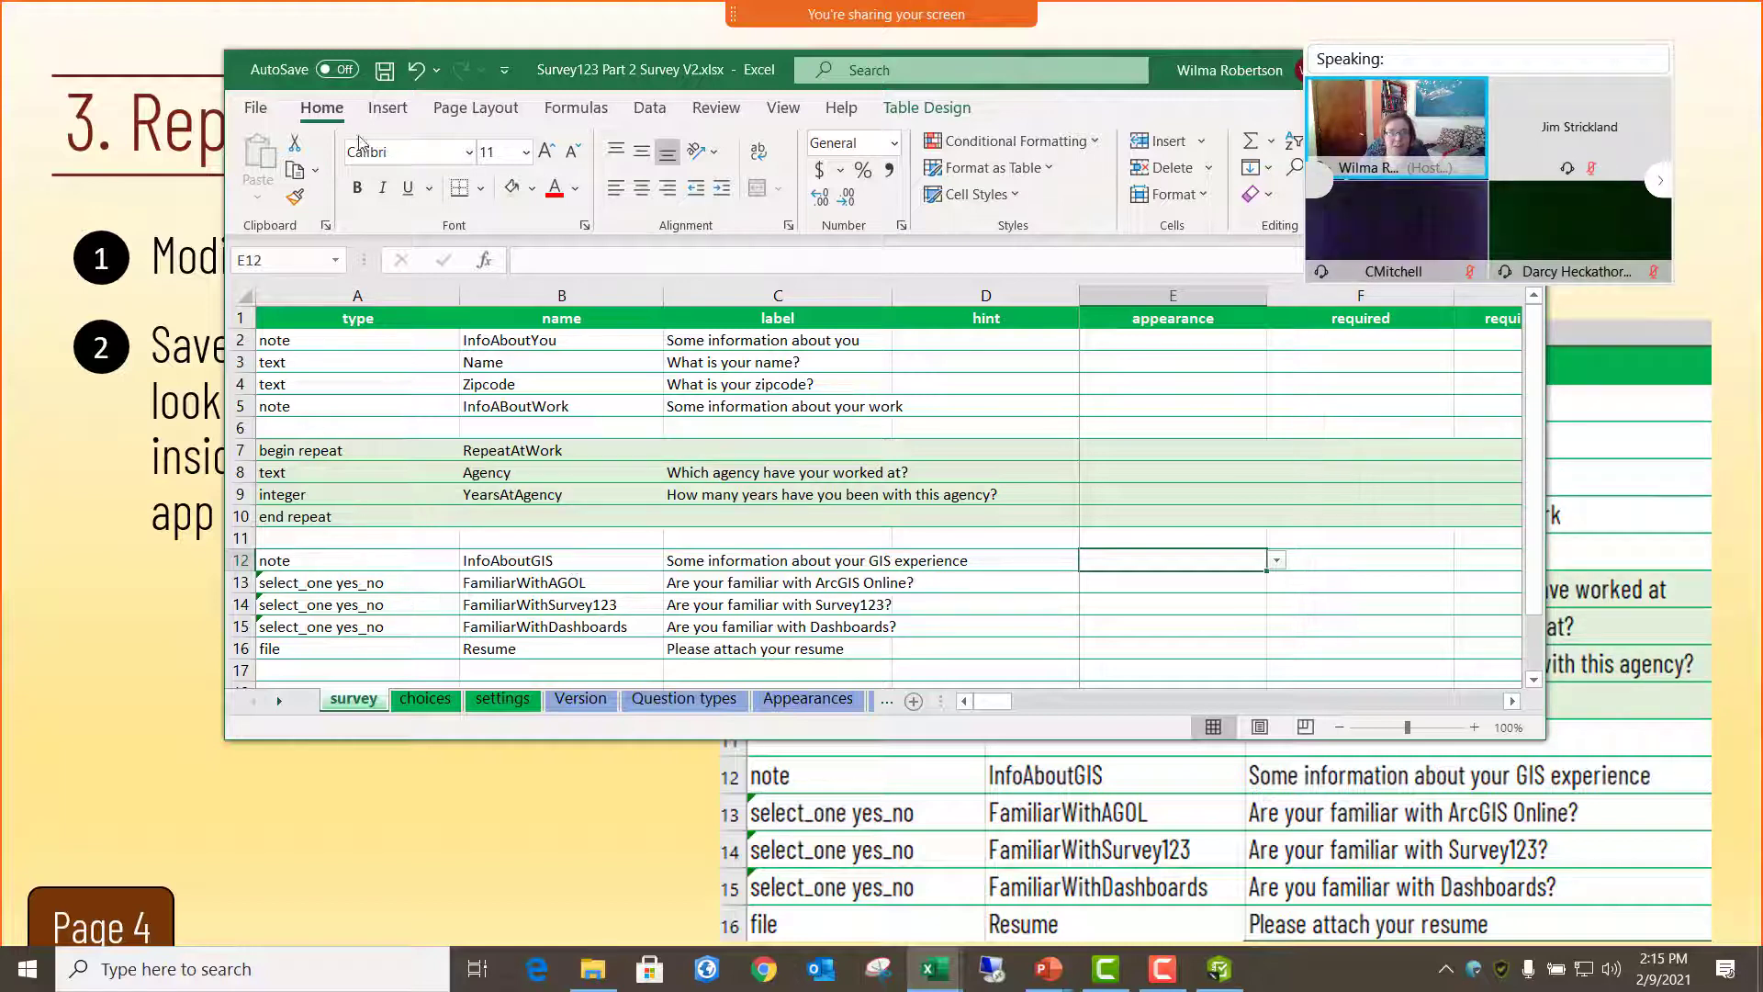
- Save the workbook, check the converted form in ArcGIS Survey123 Connect and return to the Excel sheet
click(385, 71)
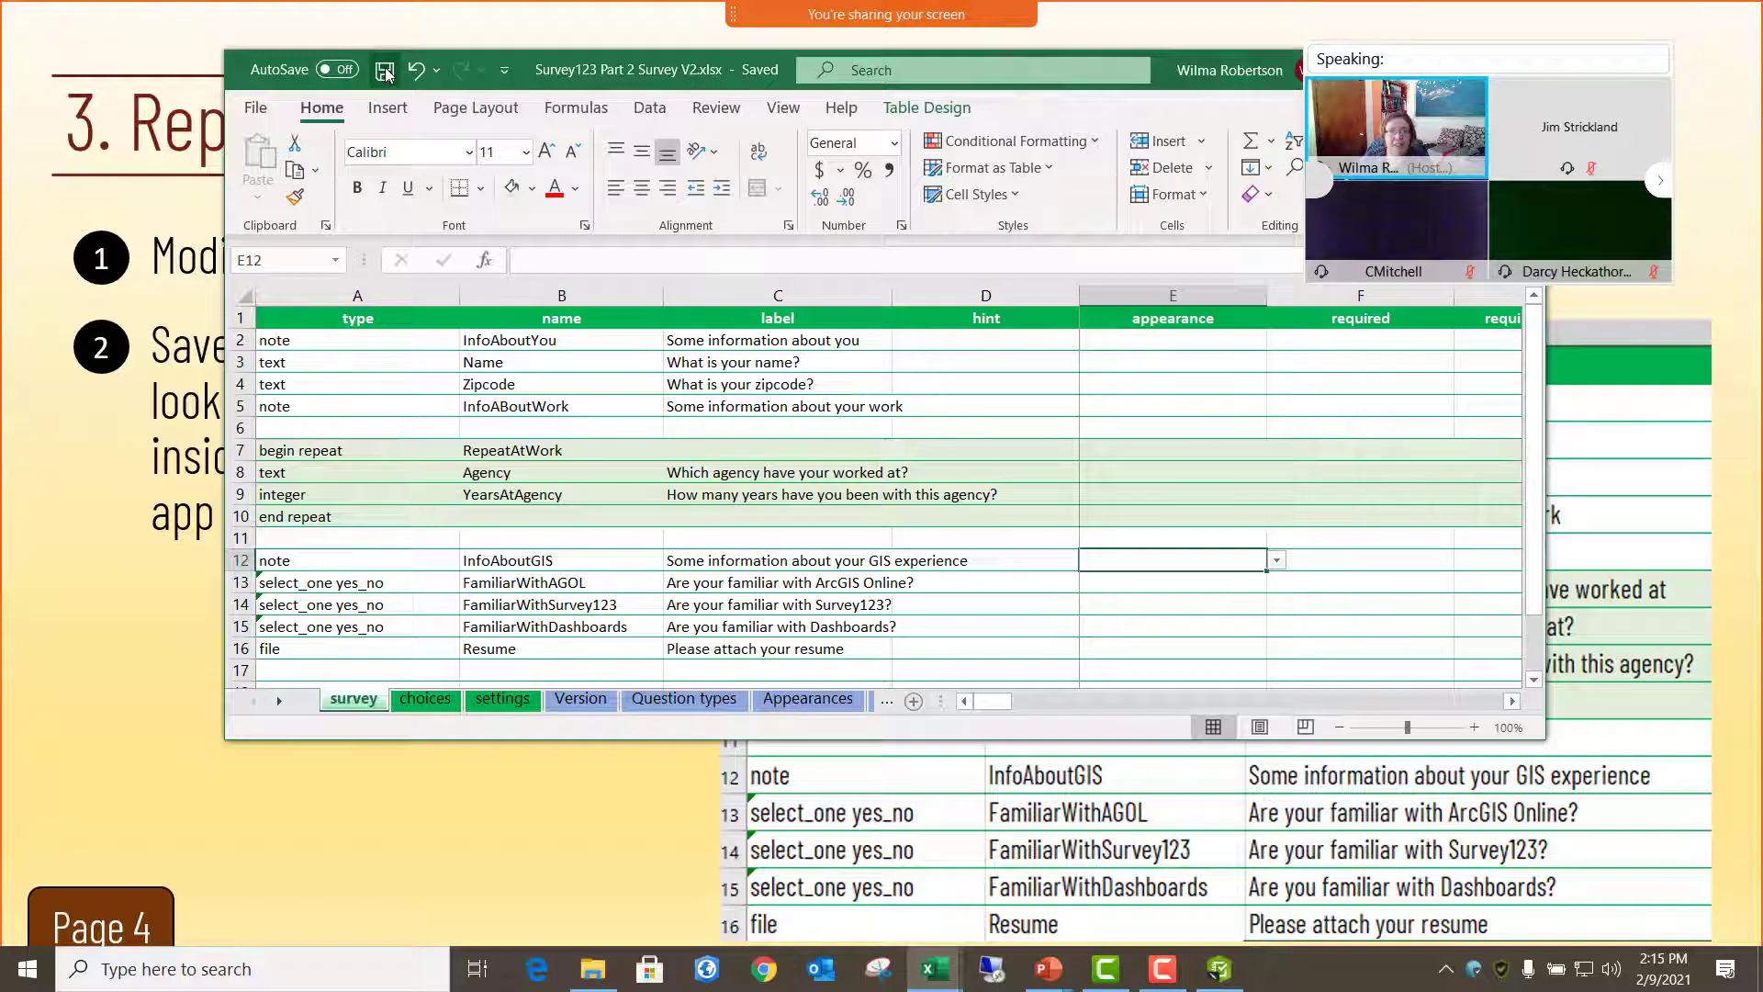
click(1219, 974)
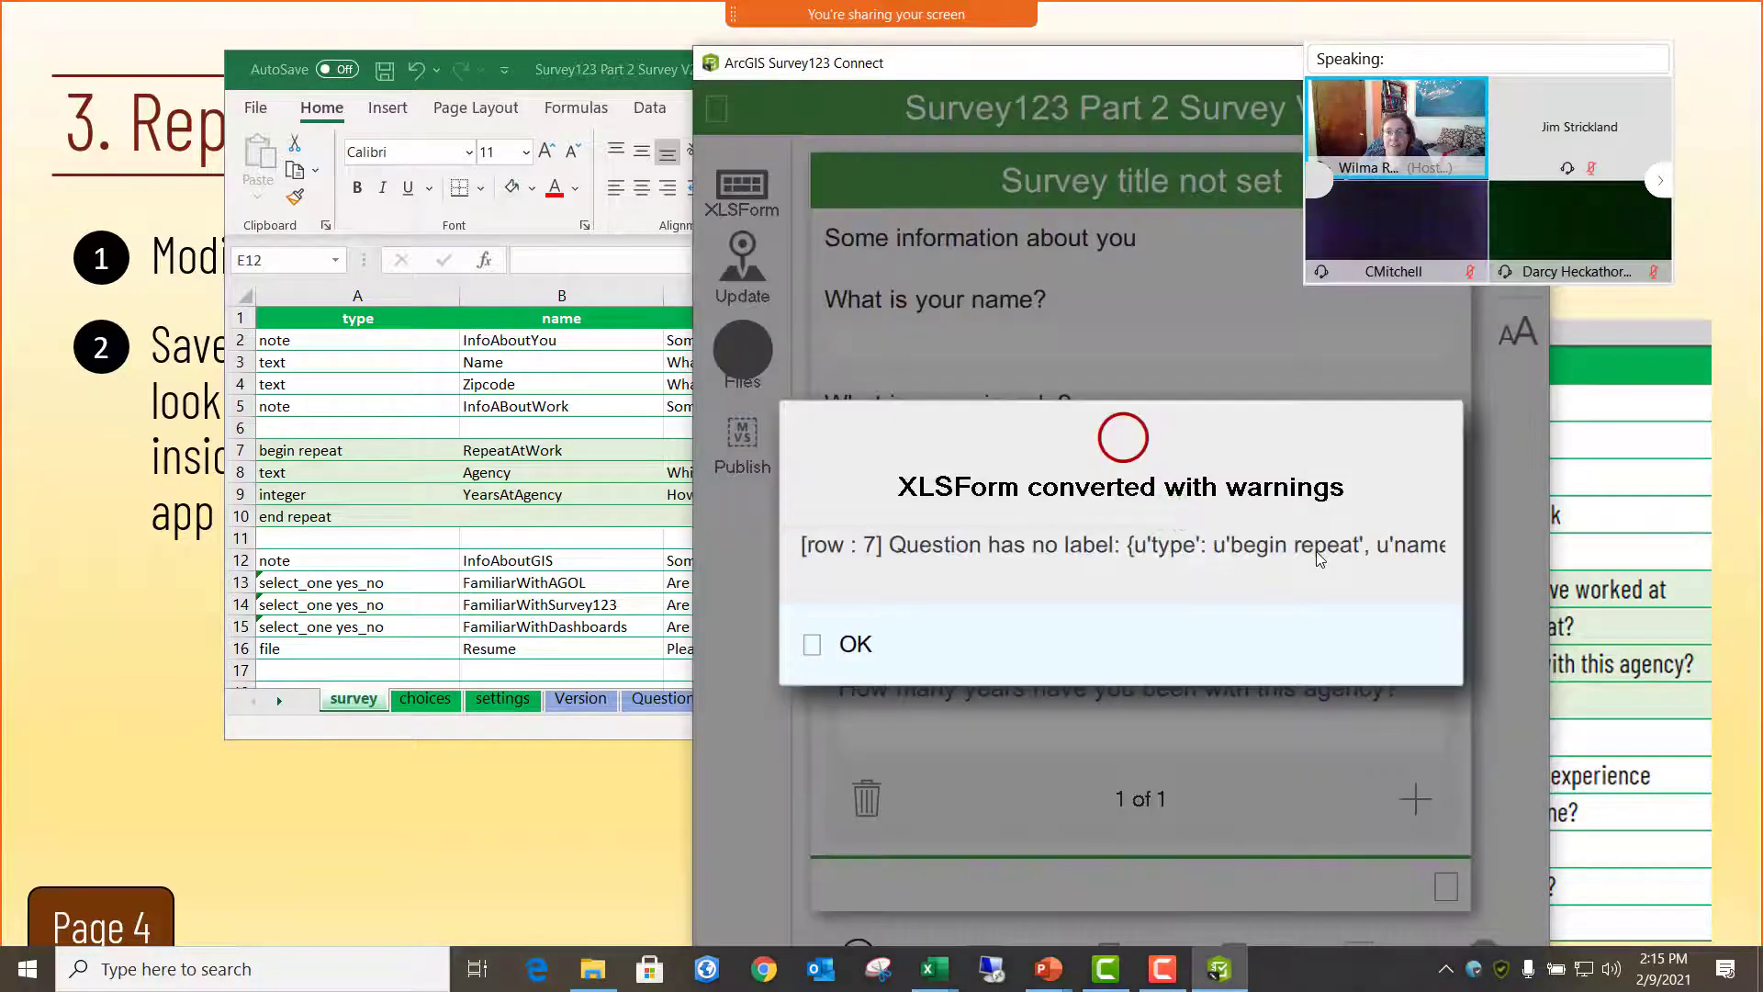
click(564, 528)
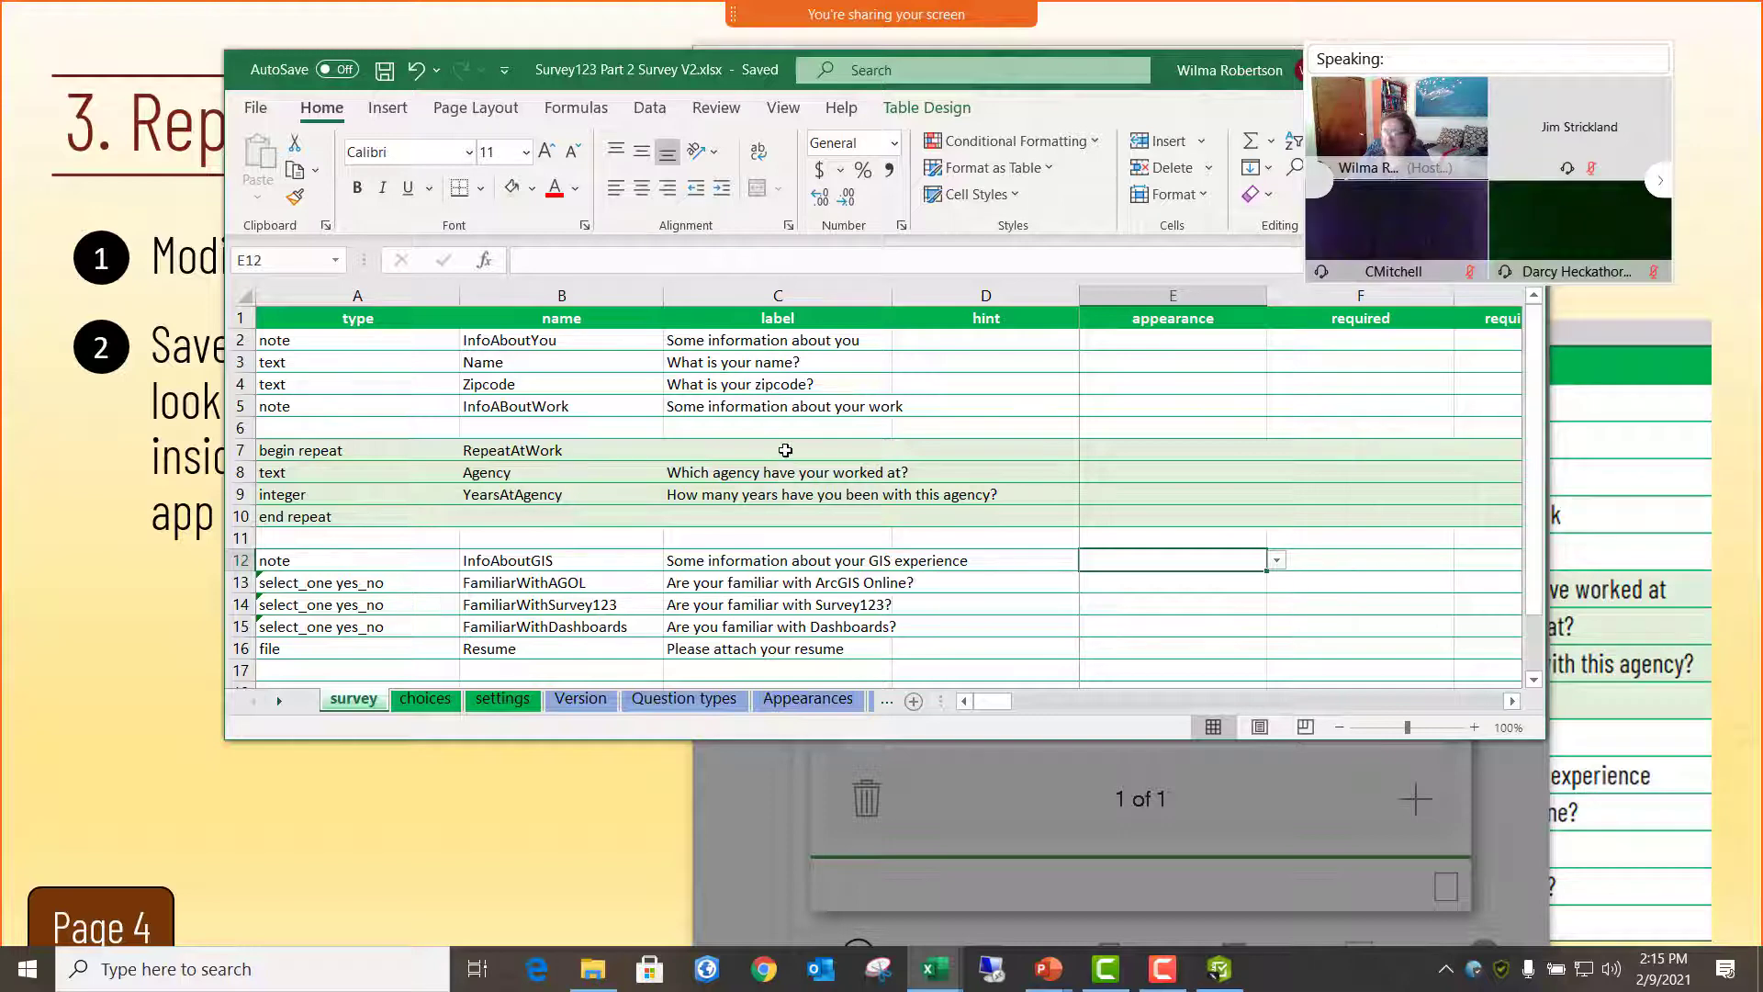
- Copy the name RepeatAtWork into the label of the begin repeat row and save the workbook
click(595, 450)
key(ctrl+c)
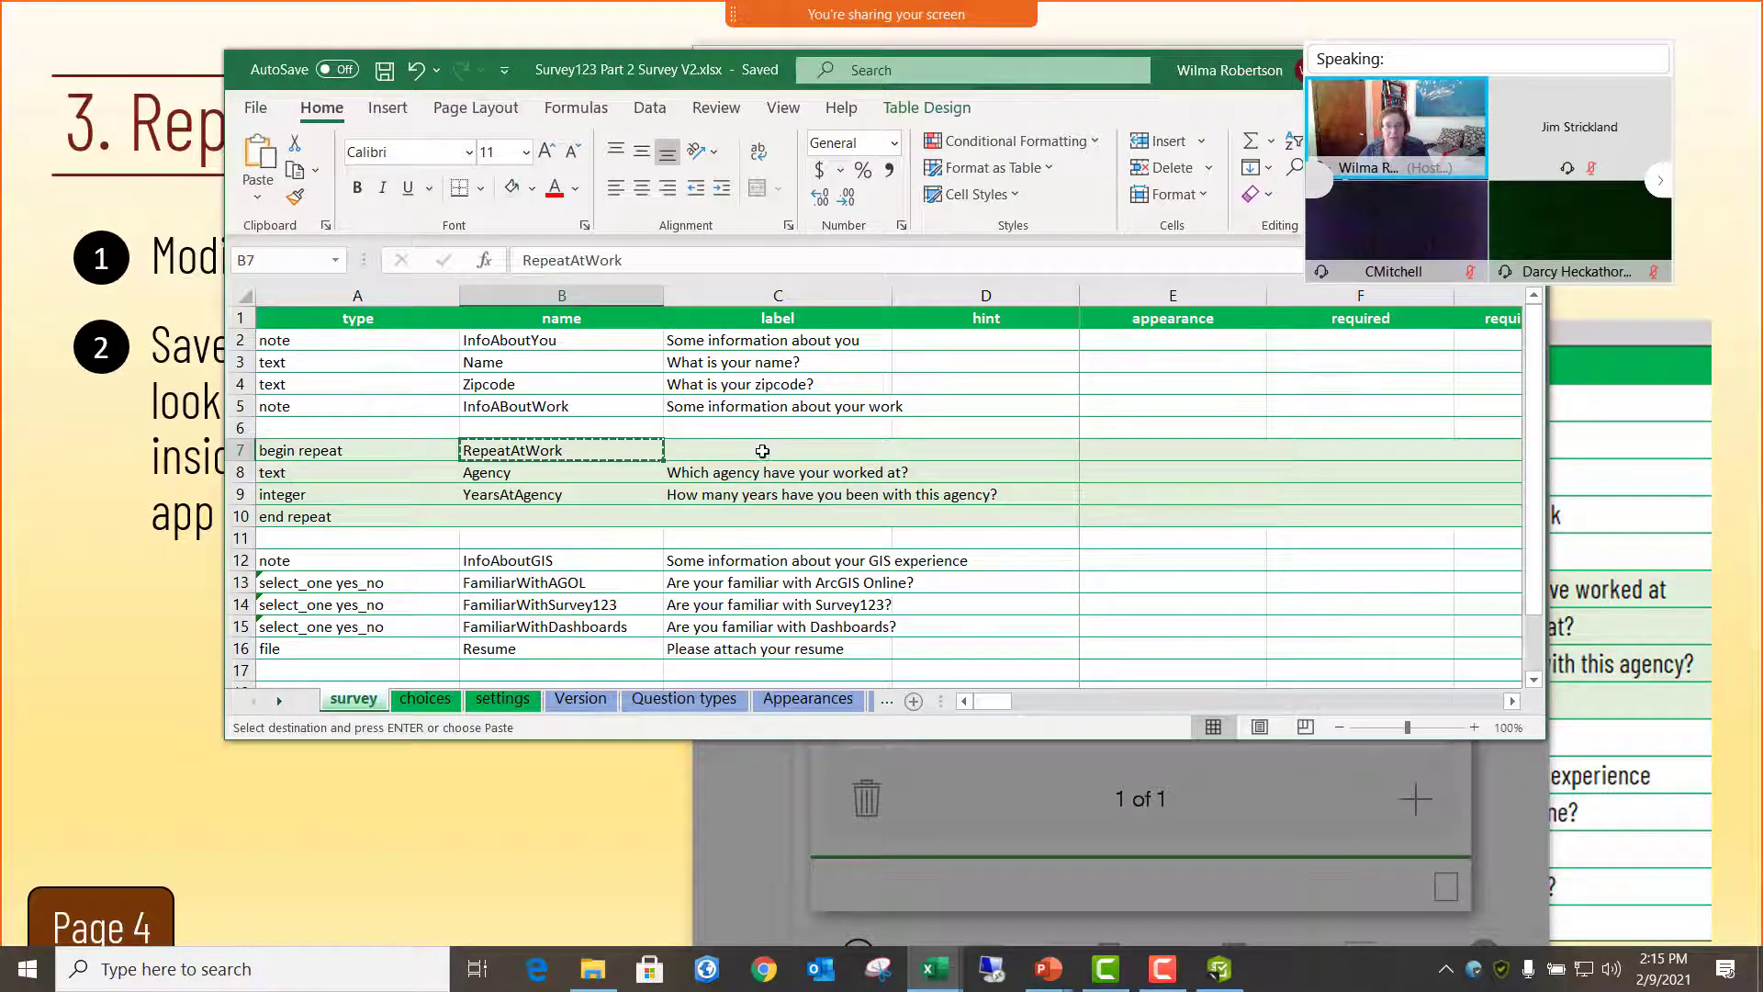
click(763, 450)
key(ctrl+v)
click(765, 533)
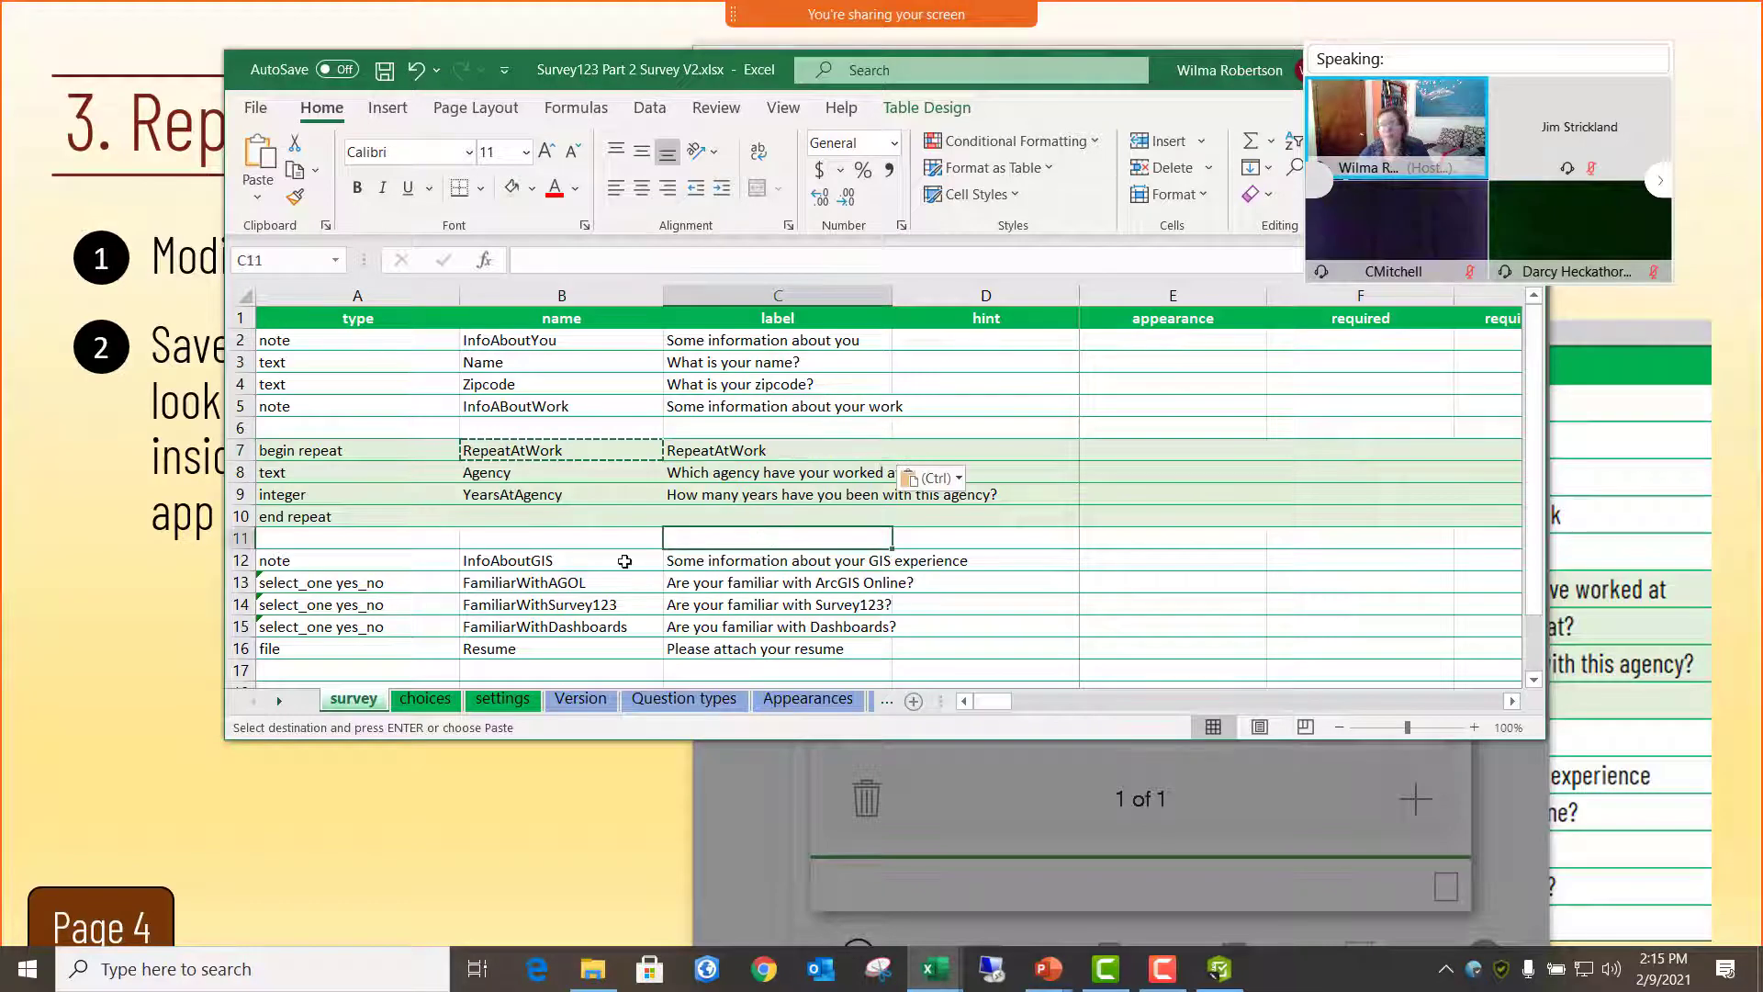
click(501, 517)
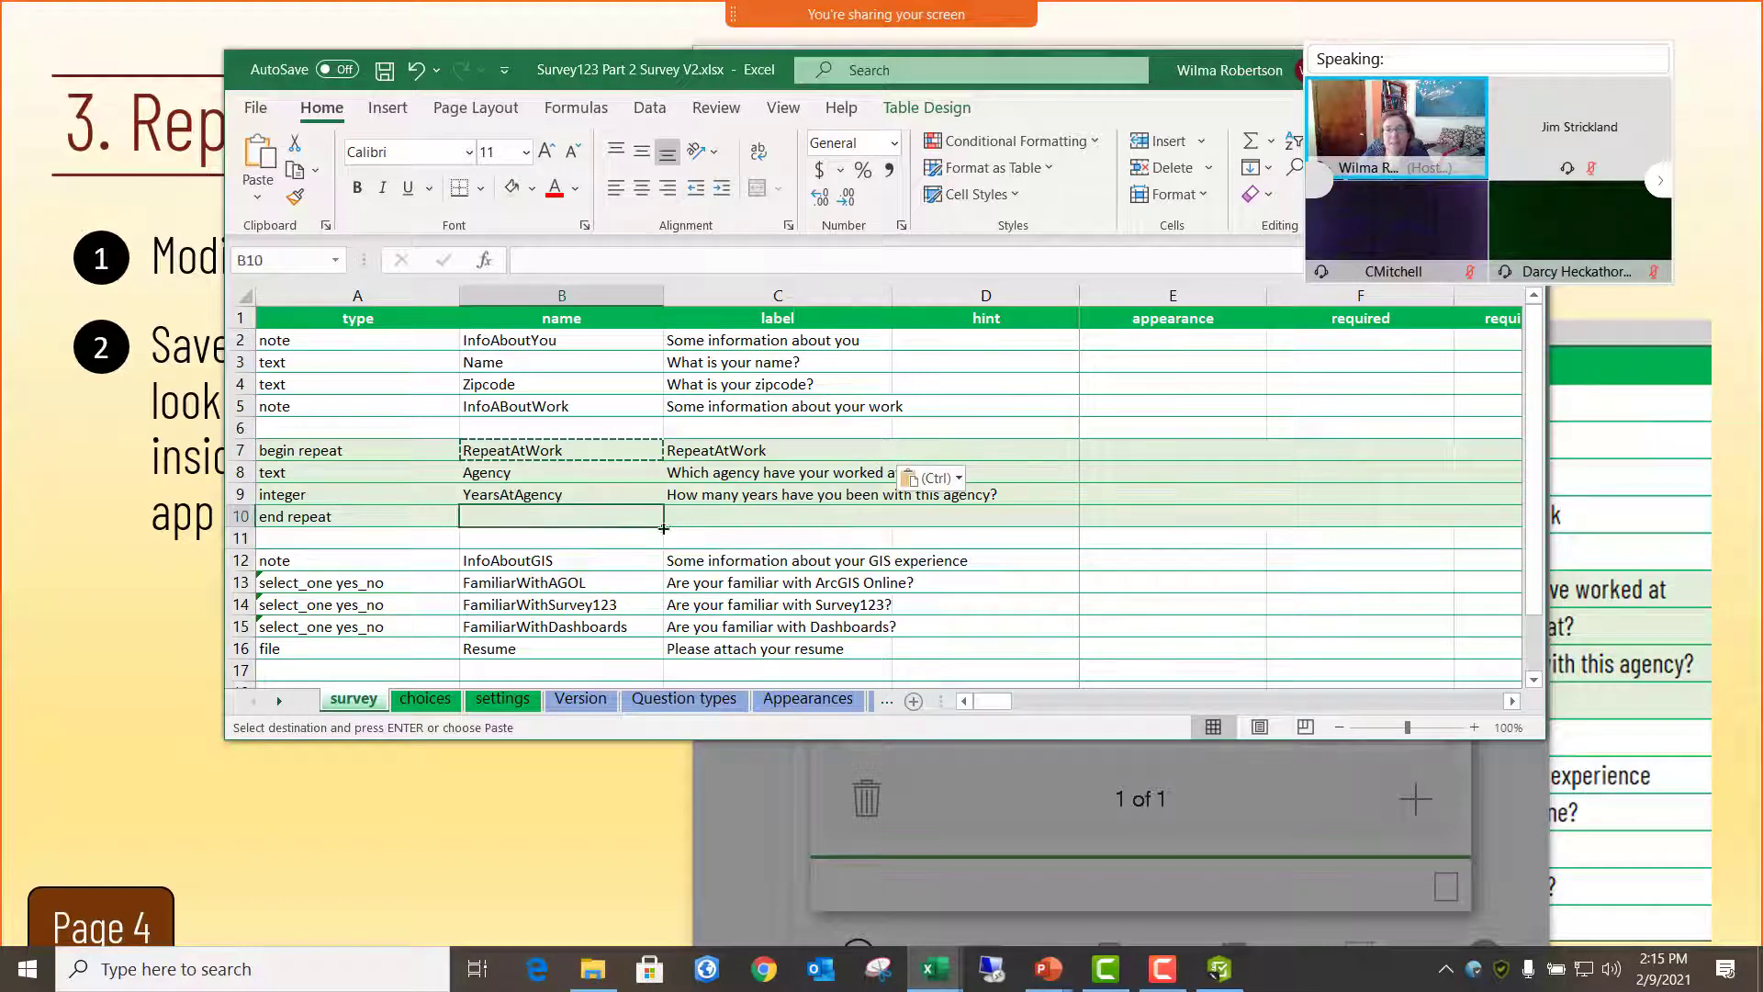
click(385, 70)
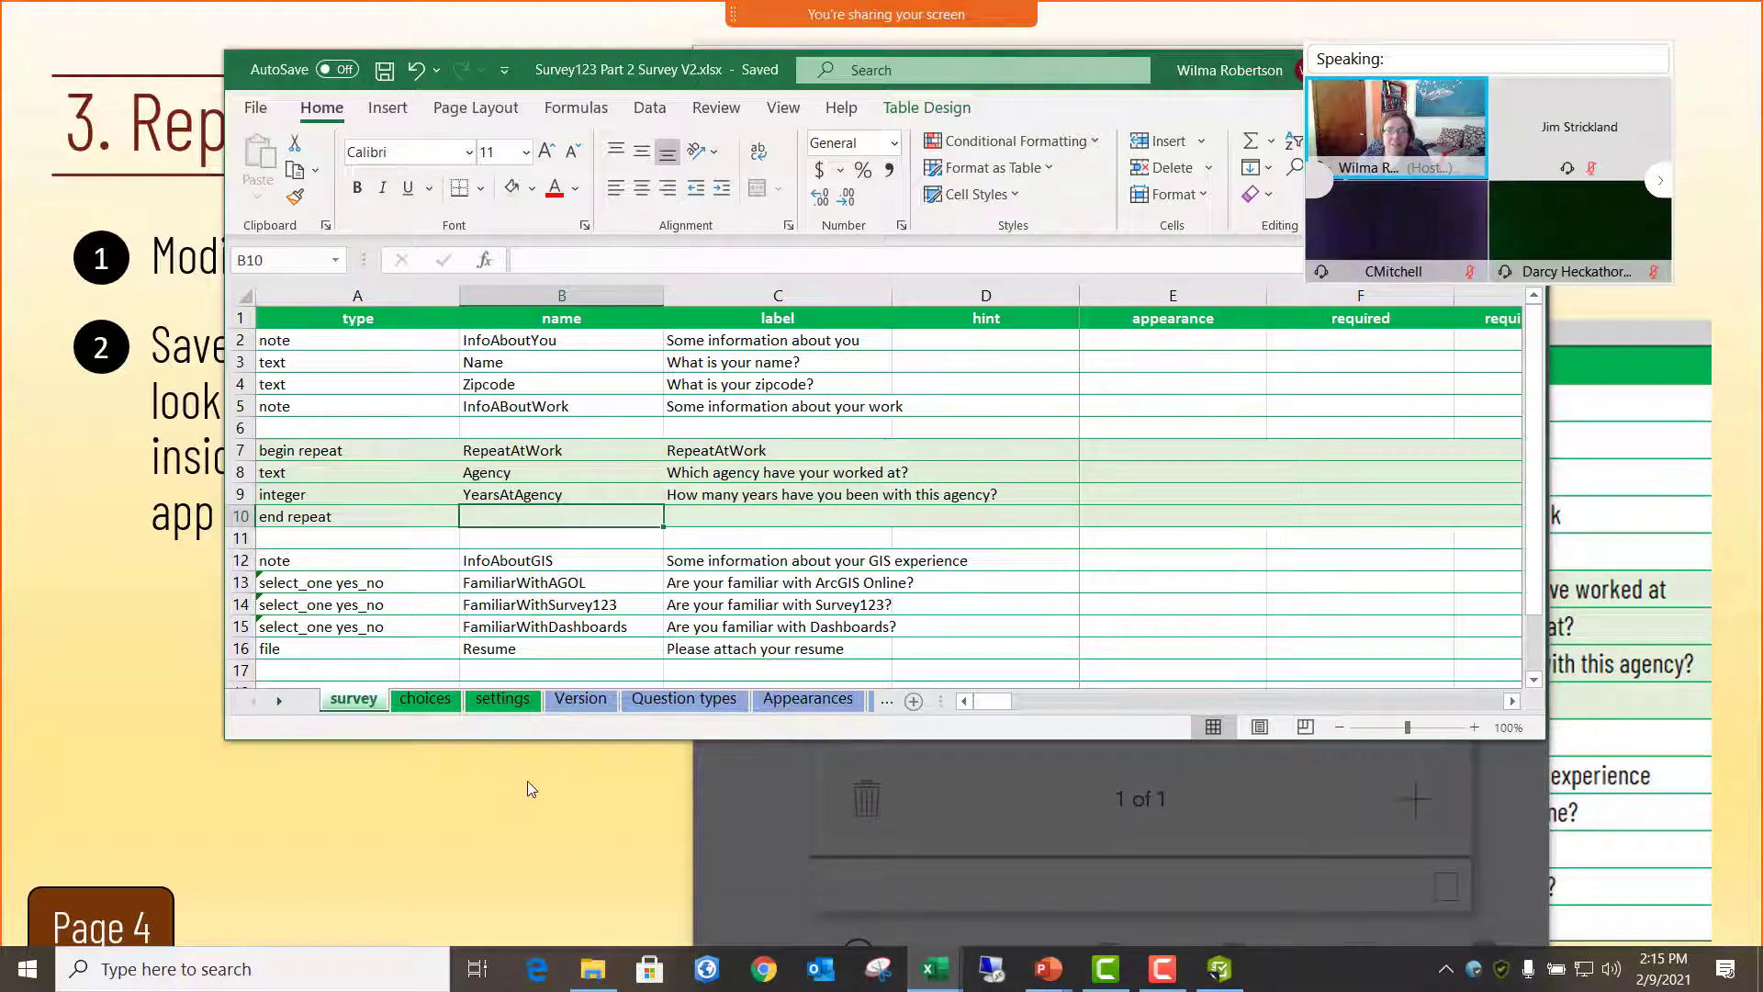
- Switch to ArcGIS Survey123 Connect, dismiss the conversion warning and move the window clear of the video panel to view the repeat section
click(528, 785)
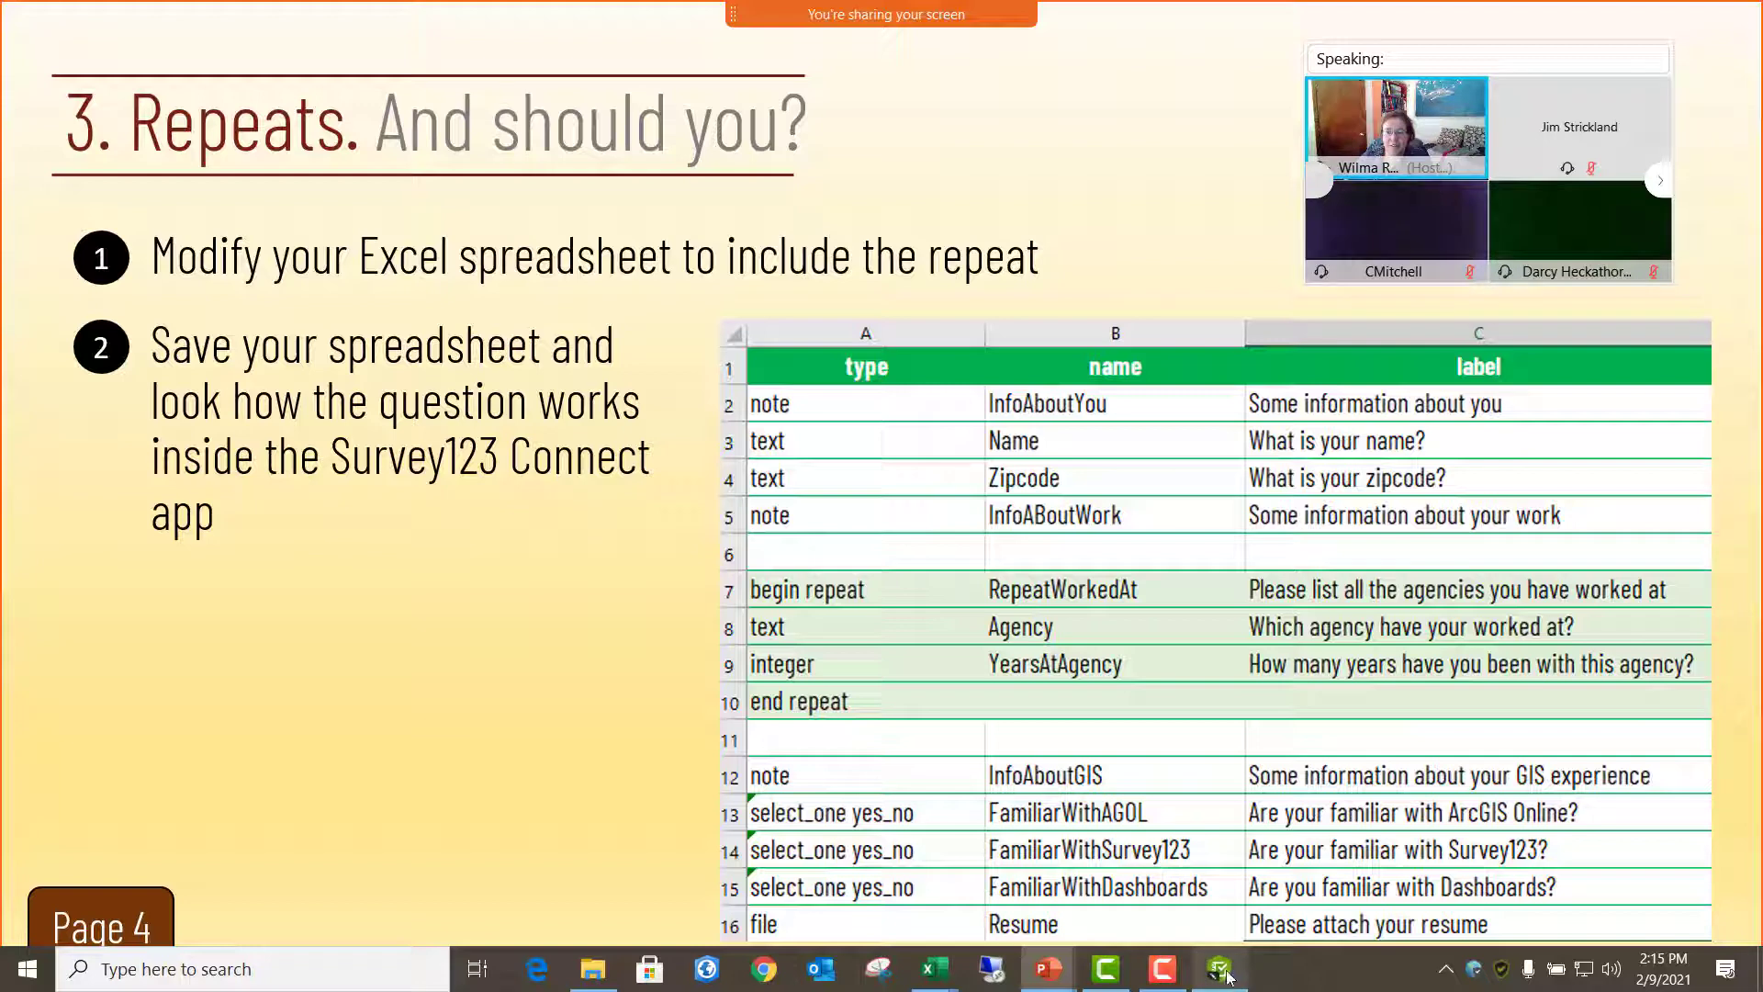
click(1224, 966)
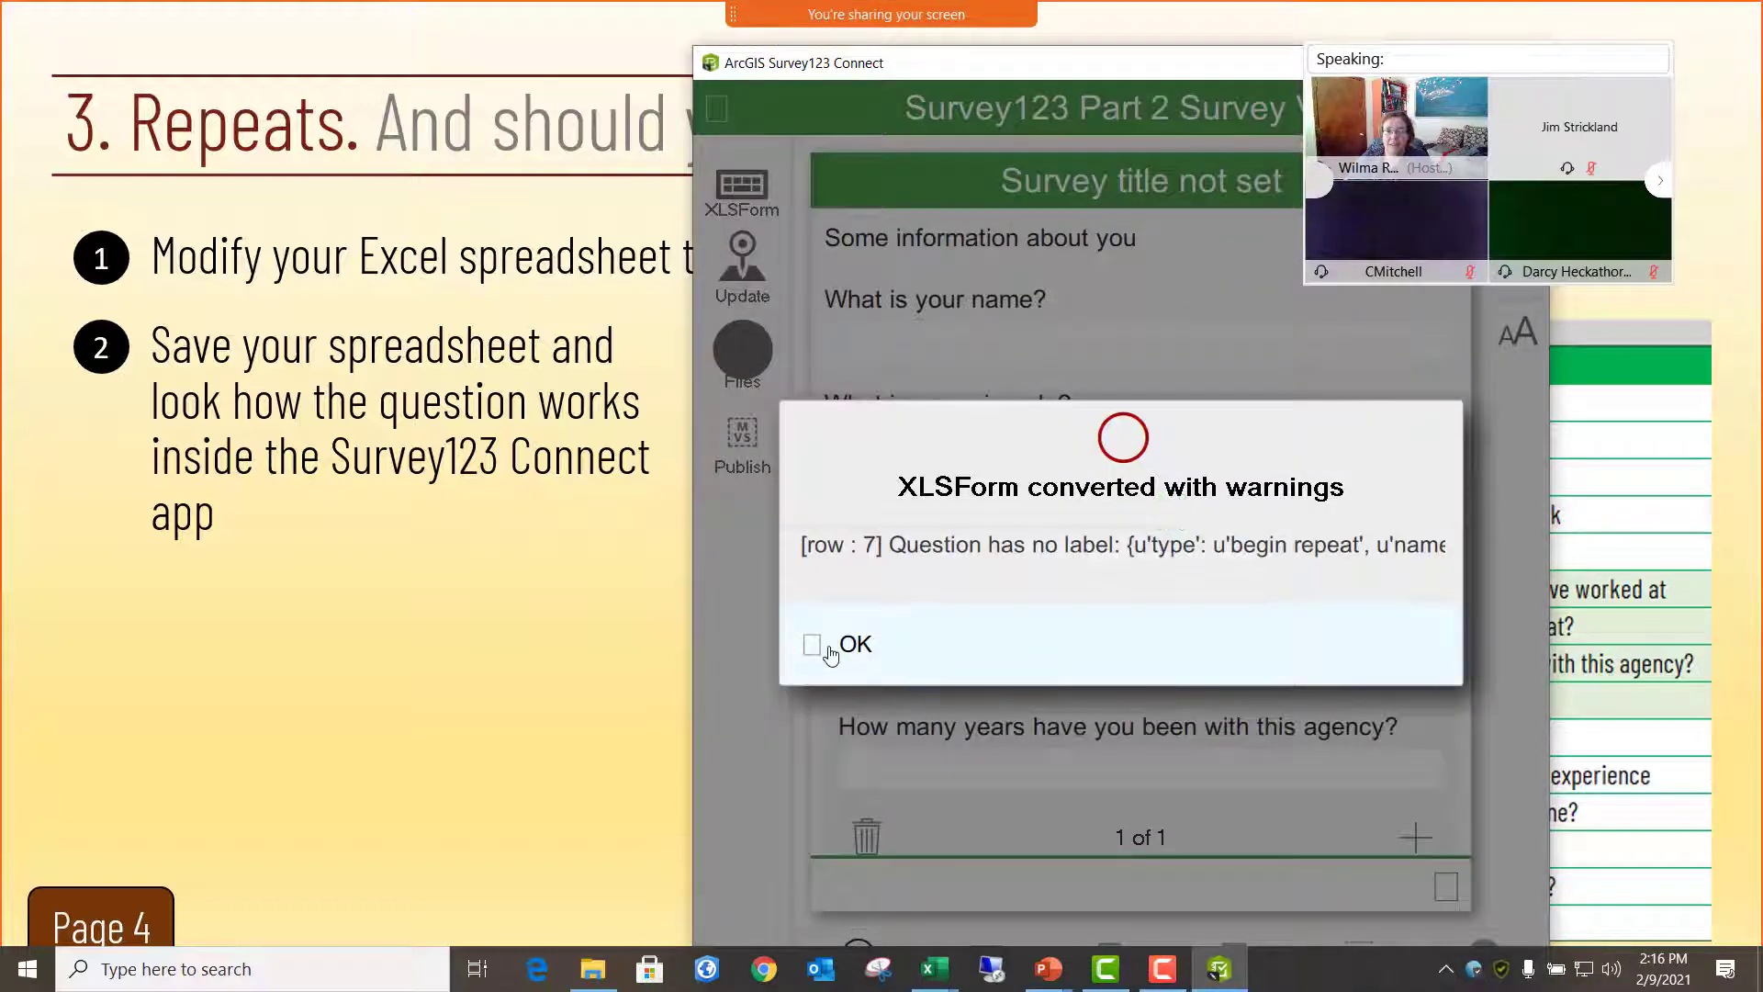
click(845, 646)
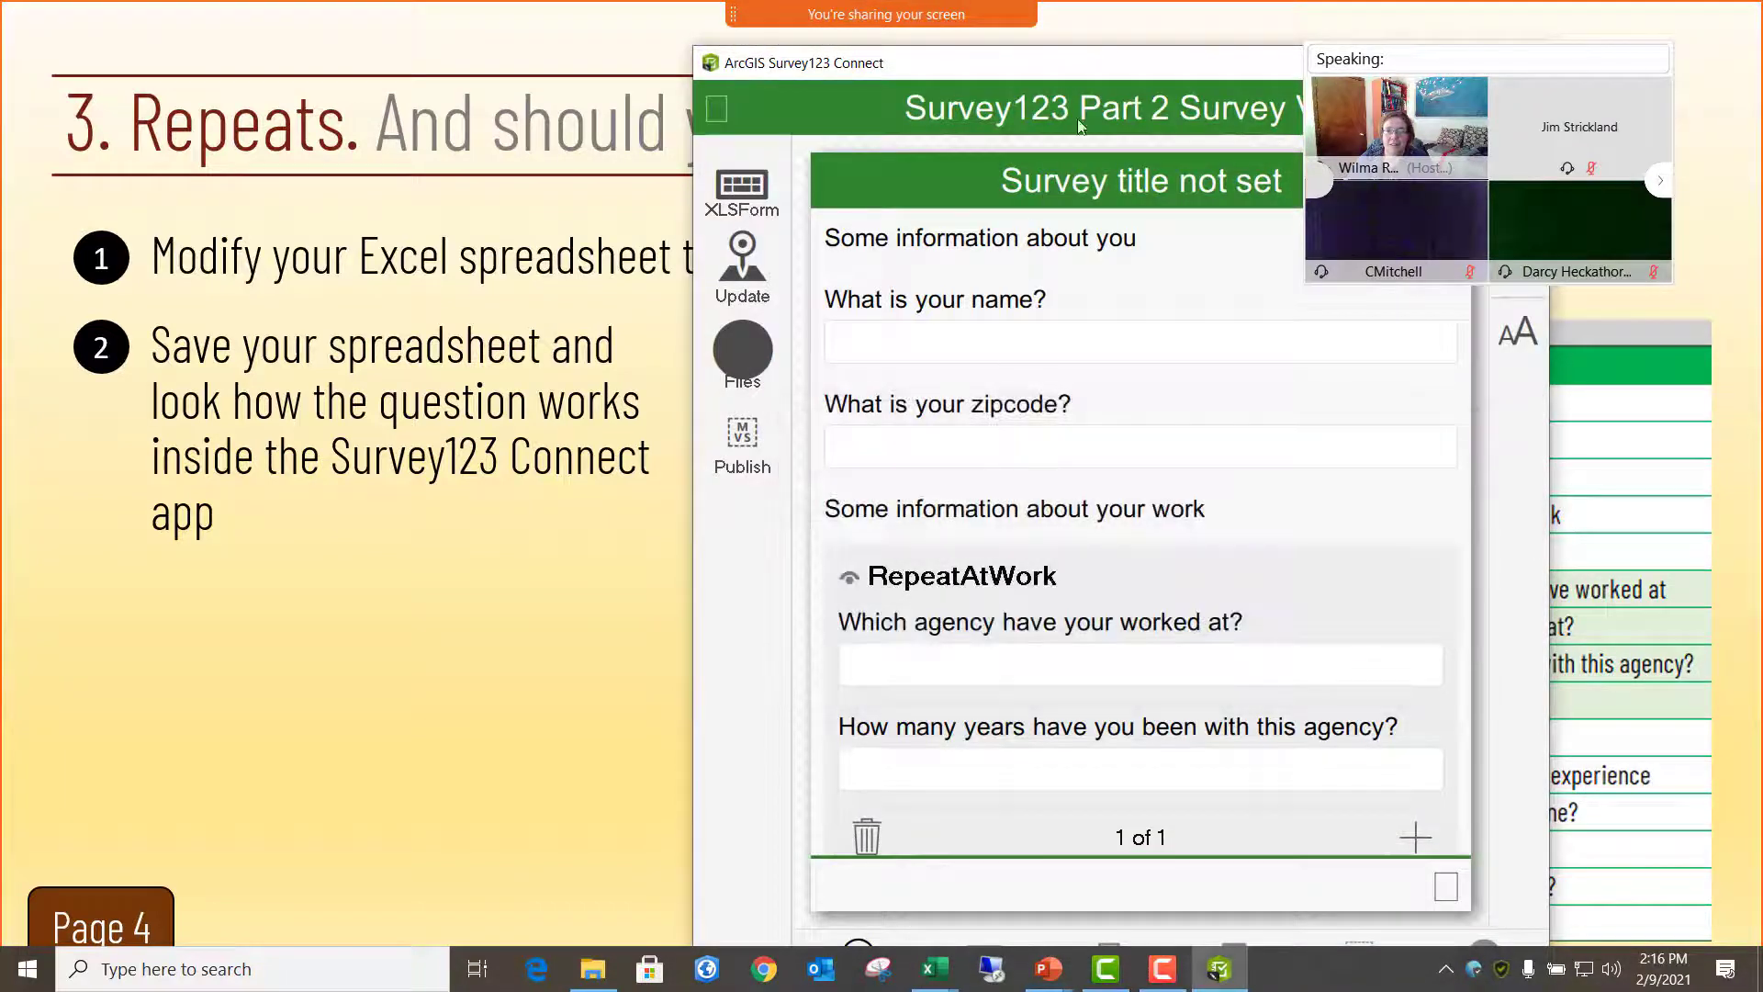
drag(961, 69, 860, 66)
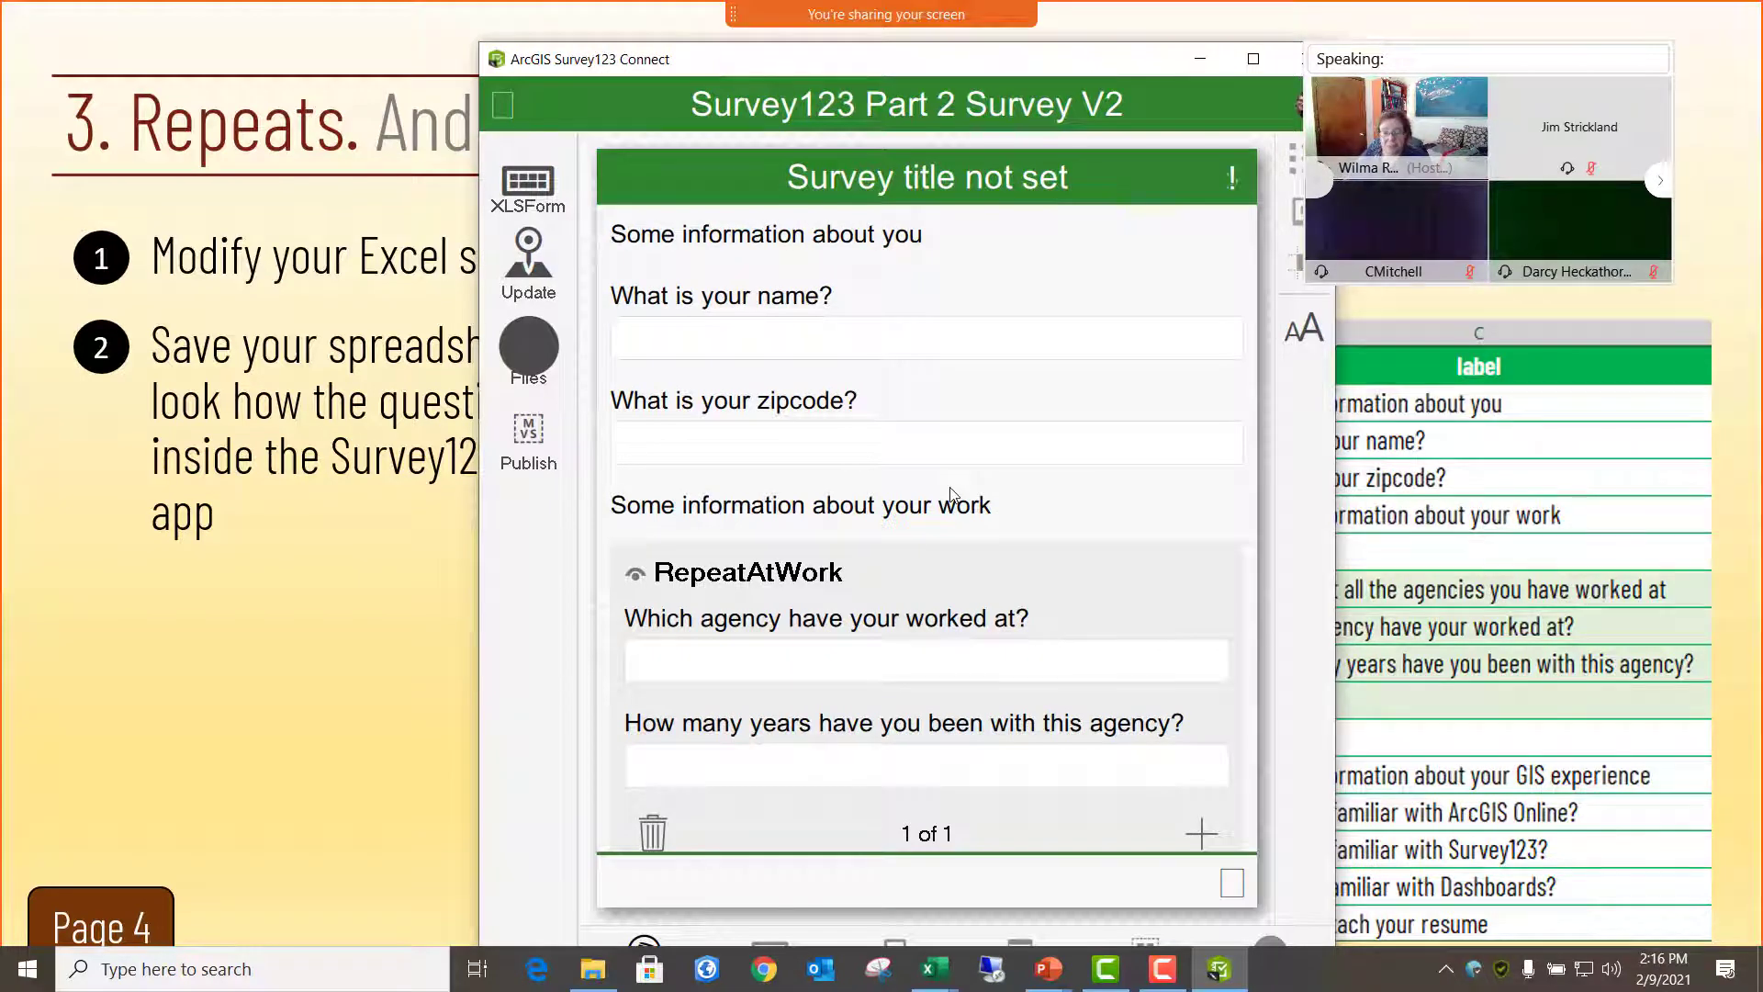
scroll(805, 578, down, 1)
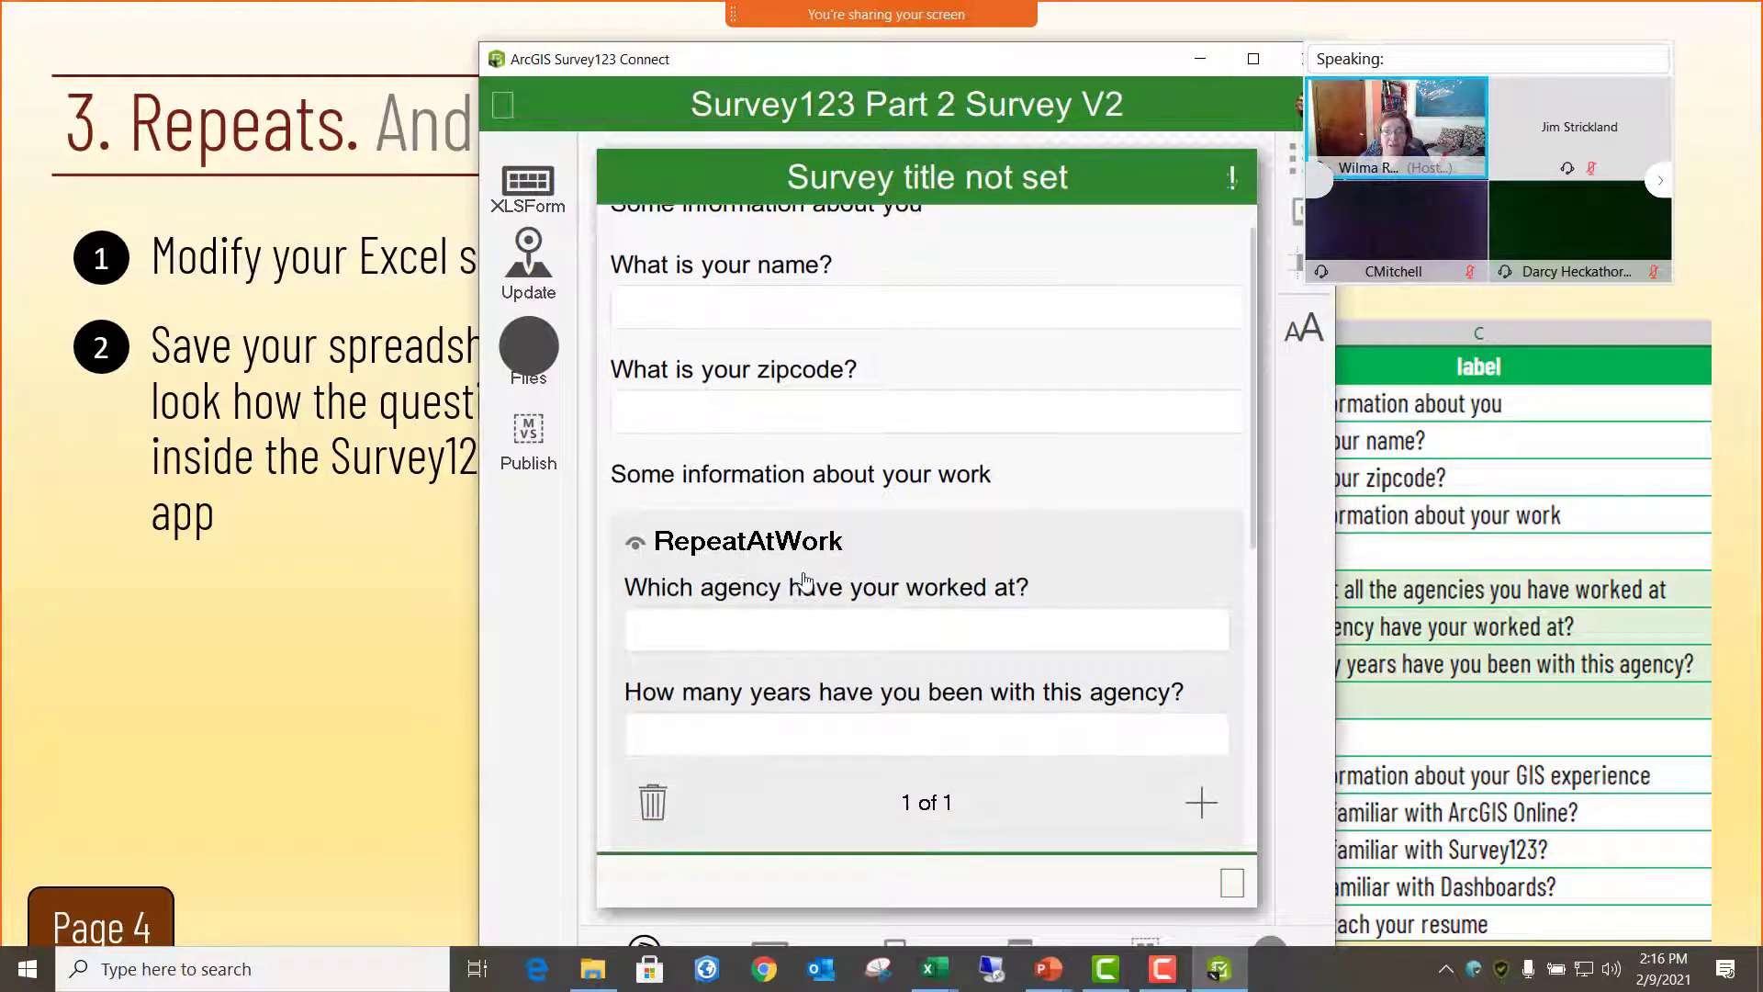
scroll(805, 578, down, 1)
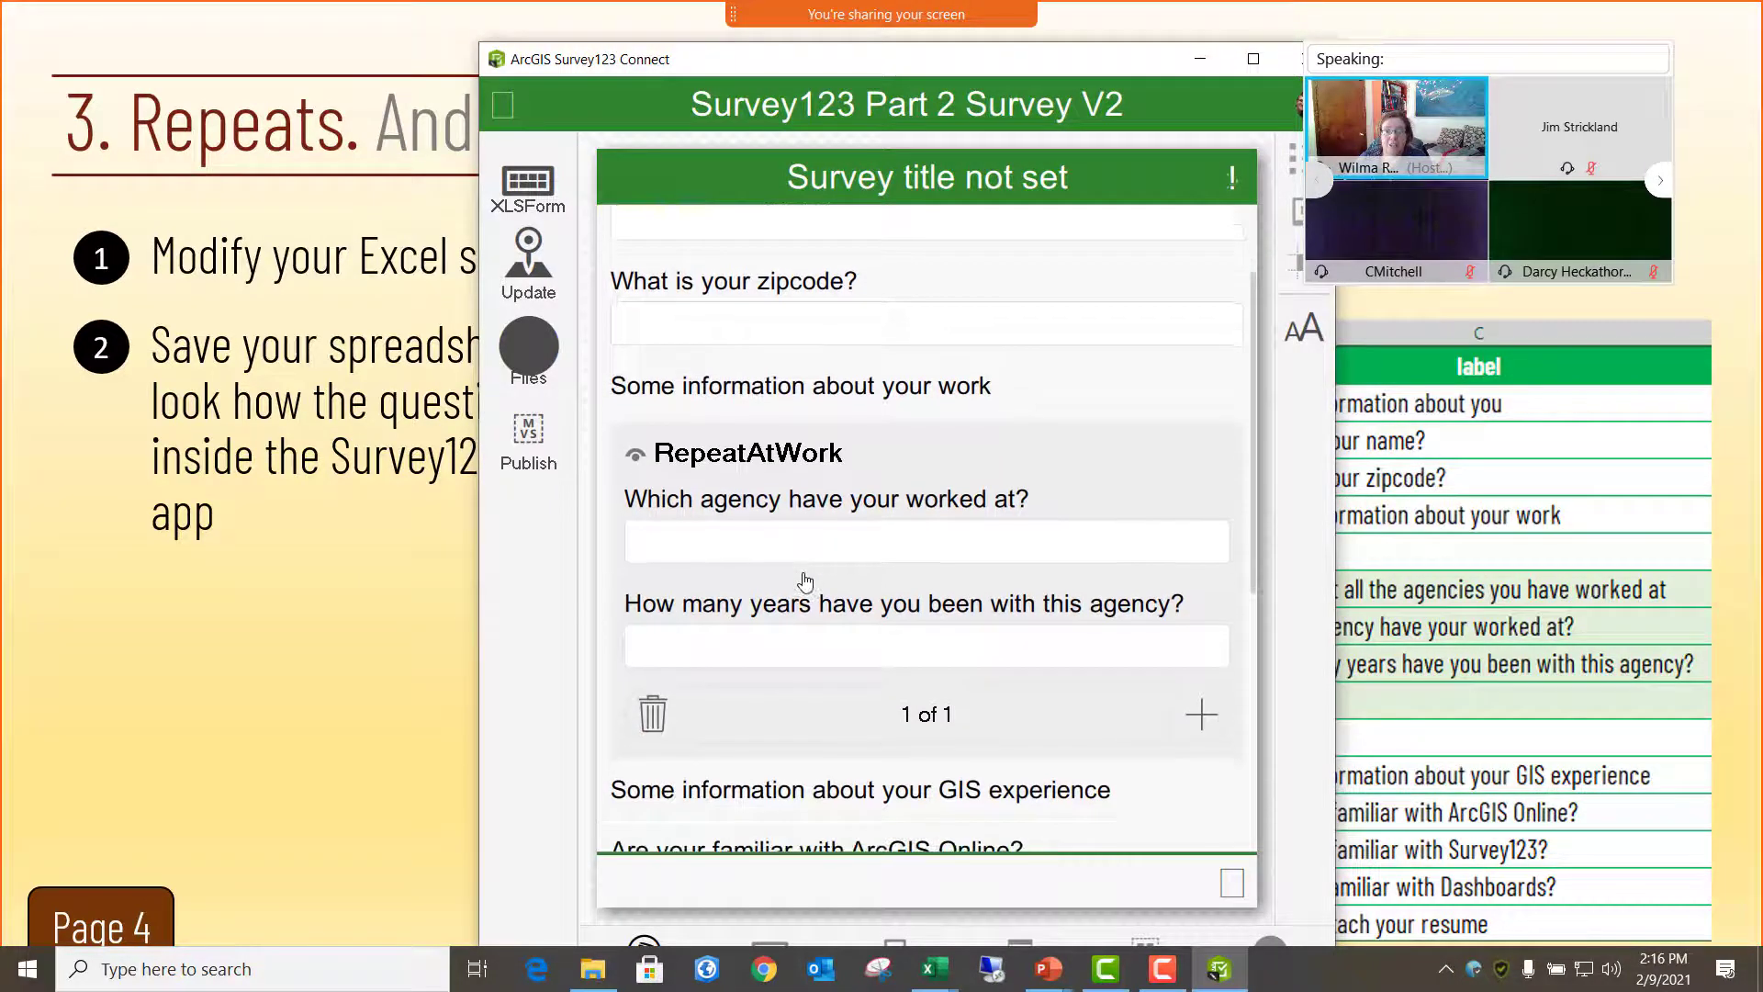
- Fill in the first repeat record with IDWR as the agency and 6 as the years with this agency
click(704, 557)
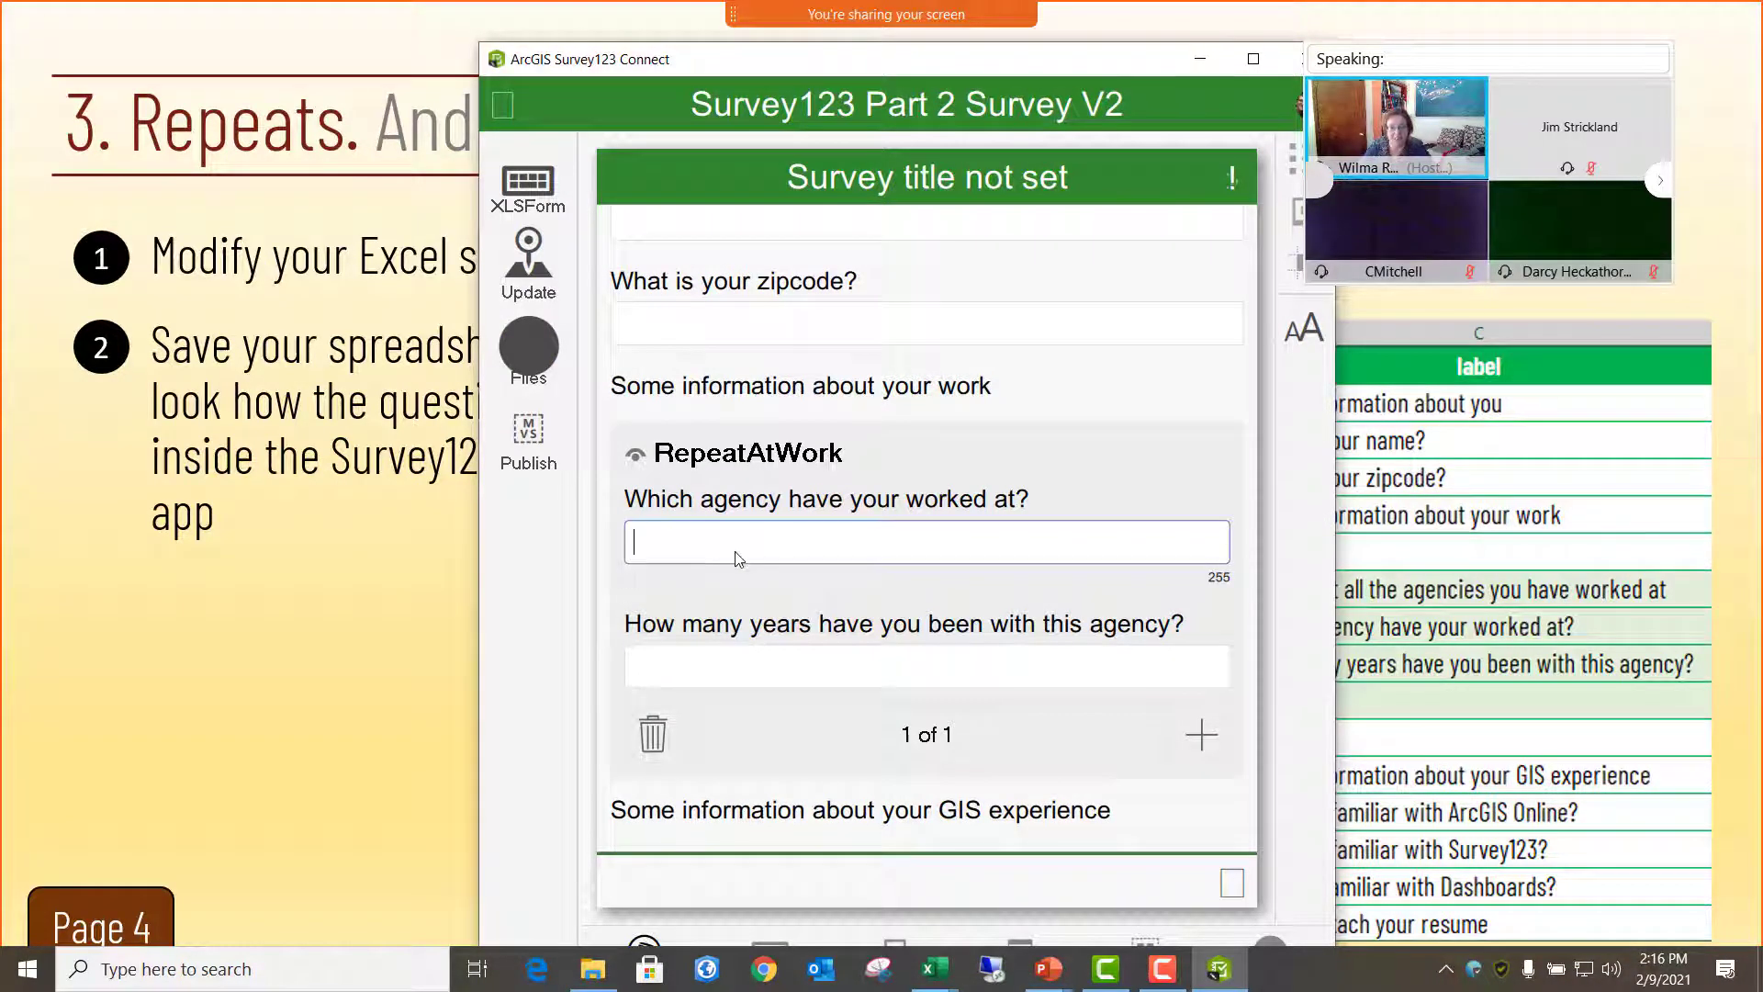
text(IDWR)
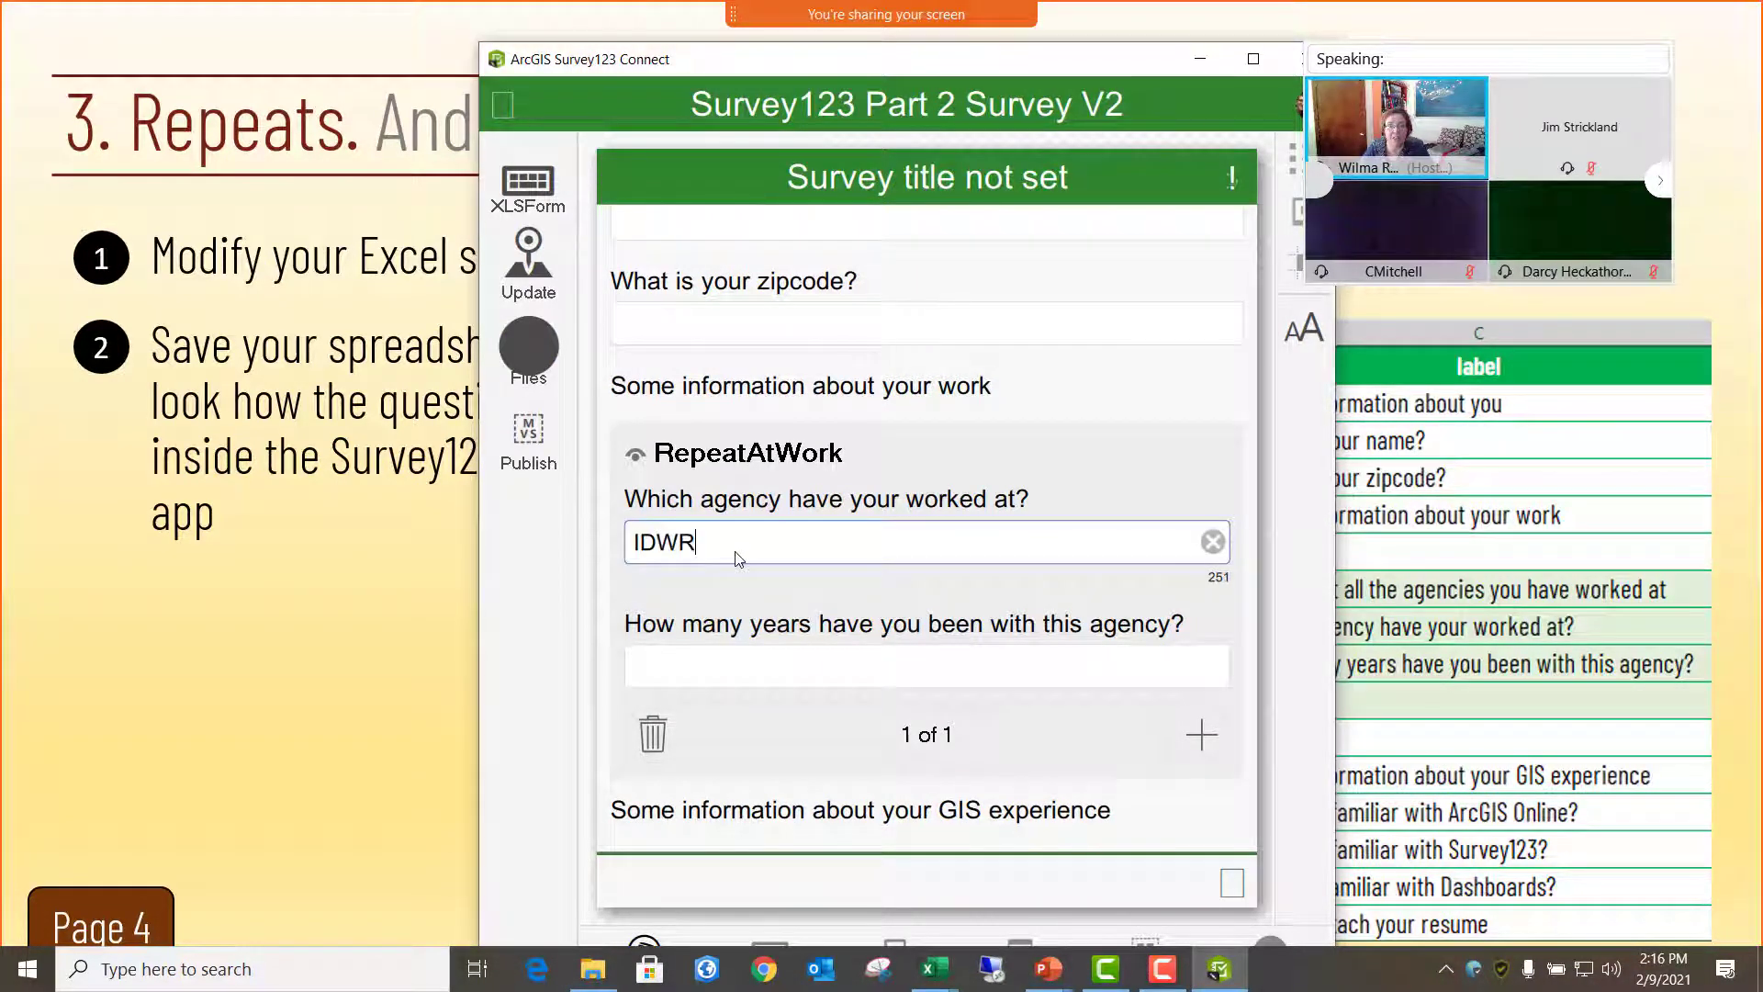
click(707, 655)
text(56)
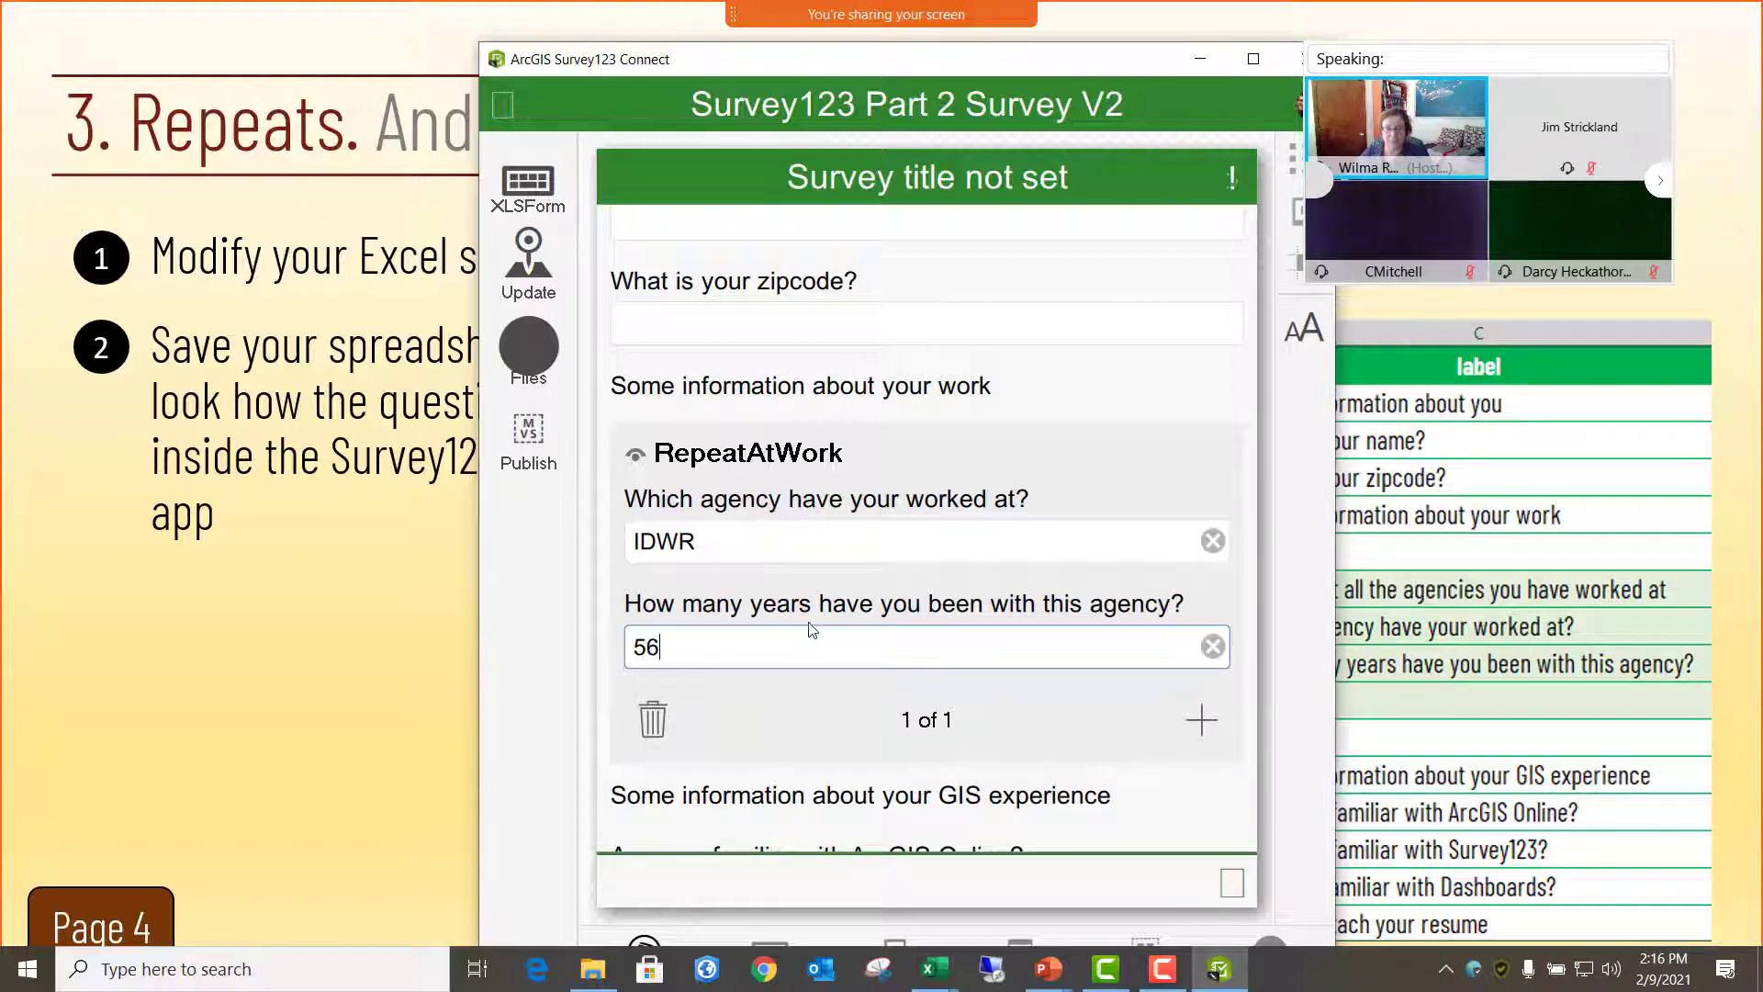
key(BackSpace)
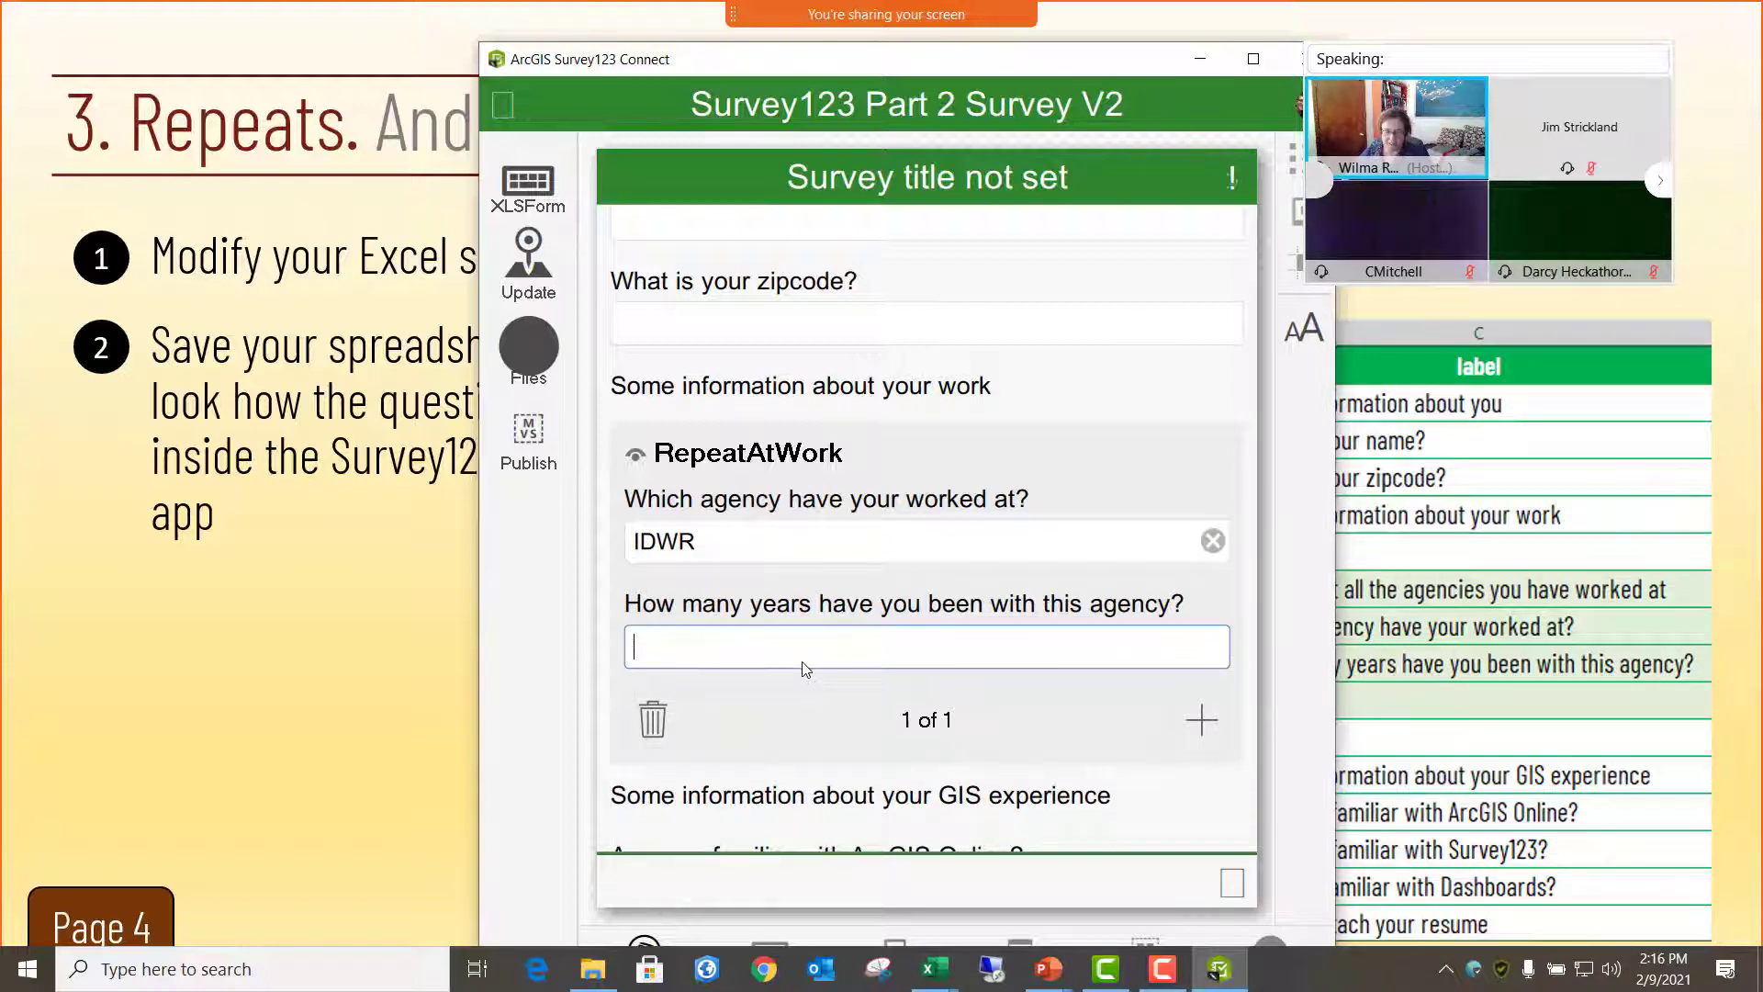
text(6)
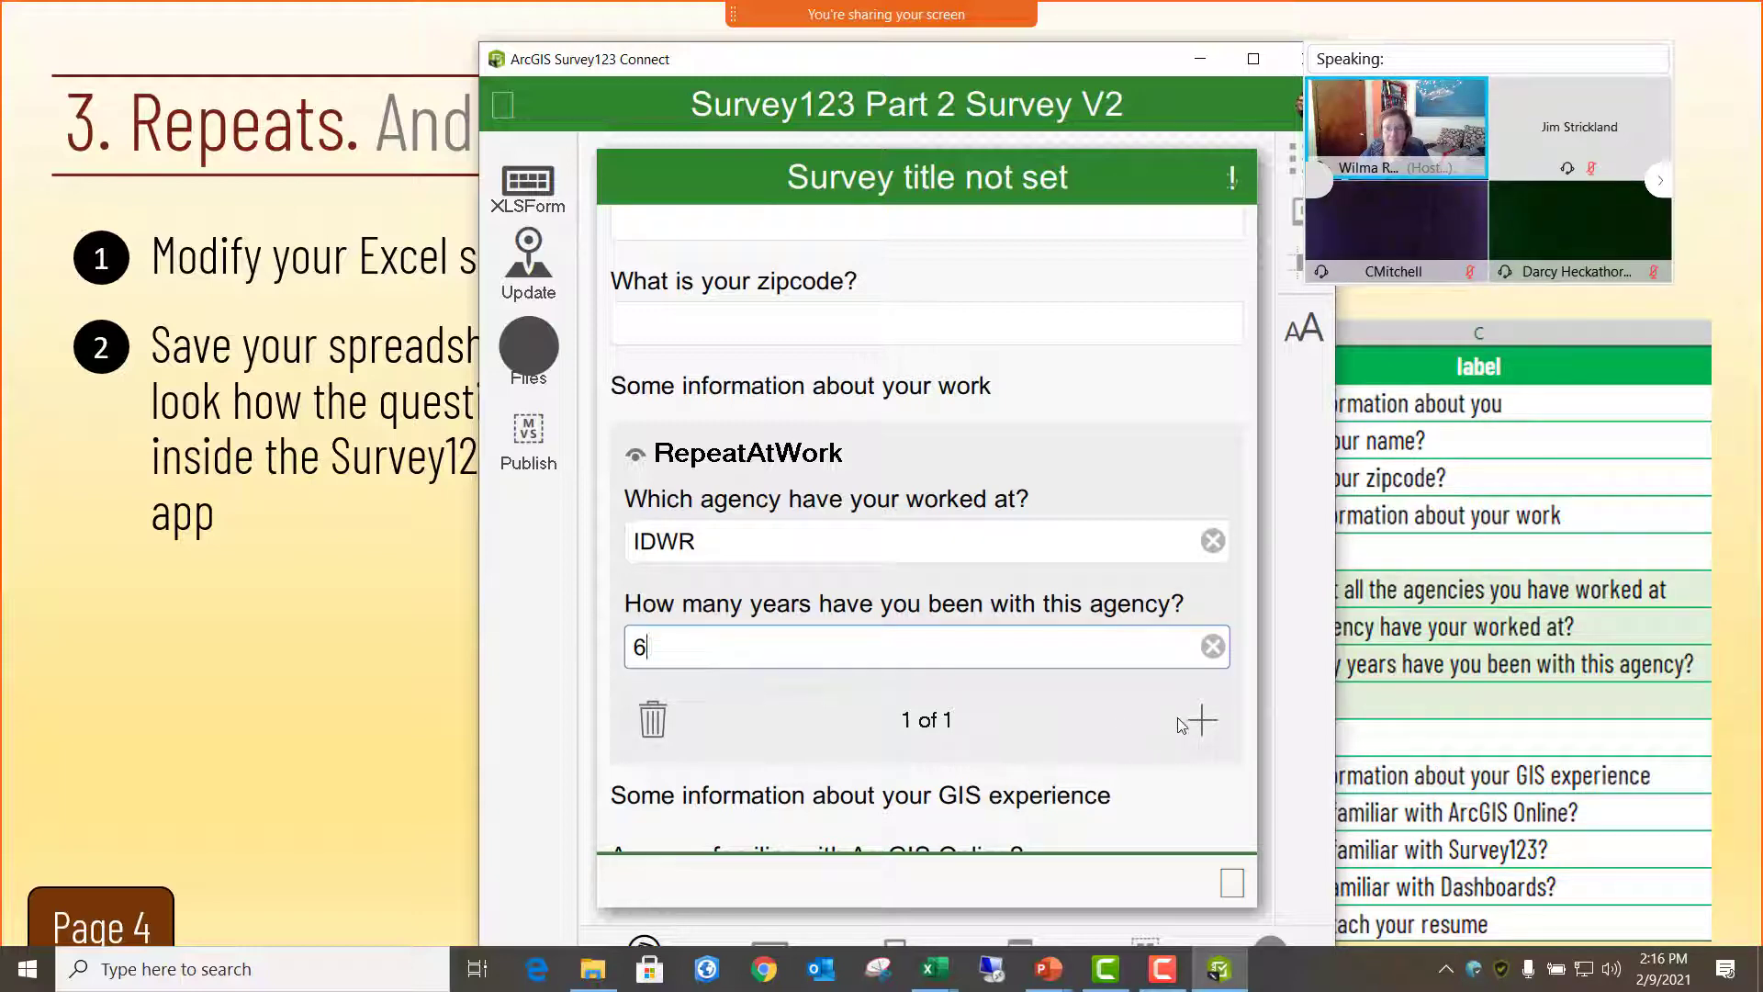
- Add a second repeat record with Tax as the agency and 5 as the years, and add a blank third record
click(1200, 721)
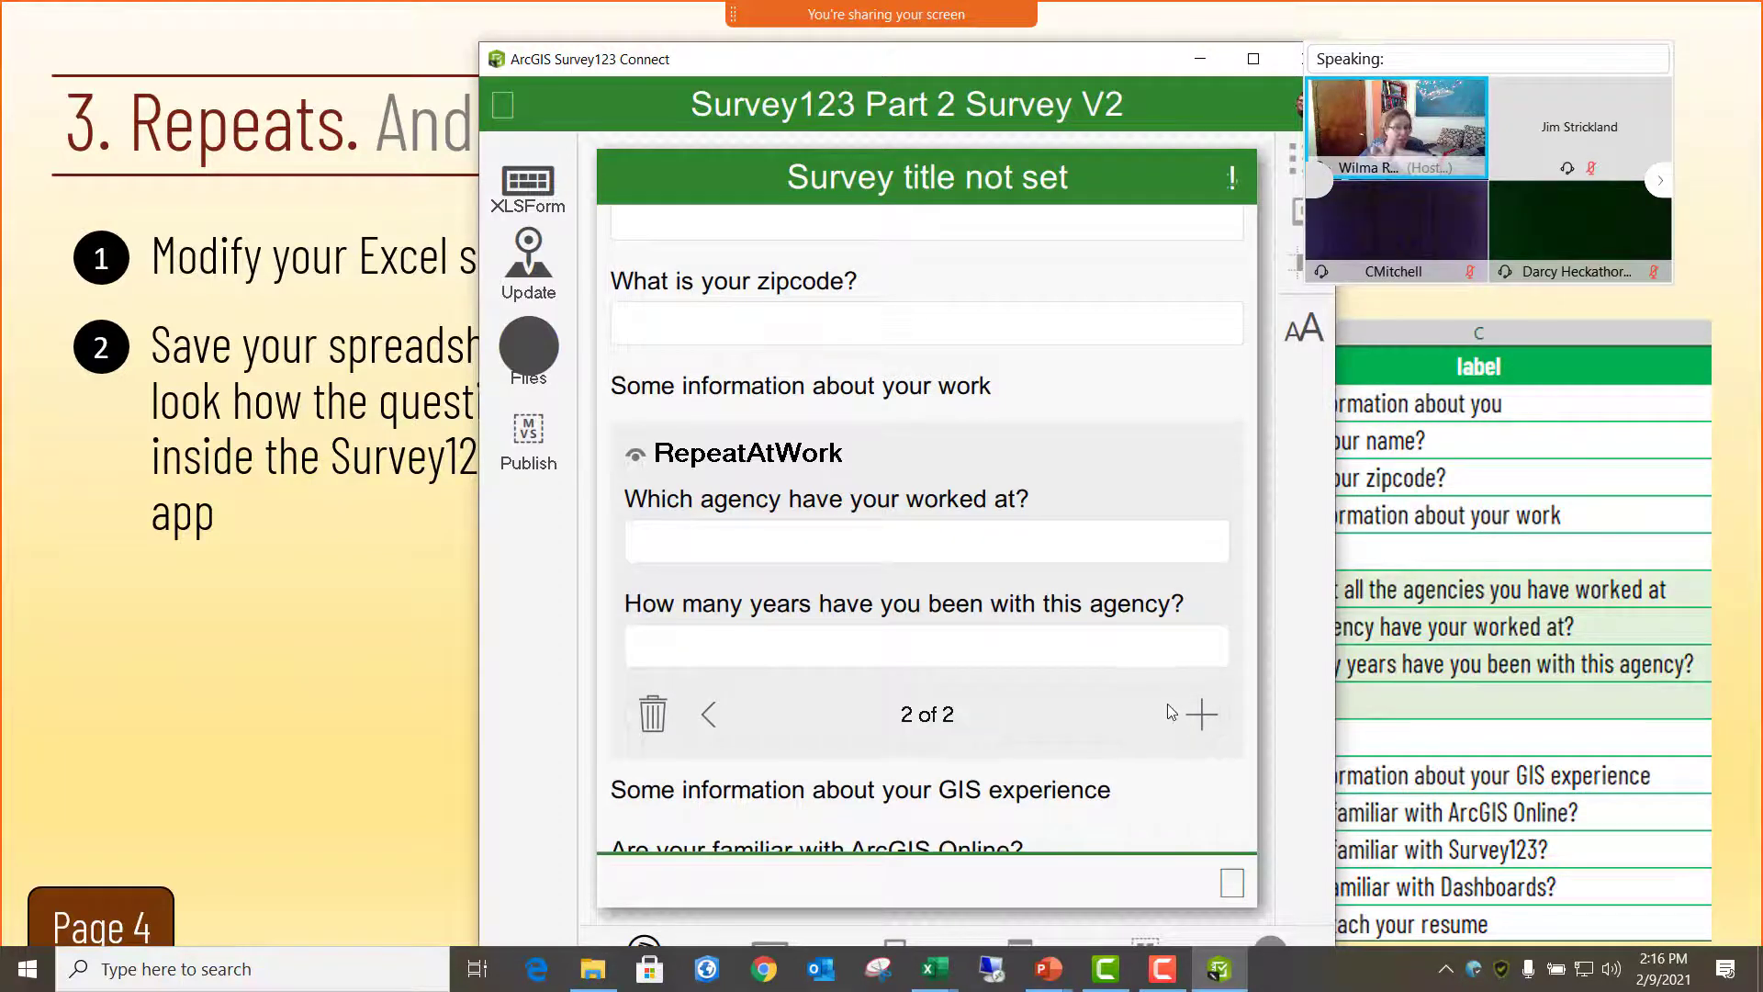
click(870, 554)
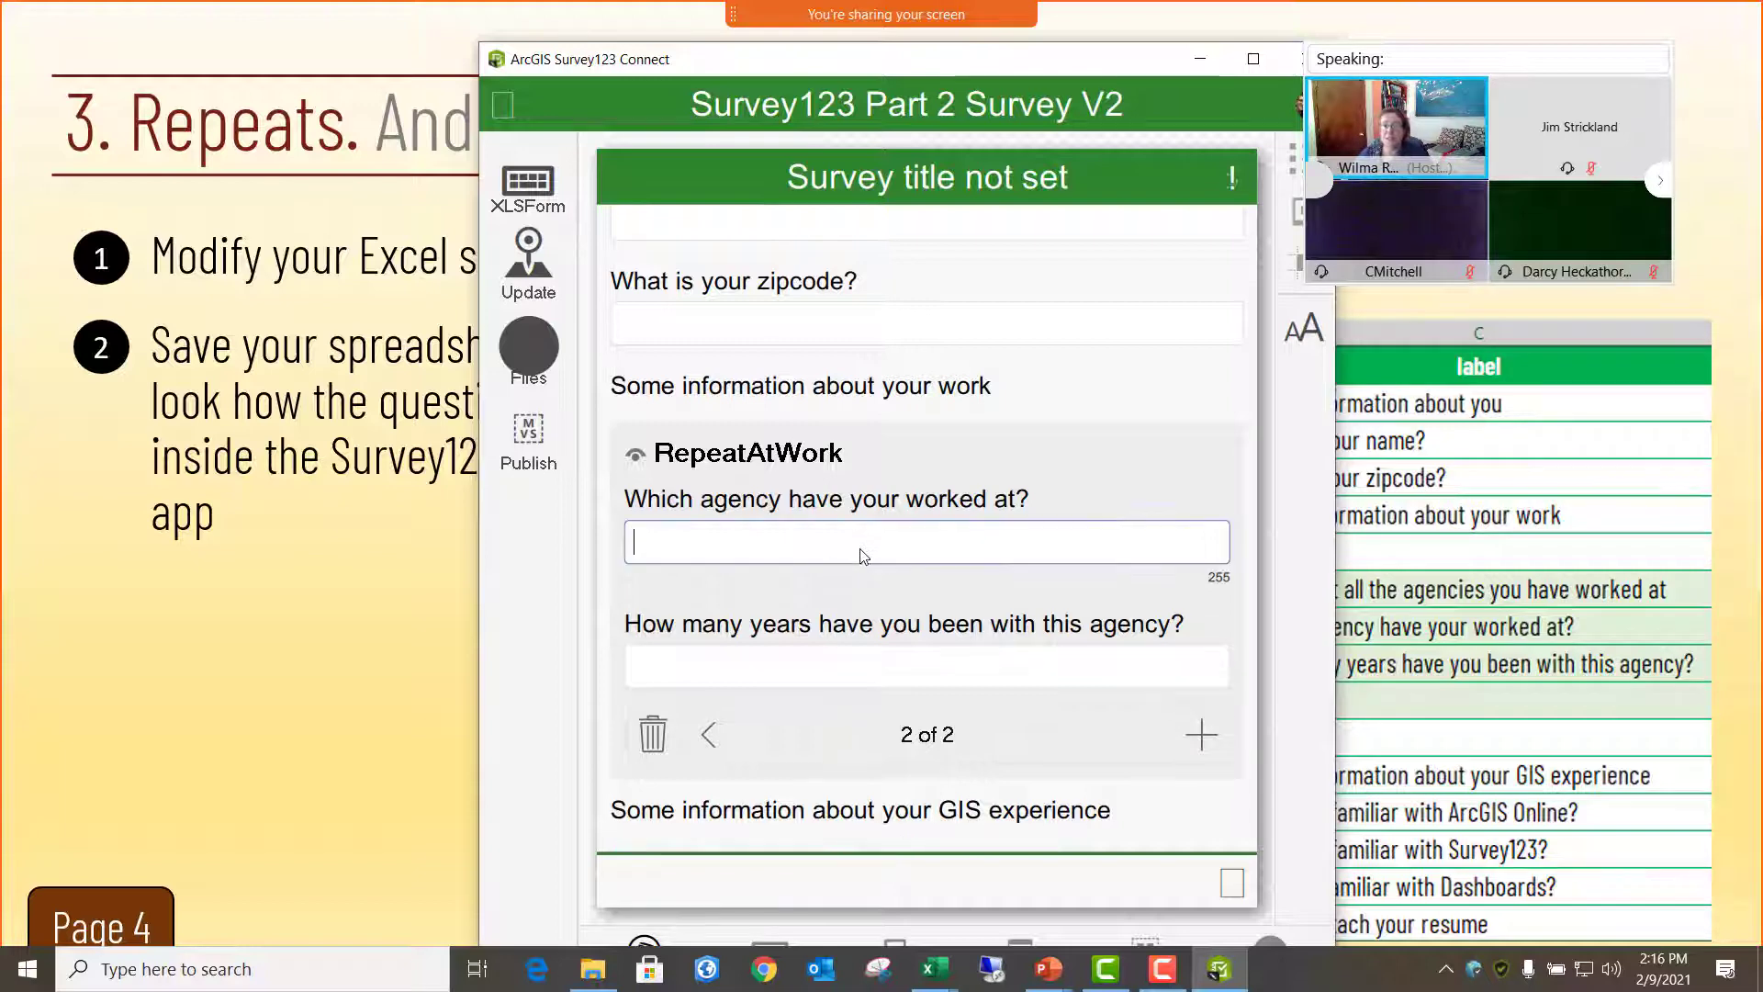
text(Ta)
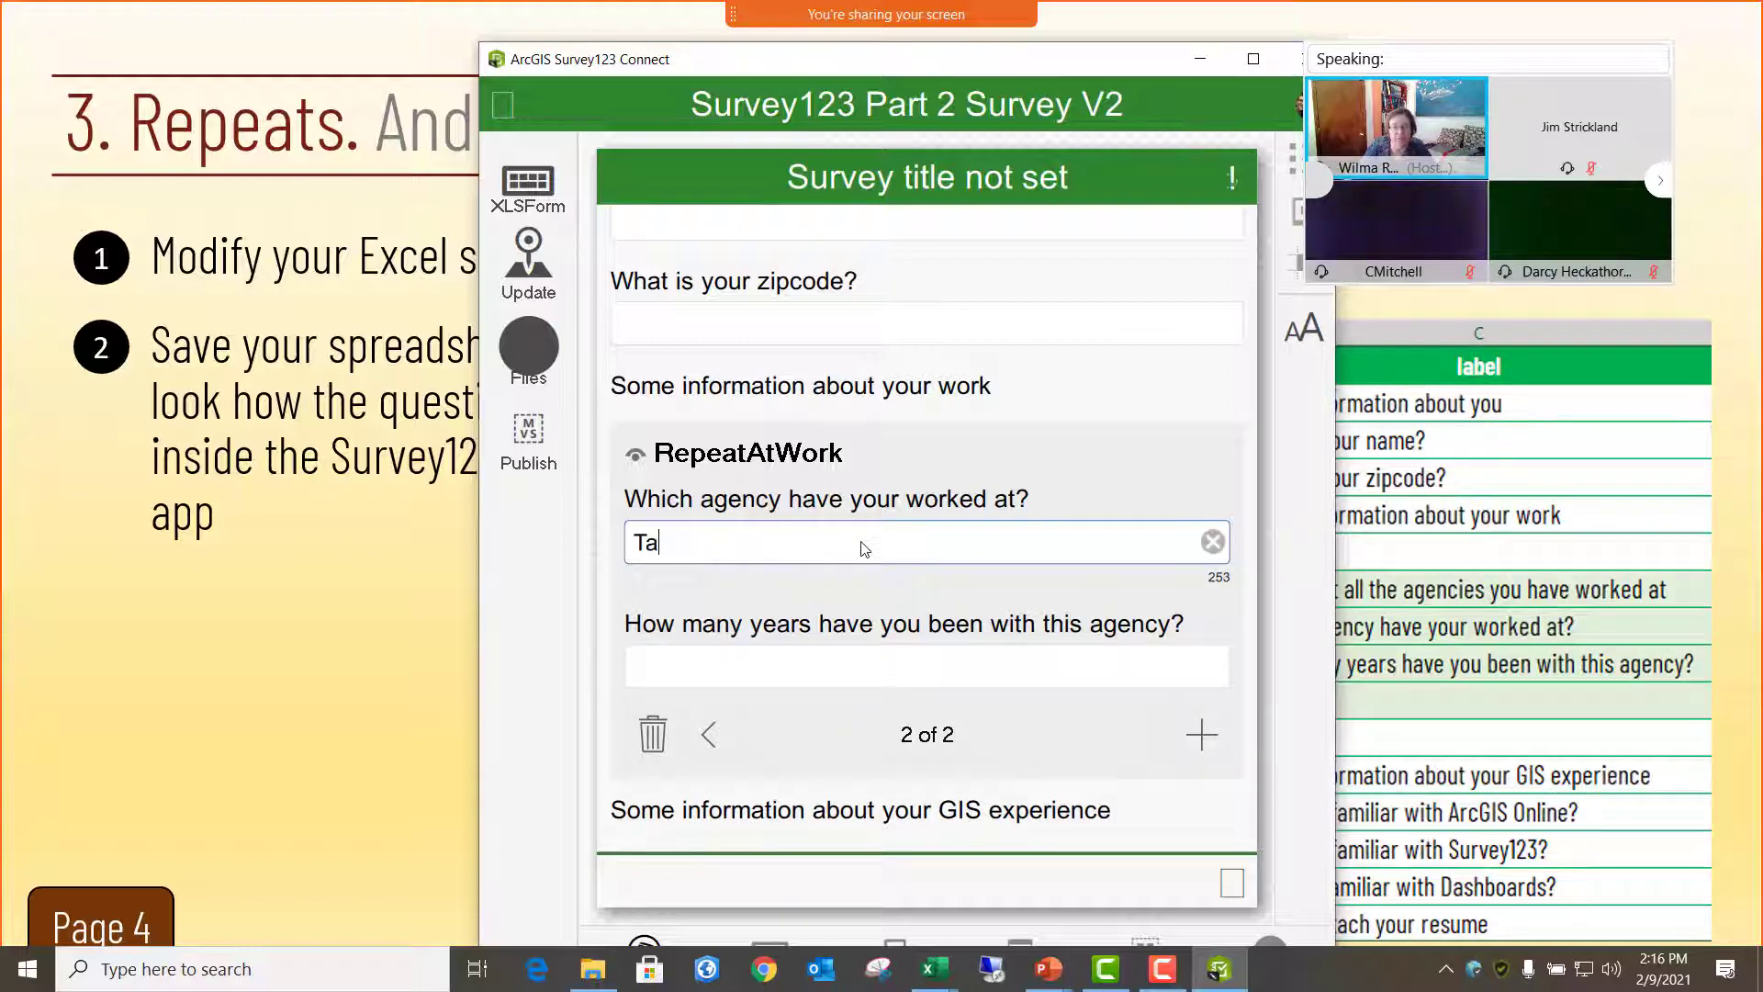
text(x)
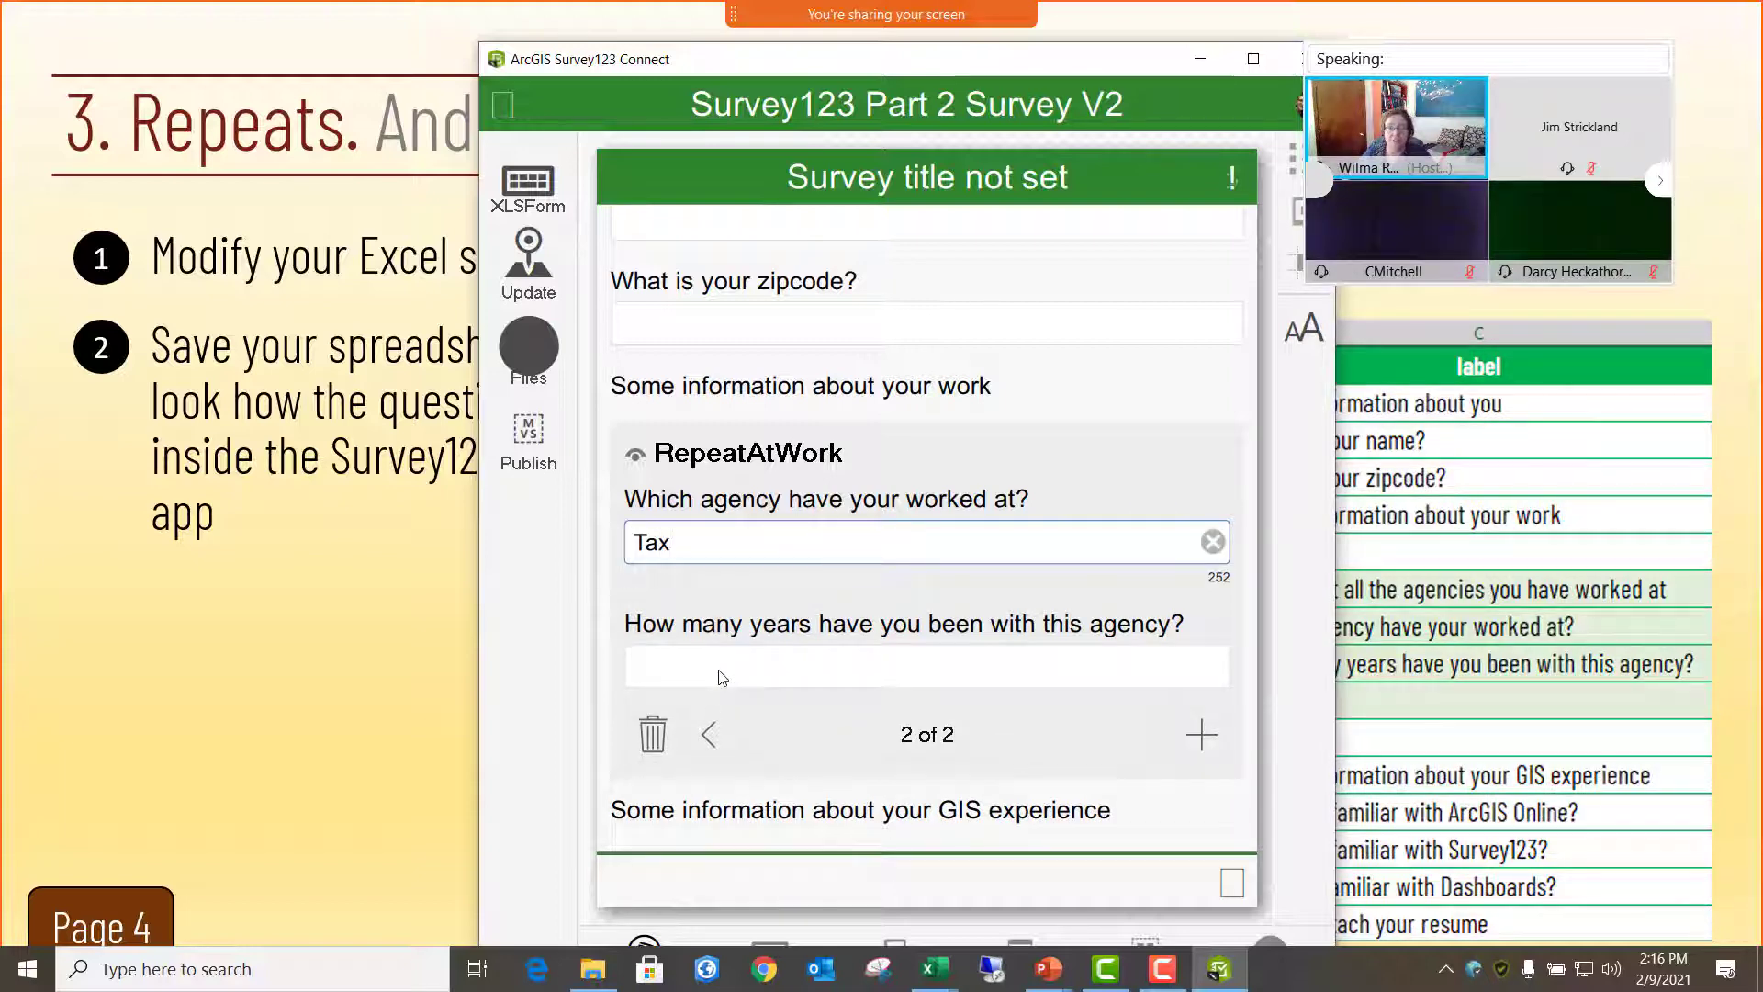
click(723, 675)
text(5)
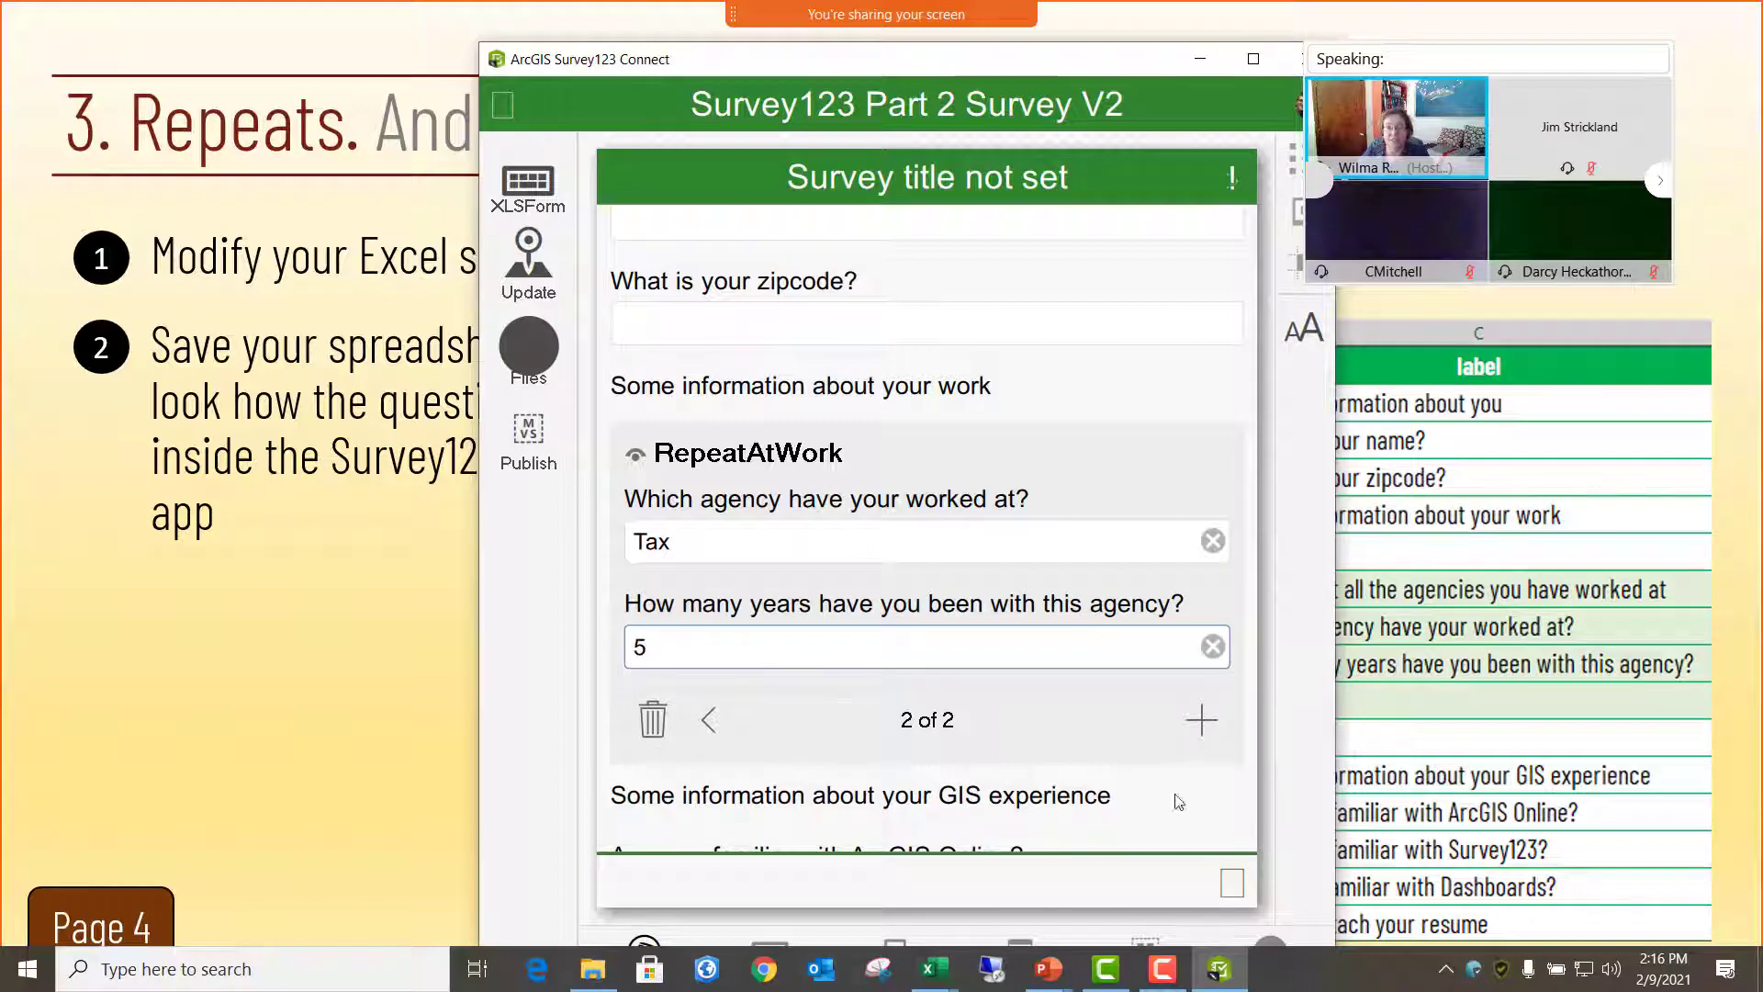
click(1199, 720)
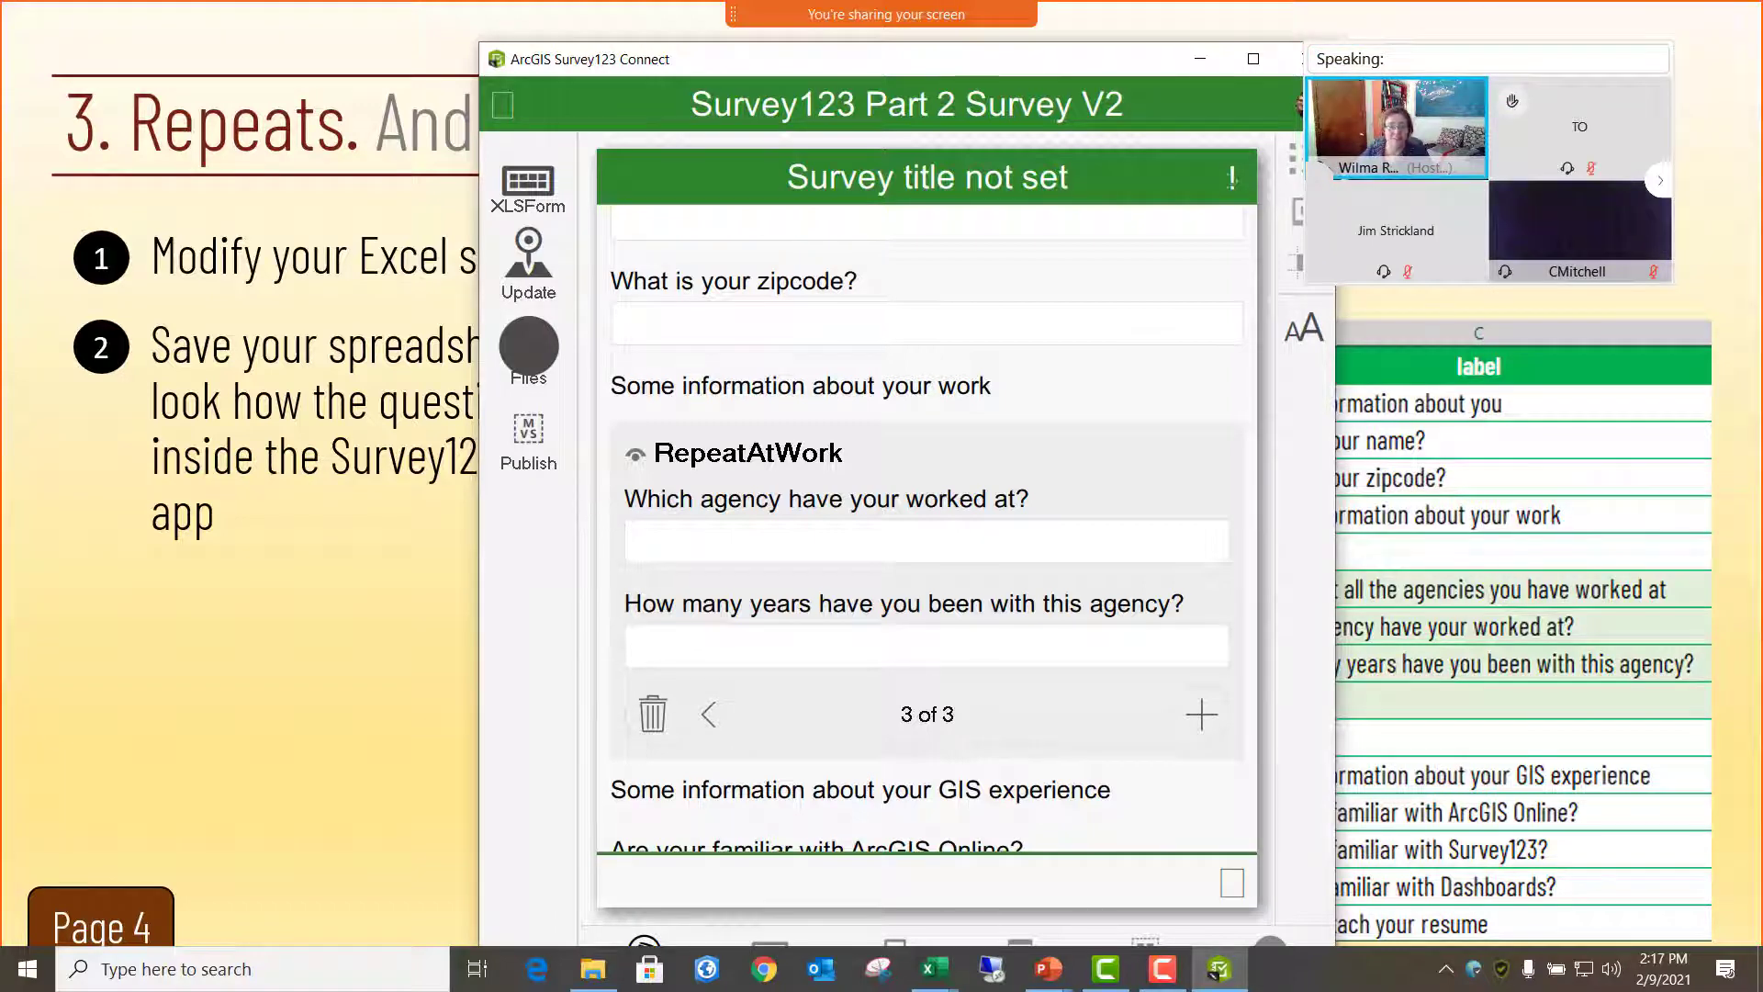
- Switch to the PowerPoint slide show, move the video panel clear of the No Repeats slide and reveal its bullet and example table
click(354, 661)
click(415, 628)
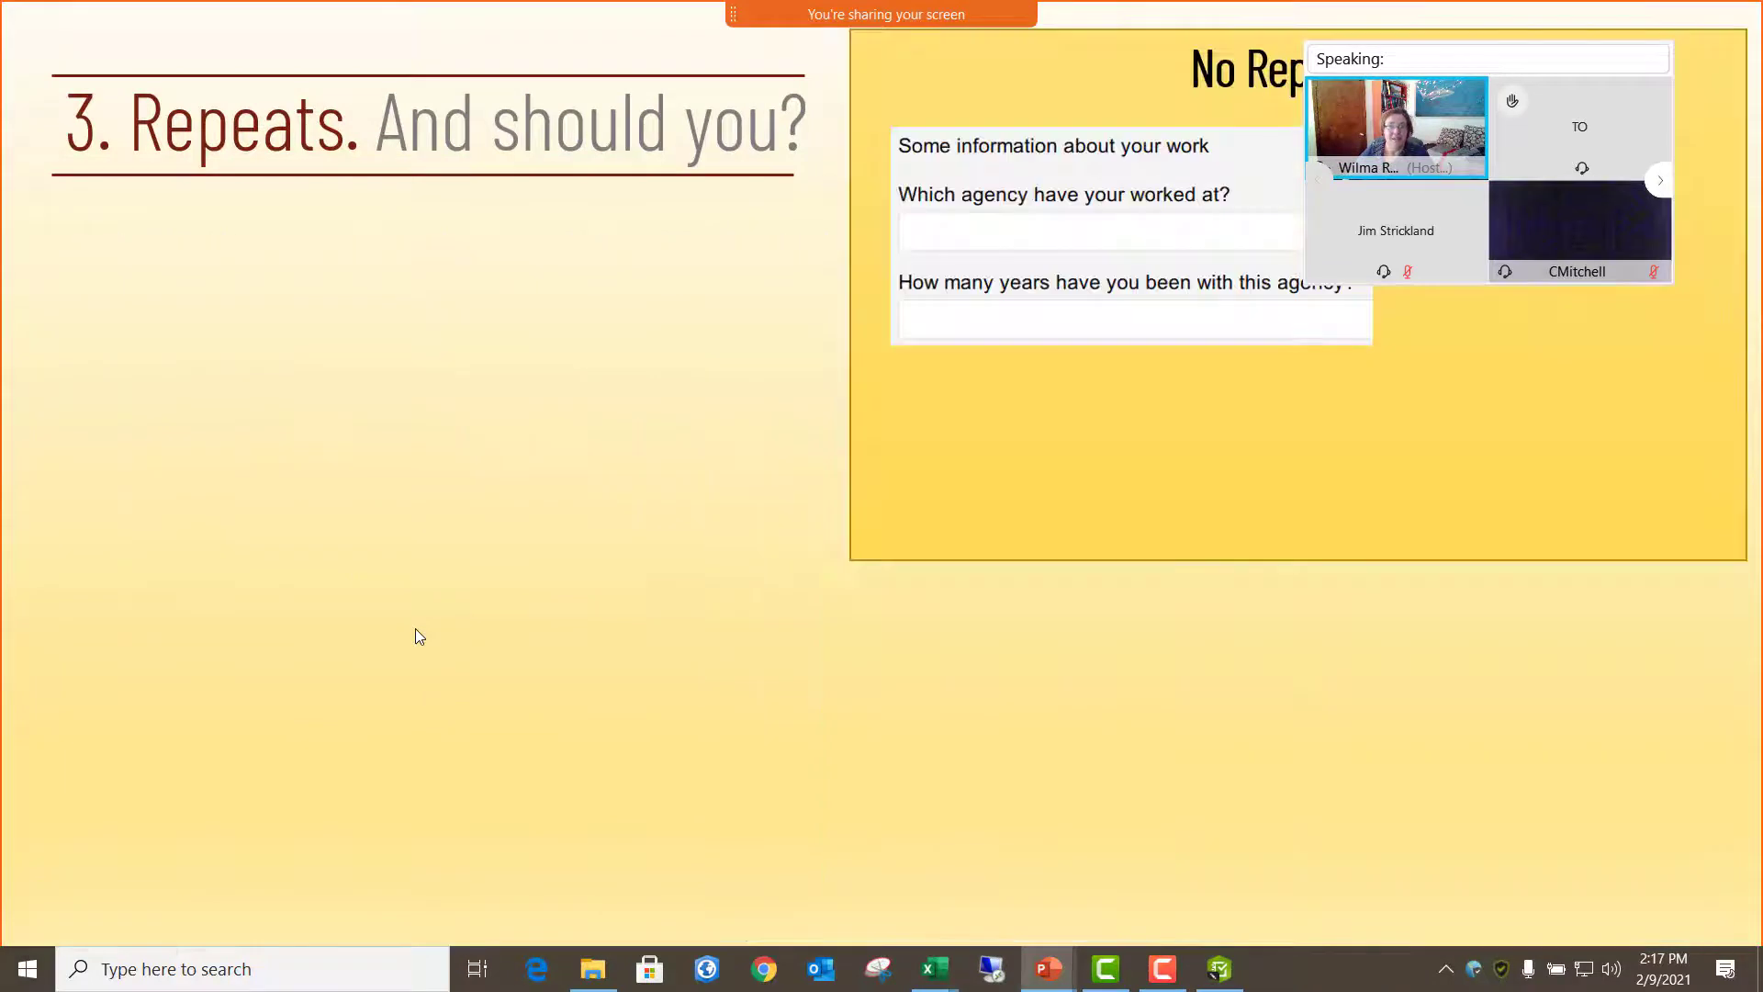
mouse_move(1480, 25)
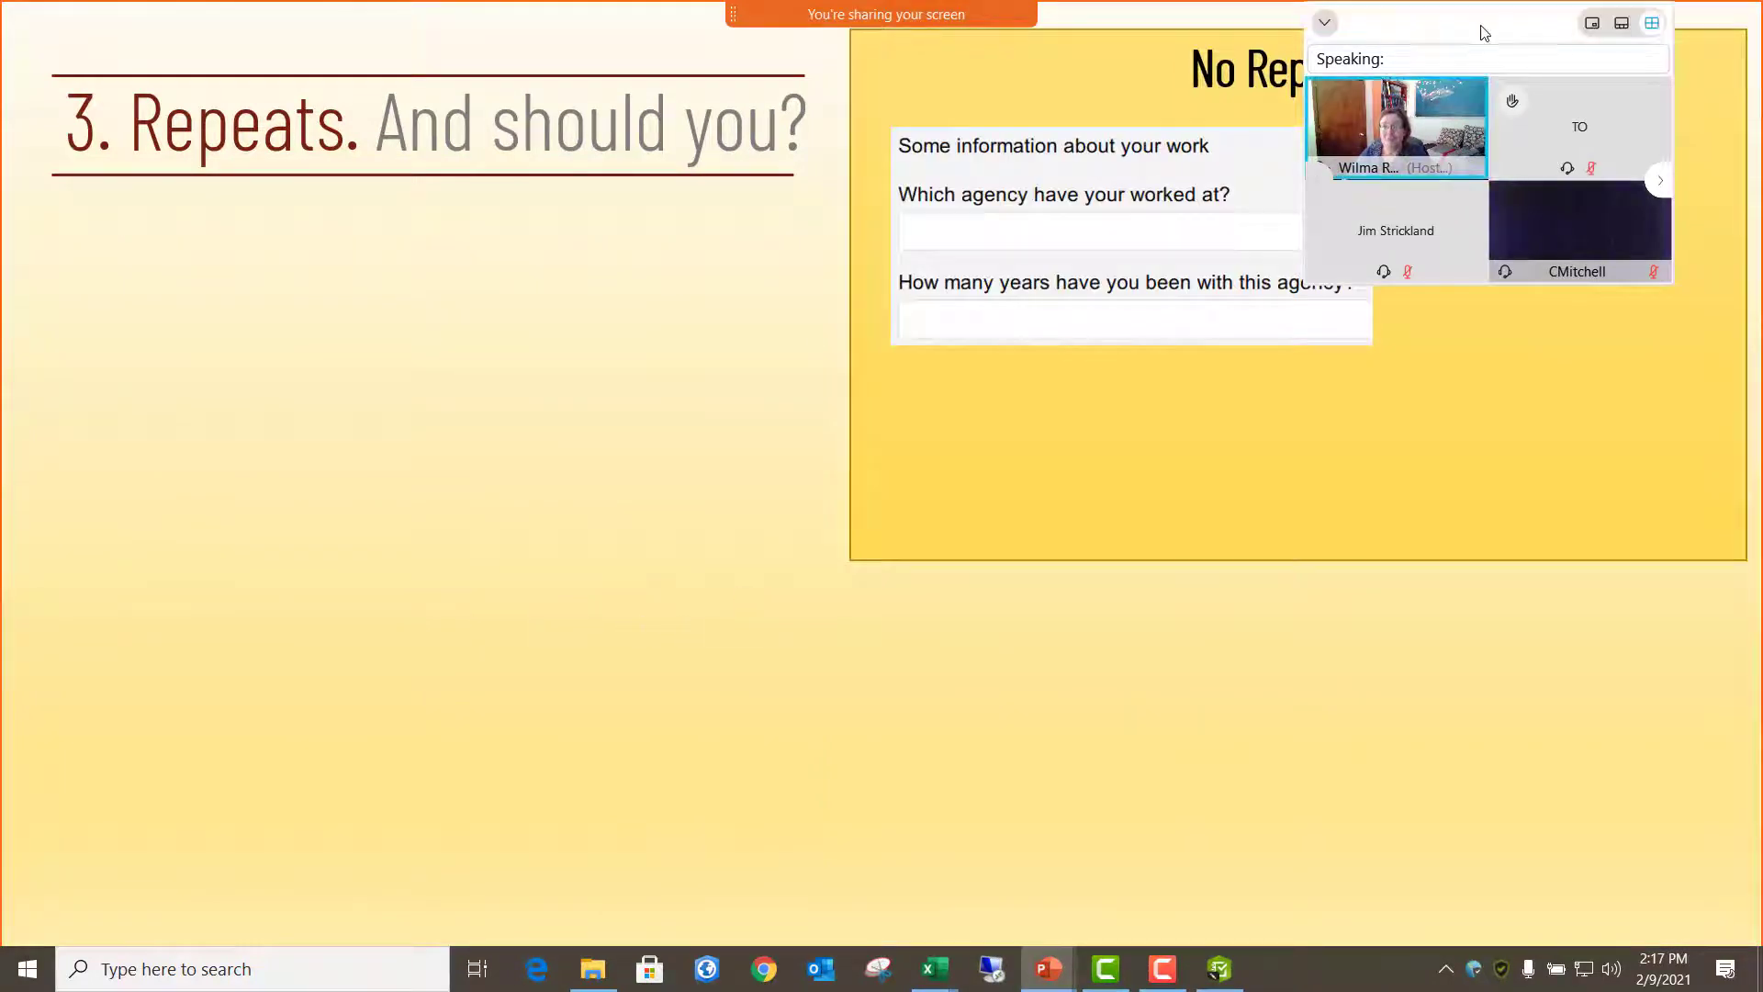
drag(1519, 31, 1589, 646)
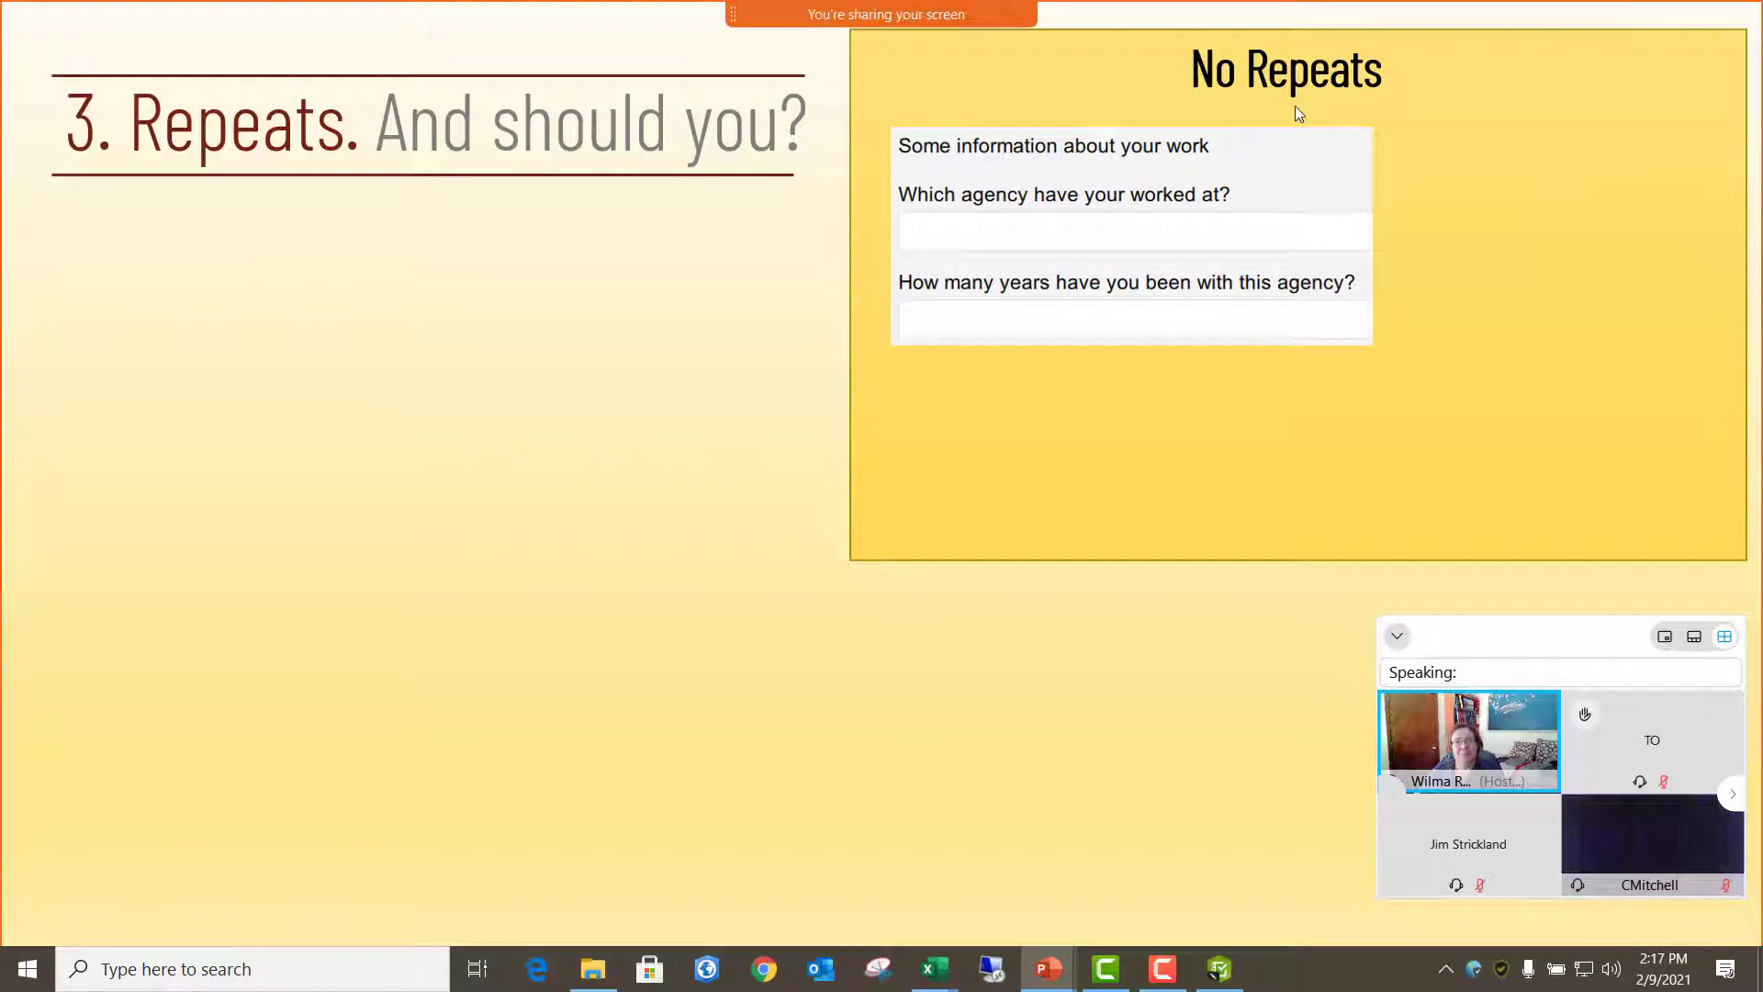
click(1439, 257)
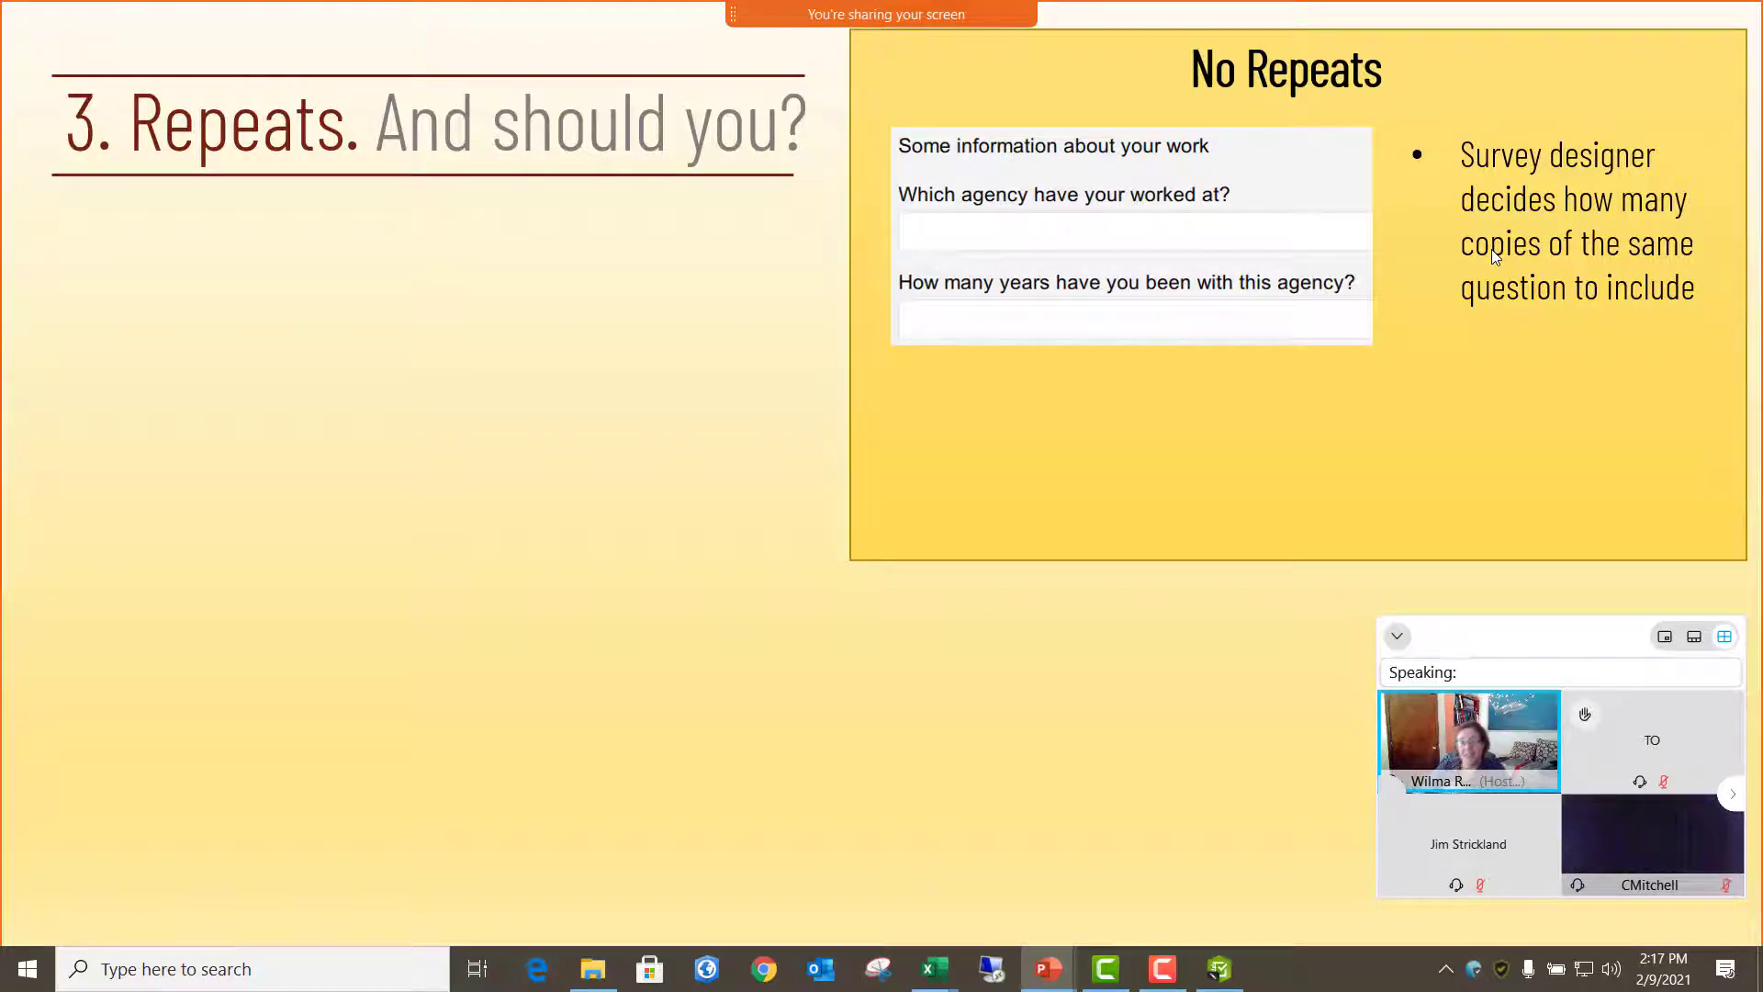
key(Right)
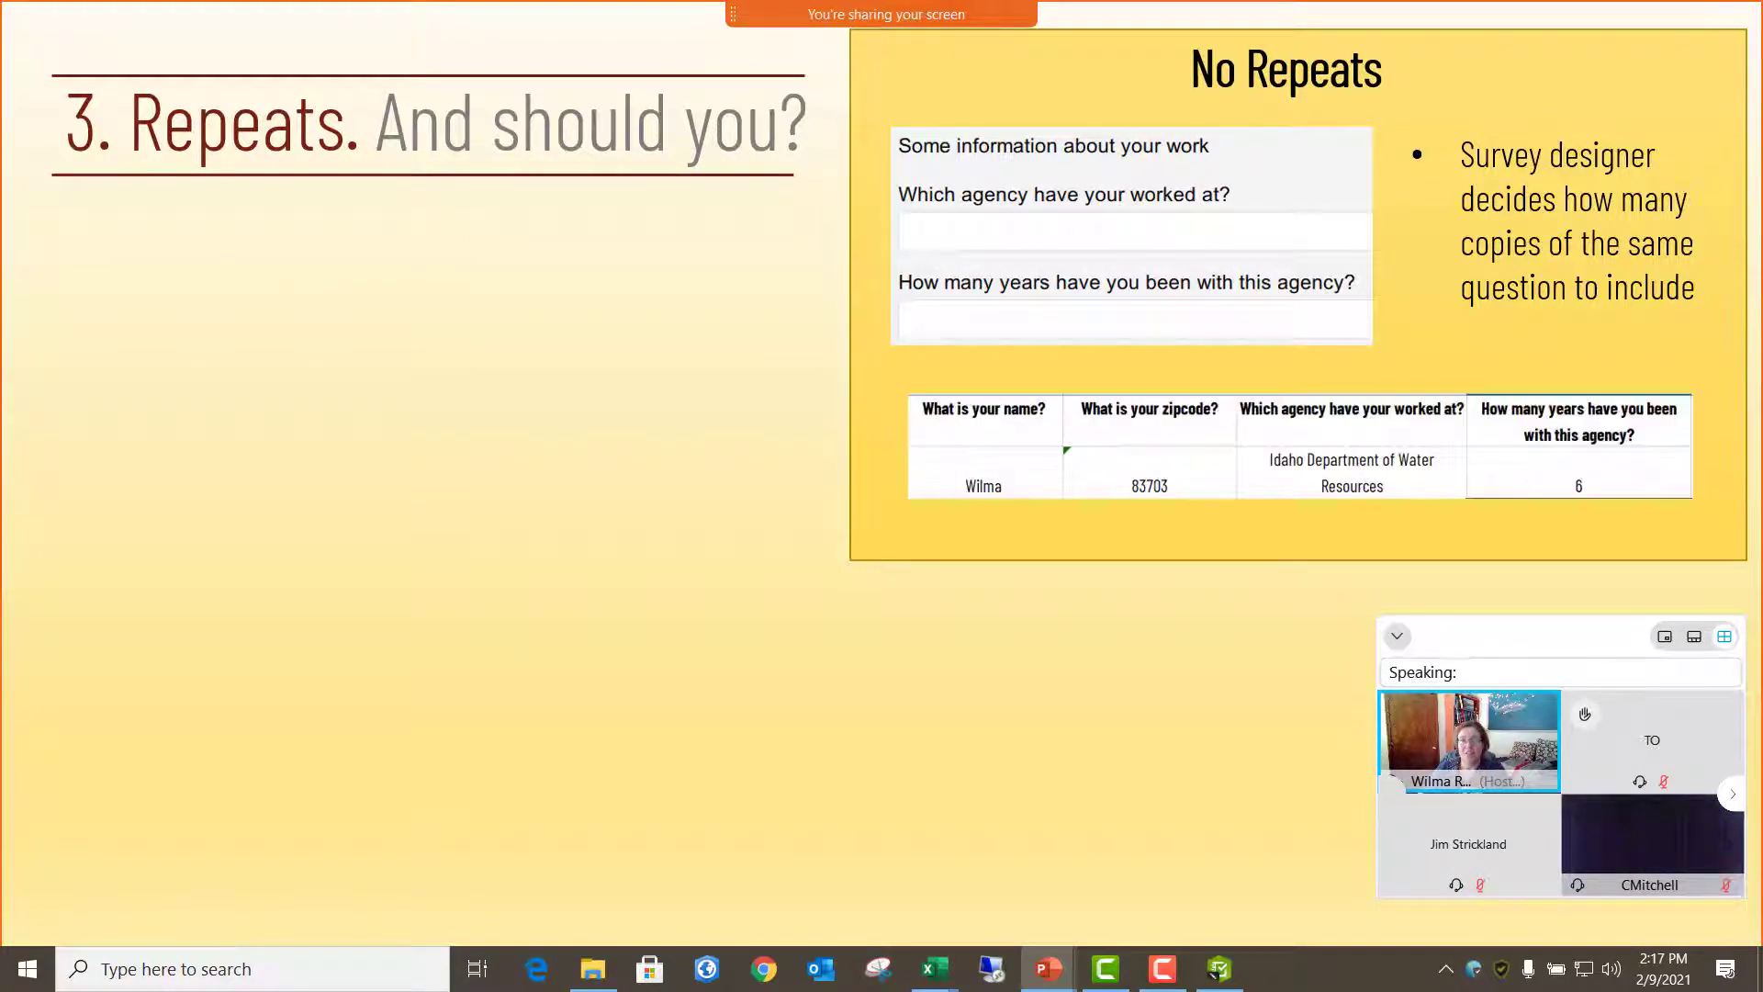
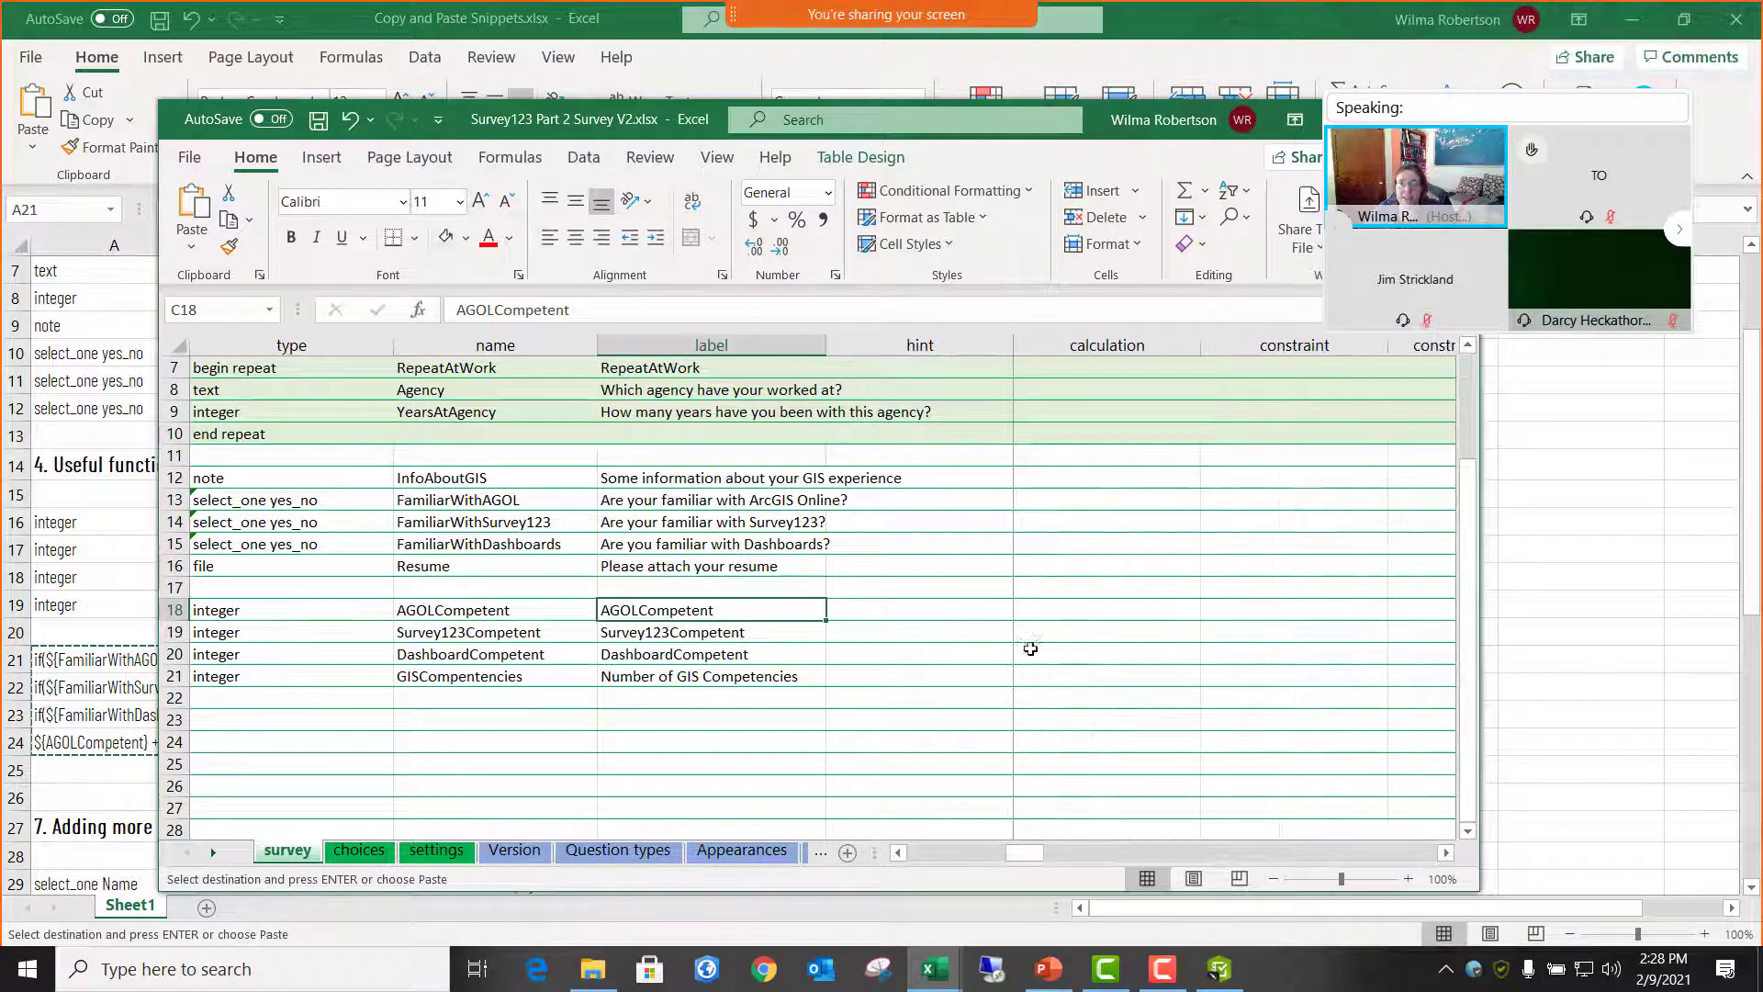
- Paste the copied formulas as values into the calculation column from the AGOLCompetent row down, widen the column and save the workbook
click(1056, 610)
right_click(1063, 610)
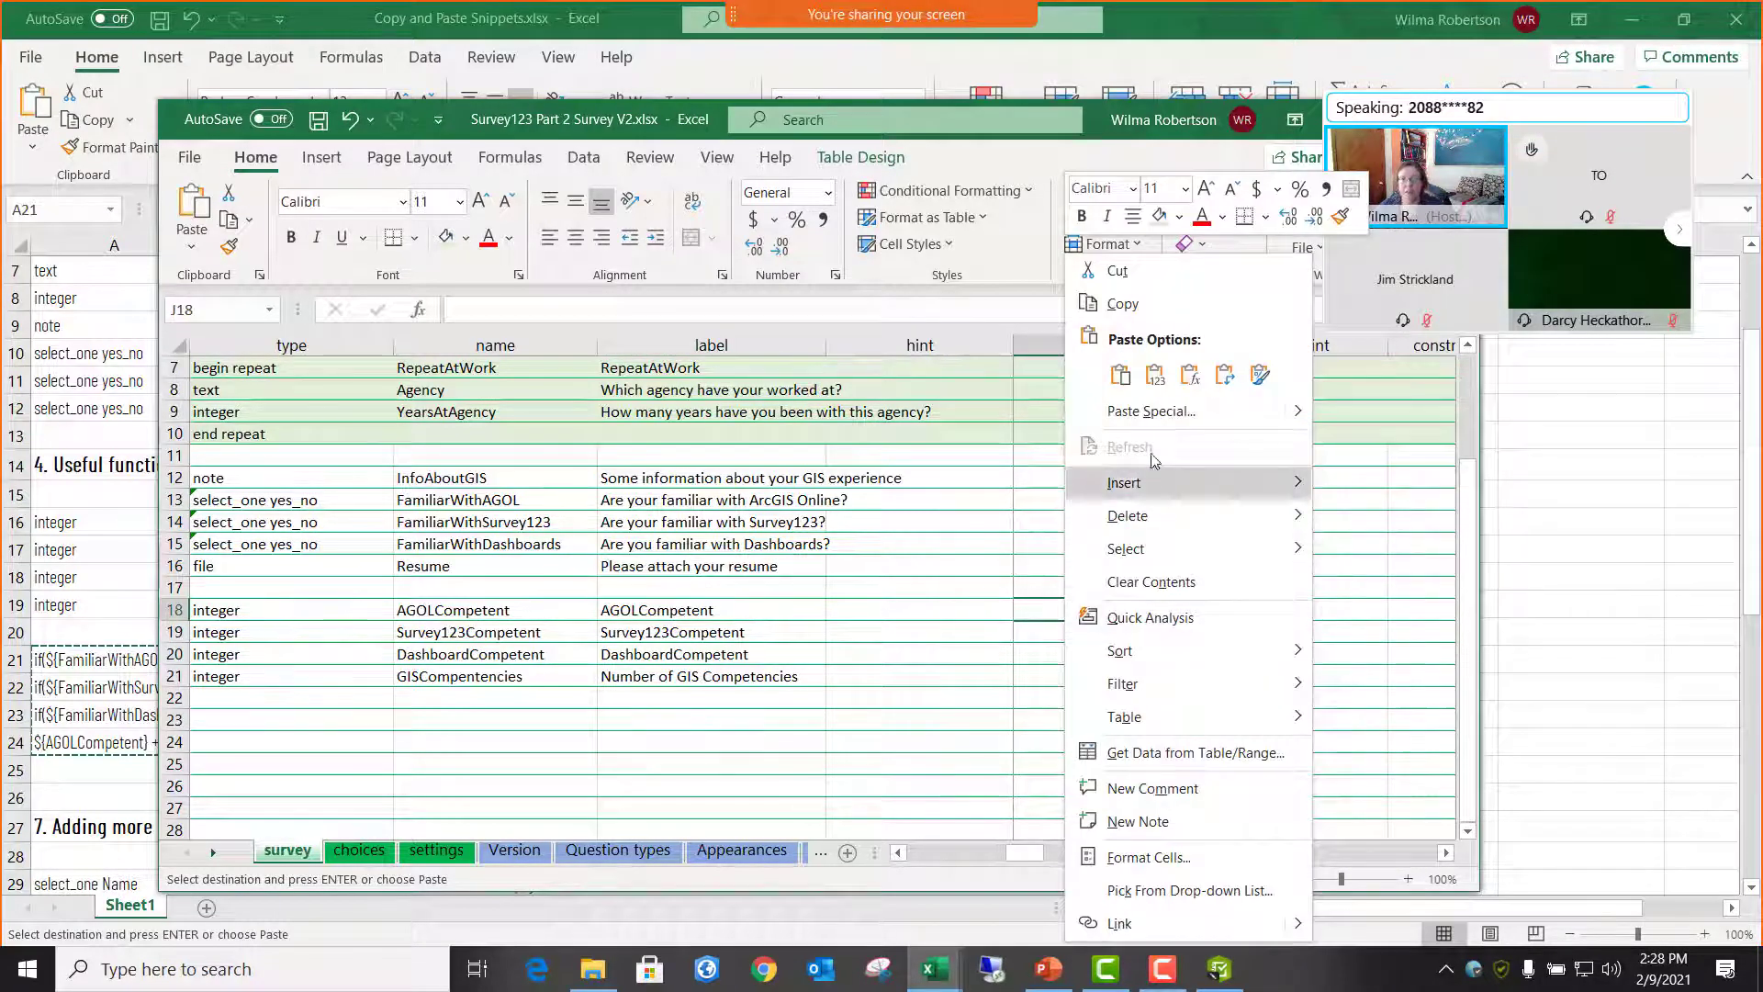
click(1155, 373)
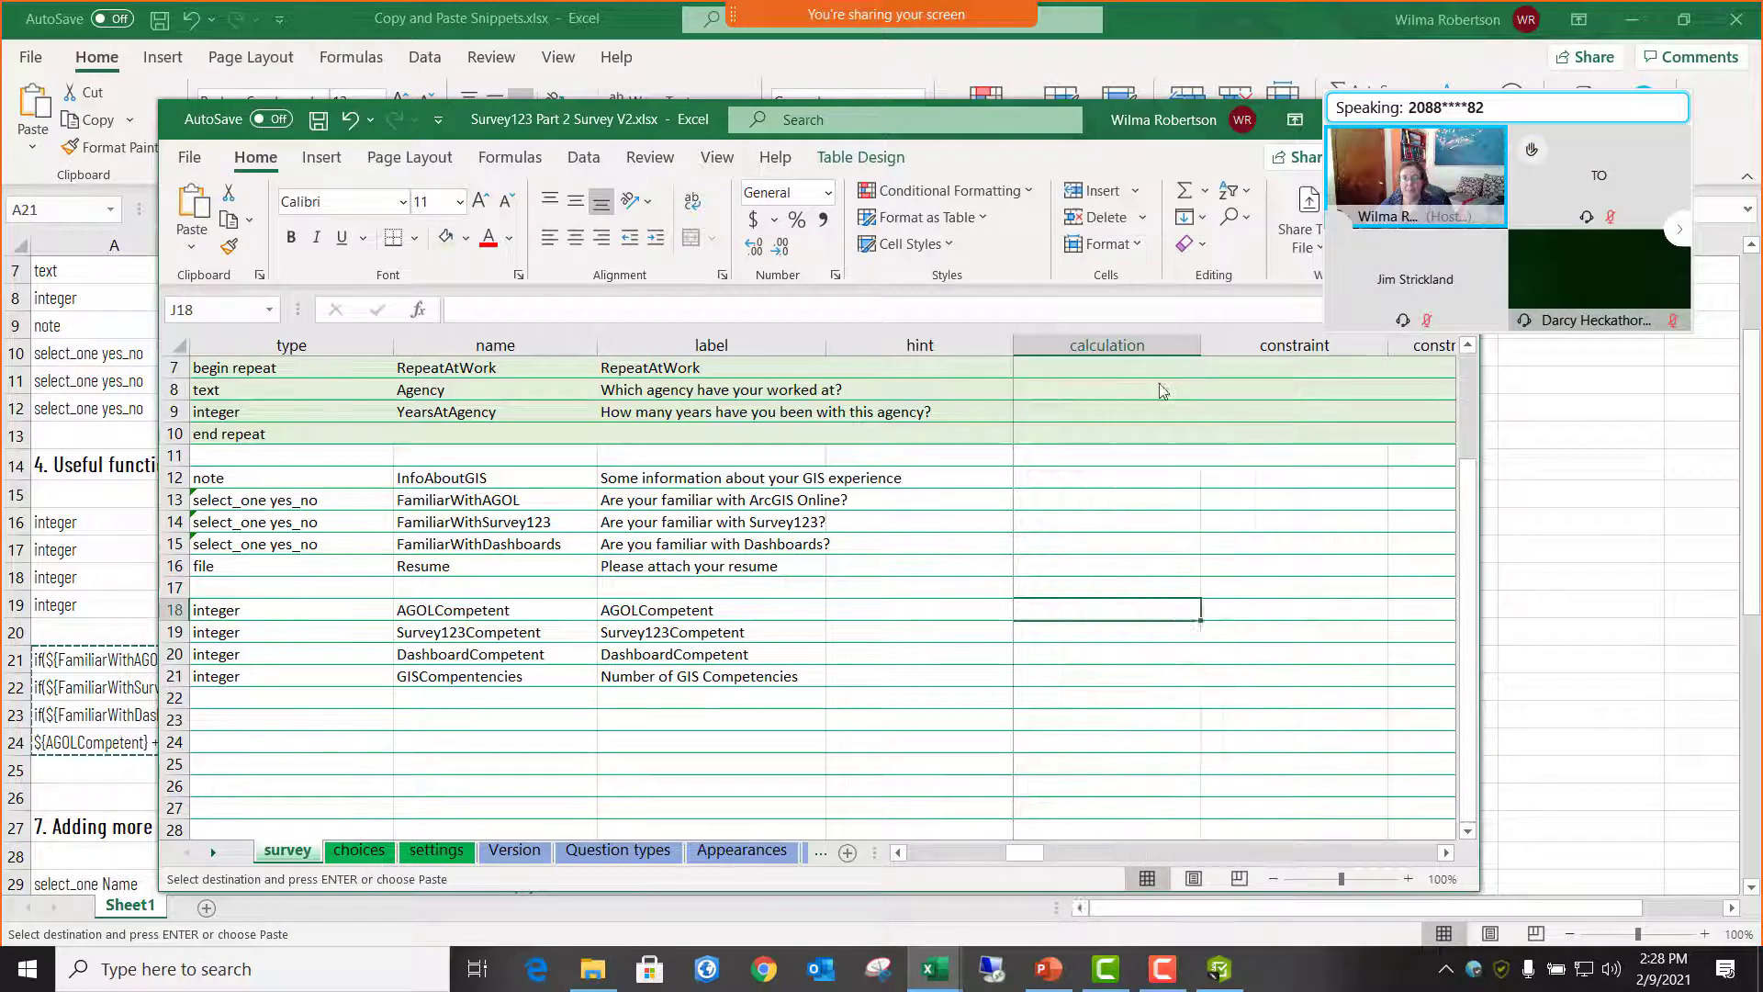
click(1294, 764)
drag(1201, 359, 1343, 360)
click(1081, 745)
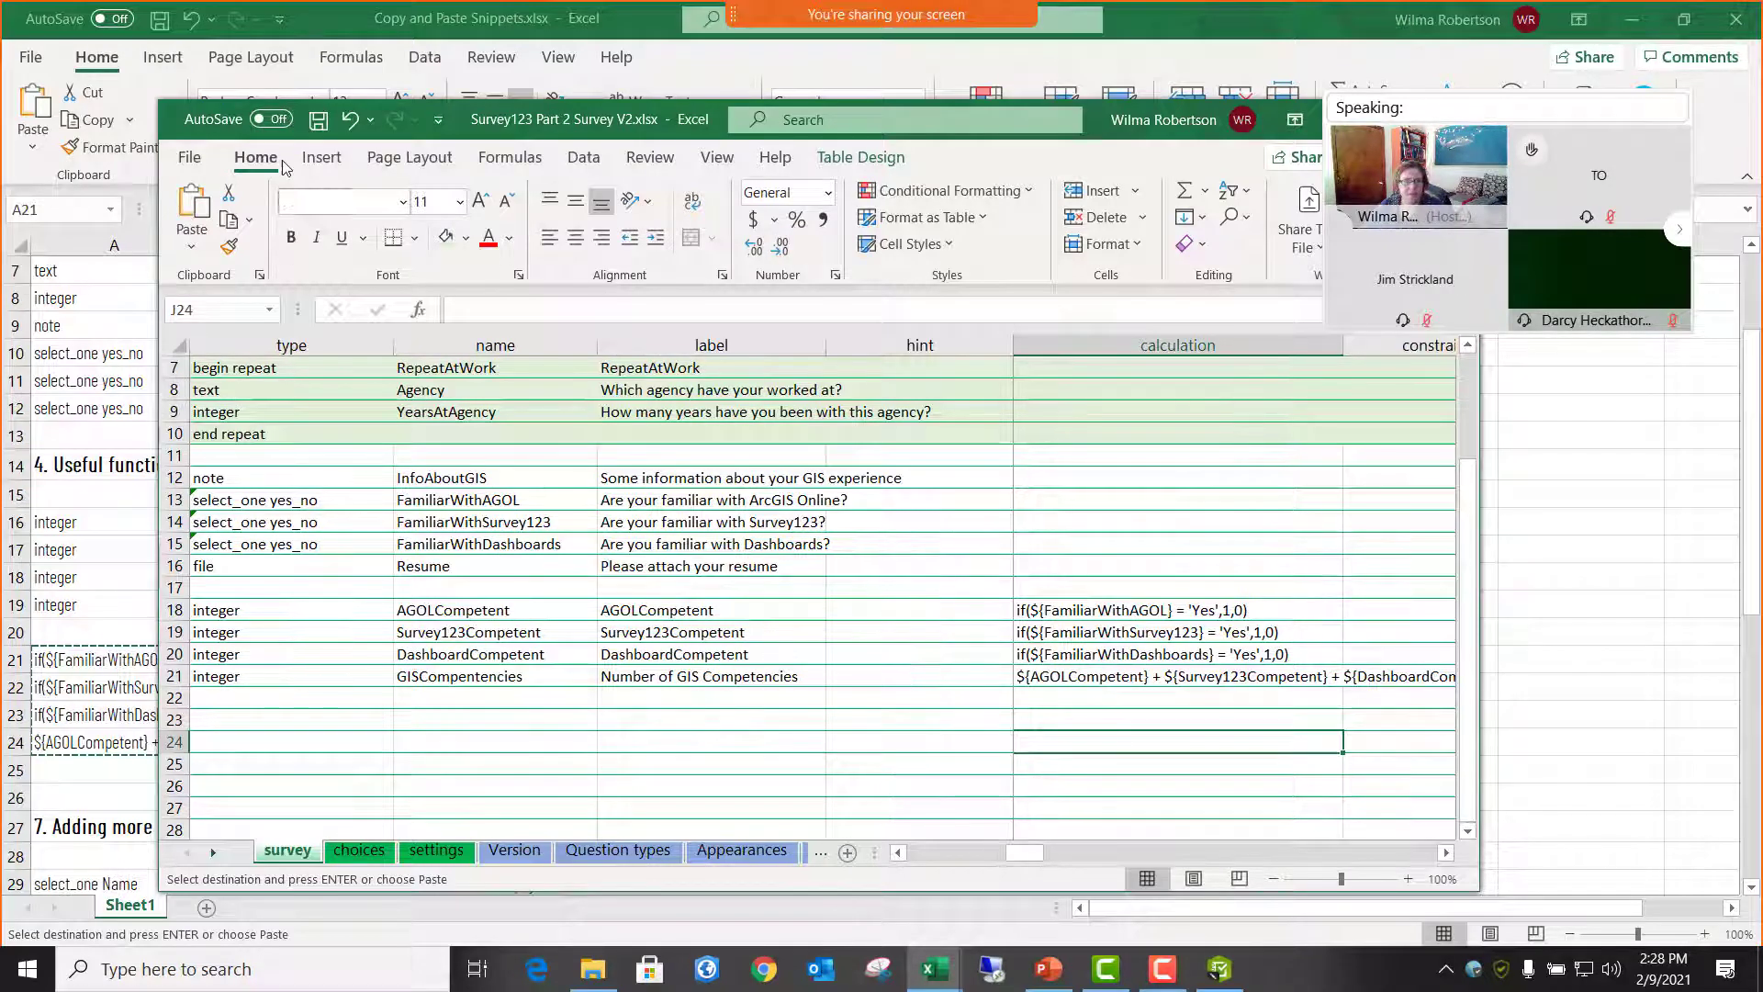
click(319, 122)
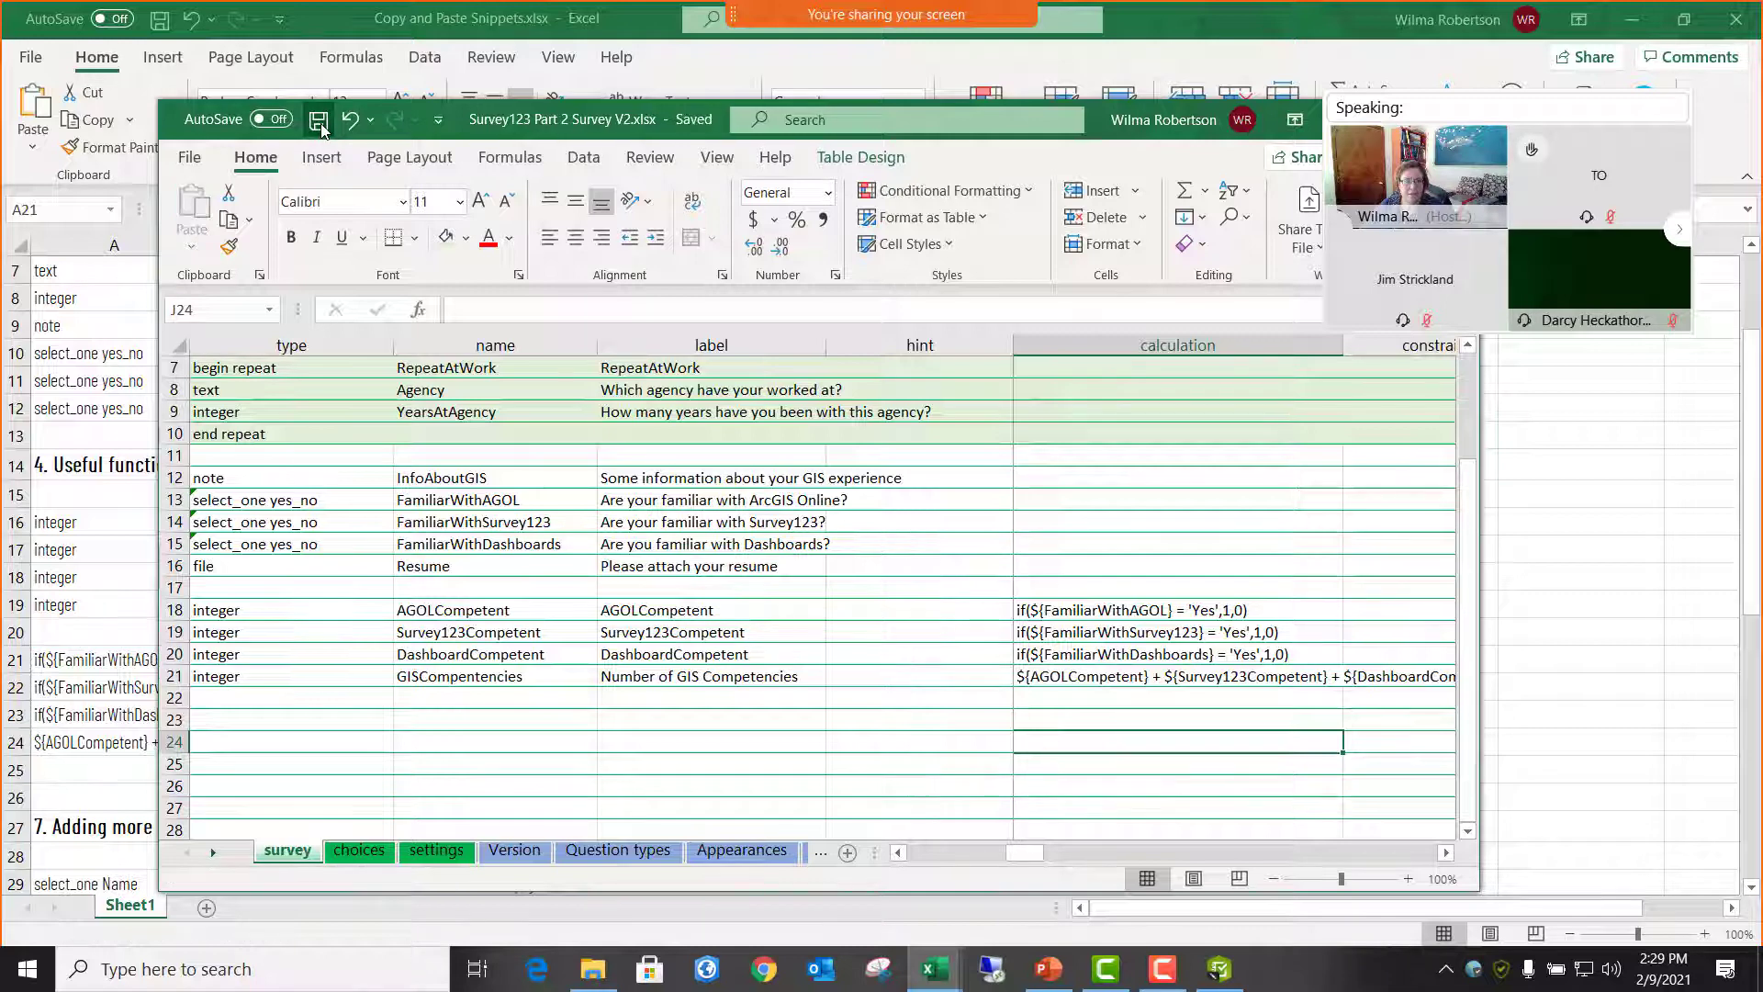
- In ArcGIS Survey123 Connect, answer Yes for ArcGIS Online, Yes for Survey123 and No for Dashboards, and check the calculated competency fields
click(1218, 969)
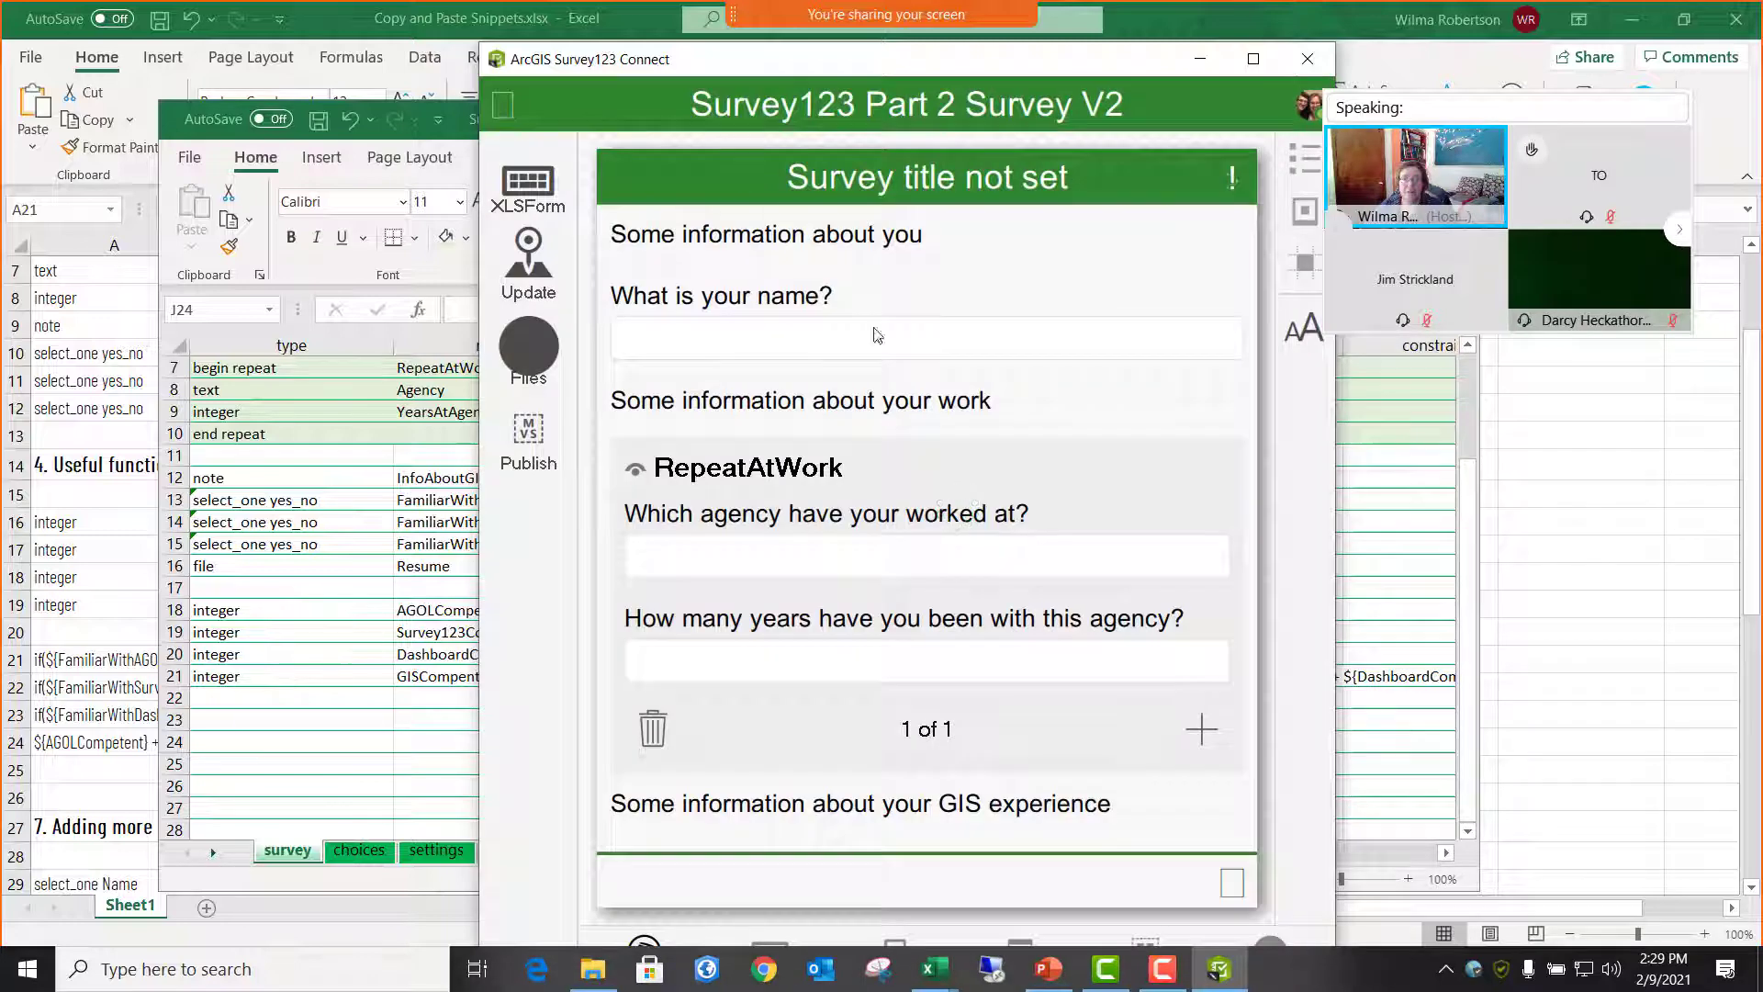
scroll(799, 462, down, 5)
scroll(799, 463, down, 6)
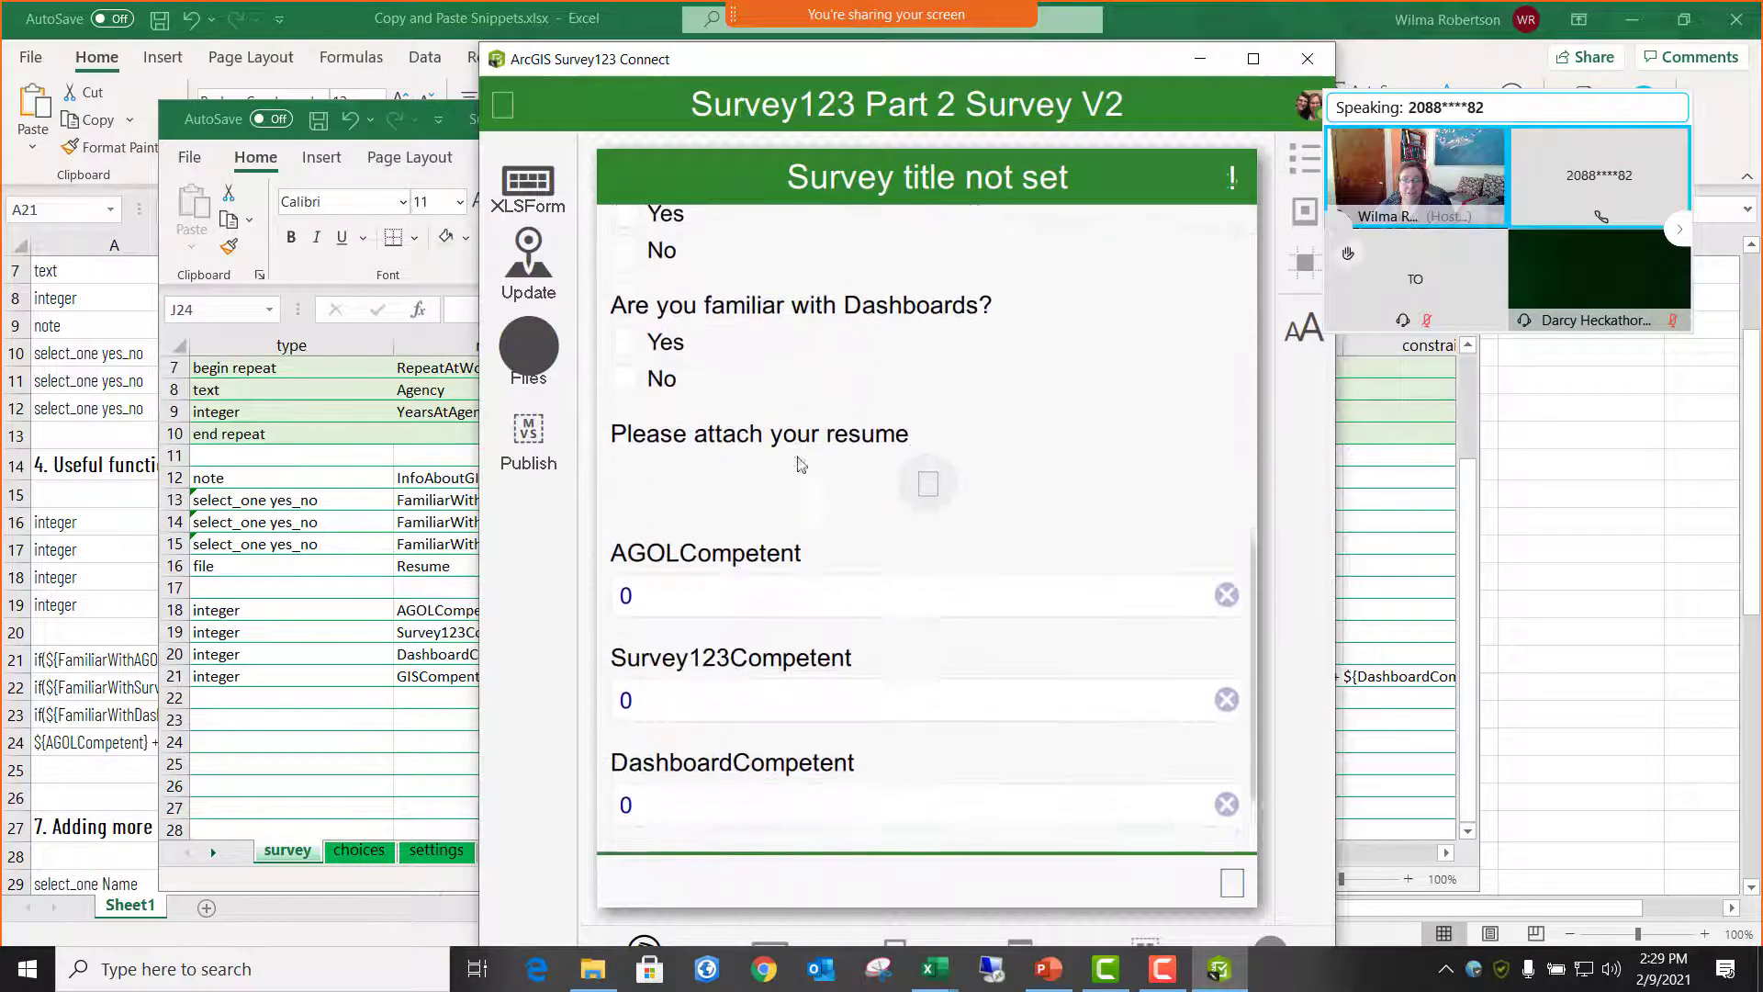
scroll(799, 464, up, 4)
scroll(799, 464, up, 2)
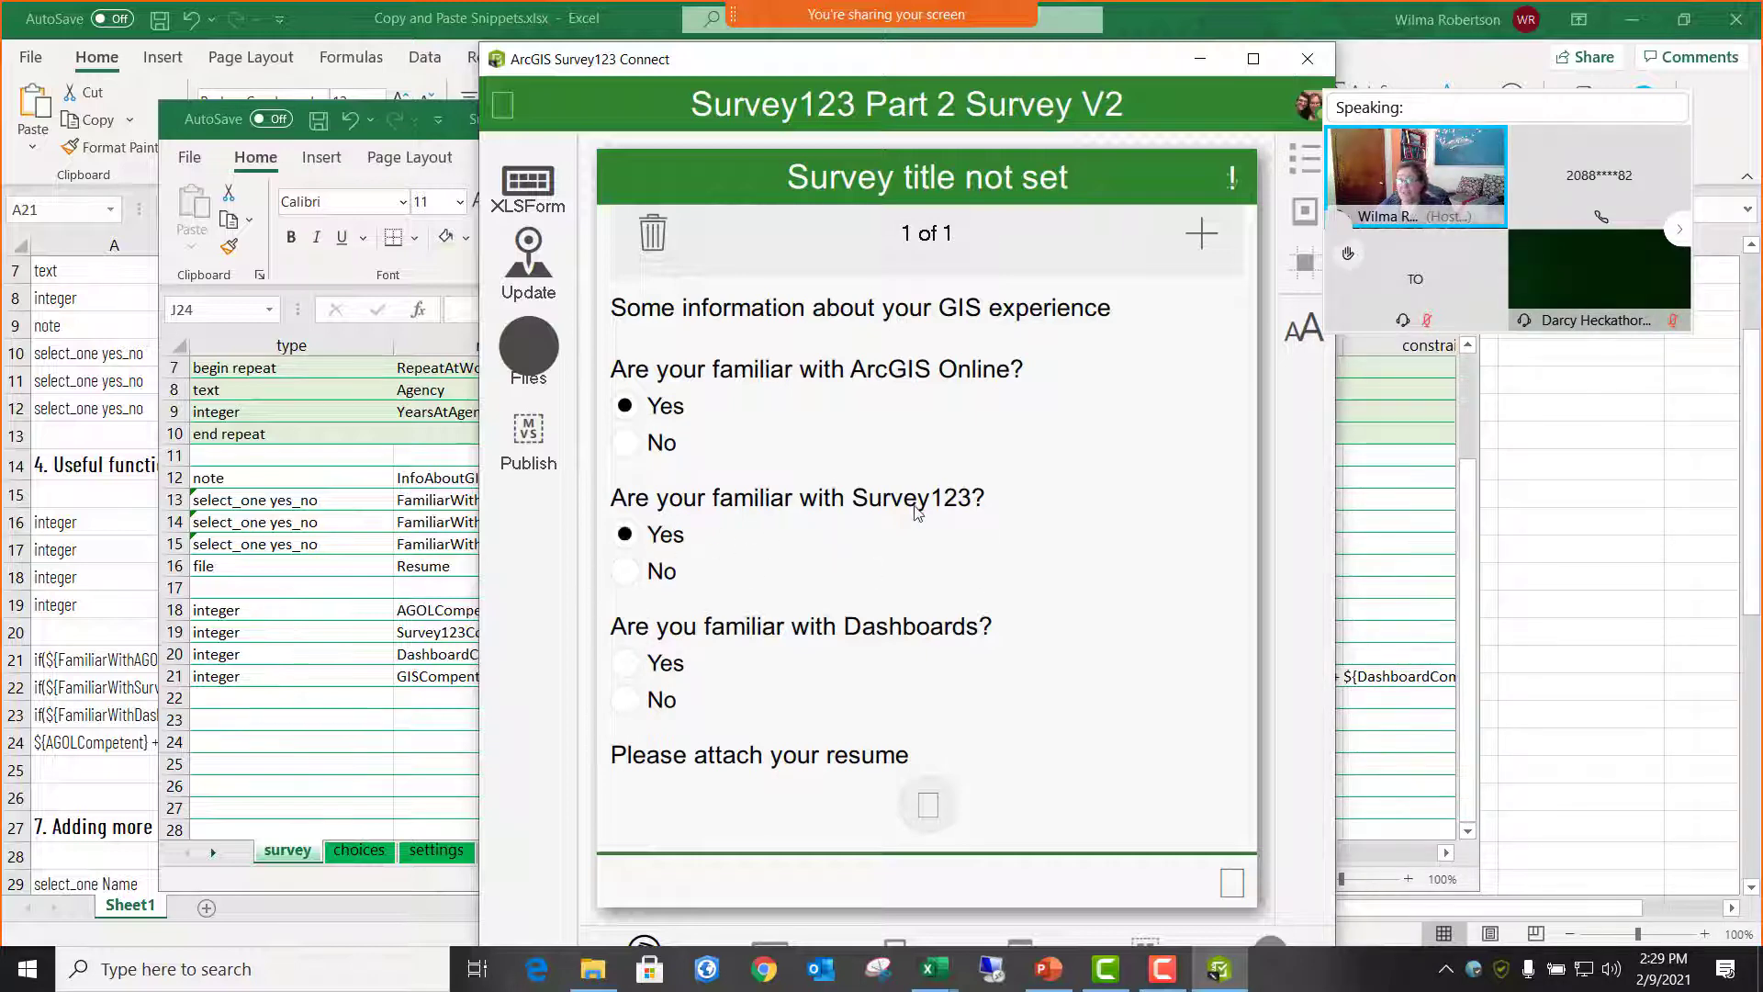
scroll(912, 512, down, 1)
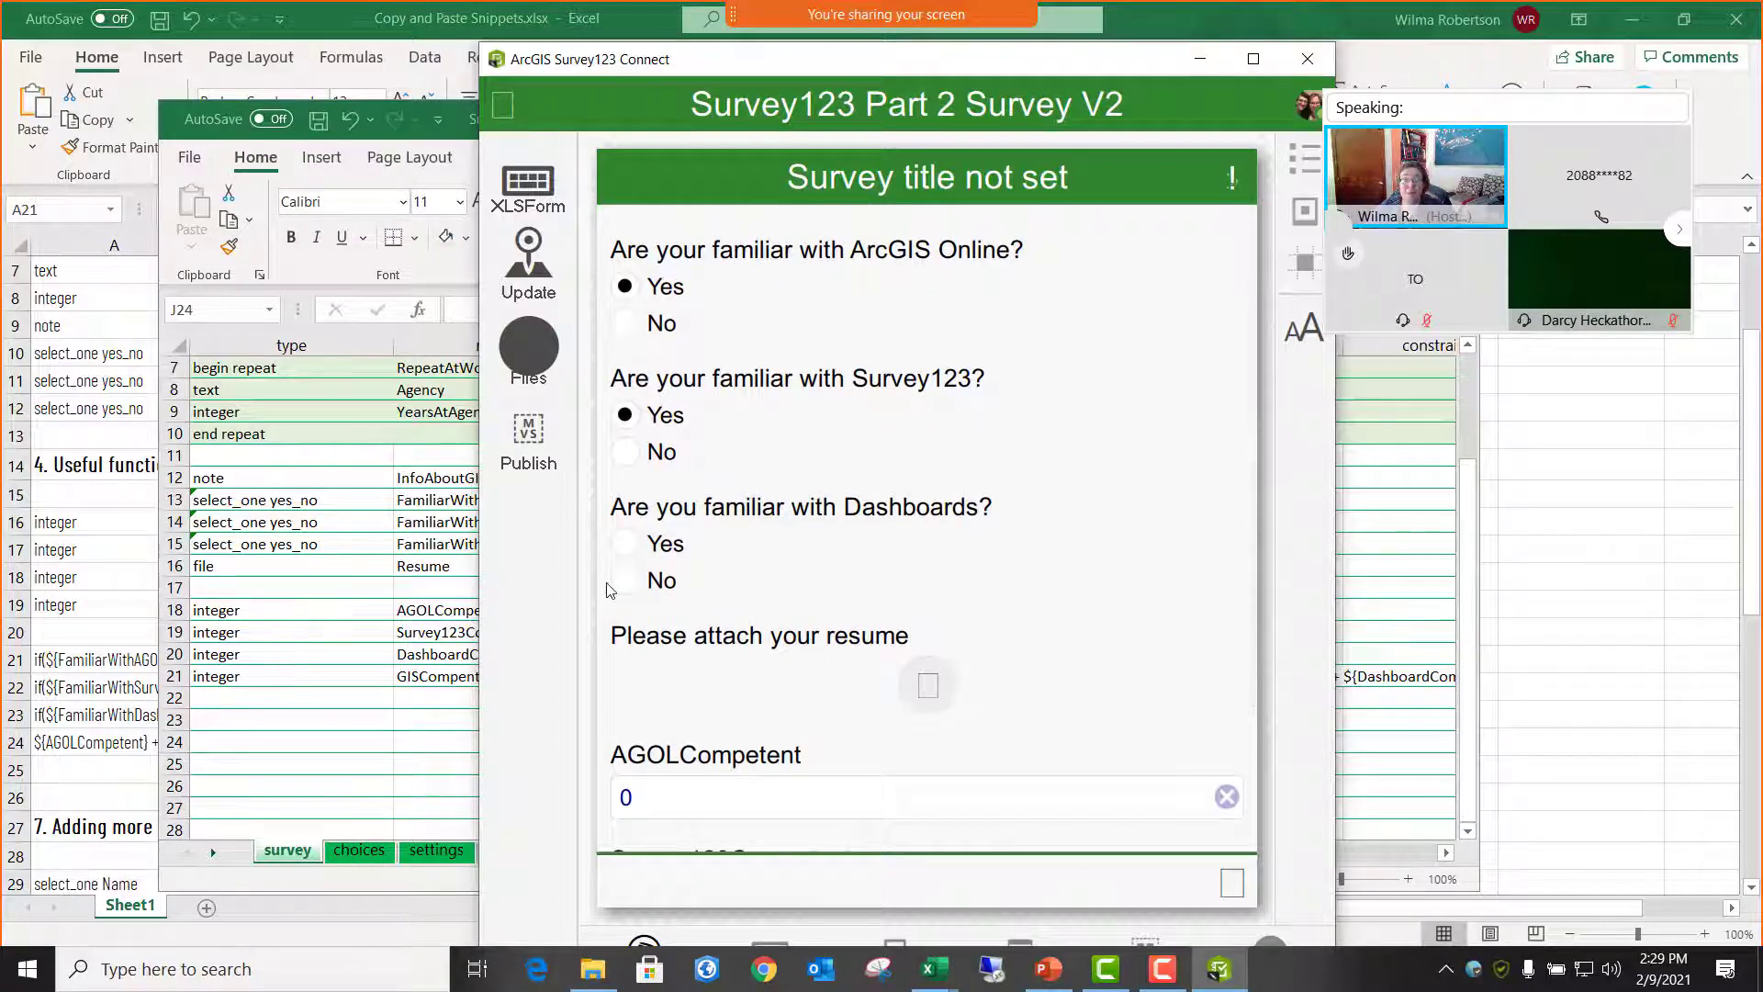
scroll(811, 588, down, 3)
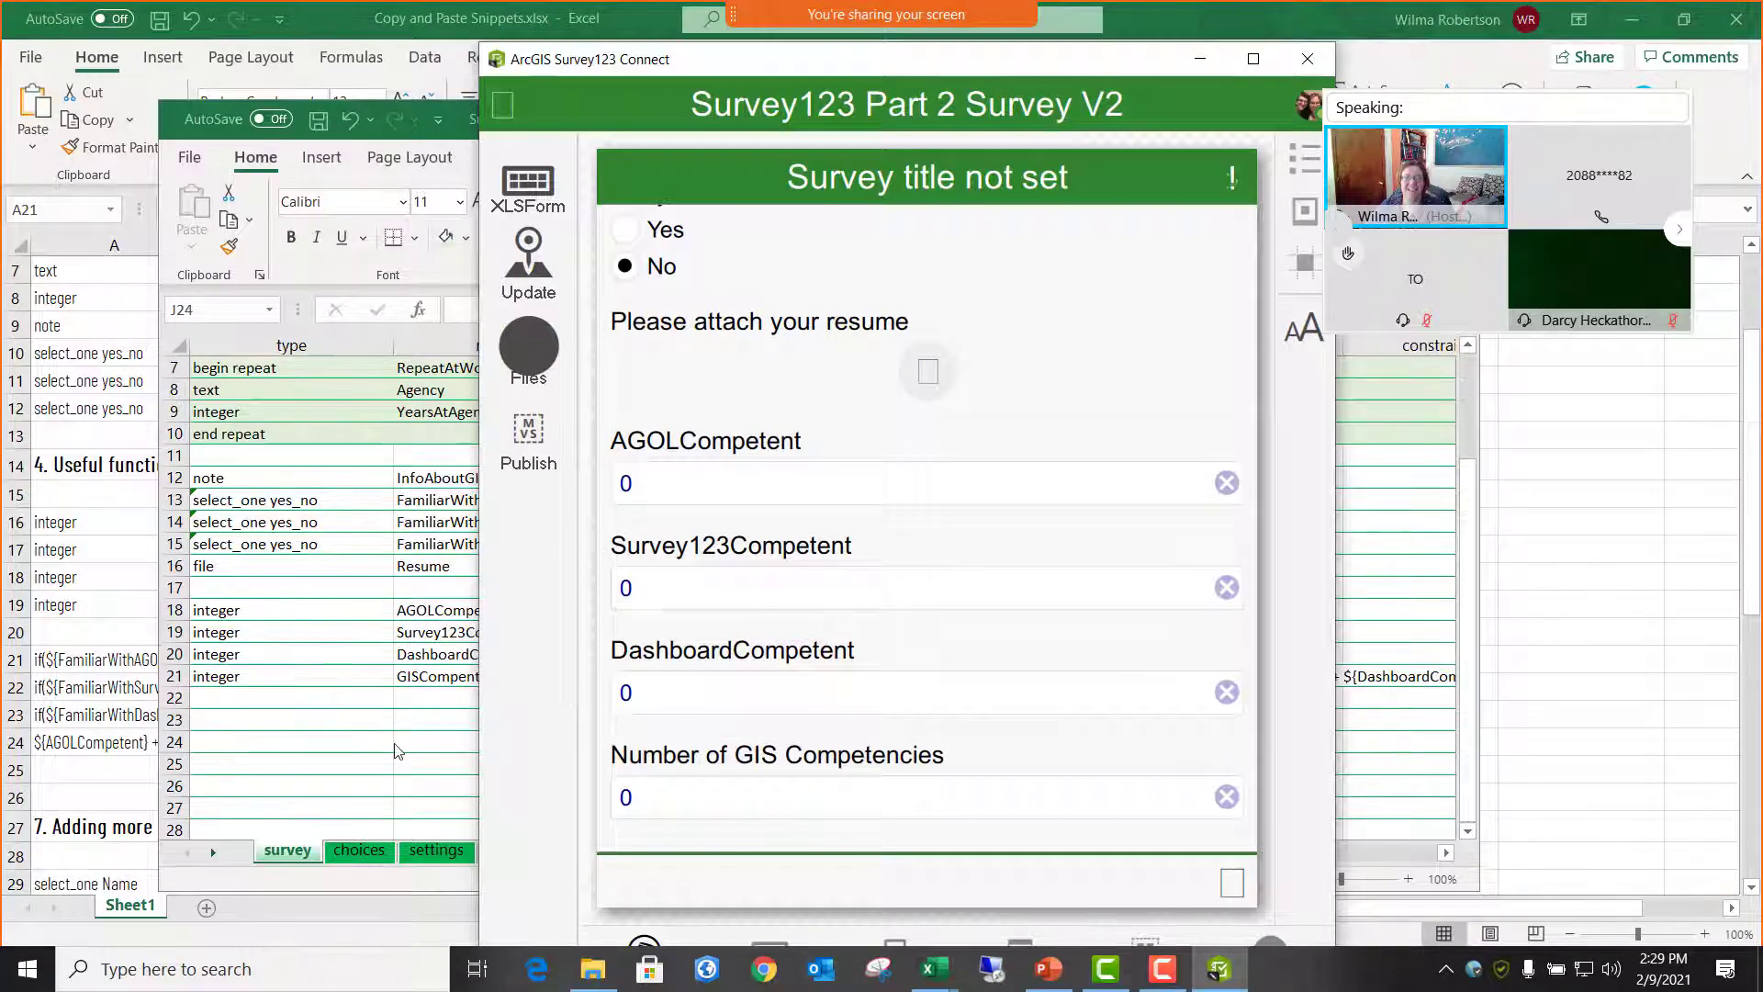
- Arrange the Excel workbook and Survey123 Connect side by side and save the workbook again to reconvert the form
key(alt+Tab)
key(super+Left)
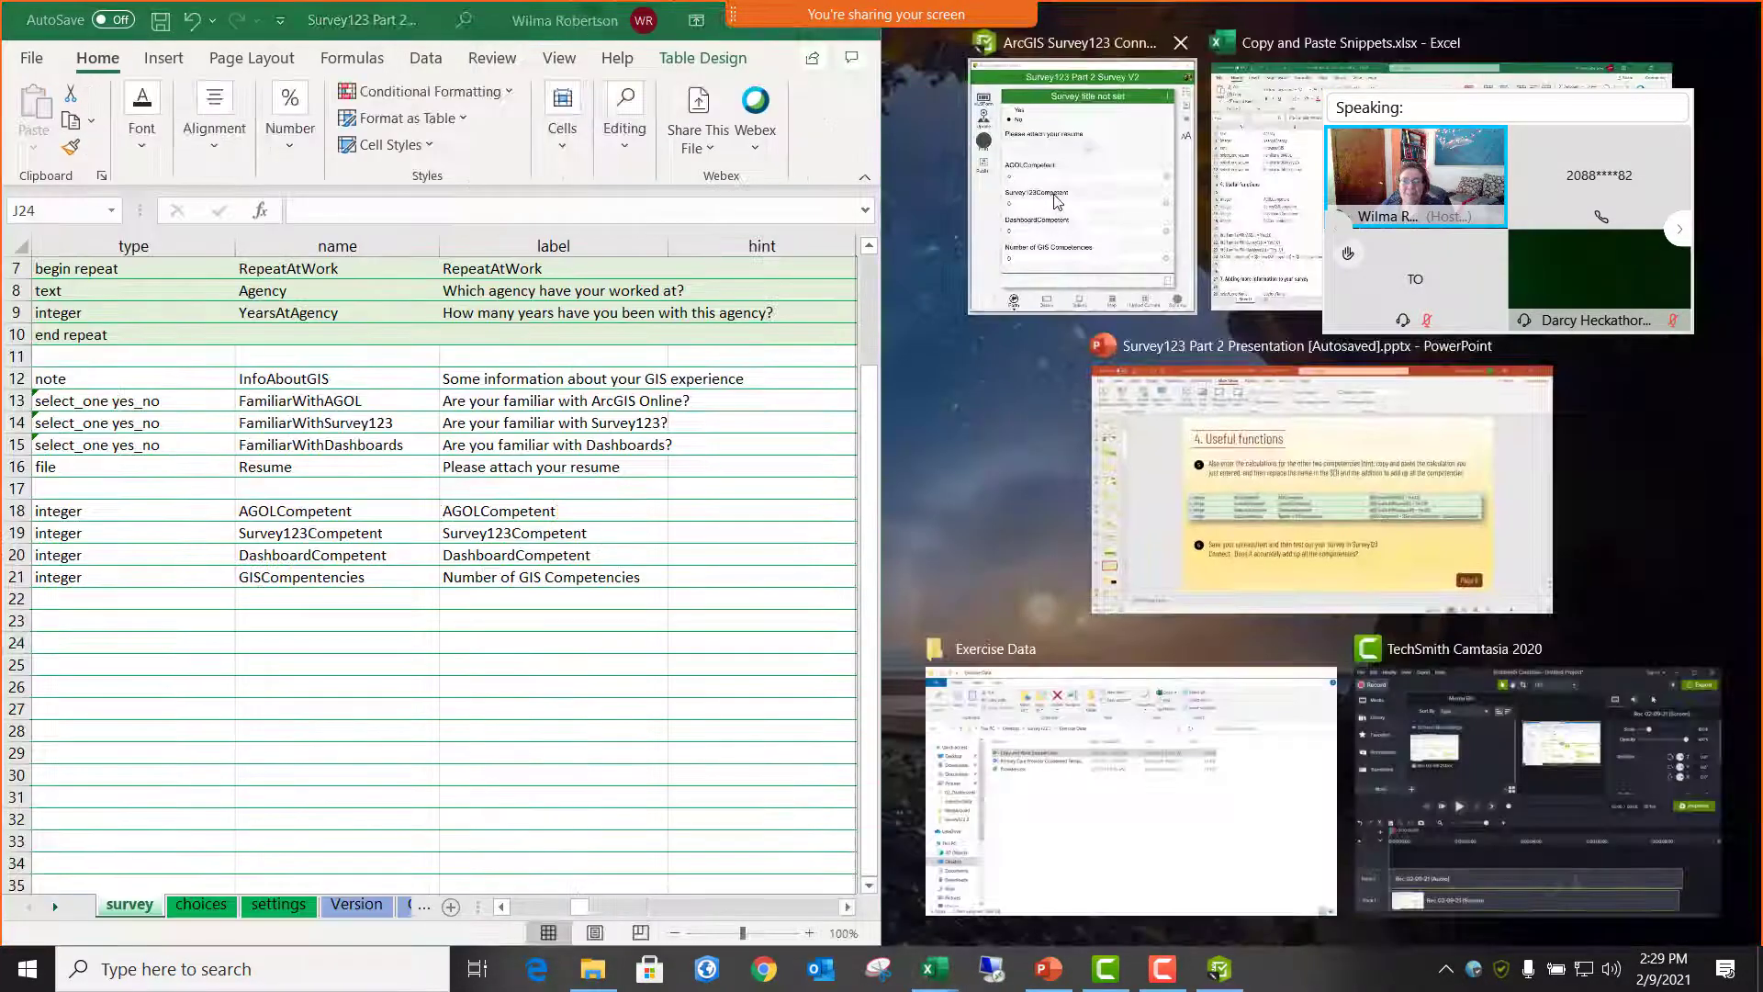
click(1058, 201)
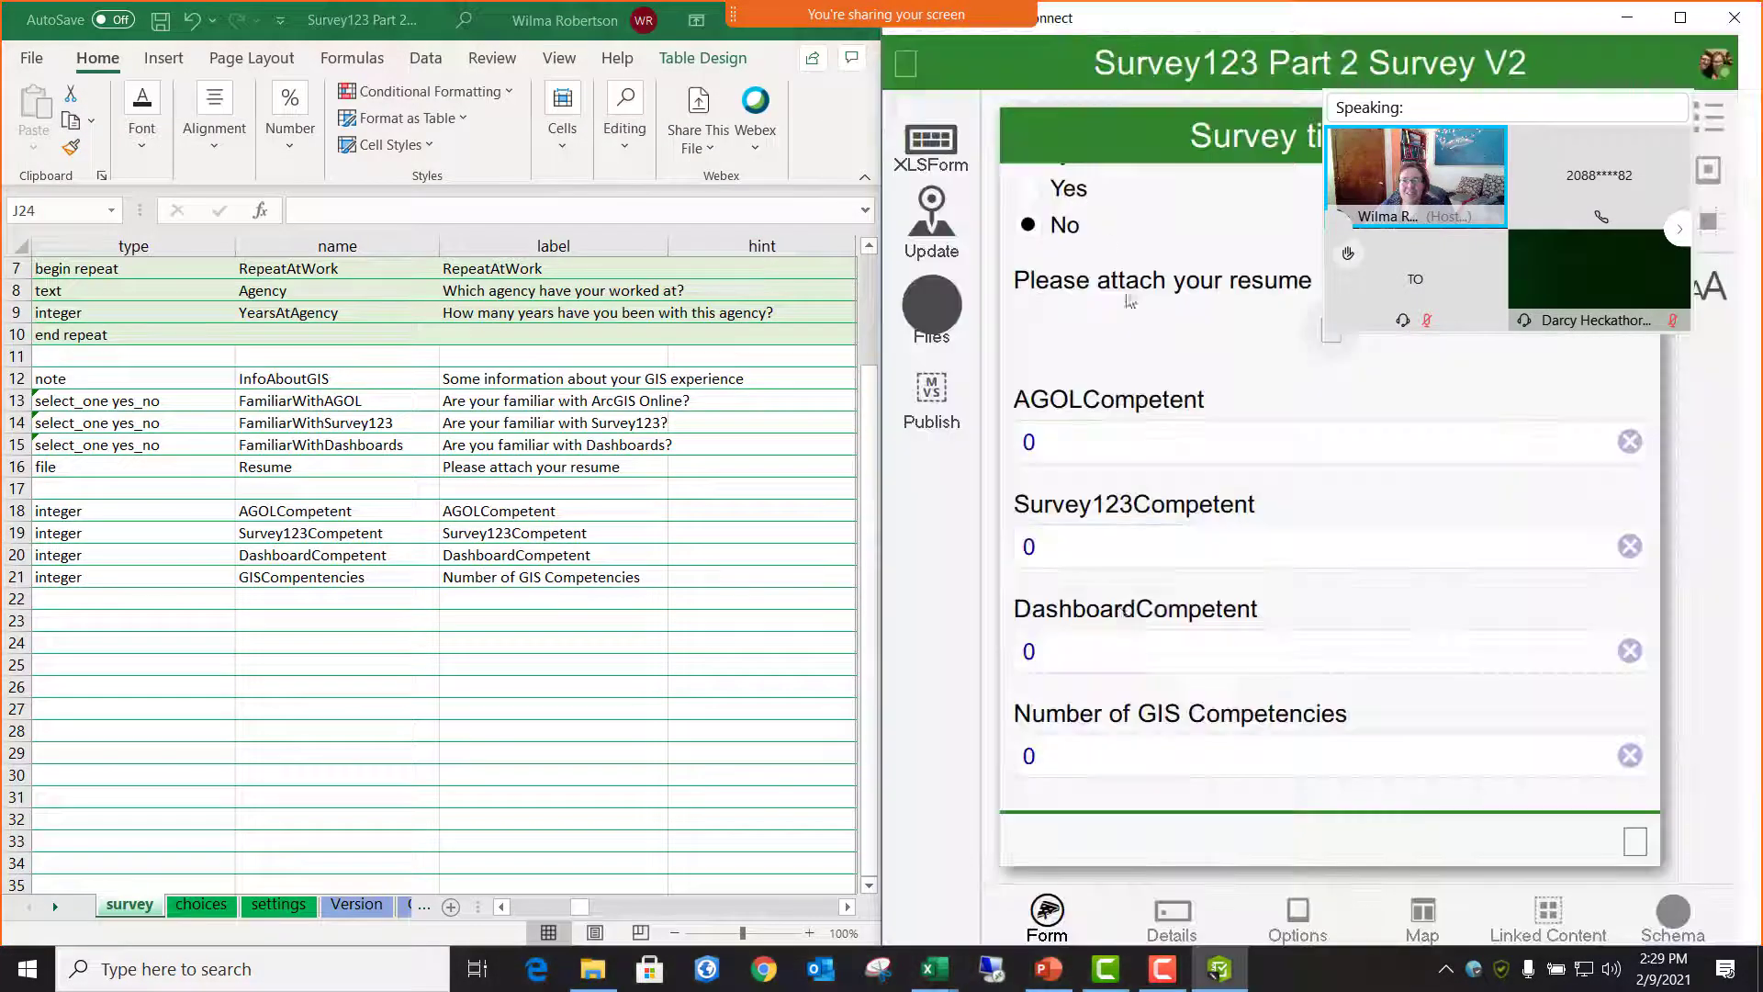
scroll(1180, 624, down, 2)
scroll(1181, 621, up, 4)
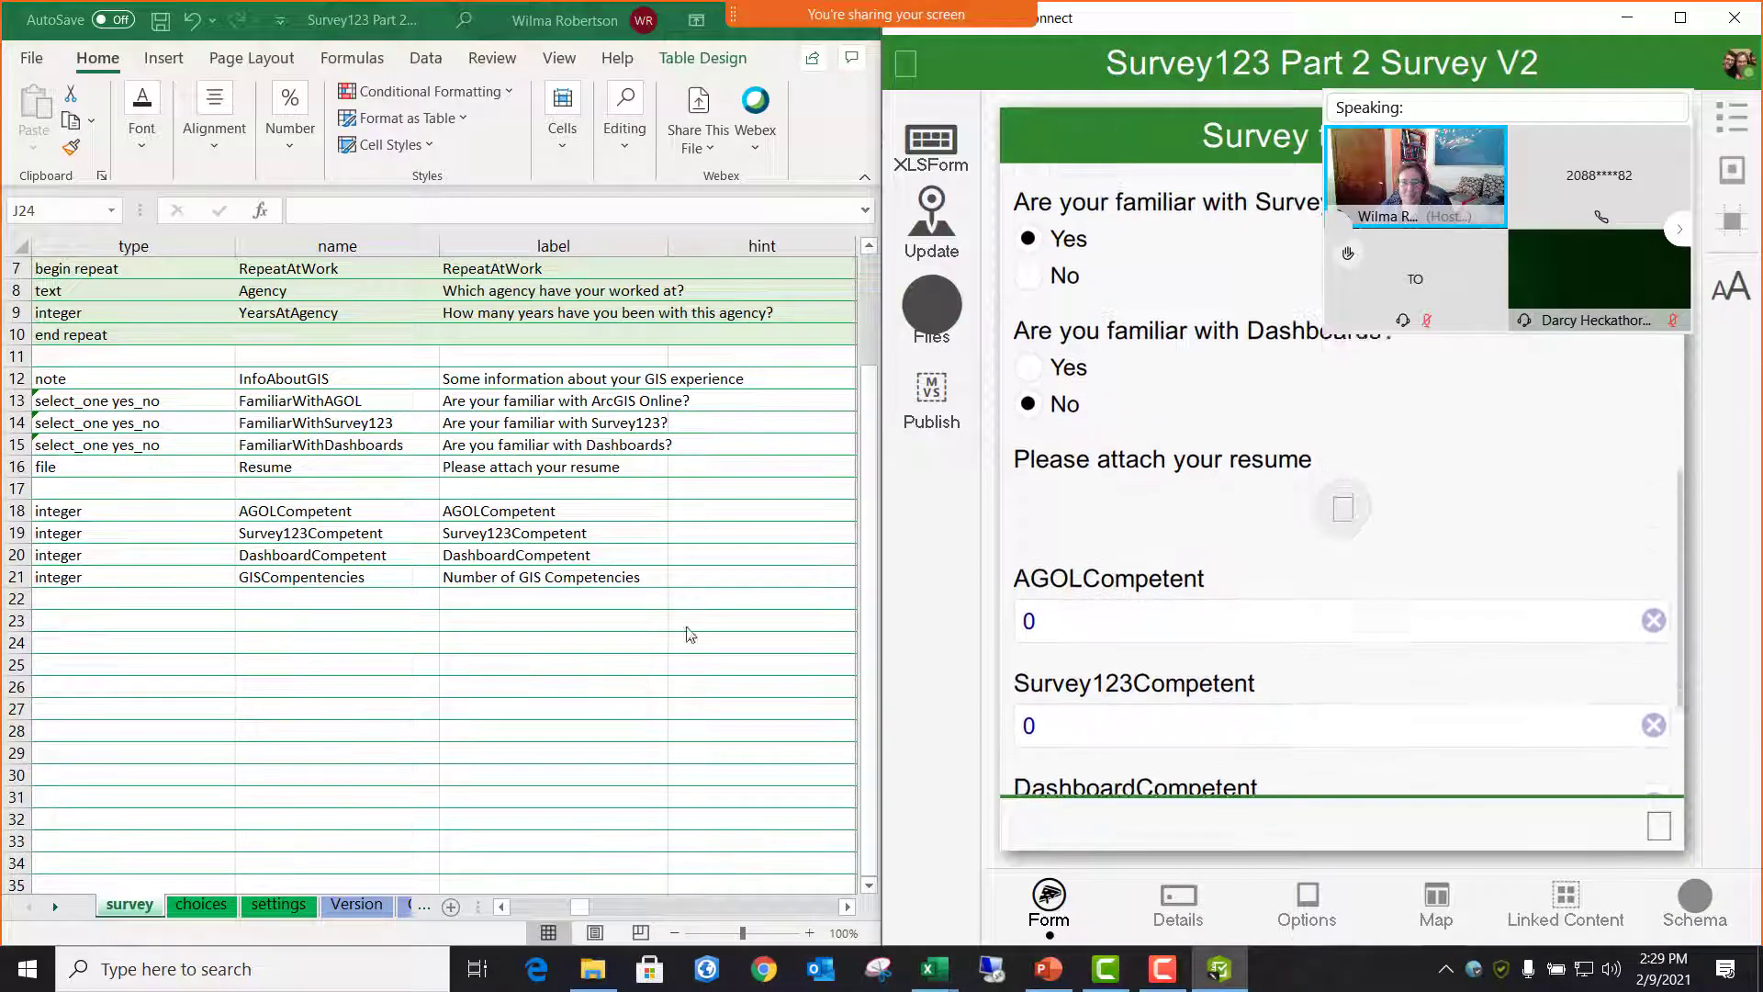
click(474, 515)
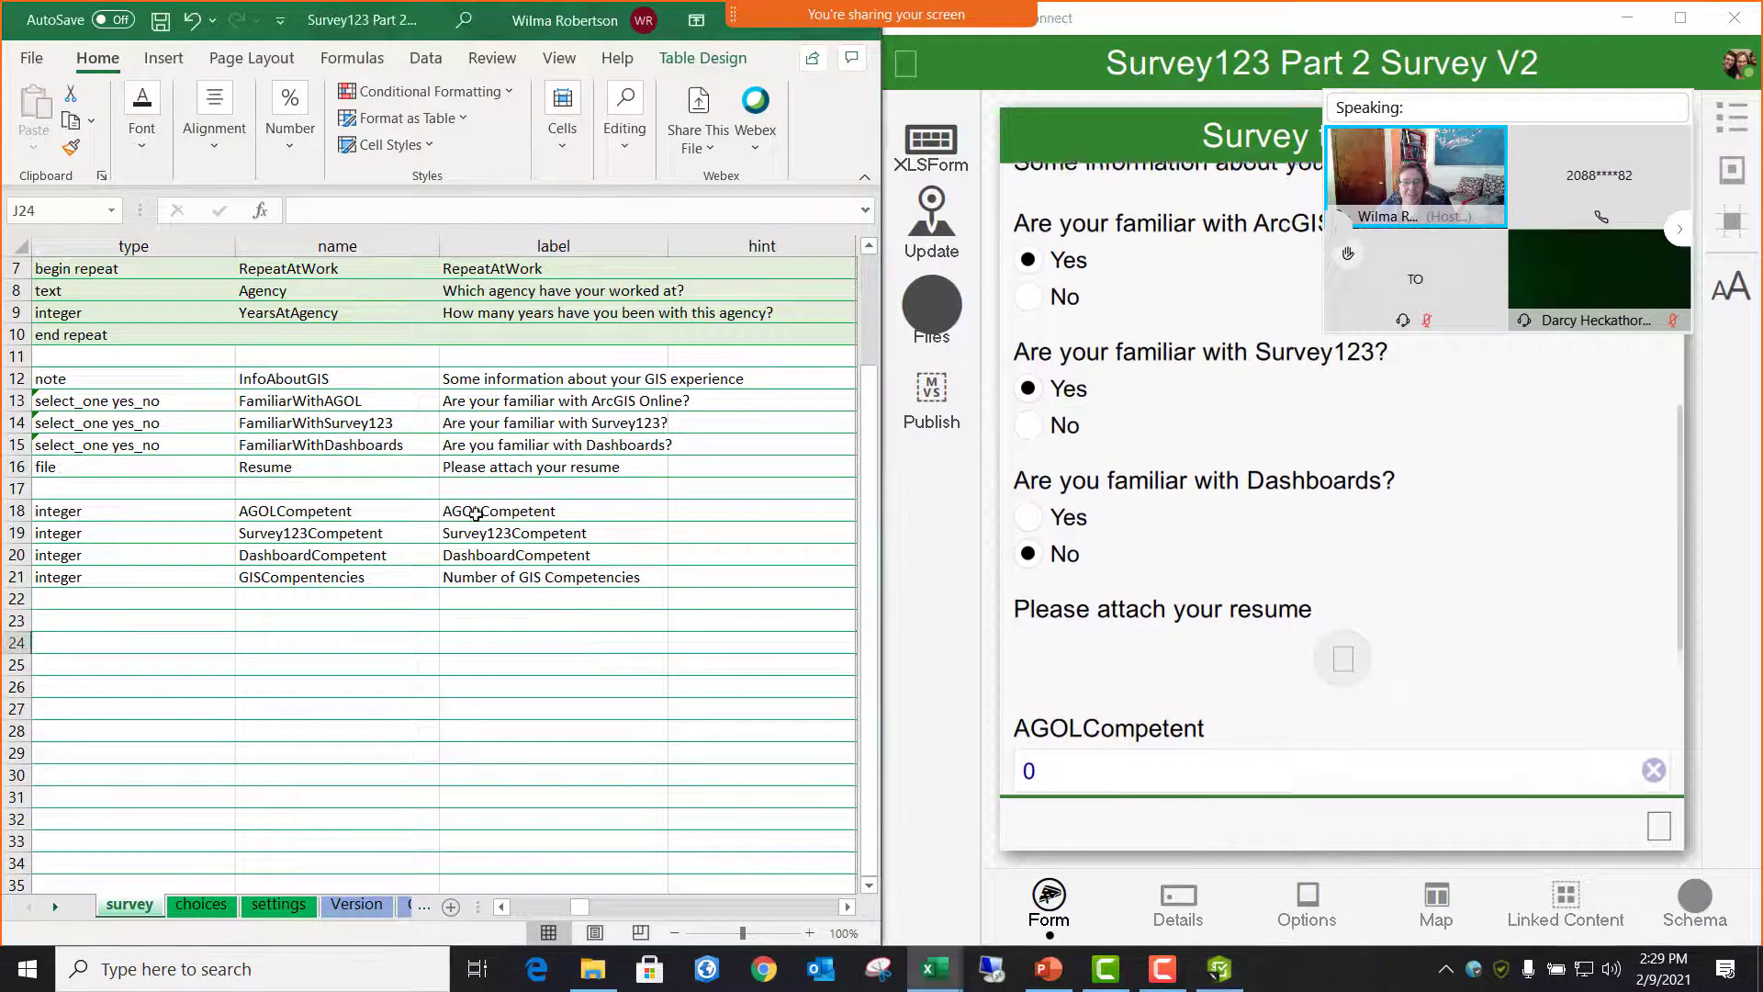
click(160, 26)
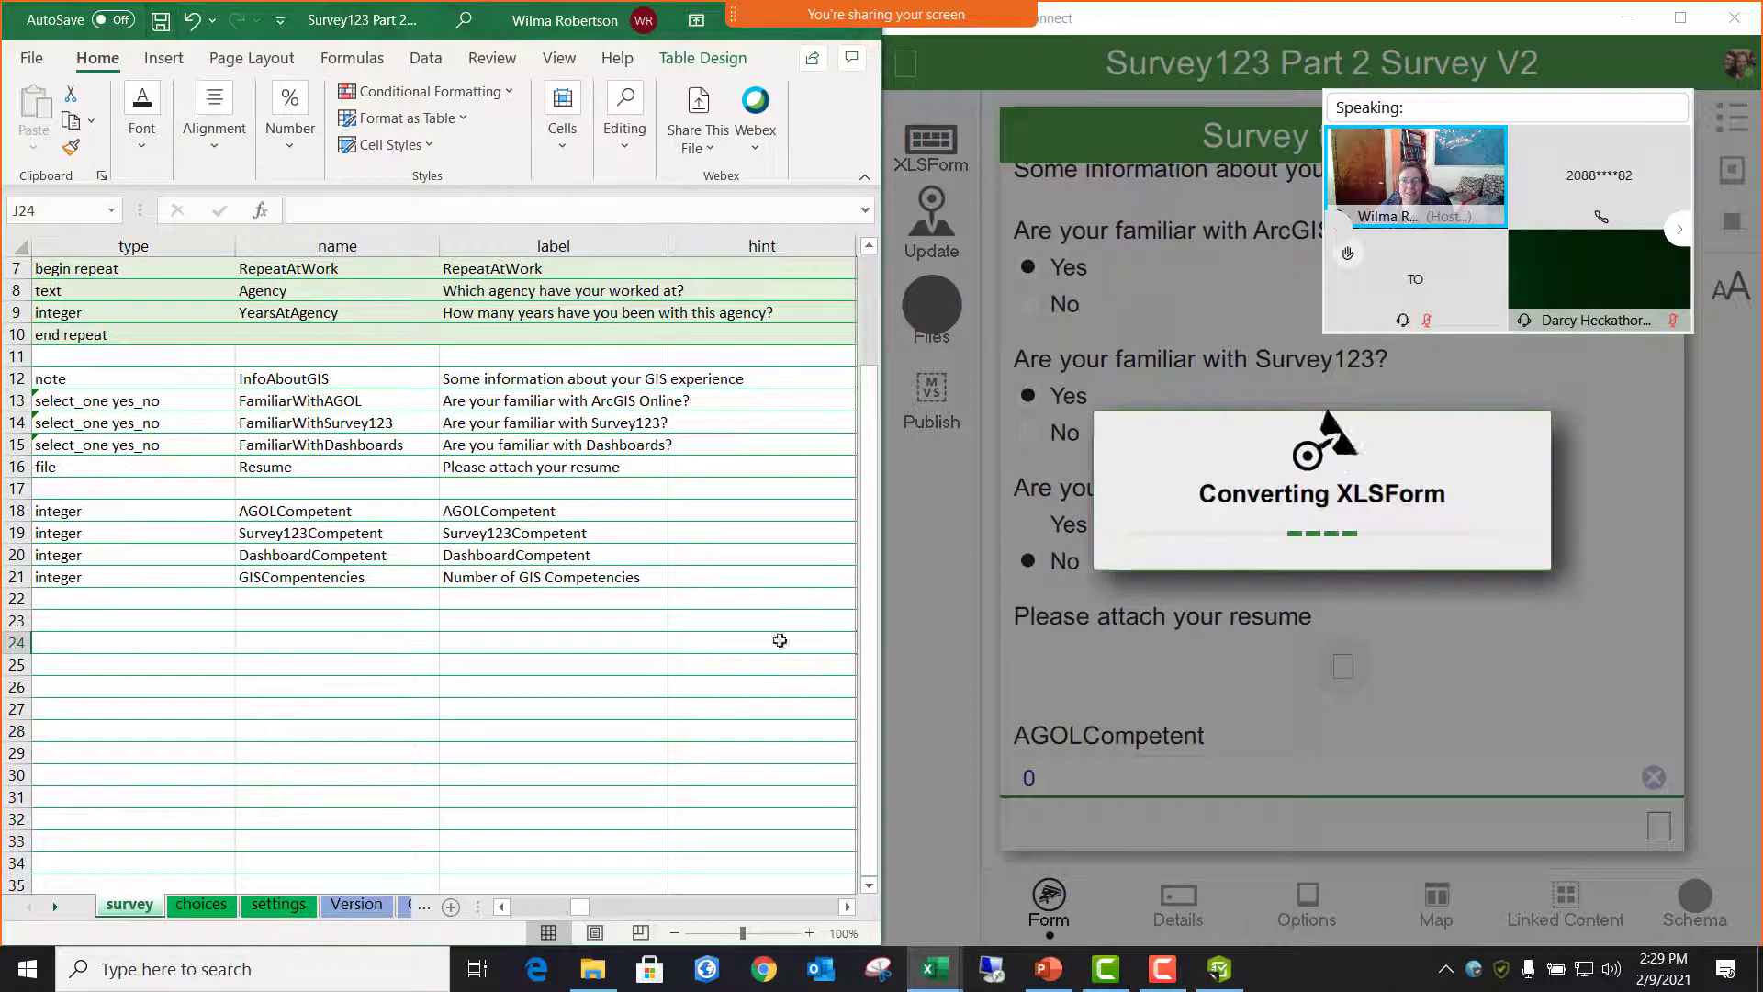
- Retest the reconverted form with Yes for ArcGIS Online and Survey123 and No for Dashboards, and check the competency fields
drag(579, 907, 637, 894)
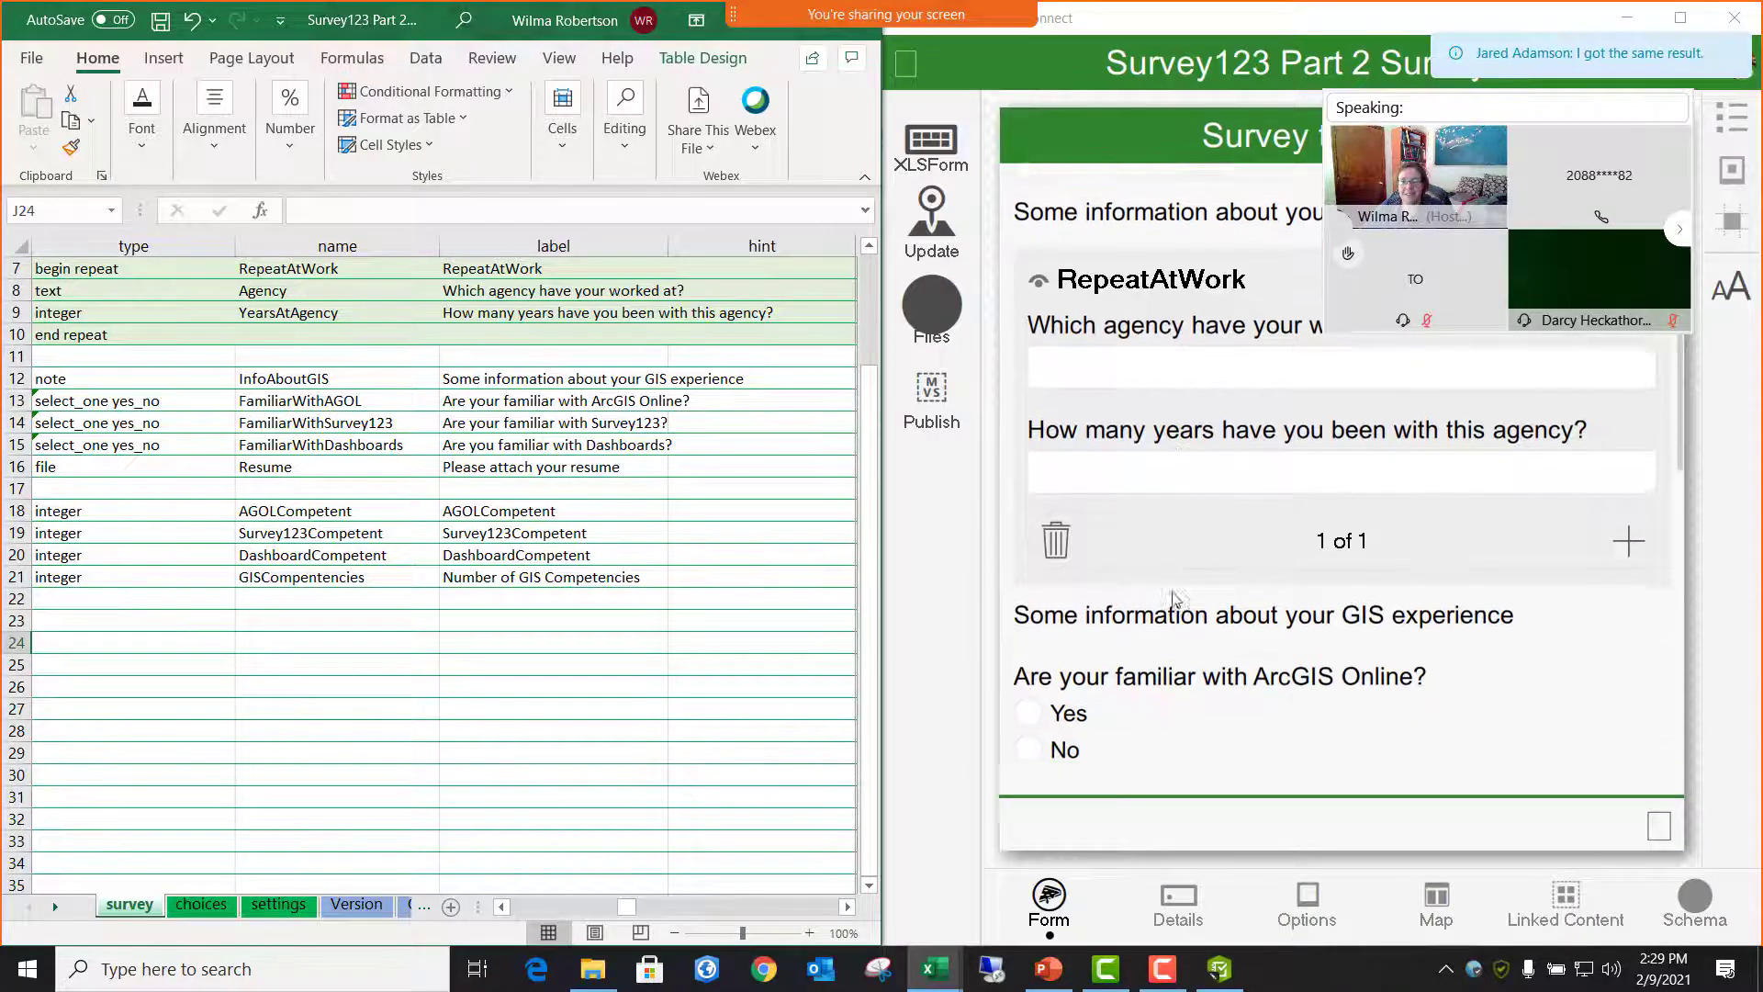
scroll(1175, 599, down, 5)
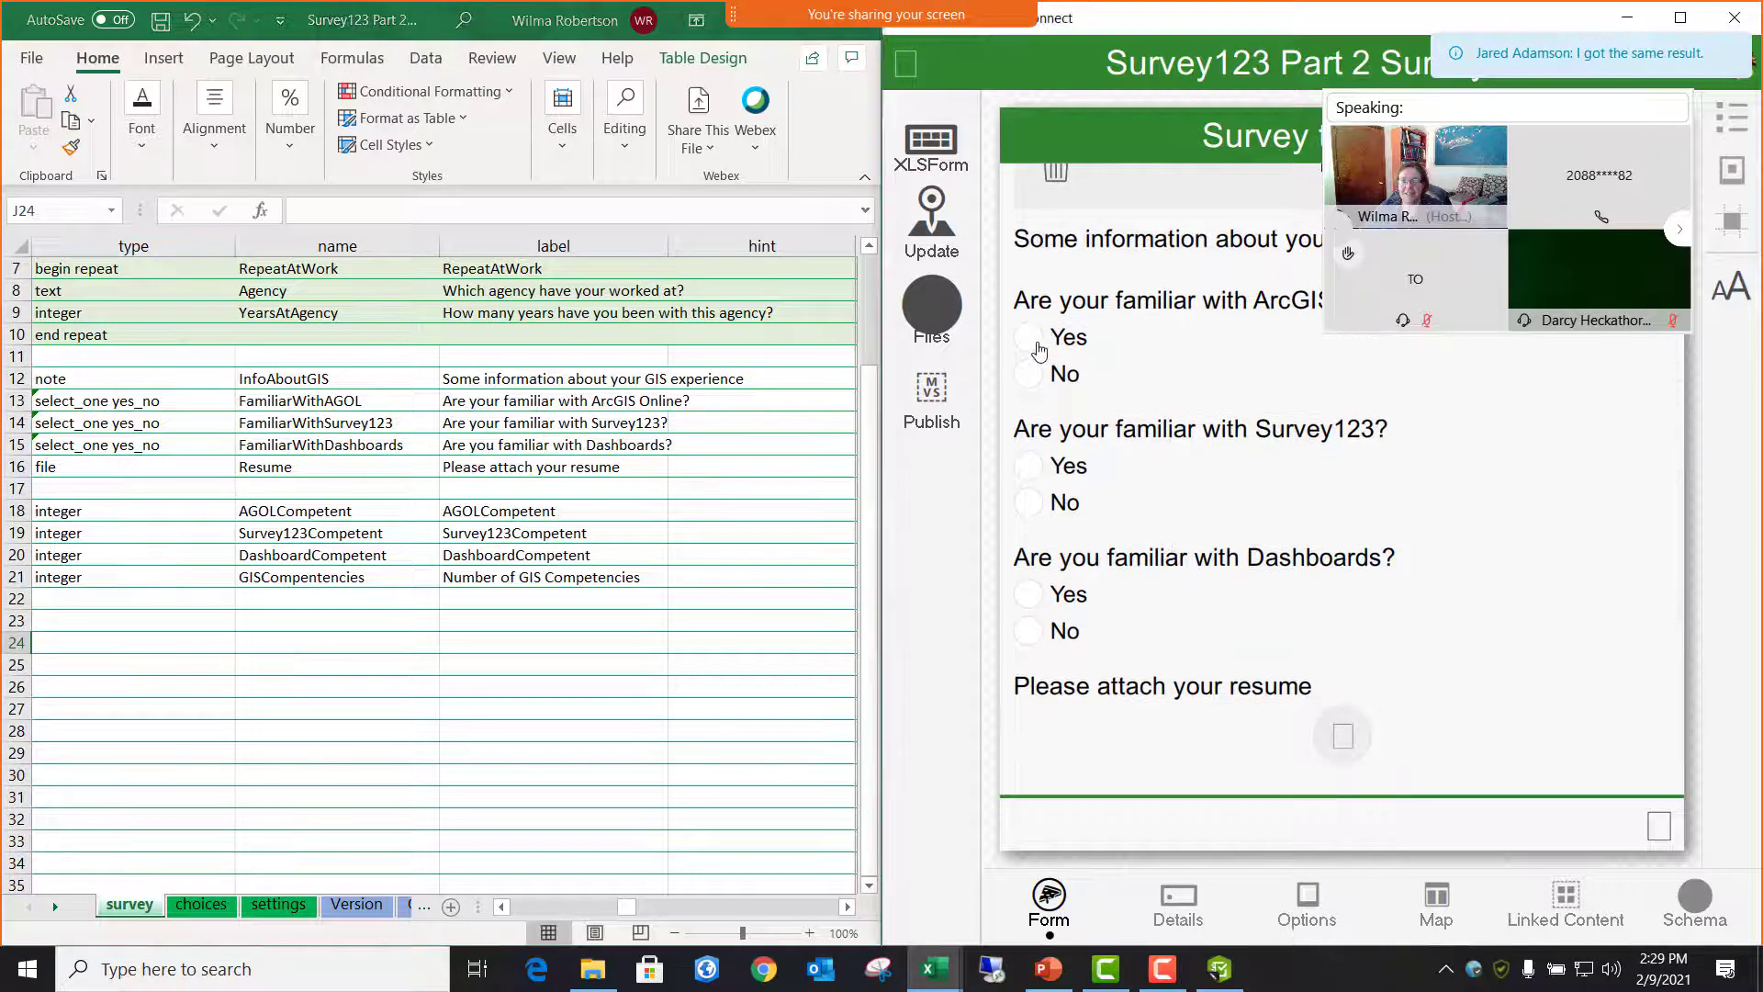
click(1032, 340)
click(1031, 468)
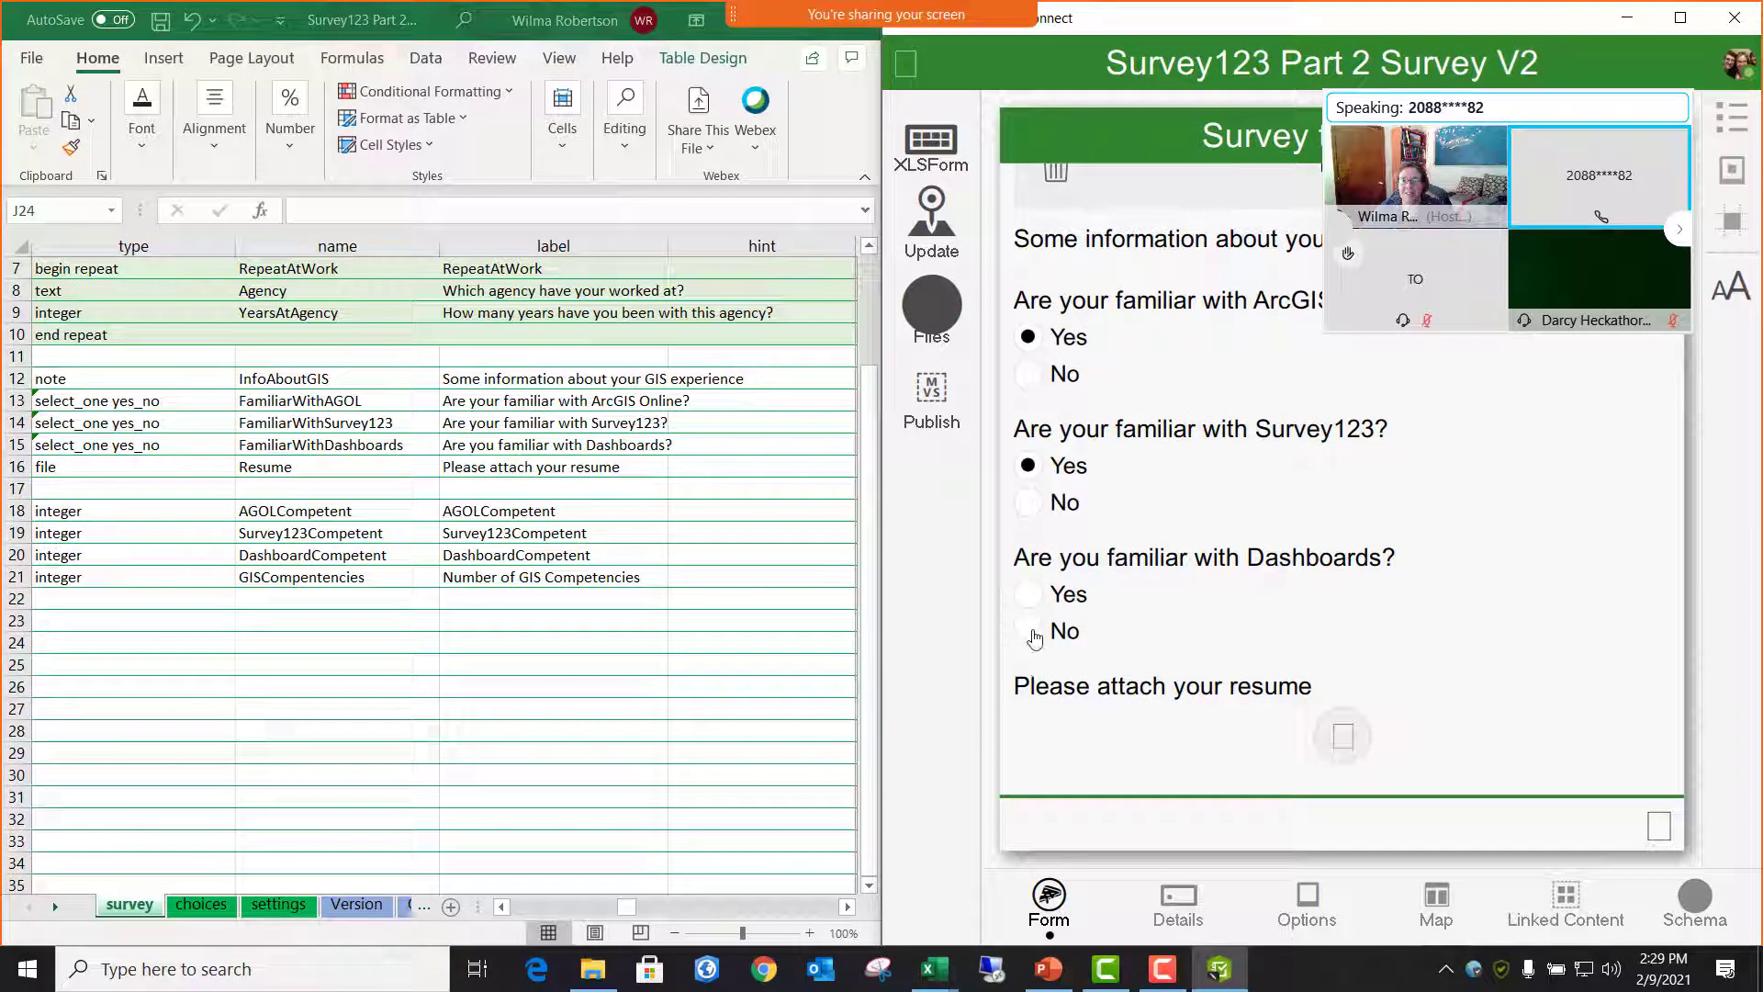
click(1030, 632)
scroll(1111, 498, down, 5)
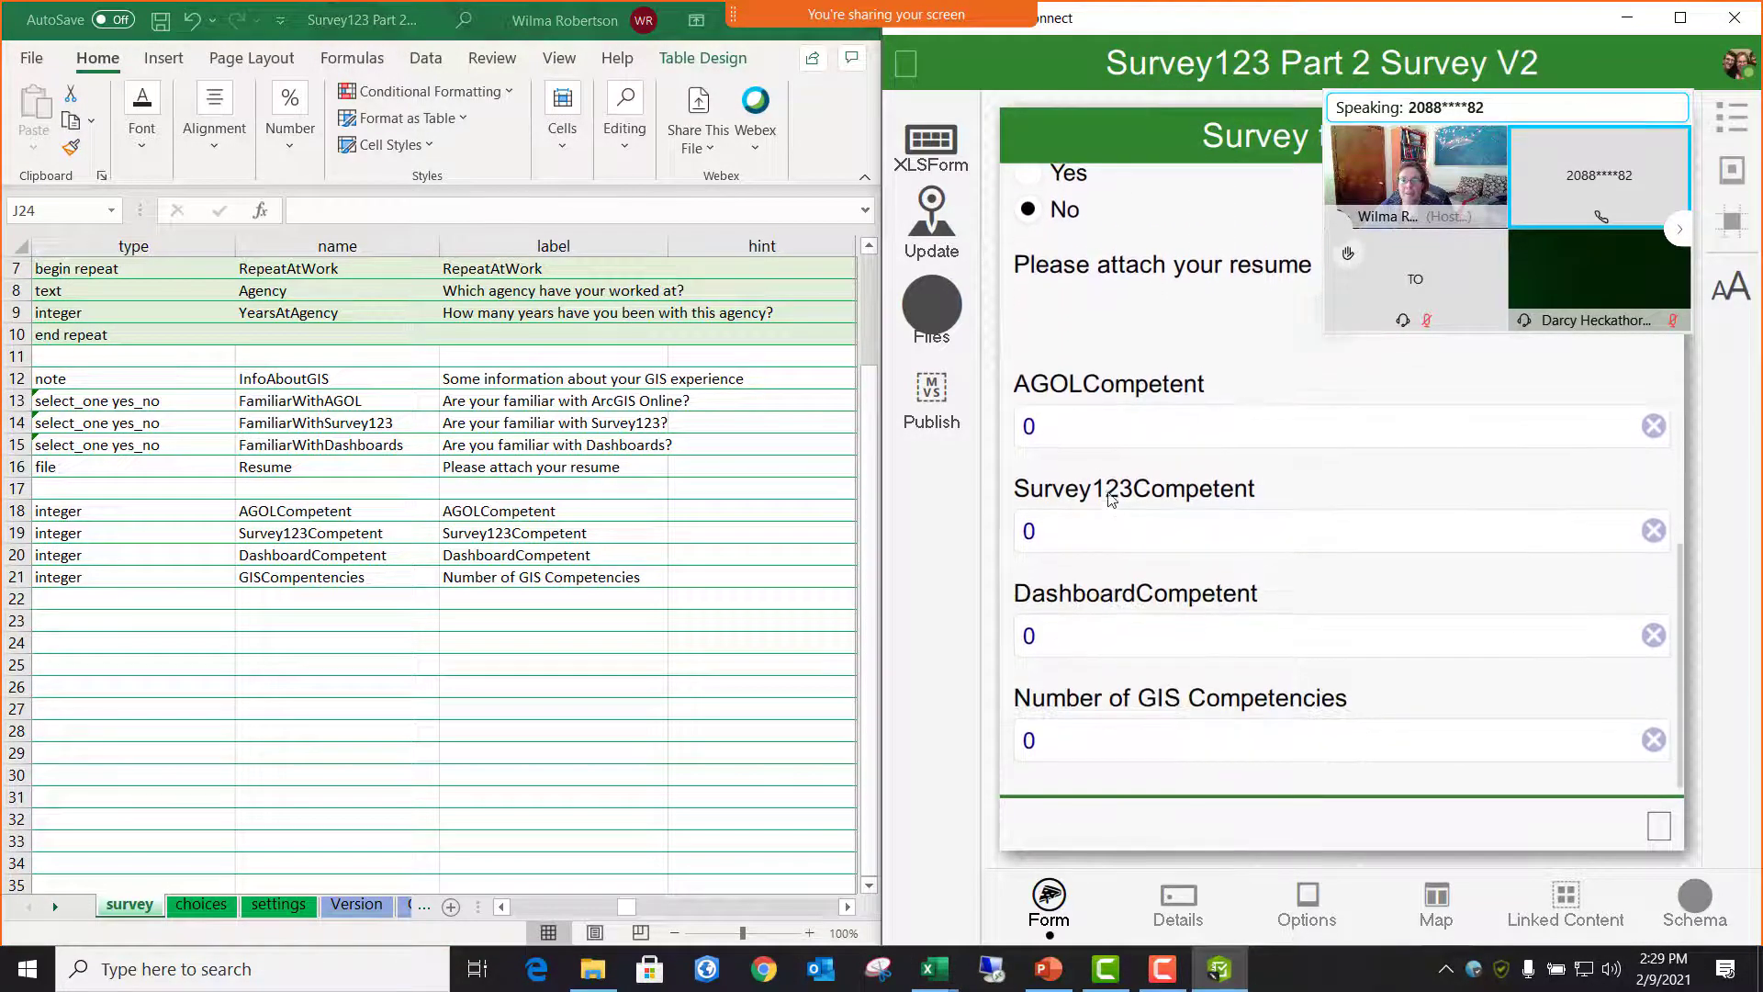
click(1086, 435)
- Widen the Excel window to show the whole calculation column and select the AGOLCompetent formula for inspection
click(638, 631)
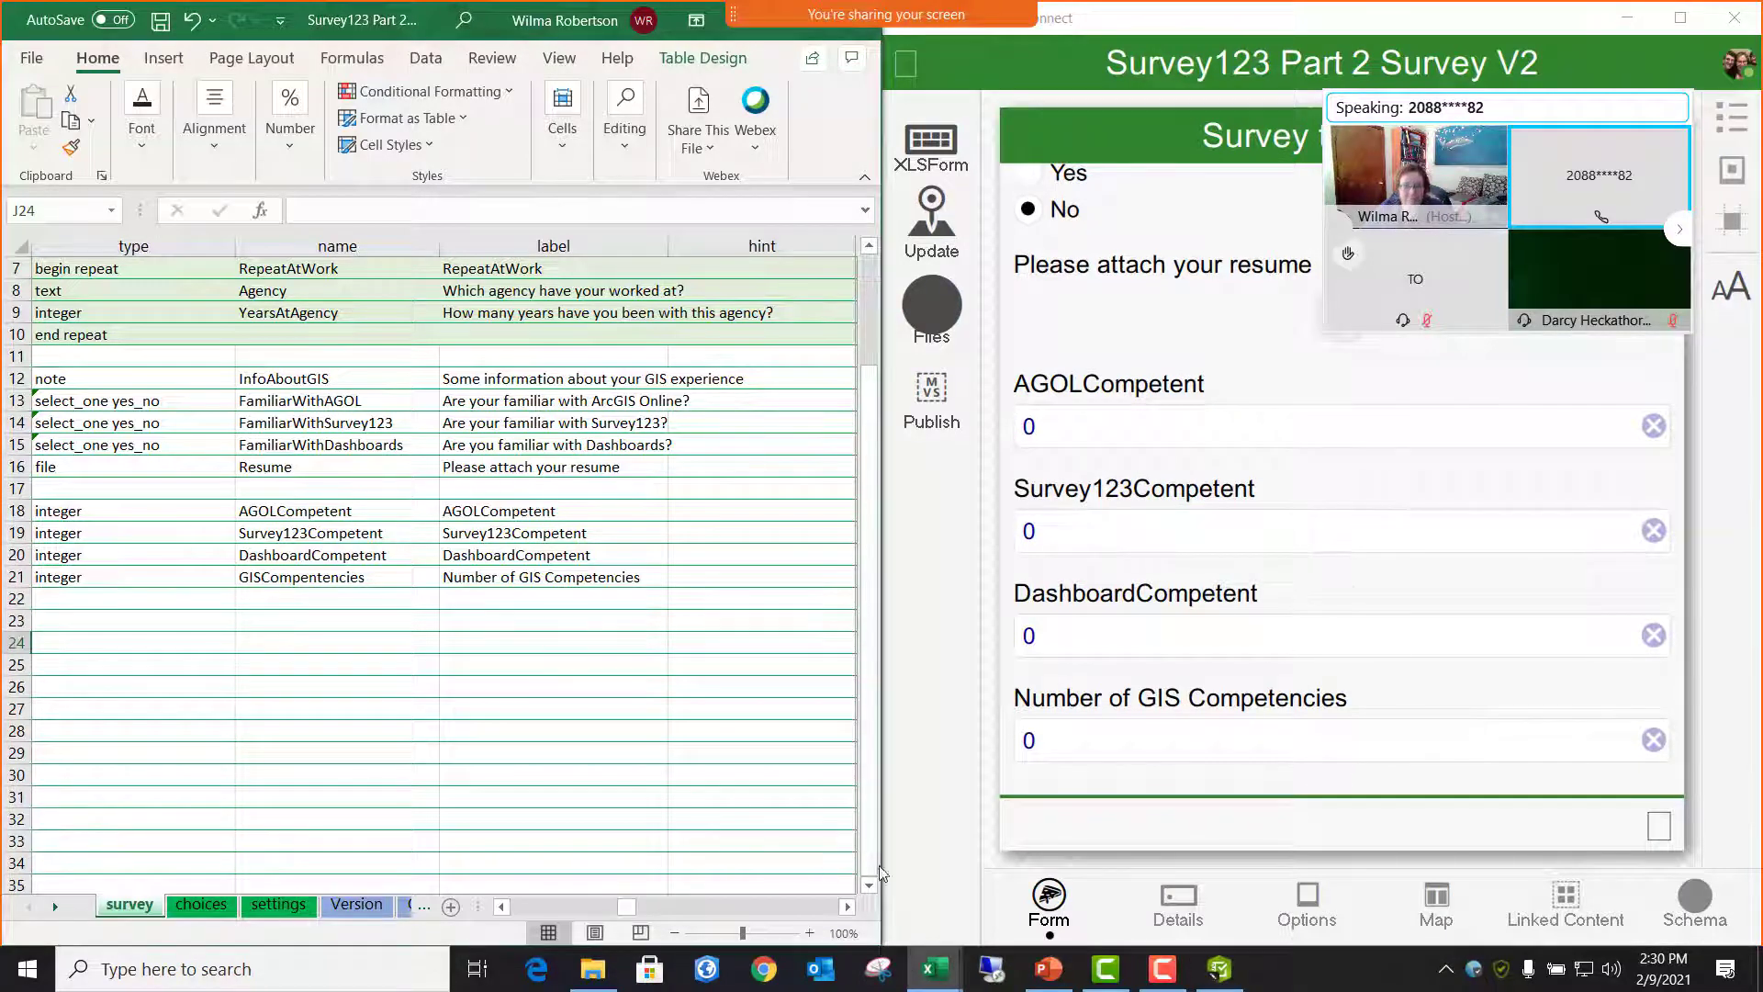
drag(880, 873, 1084, 877)
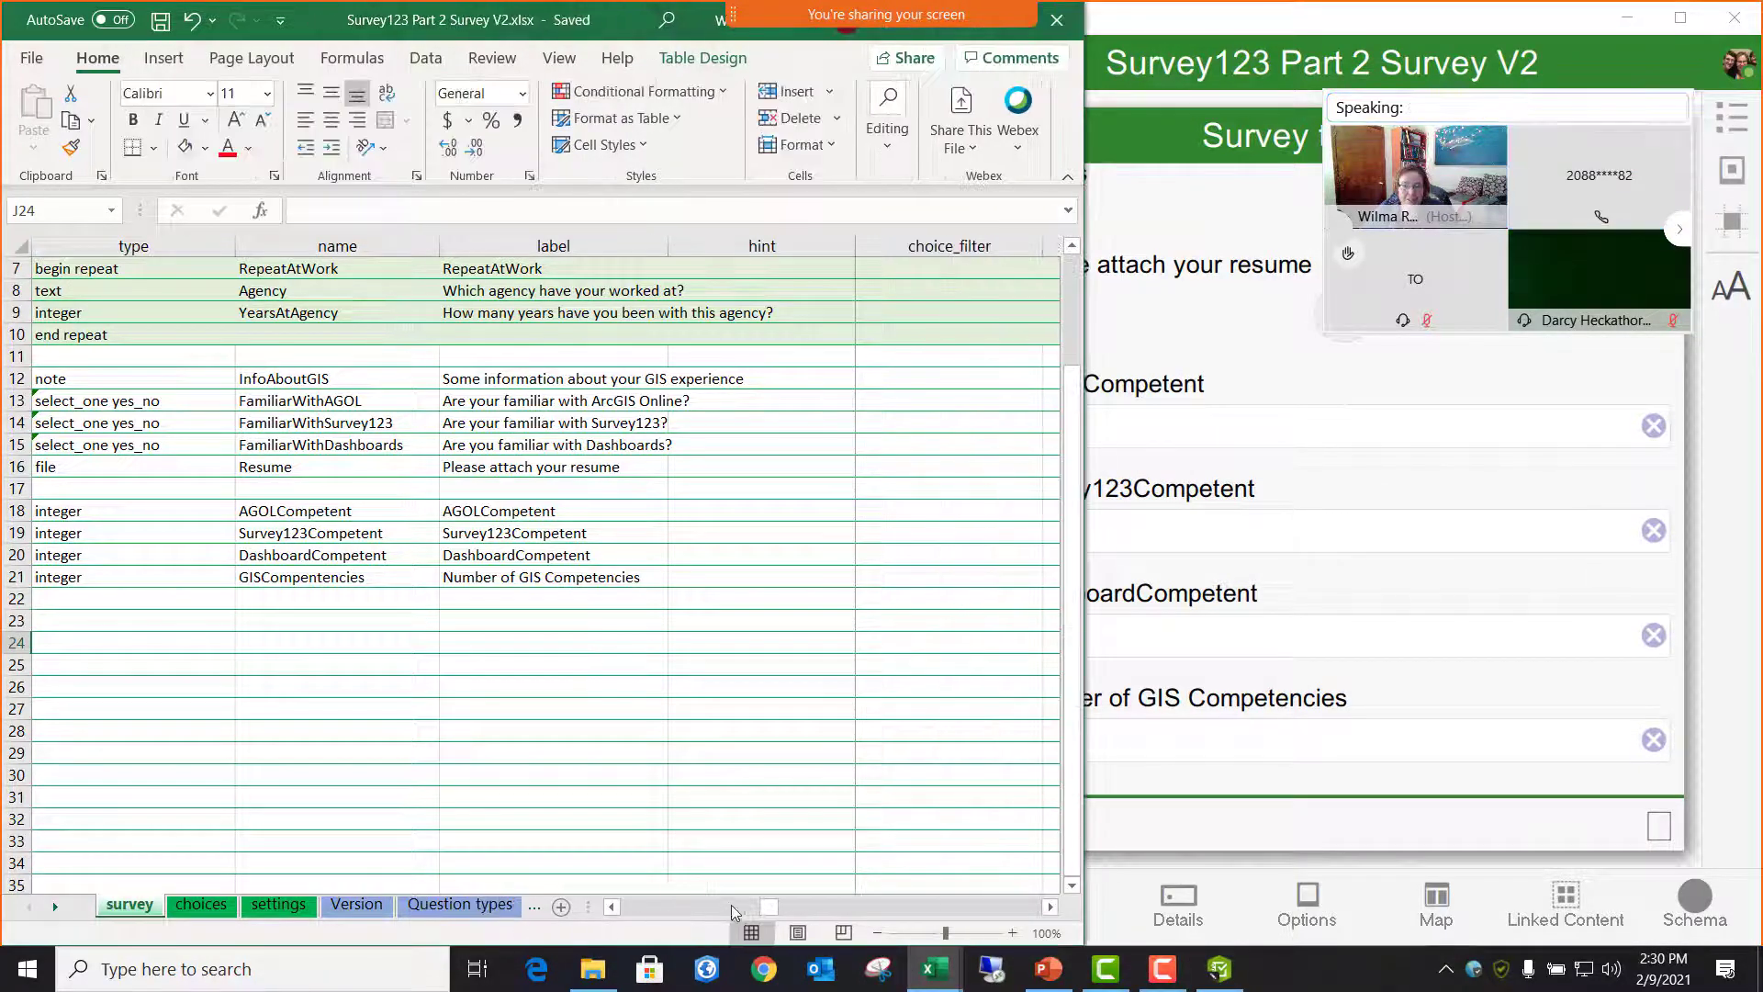
drag(771, 905, 713, 928)
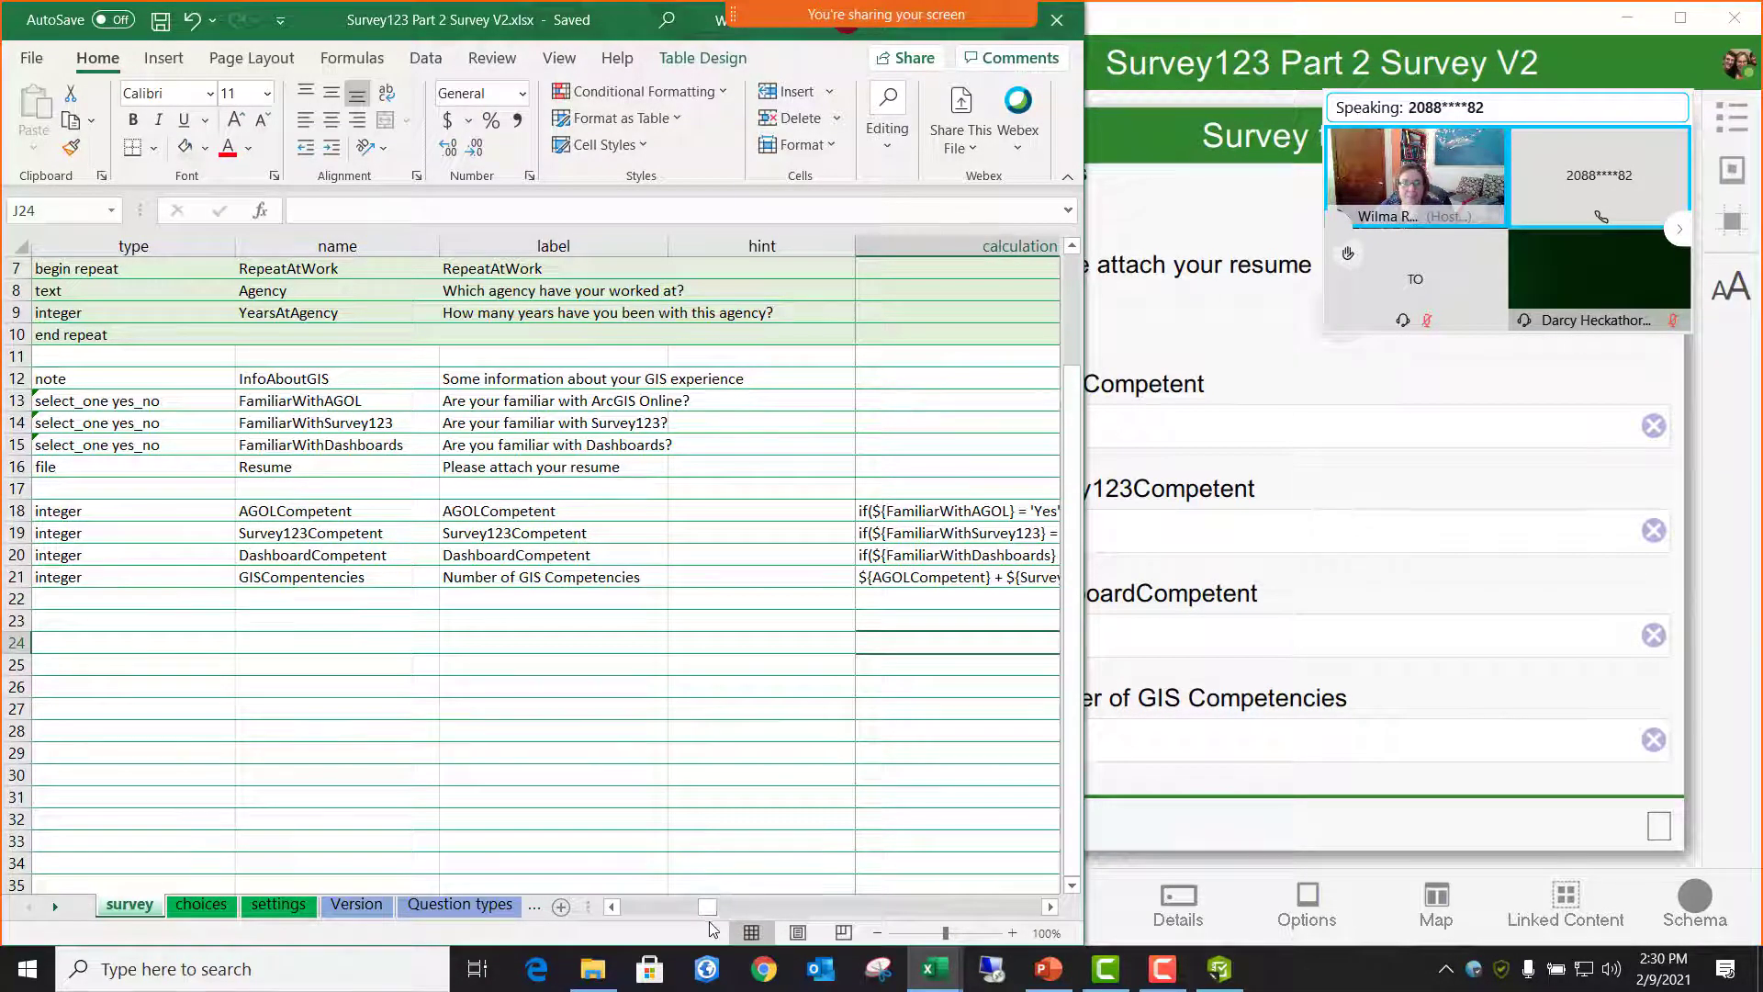
click(932, 512)
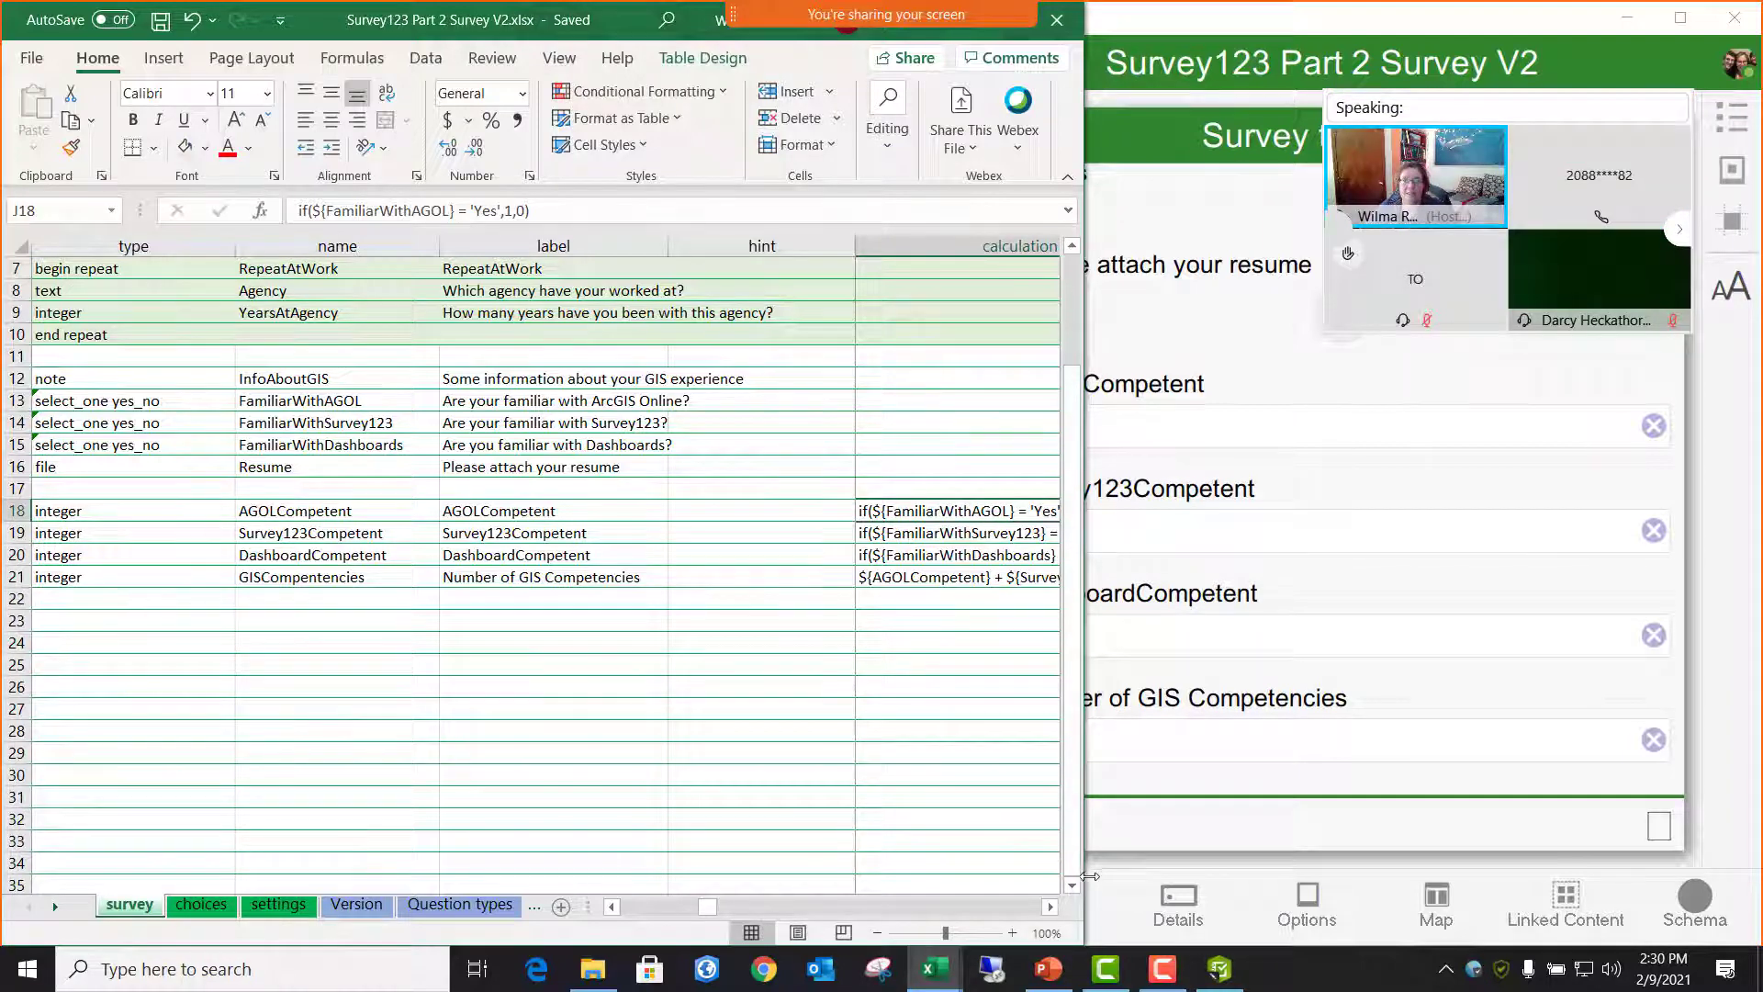
drag(1089, 876, 1266, 876)
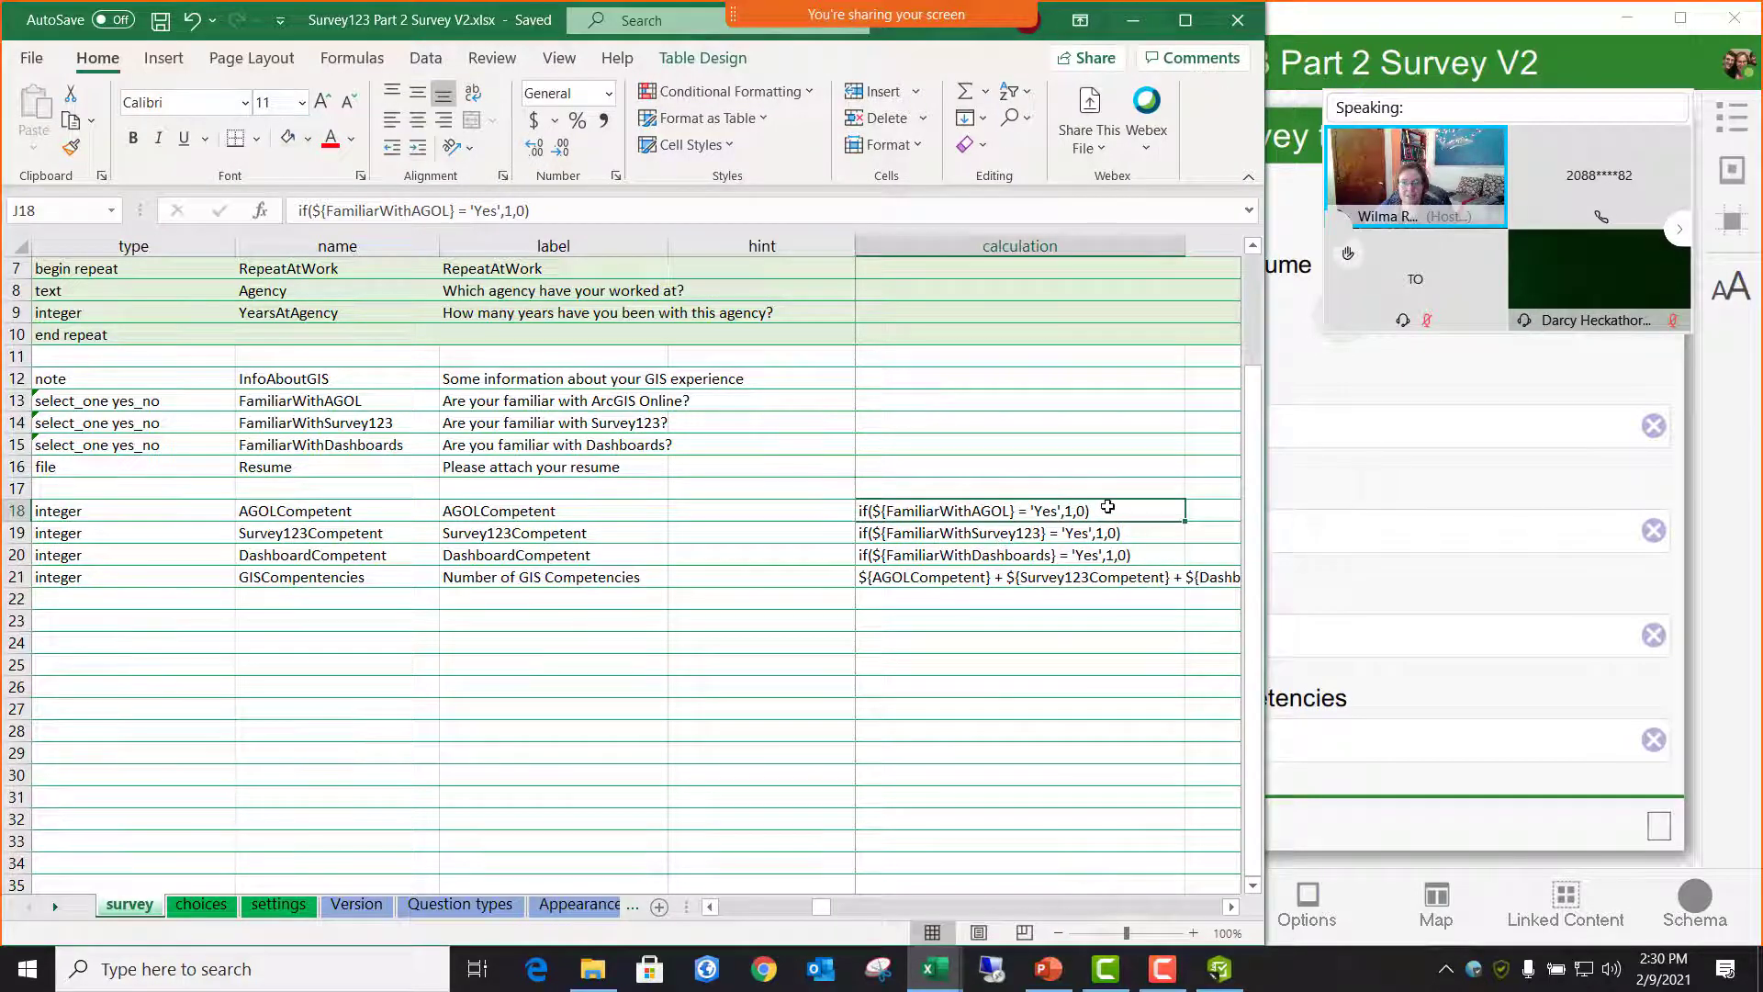
- Review the calculated competency rows in the survey sheet and save the workbook again to reload the form
click(875, 659)
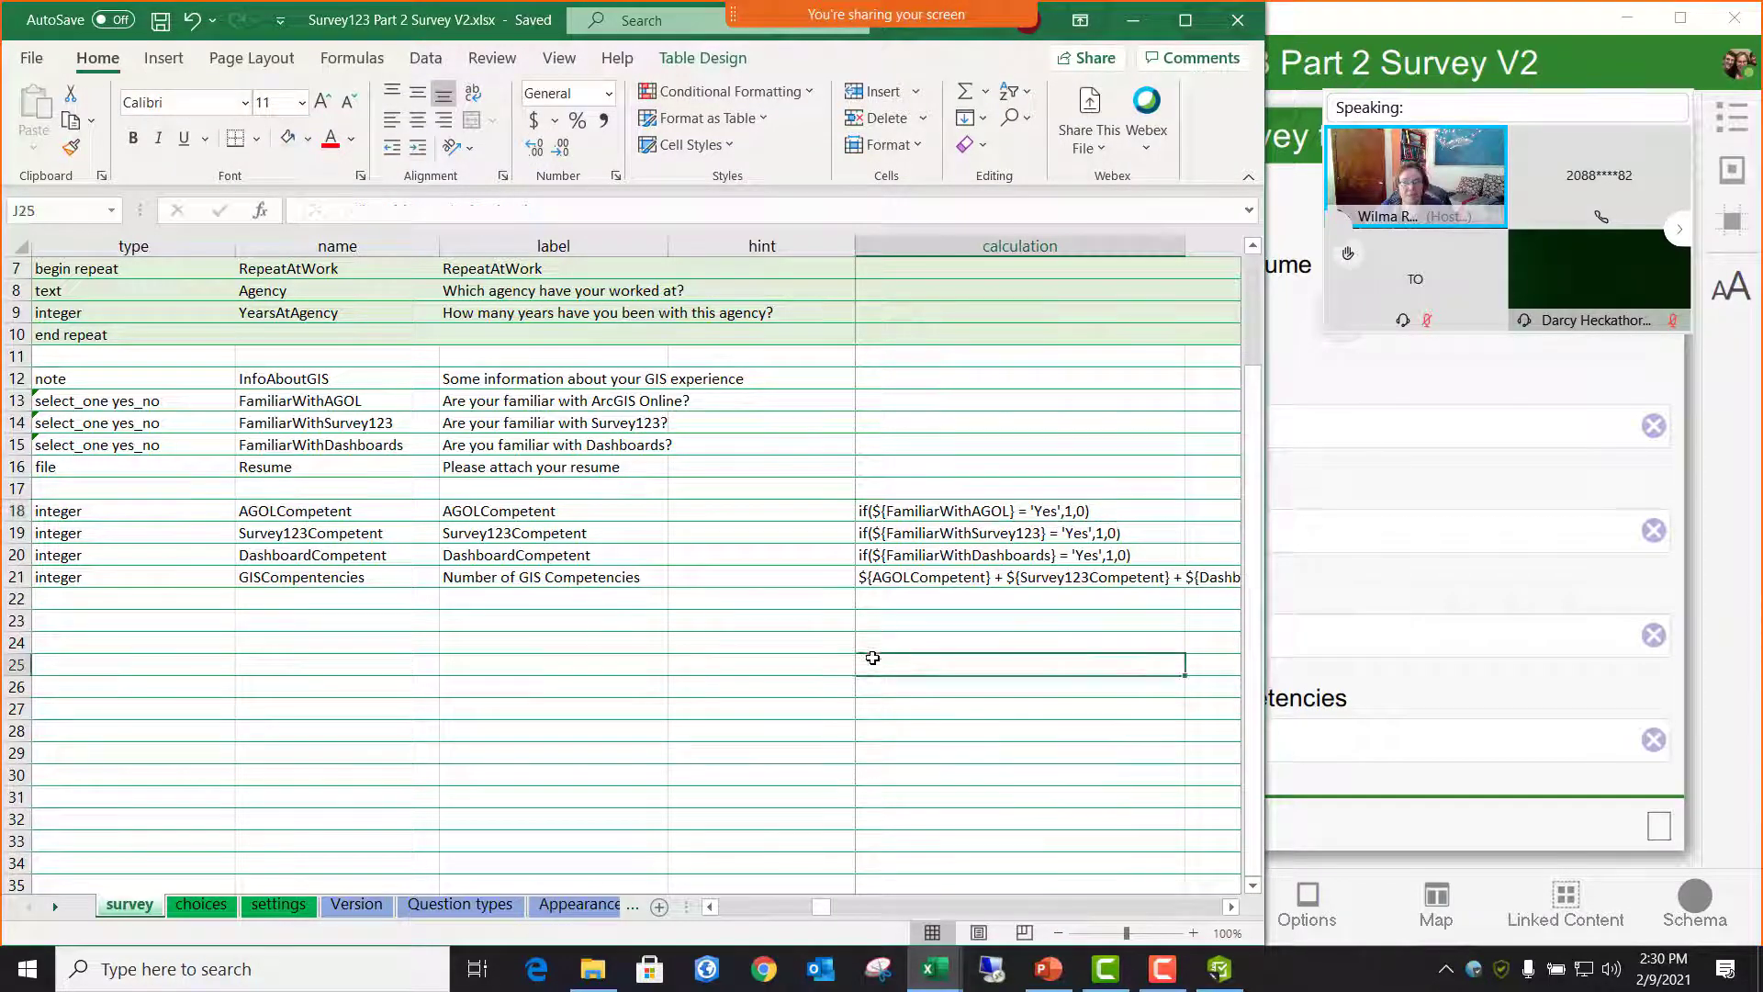
click(8, 511)
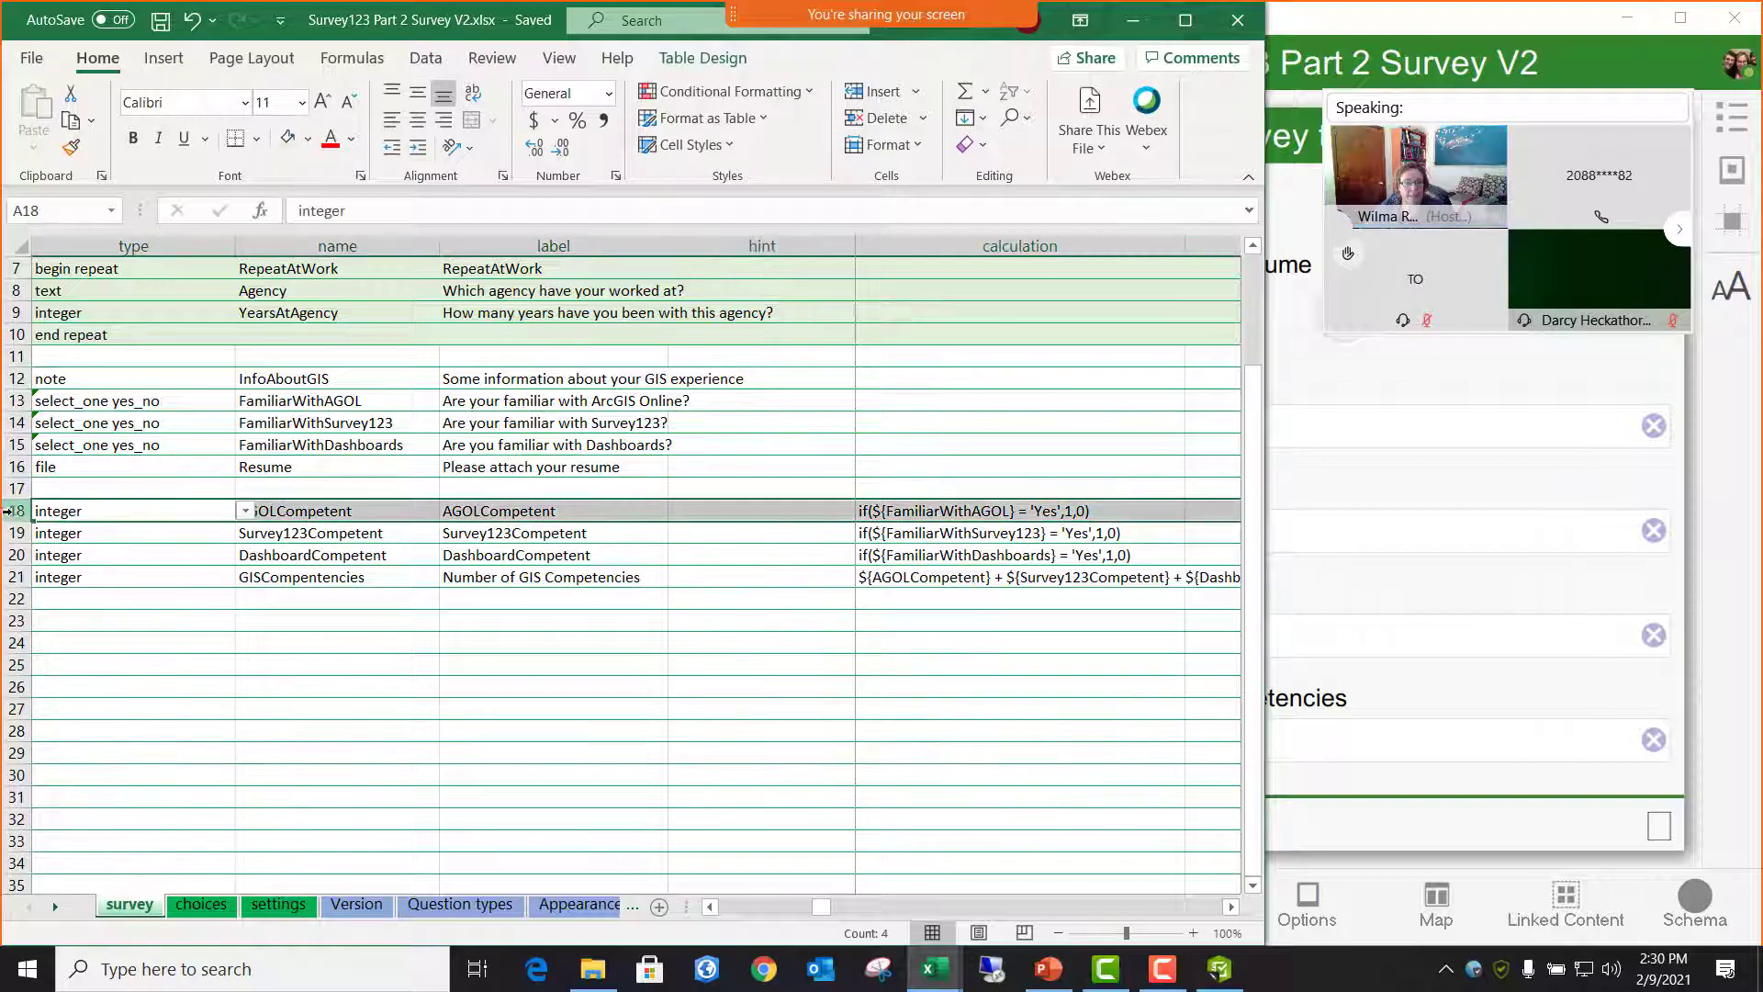
click(729, 641)
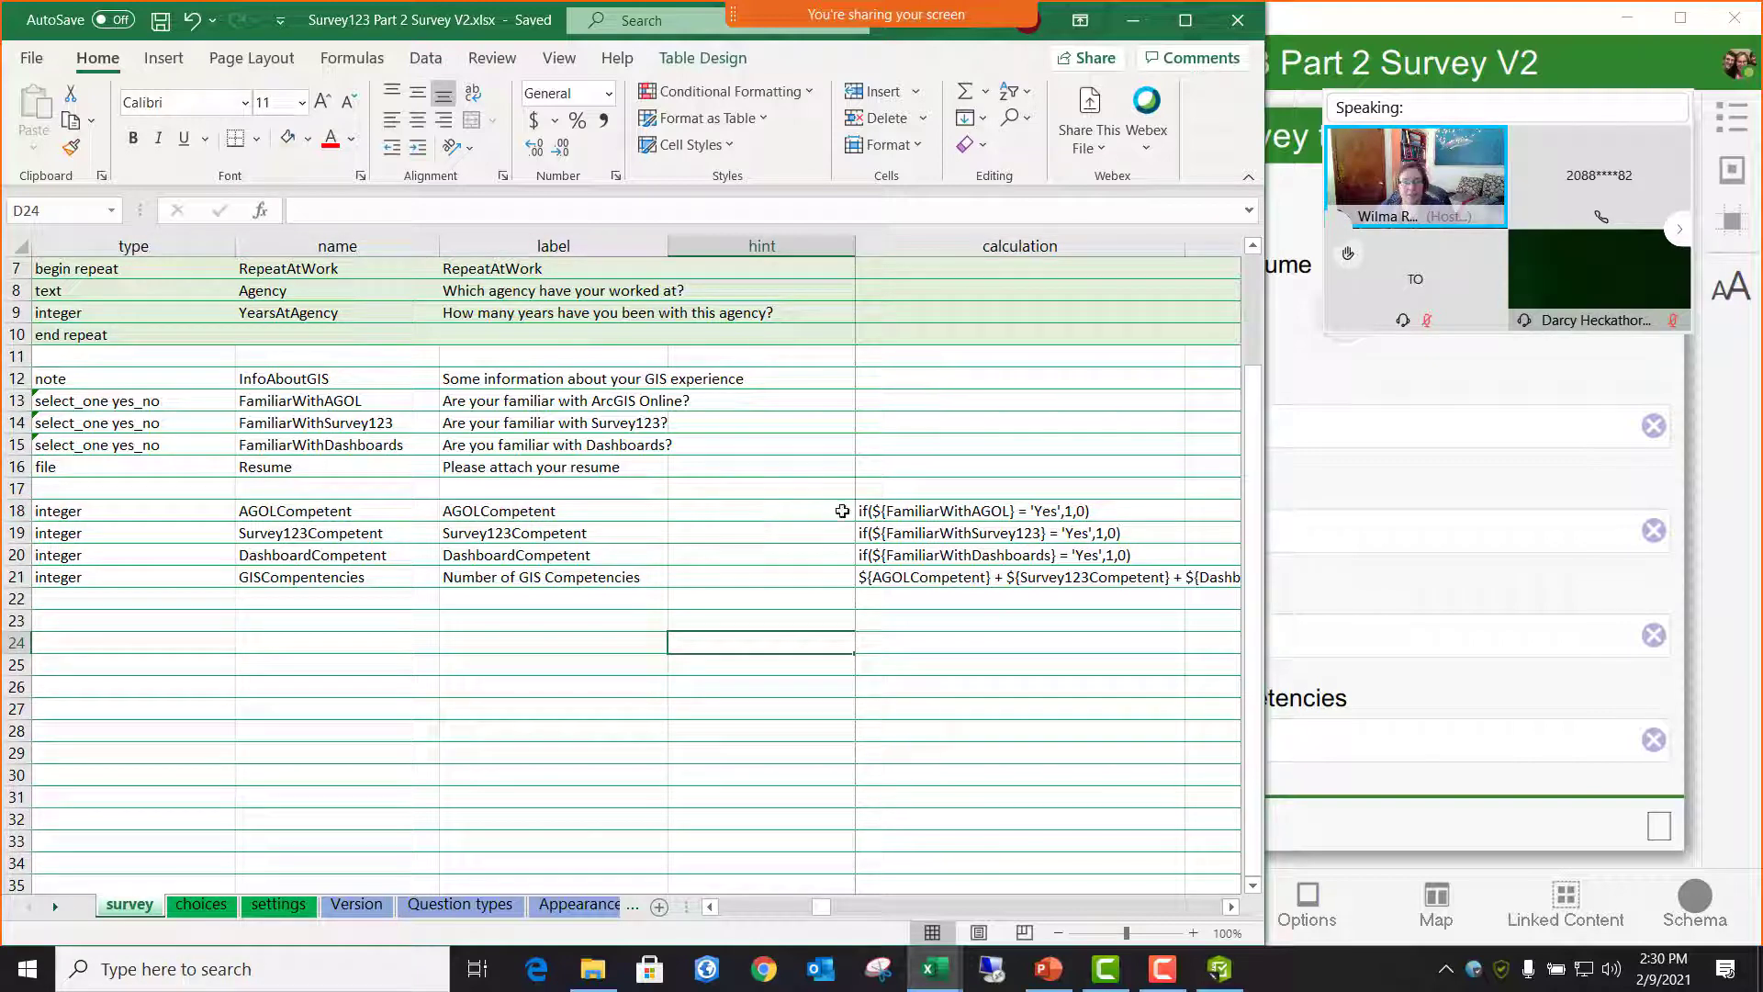
click(159, 27)
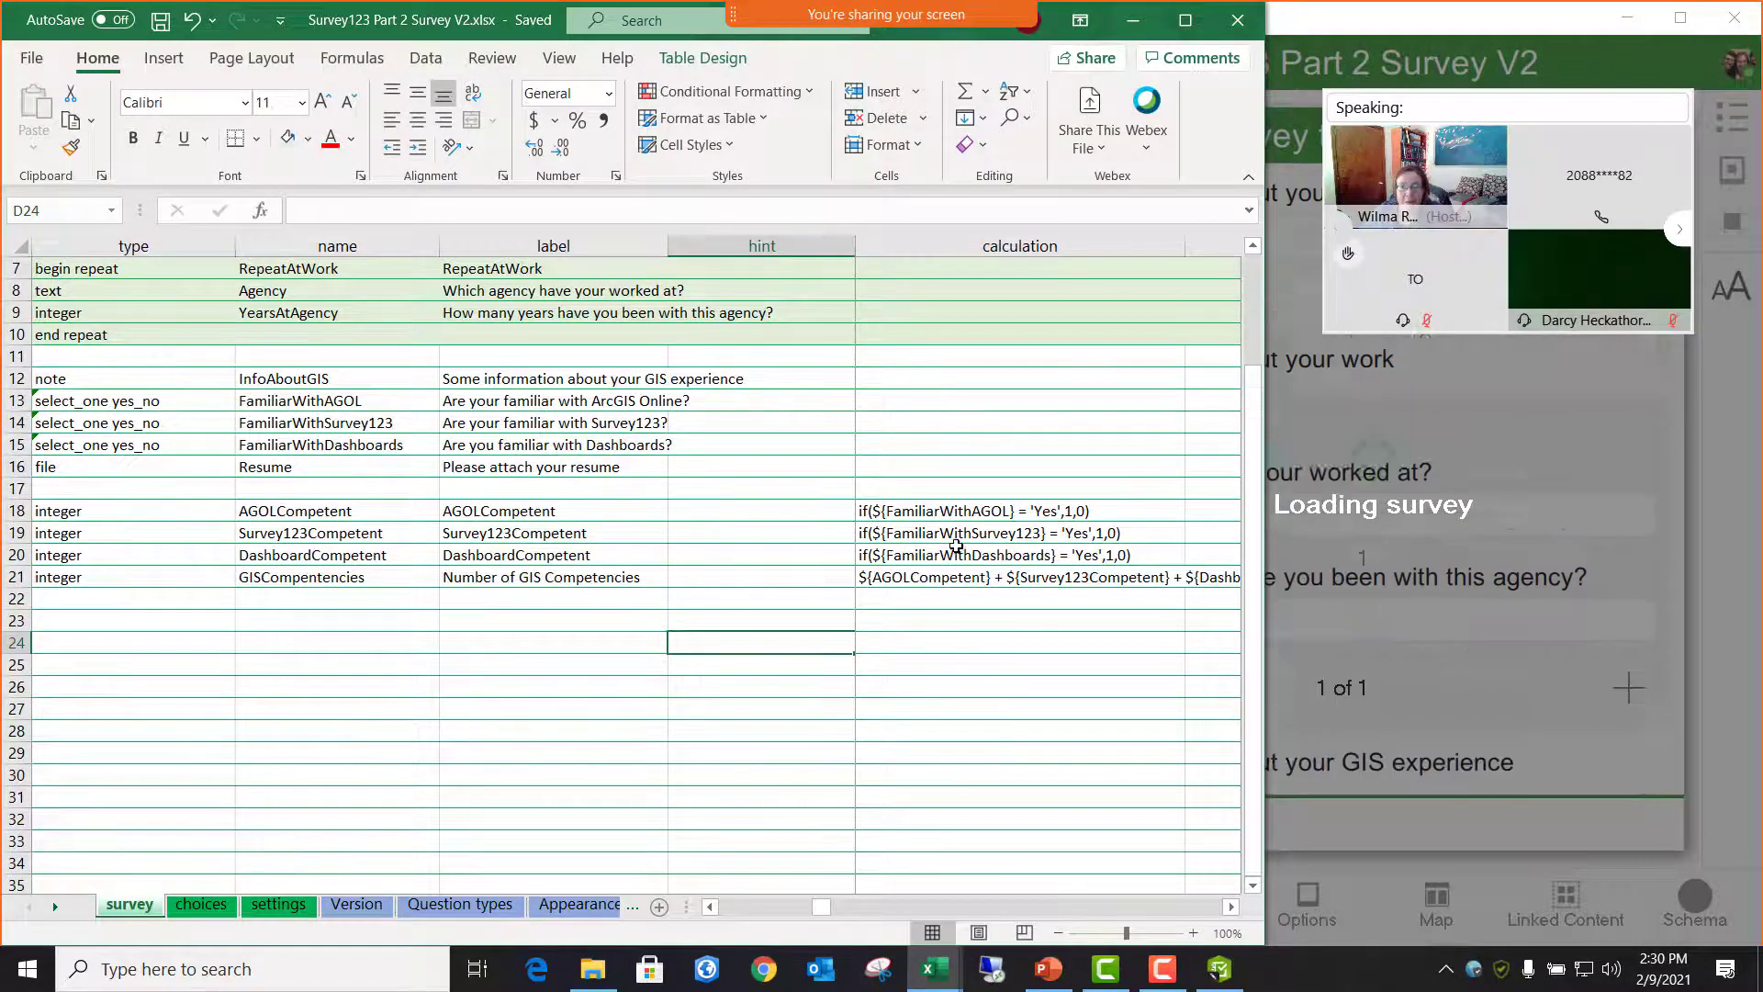
- Enlarge the survey sheet to 145% and widen the Excel window to bring the calculation column into view
ctrl+scroll(1008, 674, up, 3)
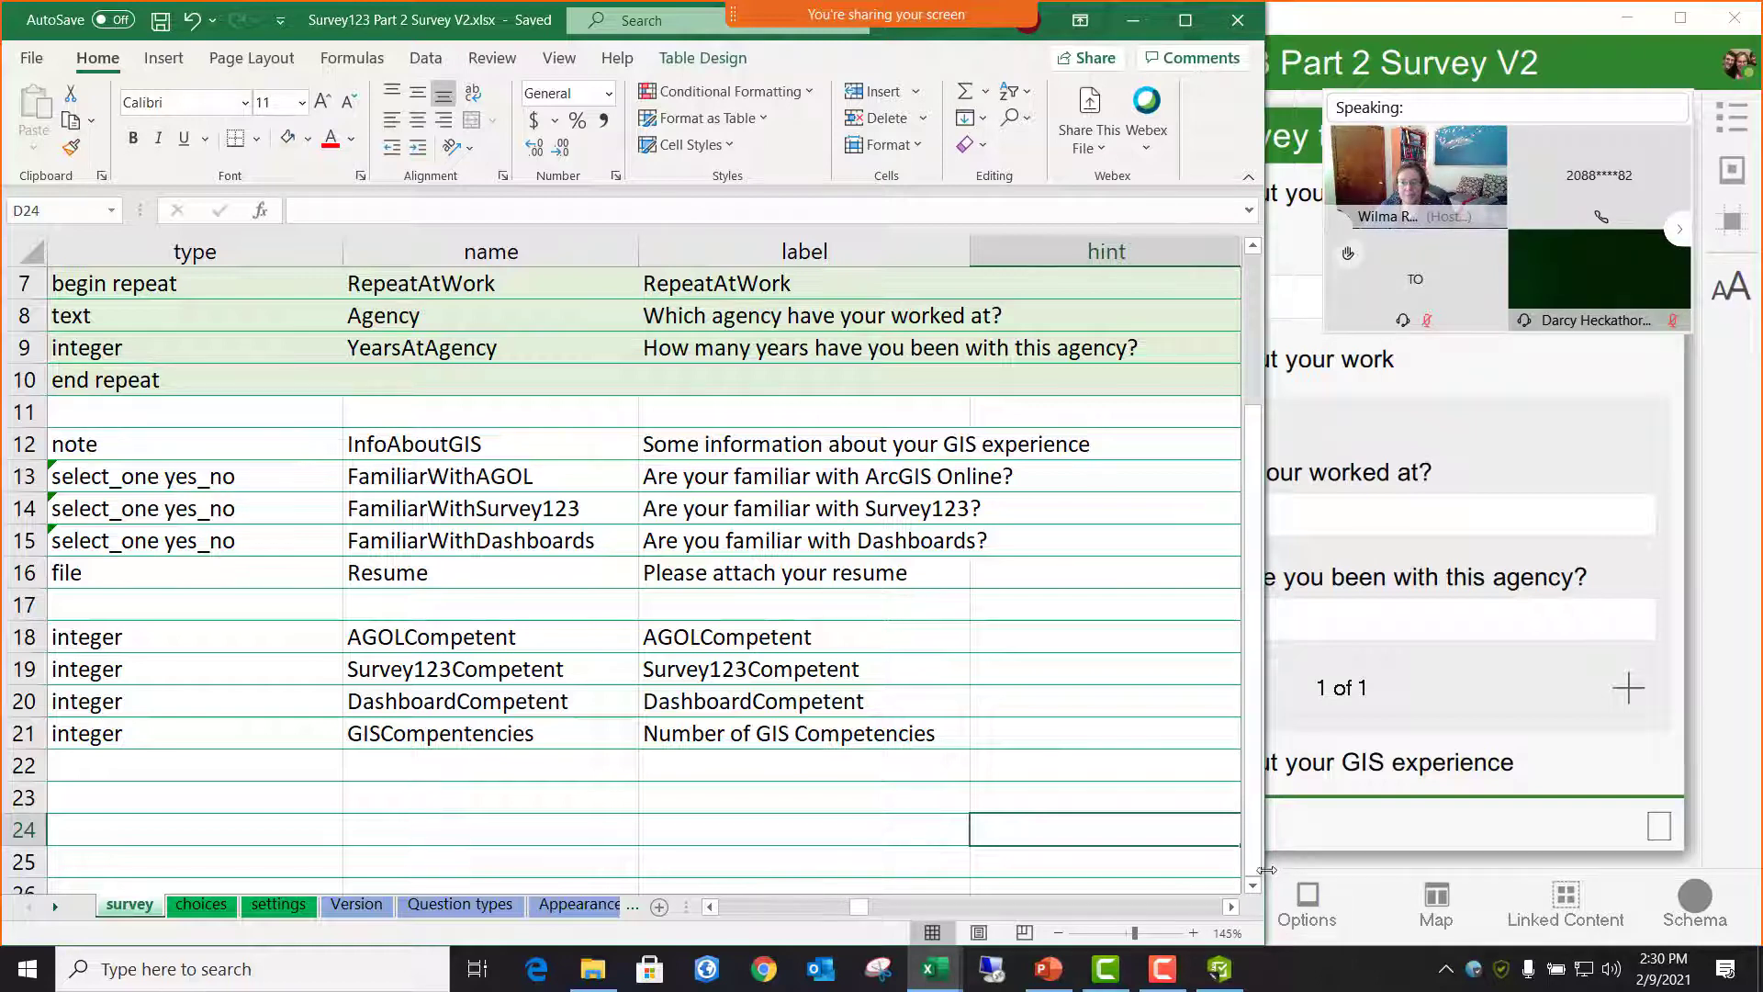
drag(1267, 870, 1594, 867)
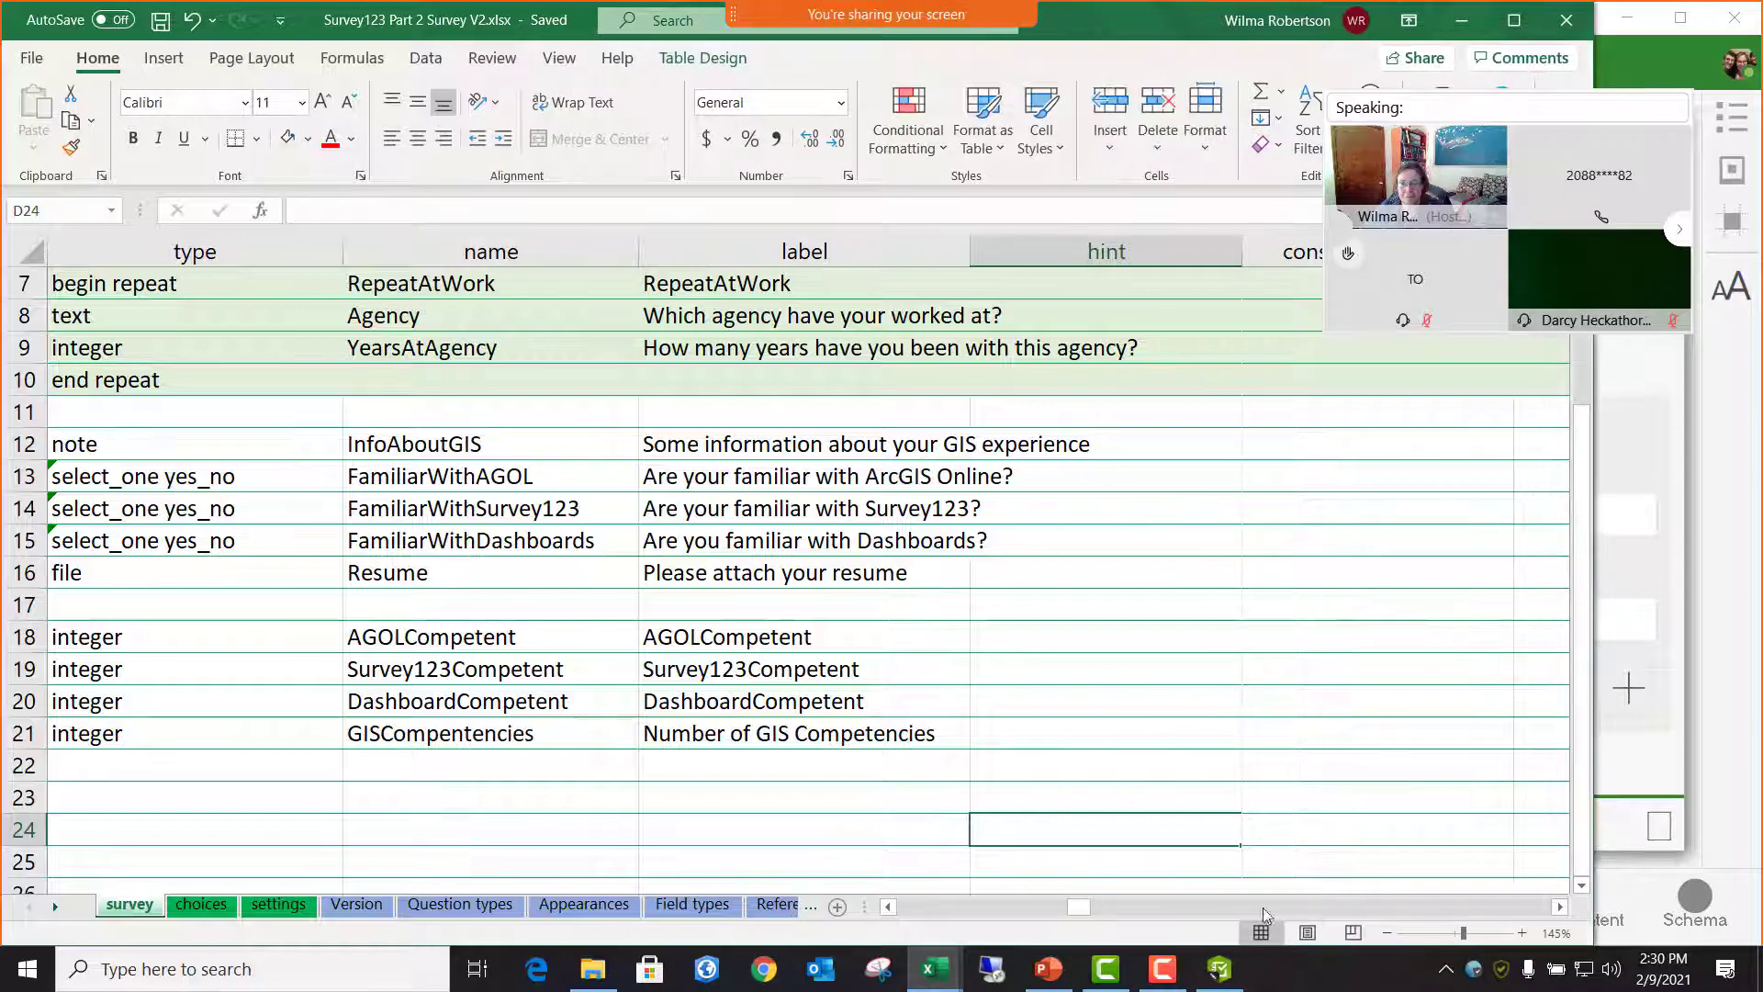
drag(1093, 912, 1034, 911)
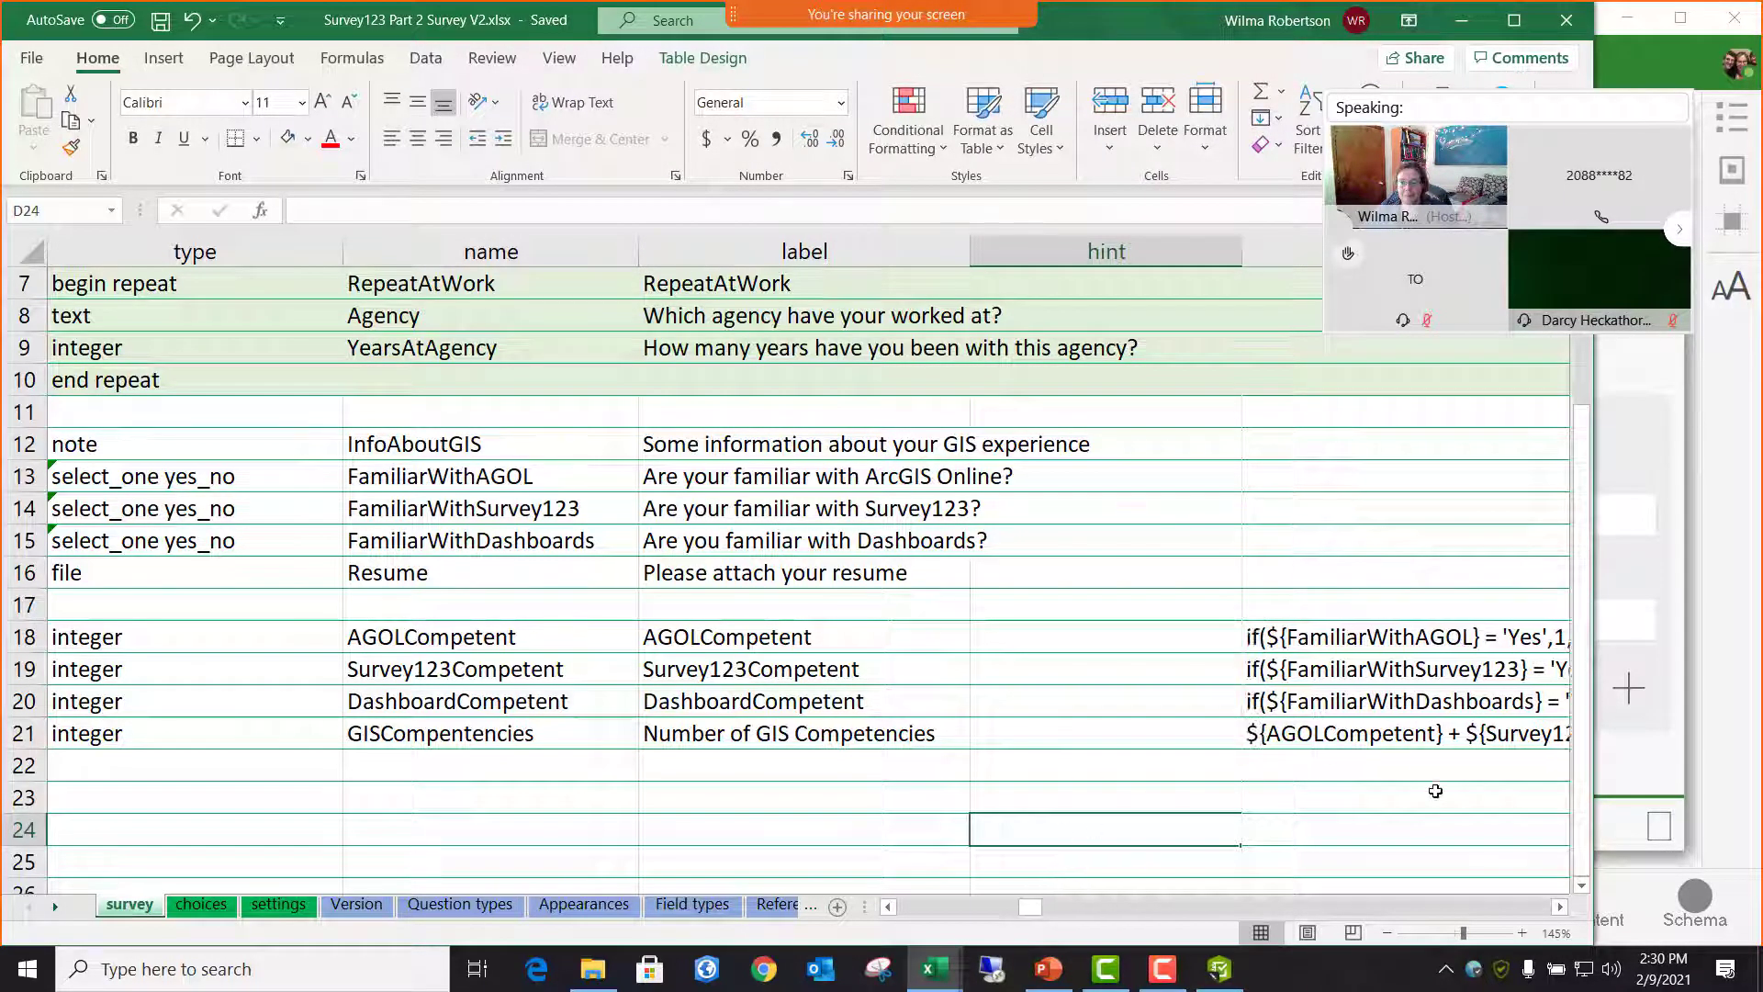
- Switch to Survey123 Connect, answer Yes for ArcGIS Online and Survey123, and check the calculated competency fields
drag(1594, 831, 883, 831)
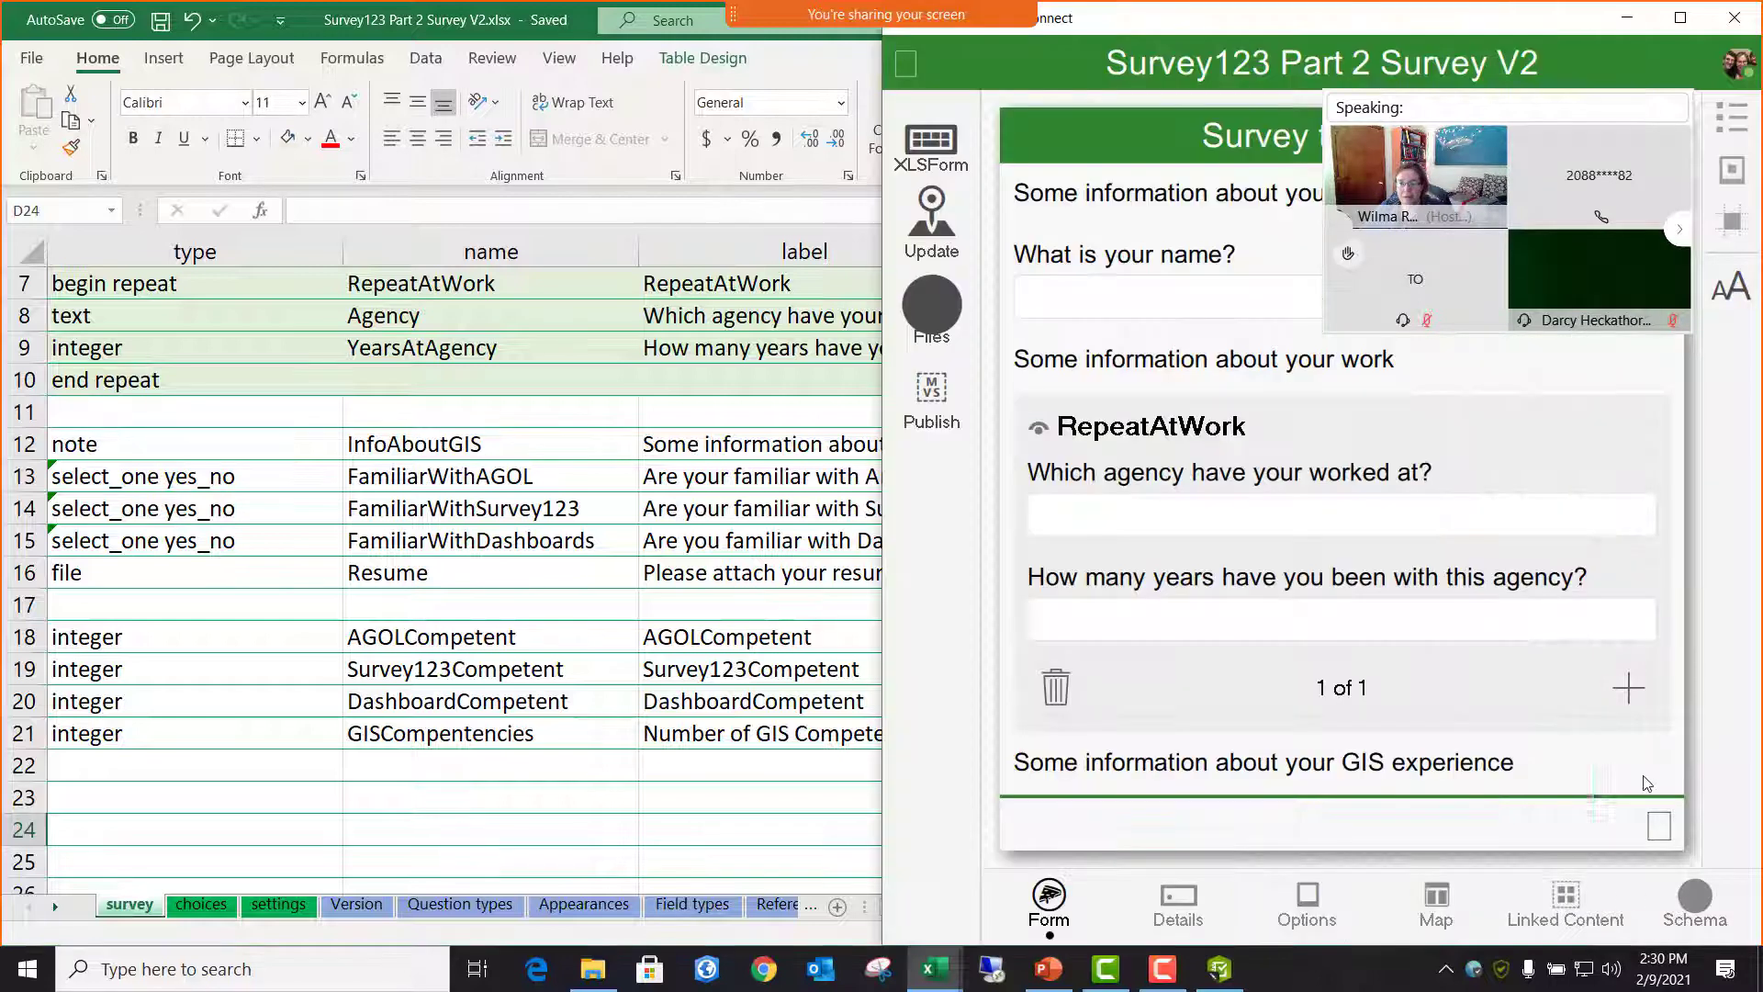
scroll(1368, 677, down, 3)
scroll(1368, 678, down, 3)
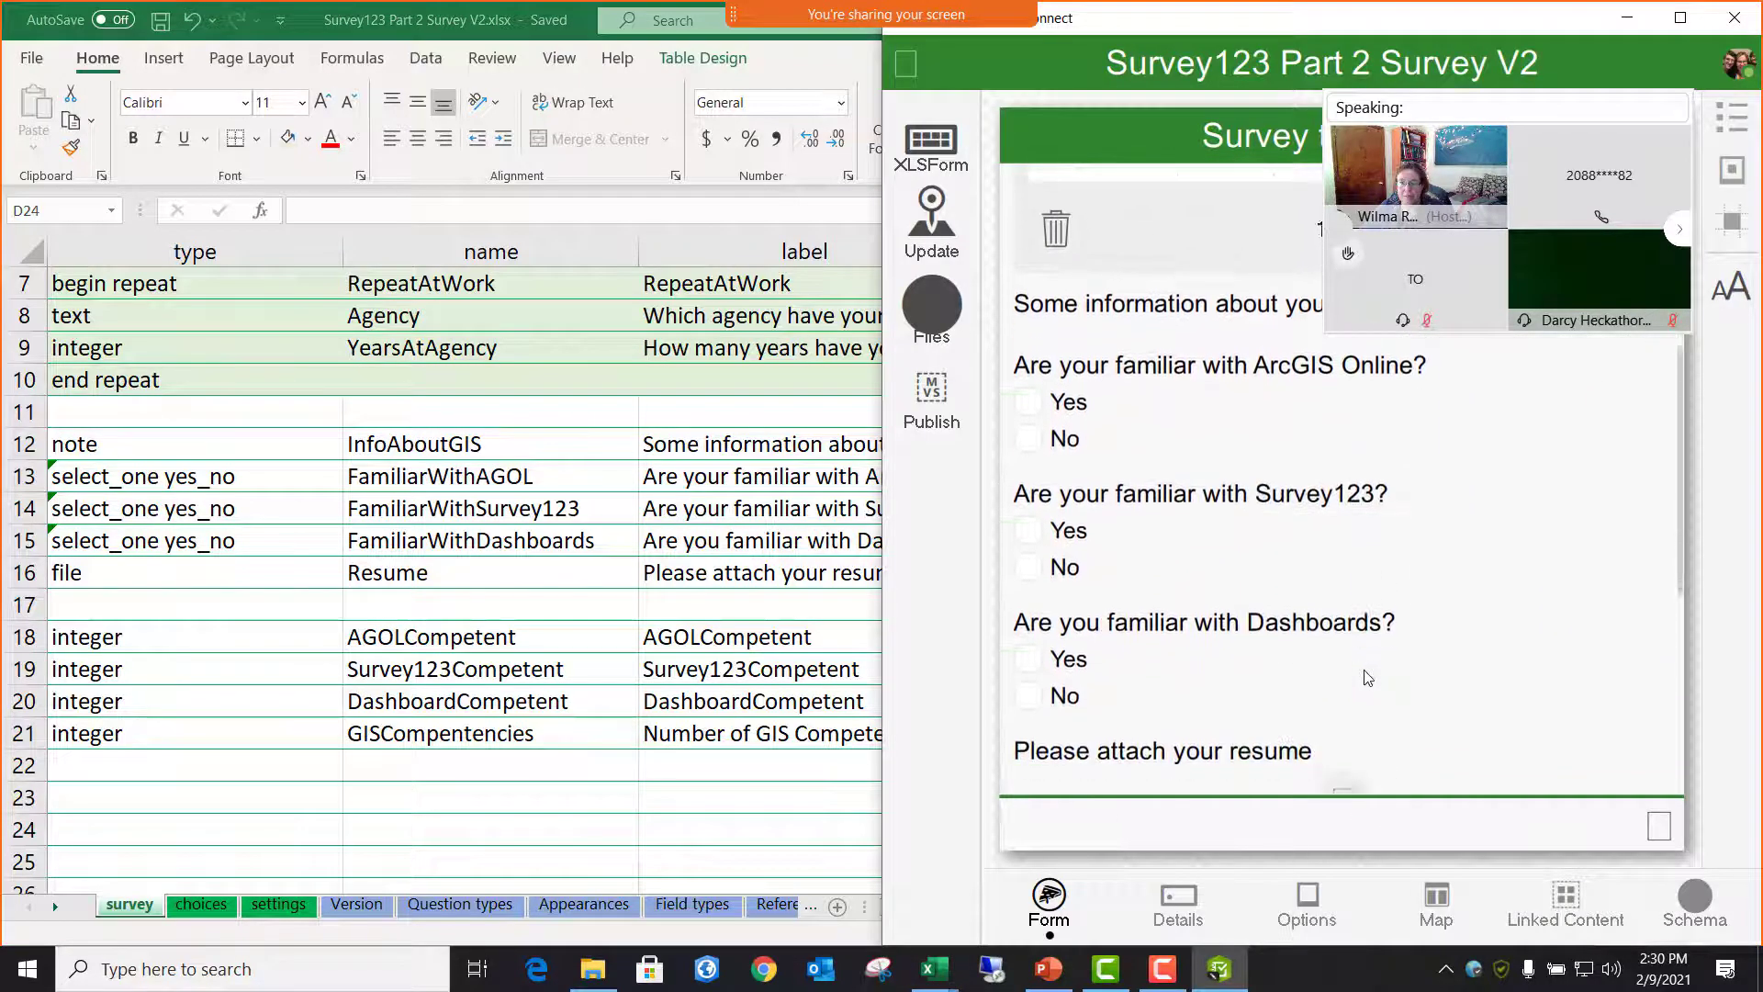
click(1043, 312)
scroll(1160, 551, down, 5)
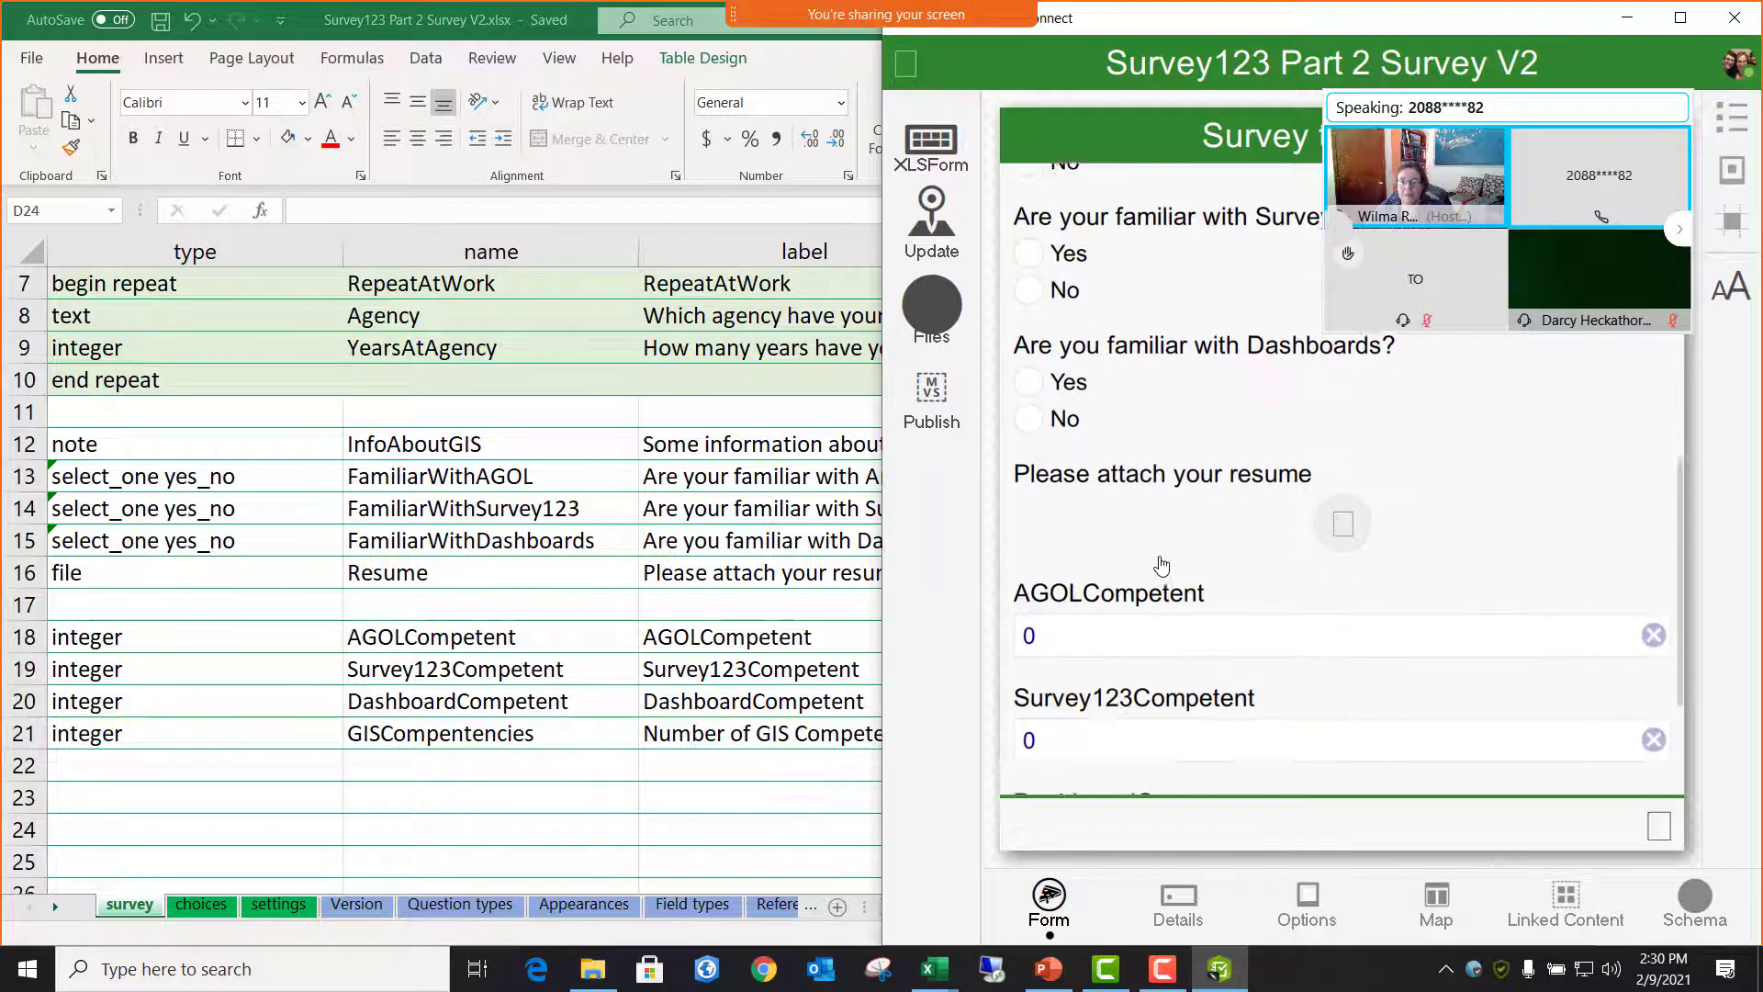
scroll(1084, 453, up, 5)
click(1083, 453)
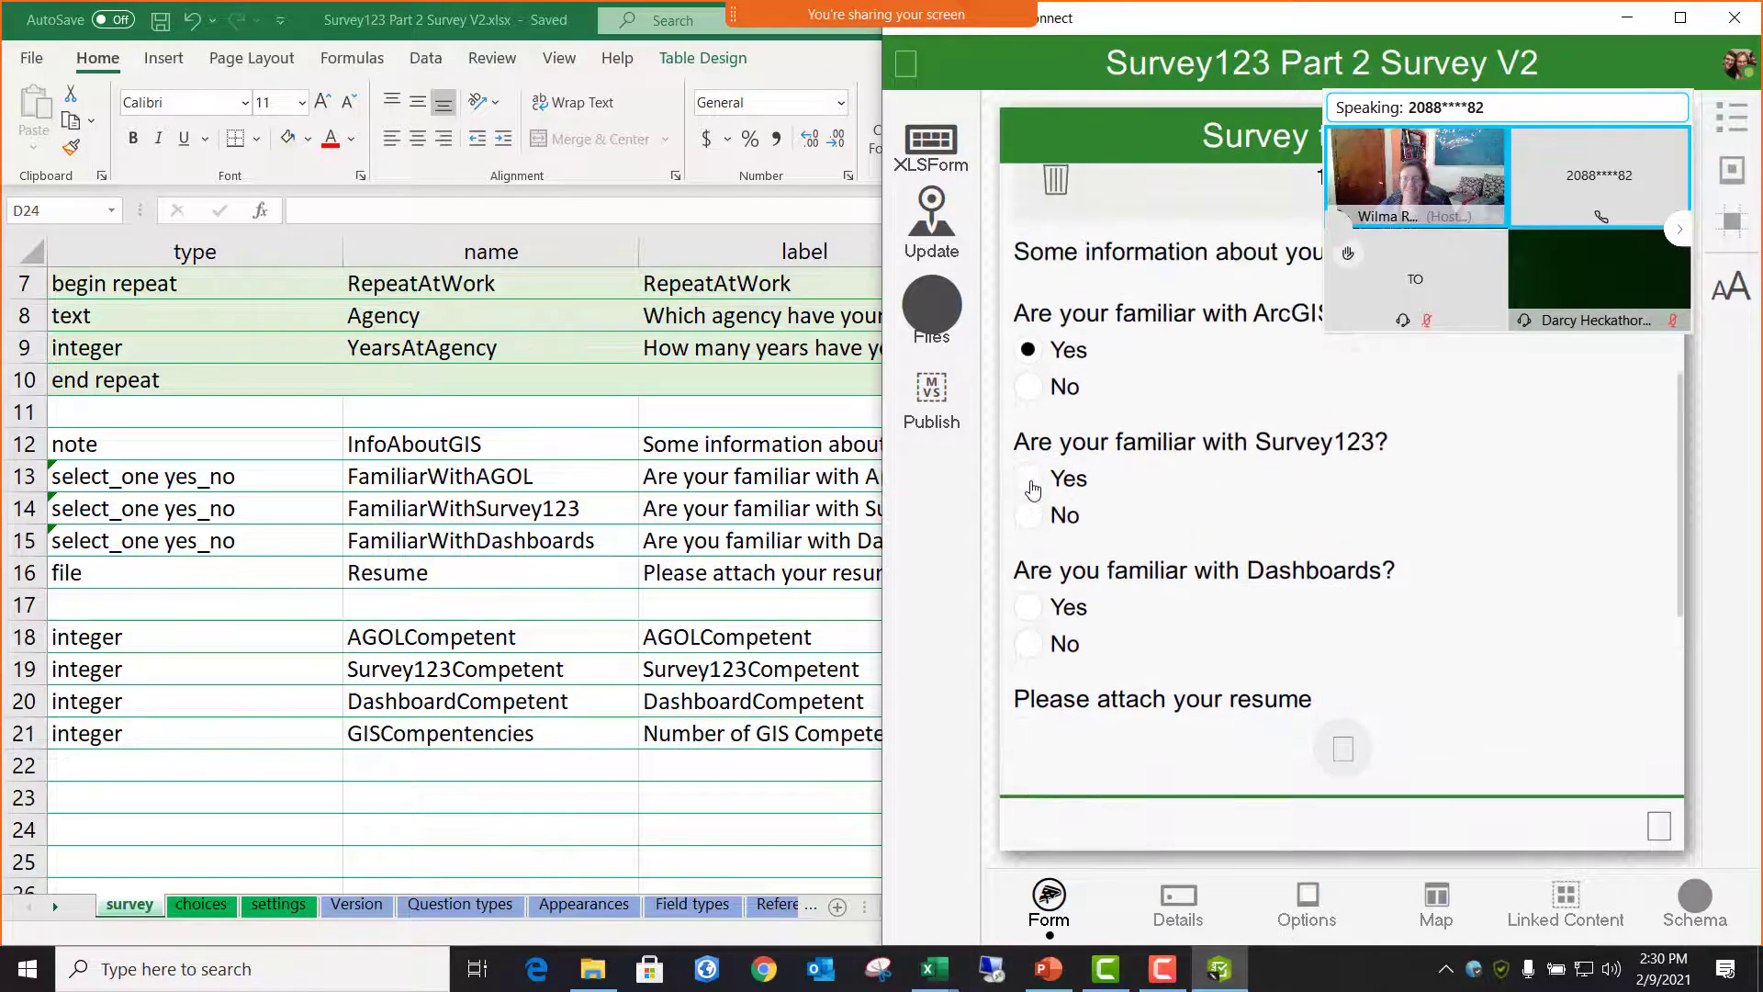
scroll(1177, 609, down, 1)
scroll(1178, 609, down, 1)
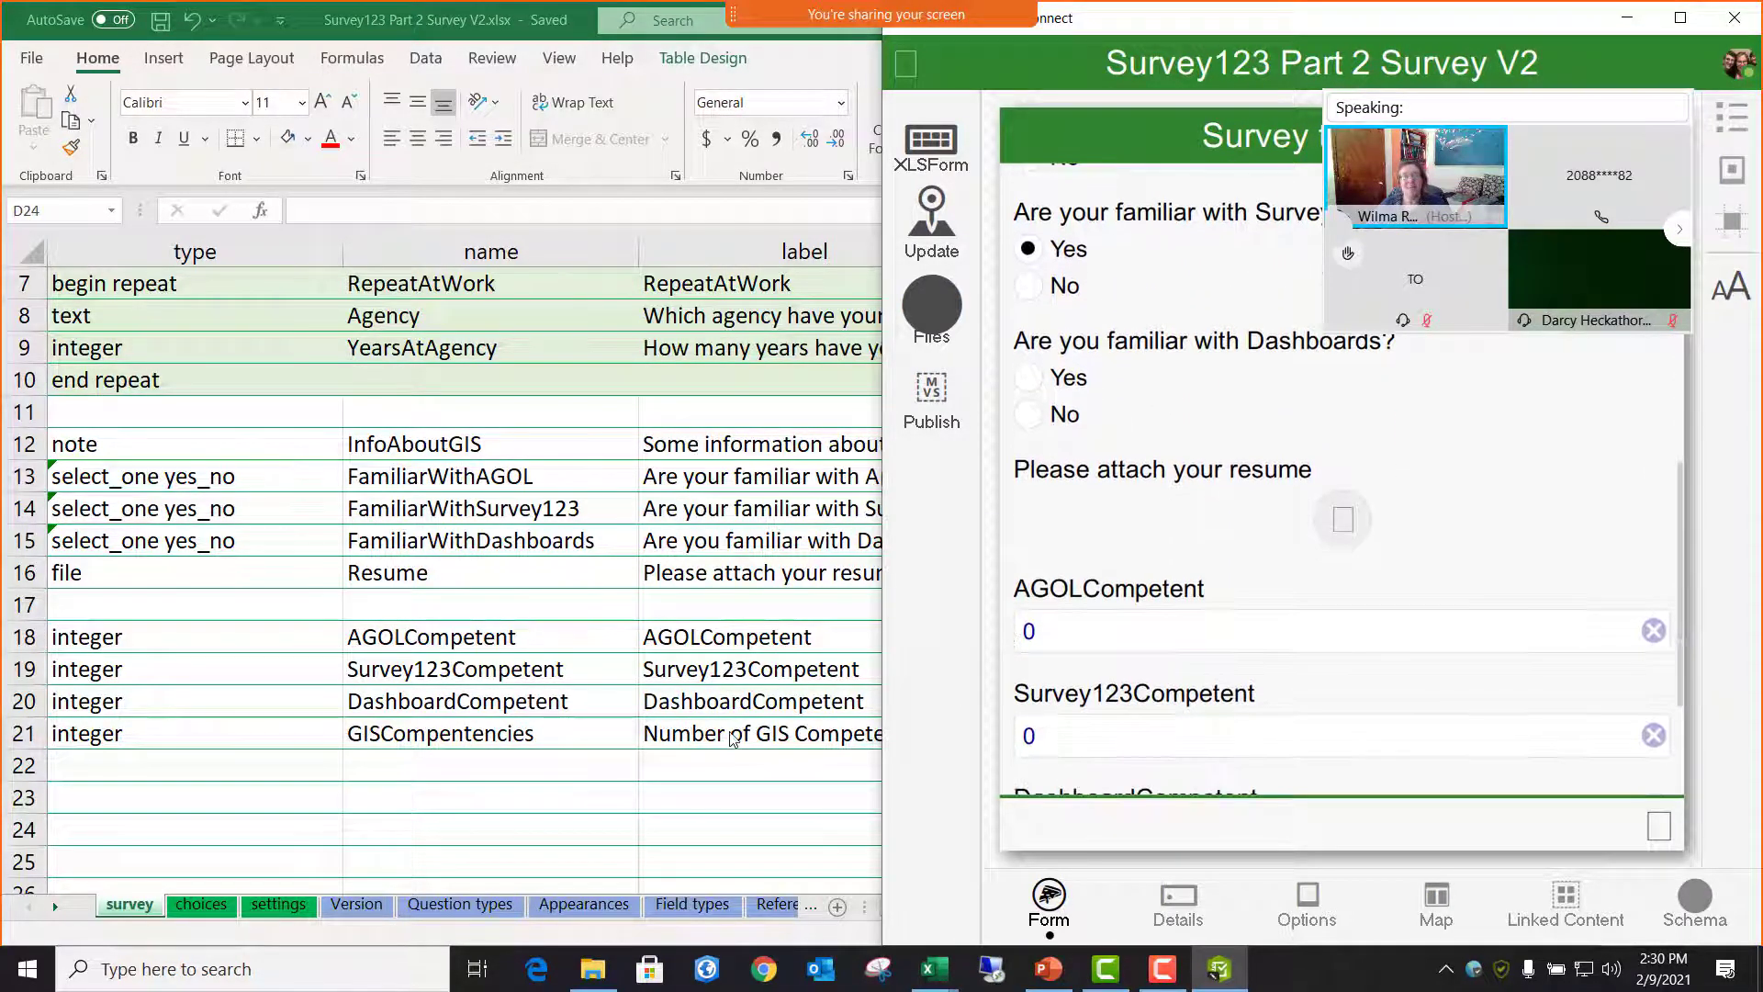
- Back in Excel, narrow the hint column and compare the AGOLCompetent formula with the FamiliarWithAGOL question name
click(751, 710)
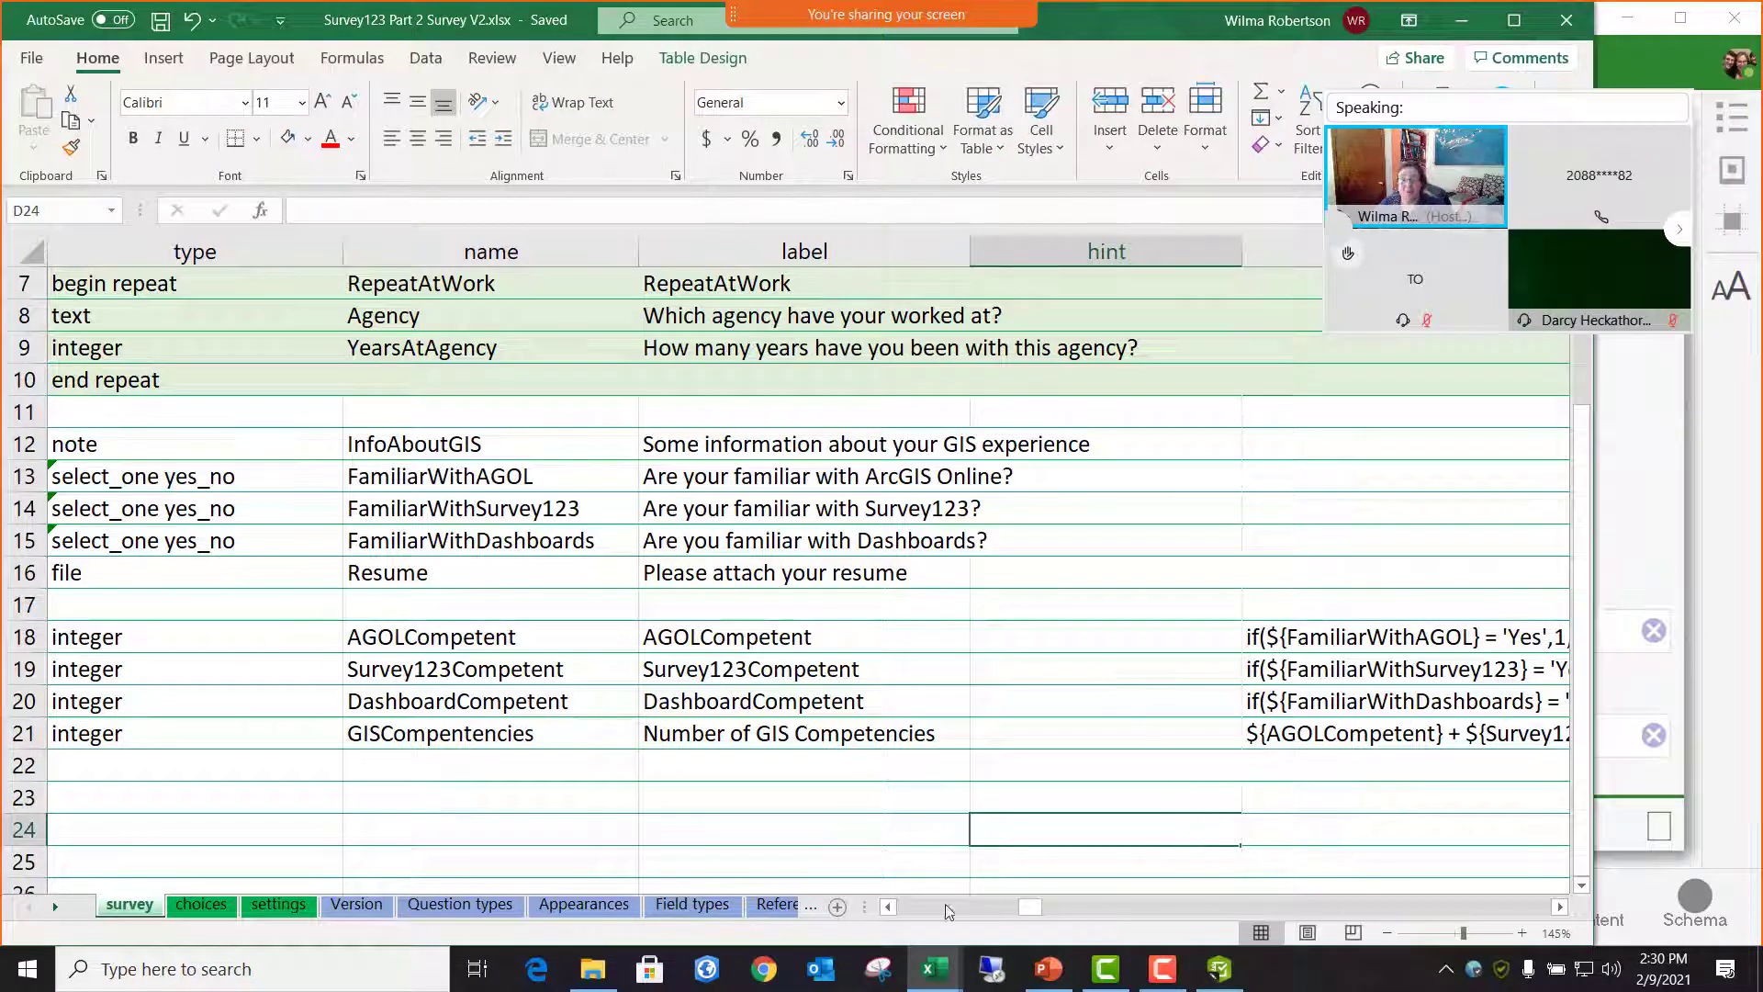
click(1400, 791)
drag(1028, 908, 1032, 910)
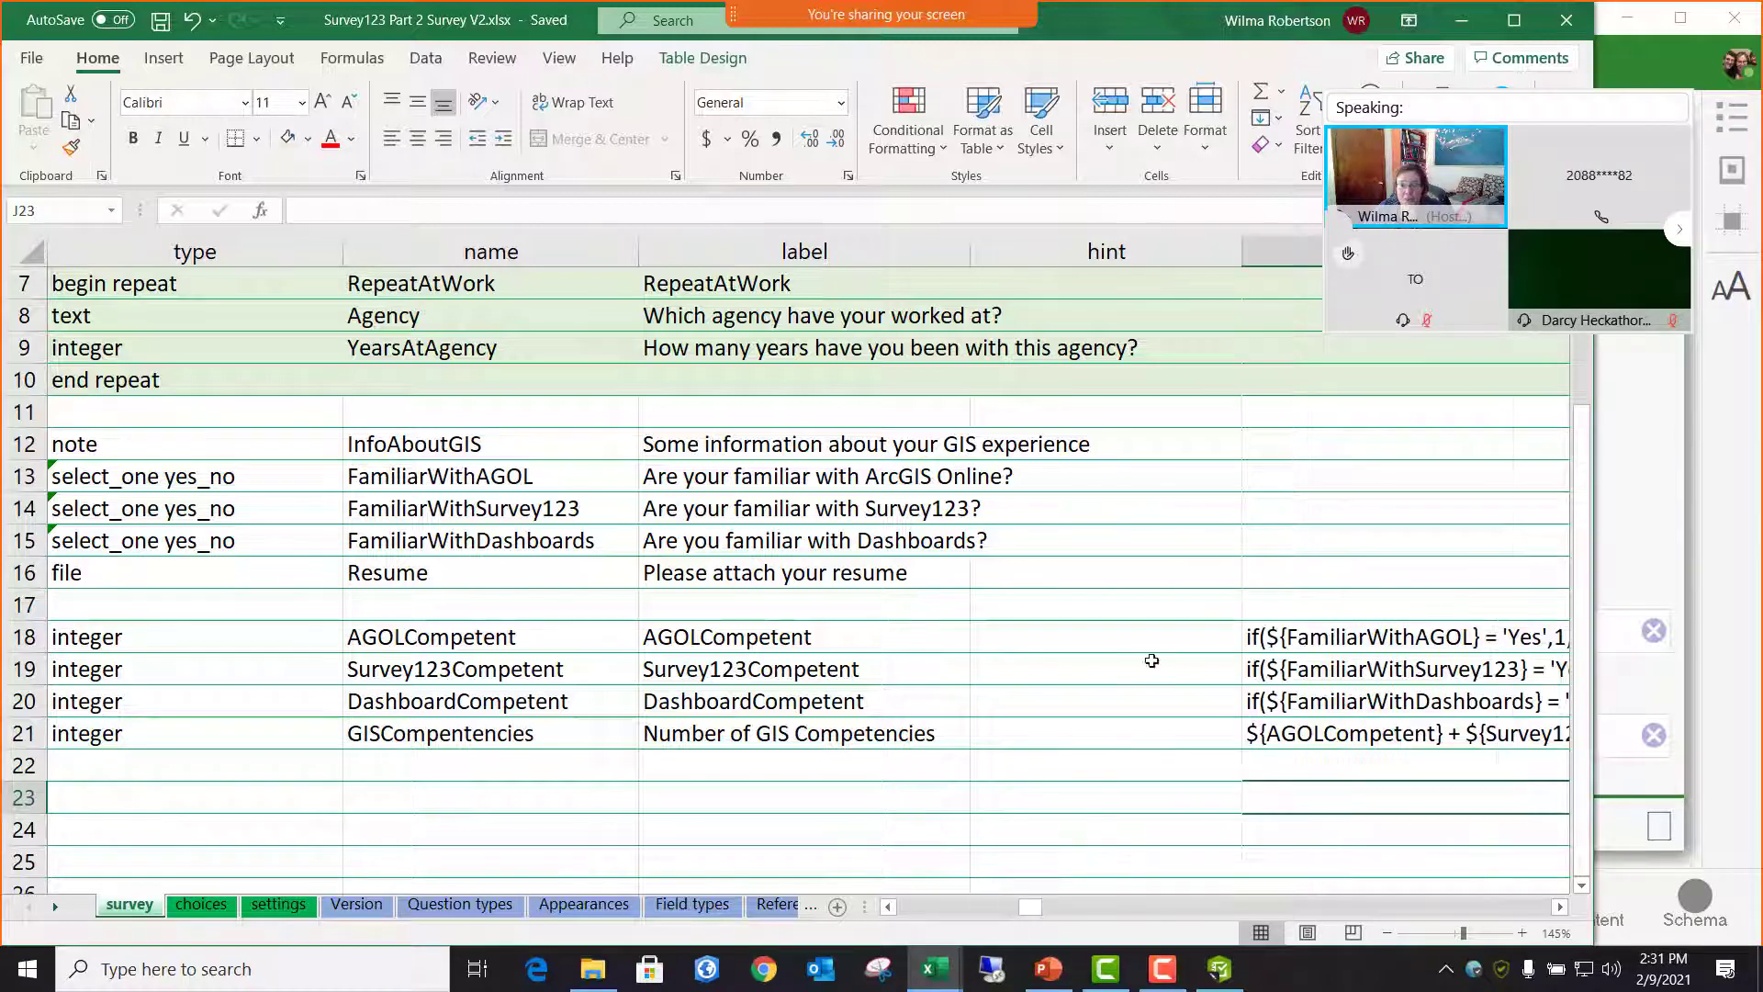
drag(1241, 254, 1065, 276)
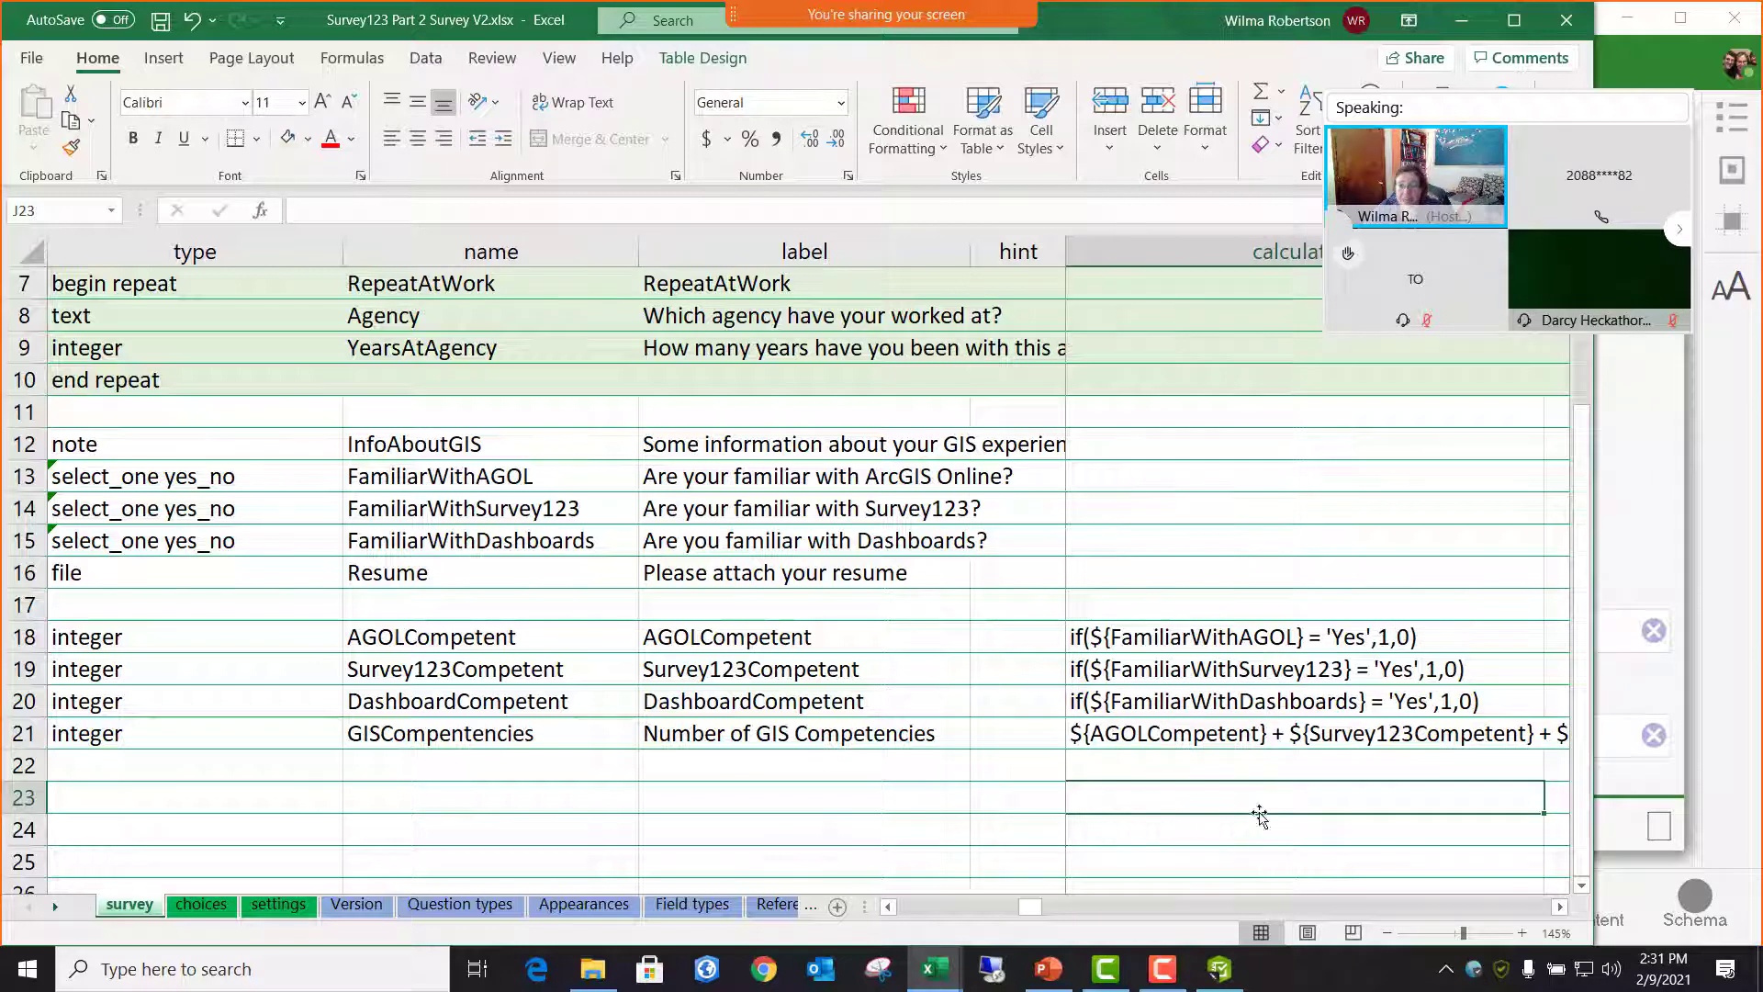
click(1212, 641)
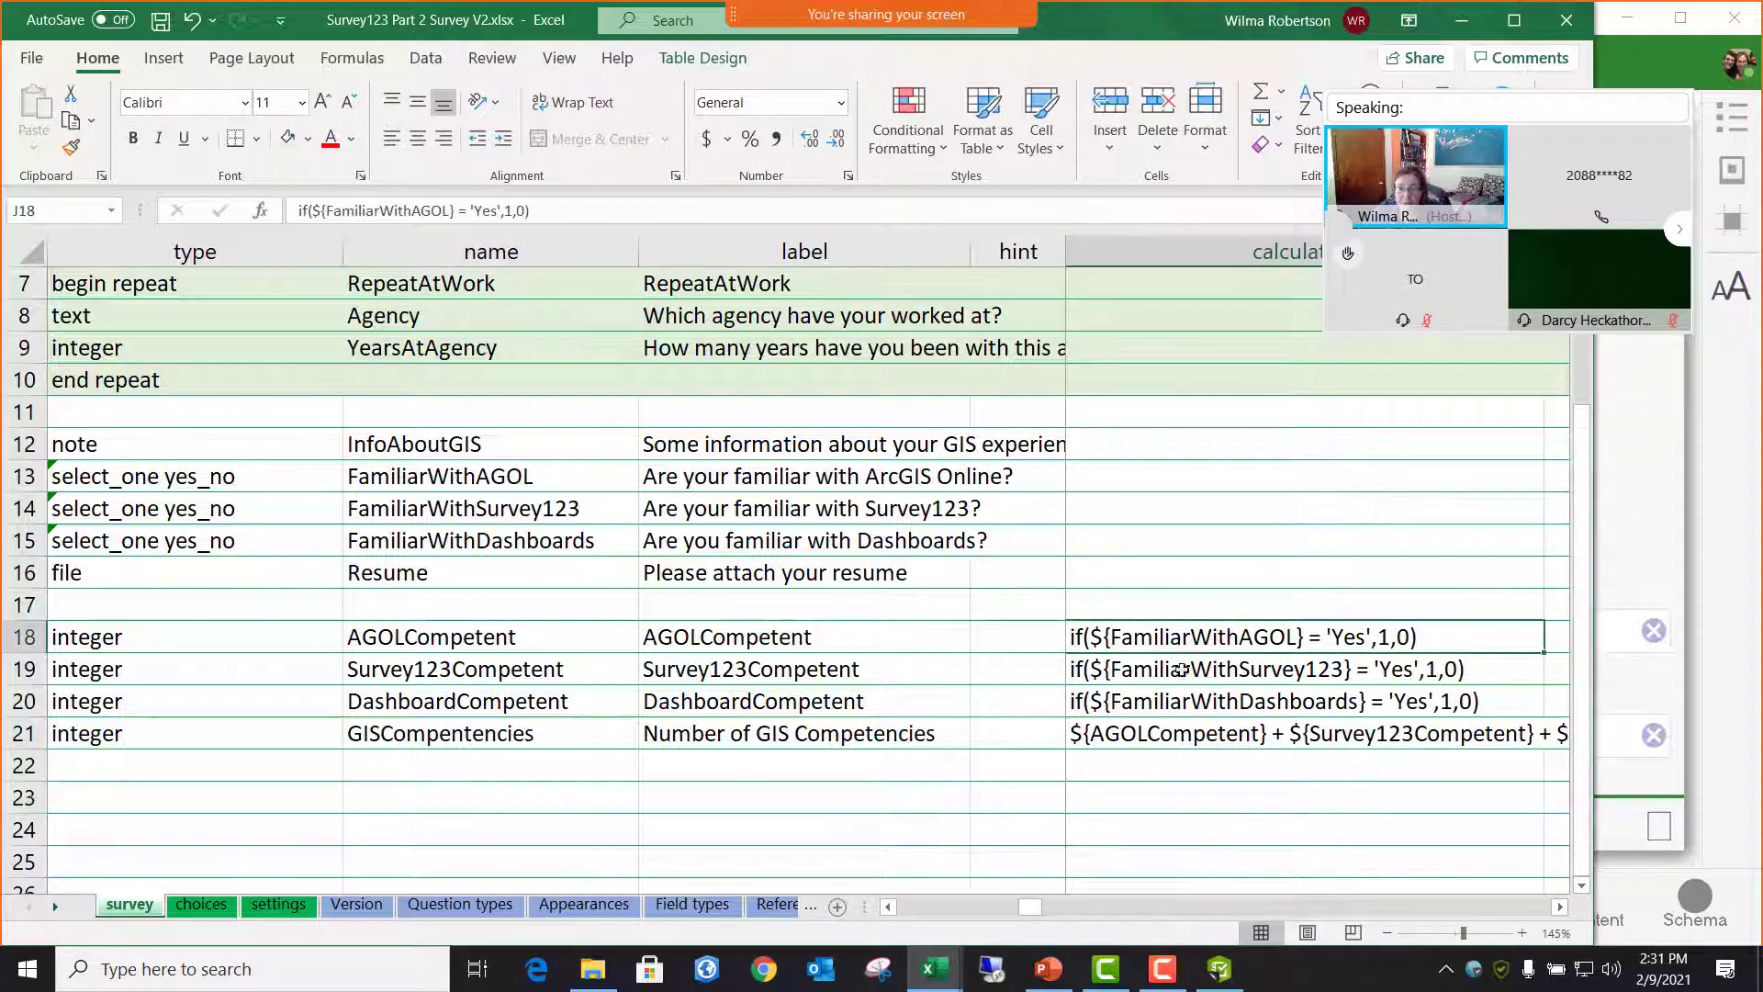
click(515, 475)
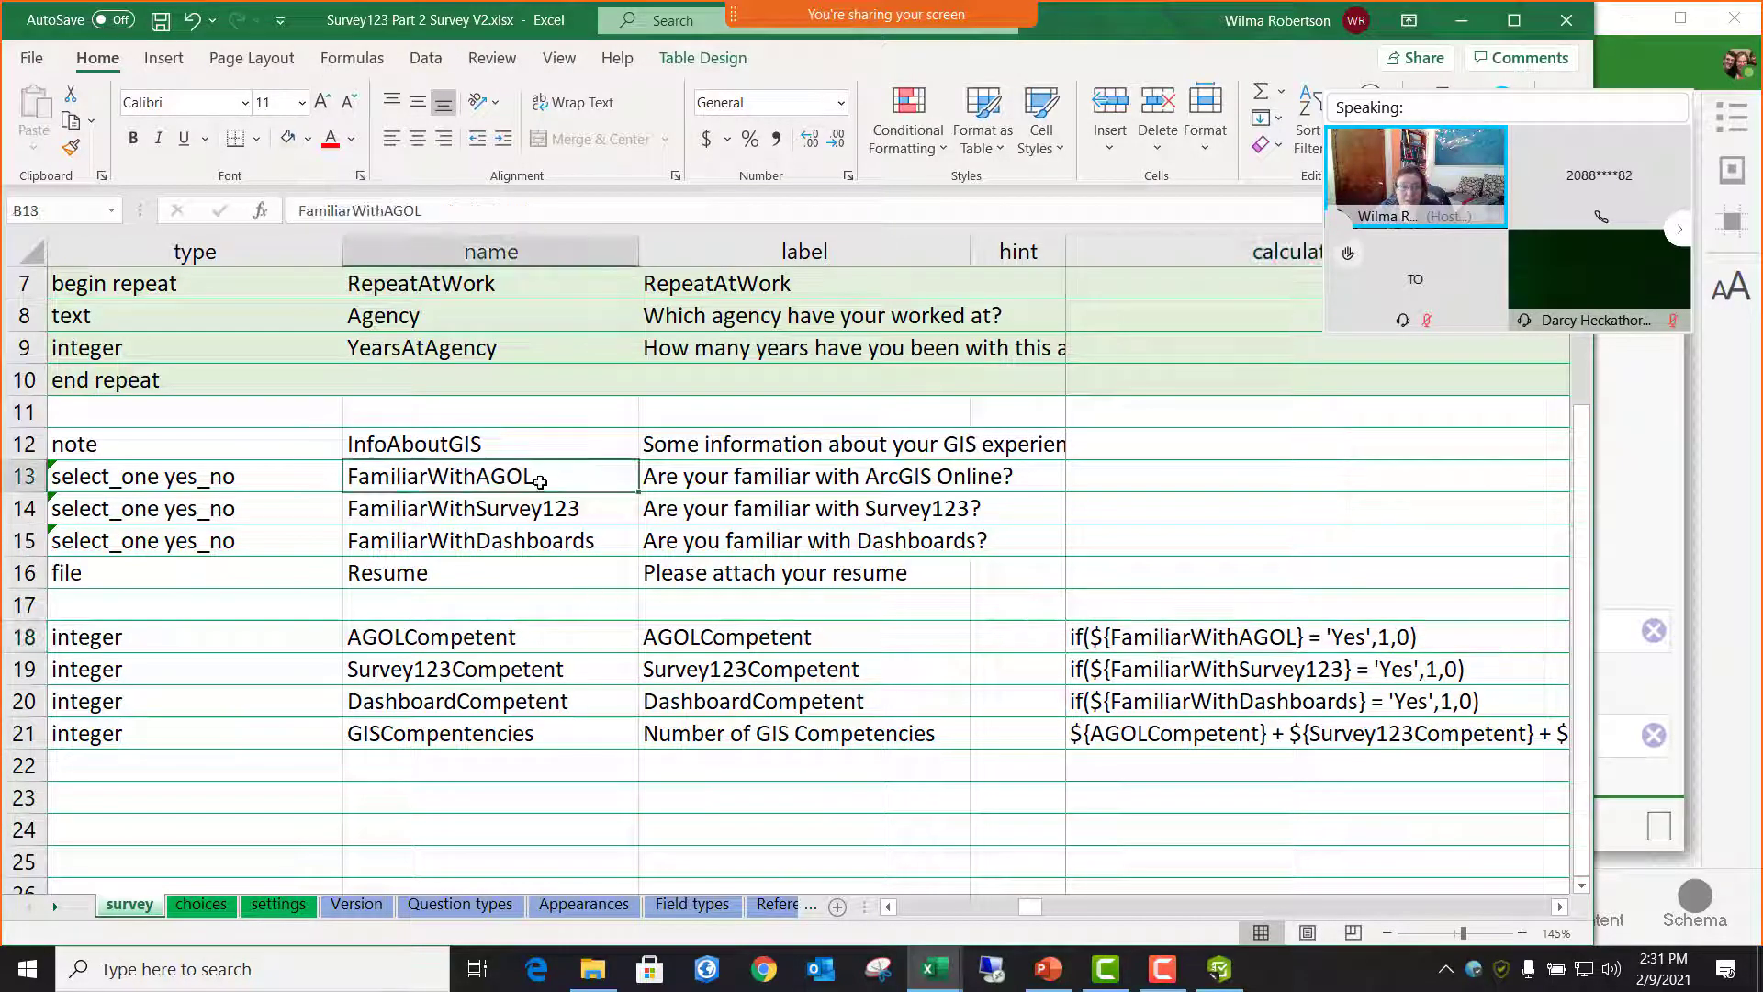
click(1150, 634)
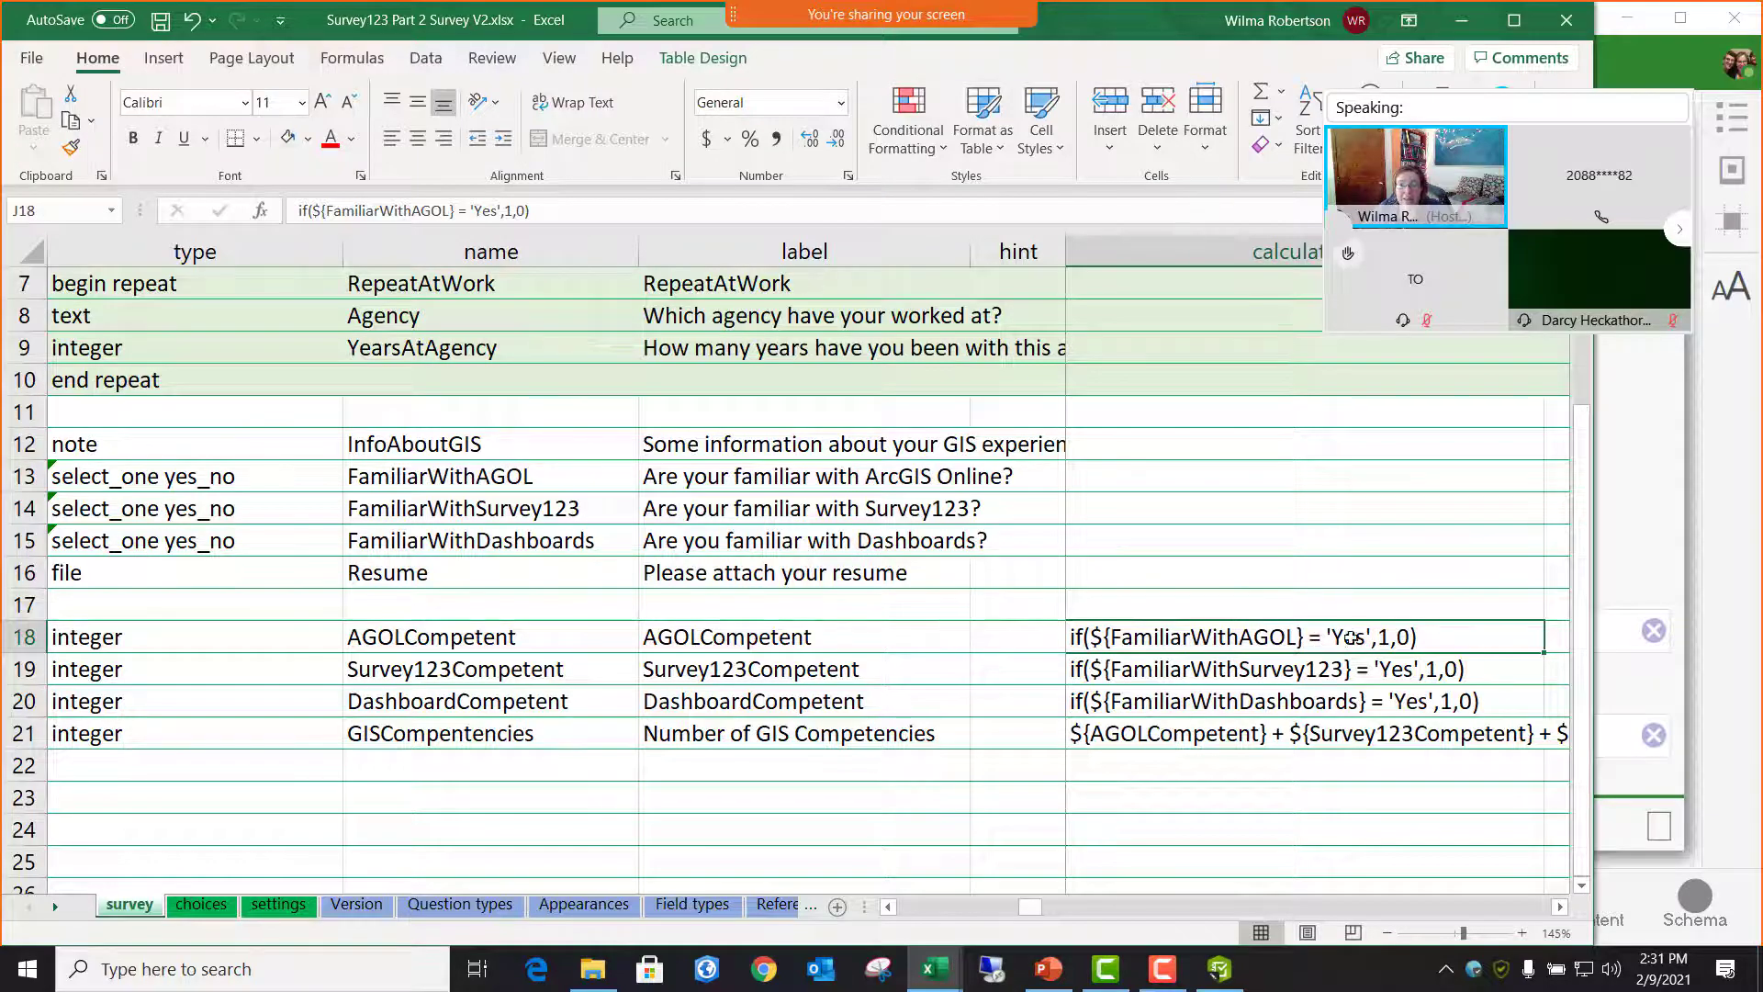
- In the choices sheet, copy the Yes and No labels over the yes_no choice names and save the workbook
click(201, 904)
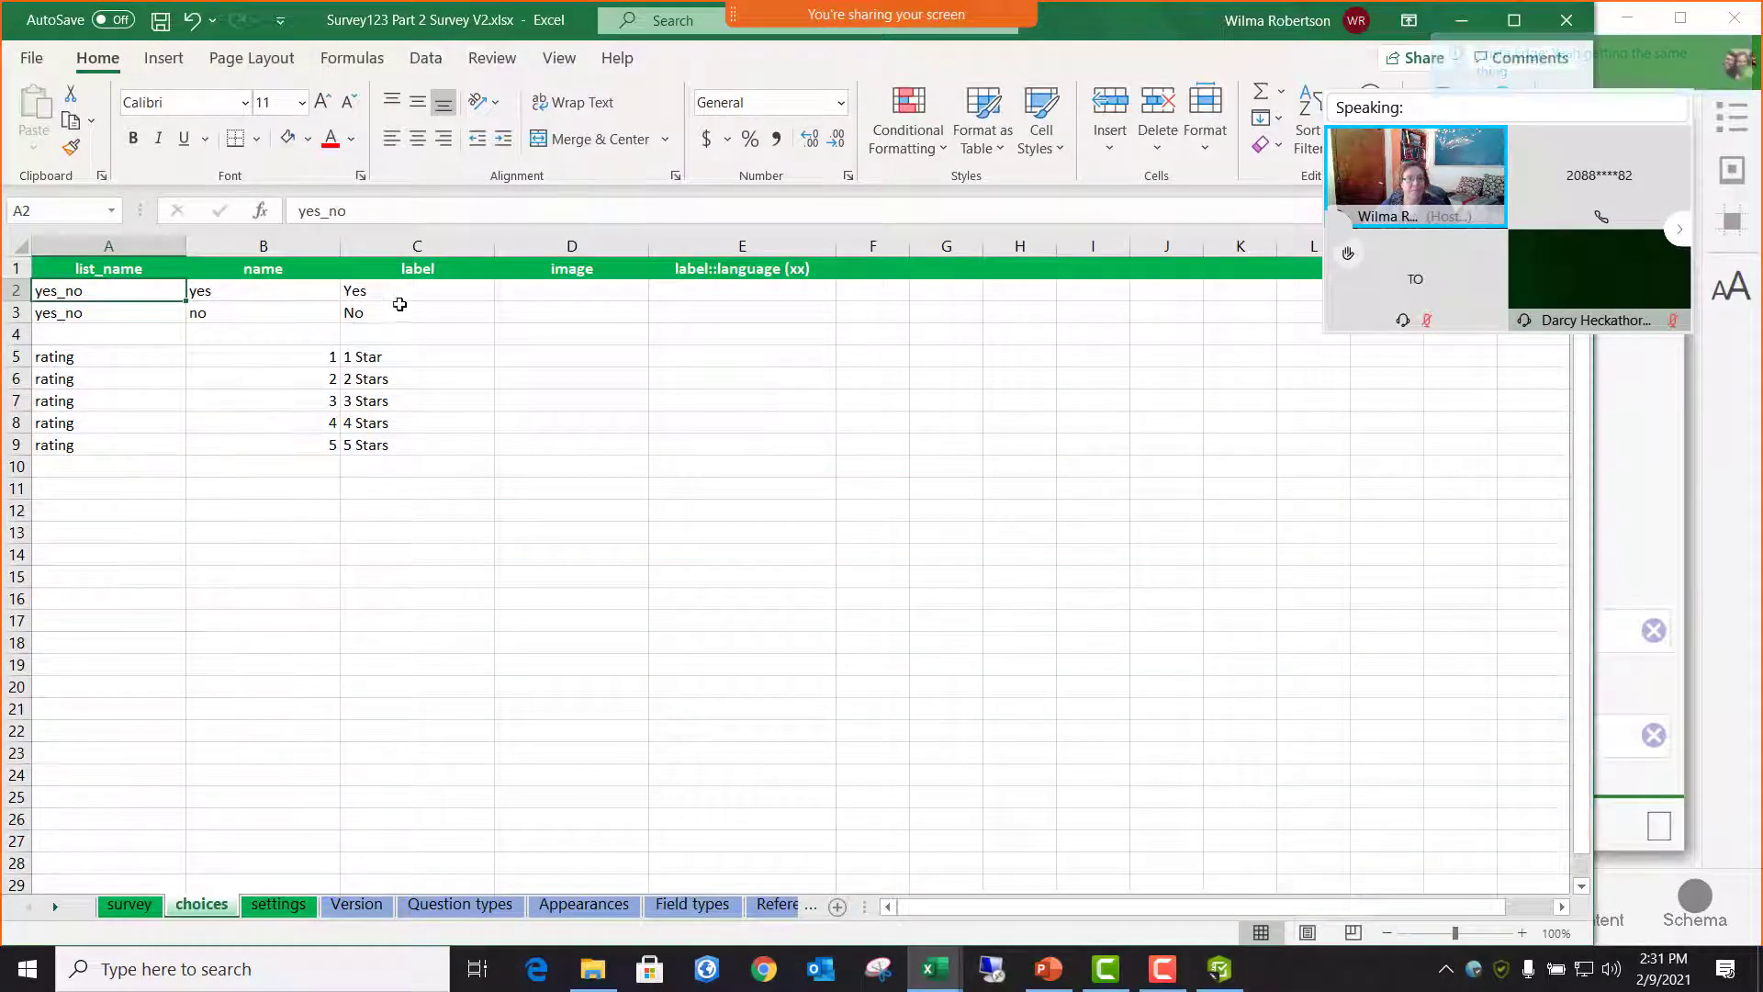
click(395, 294)
drag(396, 293, 404, 315)
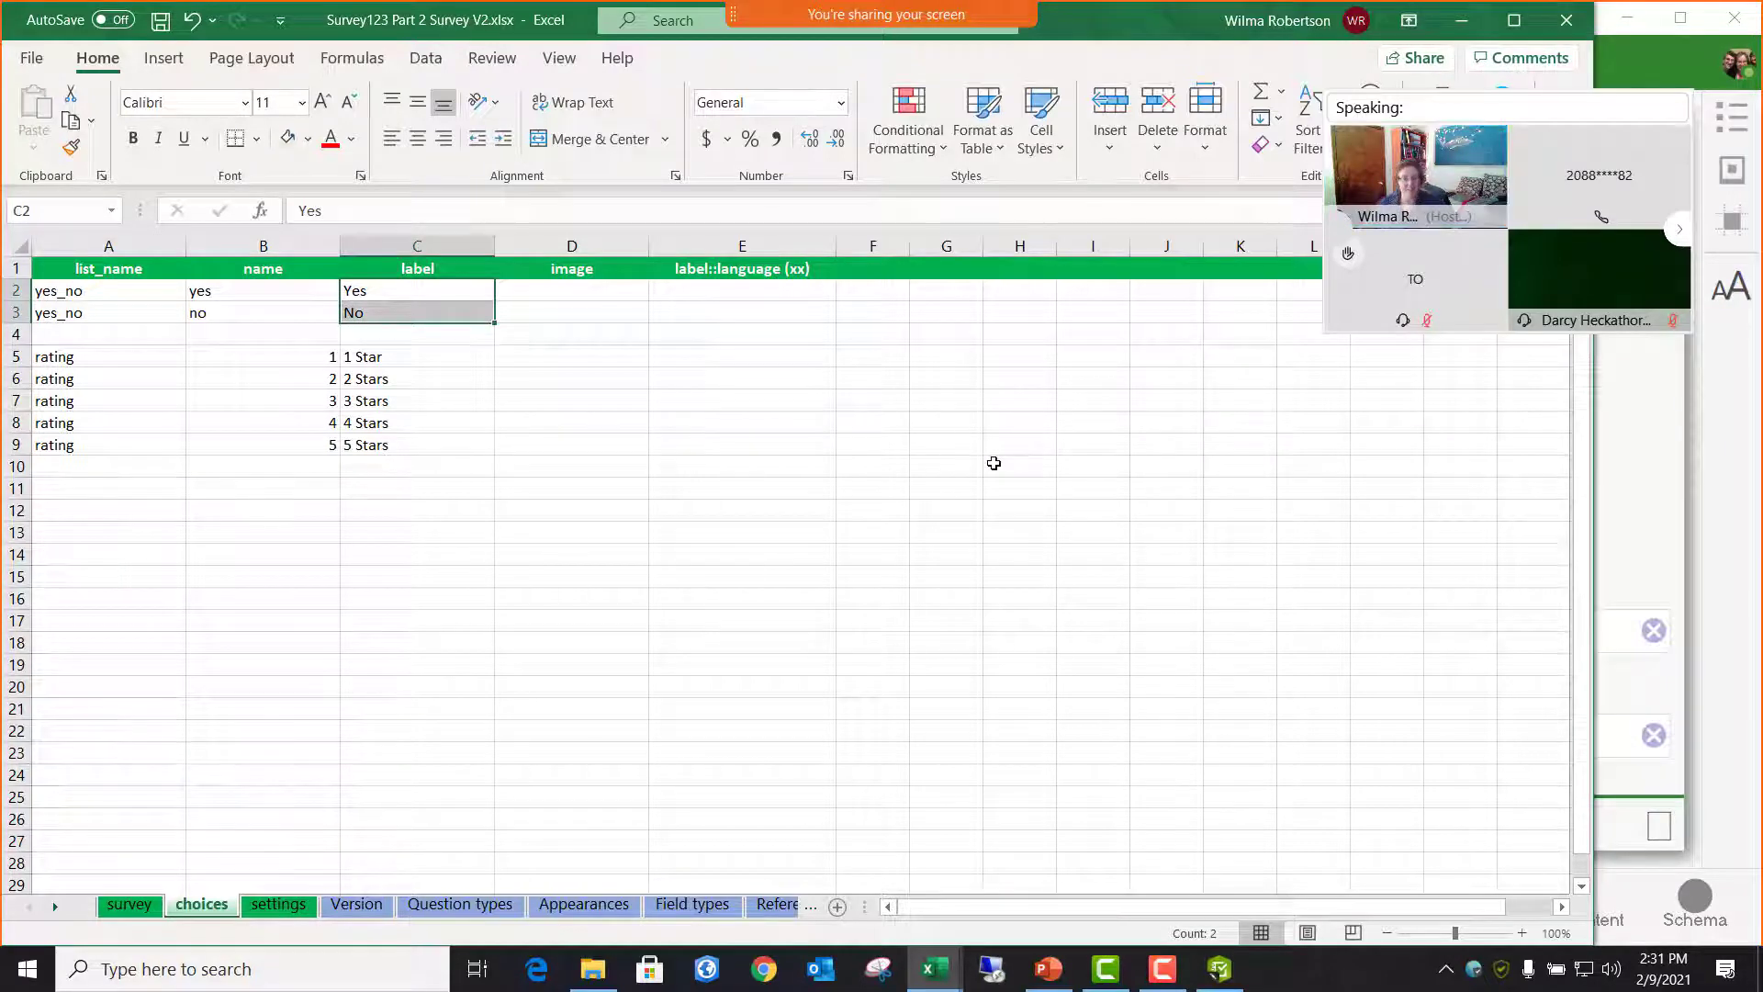
key(ctrl+c)
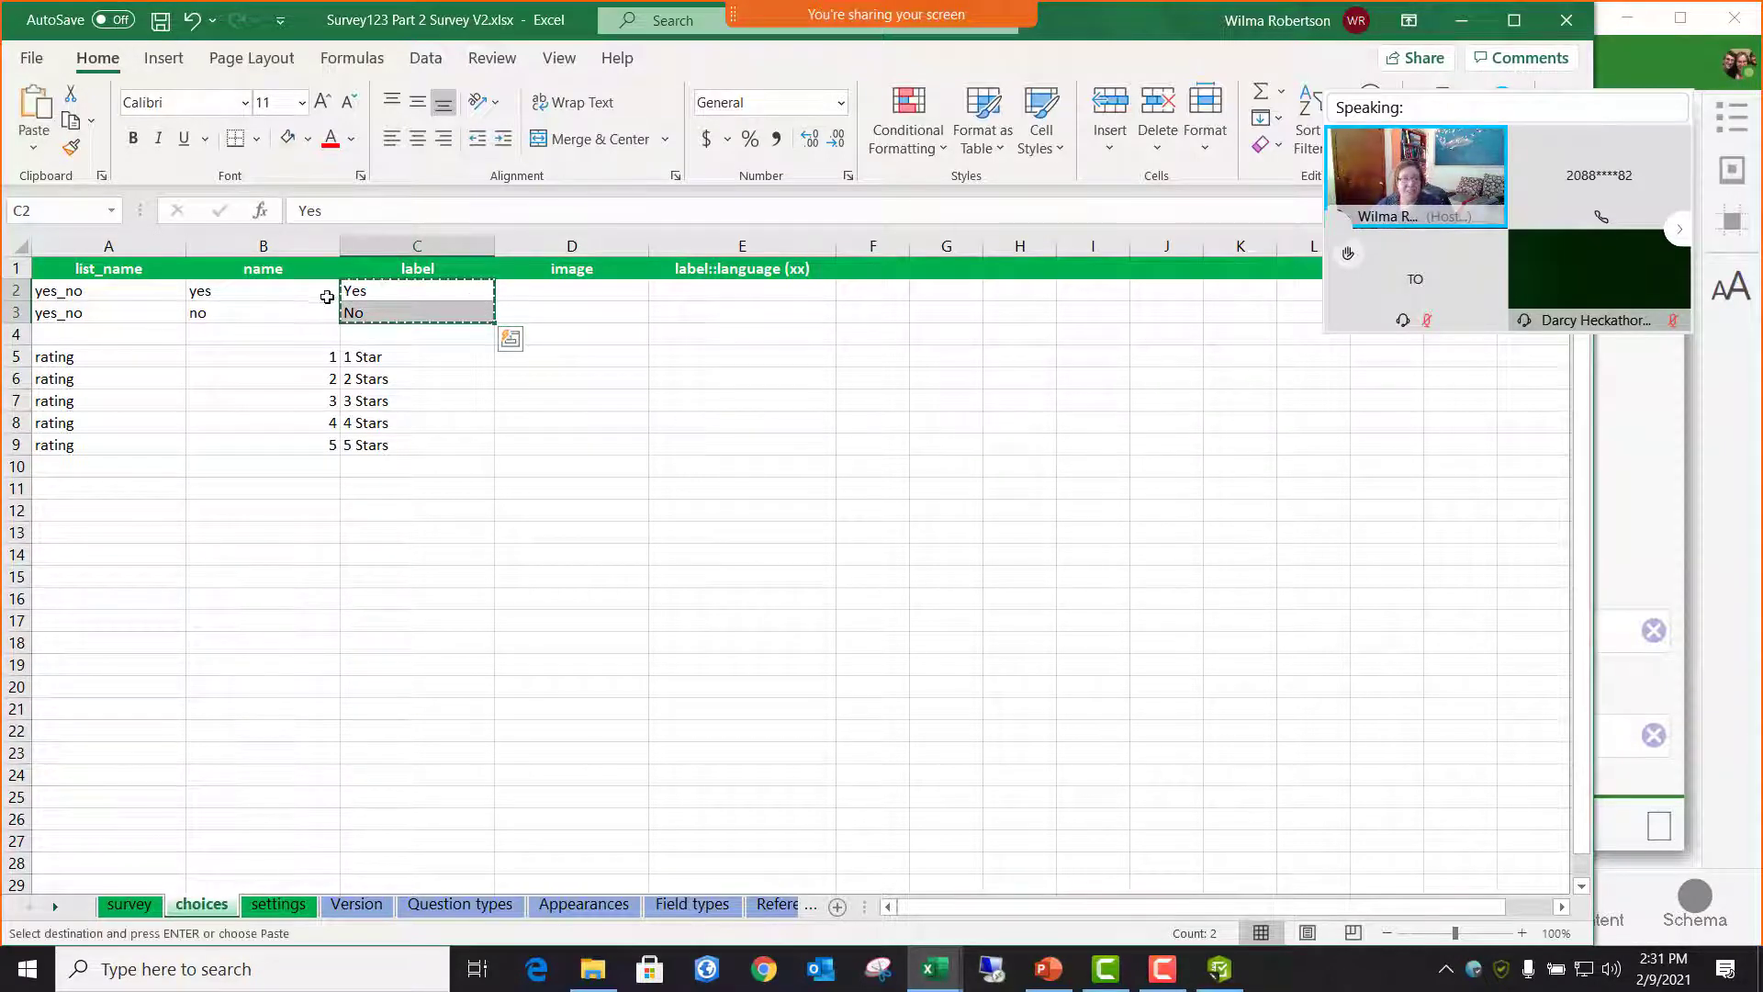
click(261, 294)
key(ctrl+v)
click(643, 400)
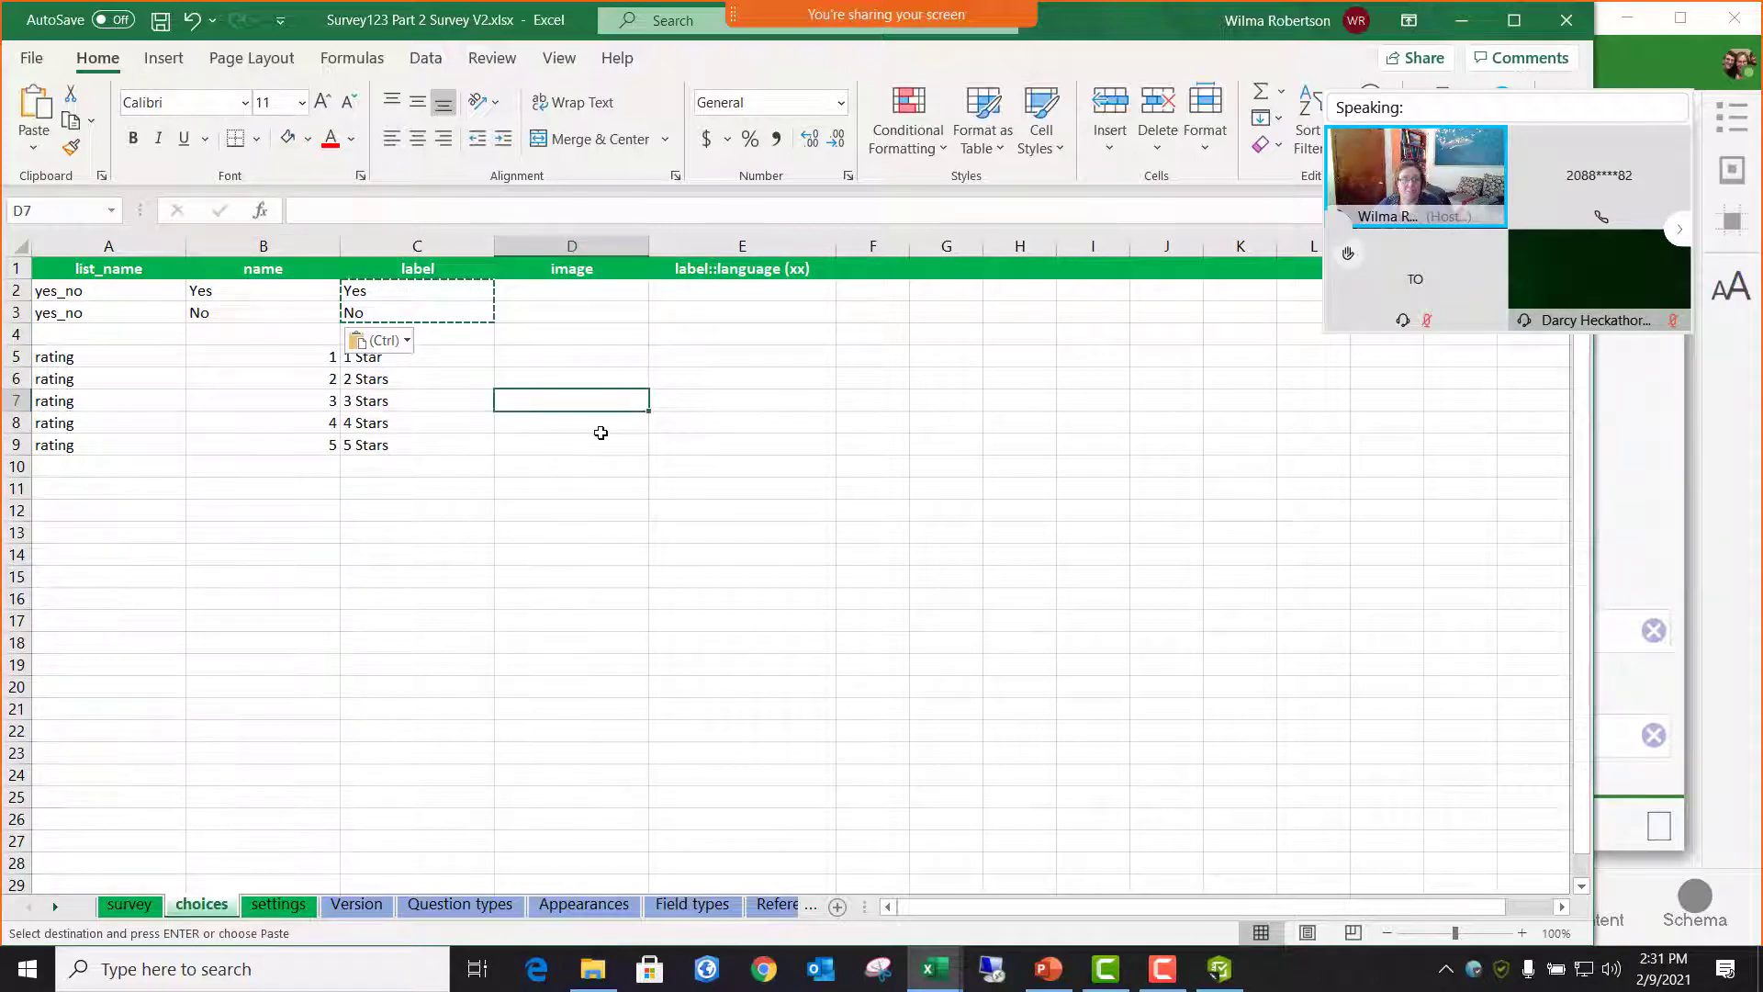
click(600, 430)
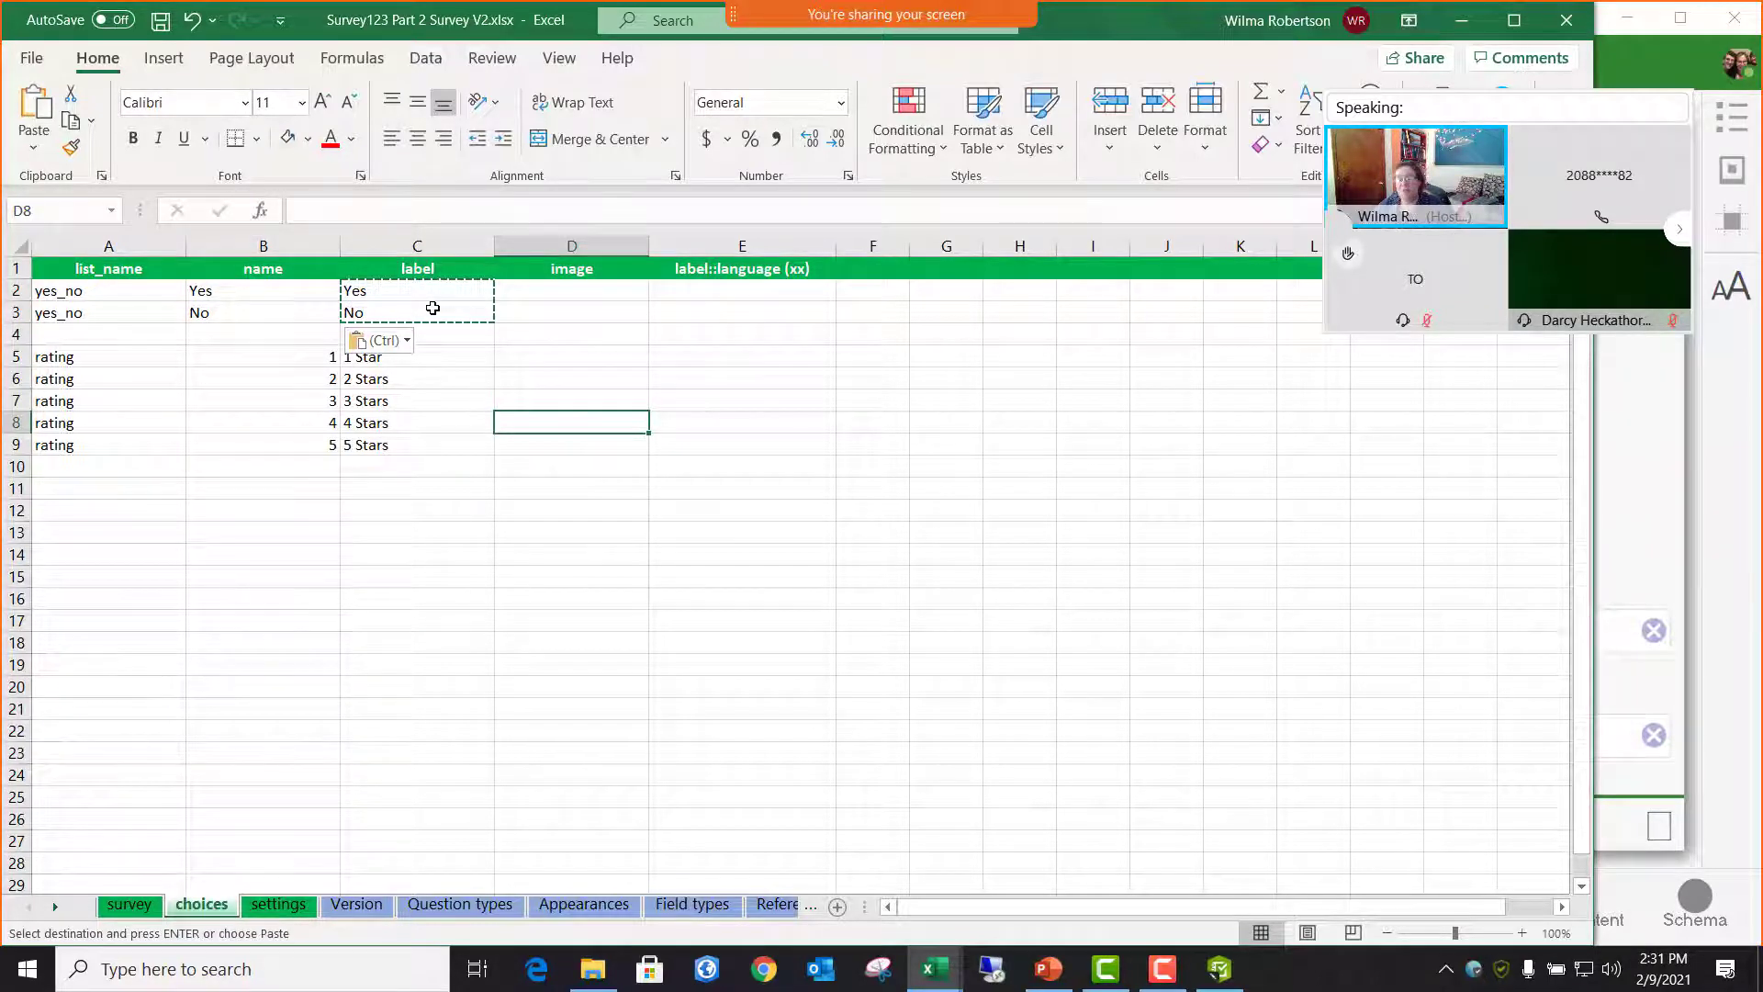
click(160, 20)
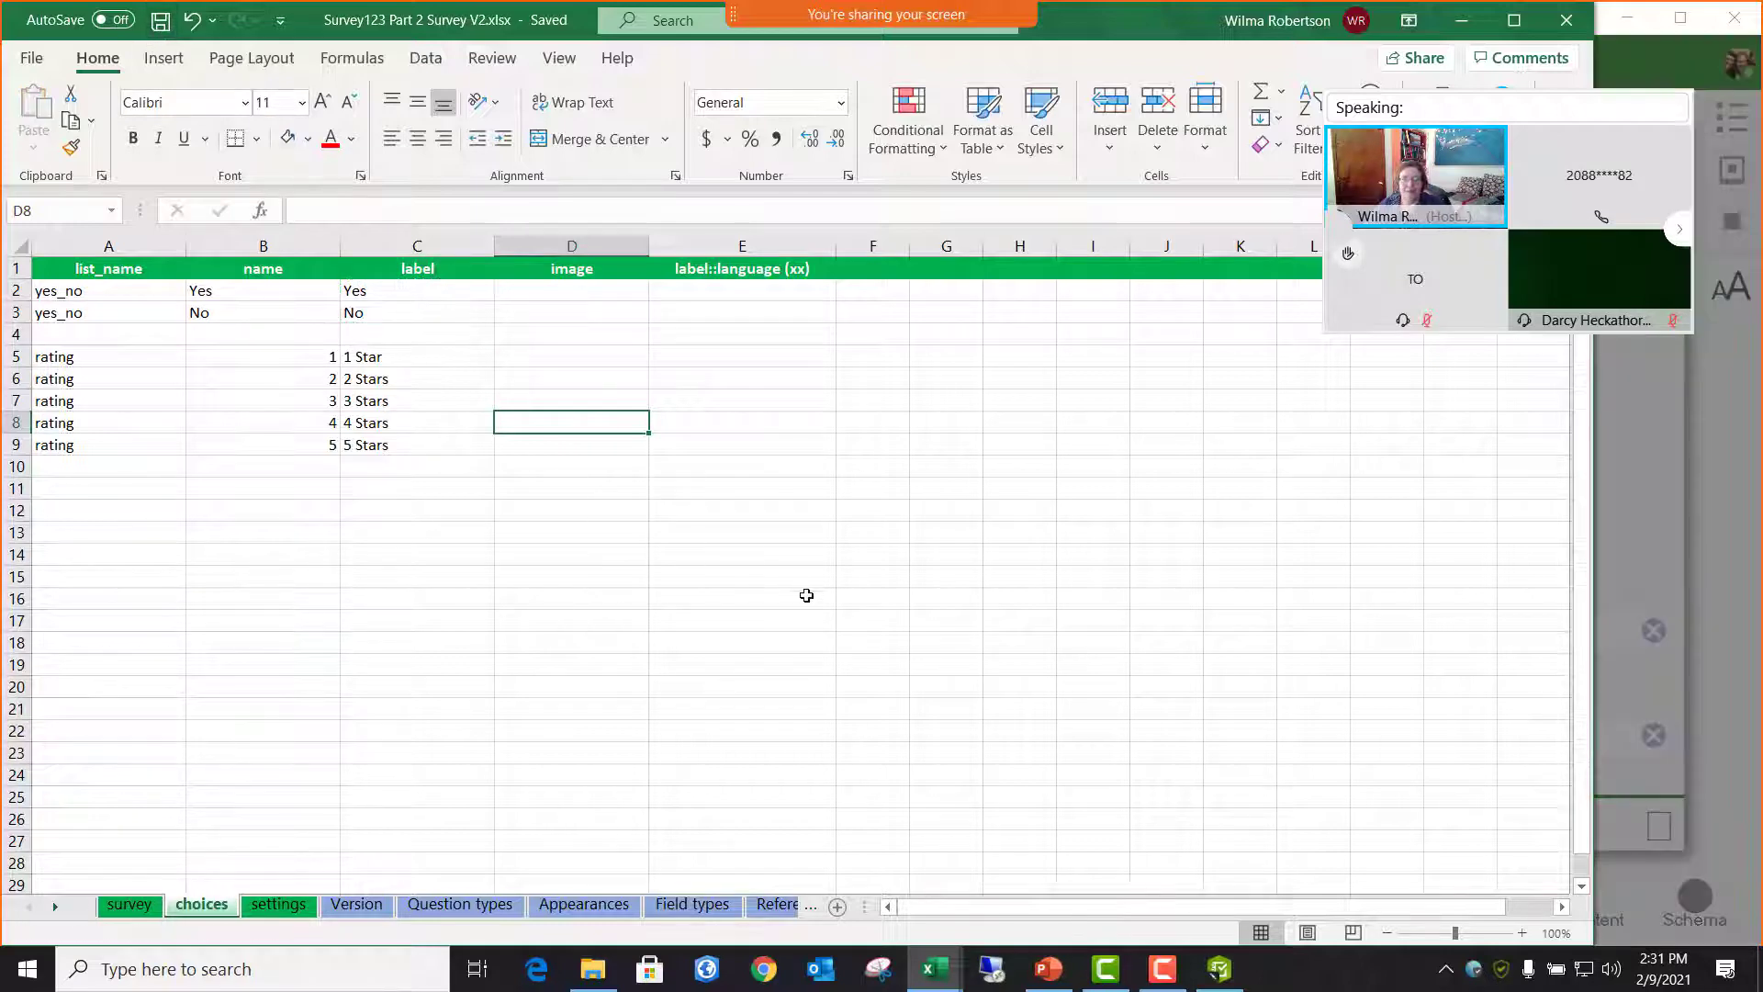
- Retest the form in Survey123 Connect with Yes for ArcGIS Online and Survey123, No for Dashboards, and check all competency fields
click(1686, 799)
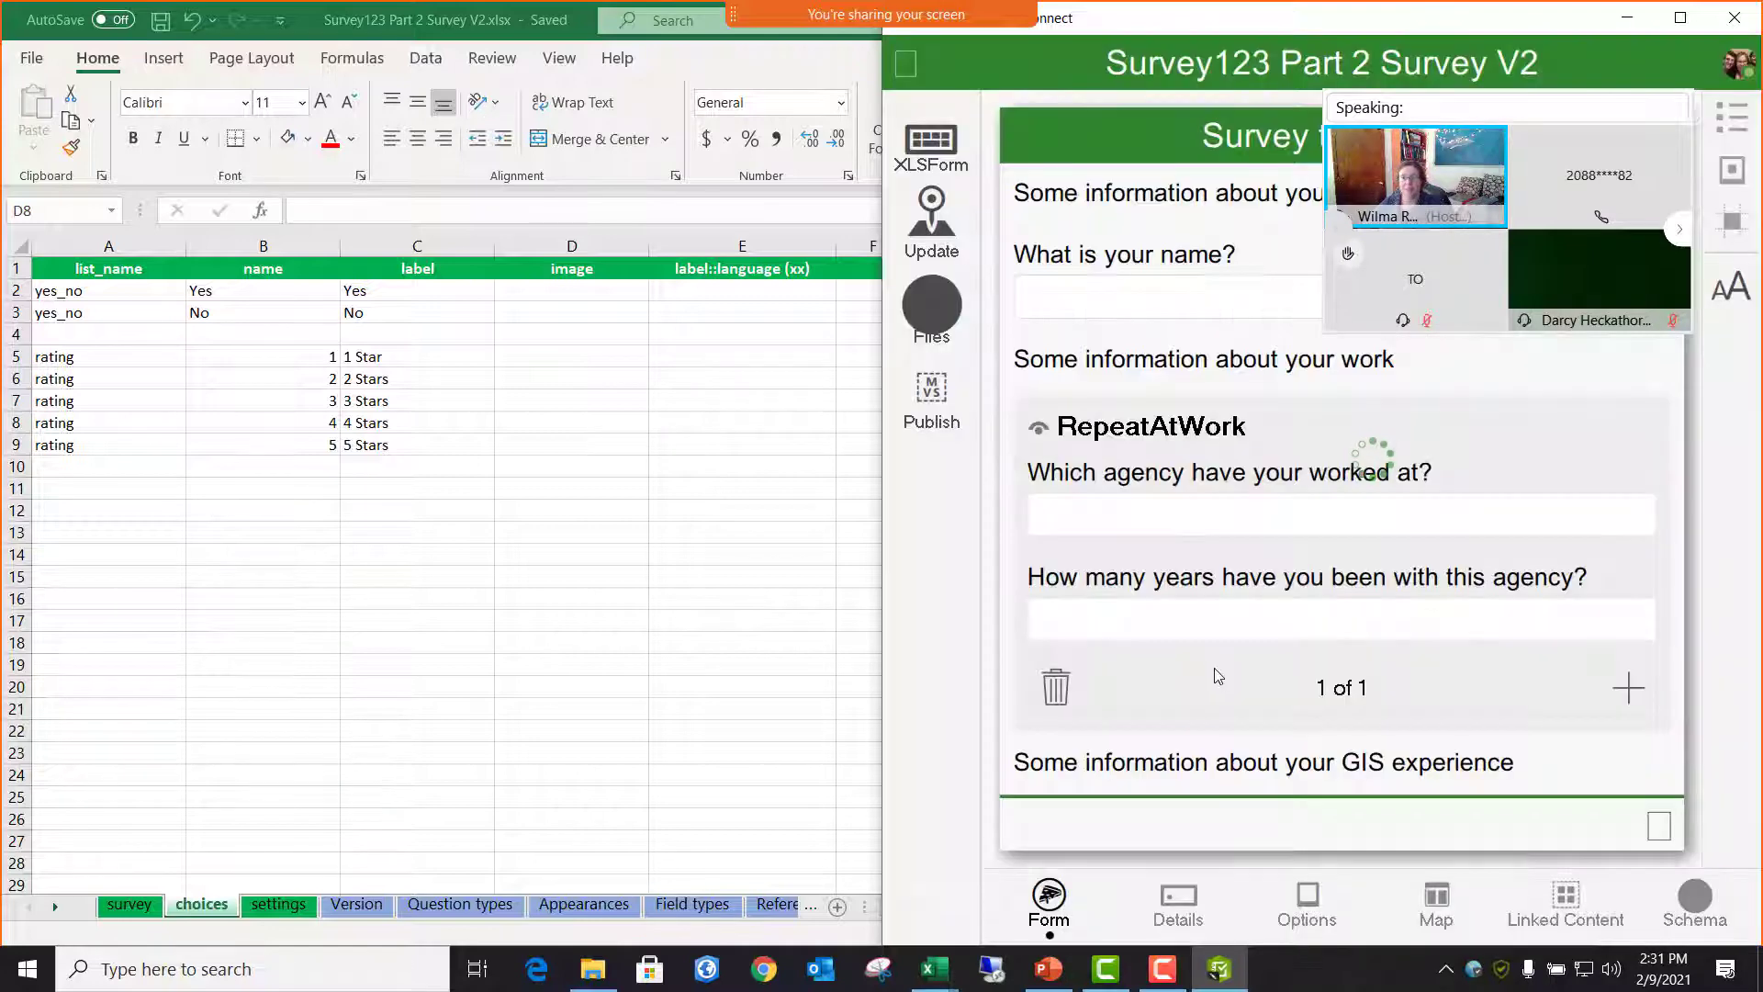
scroll(1146, 617, down, 3)
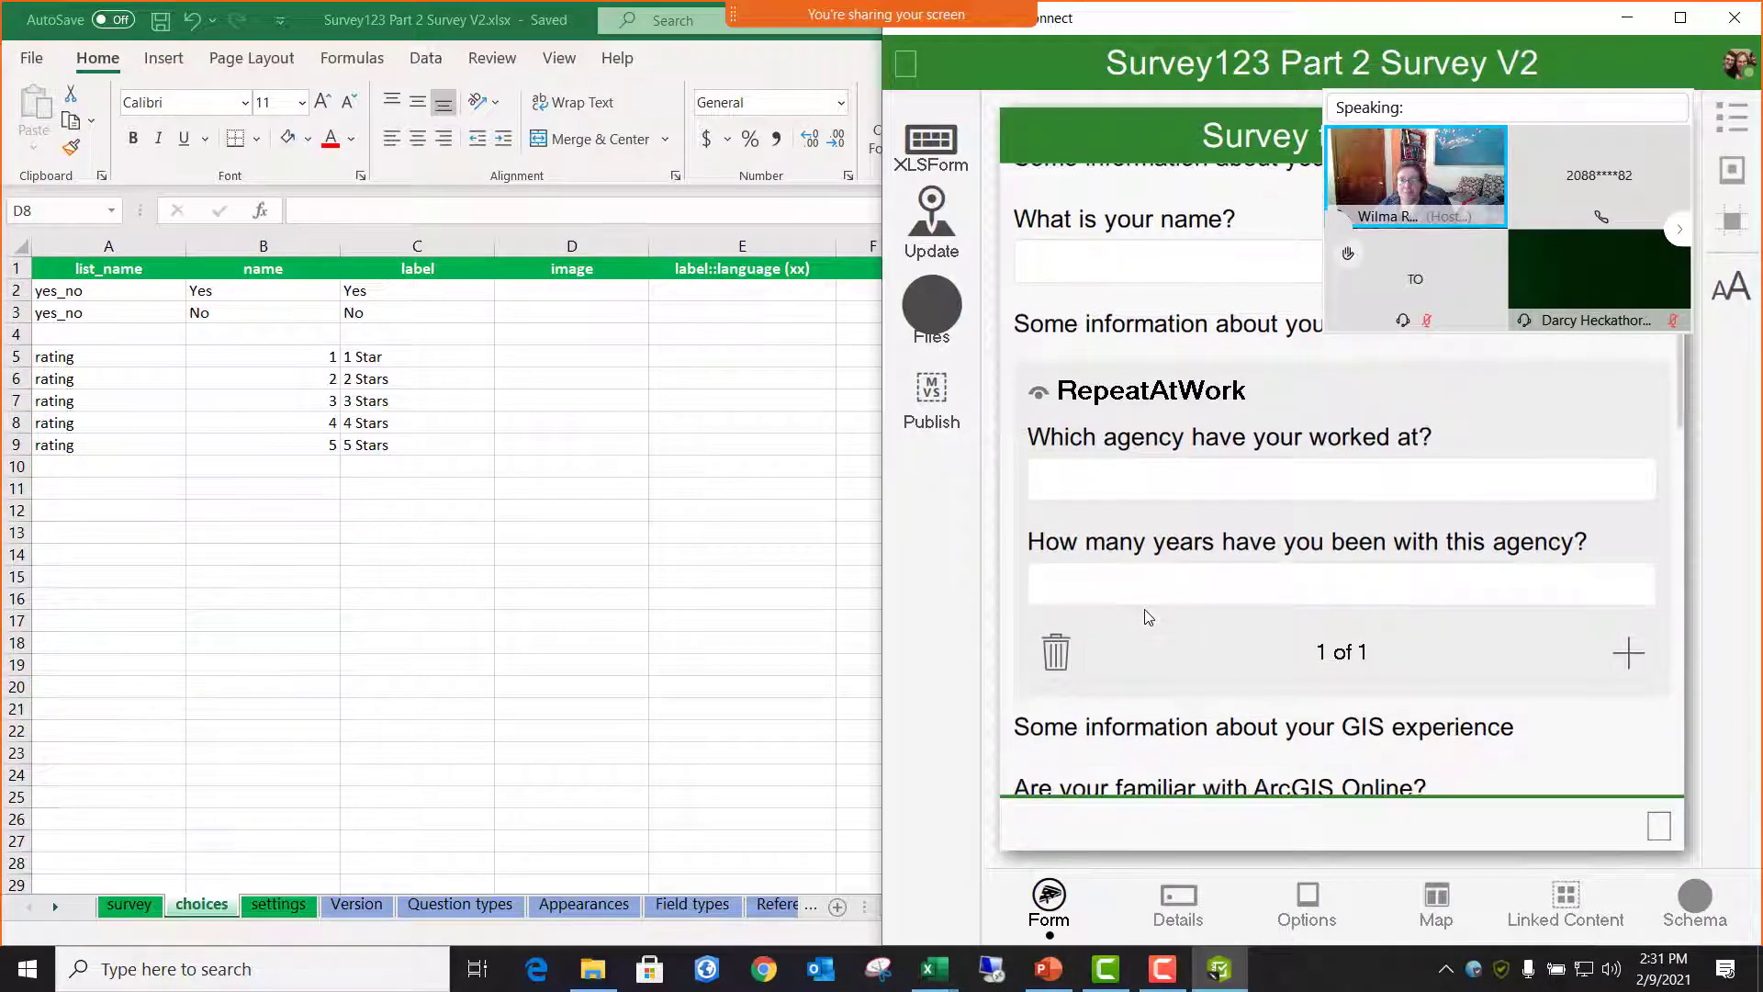
scroll(1146, 617, down, 2)
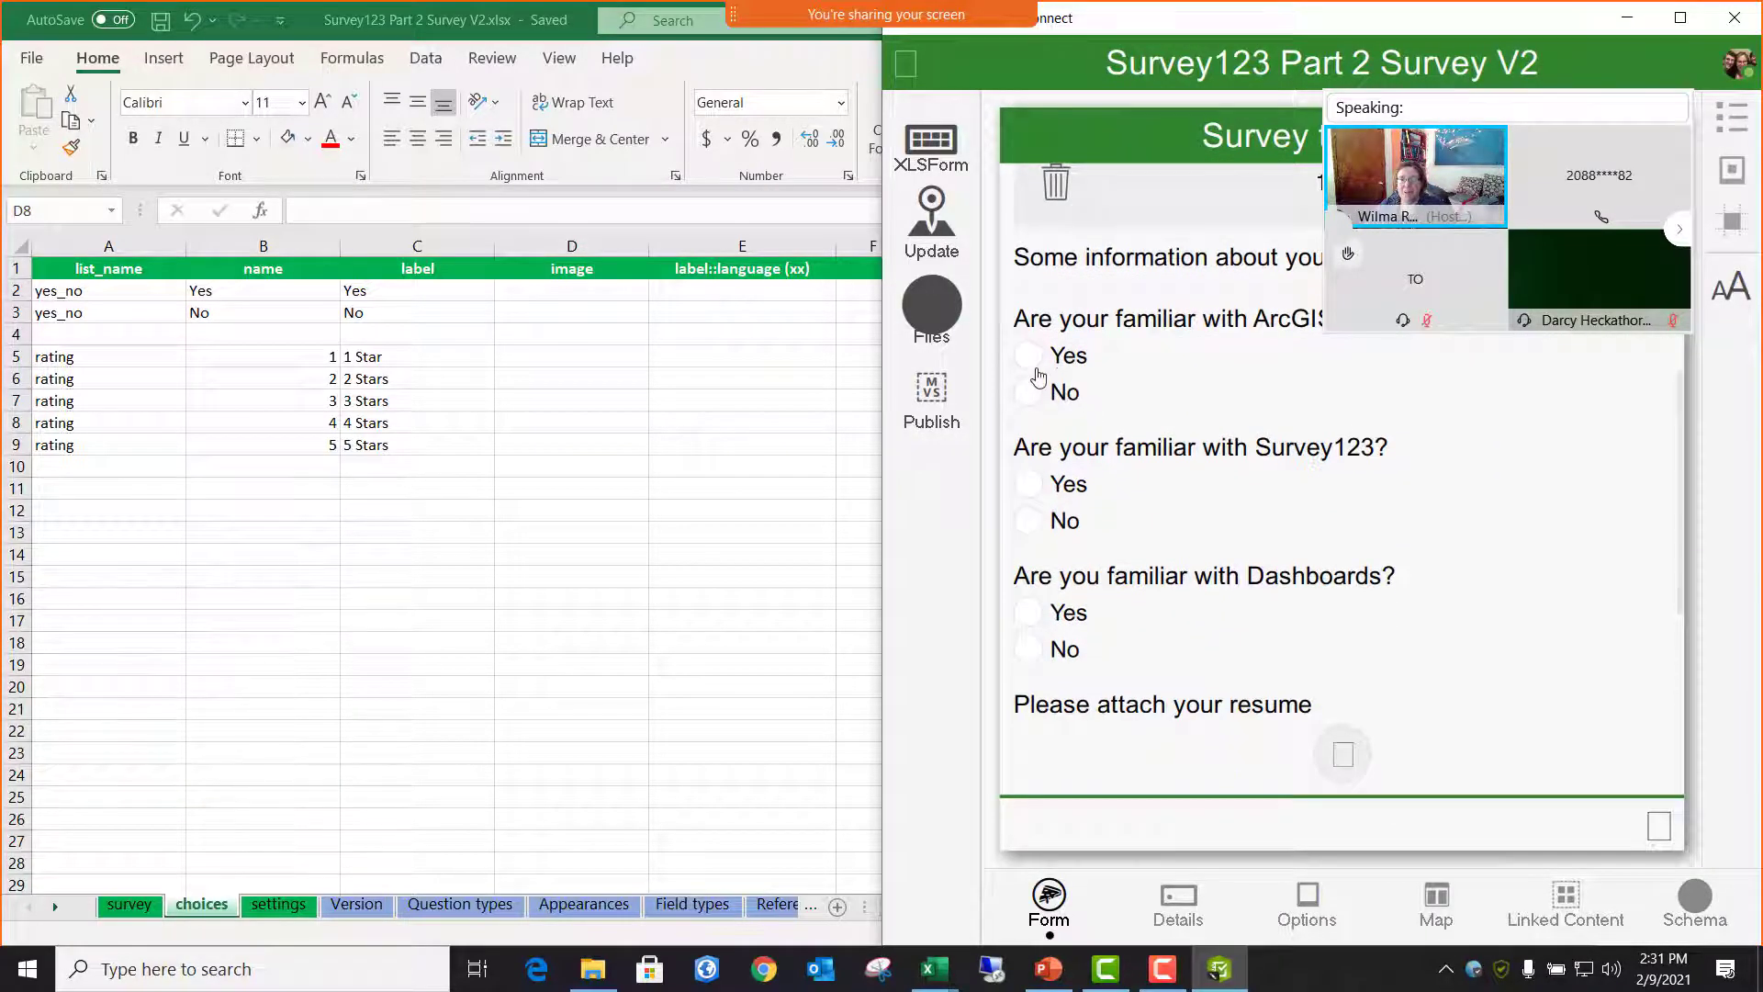
click(1036, 366)
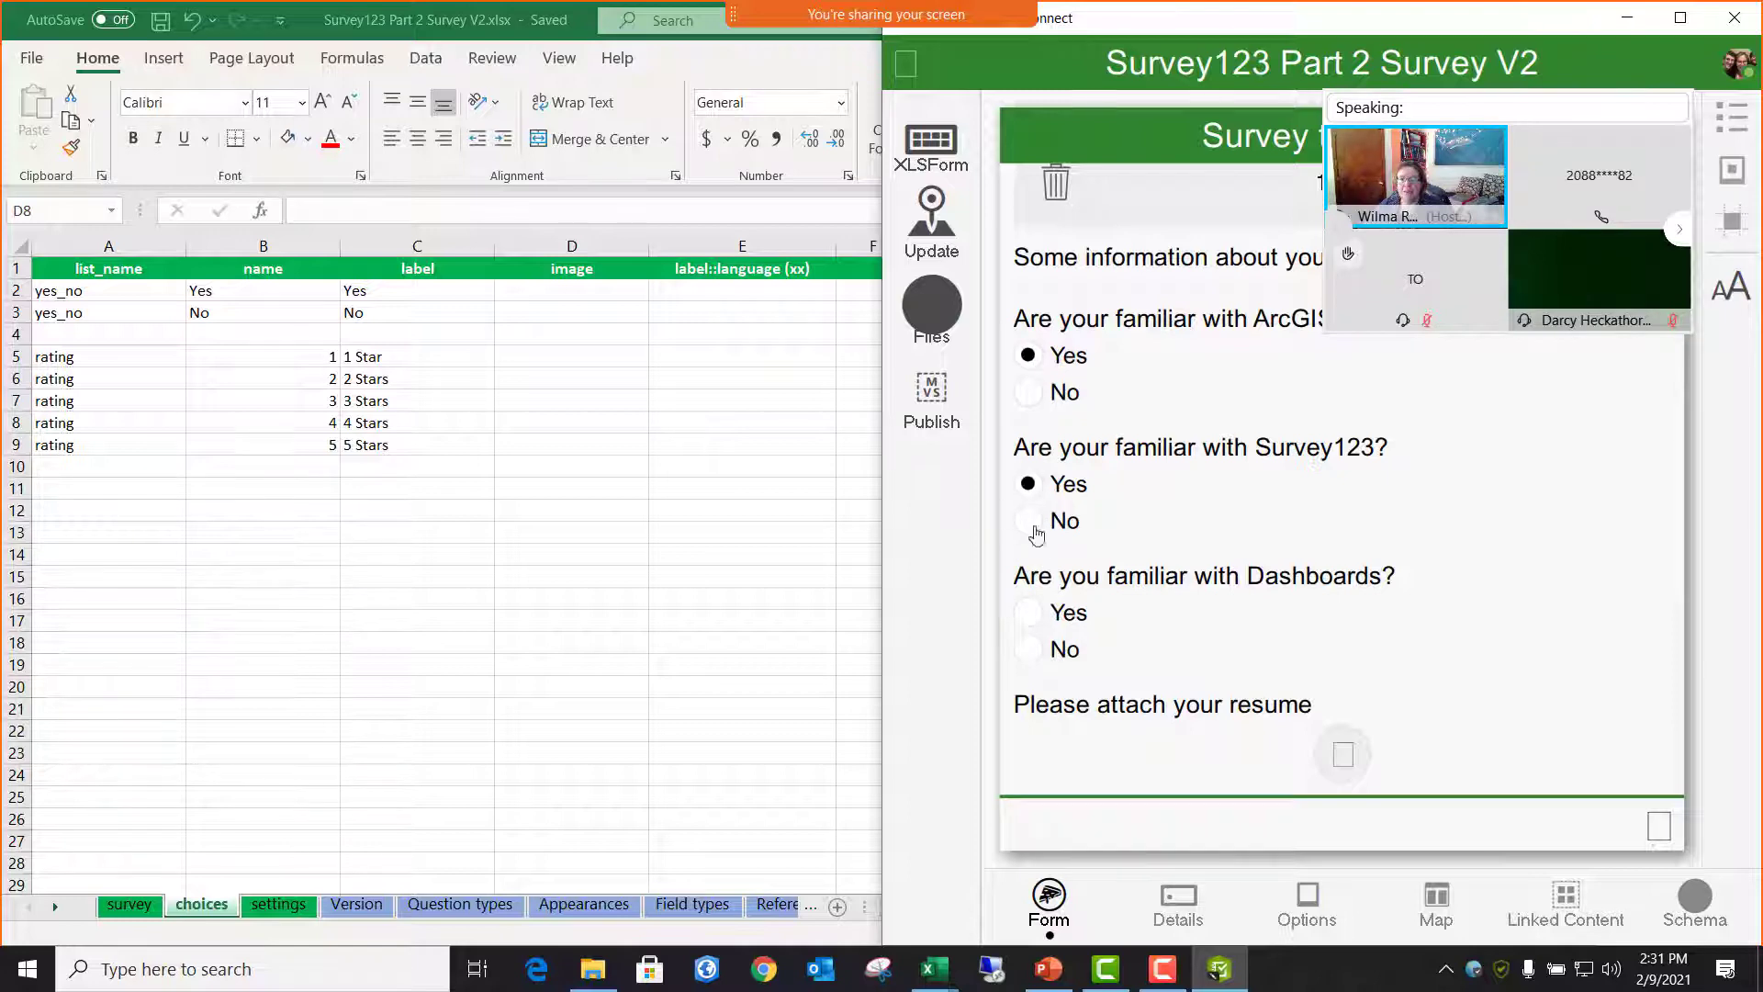
click(1045, 654)
scroll(1208, 634, down, 4)
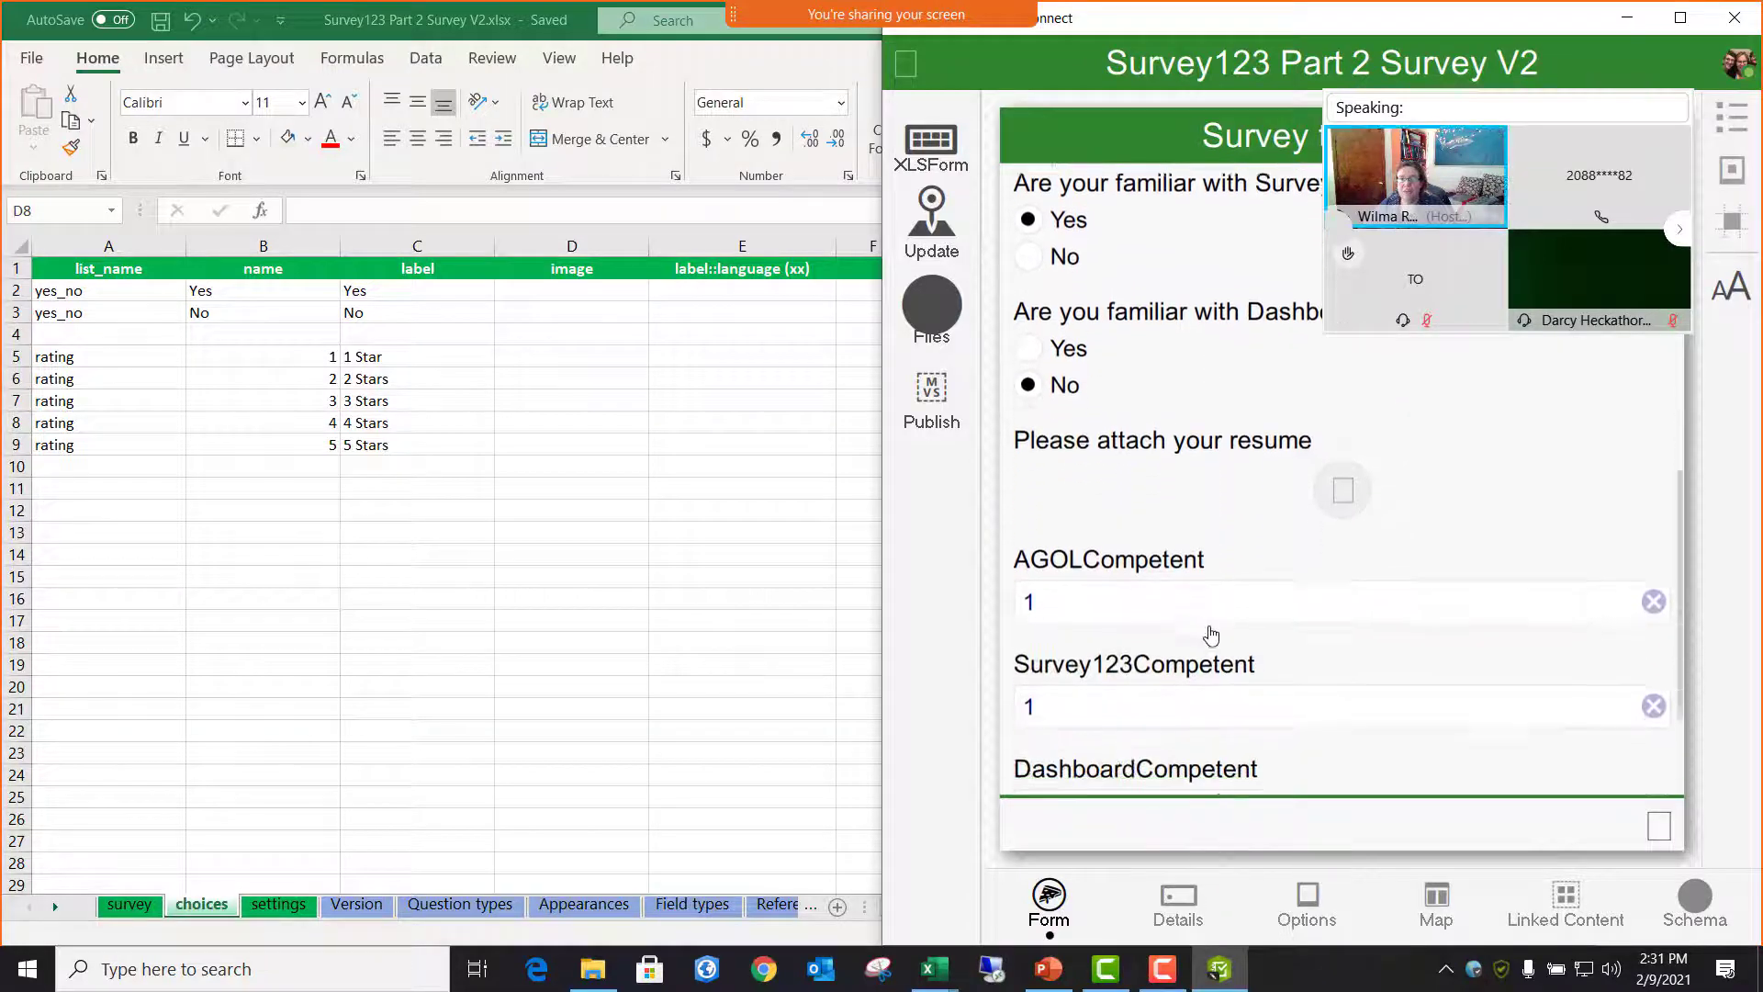
scroll(1210, 633, down, 1)
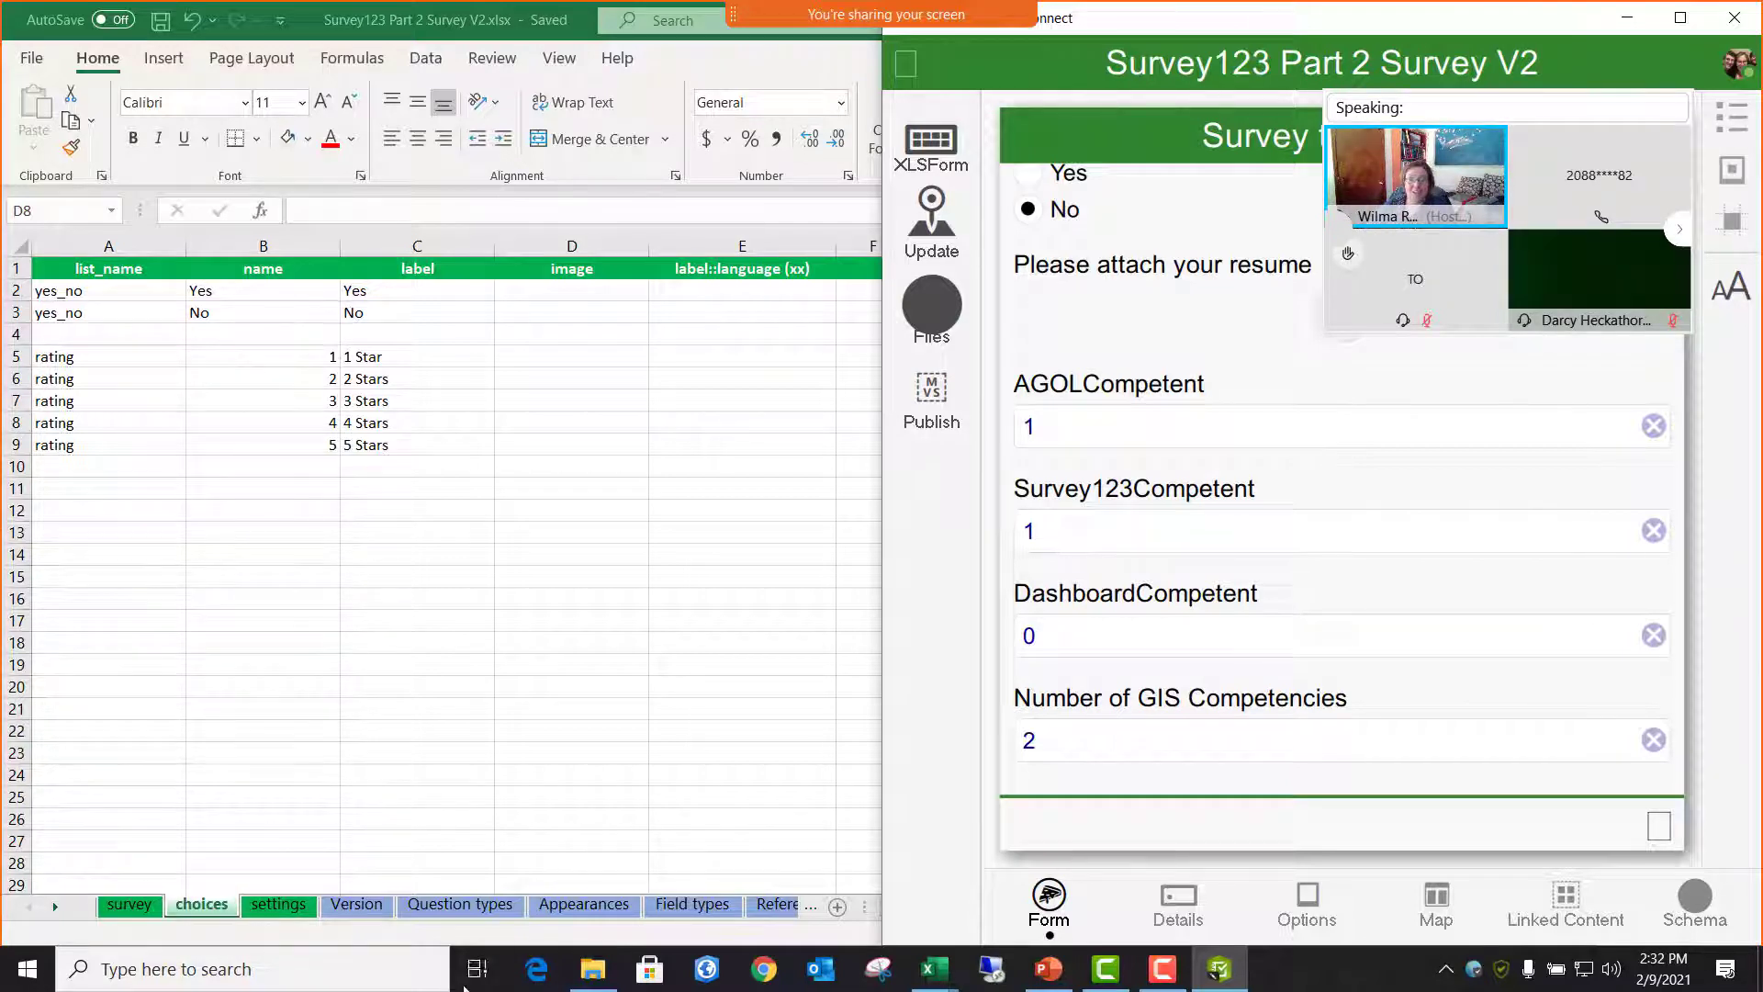
- In Excel, compare the 'Yes' value in the AGOLCompetent formula with the yes_no names in the choices sheet
click(140, 907)
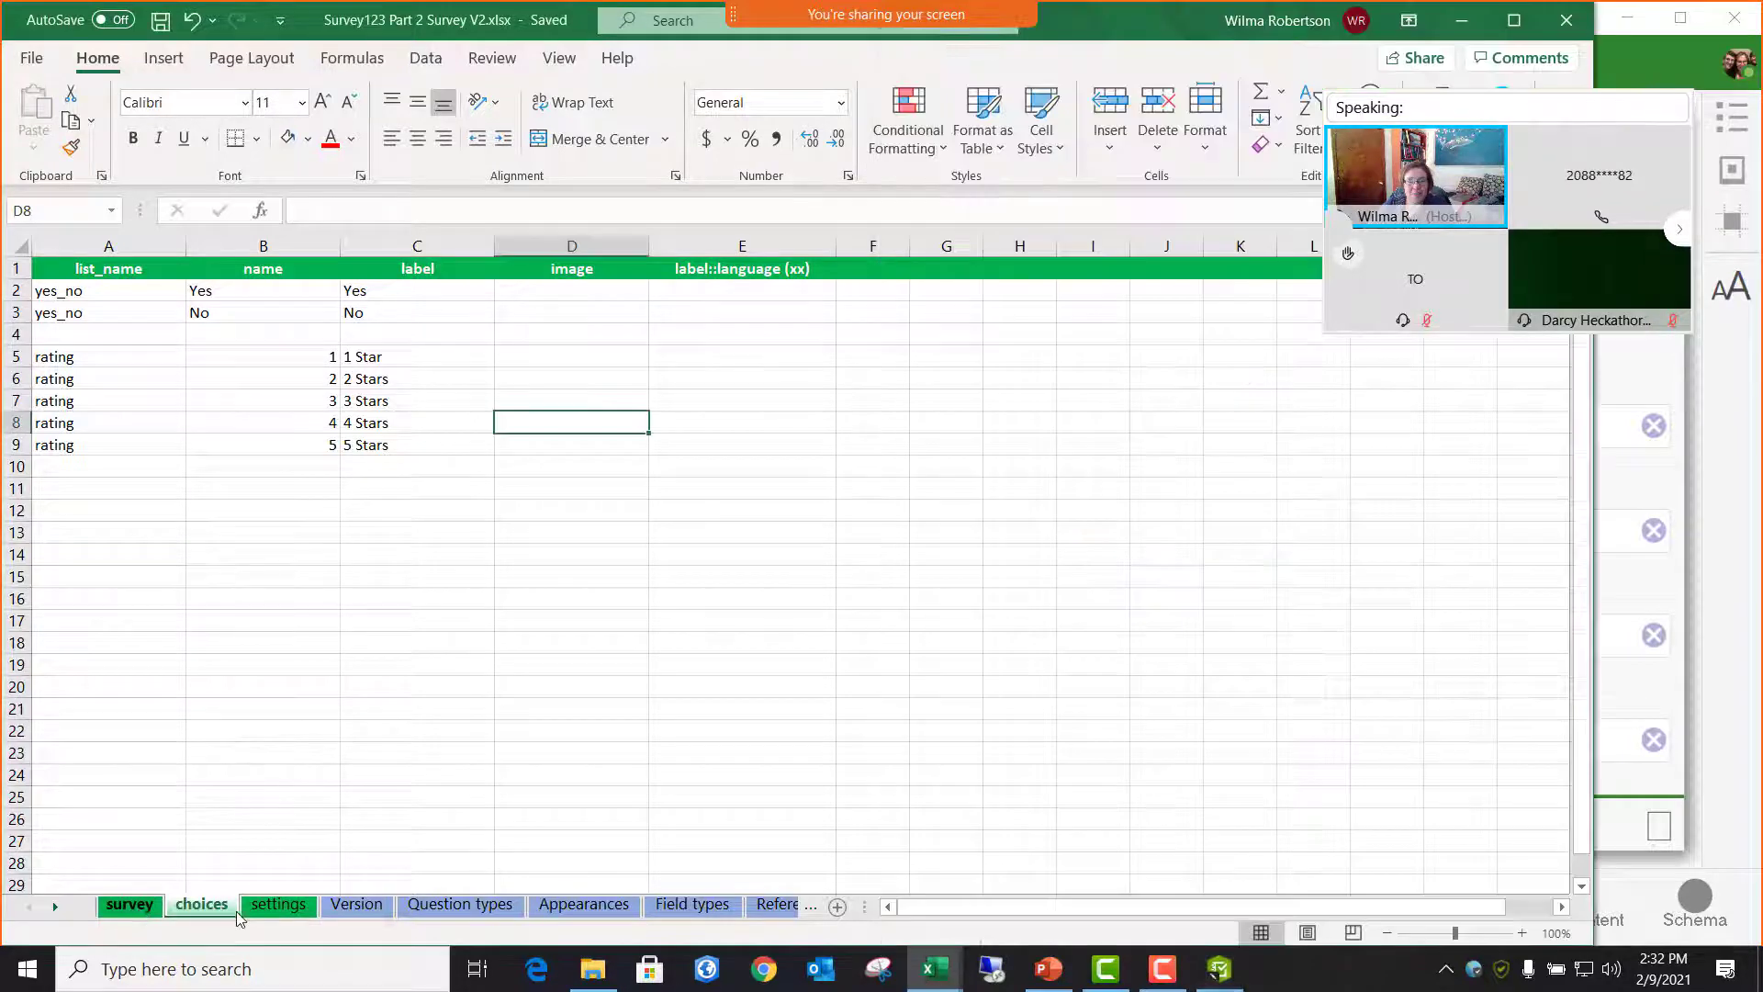
click(131, 911)
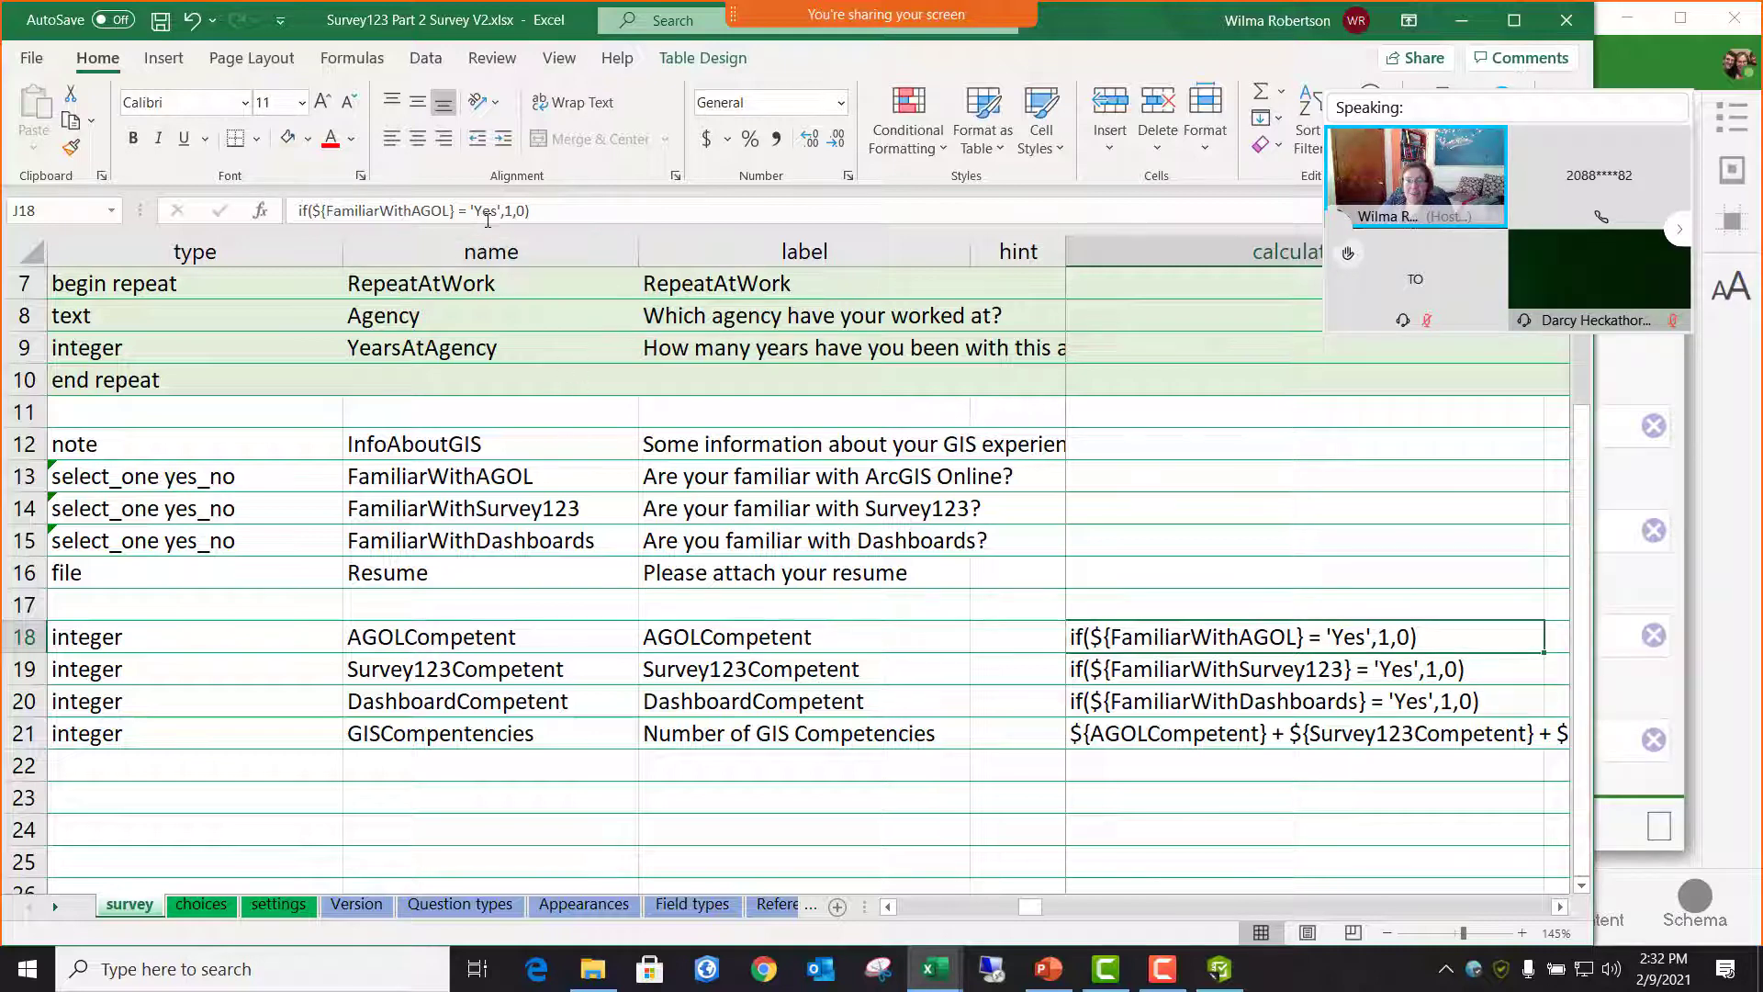
click(201, 904)
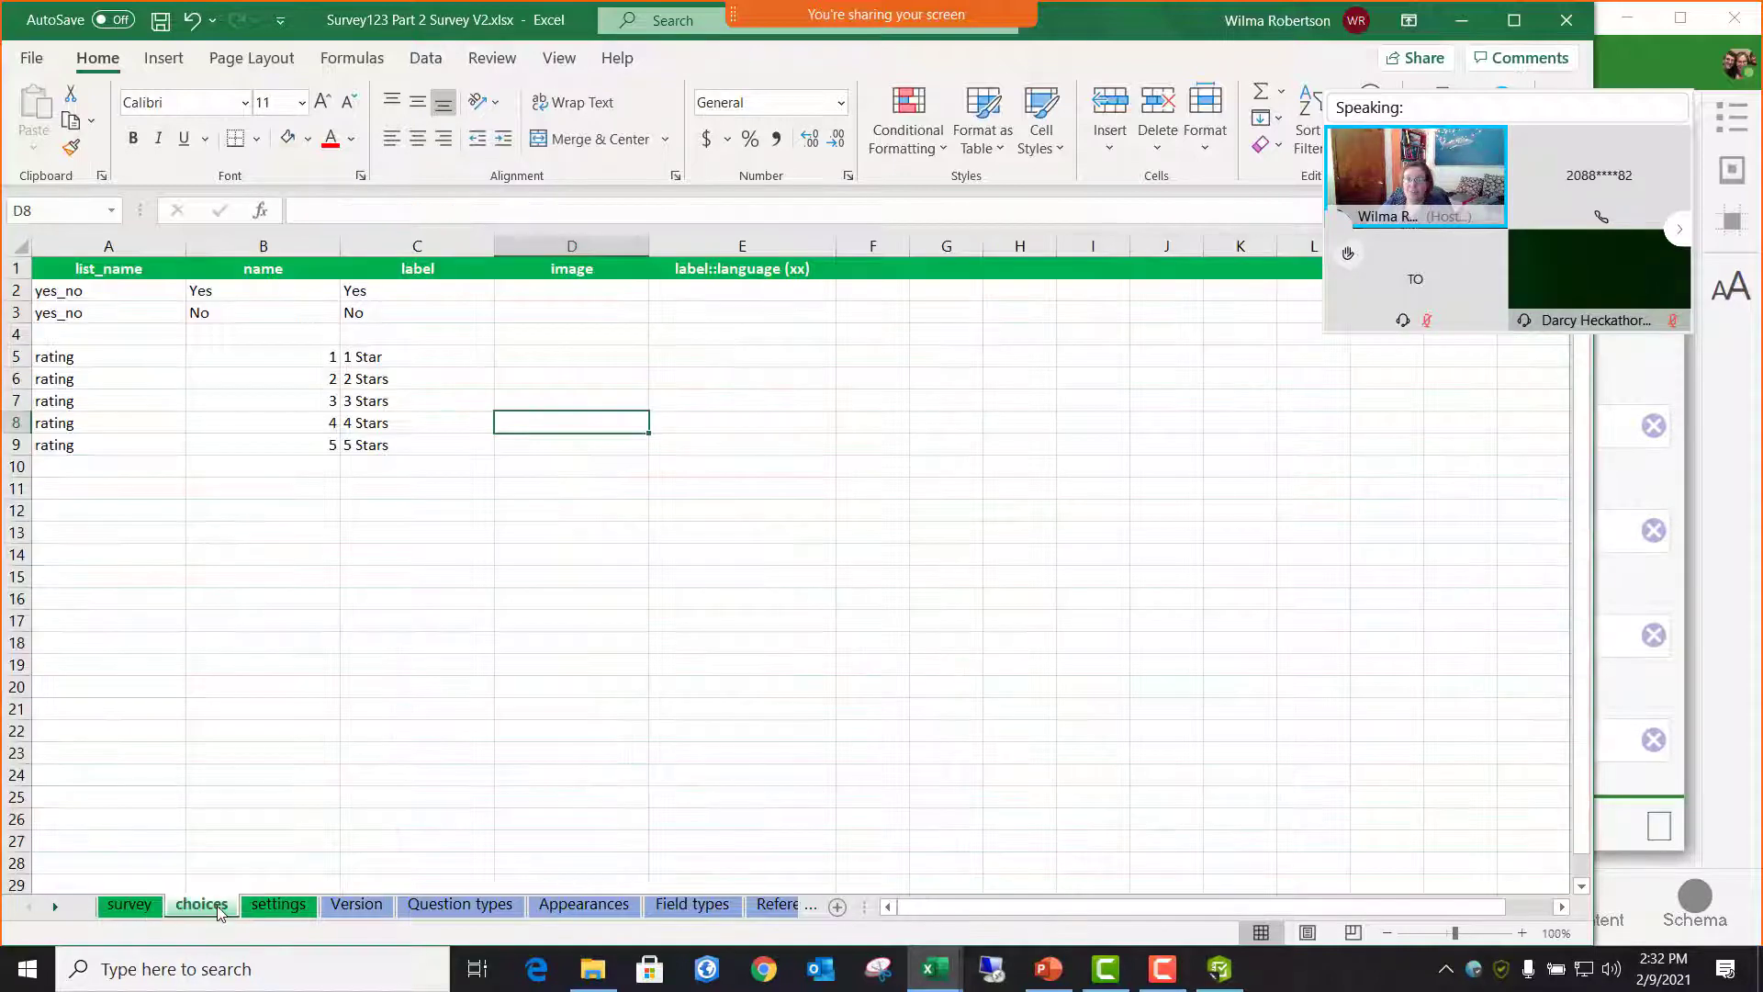
drag(266, 291, 264, 312)
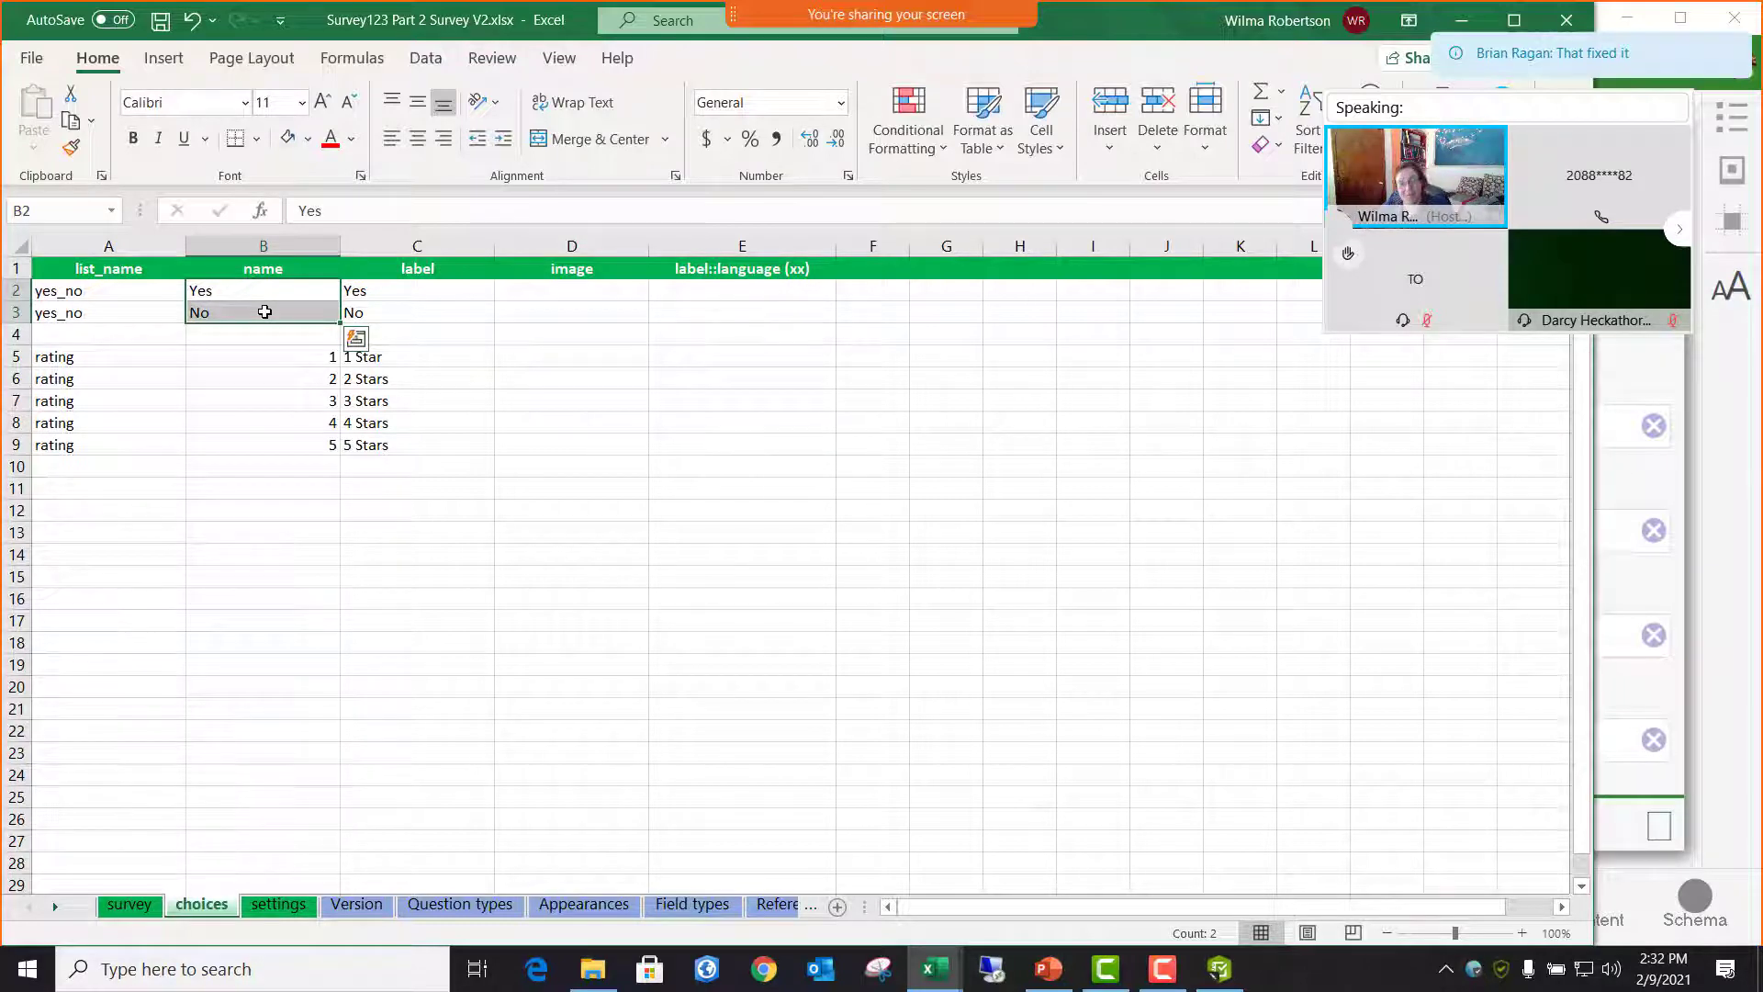
click(260, 334)
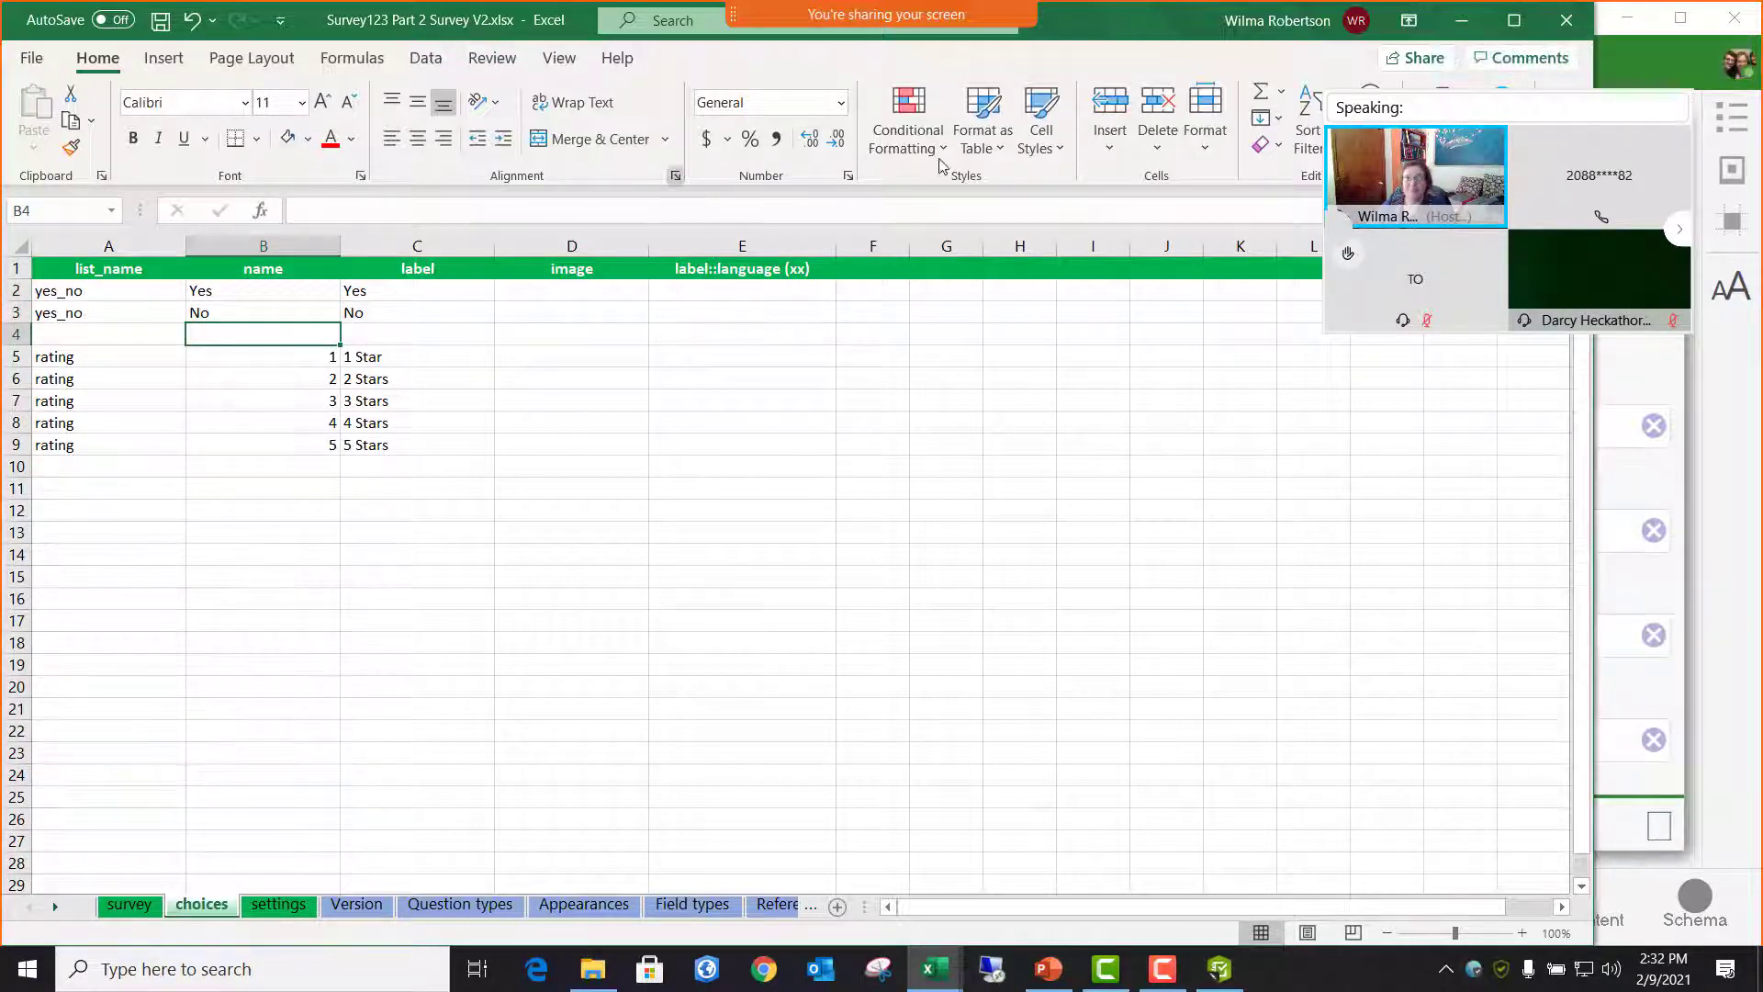
- Shrink the Survey123 Part 2 Survey V2 workbook window and minimize it
click(1709, 841)
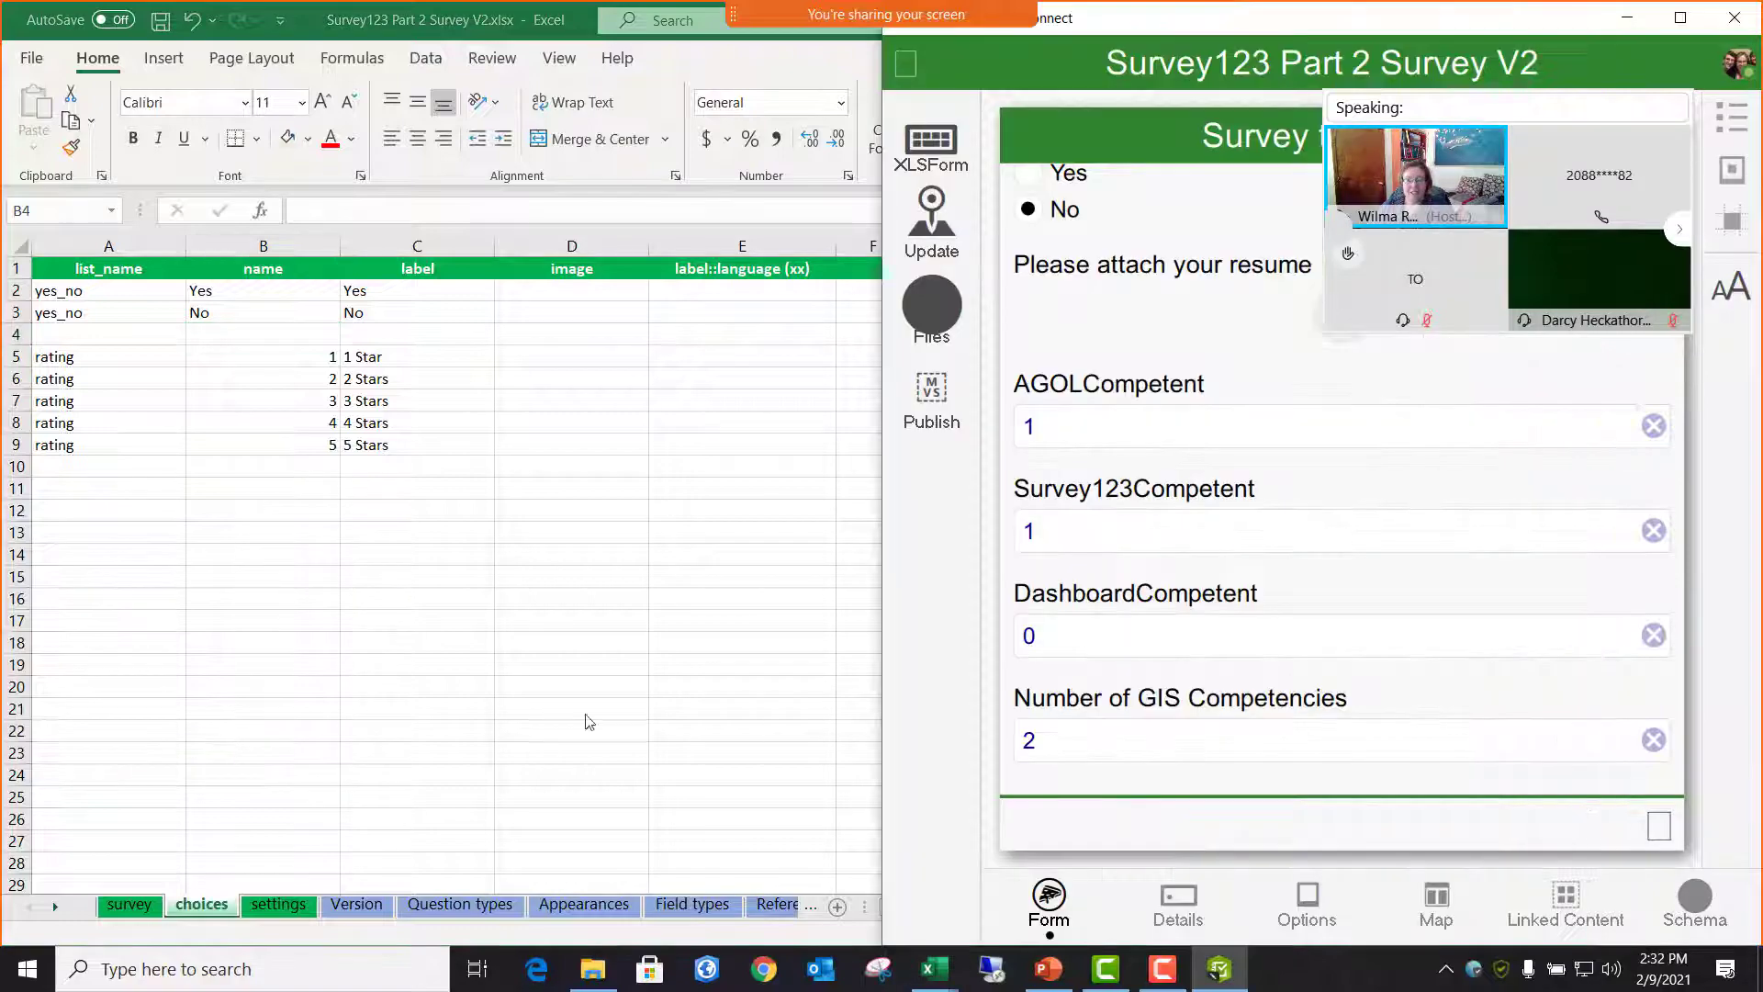
double_click(368, 22)
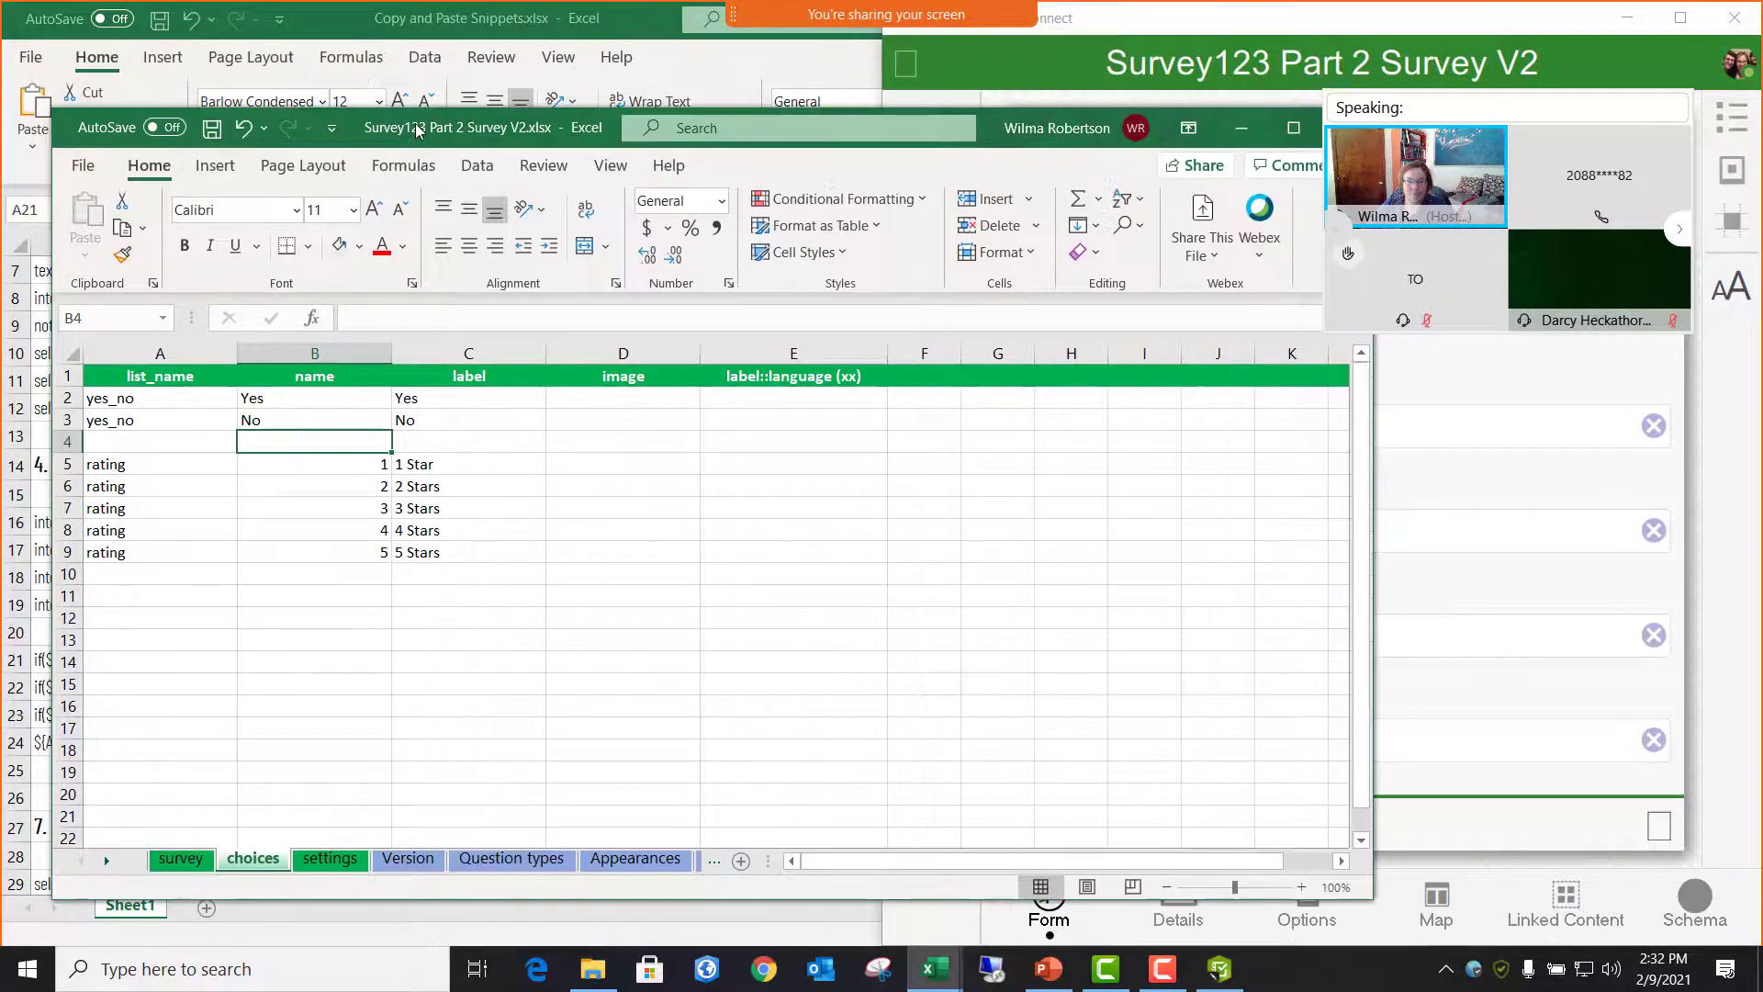
click(1241, 128)
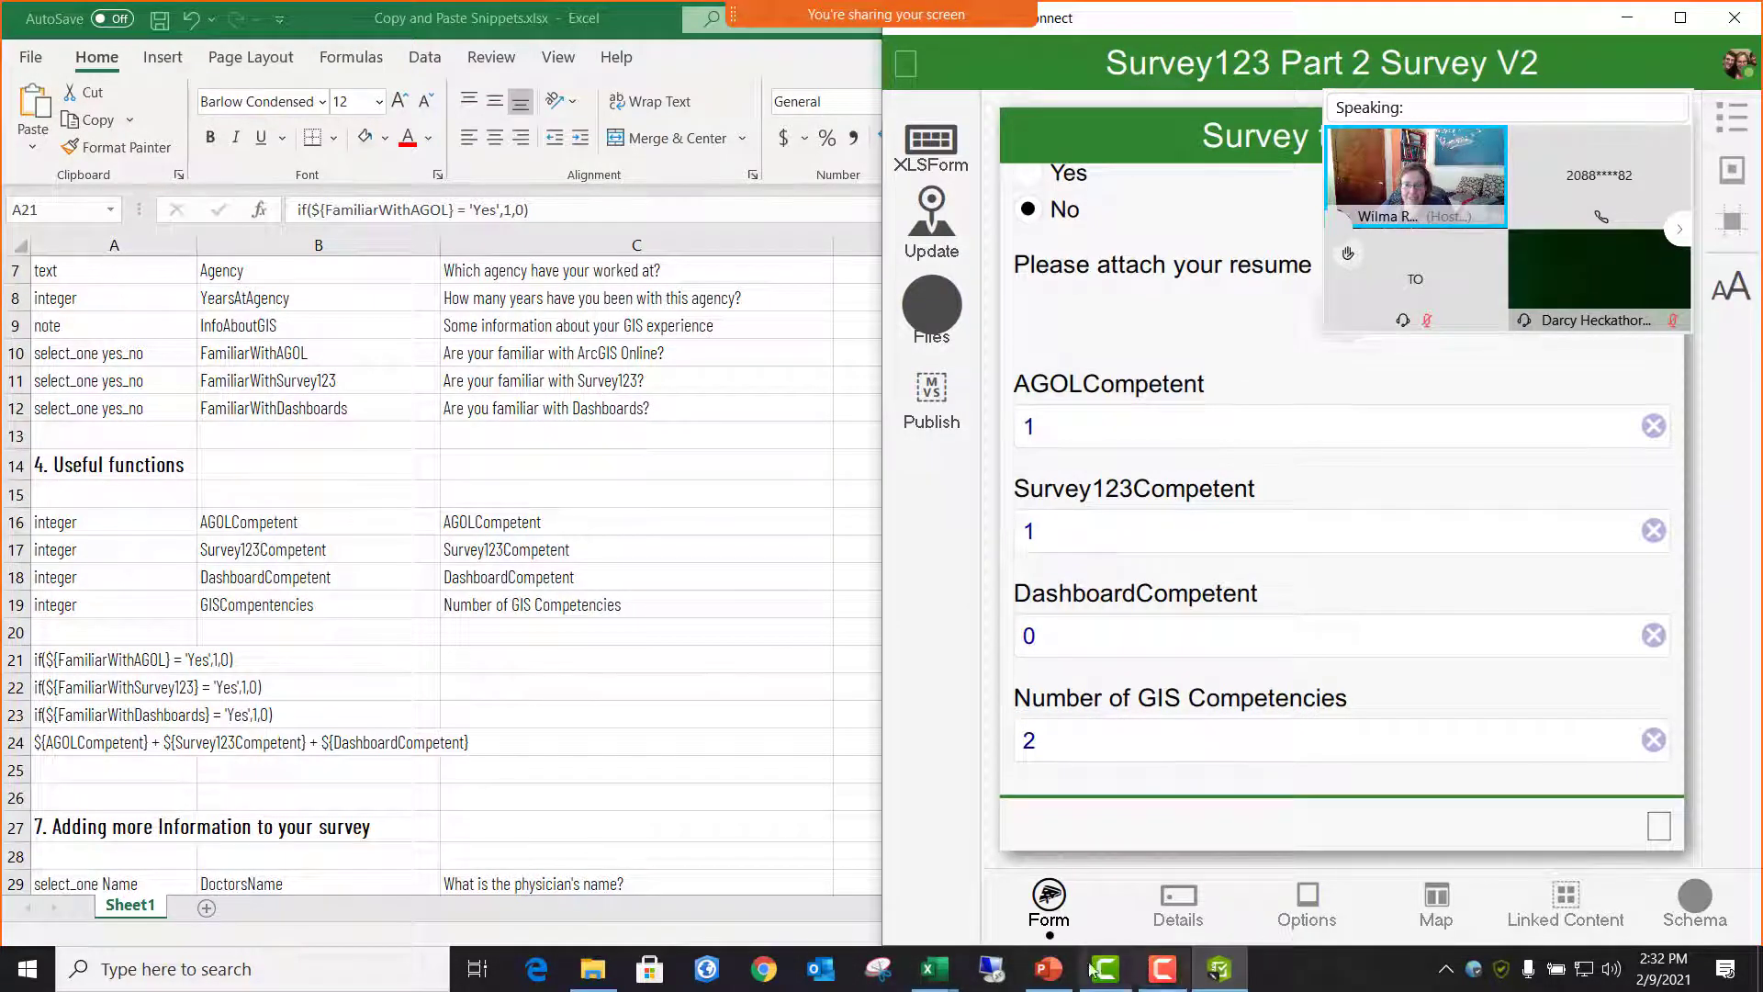
- Switch to PowerPoint, present from the current Useful functions slide and advance to the Part 2 - Styling slide
click(1048, 969)
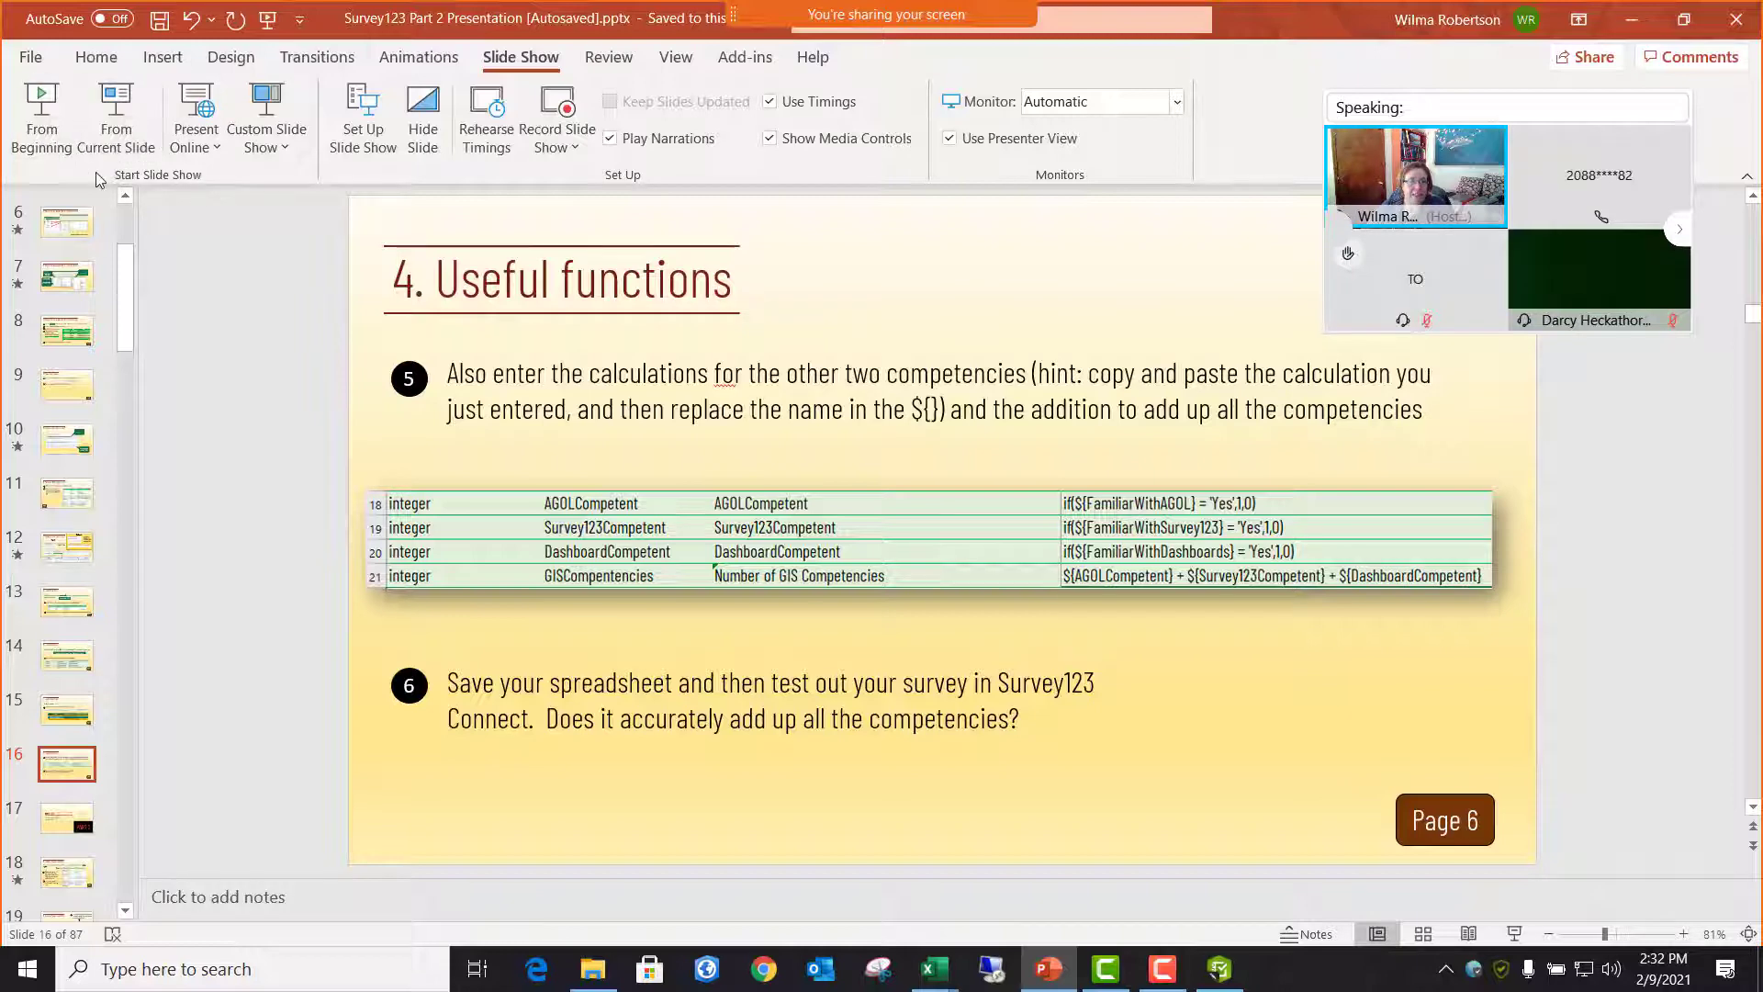
click(115, 117)
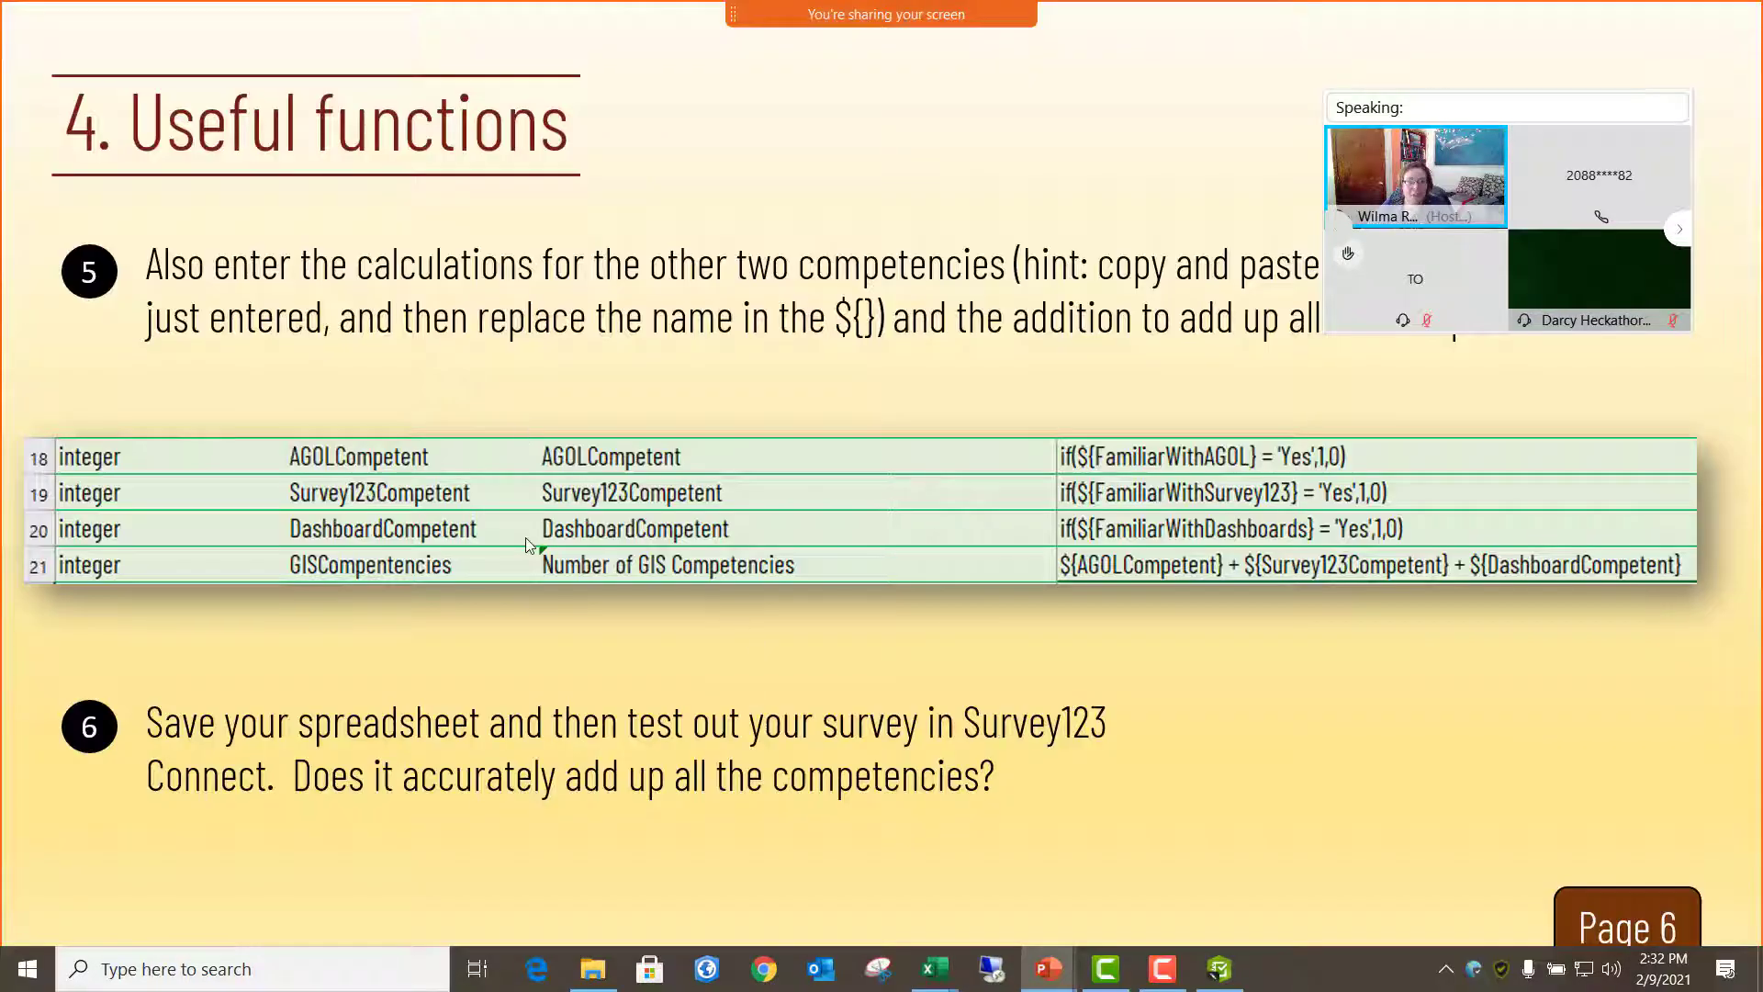
scroll(527, 537, down, 1)
scroll(527, 536, up, 1)
scroll(531, 510, up, 1)
scroll(531, 510, down, 1)
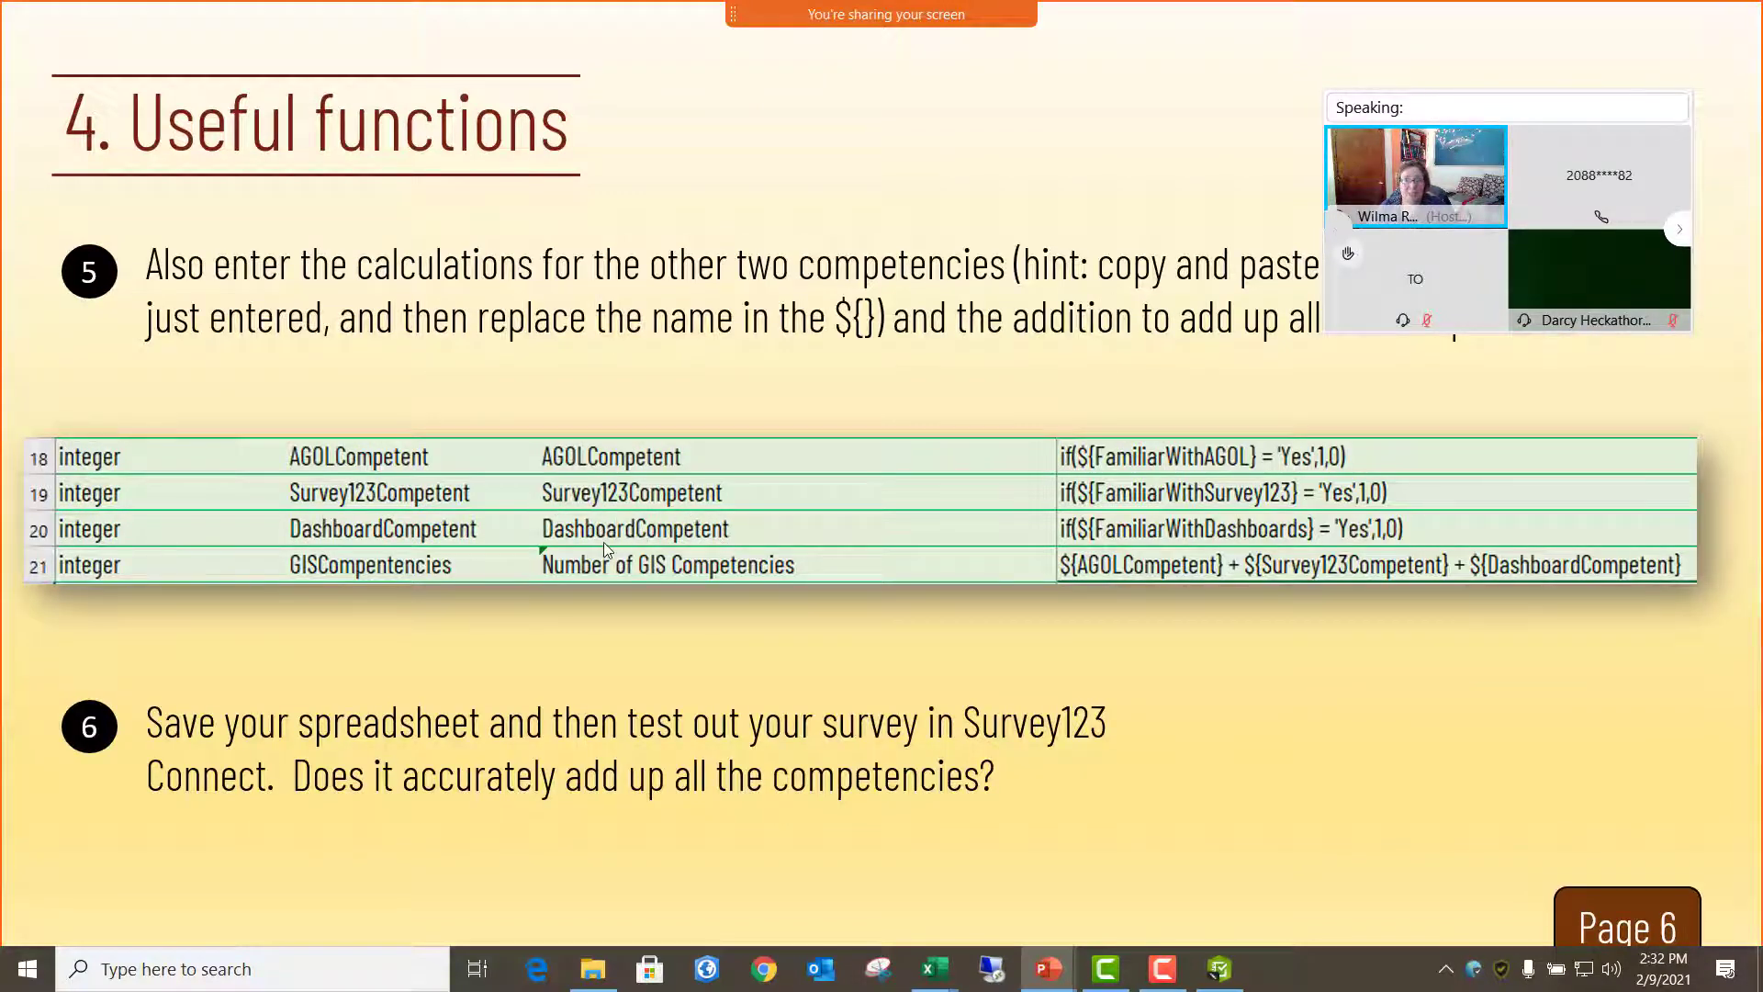
click(675, 496)
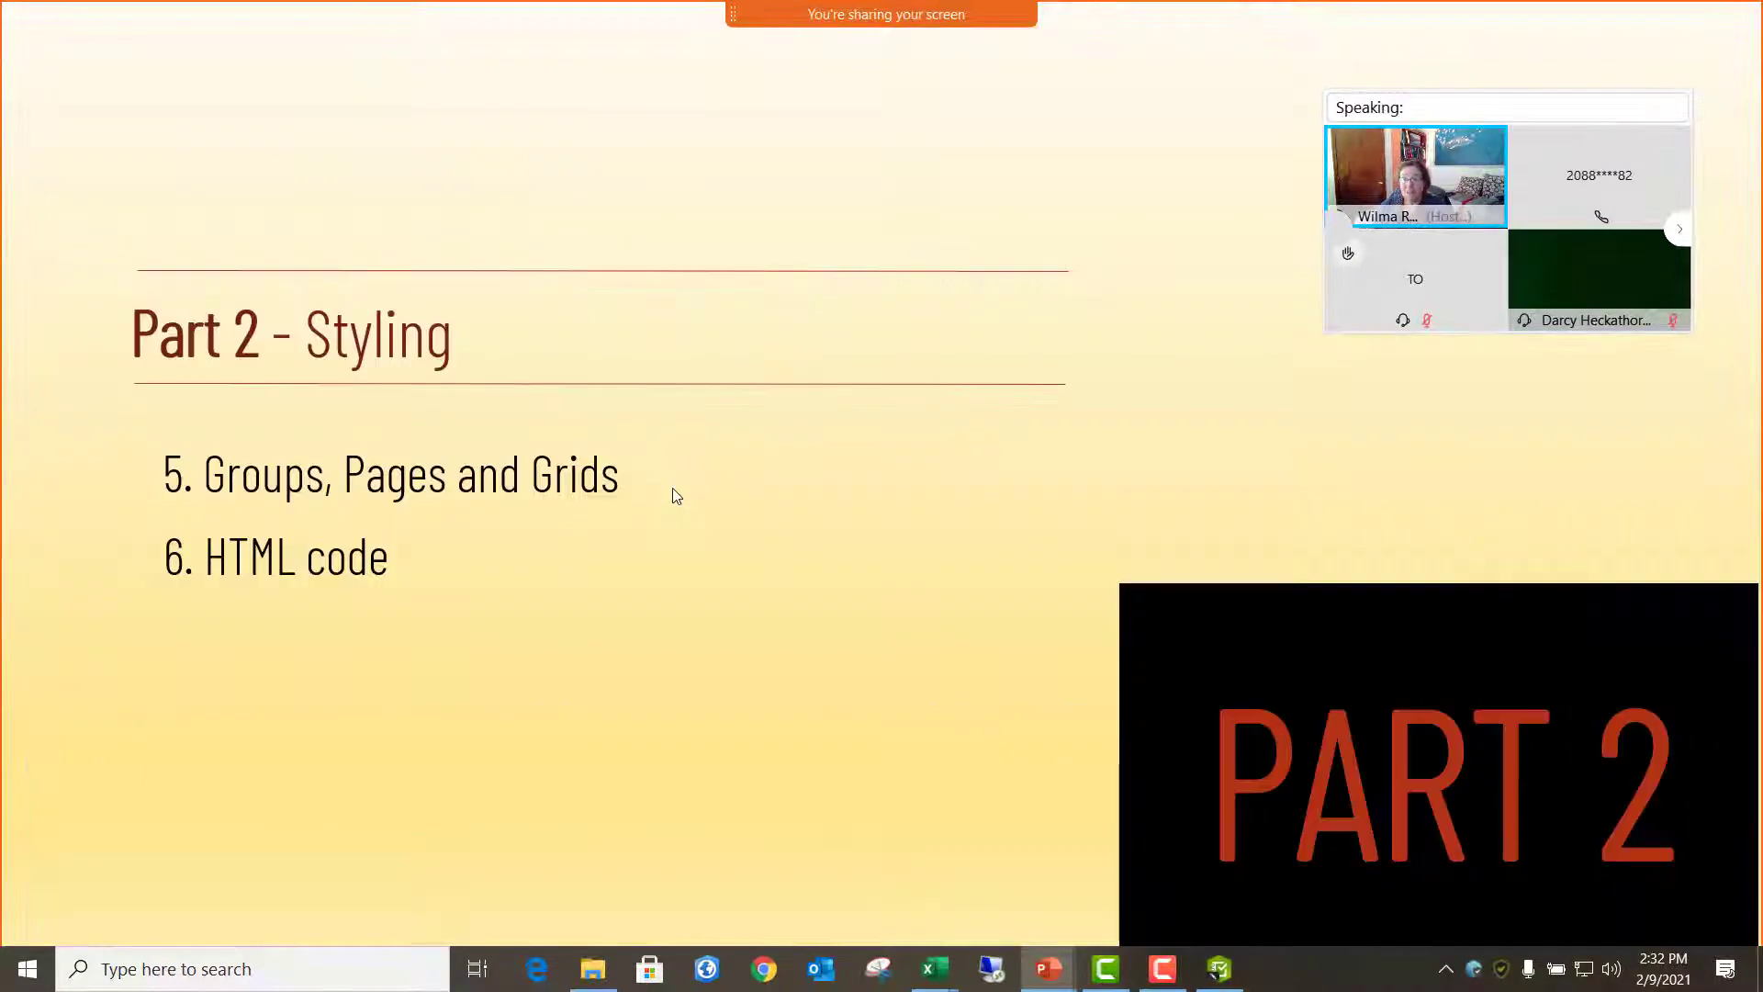
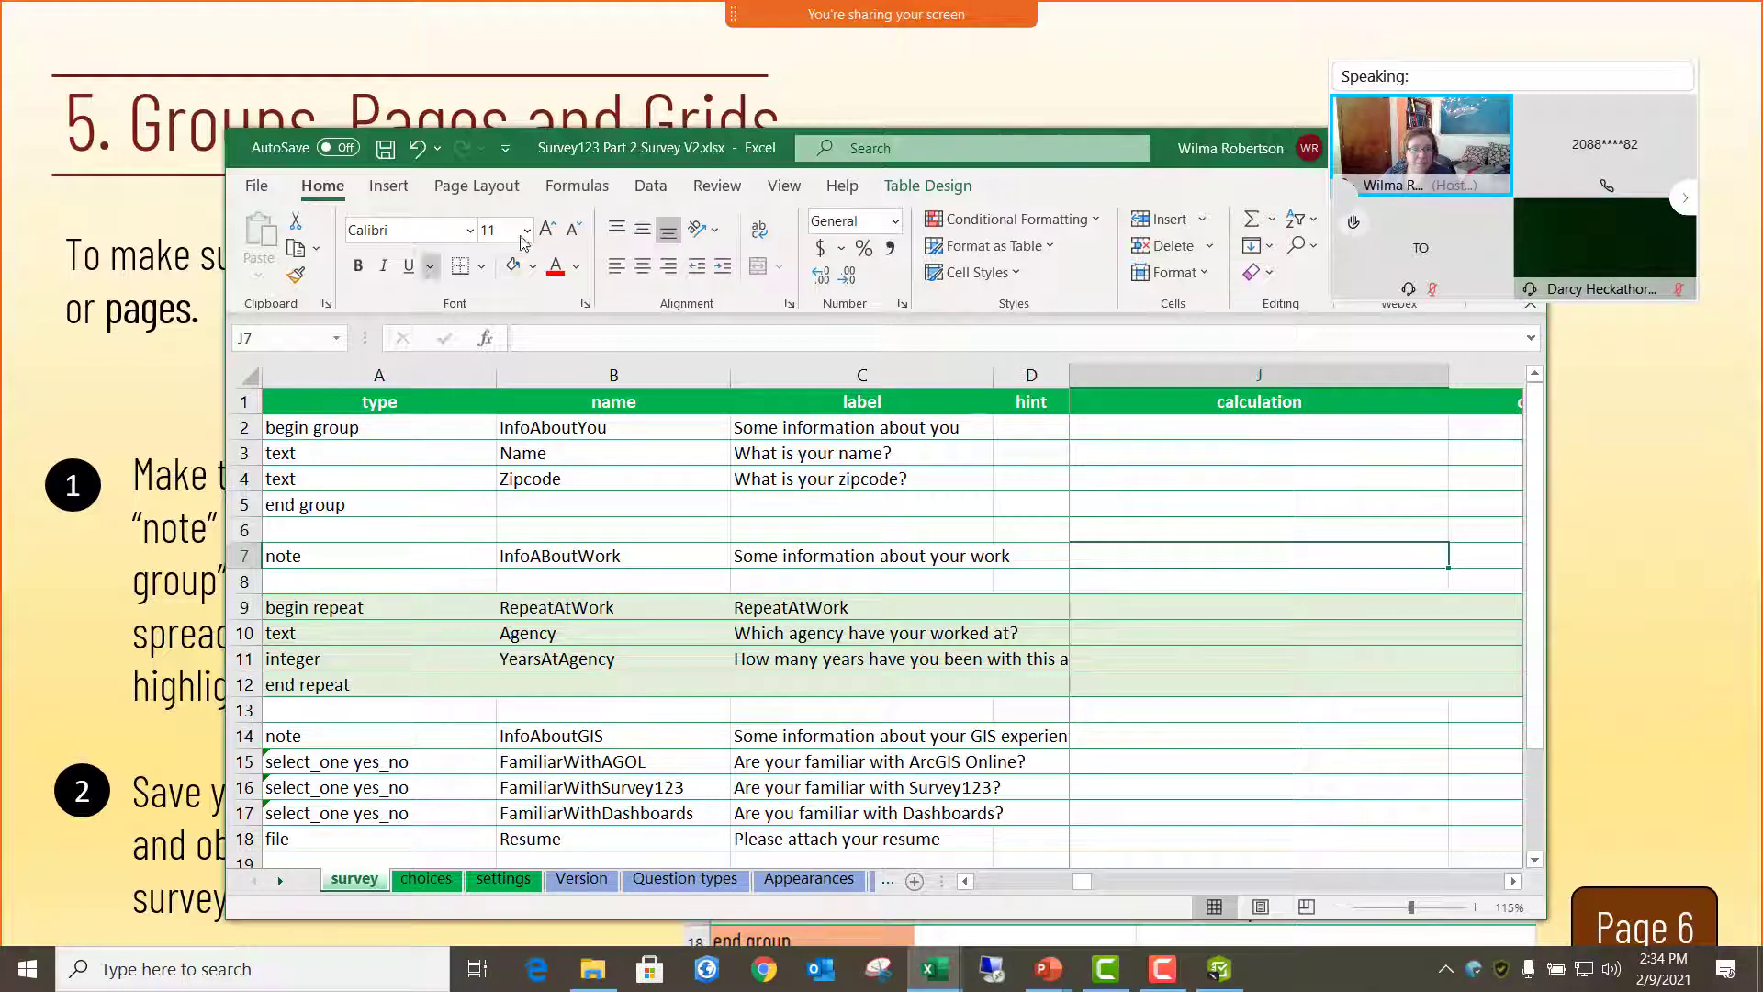
- In the Excel survey sheet, change the type of the InfoAboutGIS row from note to begin group
drag(670, 162, 695, 117)
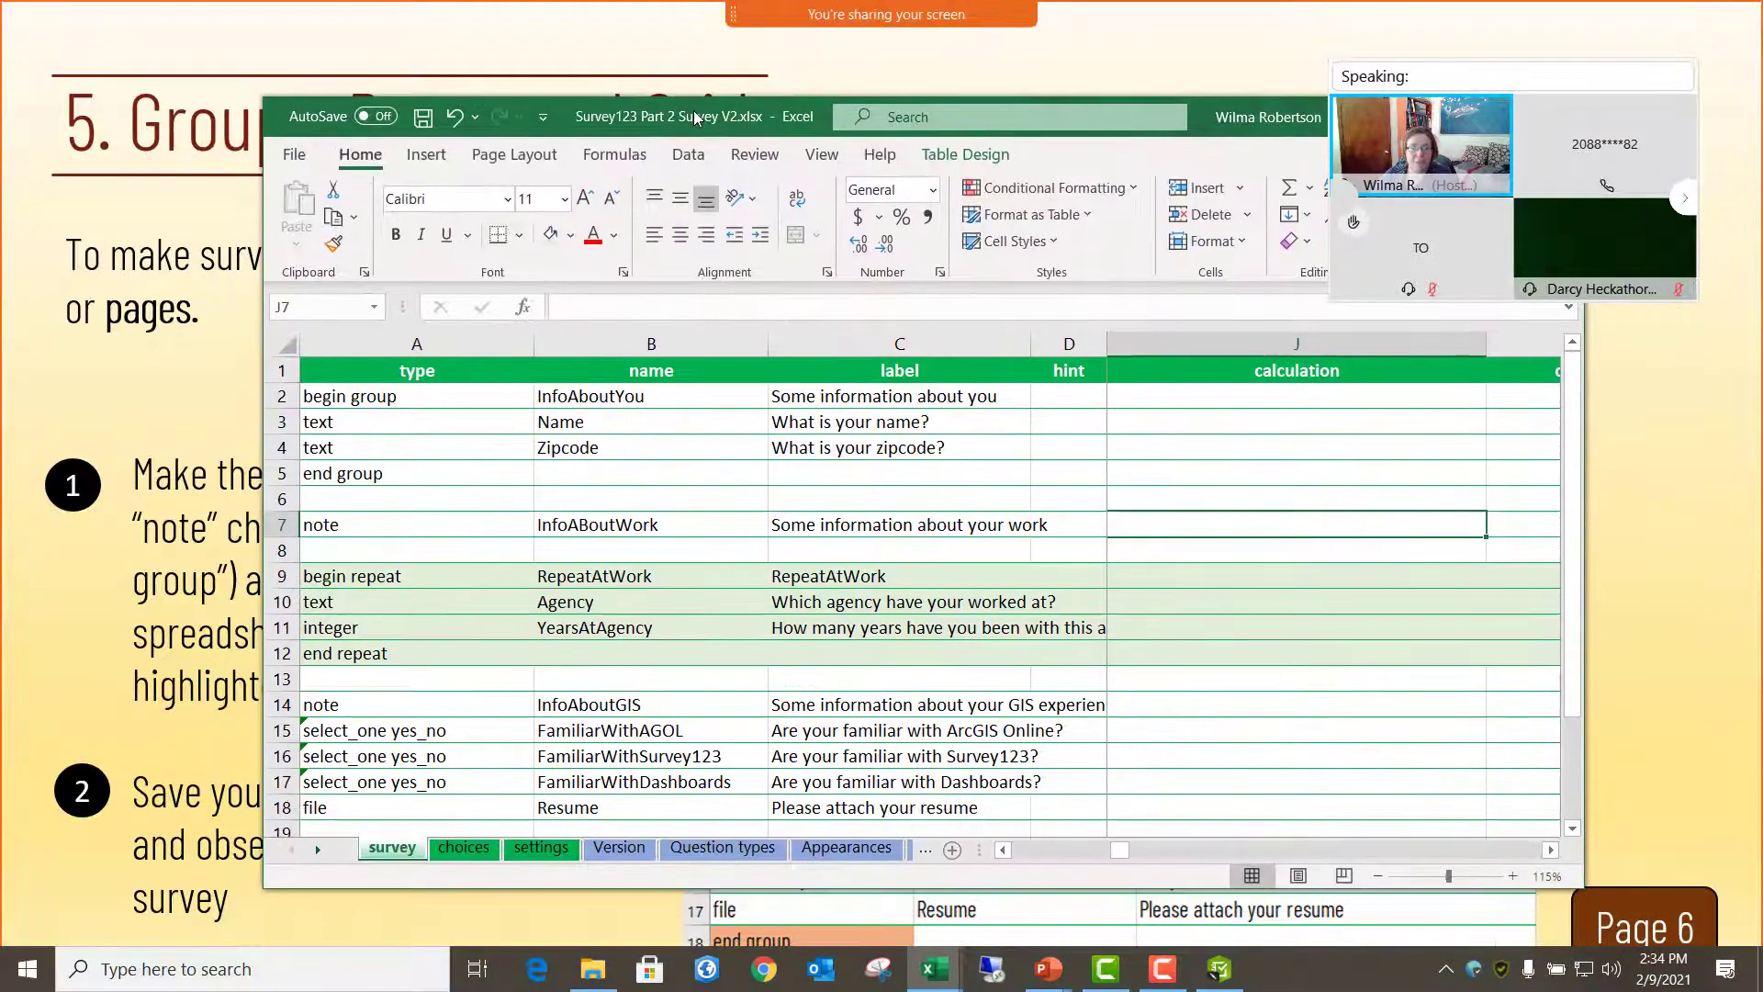
click(414, 713)
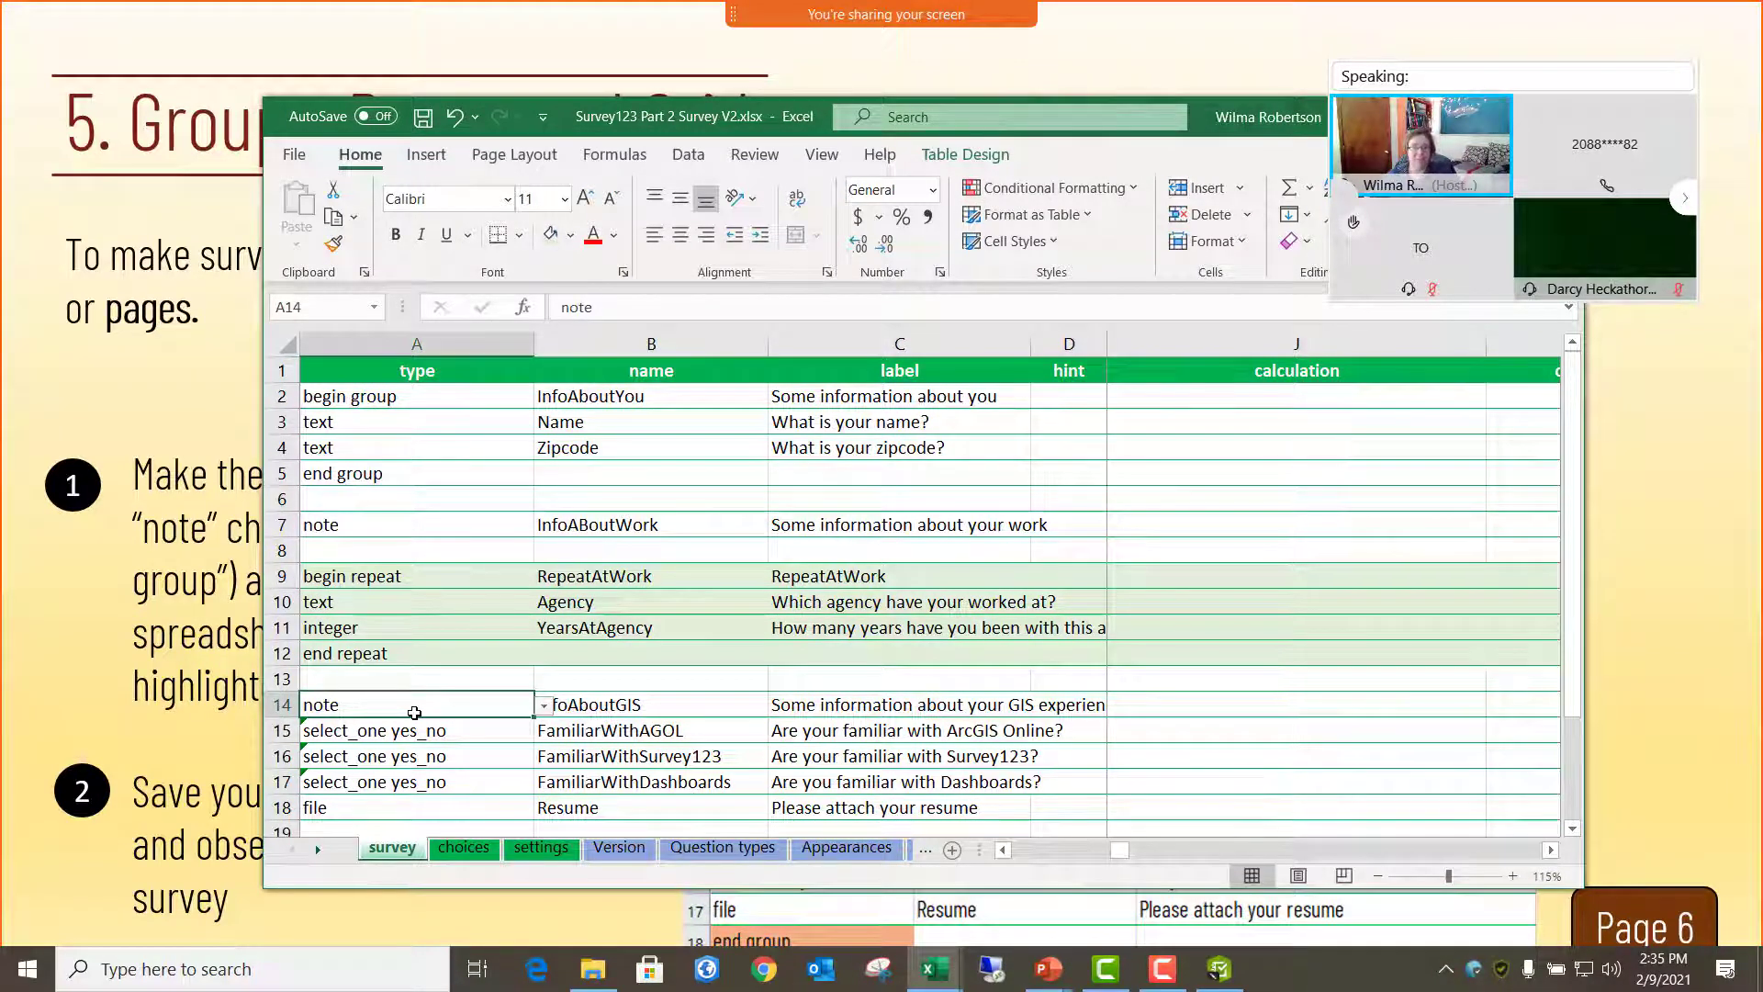
text(b)
click(544, 705)
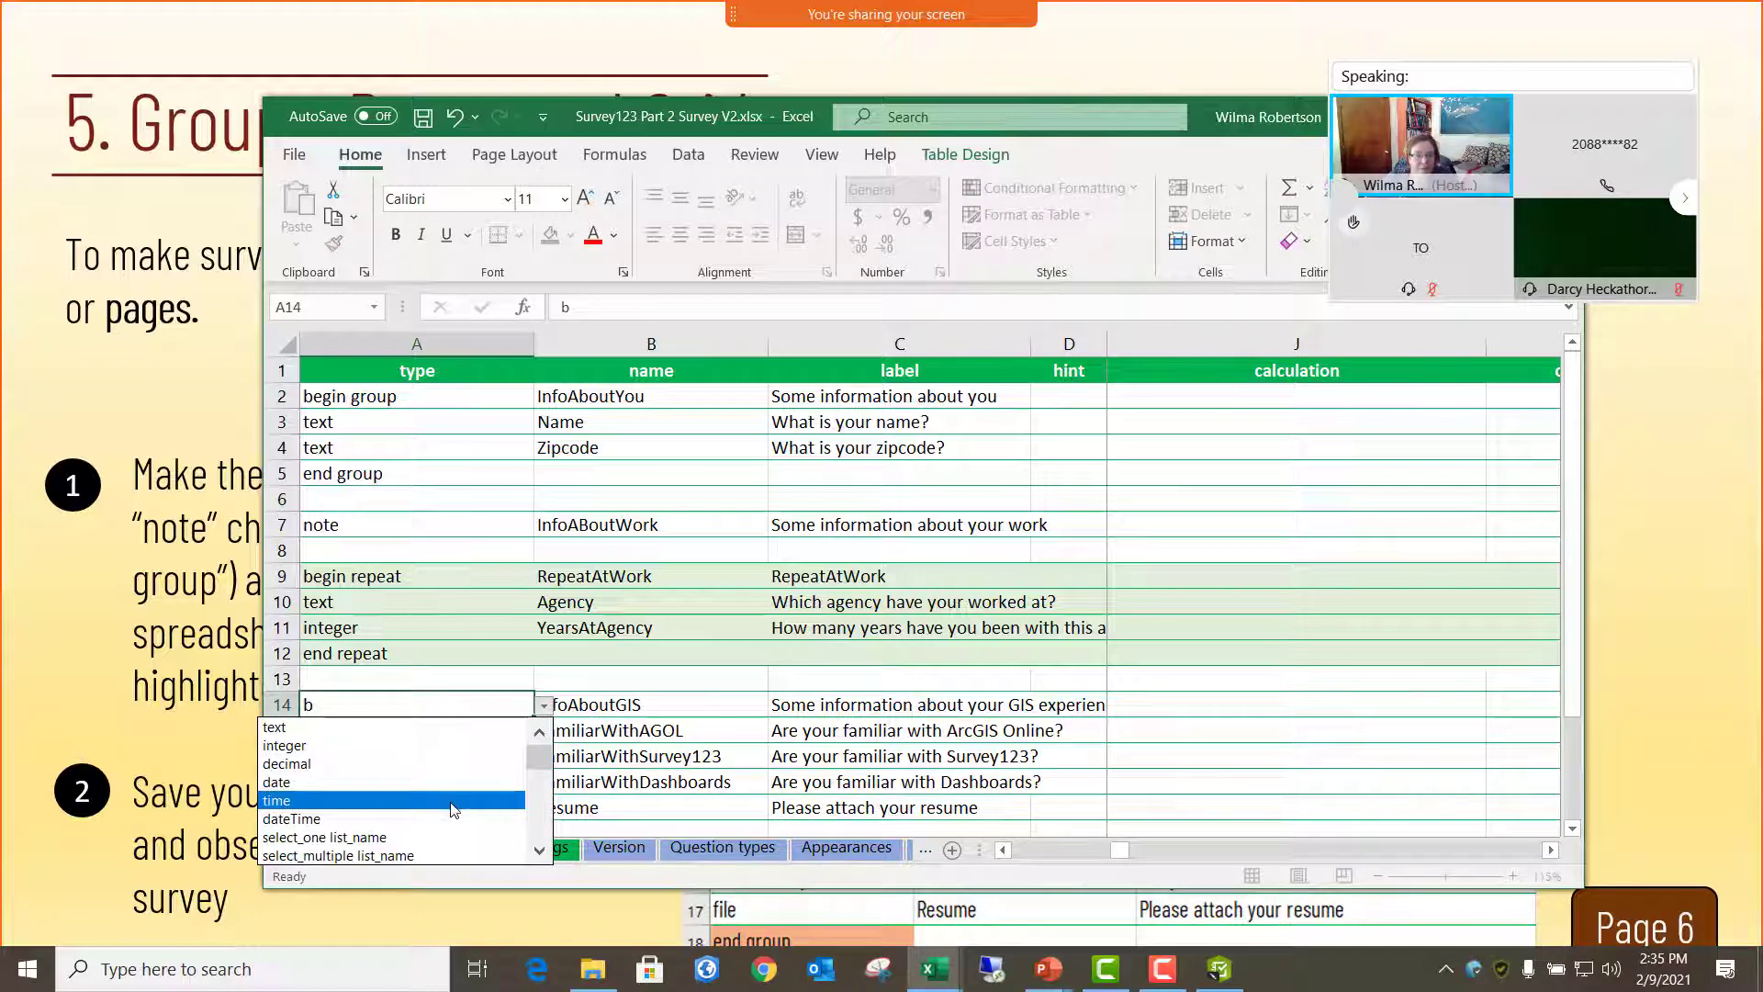
click(540, 852)
click(539, 854)
click(540, 854)
click(540, 854)
click(540, 854)
click(540, 854)
click(540, 854)
click(540, 854)
click(432, 837)
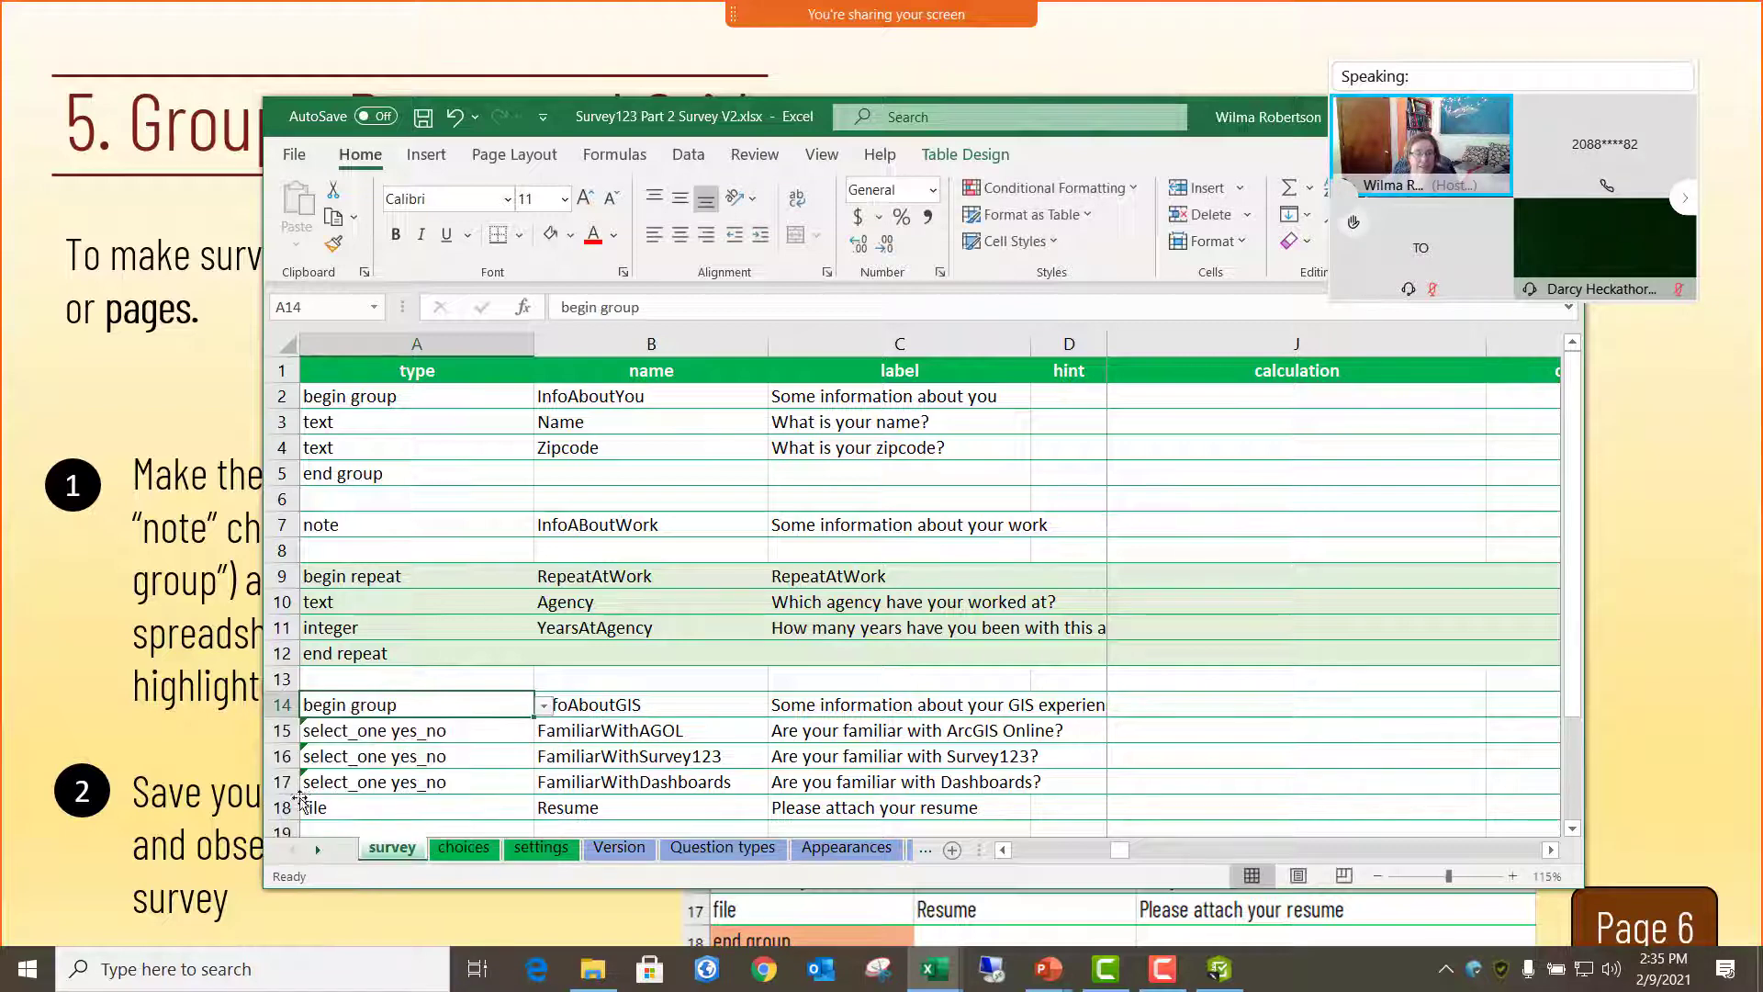
- Insert a row below the Resume question and set its type to end group
scroll(335, 806, down, 1)
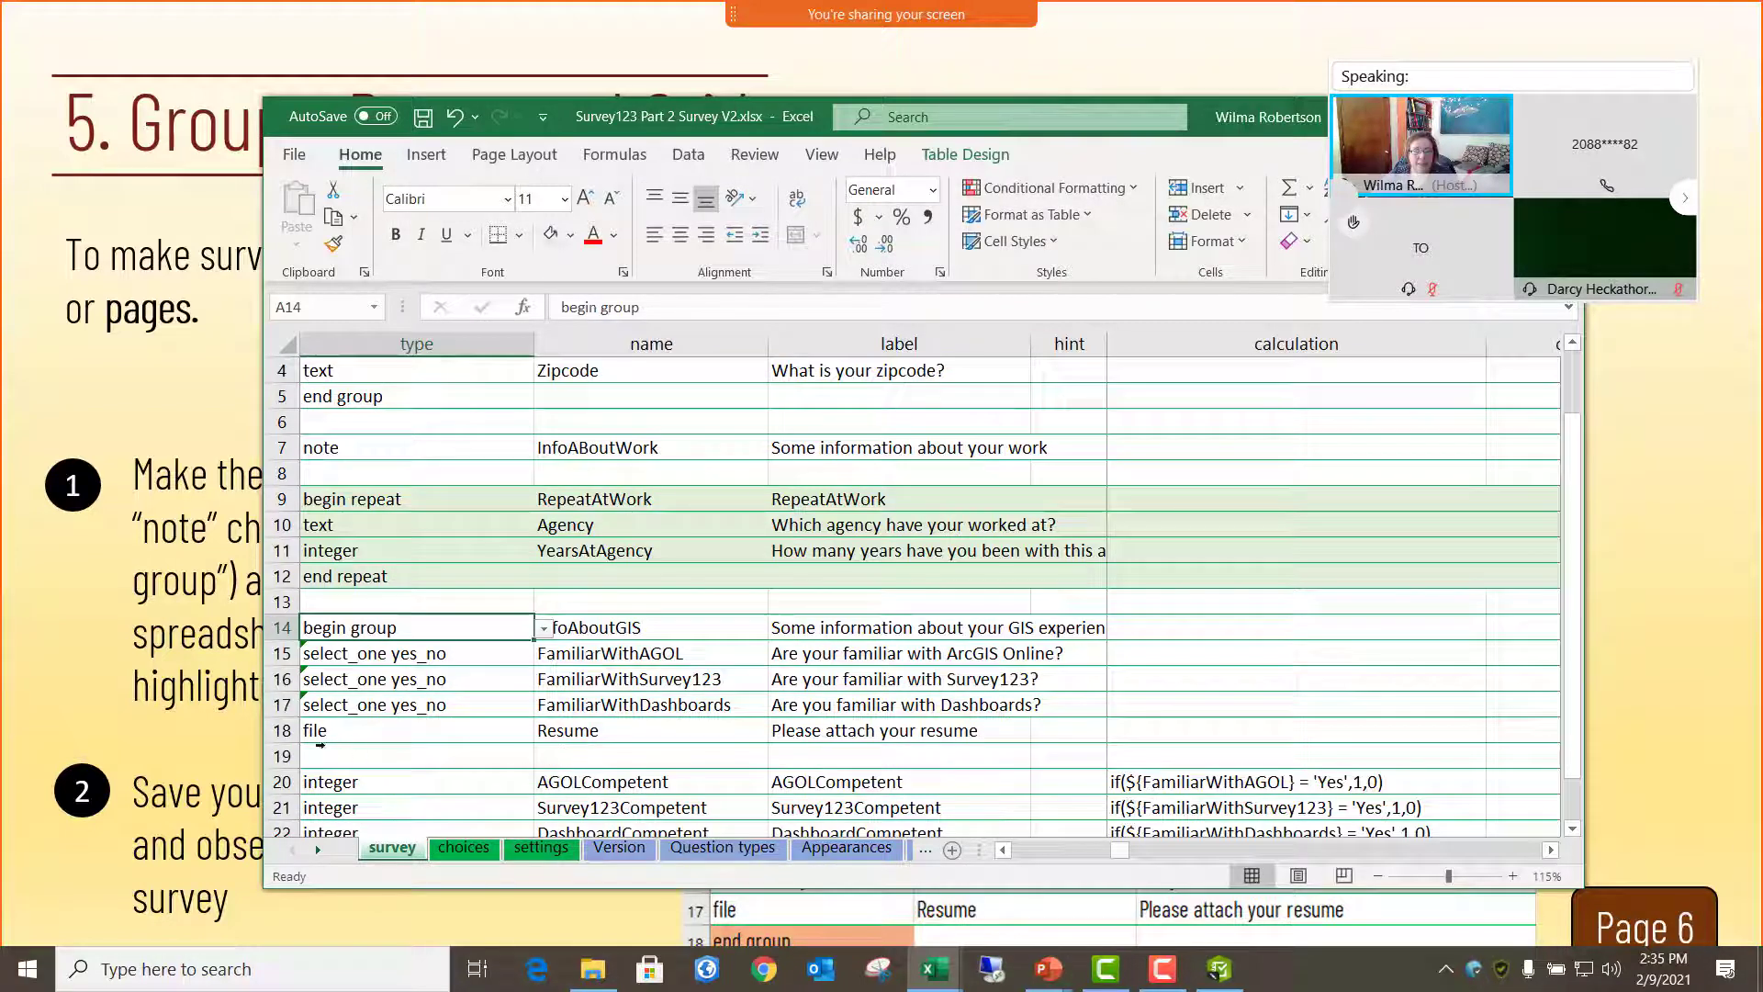
click(284, 756)
right_click(288, 756)
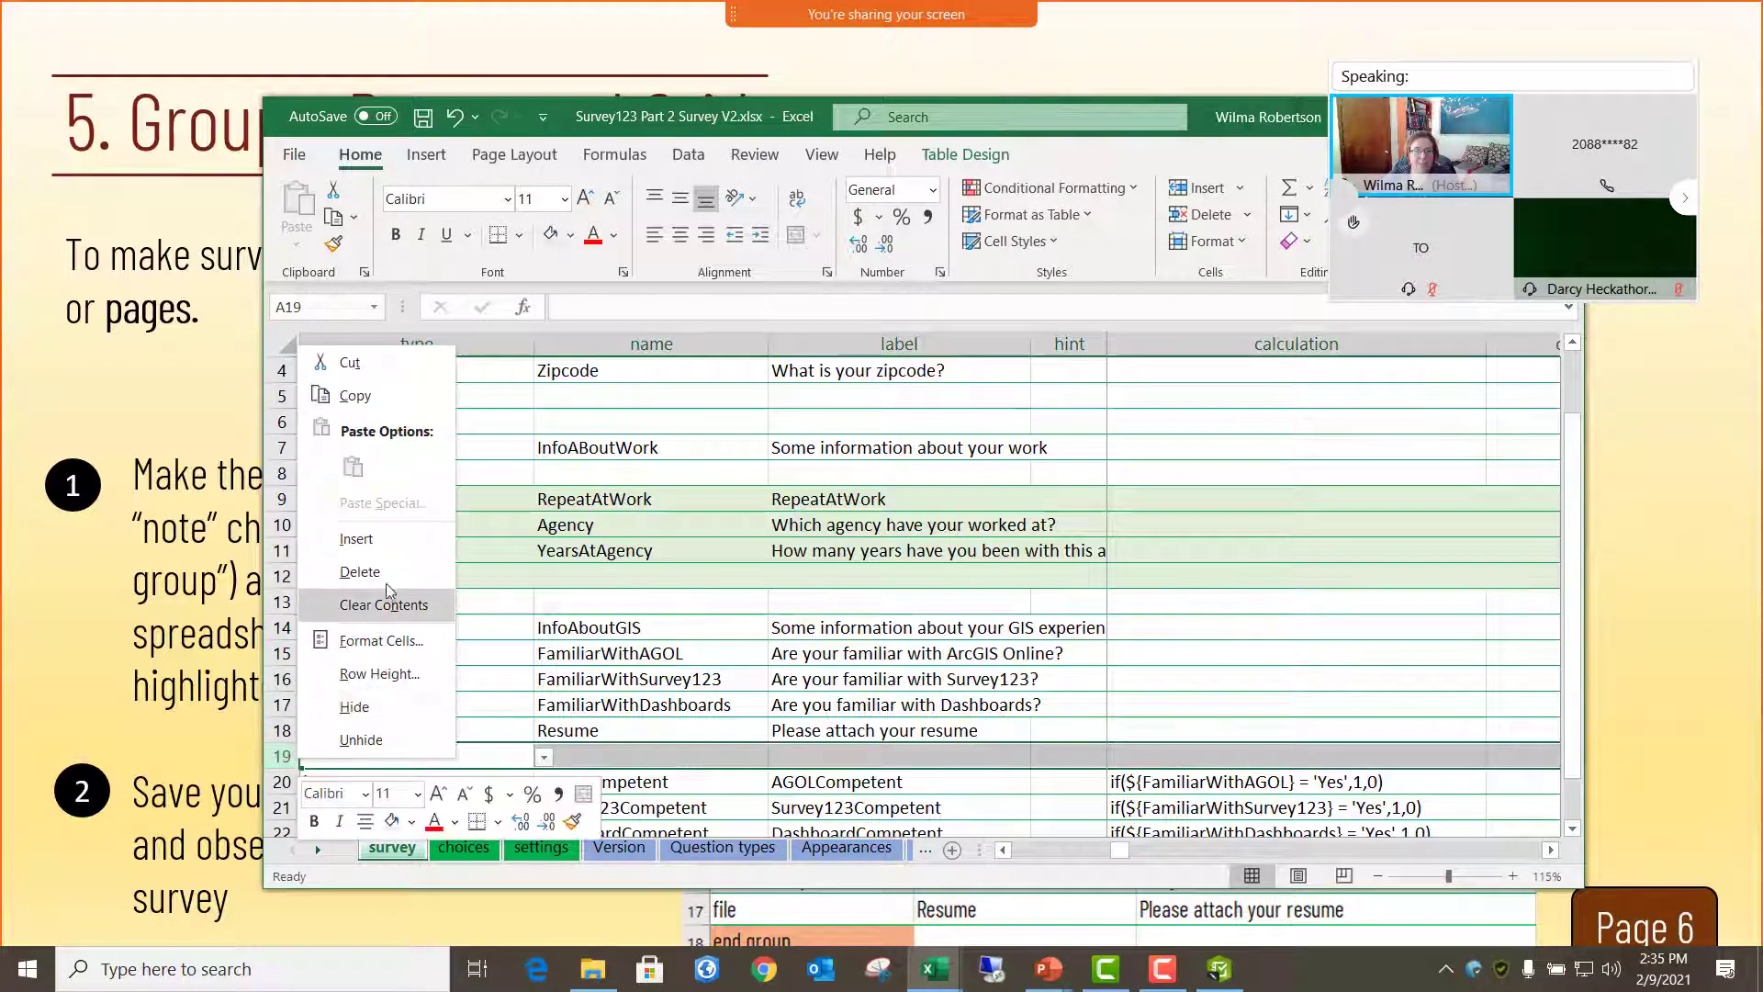
click(402, 552)
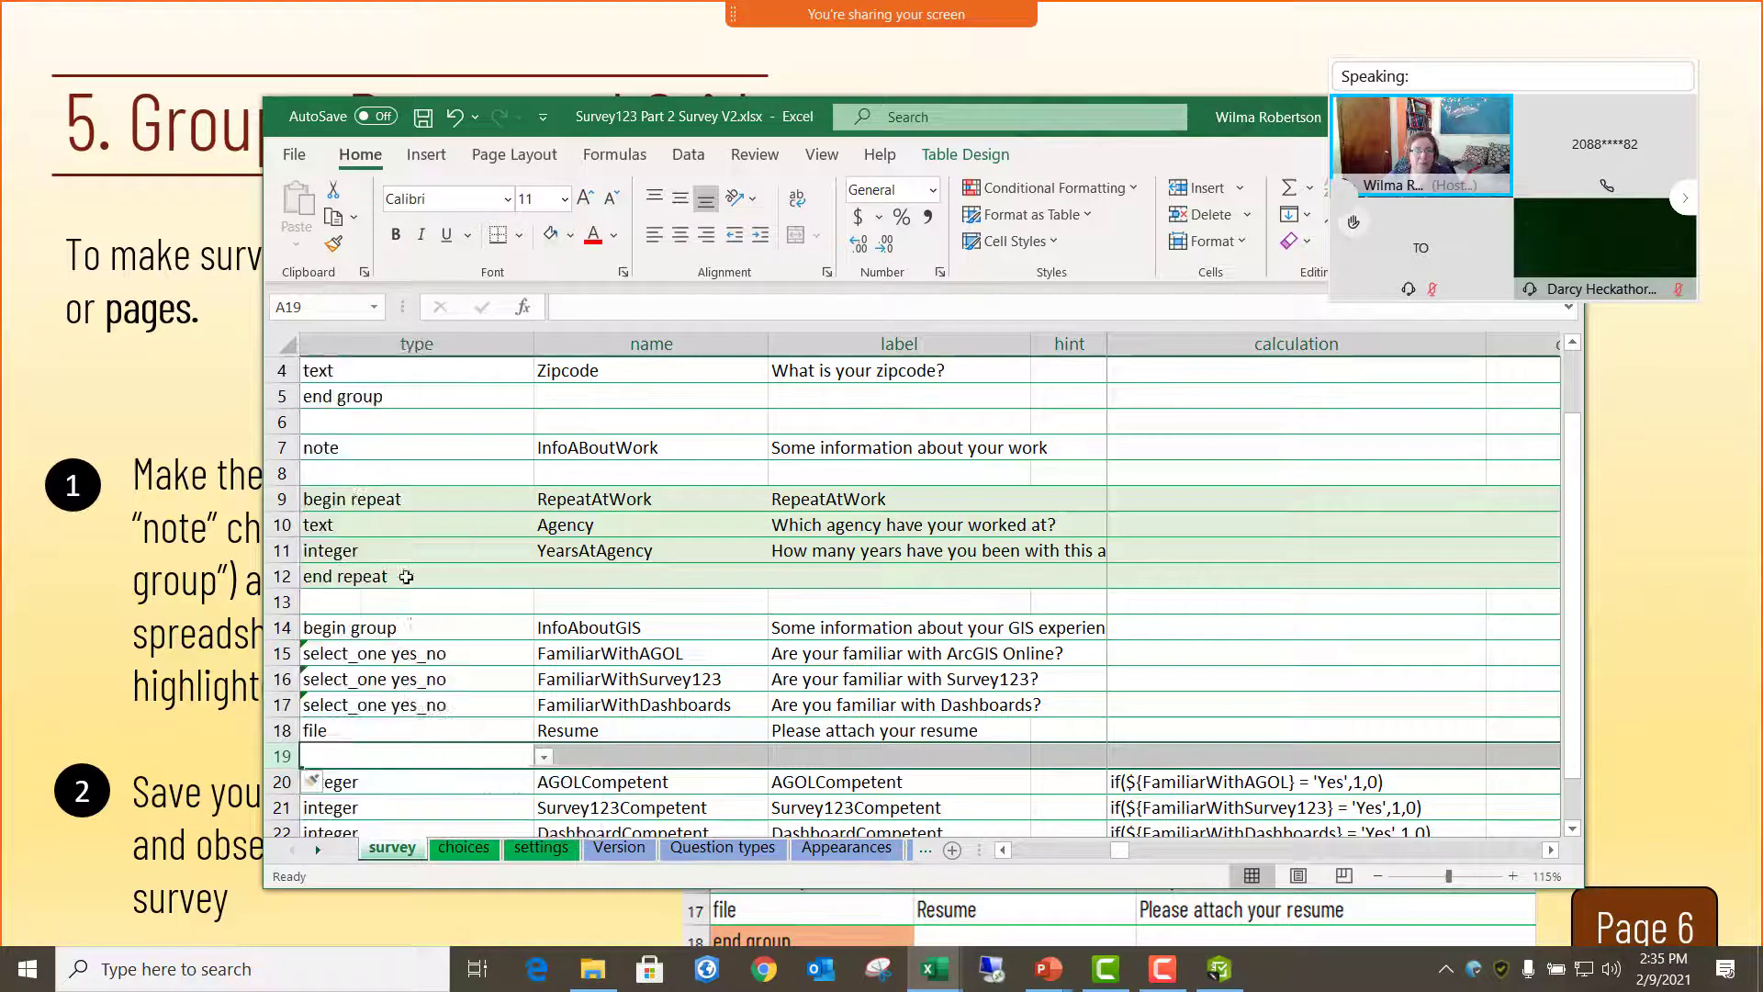
click(404, 760)
text(ed)
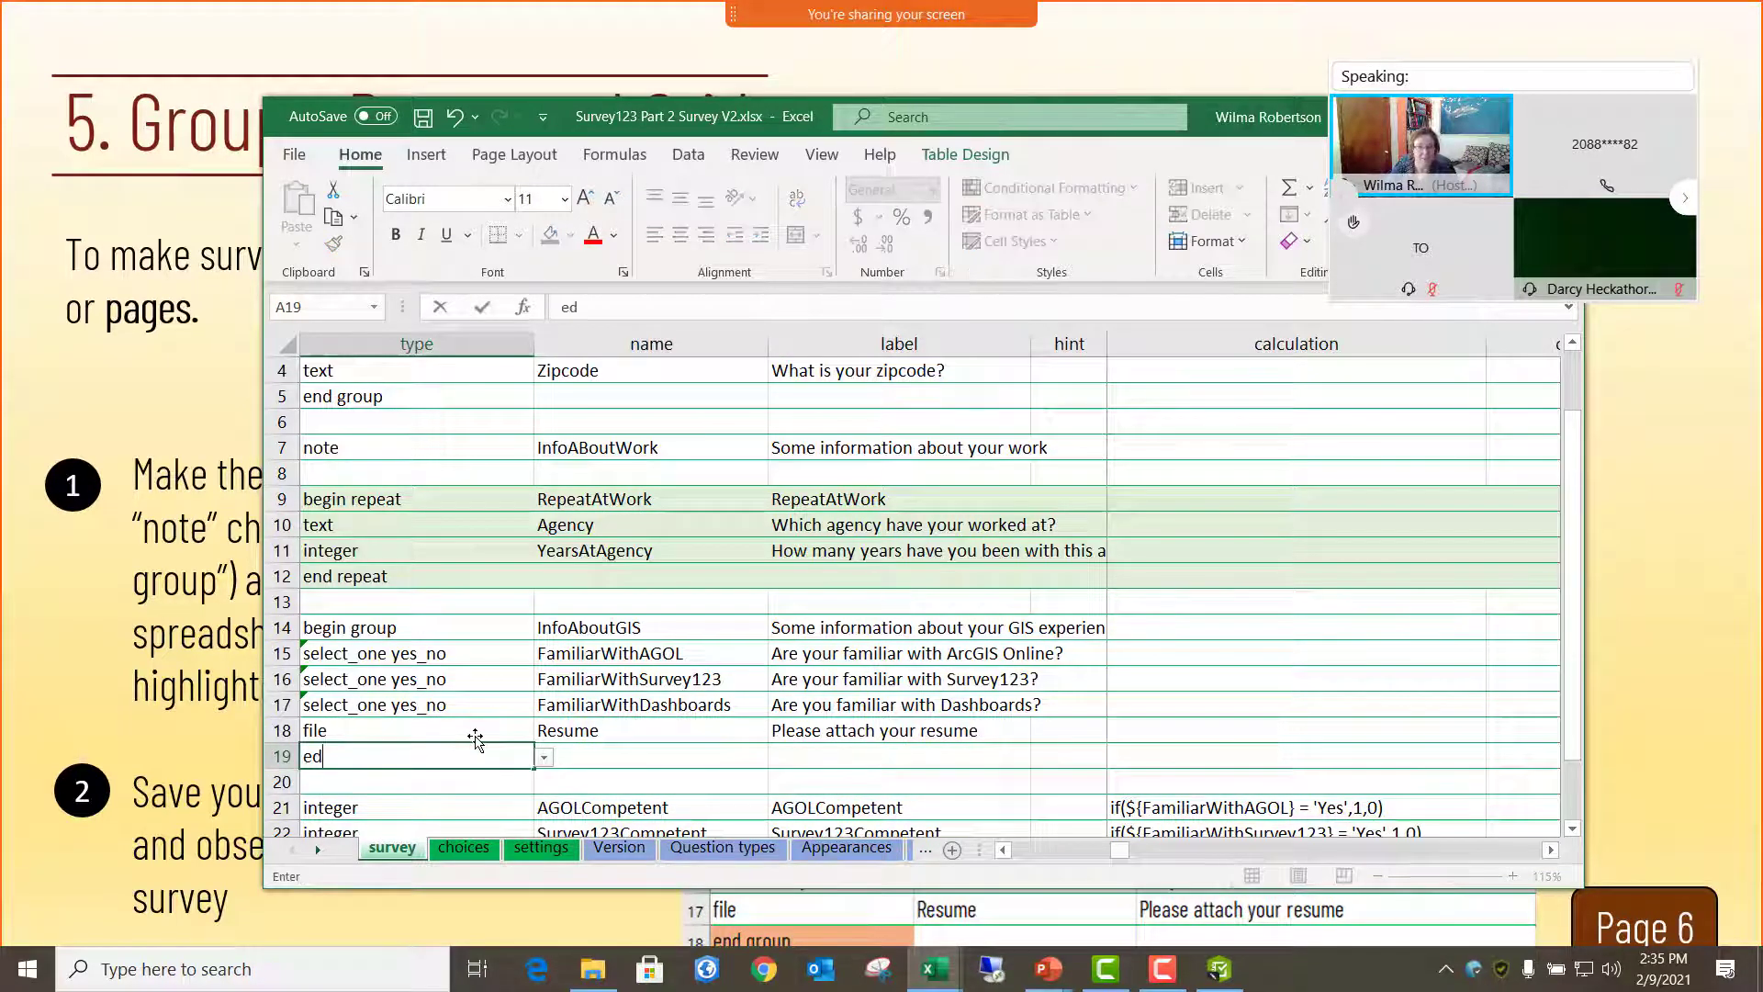
text(d)
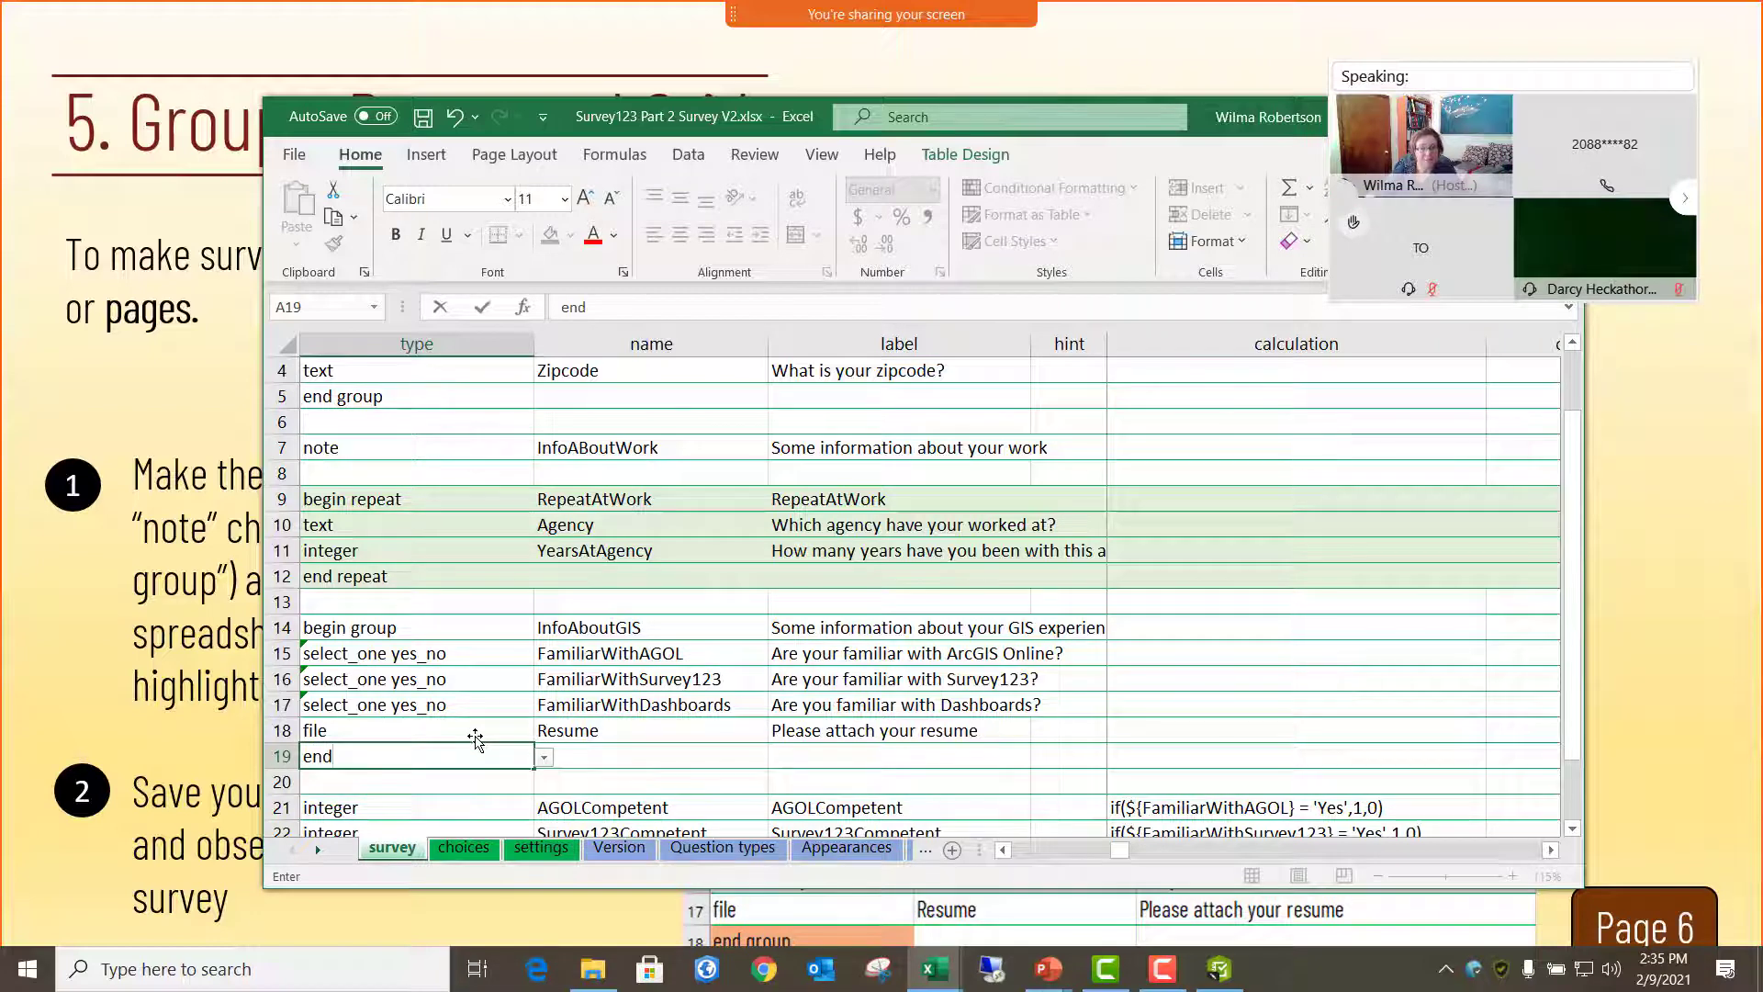
click(546, 758)
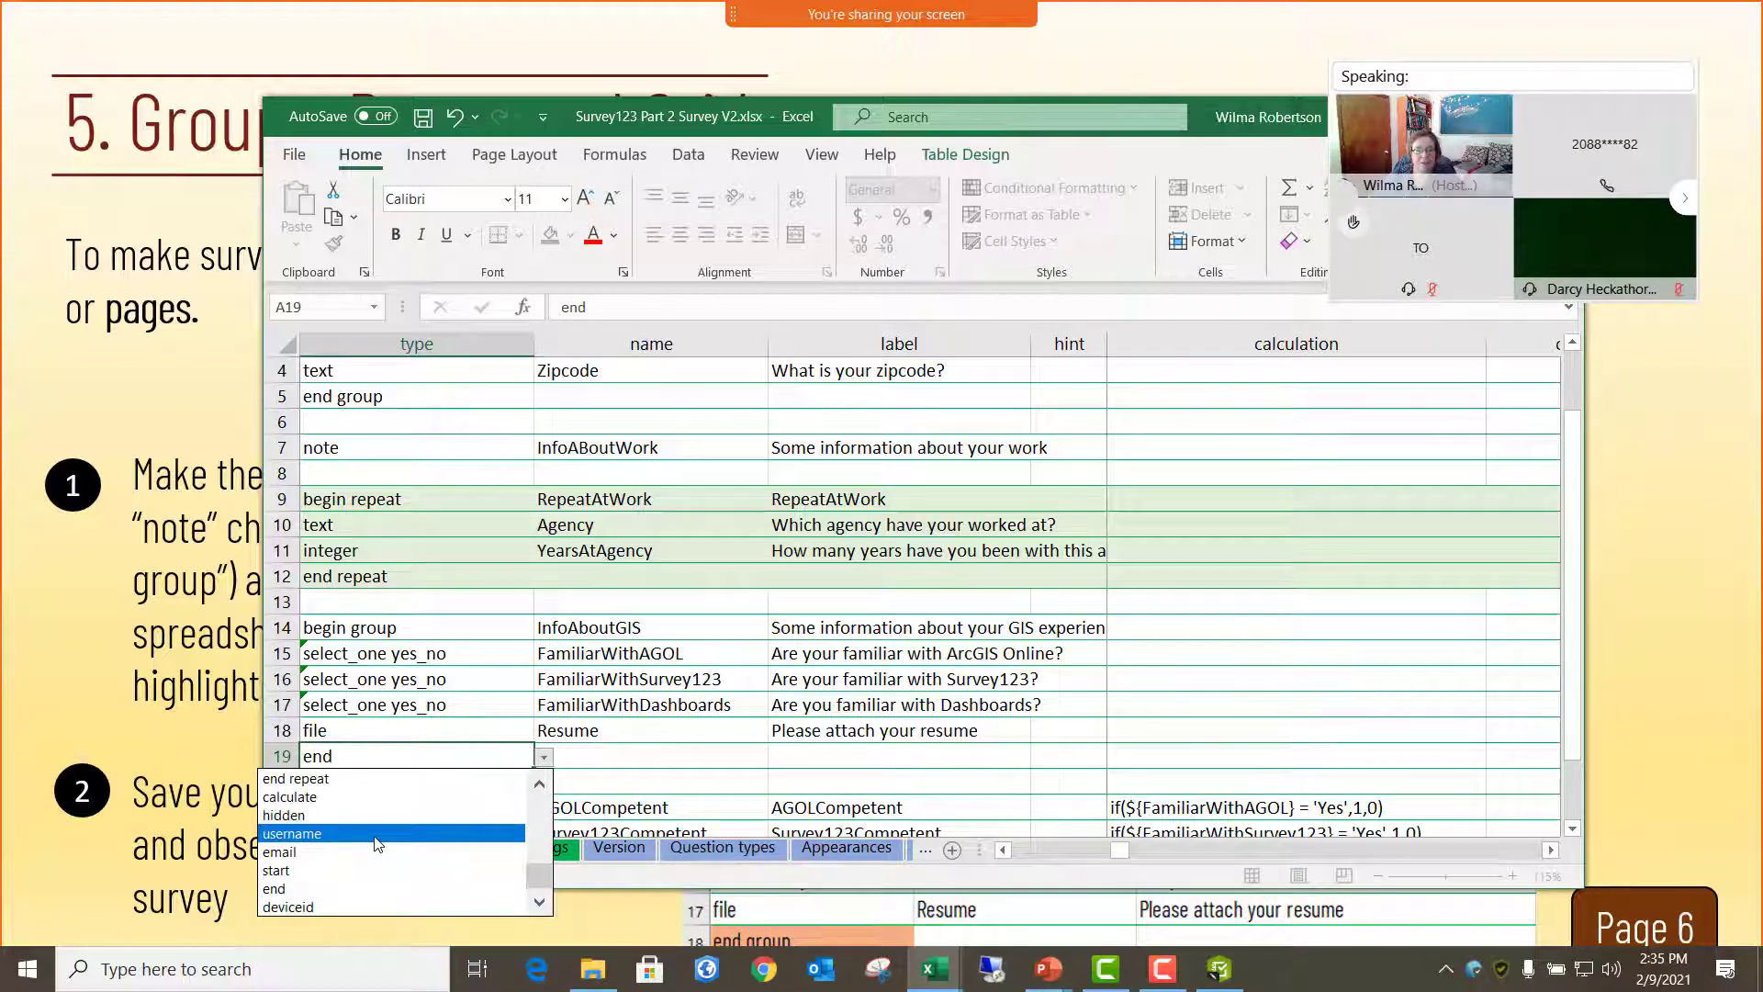
click(542, 786)
click(542, 786)
click(542, 786)
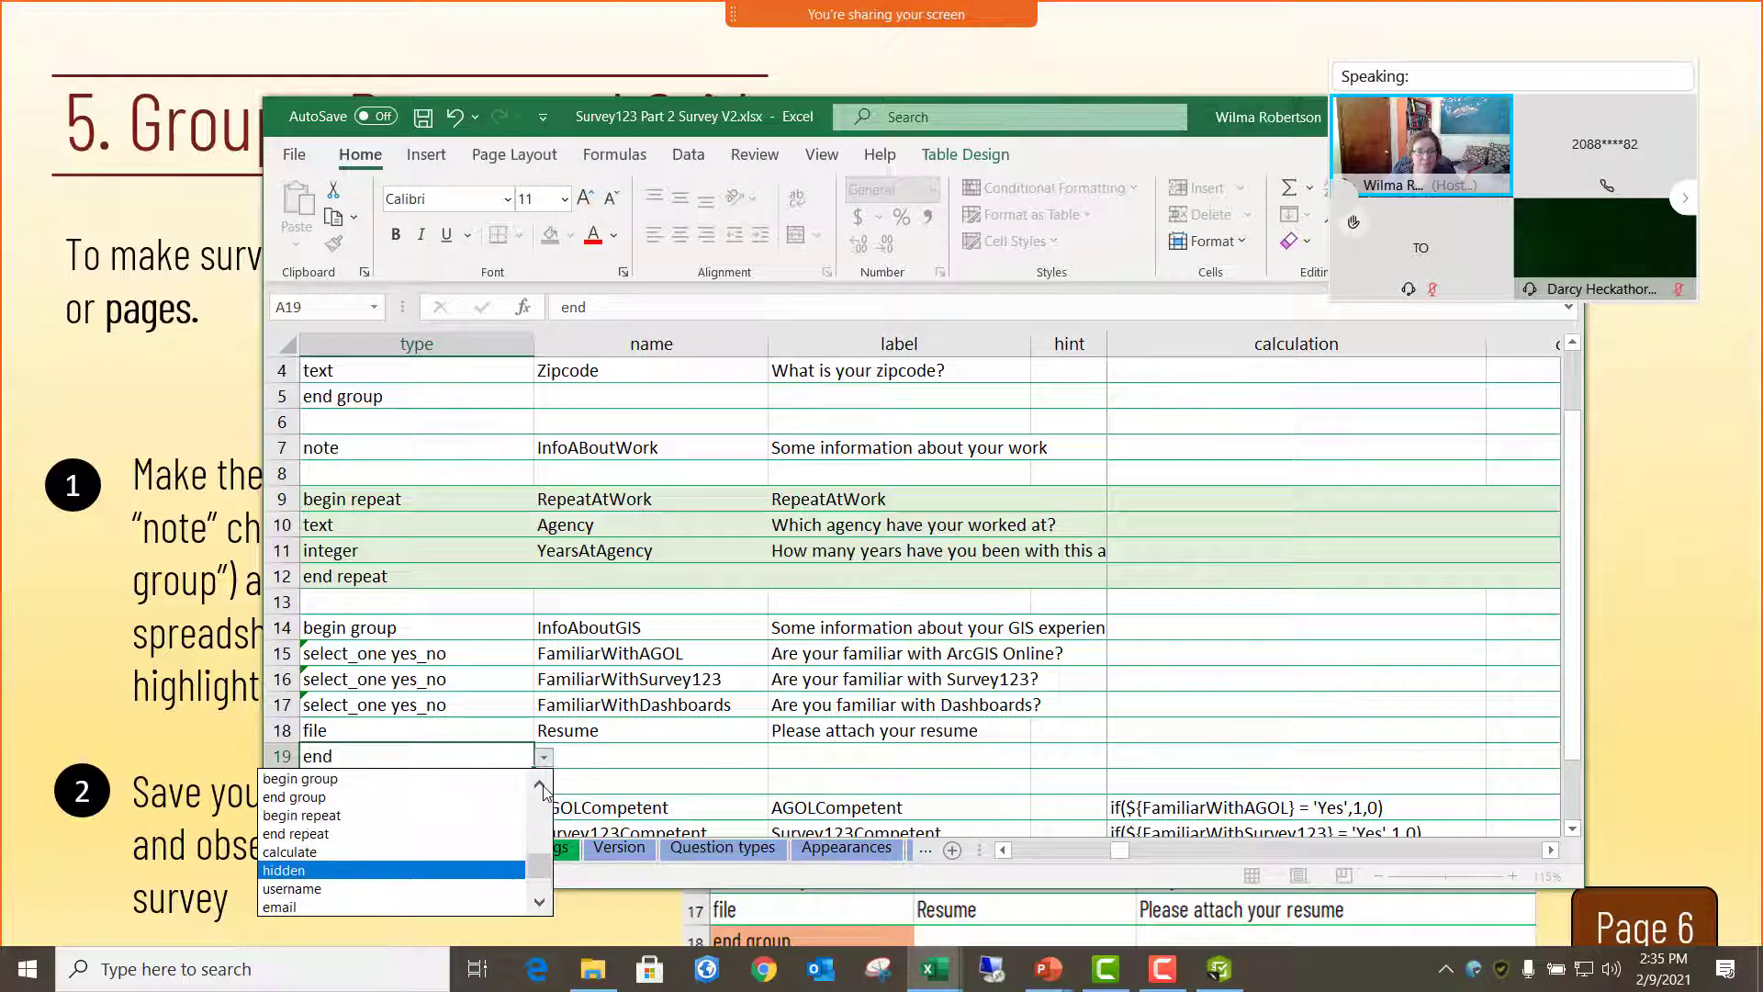
click(368, 797)
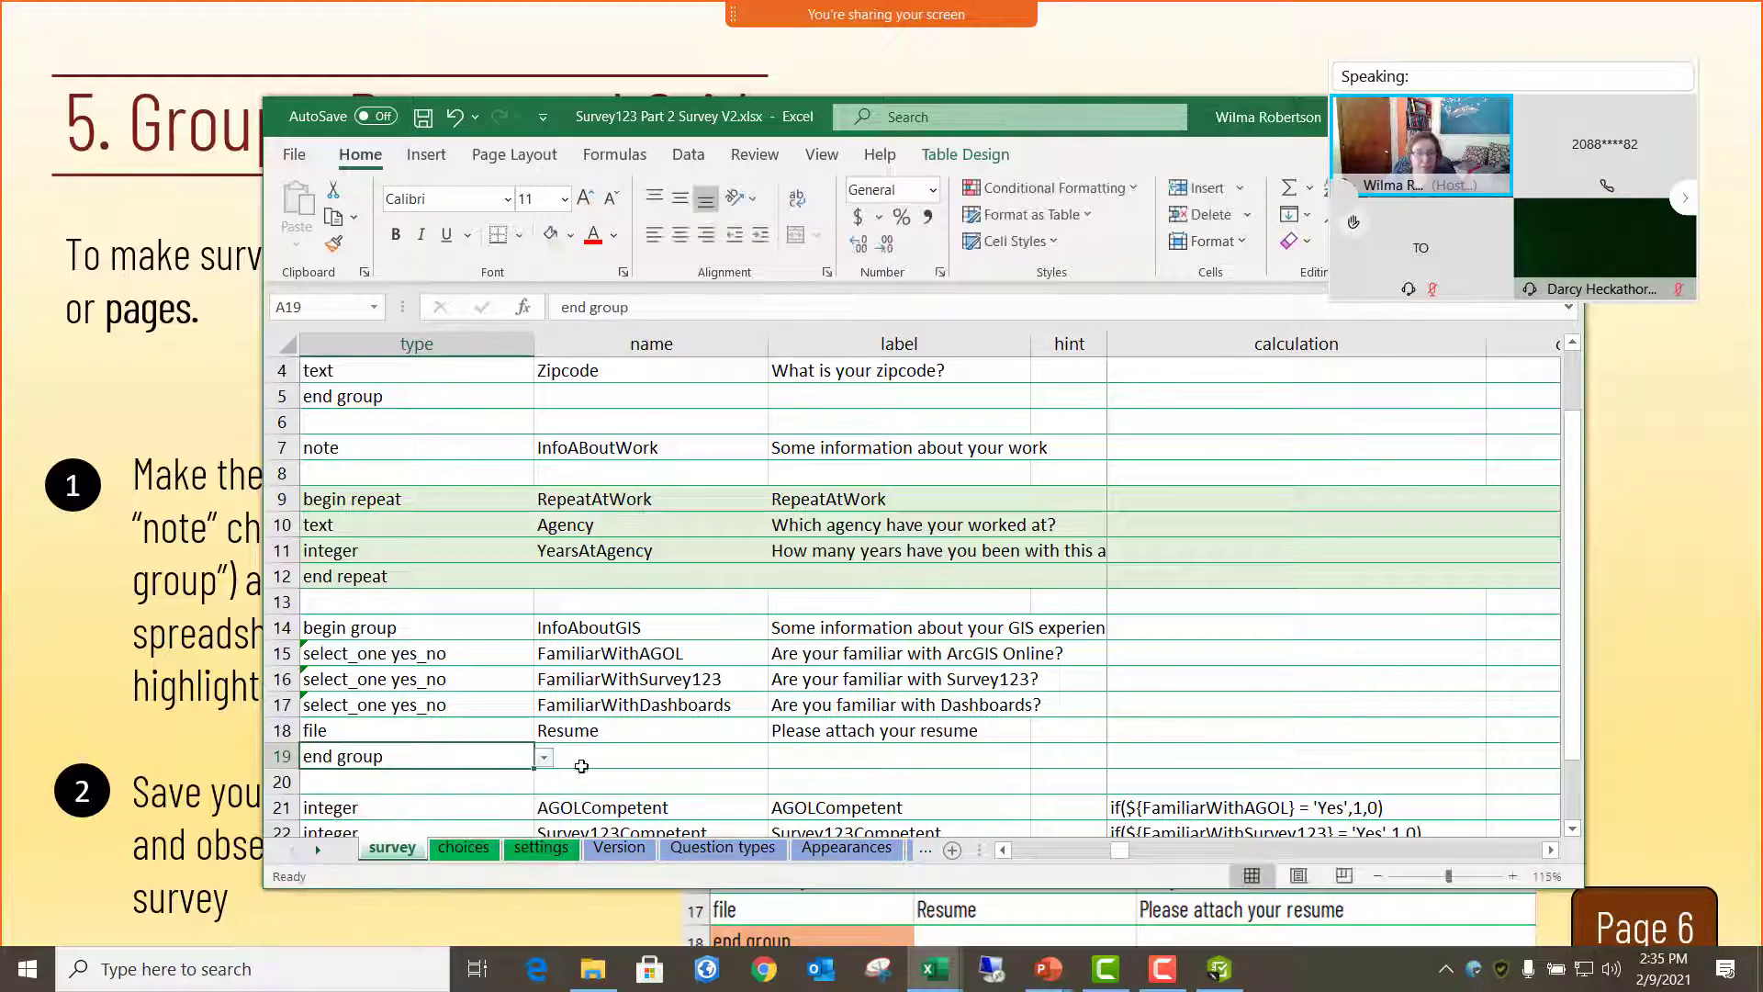
- Save the workbook, switch to Survey123 Connect and move its window over the slide to show the form
click(671, 751)
click(423, 116)
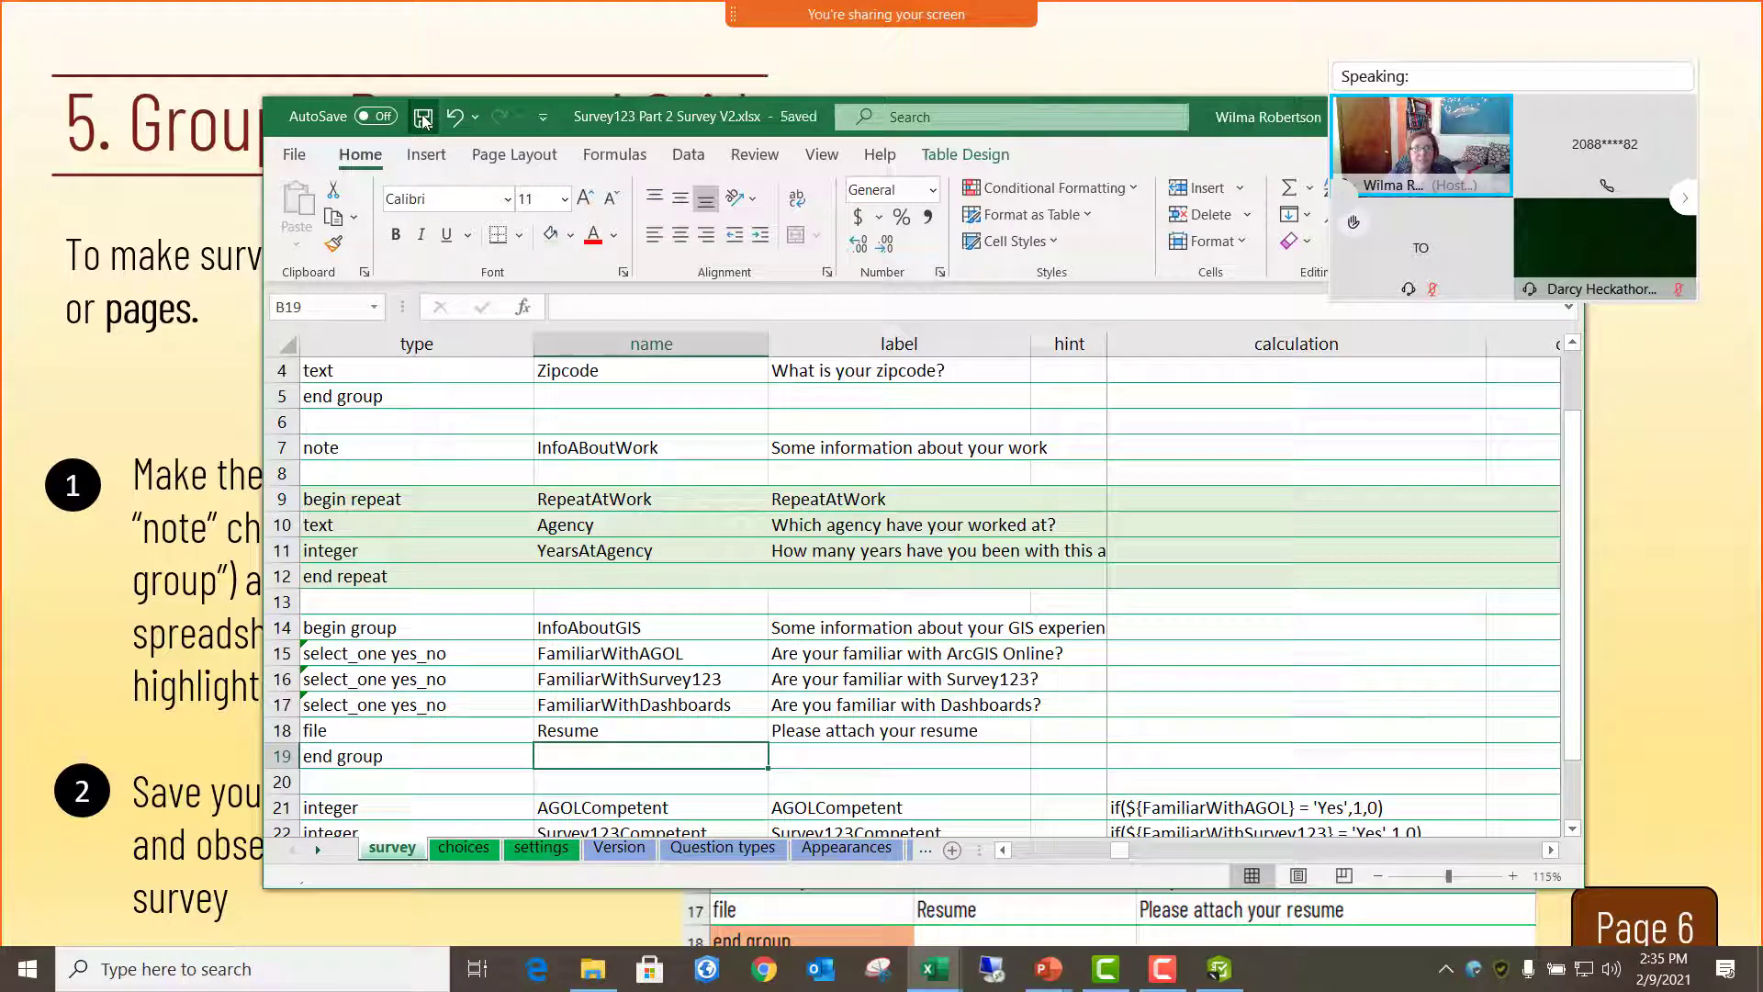
click(1218, 971)
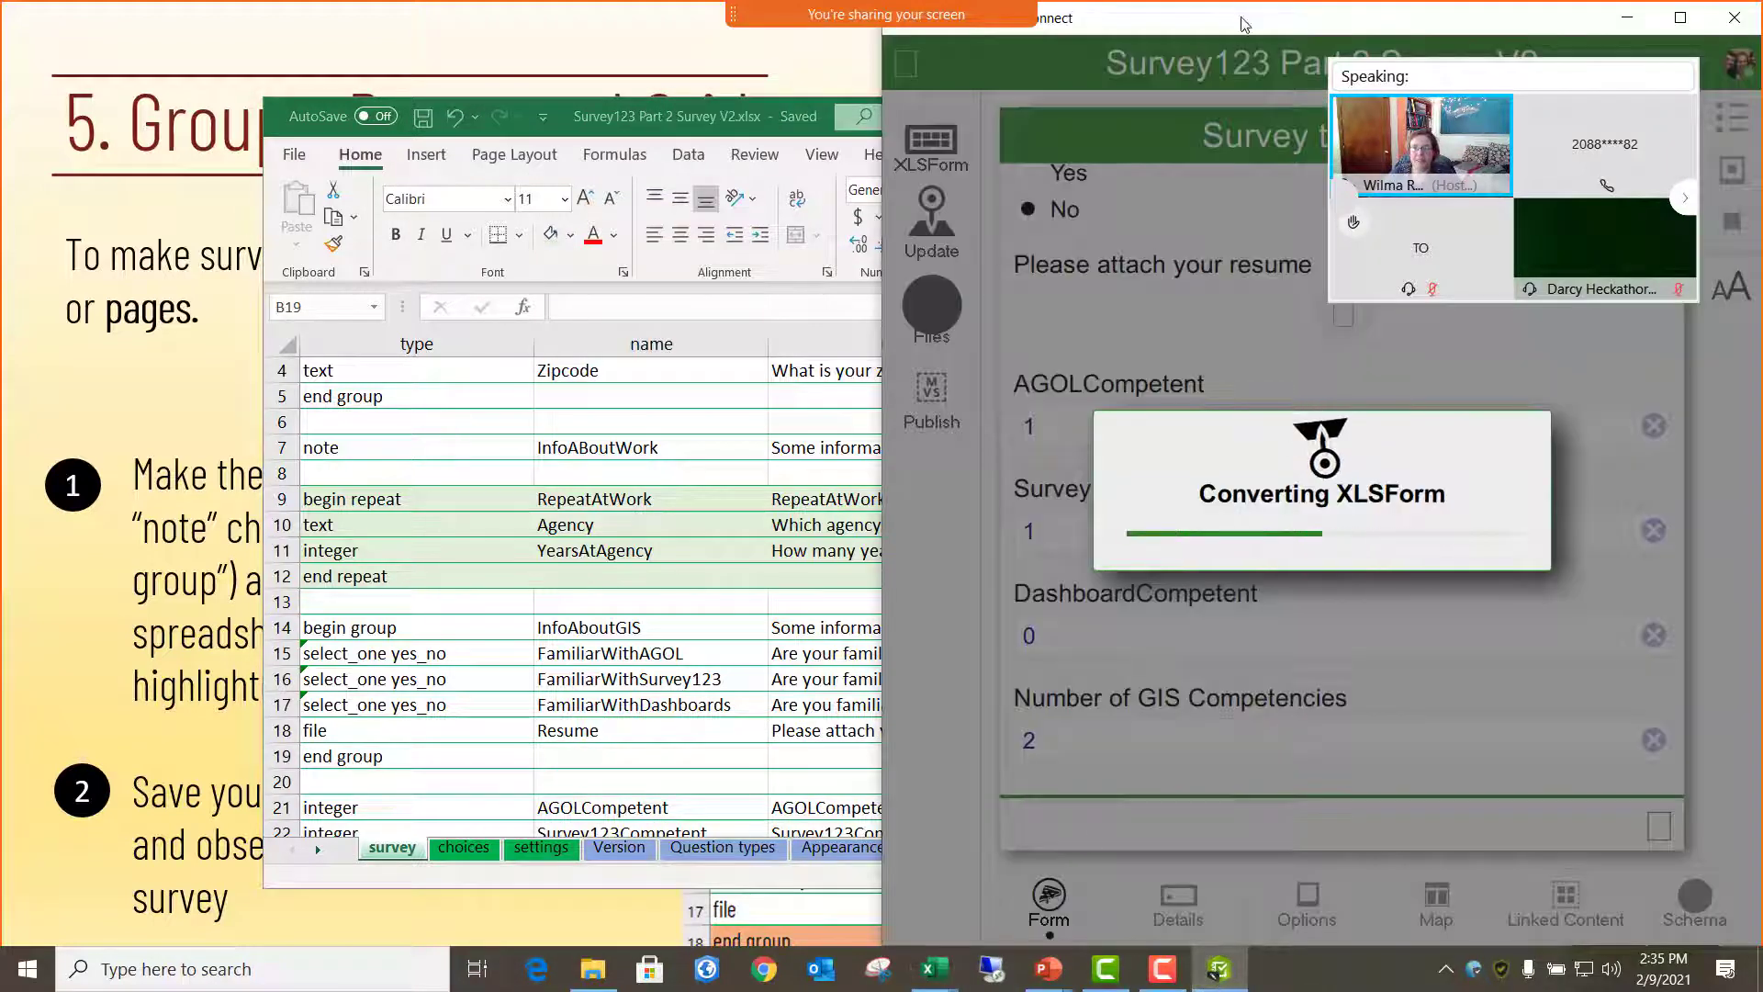
drag(1126, 68, 750, 75)
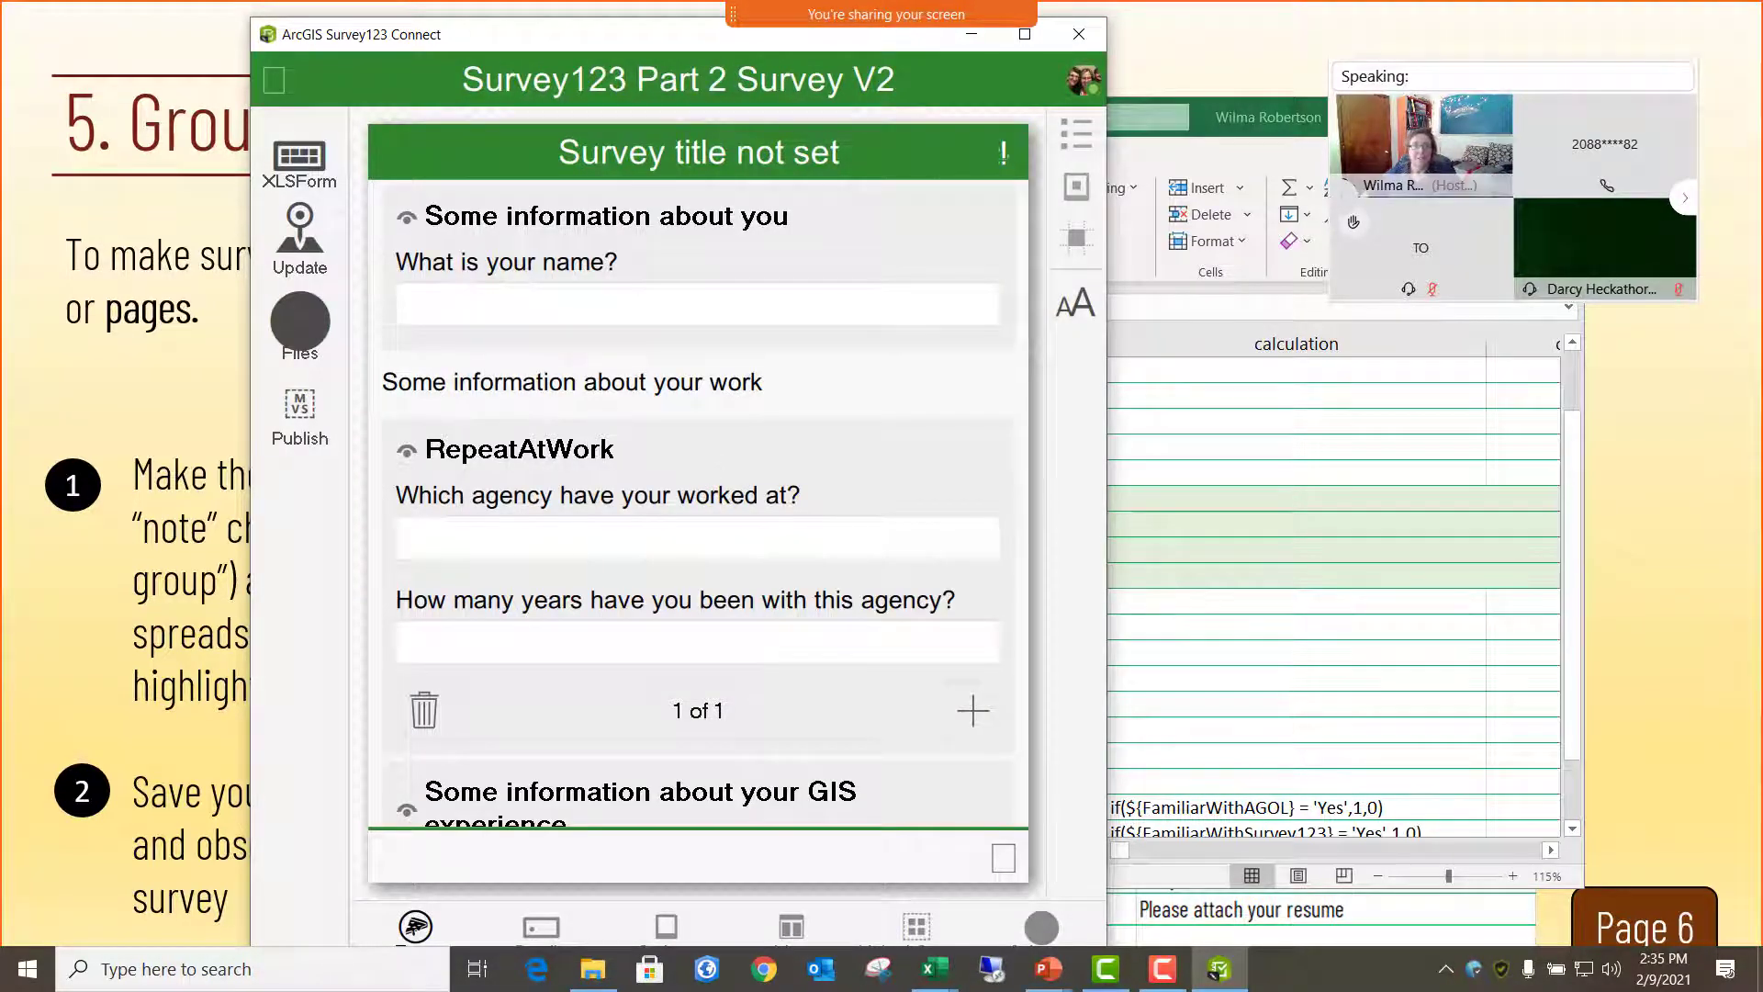
- Test collapsing and expanding the 'Some information about you' and 'Some information about your GIS experience' groups in the form
click(408, 225)
click(409, 220)
click(410, 220)
click(409, 220)
scroll(519, 542, down, 5)
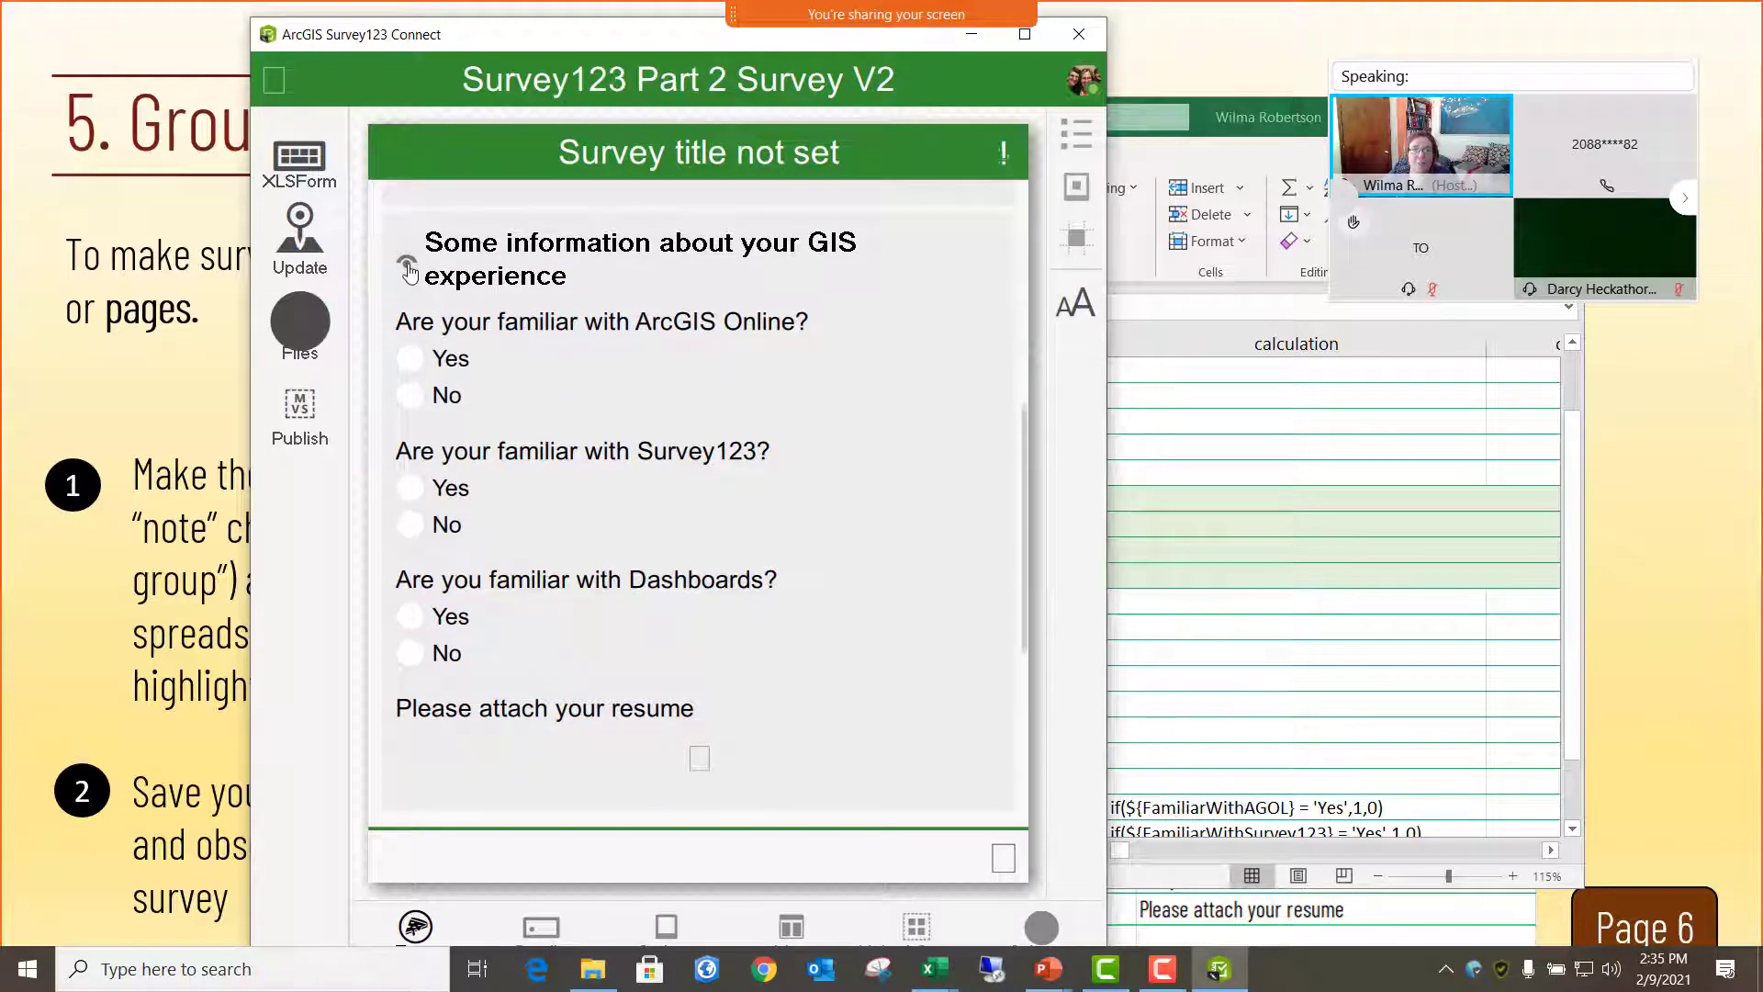
click(409, 267)
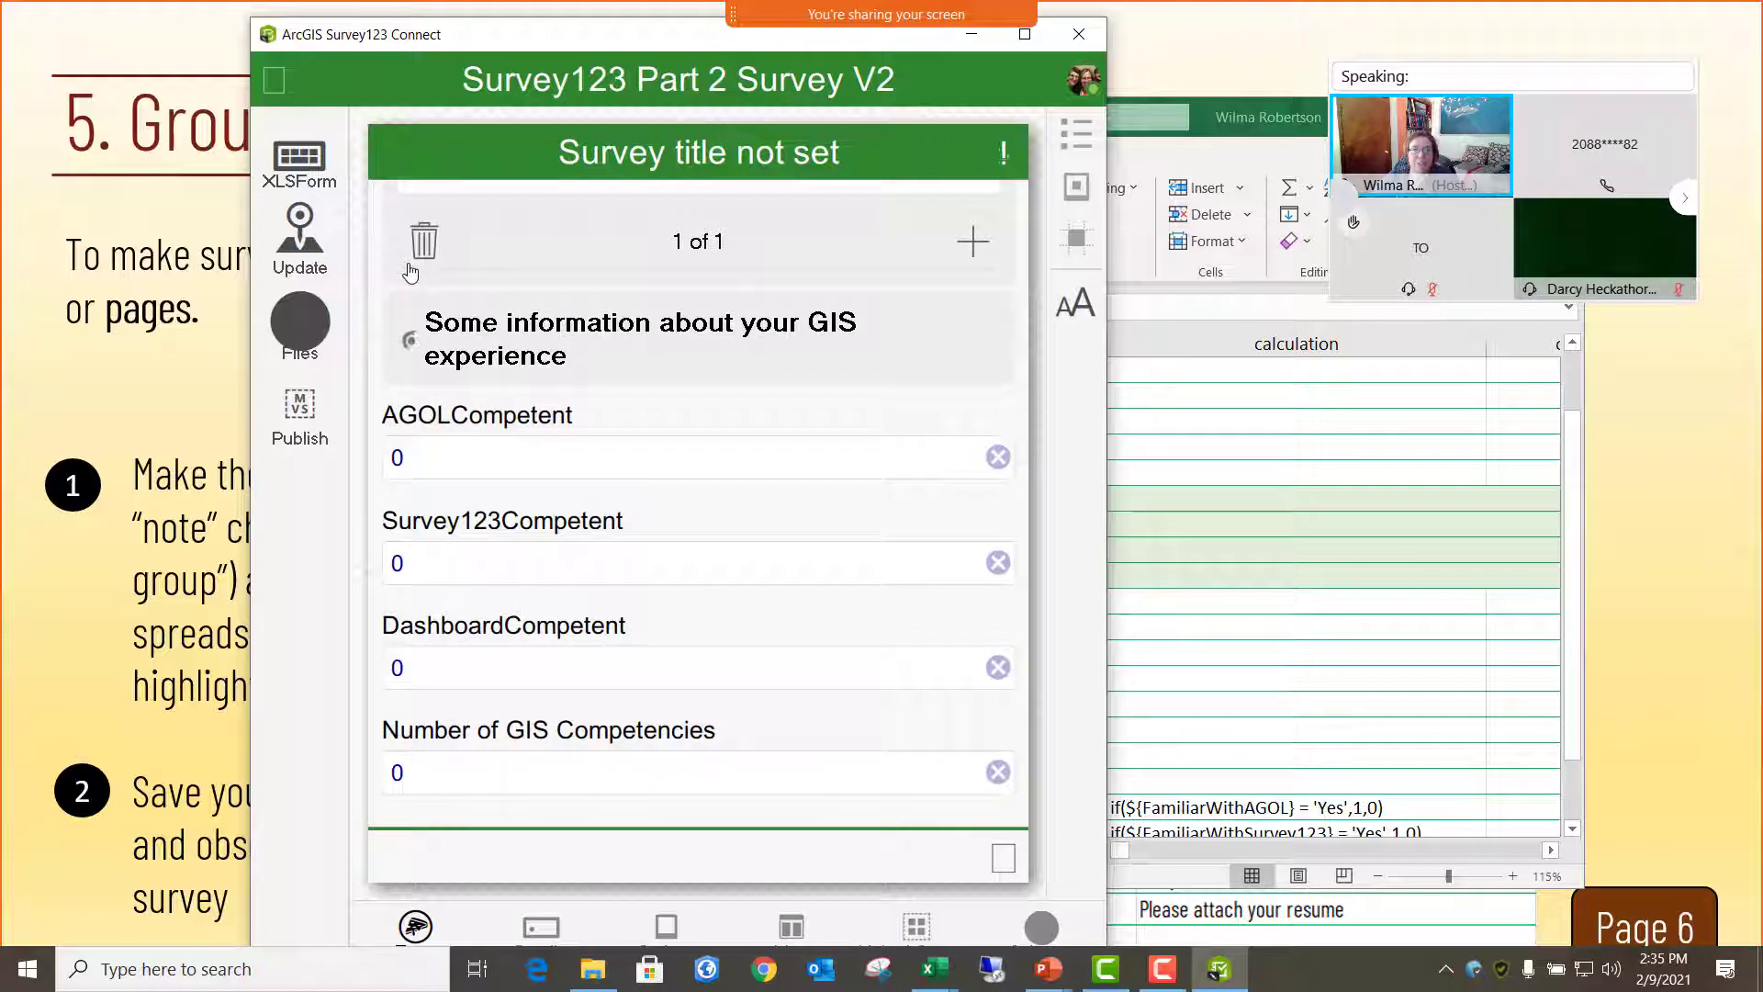
click(412, 342)
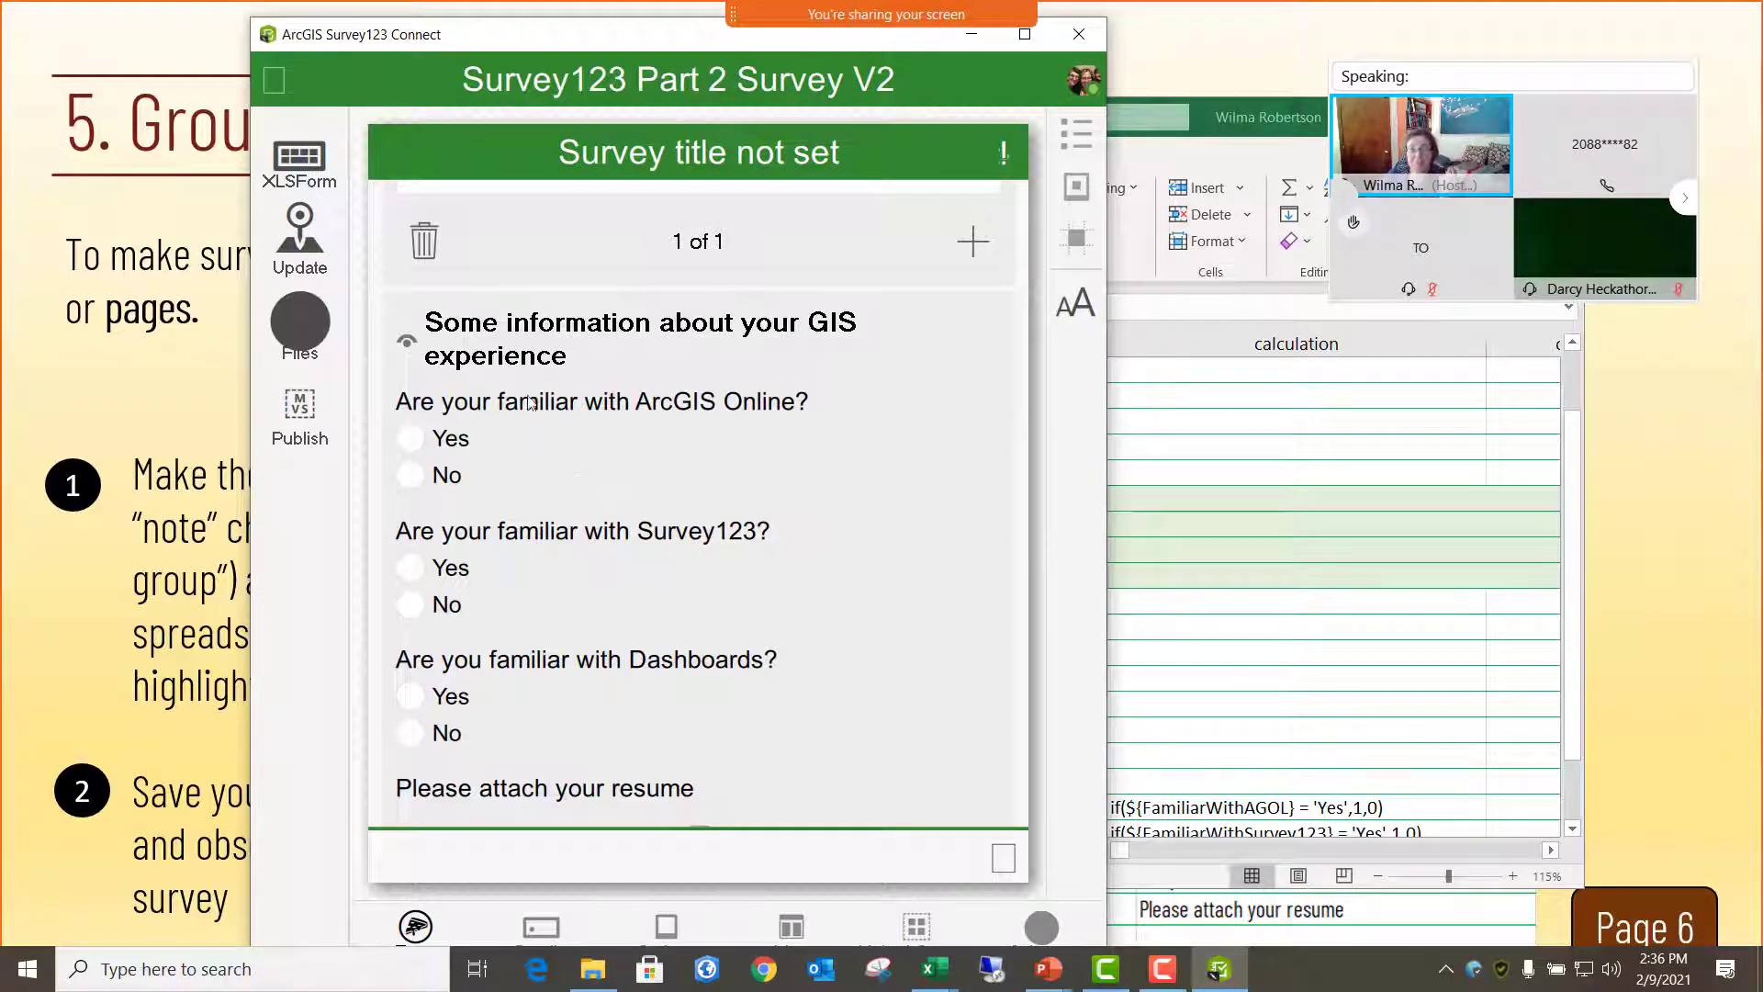
- Collapse the 'Some information about you', RepeatAtWork and 'Some information about your GIS experience' sections of the form
scroll(667, 453, up, 5)
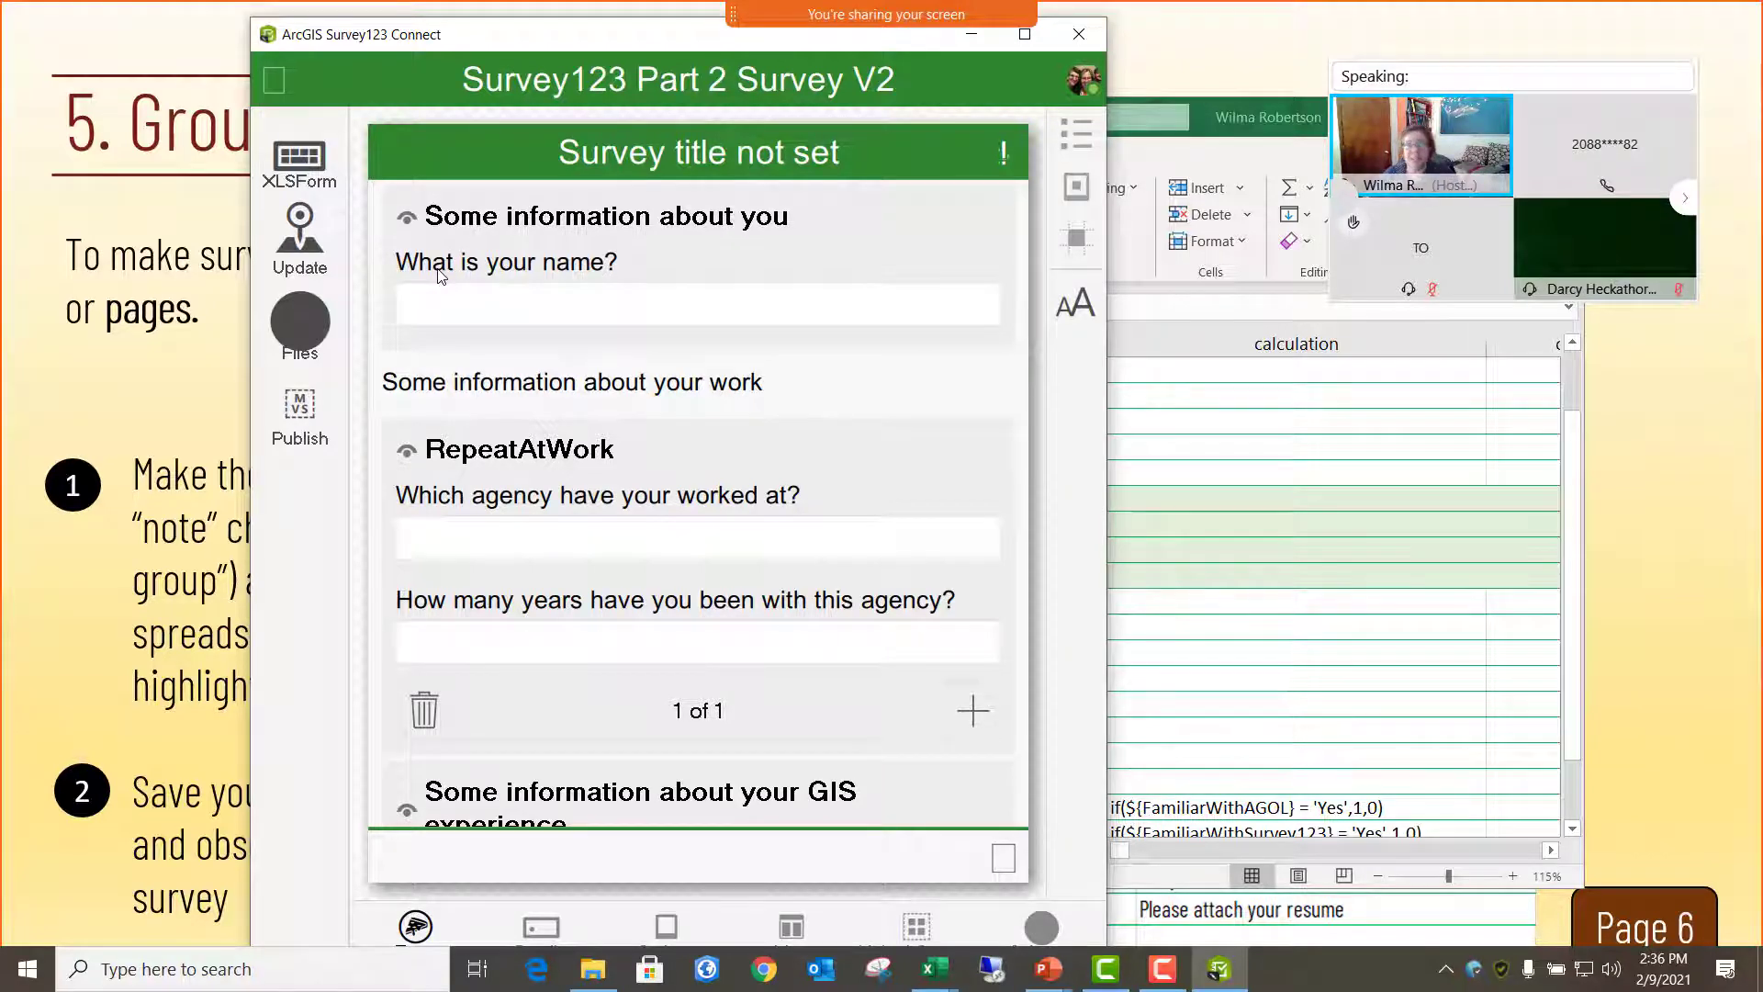
click(407, 220)
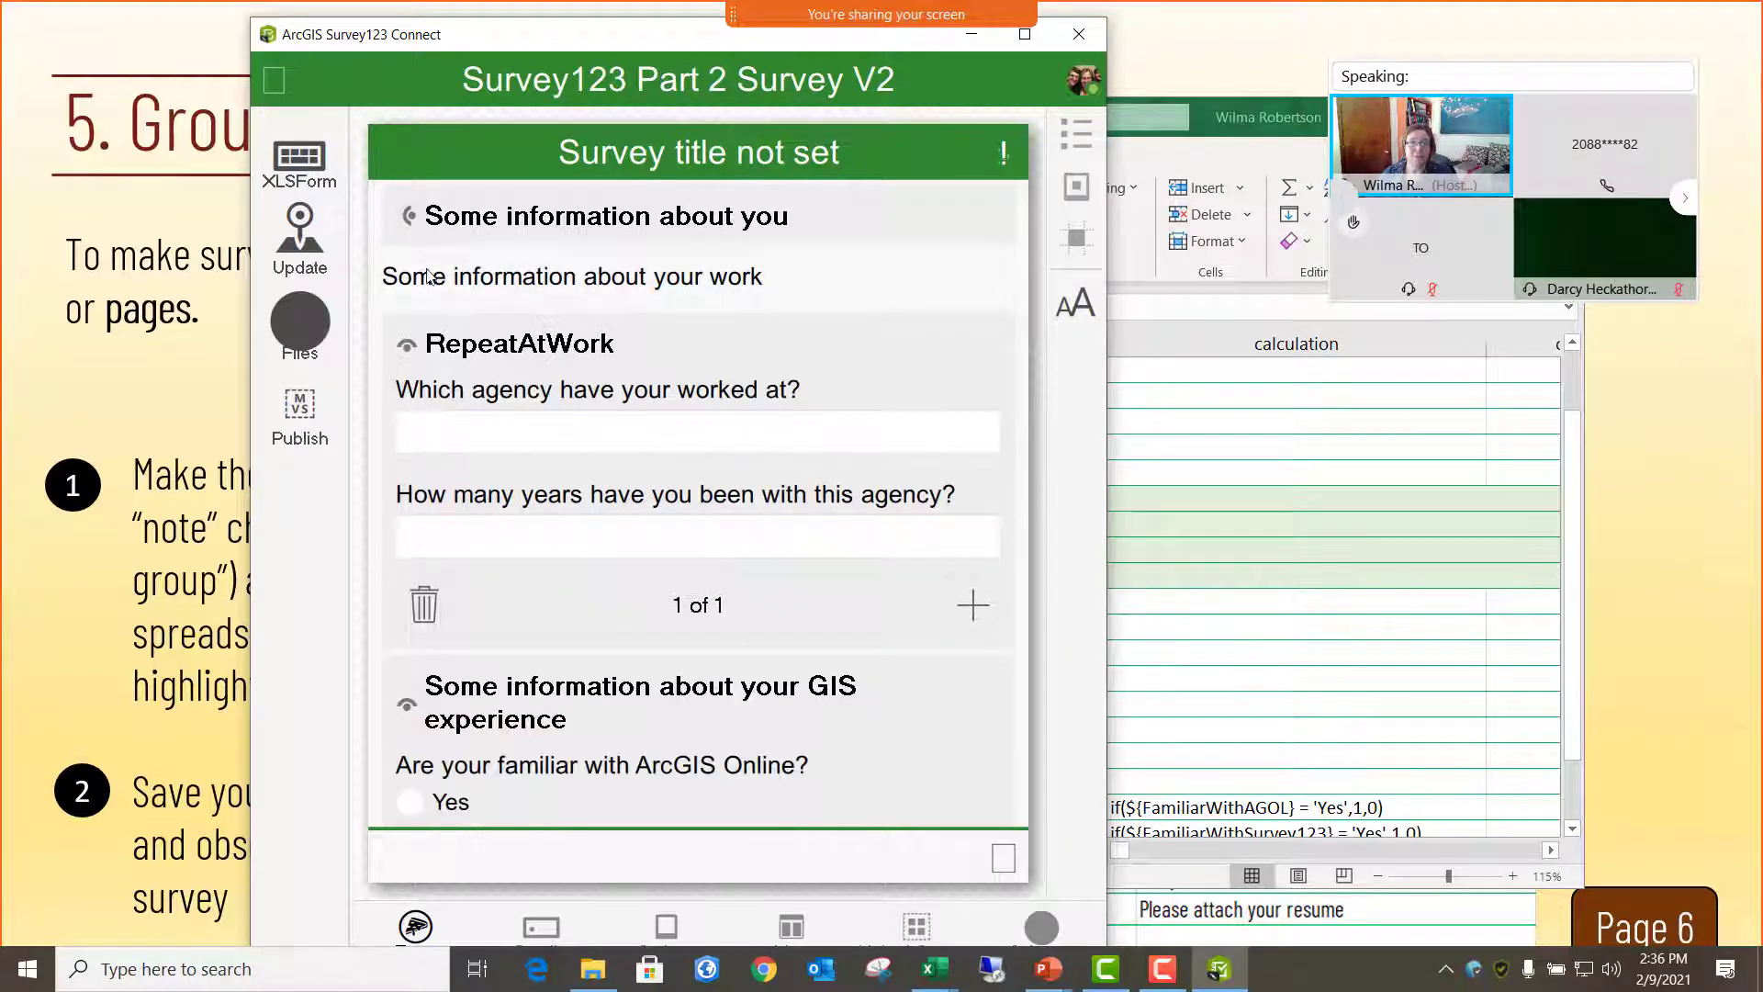
click(408, 345)
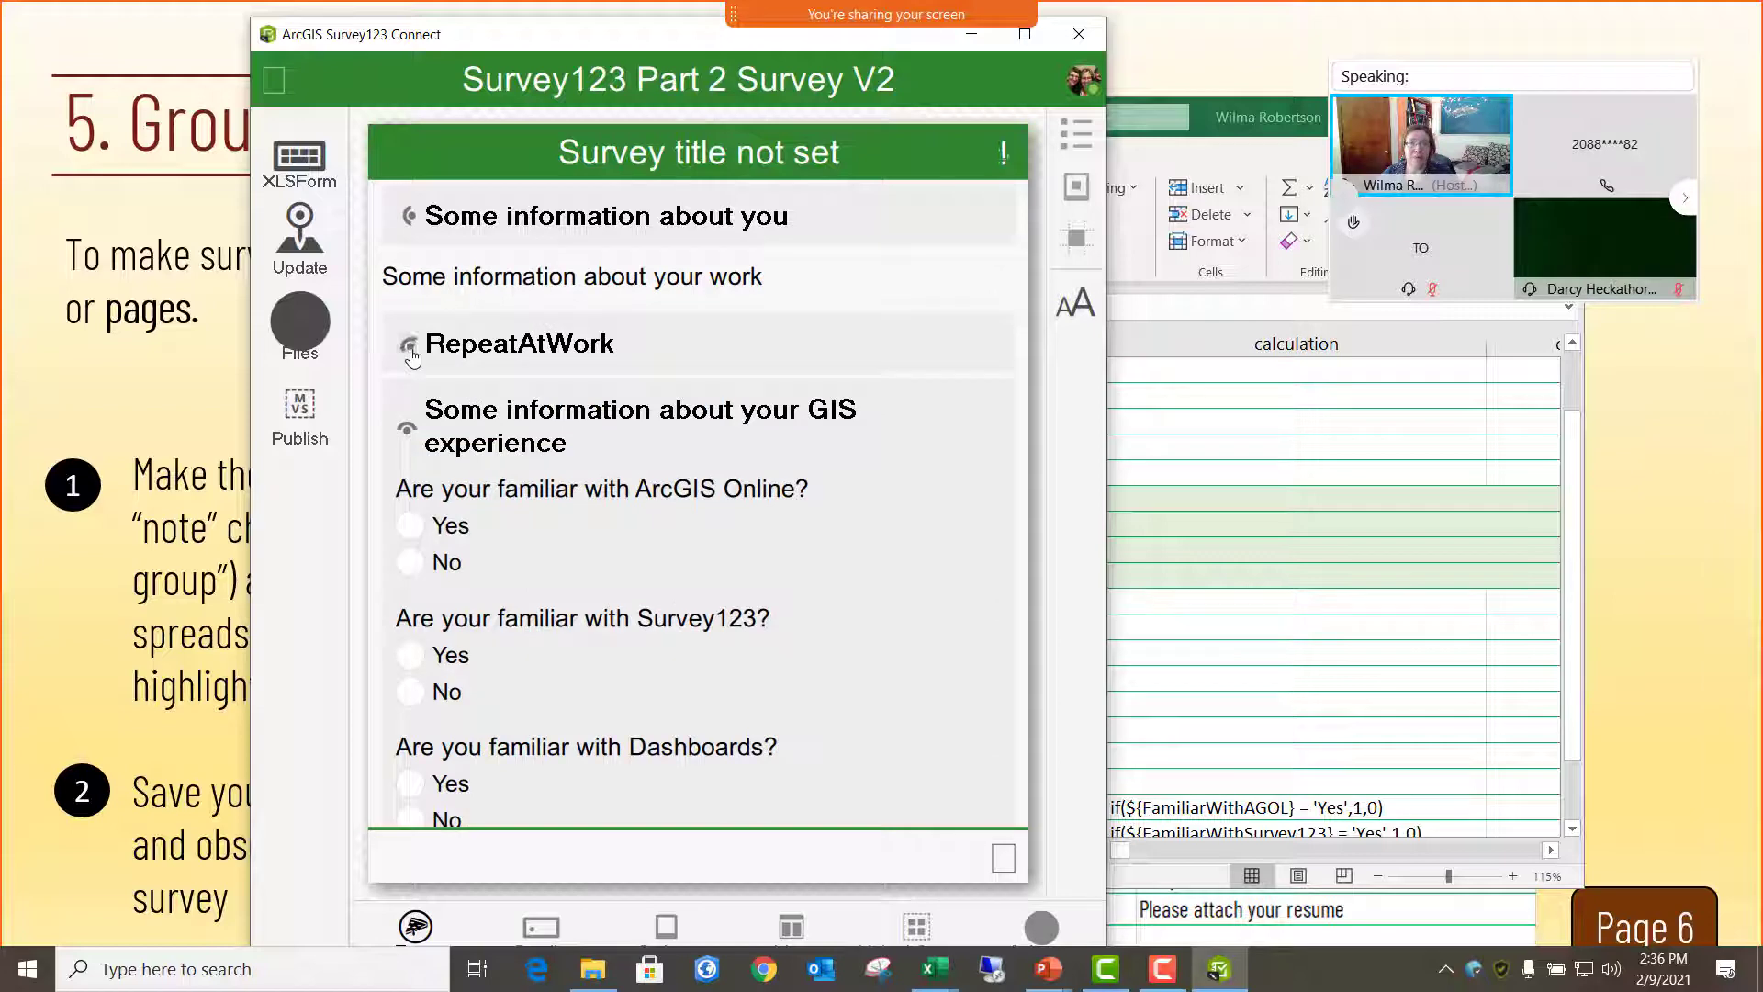
click(408, 429)
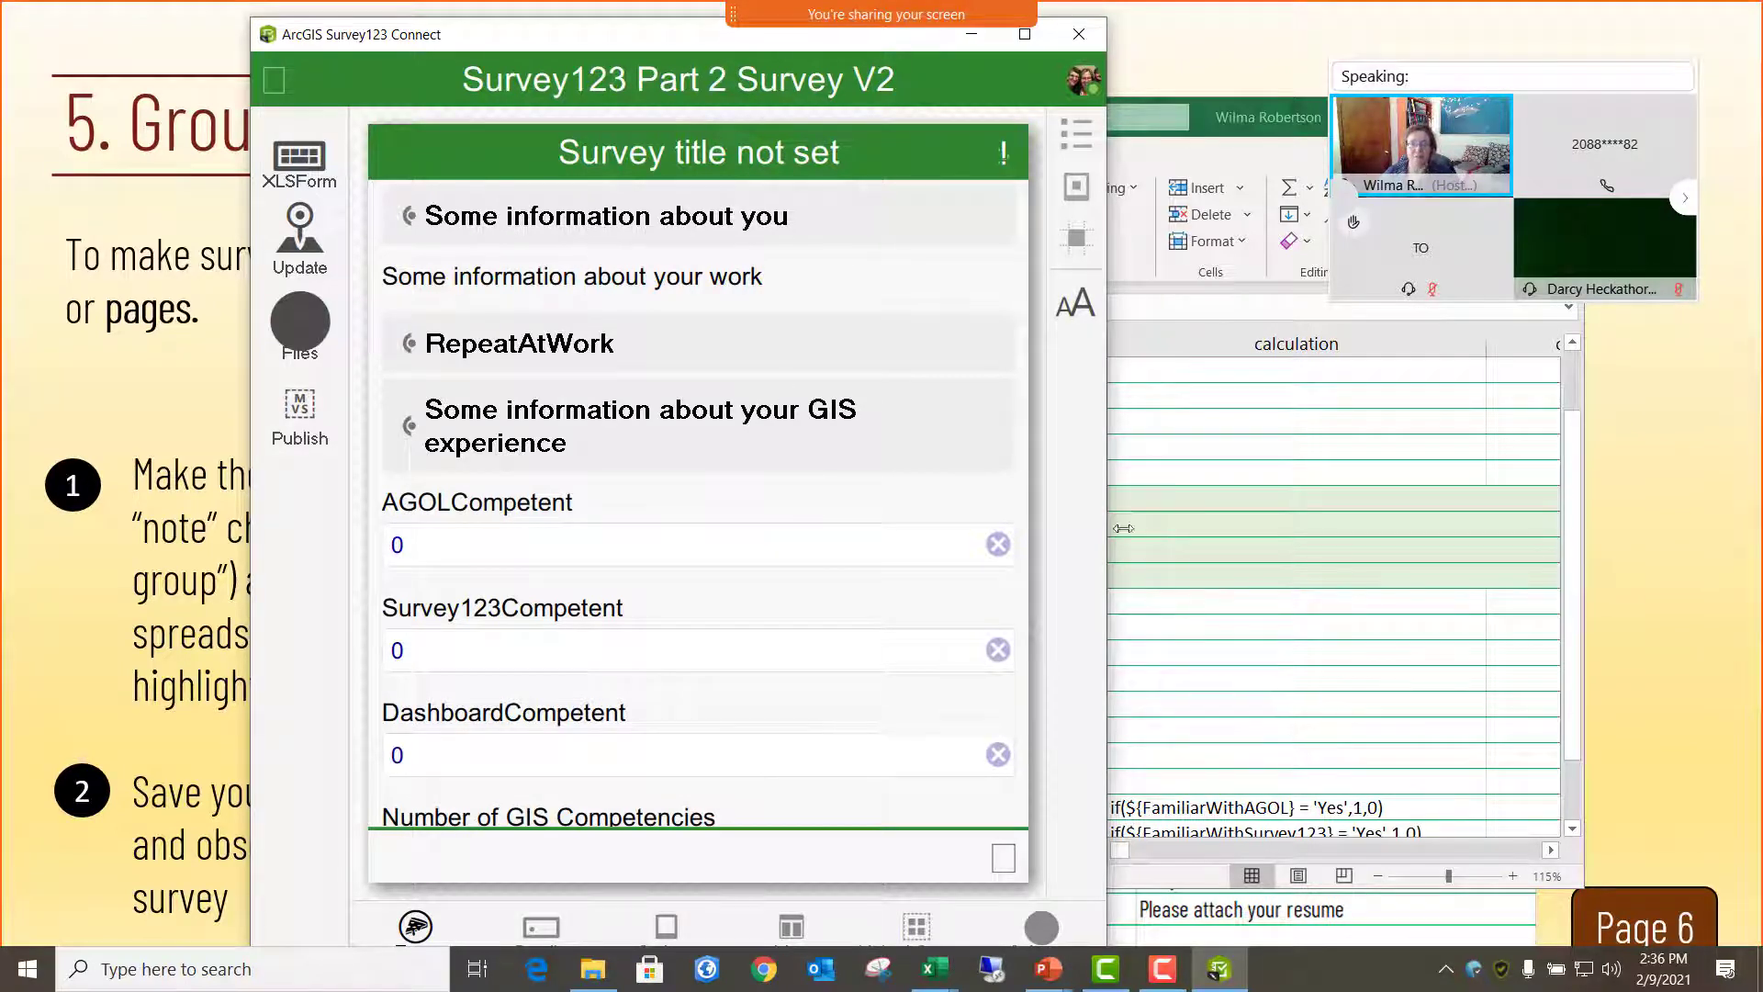
- Switch to the Excel survey sheet and set the appearance of the InfoAboutYou begin group row to minimal compact
click(1281, 459)
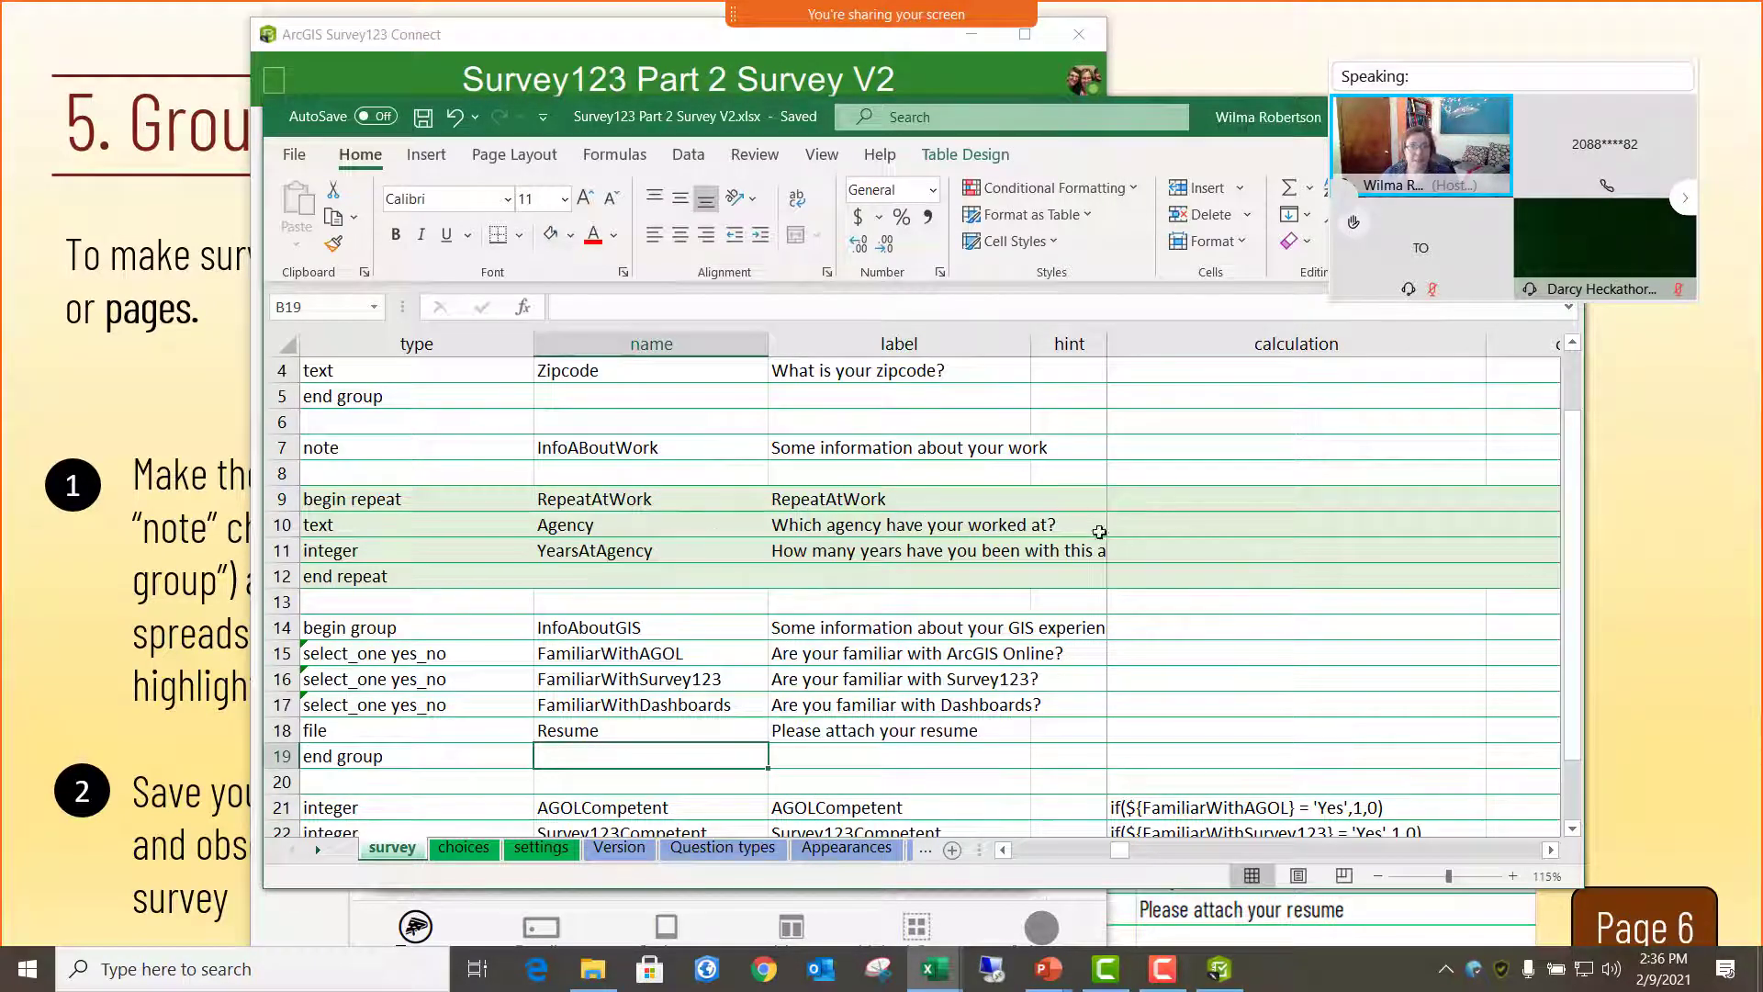
scroll(1018, 504, up, 1)
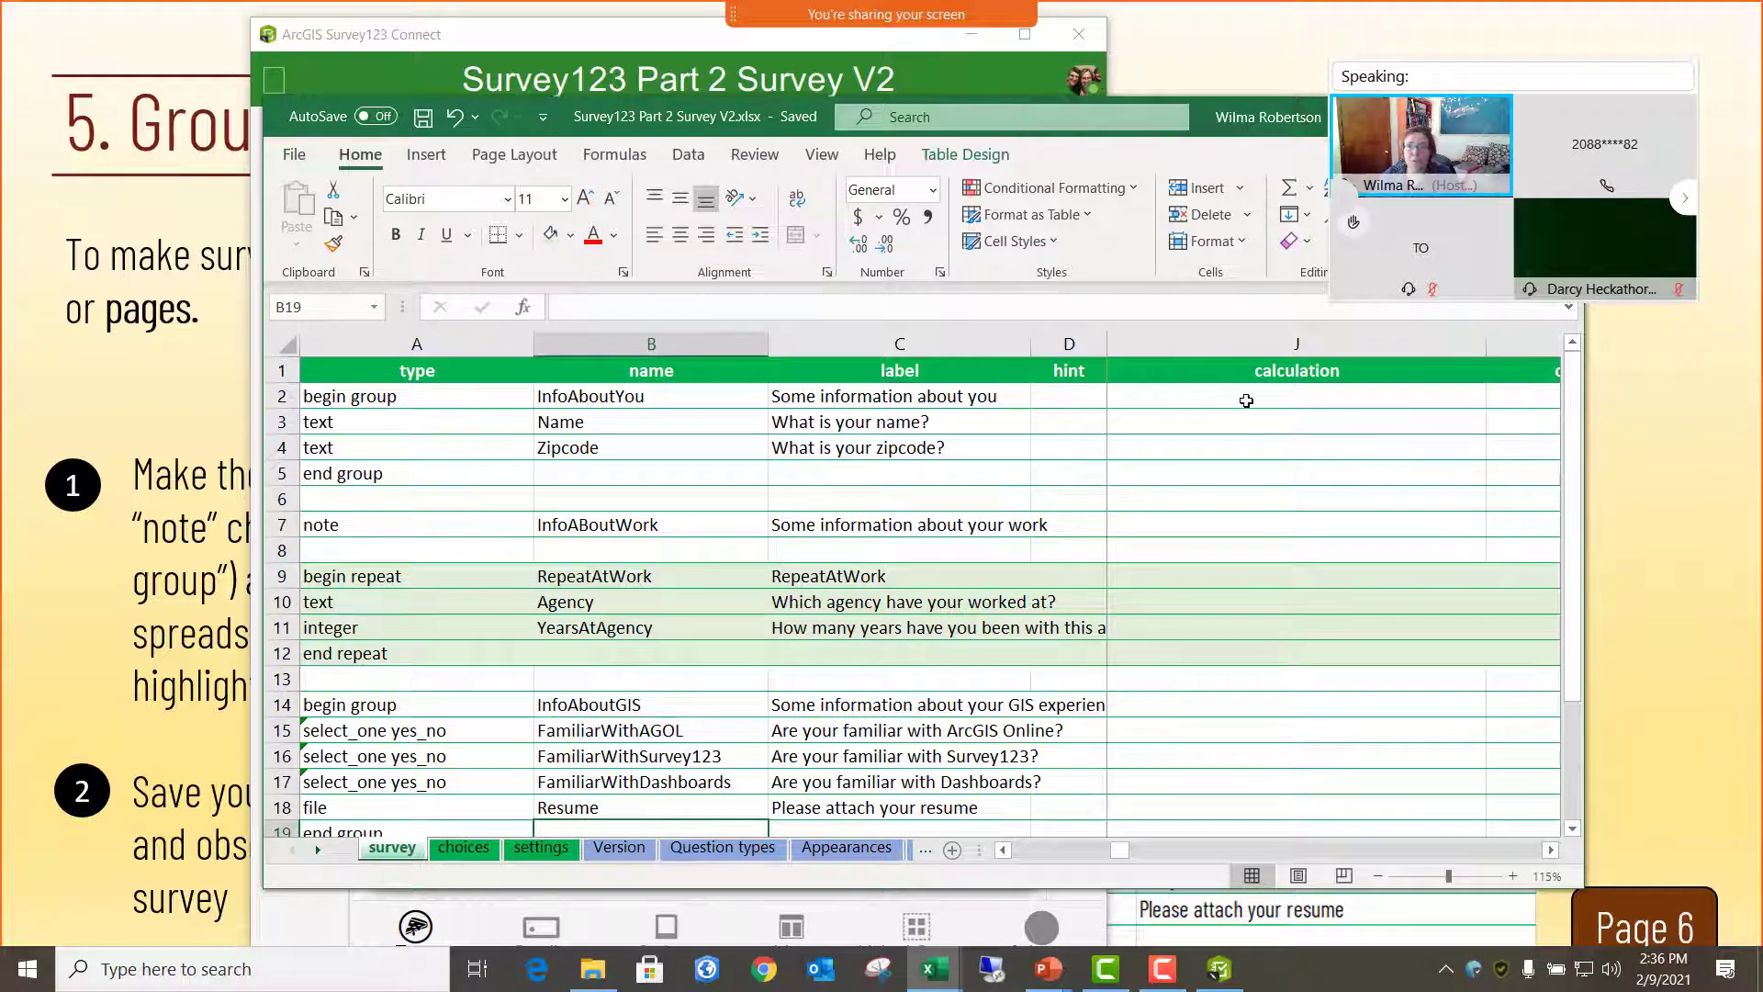
click(1246, 400)
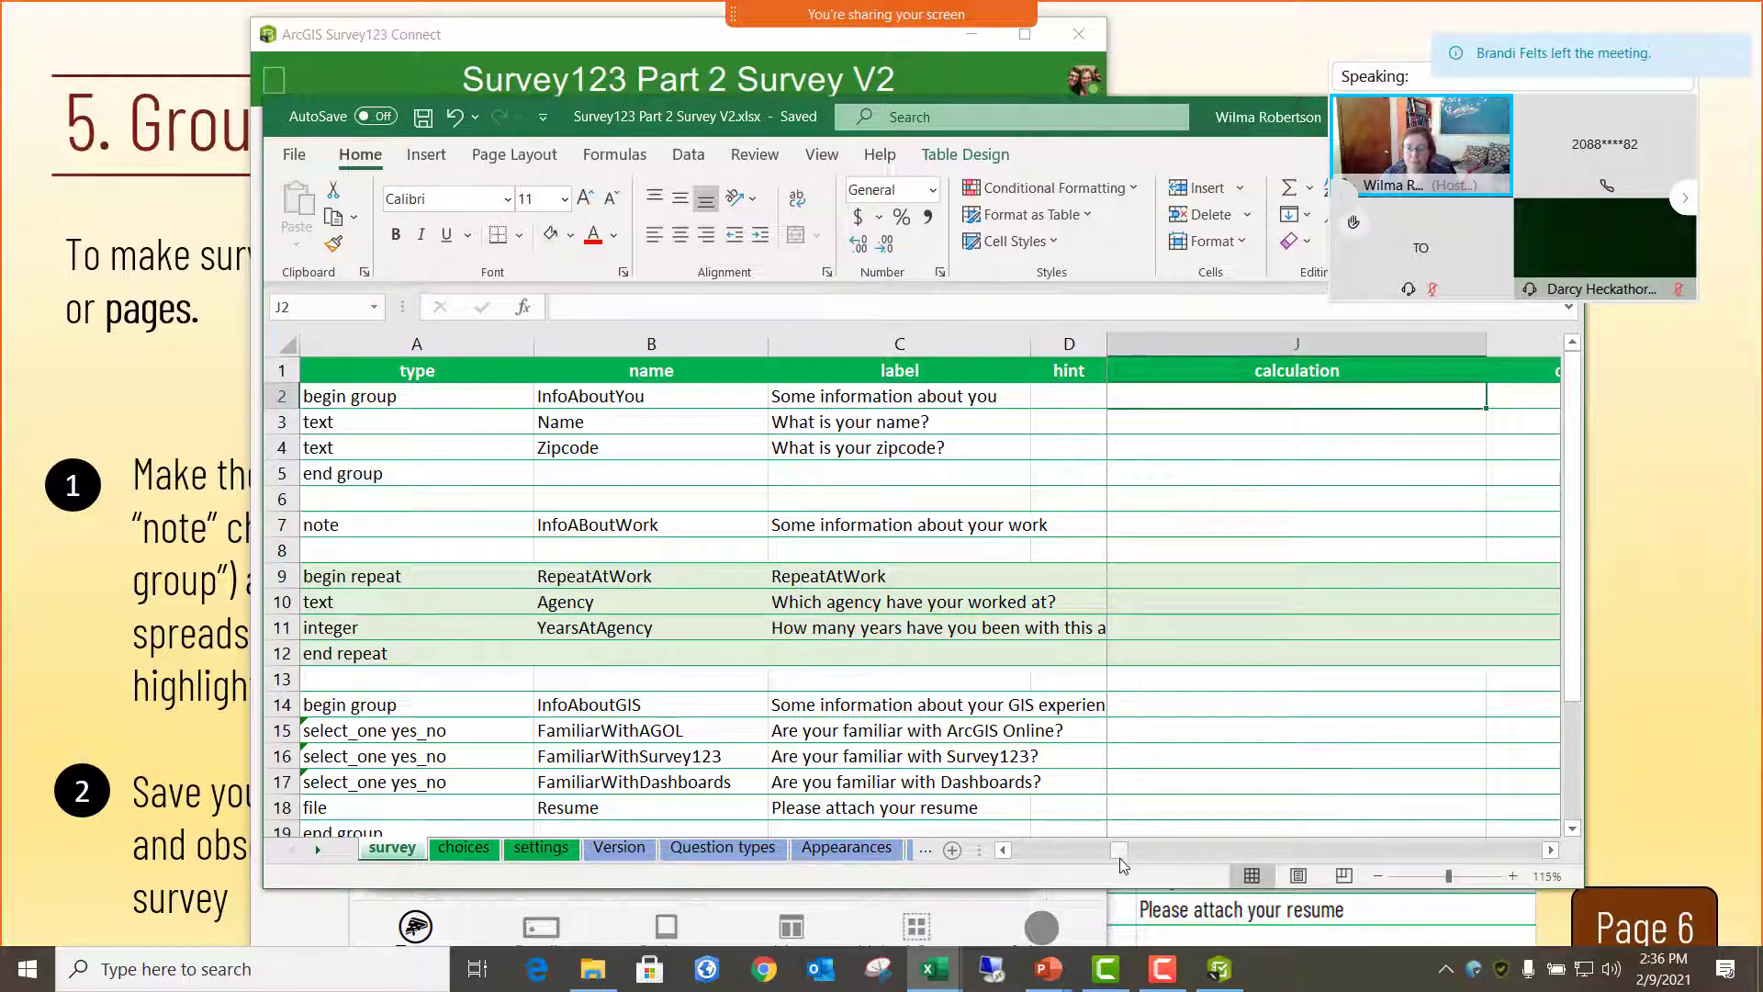
drag(1120, 857, 1014, 868)
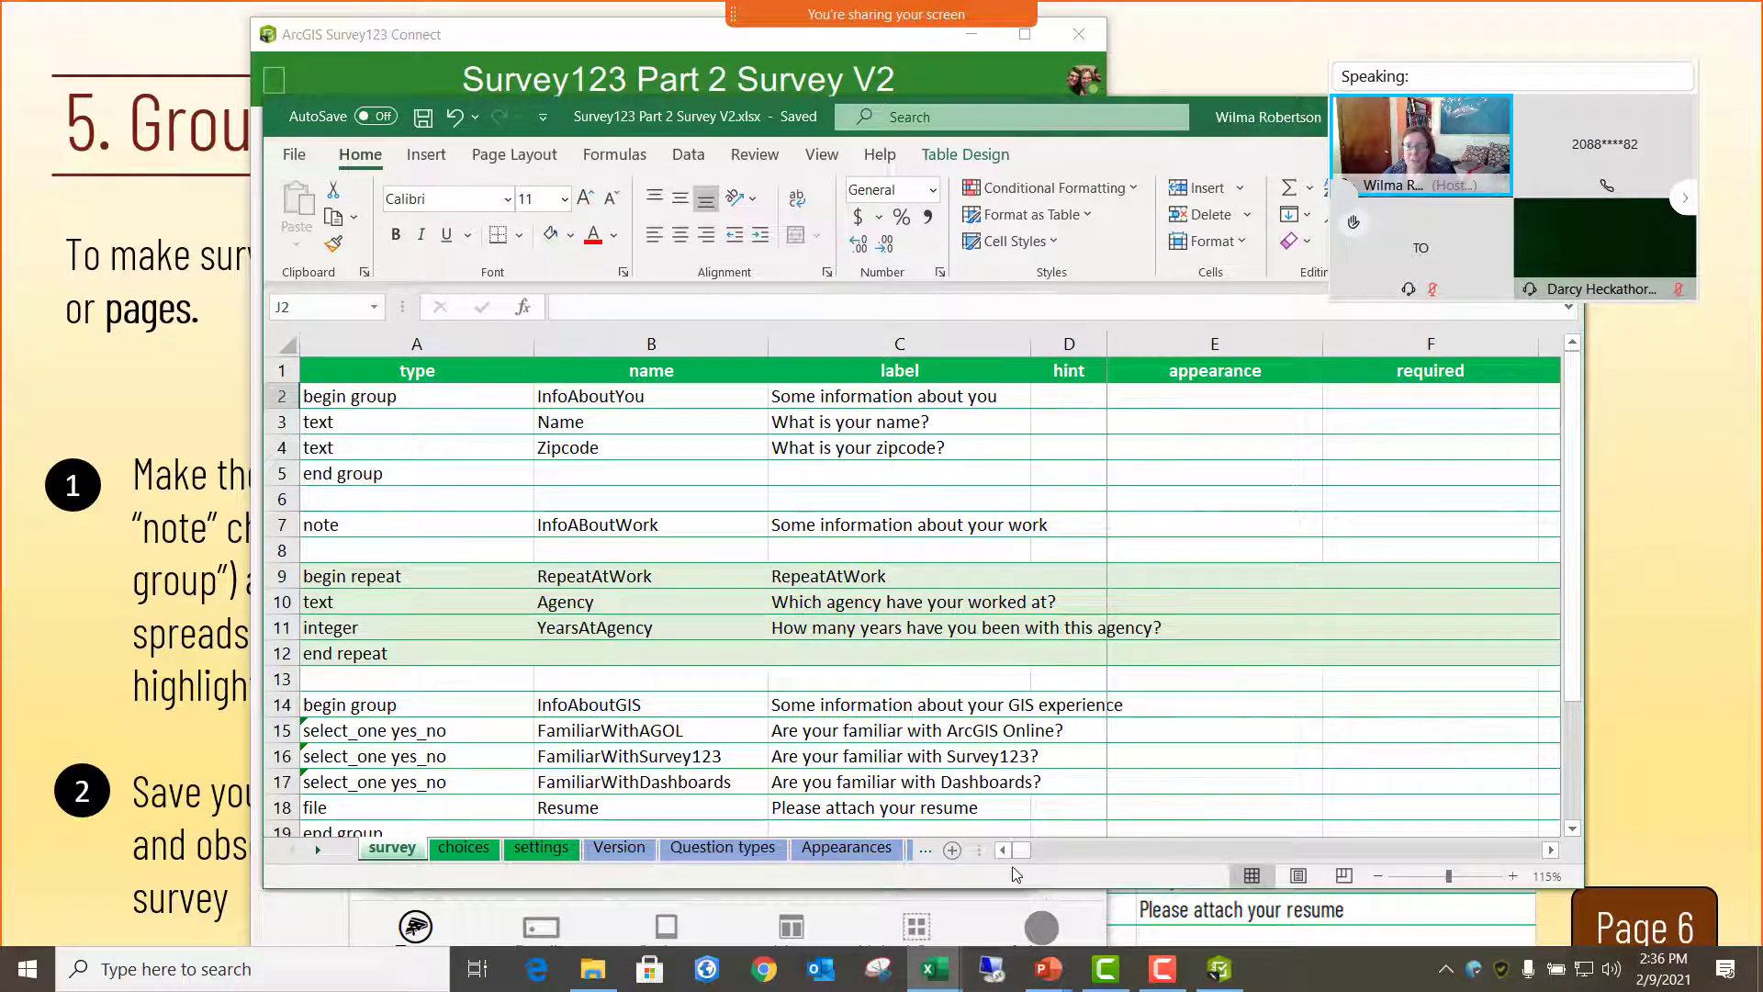
click(1235, 393)
click(1333, 397)
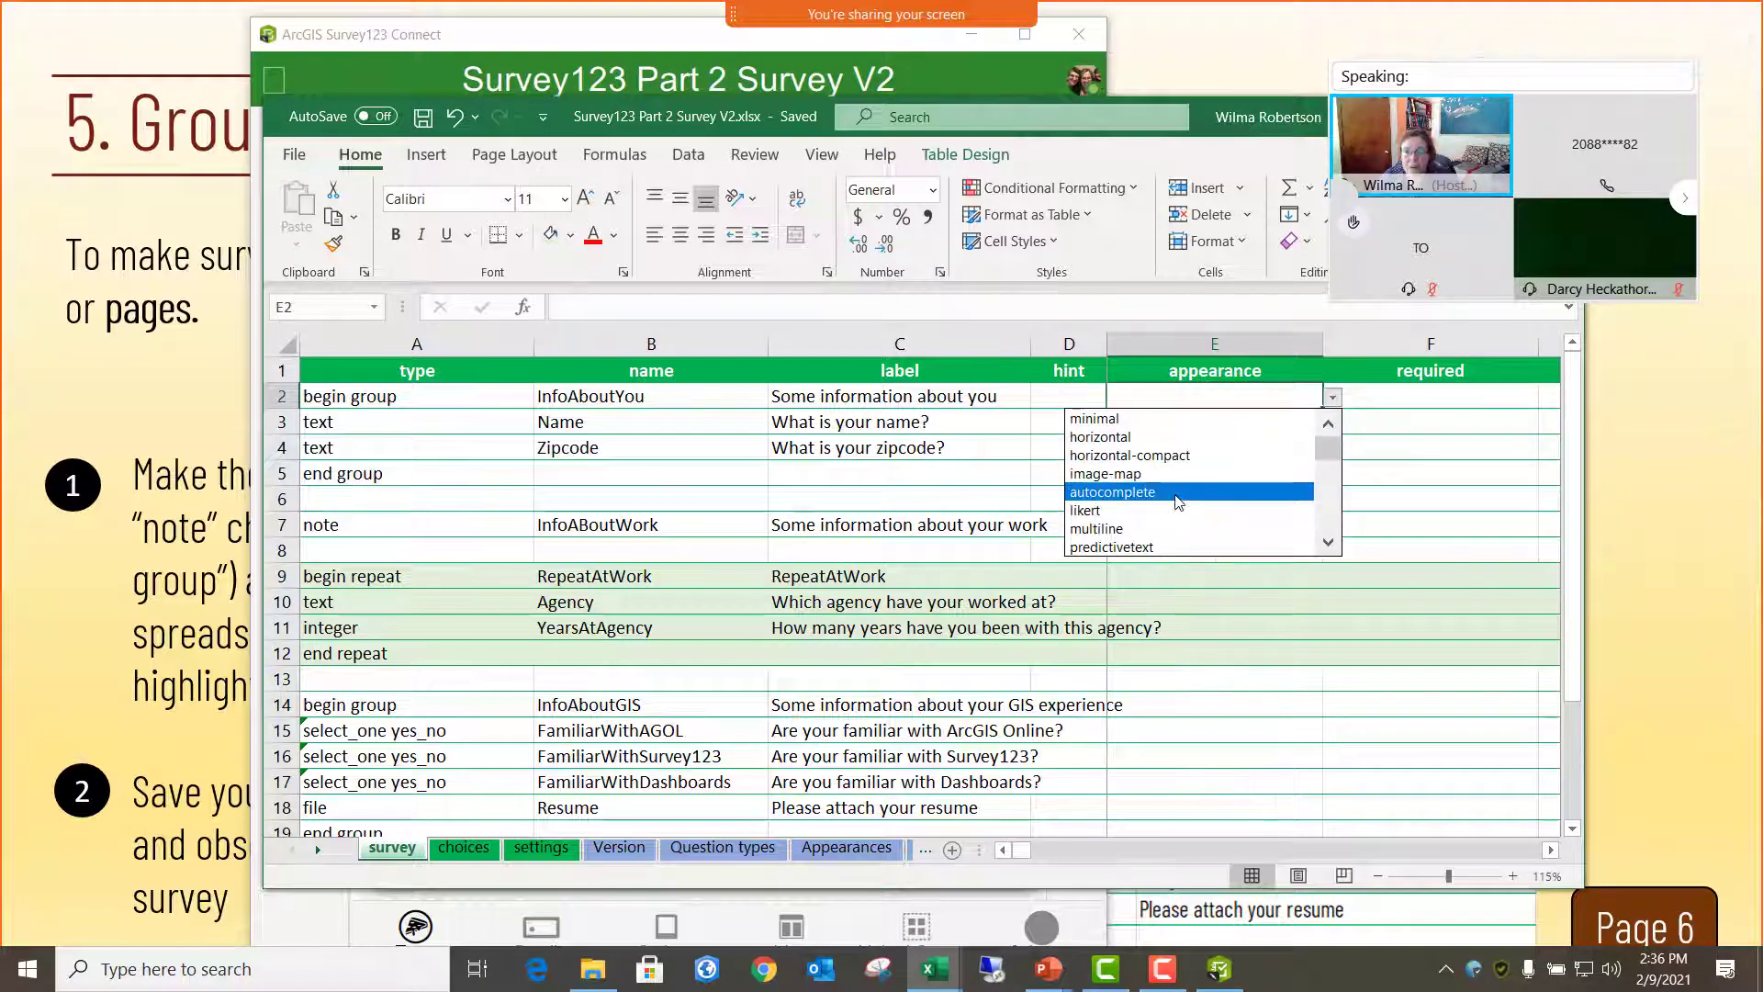
click(1329, 547)
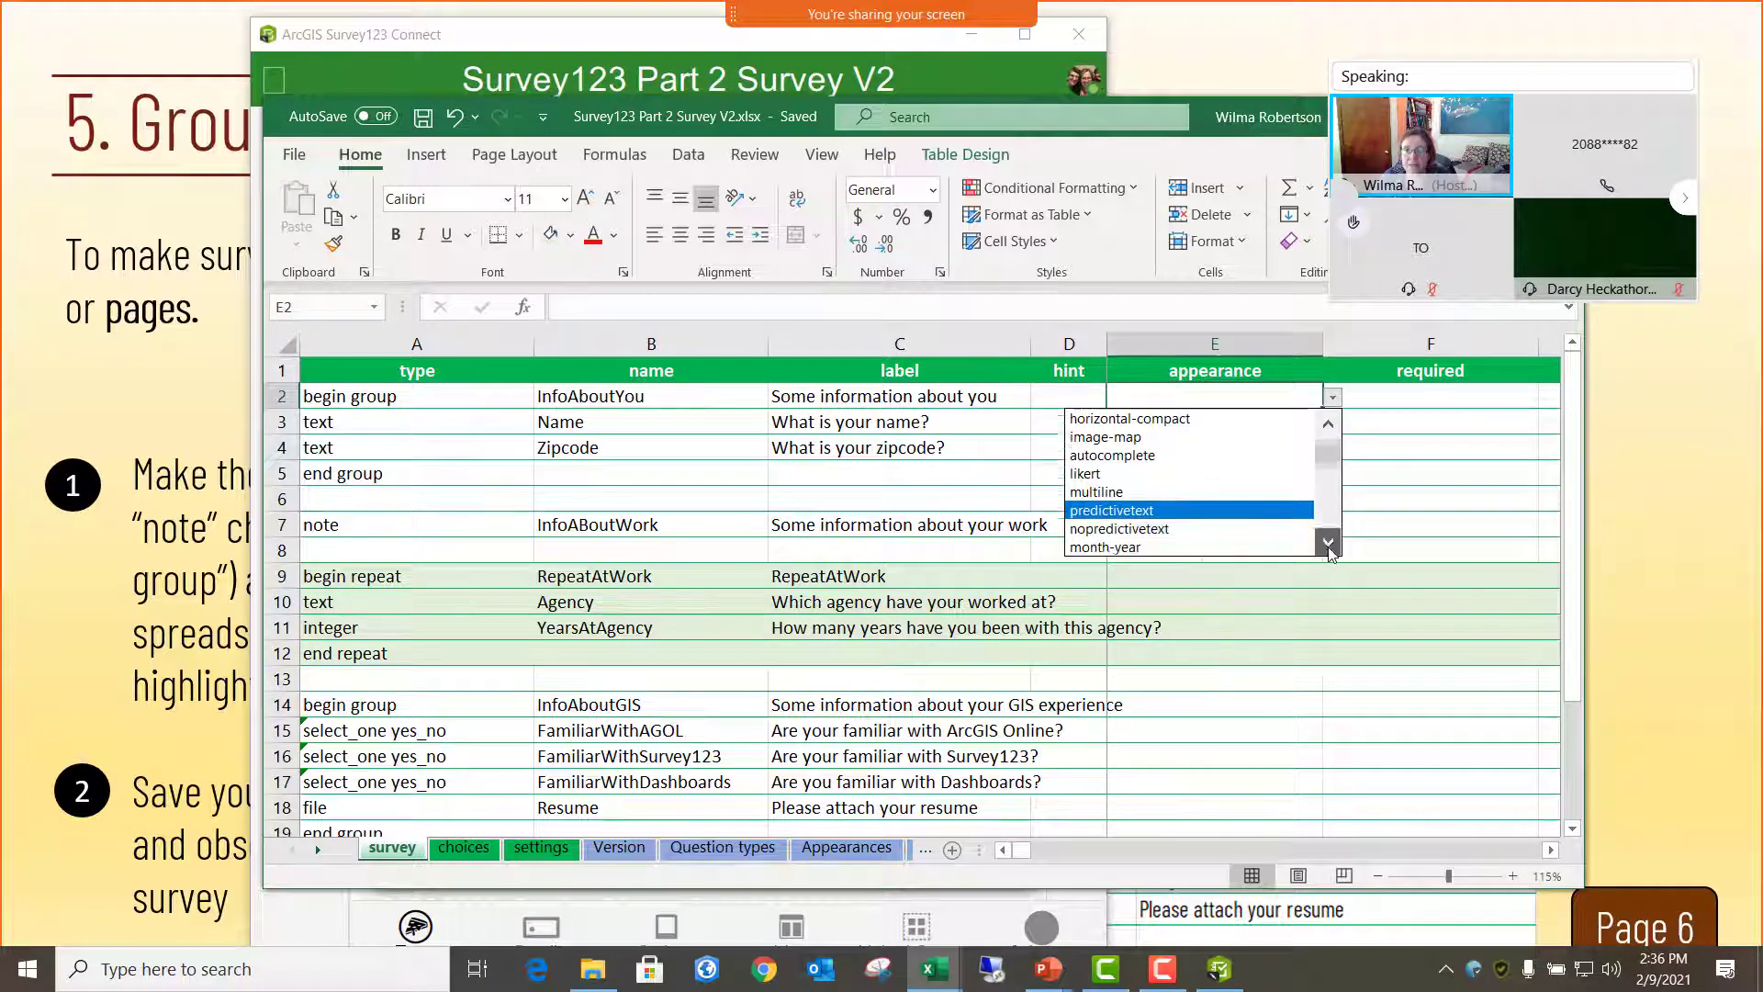
click(1329, 546)
click(1330, 546)
click(1330, 547)
click(1330, 546)
click(1330, 547)
click(1230, 547)
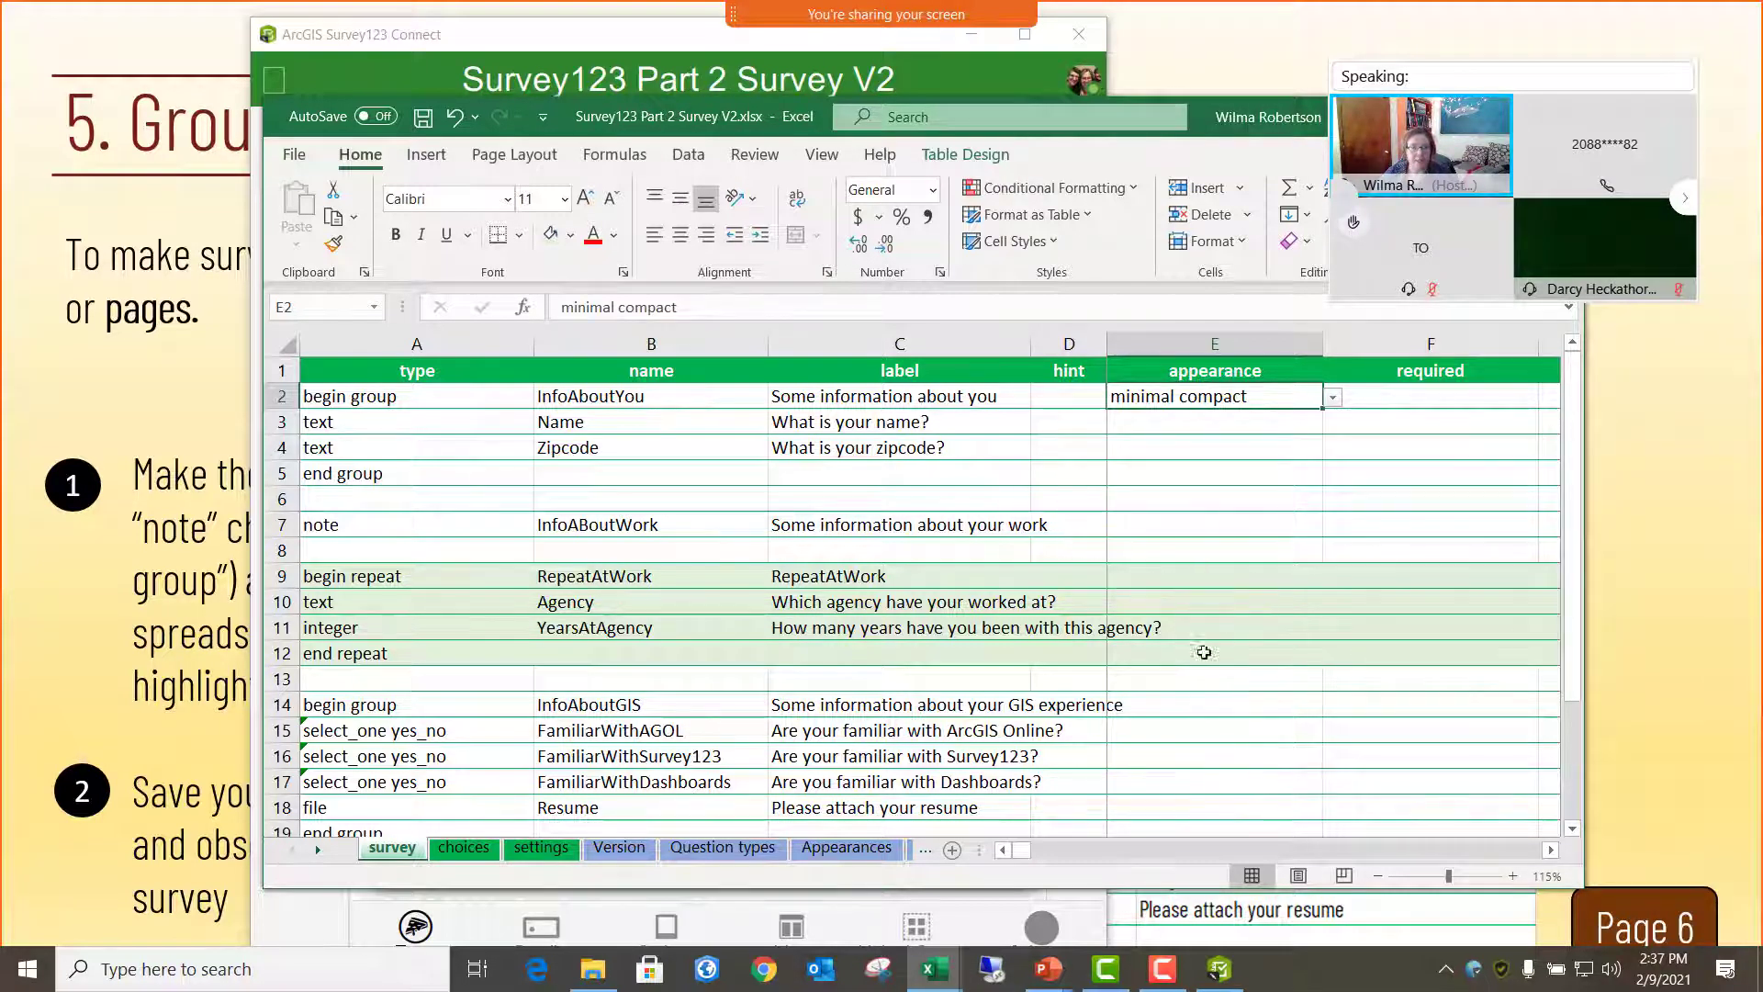
- Set the appearance of the InfoAboutGIS begin group row to minimal compact
click(1194, 705)
click(1332, 705)
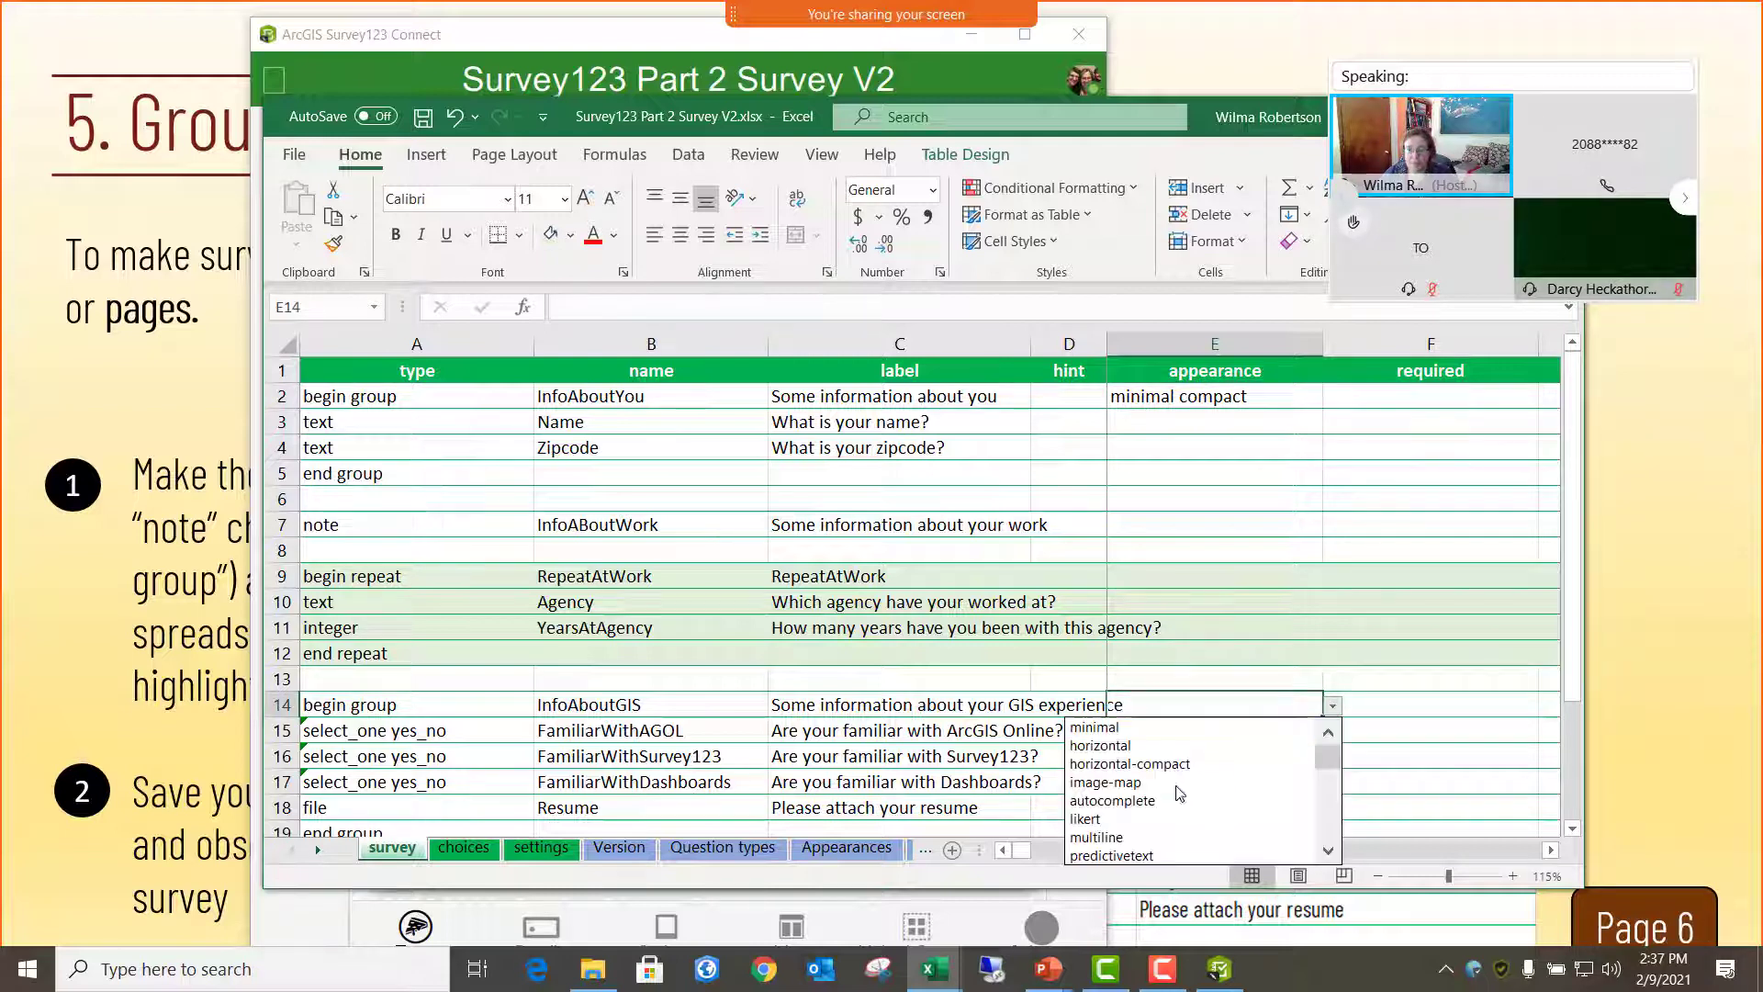
click(1330, 849)
click(1329, 850)
click(1329, 852)
click(1329, 851)
click(1330, 851)
click(1329, 851)
click(1330, 851)
click(1329, 852)
click(1330, 851)
click(1329, 851)
click(1330, 851)
click(1330, 851)
click(1330, 851)
click(1241, 855)
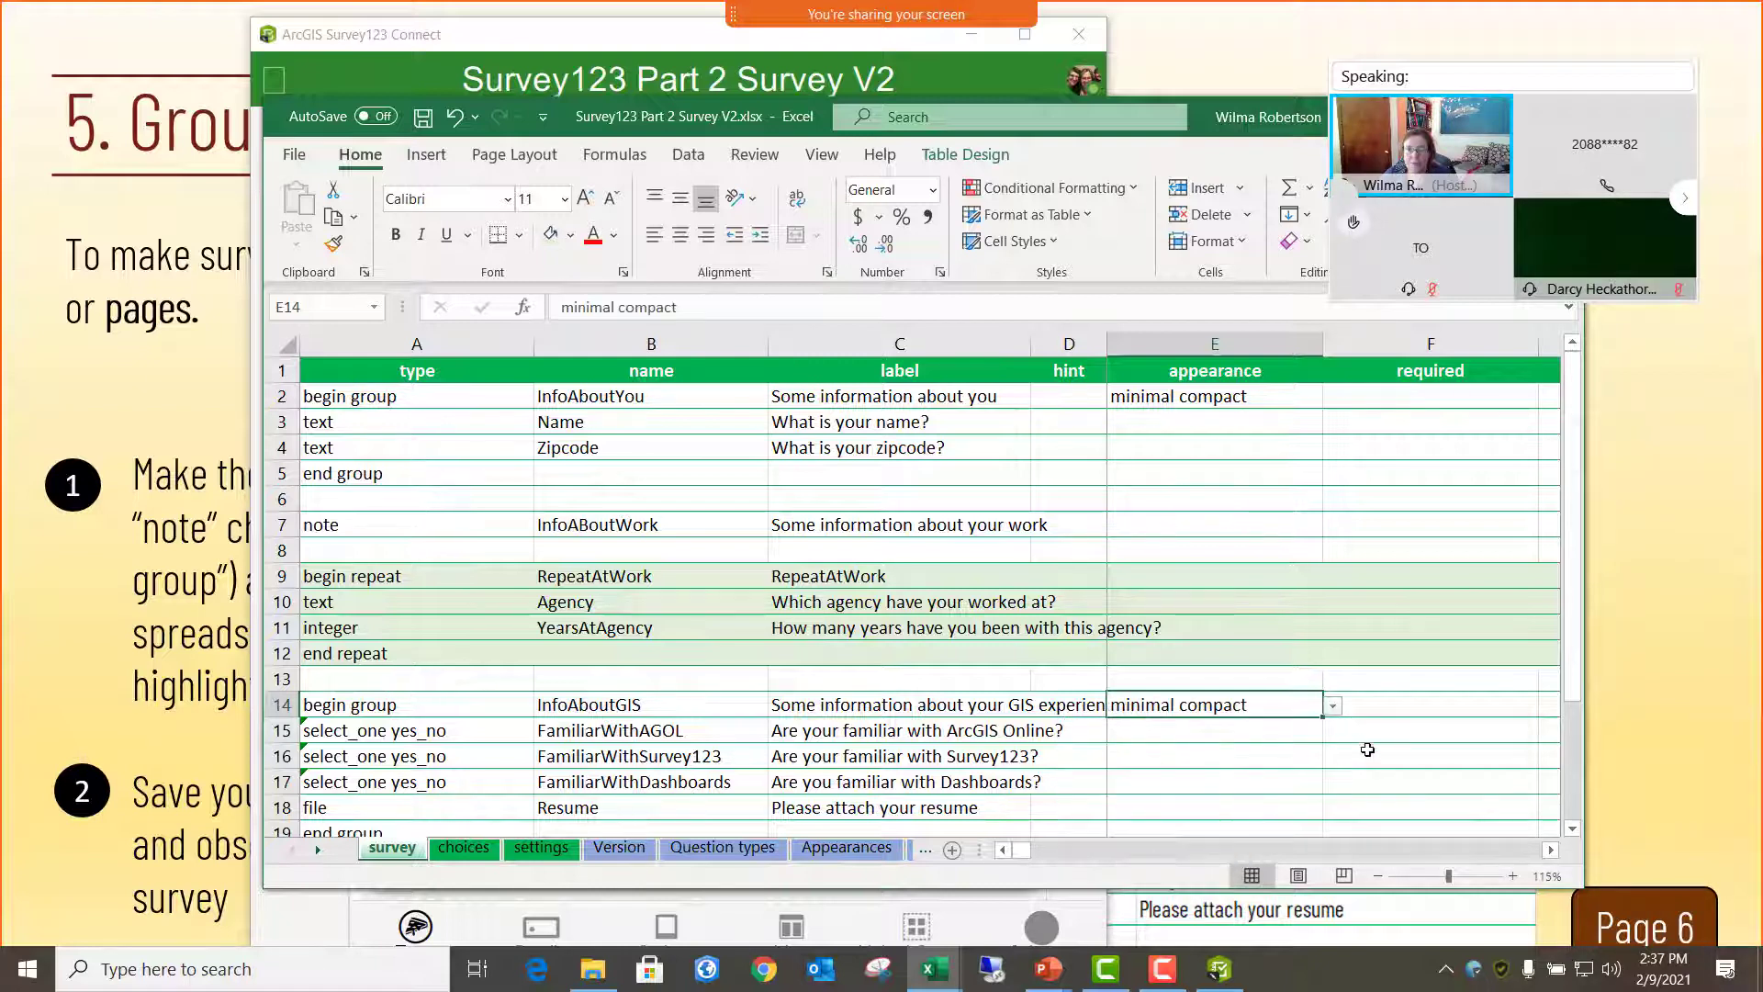
- Save the workbook and switch to Survey123 Connect to show the refreshed form
click(1364, 751)
click(422, 117)
click(507, 36)
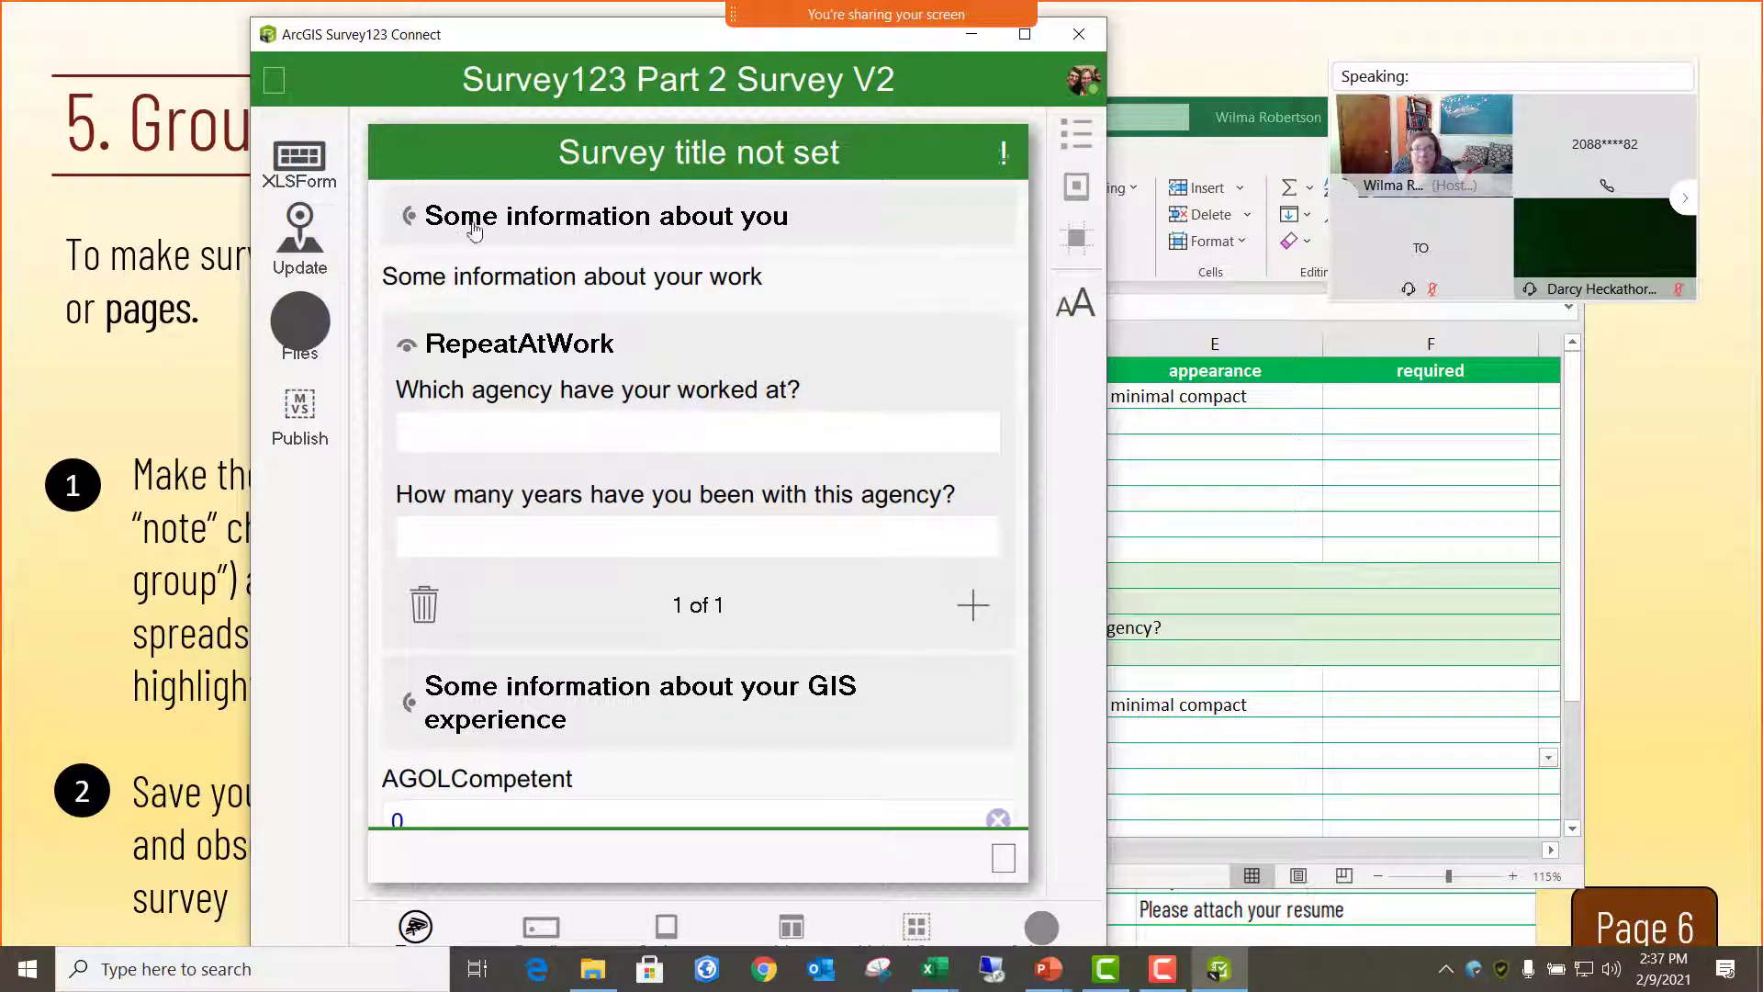
- Test expanding and collapsing the 'Some information about you' group, and collapse the RepeatAtWork section of the form
click(410, 219)
click(409, 216)
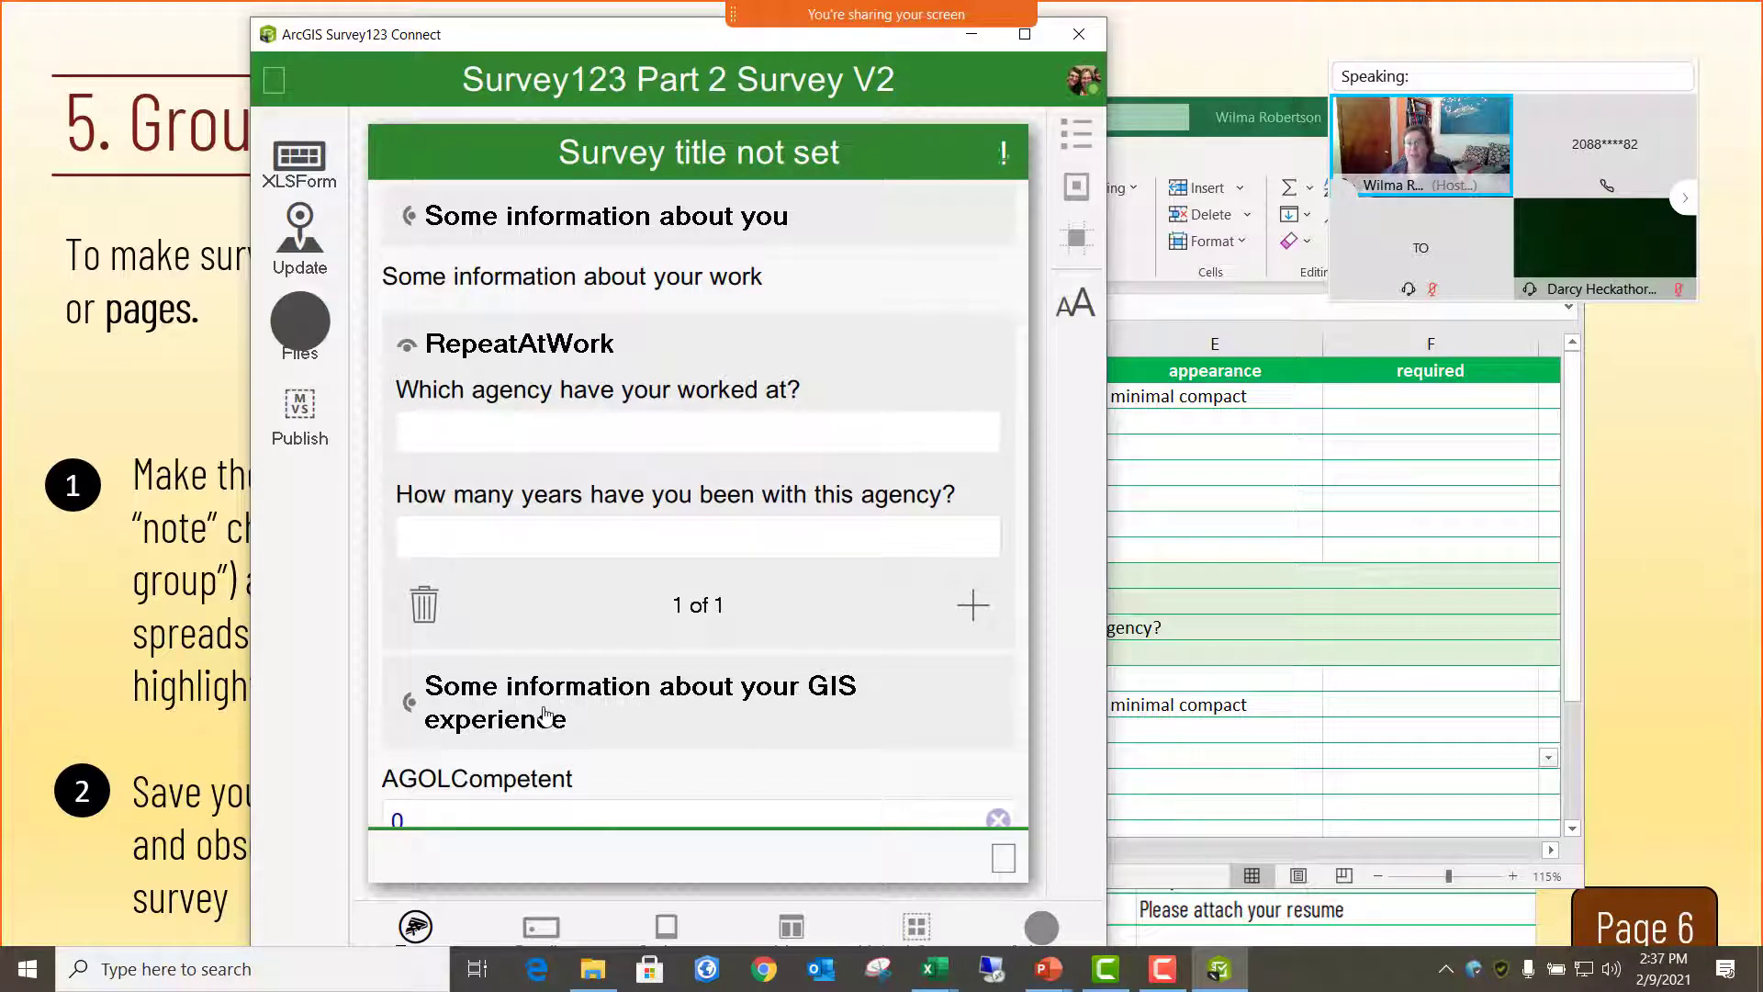
click(408, 350)
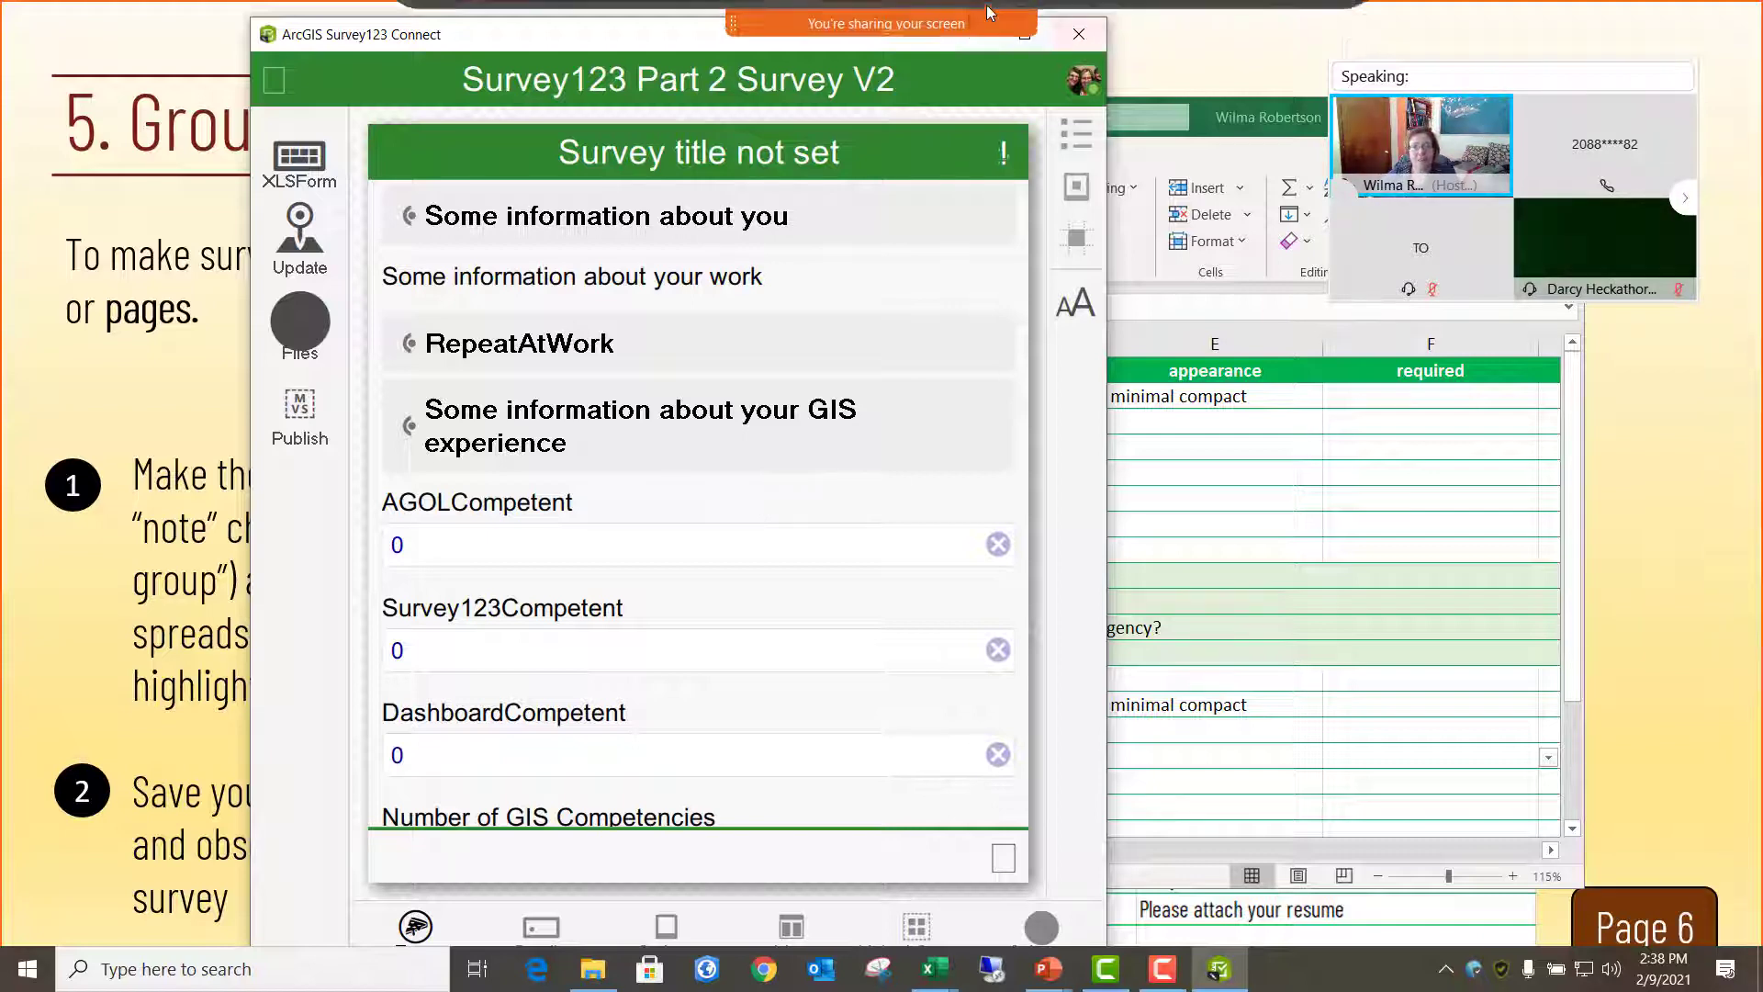
- Return to the Excel workbook and set the form's style to pages in the settings sheet
drag(307, 42, 402, 171)
click(1063, 165)
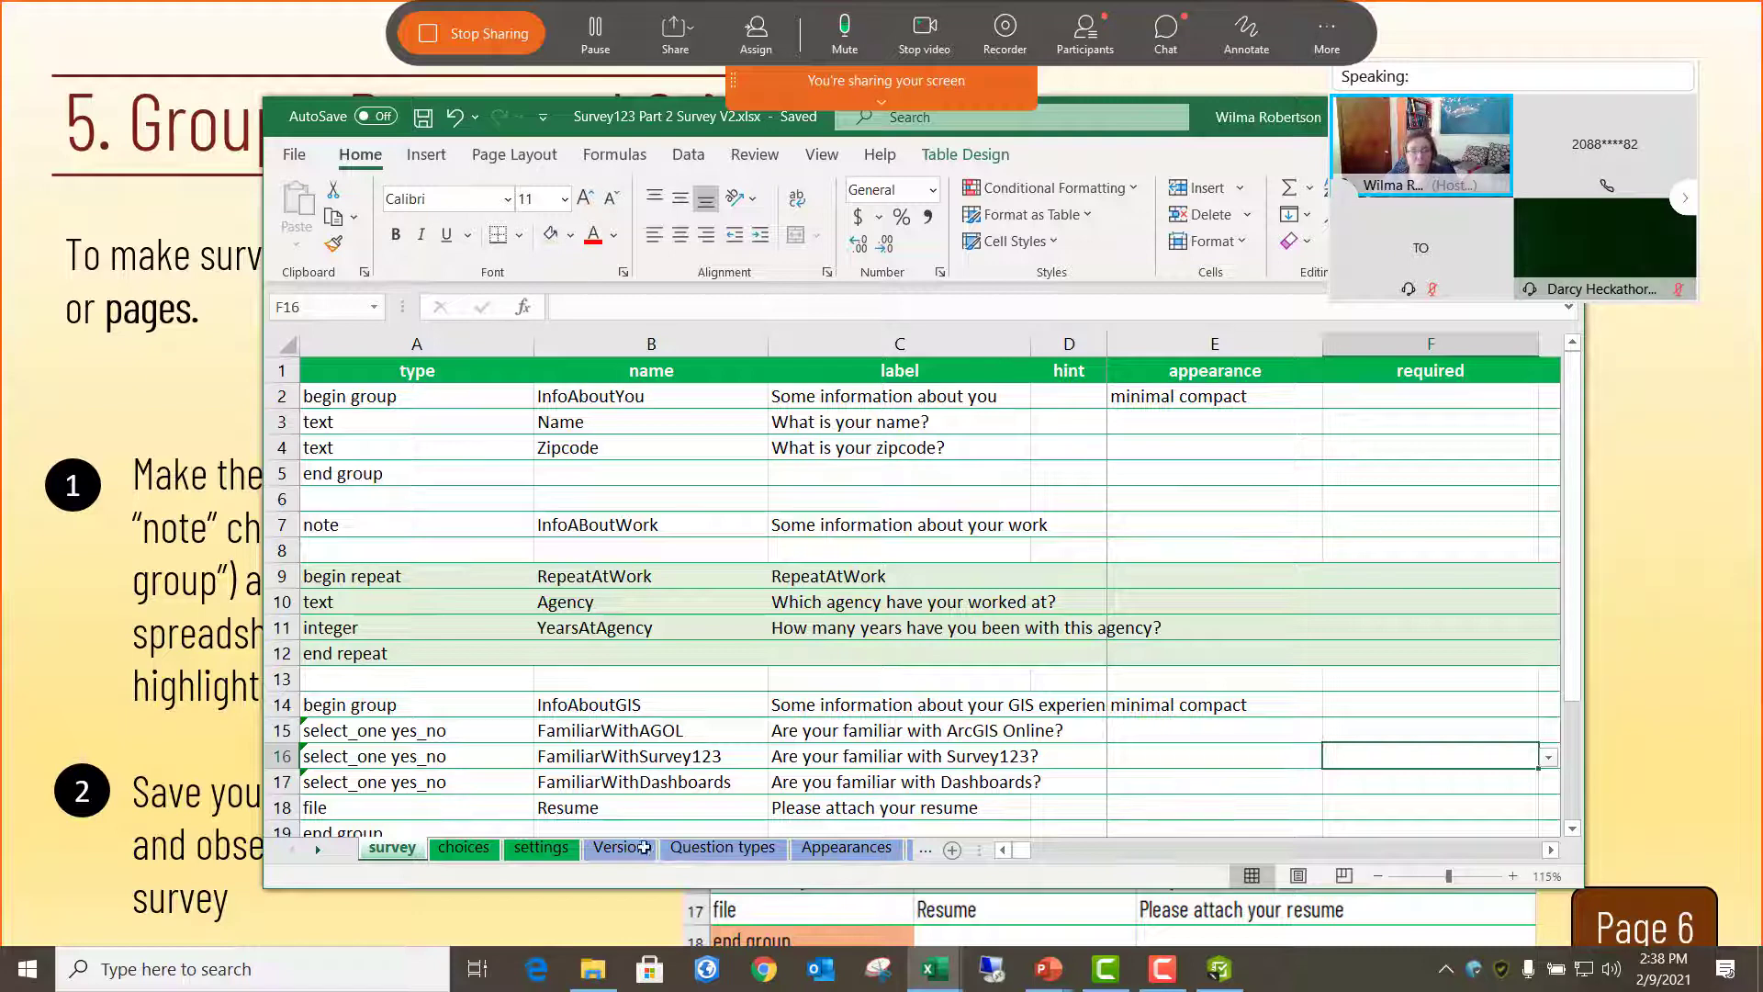
click(540, 849)
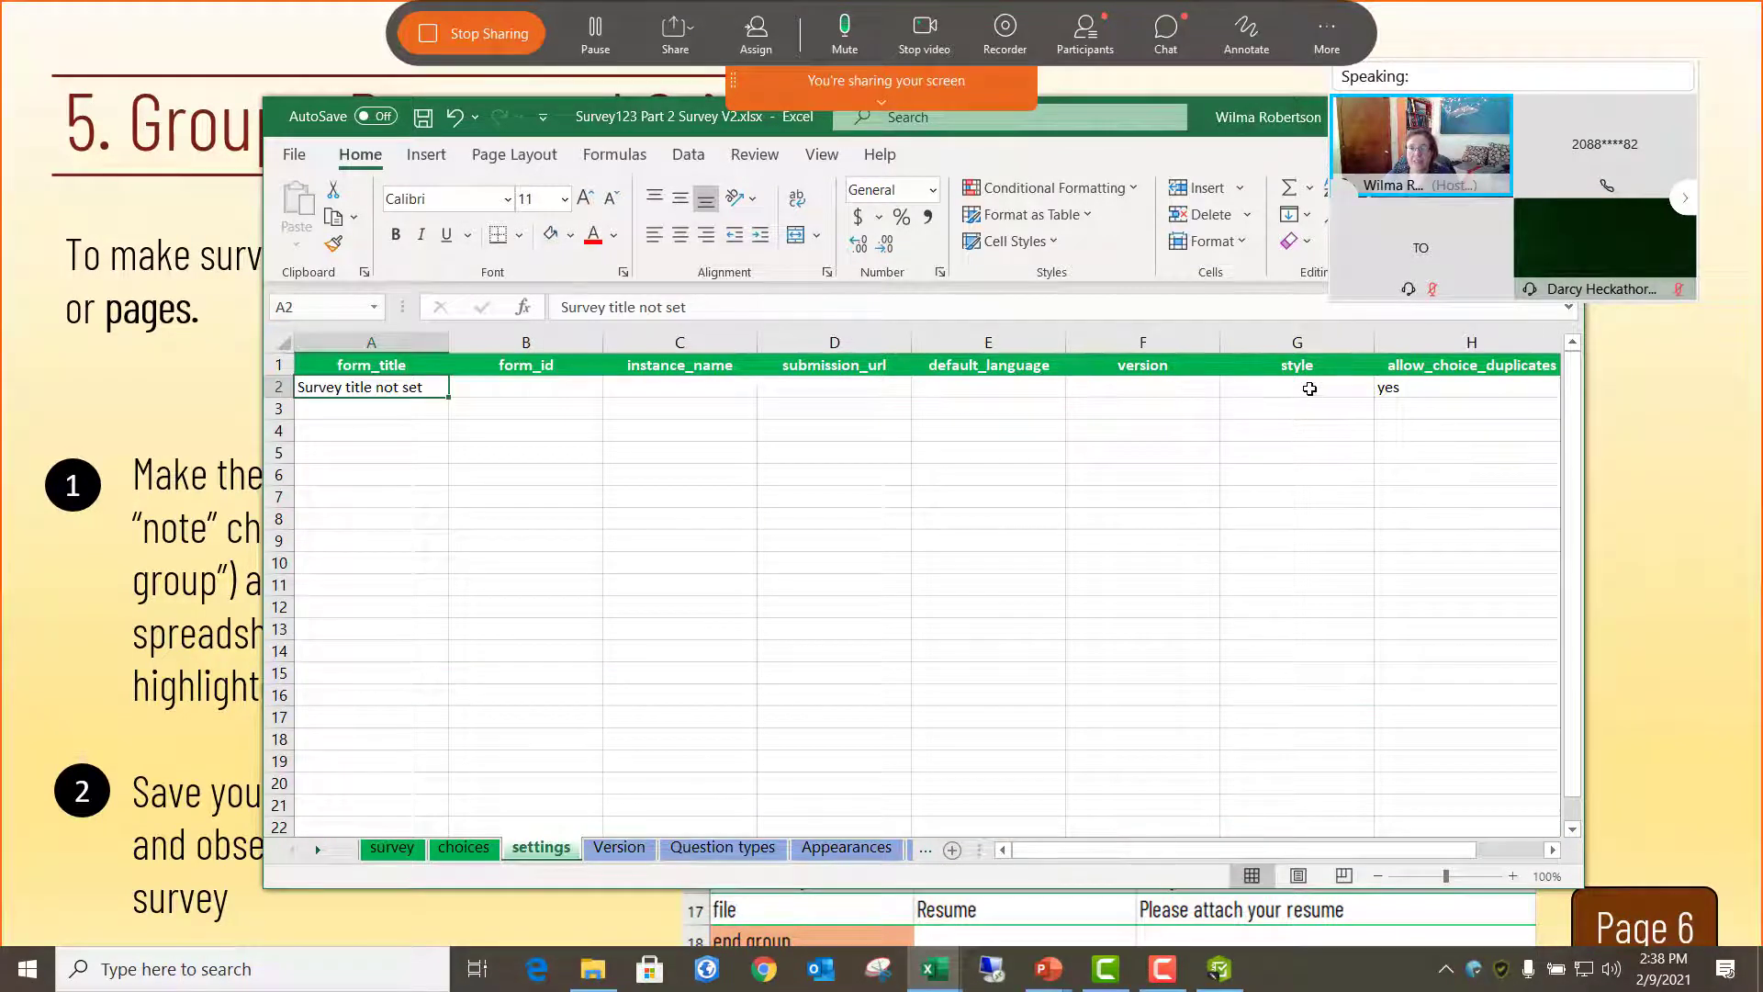
click(1309, 388)
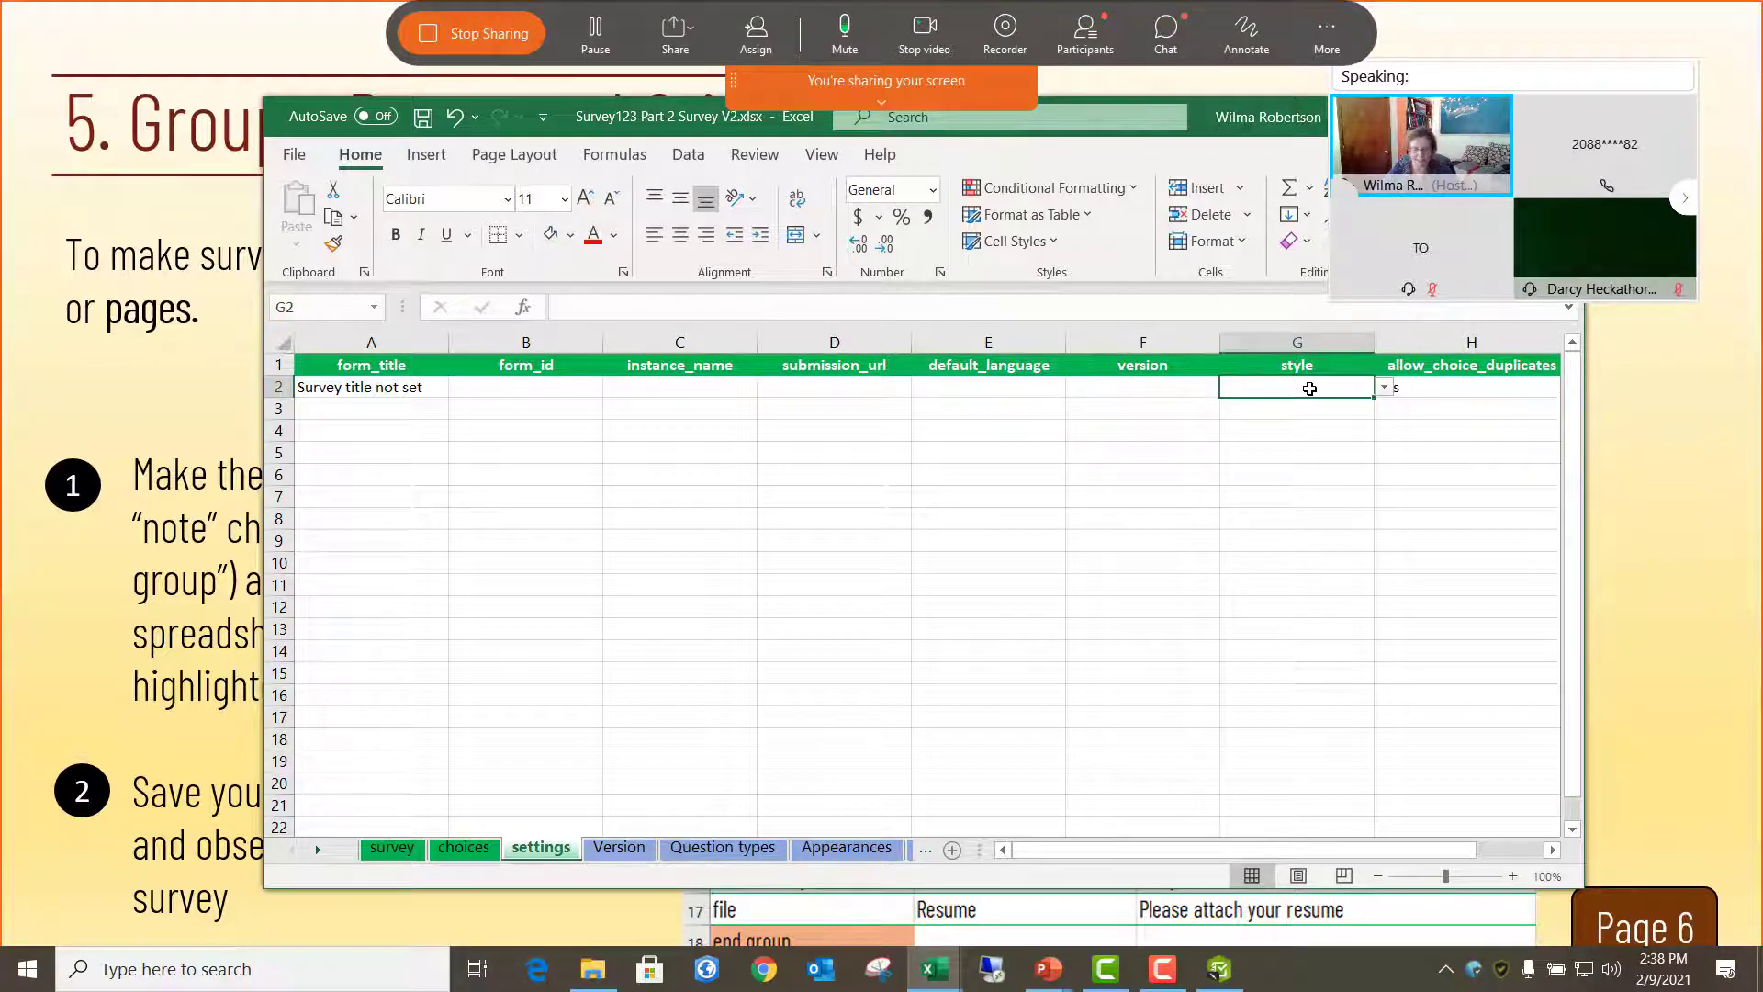
text(pages)
click(1323, 425)
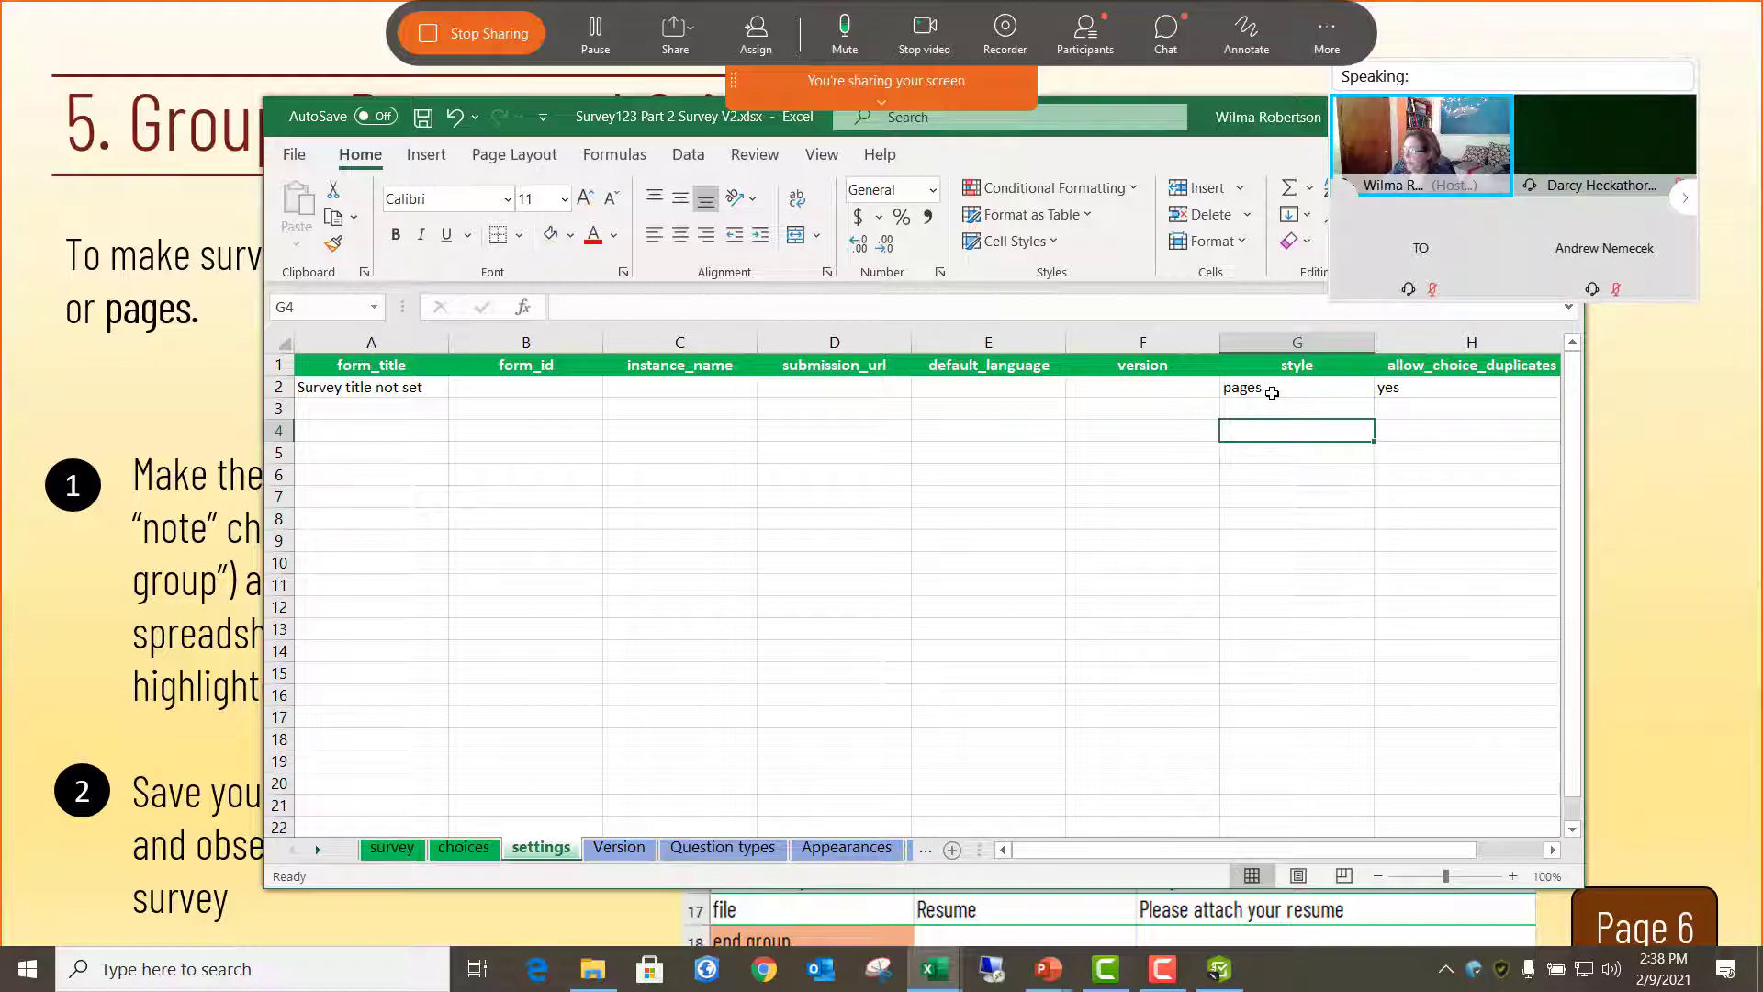
- In the survey sheet, change the appearance of the InfoAboutYou begin group row to field-list
click(392, 849)
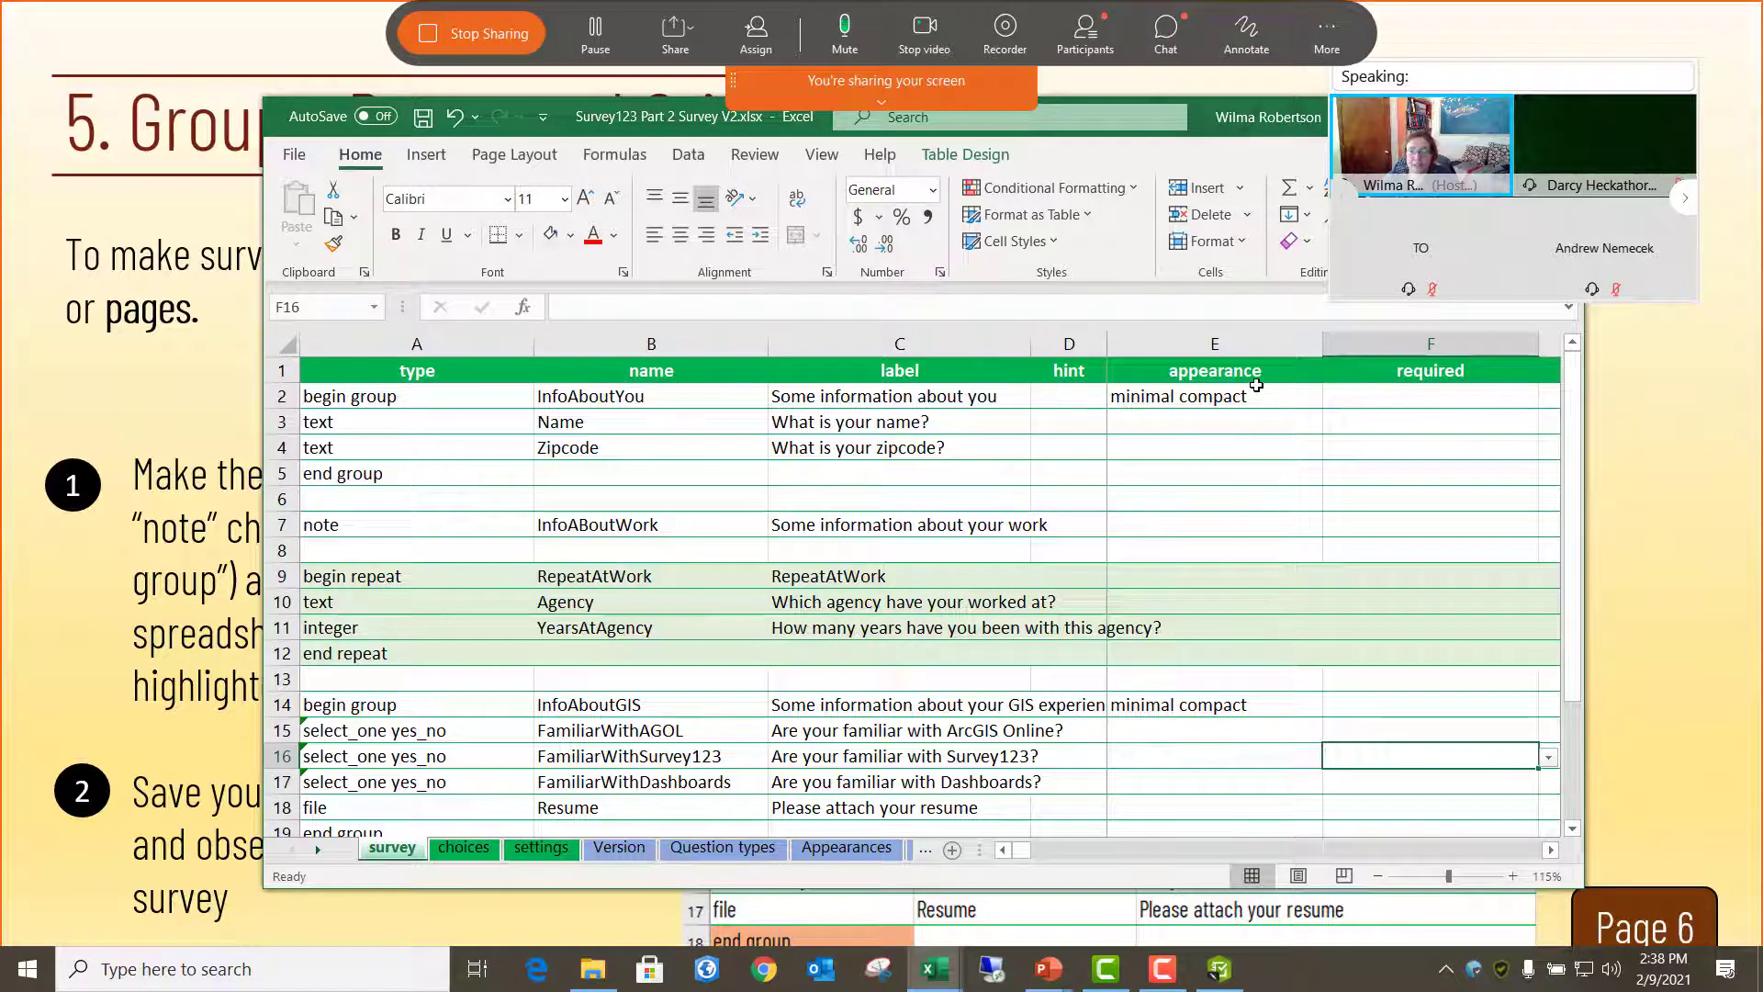
click(1260, 396)
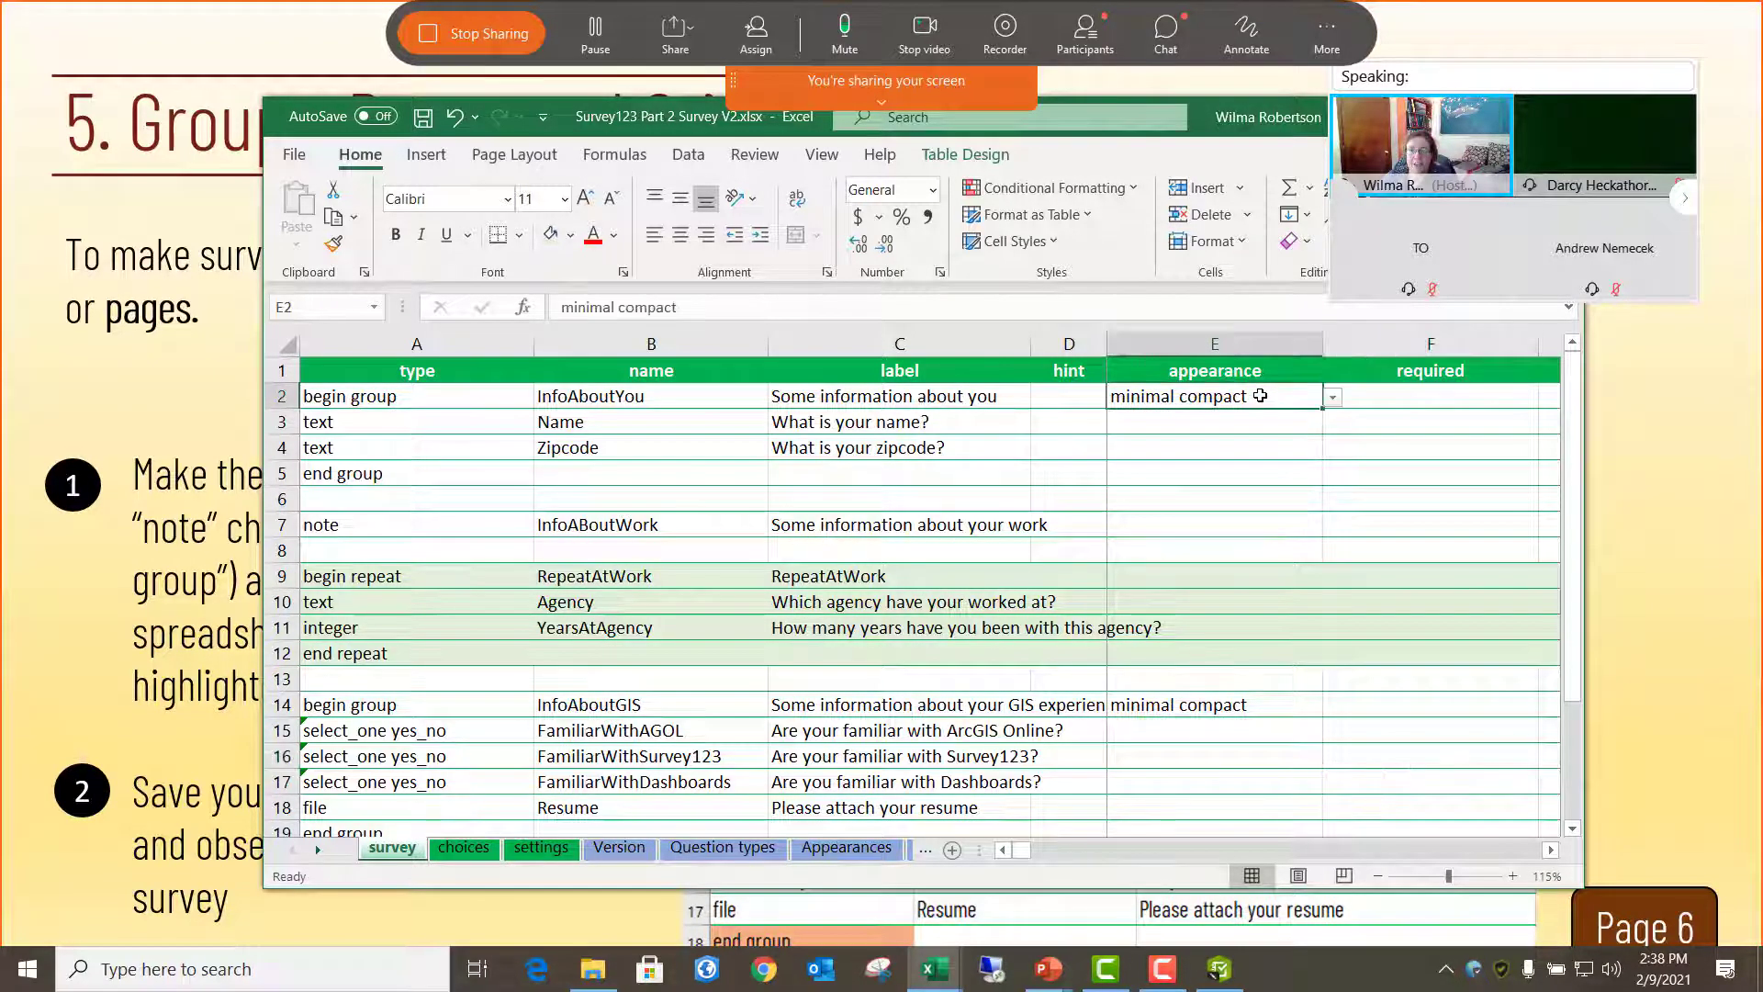
click(1332, 397)
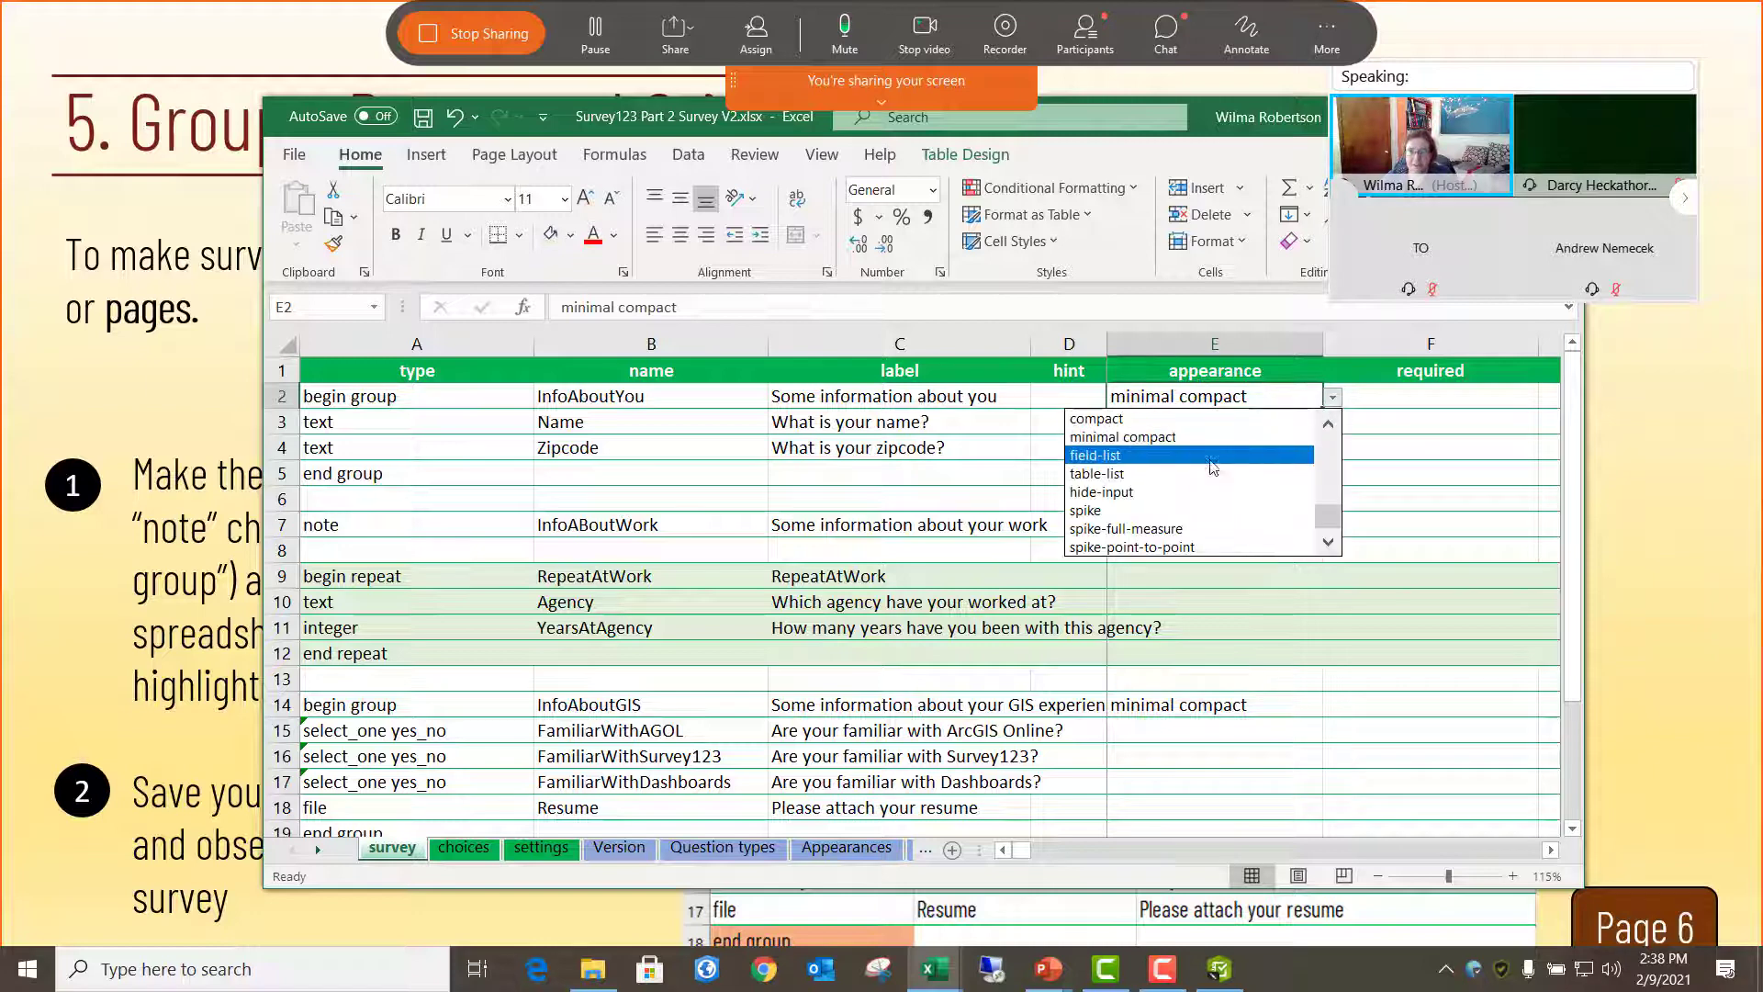
click(1196, 456)
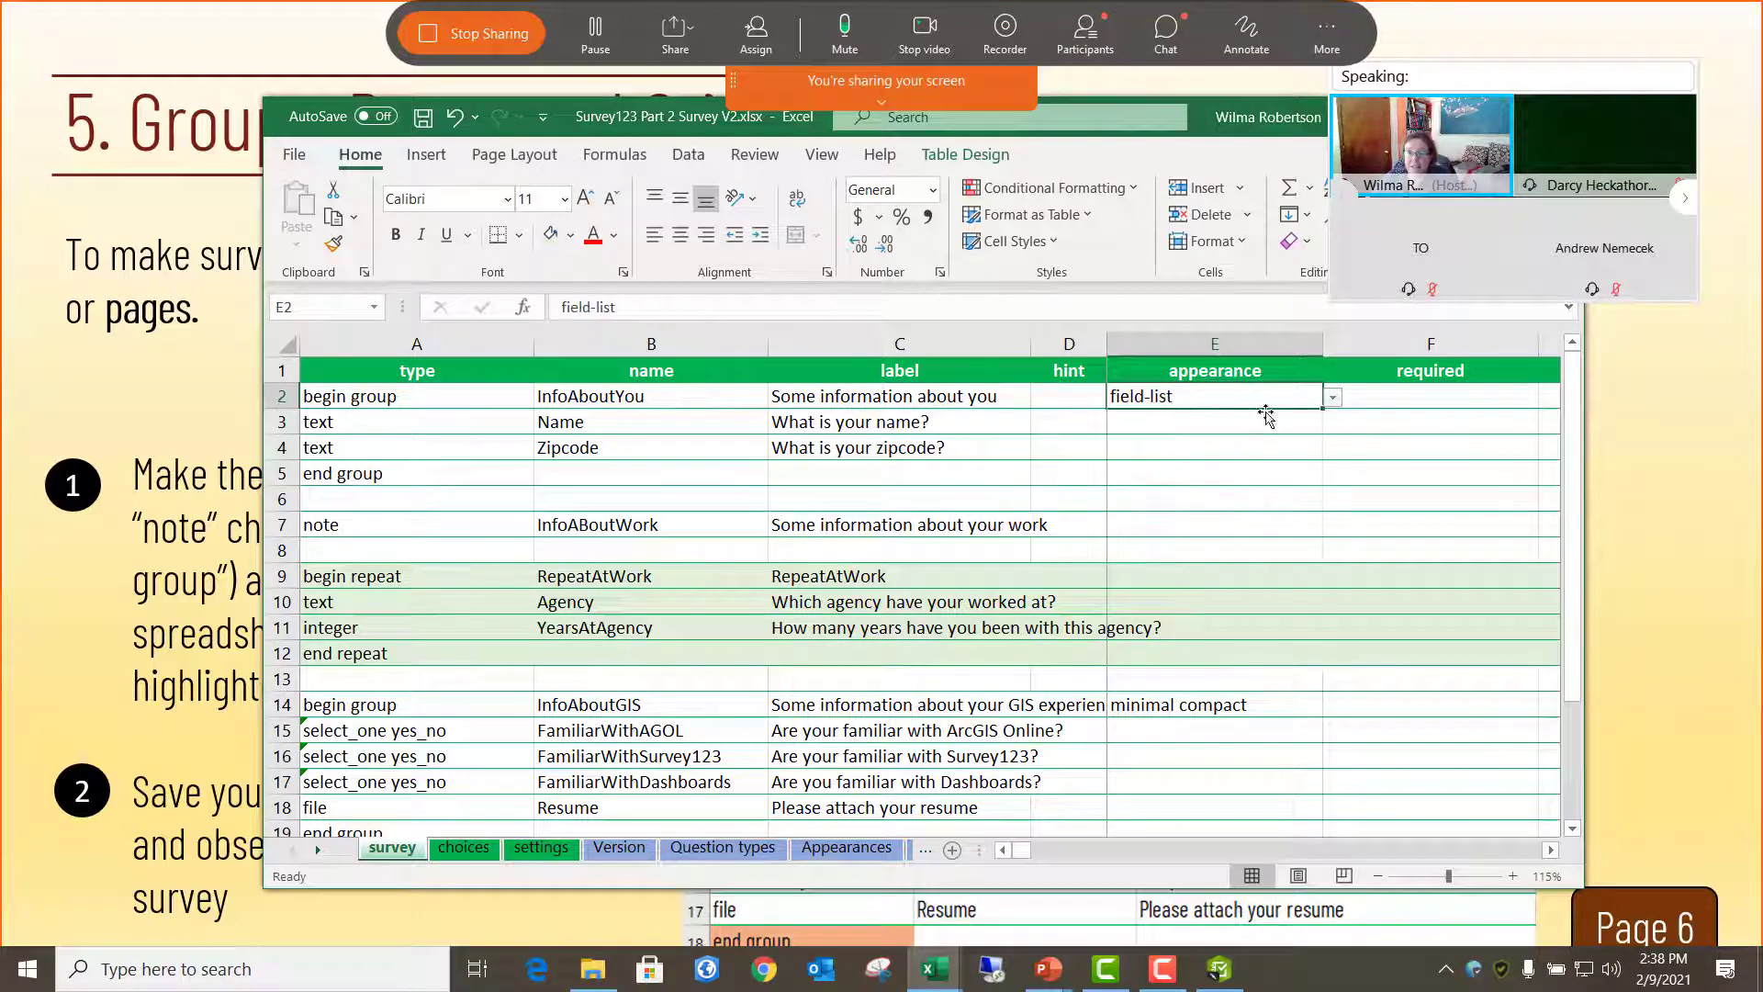
- Change the appearance of the InfoAboutGIS begin group row to field-list
click(1262, 707)
click(1333, 706)
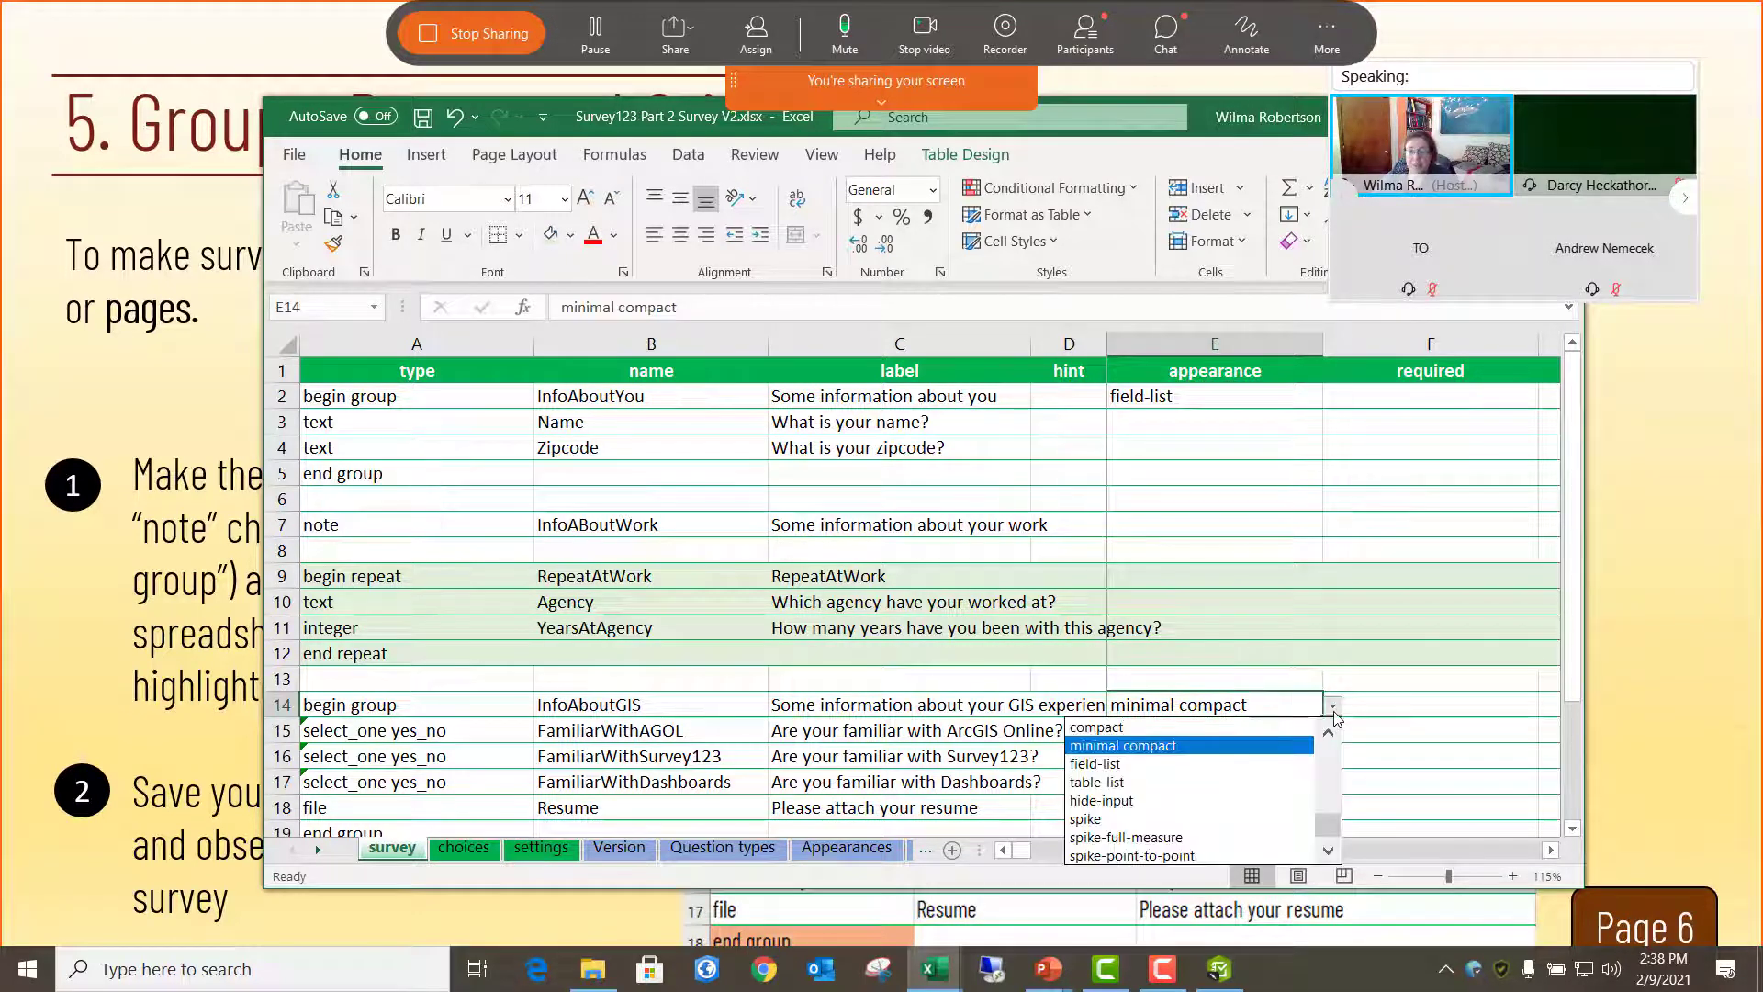
click(1191, 764)
click(1354, 725)
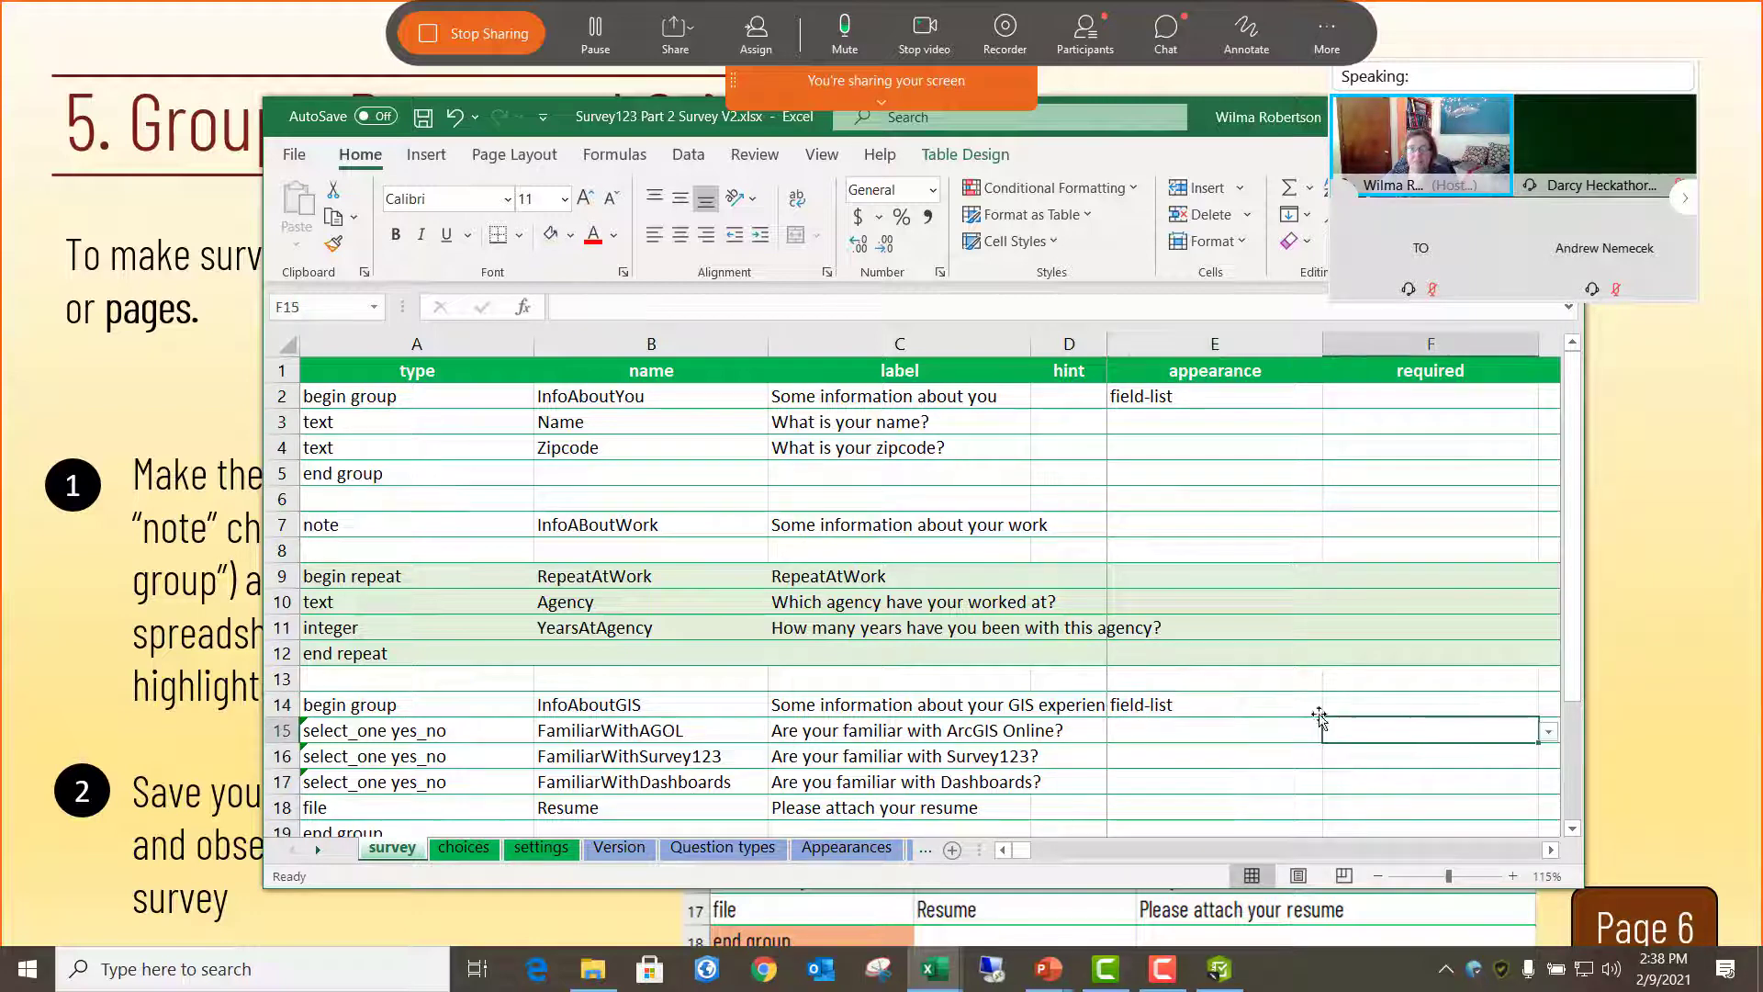
- Save the workbook, switch to Survey123 Connect and reposition the windows so the form's page navigation is in view
click(422, 117)
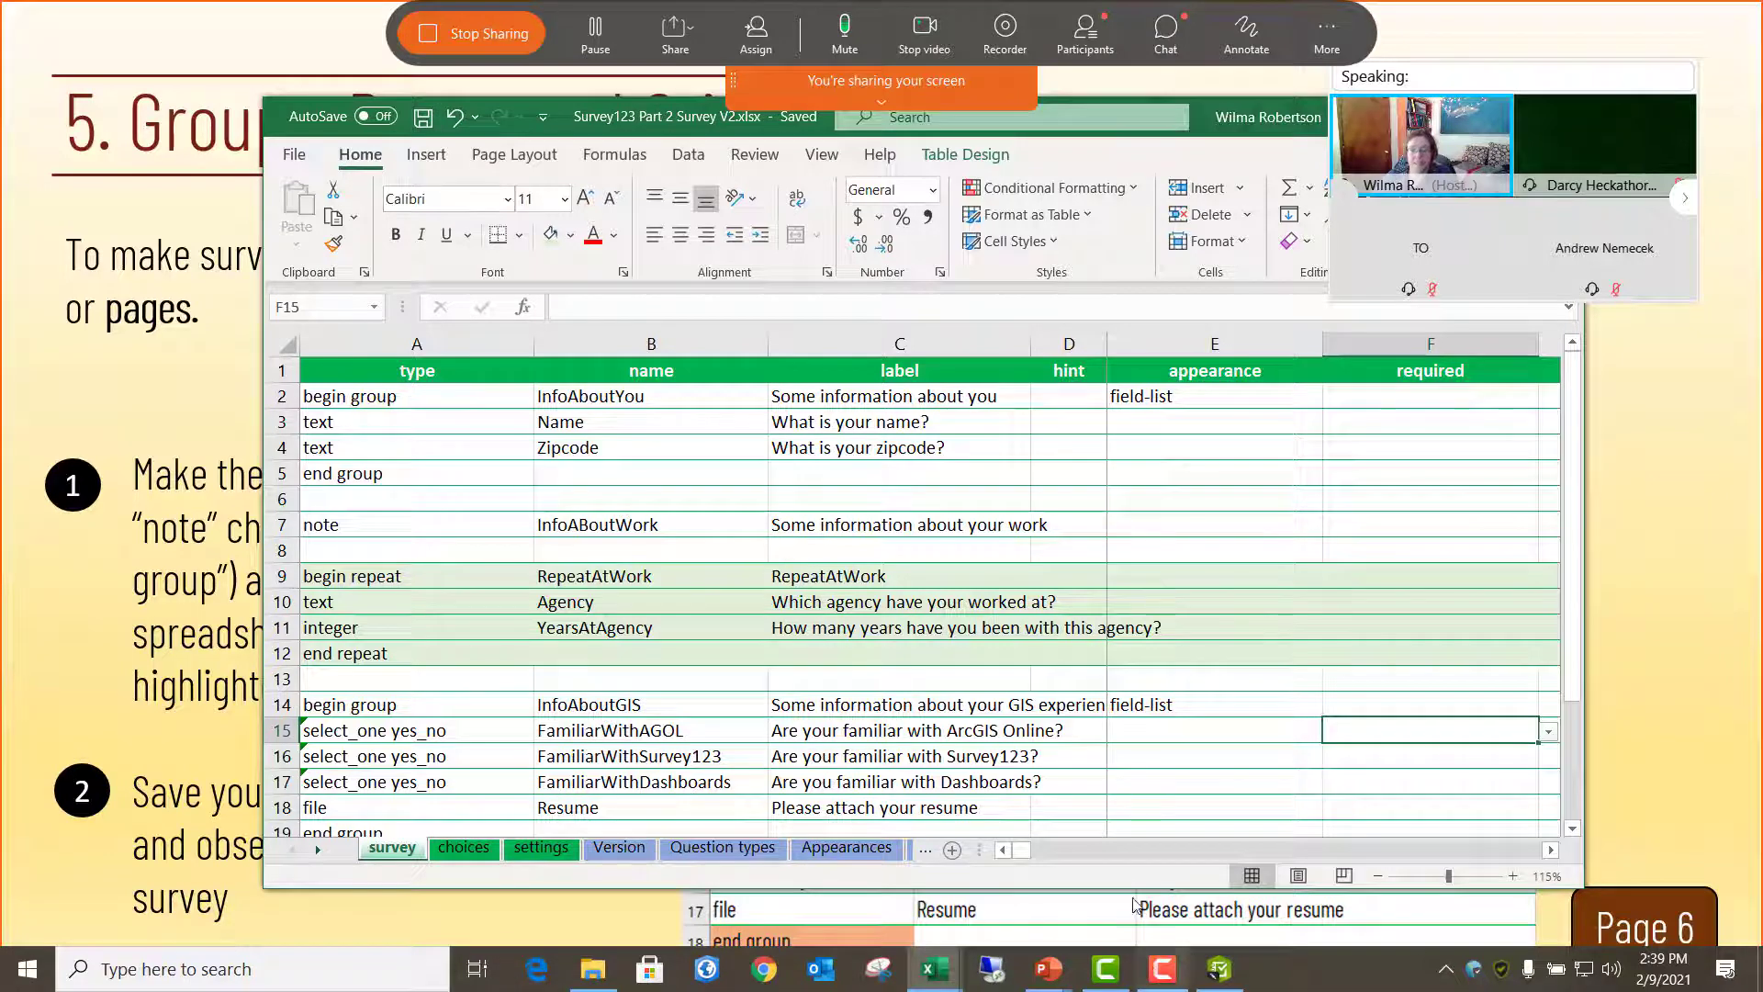
click(1220, 971)
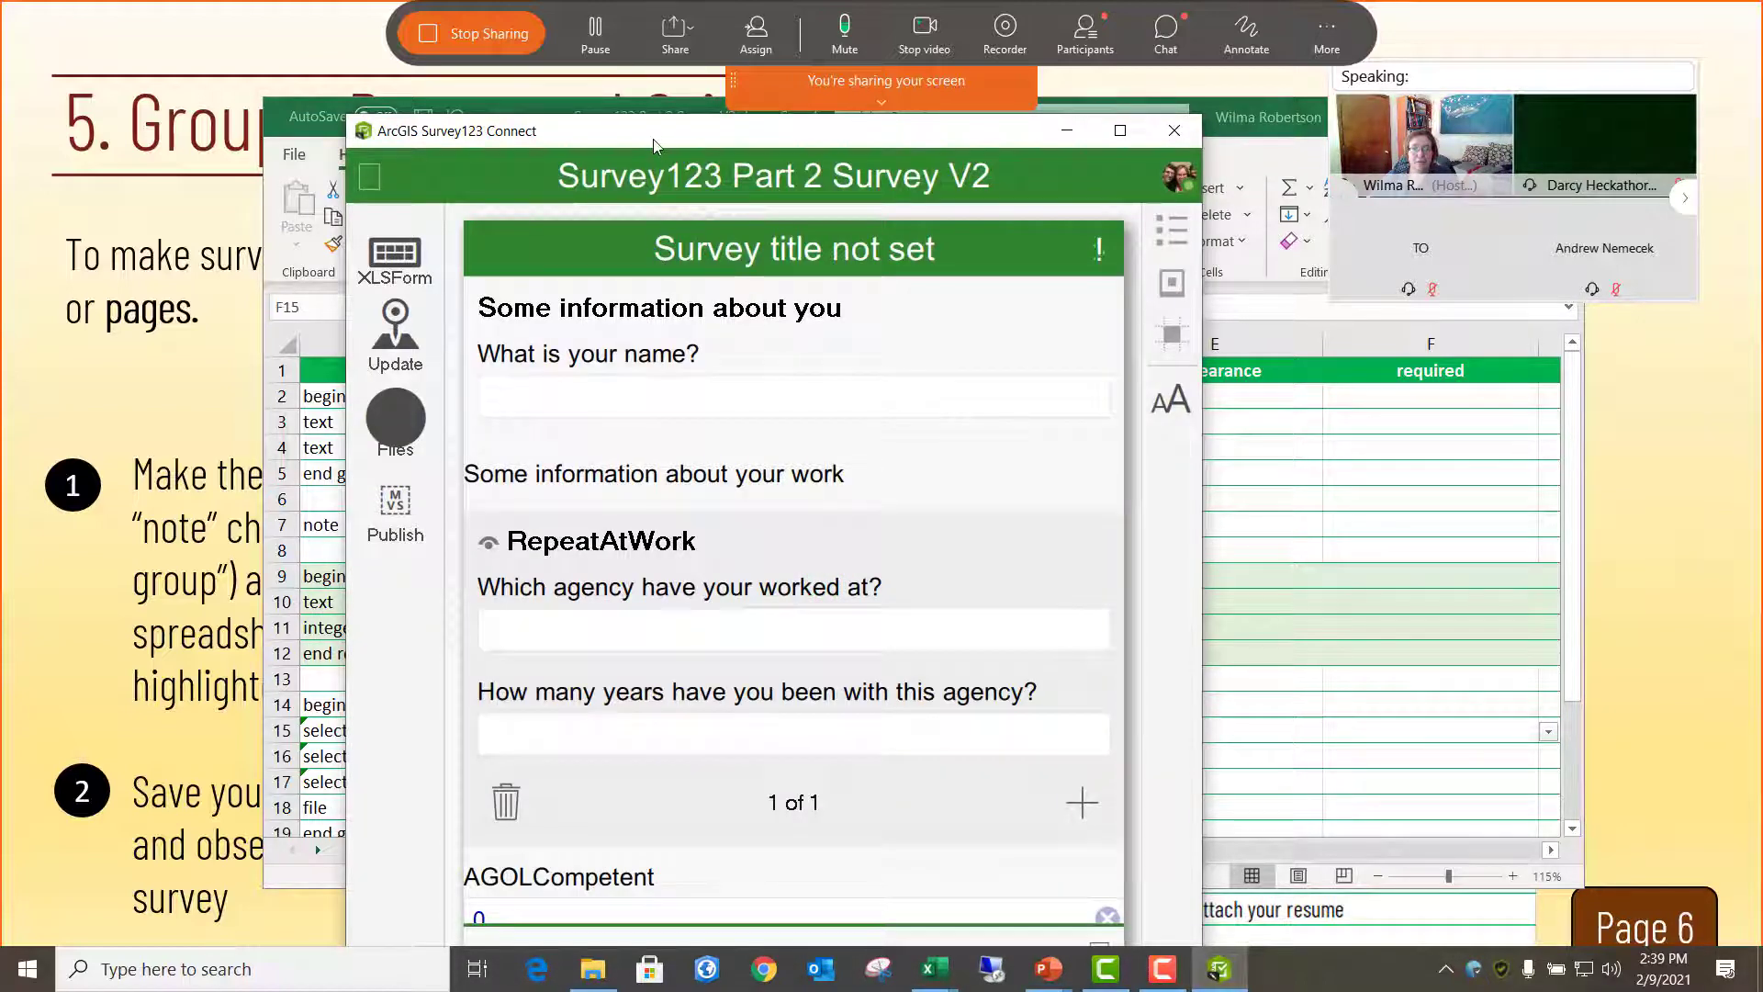
mouse_move(654, 144)
mouse_down()
mouse_move(647, 92)
mouse_move(642, 123)
mouse_up()
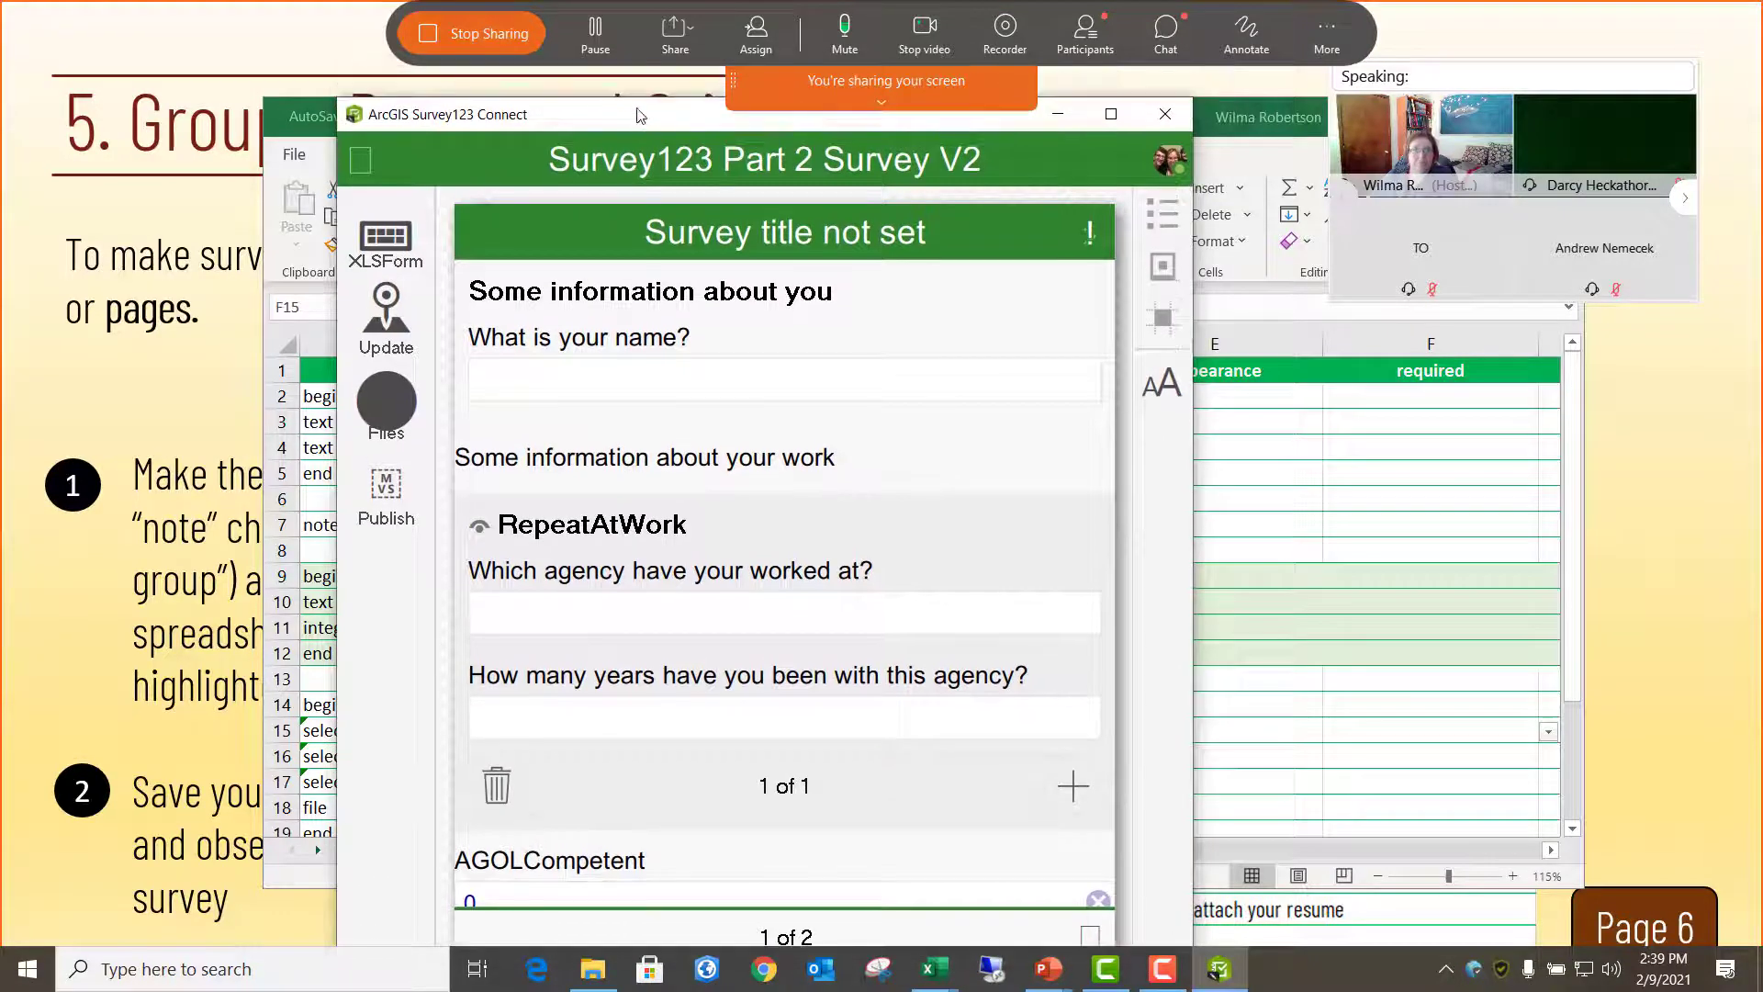
drag(307, 116, 307, 174)
click(625, 101)
drag(628, 98, 634, 223)
drag(738, 240, 752, 102)
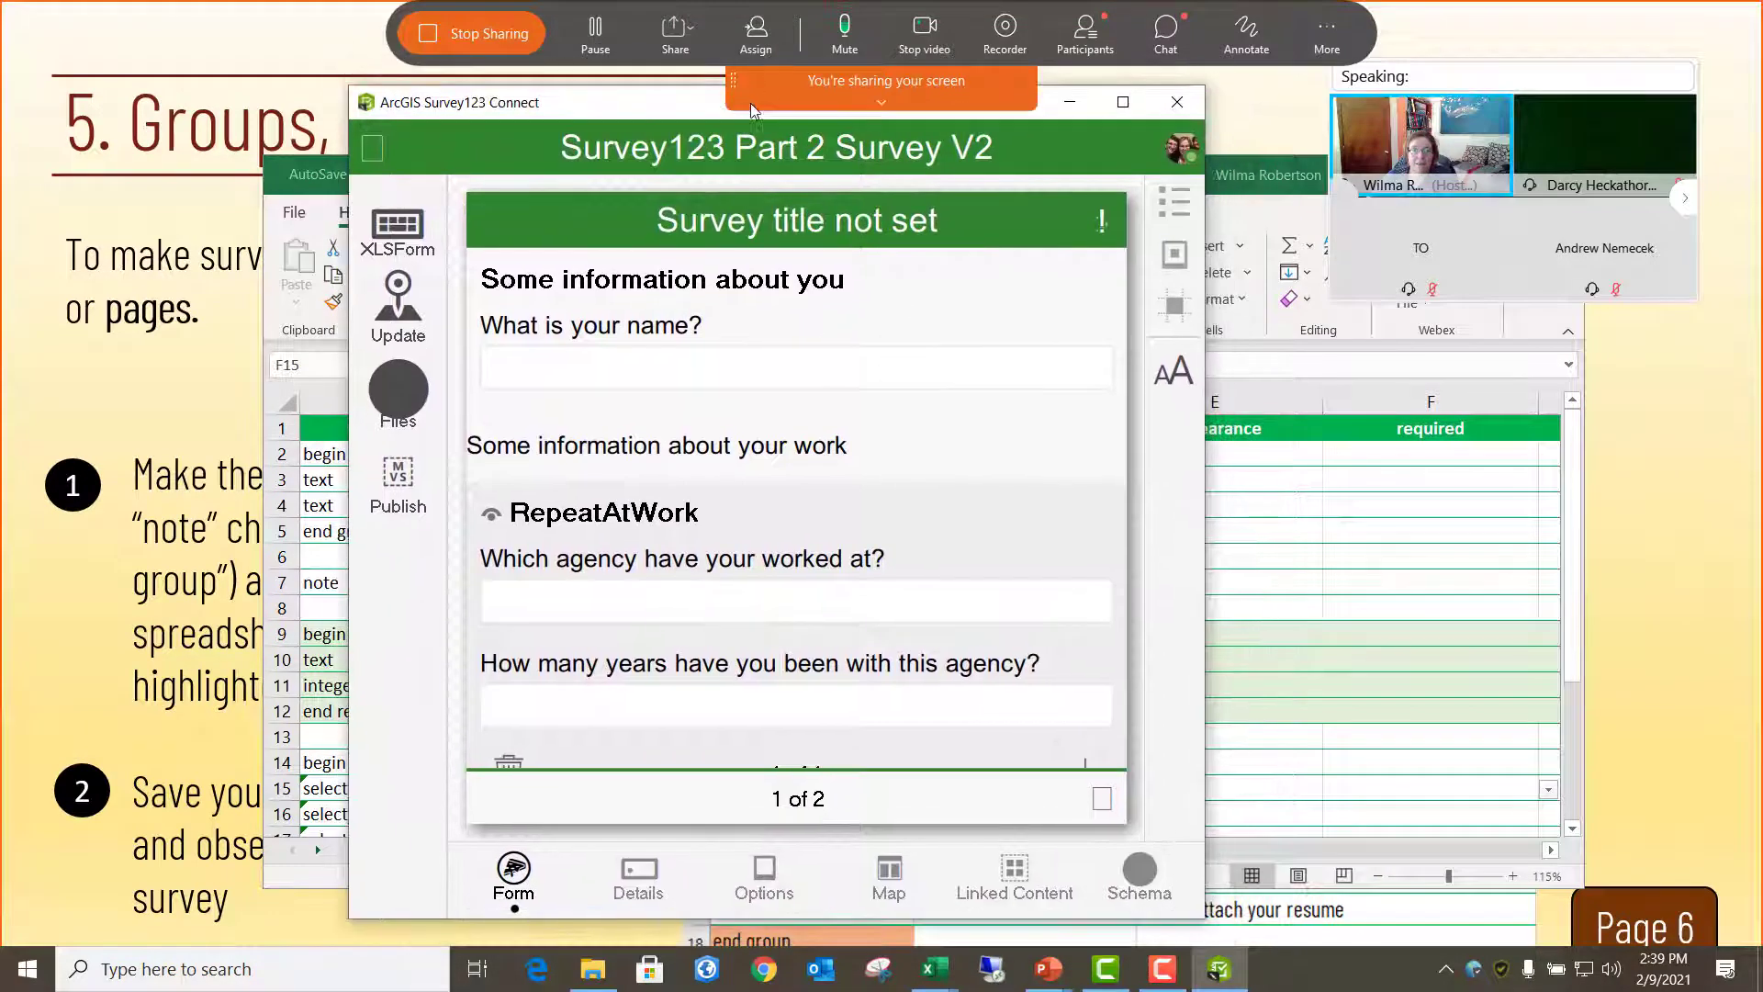
- Collapse the RepeatAtWork section, go to the form's second page and examine its GIS experience and competency questions
click(492, 513)
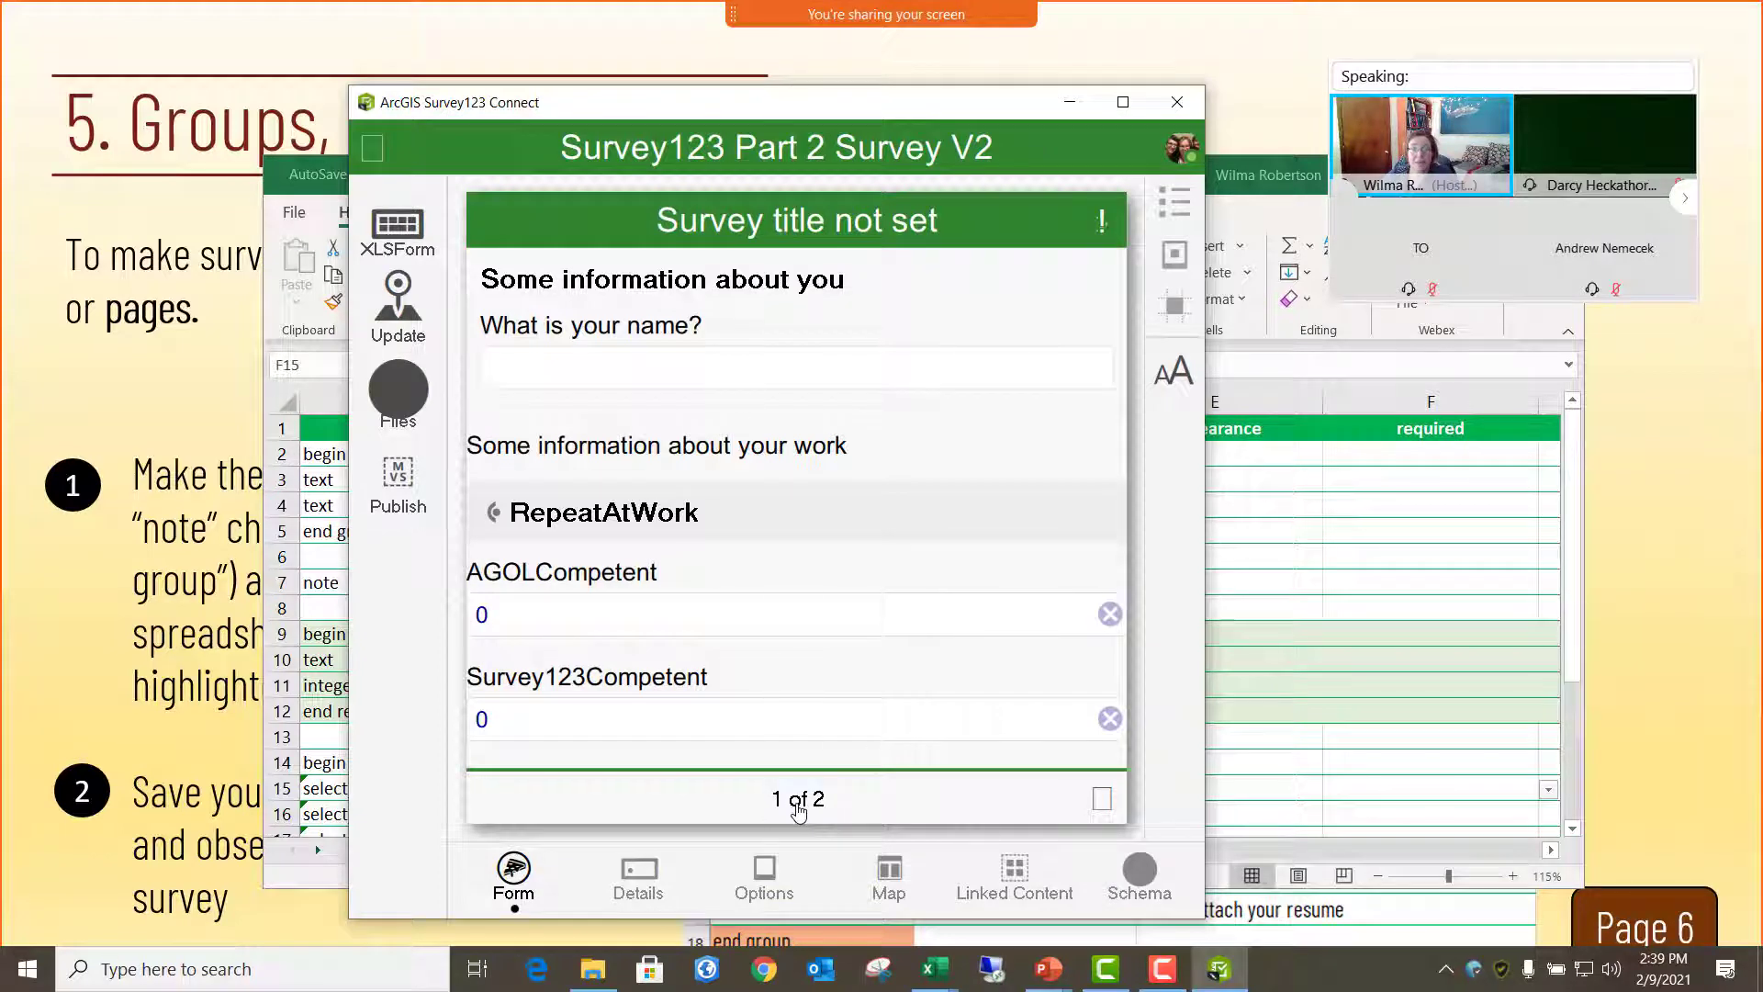
click(1102, 801)
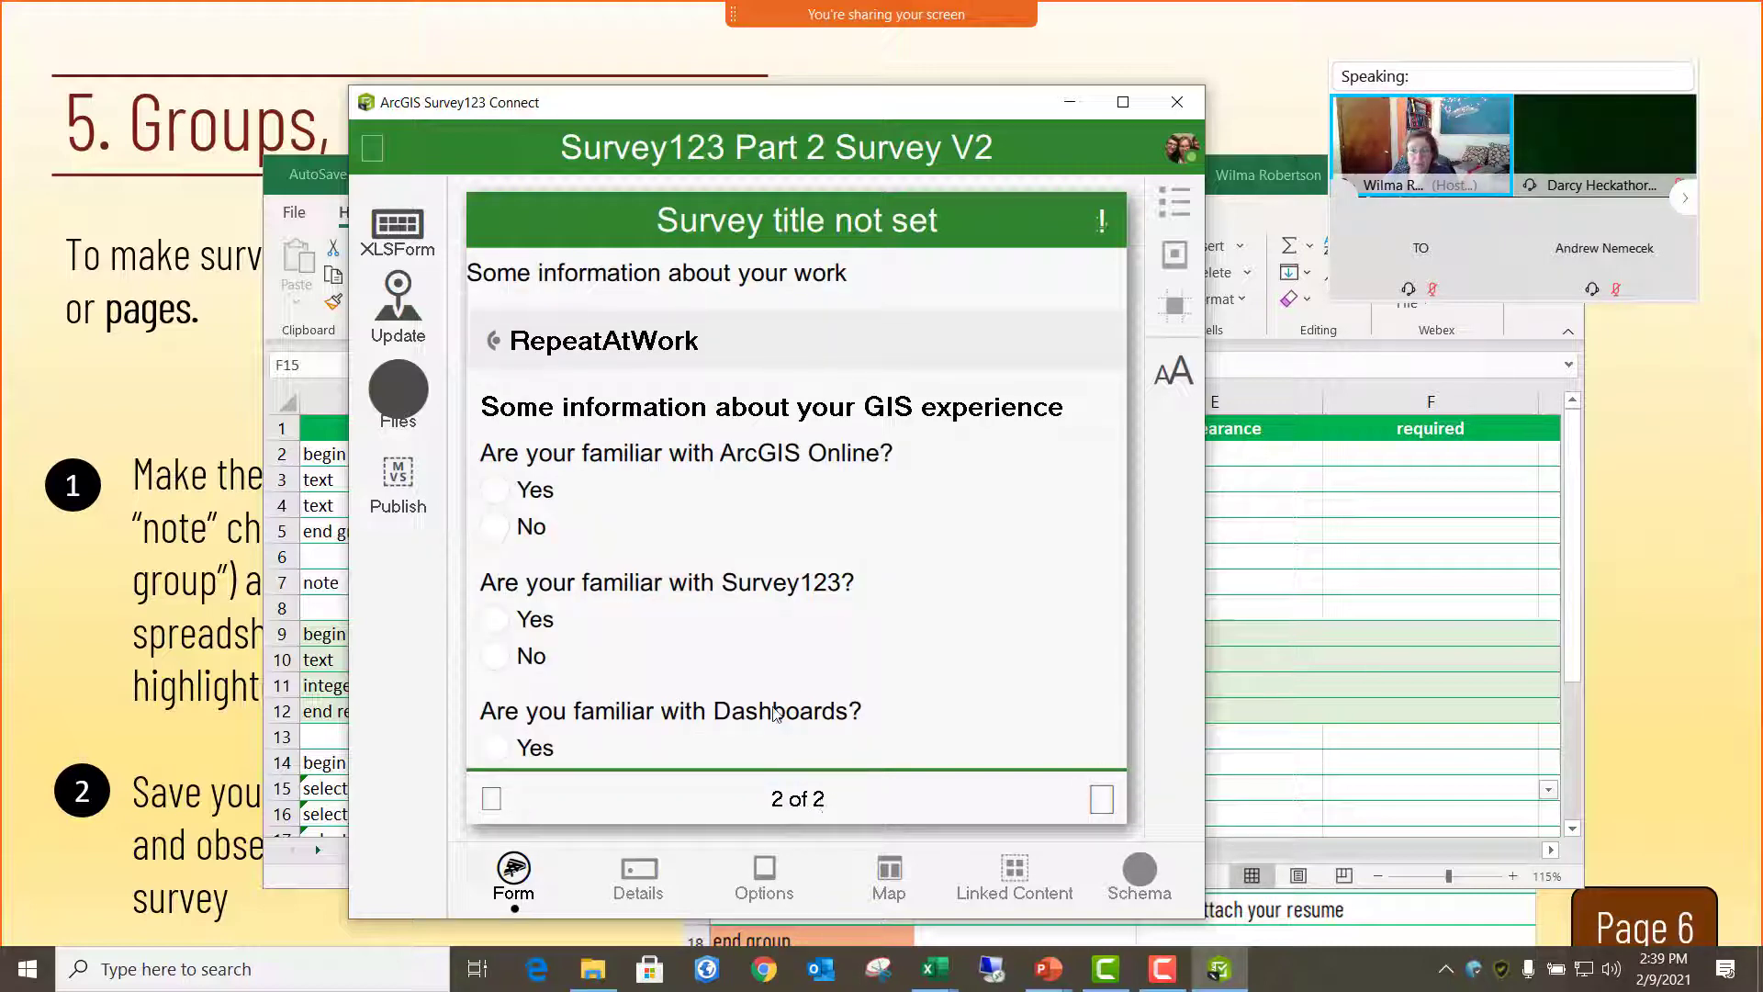
scroll(781, 538, down, 5)
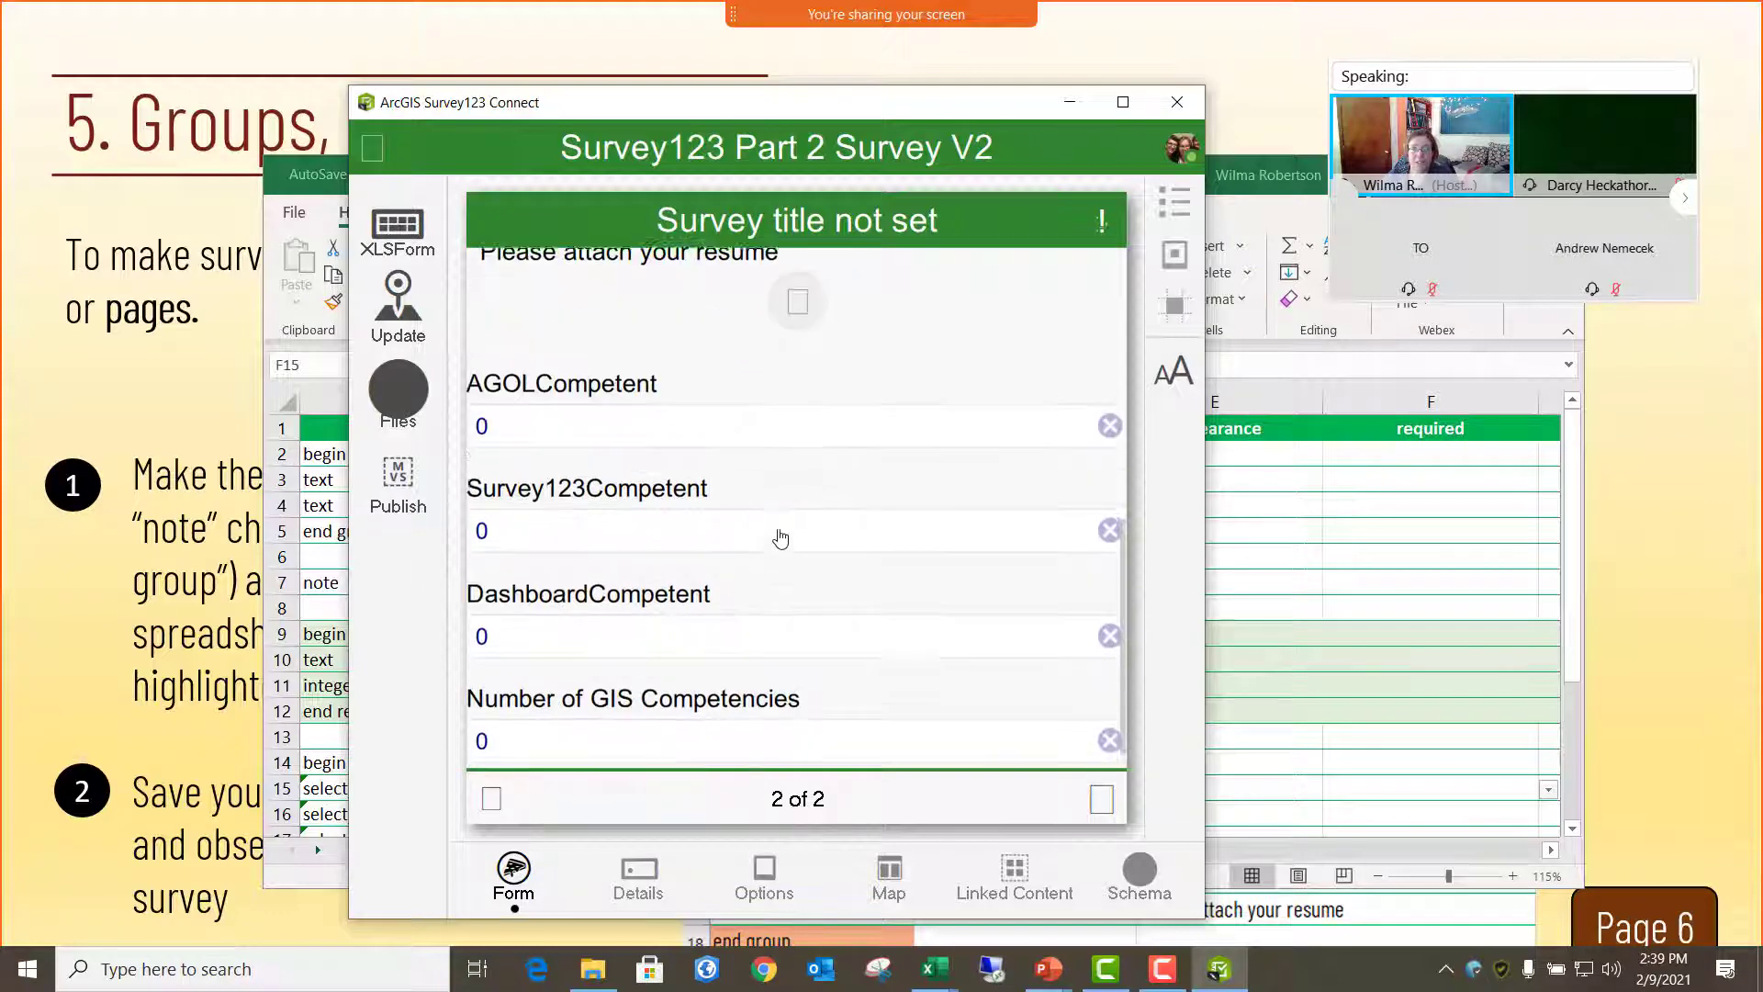
scroll(780, 538, up, 5)
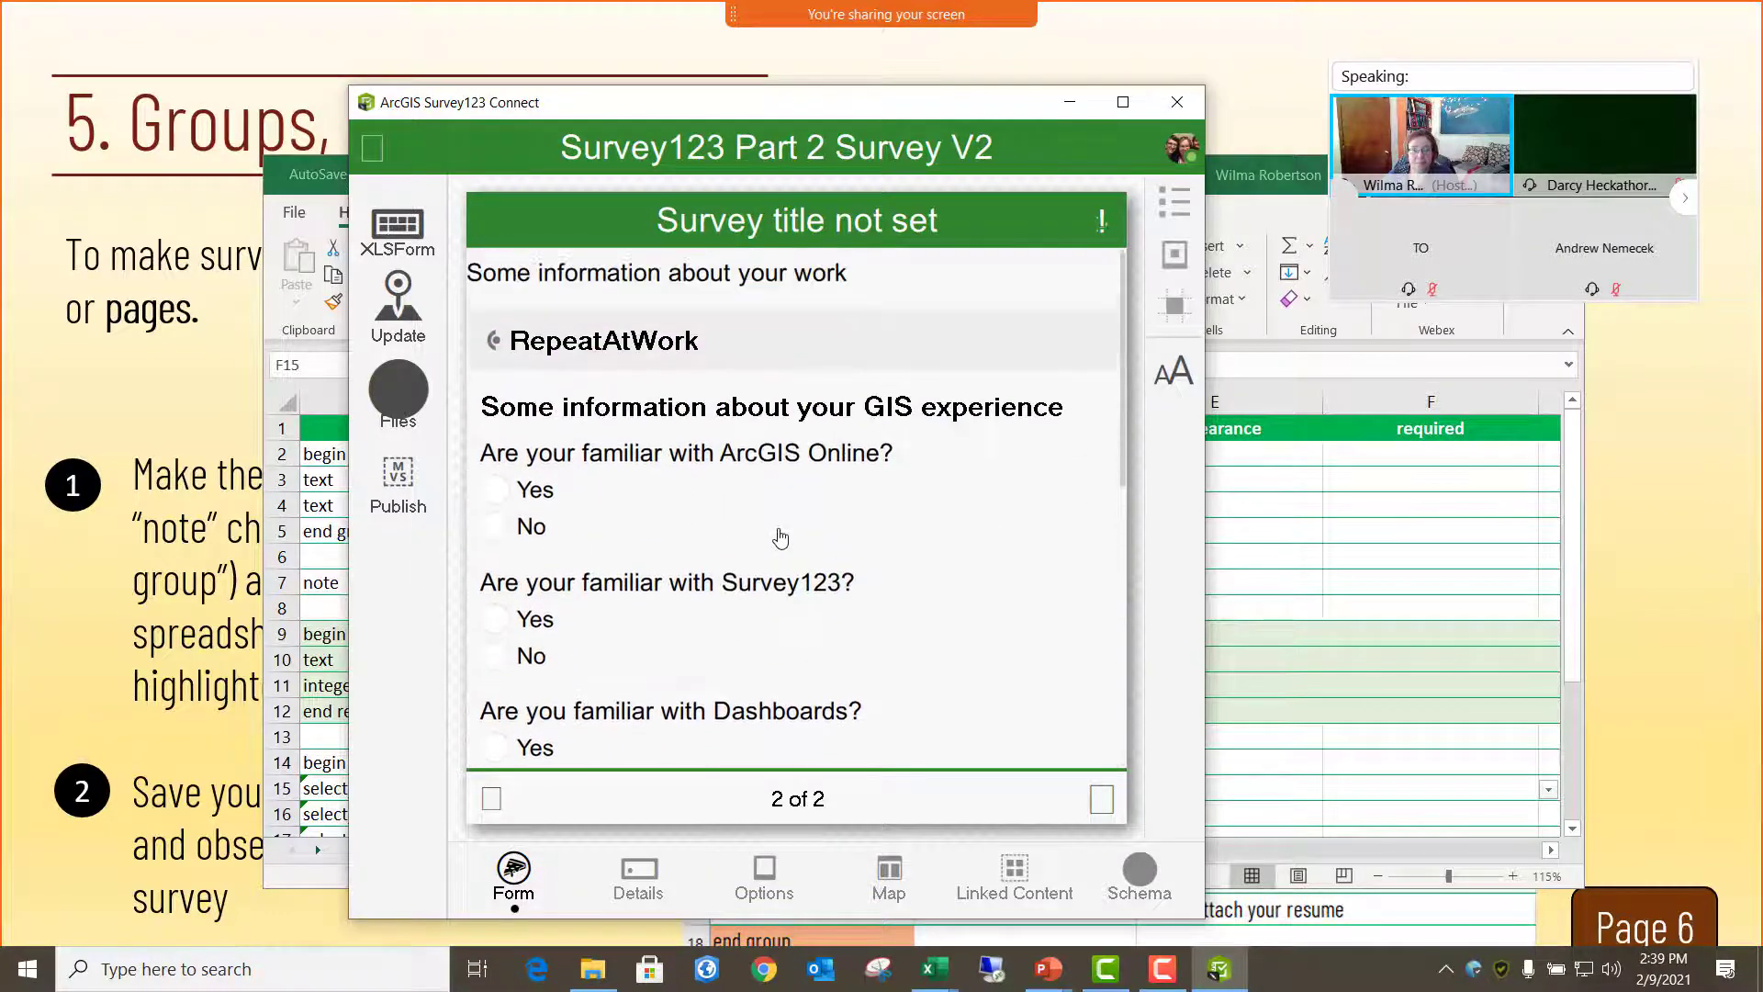
scroll(651, 627, down, 4)
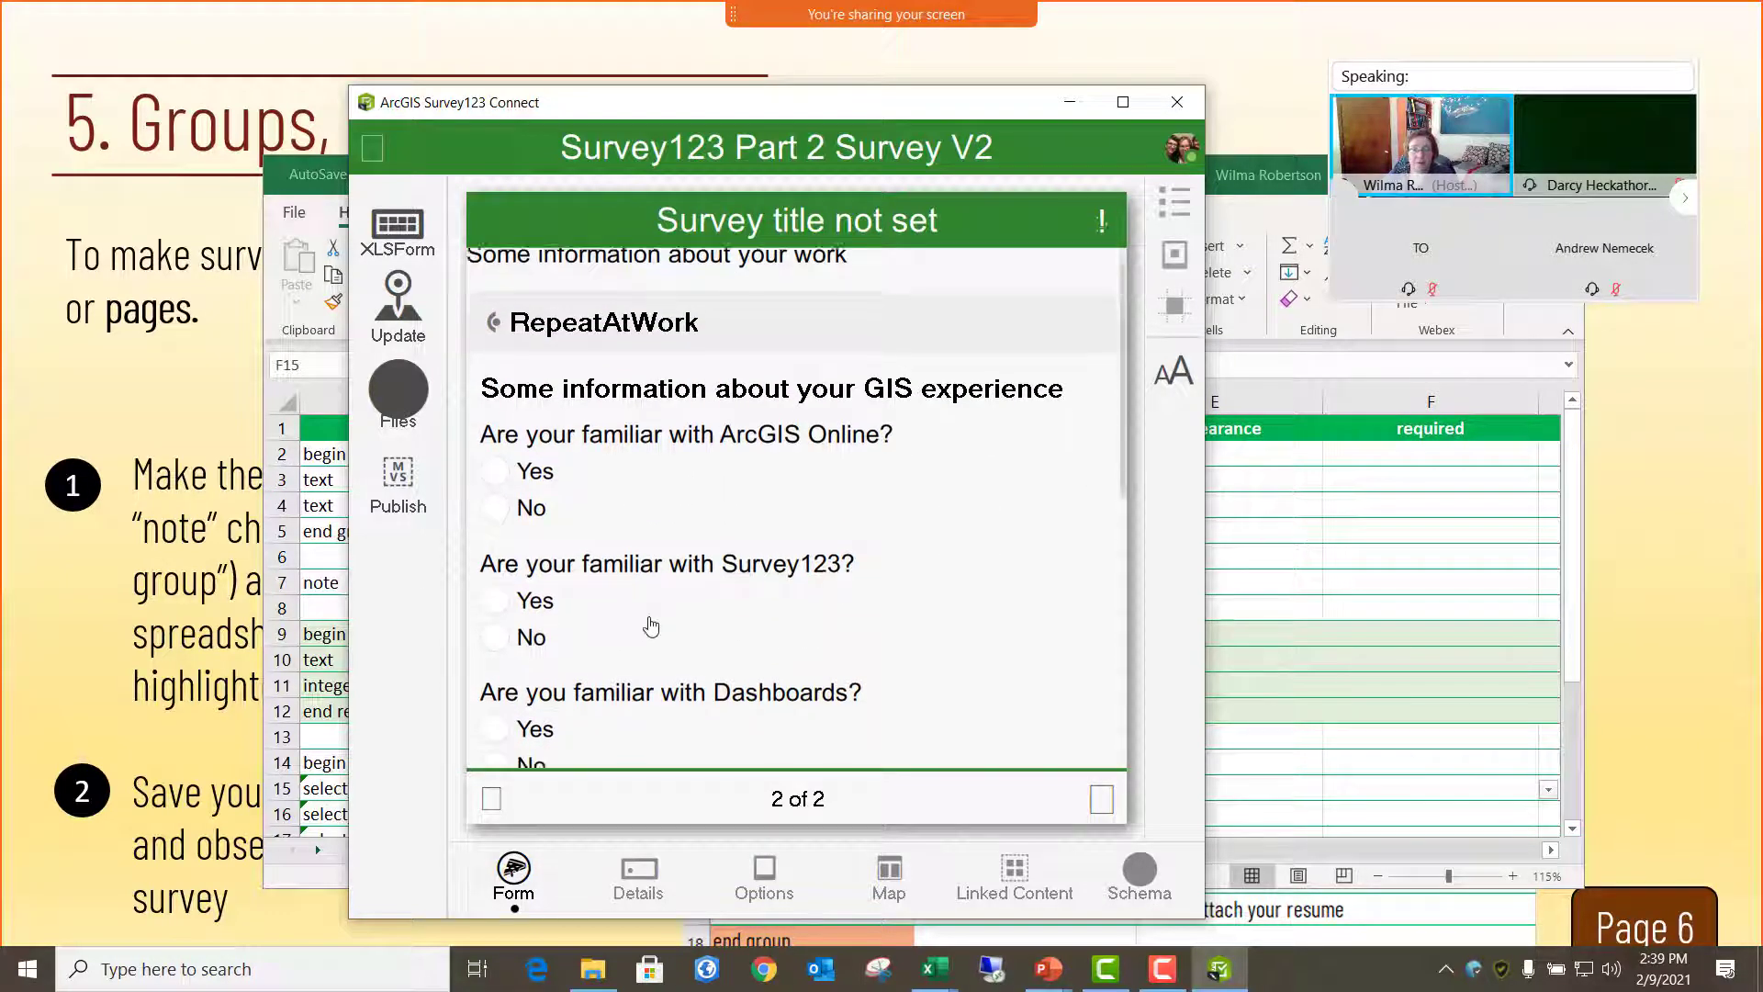
- Switch to the PowerPoint slideshow and advance to the 'Groups, Pages and Grids: Pages' slide
click(52, 659)
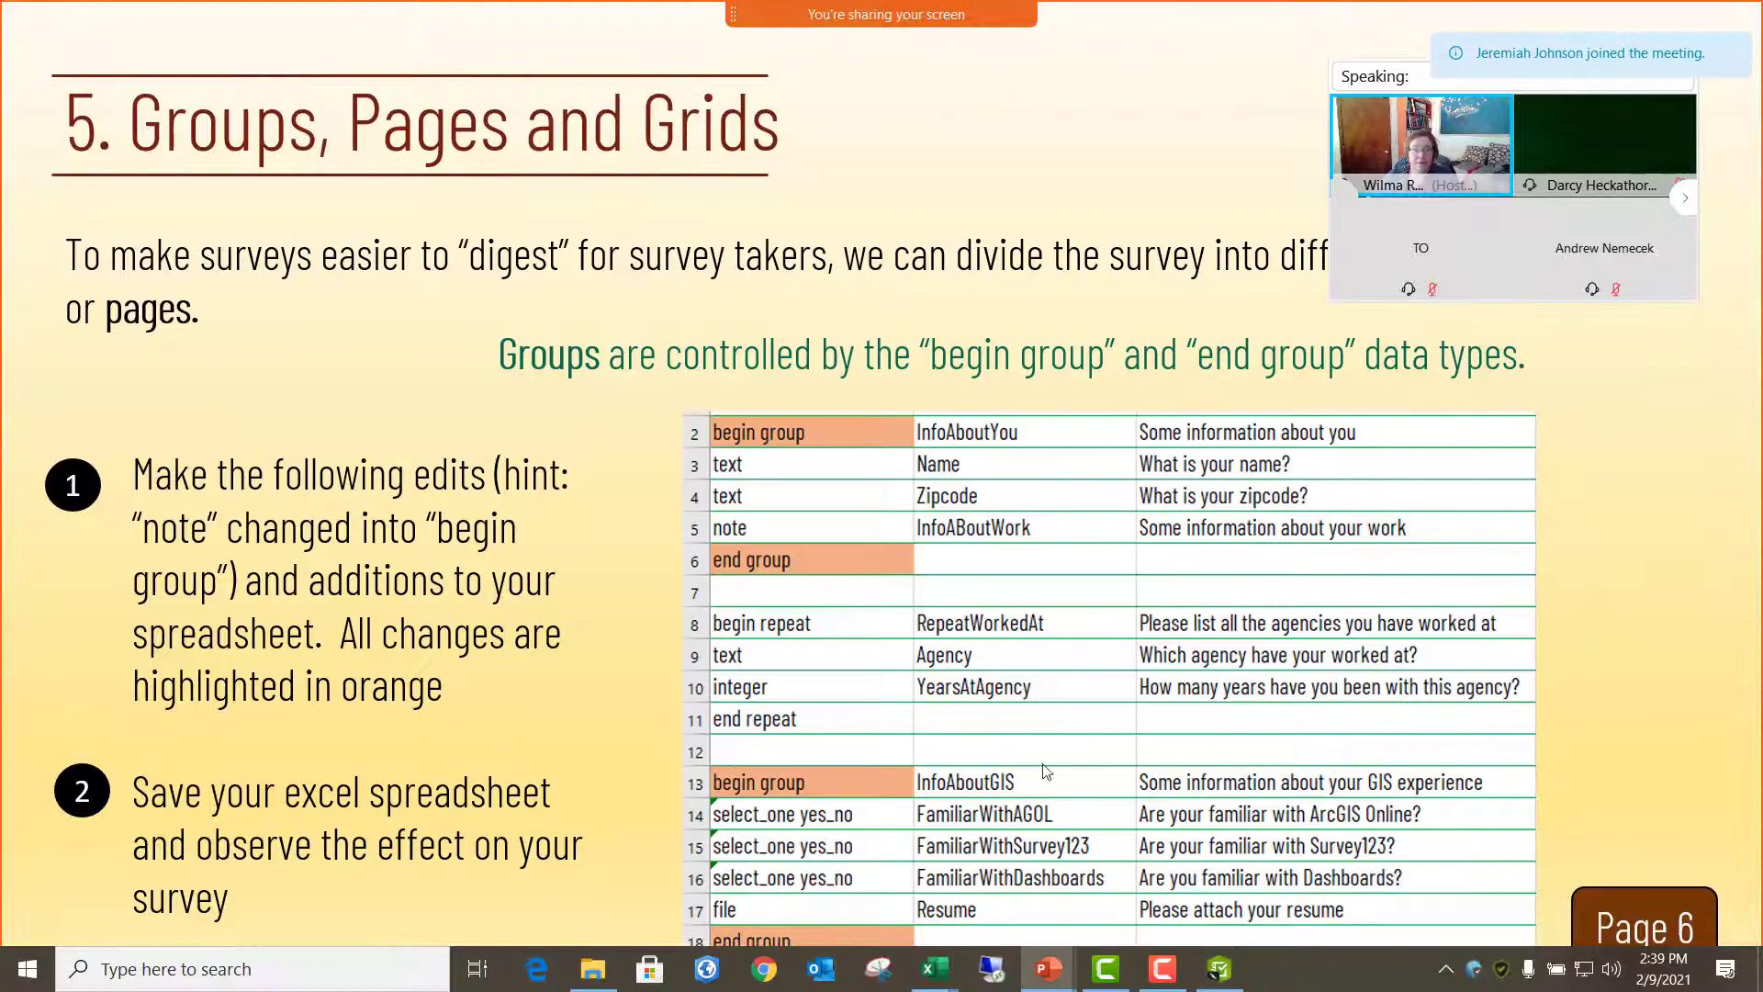
scroll(1011, 732, down, 2)
scroll(1011, 732, up, 2)
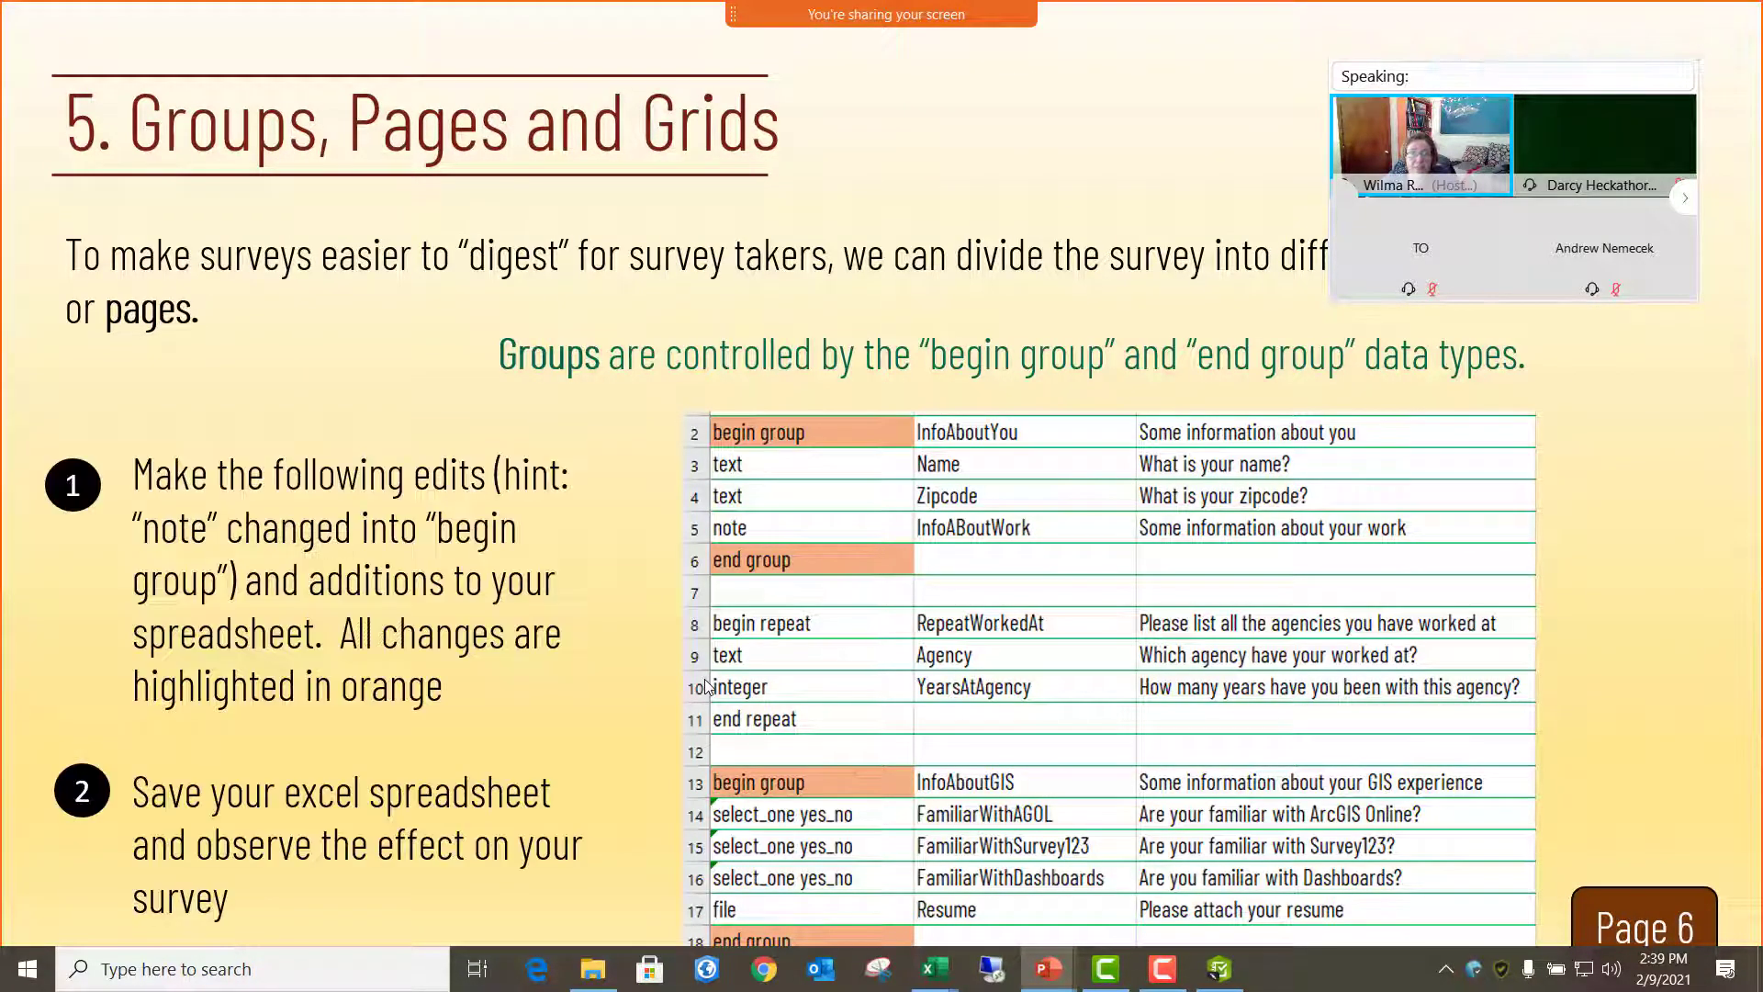
scroll(707, 685, down, 1)
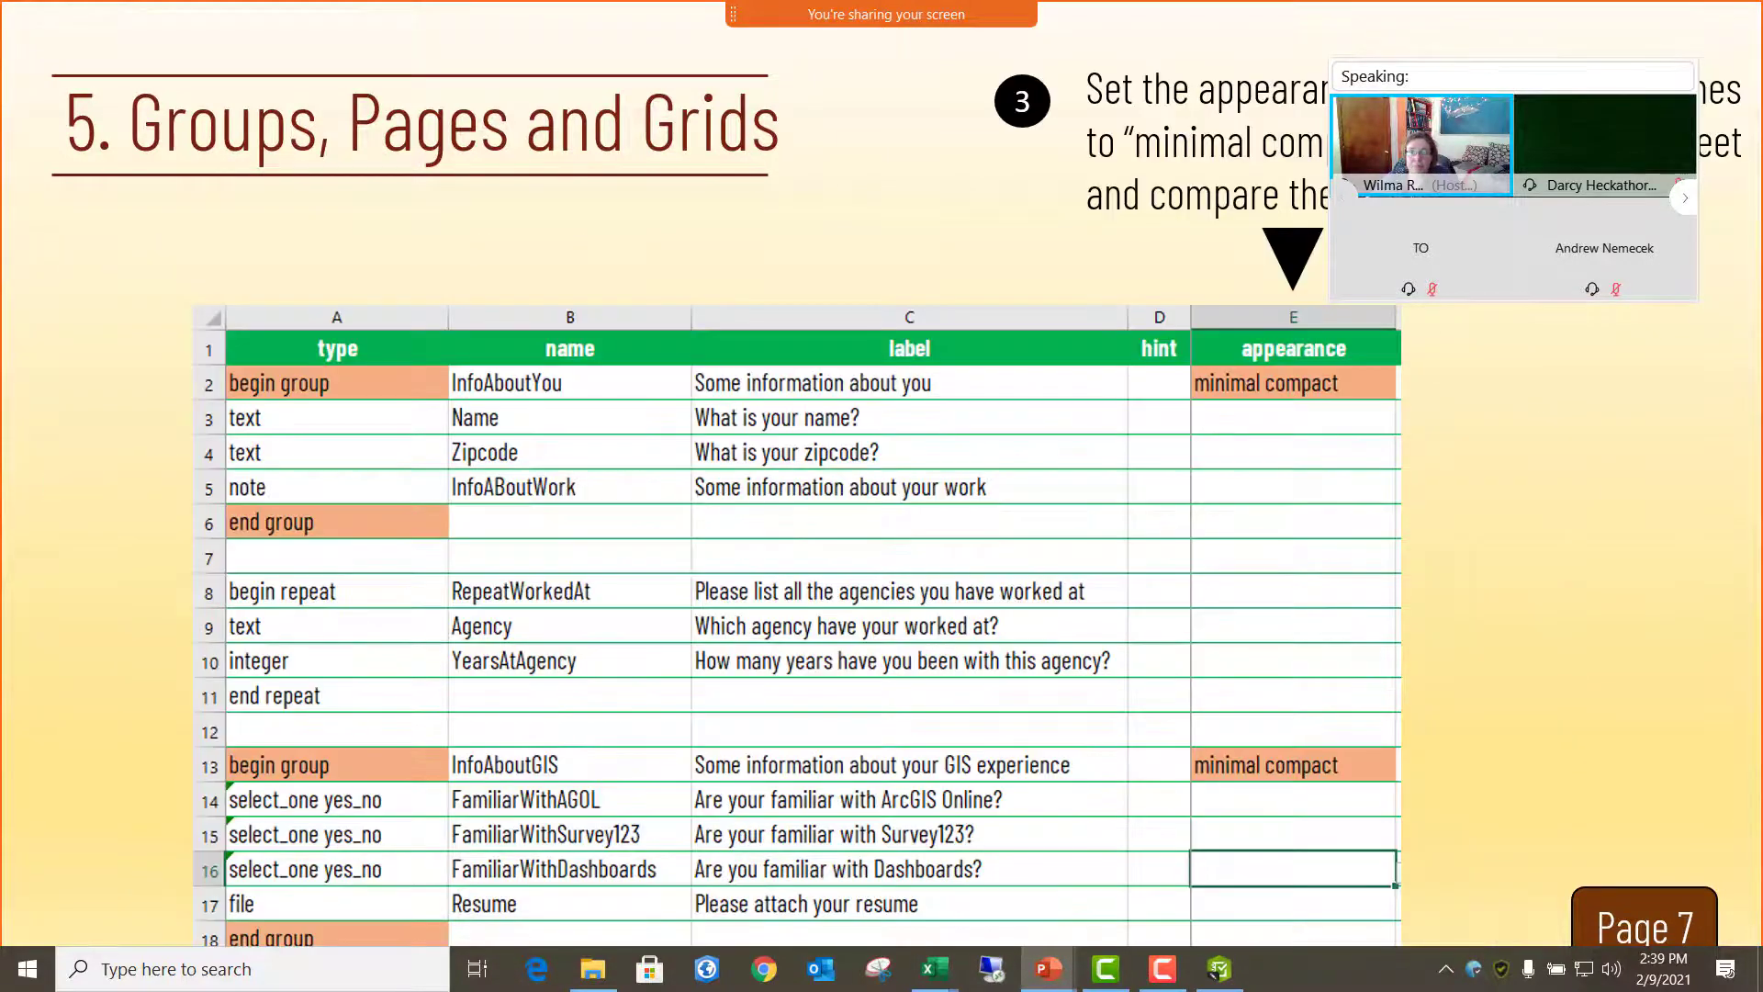
scroll(707, 686, down, 1)
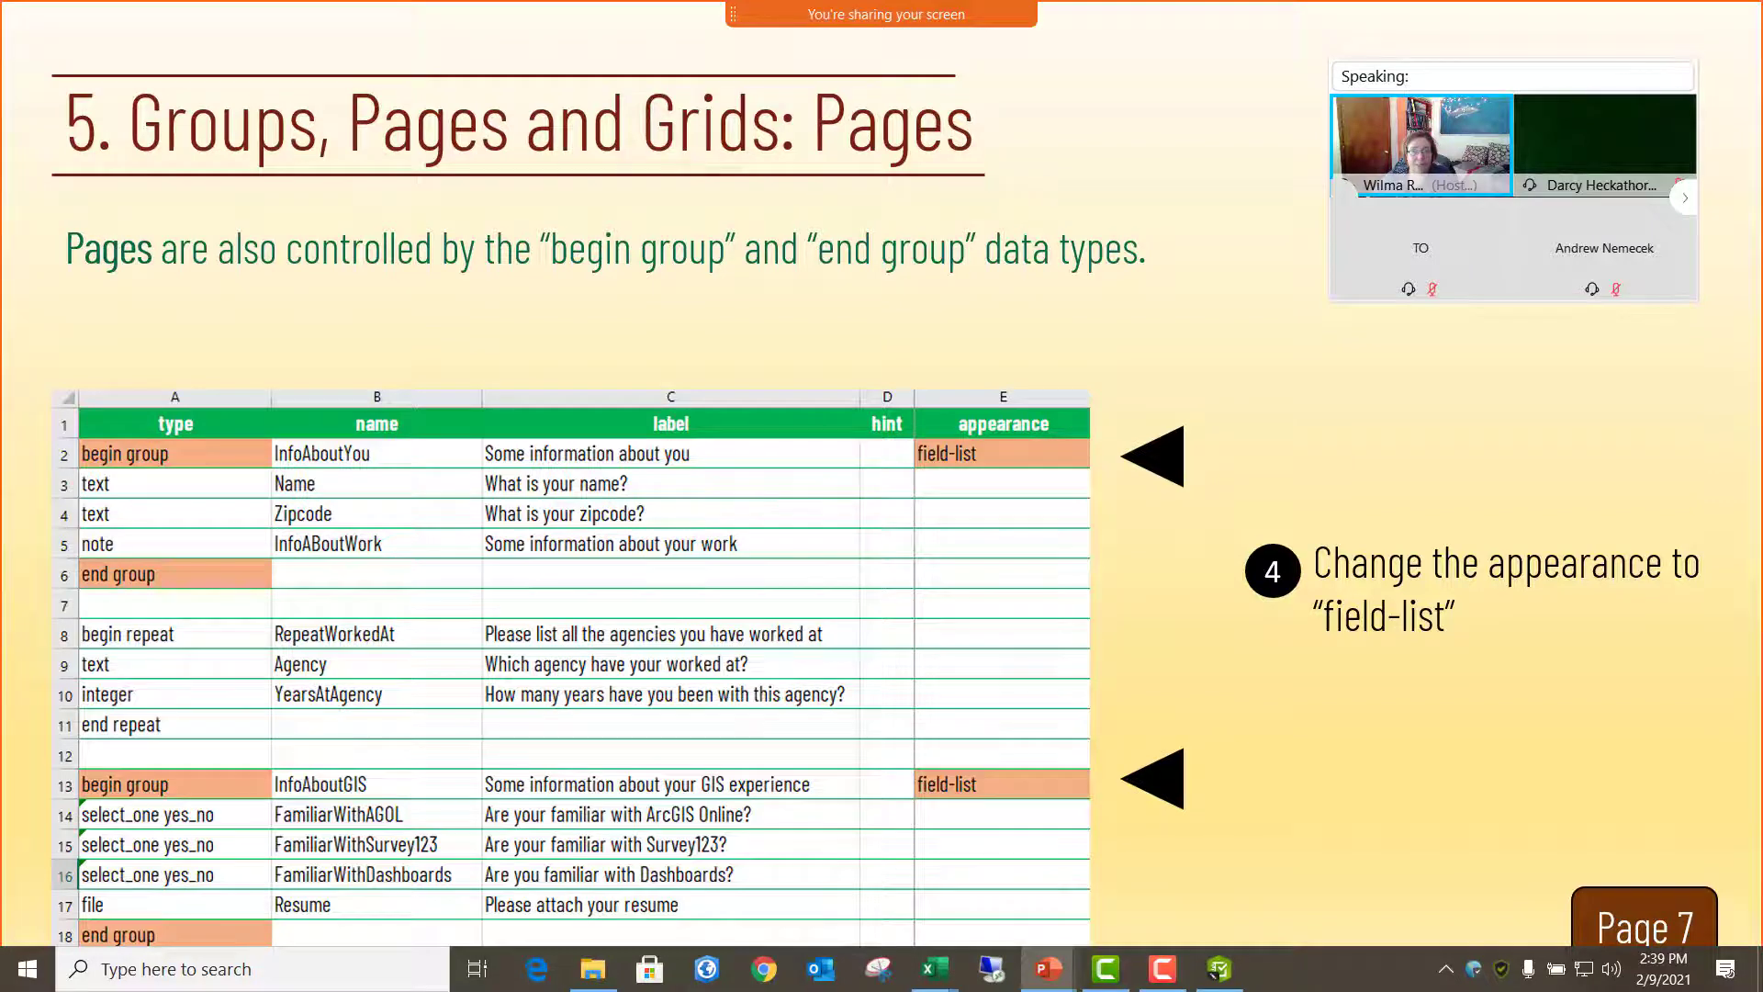
- Review the form's second page in Survey123 Connect, and return to the slideshow to advance to the 'Groups, Pages and Grids: Grids' slide
scroll(707, 686, down, 1)
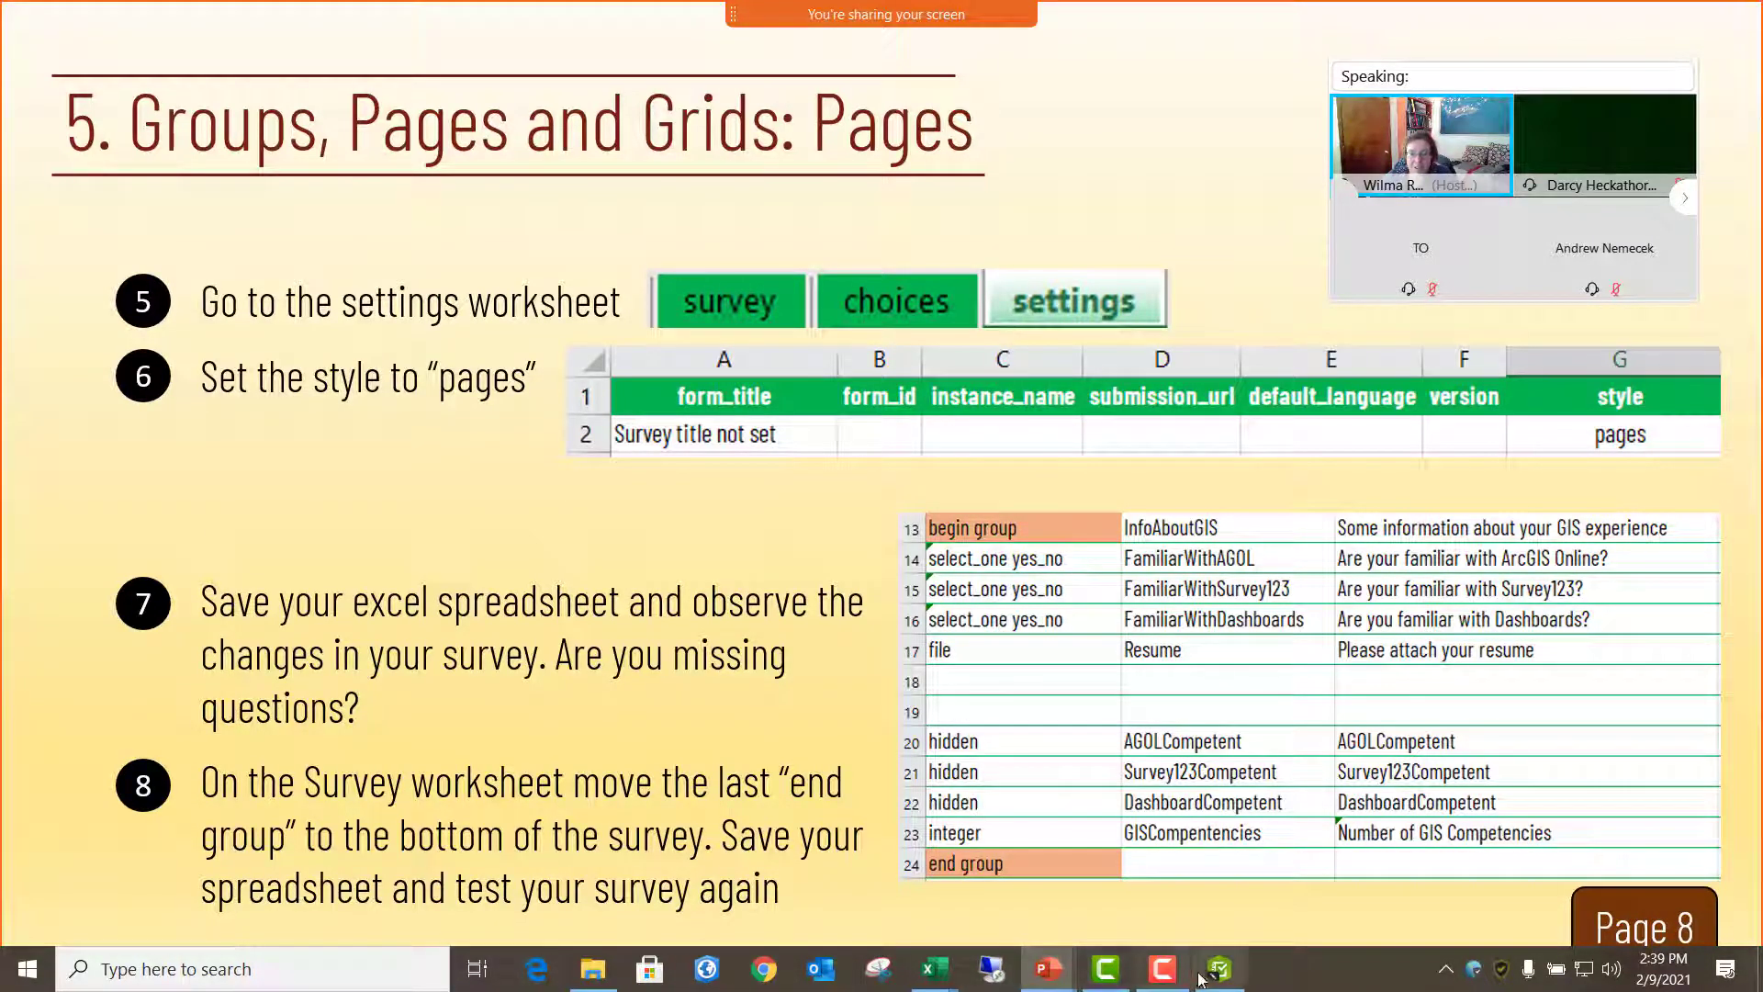
mouse_move(1226, 973)
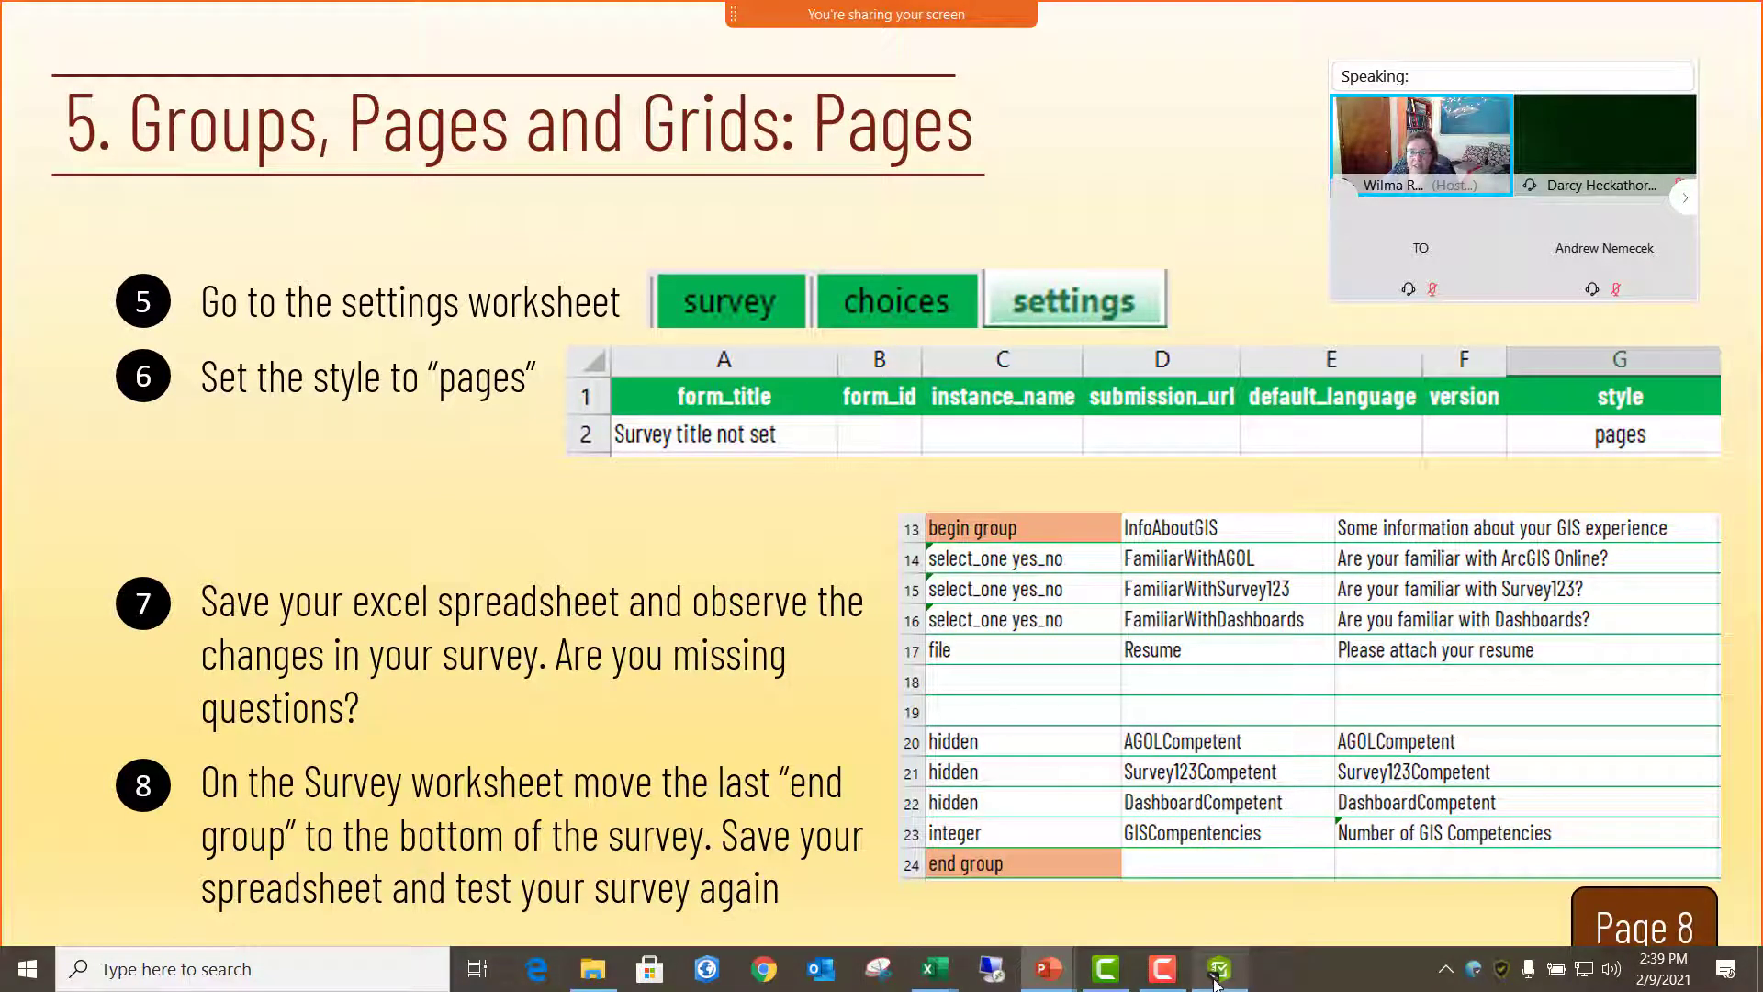
click(1219, 979)
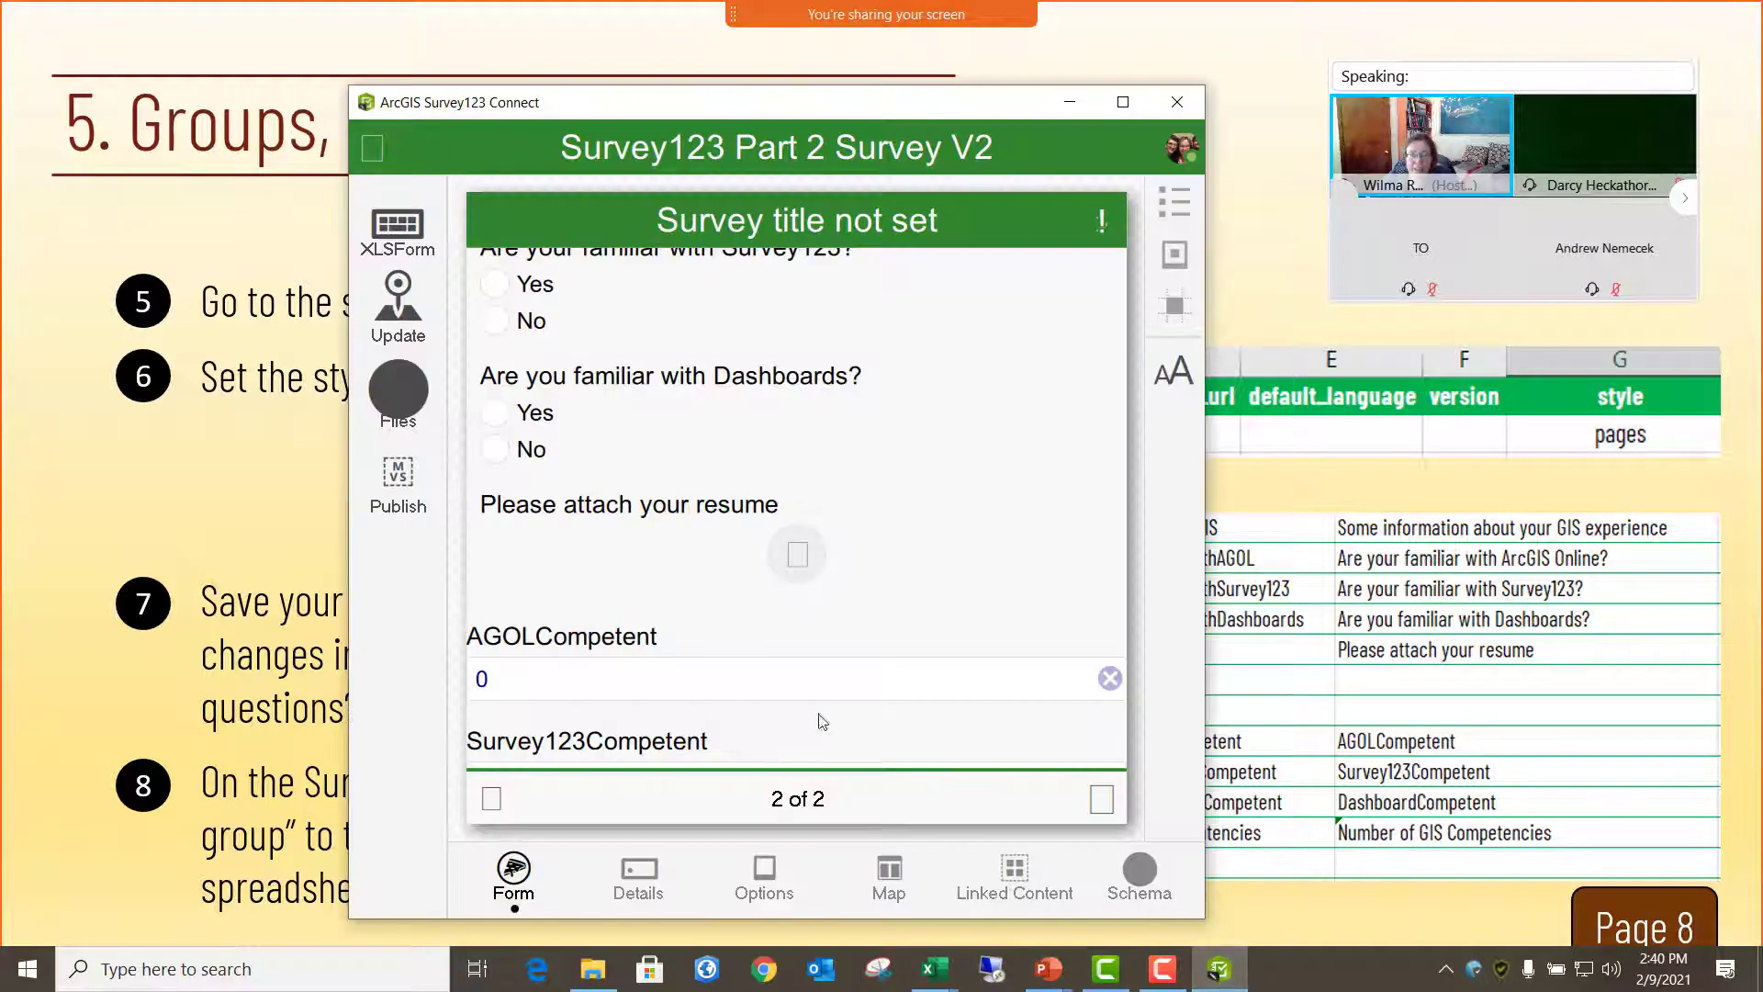
scroll(699, 667, down, 4)
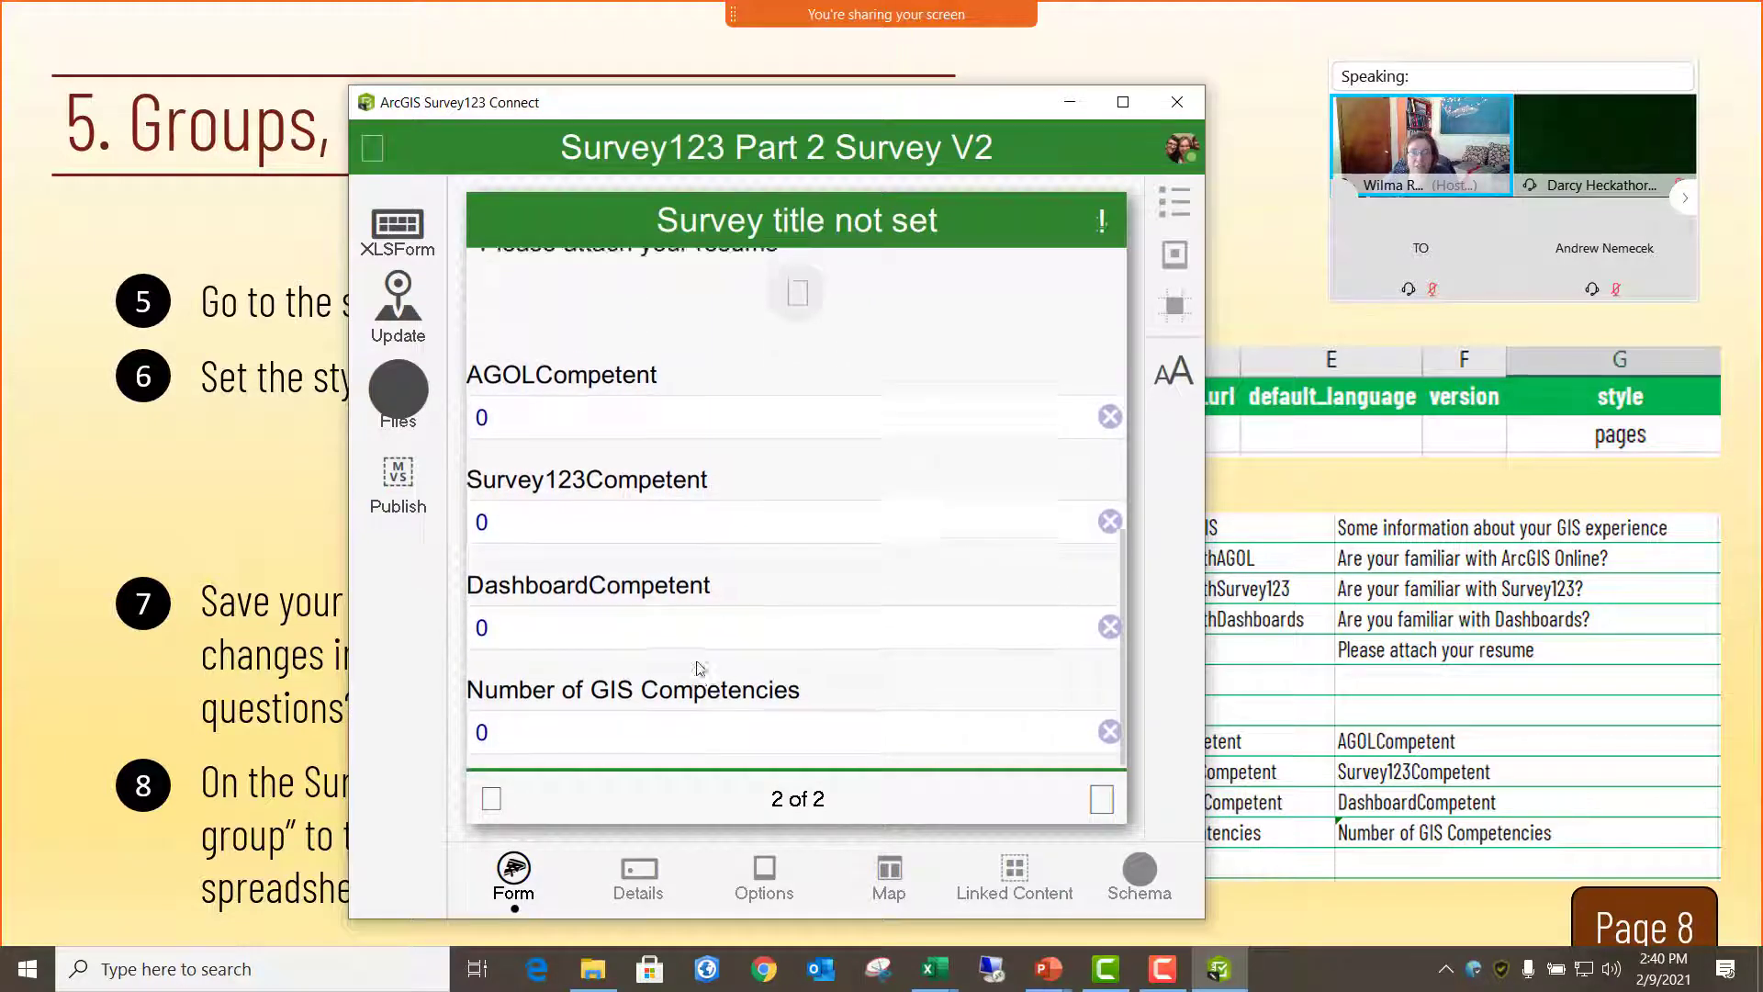
scroll(717, 643, up, 4)
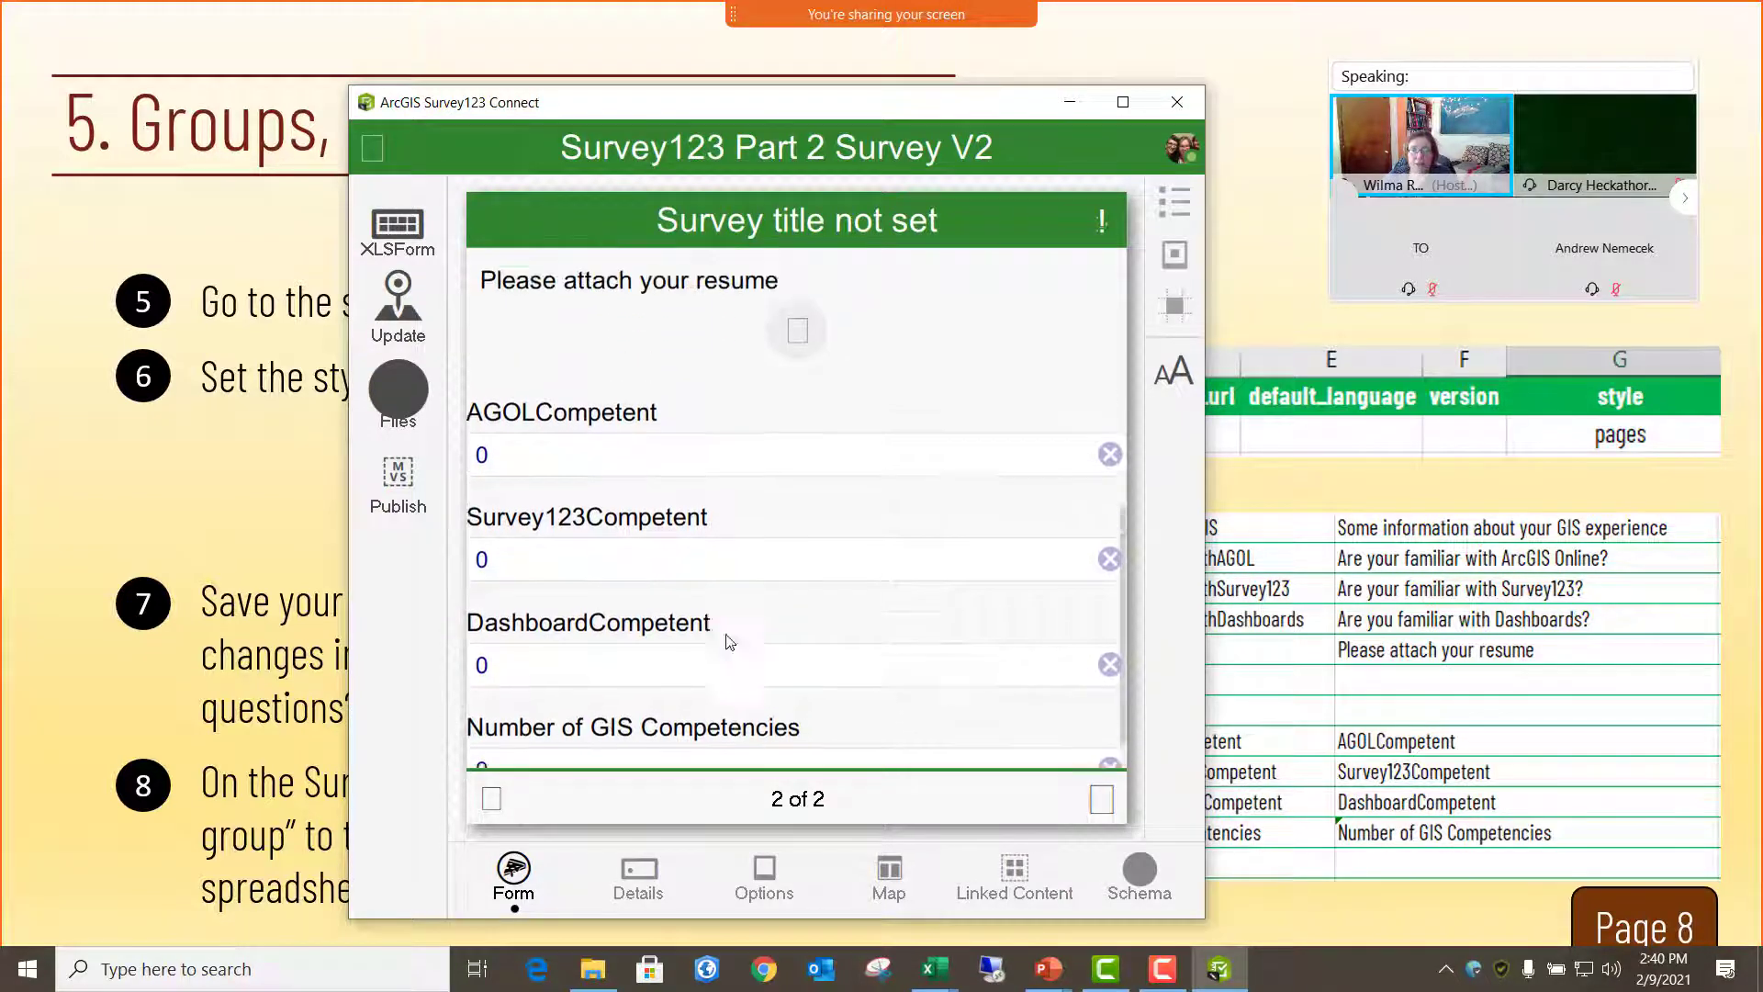
scroll(717, 617, up, 5)
scroll(713, 601, down, 3)
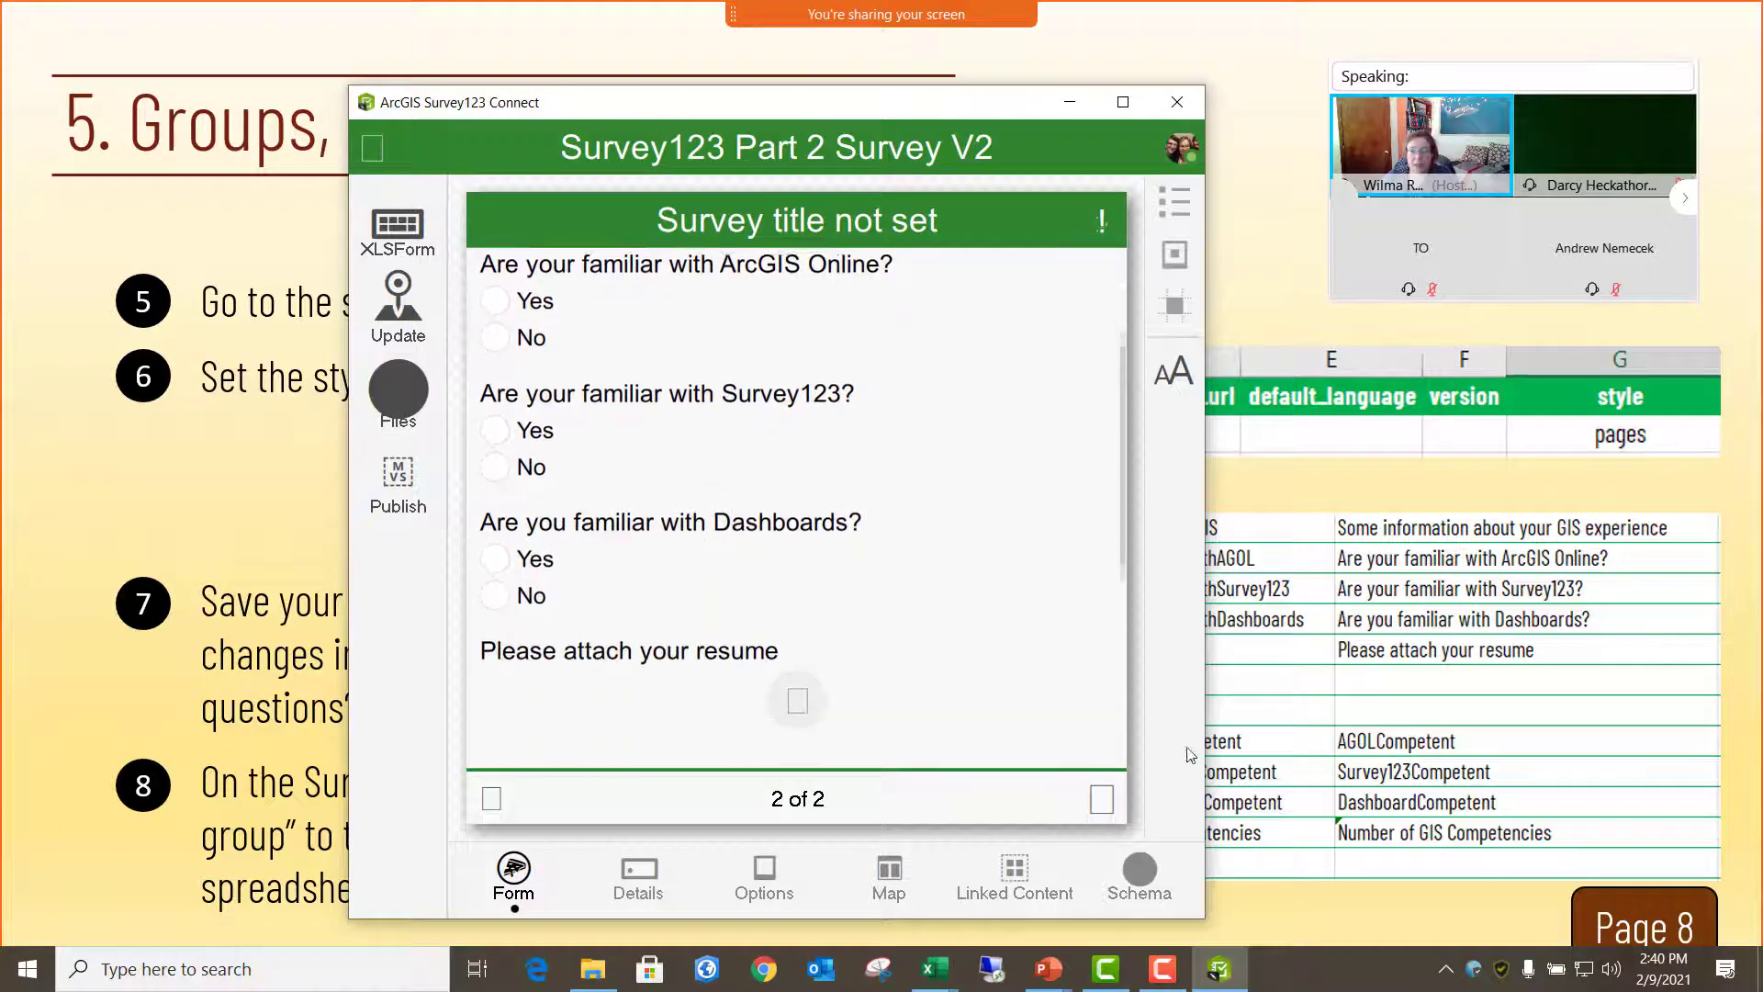
click(1281, 736)
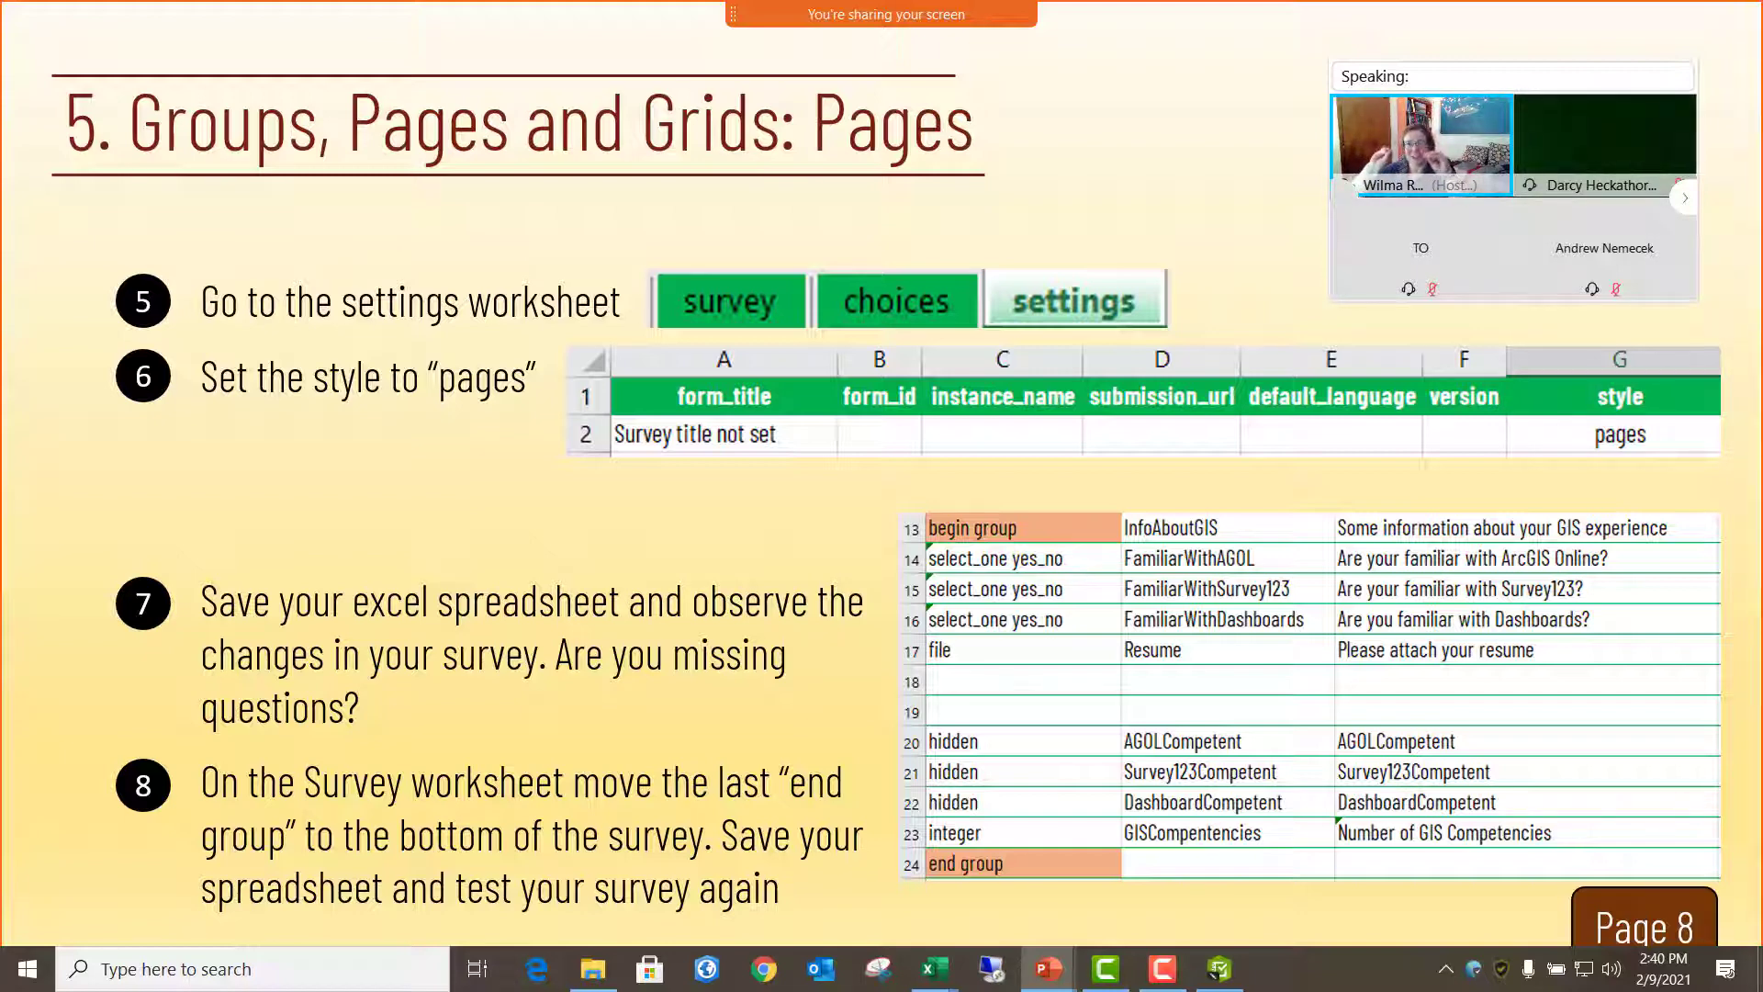
click(355, 548)
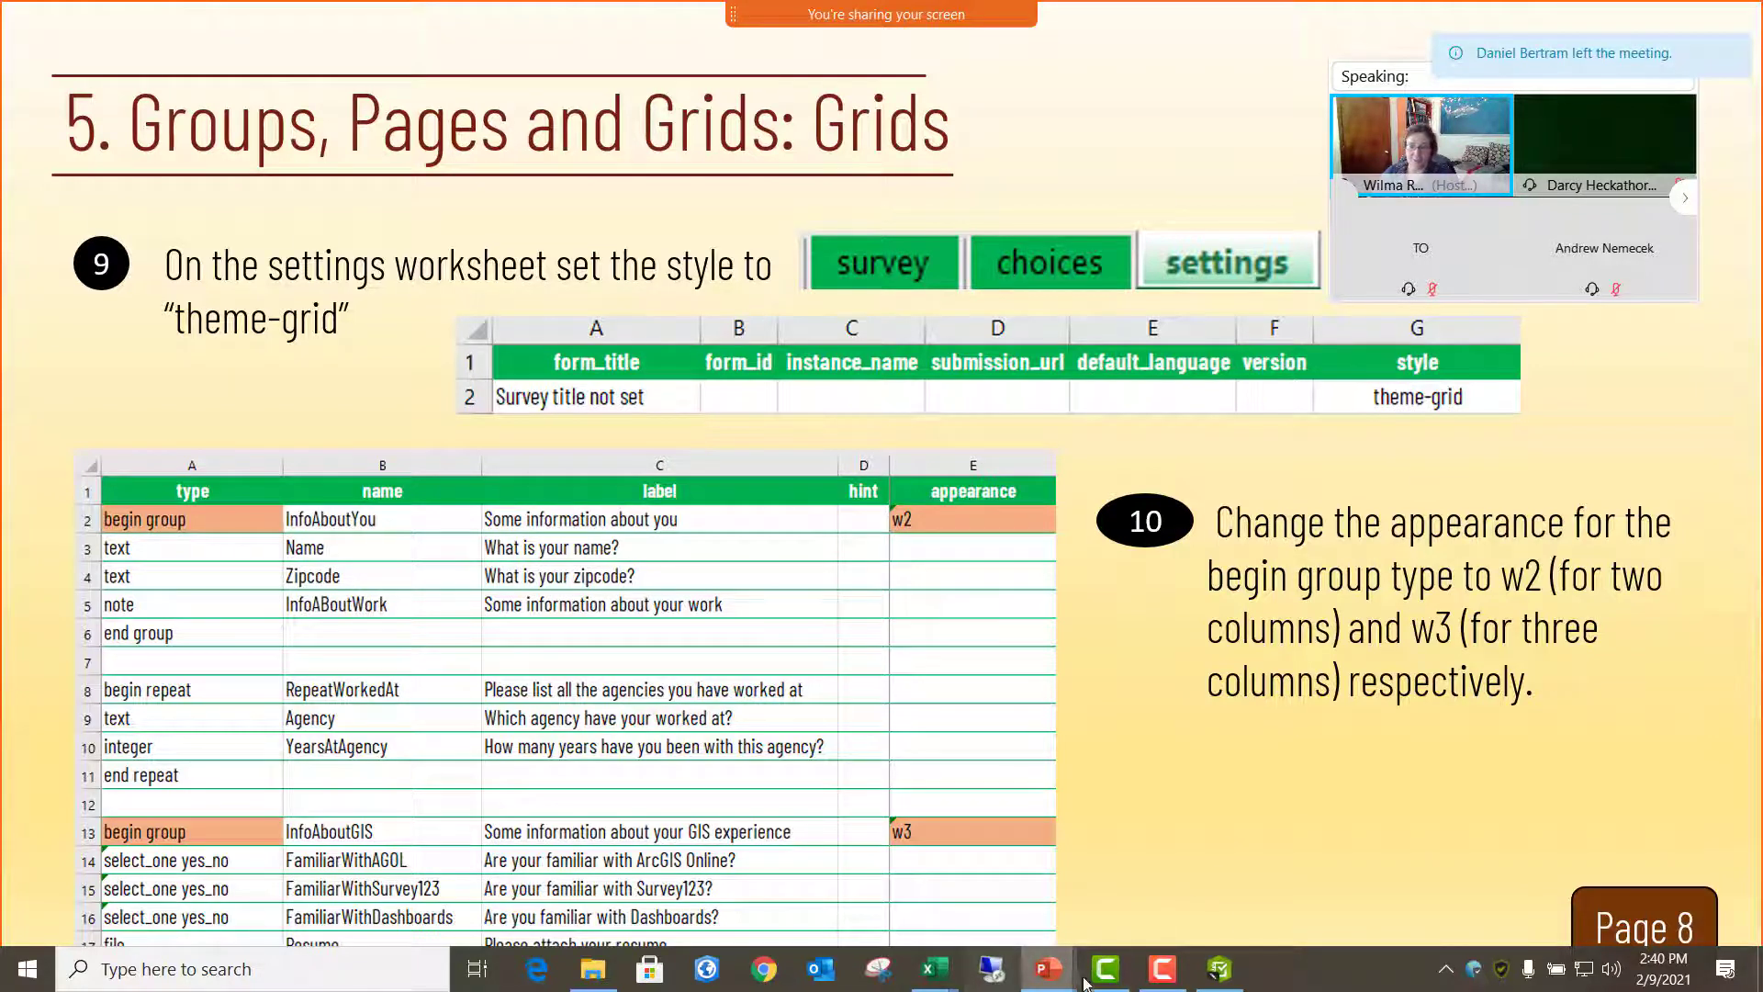
- Switch to the Survey123 Part 2 Survey V2 workbook in Excel and set the settings worksheet's style to theme-grid
mouse_move(935, 975)
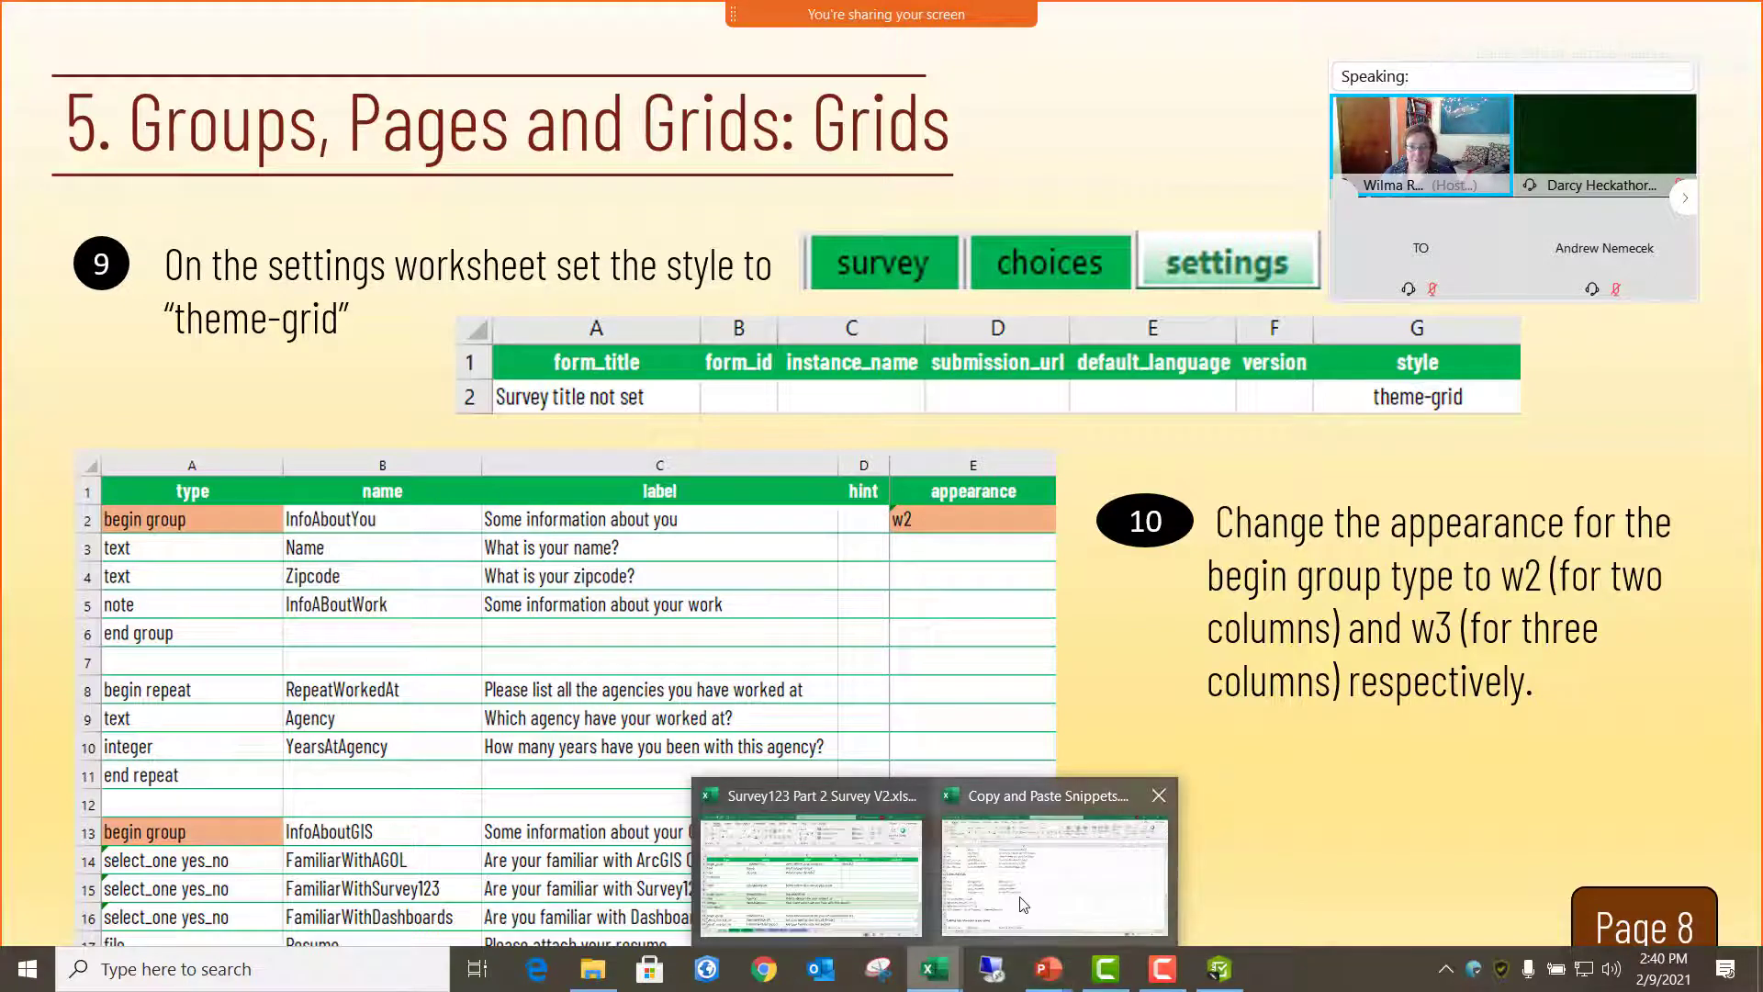
click(779, 867)
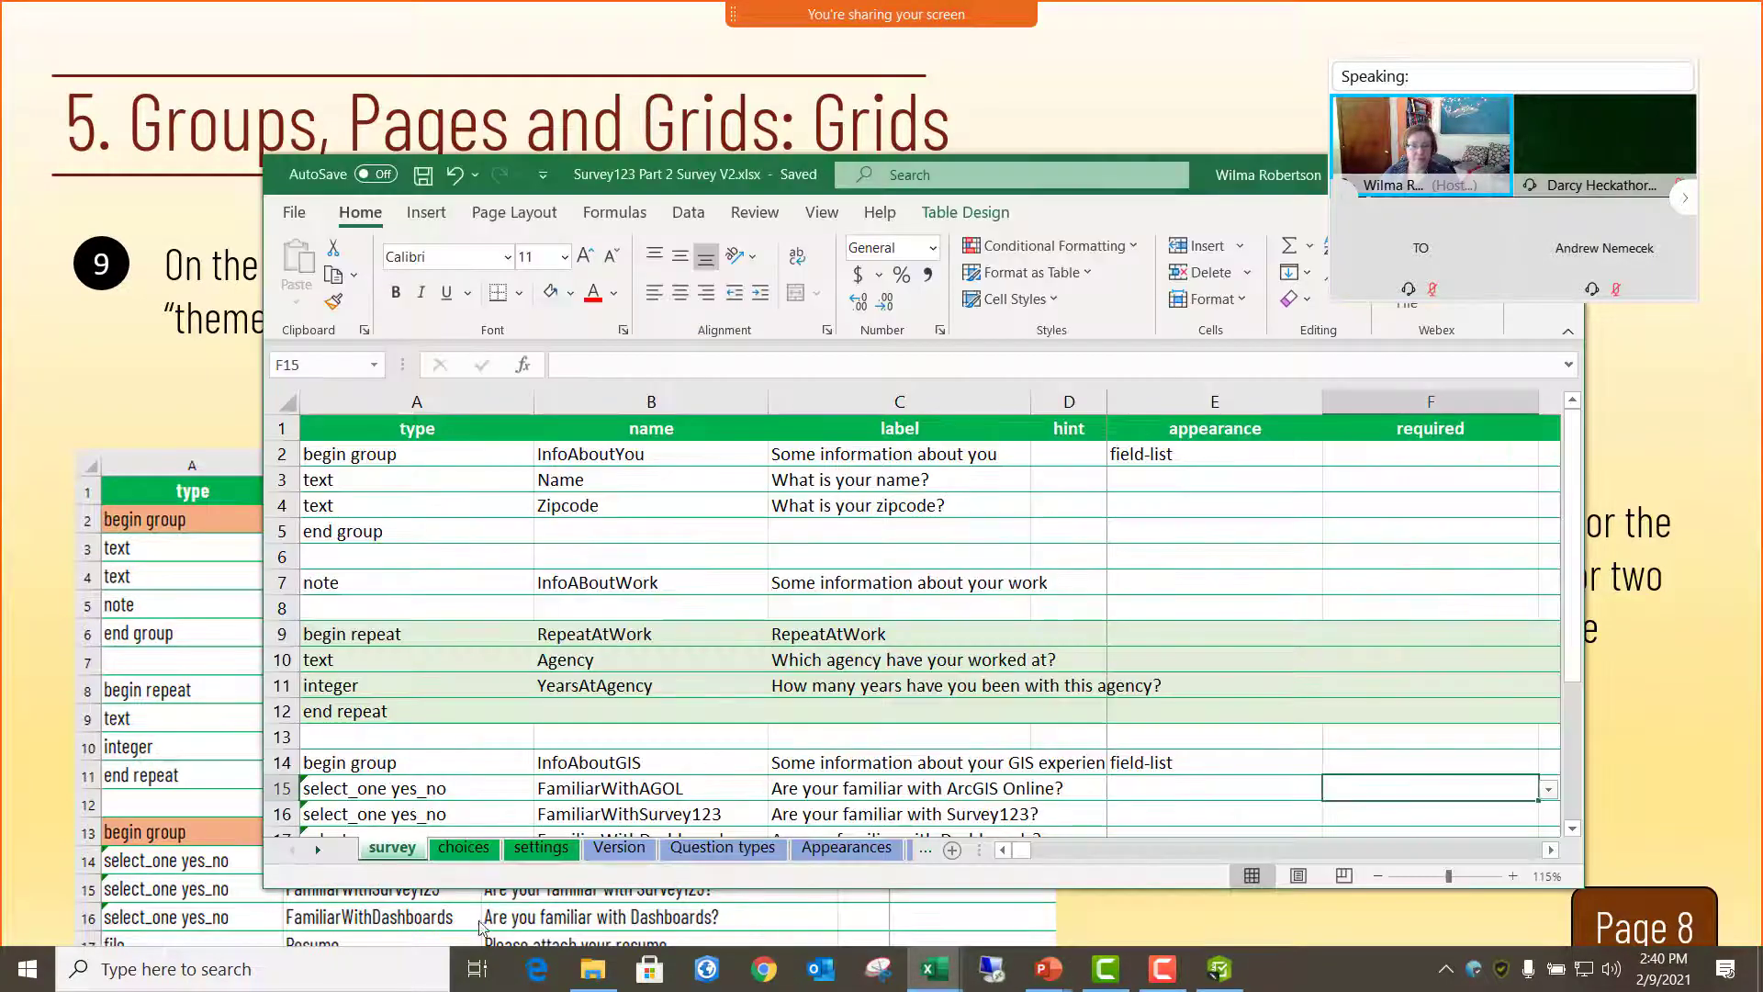
click(541, 848)
click(1288, 451)
text(them)
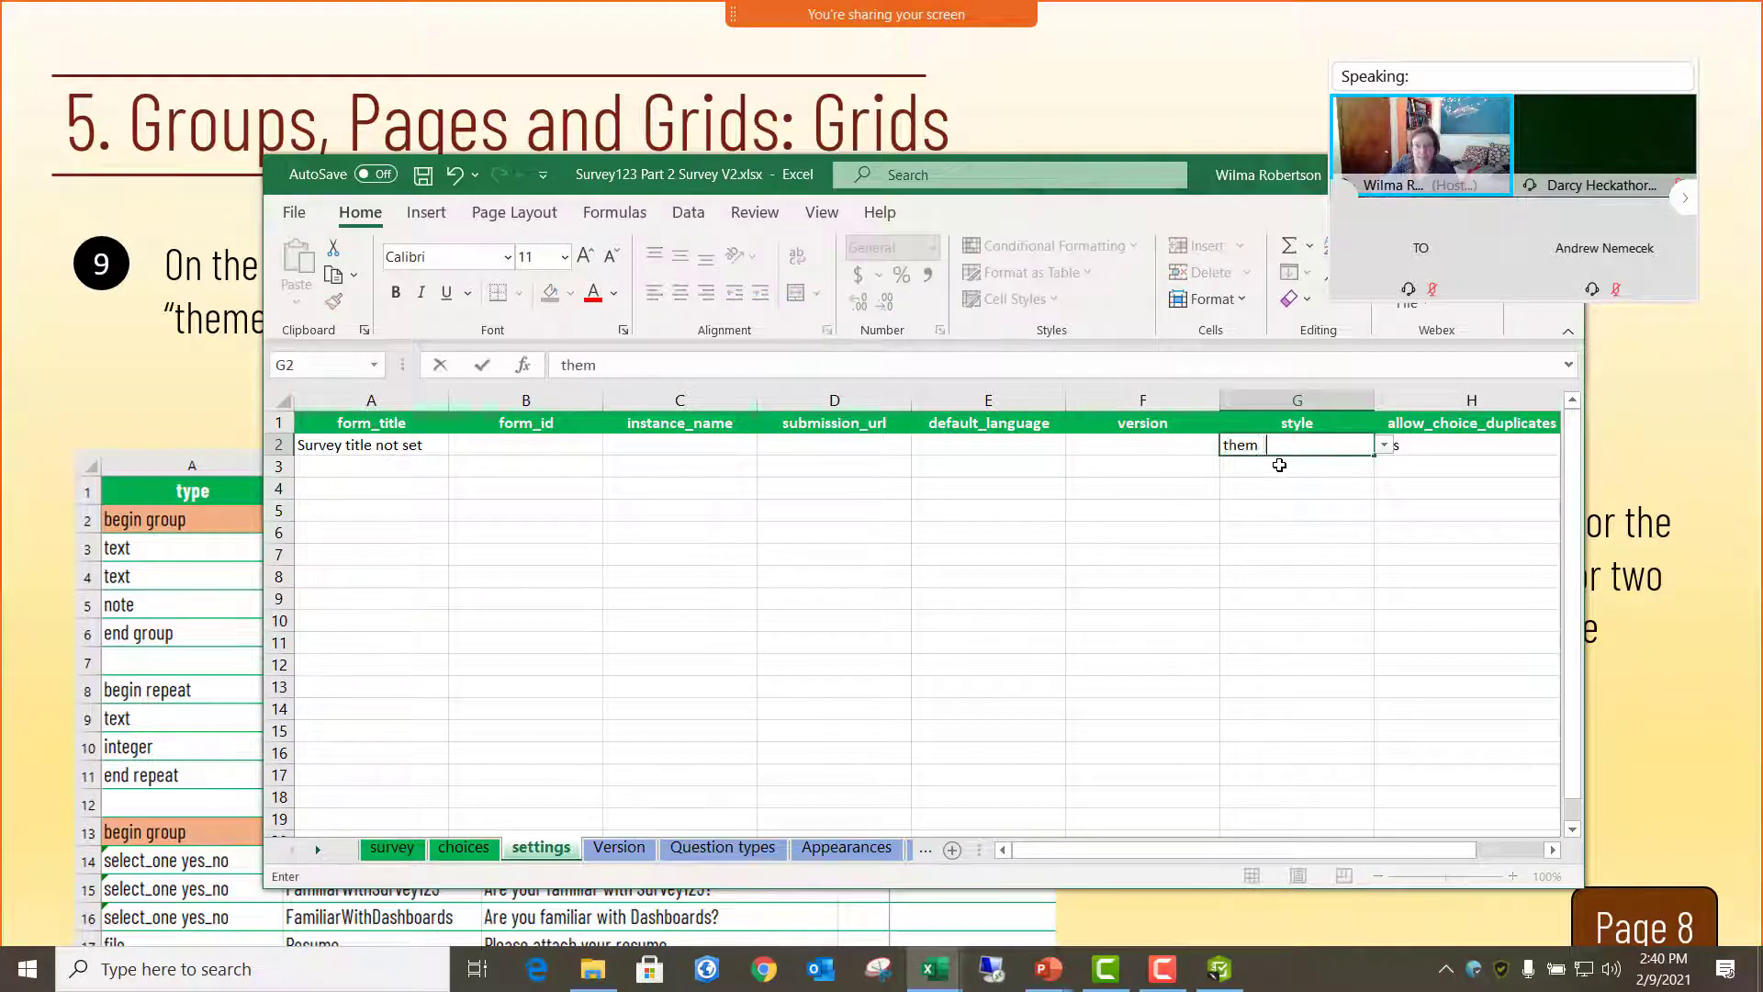
text(e-gru)
text(d)
click(1305, 492)
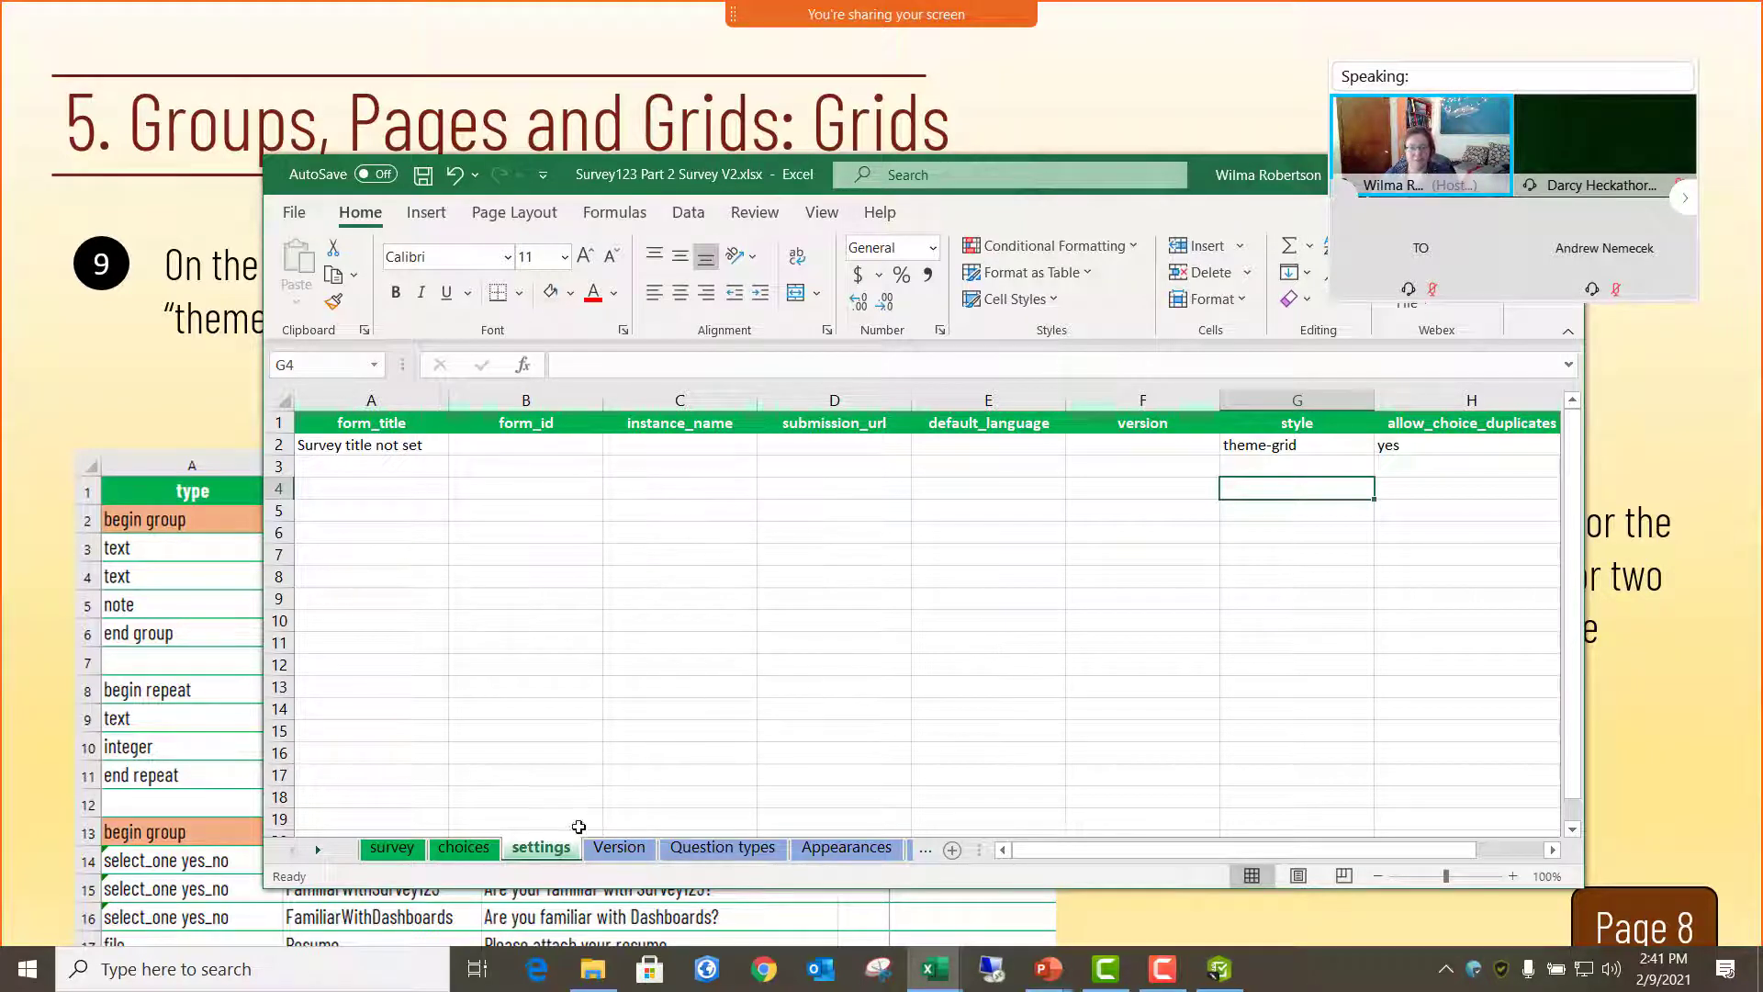
- On the survey worksheet, change the appearance of the InfoAboutYou begin group row to w2, accepting the non-standard value
click(391, 855)
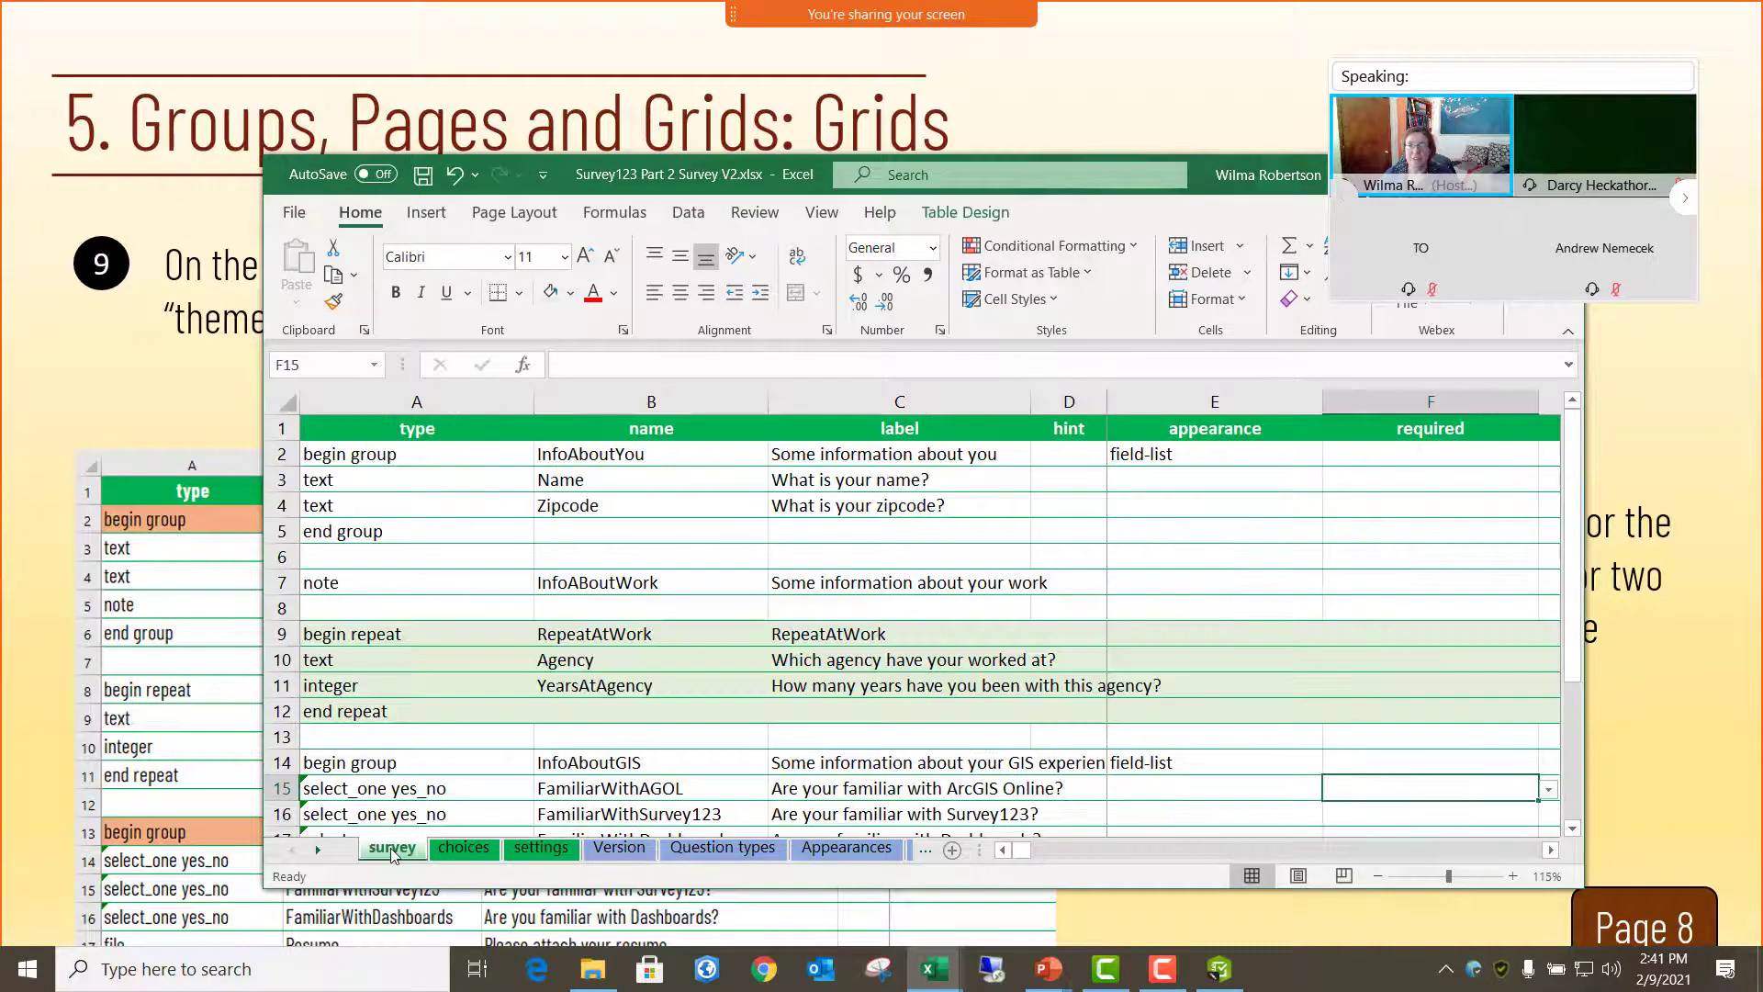
click(1193, 456)
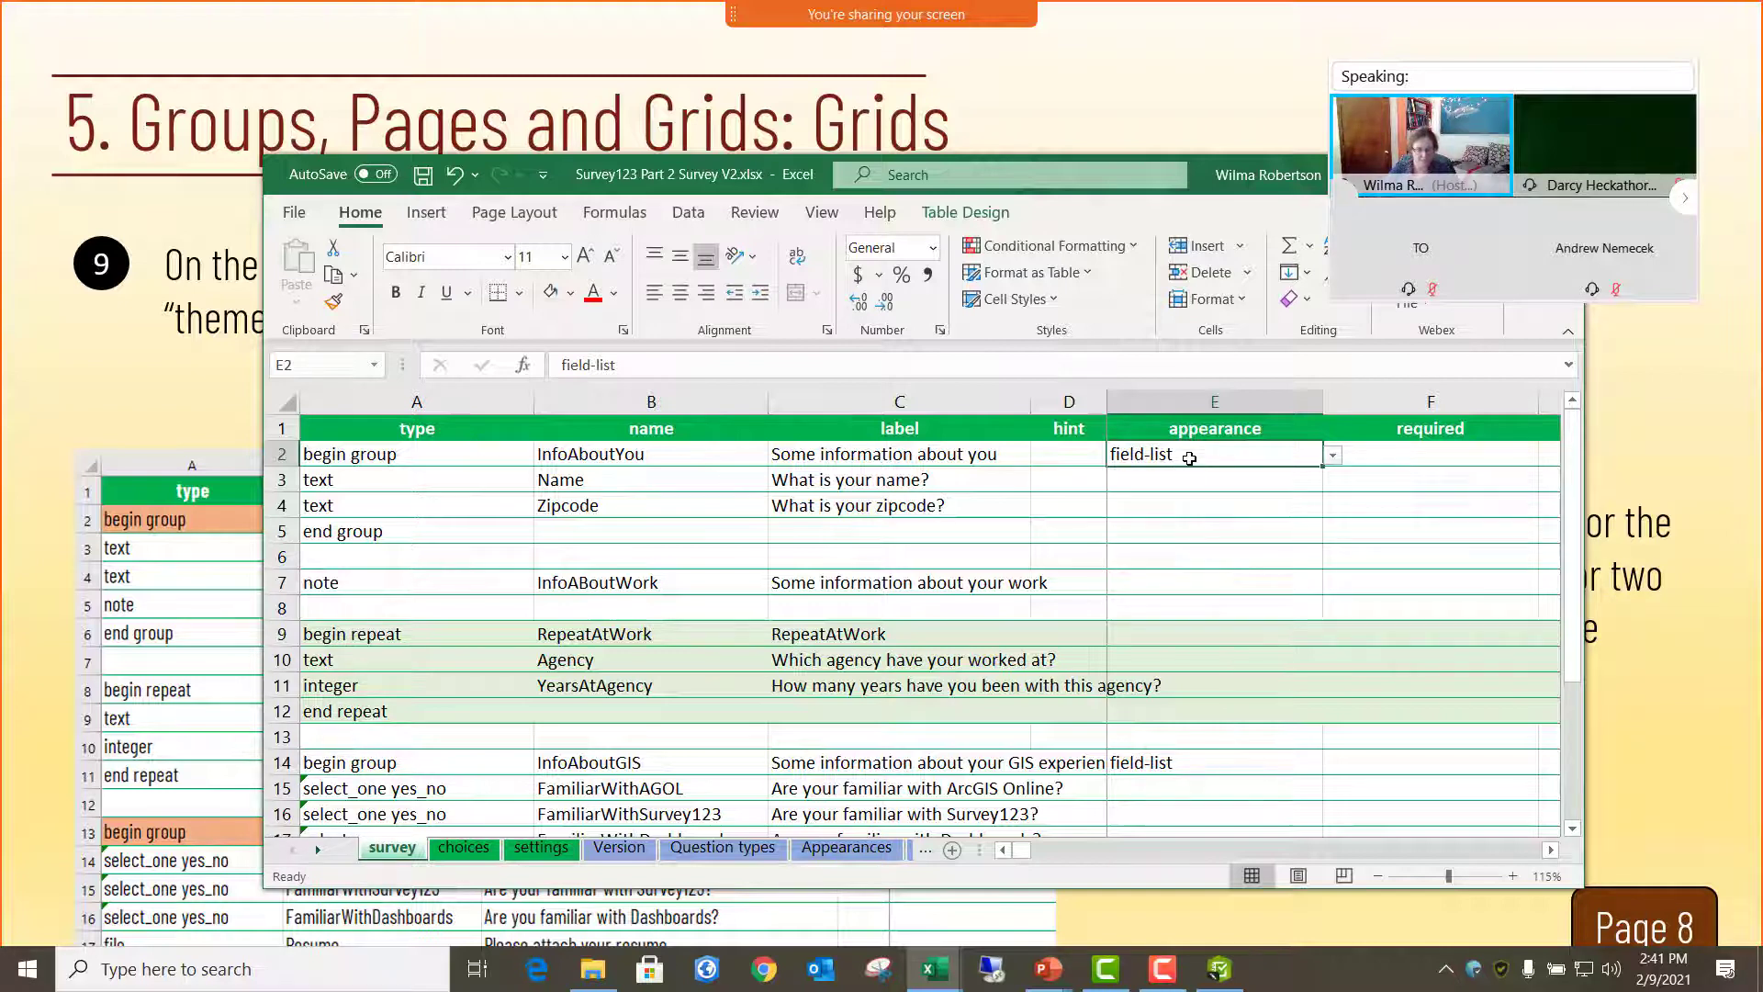
text(w2)
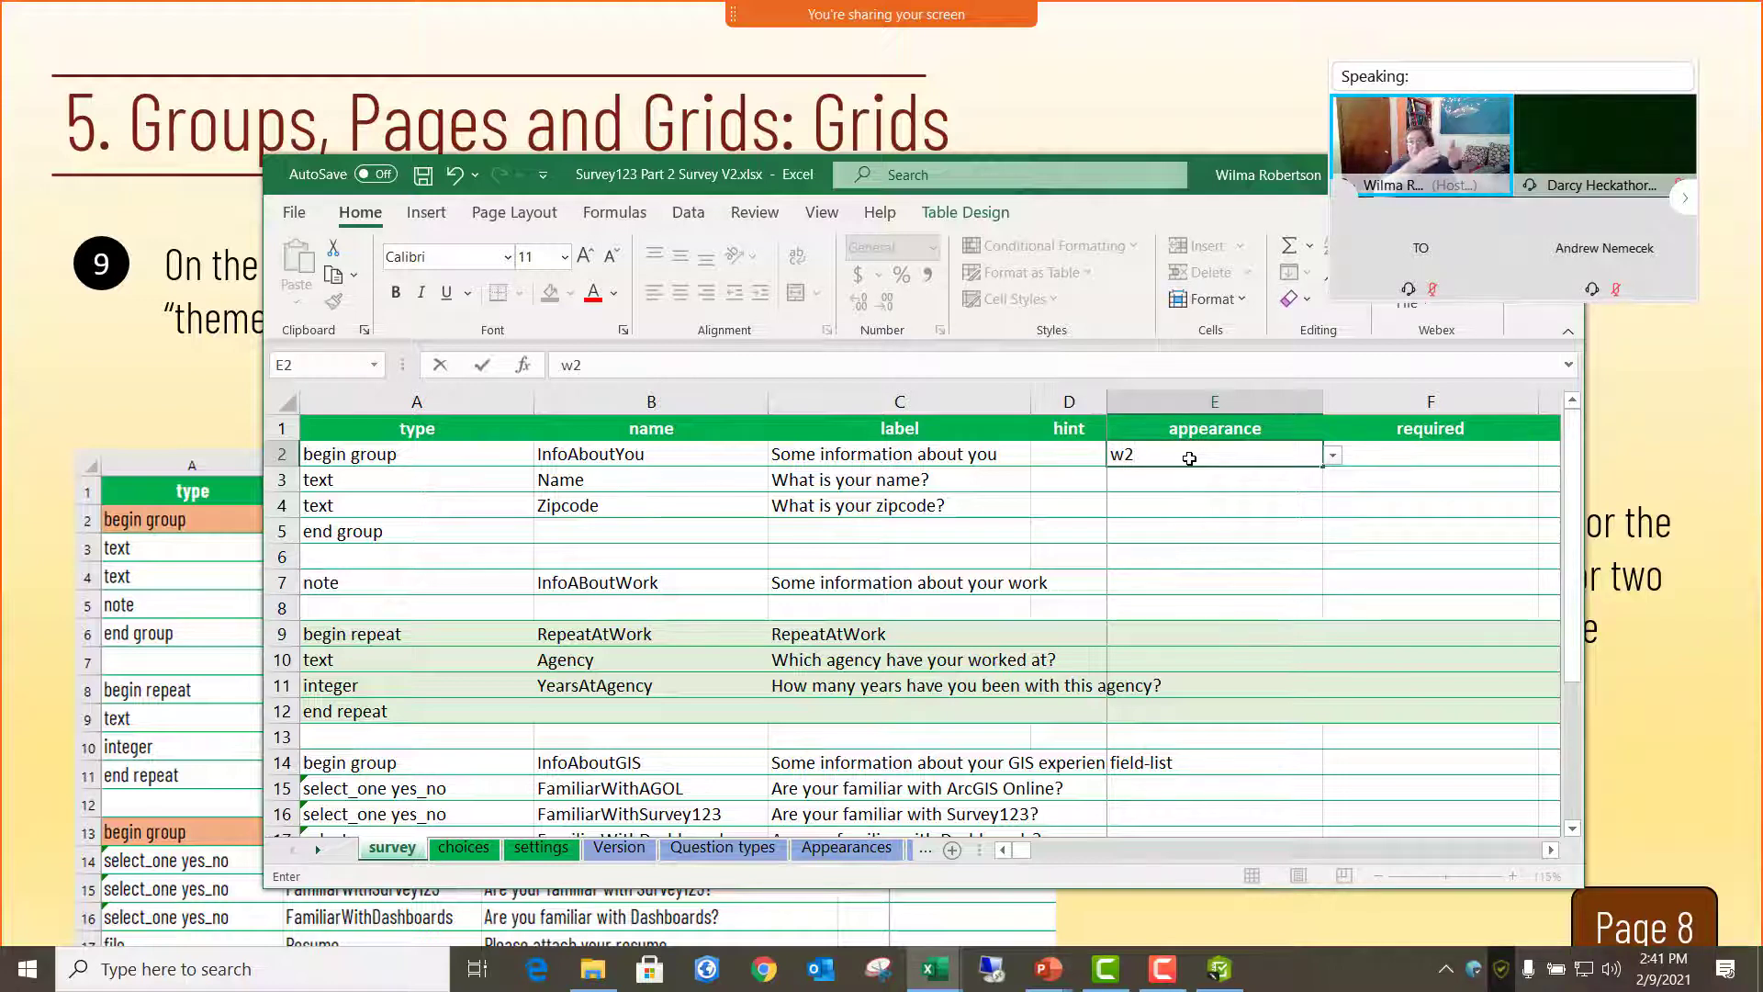
click(1223, 522)
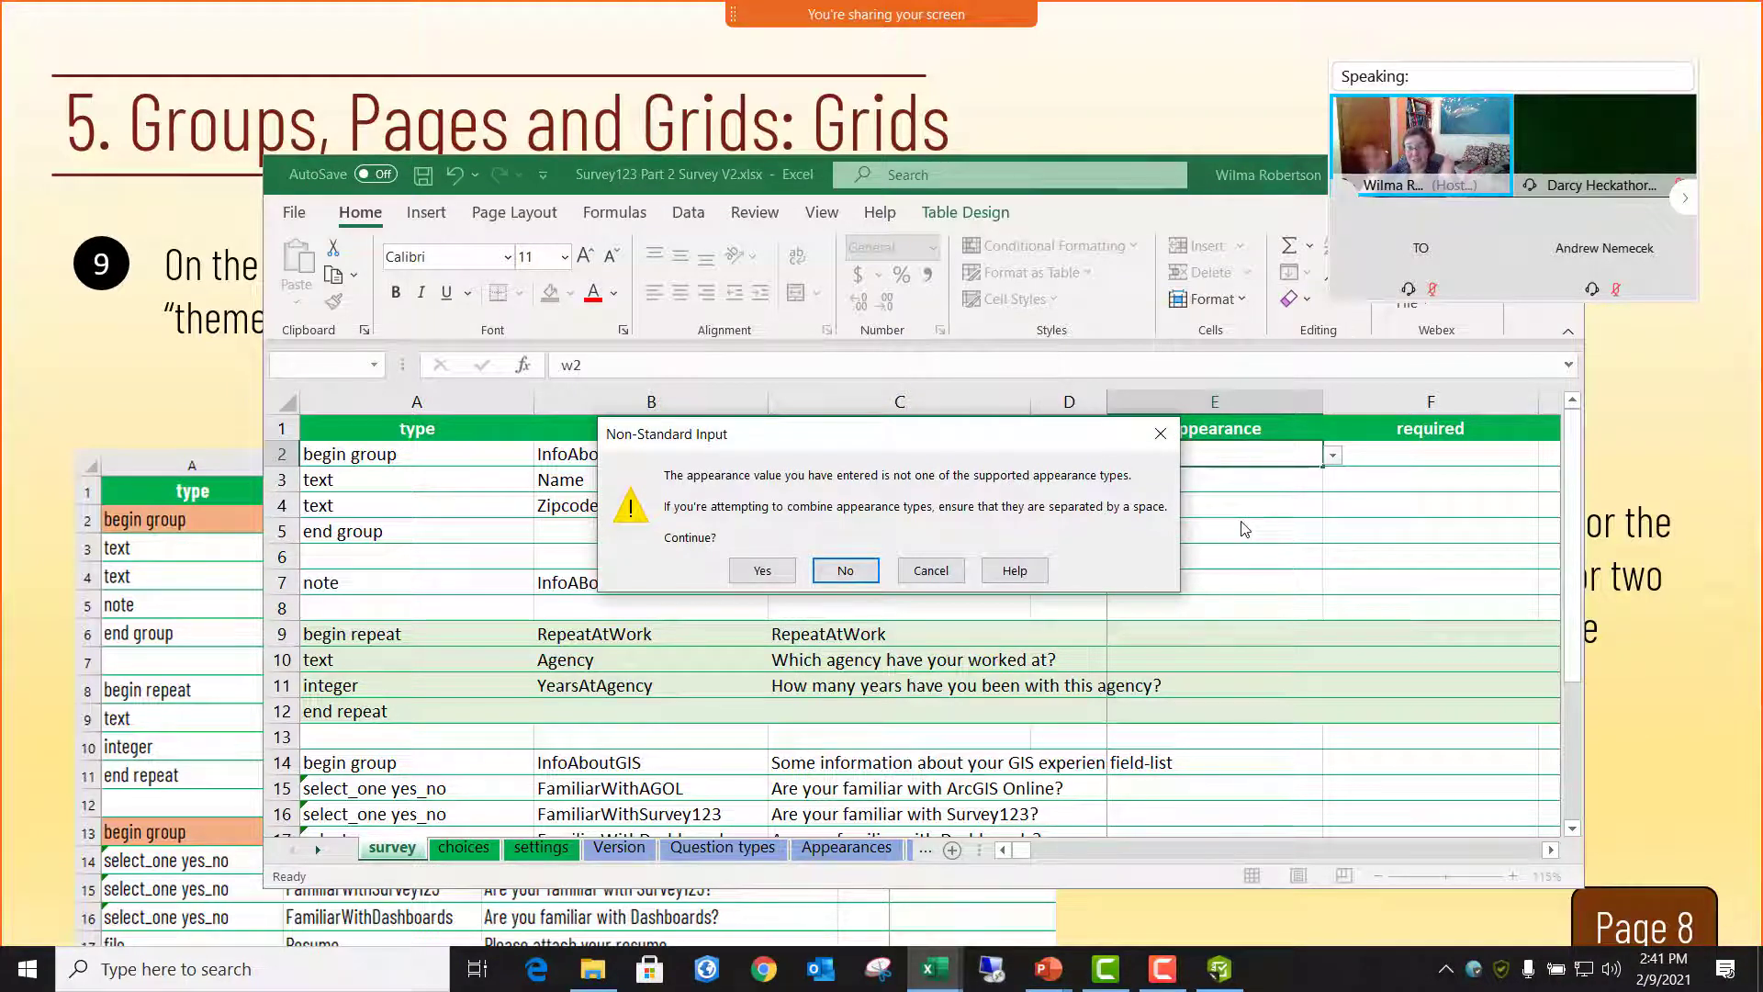
click(783, 572)
click(1212, 611)
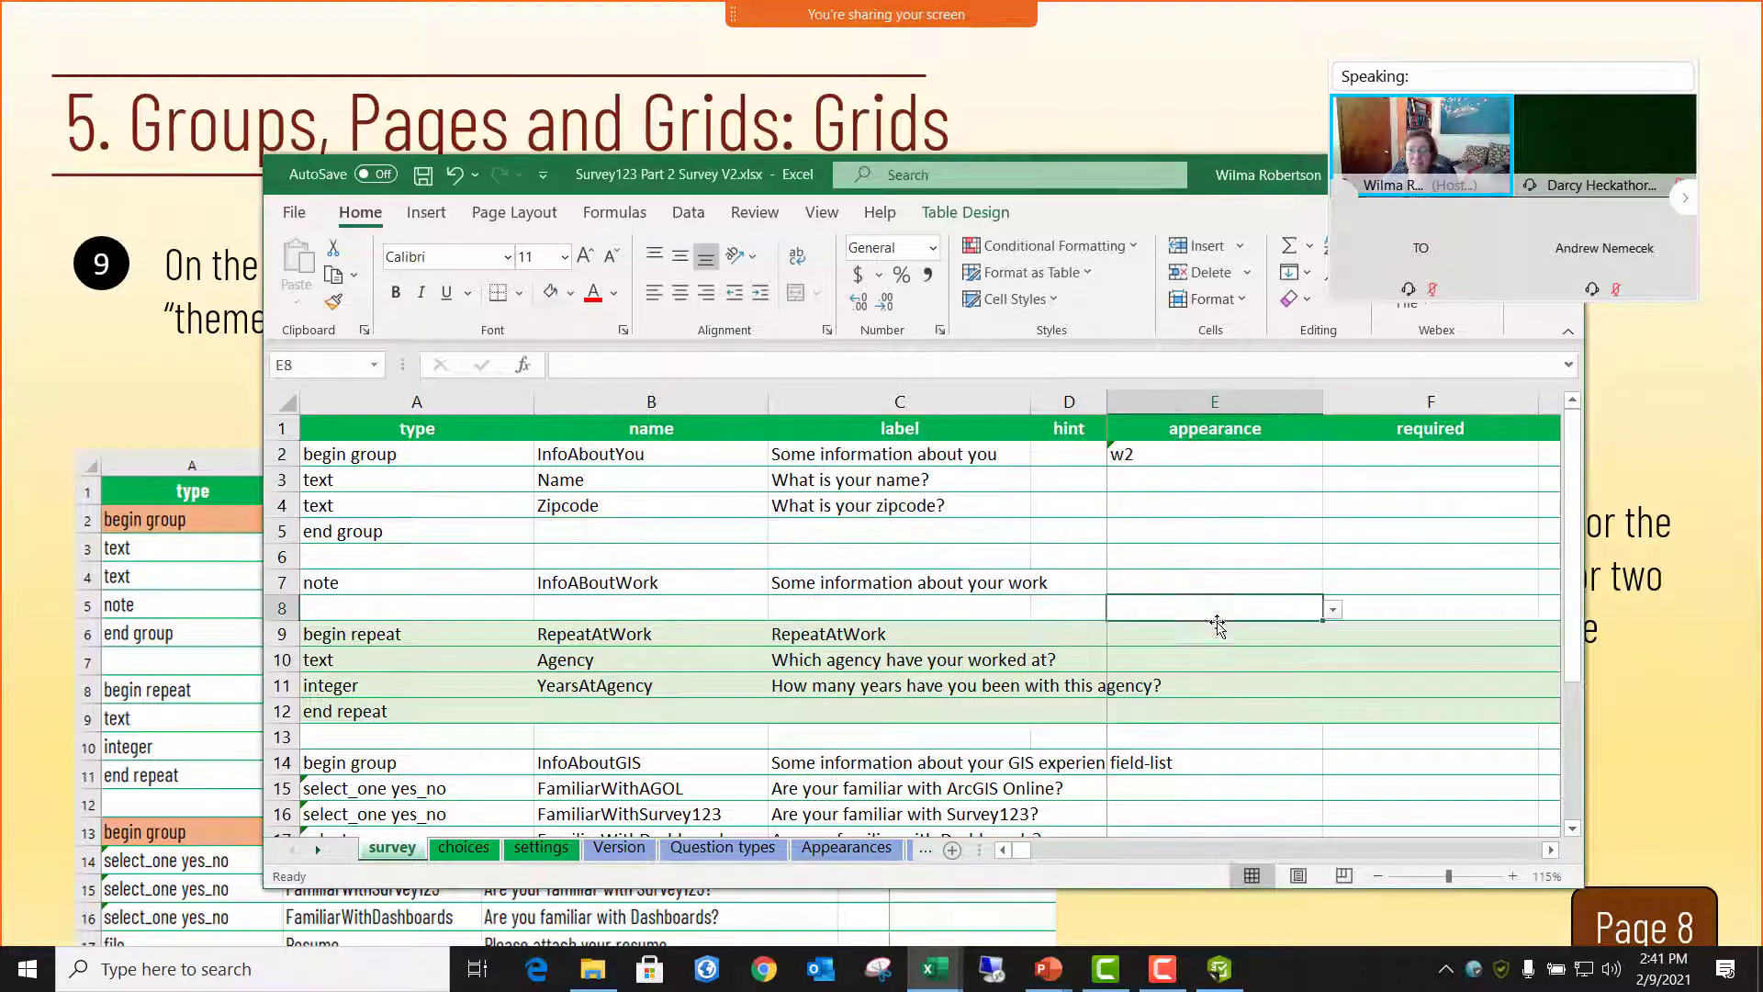
- Change the appearance of the InfoAboutGIS begin group row to w3, accepting the non-standard value
click(1199, 763)
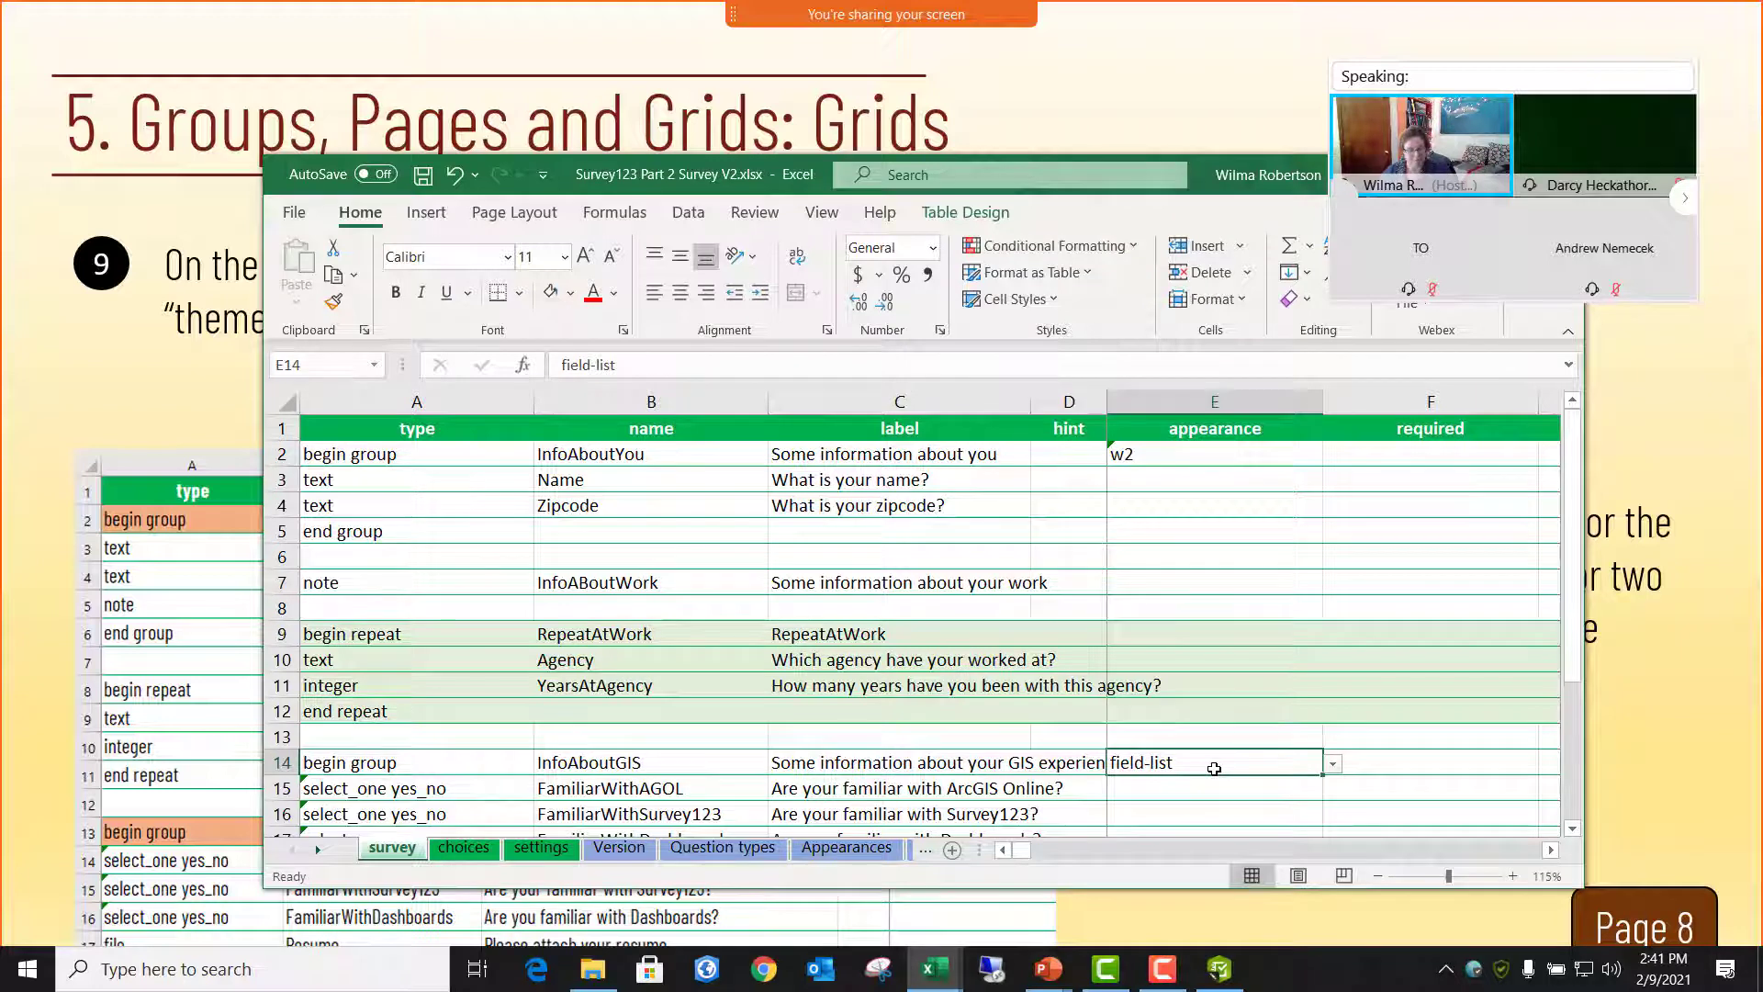
text(w3)
key(Return)
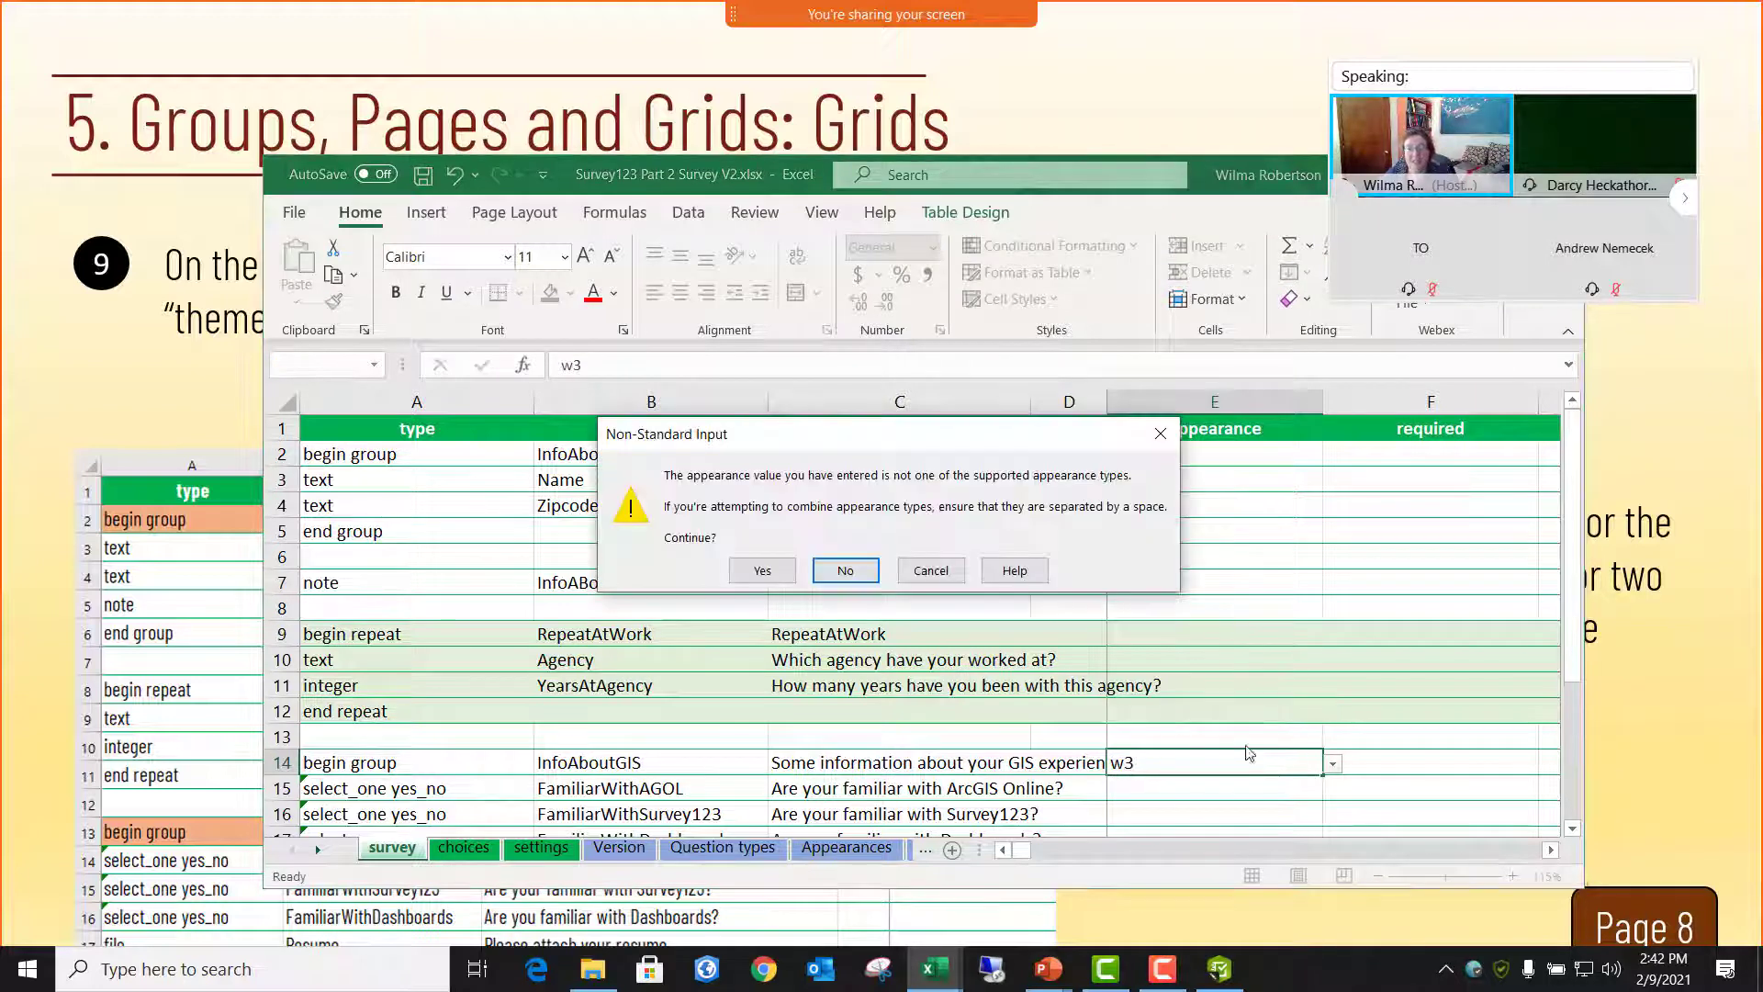
click(762, 571)
click(1278, 655)
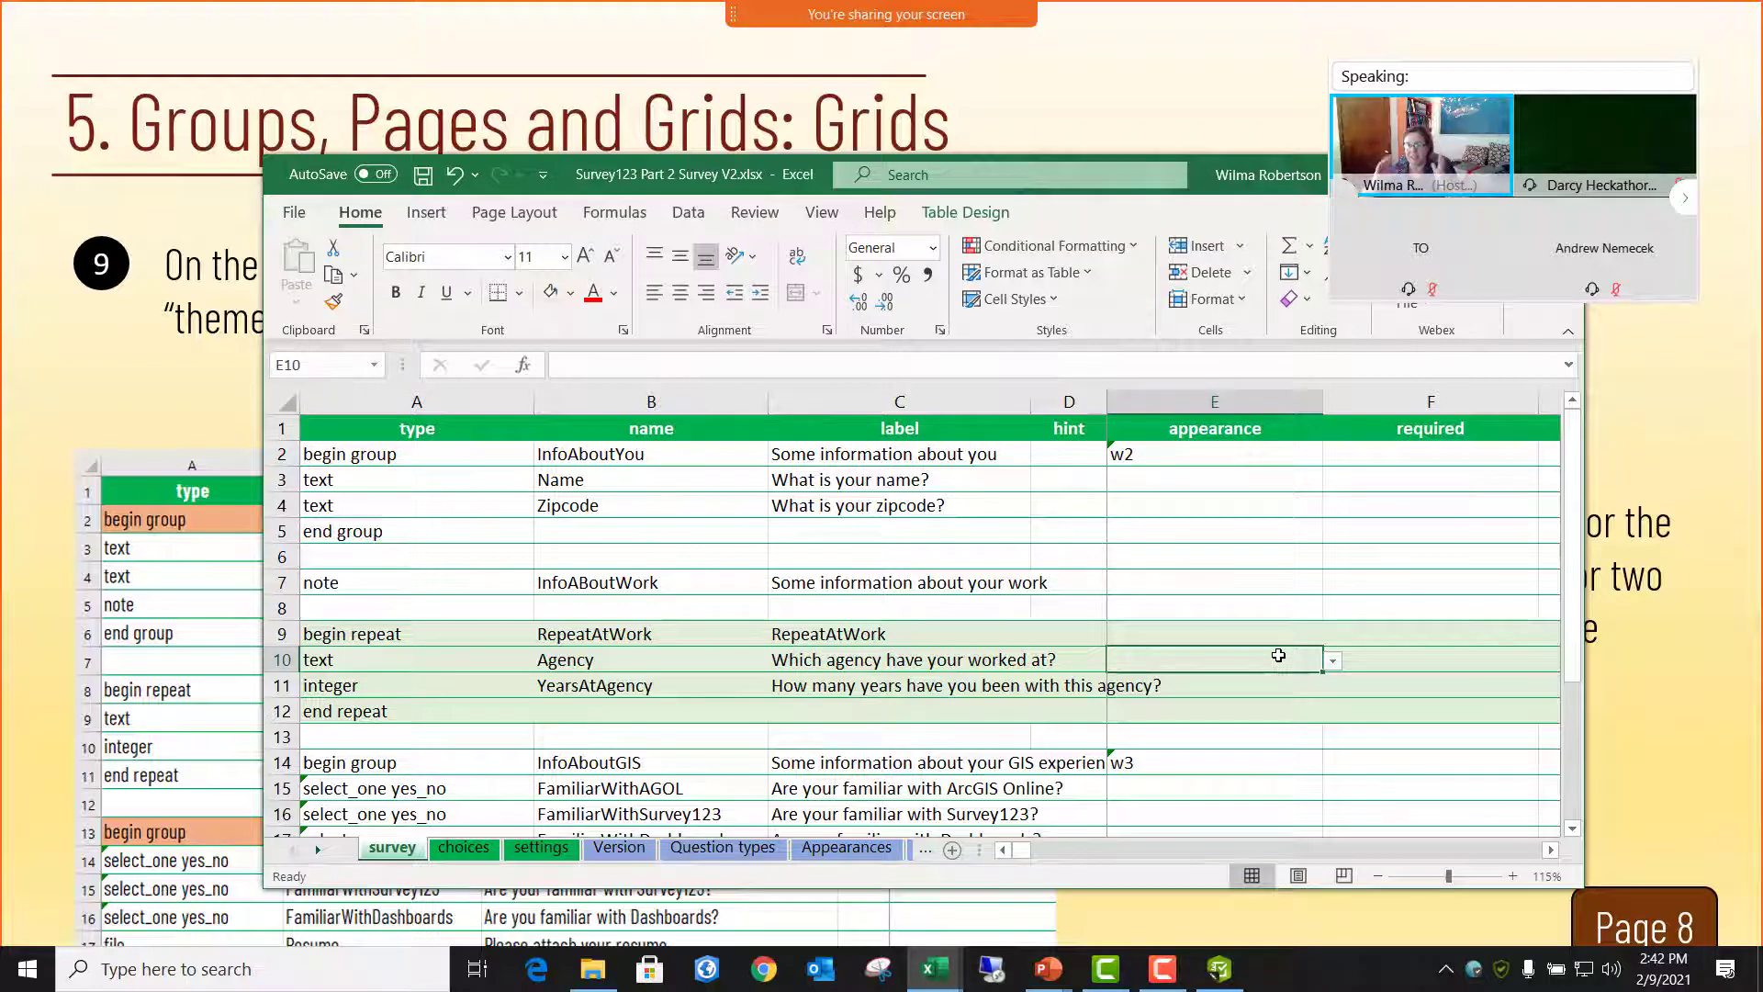
- Save the workbook, and in Survey123 Connect widen and reposition the window to examine the grid layout of the form's groups
click(417, 182)
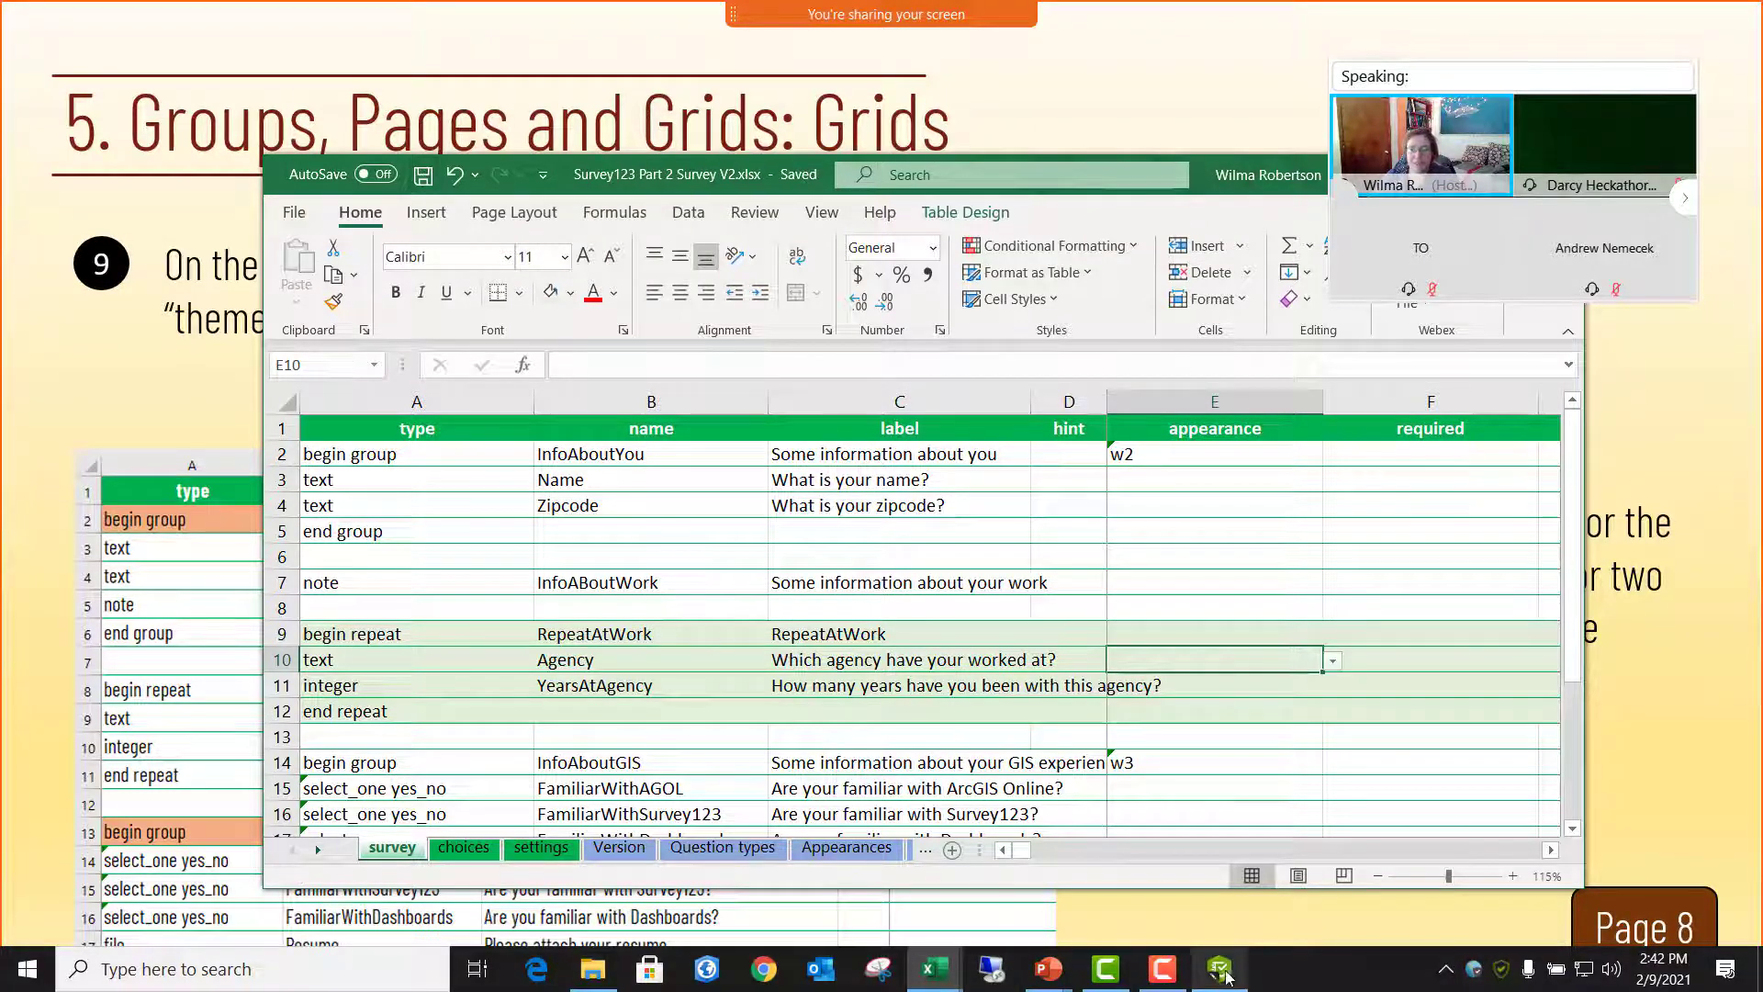
mouse_move(1226, 971)
click(1179, 918)
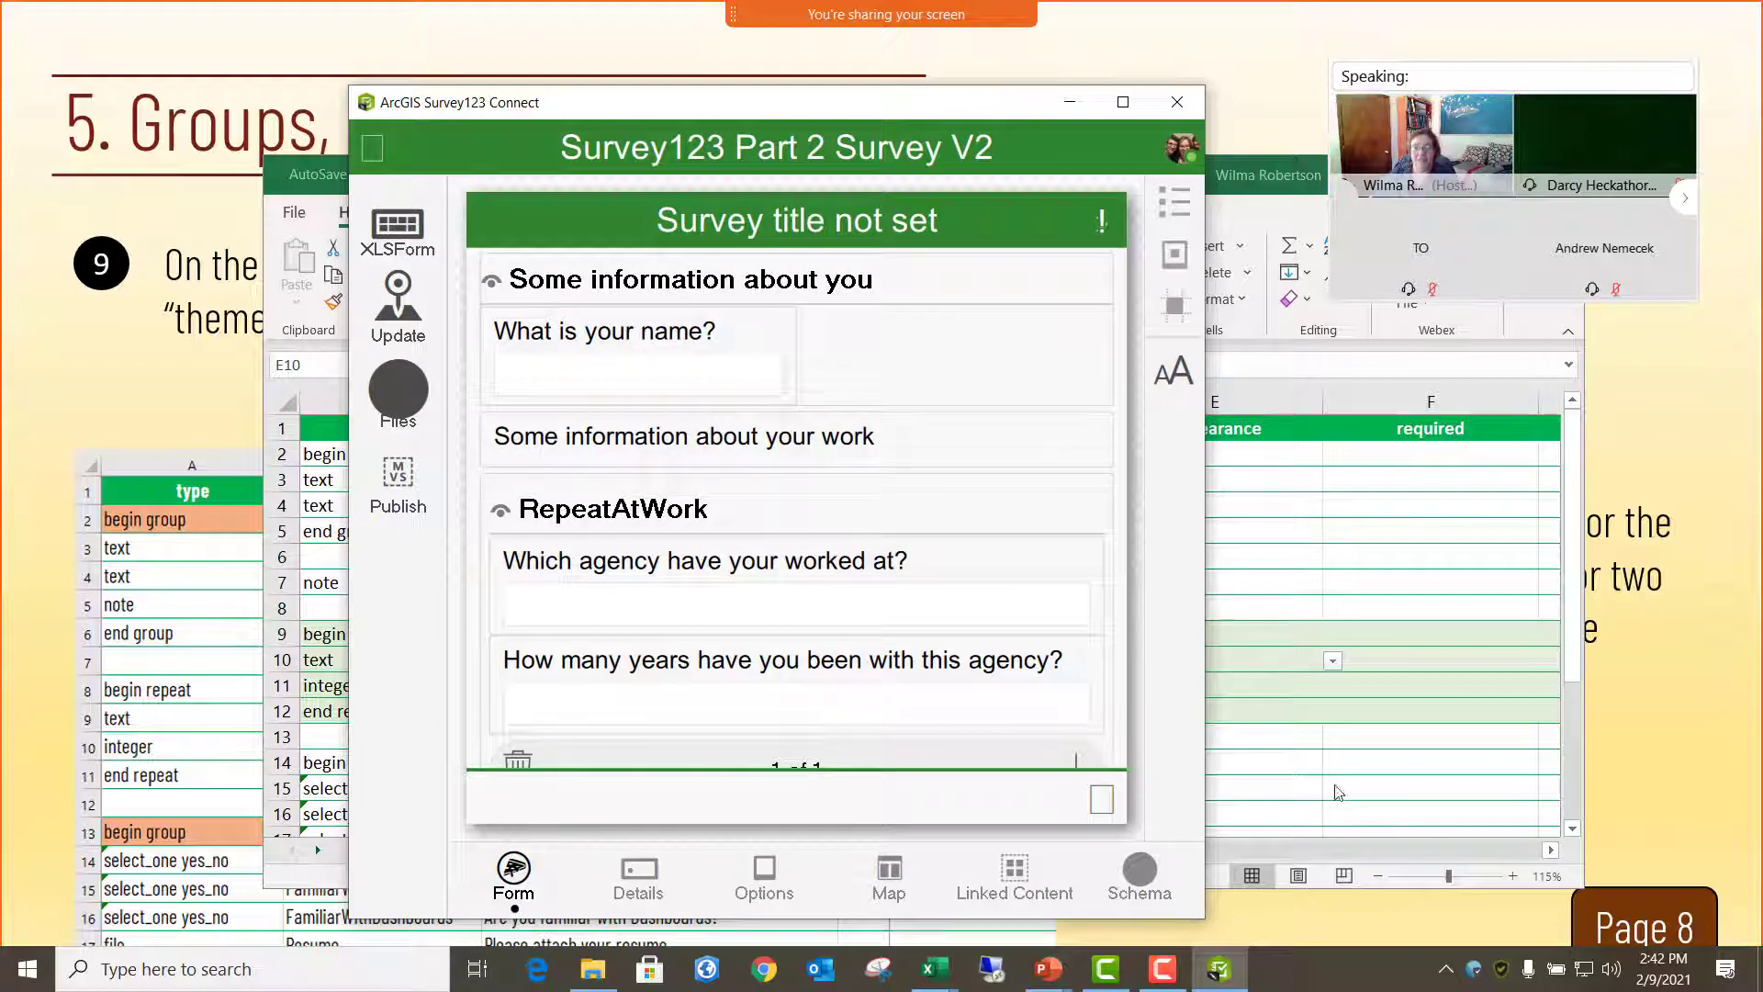
drag(1205, 745, 1504, 746)
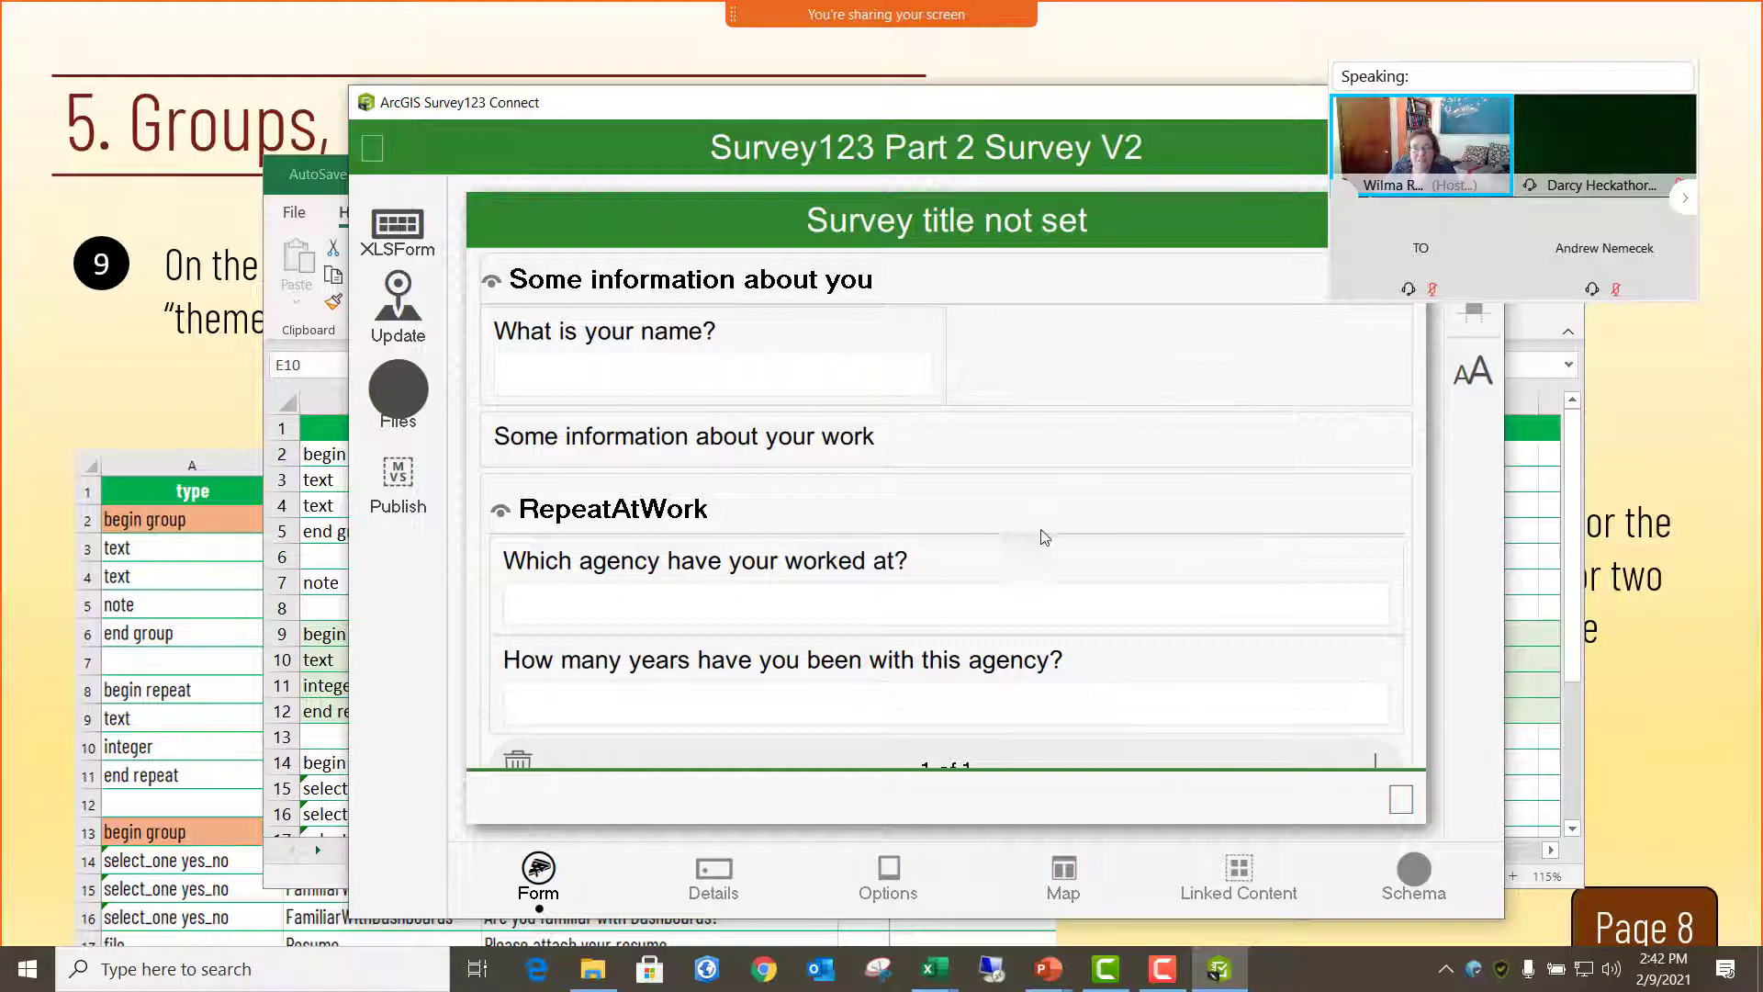
scroll(899, 445, down, 5)
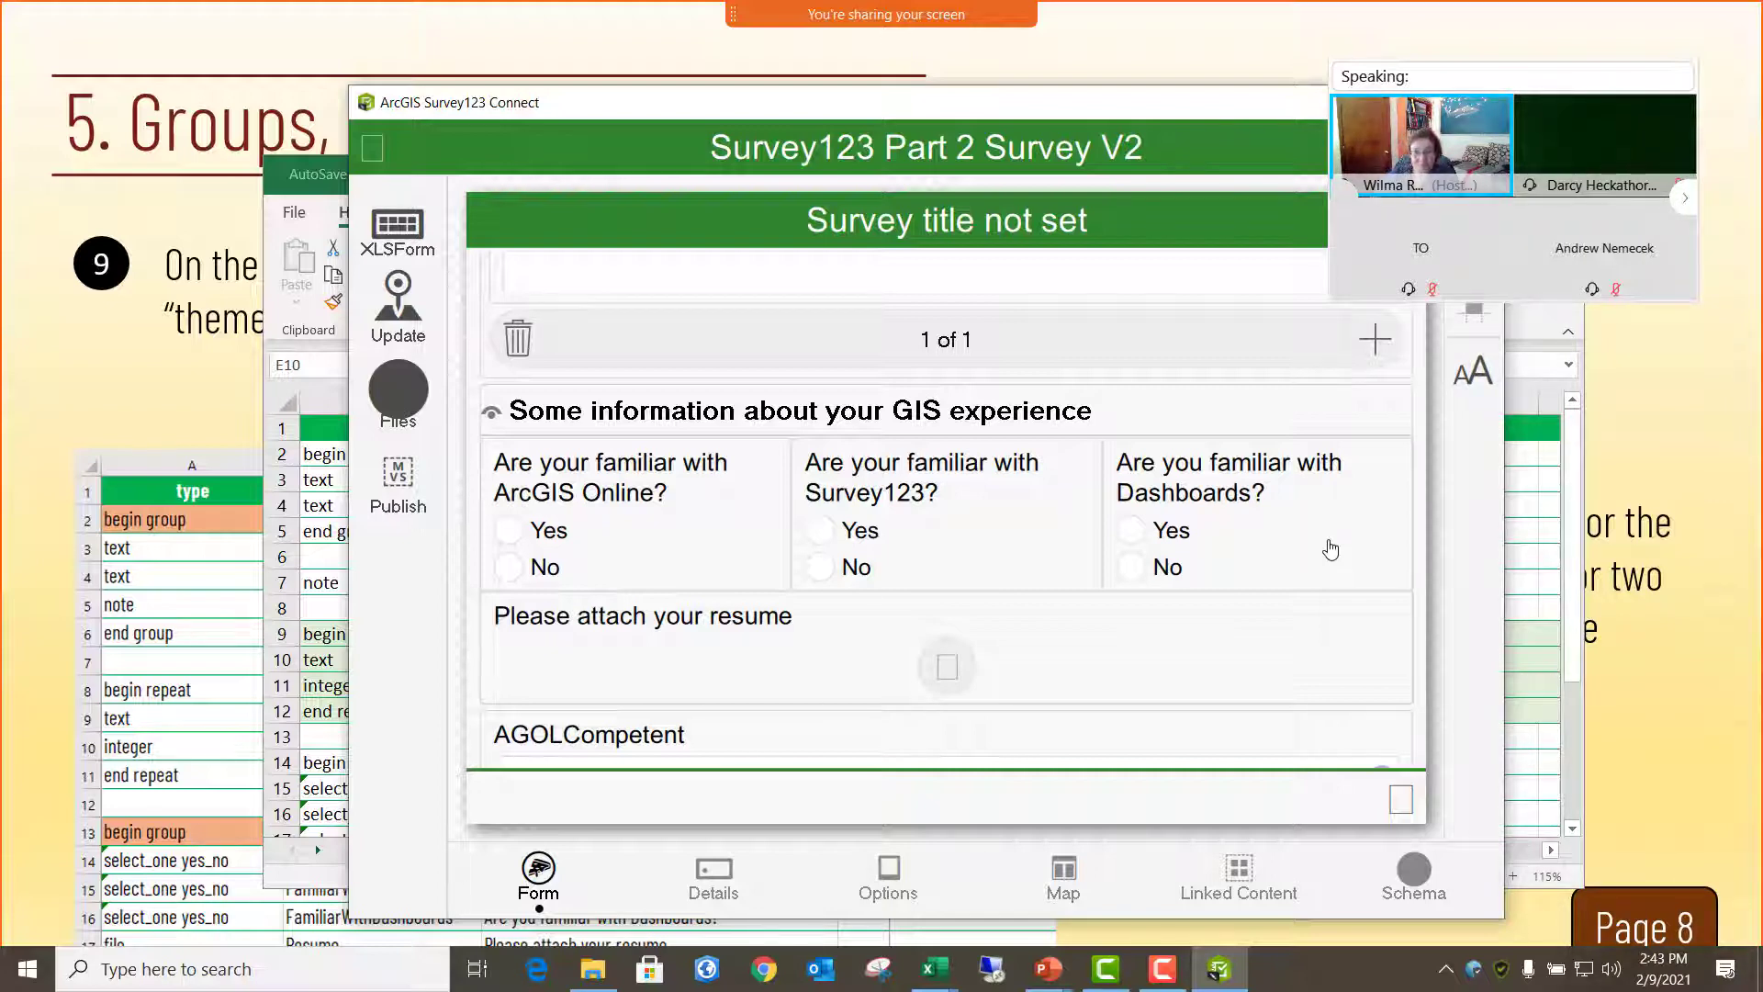
drag(795, 105, 634, 88)
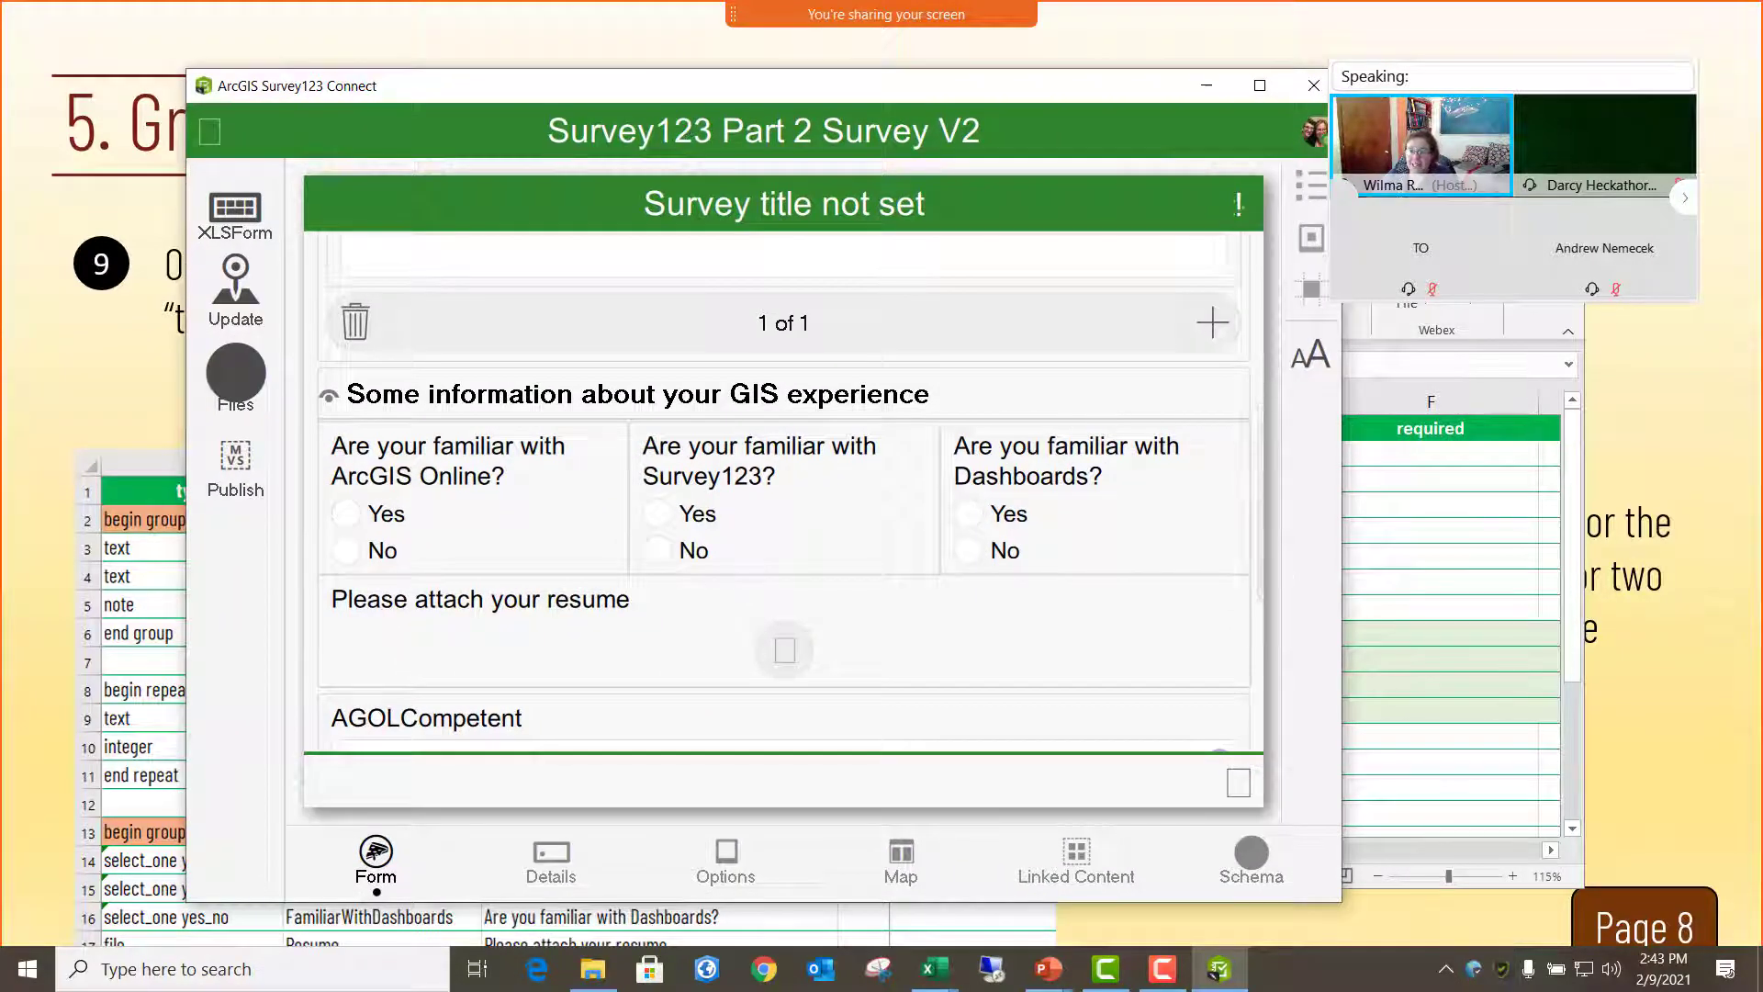
- Return to the PowerPoint slideshow, advance to the '6. HTML Code' slide and move the meeting video panel off the bold and italics notes
click(1653, 440)
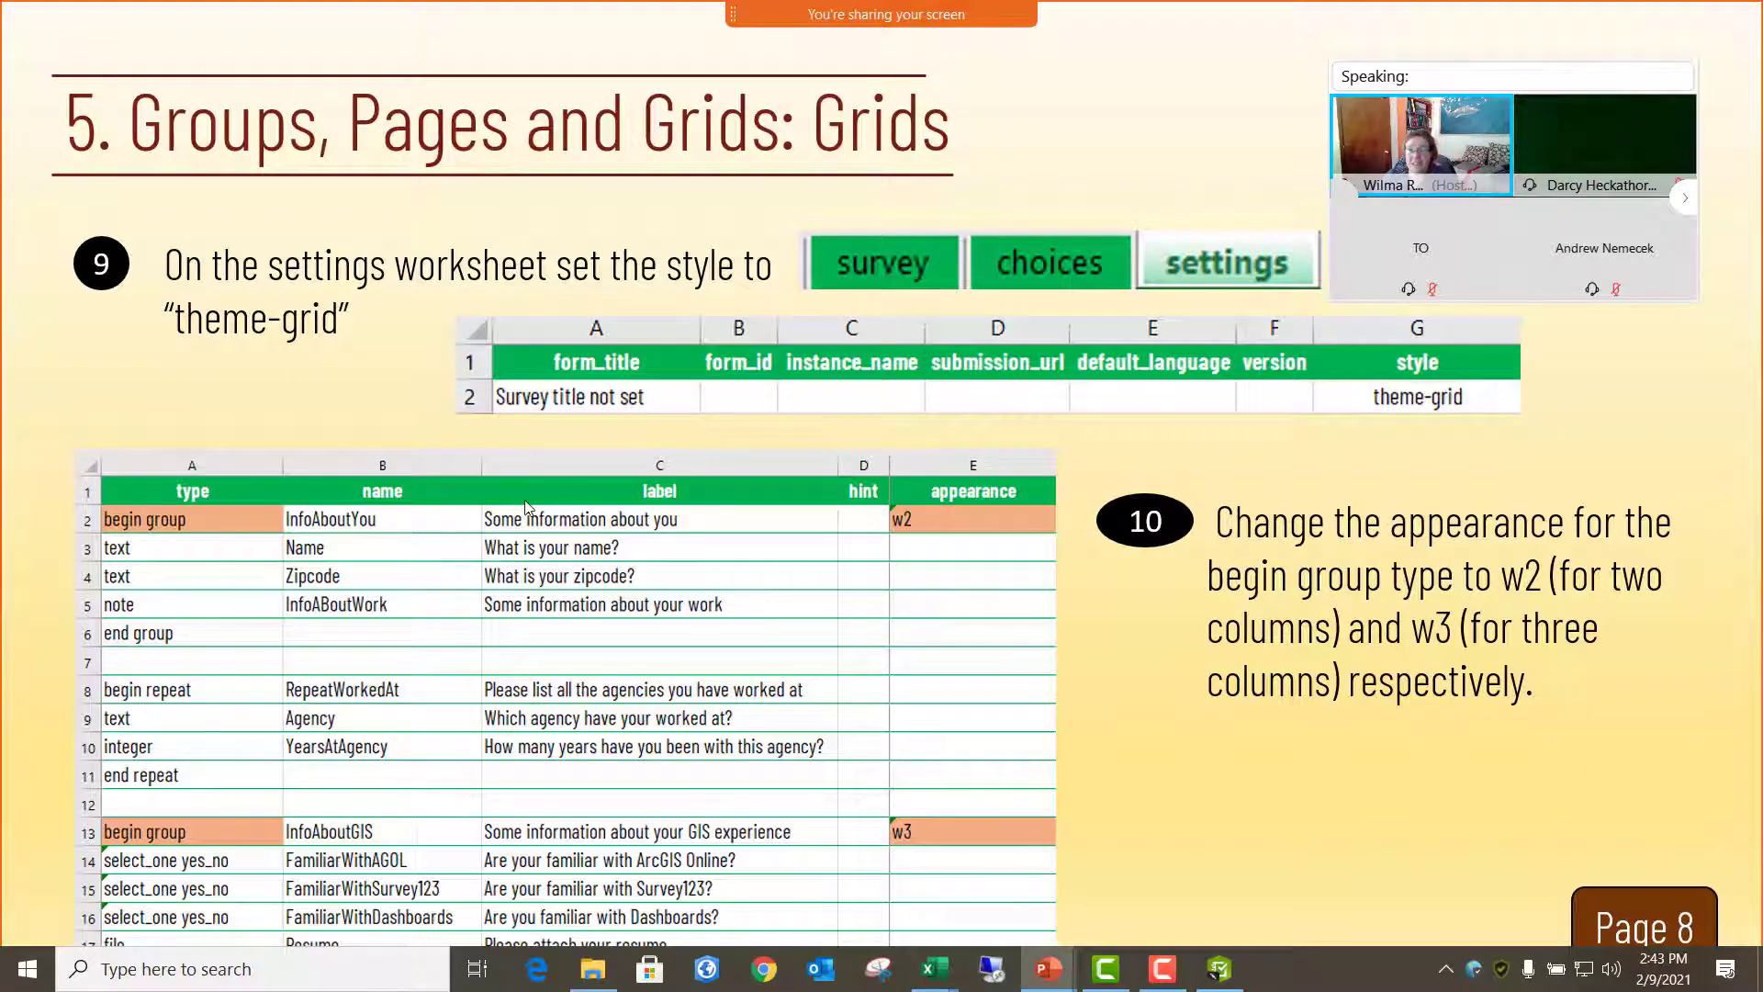
click(1207, 845)
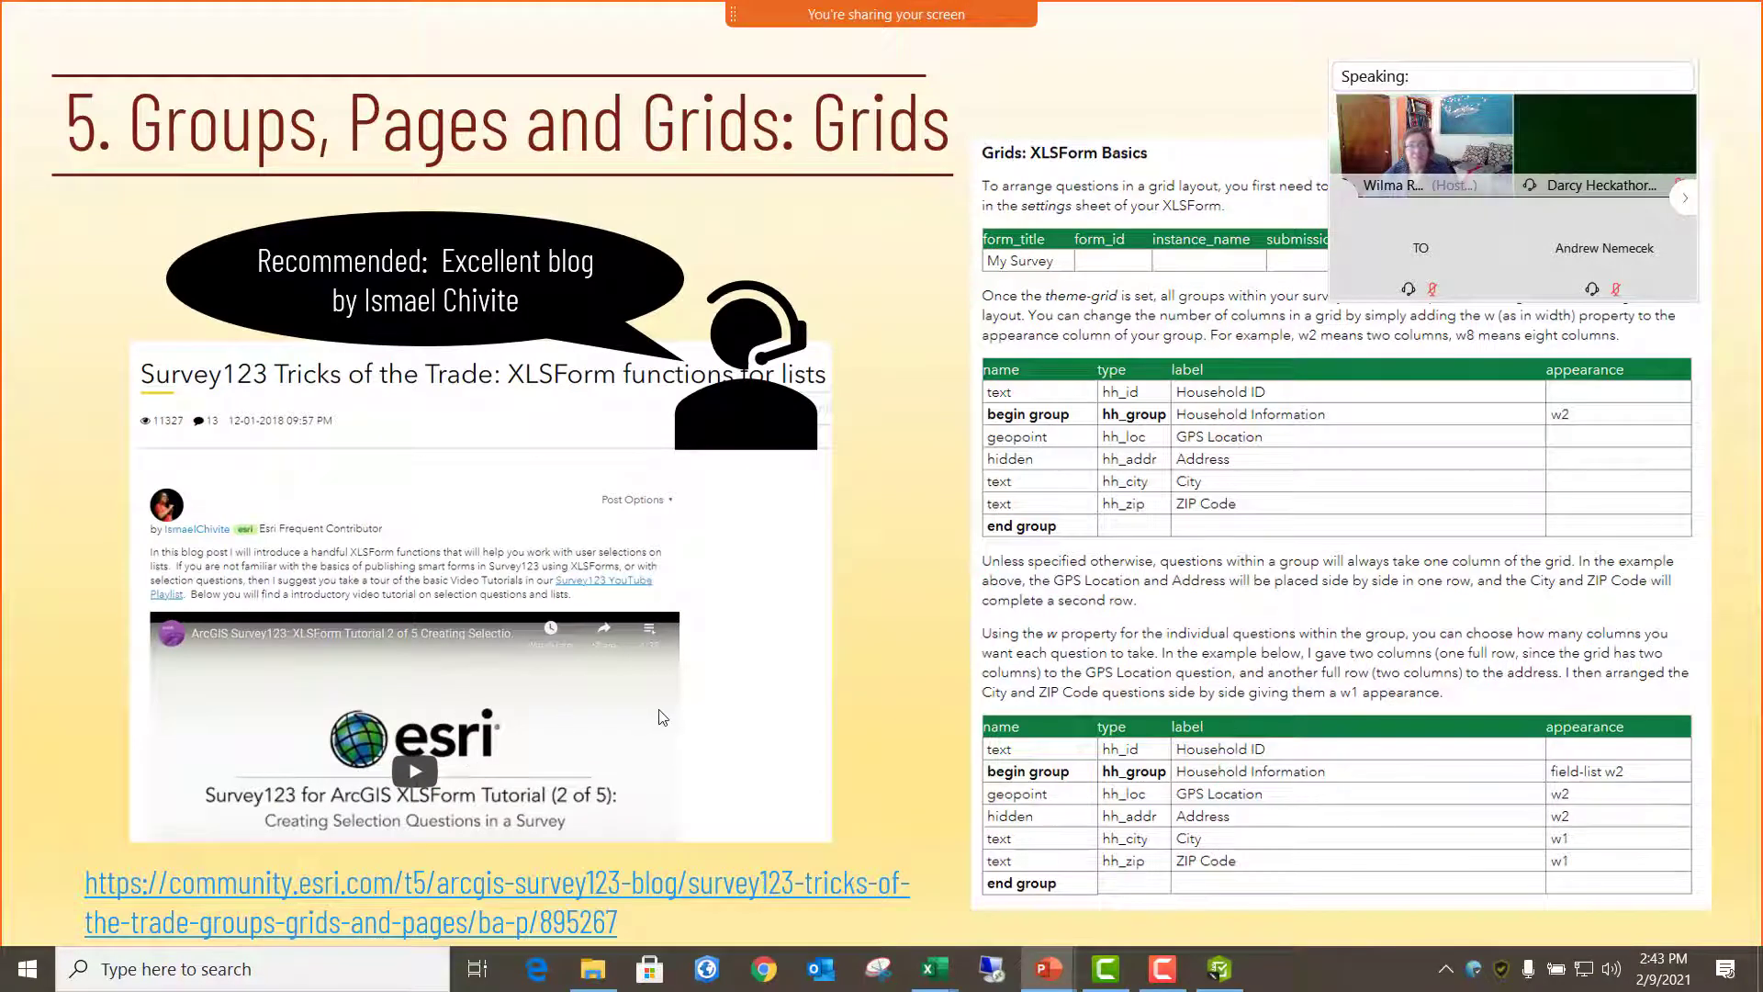
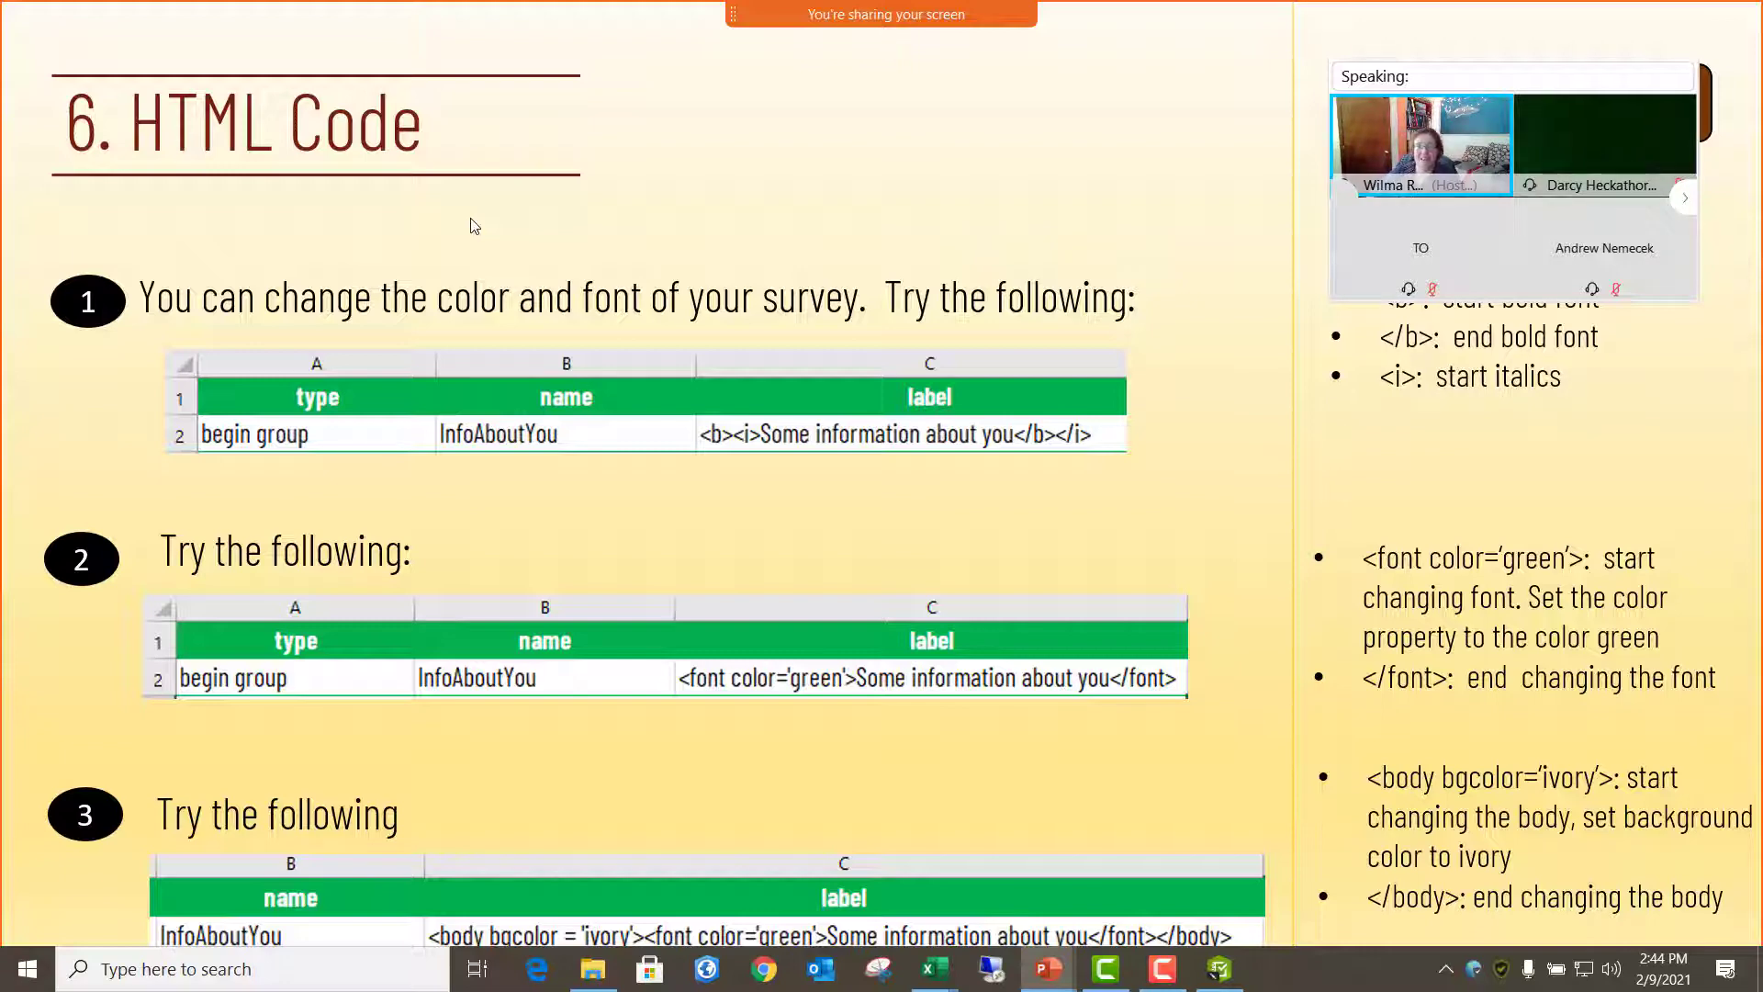
mouse_move(1513, 145)
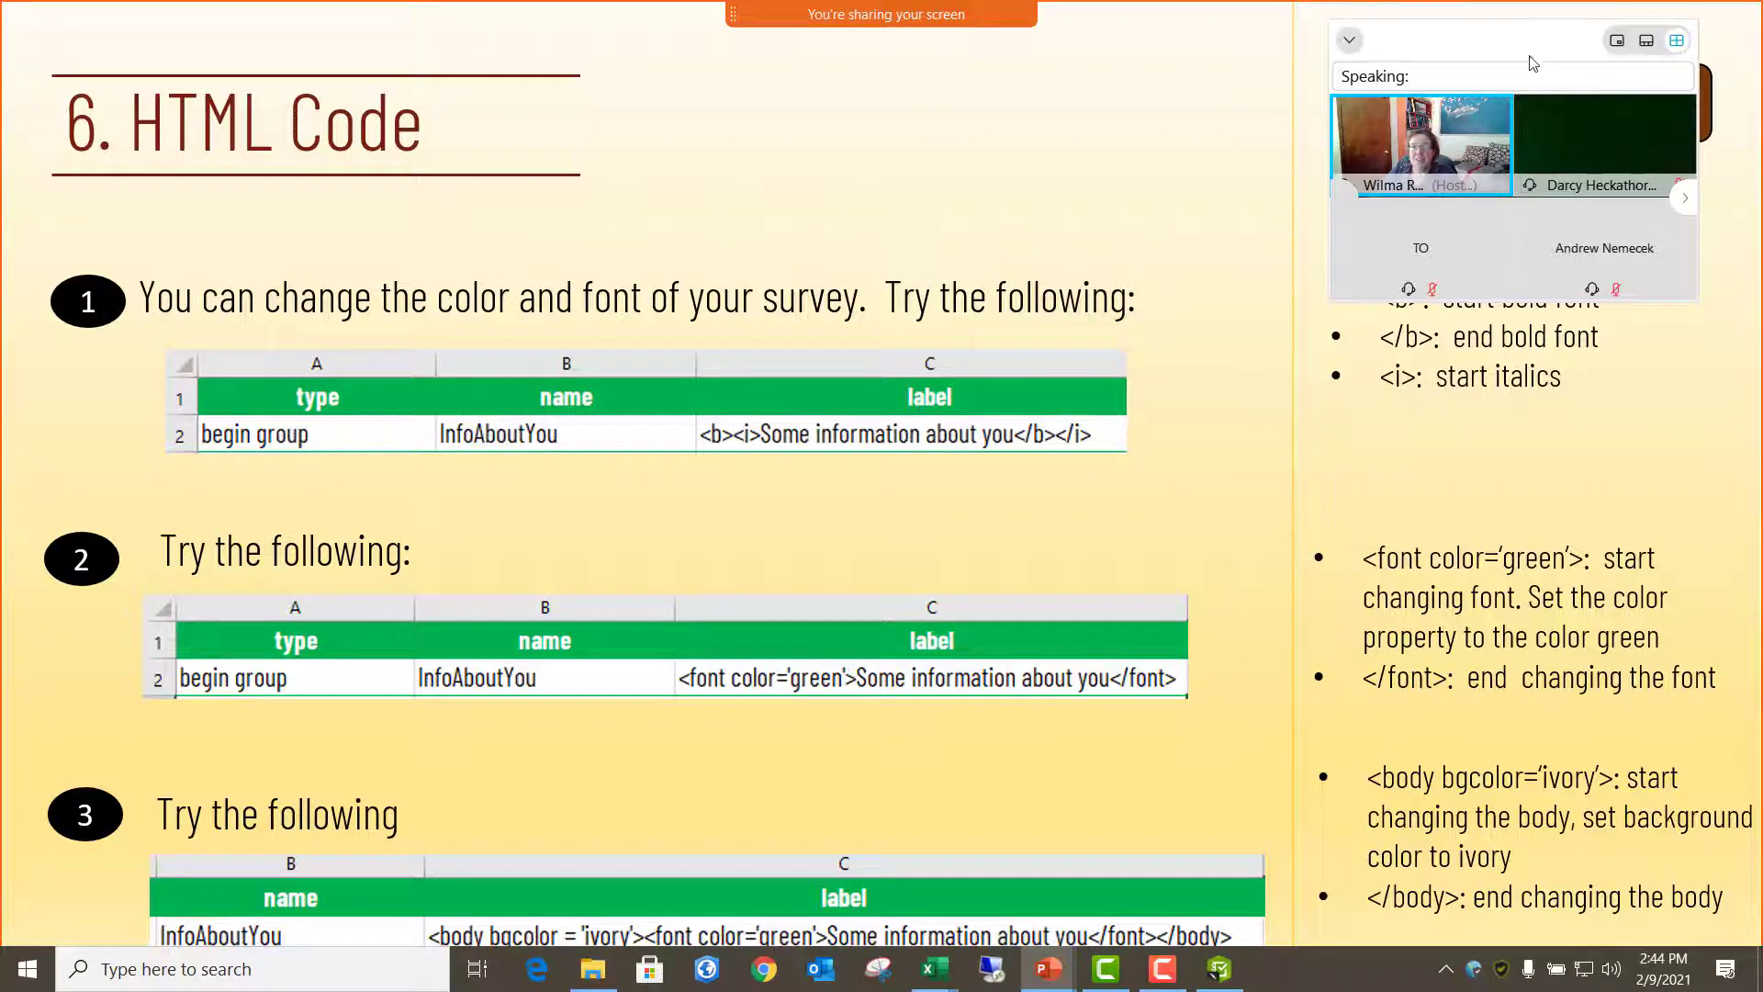
drag(1512, 55, 1488, 664)
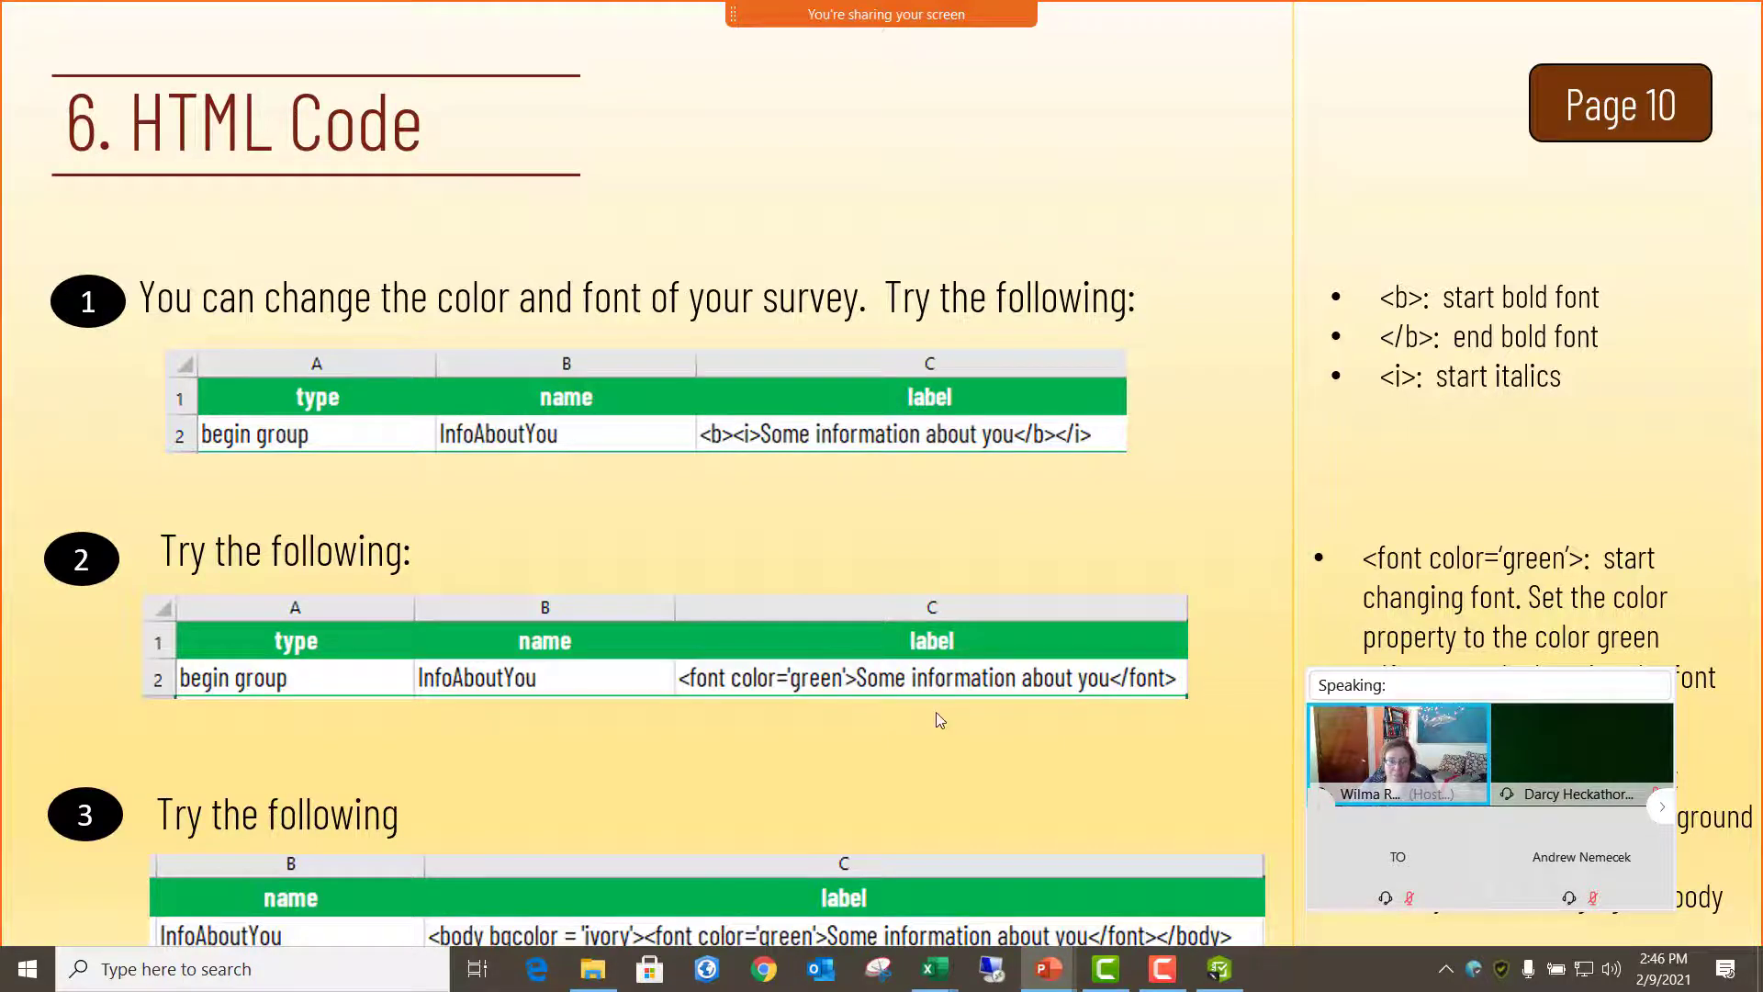
- Advance to the 'HTML Code Resources' slide, open its w3schools colors link in Chrome and examine the list of HTML color names
scroll(938, 720, down, 1)
scroll(932, 726, up, 1)
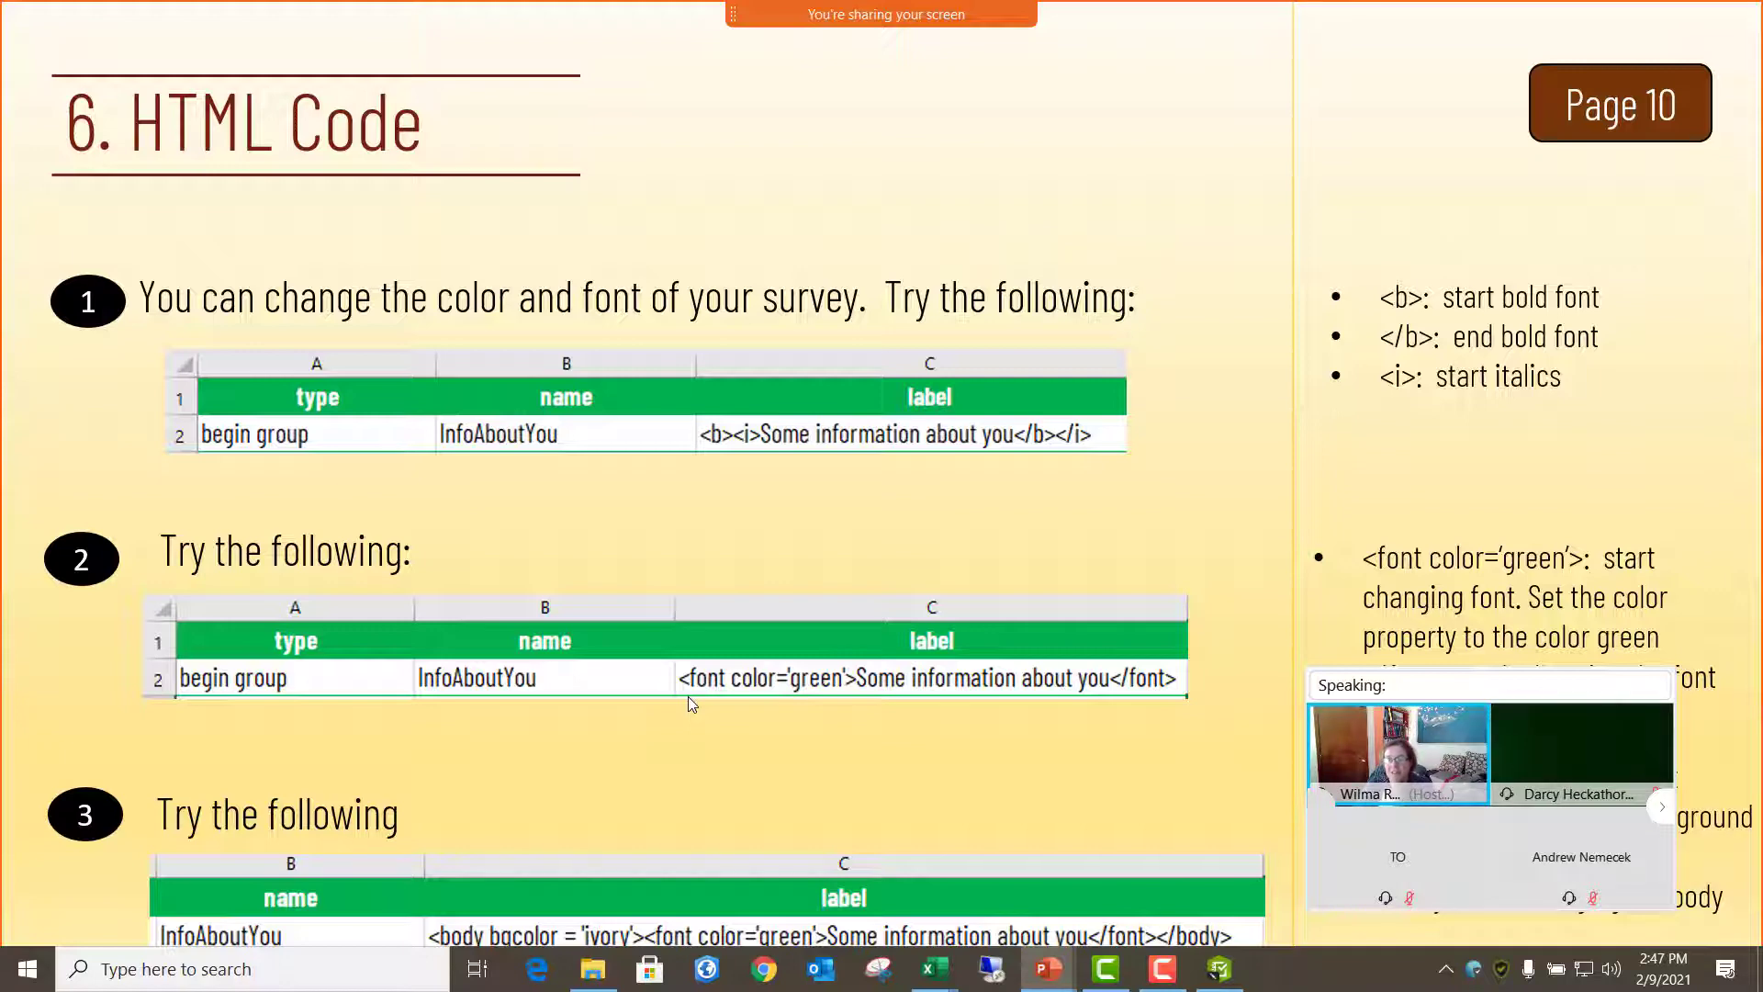
click(363, 657)
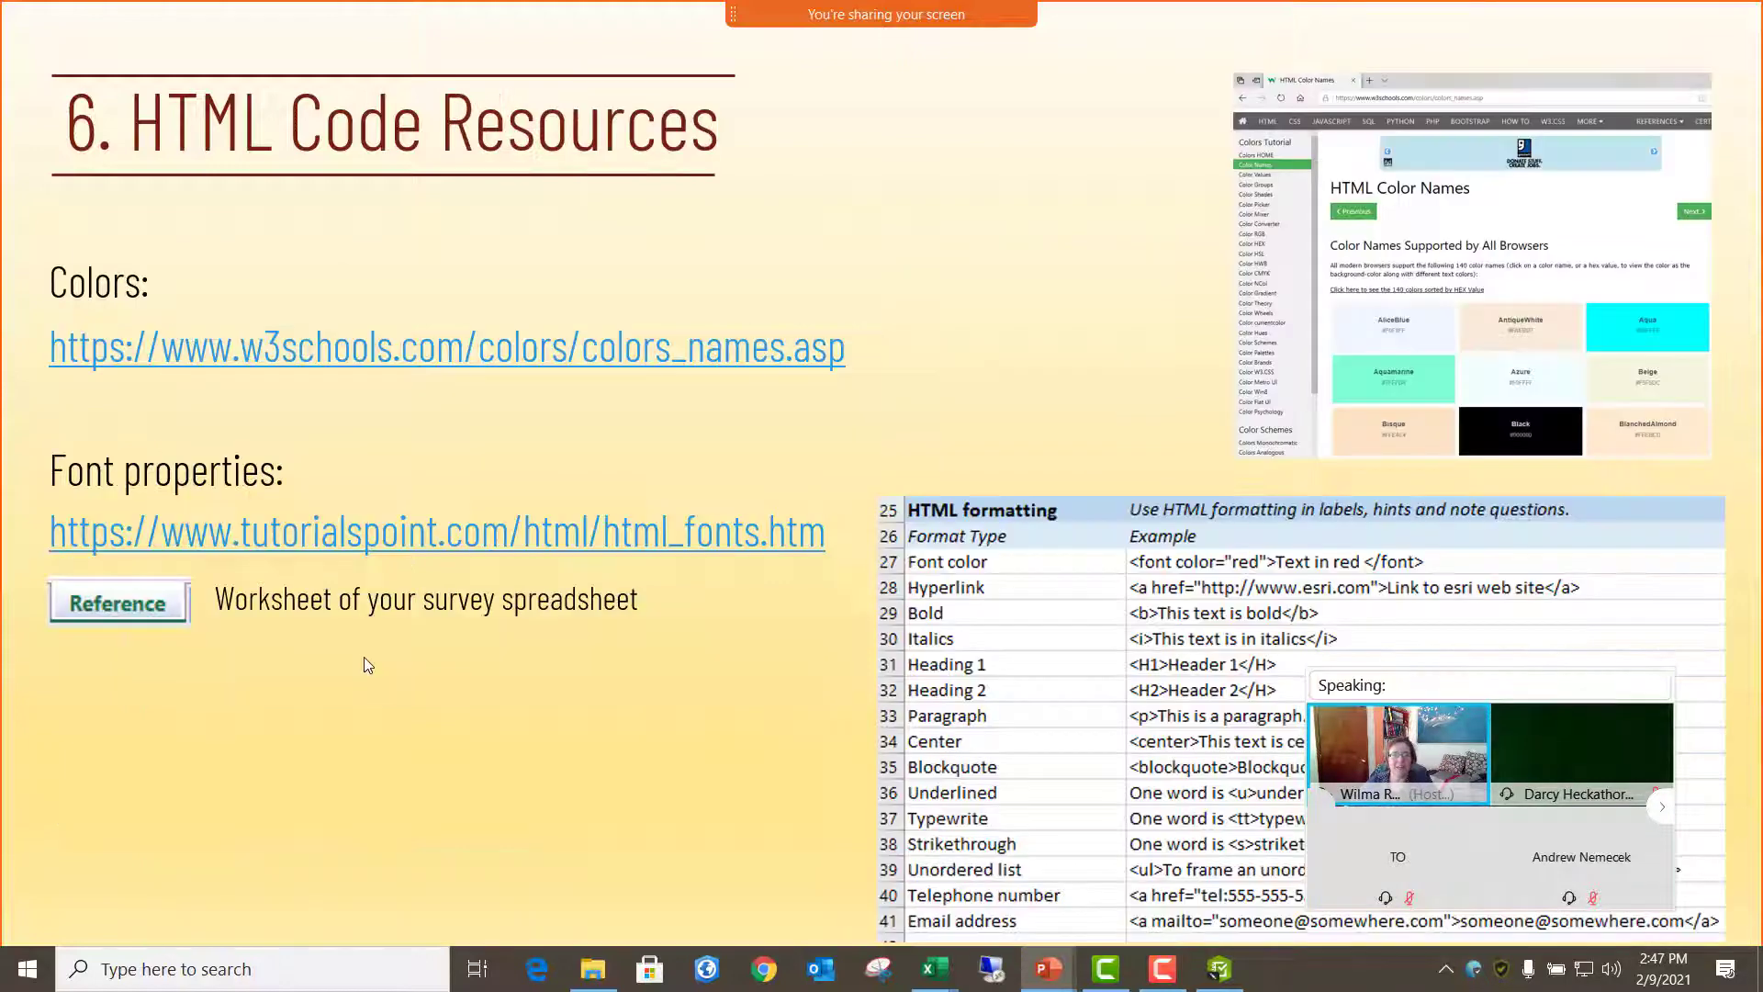
click(489, 357)
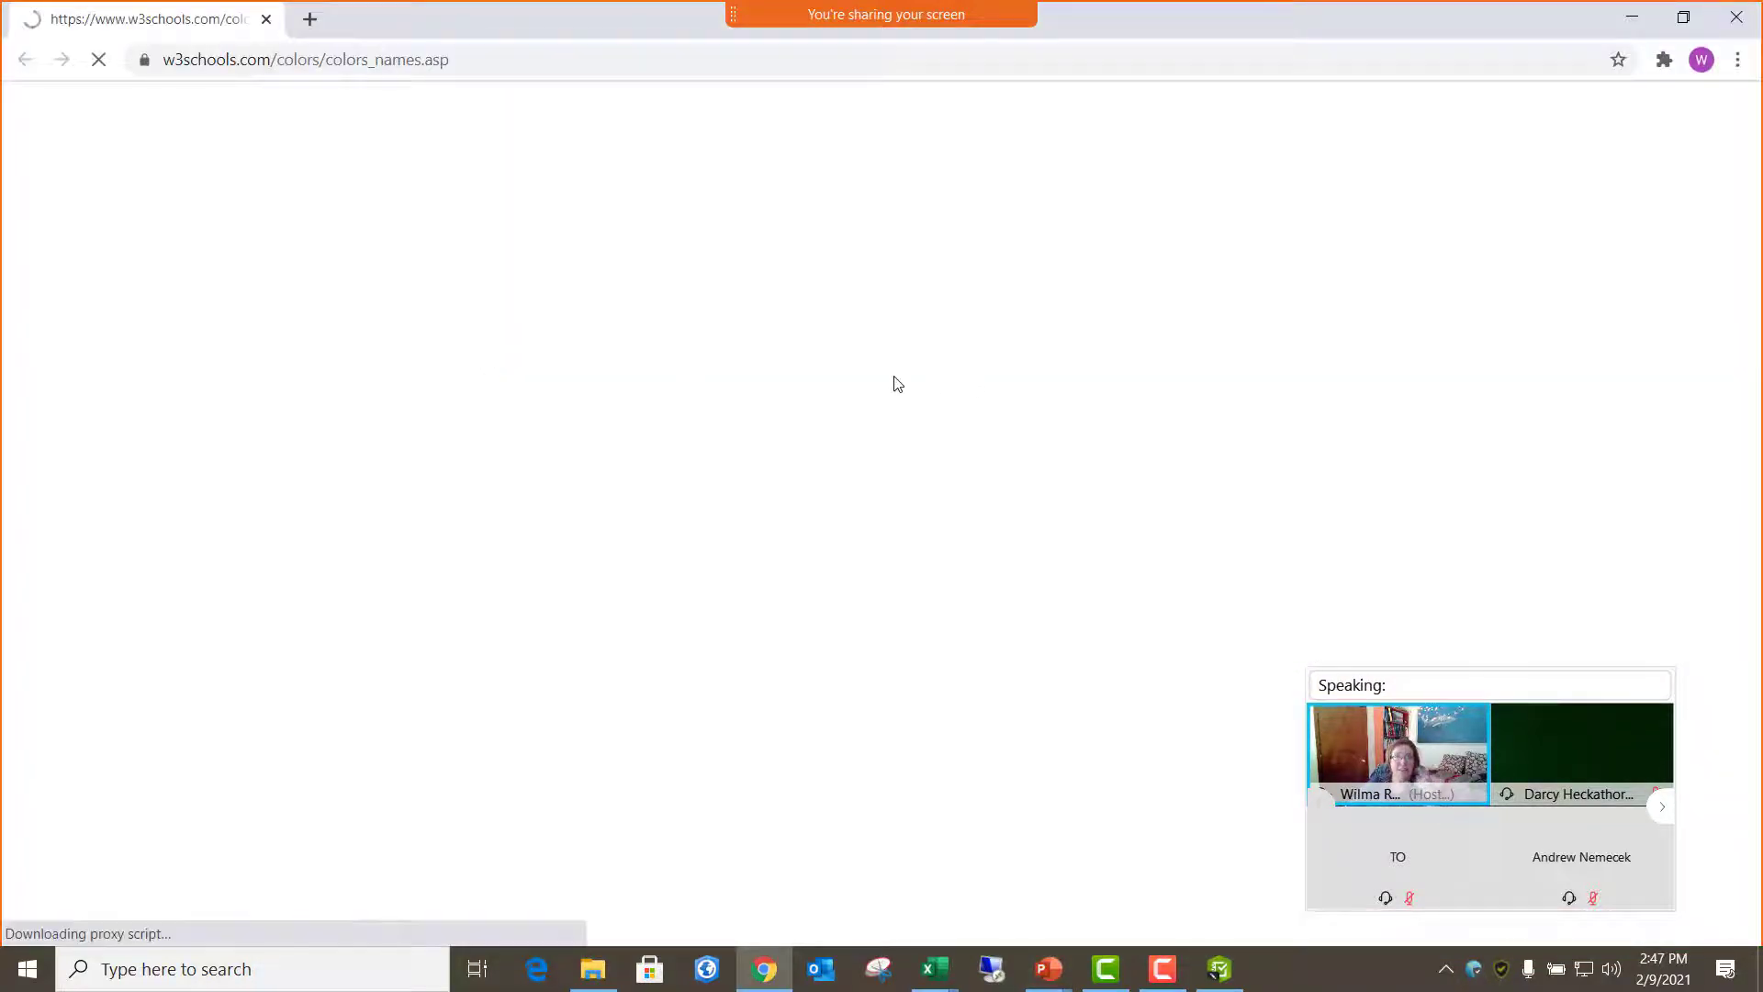
scroll(742, 468, down, 1)
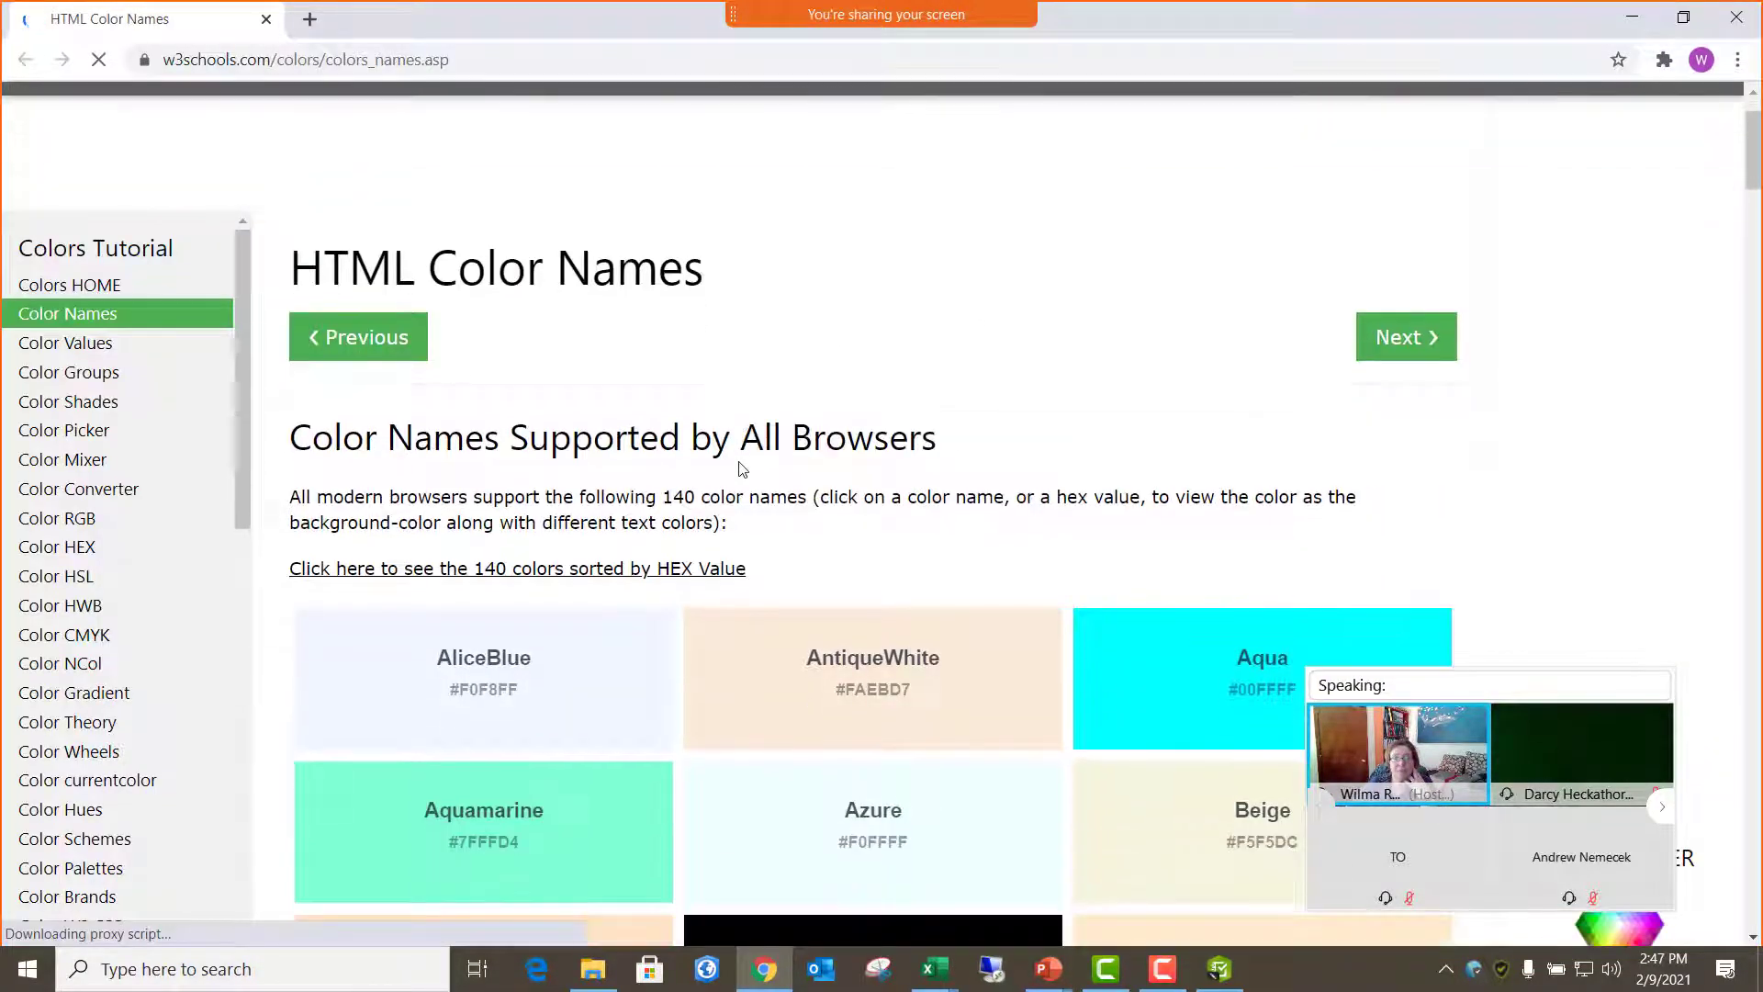
scroll(742, 468, down, 2)
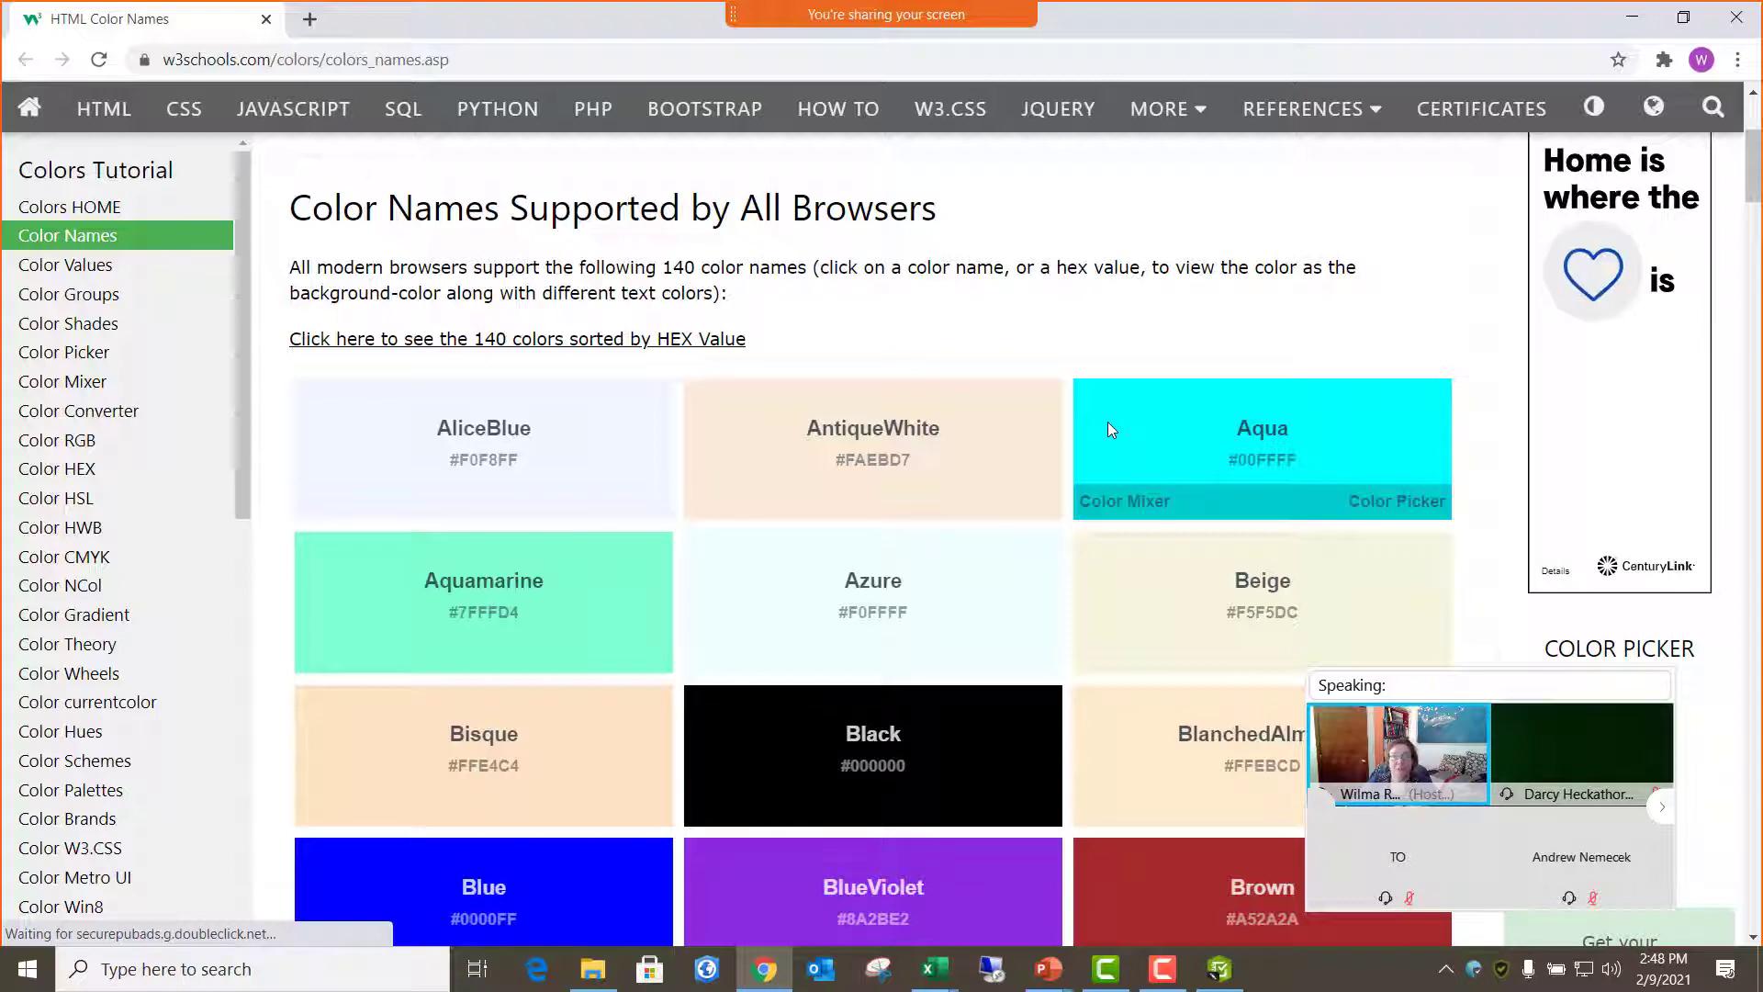
- Minimize Chrome, advance the PowerPoint slideshow to the page 10 HTML Code exercise, and bring up Survey123 Connect and the survey workbook in Excel
click(1631, 22)
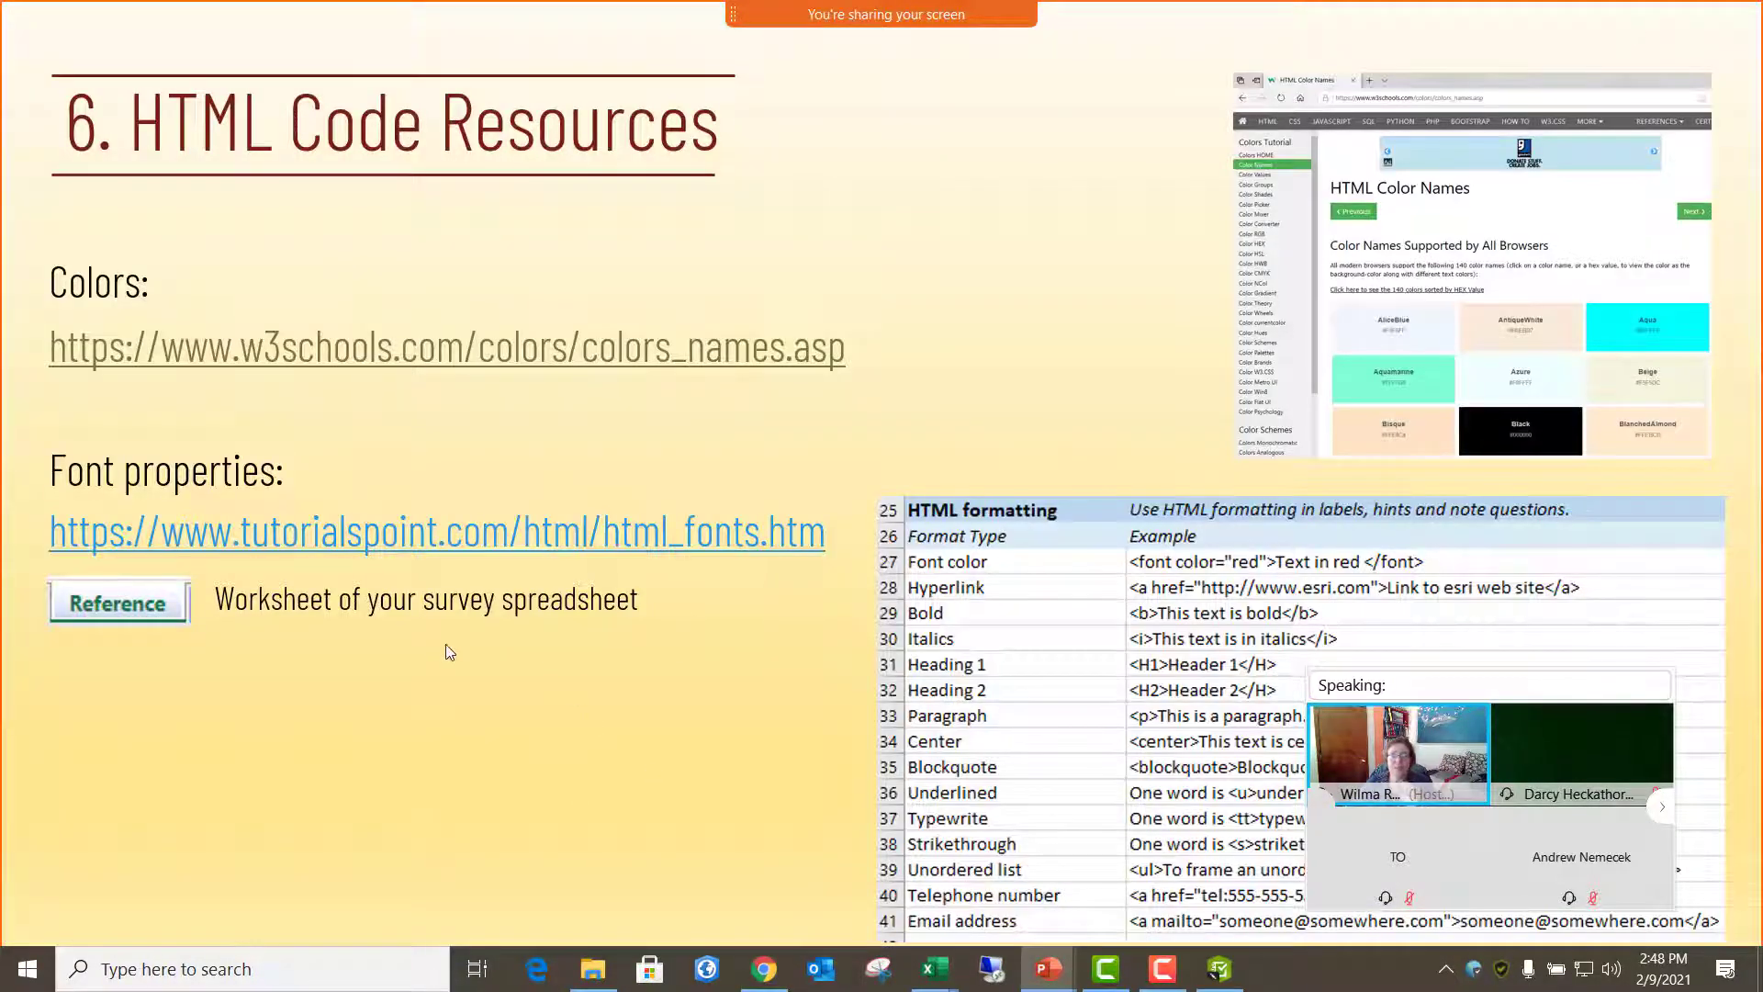
click(452, 685)
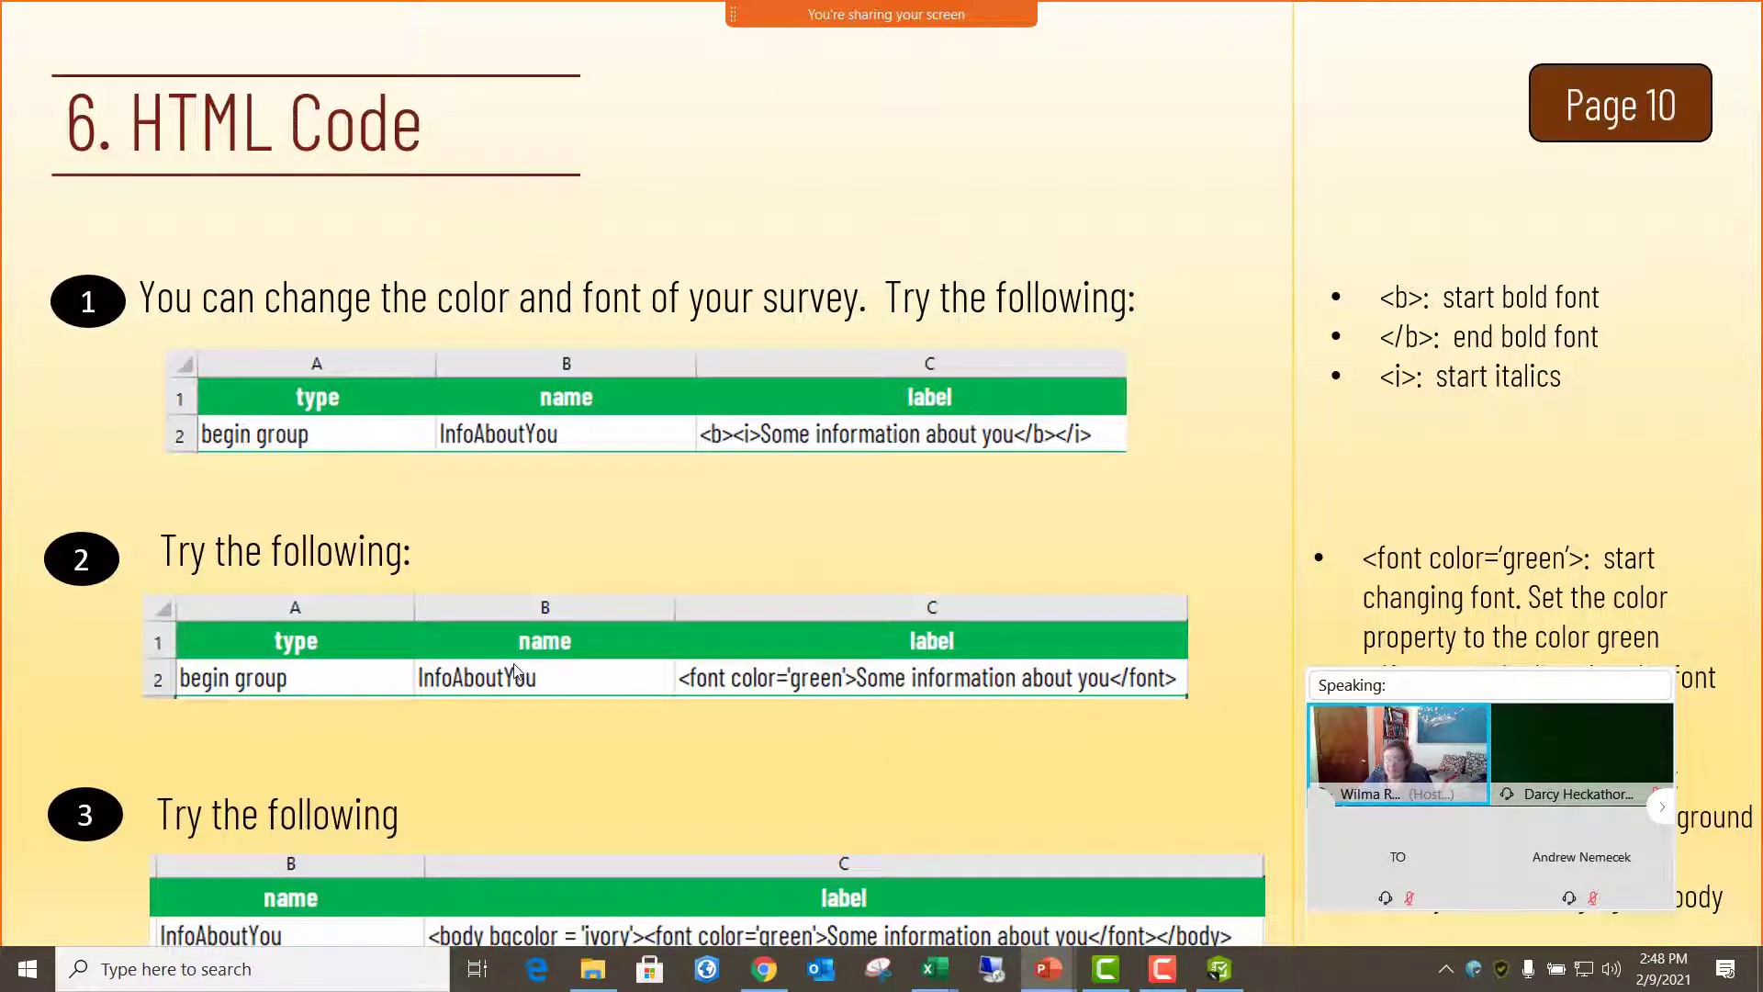
click(1218, 975)
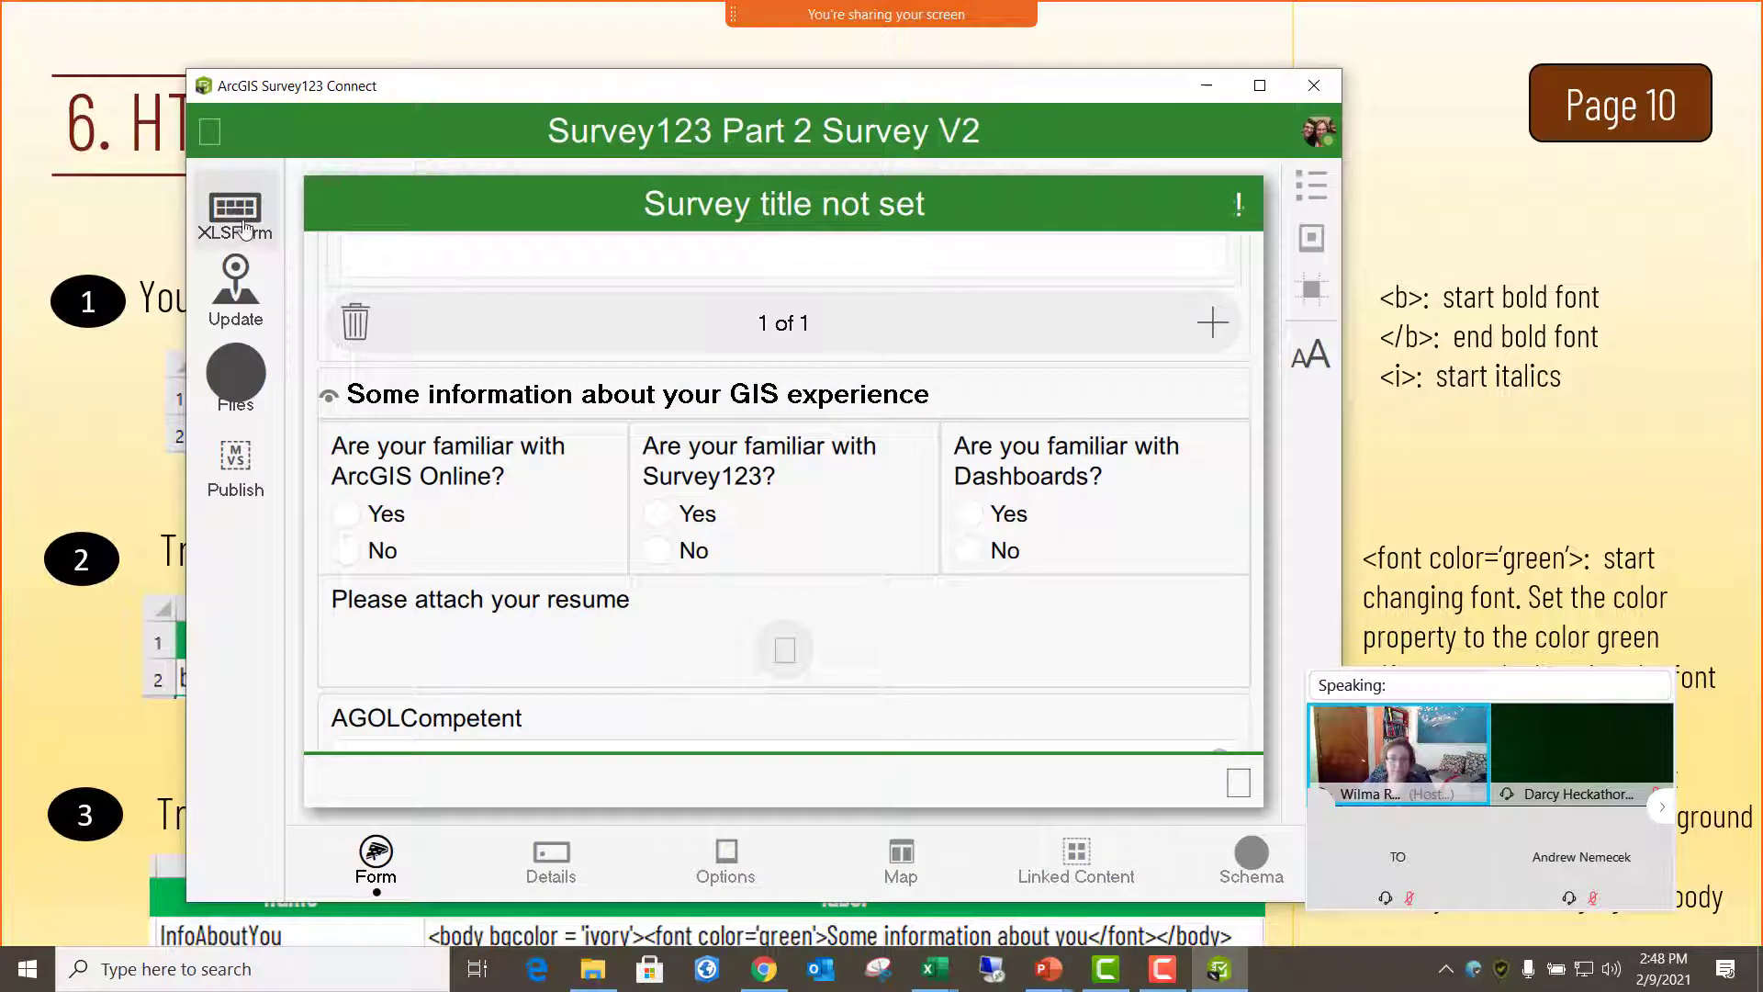
click(935, 969)
click(909, 932)
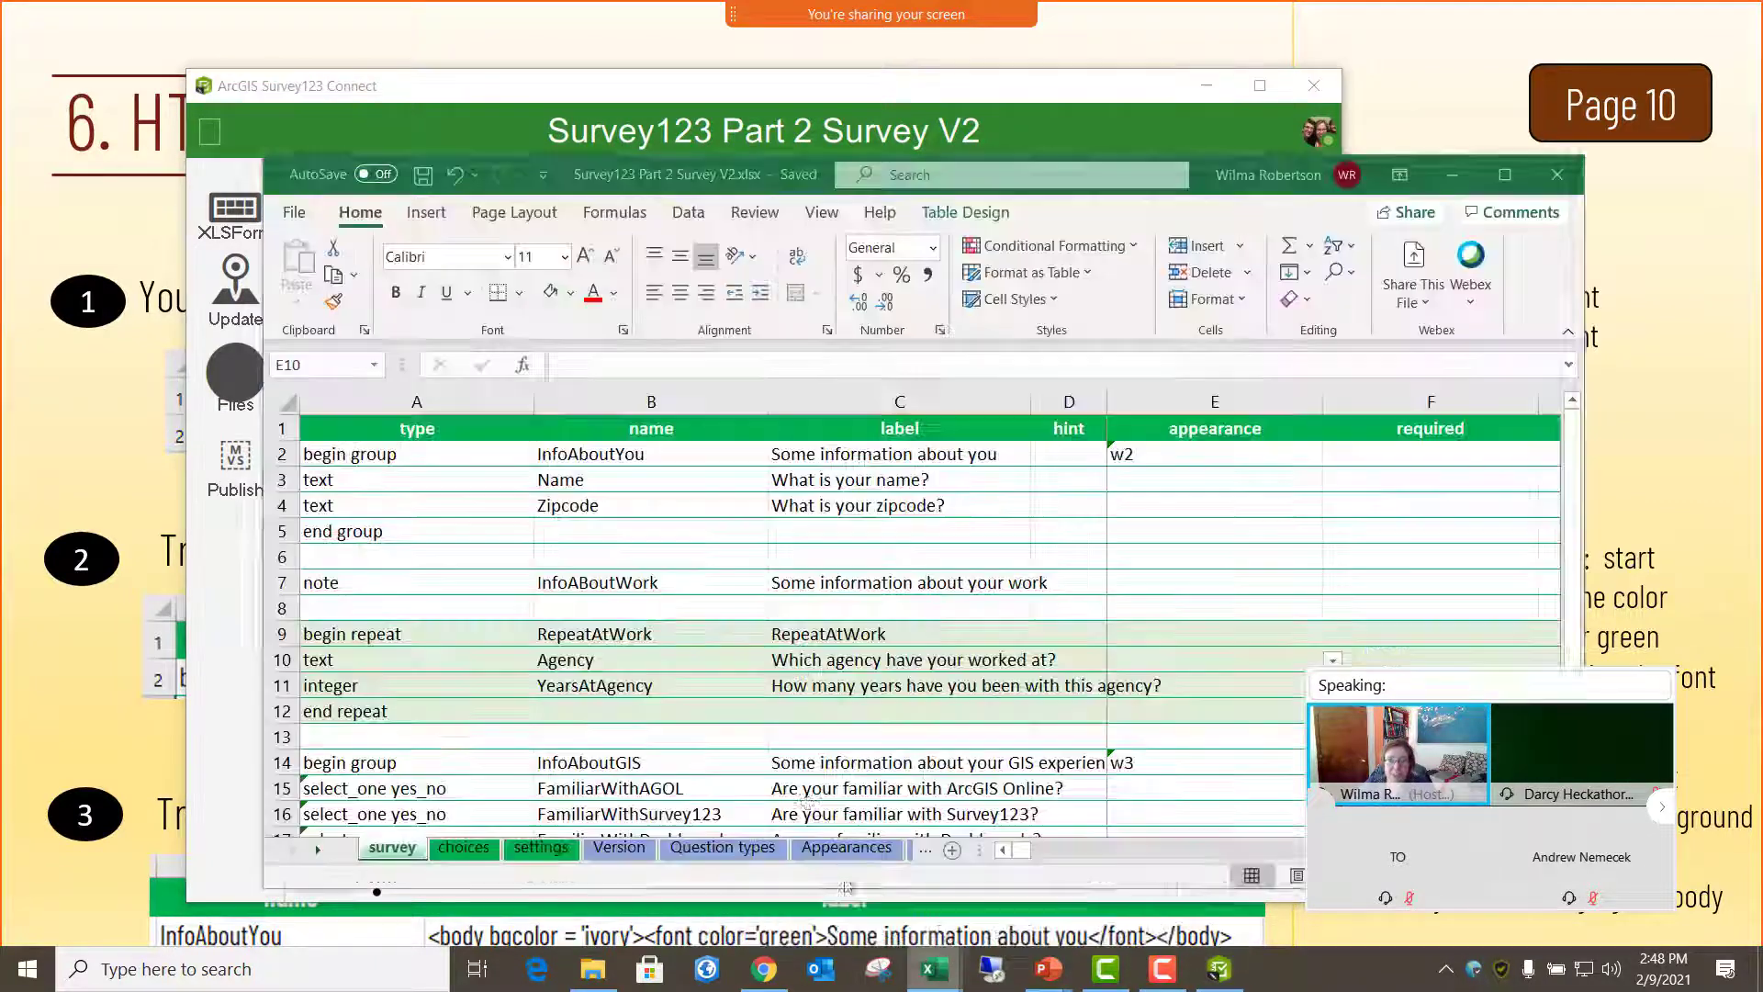
- Widen the label column slightly and enclose the InfoAboutYou begin group label in bold tags, <b> before and </b> after the text
click(810, 453)
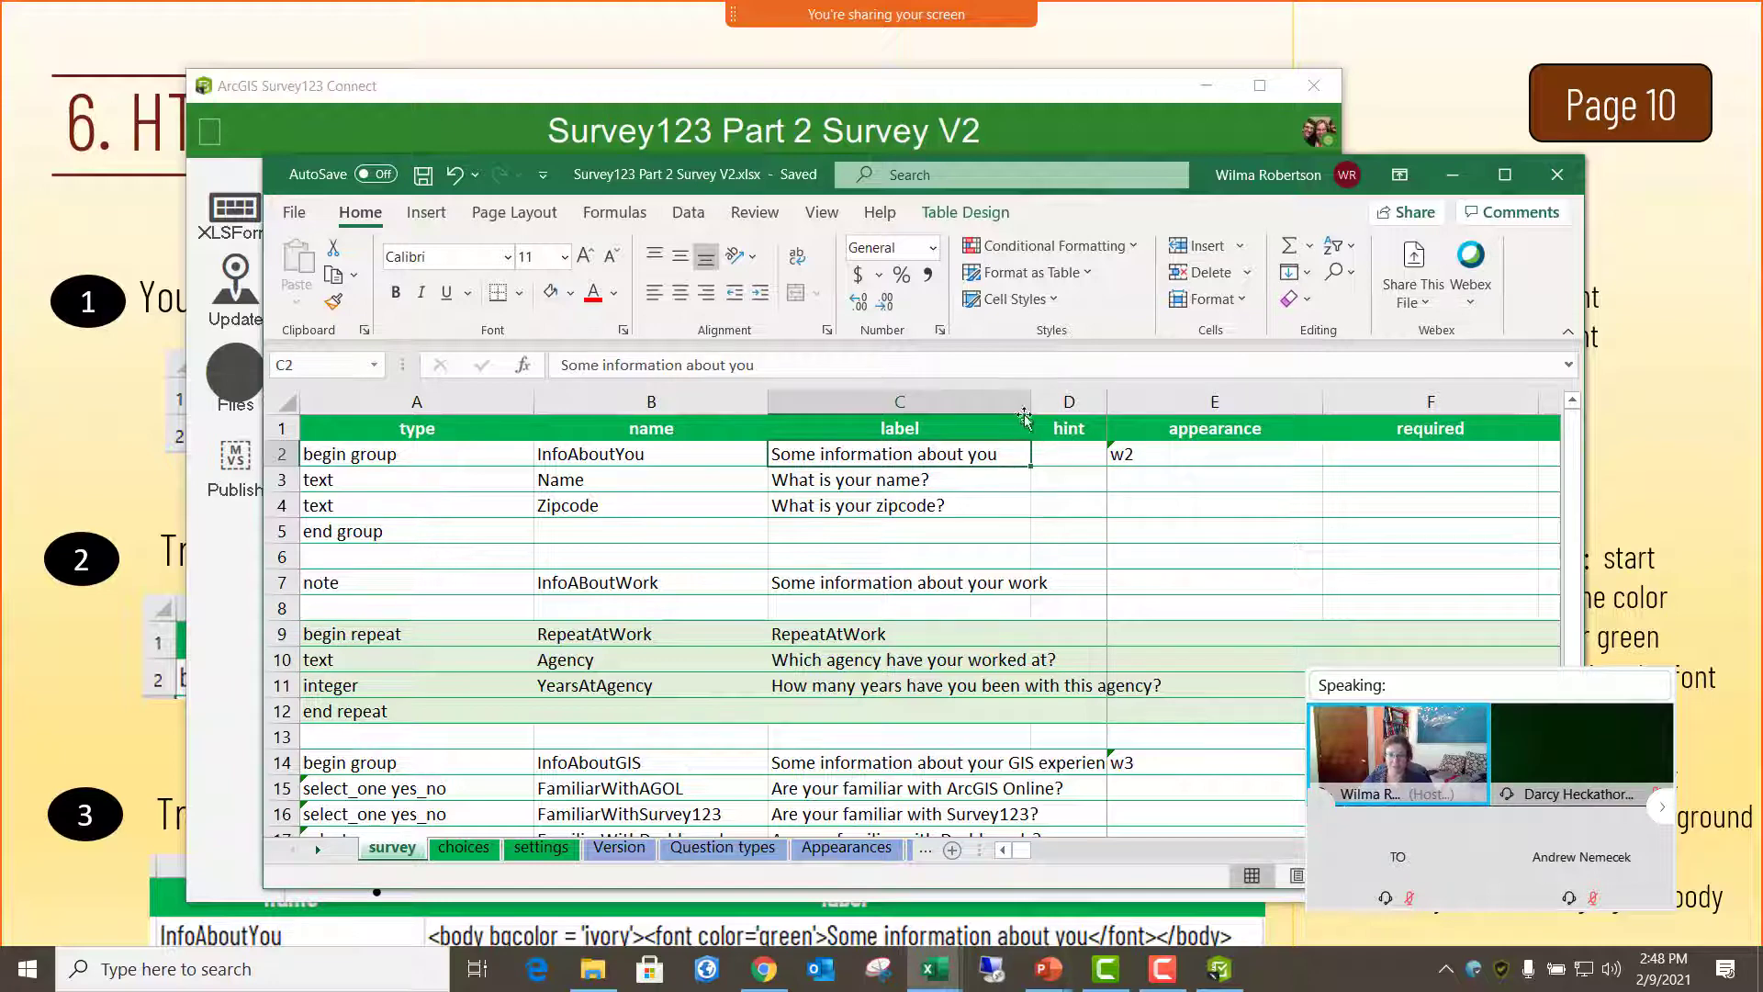
drag(1025, 419, 1076, 418)
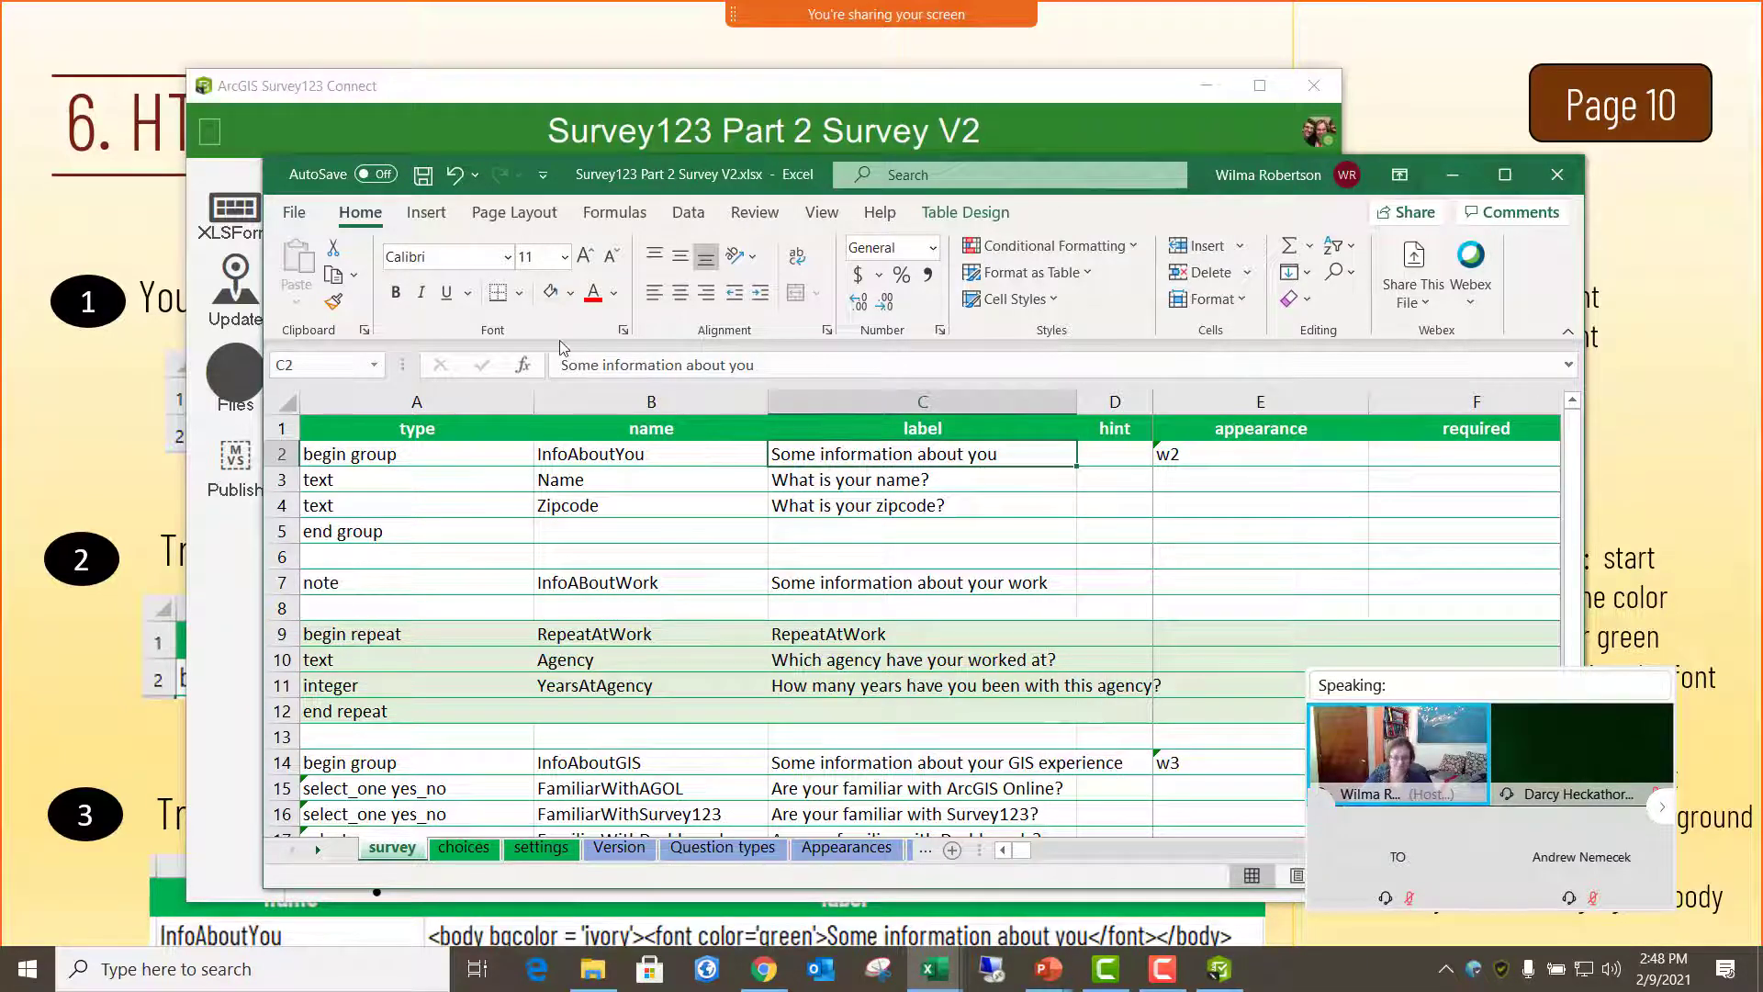
click(562, 365)
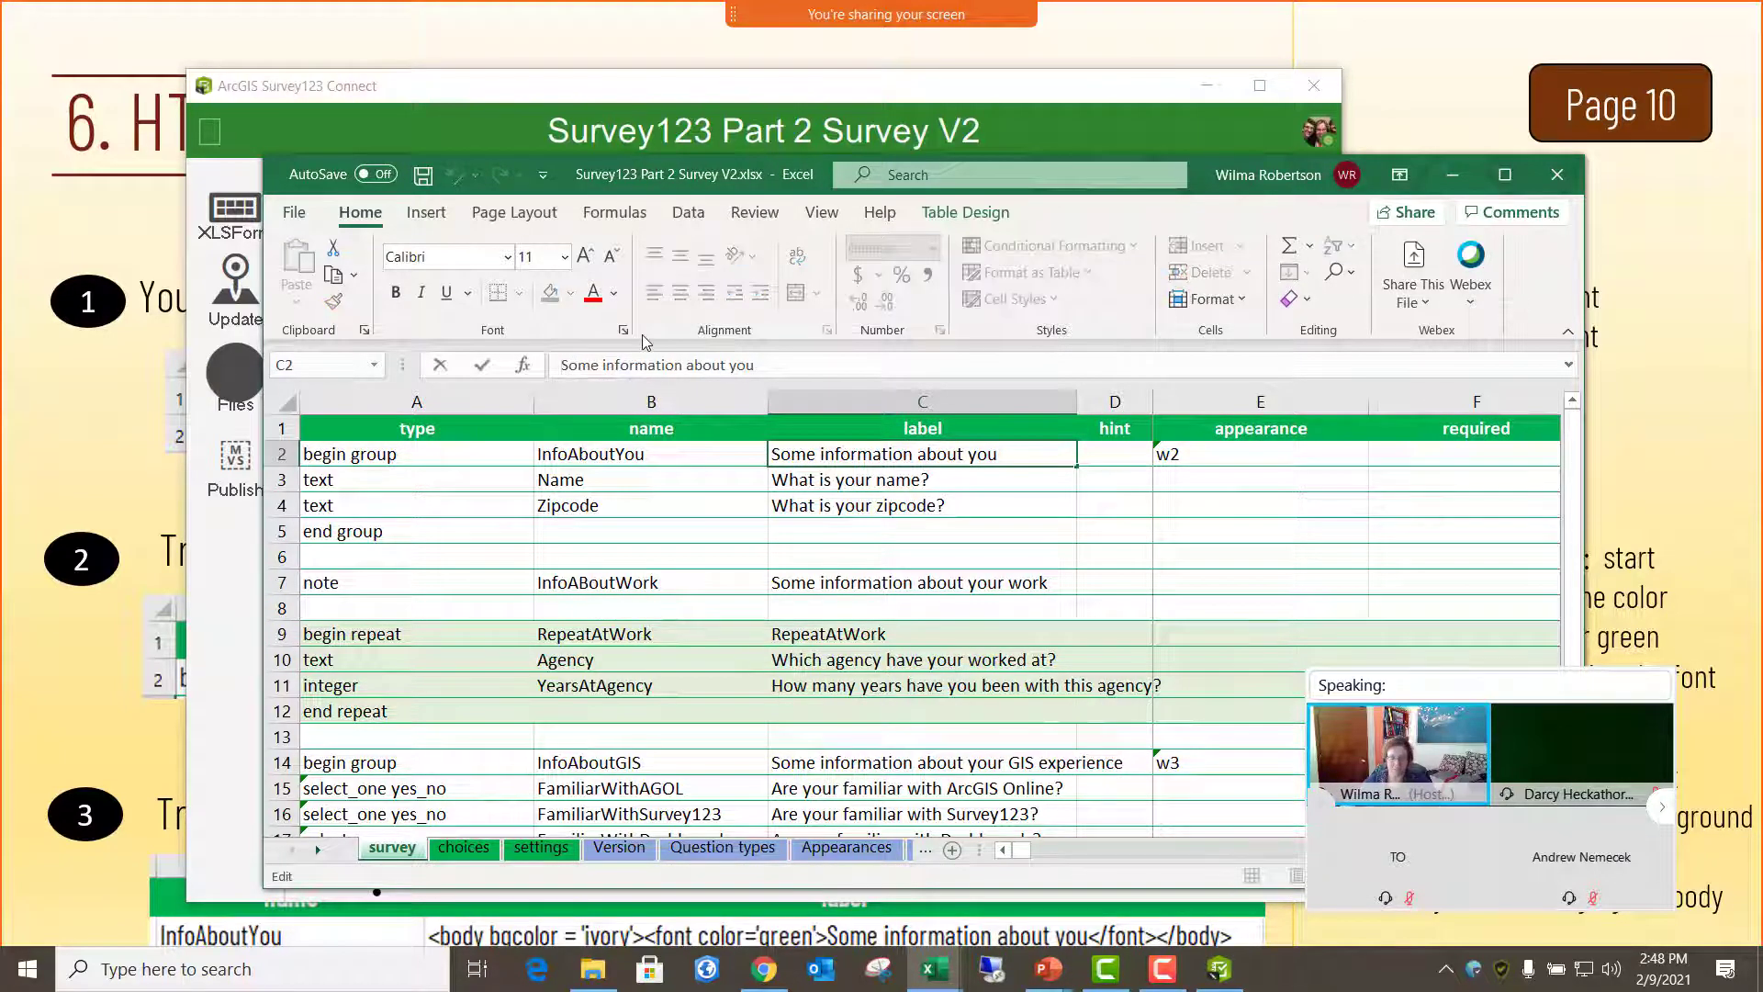
text(<)
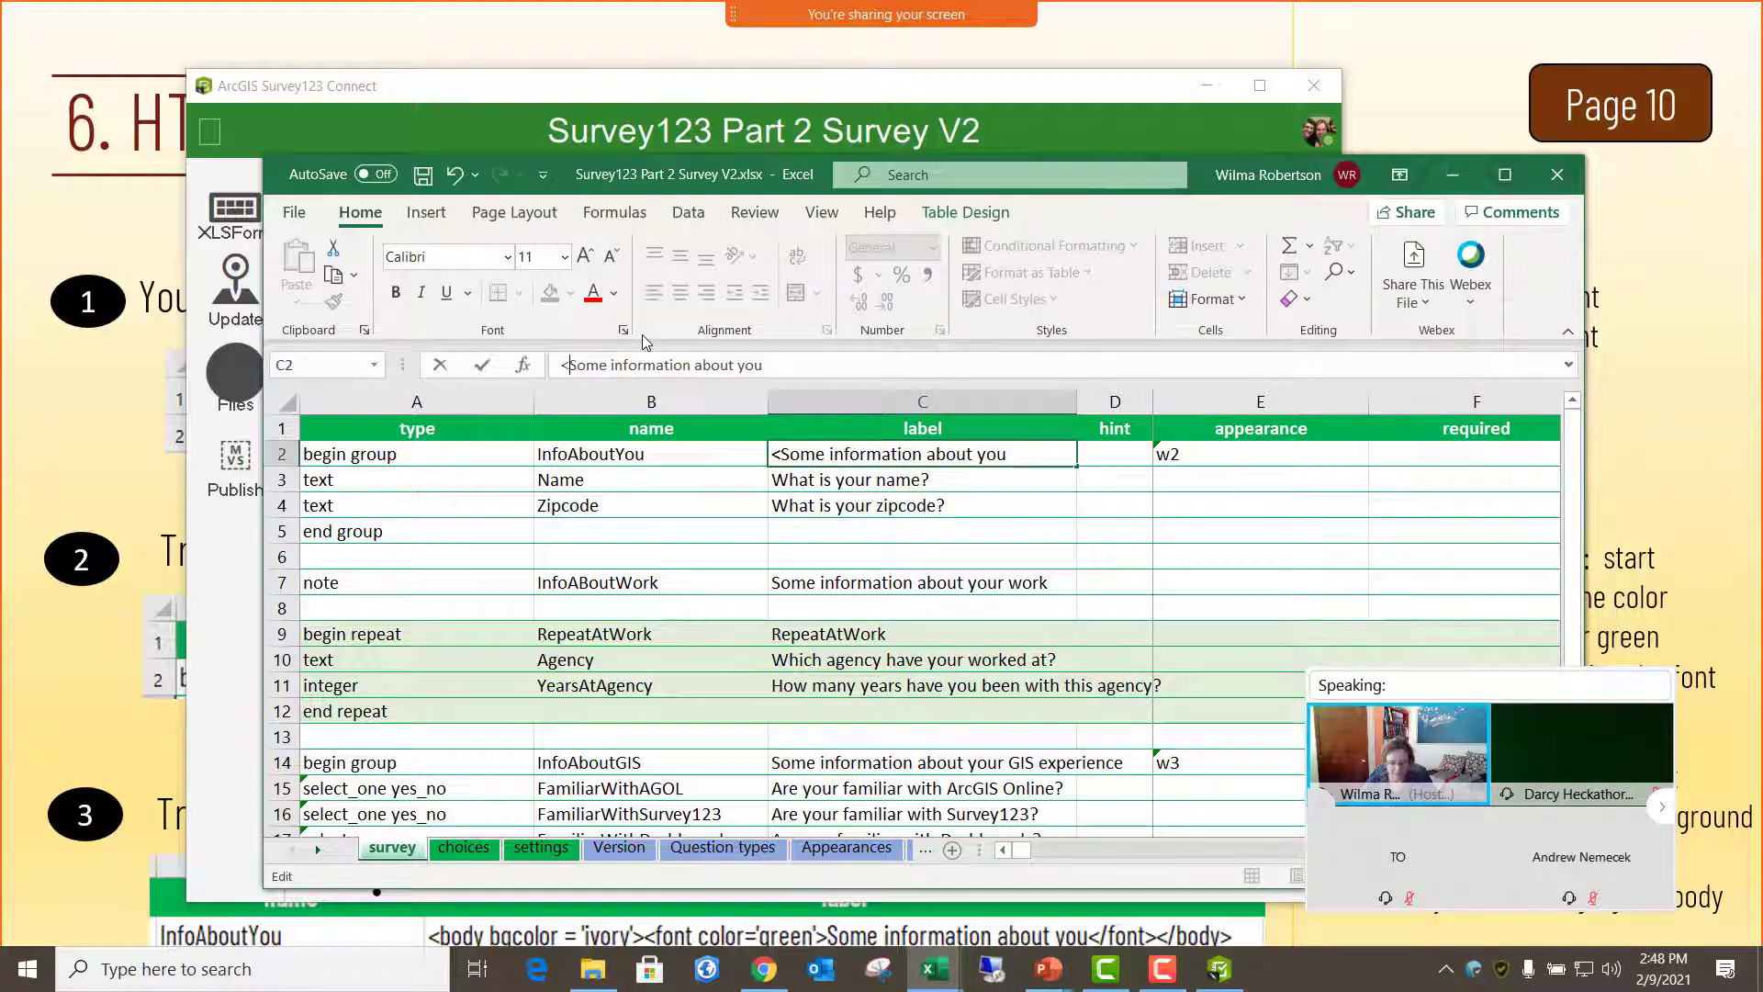
text(b>)
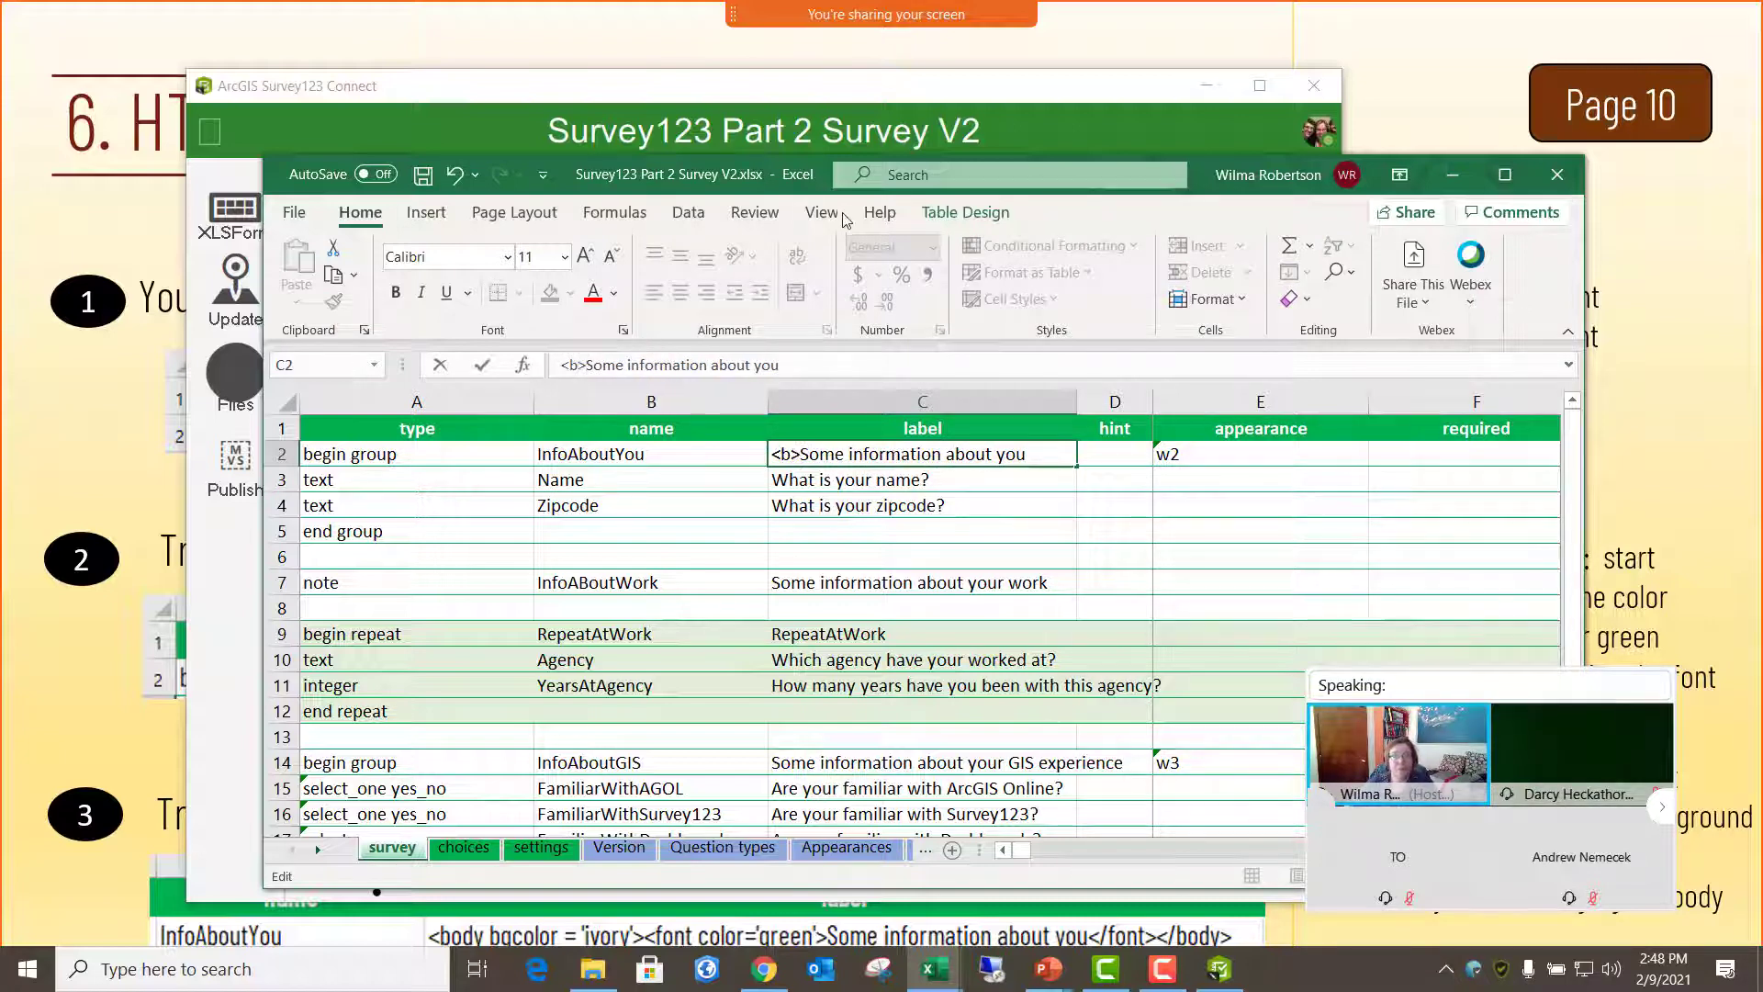
double_click(804, 365)
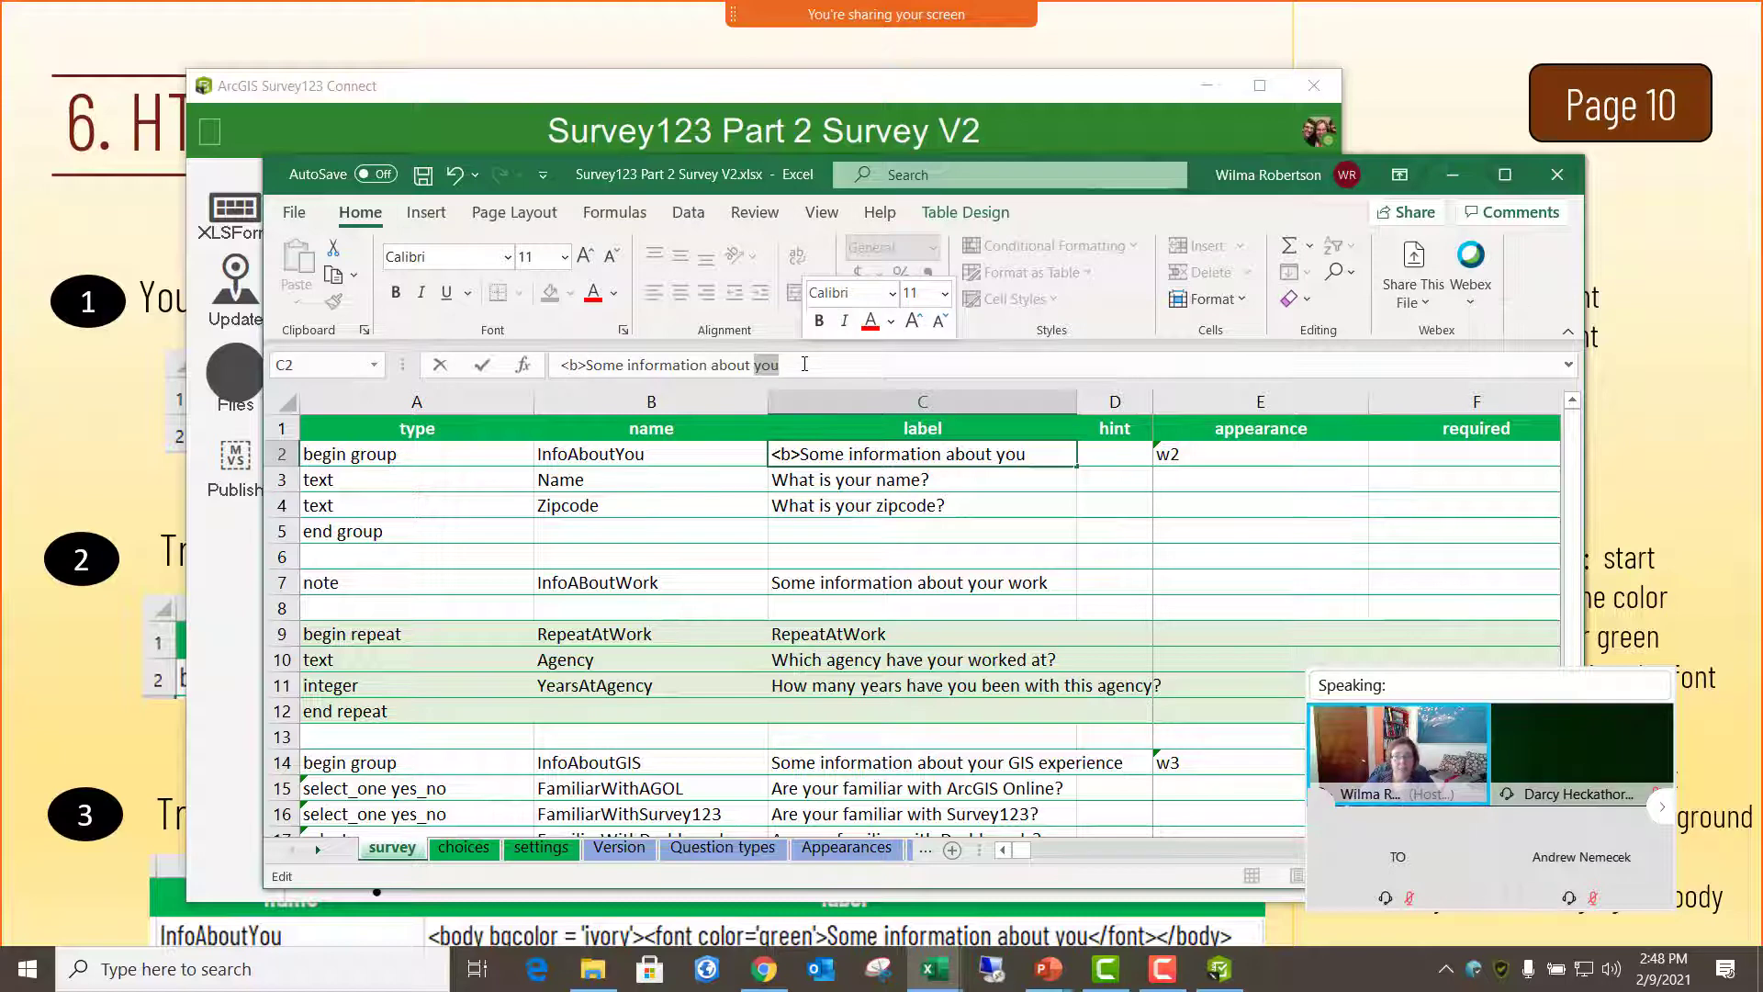
click(808, 364)
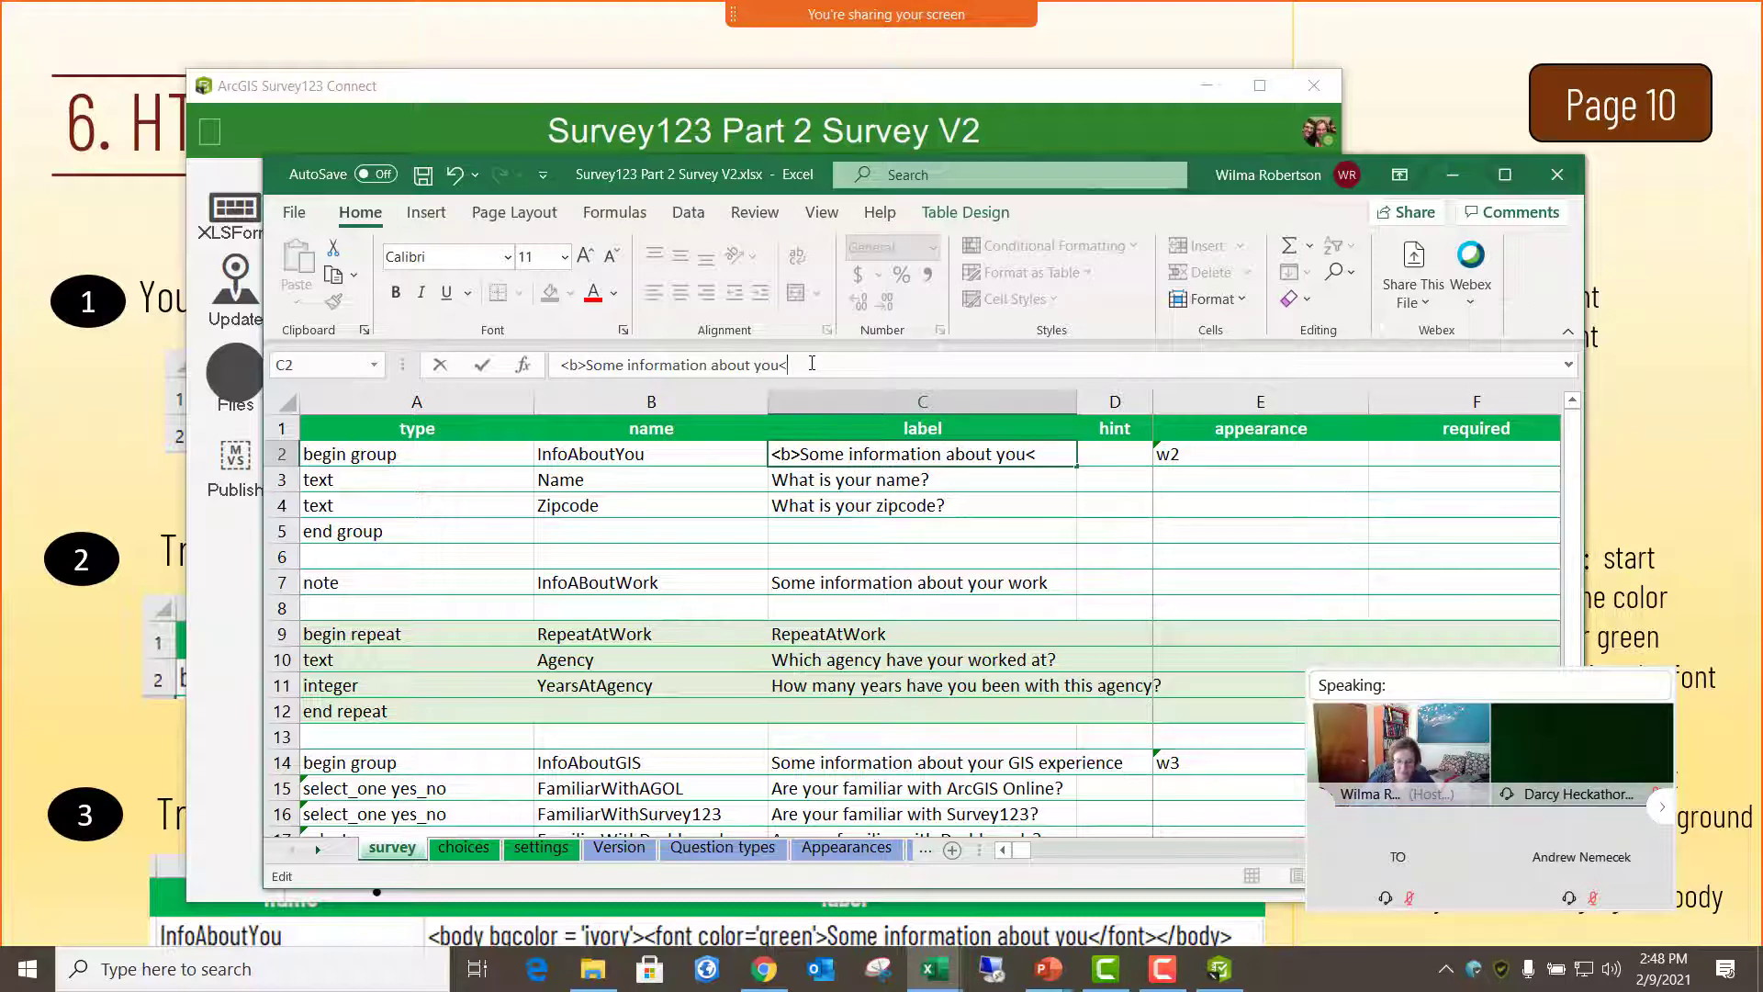
text(</b)
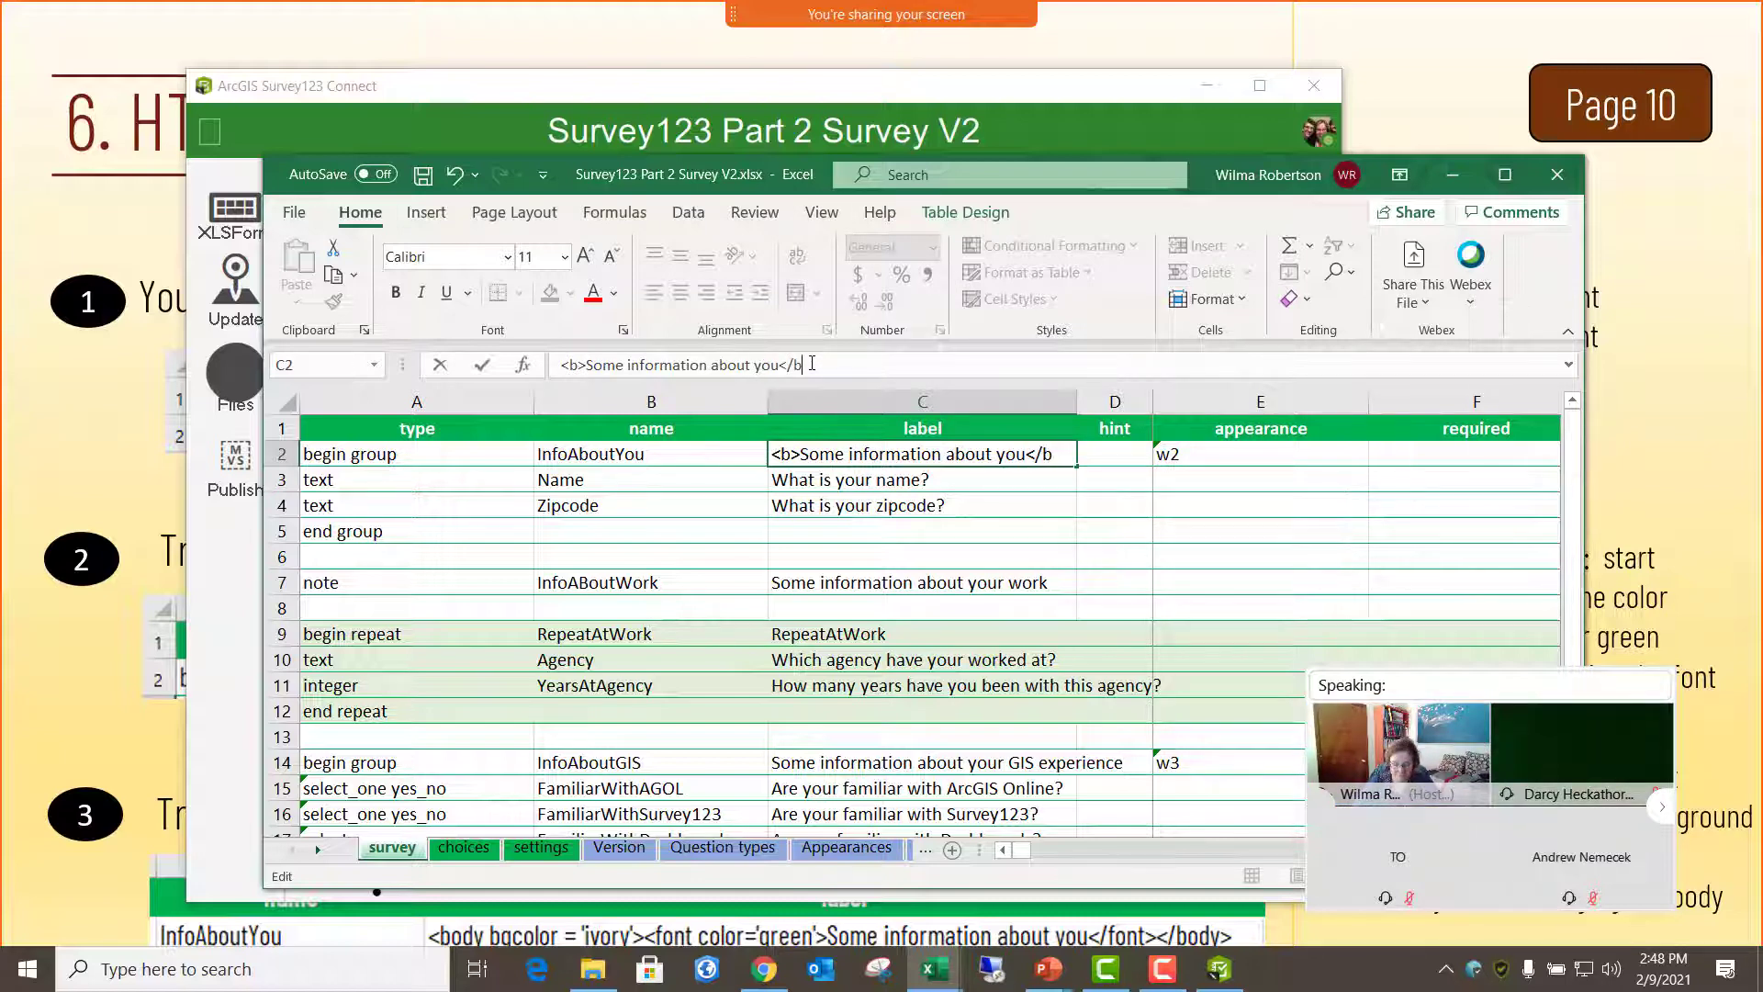
text(>)
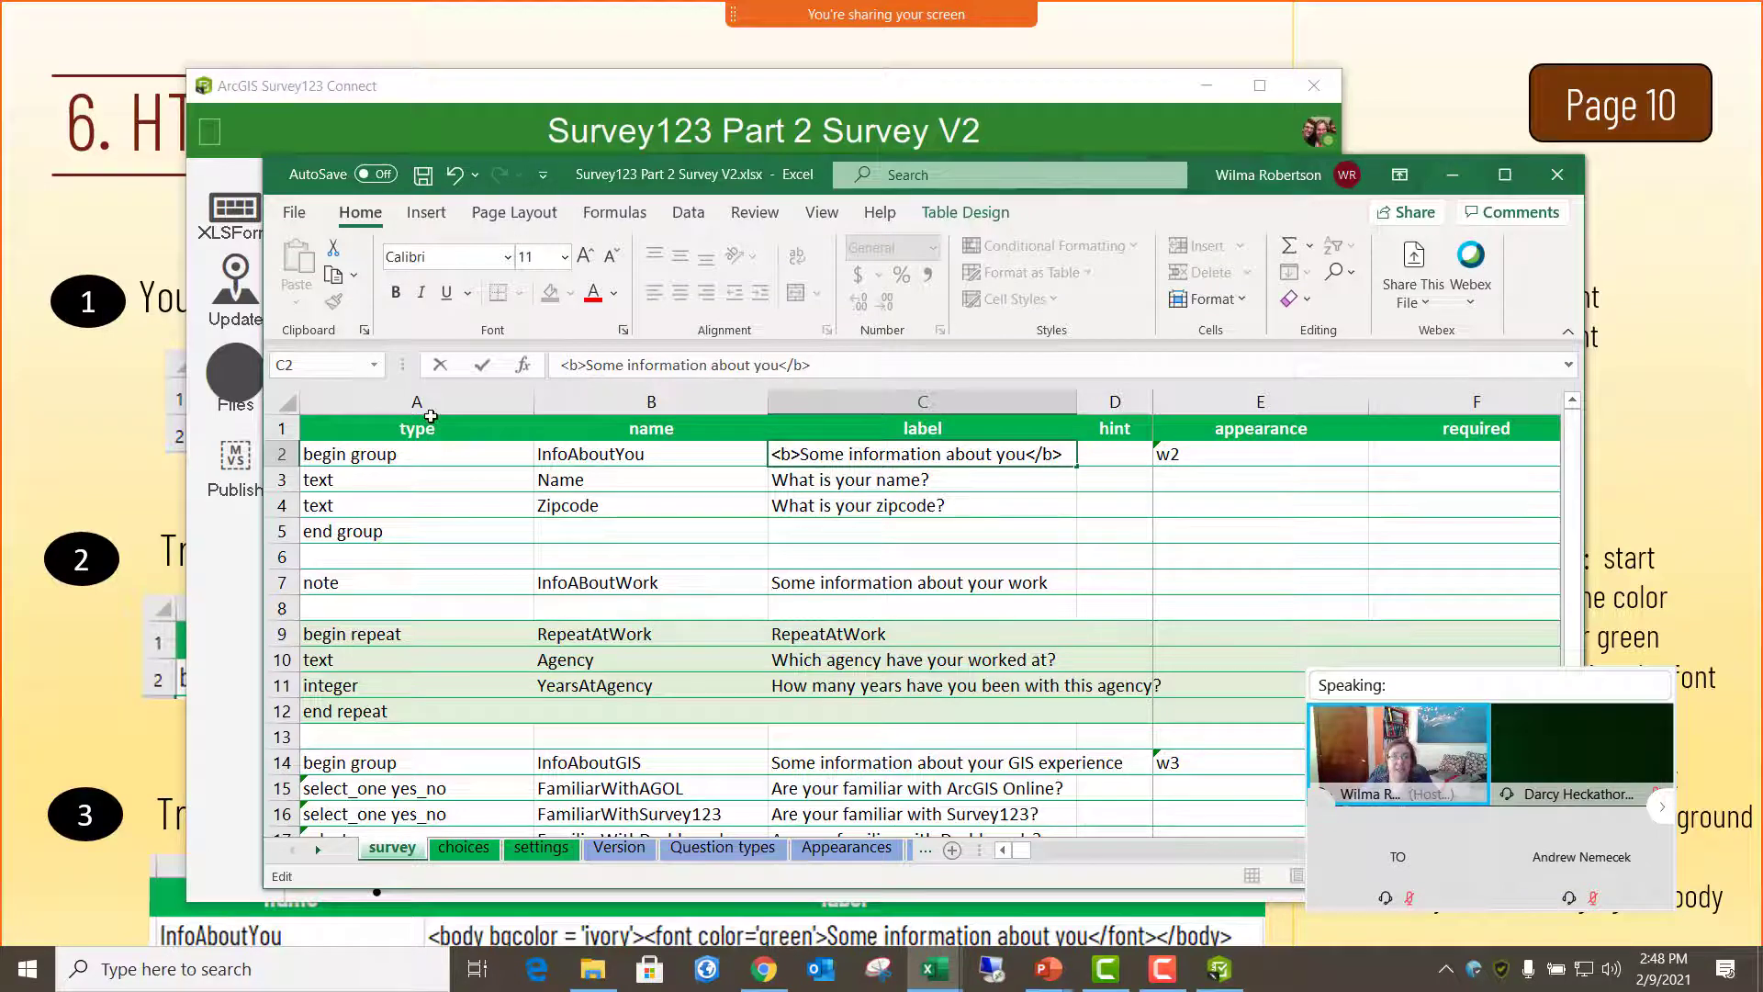
- Save the workbook, check the bold-tagged group heading in Survey123 Connect, and return to Excel
click(423, 174)
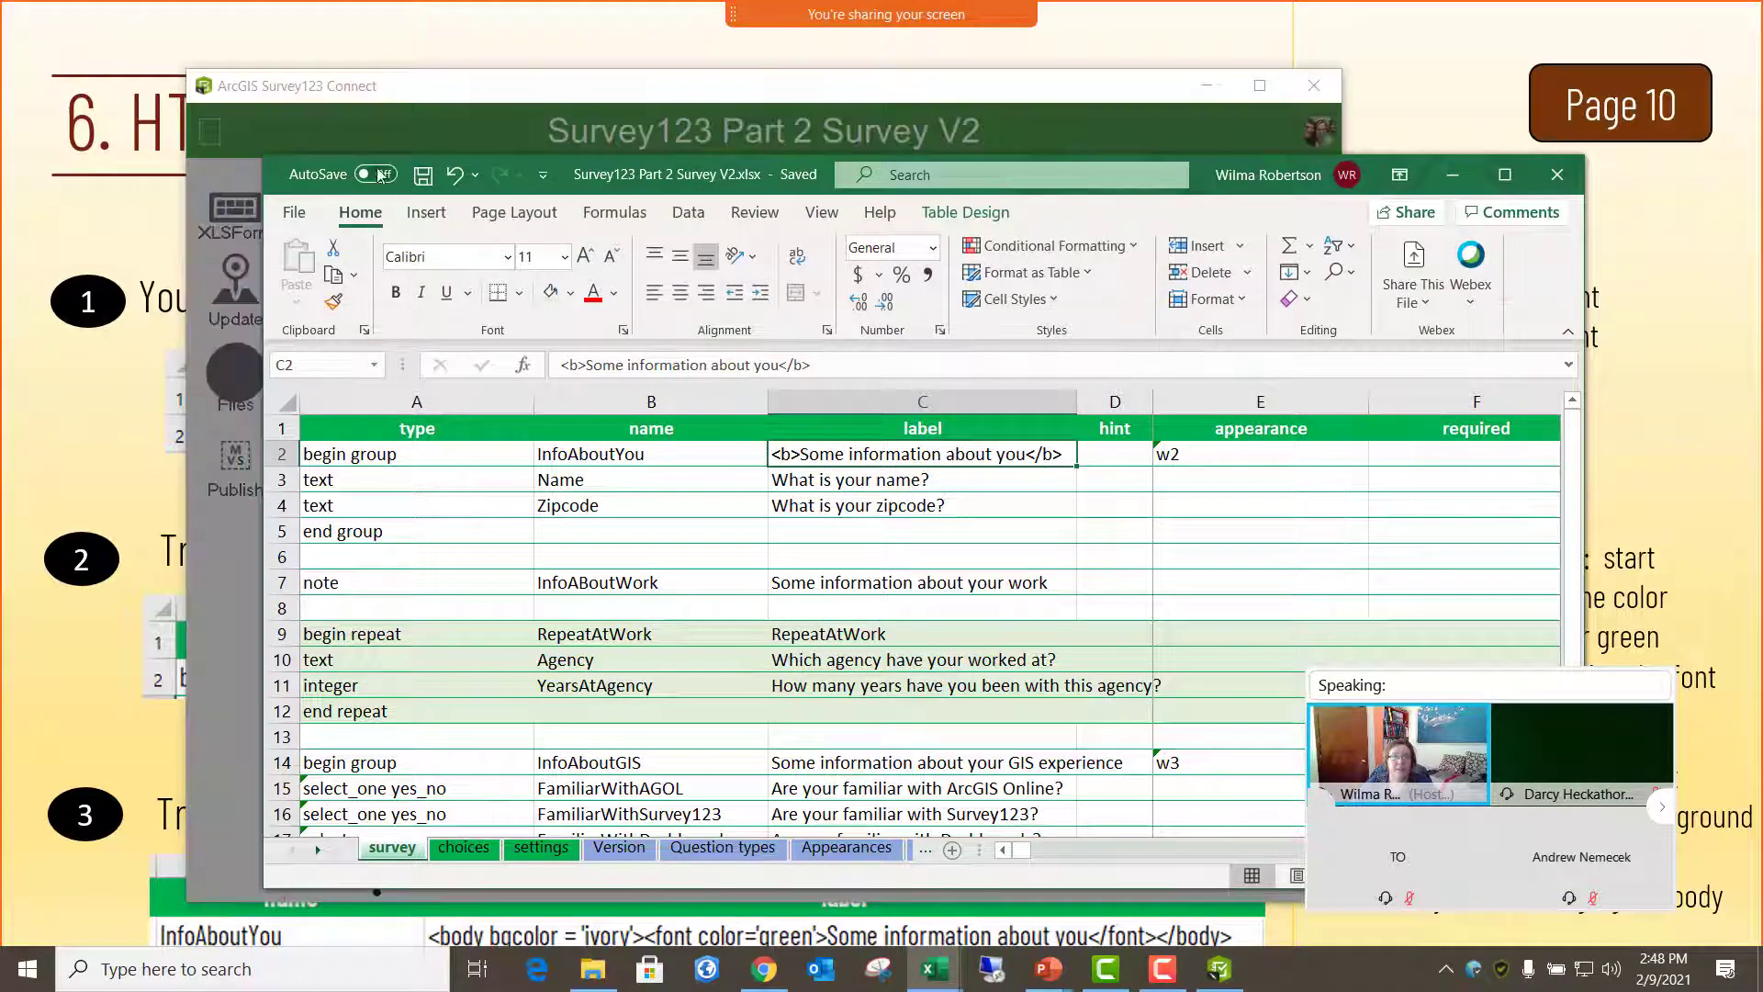
click(448, 110)
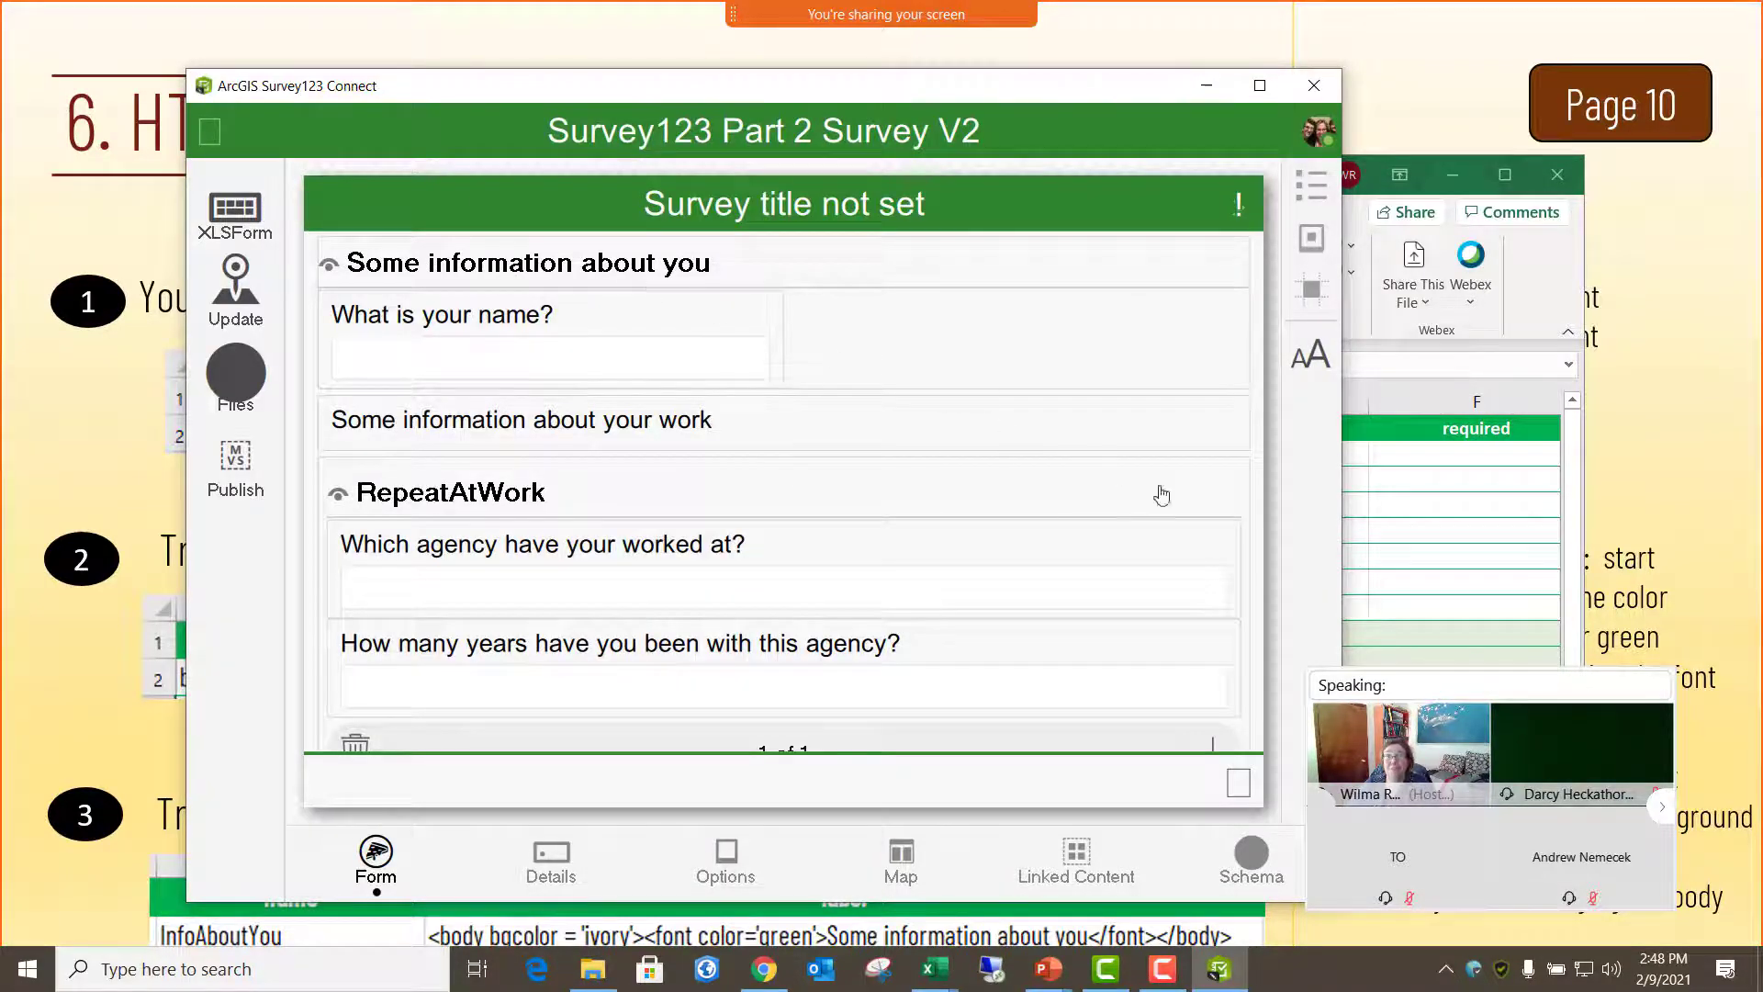
click(1391, 500)
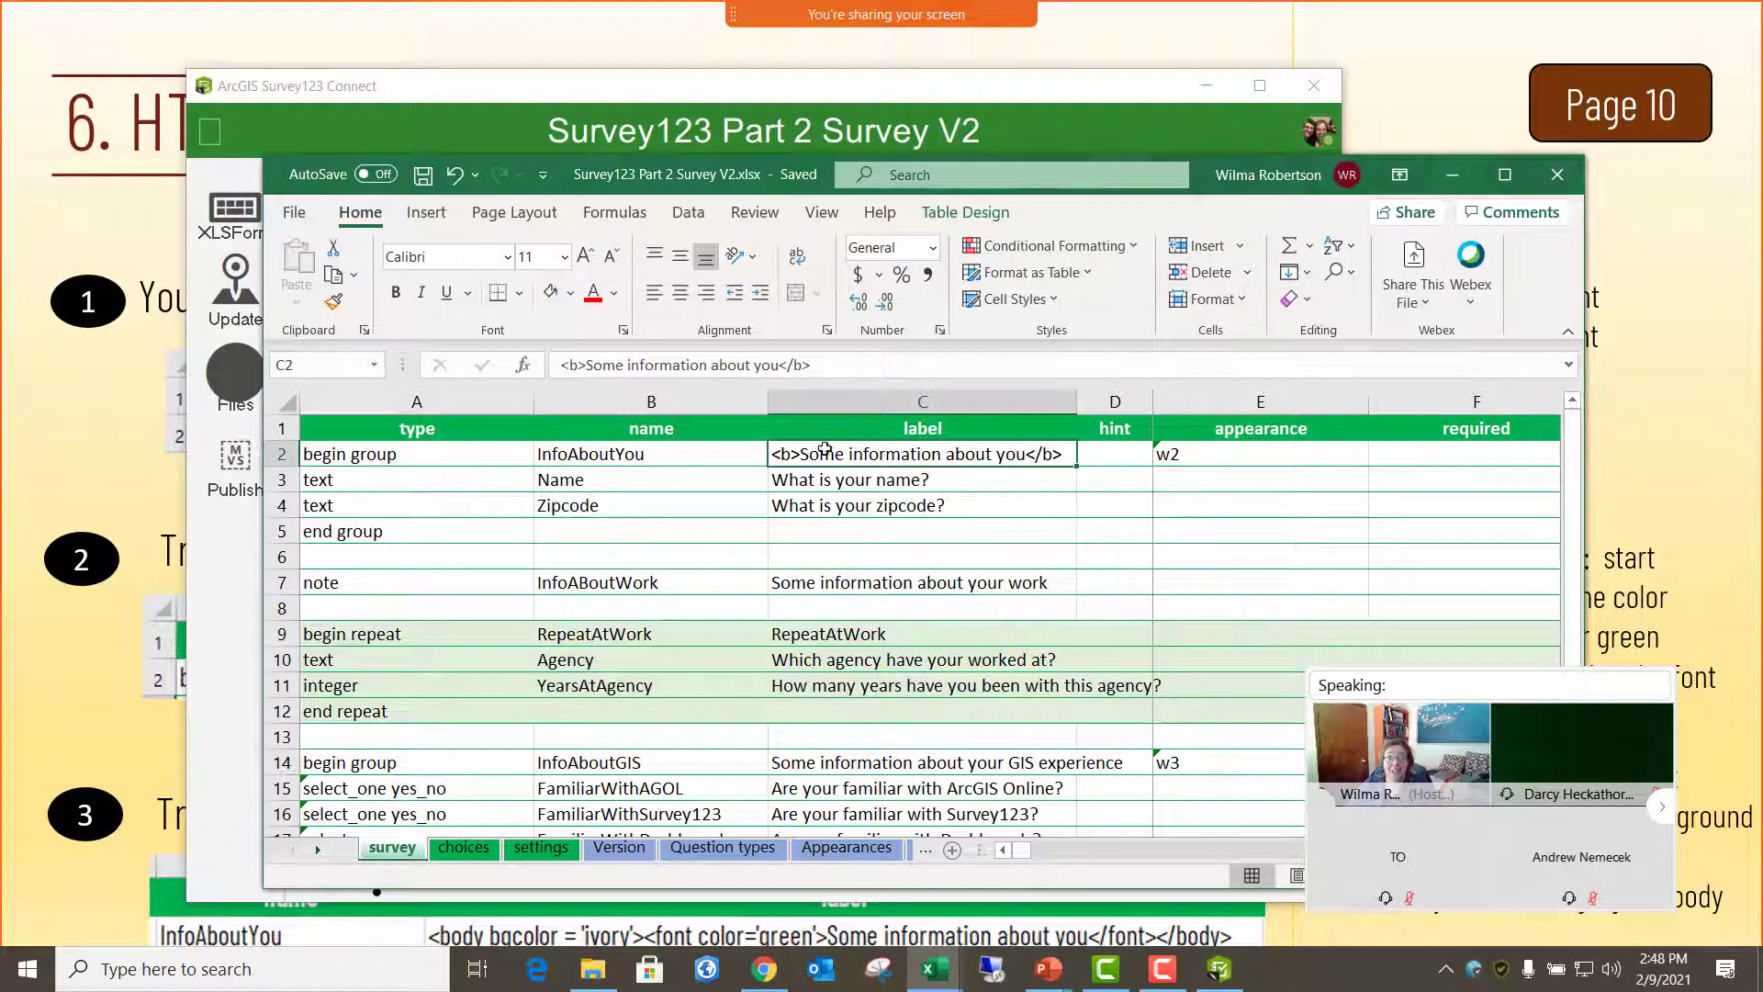
- Add italics tags around the bold InfoAboutYou label, with <i> at the start and </i> at the end
click(587, 365)
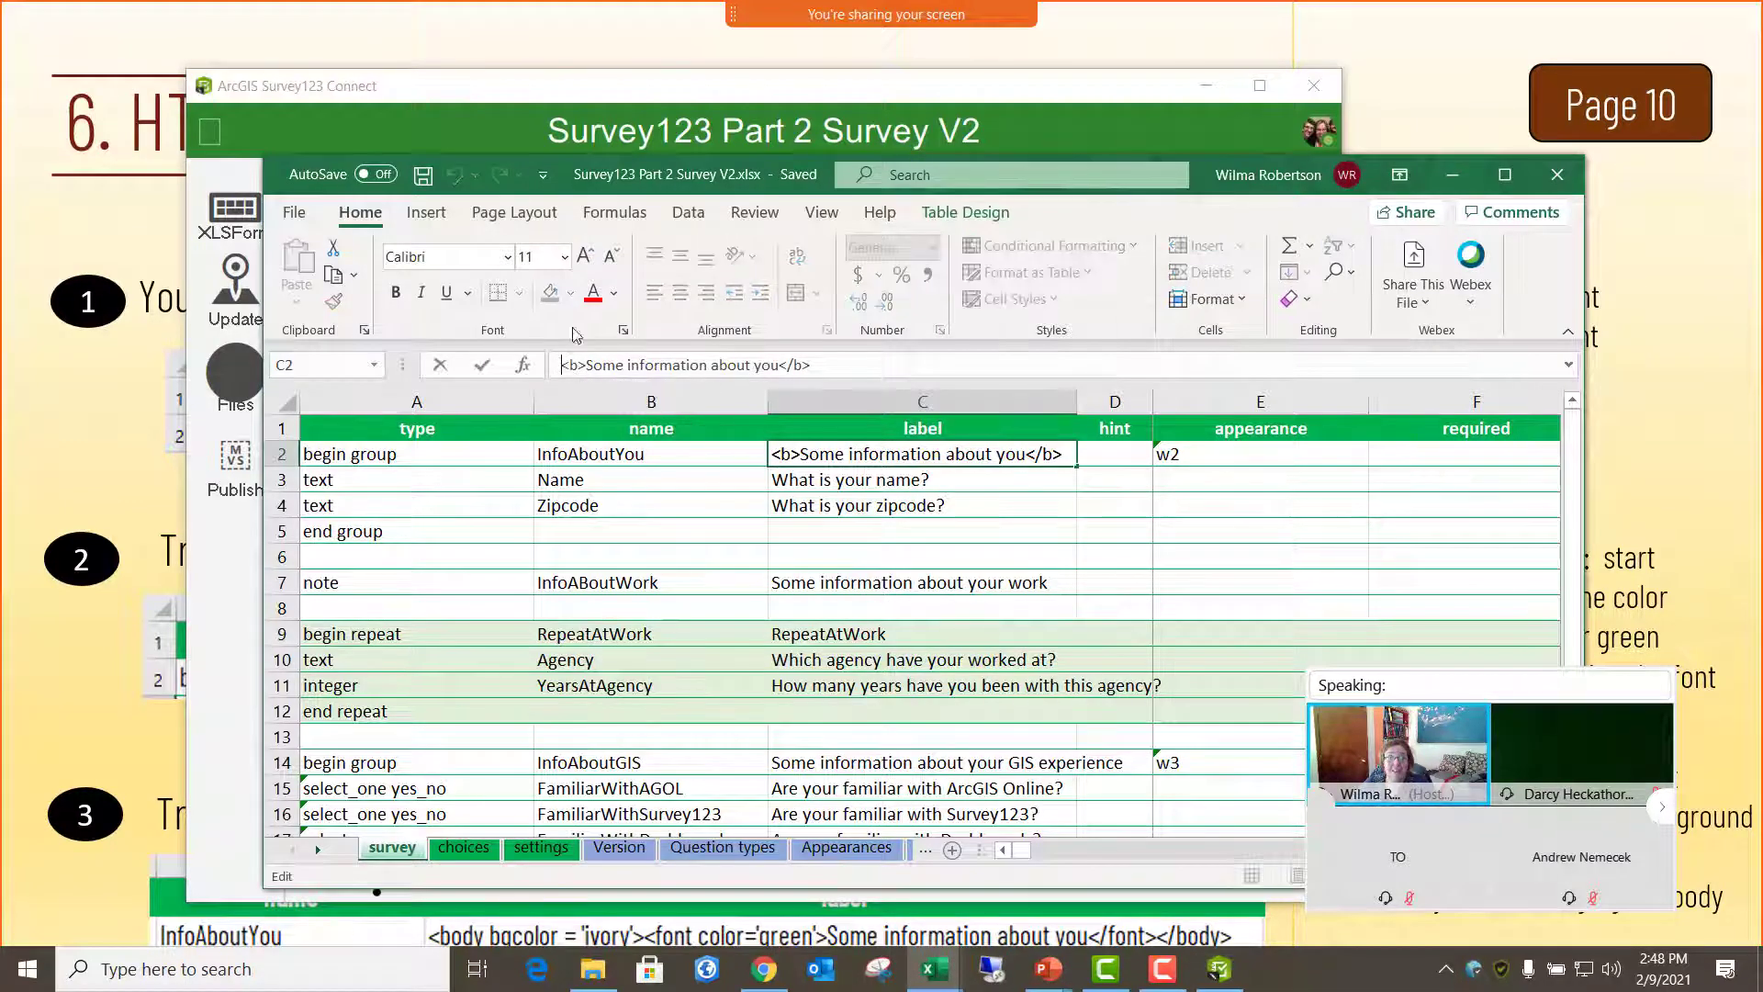
text(<i)
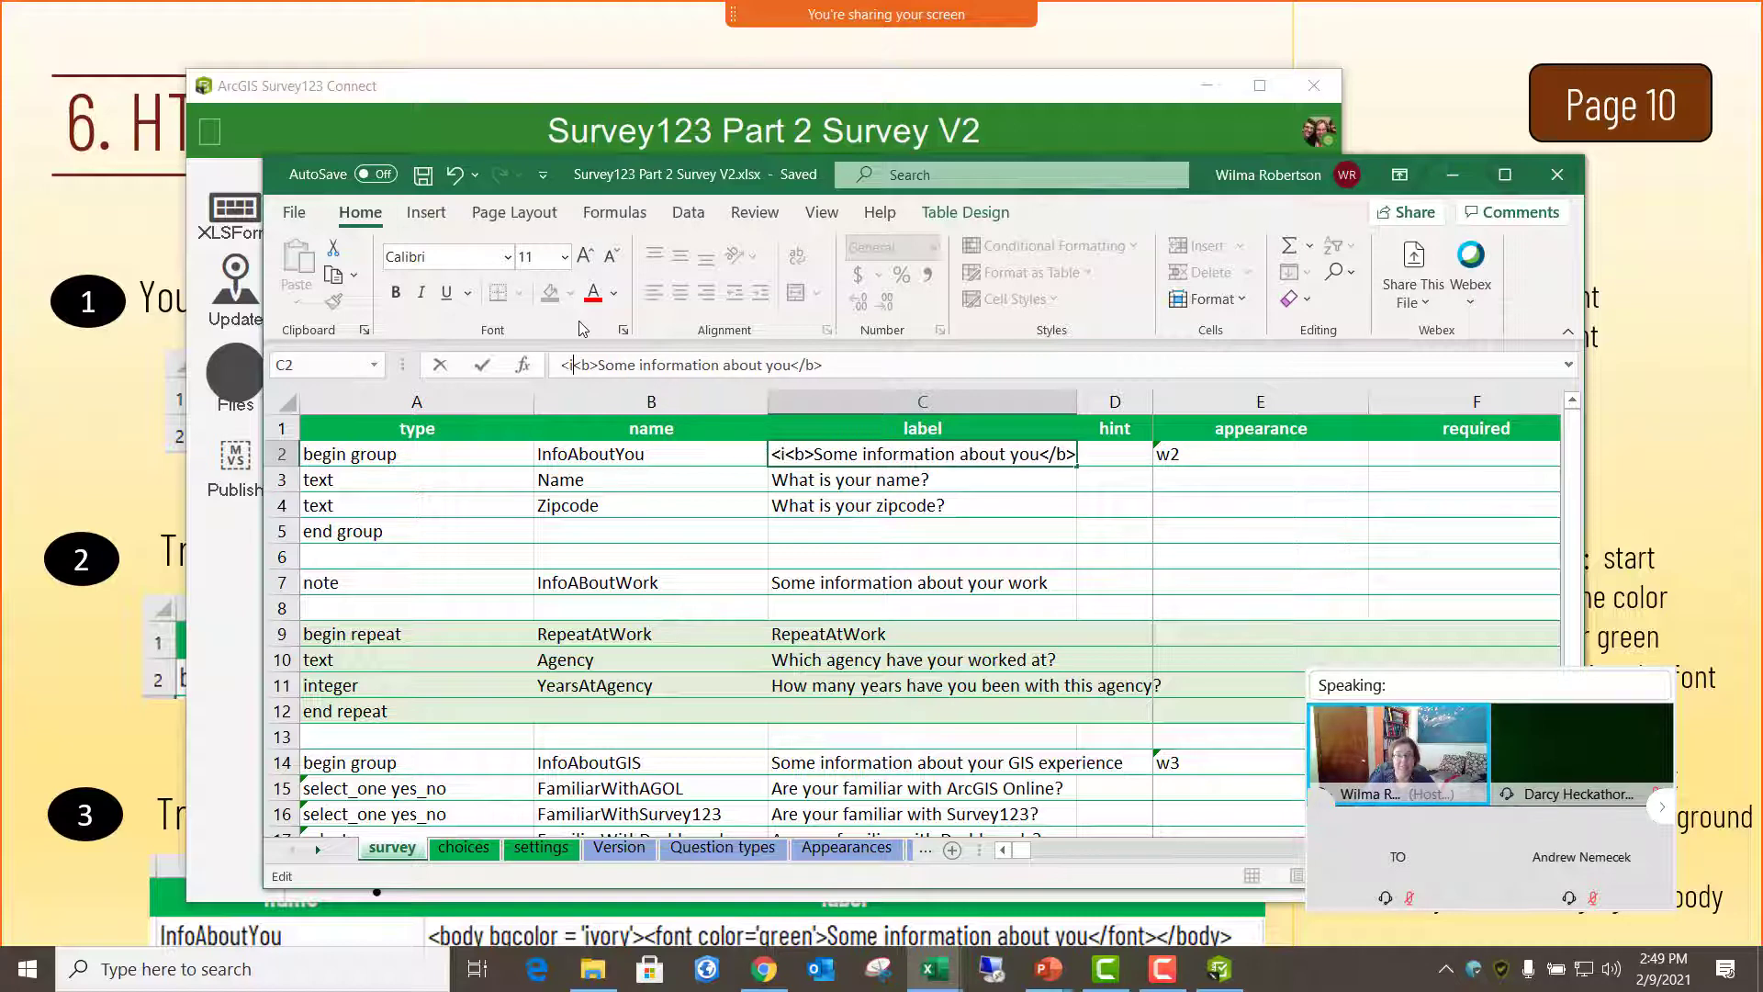
text(>)
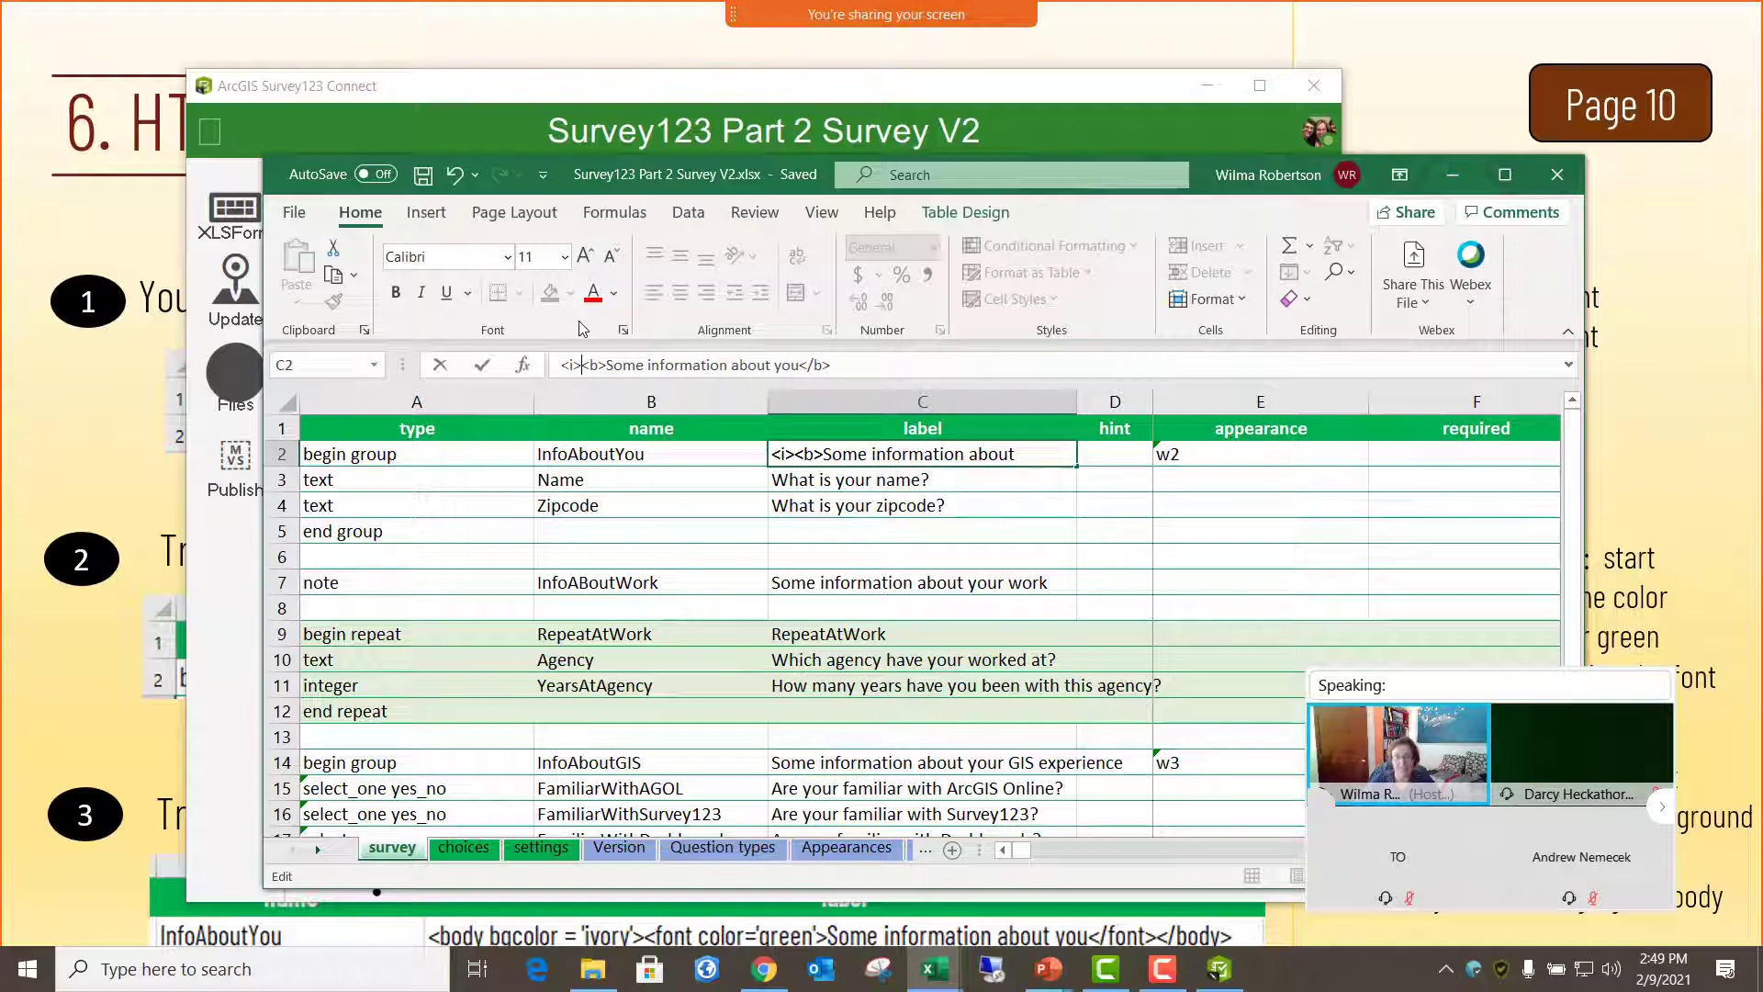
click(878, 370)
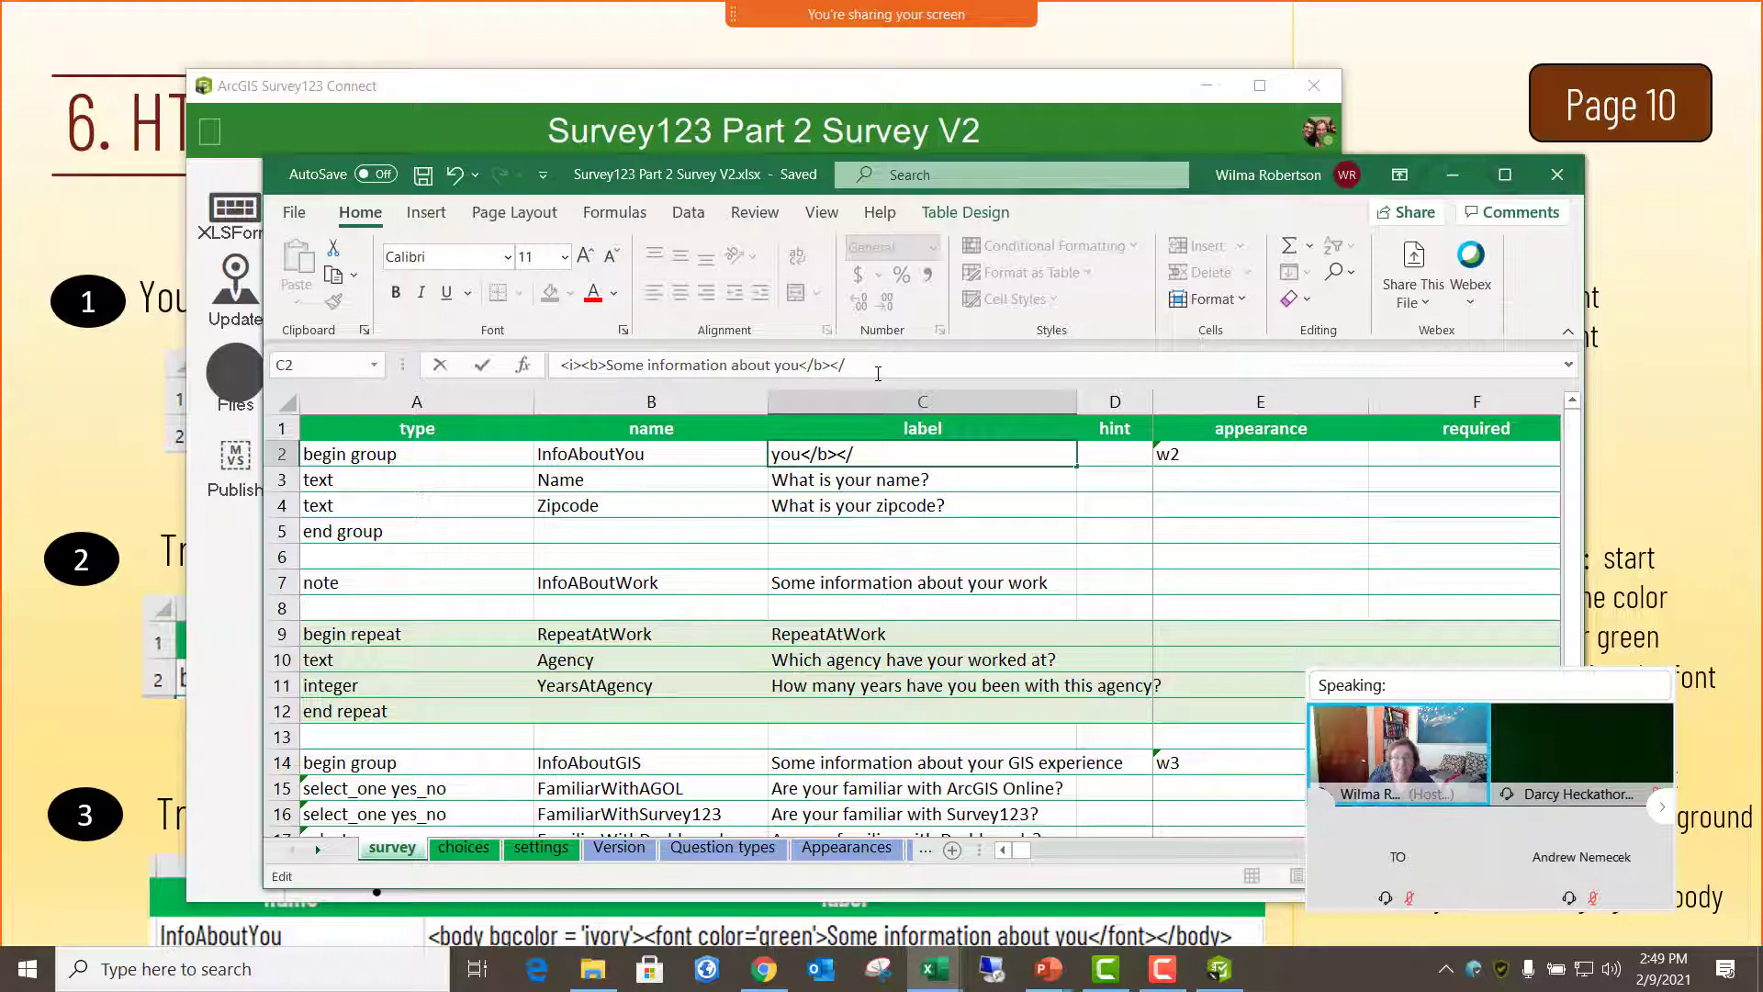
text(</i>)
- Save the italics change, examine the 'Some information about you' heading in Survey123 Connect, and return to the Excel workbook
click(423, 175)
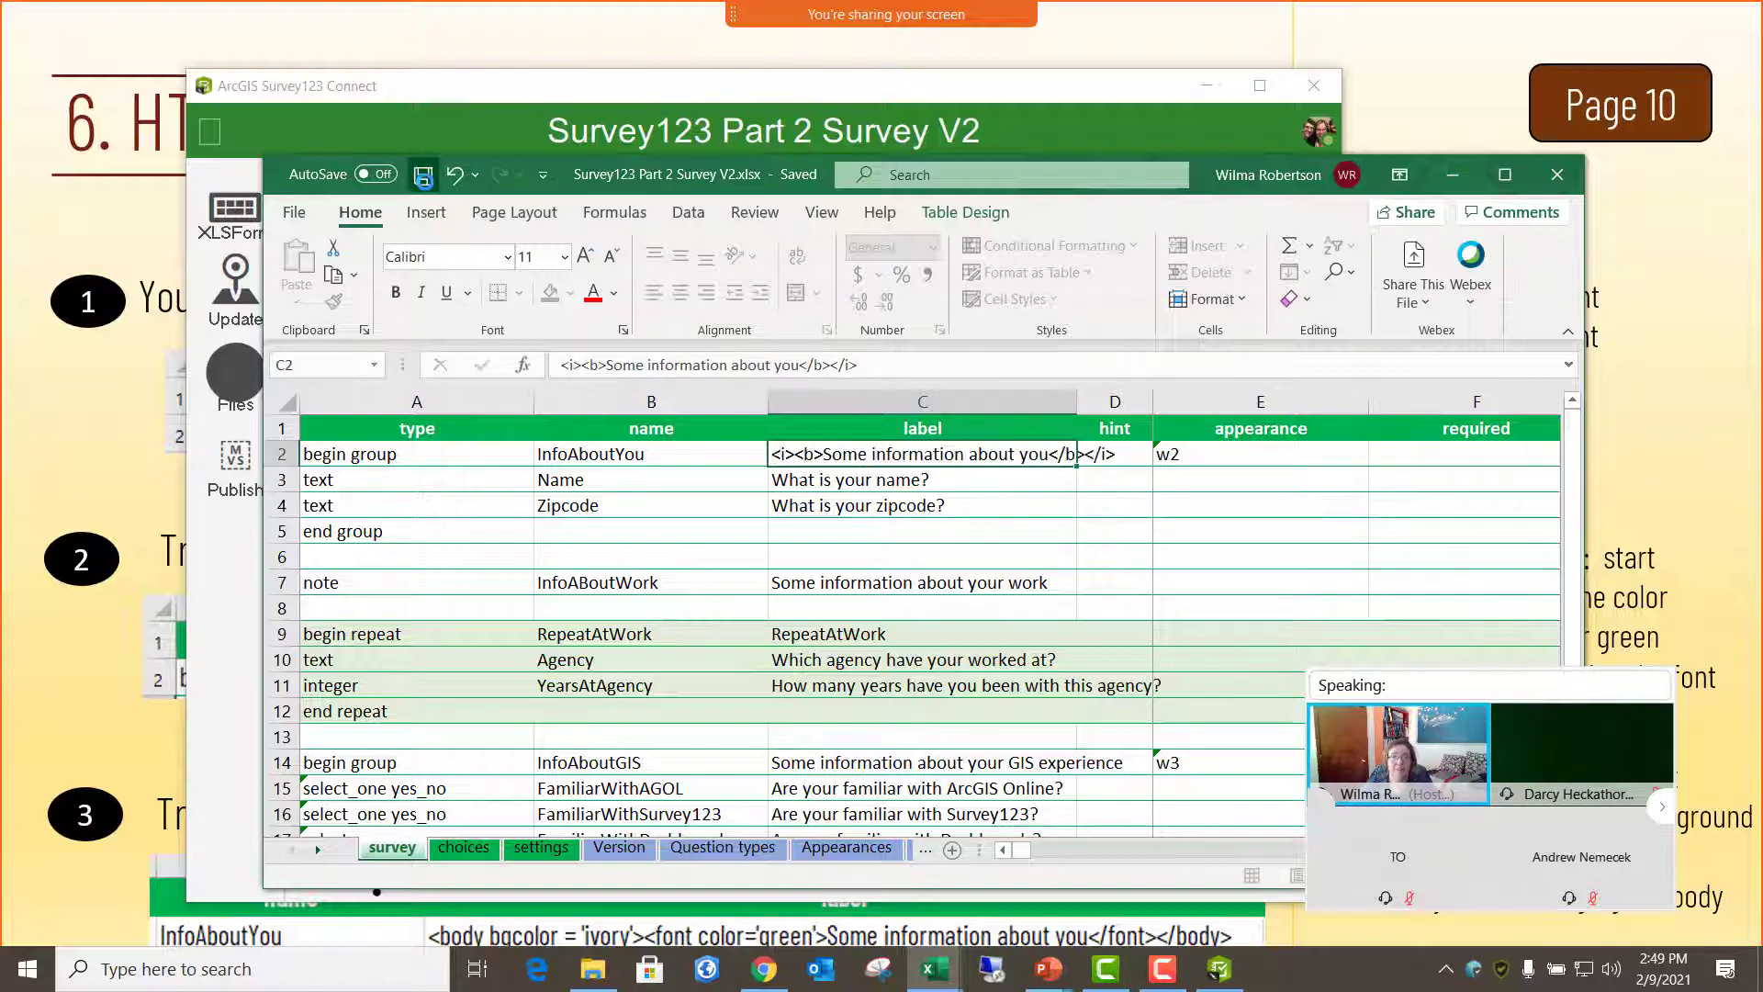
click(377, 105)
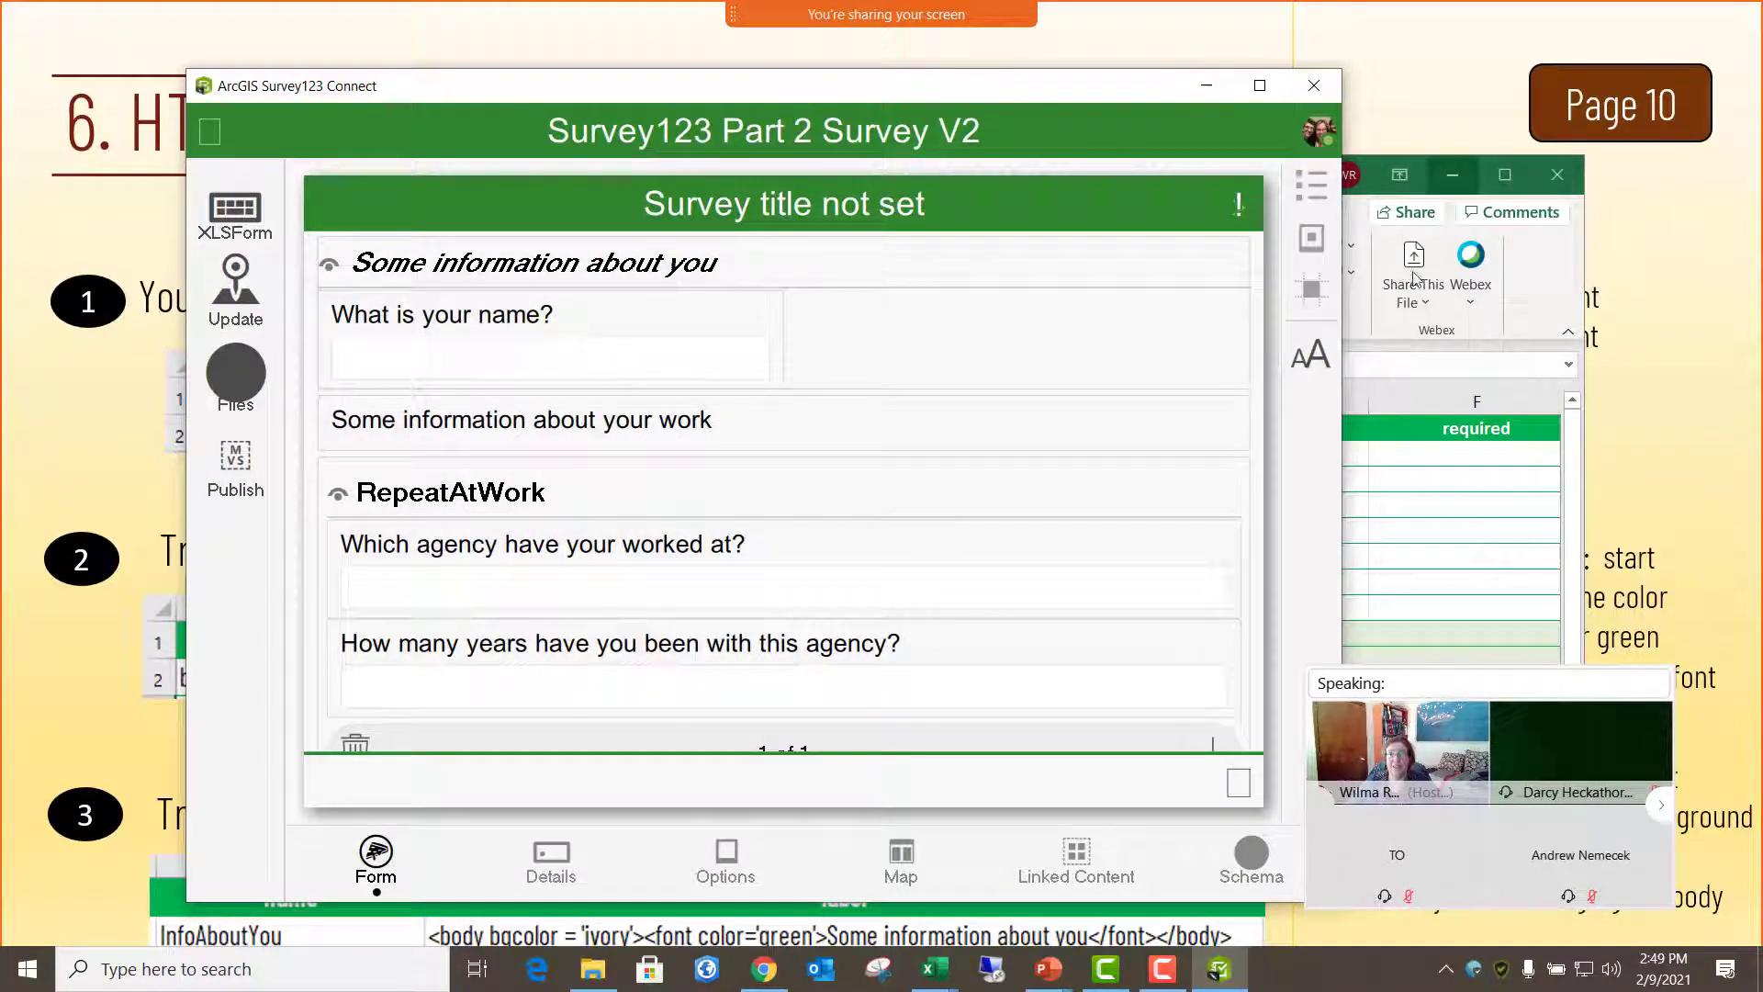
click(1402, 192)
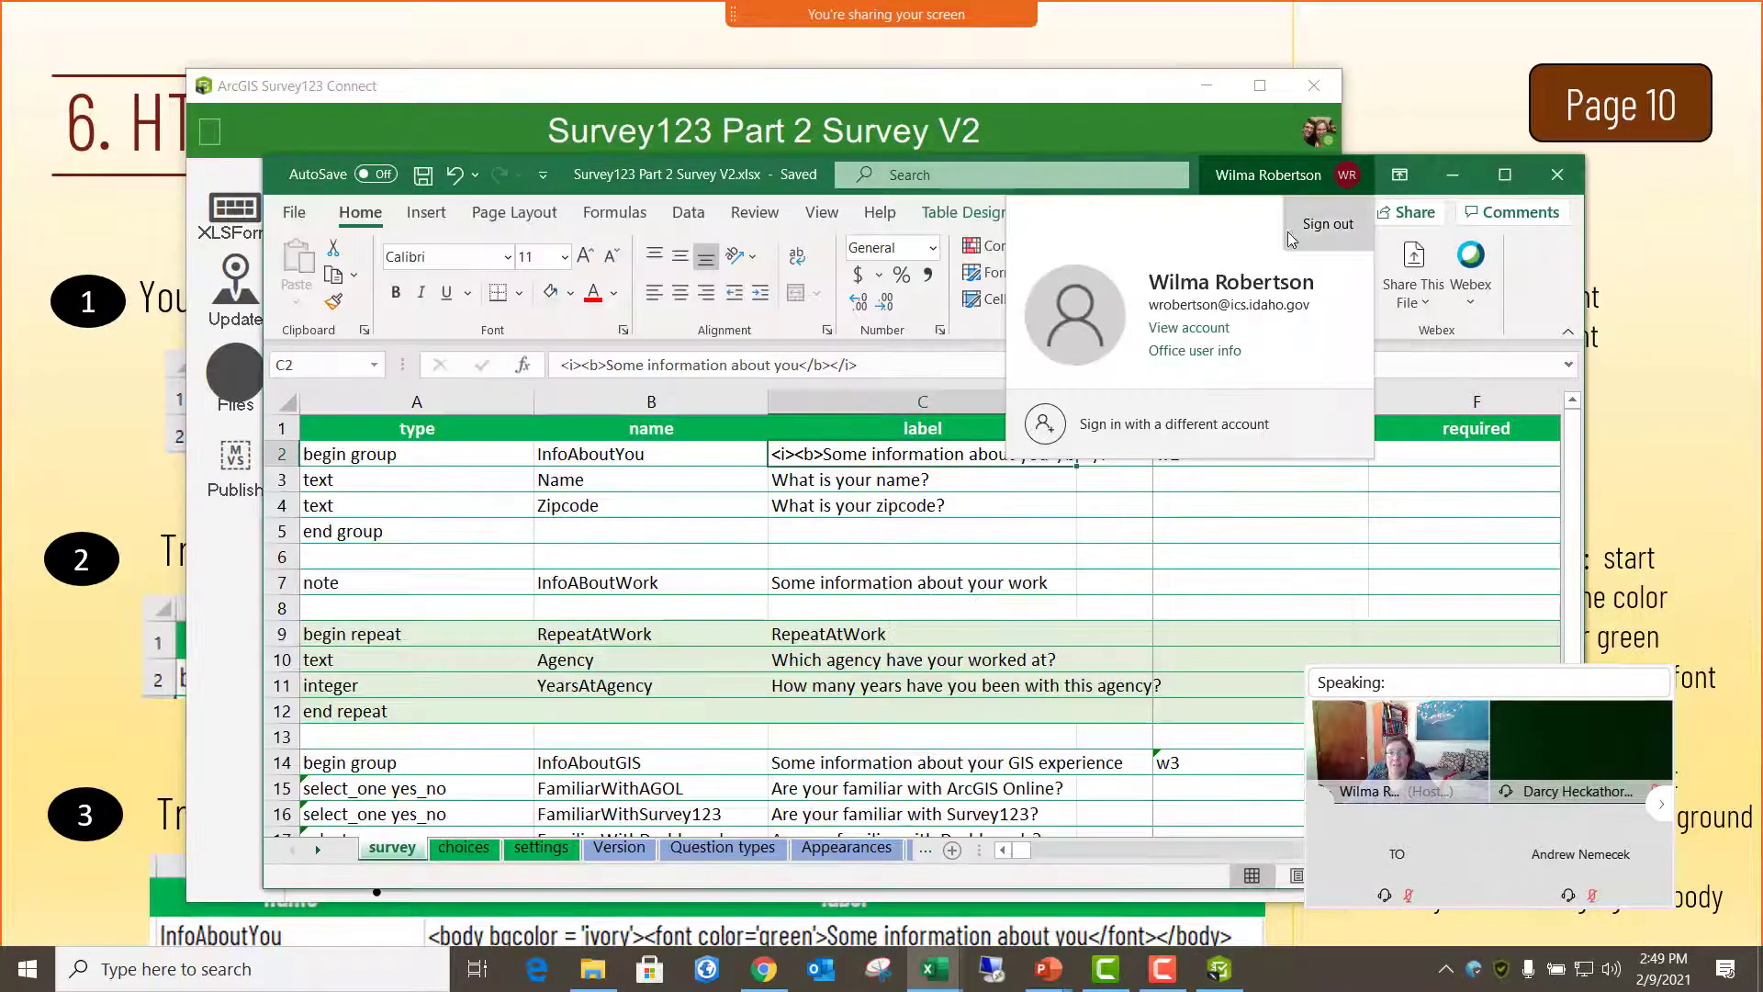
- Insert the opening font tag <font color='green.> directly before "Some information about you" in the InfoAboutYou label
click(608, 366)
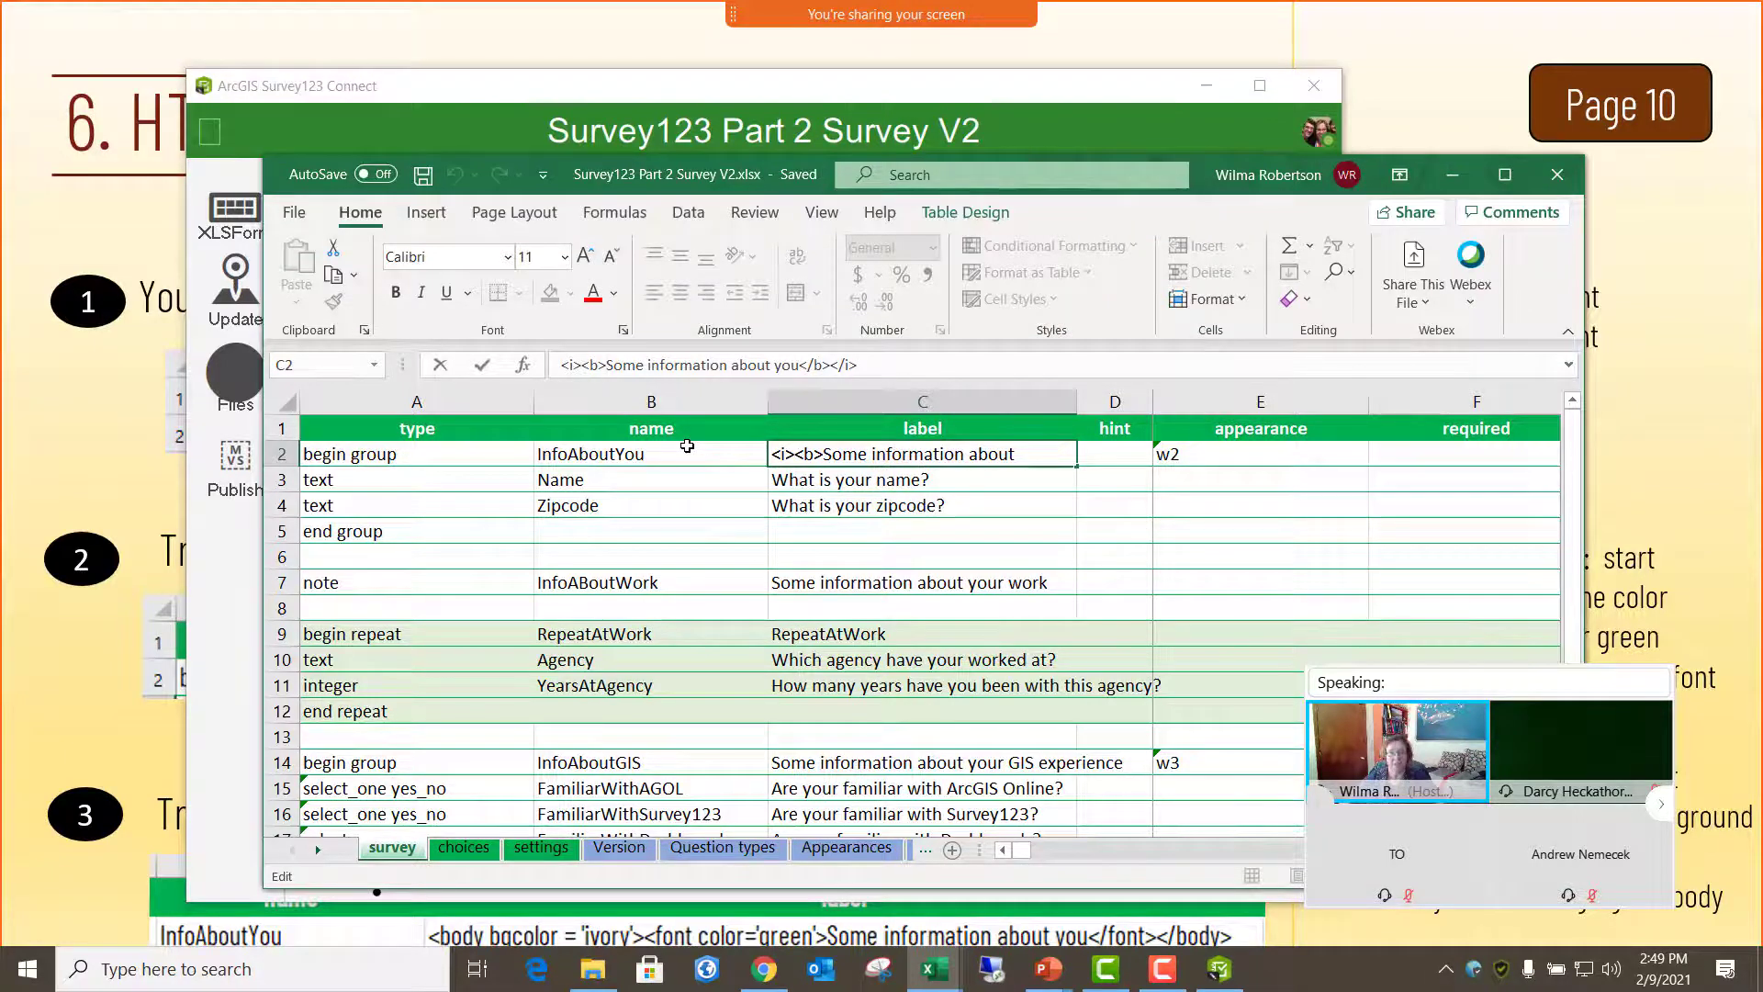
text(<f)
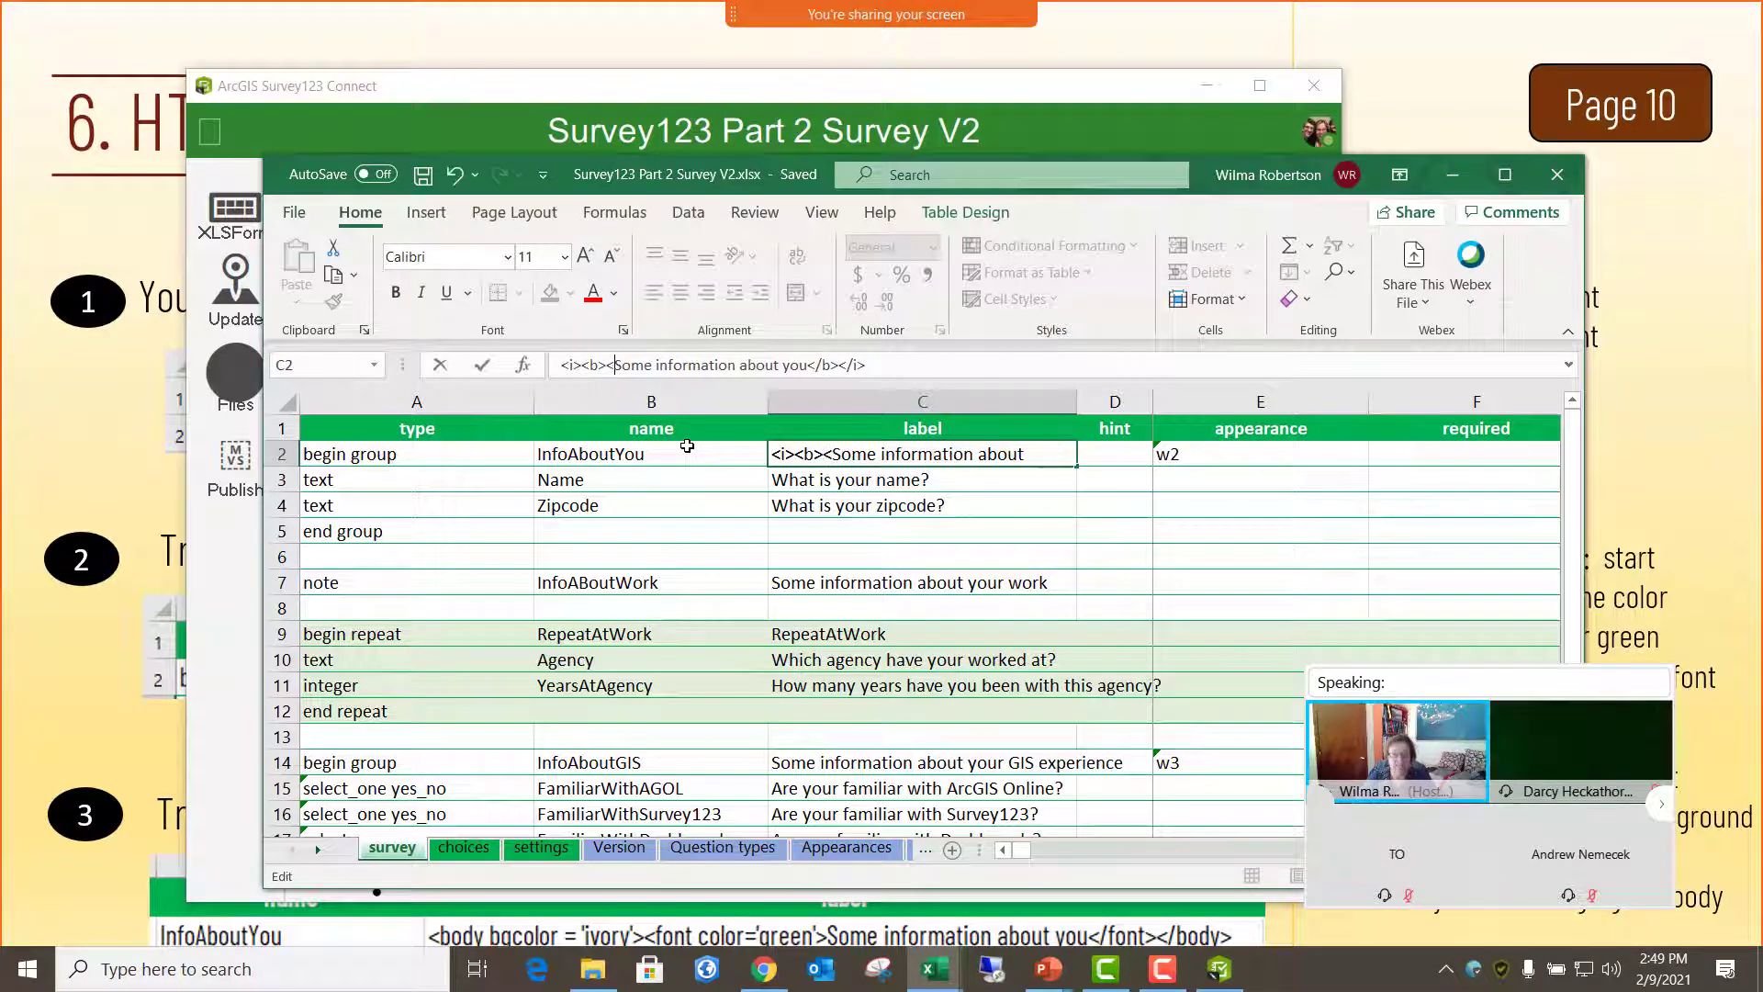
text(ont )
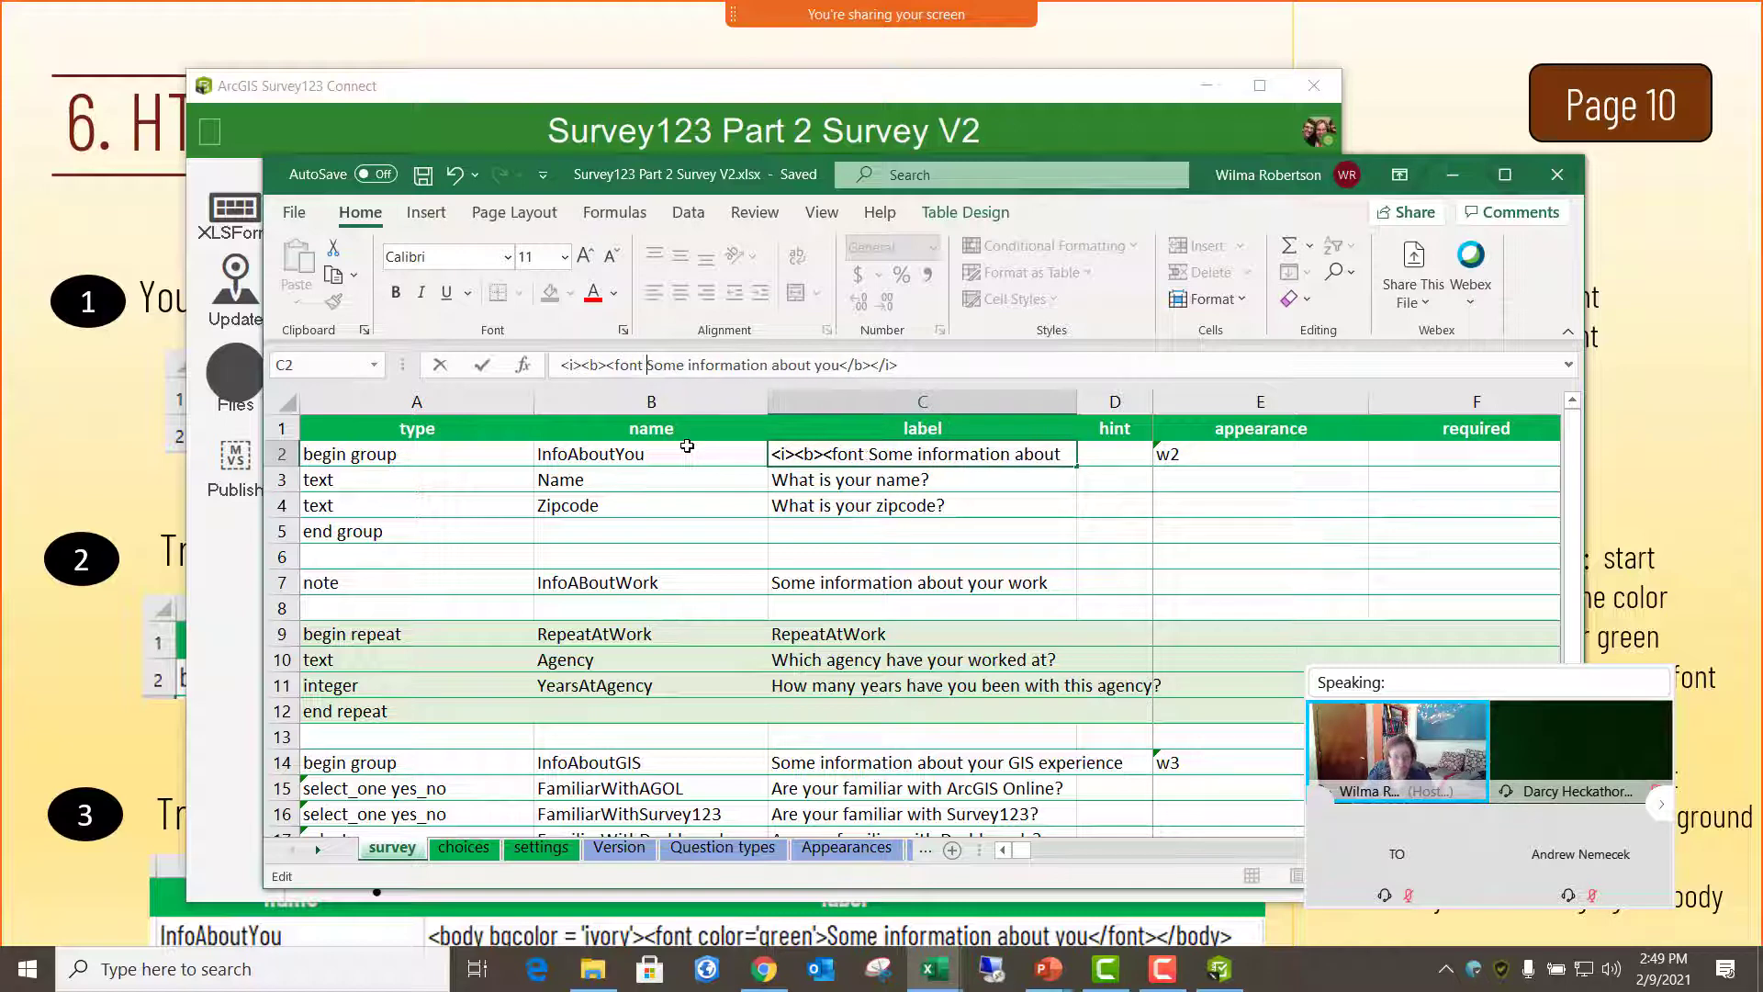
text(color)
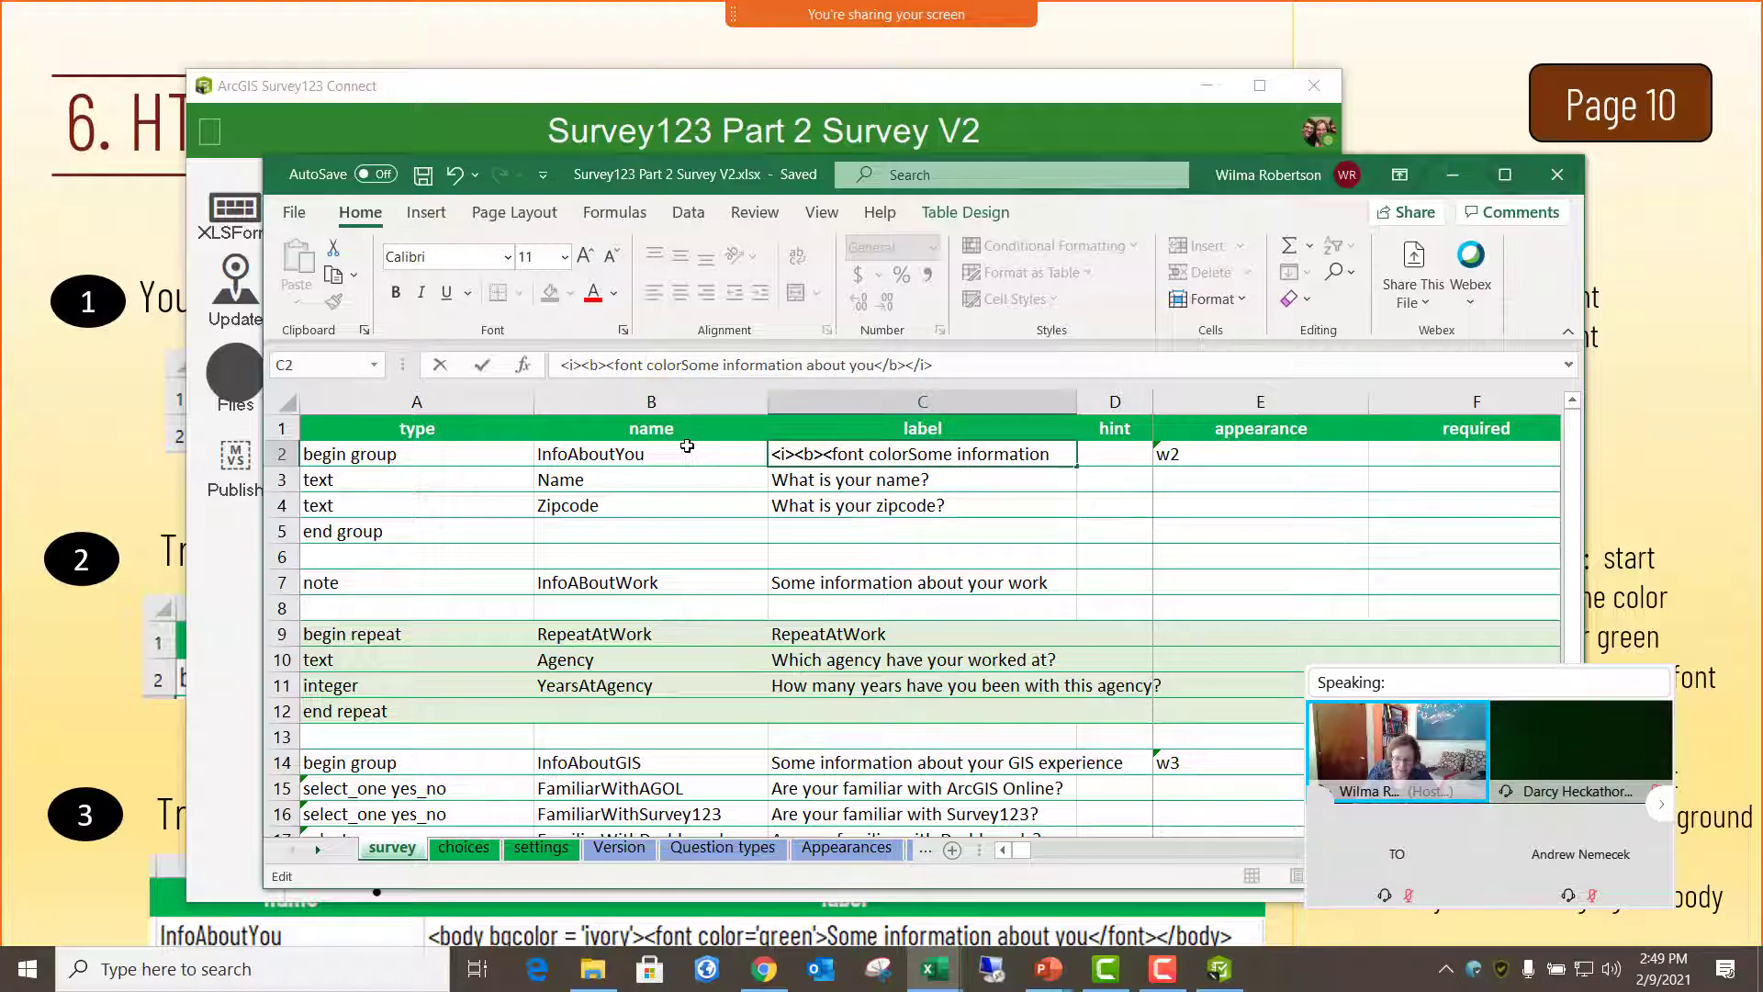
text(=')
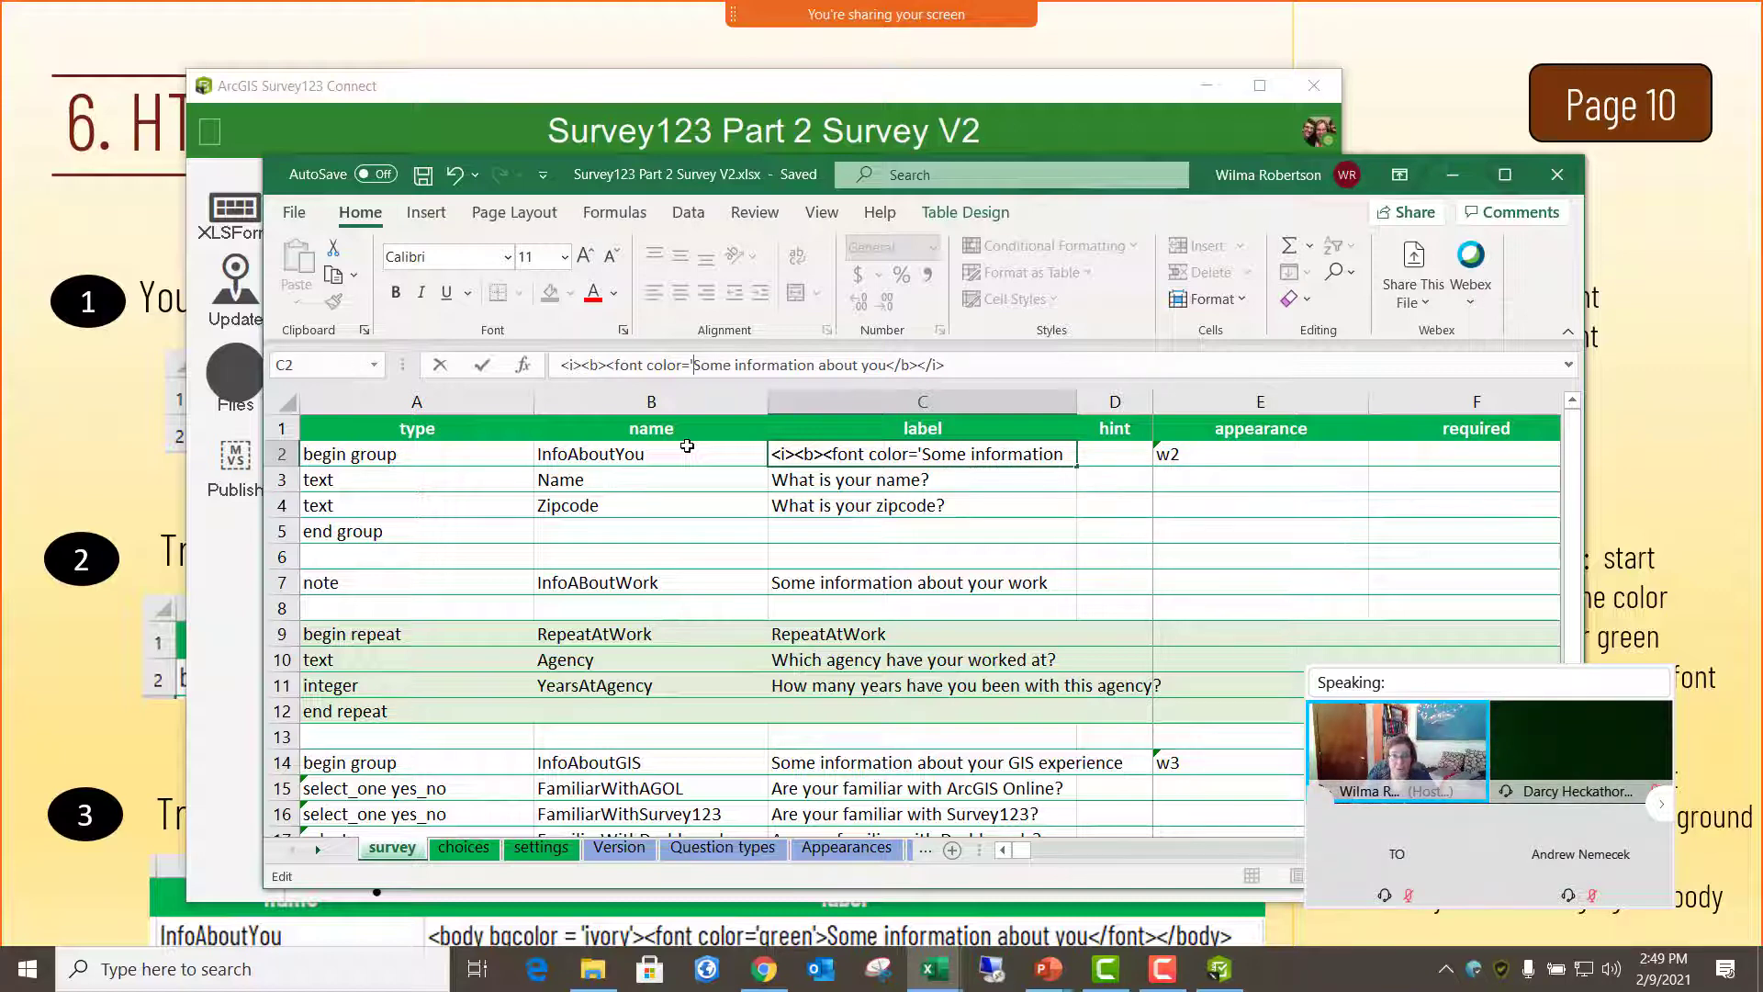
text(bl)
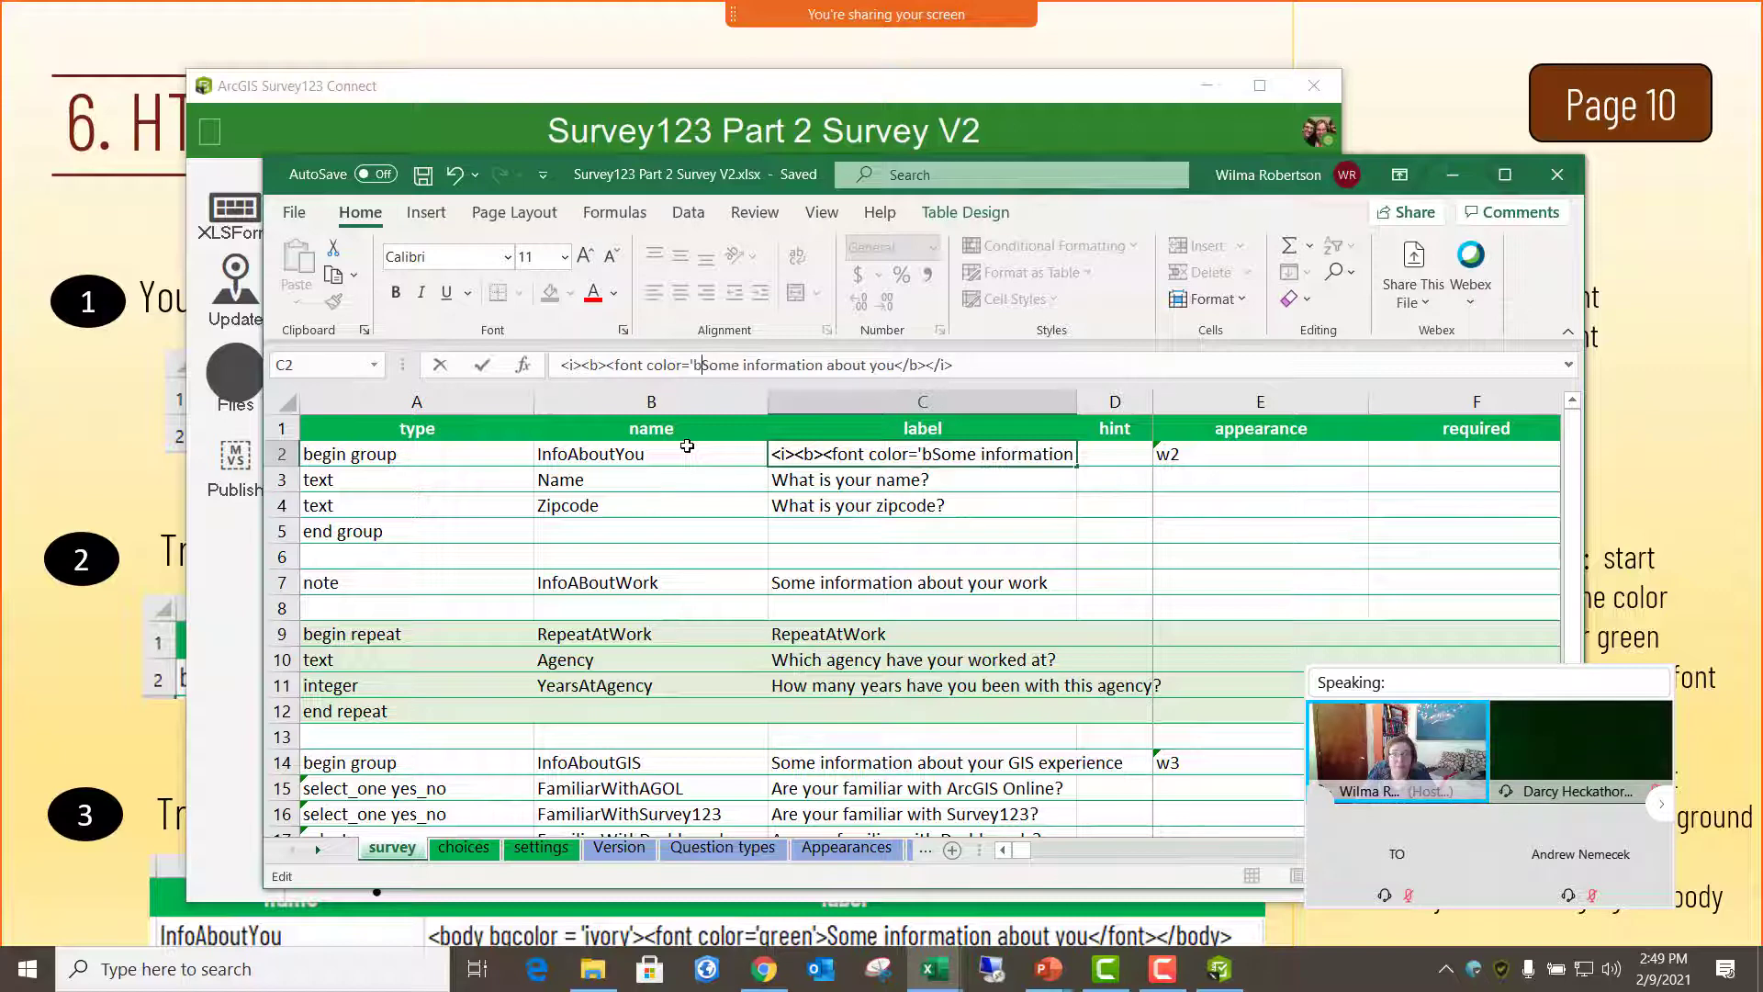
key(BackSpace)
key(BackSpace)
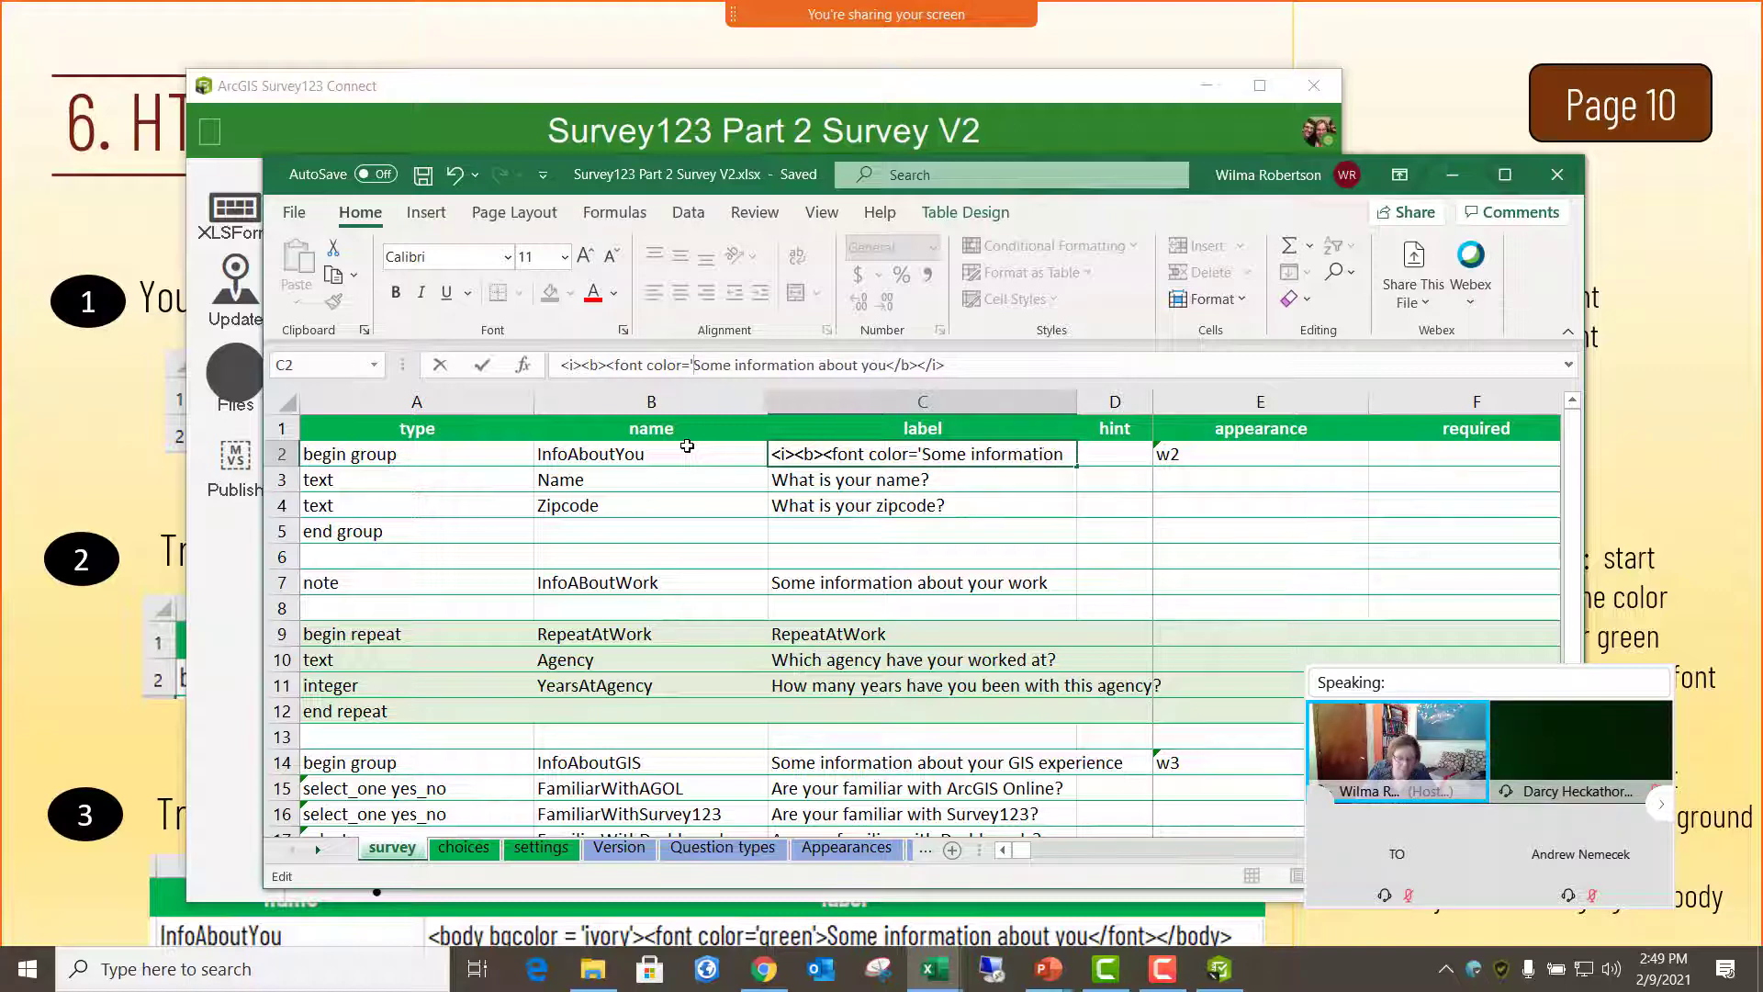
text(green)
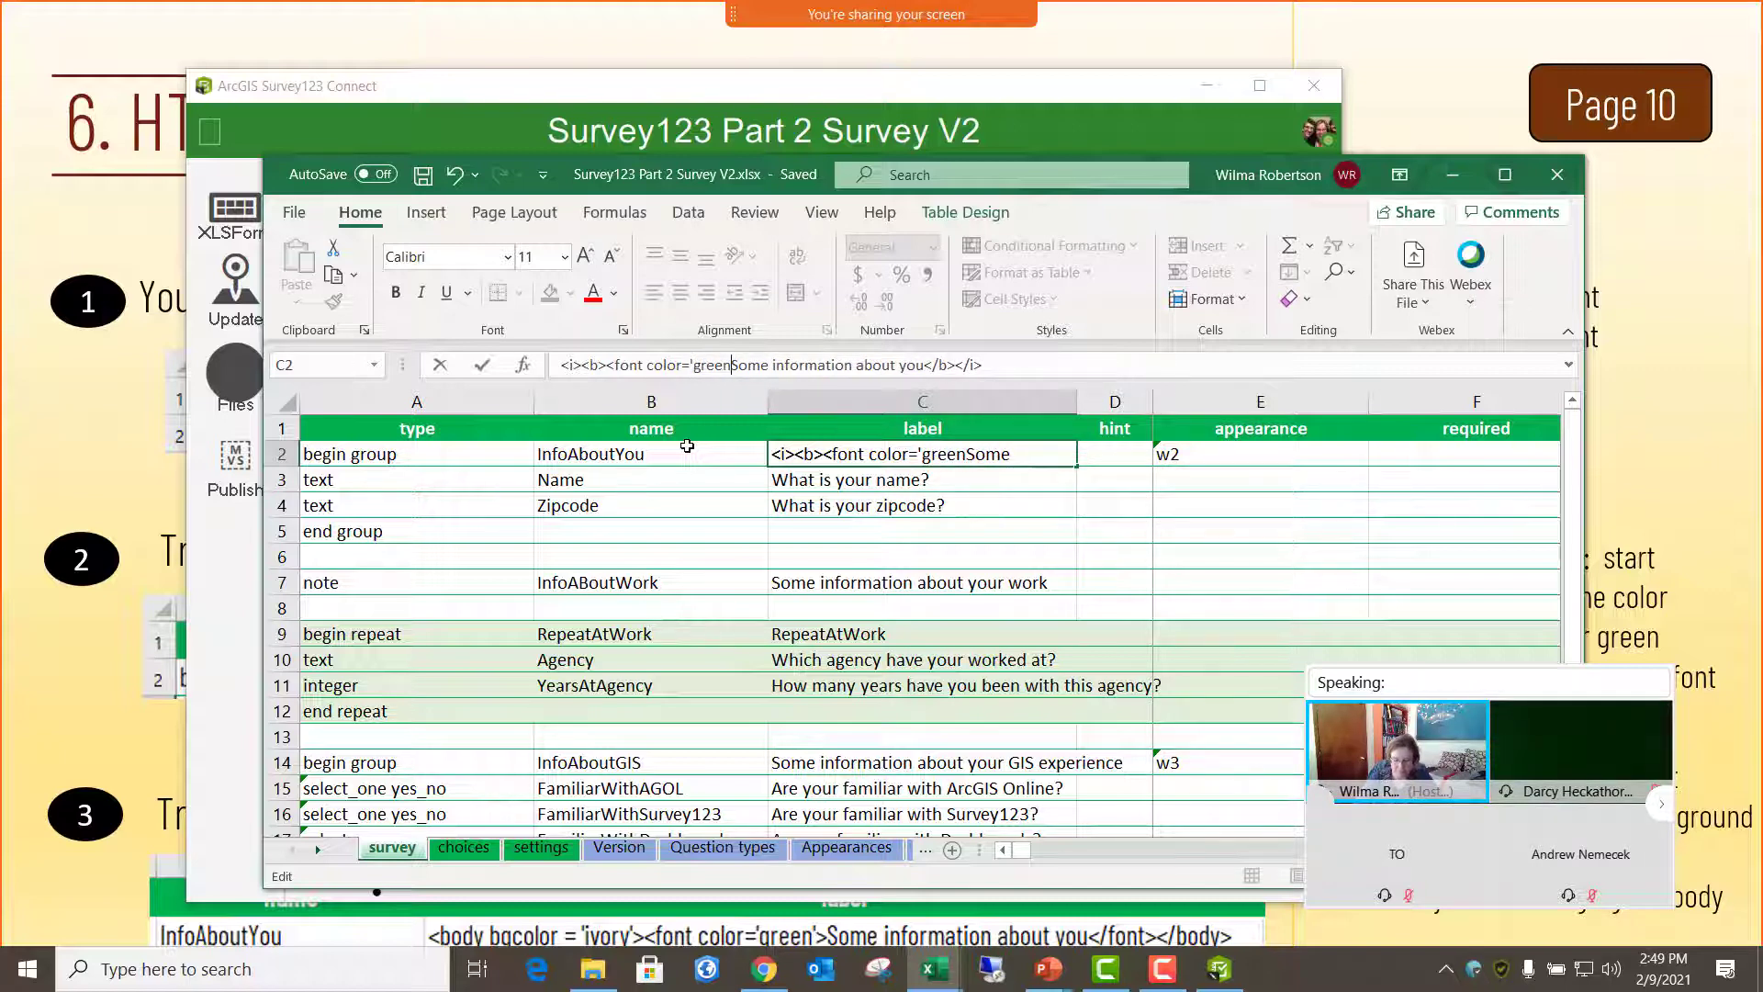
text(.)
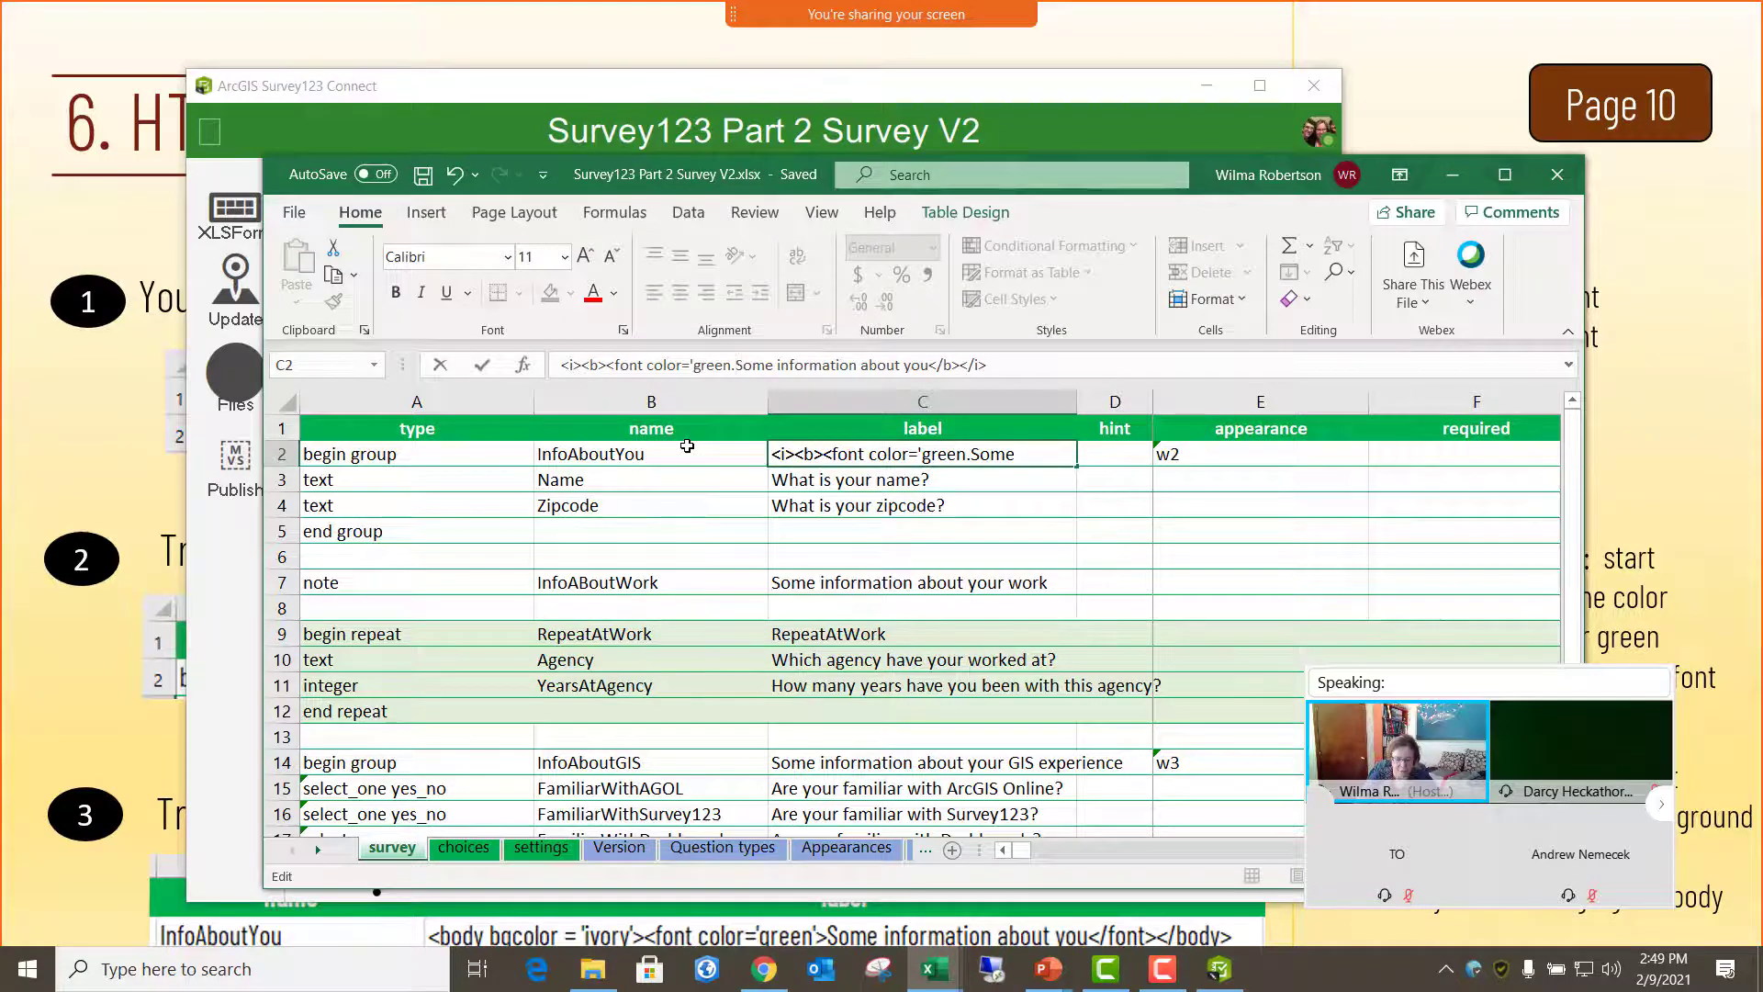
text(>)
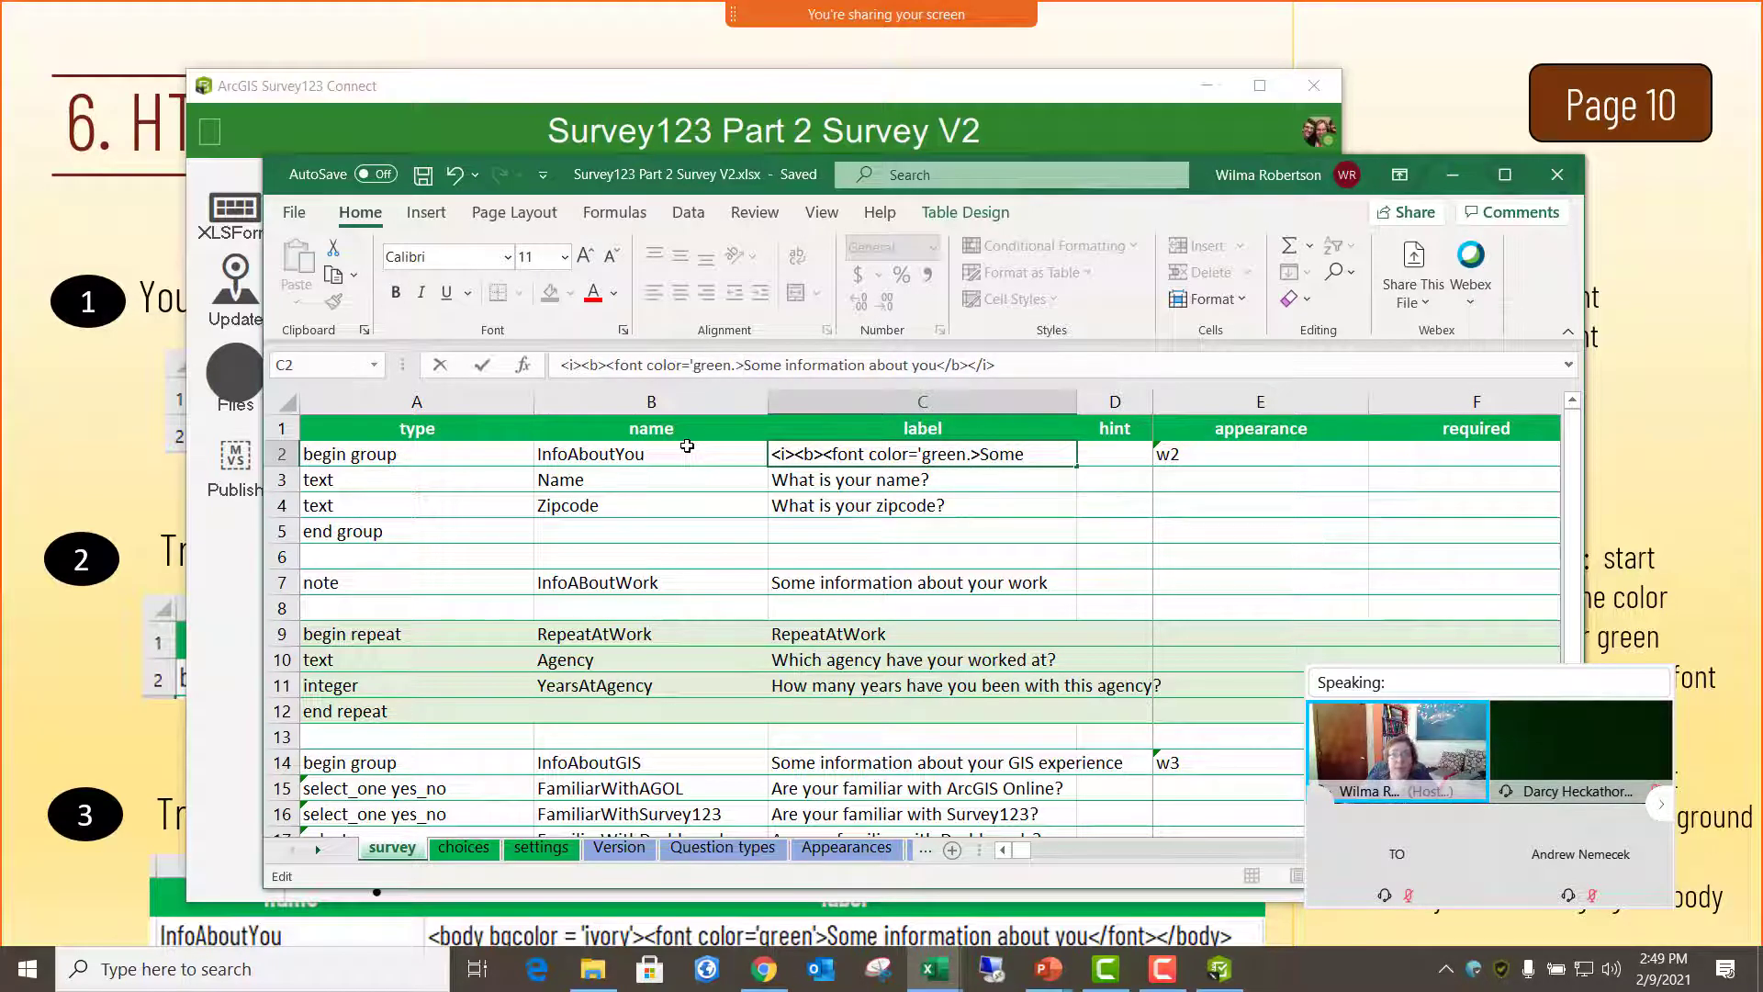
- Insert the closing </font> tag after "Some information about you", ahead of the closing bold and italics tags
key(End)
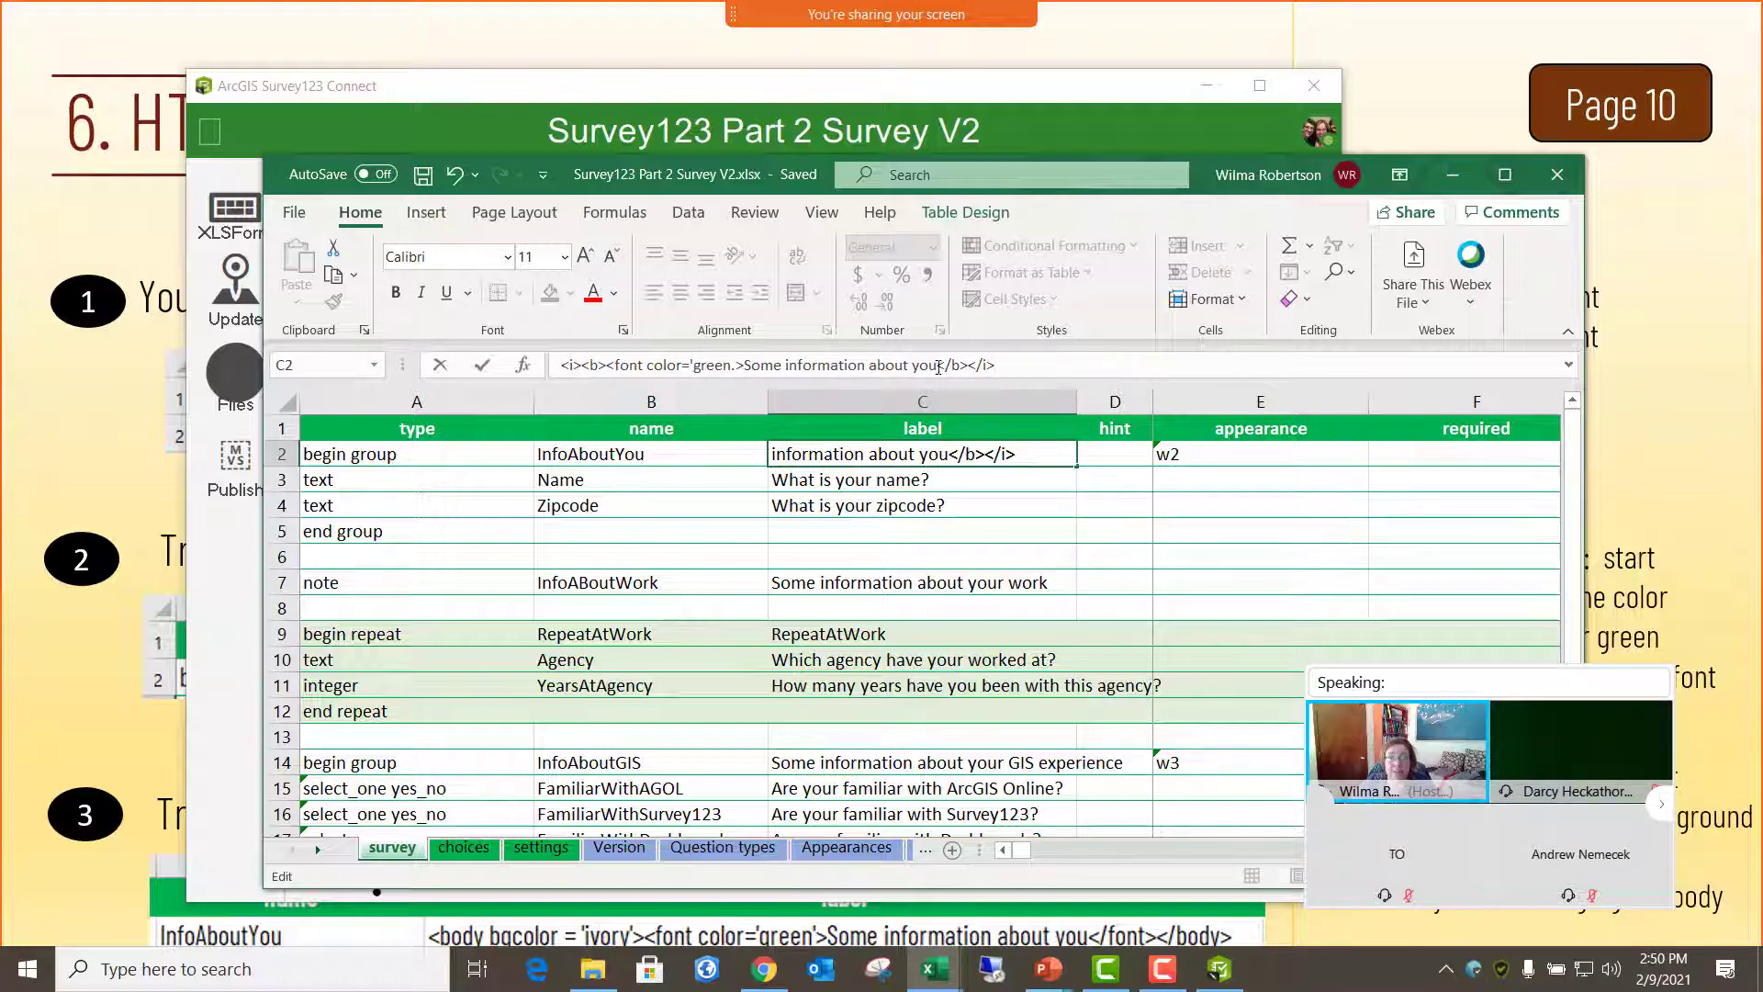
text(</f)
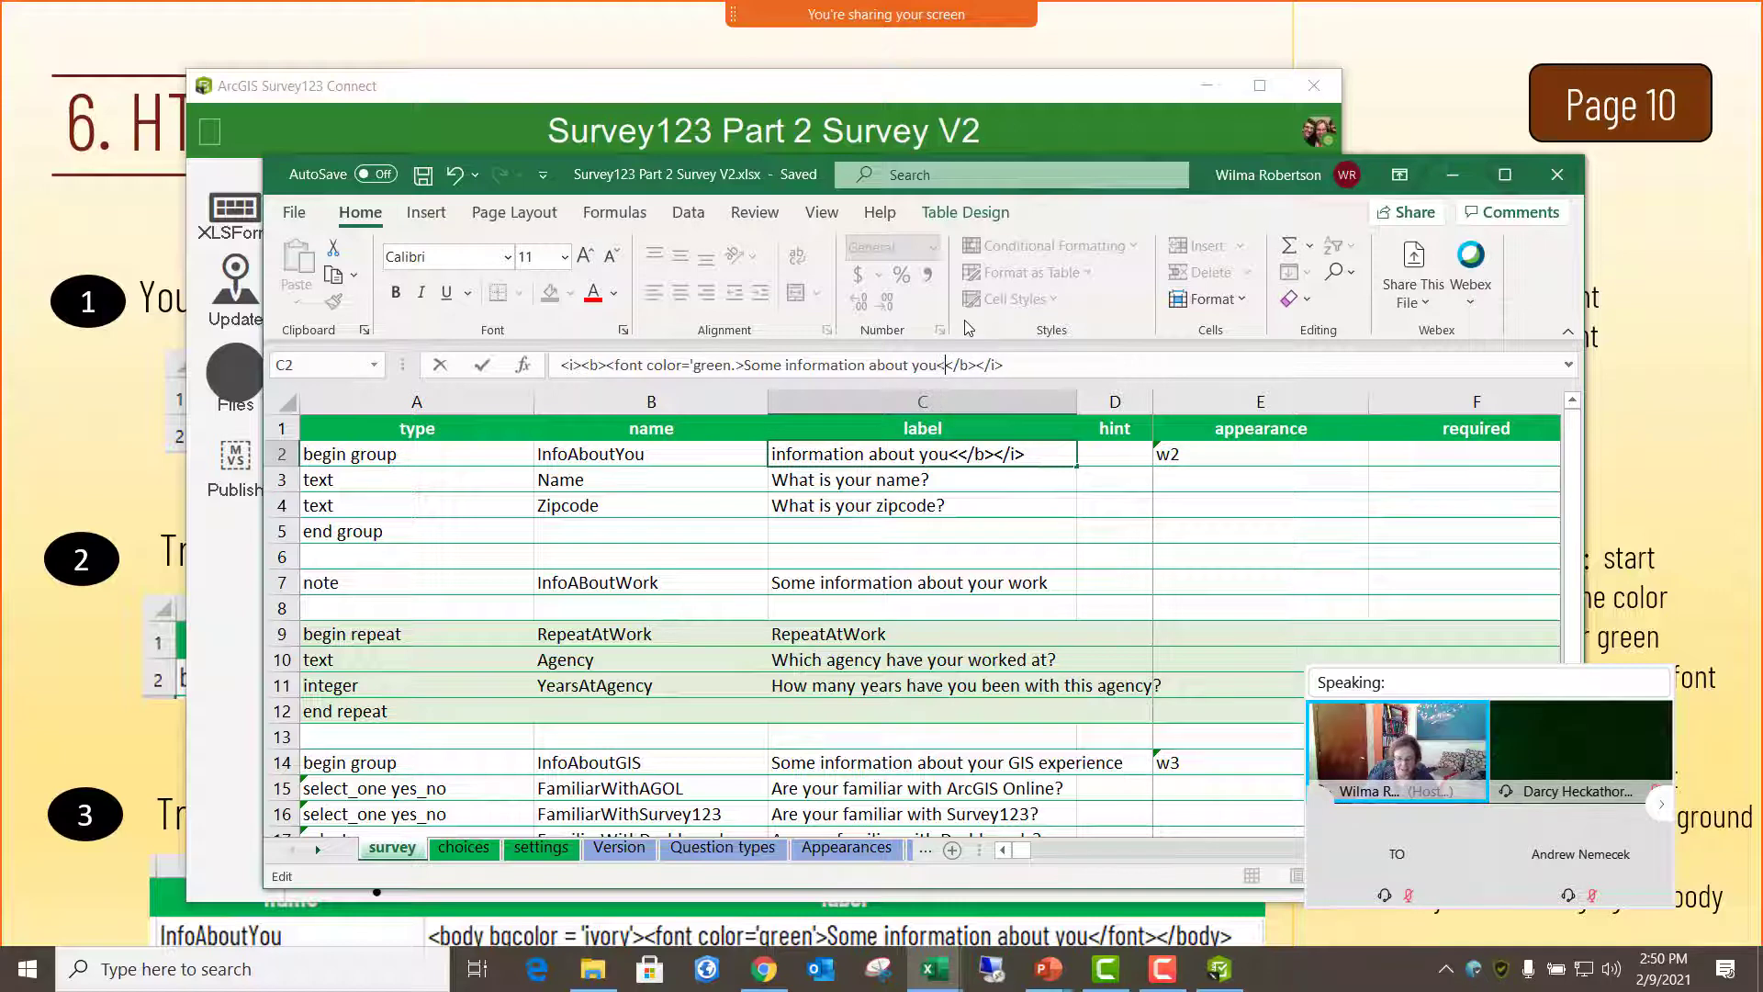
text(ont)
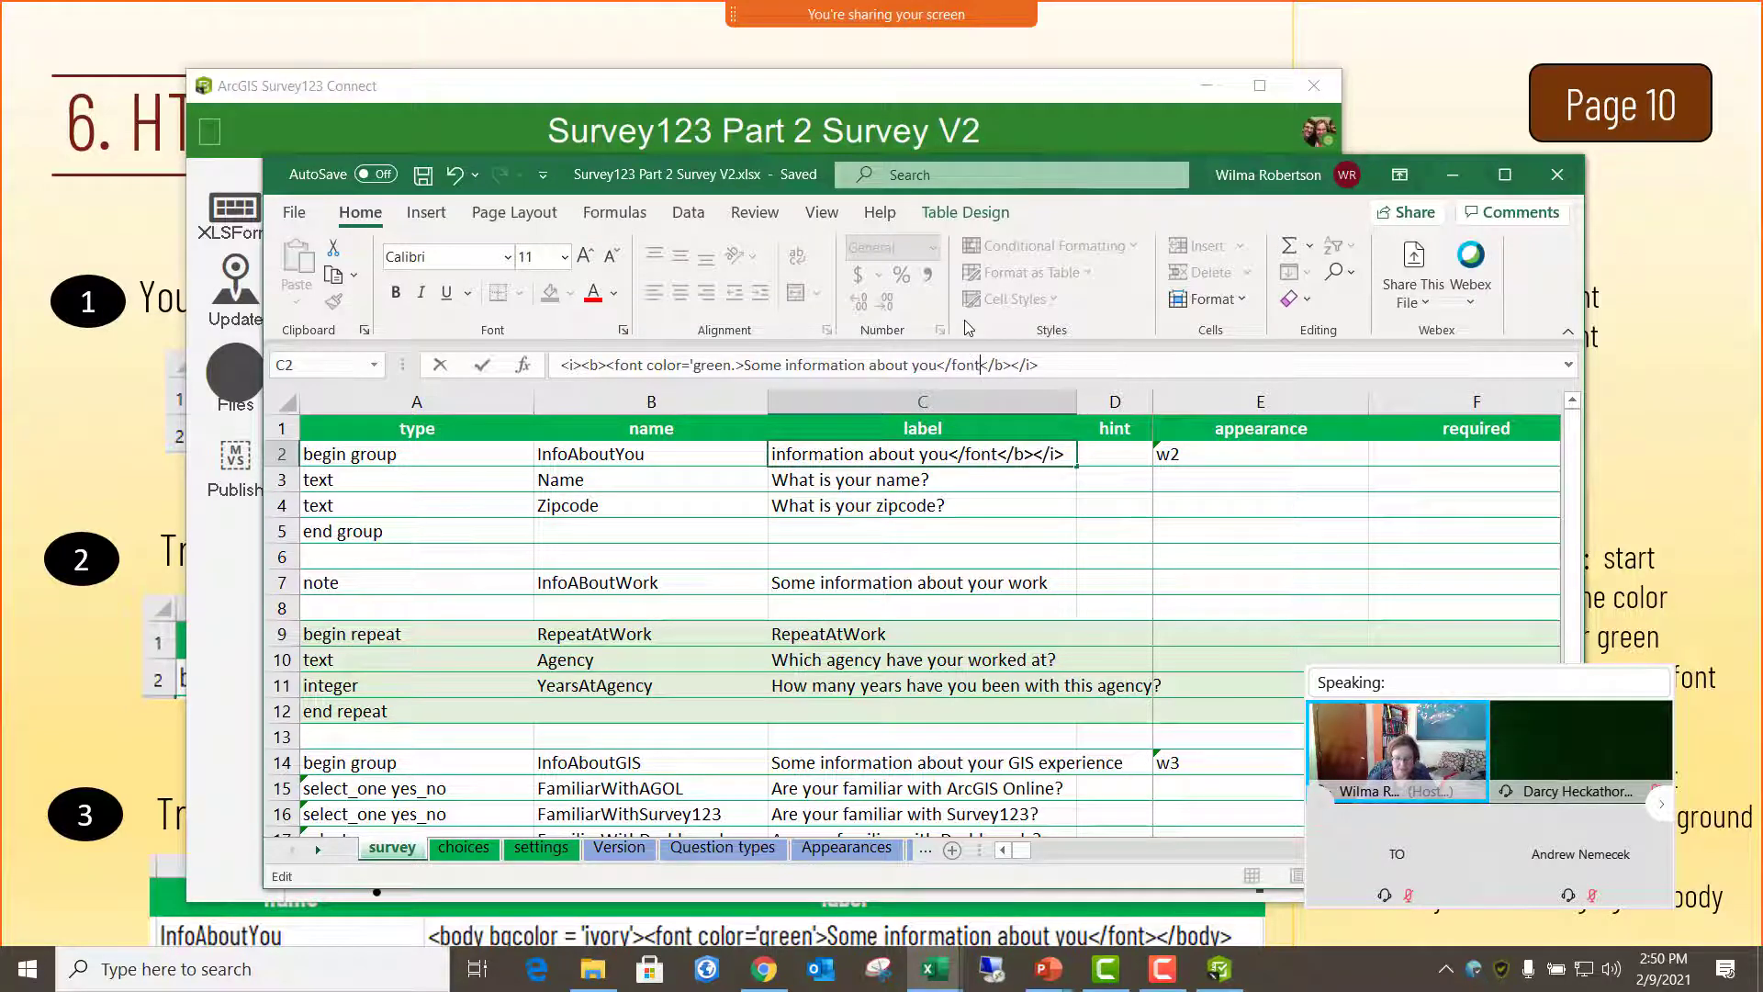
text(>)
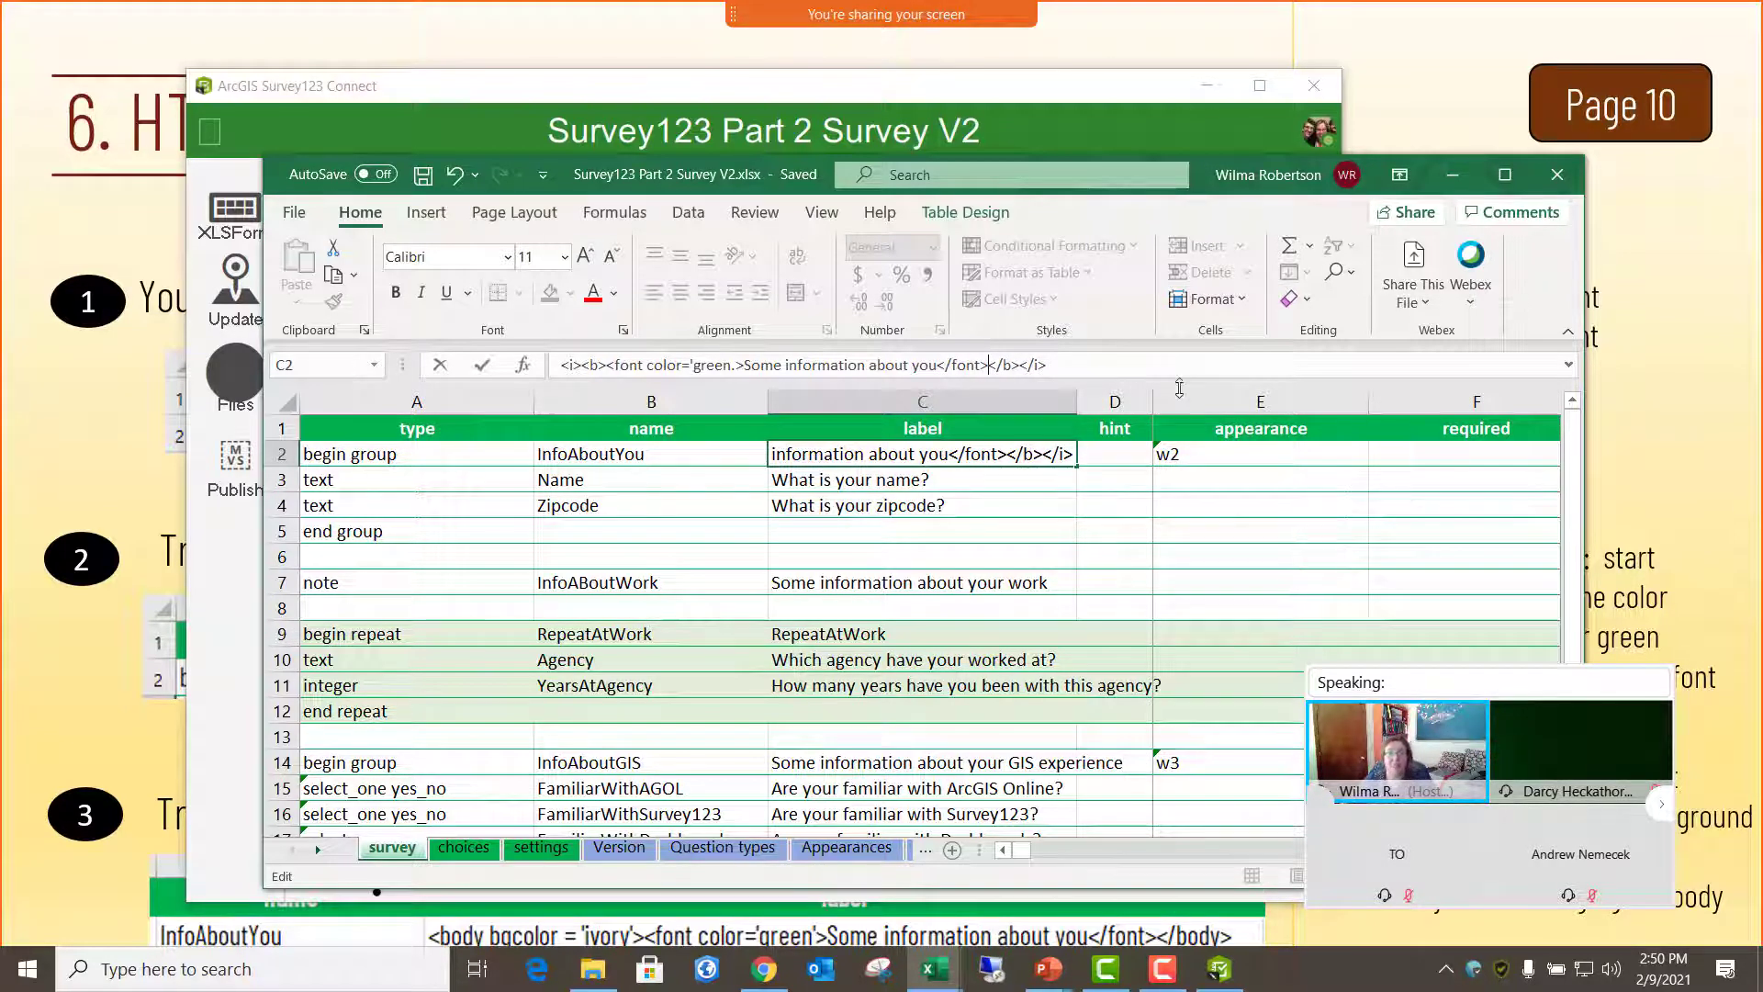
text(</b></i>)
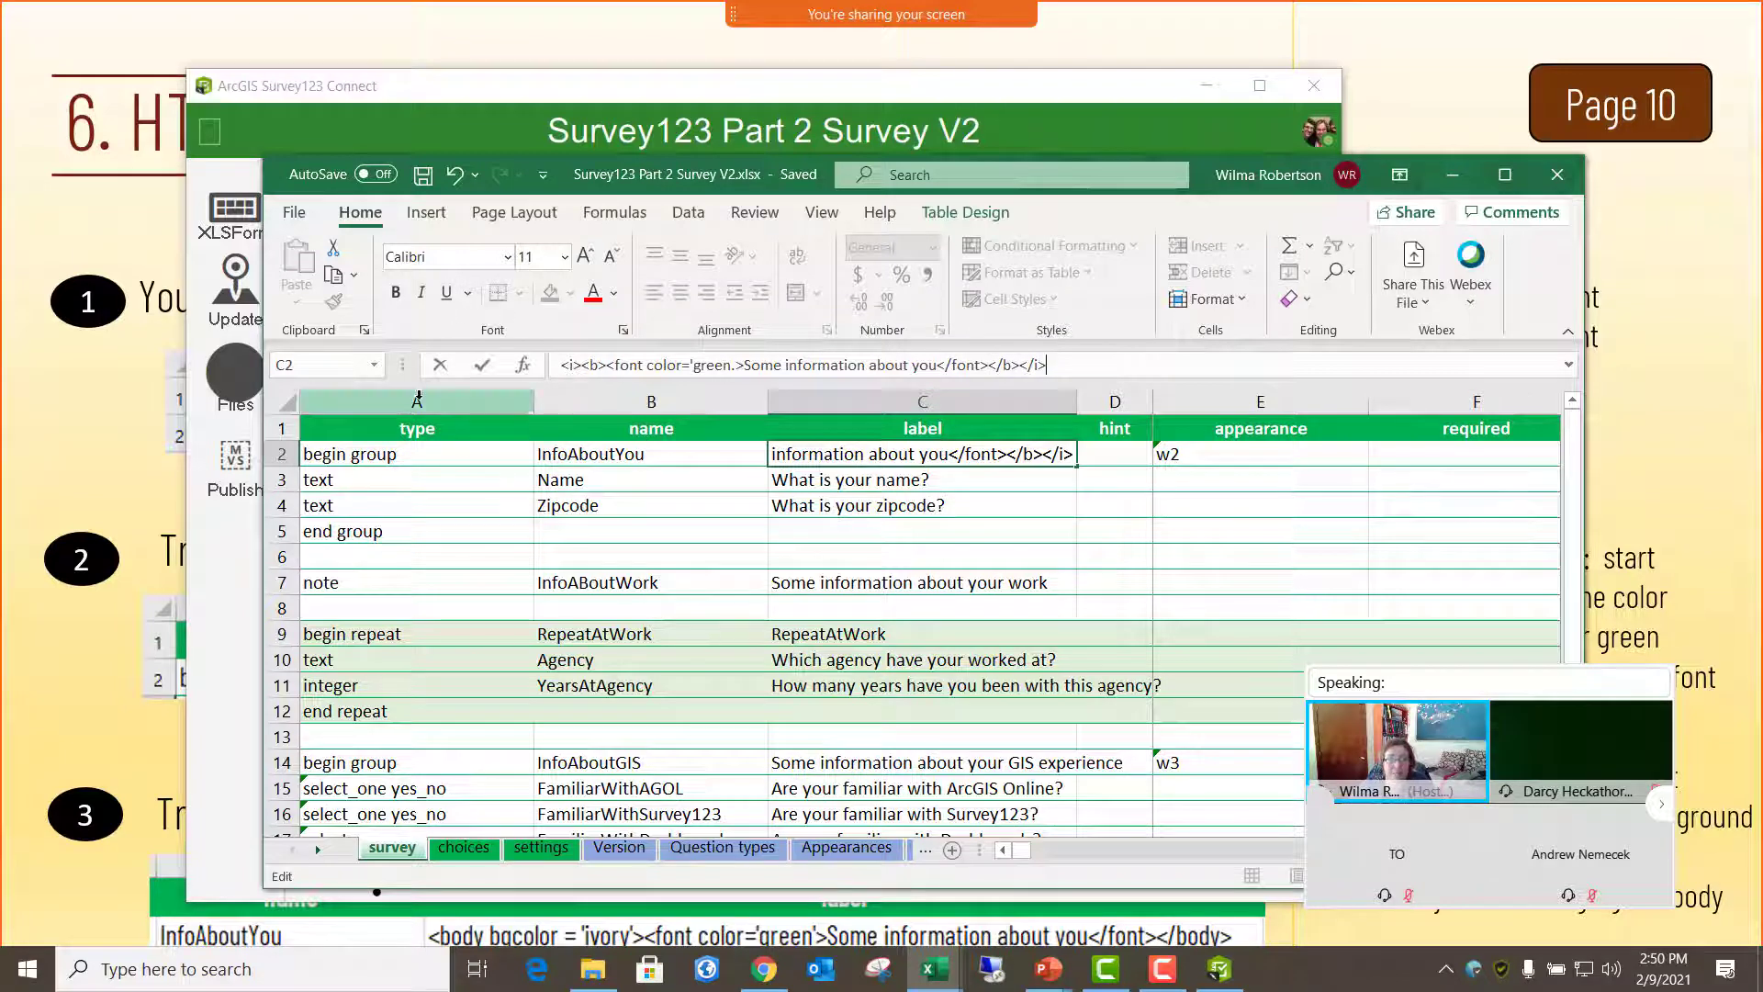
- Save the workbook, check the first group's heading in Survey123 Connect by collapsing and expanding it, and return to Excel
click(422, 174)
click(487, 93)
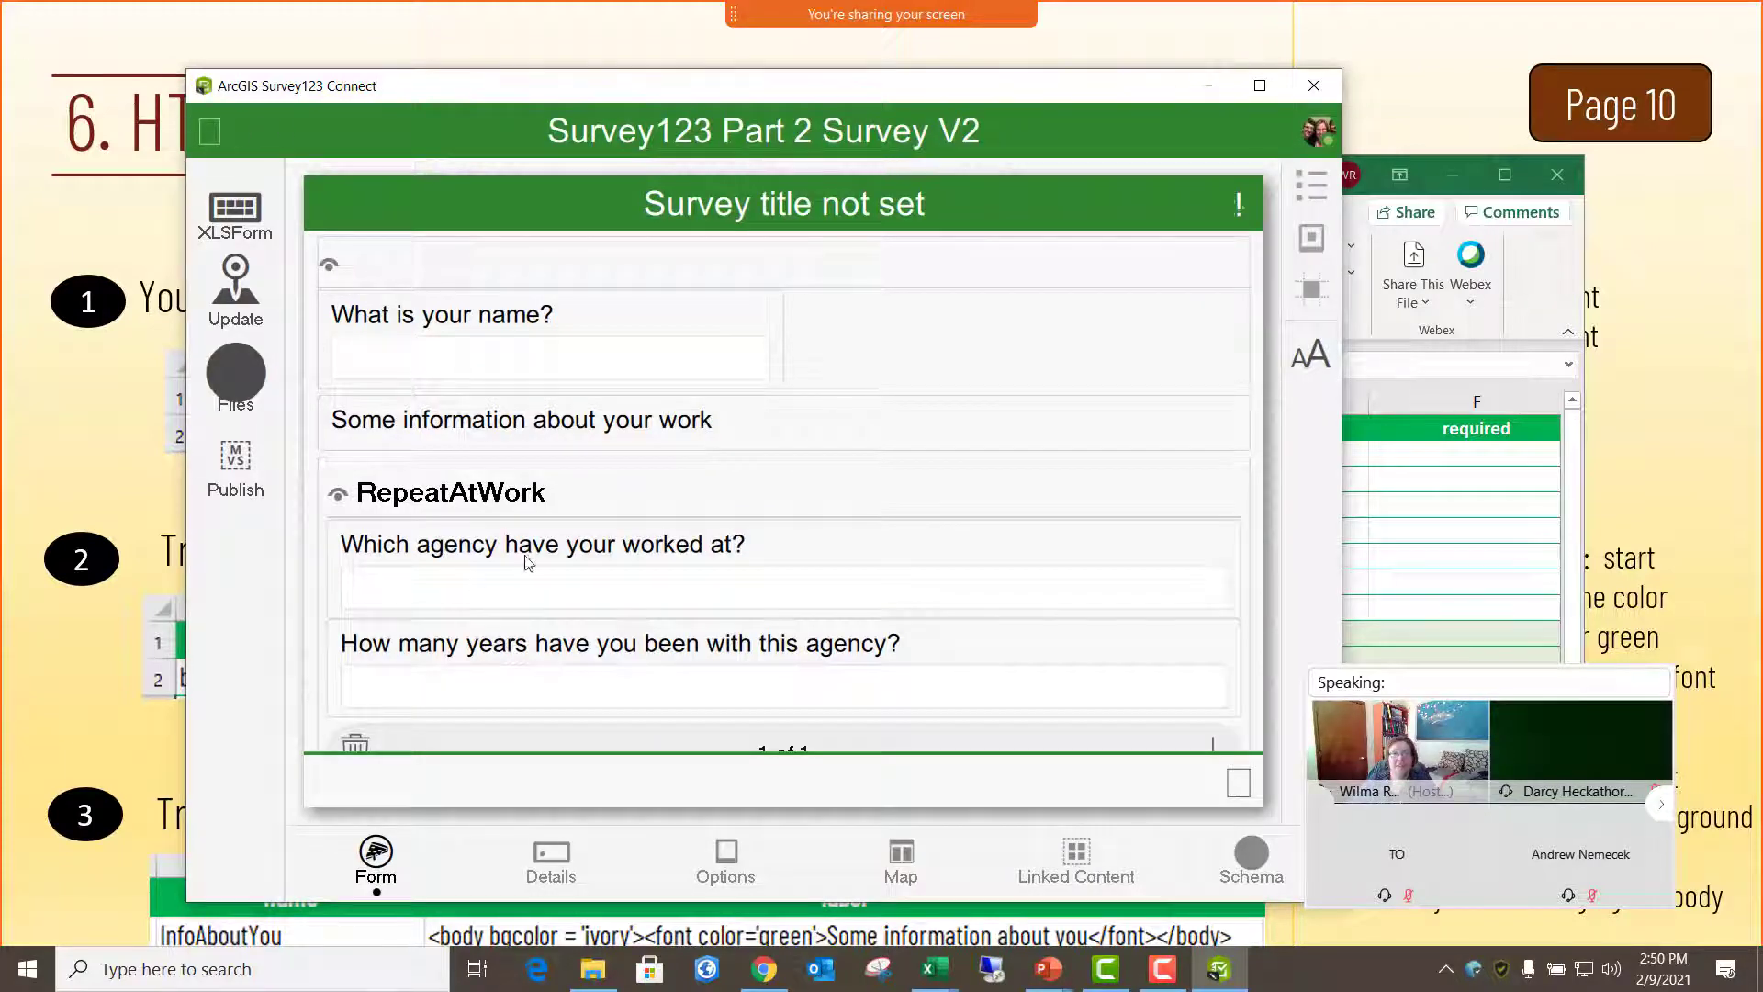
click(328, 266)
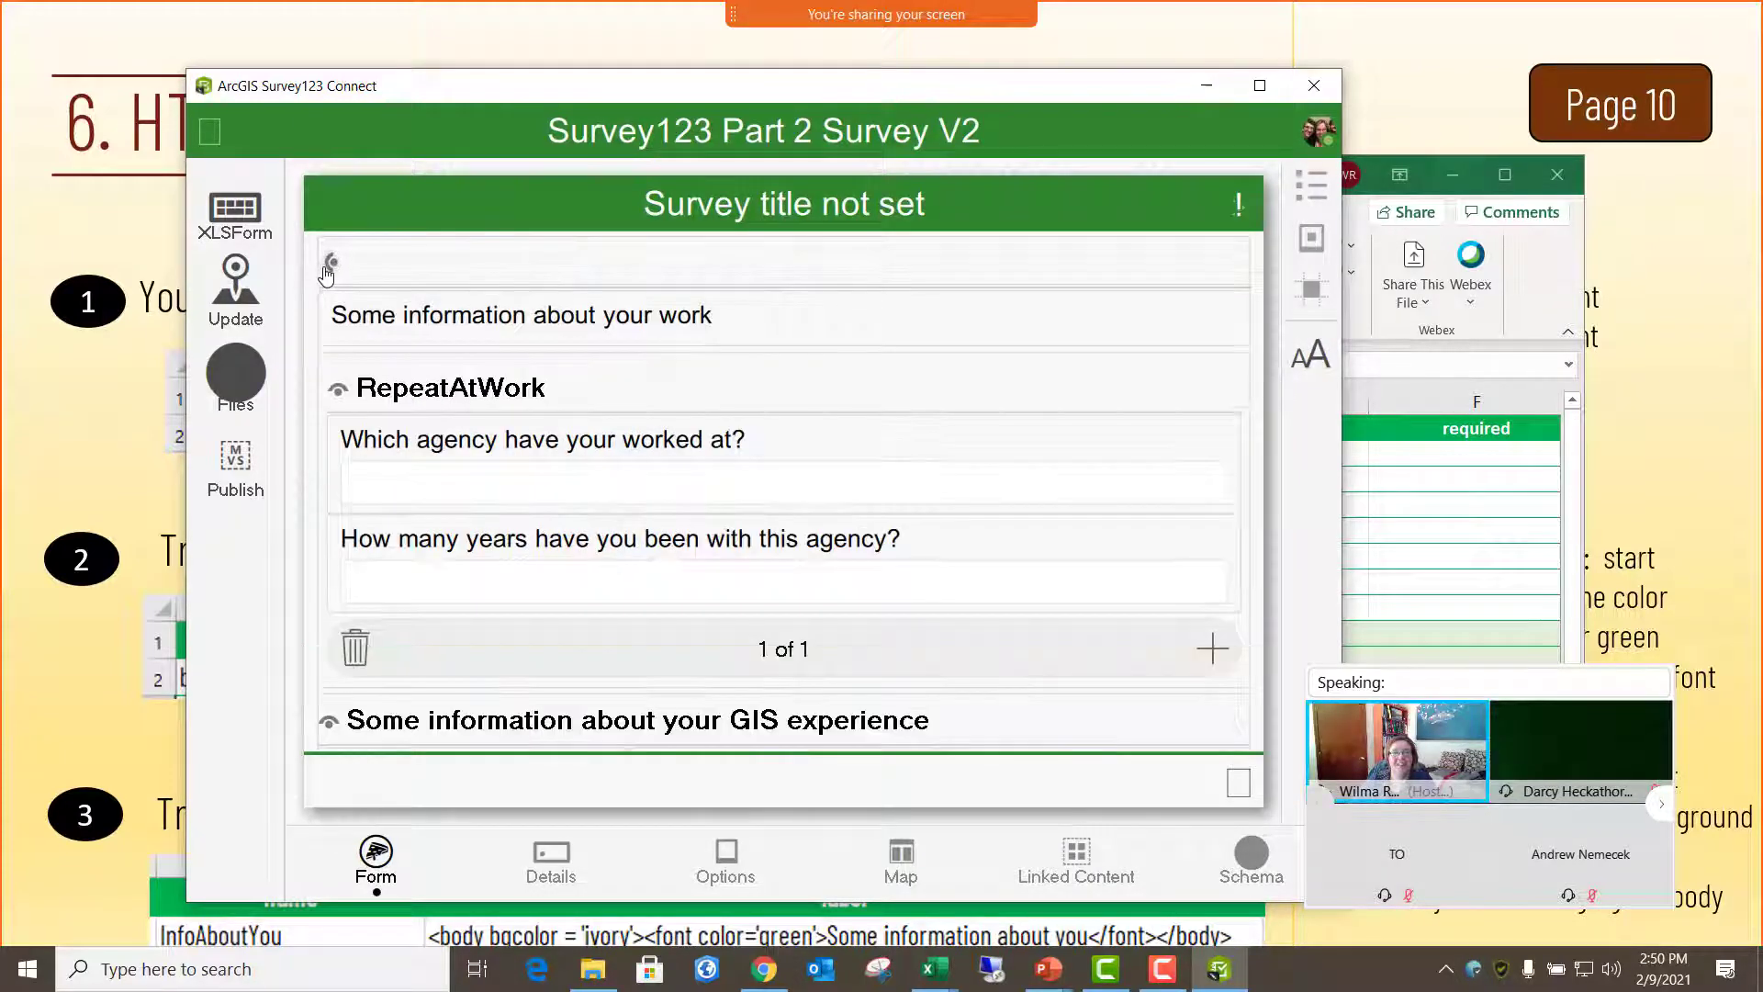
click(328, 267)
key(alt+Tab)
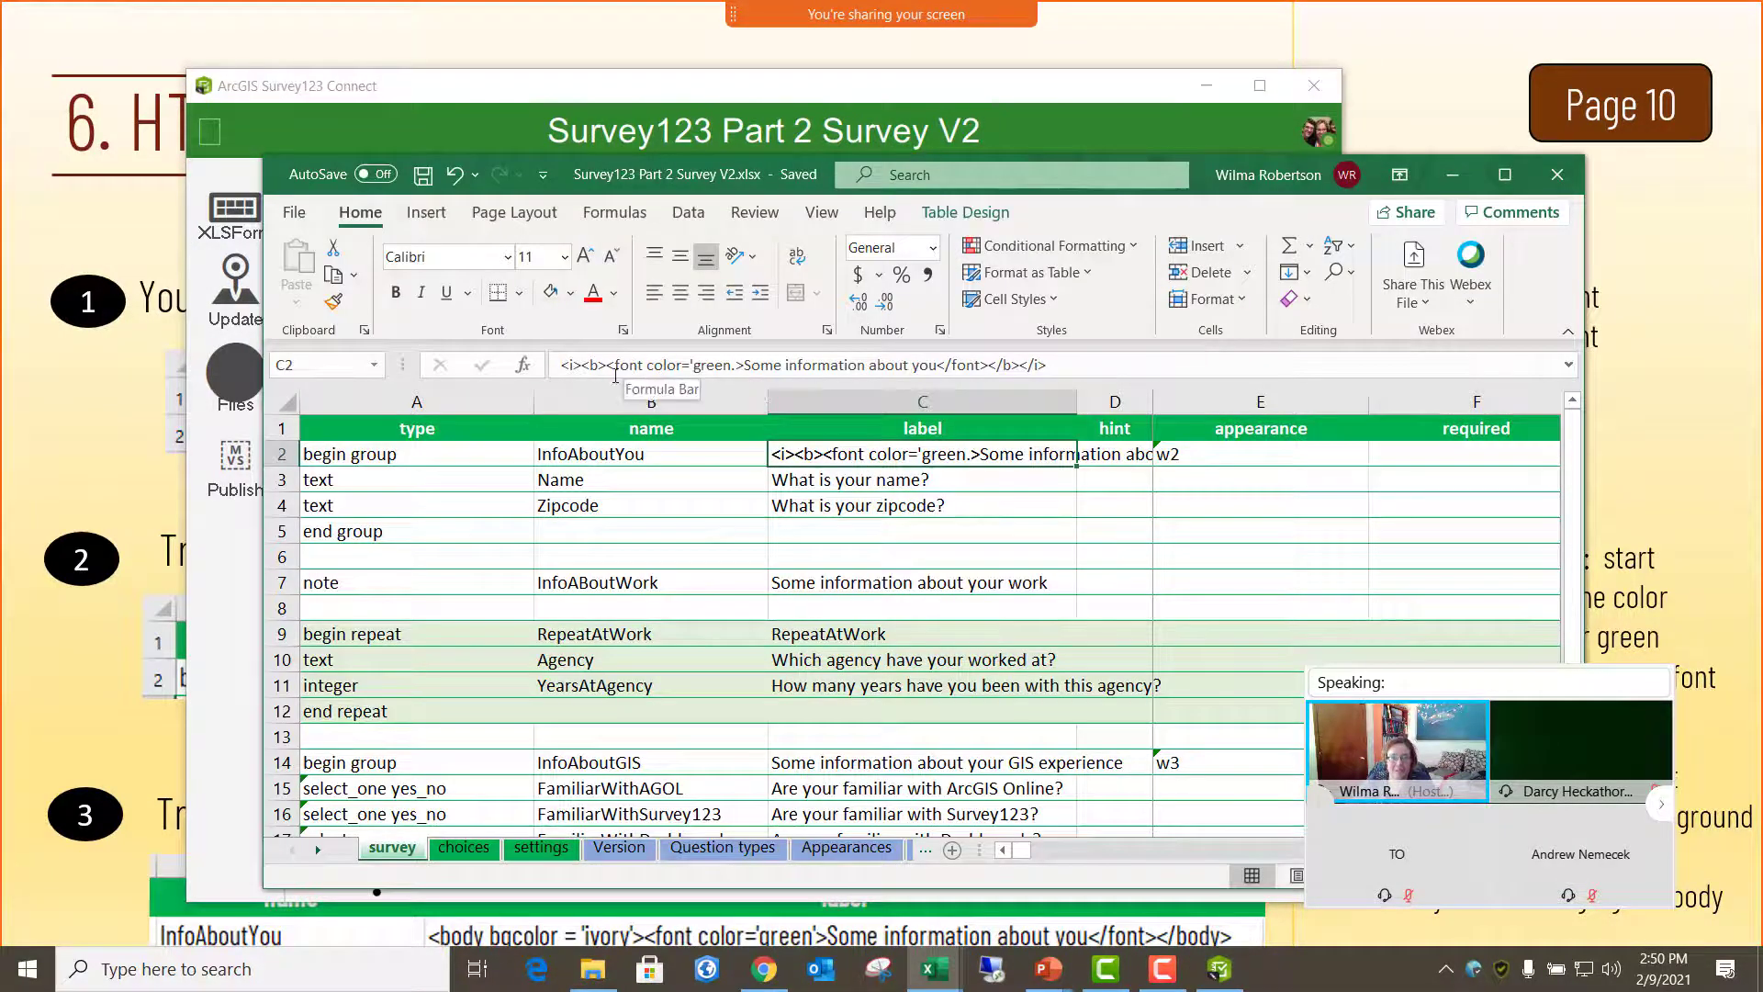
- Remove the italics and bold tags from both ends of the InfoAboutYou label, keeping only the font tags
drag(609, 365, 559, 365)
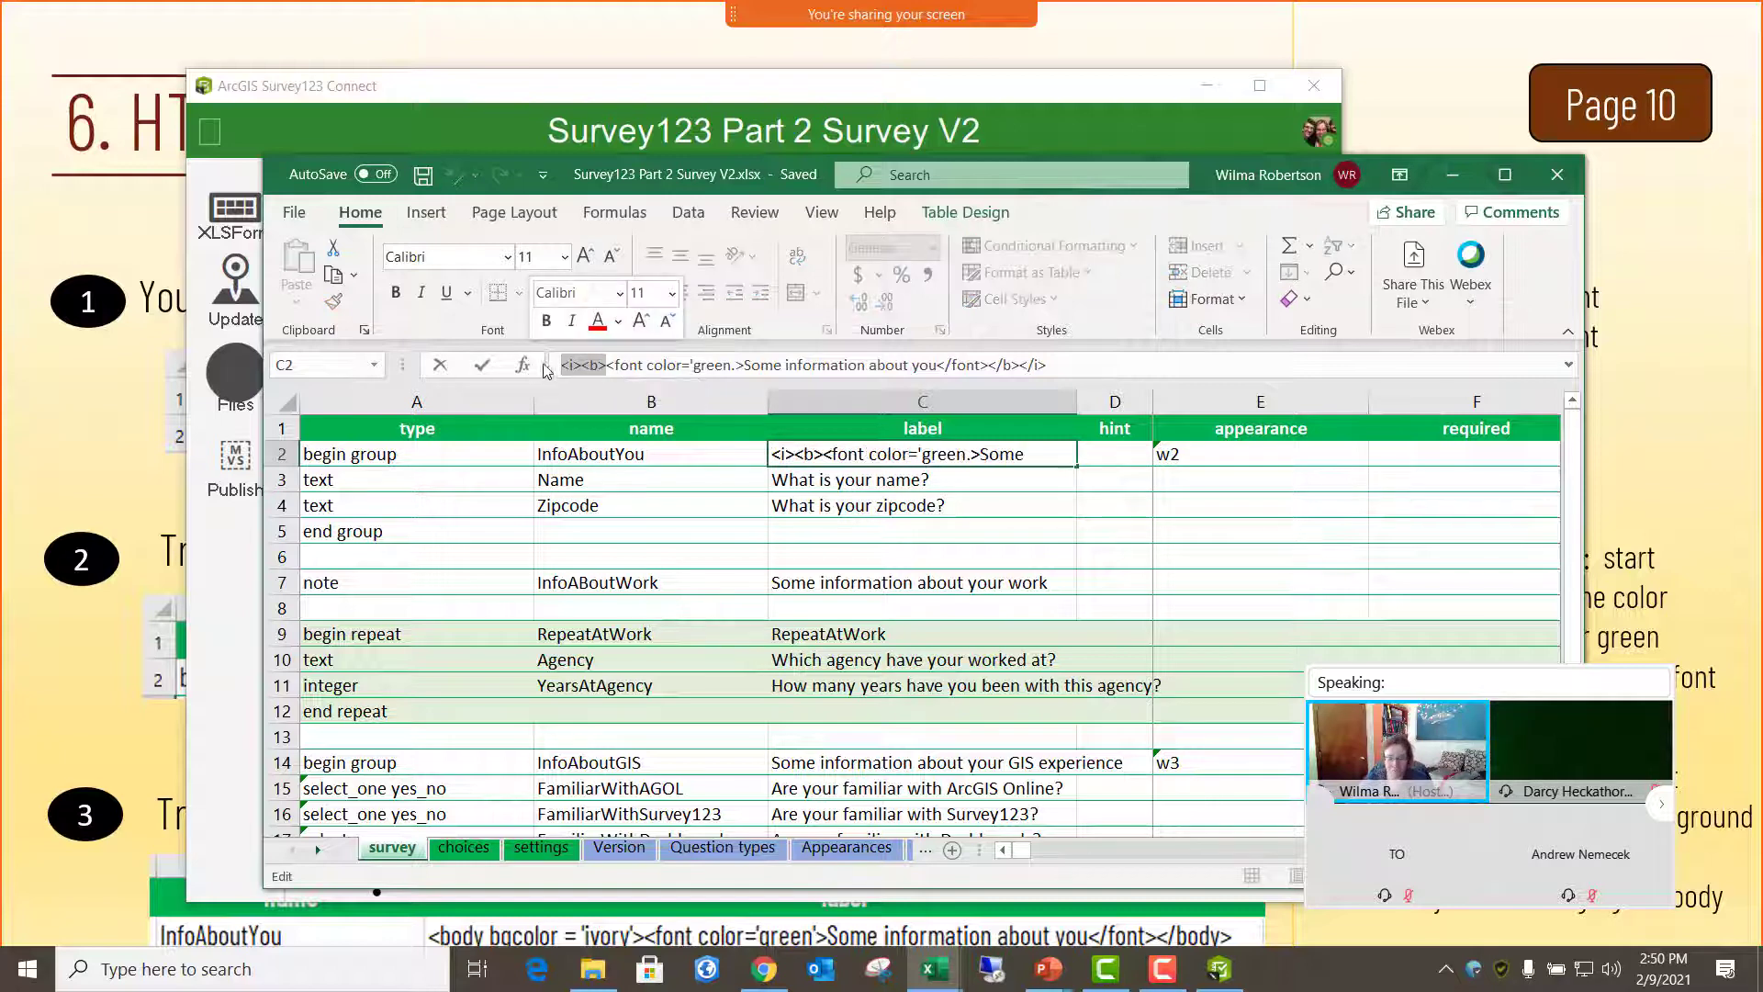
key(Delete)
drag(1028, 367, 942, 368)
key(Delete)
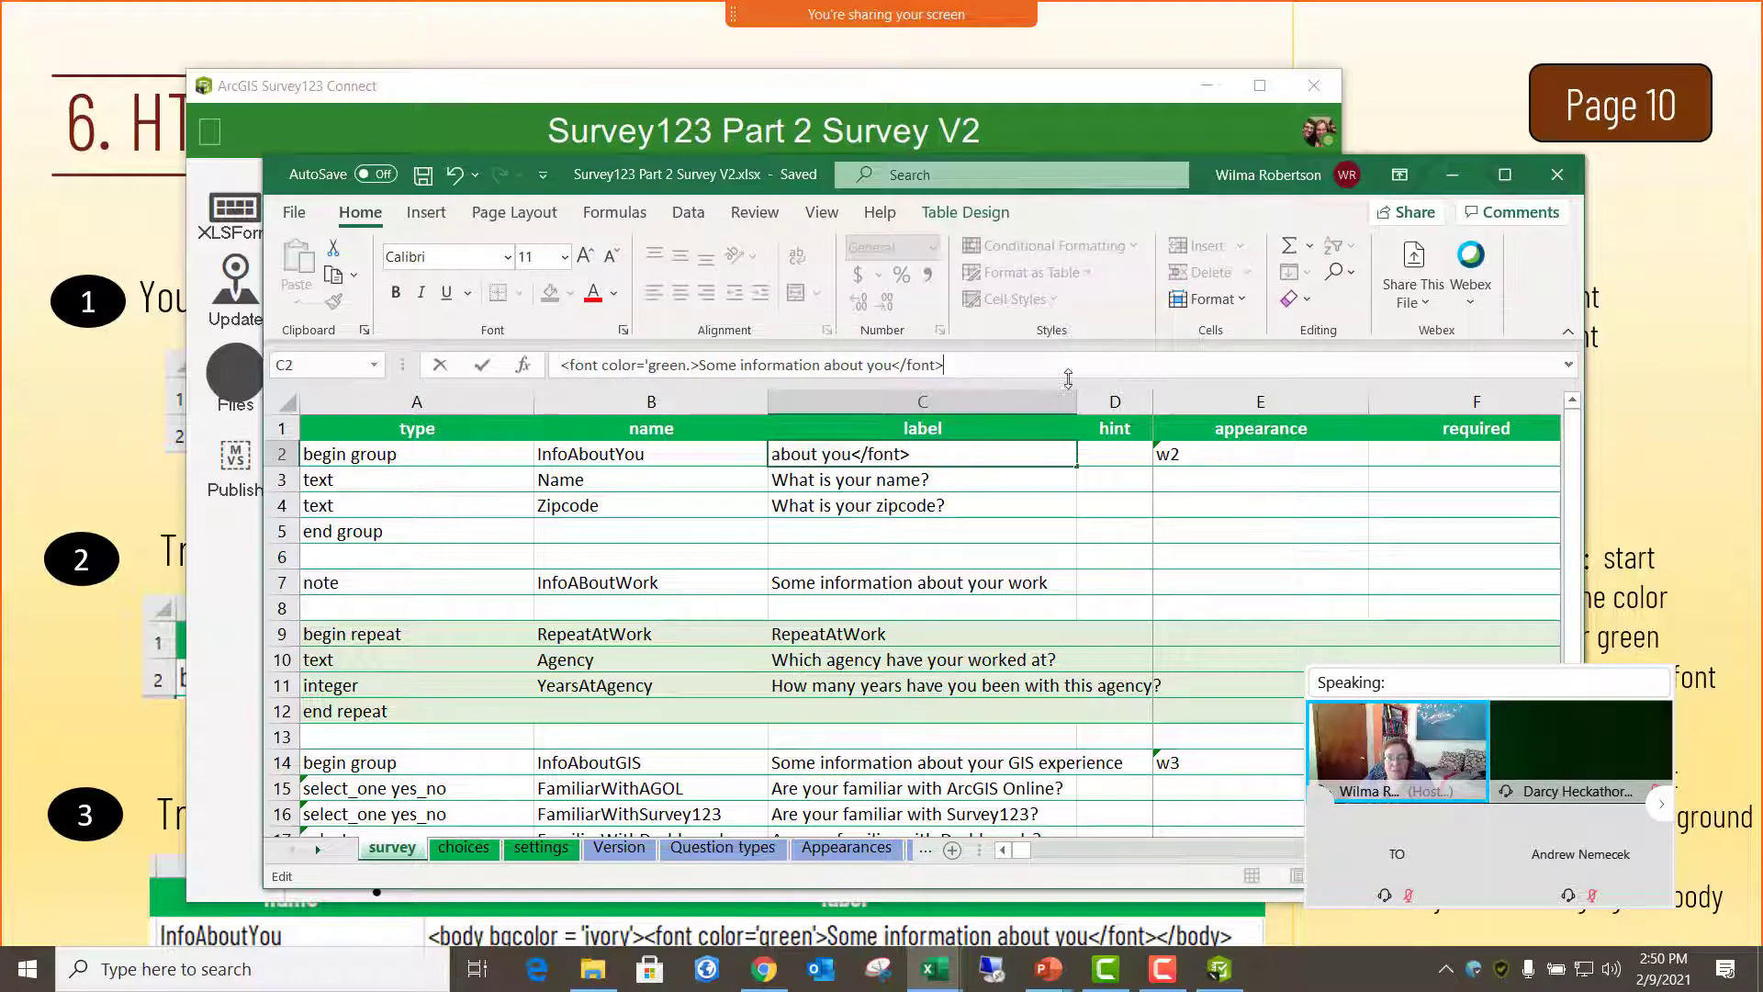
click(1230, 508)
- Correct the InfoAboutYou font tag by replacing the period after green with a closing single quote, giving <font color='green'>
click(898, 459)
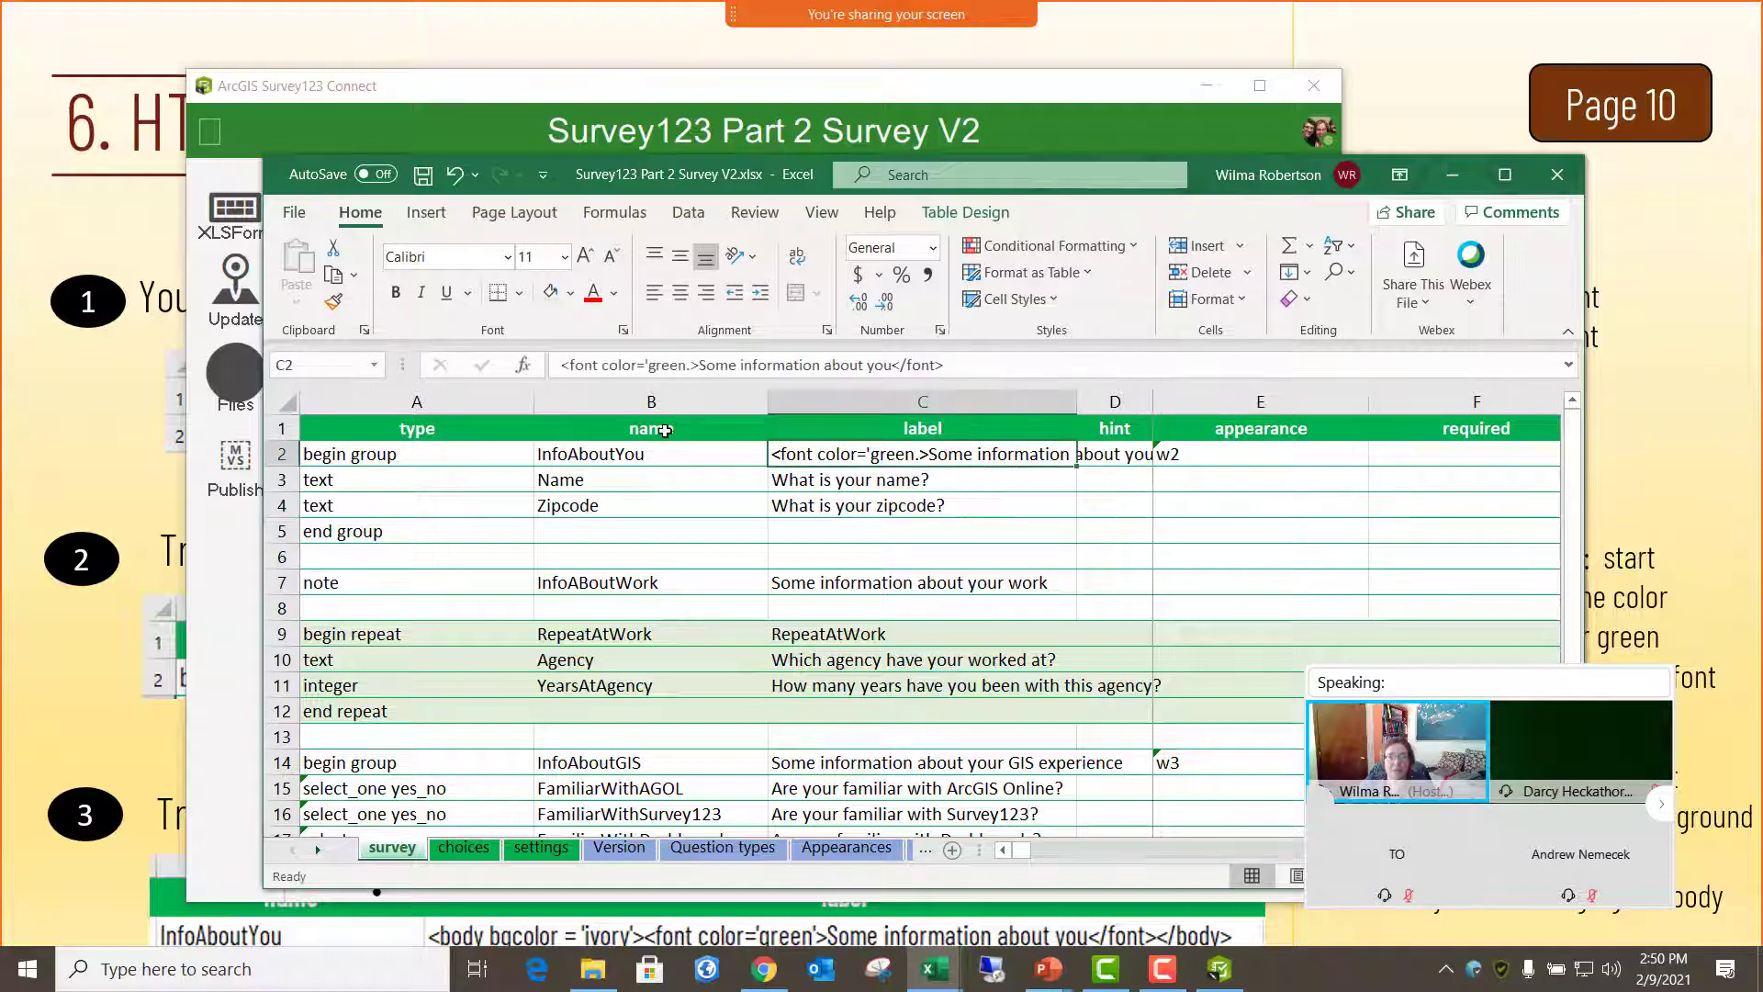
click(692, 365)
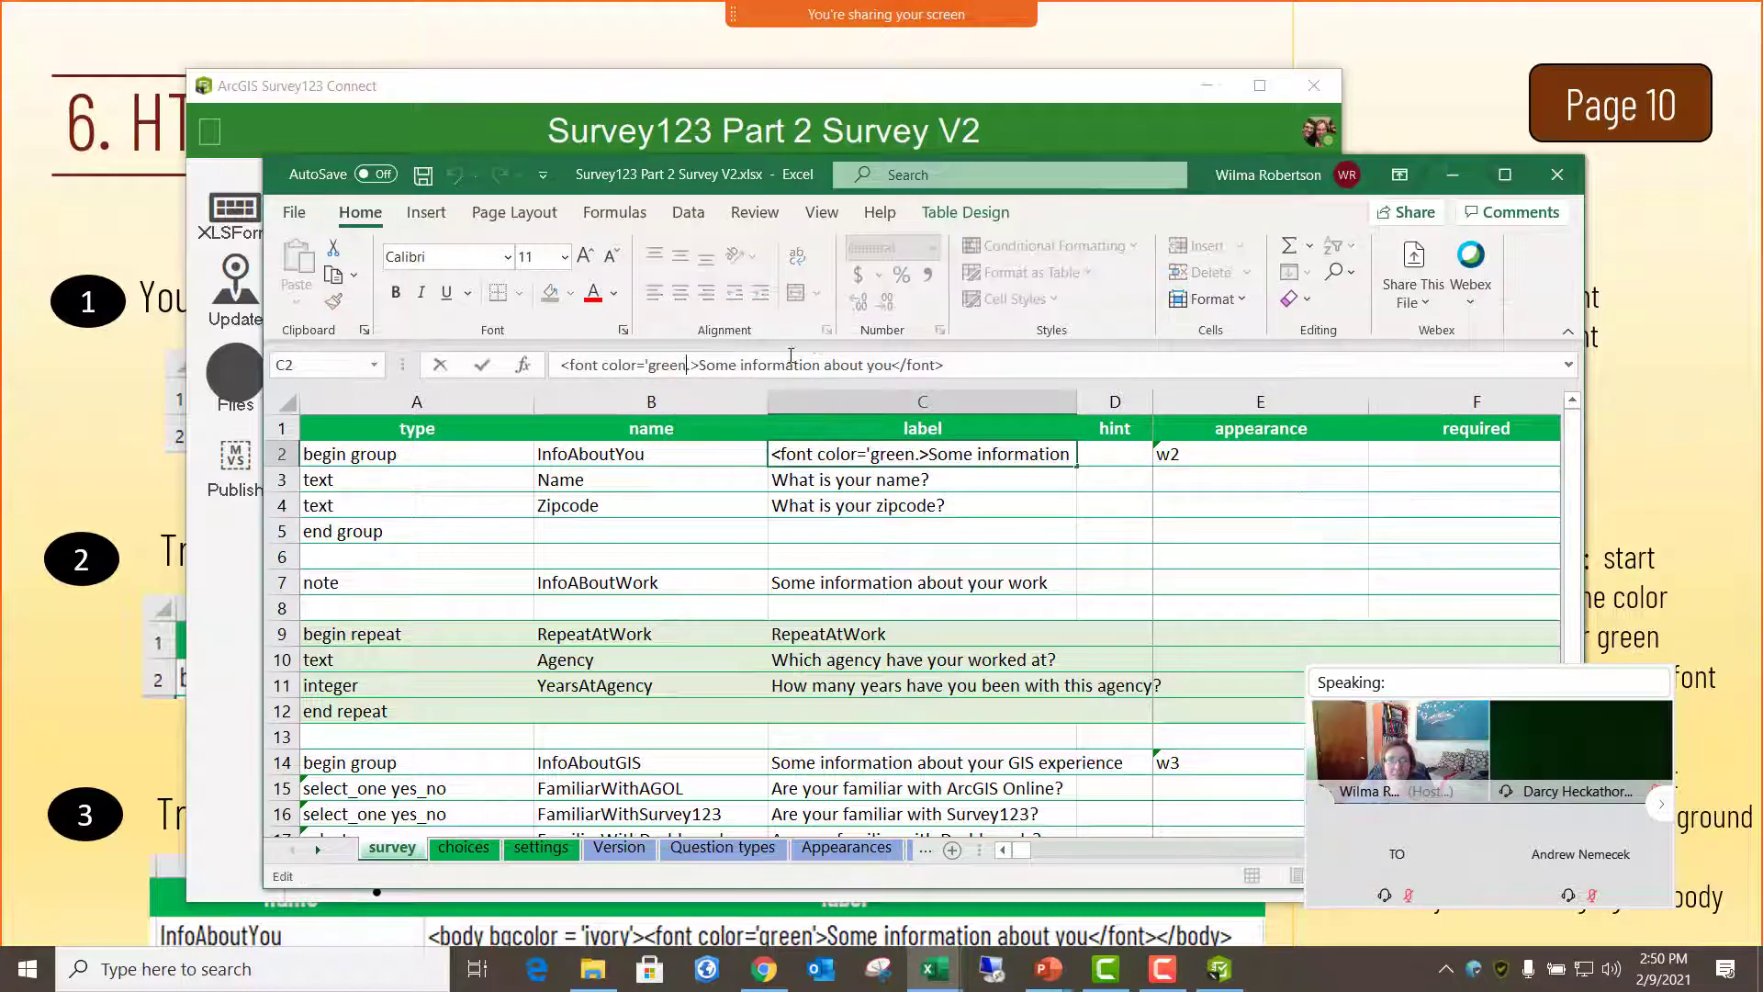
key(BackSpace)
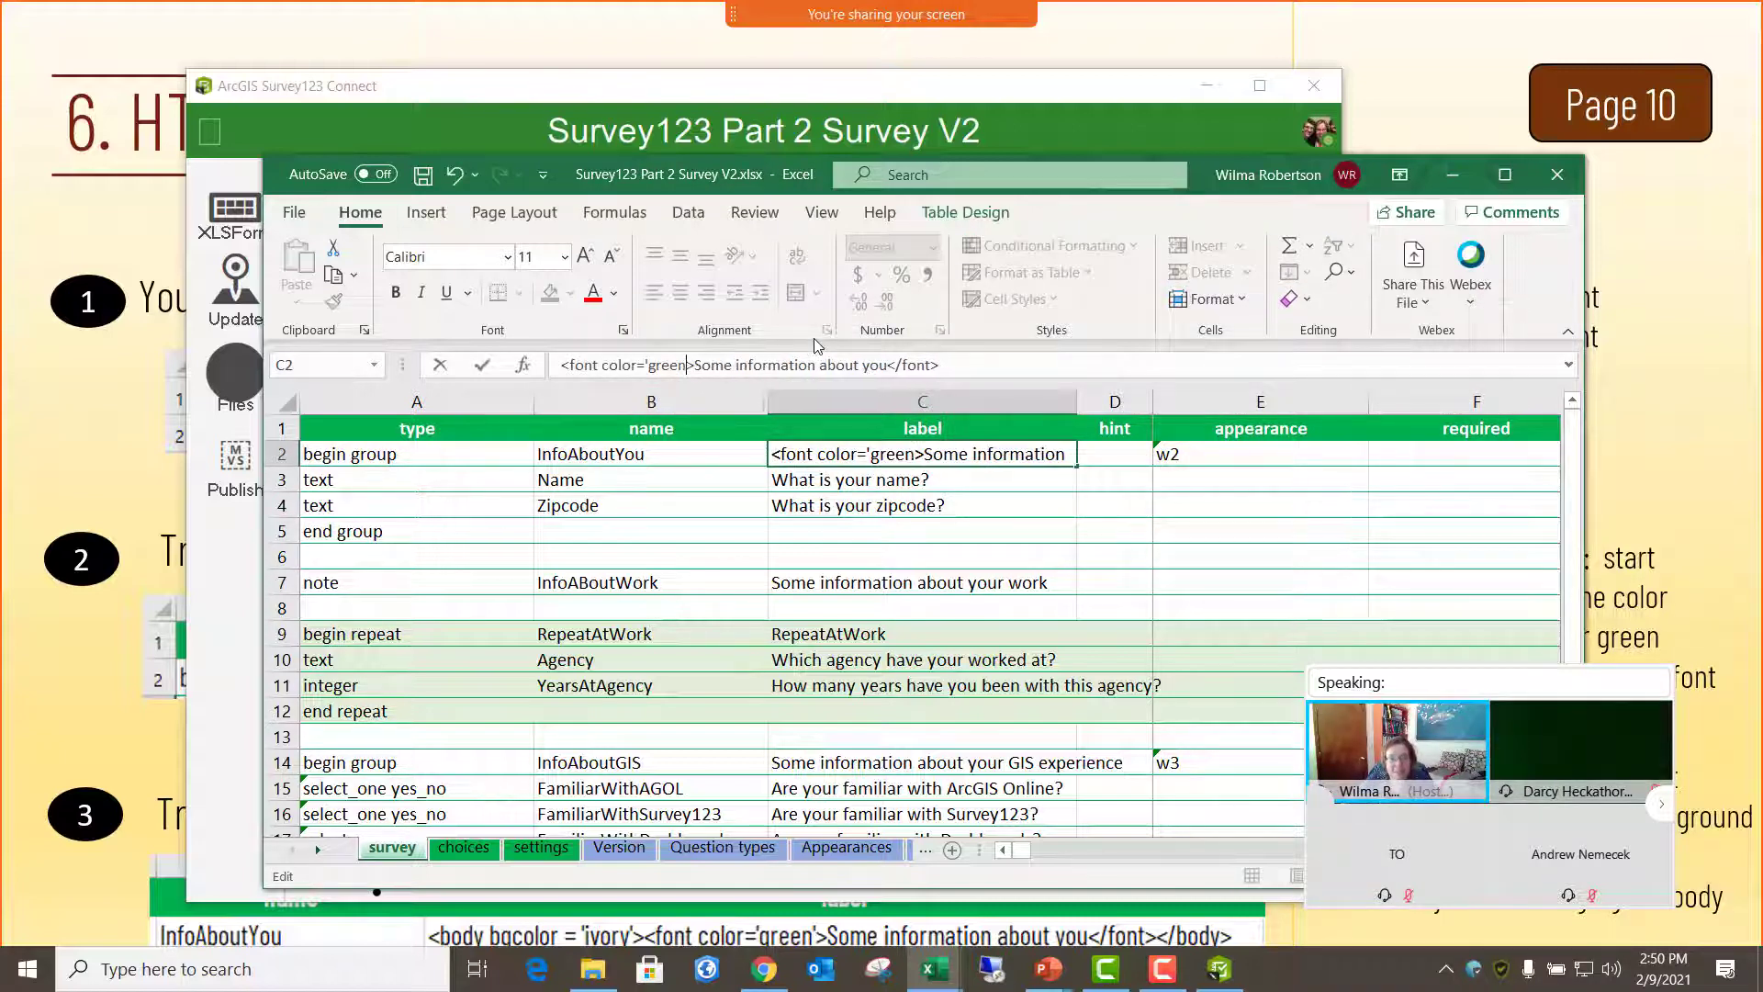
text(')
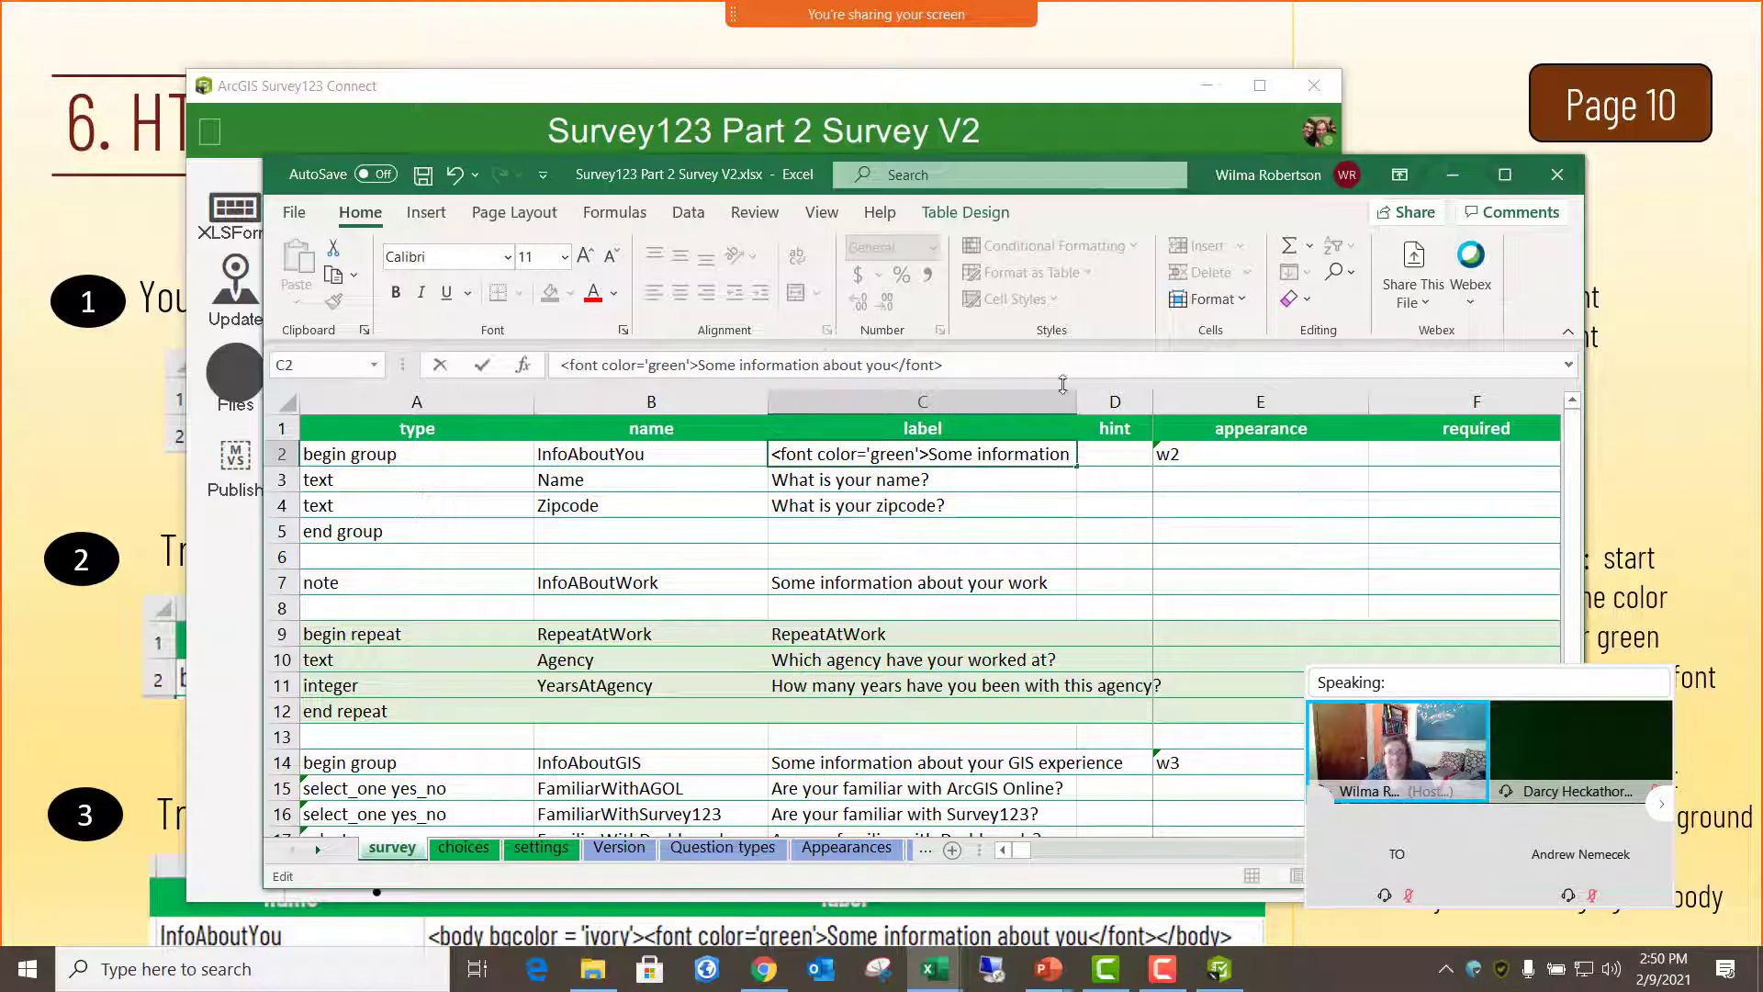
click(1281, 506)
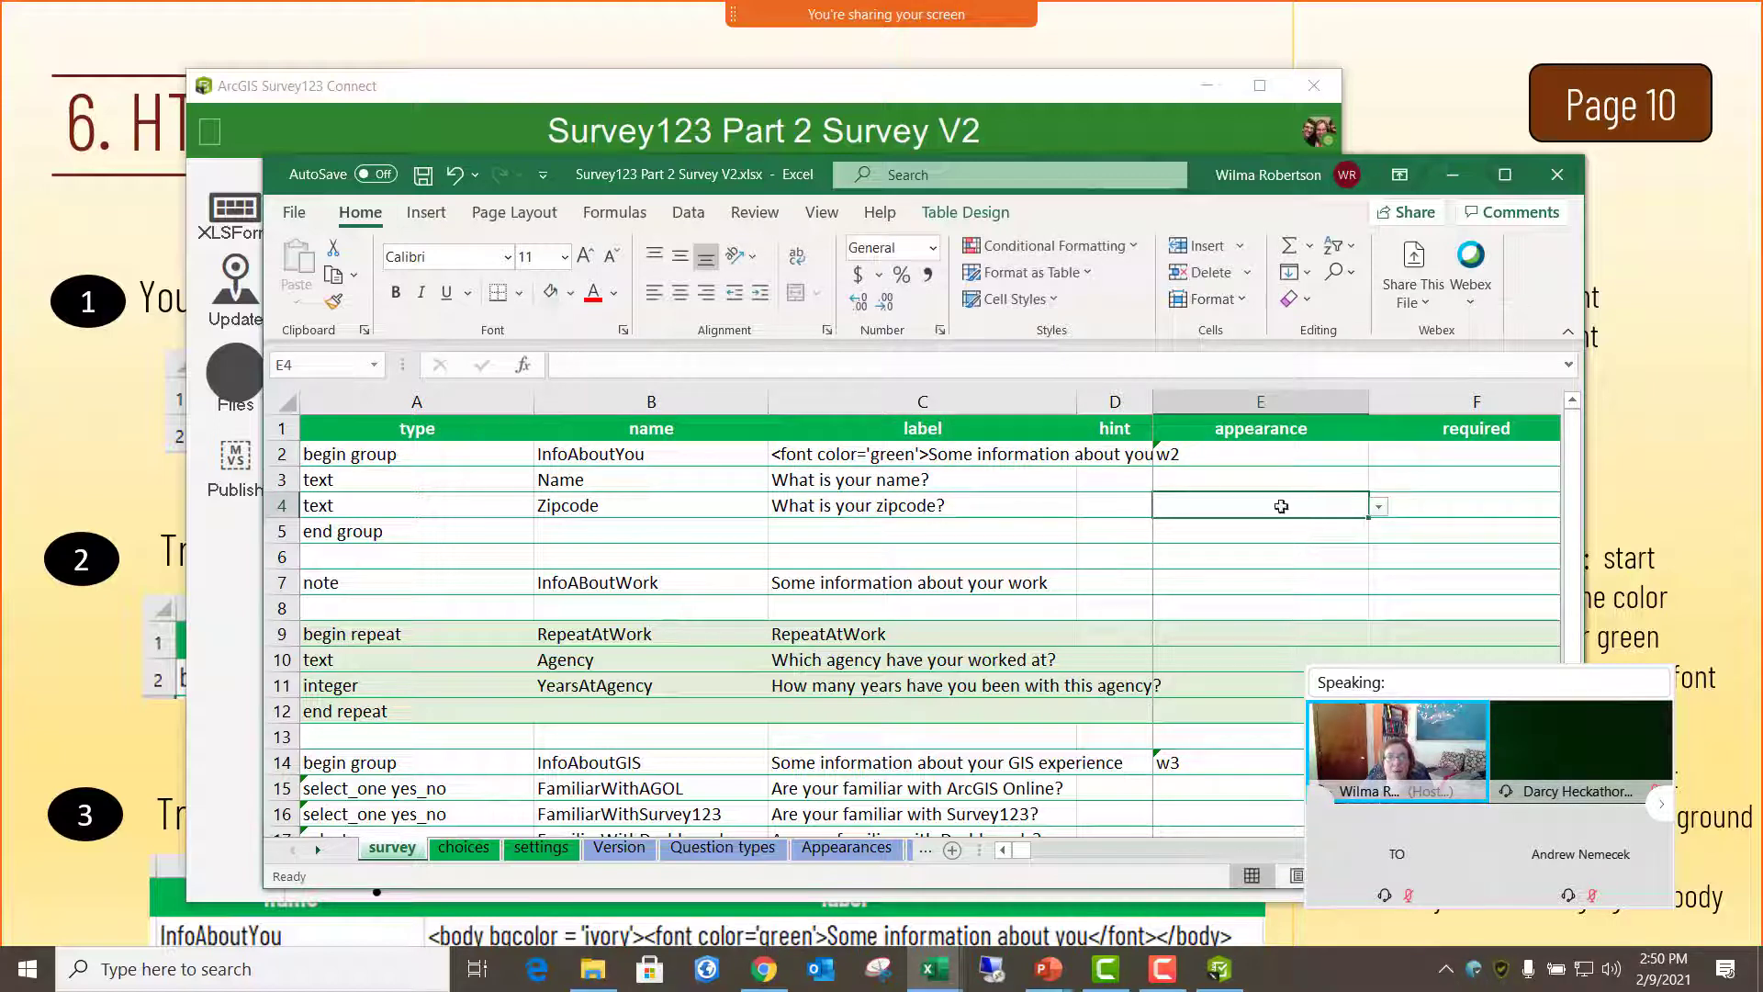
click(909, 456)
- Save the font tag correction, check the heading colour in Survey123 Connect, and return to the Survey123 Part 2 Survey V2 workbook
click(423, 174)
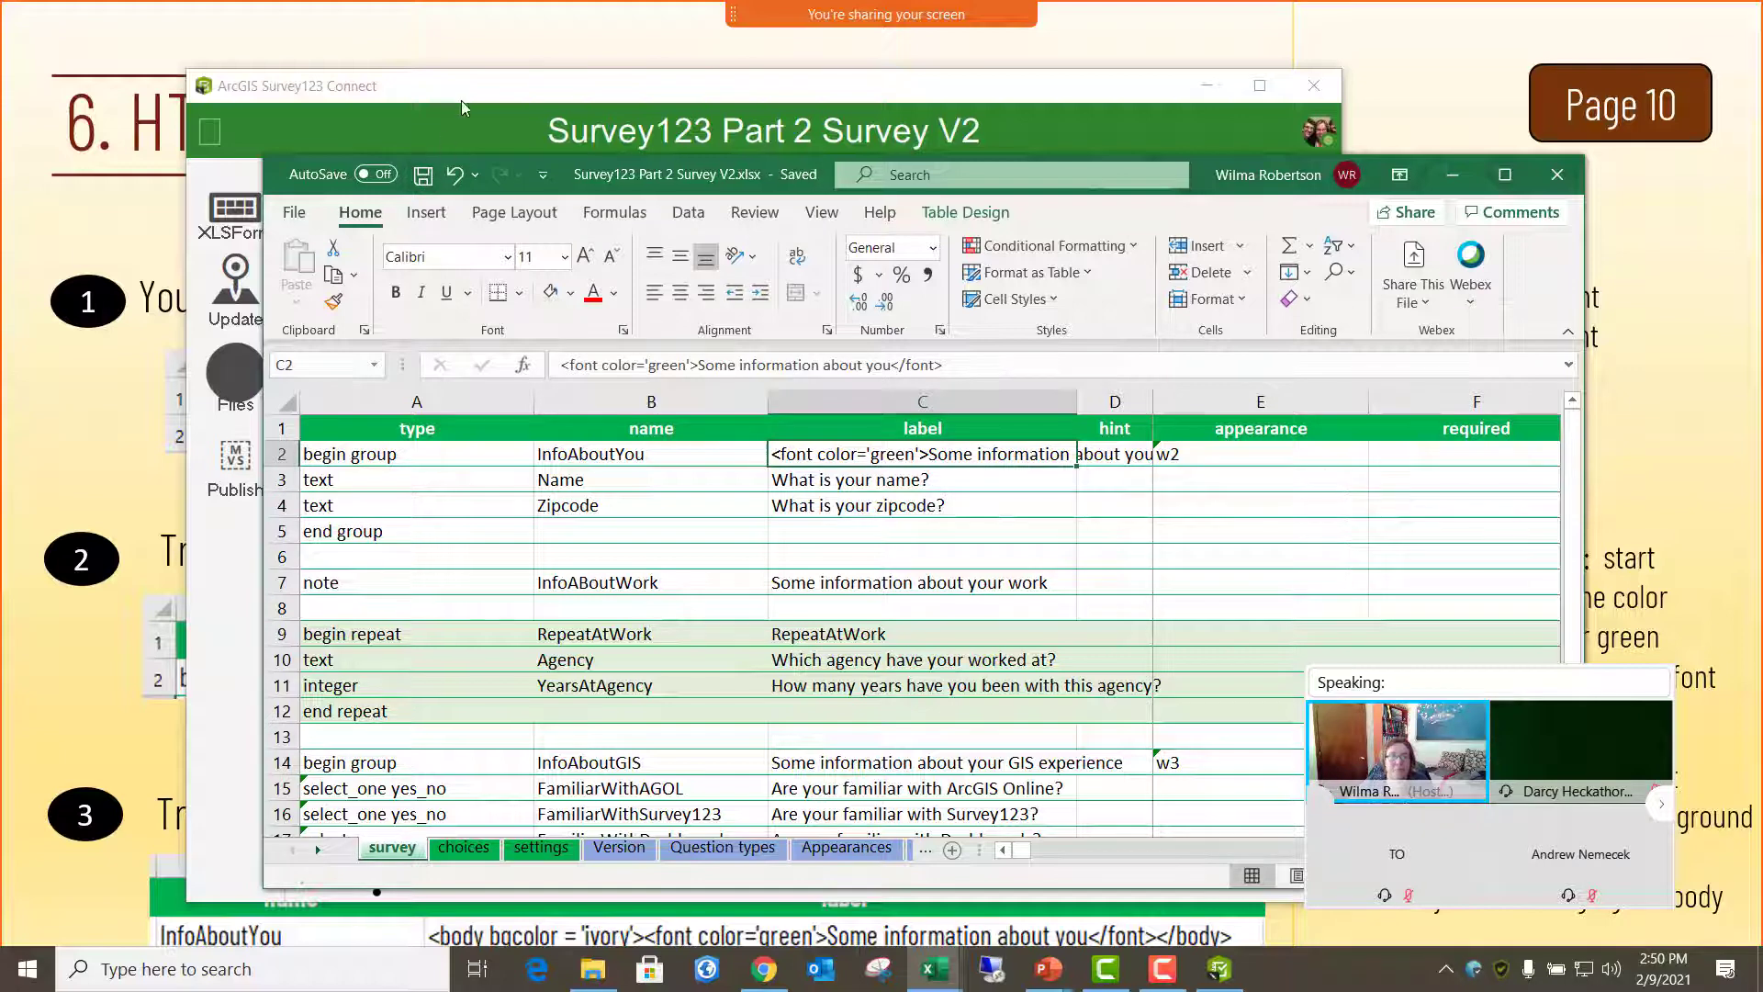
click(461, 98)
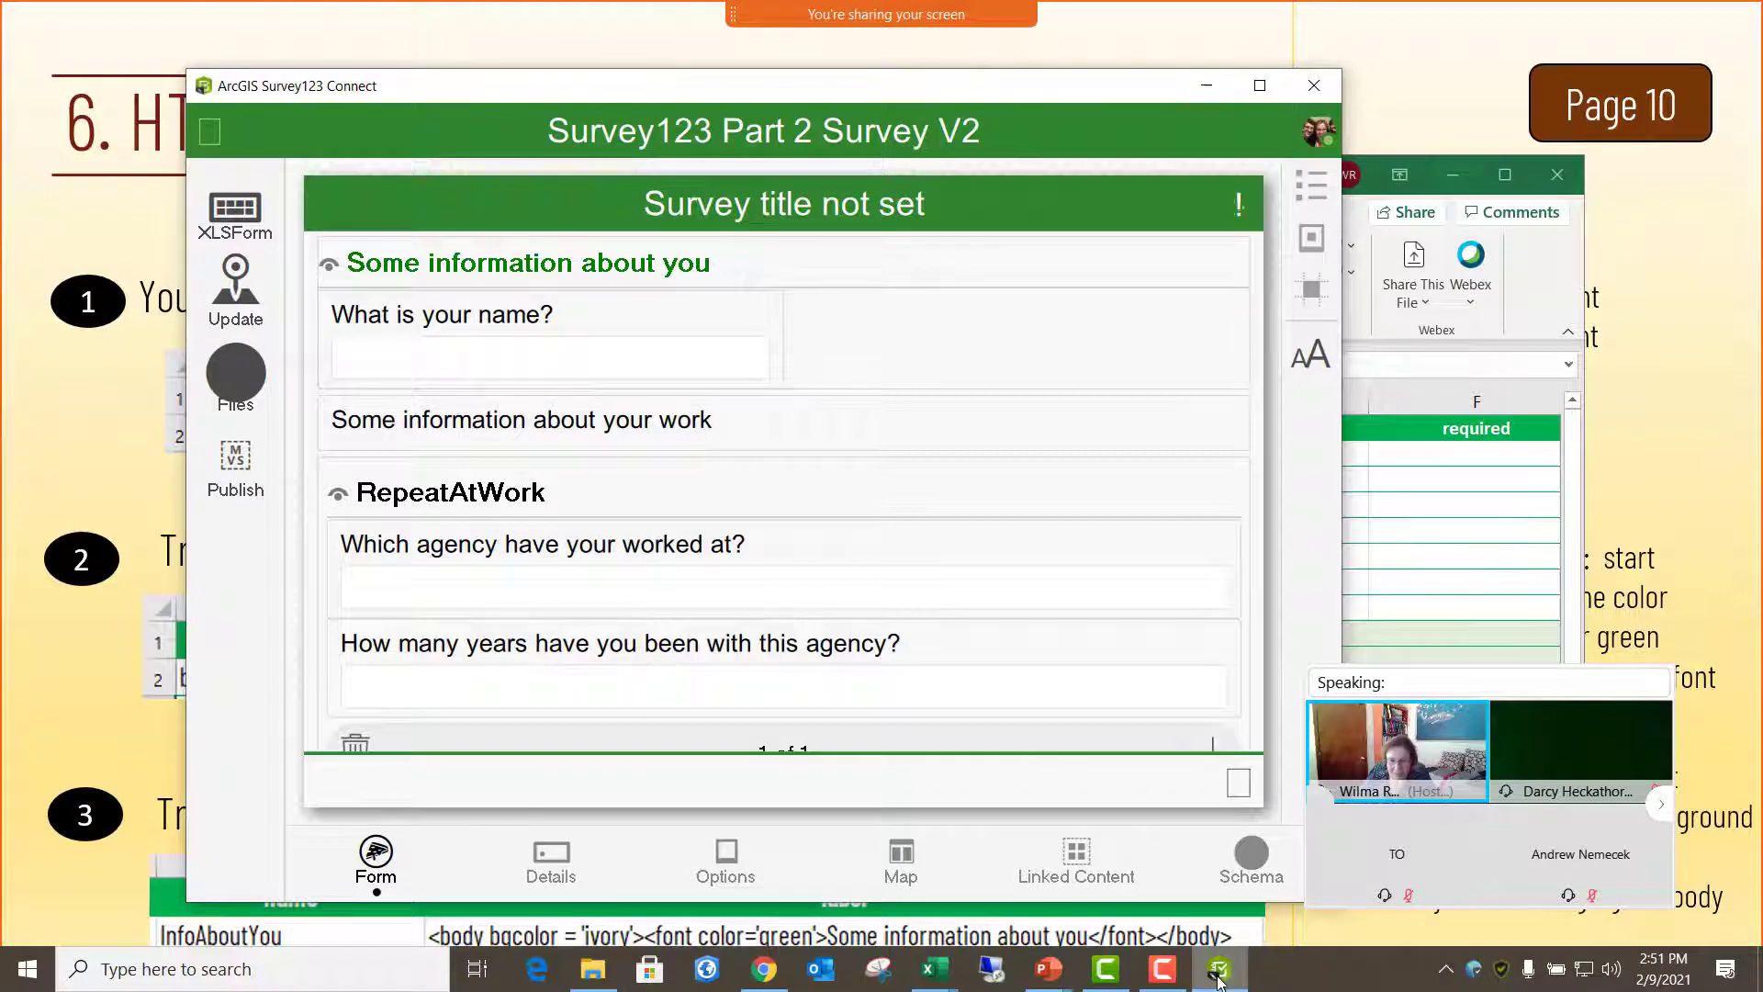
click(934, 969)
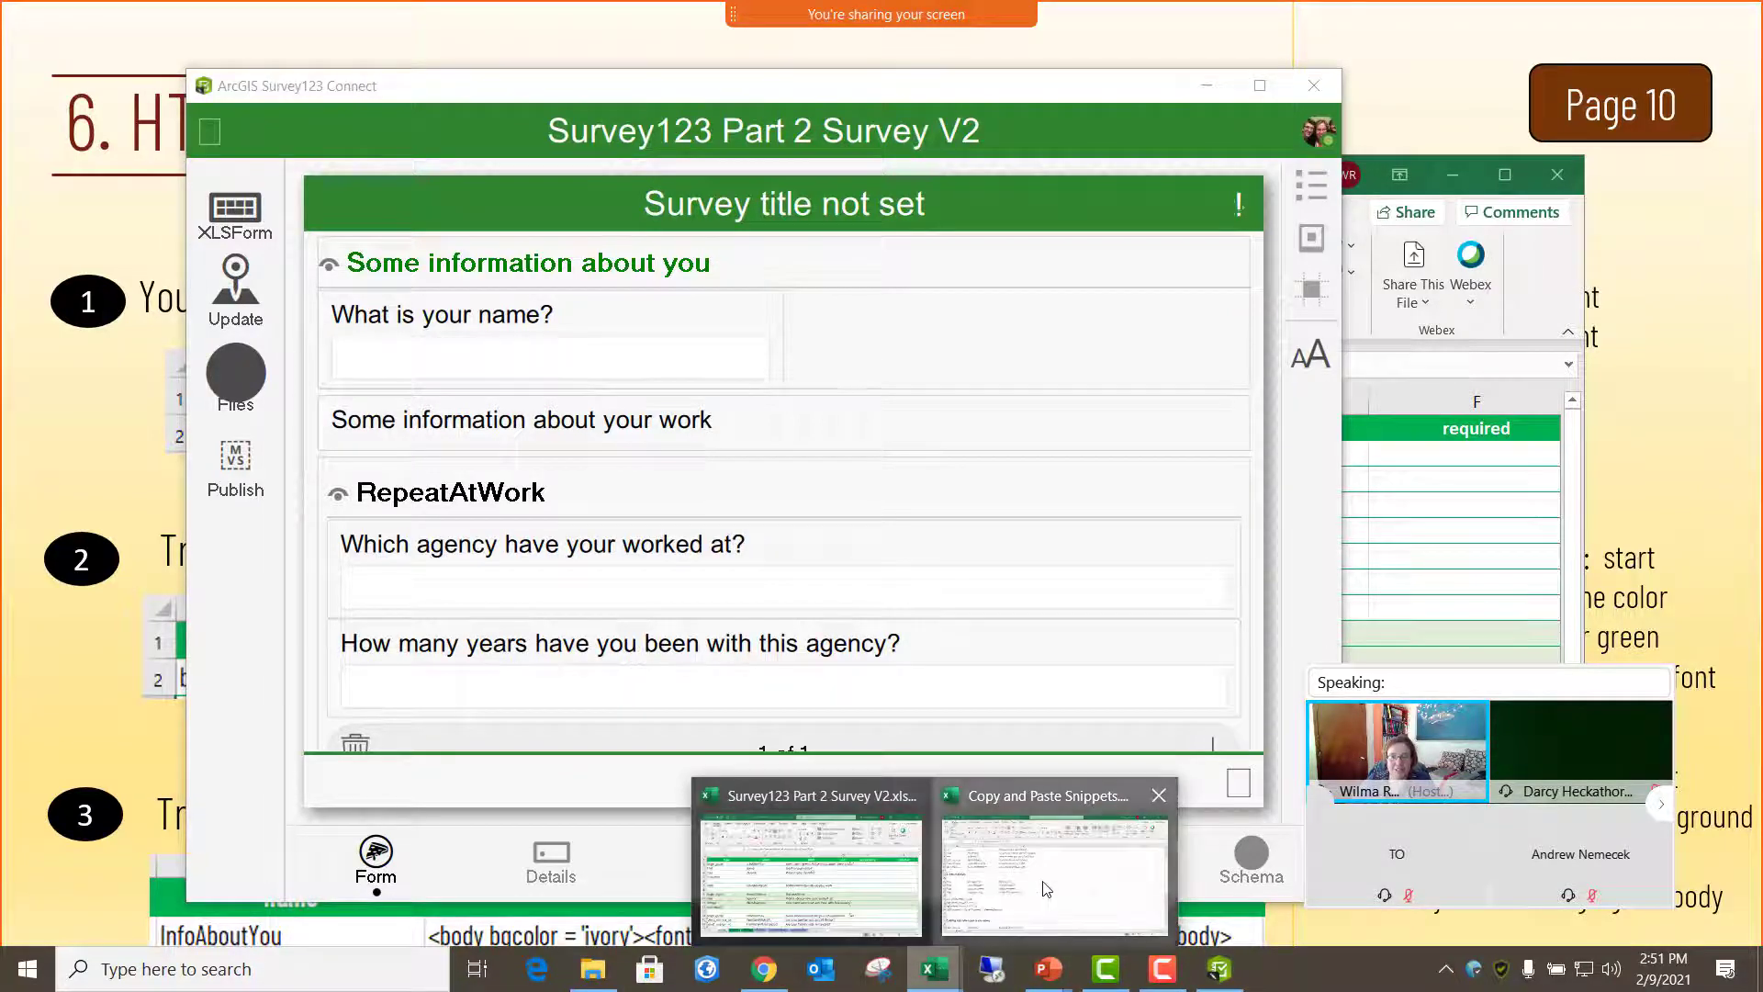
click(1046, 889)
mouse_move(923, 966)
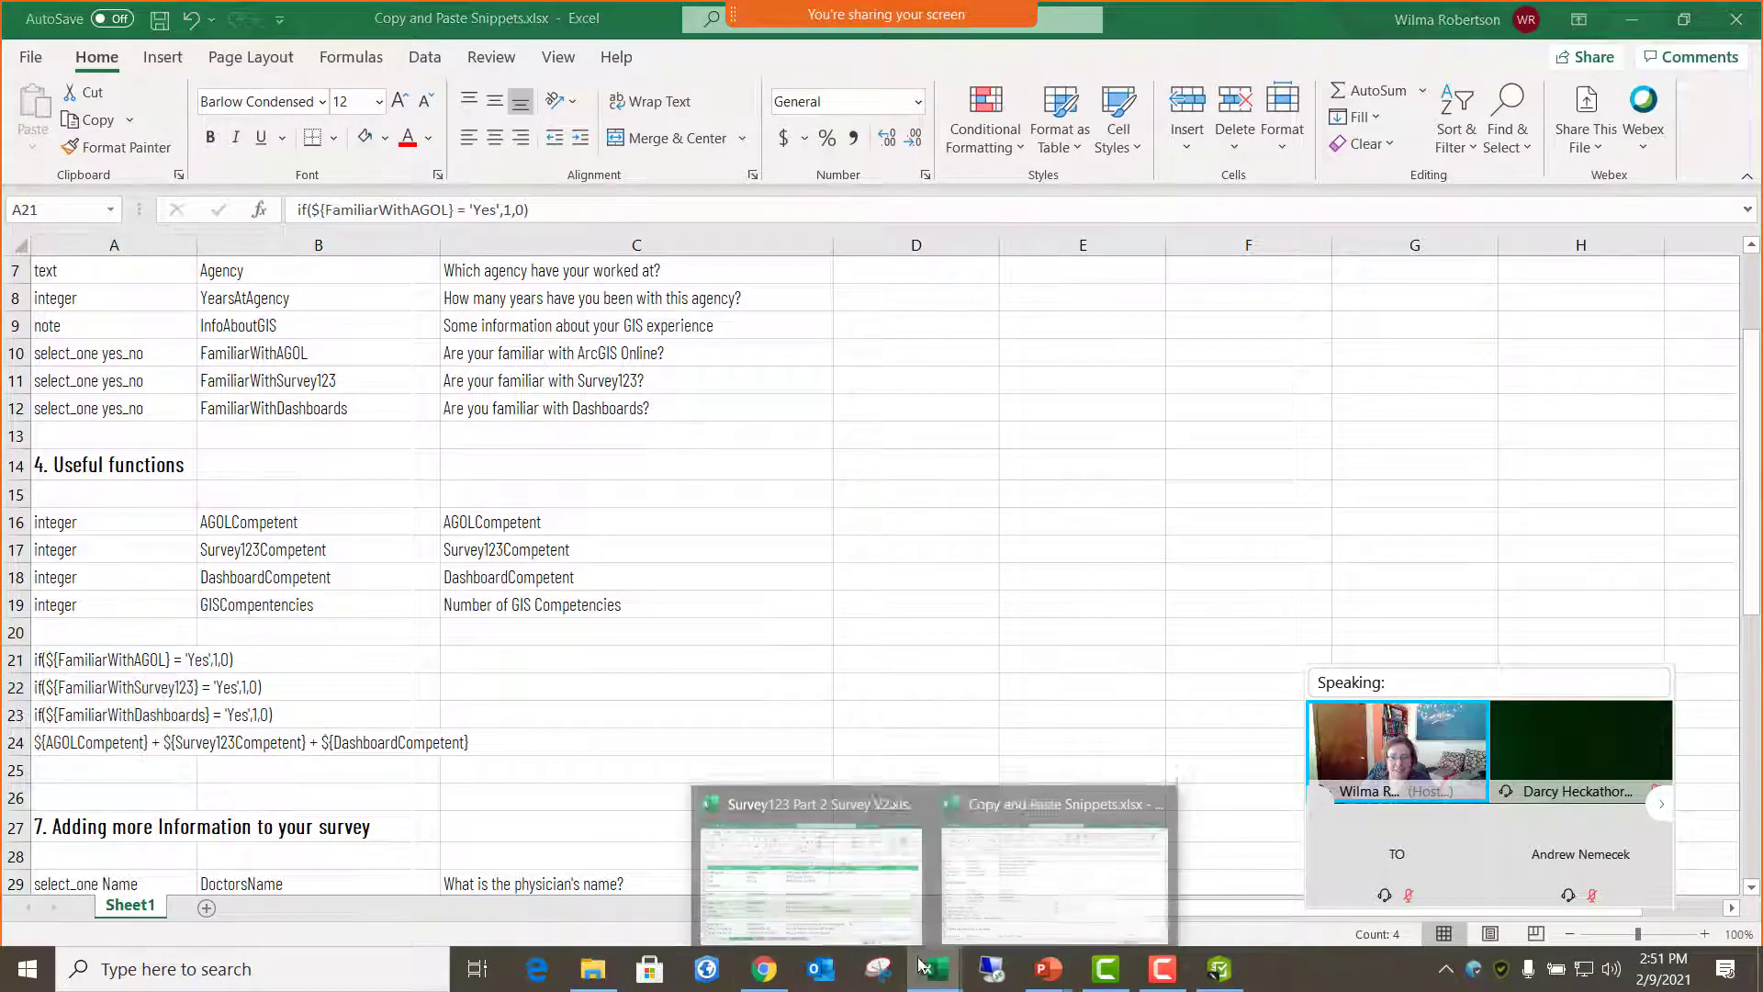
click(827, 873)
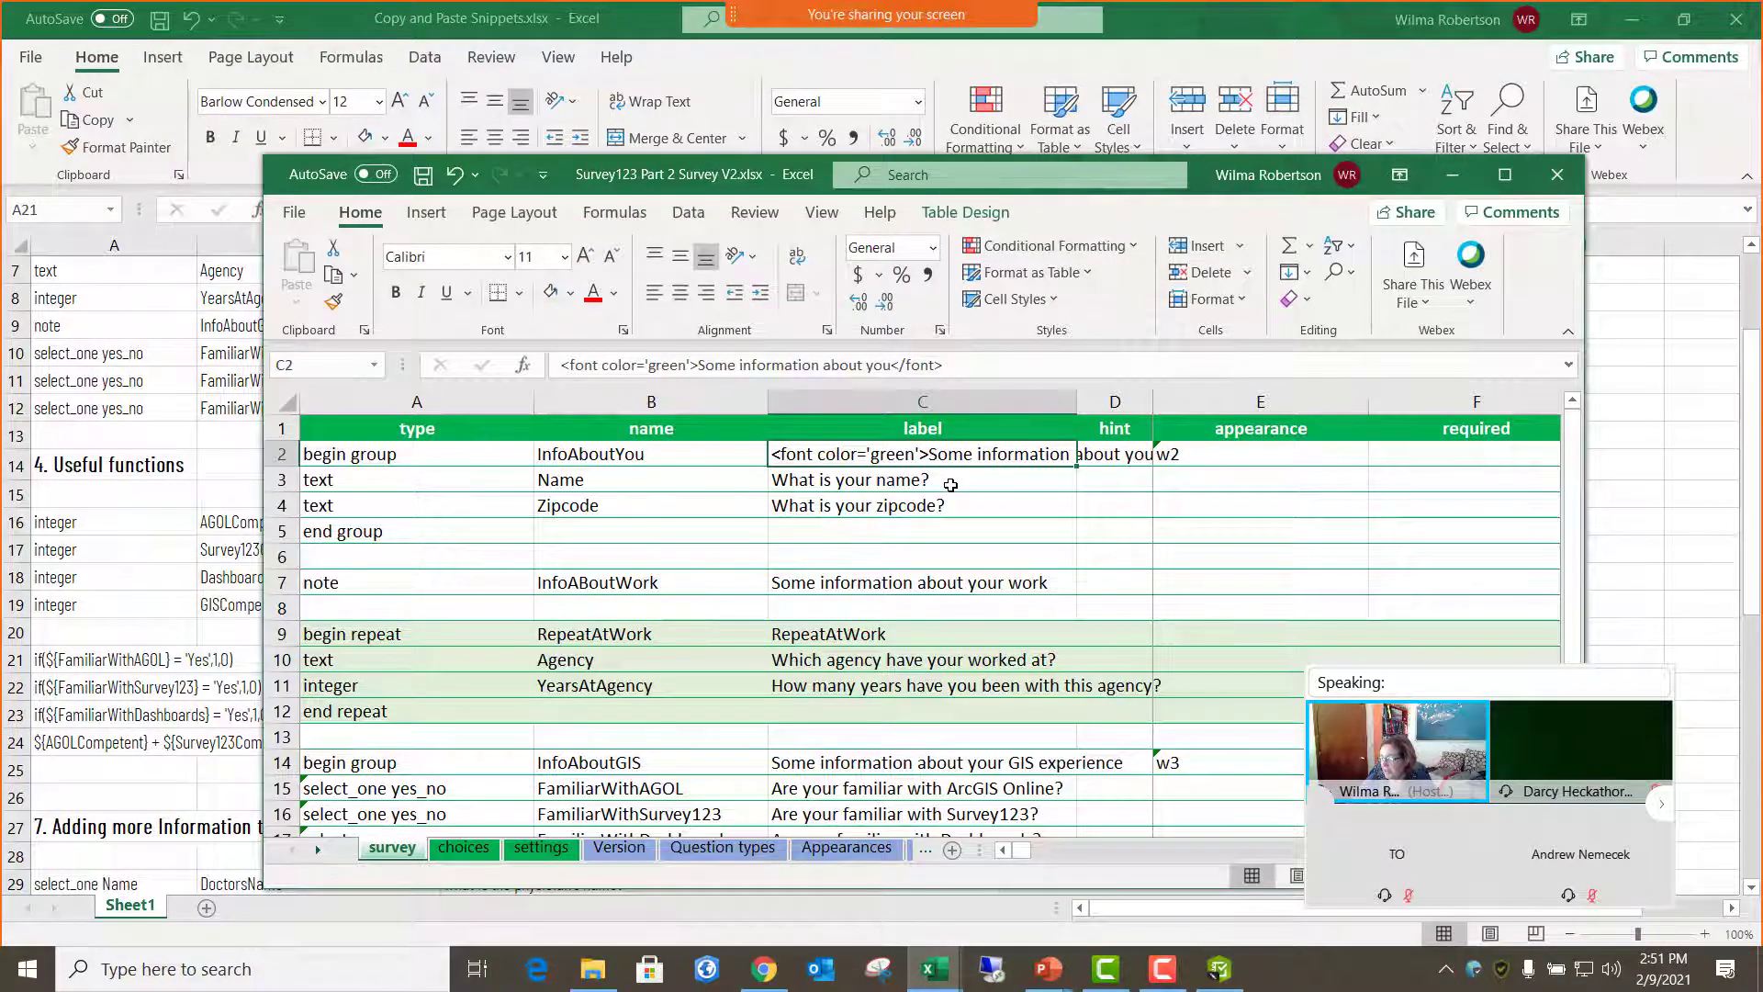
- Insert the opening tag <body bgcolor='blue'> ahead of the font tag in the InfoAboutYou label
click(573, 364)
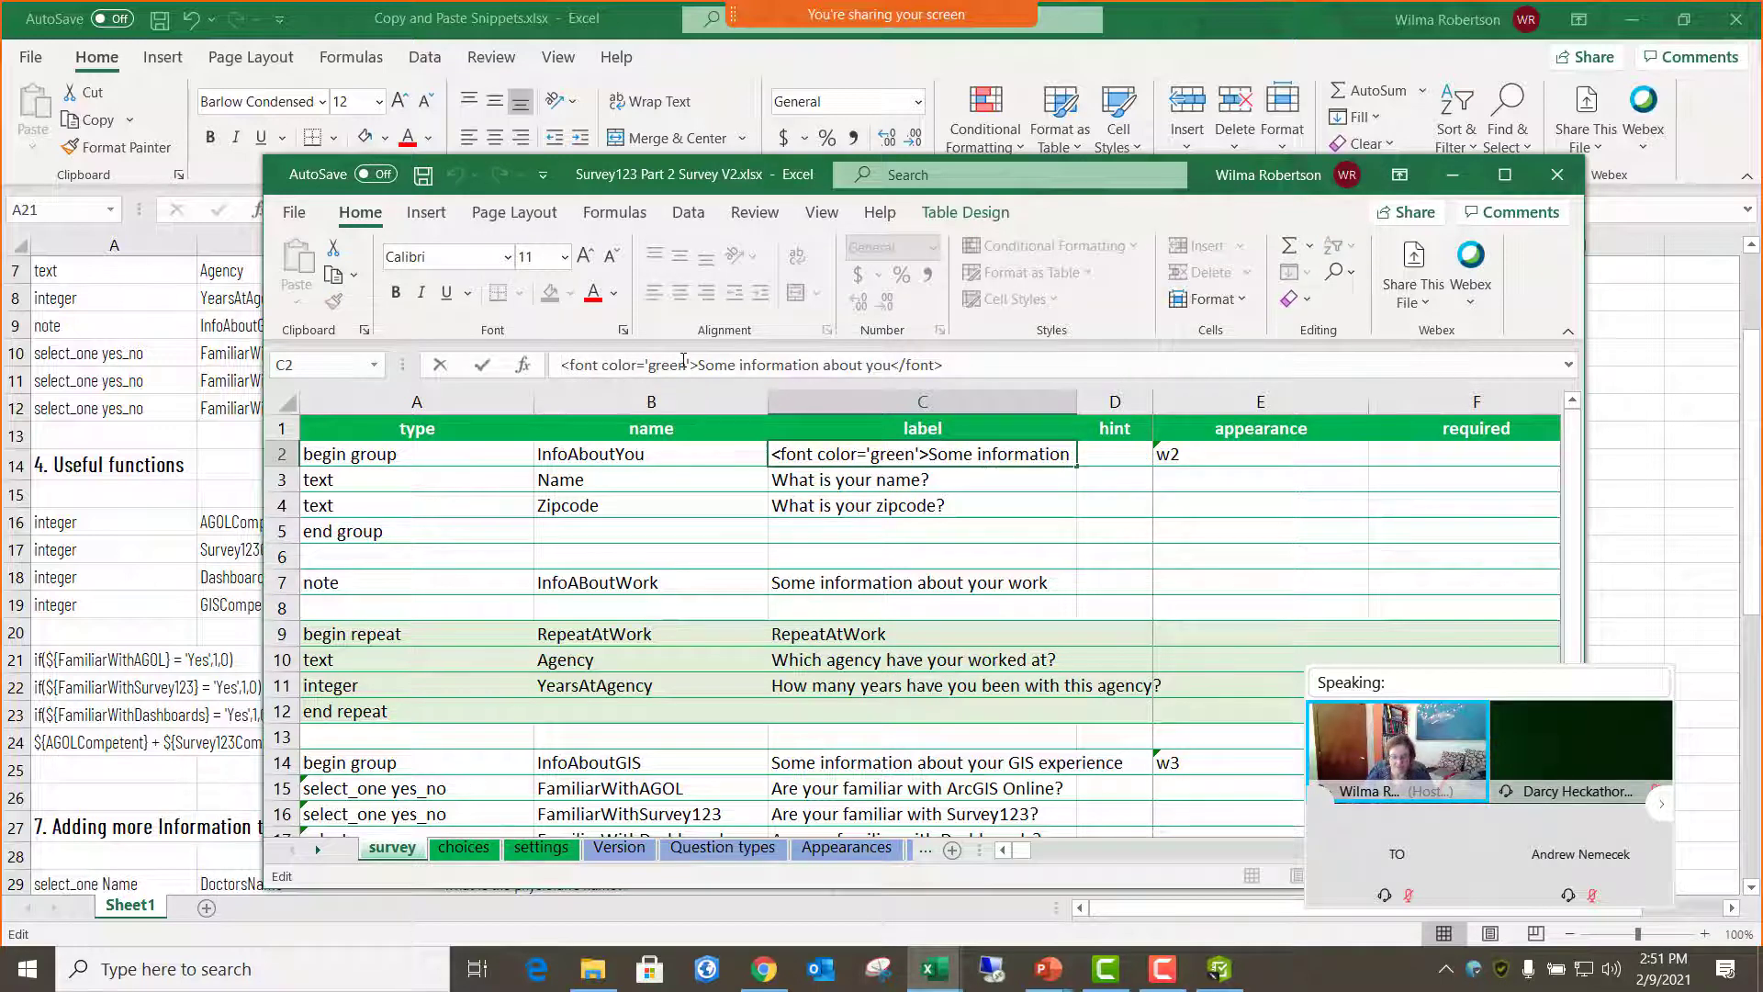
text(<)
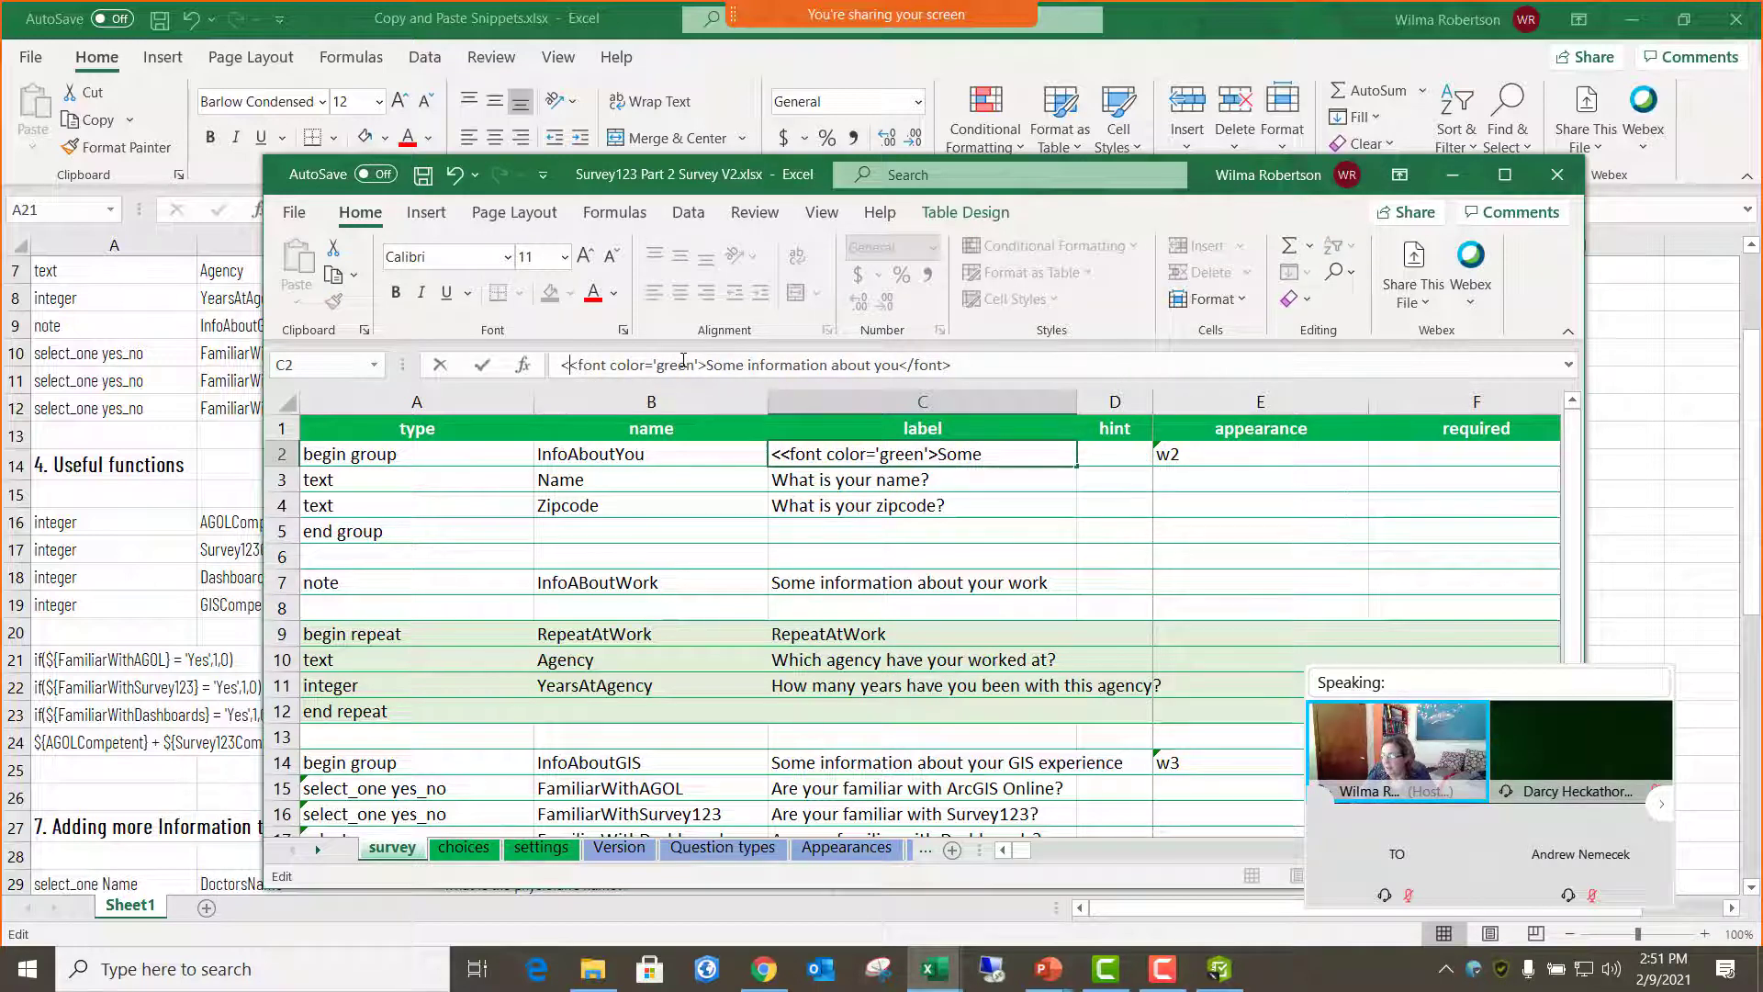
text(body )
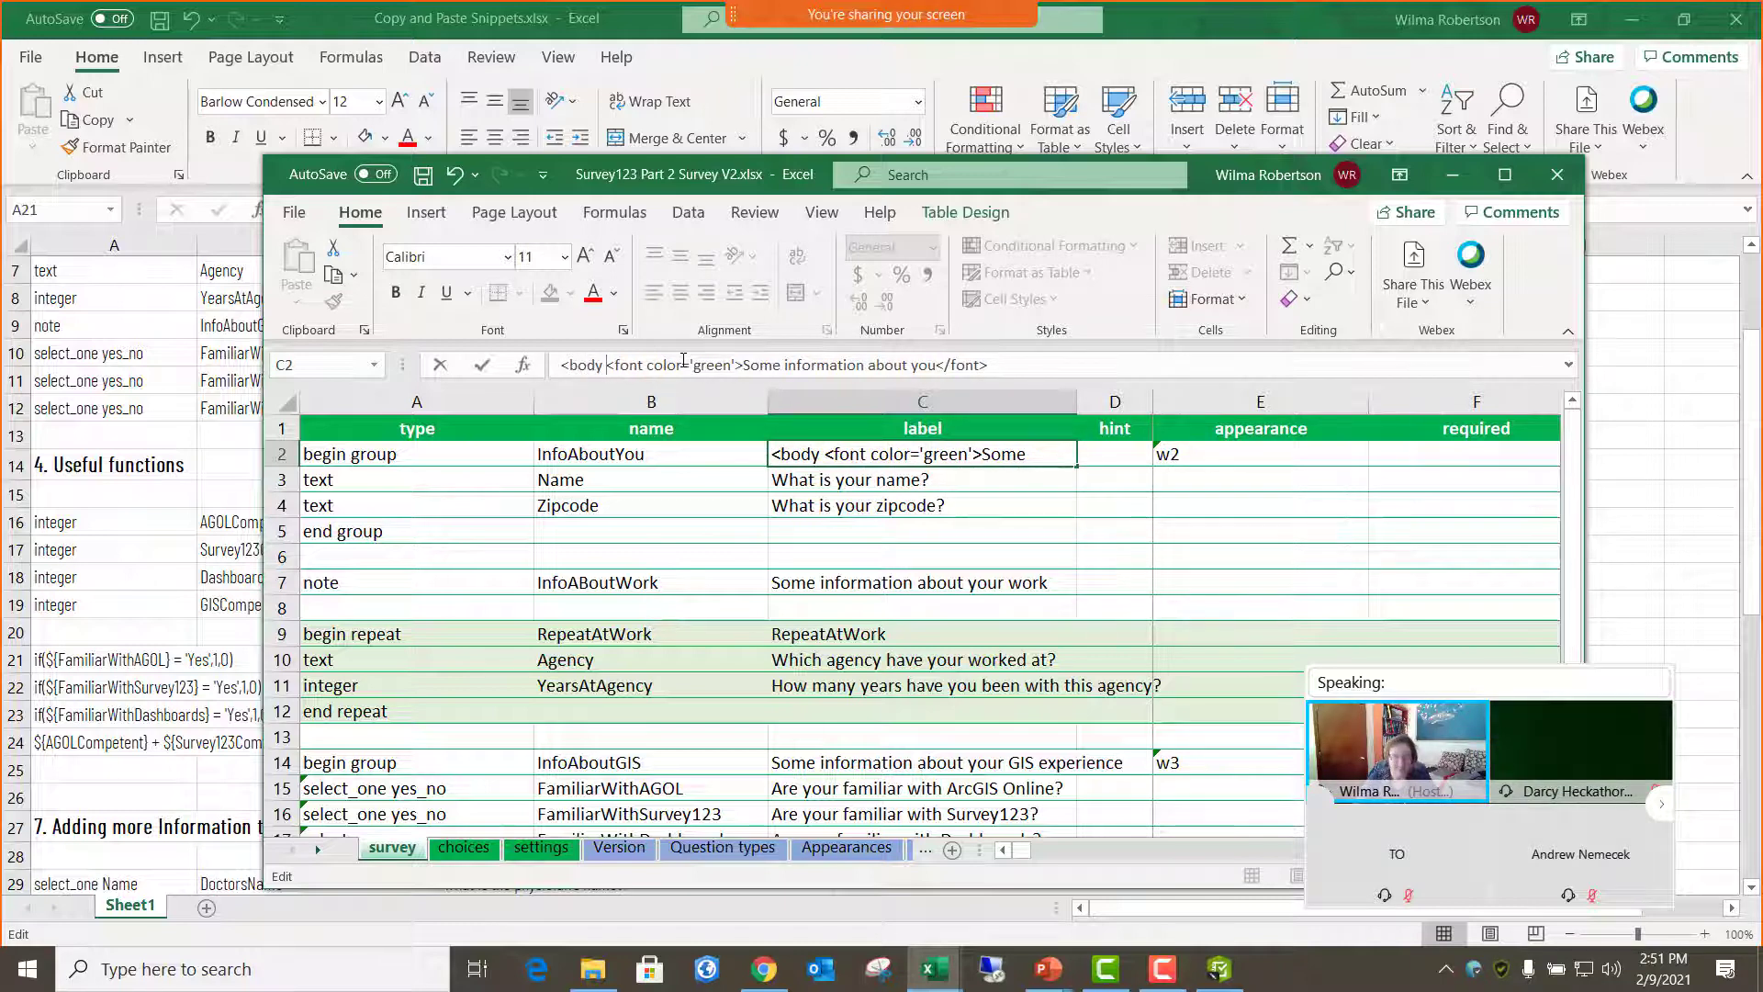
text(b)
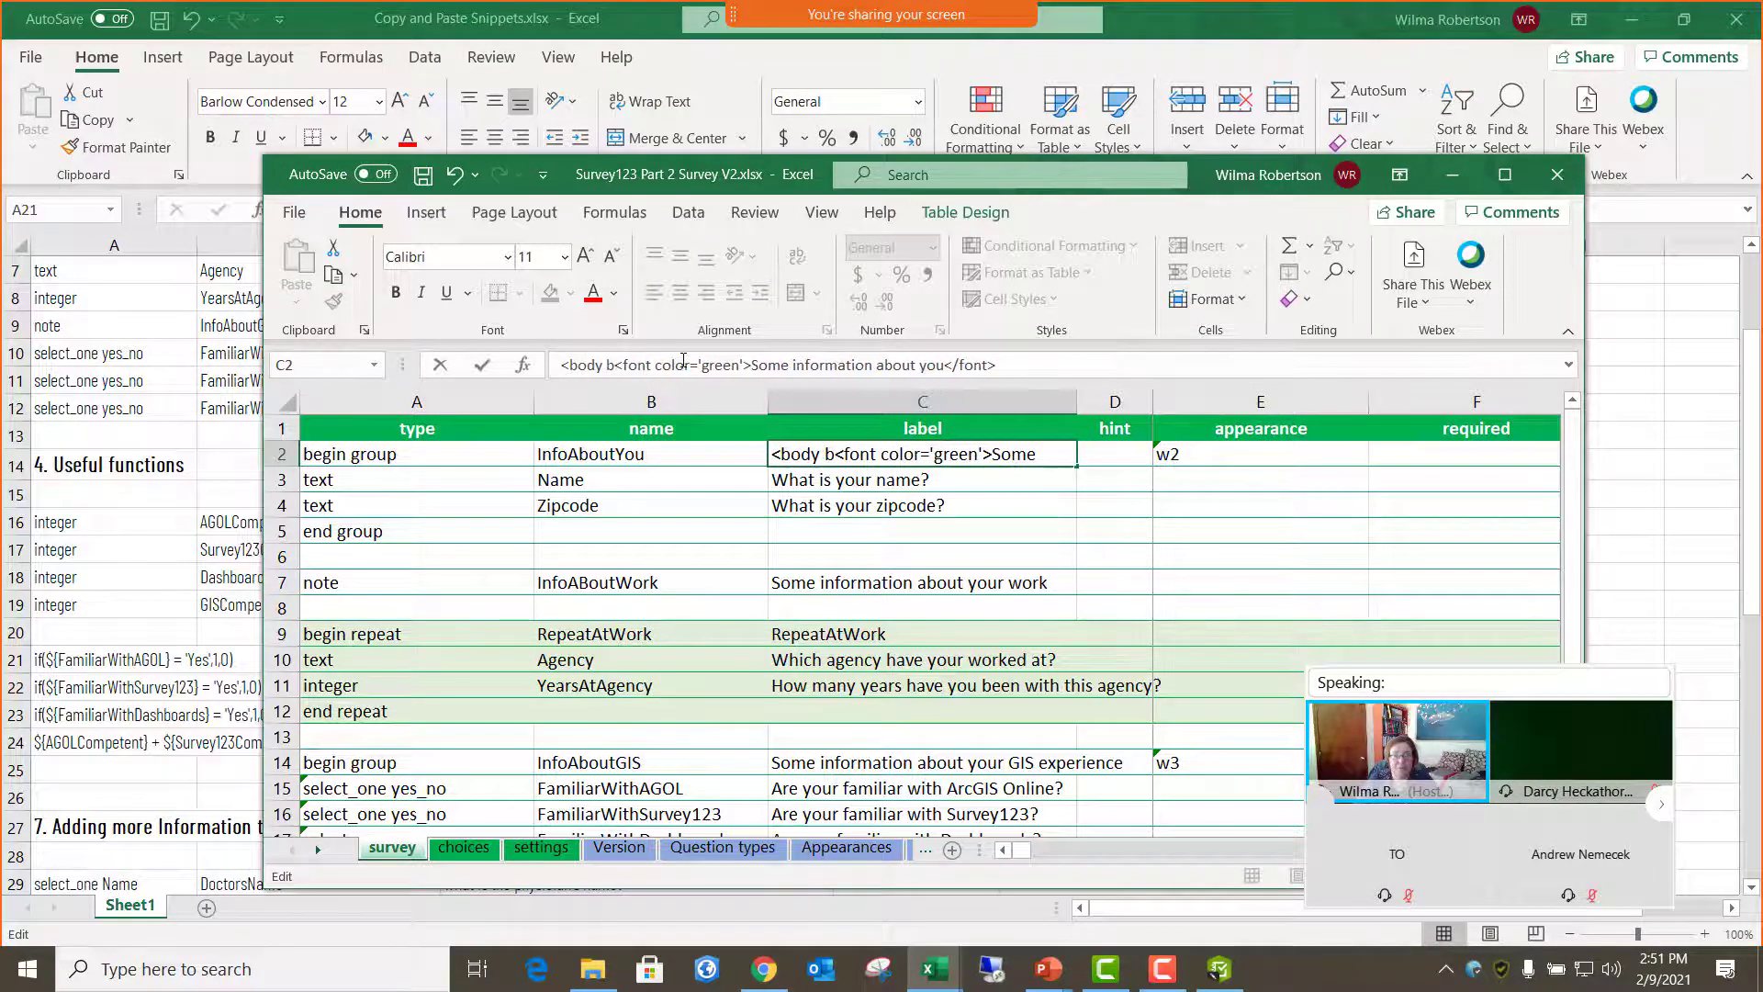
text(g)
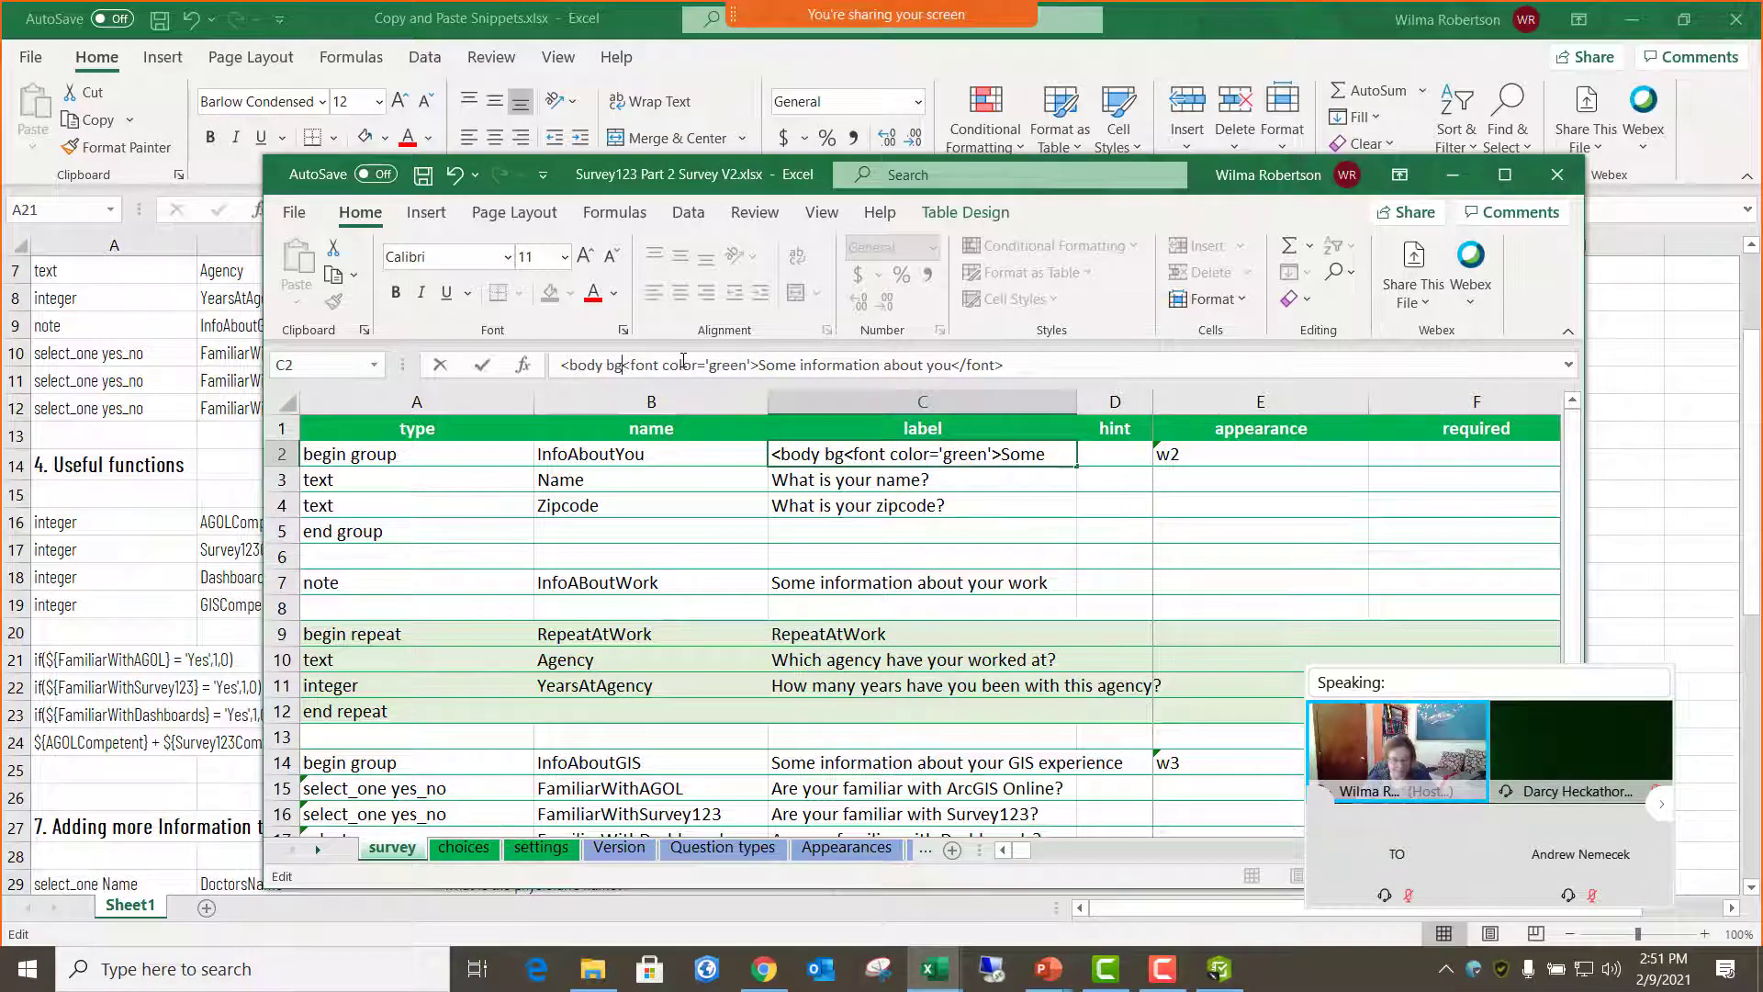
text(color)
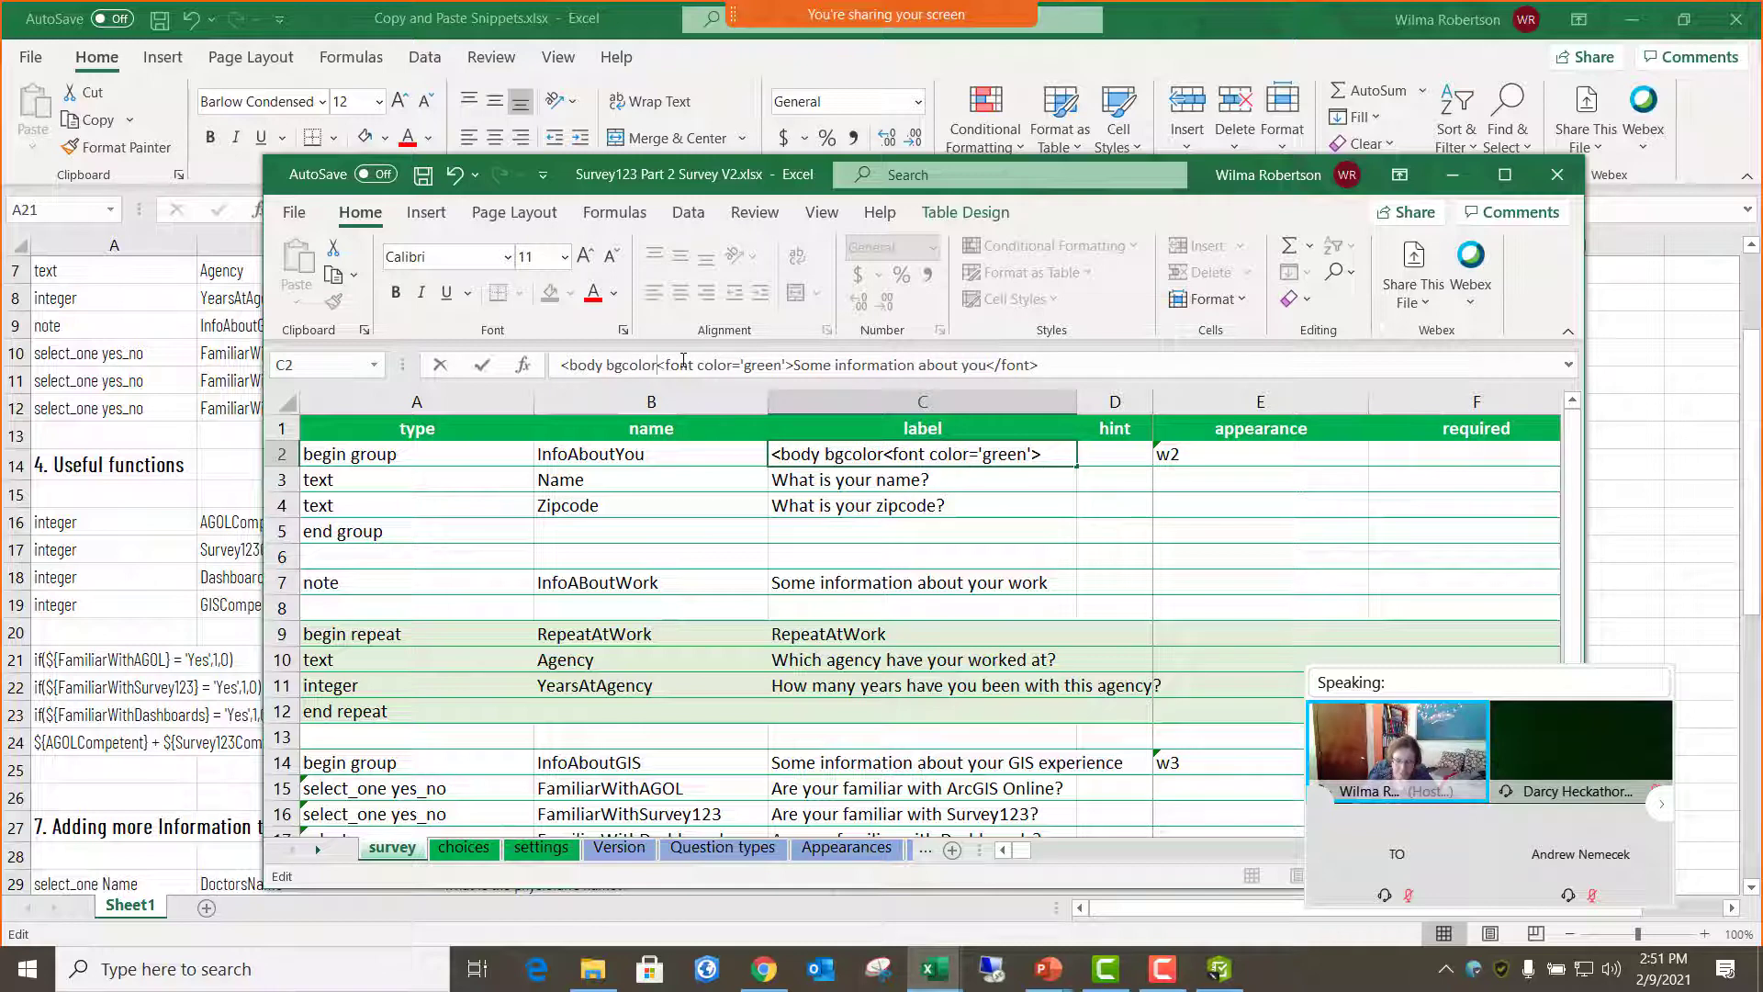
text(=')
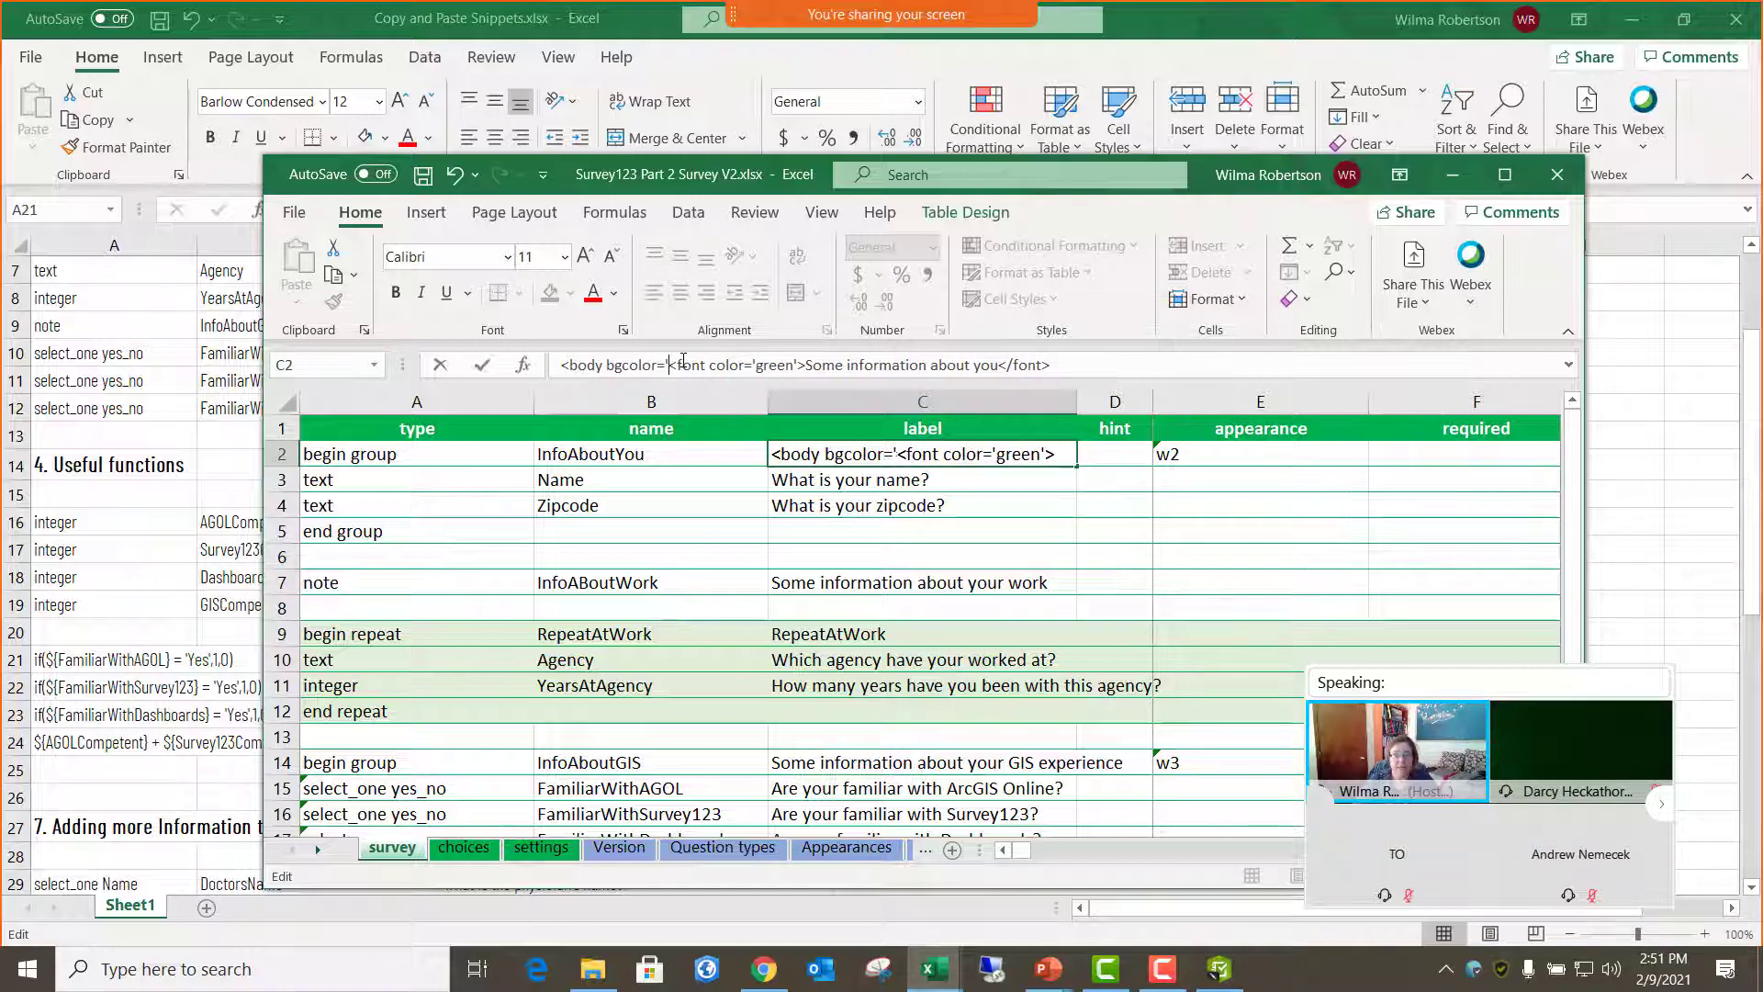
text(blue)
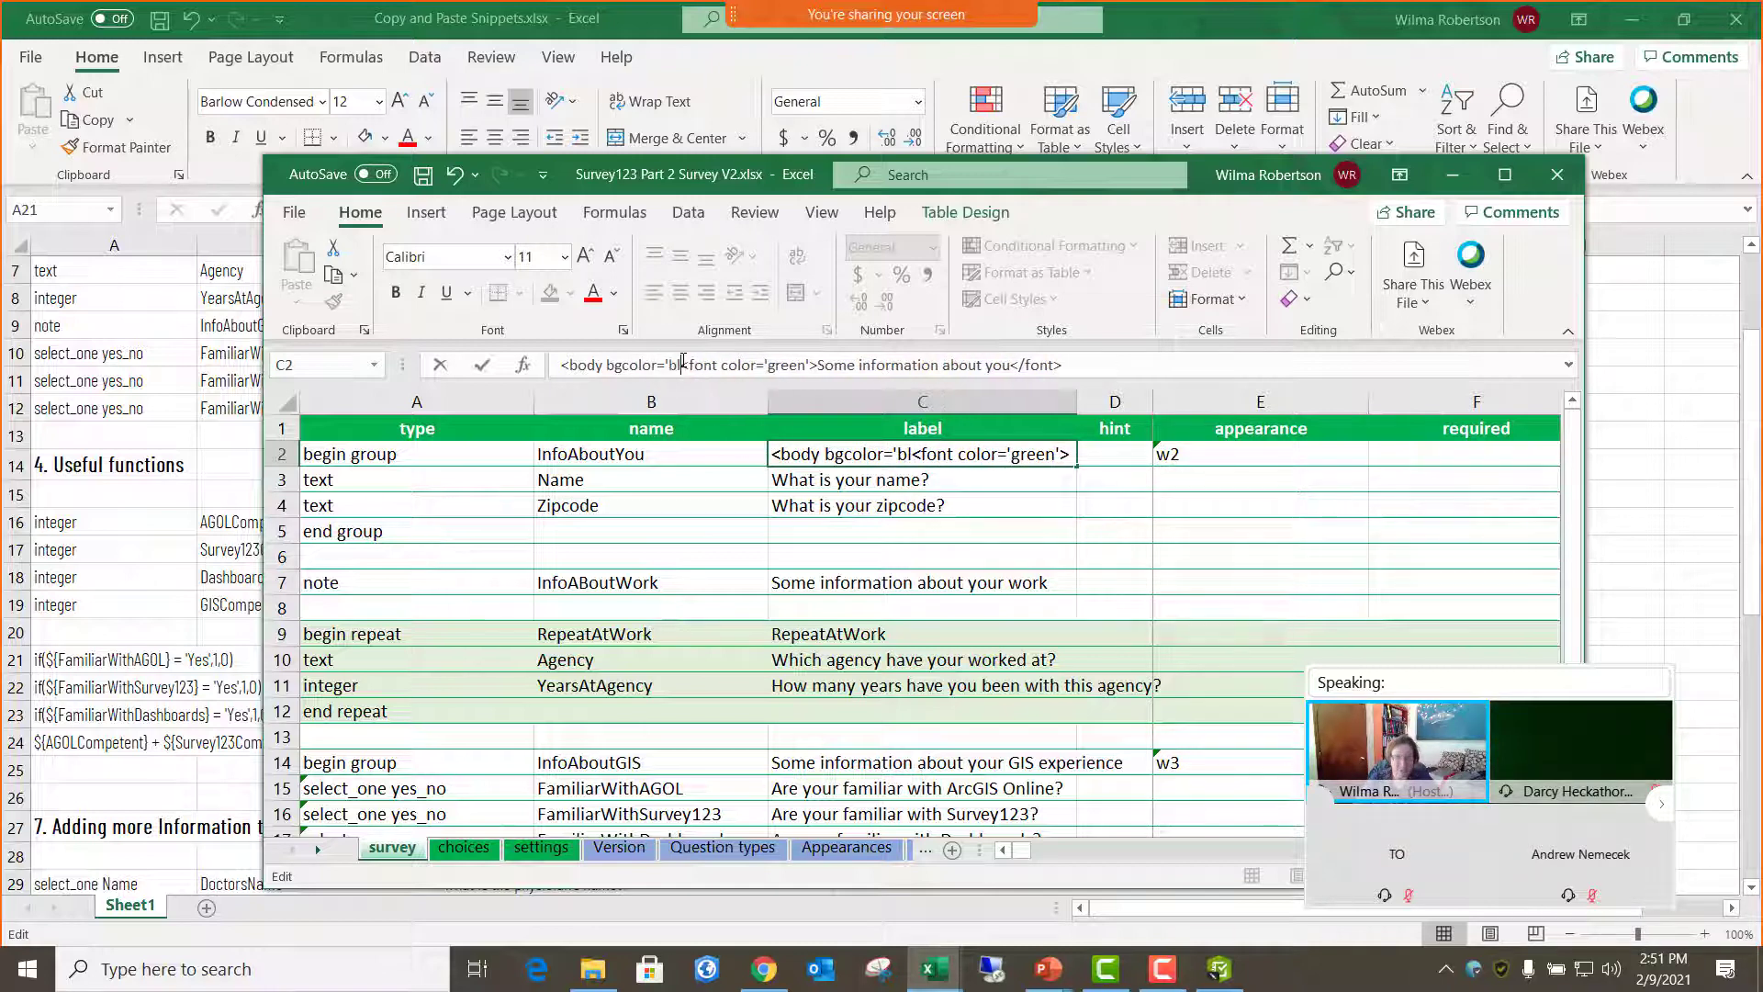
text(')
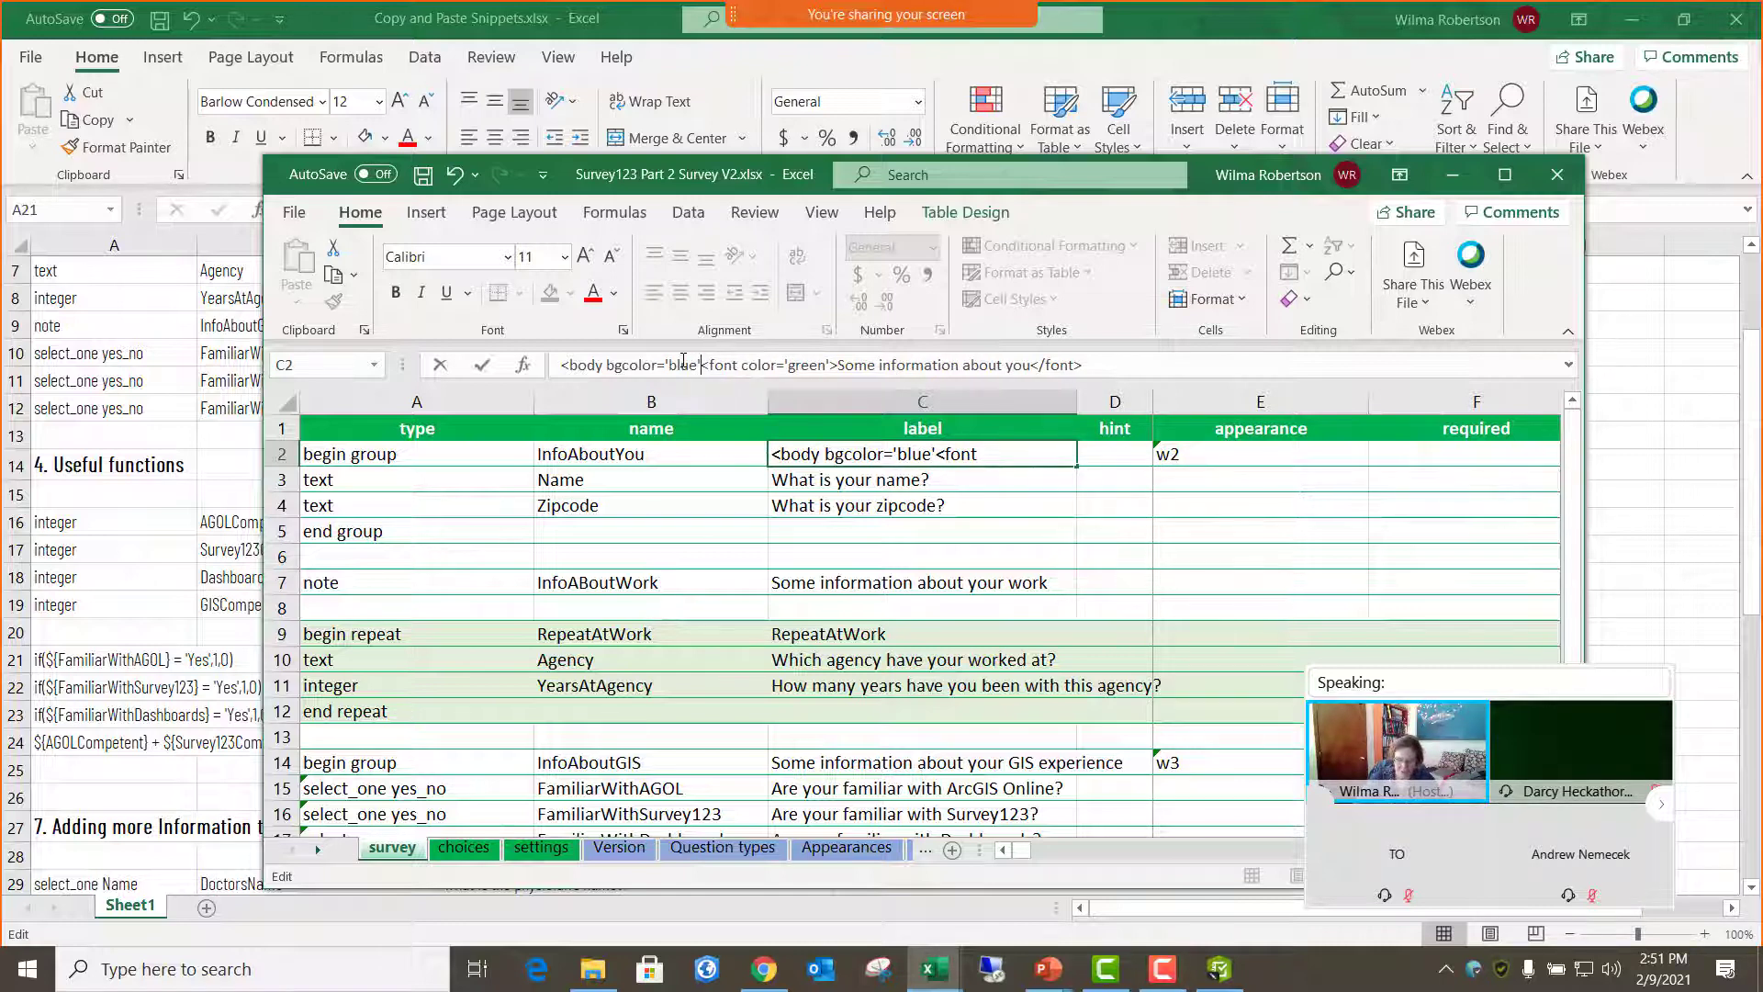
text(>)
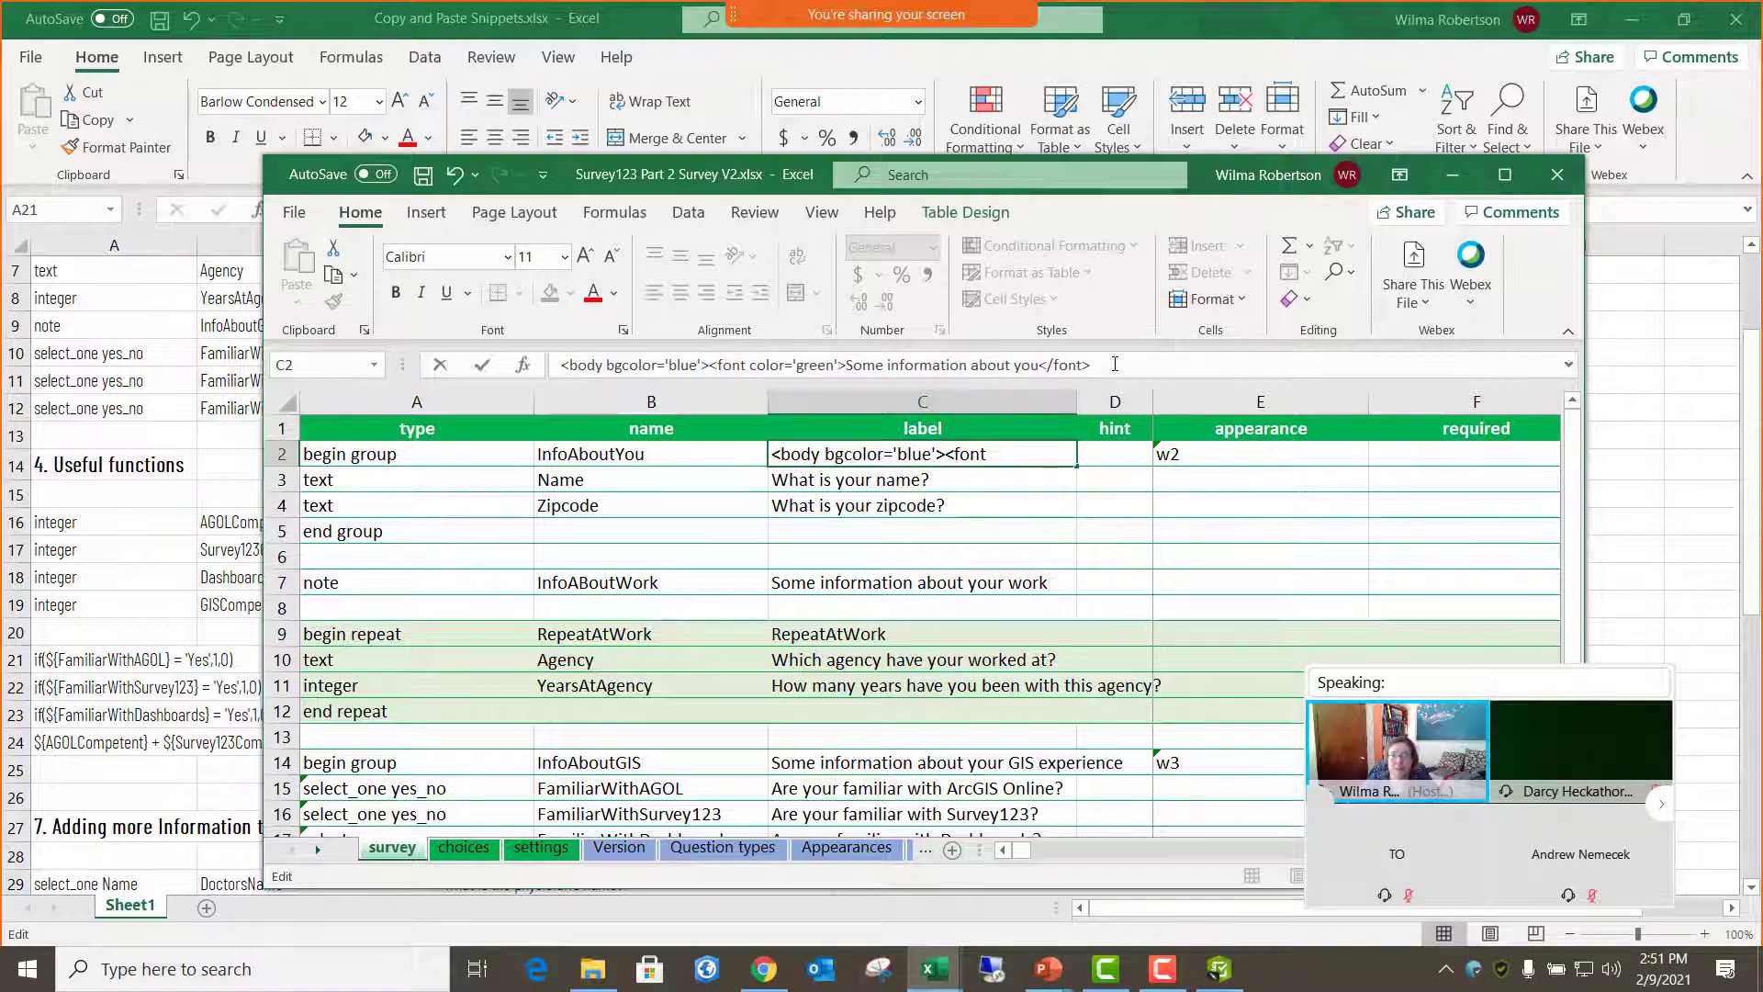
- Close the InfoAboutYou label with </body>, save the workbook, and check the heading's background in Survey123 Connect
click(1114, 365)
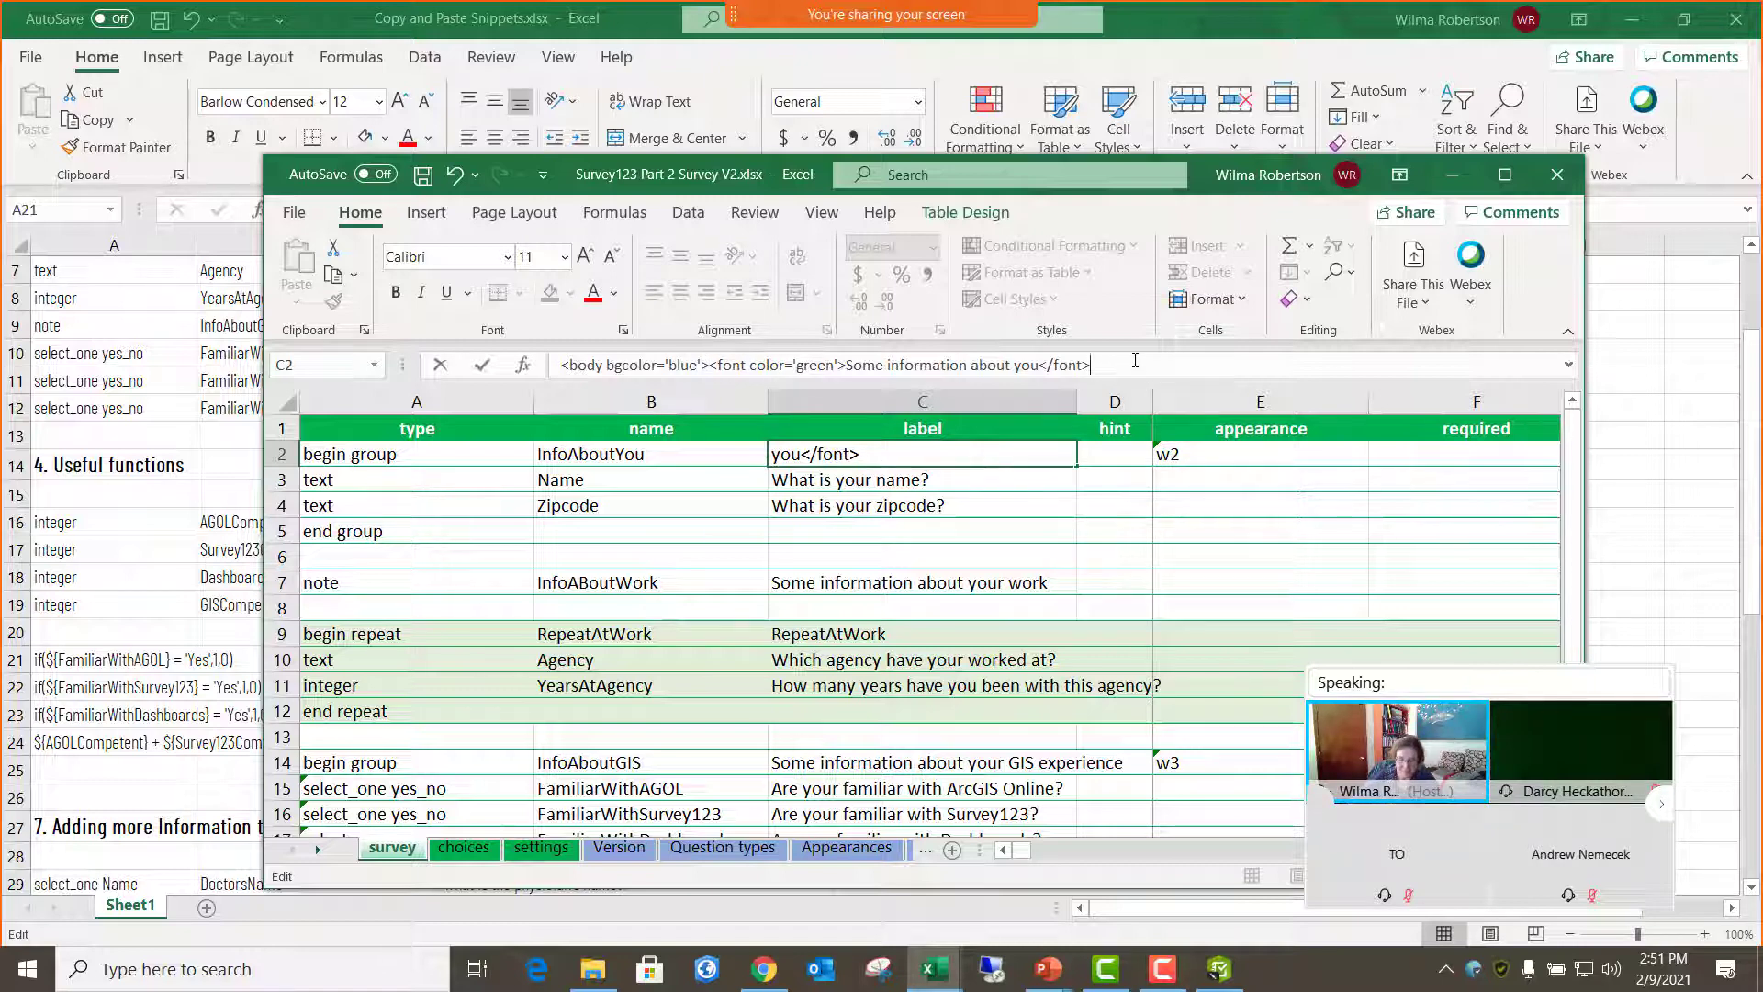
text(</body>)
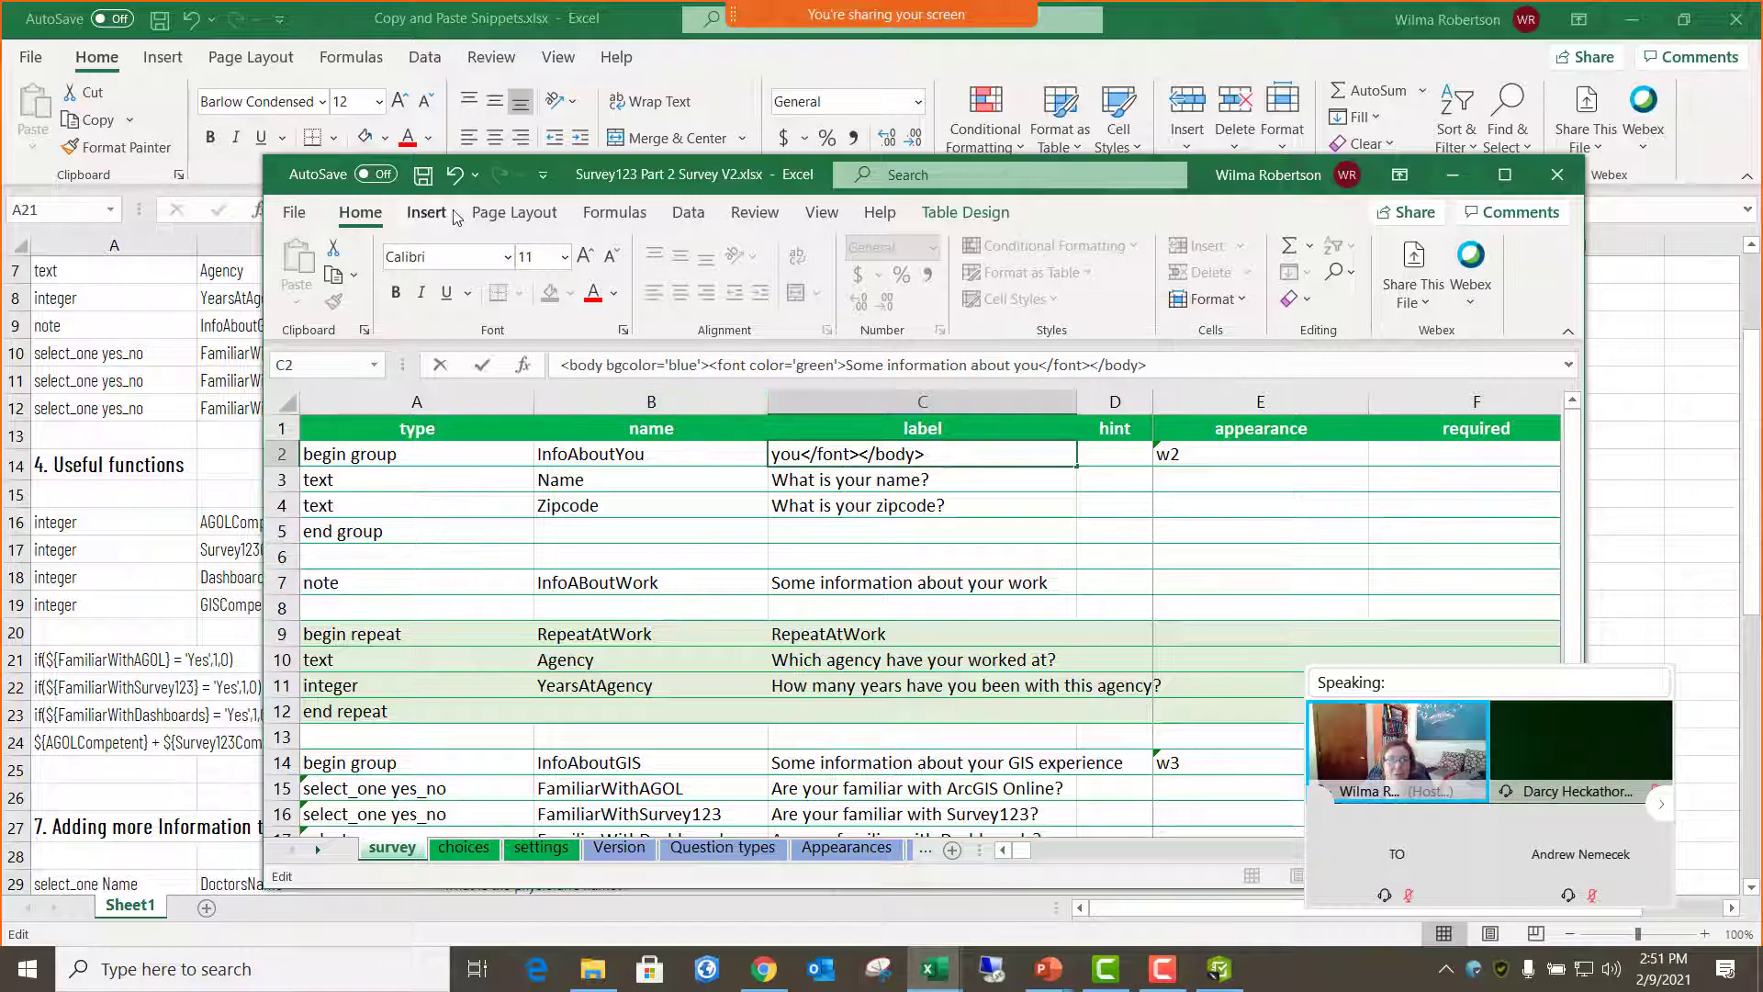
click(423, 177)
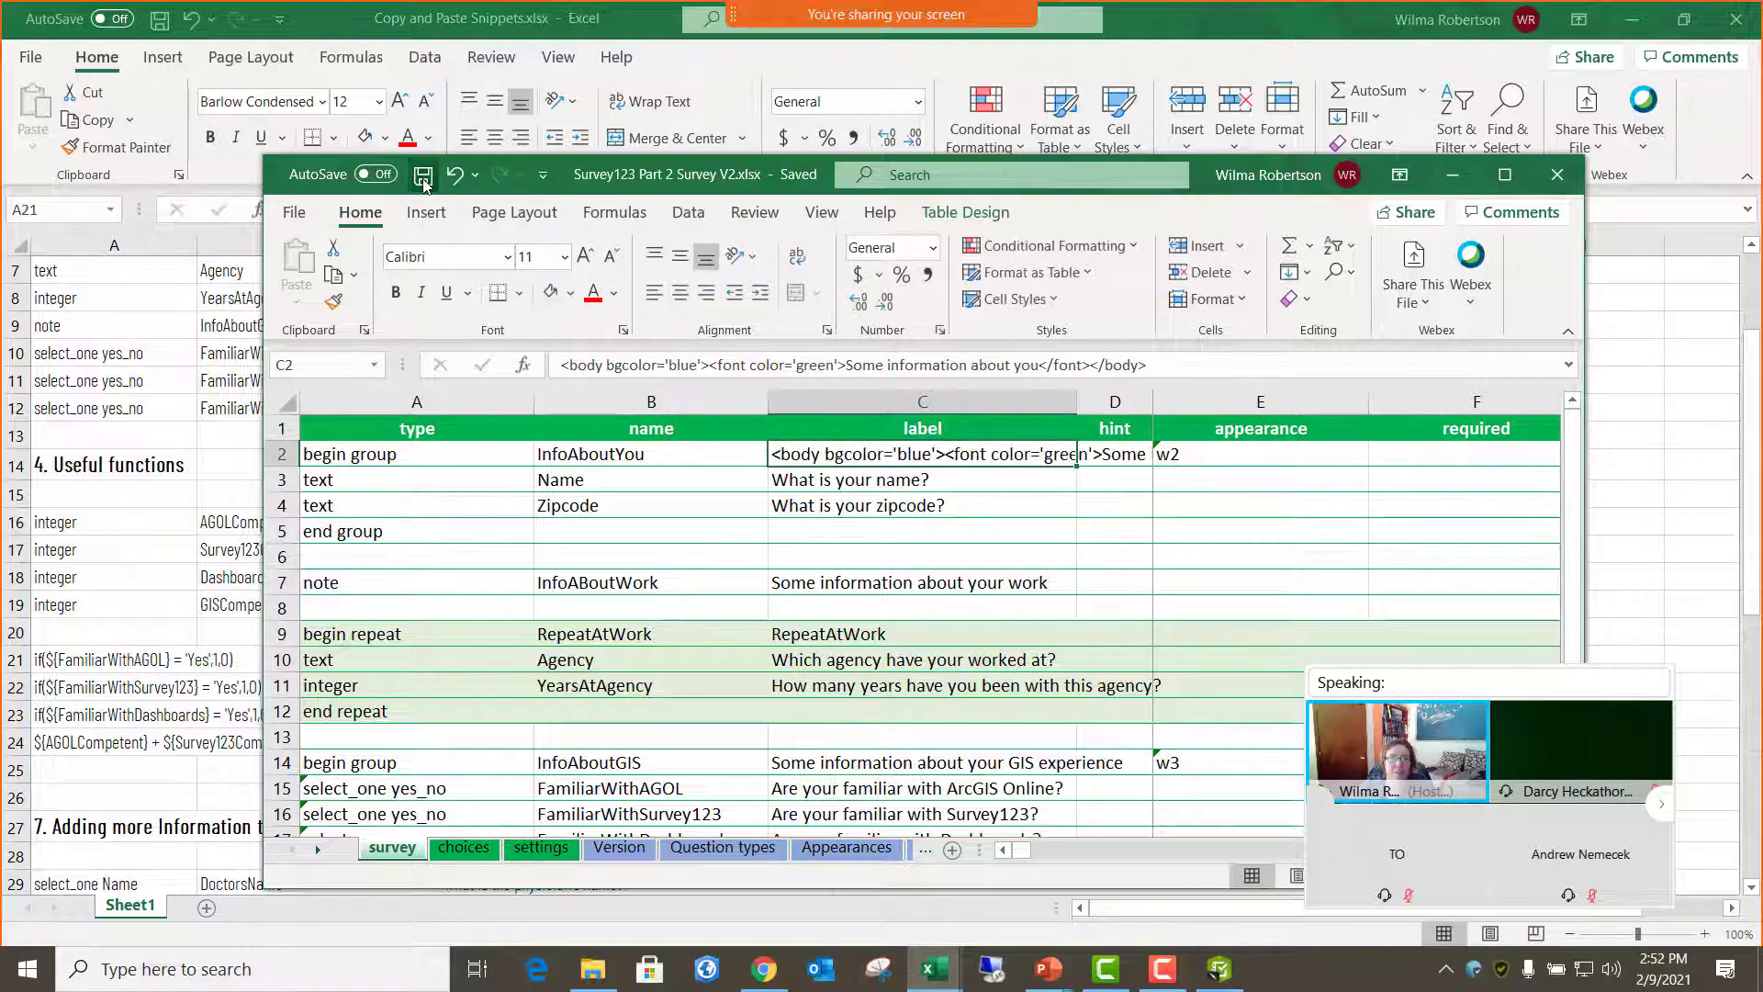
click(1216, 969)
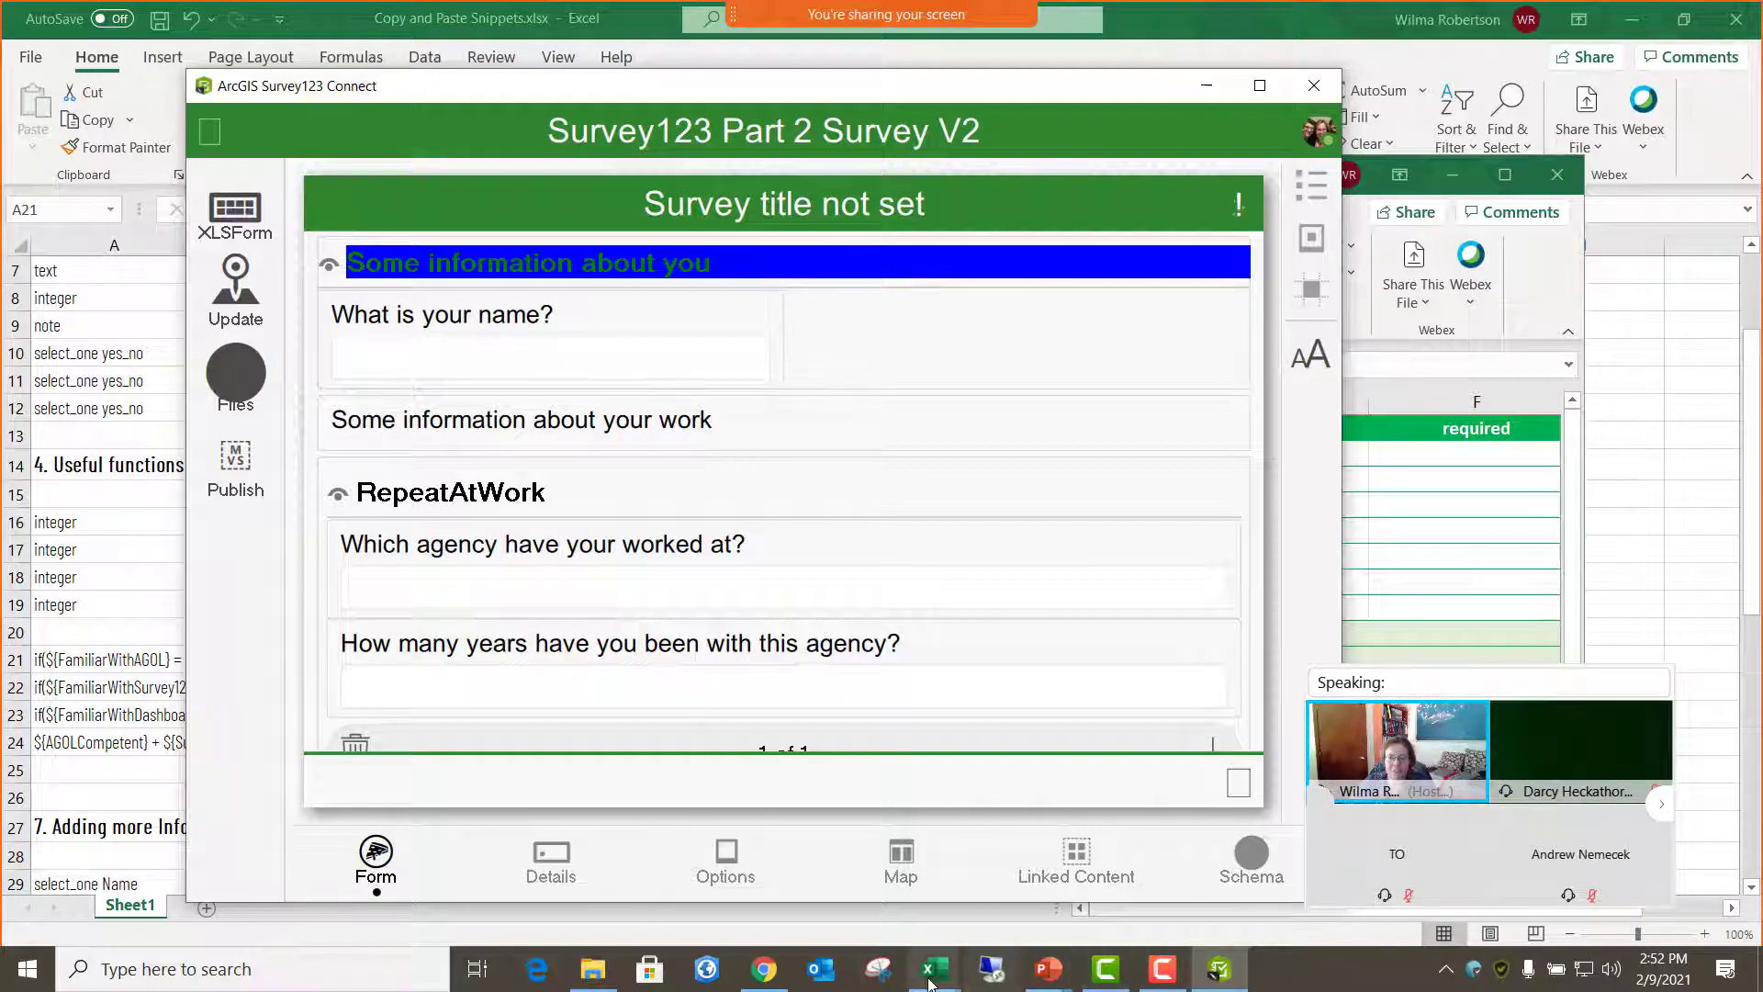
- Switch to the PowerPoint slide show, advance to the PullData Tables example slide, and move the meeting video panel off the survey image
mouse_move(765, 981)
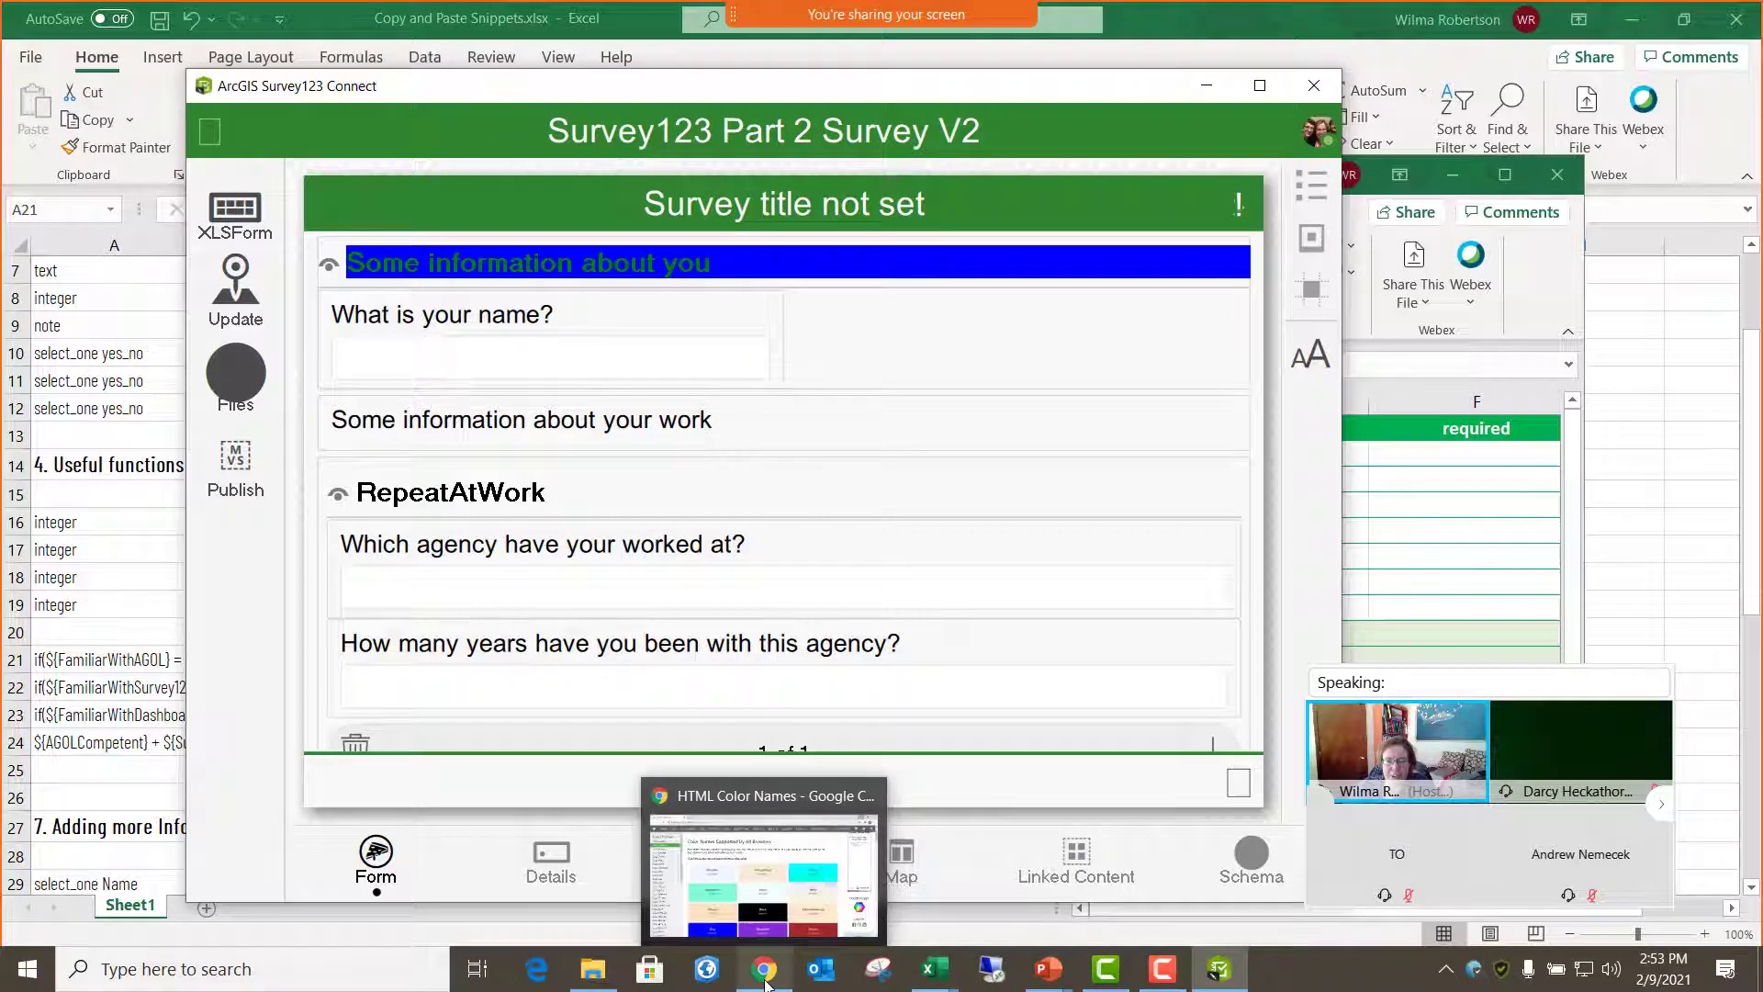
mouse_move(1047, 973)
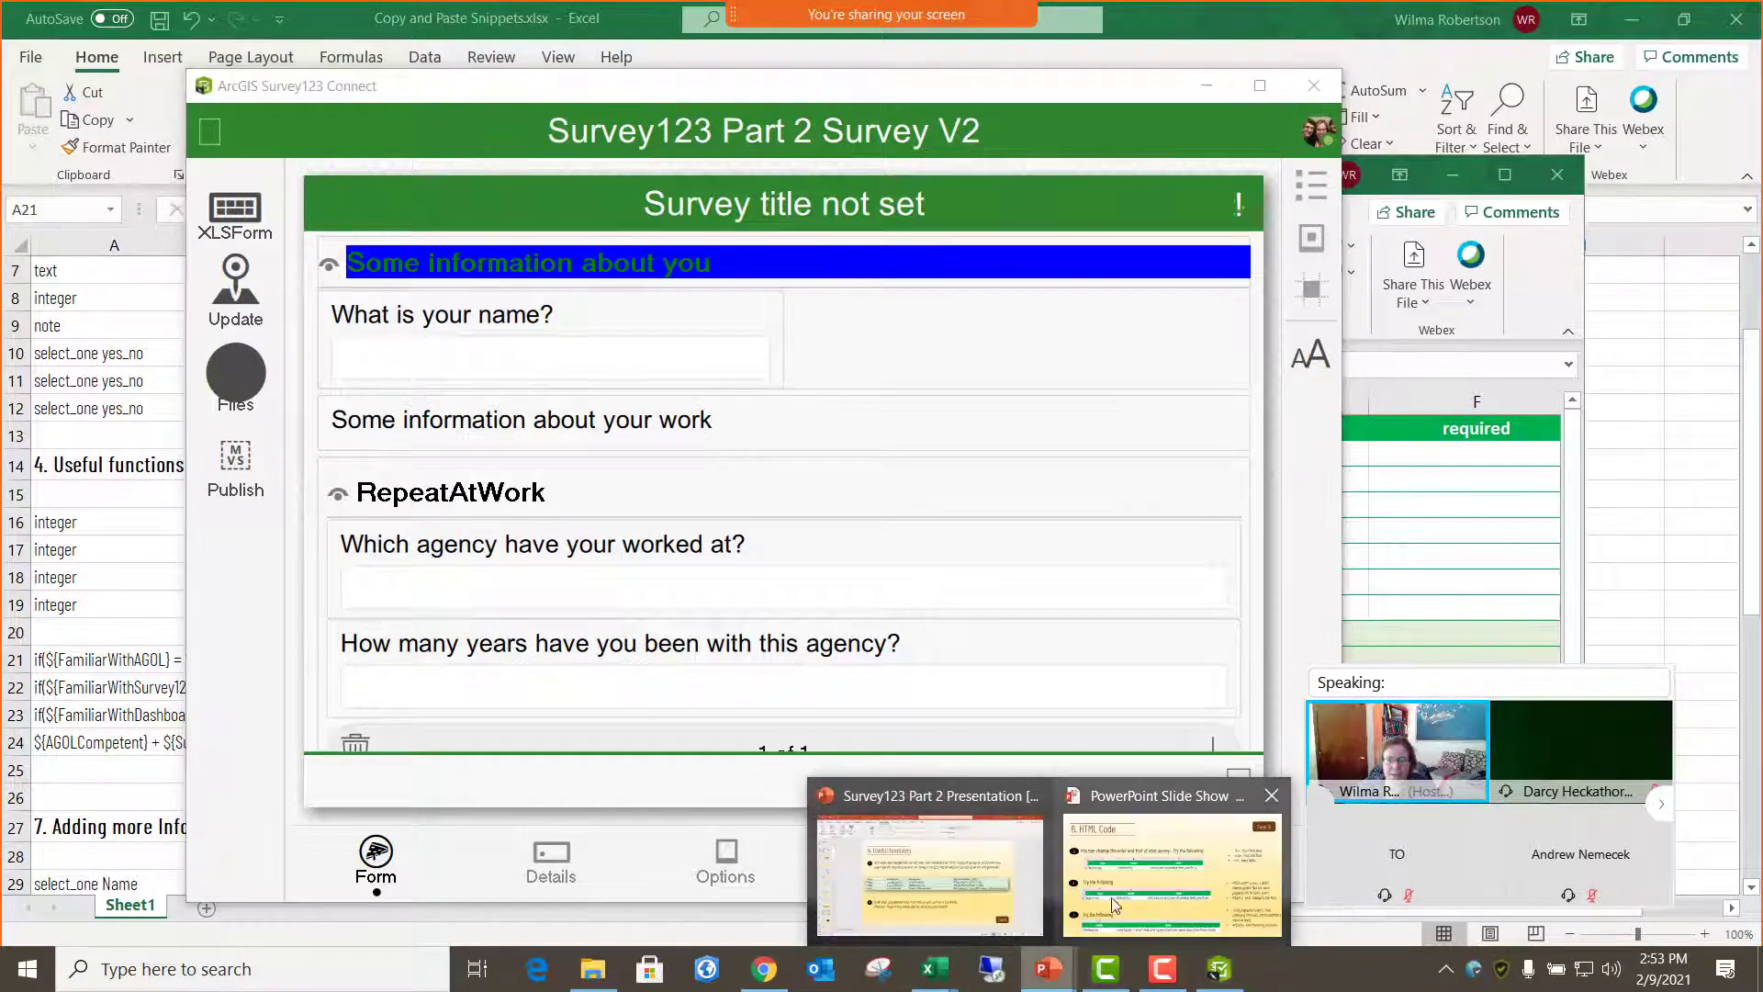
click(1172, 872)
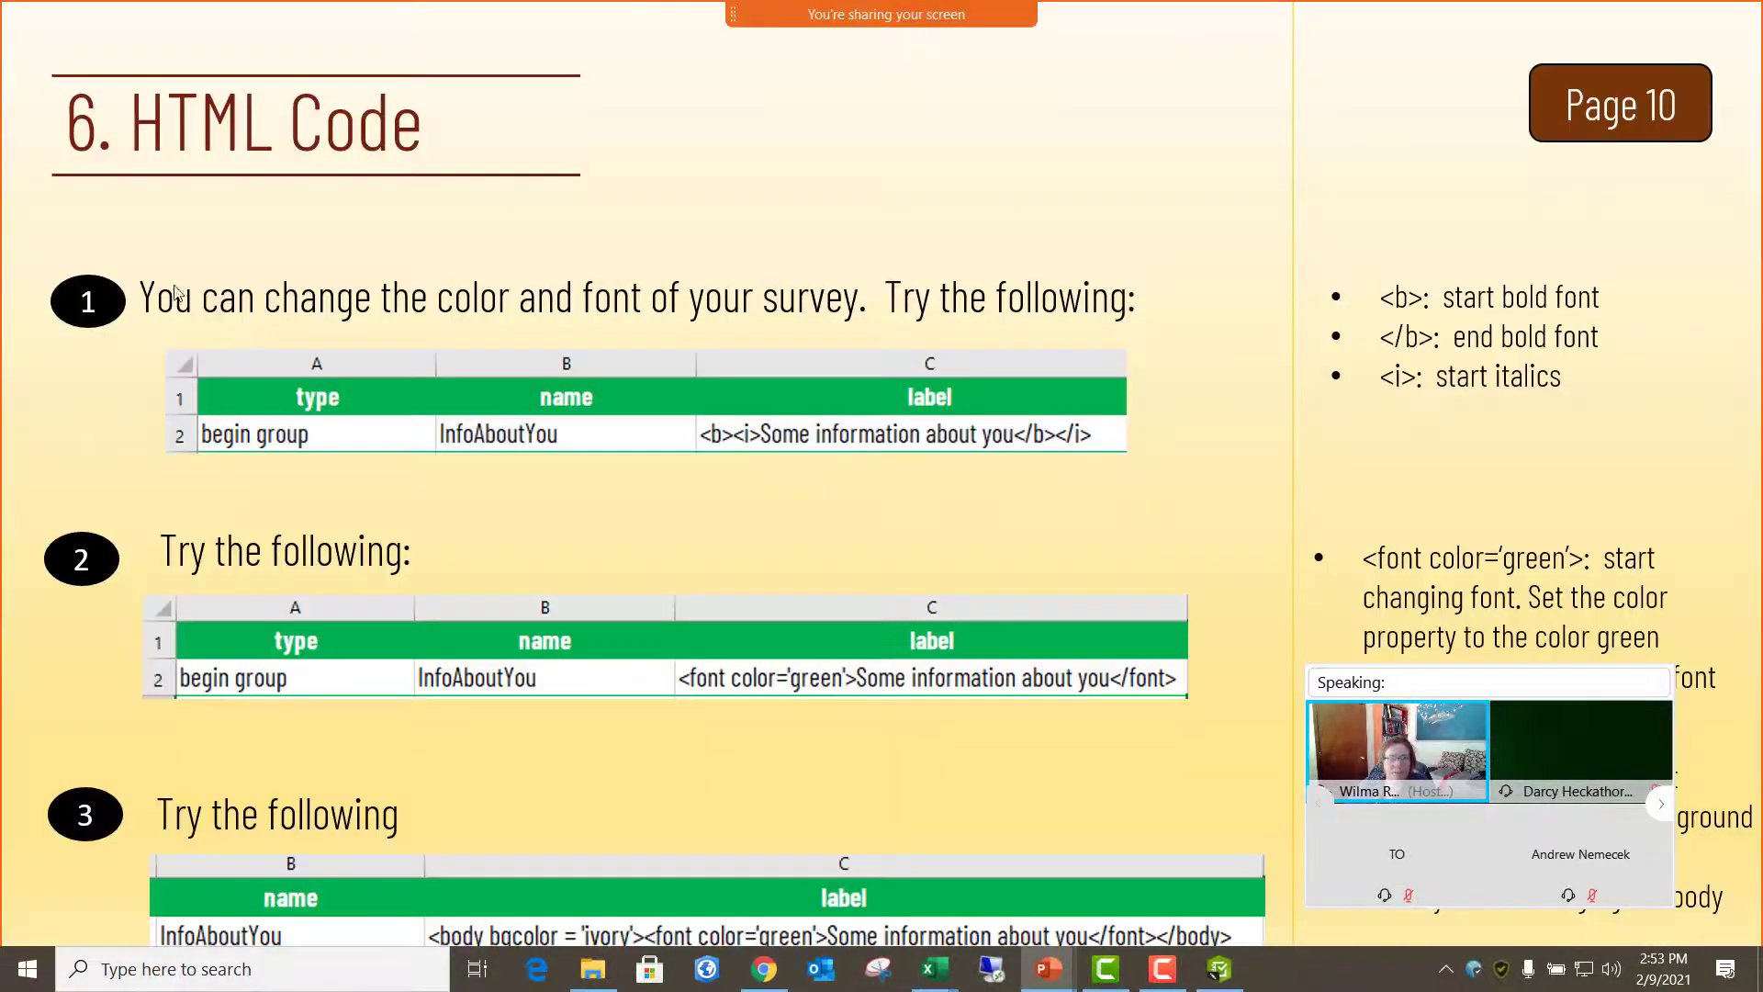
click(626, 754)
click(562, 728)
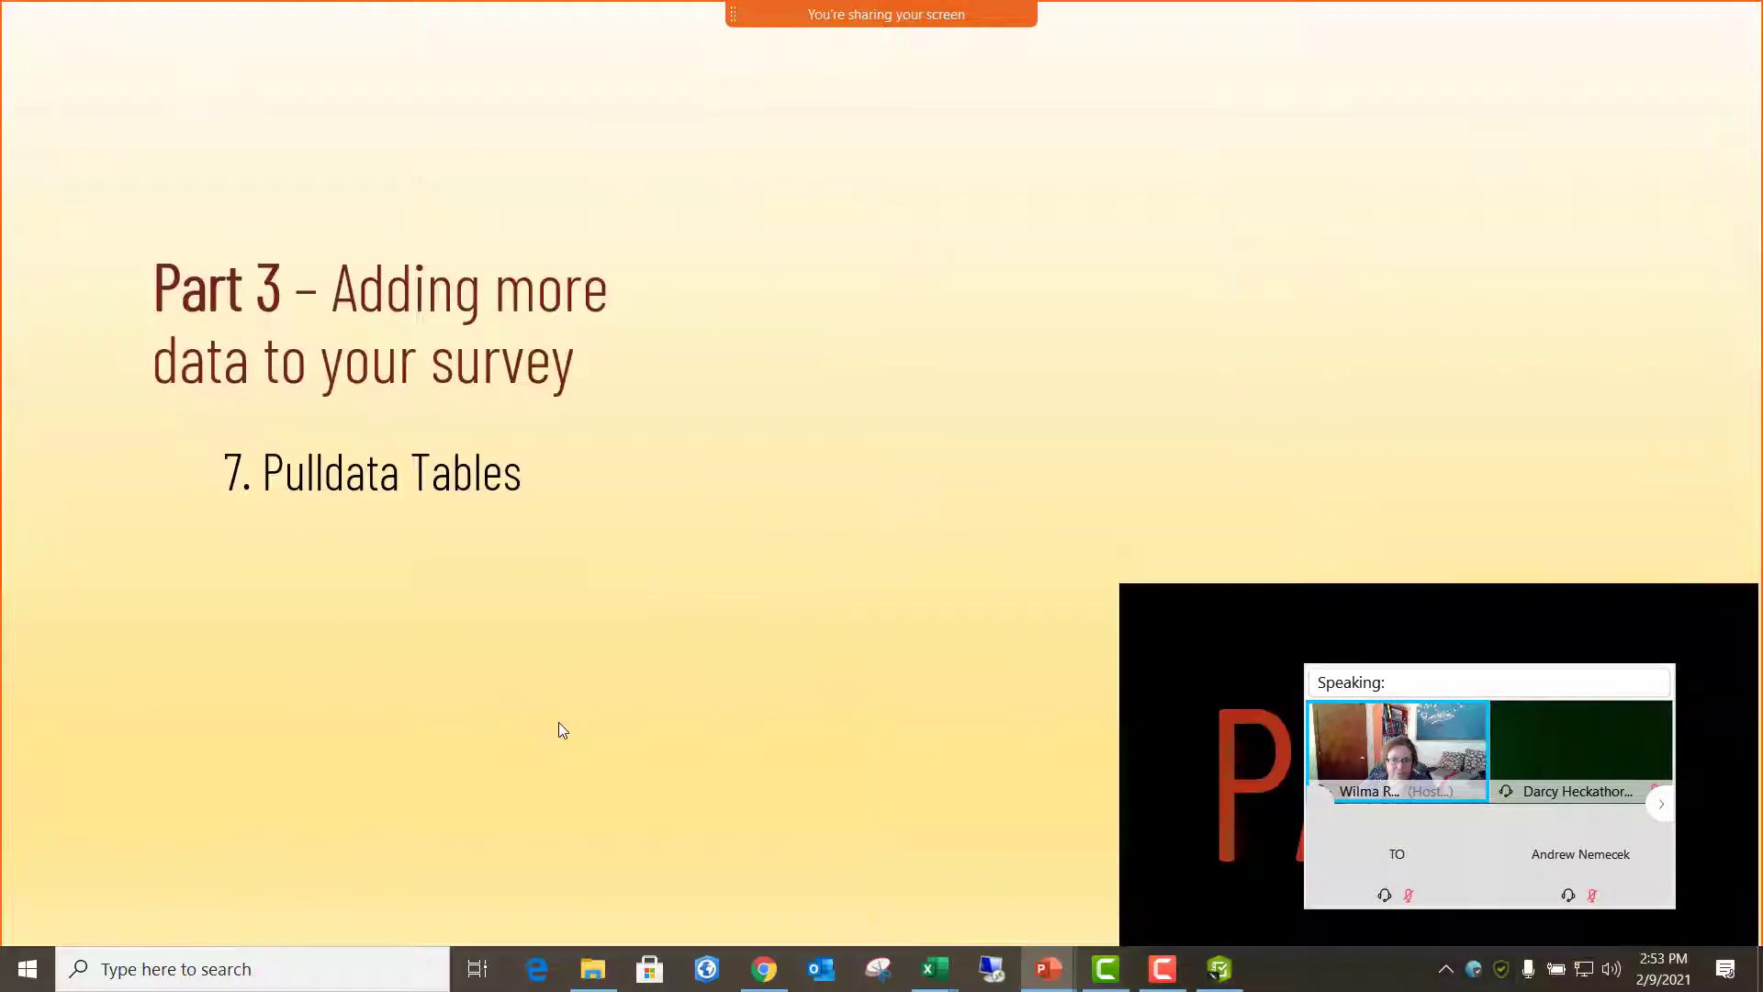
click(562, 725)
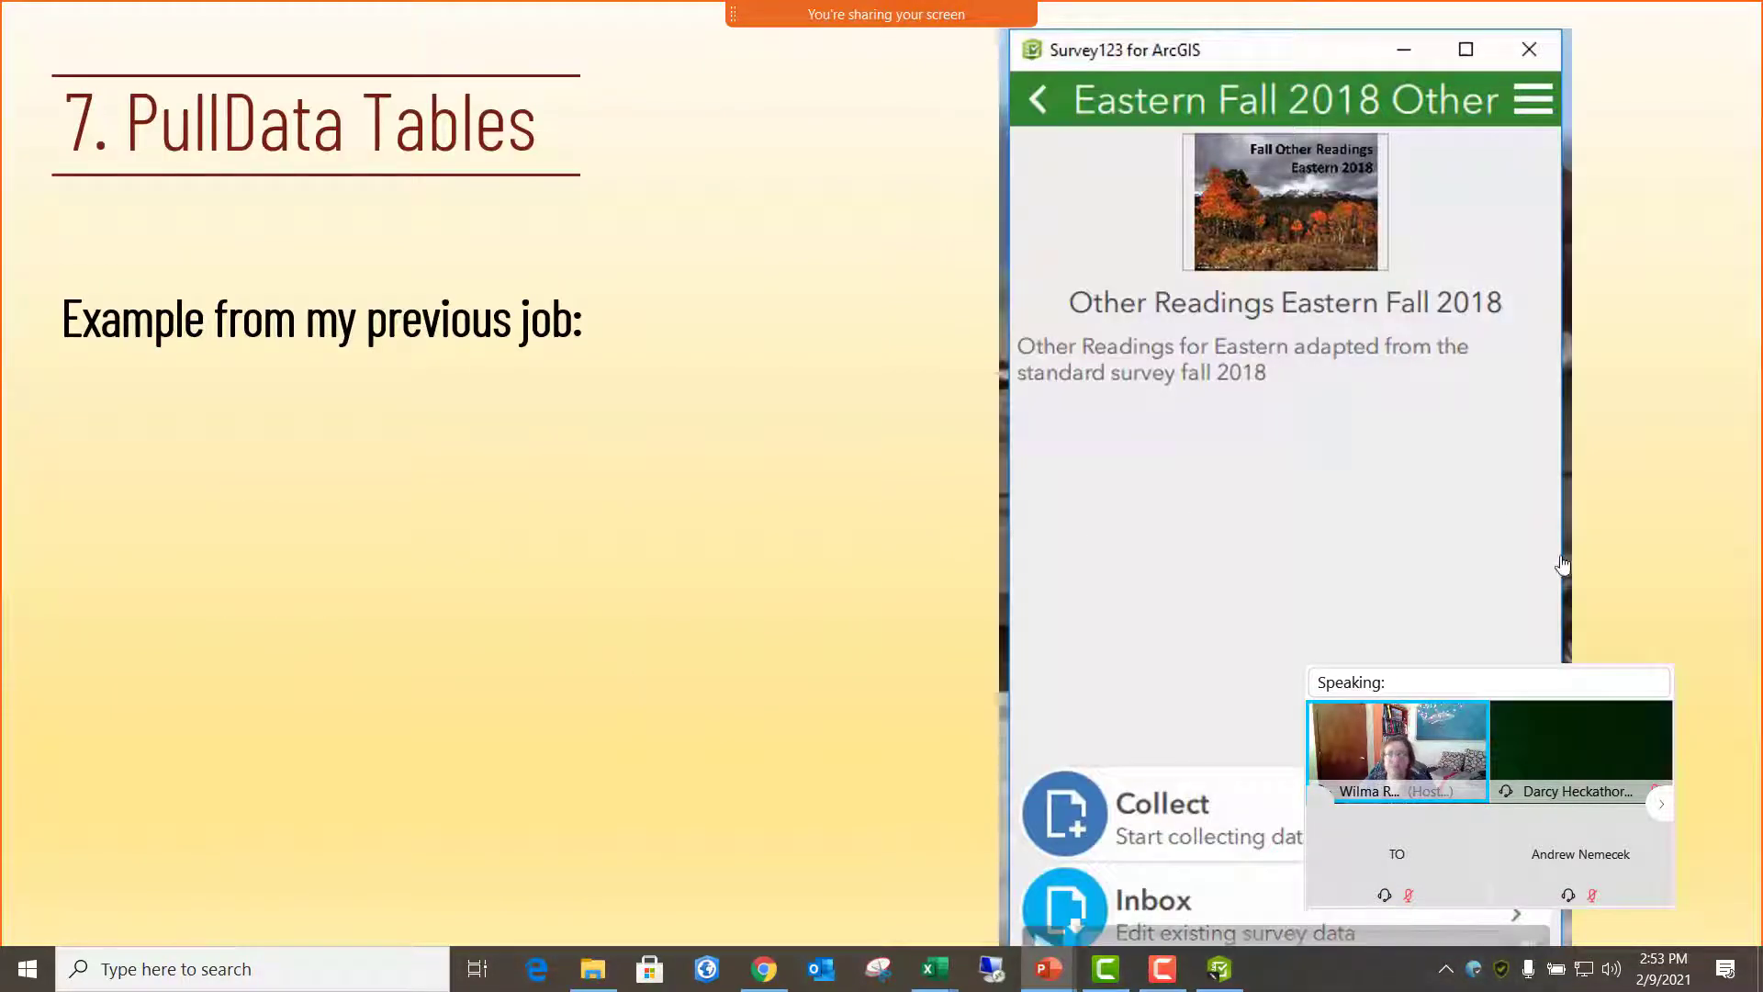
mouse_move(1510, 680)
drag(1491, 649, 273, 492)
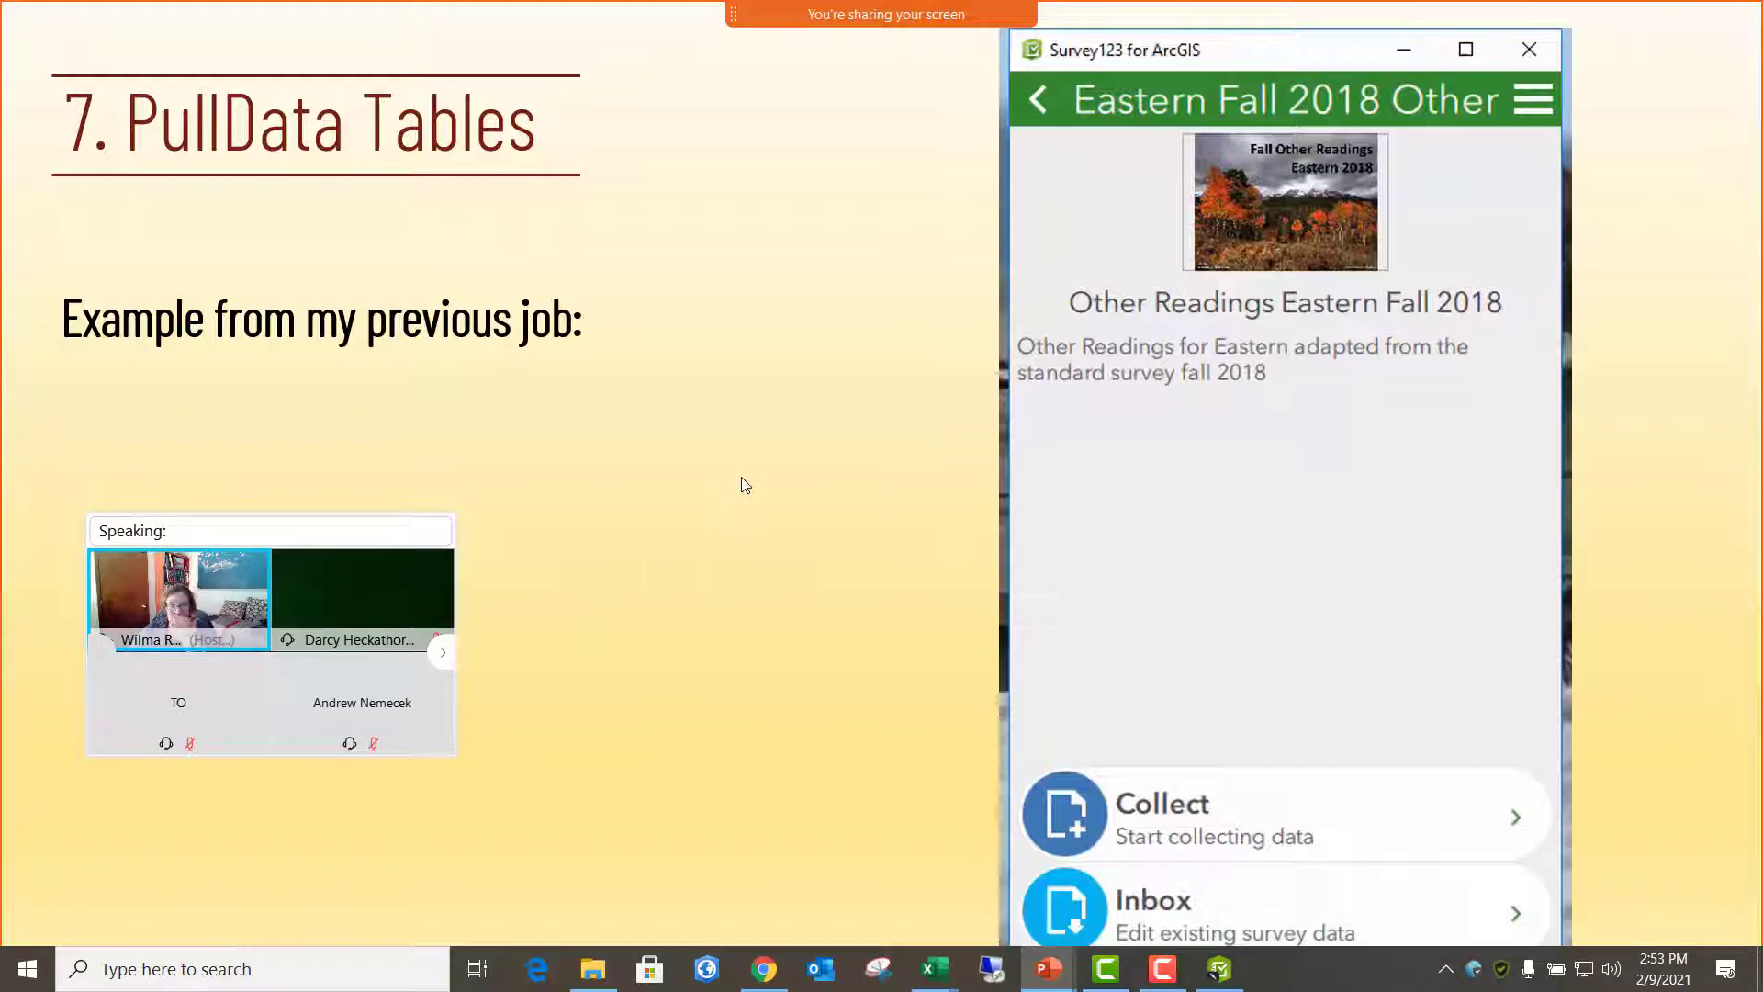
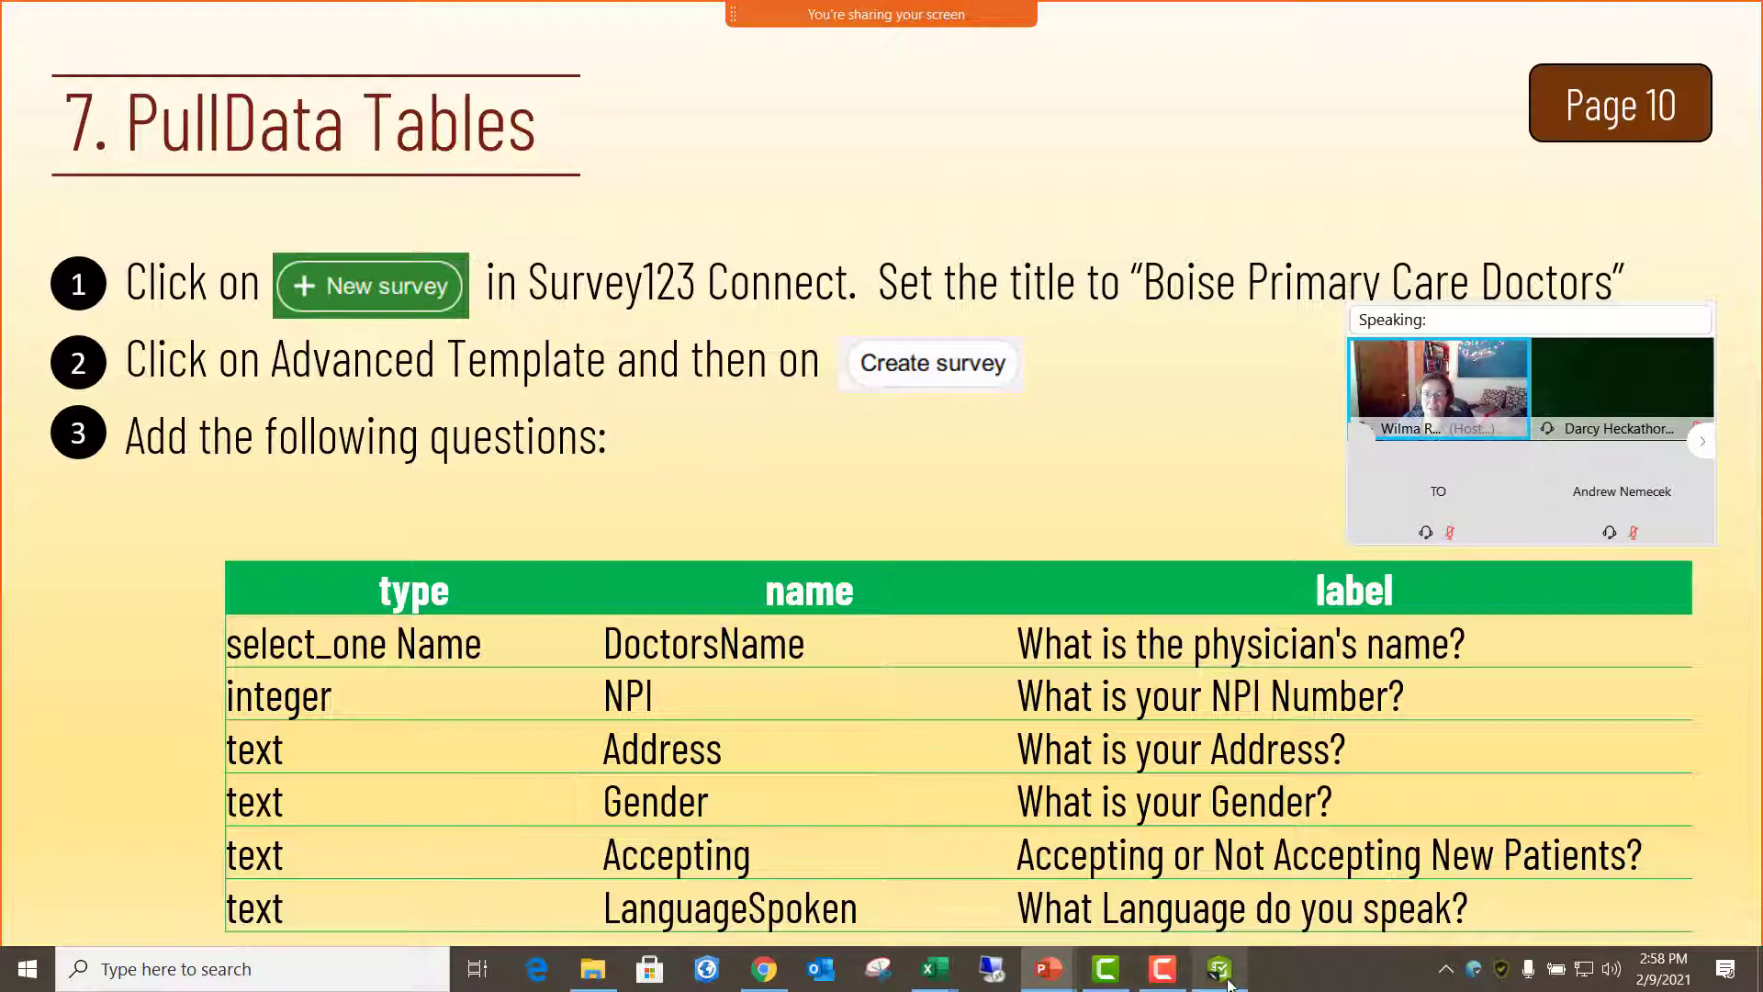
- In Survey123 Connect, leave the open survey and create a new one titled Boise Primary Care Doctors V2 from the Advanced Template
click(1218, 977)
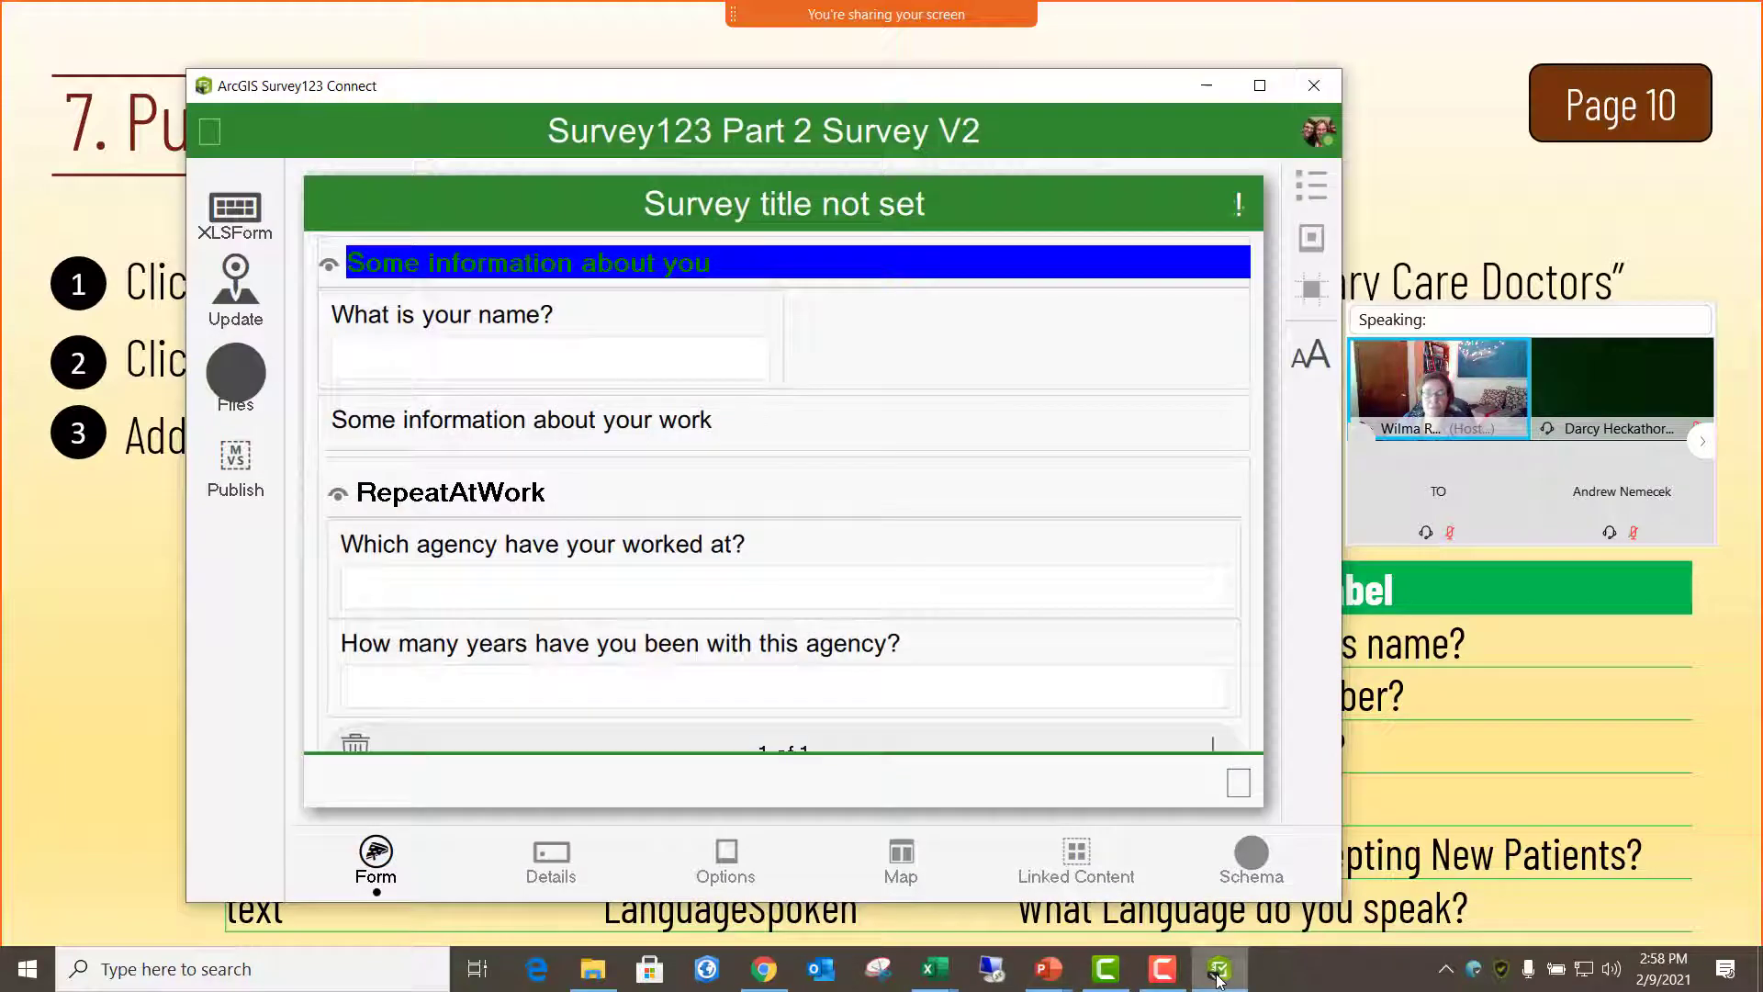
click(210, 135)
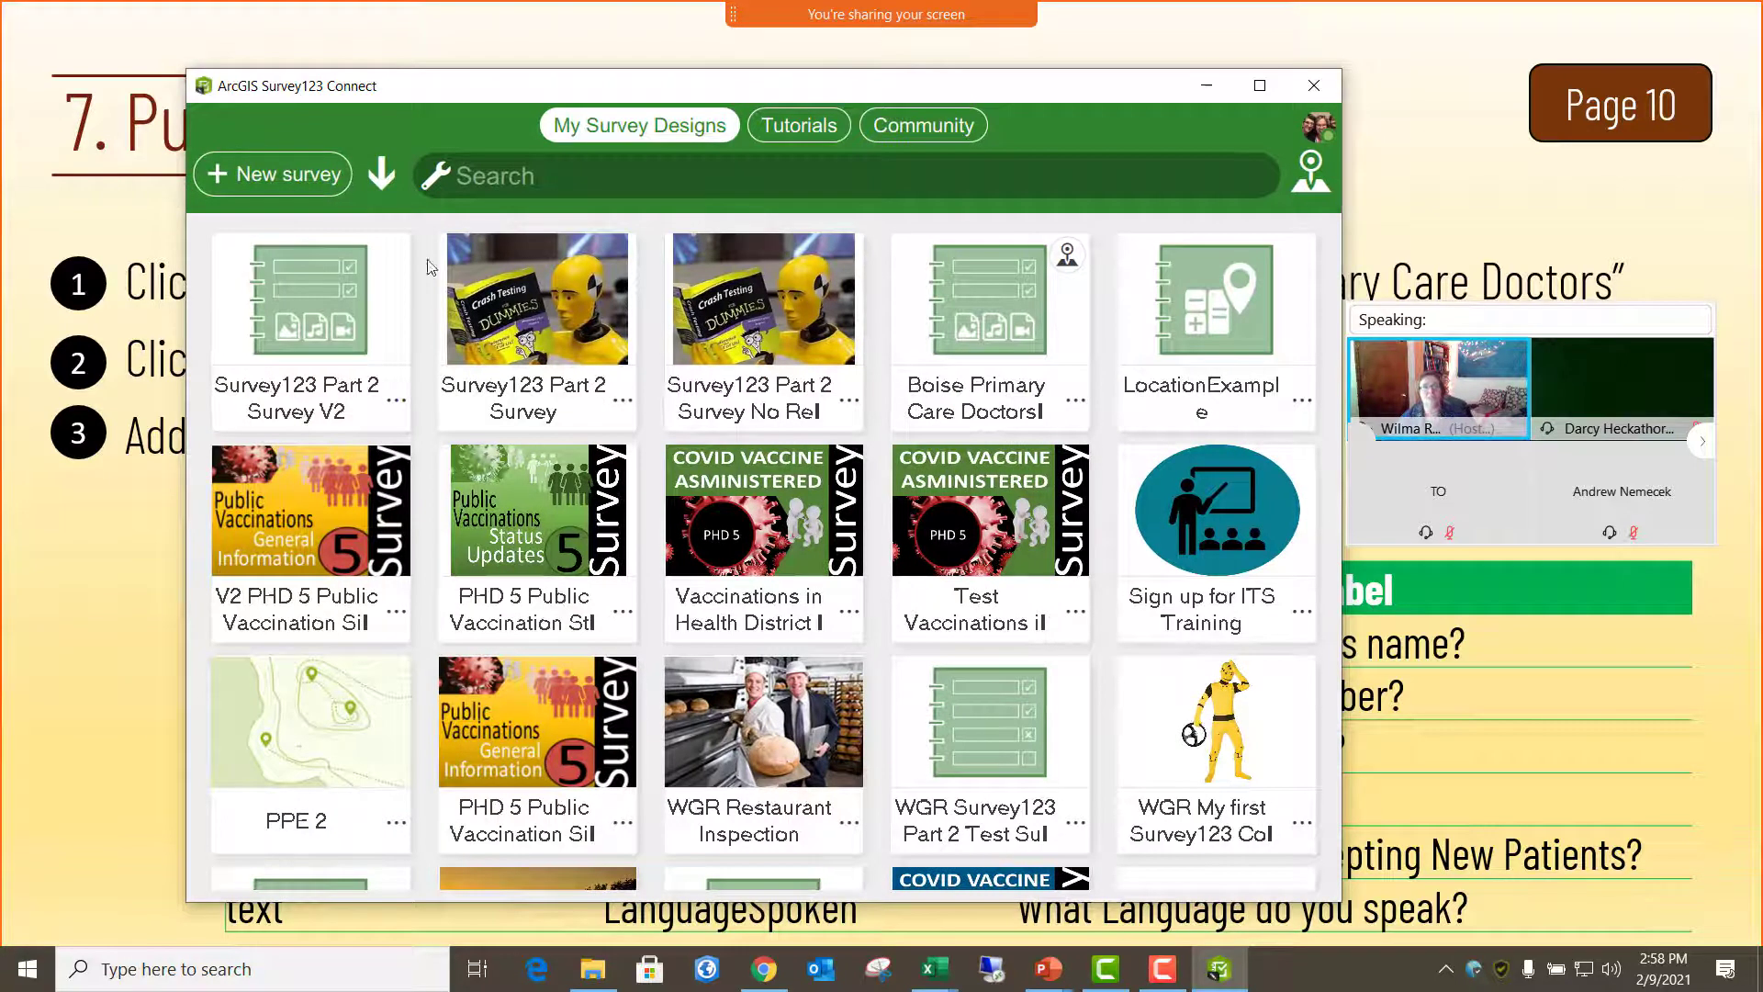
click(277, 174)
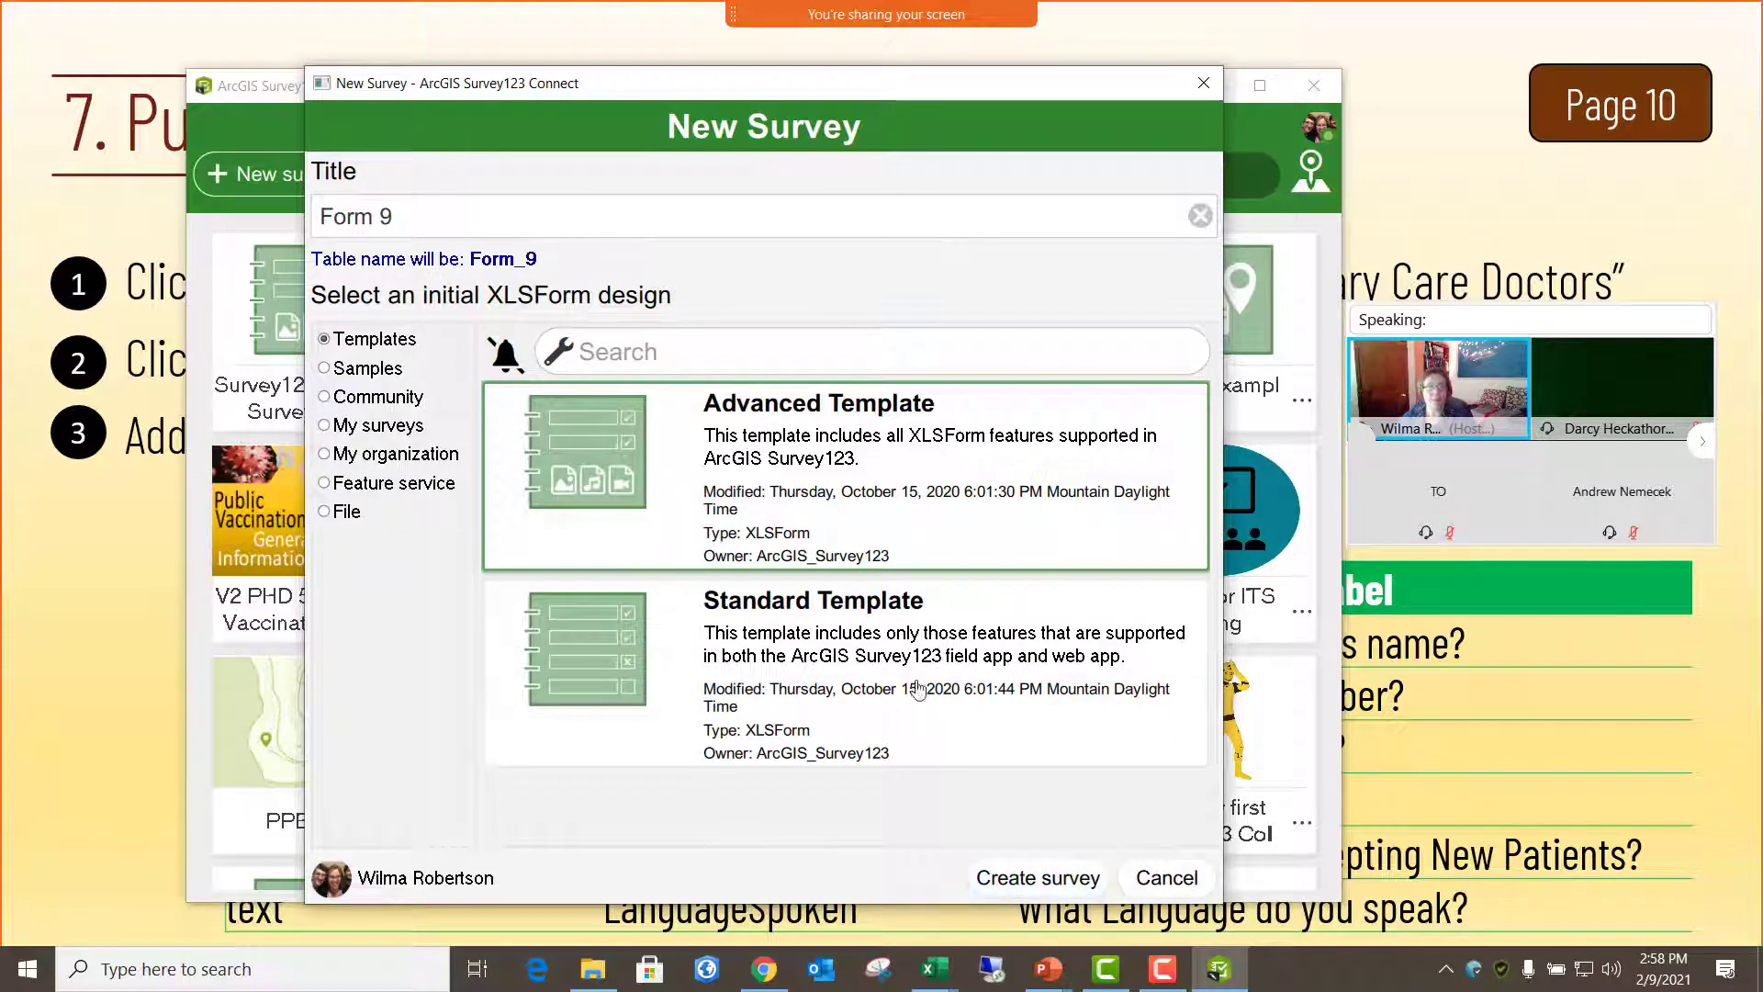
drag(424, 218, 319, 220)
text(Boise _P)
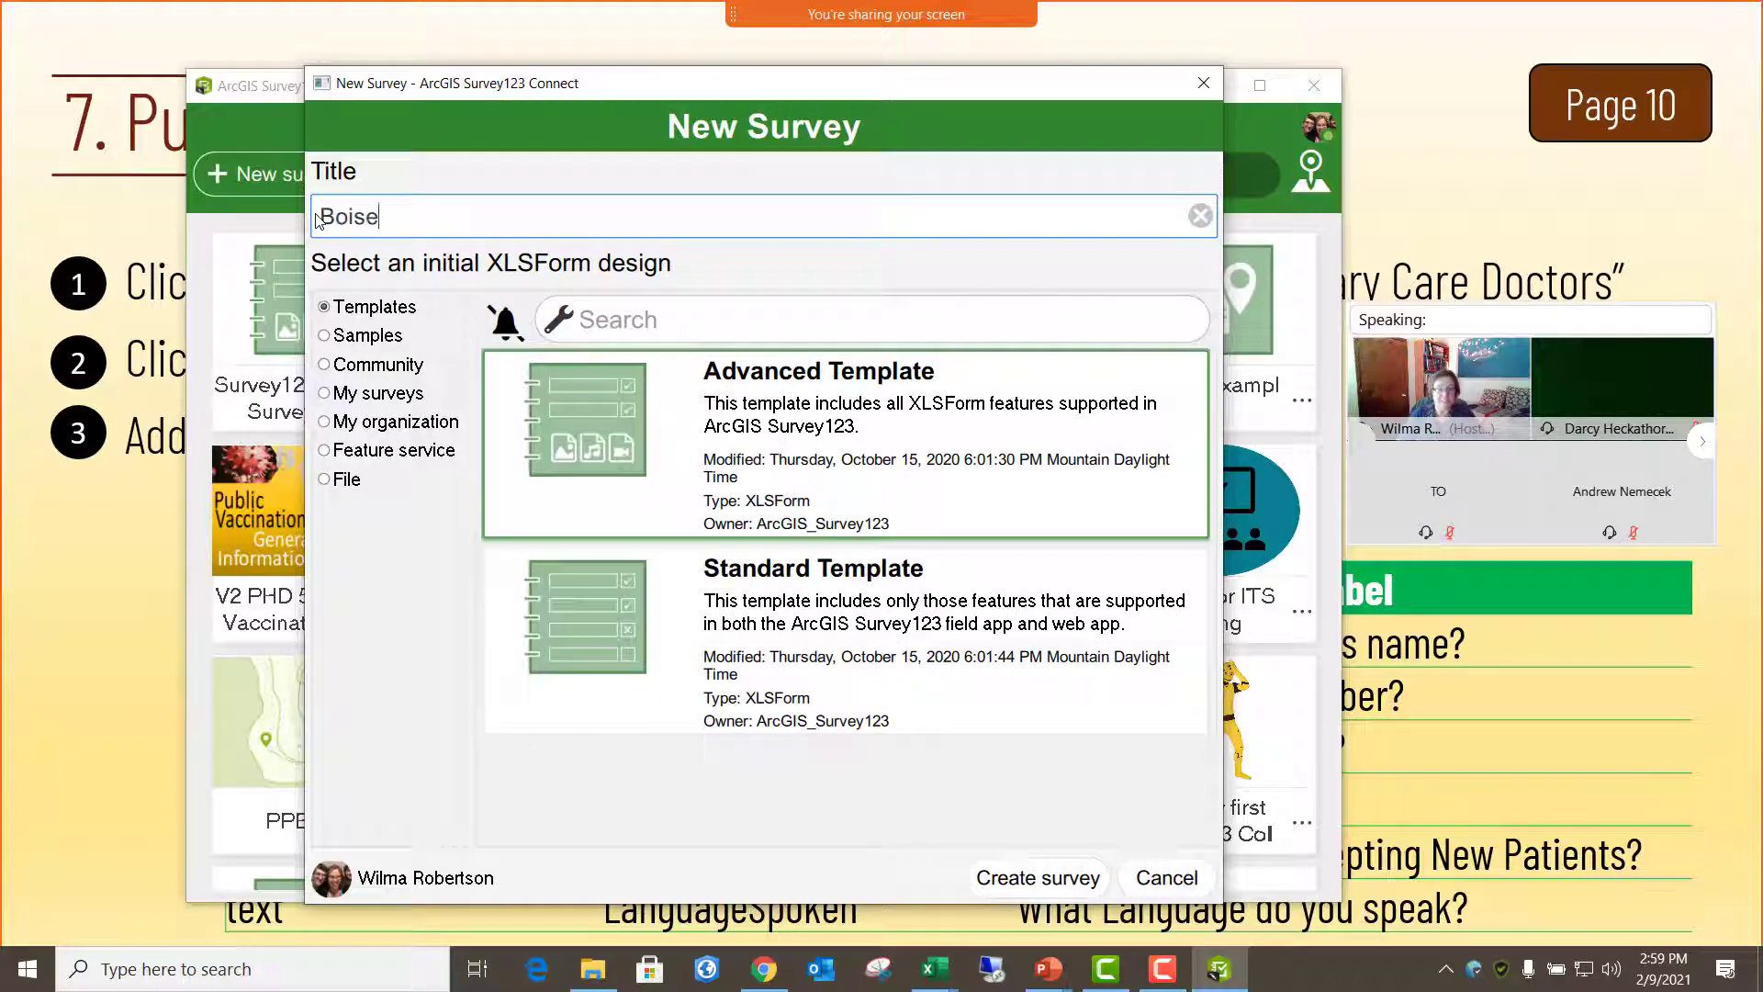
key(BackSpace)
key(BackSpace)
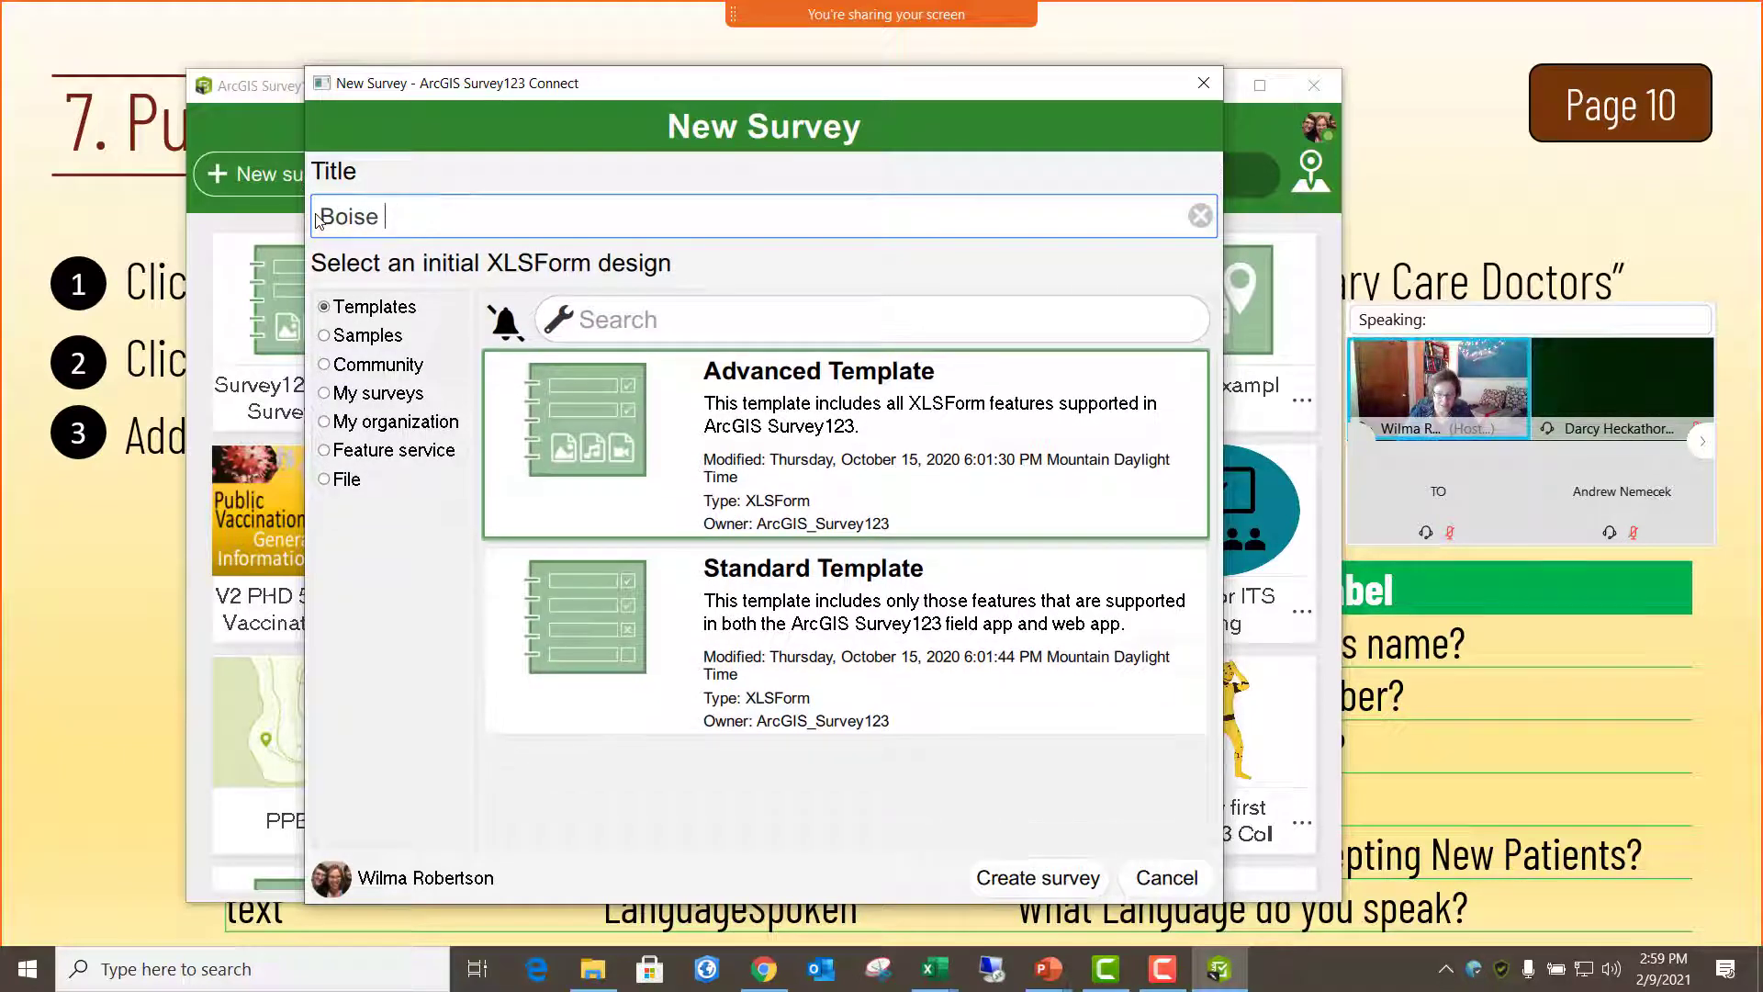
text(Primary Ca)
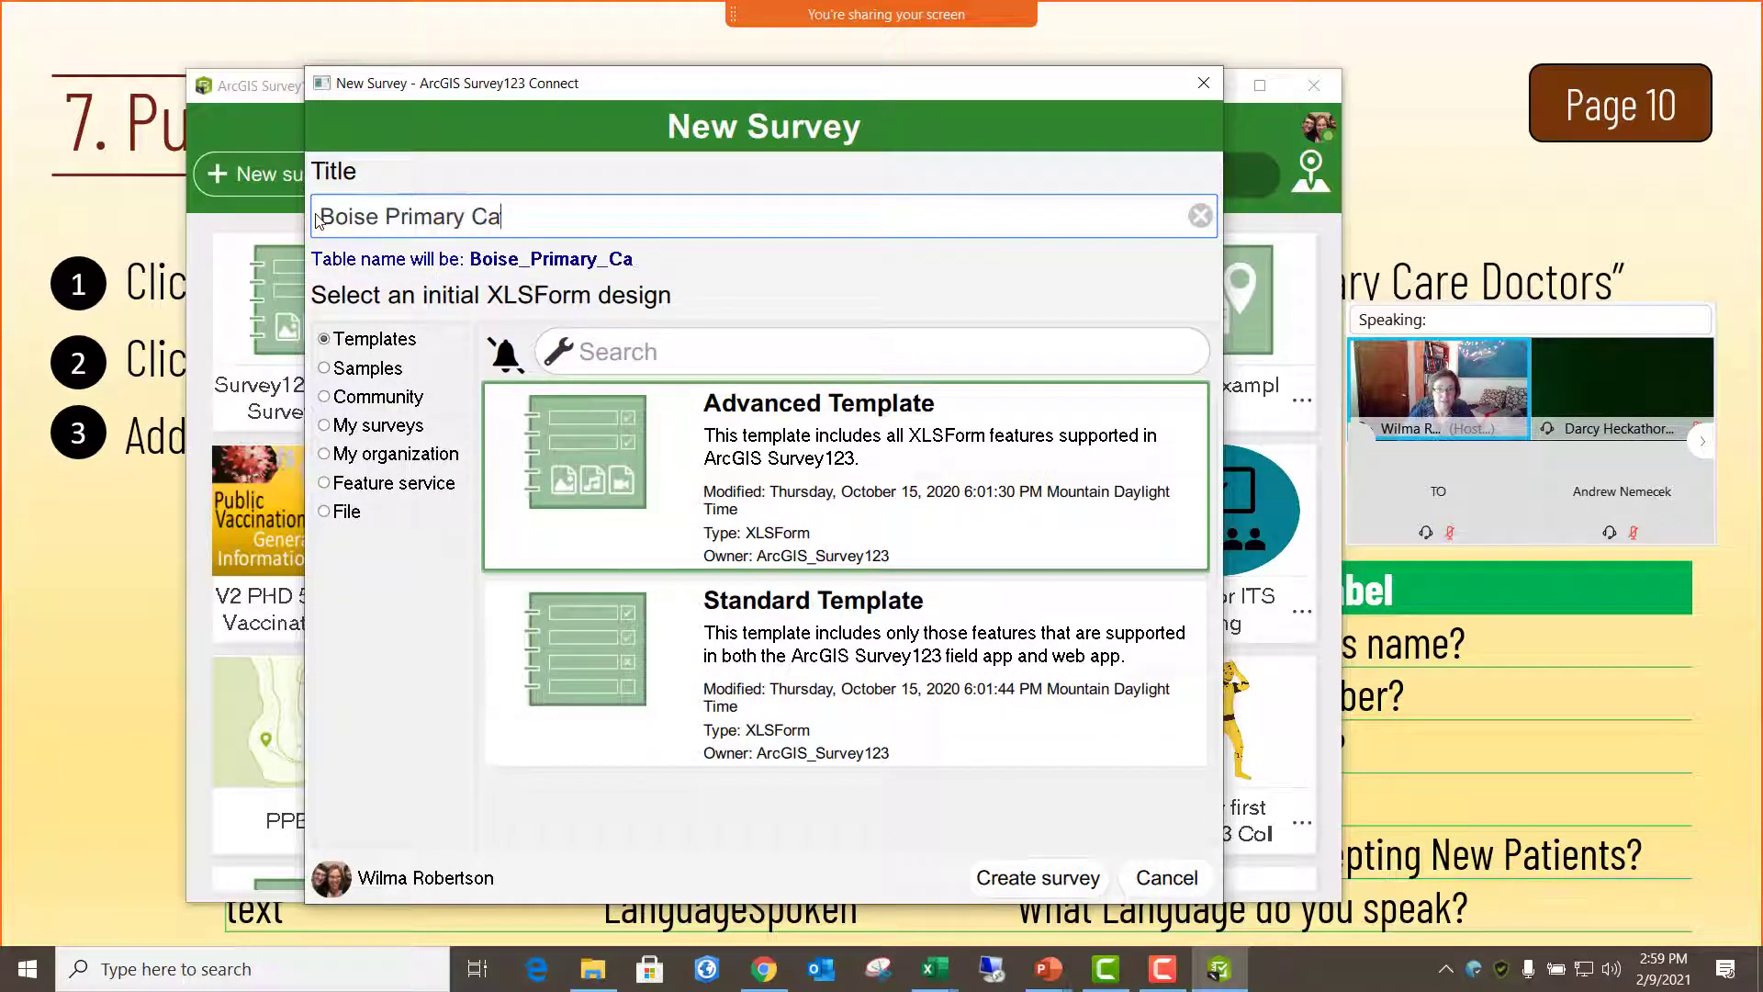
text(re Doctor)
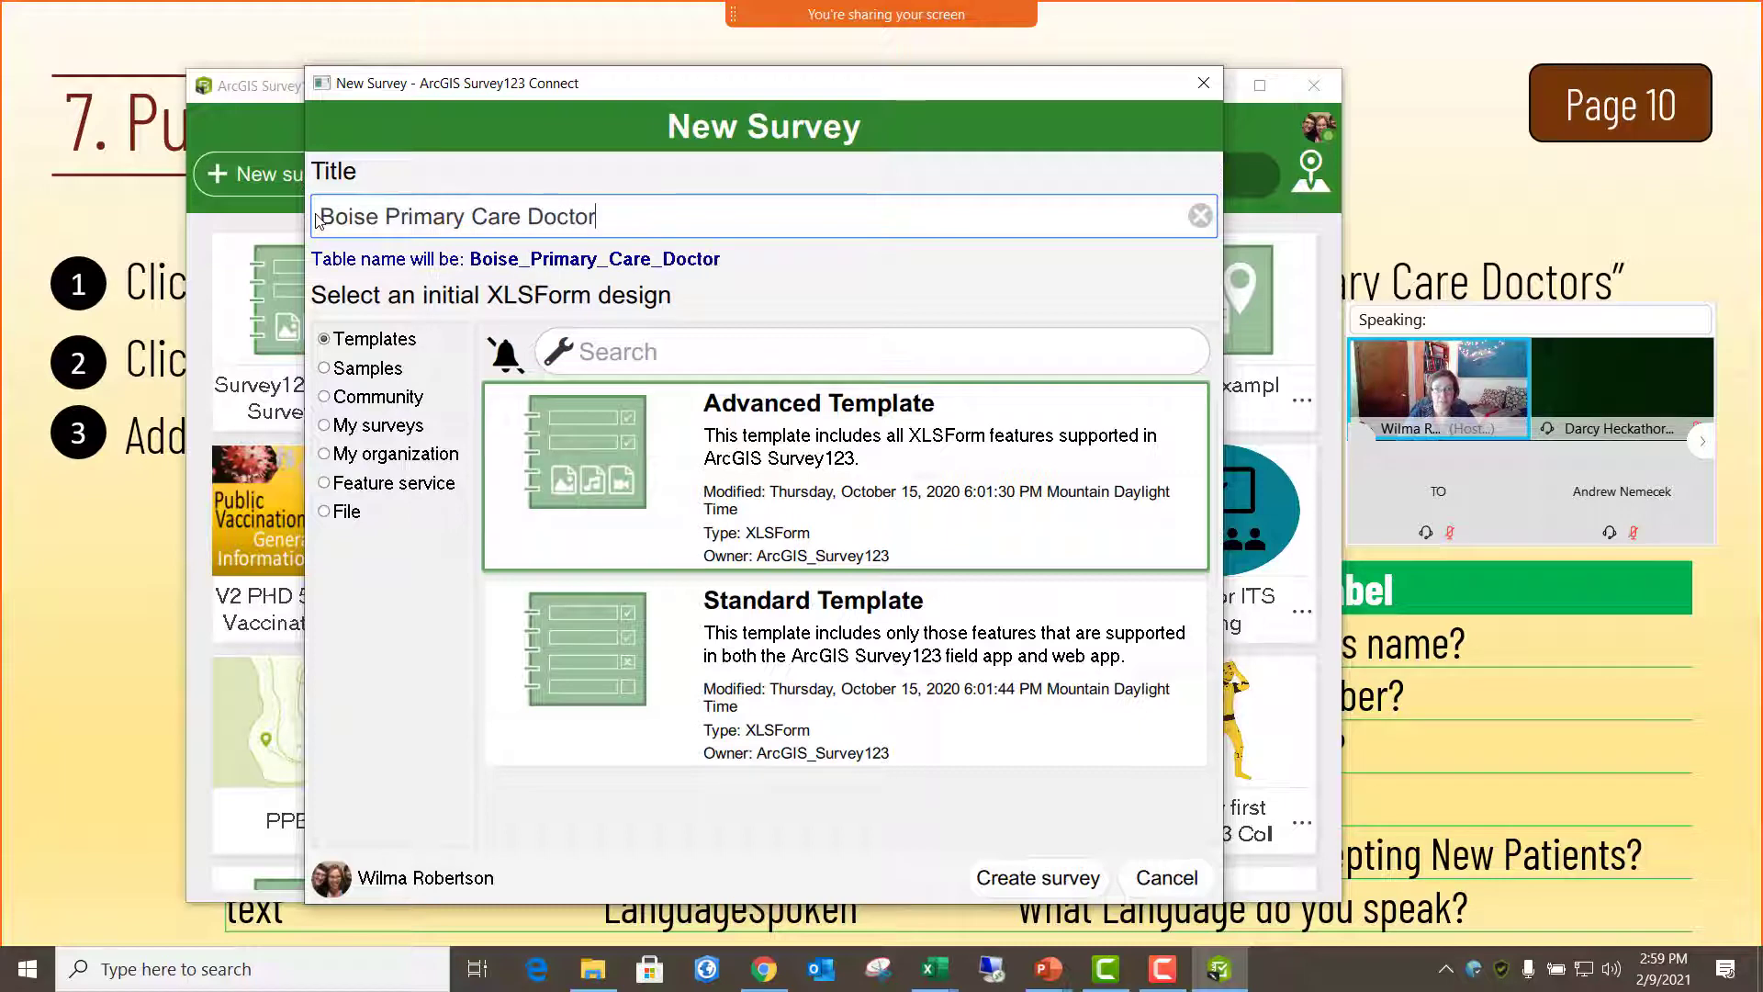
text(s V3)
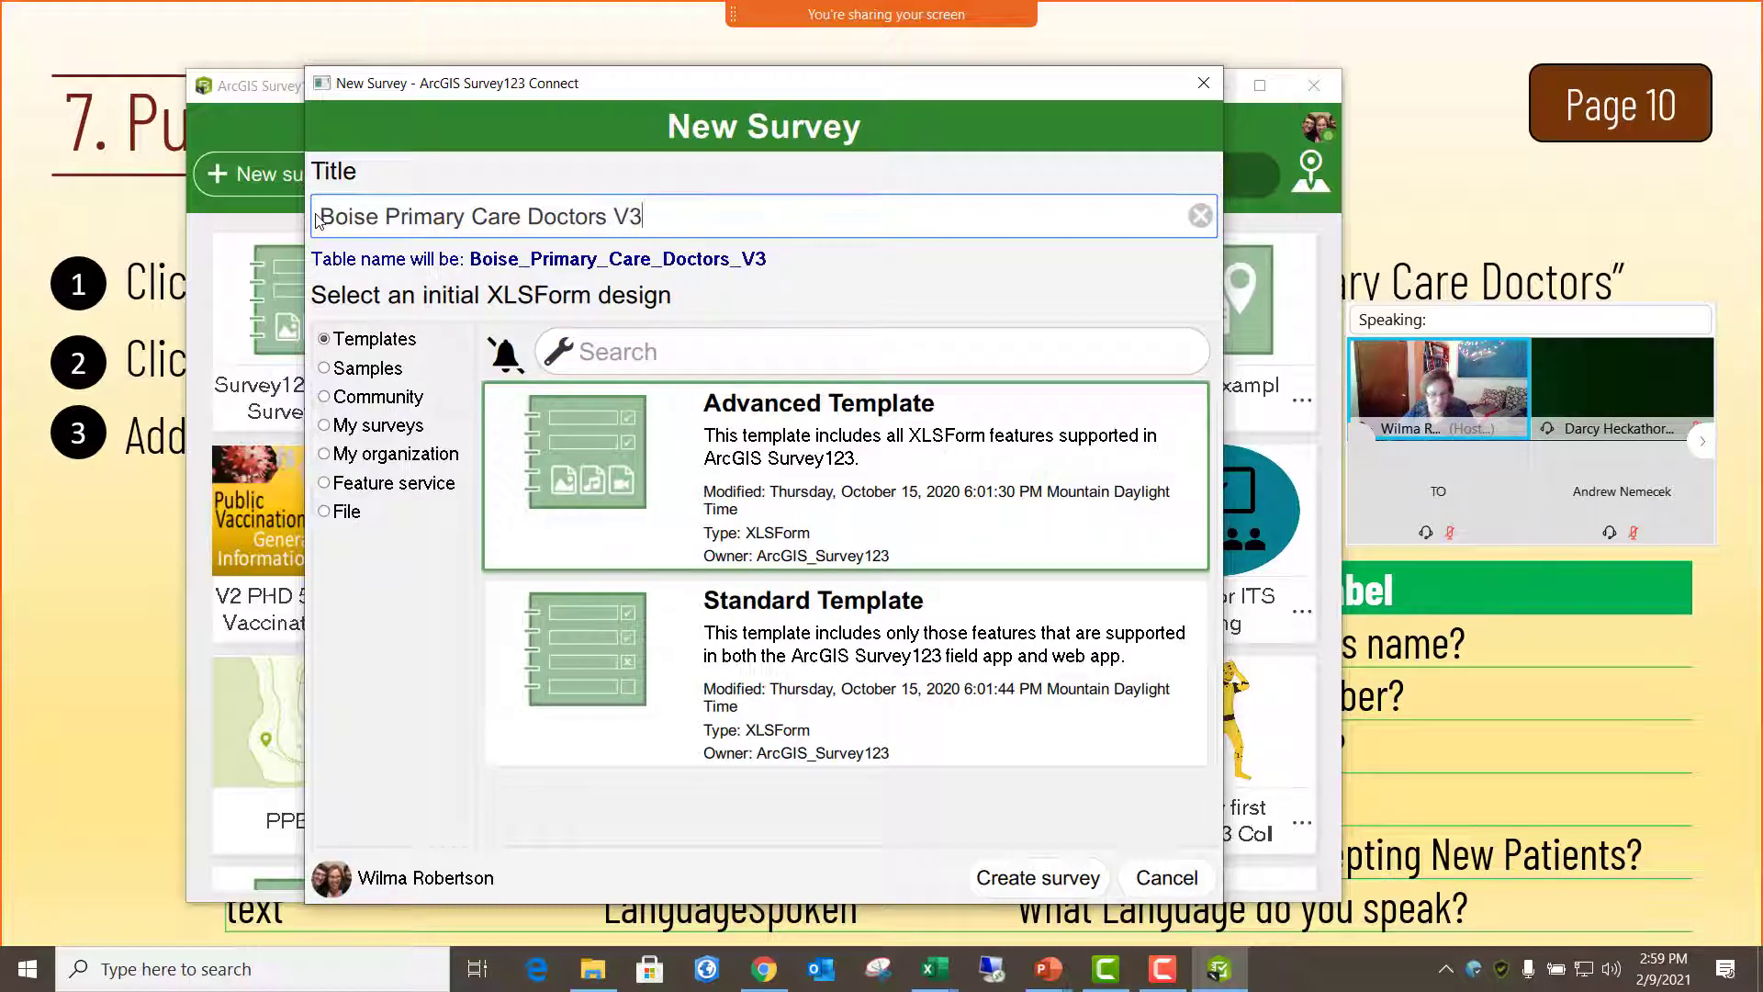
key(BackSpace)
text(2)
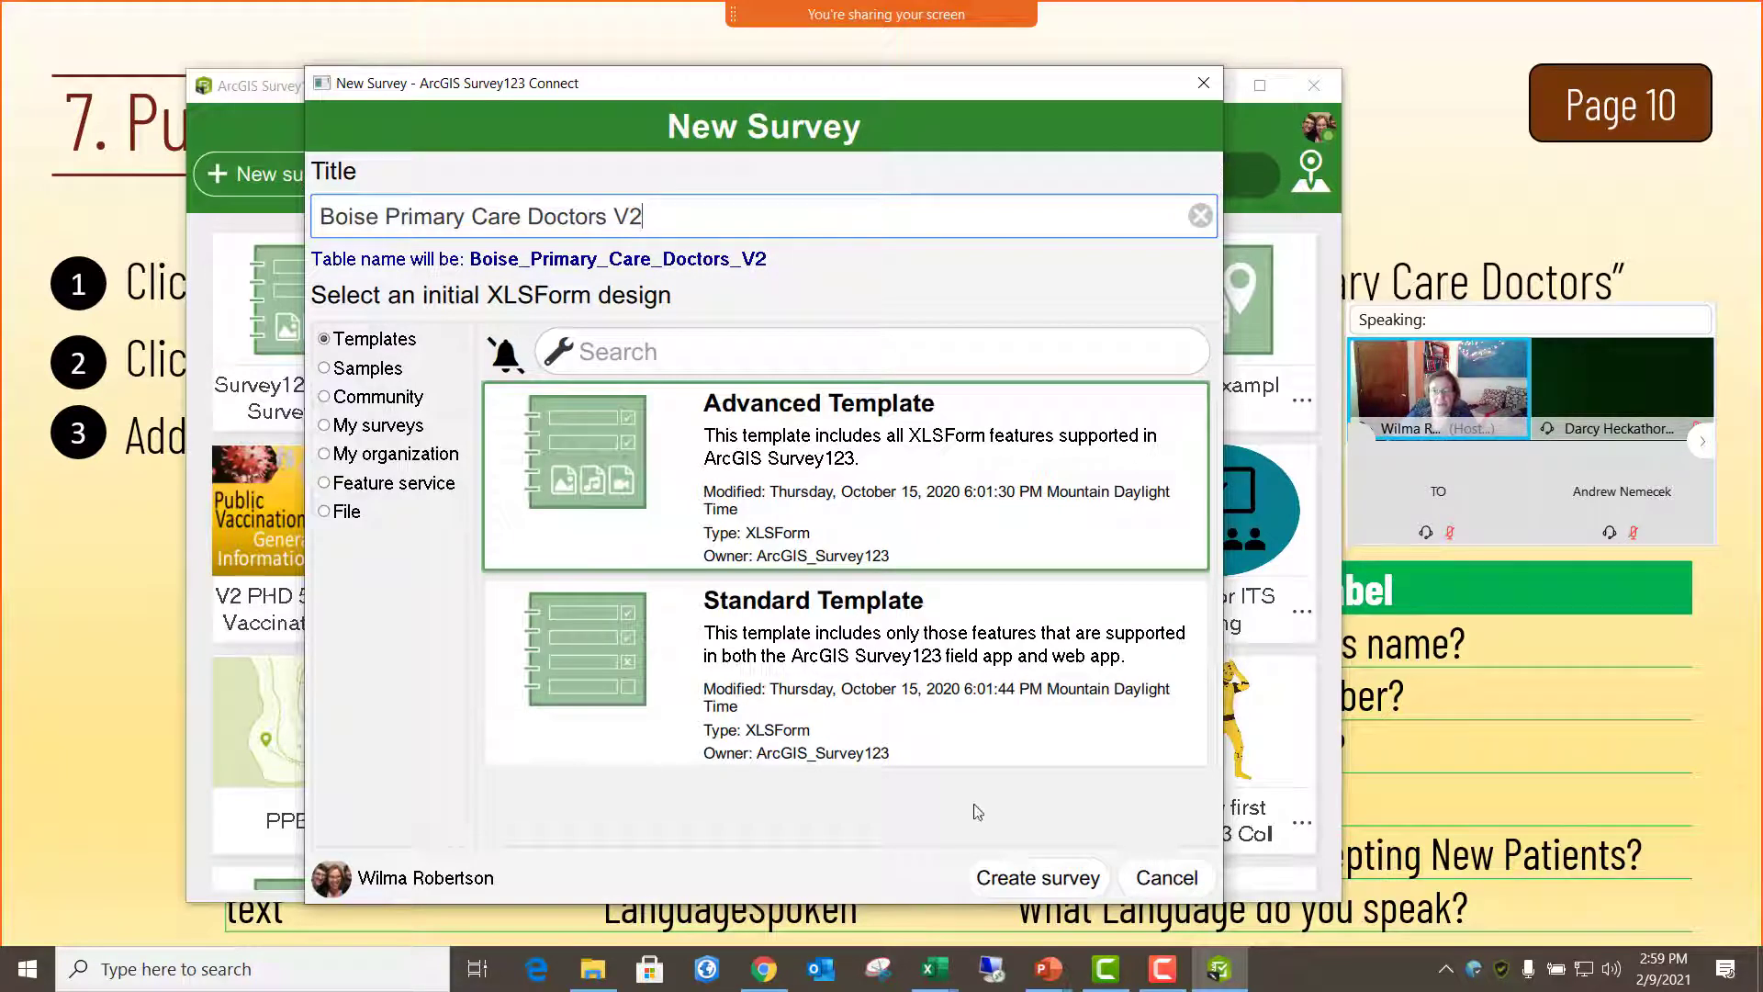
click(1056, 877)
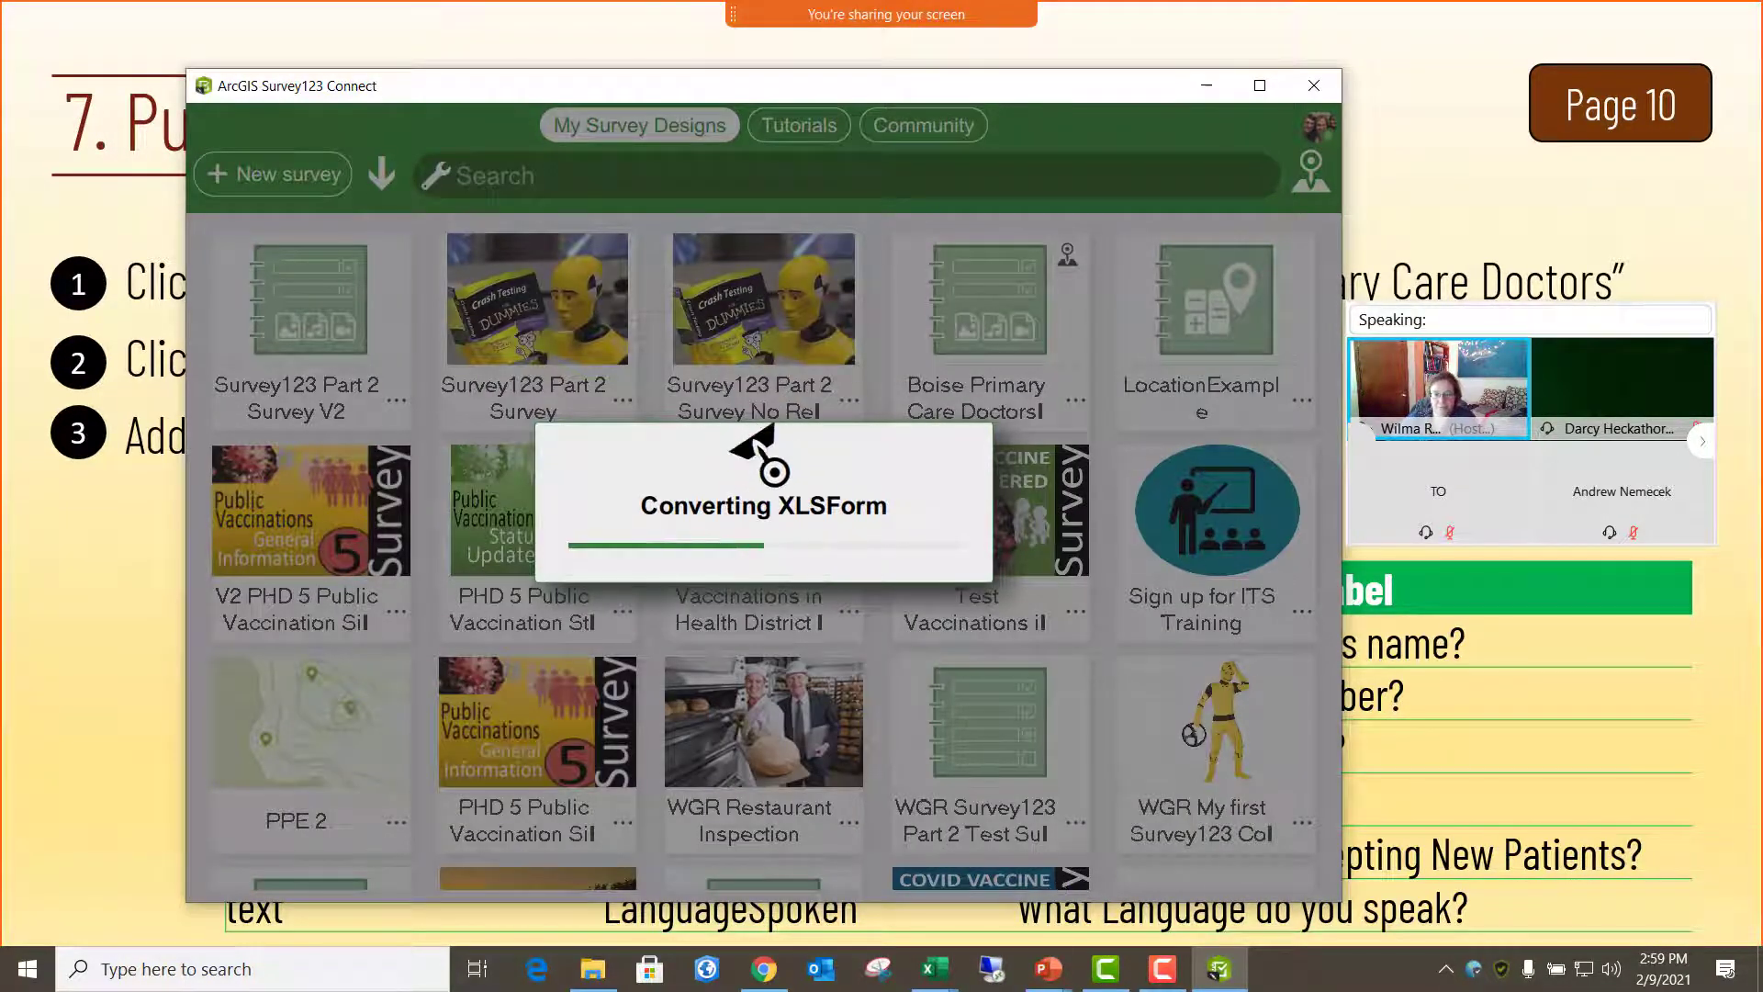
- In the Copy and Paste Snippets workbook, copy the six section 7 question rows, from DoctorsName through LanguageSpoken
mouse_move(933, 969)
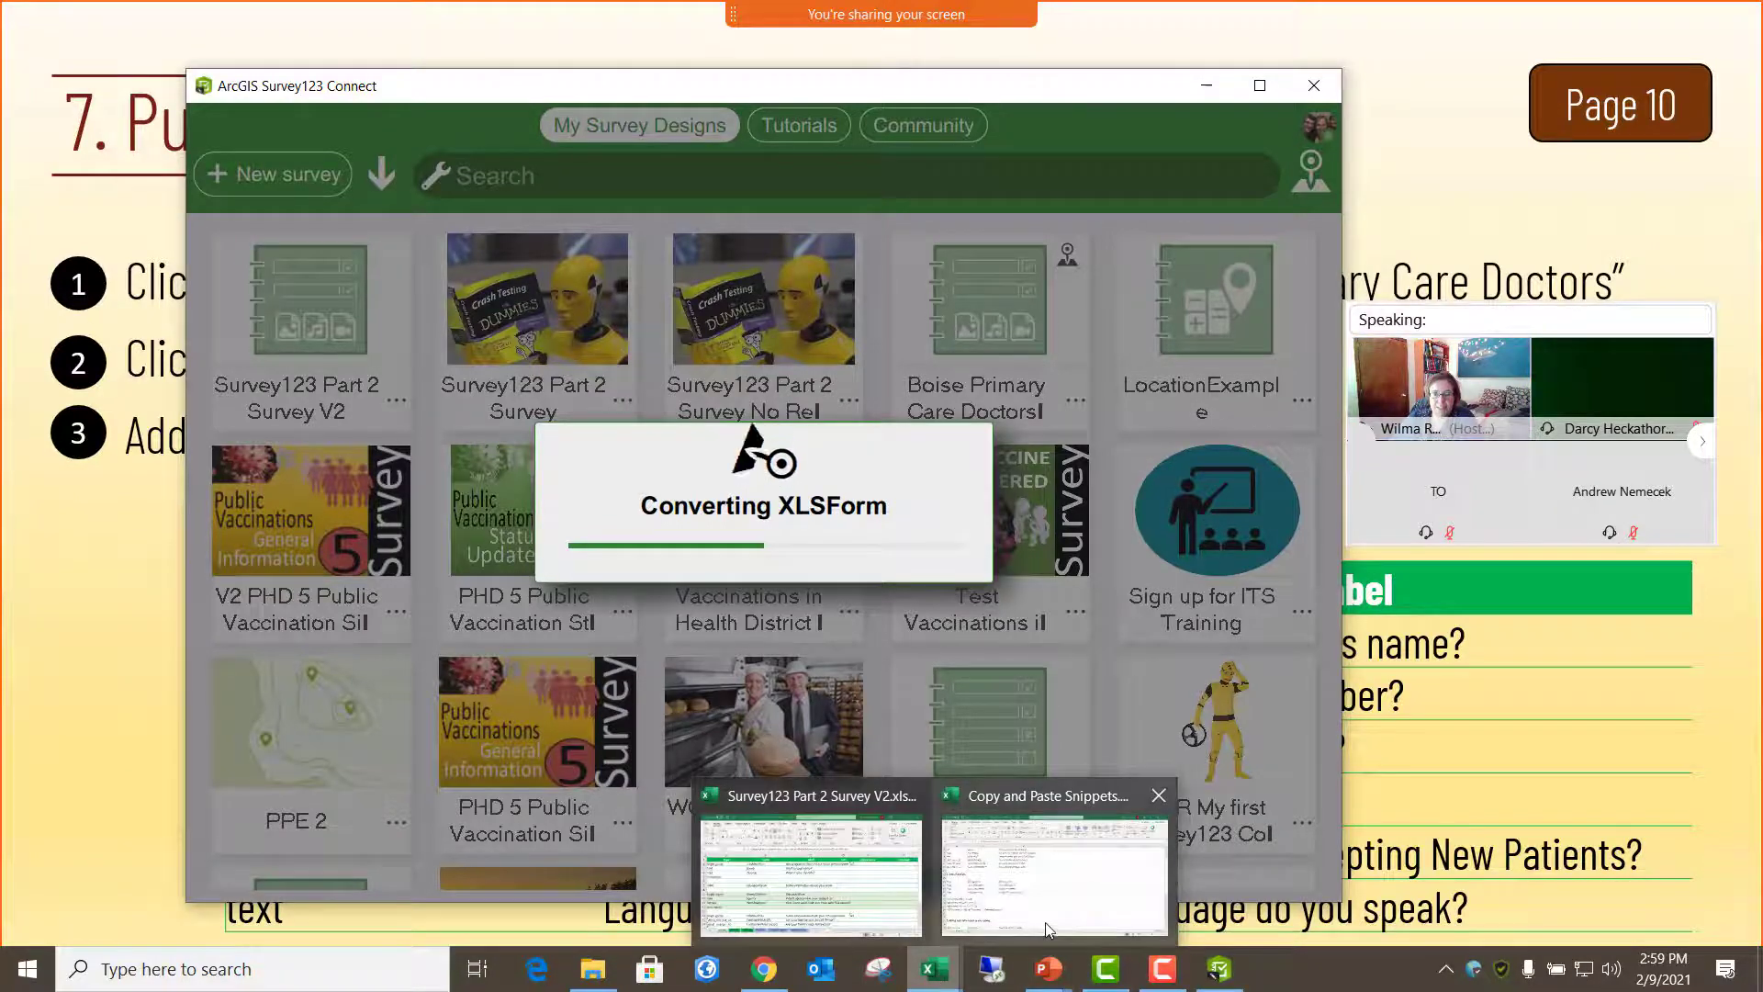
click(1045, 922)
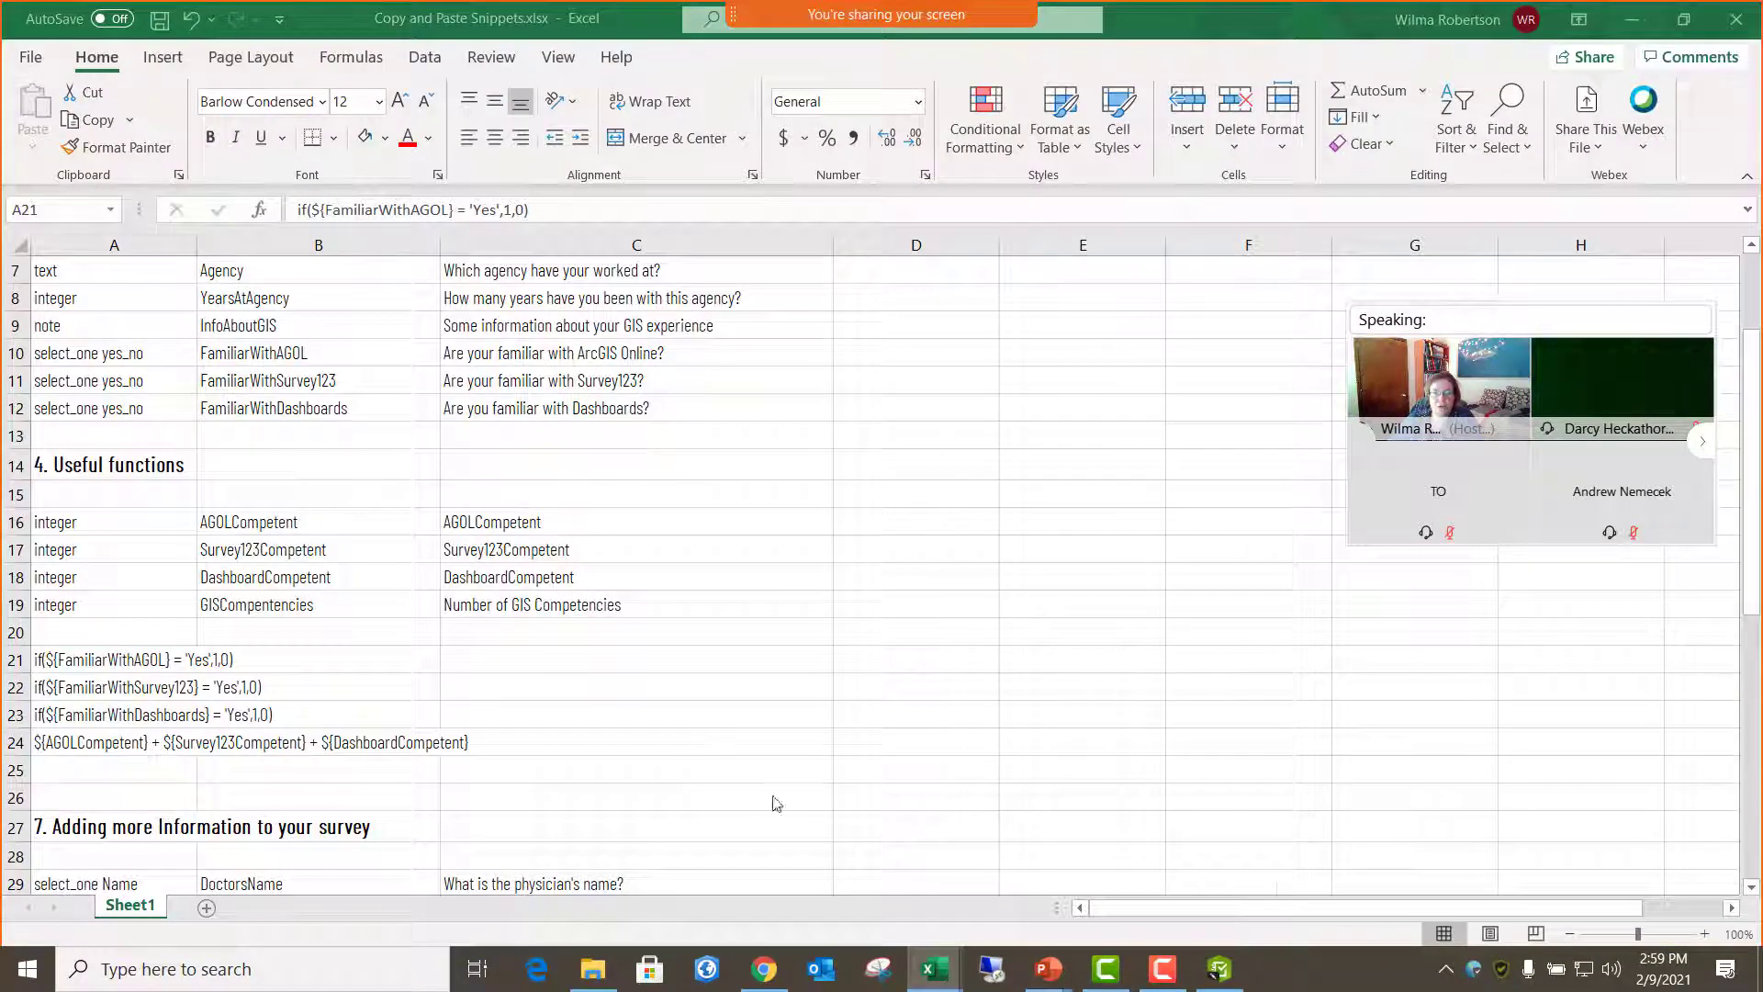
click(773, 610)
scroll(367, 602, down, 4)
scroll(368, 601, down, 1)
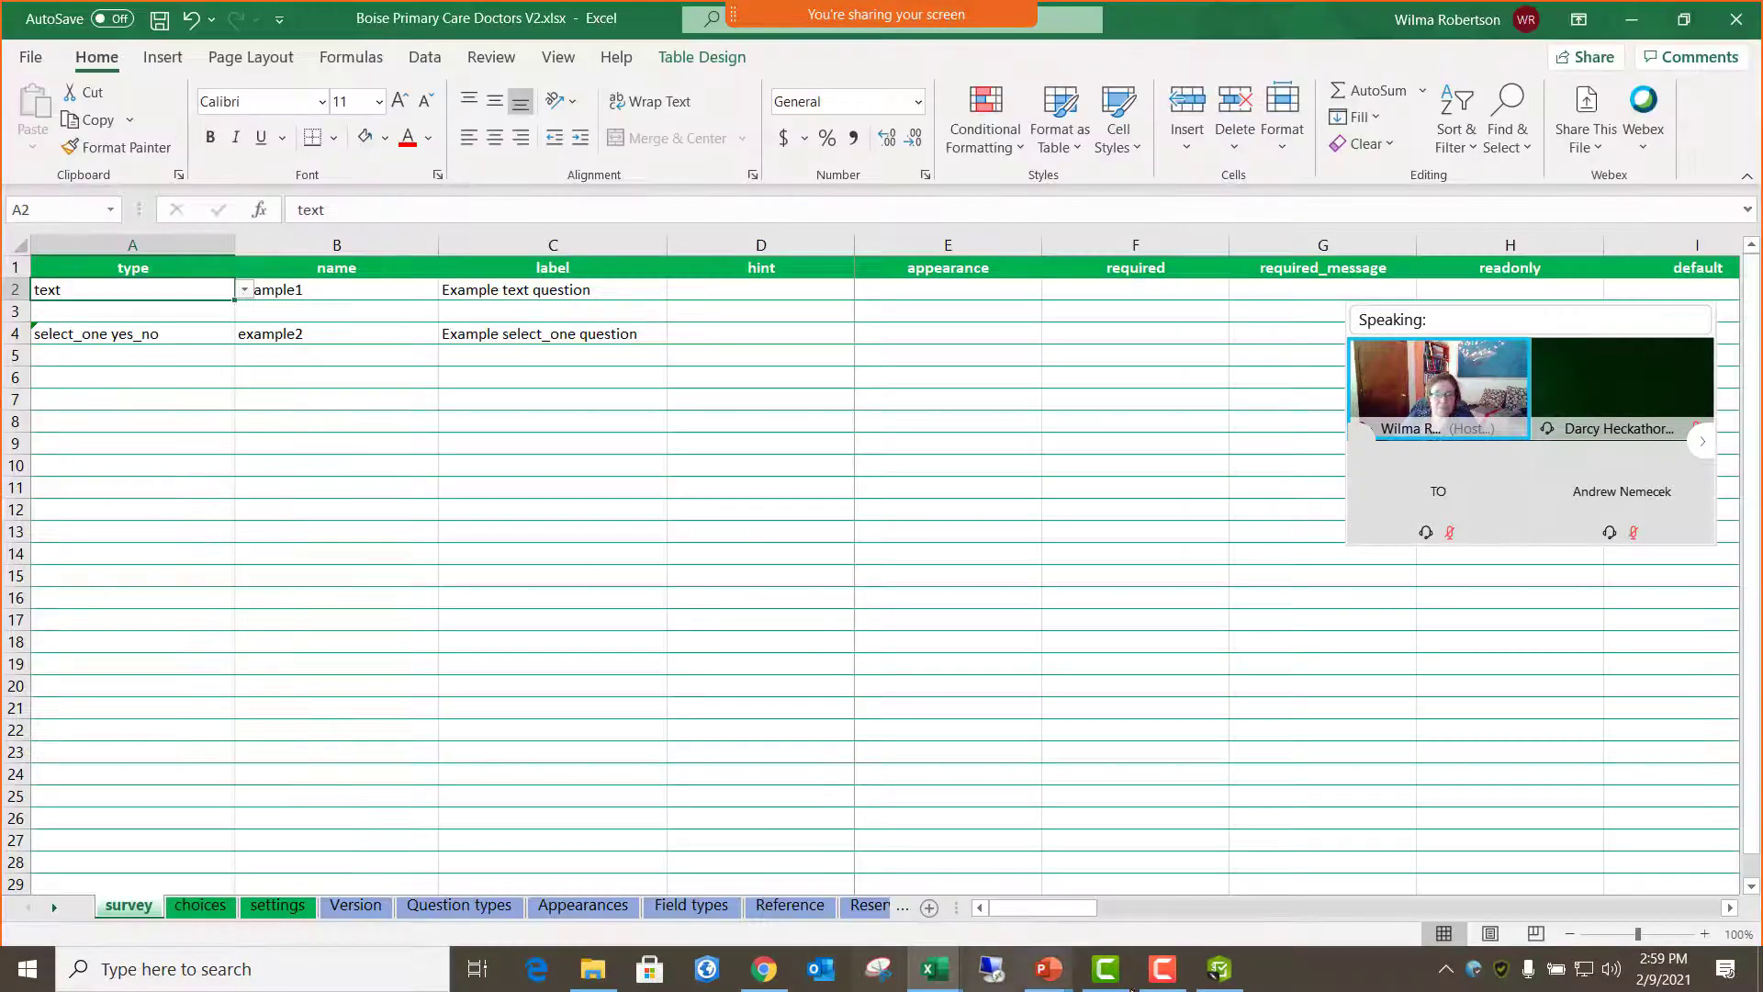
click(934, 969)
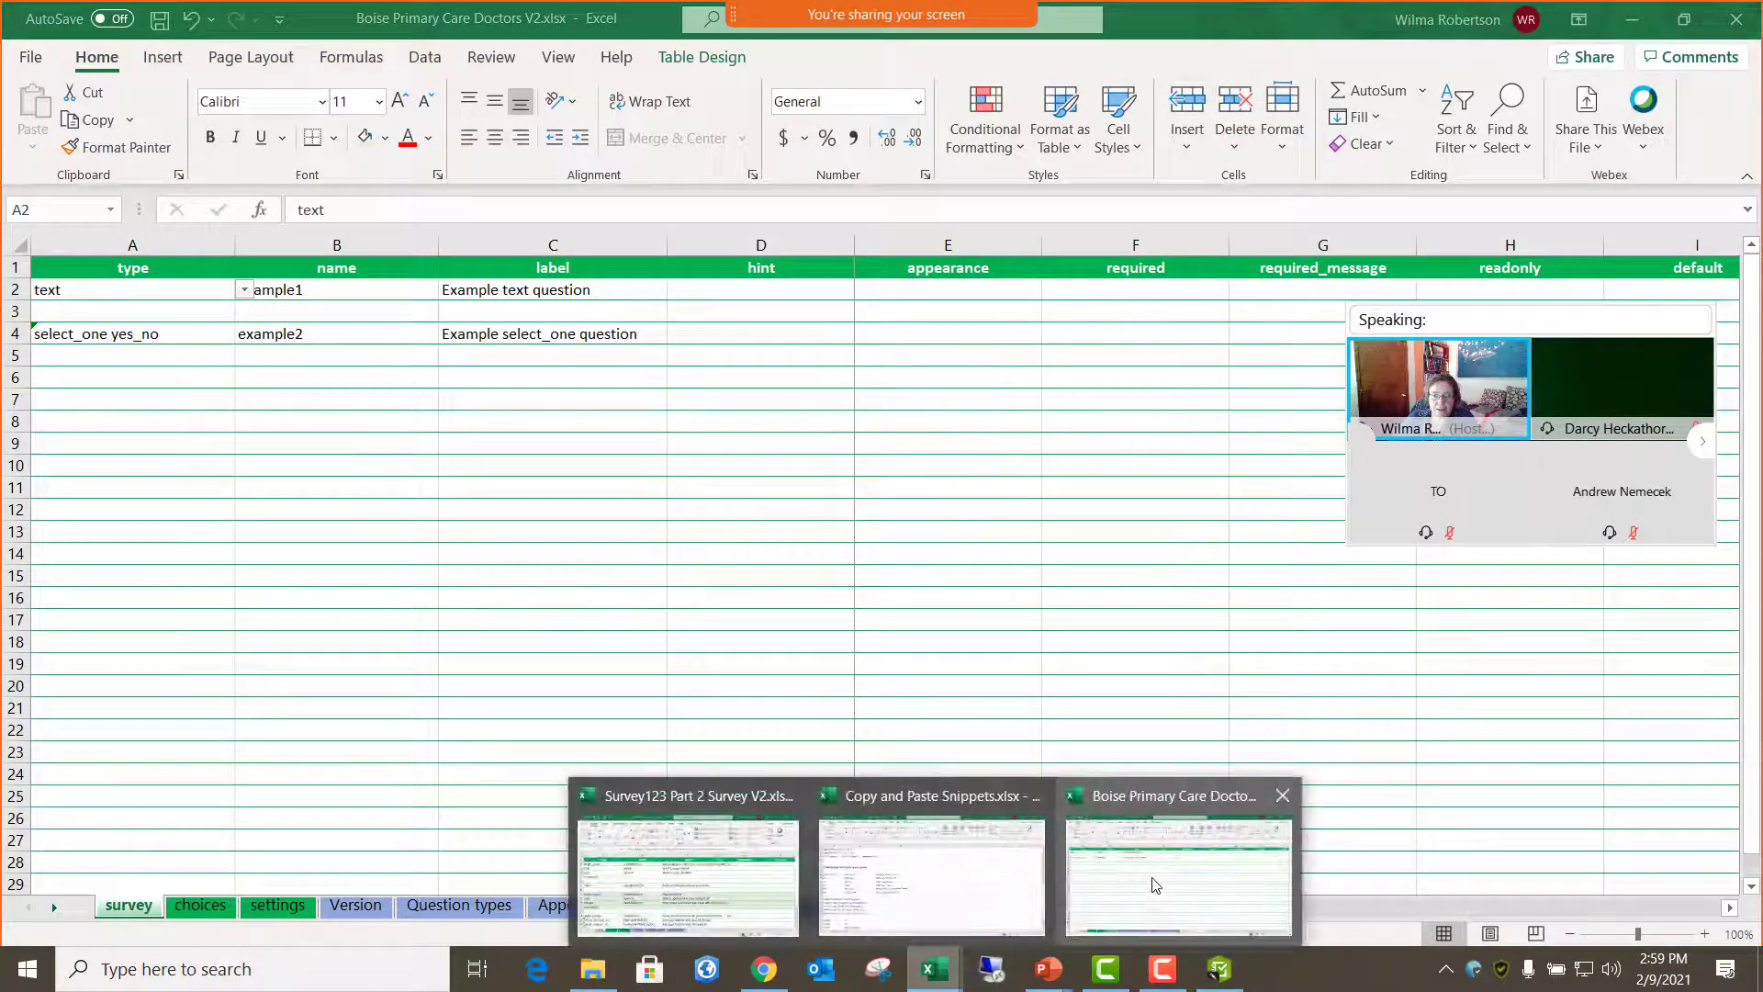
click(931, 877)
drag(75, 471, 566, 609)
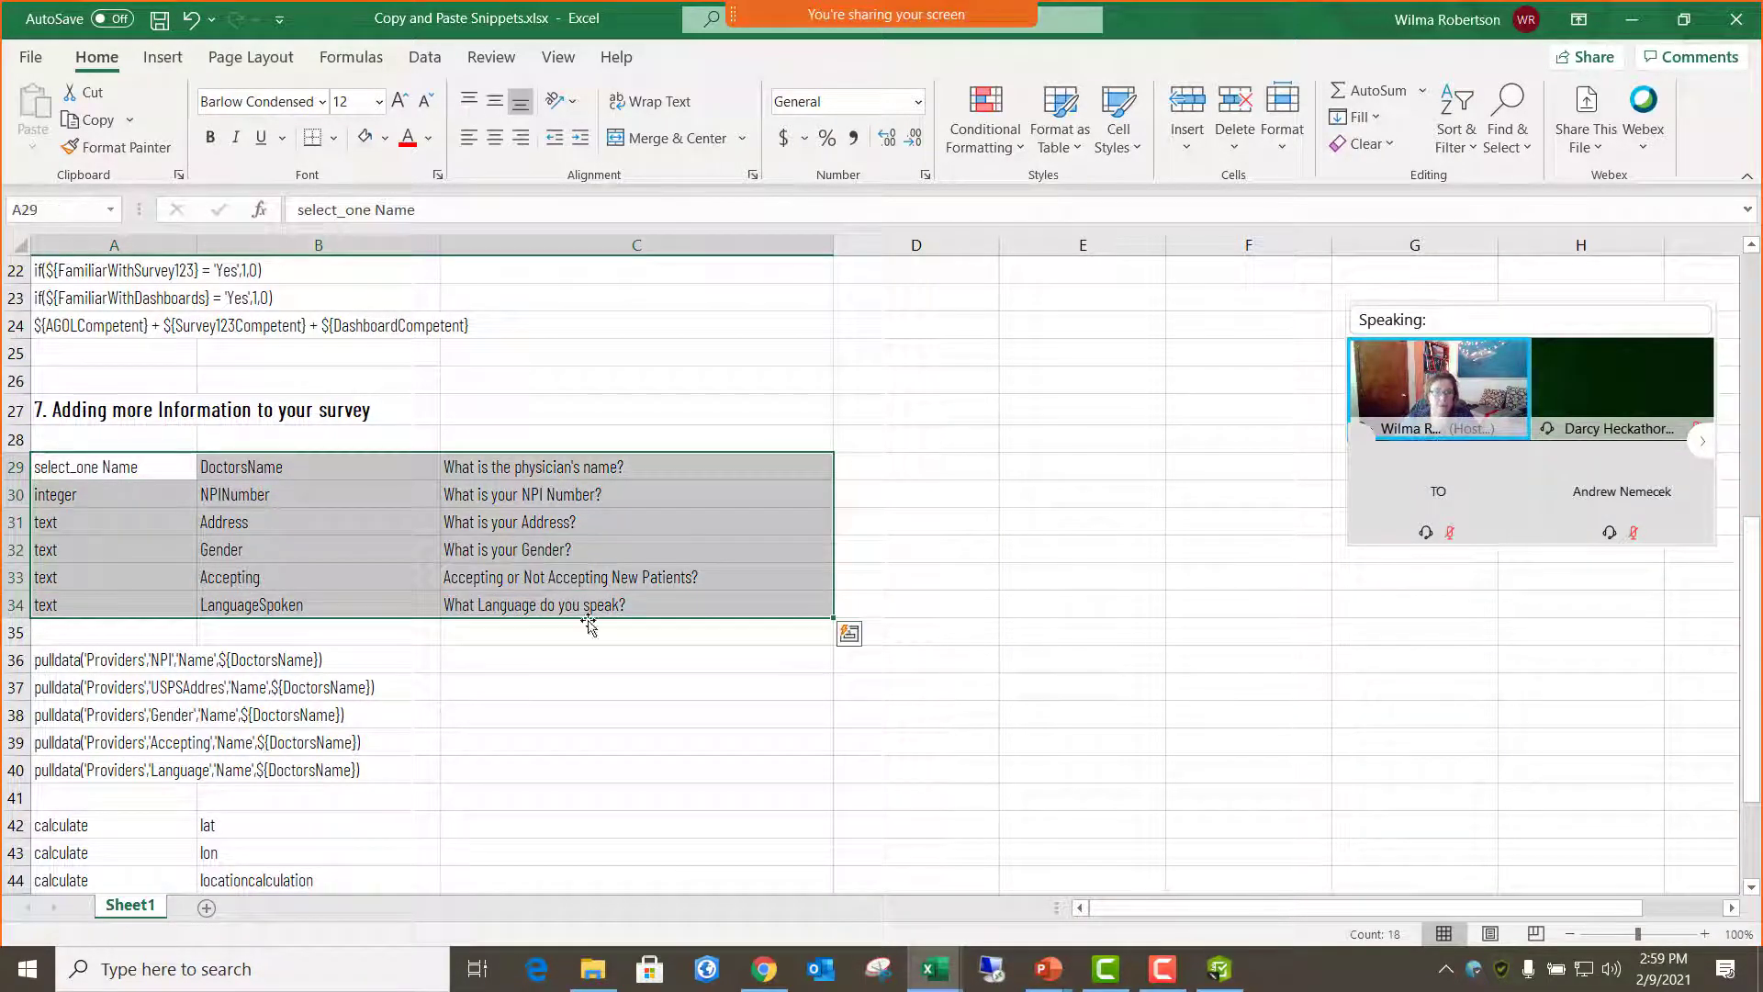
key(ctrl+c)
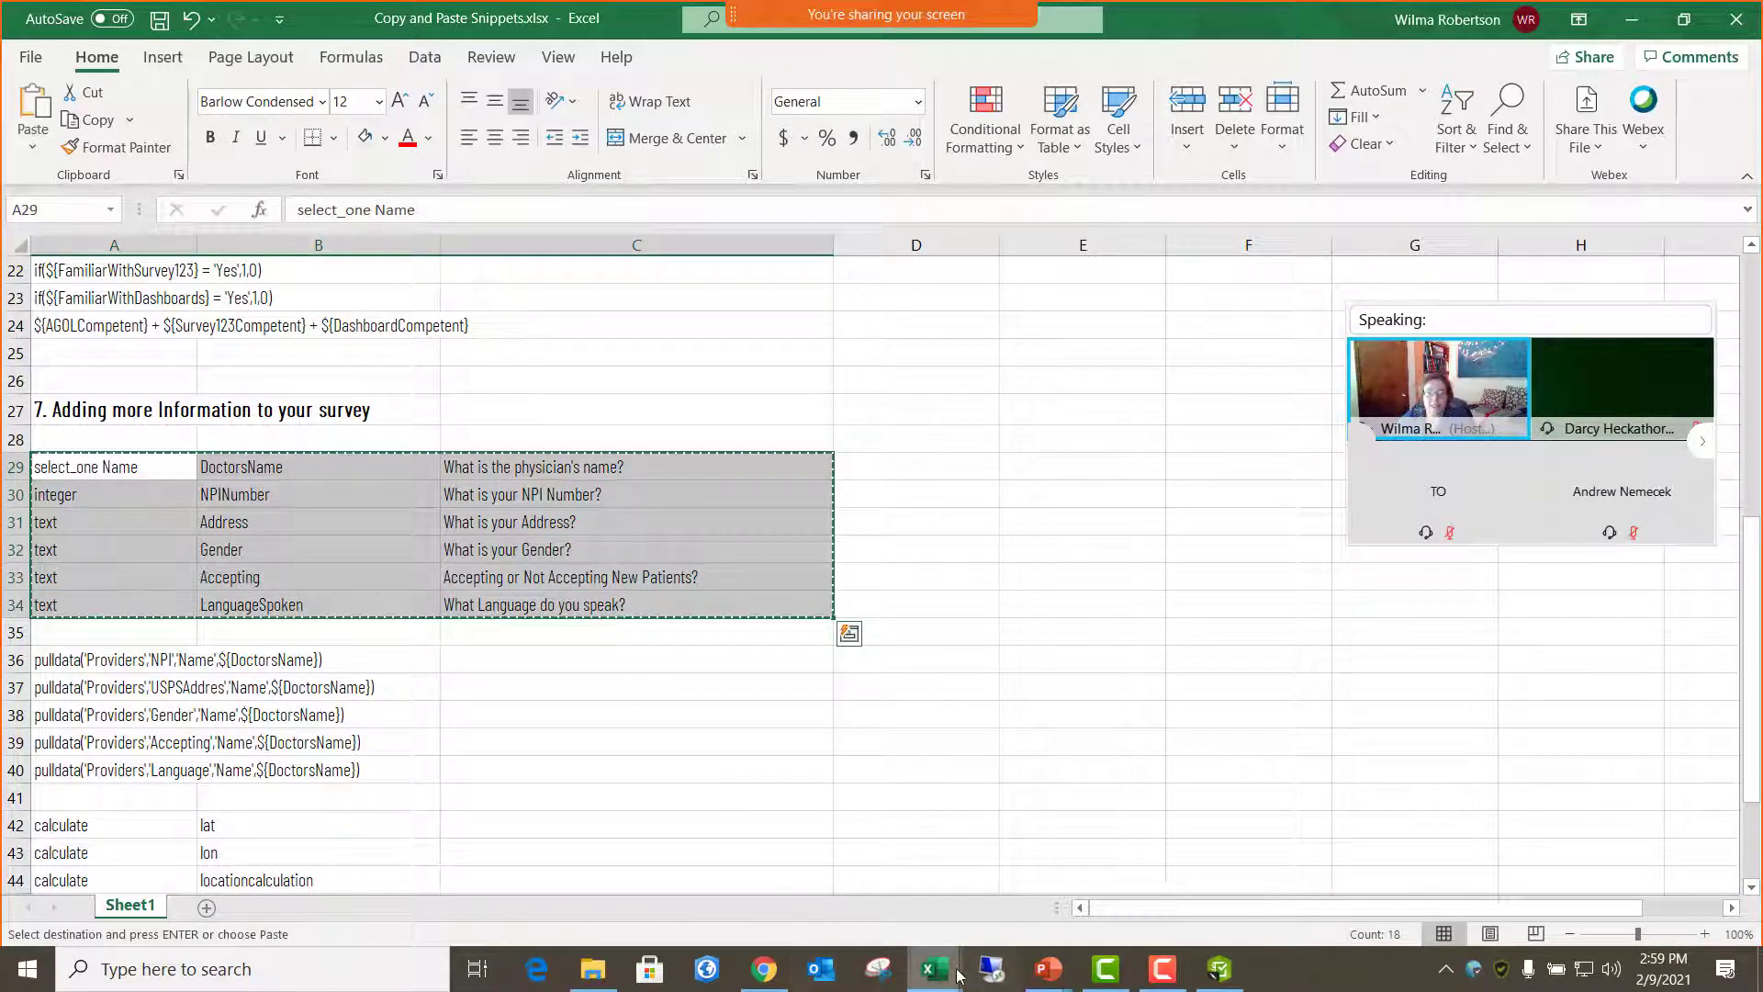
- Bring up the Survey123 Part 2 Survey V2 workbook and close it
mouse_move(933, 964)
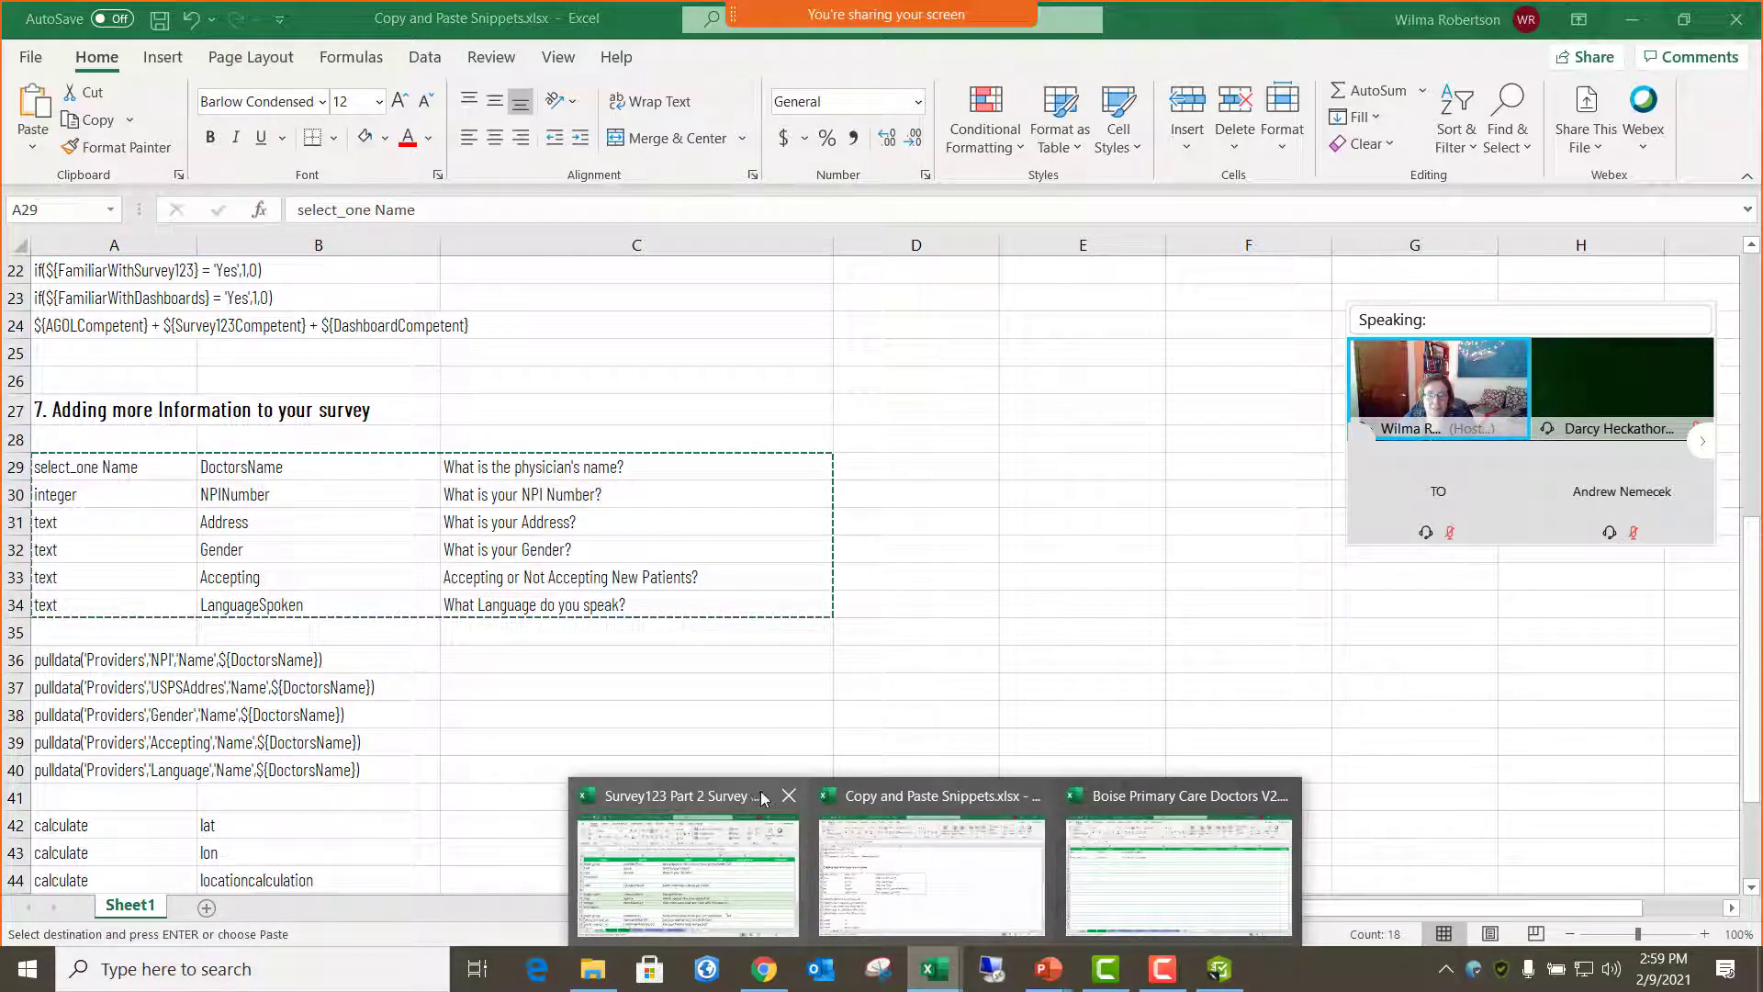
click(684, 804)
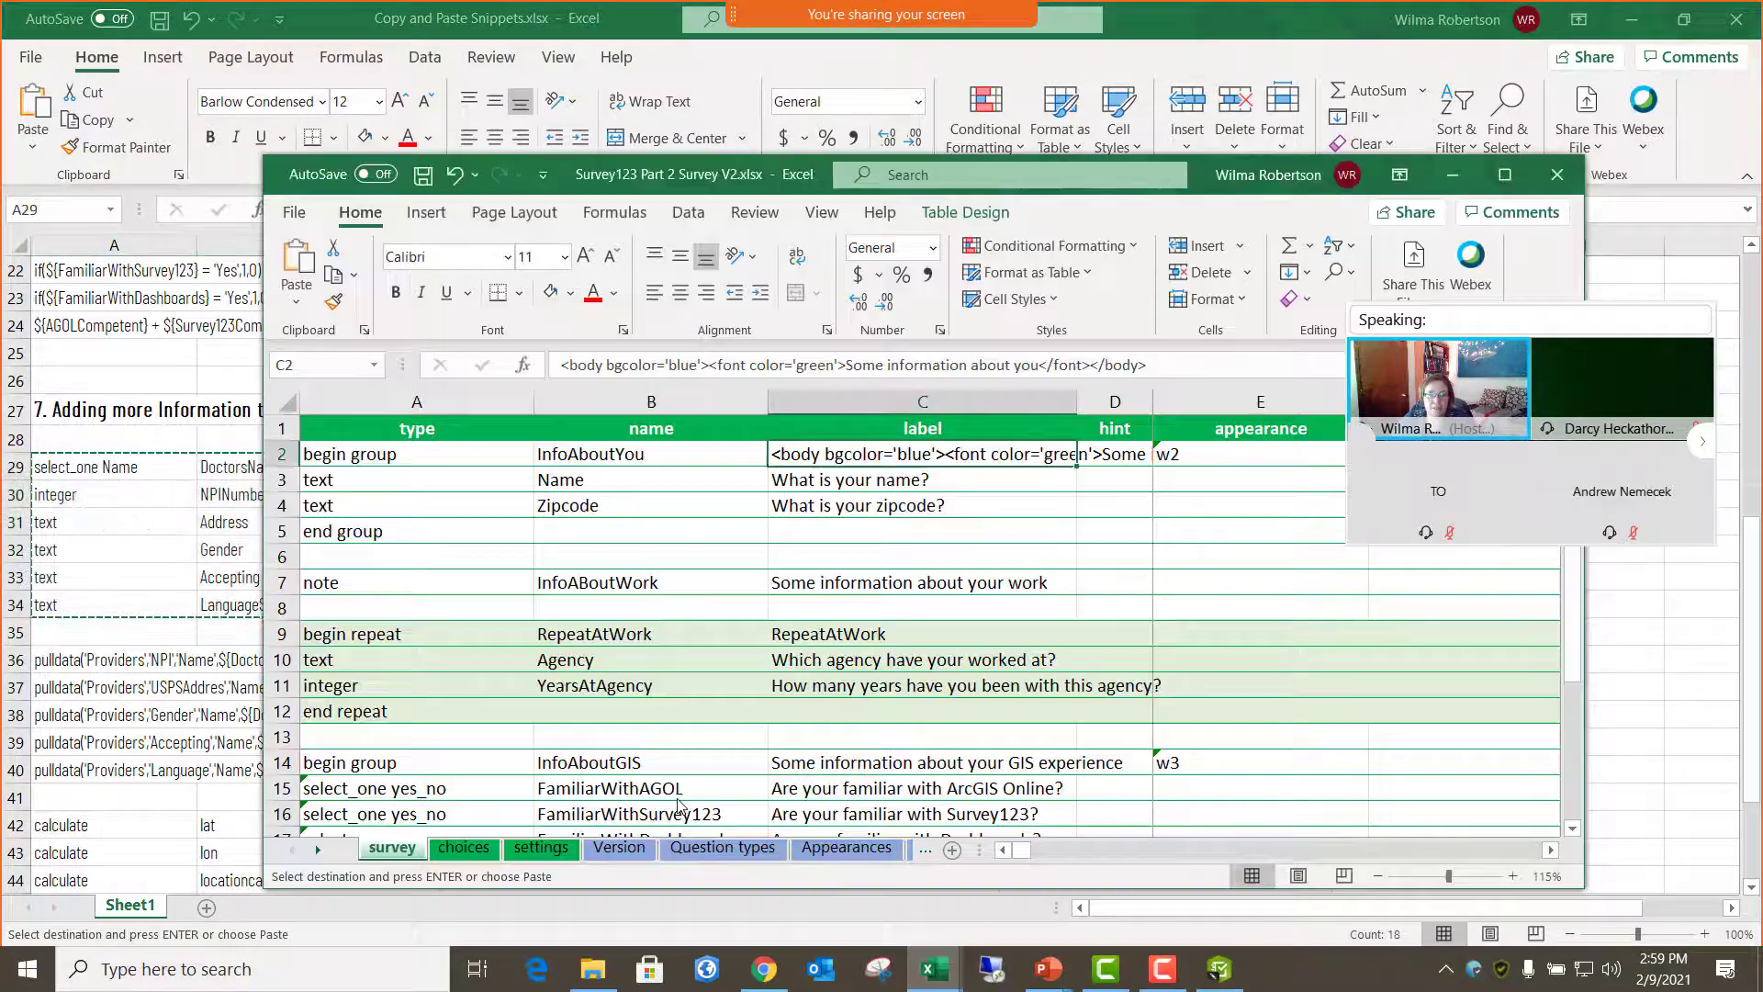
click(1576, 186)
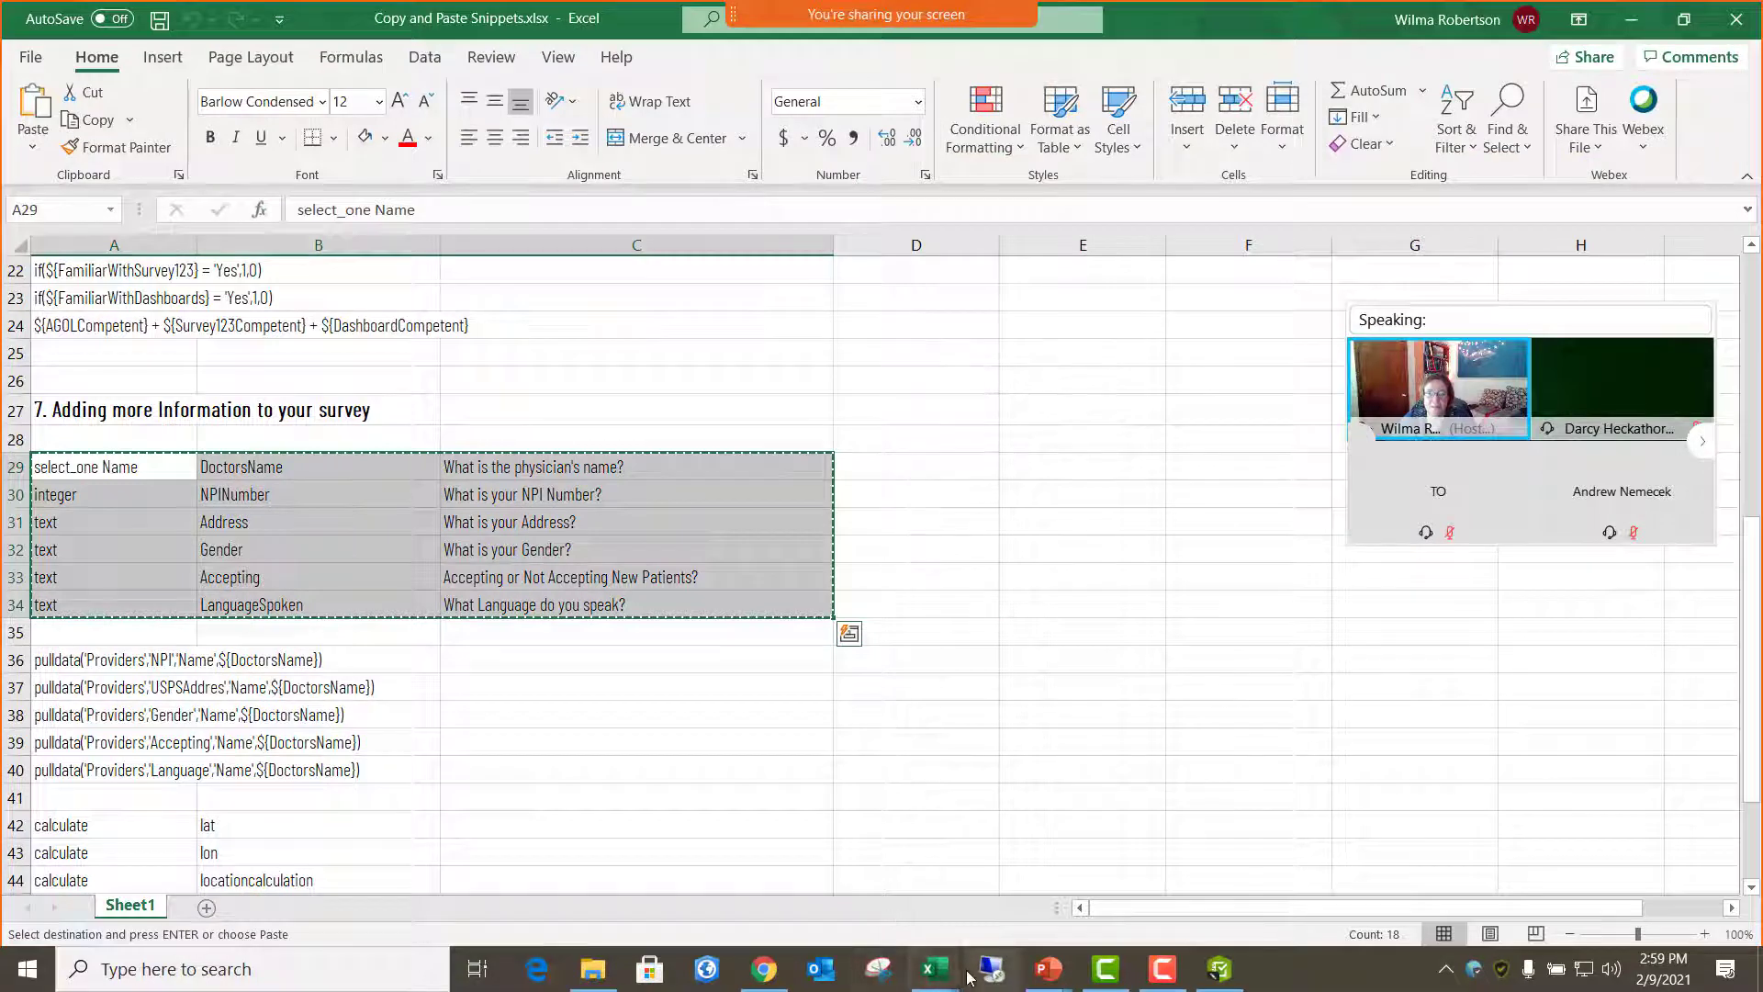
- Paste the copied questions over the example questions from cell A2 of the Boise Primary Care Doctors V2 survey sheet, and save the workbook
mouse_move(969, 978)
click(1003, 808)
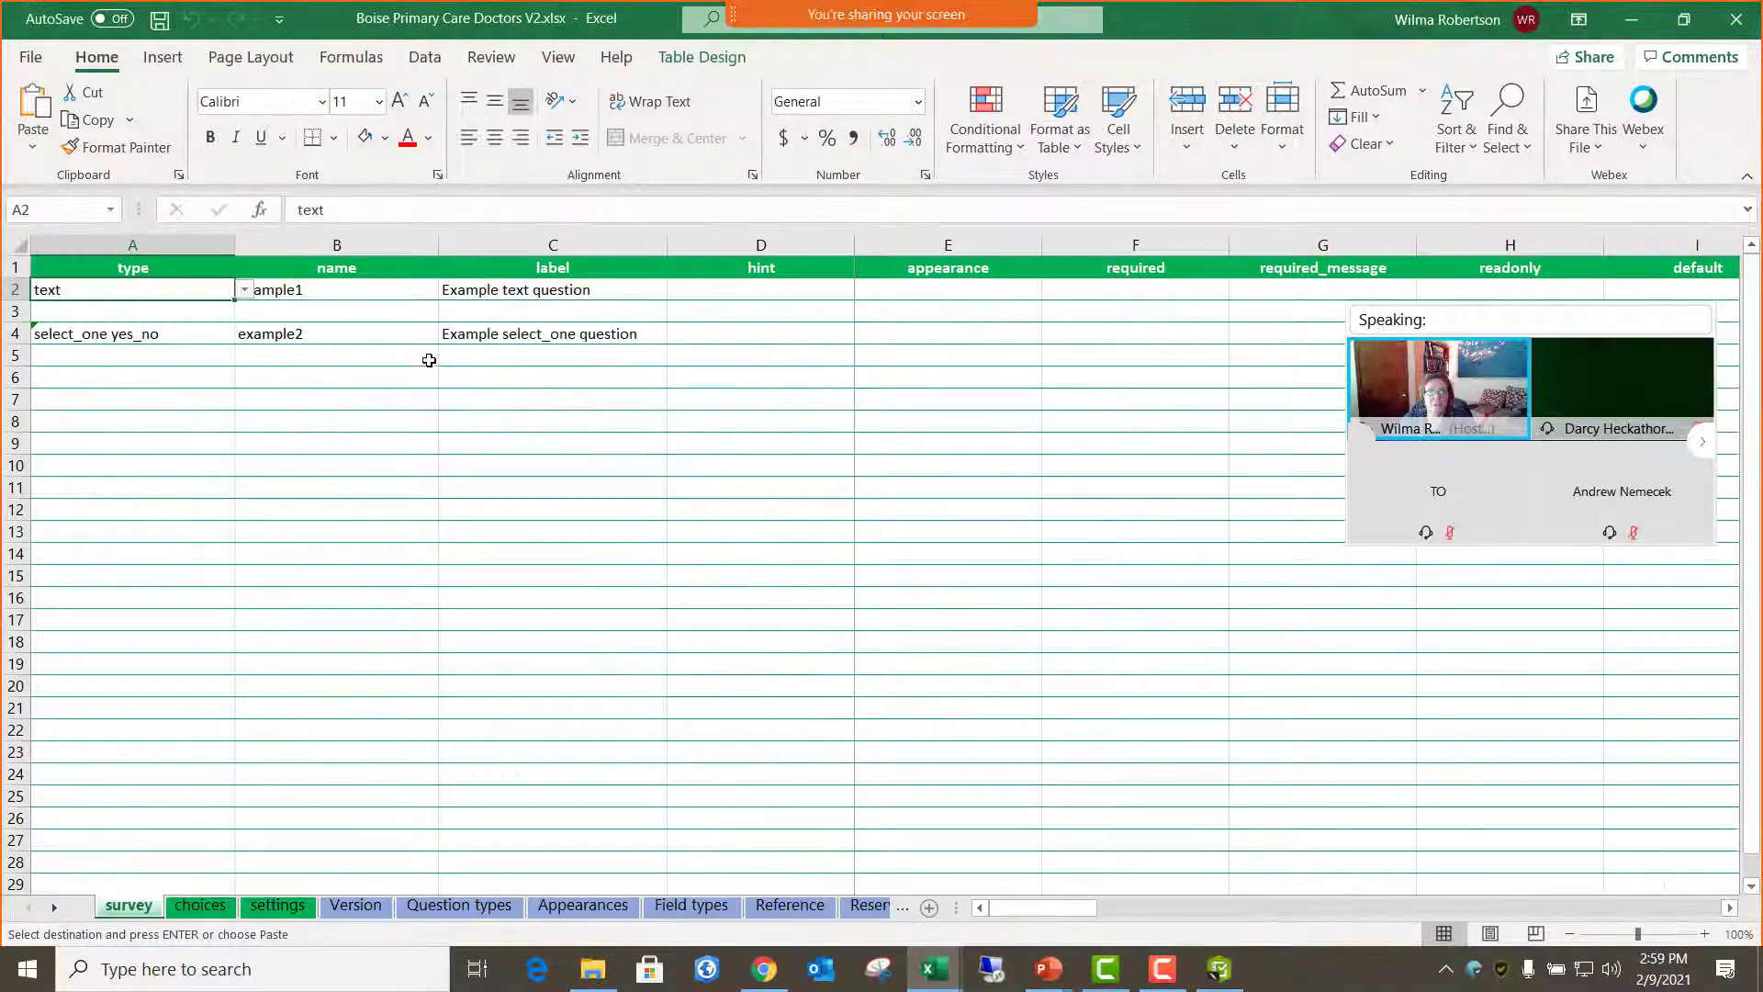
right_click(93, 292)
click(181, 373)
click(638, 456)
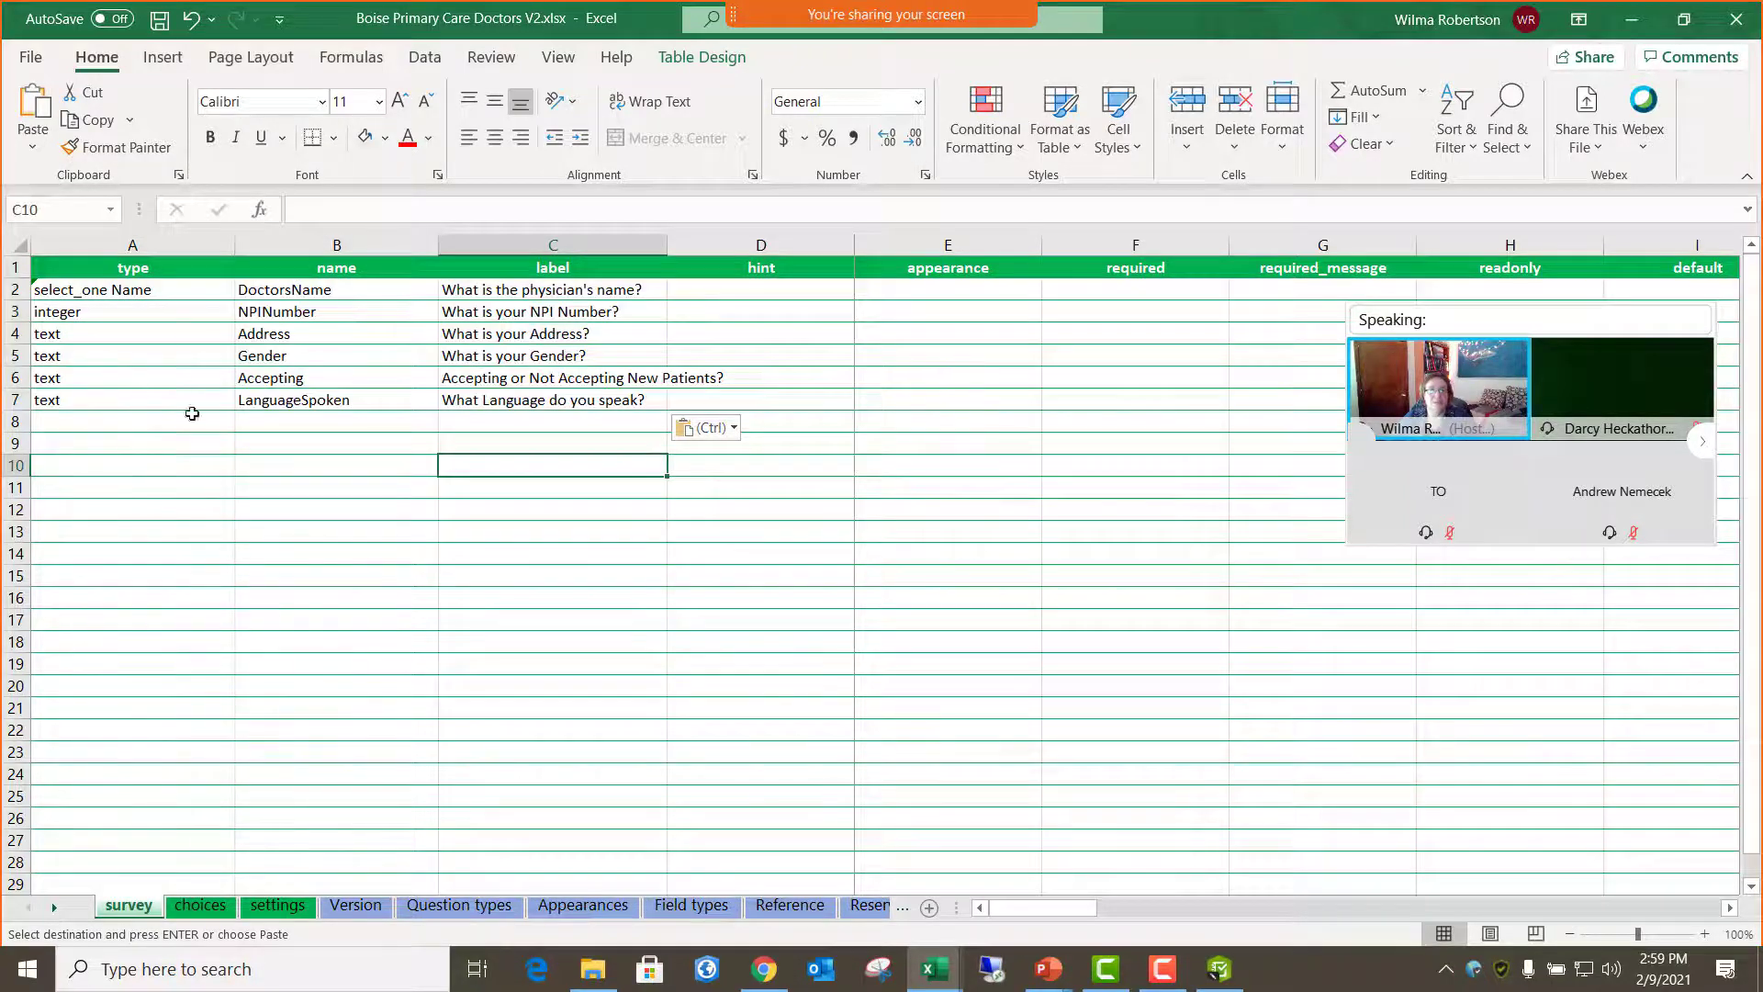
click(159, 19)
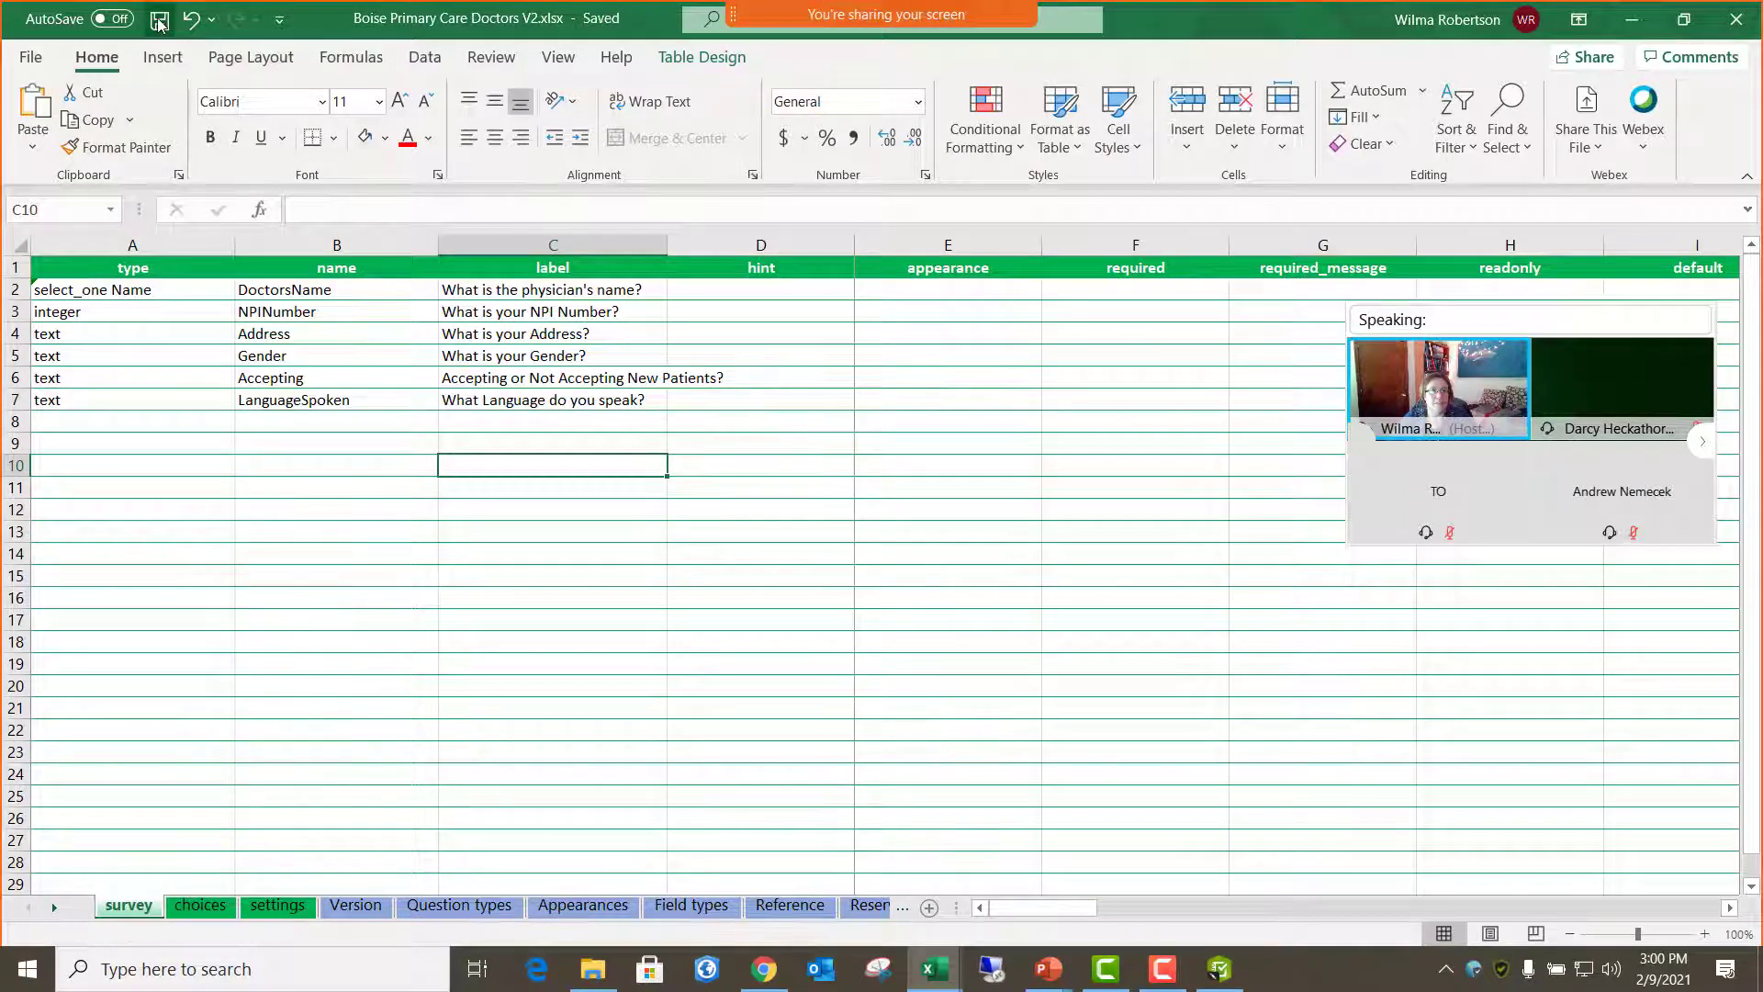
- Shrink the workbook window, check the survey's conversion in Survey123 Connect, and minimize the snippets workbook
double_click(1283, 19)
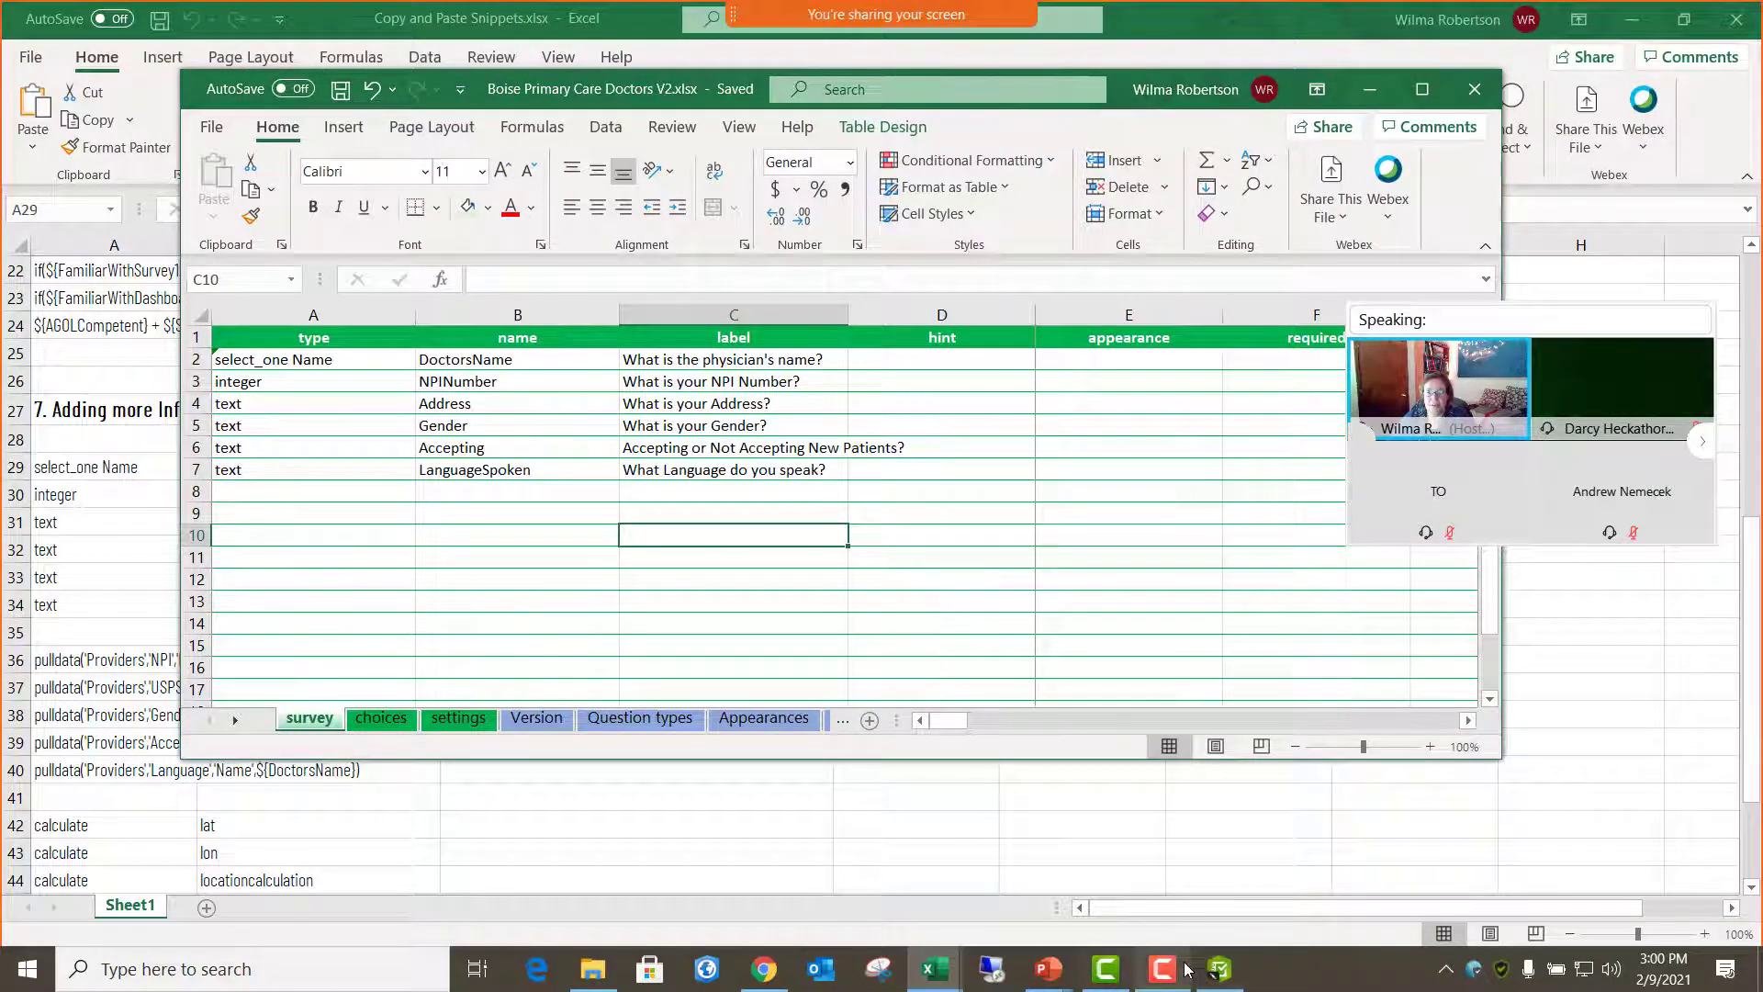
click(1219, 968)
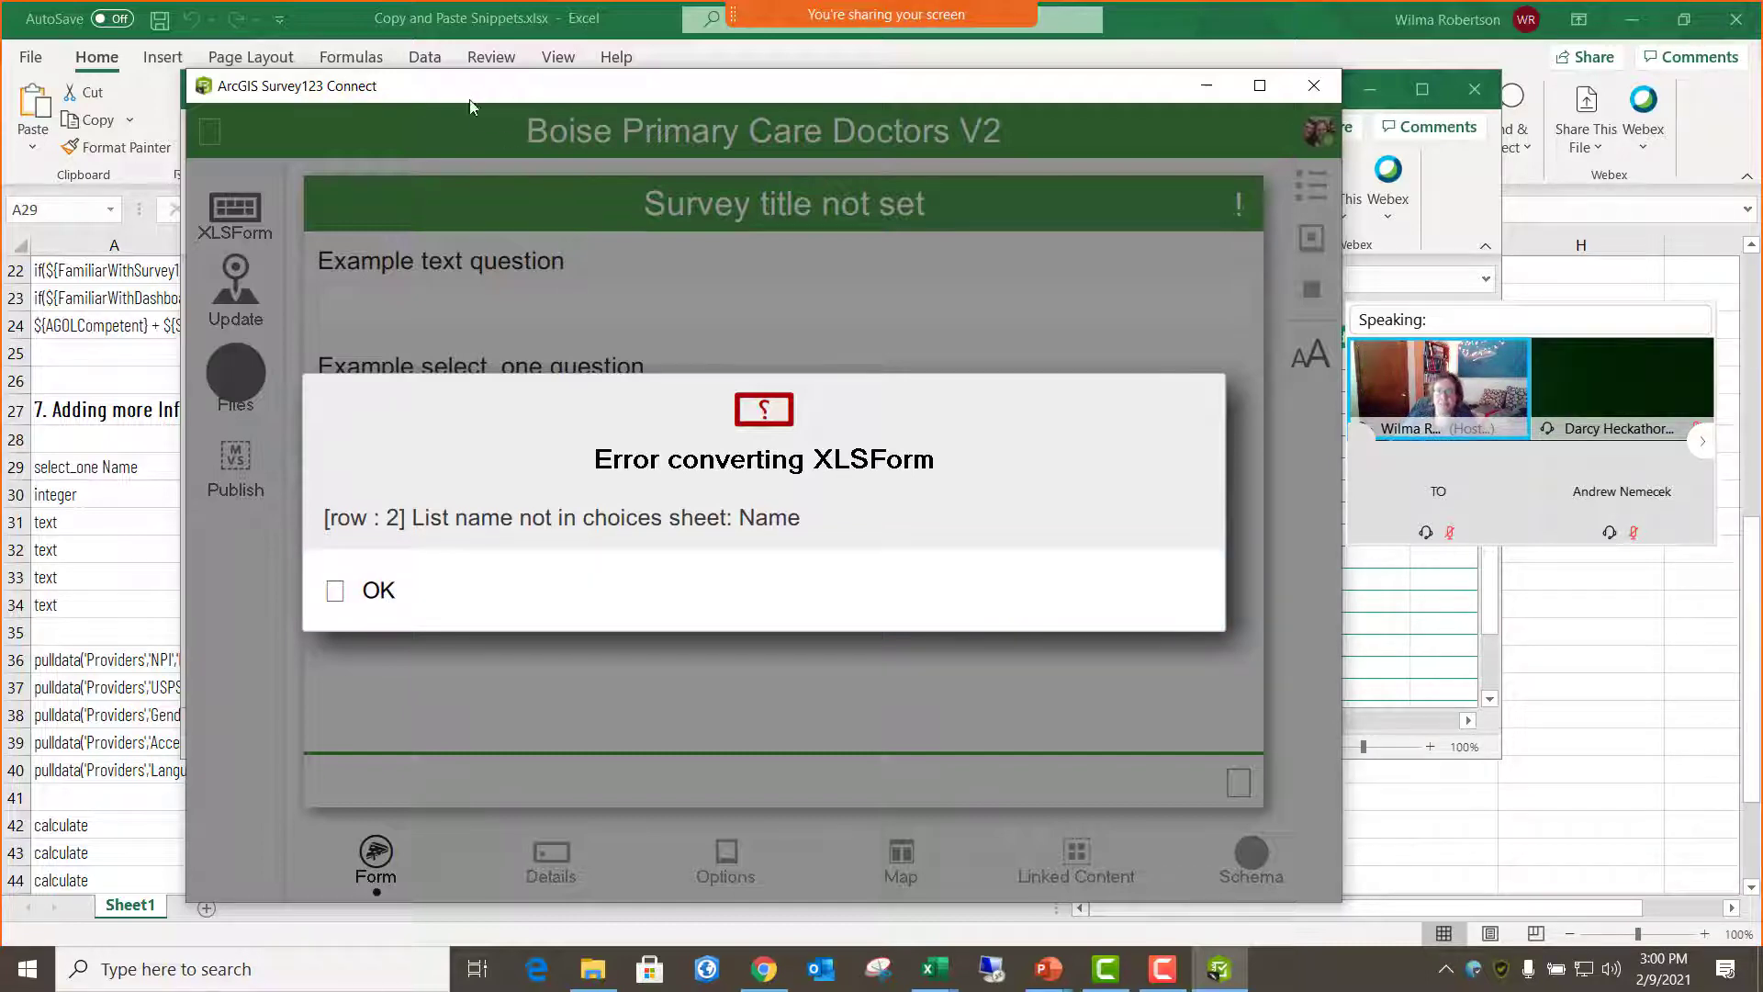
drag(512, 92, 617, 131)
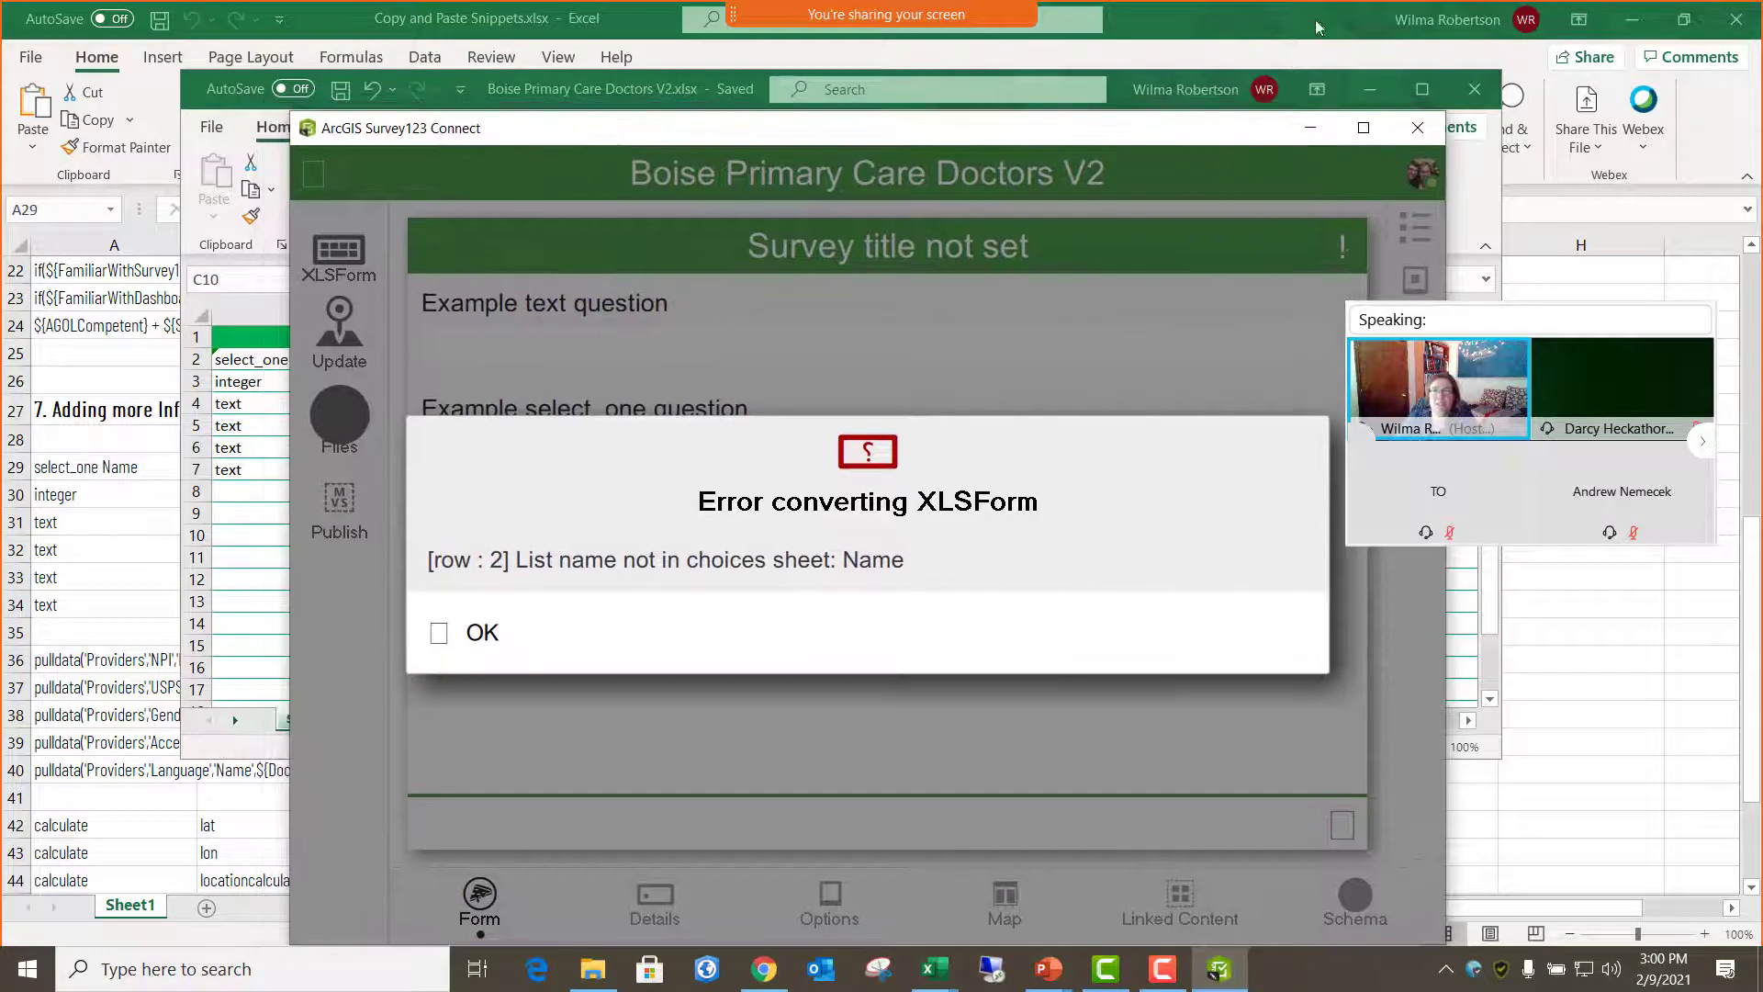
click(1631, 19)
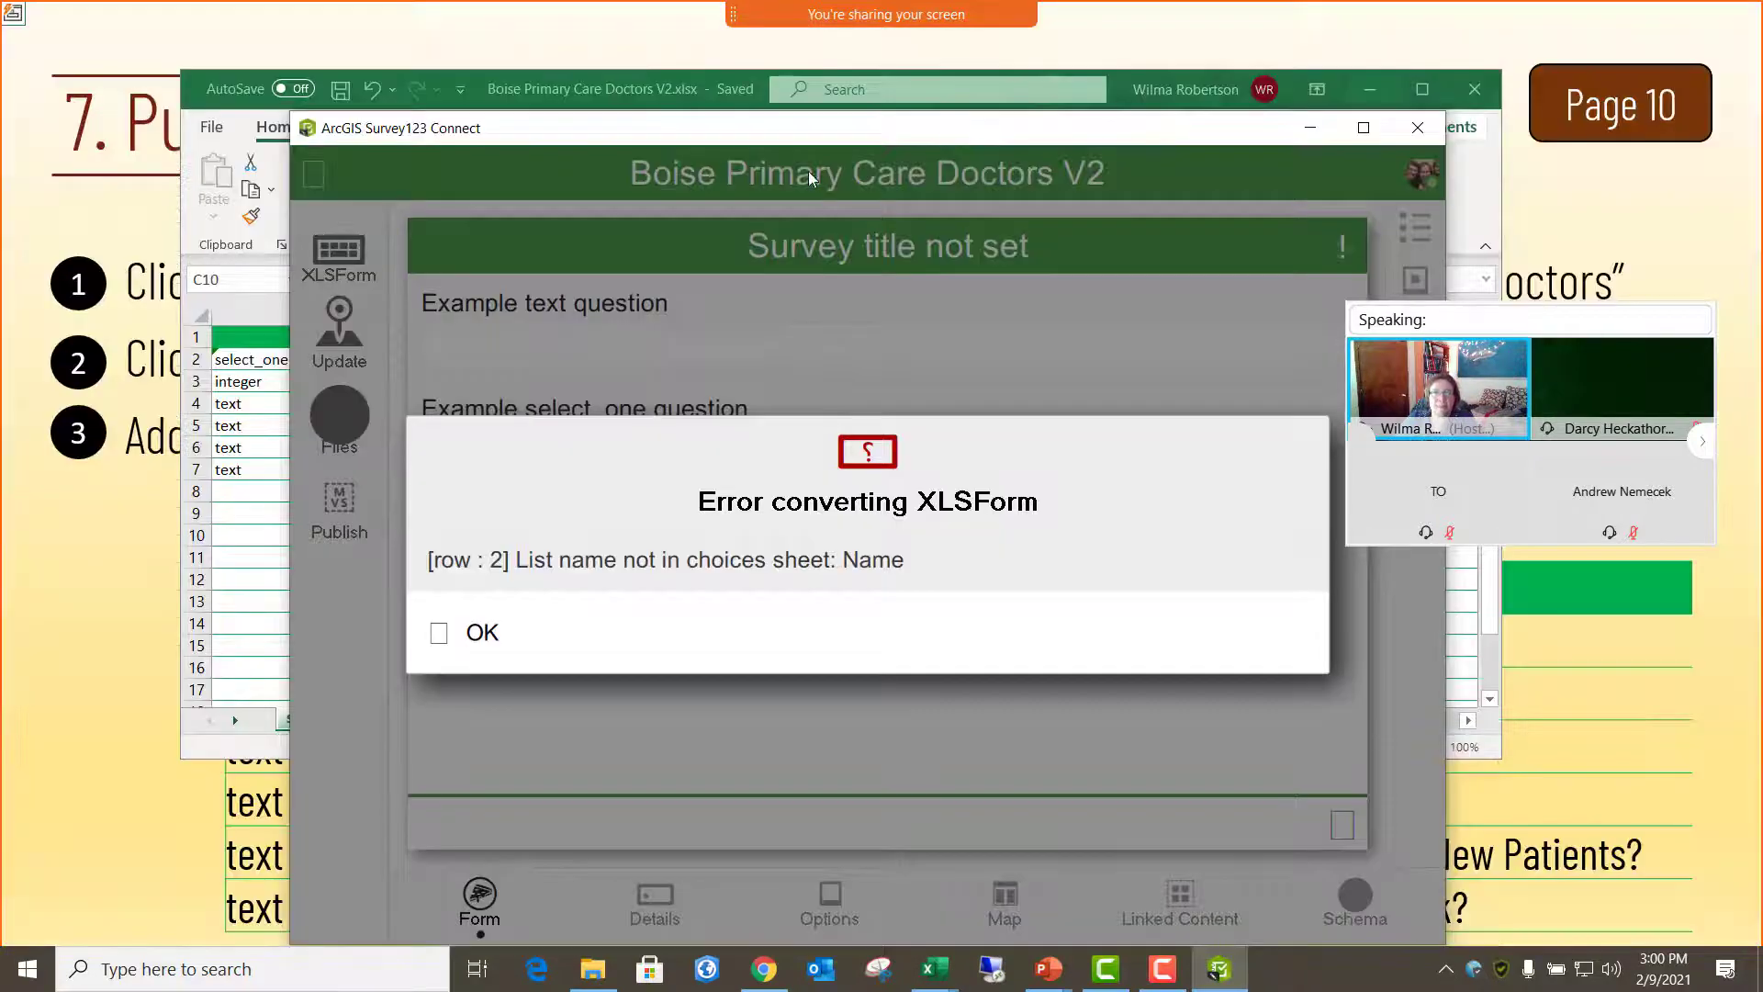
- In the Boise Primary Care Doctors V2 workbook, copy the list name Name from the select_one entry in cell A2
click(576, 86)
click(227, 359)
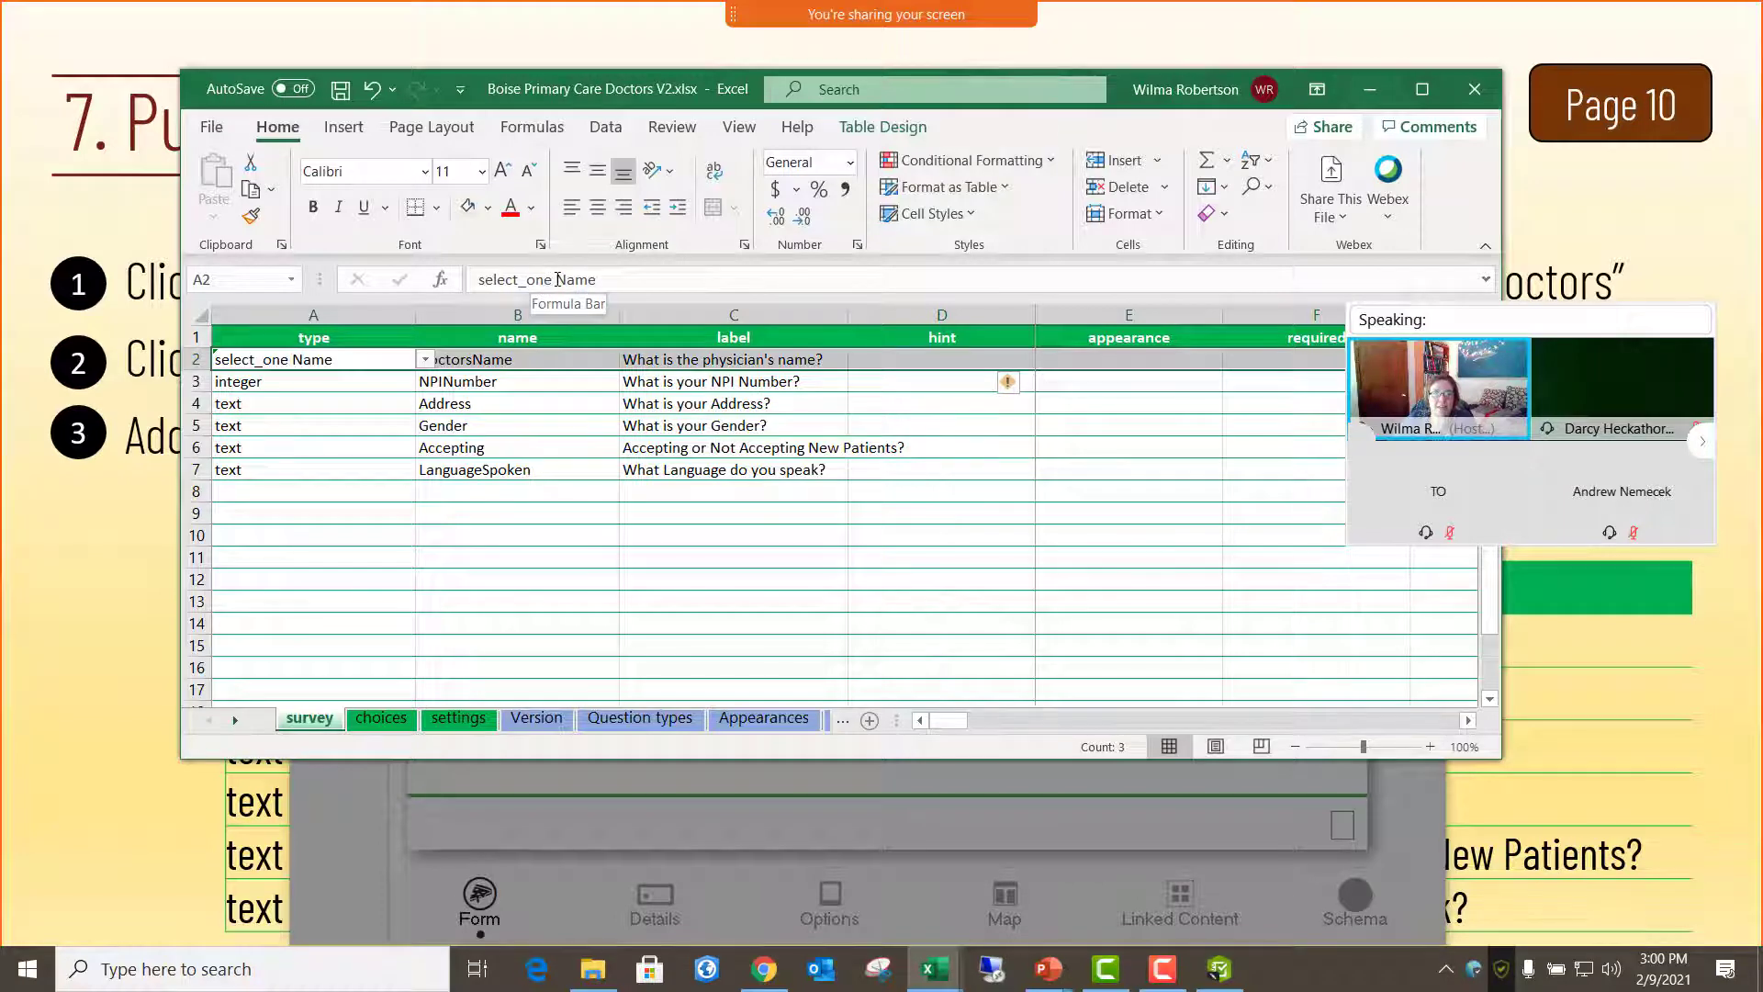
drag(558, 278, 590, 279)
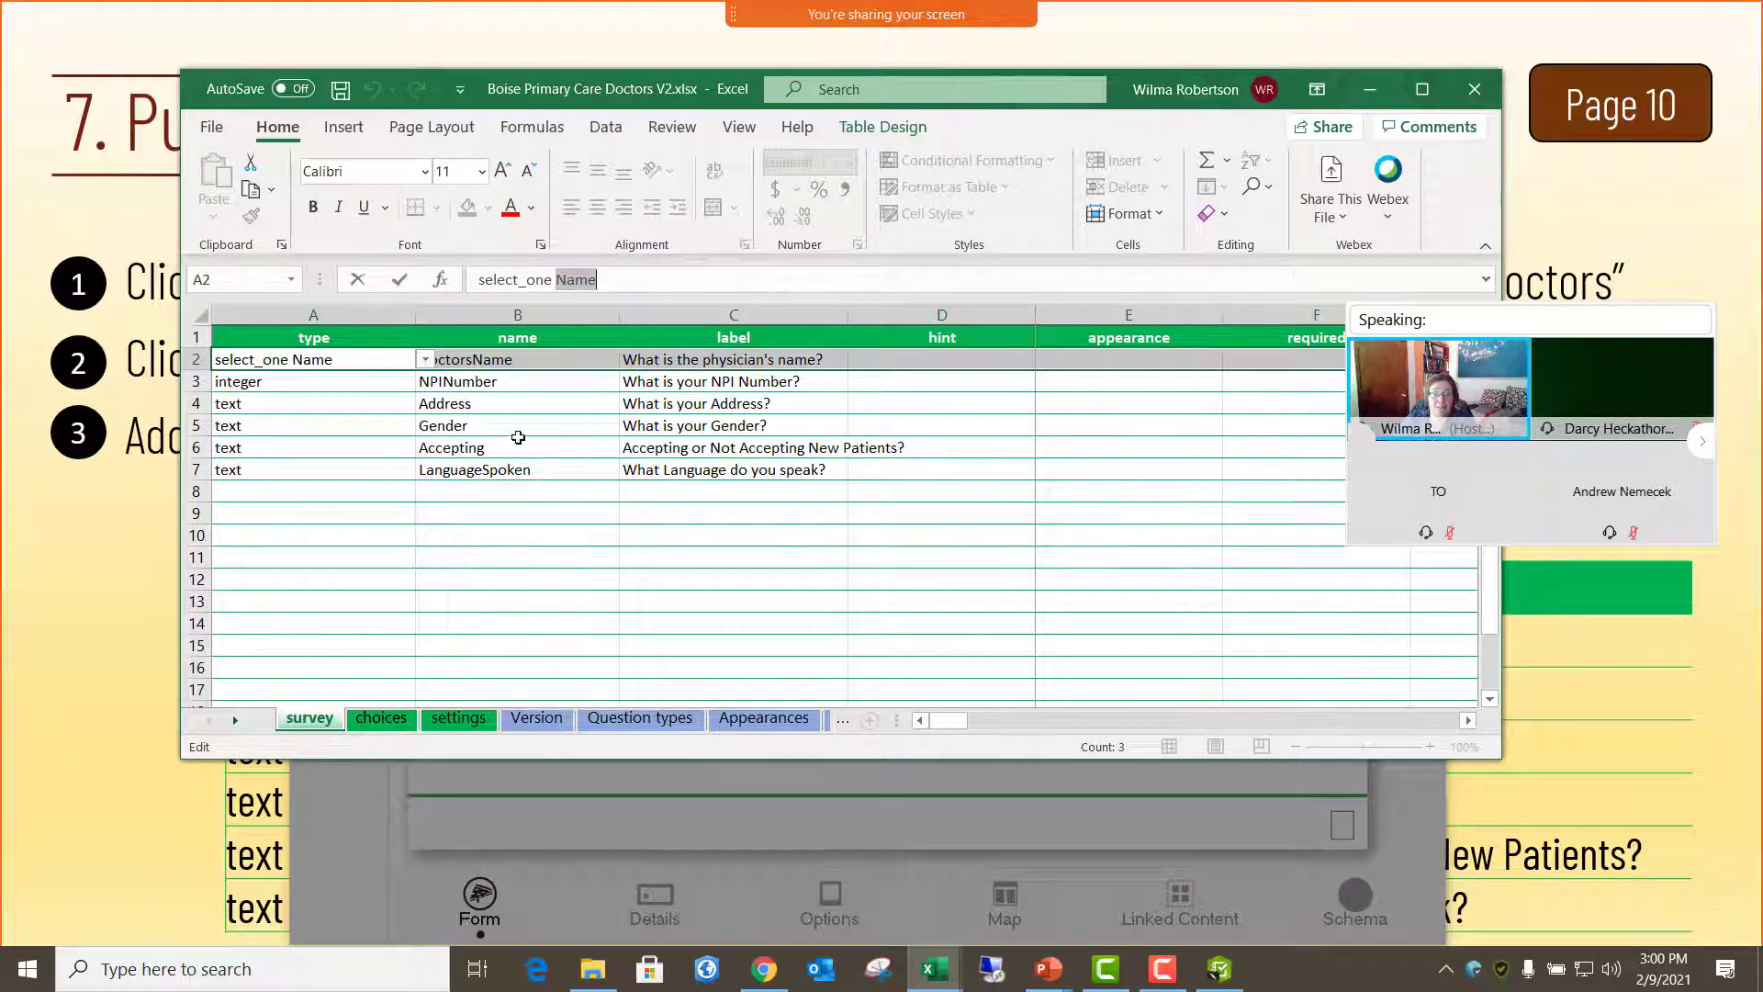
click(611, 278)
drag(599, 294, 563, 286)
key(ctrl+c)
- Delete the rating list entries from the choices sheet
click(395, 722)
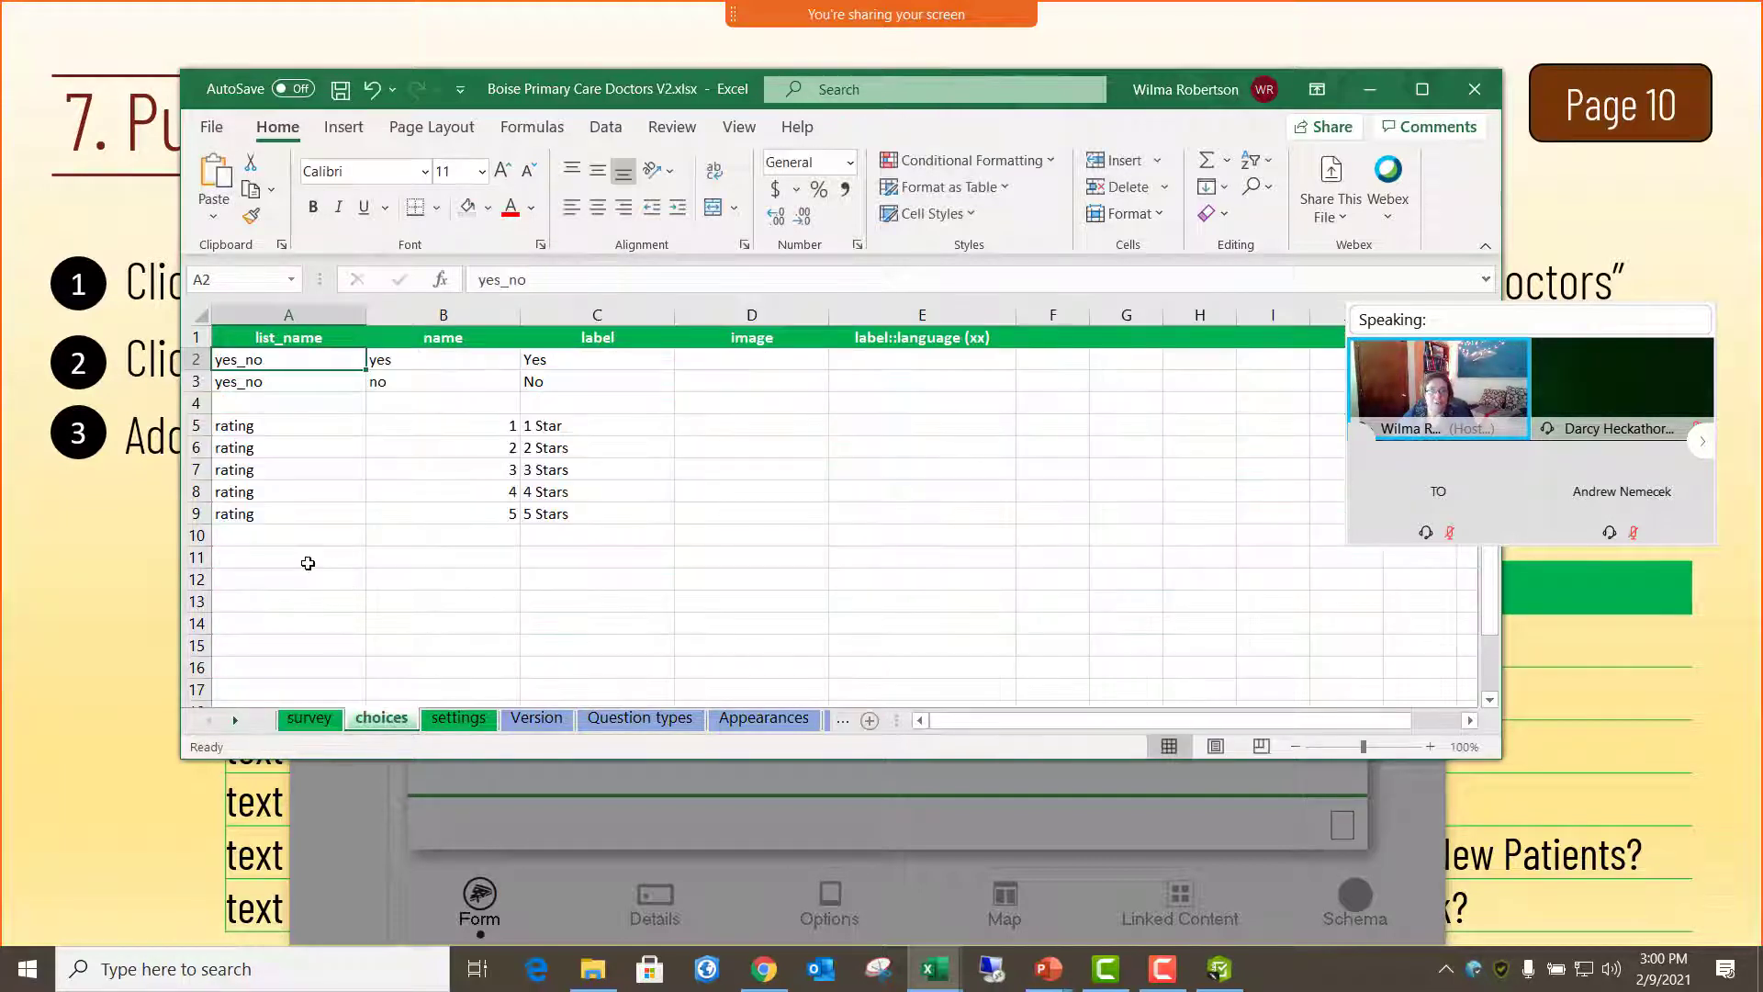
drag(235, 425, 549, 510)
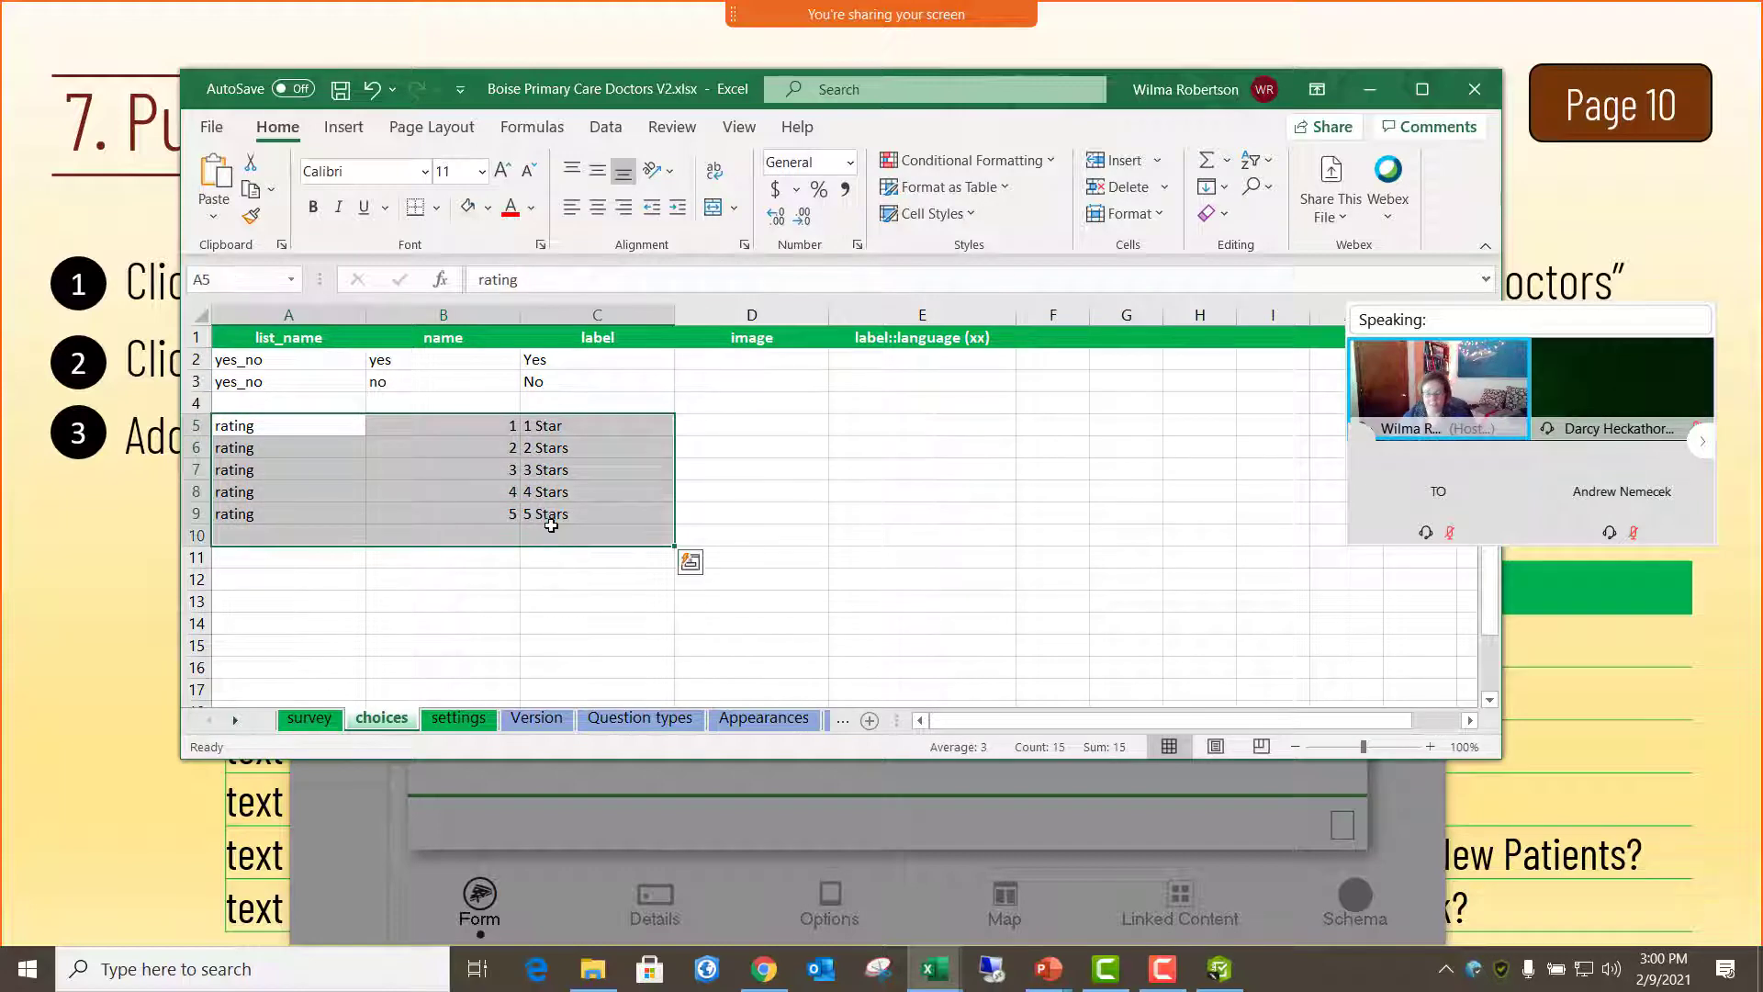
key(Delete)
- Paste Name as the list_name in cell A5 of the choices sheet and select the adjoining name cell
click(243, 436)
right_click(262, 439)
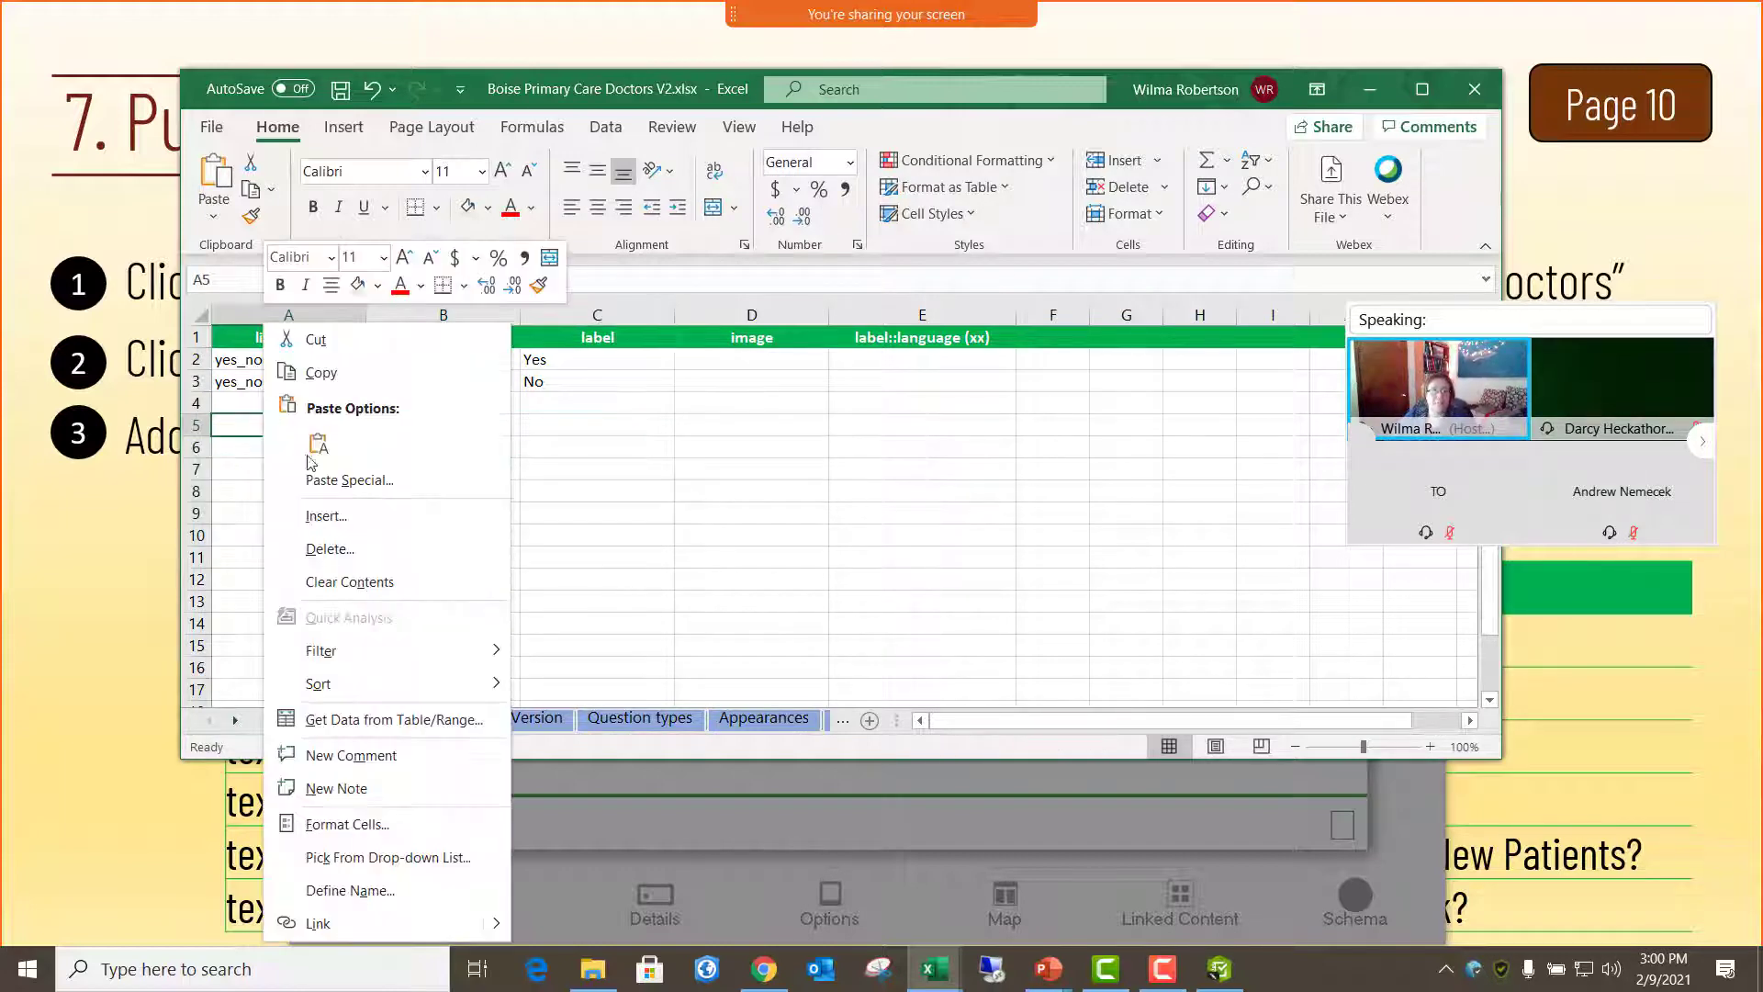
click(317, 450)
click(496, 487)
click(283, 432)
click(432, 429)
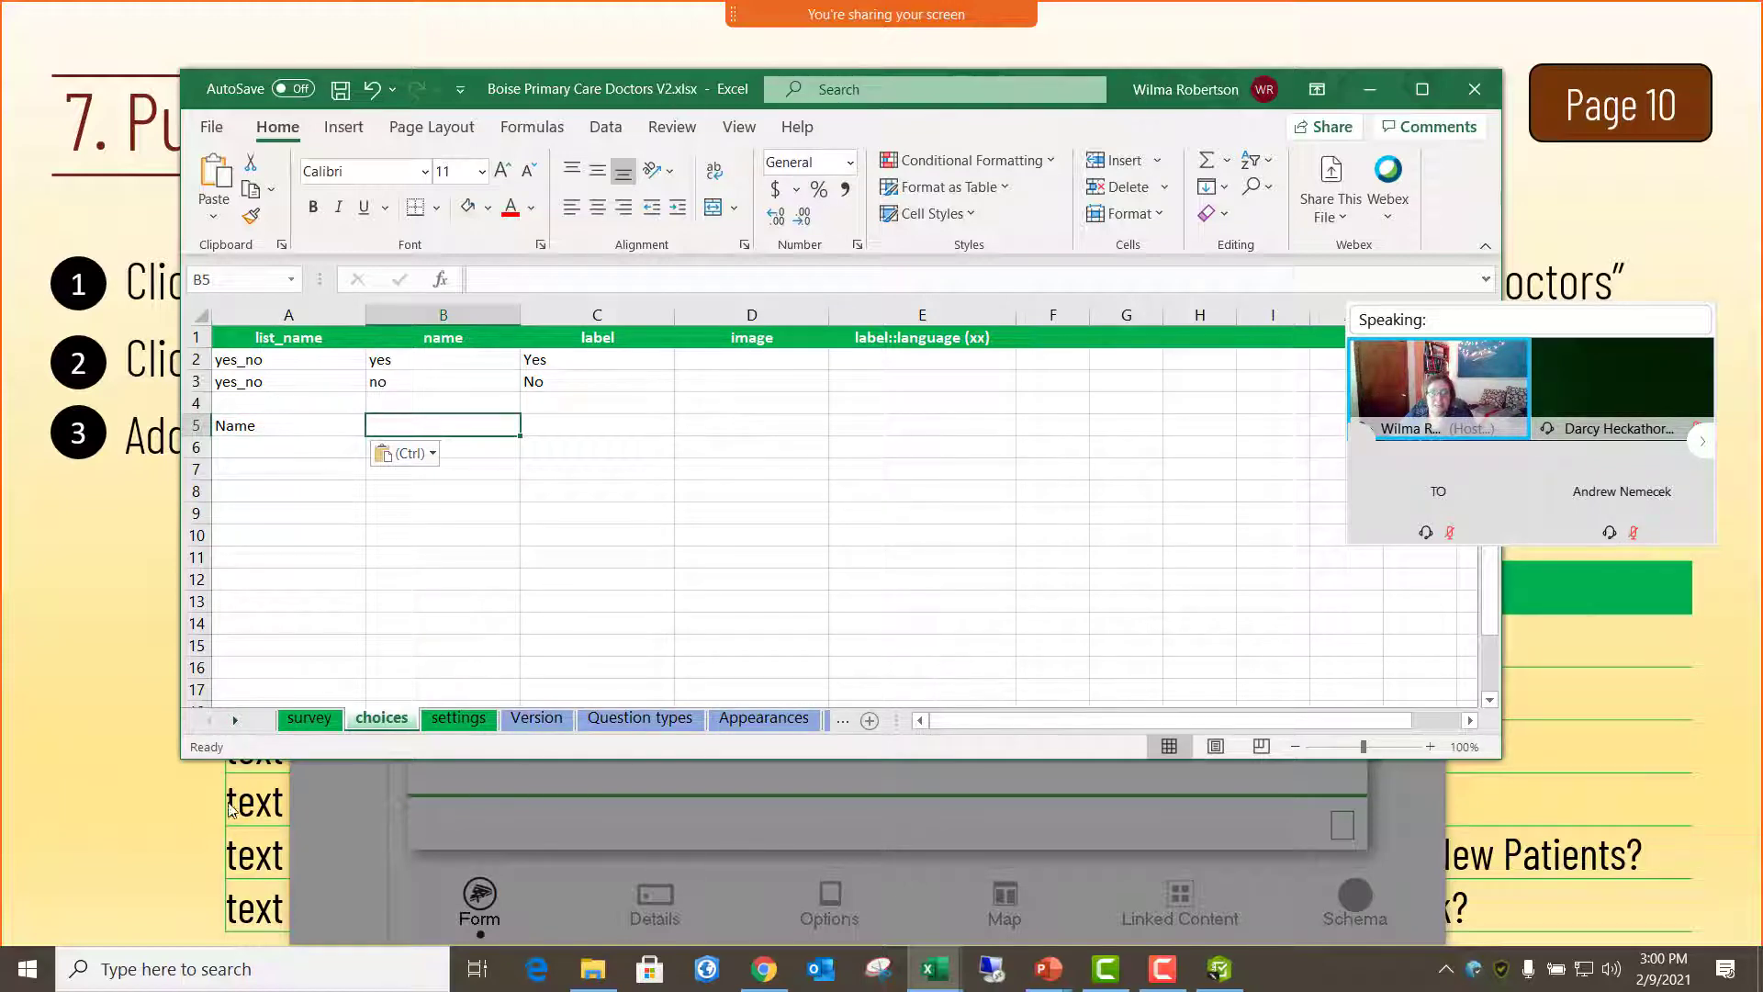
- Exit the slide show and open Providers.csv from the Exercise Data folder in File Explorer
click(78, 820)
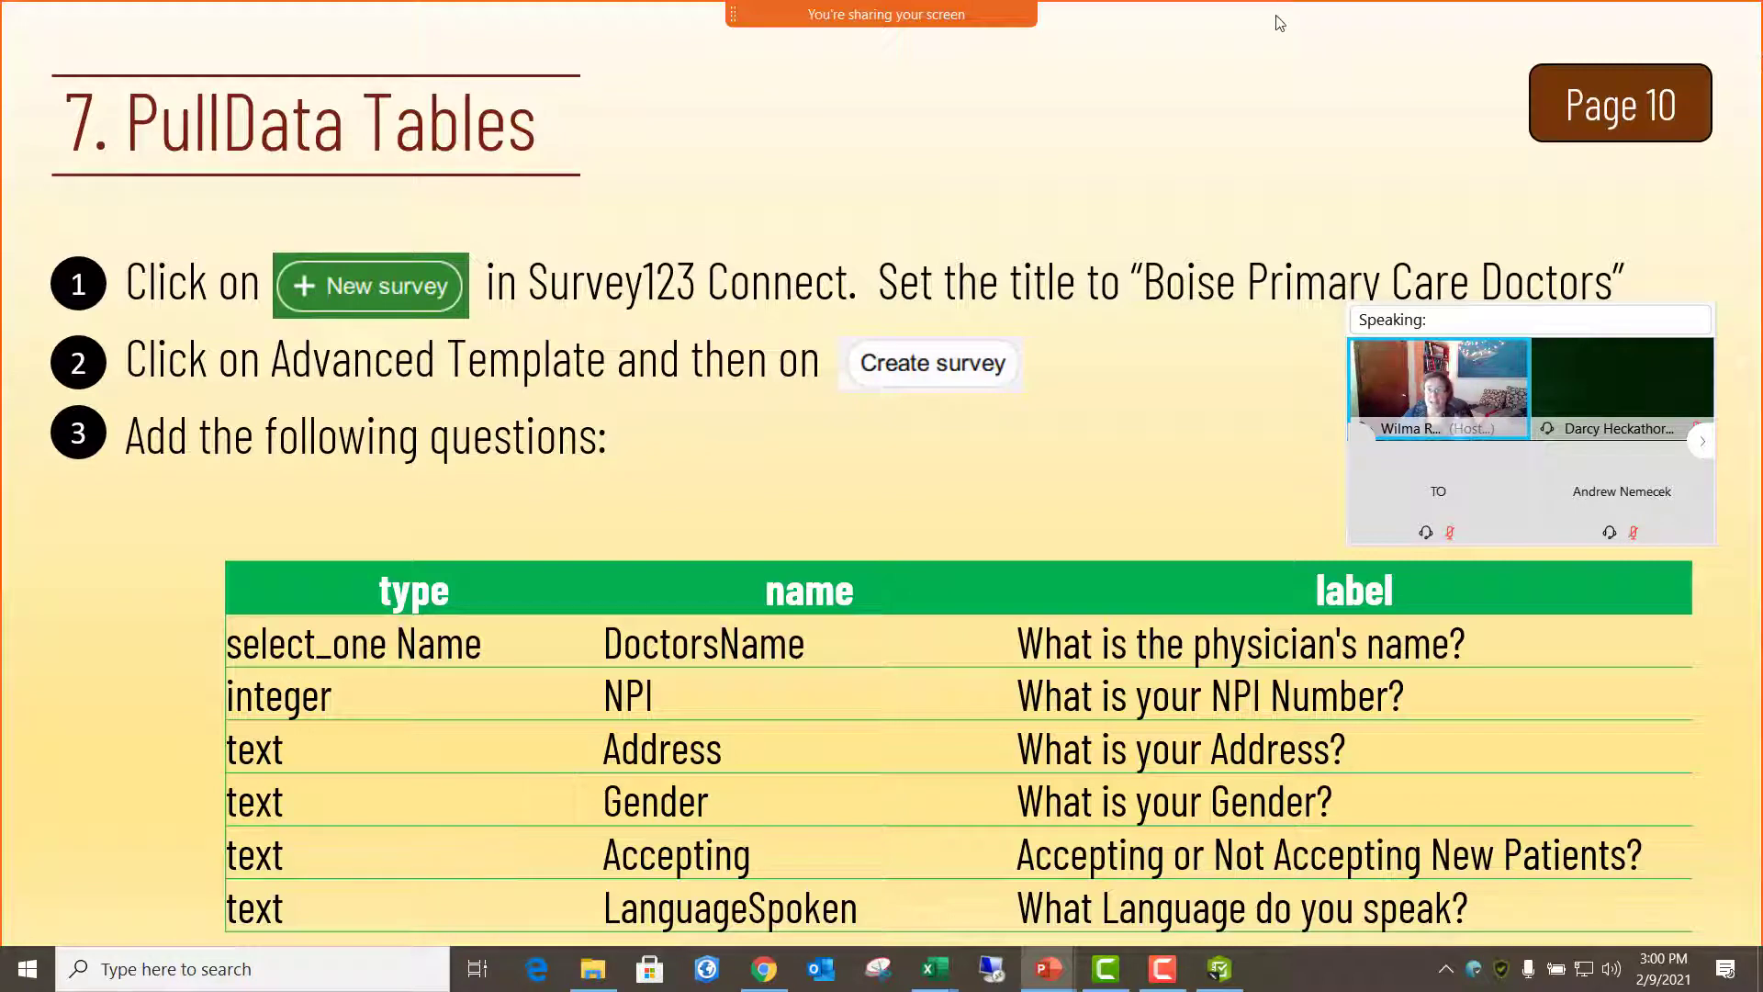
key(Escape)
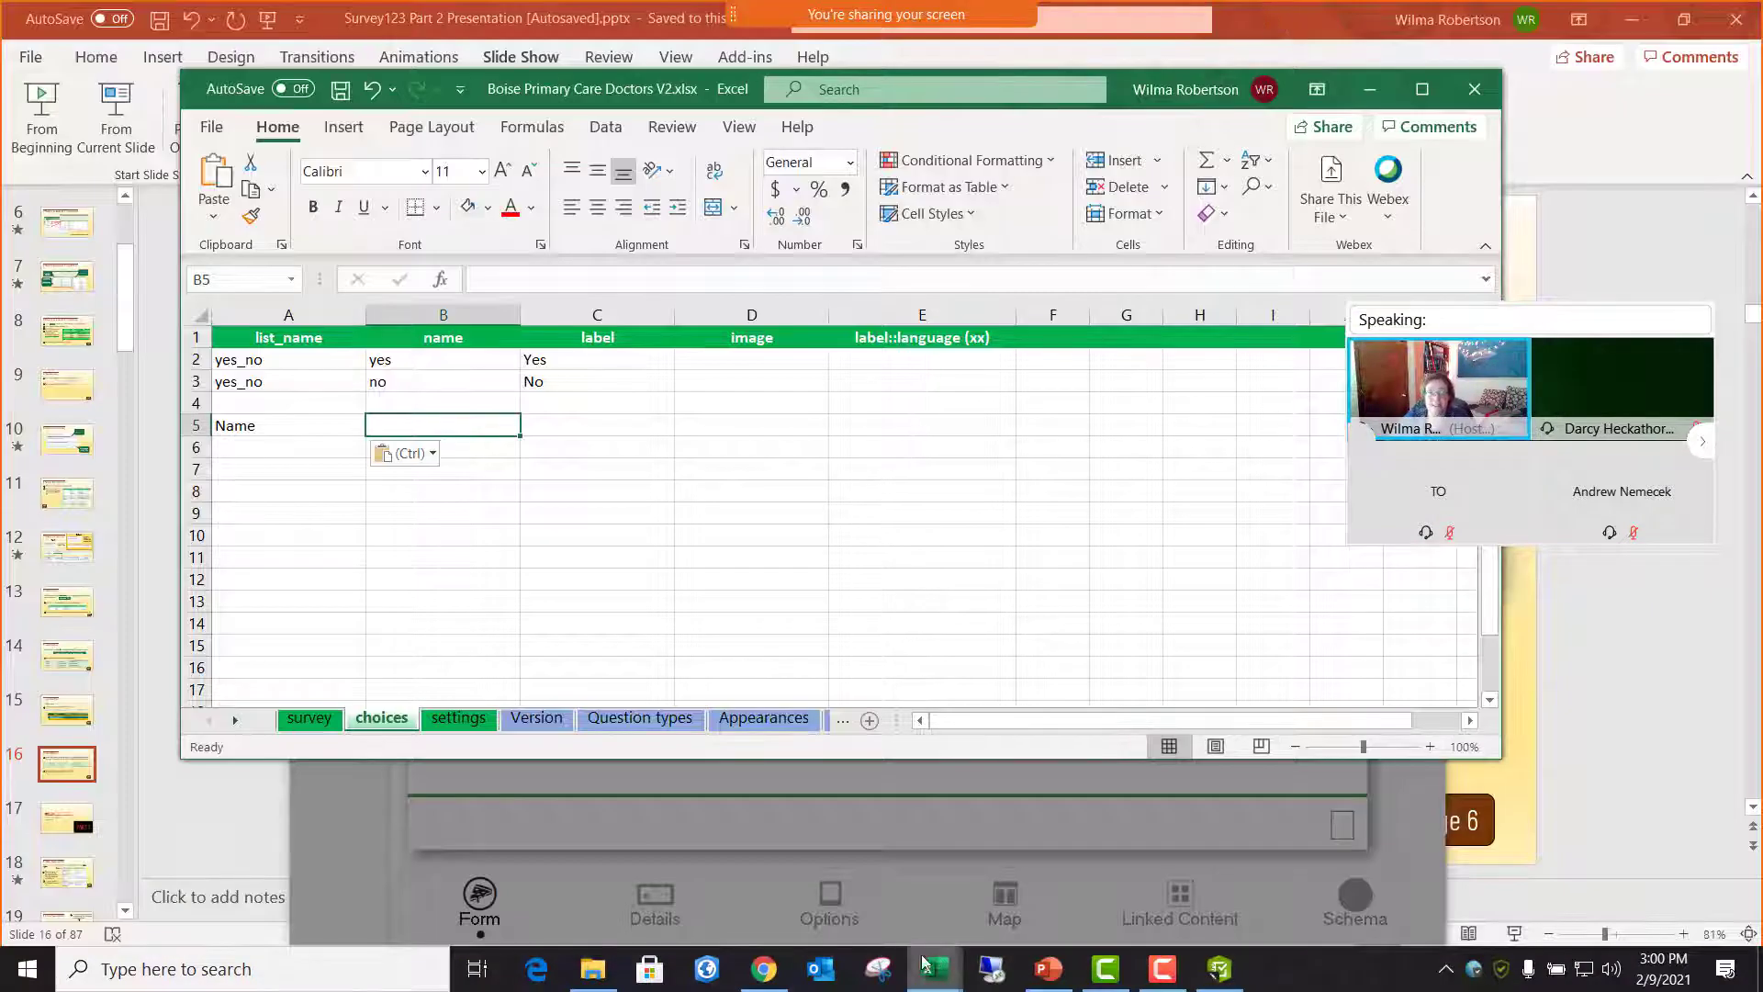
mouse_move(945, 981)
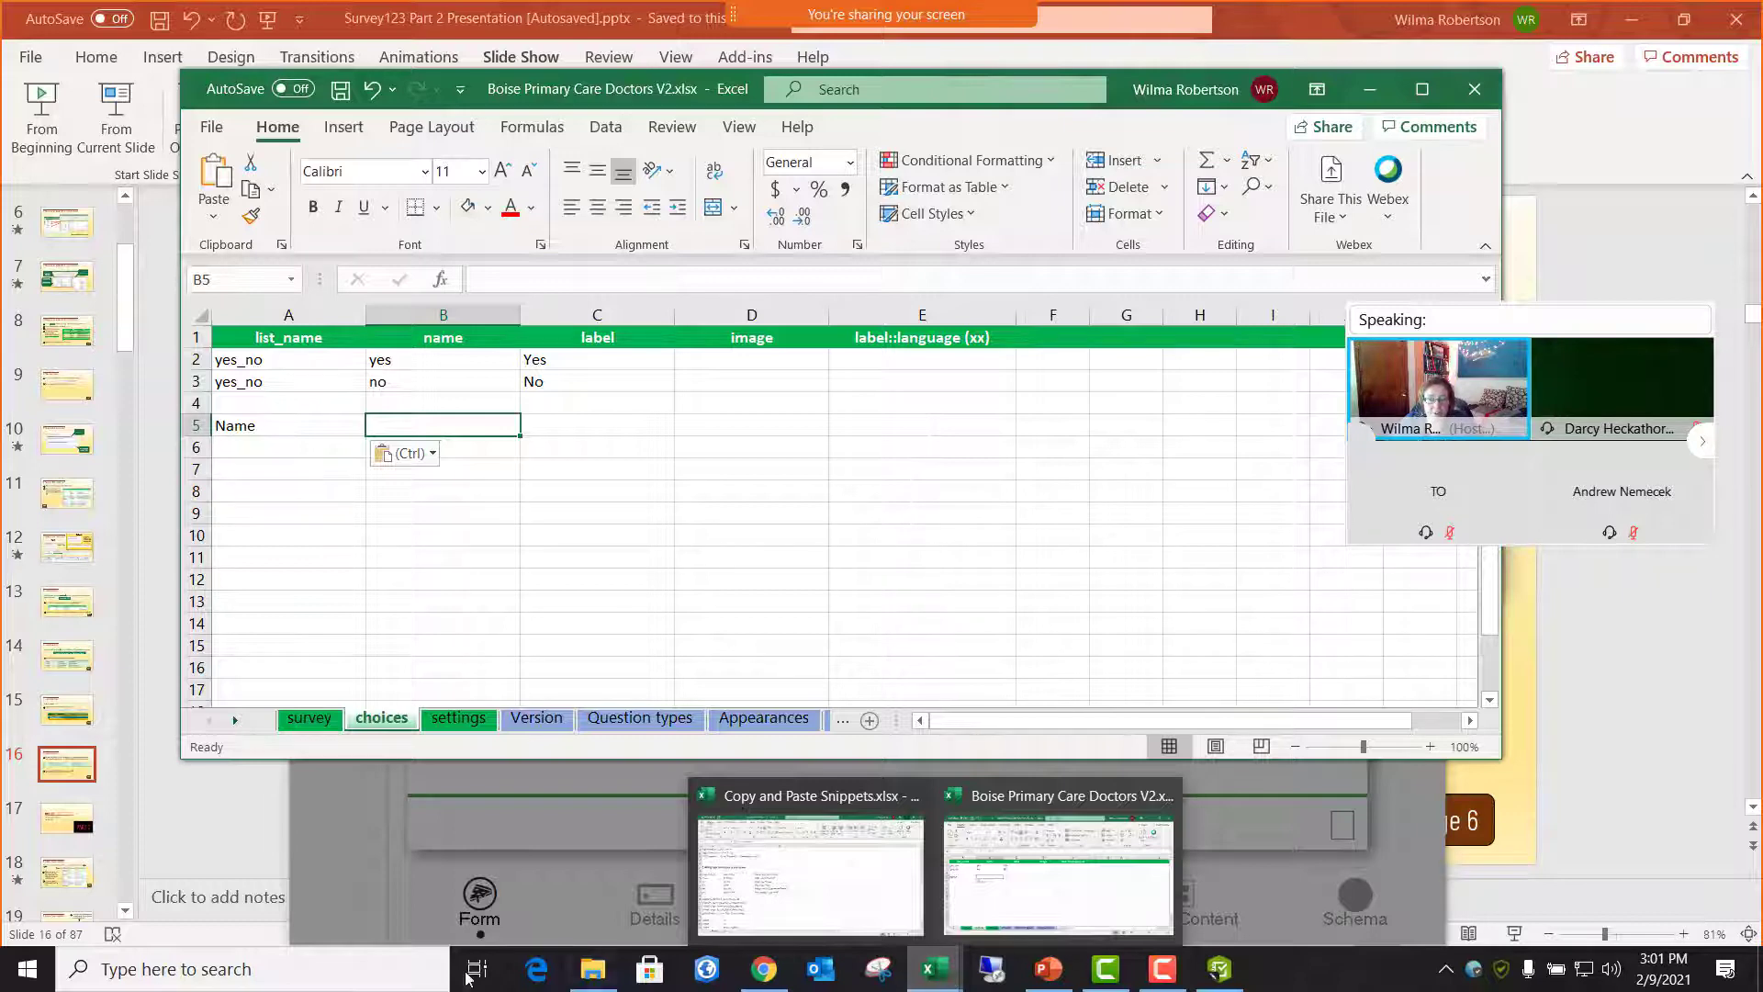
click(594, 969)
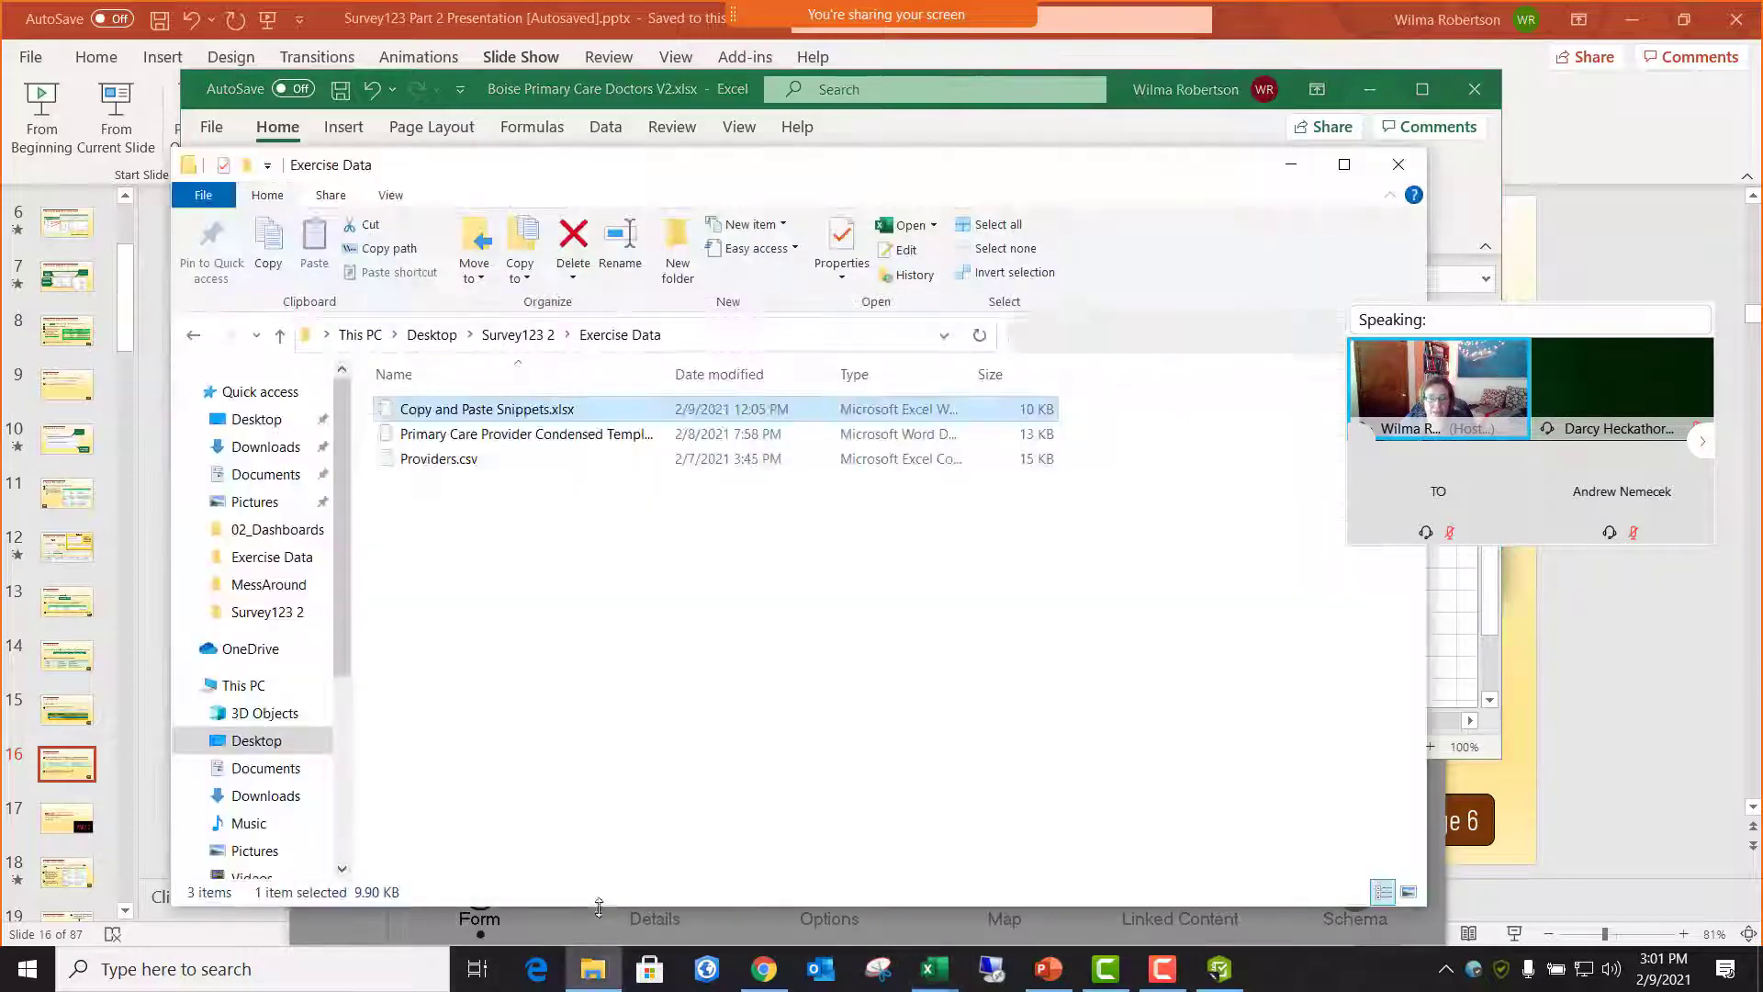
click(477, 555)
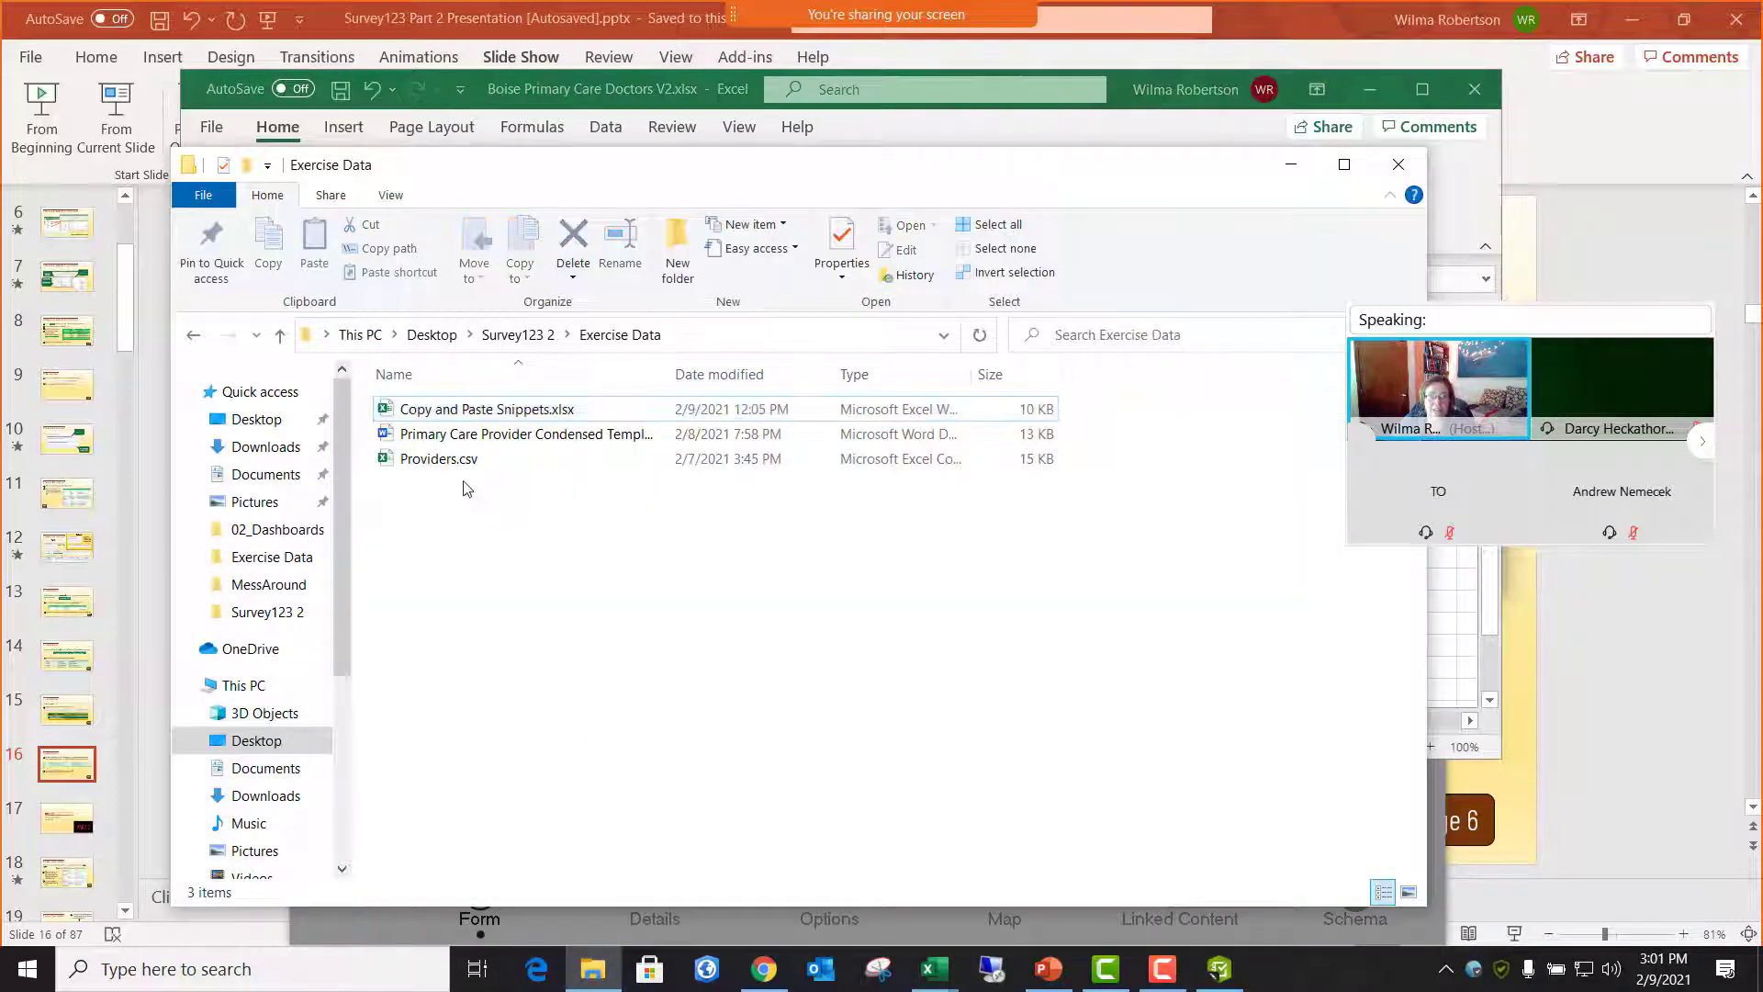
click(508, 463)
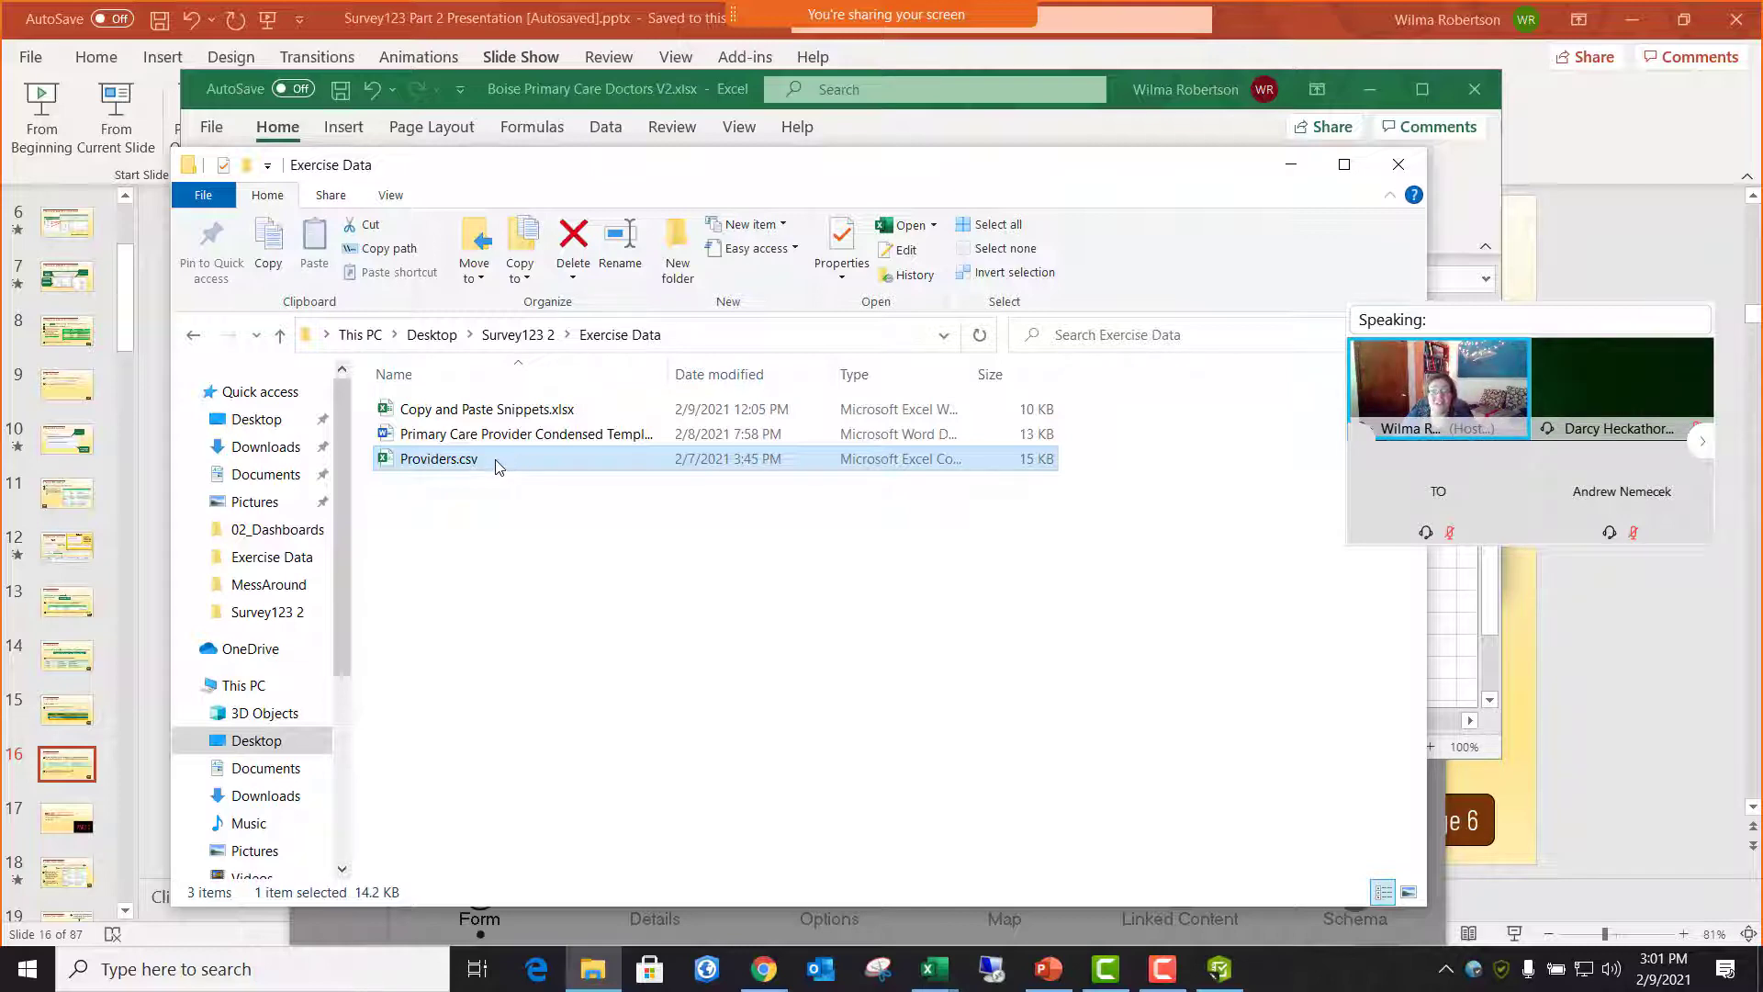
key(alt+Tab)
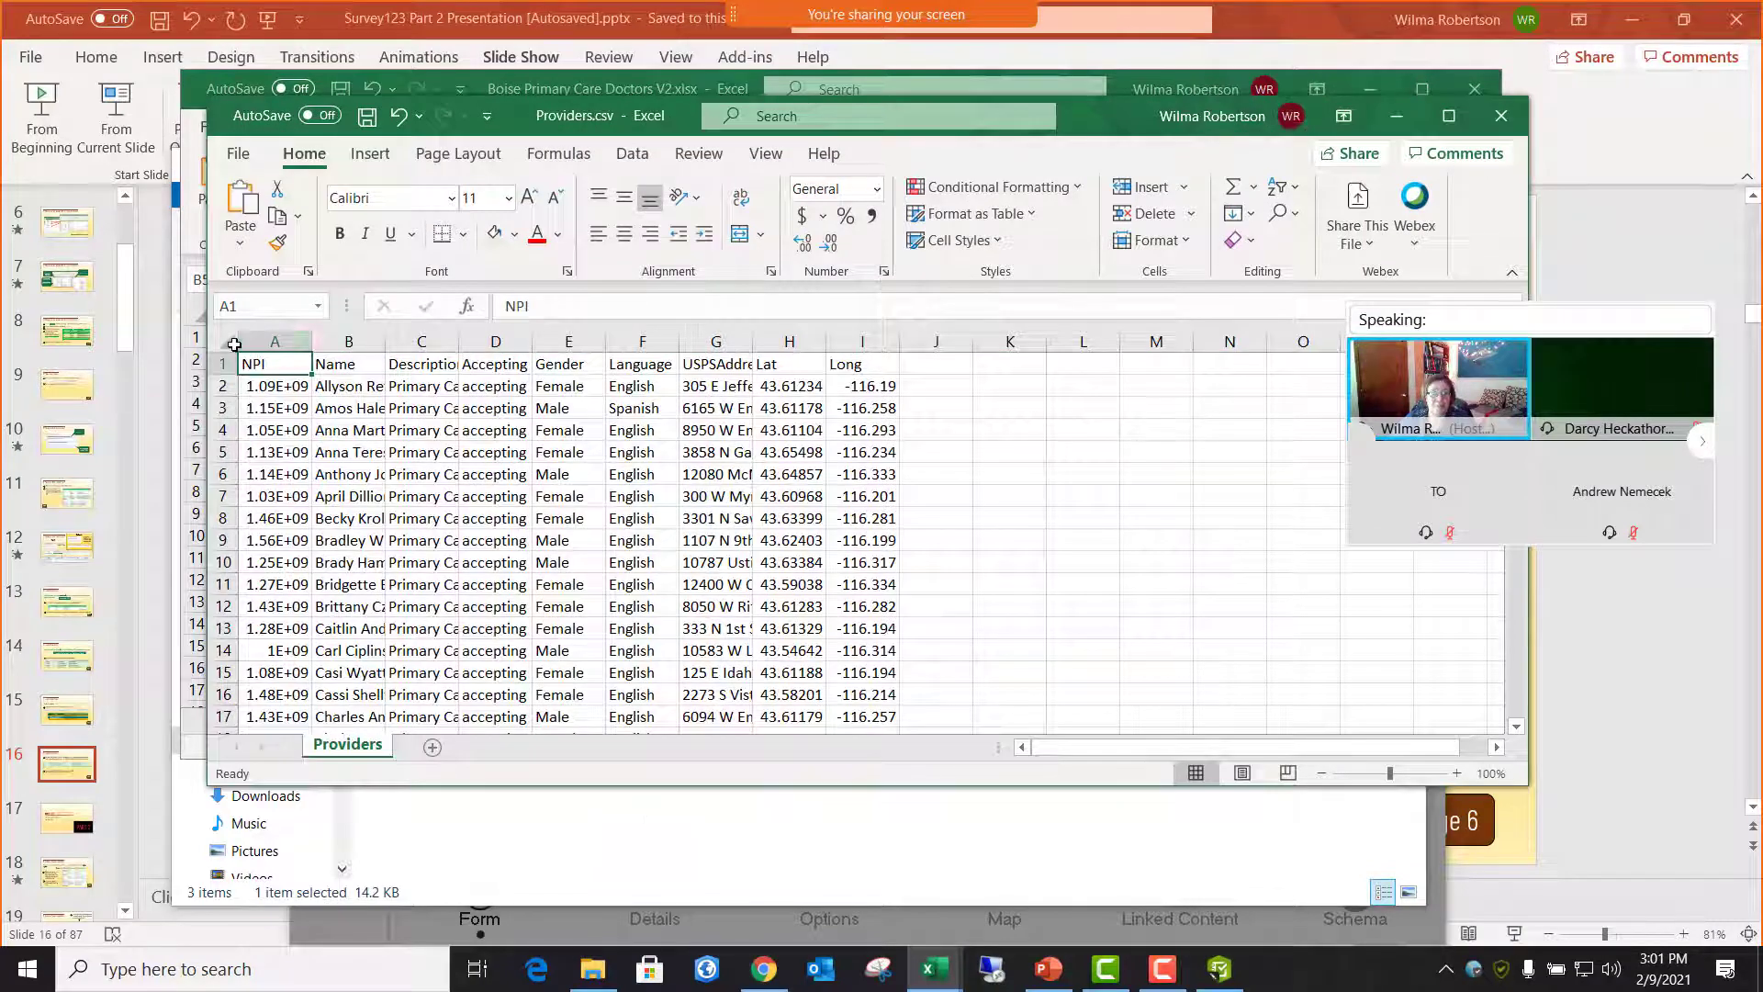
- Autofit all columns in Providers.csv, move the meeting video panel aside, and review the Name and USPSAddres columns
click(231, 342)
double_click(311, 341)
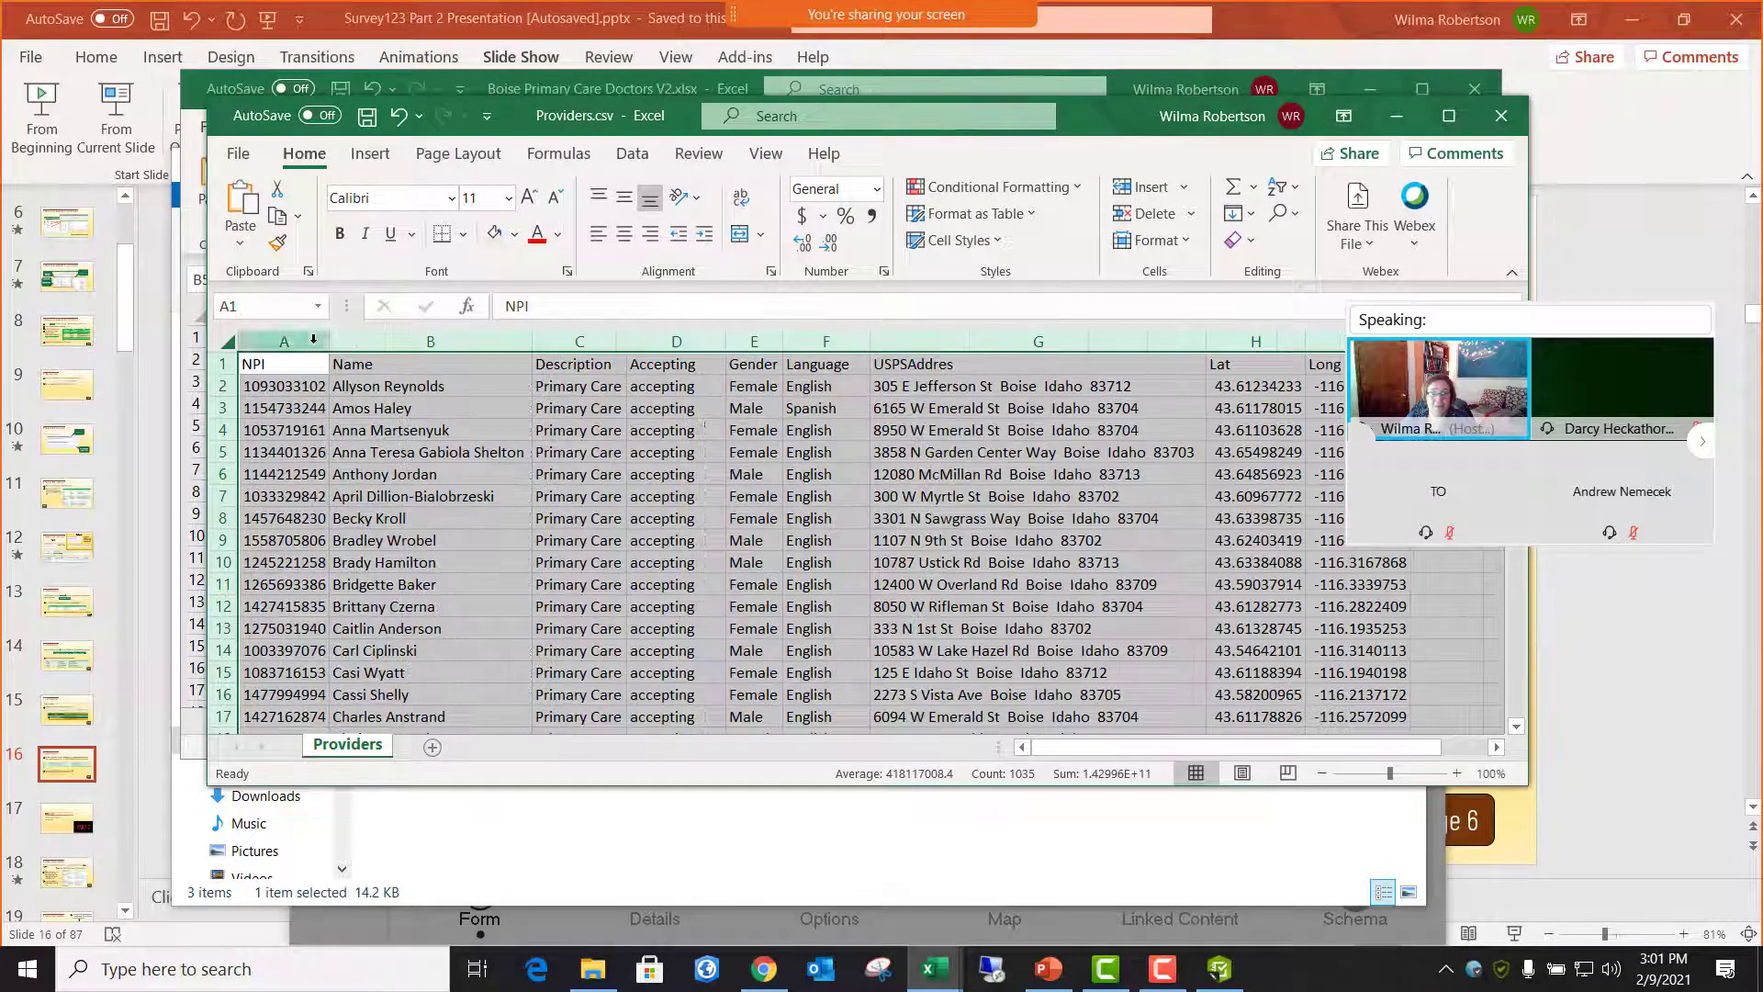
drag(1530, 285, 1563, 184)
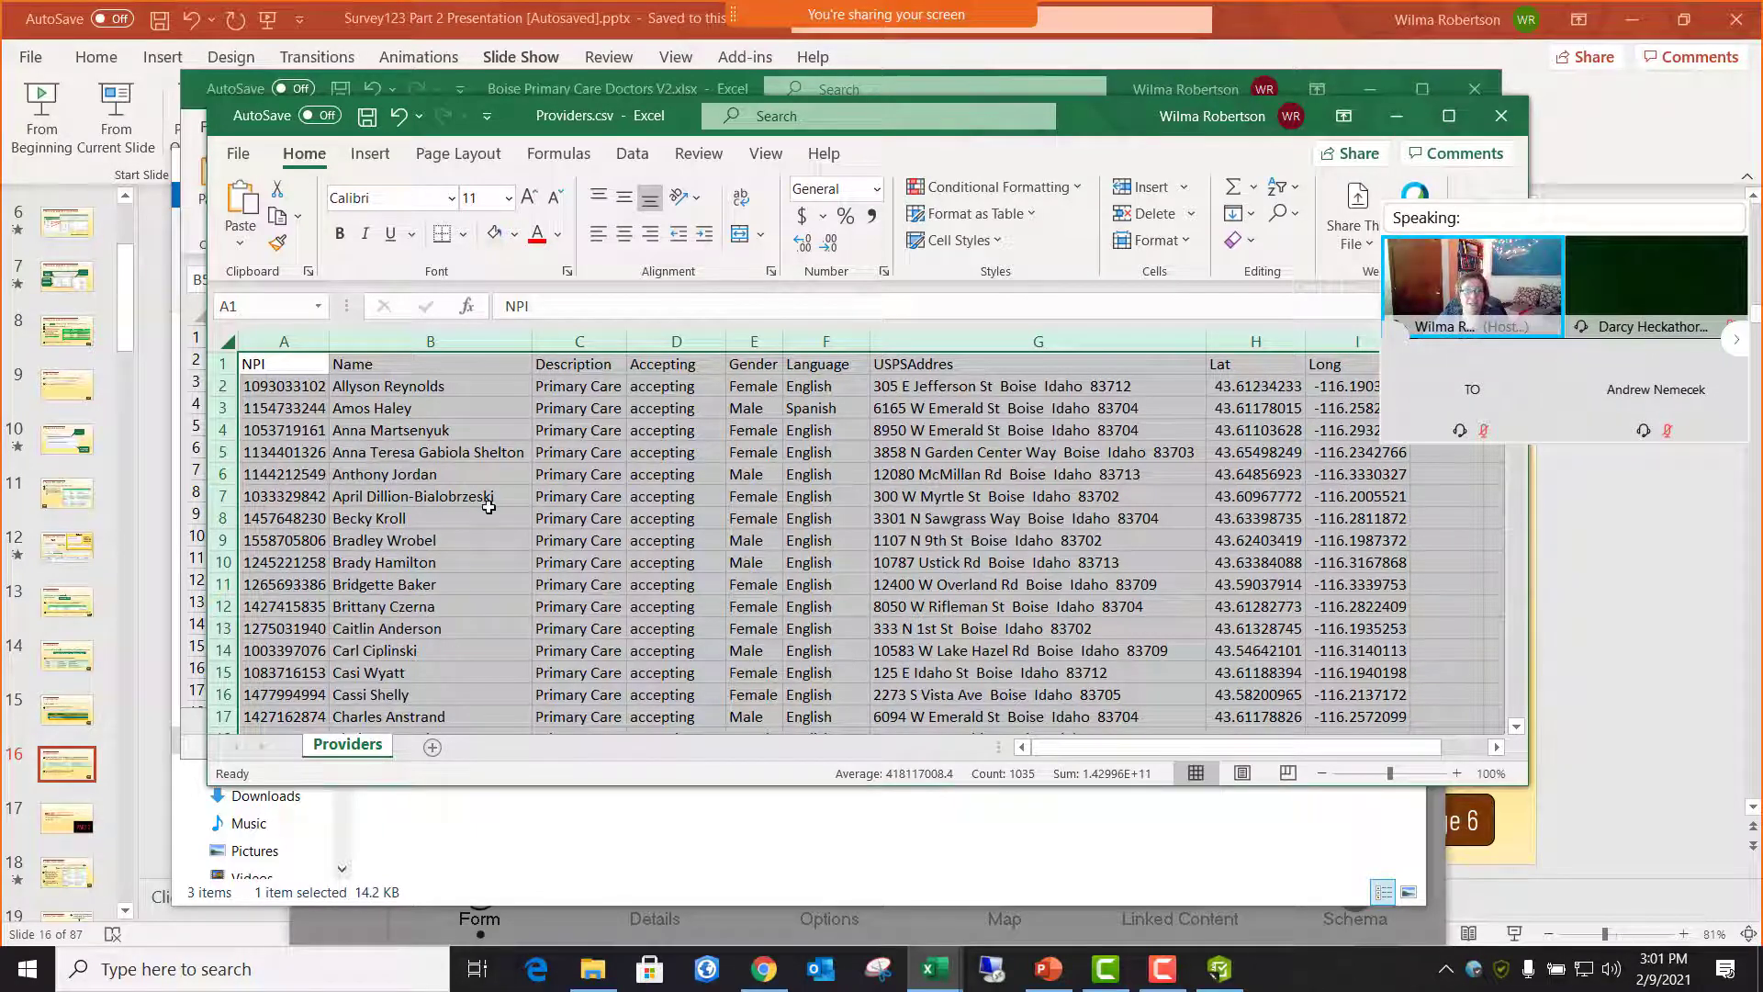
click(430, 341)
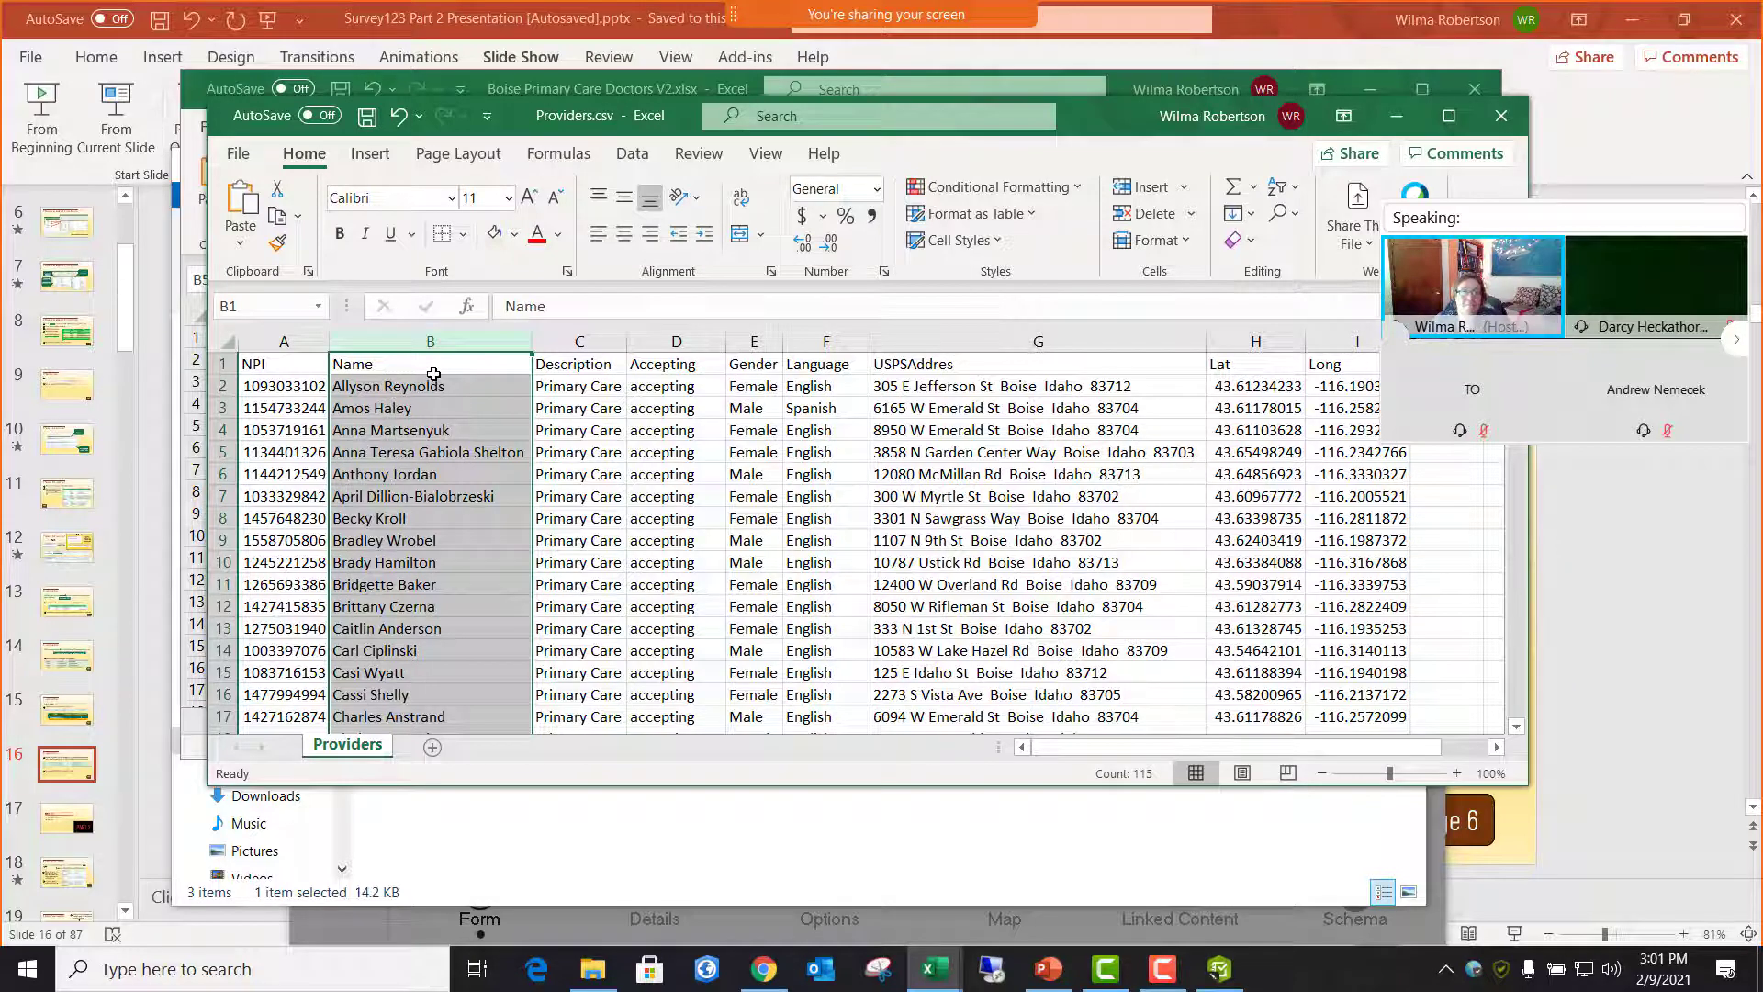
click(981, 342)
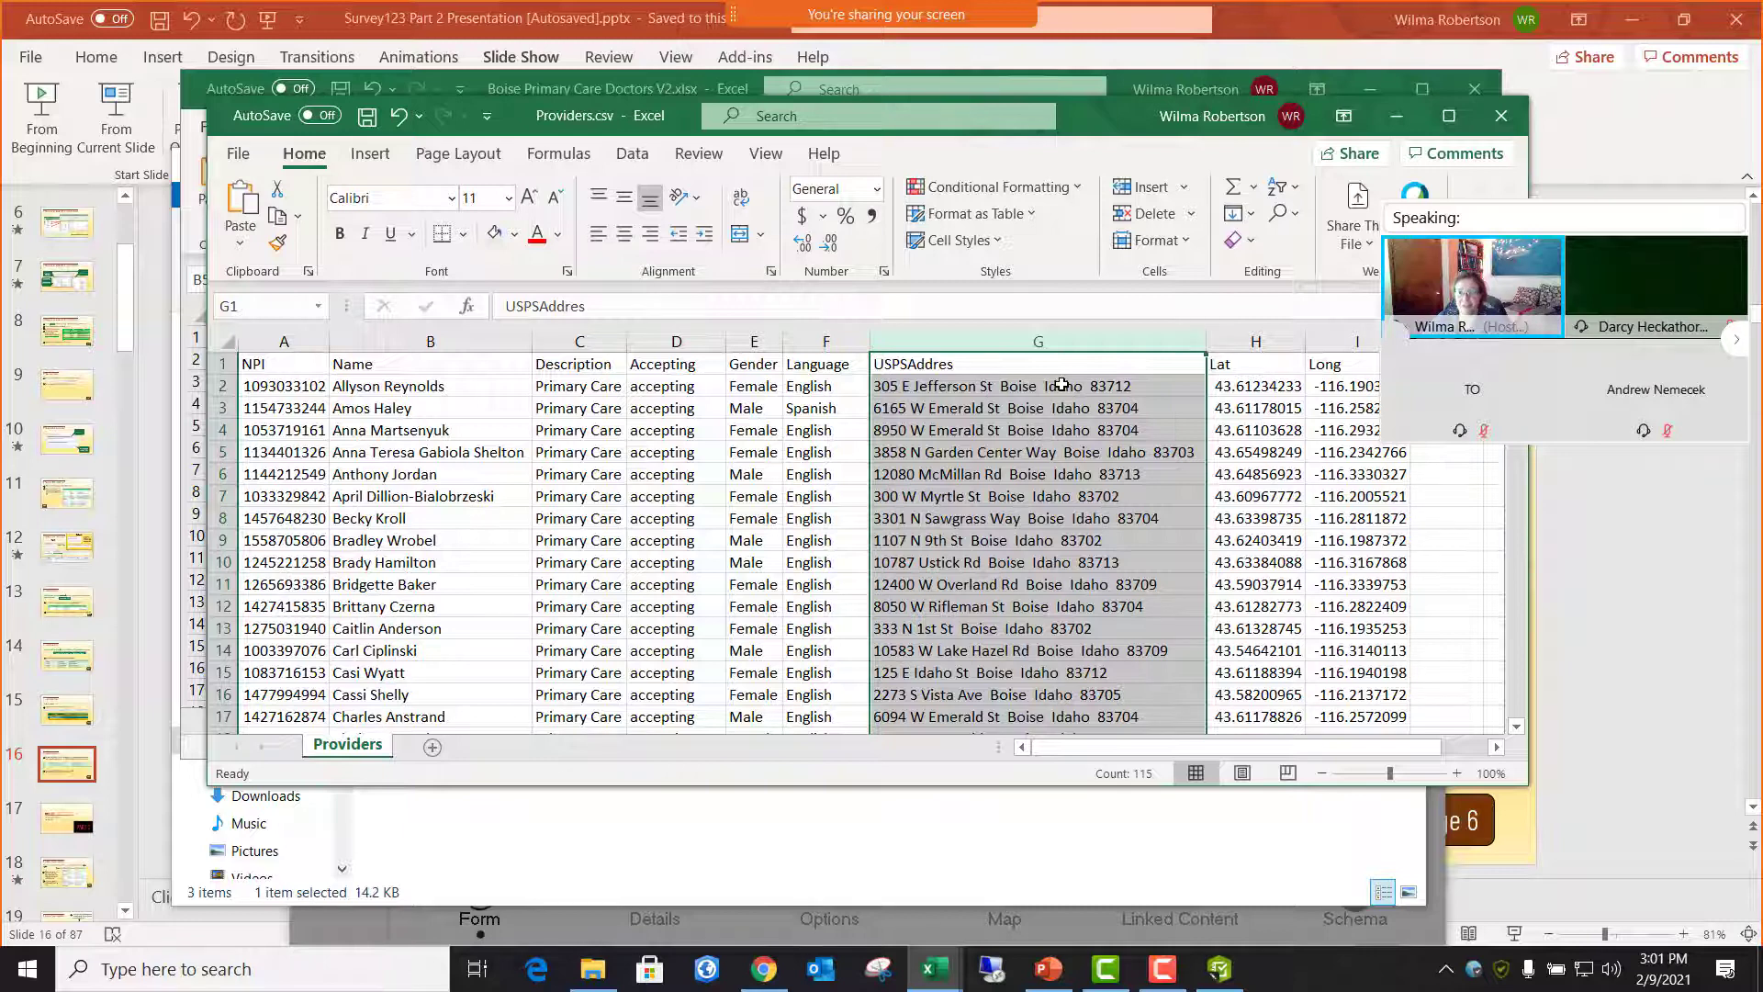
- Copy all provider names from Providers.csv and paste them as values into the name column of the V2 workbook's choices sheet, starting at B5
click(438, 387)
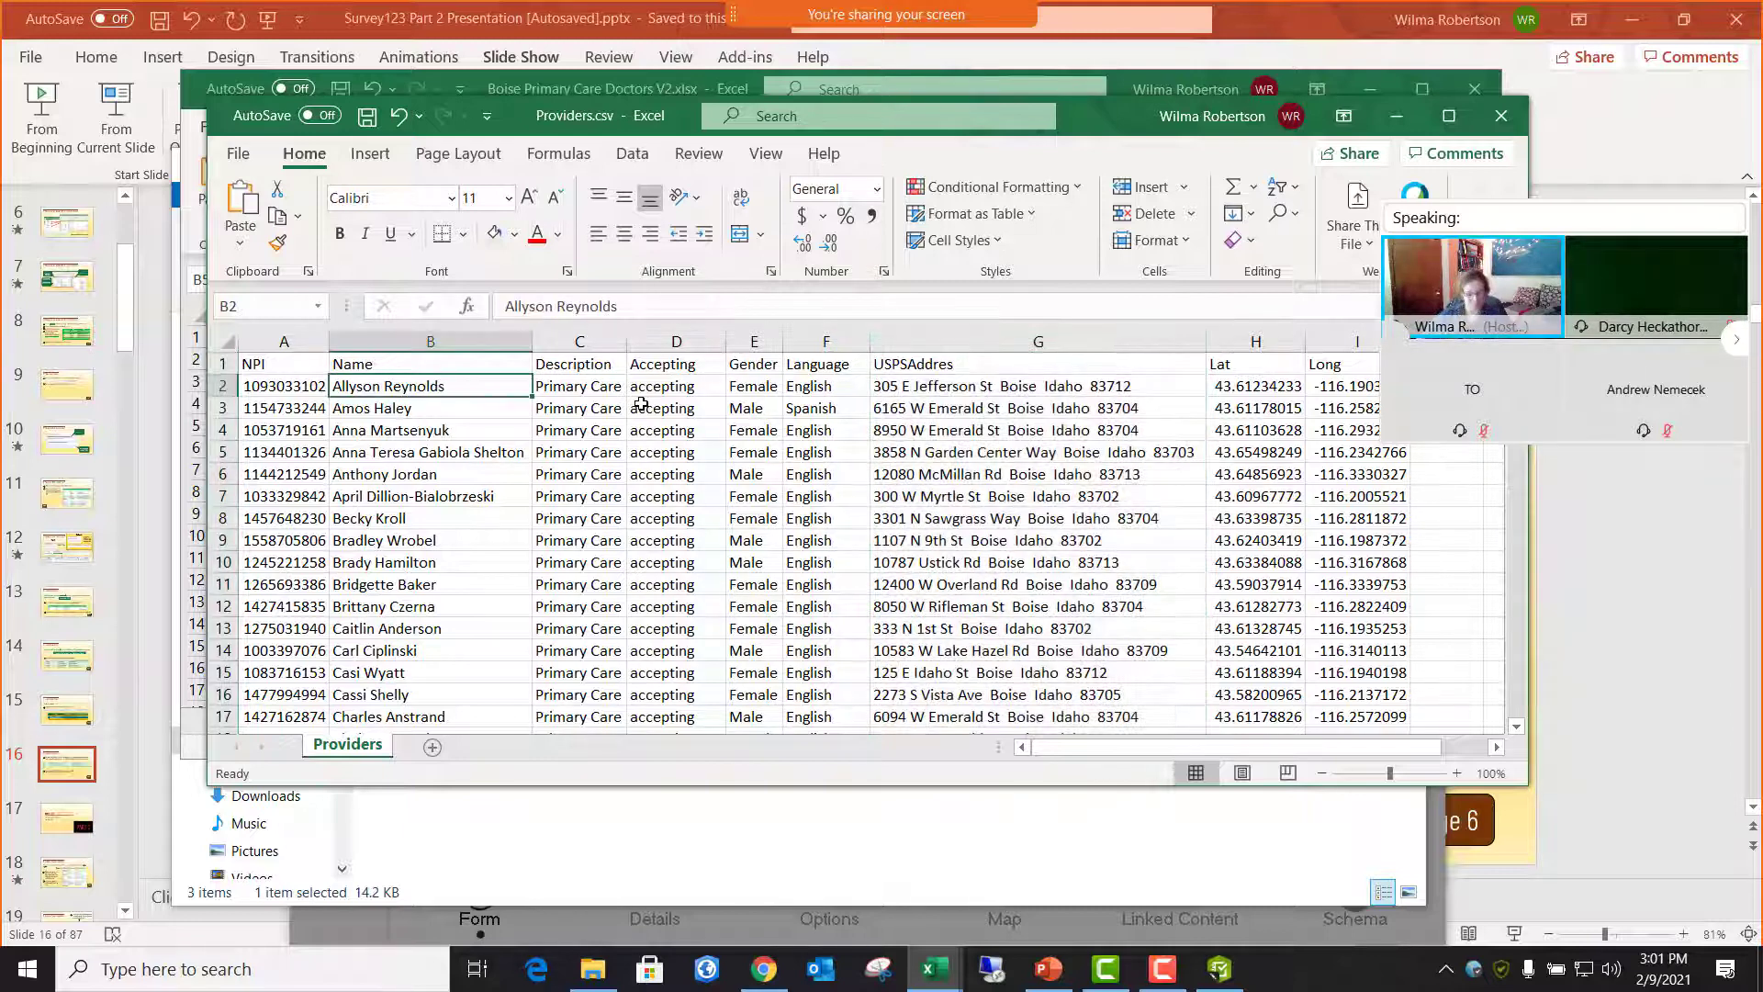
key(ctrl+shift+Down)
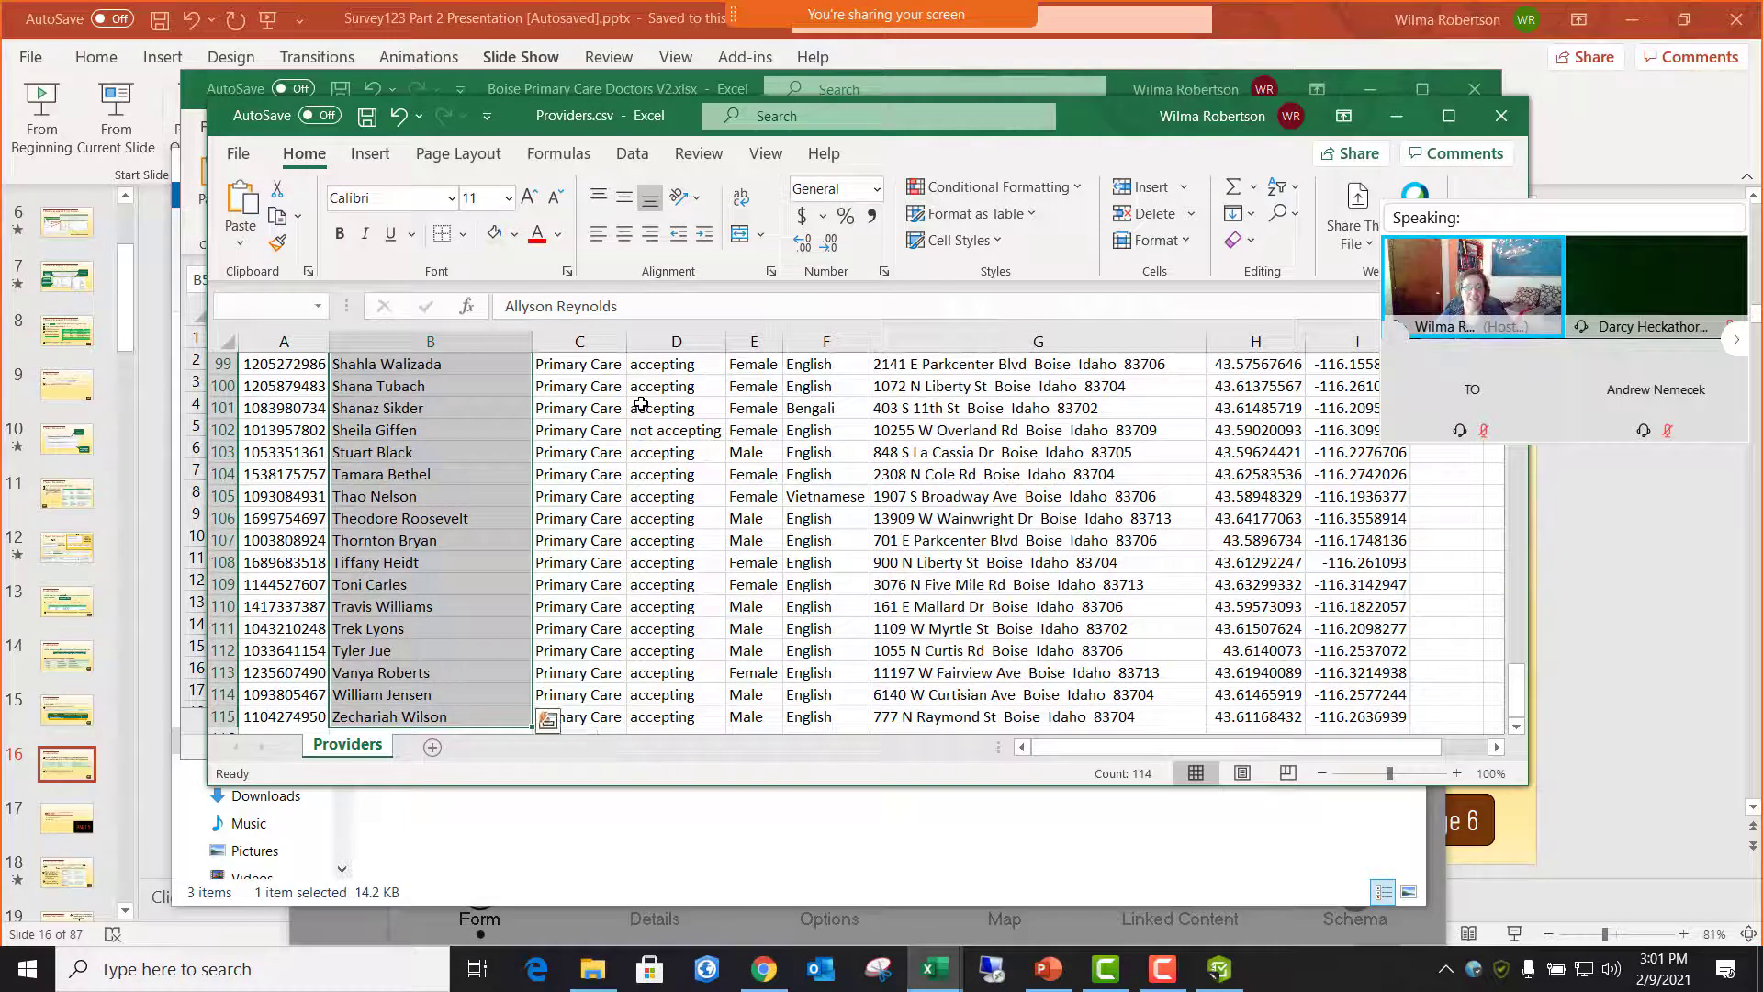
key(ctrl+c)
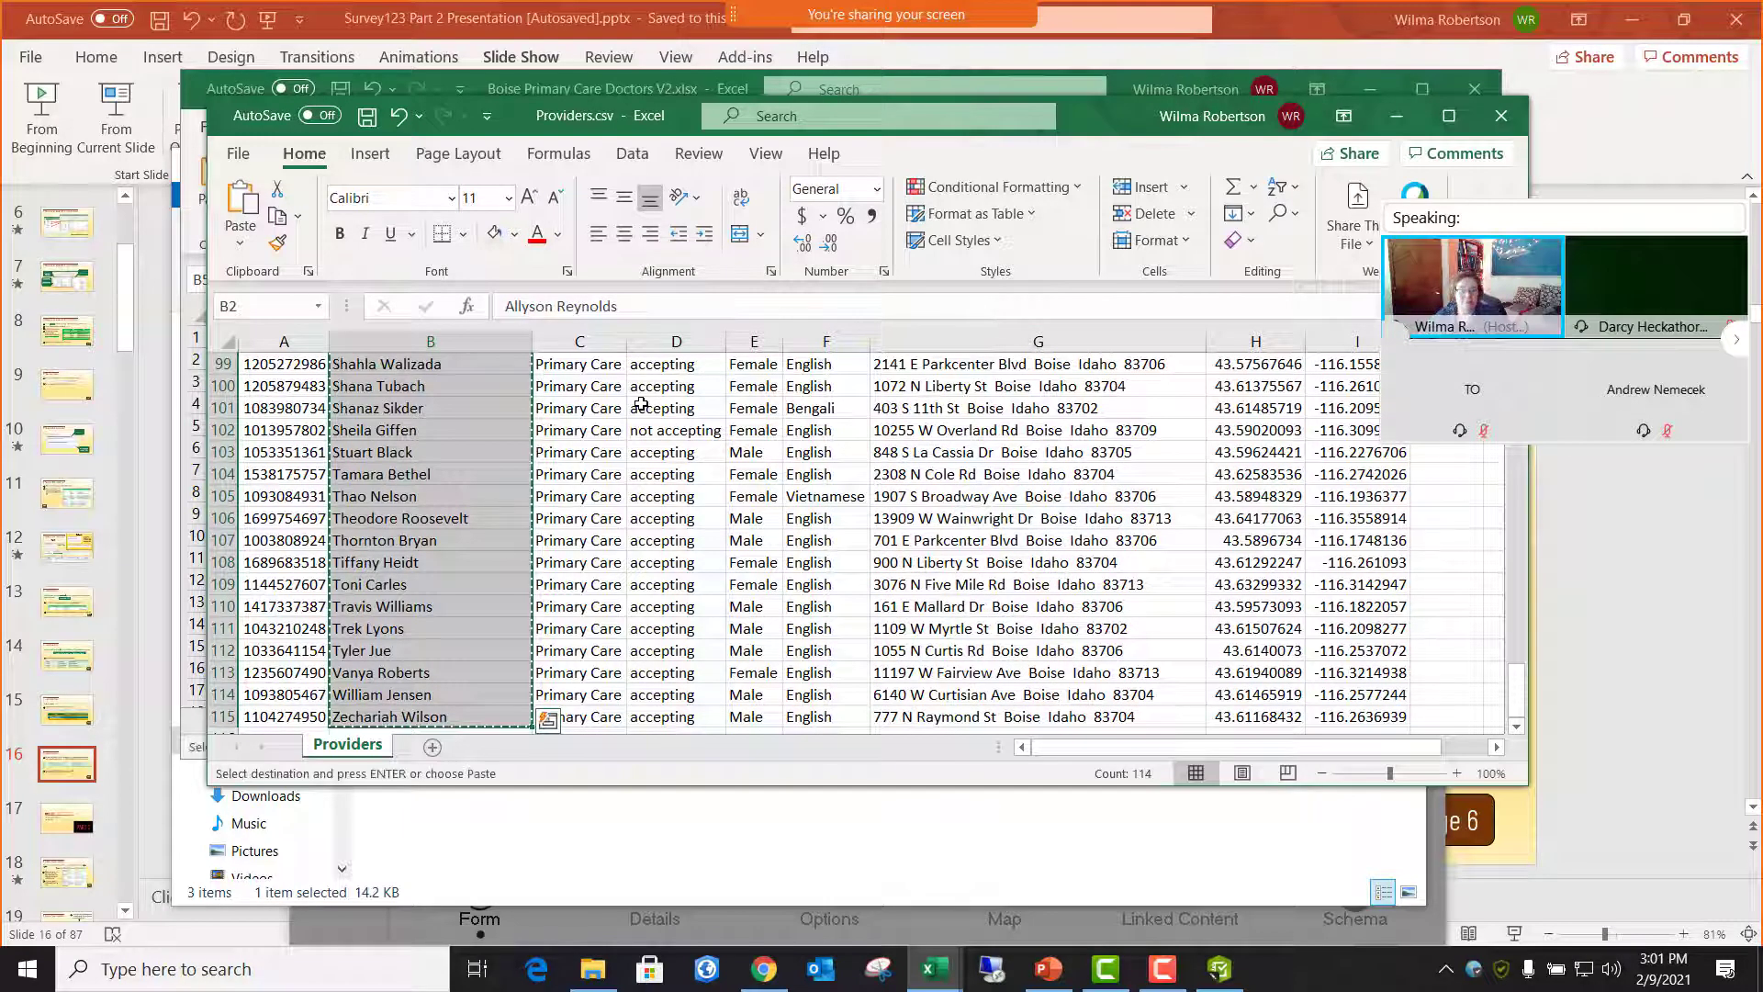
click(927, 960)
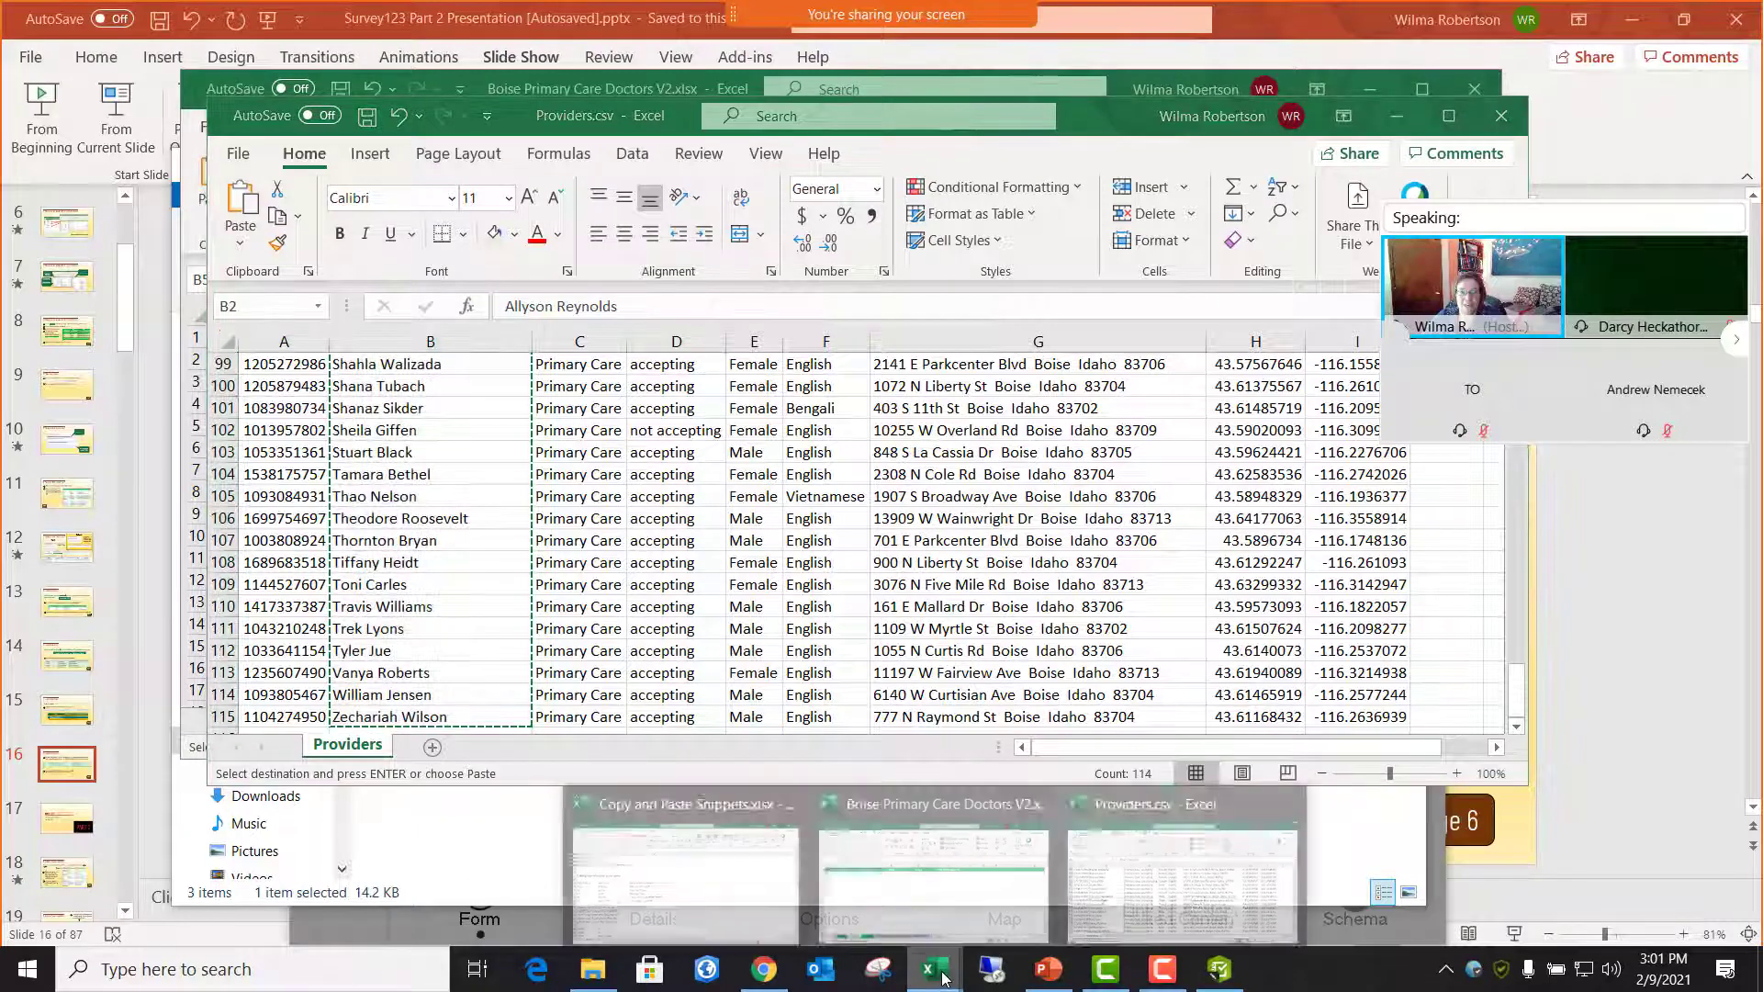
click(875, 894)
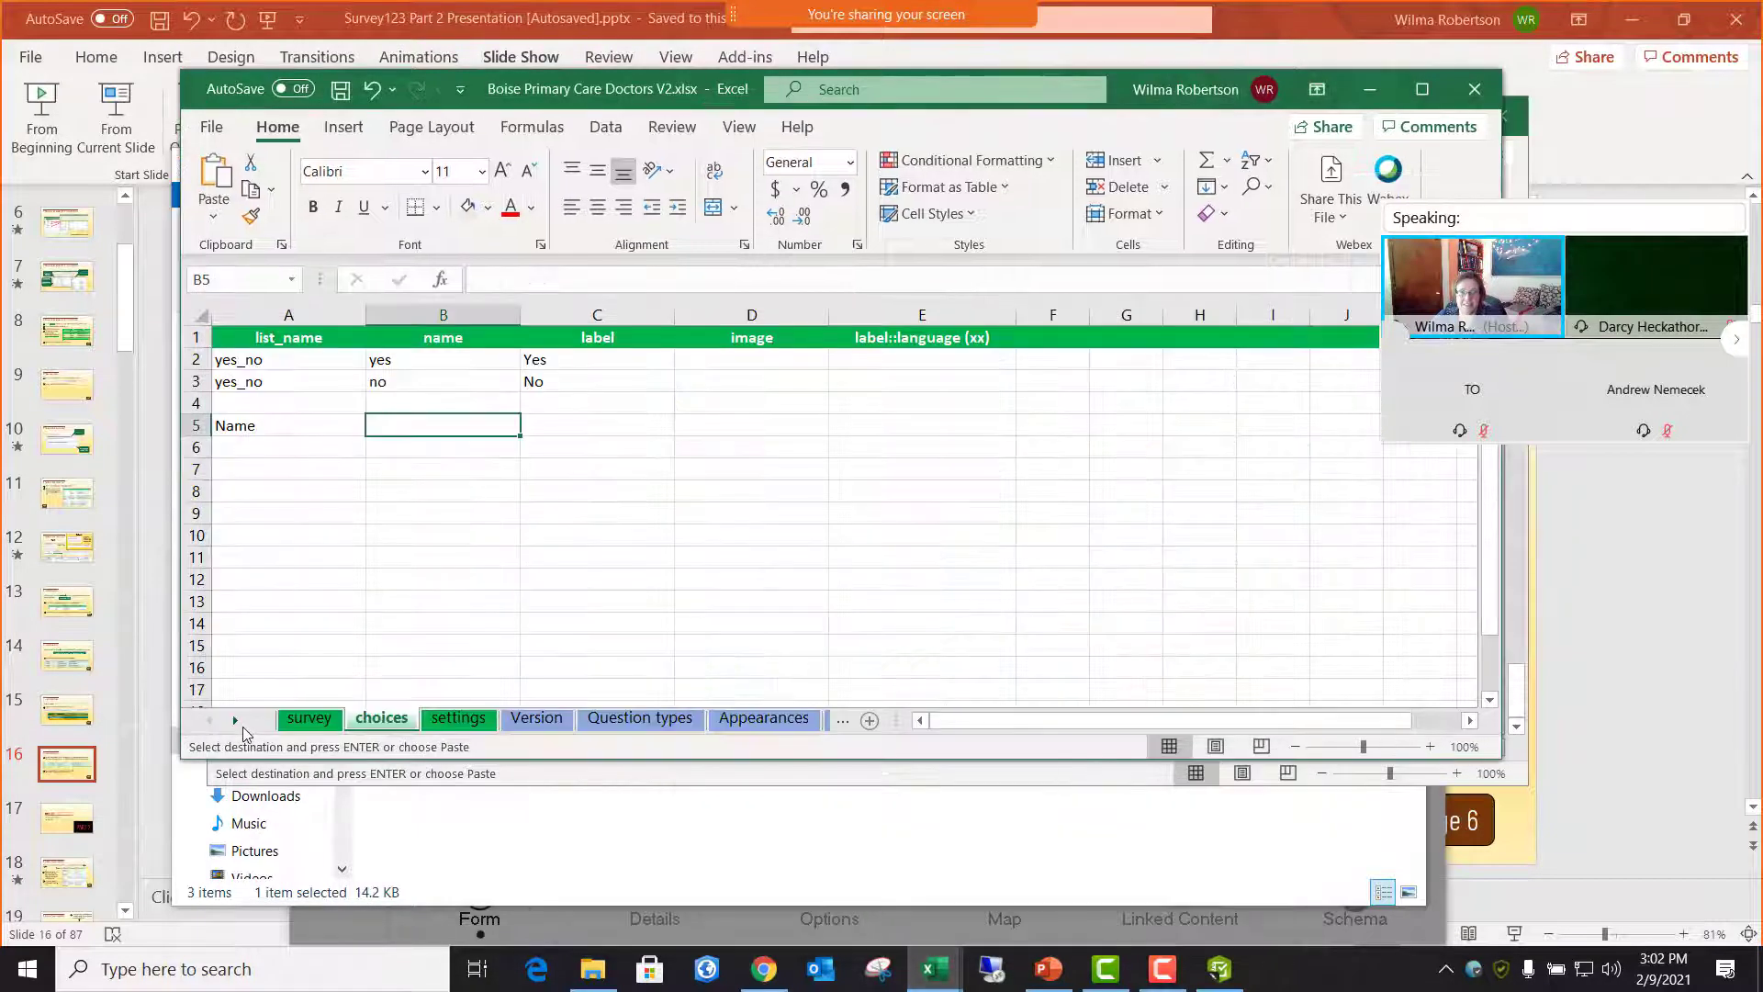
right_click(423, 424)
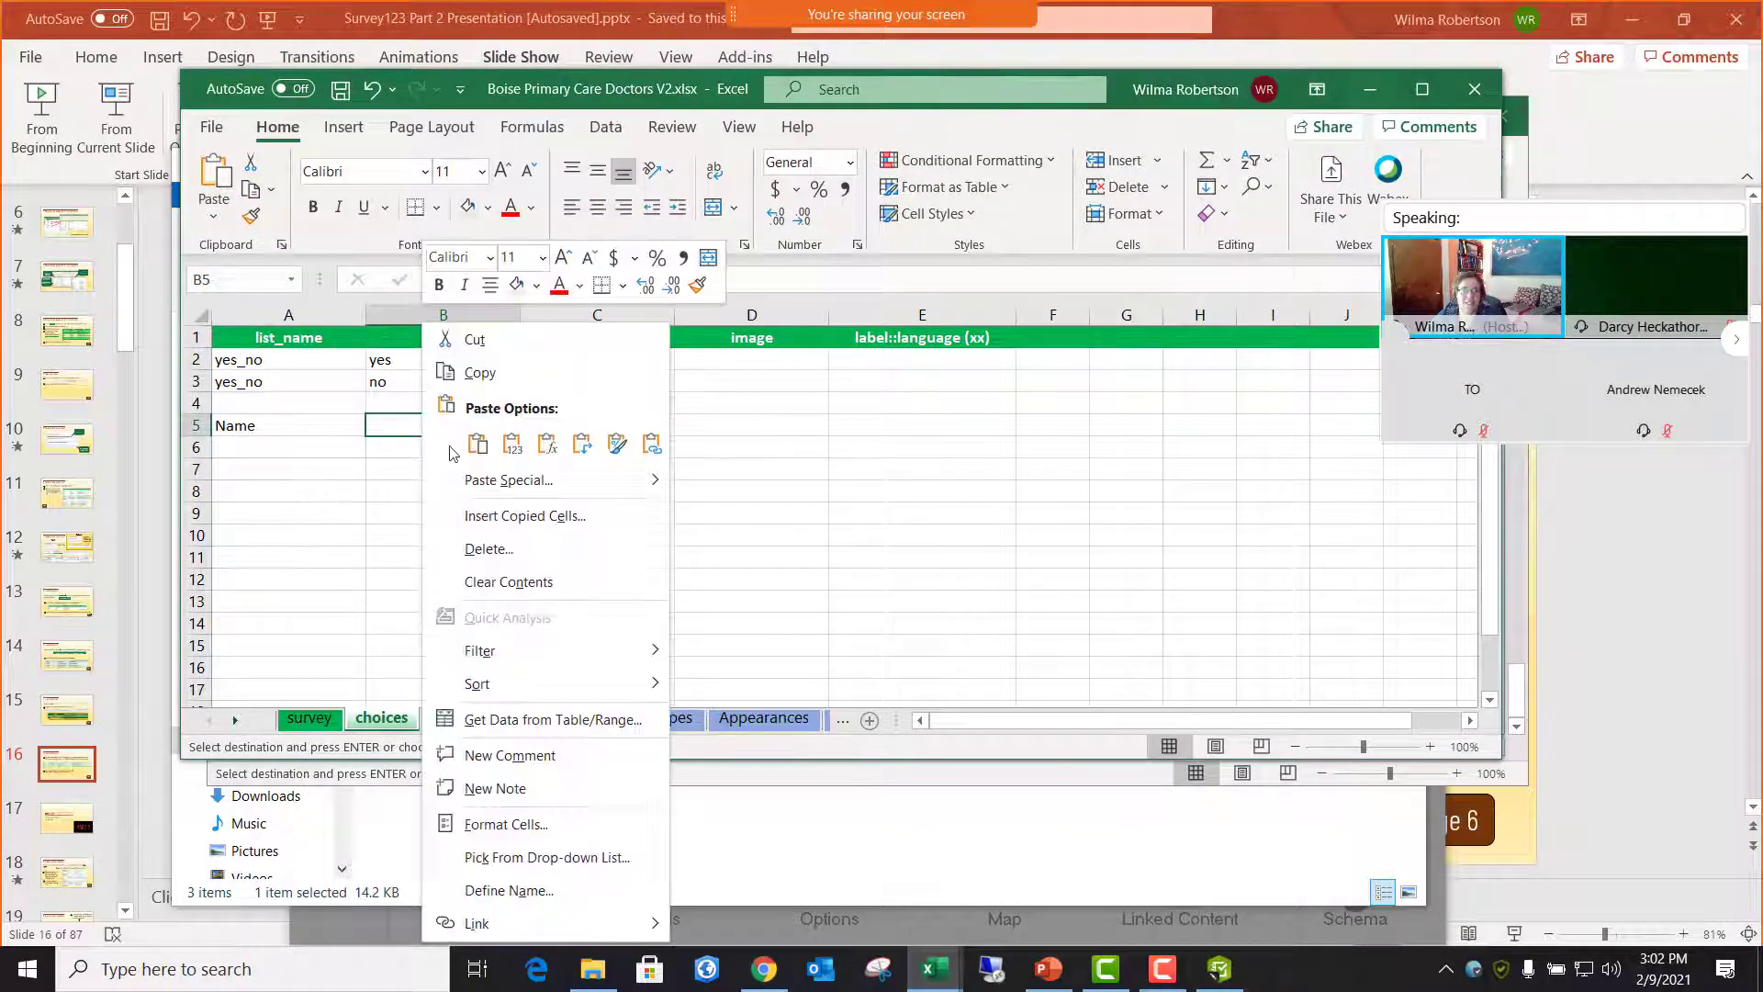
click(512, 443)
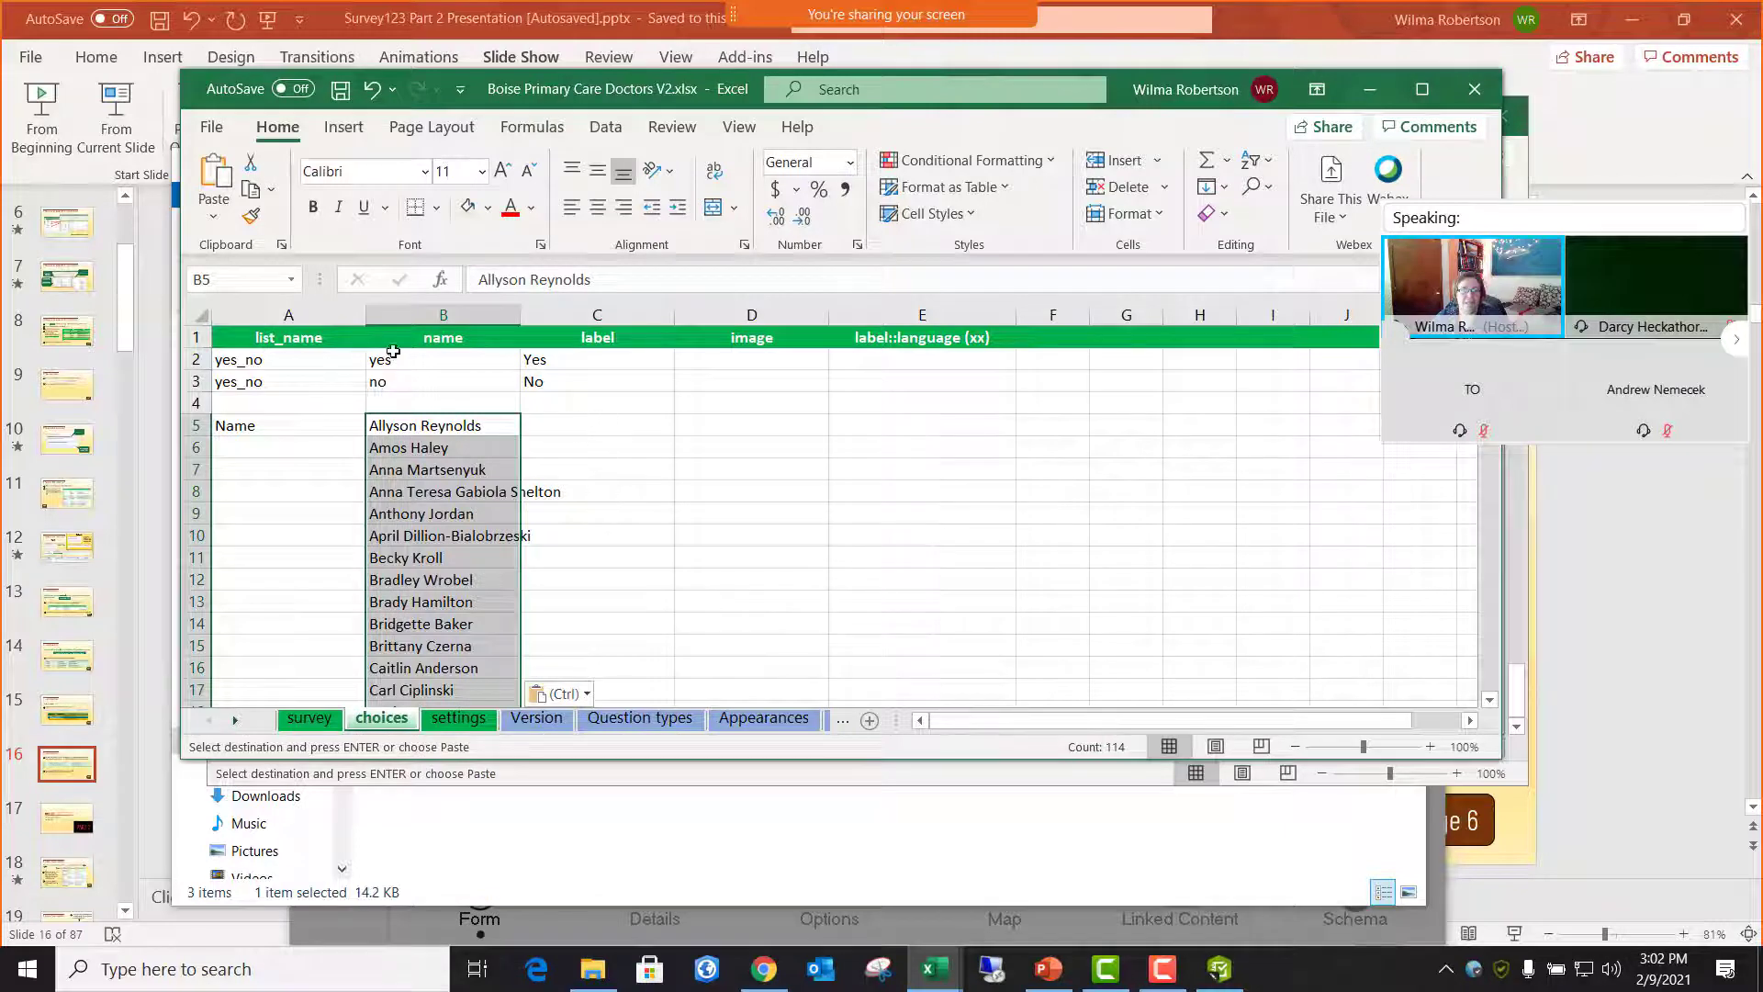
- Paste the same provider names as values into the label column of the choices sheet, starting at C5
click(600, 427)
right_click(599, 428)
click(693, 450)
click(819, 541)
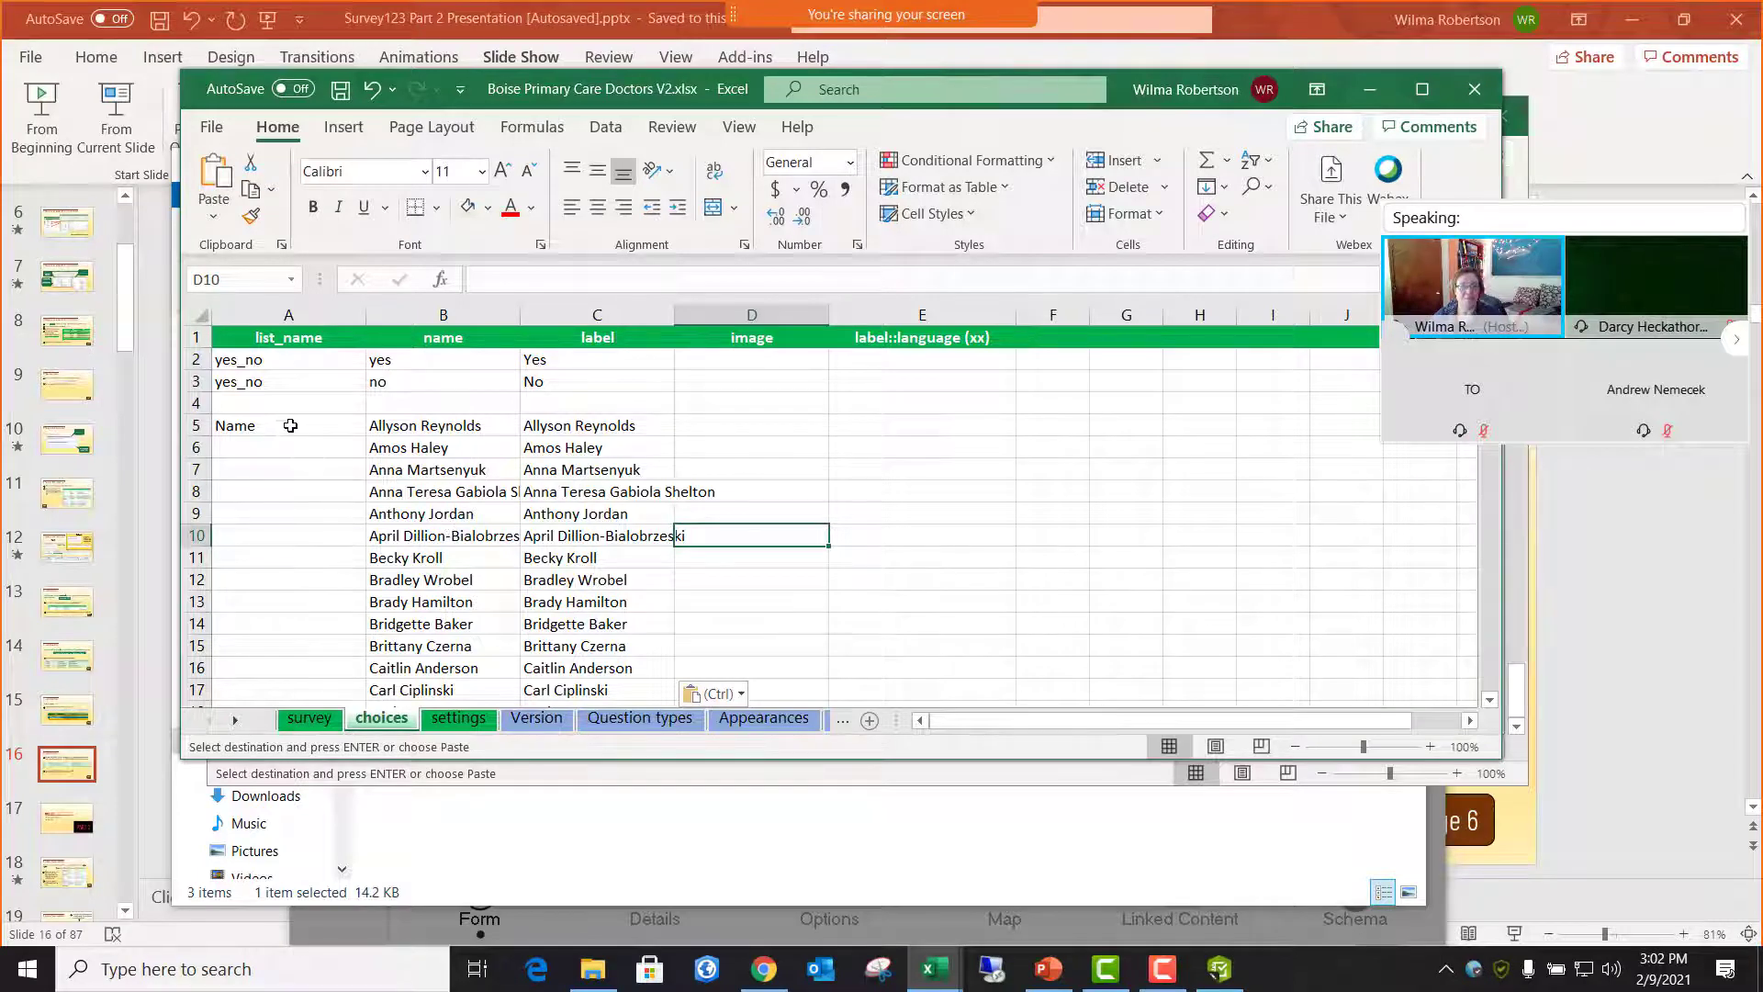
- Fill the list_name value Name from A5 down beside every provider row and check the completed list
click(290, 425)
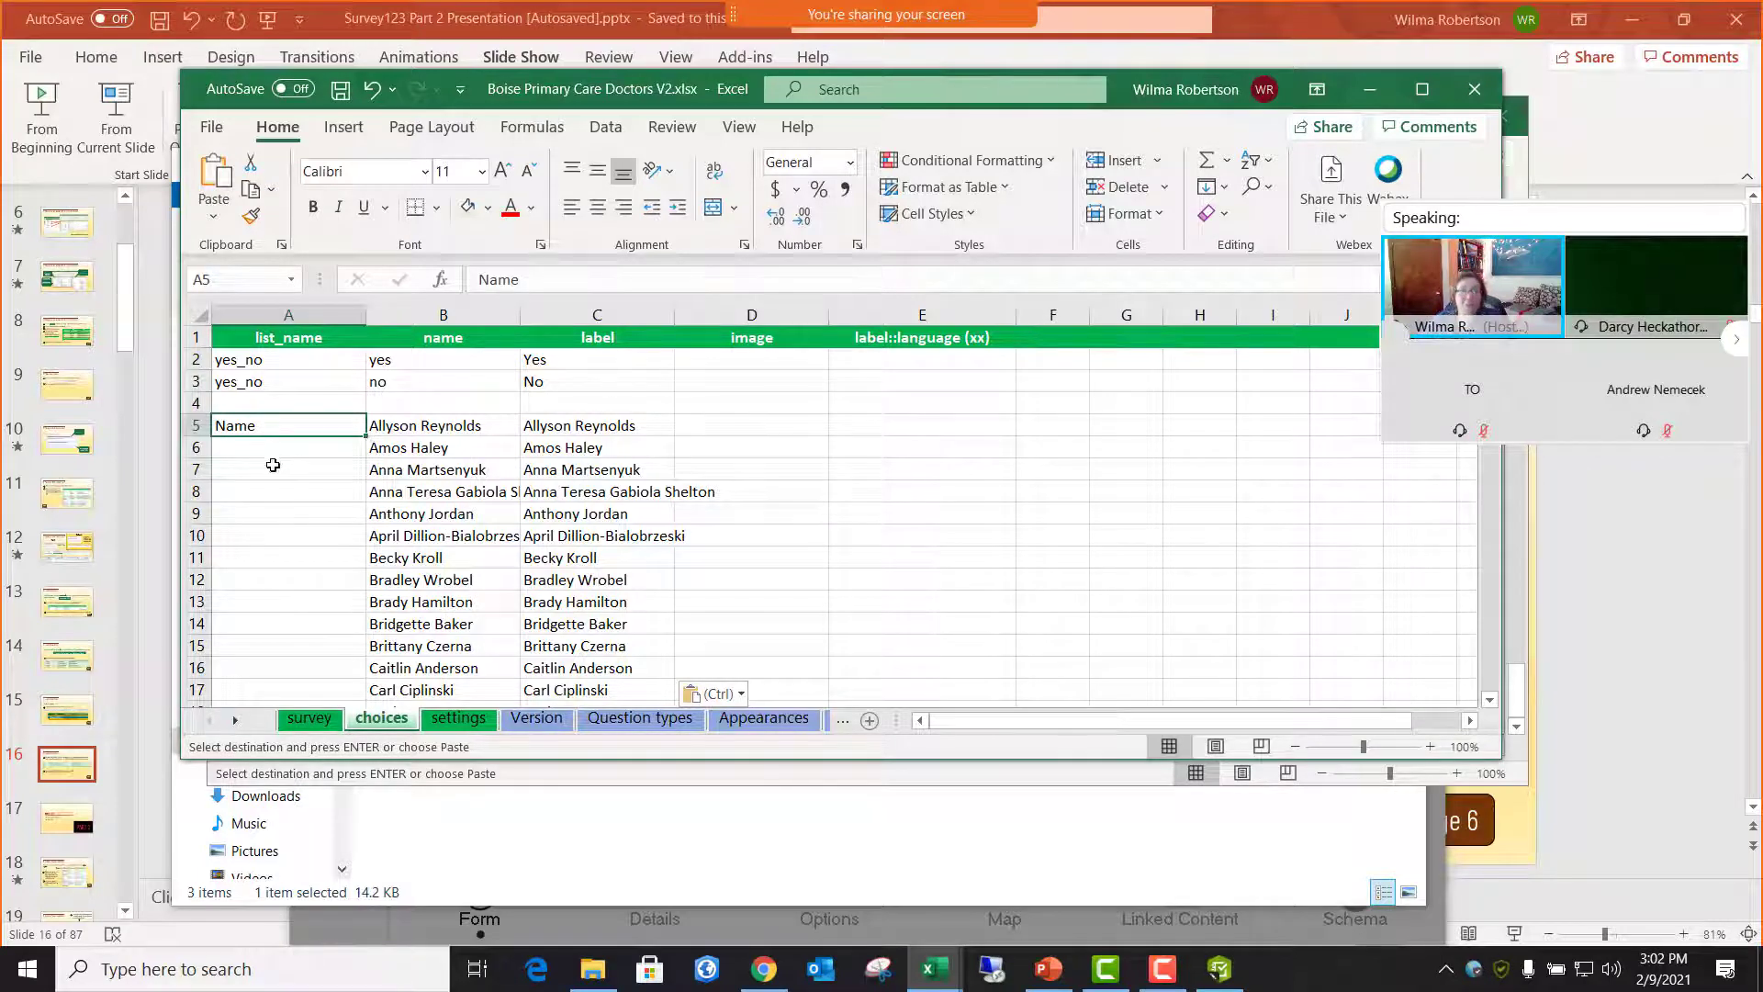
double_click(366, 437)
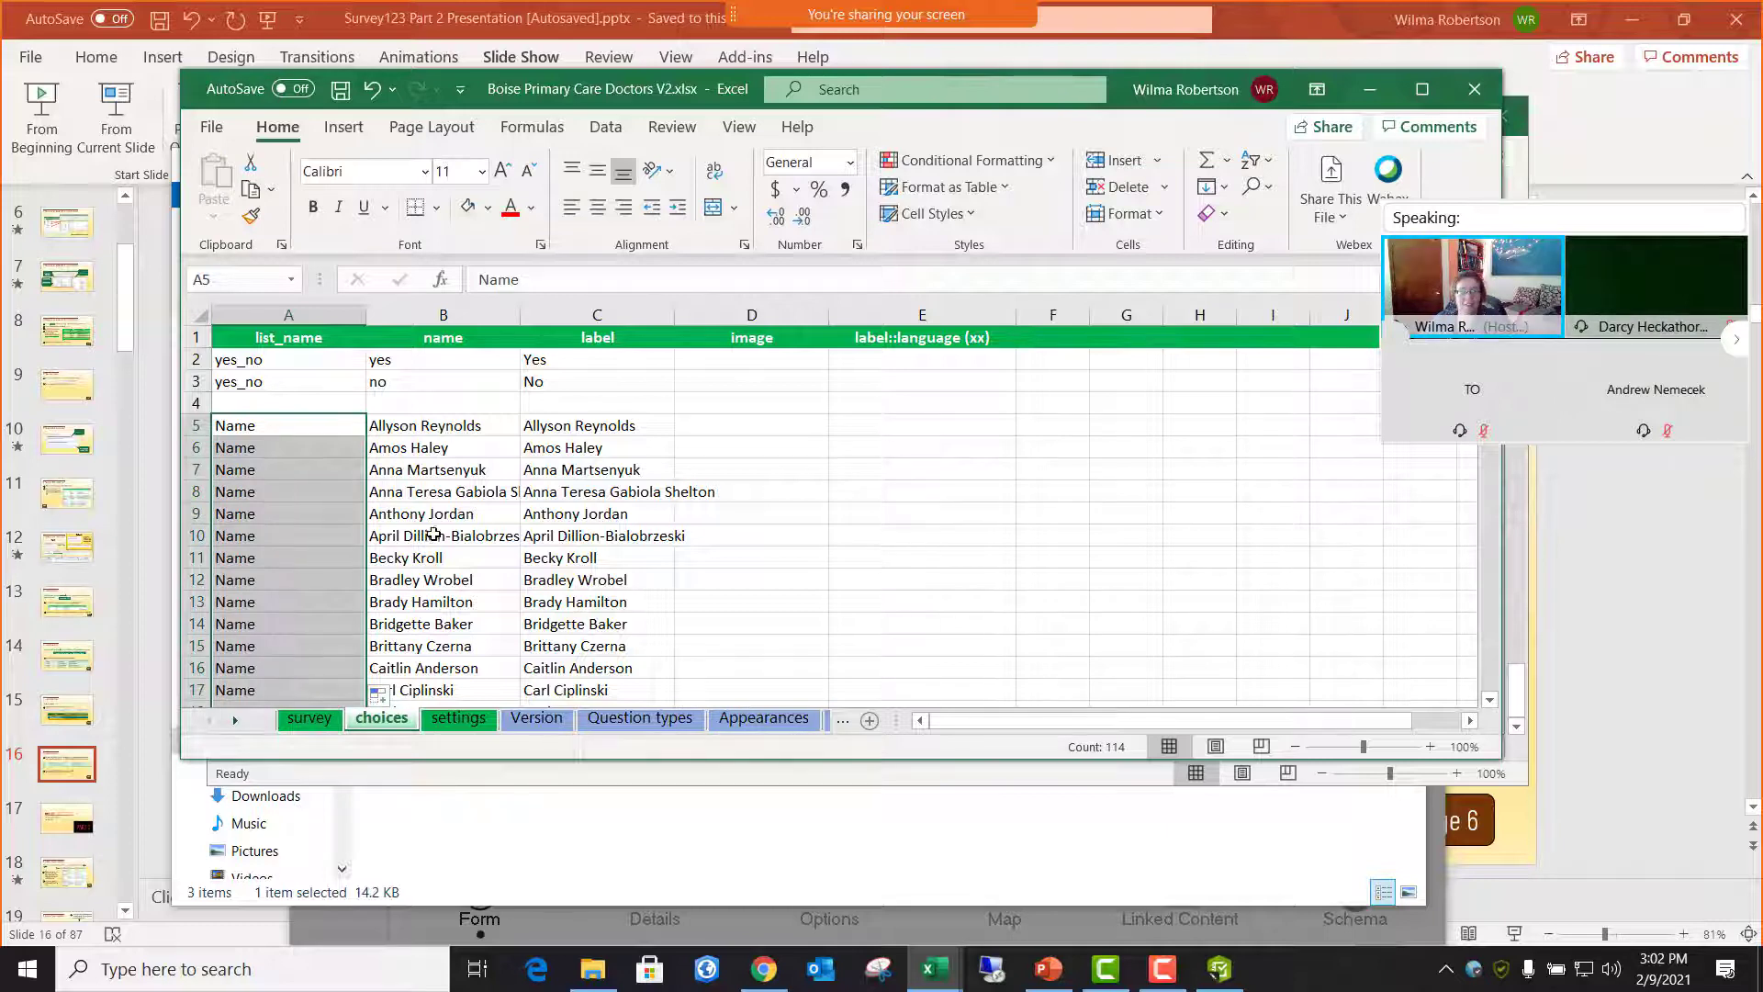
click(903, 563)
scroll(517, 520, down, 20)
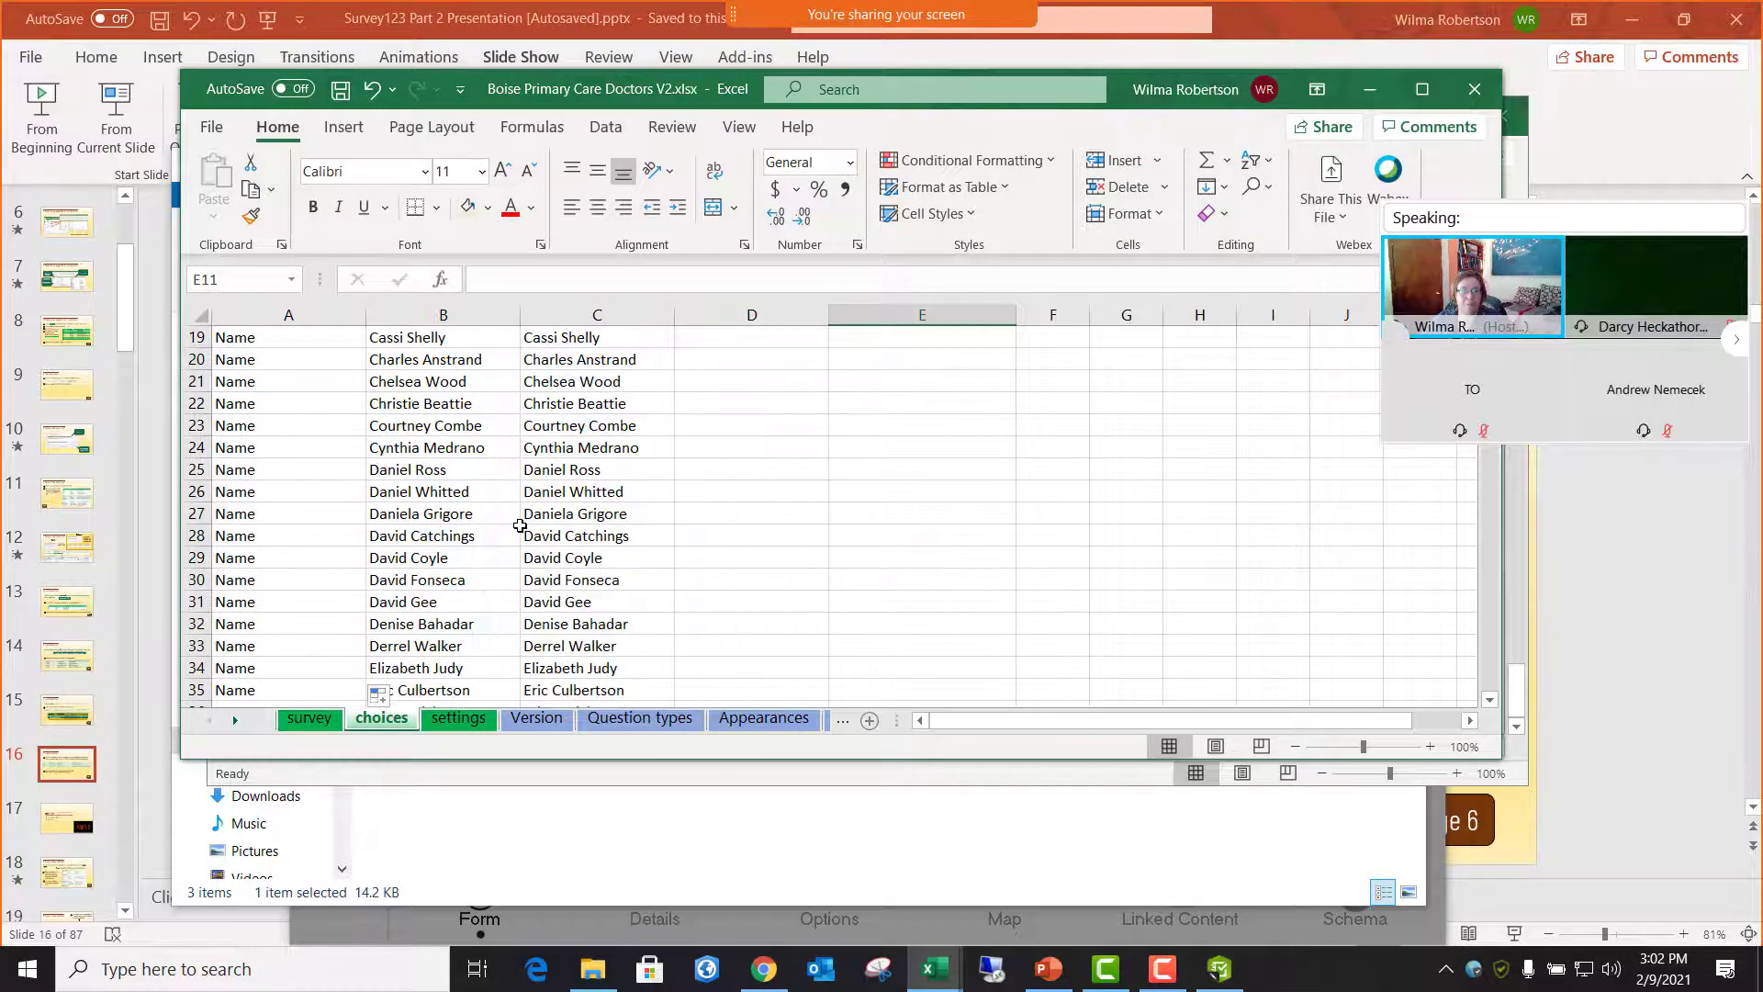
scroll(523, 526, down, 9)
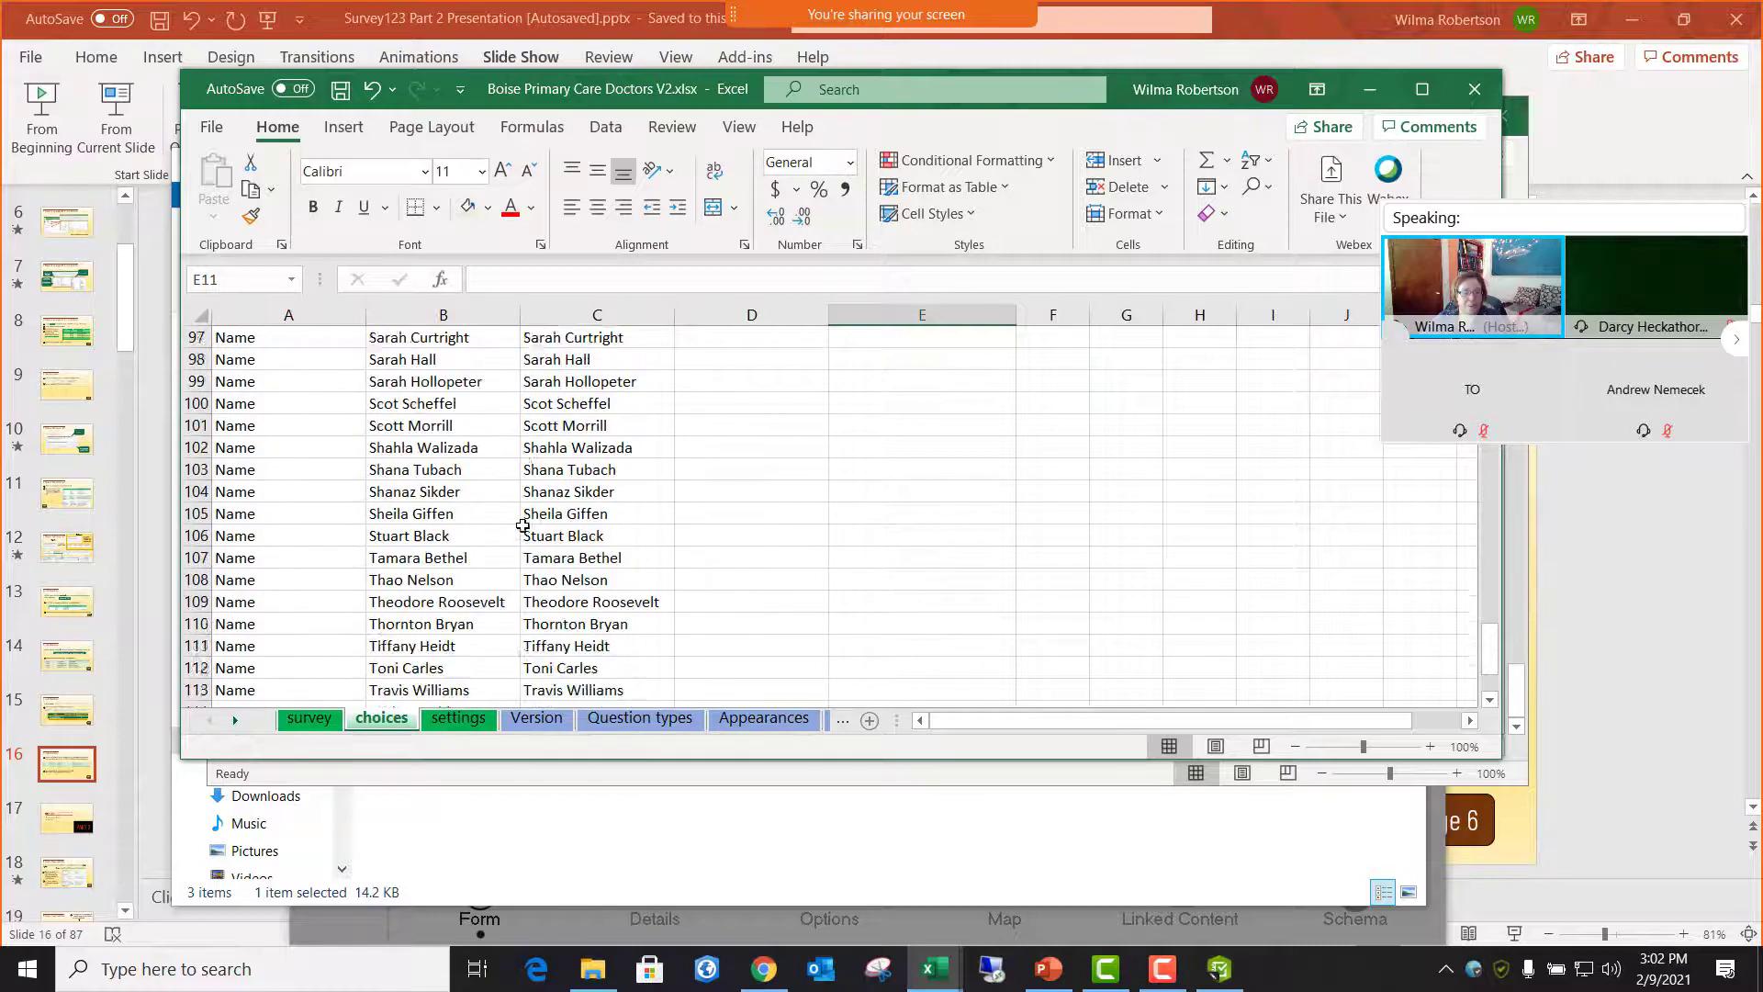
scroll(522, 525, up, 13)
scroll(523, 525, up, 20)
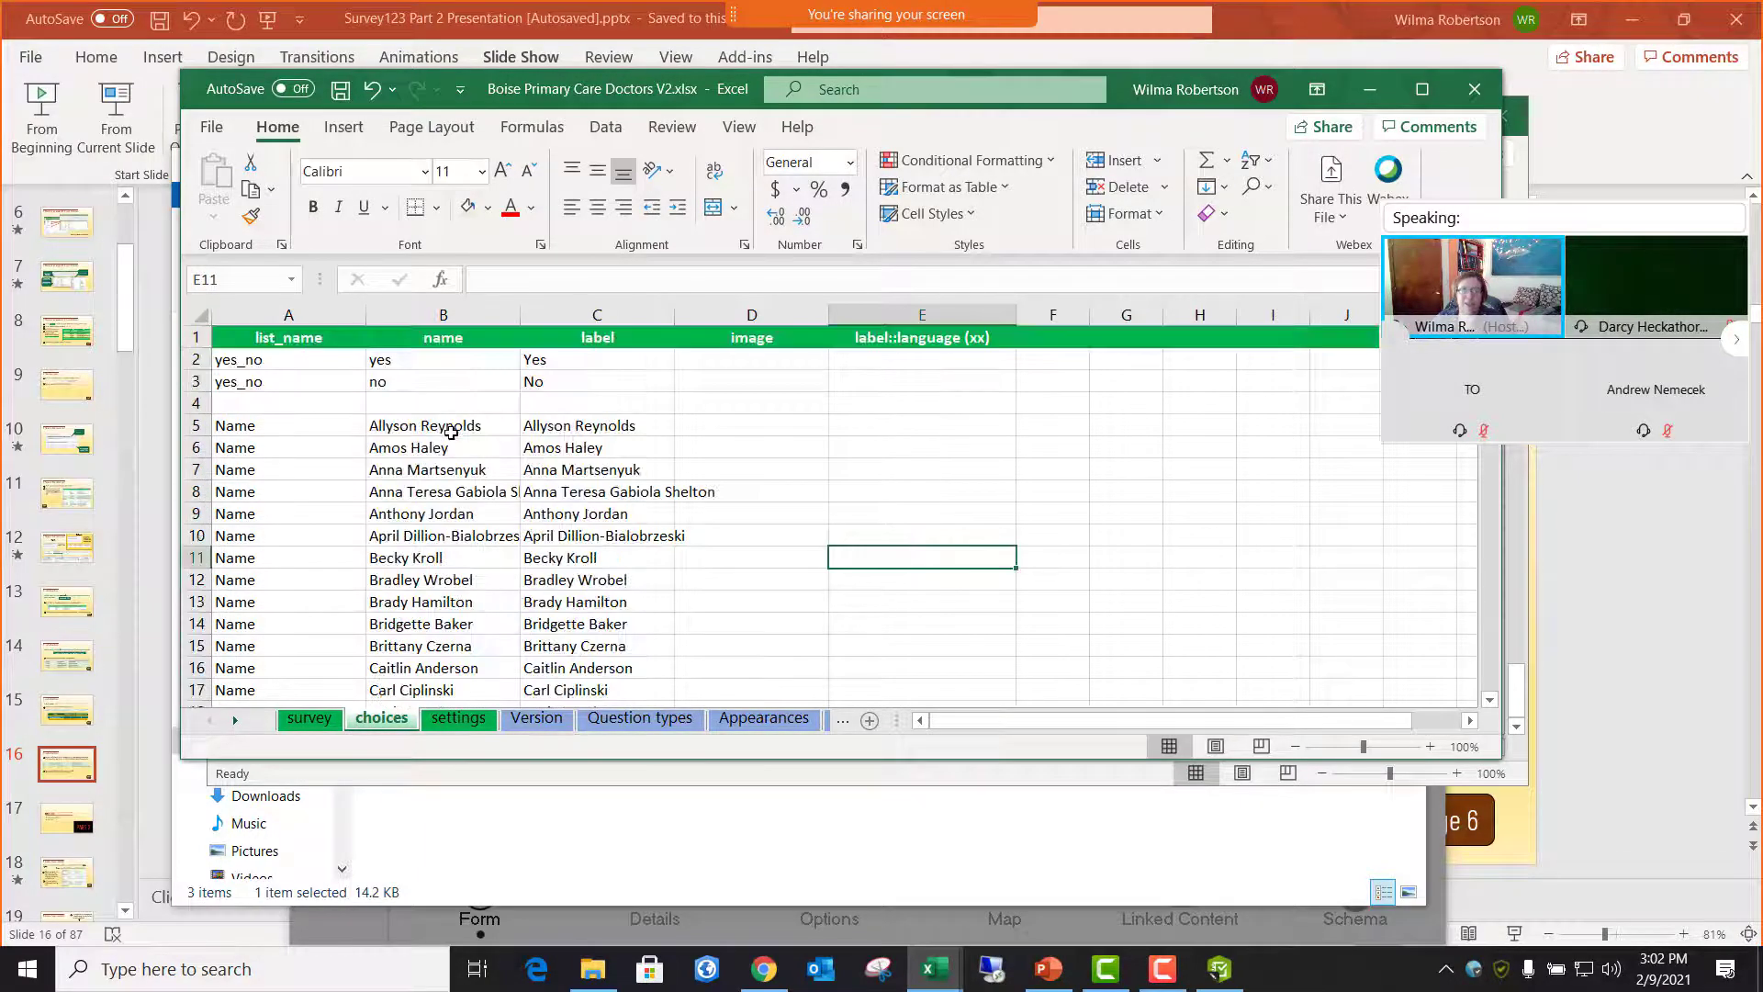
- Save the Boise Primary Care Doctors V2 workbook, switch to ArcGIS Survey123 Connect and dismiss the XLSForm conversion error
click(453, 429)
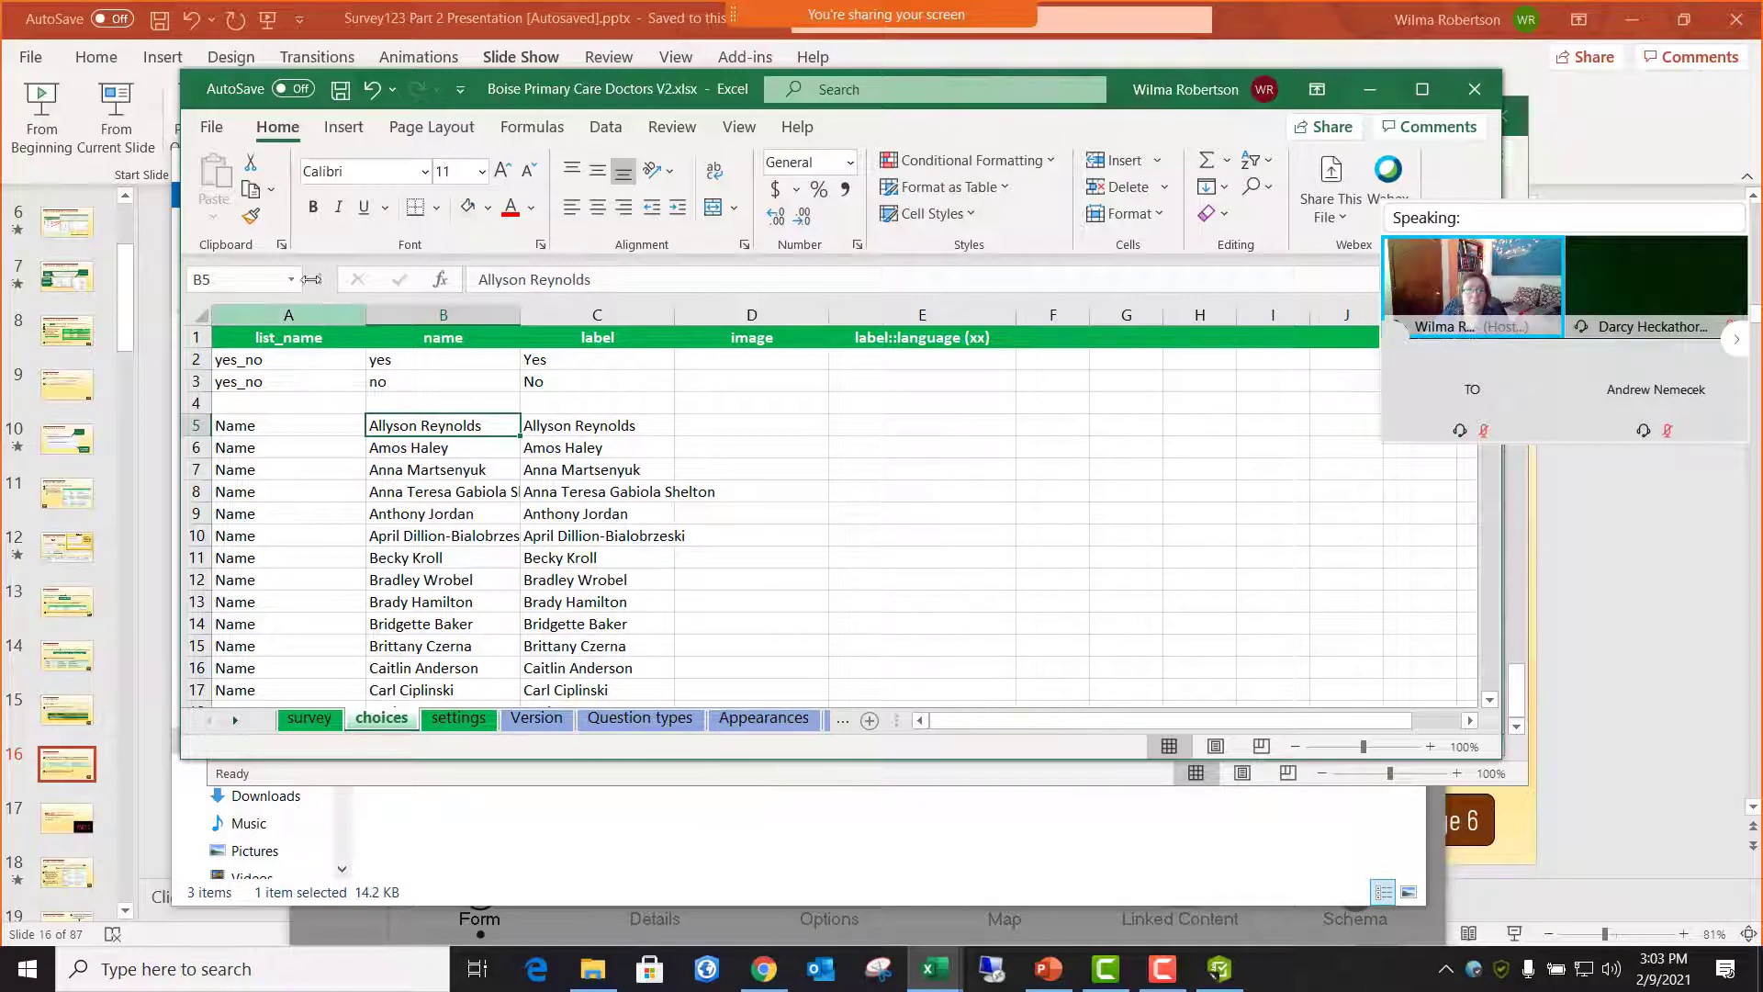
click(341, 90)
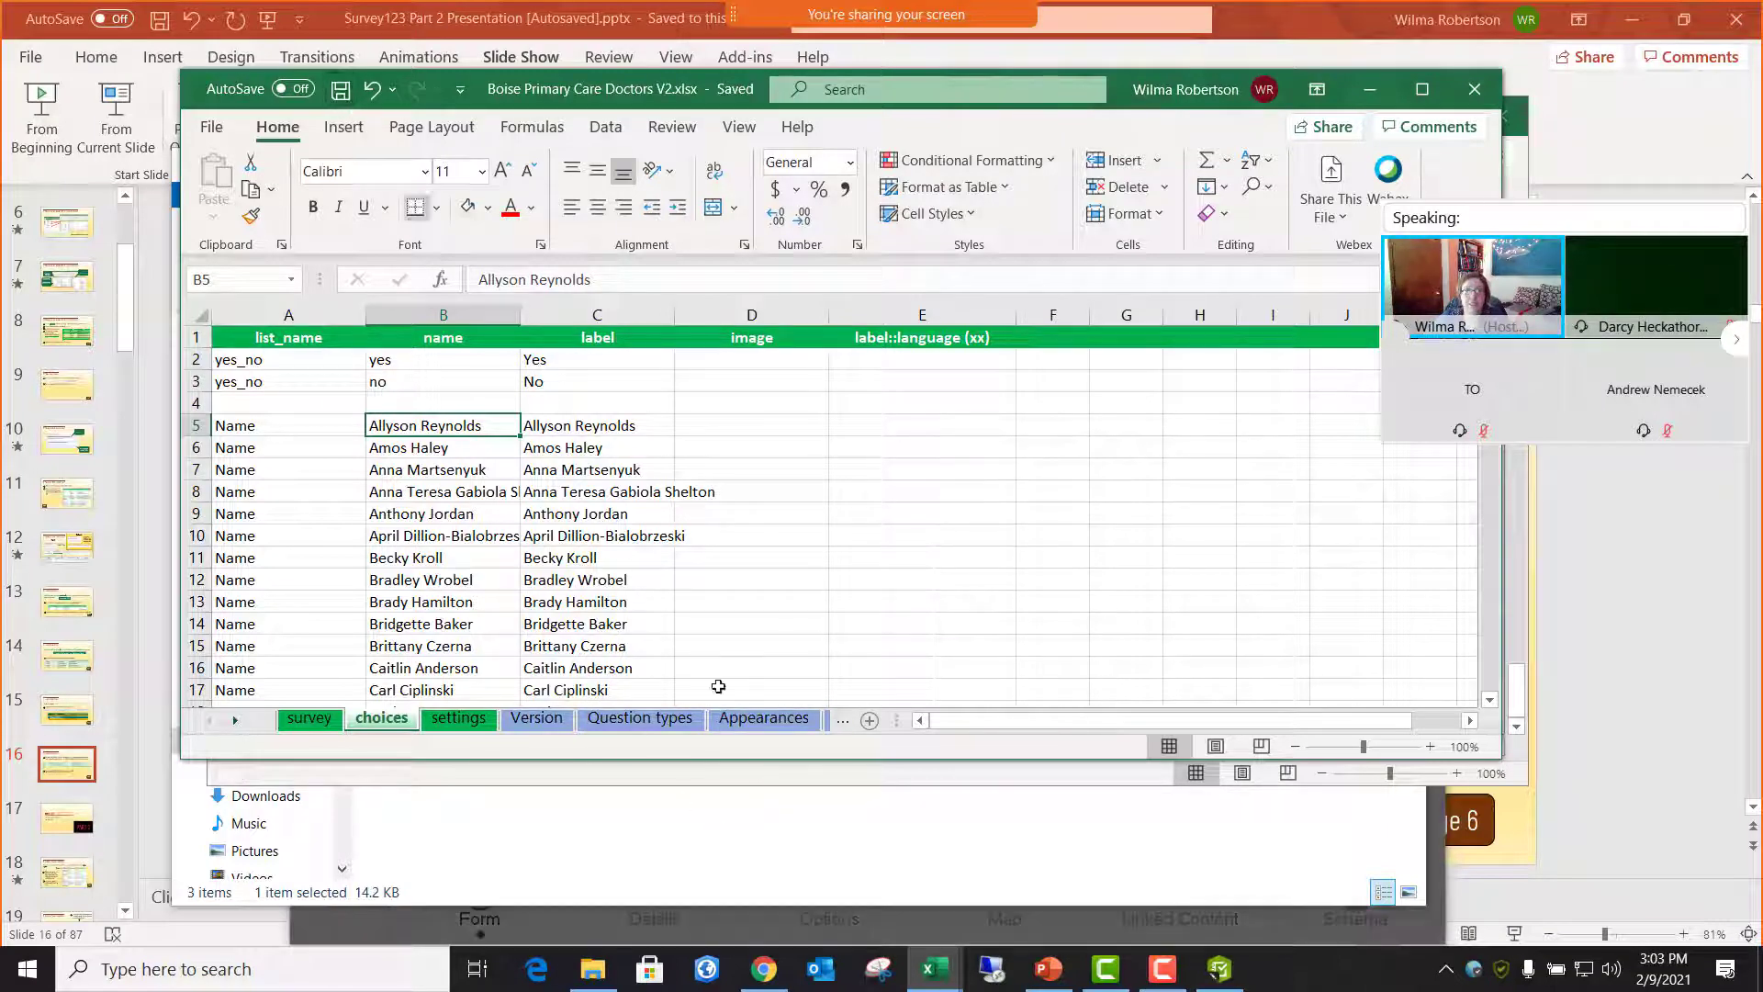
click(1219, 969)
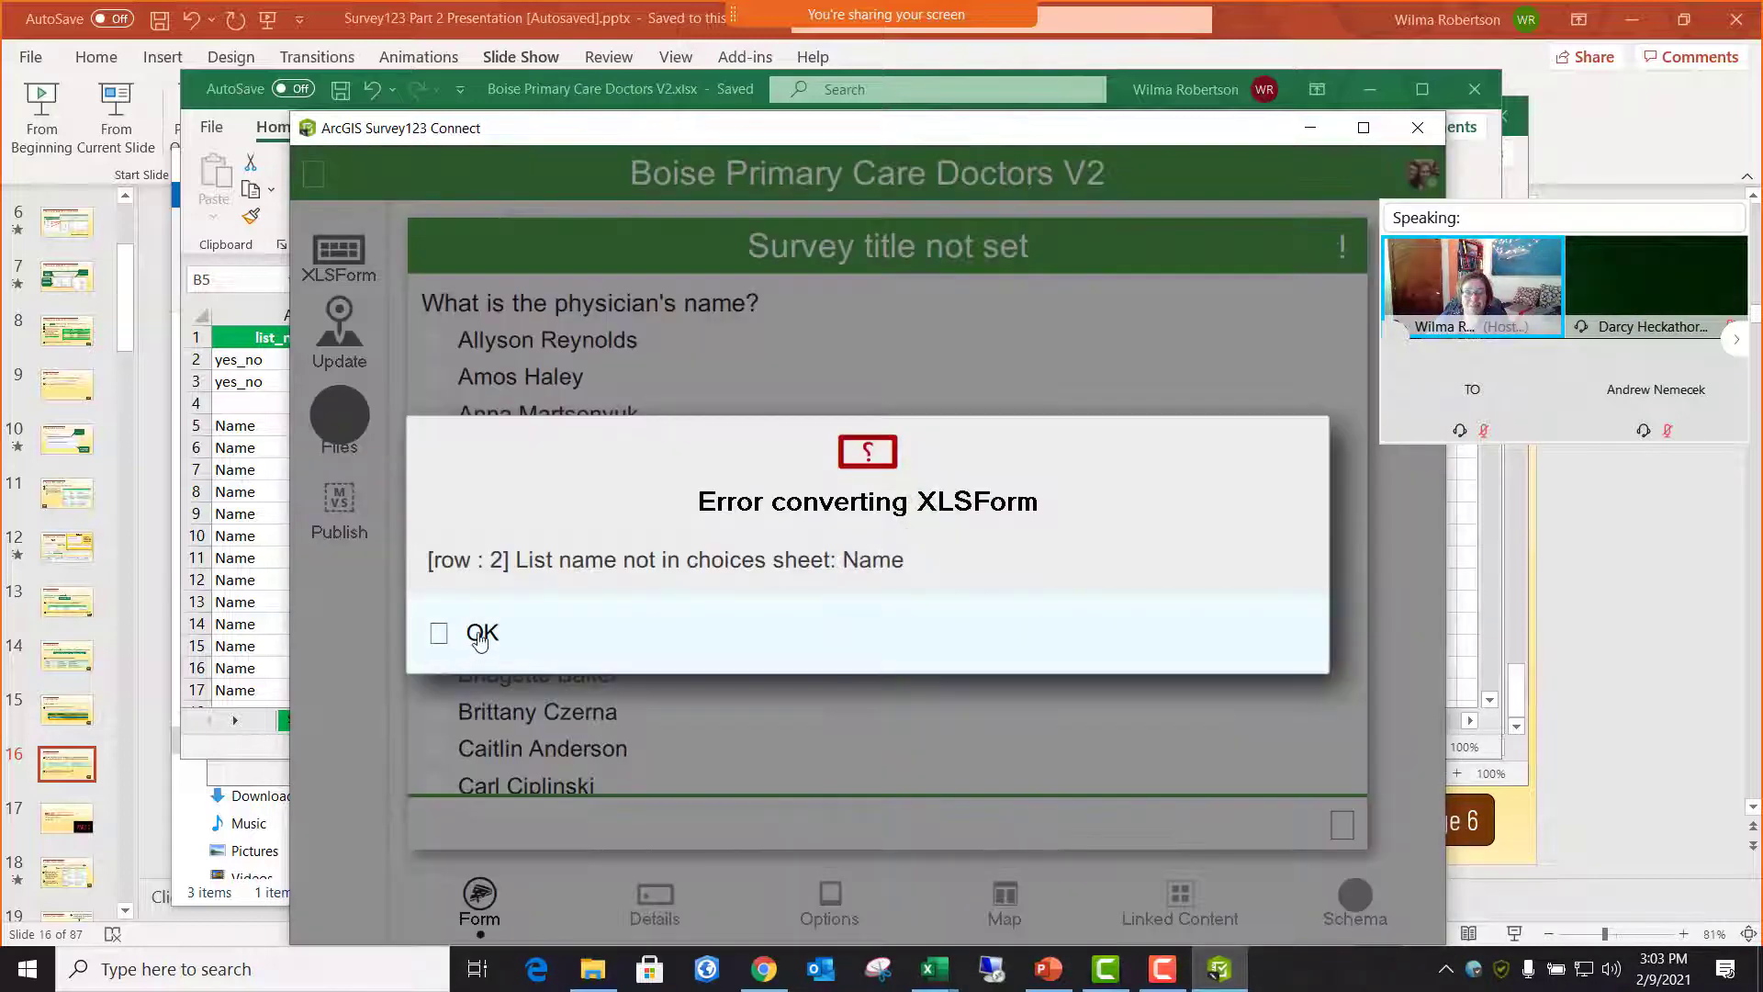
click(477, 635)
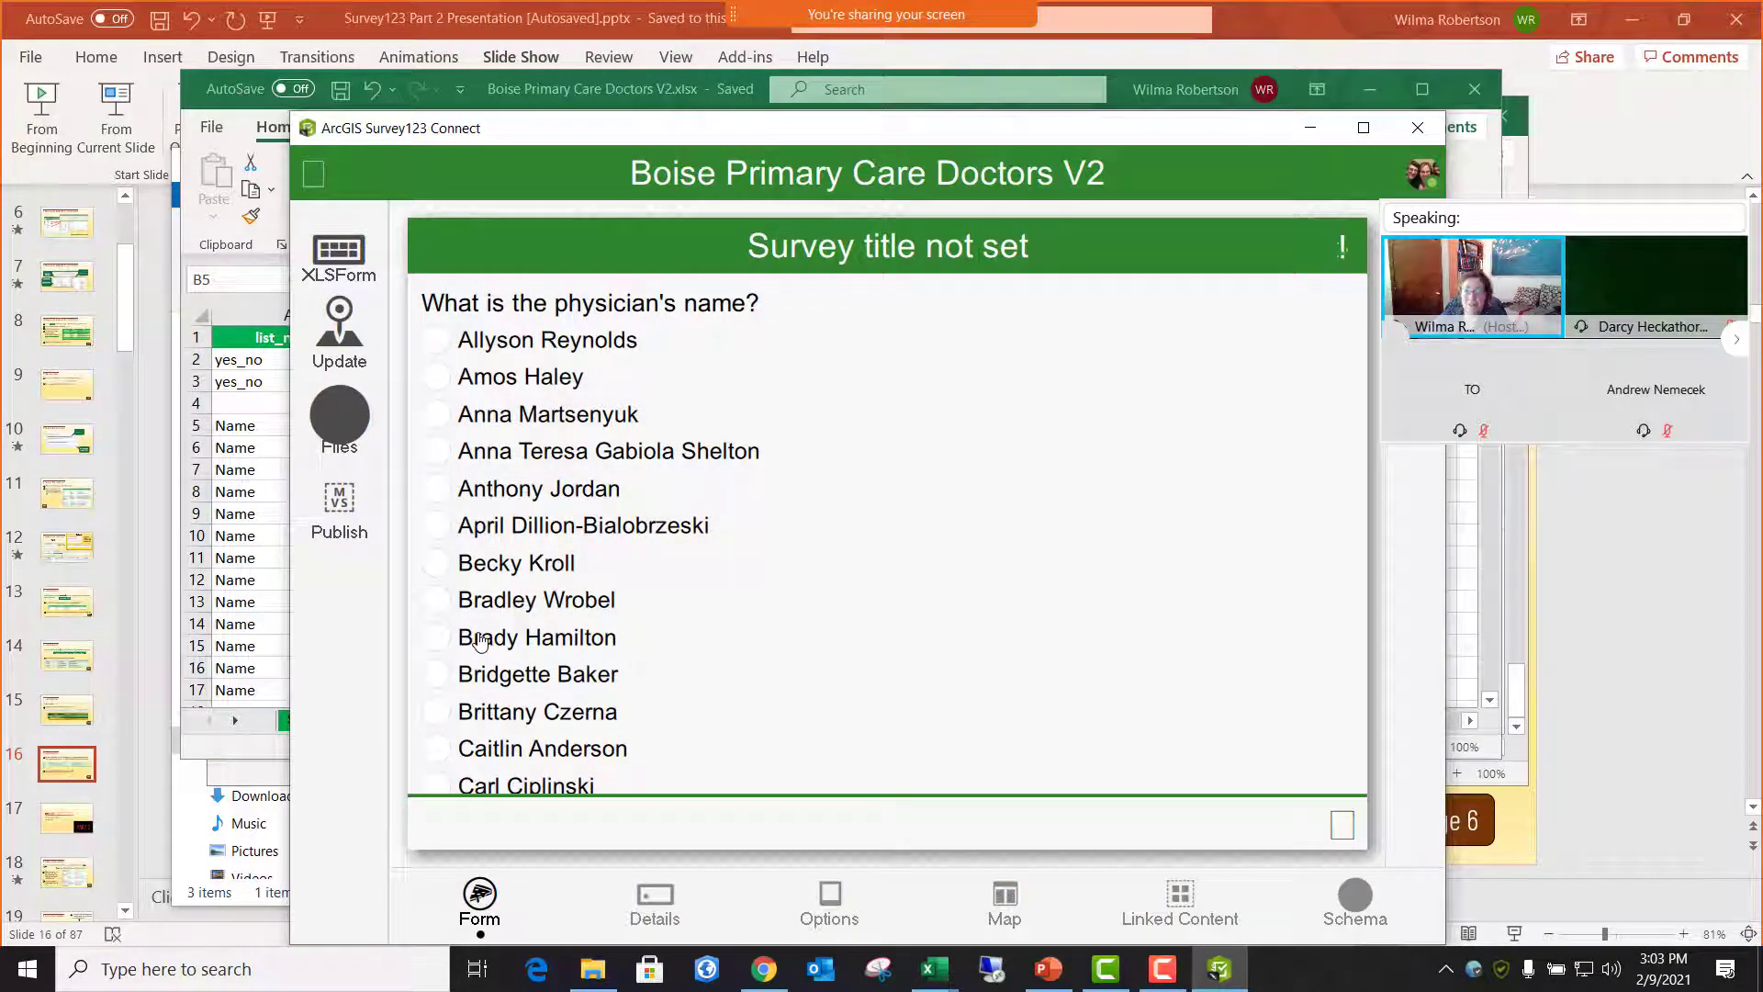
- Test the physician's name question in the form preview by selecting the second and first choices and browsing the whole list
click(440, 349)
click(437, 376)
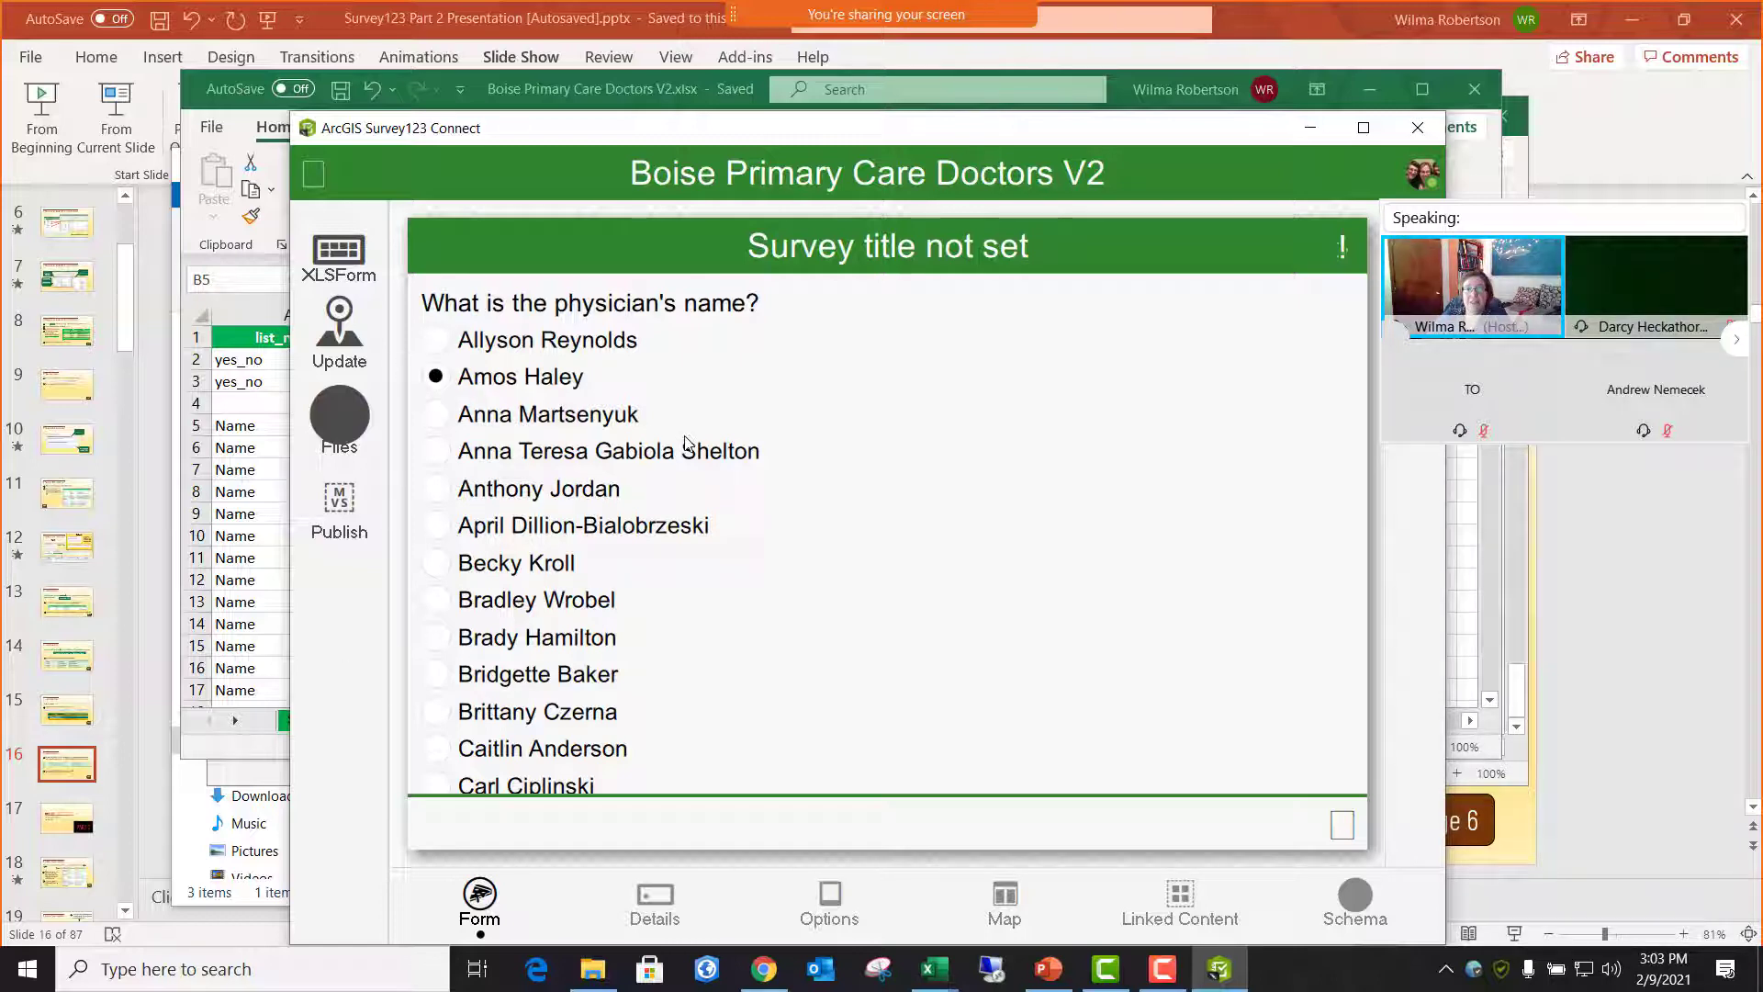
click(442, 340)
scroll(732, 488, down, 10)
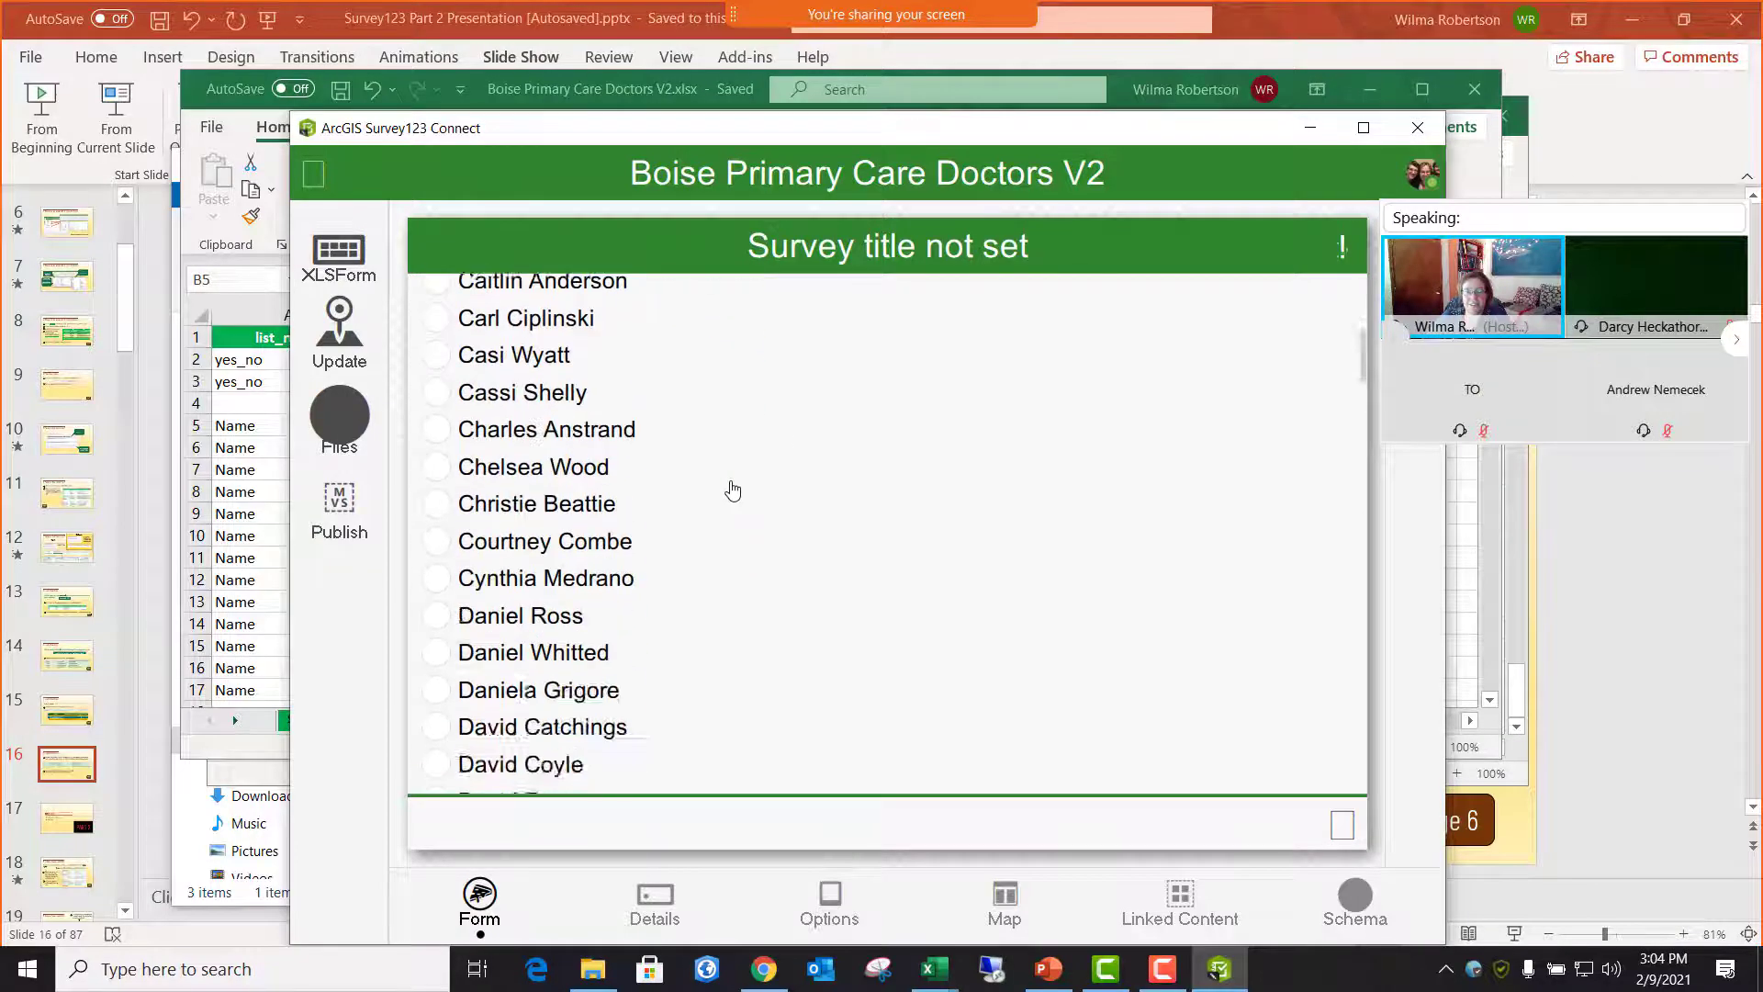
scroll(732, 488, down, 20)
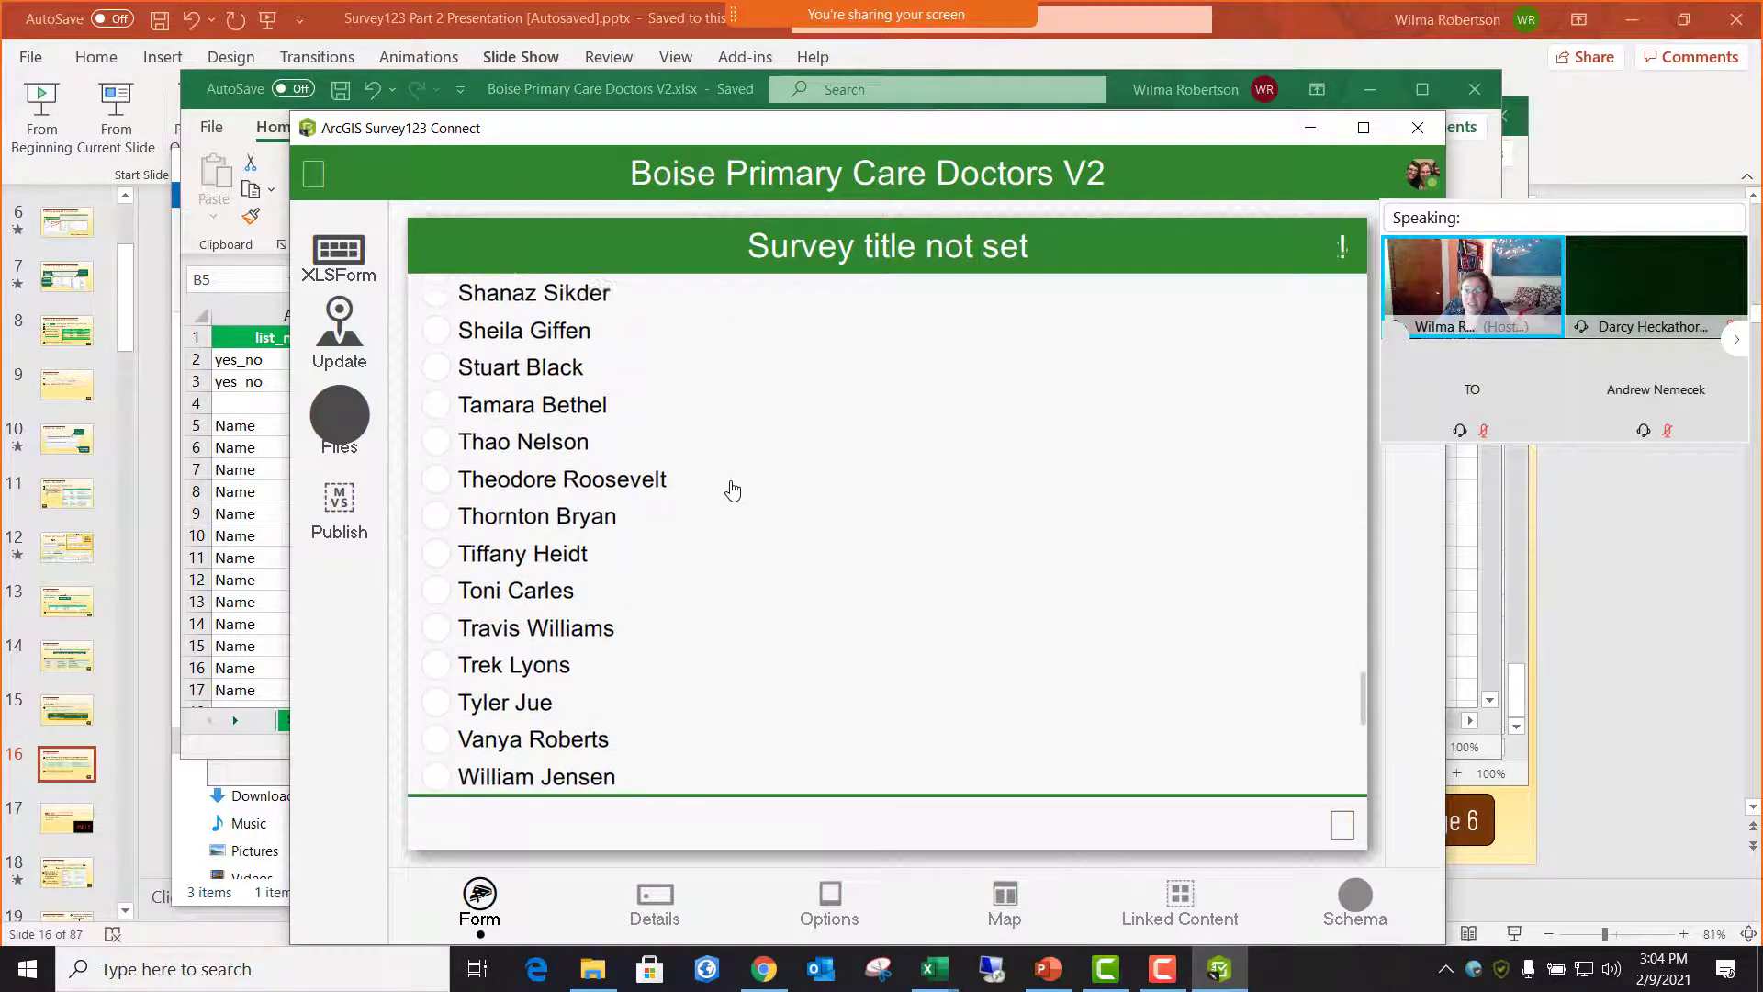
scroll(732, 488, up, 10)
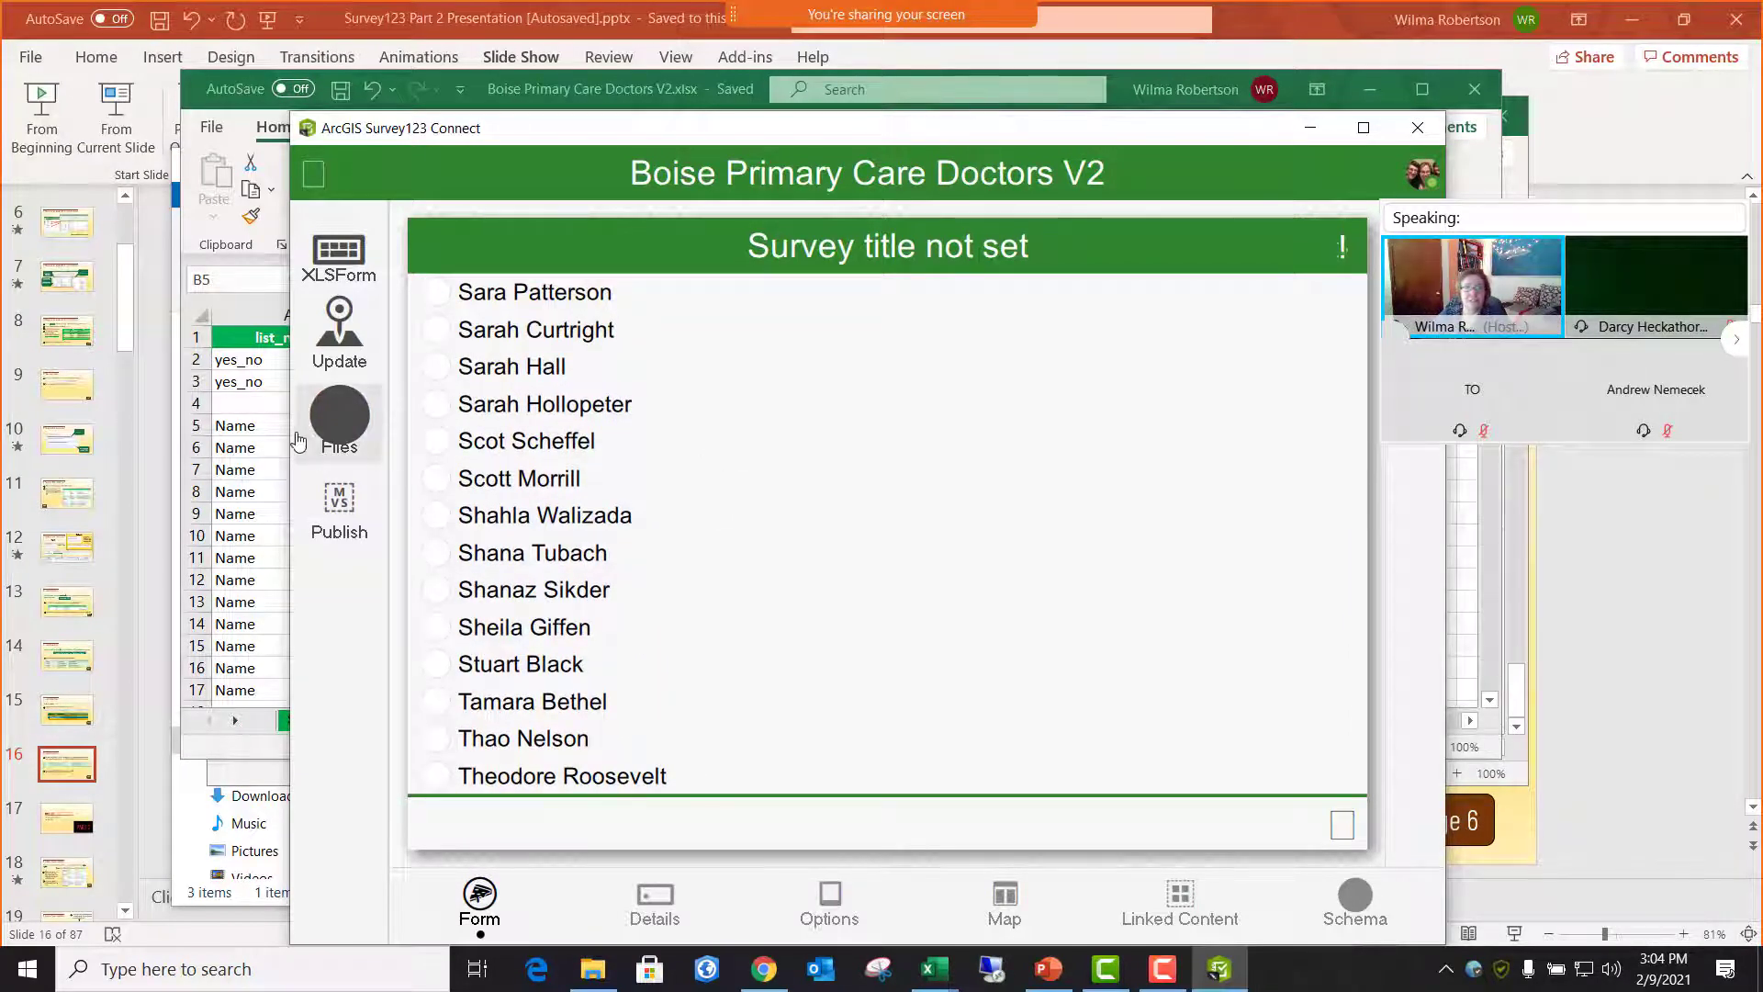
- Switch to the Excel workbook's survey worksheet, set the appearance of the DoctorsName question to autocomplete, and save the workbook
click(680, 90)
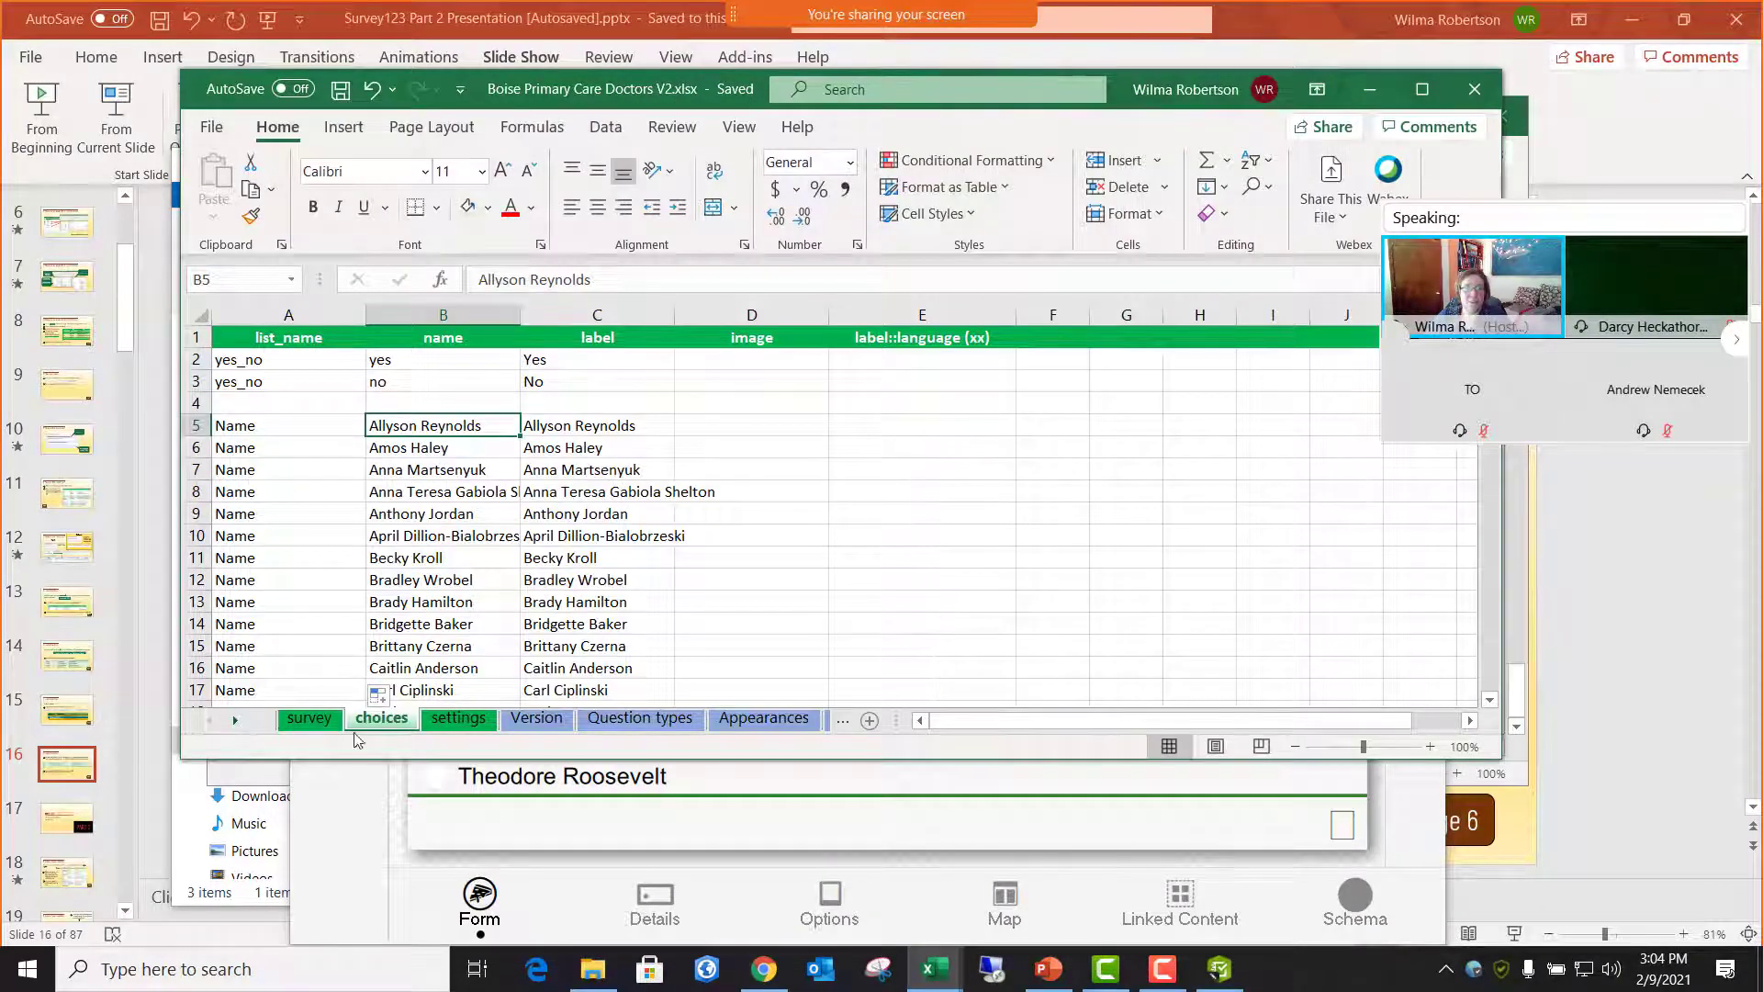
click(309, 719)
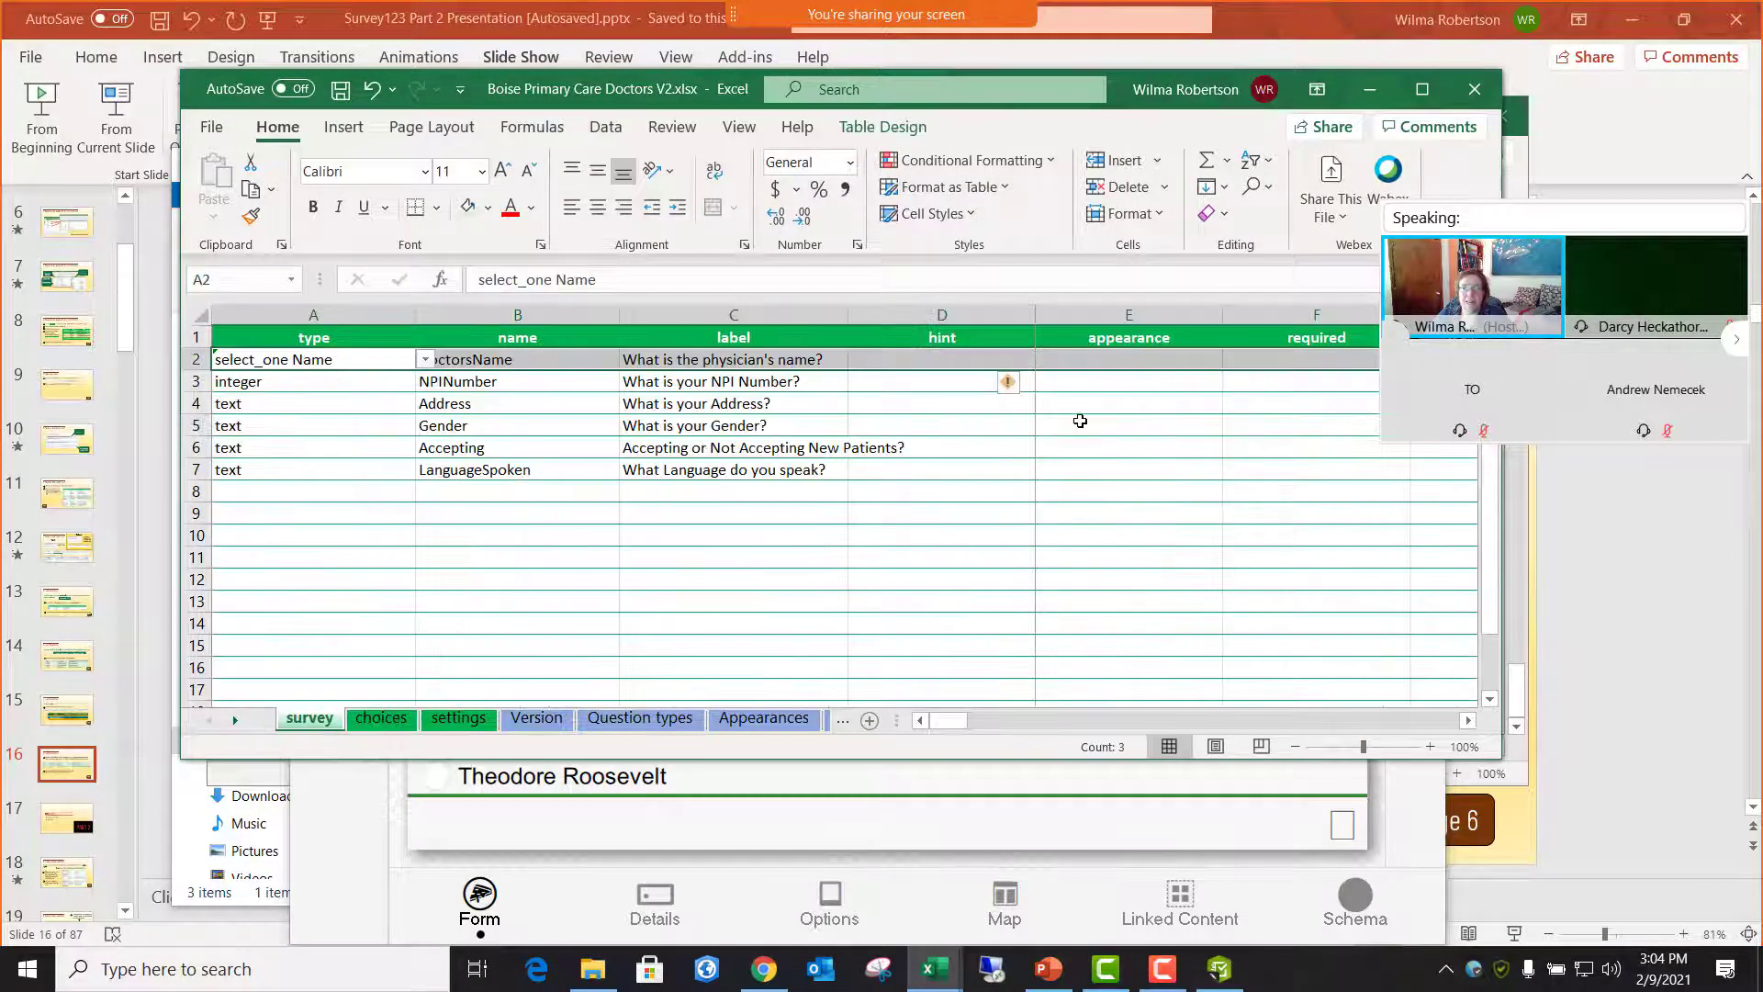
click(1111, 360)
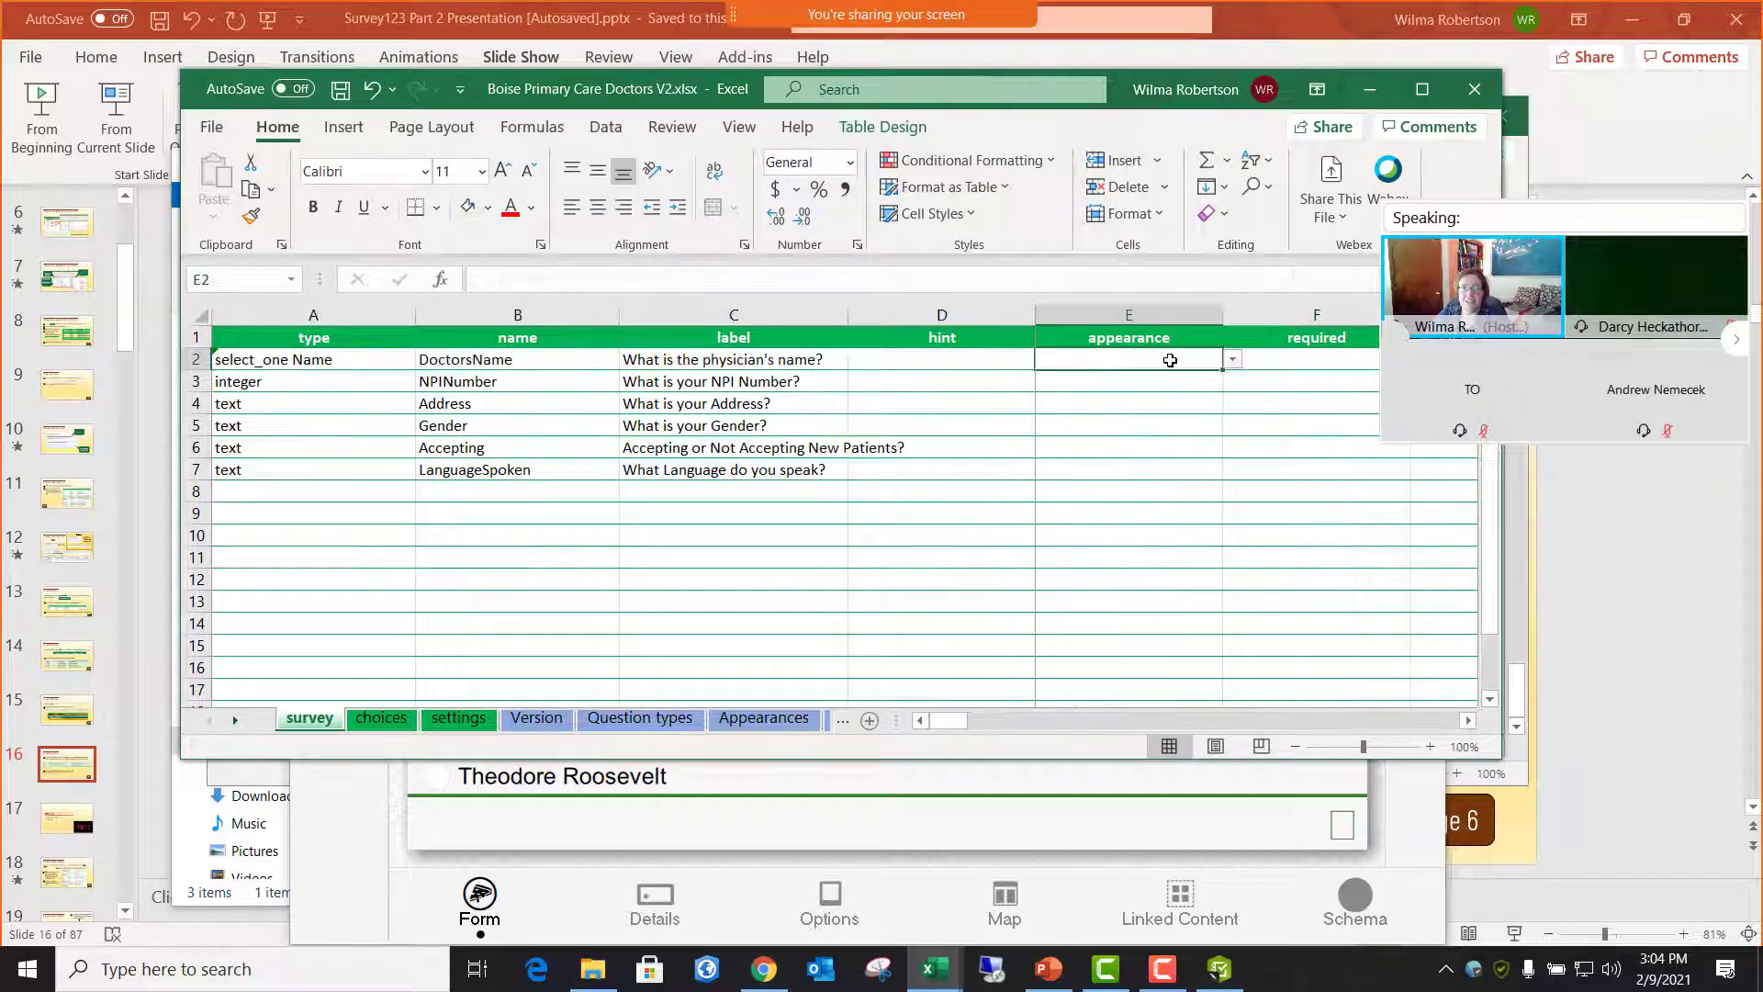
click(1231, 361)
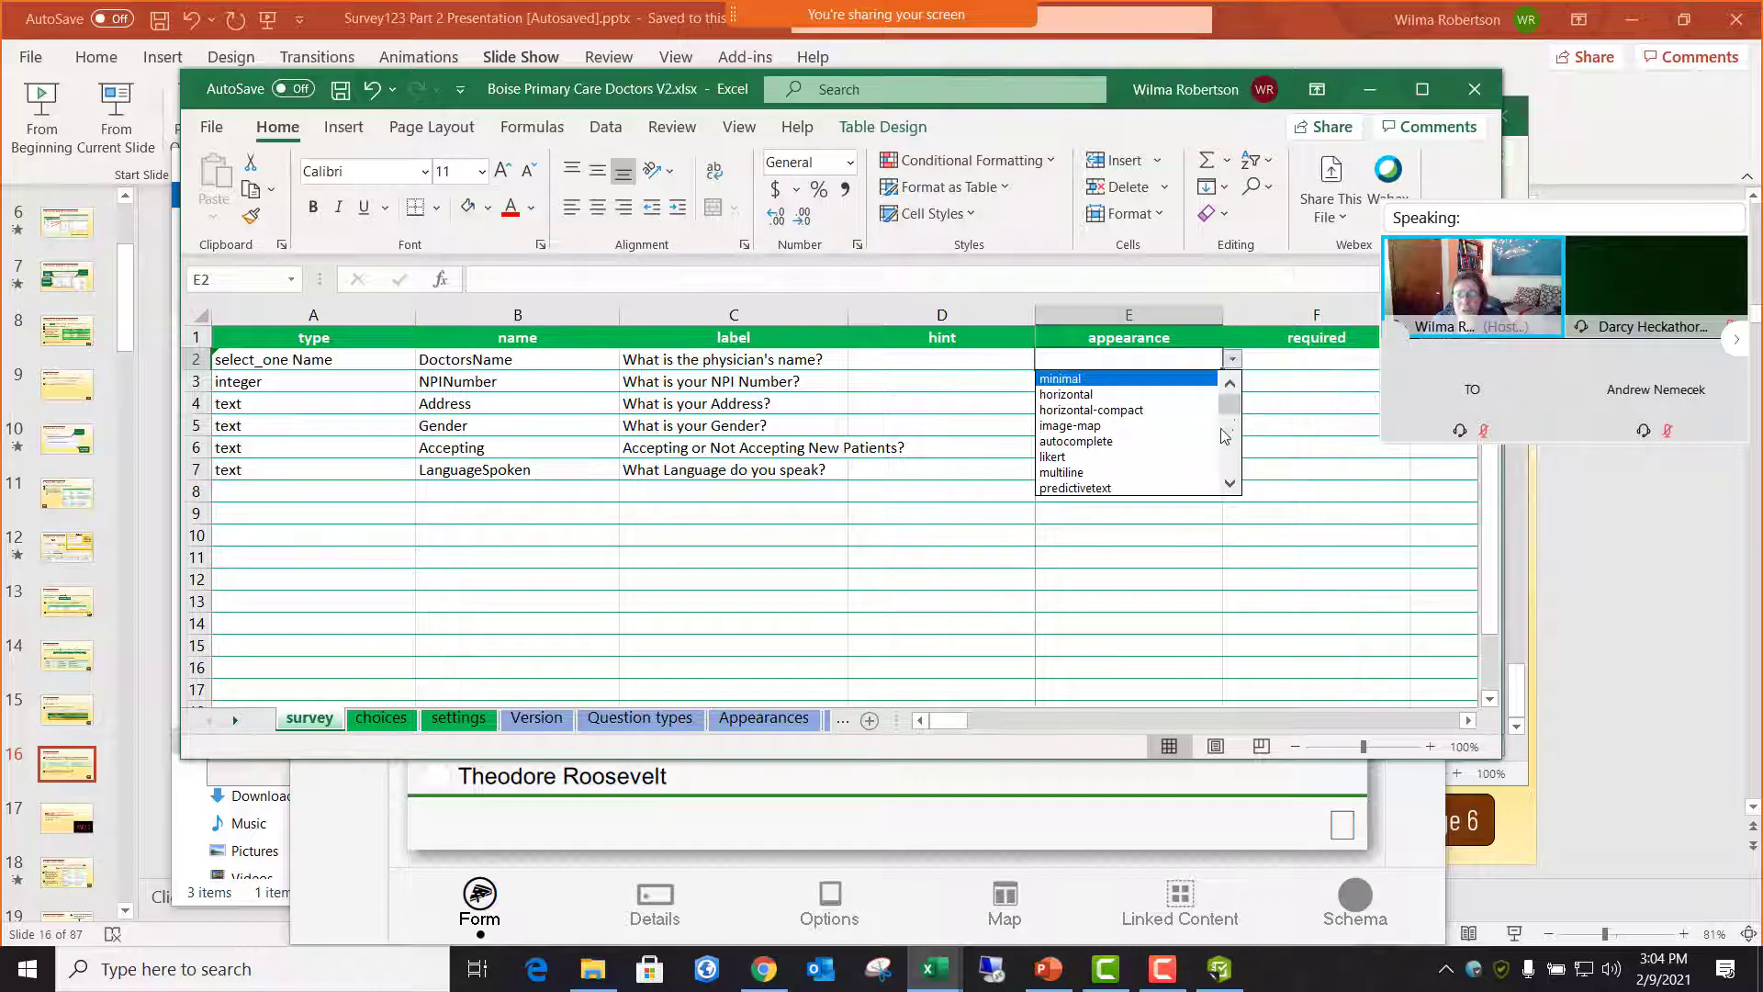
click(1232, 485)
click(1232, 486)
click(1232, 486)
click(1232, 485)
click(1232, 485)
click(1233, 486)
click(1233, 486)
click(1233, 486)
click(1232, 486)
click(1232, 486)
click(1233, 486)
click(1233, 485)
click(1232, 486)
click(1232, 486)
click(1232, 486)
click(1232, 485)
click(1232, 486)
drag(1231, 464, 1229, 409)
click(1153, 395)
click(1192, 493)
click(339, 90)
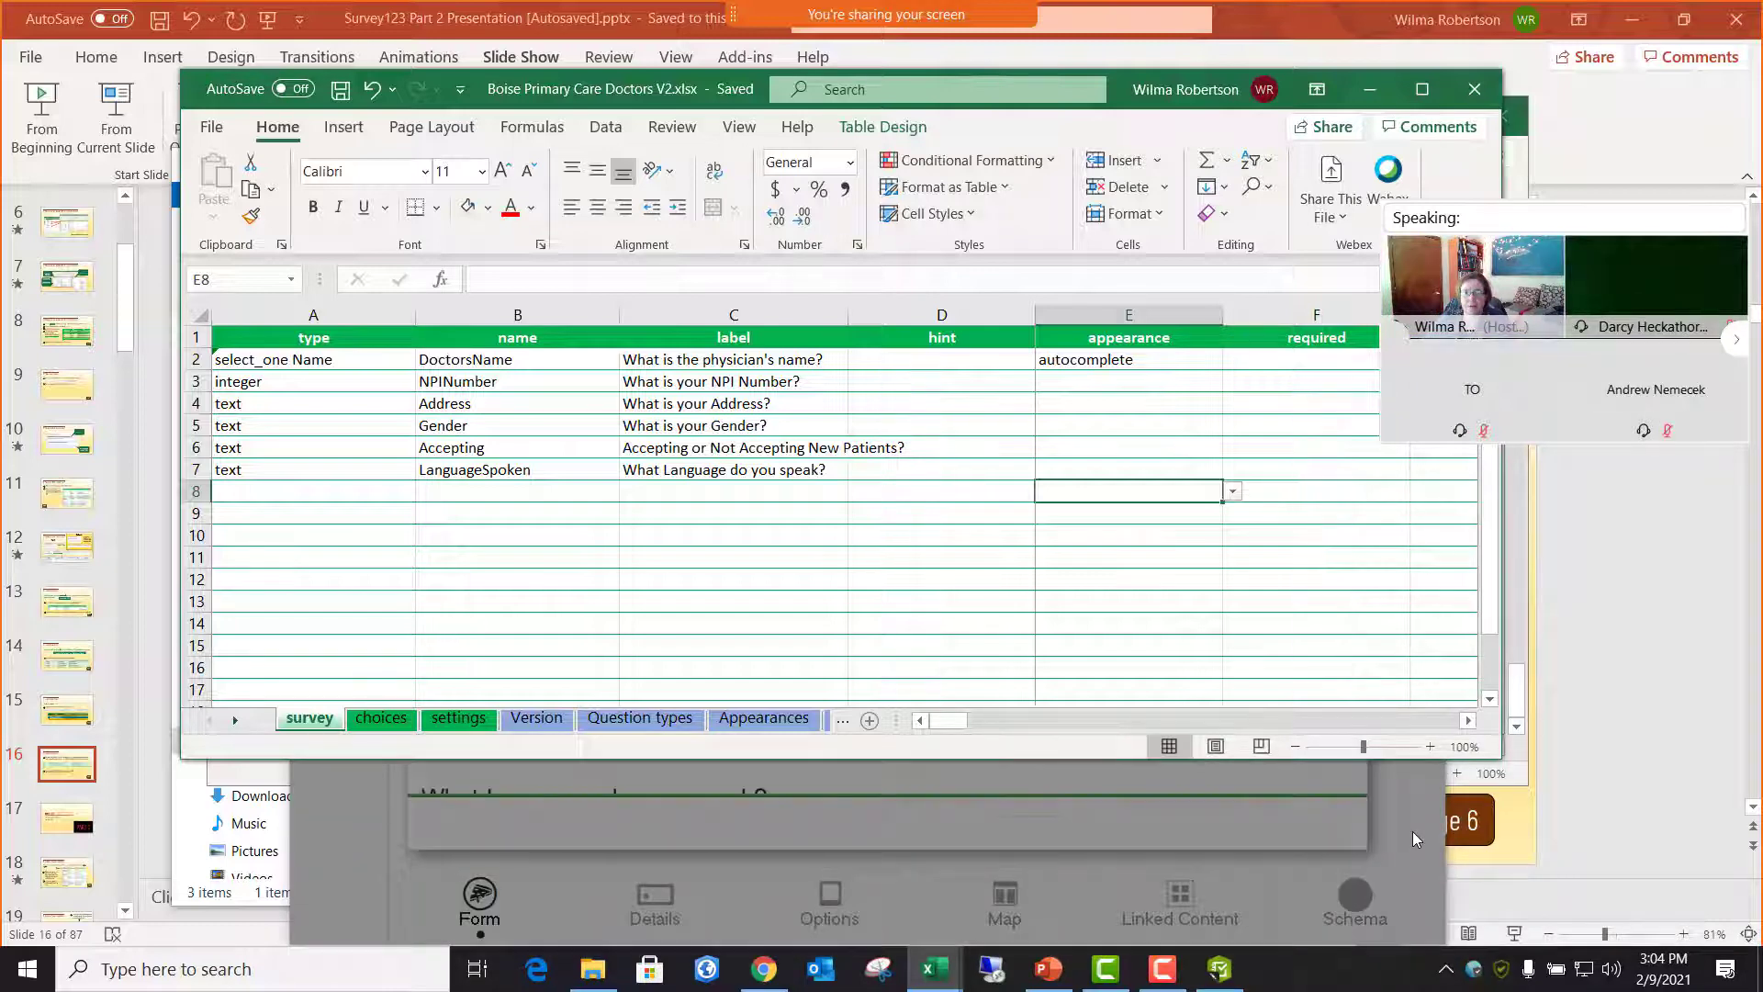
- Switch to Survey123 Connect and answer the physician's name question by searching for a partial first name and selecting the matching physician
click(1412, 830)
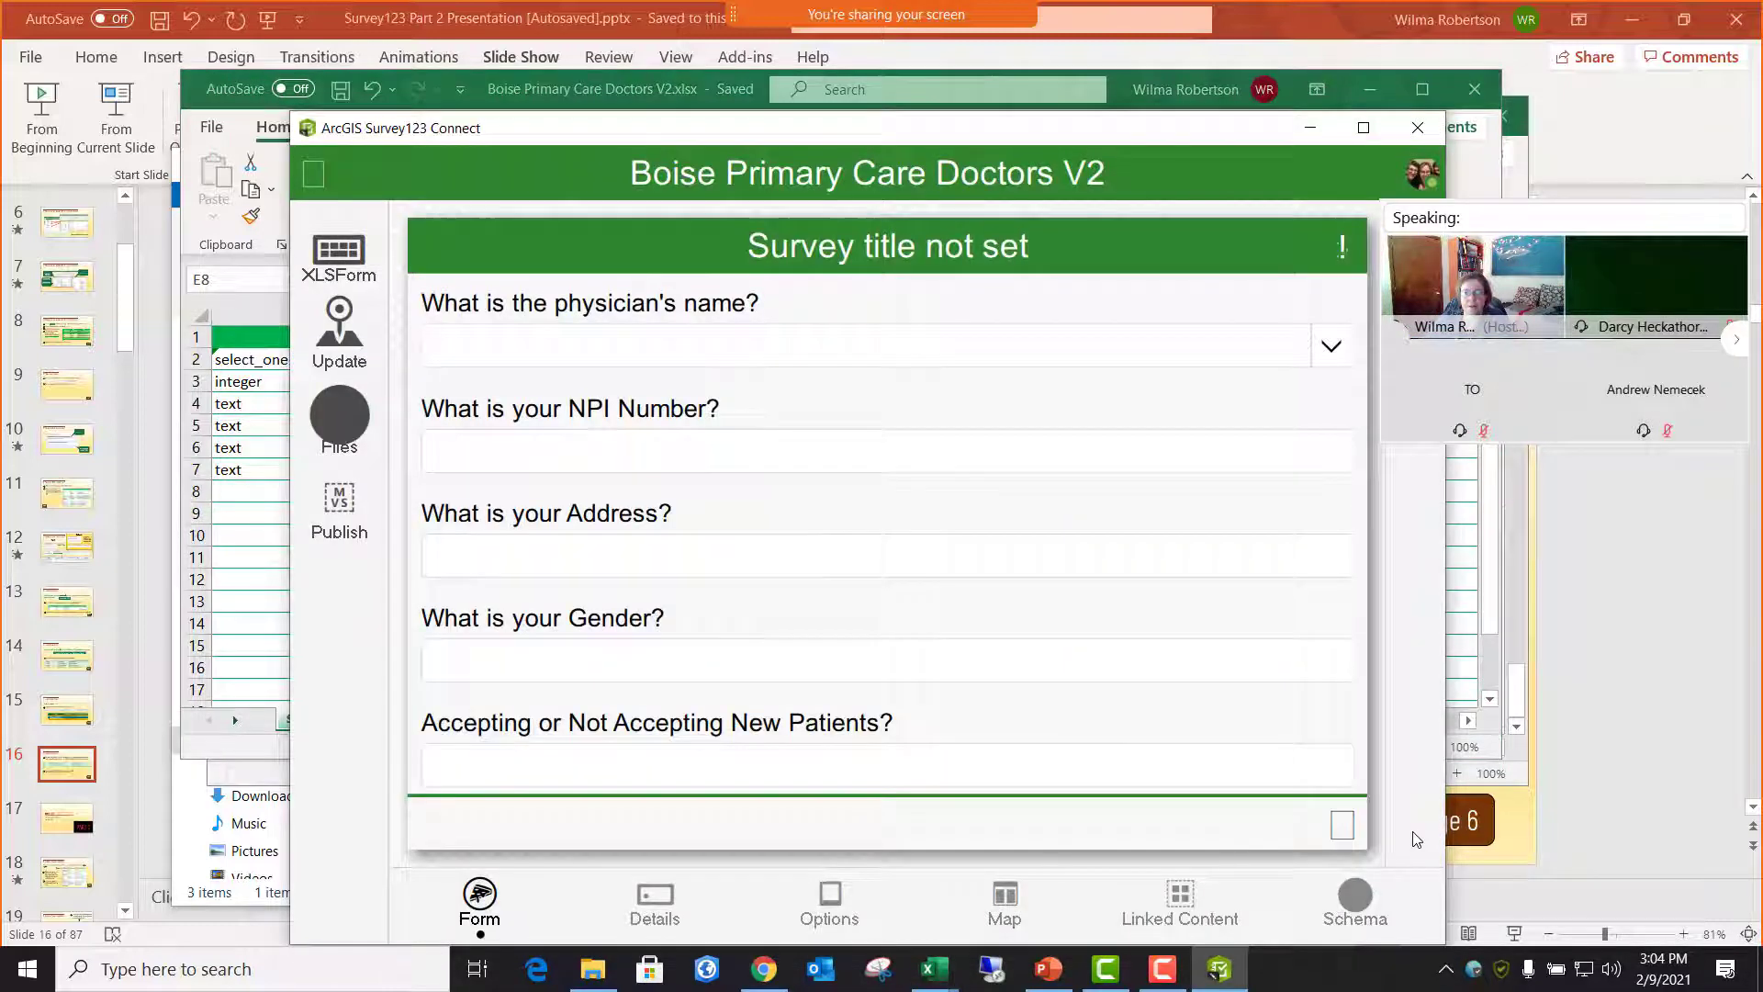
click(1330, 345)
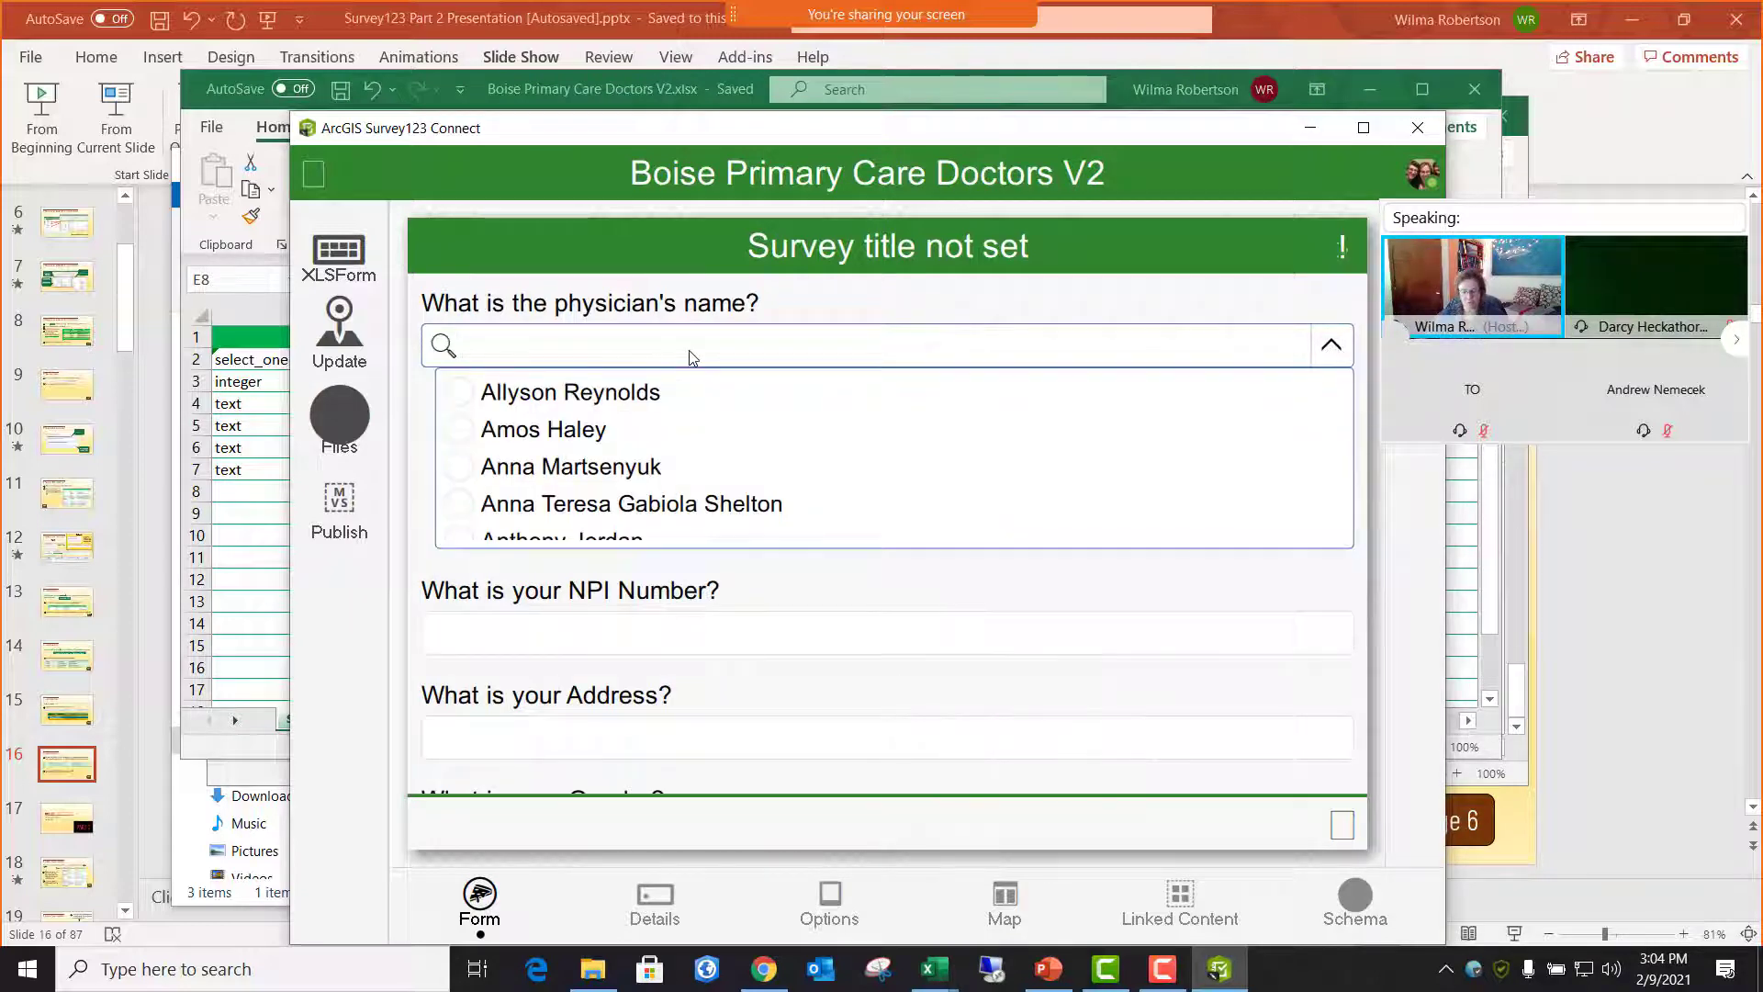
text(m)
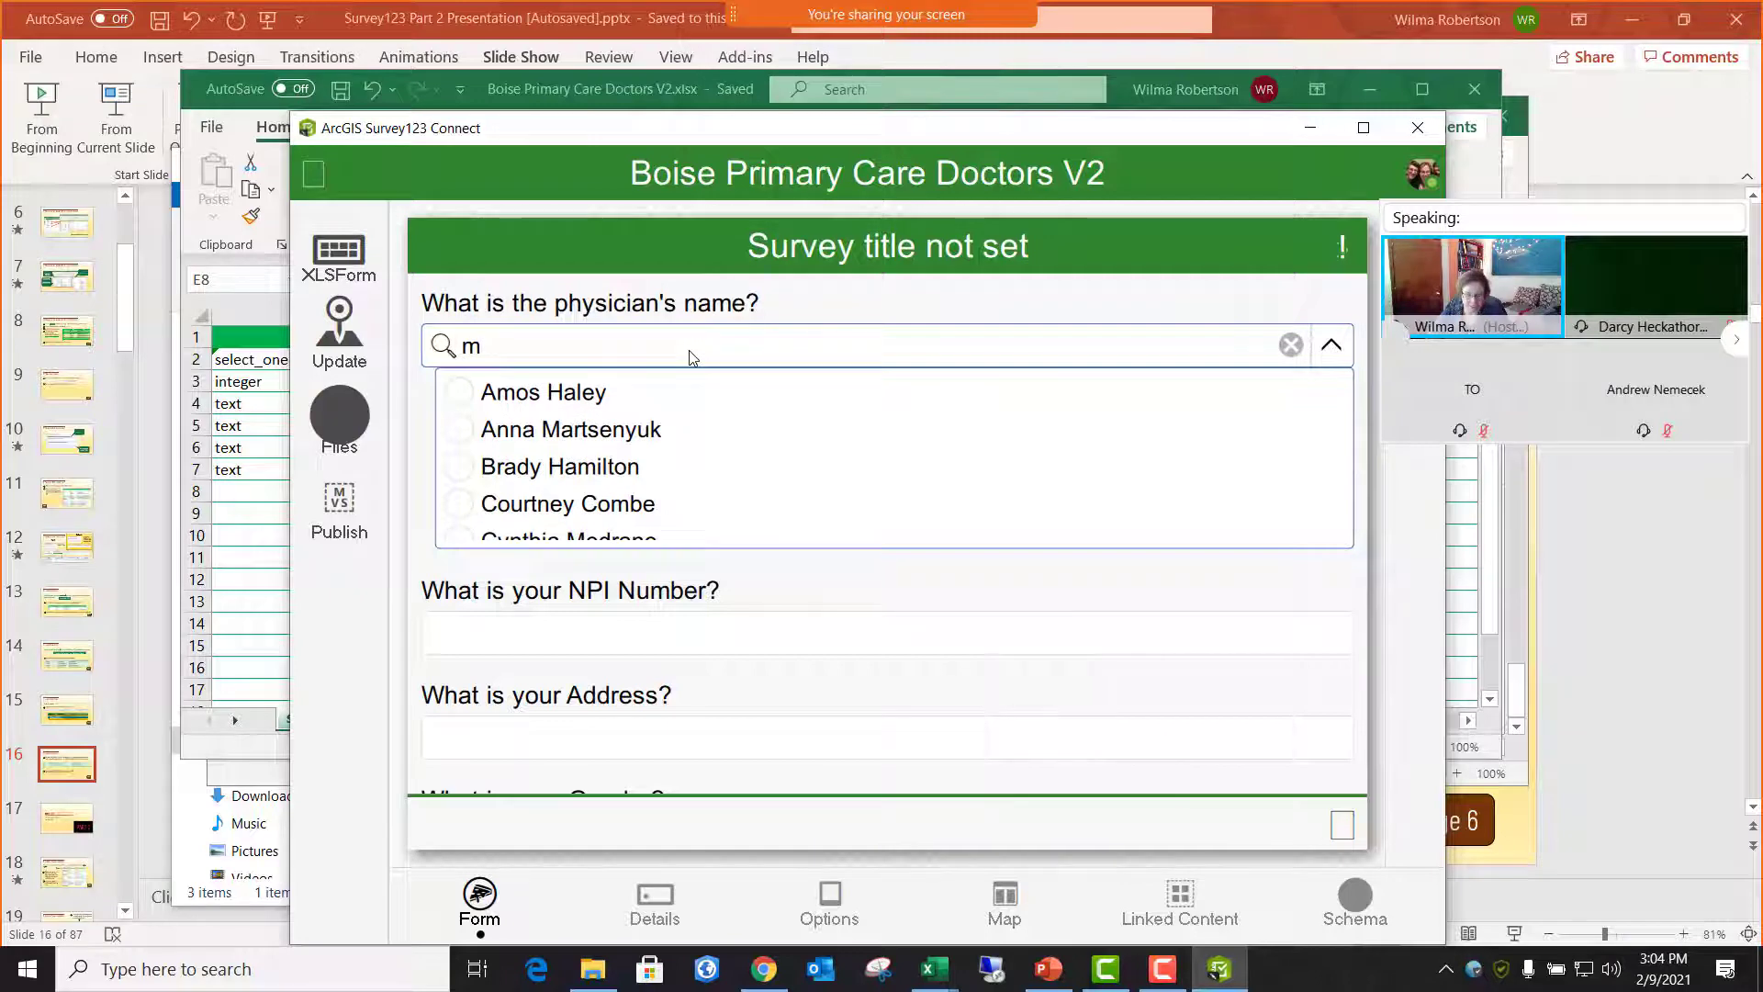
key(BackSpace)
text(noree)
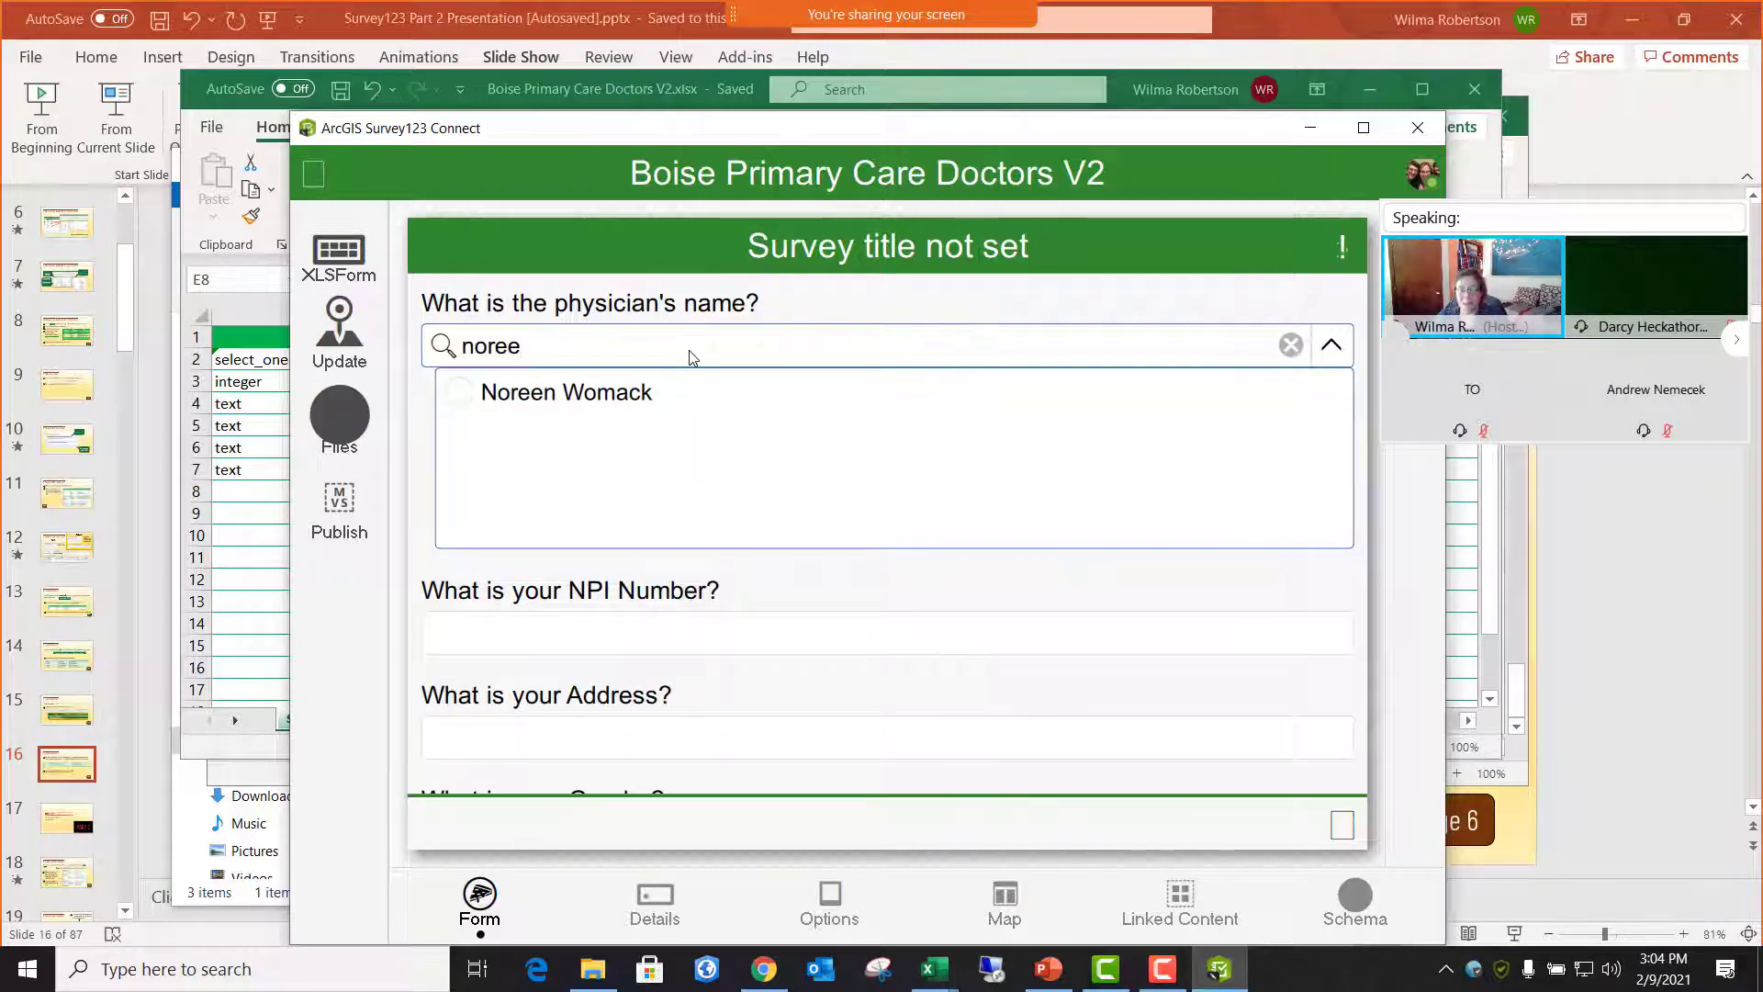
click(456, 406)
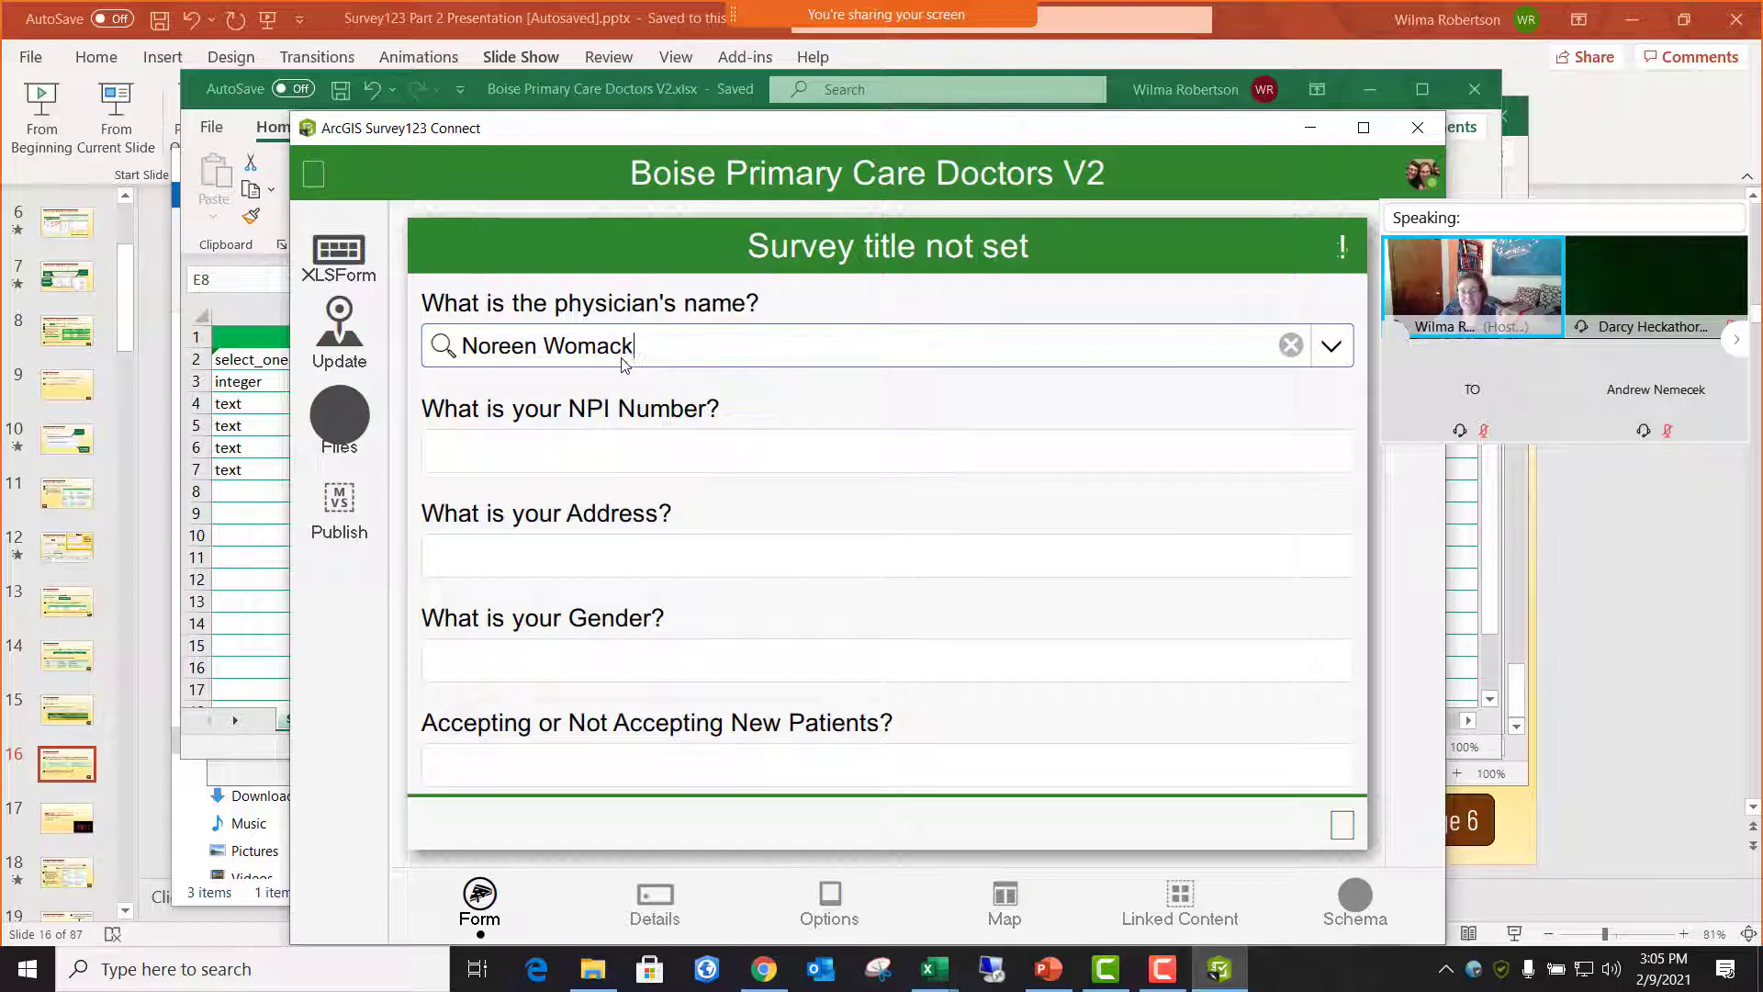
scroll(730, 429, down, 2)
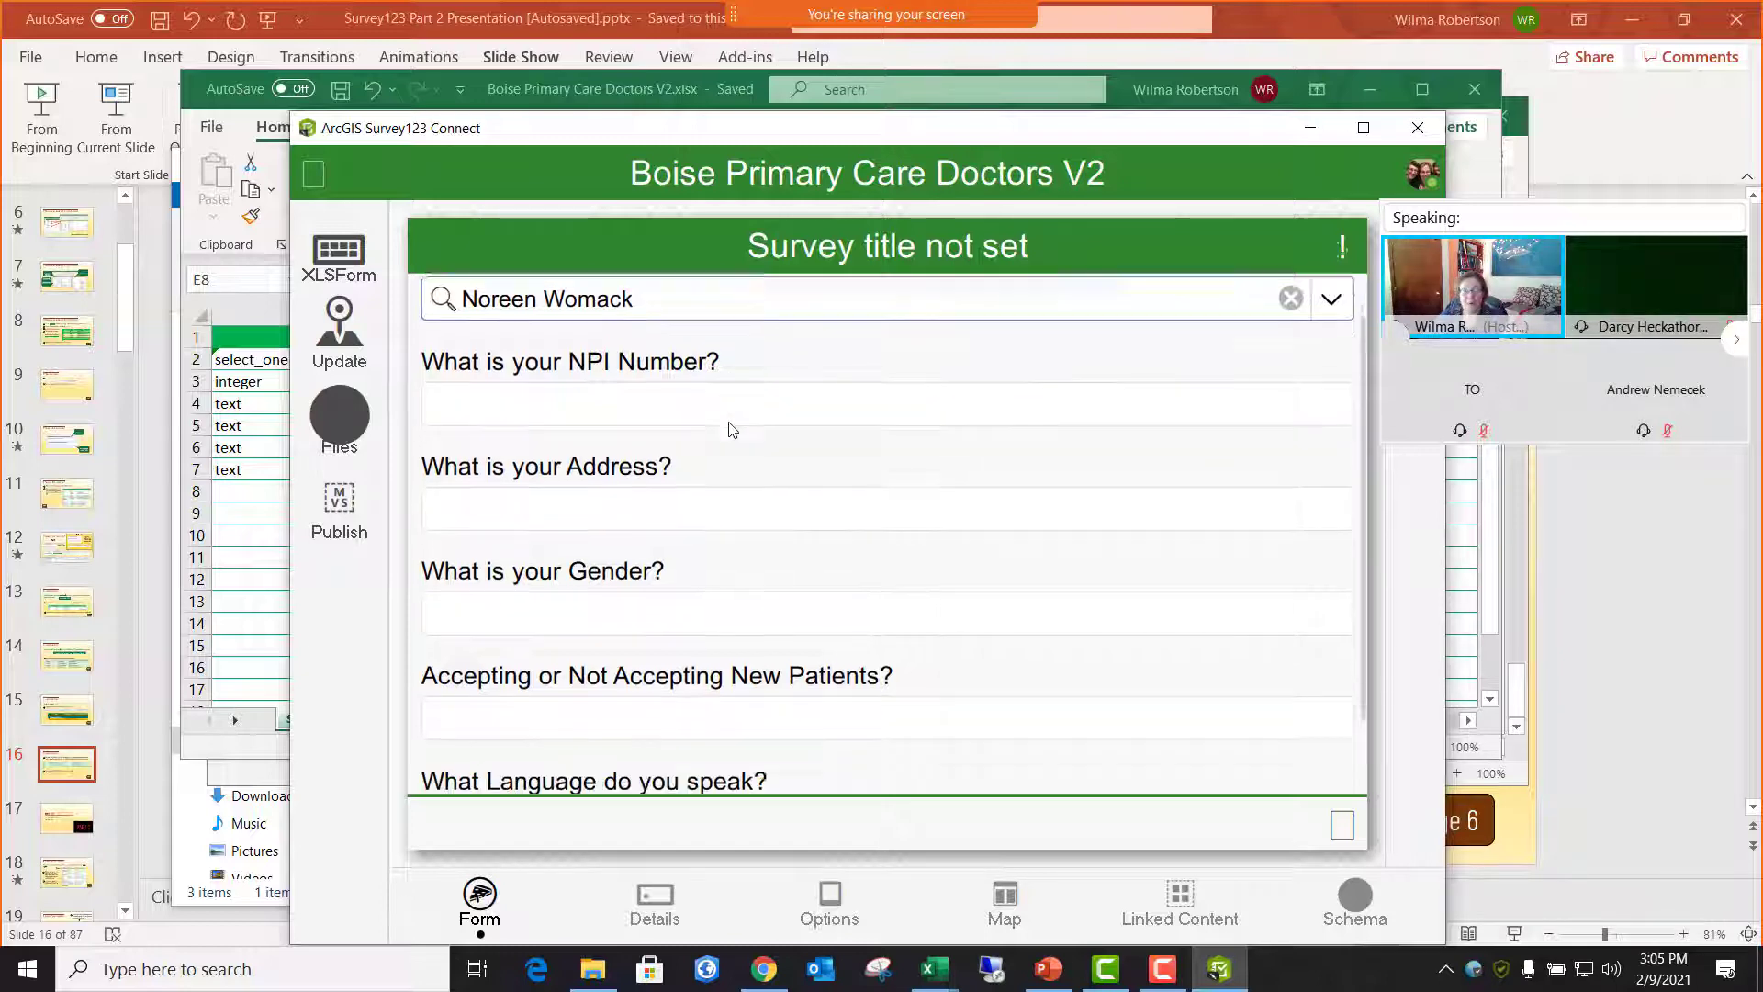
scroll(769, 660, up, 2)
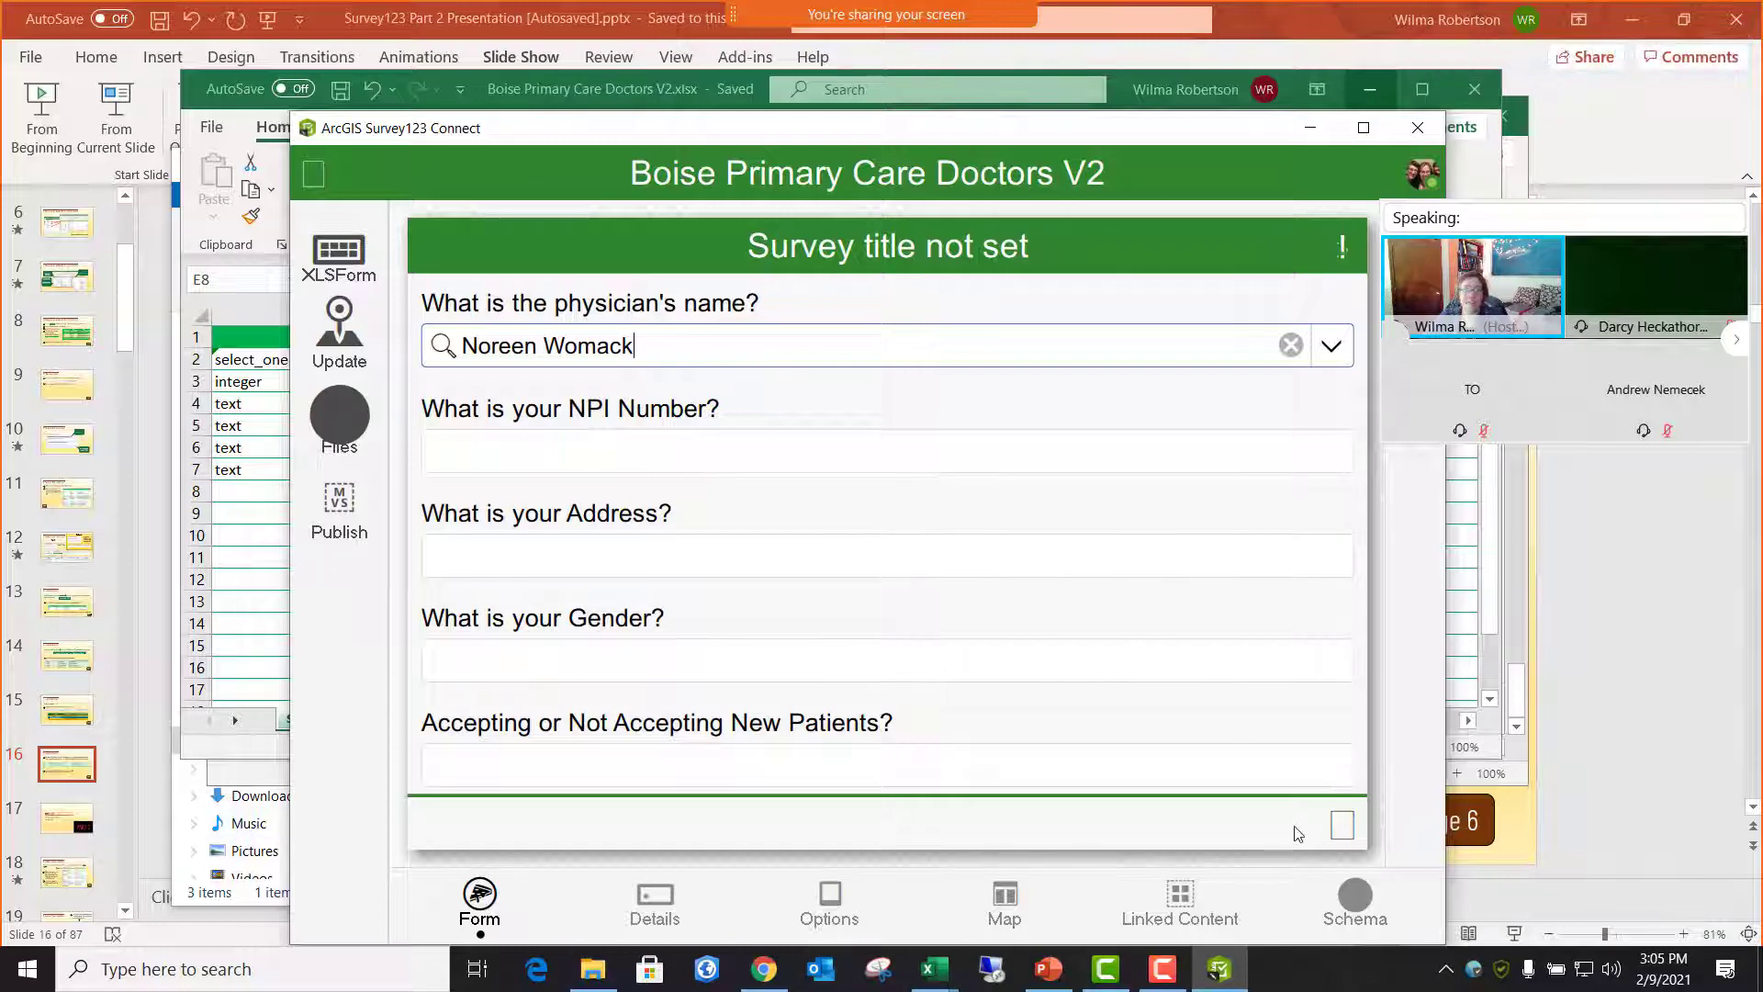
- Switch to the Survey123 Part 2 Presentation in PowerPoint and find the PullData Tables slide showing the providers table, slide 29
click(1518, 860)
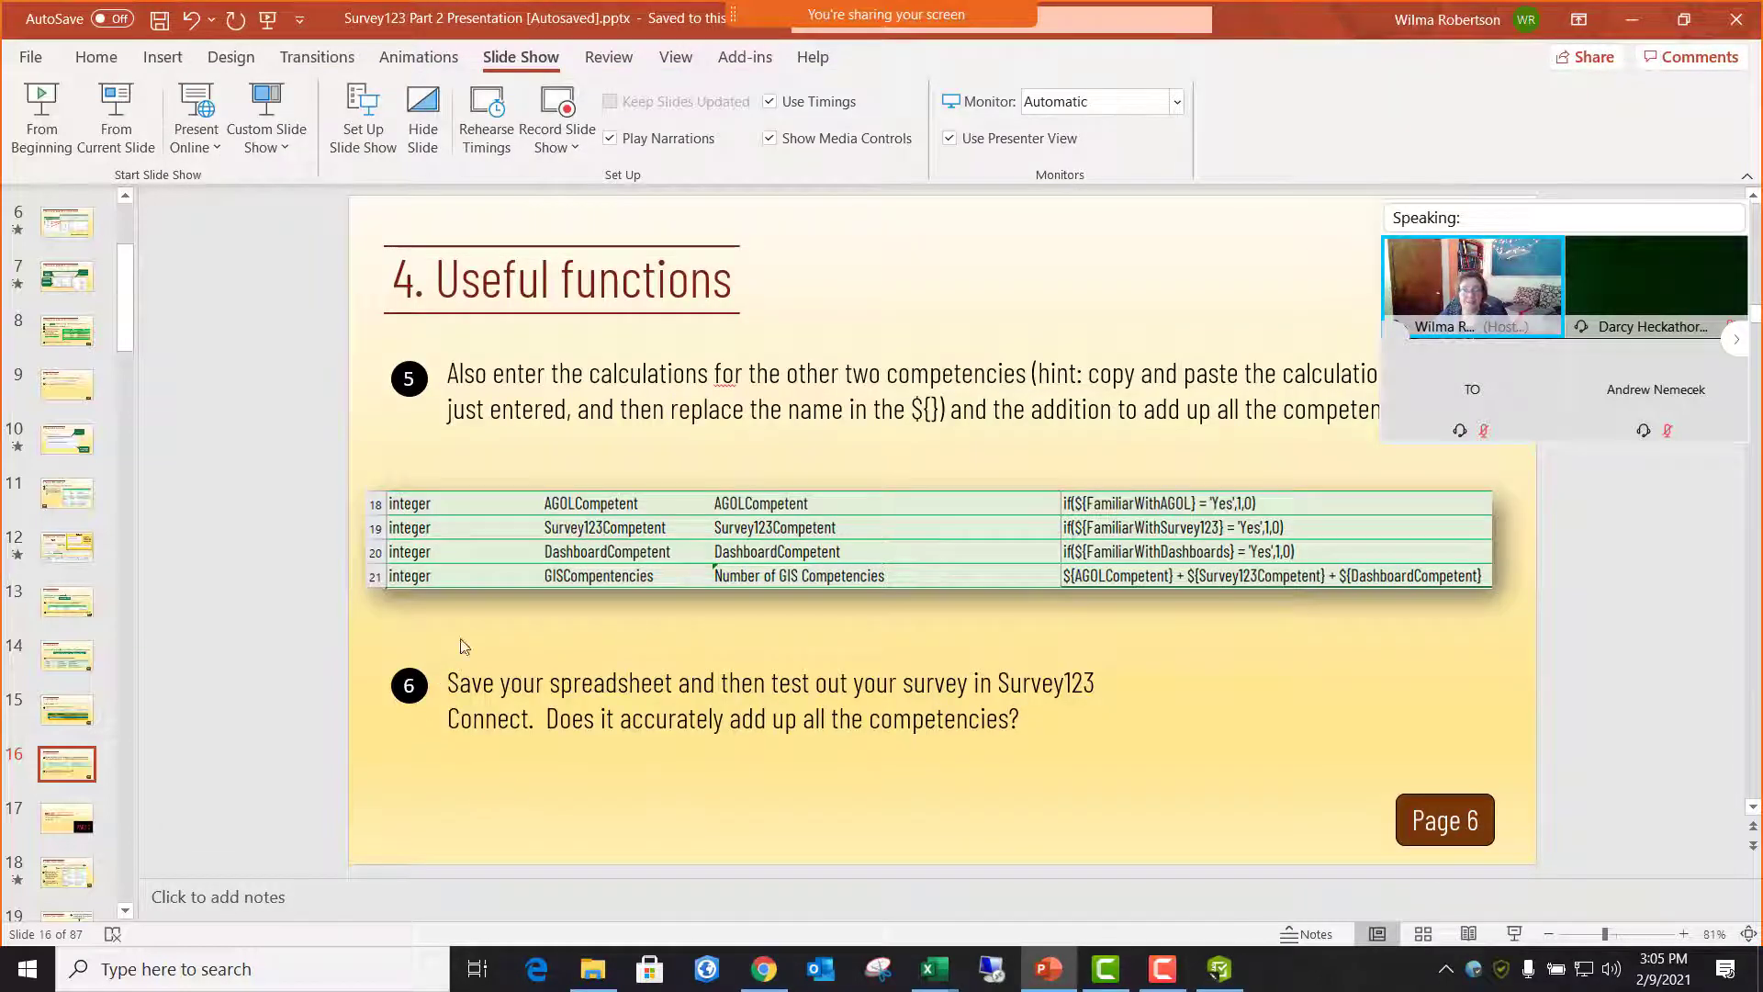
scroll(587, 631, down, 3)
scroll(587, 632, down, 3)
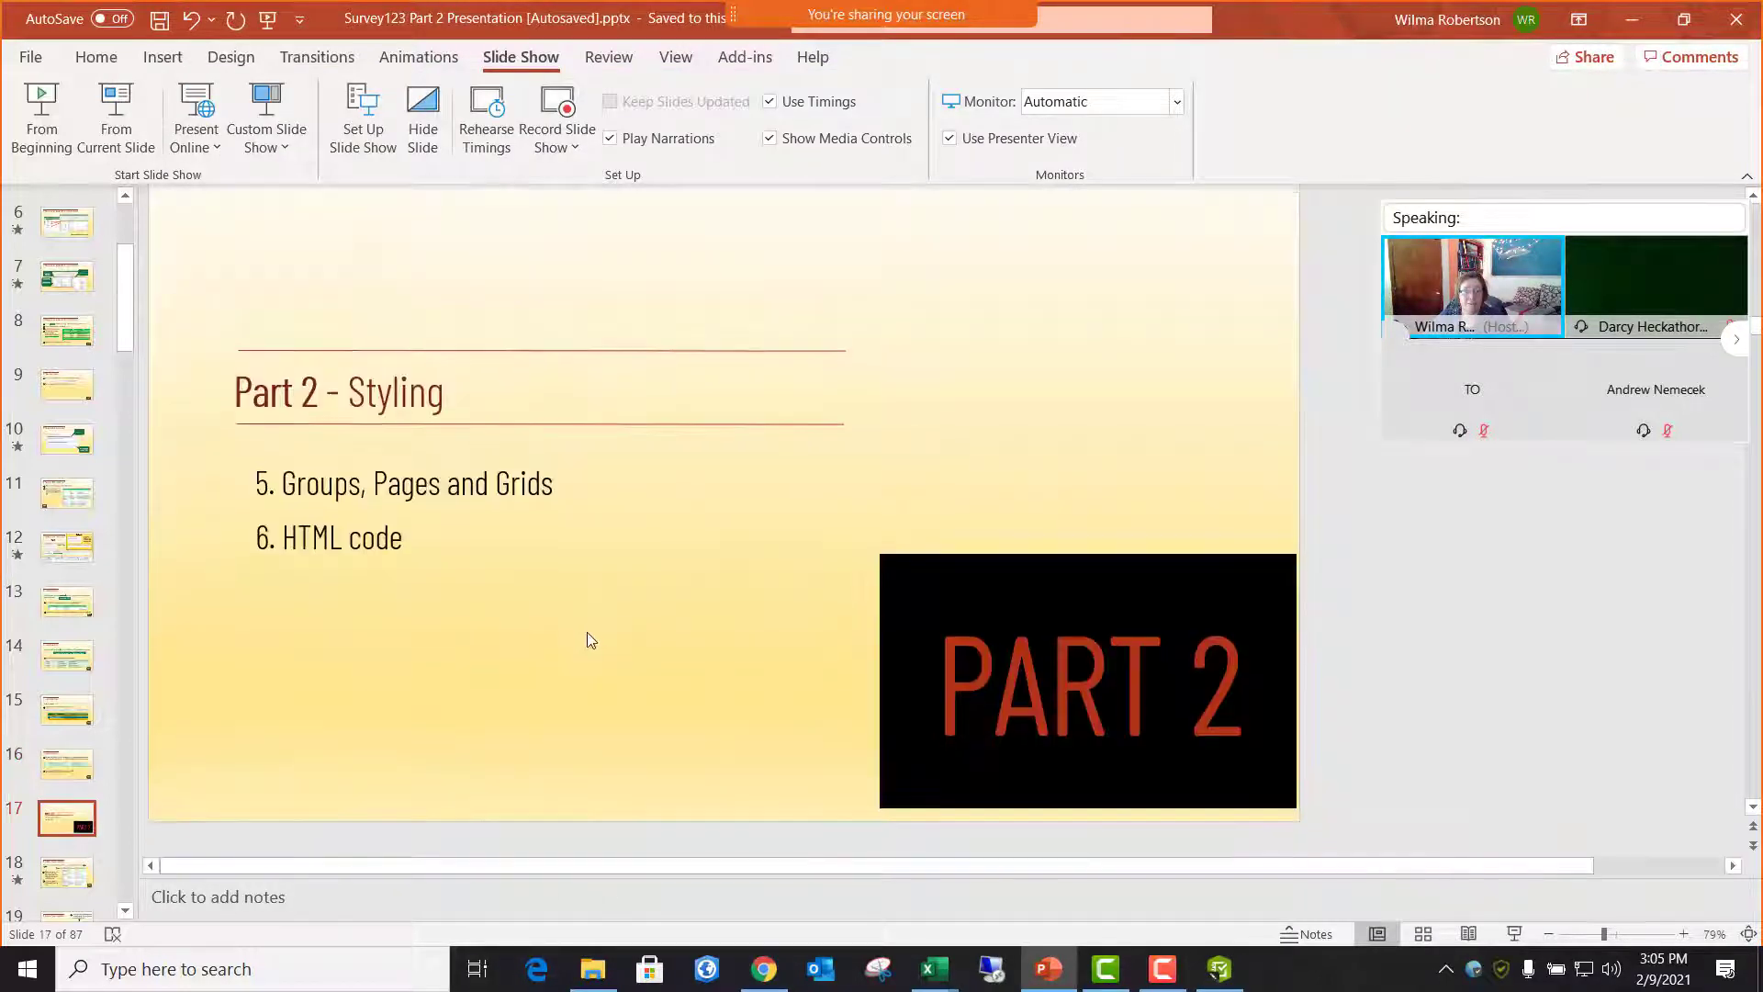
scroll(587, 632, down, 5)
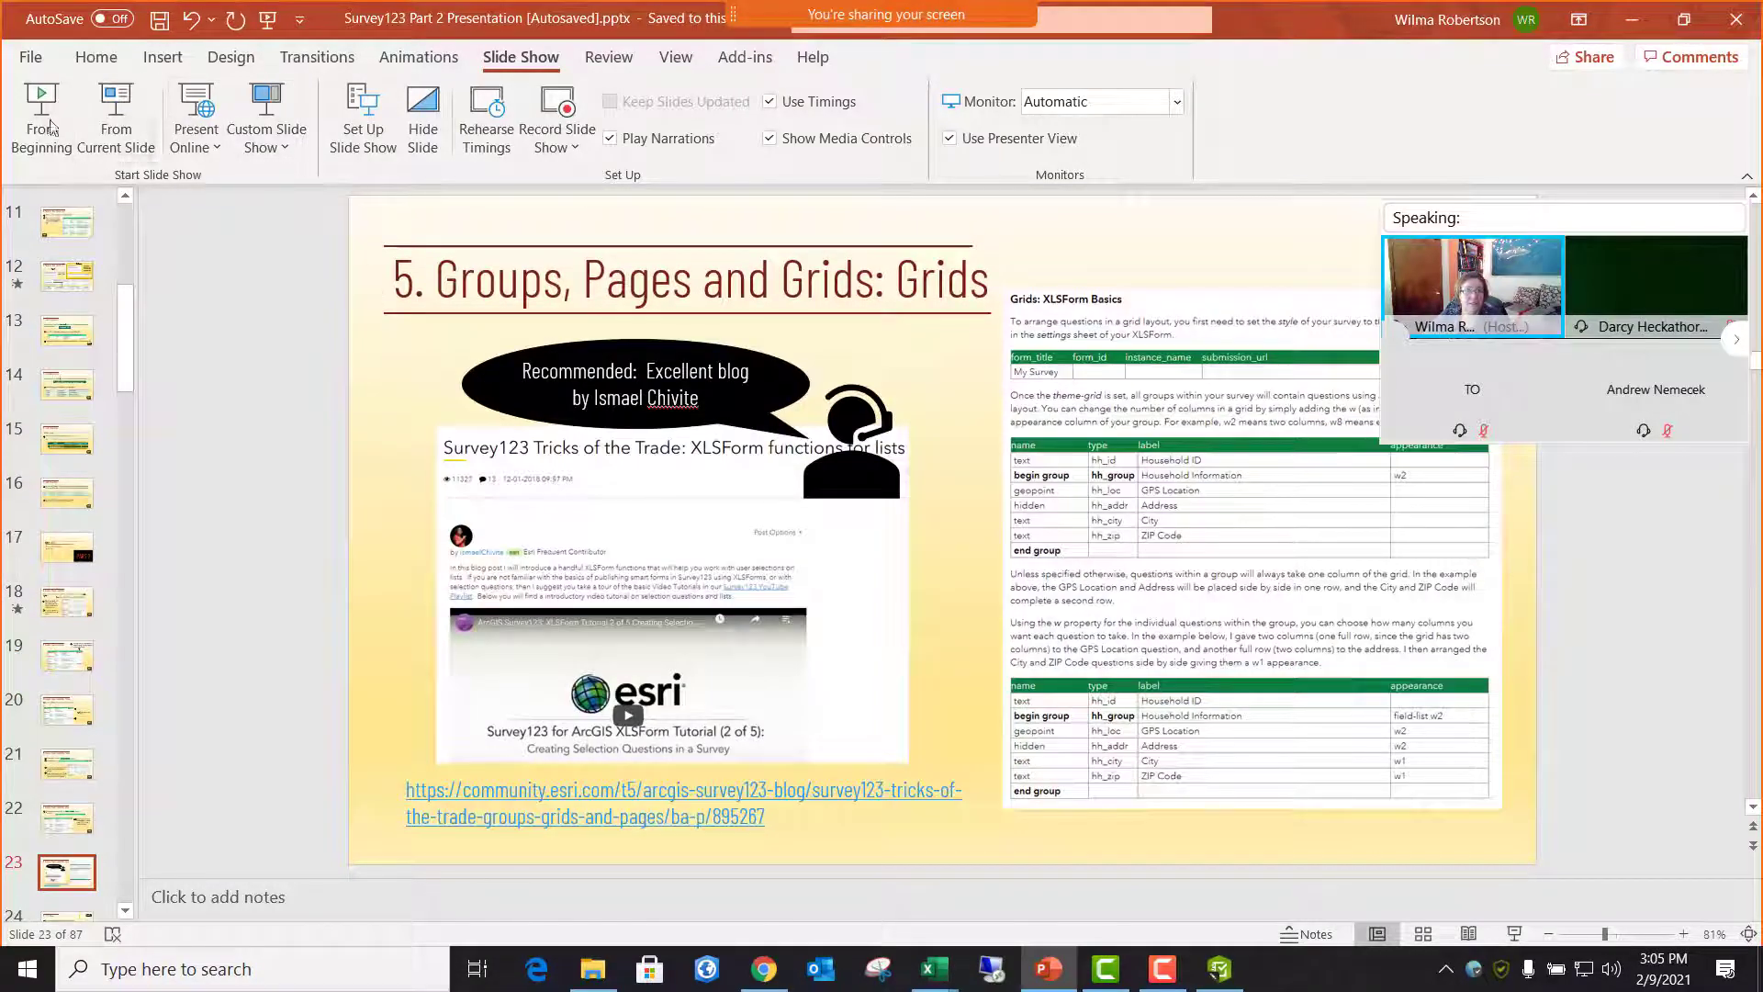
scroll(909, 500, down, 4)
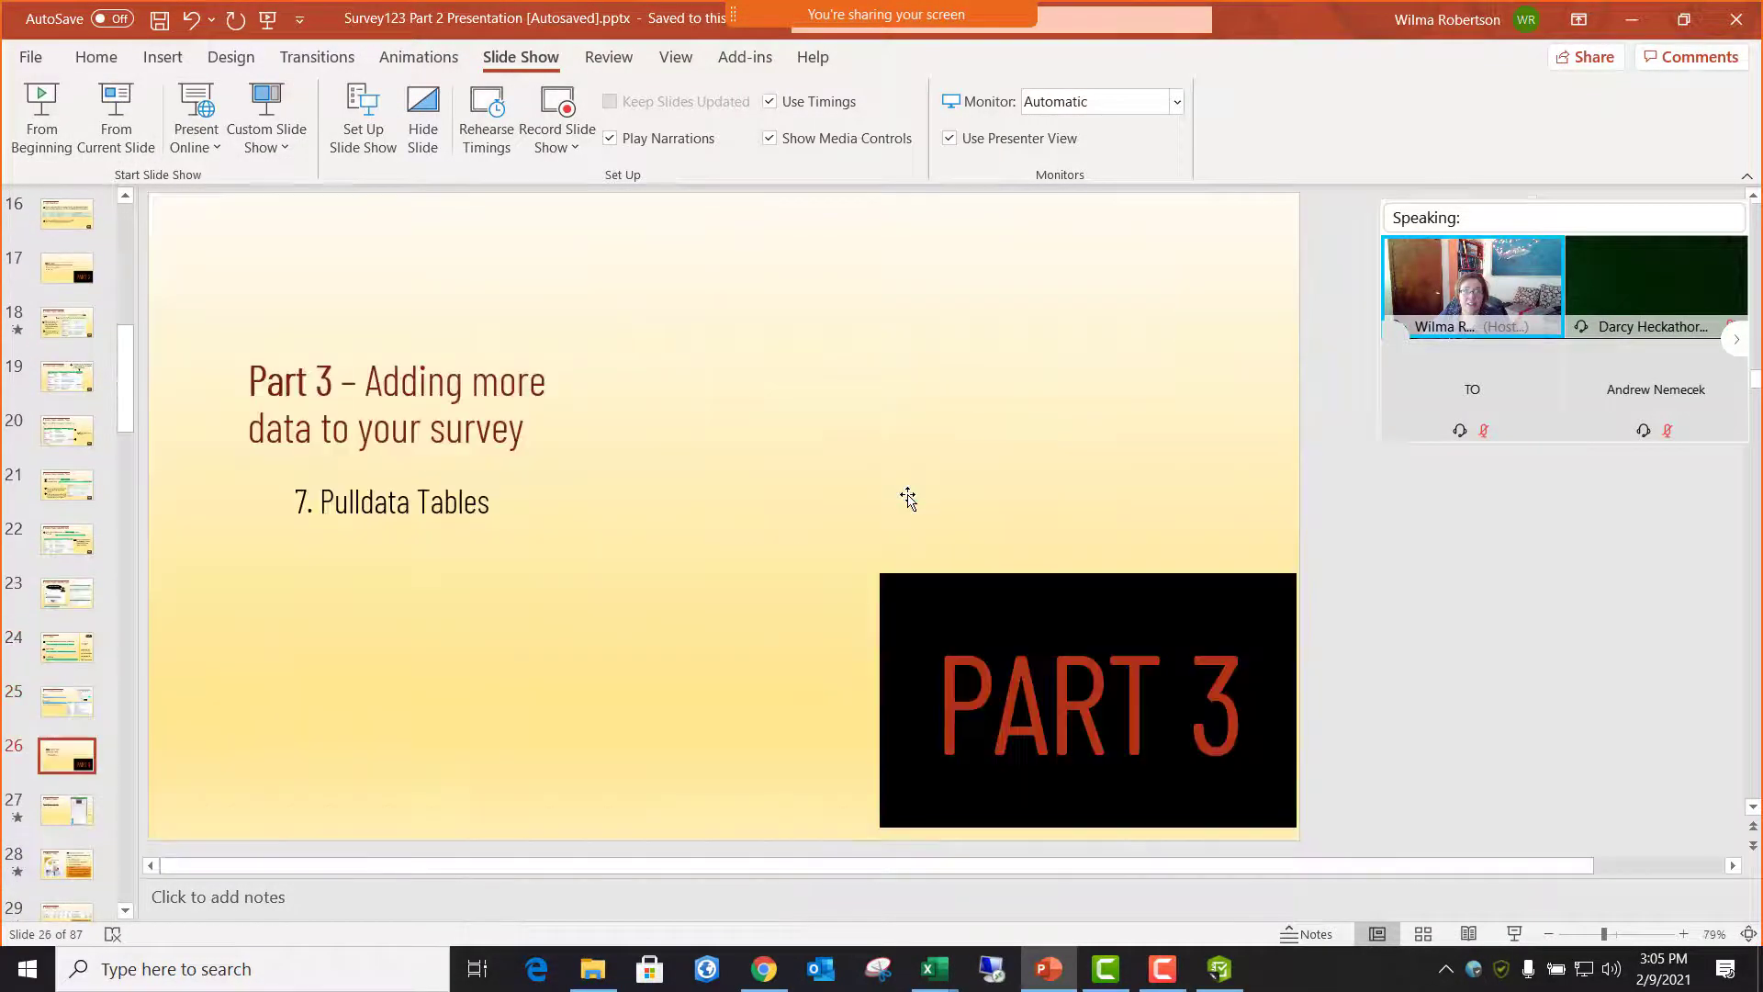
scroll(911, 503, down, 1)
scroll(909, 500, down, 1)
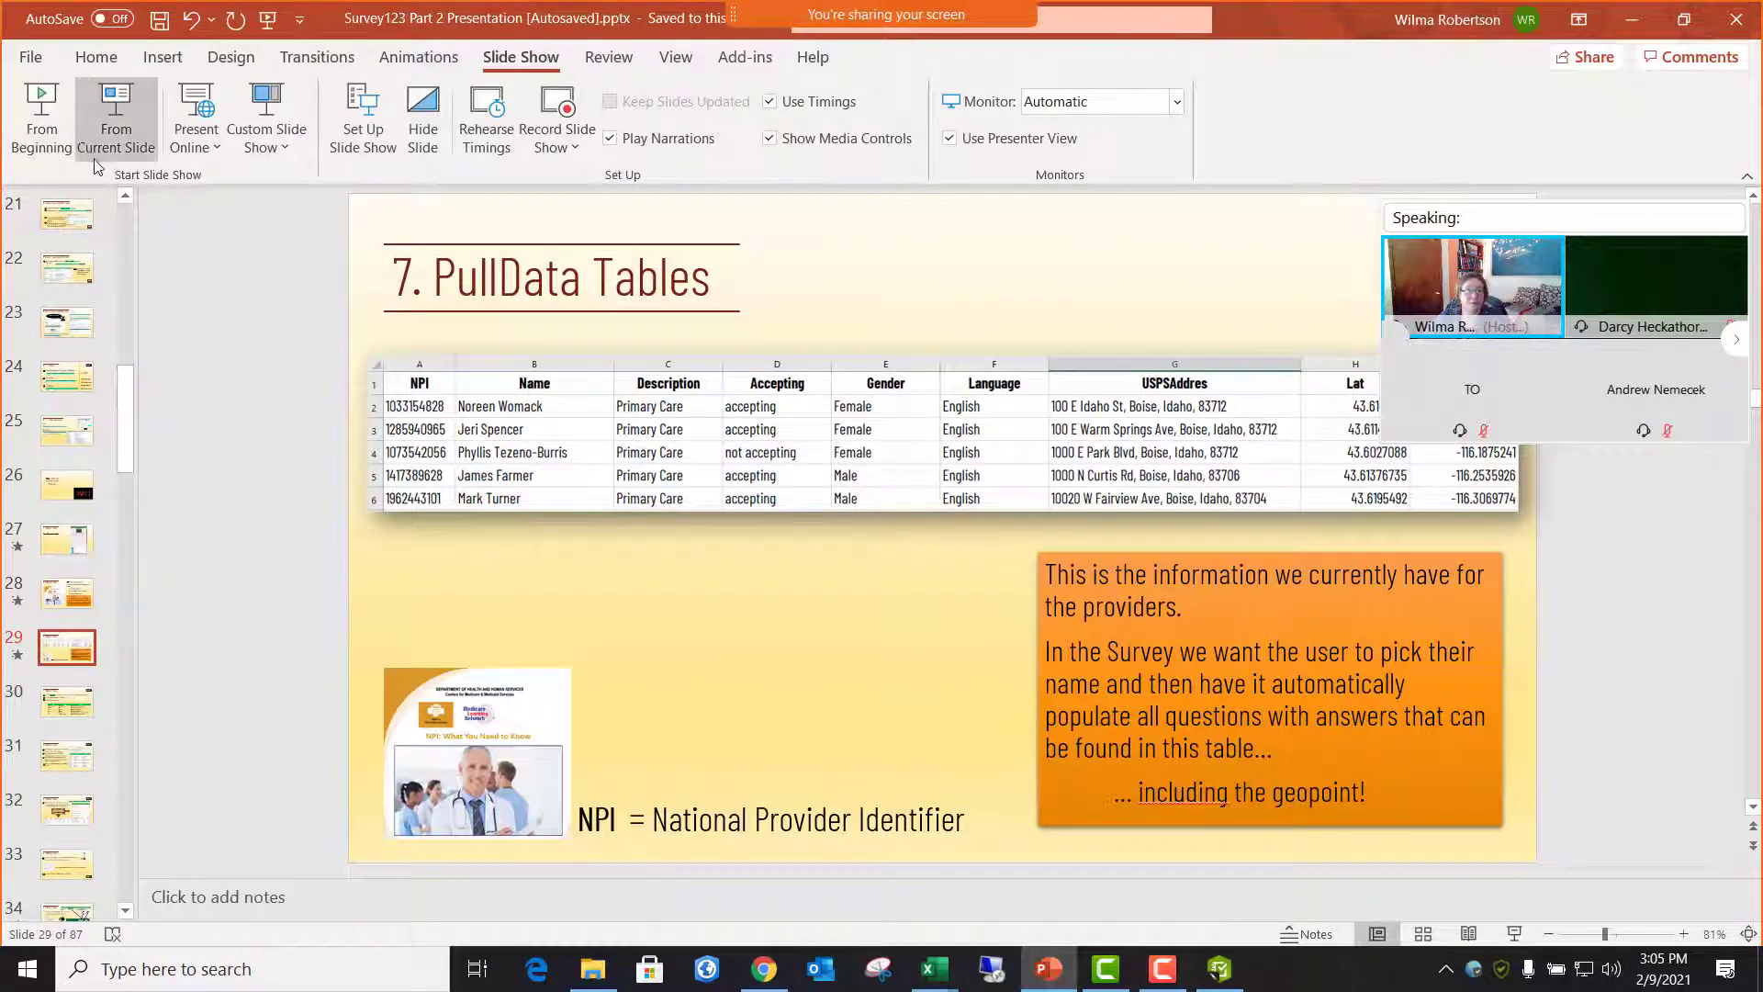
- Present the slide show from the current slide and advance to the PullData Tables instruction 8 about the Autocomplete appearance
click(114, 129)
click(741, 624)
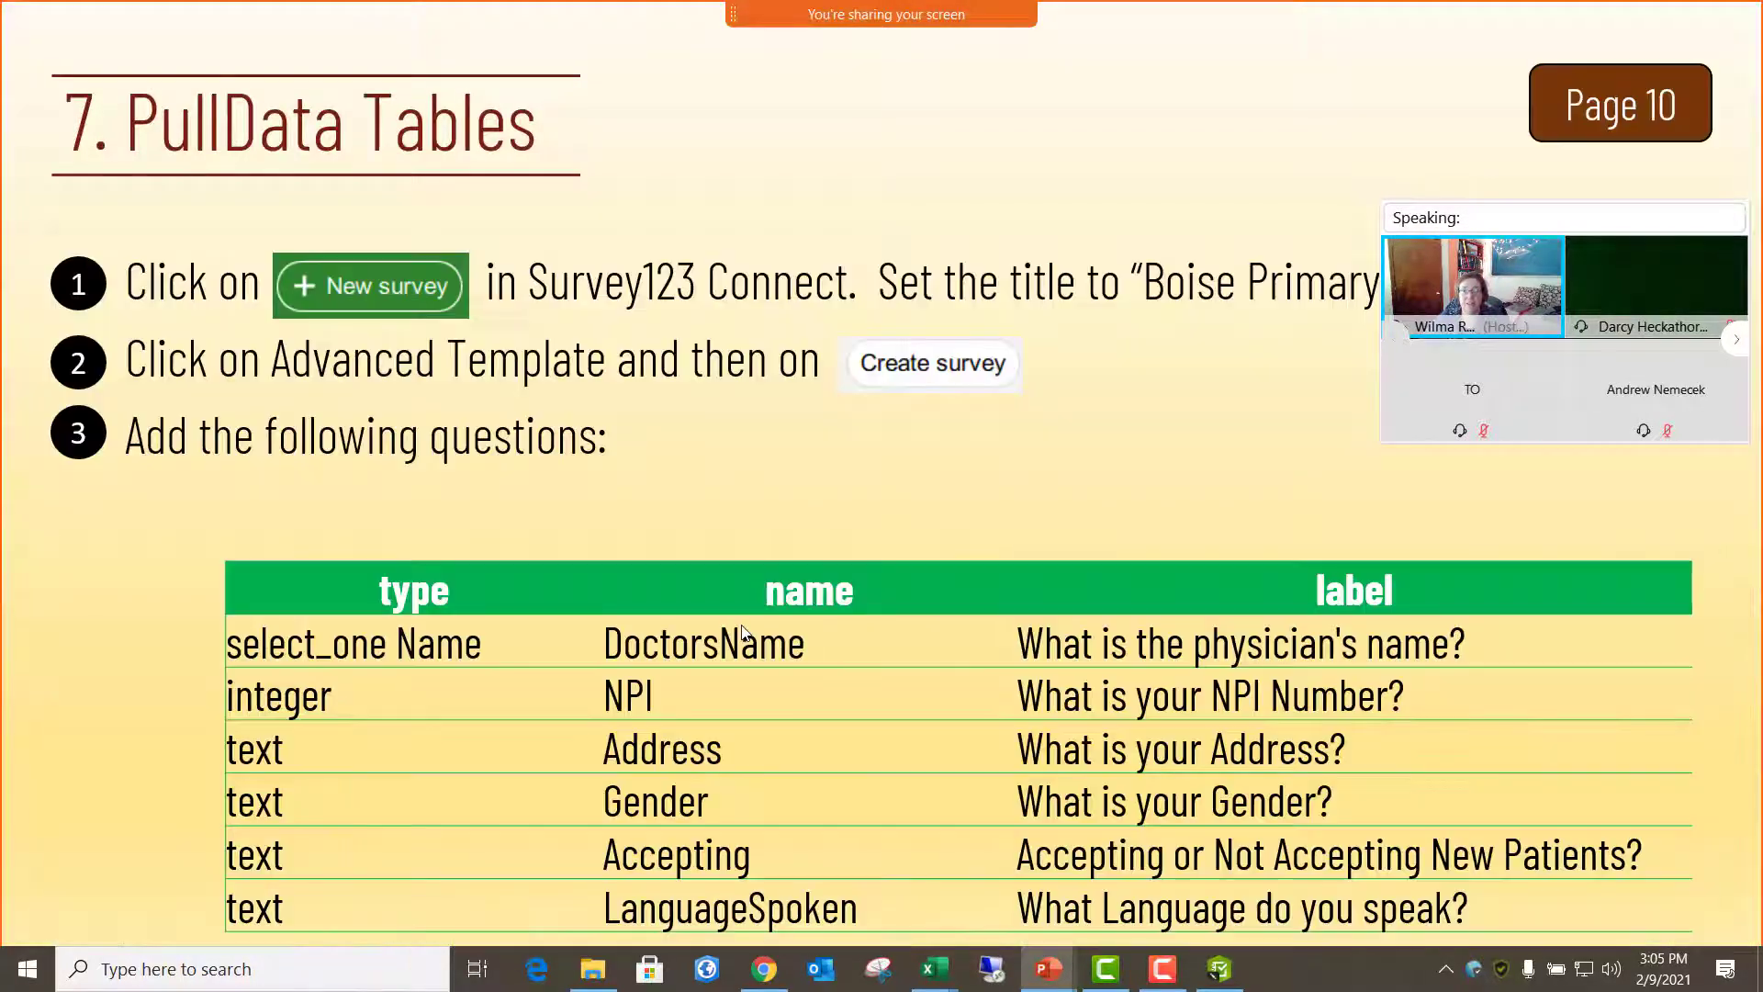
click(587, 519)
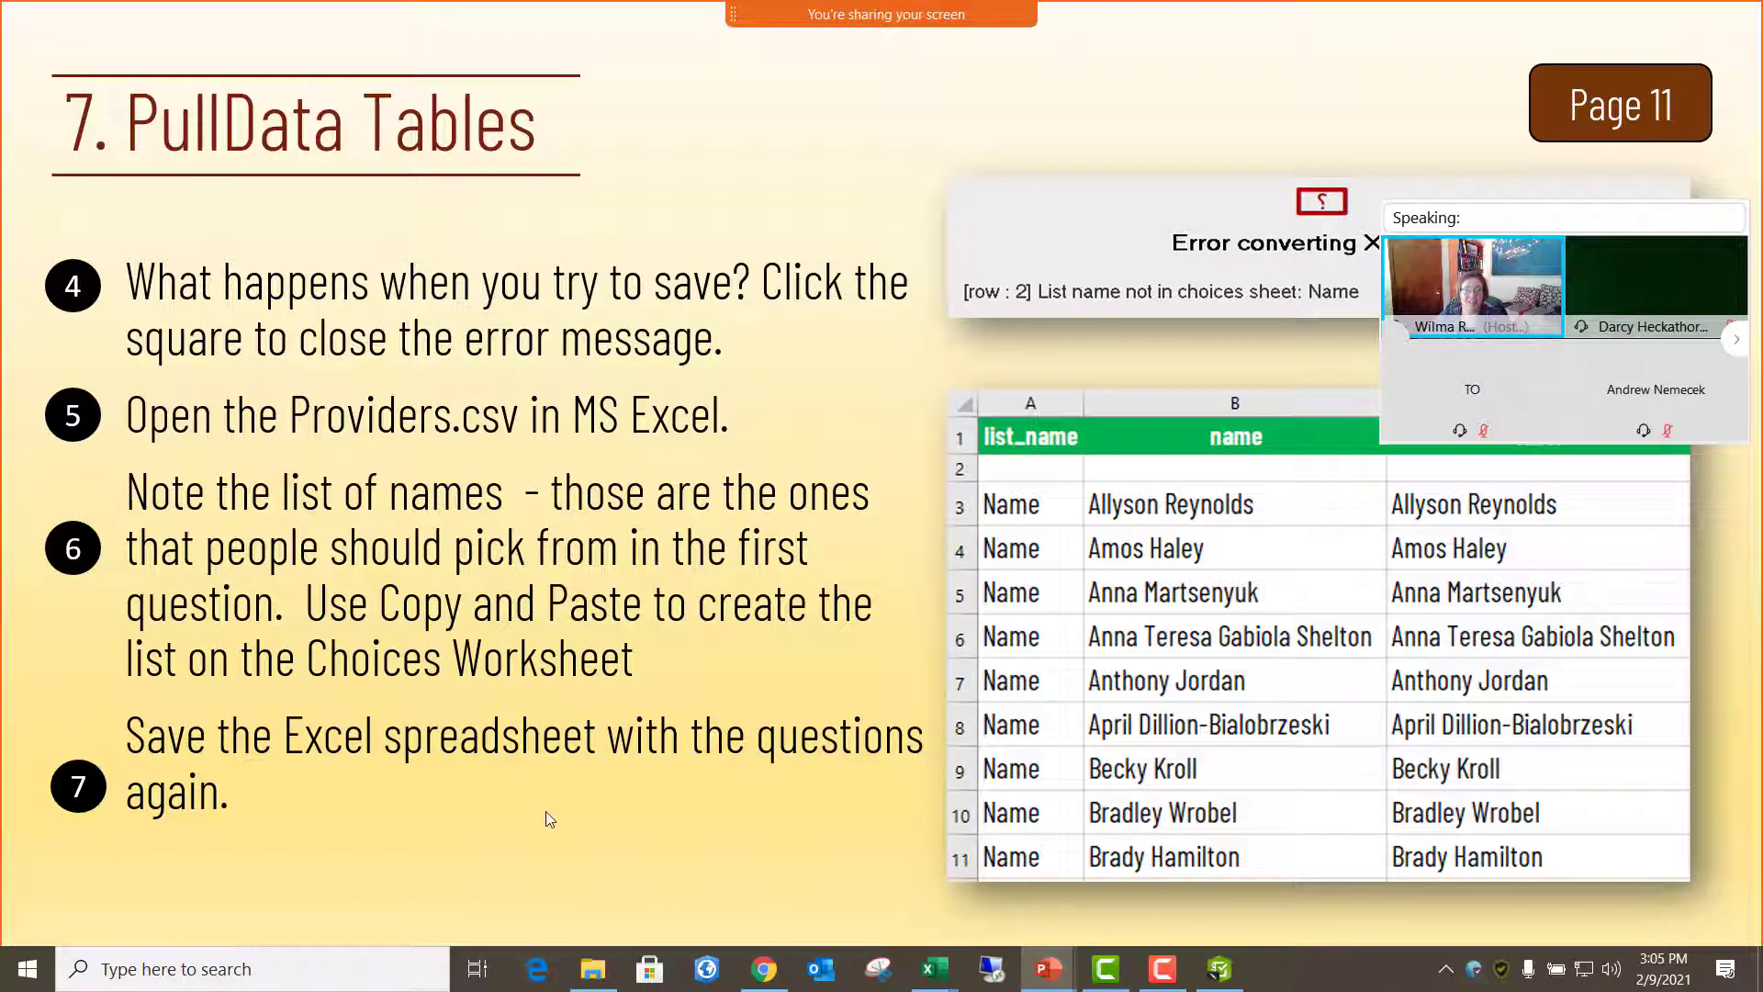
click(751, 845)
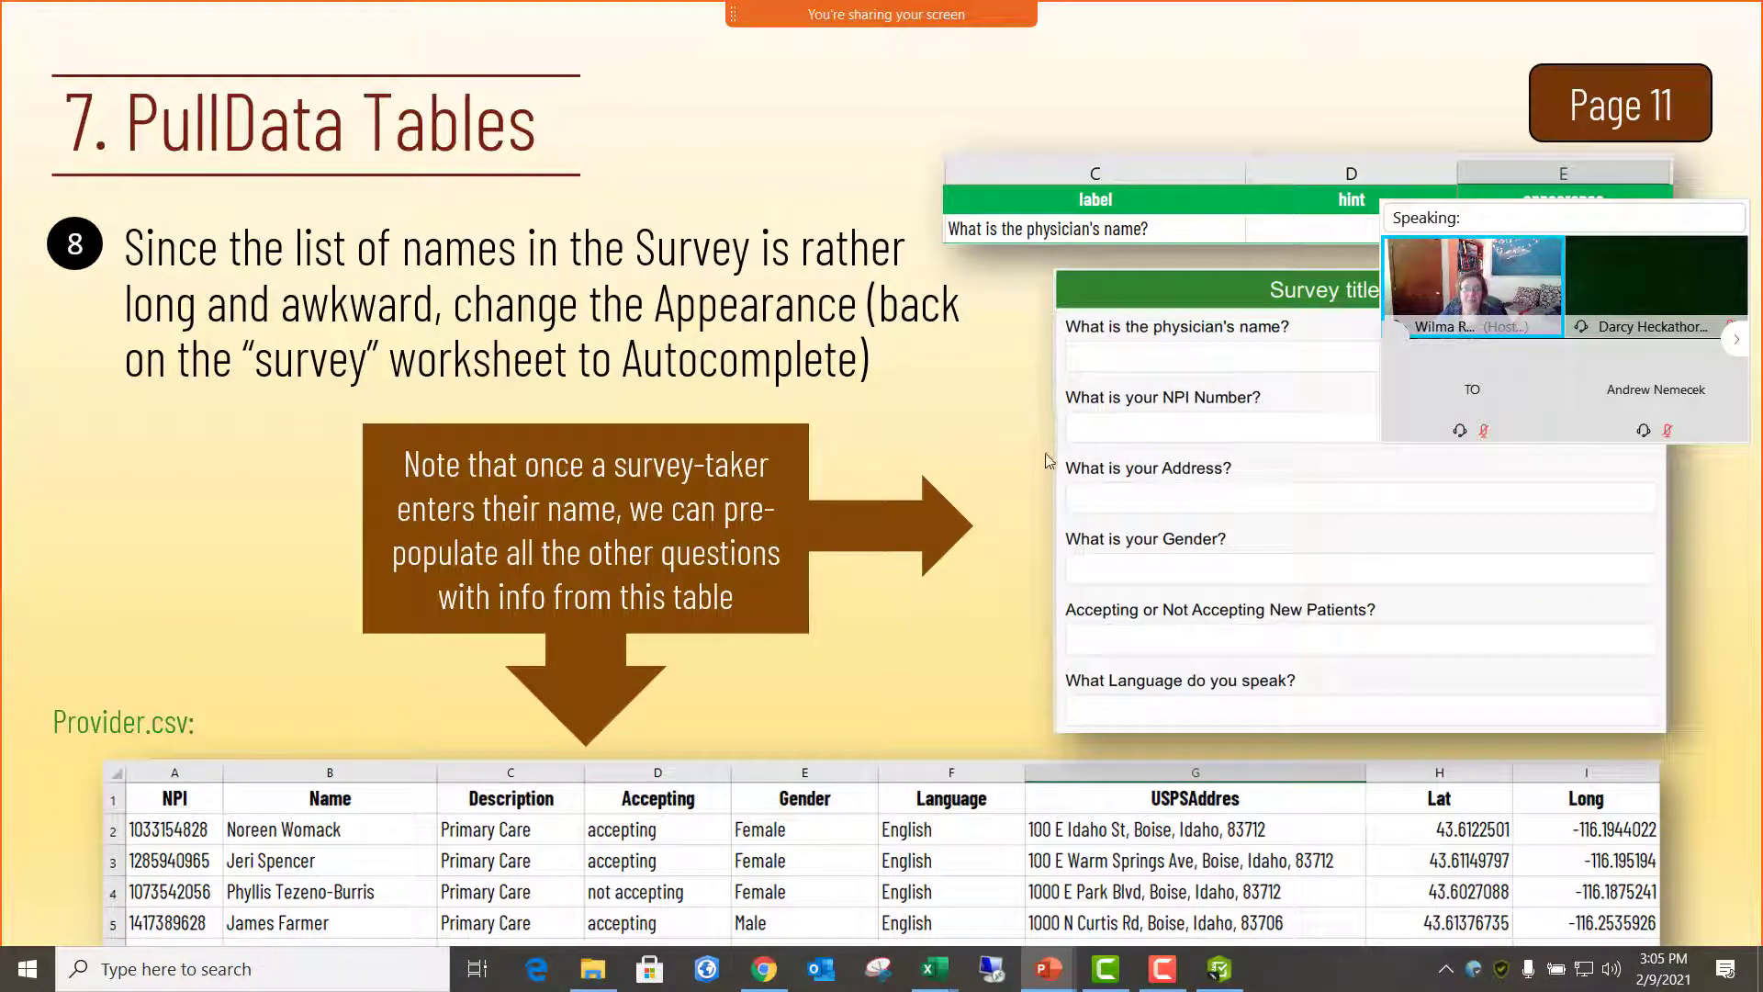
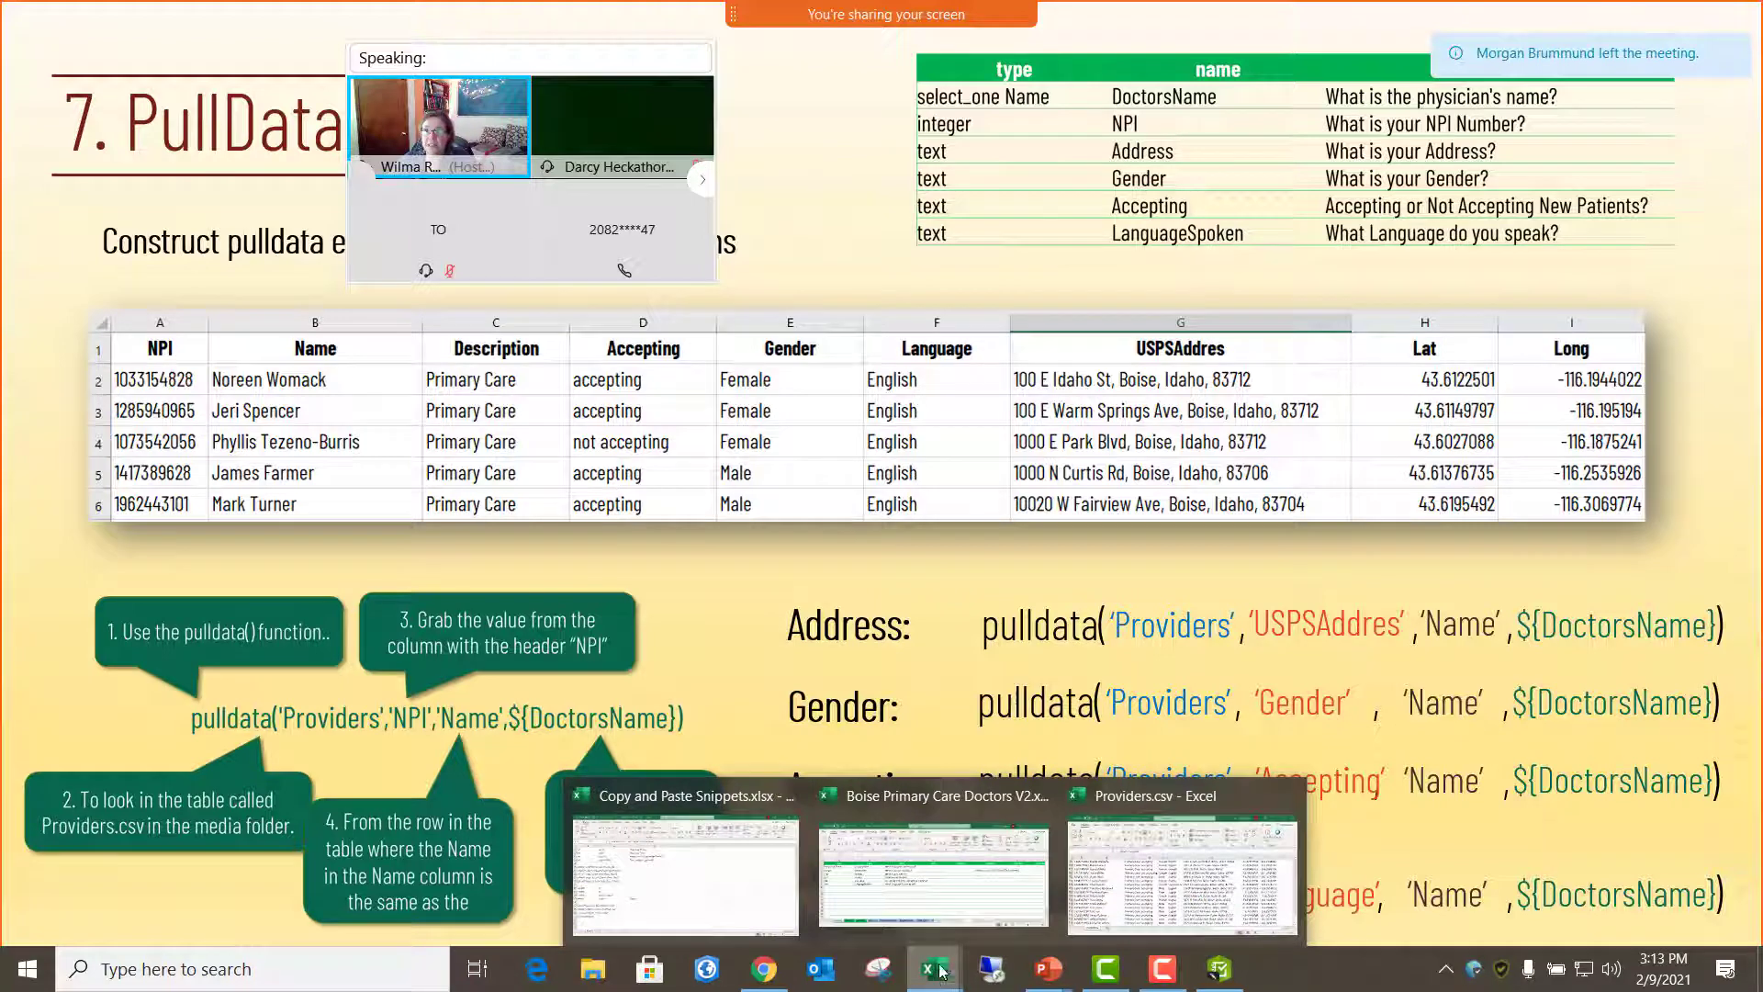
- Switch to Copy and Paste Snippets.xlsx in Excel and copy the USPSAddres, Gender, Accepting and Language pulldata formulas in A37:A40
click(739, 888)
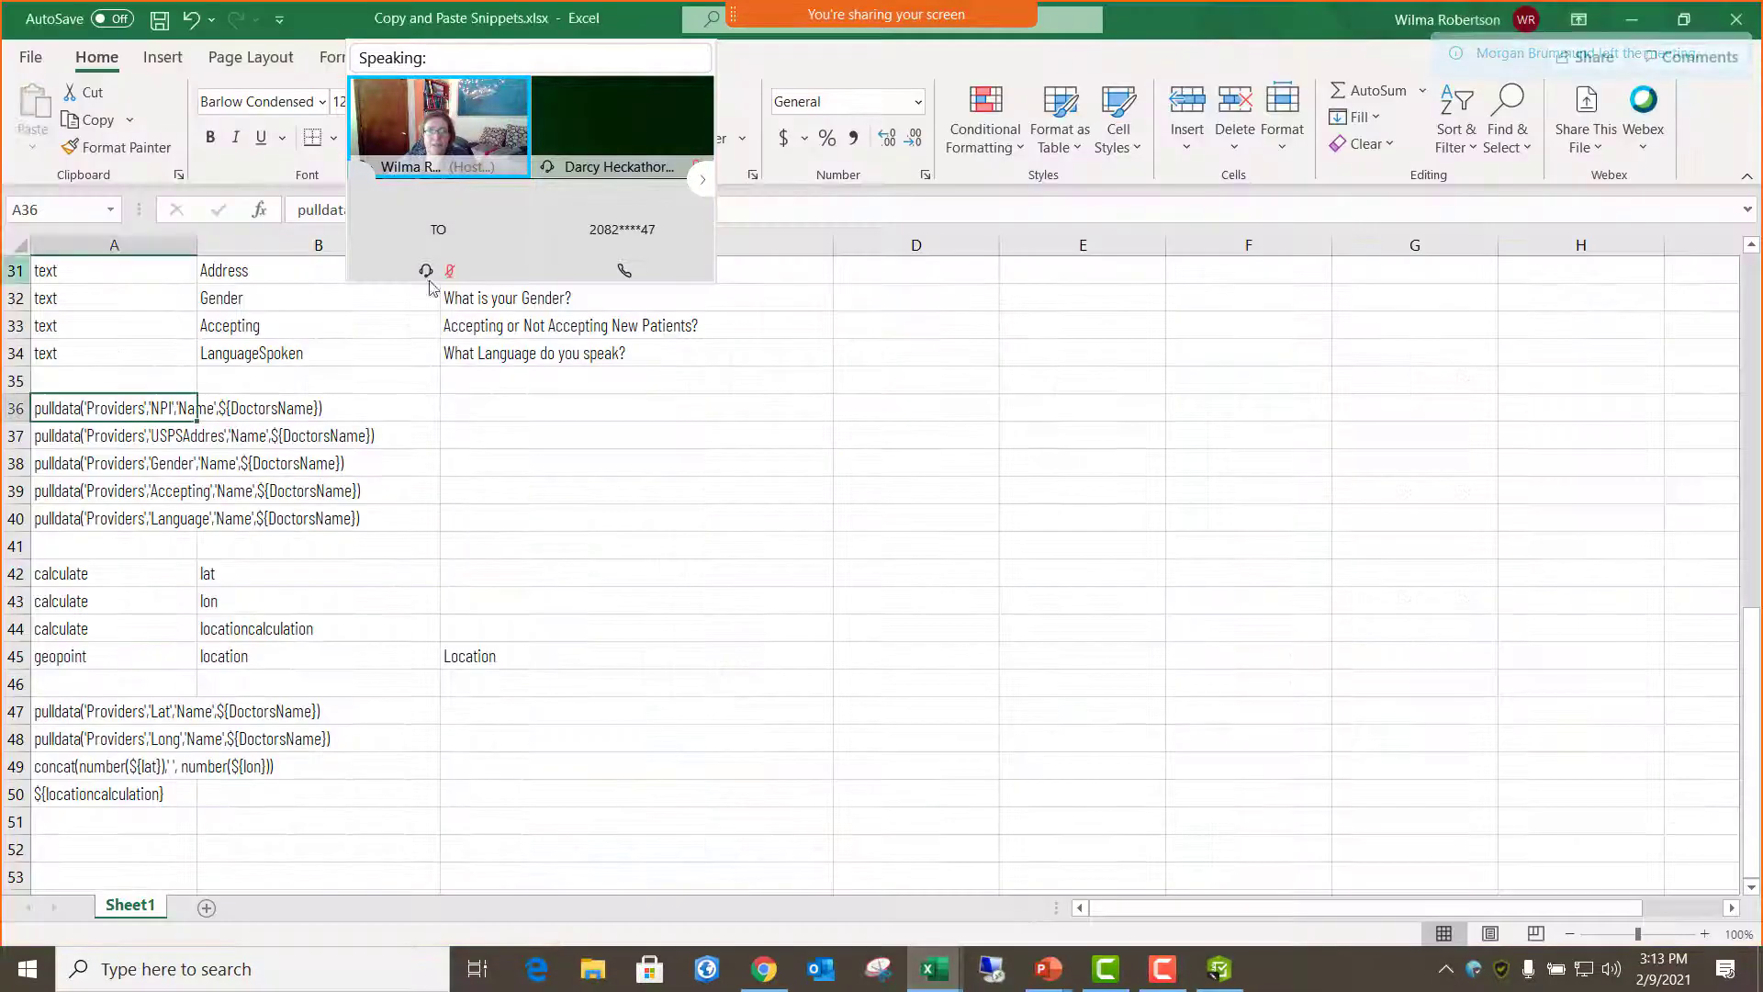
click(797, 492)
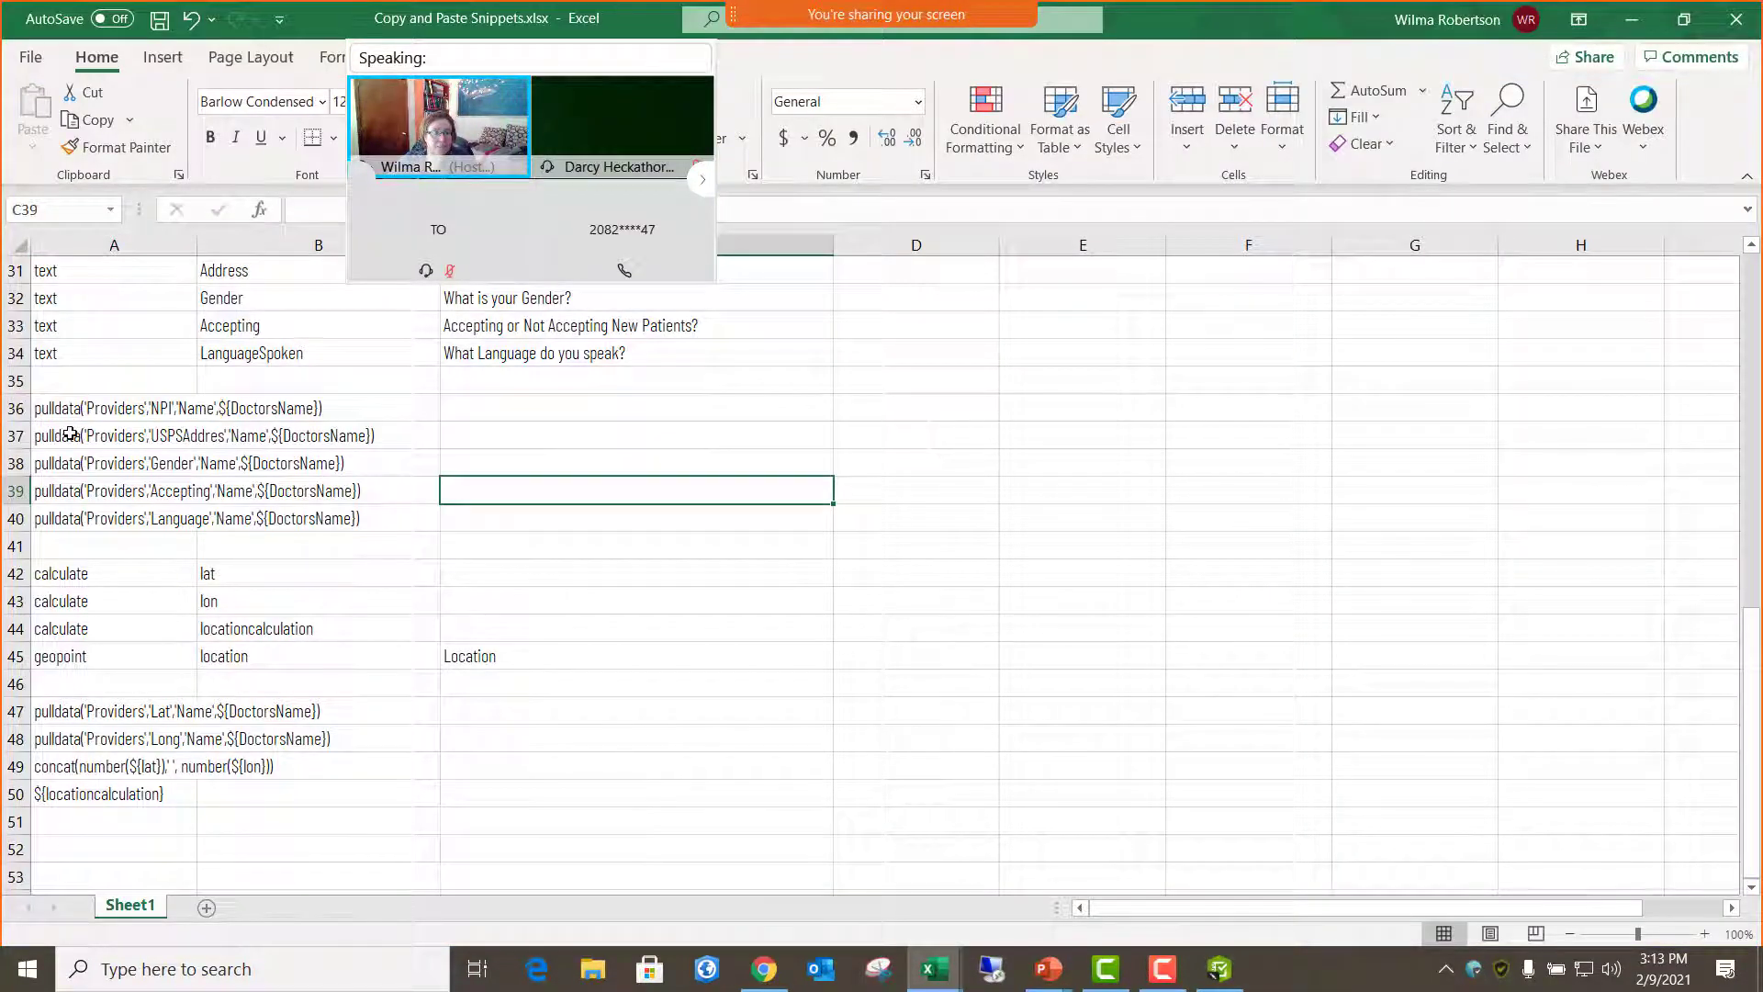
drag(64, 435, 65, 517)
key(ctrl+c)
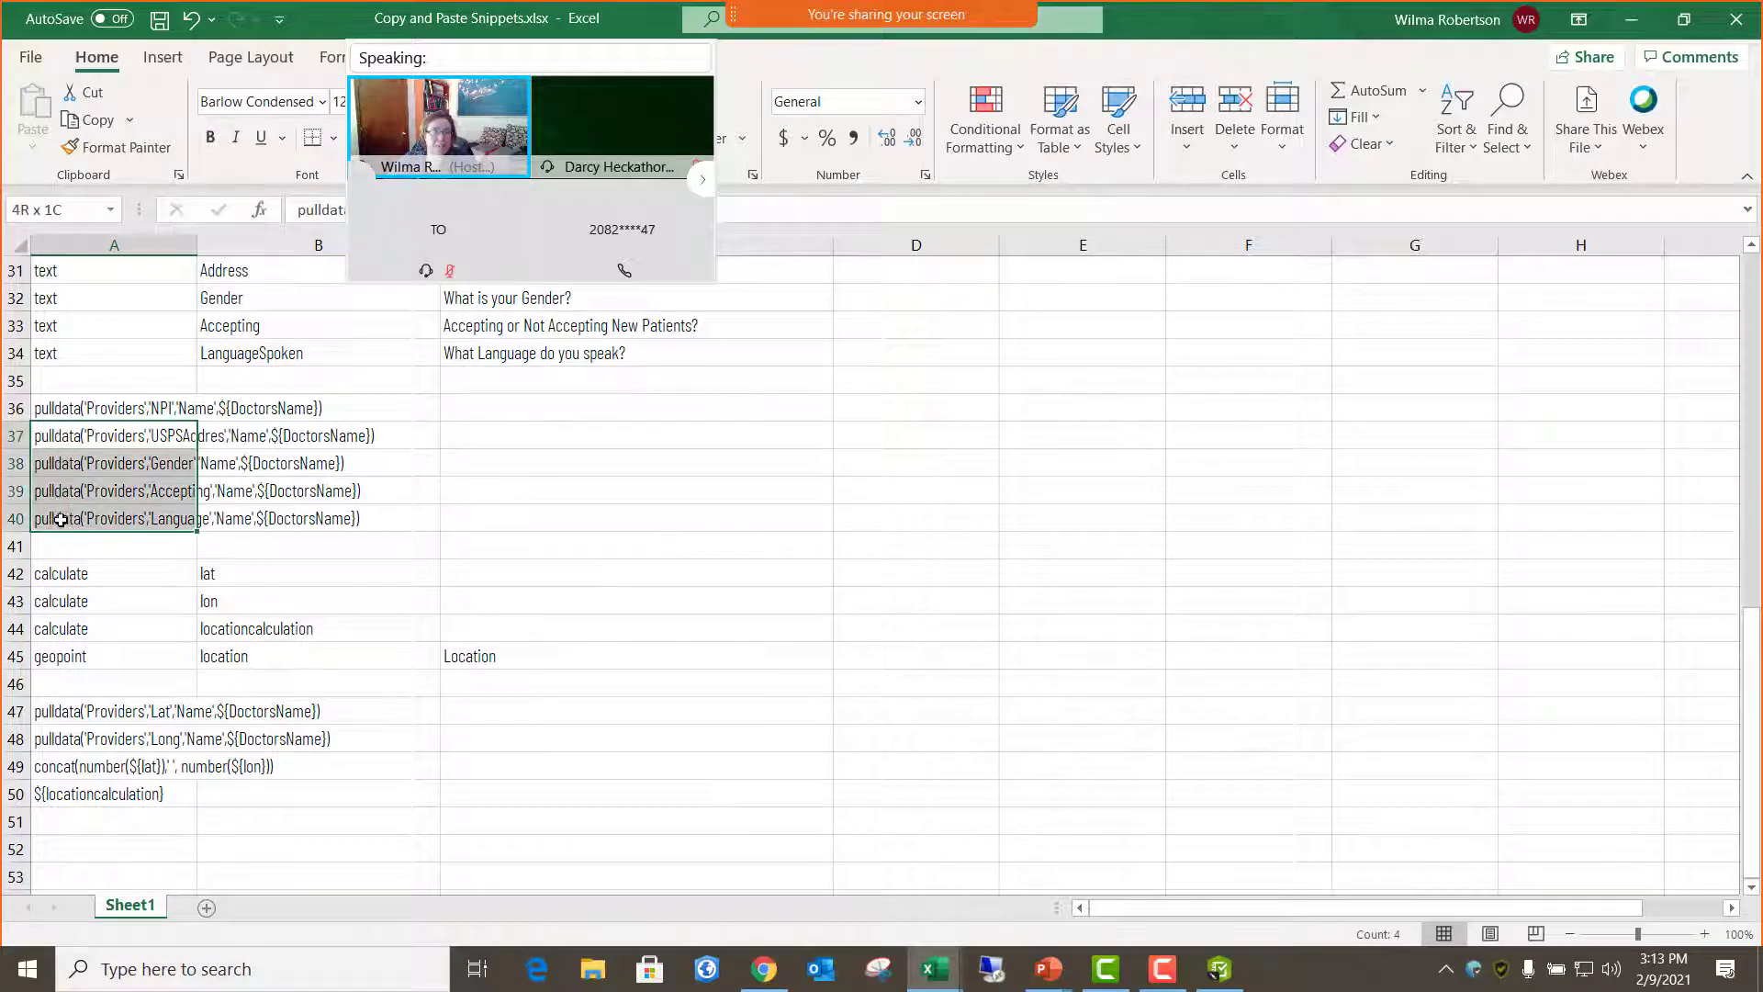
right_click(76, 481)
click(174, 338)
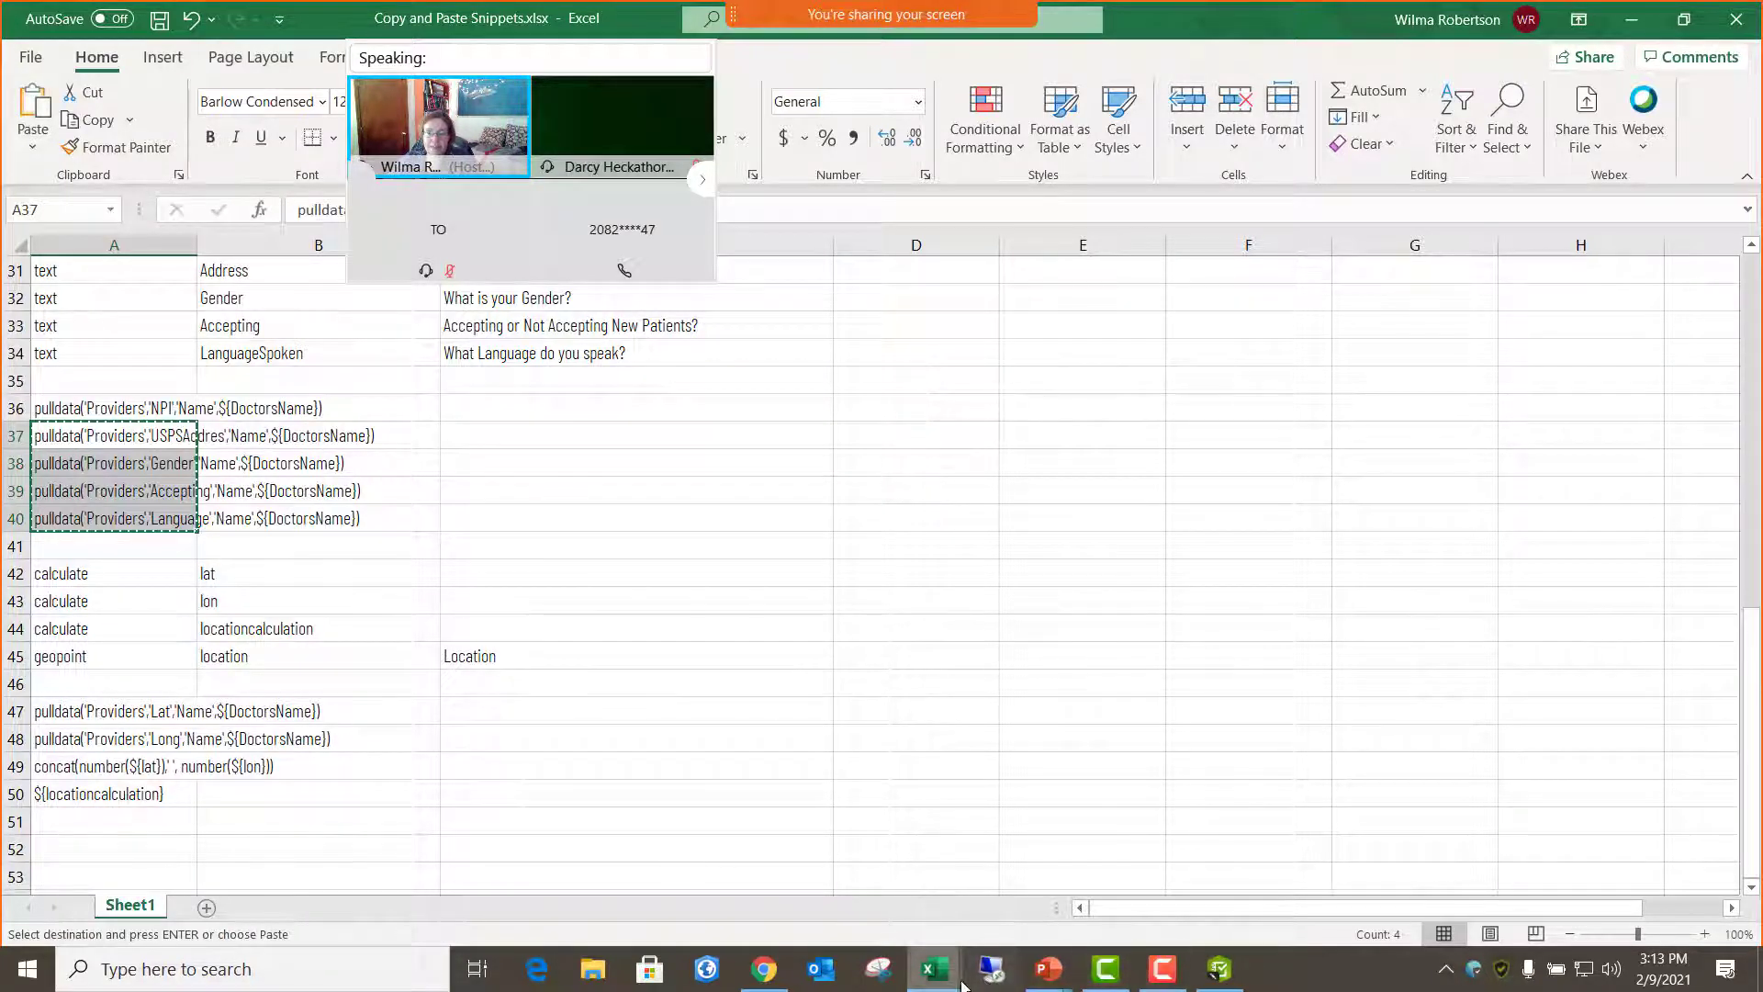
- Switch to Boise Primary Care Doctors V2.xlsx and paste the copied pulldata formulas as values into calculation cells J4:J7
mouse_move(934, 968)
click(945, 854)
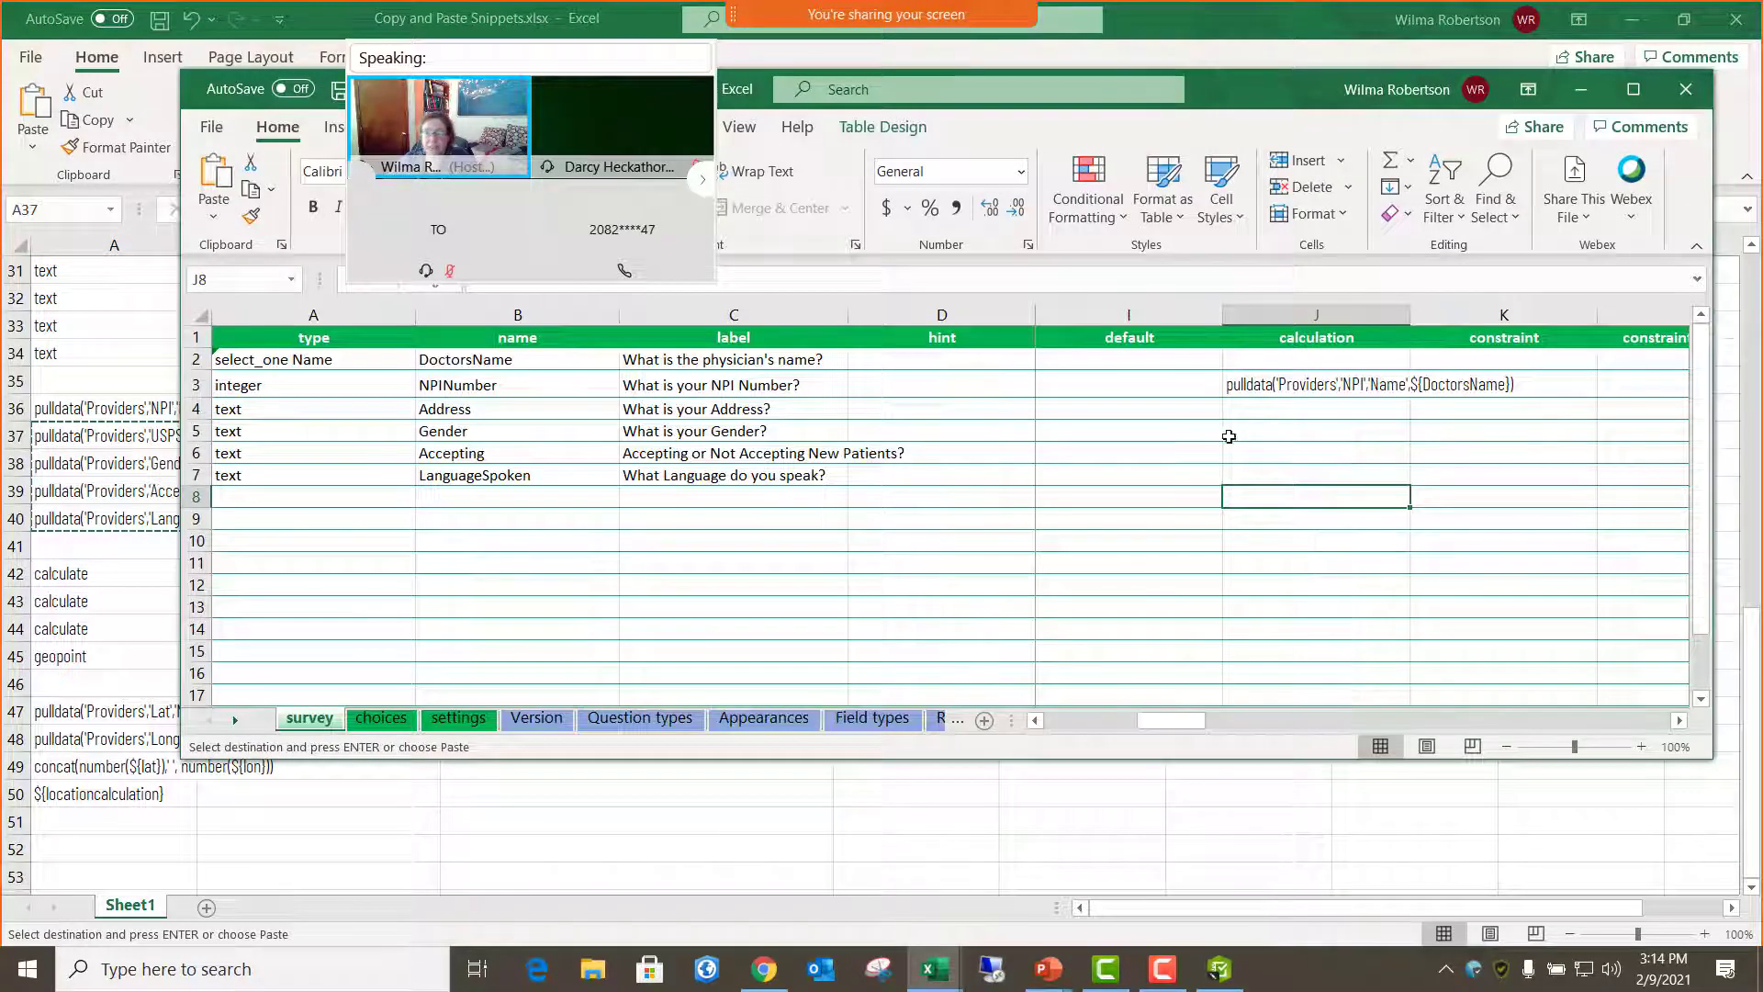
click(1240, 409)
right_click(1254, 411)
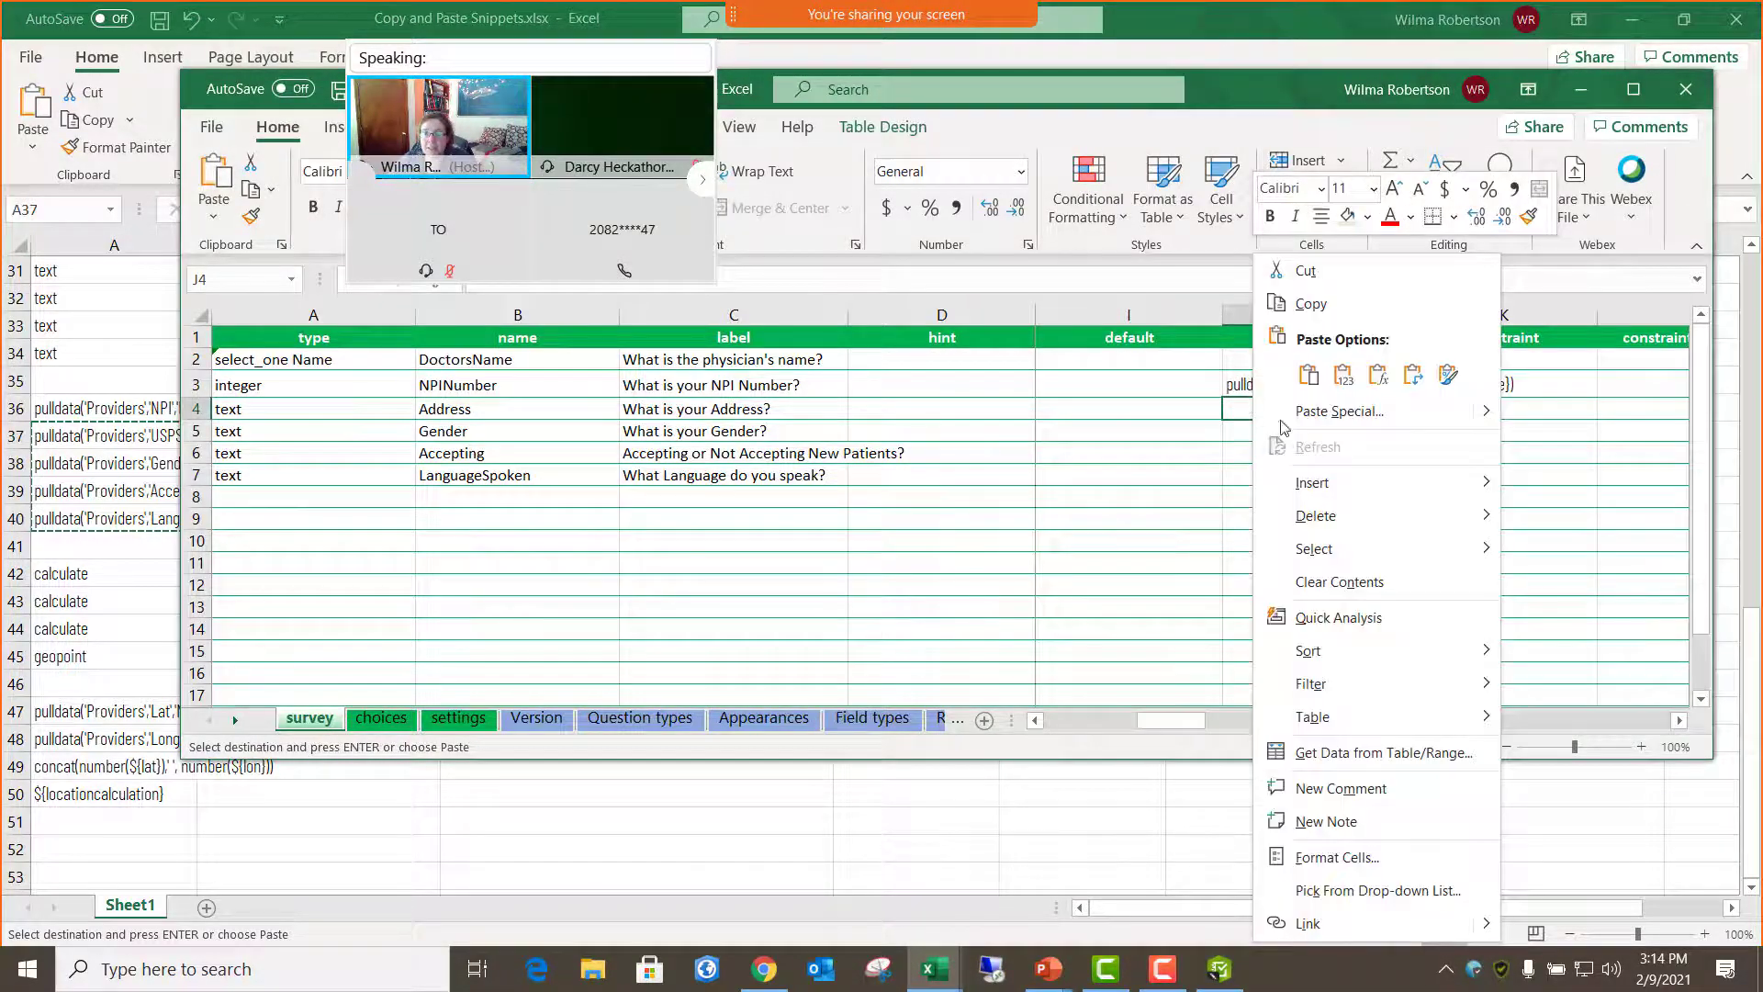
click(1344, 374)
click(1320, 534)
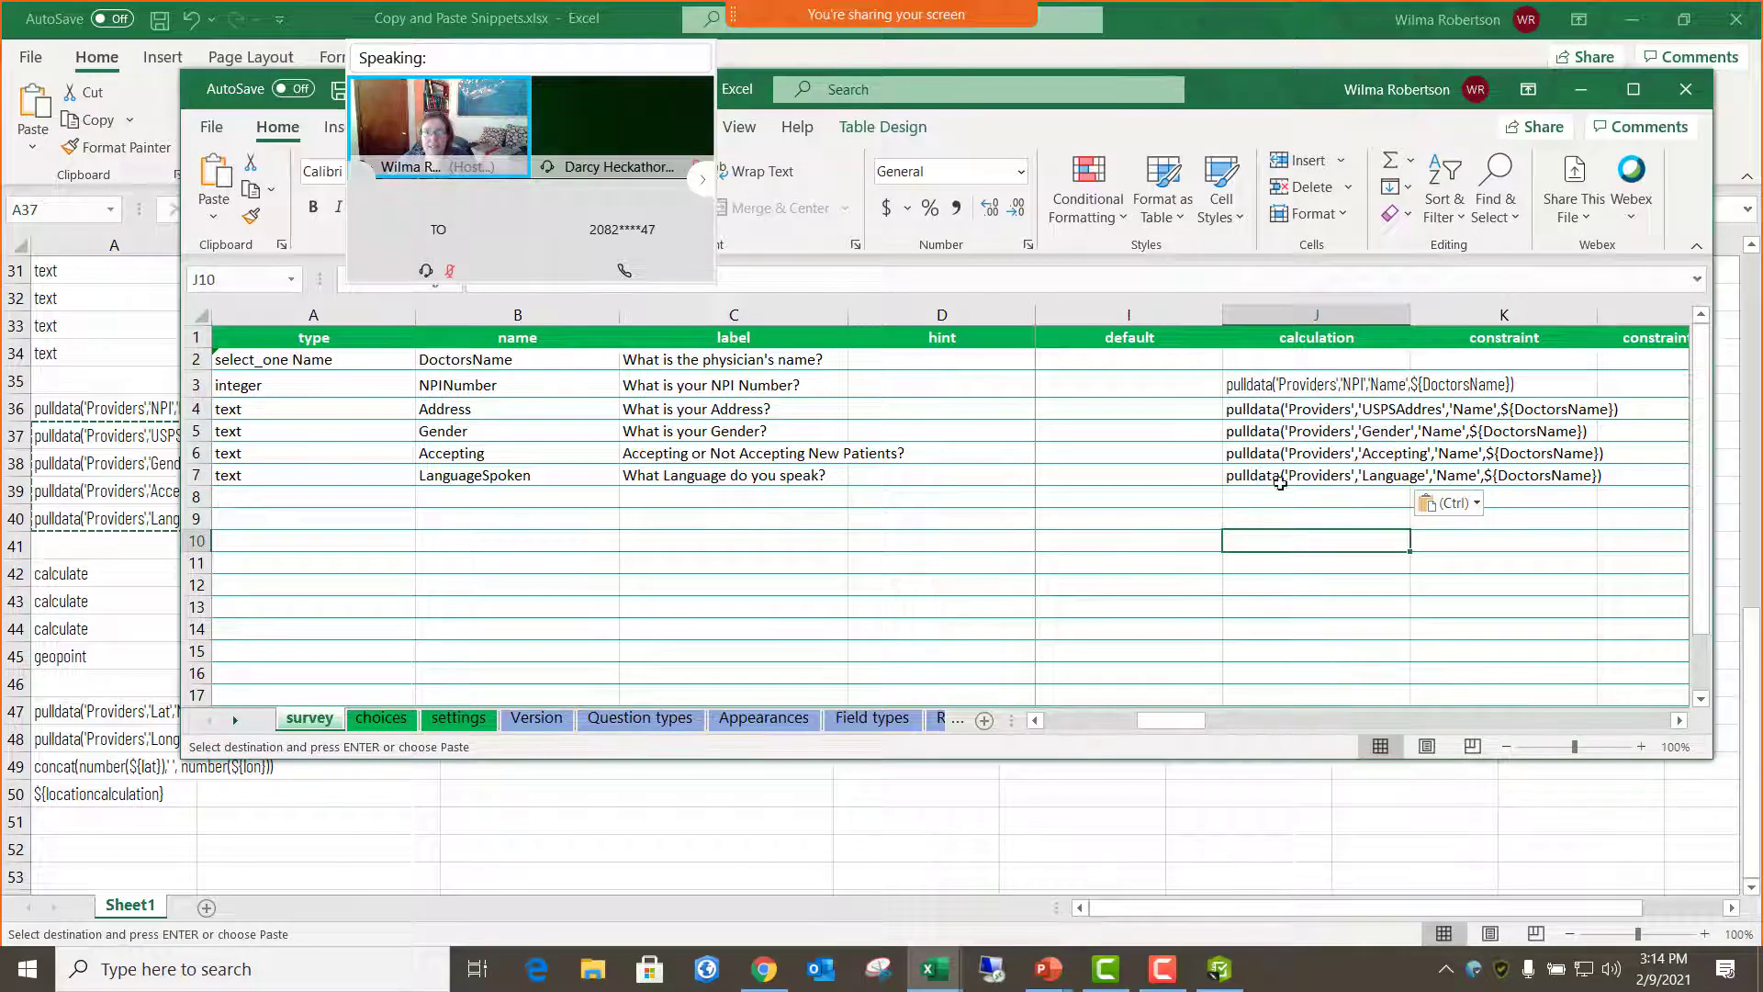
- Save the survey workbook and switch to Survey123 Connect to reload the form preview, with the meeting window moved off it
drag(1227, 92, 1189, 214)
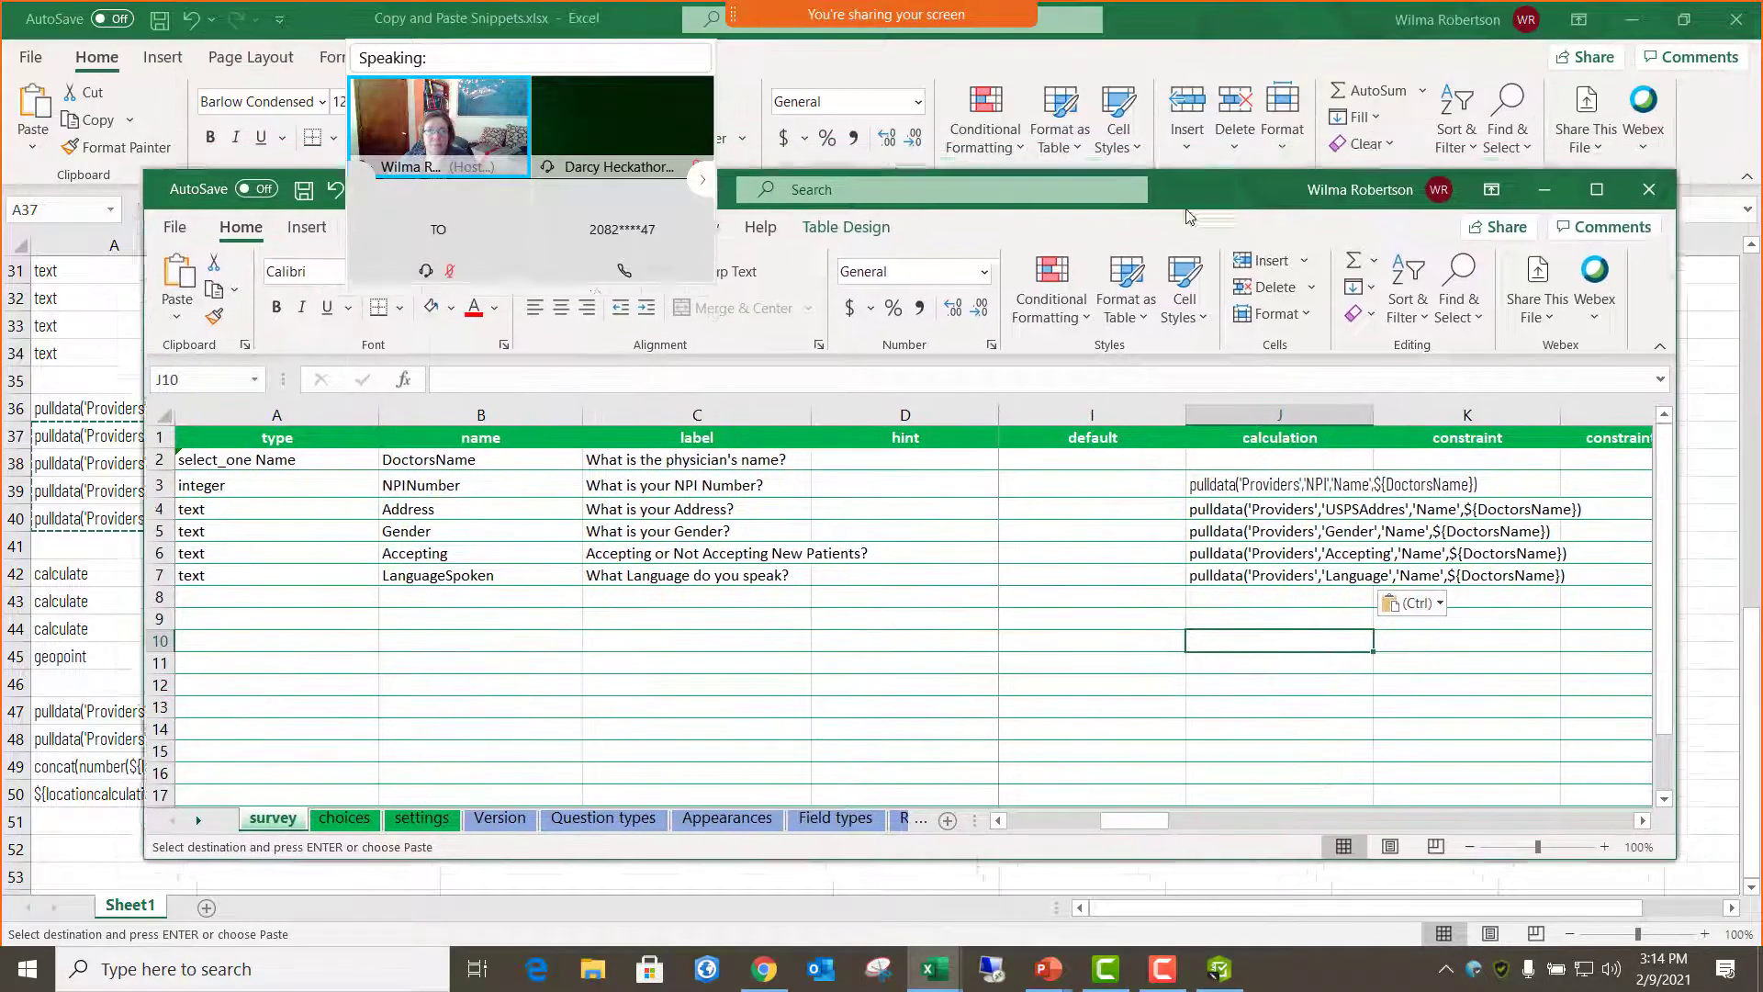
drag(1023, 188, 979, 219)
click(260, 229)
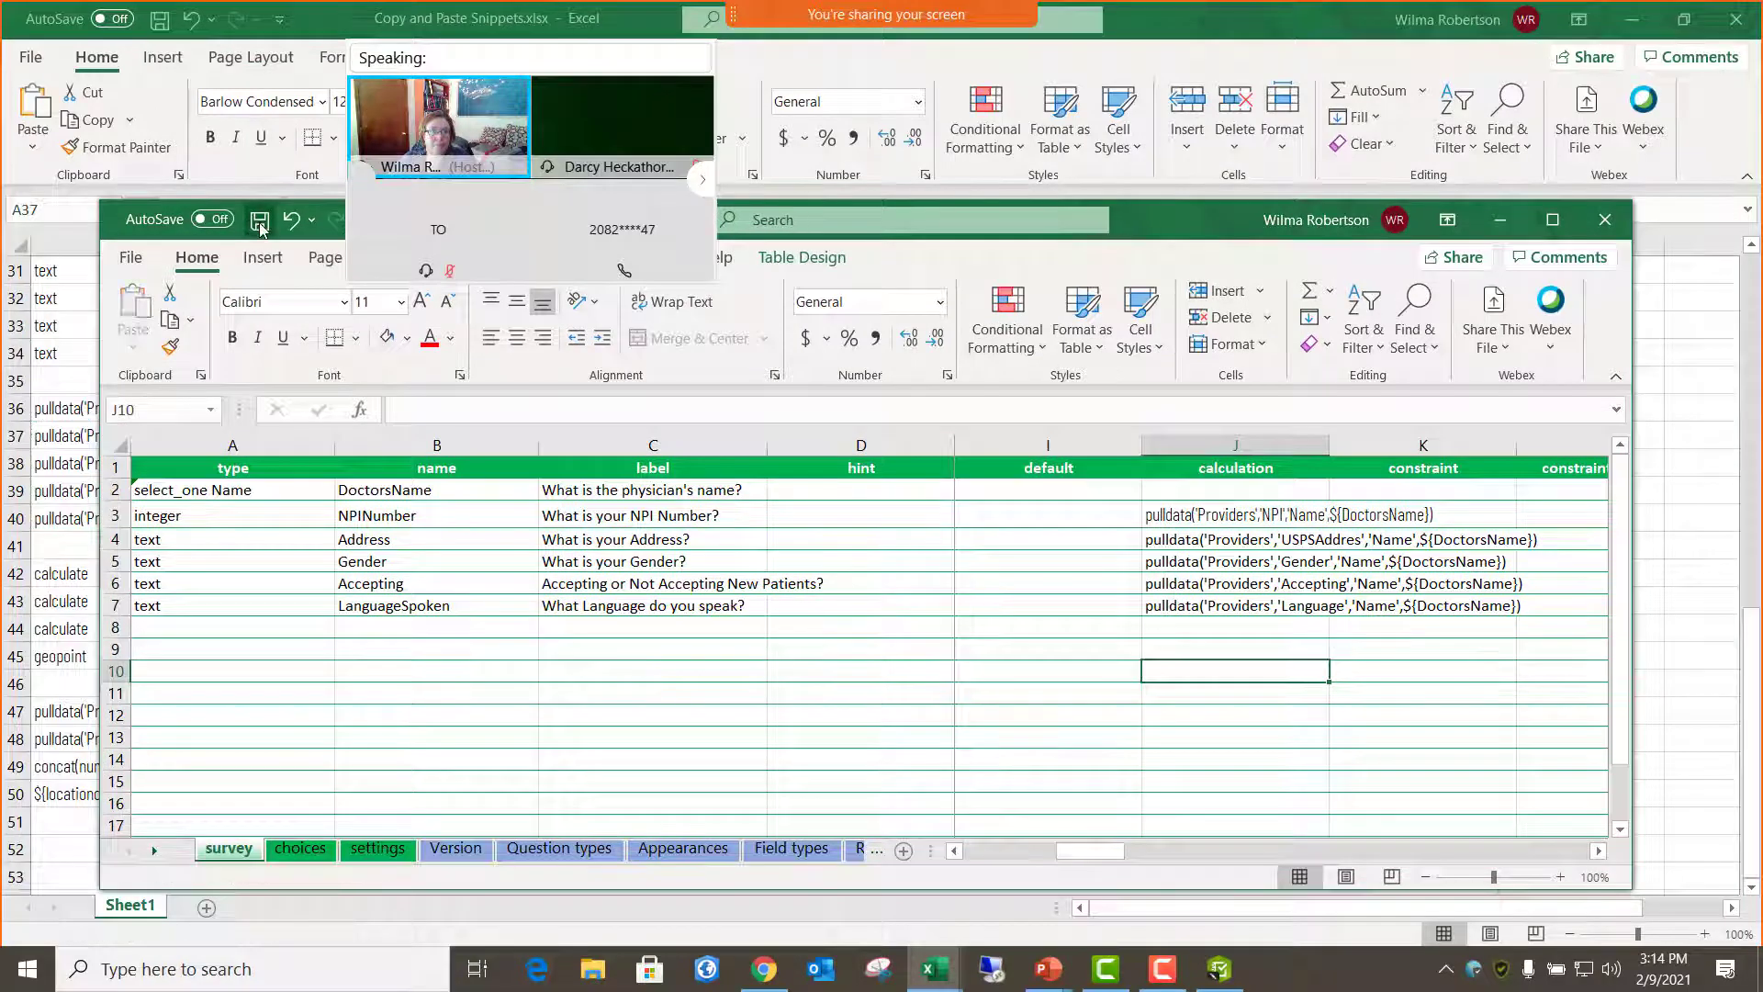
click(1217, 972)
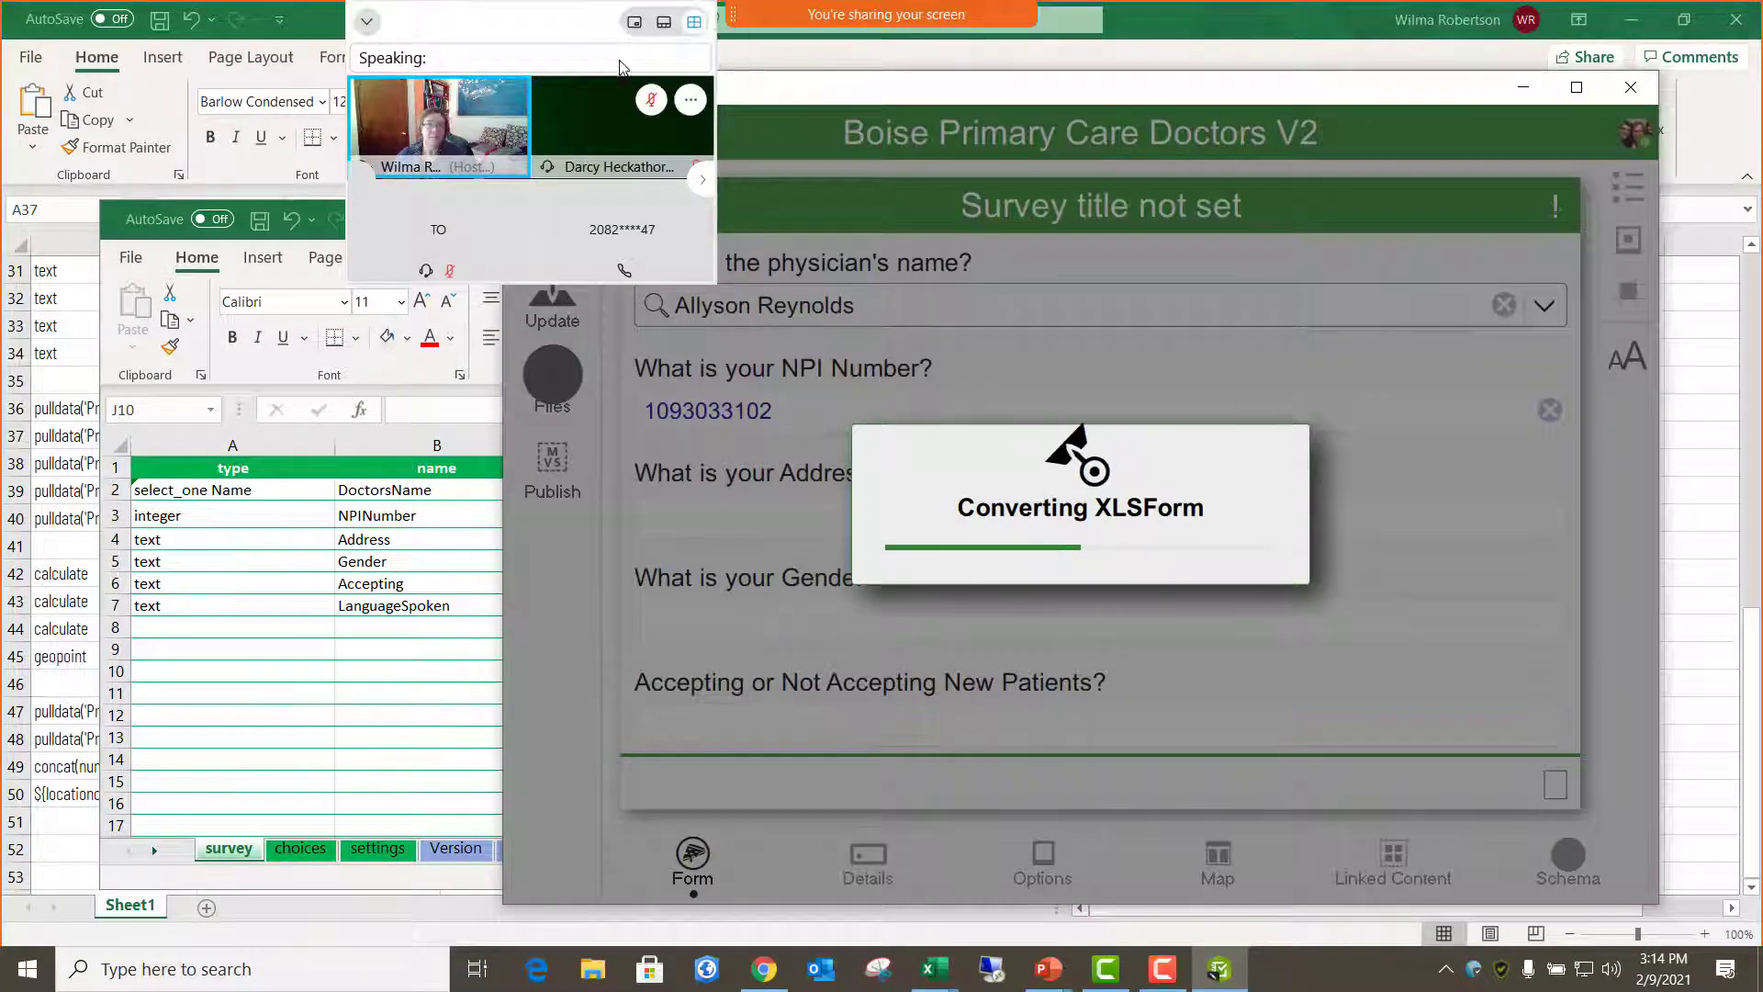
drag(621, 66, 306, 96)
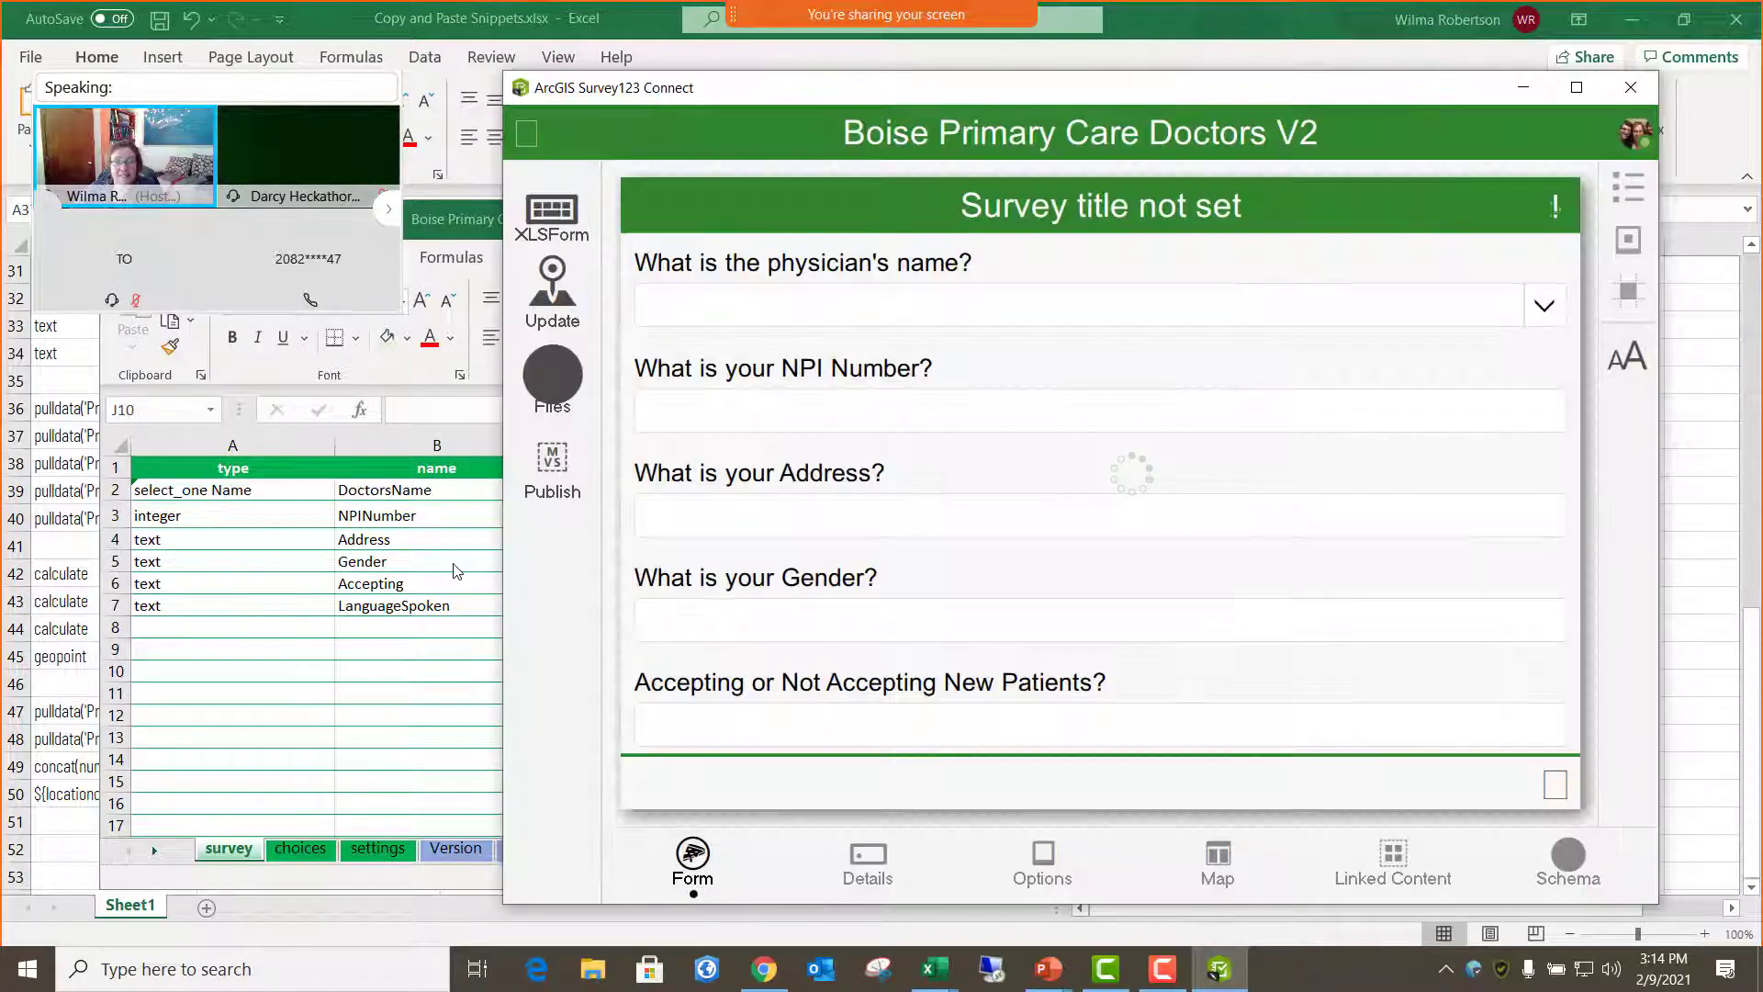
- Answer the physician's name question with the third physician in the list and review the prefilled answers through the language question
click(1543, 306)
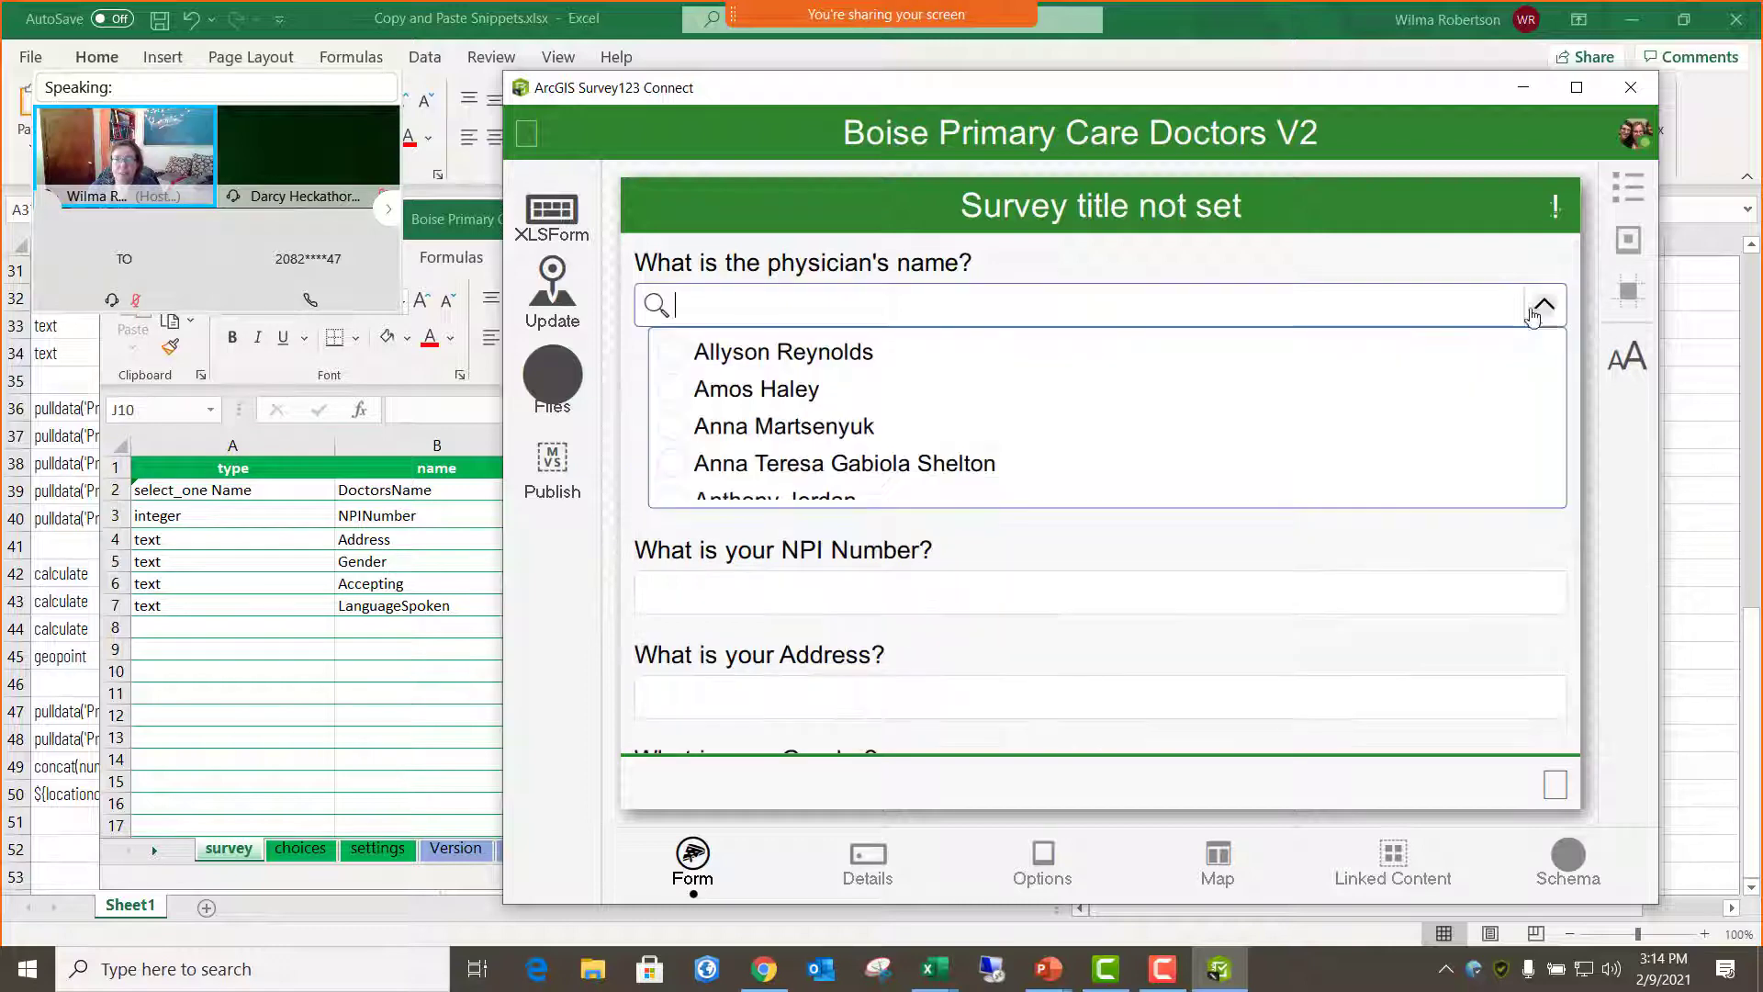
click(674, 438)
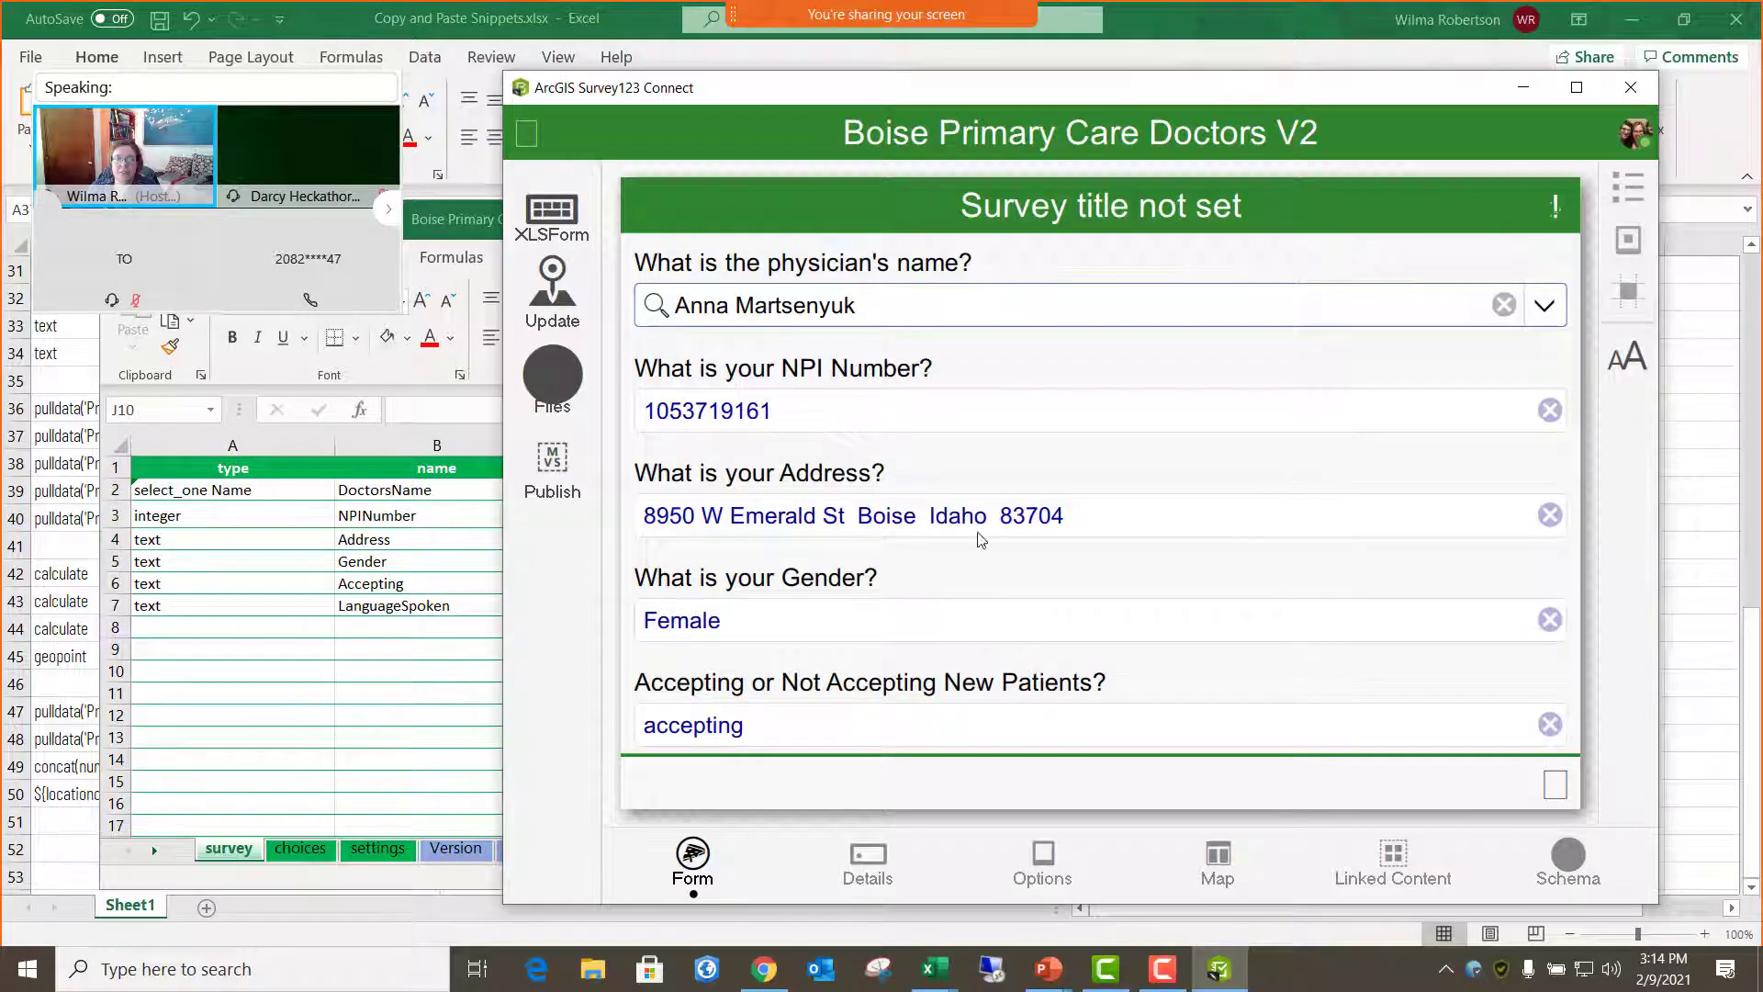
scroll(1025, 571, down, 2)
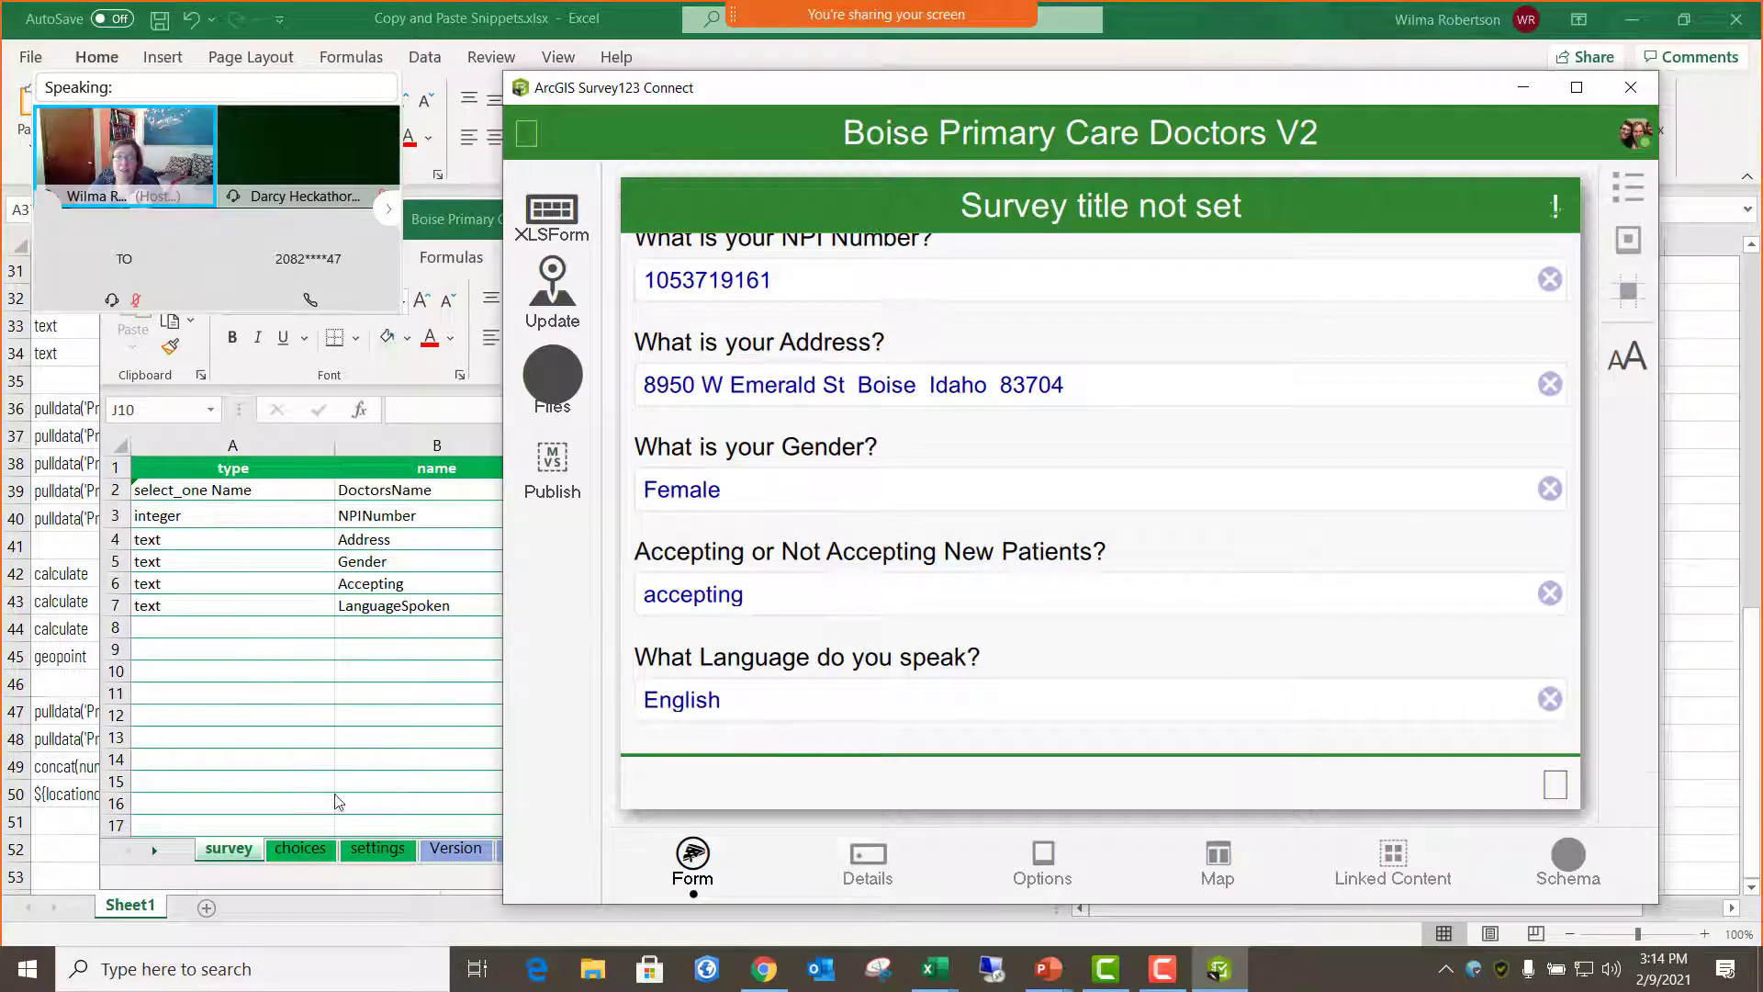
click(374, 750)
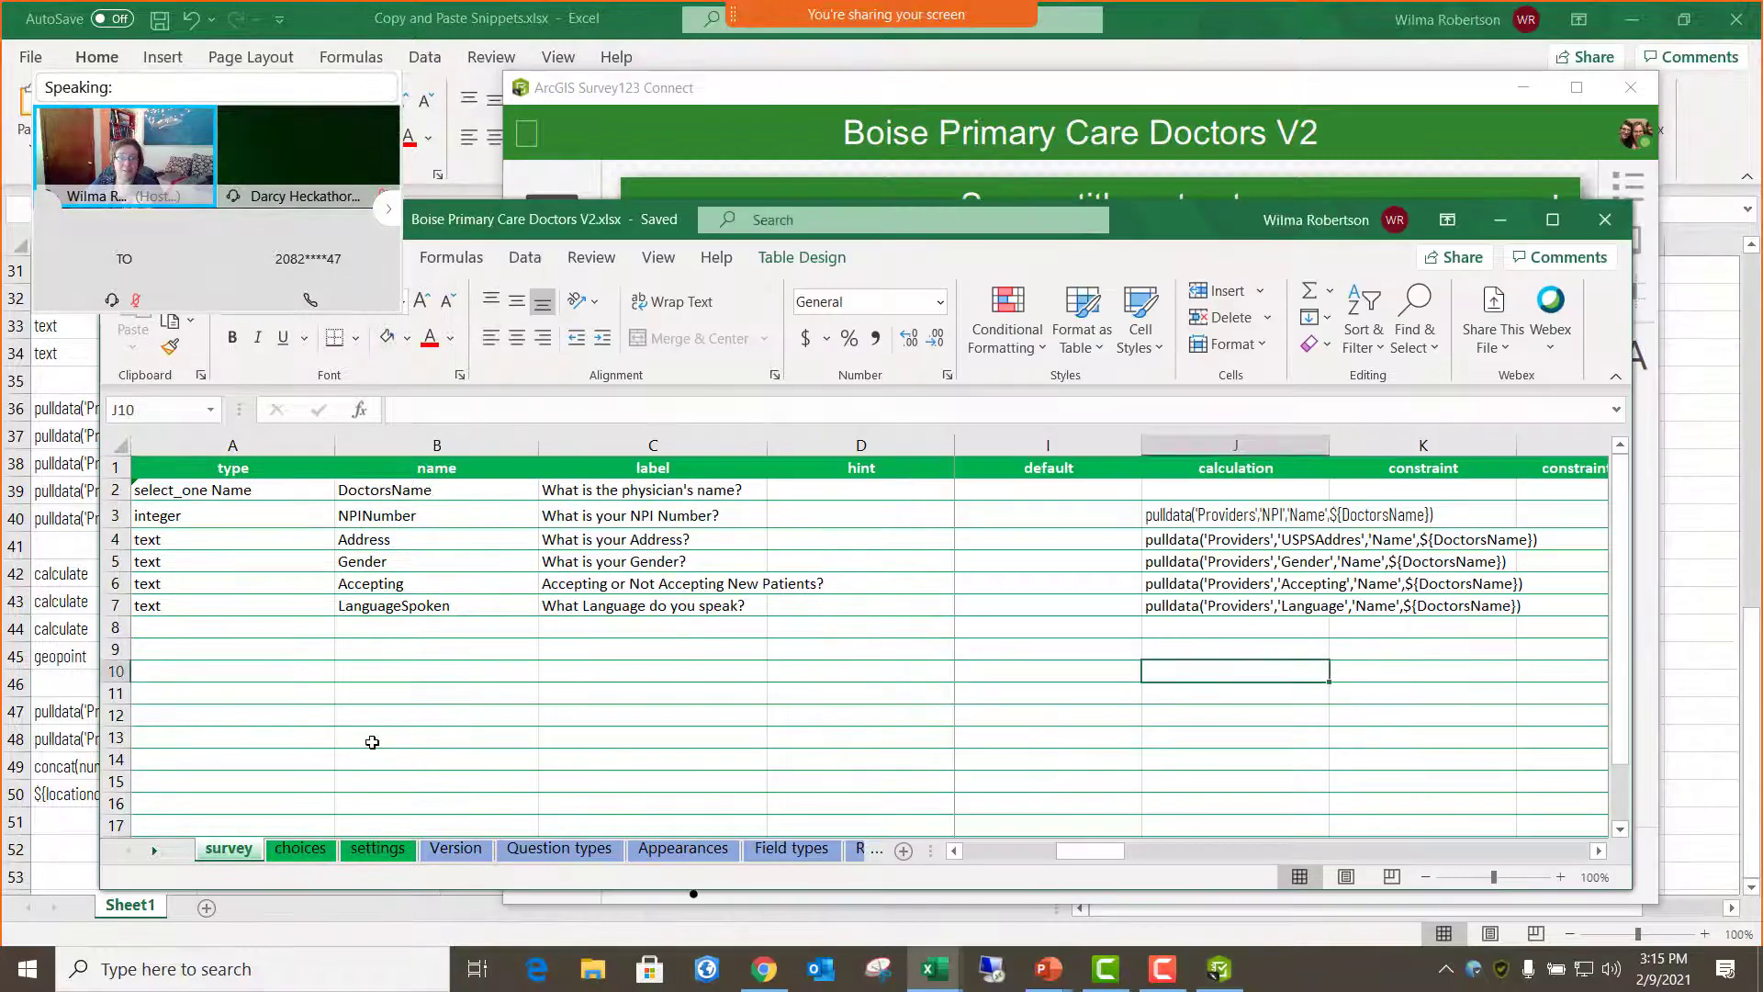
click(942, 91)
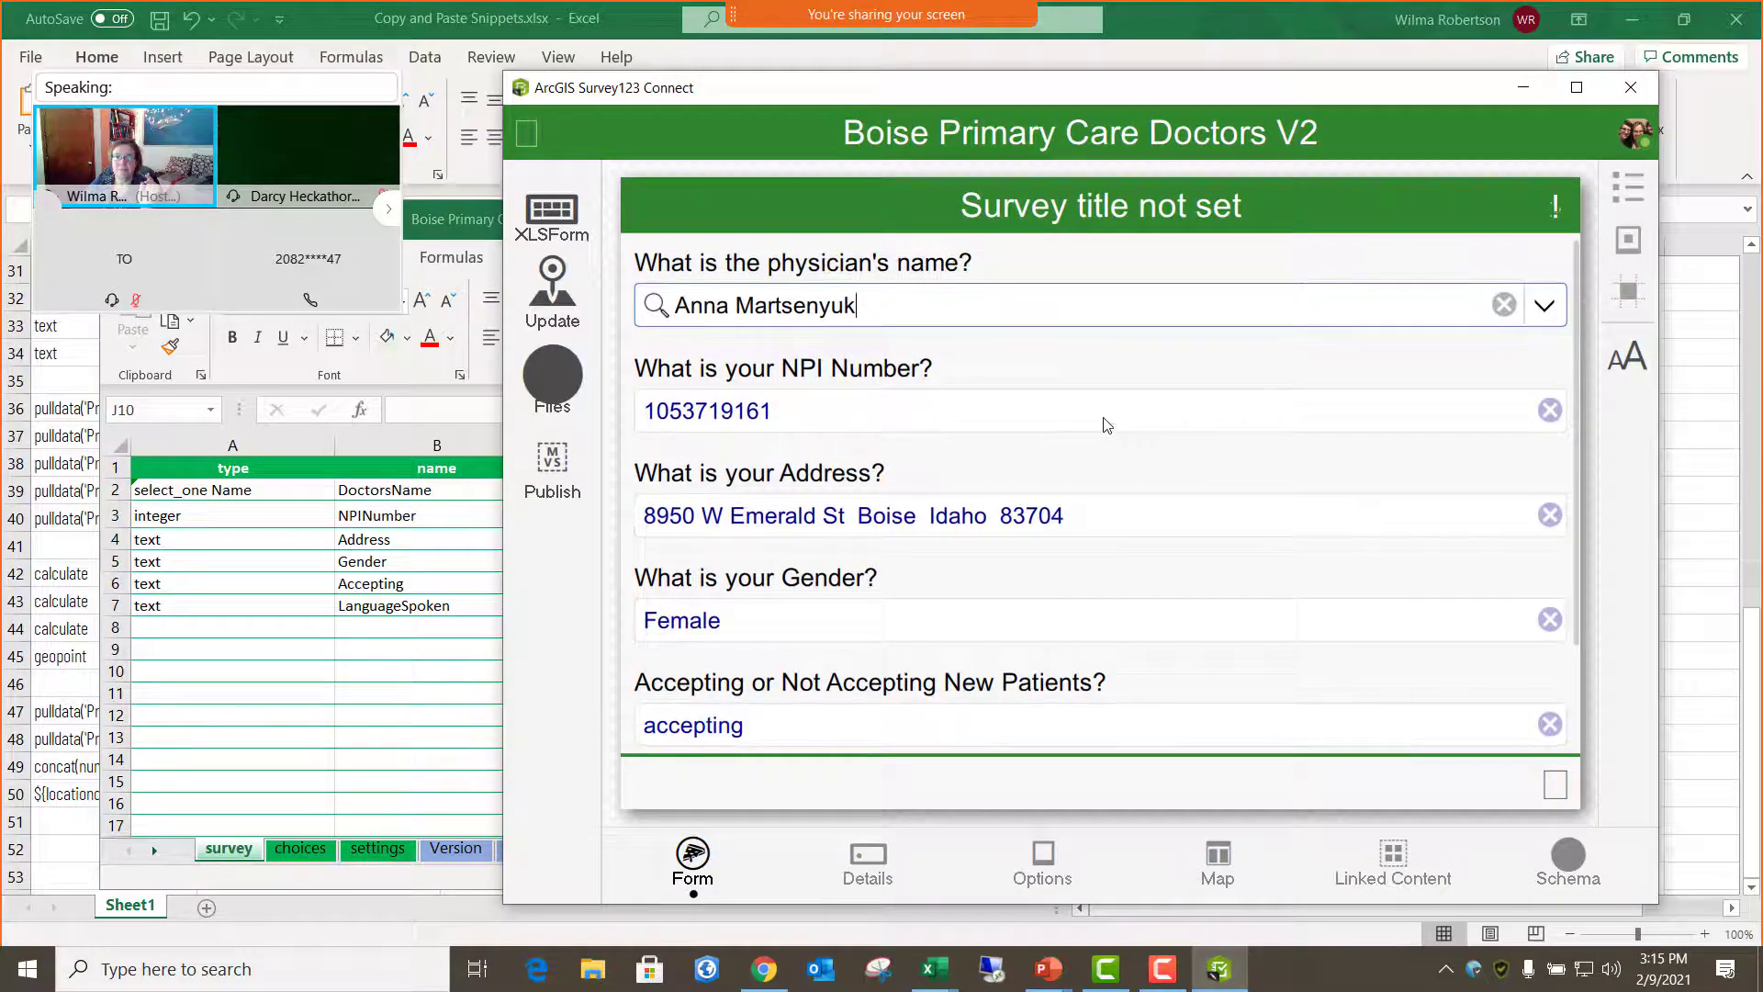
- Leave the survey, start a new survey from the samples, search for "location" and select the Calculate Location from CSV sample
click(527, 135)
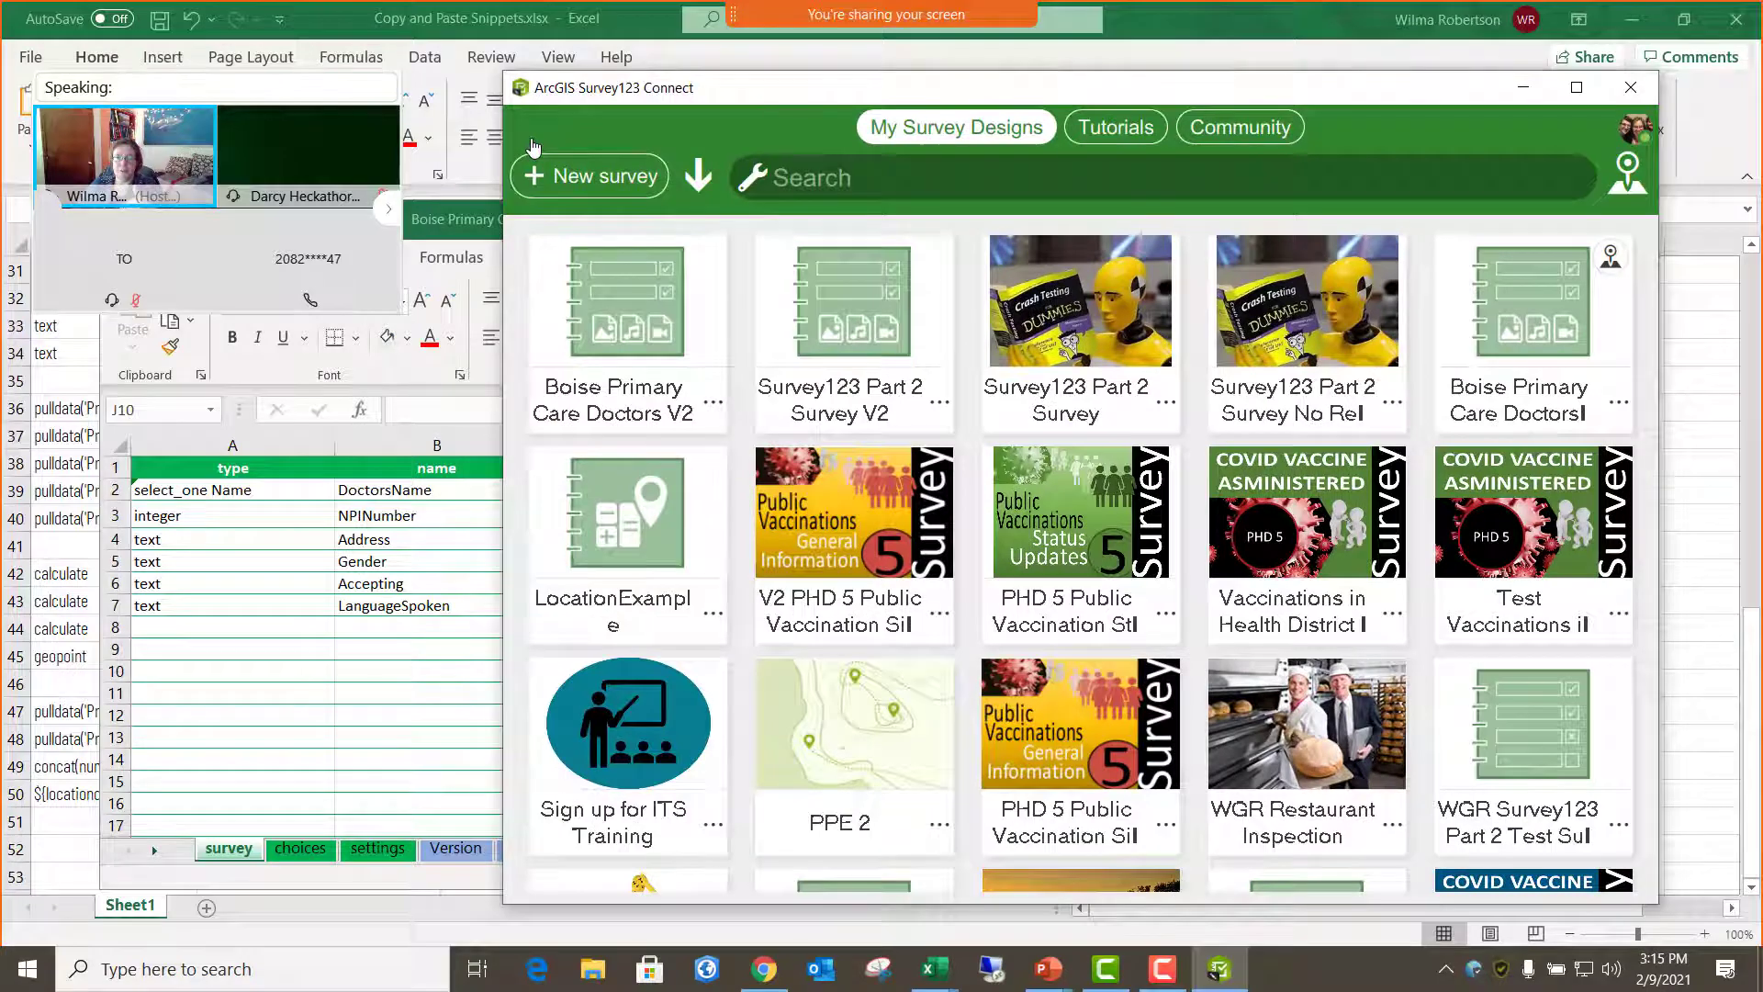
click(610, 182)
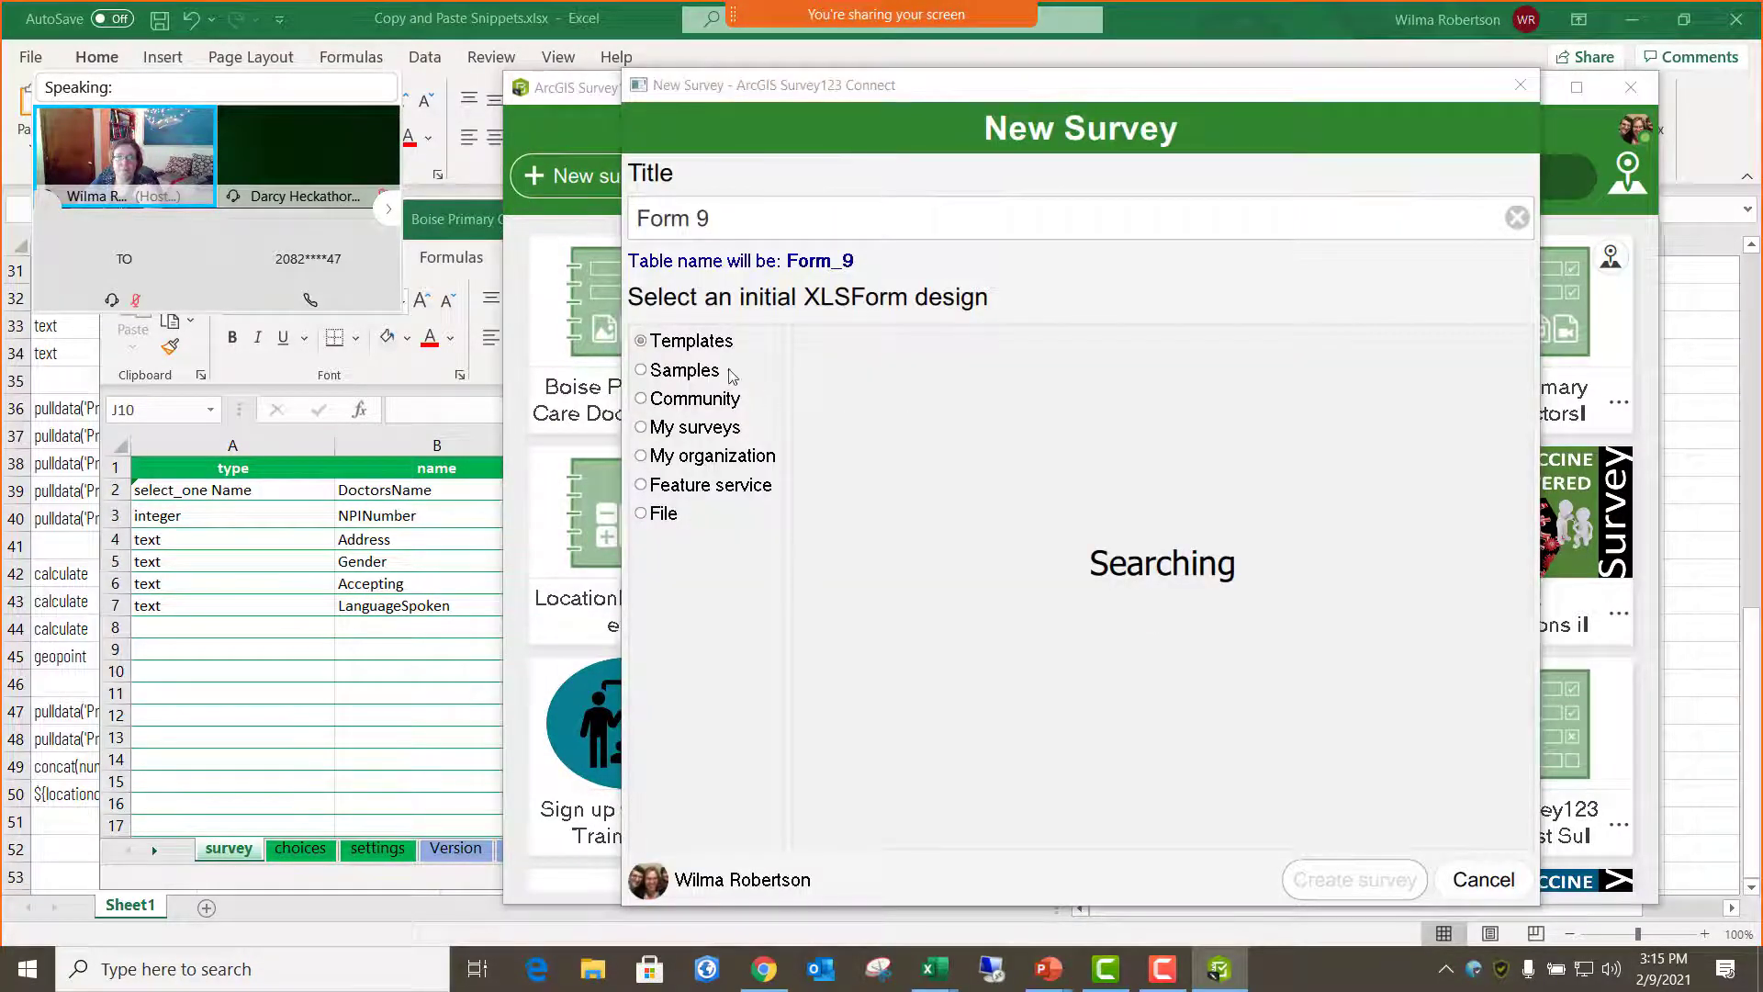
click(641, 372)
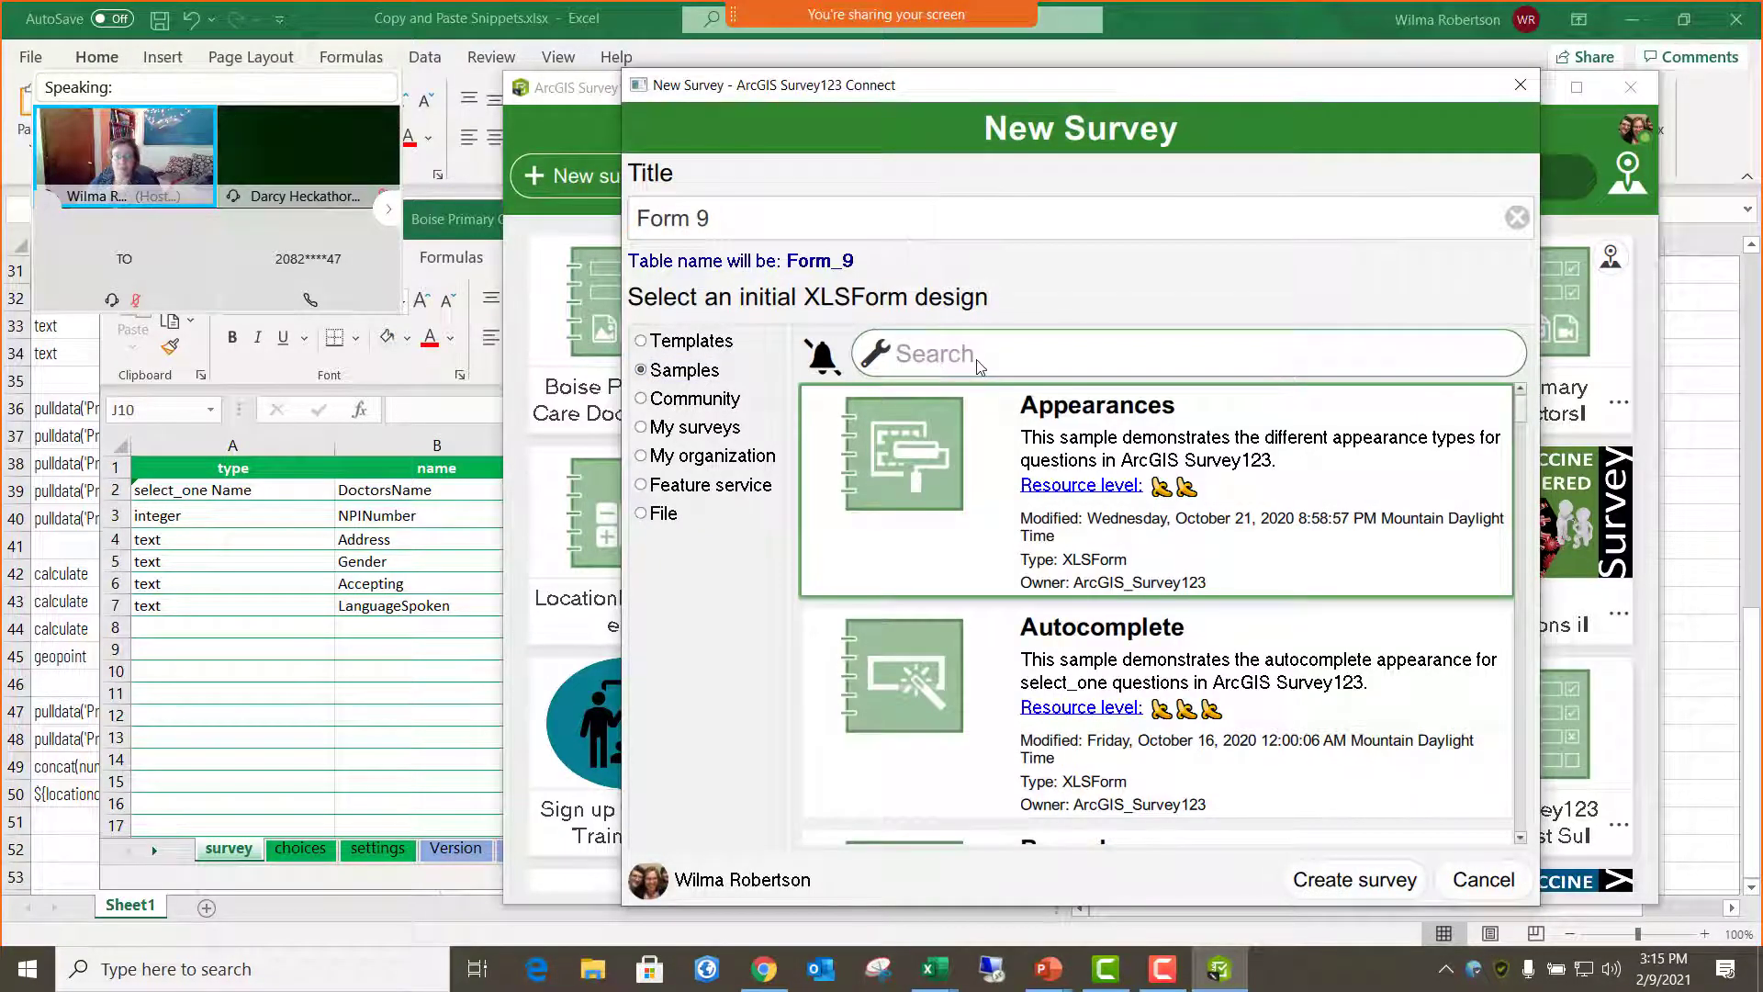
text(location)
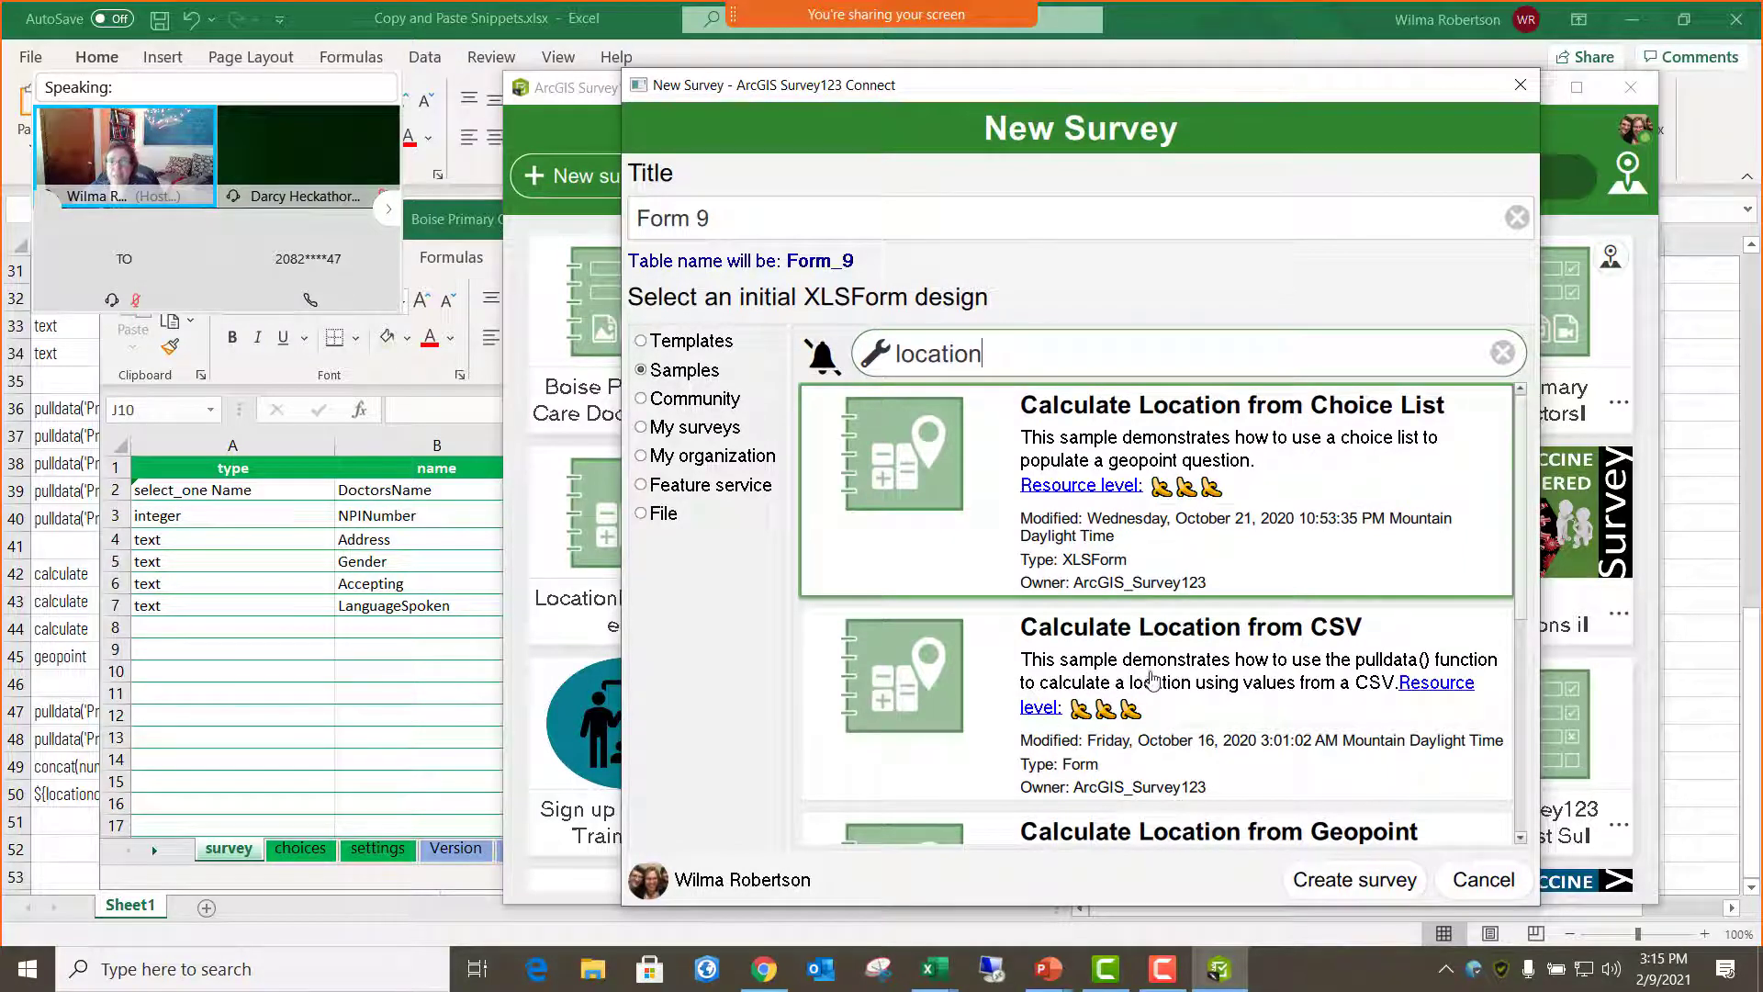
scroll(1192, 695, down, 1)
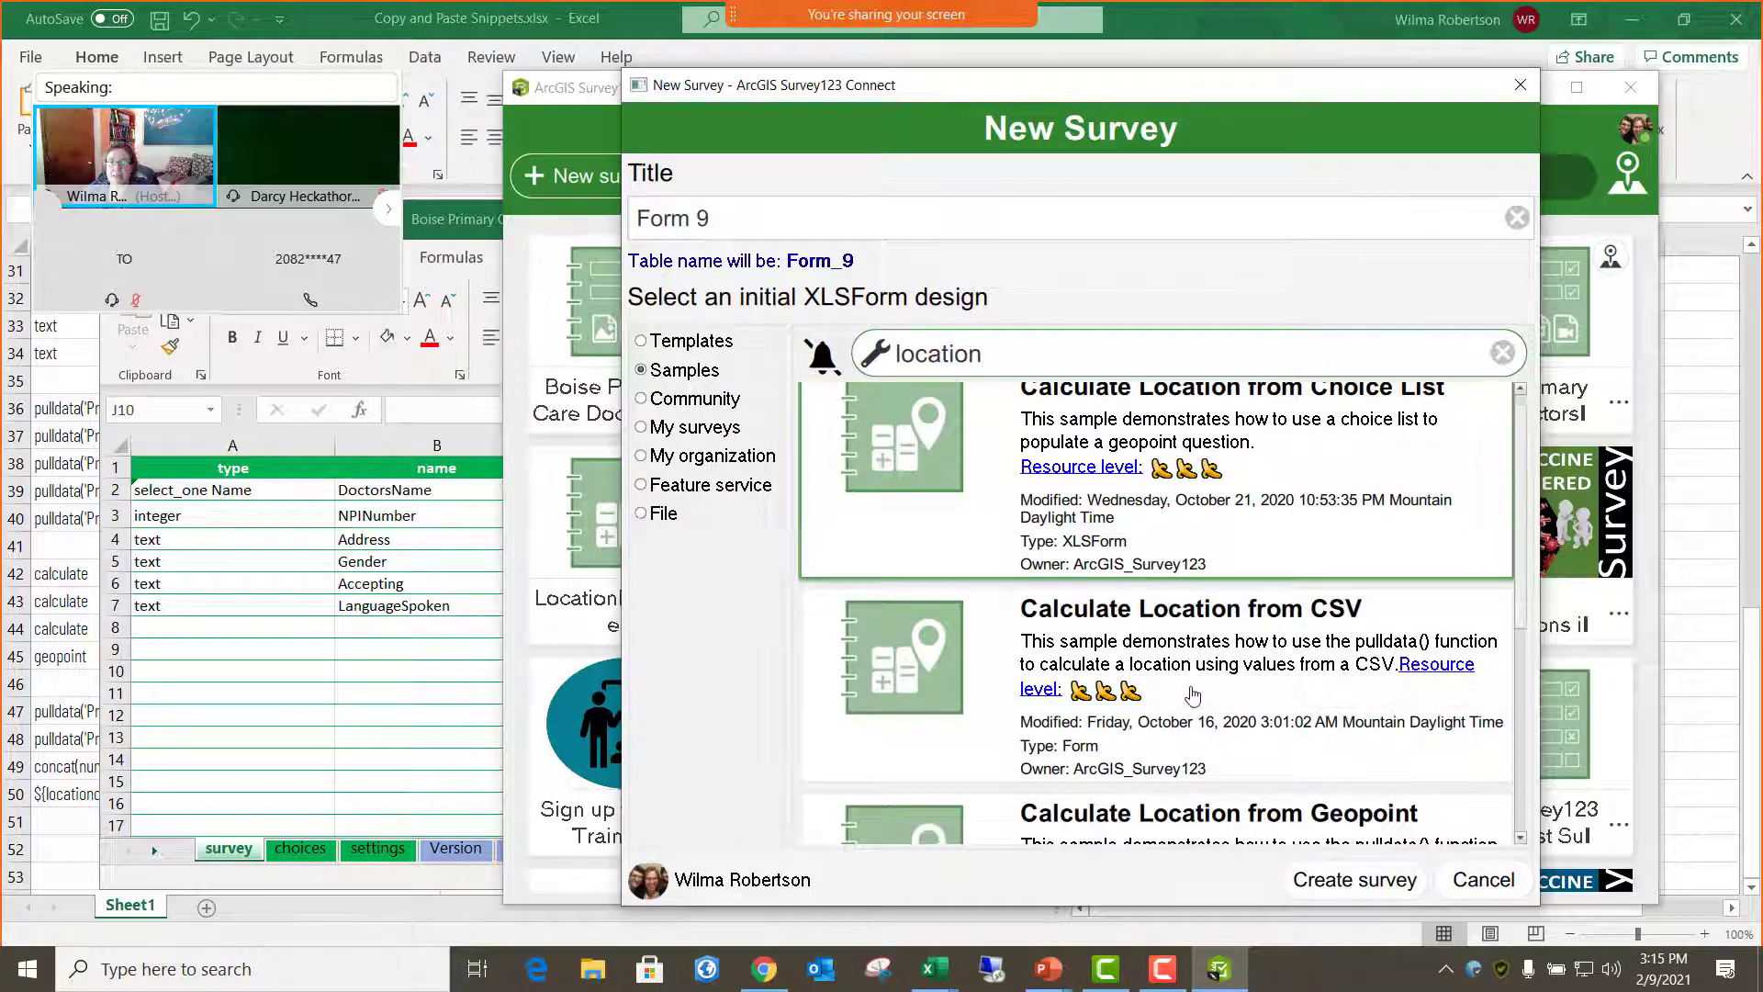
click(1274, 701)
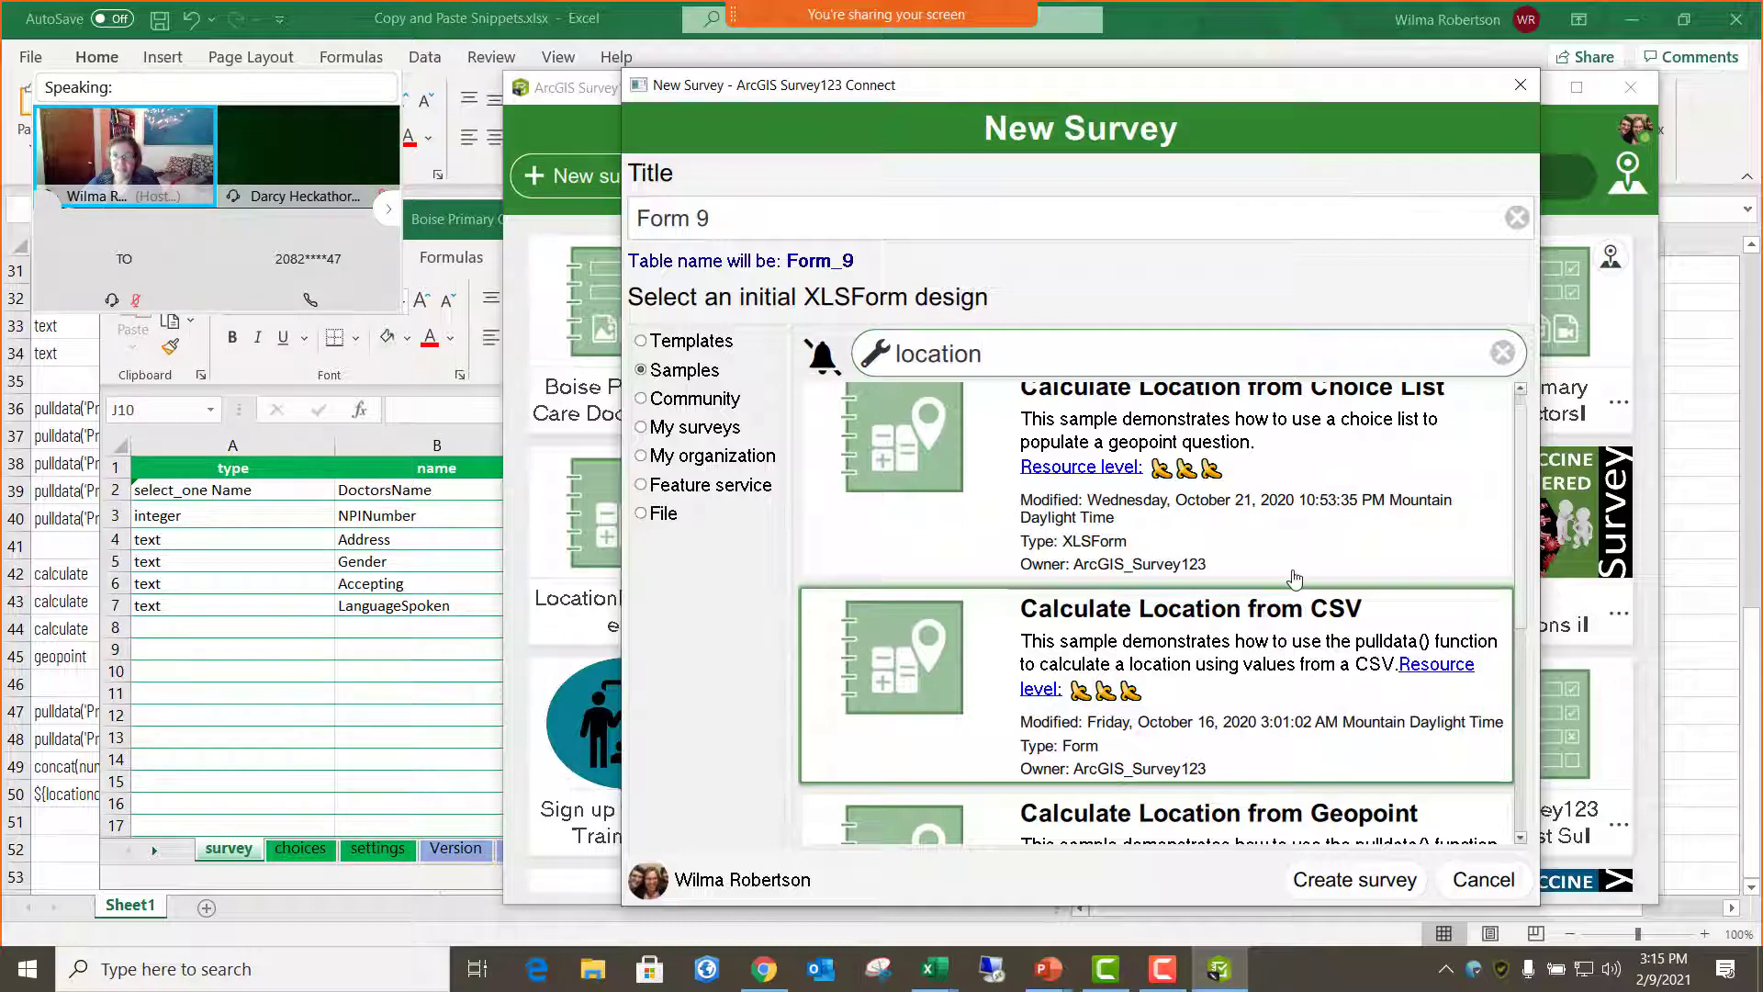
- Switch to Copy and Paste Snippets.xlsx in Excel and copy the lat, lon, locationcalculation and location question rows in A42:C45
click(370, 664)
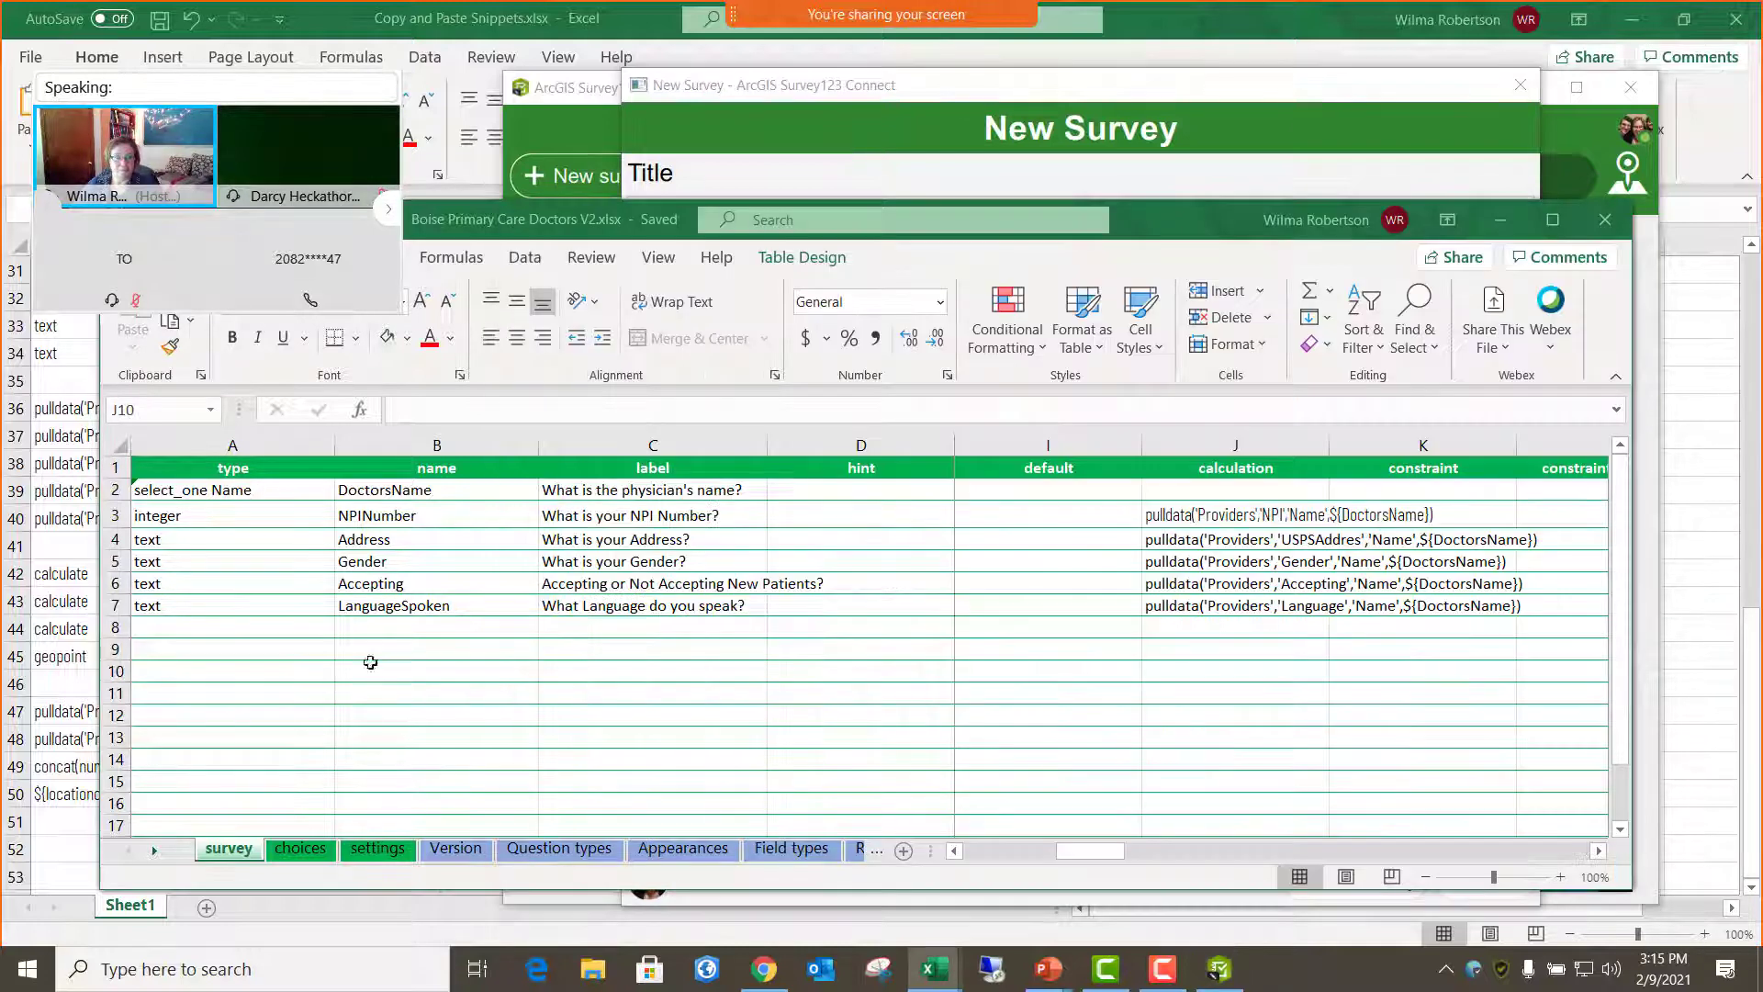
click(930, 975)
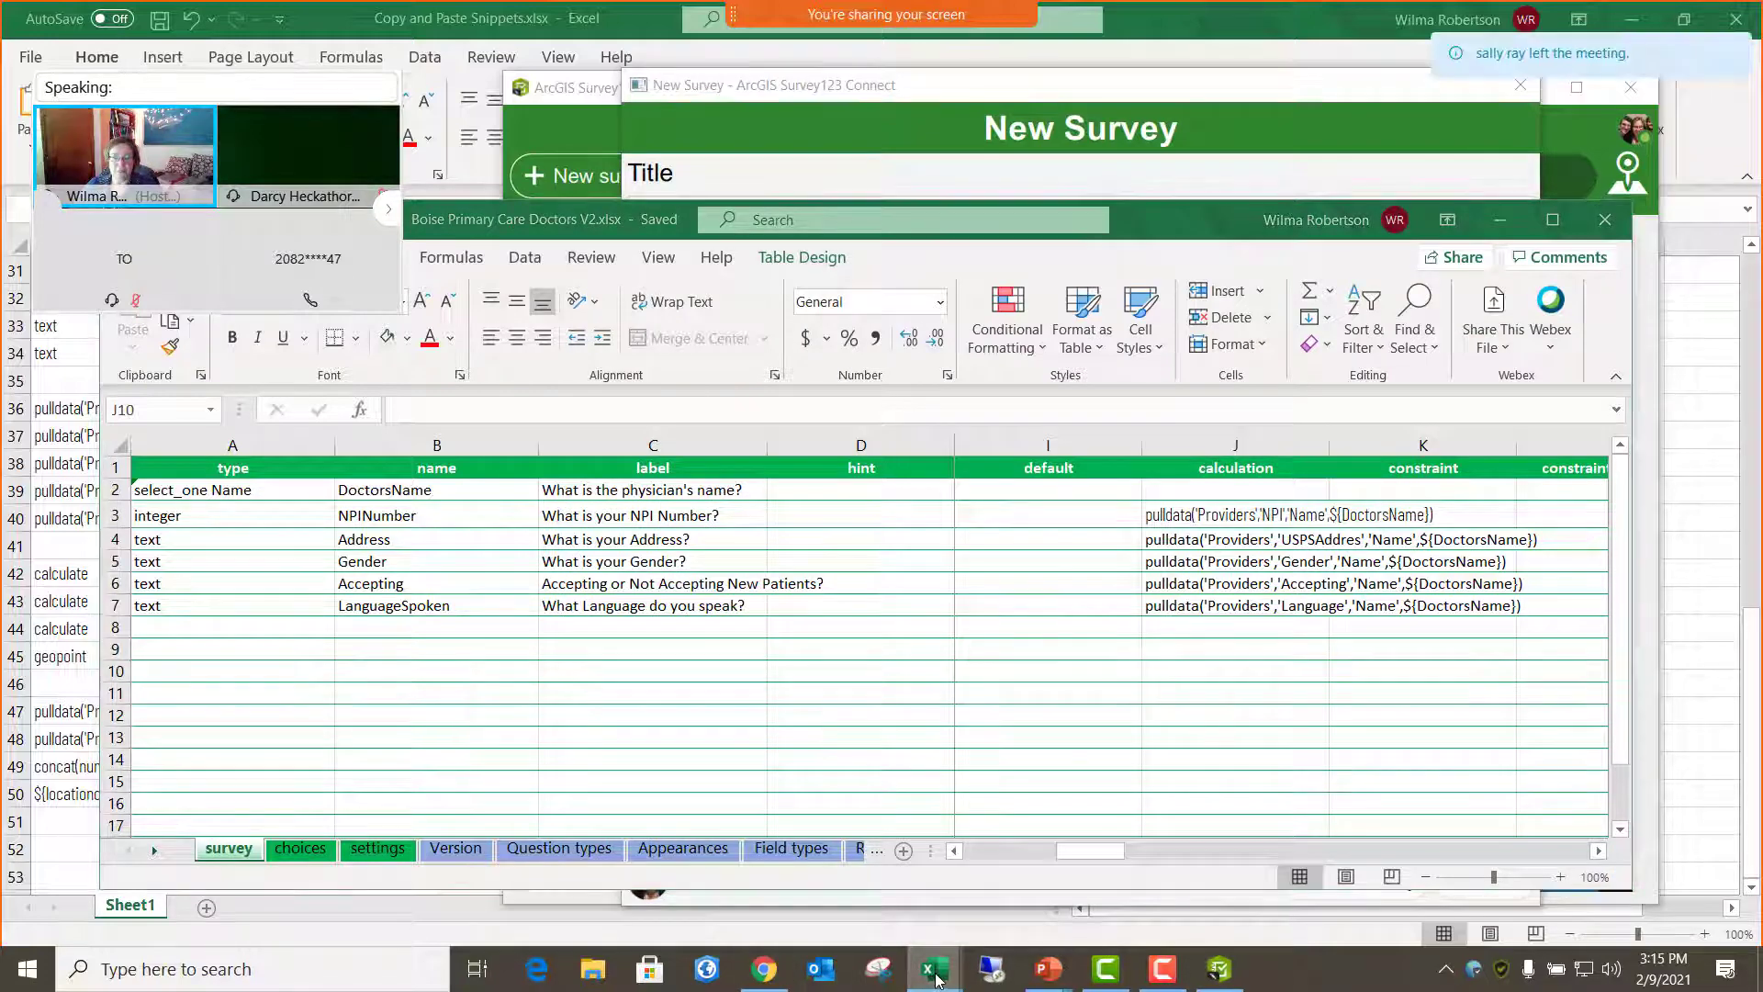
click(713, 910)
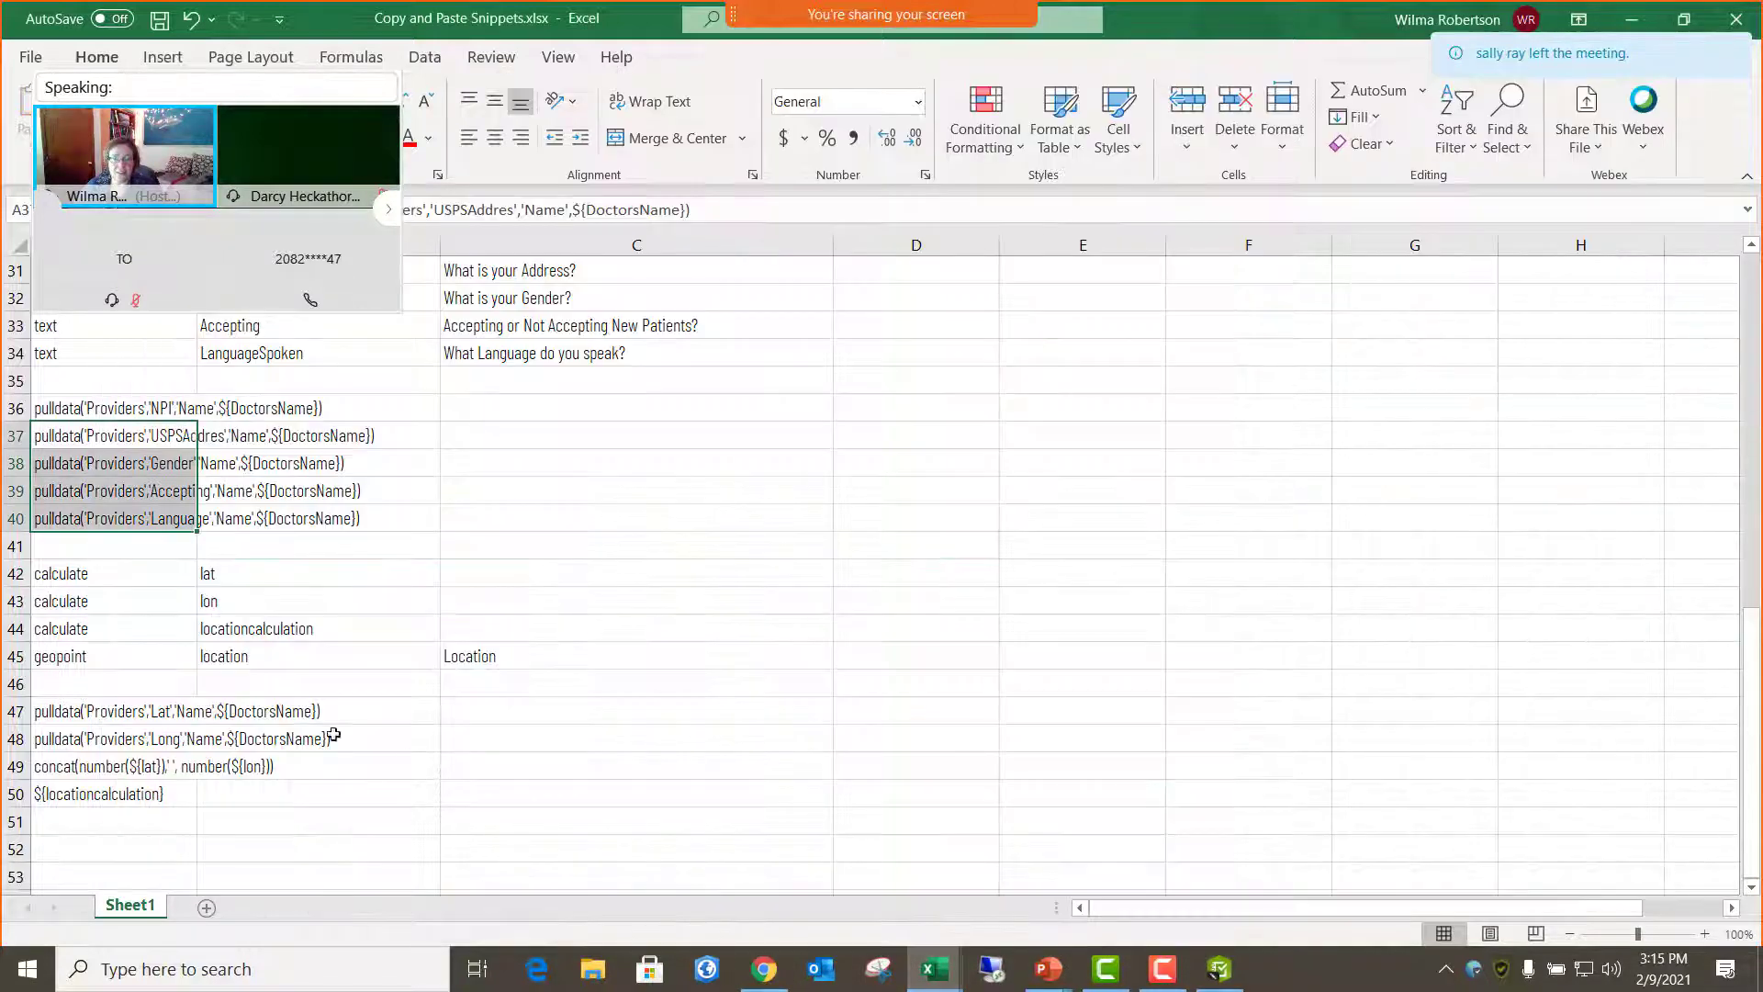
click(713, 713)
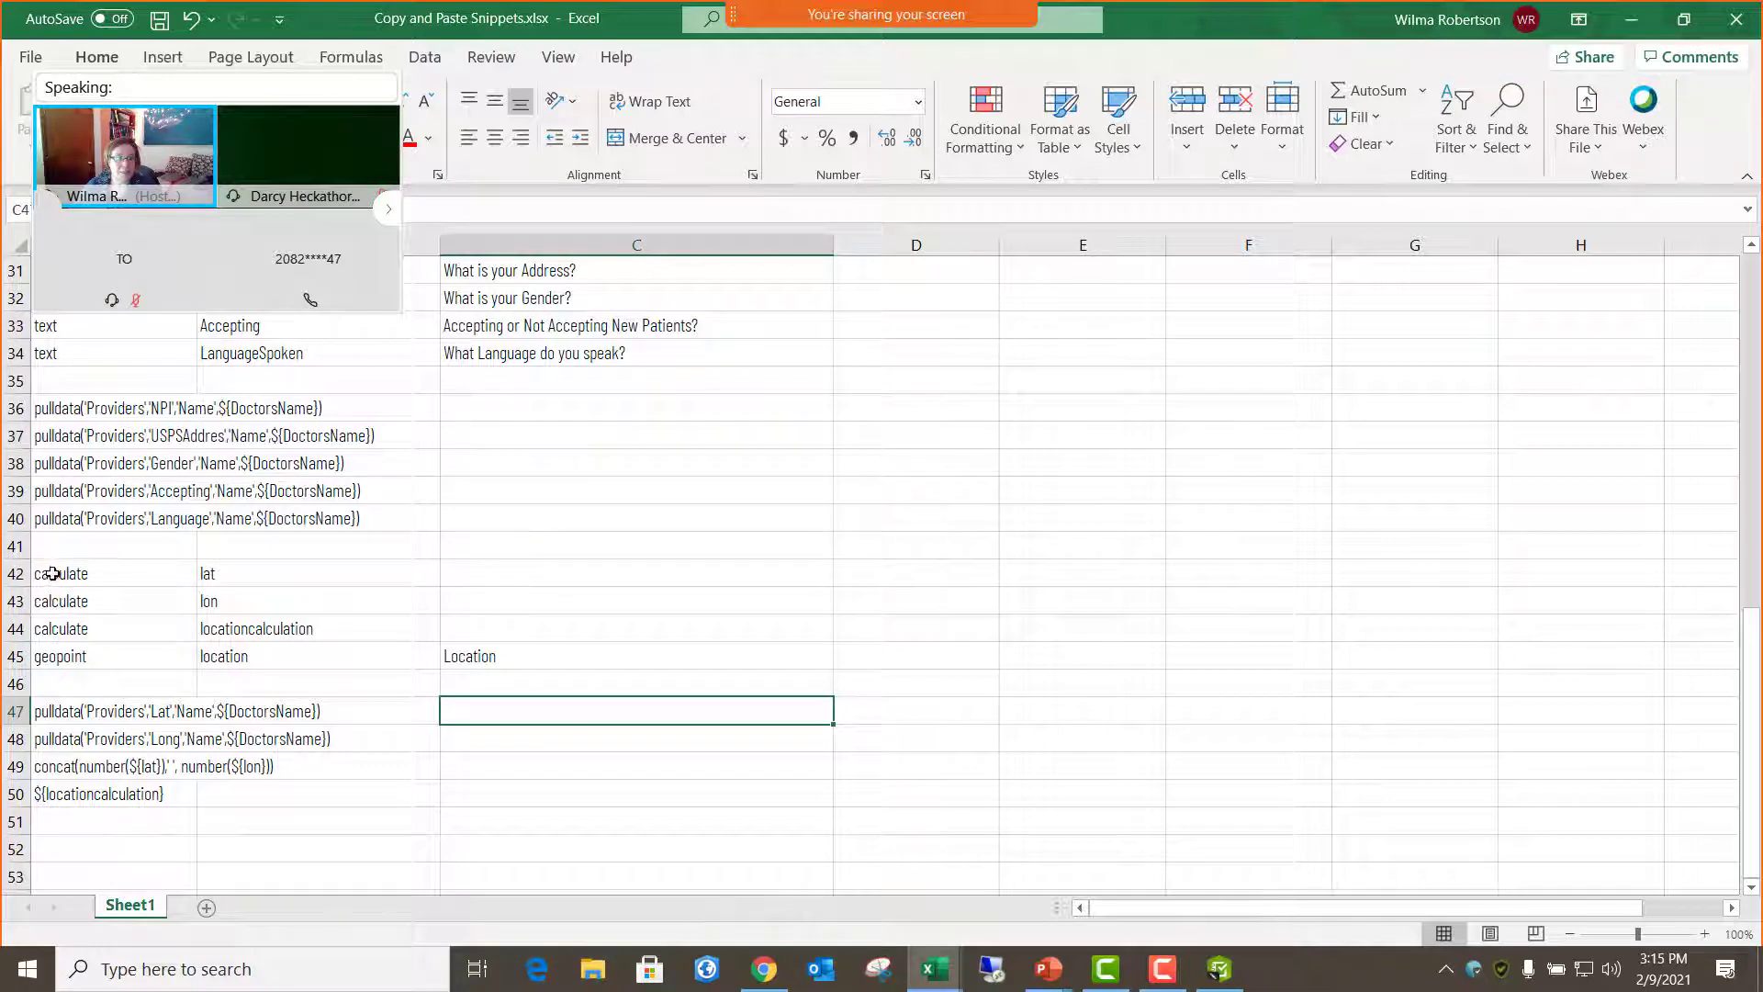
scroll(52, 571, up, 1)
scroll(87, 597, down, 1)
drag(57, 573, 206, 652)
drag(388, 664, 473, 663)
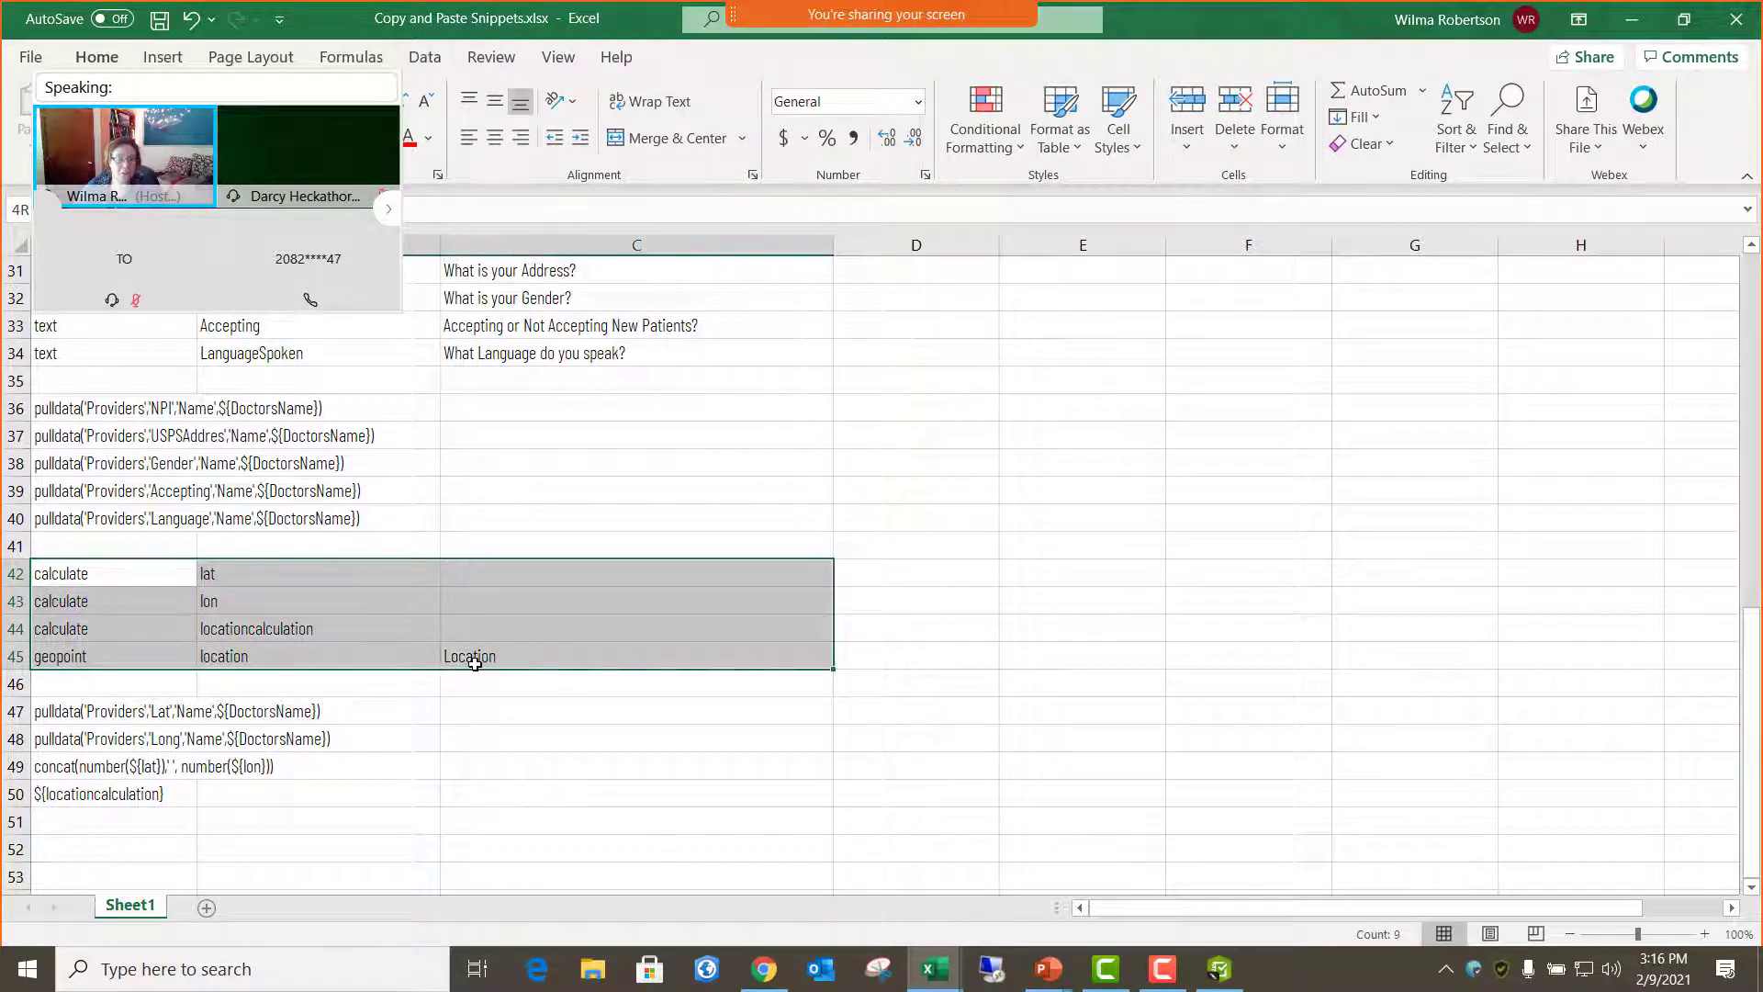
click(474, 663)
drag(106, 579, 695, 658)
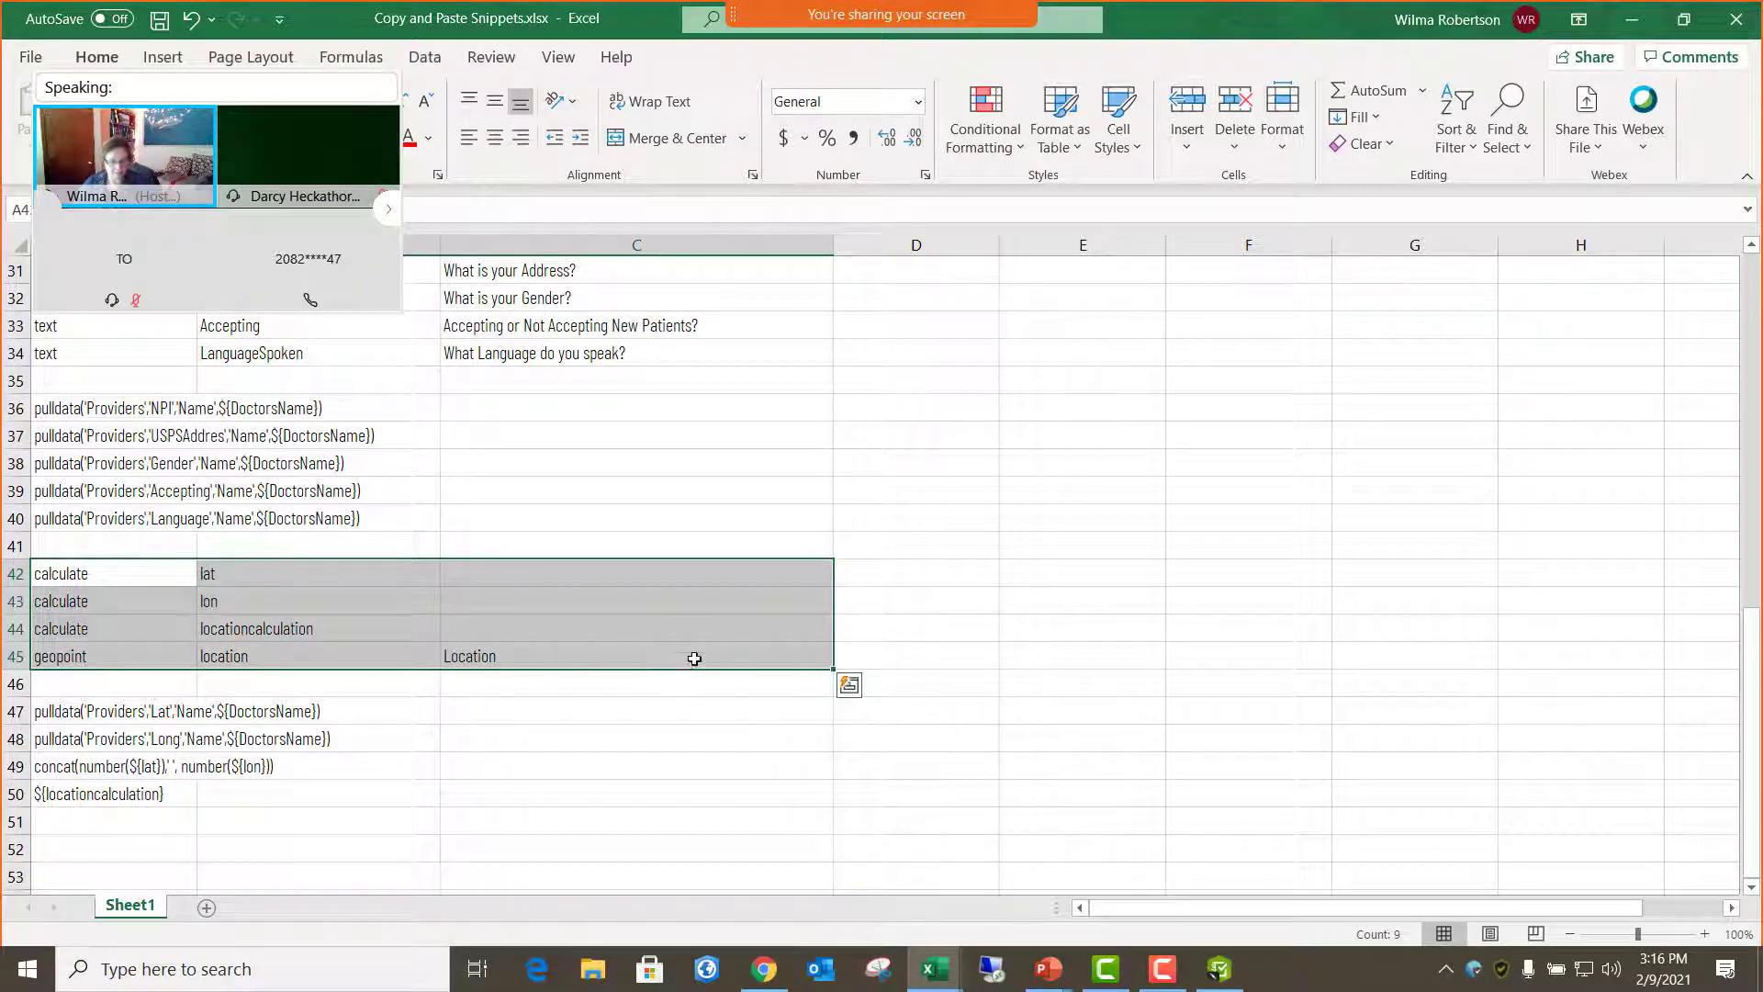
key(ctrl+c)
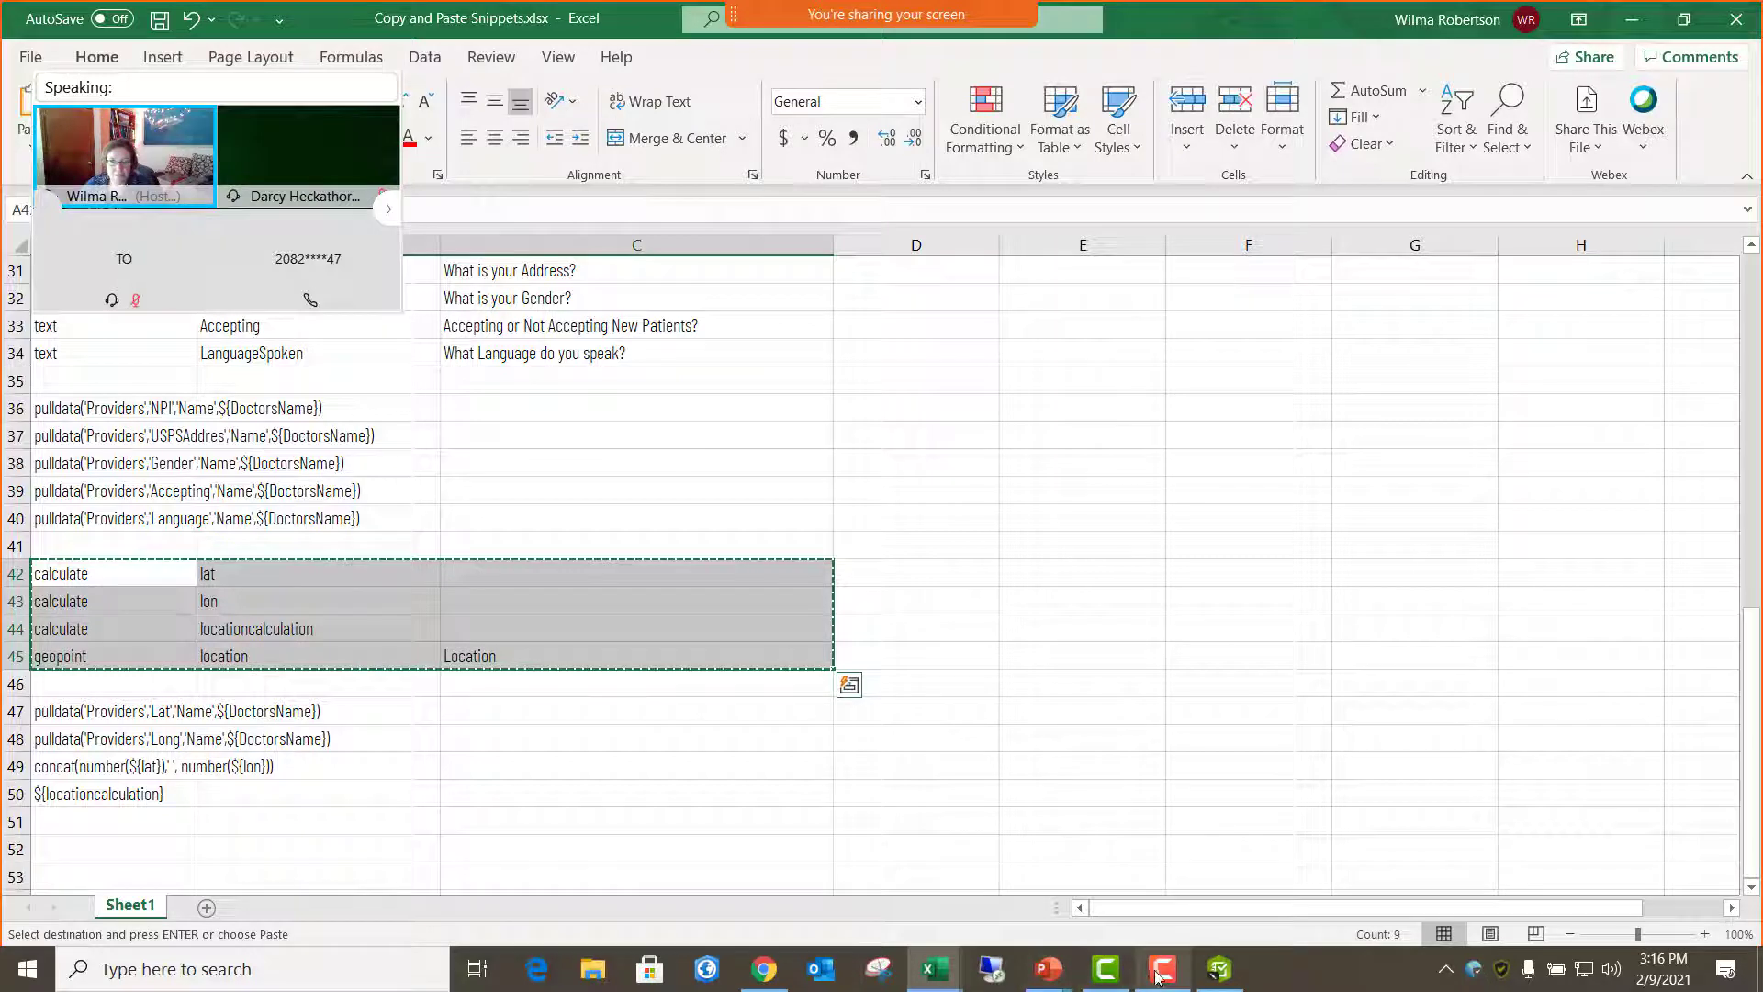
- Paste the copied calculate and geopoint rows into the survey sheet of Boise Primary Care Doctors V2.xlsx, starting at A9
click(927, 964)
click(897, 886)
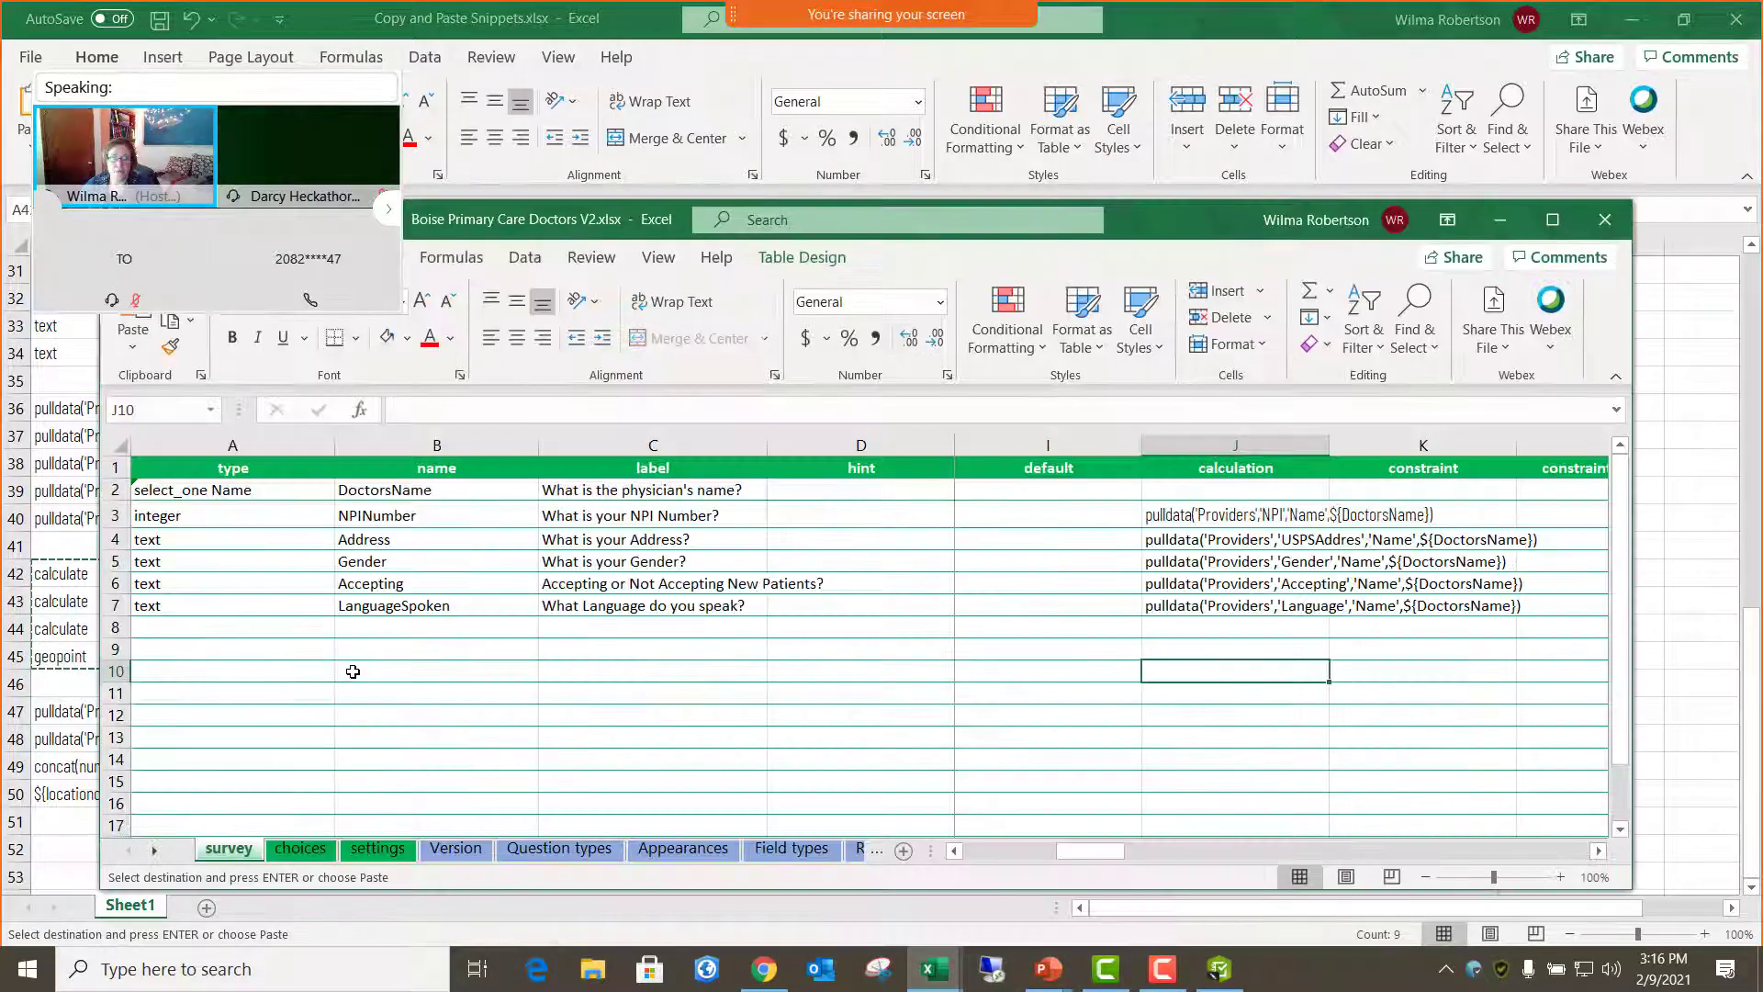
click(245, 647)
key(ctrl+v)
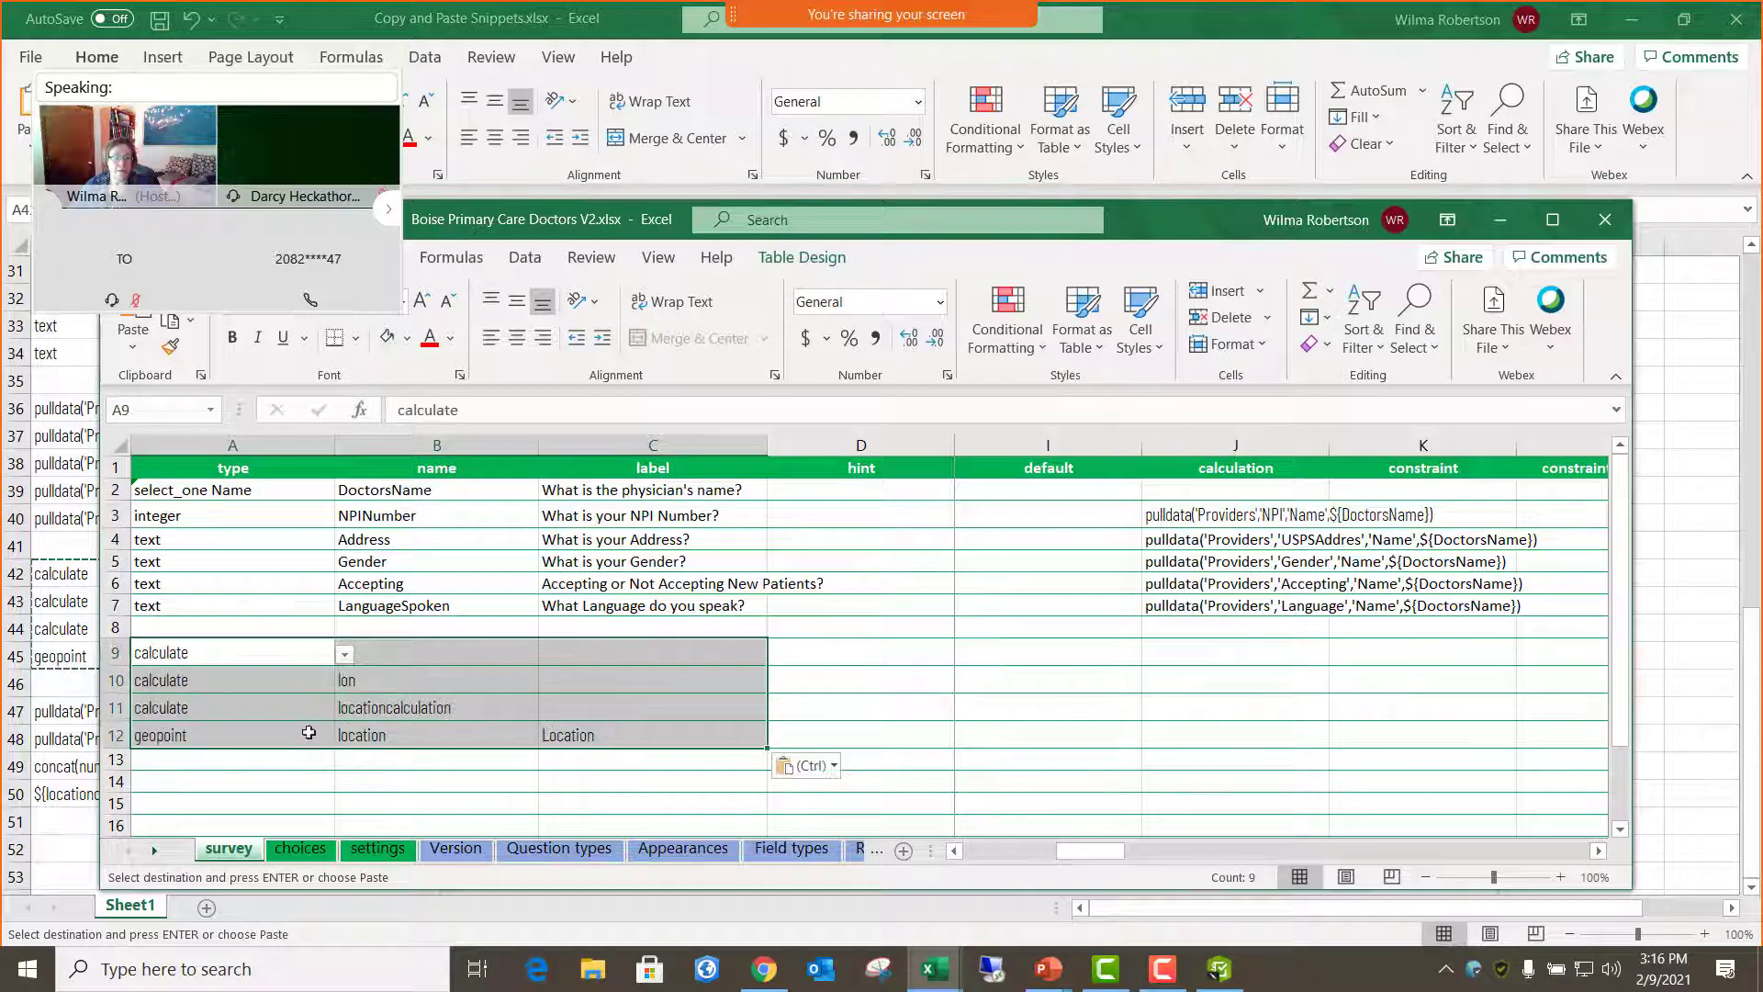
click(409, 786)
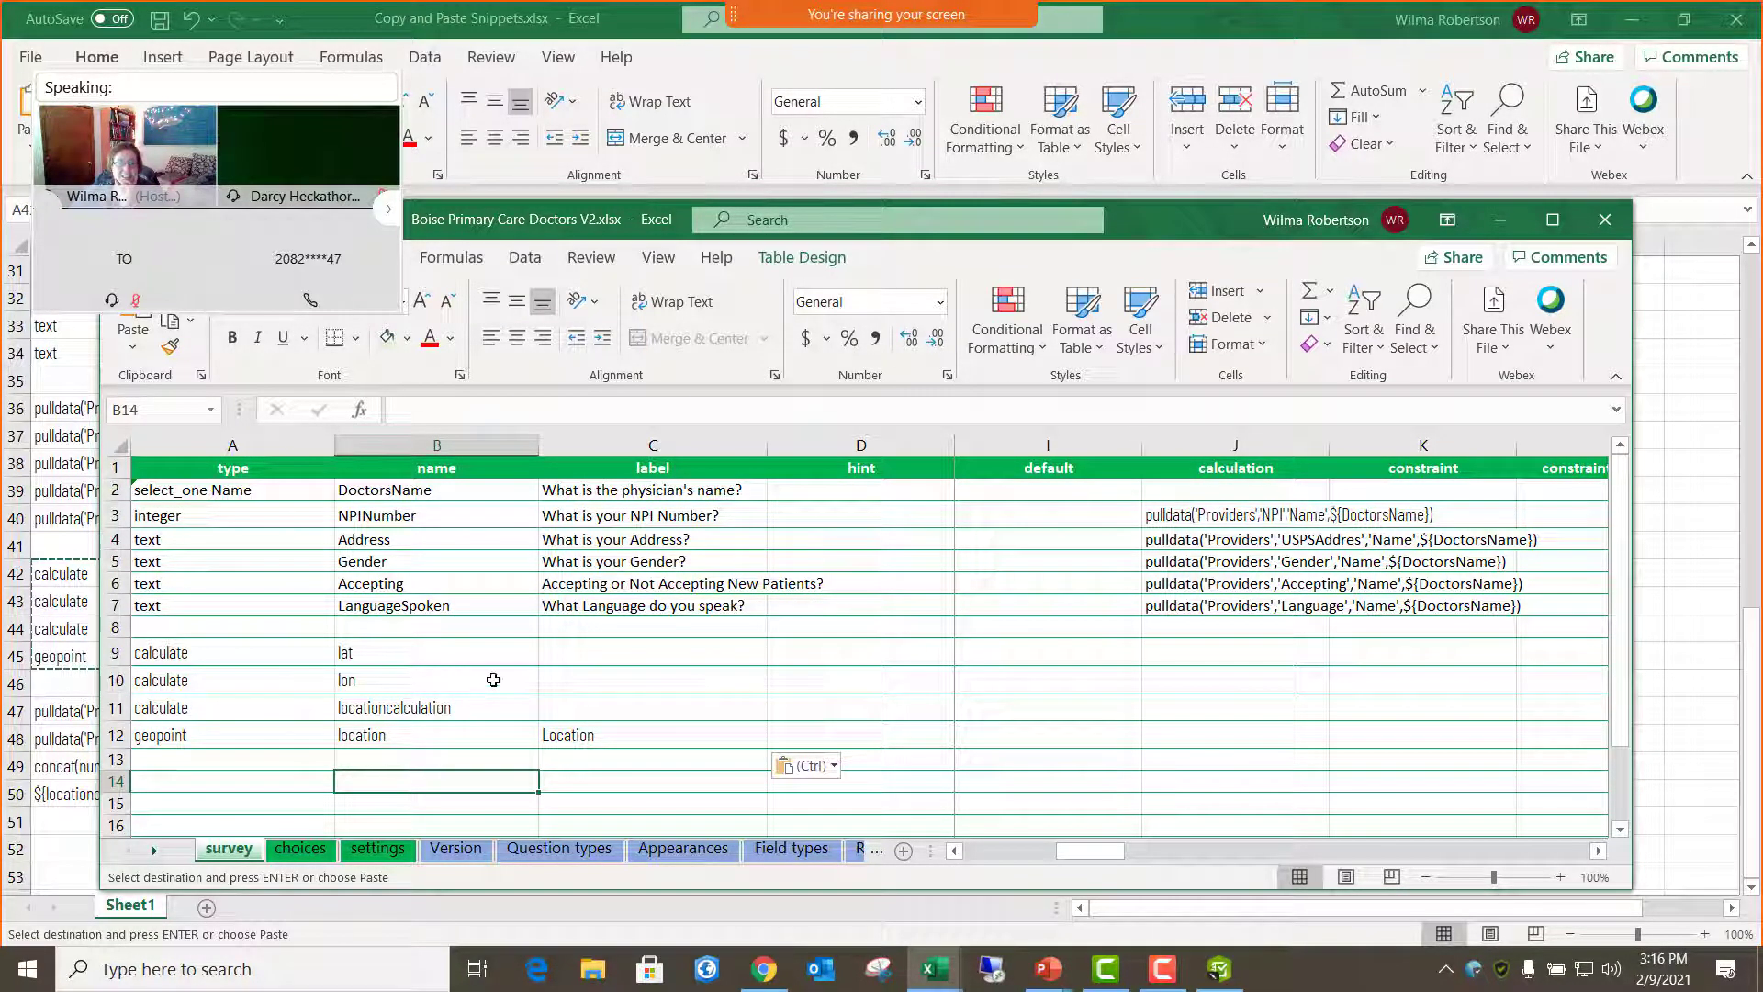
- Copy the names lat, lon and locationcalculation from B9:B11 into the label column, C9:C11
drag(475, 659, 472, 700)
key(ctrl+c)
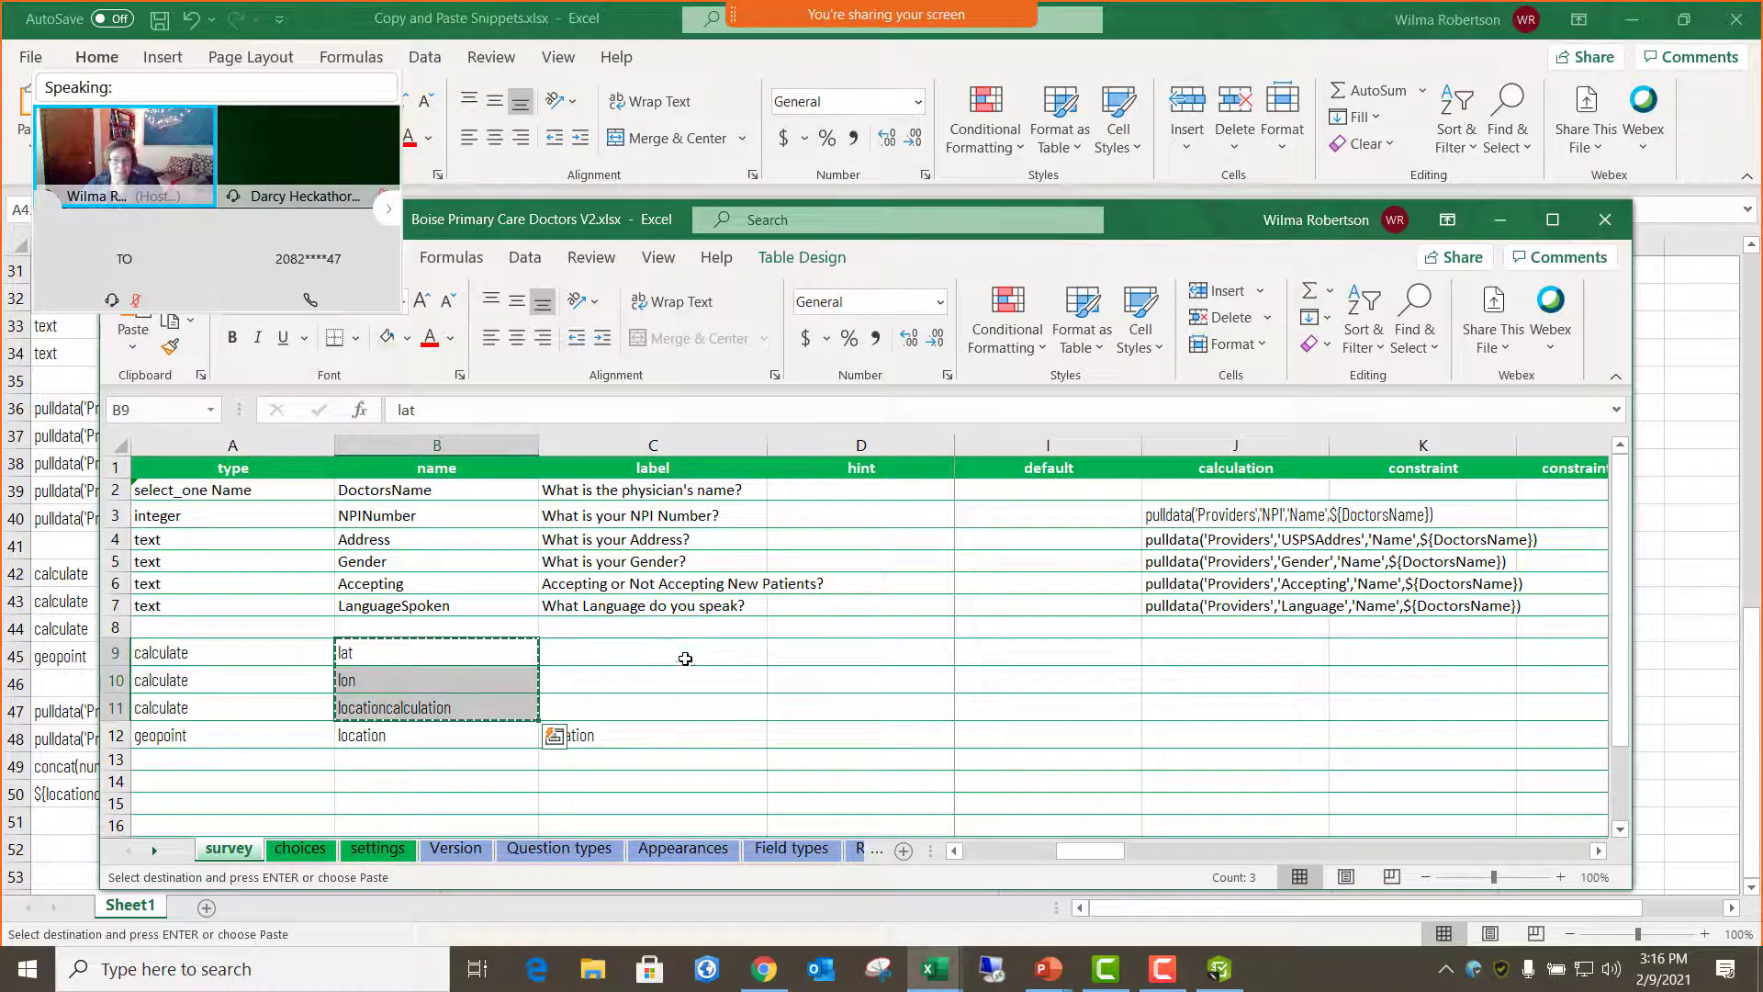
click(685, 658)
key(ctrl+v)
key(Right)
key(Down)
key(Down)
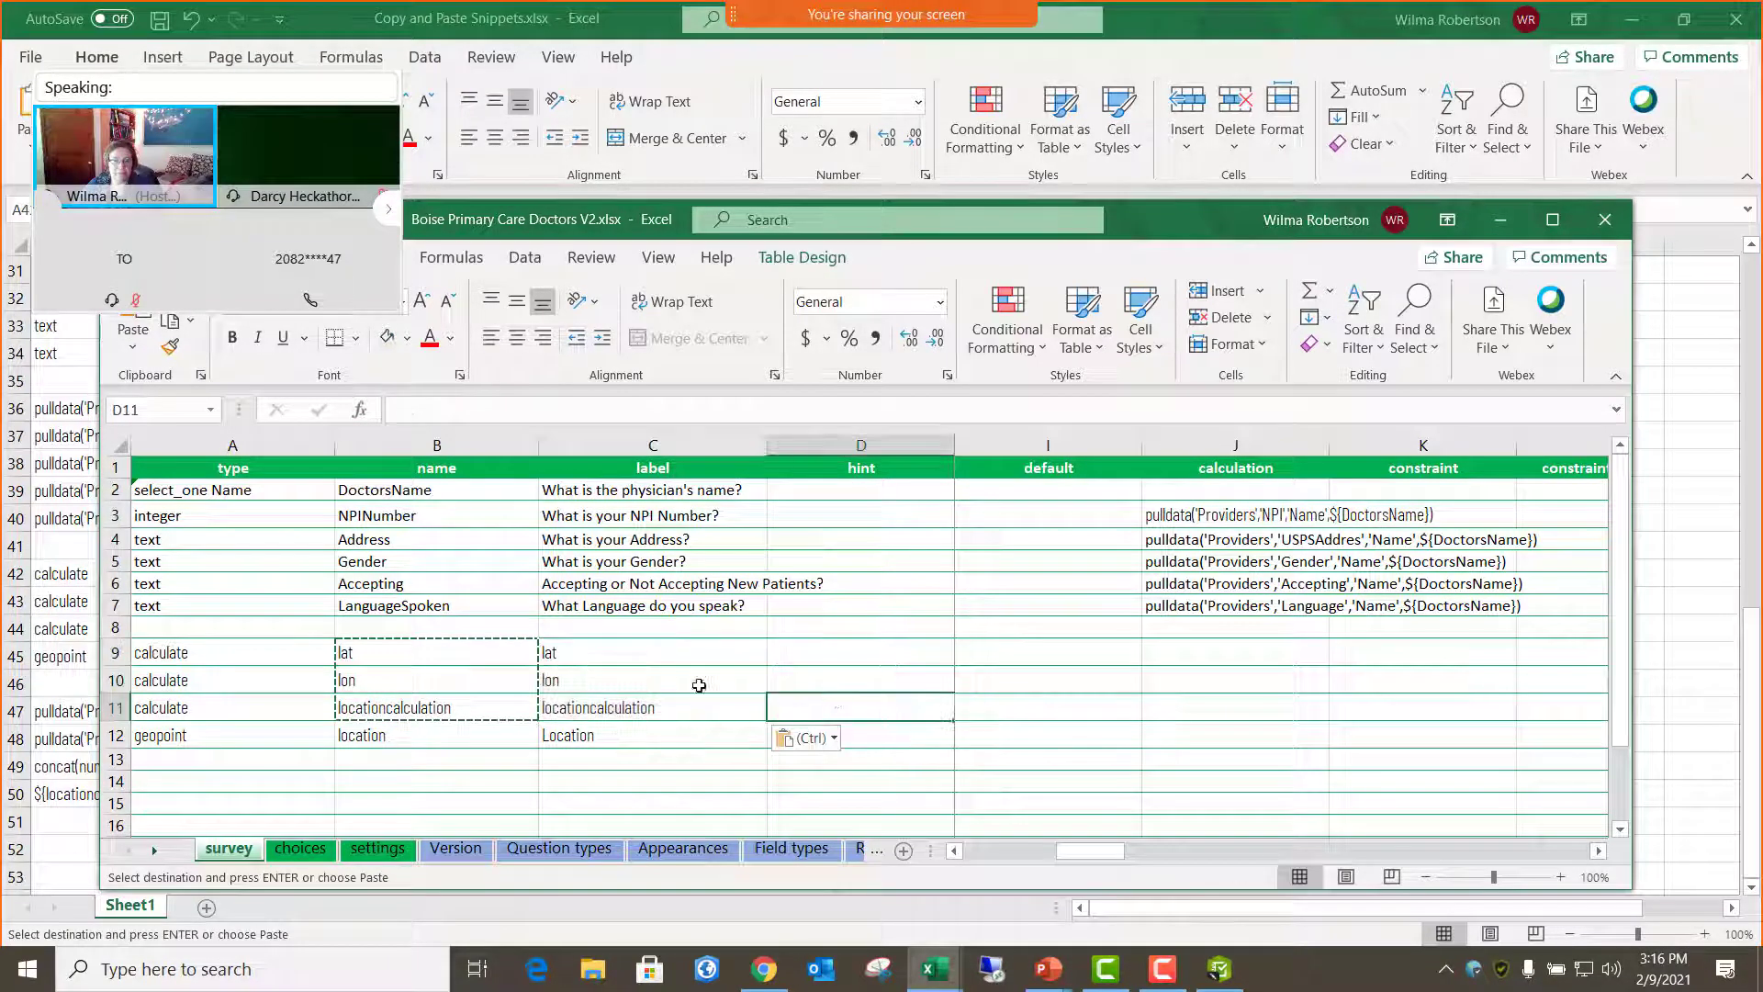
click(445, 659)
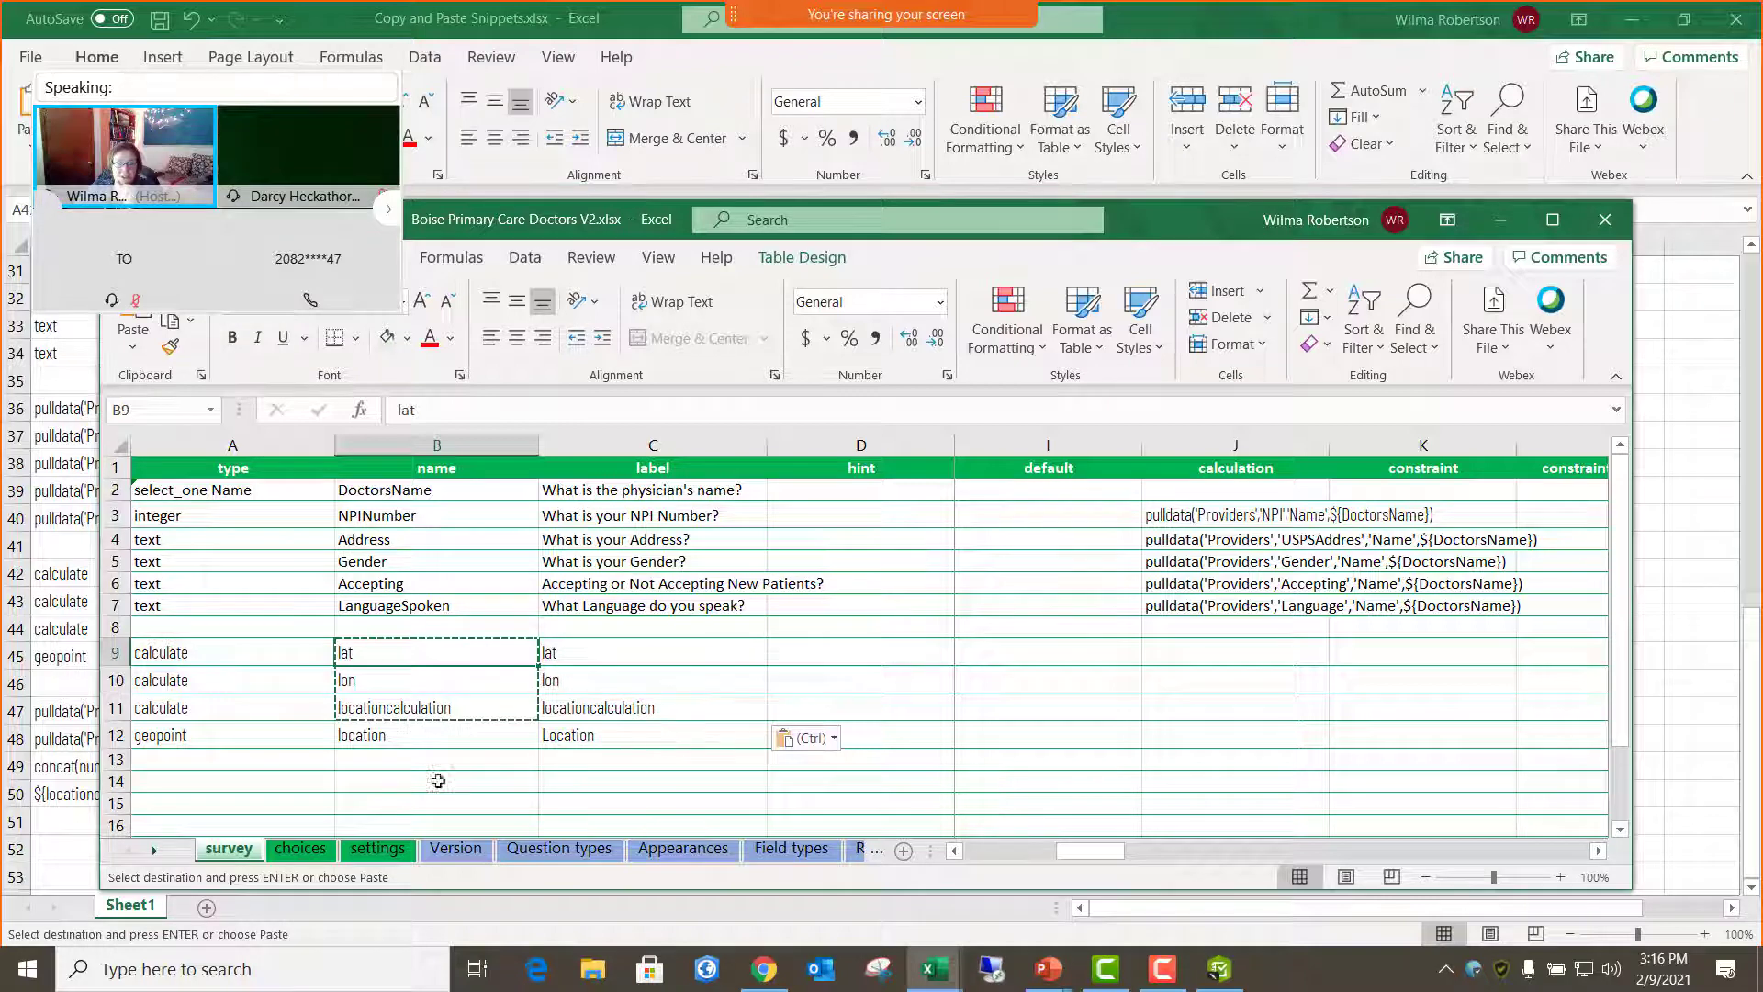
- Copy the four location formulas in A47:A50 of Copy and Paste Snippets.xlsx and return to Boise Primary Care Doctors V2.xlsx
click(40, 834)
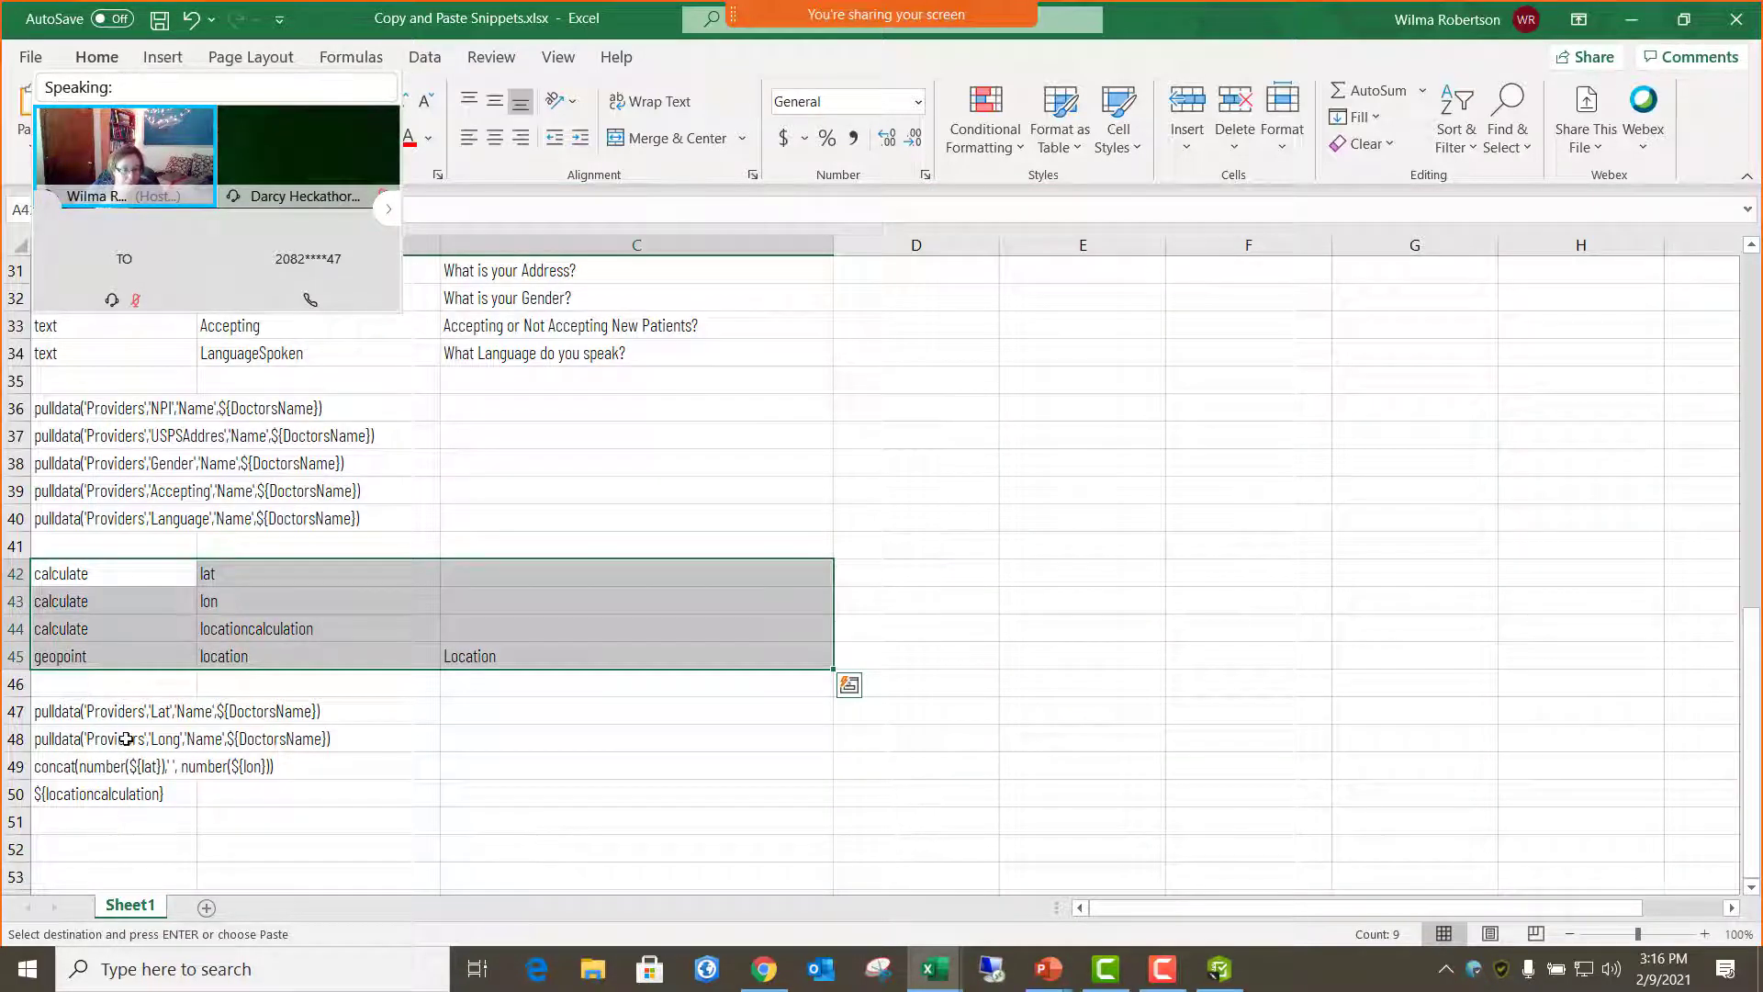
drag(131, 710, 137, 791)
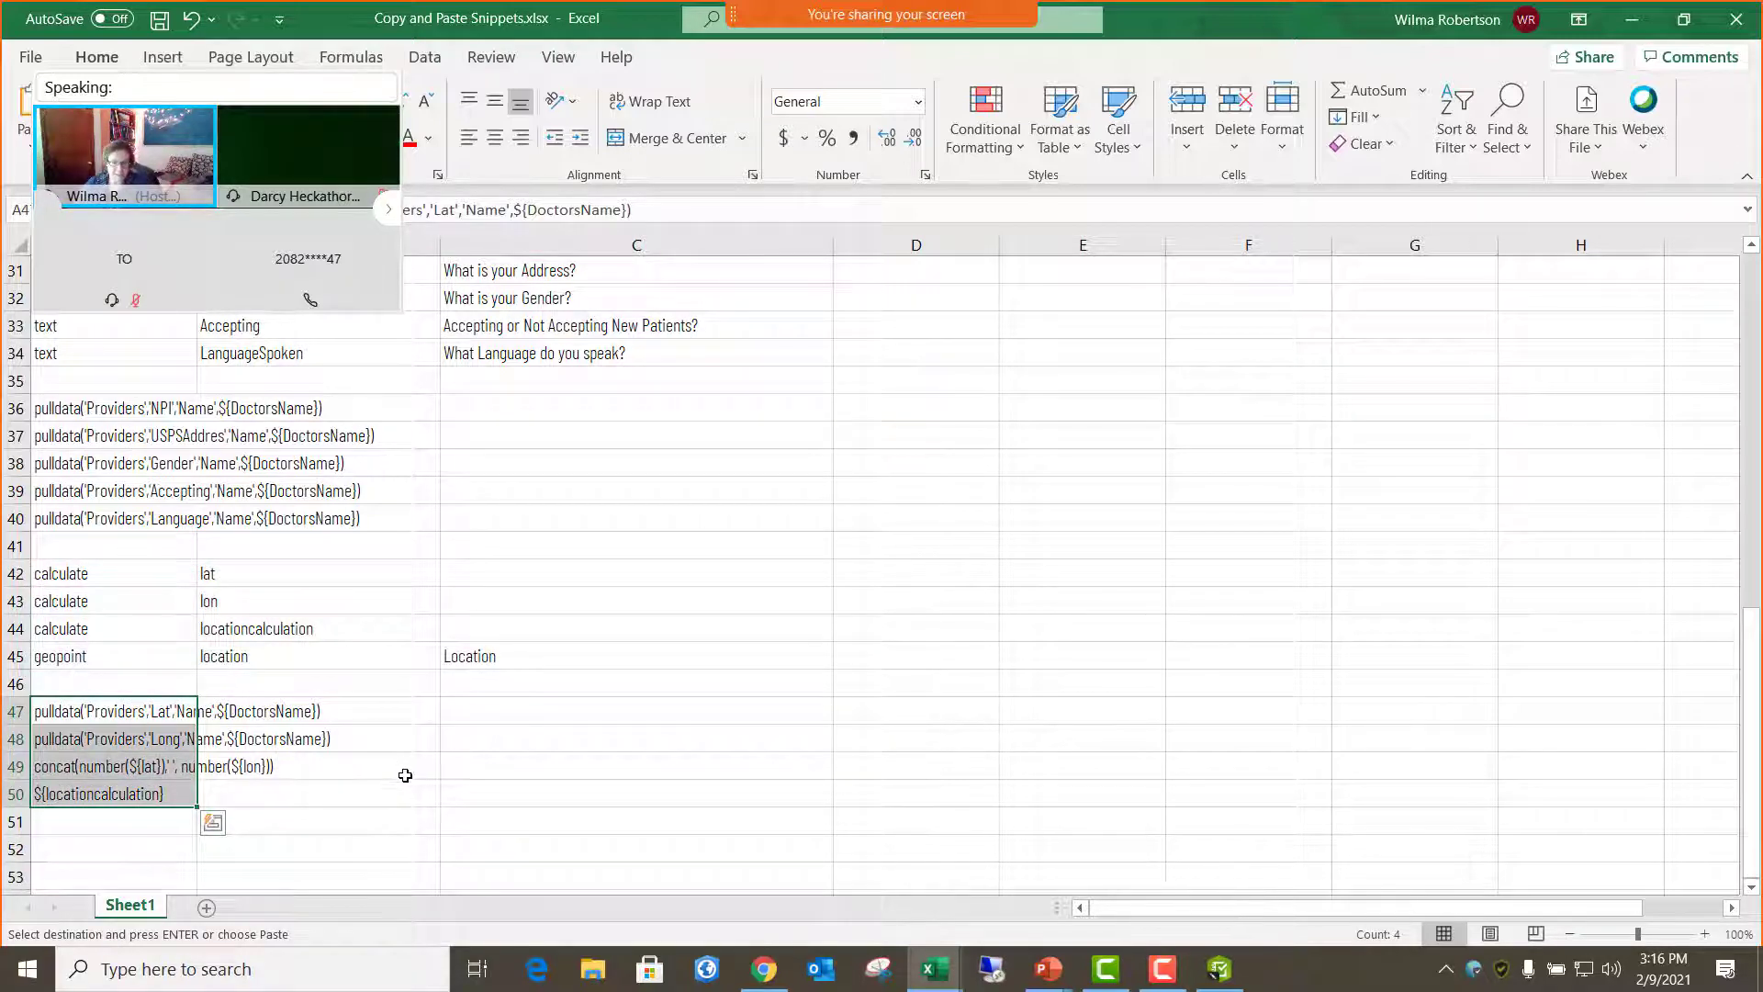
click(934, 968)
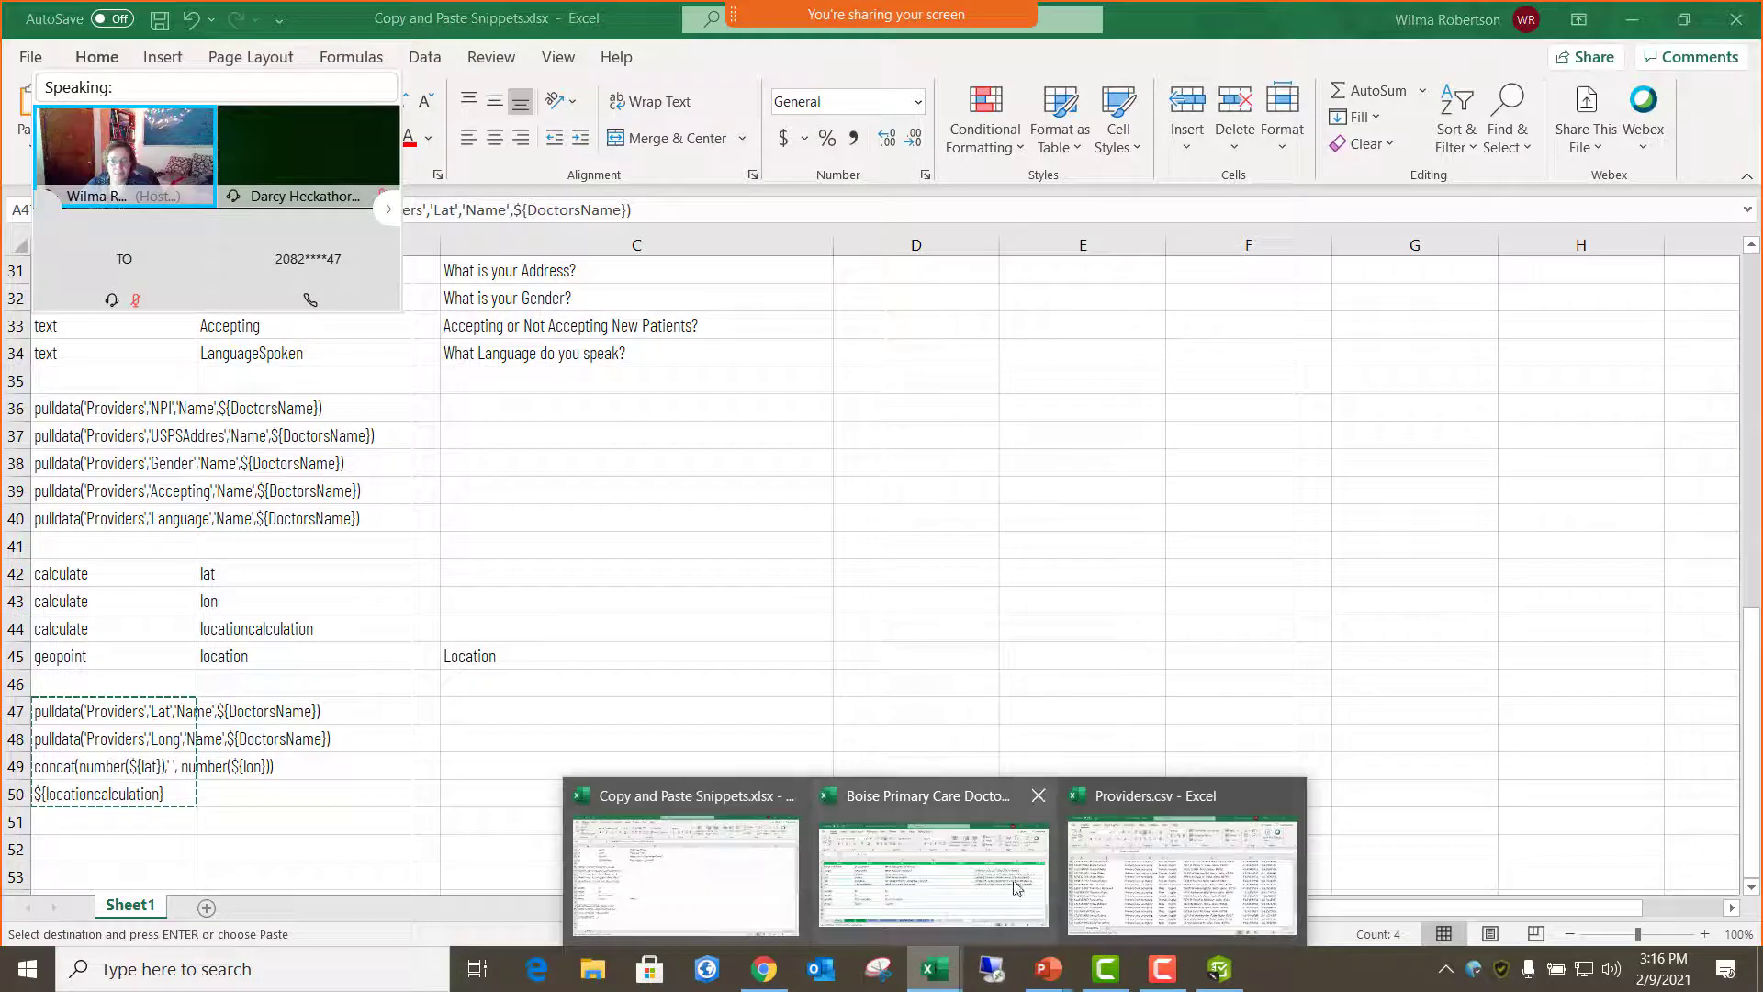
mouse_move(929, 963)
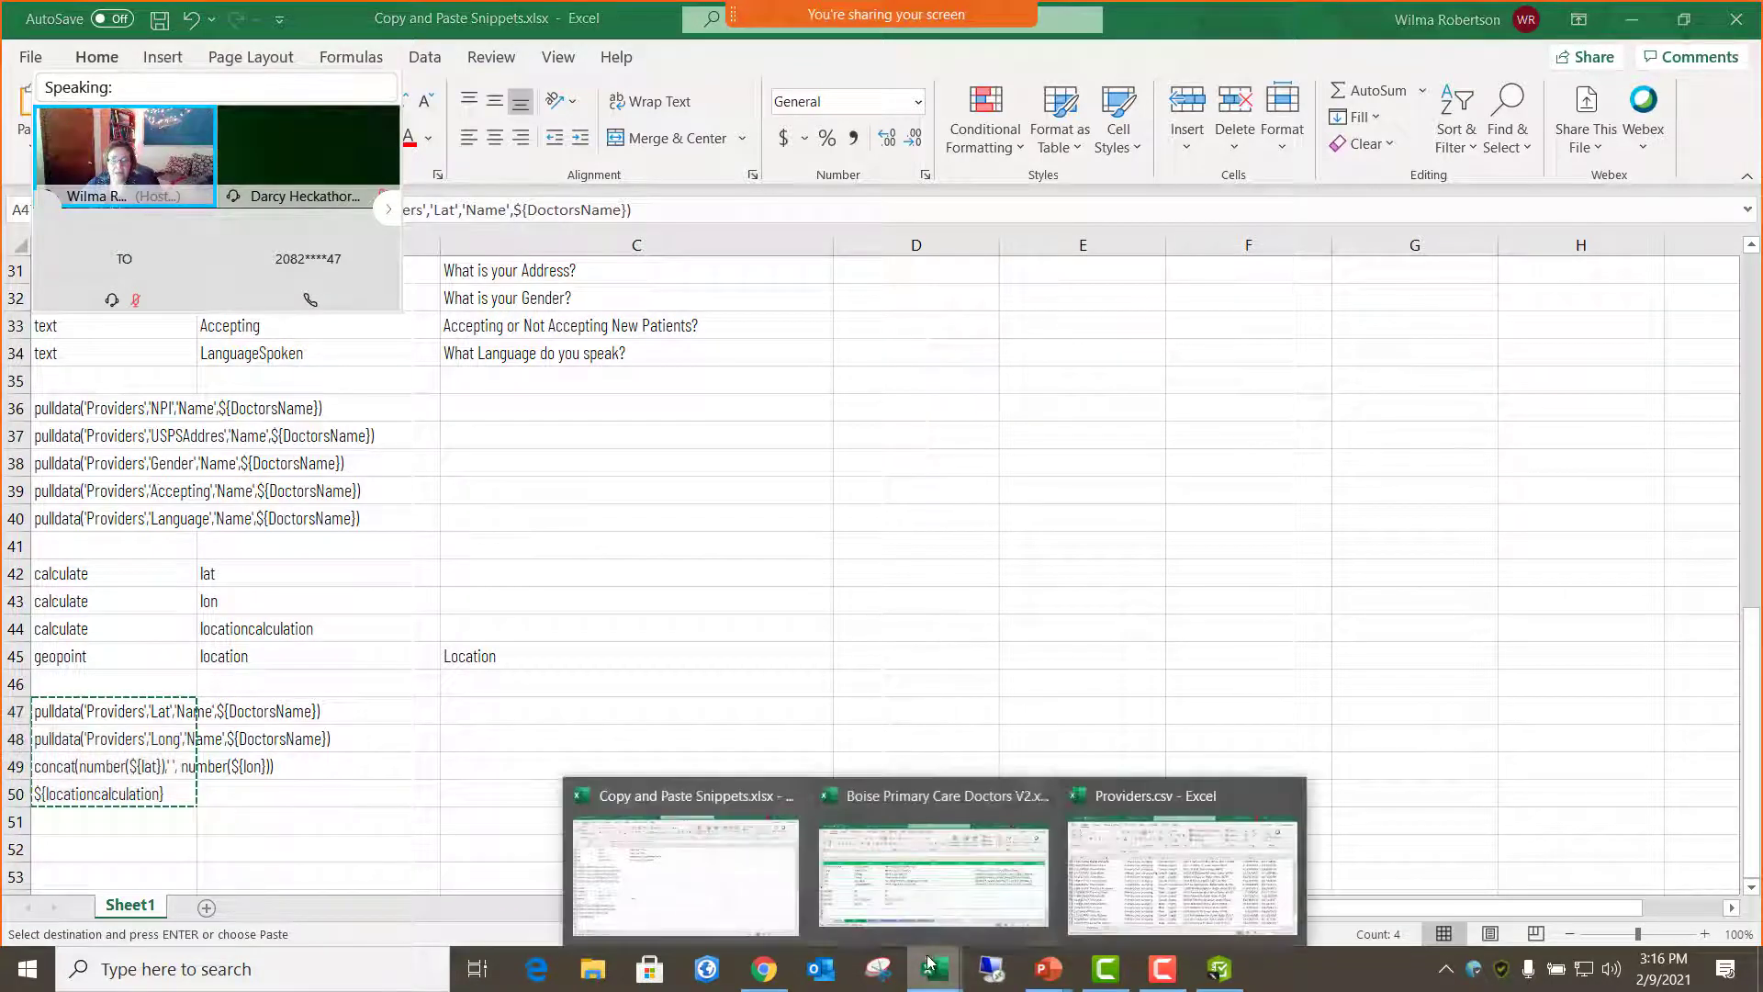
click(932, 872)
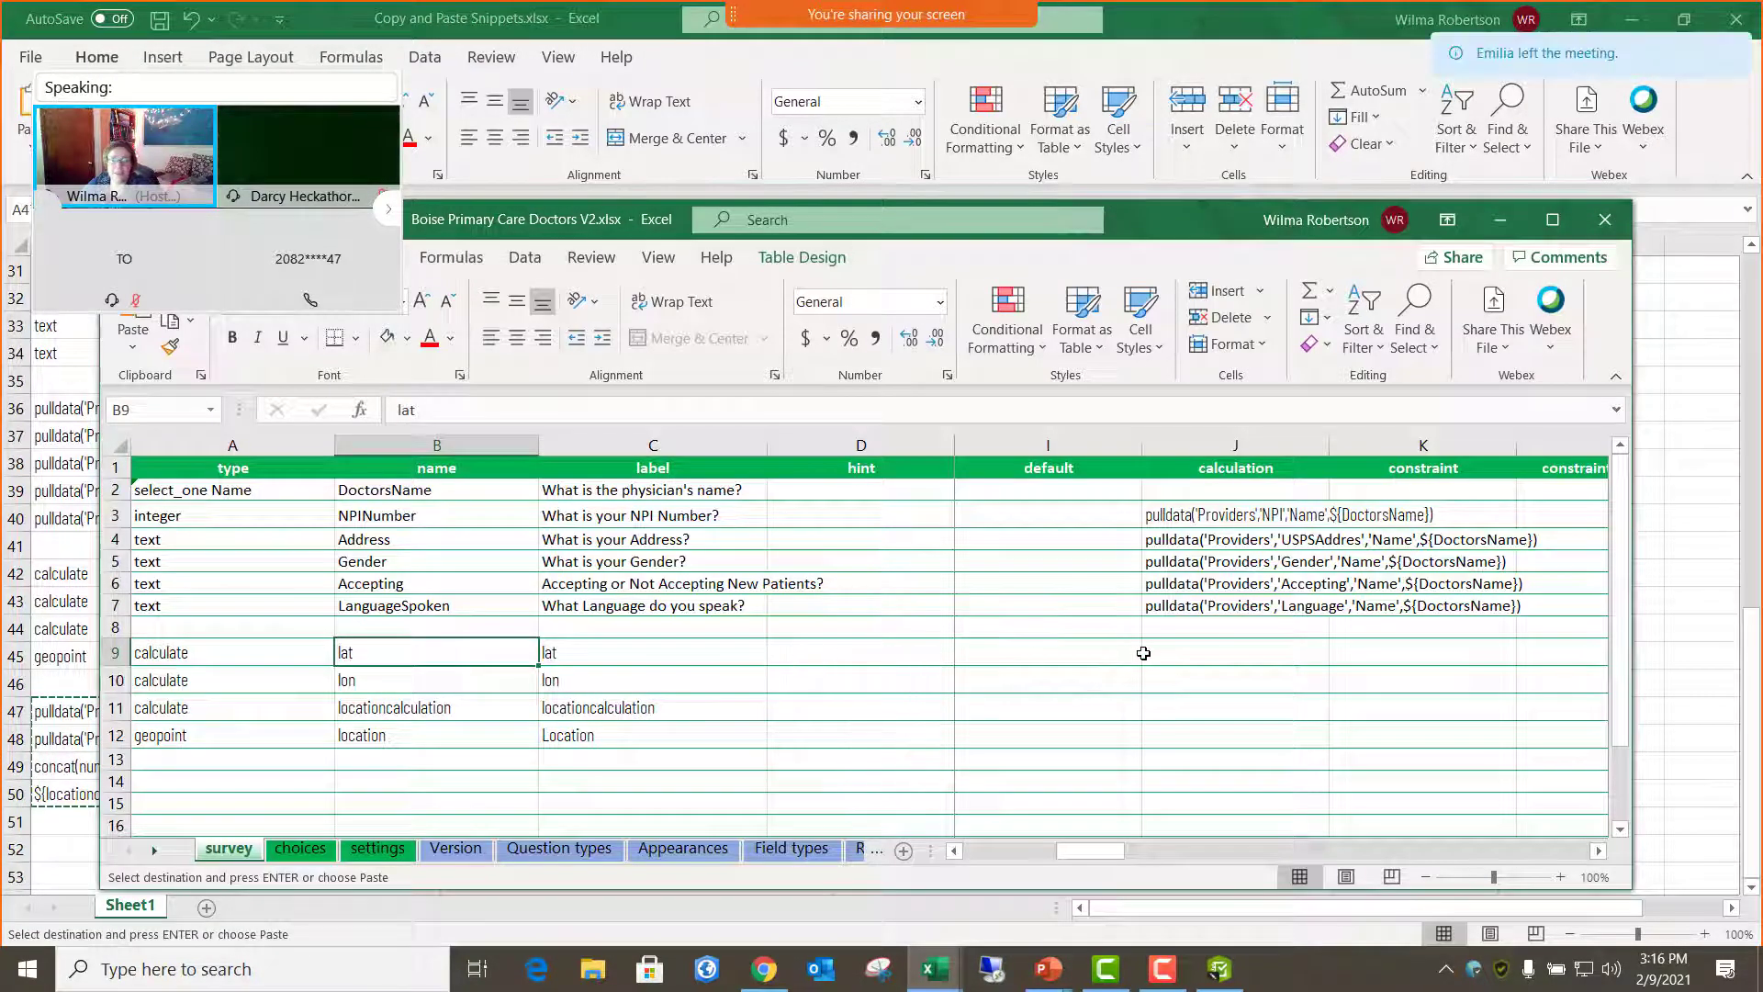
- Paste the copied formulas into the calculation column from J9 to J12 and widen column J to fit them
click(1197, 658)
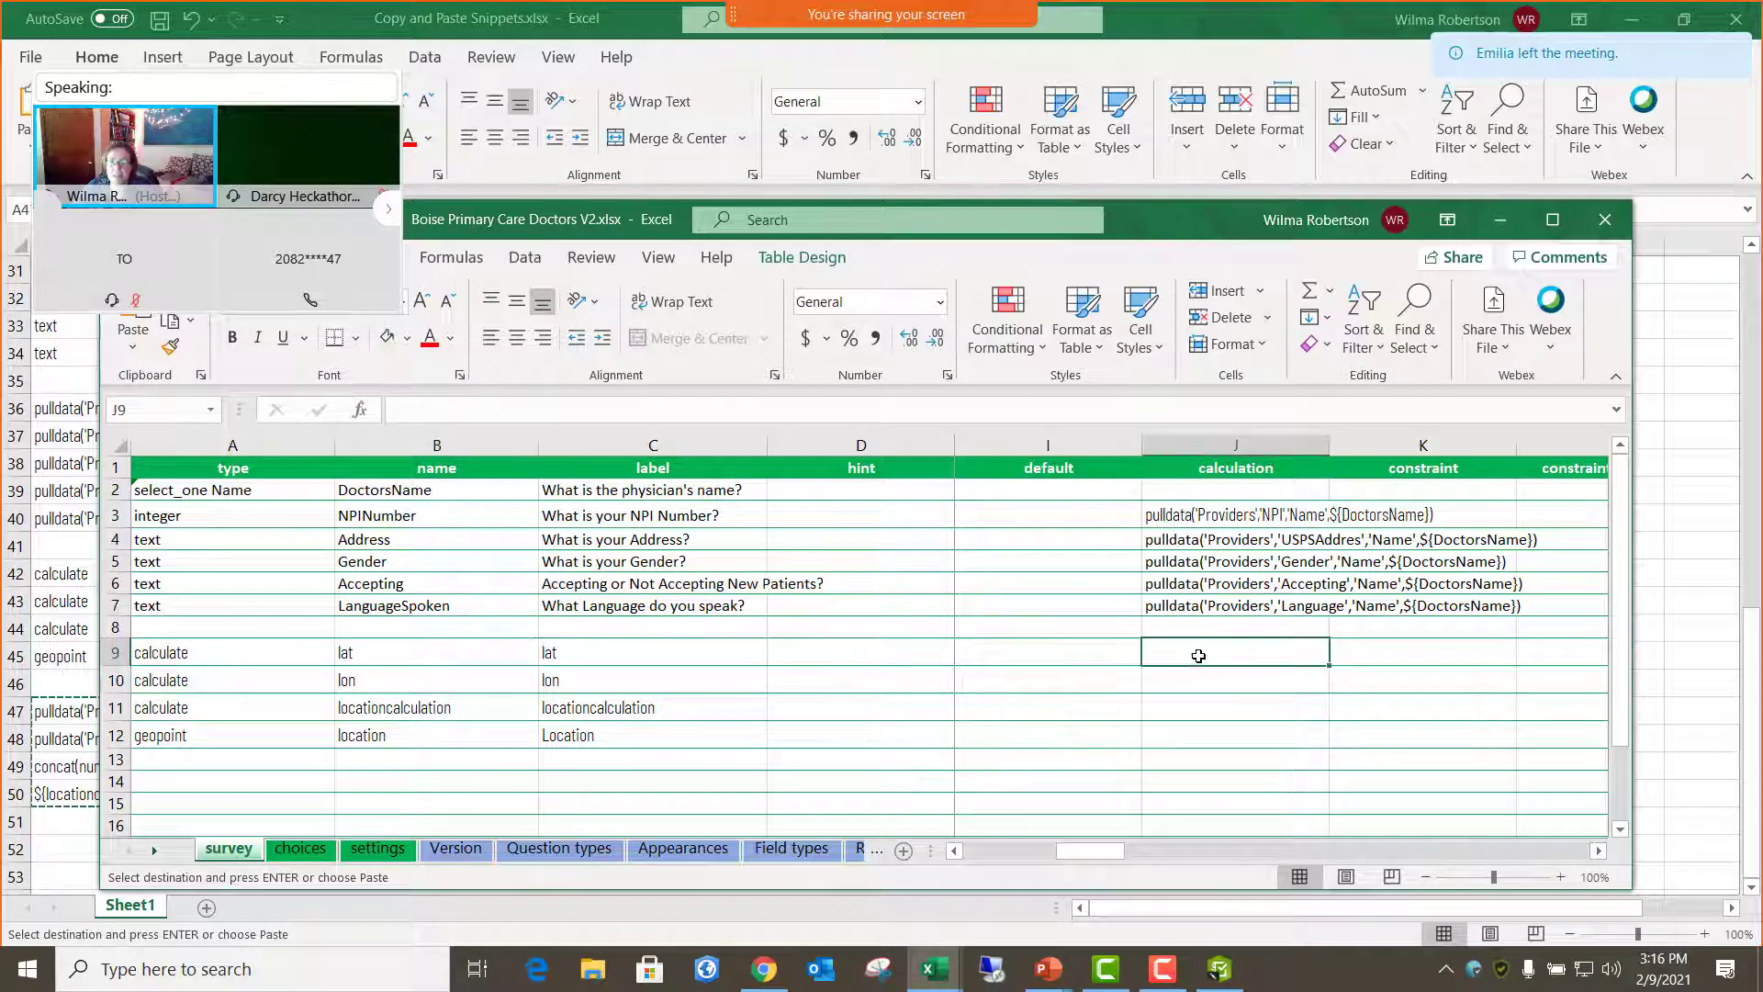
right_click(1198, 656)
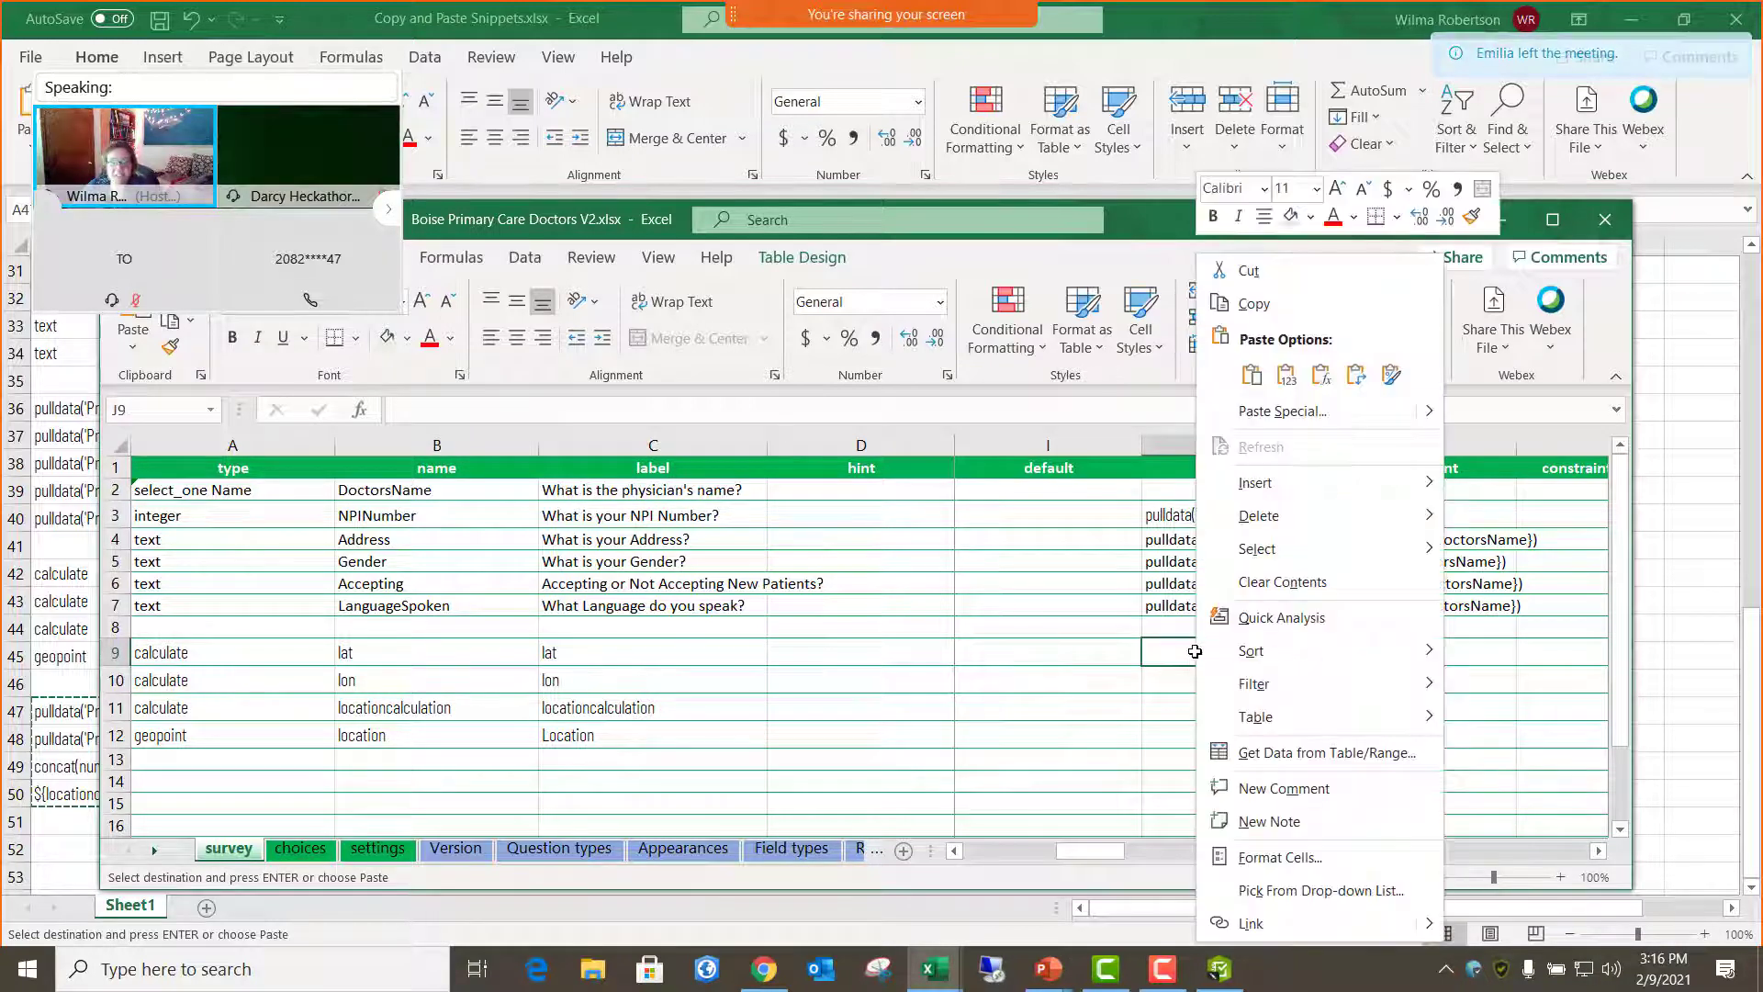
click(1322, 377)
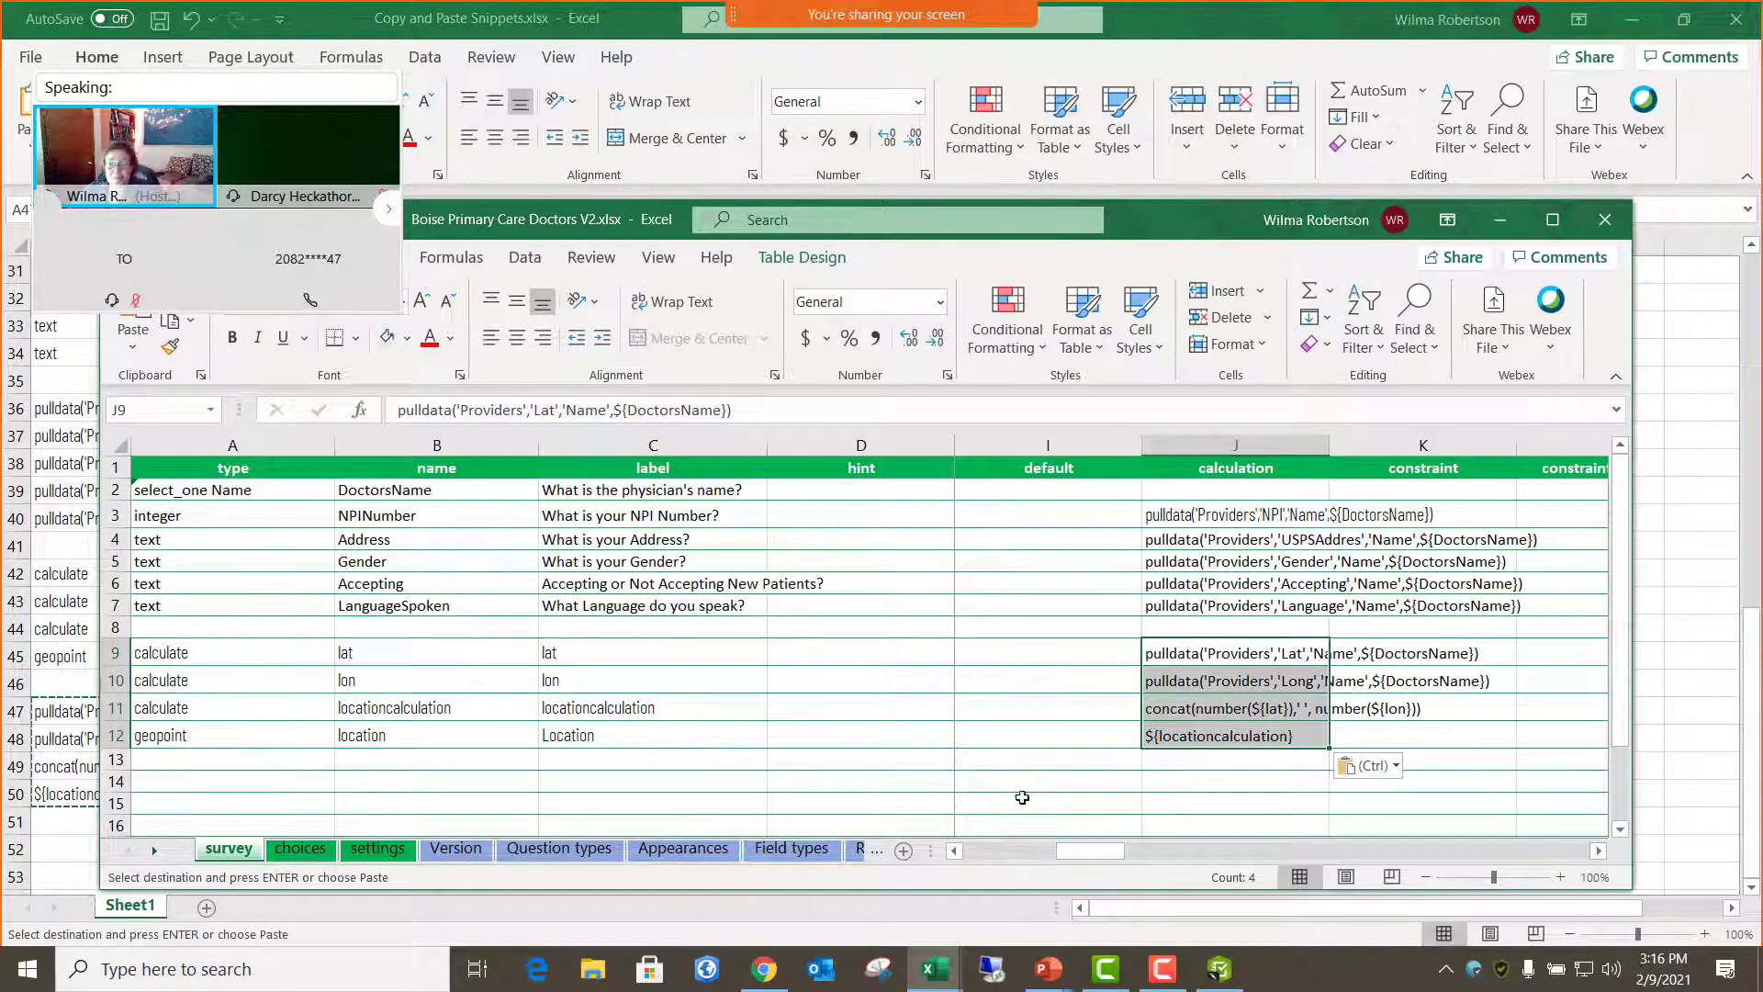
click(1070, 780)
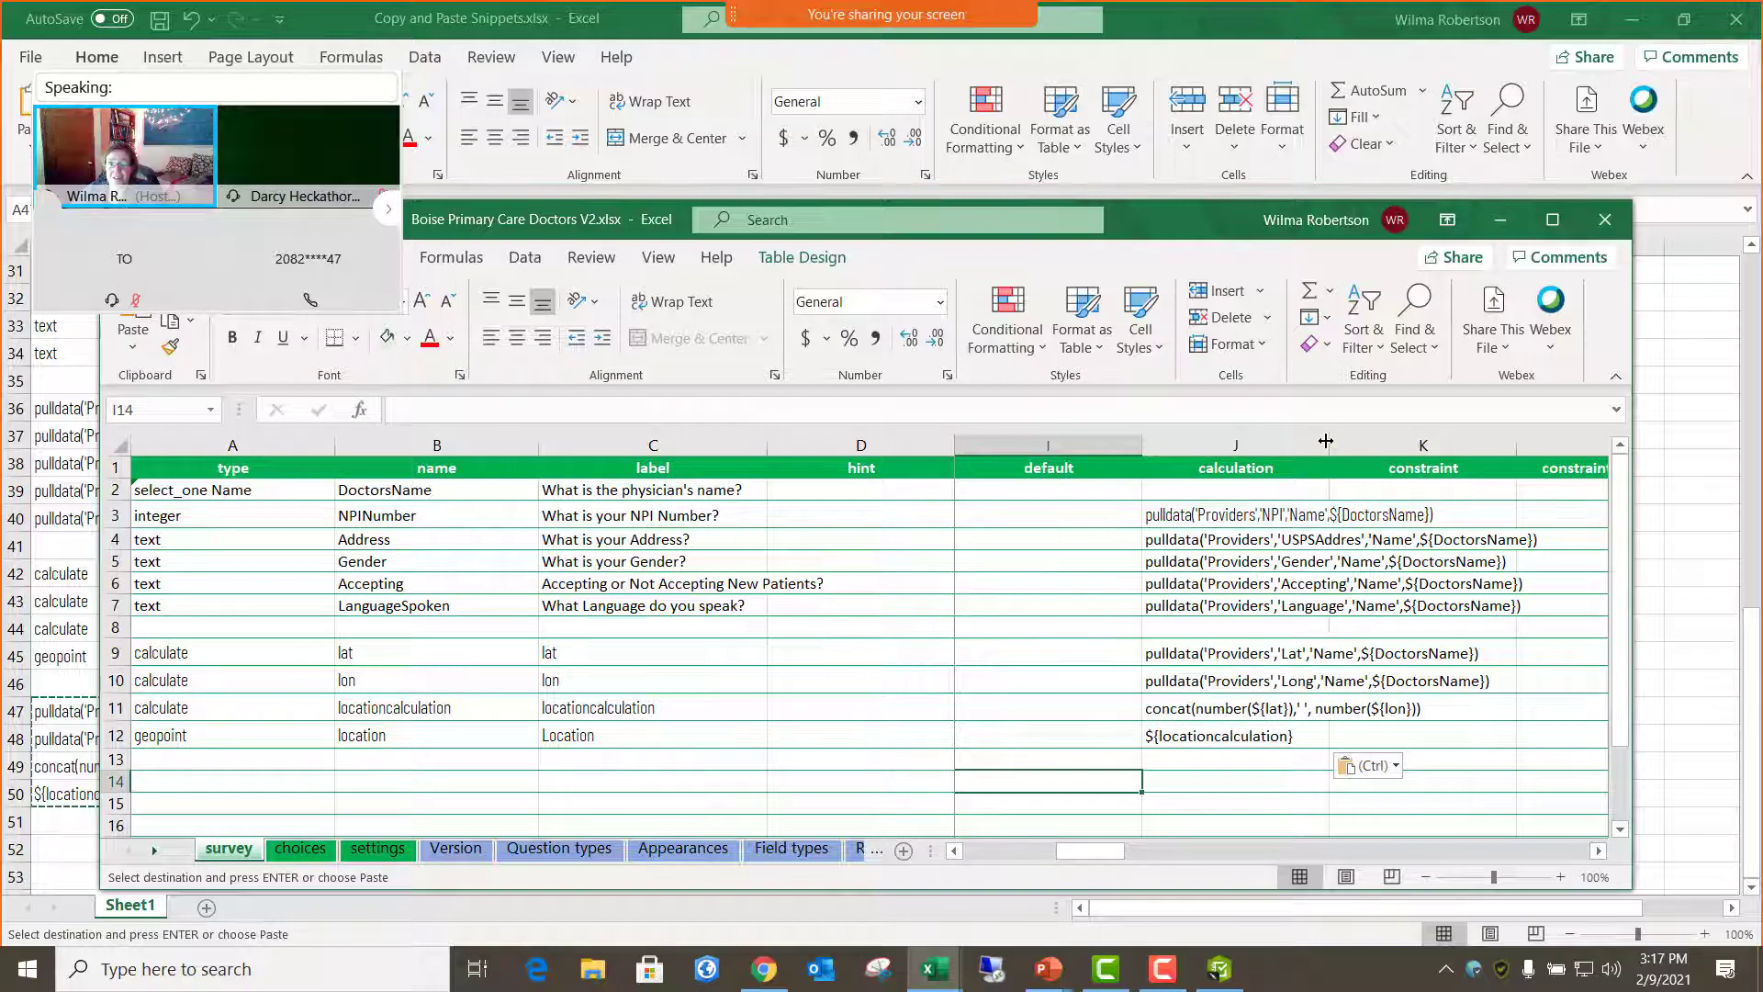
drag(1330, 442, 1490, 464)
- Check the Lat and Long column headers in Providers.csv against the pulldata calculation in J9 of the survey sheet
click(1216, 663)
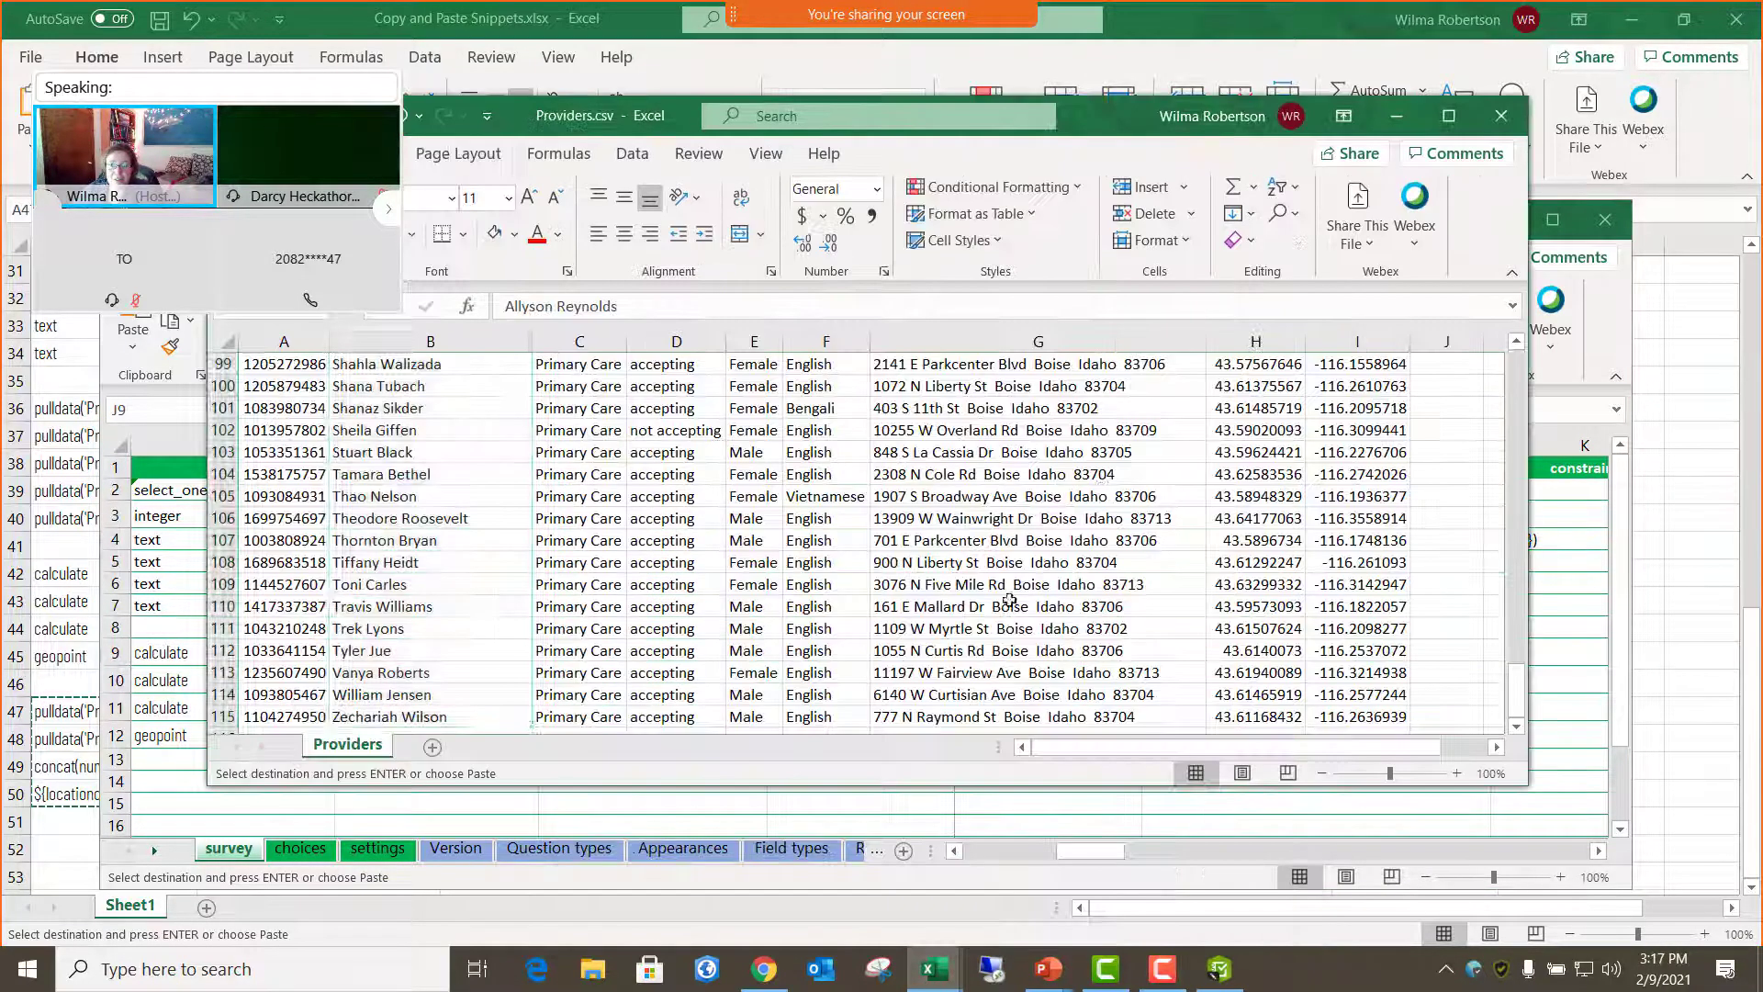
click(1182, 877)
scroll(1386, 560, up, 10)
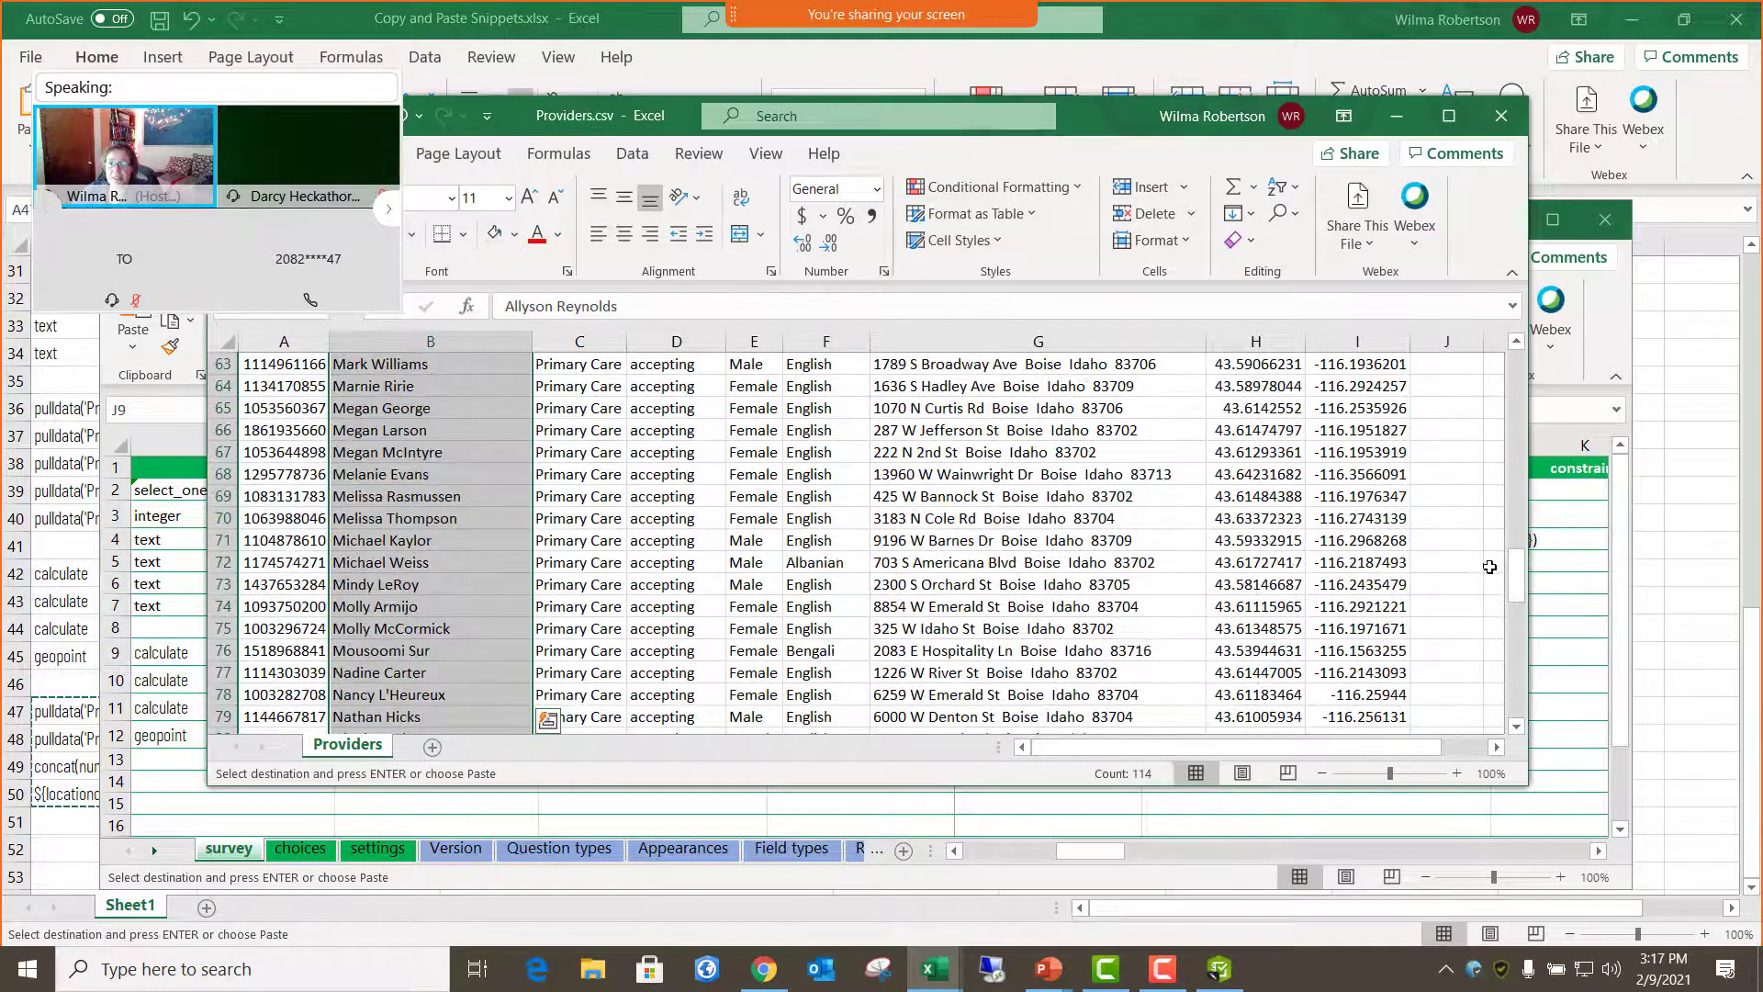
drag(1515, 578, 1506, 377)
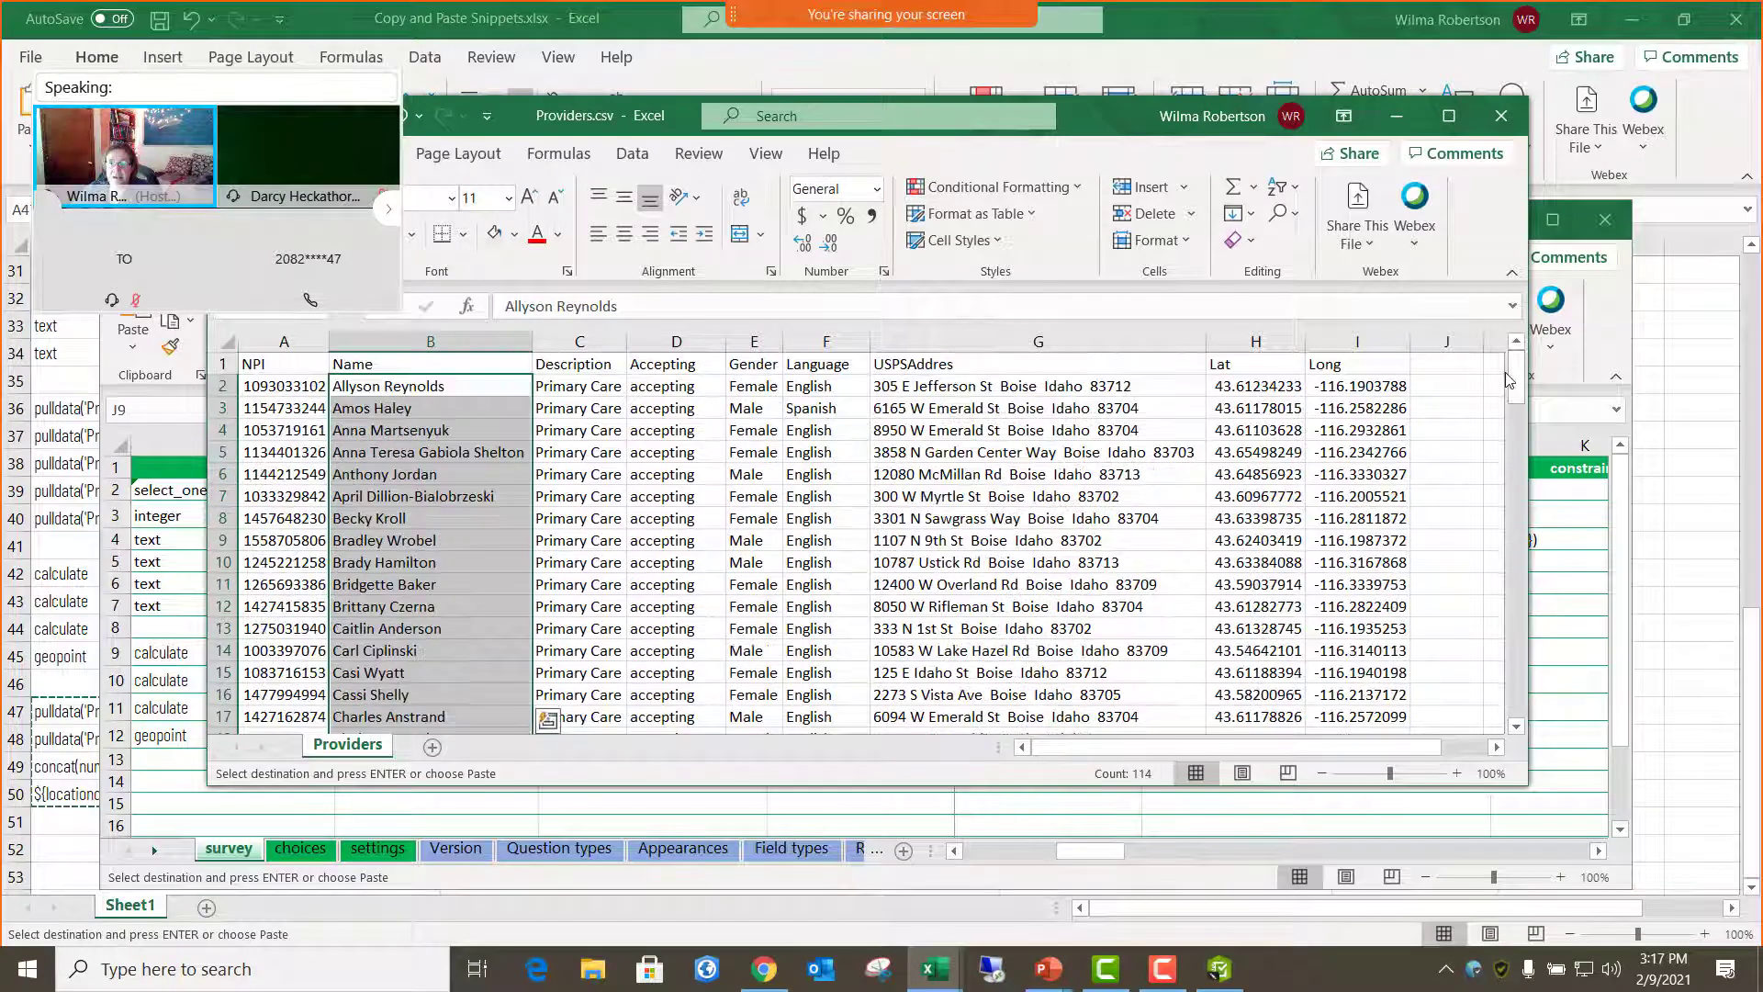
click(1271, 367)
click(1354, 366)
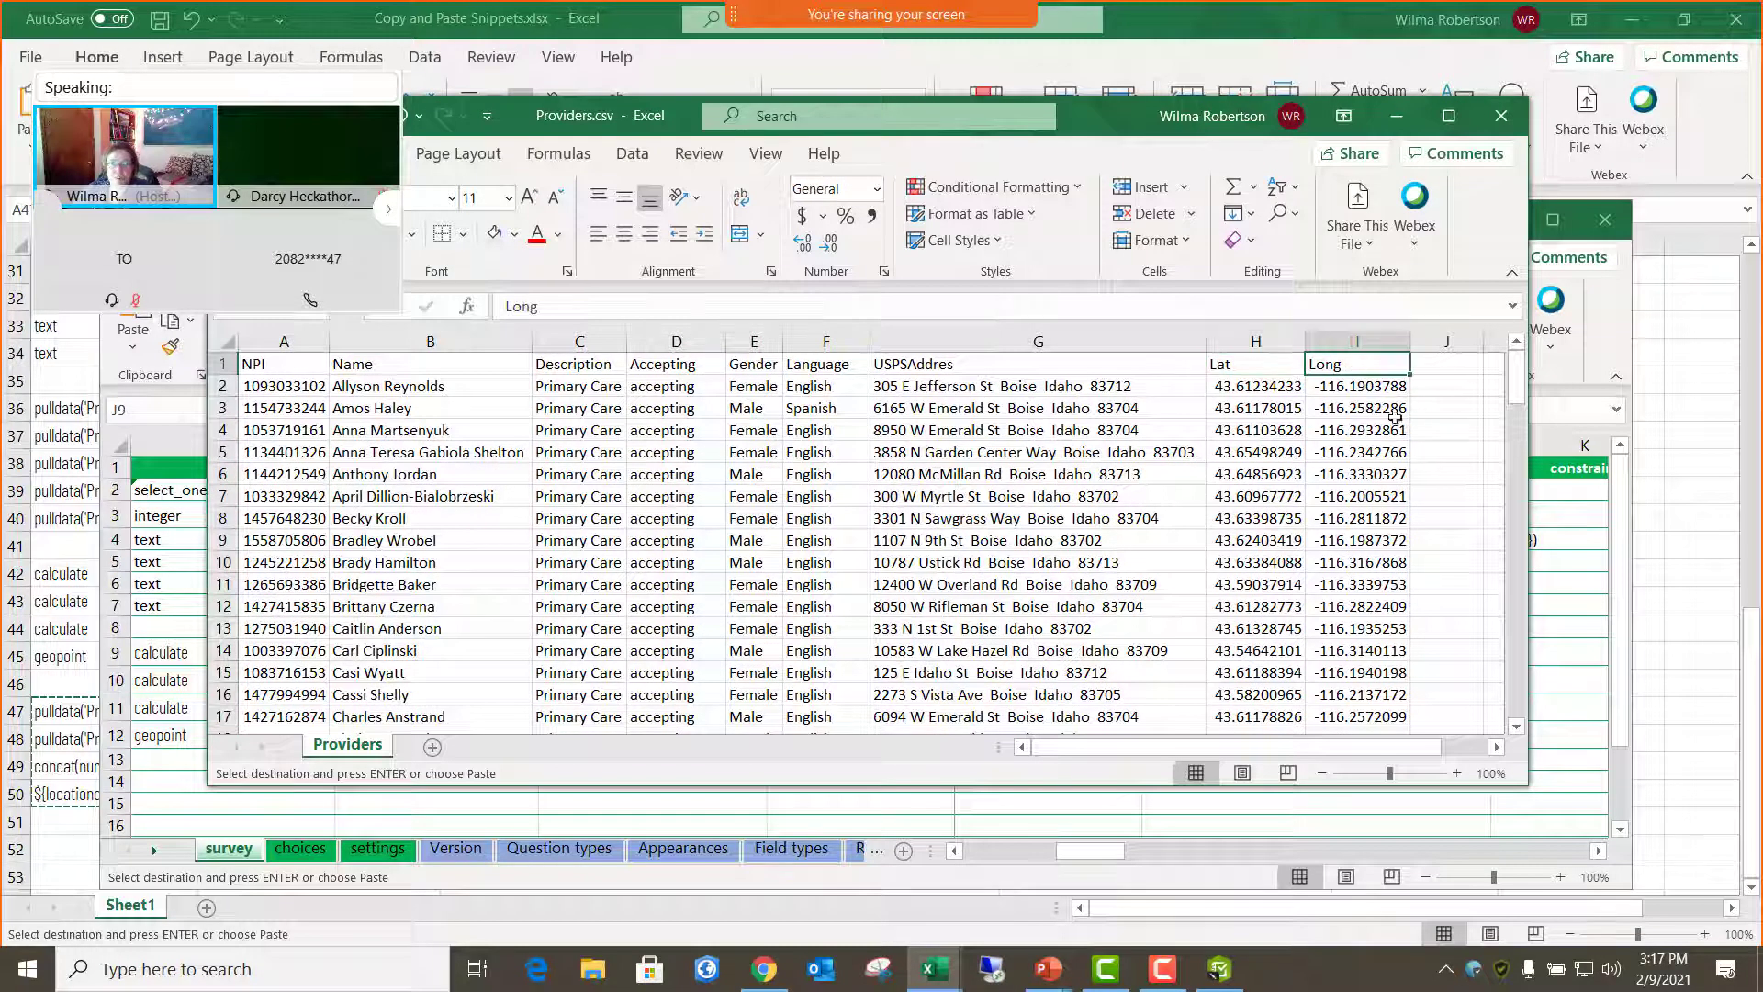
click(1552, 569)
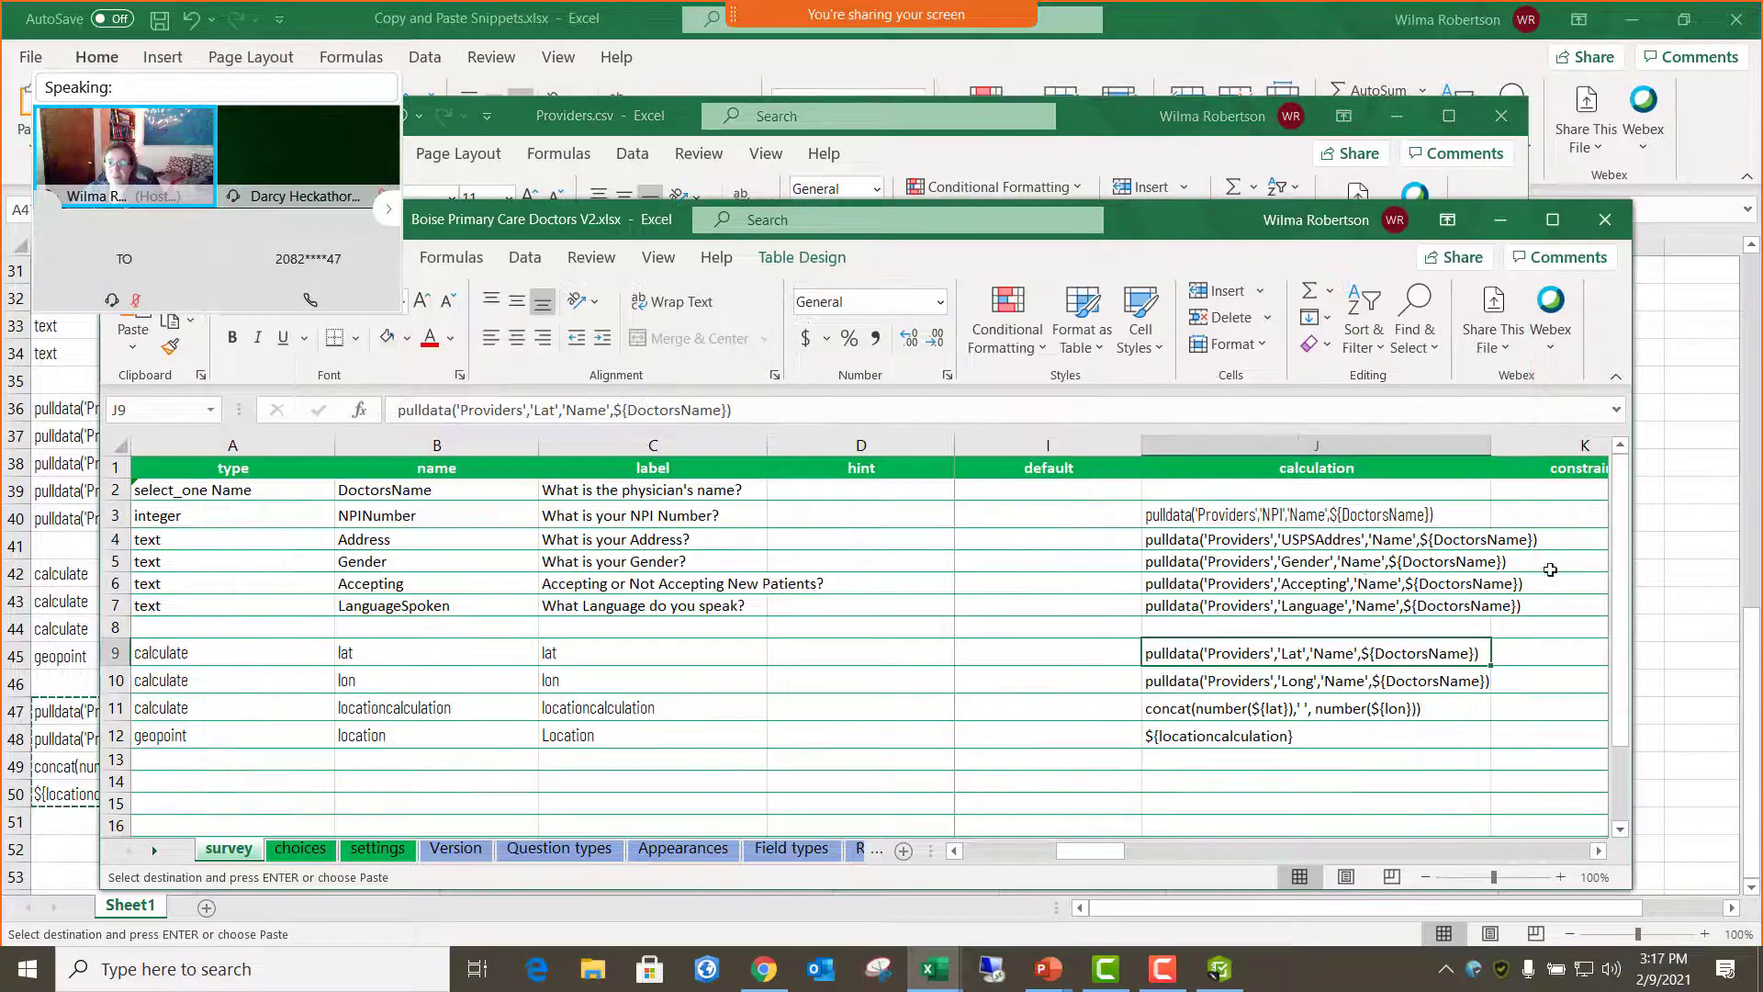
- Review the lon and locationcalculation formulas and how the geopoint question in row 12 refers to locationcalculation
click(1335, 680)
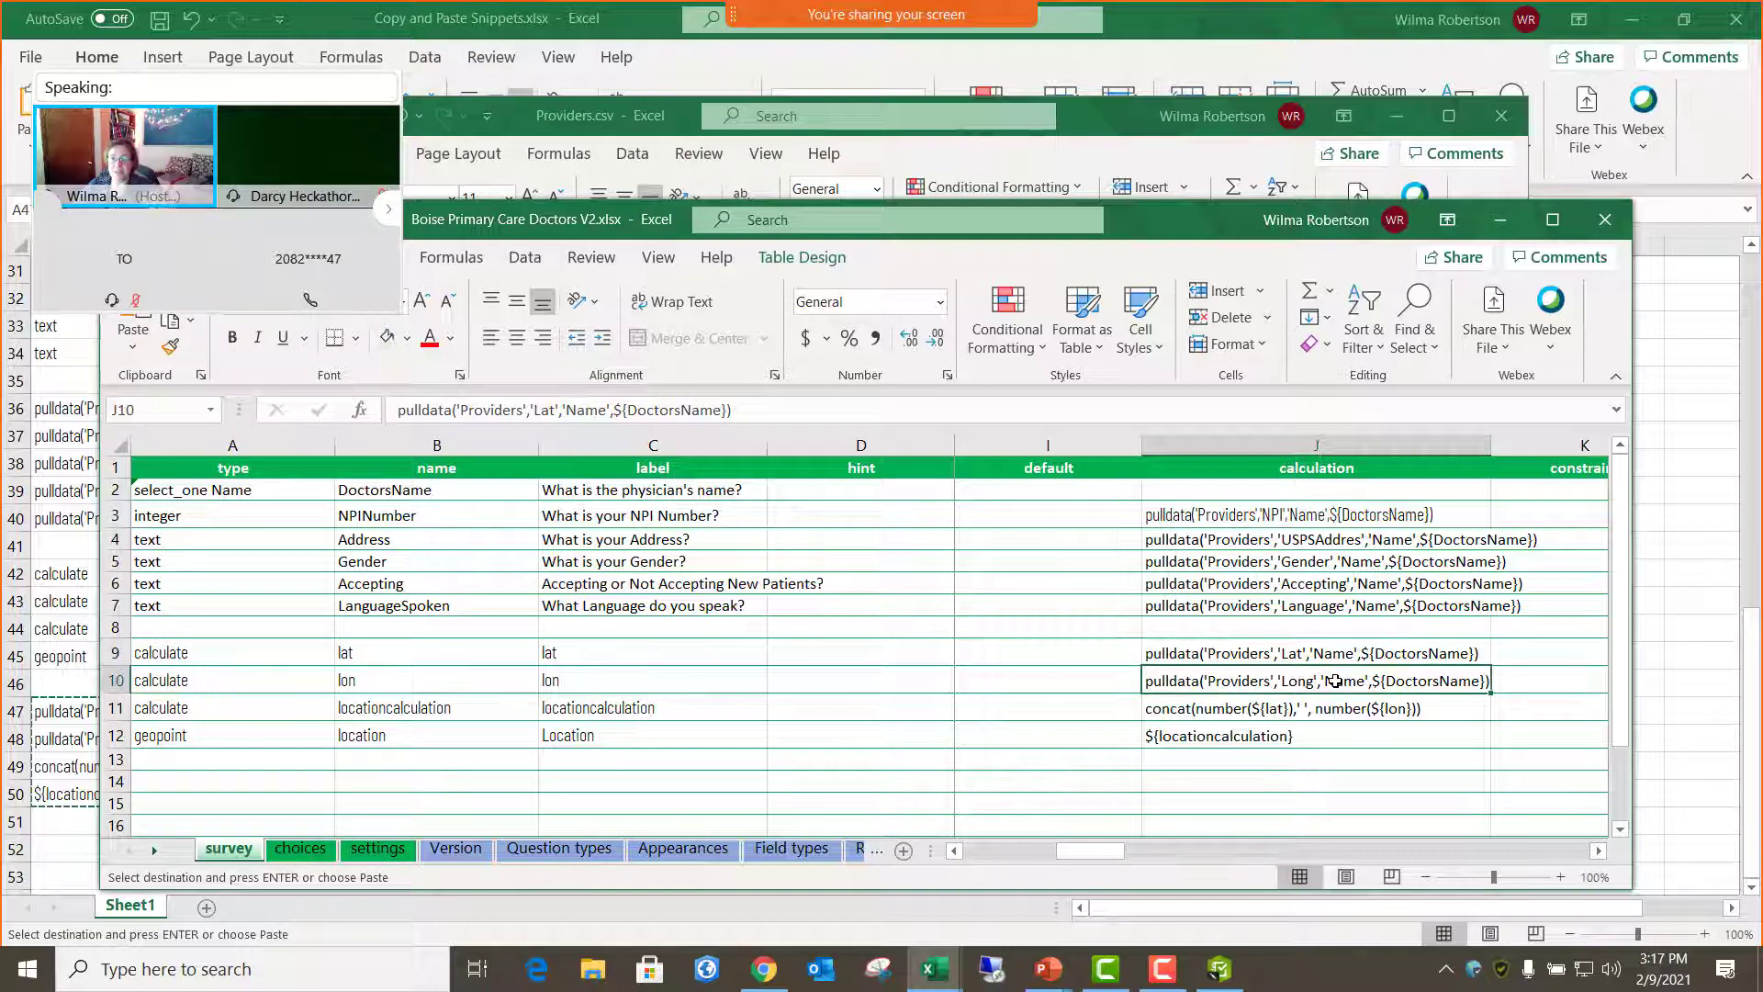
click(1202, 710)
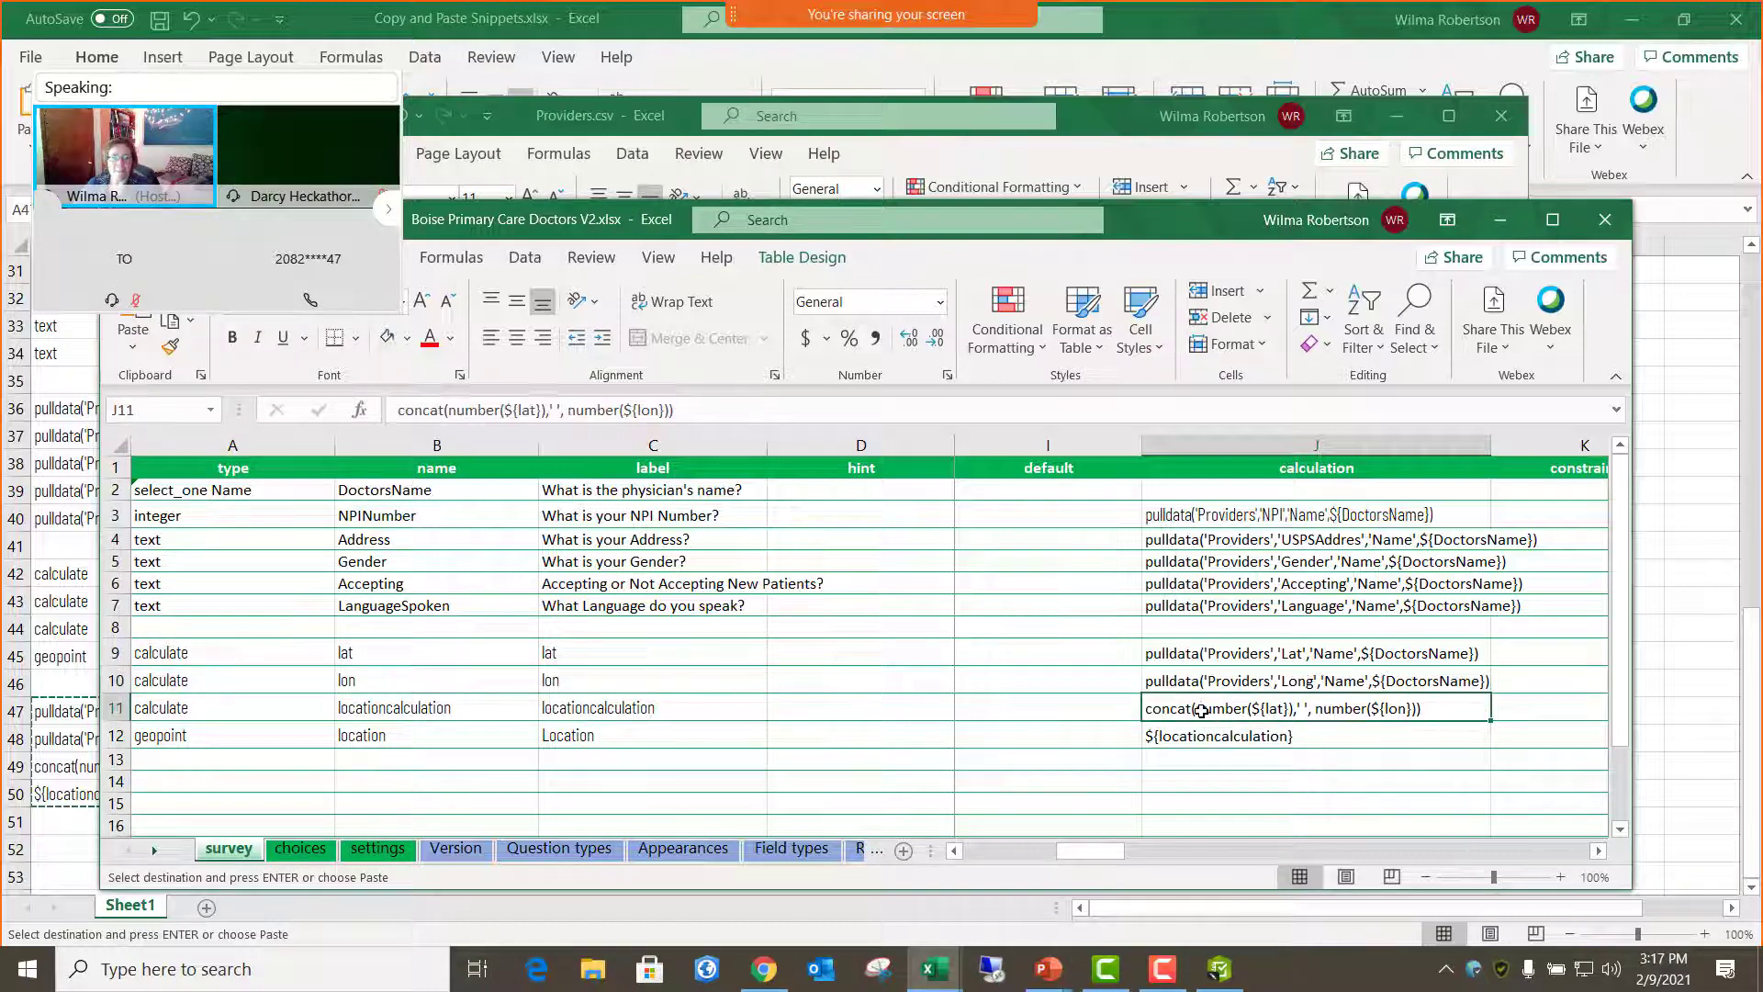
click(103, 708)
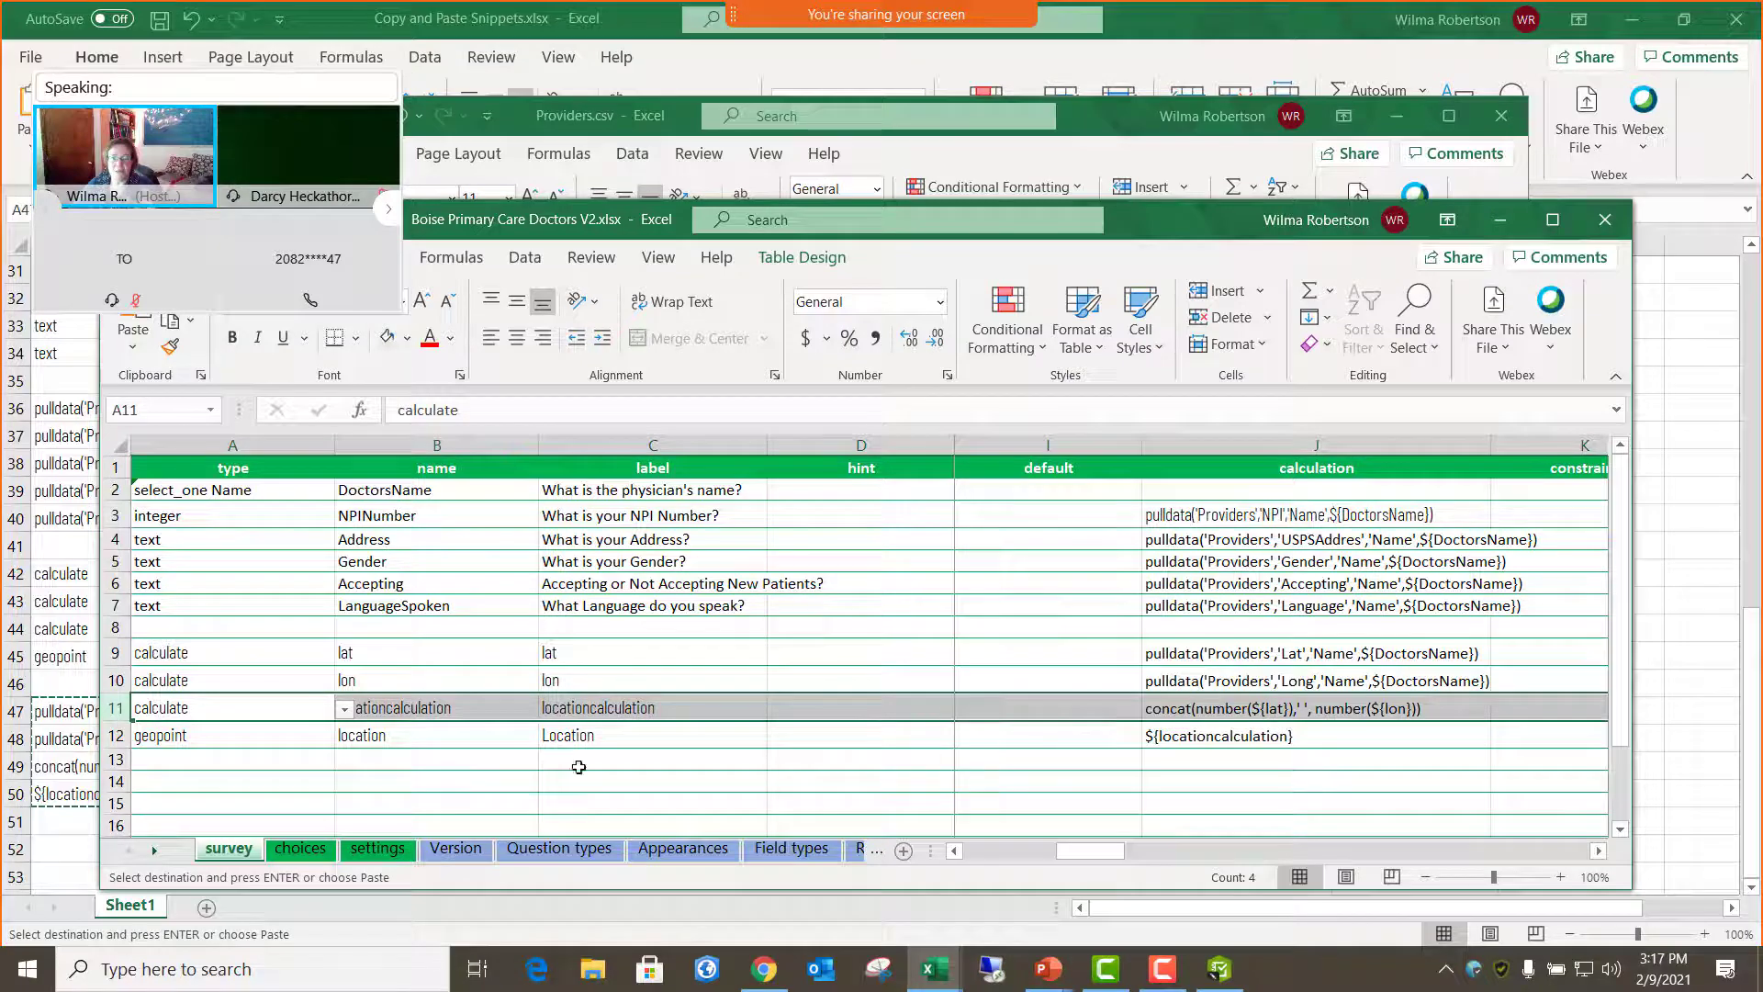
click(211, 744)
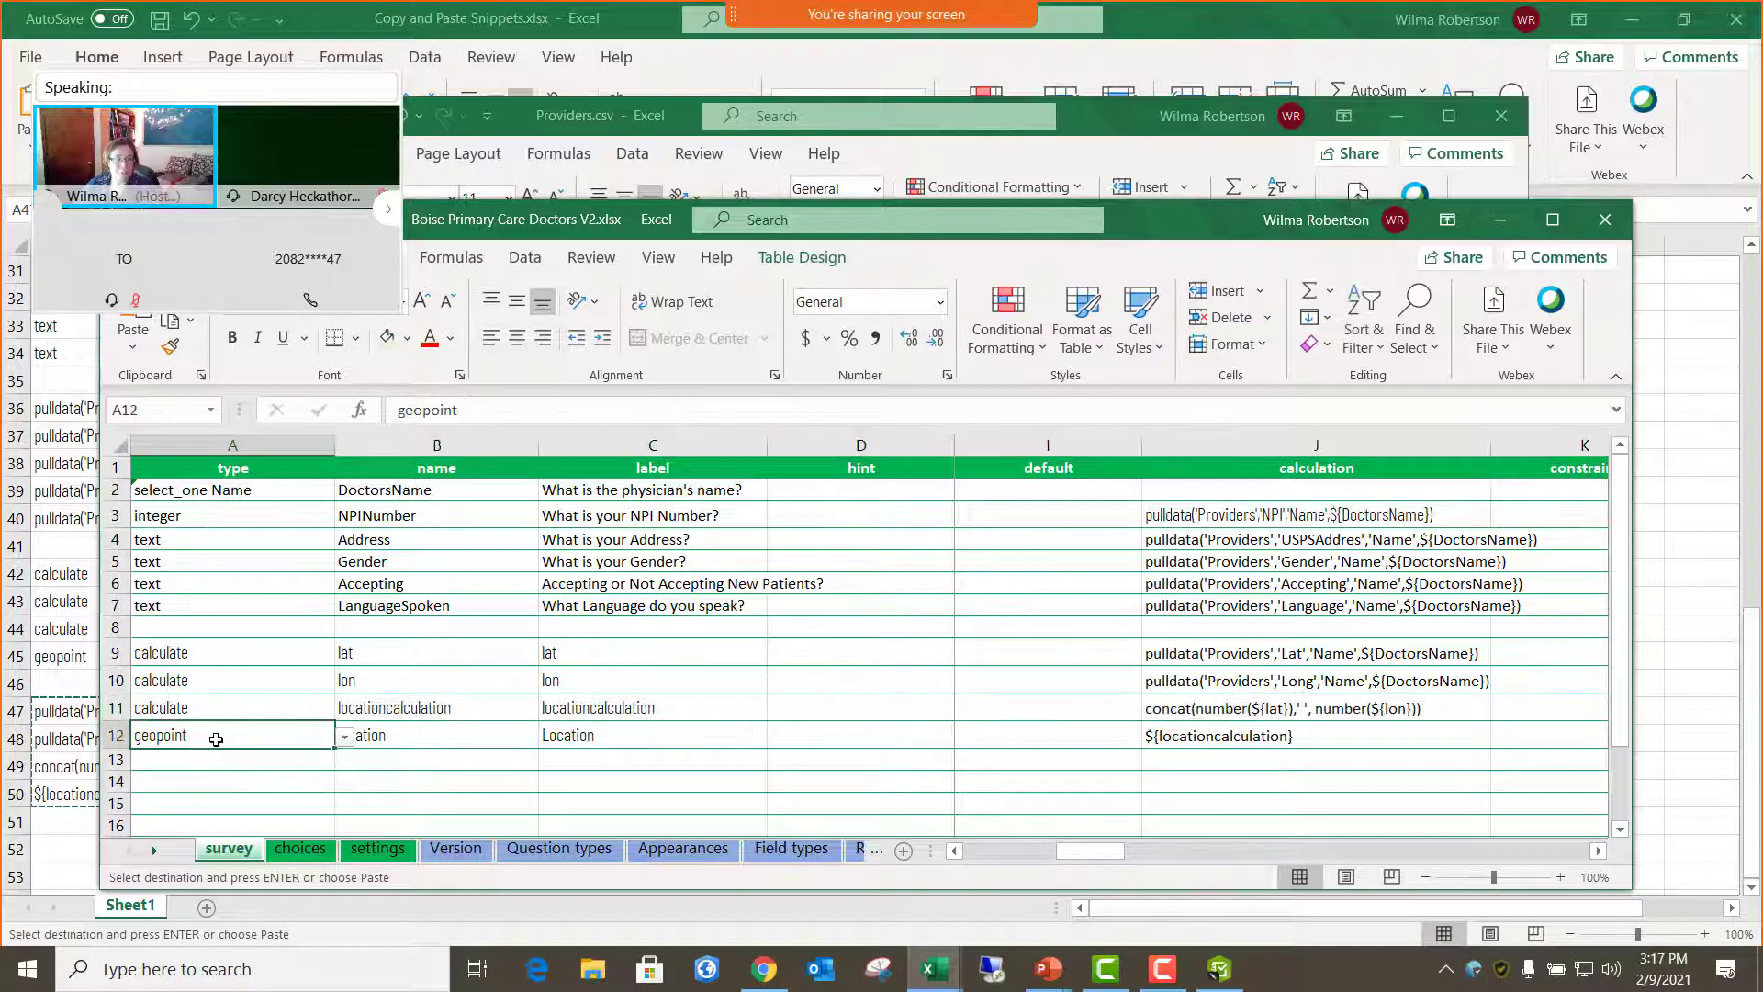
click(432, 739)
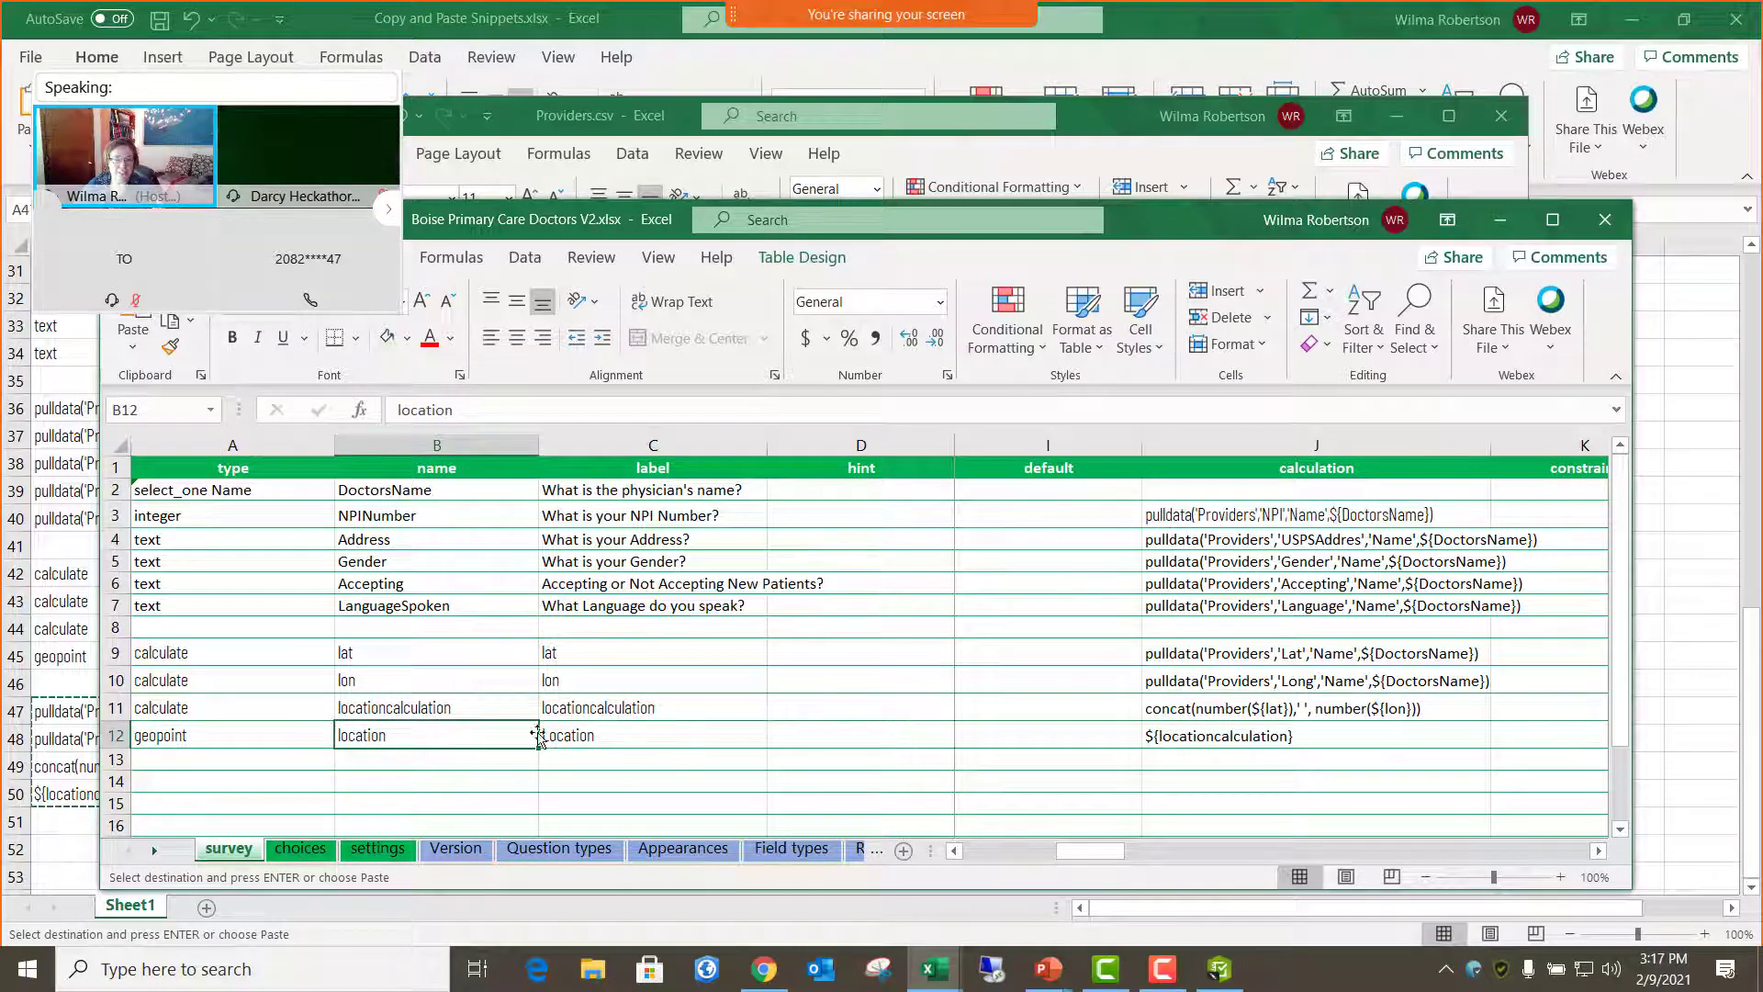
click(474, 709)
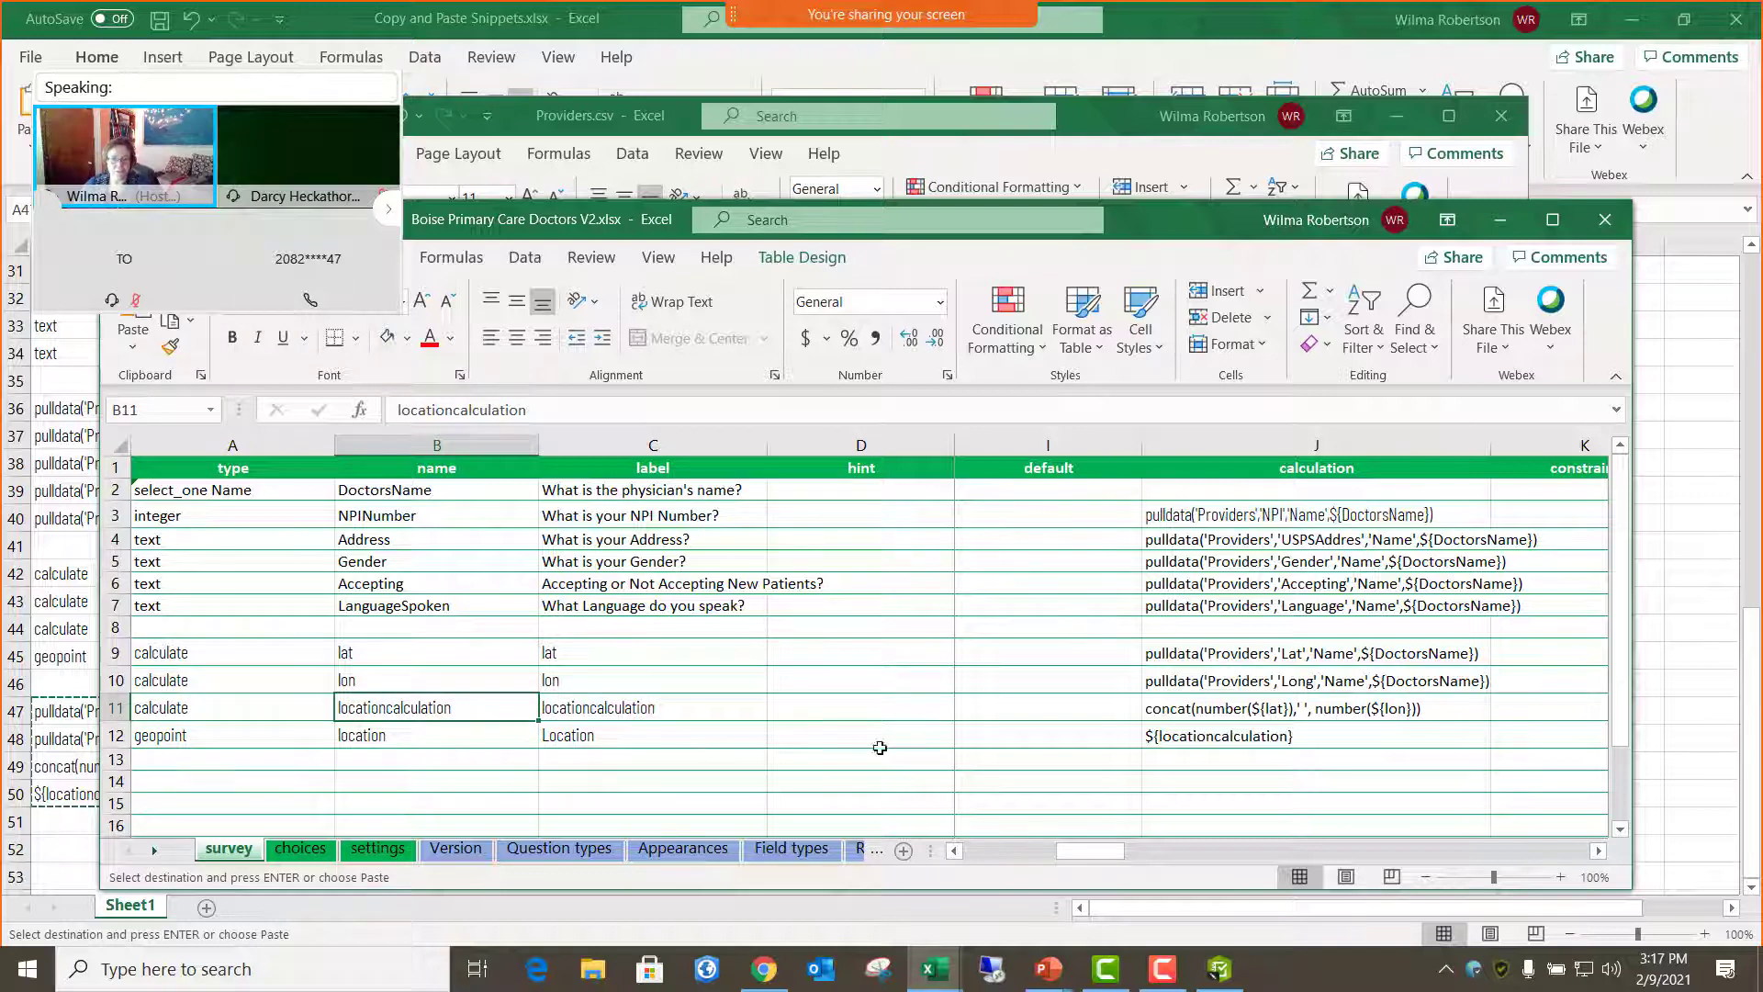
click(1206, 742)
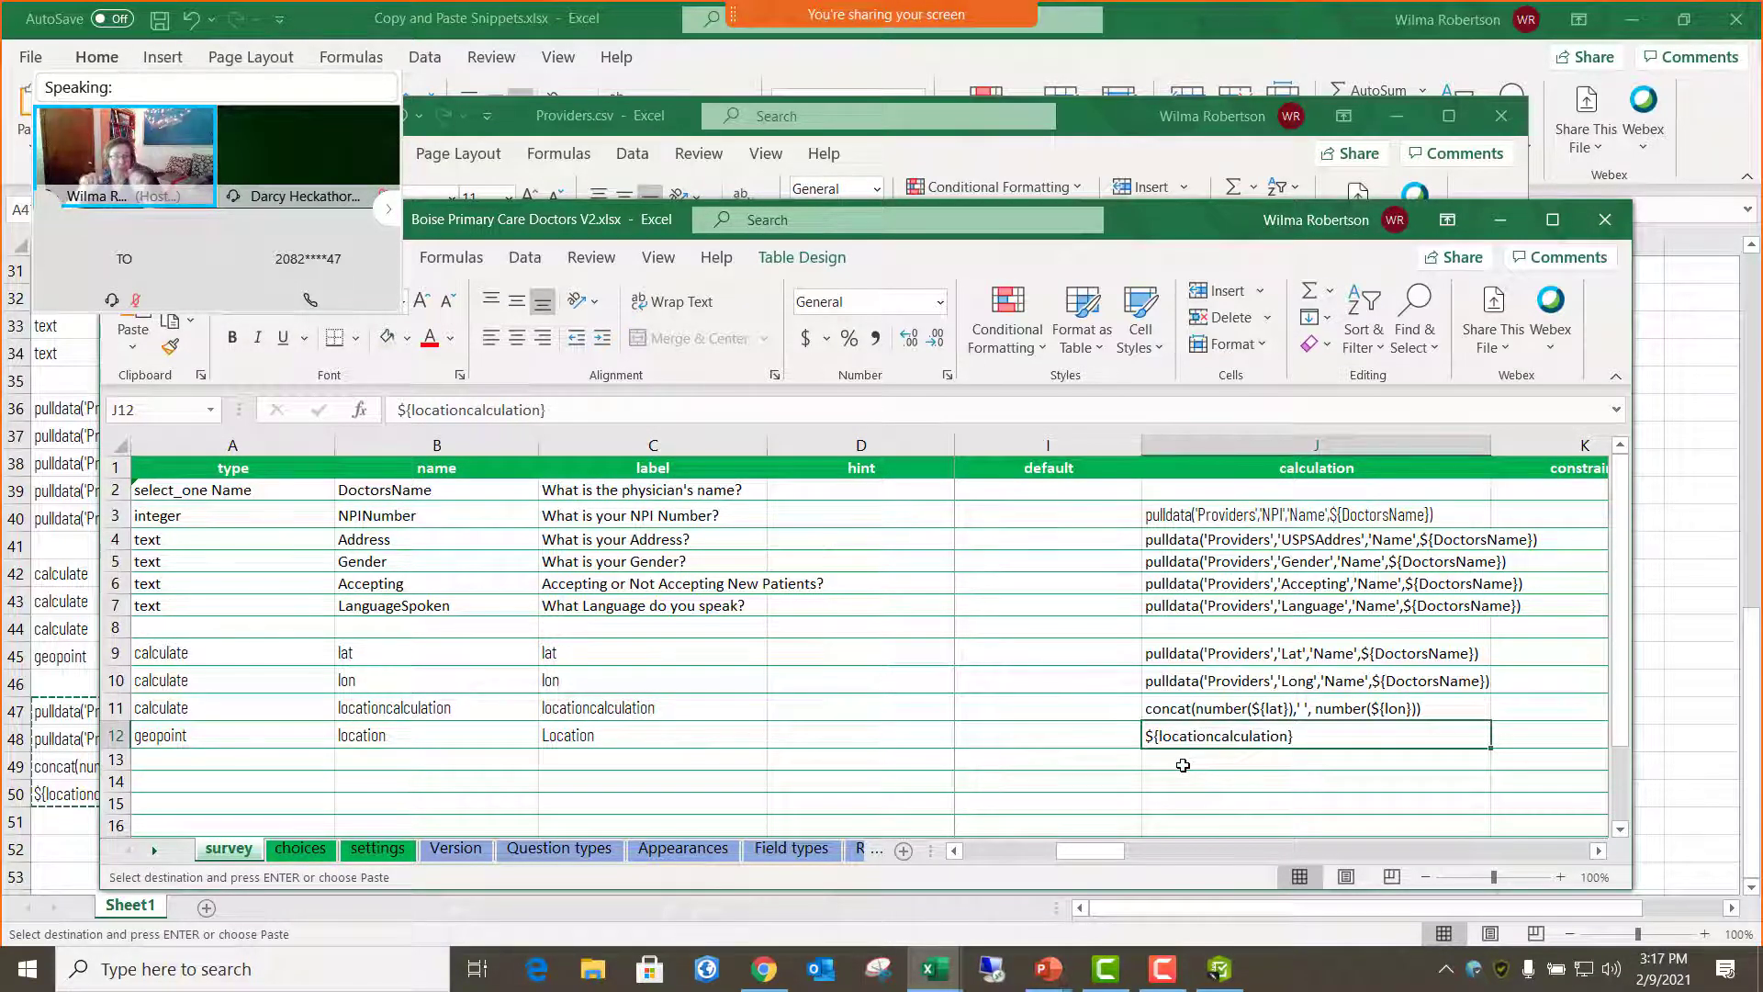
click(876, 758)
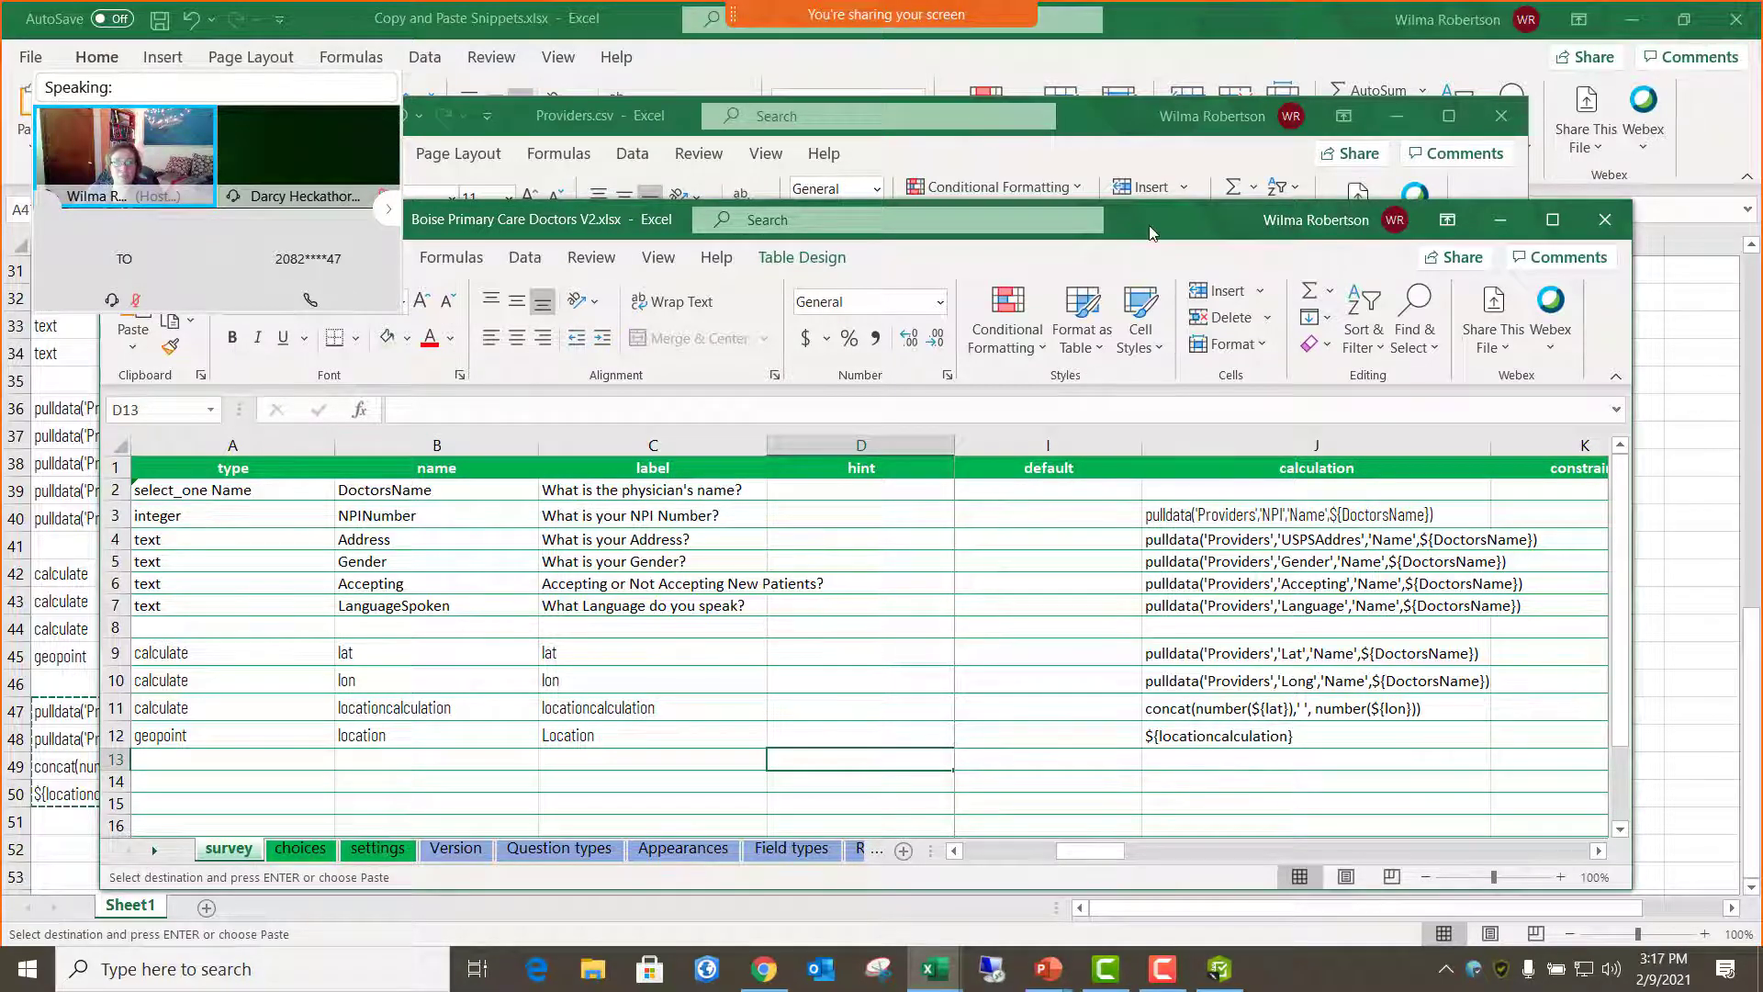
- Move the Boise Primary Care Doctors V2.xlsx window aside and save the workbook
drag(1213, 220, 1388, 355)
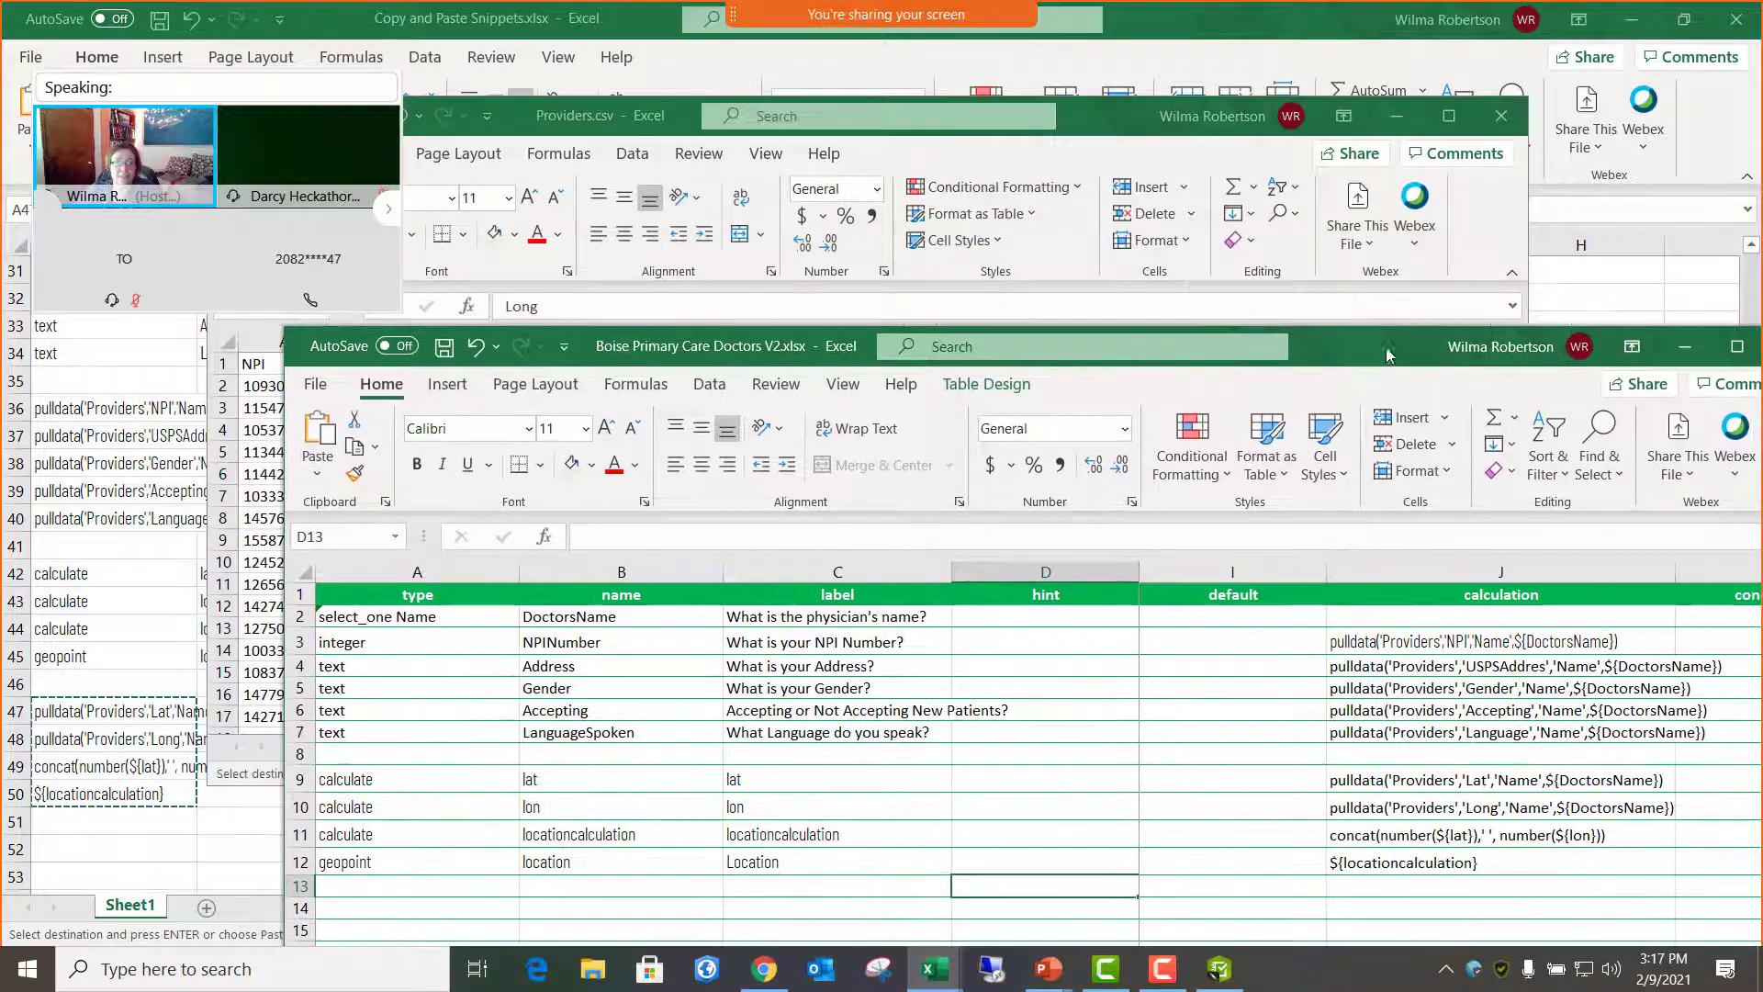
click(444, 346)
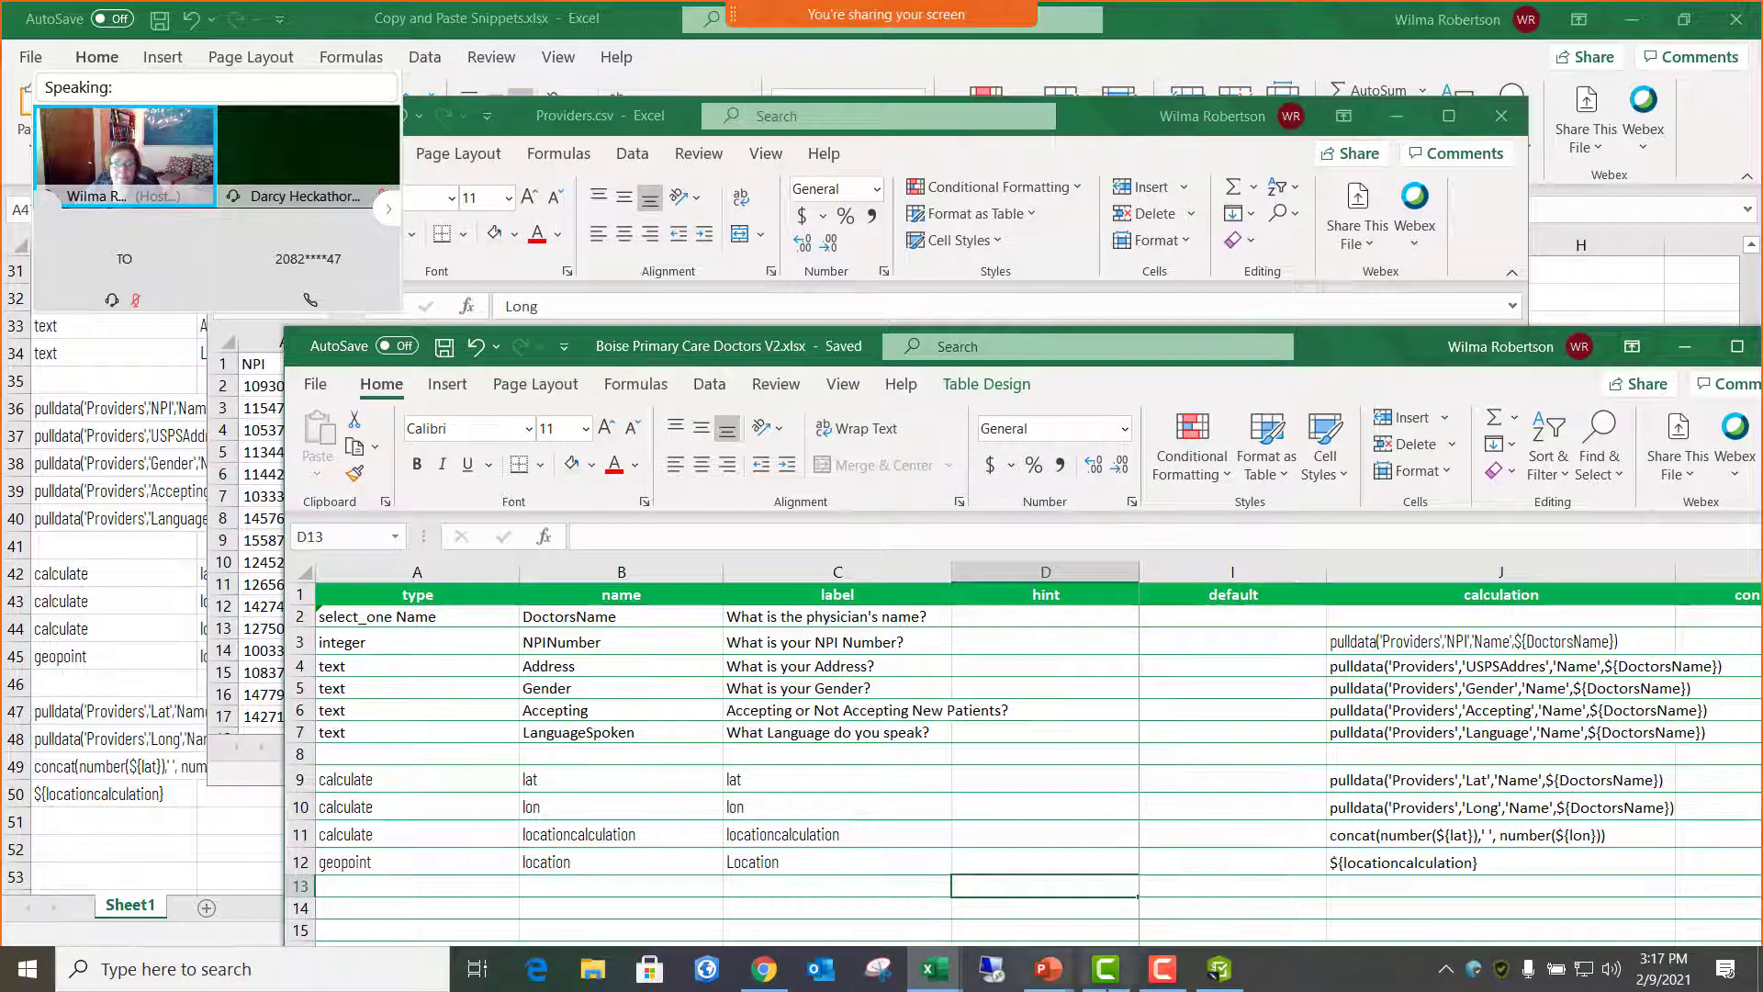
- Switch to ArcGIS Survey123 Connect, discard the new survey, and open Boise Primary Care Doctors V2 with its XLSForm changes applied
click(1219, 969)
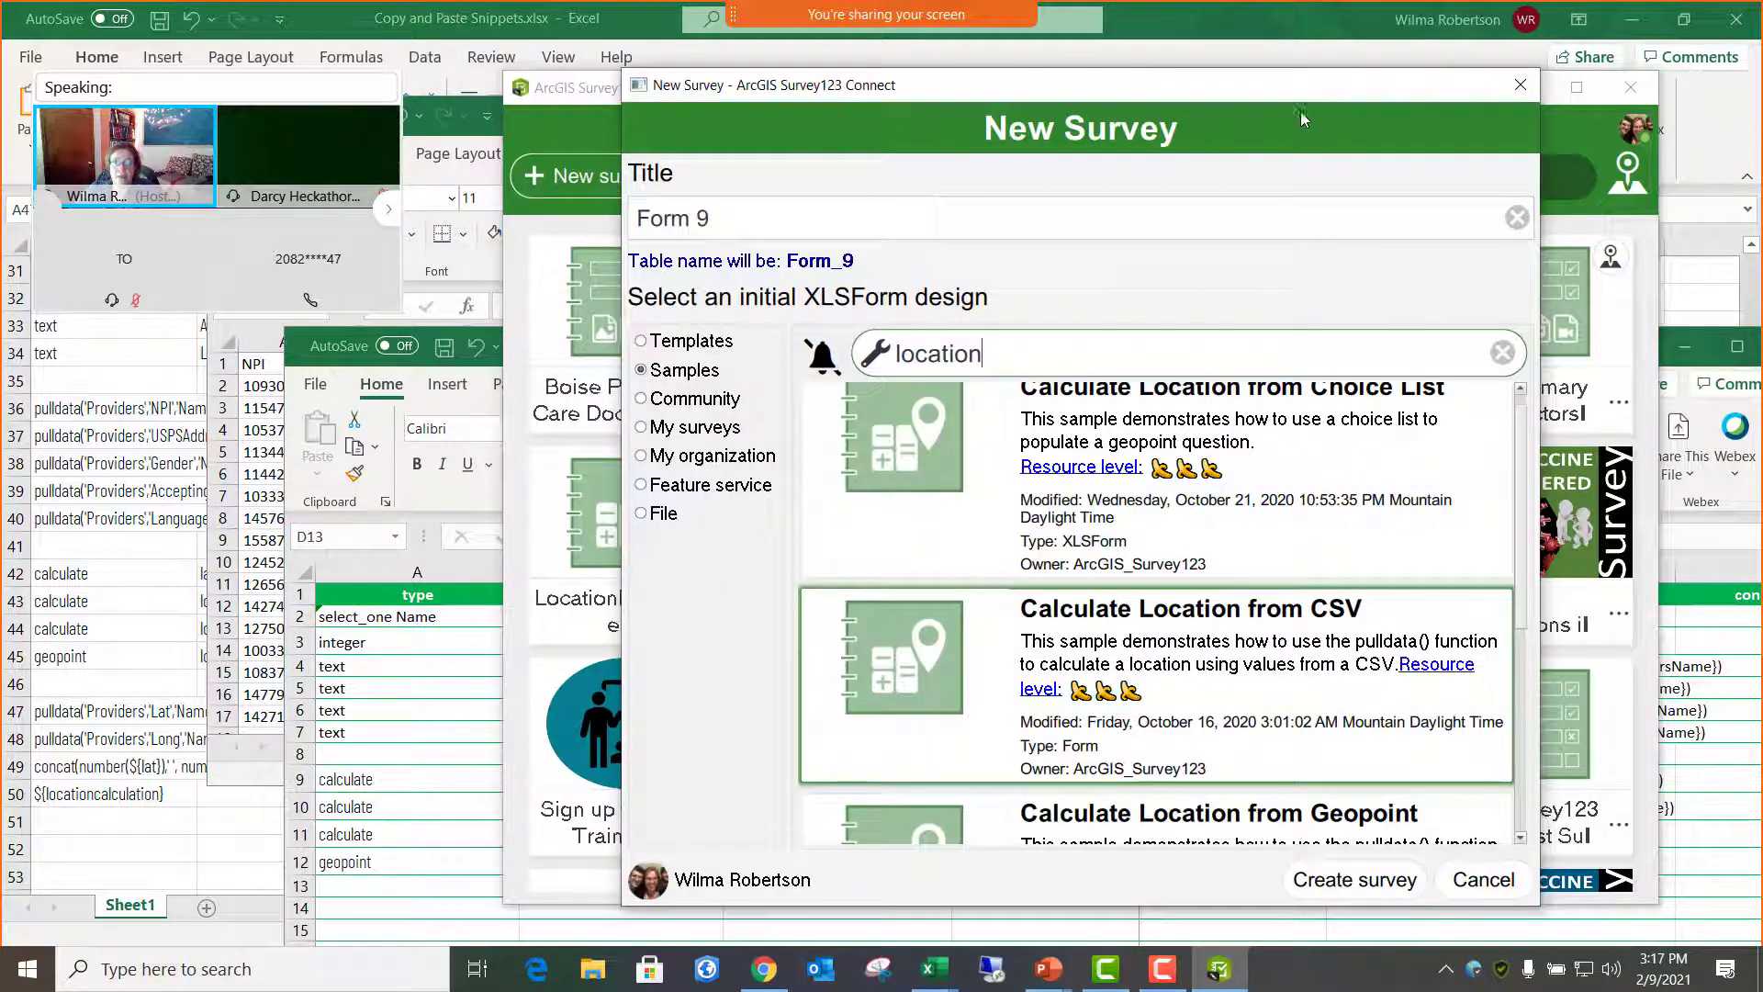
click(1519, 85)
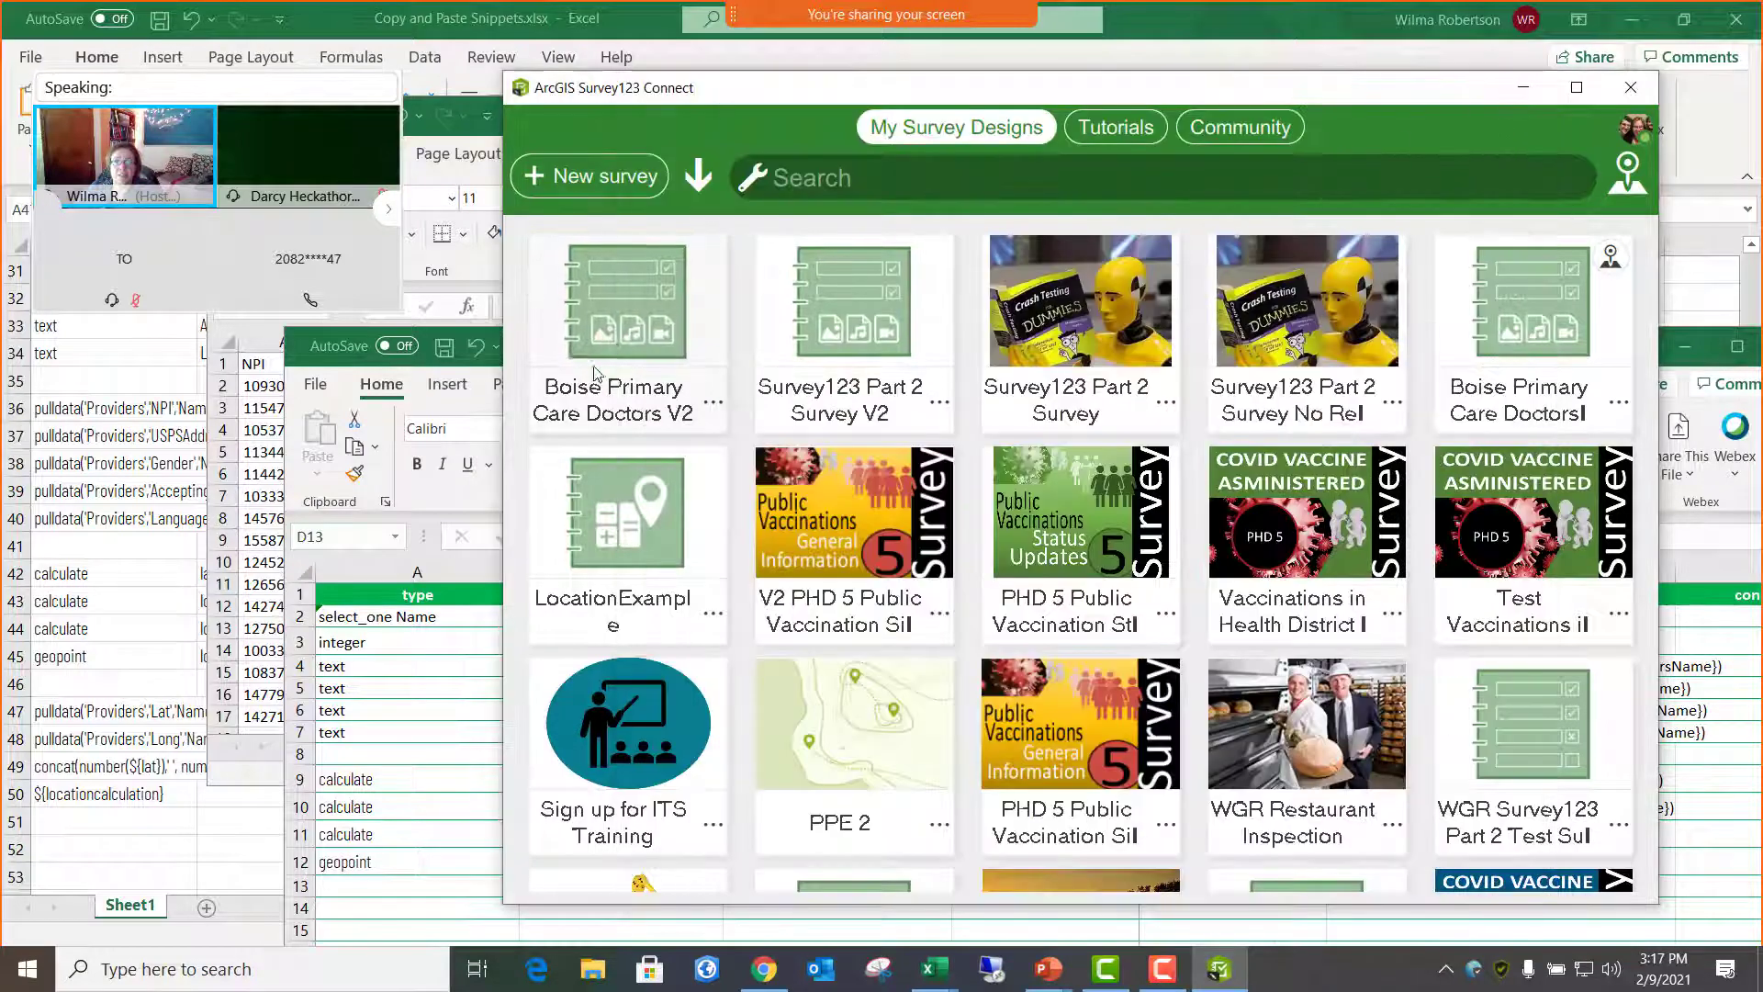
click(646, 344)
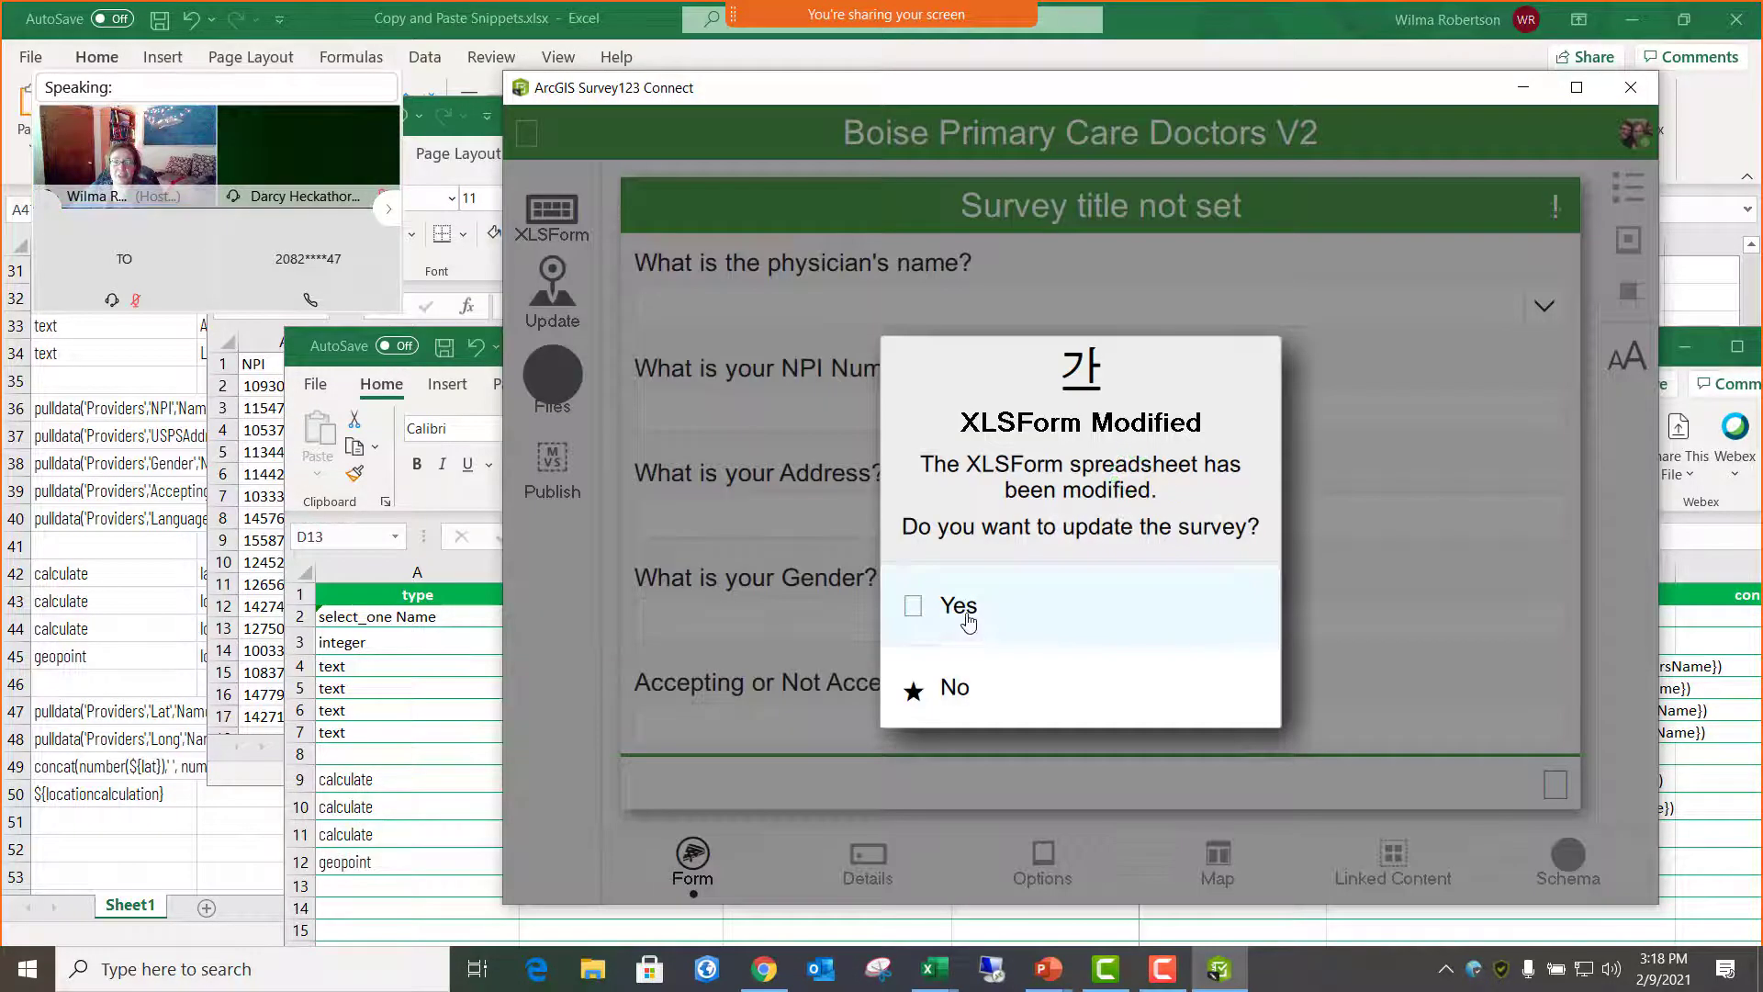
click(964, 608)
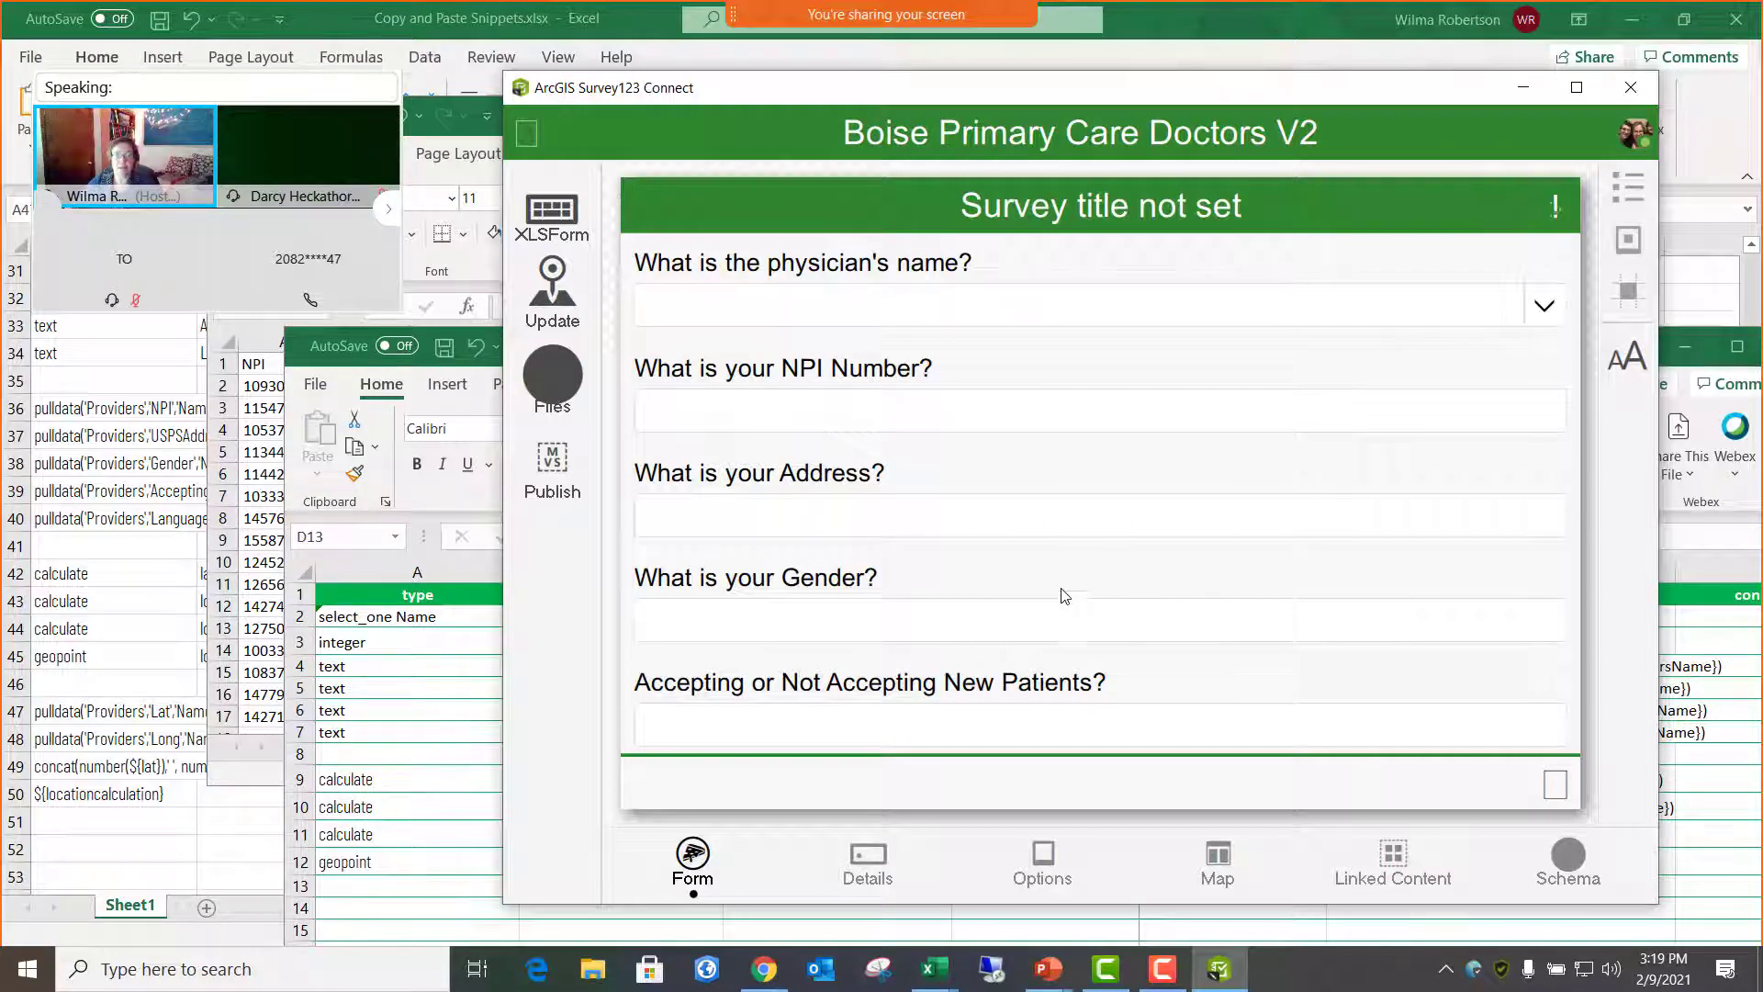
- Test the form by choosing the fourth physician in the name list and review the prefilled answers and map location
click(1545, 308)
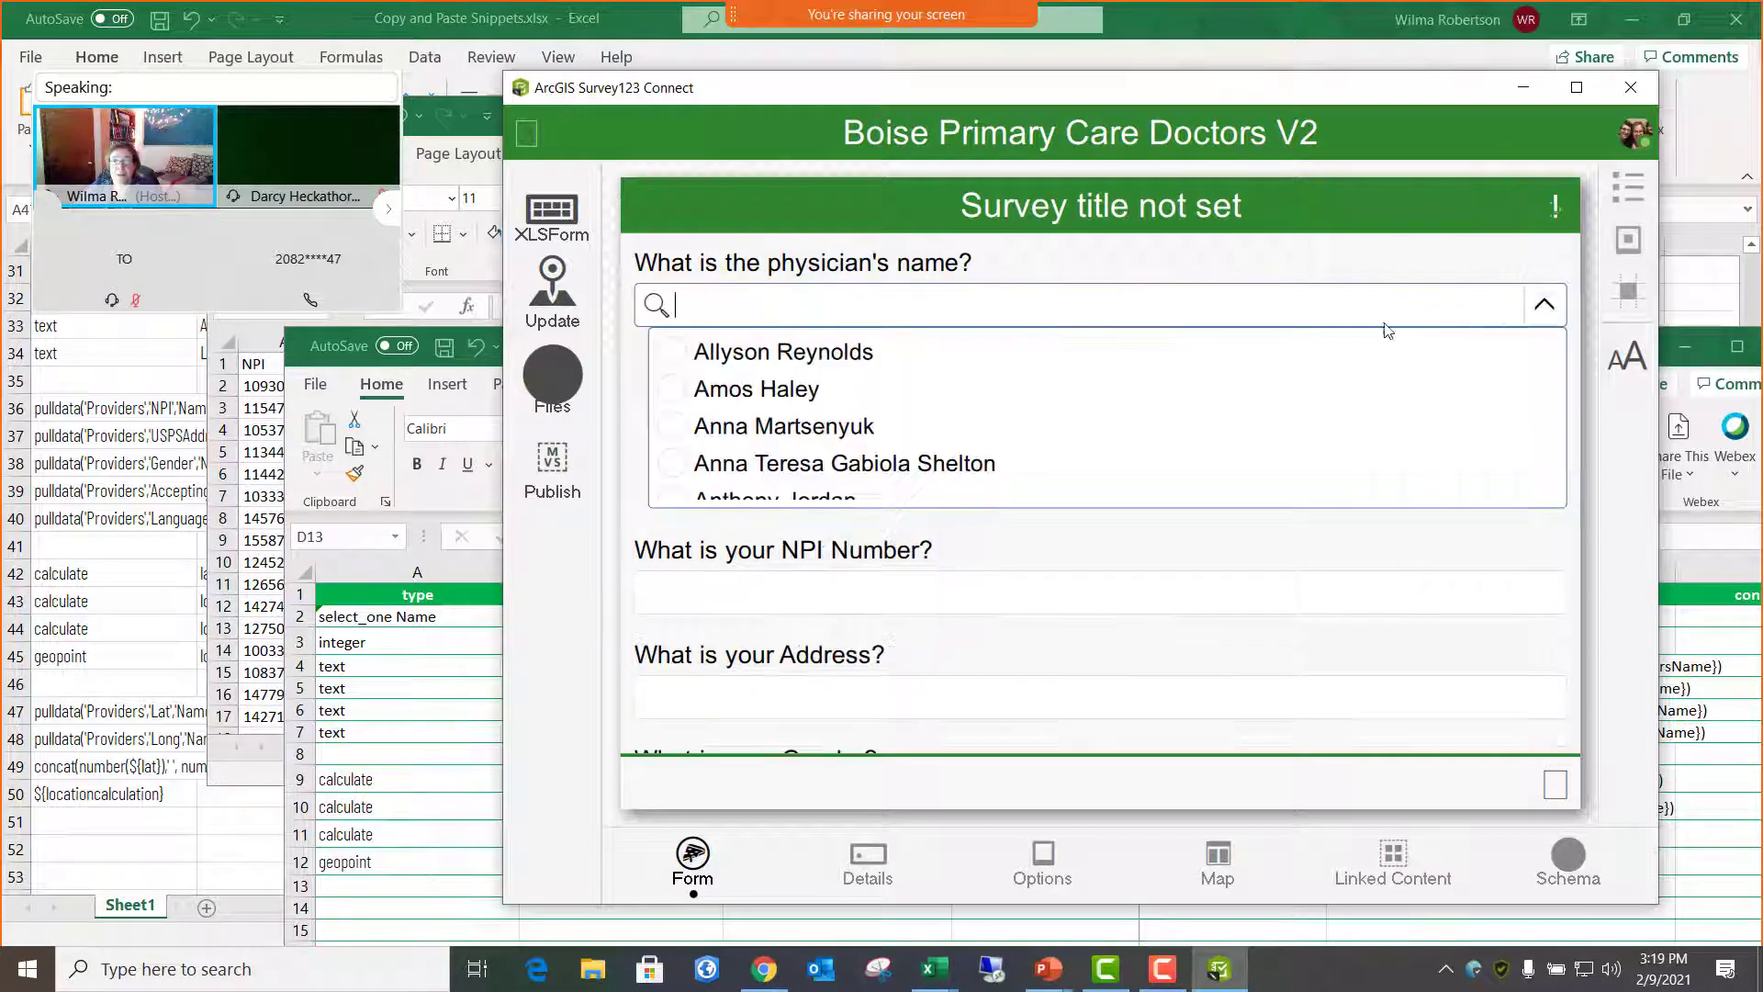
click(882, 462)
scroll(1064, 467, down, 4)
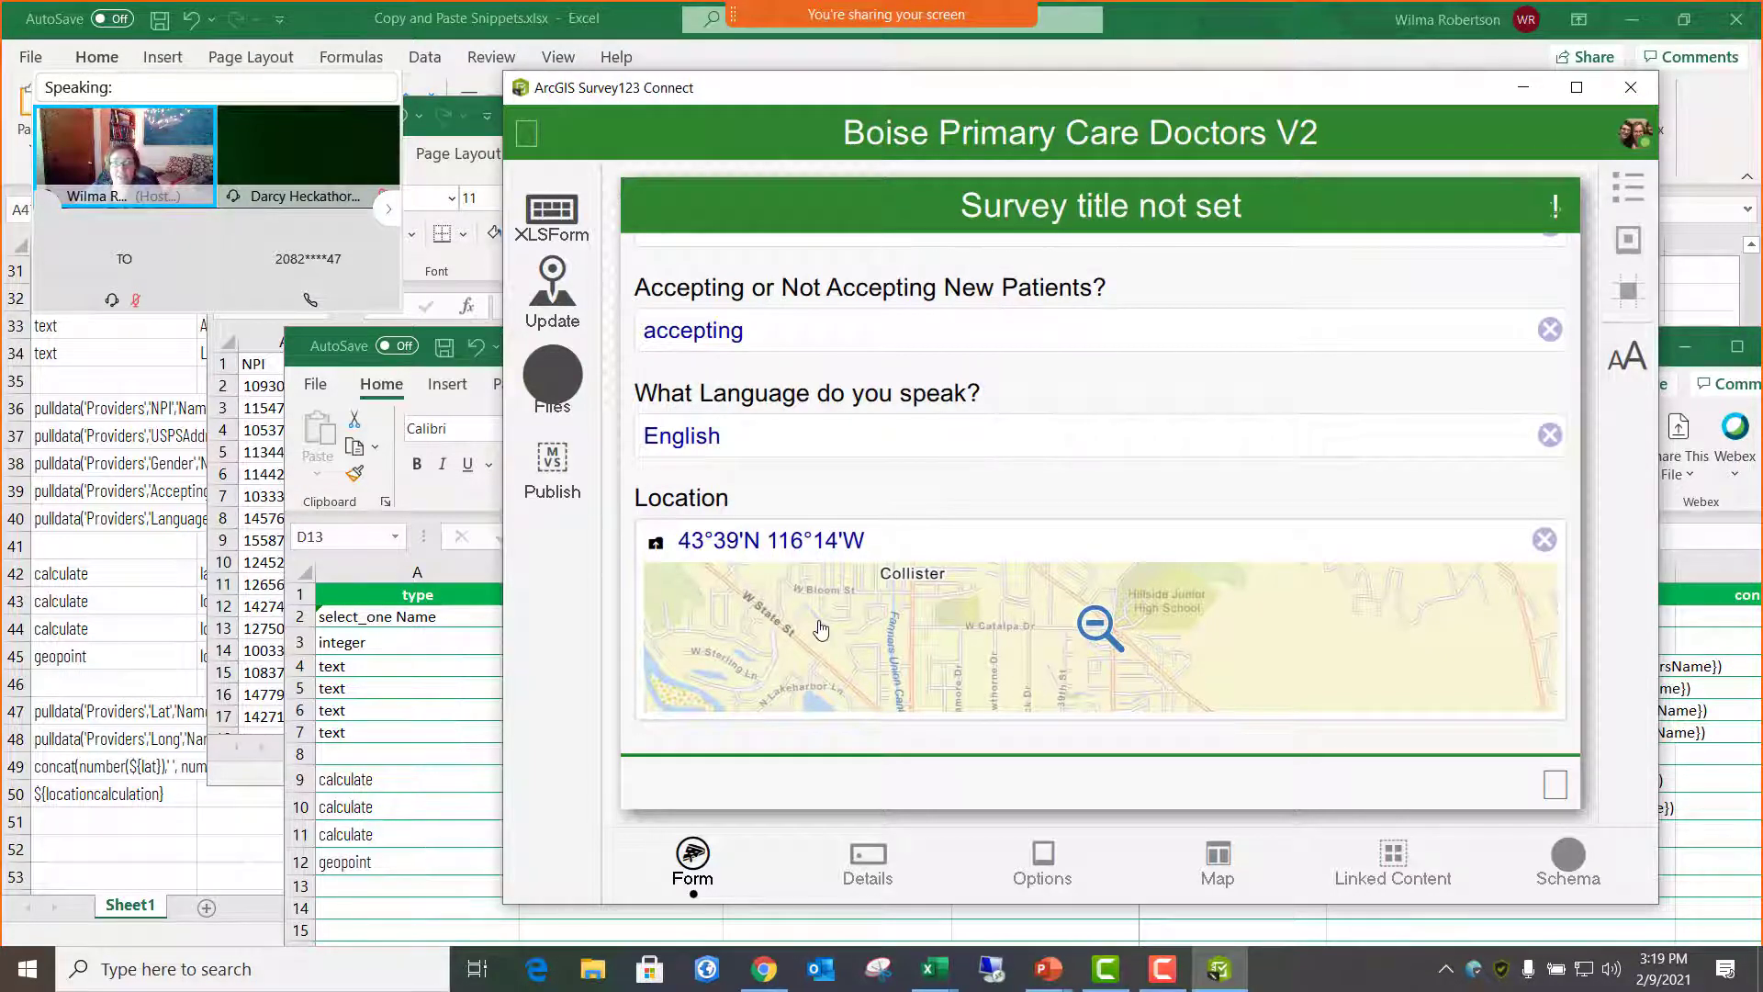
scroll(981, 504, up, 5)
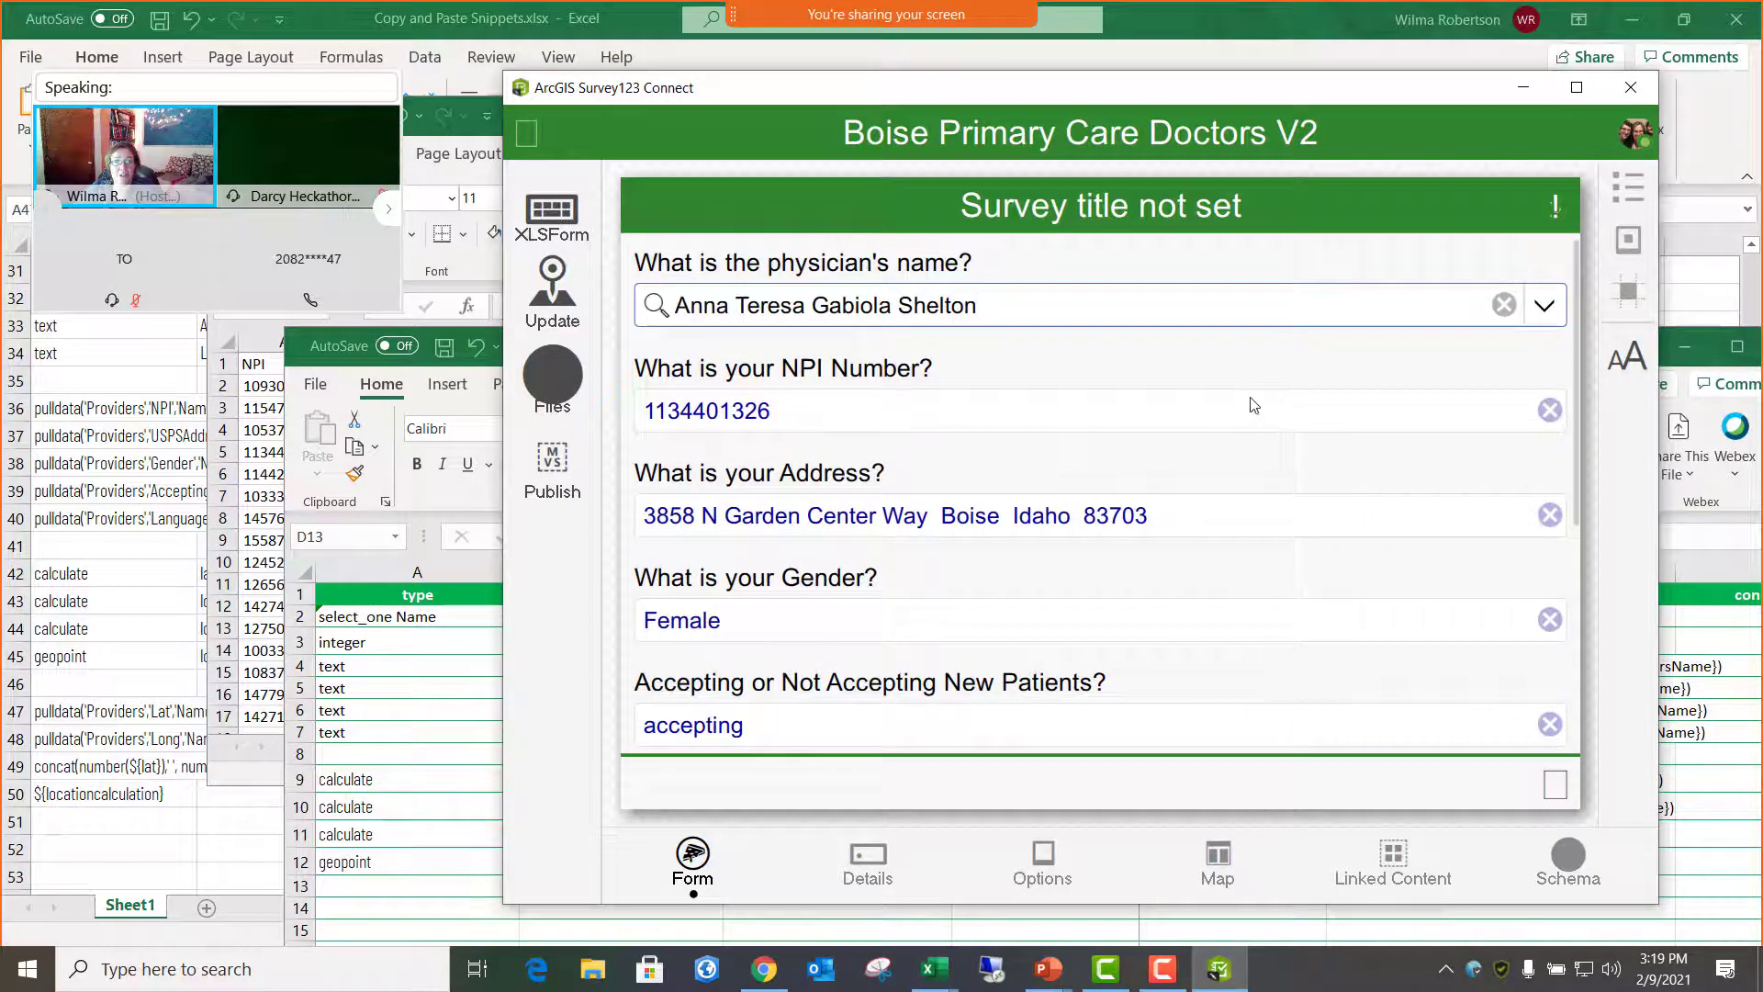
- Clear the physician's name, choose the eleventh physician in the list instead, and review the prefilled answers and map location
click(1504, 305)
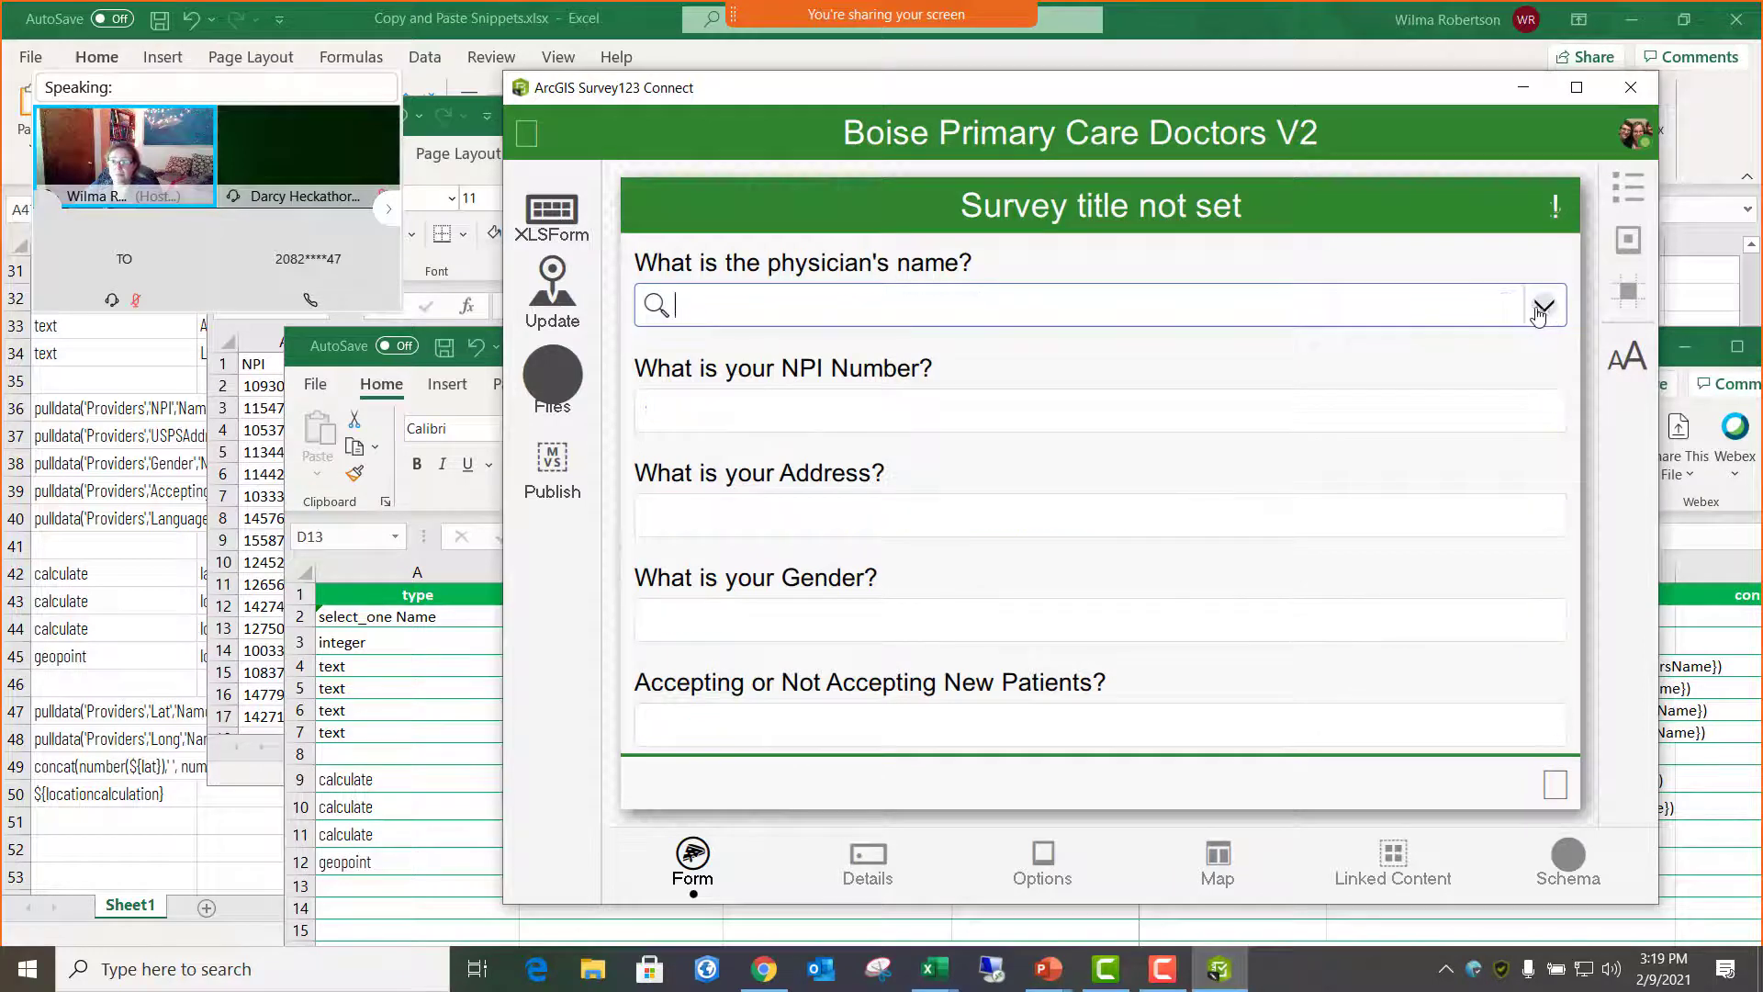
click(1544, 305)
scroll(913, 460, down, 3)
scroll(820, 456, down, 2)
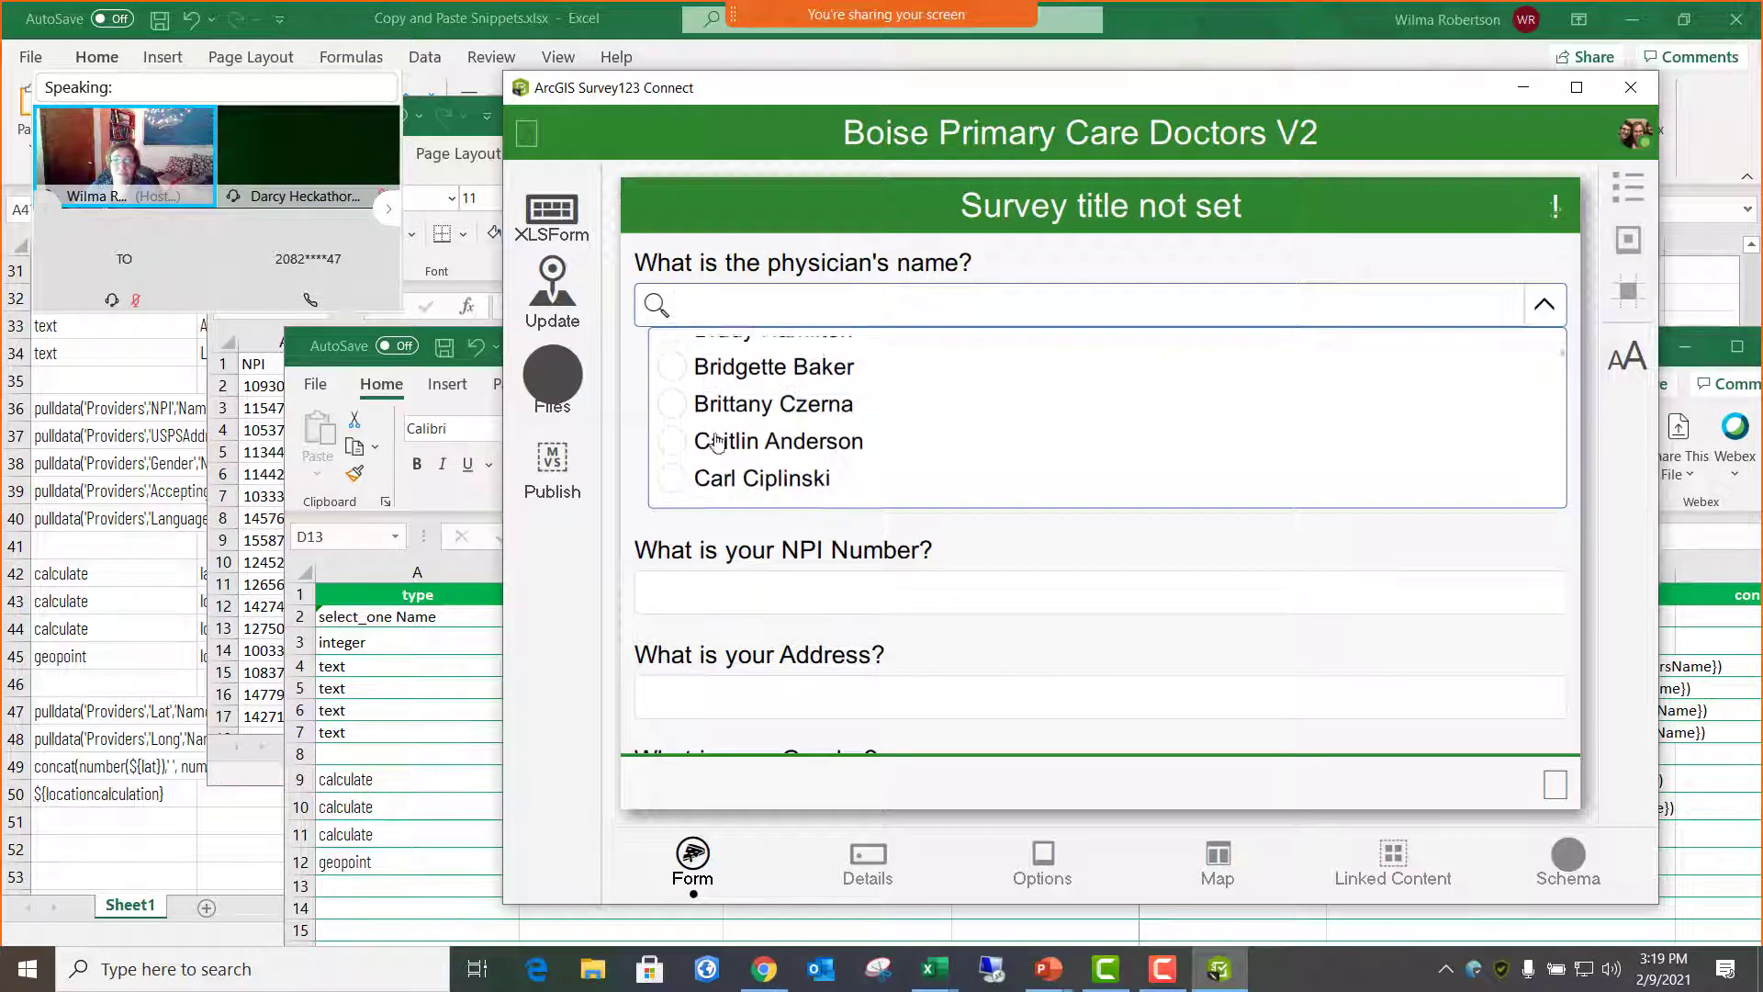
click(685, 406)
scroll(1331, 551, down, 2)
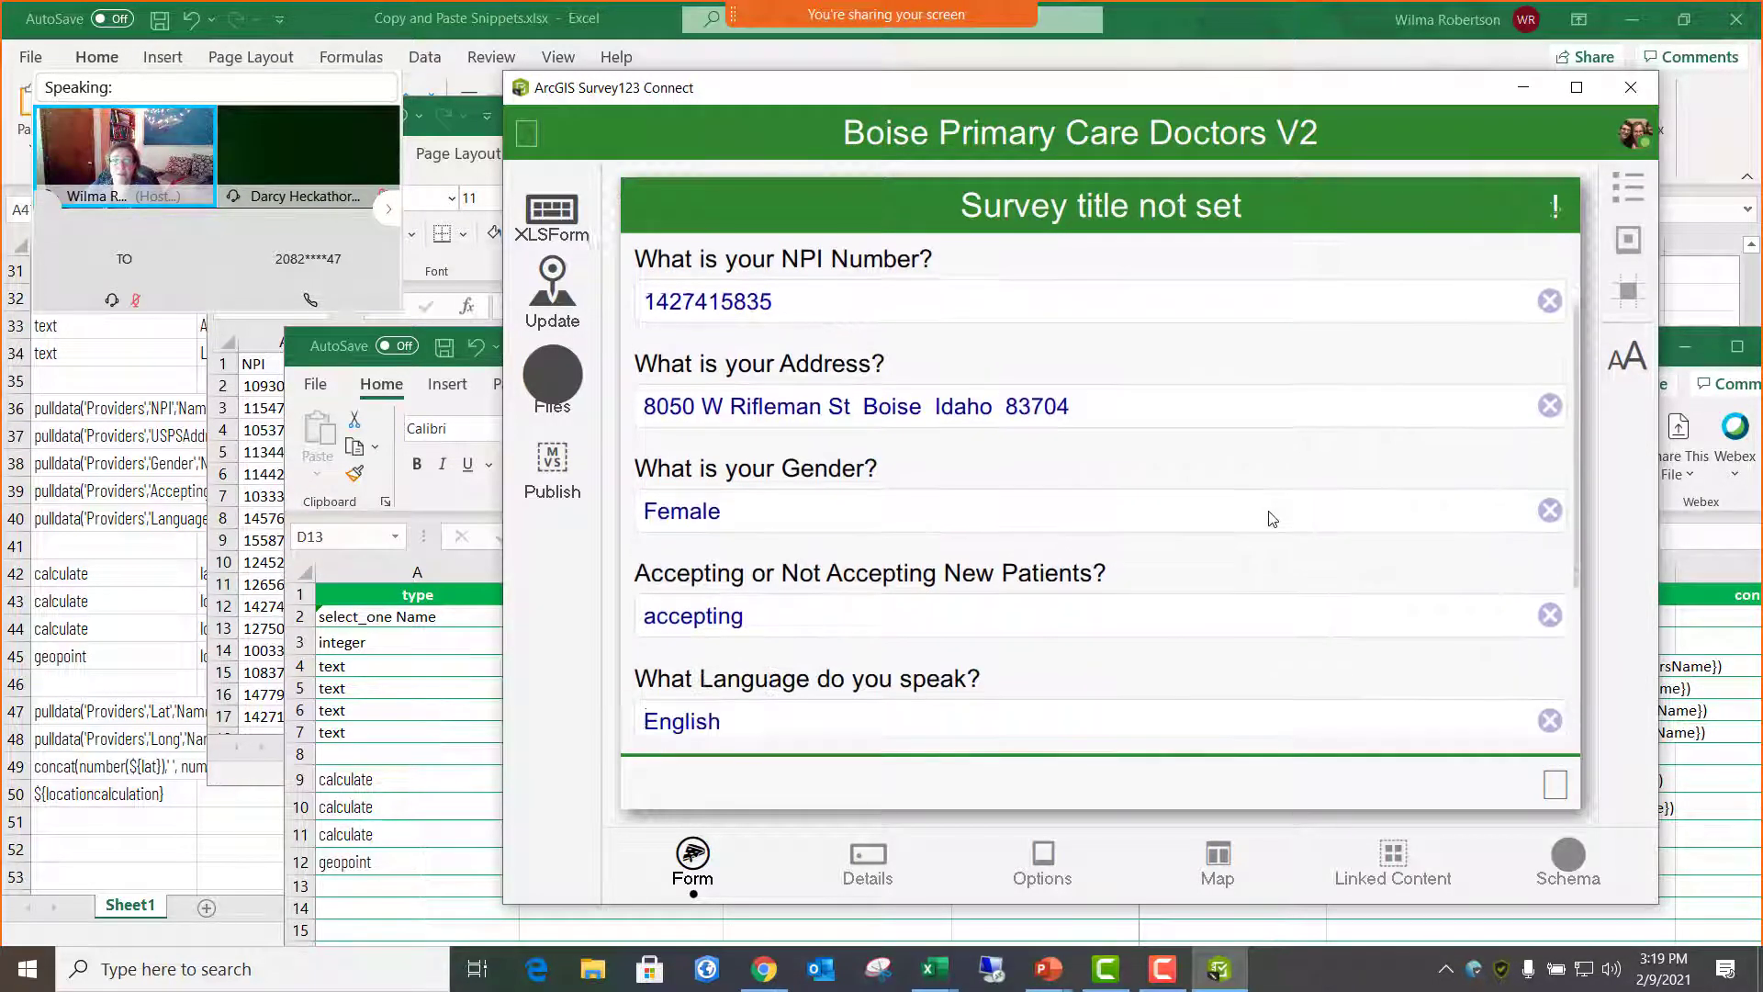
scroll(1267, 515, down, 3)
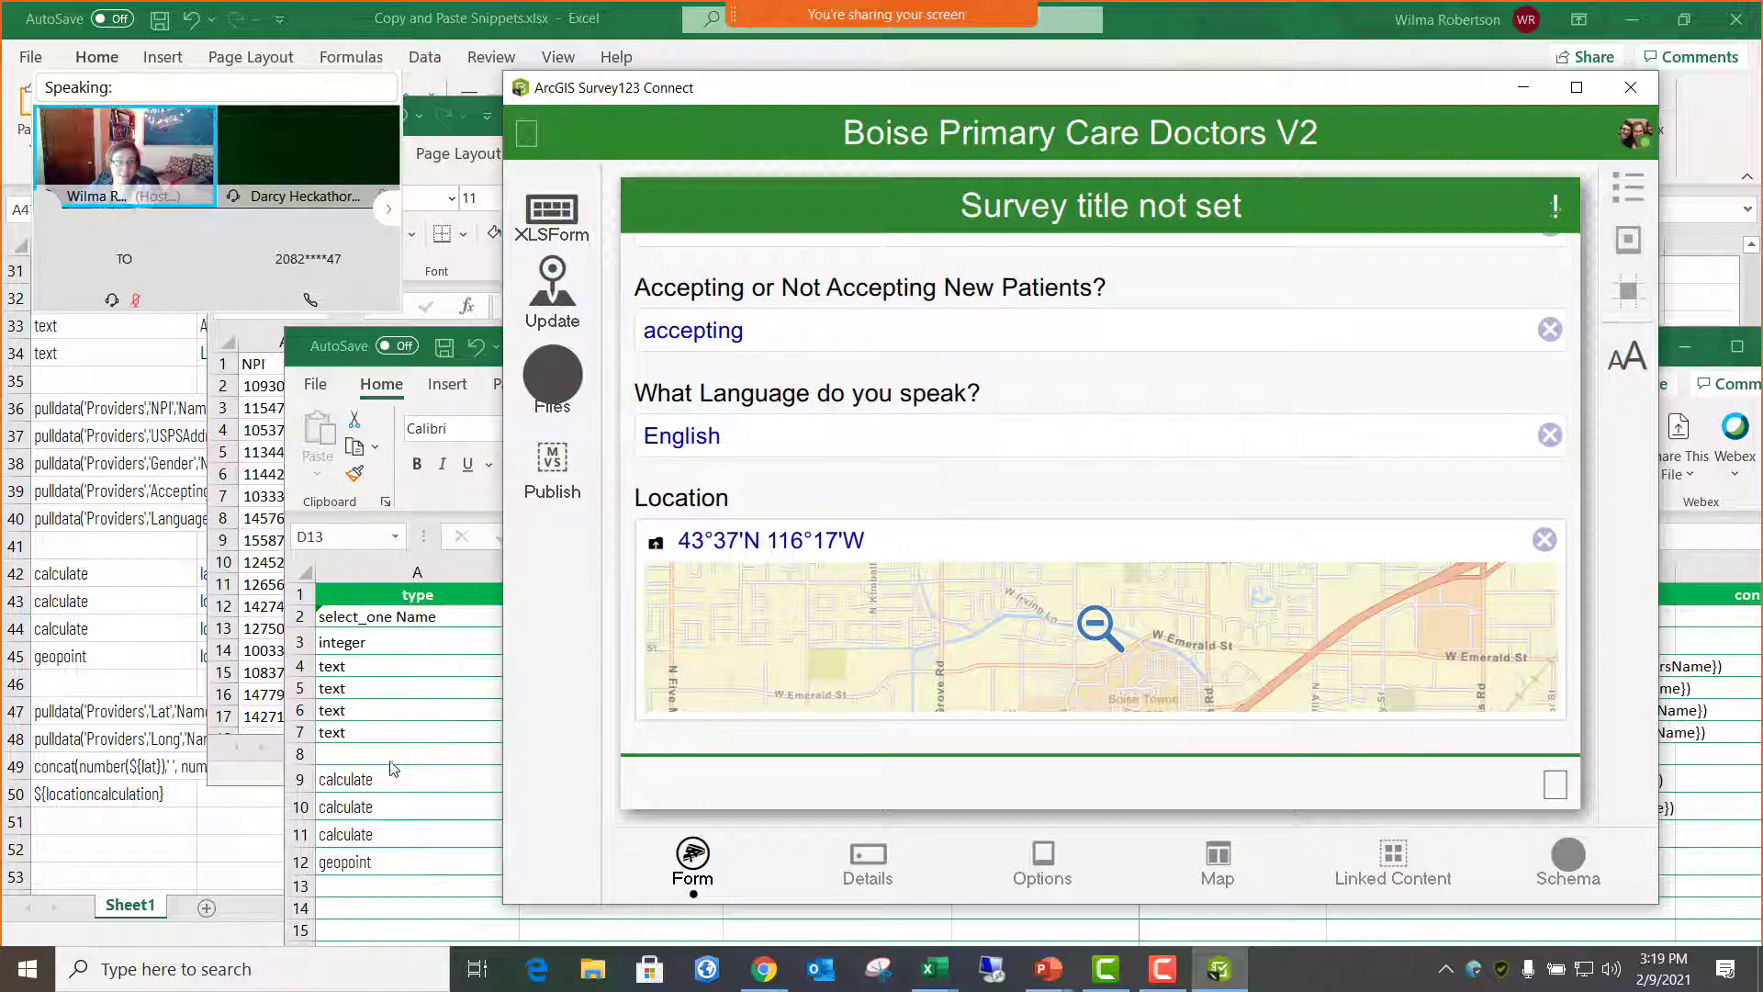
- Switch to the Survey123 Part 2 Presentation in PowerPoint and review the PullData Tables slides up to the publishing instructions on slide 44
click(436, 772)
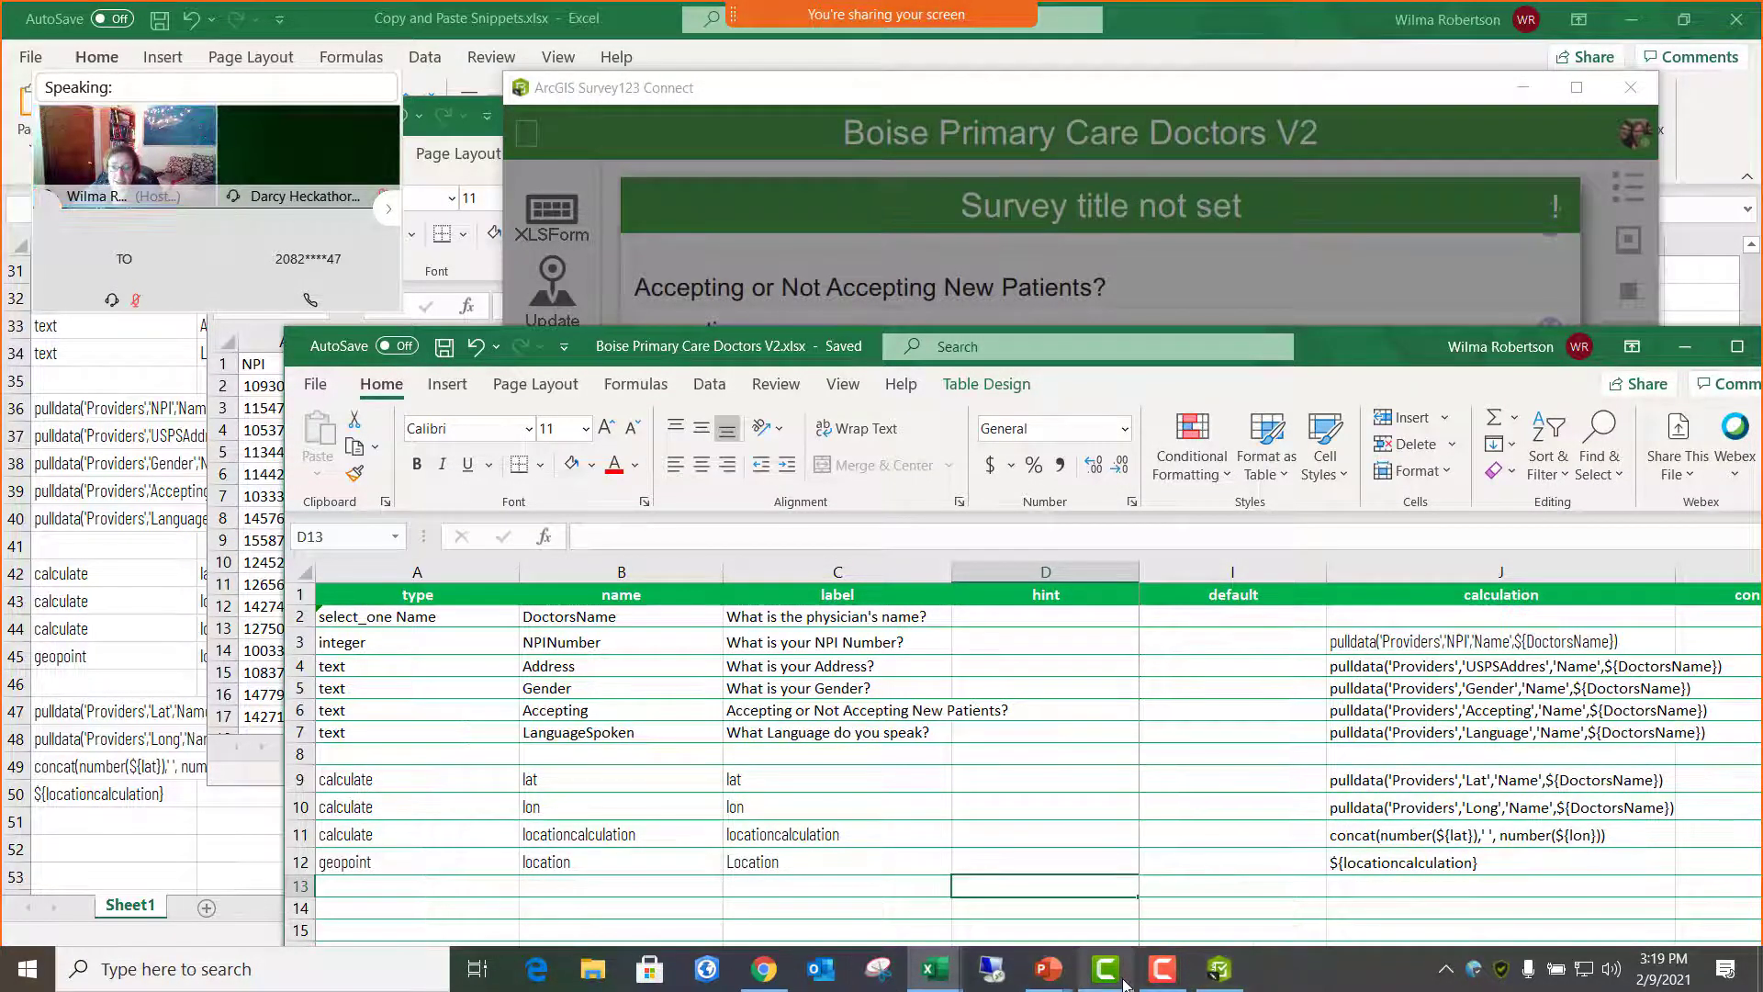
mouse_move(1048, 969)
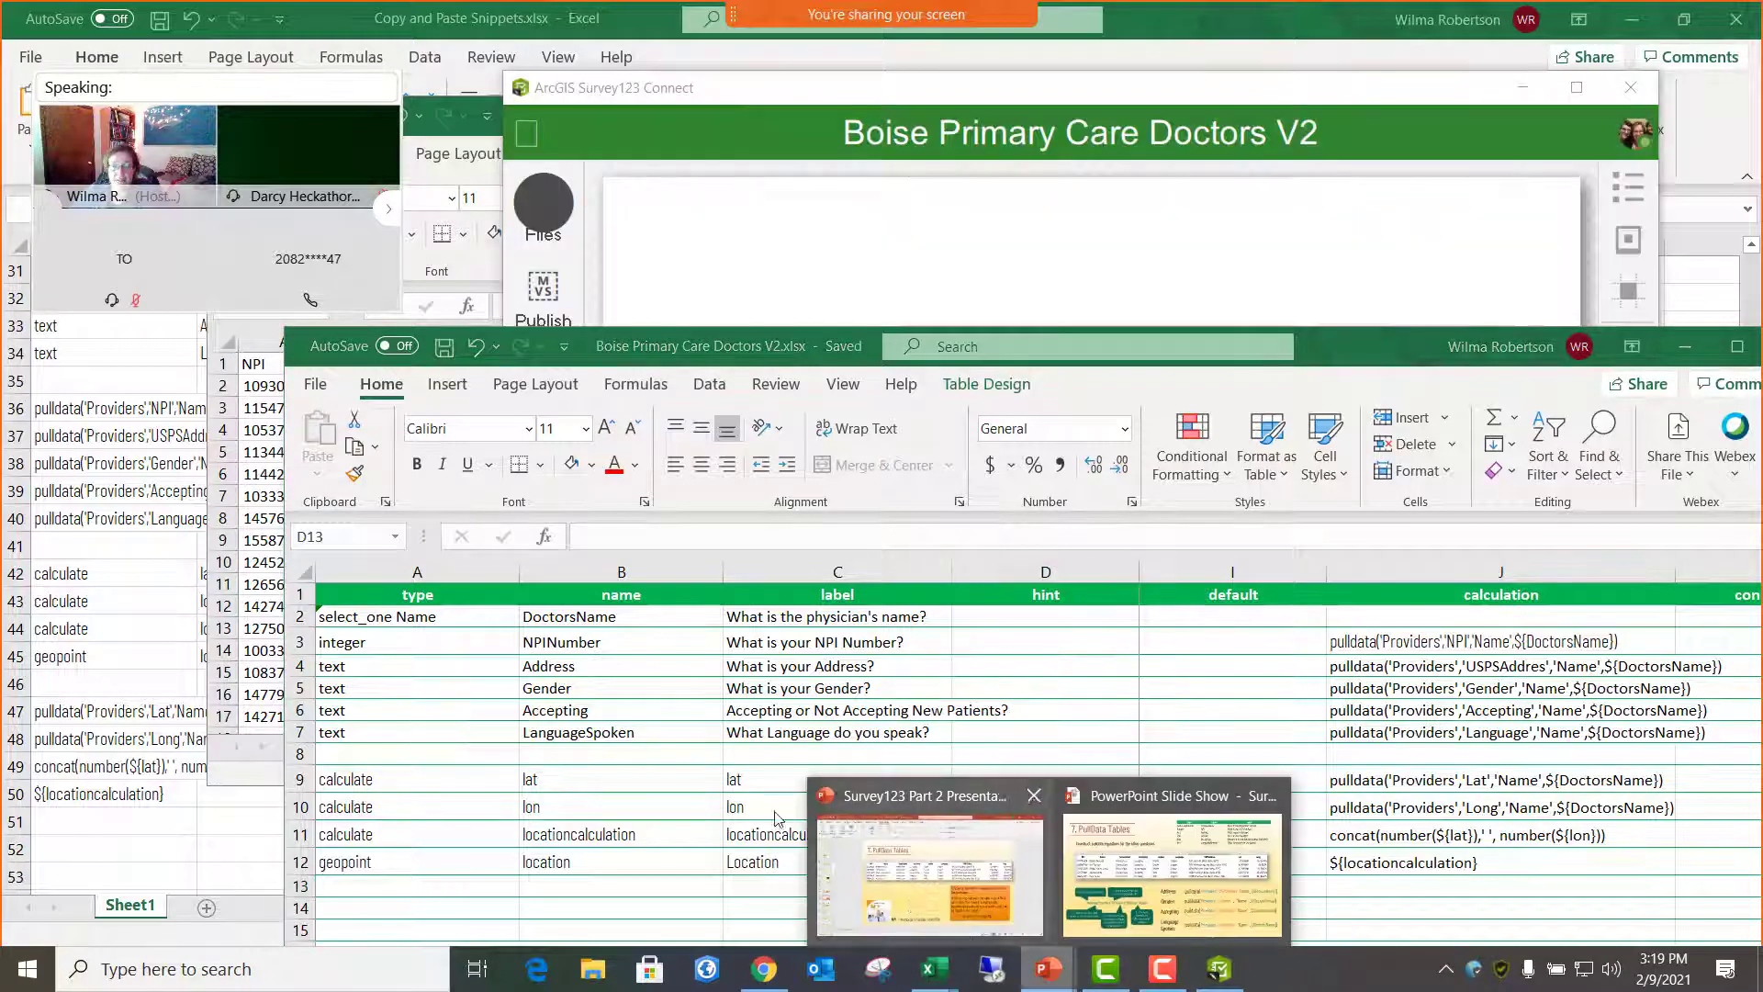
click(940, 884)
scroll(620, 668, down, 1)
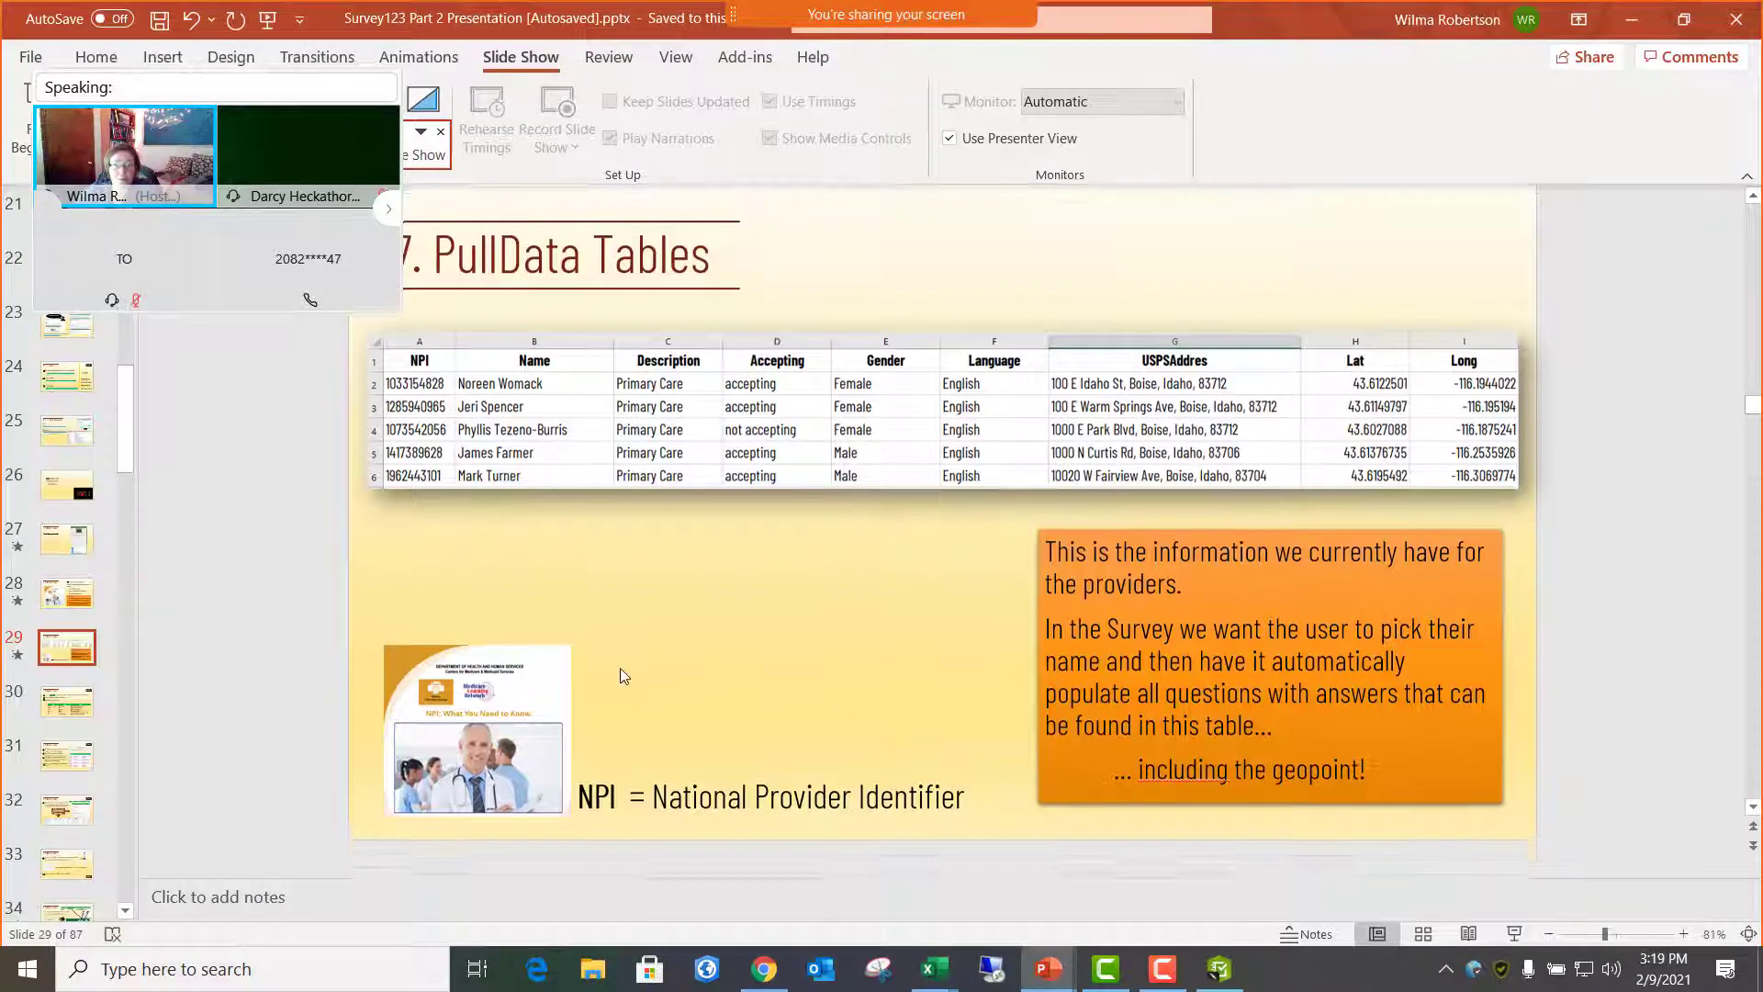
scroll(620, 668, down, 8)
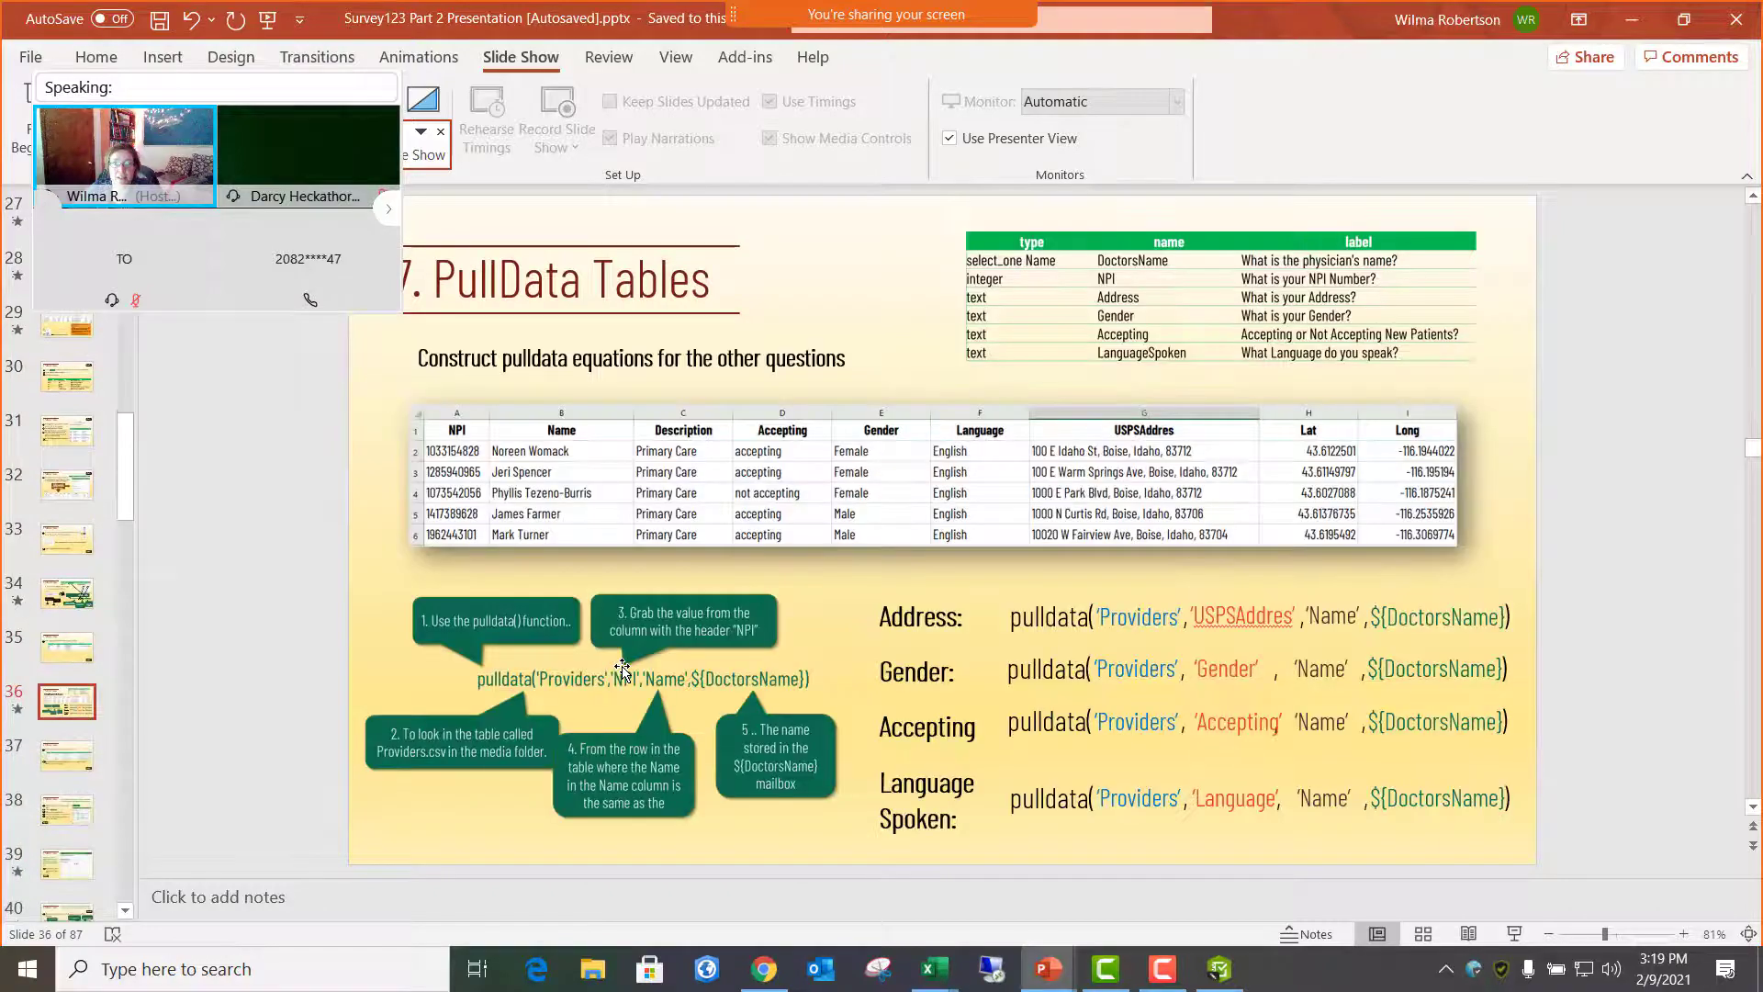
scroll(622, 668, down, 1)
scroll(621, 669, down, 3)
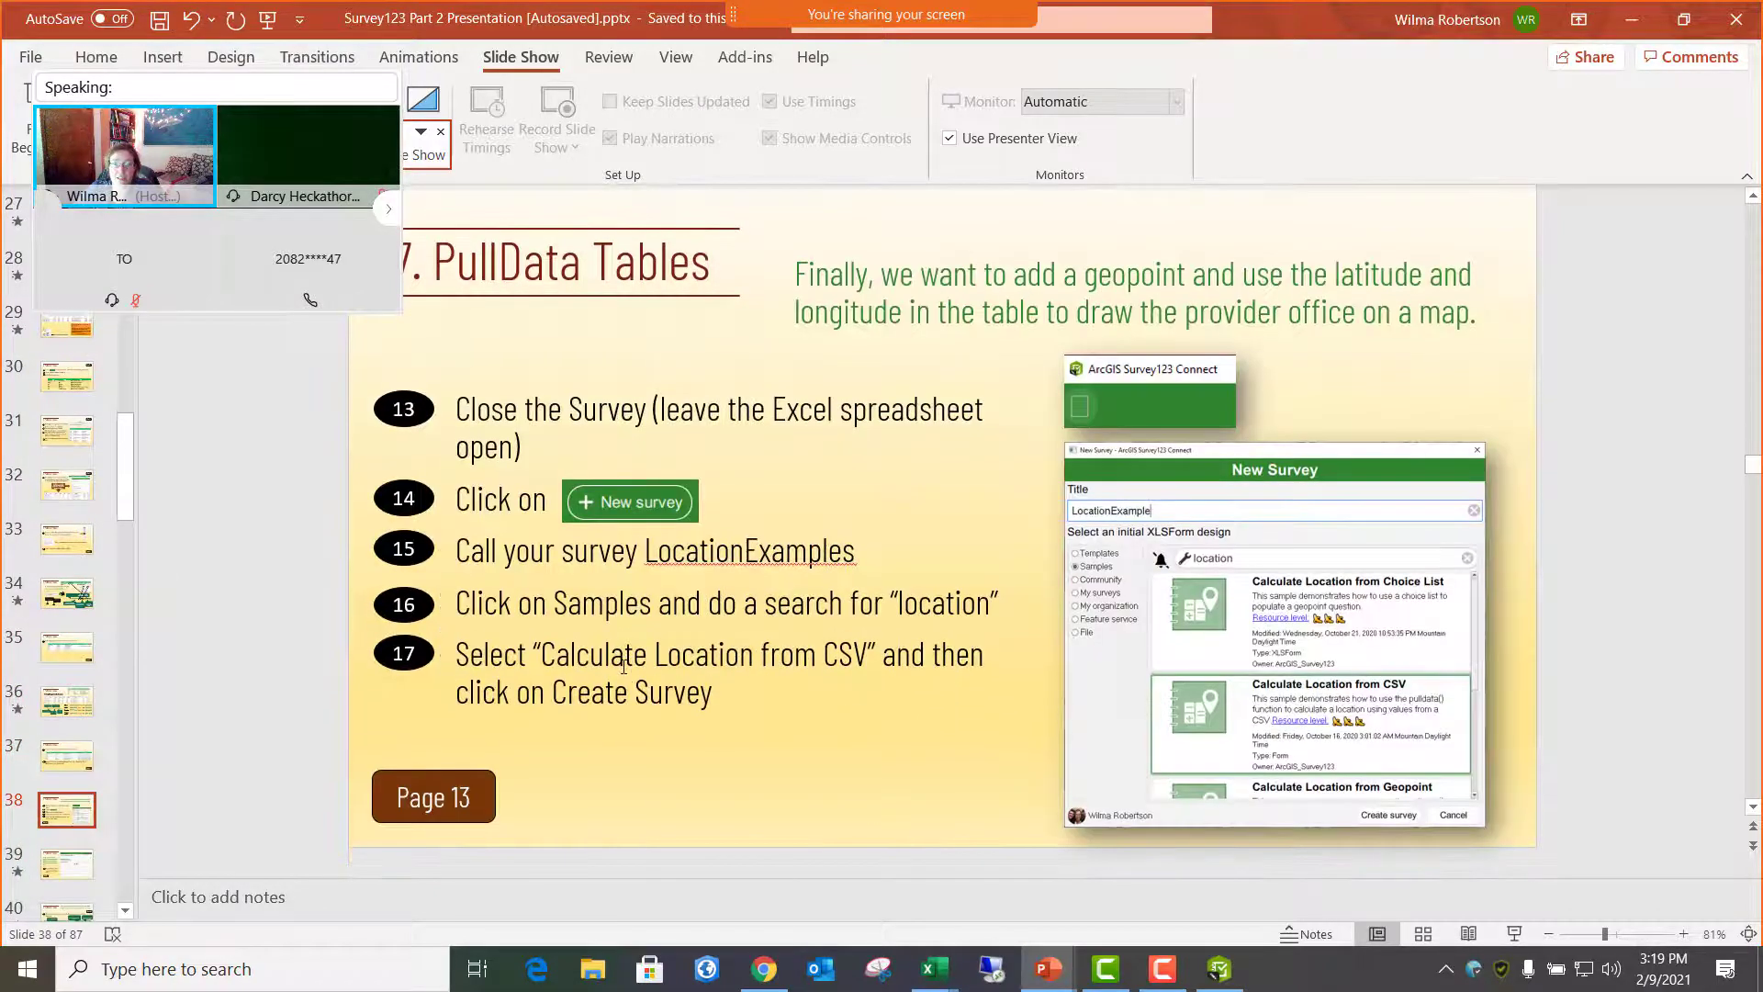
scroll(627, 667, down, 2)
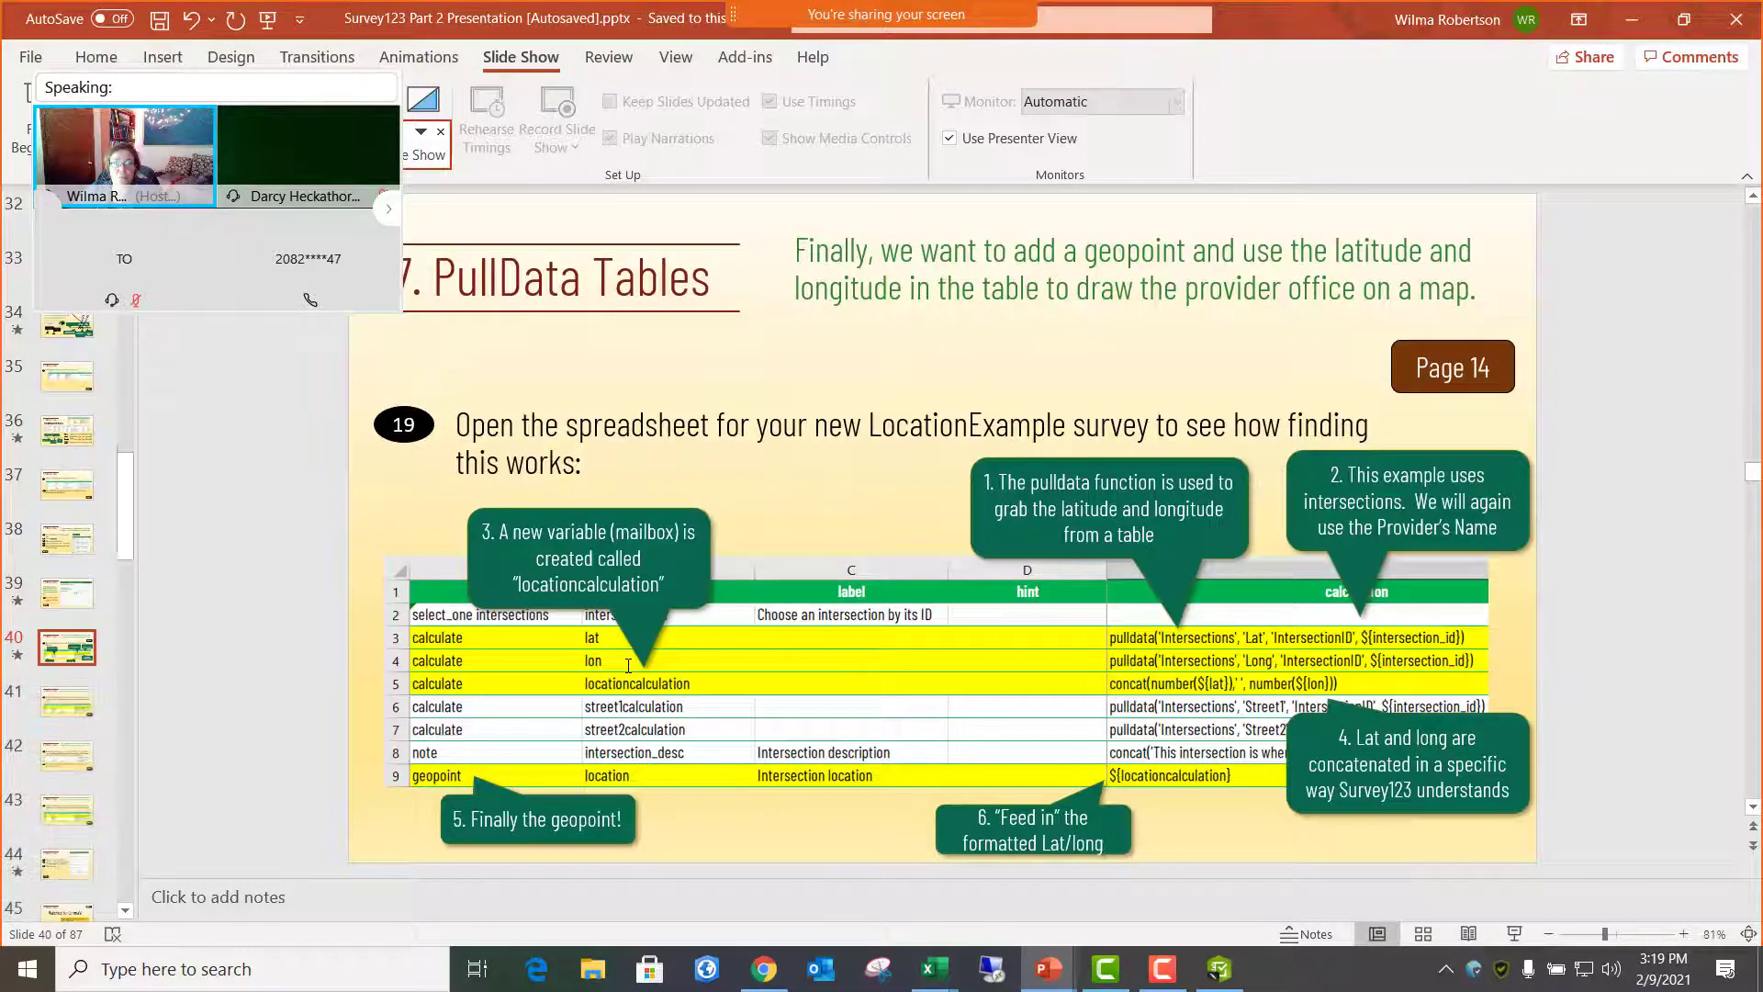
scroll(628, 665, down, 2)
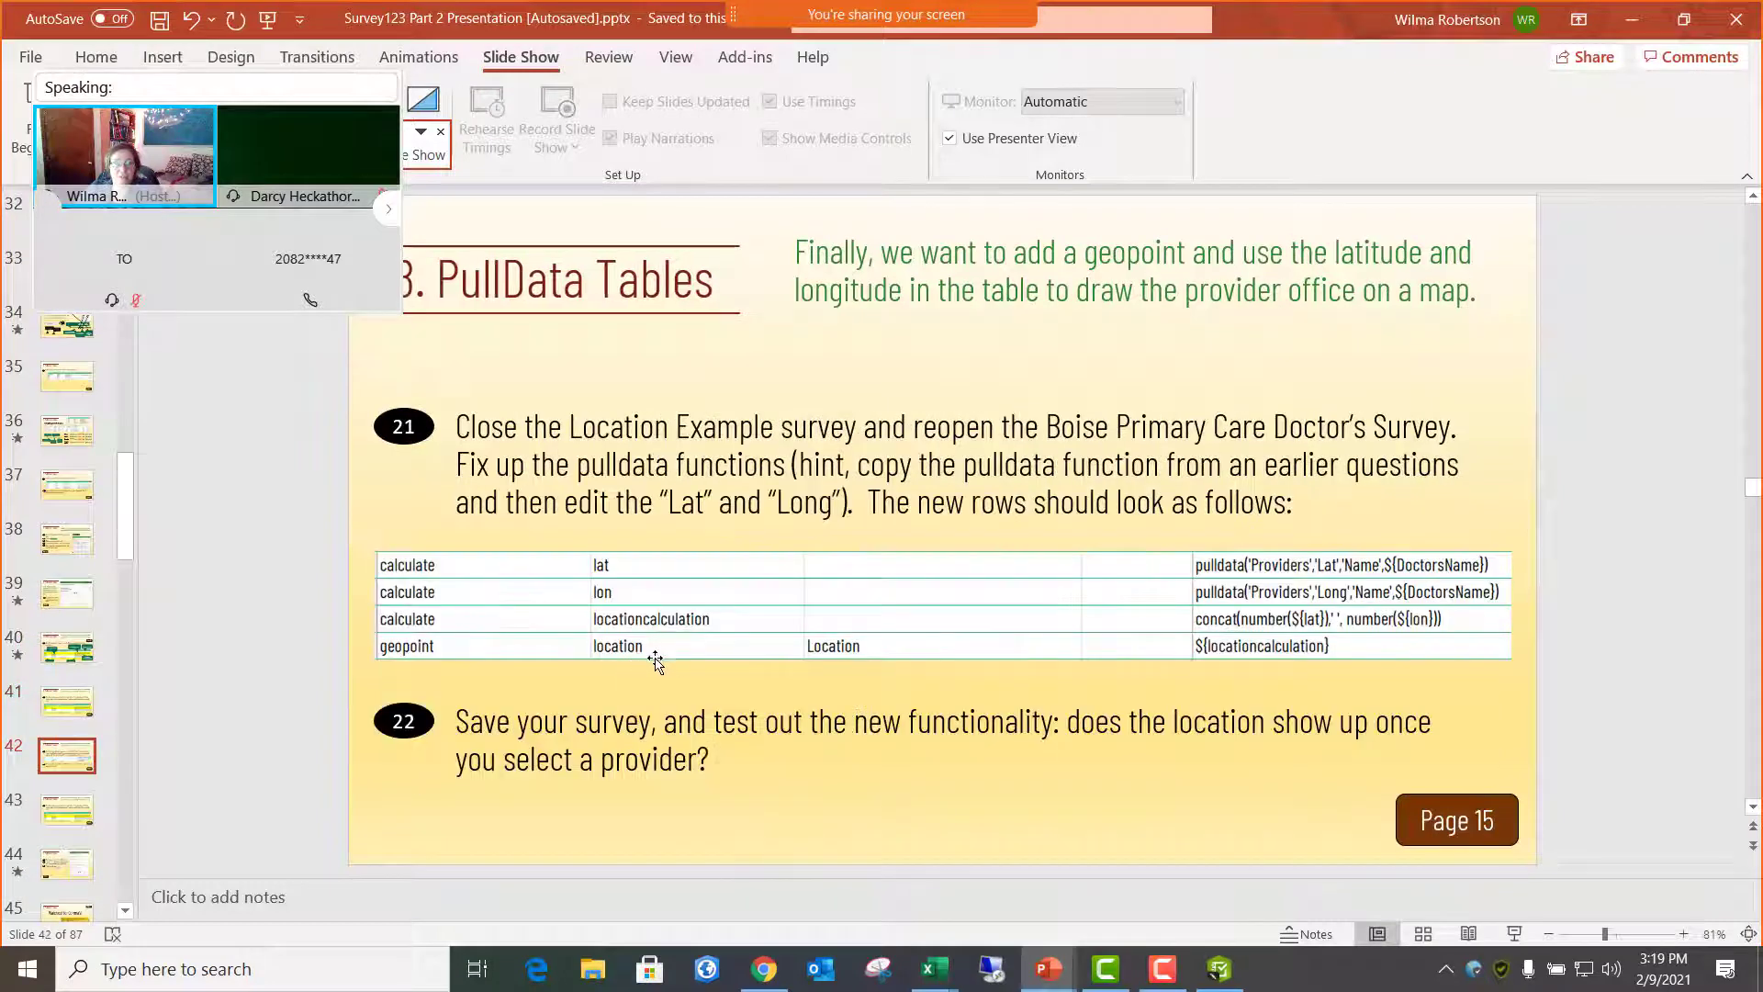
scroll(680, 661, down, 1)
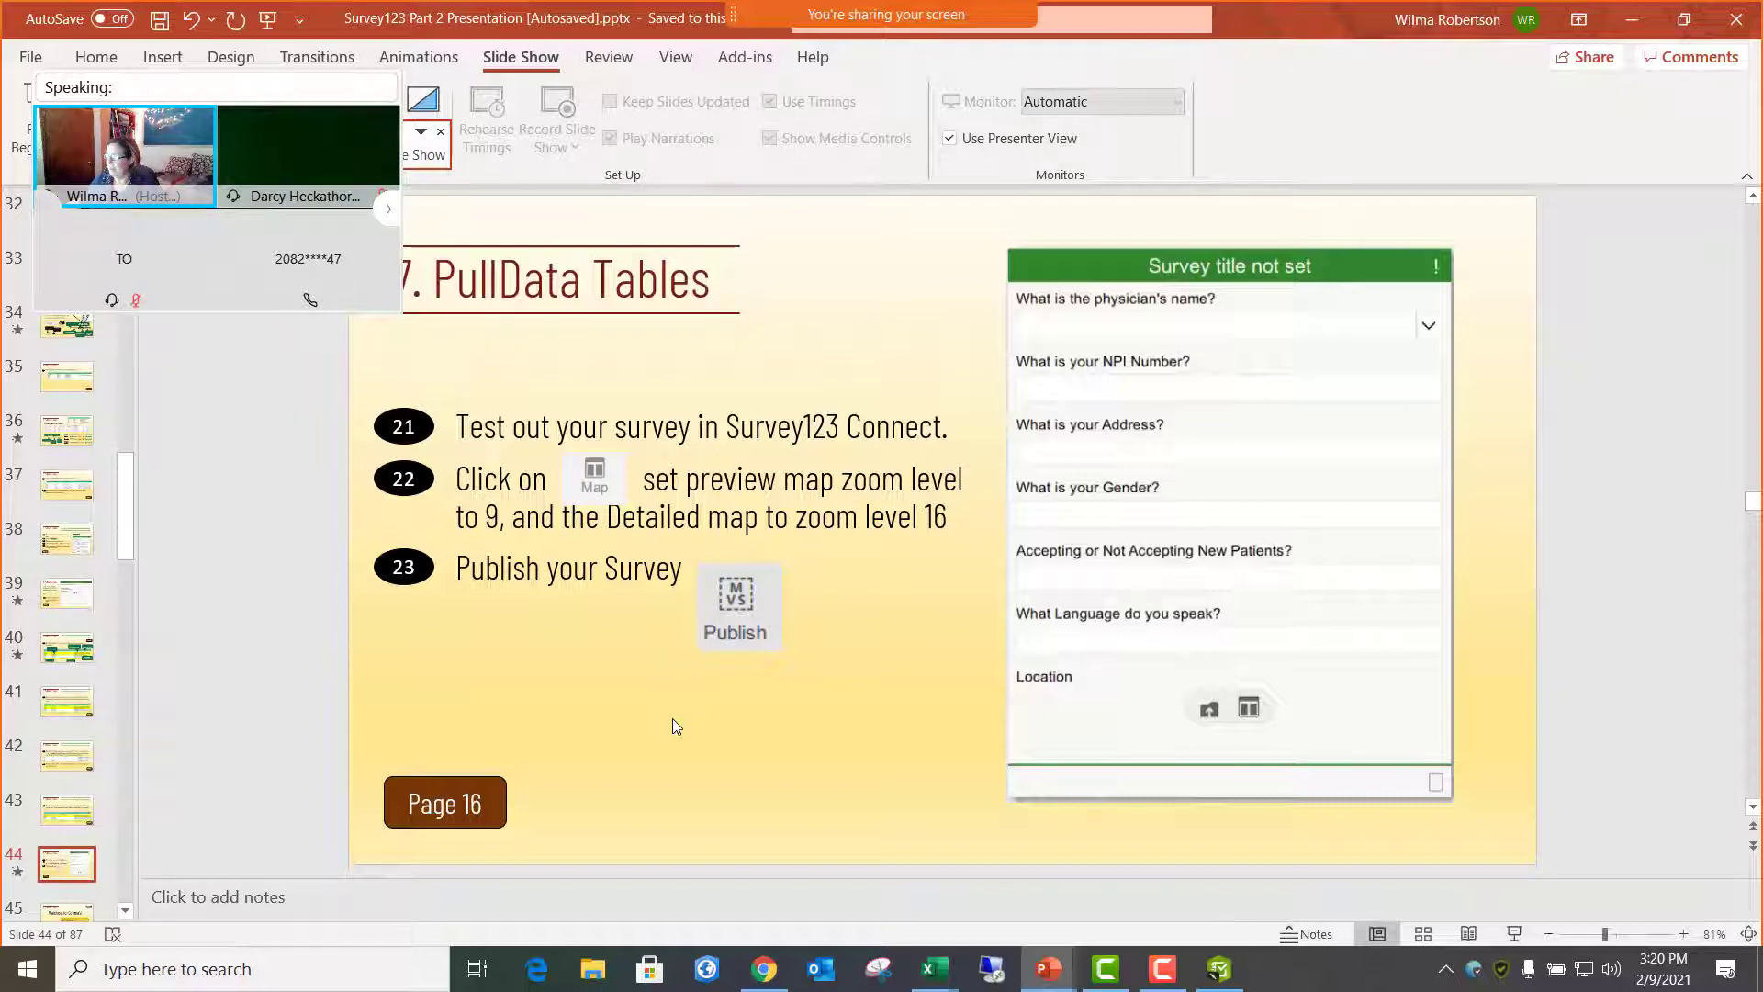
- Switch to ArcGIS Survey123 Connect and set the survey's preview map zoom level to 9 and detailed map zoom level to 16
click(1218, 969)
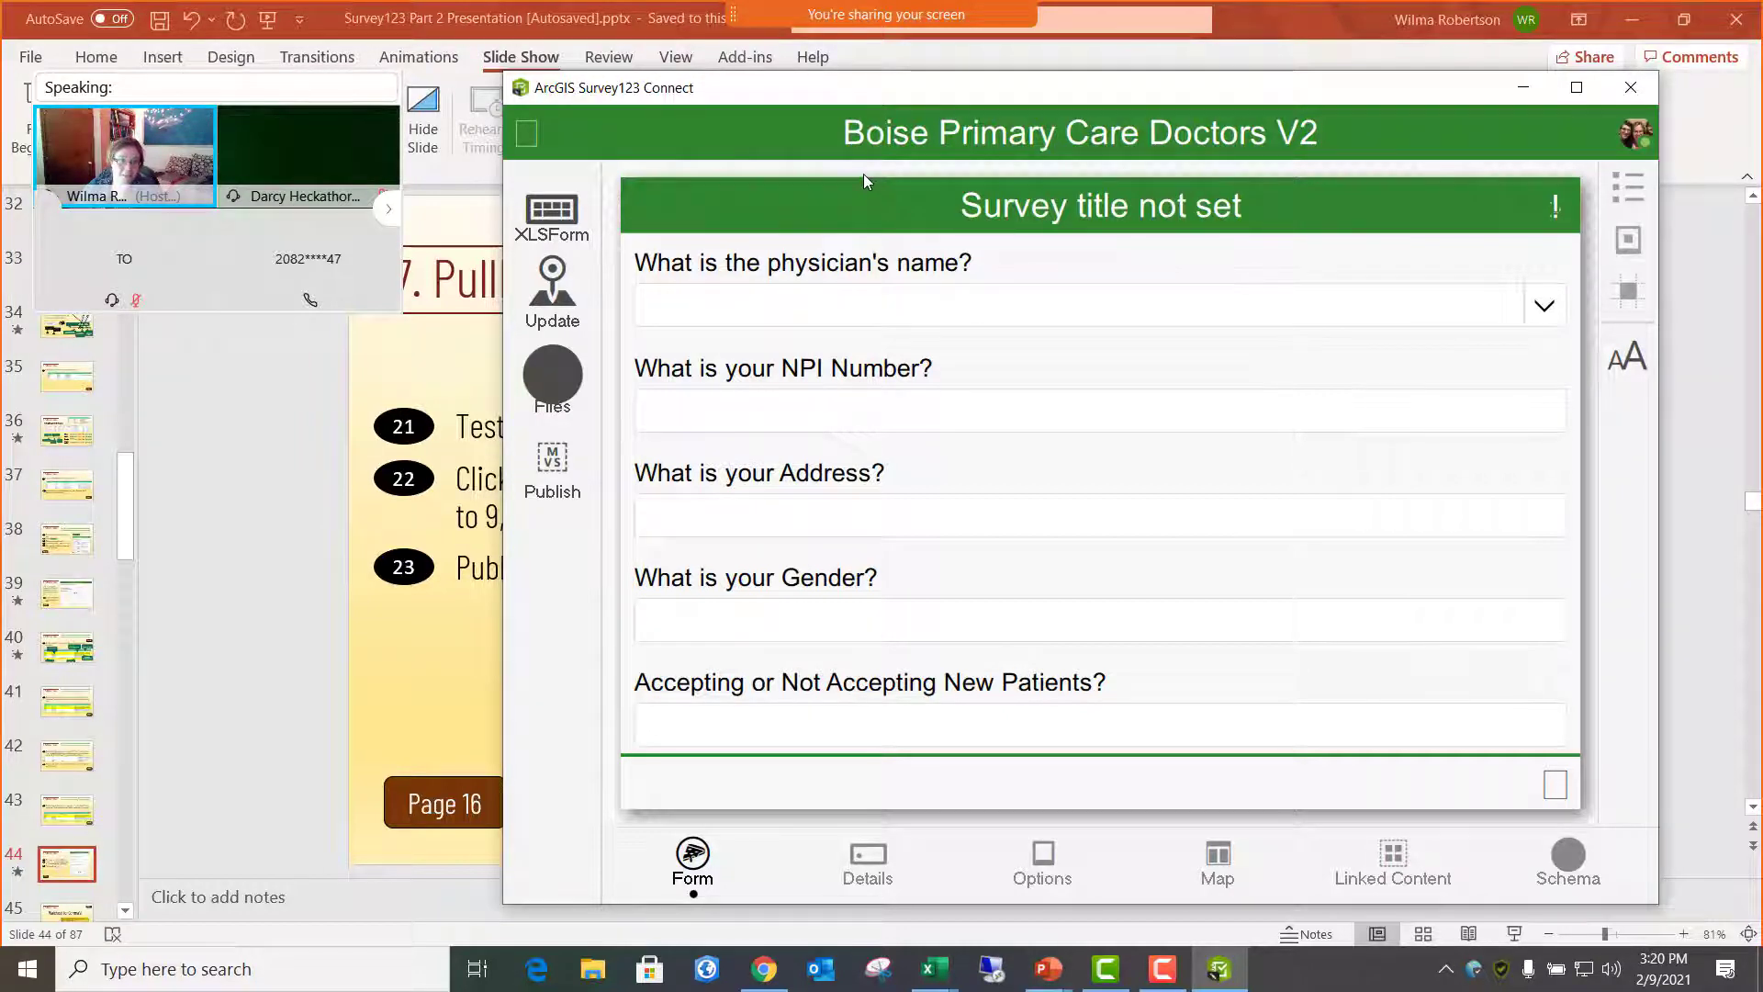
click(1218, 868)
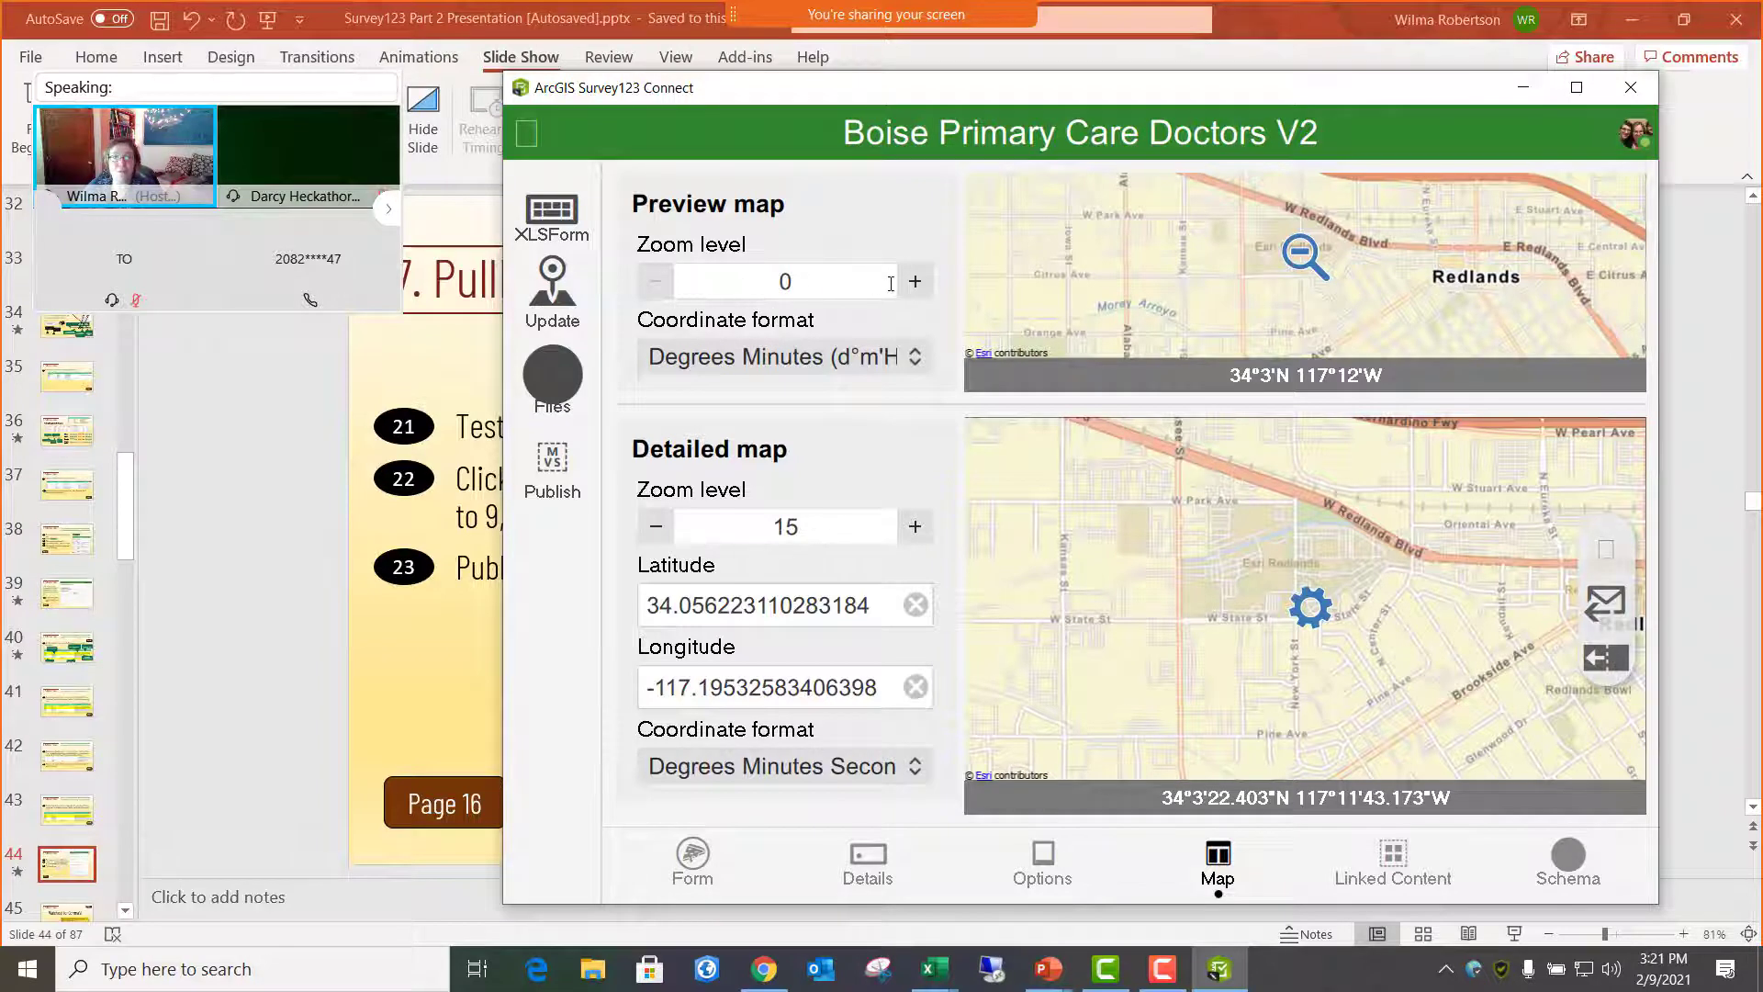
click(831, 284)
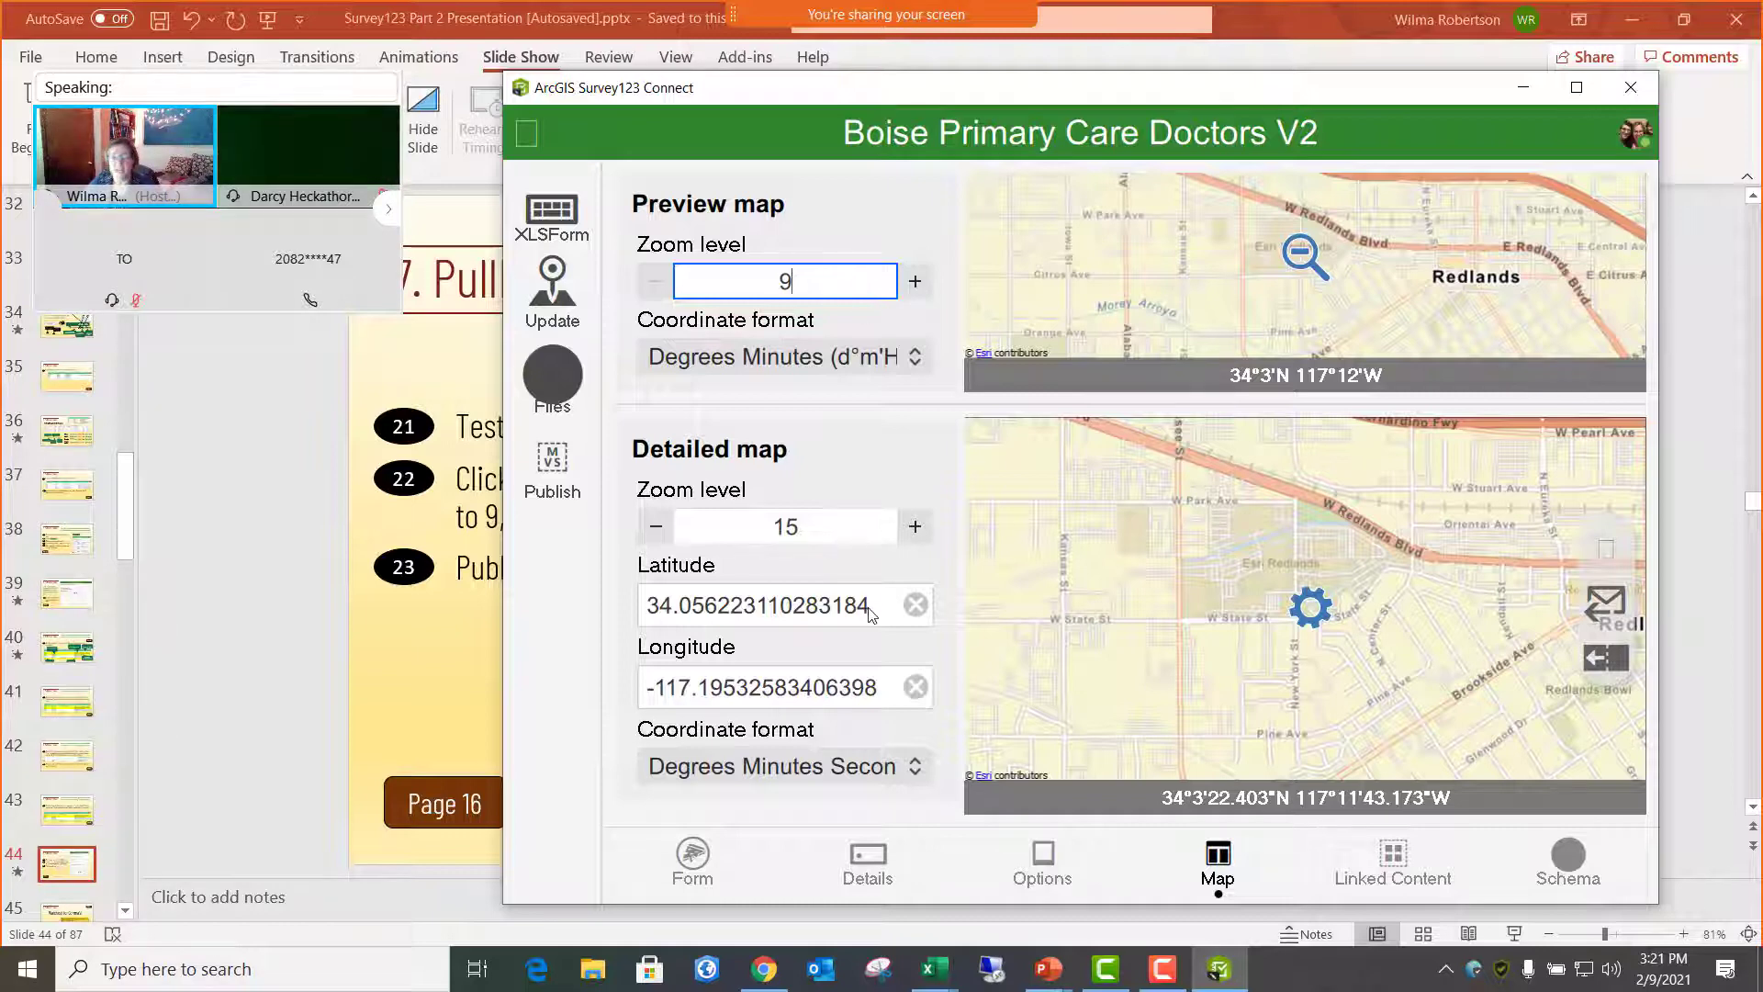
click(785, 525)
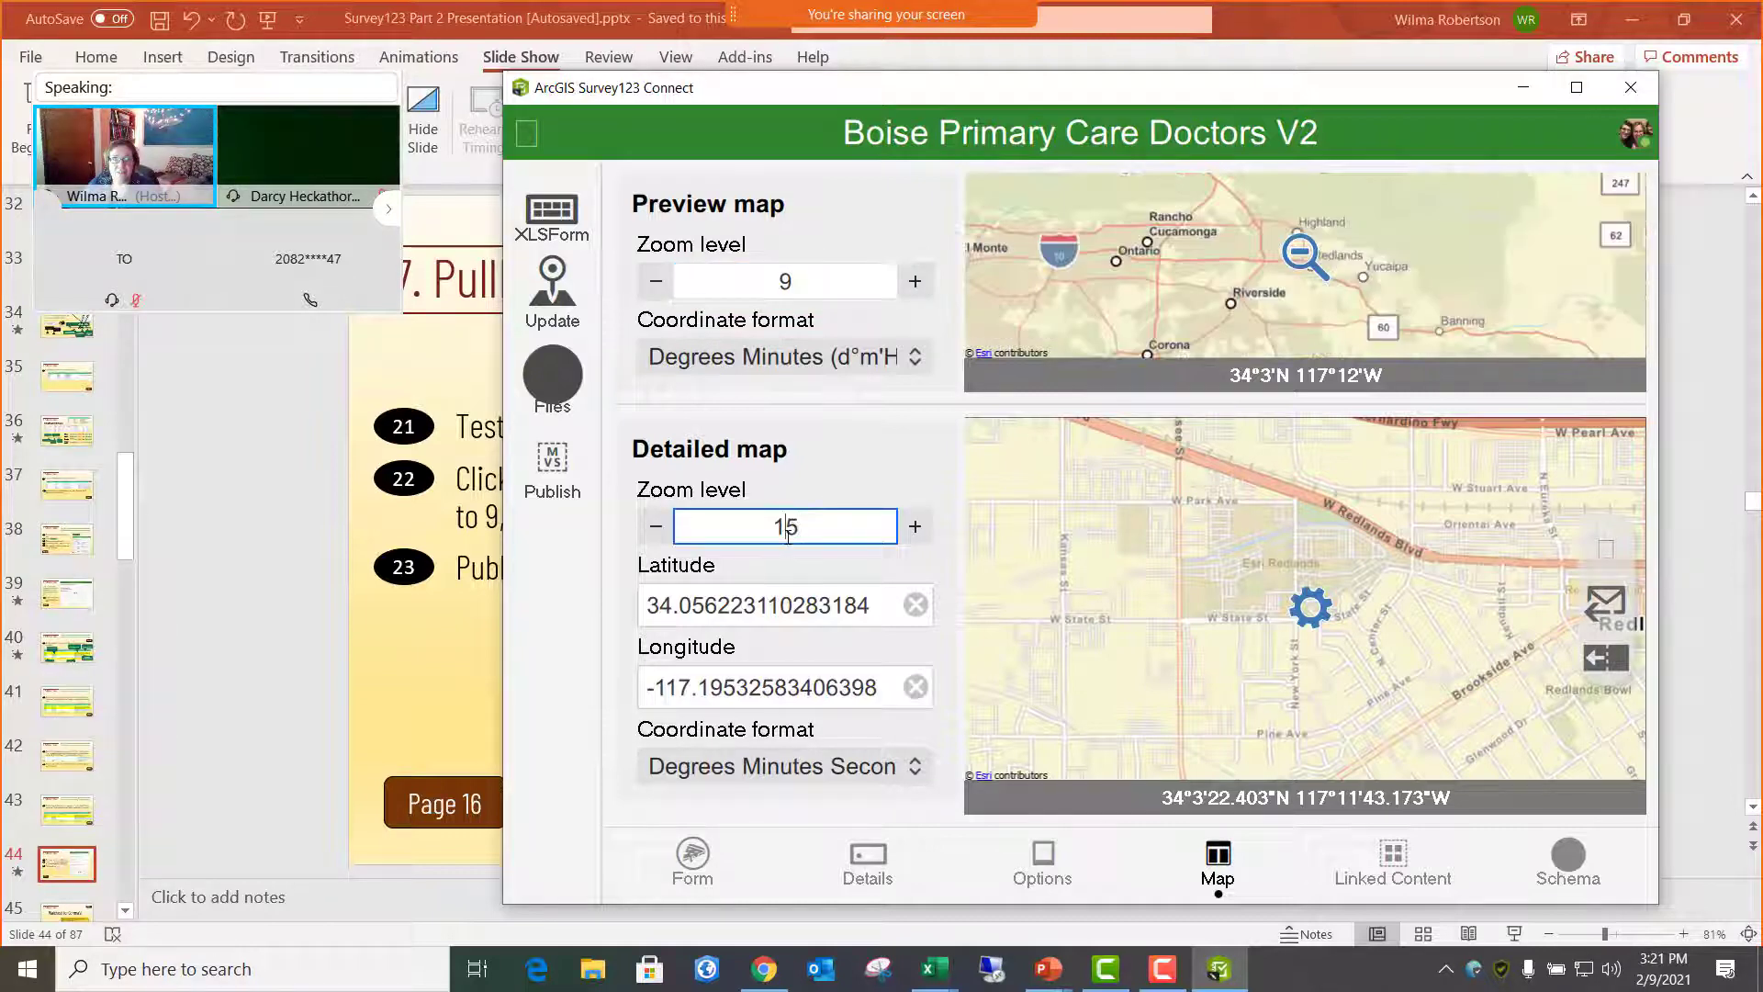
click(910, 536)
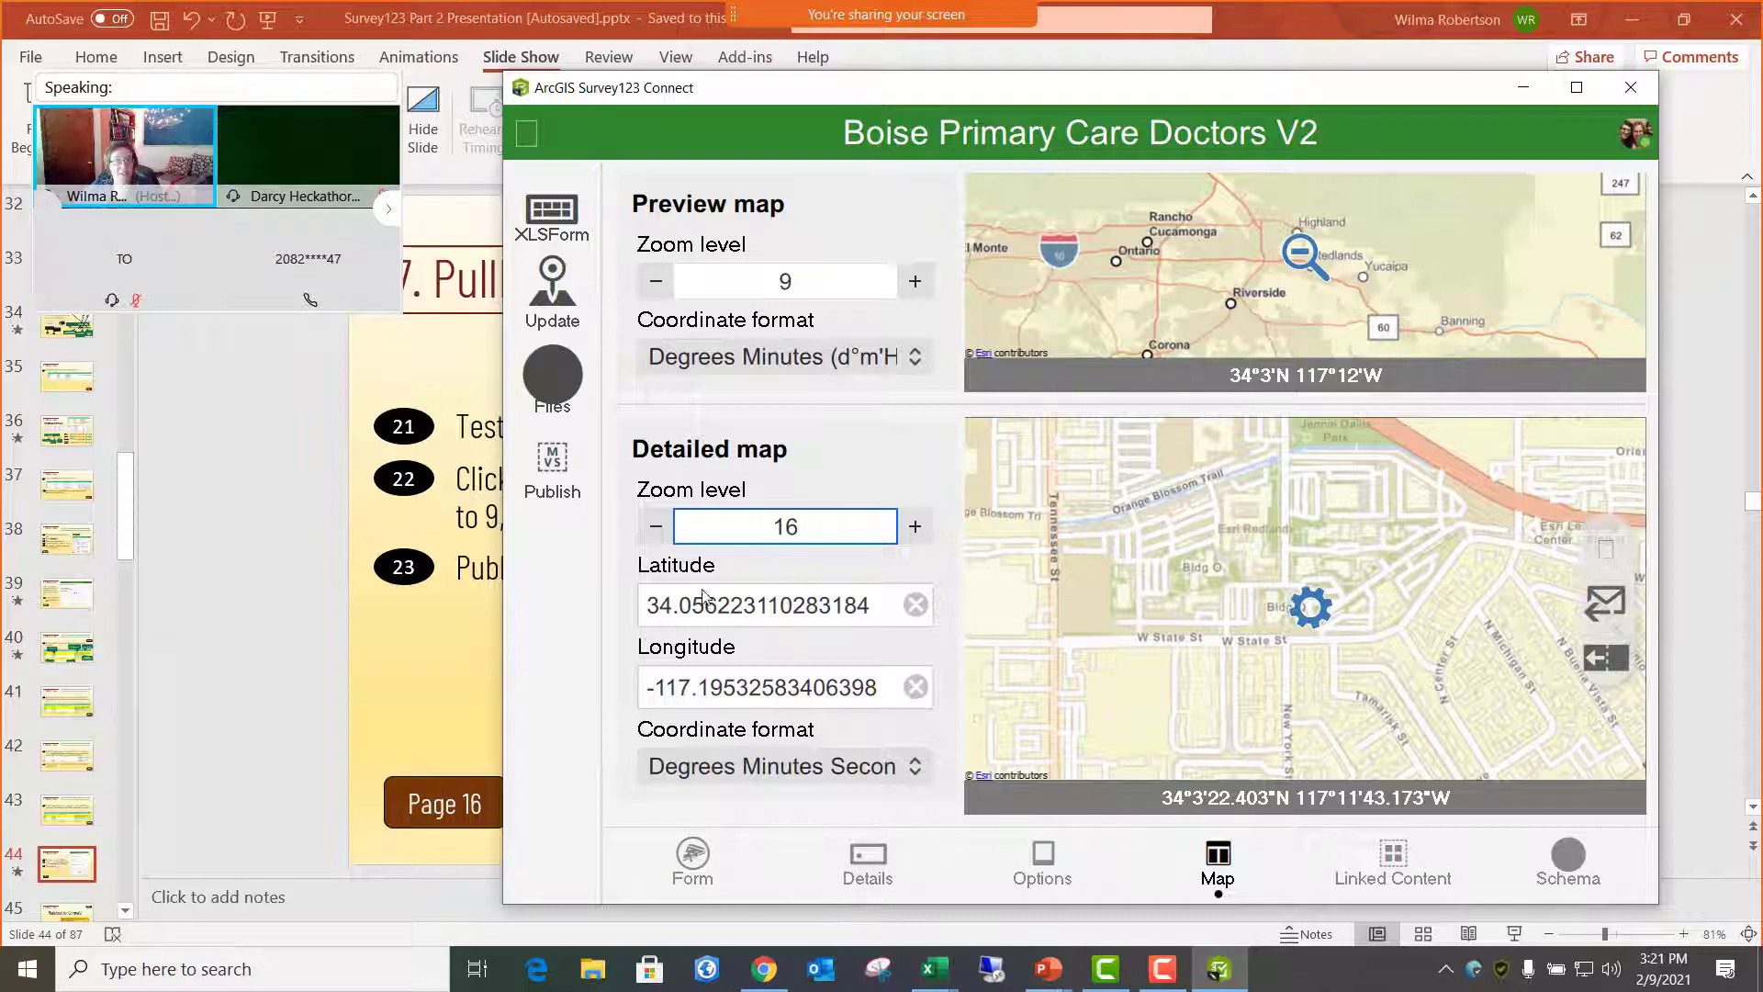
- Publish the Boise Primary Care Doctors V2 survey, launch the ArcGIS Survey123 app meanwhile, and close the publishing report
click(551, 469)
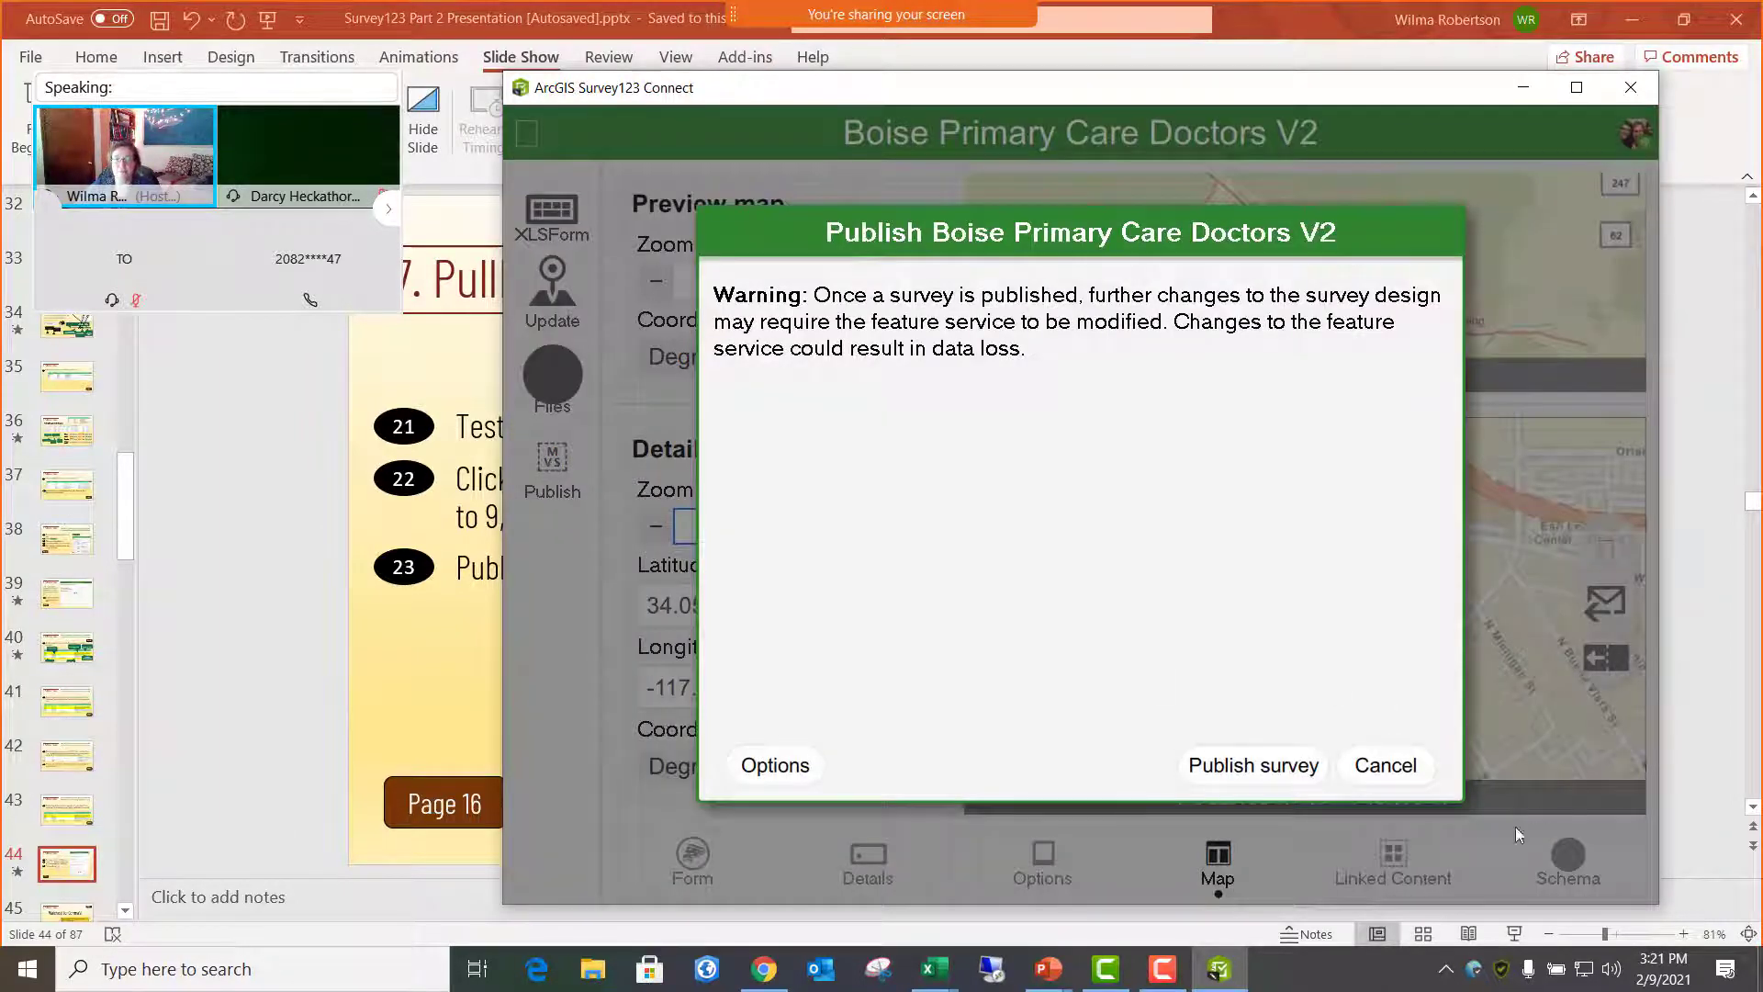
click(1264, 764)
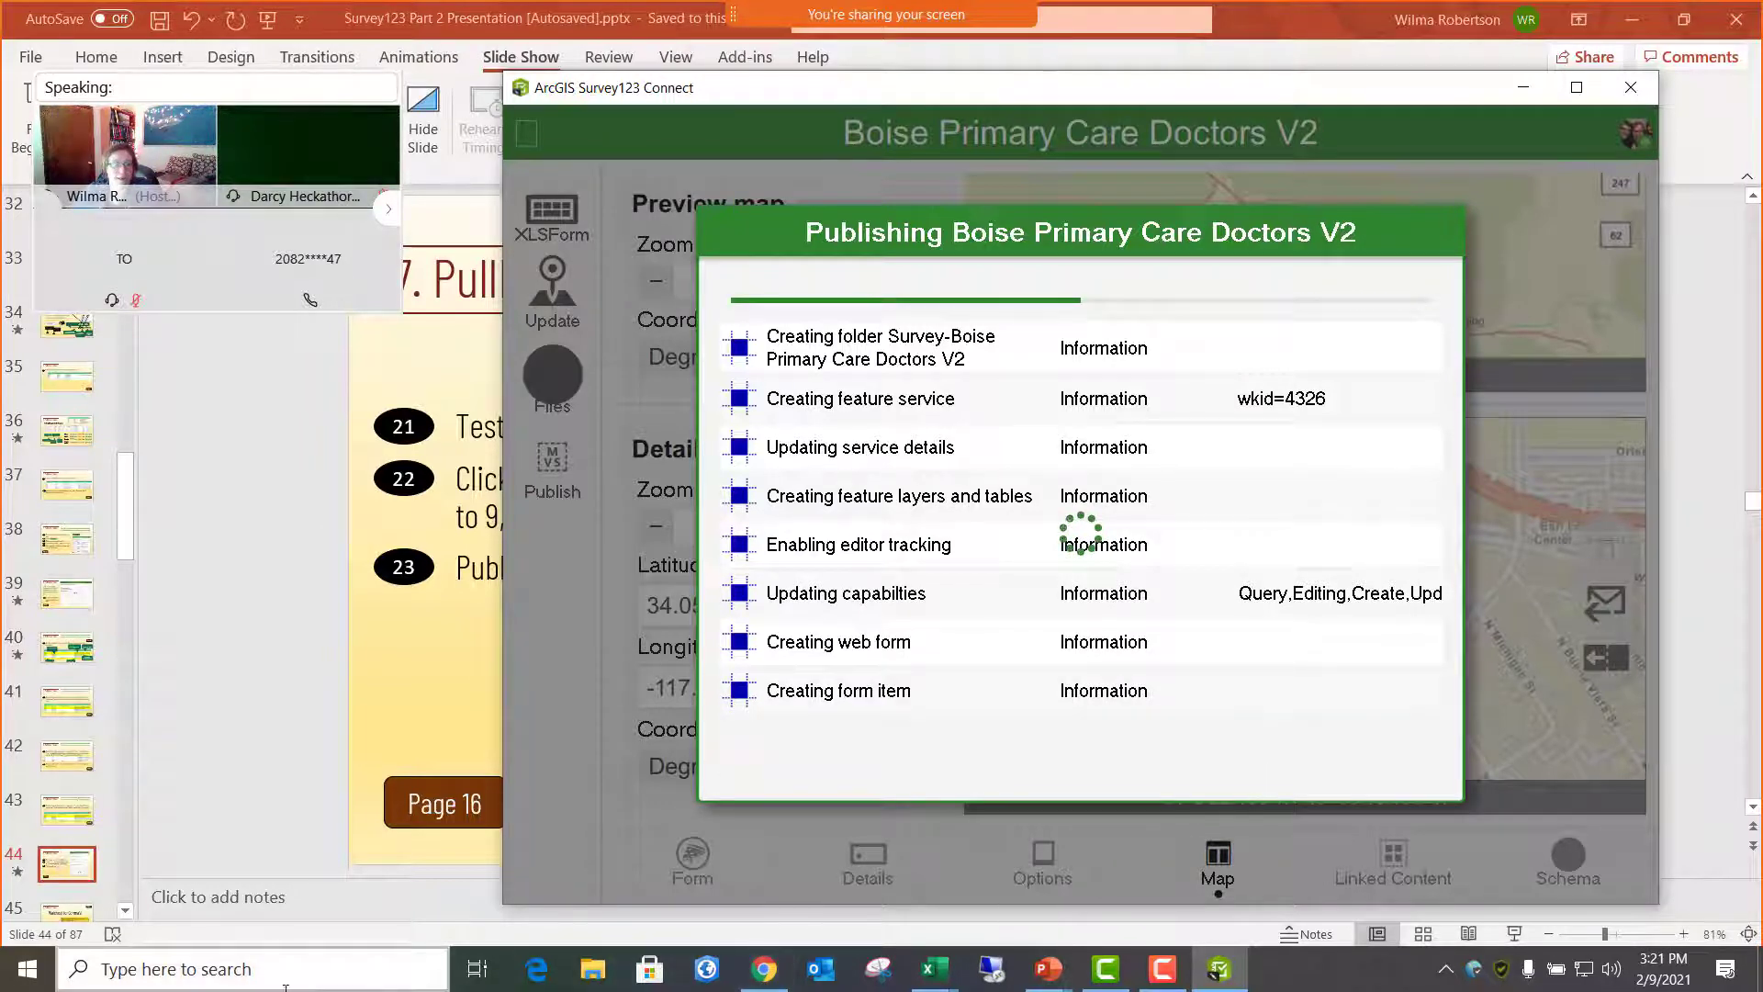
click(268, 965)
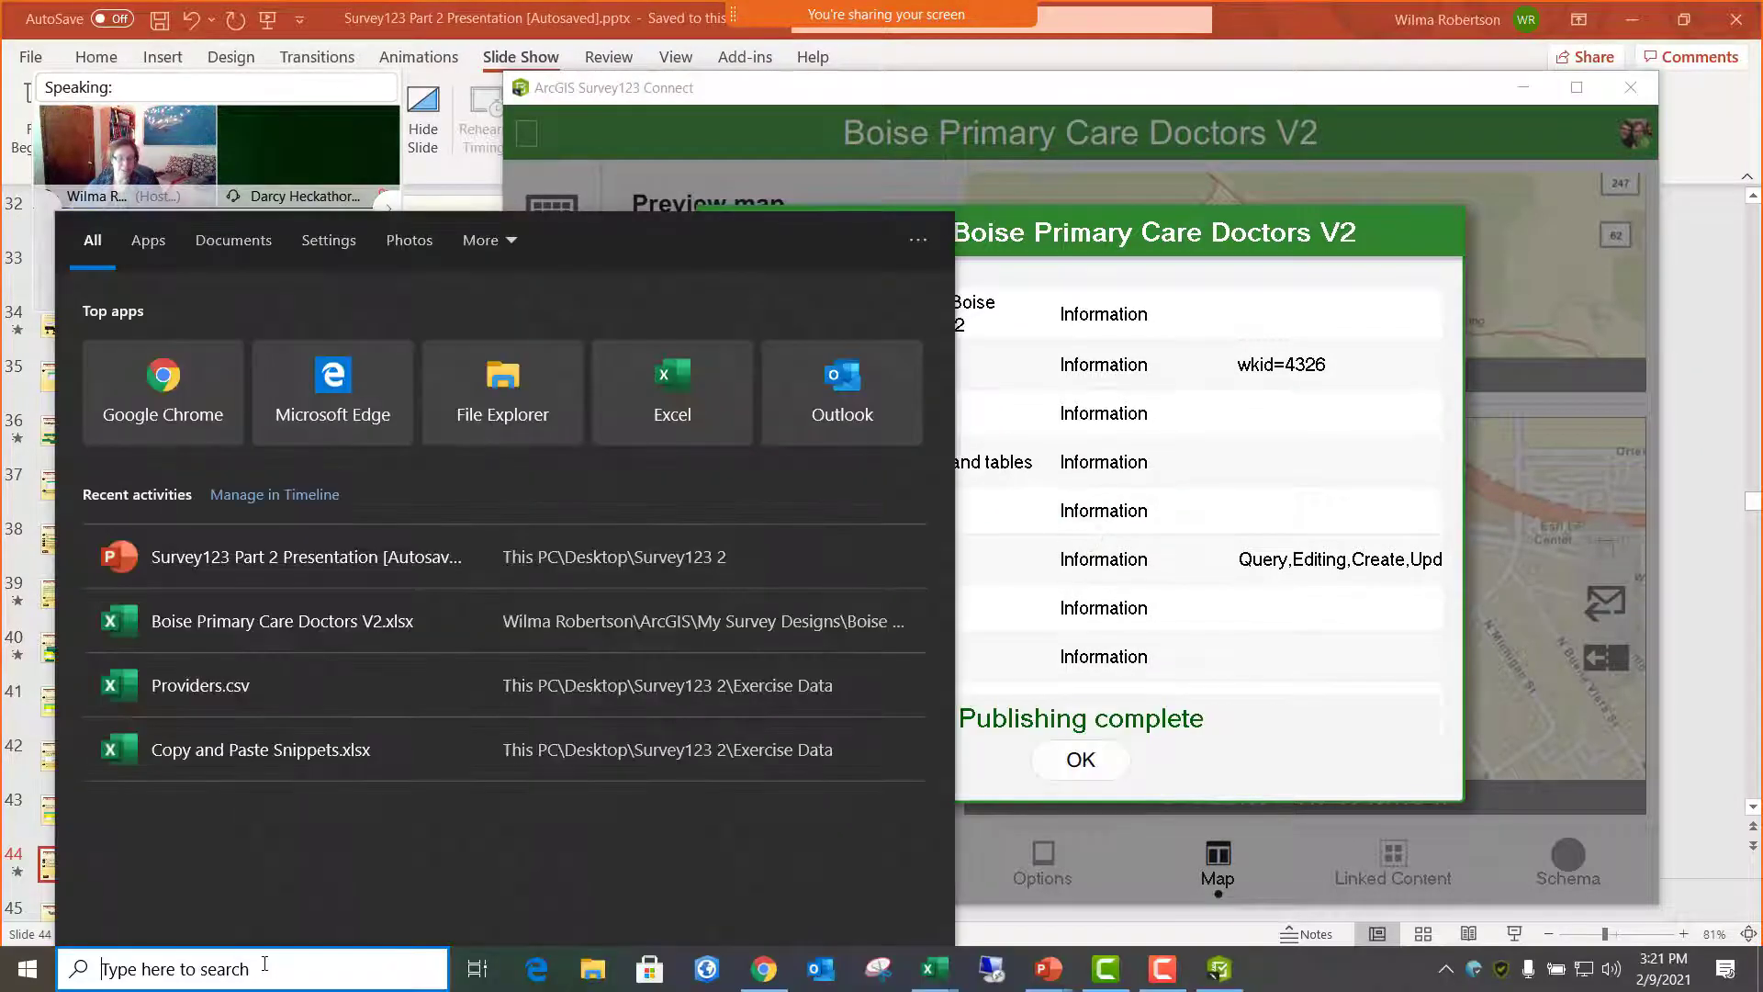
text(survey)
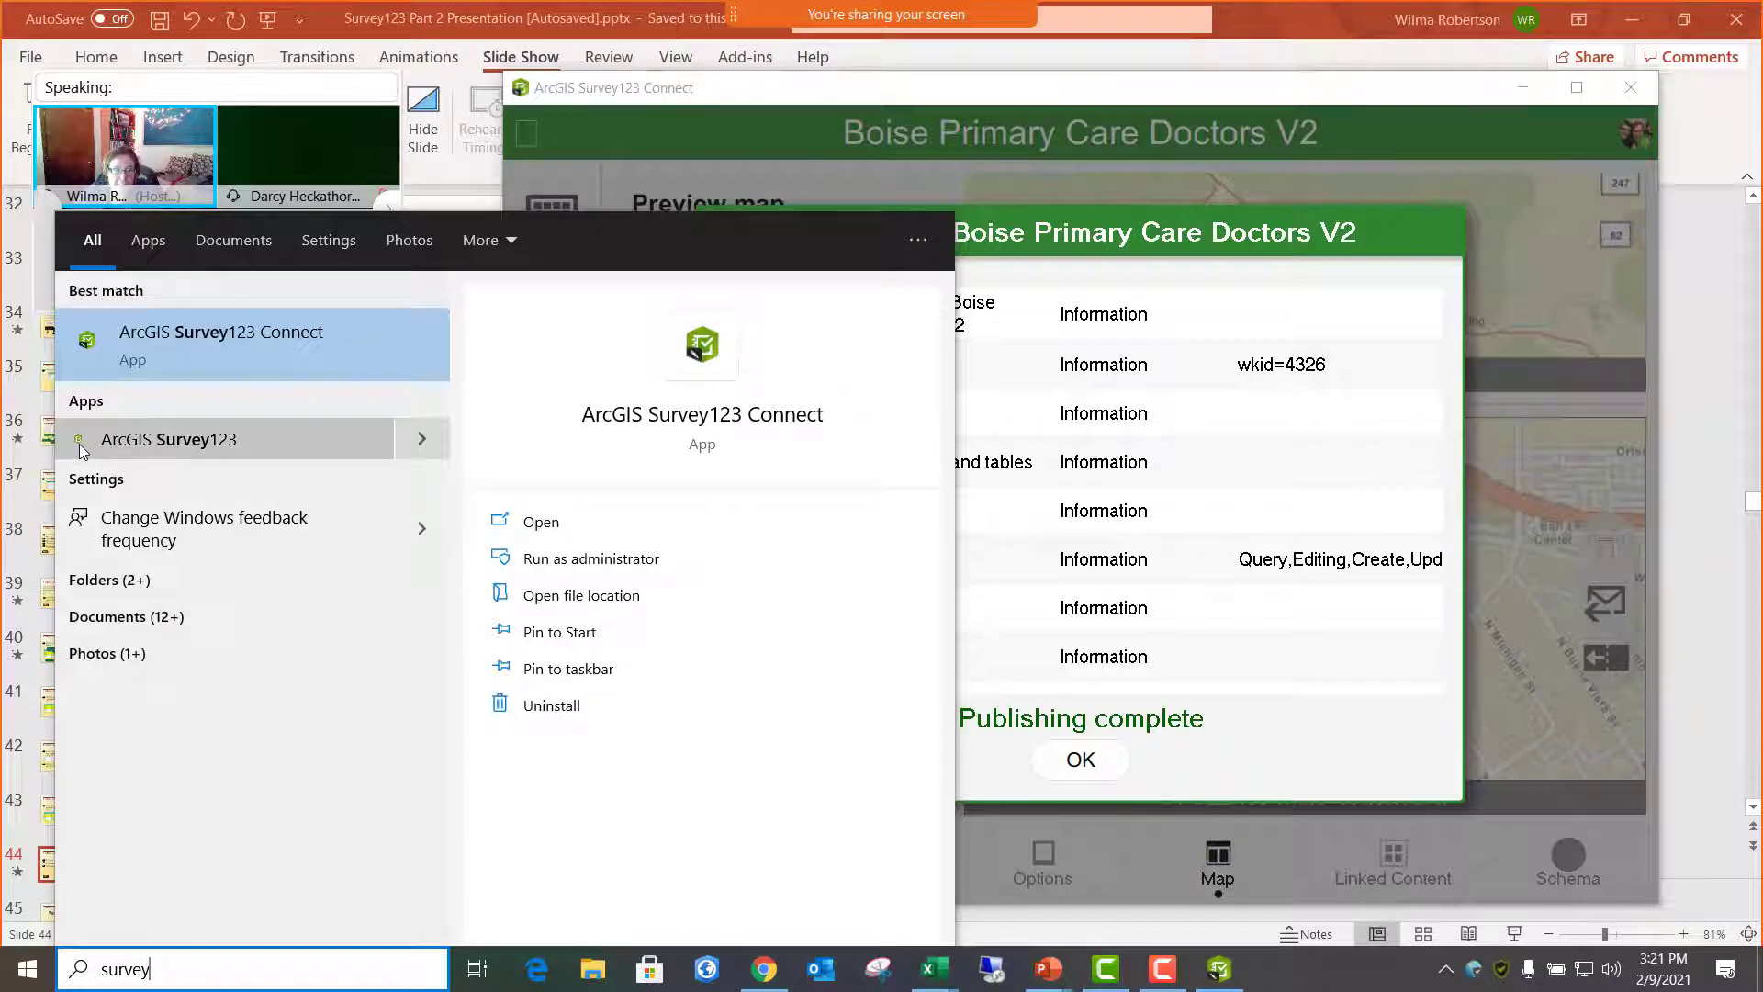
click(204, 444)
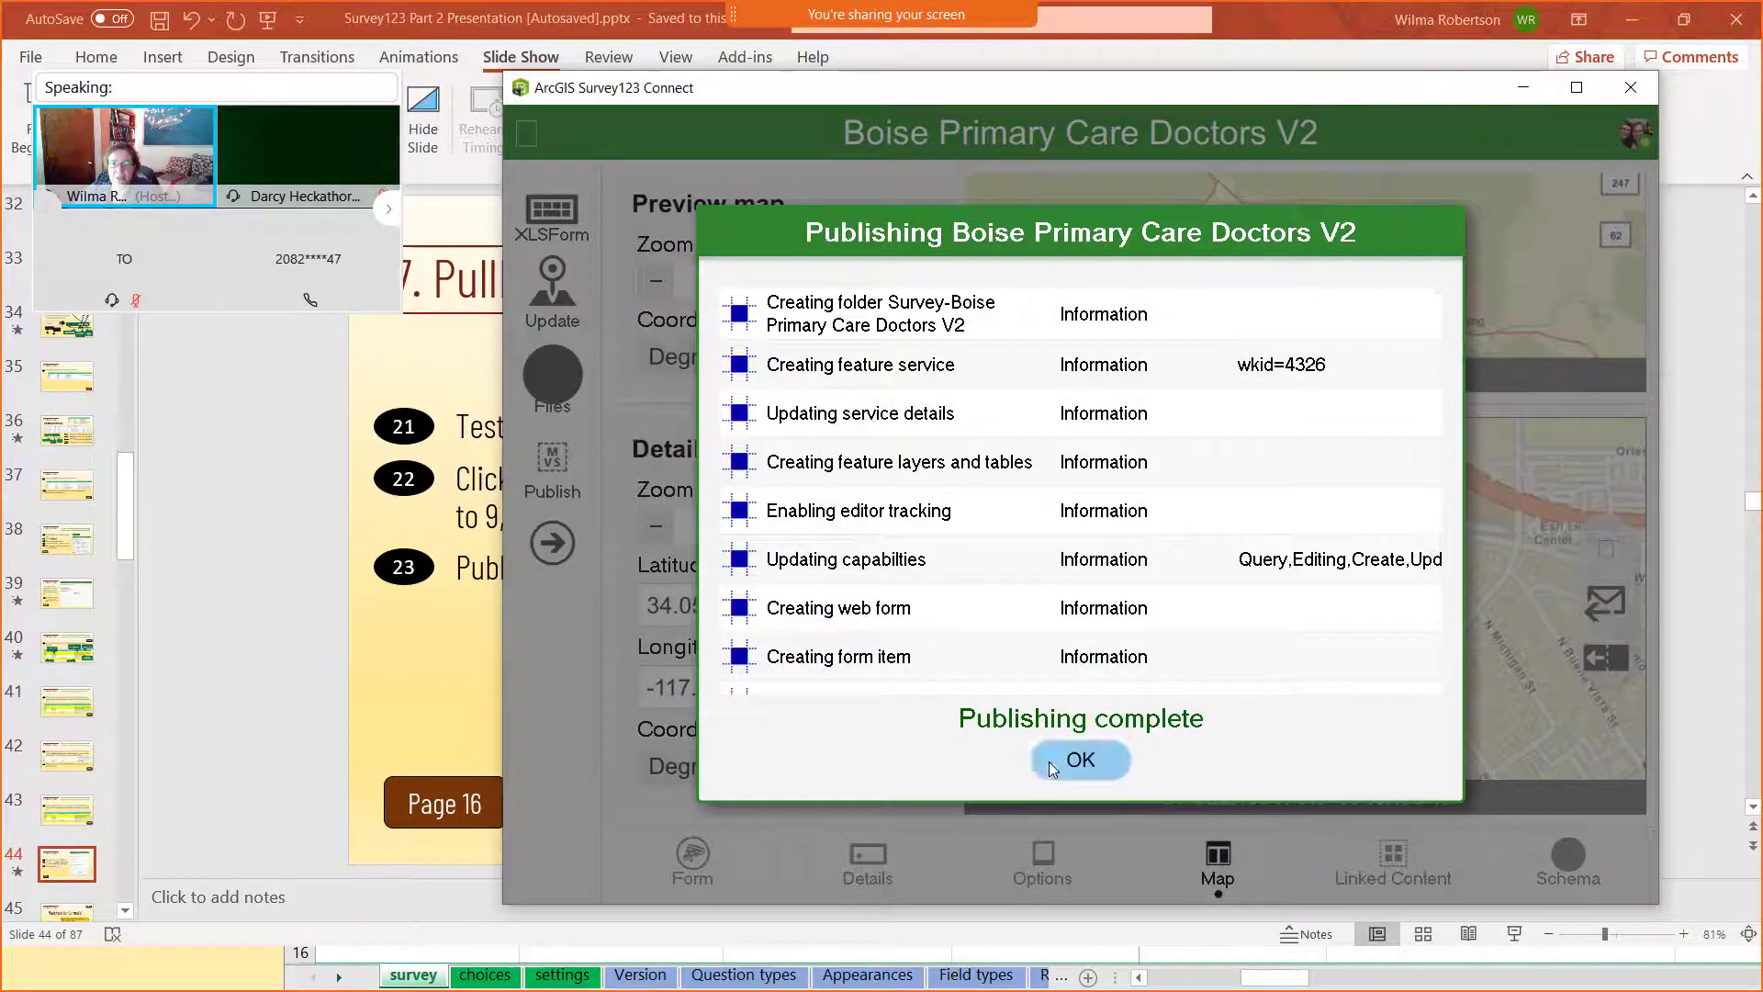
click(1080, 759)
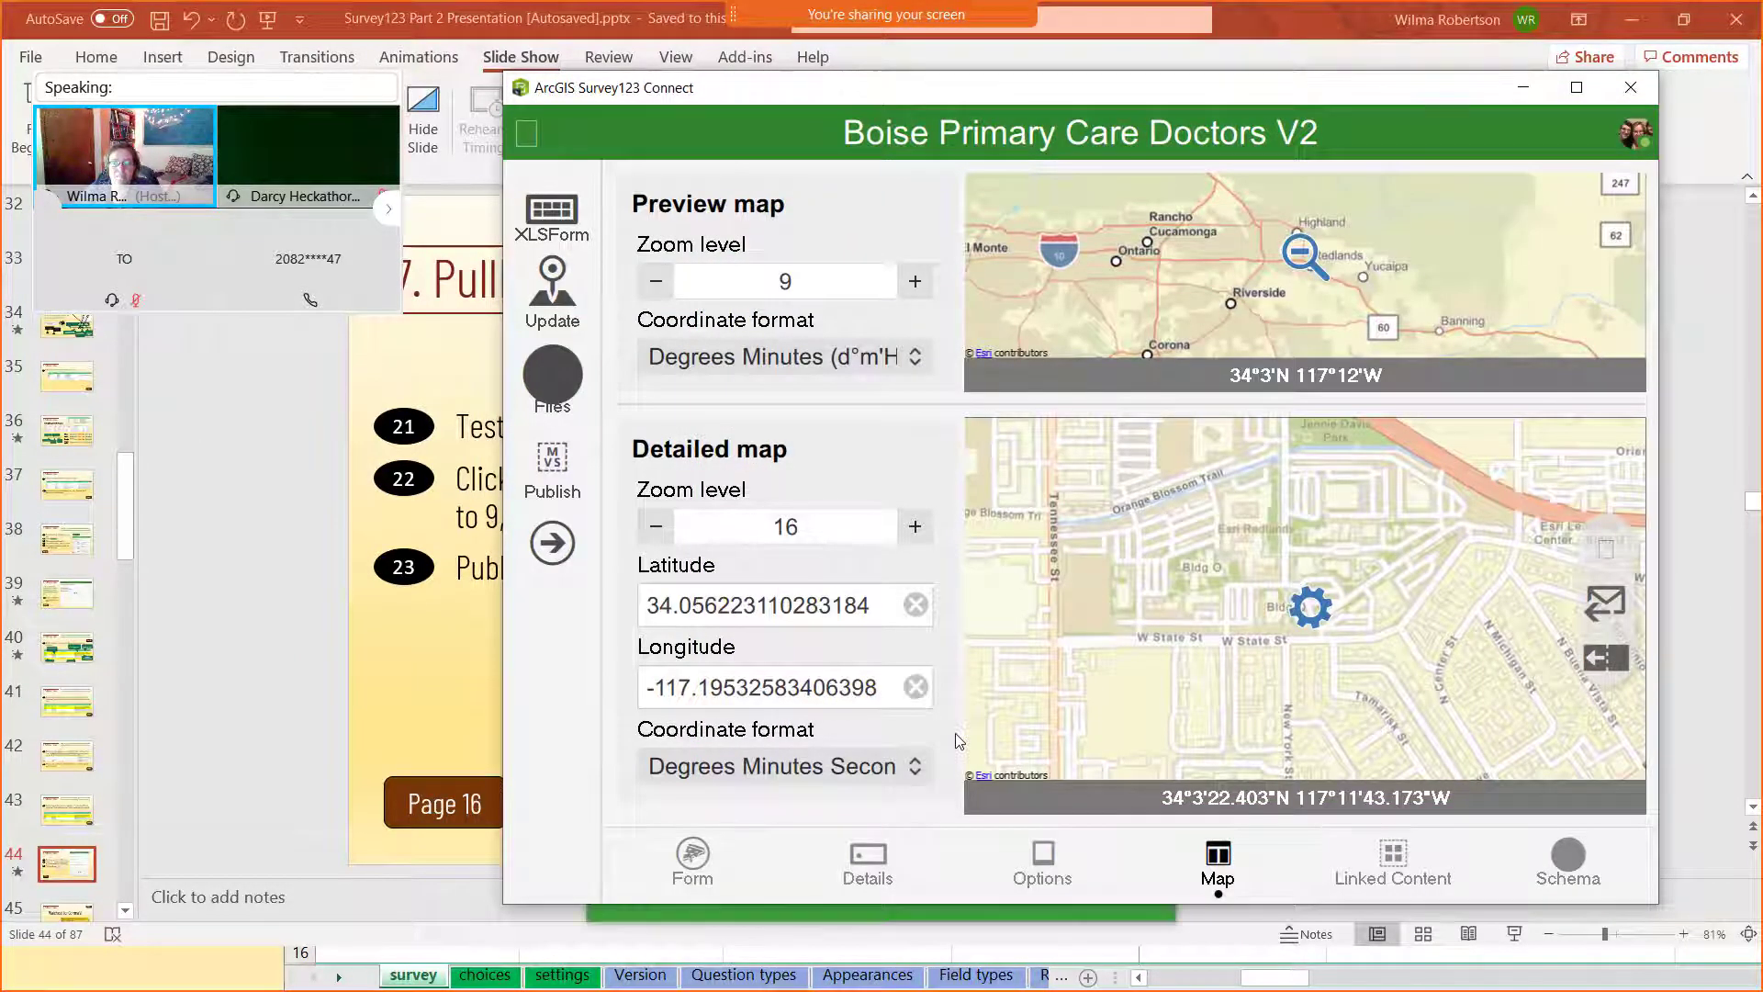
- Minimize Survey123 Connect, dismiss the location notice in ArcGIS Survey123, and move that app's window to a clear spot
click(1522, 88)
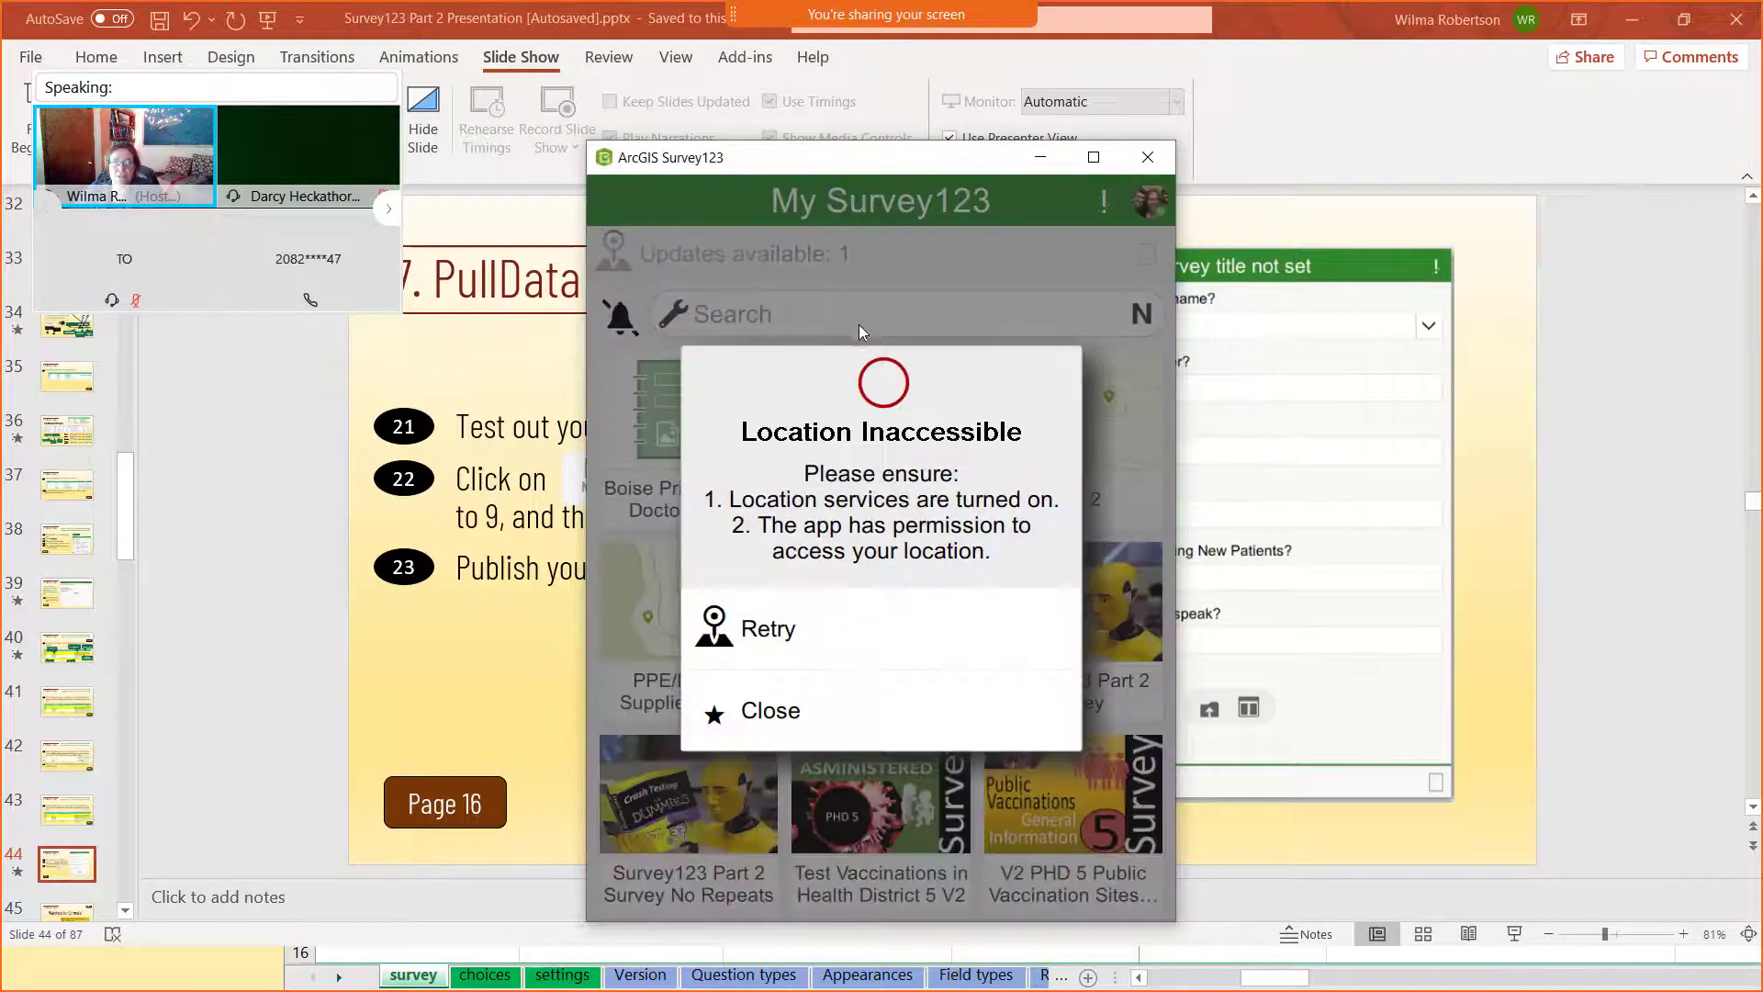
click(838, 718)
drag(964, 158, 815, 57)
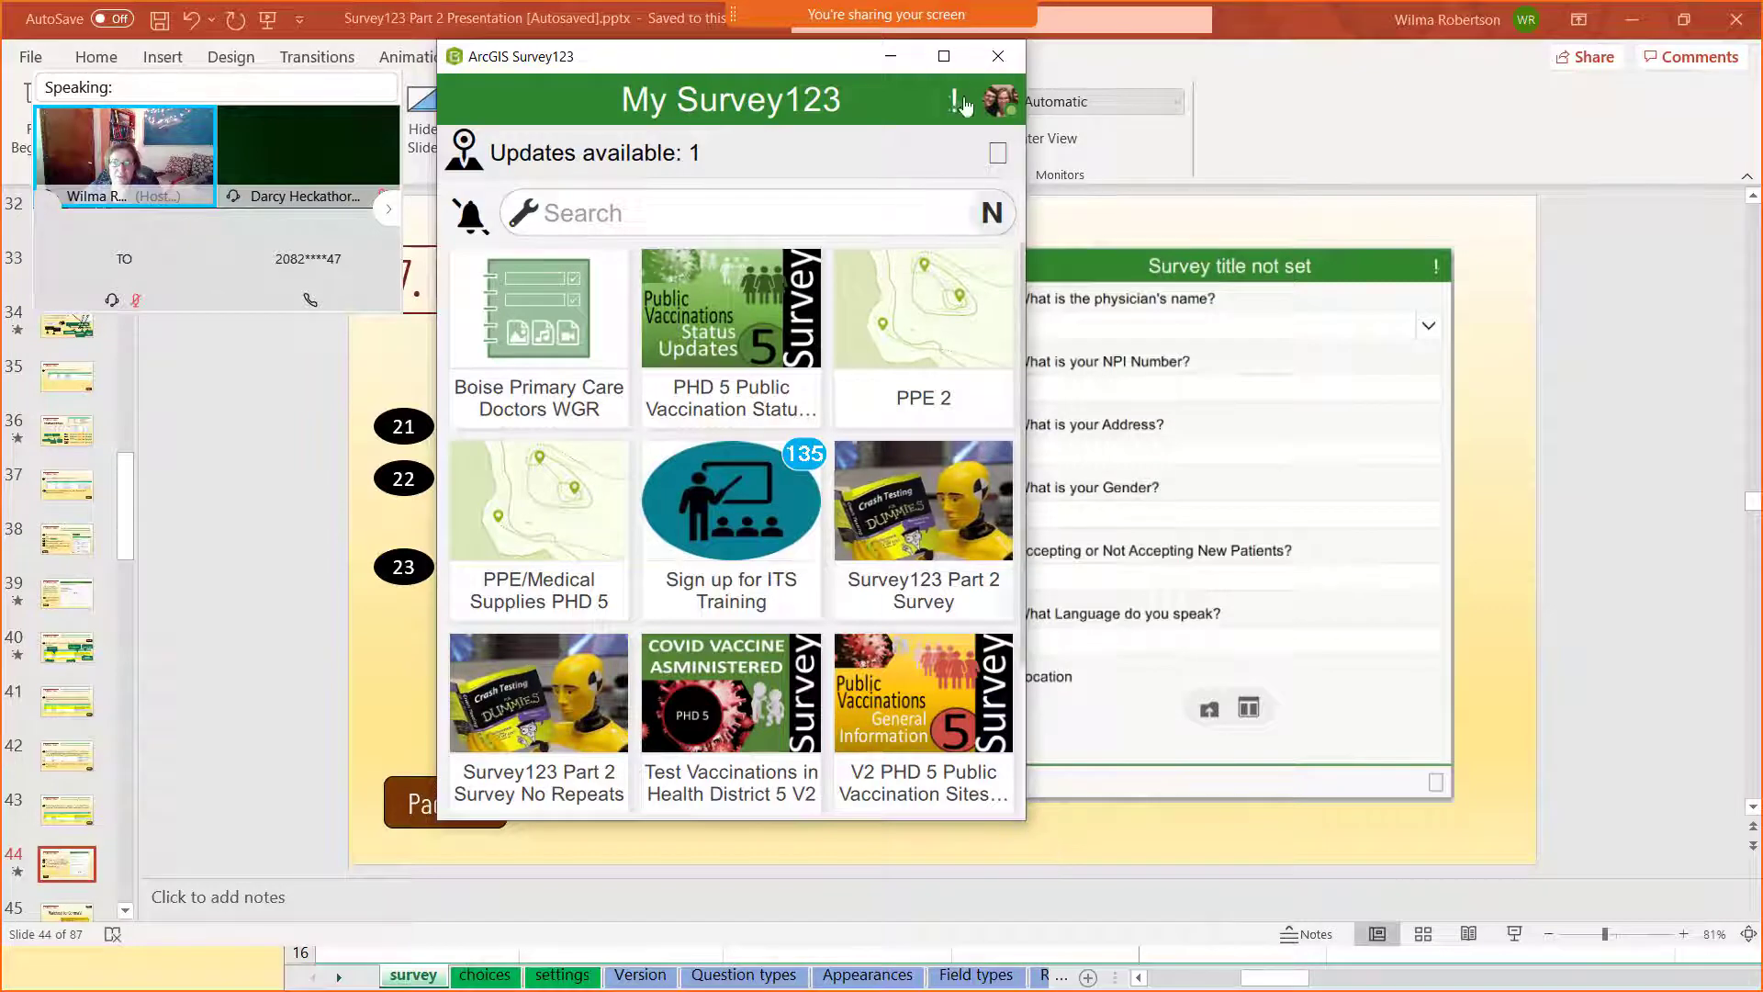
- Download the Training Boise Primary Care Drs survey in ArcGIS Survey123 and return to the My Survey123 gallery
click(1000, 100)
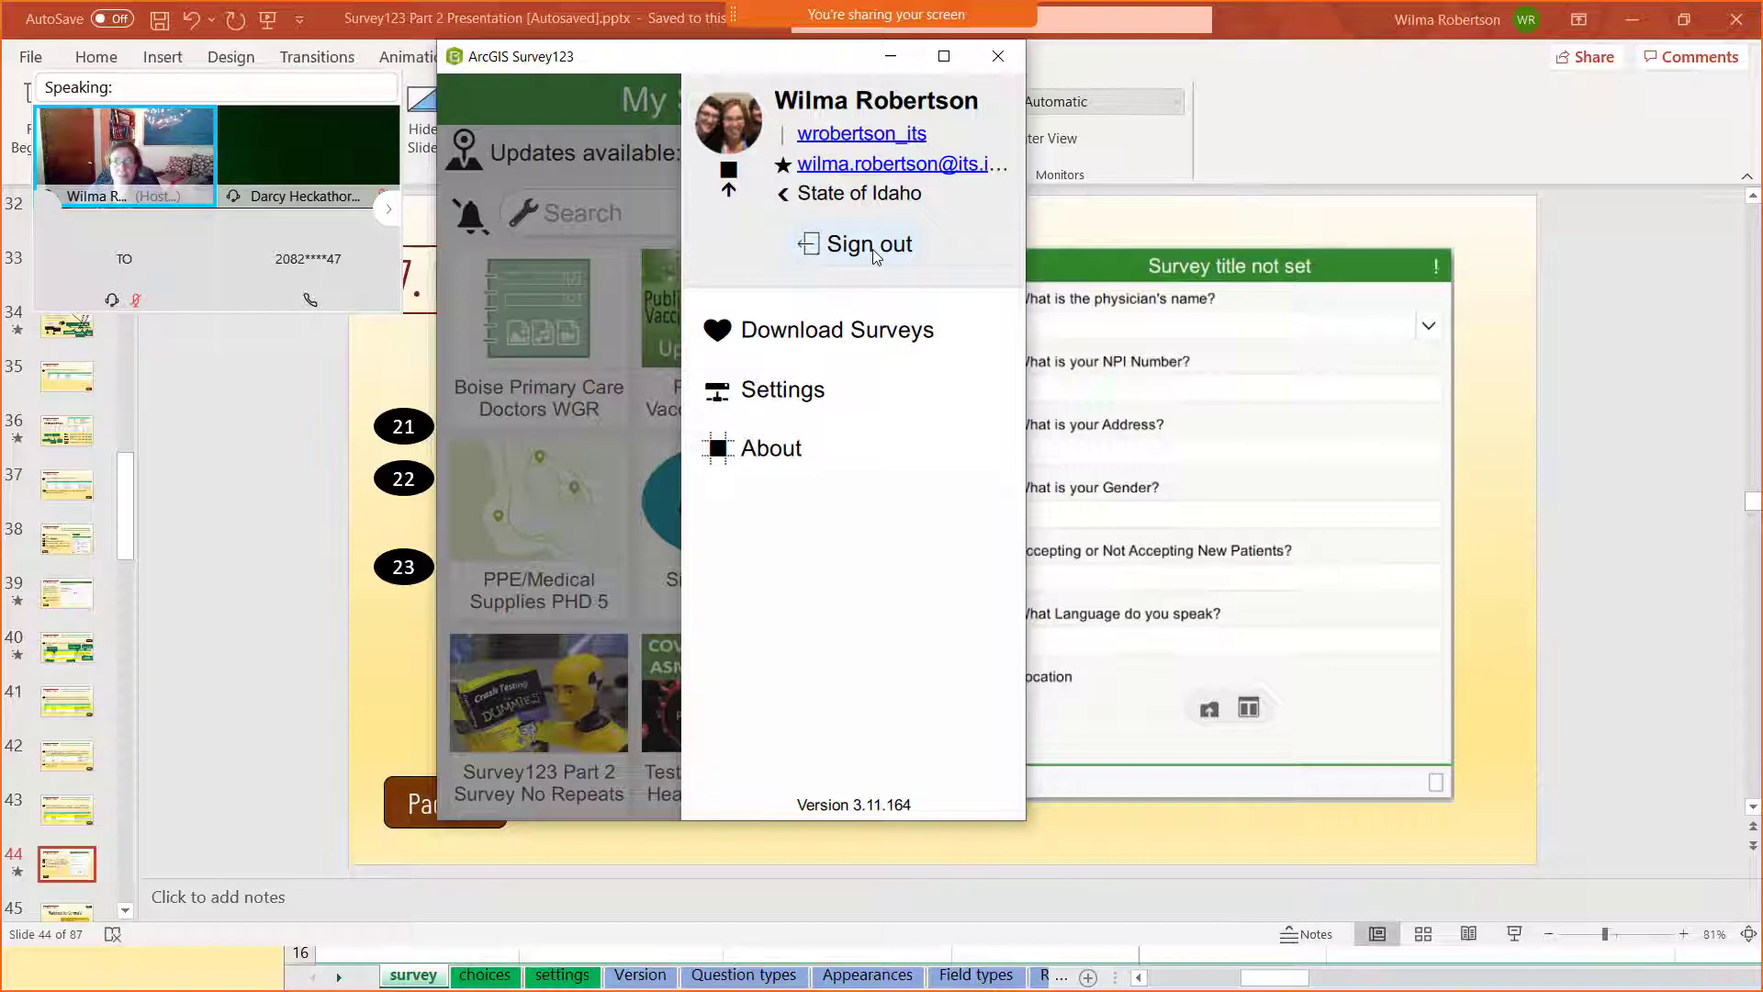
click(887, 336)
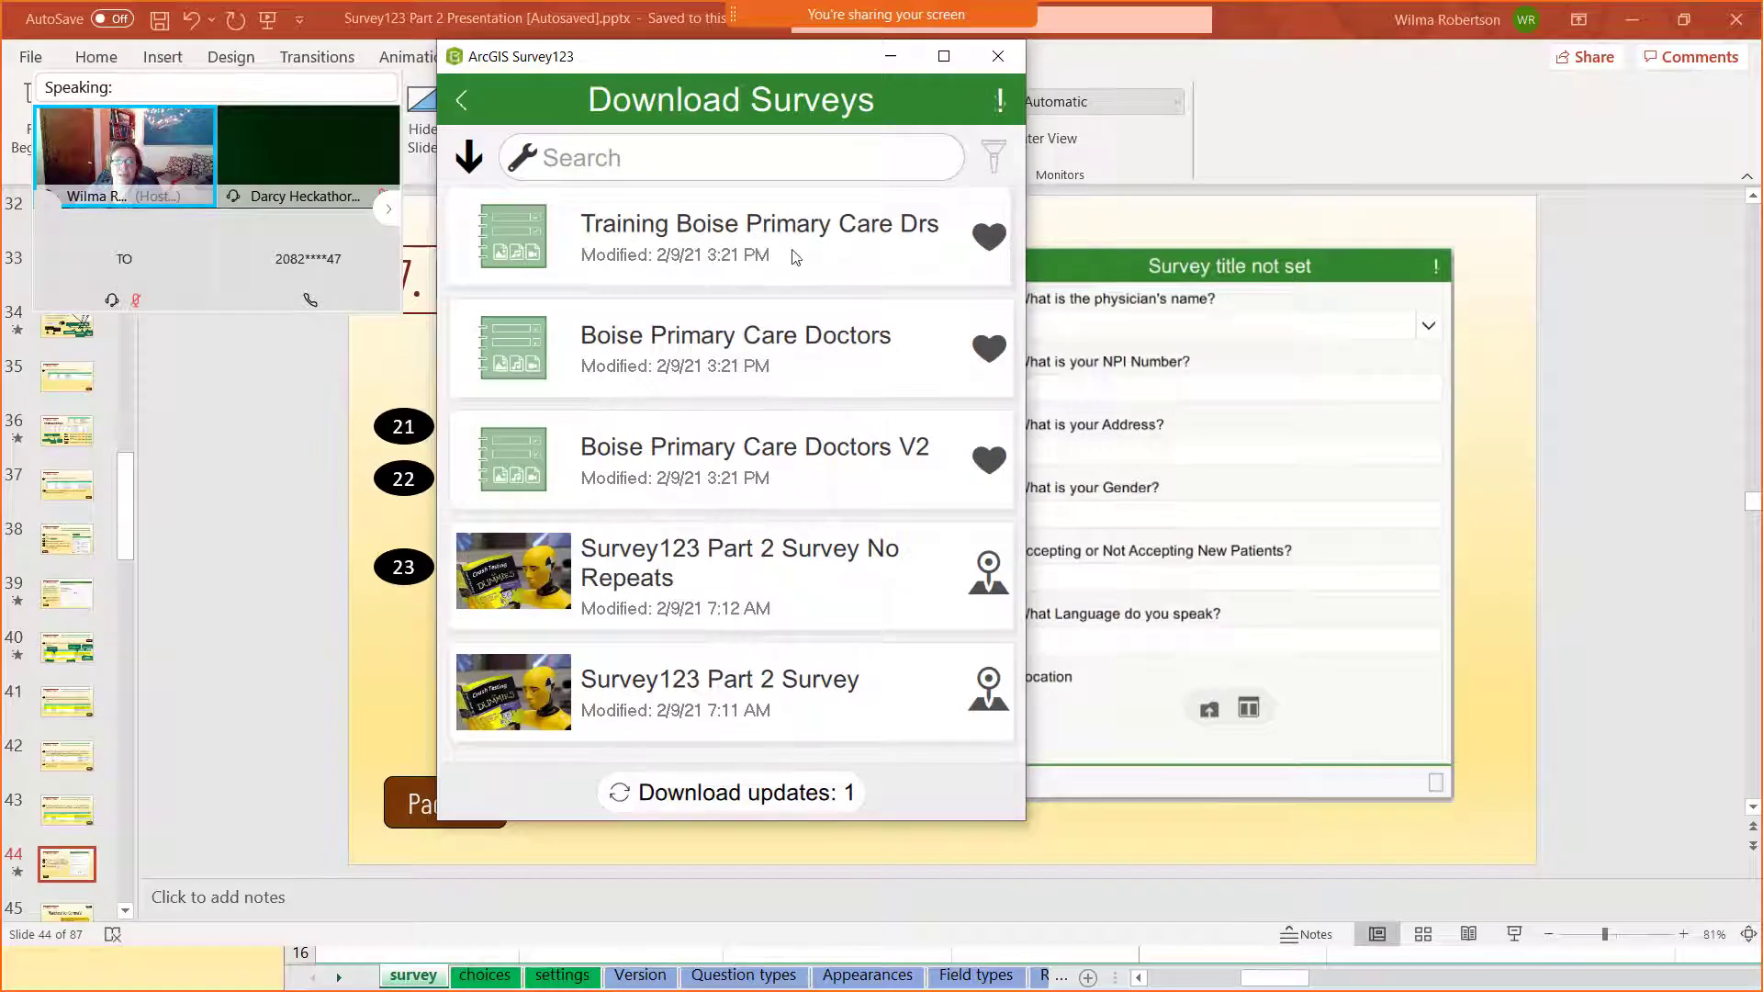
click(988, 239)
click(460, 103)
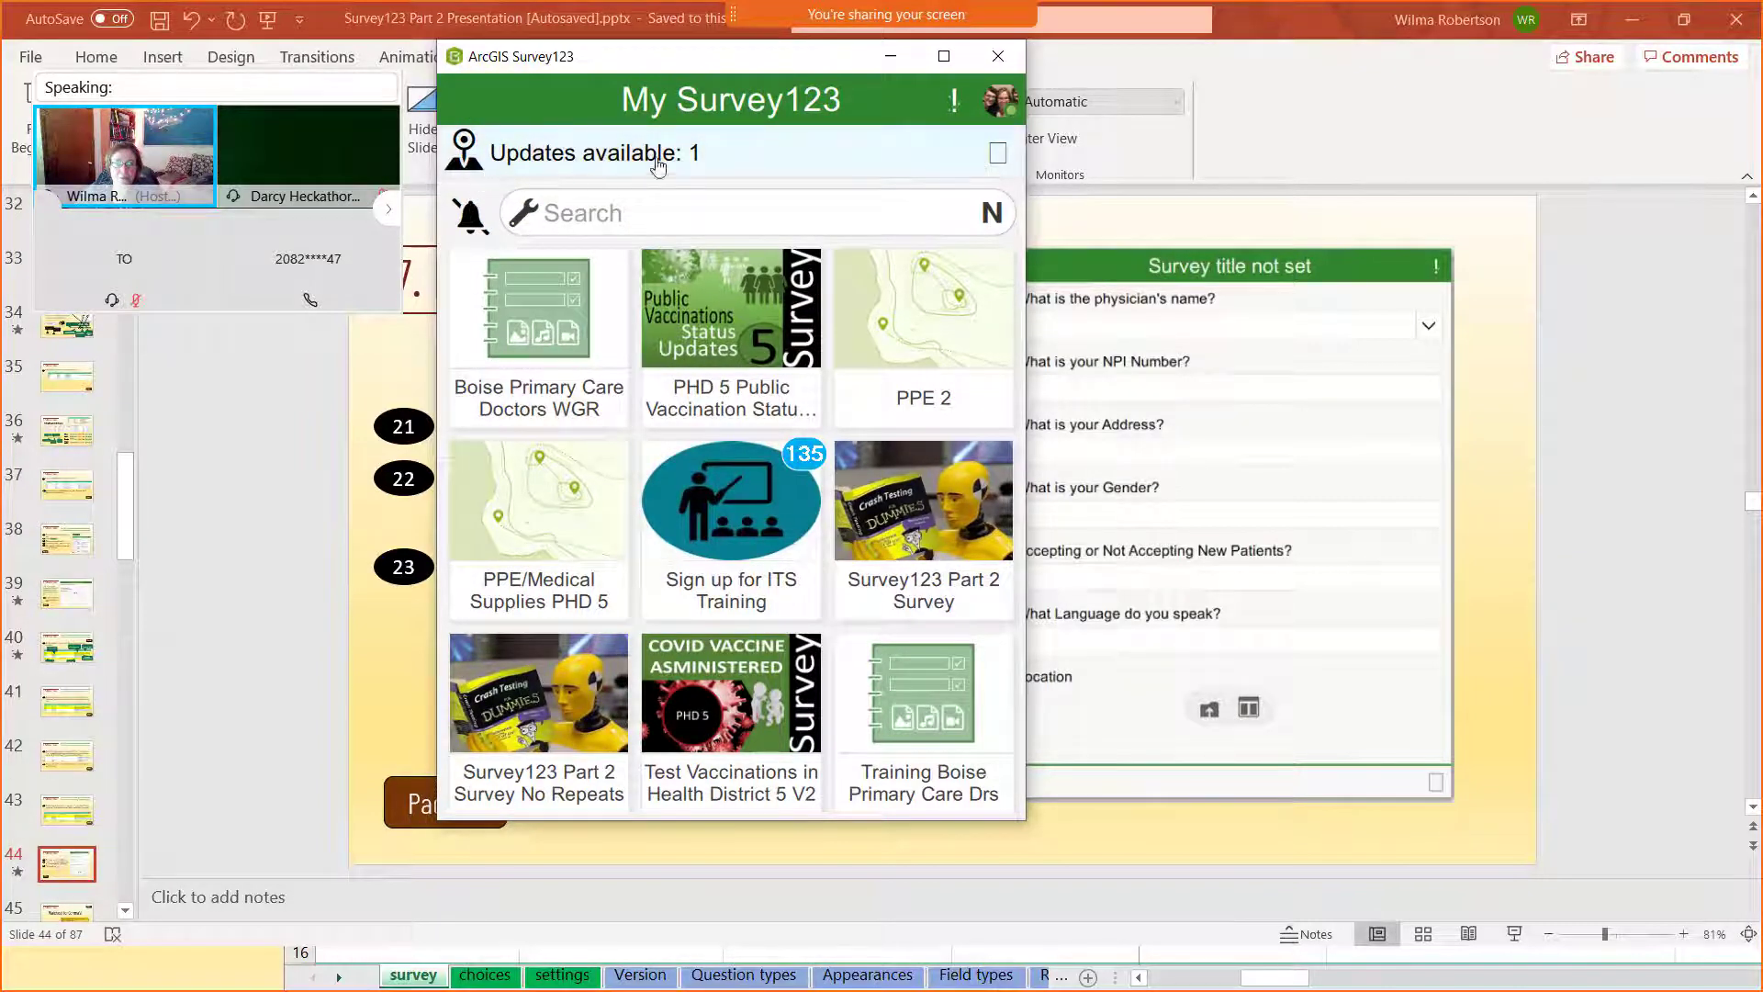
- Check the available survey updates and try to open Boise Primary Care Doctors WGR without updating it
click(976, 164)
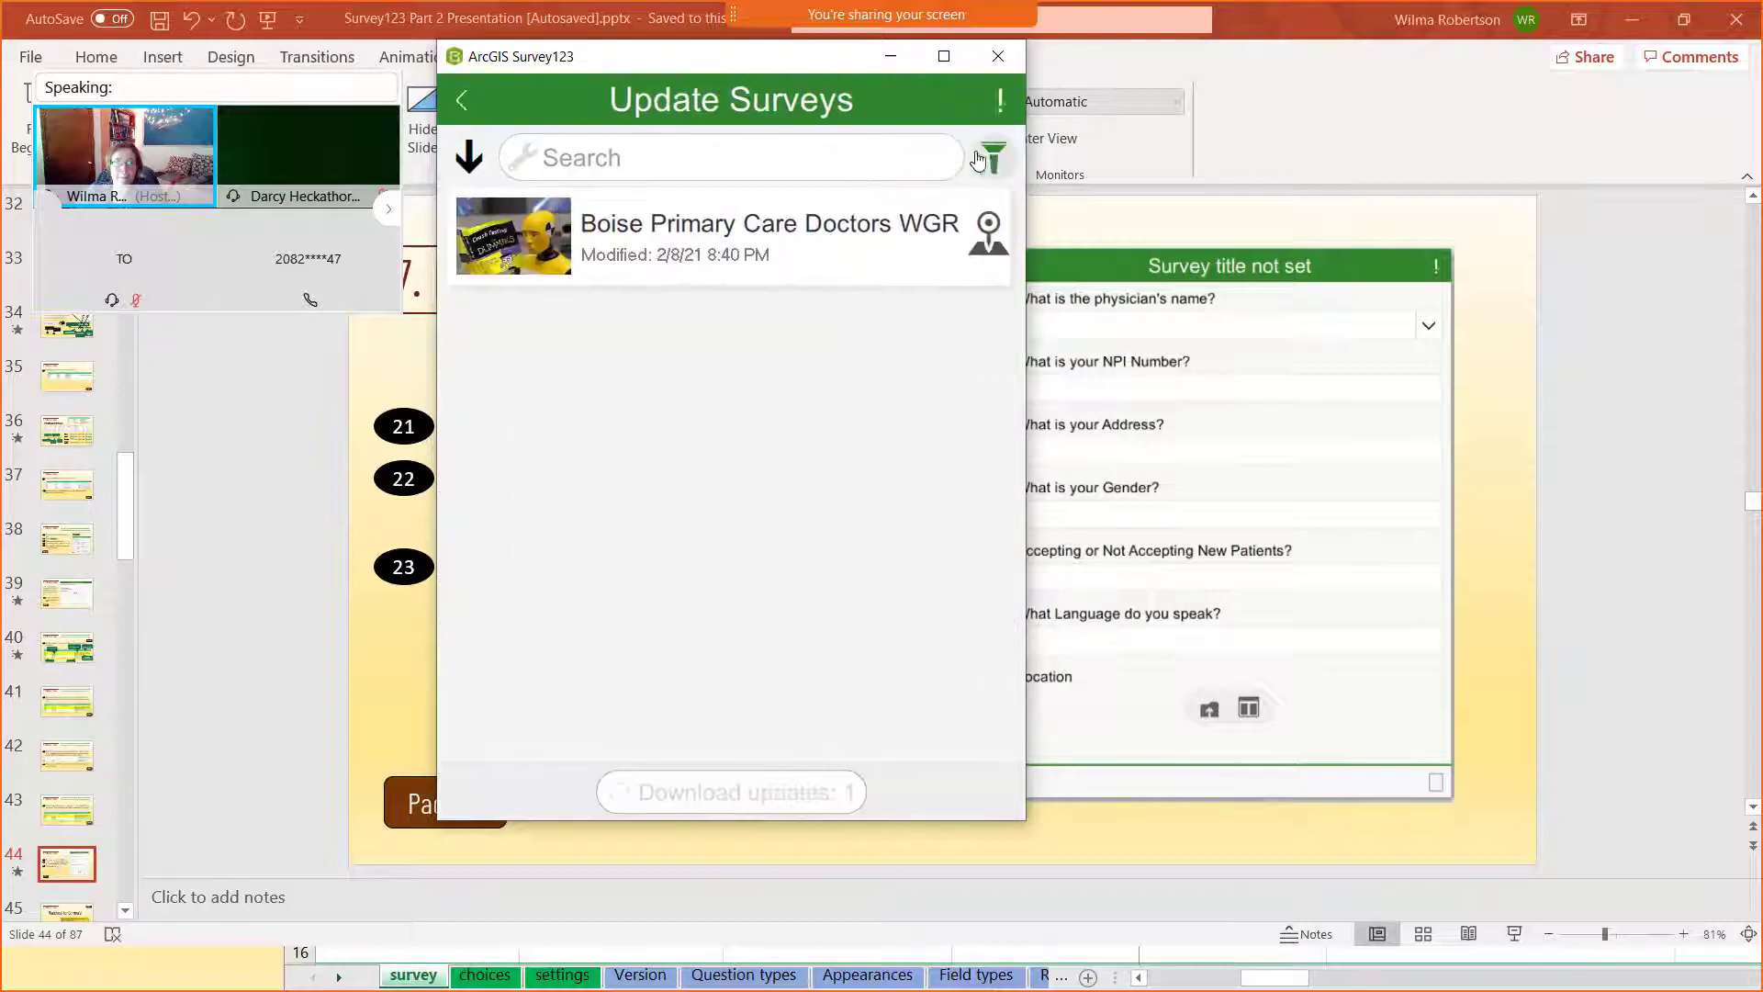
click(462, 101)
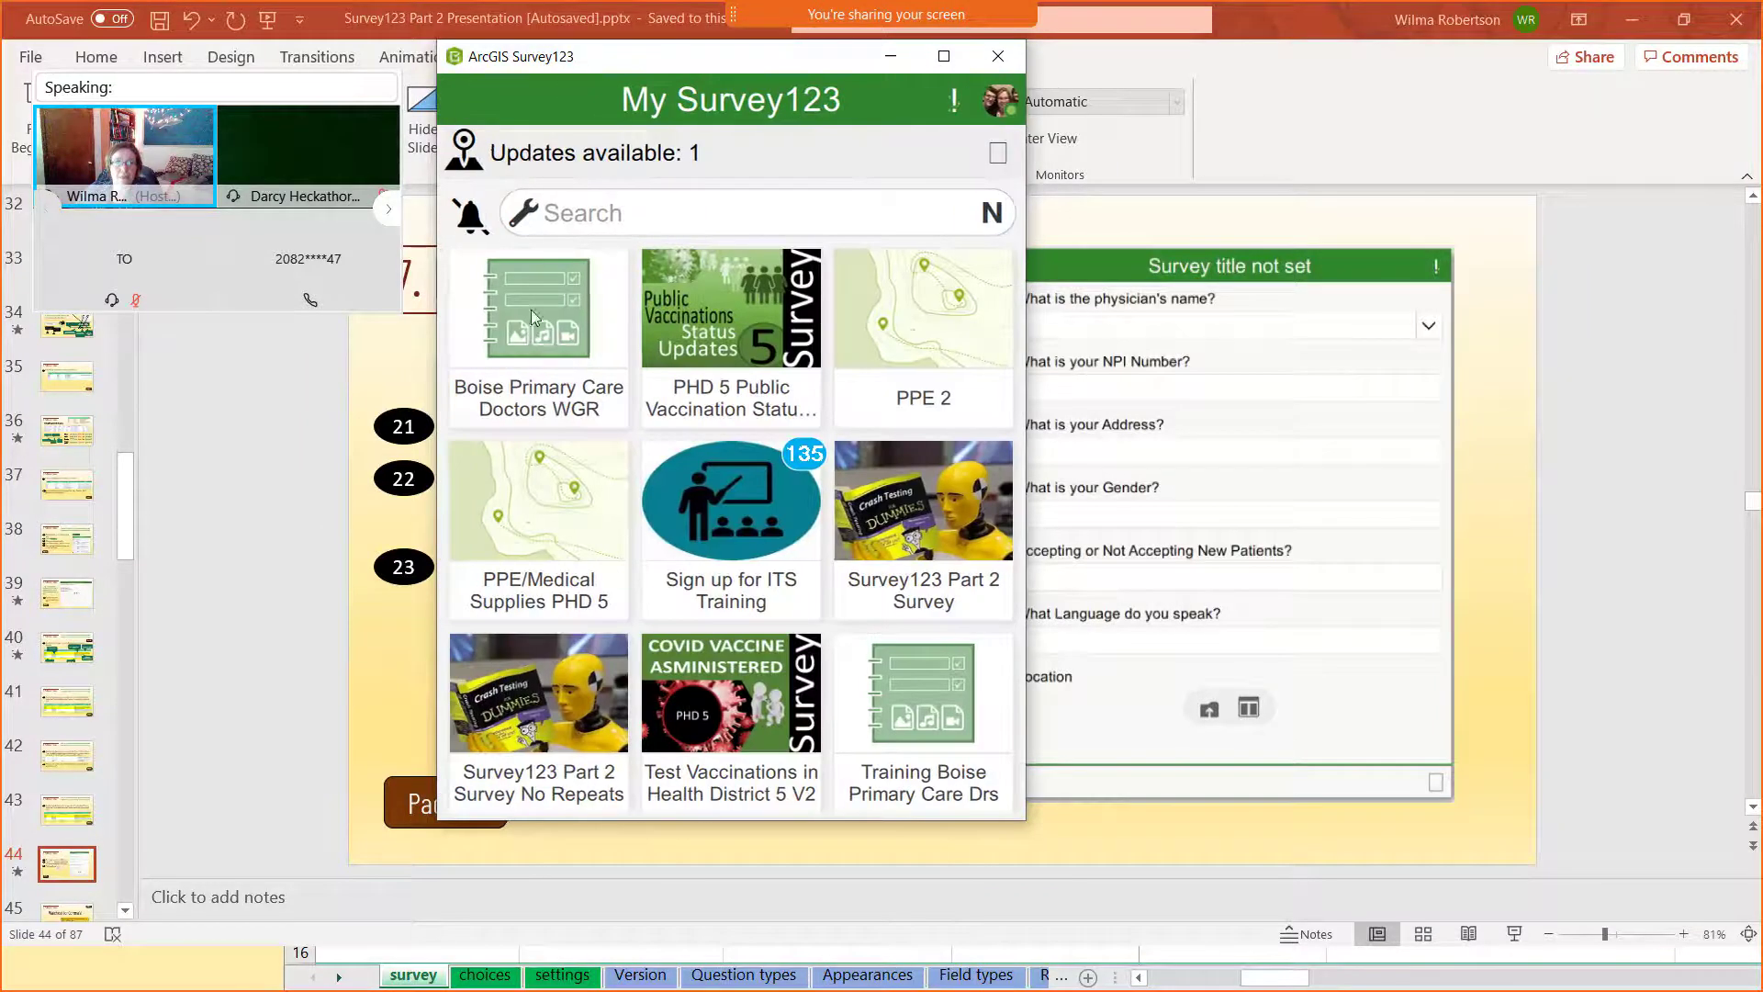
click(547, 333)
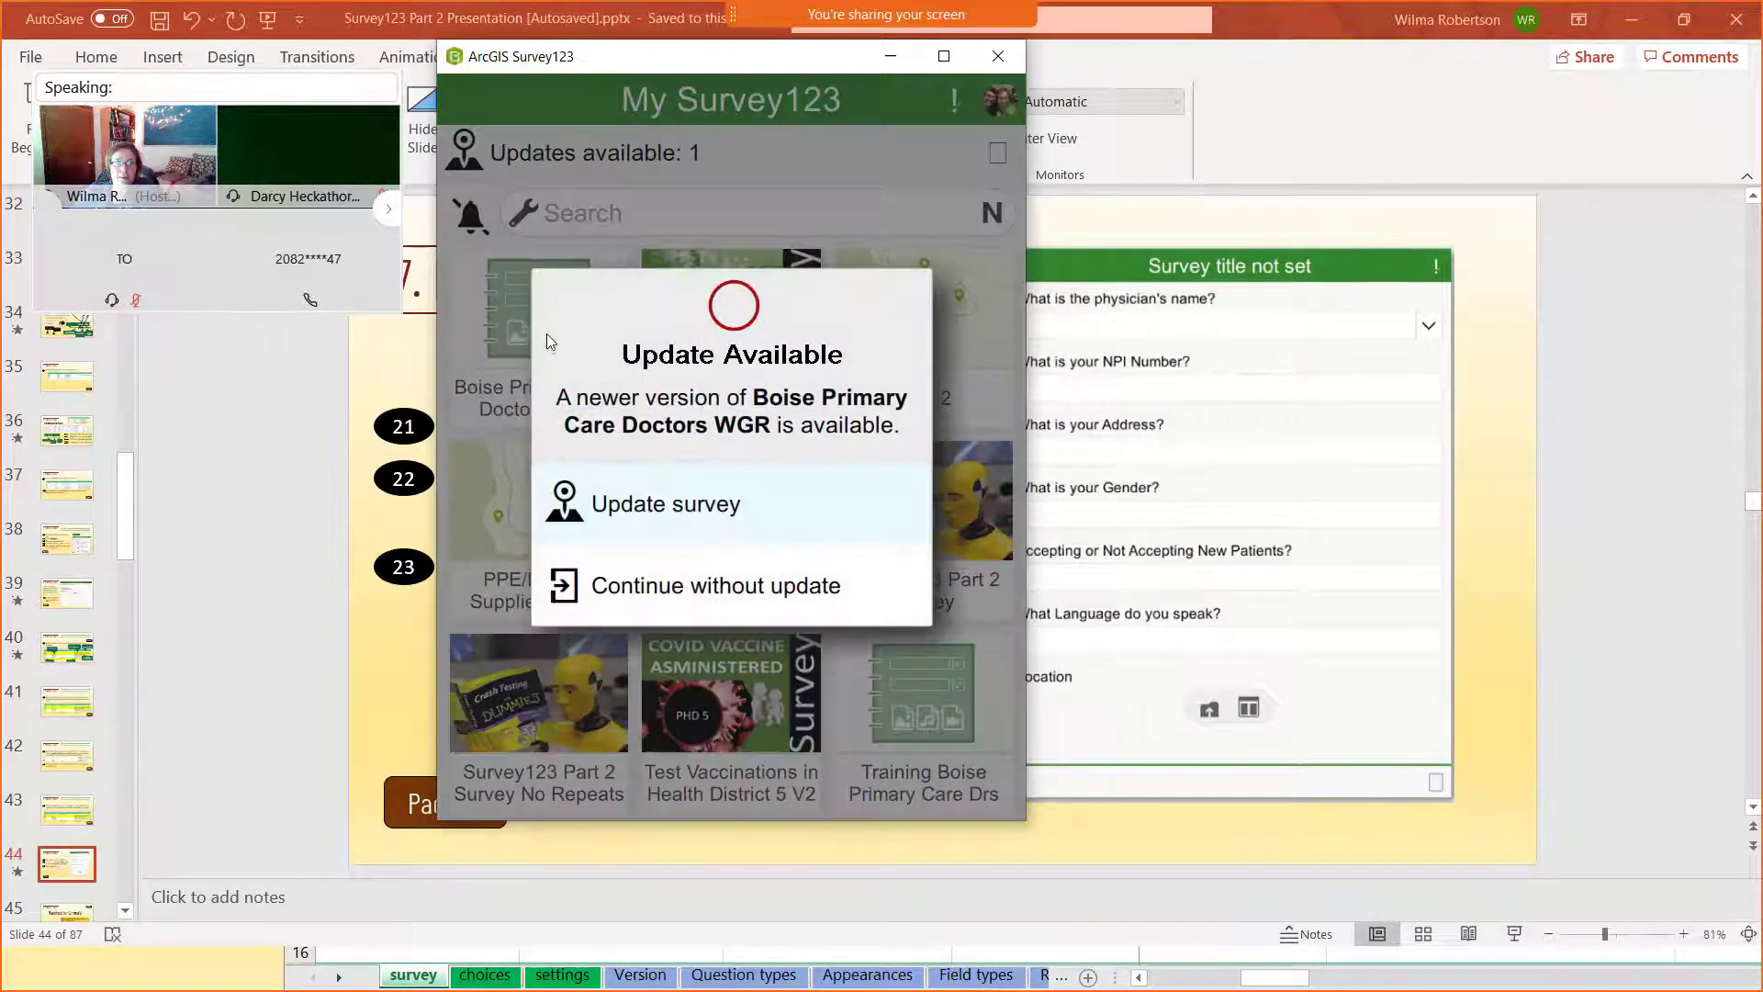
click(717, 592)
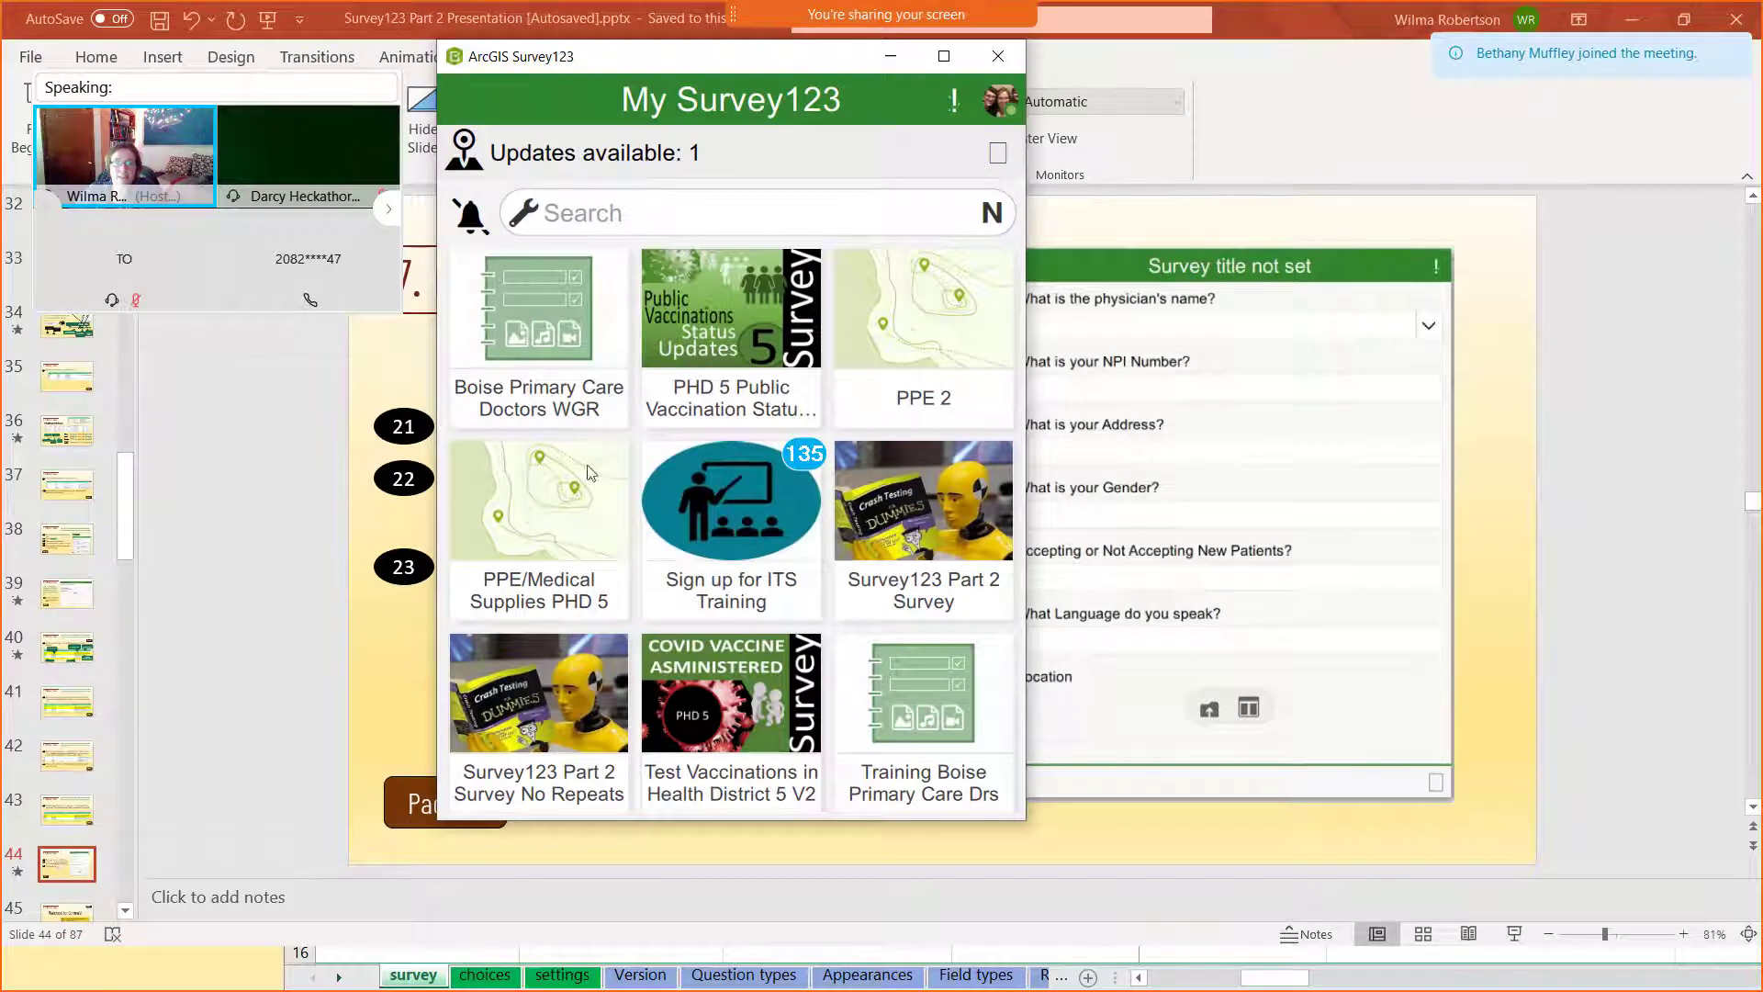
- Look through the My Survey123 gallery and the list of downloadable surveys, then return to the gallery
scroll(587, 487, down, 3)
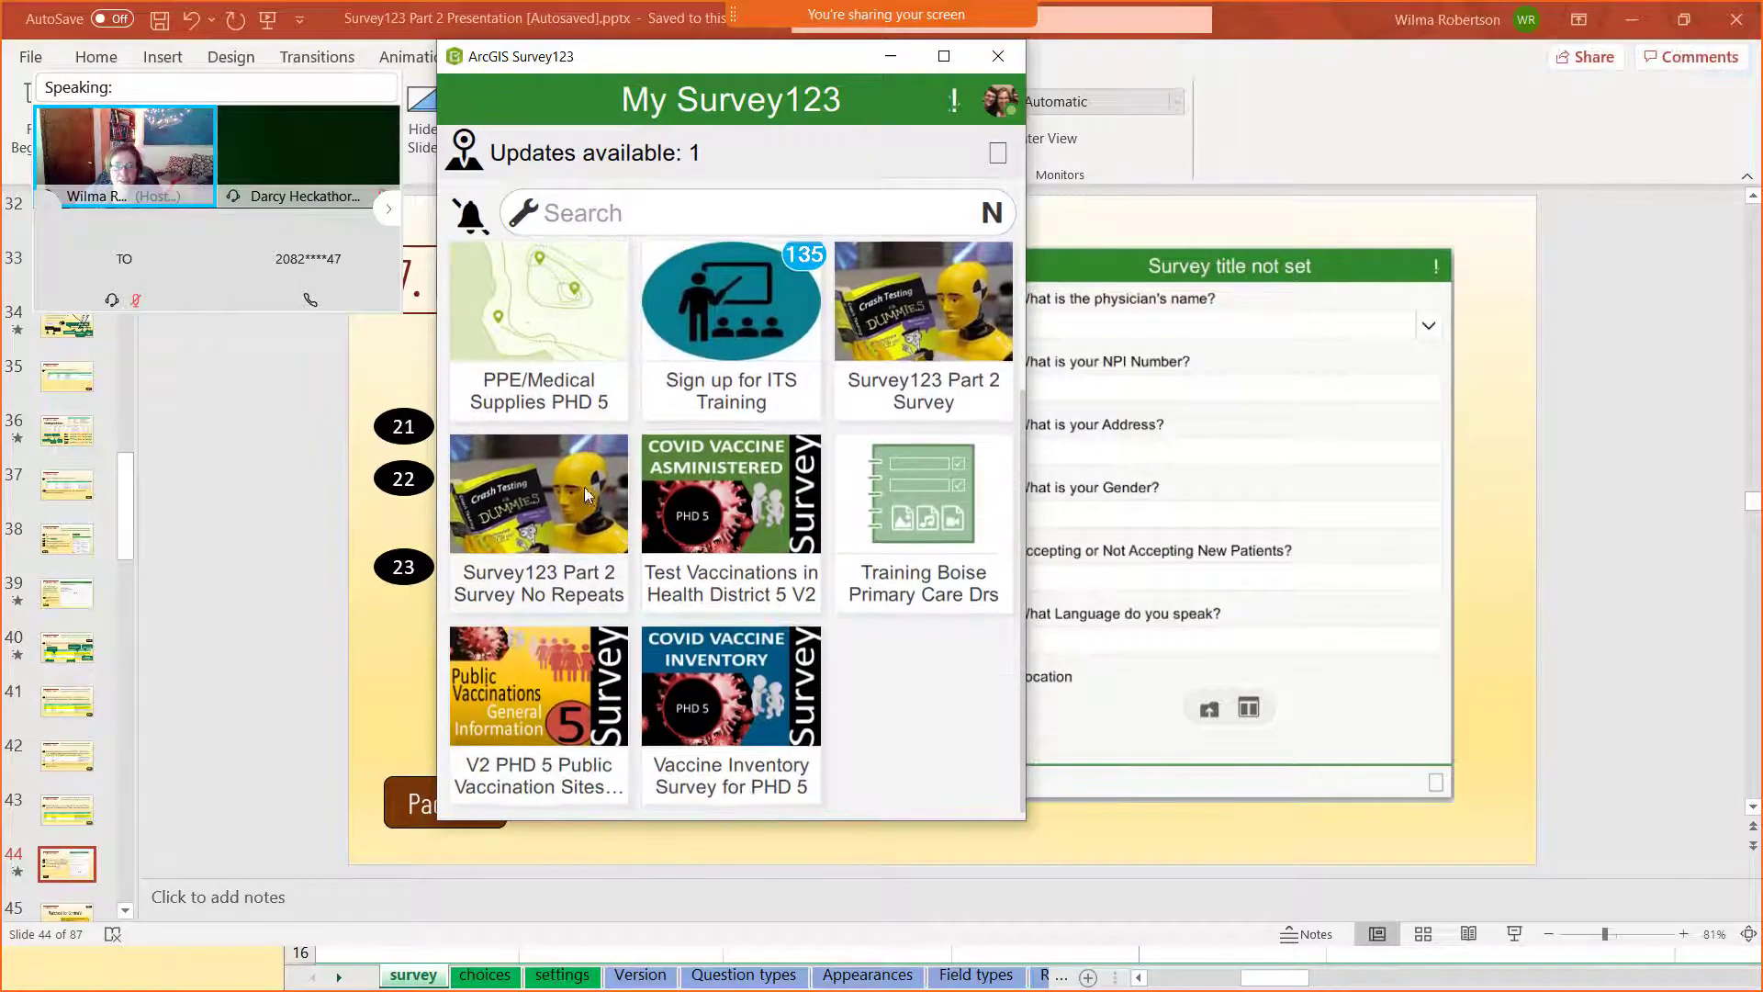
scroll(613, 494, up, 1)
click(999, 99)
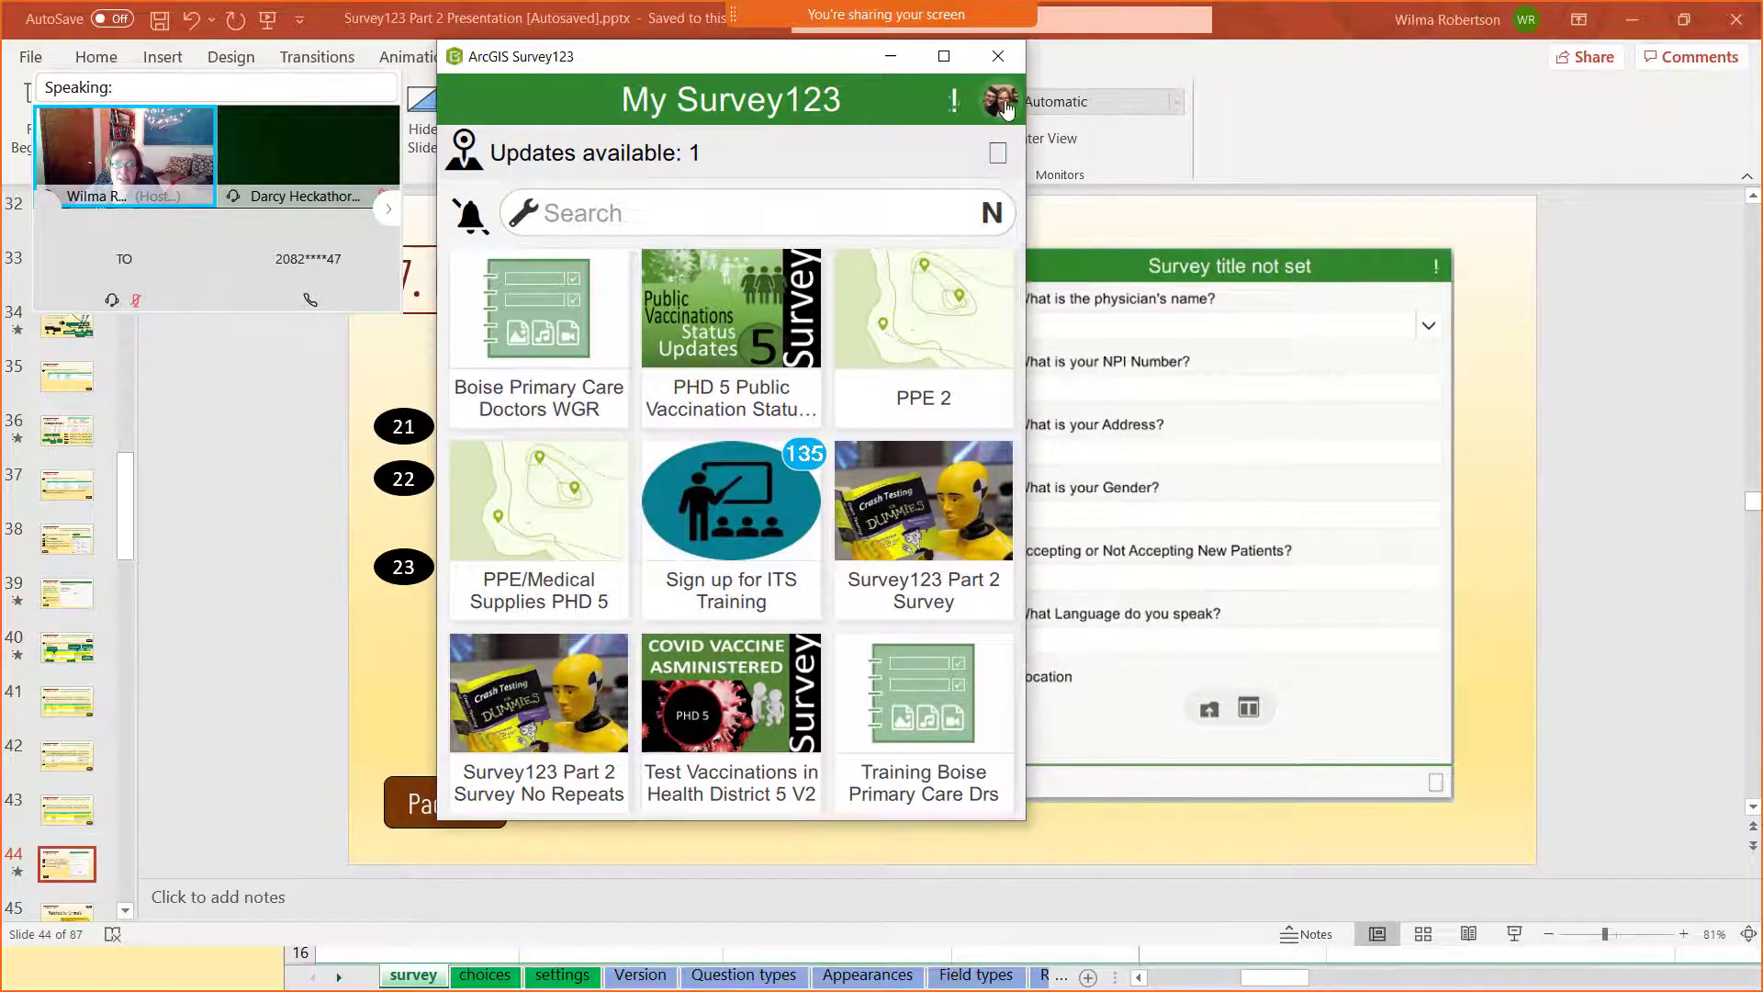
click(826, 332)
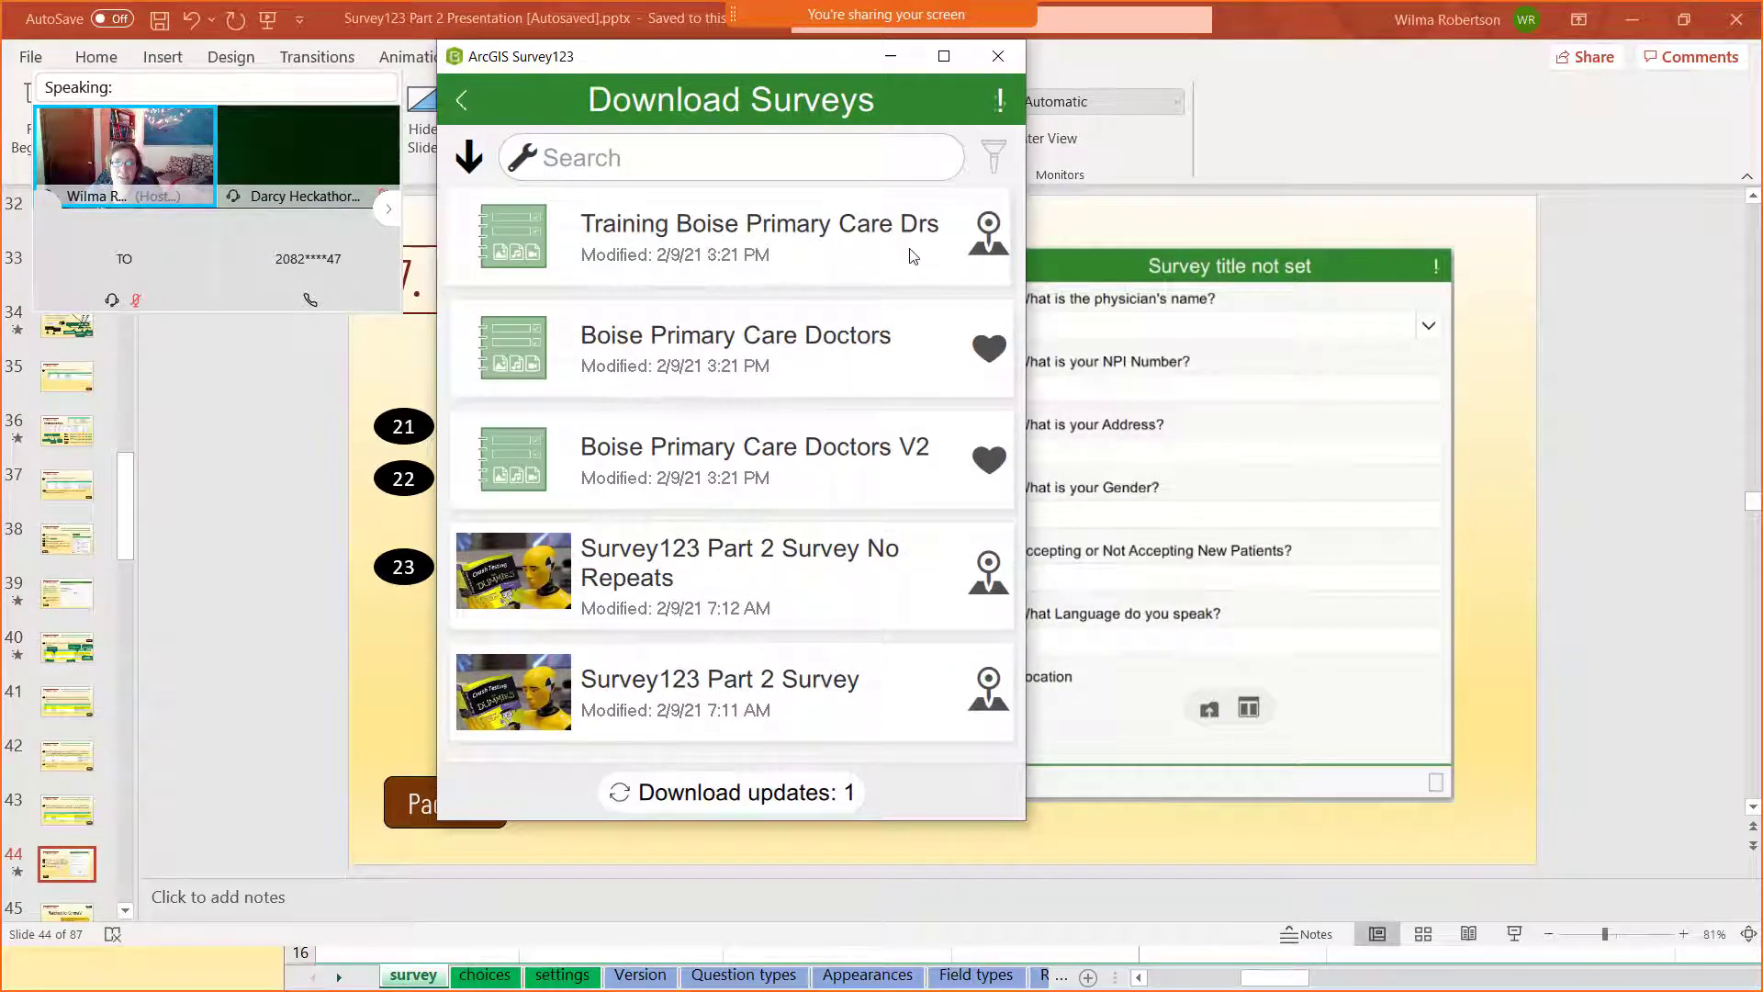
click(462, 99)
- Update the Boise Primary Care Doctors WGR survey and start a new response with the third physician in the name list
click(542, 337)
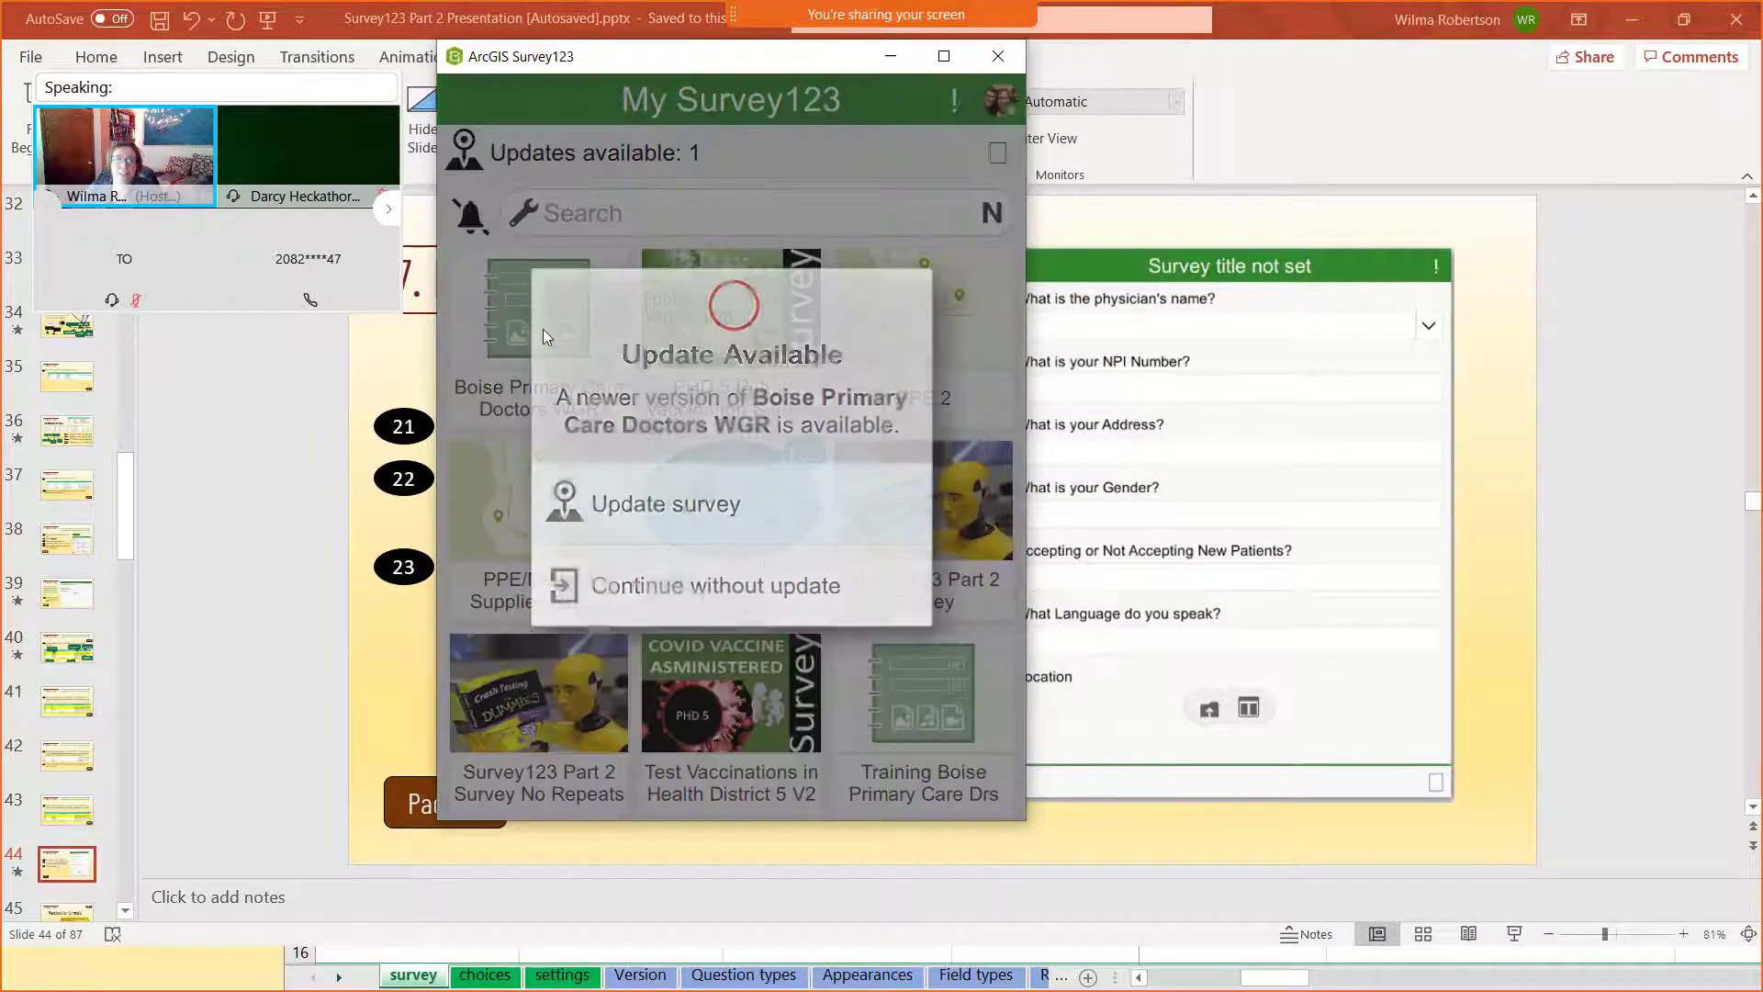
click(700, 511)
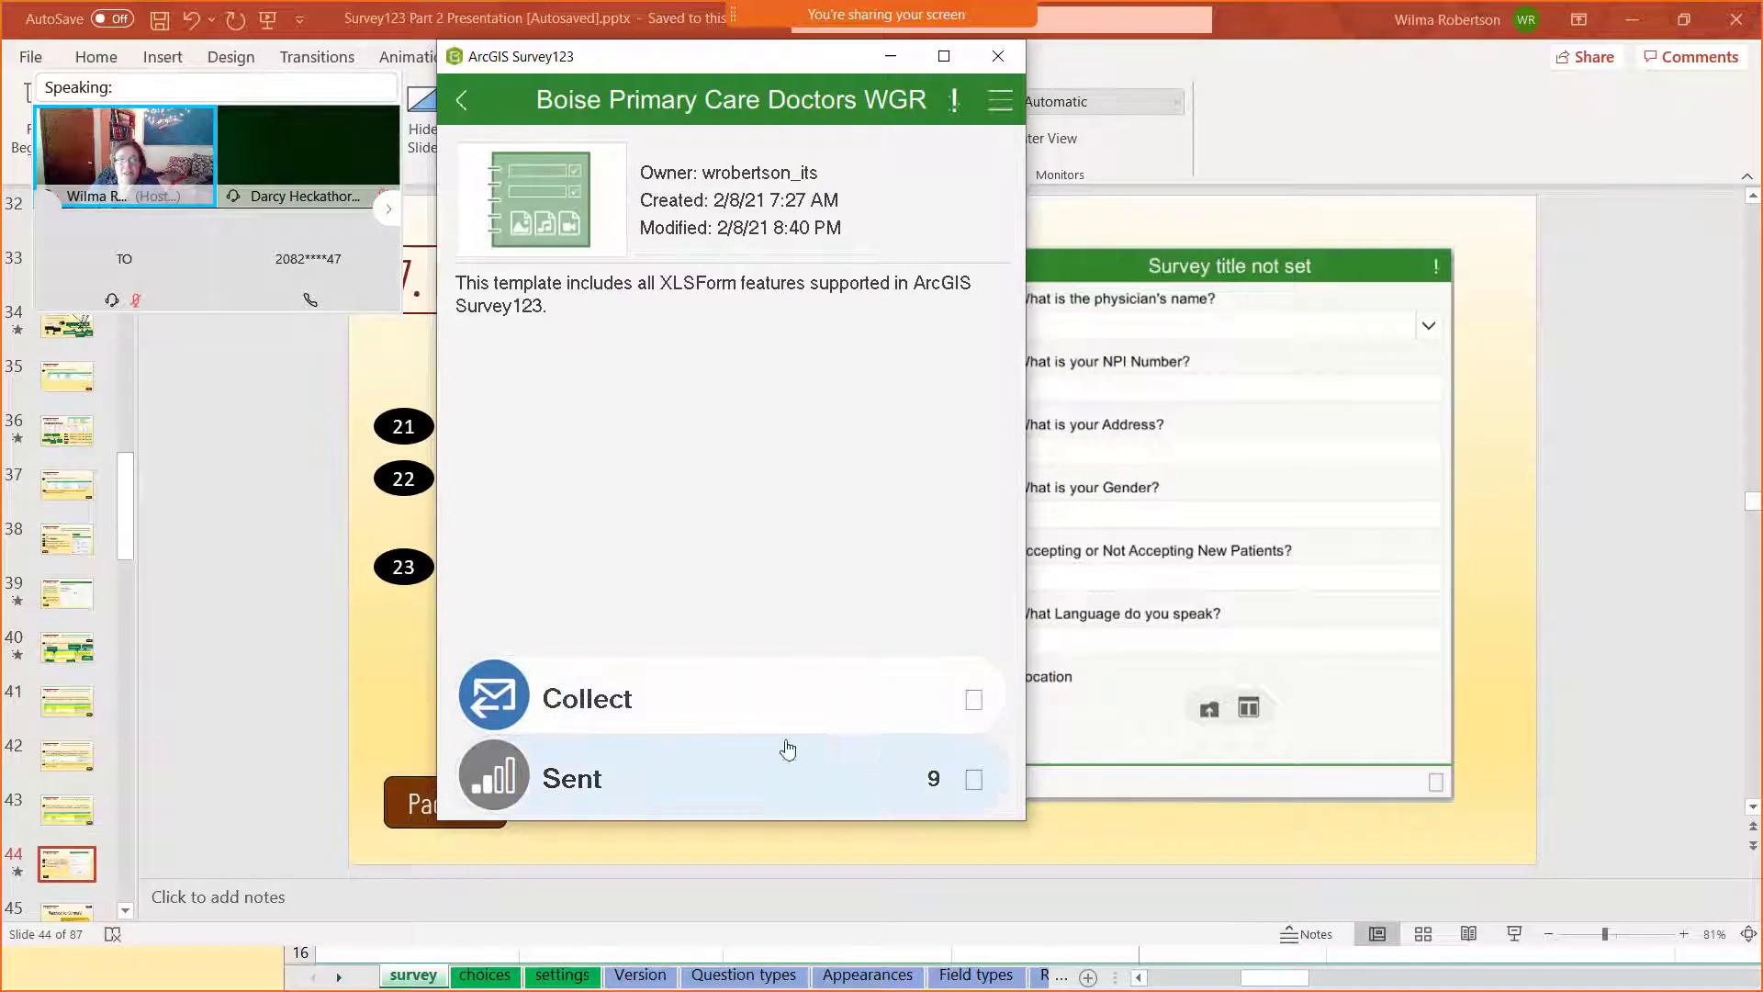
click(795, 713)
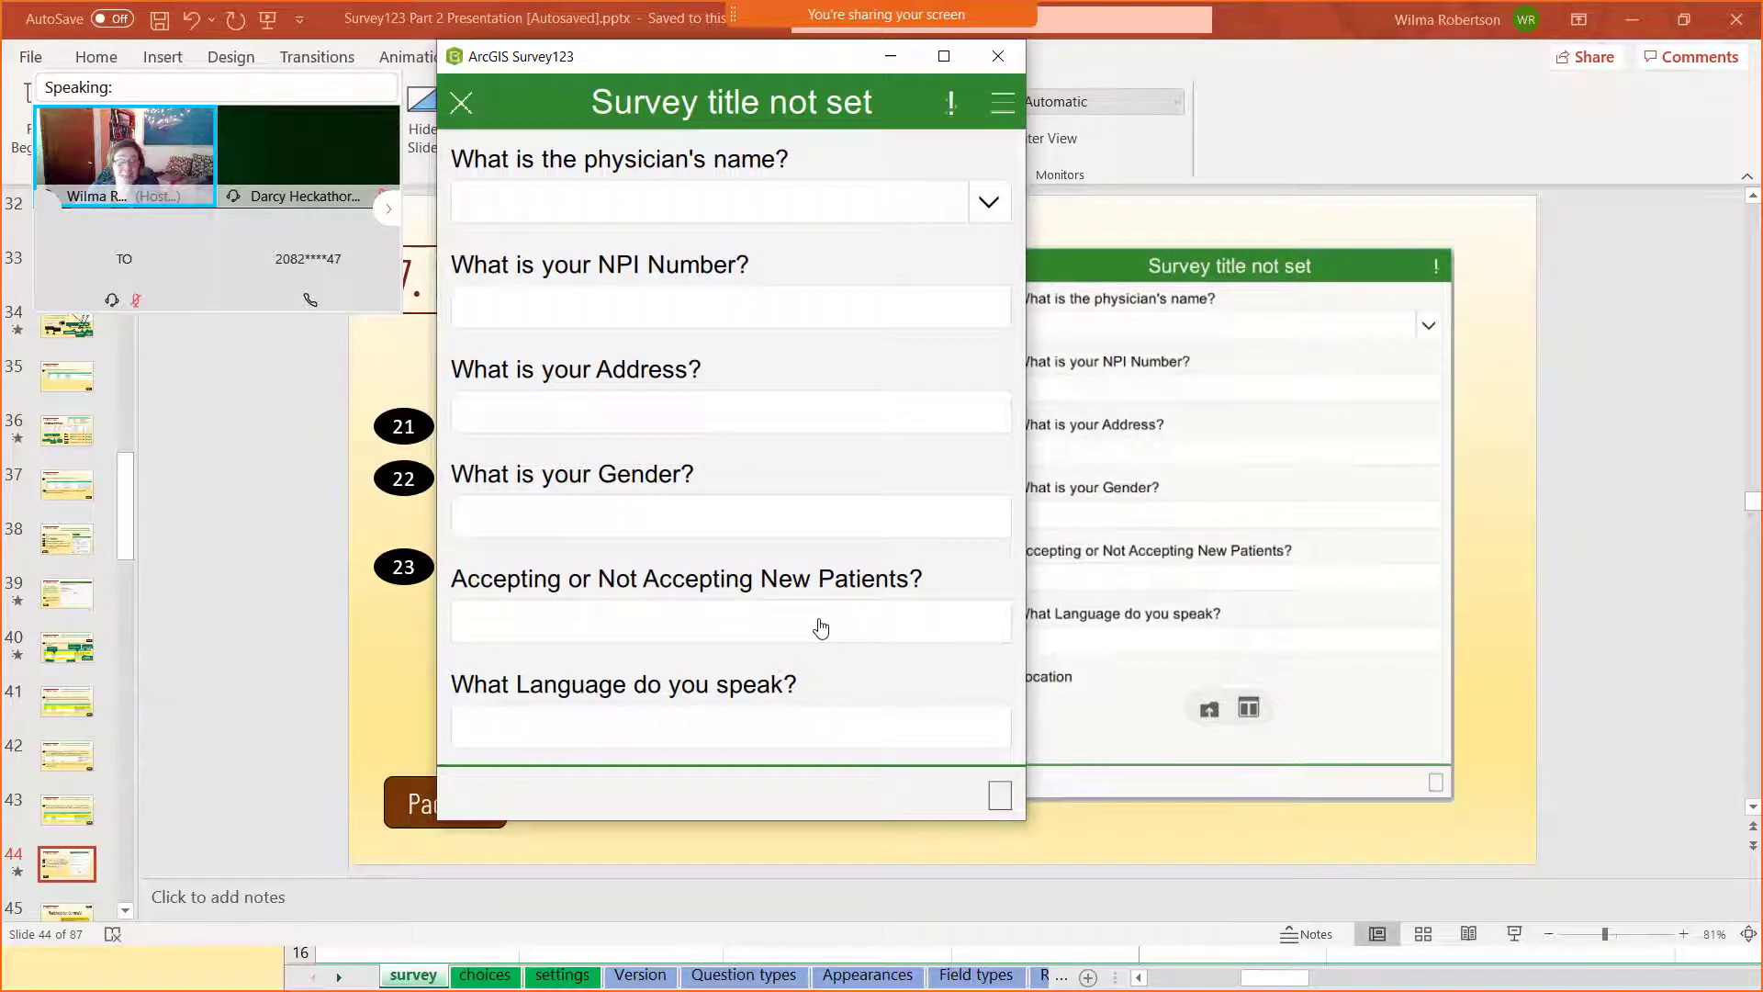
click(988, 198)
click(490, 330)
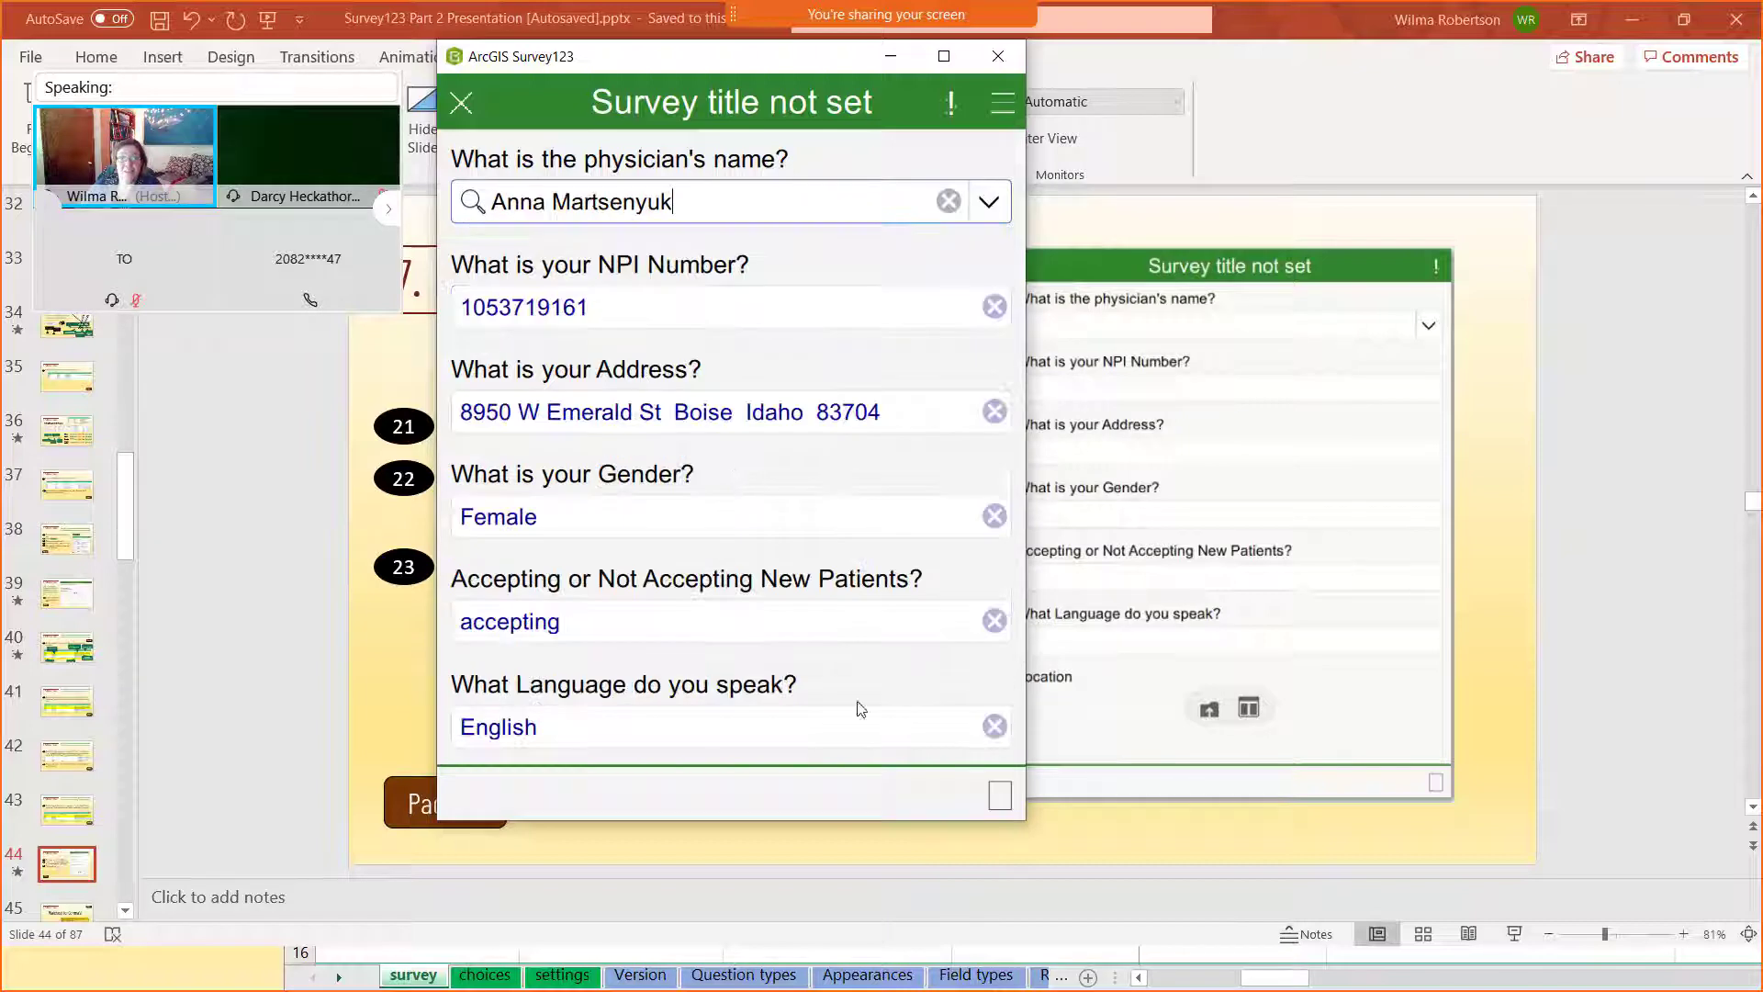
- Send the completed survey response now, and collect and send another one for a different physician further down the name list
click(1001, 797)
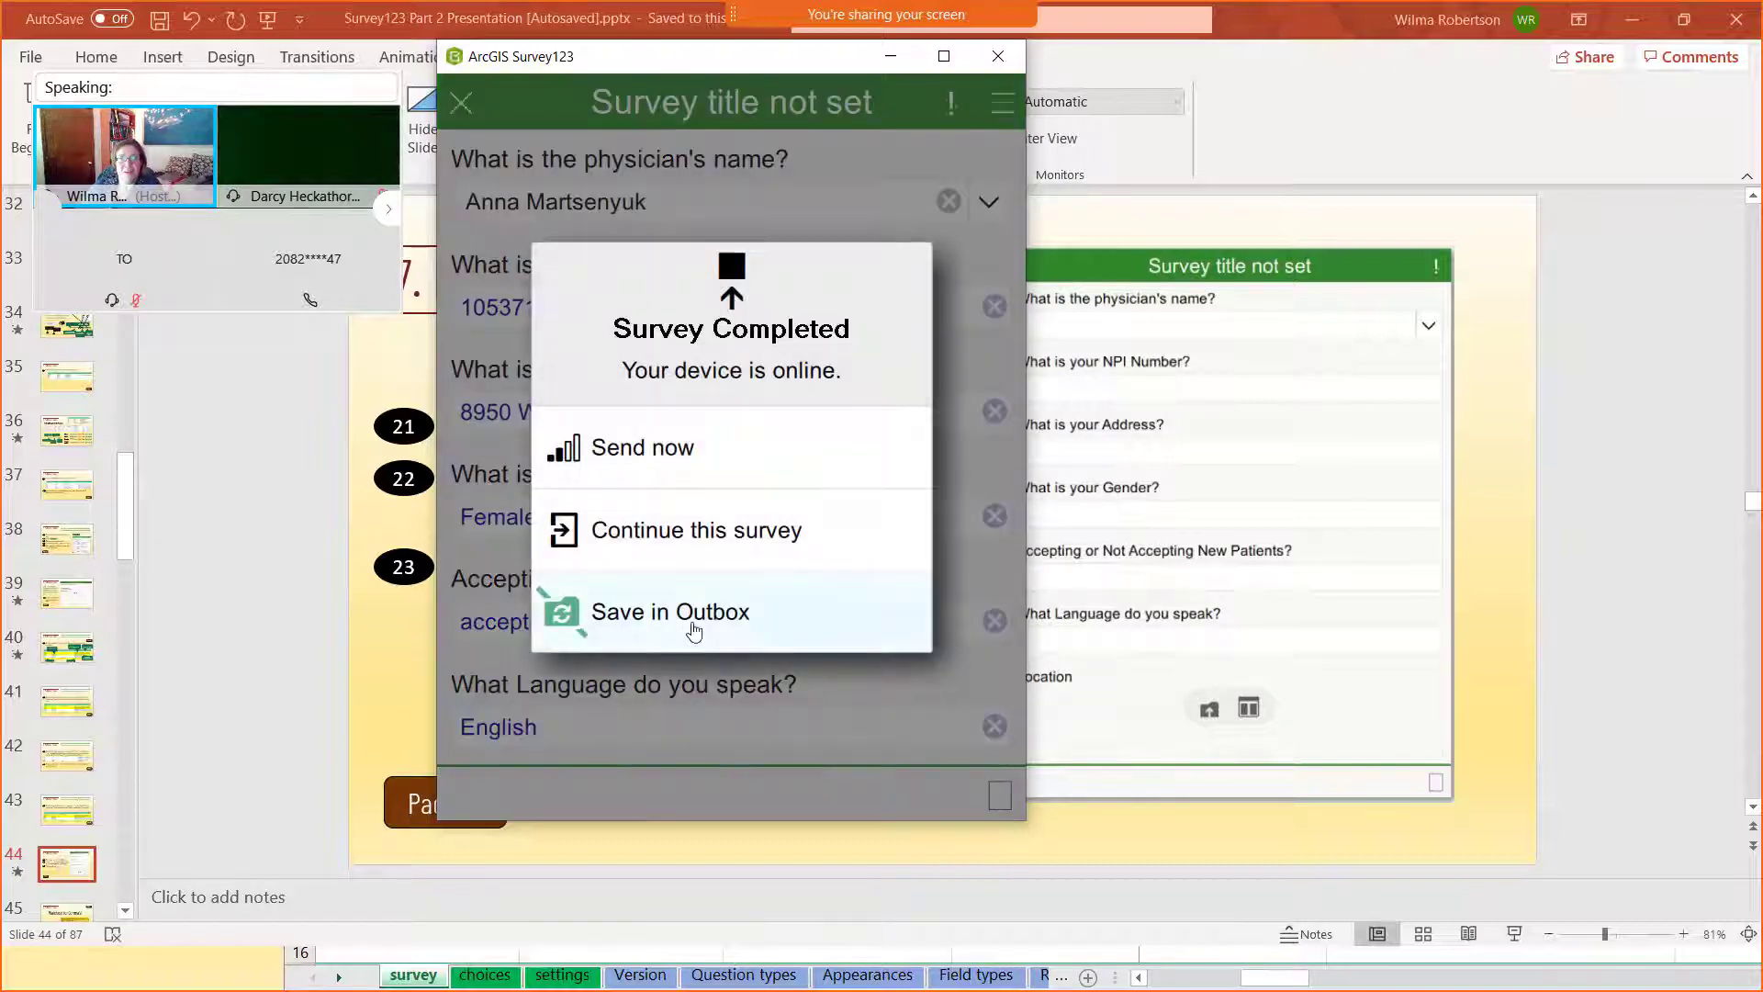
click(677, 459)
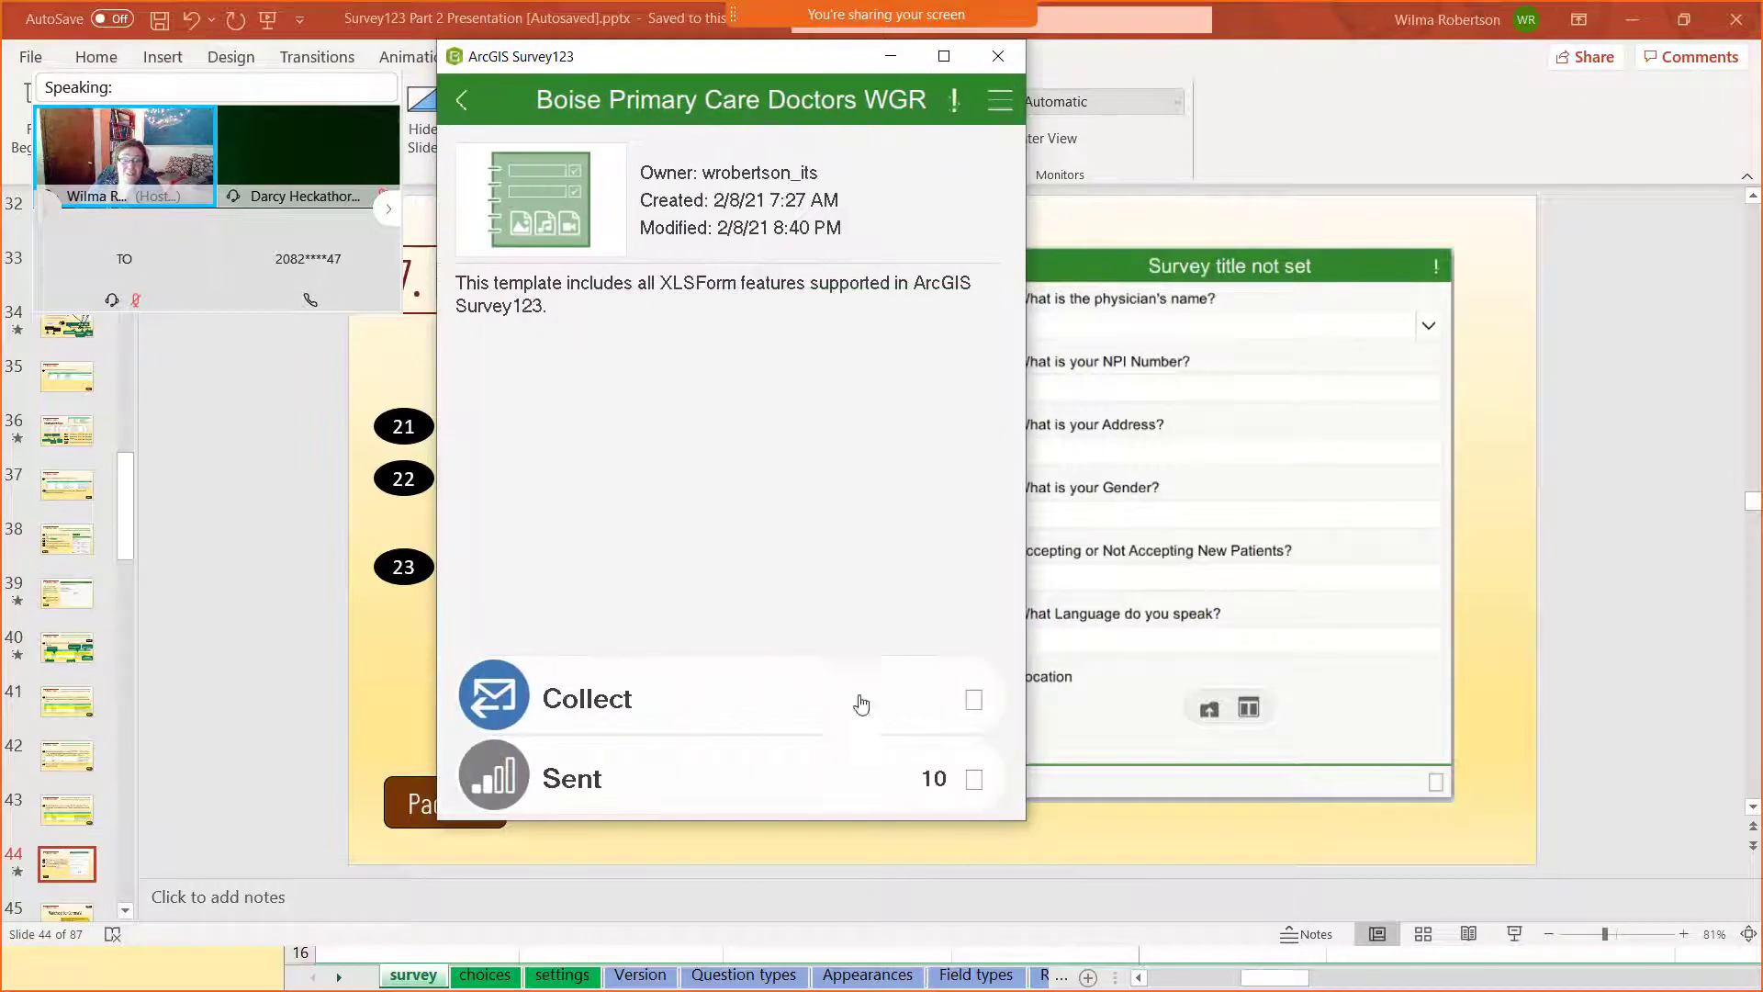
click(778, 735)
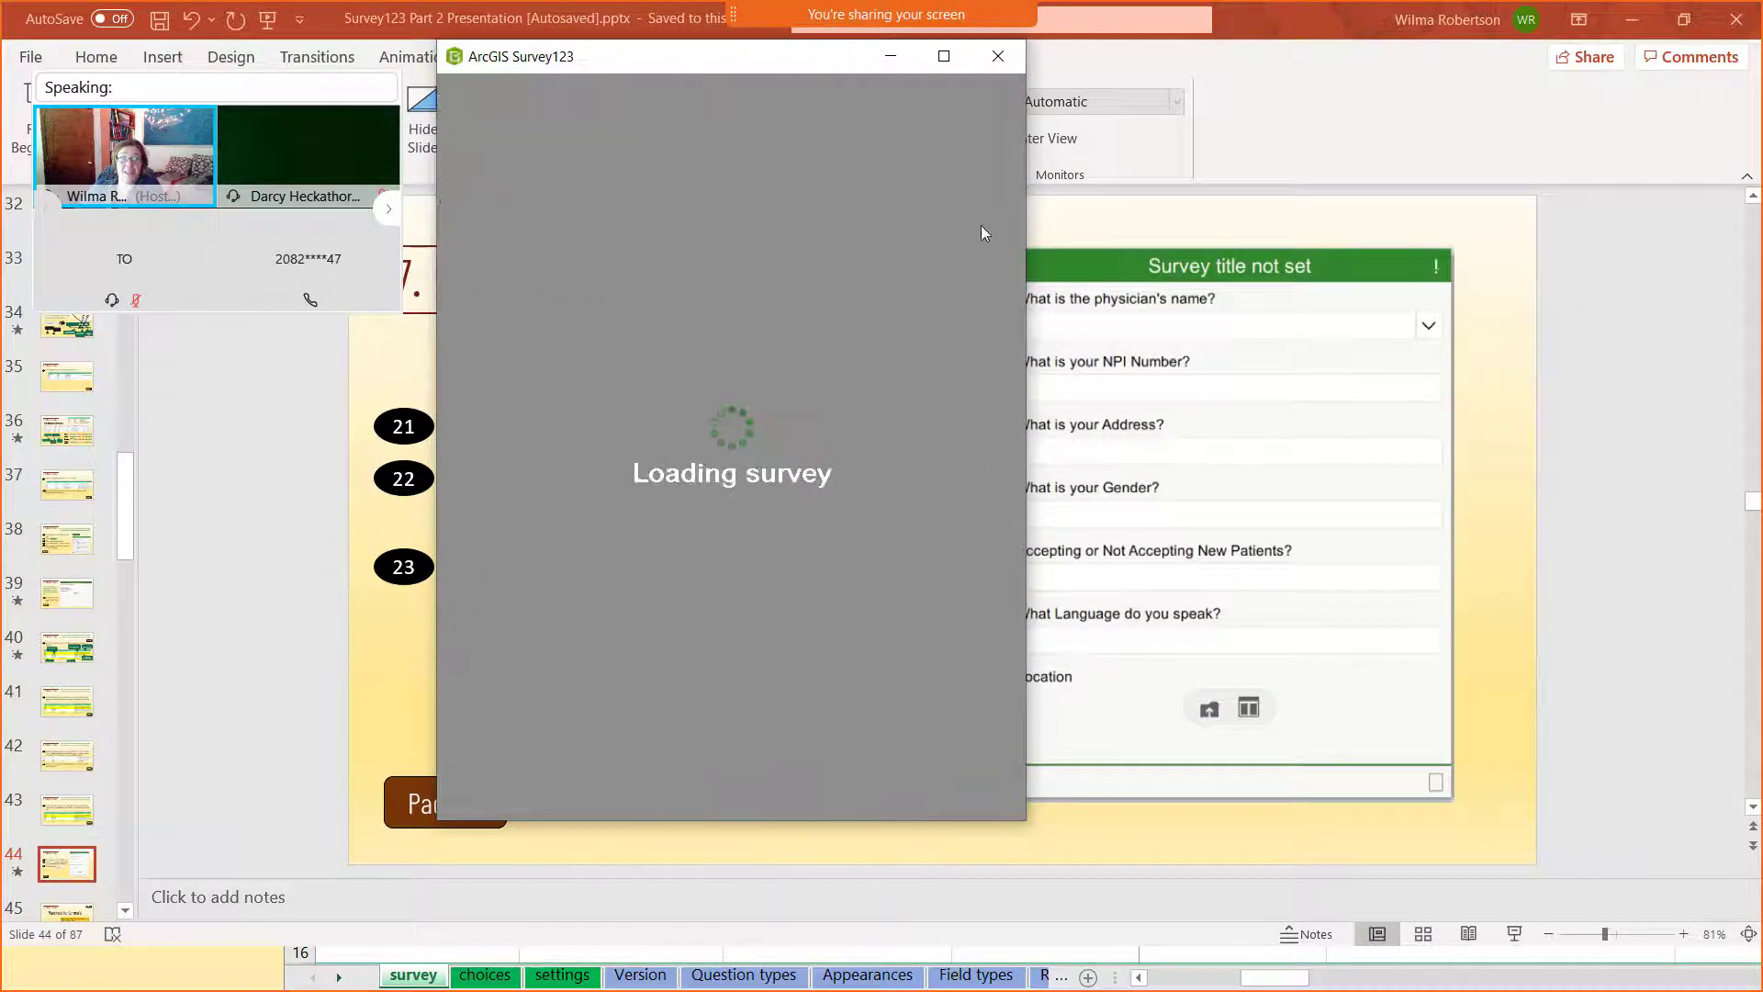
click(988, 198)
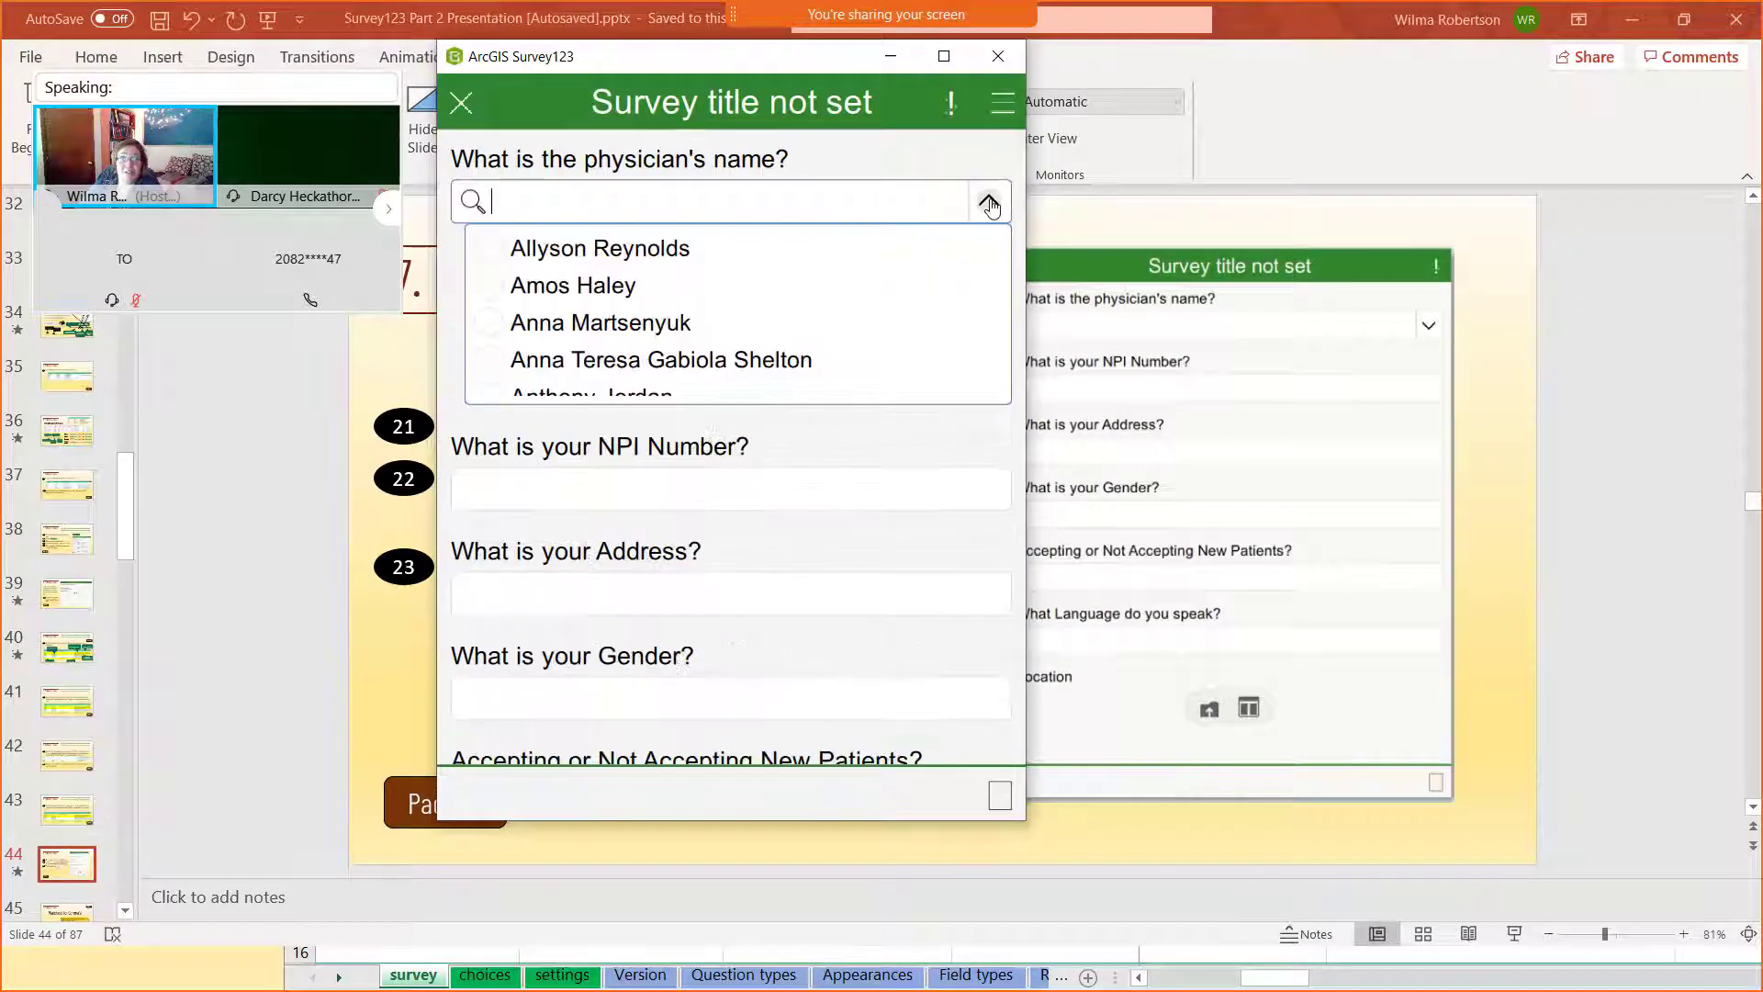
scroll(543, 360, down, 10)
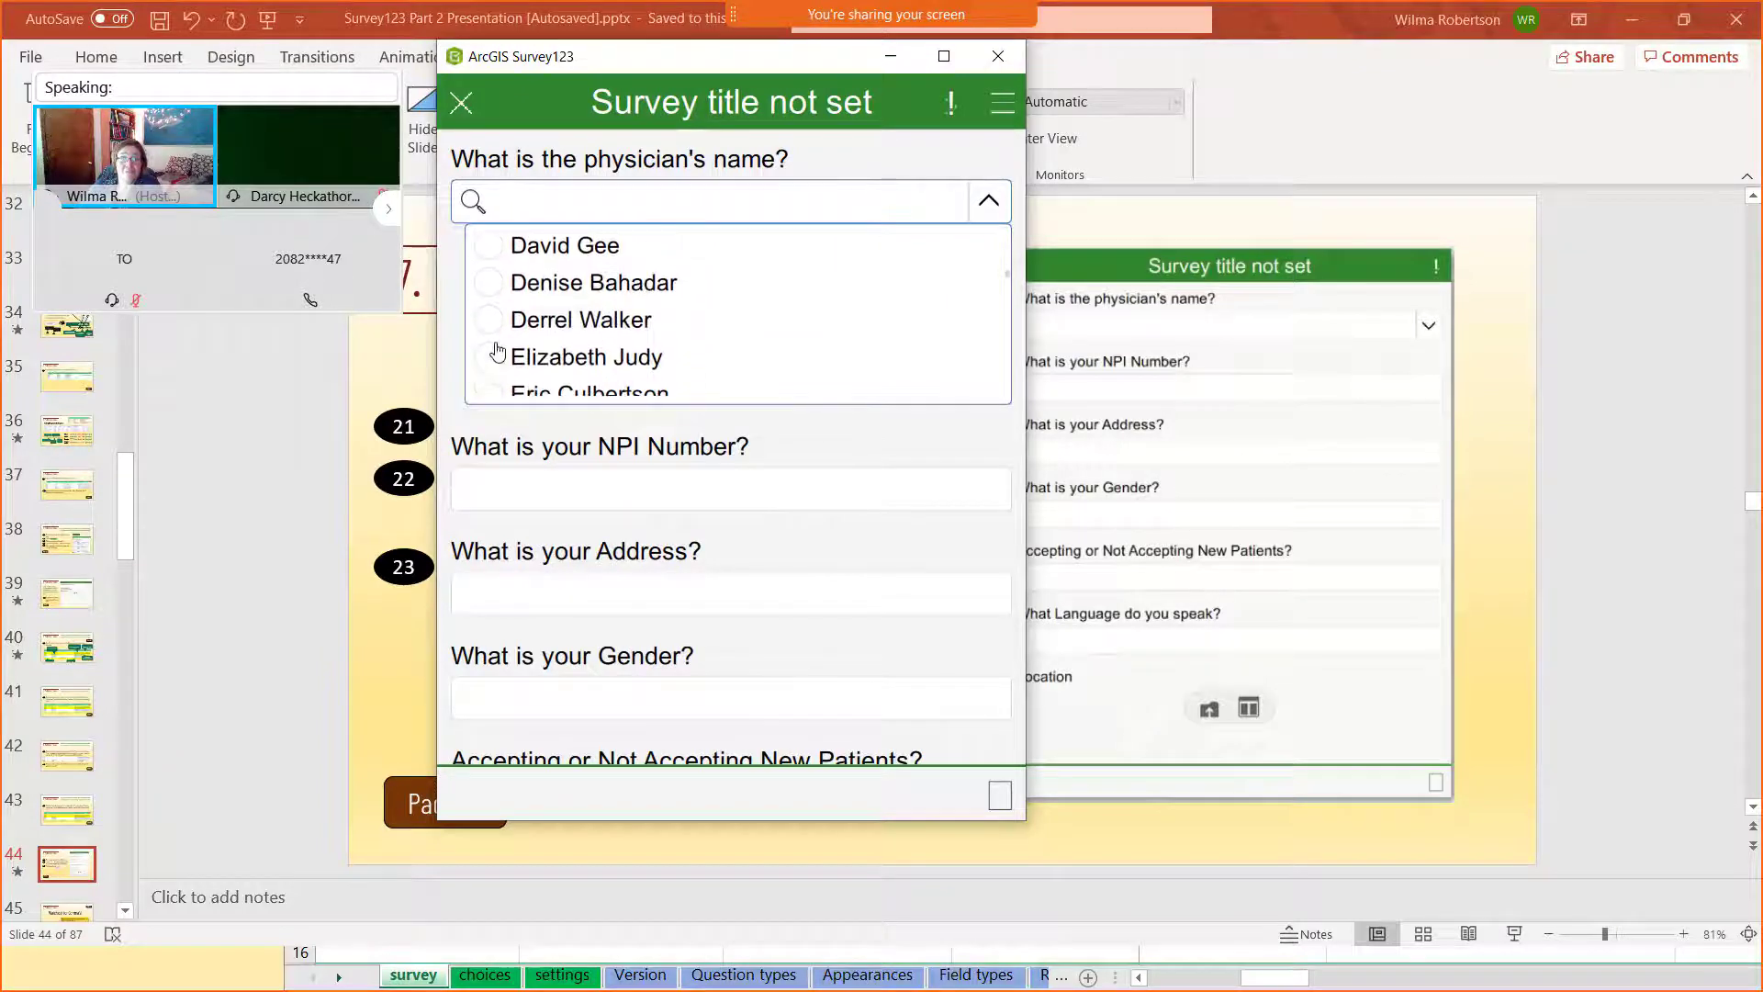
click(493, 367)
scroll(723, 427, down, 5)
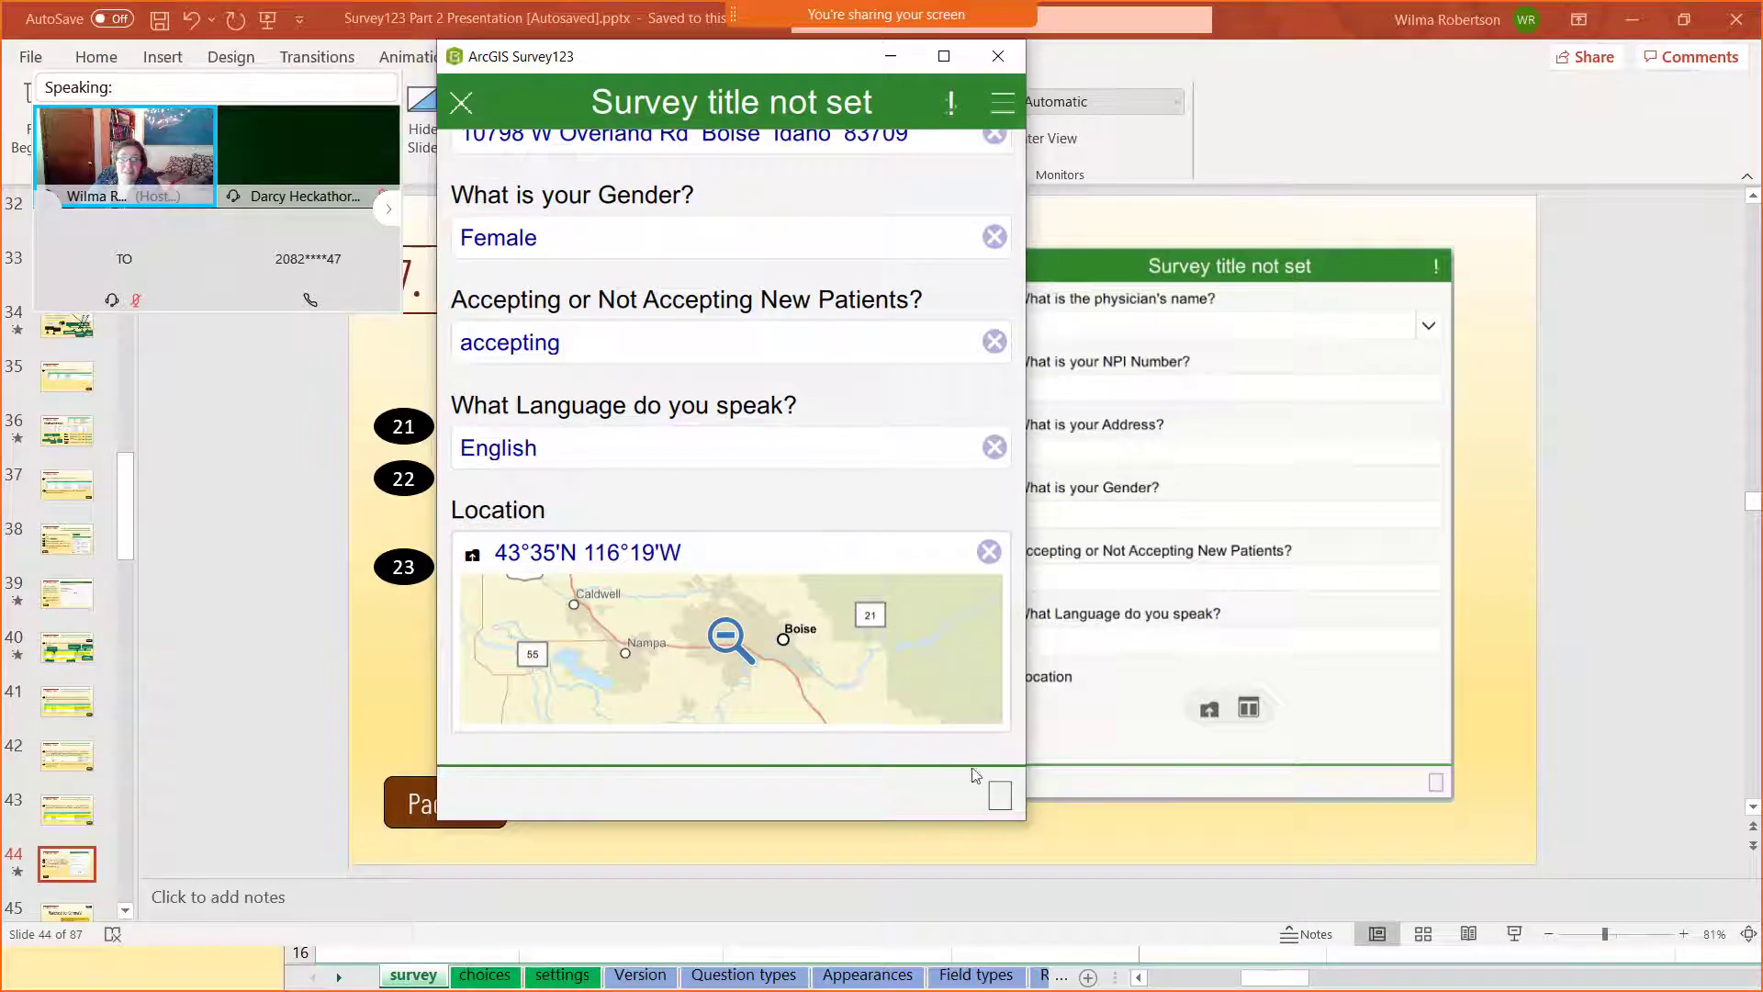
click(999, 797)
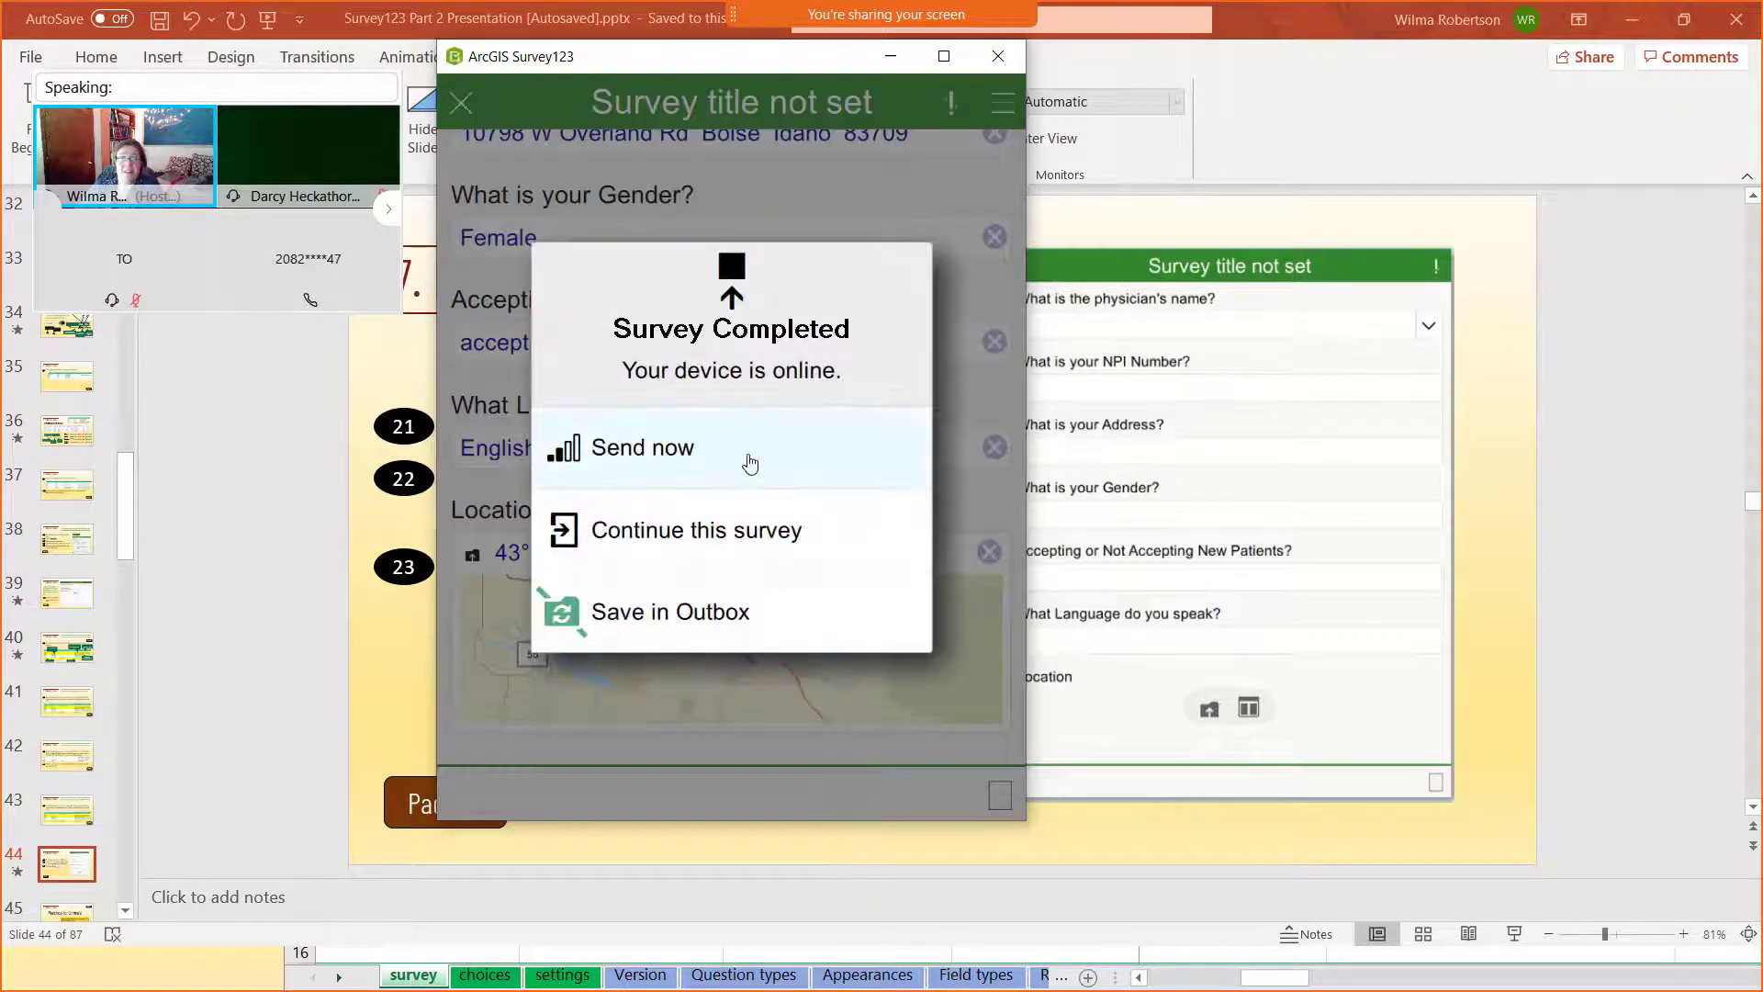
click(751, 450)
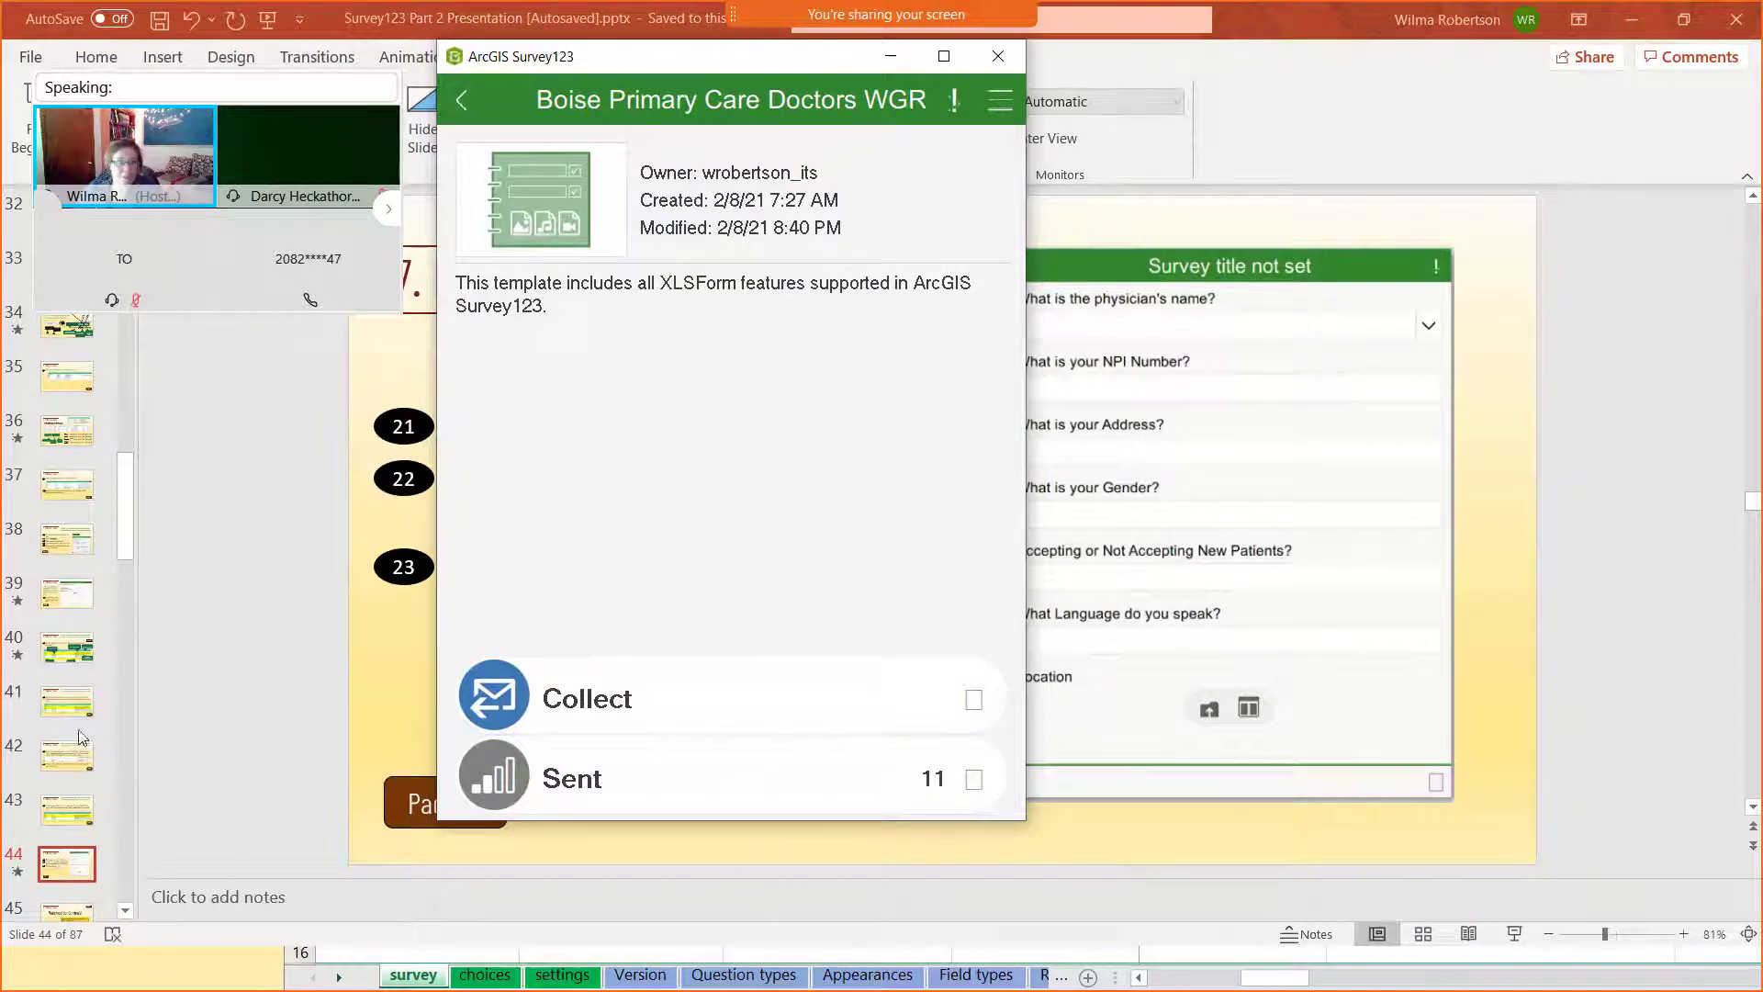
- Switch to the PowerPoint presentation, move the meeting video panel aside and start the slide show from the current slide
click(67, 914)
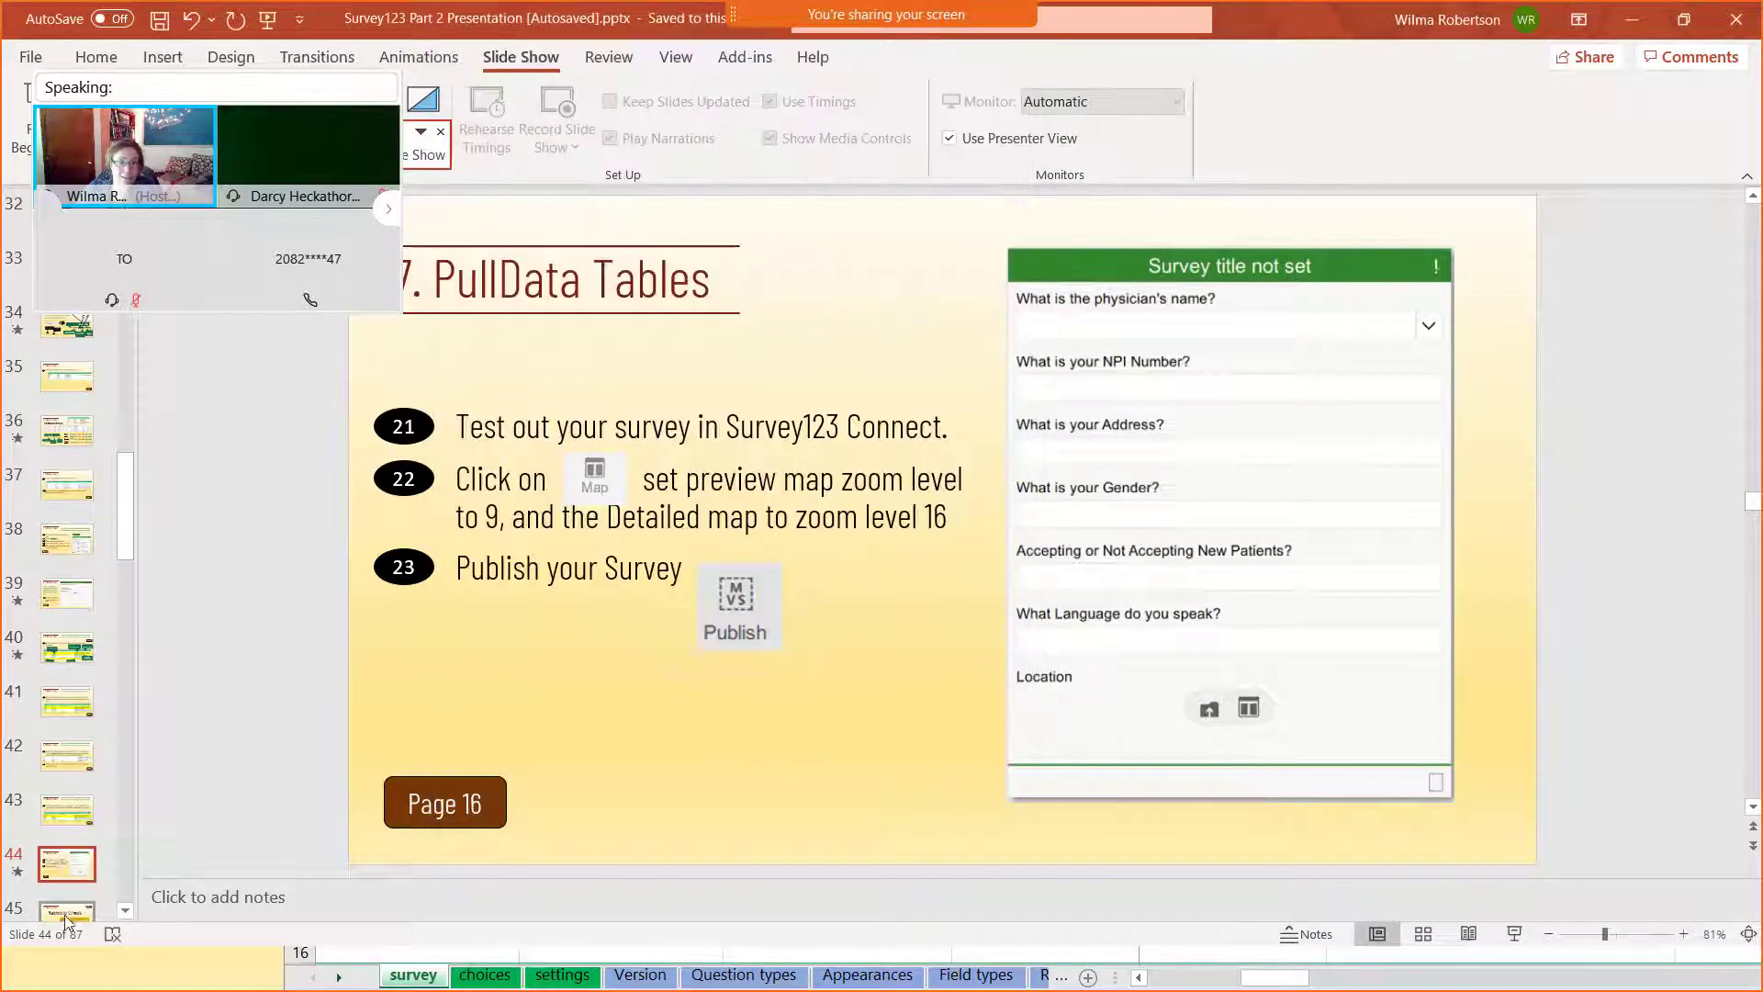
mouse_move(241, 94)
drag(220, 53, 233, 292)
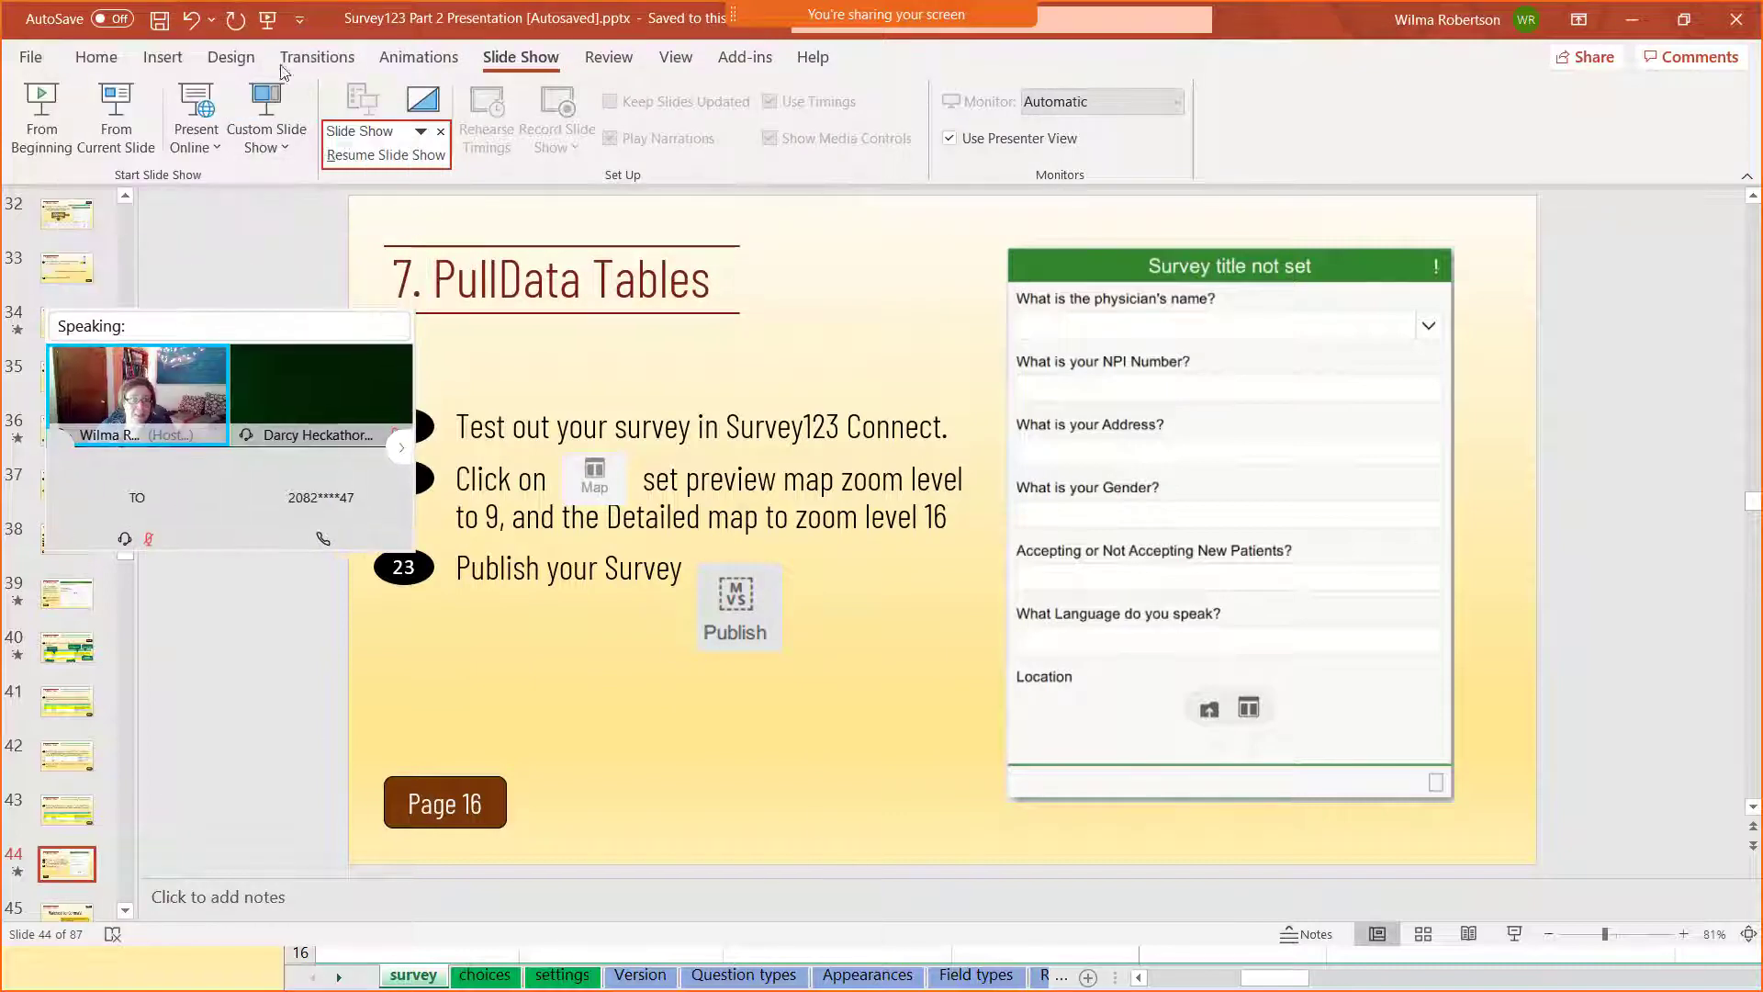
click(116, 115)
- Page through the PullData Tables slides to the "Watch out for Comma's!" slide on page 17
click(733, 647)
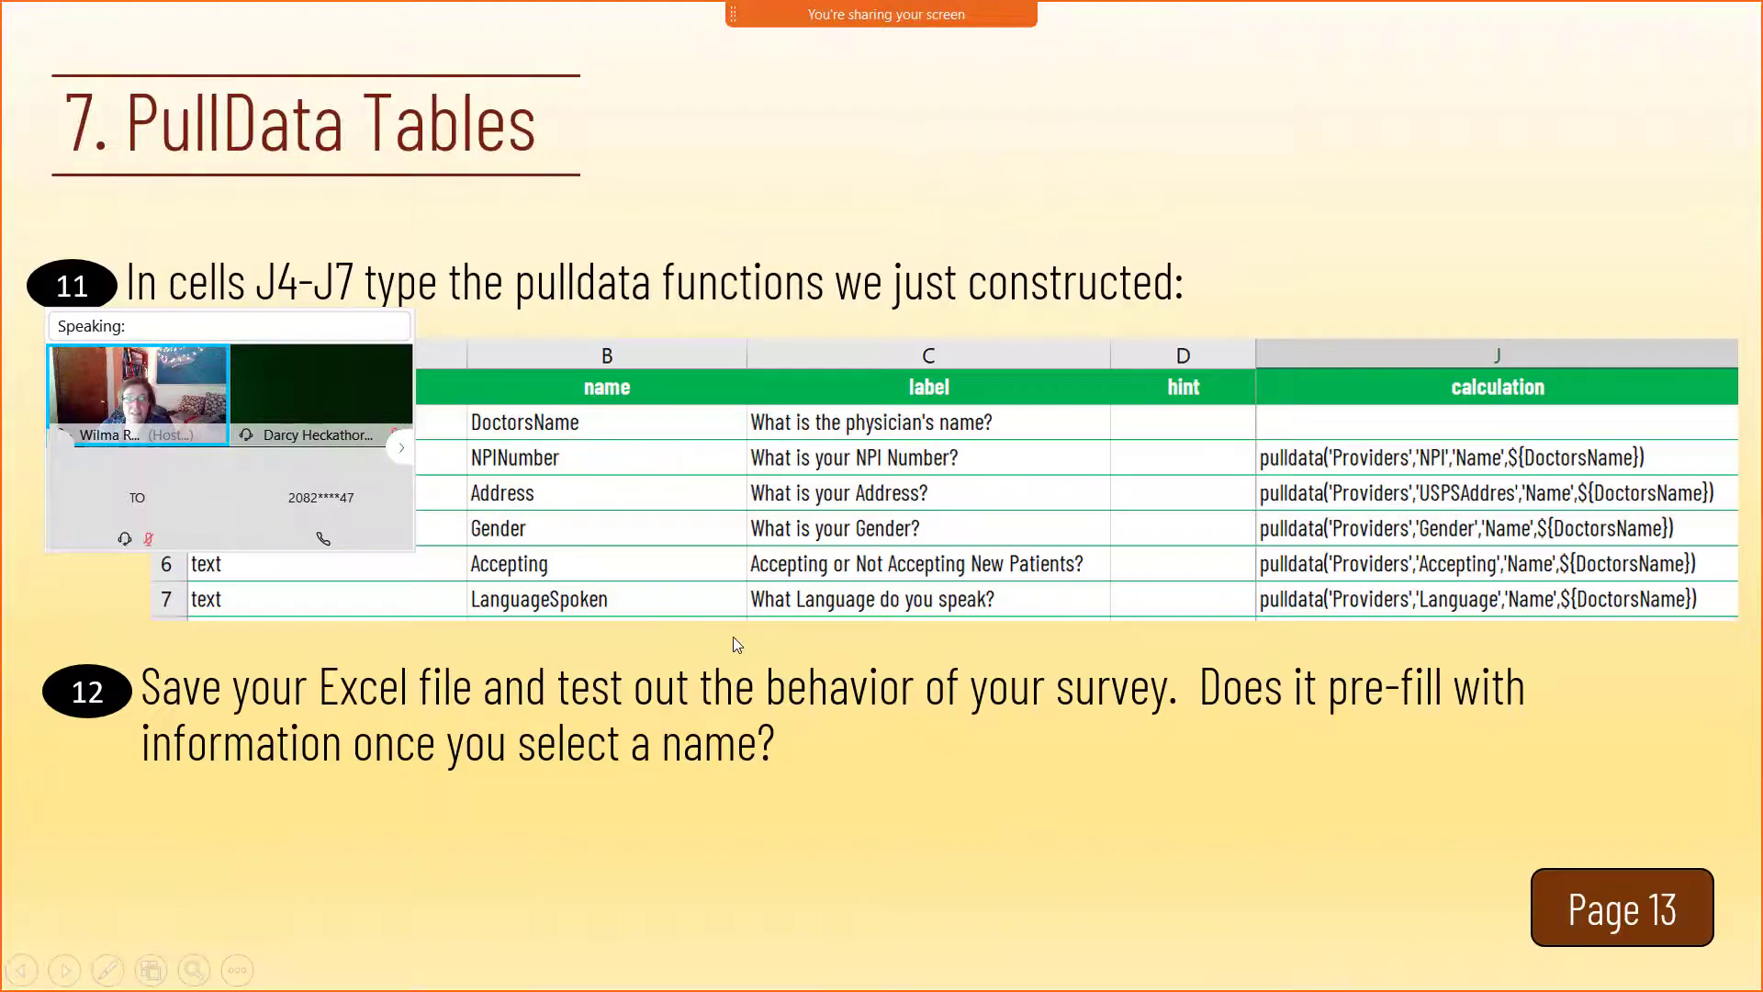
click(901, 773)
click(904, 774)
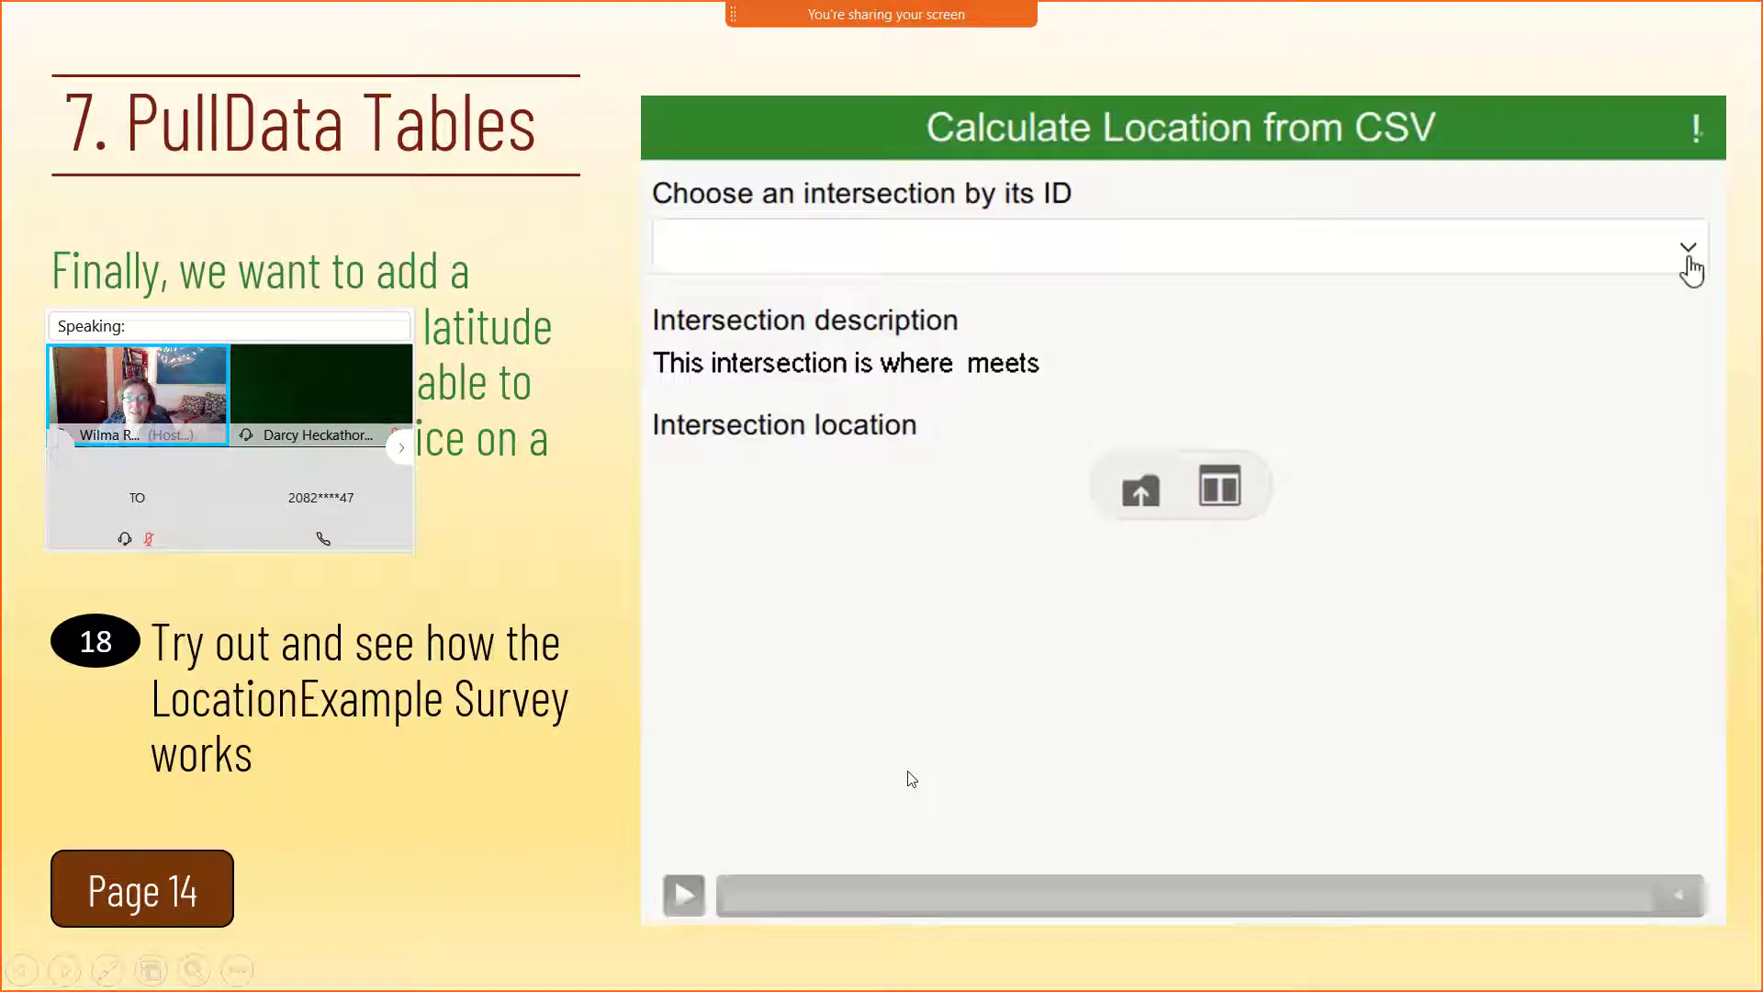
click(486, 844)
click(814, 883)
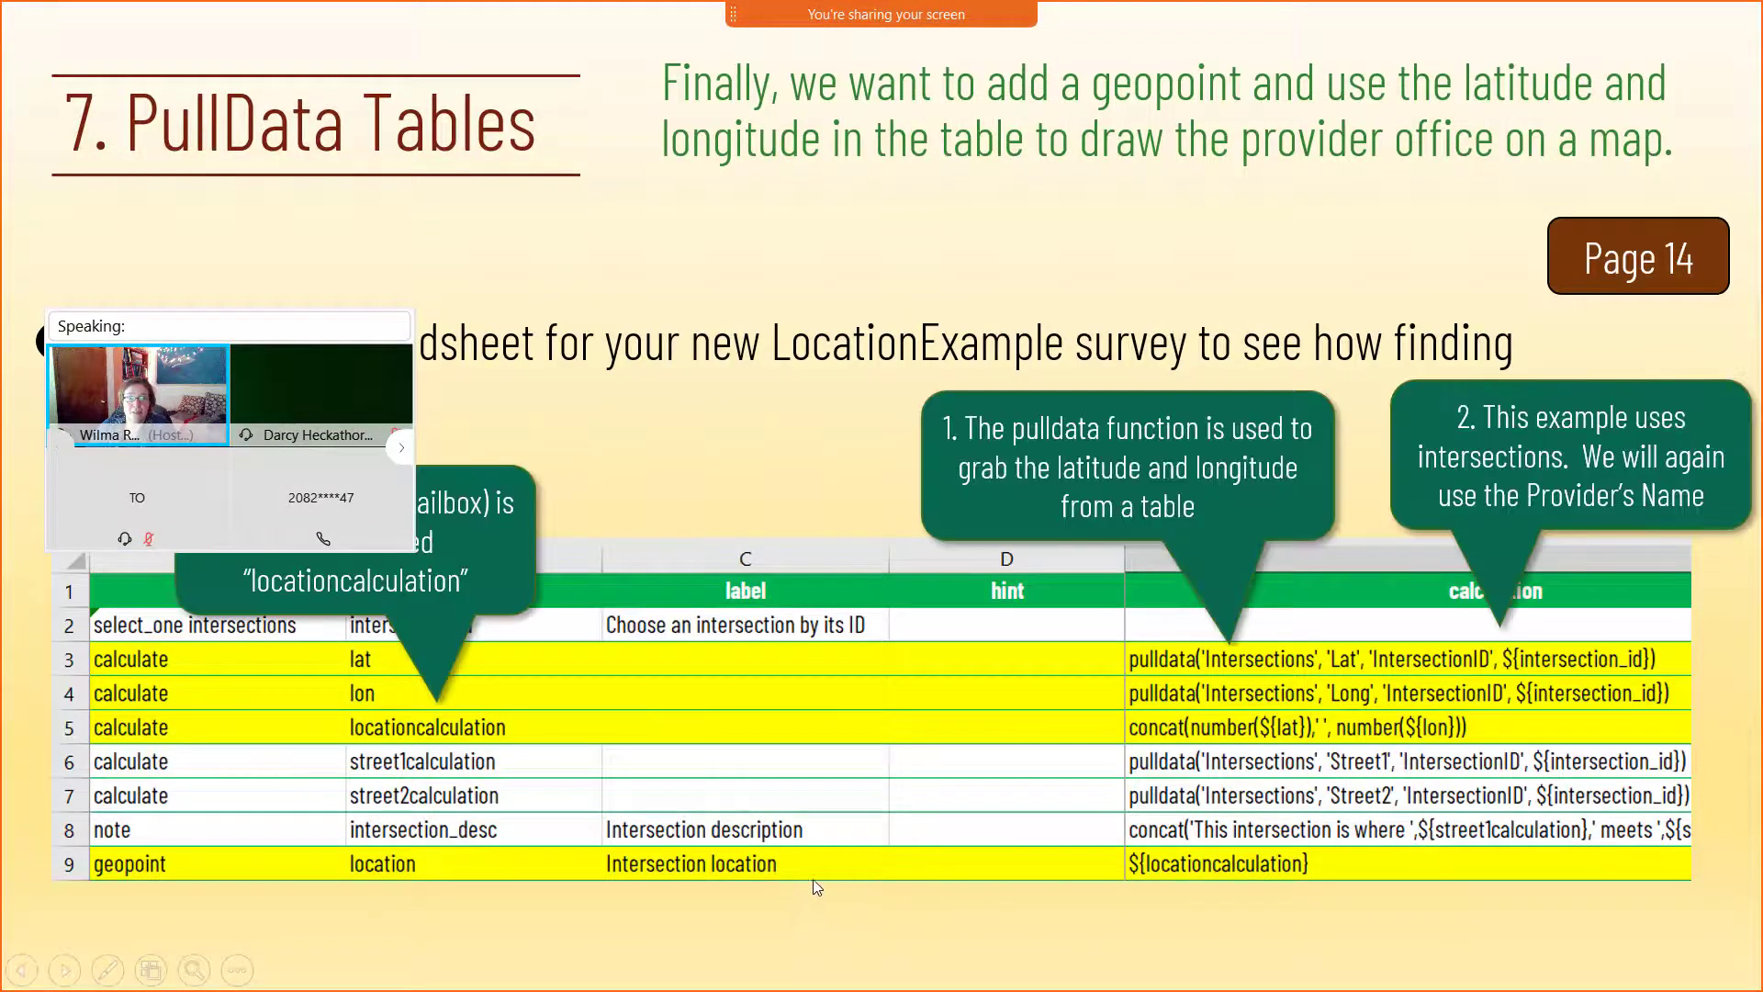
click(824, 808)
click(824, 807)
click(823, 807)
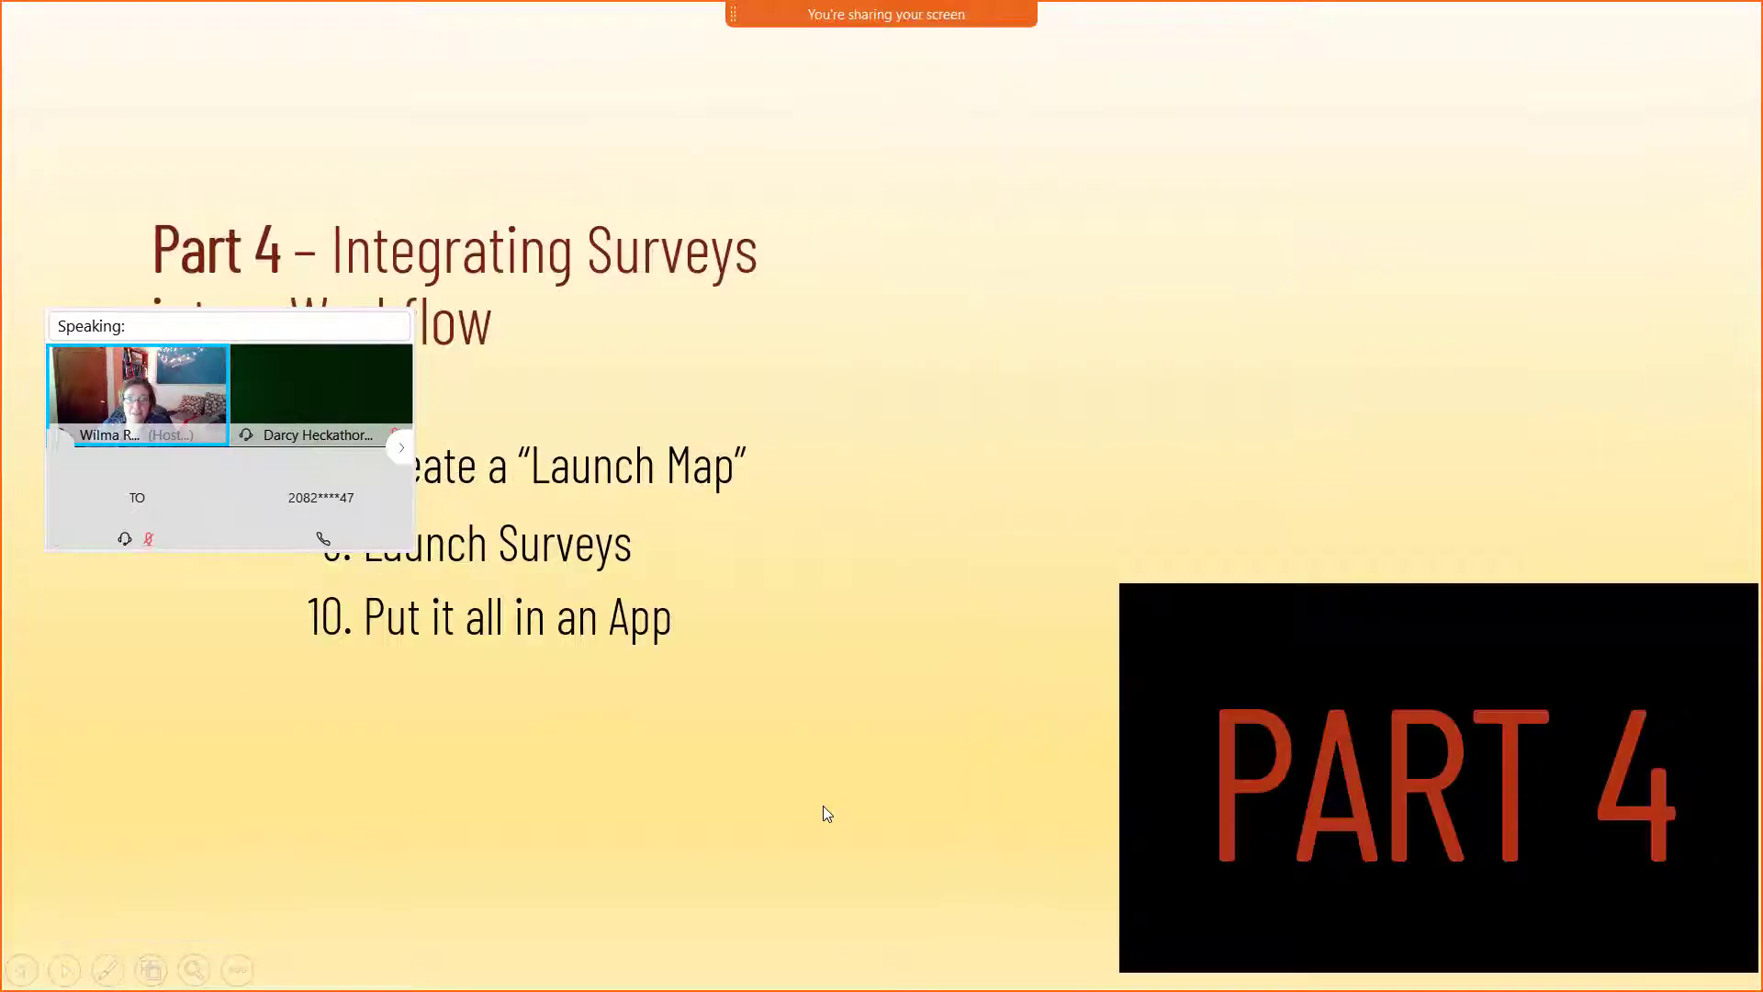
click(822, 807)
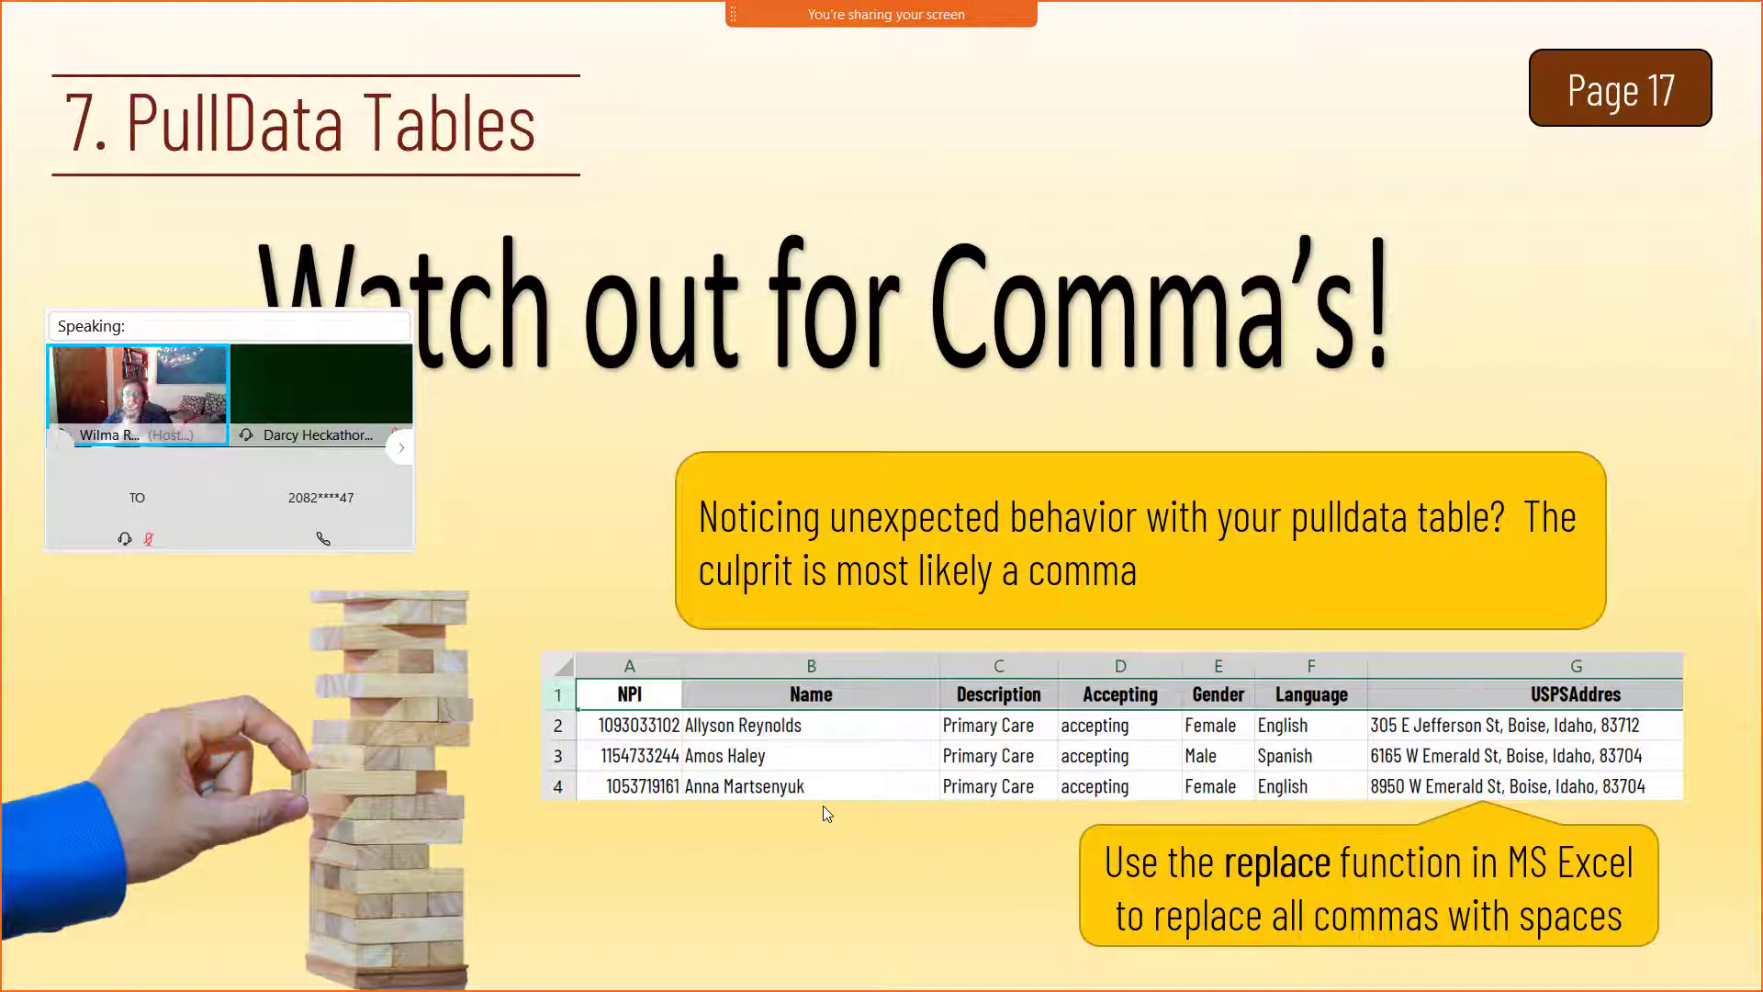
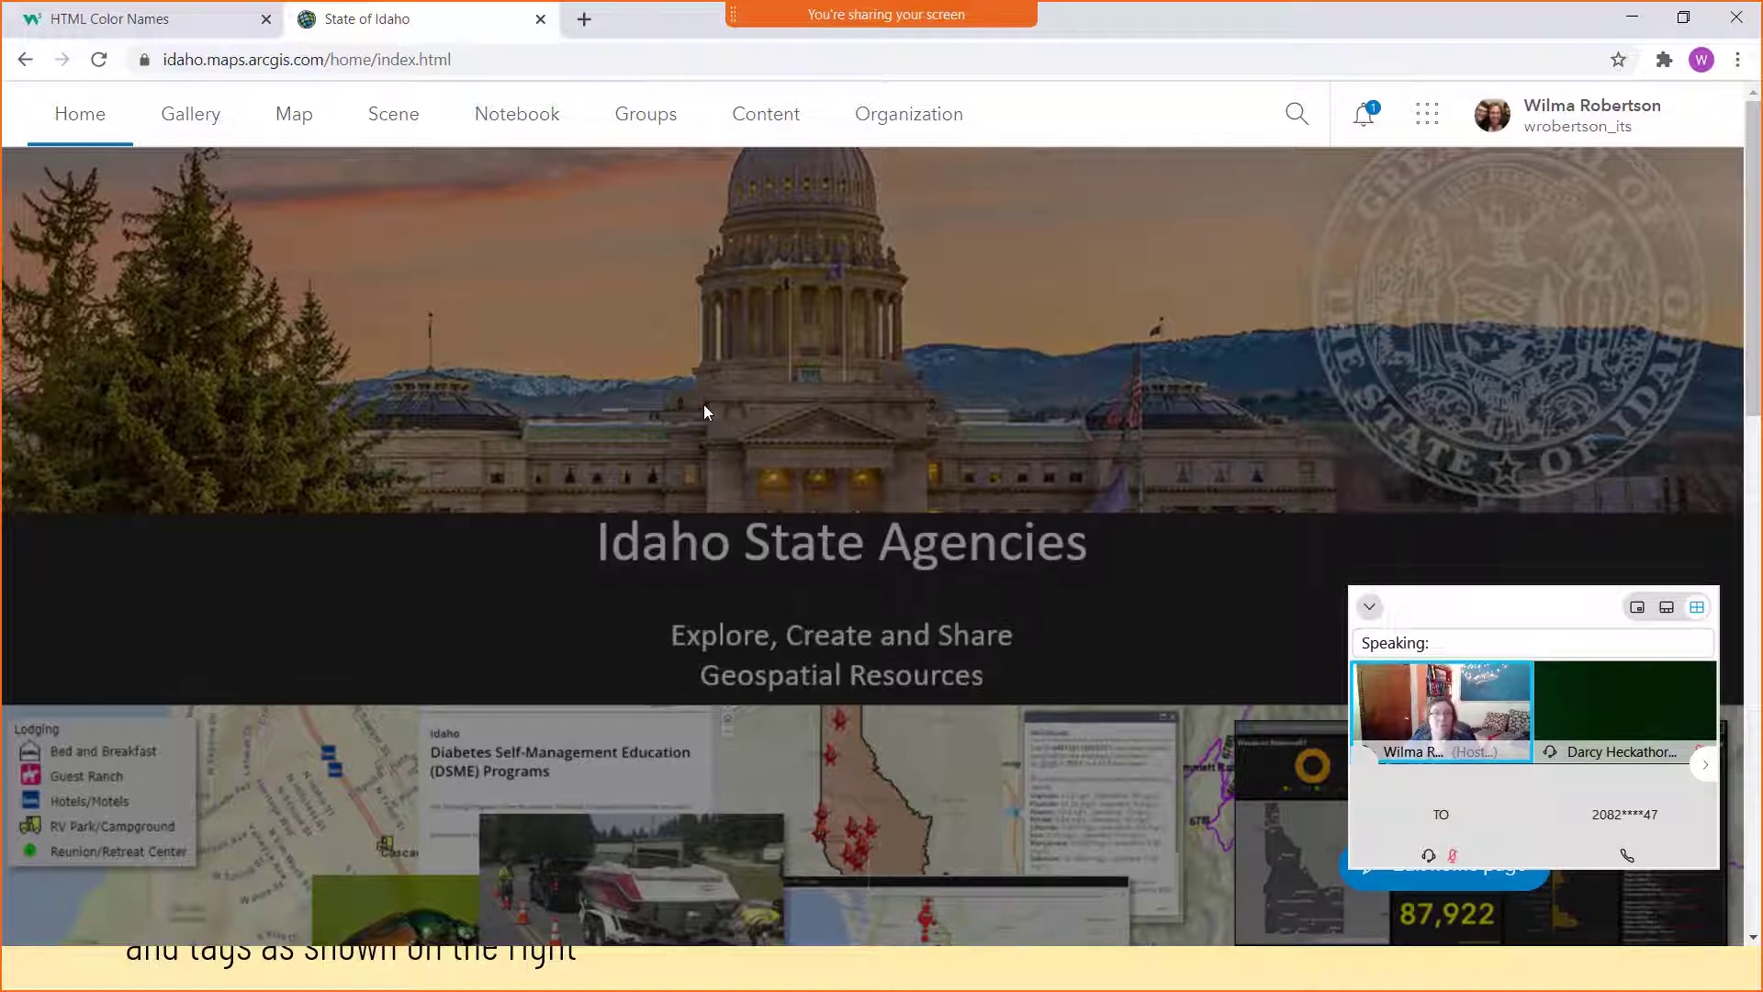
- Go to My Content in ArcGIS Online and start adding an item from the computer
click(760, 127)
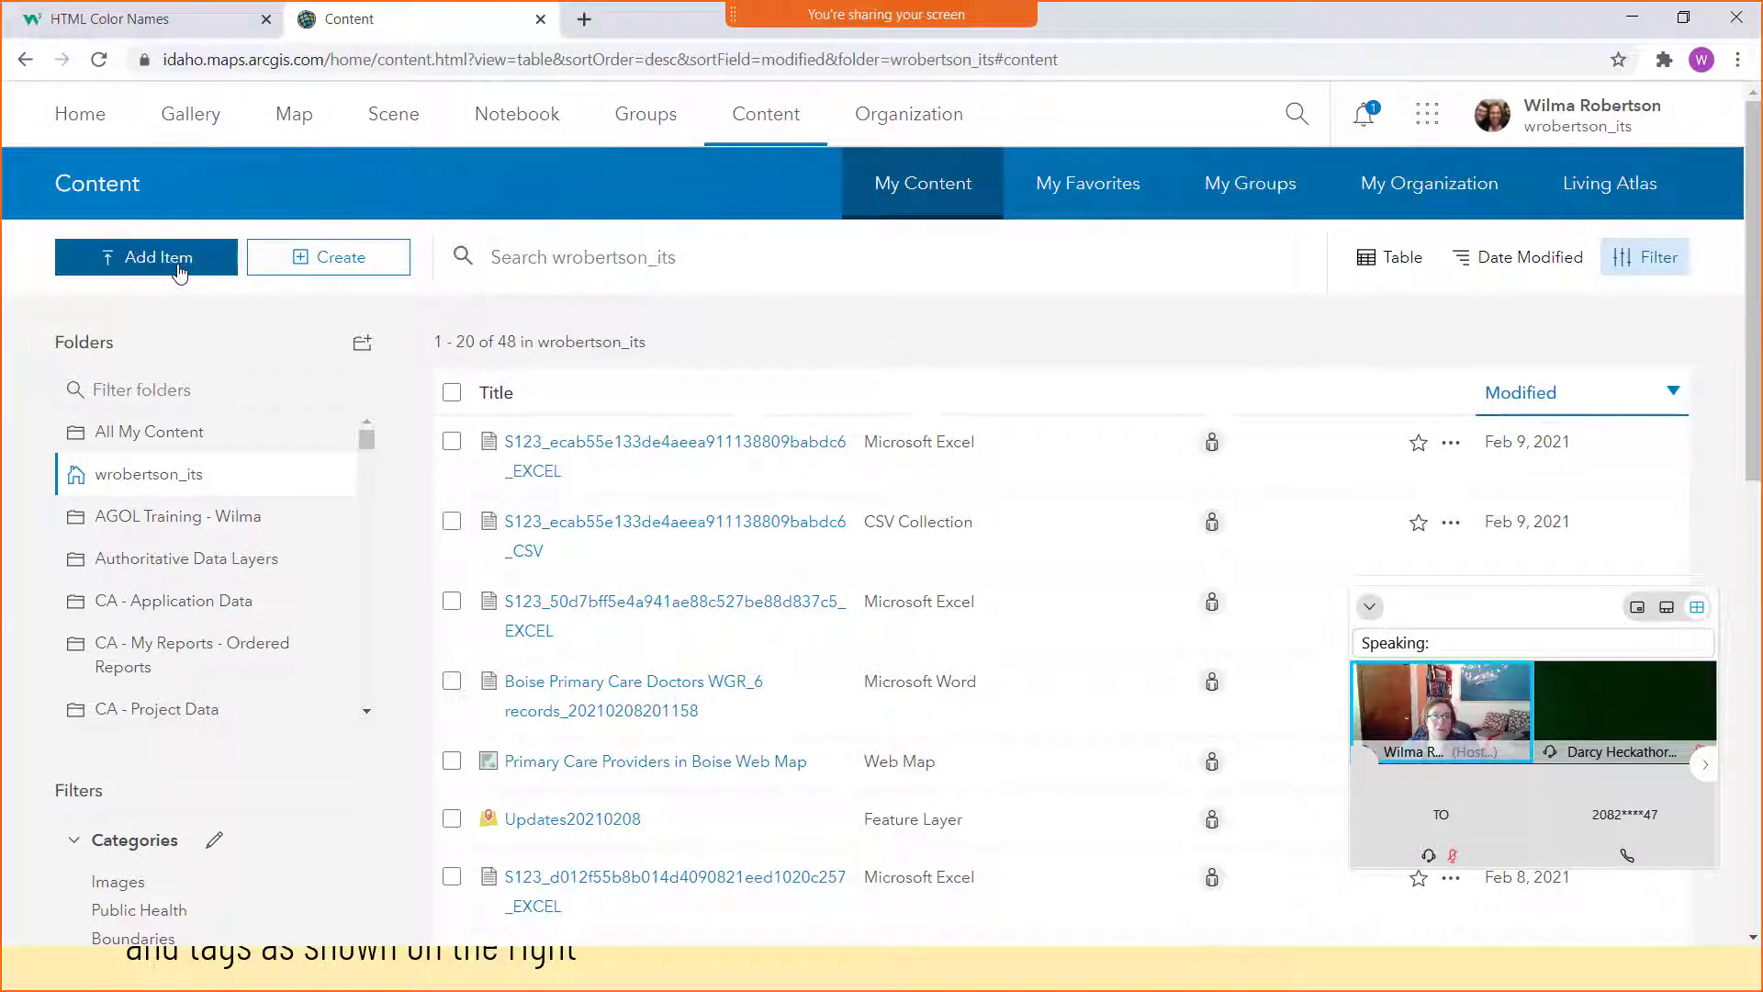
click(352, 267)
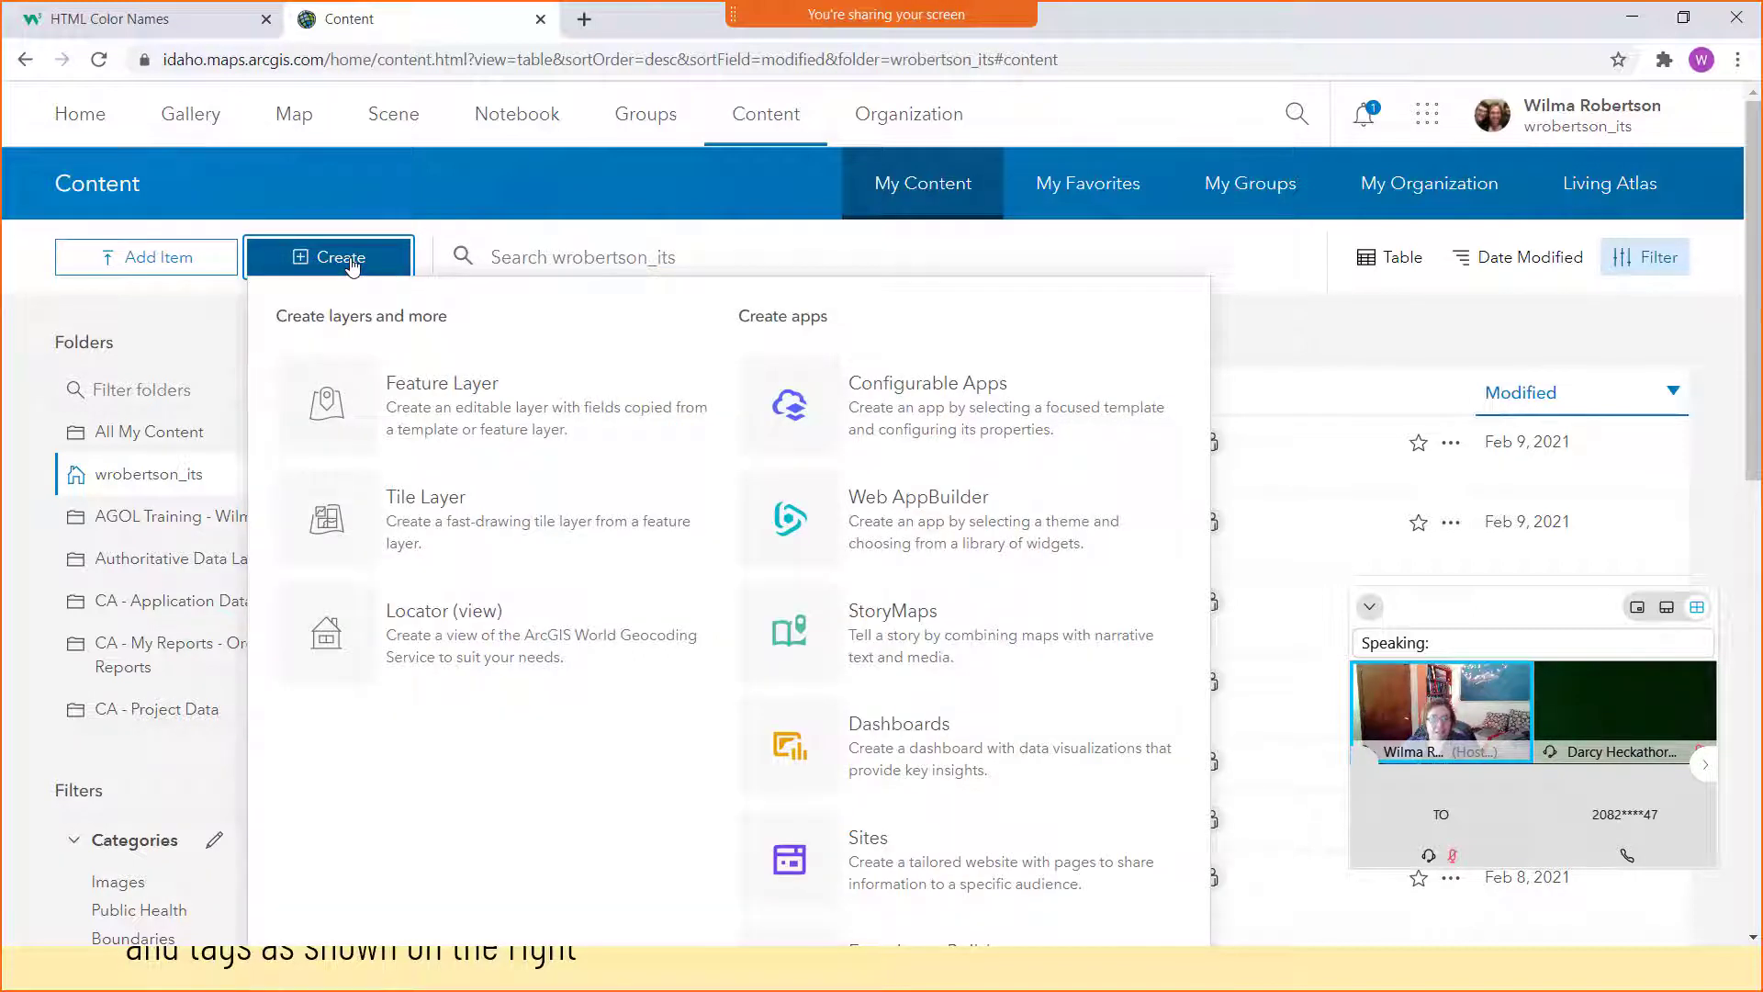
click(178, 268)
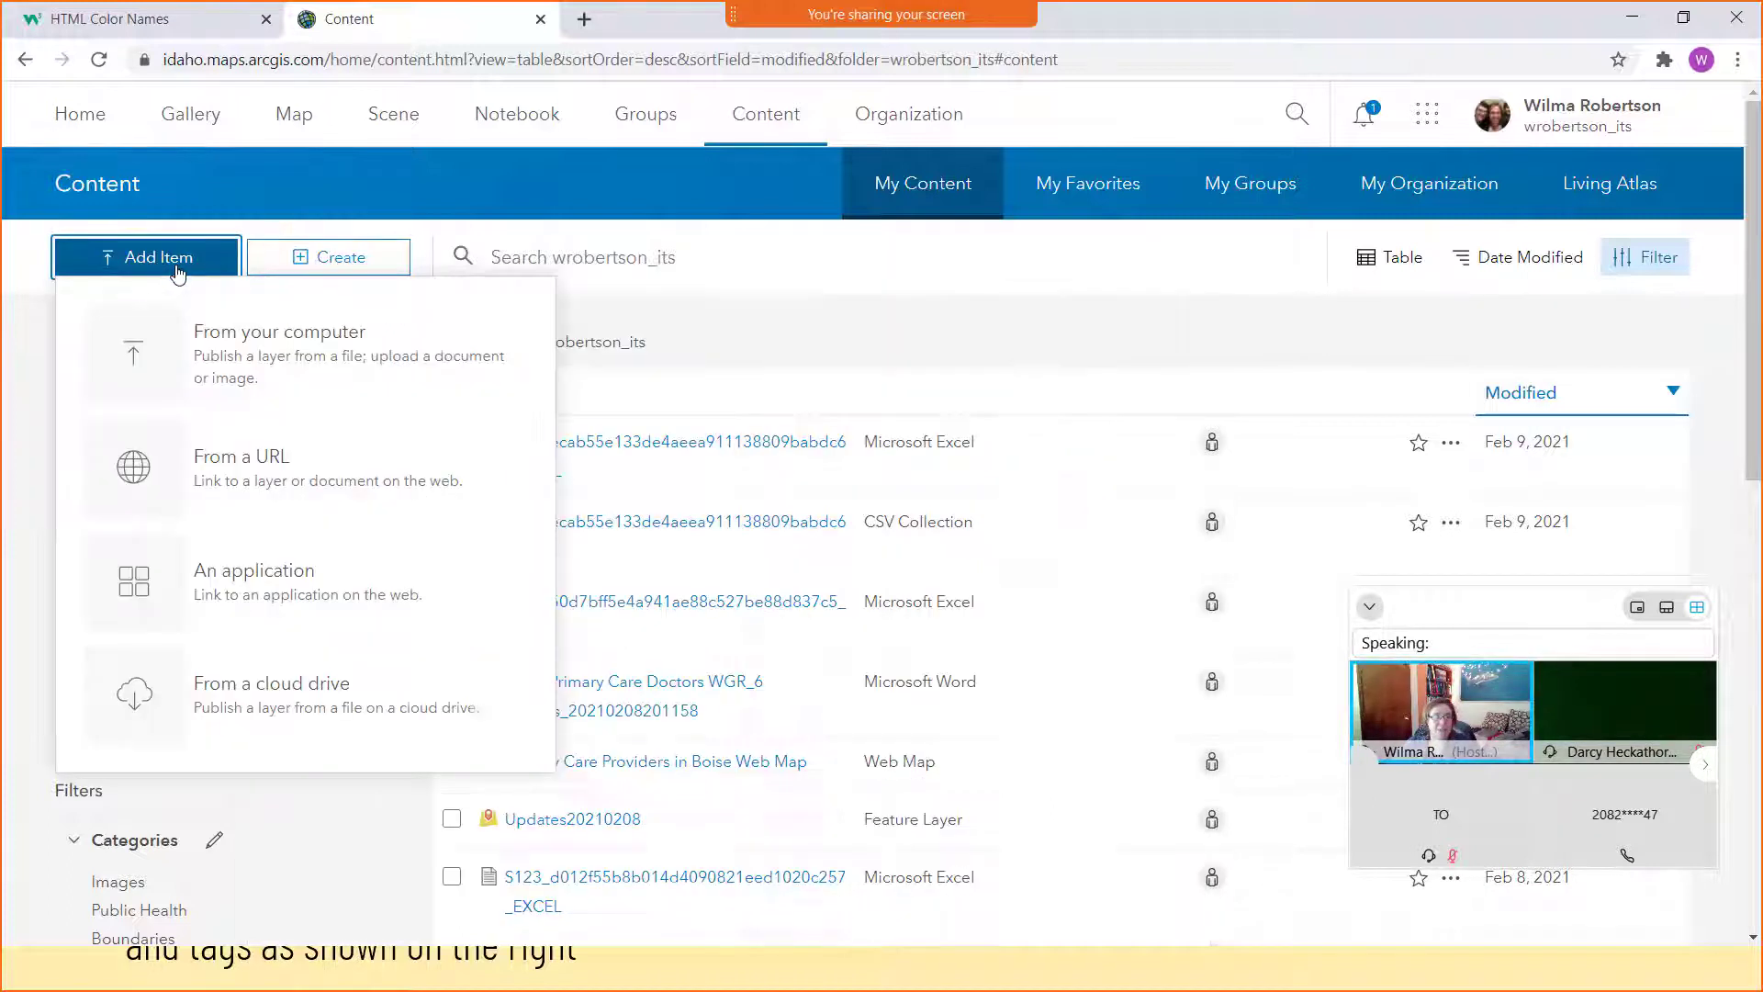
click(309, 359)
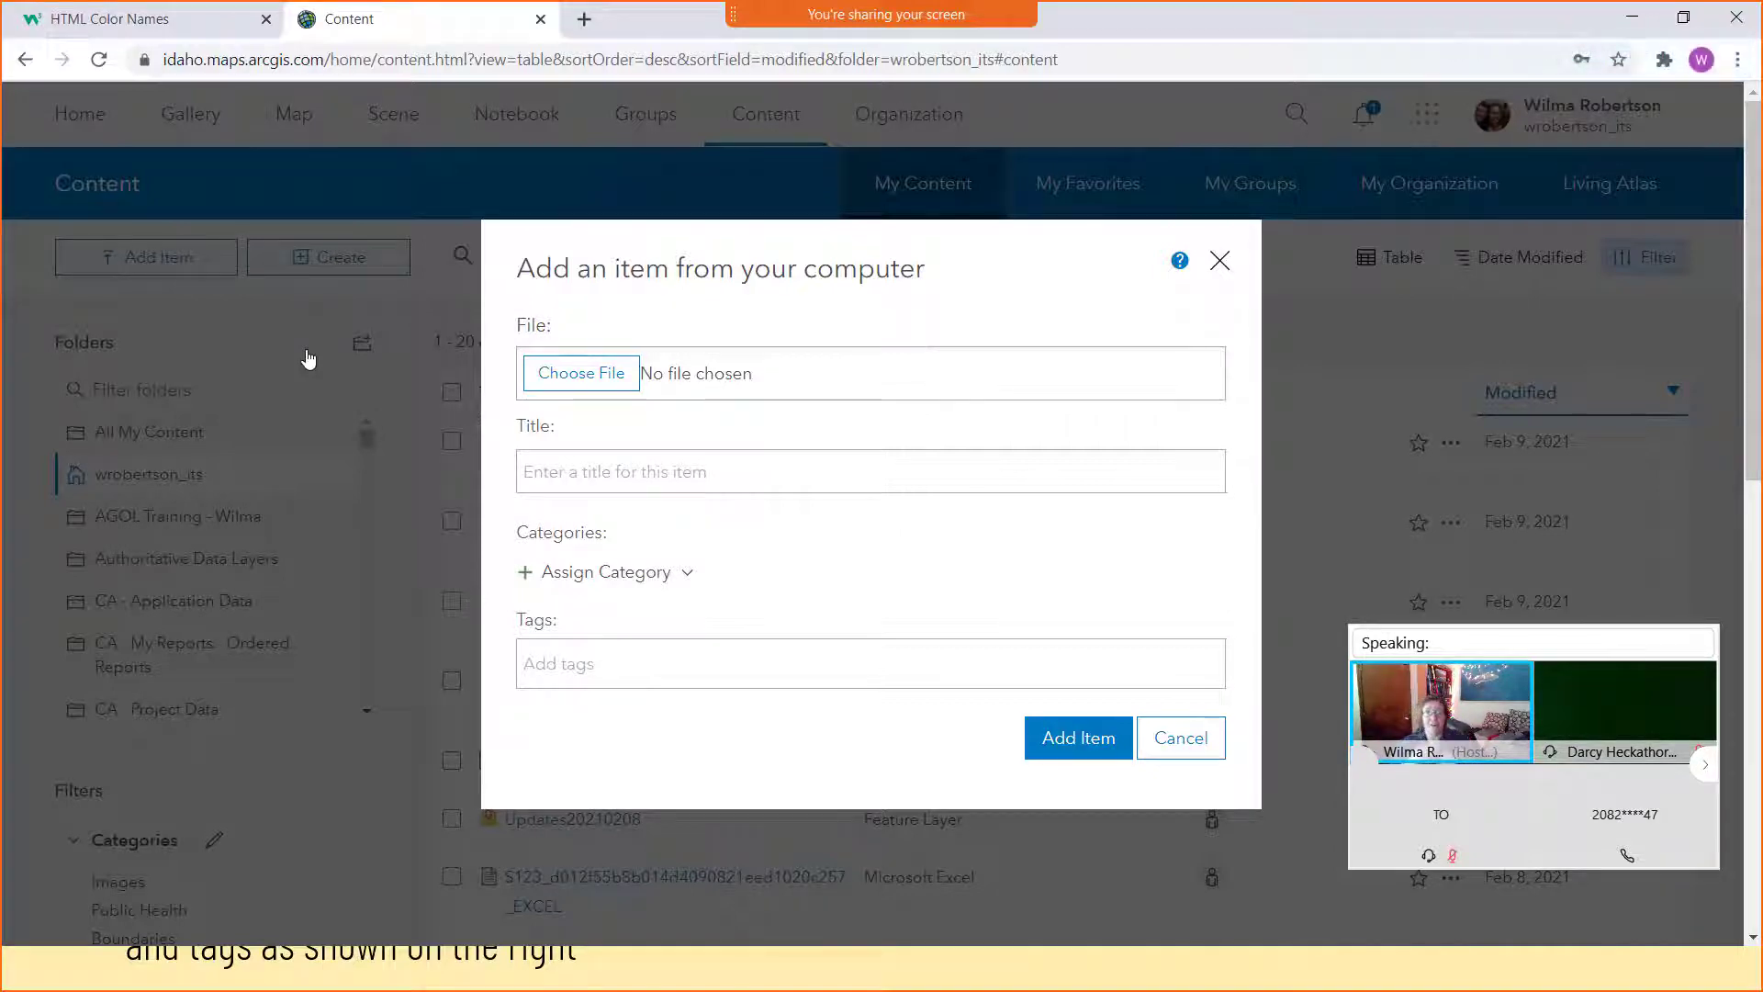
- Choose Providers.csv from the Exercise Data folder inside Survey123 2 on the Desktop as the file to add
click(603, 386)
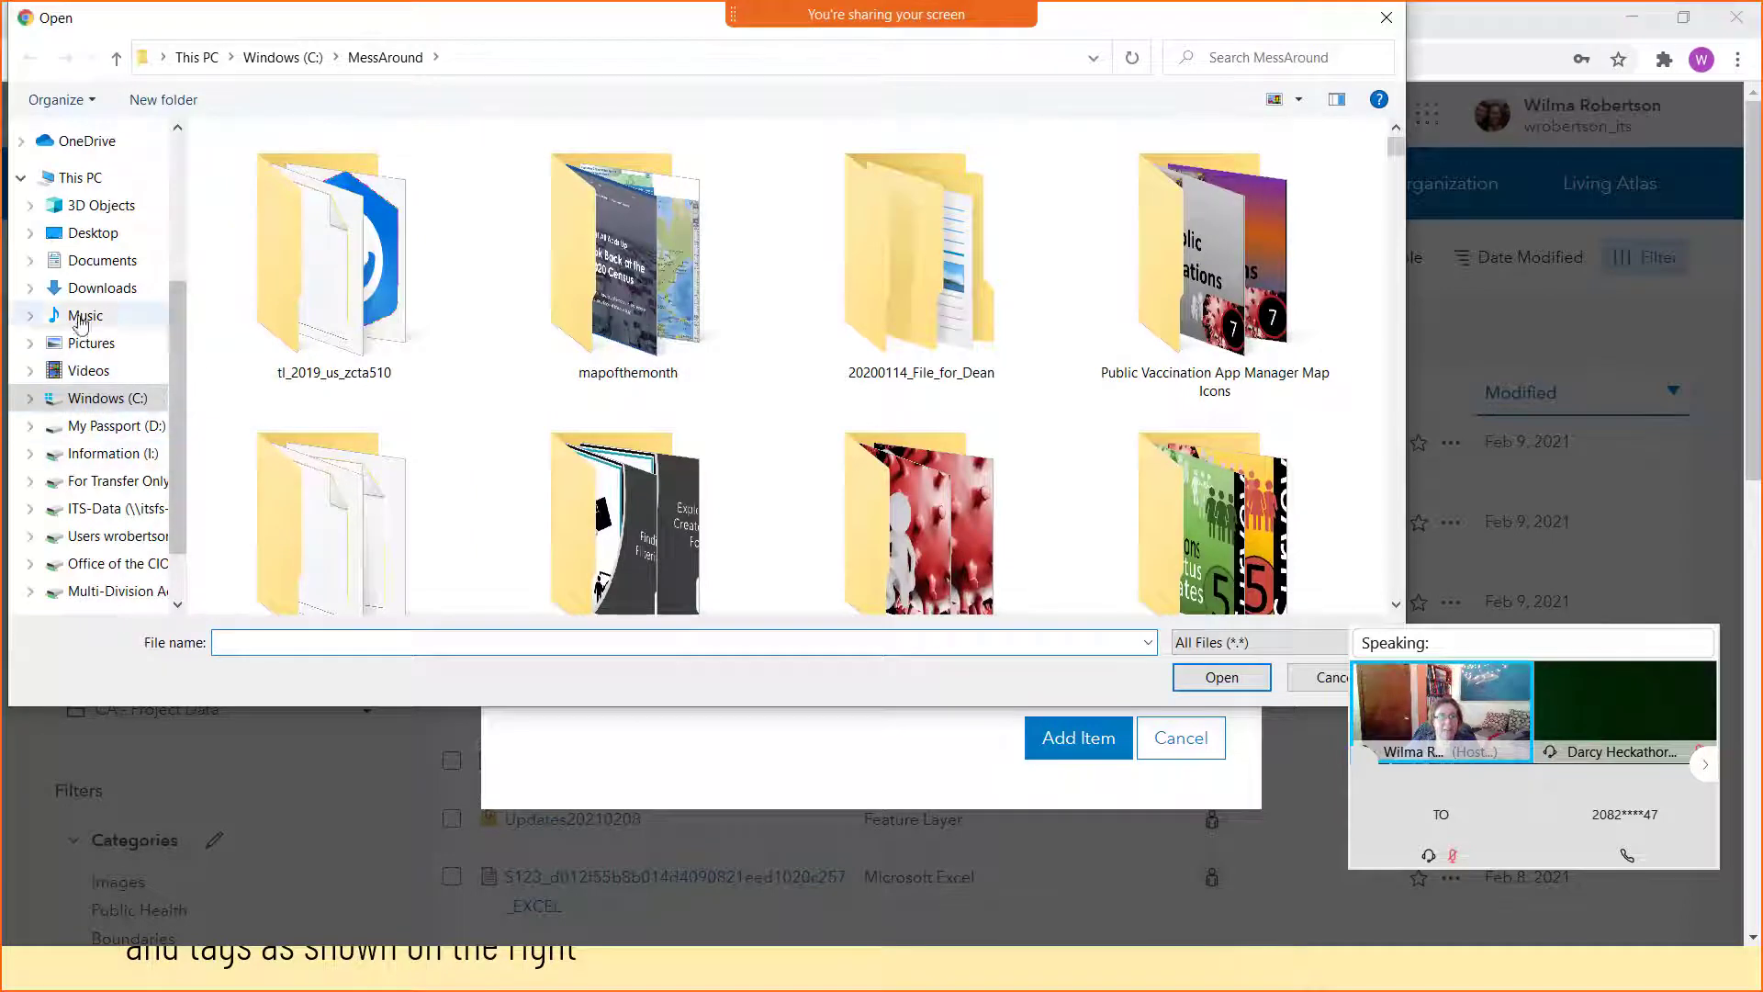
click(92, 232)
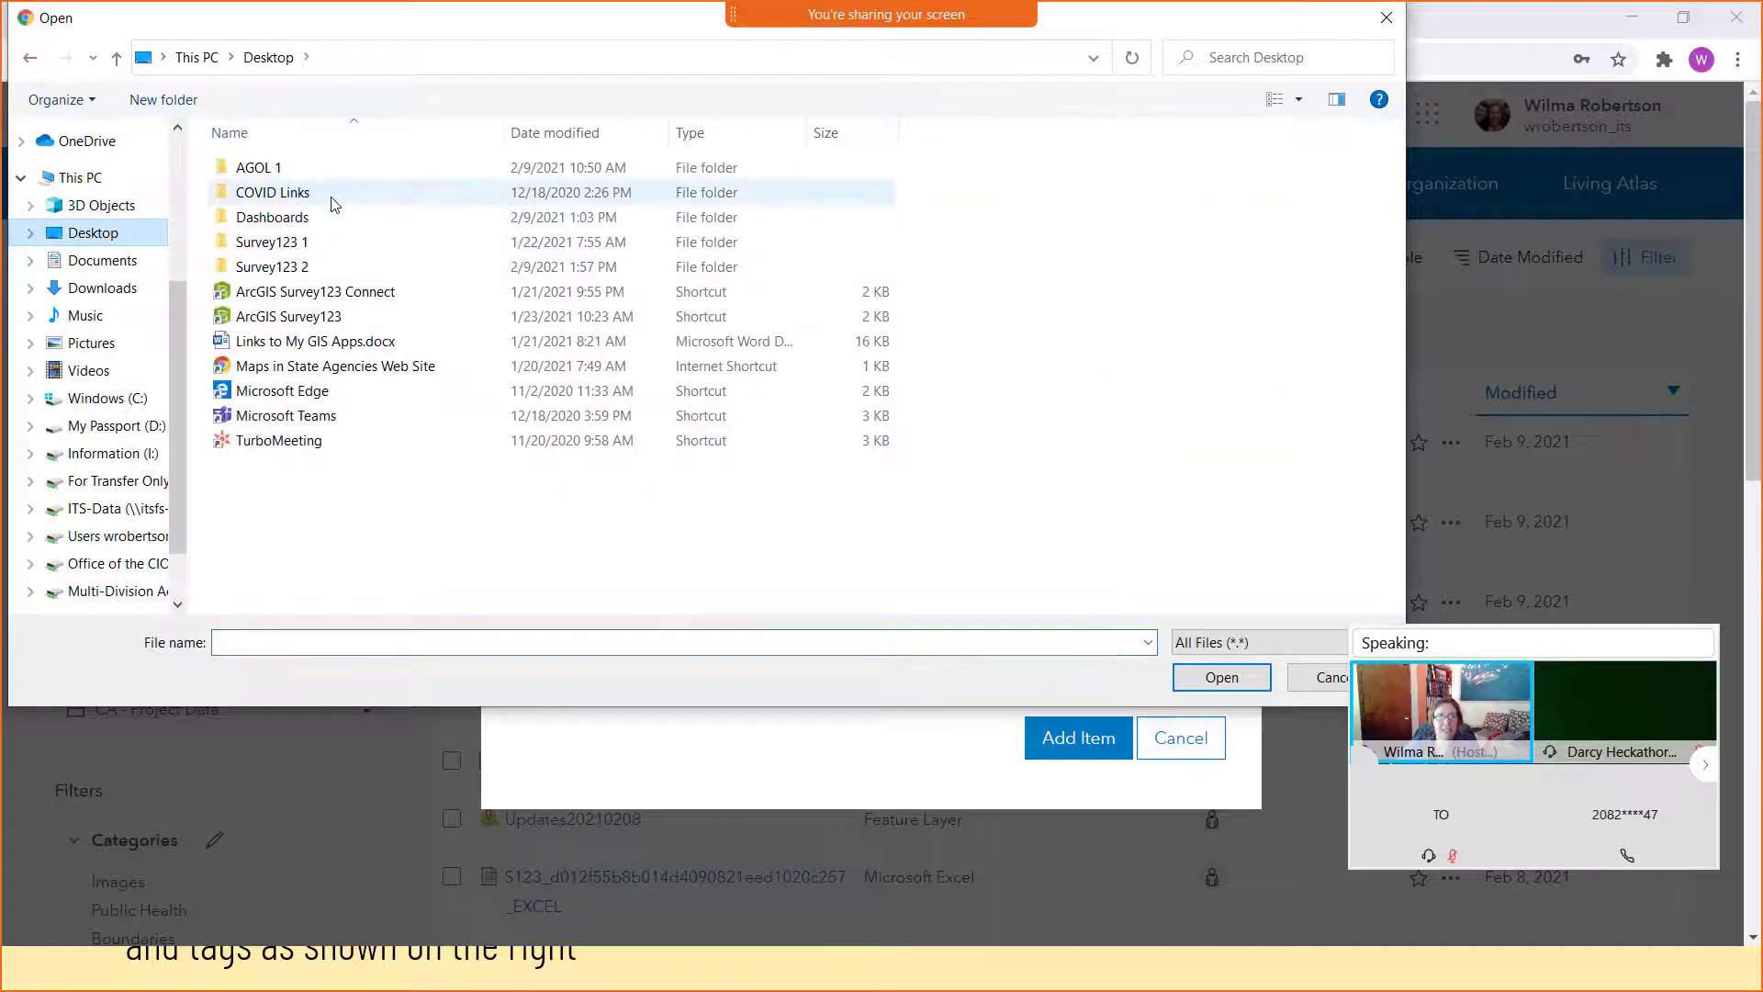
double_click(352, 264)
drag(419, 31, 527, 177)
double_click(367, 367)
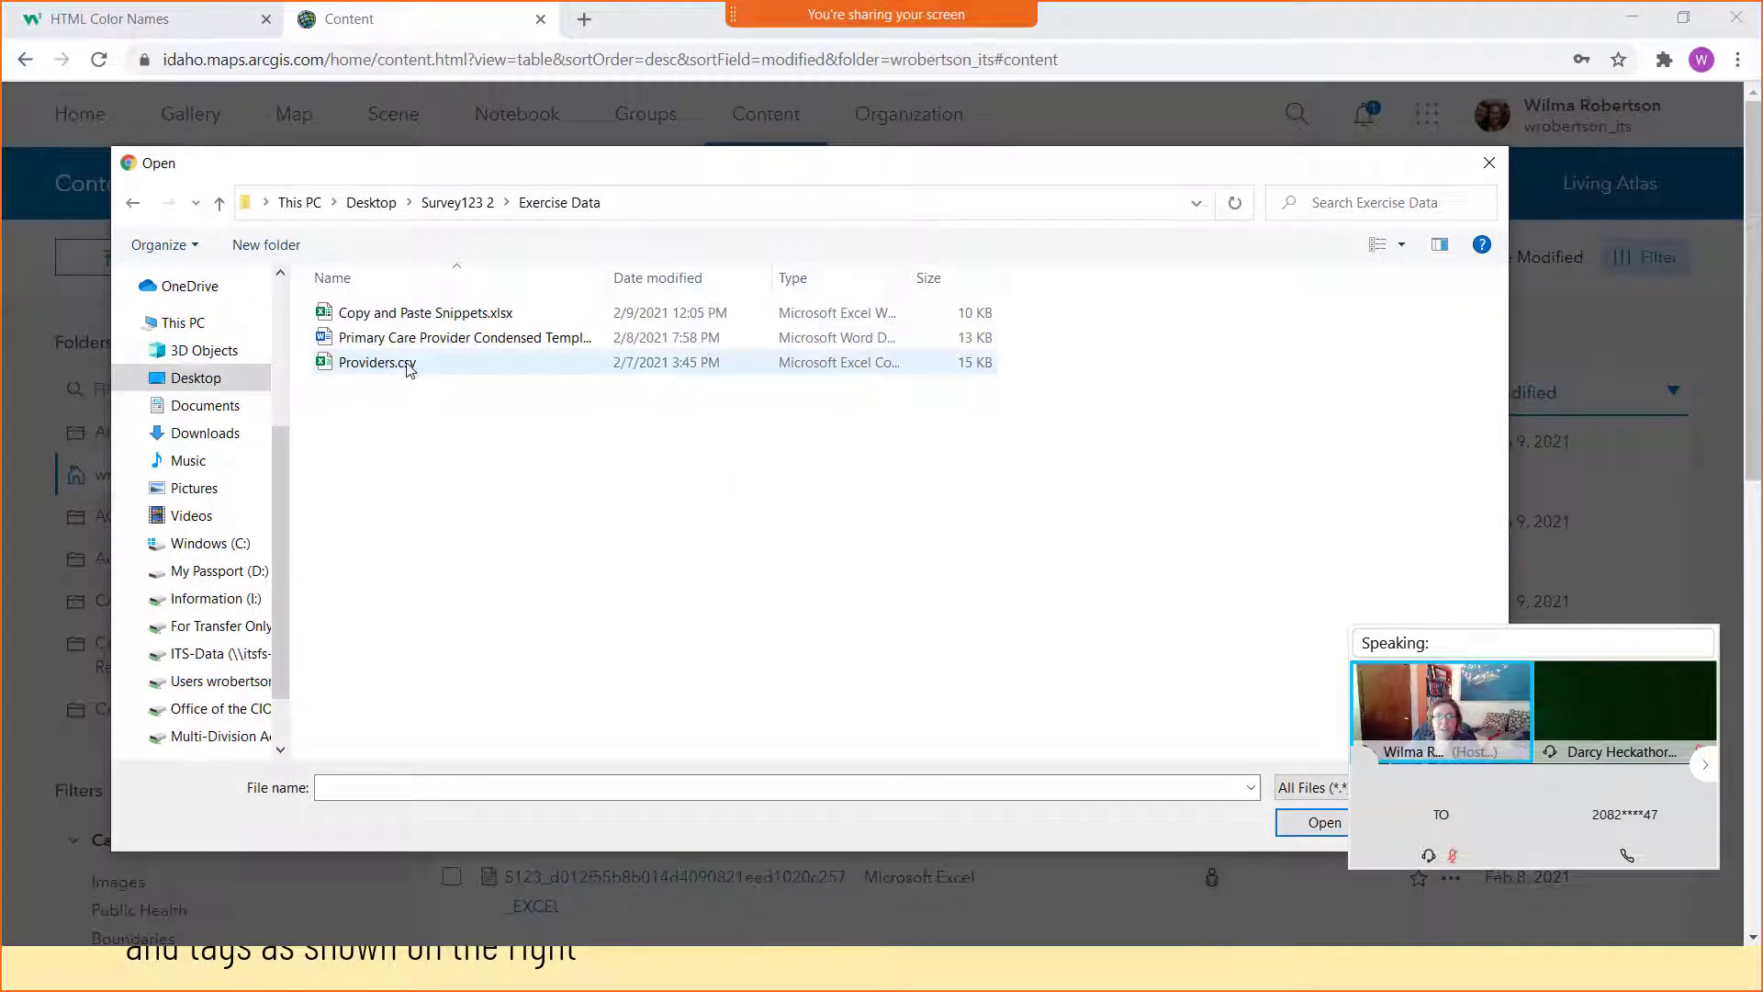
click(413, 372)
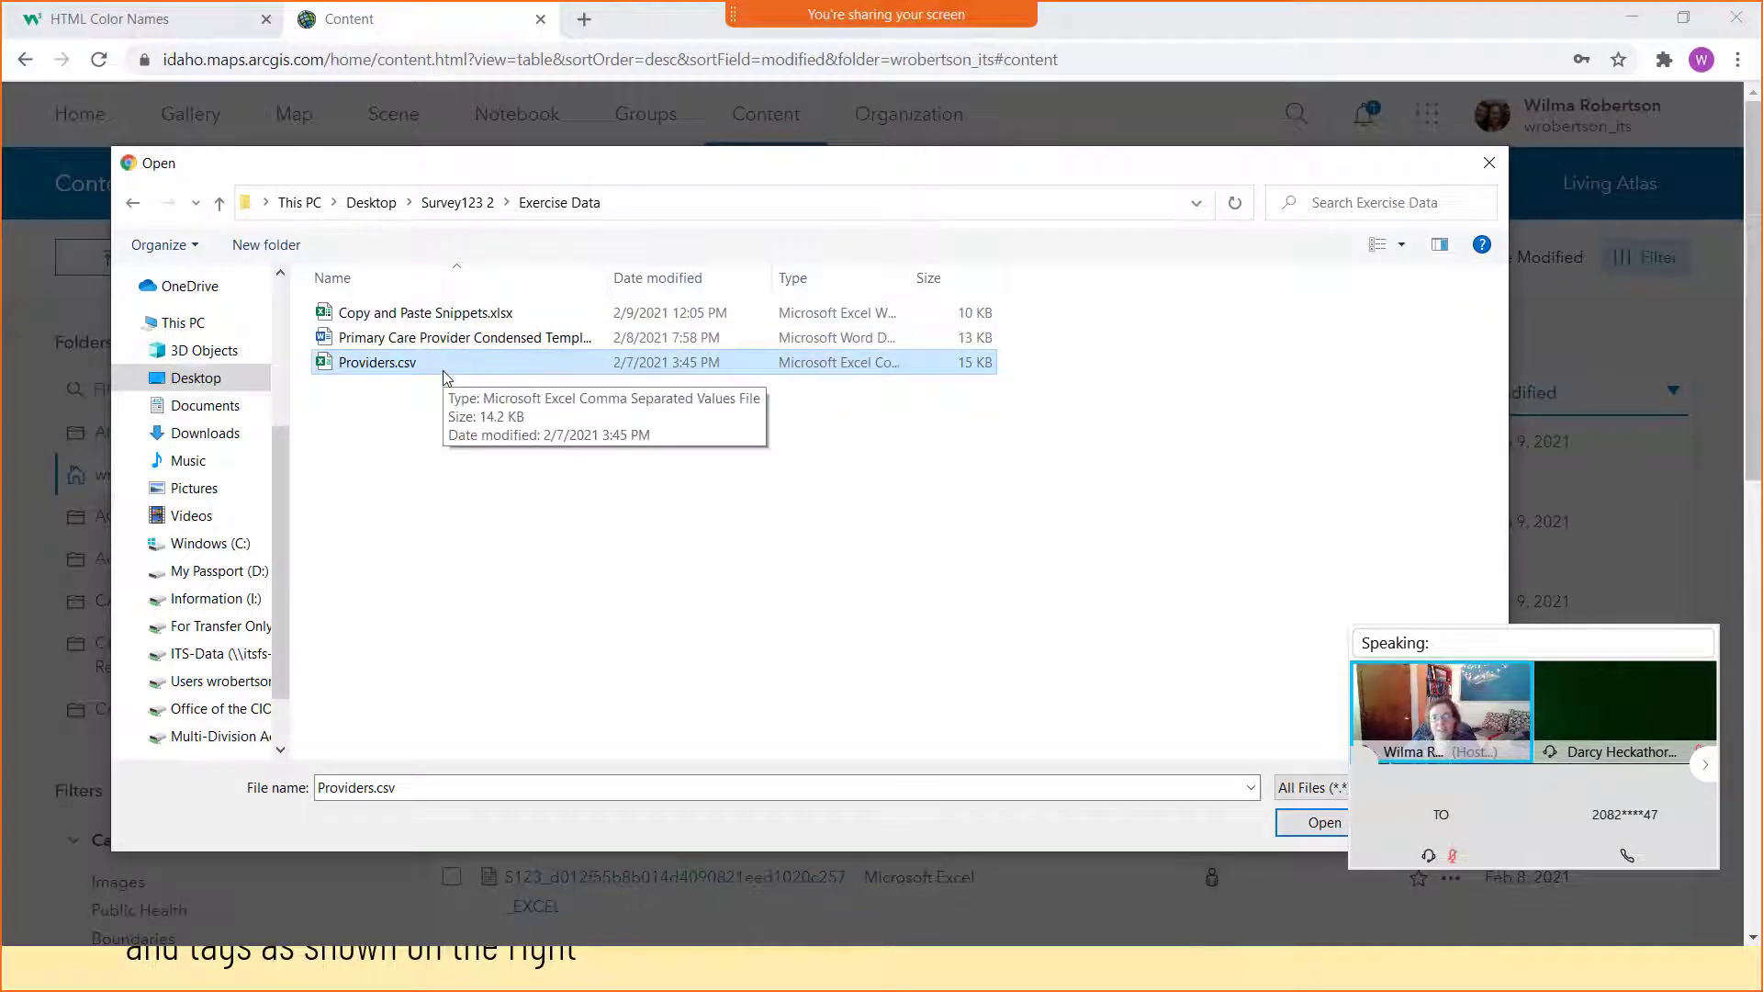
click(1313, 823)
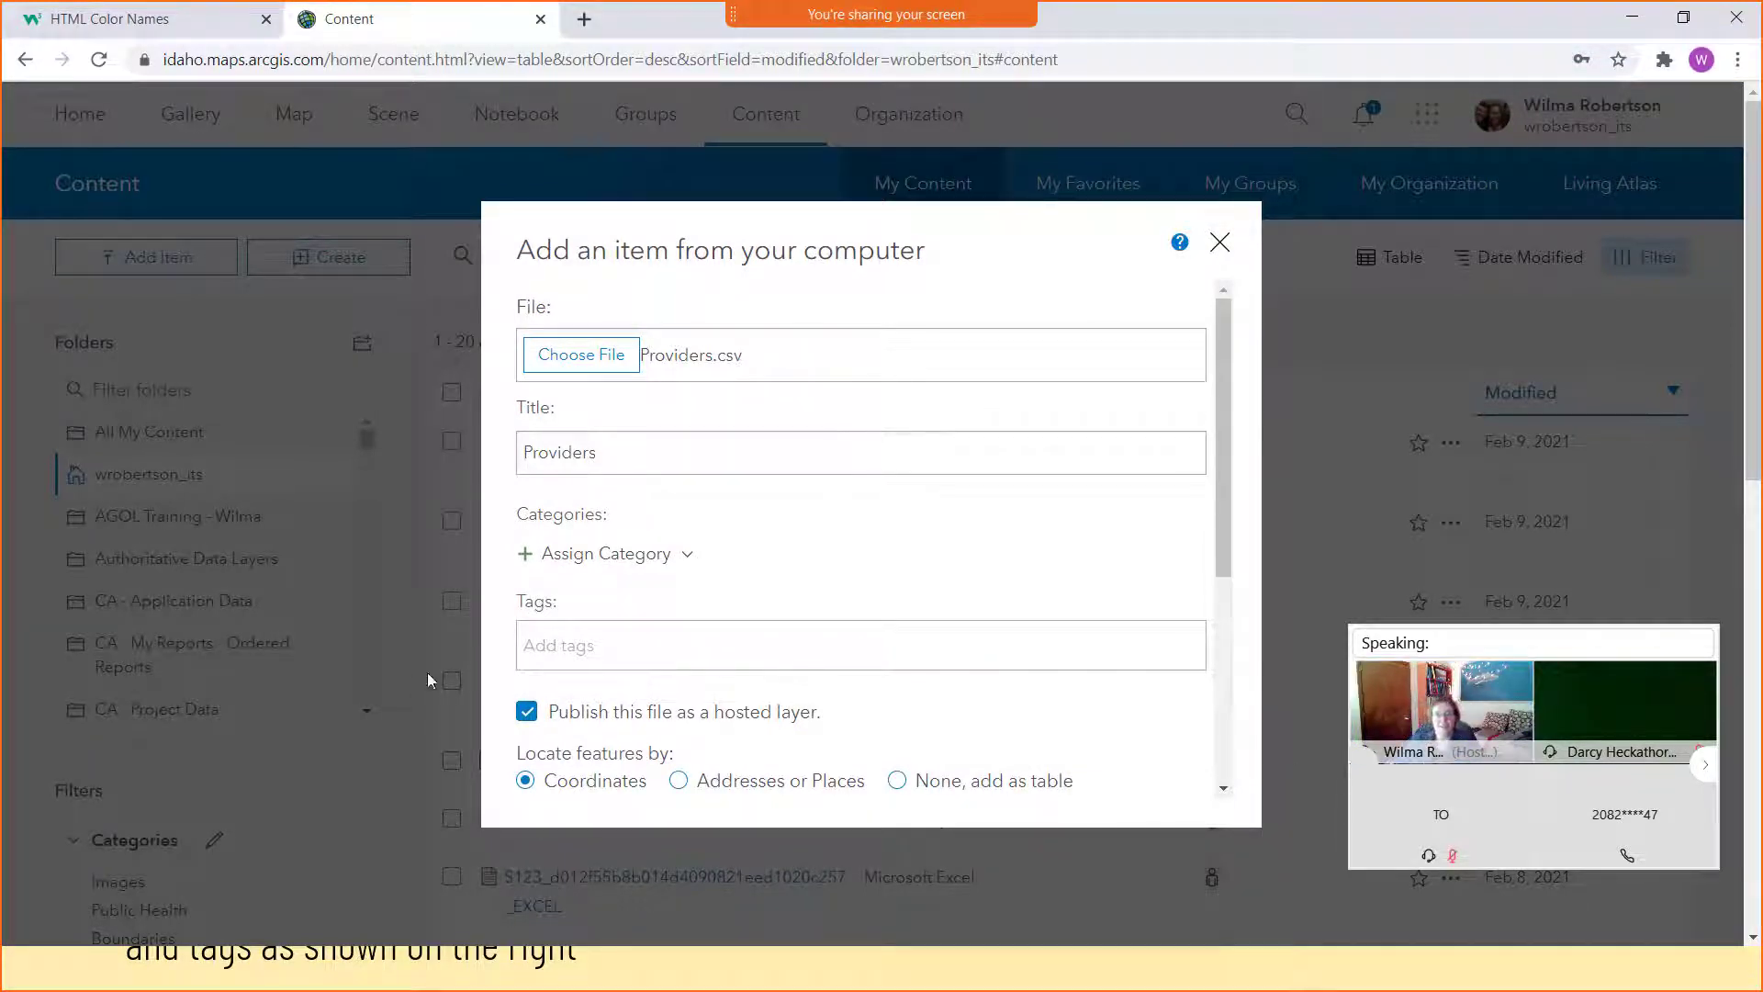
- Set the new item's title to "Primary Care Givers in Boise Idaho"
click(643, 467)
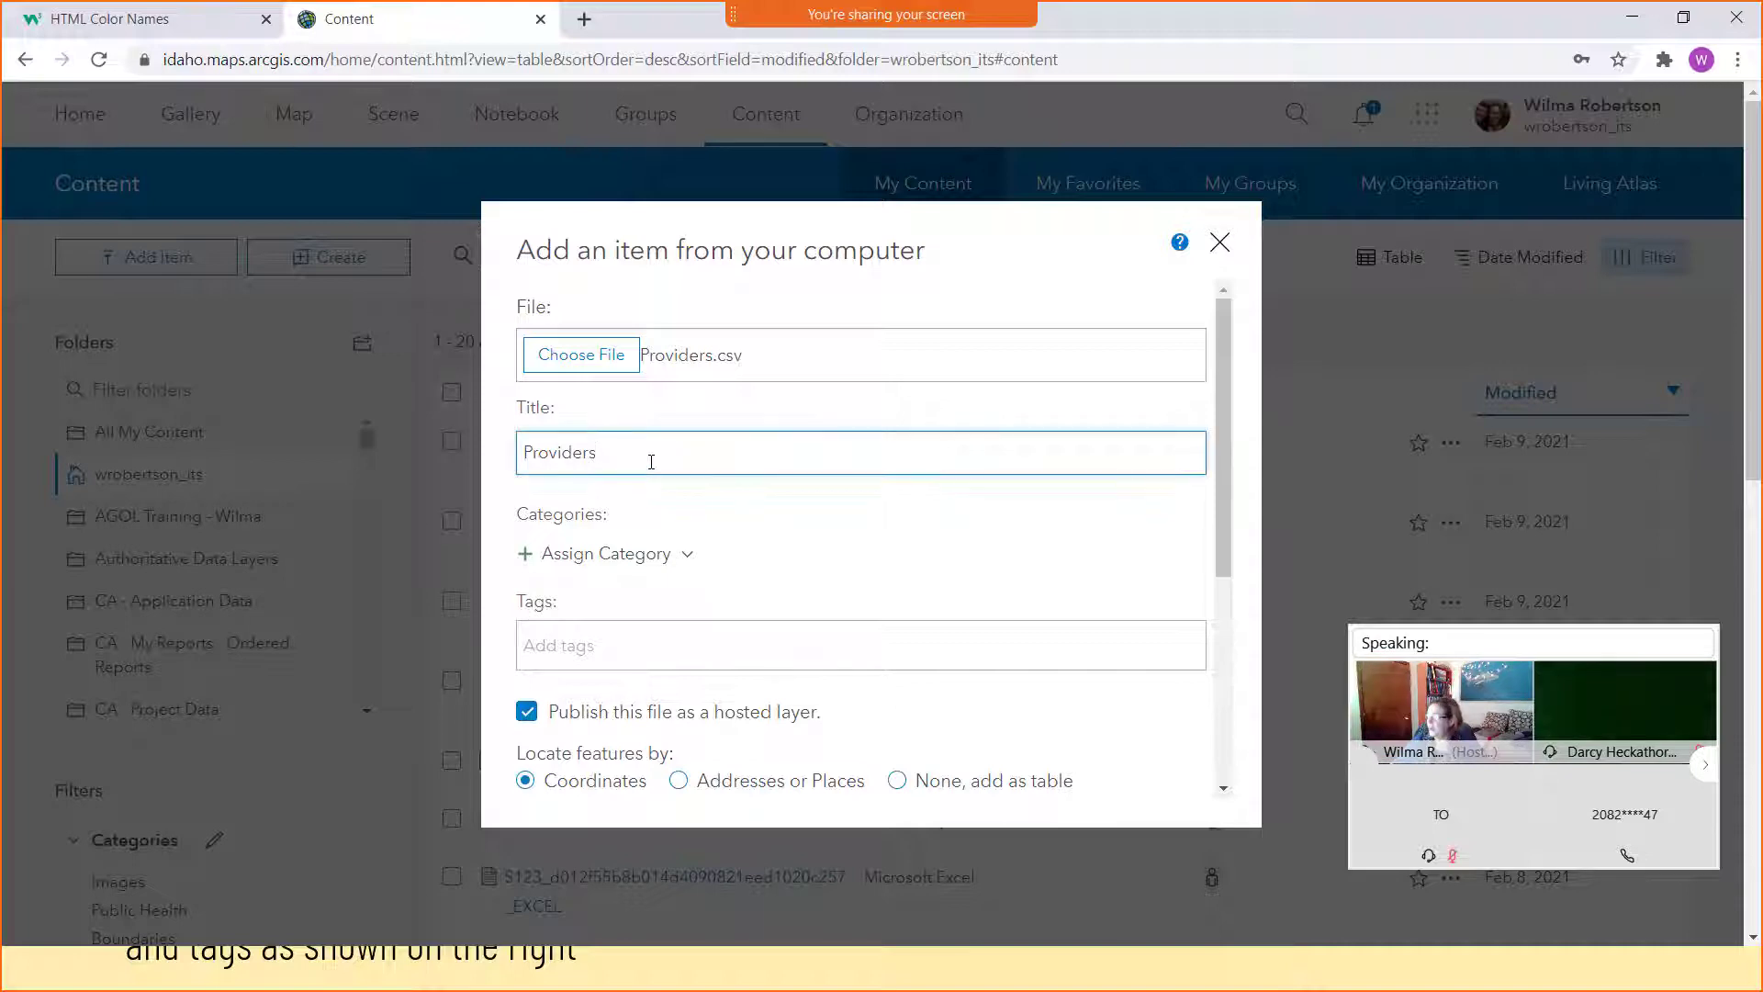
key(ctrl+a)
text(Pr)
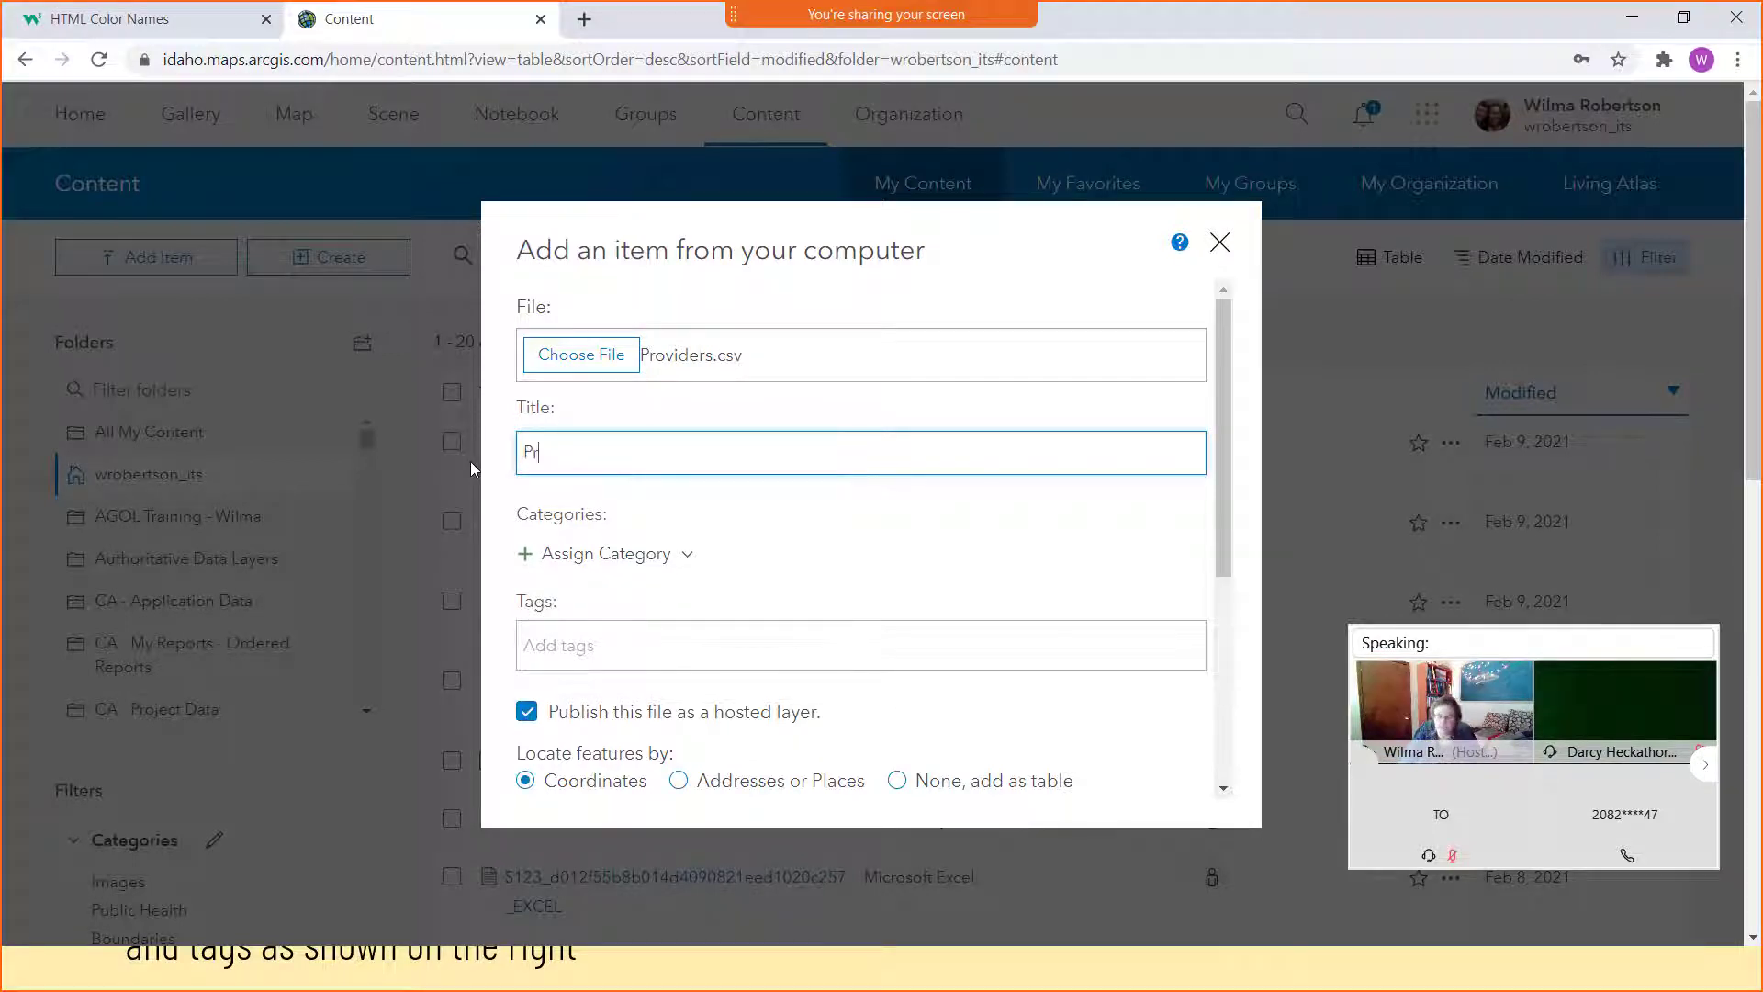
text(imary C)
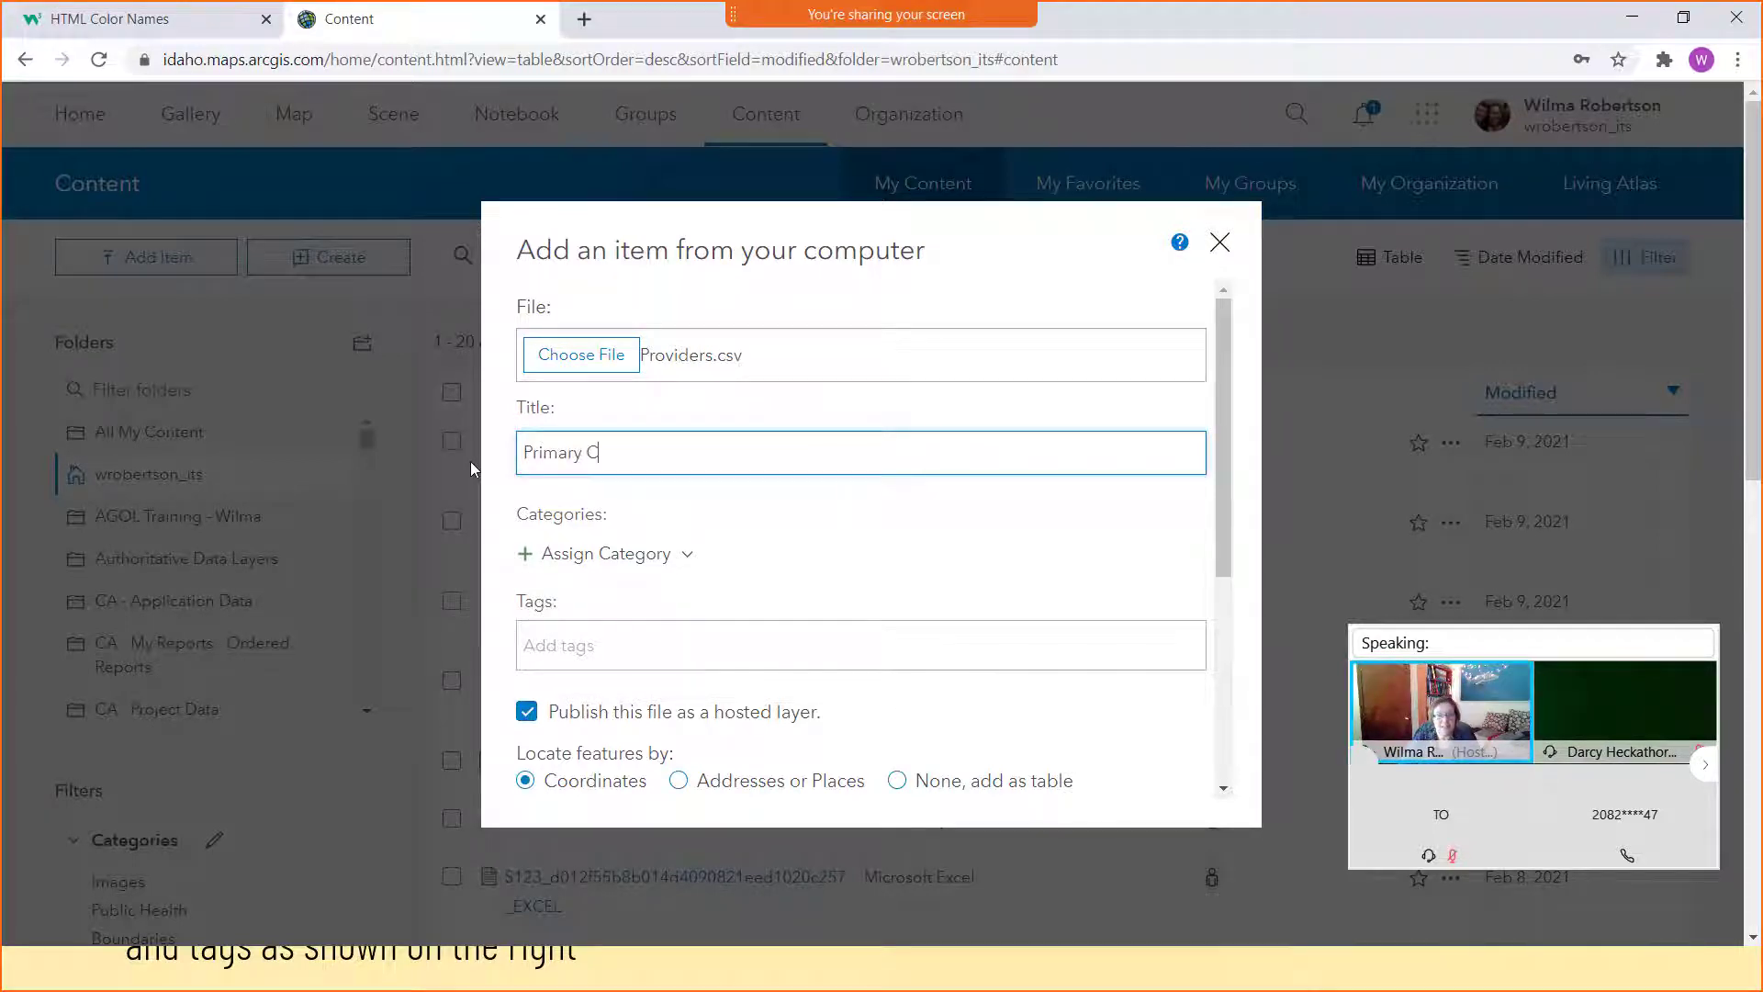
text(are Givers in Boise Idahoo)
- Add the tags Primary Care, temp and Boise to the new item
click(584, 646)
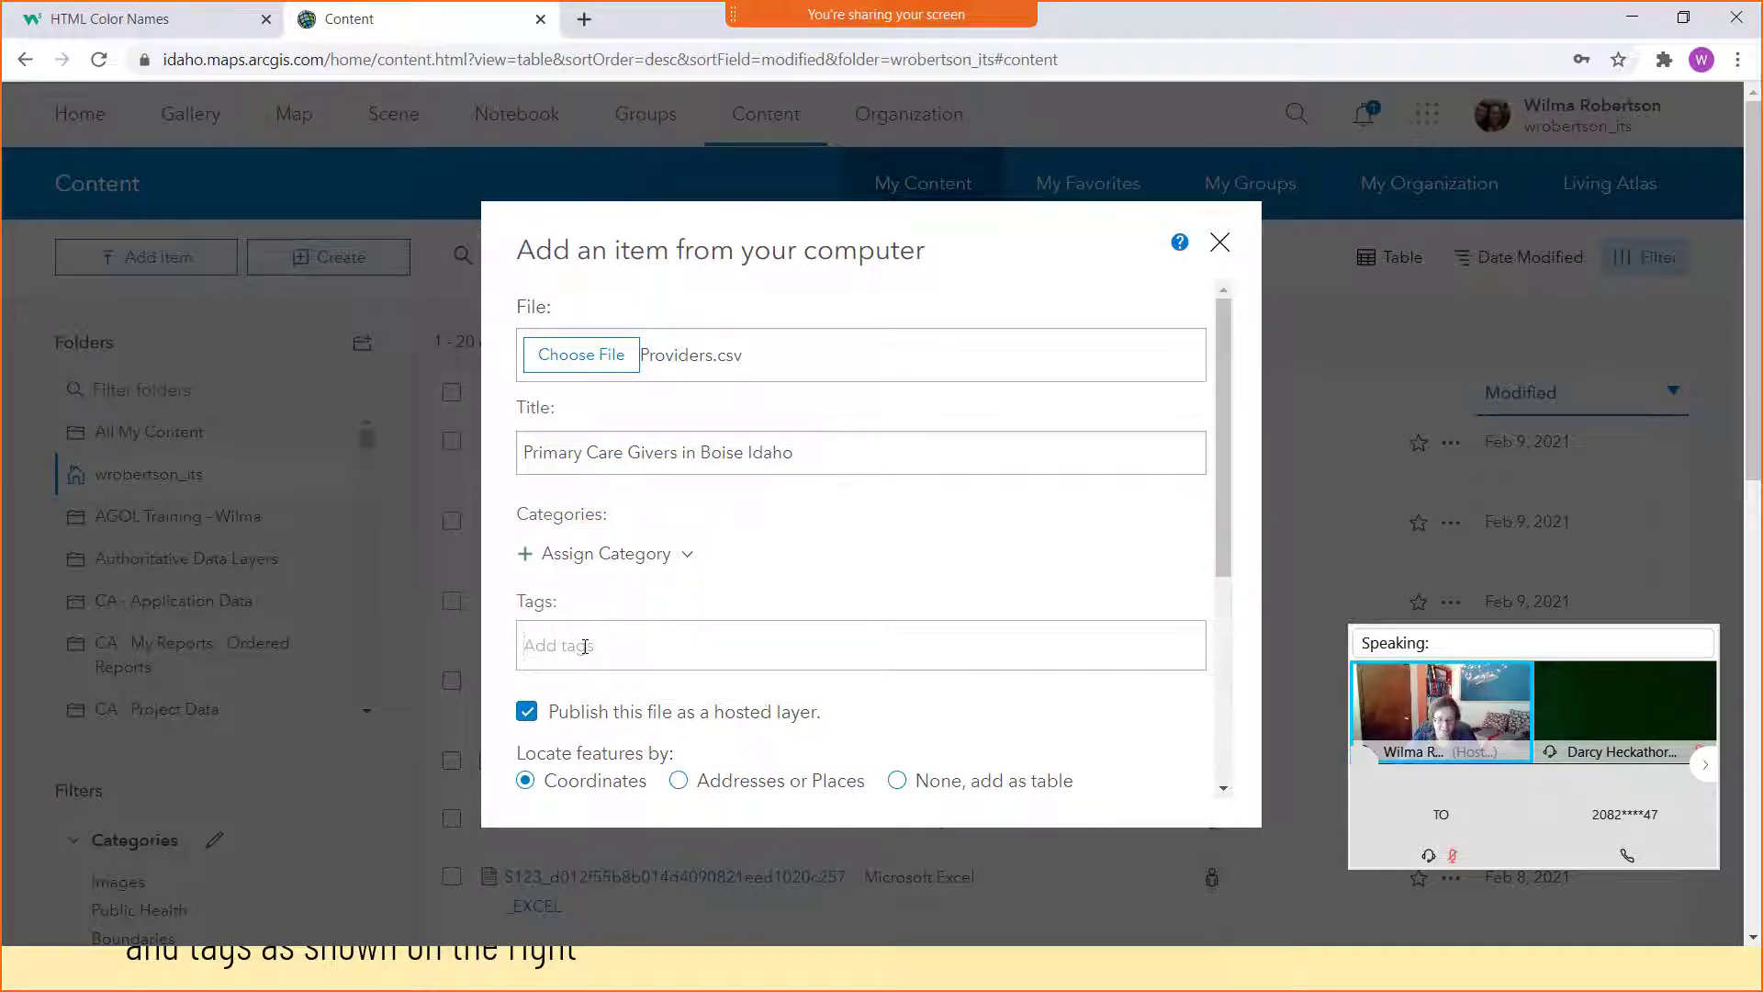
text(Primar)
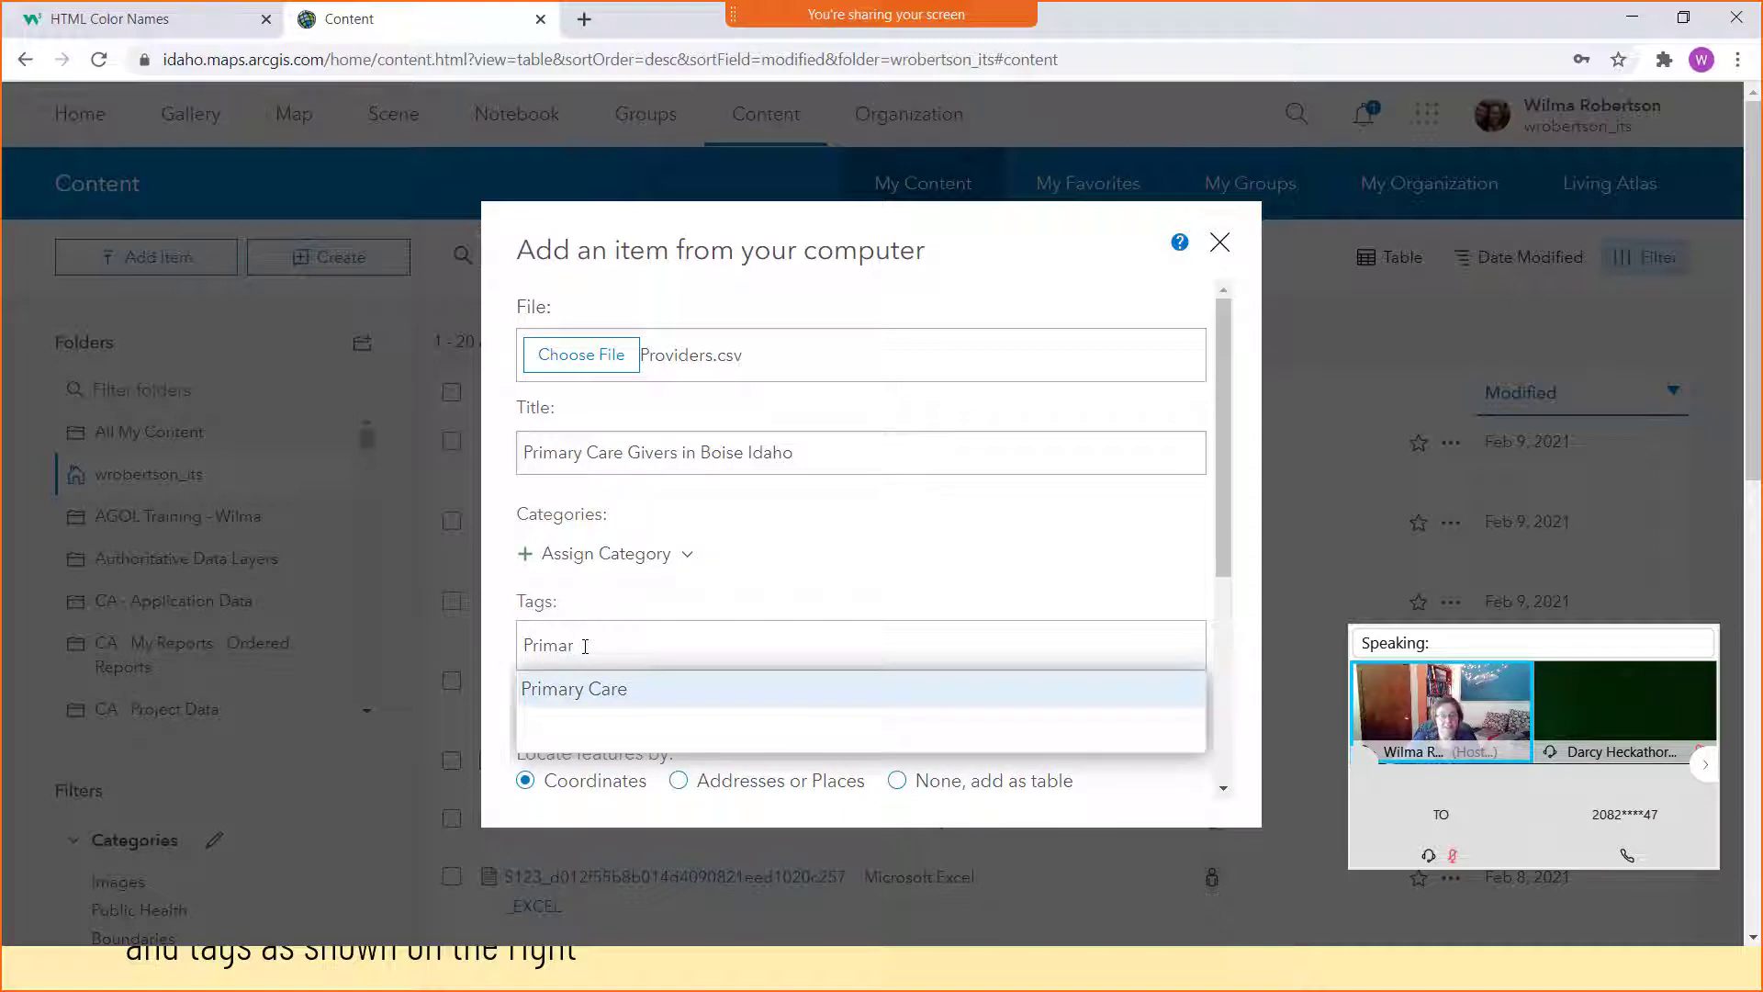
click(608, 690)
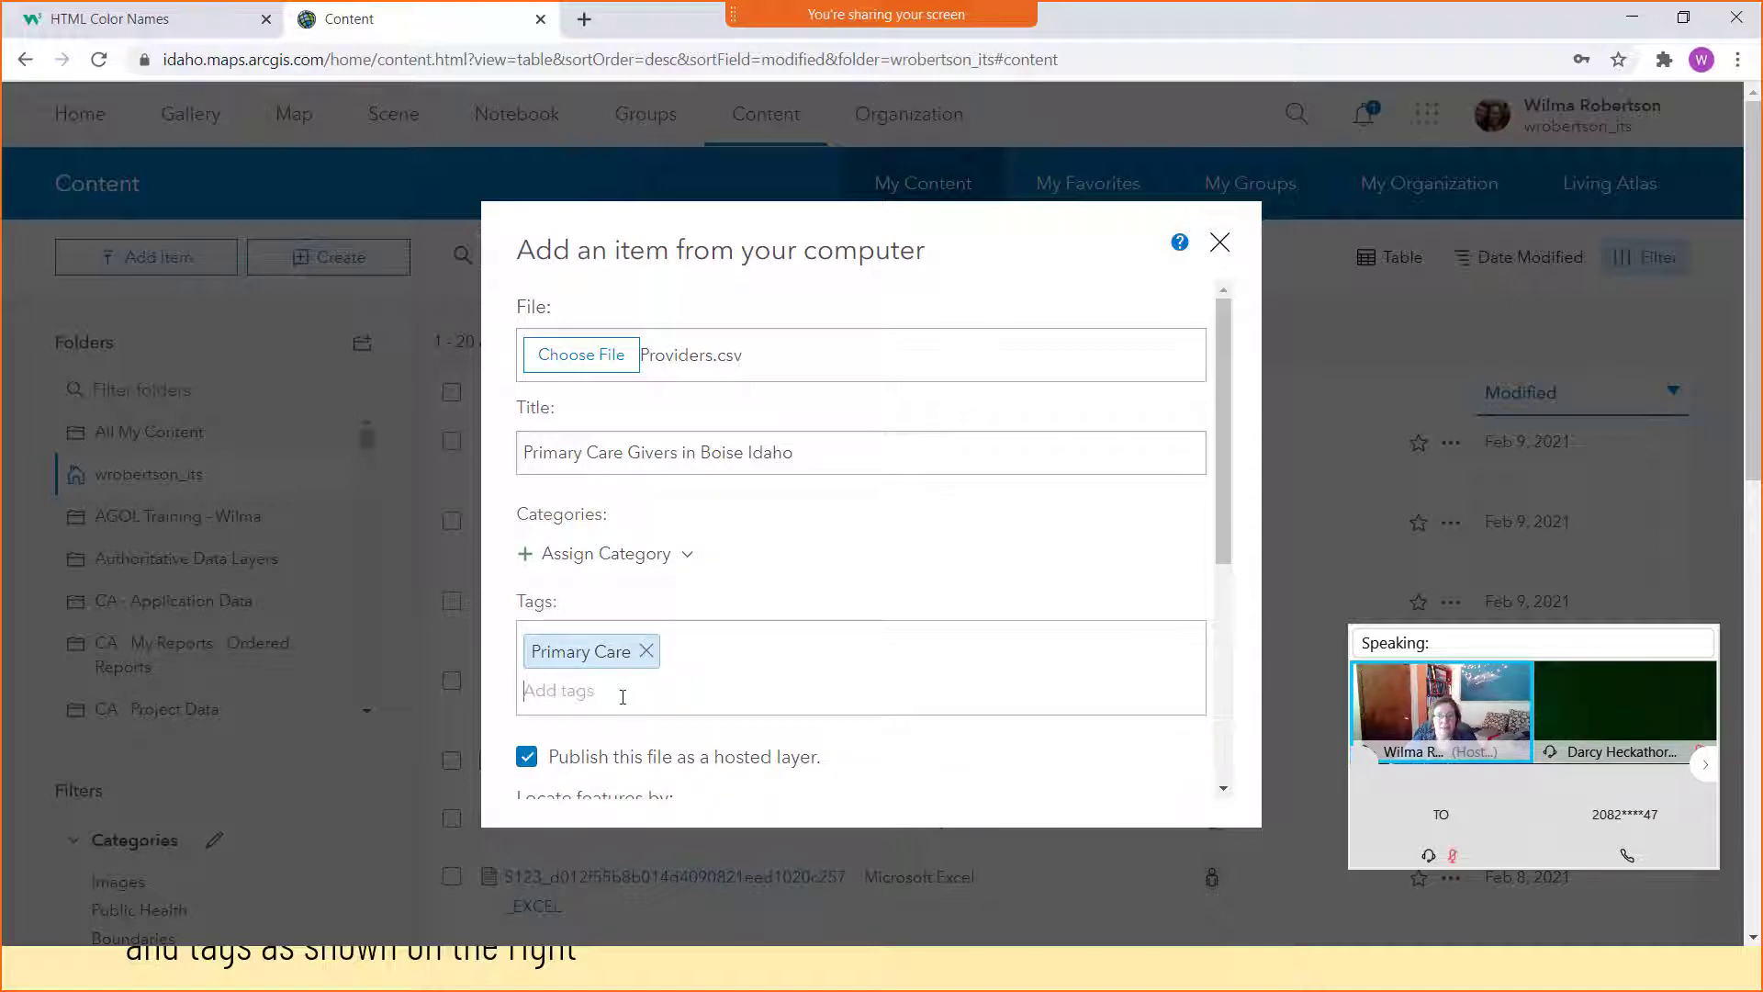
text(temp)
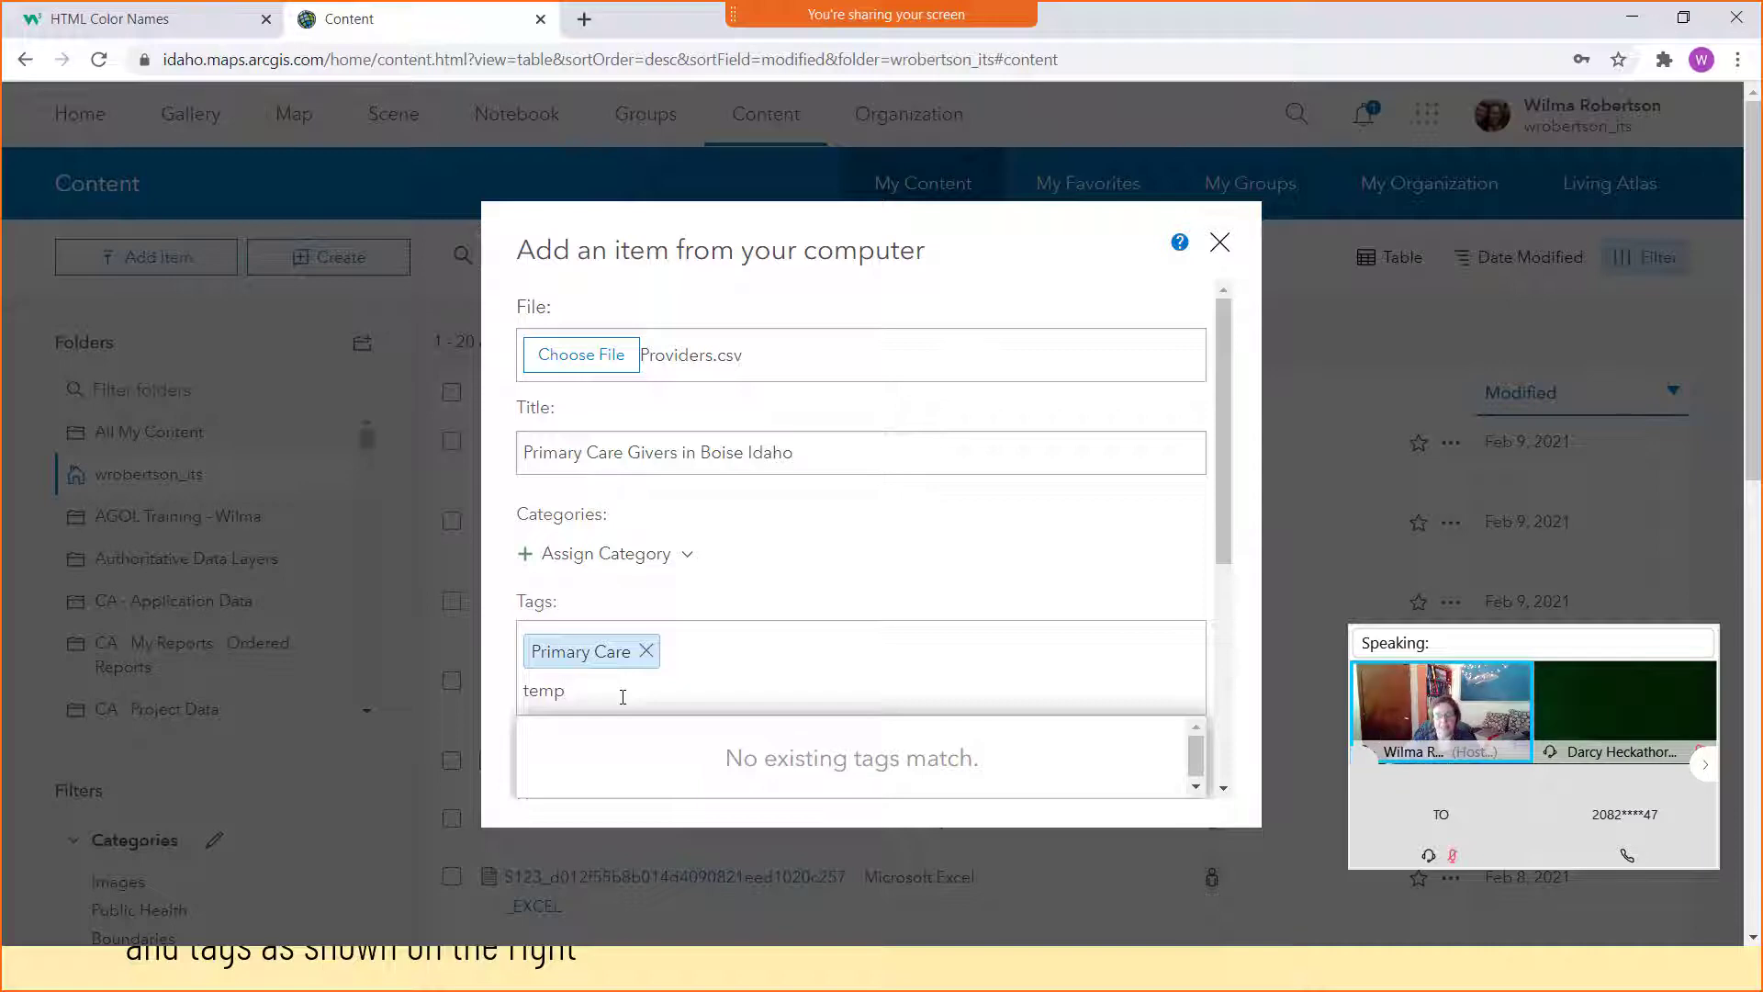
key(Return)
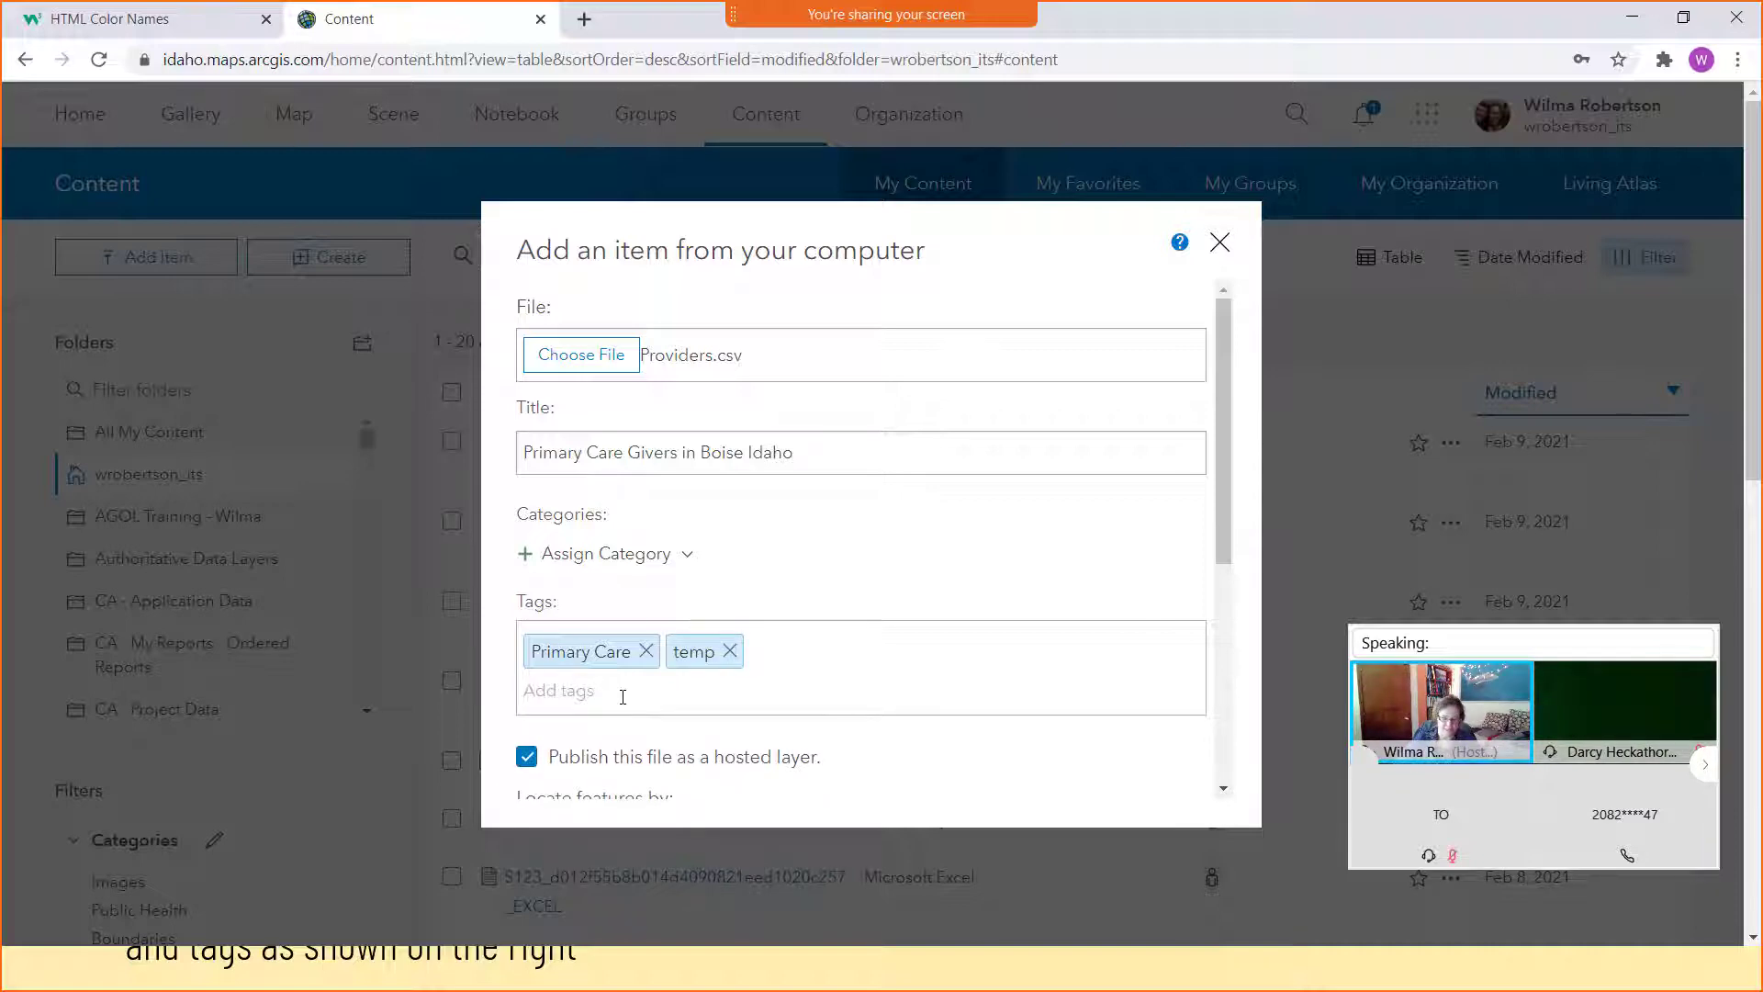
text(Biose)
key(BackSpace)
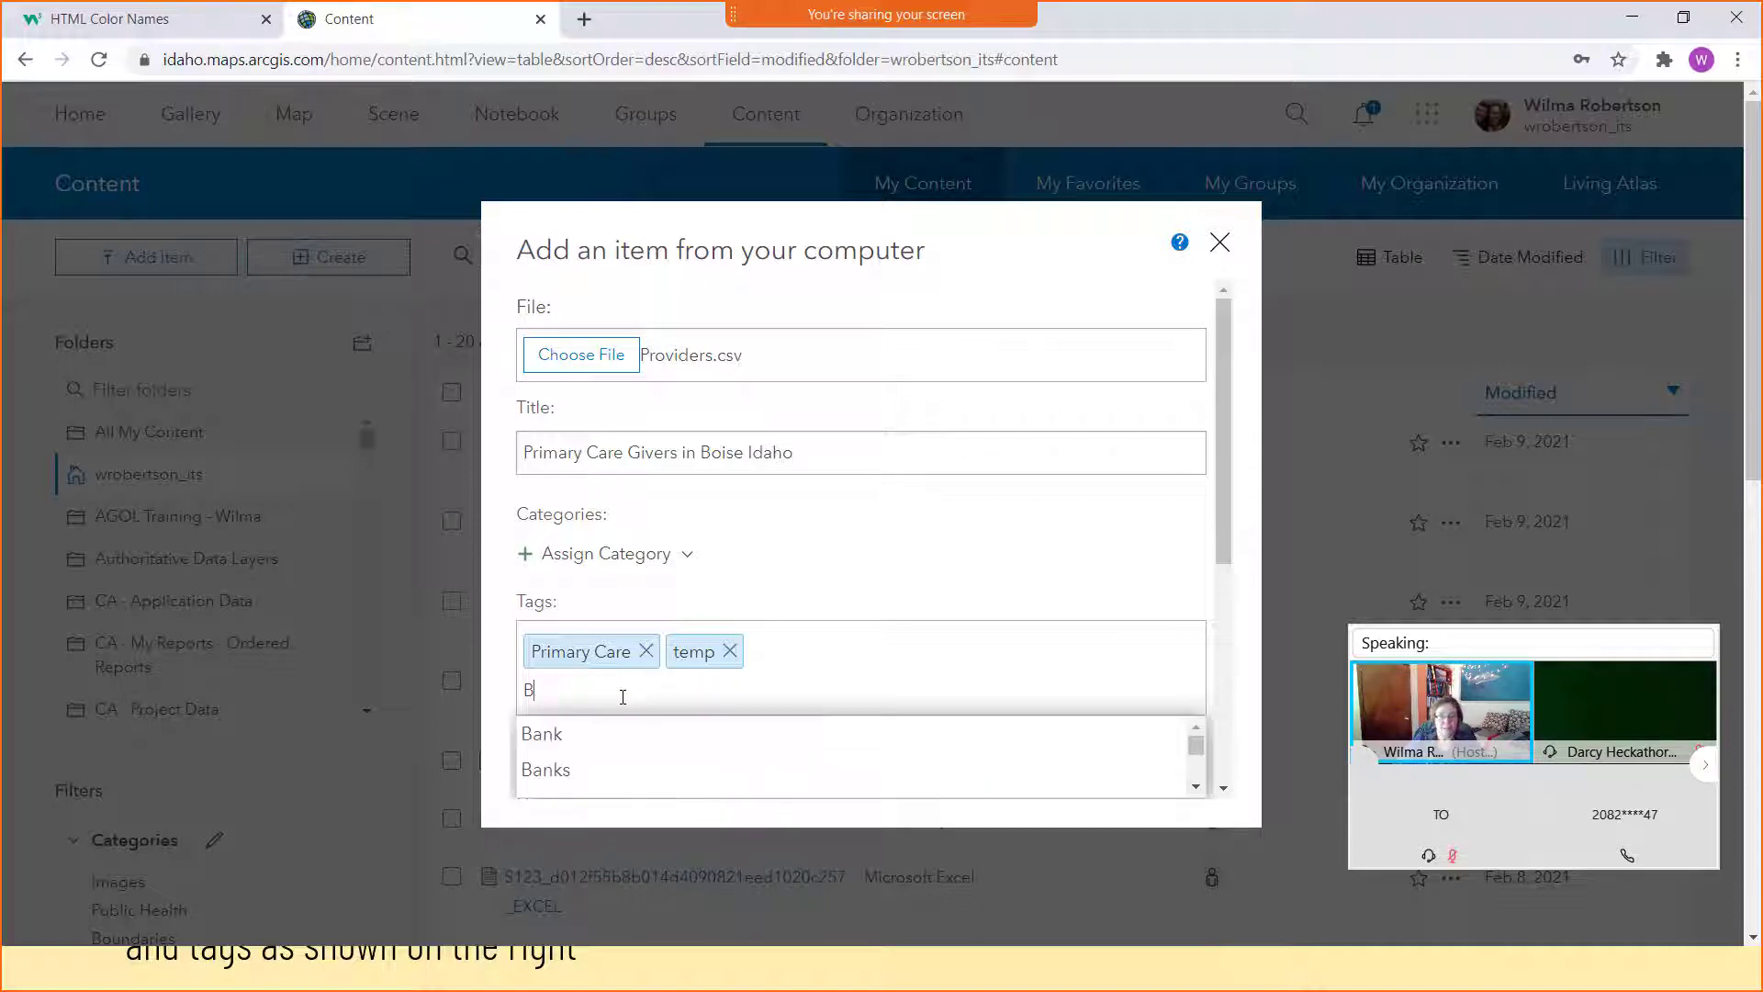
text(oise)
key(Return)
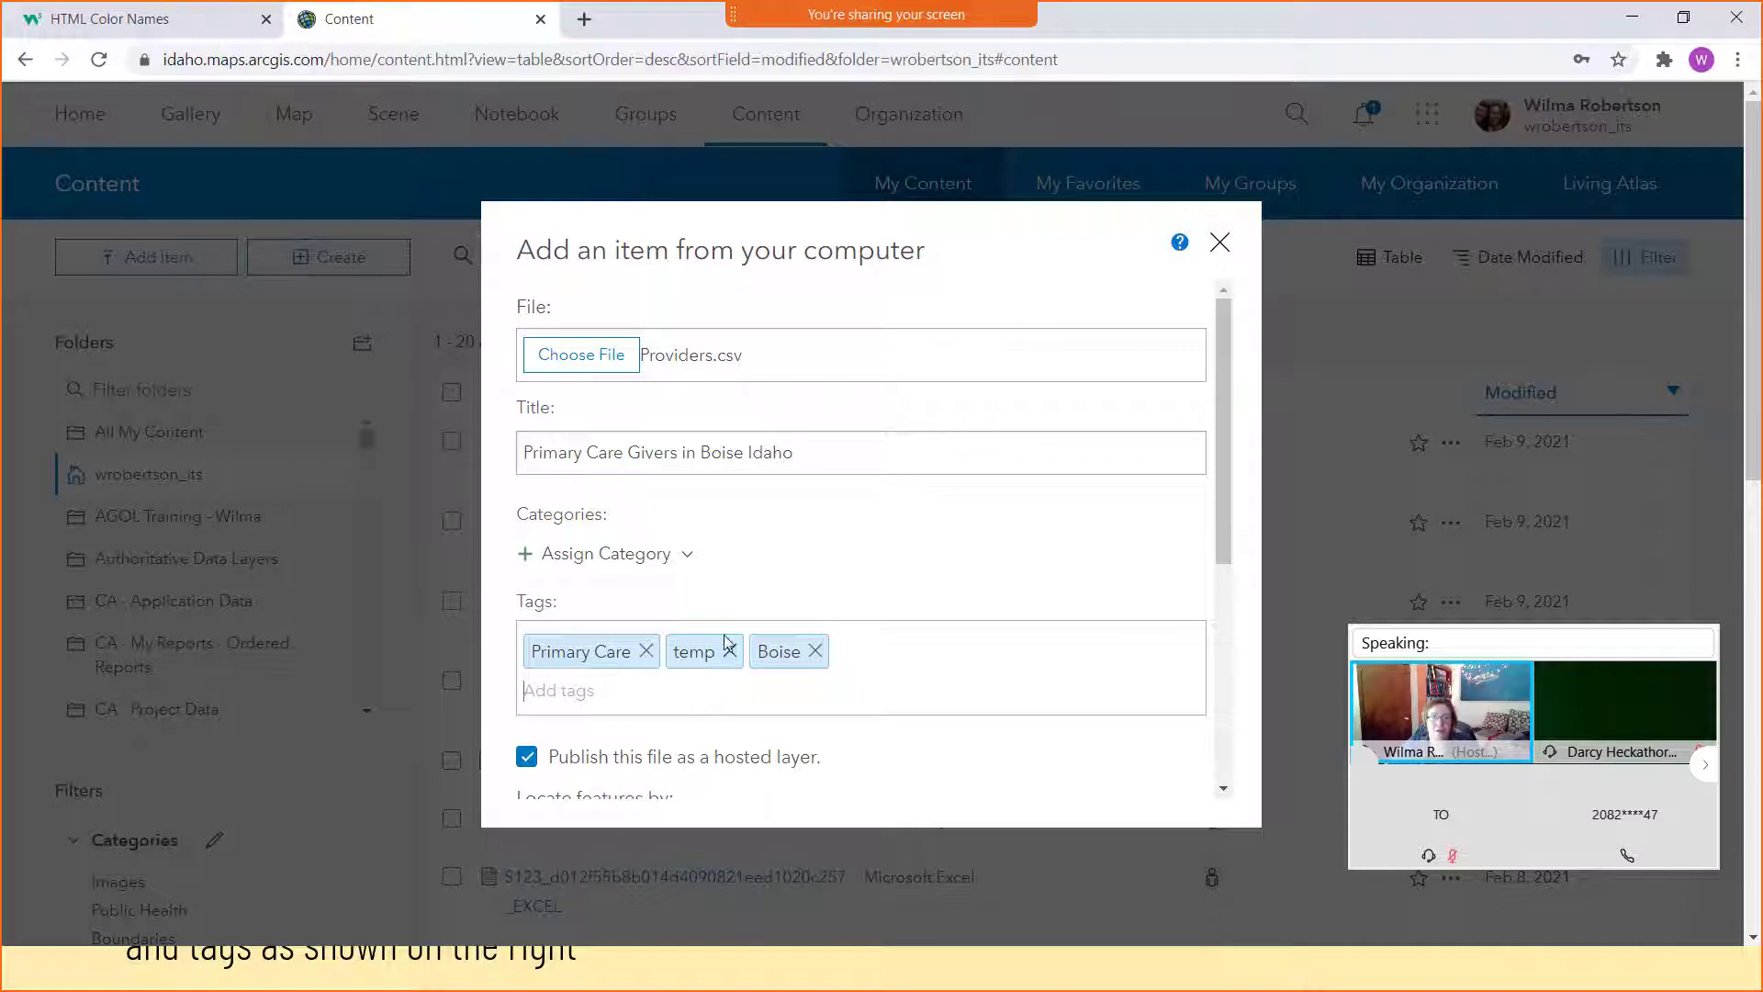
- Review the location fields of Providers.csv and add it as a hosted layer with features located by coordinates
scroll(724, 629, down, 3)
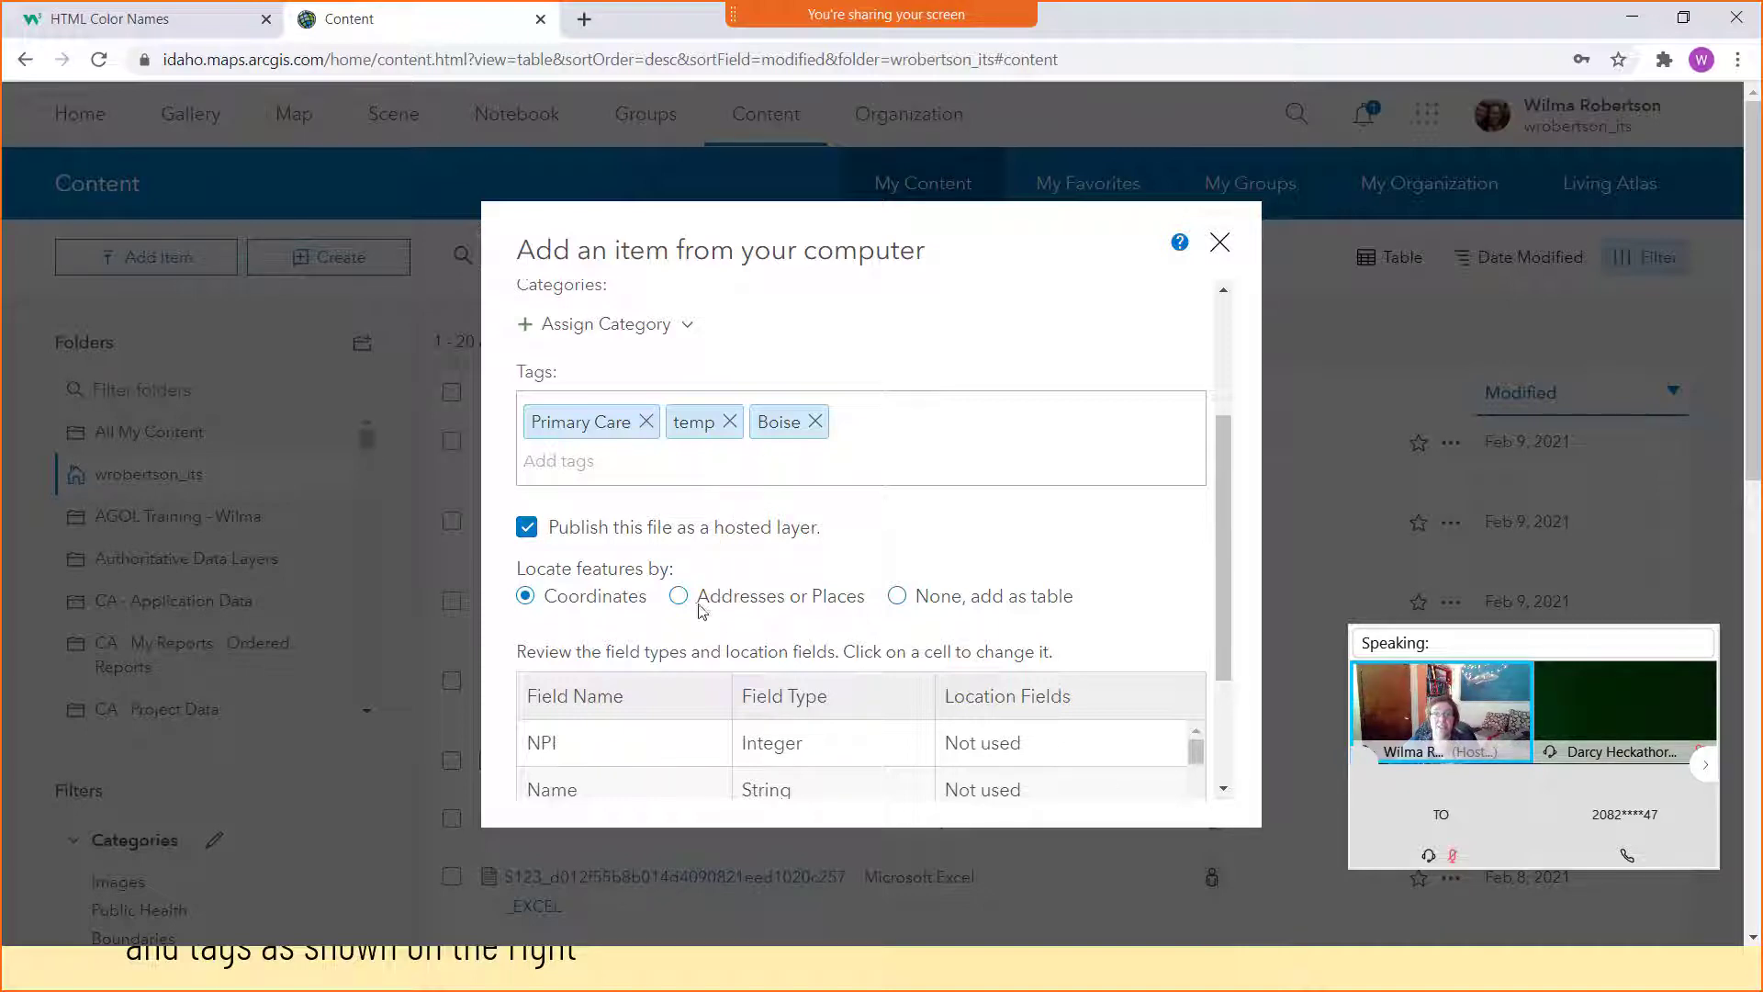
scroll(751, 545, down, 1)
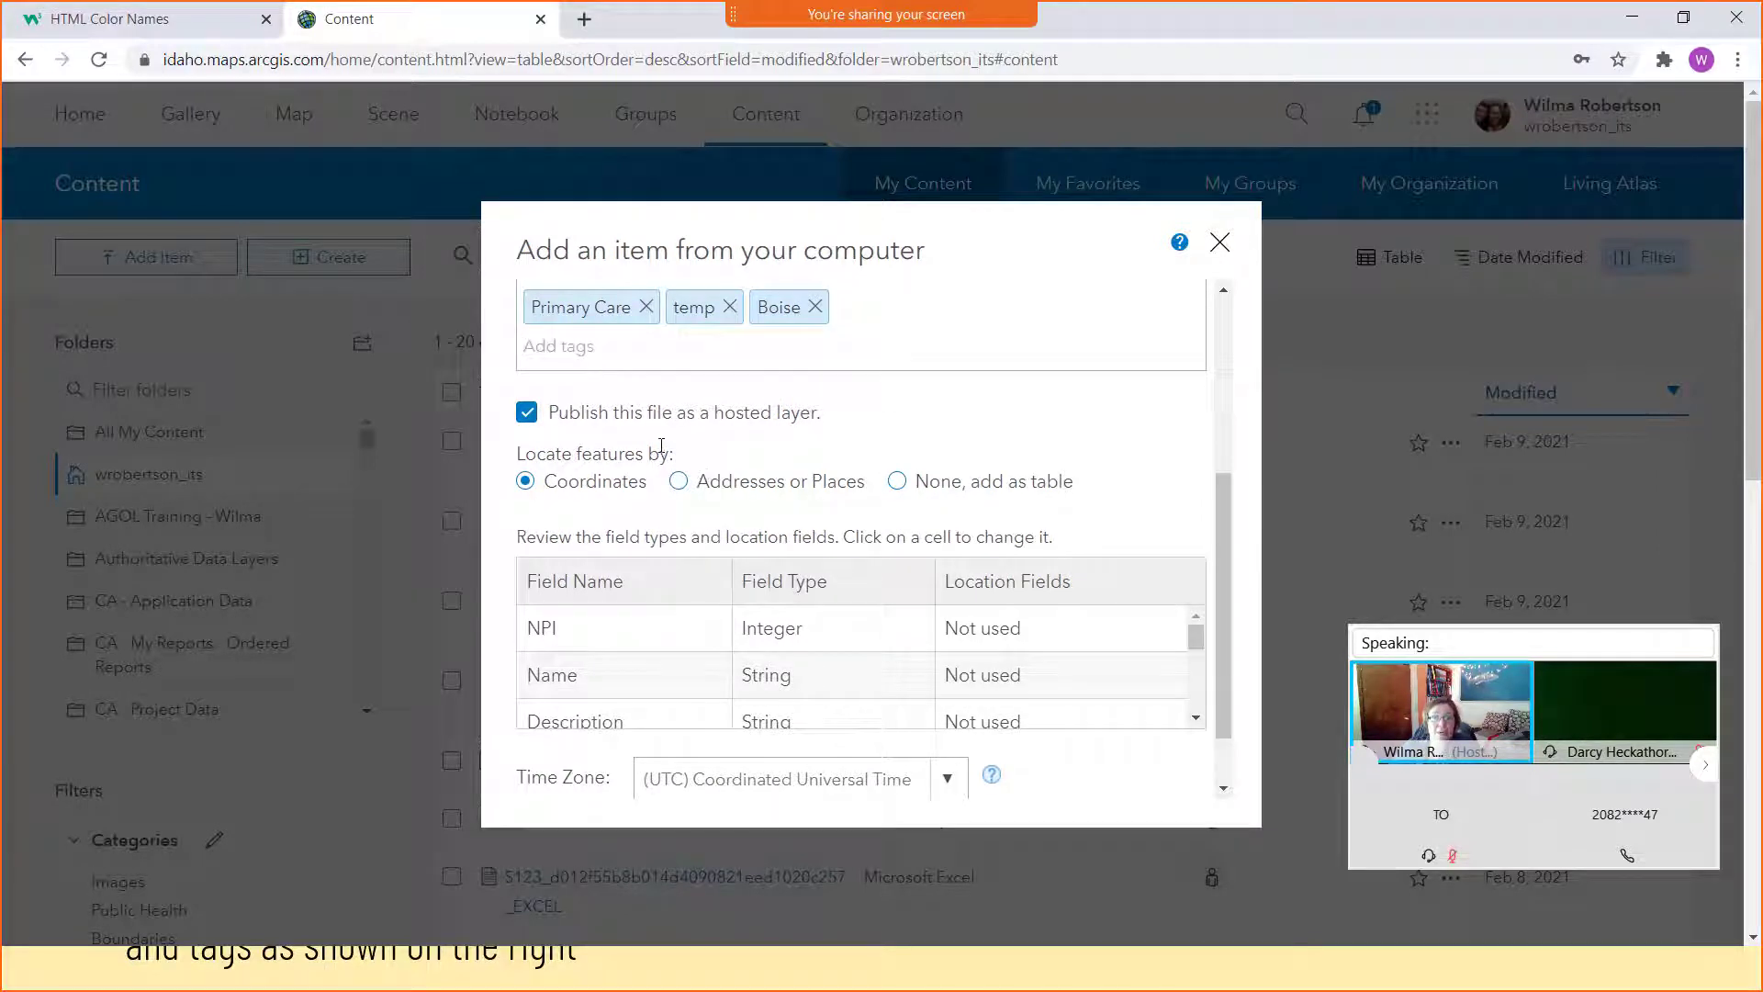
scroll(663, 445, down, 1)
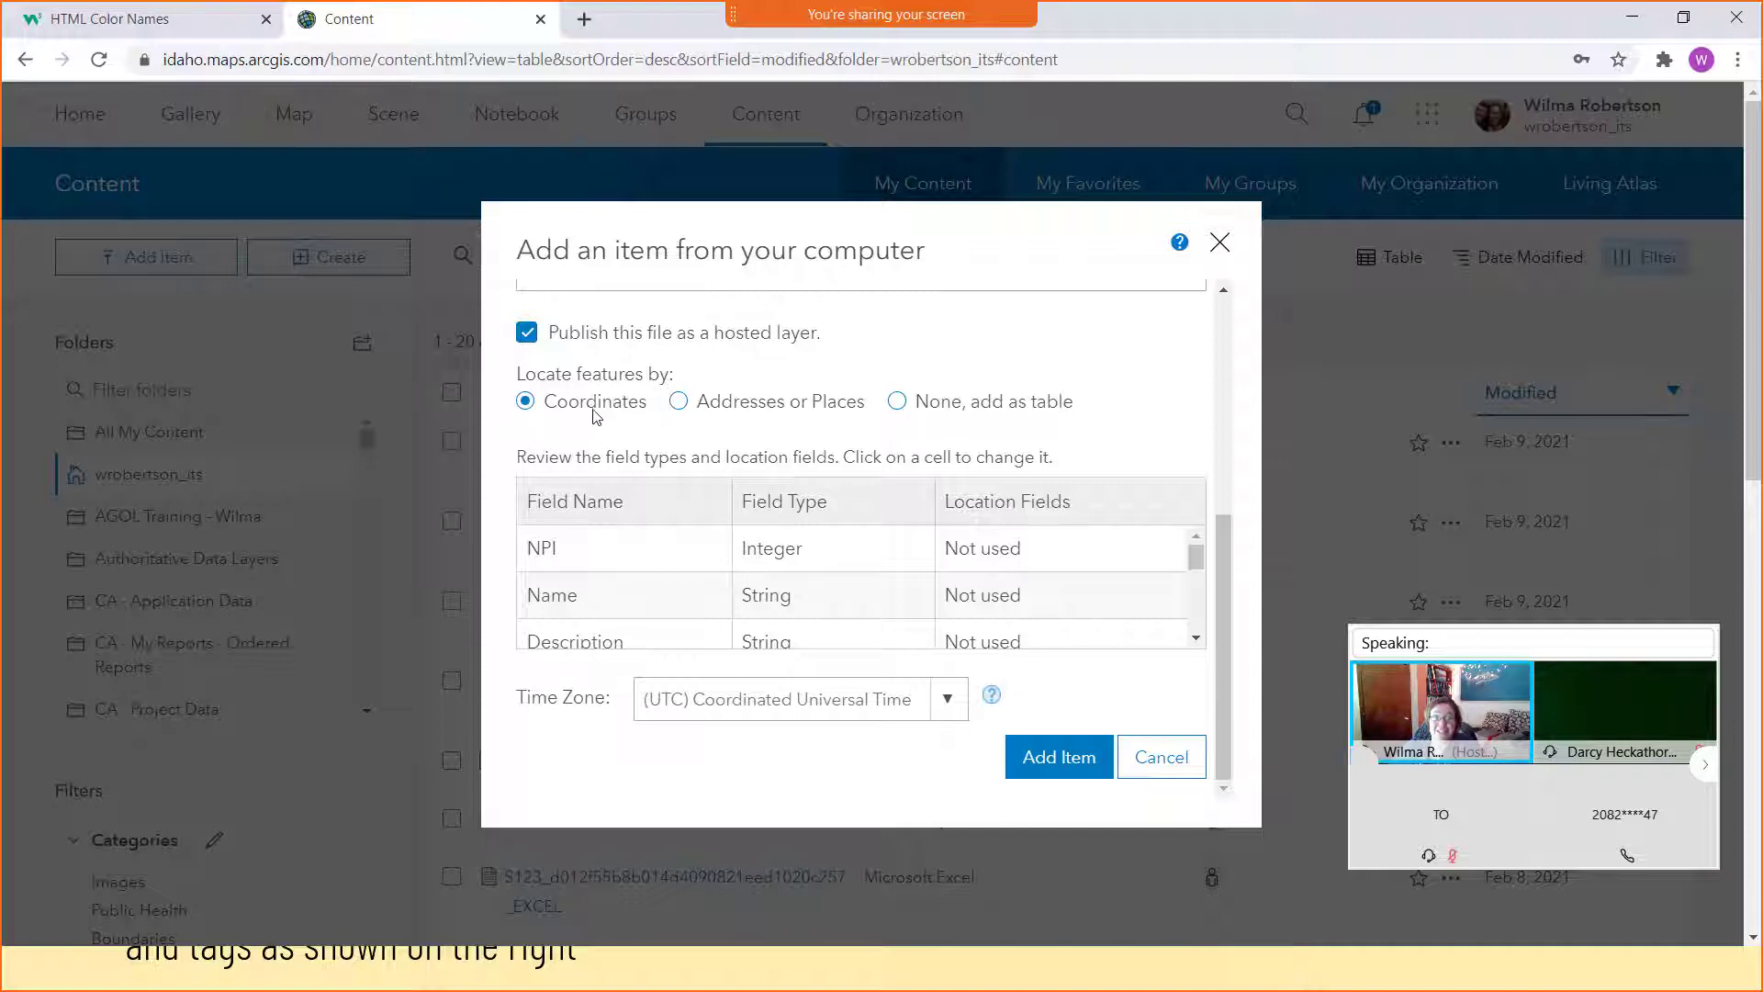
drag(1196, 566, 1191, 629)
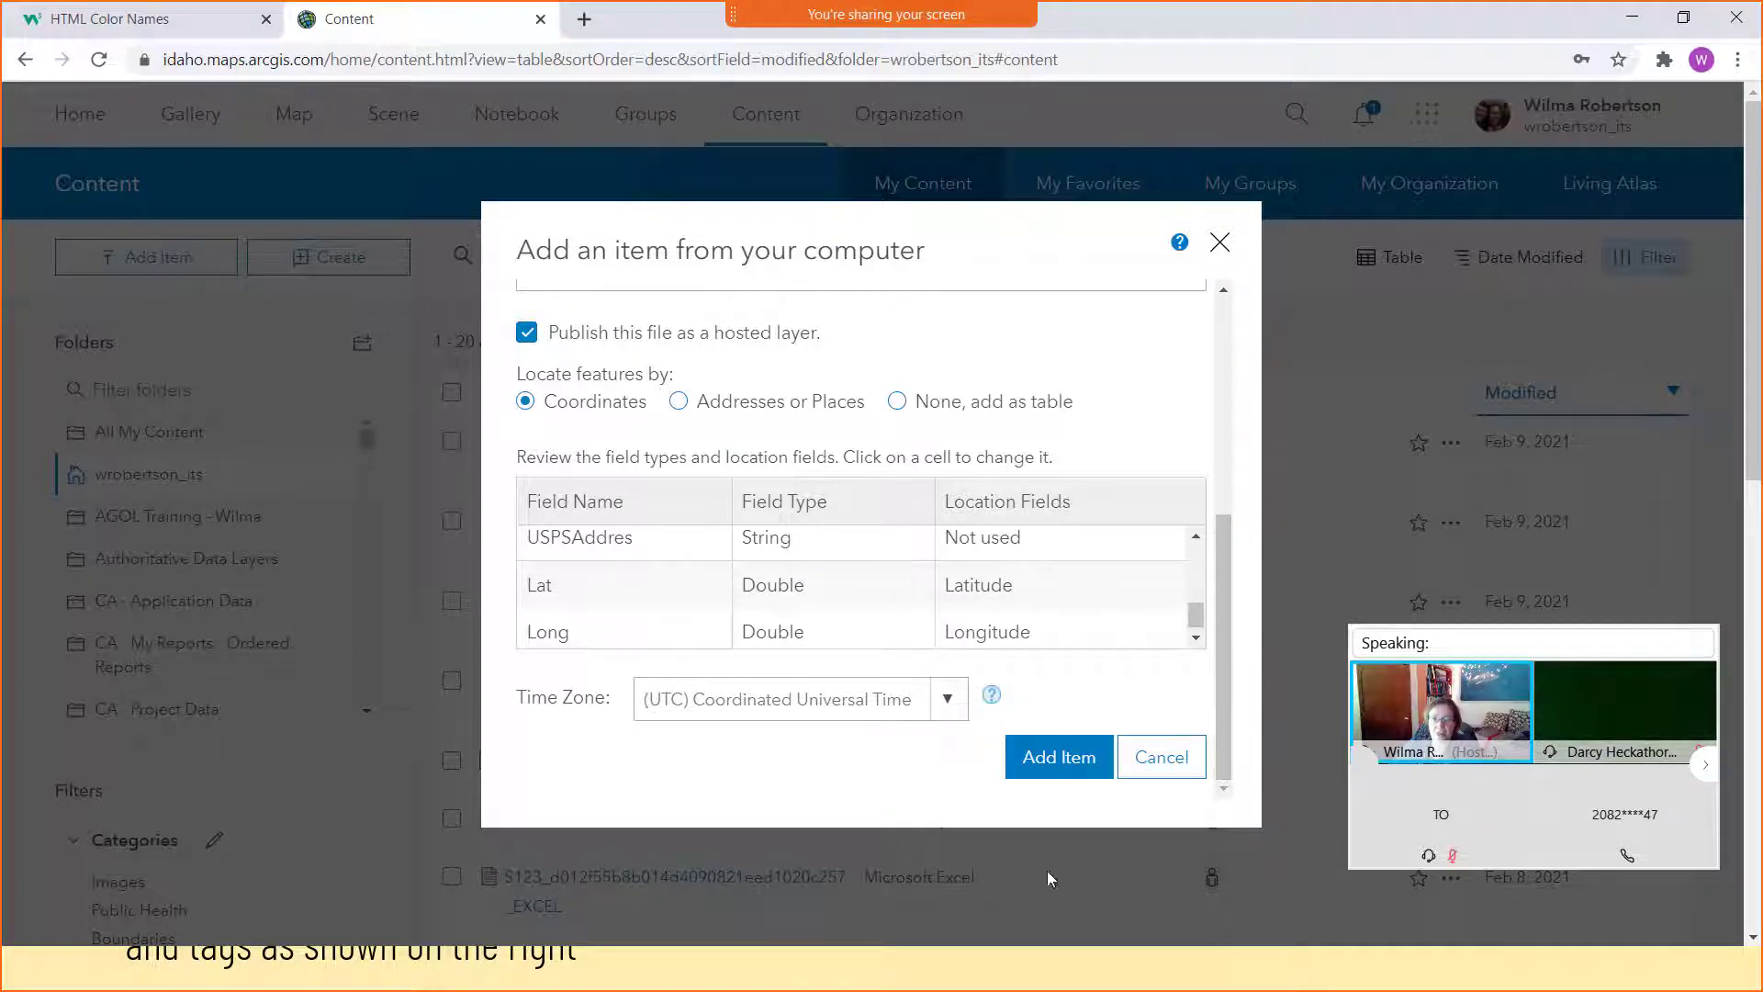
click(1065, 769)
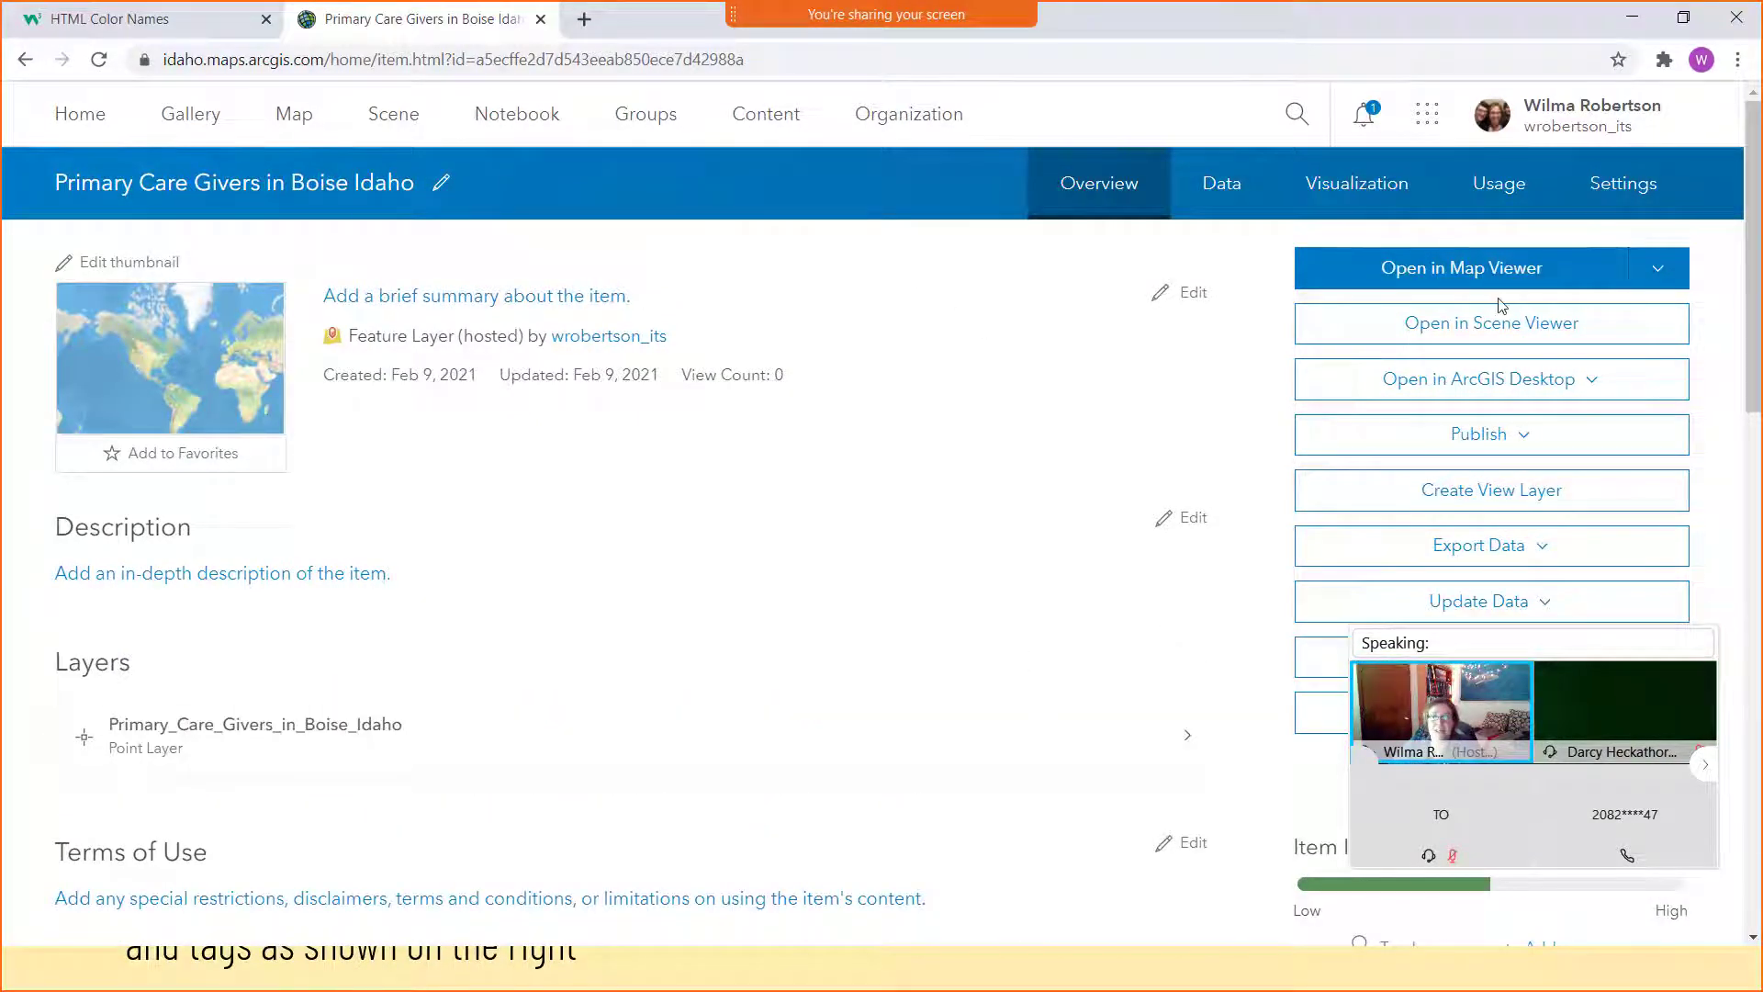
- Open the new layer in Map Viewer and choose the Location (Single symbol) drawing style, opening its options
click(1460, 285)
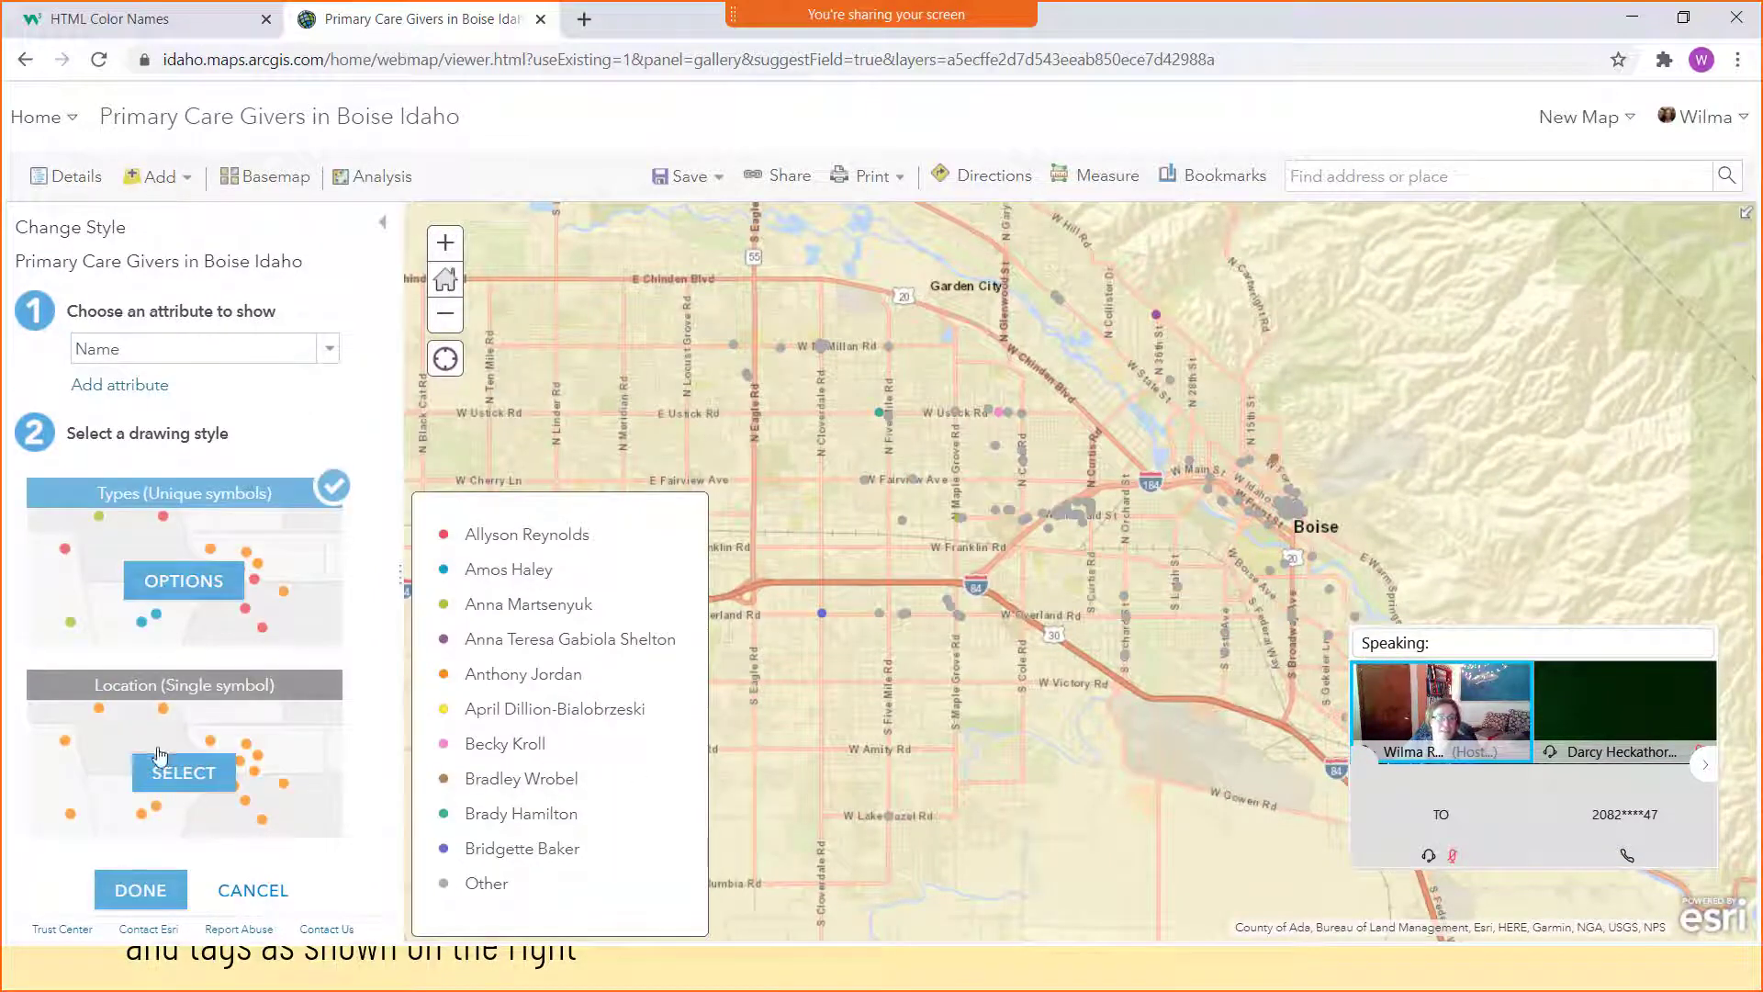
click(188, 789)
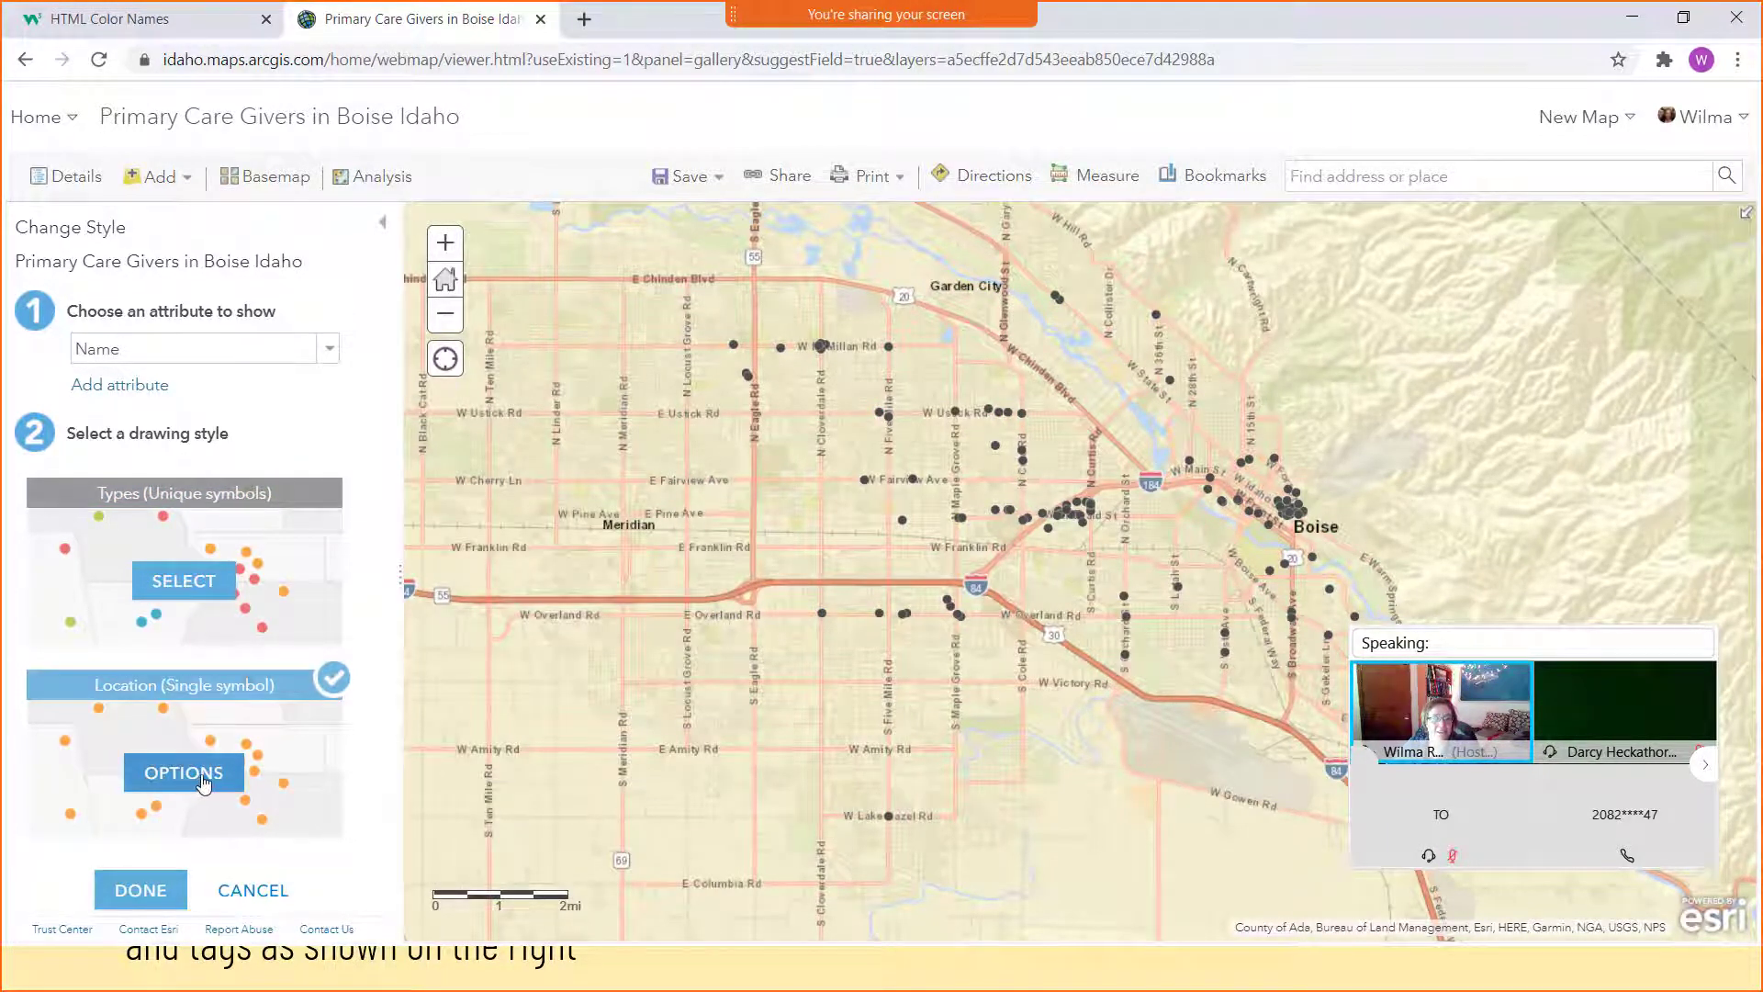
click(202, 784)
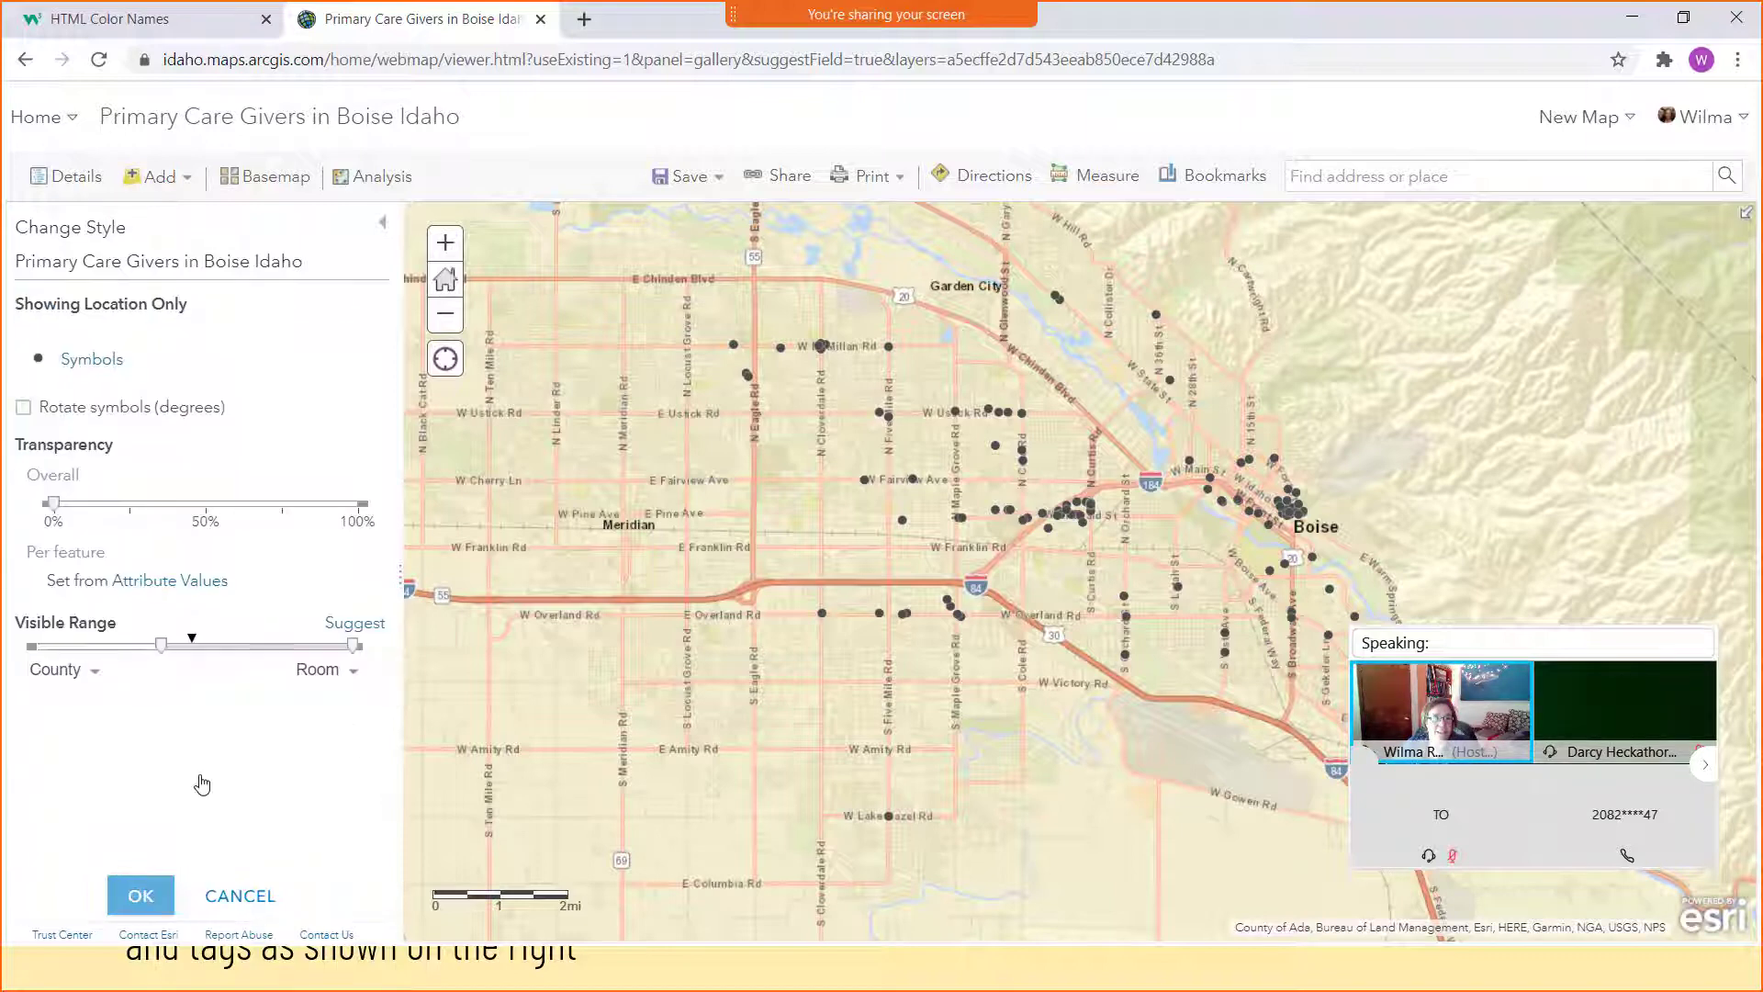
- Change the layer's symbol to the red pin from the Basic category and set its size to 25 px
click(95, 361)
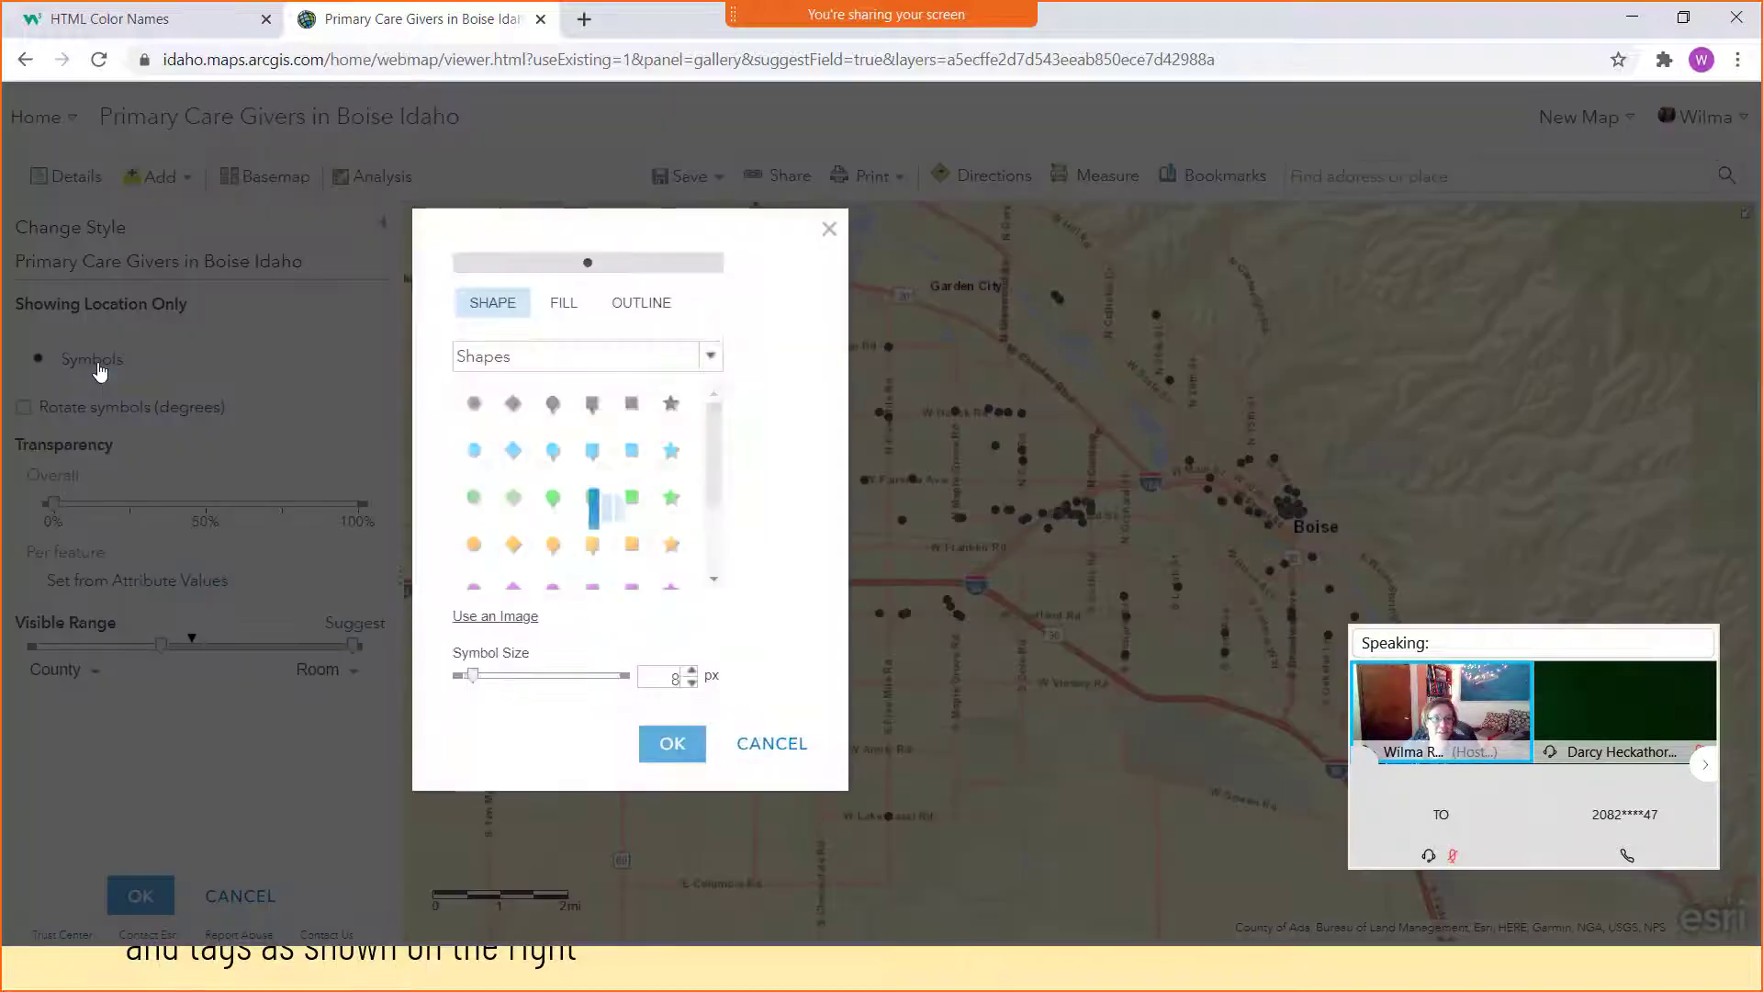
click(525, 357)
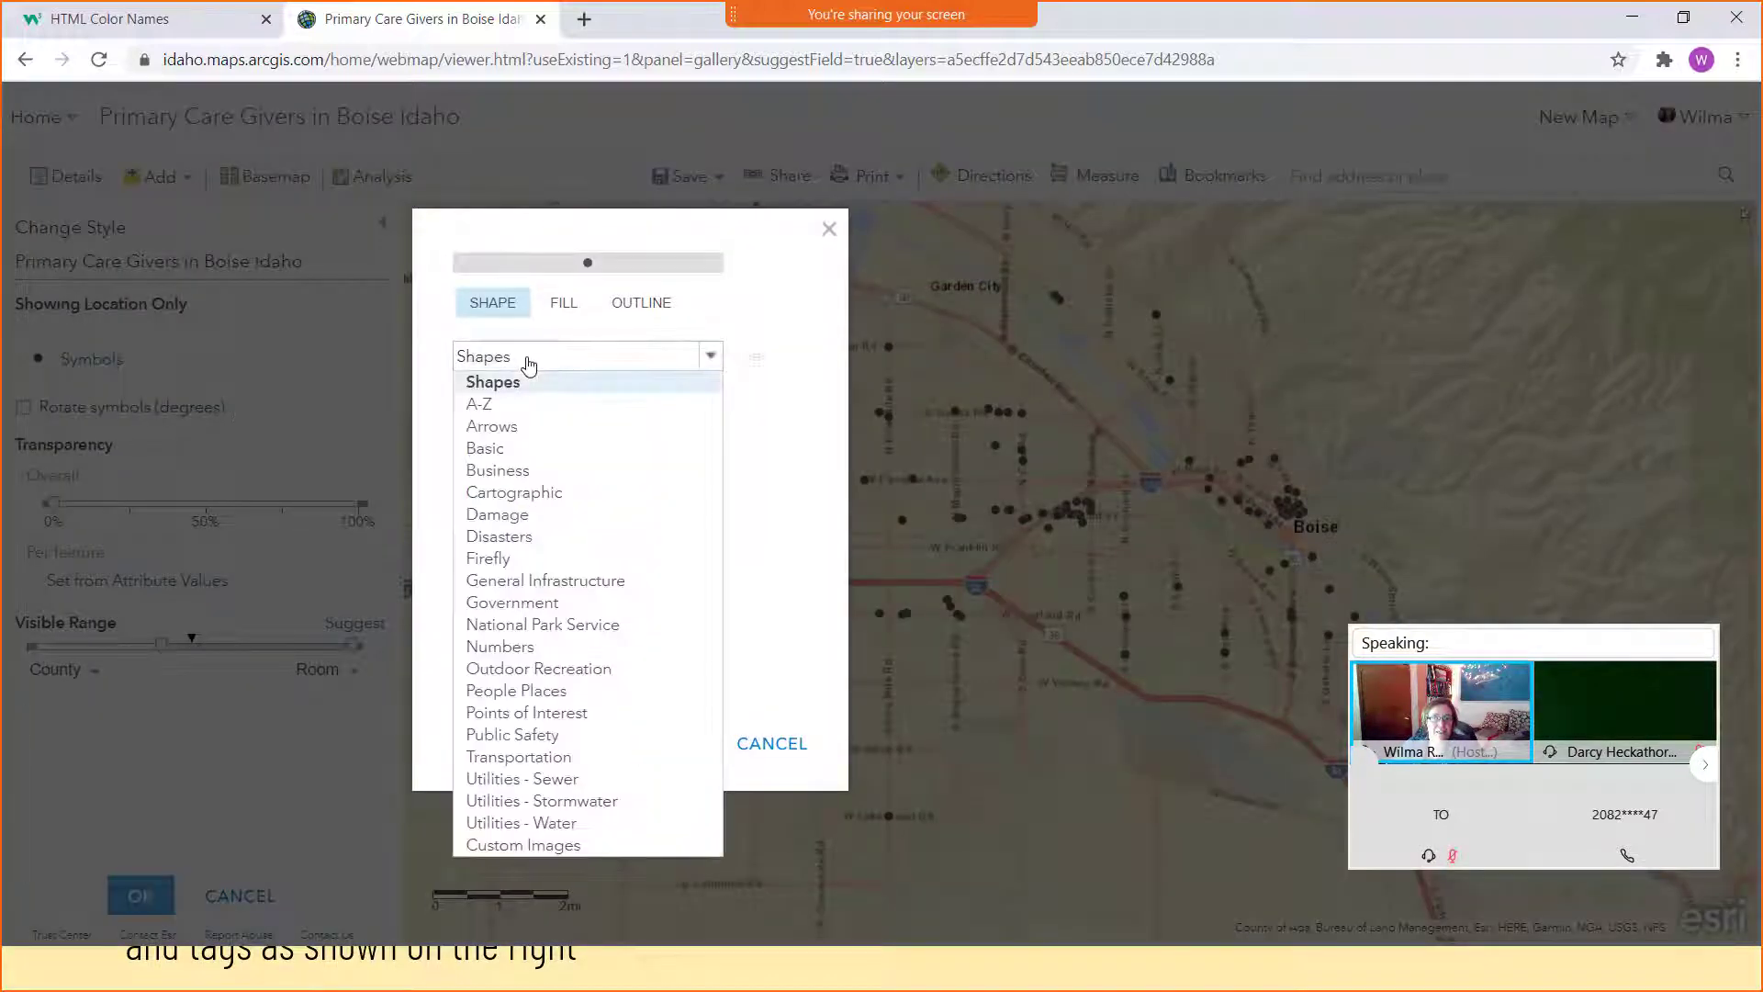
click(528, 452)
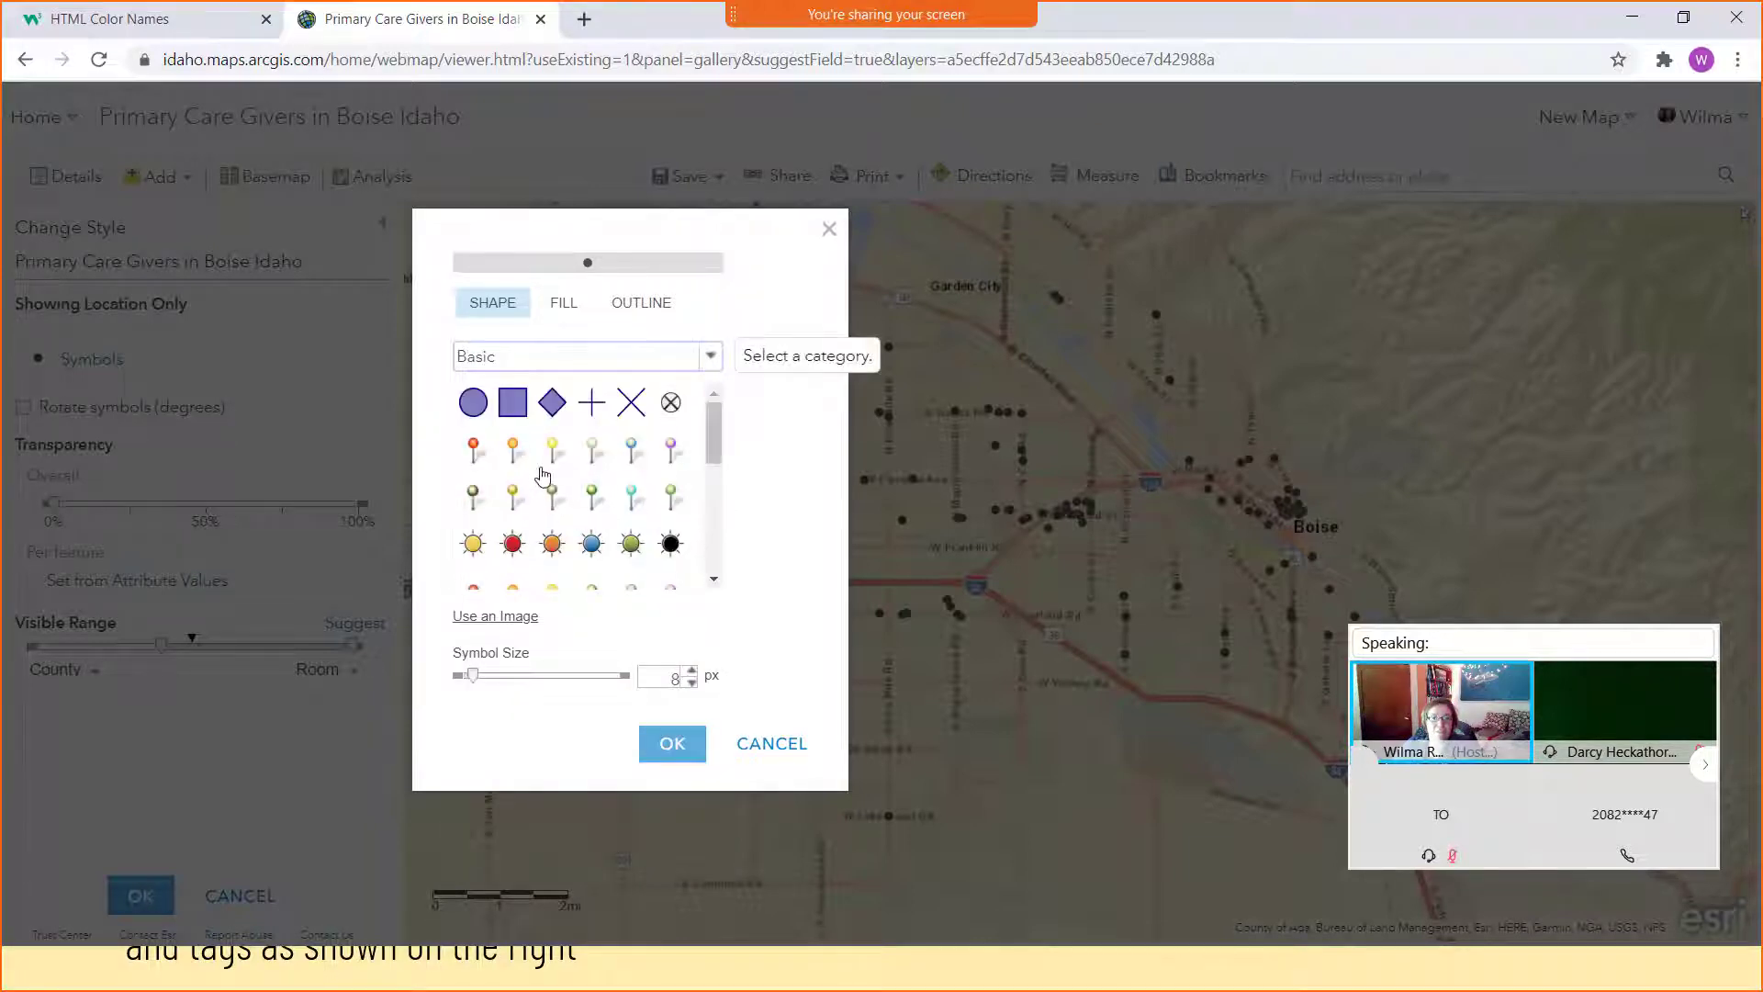
click(476, 455)
click(658, 671)
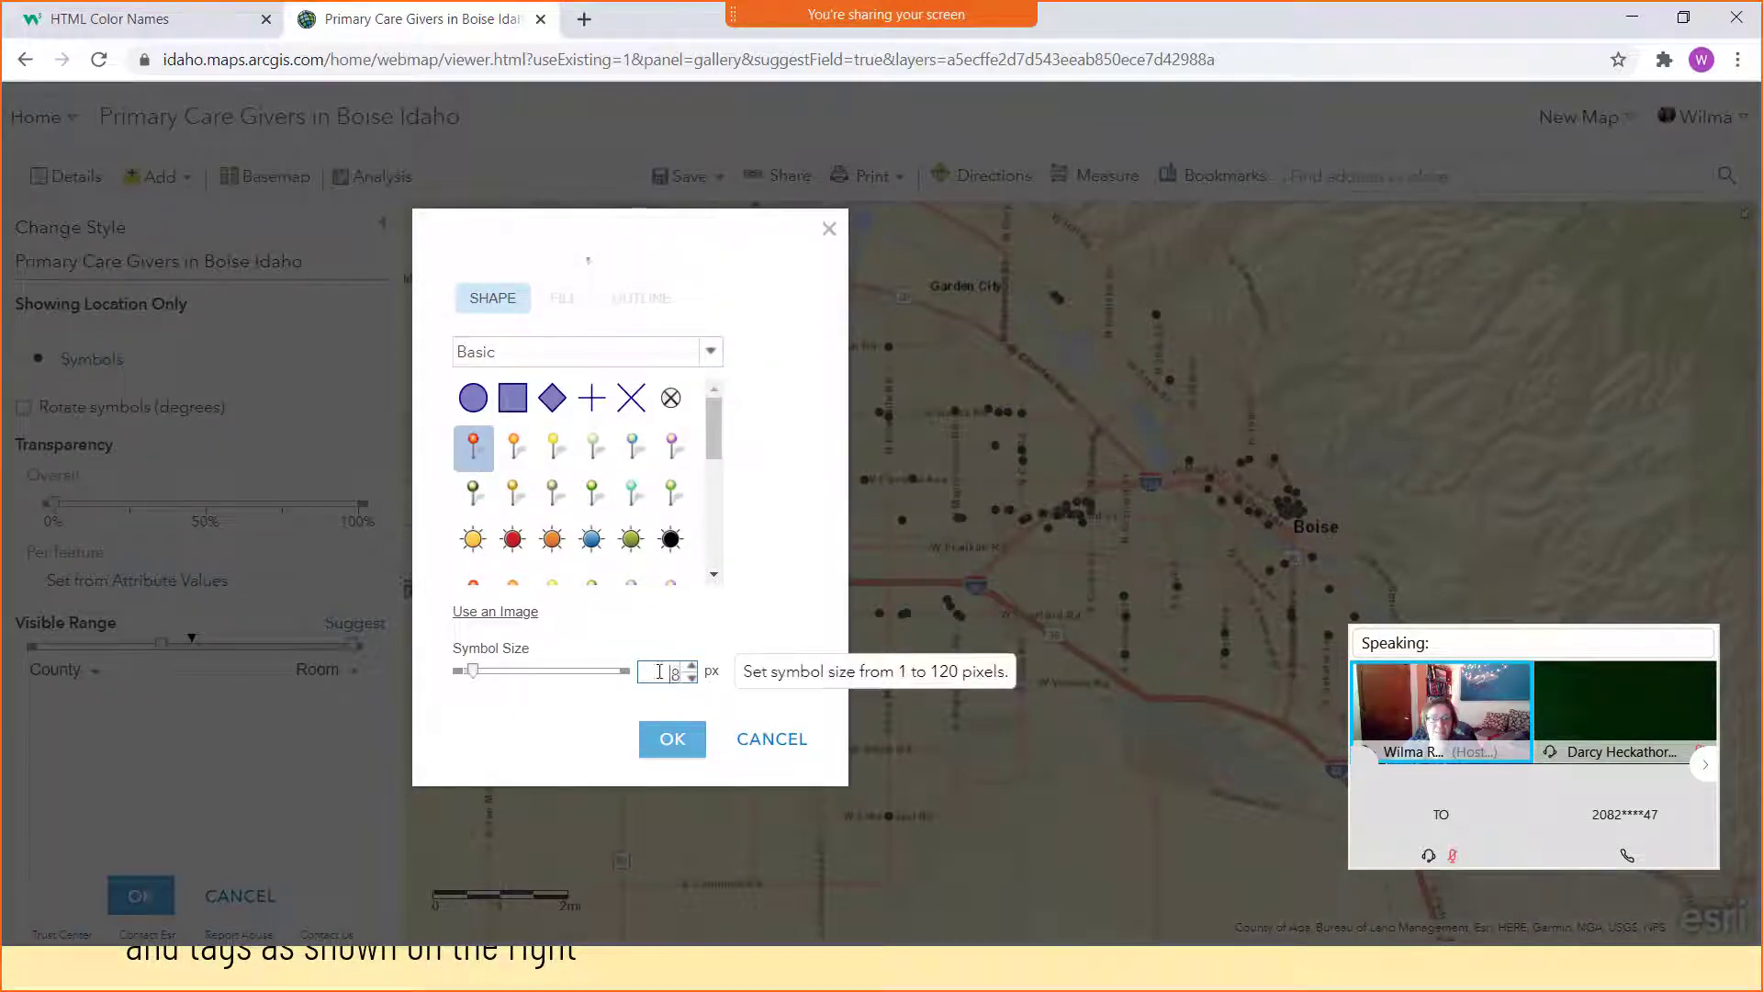
text(25)
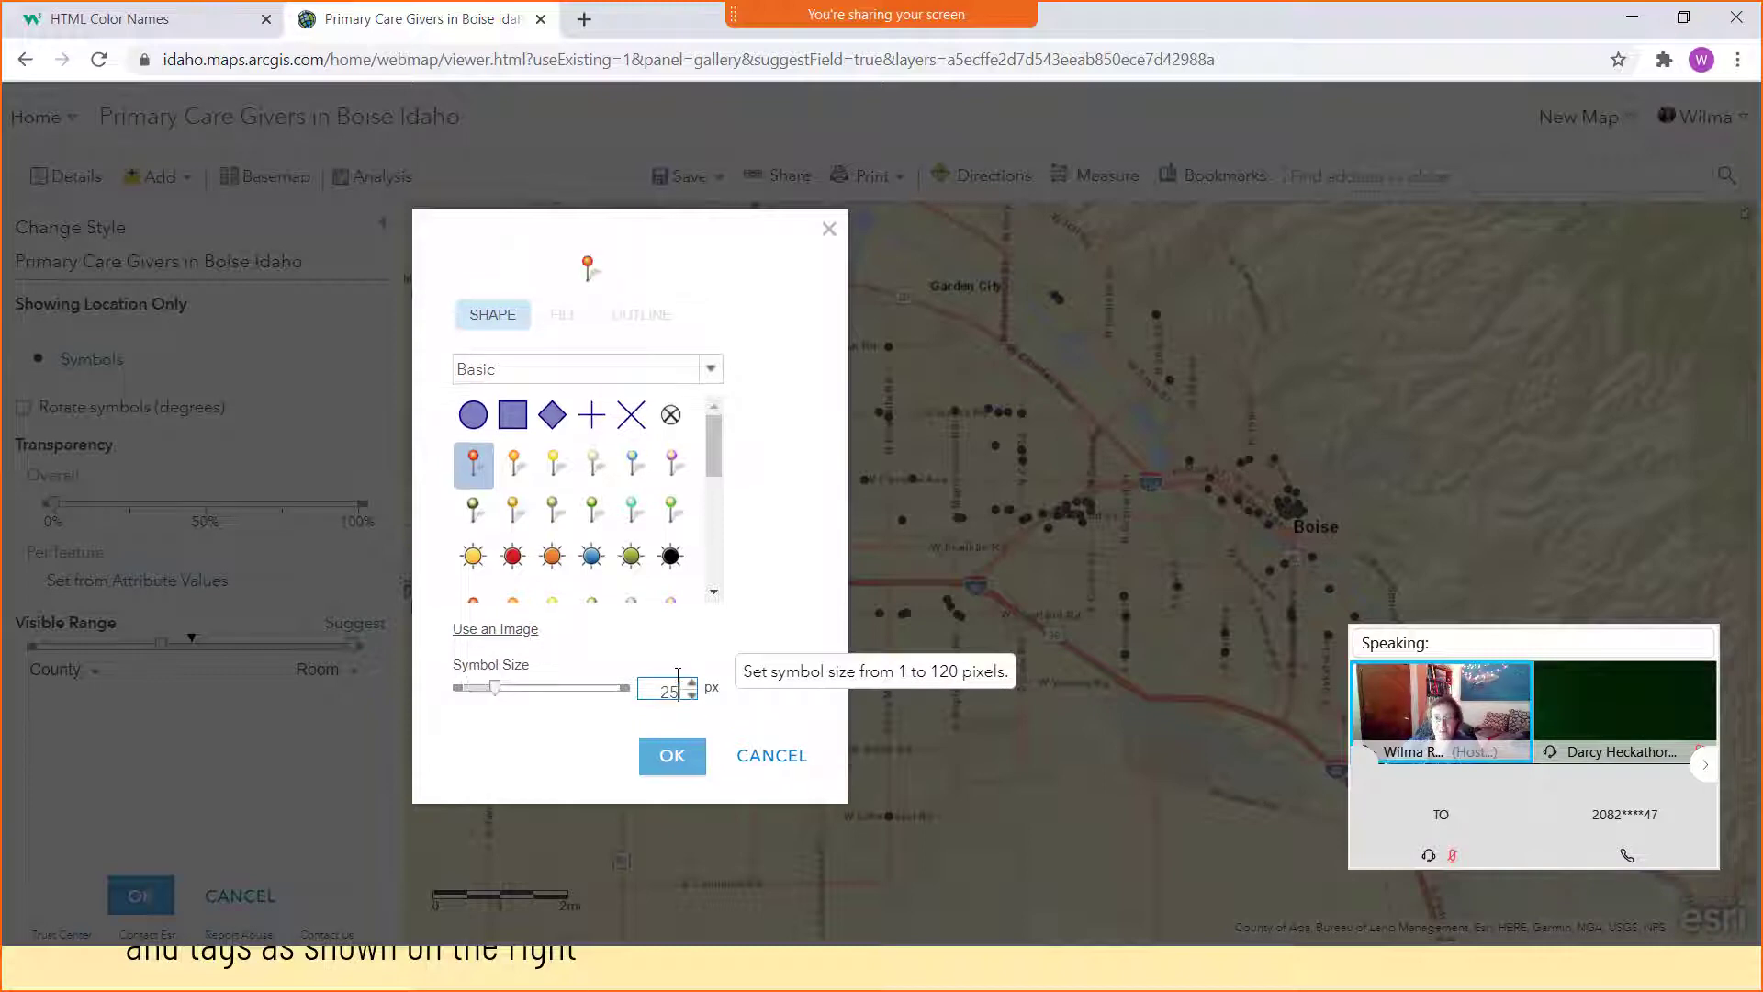
click(671, 763)
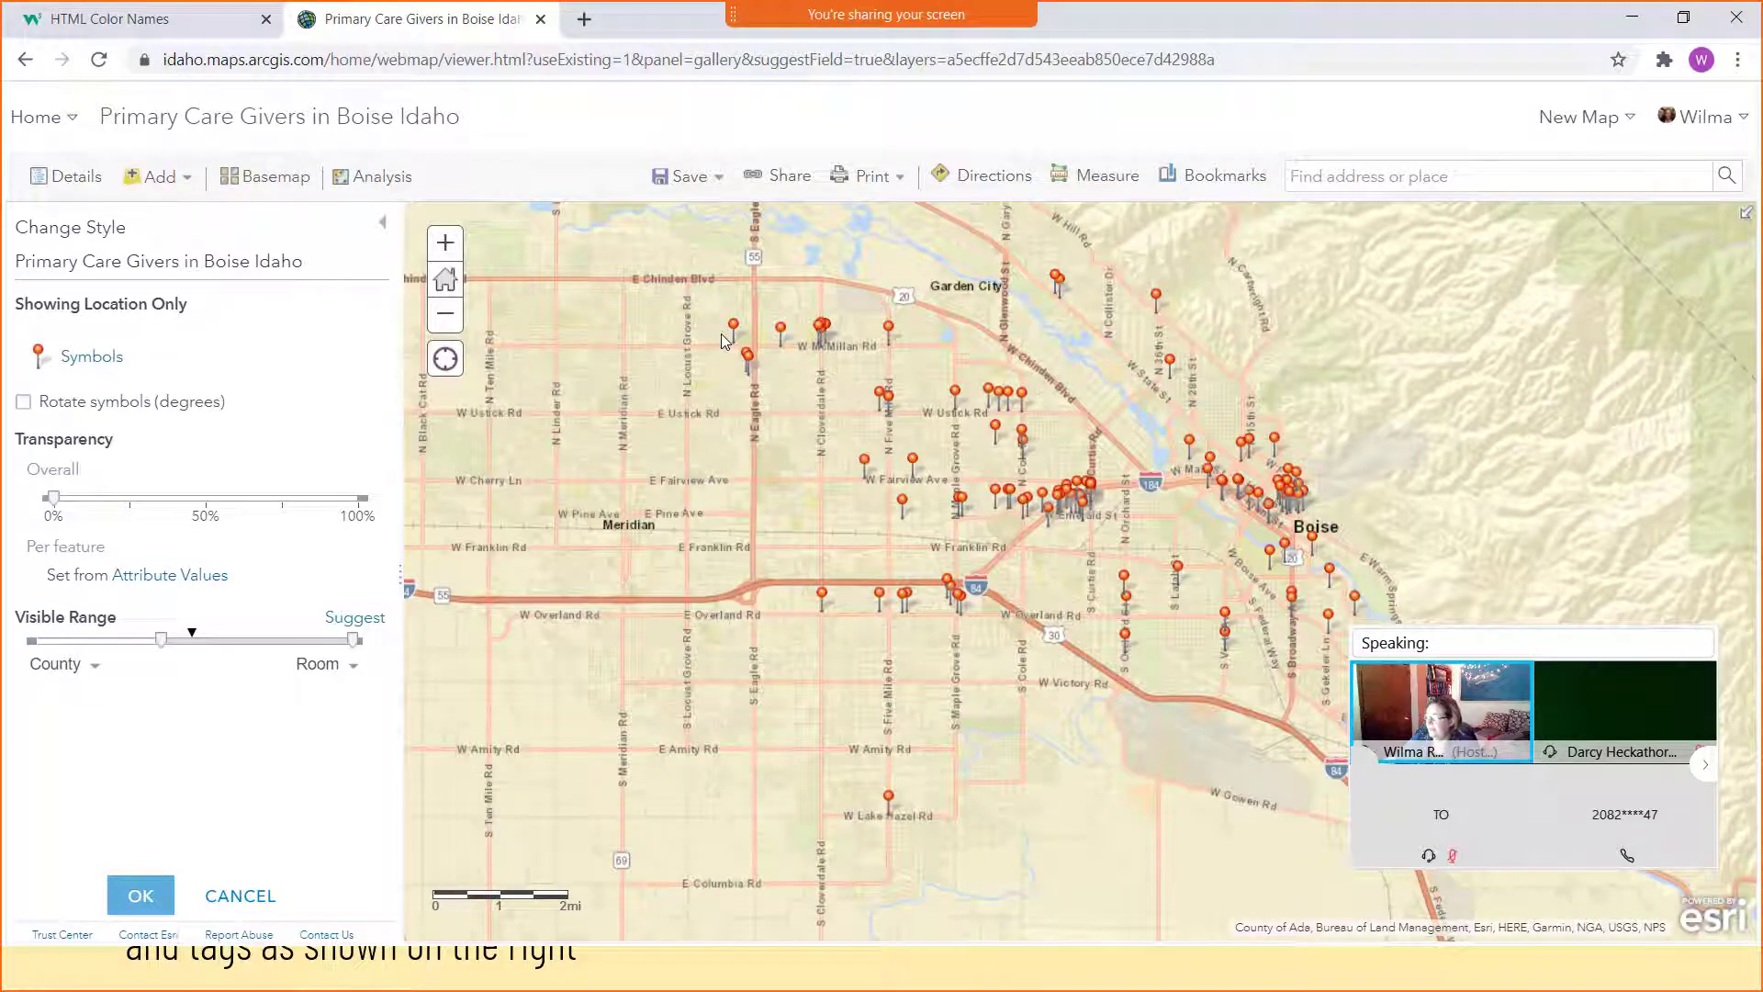
- Start saving the map under the title "Primary Care Providers in Boise Web Map"
click(687, 181)
click(677, 220)
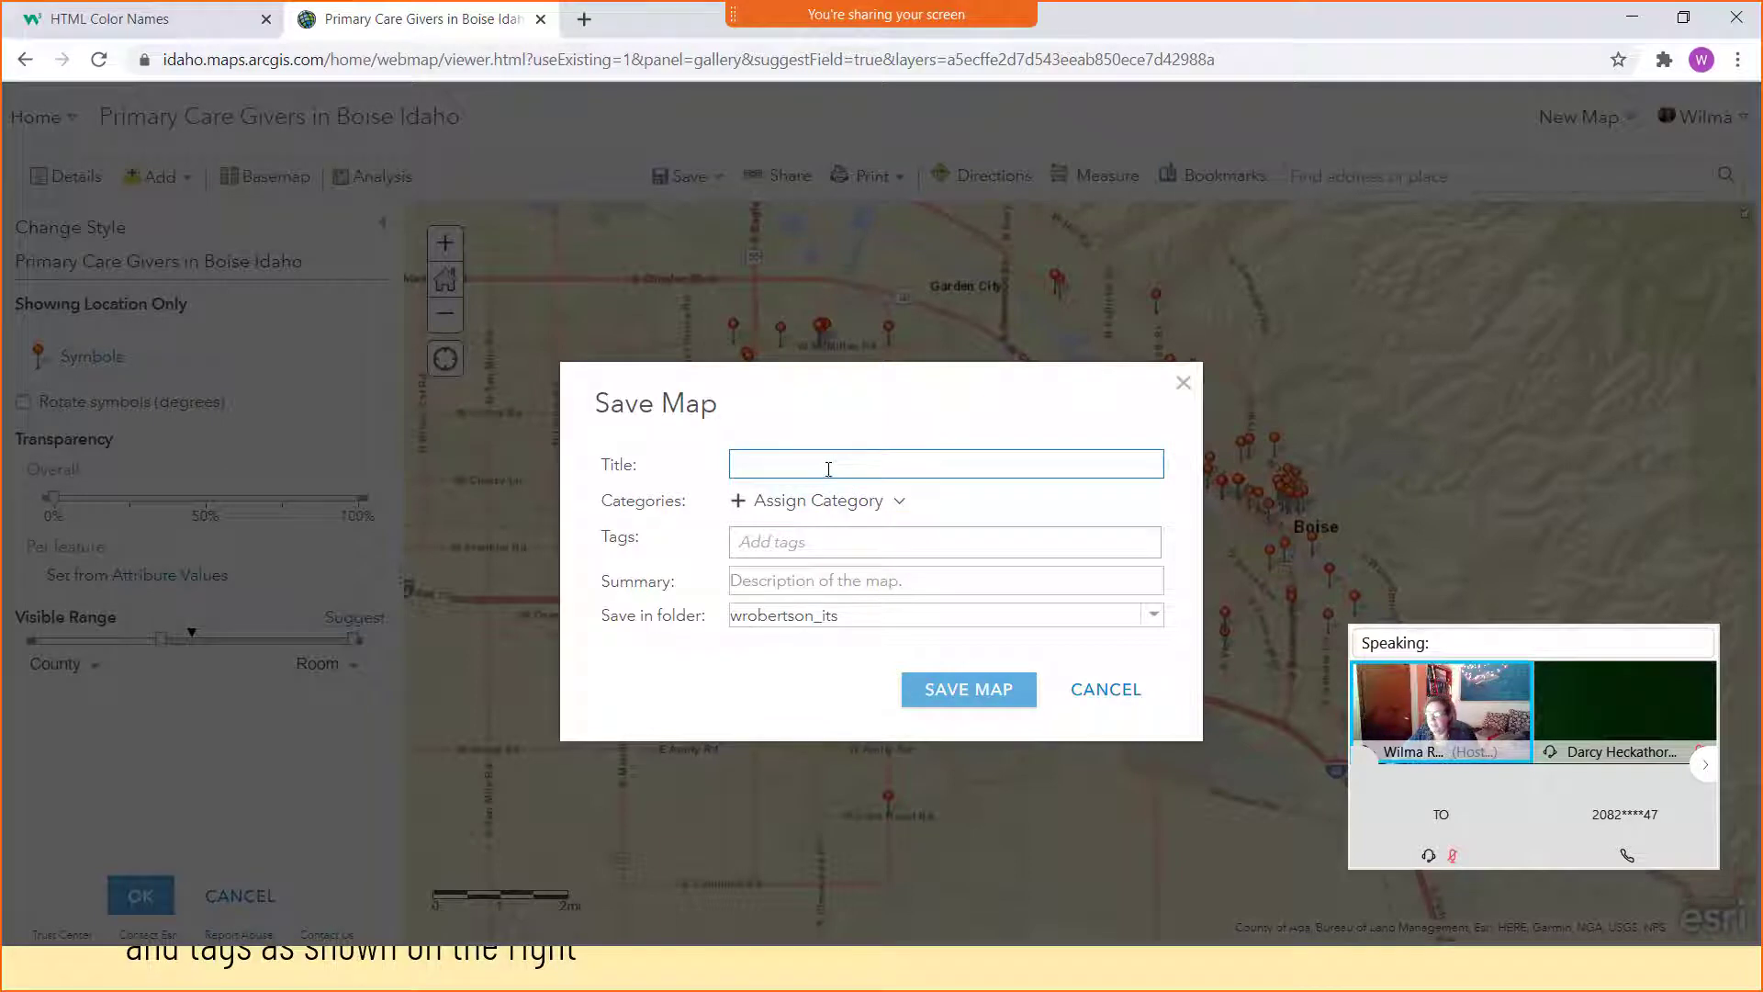
text(Primary Carwe)
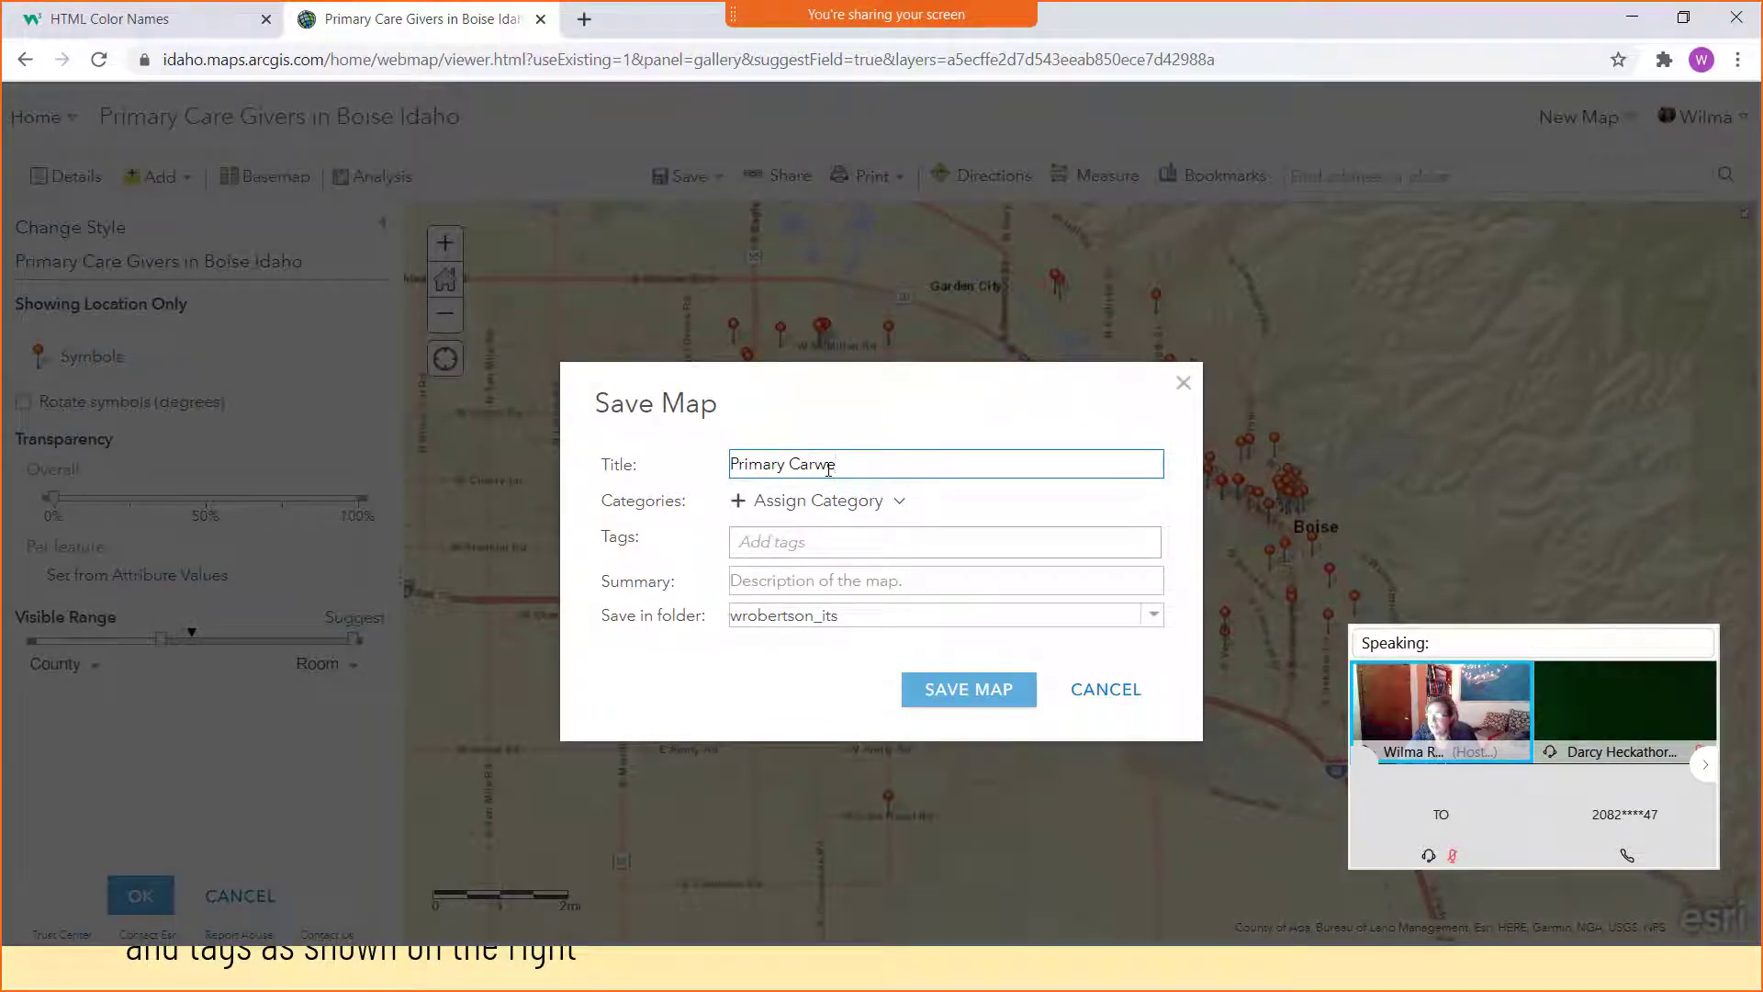
key(BackSpace)
key(BackSpace)
text(e Providers in Boise Web Map)
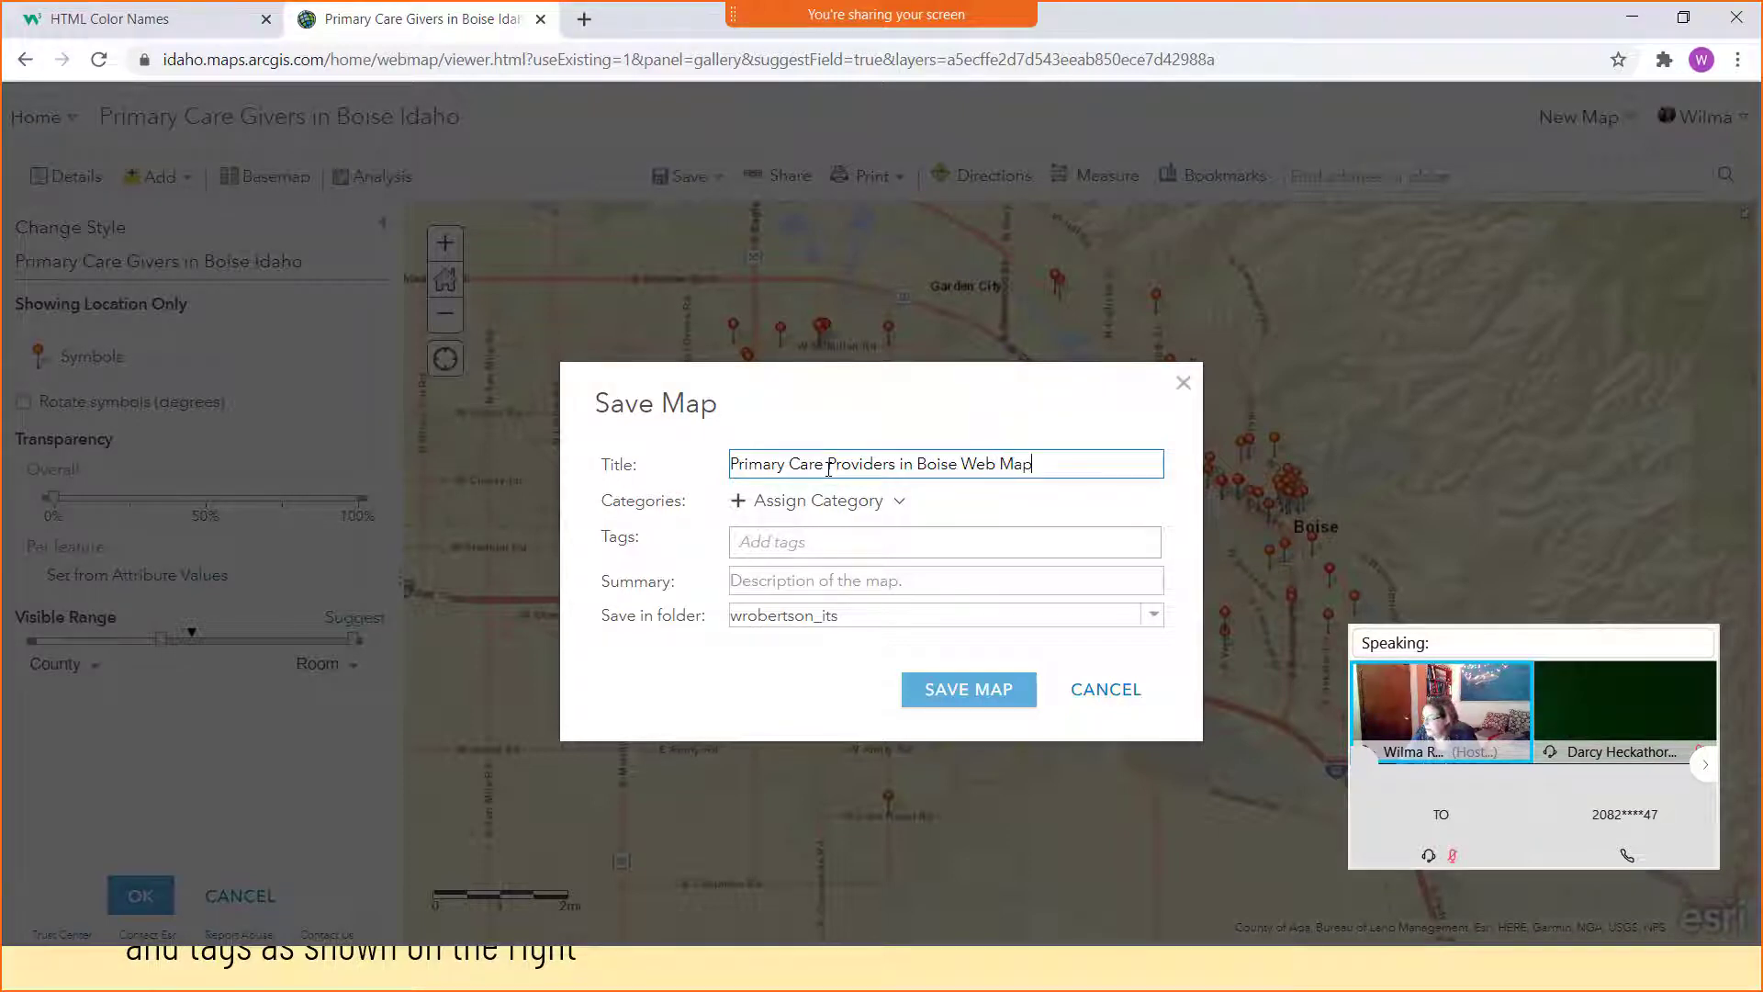
- Add the tags temp, Primary Care and Boise to the map being saved
click(786, 547)
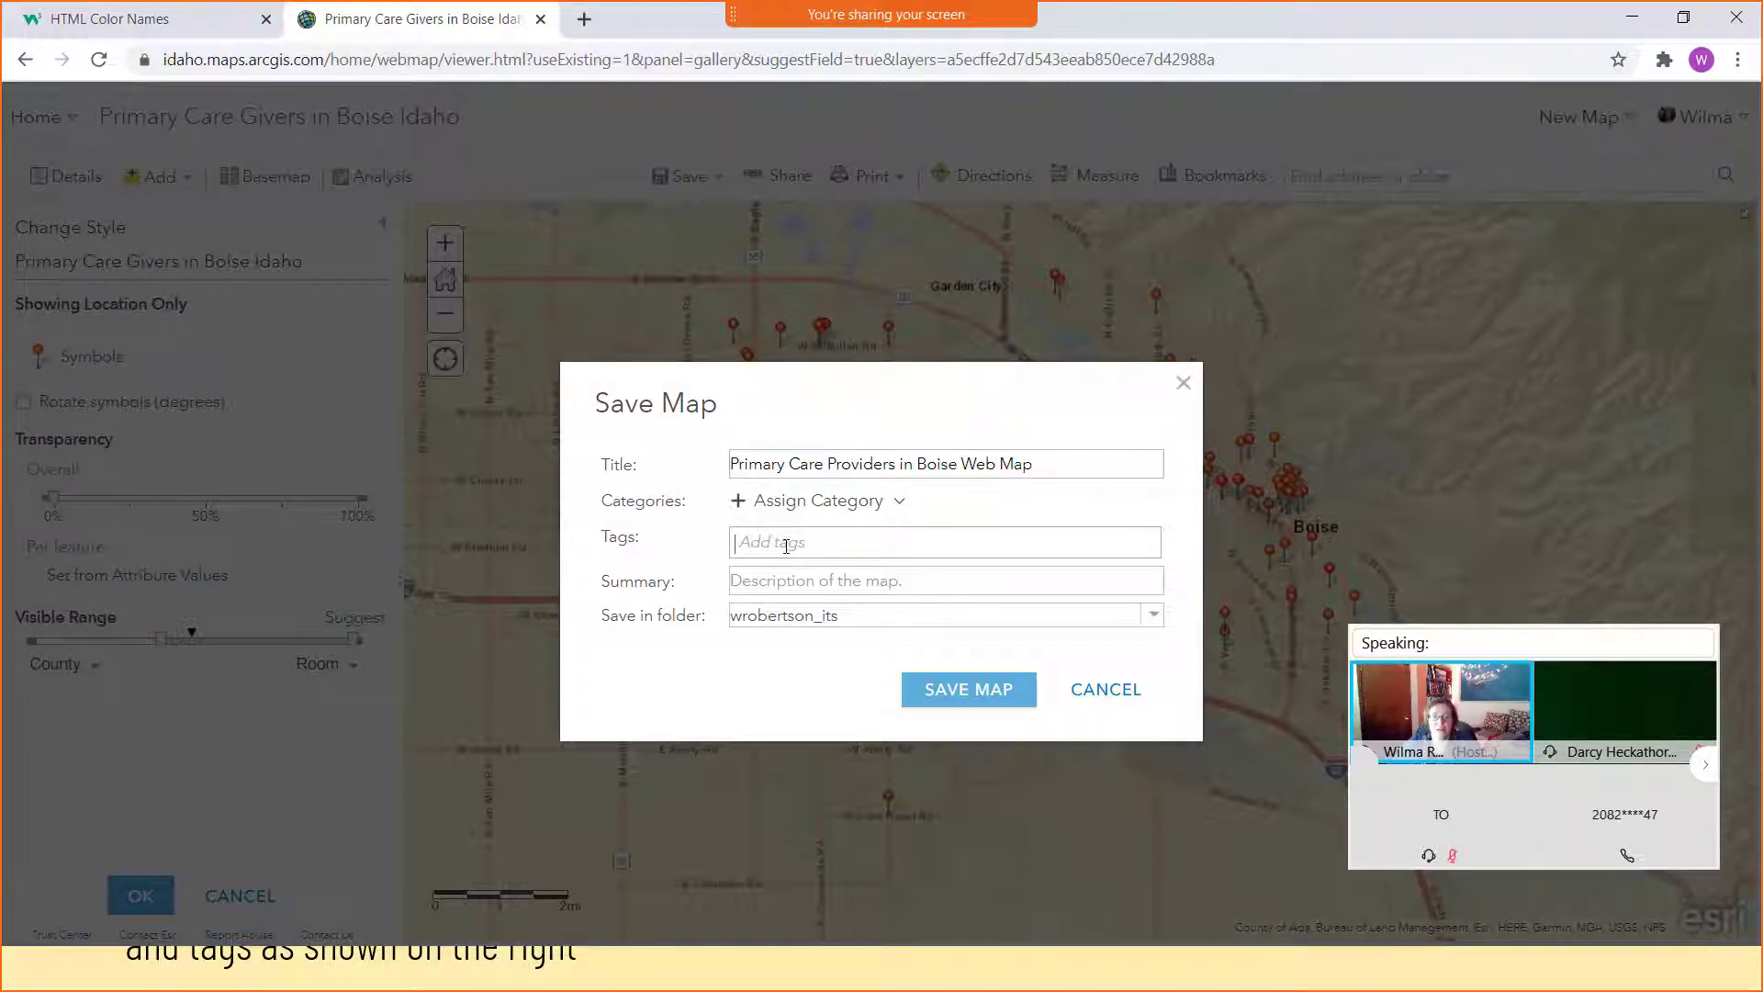
text(temp)
key(Return)
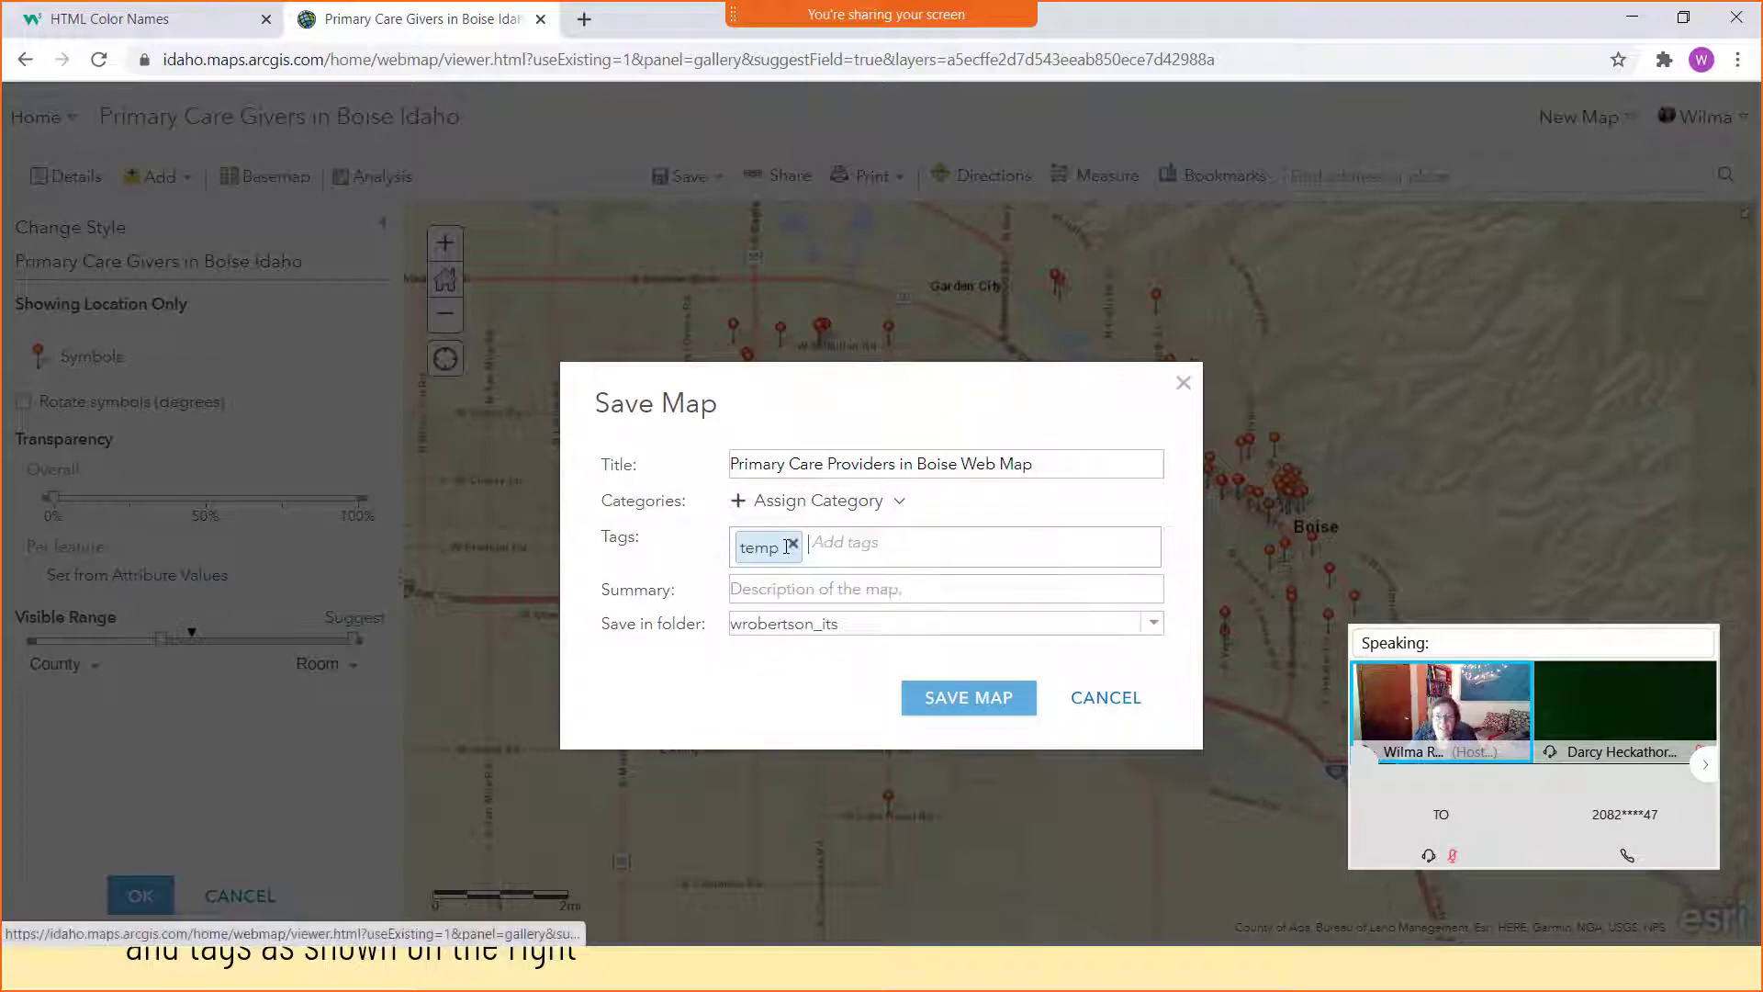
text(Primary Care)
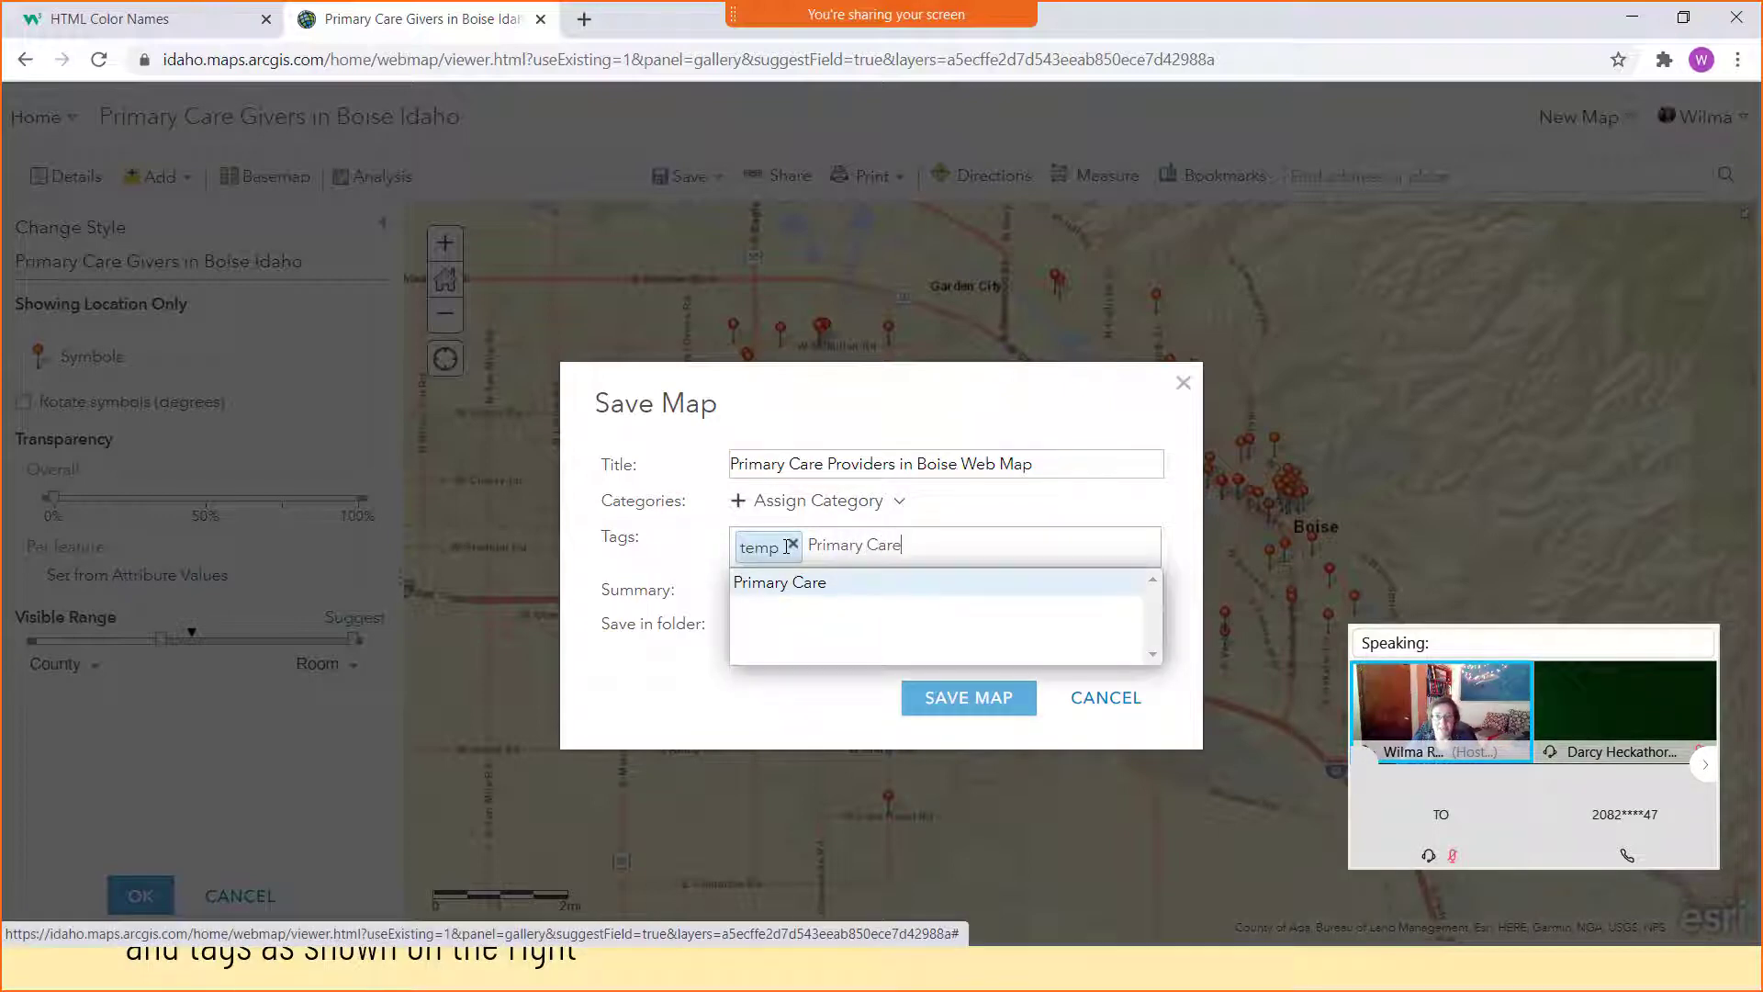
key(Return)
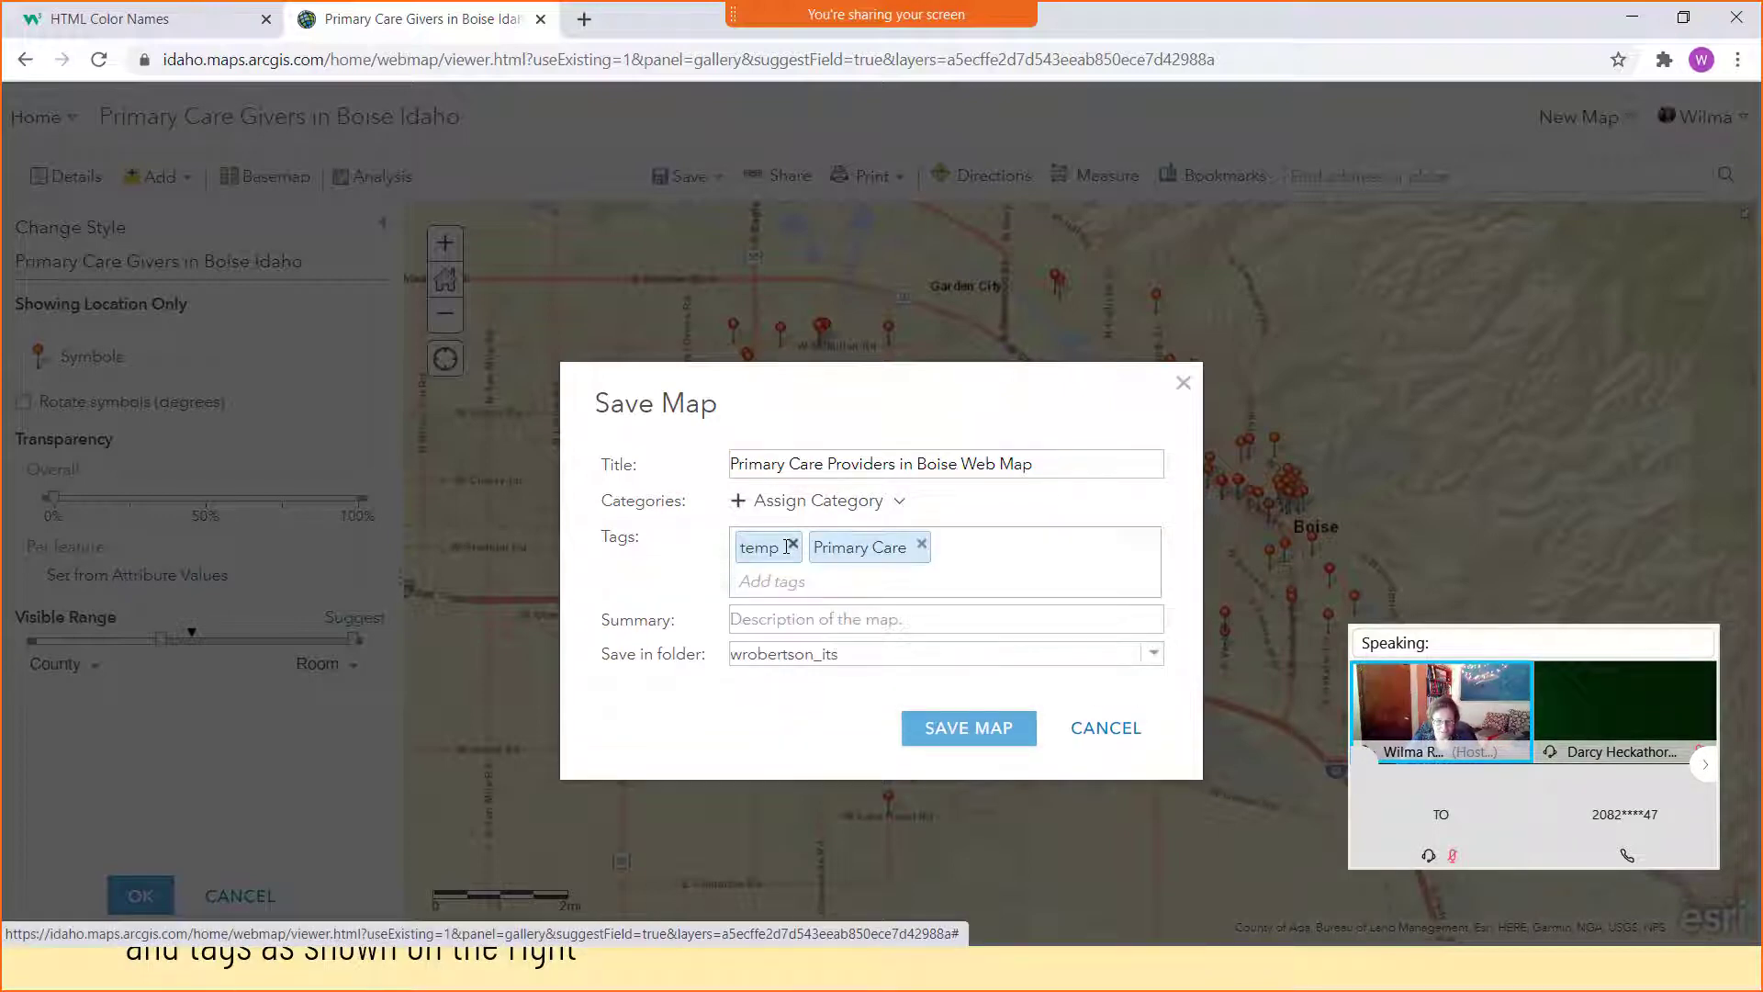
text(Boise)
key(Return)
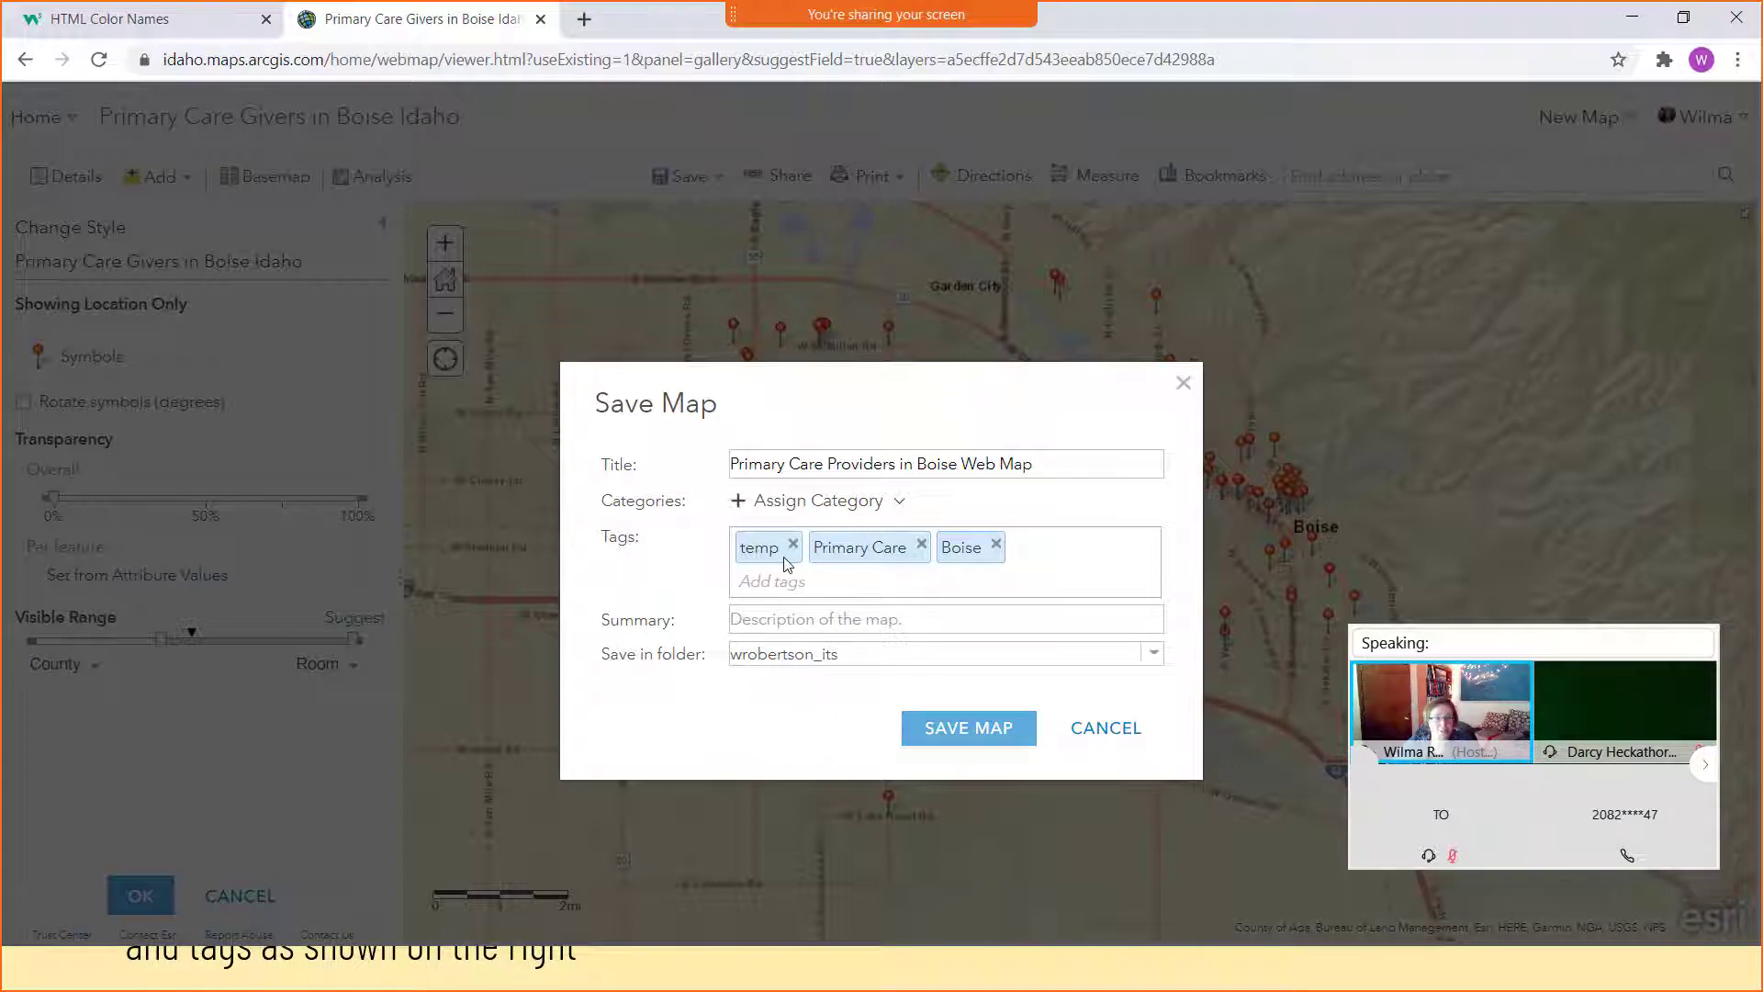
- Save the map under the title "Primary Care Providers in Boise Web Map V2"
click(987, 737)
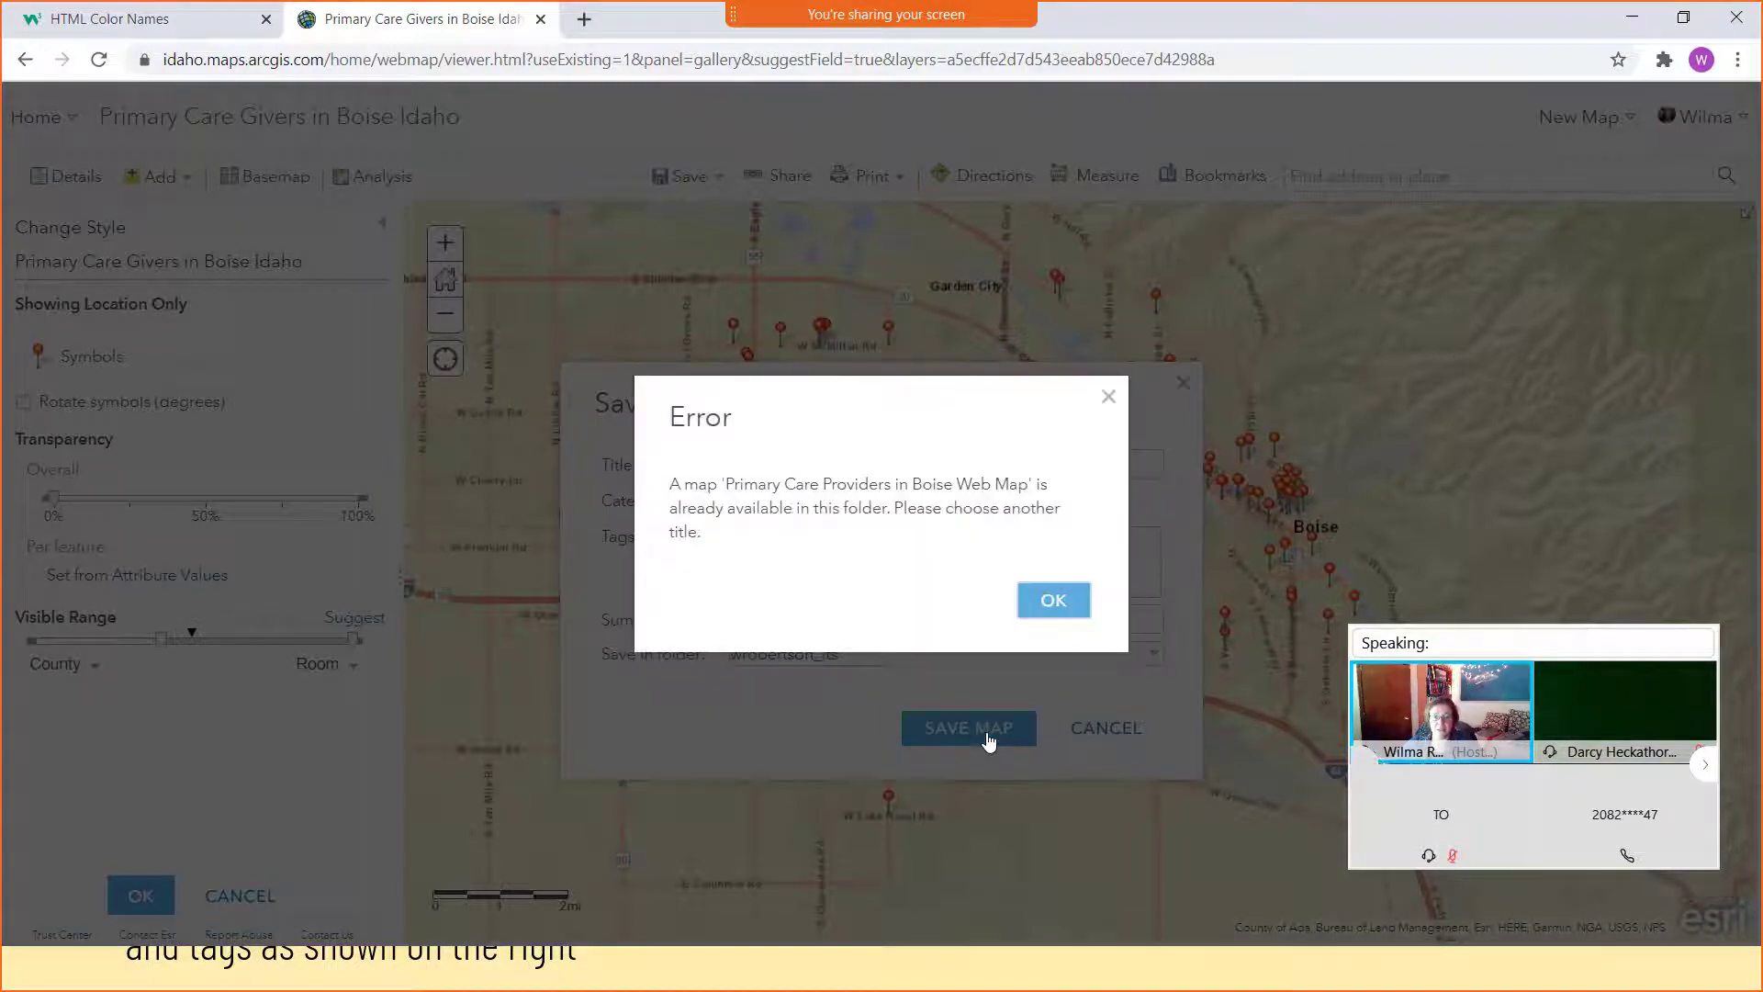
click(1054, 602)
click(1052, 464)
text(V2)
click(996, 735)
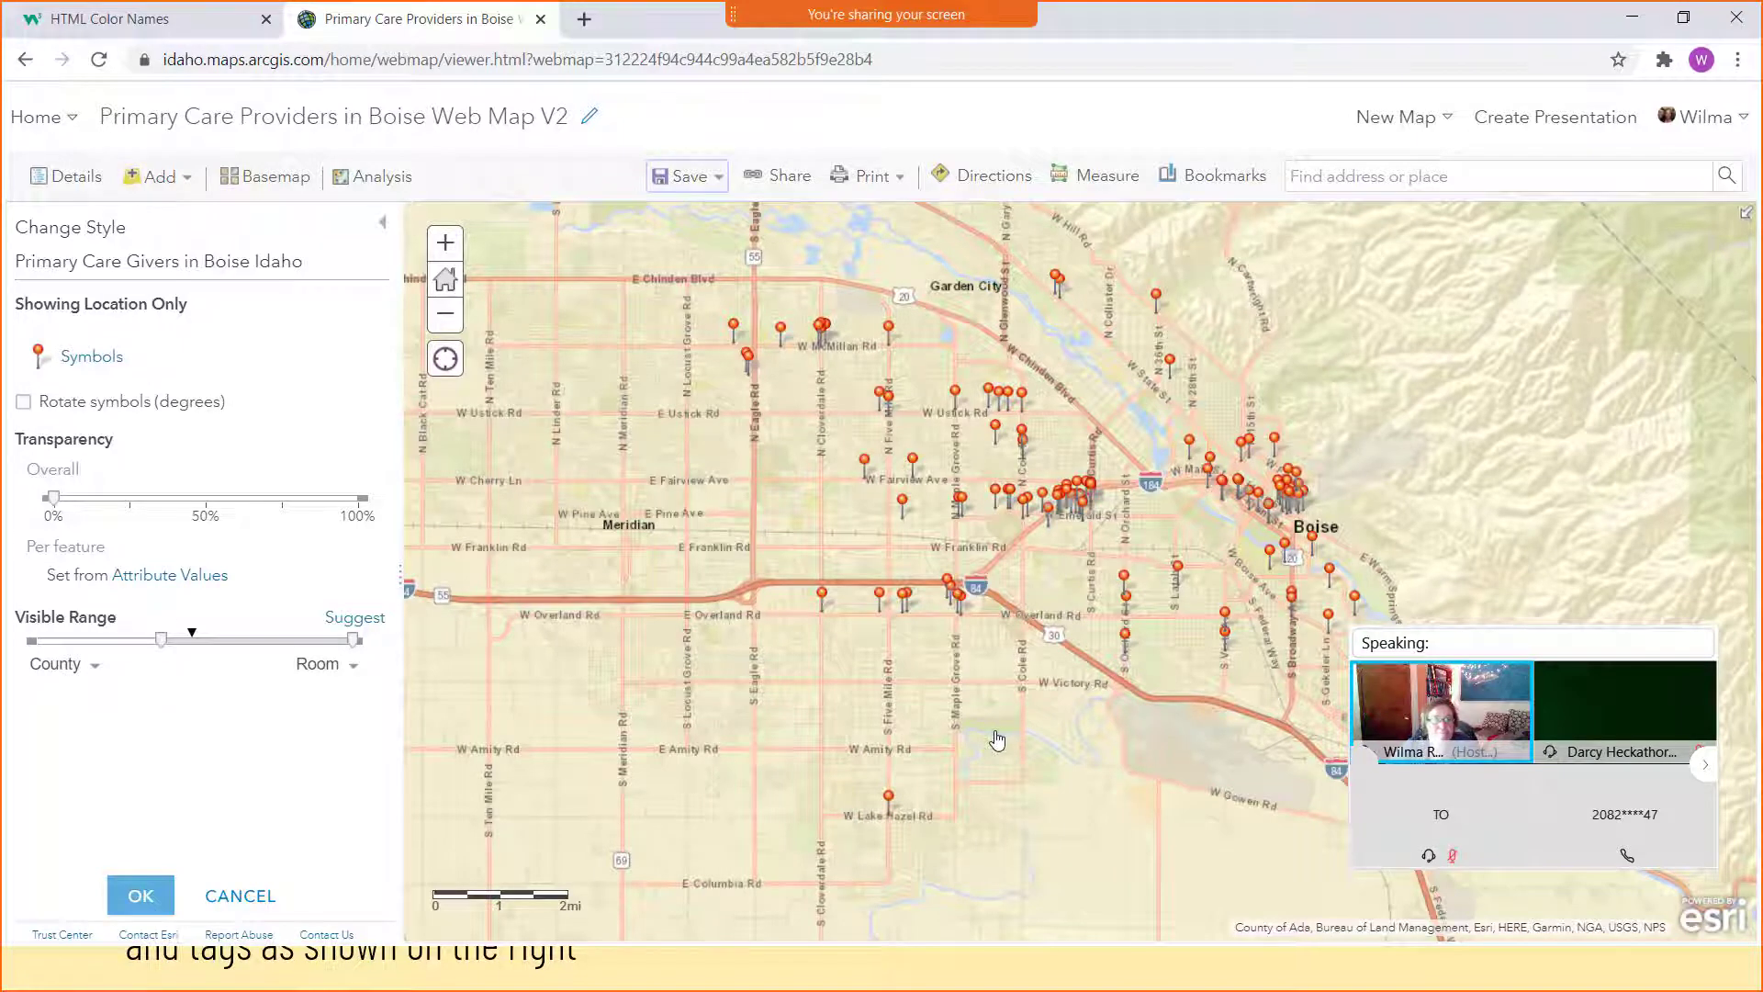
- Accept the layer's style changes and save the map after checking a provider pin's pop-up
click(147, 902)
click(160, 903)
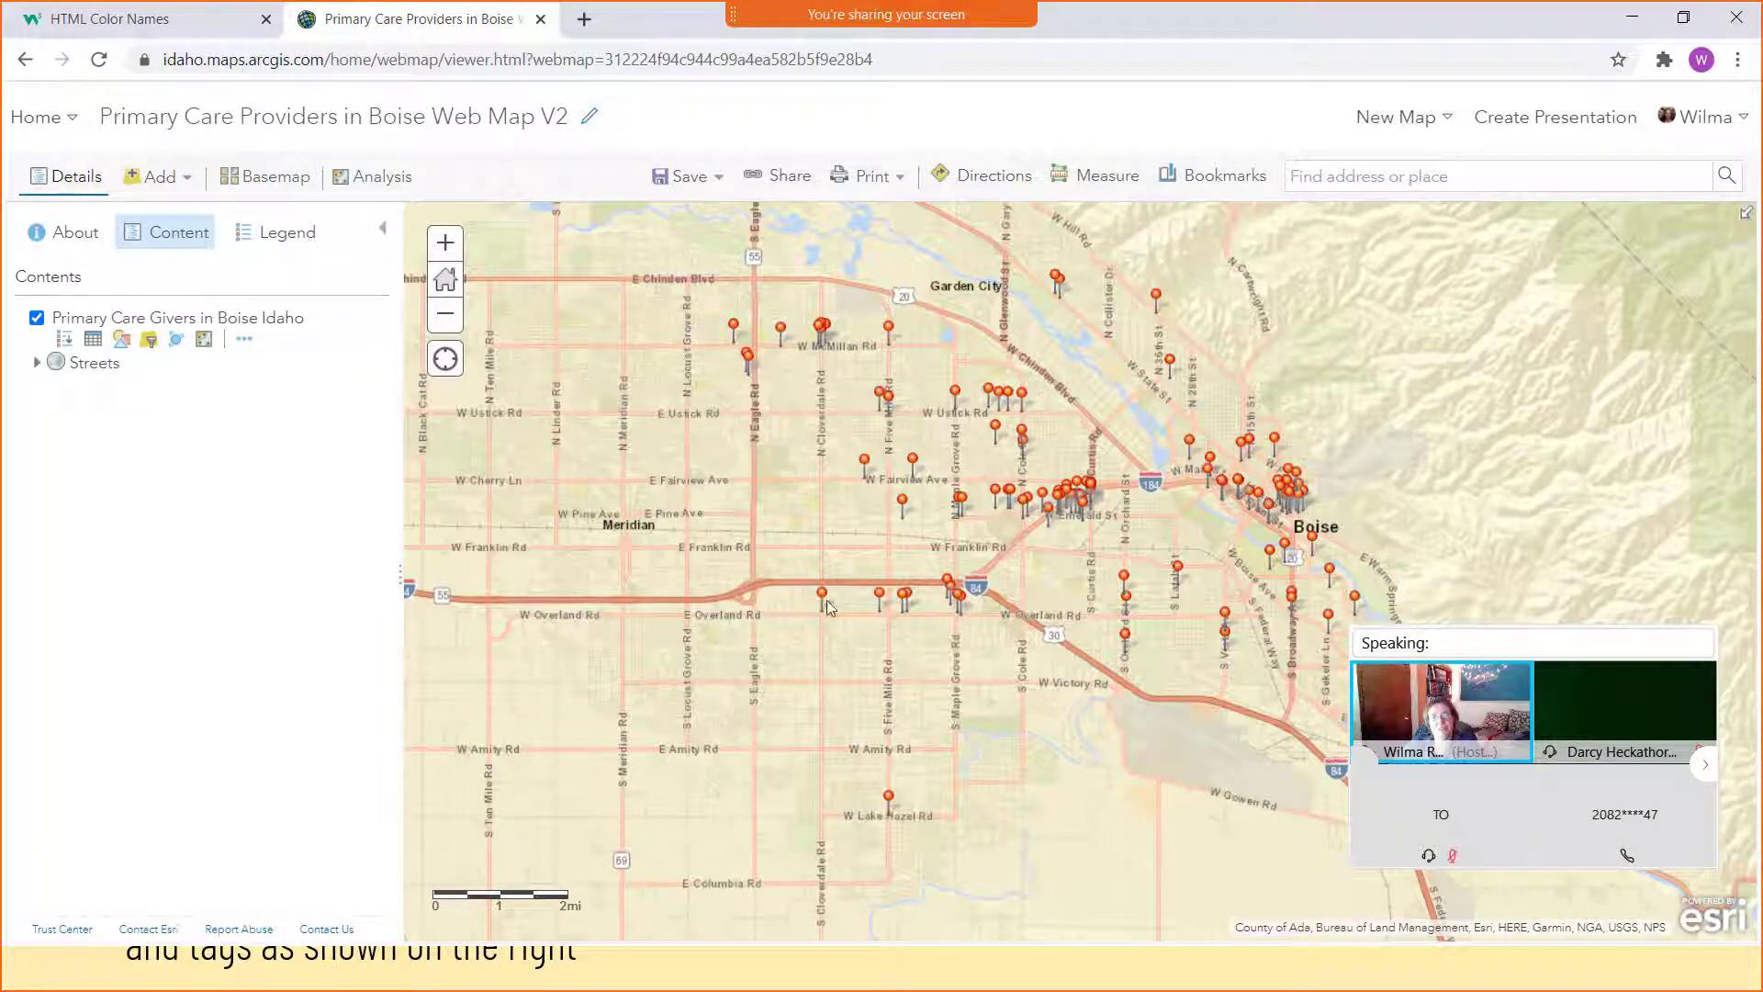
click(906, 521)
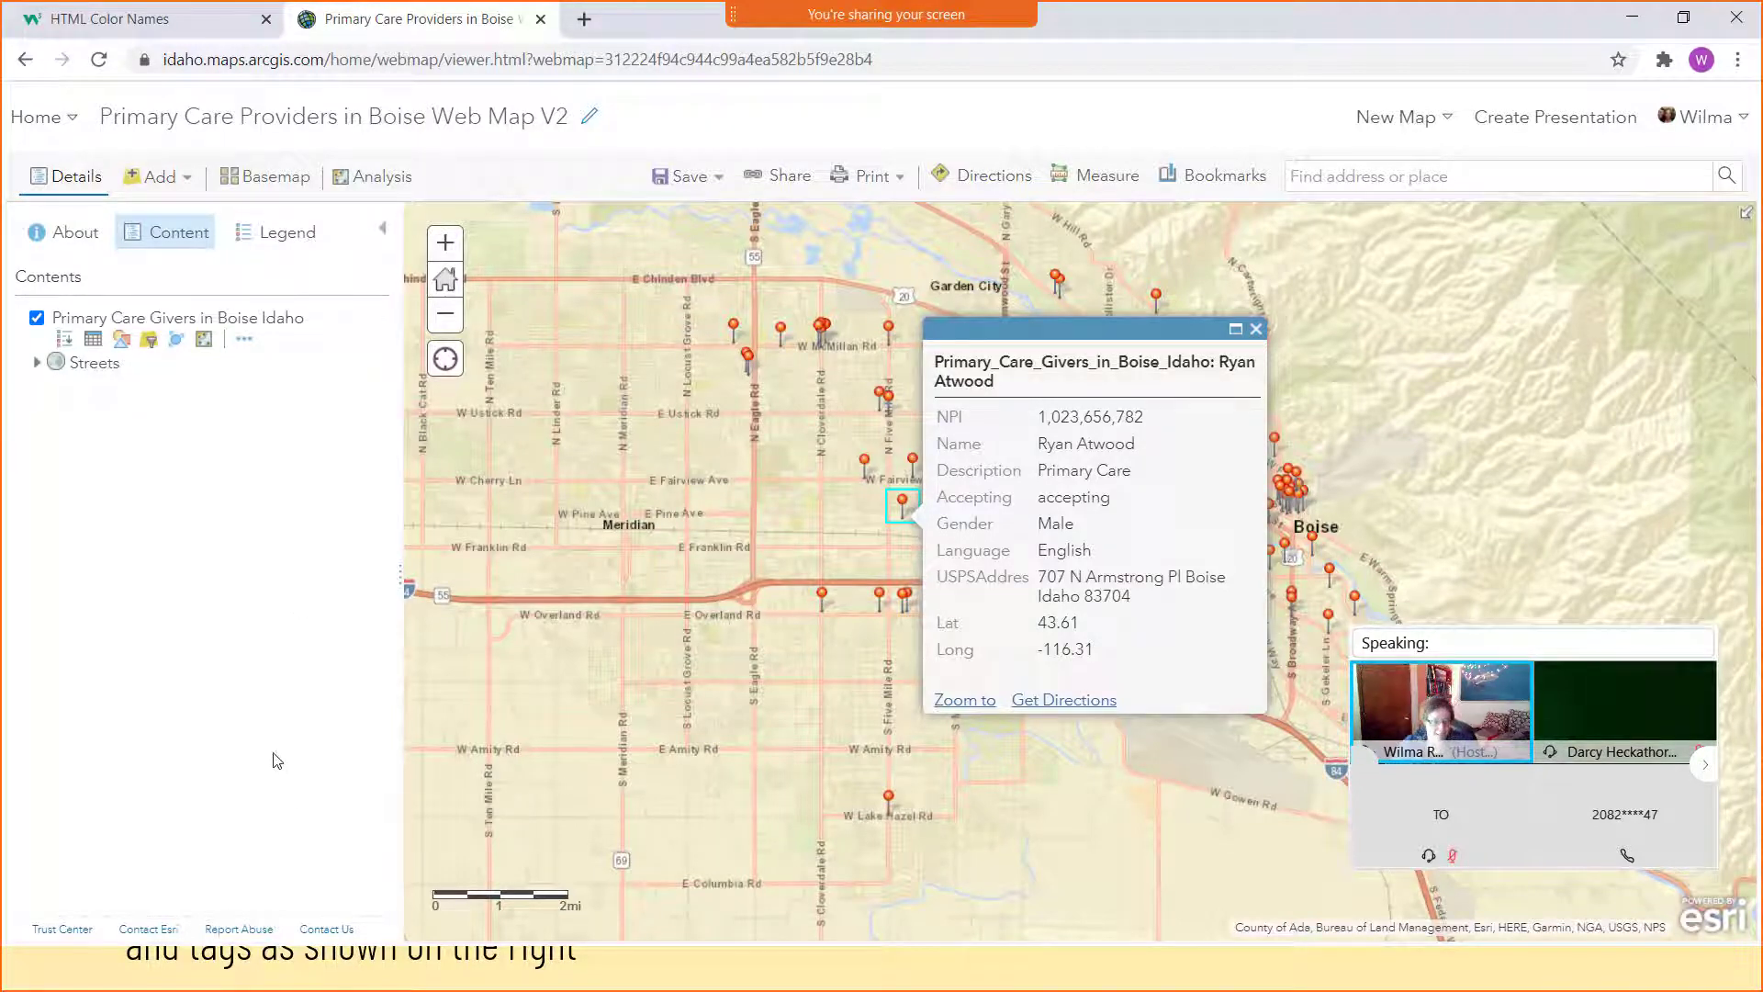
click(688, 177)
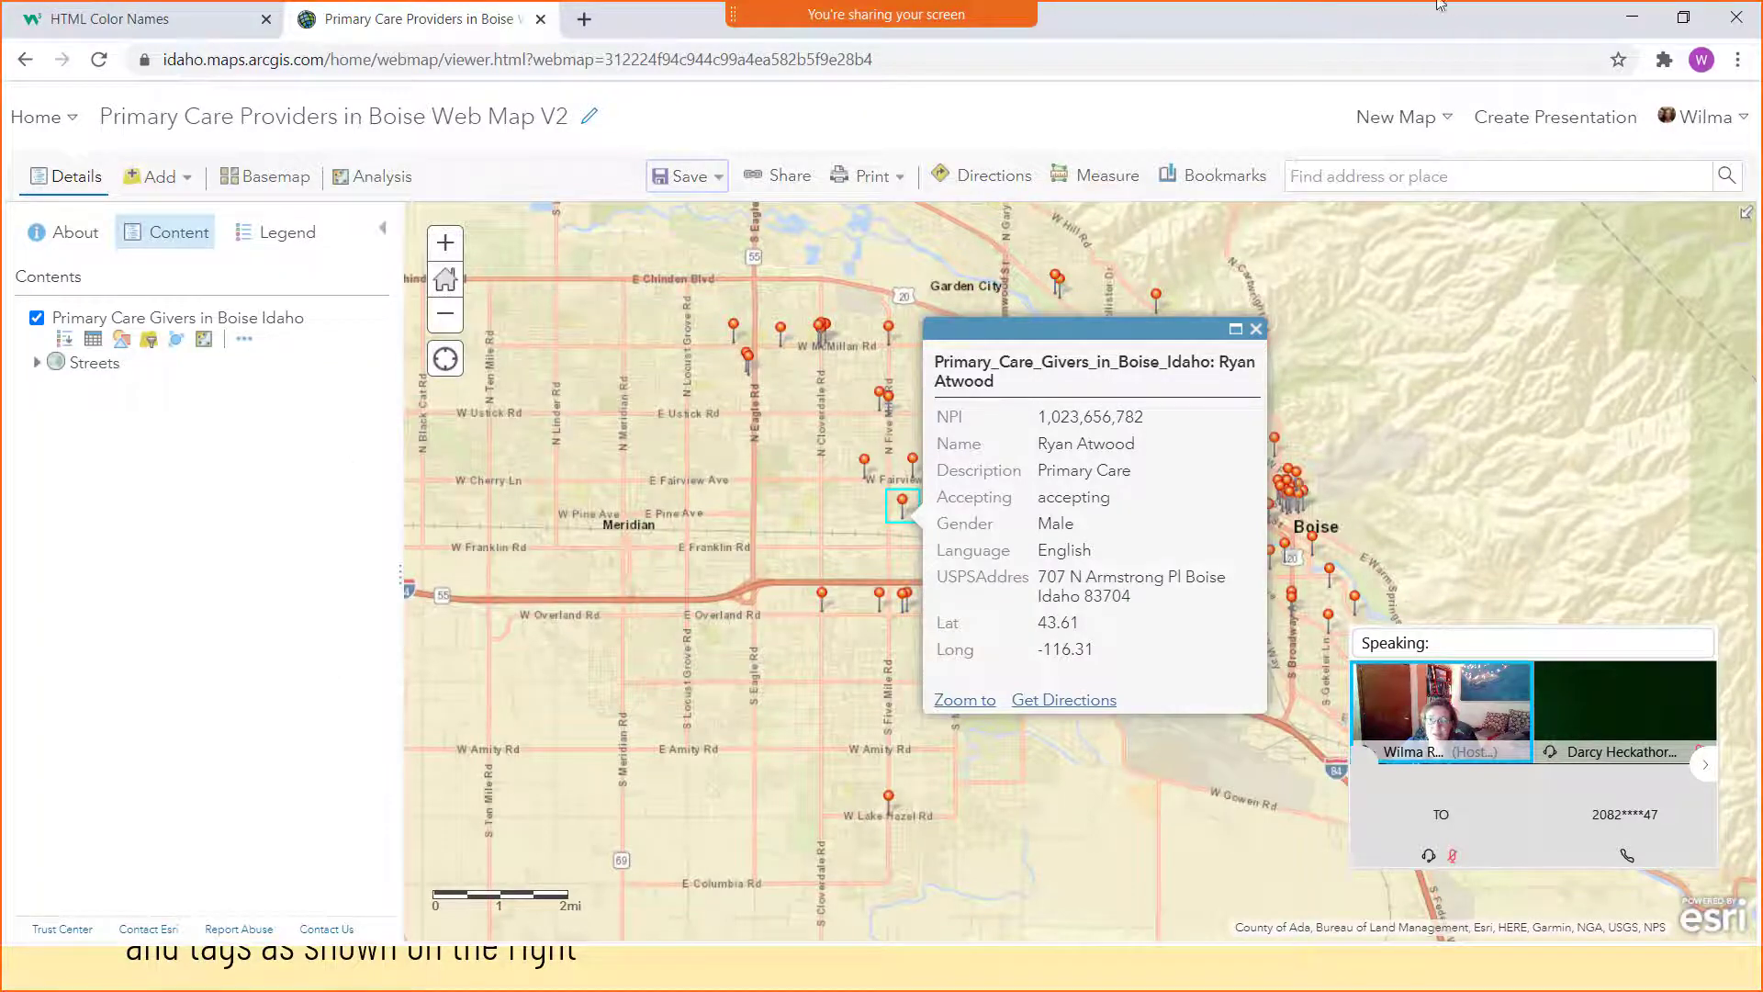
- Switch to the slide show, advance to the page 19 launch map slide and uncover the Survey123 app URL
key(alt+Tab)
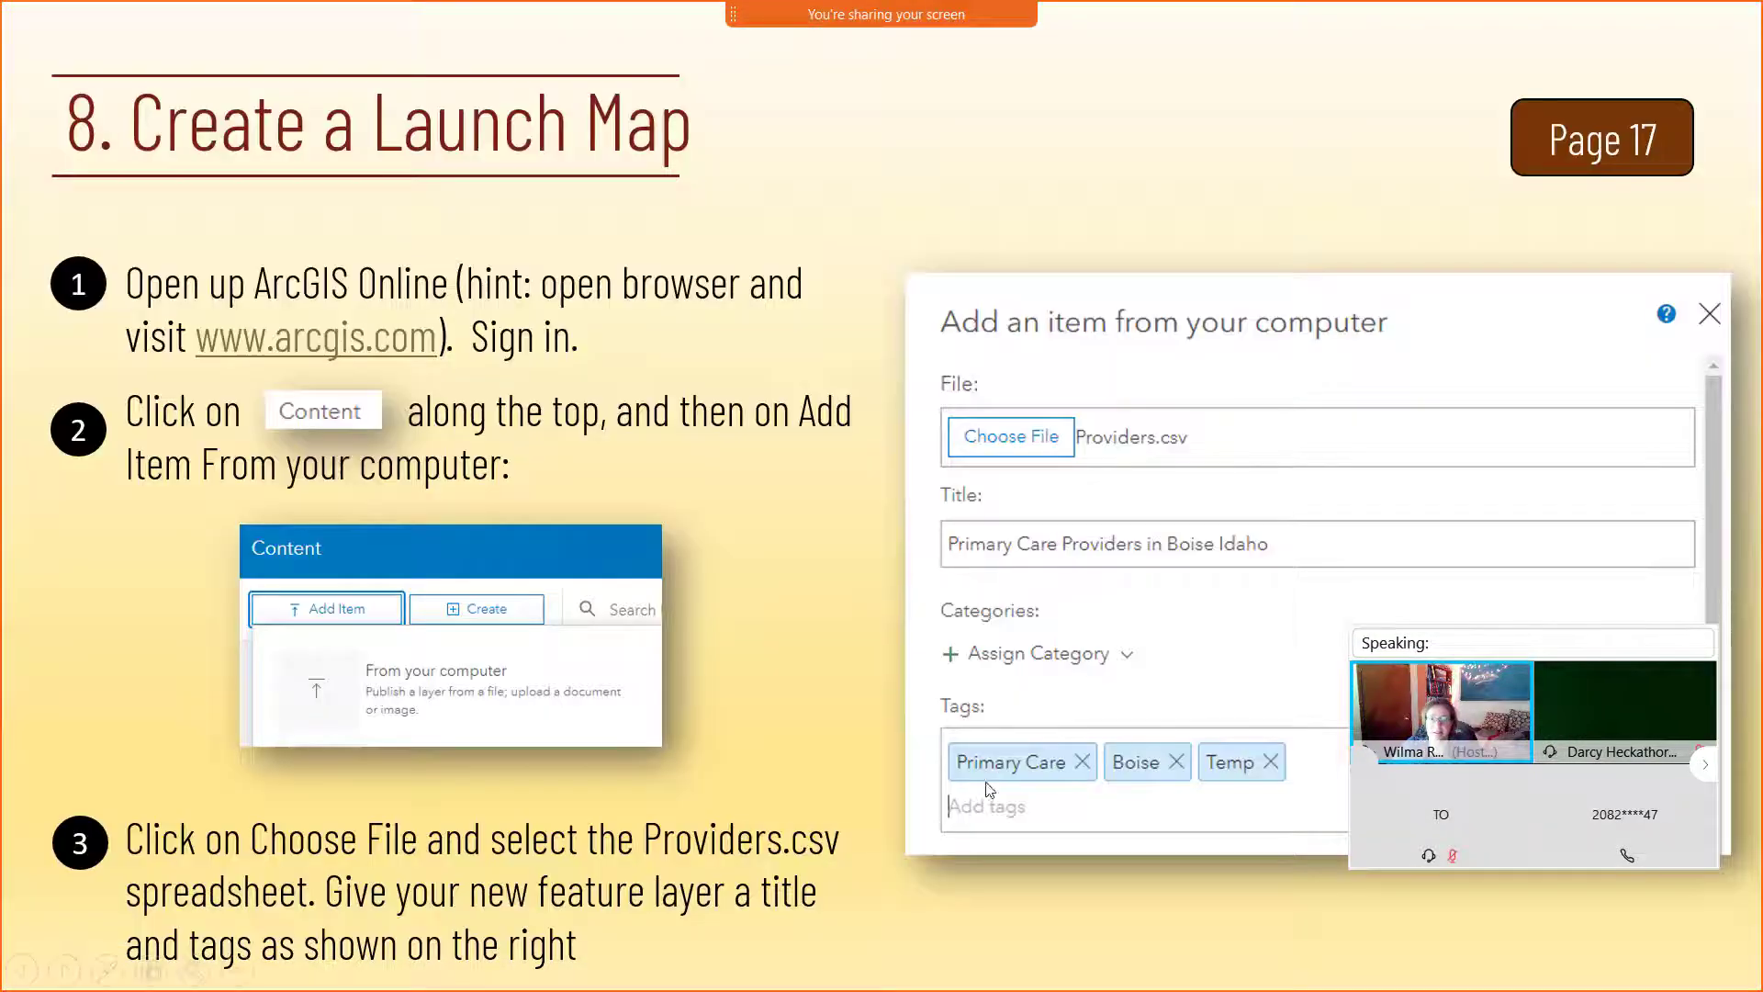
click(580, 653)
click(583, 652)
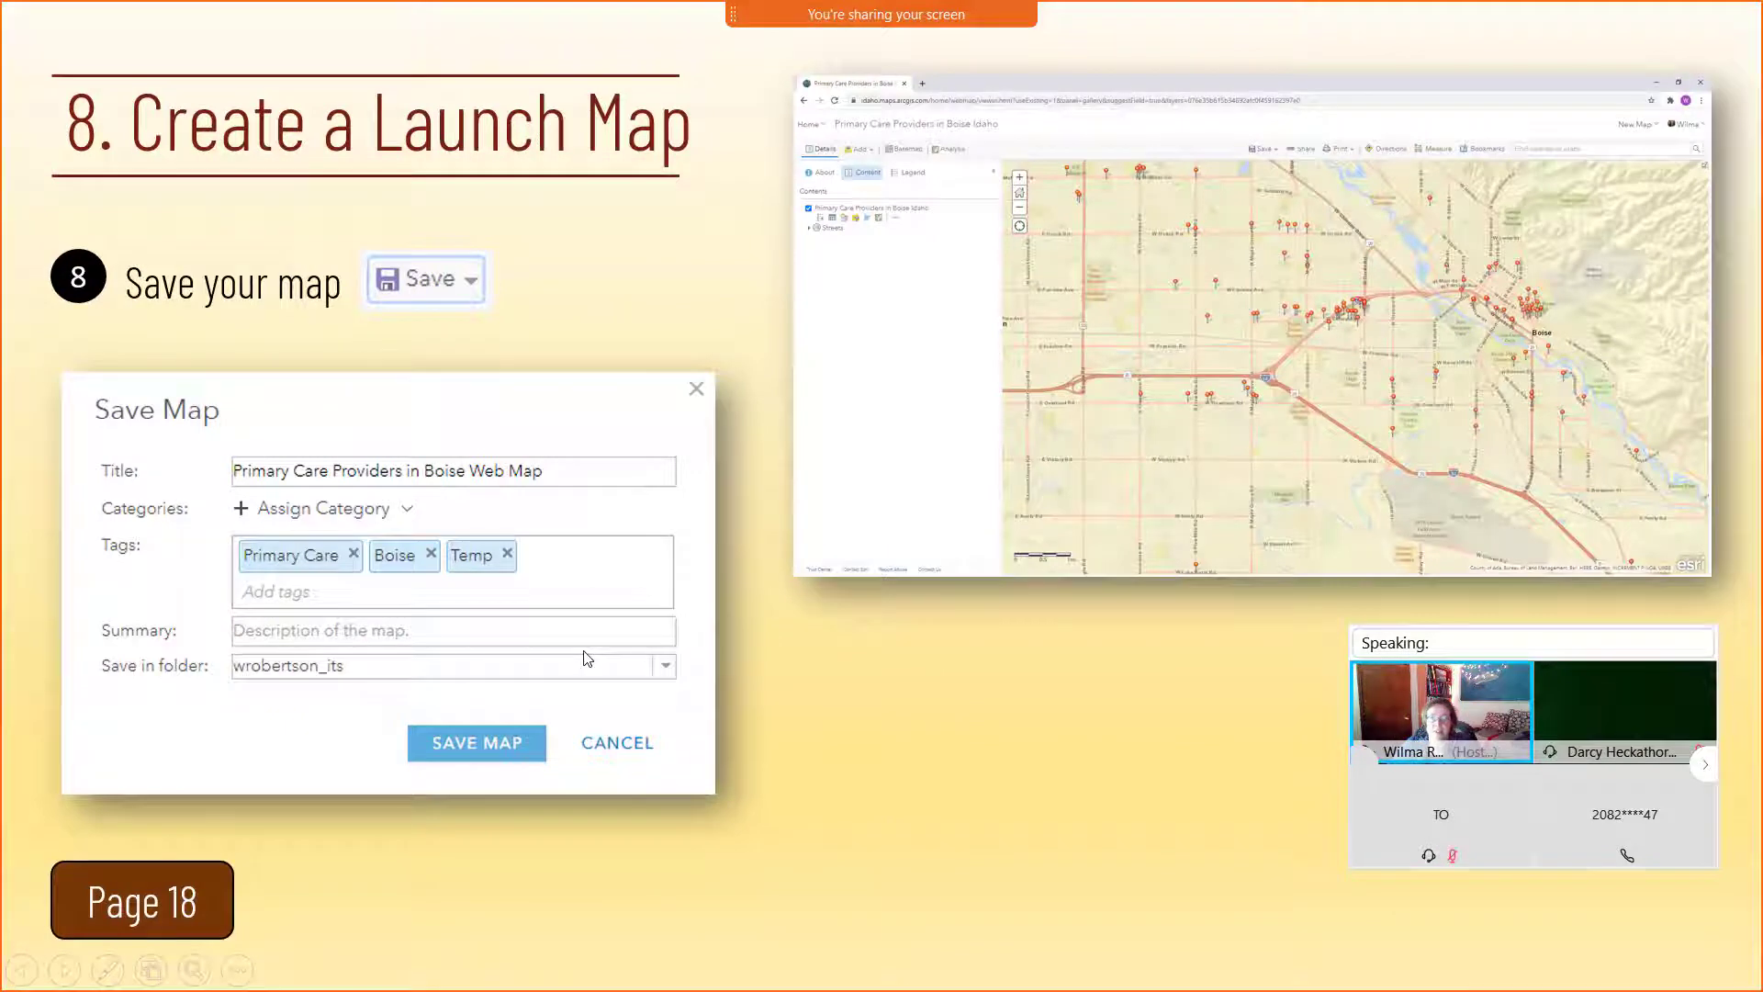
click(586, 658)
click(586, 658)
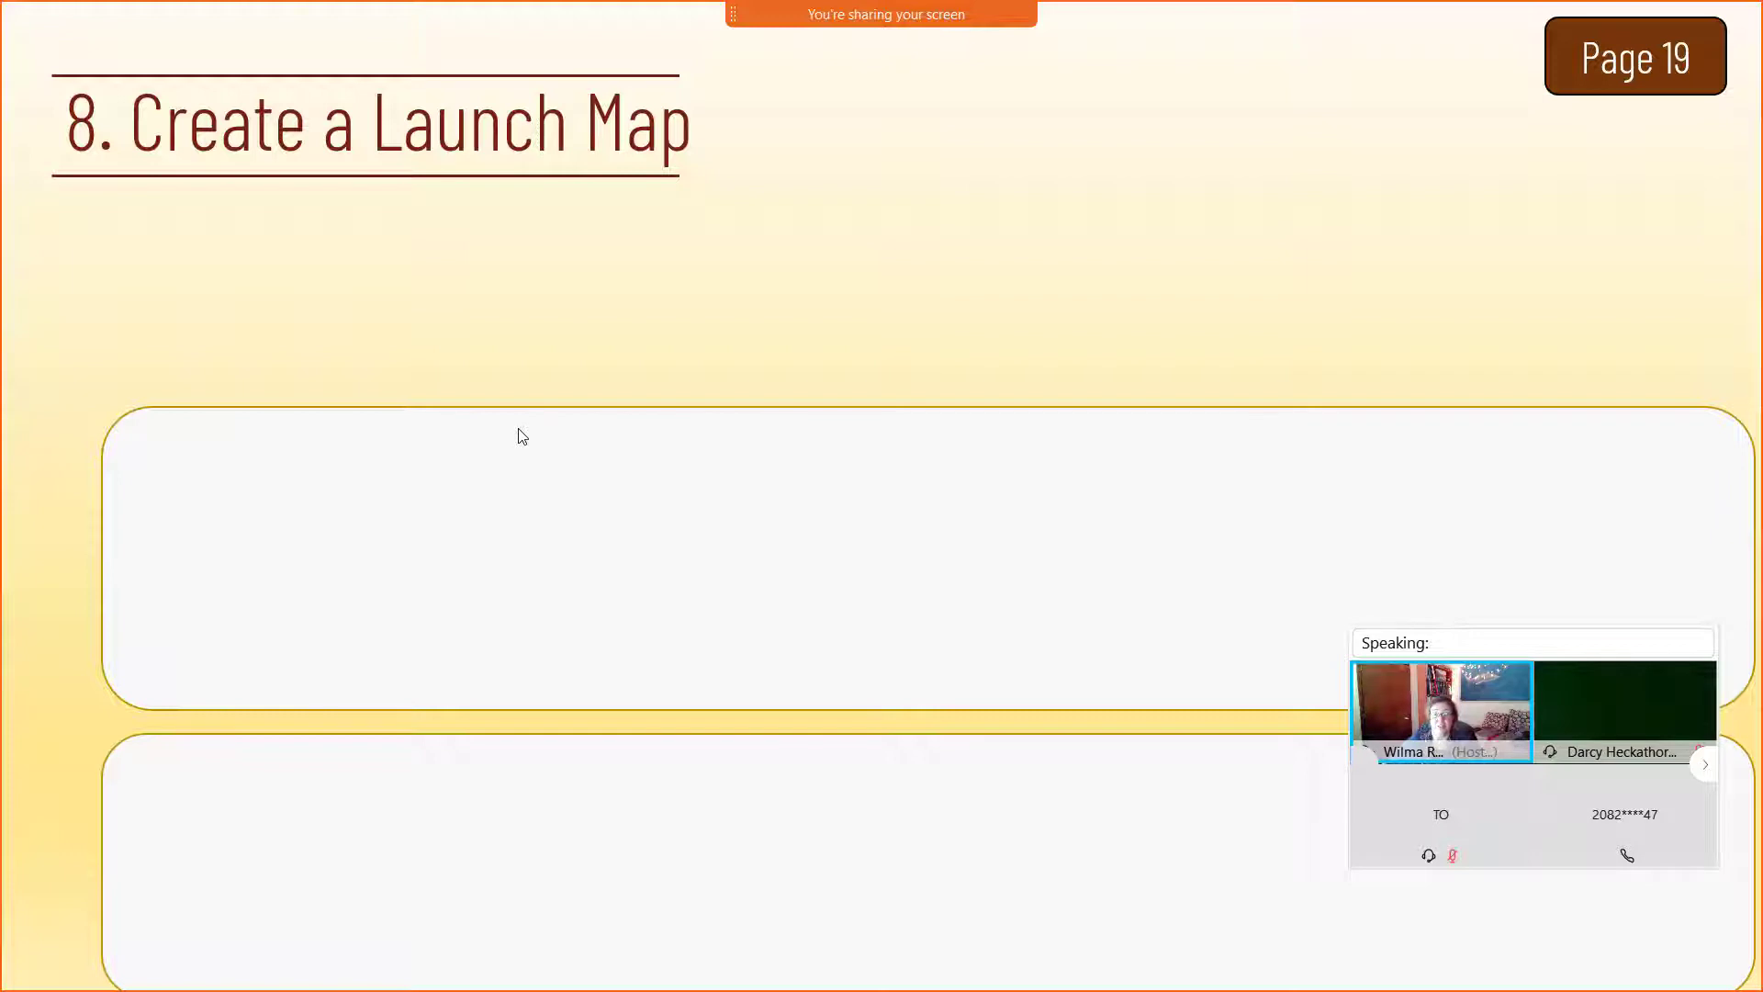
click(317, 505)
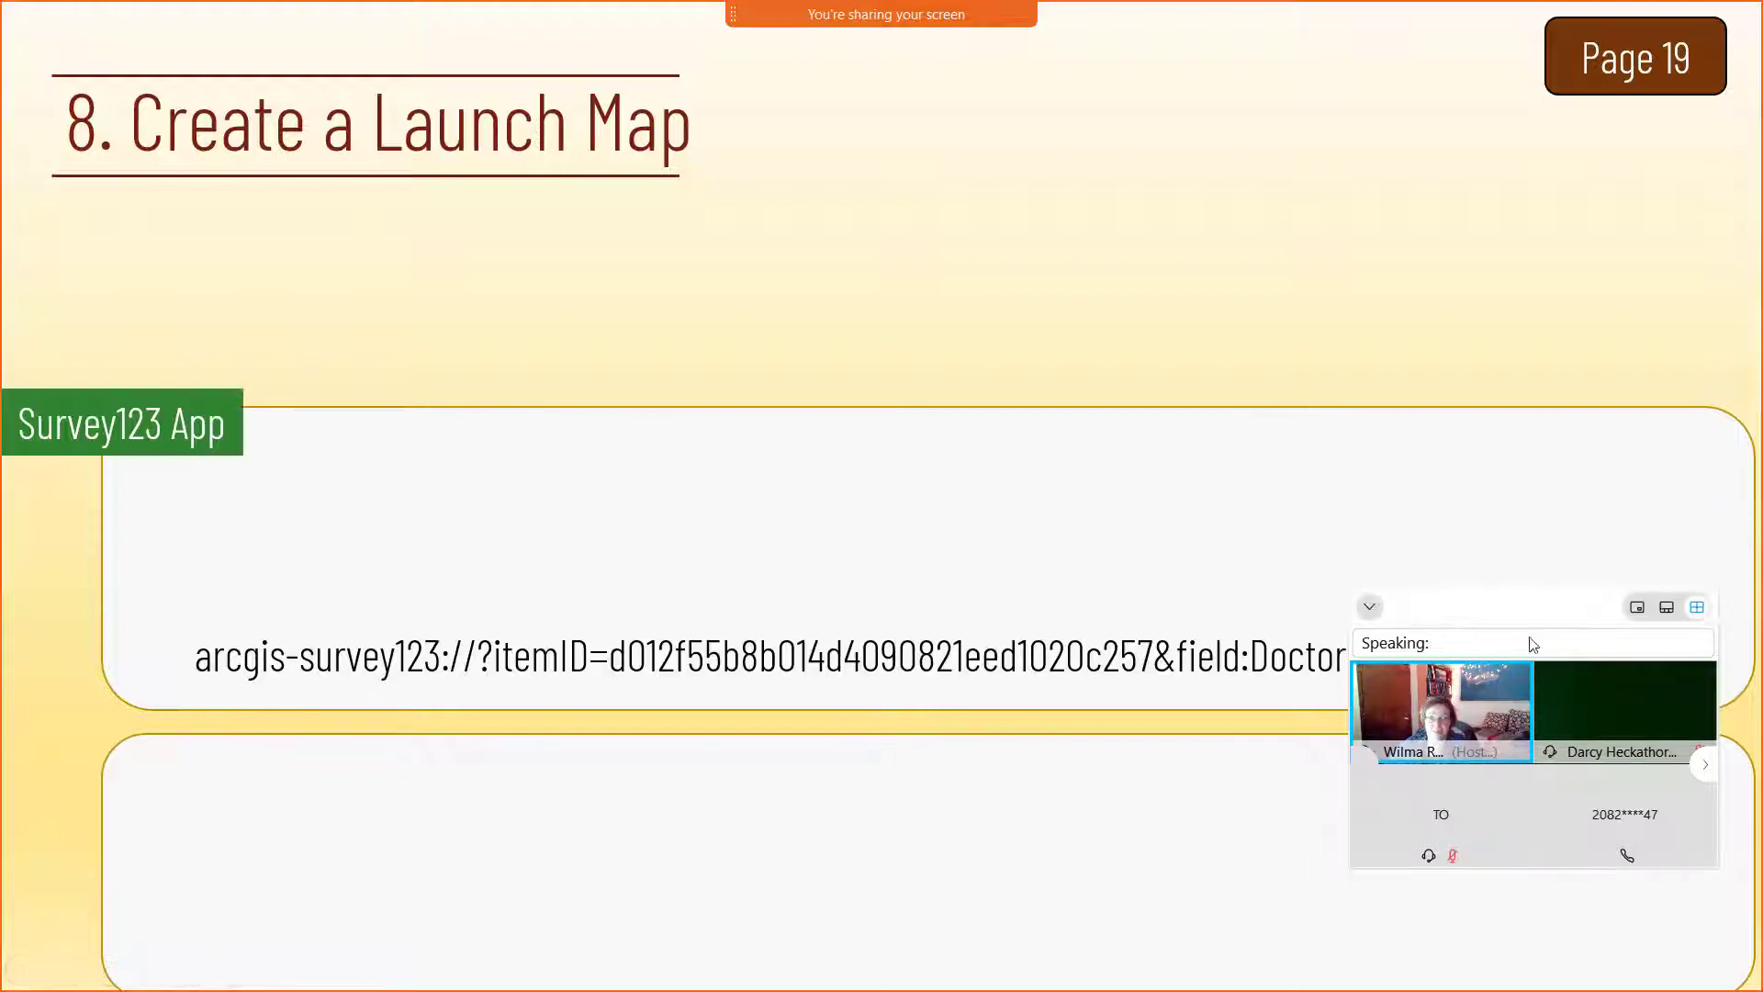
drag(1495, 609, 1239, 96)
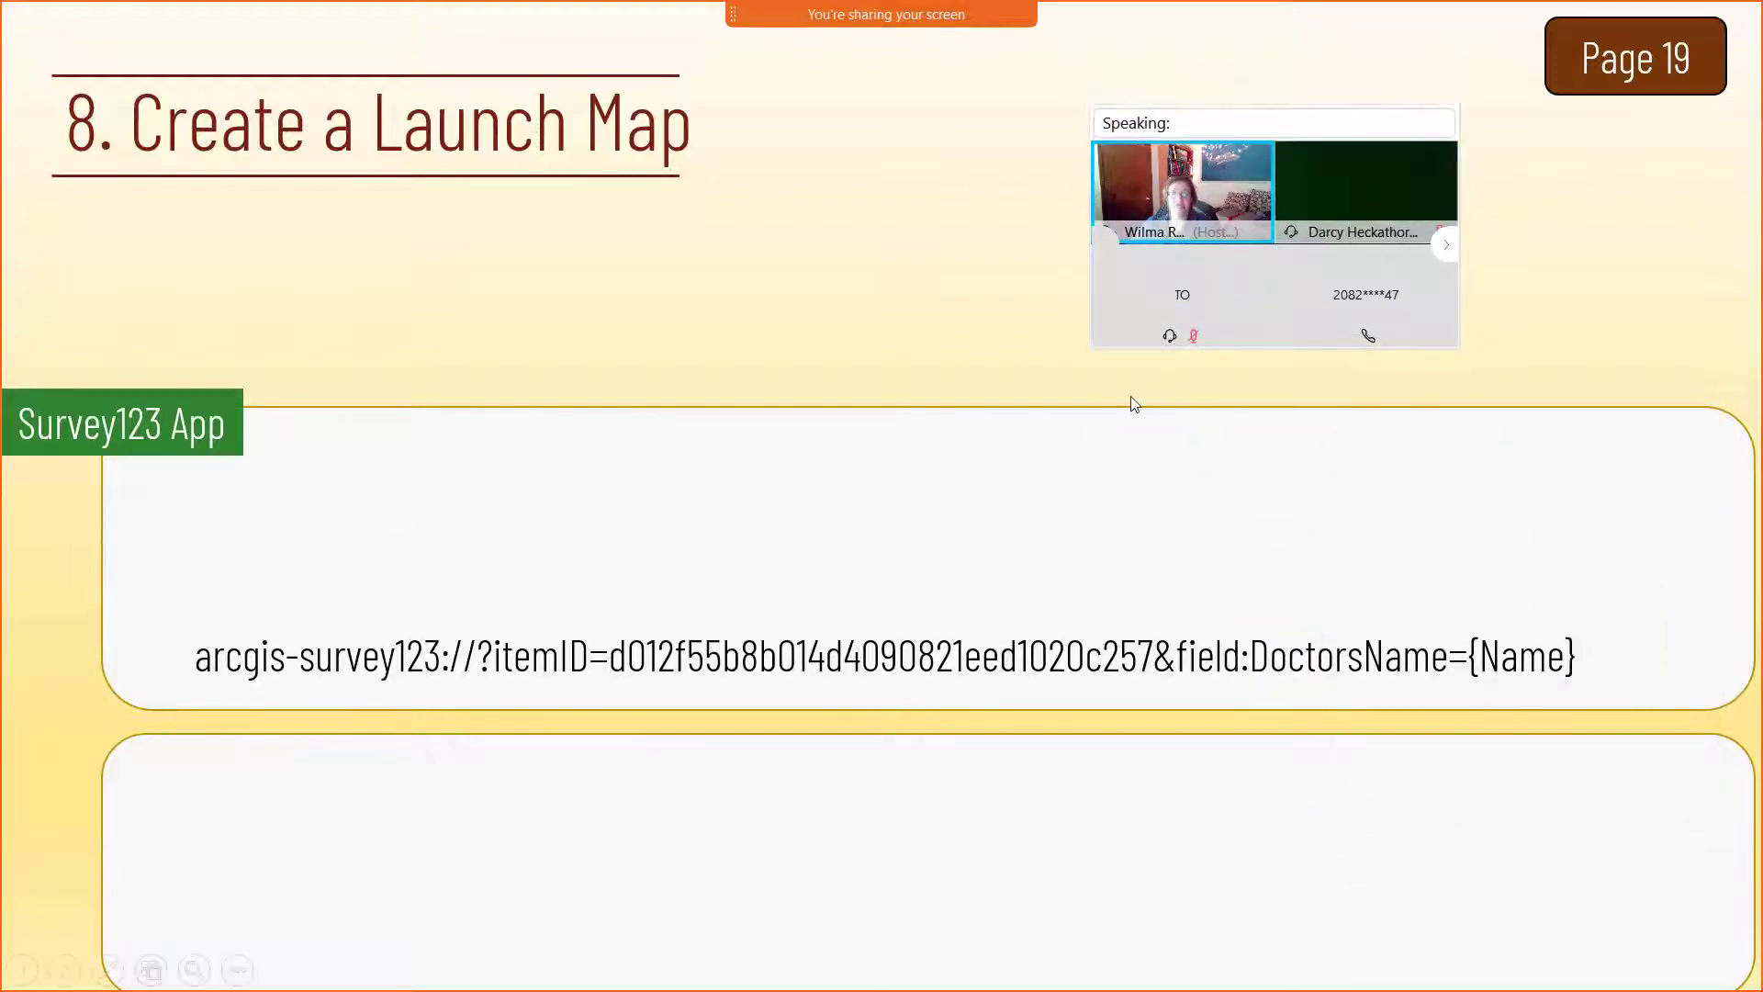
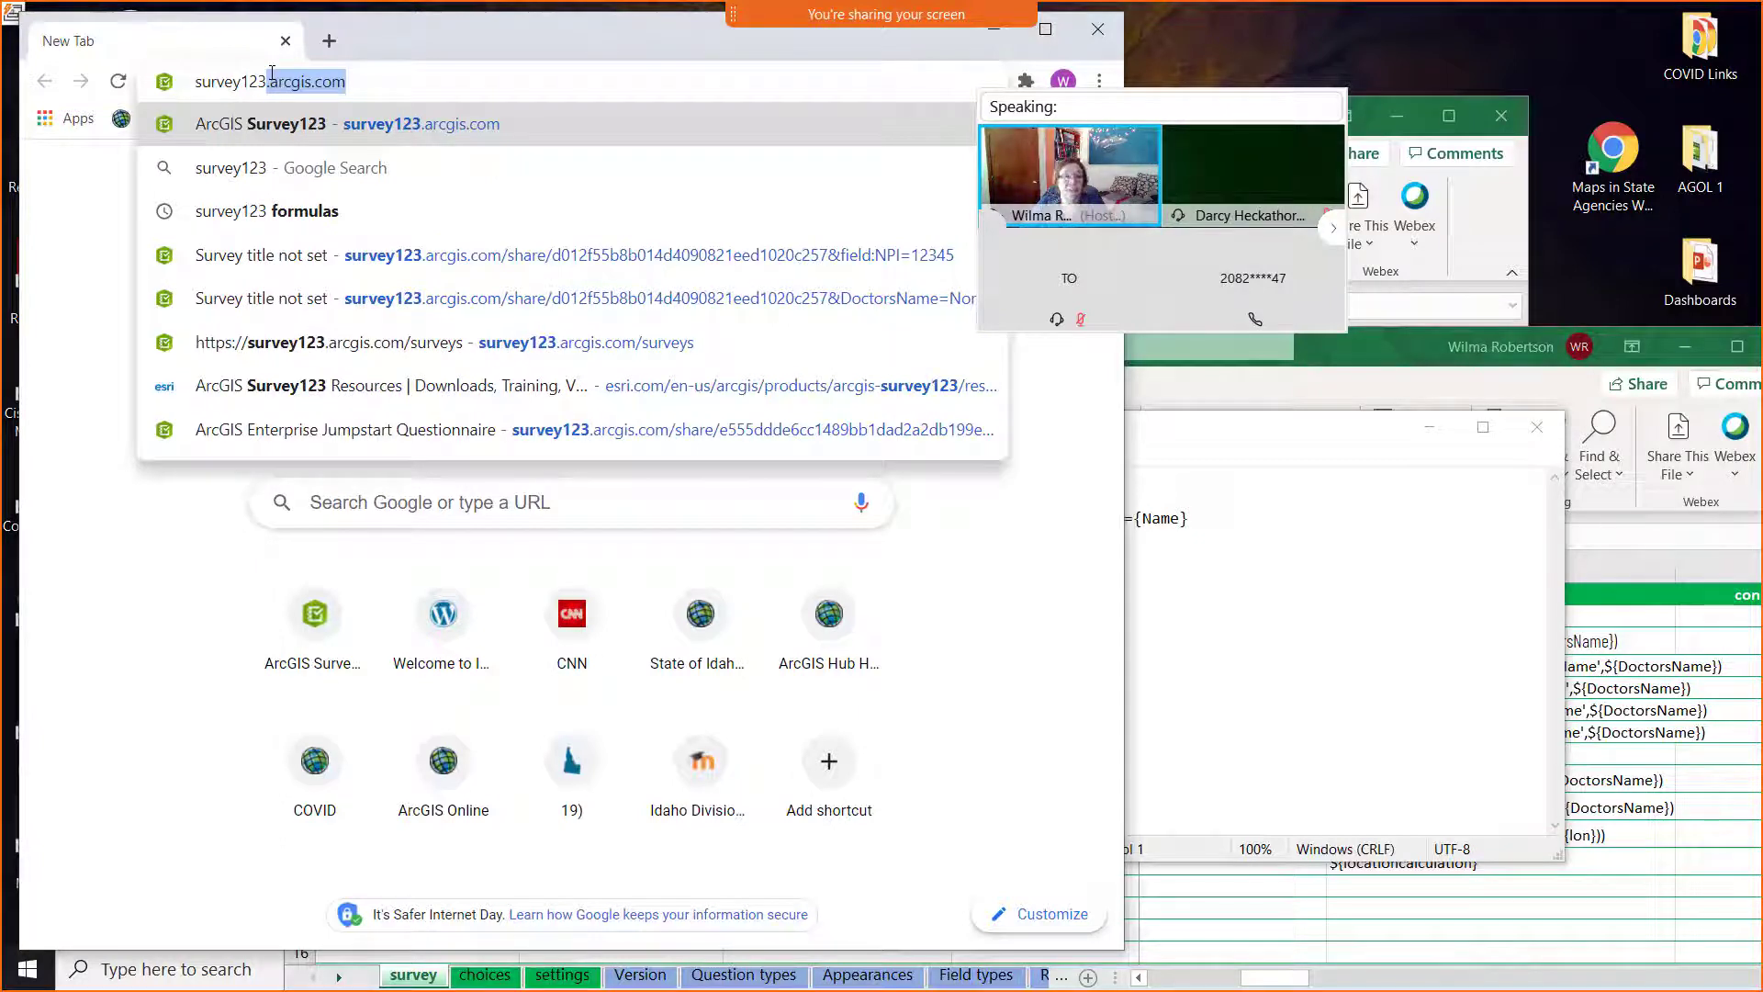
- Go to survey123.arcgis.com in the browser and sign in to reach the surveys list
key(Return)
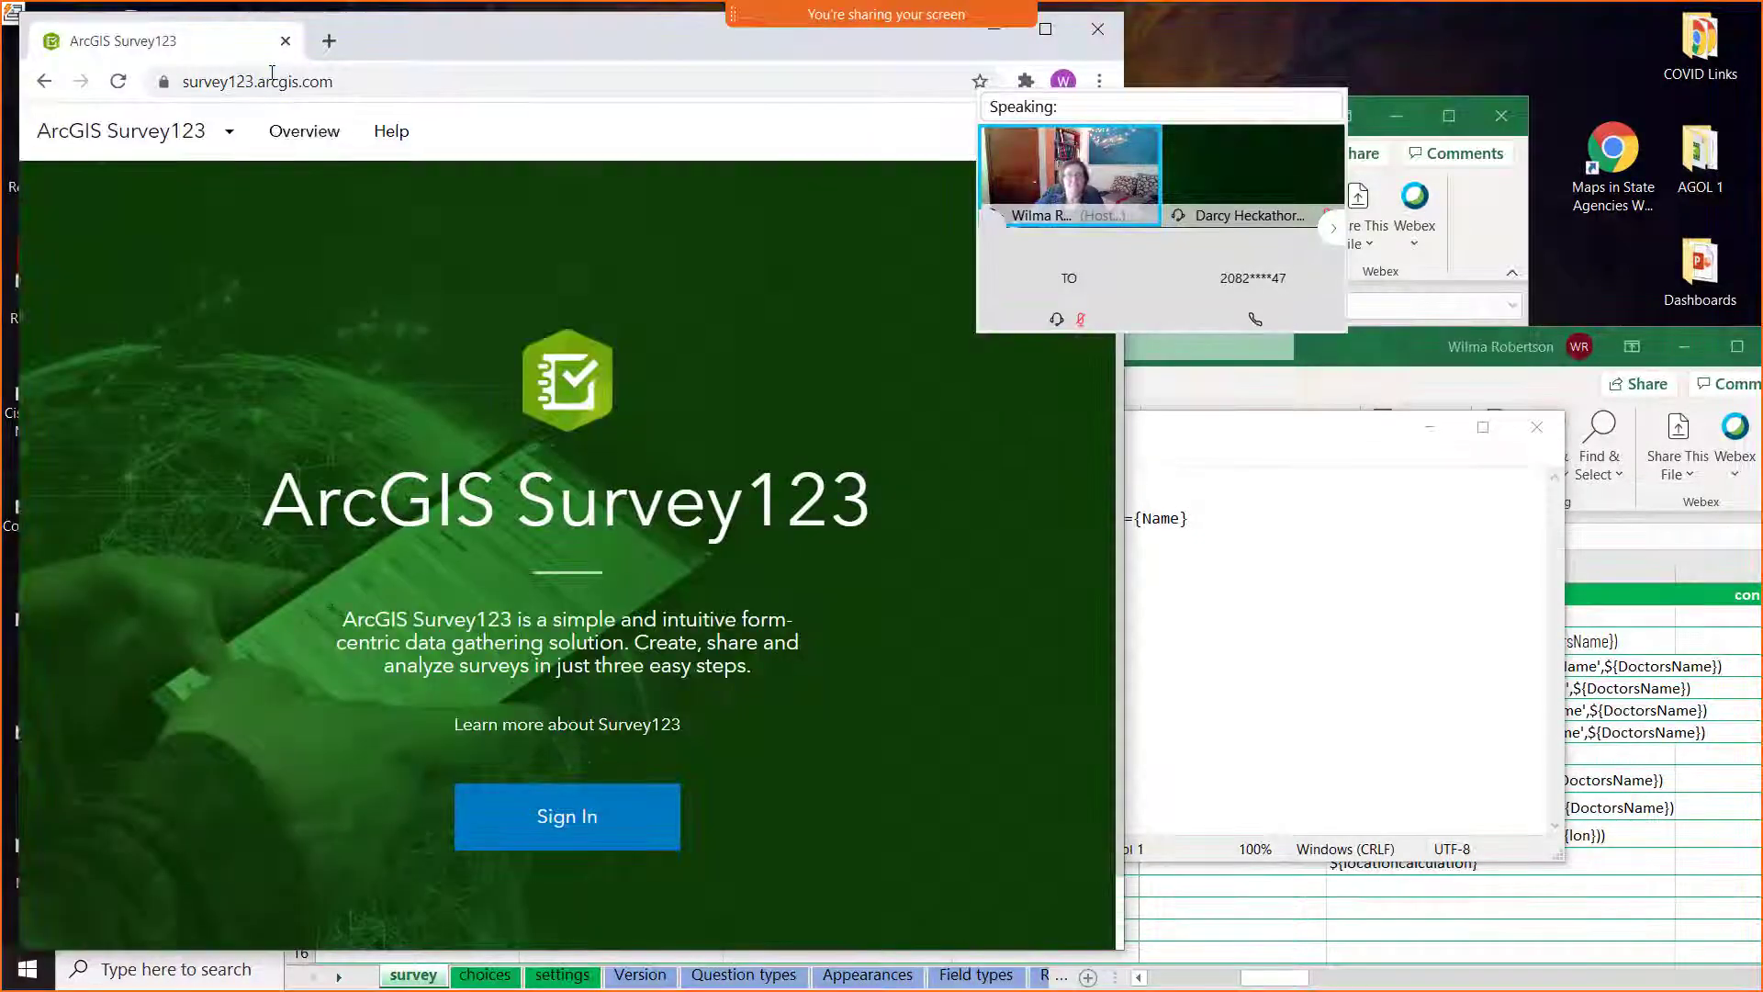
click(600, 836)
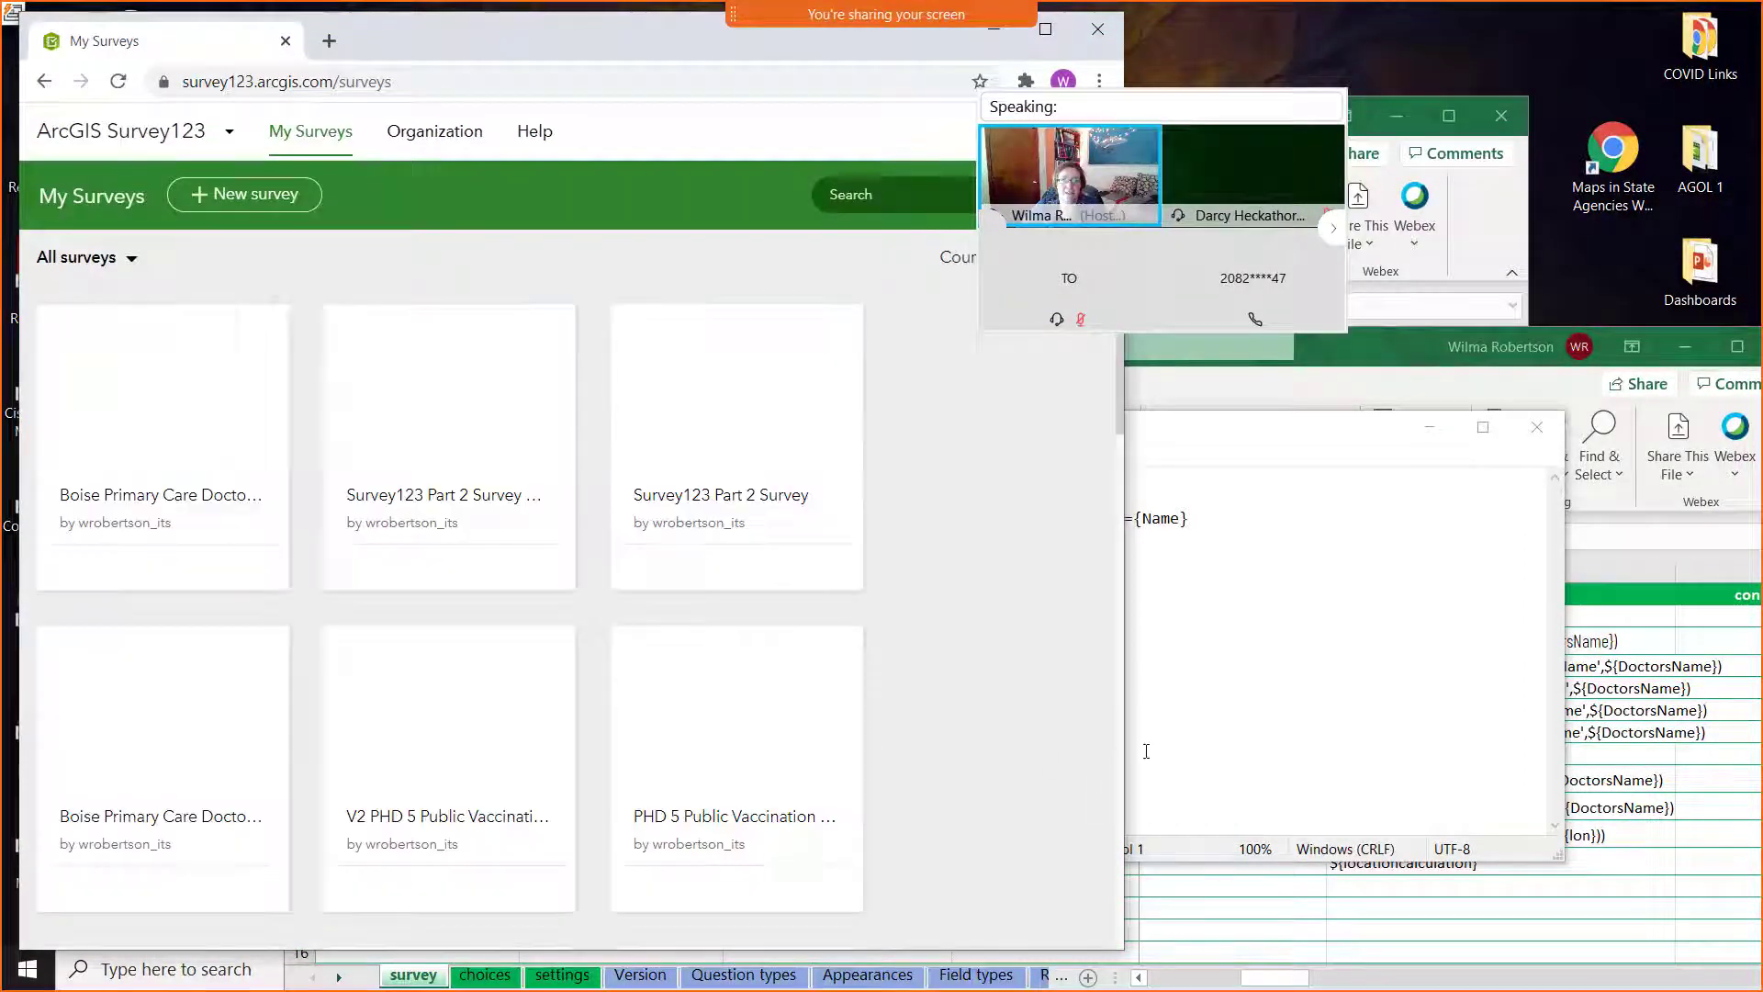
- Open the Boise Primary Care Doctors WGR survey in a widened browser window and copy its item ID from the web address
drag(1122, 751, 1734, 777)
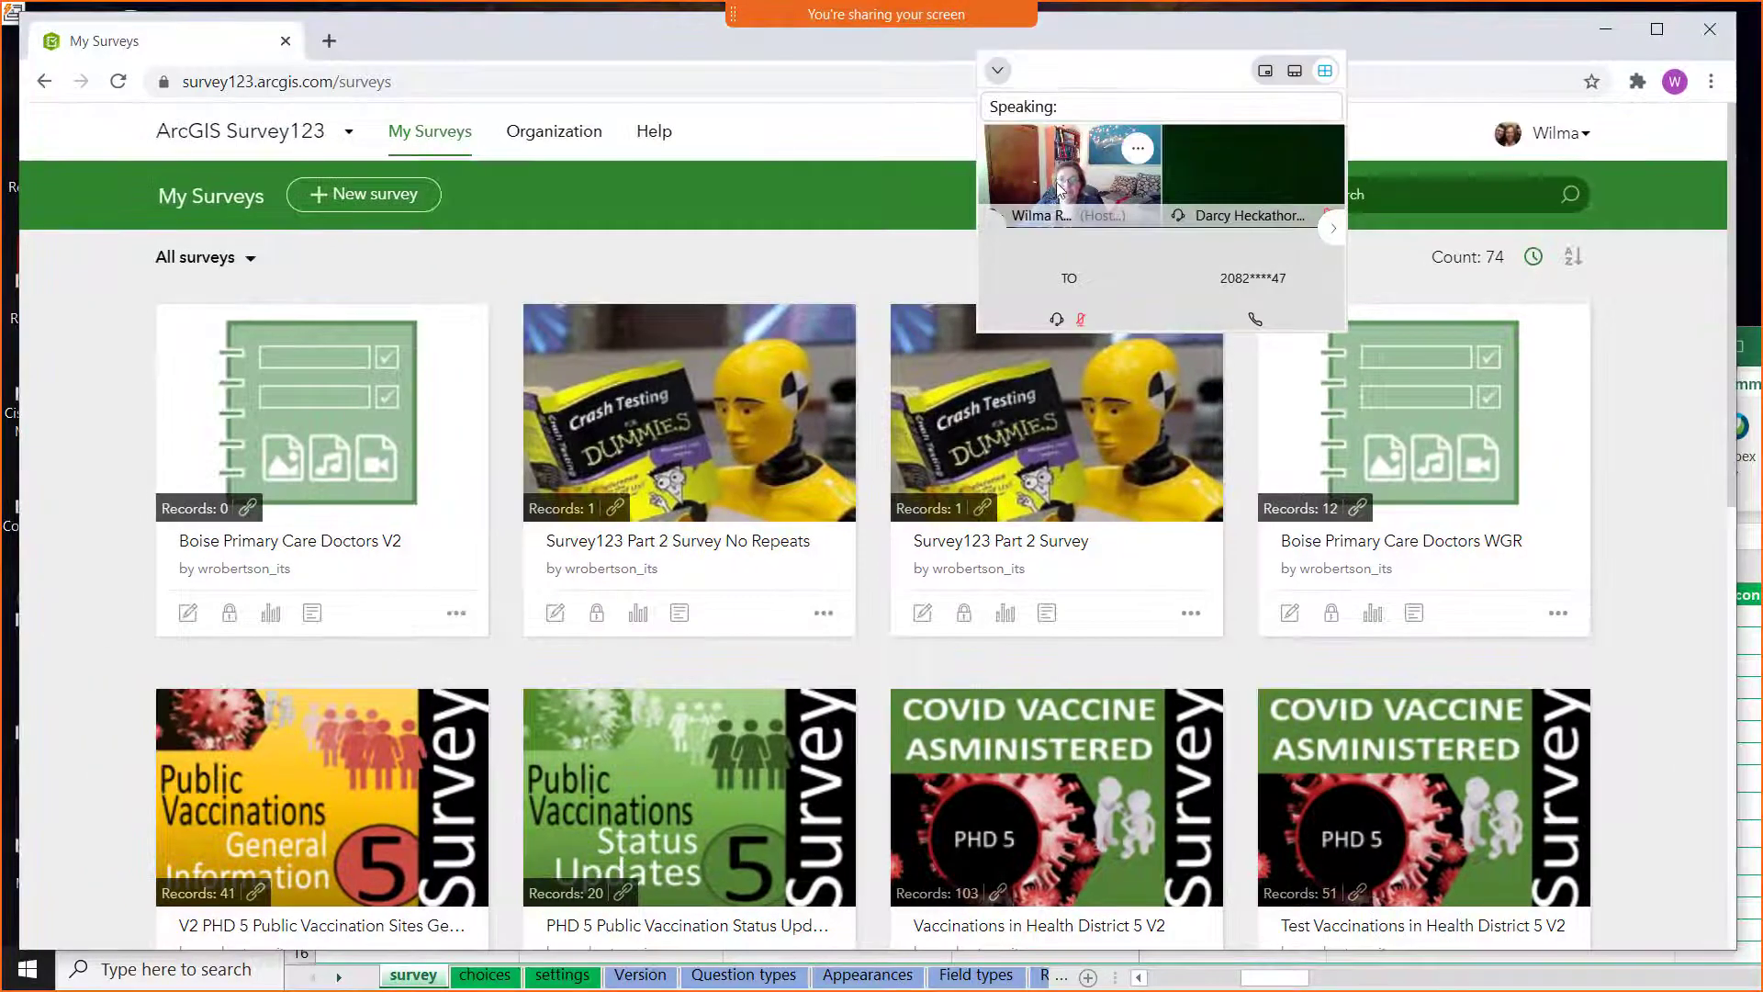
drag(1141, 72, 1504, 317)
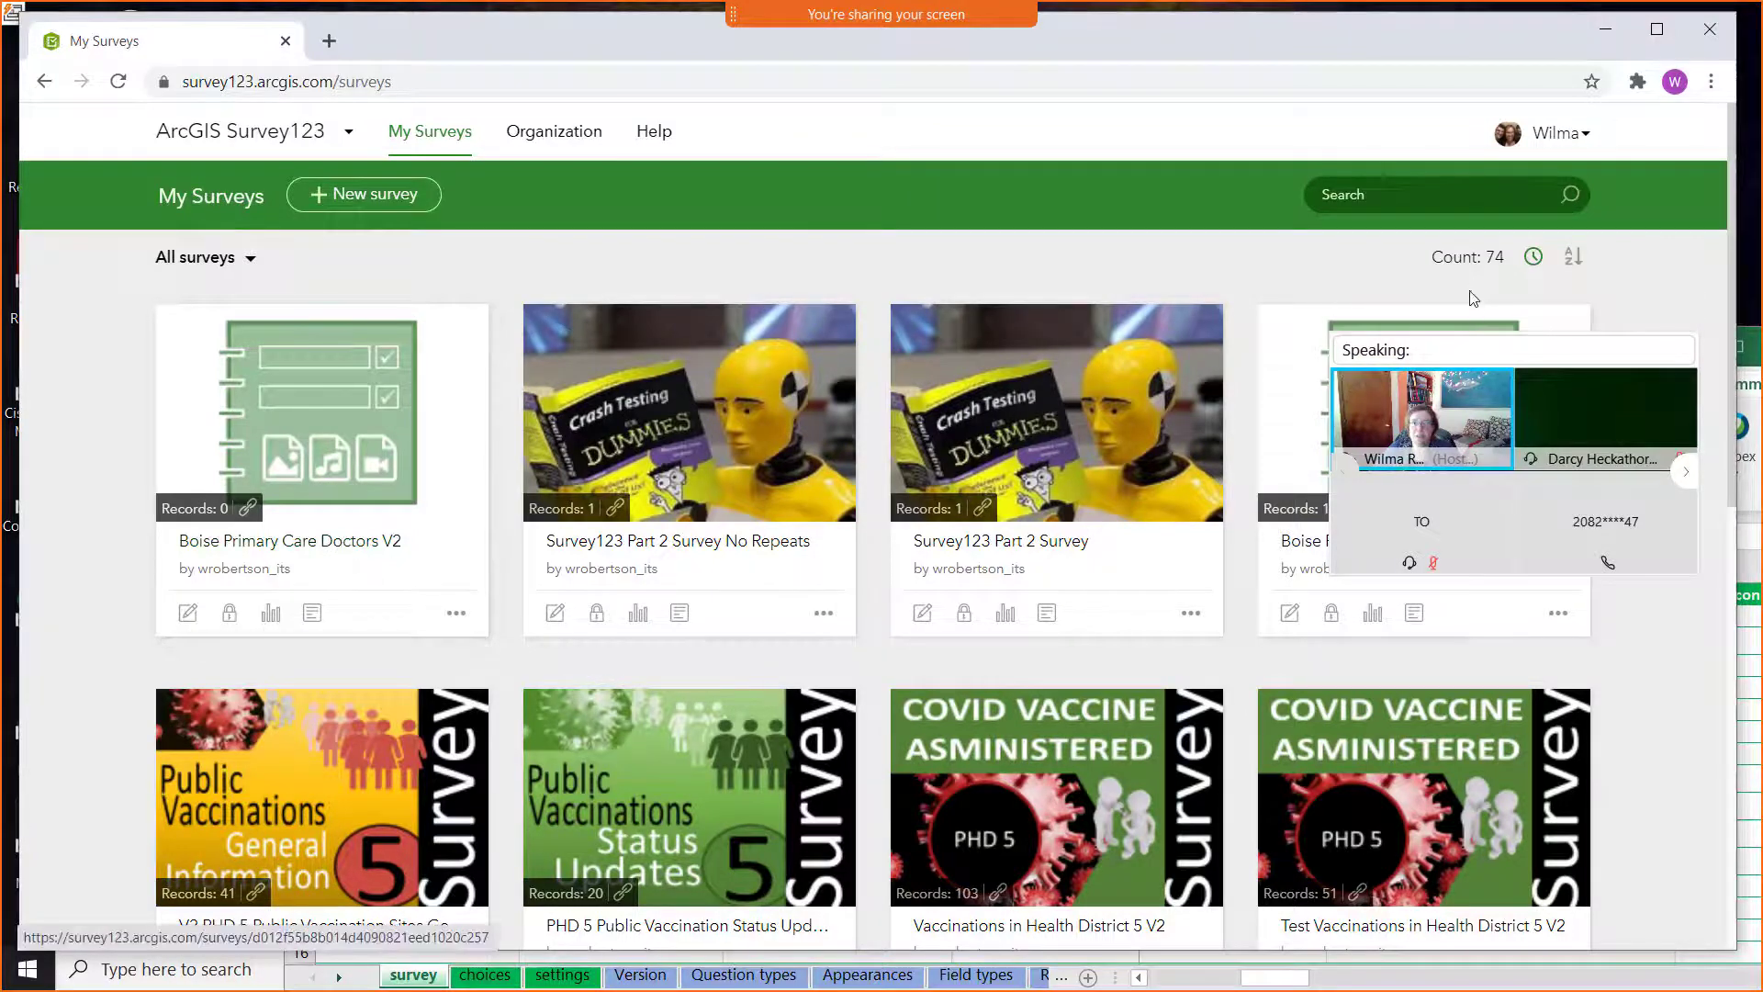
drag(1473, 301, 1514, 659)
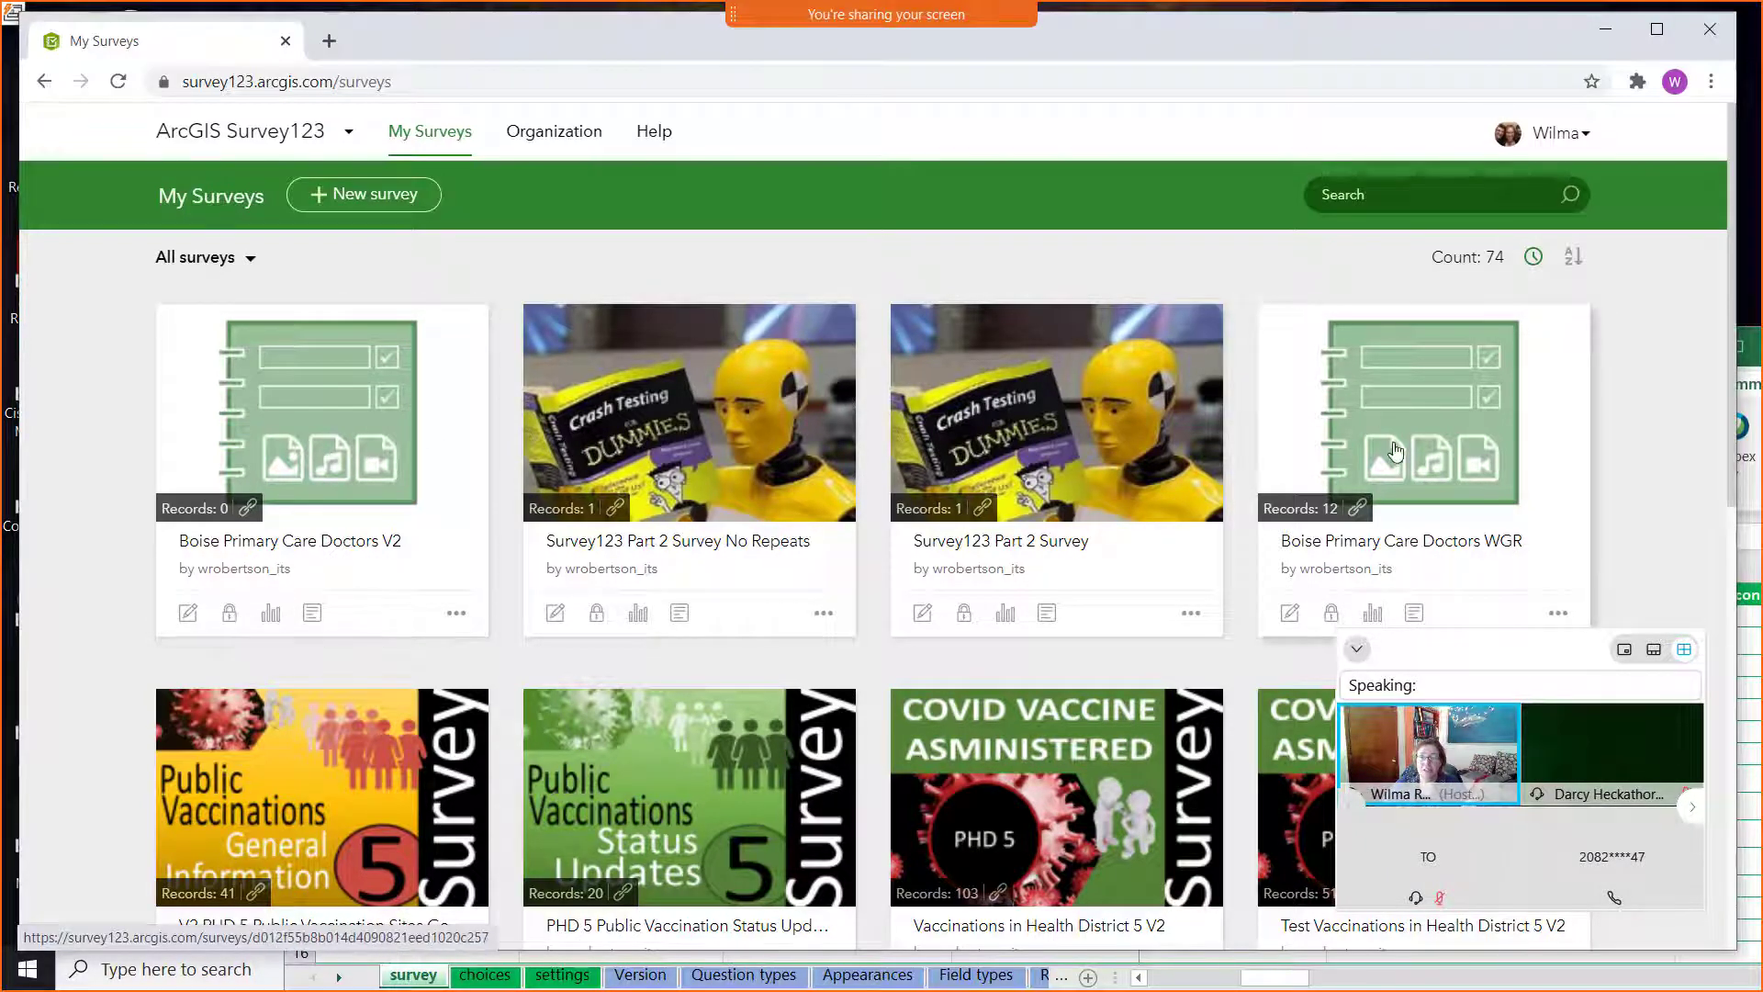
click(1429, 453)
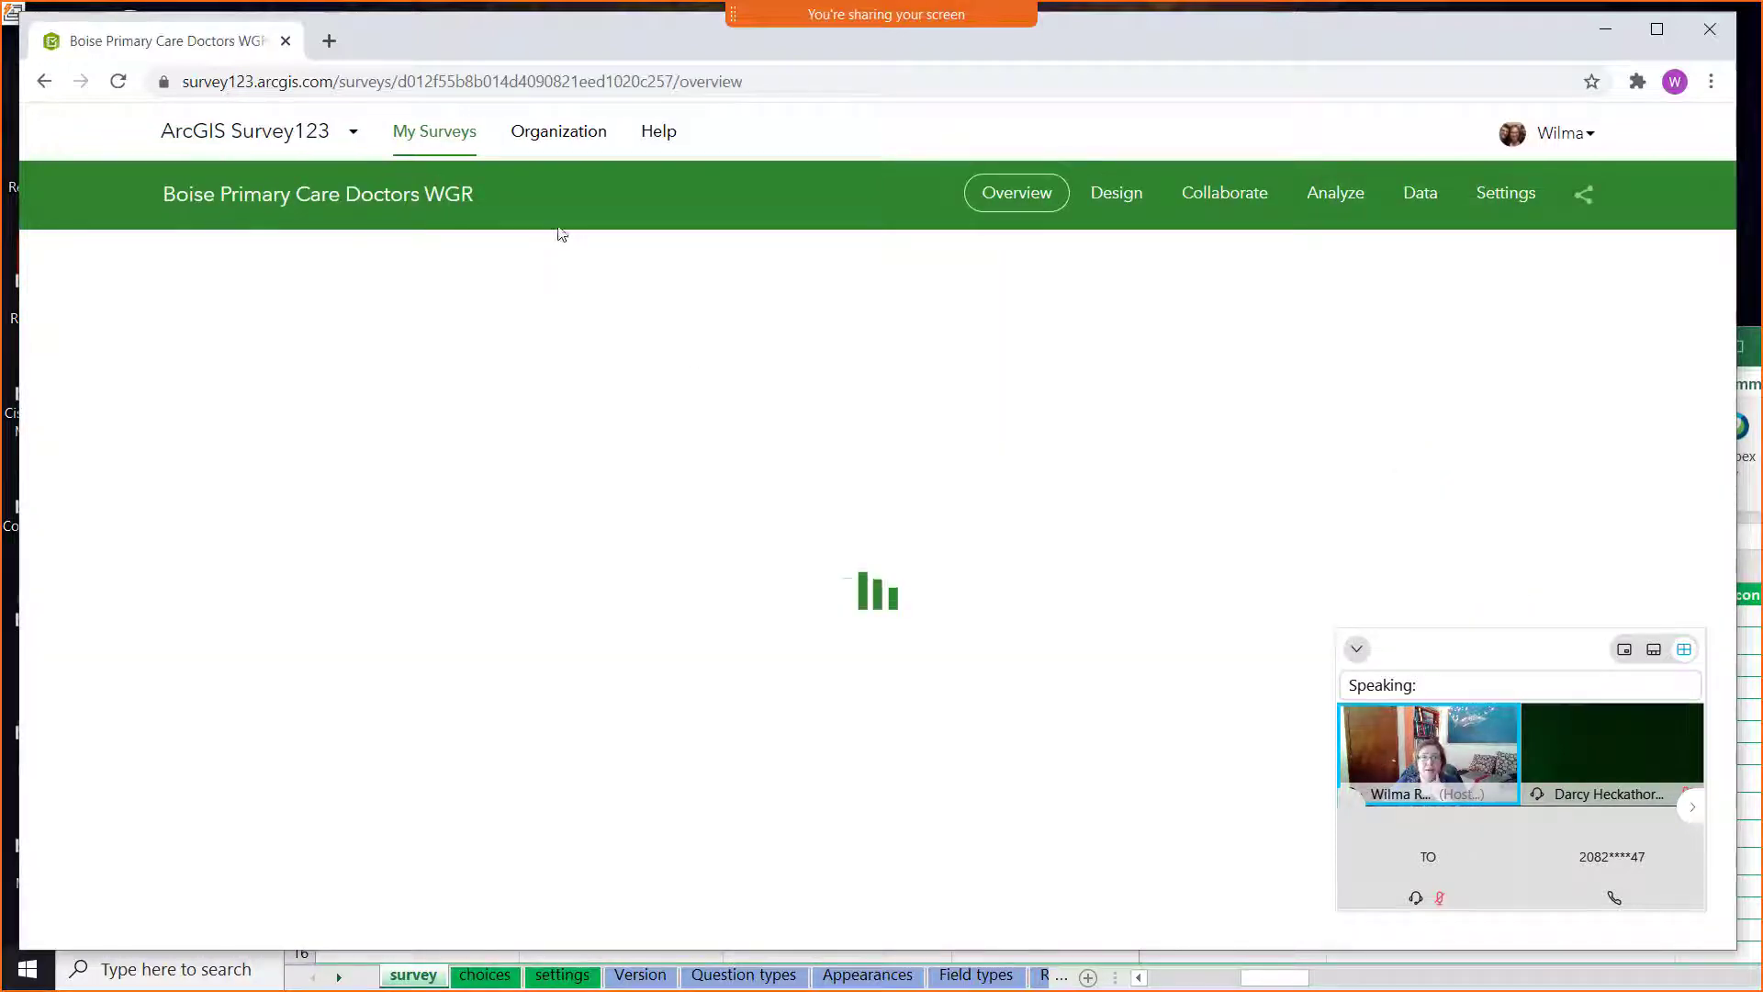
click(404, 83)
click(402, 80)
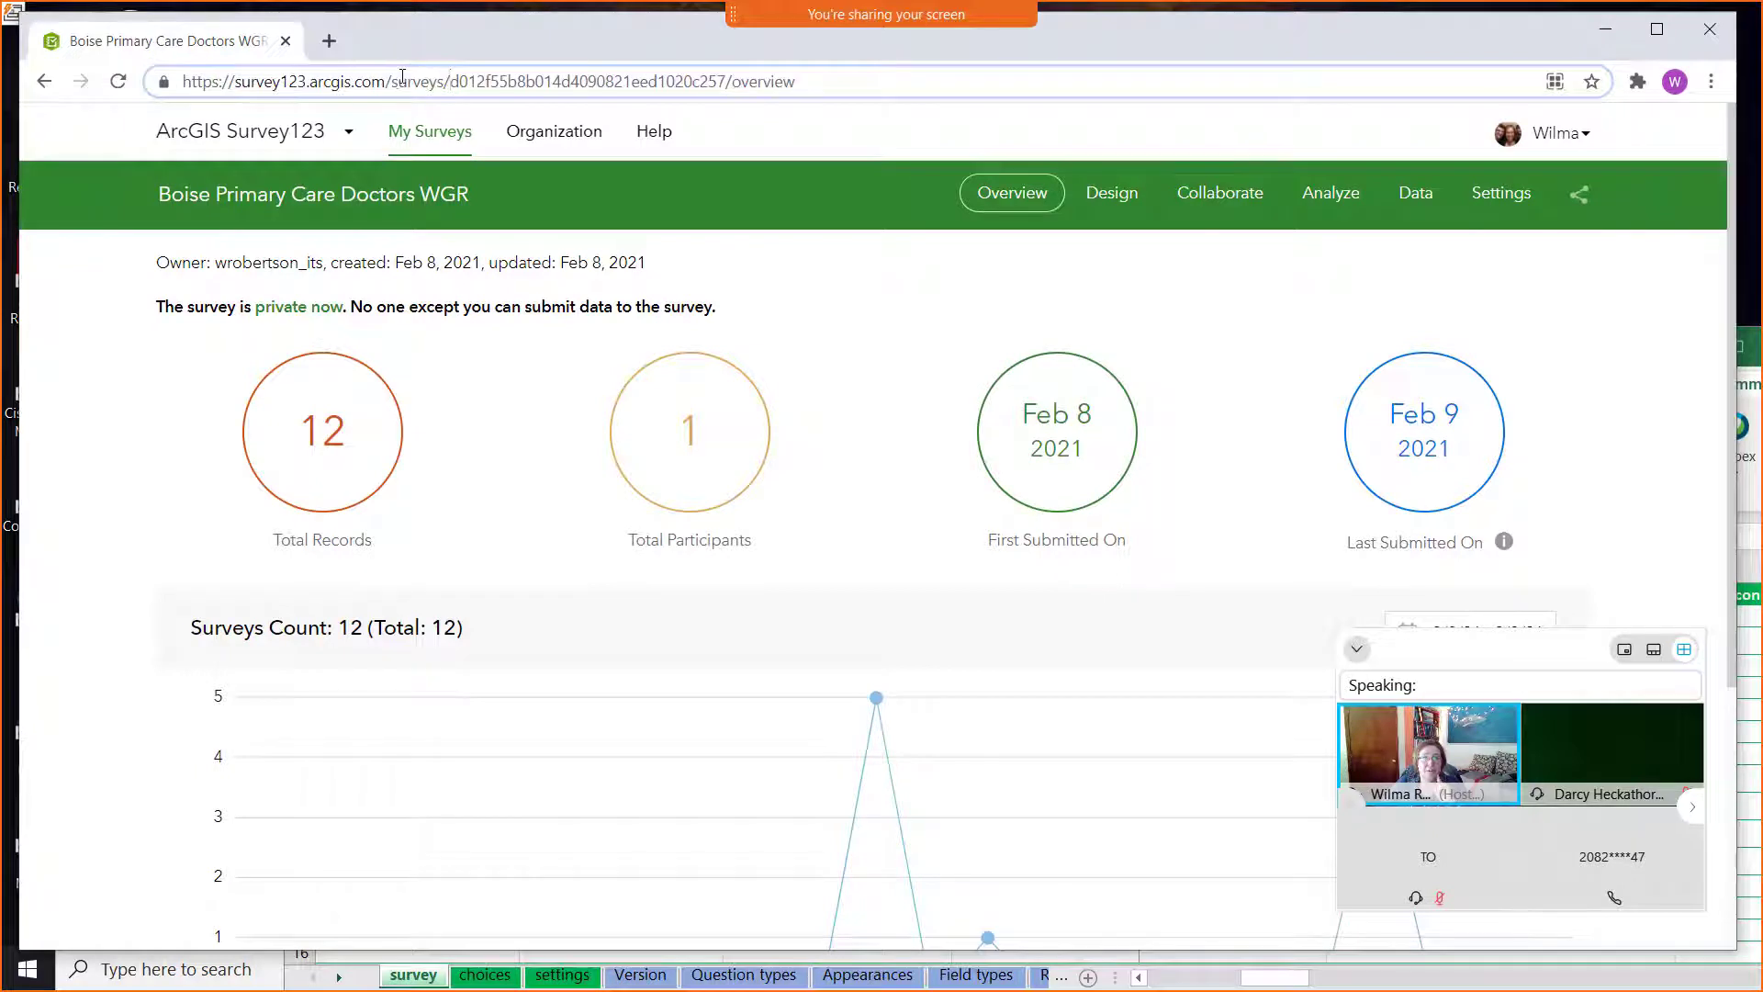
drag(450, 83, 725, 83)
key(ctrl+c)
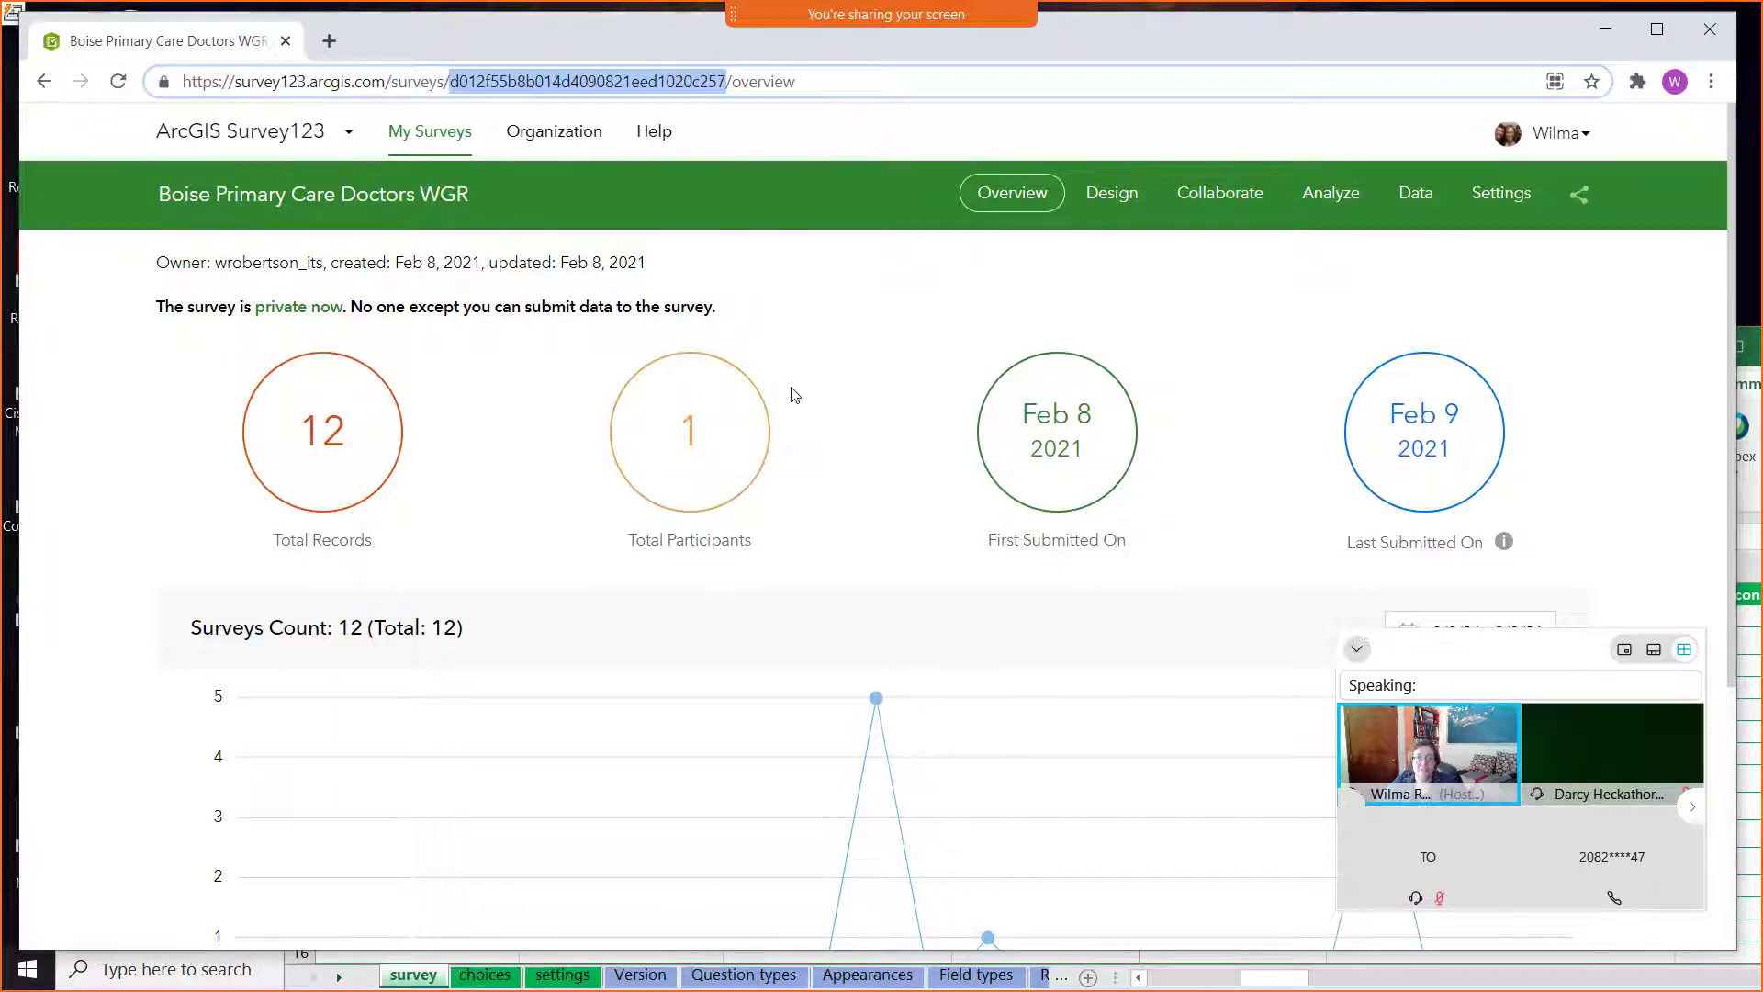
- Switch to Notepad and replace the item ID in both the Survey123 app URL and the web browser URL with the copied one
click(1605, 30)
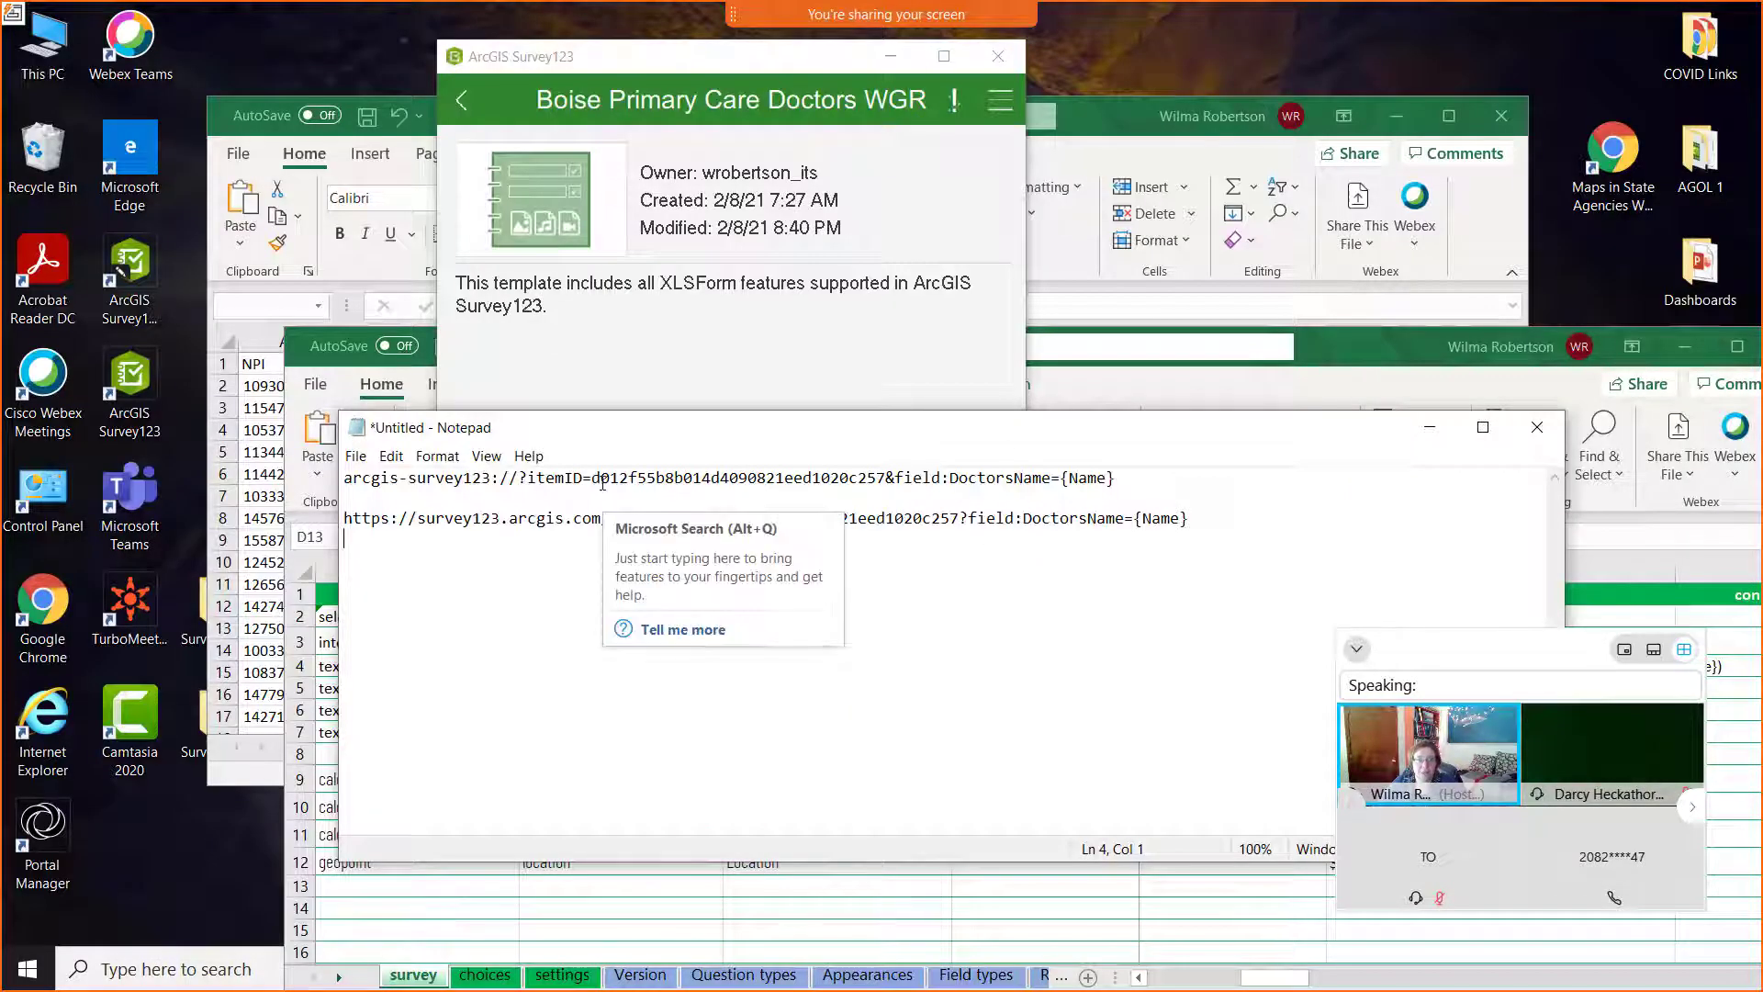
drag(592, 479, 886, 485)
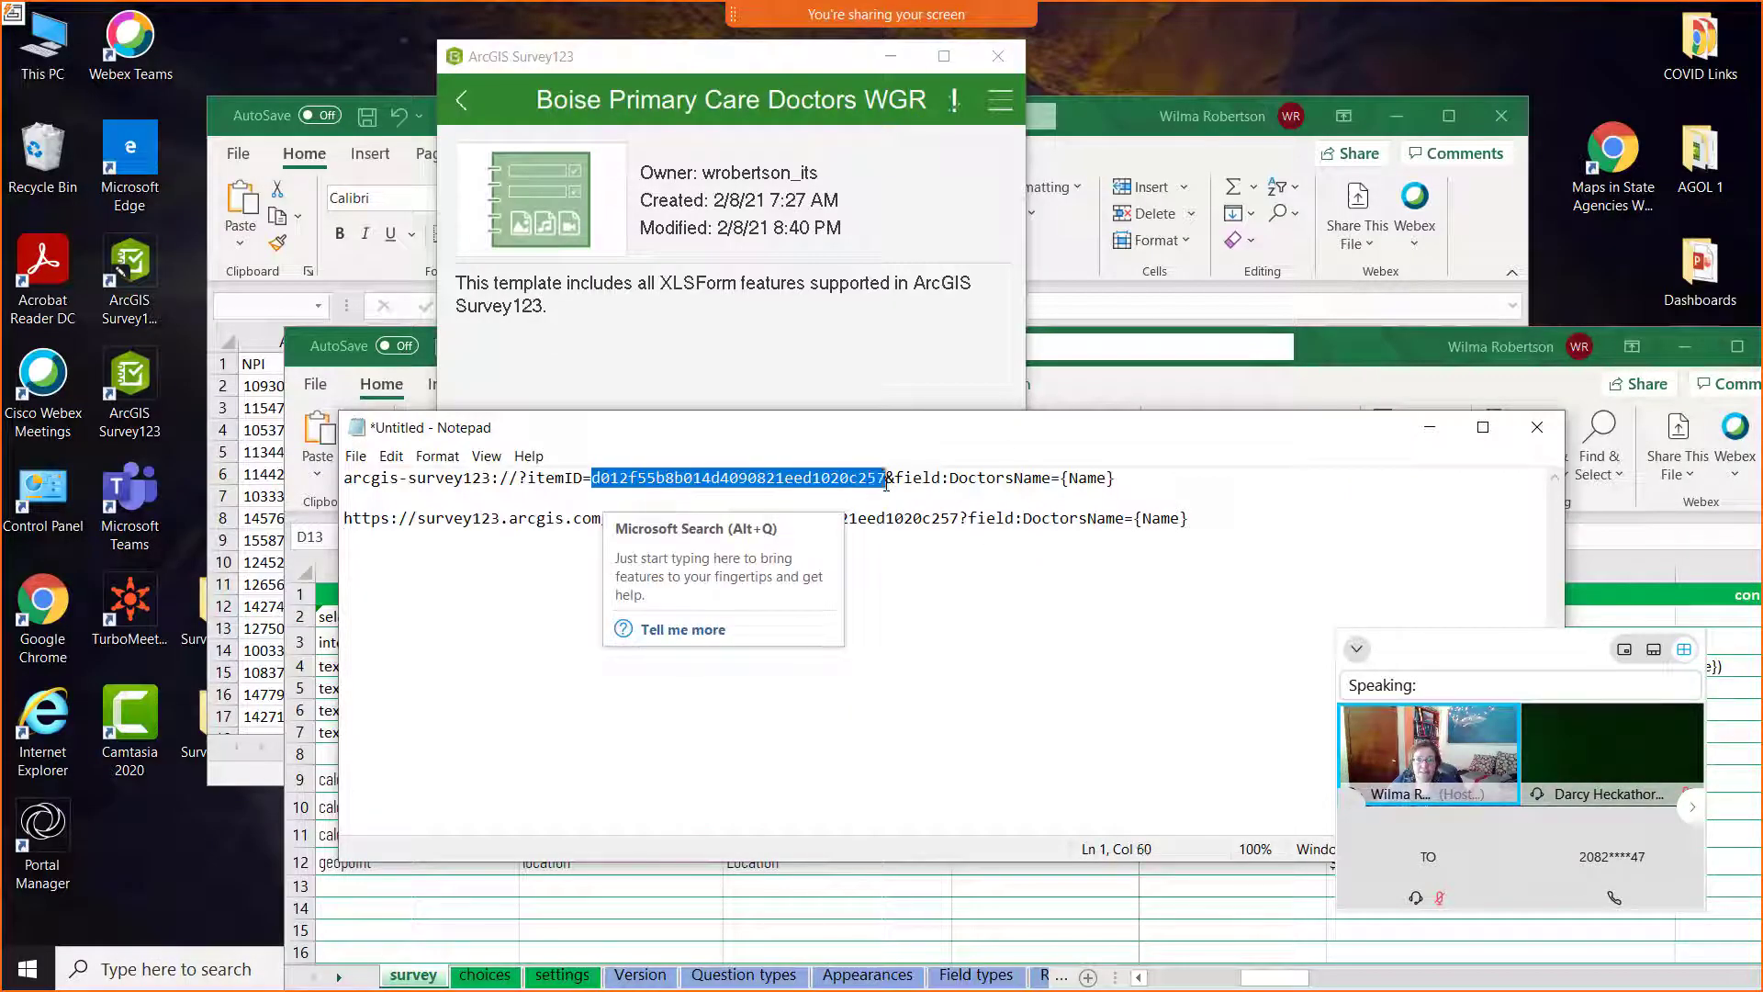
key(ctrl+v)
click(936, 587)
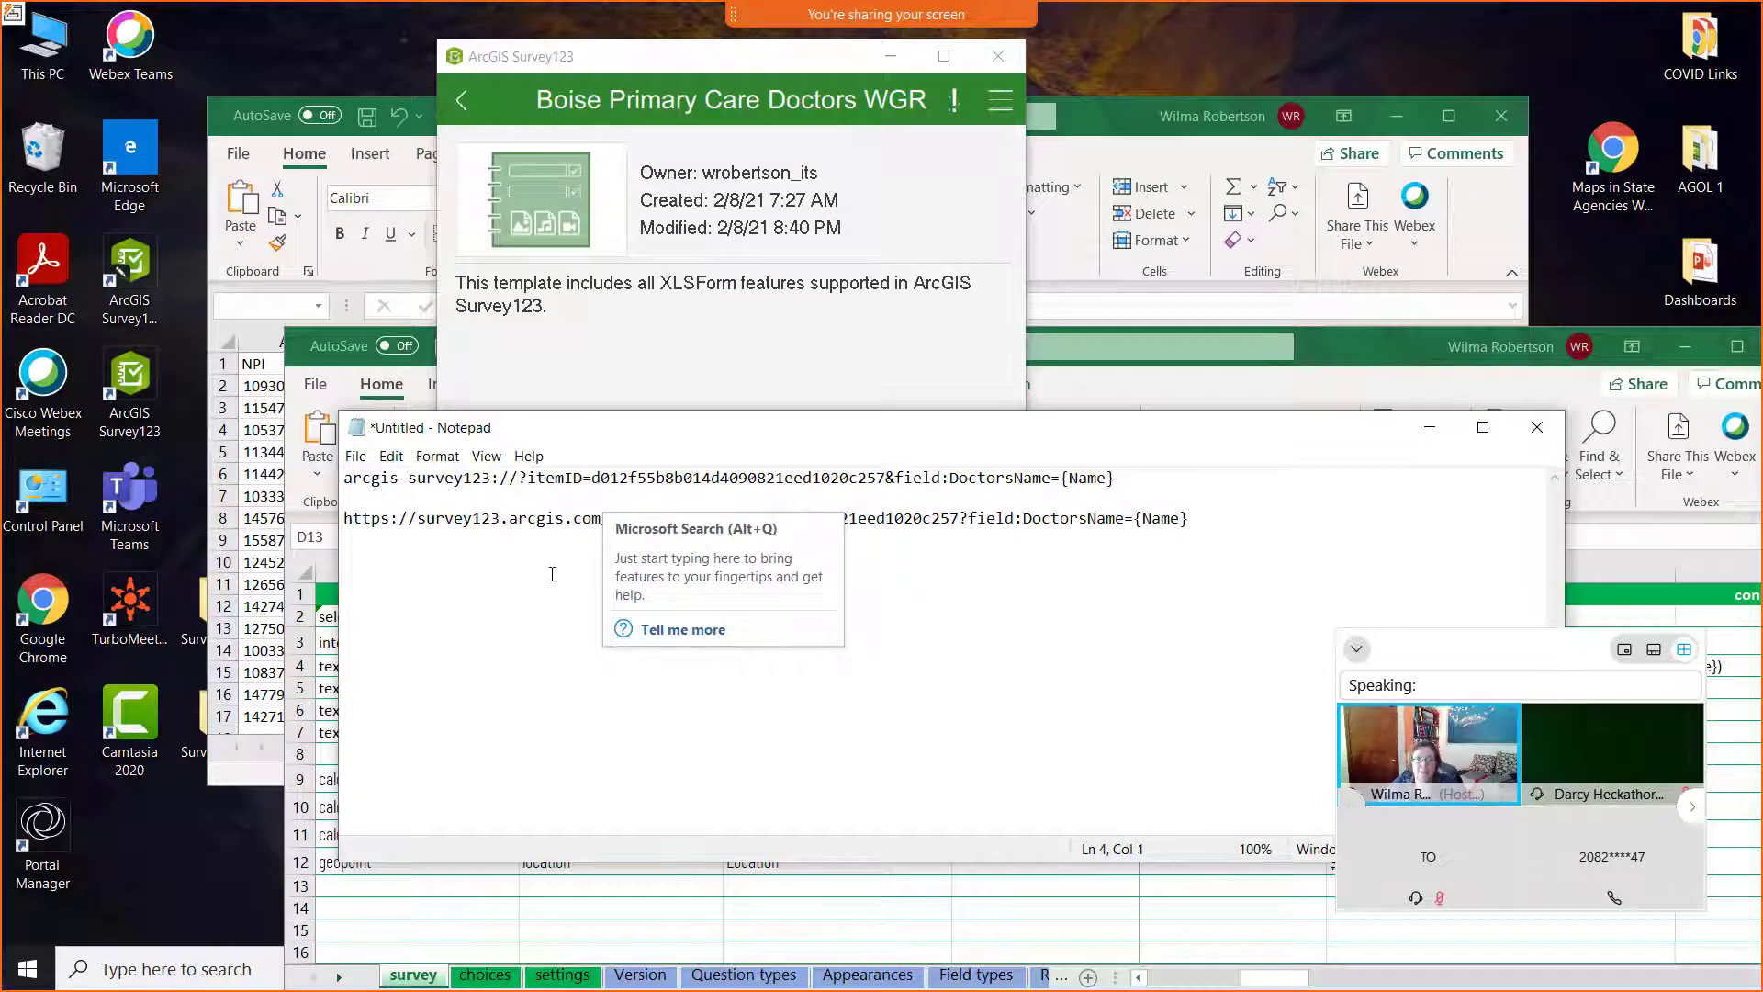
drag(665, 523, 960, 527)
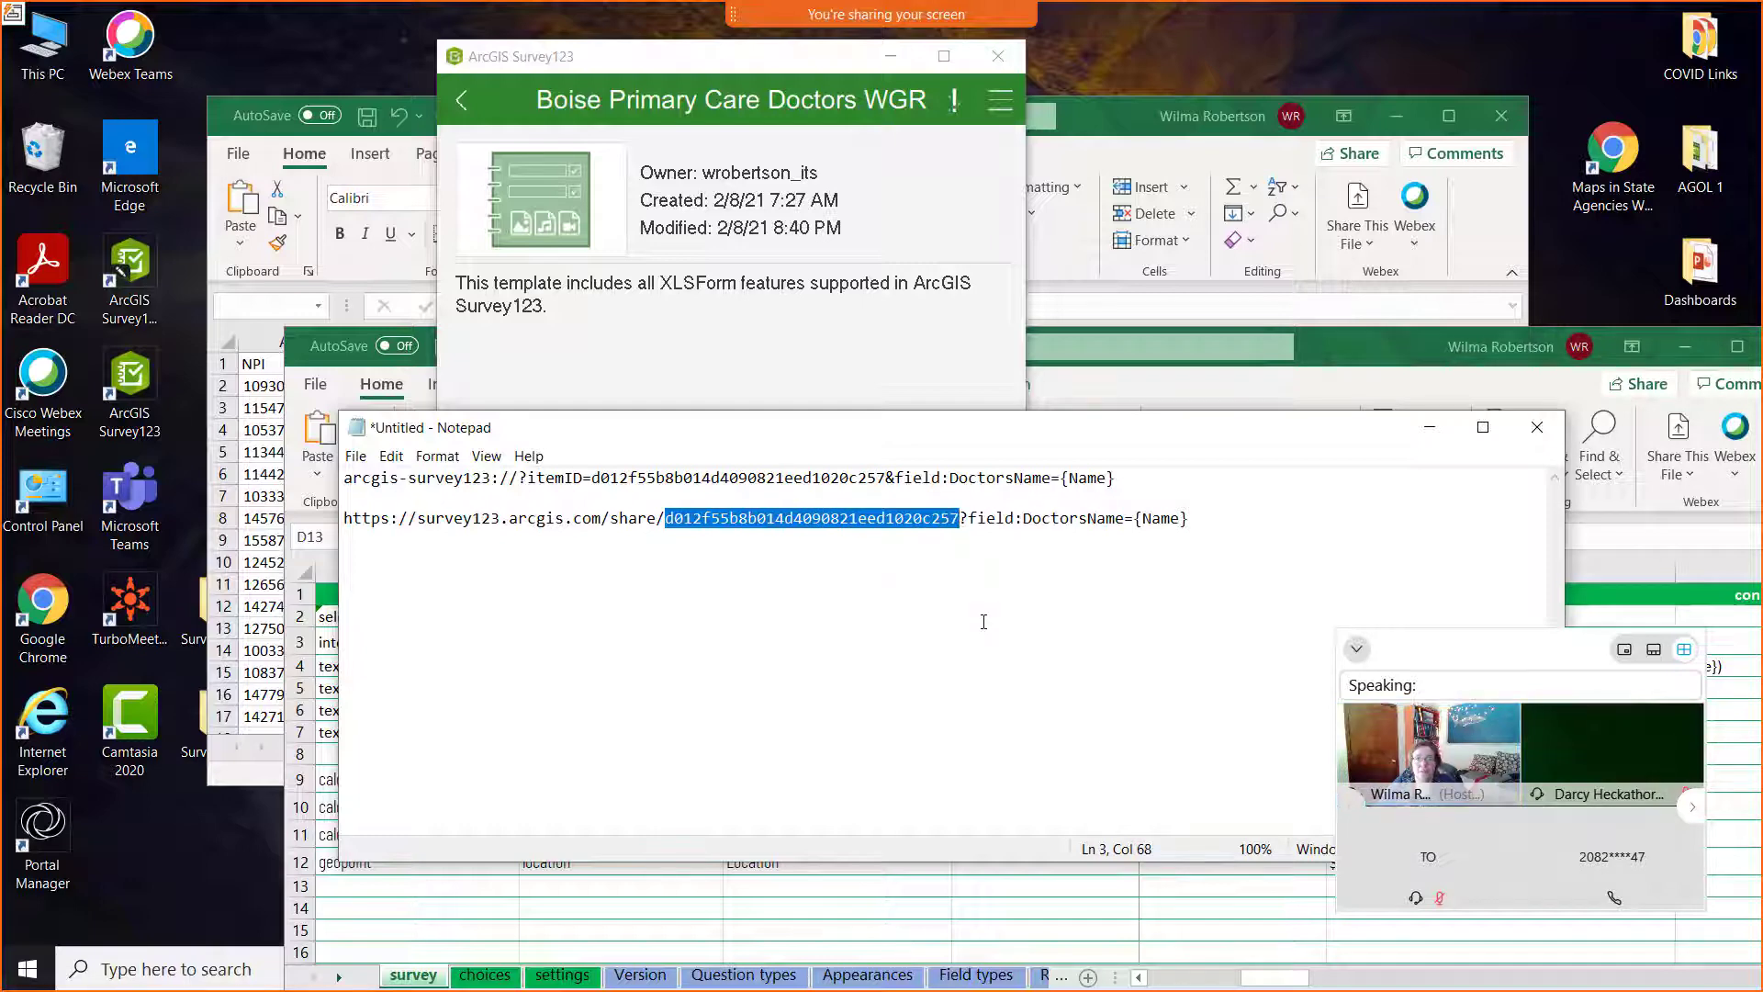
key(ctrl+v)
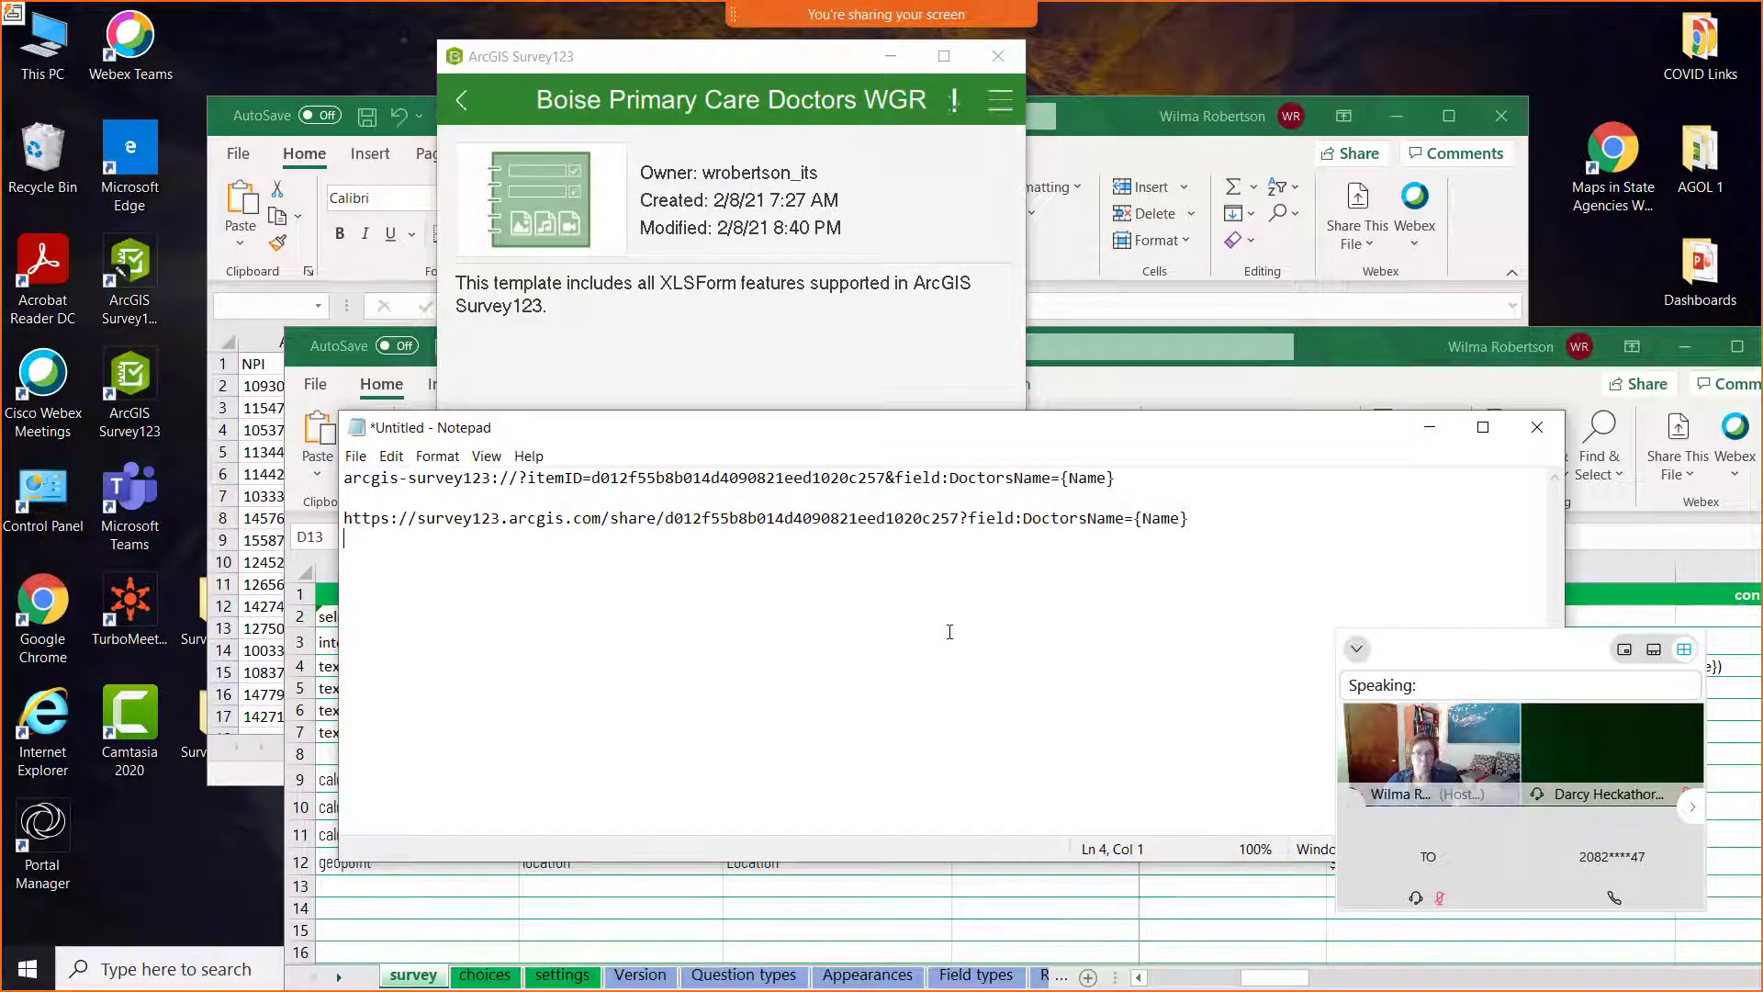
click(1250, 522)
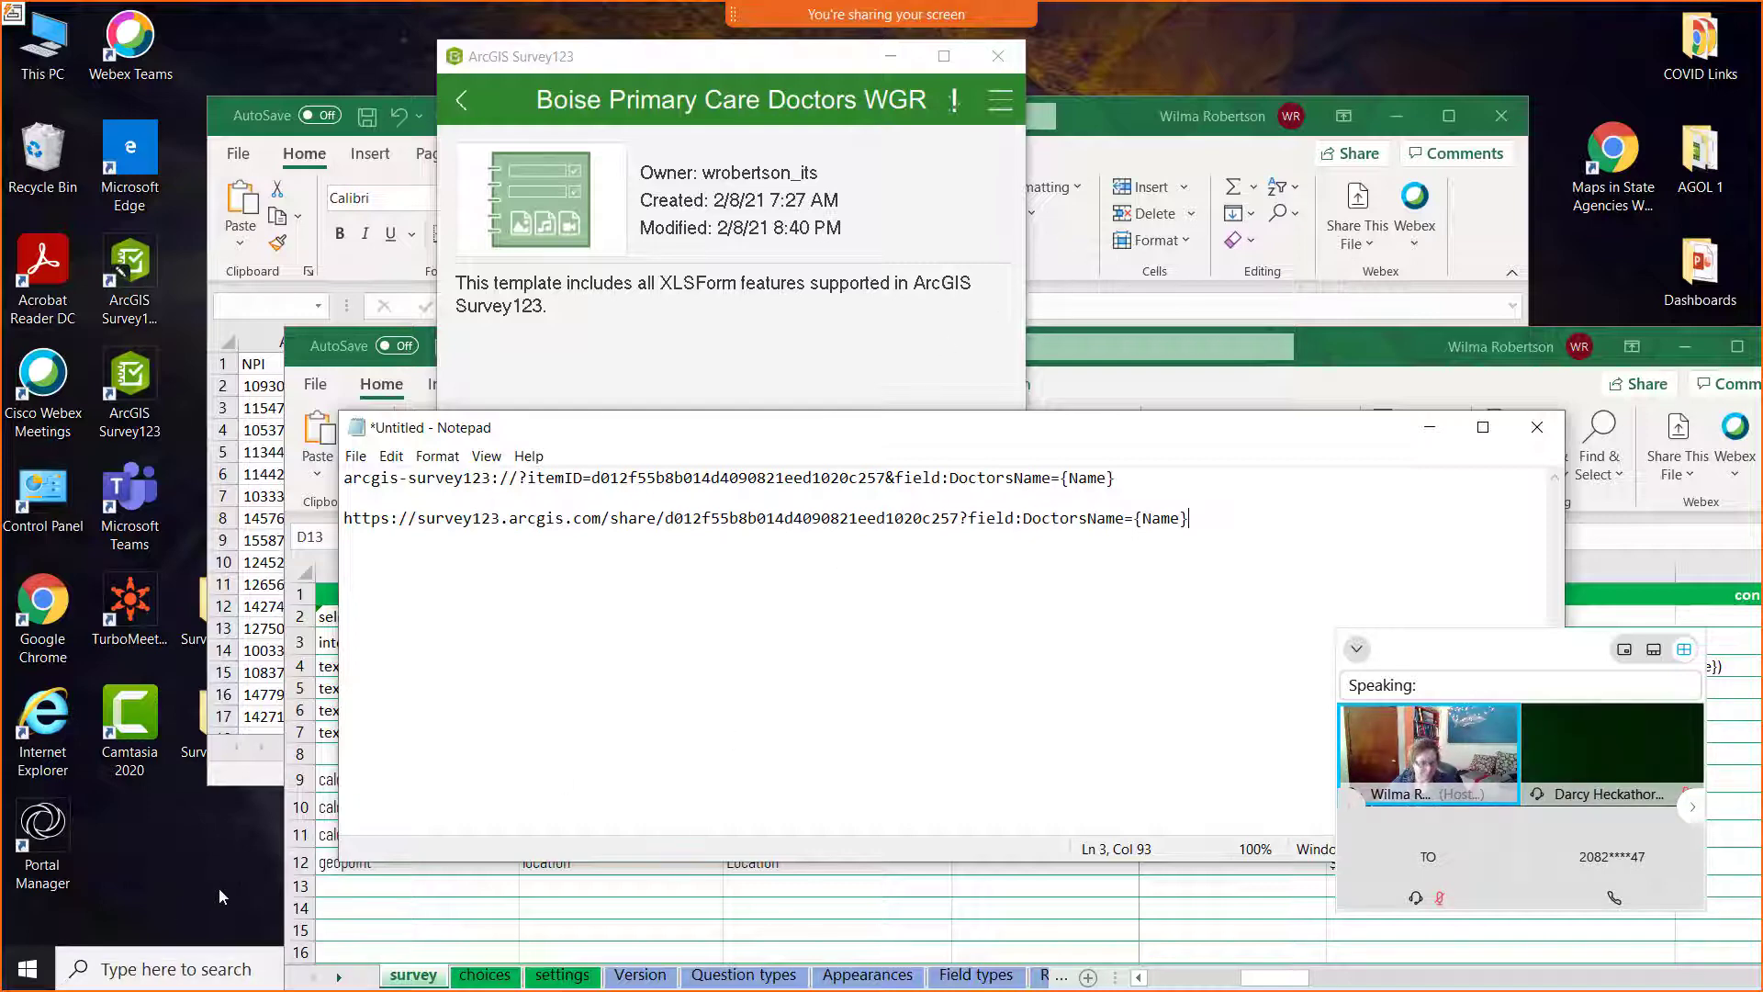
- Switch to the Primary Care Providers in Boise Web Map V2 in the browser and close the open provider pop-up
click(1354, 37)
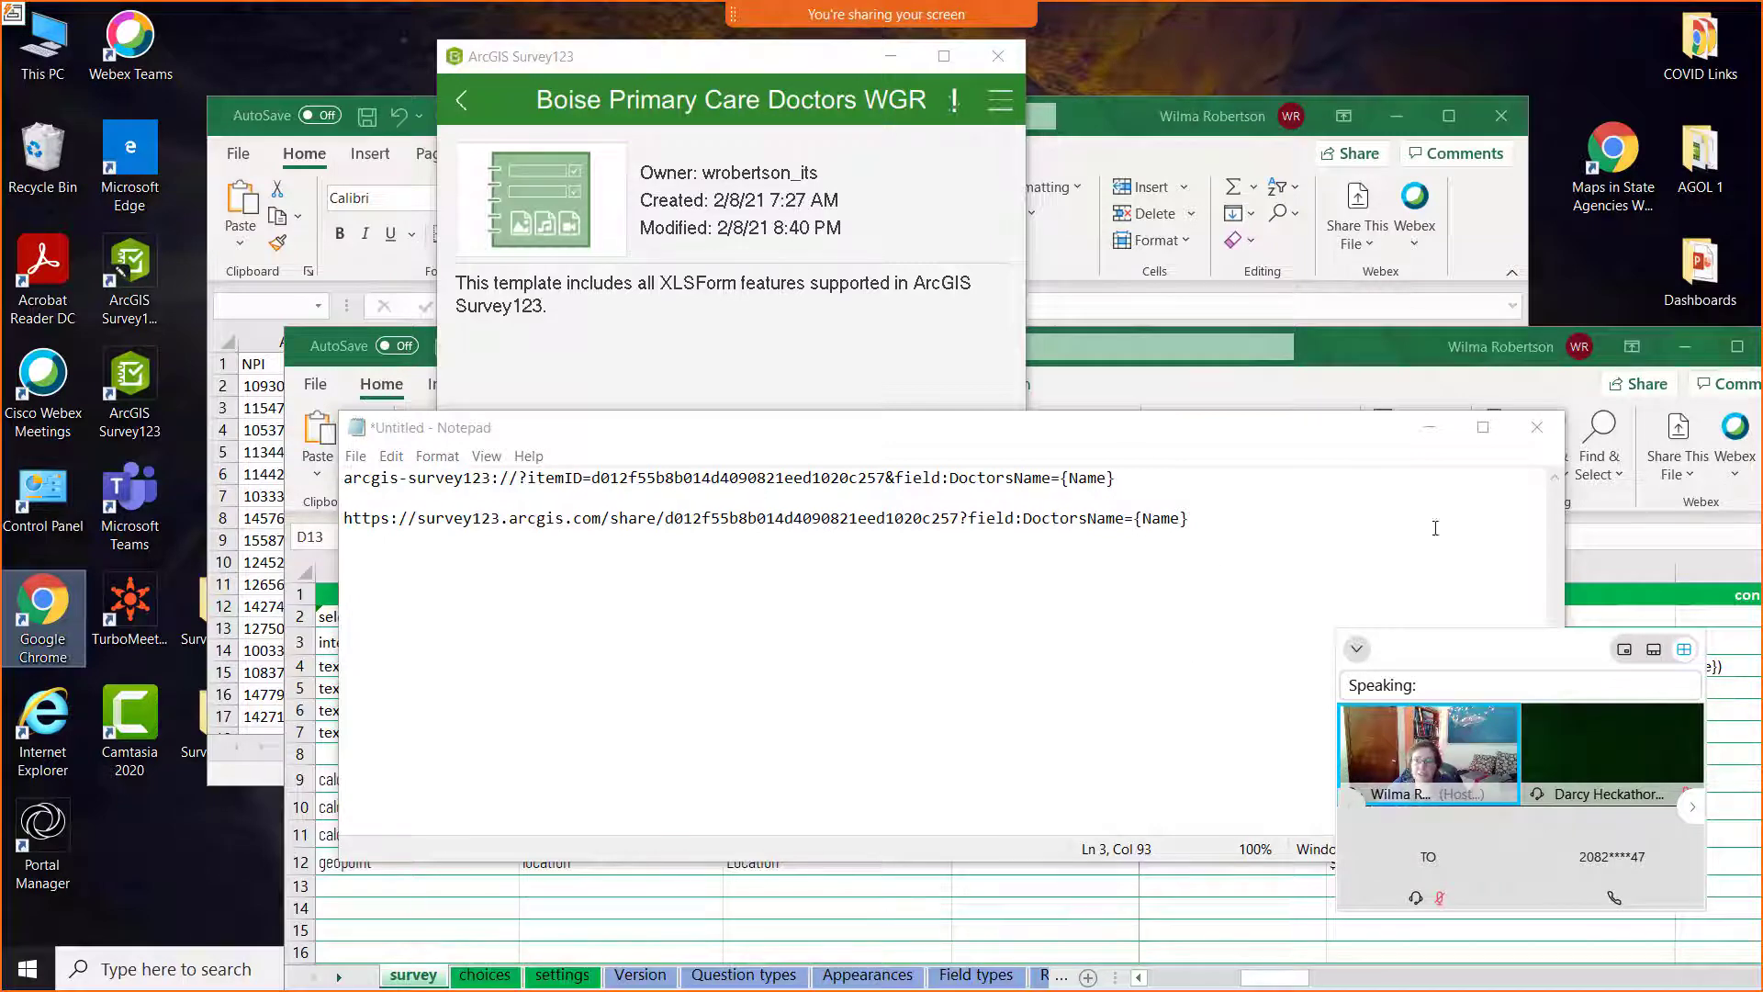
drag(1368, 344, 1267, 186)
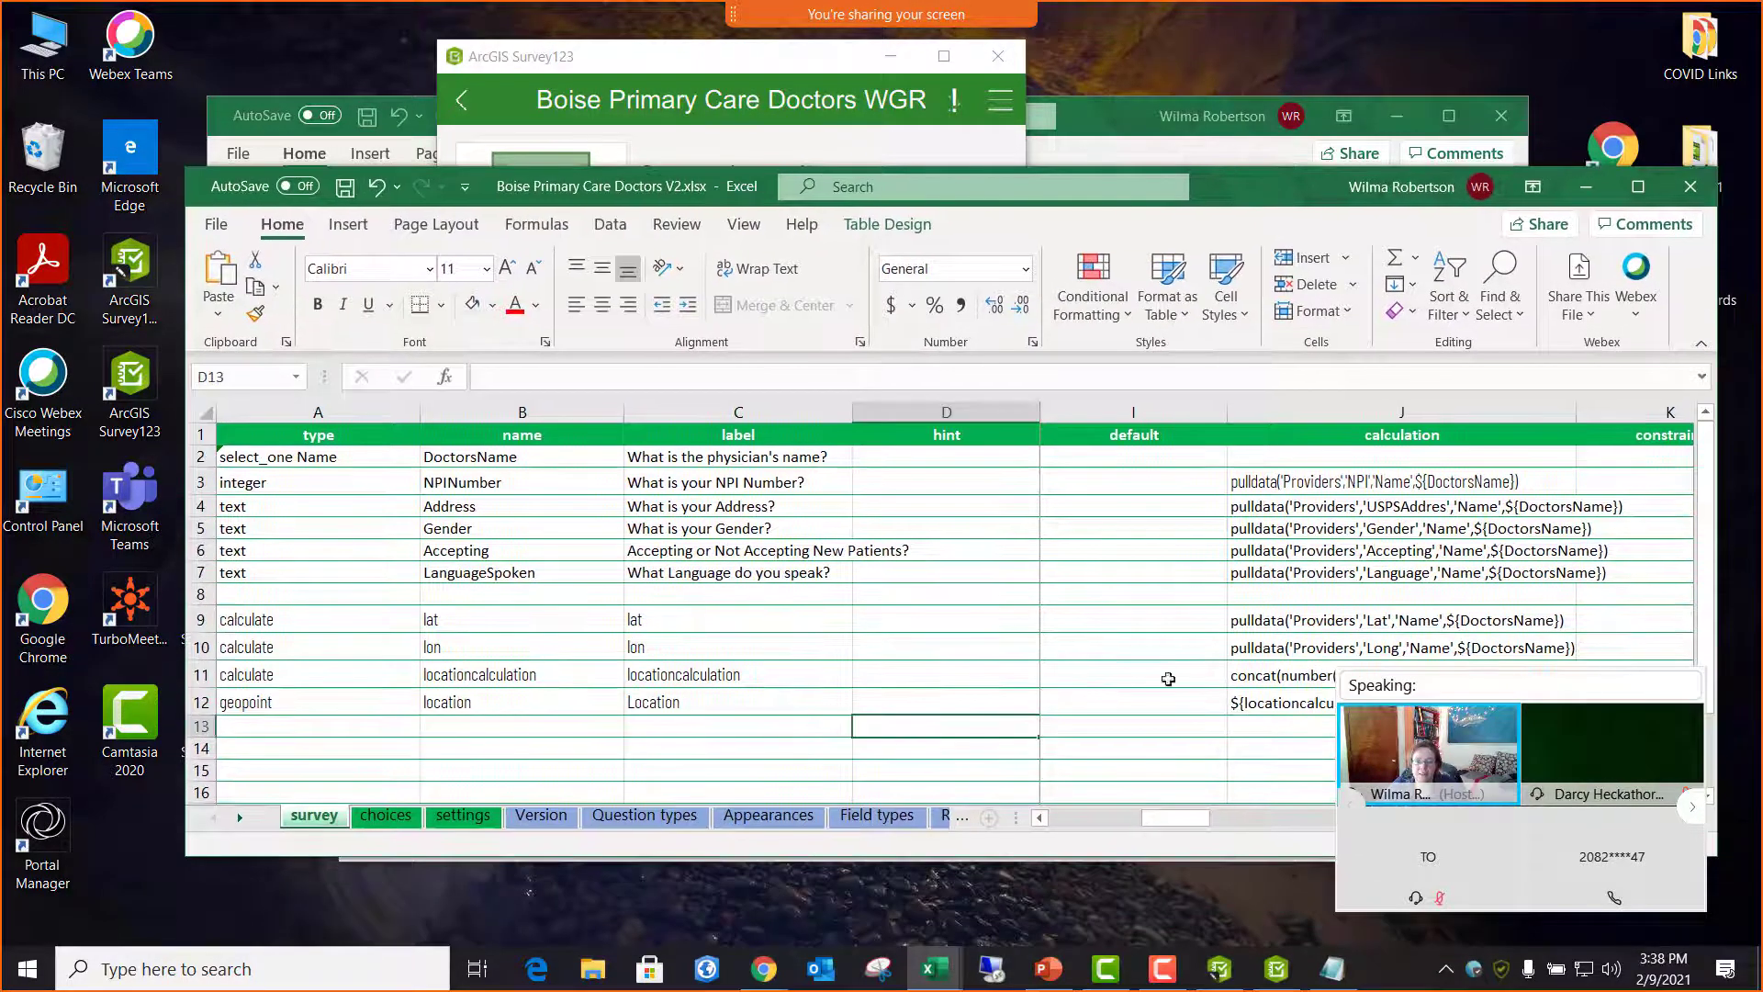
mouse_move(779, 979)
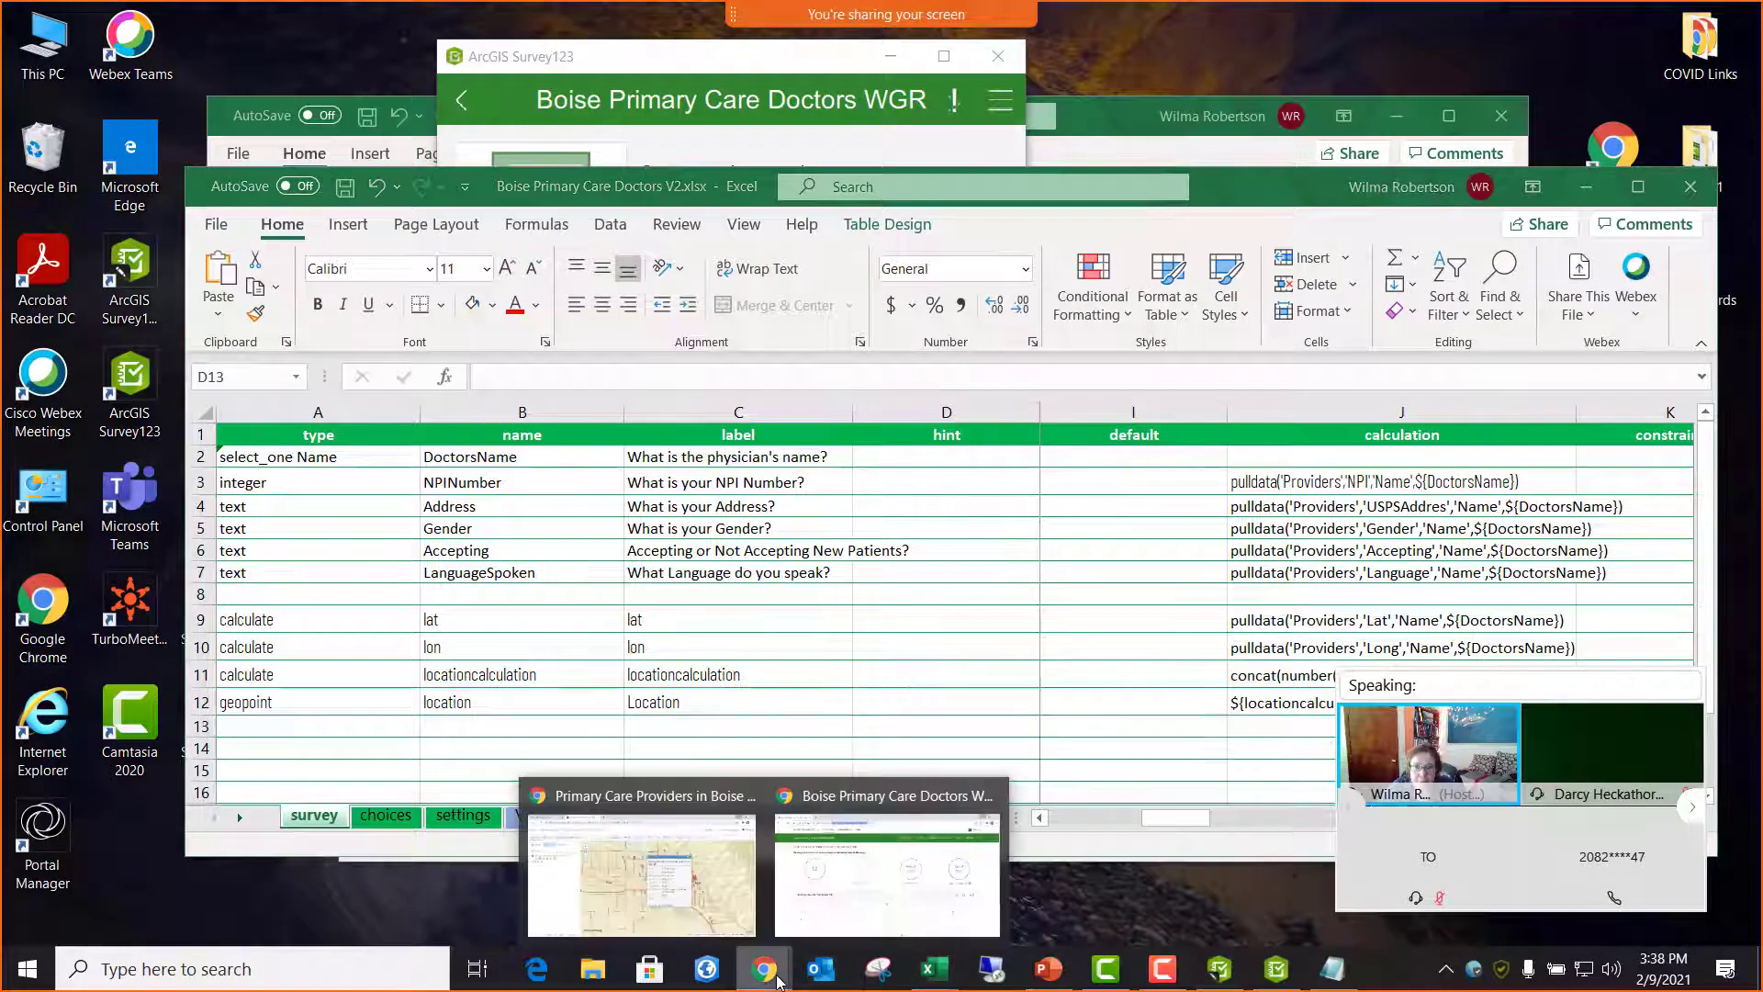
click(691, 874)
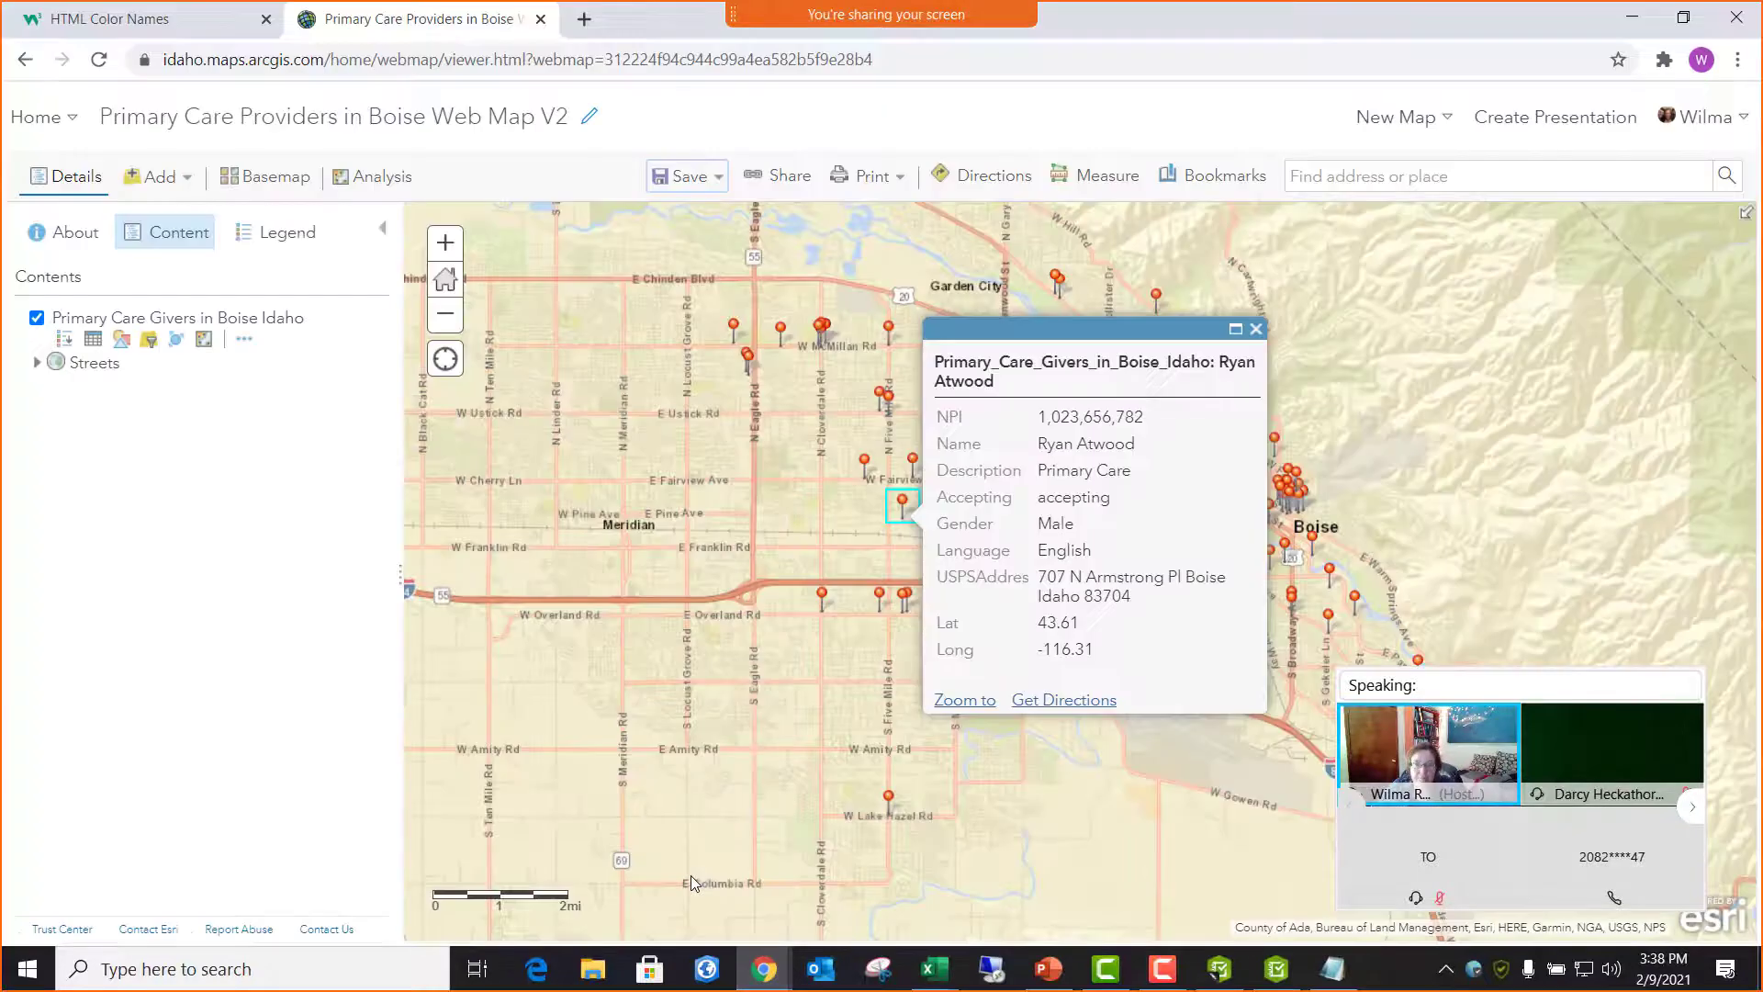
click(1256, 329)
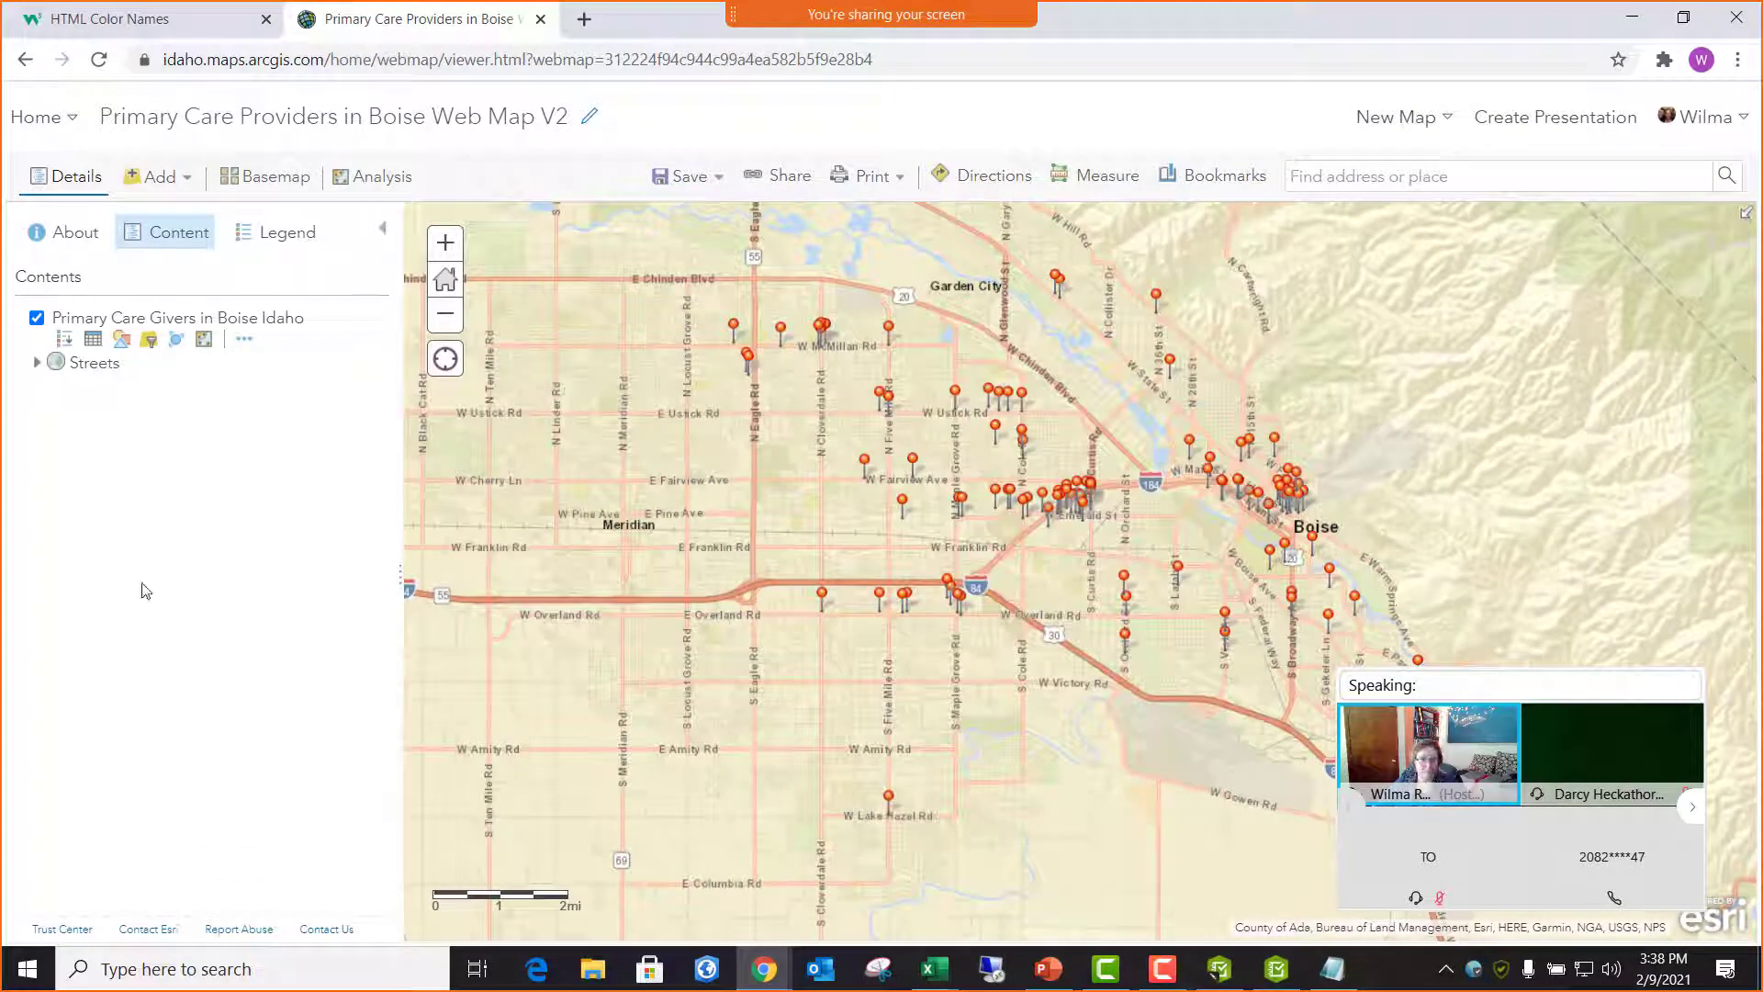
- Configure the Primary Care Givers in Boise Idaho layer's pop-up so that its title contains only {Name}
click(244, 341)
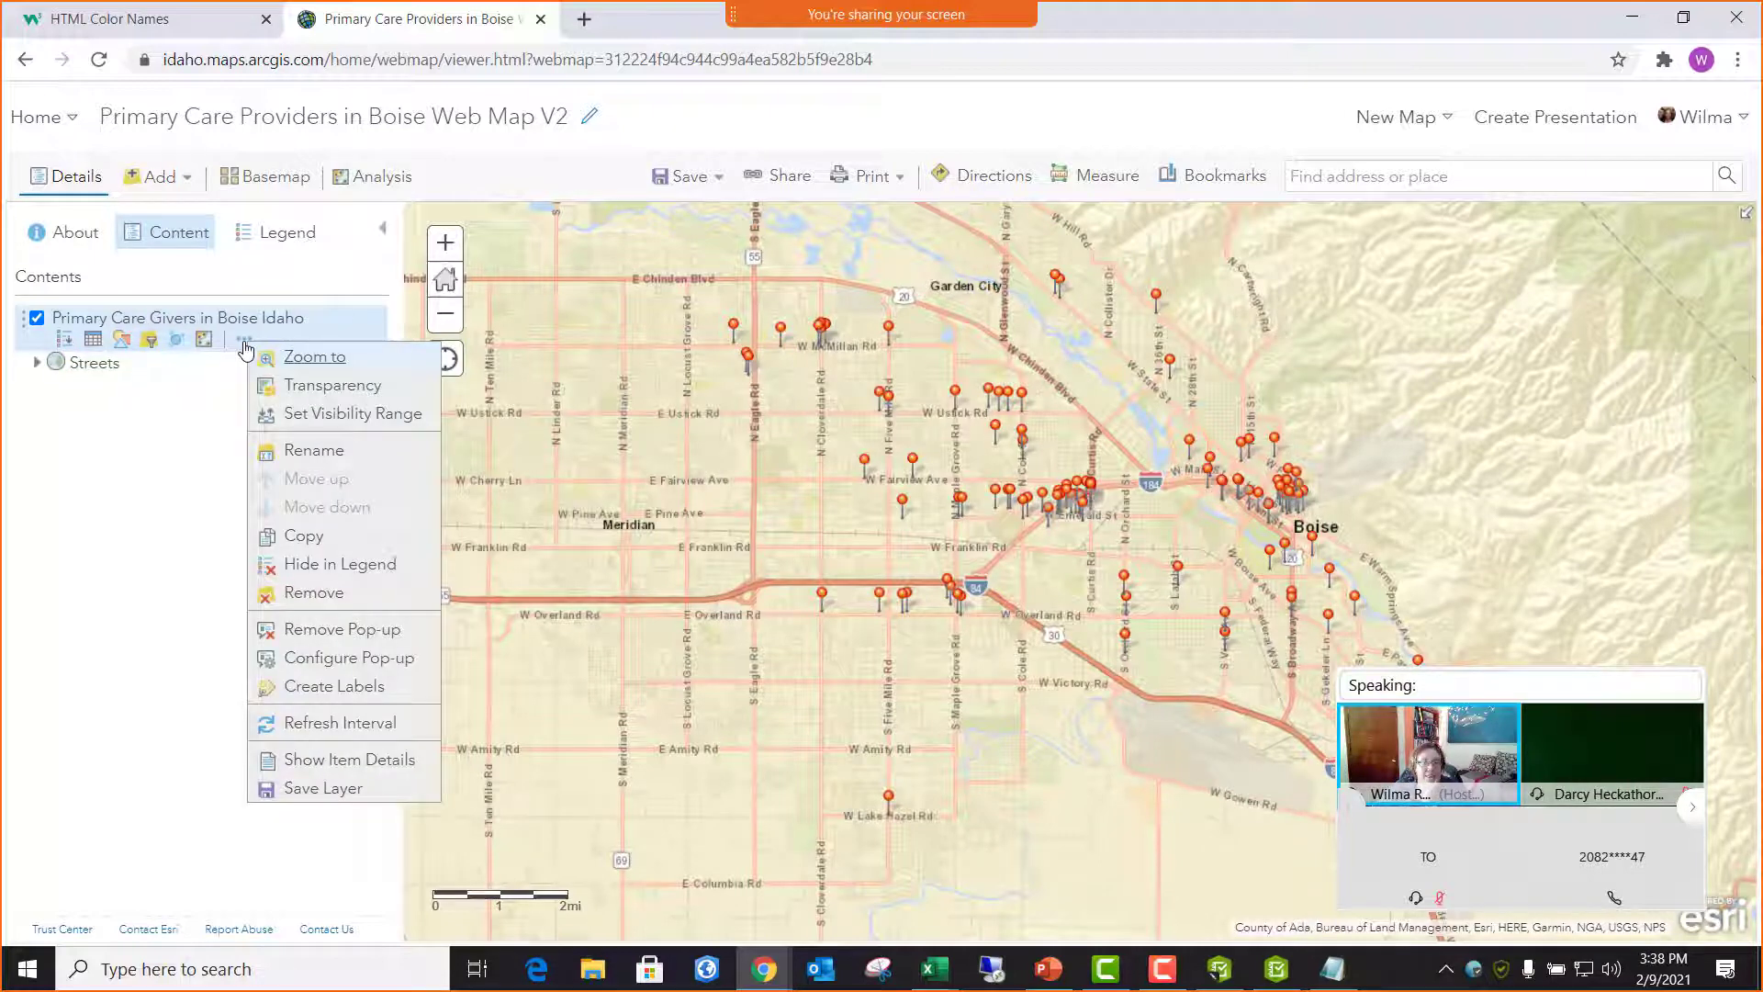
click(407, 670)
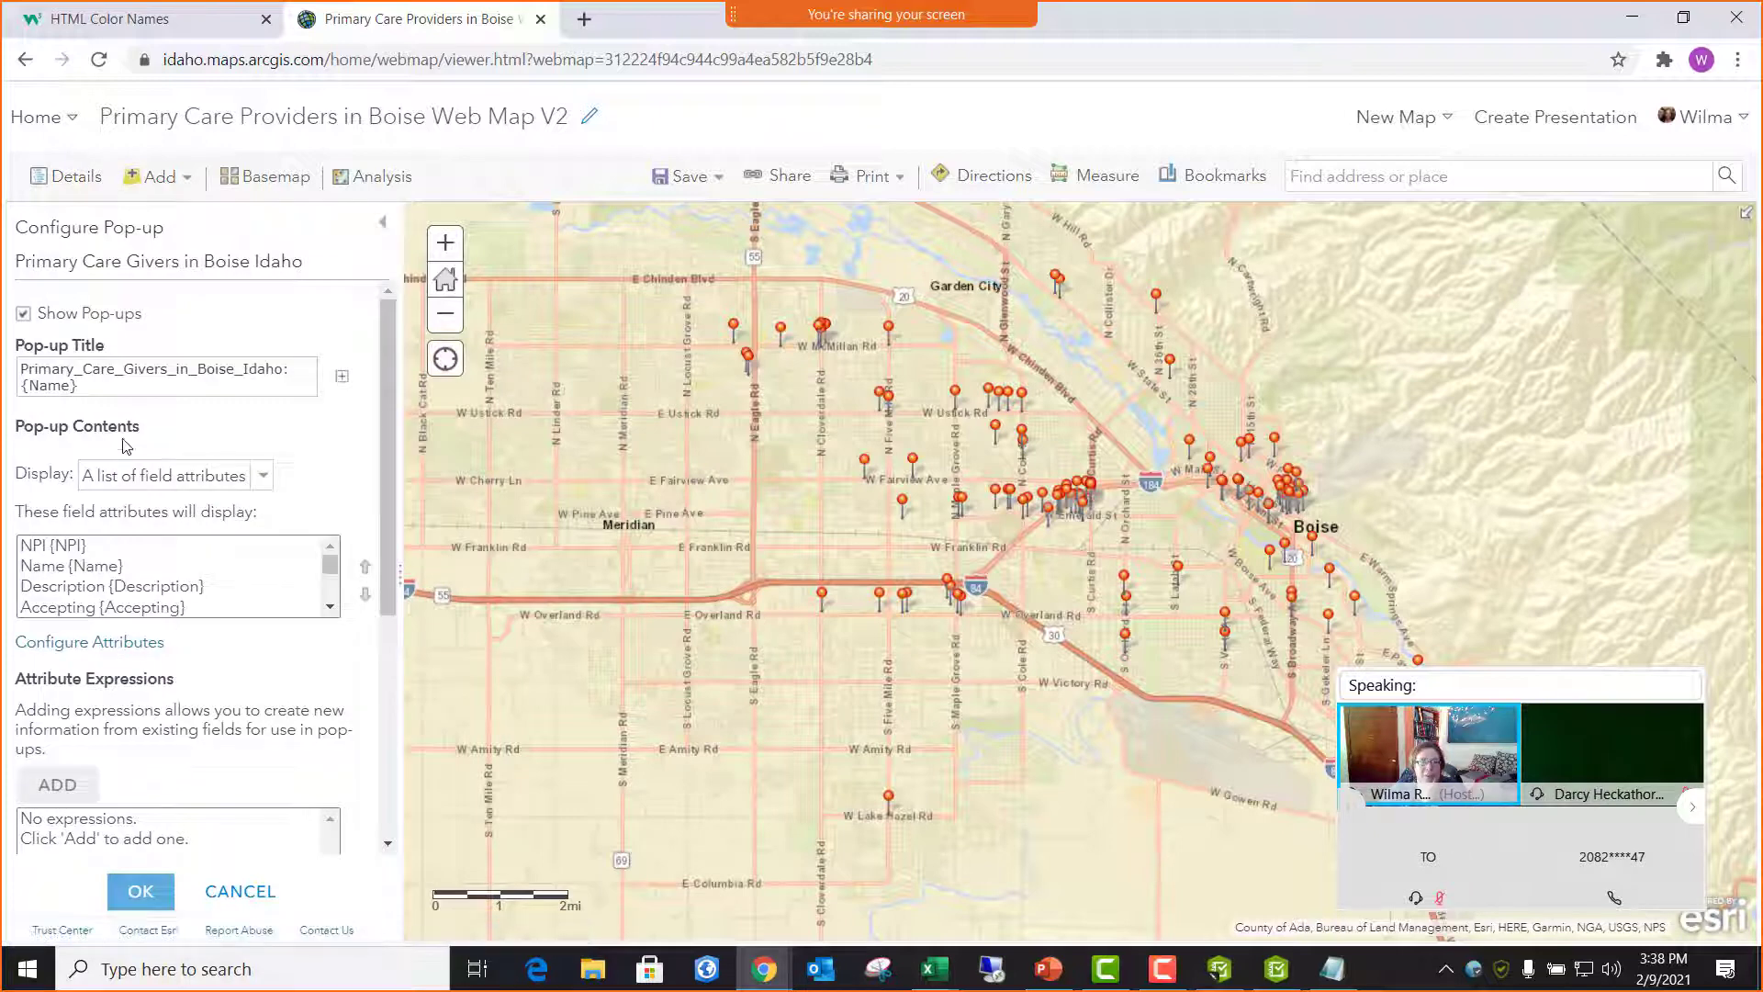
click(149, 391)
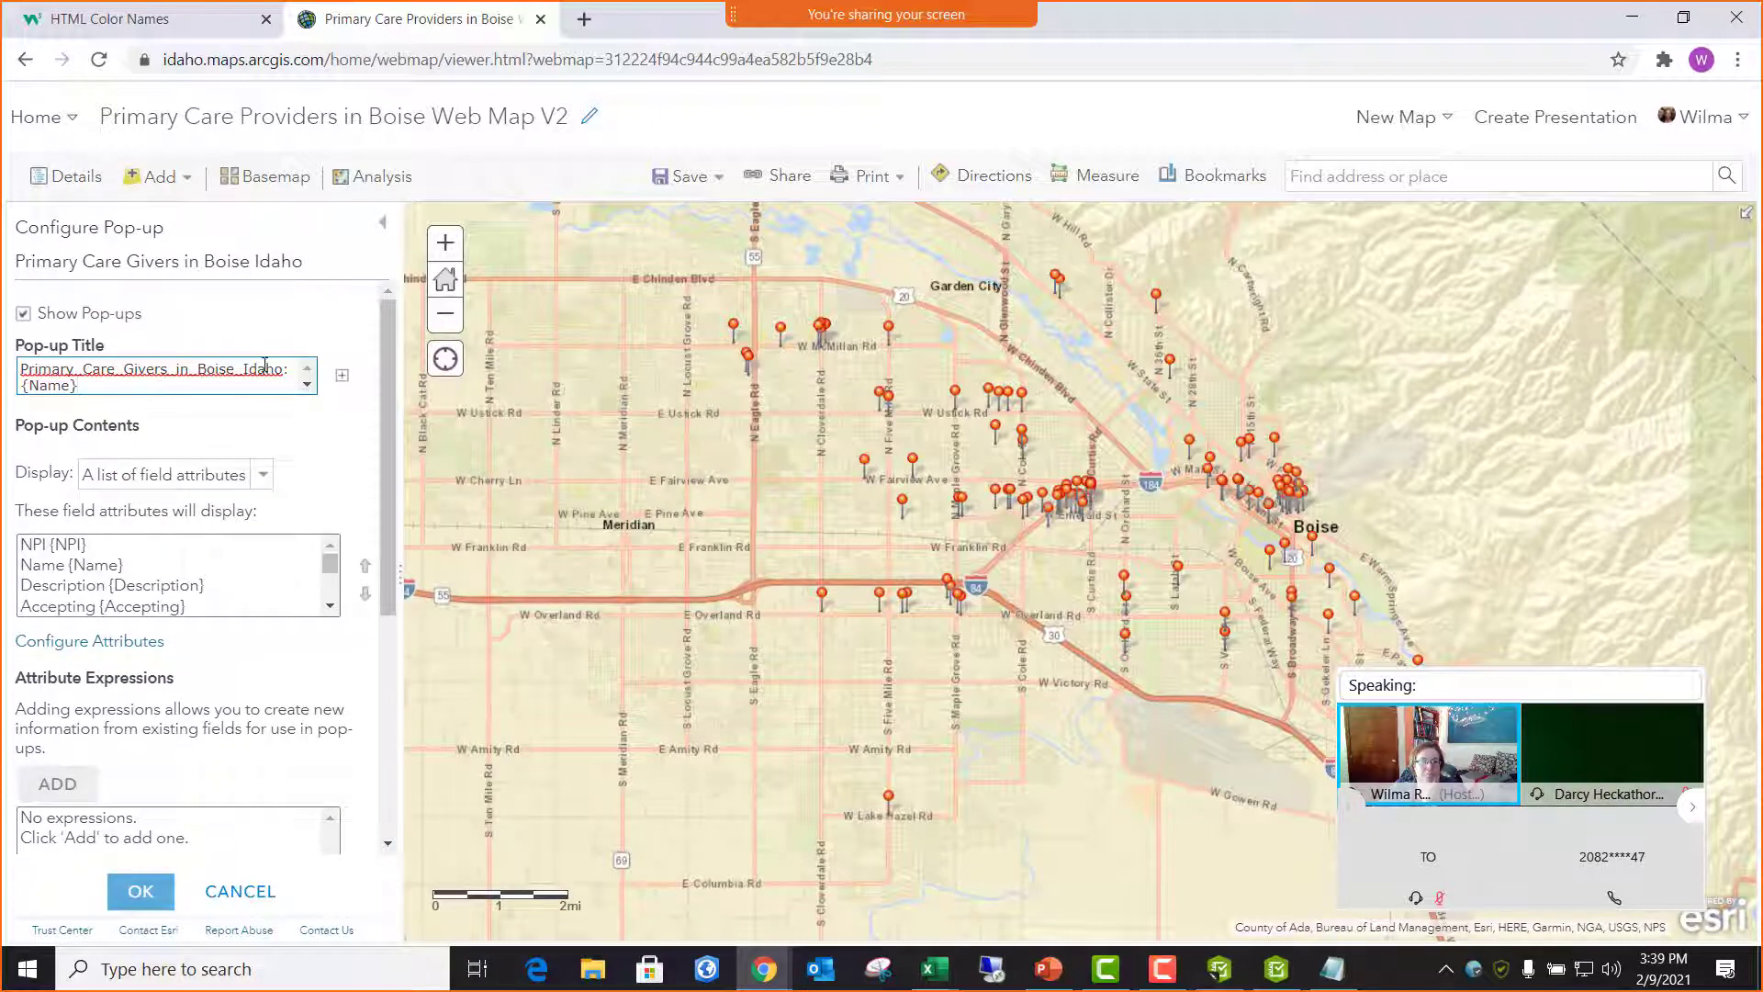
drag(292, 369, 14, 381)
key(BackSpace)
click(328, 430)
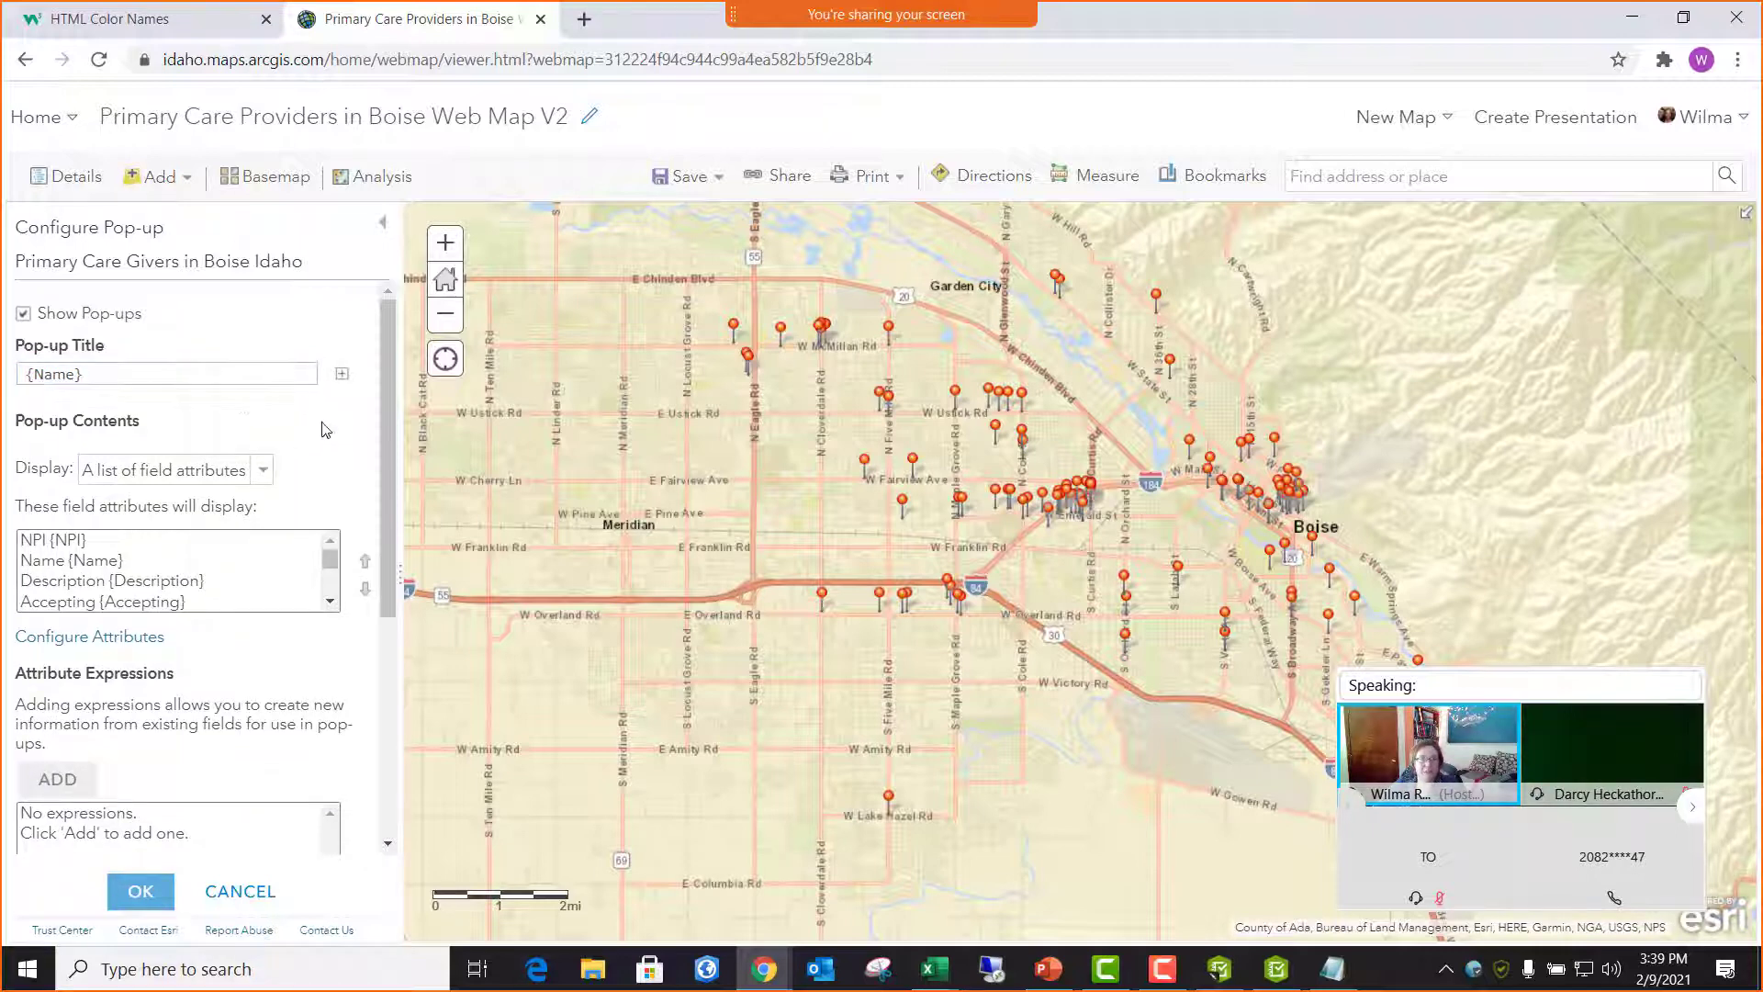
- Set the pop-up contents to a custom attribute display and enter the line "Take the survey in Survey123 application"
click(265, 472)
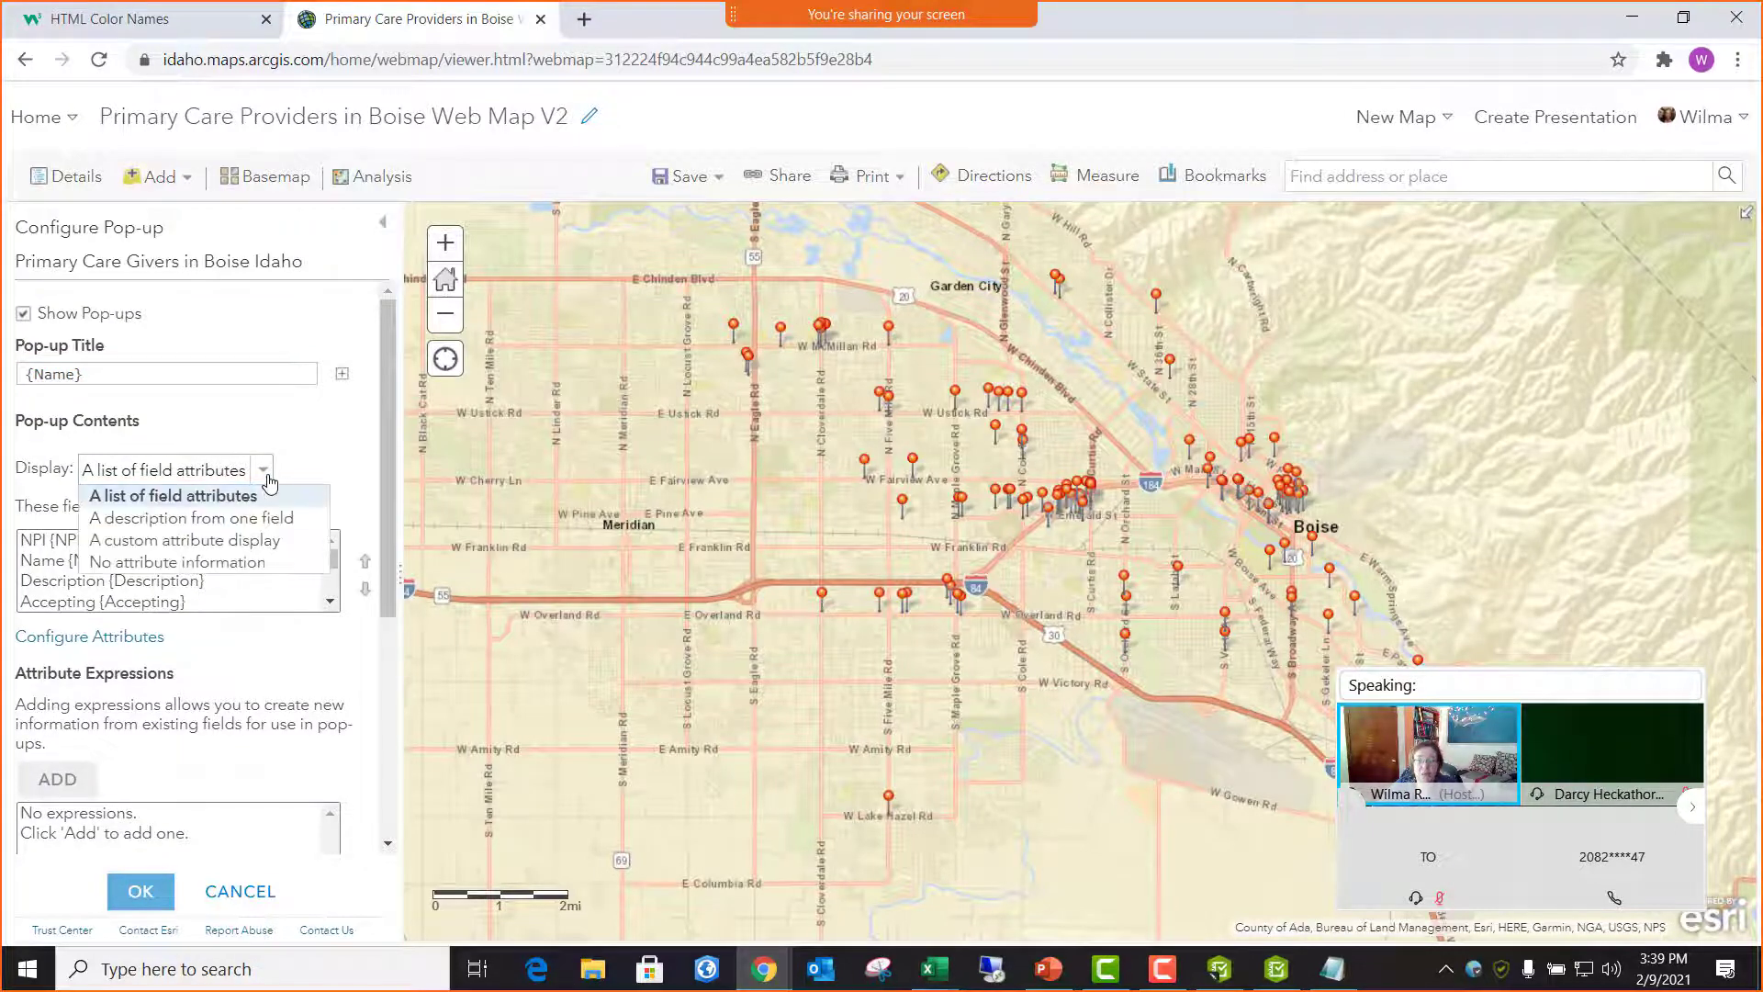
click(250, 541)
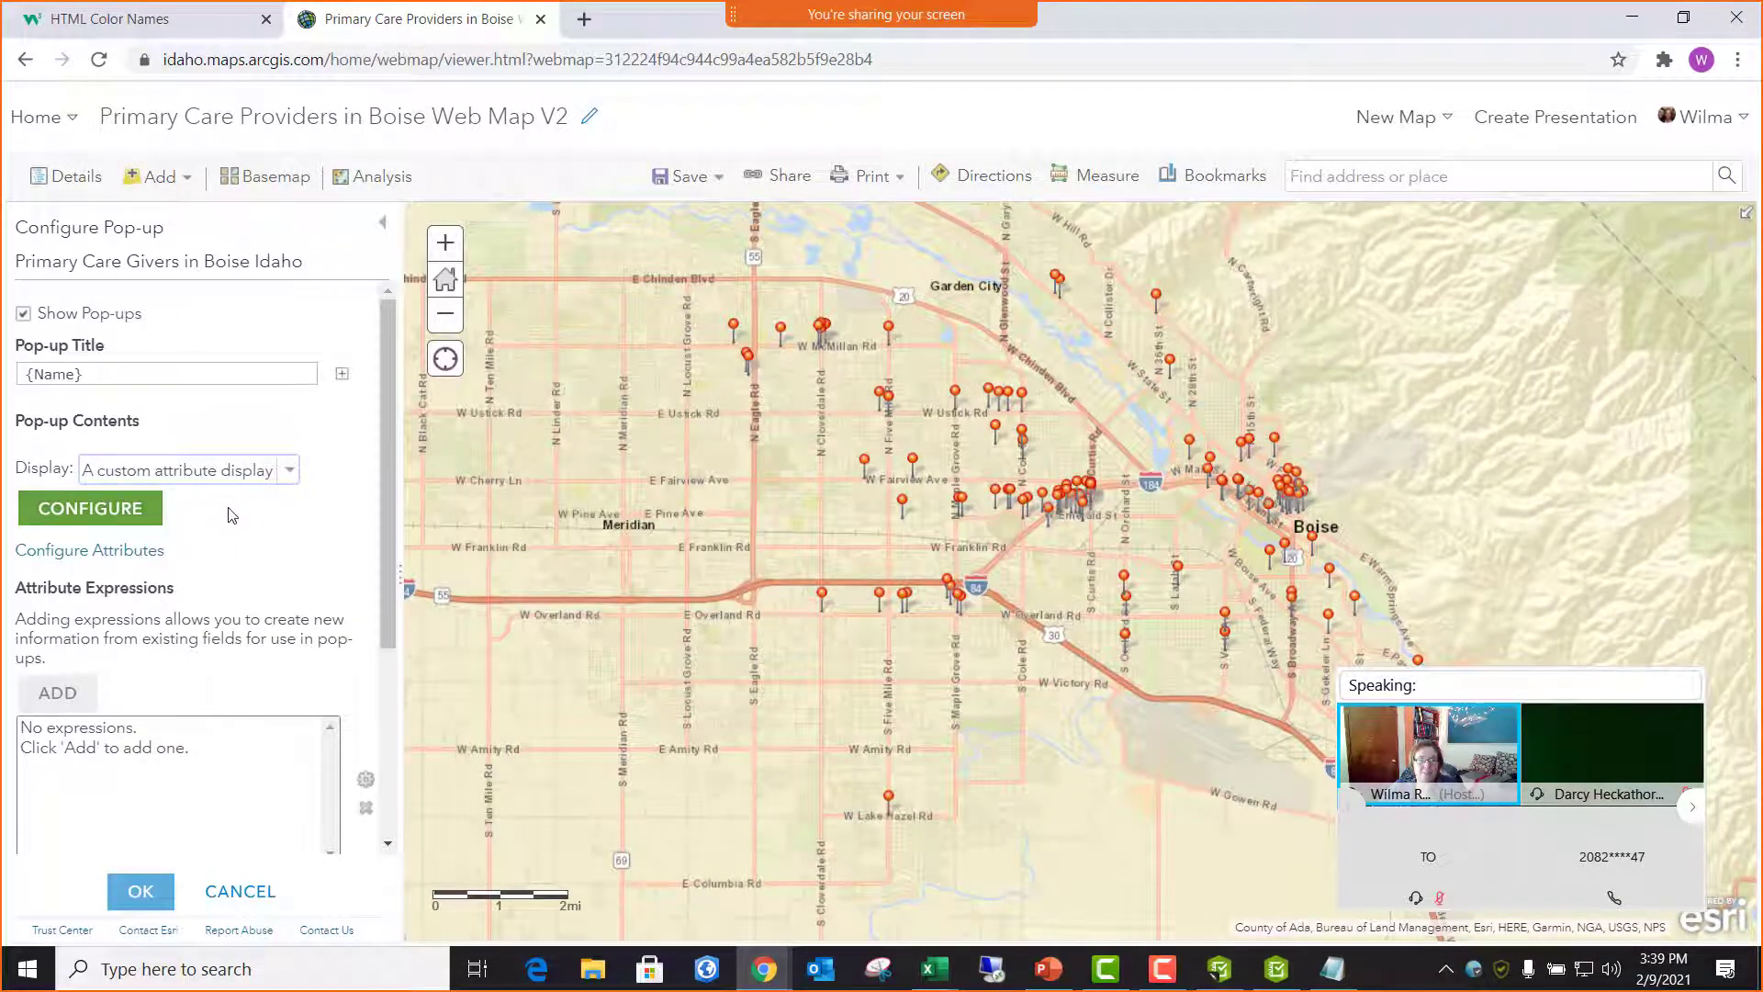
click(111, 514)
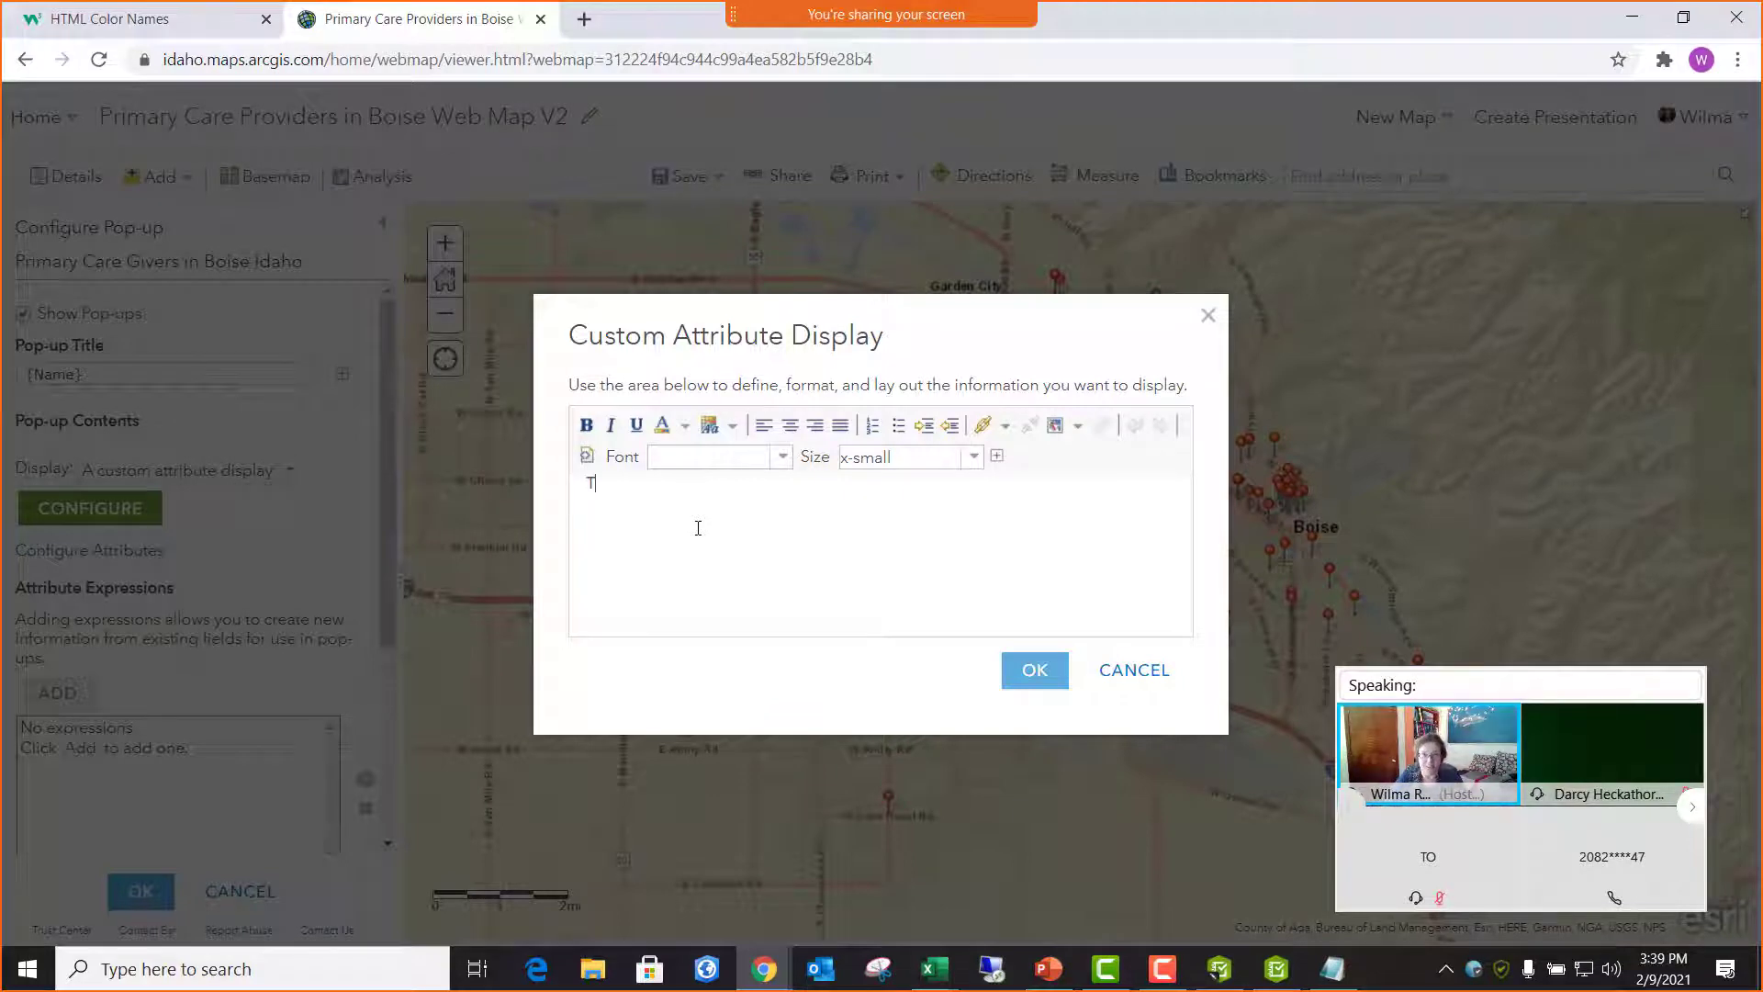
text(he survey)
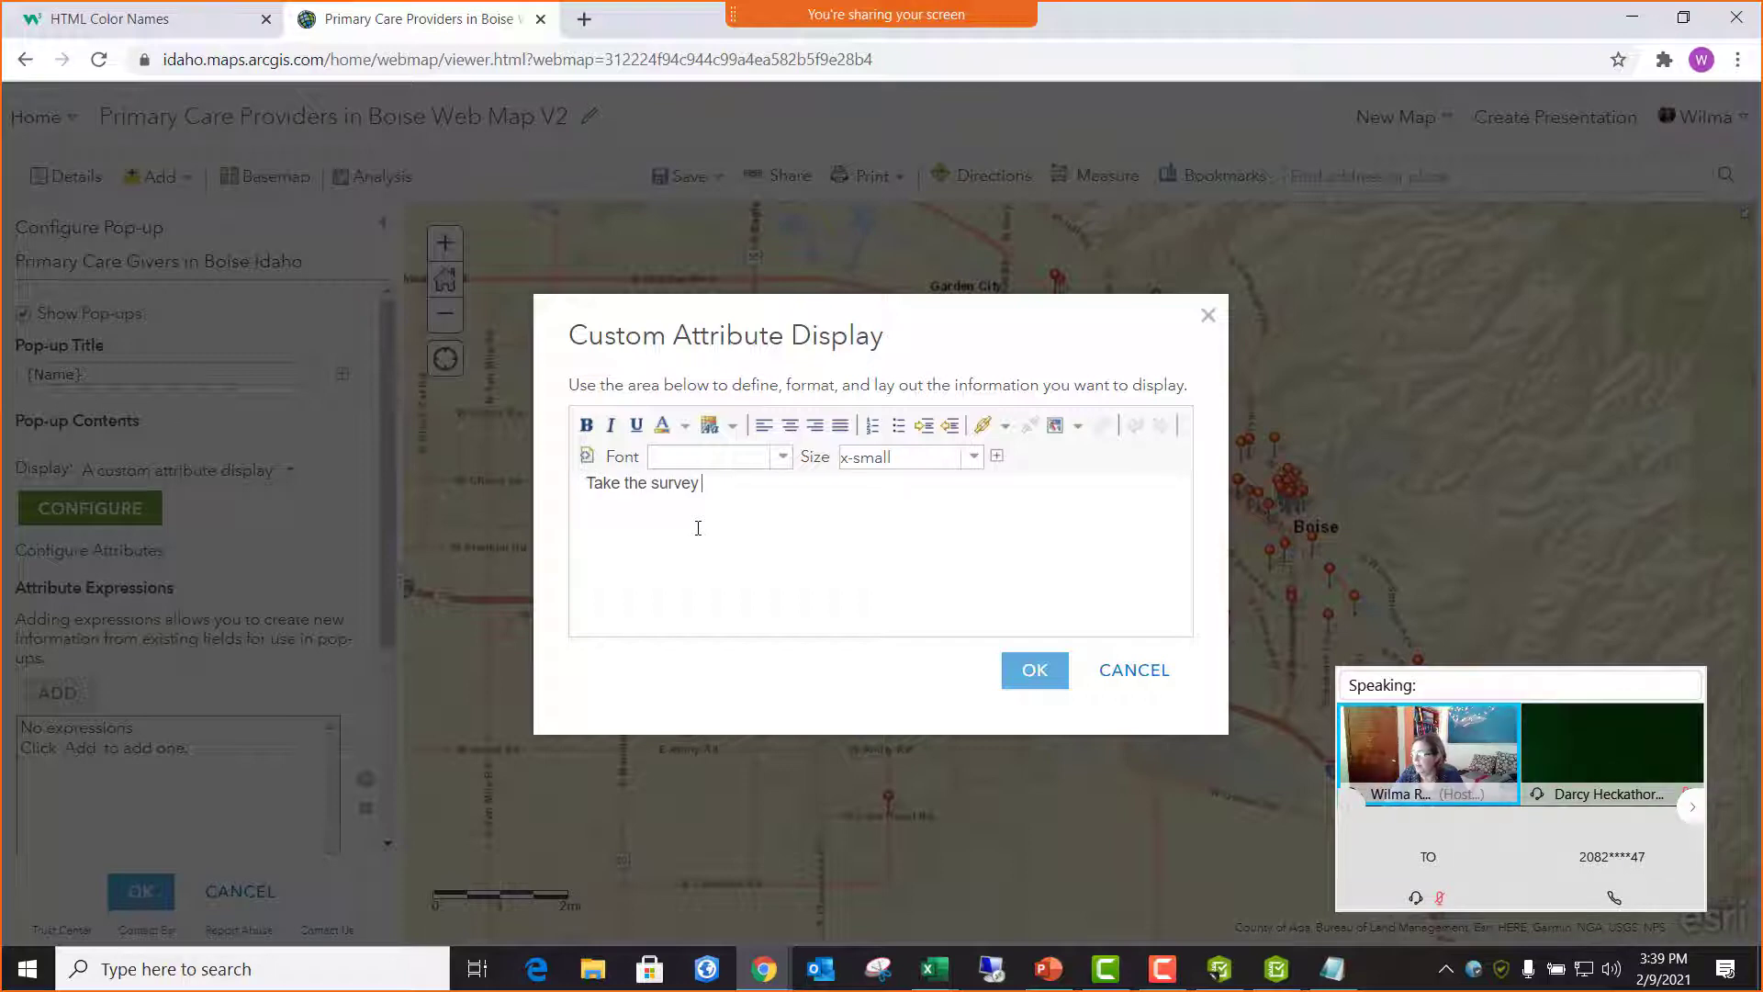
text( in Syur)
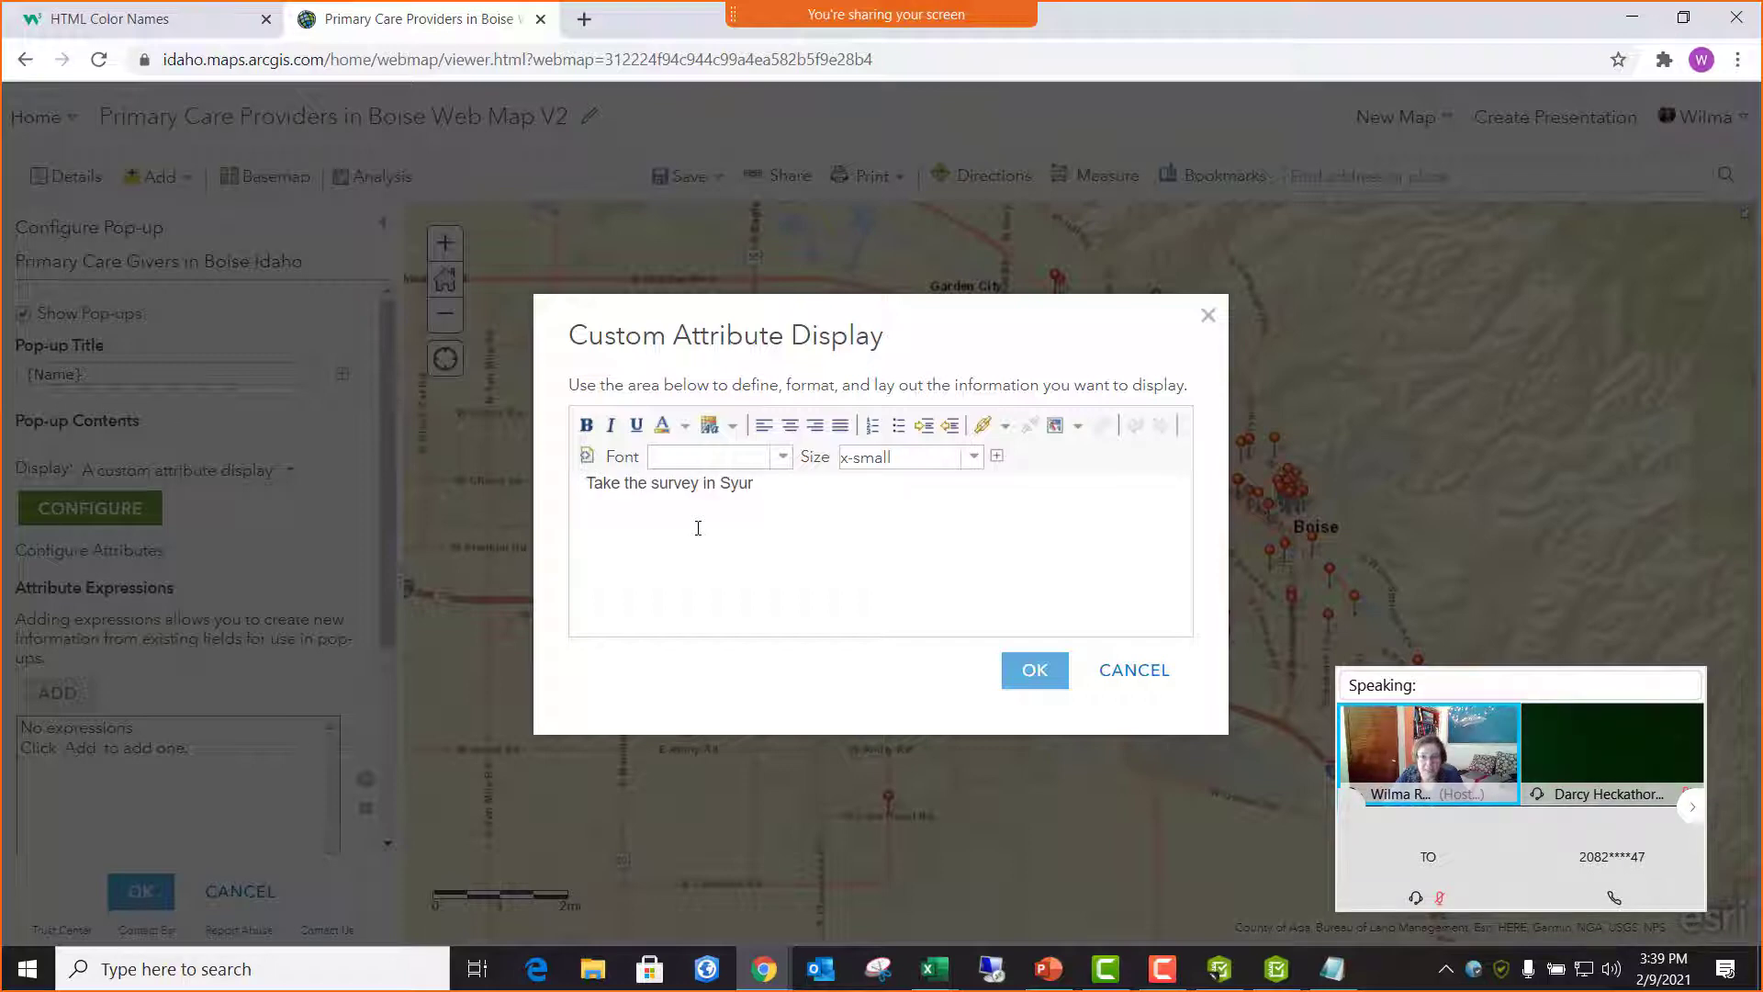
text(ey123 application)
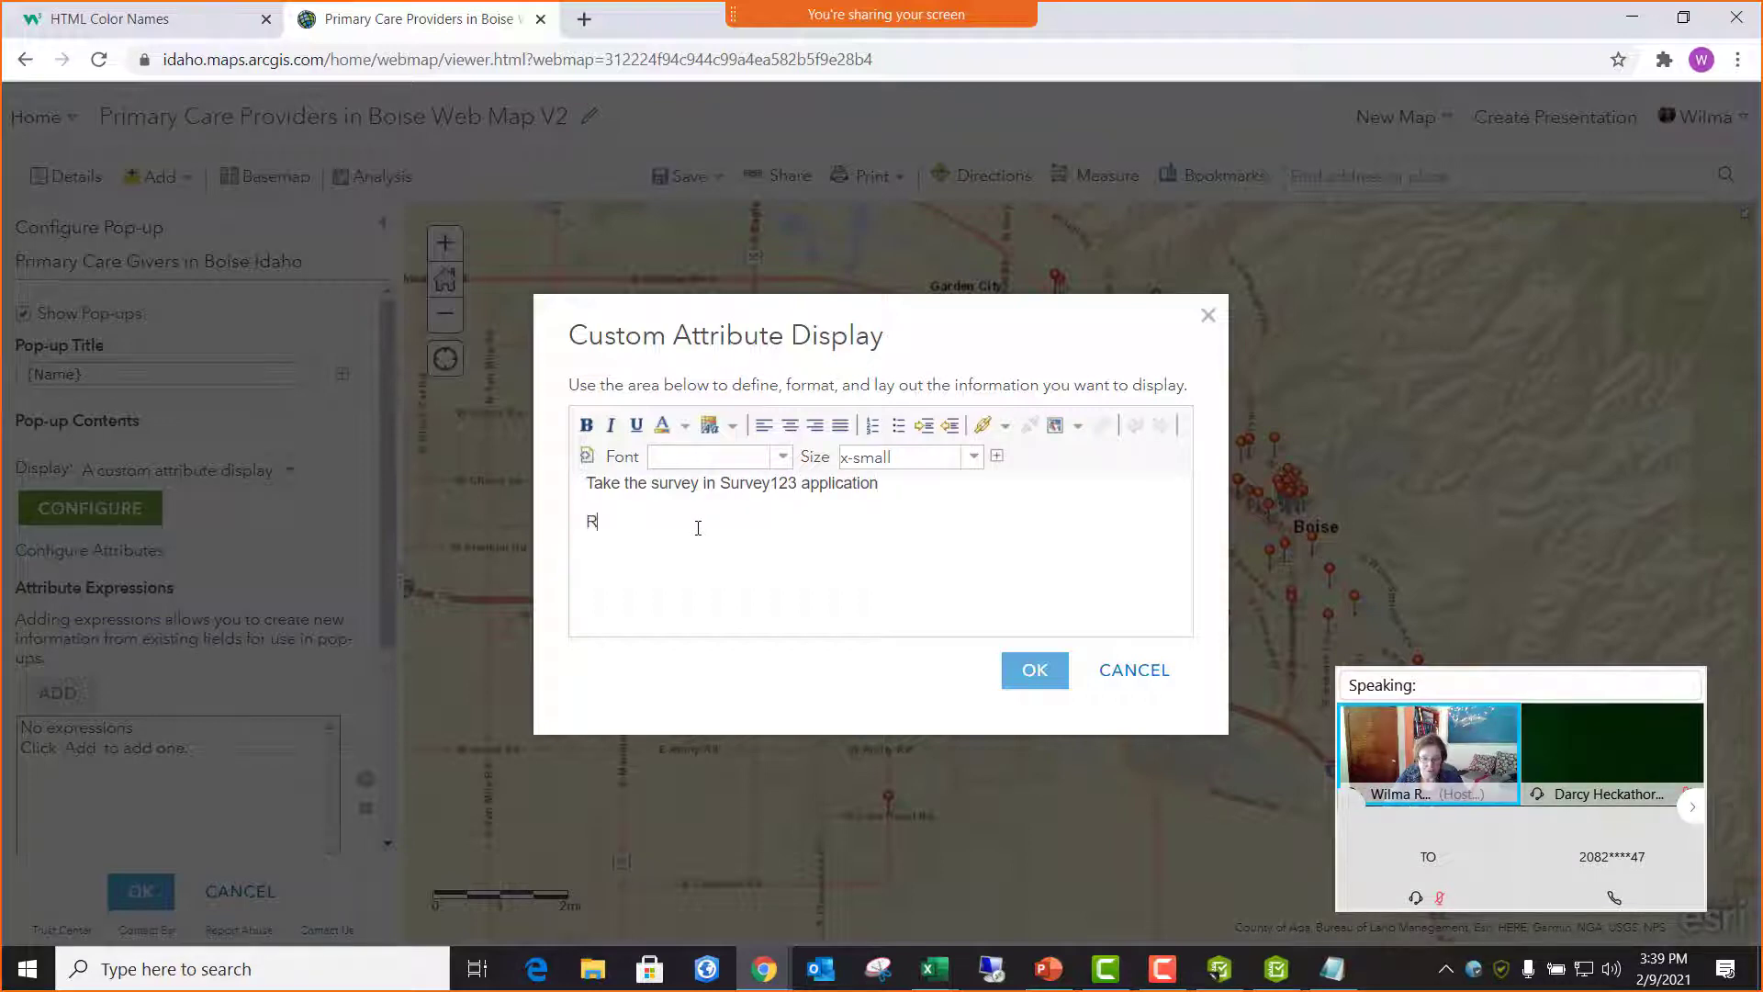
- Add a second line reading "Take the survey in Web Browser" to the custom attribute display
text(ake)
key(BackSpace)
key(BackSpace)
key(BackSpace)
text(Take the survey)
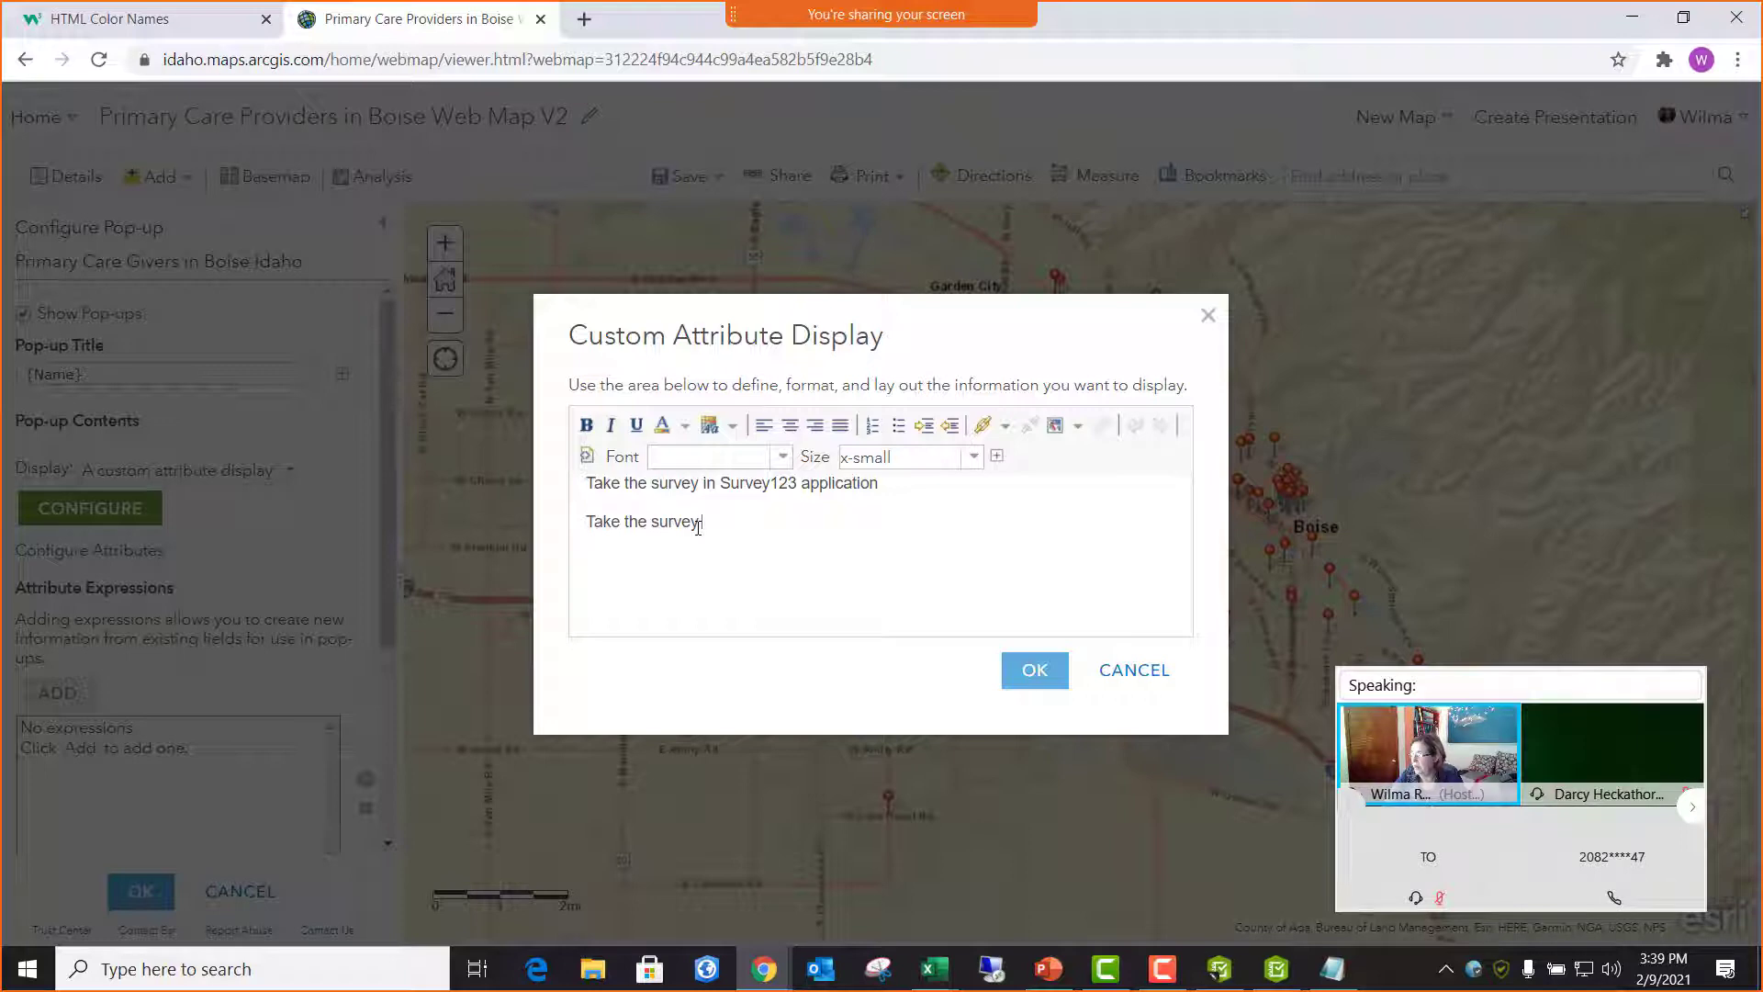
text( in Web Bro)
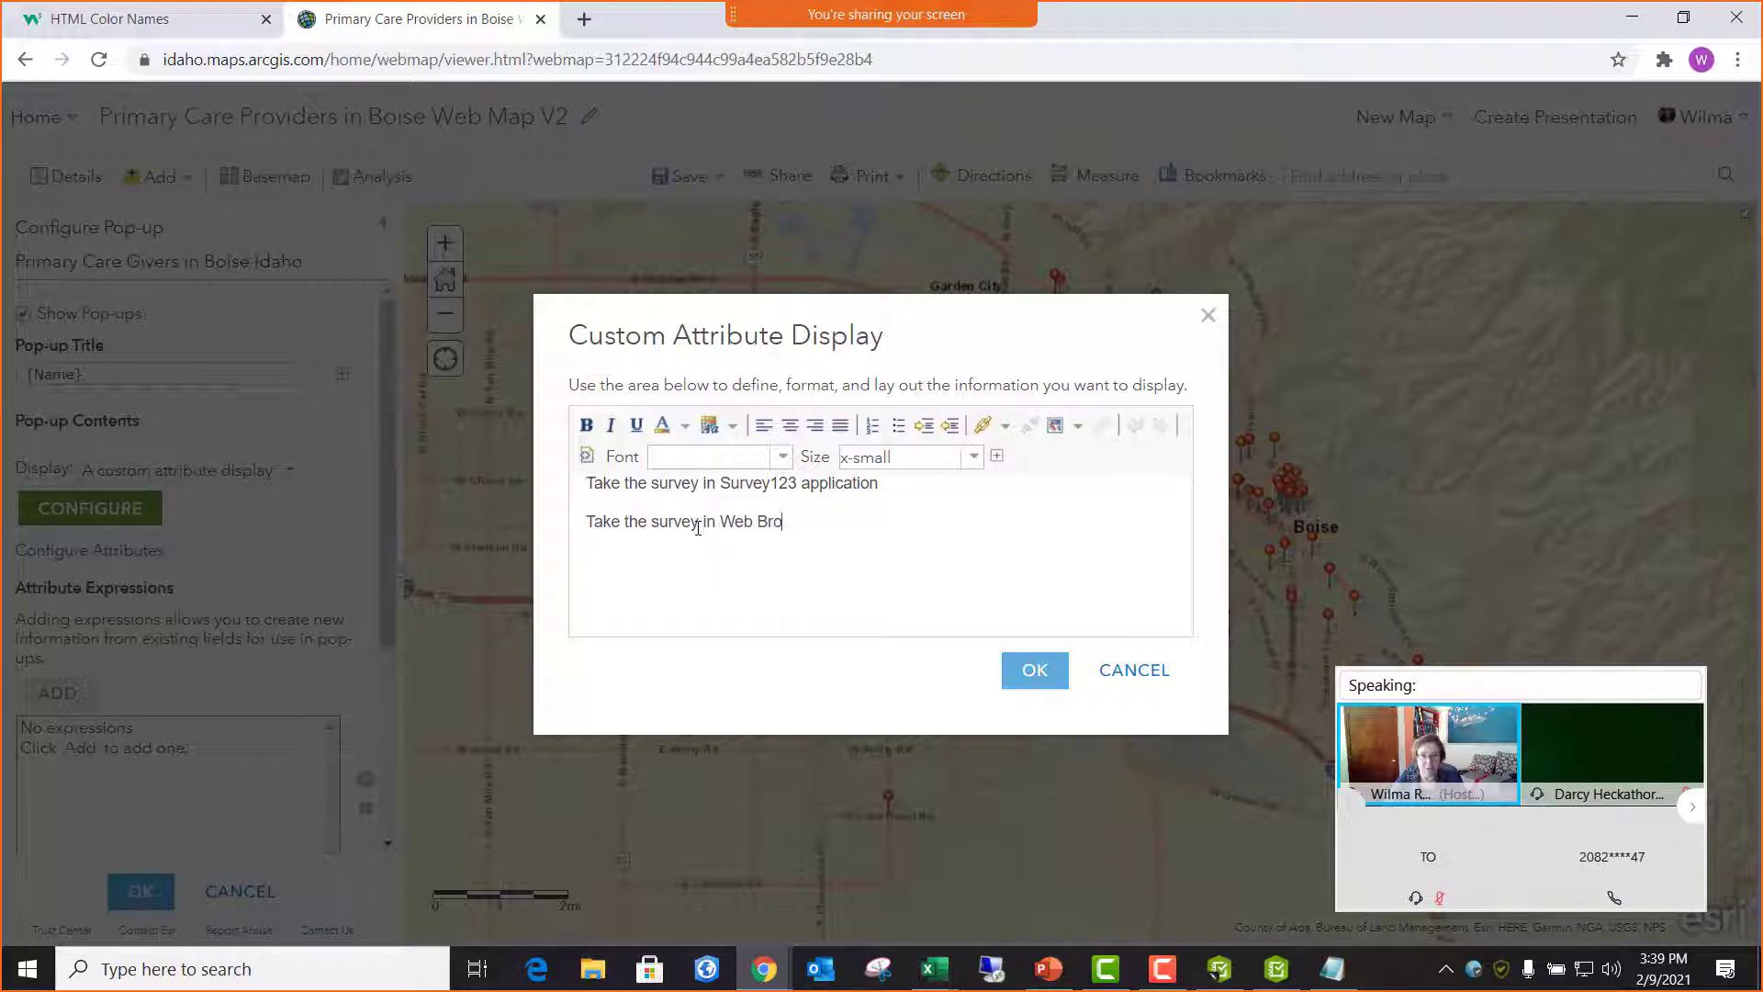
text(wser)
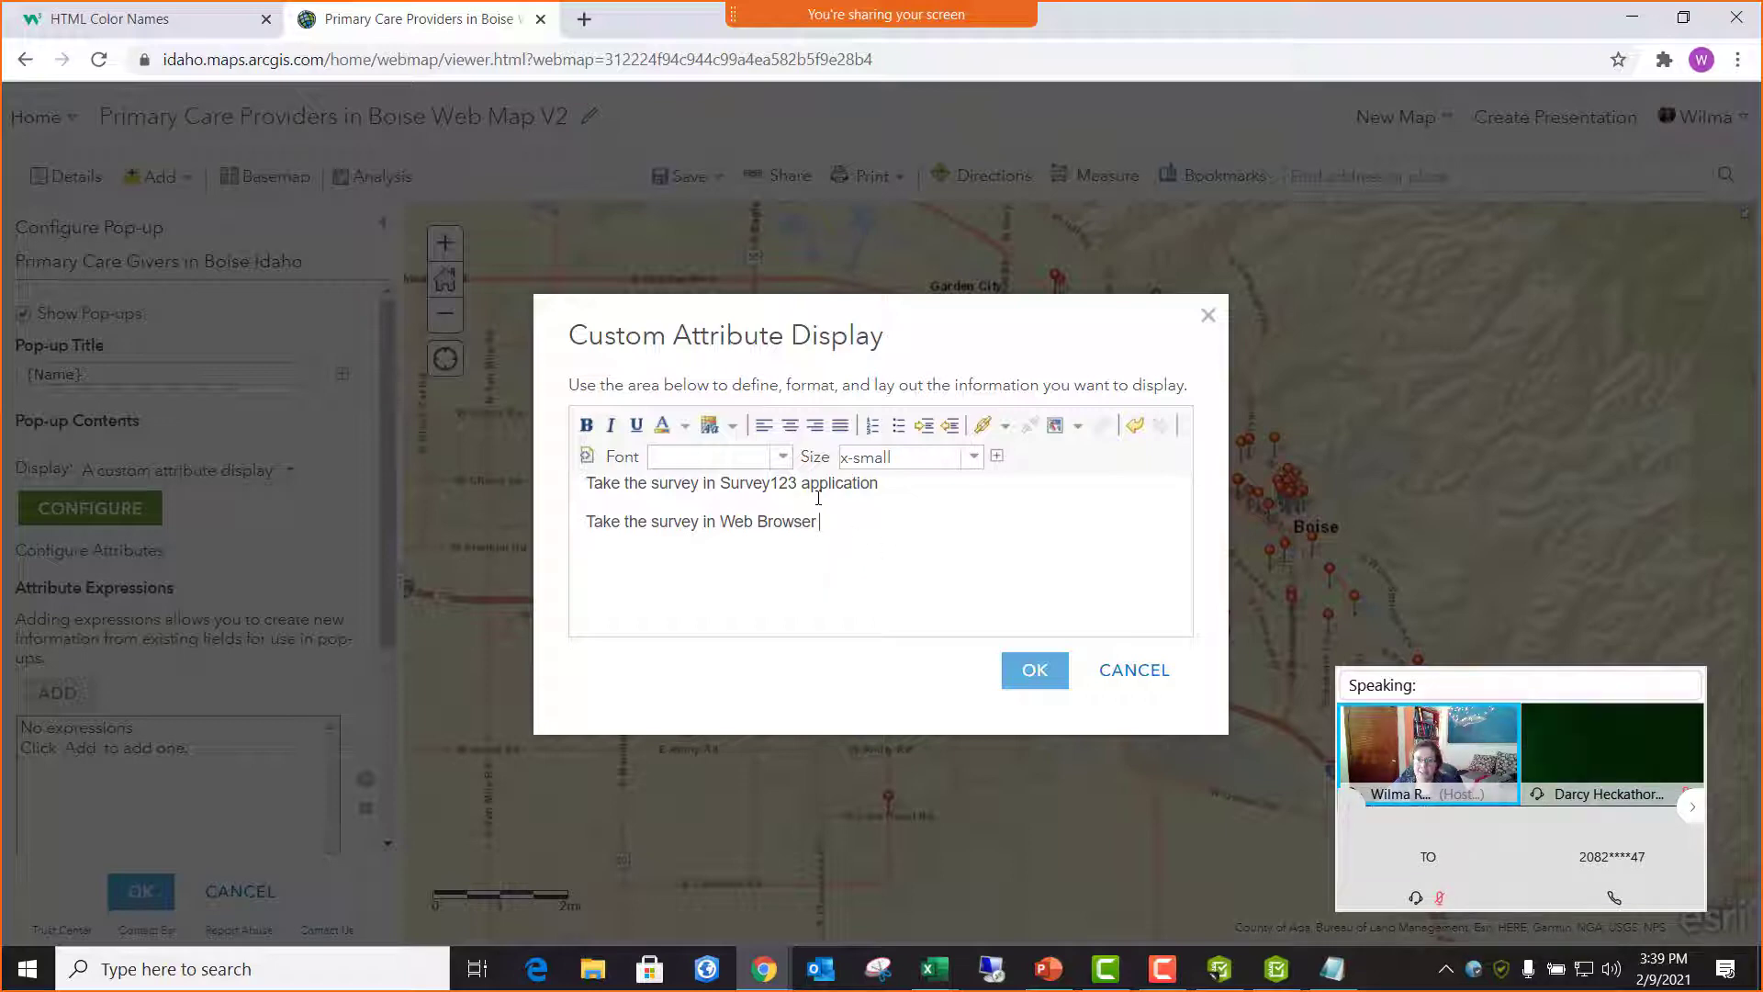
- Switch to Notepad and copy the whole arcgis-survey123:// launch URL ending in field:DoctorsName={Name}
click(1333, 976)
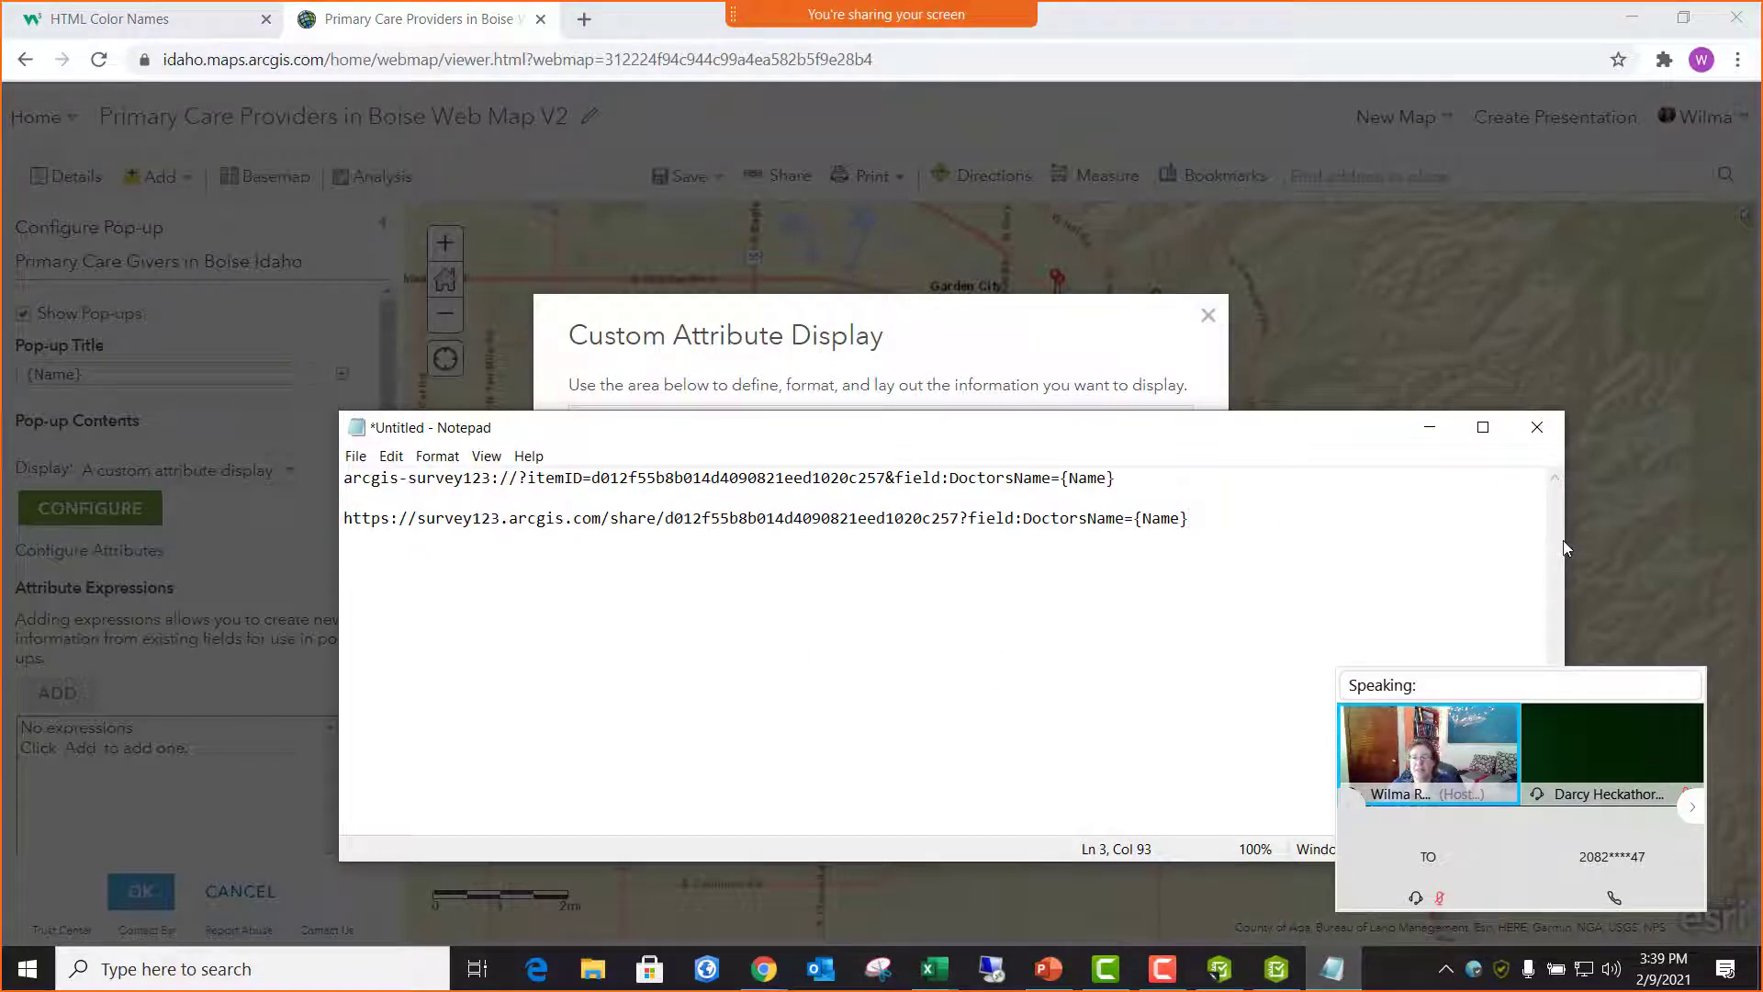
drag(1566, 548, 916, 509)
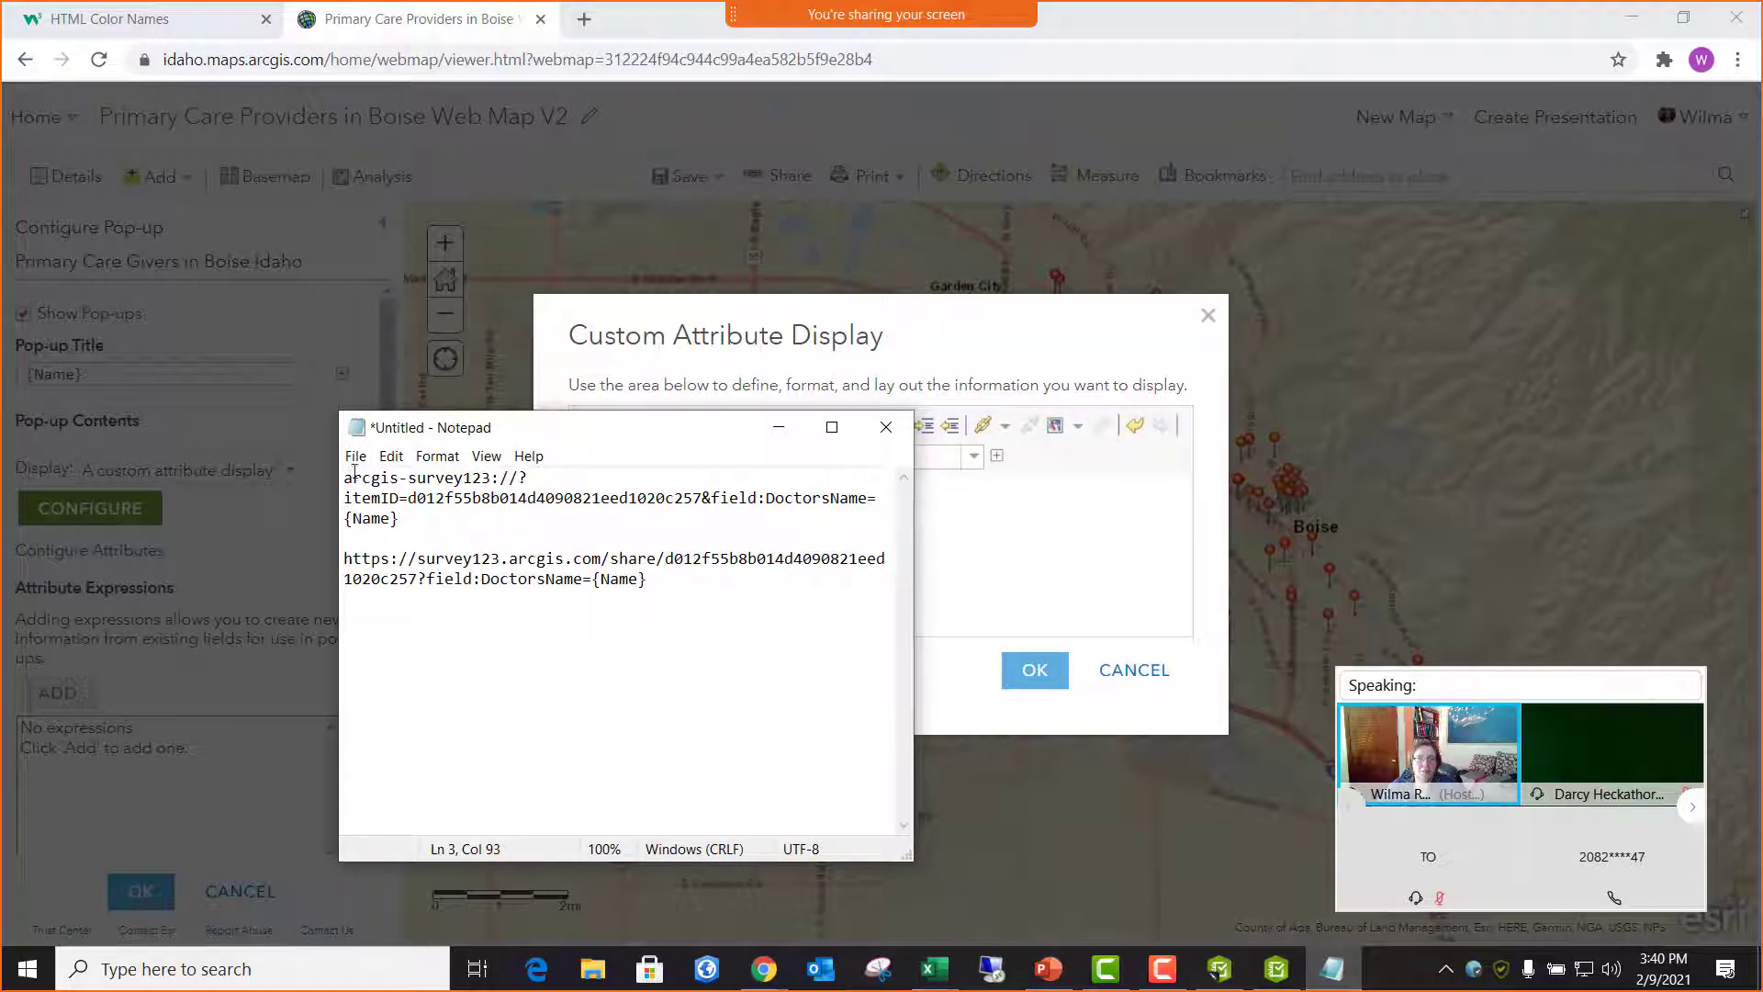
drag(404, 521, 332, 477)
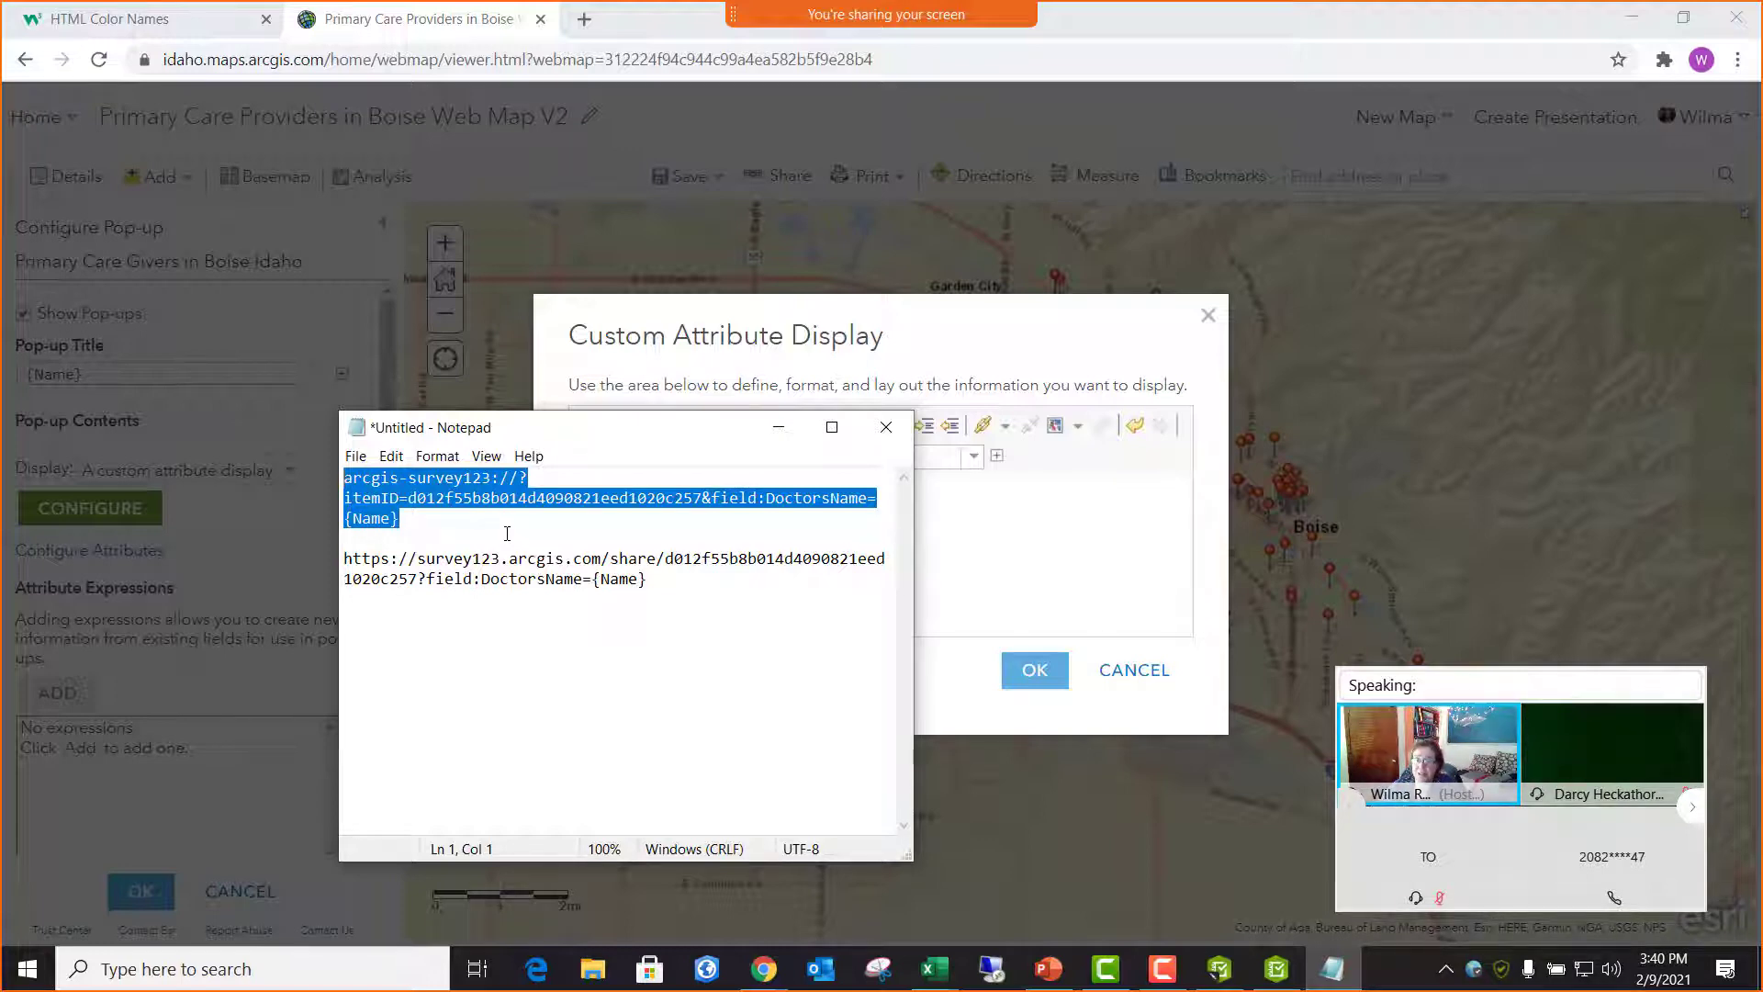
drag(907, 751, 1561, 751)
click(646, 607)
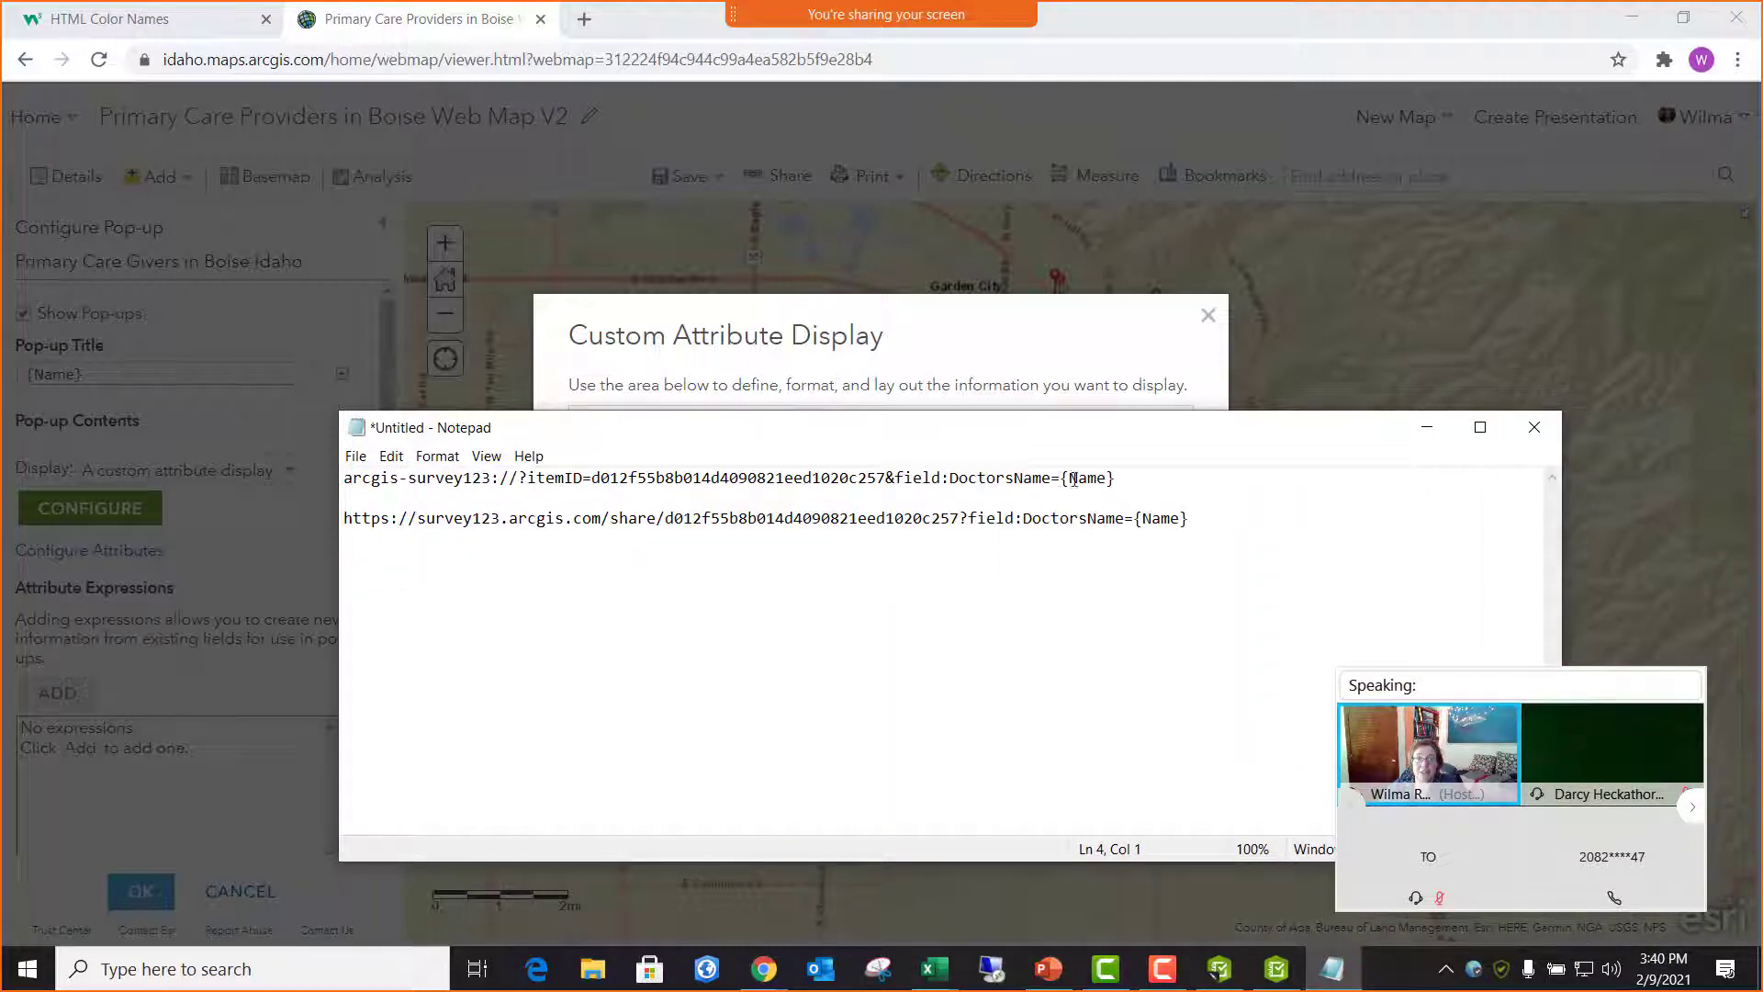
drag(1118, 479, 340, 465)
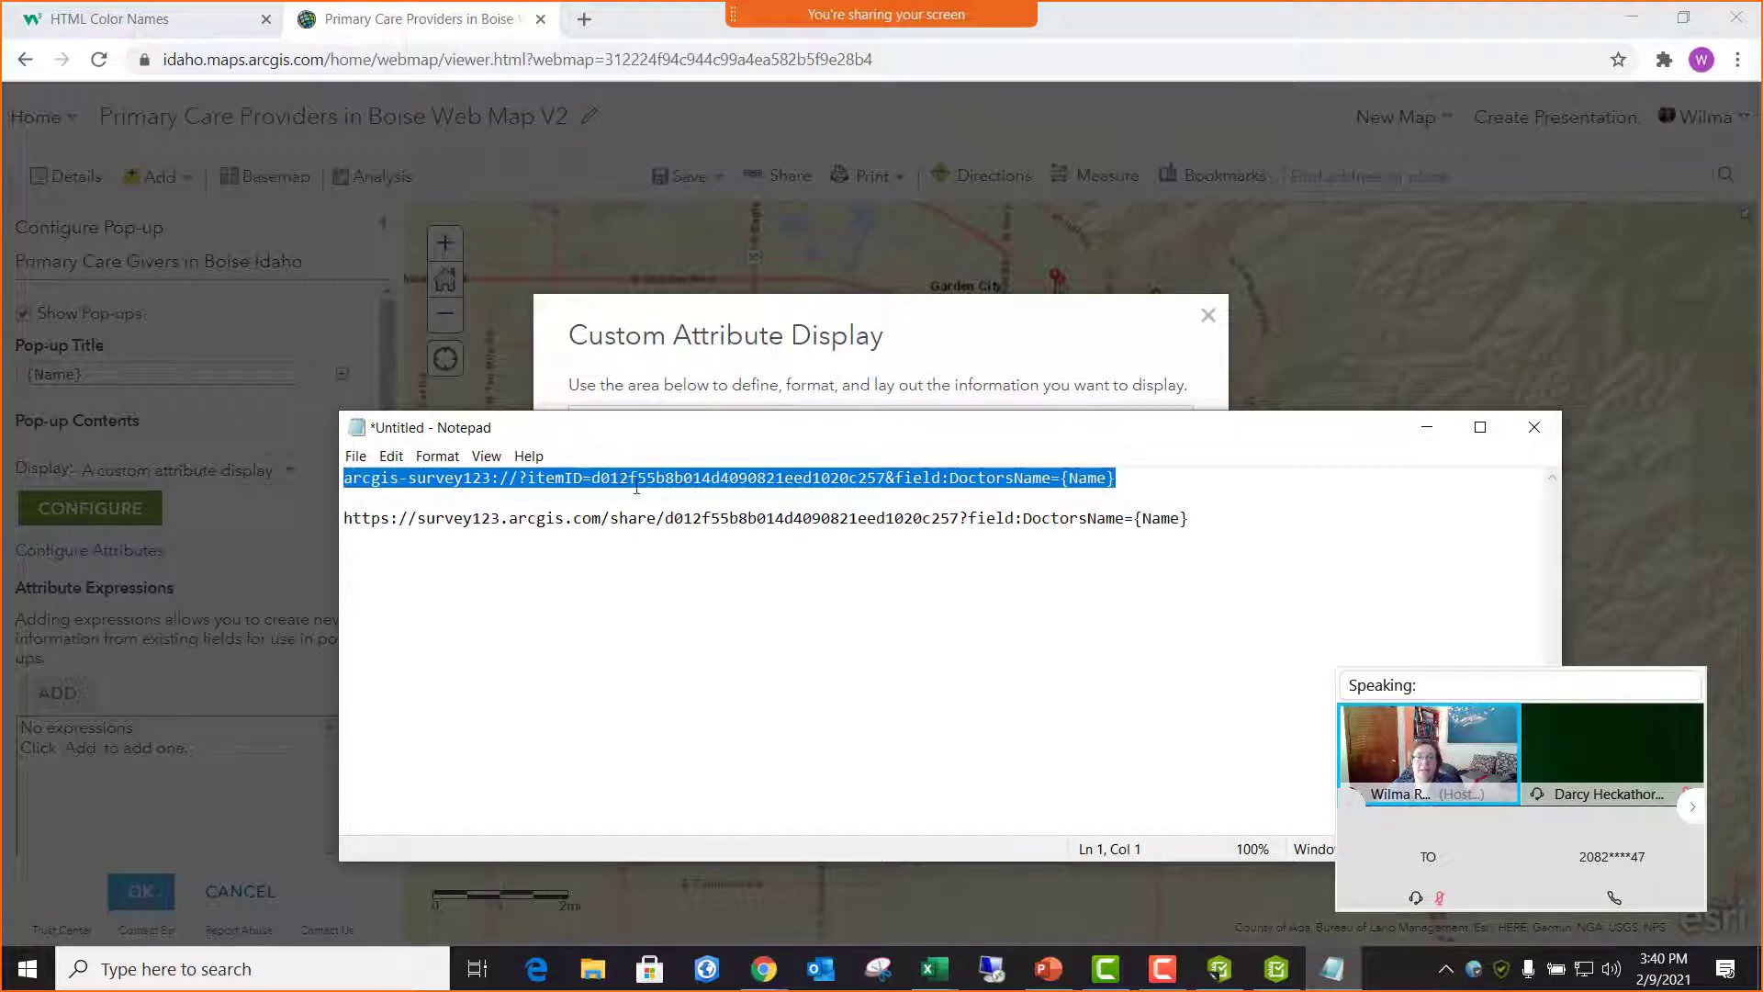
right_click(618, 478)
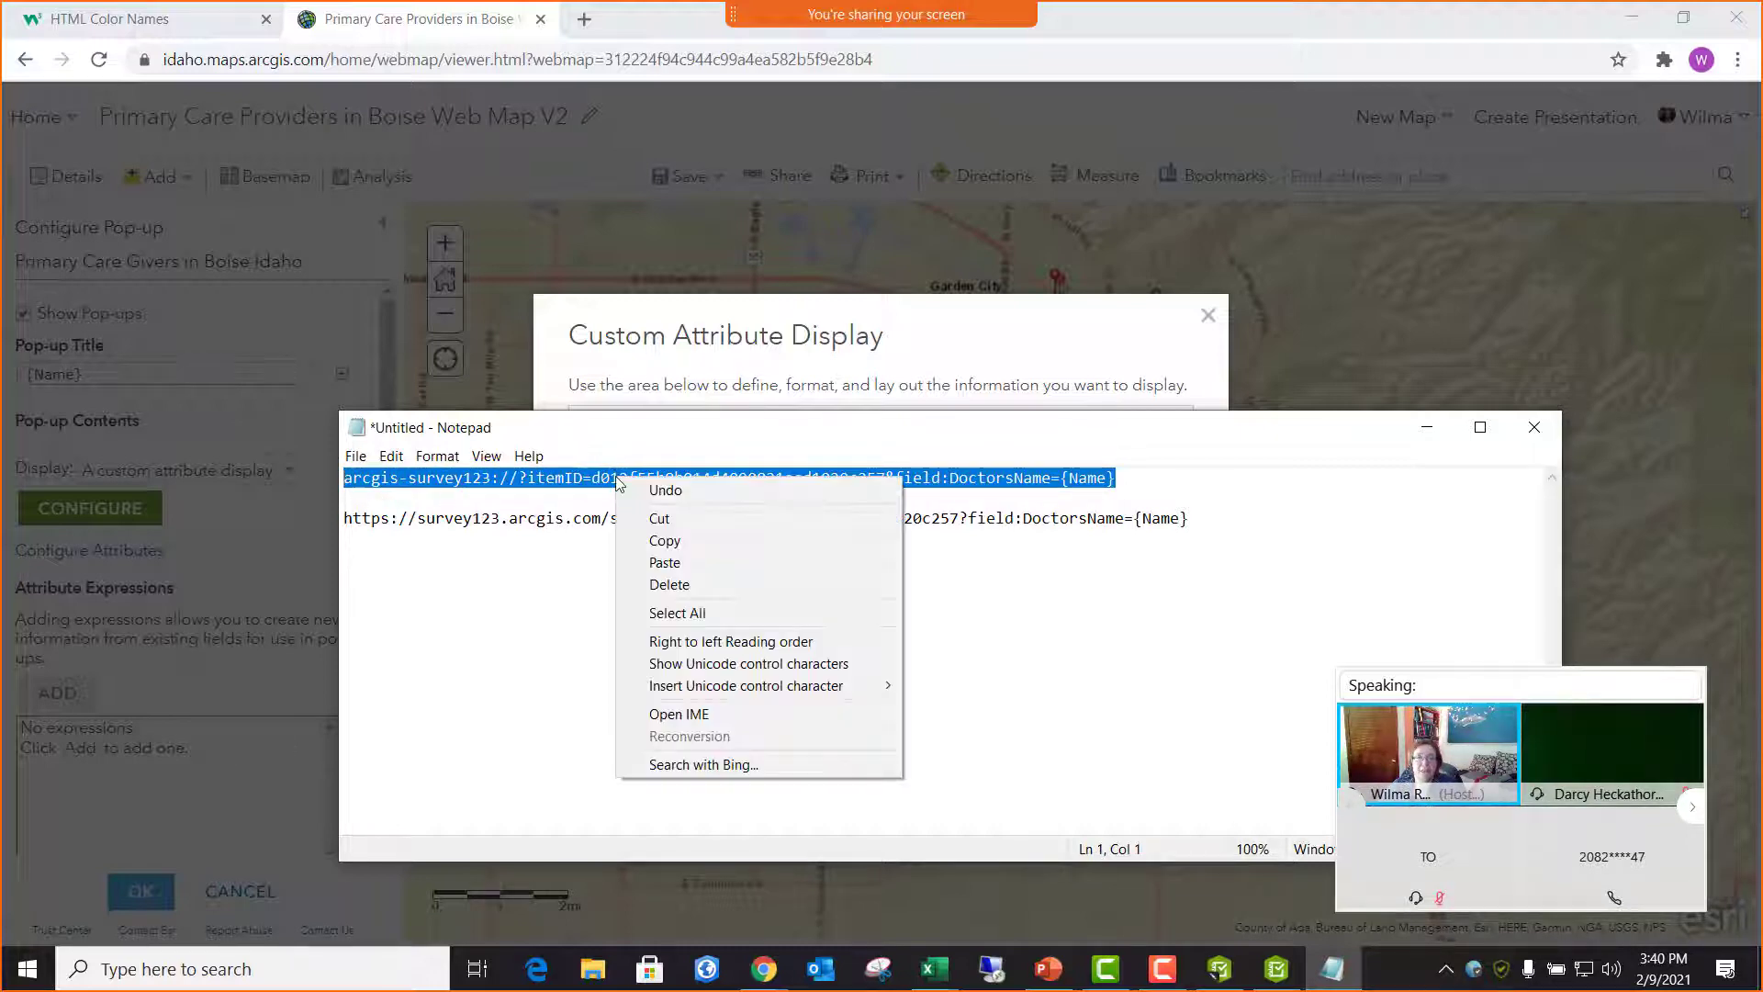
click(665, 541)
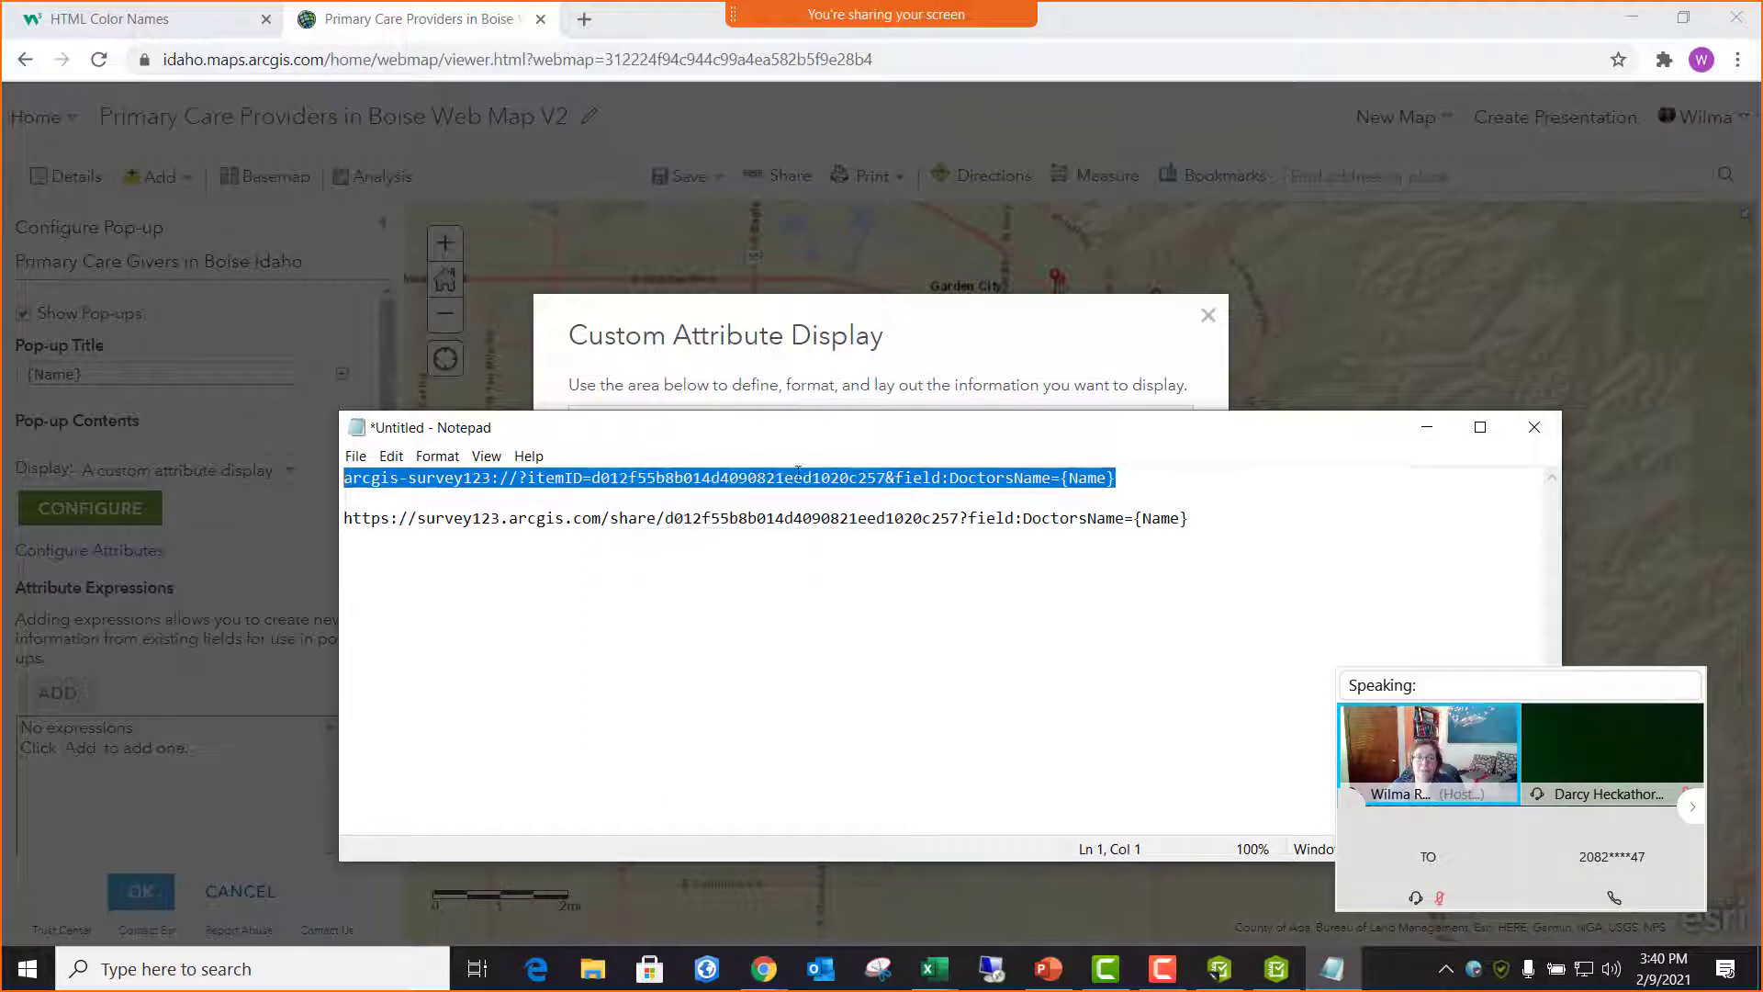
- Back in the browser's custom attribute display, link the line "Take the survey in Survey123 application" to the copied app launch URL
click(956, 333)
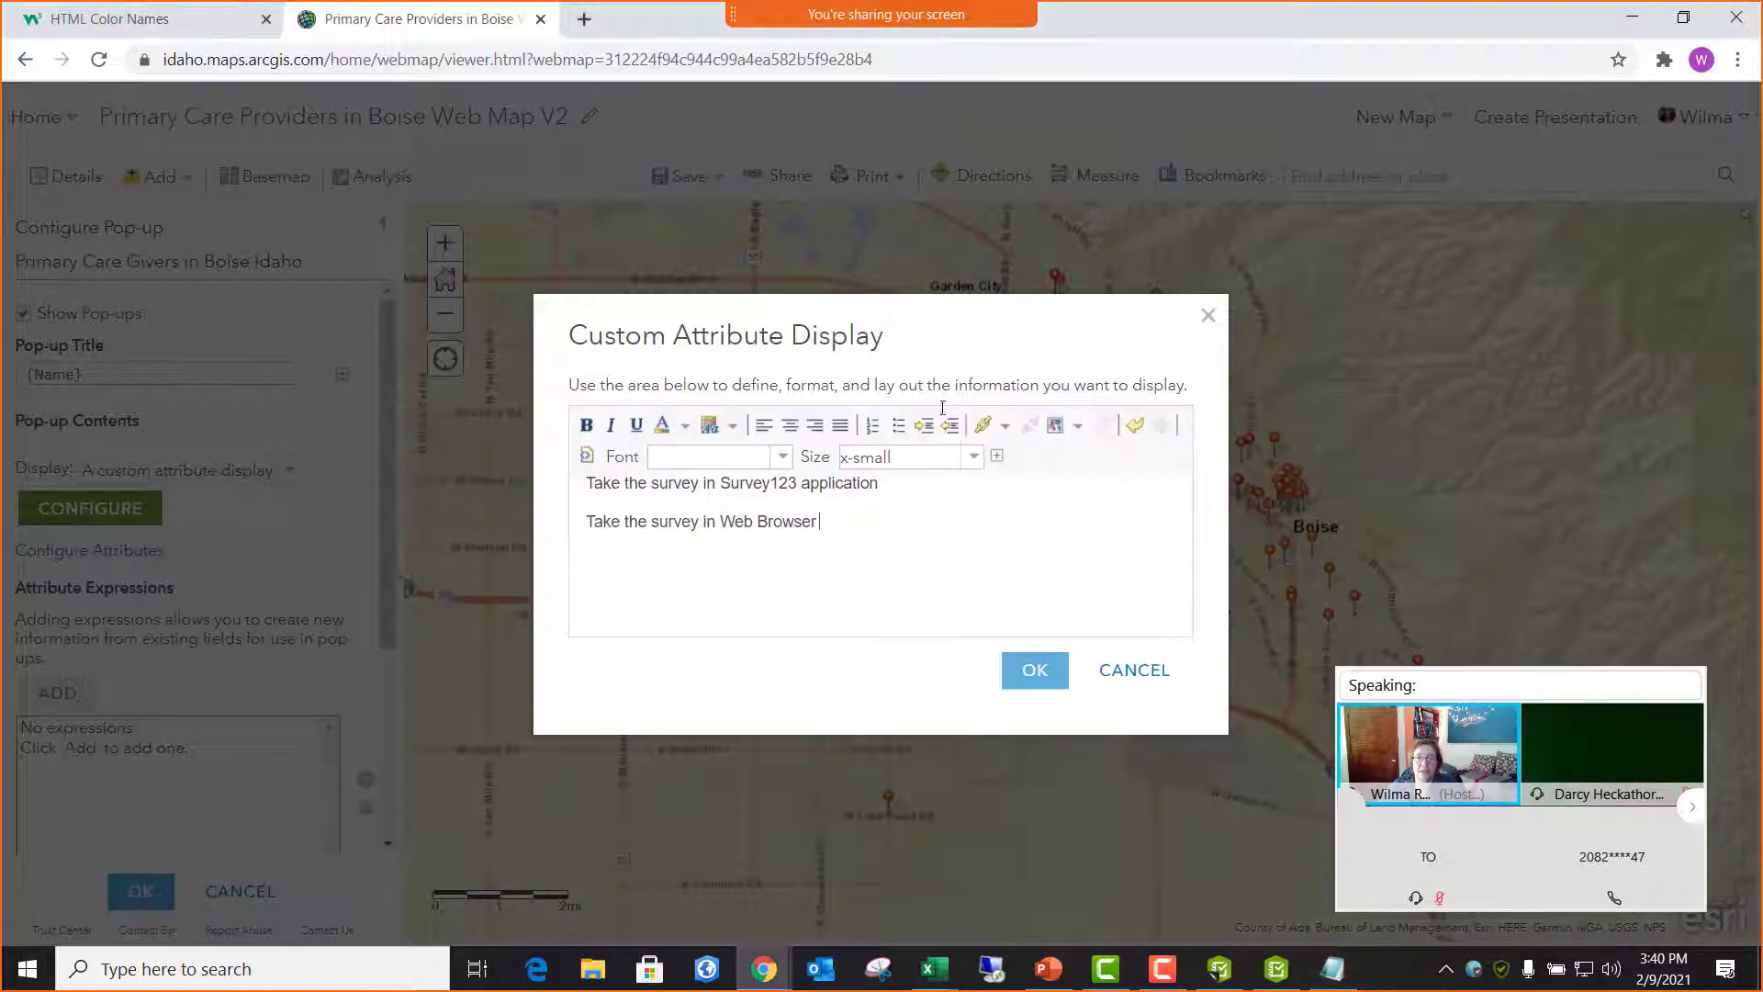
drag(888, 483, 584, 497)
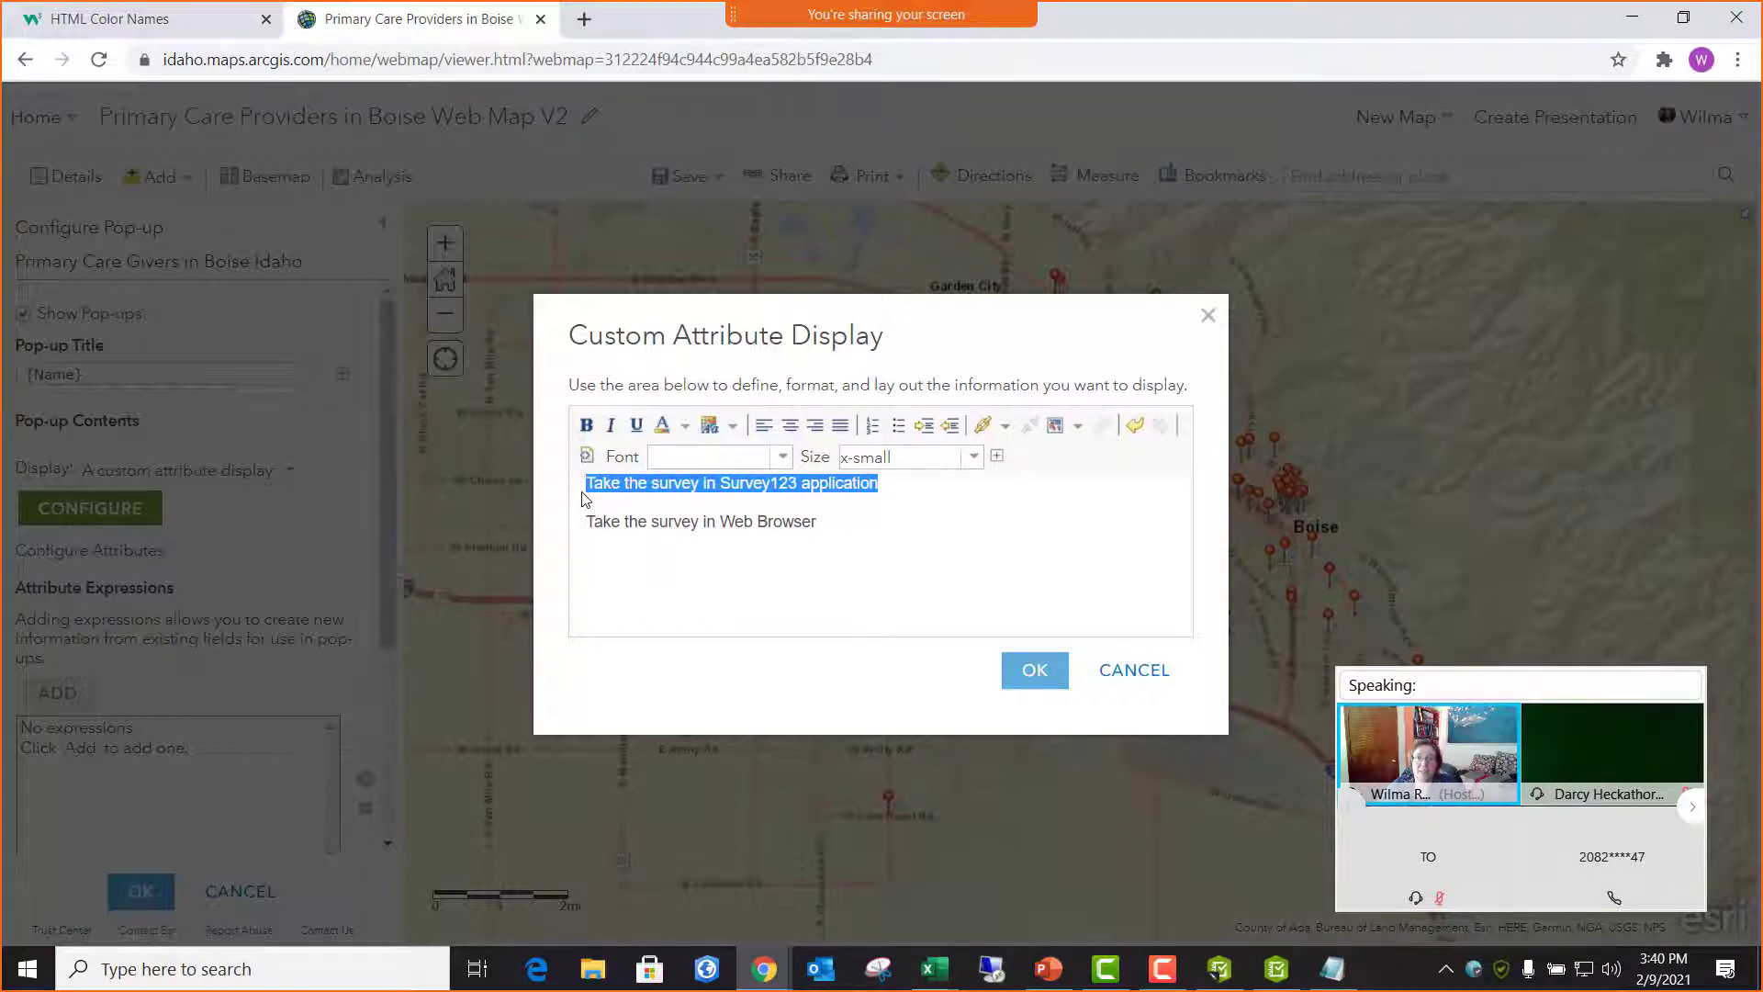
click(983, 428)
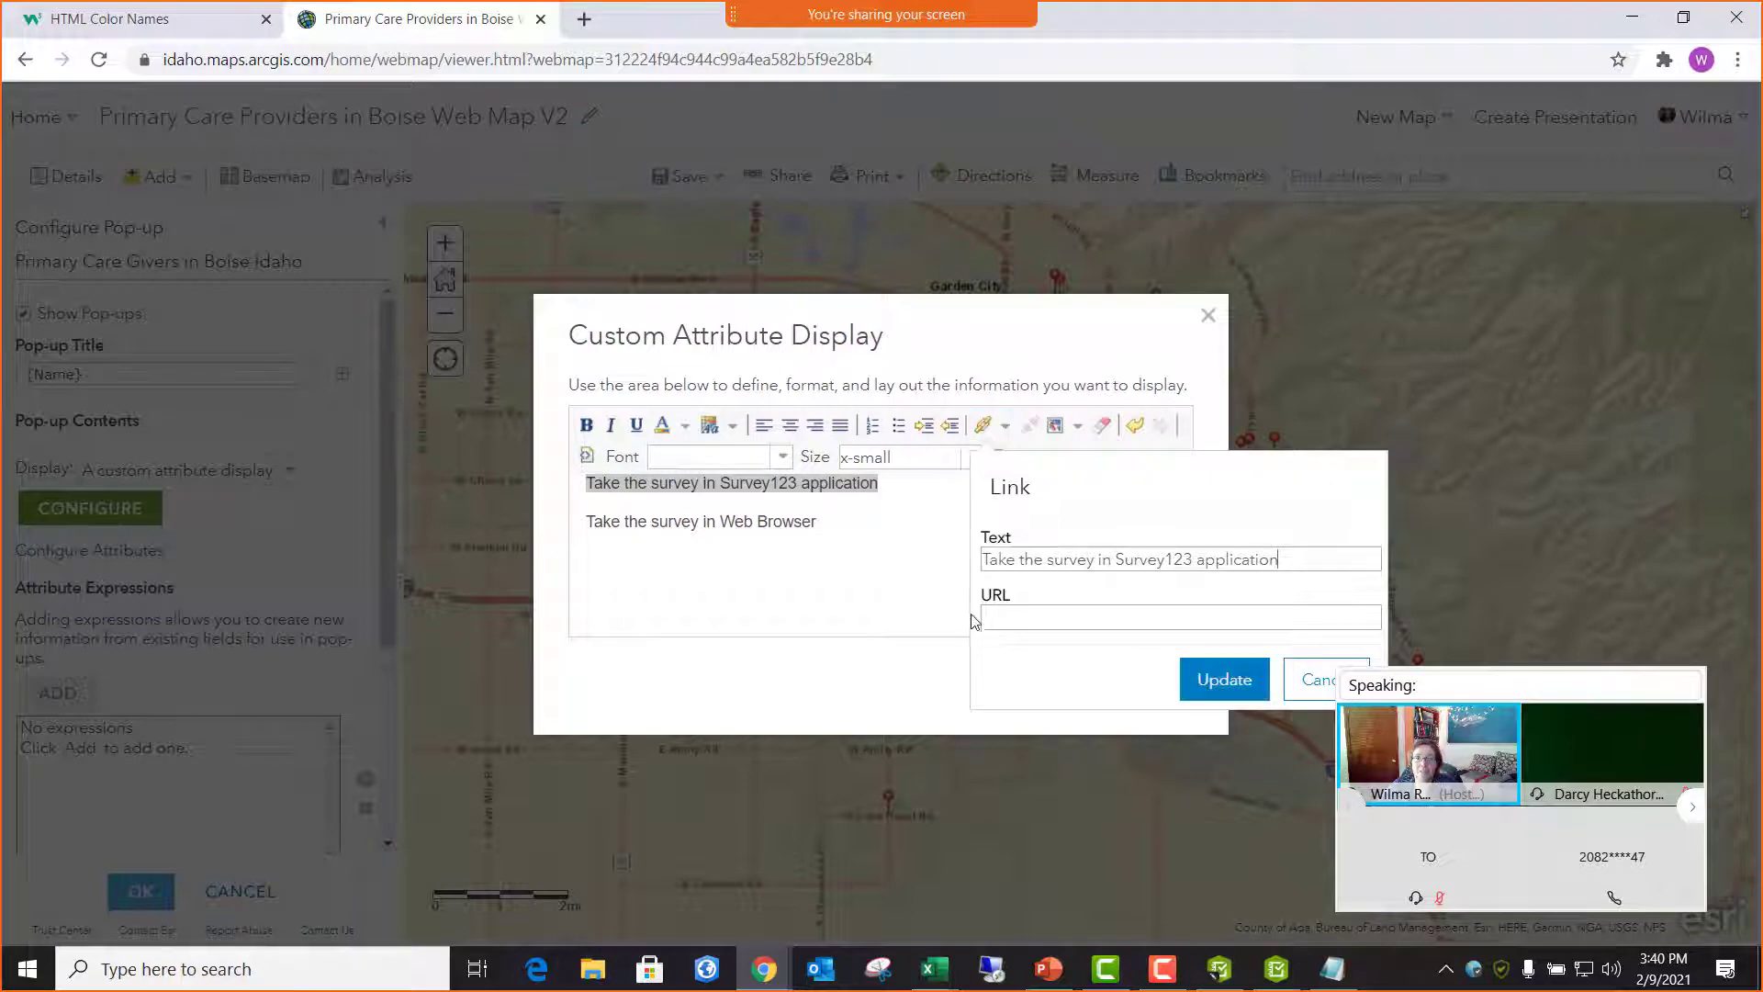
click(998, 617)
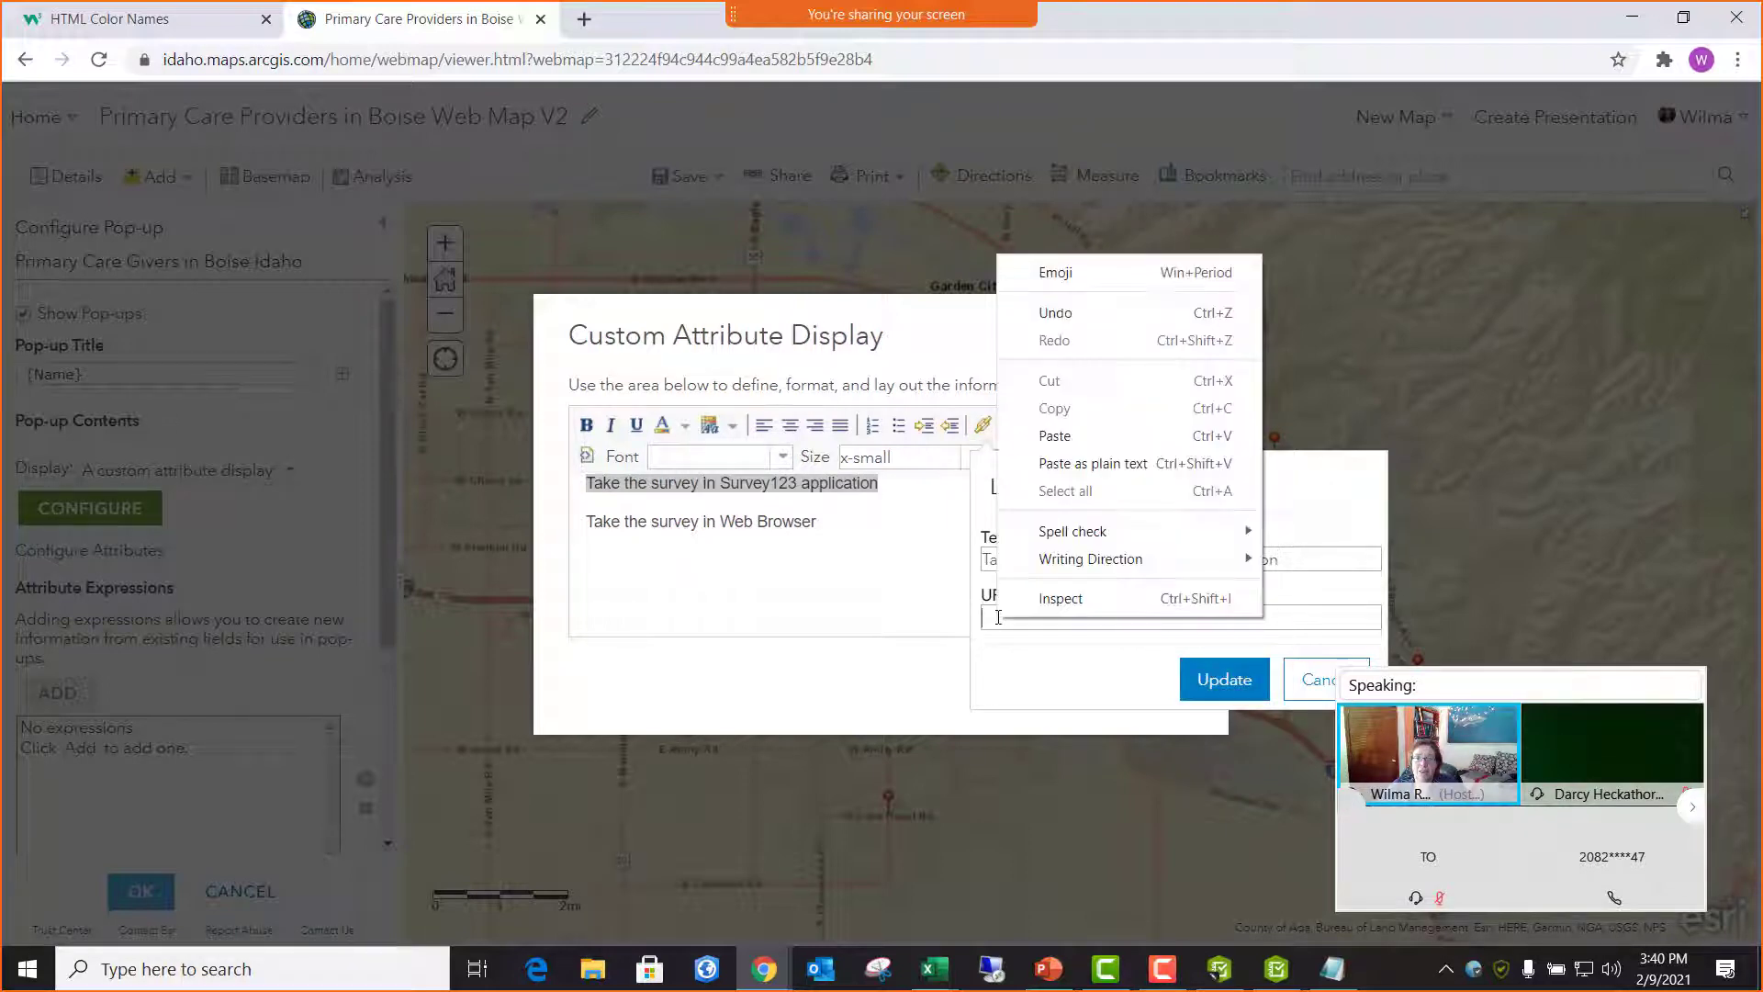
click(1055, 435)
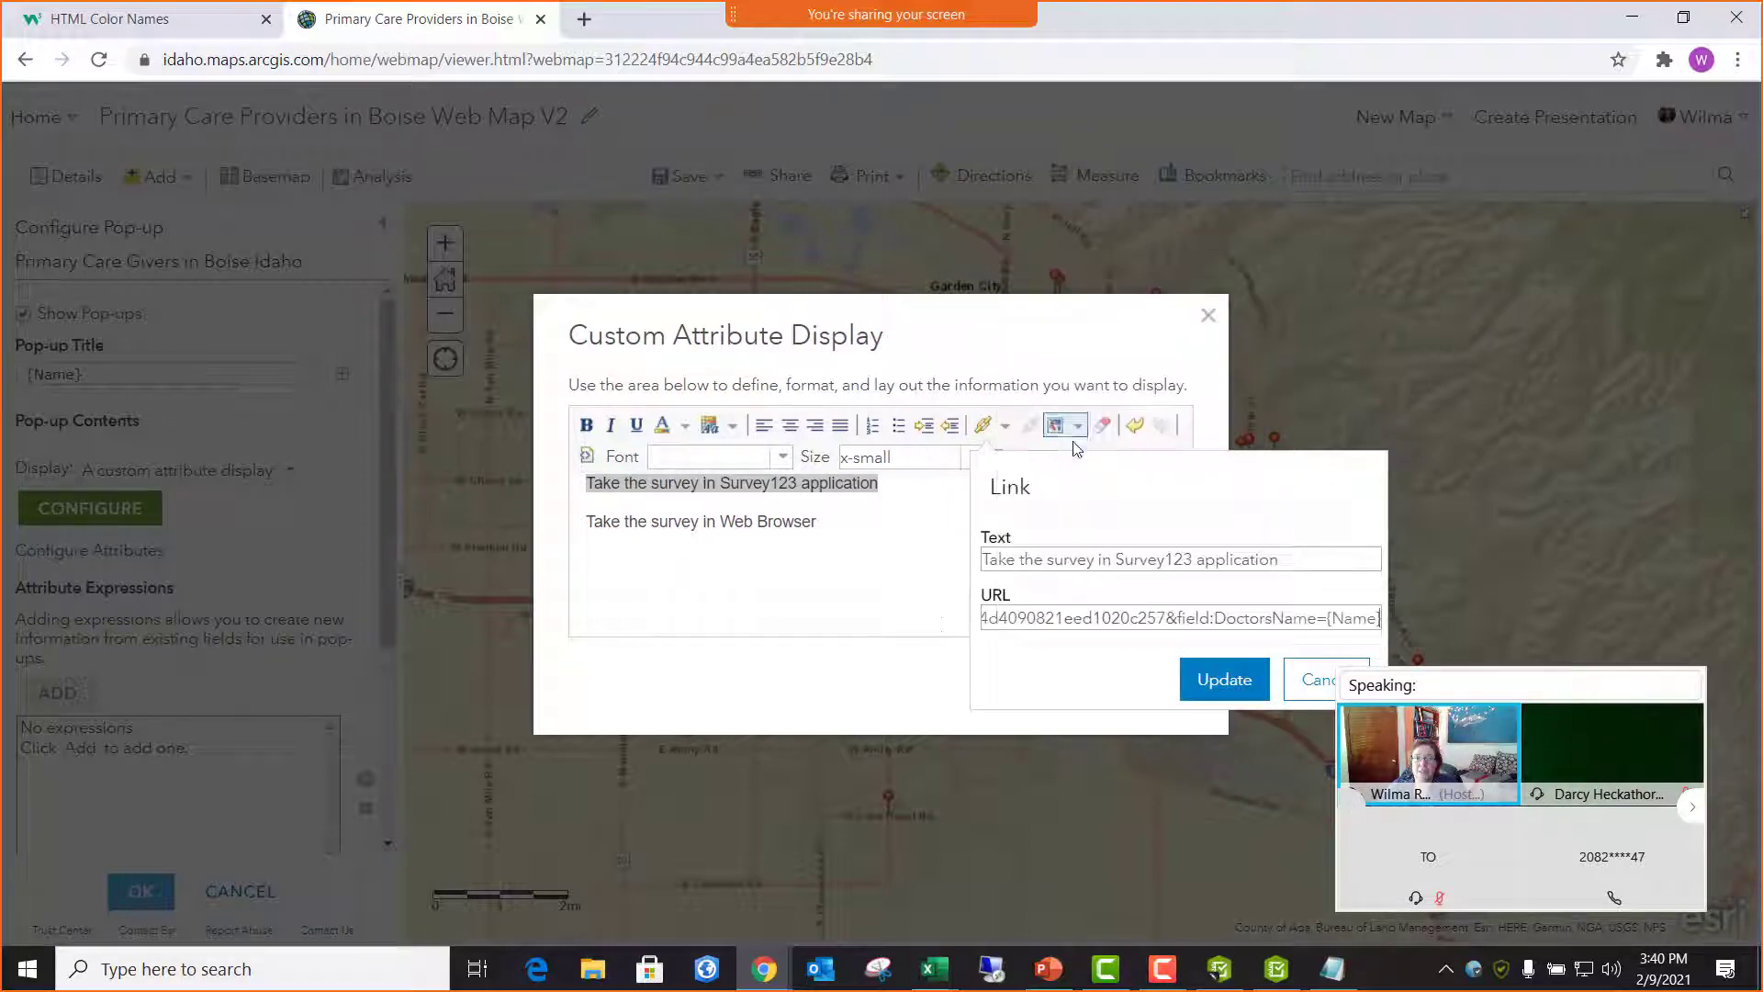
click(1206, 684)
click(841, 592)
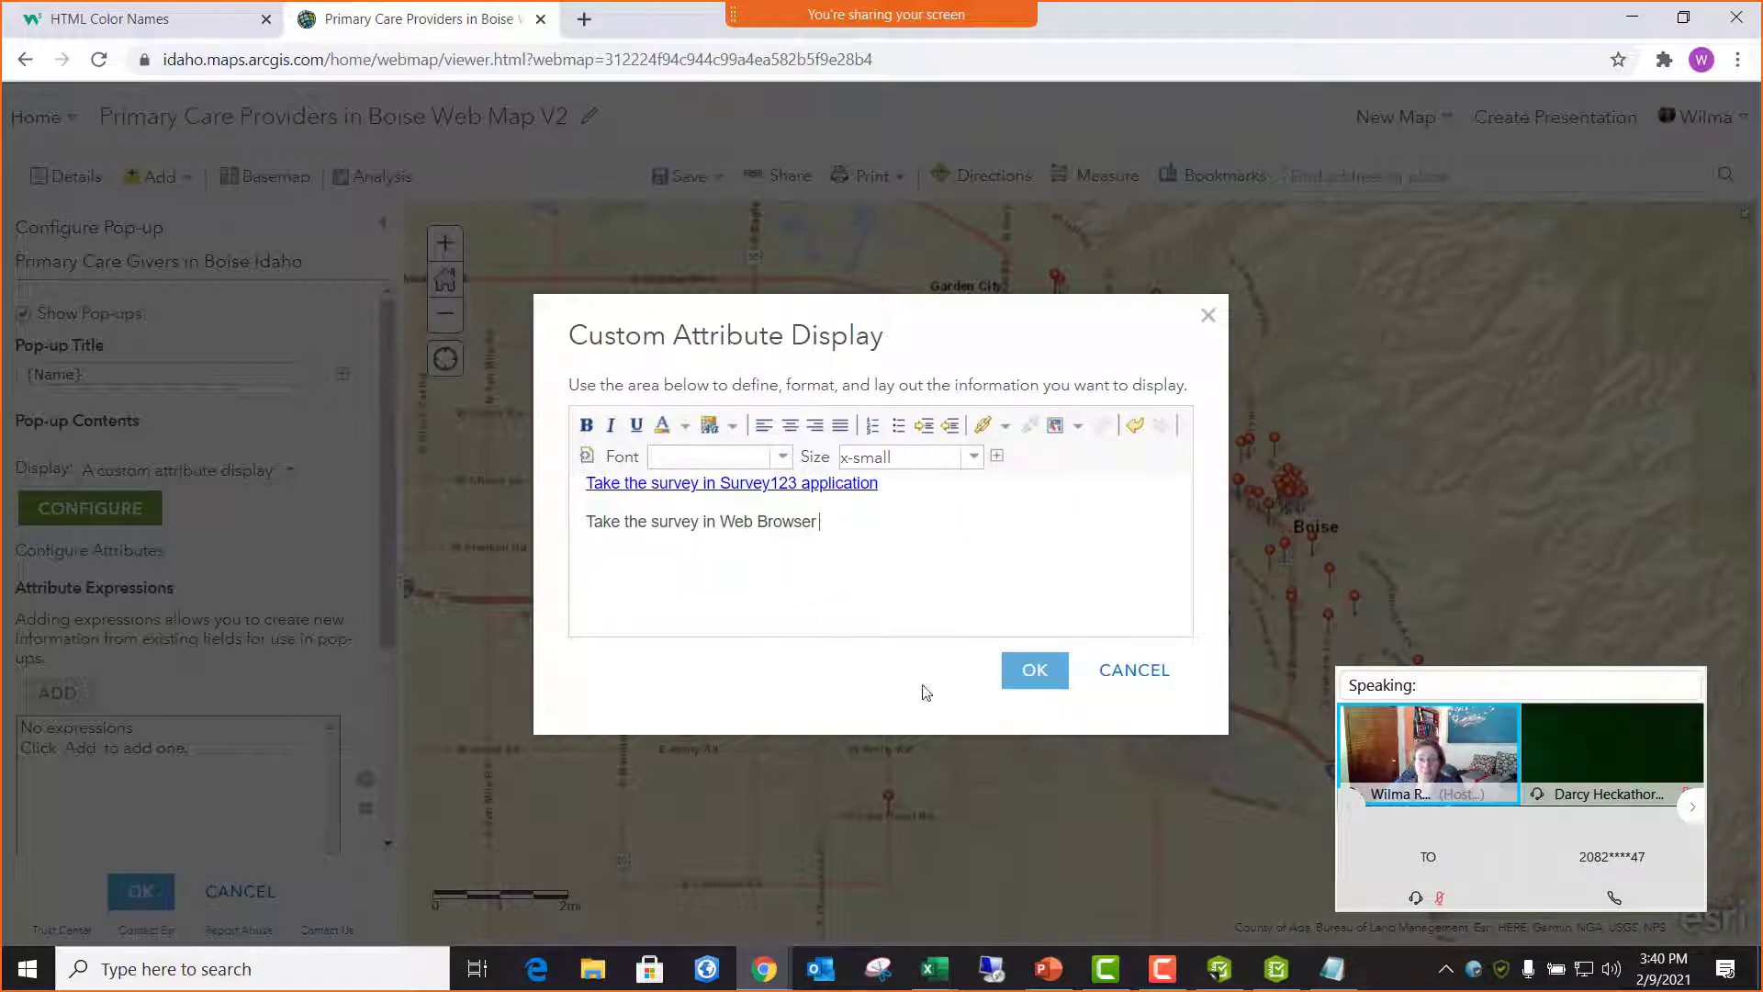
click(1333, 973)
click(549, 575)
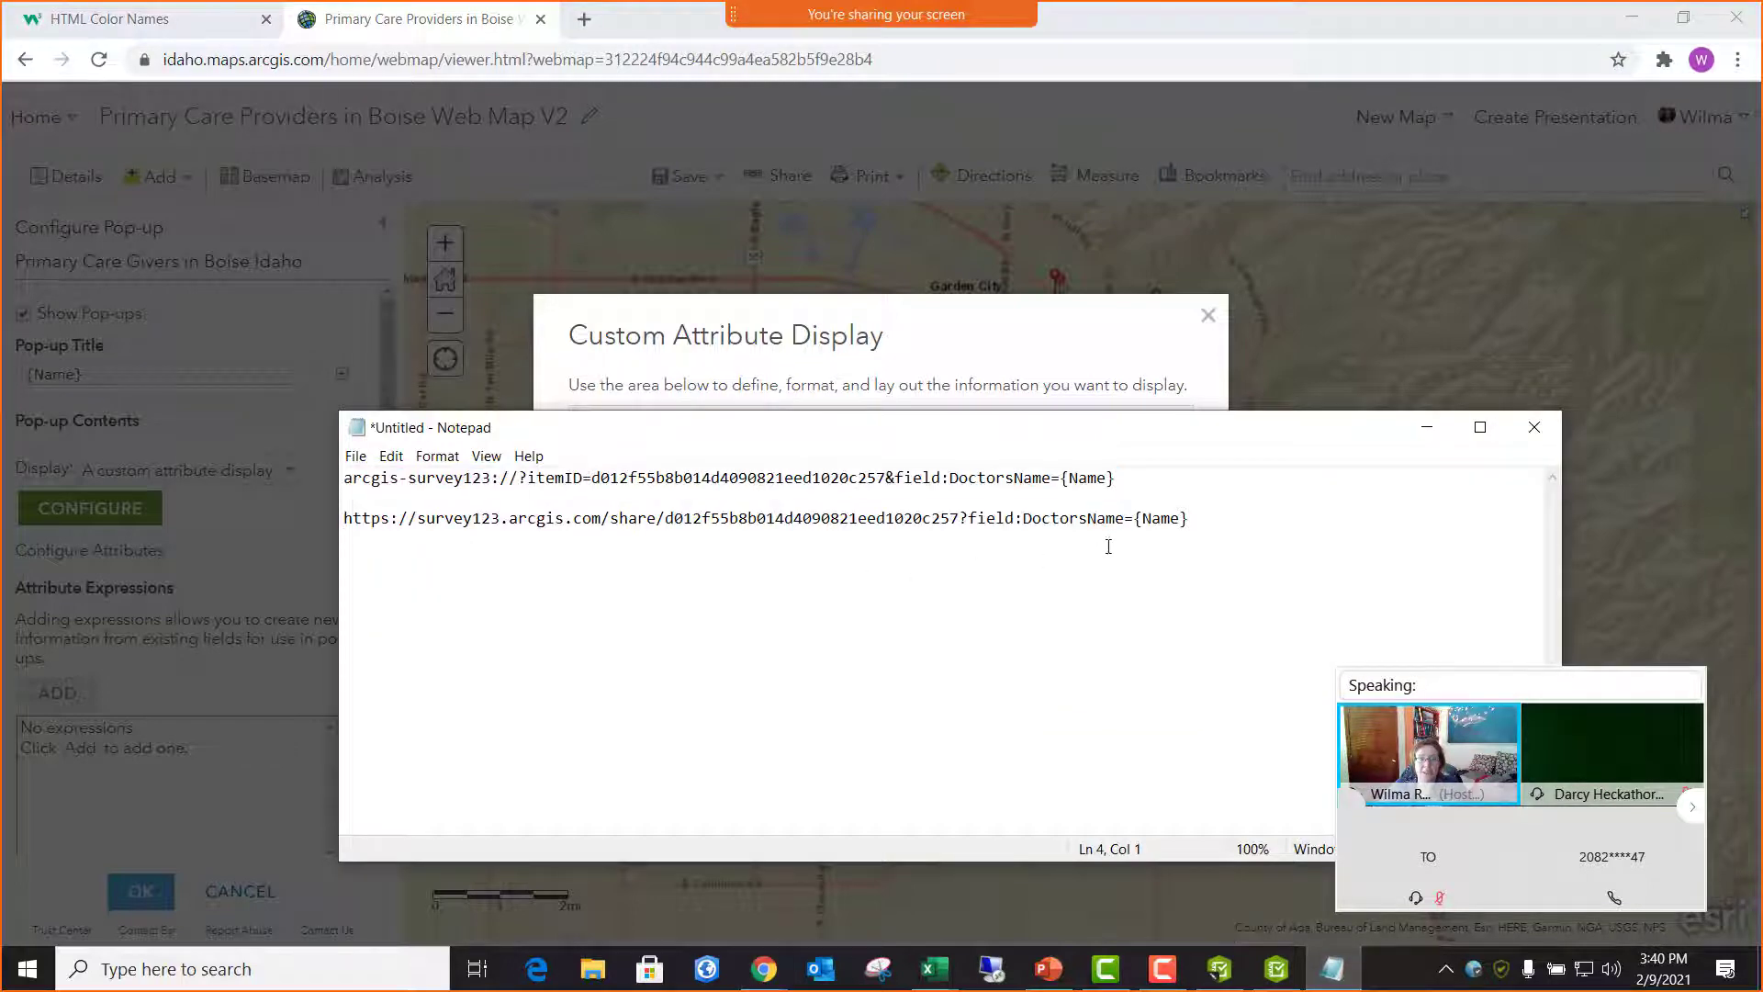
drag(1213, 517, 342, 516)
right_click(450, 524)
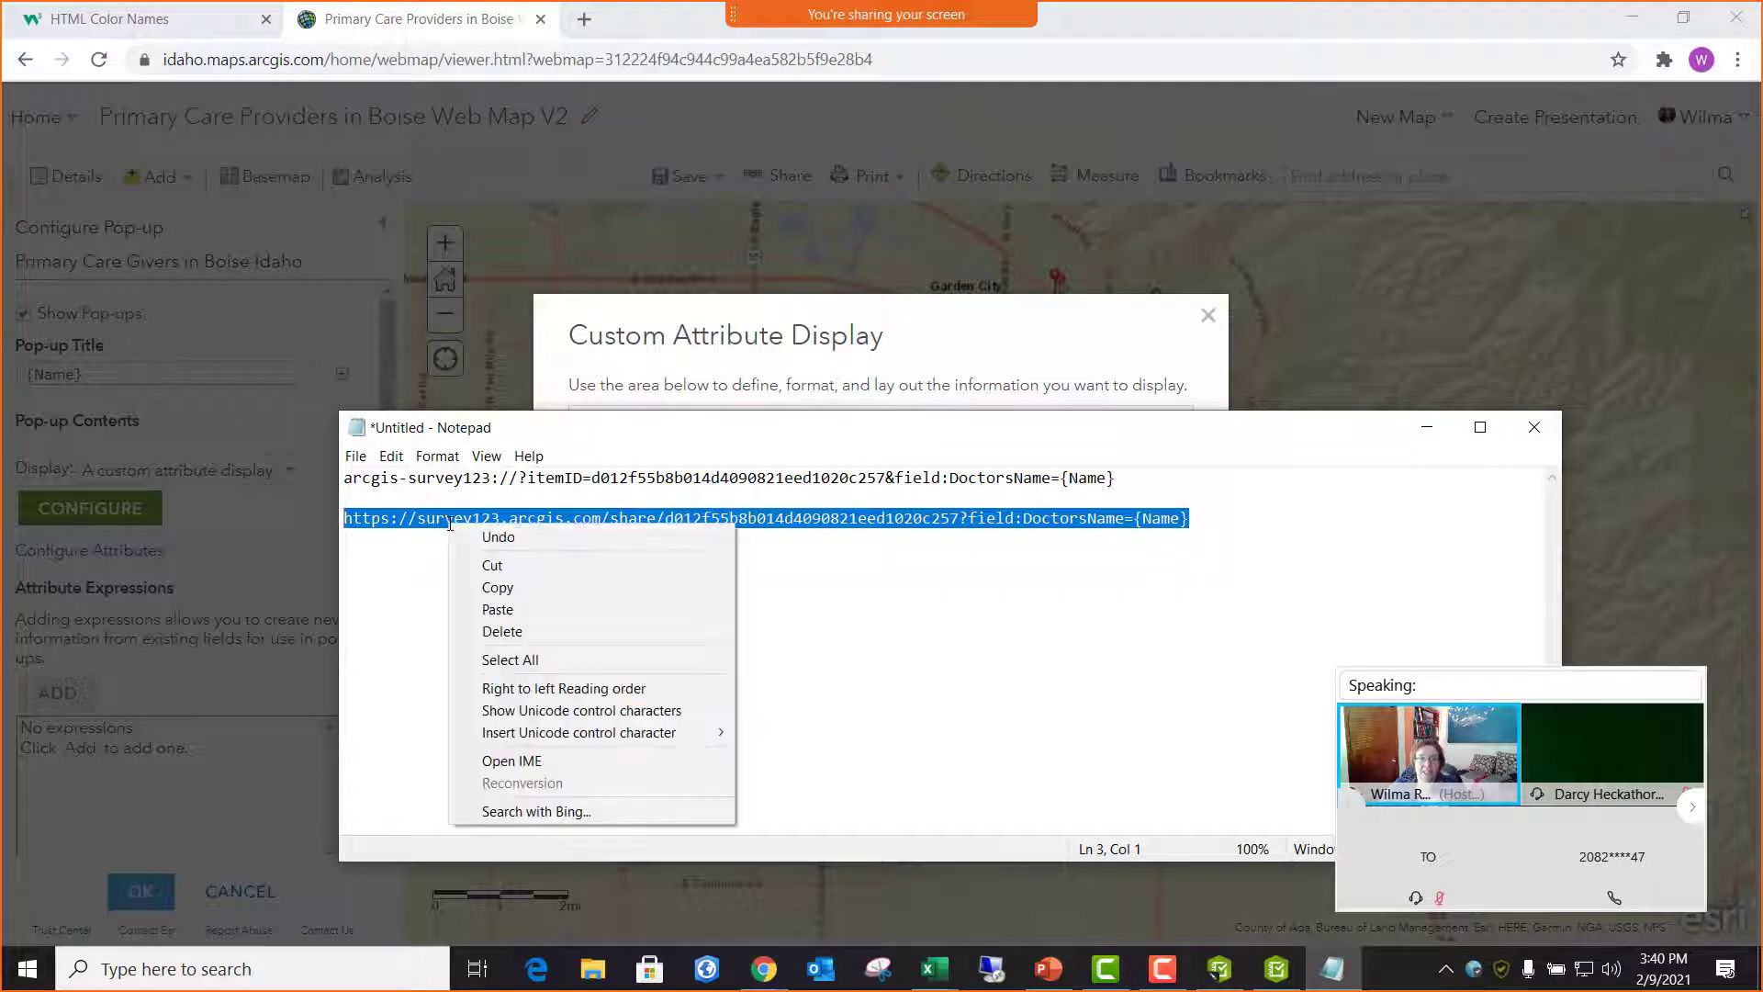
click(487, 586)
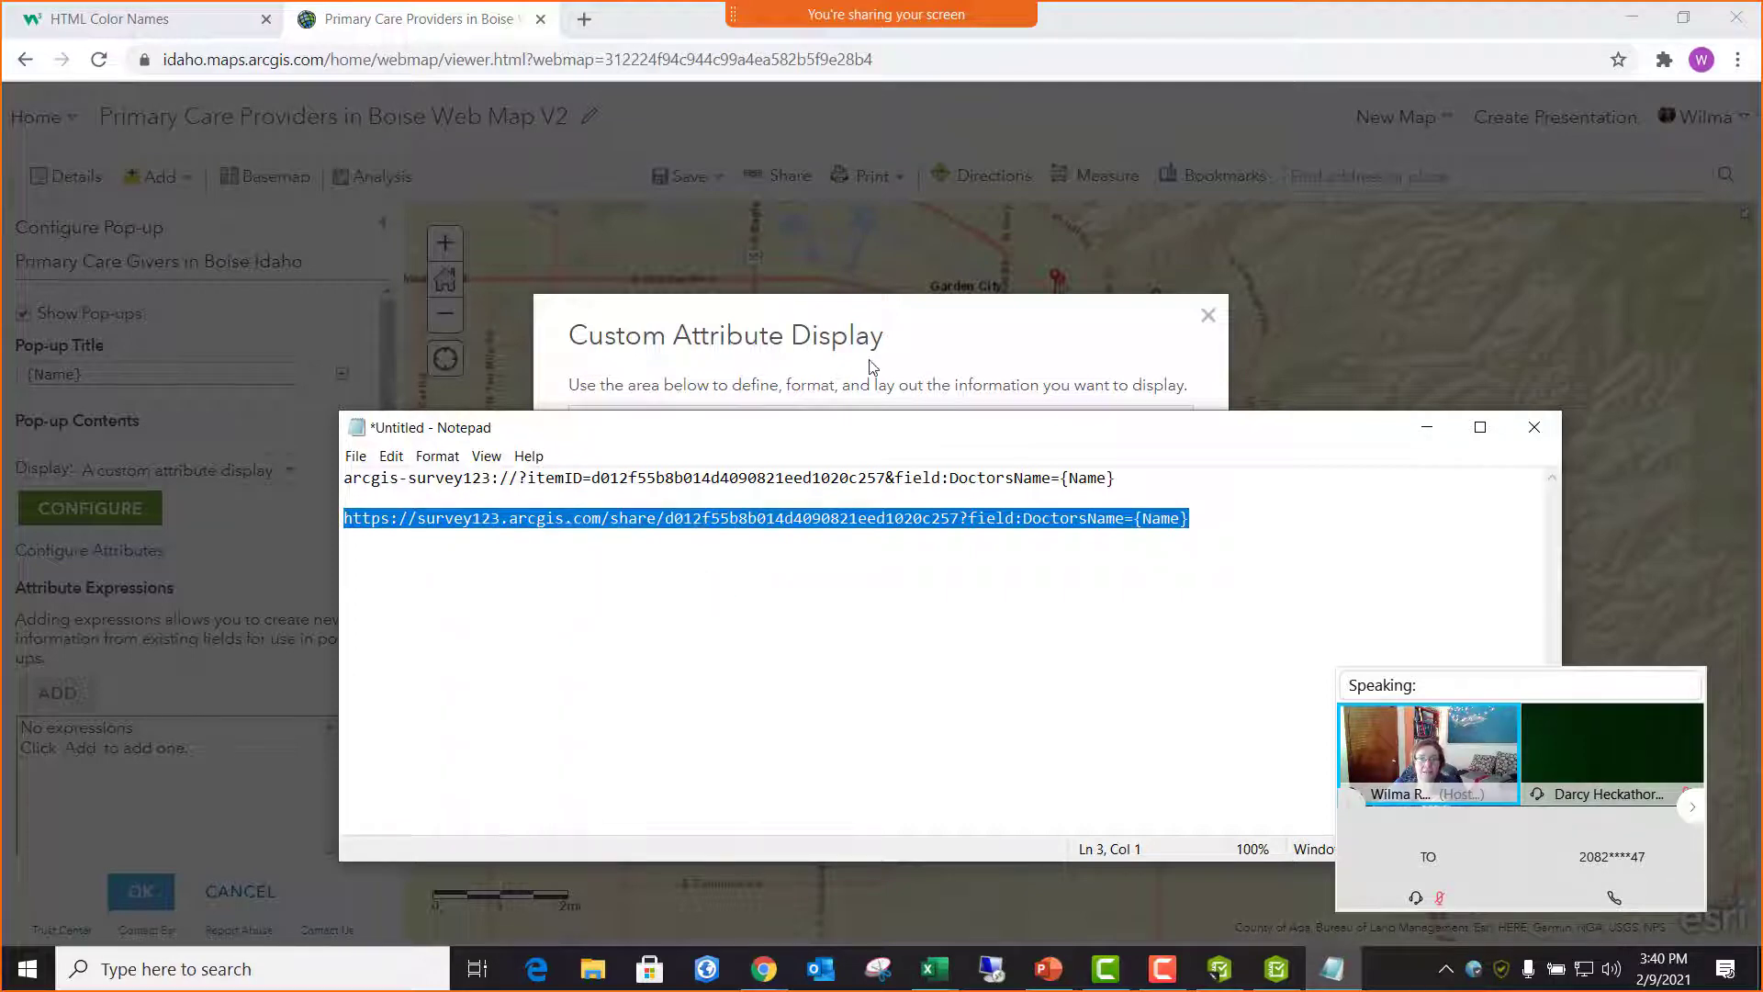
- In the browser, link the line "Take the survey in Web Browser" to the copied web URL and apply the pop-up configuration
click(946, 336)
drag(820, 521, 588, 532)
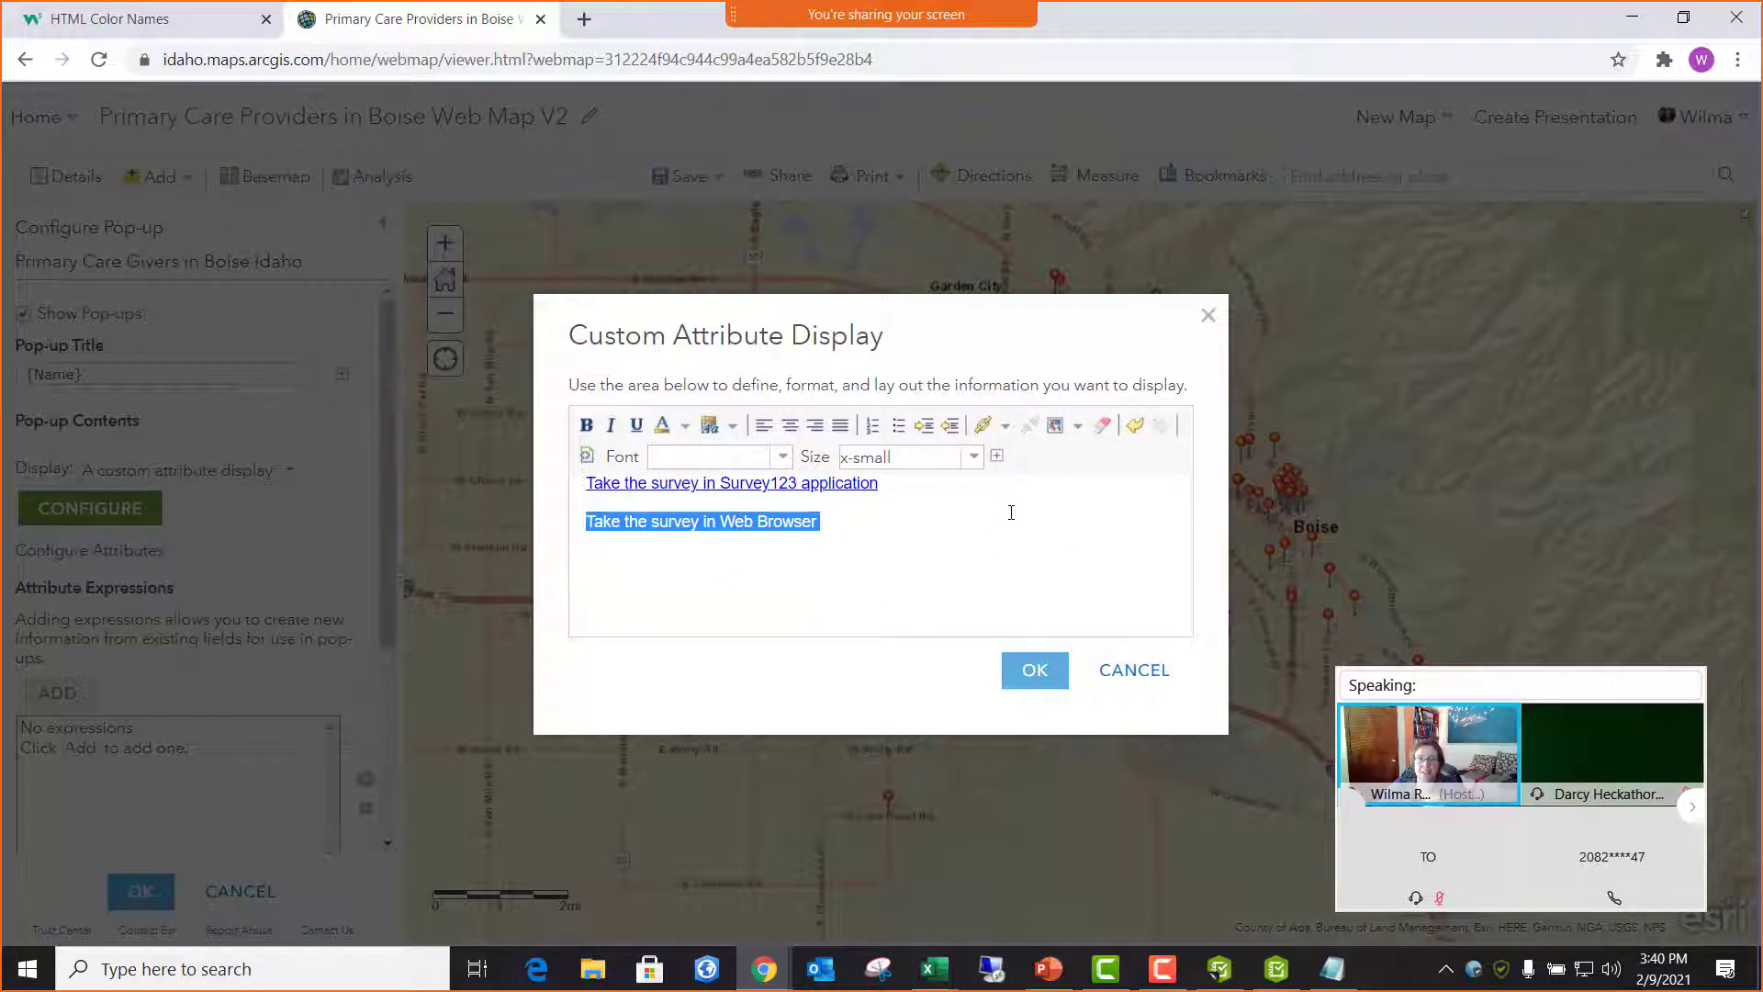
click(983, 424)
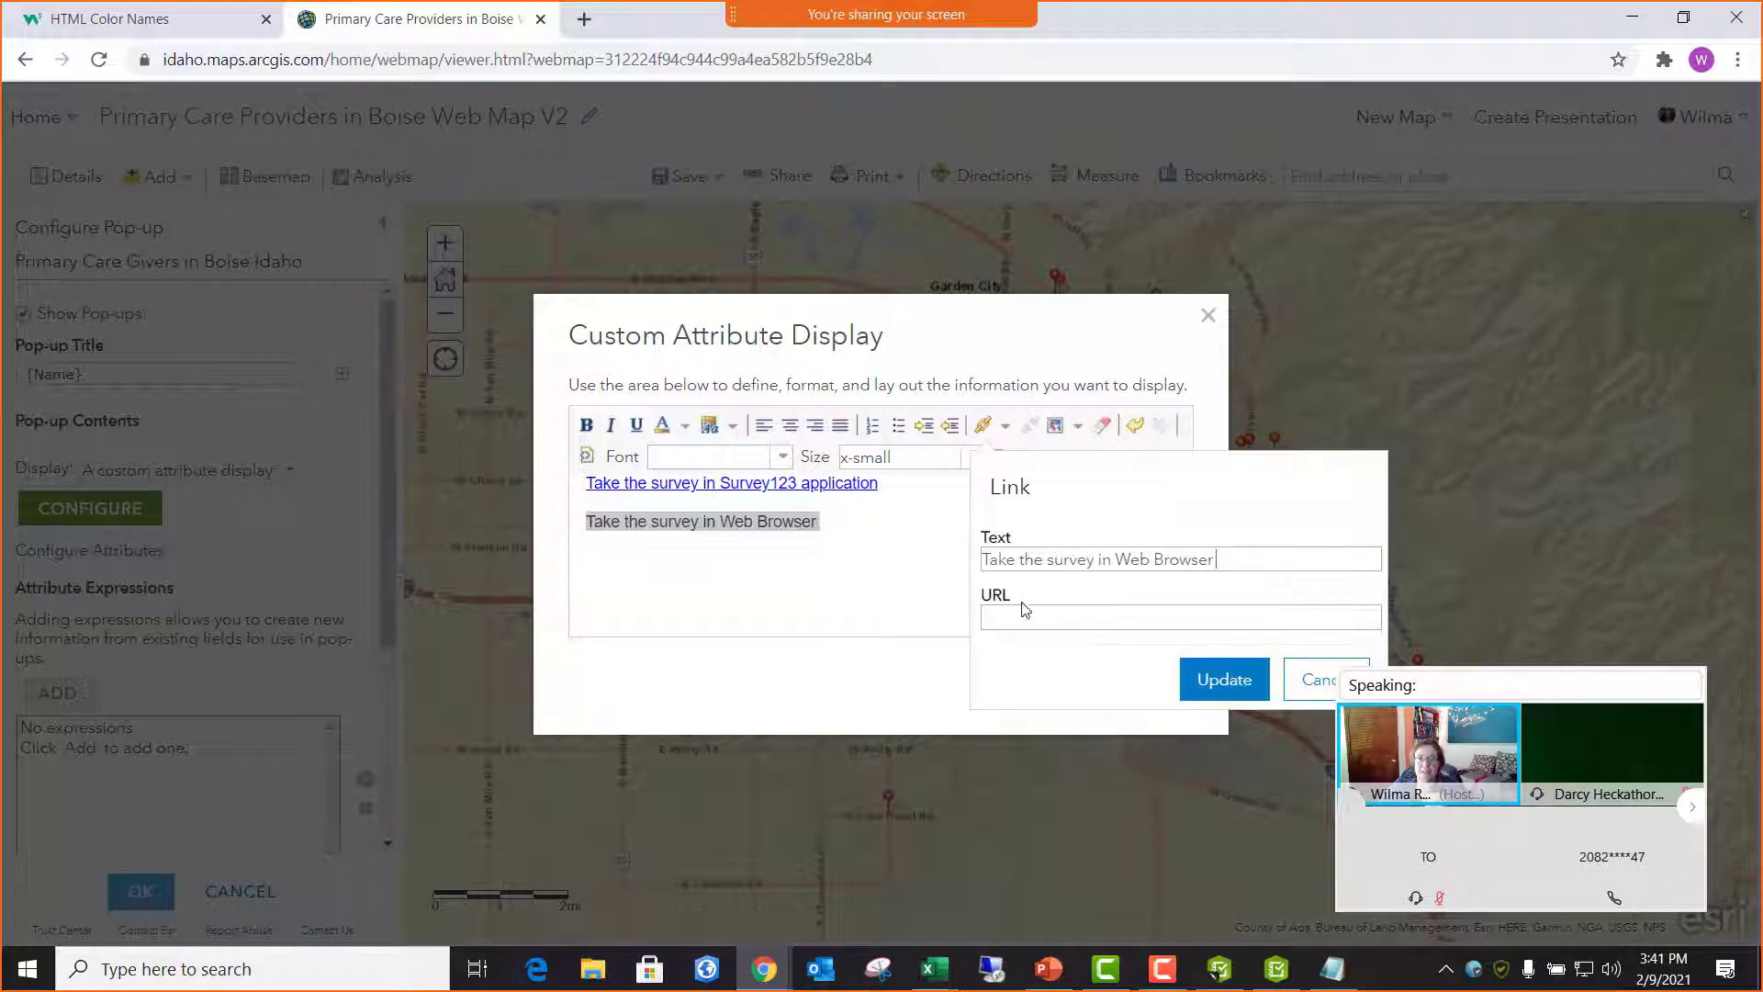
right_click(1002, 619)
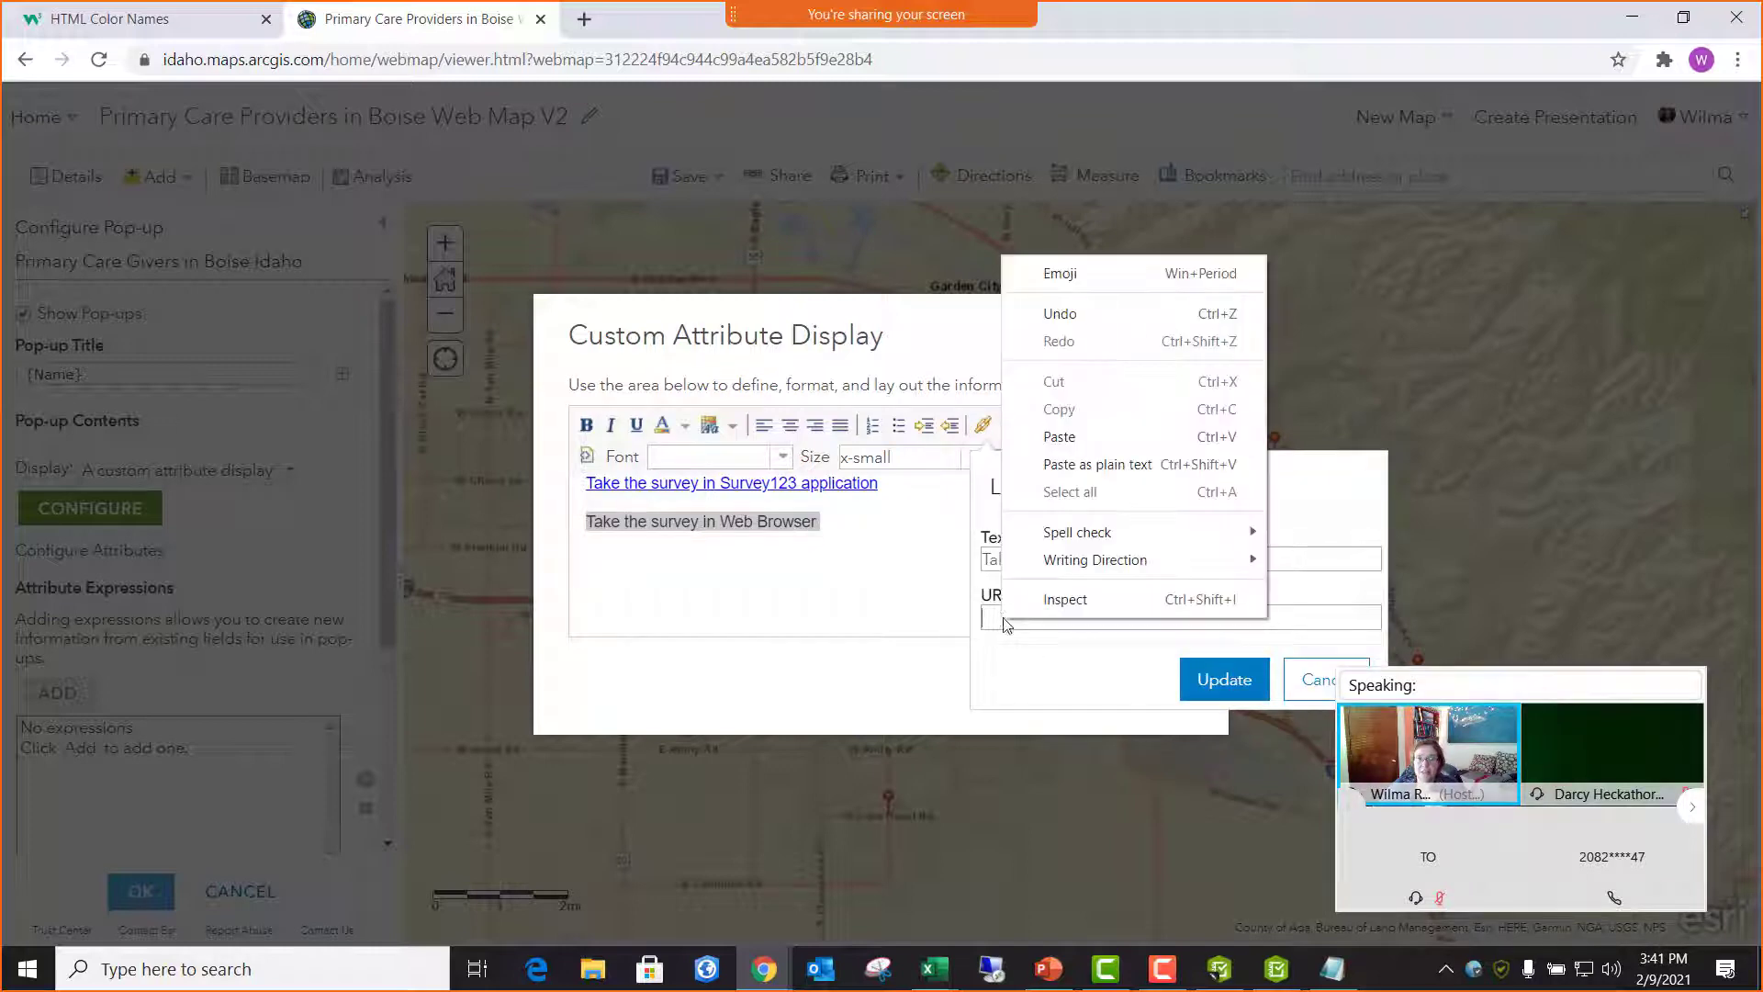
click(1093, 445)
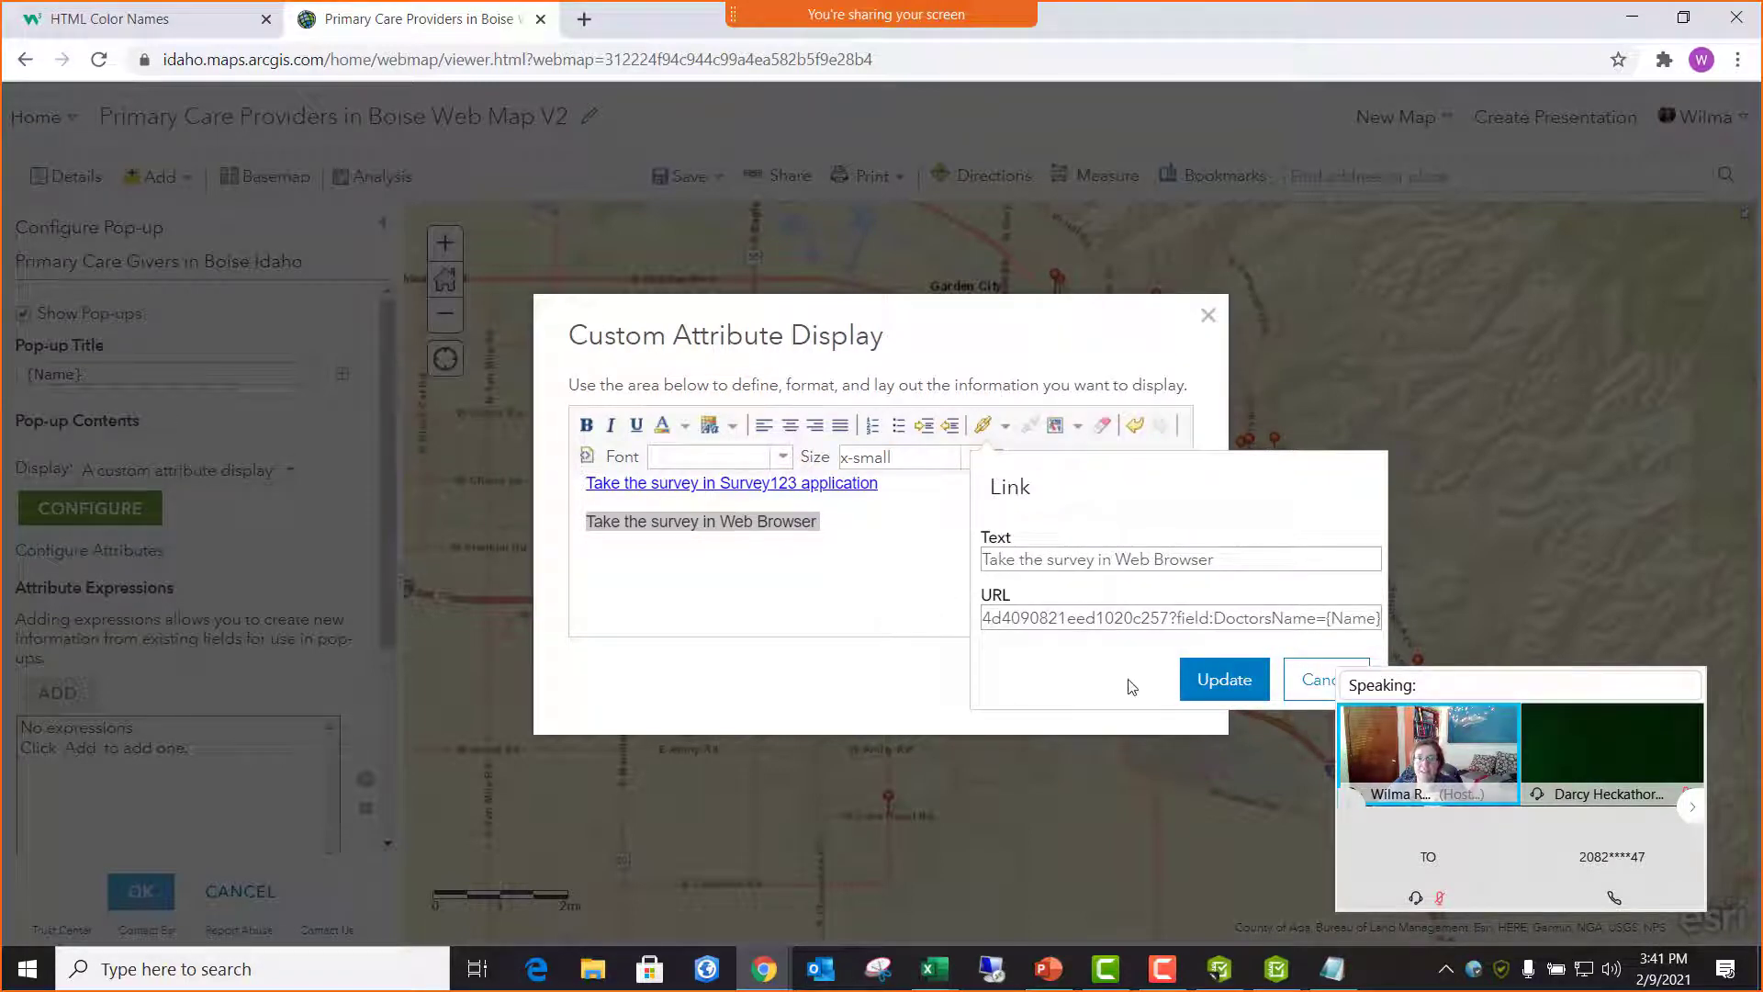
click(1199, 688)
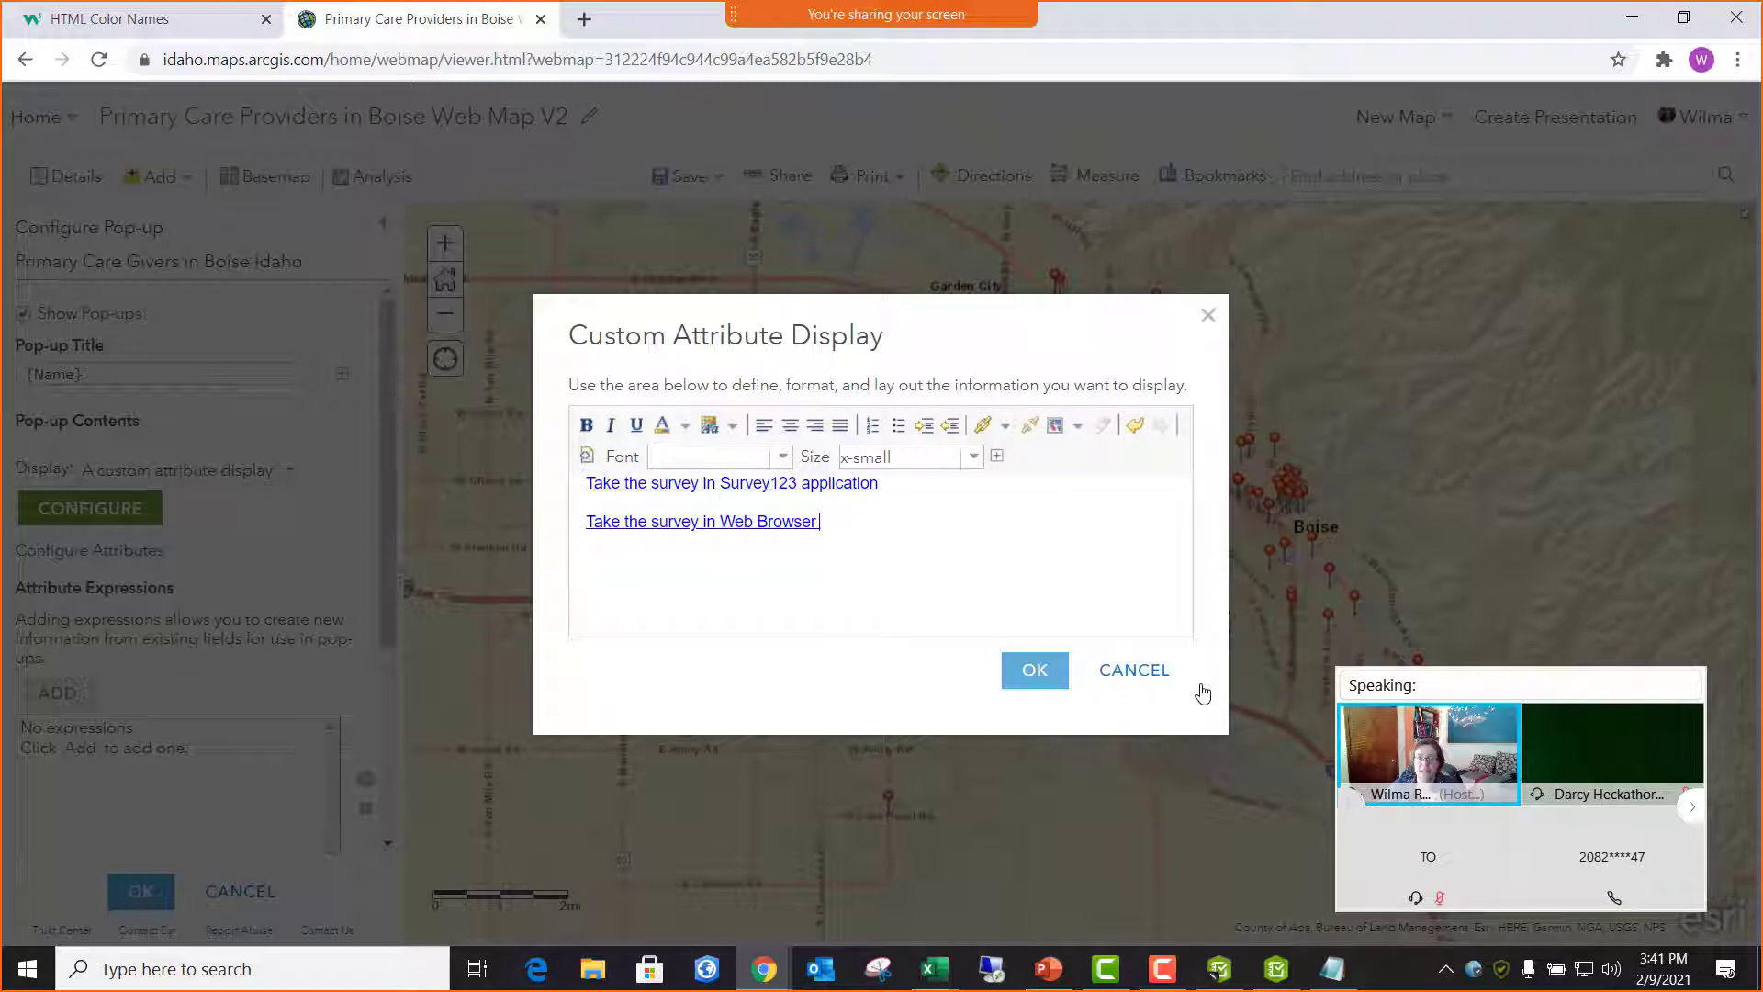
click(1038, 675)
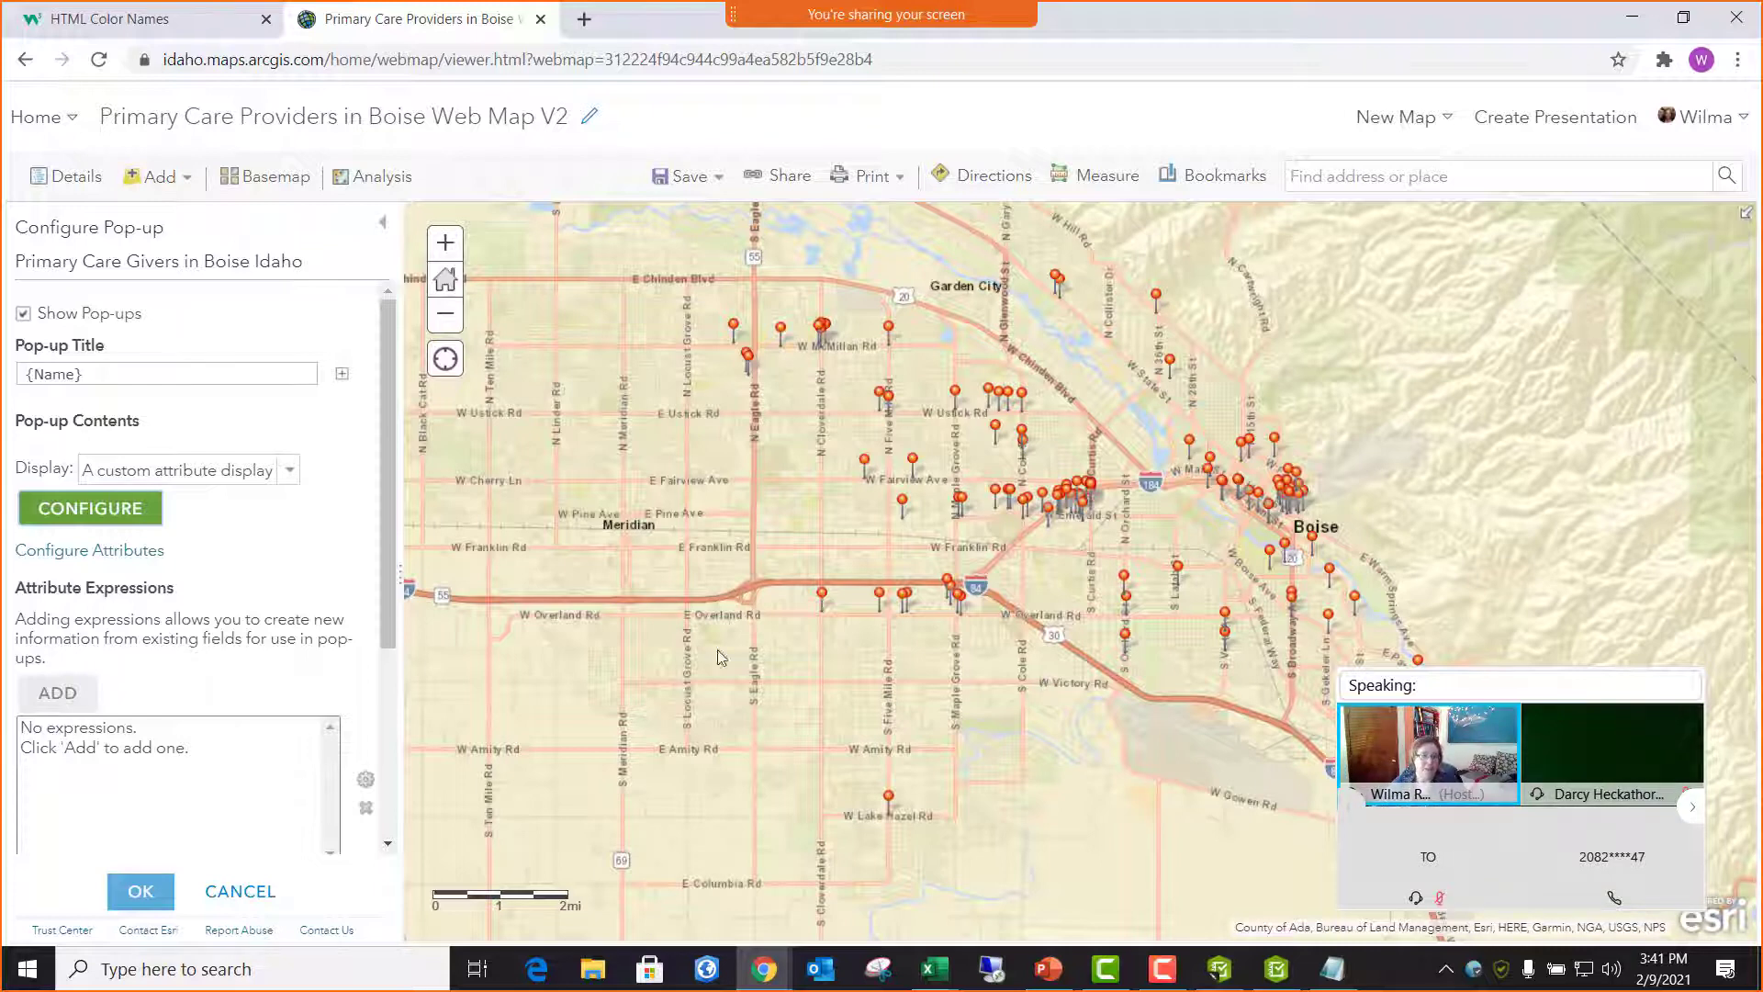
click(141, 891)
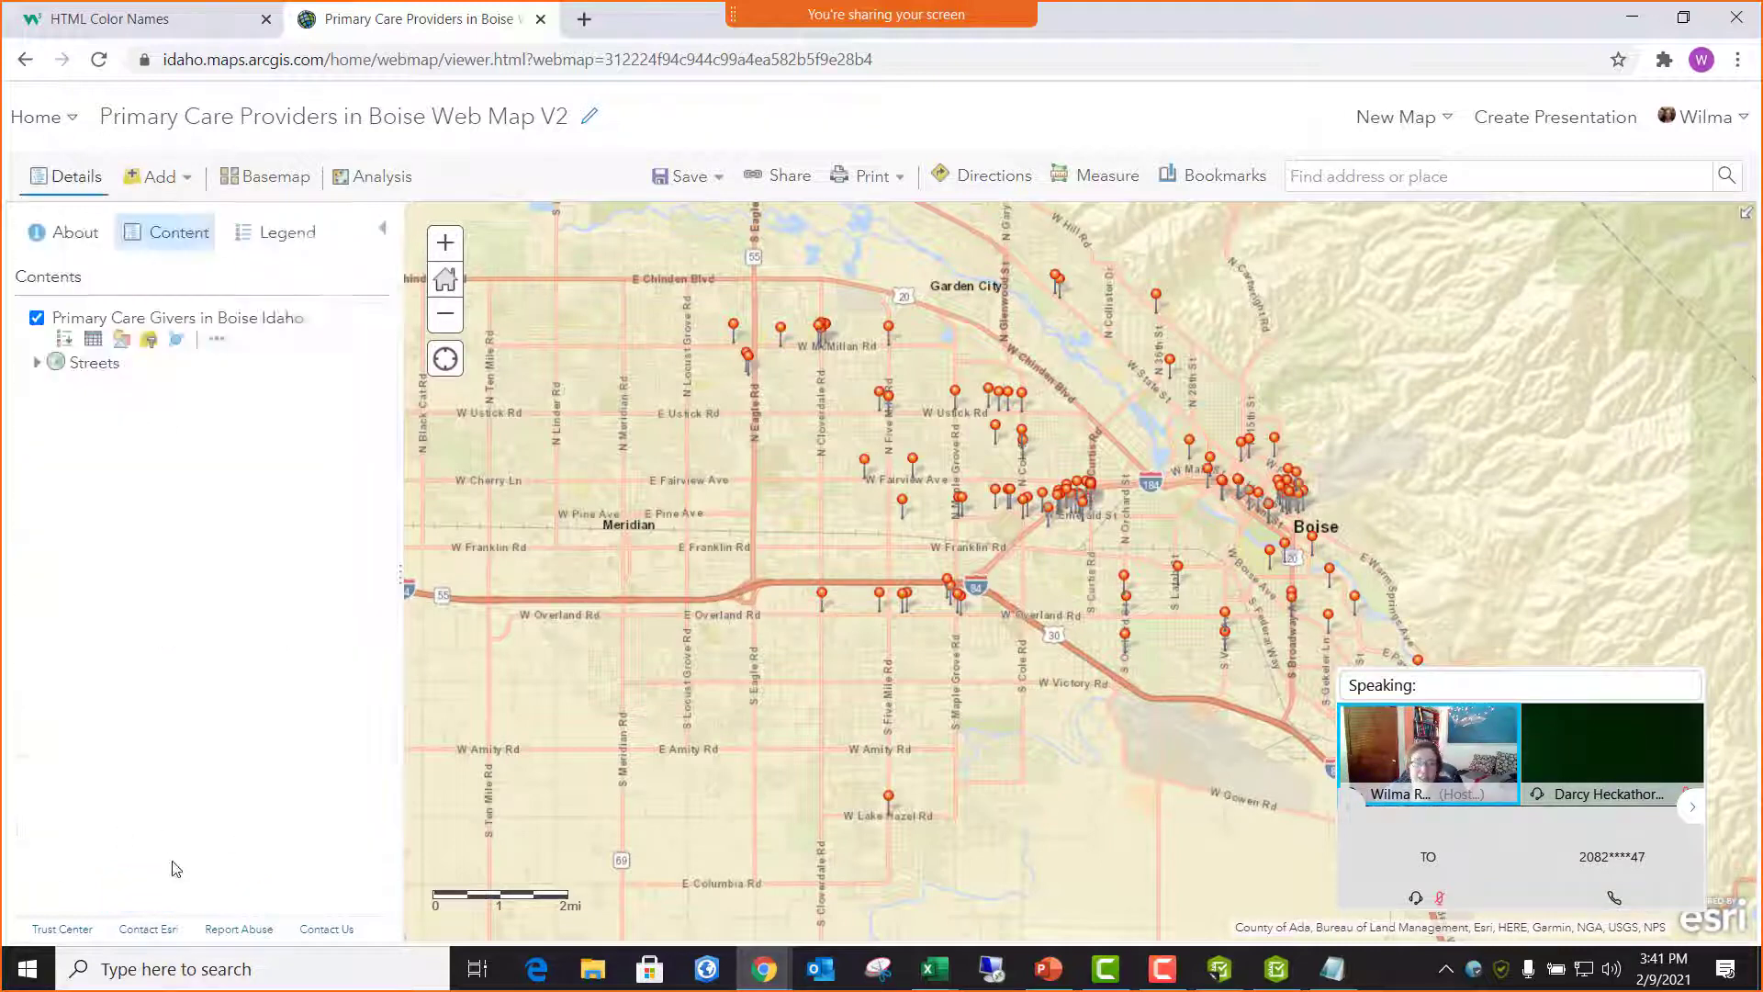
- Test the Survey123 application link from a provider's pop-up on the map, check the prefilled survey, and close the Survey123 app
click(903, 518)
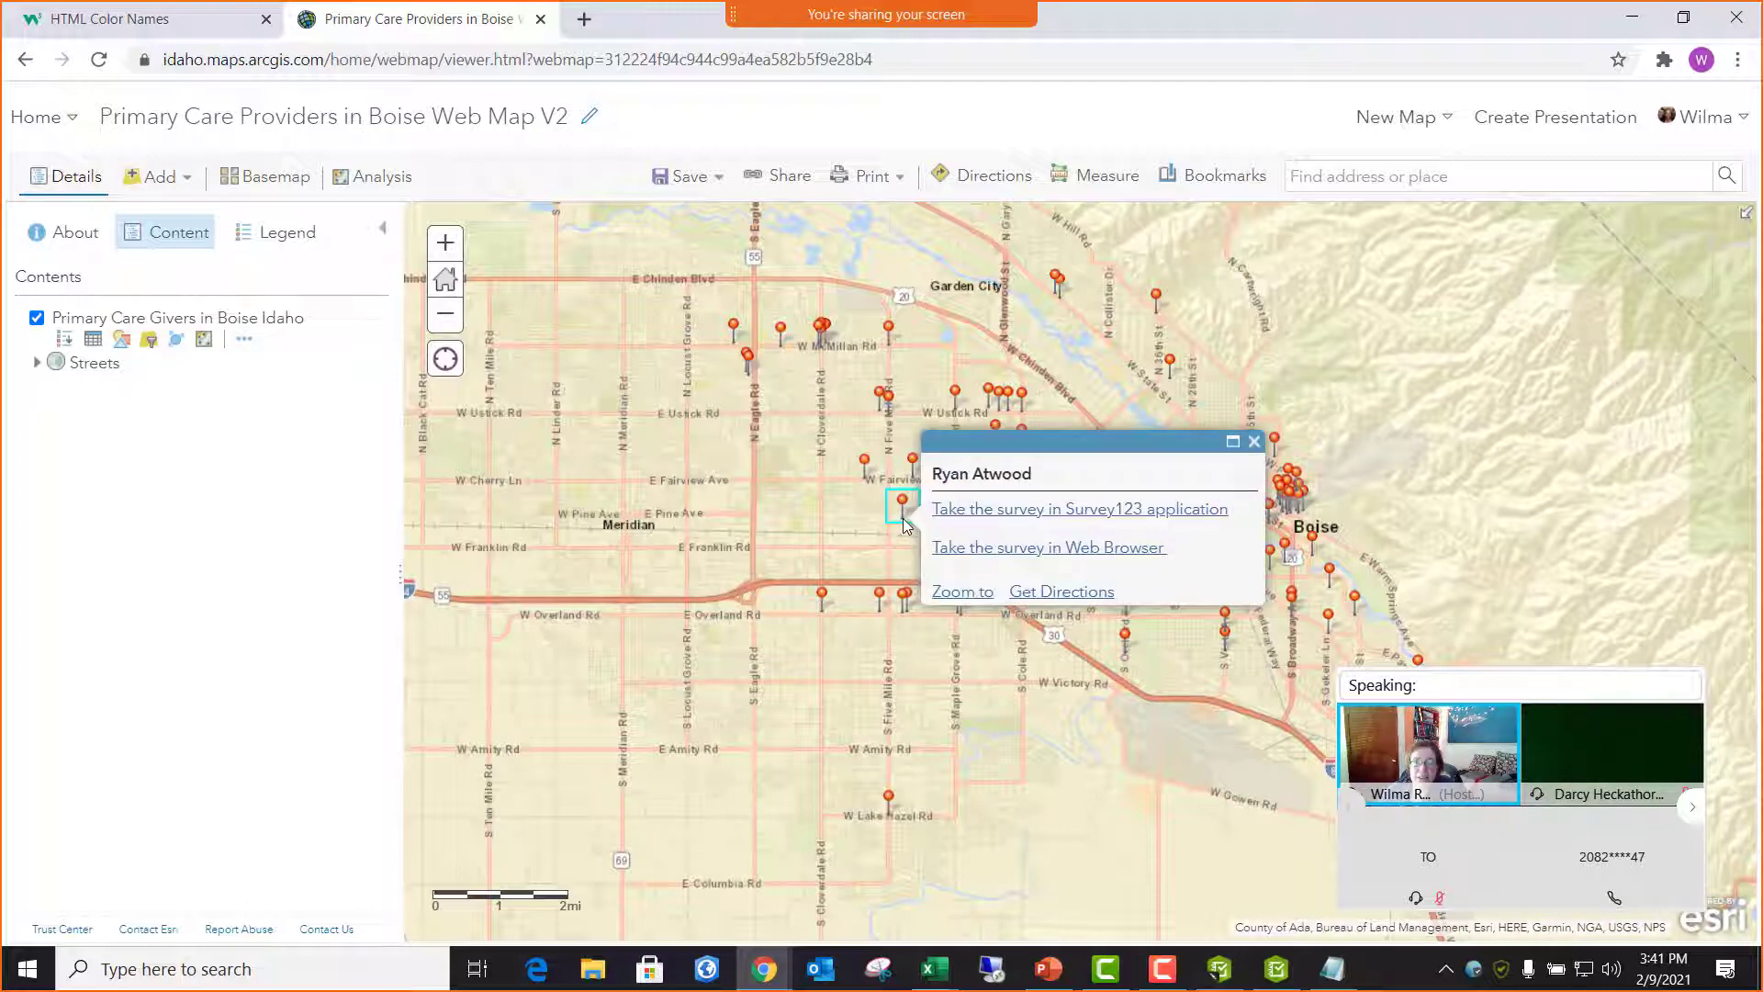
click(1056, 520)
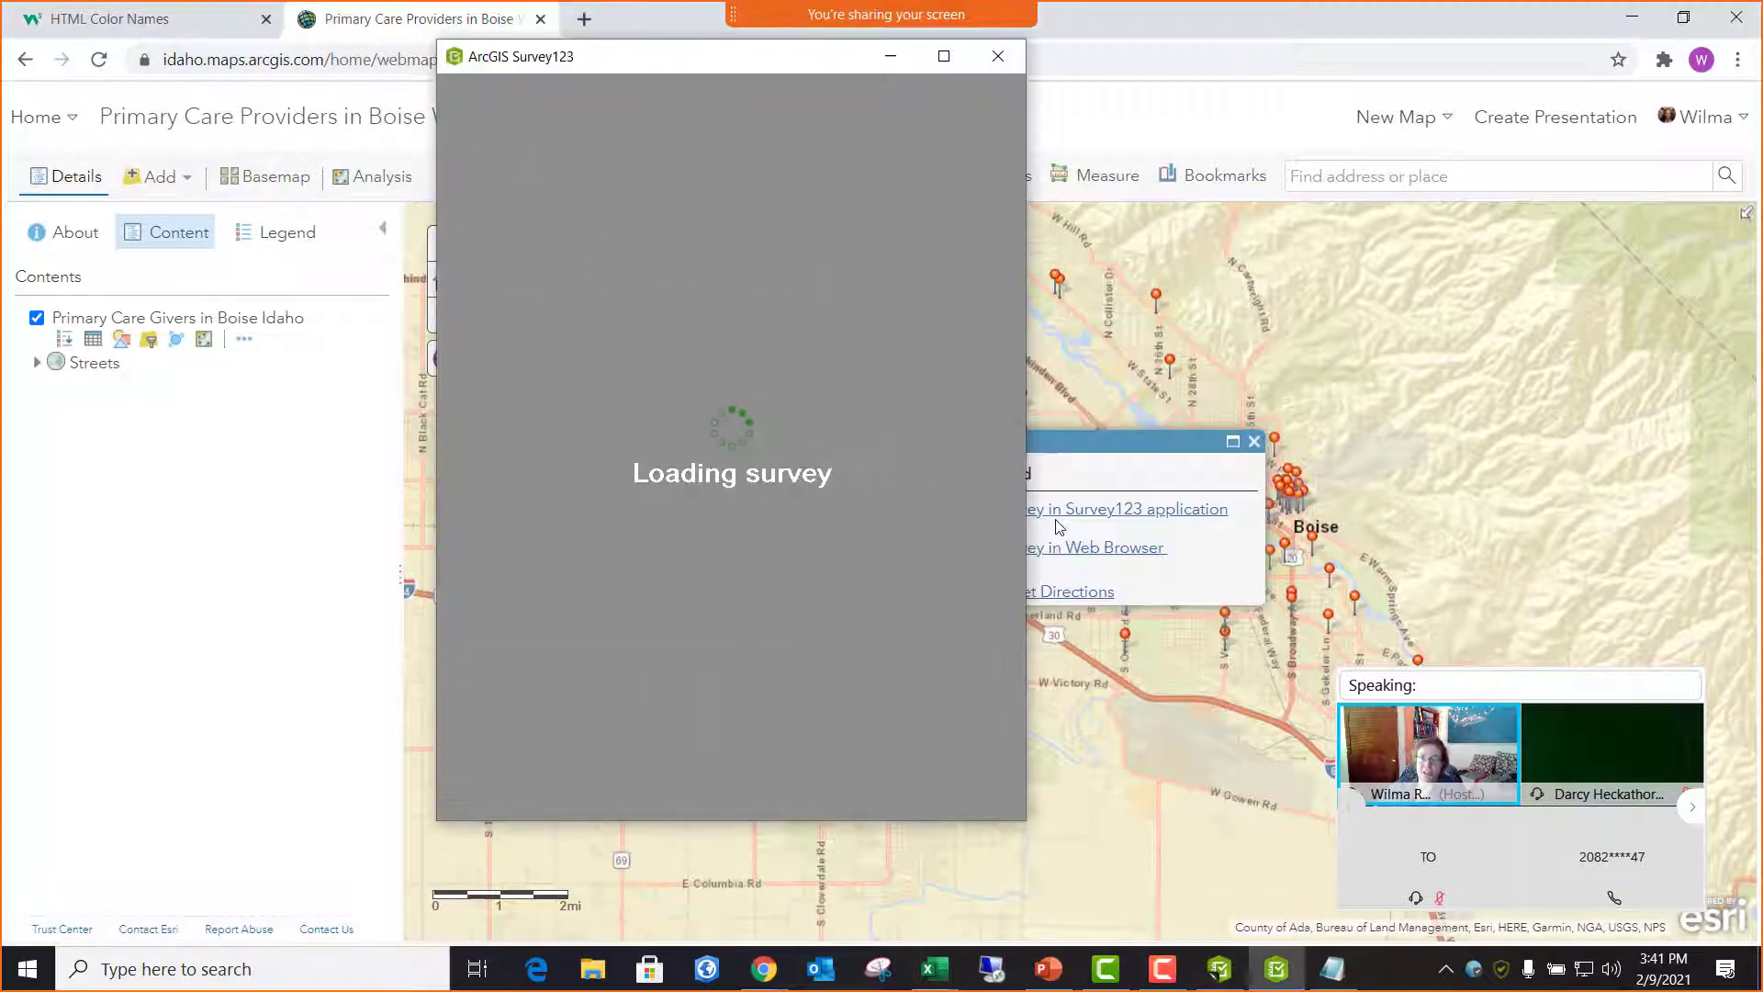
click(1097, 443)
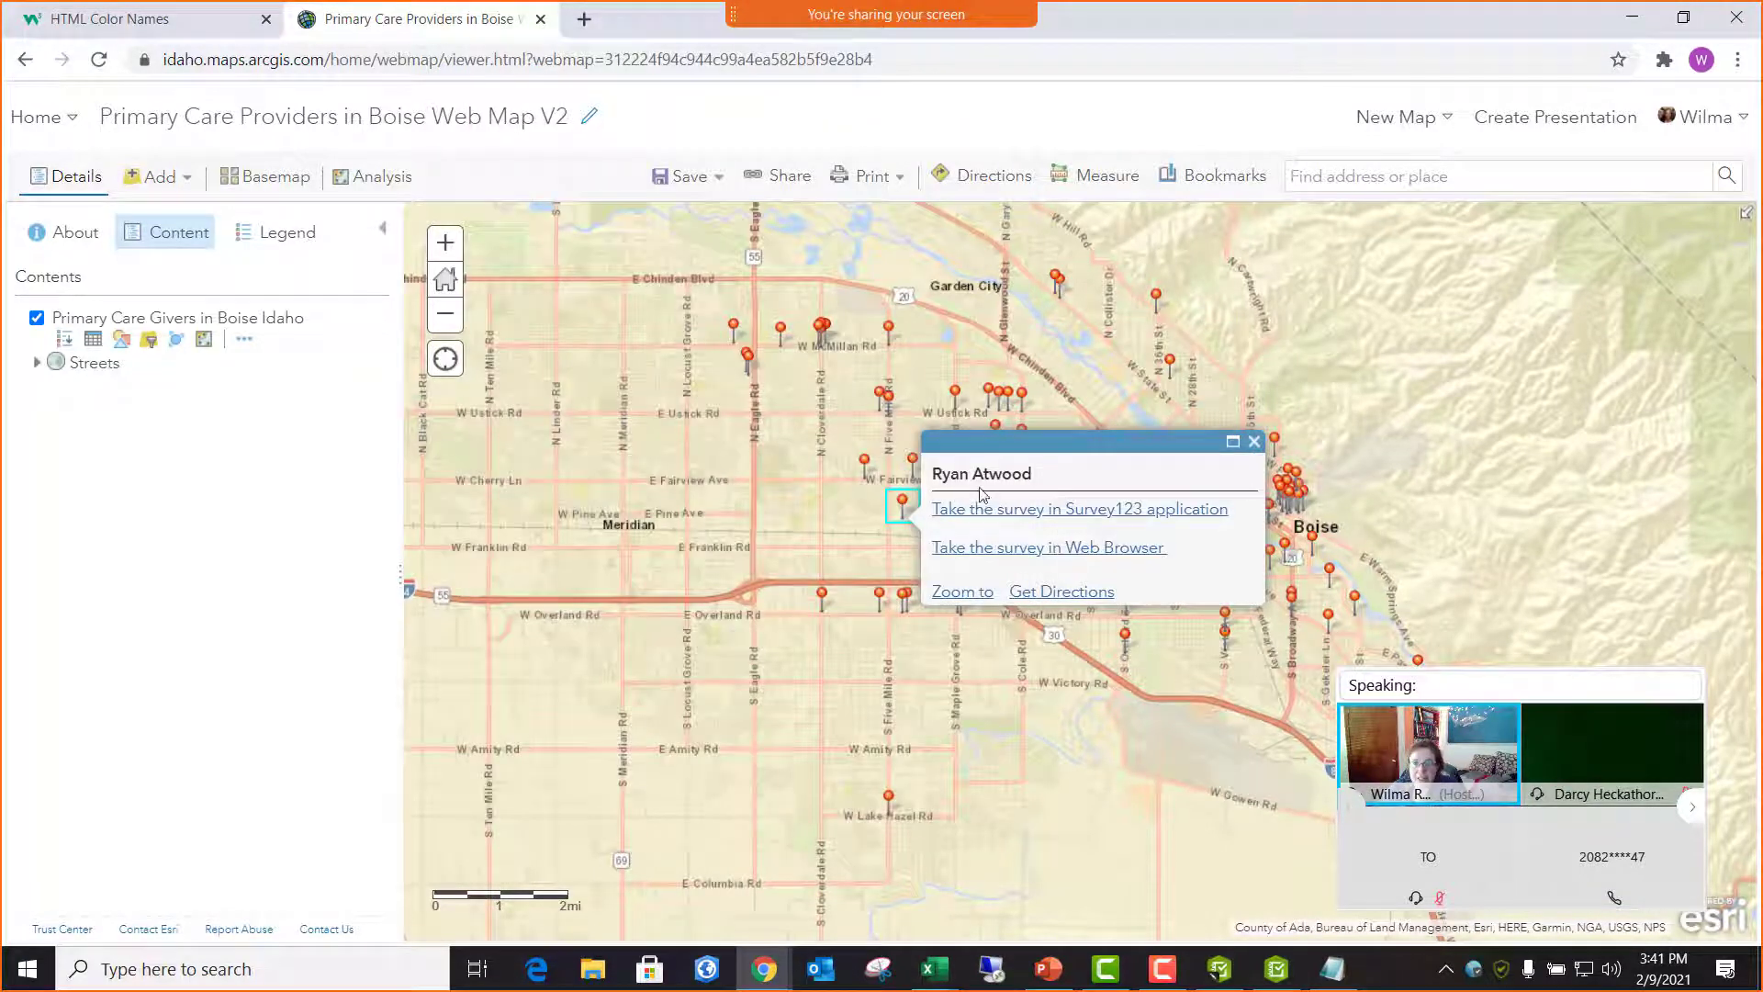
click(1277, 968)
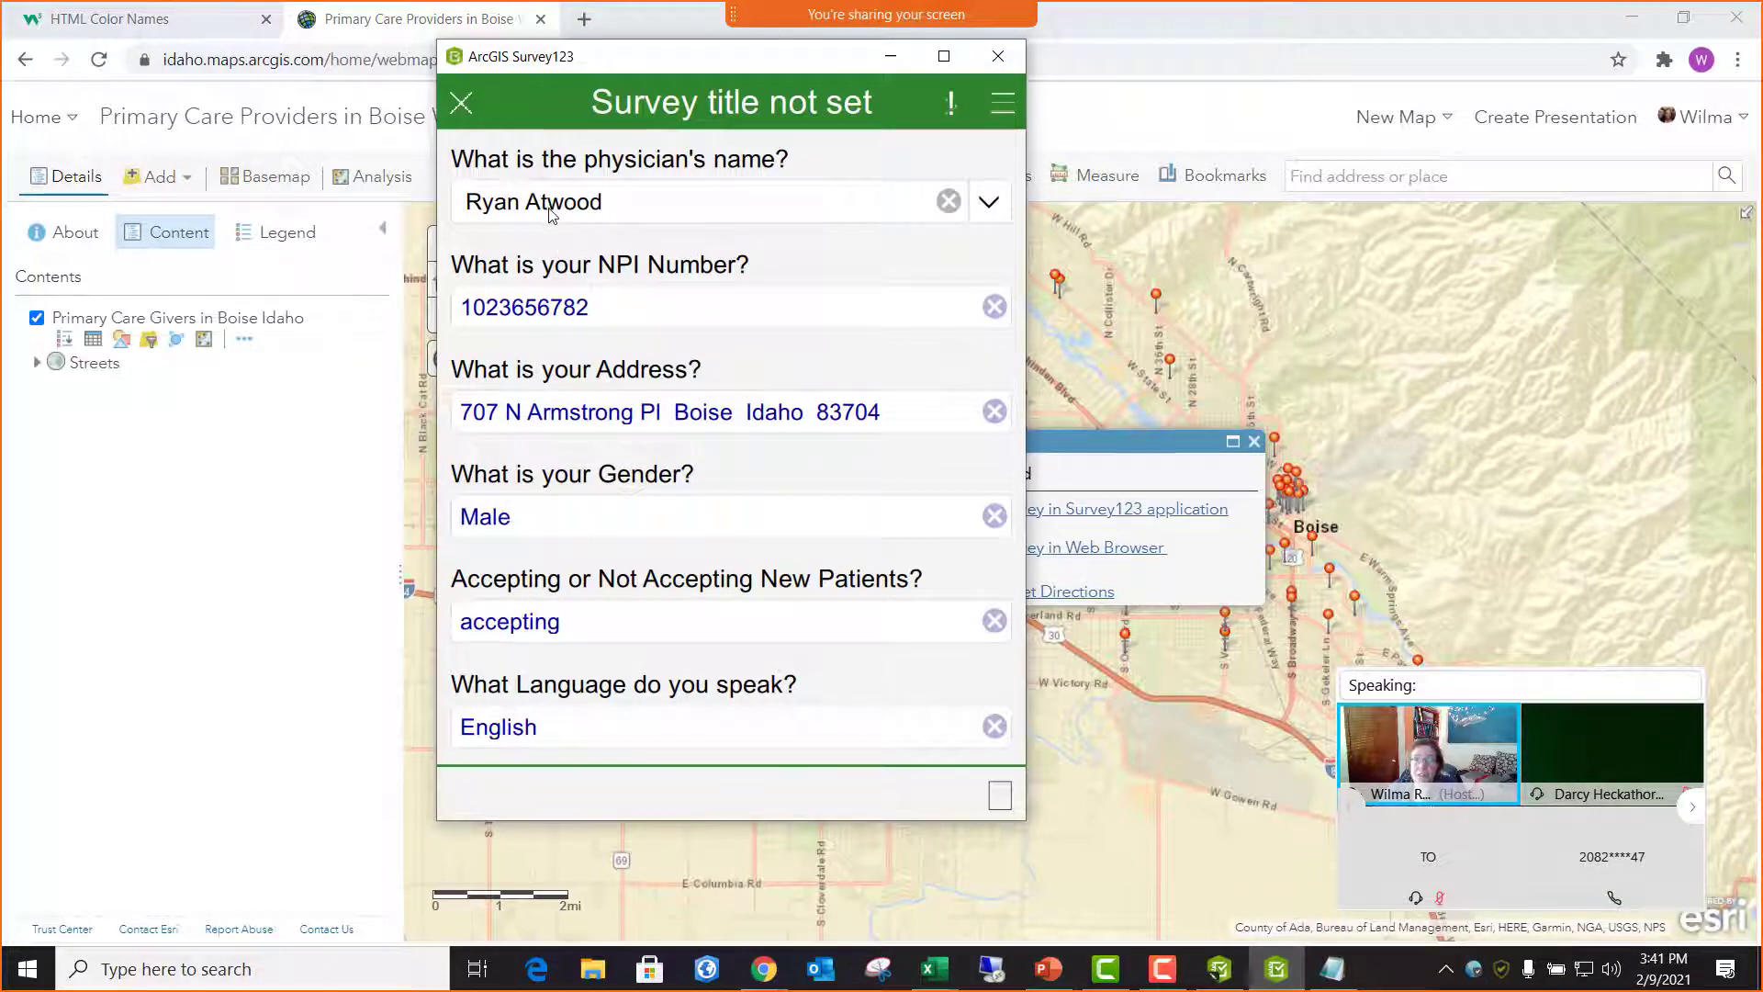
click(999, 58)
- Test the web browser survey link from another provider's pop-up, then return to the web map and close the pop-up
click(1156, 308)
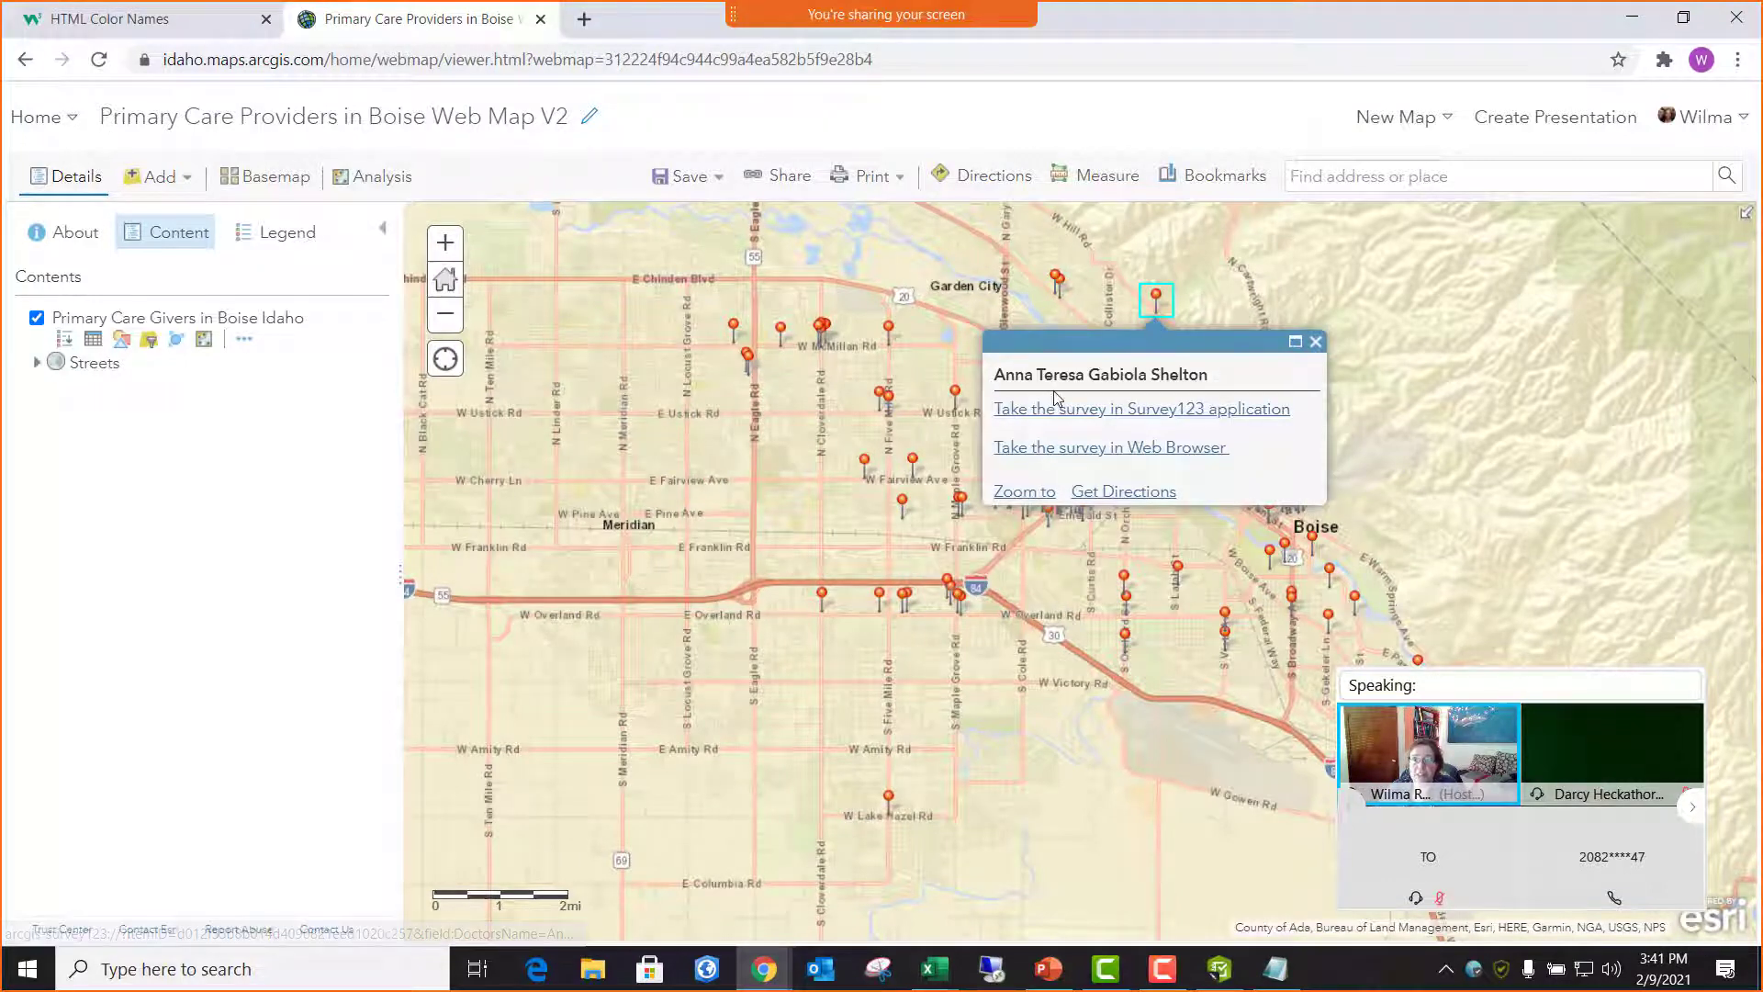
click(1164, 450)
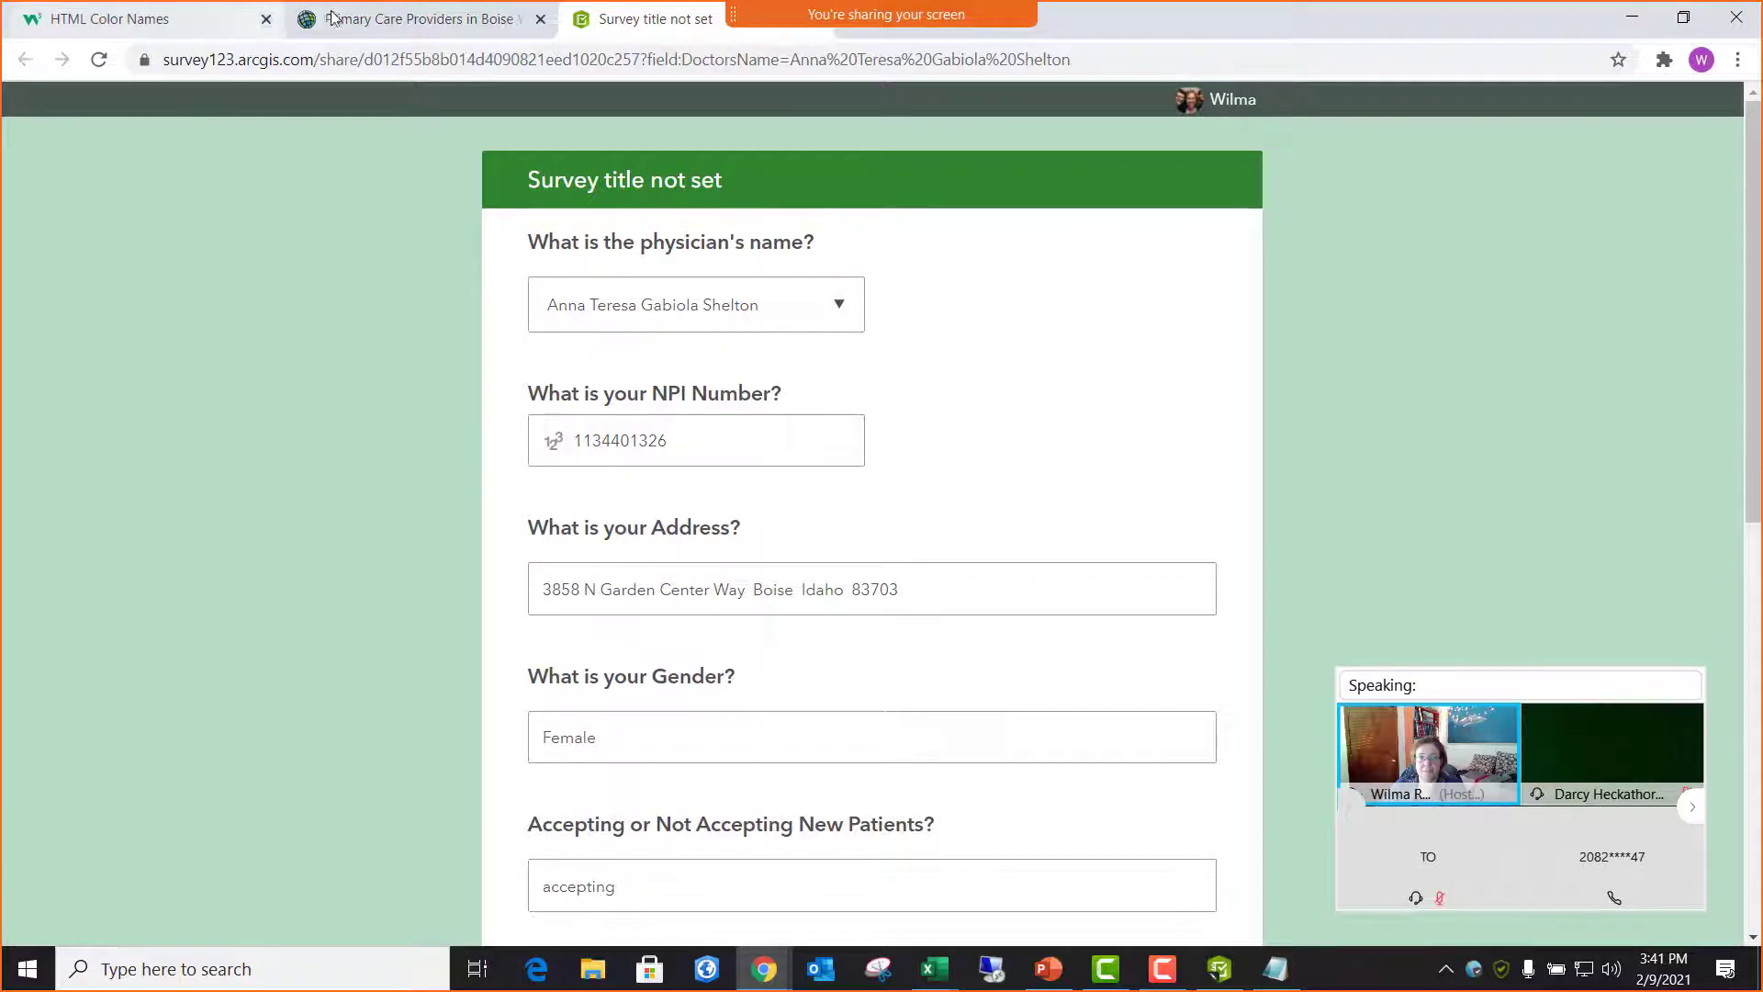
click(375, 19)
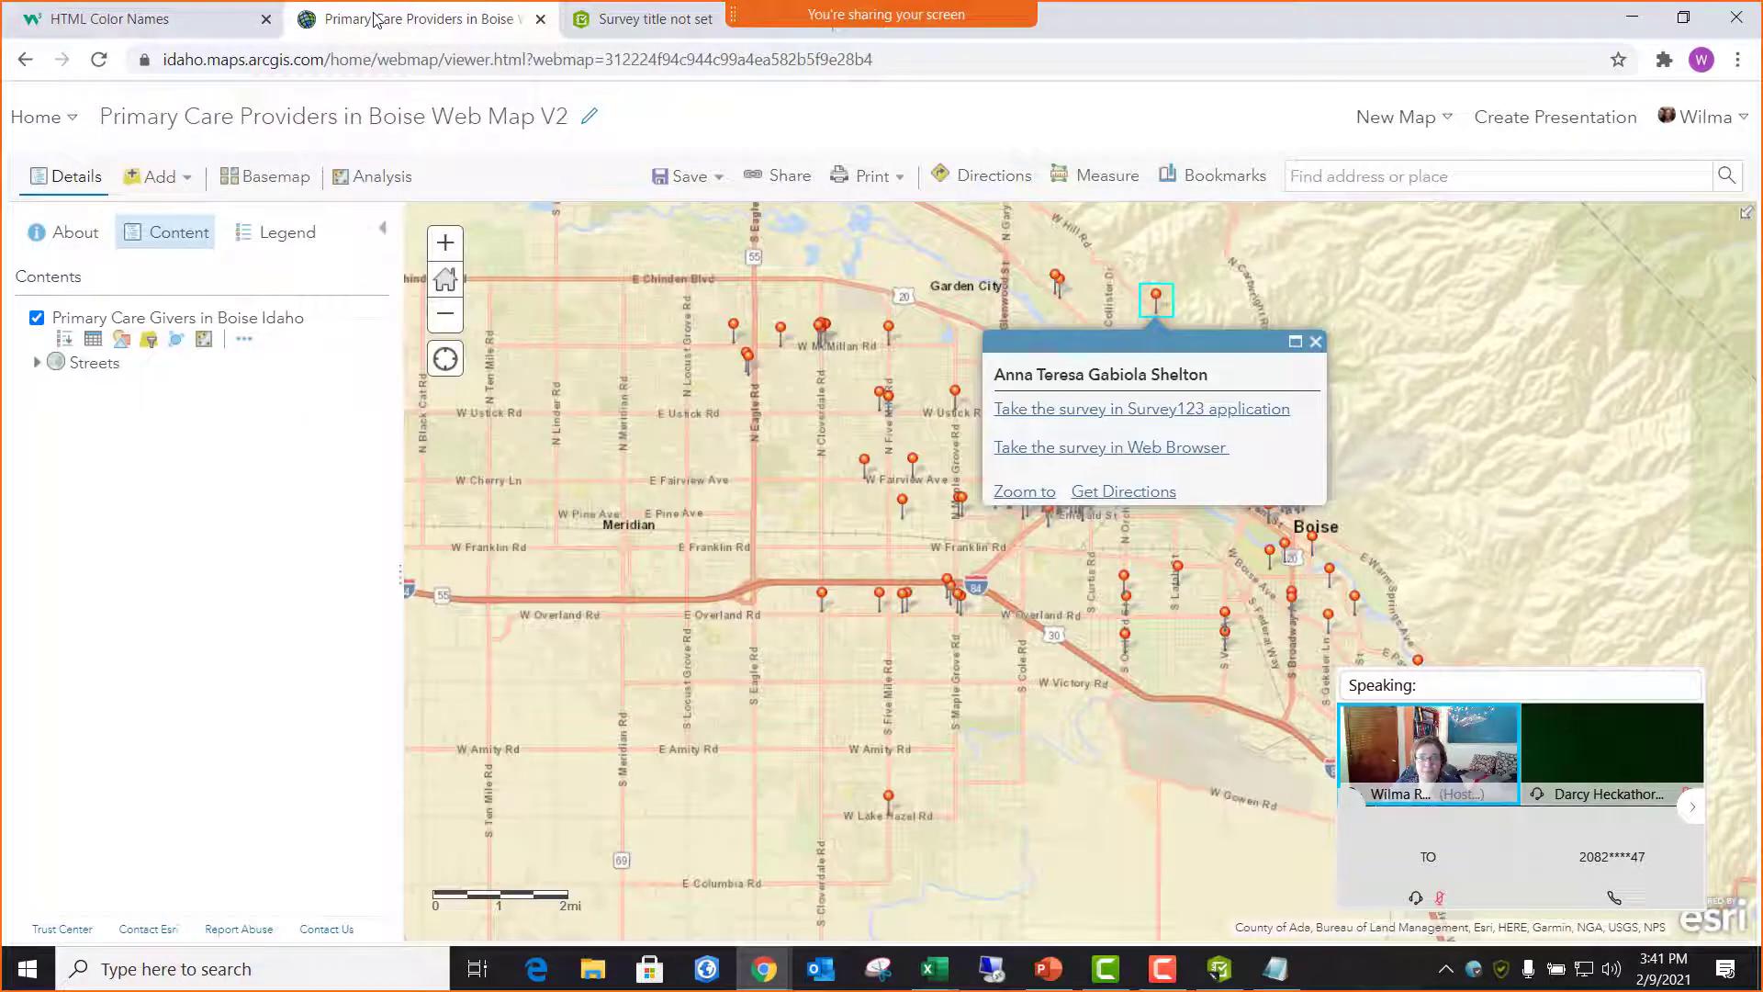
click(1315, 343)
drag(905, 629, 714, 724)
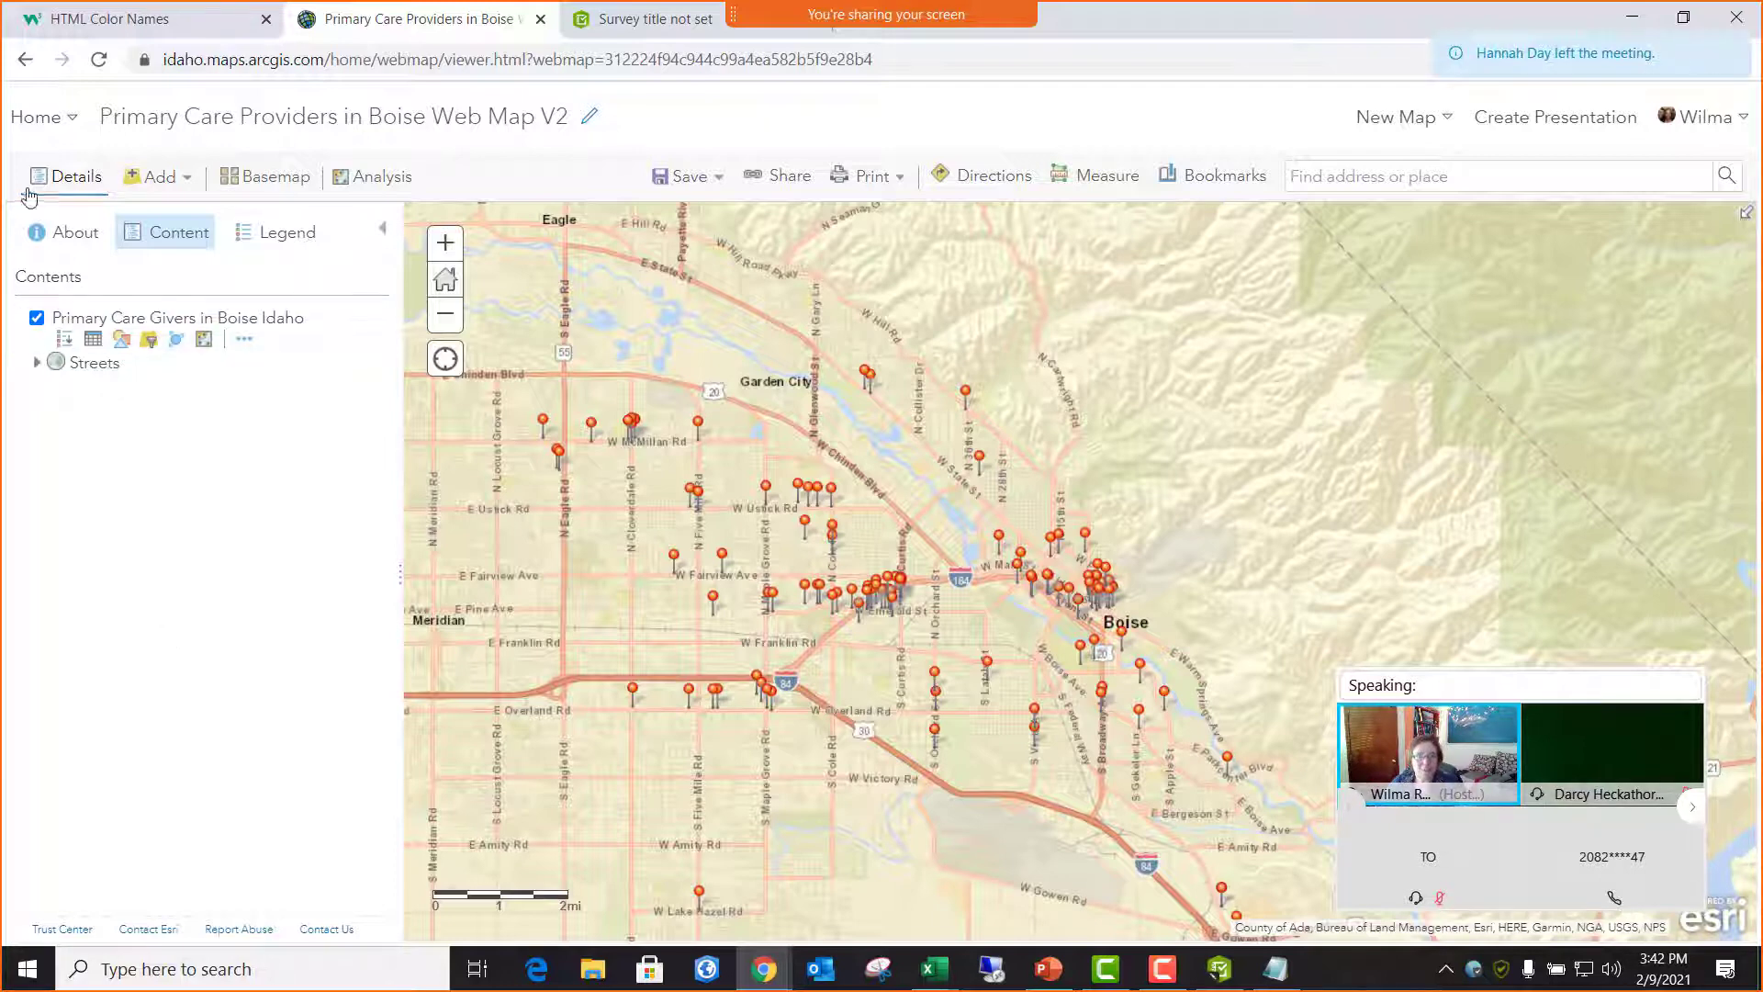
- Add the Boise Primary Care Doctors WGR layer from My Content to the map and place it below Primary Care Givers in Boise Idaho
click(154, 182)
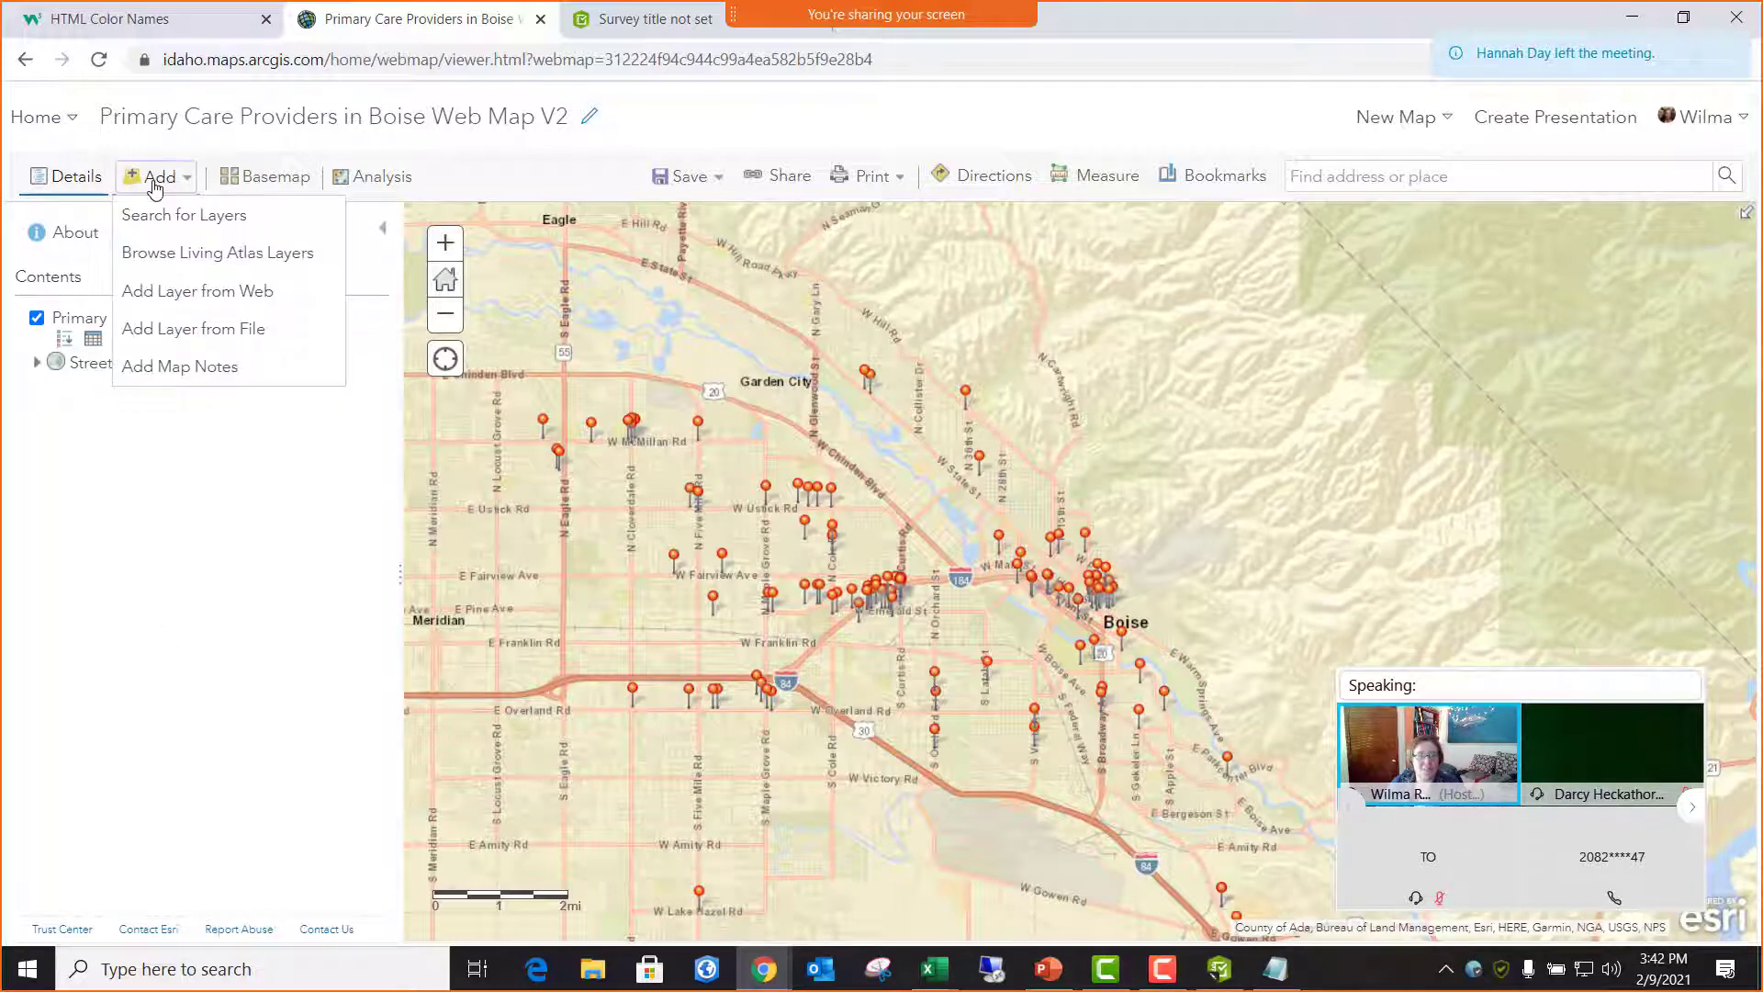
click(176, 217)
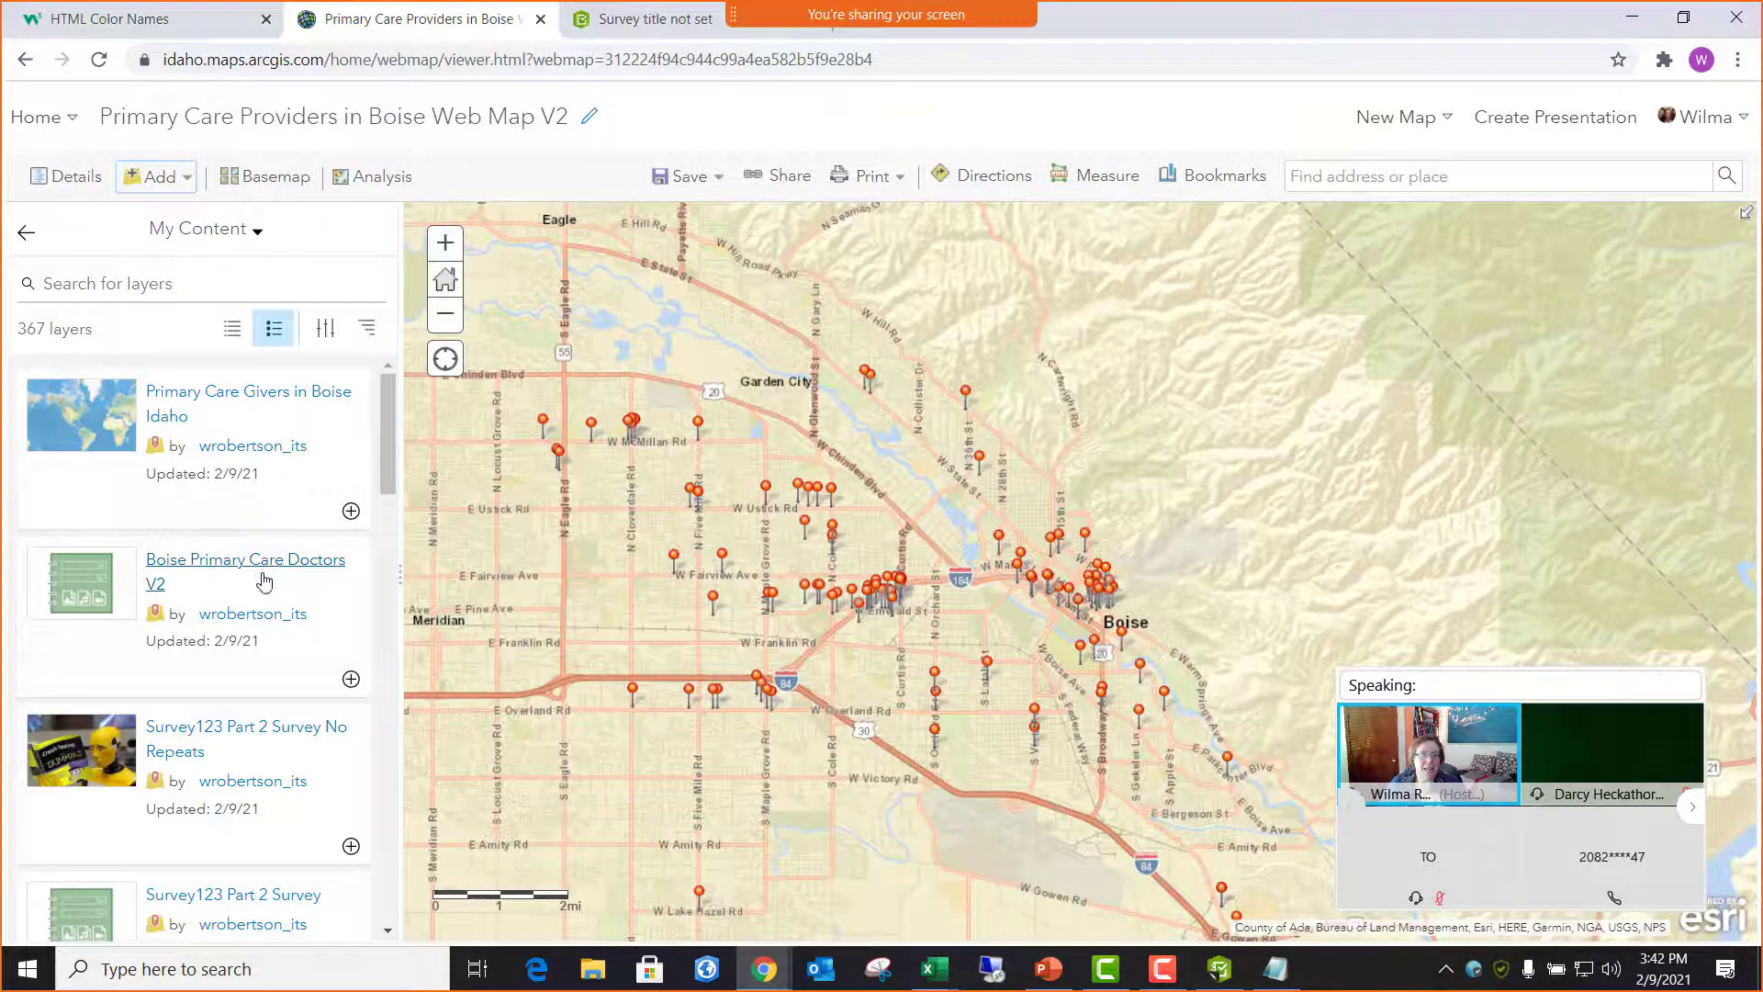
scroll(224, 791, down, 1)
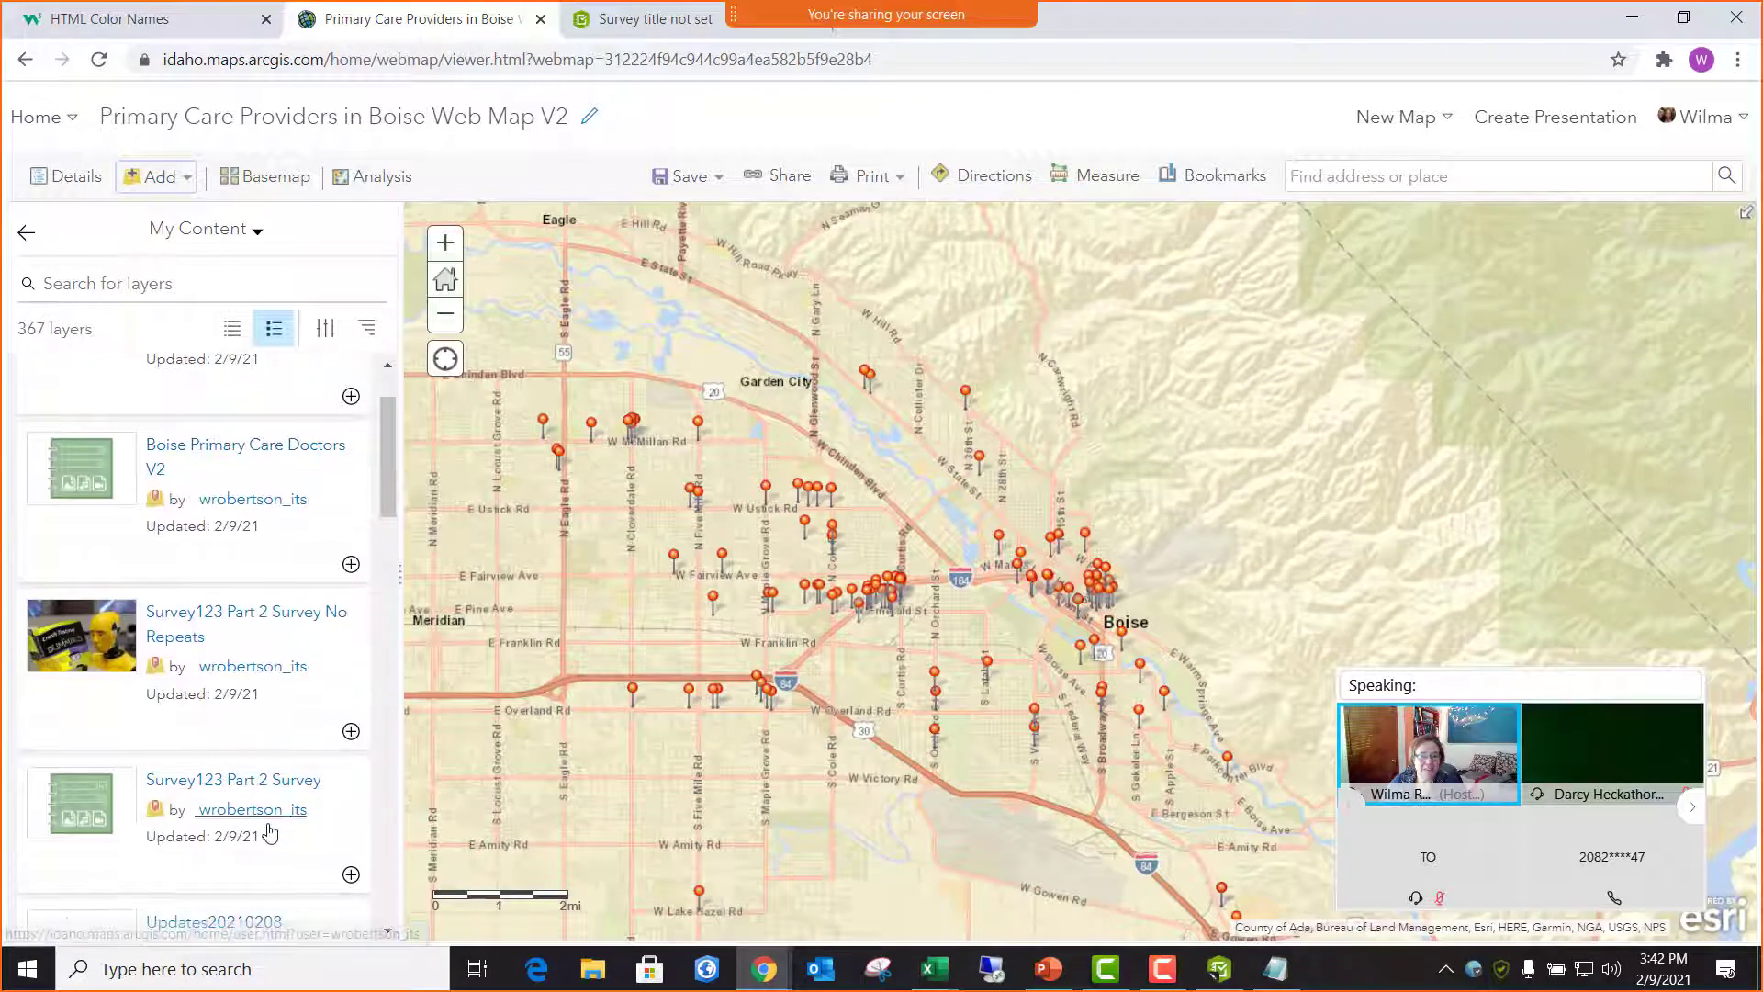
scroll(236, 707, up, 1)
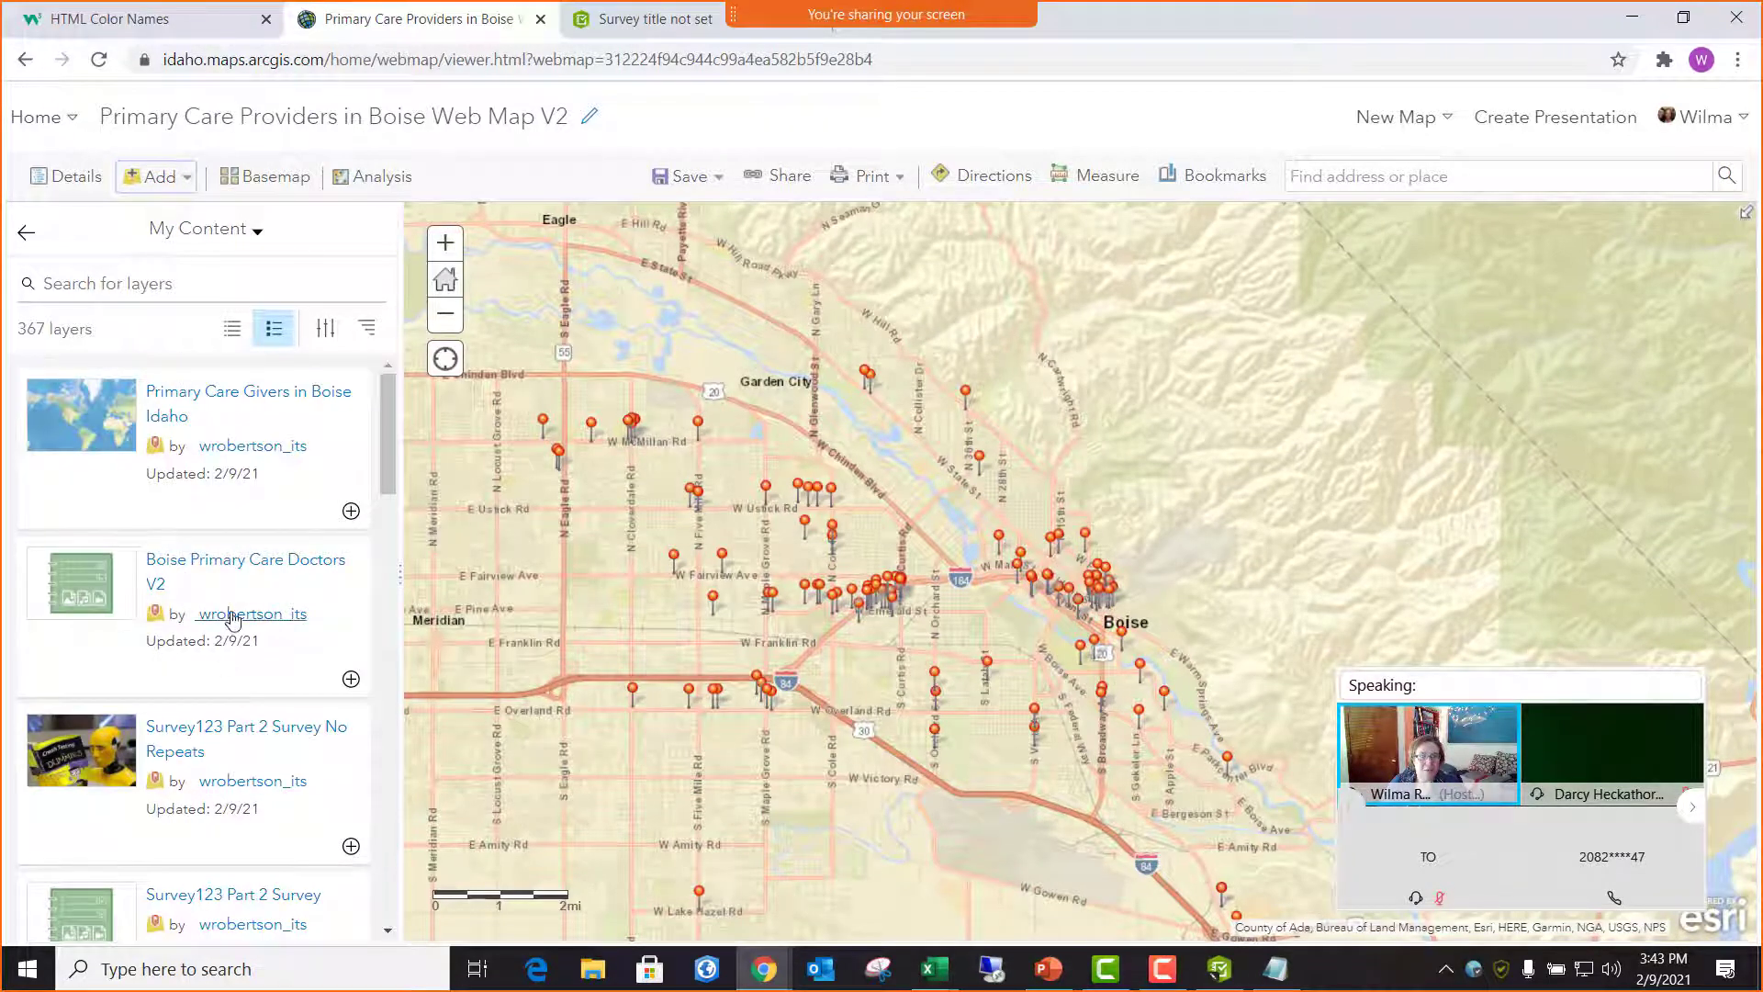
scroll(236, 588, down, 3)
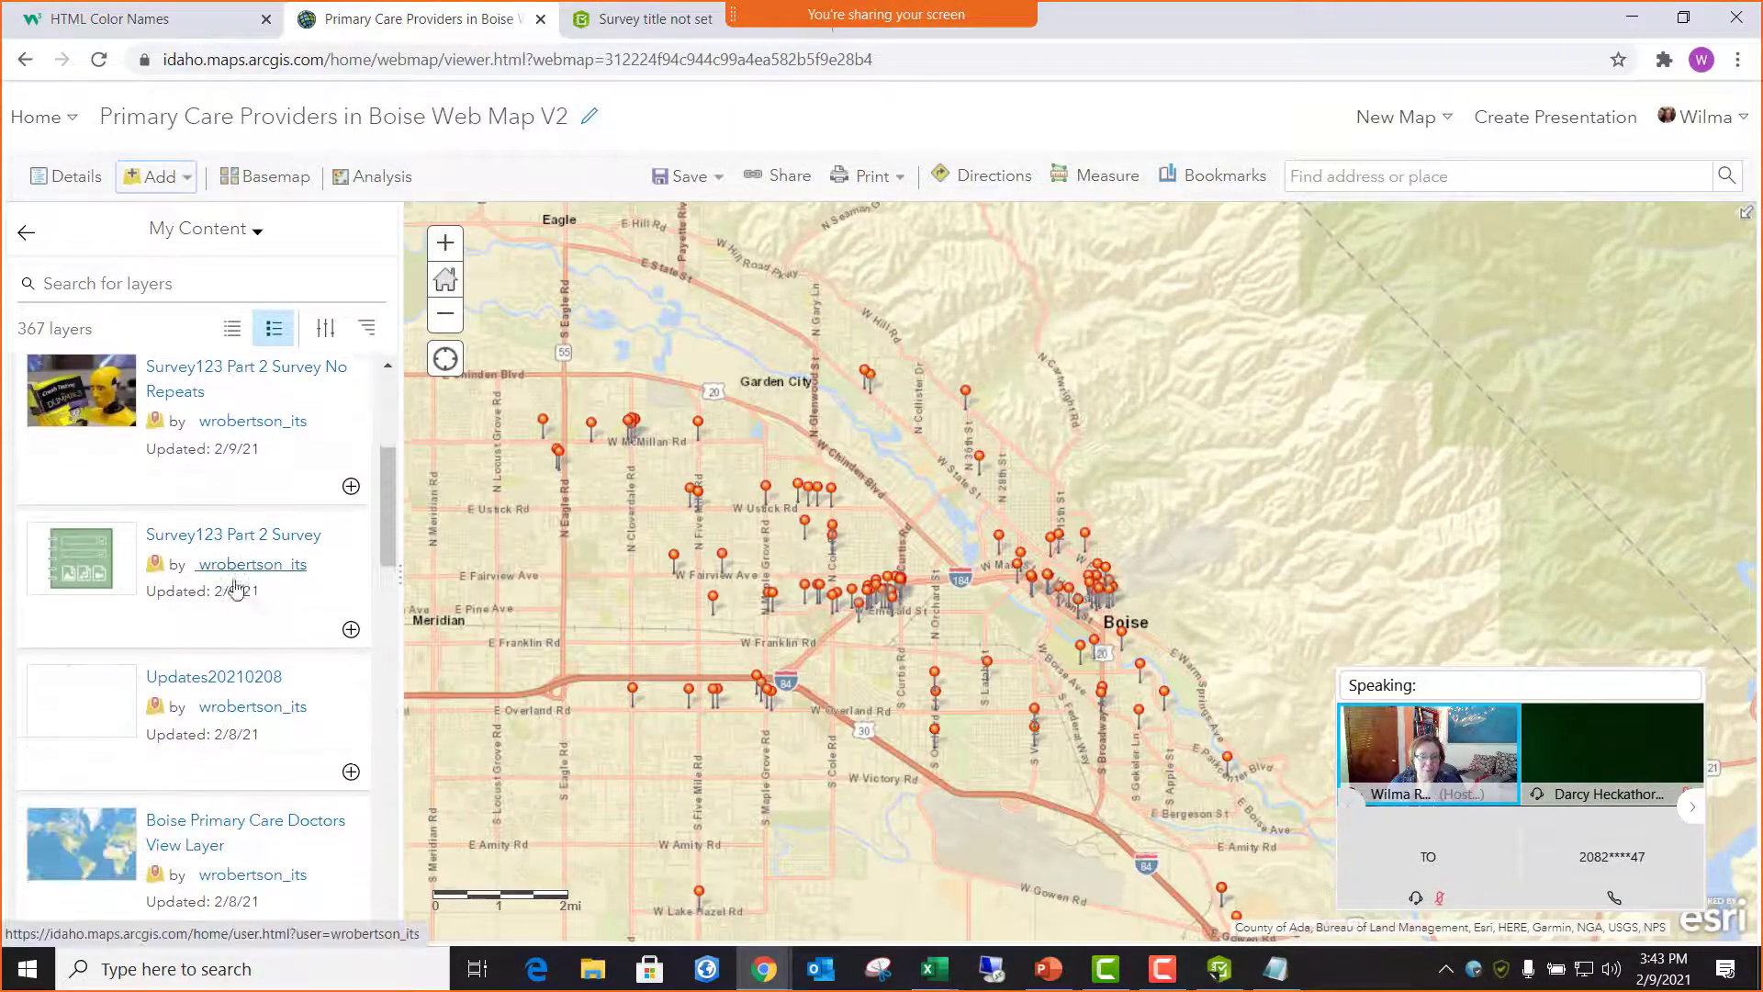
scroll(248, 633, down, 1)
scroll(262, 789, down, 1)
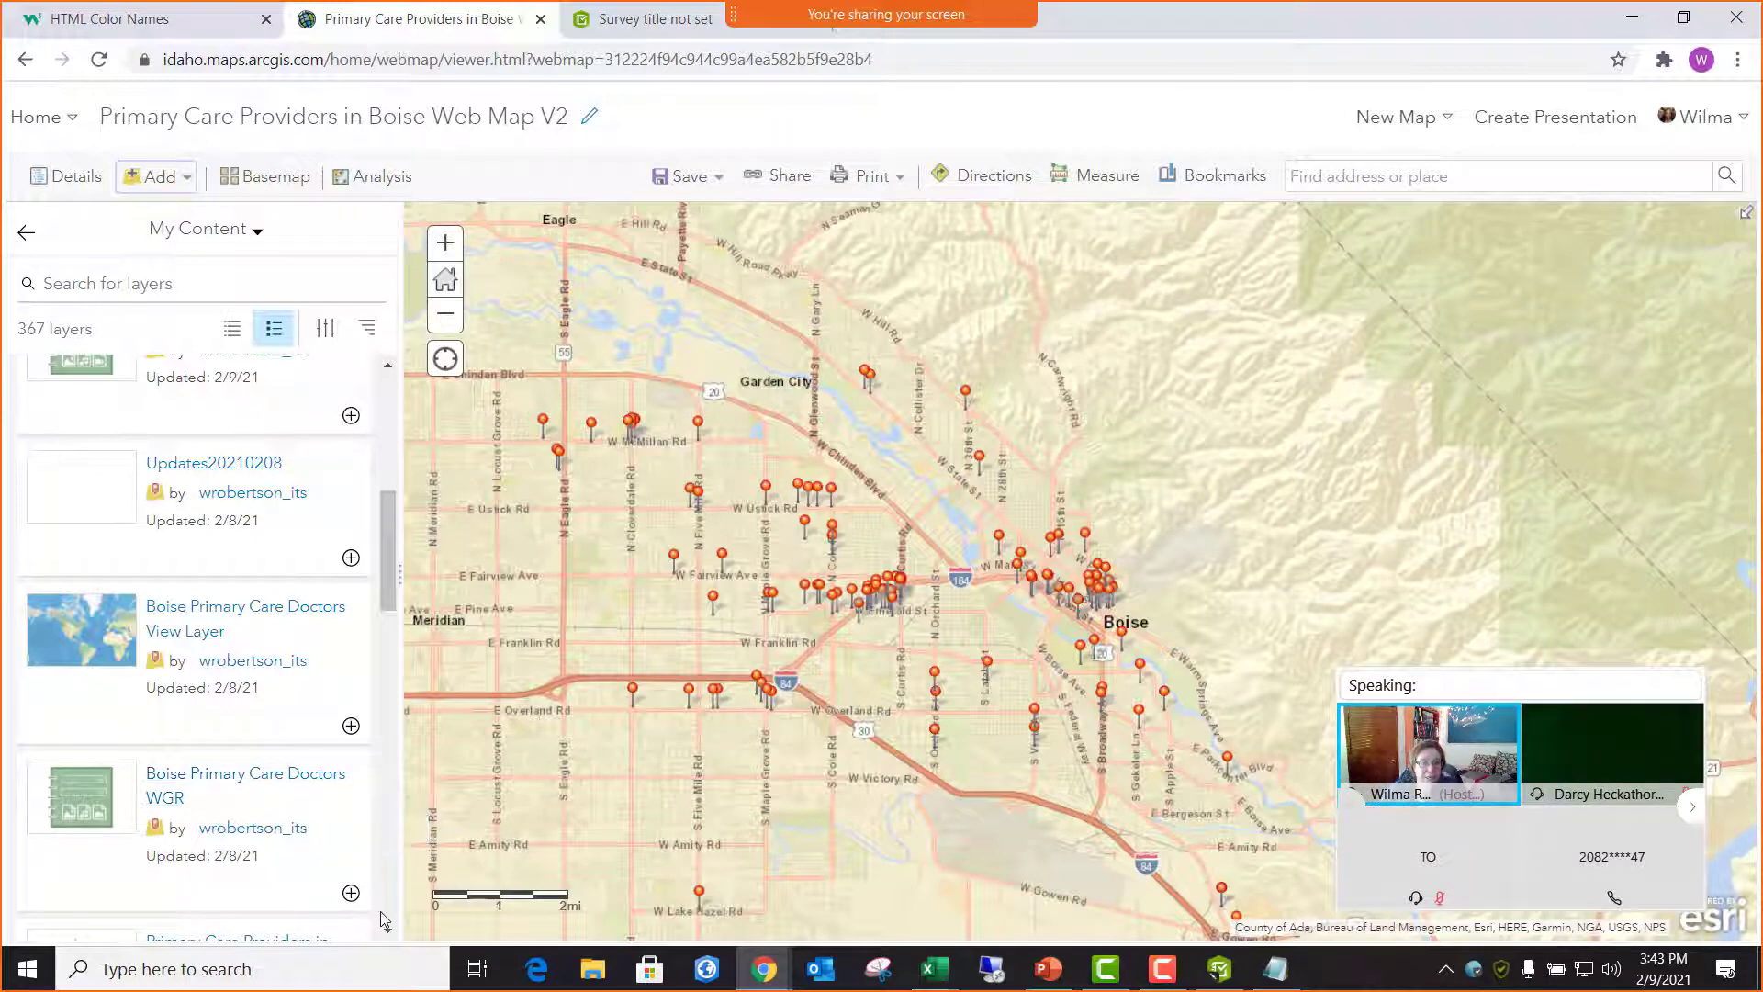
click(350, 893)
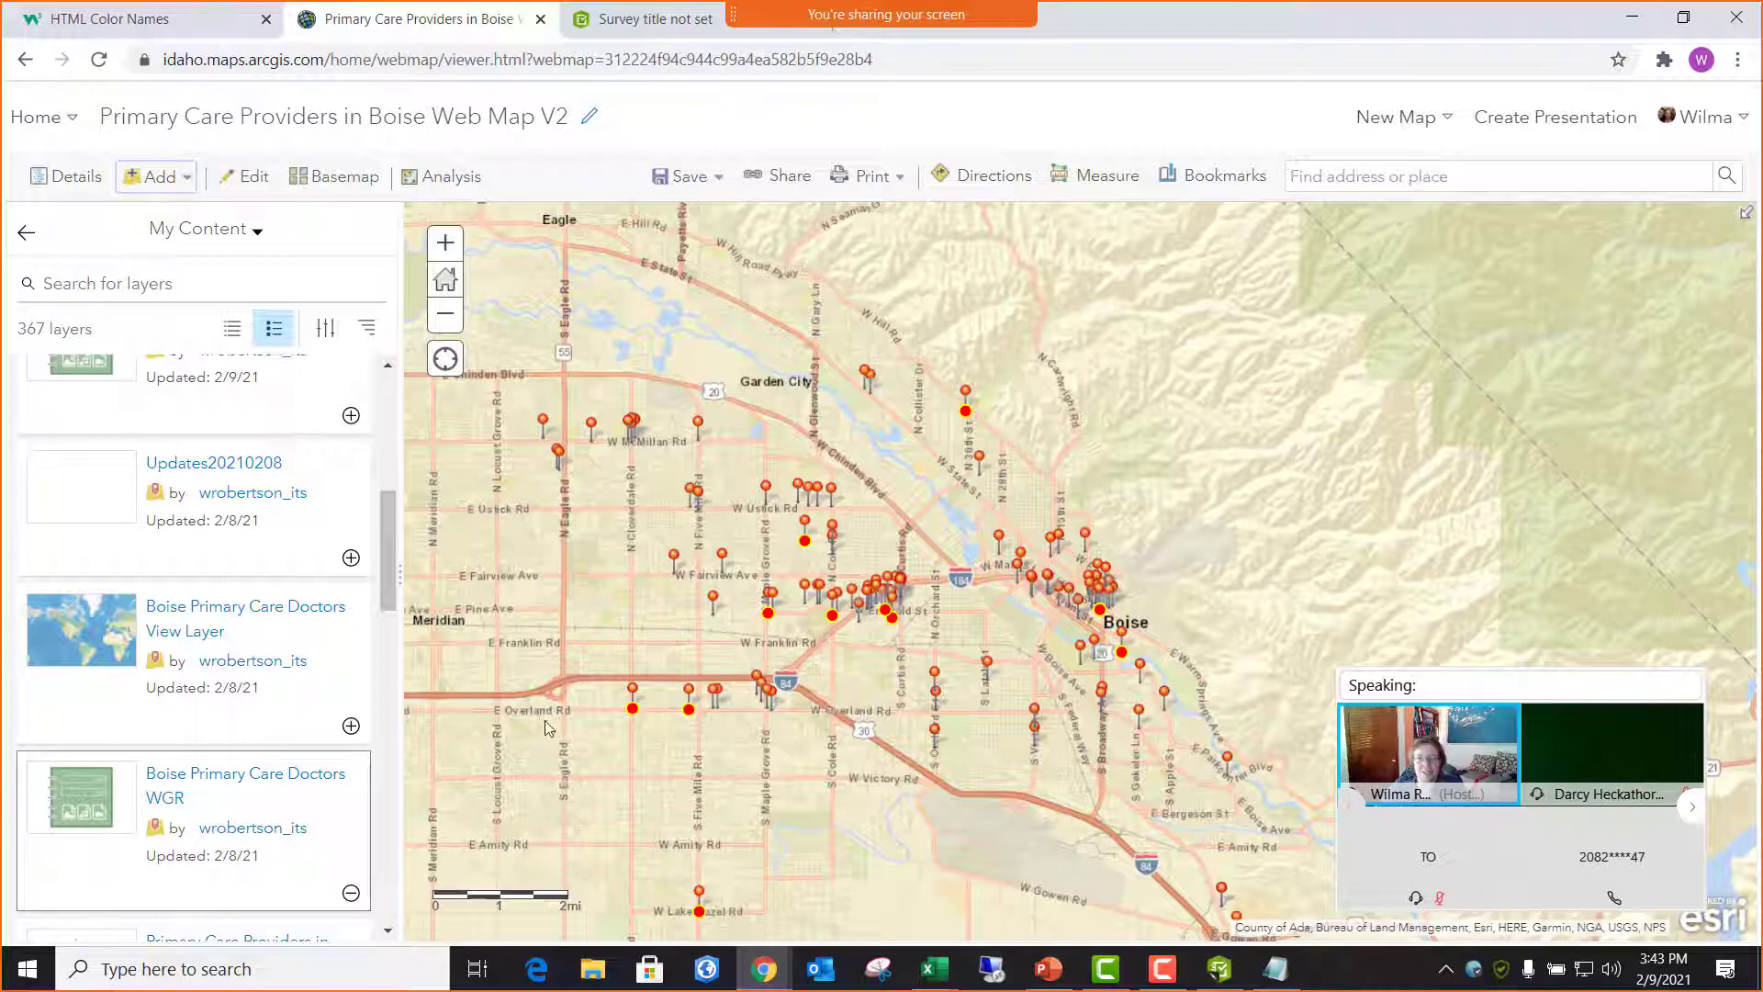
click(25, 240)
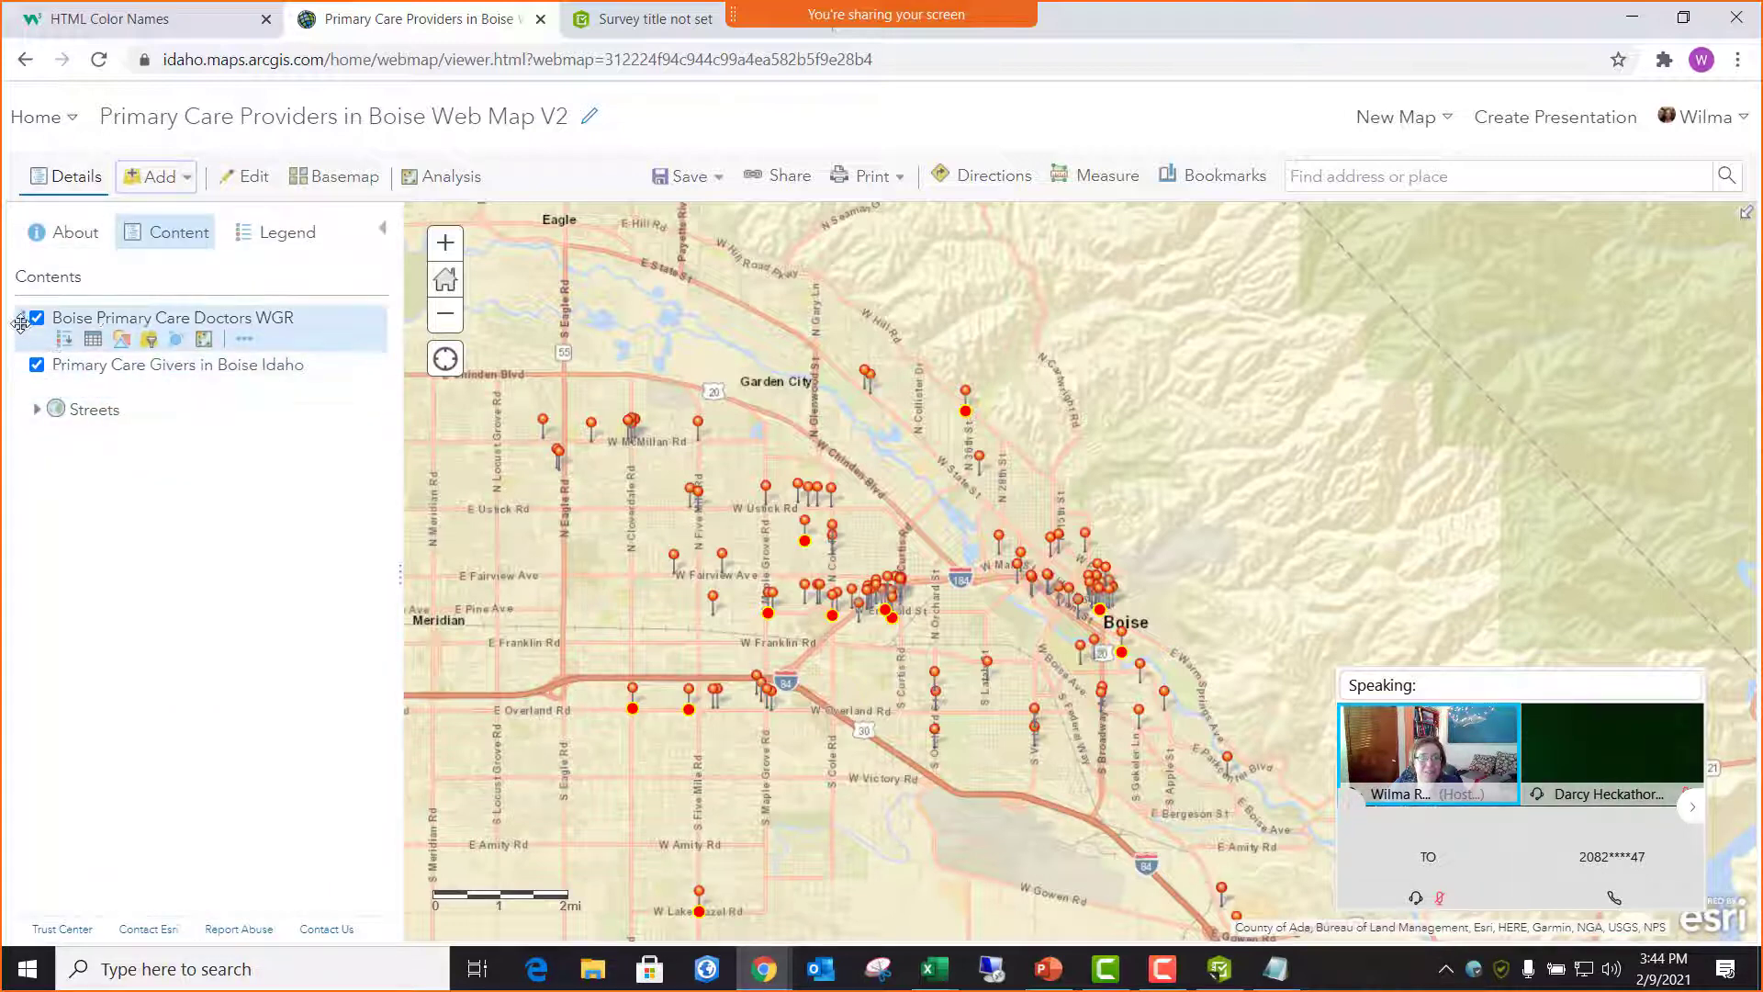
drag(23, 323, 32, 404)
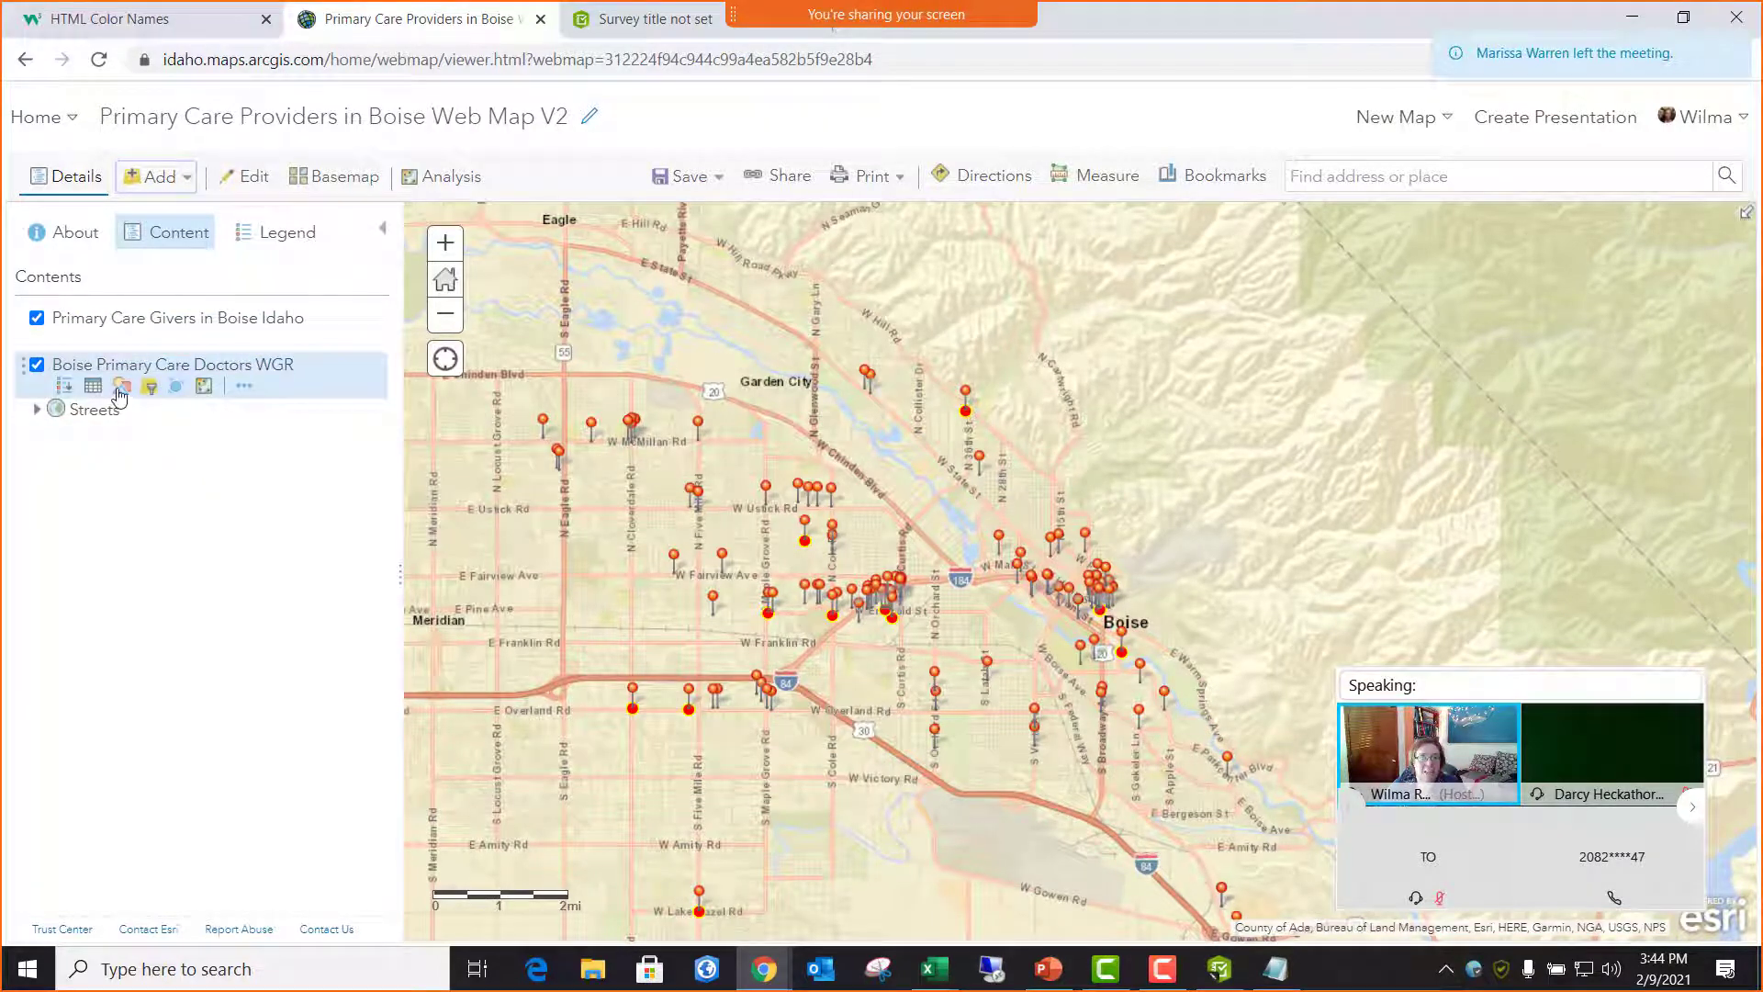
- Give the Boise Primary Care Doctors WGR layer's circle symbol a light blue fill and a #0070FF blue outline
click(120, 396)
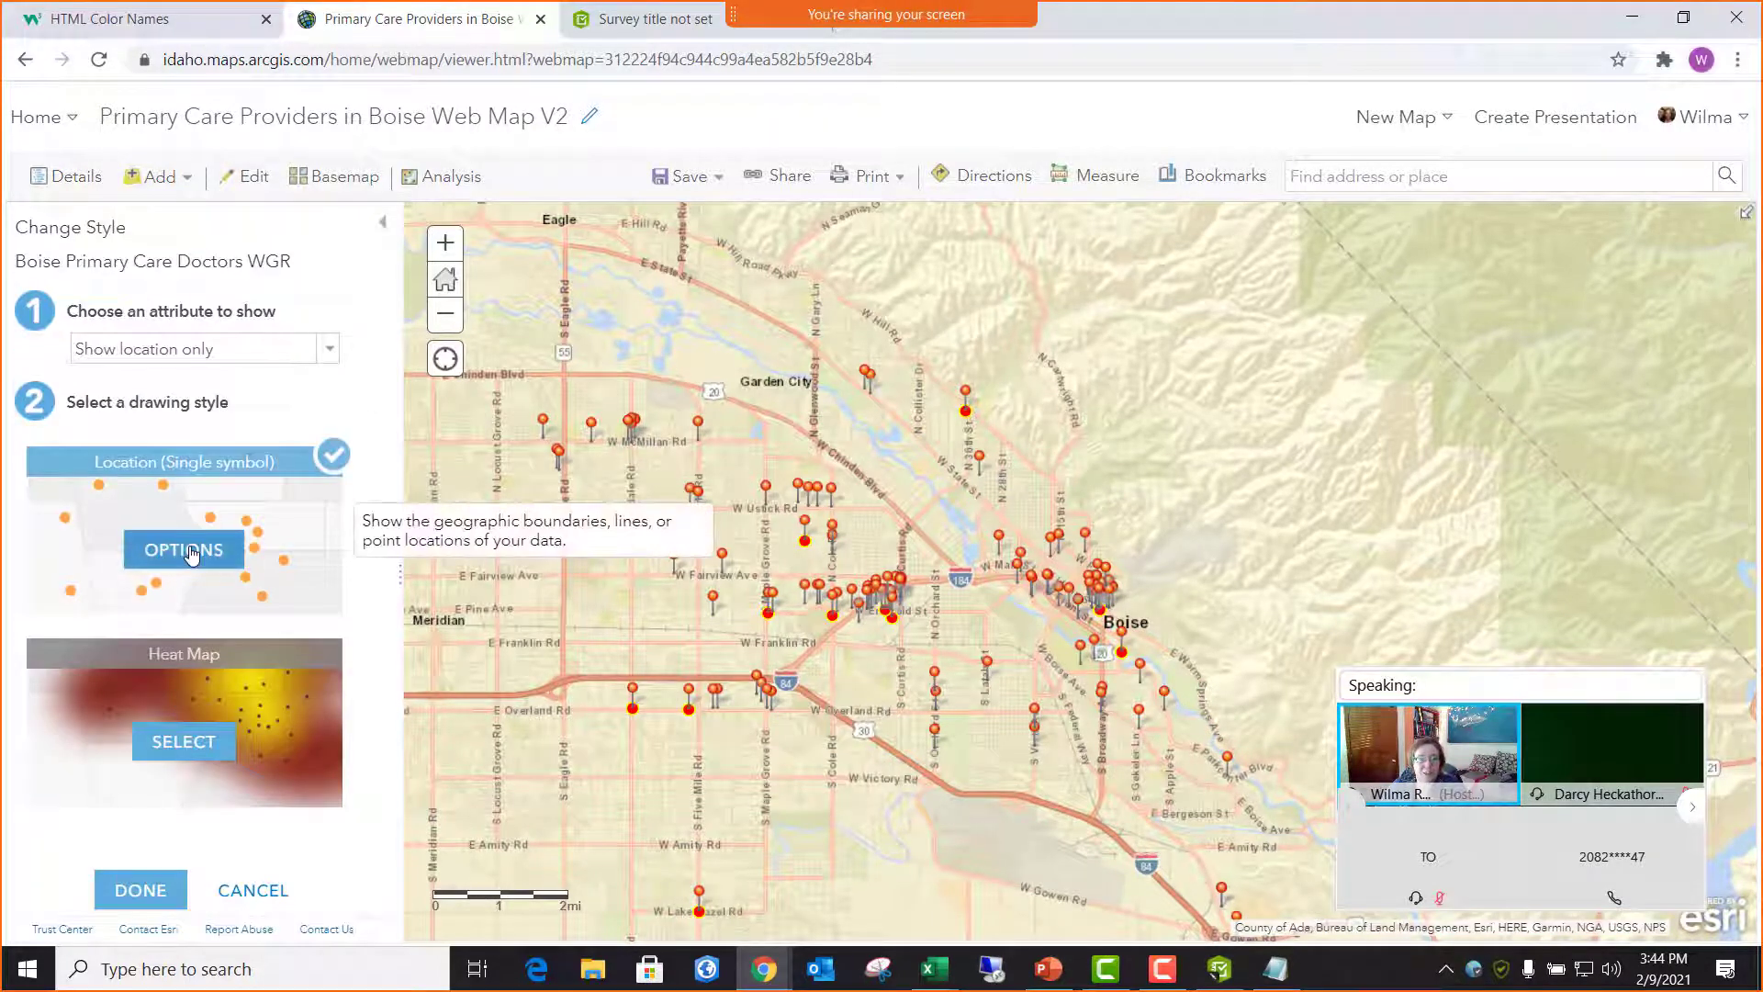
click(188, 549)
click(93, 359)
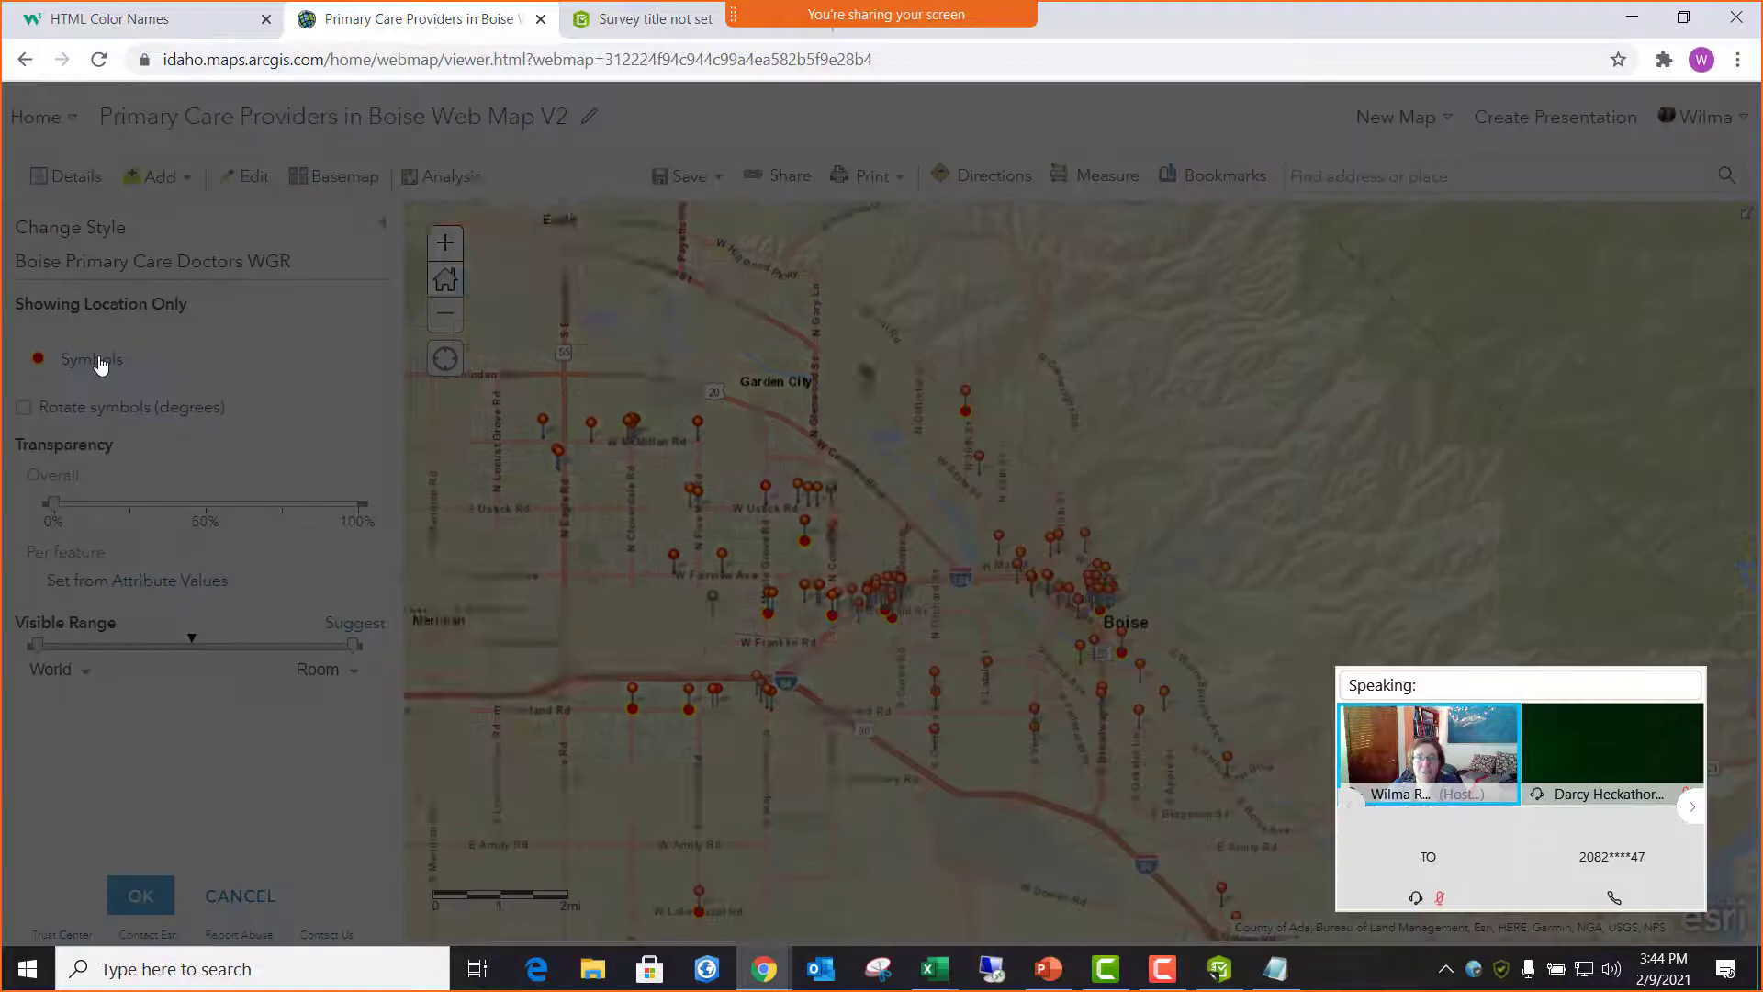
click(470, 404)
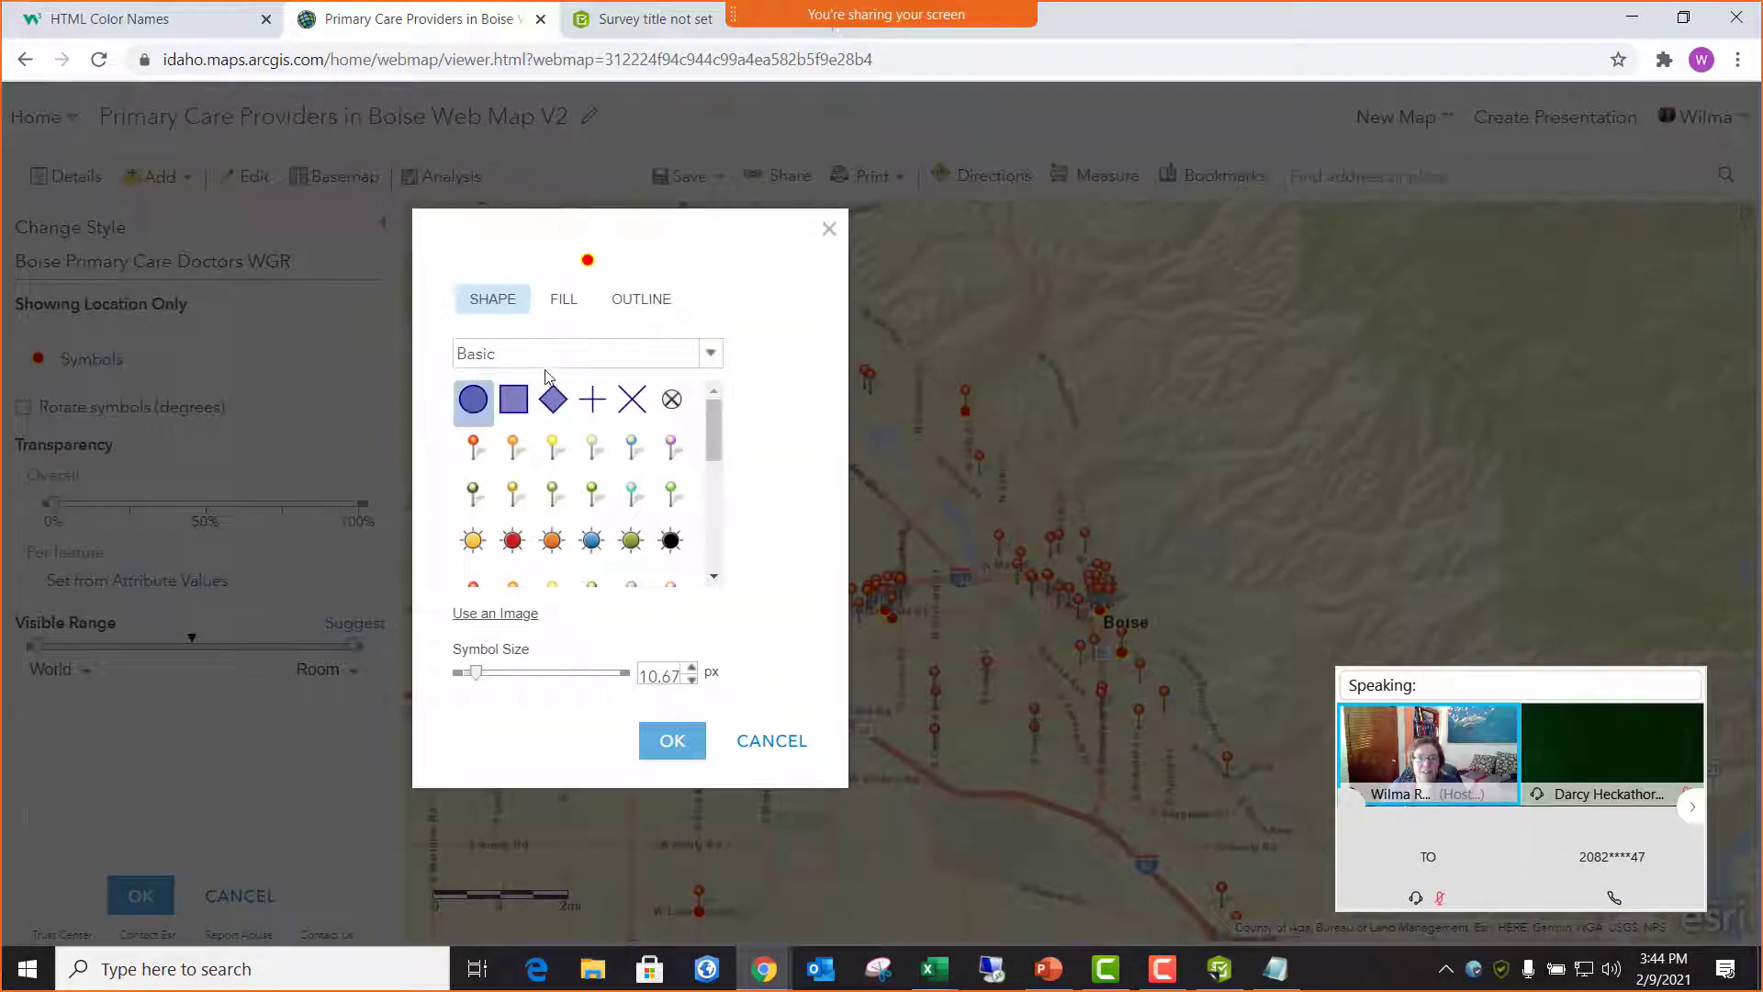
click(564, 299)
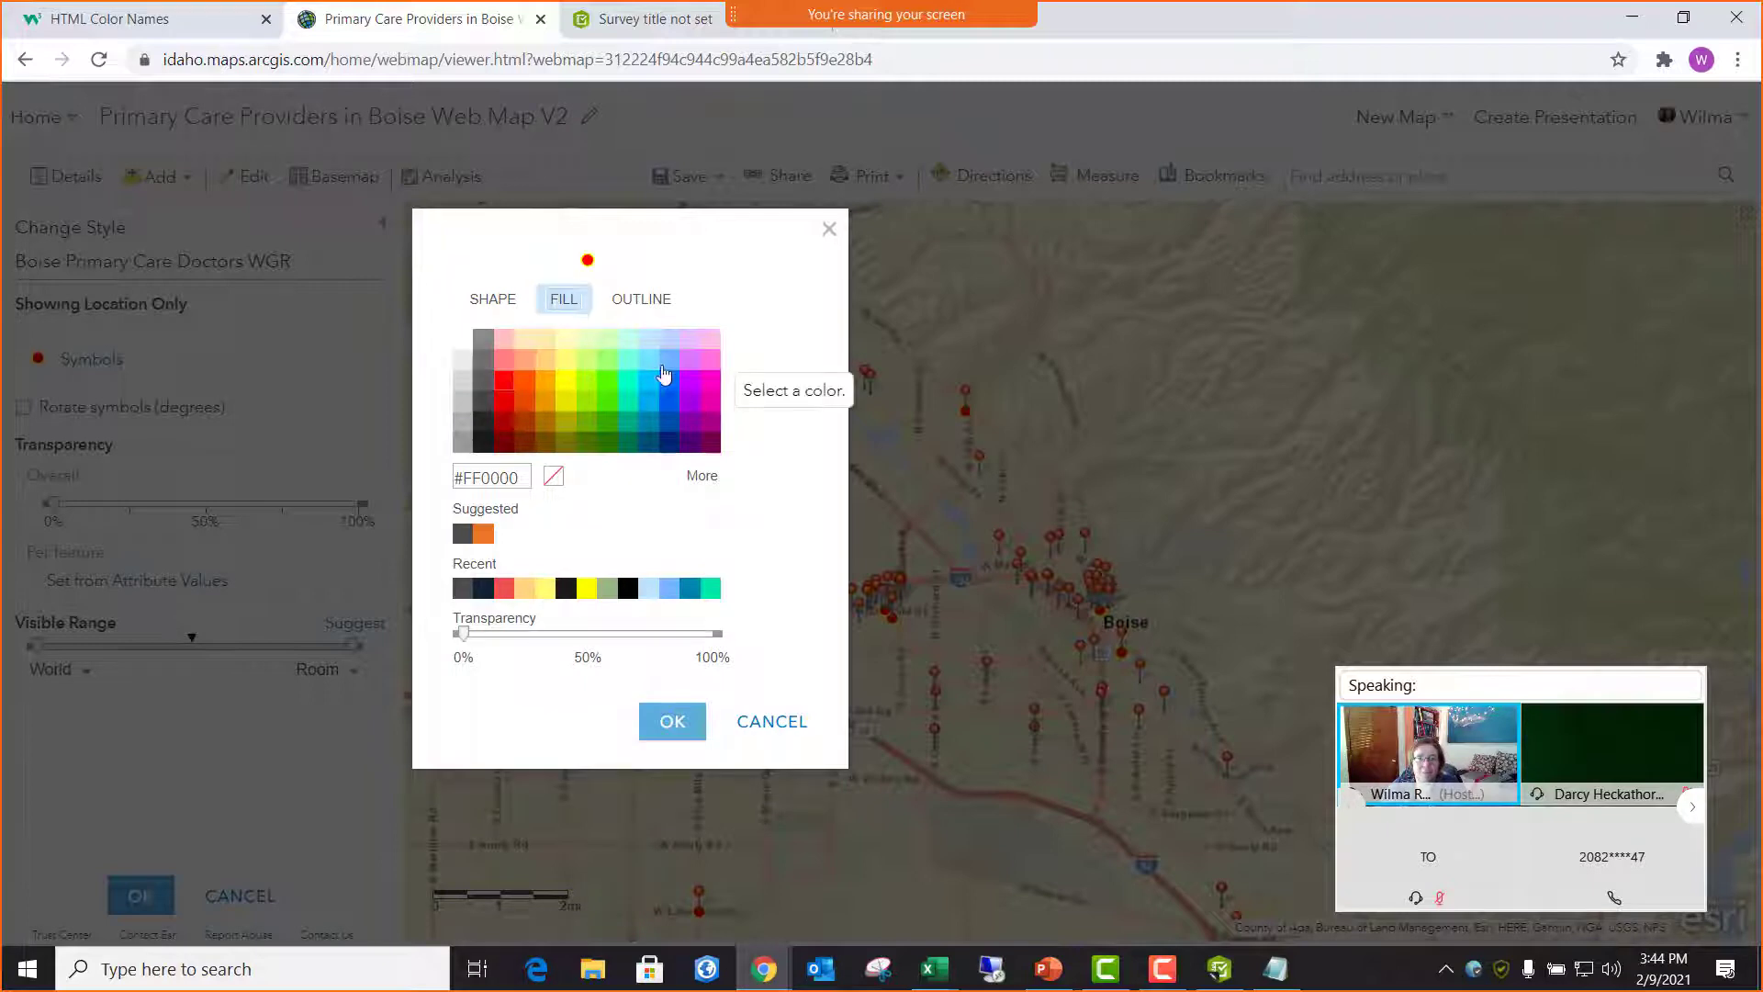
click(648, 340)
click(659, 305)
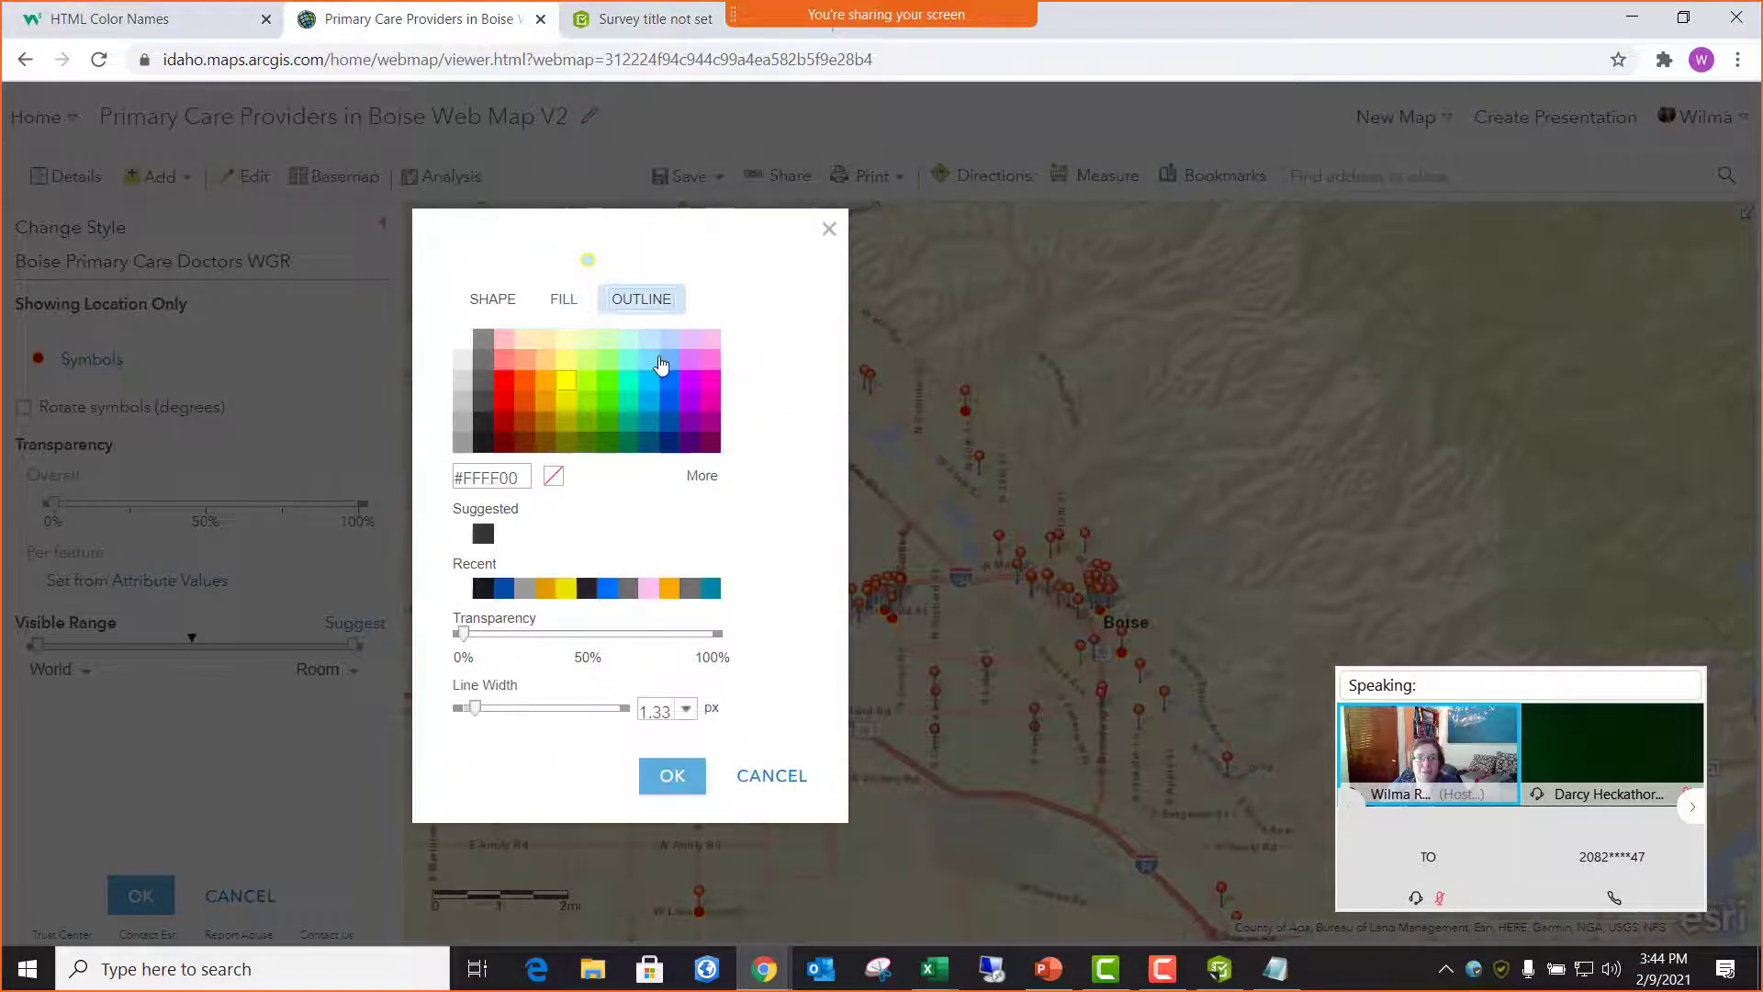
click(670, 380)
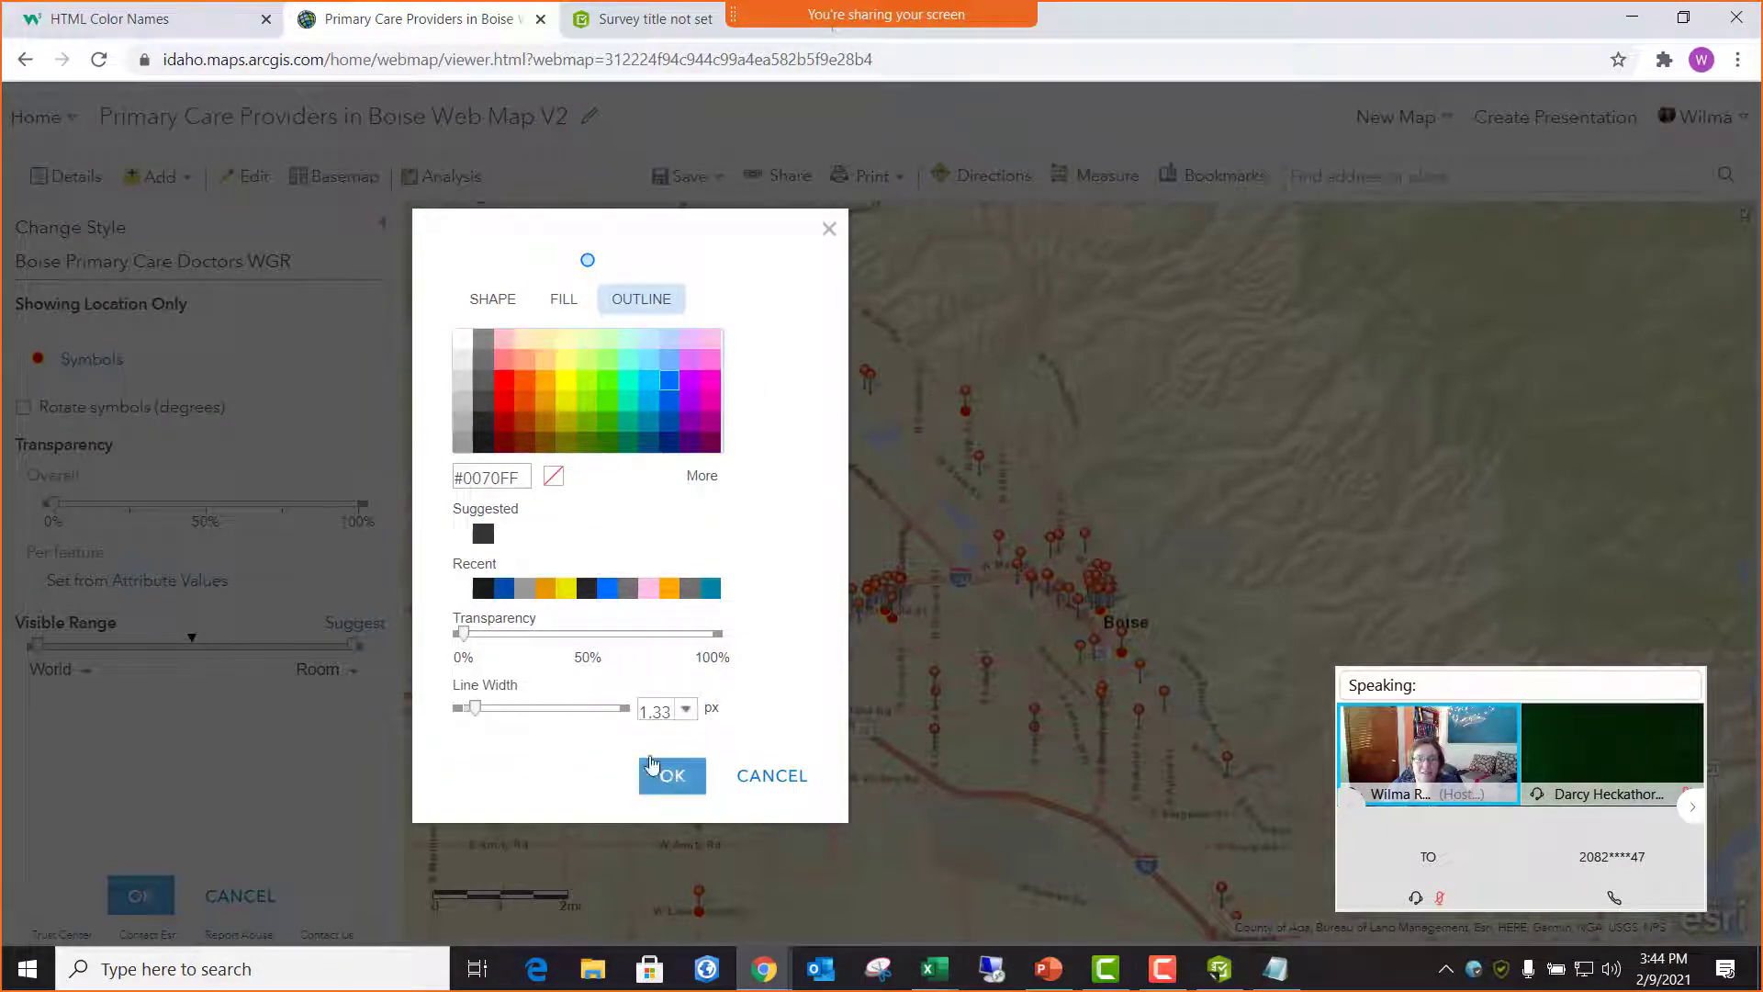
- Set the doctors layer's symbol size to 15 px, apply the style and save the web map
click(493, 303)
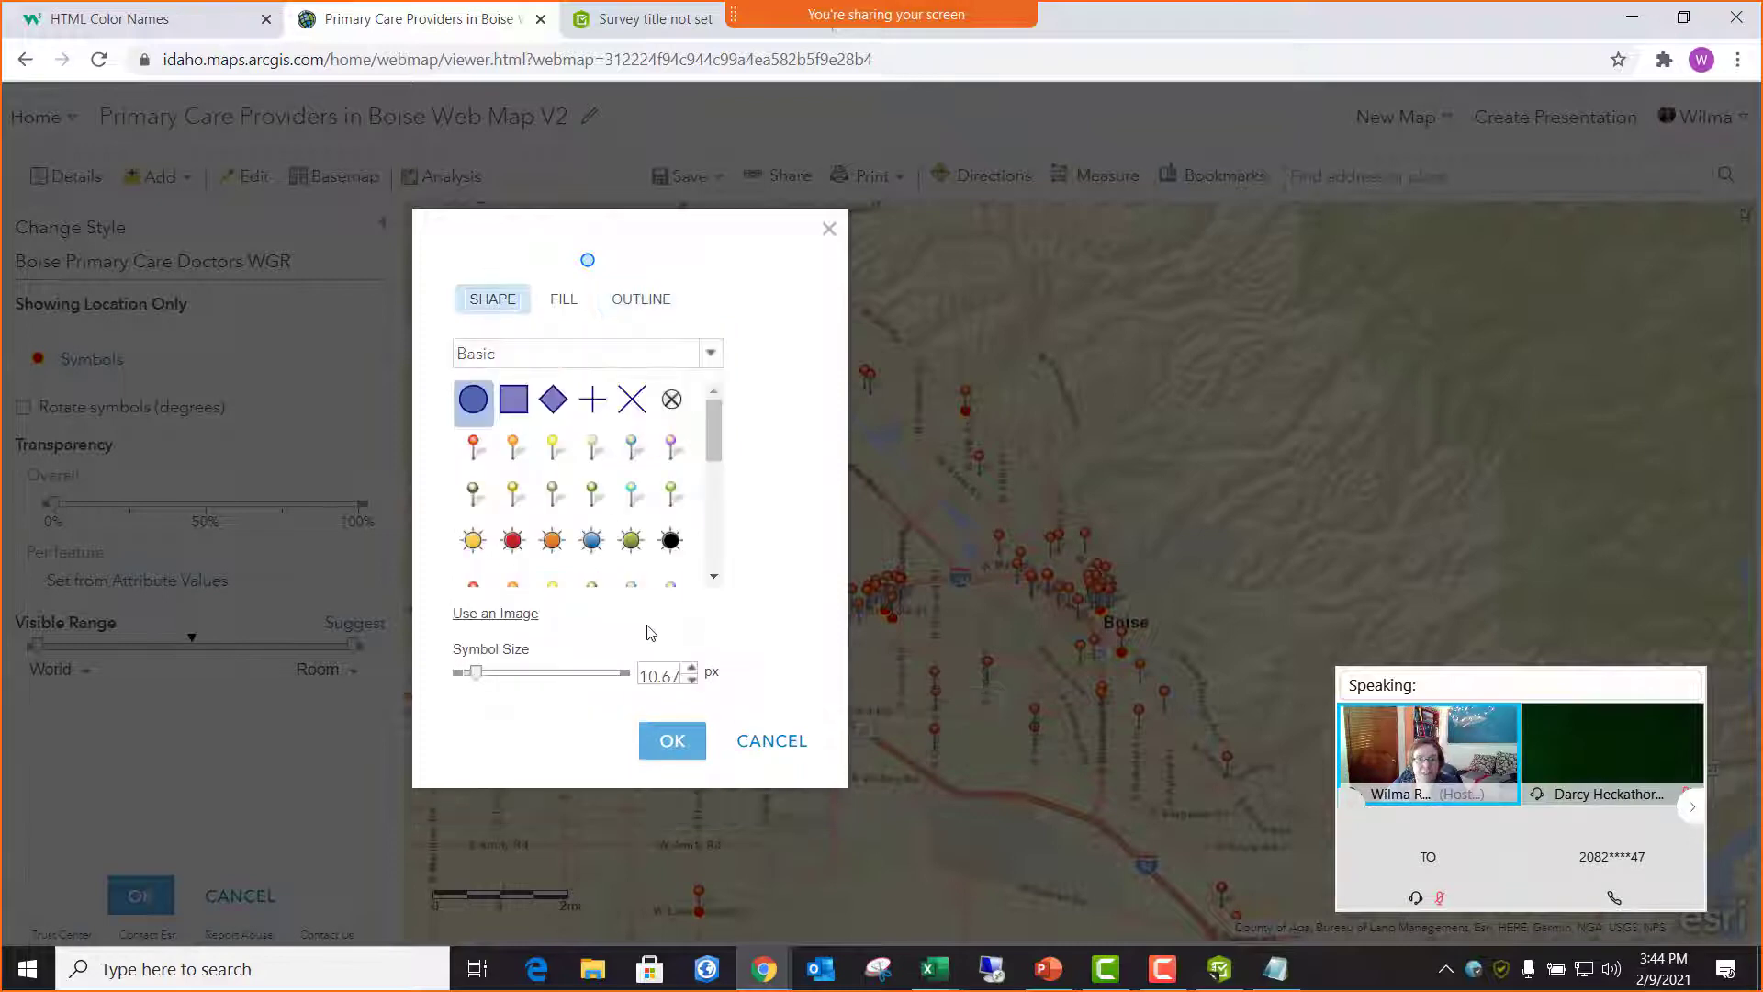
double_click(659, 673)
text(15)
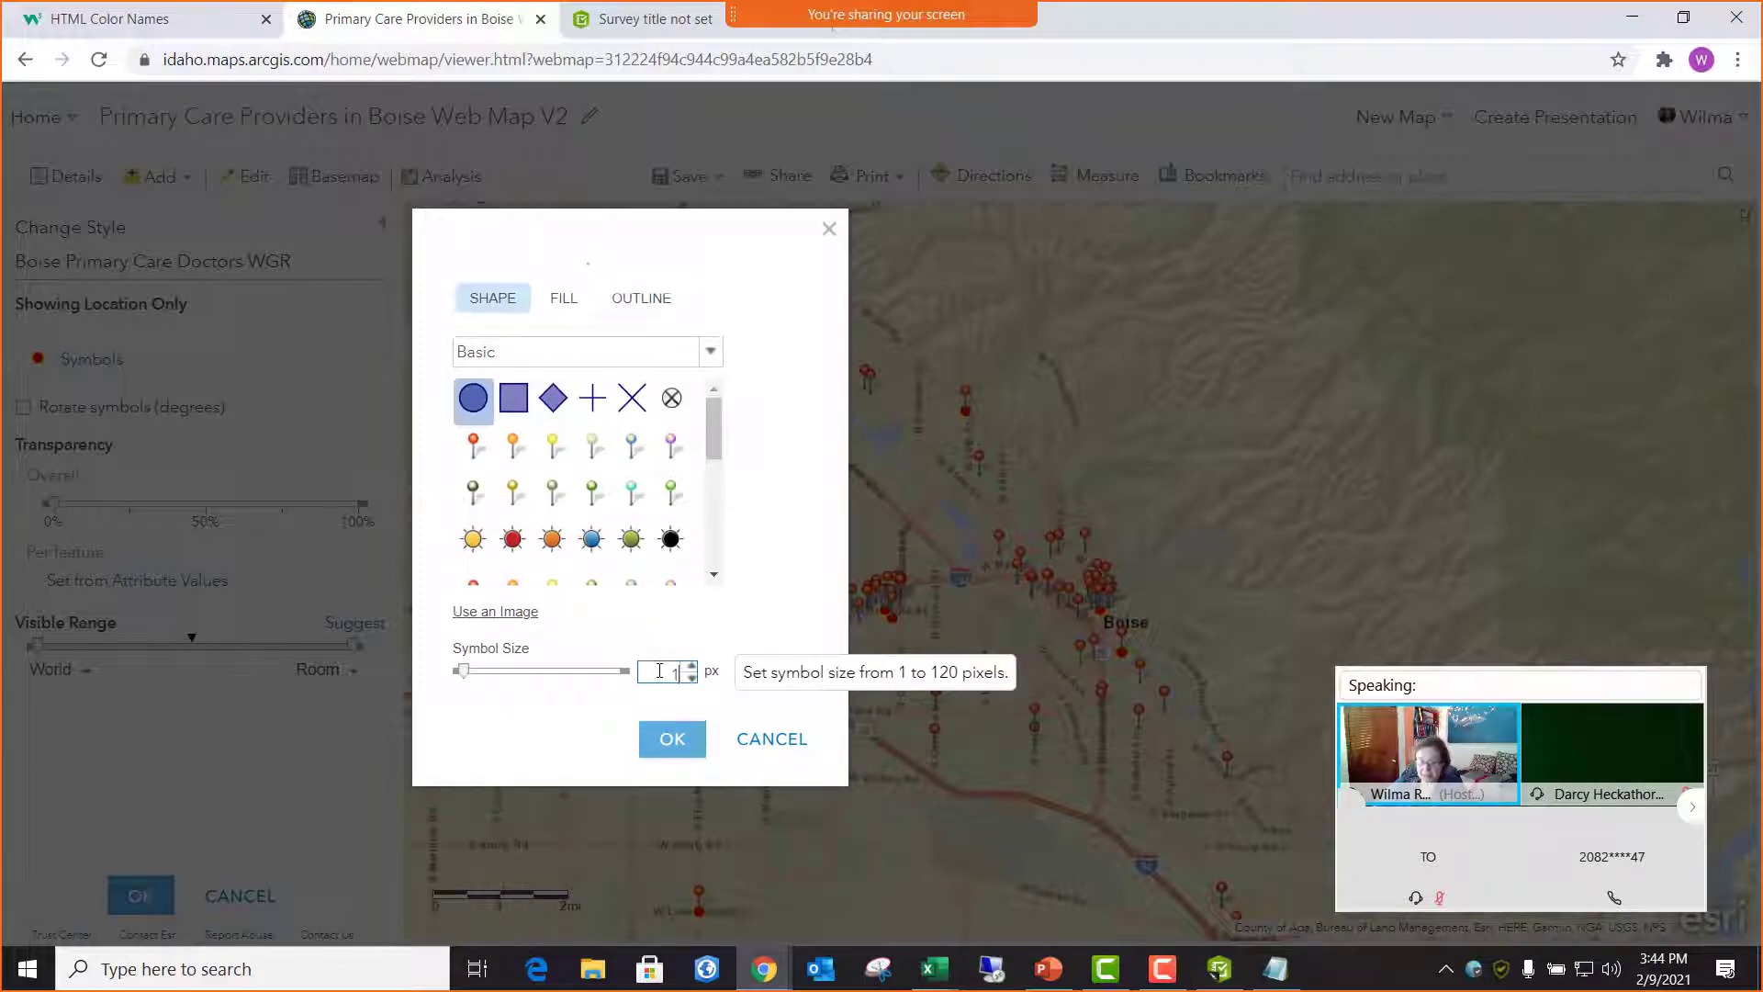
click(671, 749)
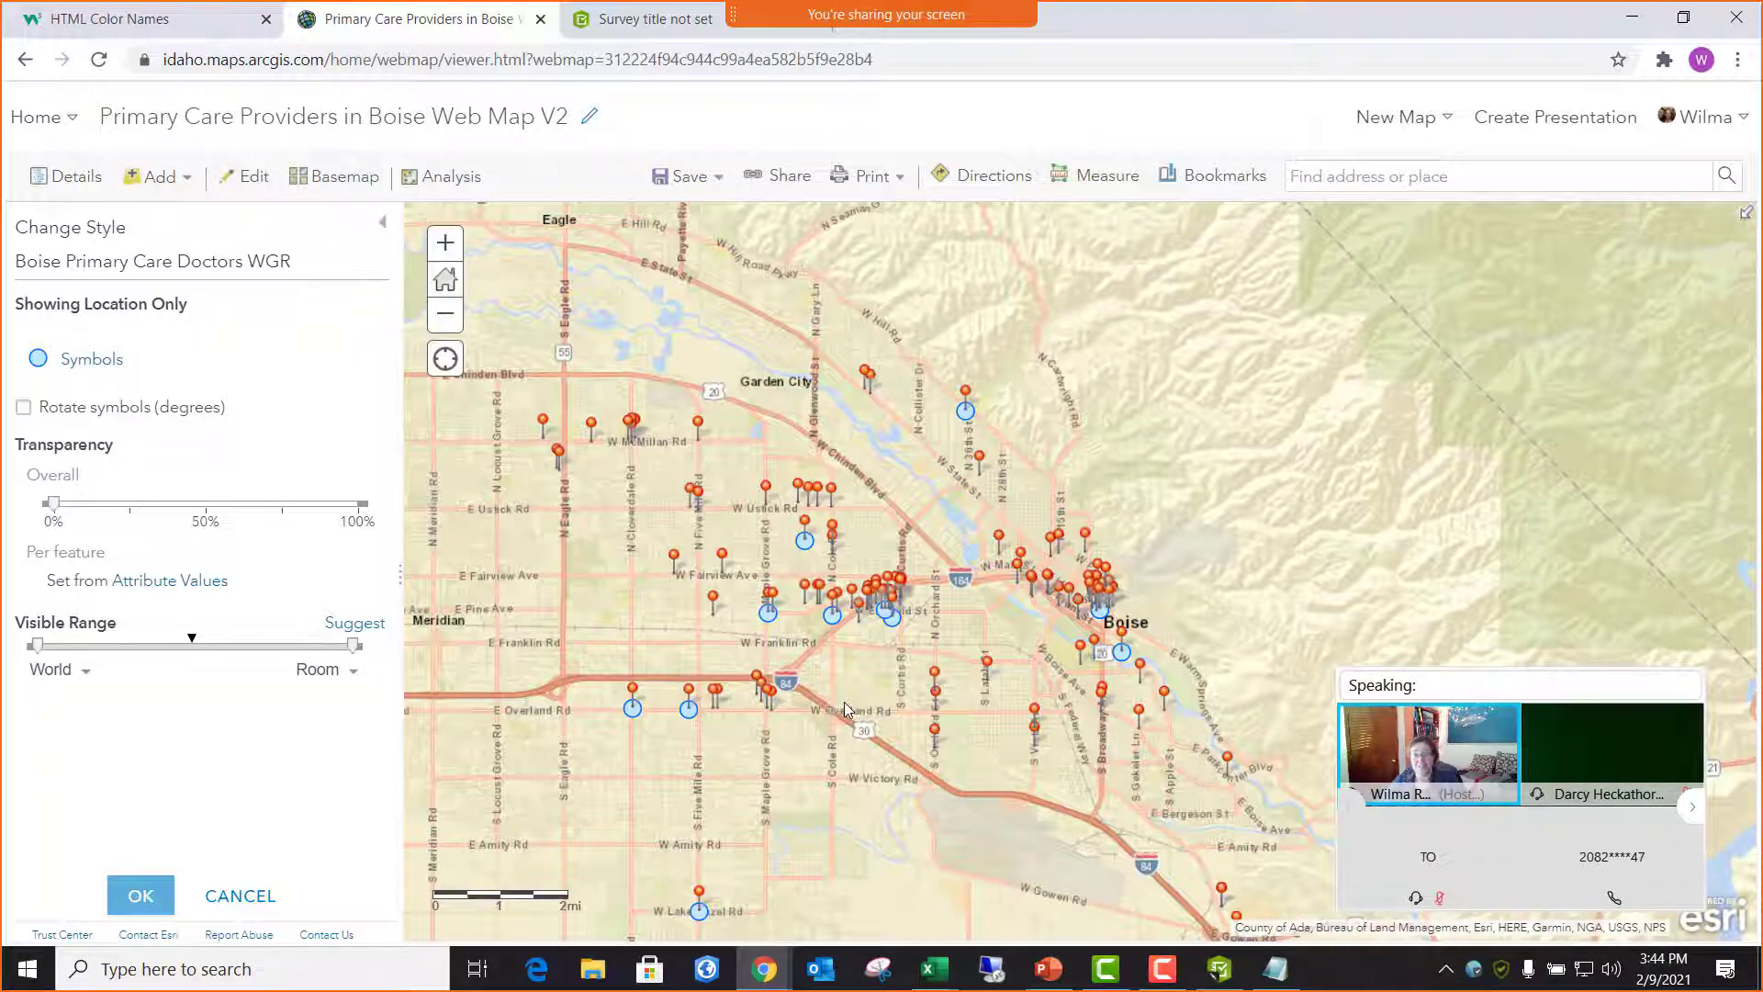
click(153, 907)
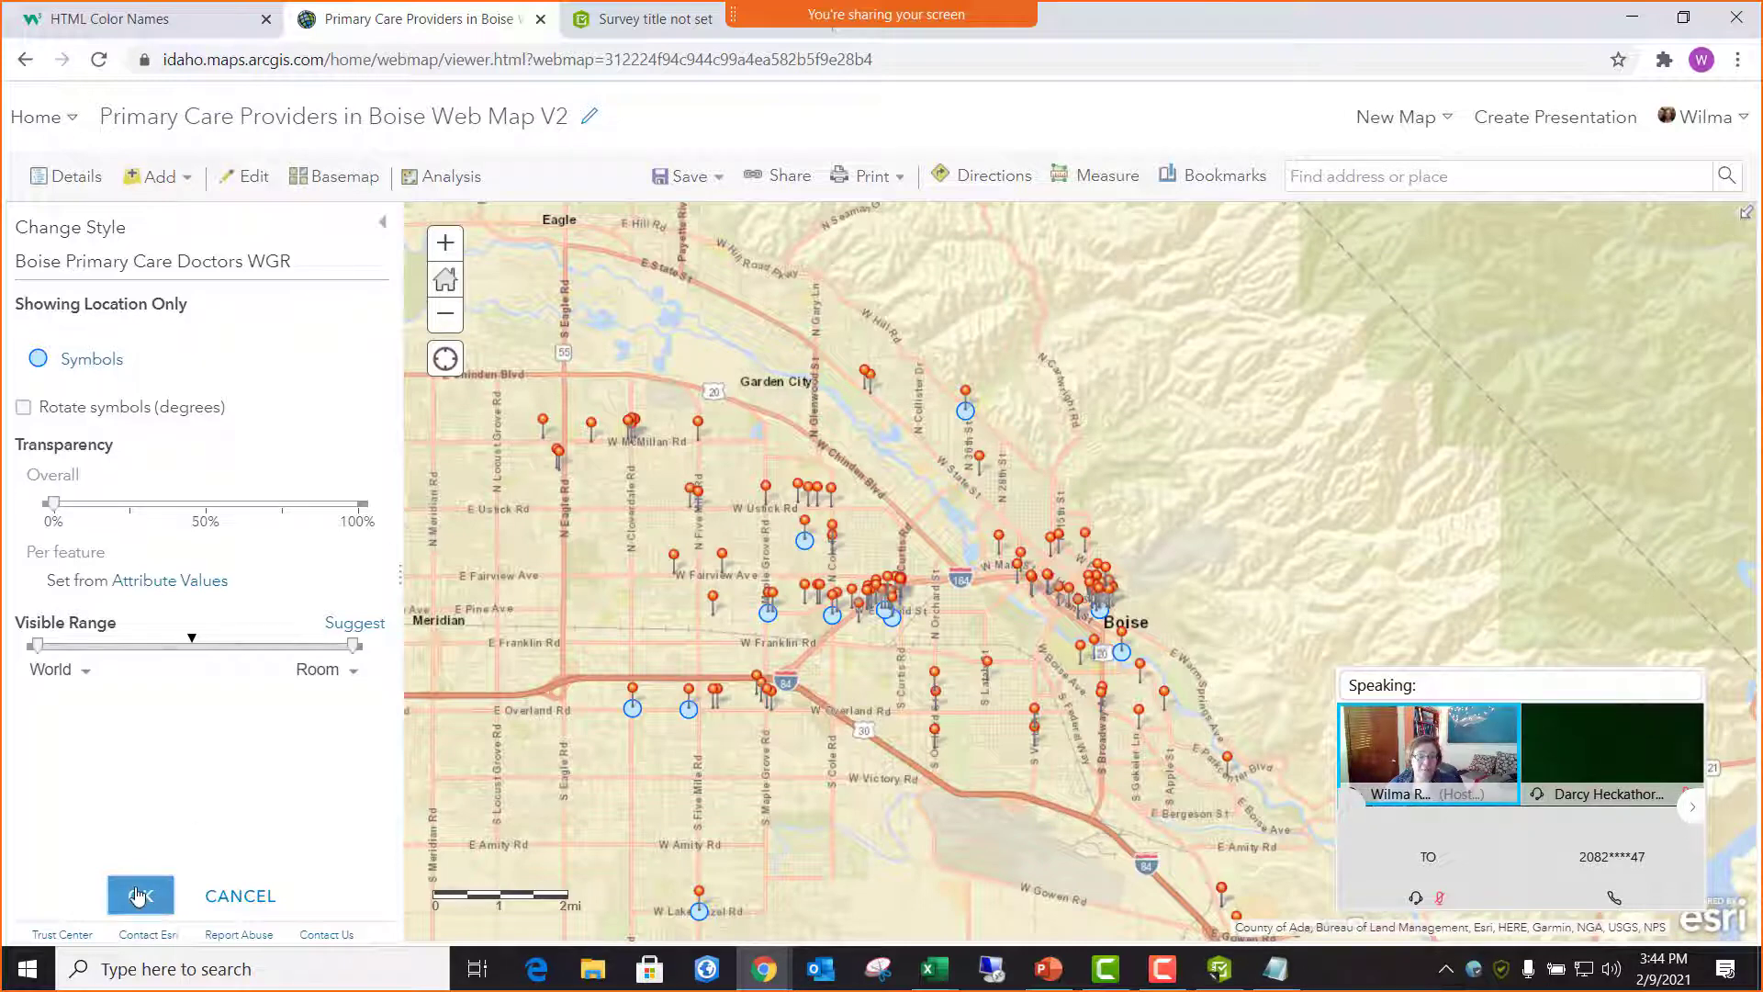
click(147, 898)
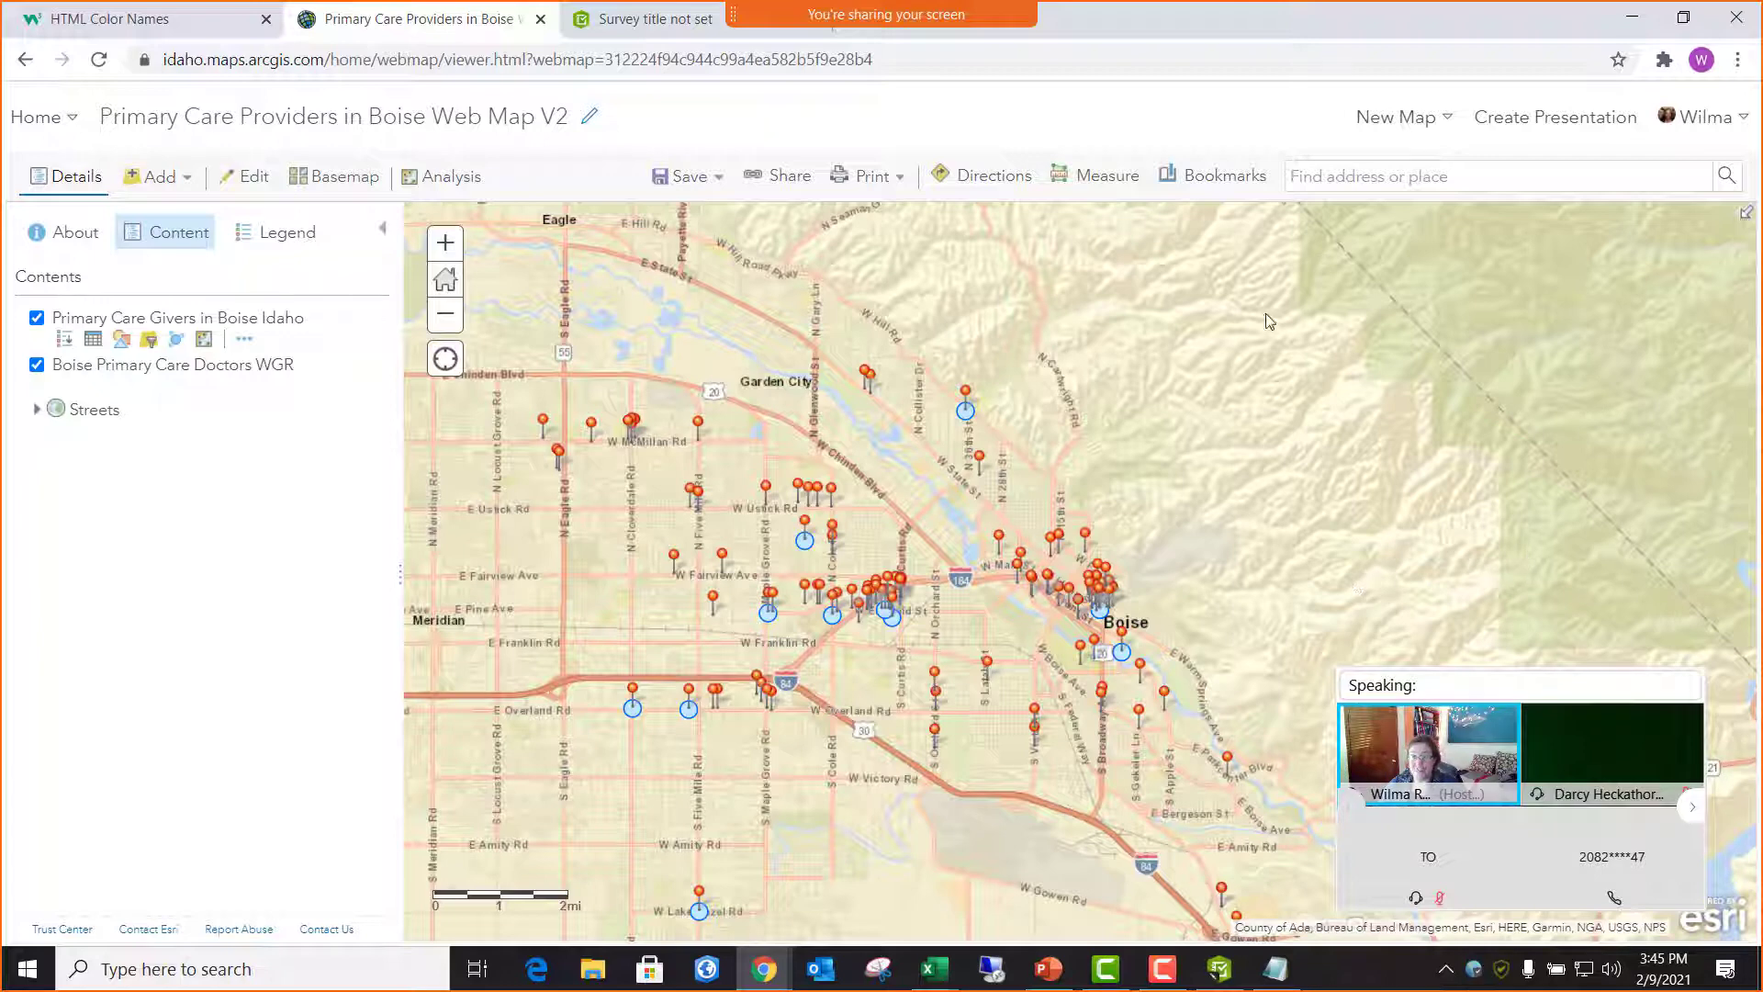
click(679, 177)
click(691, 223)
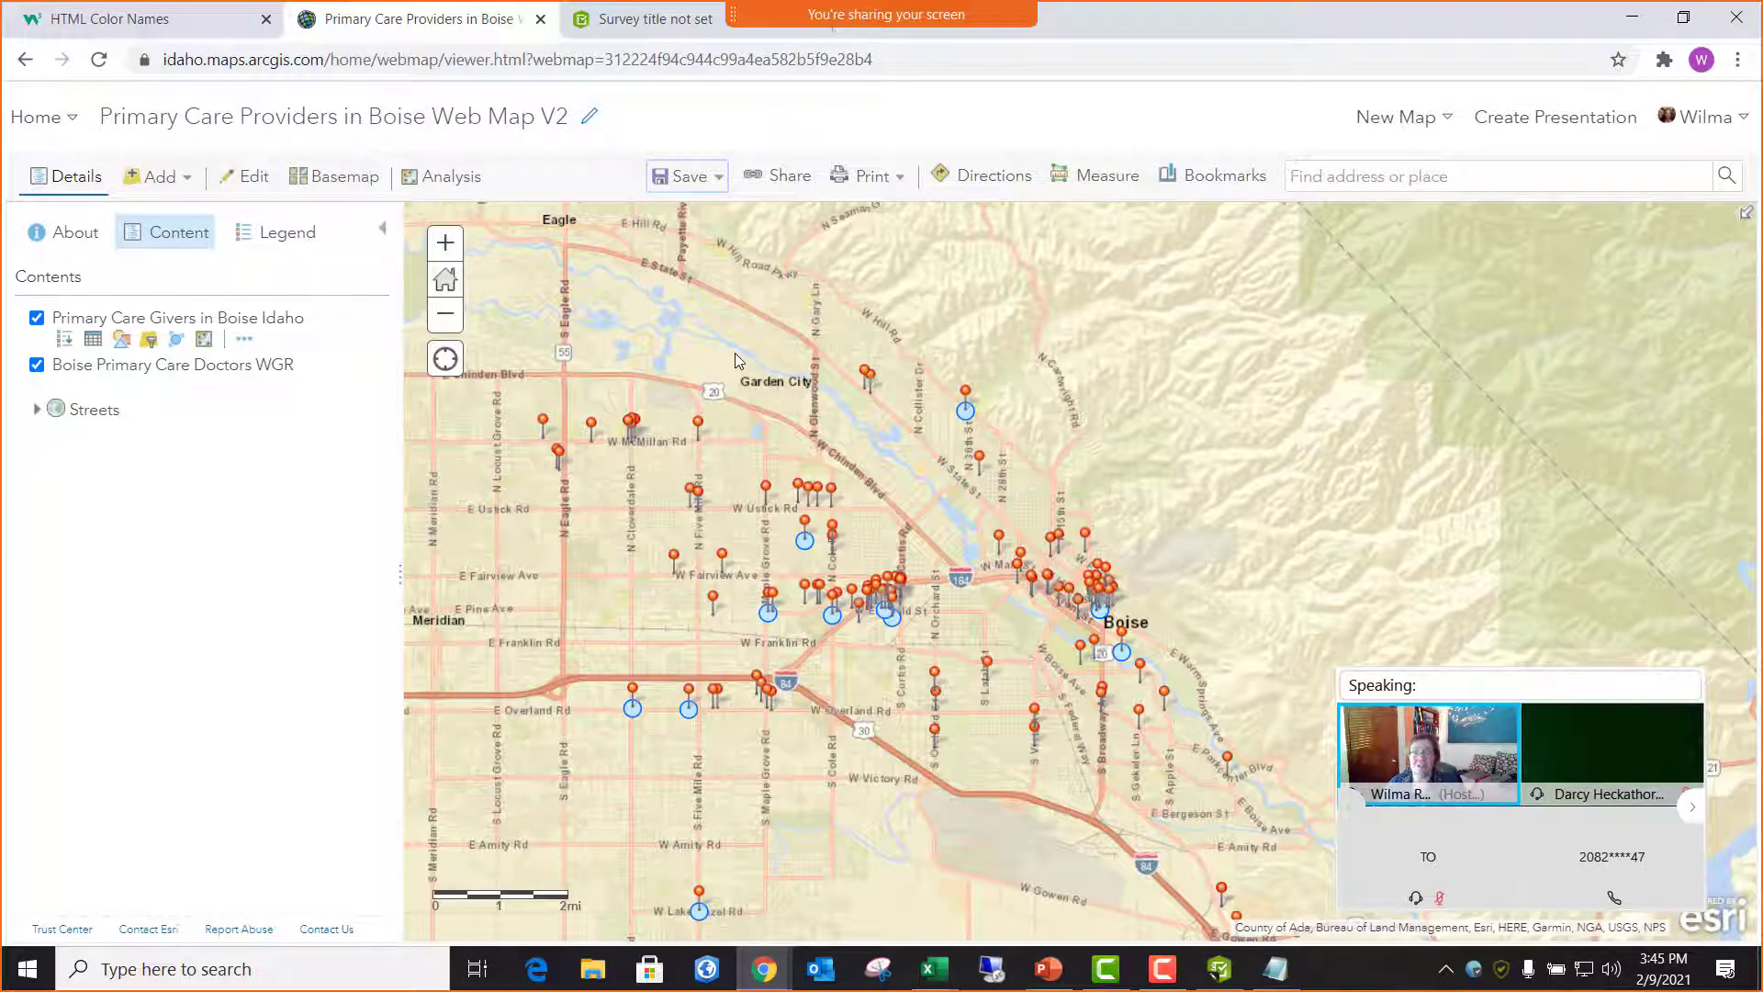
- Create an ArcGIS Dashboards app from the web map, titled "Primary Care Providers in Boise Web Map V2 - Dashboard"
click(796, 190)
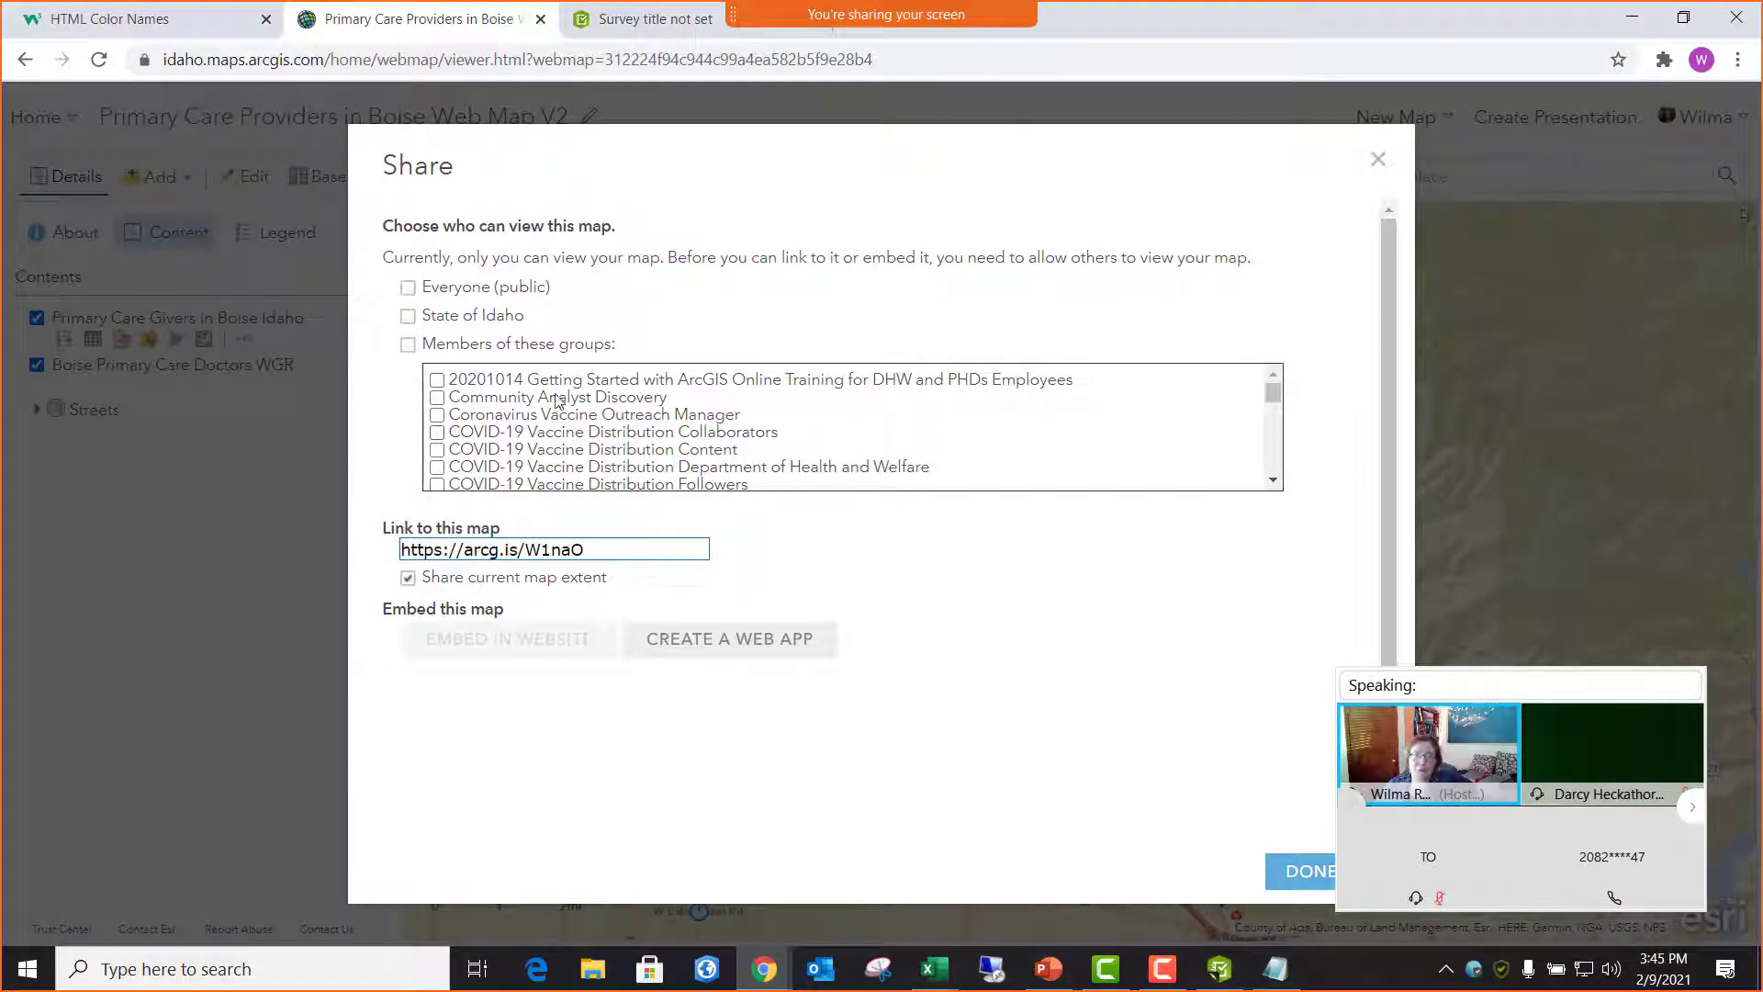
click(747, 648)
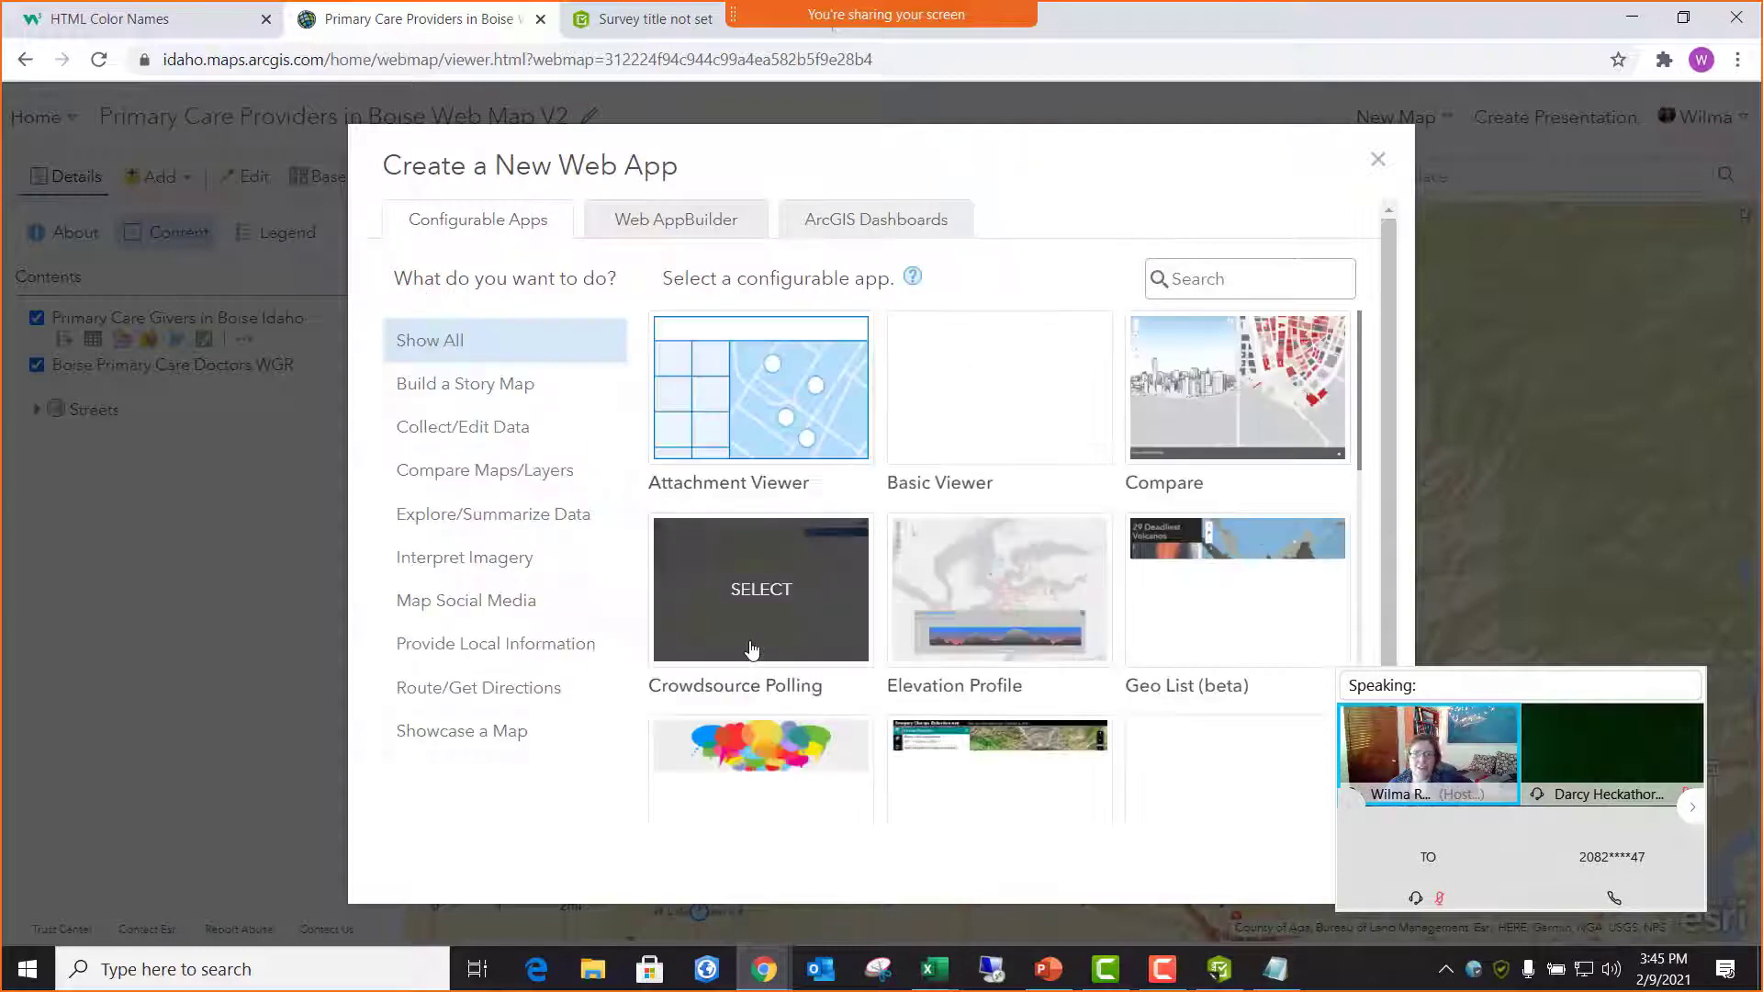
click(896, 228)
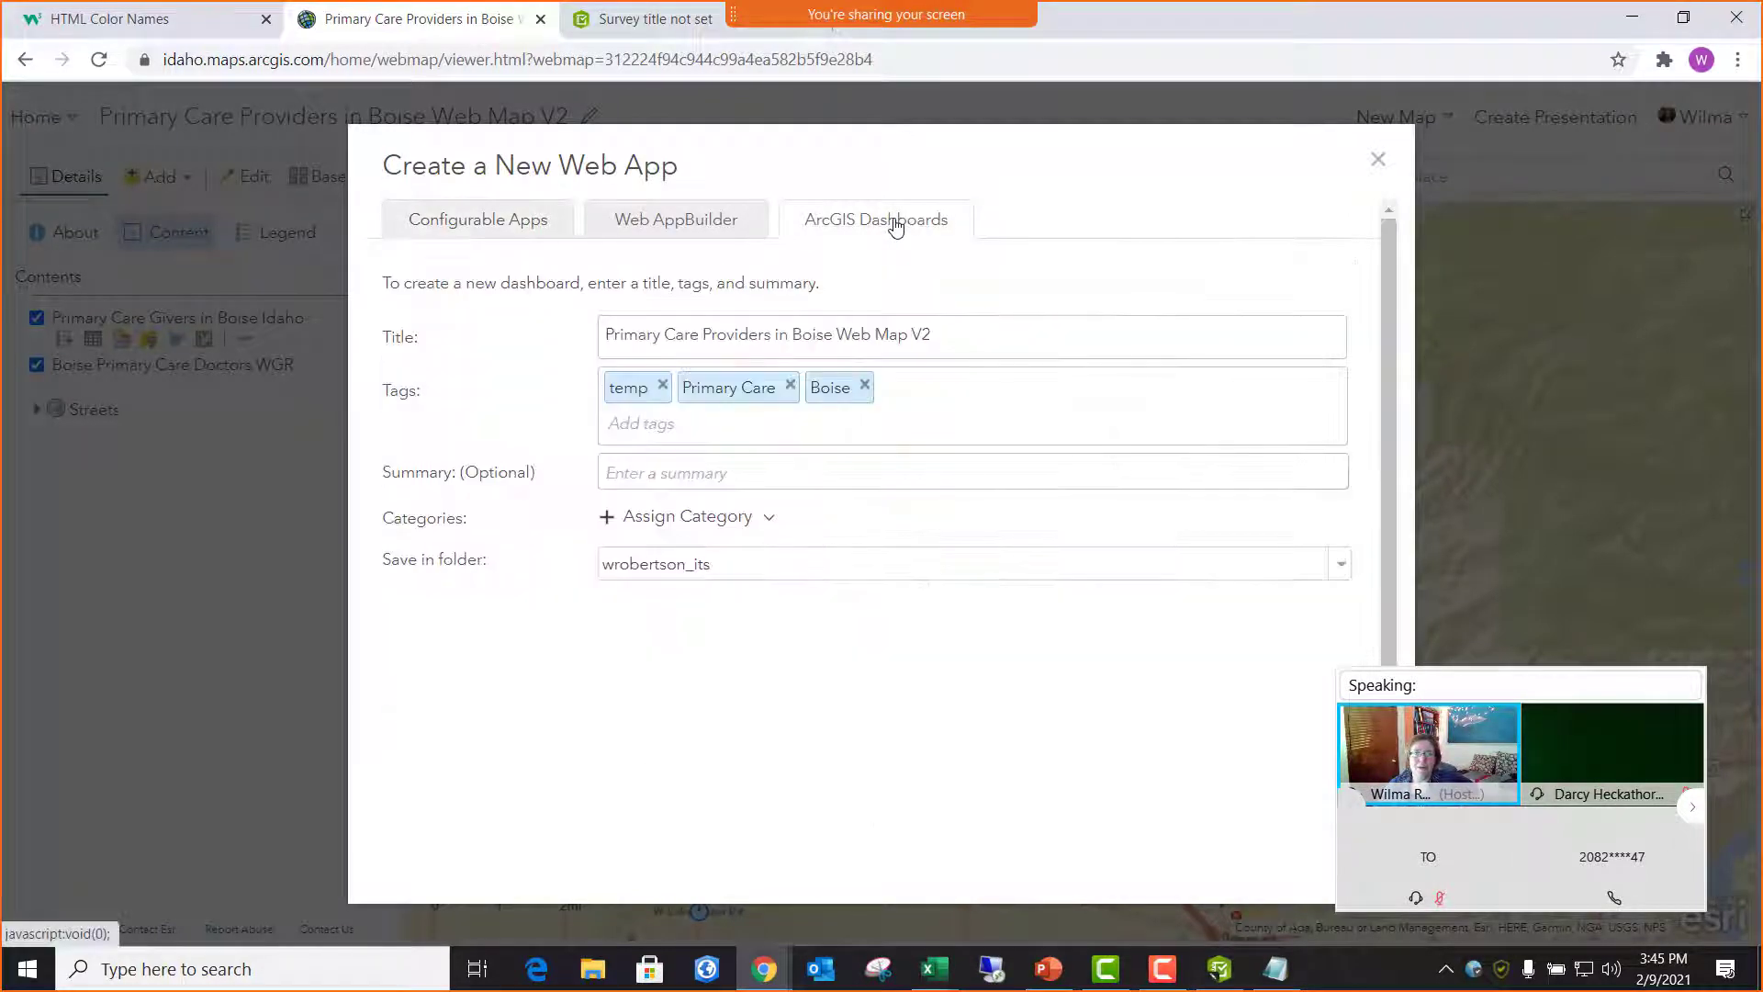
click(950, 340)
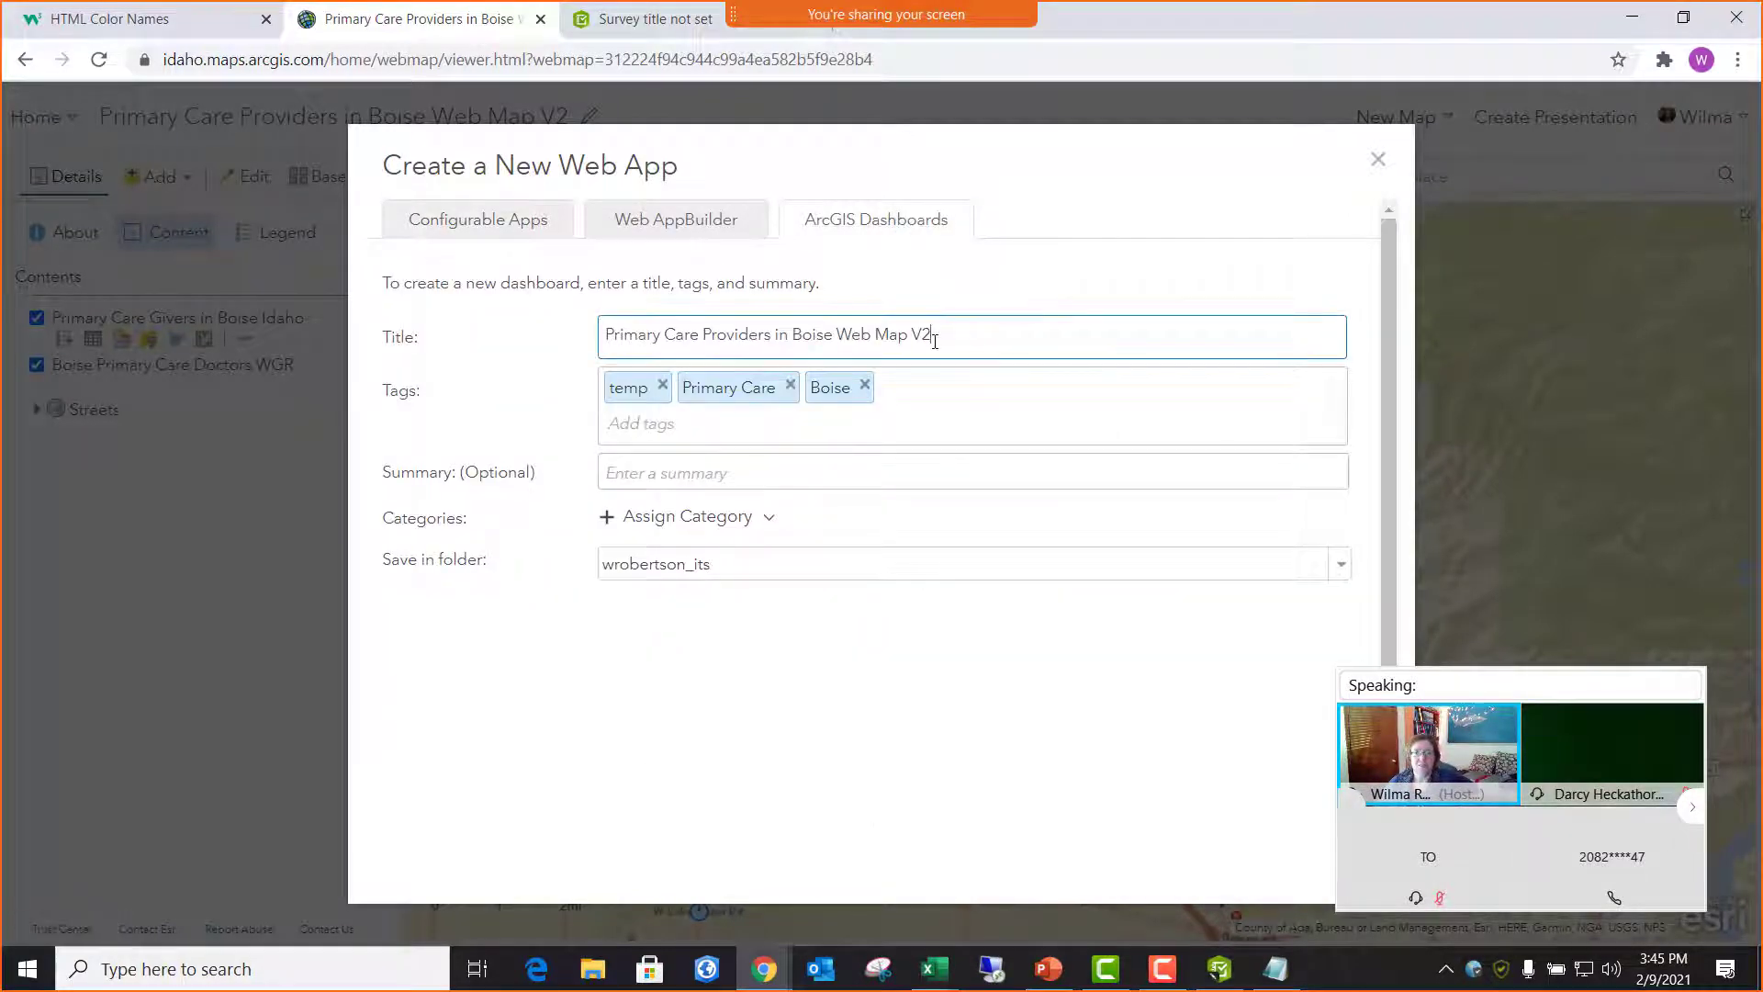
text(- Da)
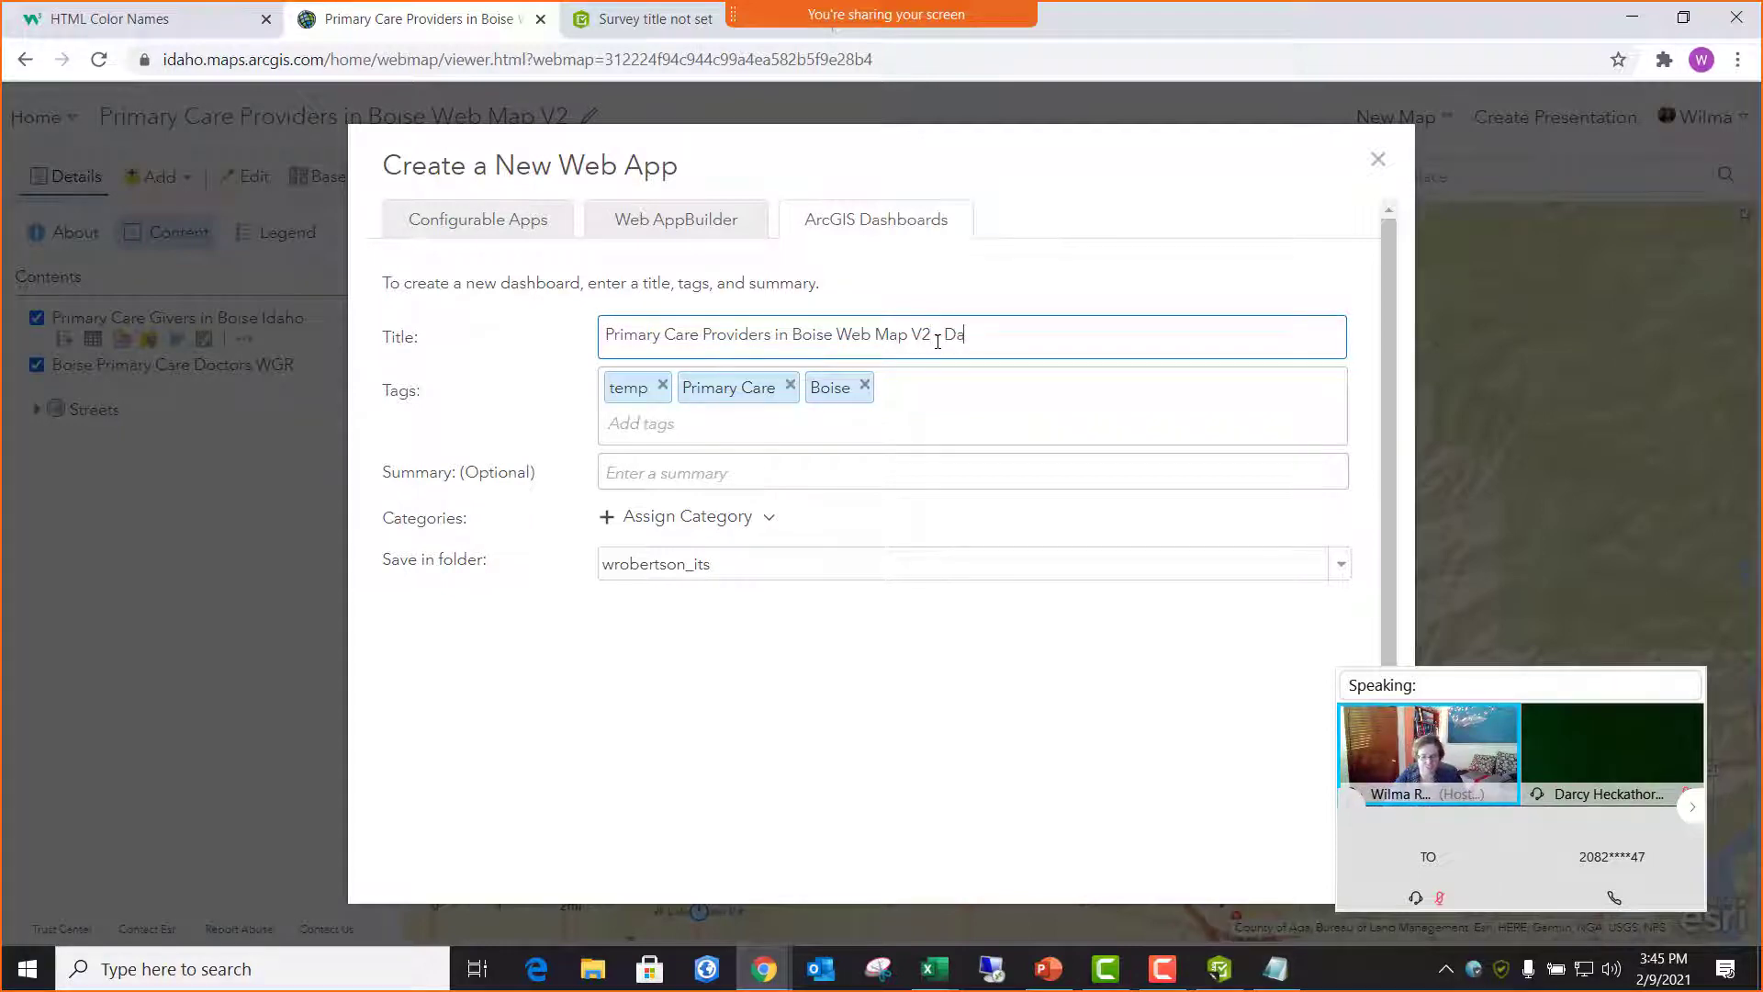
text(shboard)
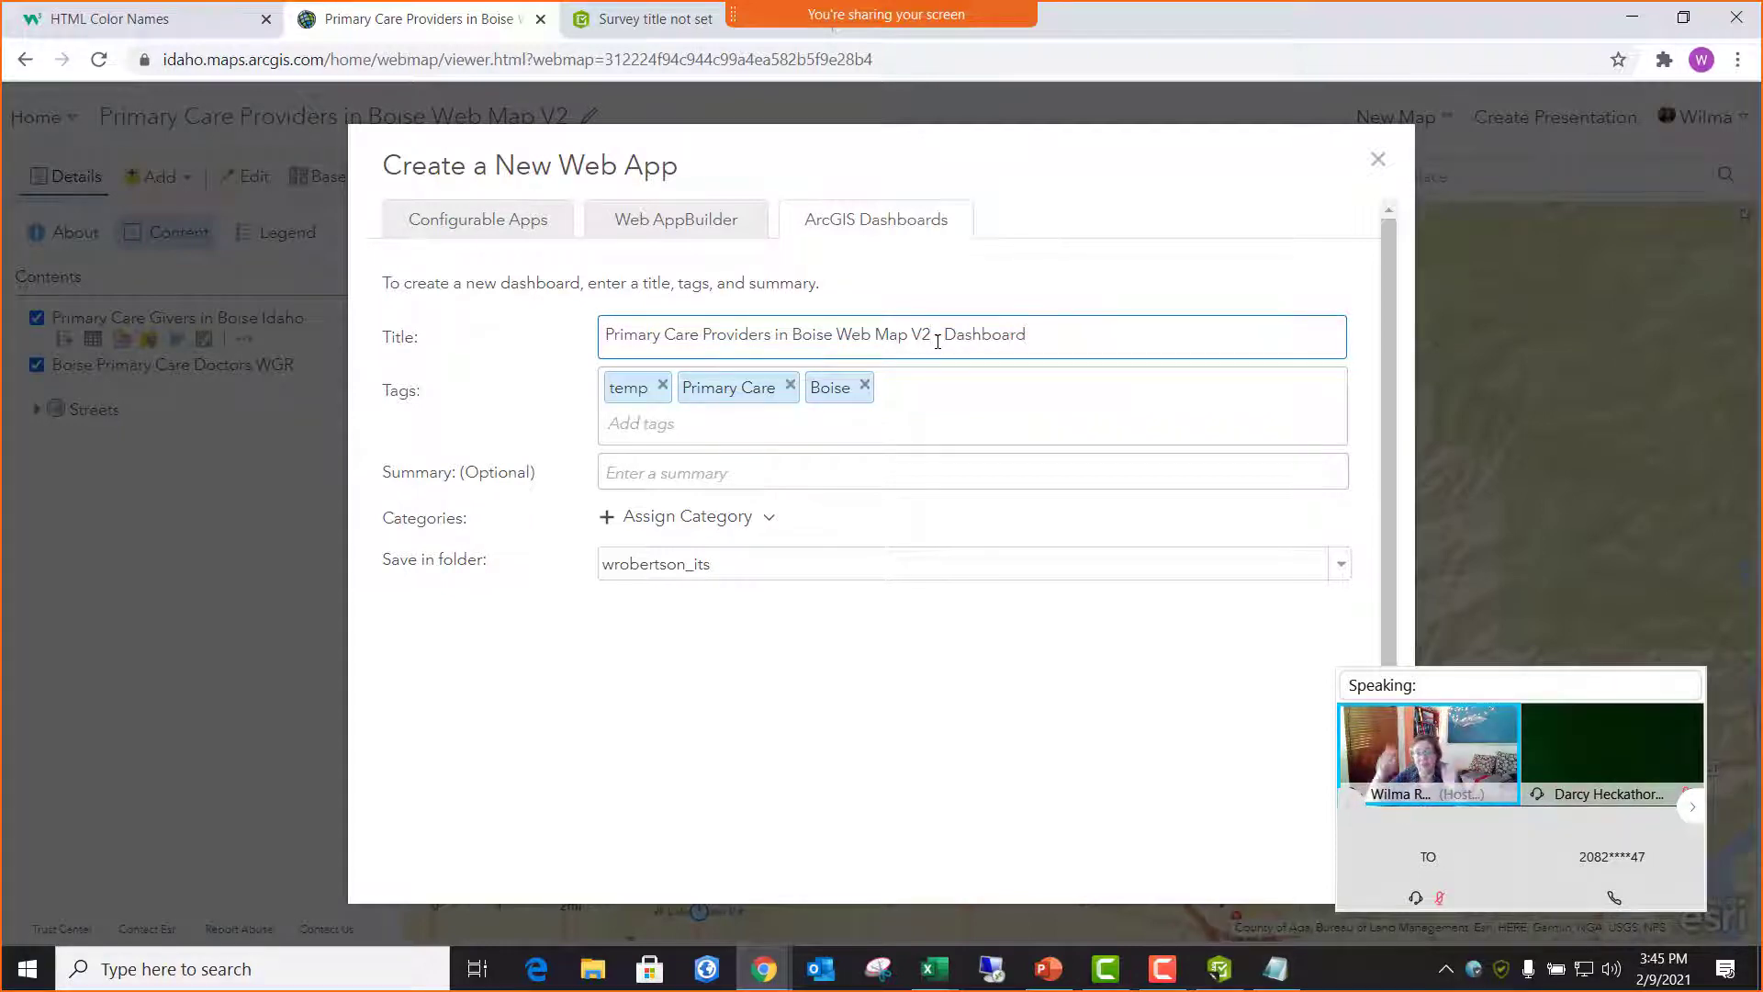
click(1022, 695)
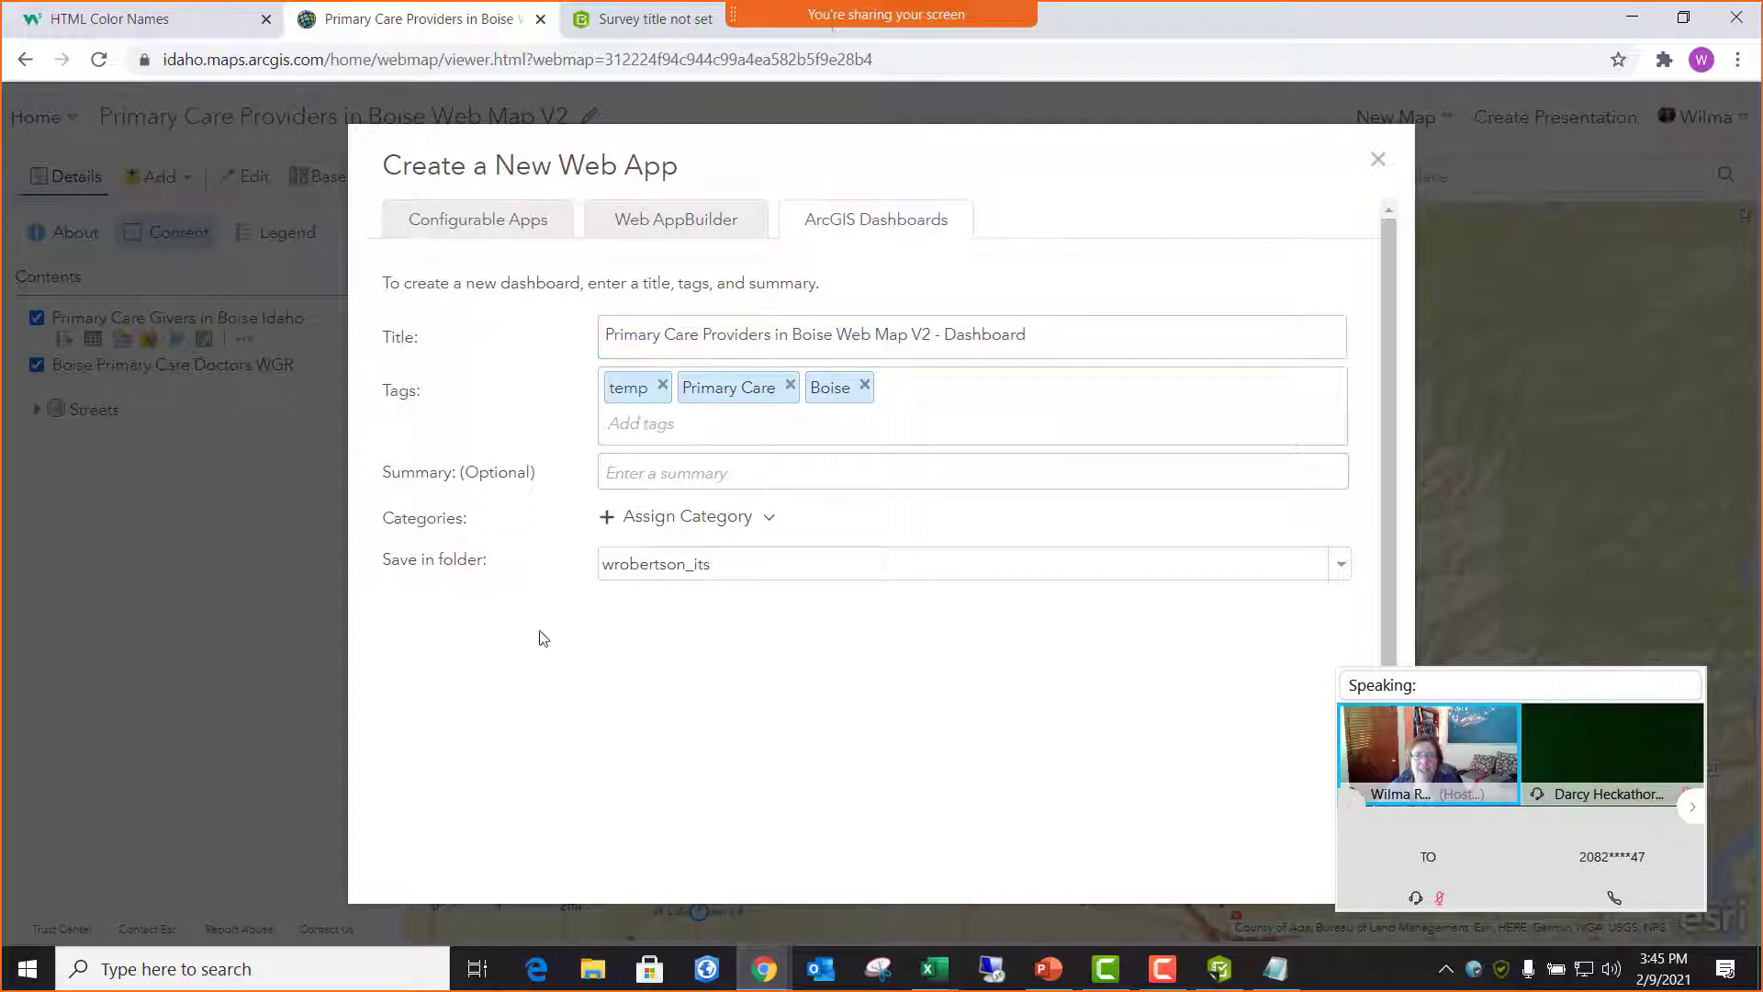
mouse_move(1507, 669)
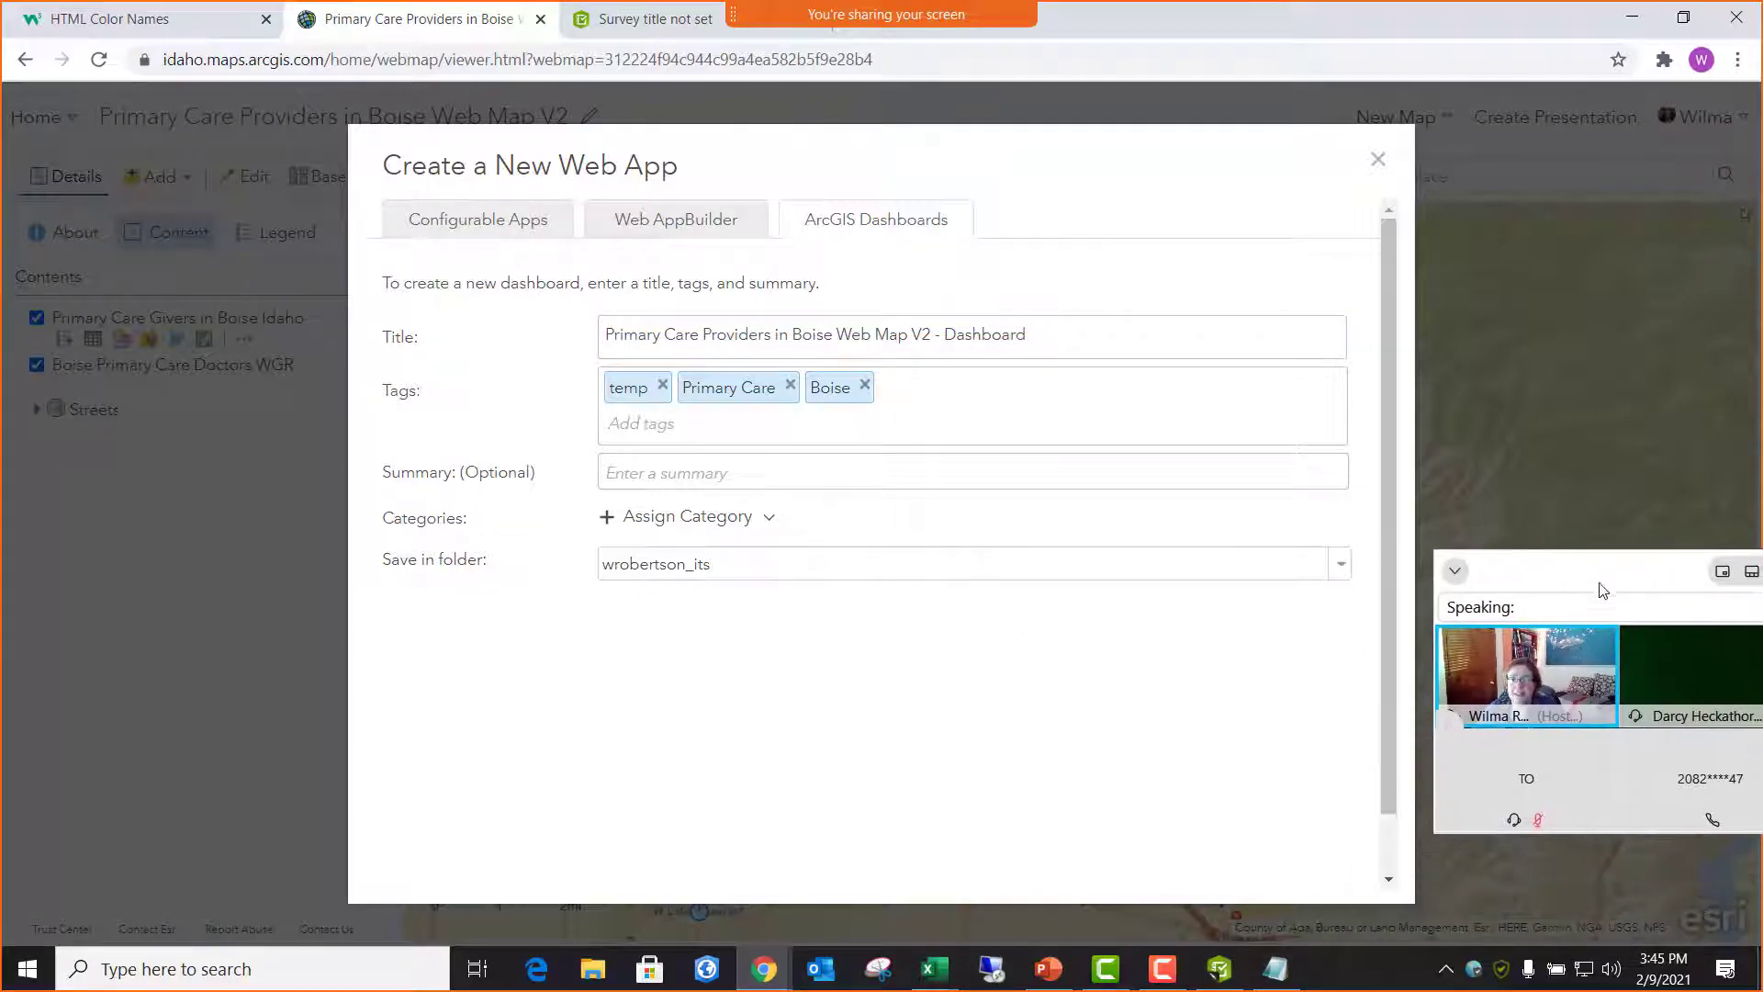
scroll(1232, 662, down, 2)
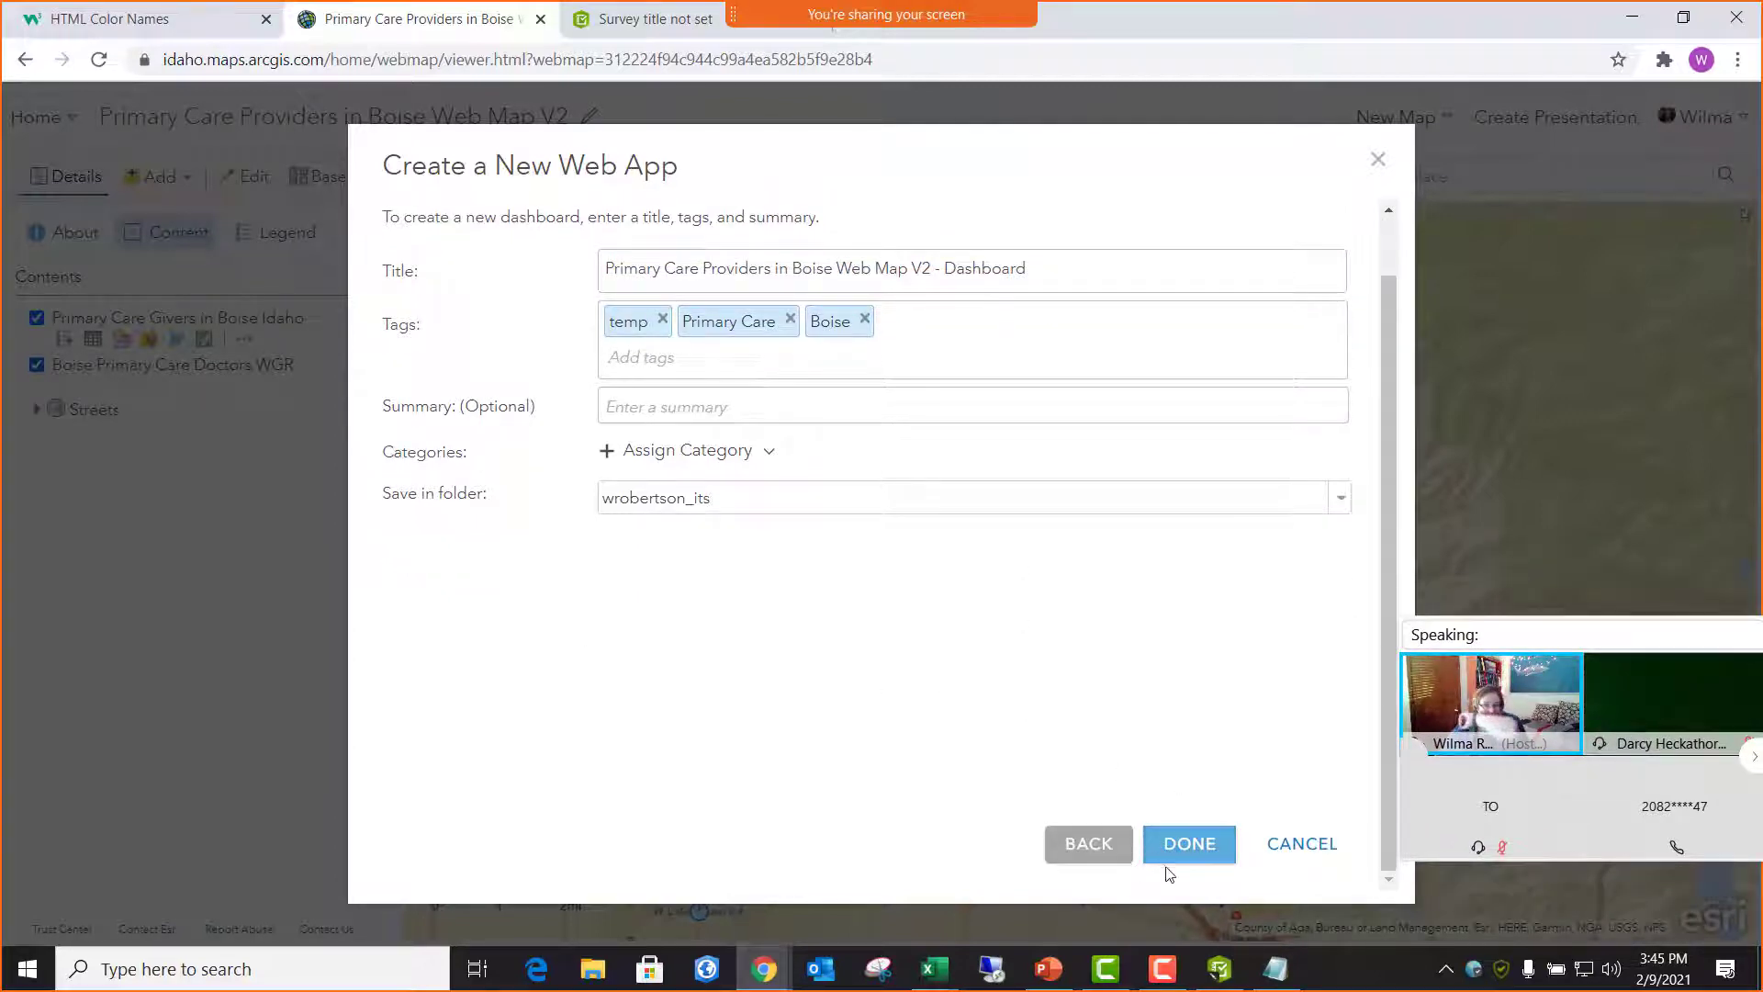
click(1195, 856)
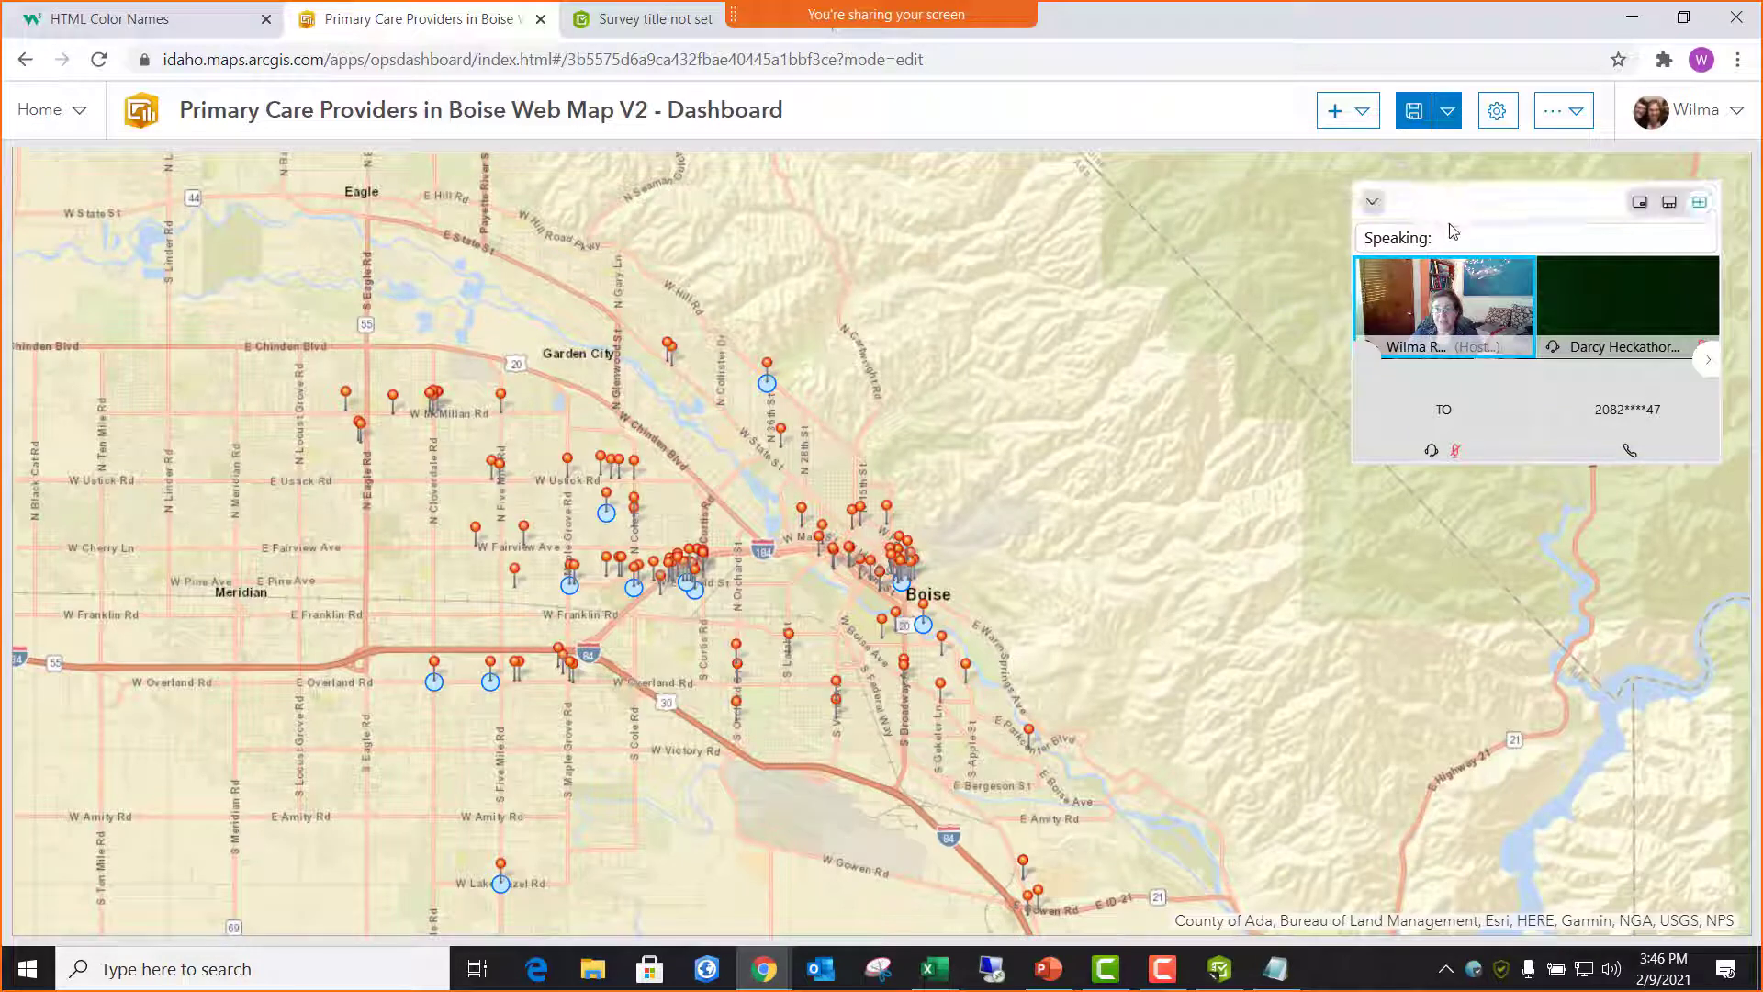
- Add an indicator to the dashboard based on the Primary Care Givers in Boise Idaho layer
drag(1446, 226, 1112, 199)
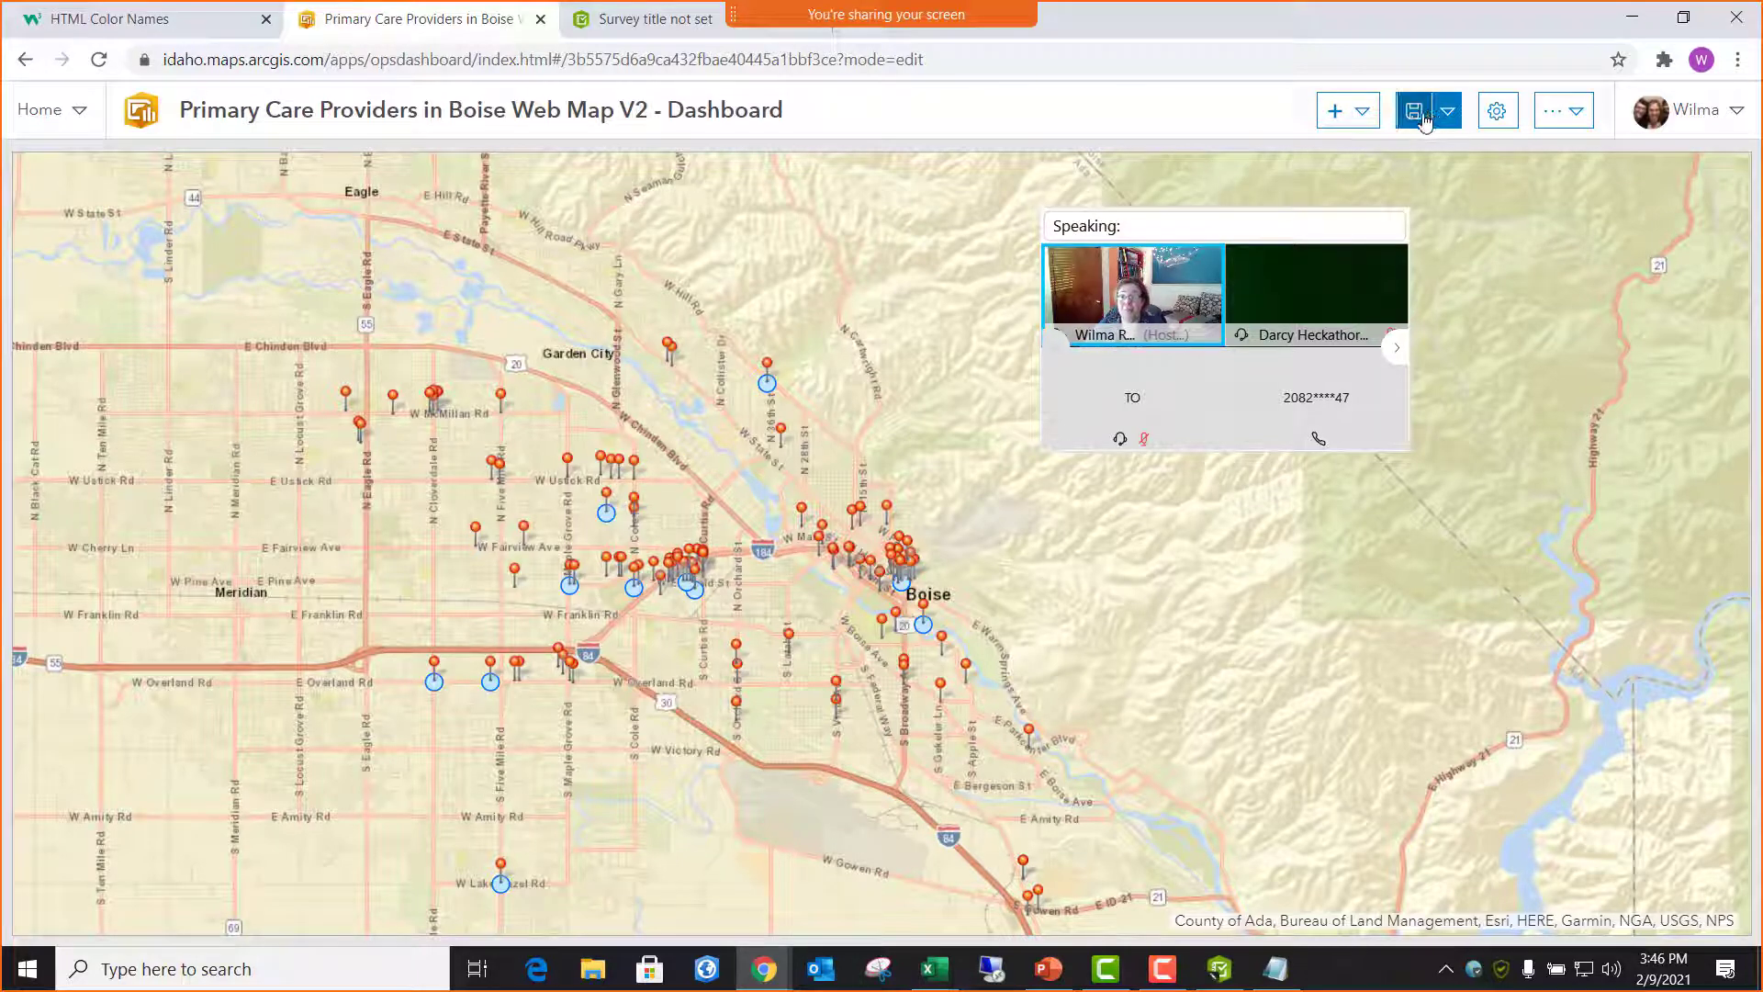
drag(1267, 200, 1134, 107)
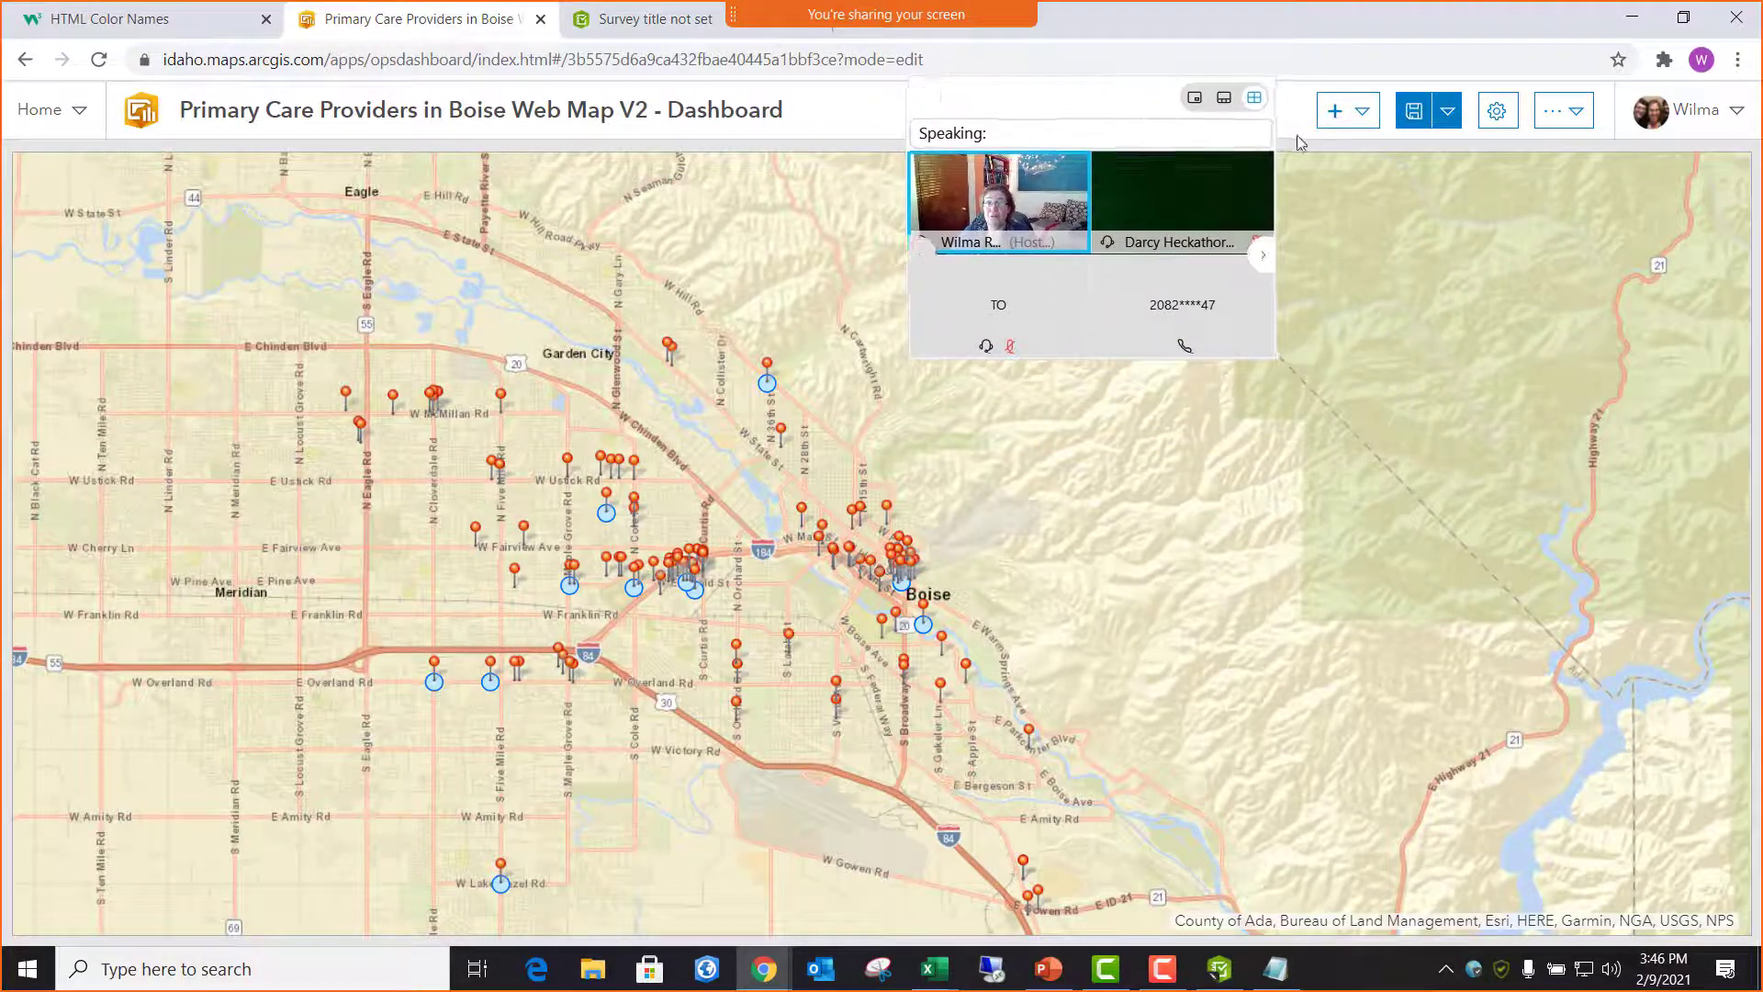
click(1354, 128)
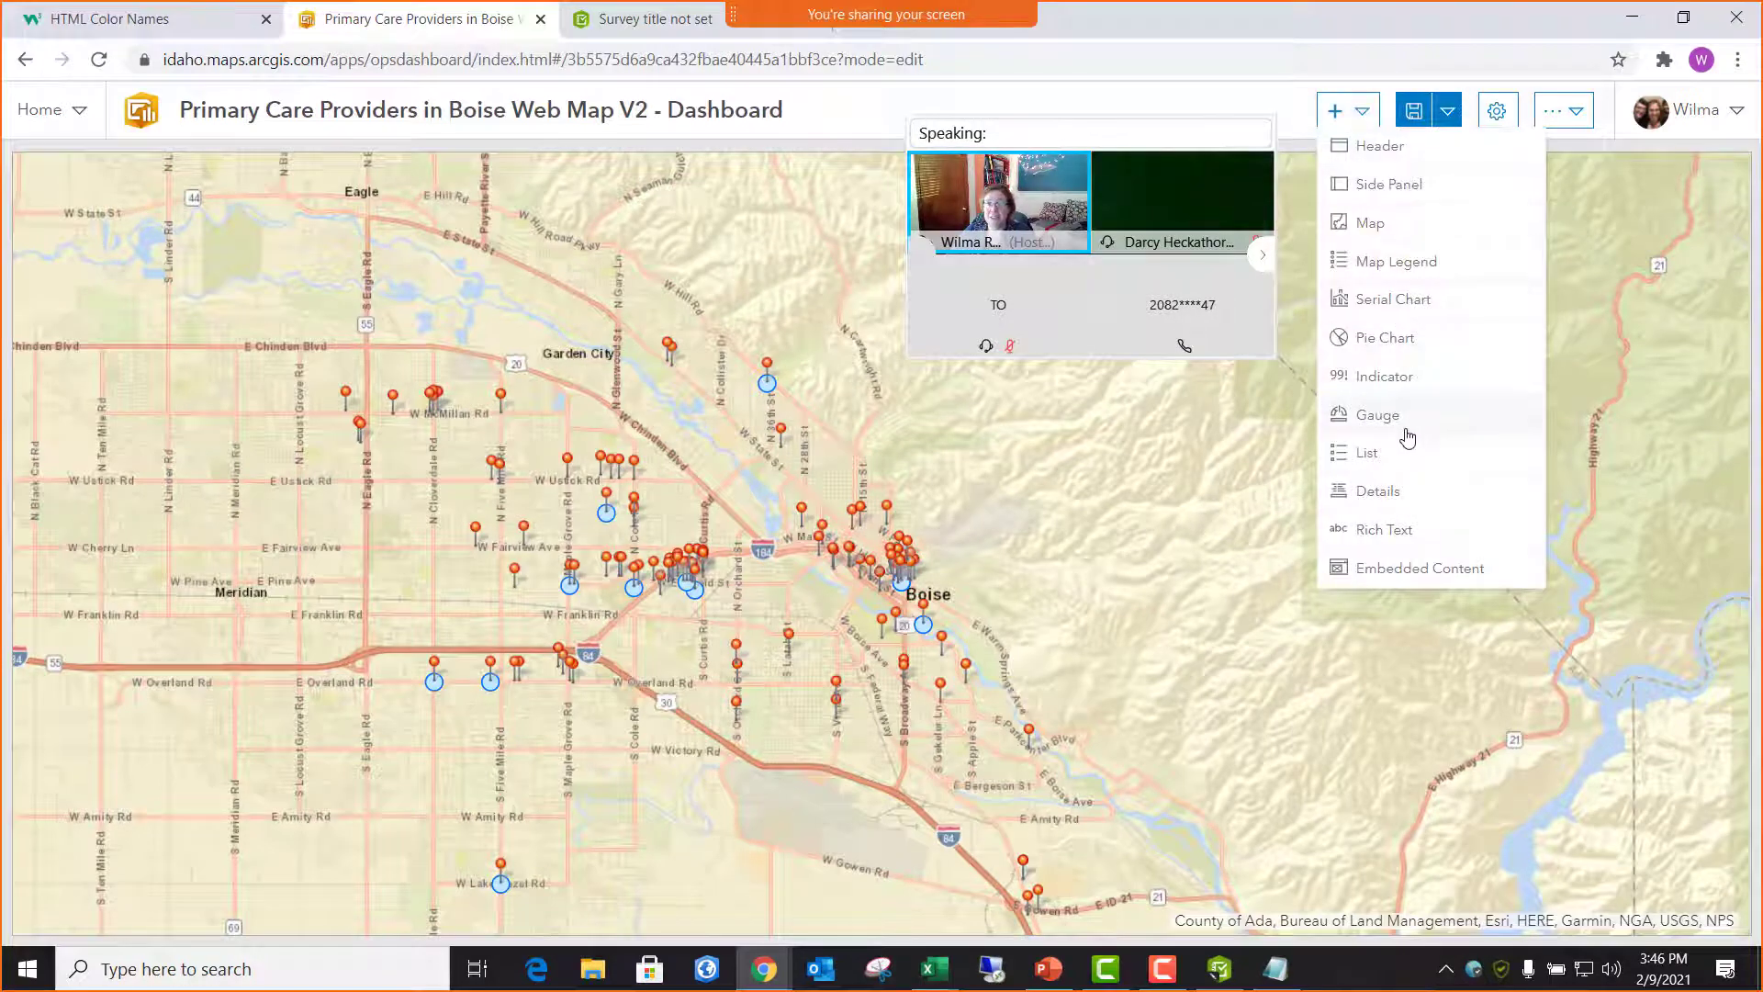
click(1420, 389)
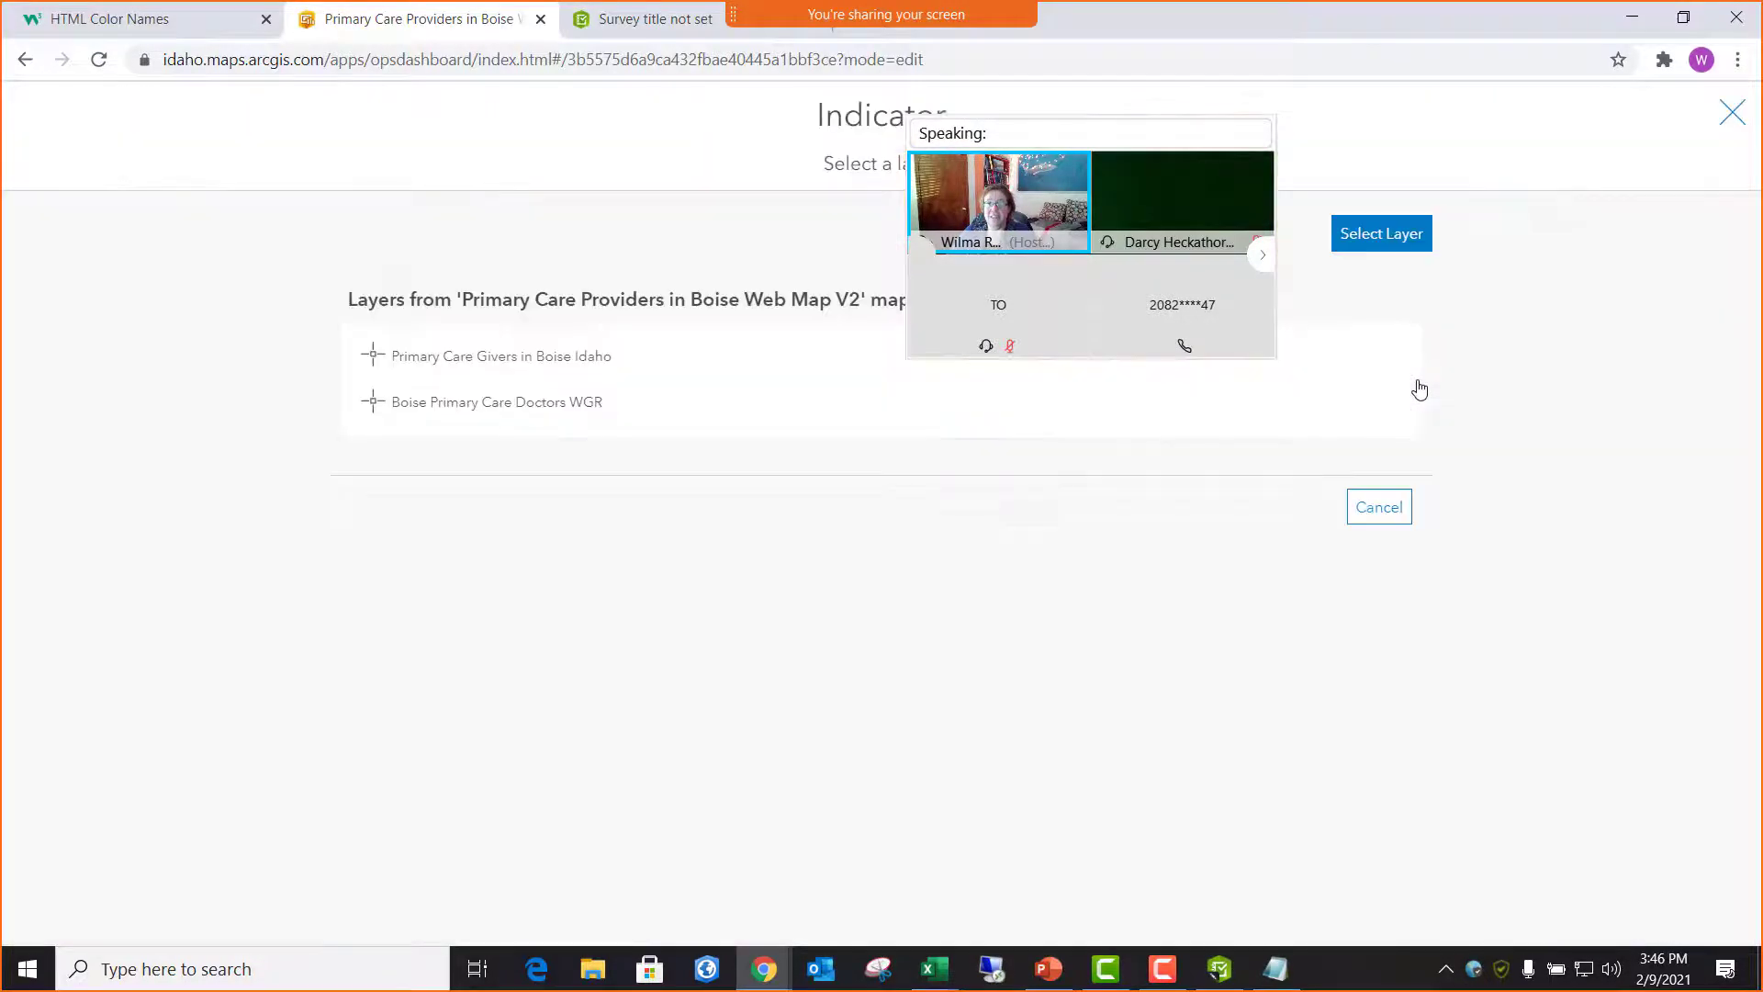
drag(1070, 105, 1414, 585)
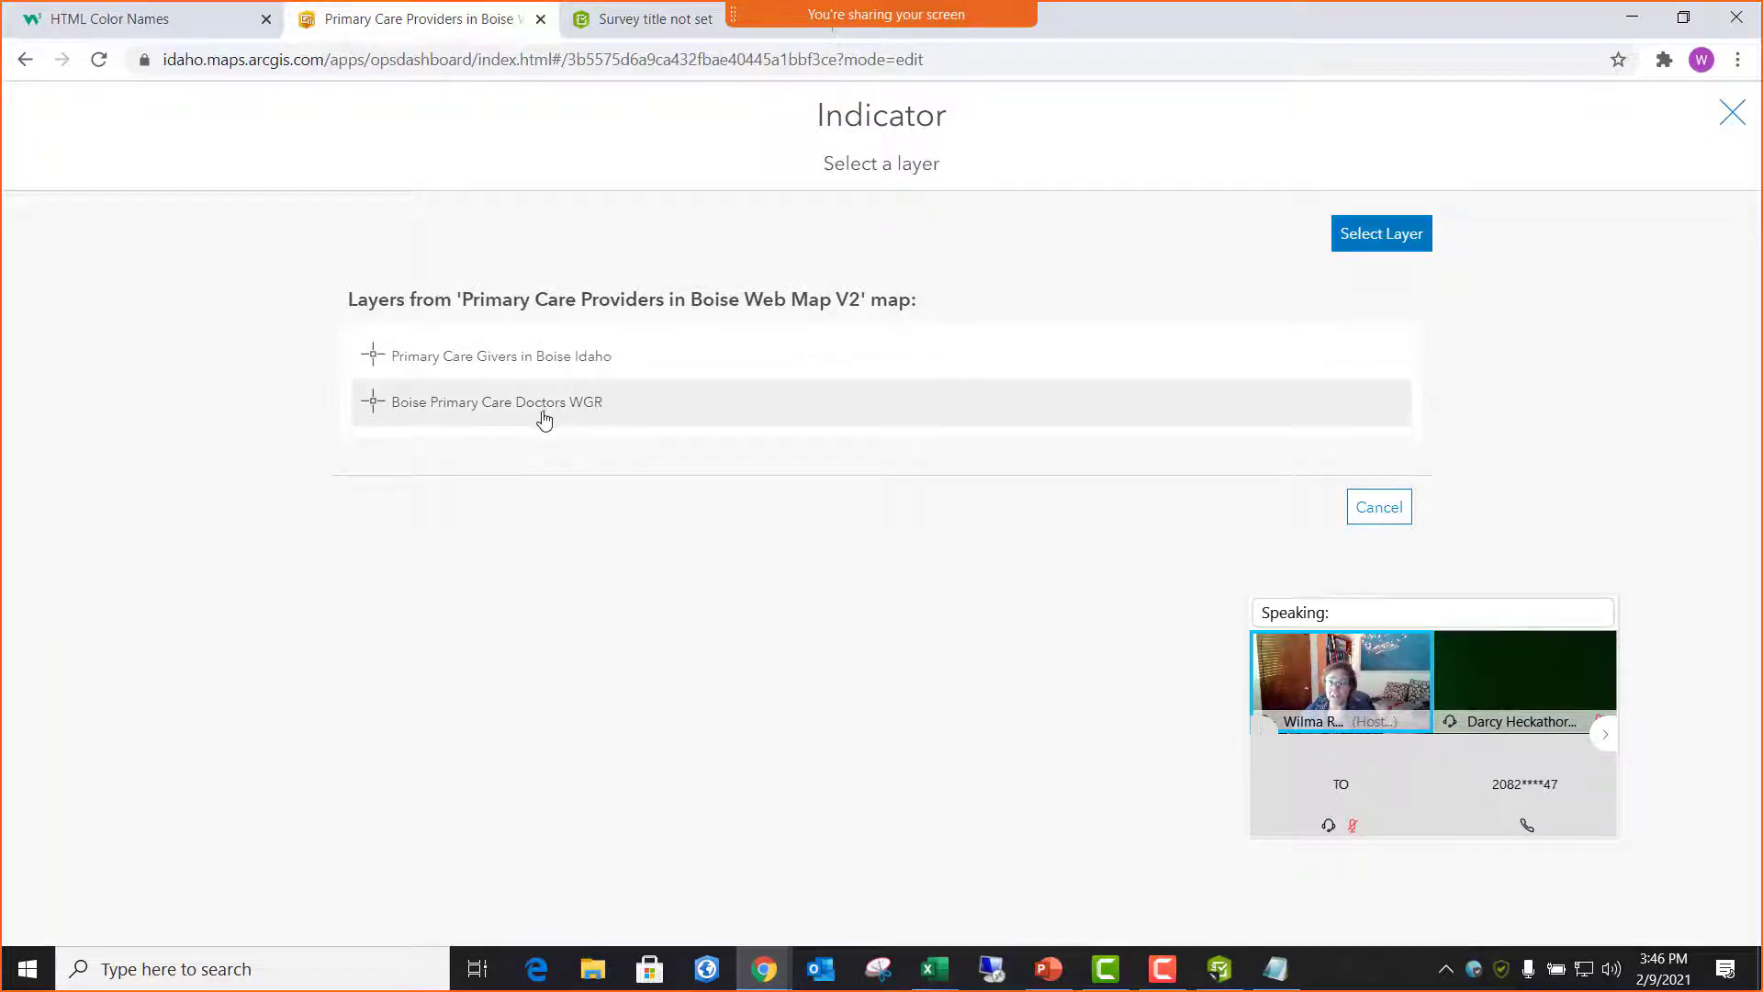
click(534, 358)
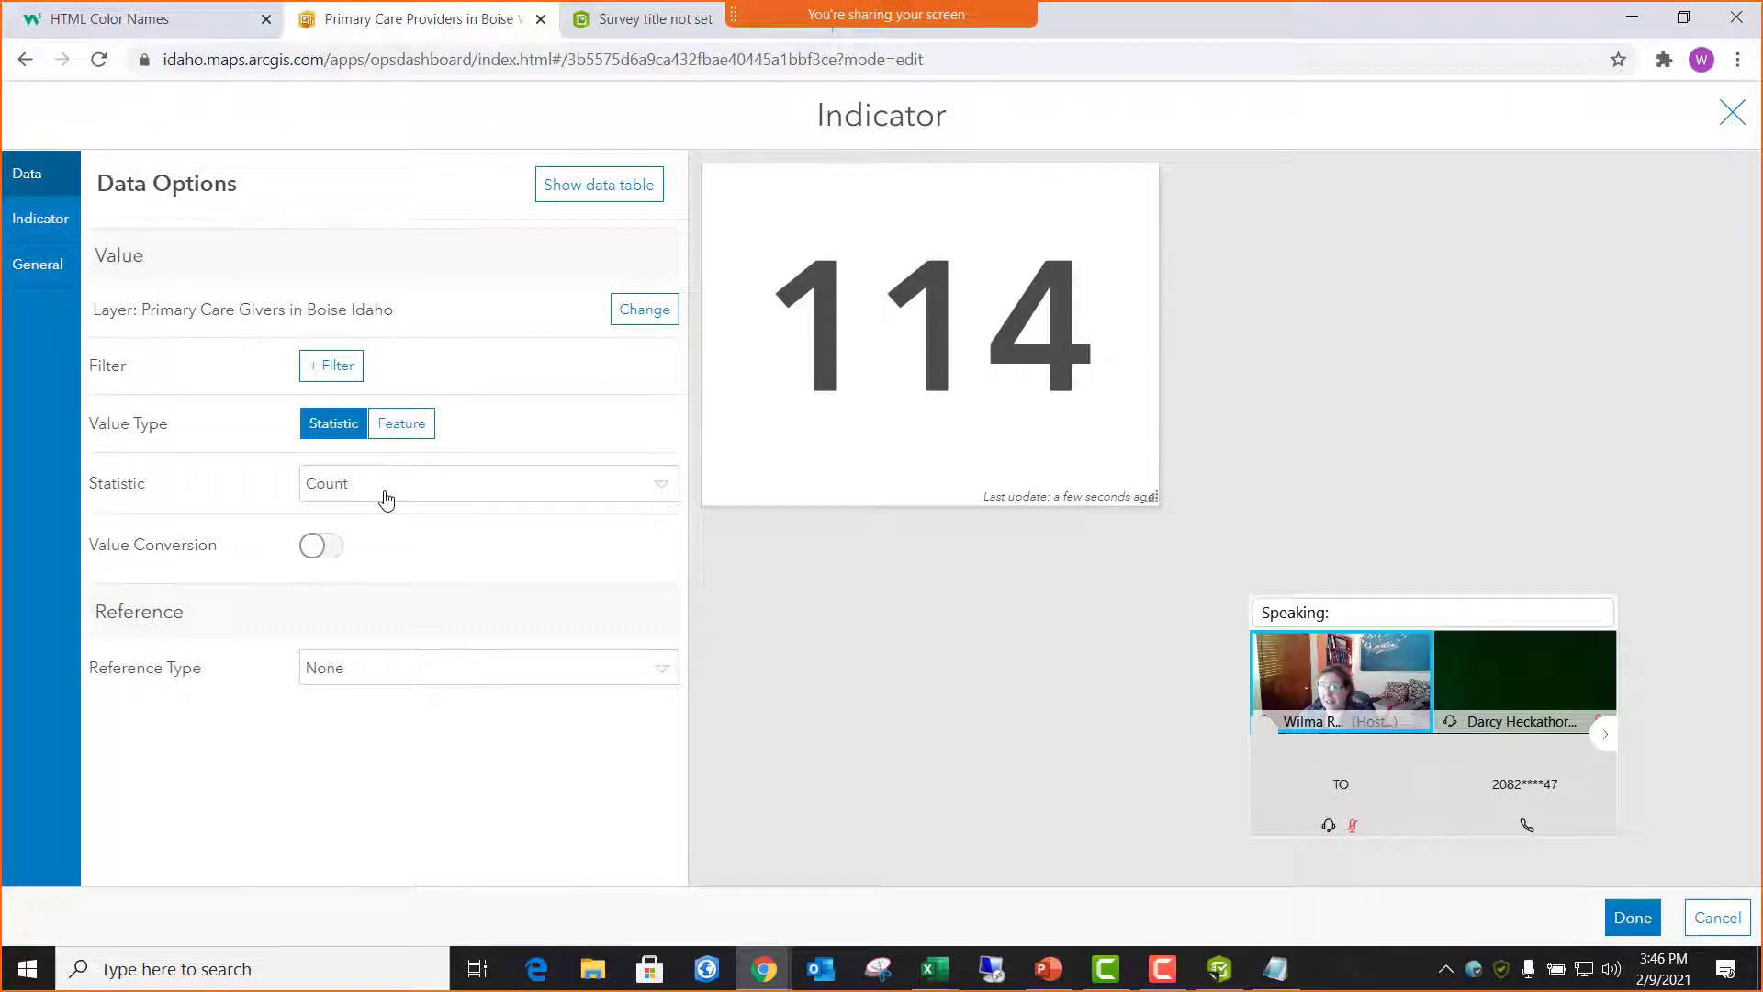
- Give the indicator the top text "Number of Providers", turn off its last update text and finish it
click(46, 227)
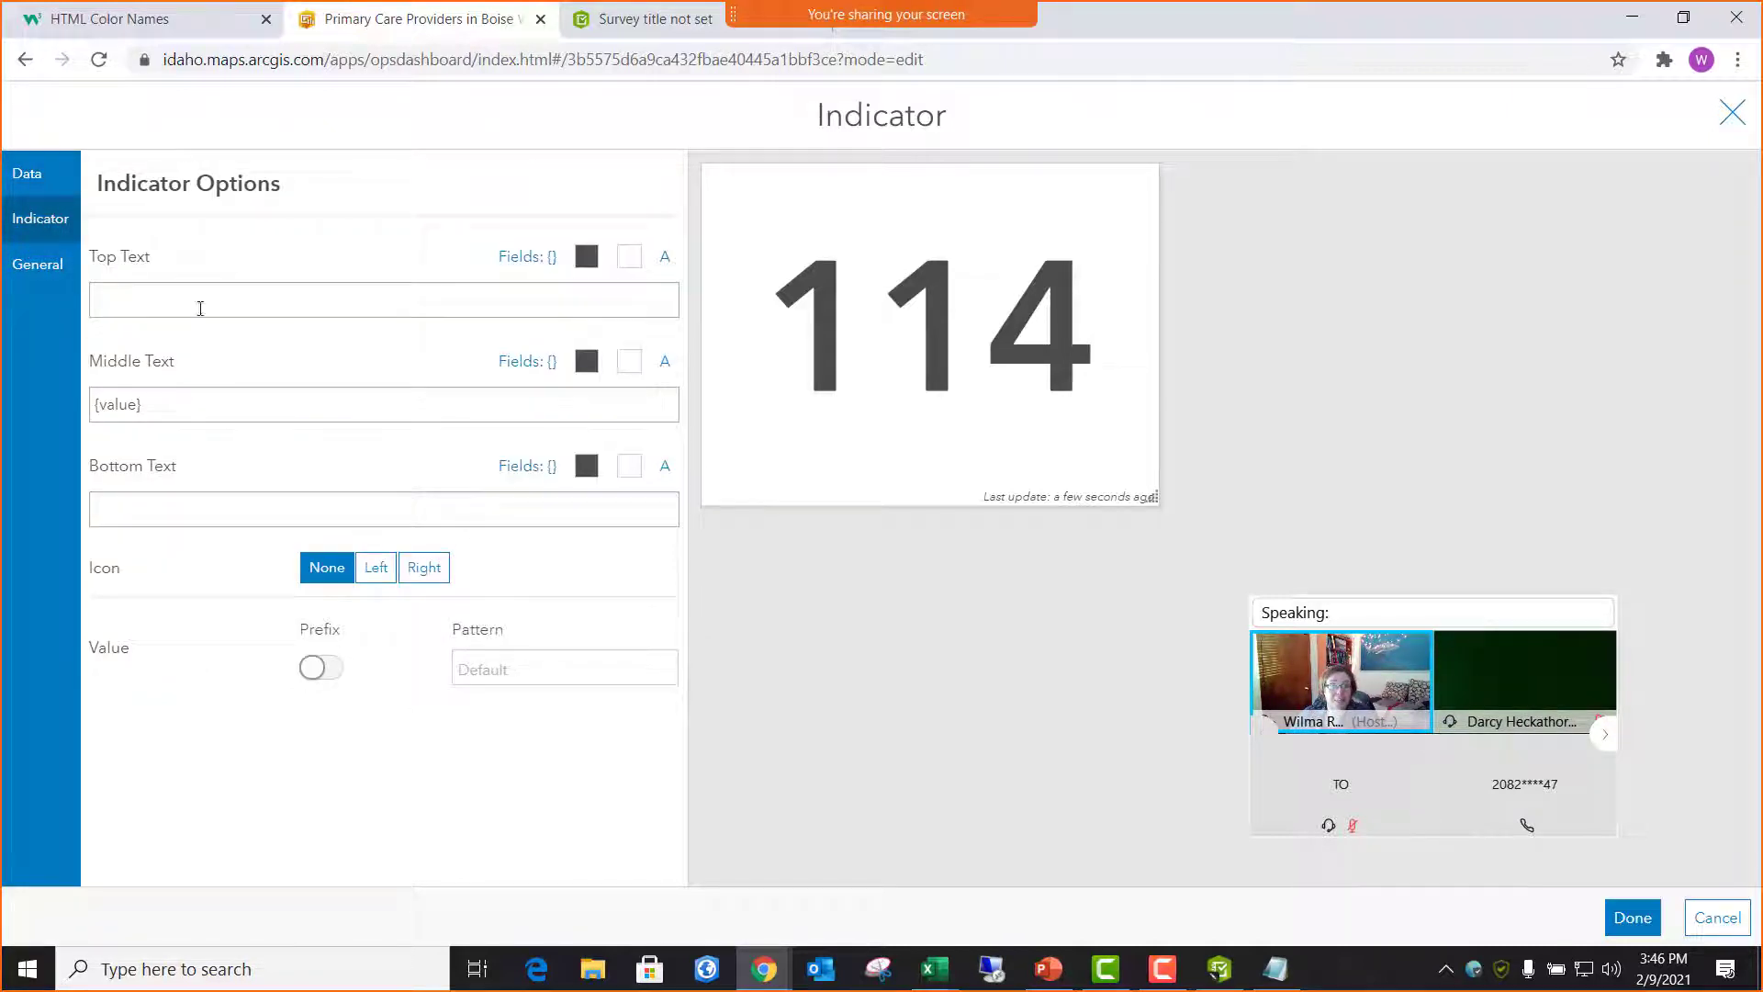
click(280, 303)
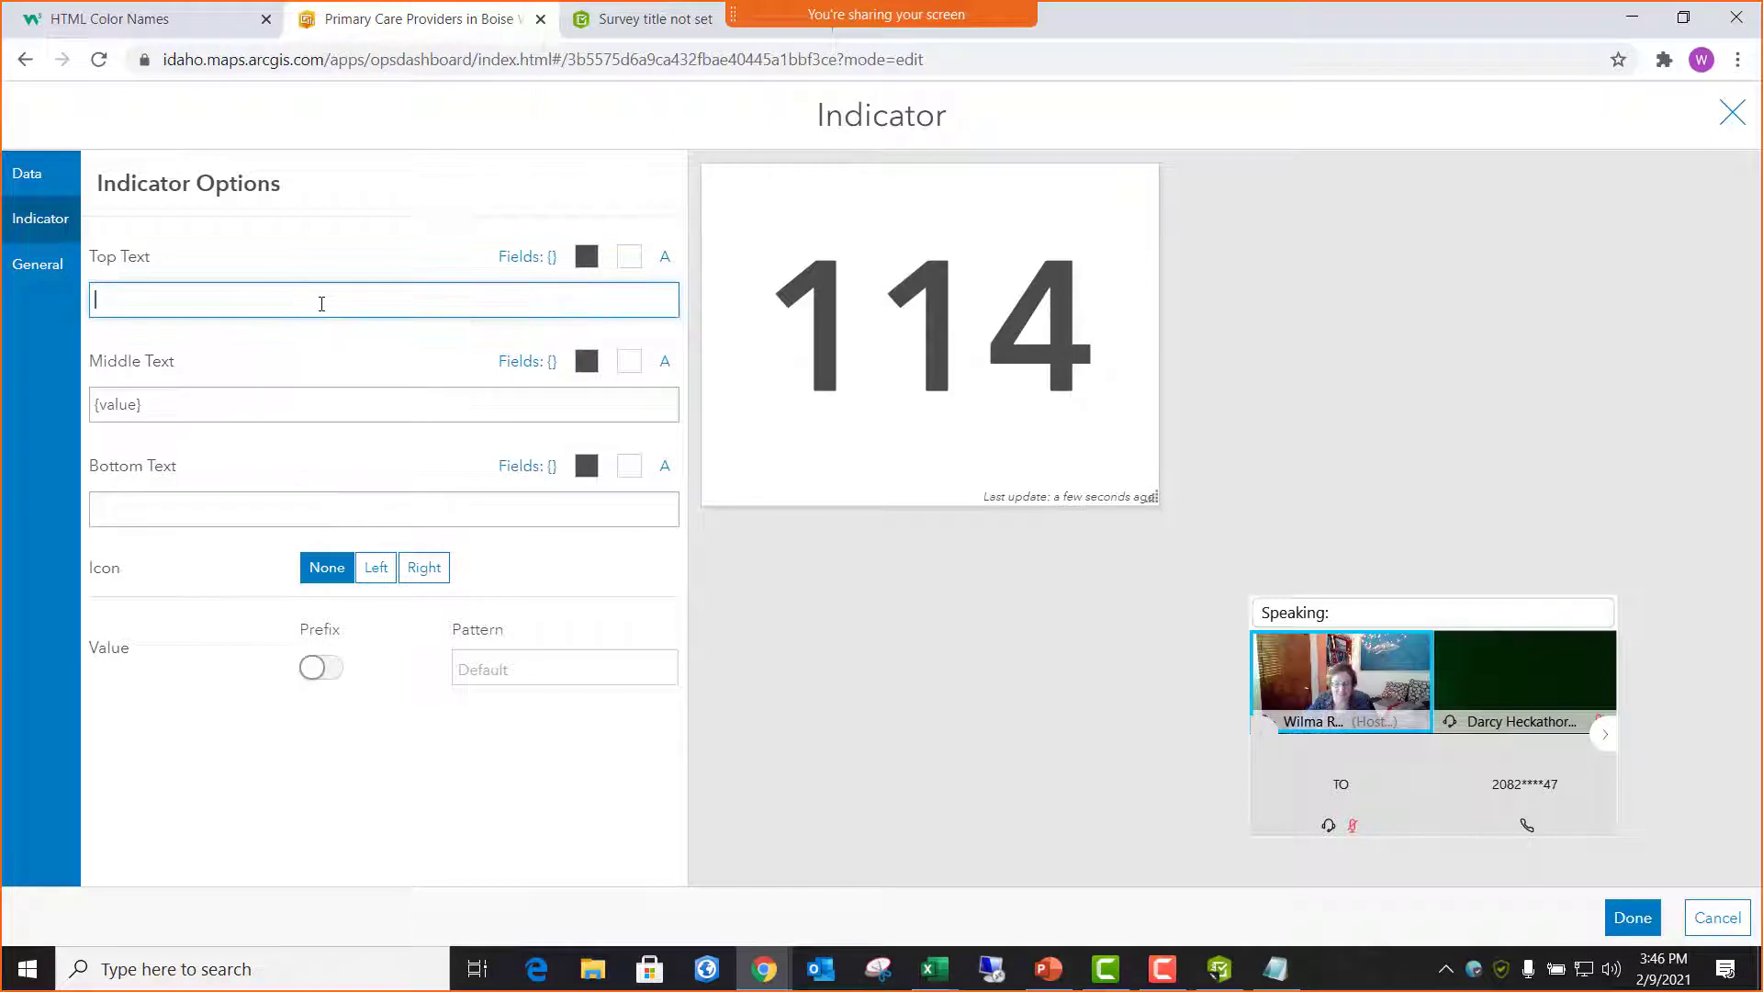
text(Number of)
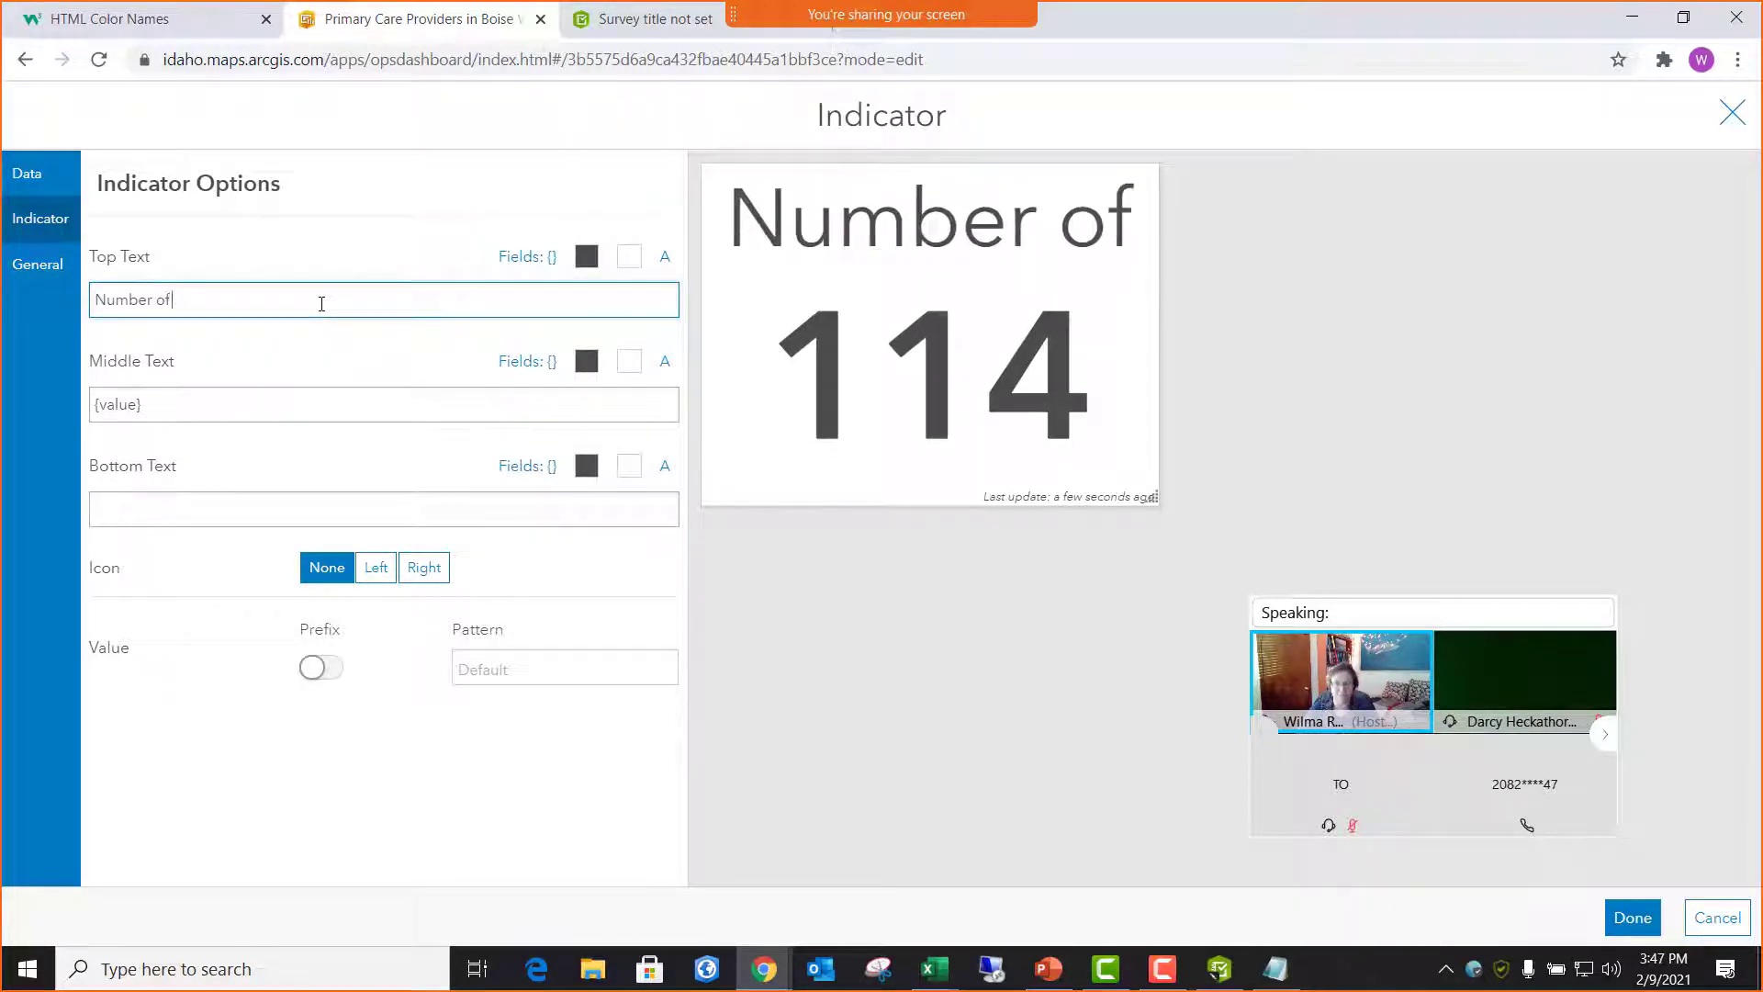
text( Providers)
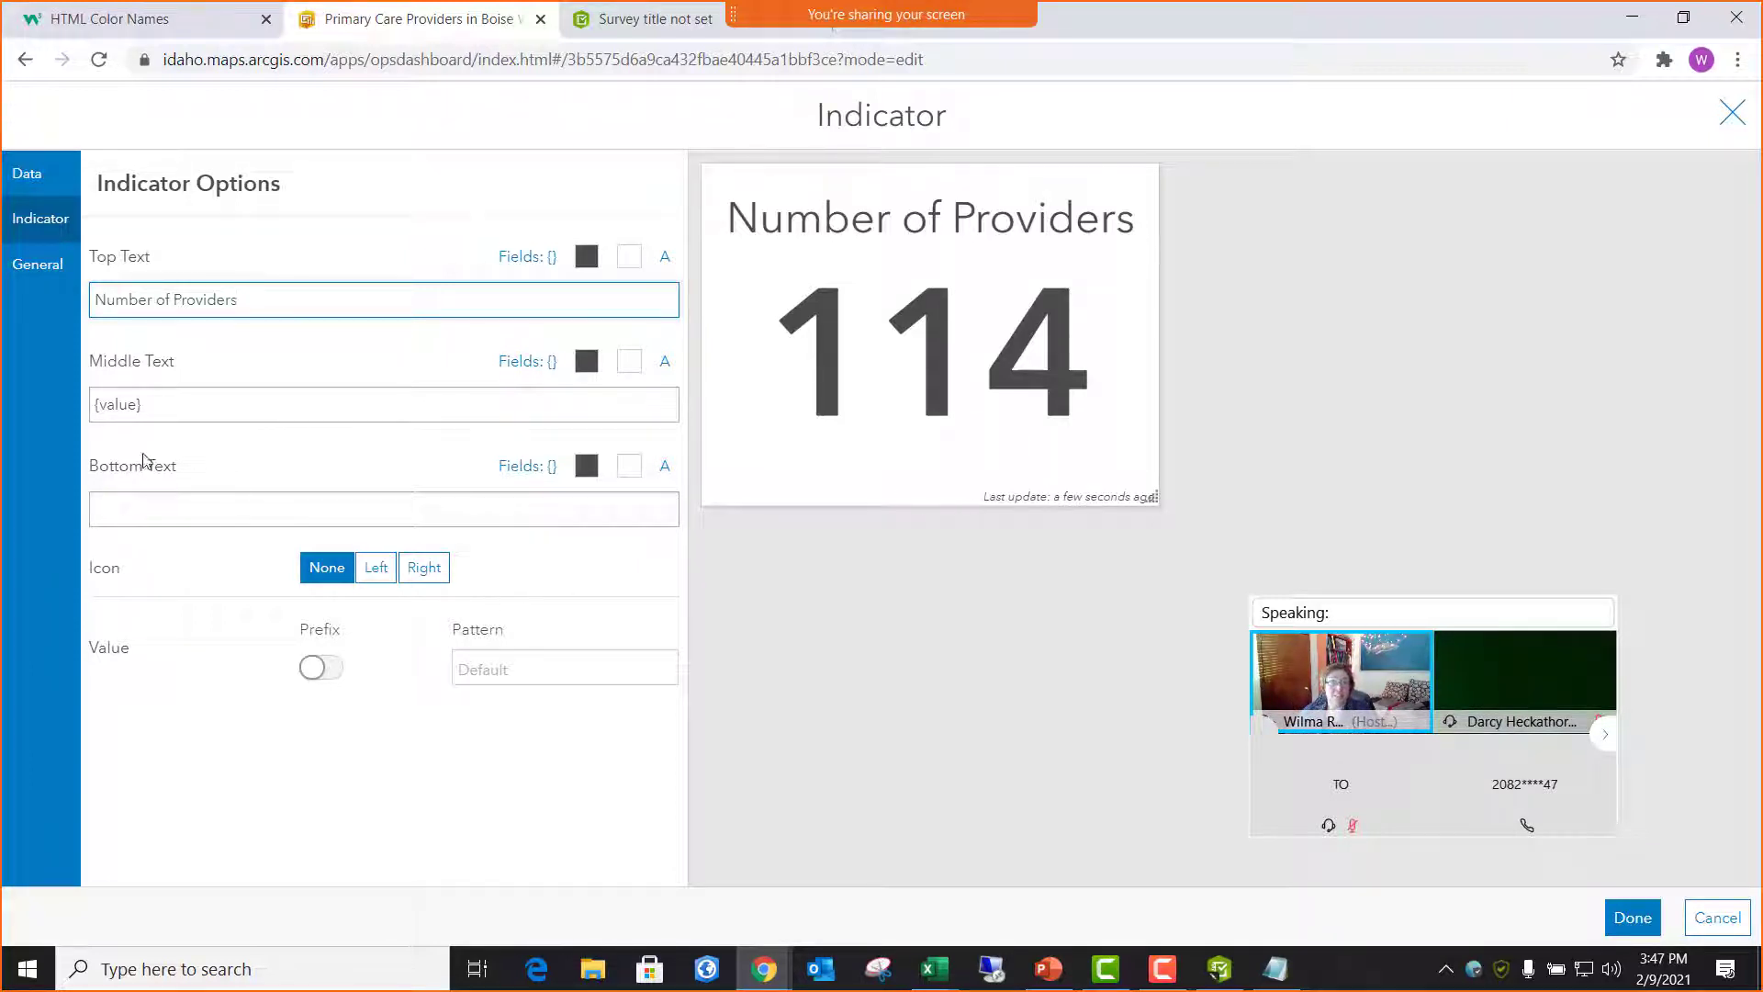
click(33, 265)
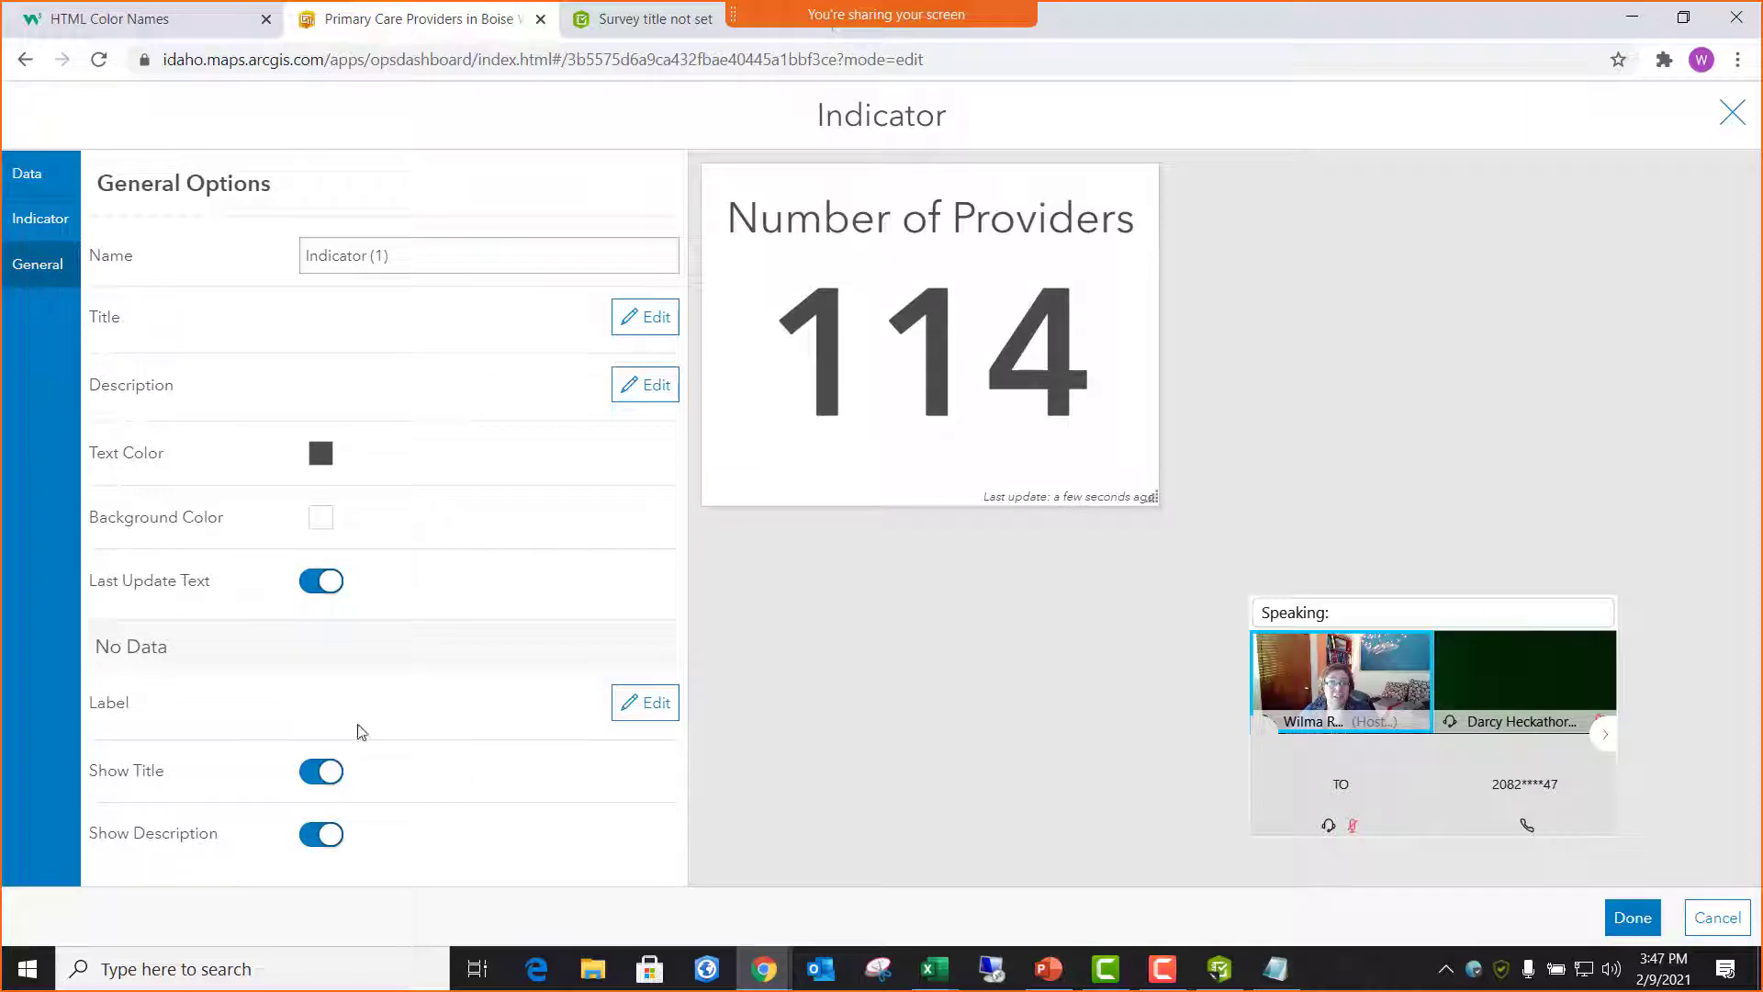
click(329, 584)
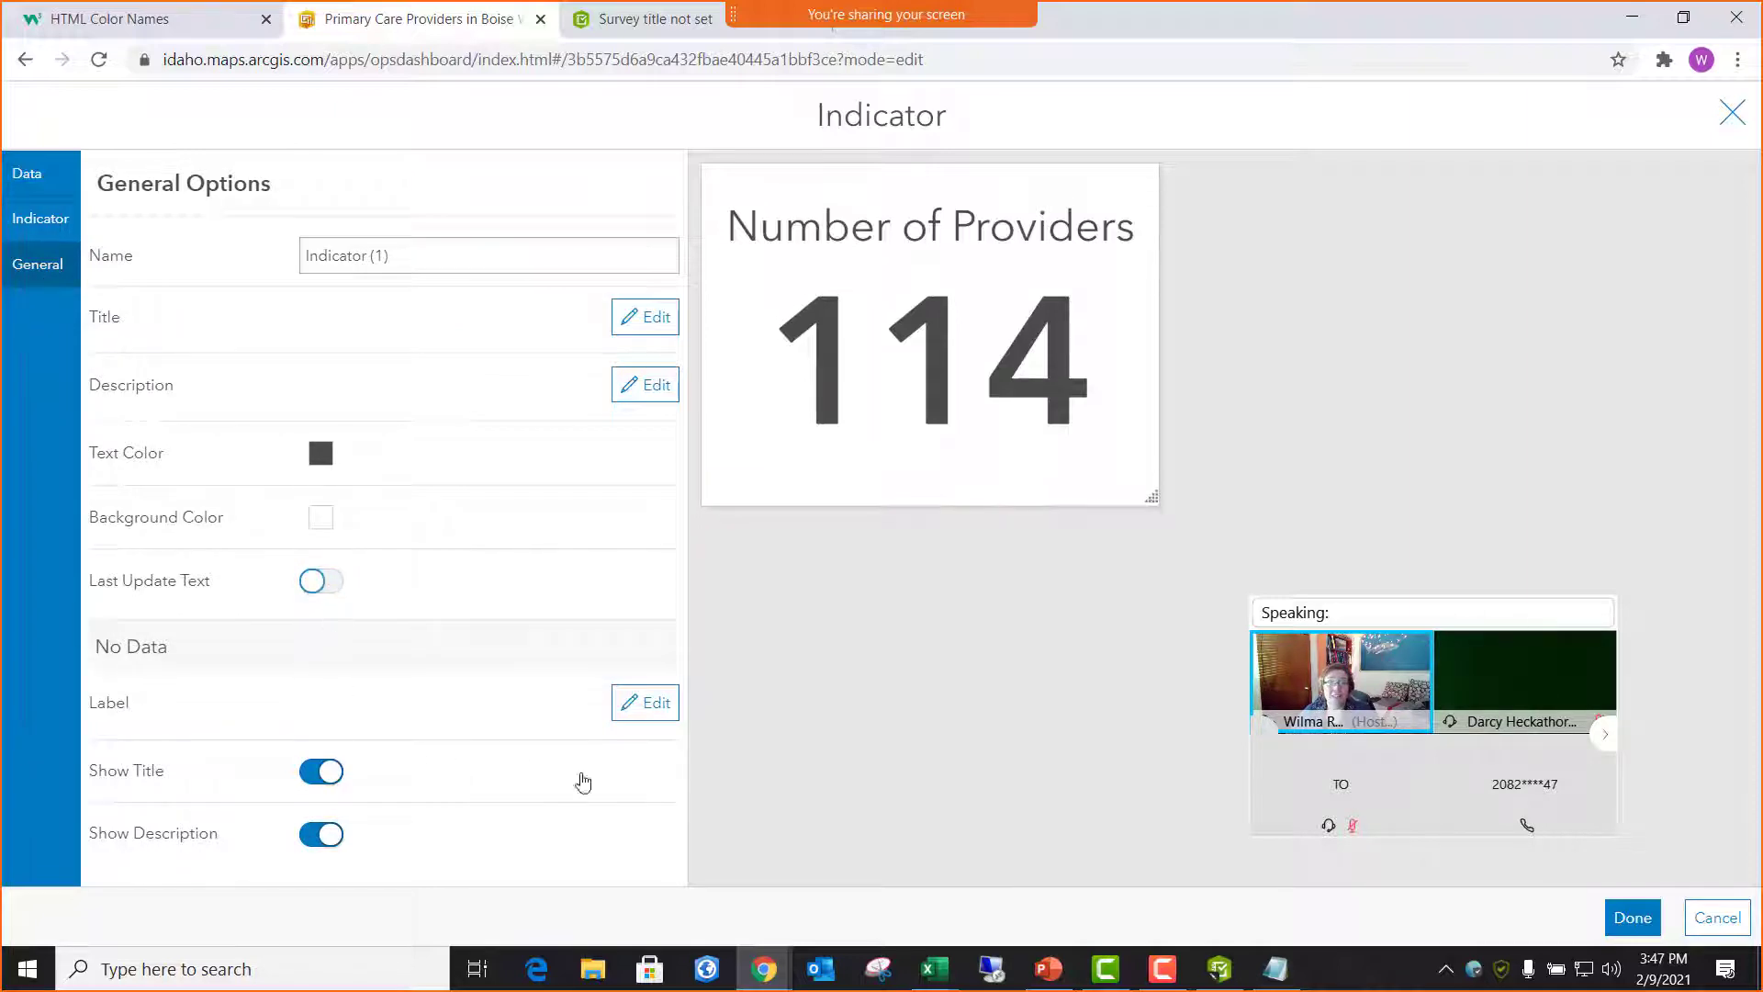
click(1632, 918)
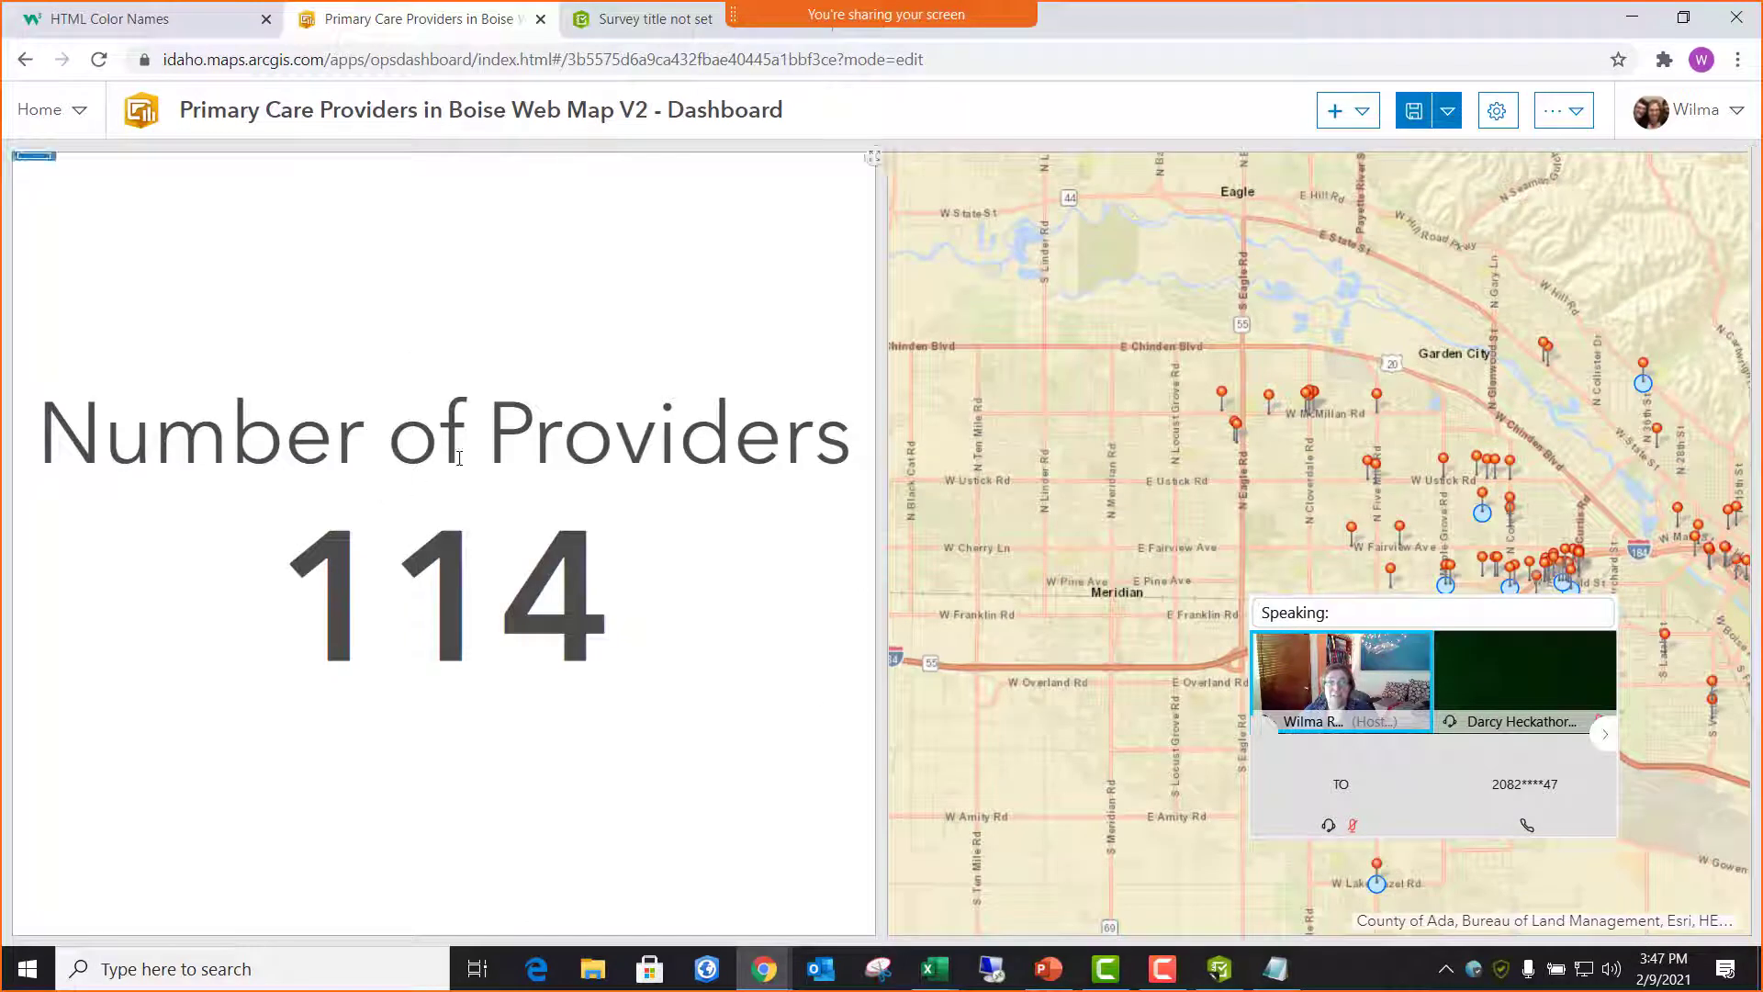
- Duplicate the Number of Providers indicator and change the wider one's layer to Boise Primary Care Doctors WGR
mouse_move(31, 173)
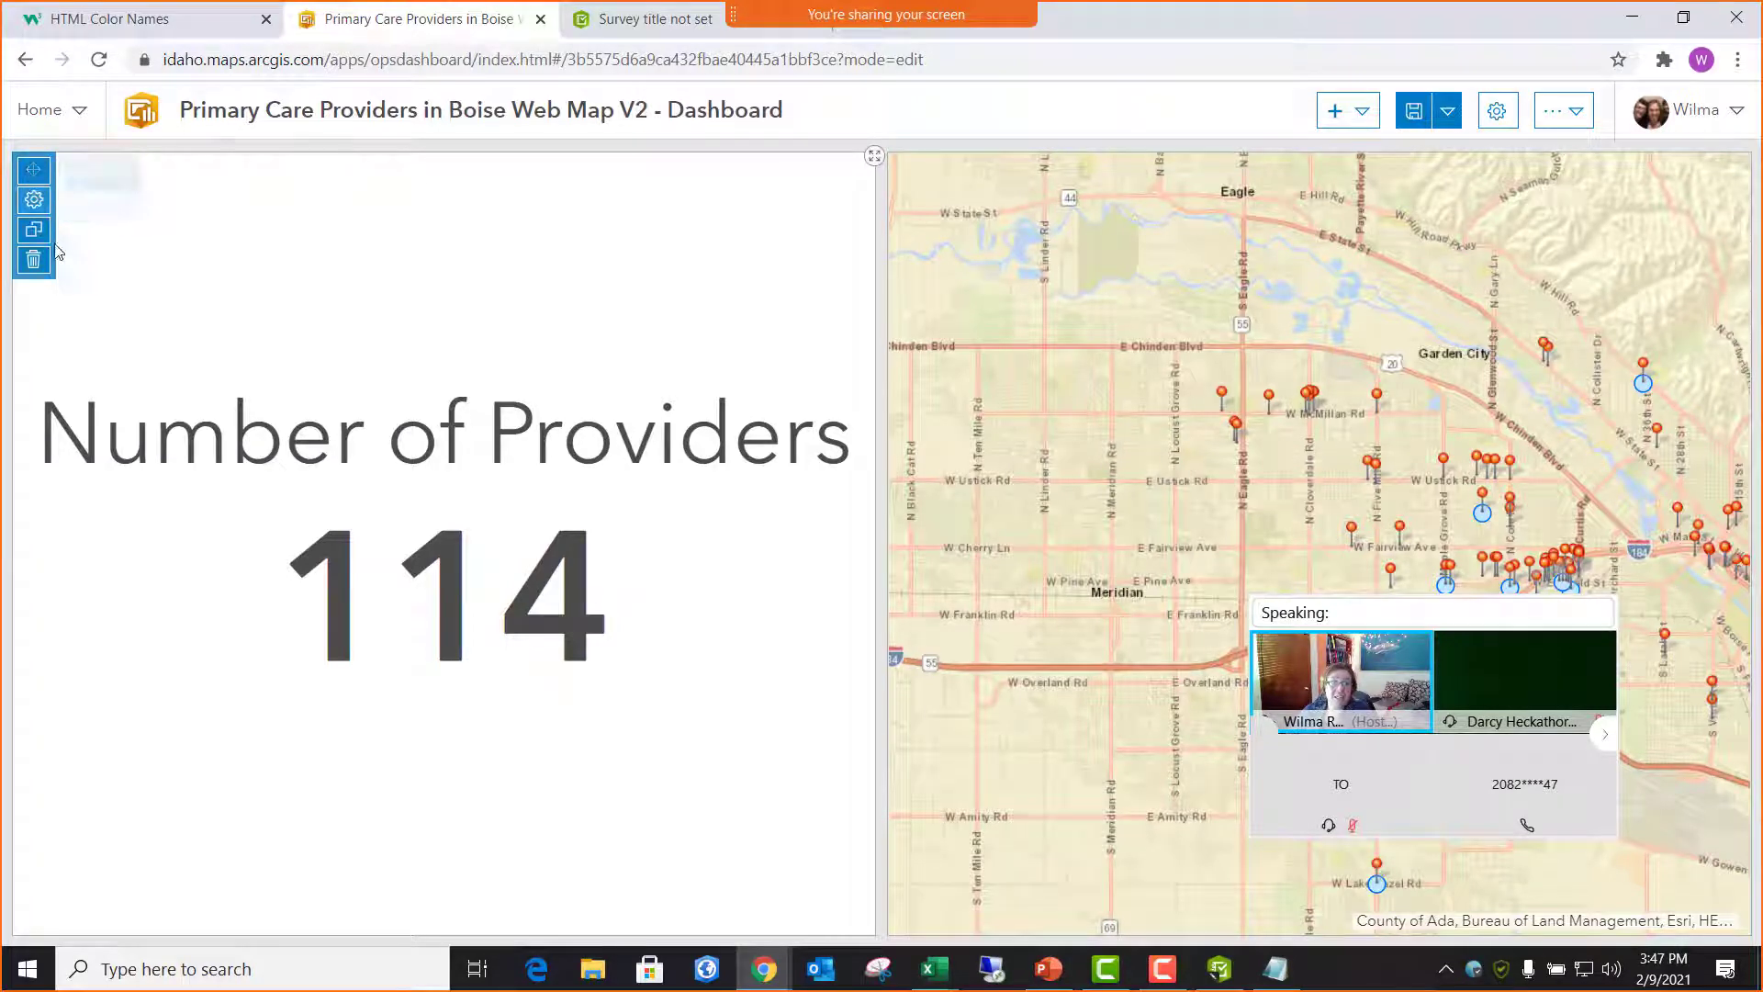
click(32, 231)
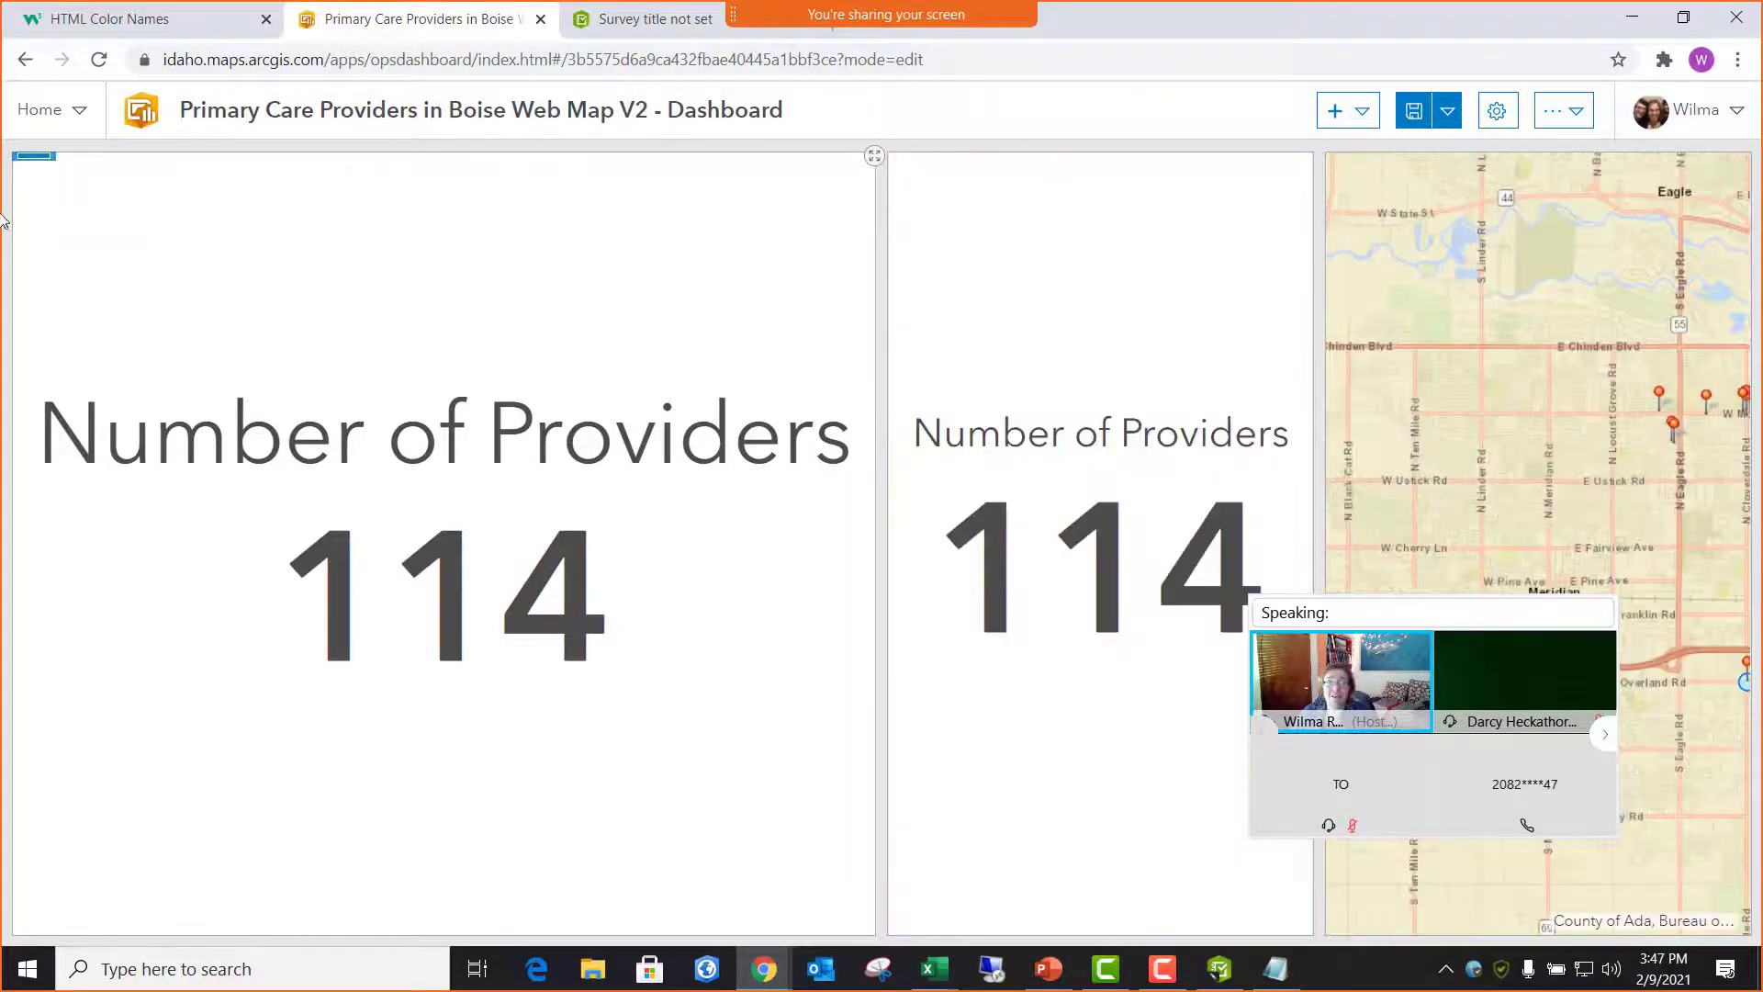
mouse_move(32, 163)
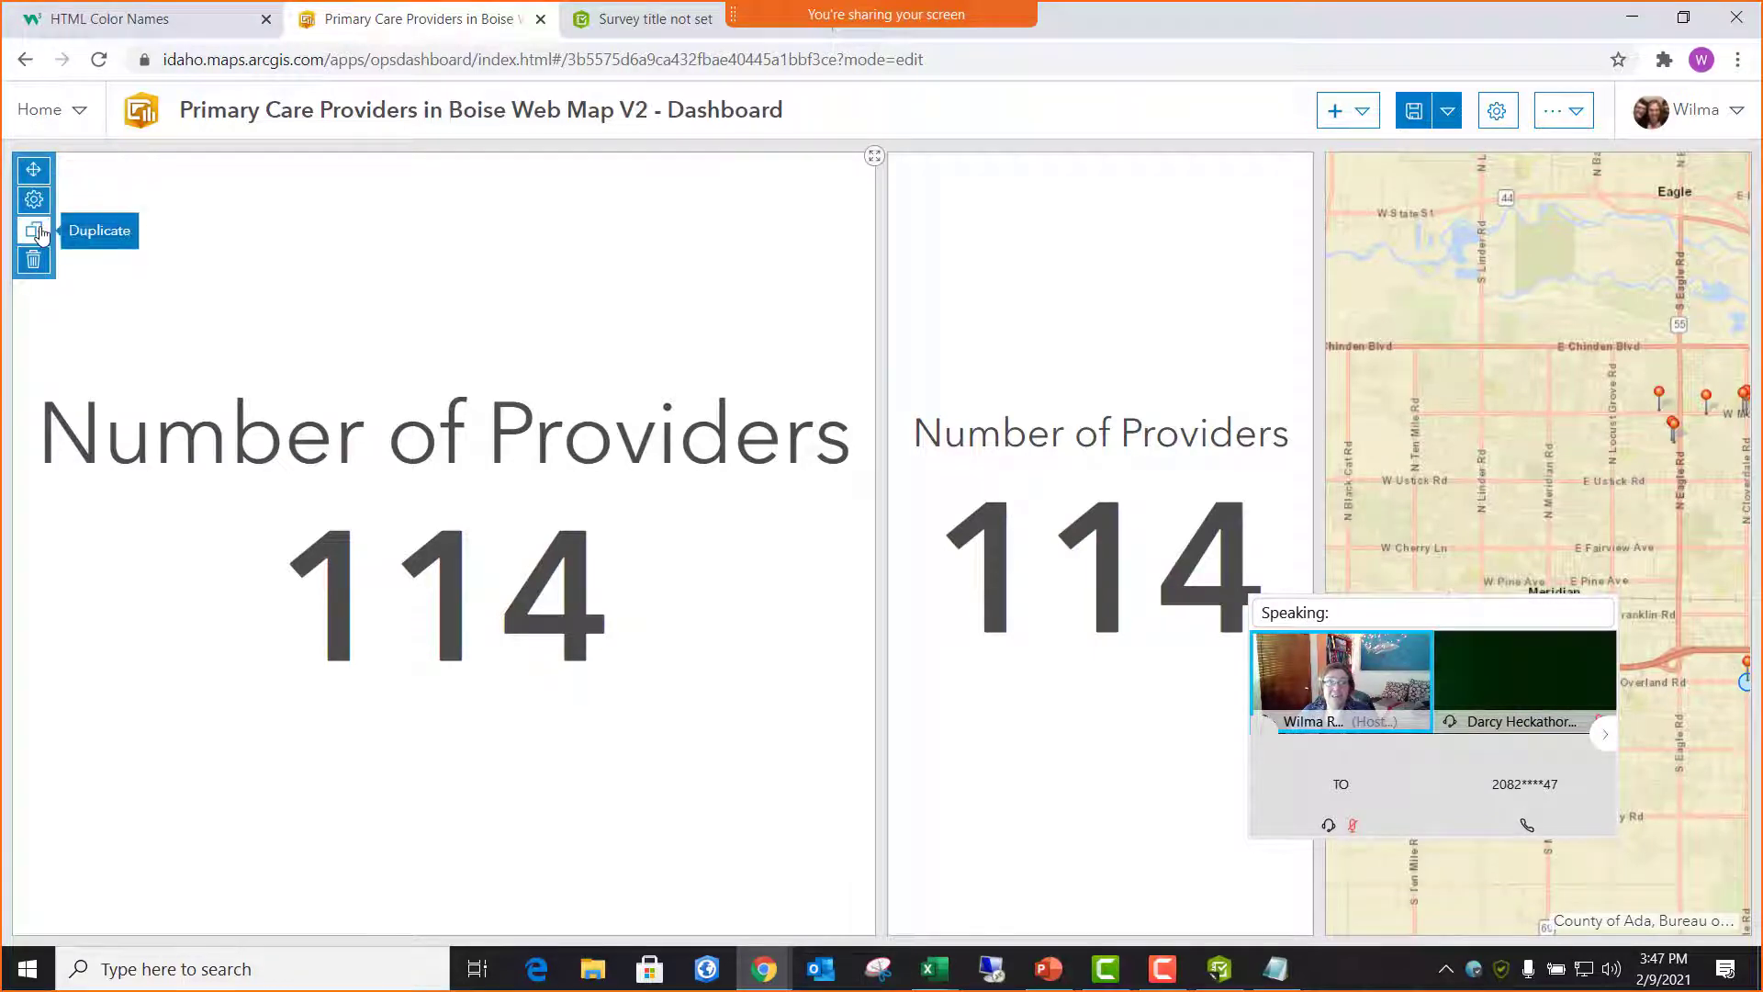
click(34, 201)
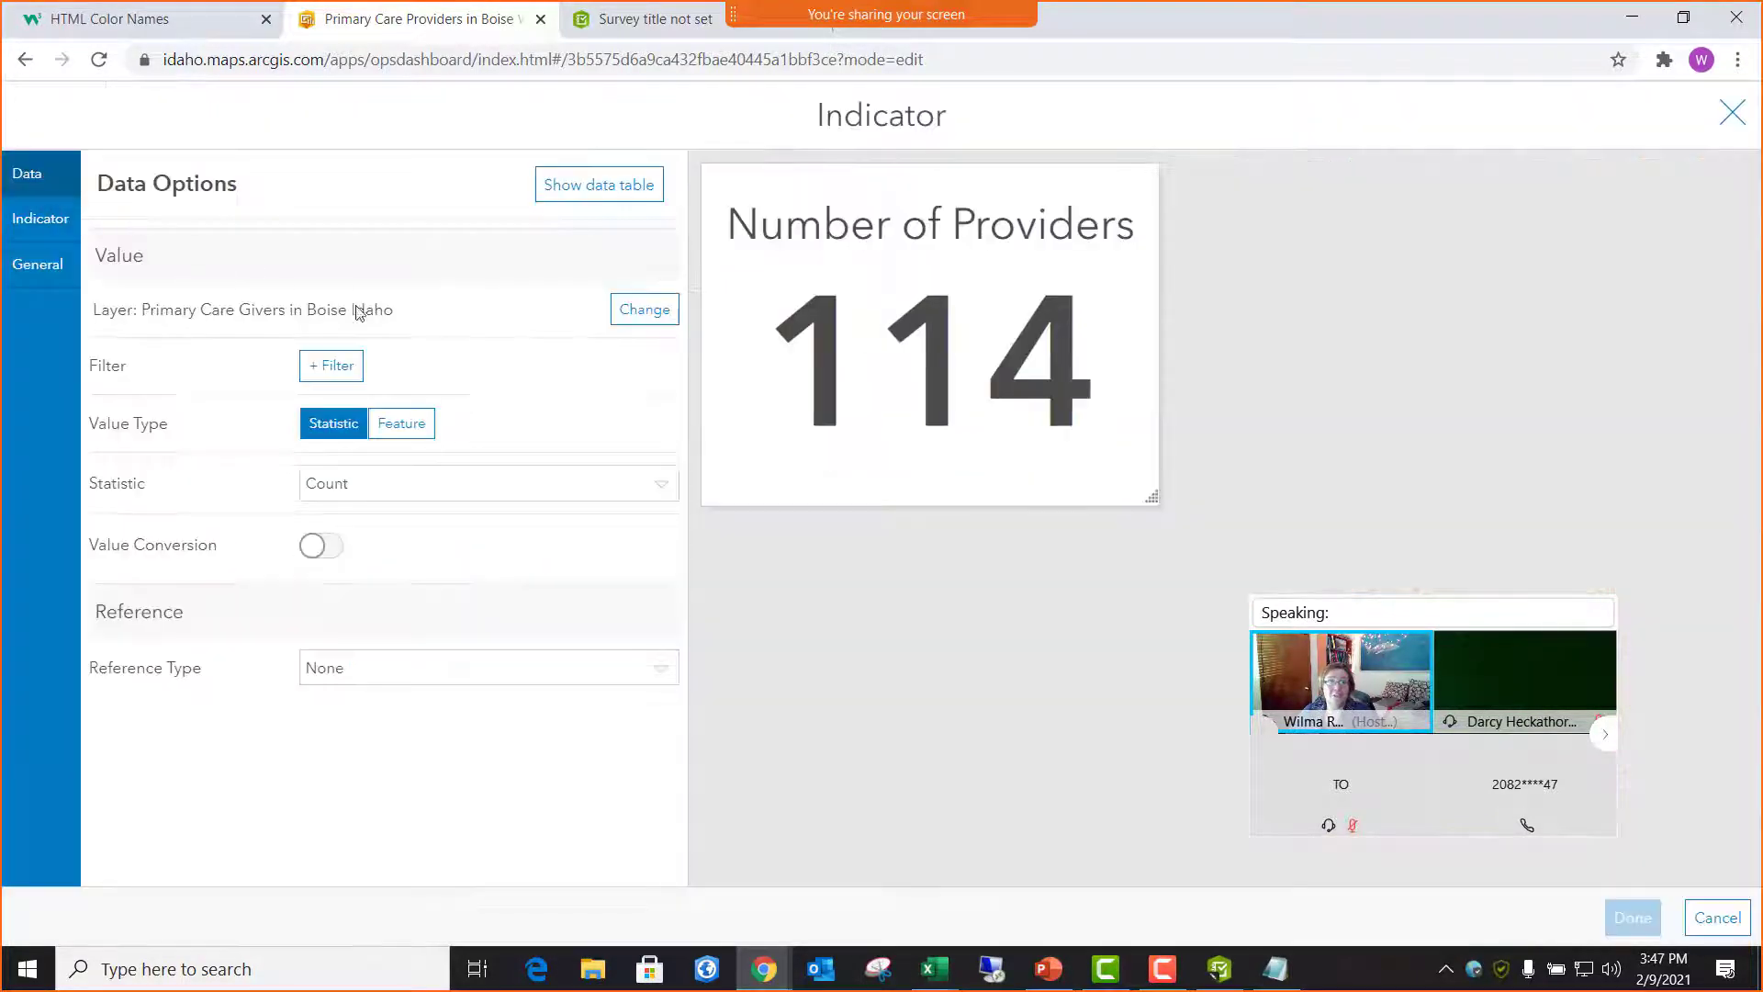
click(648, 322)
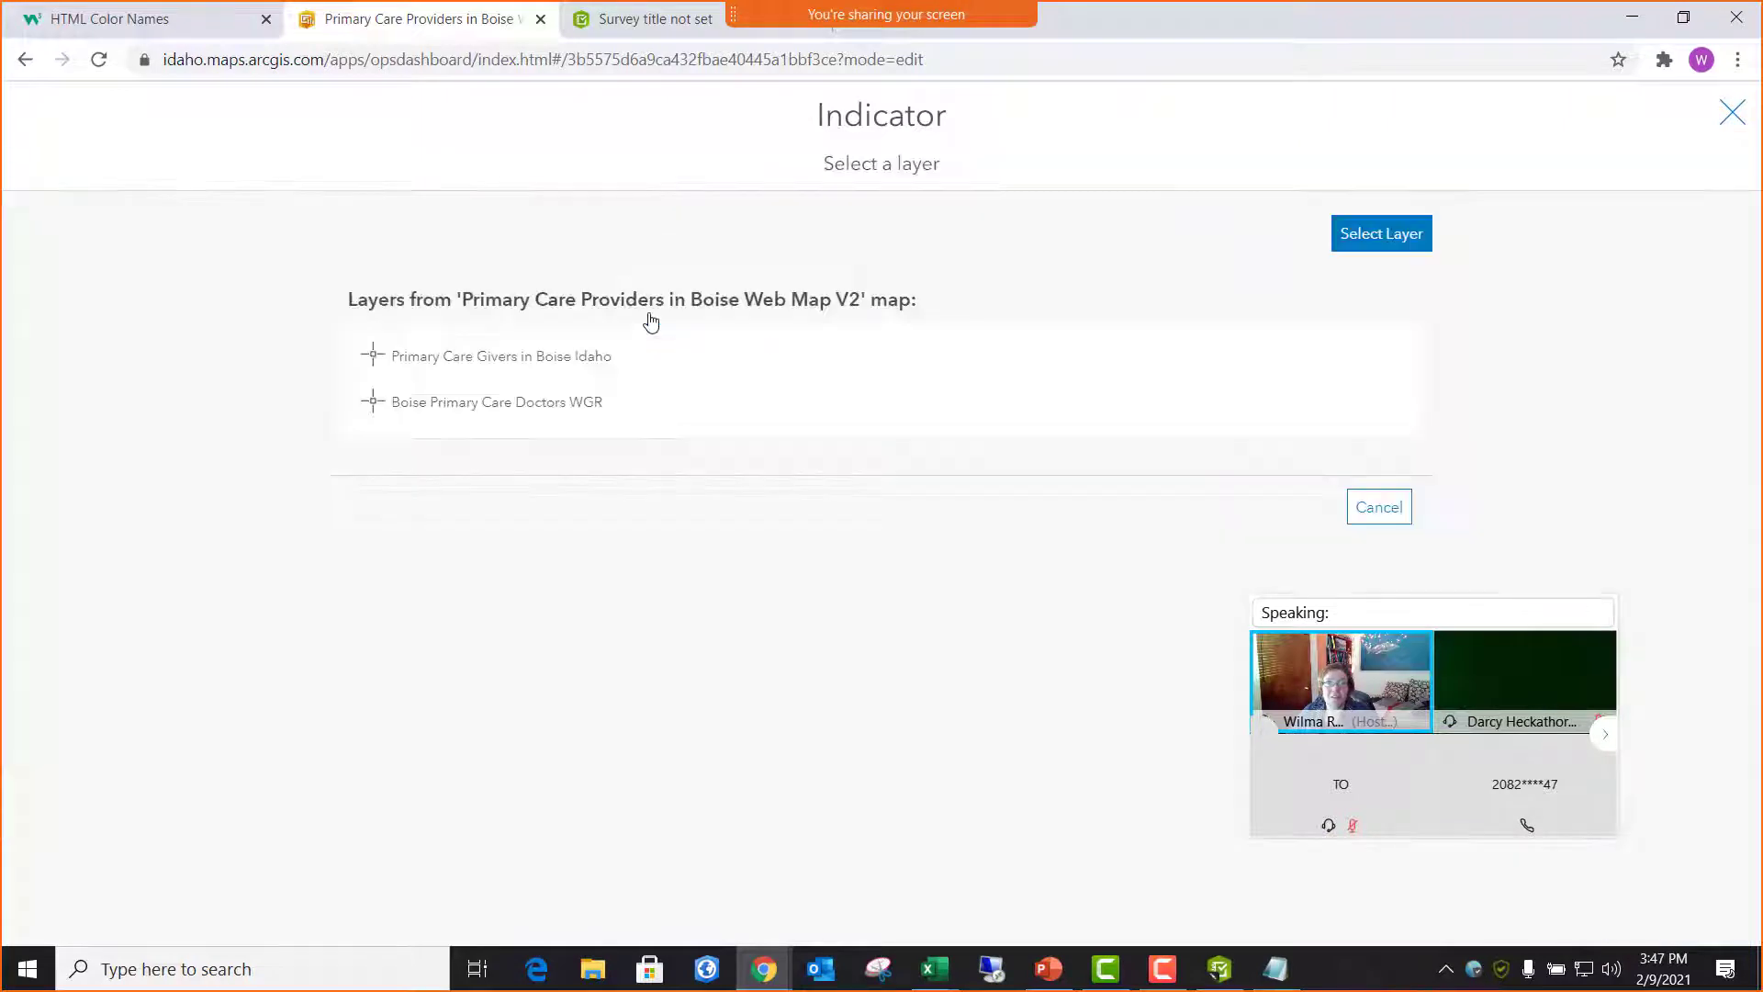
click(542, 415)
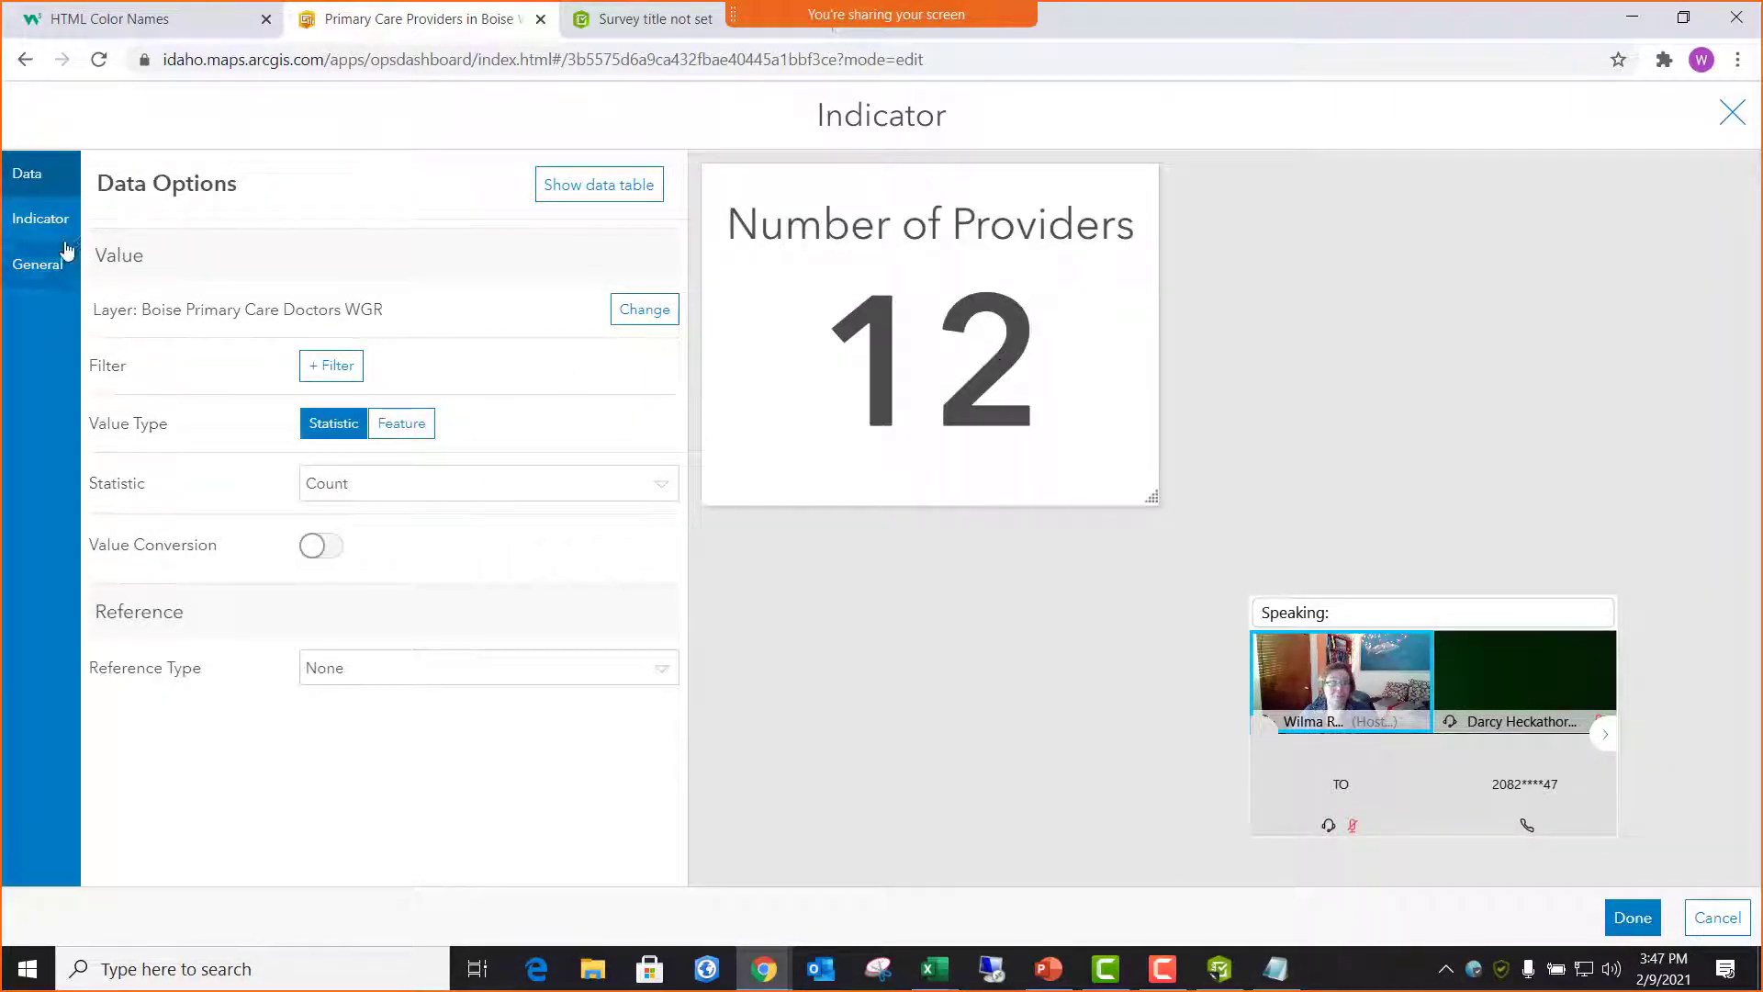
- Change this indicator's top text to "Number of Surveys" and finish the edit
click(41, 225)
click(270, 308)
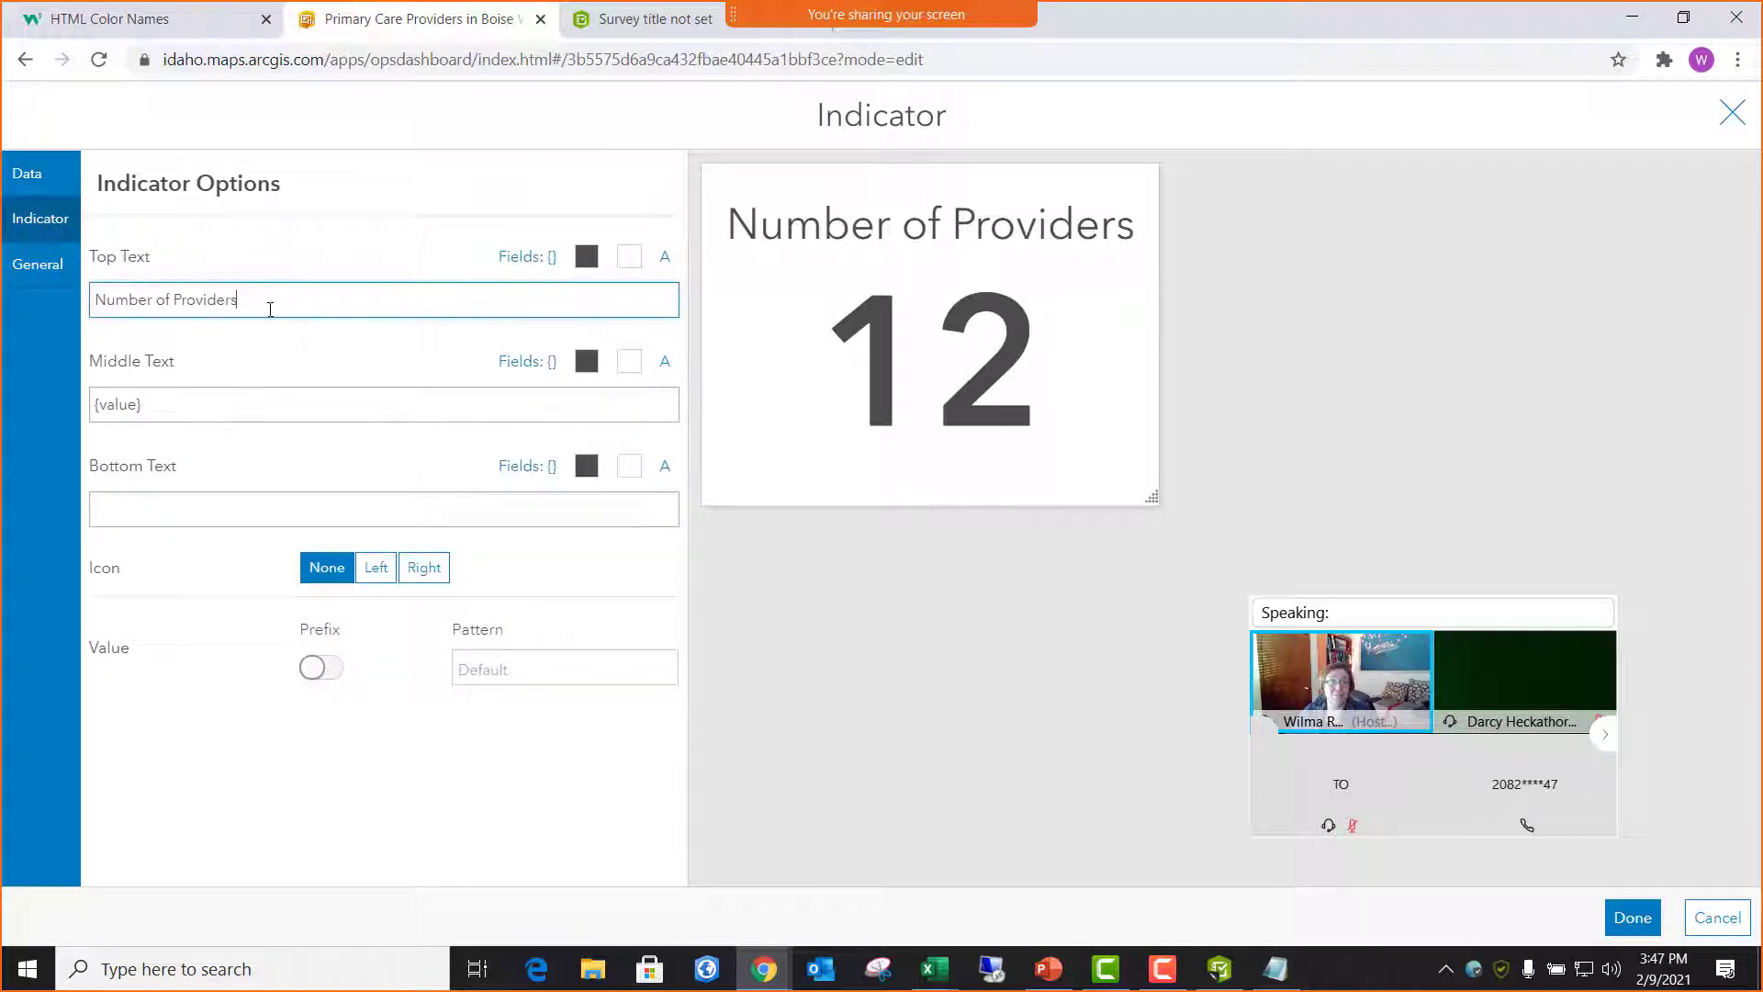
drag(183, 303, 262, 294)
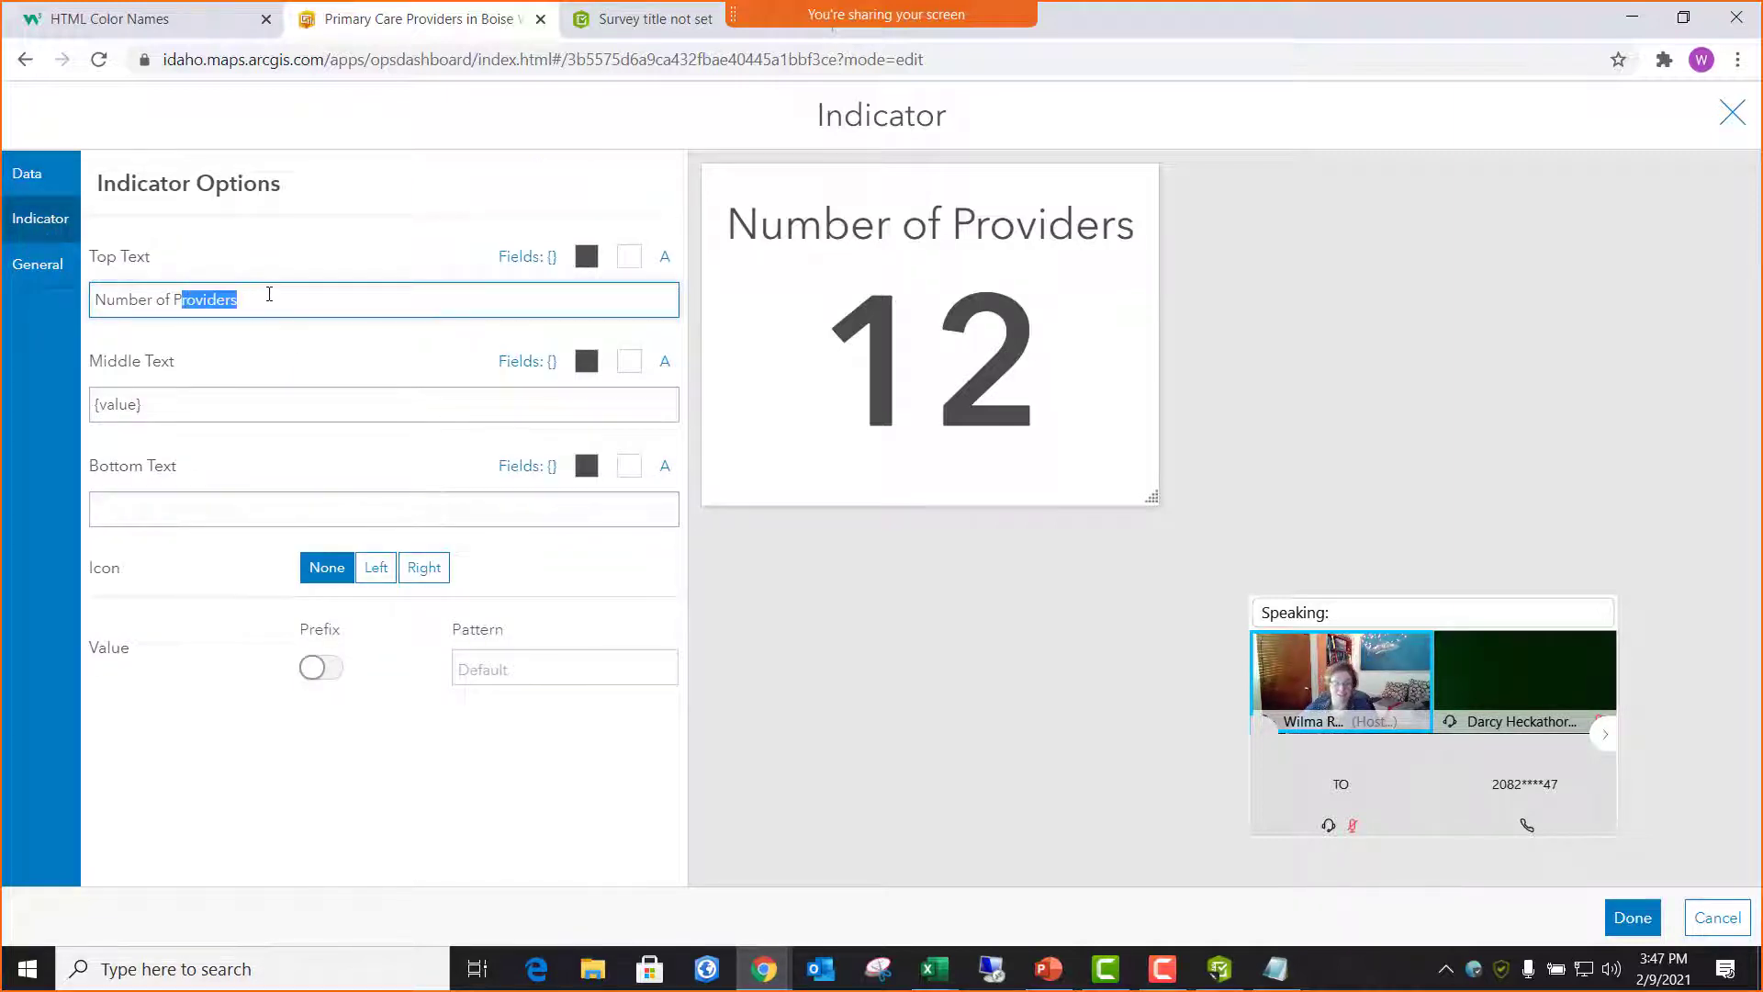
key(BackSpace)
key(BackSpace)
text(Surve)
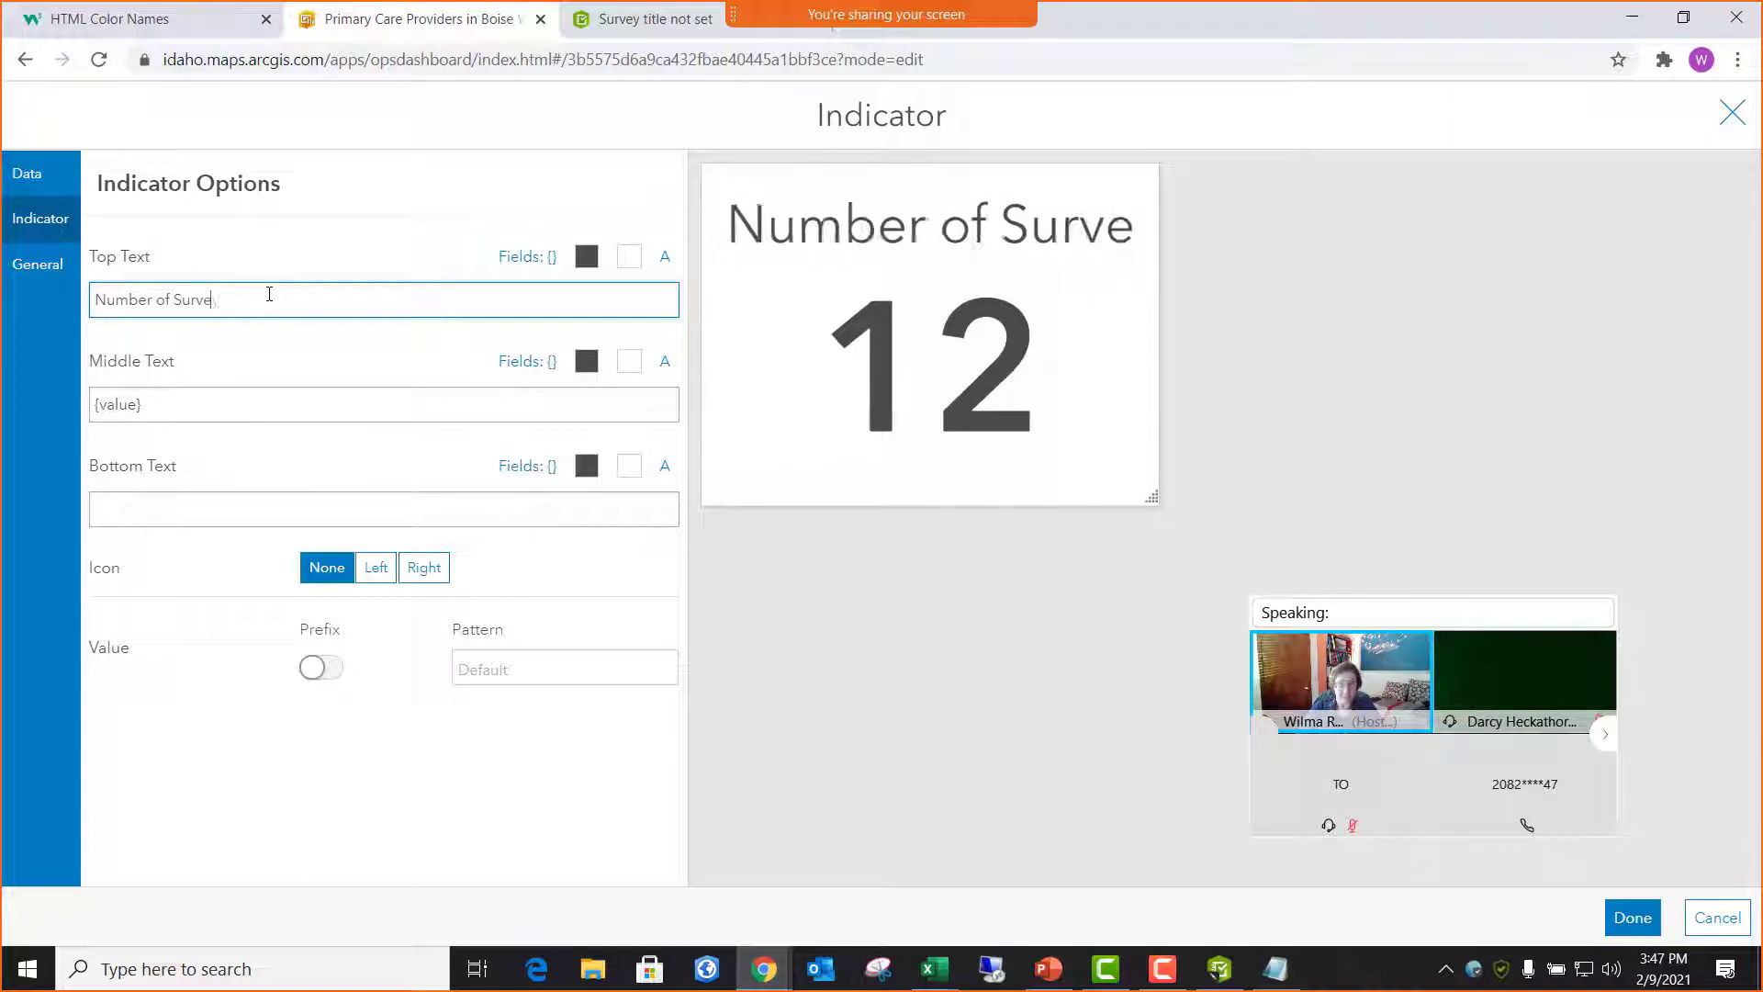
text(ys)
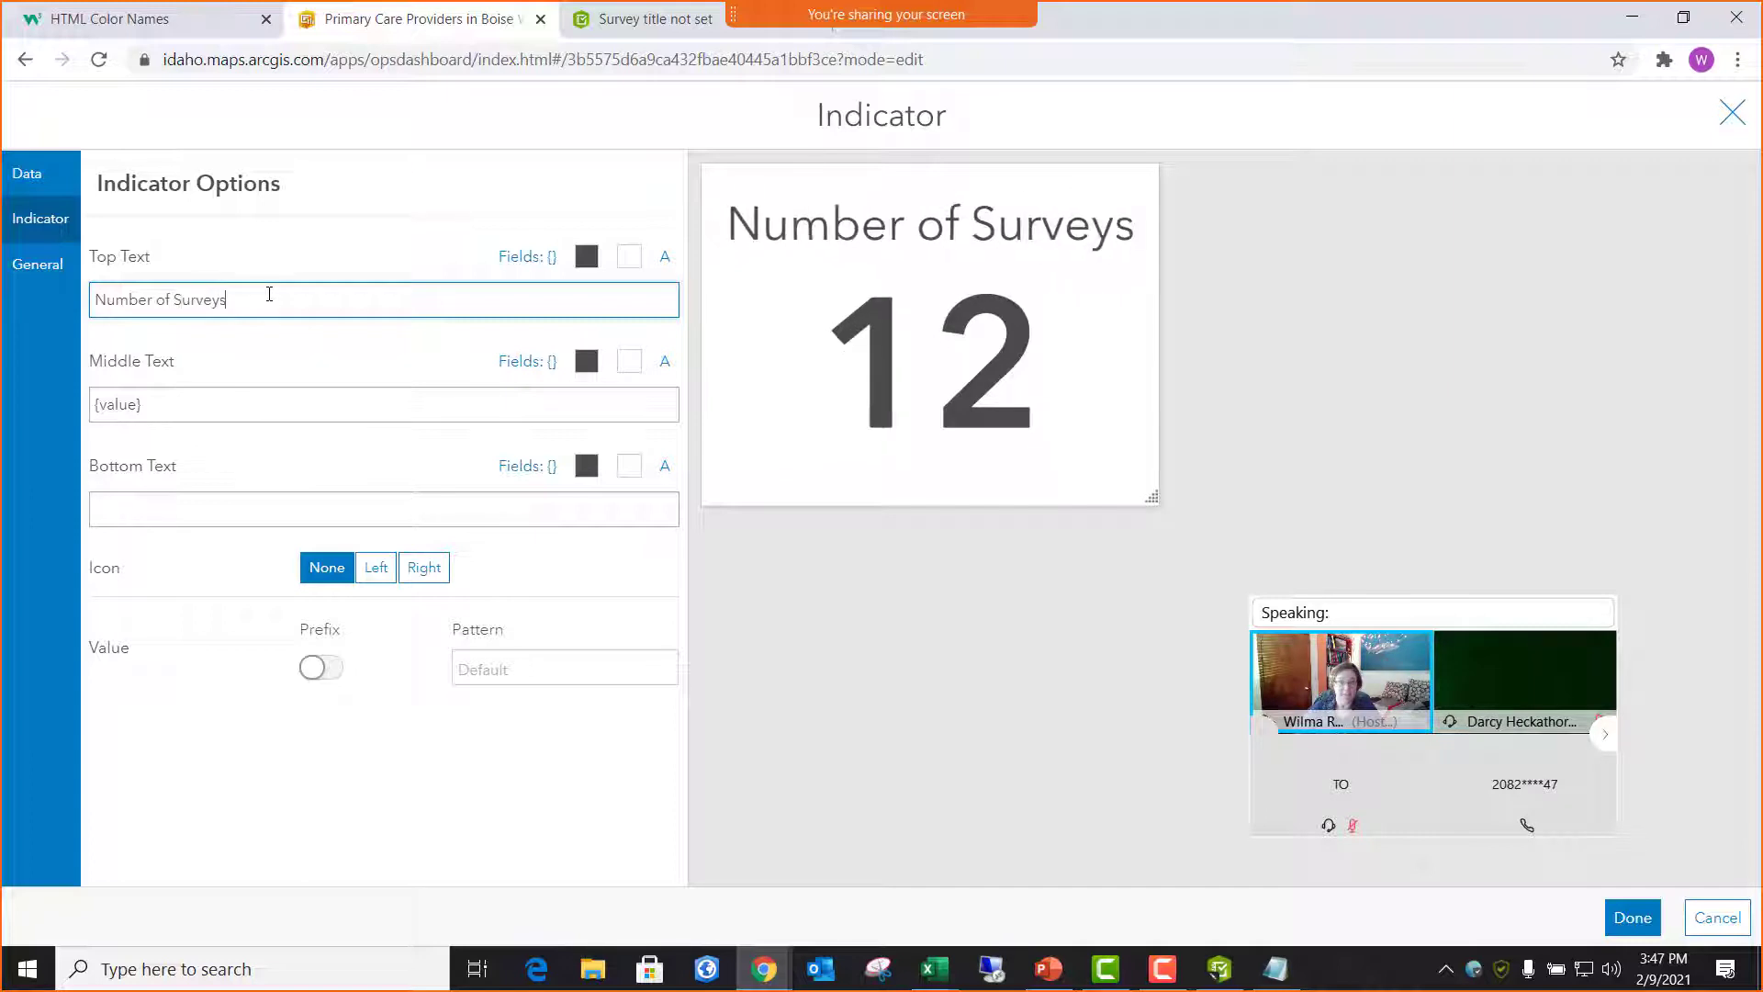
click(1609, 920)
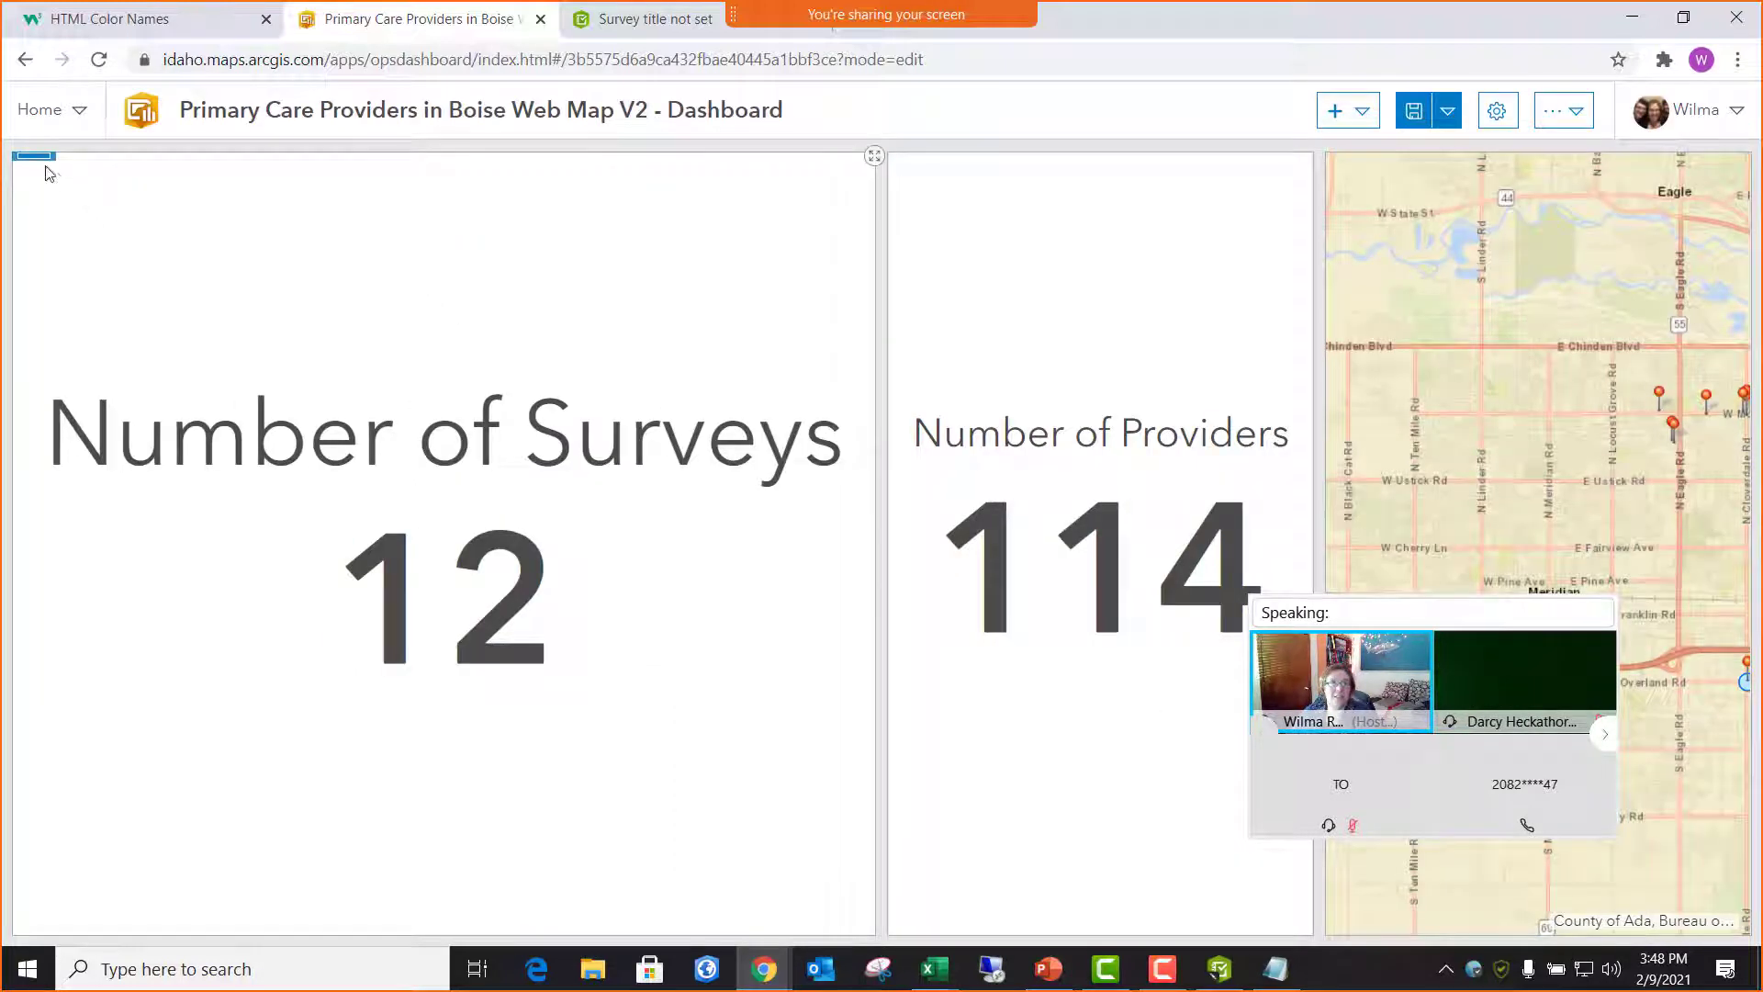
- Stack the Number of Providers indicator above Number of Surveys to the right of the map, and widen the map to about two thirds
drag(31, 168, 1745, 542)
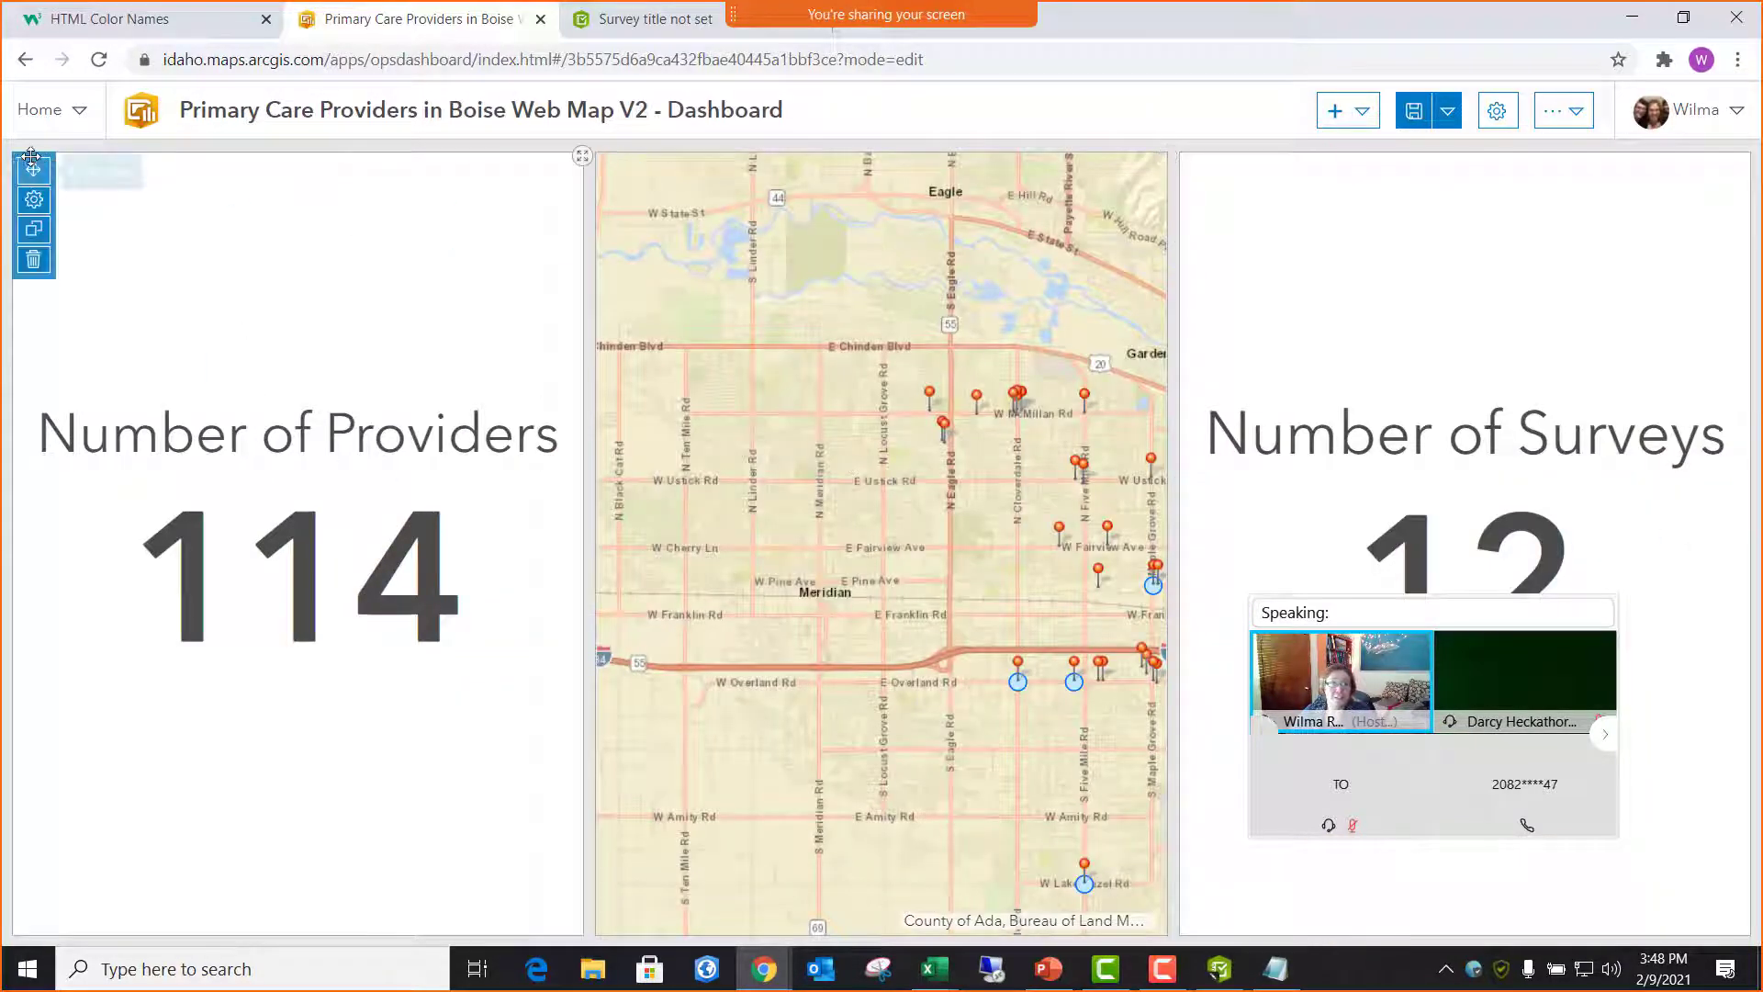
drag(31, 158, 1463, 184)
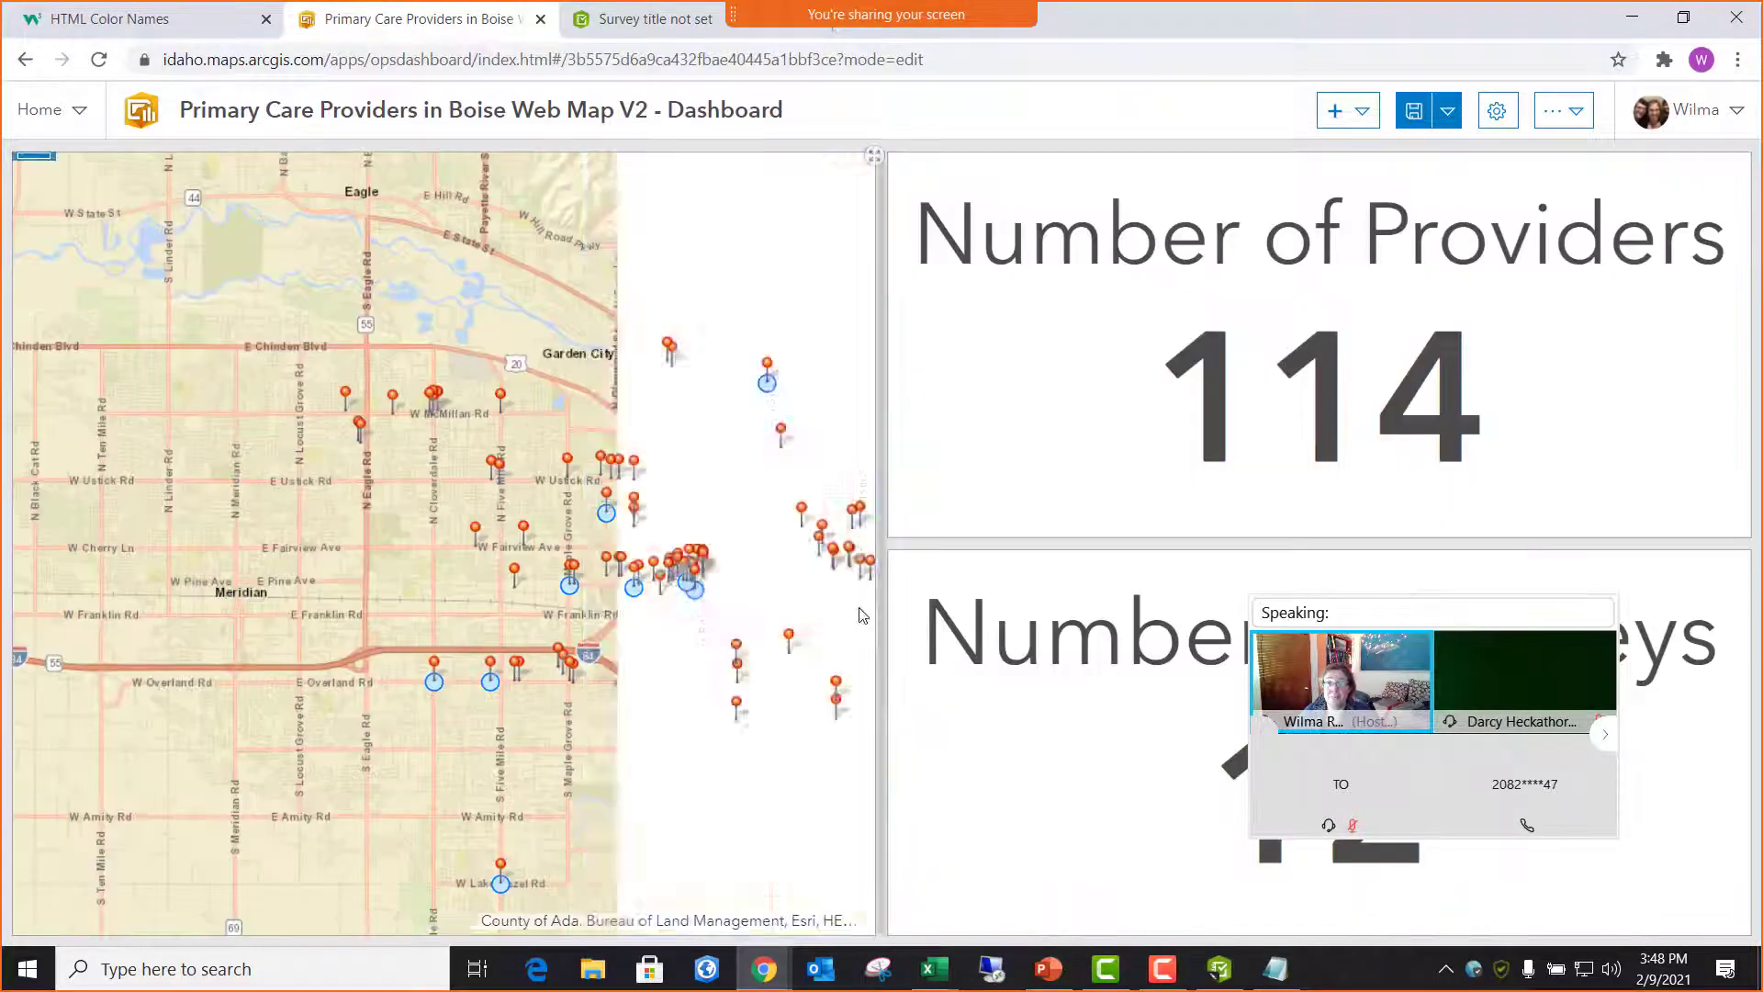
drag(881, 607, 1205, 606)
drag(1391, 598, 168, 210)
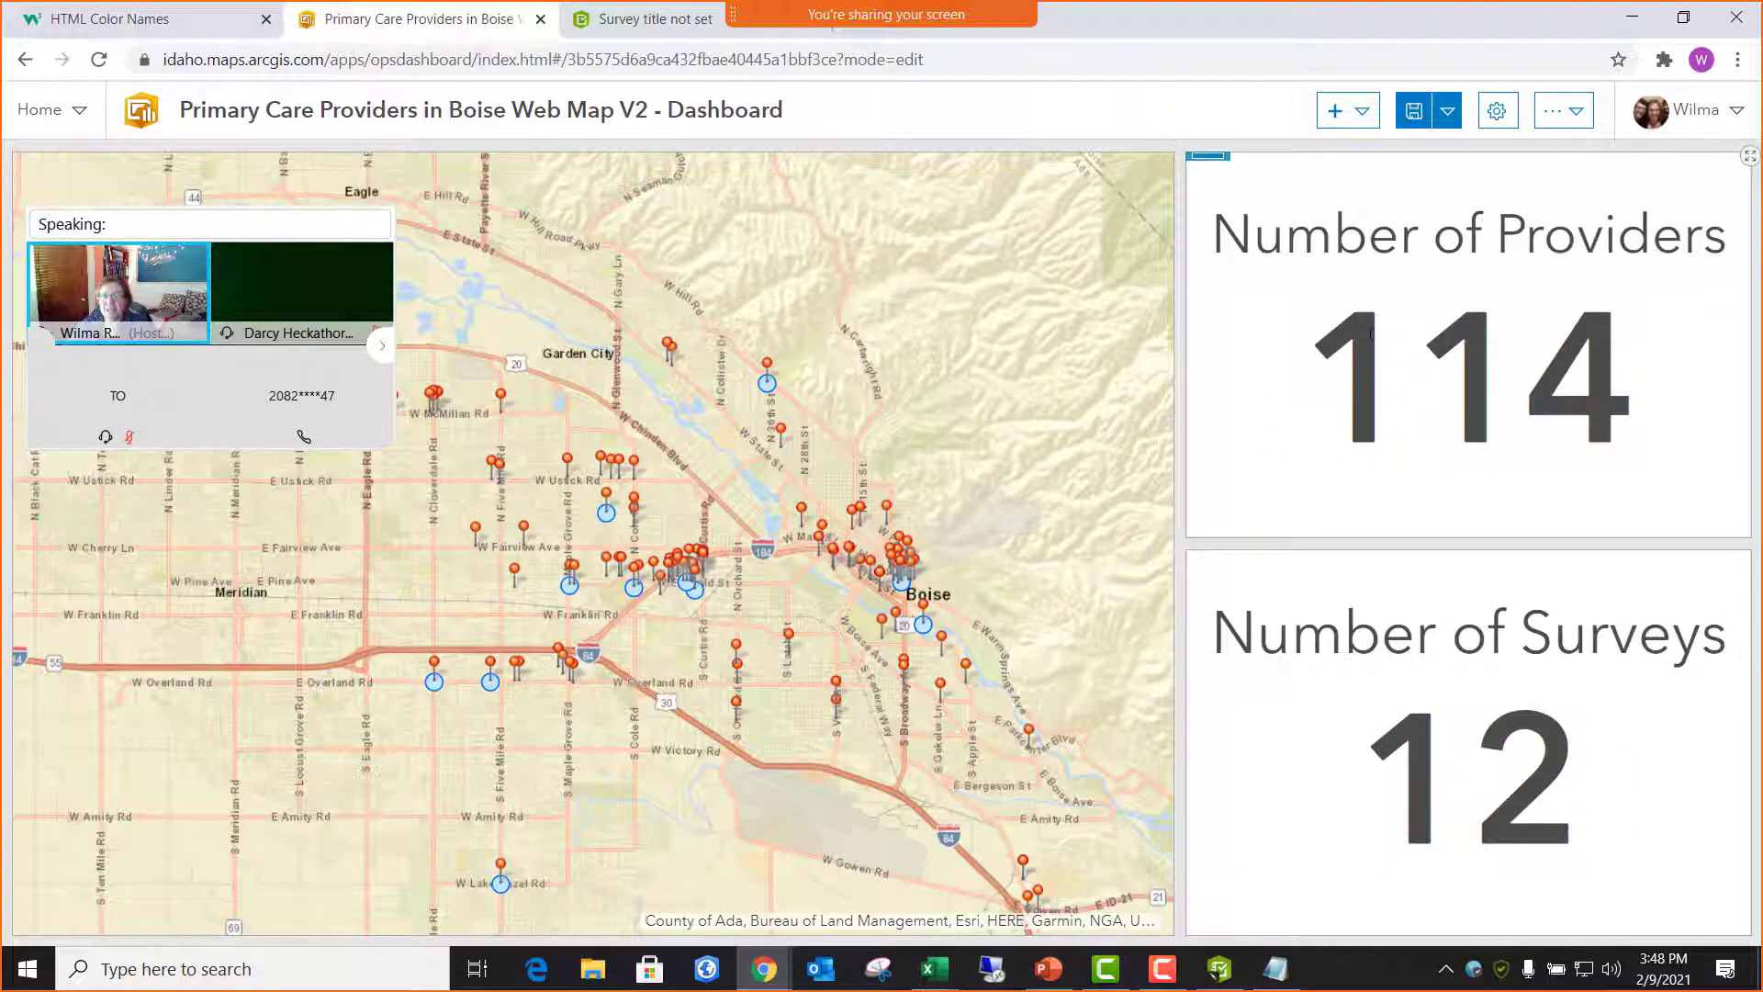
- Add a gauge to the dashboard based on the Boise Primary Care Doctors WGR layer
click(1364, 112)
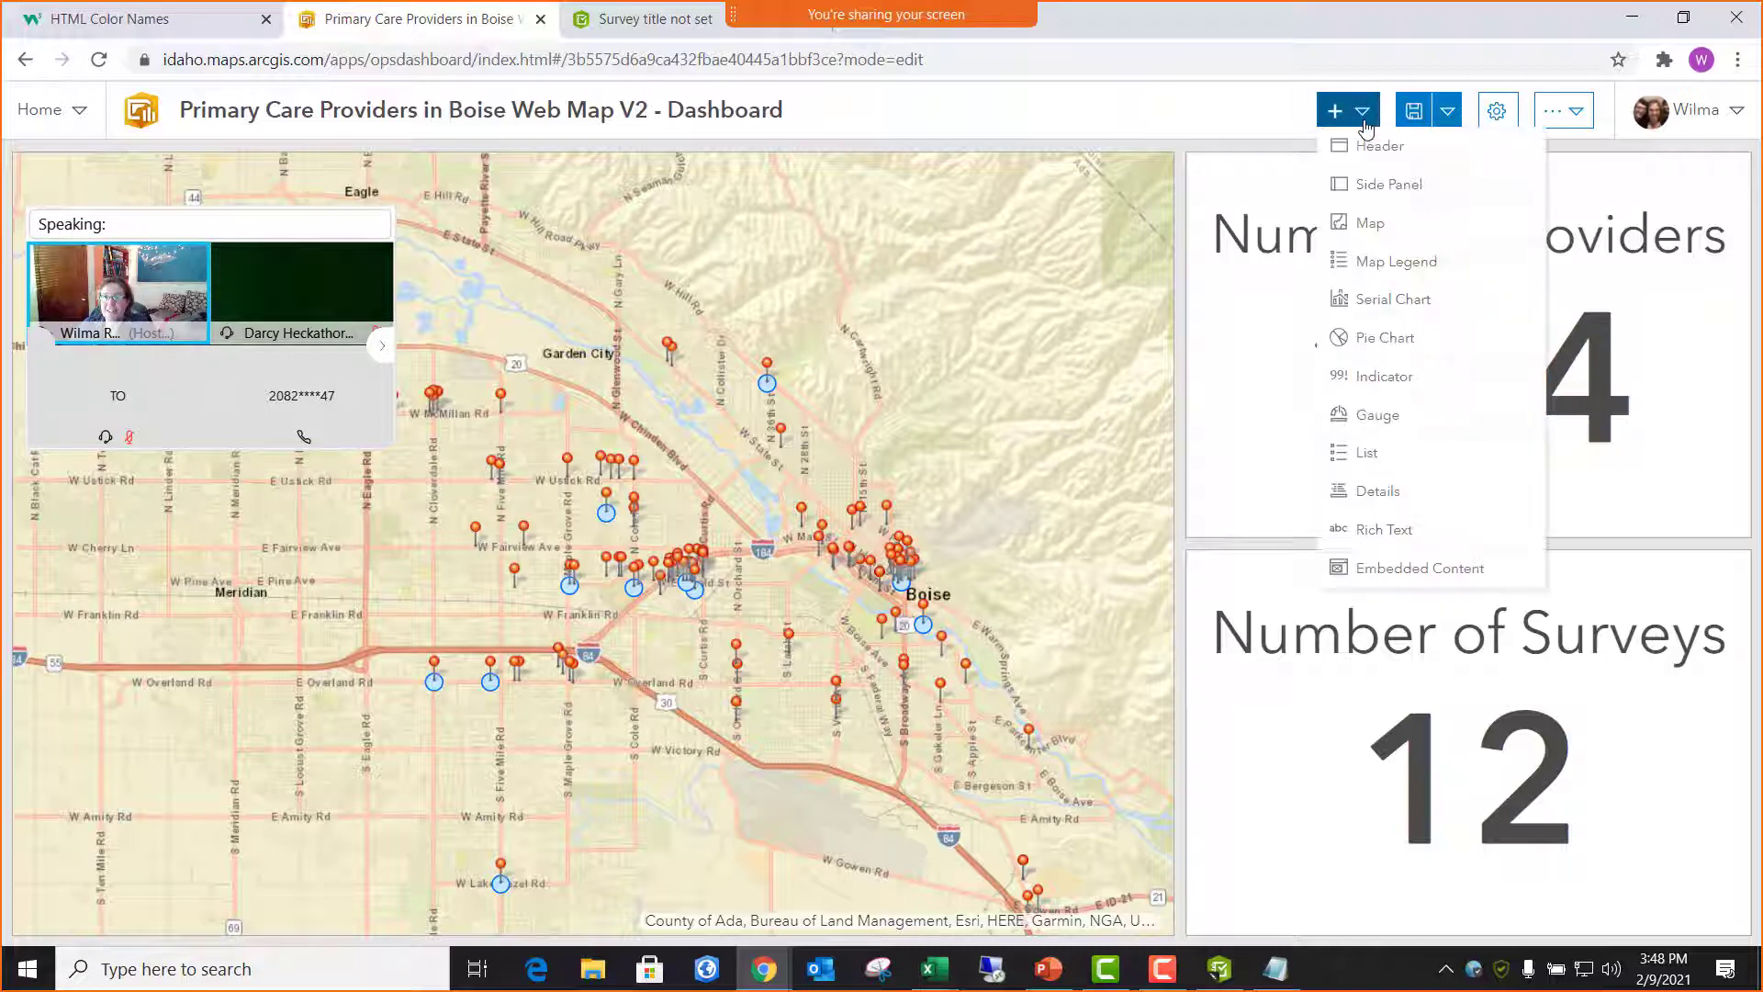
click(1379, 418)
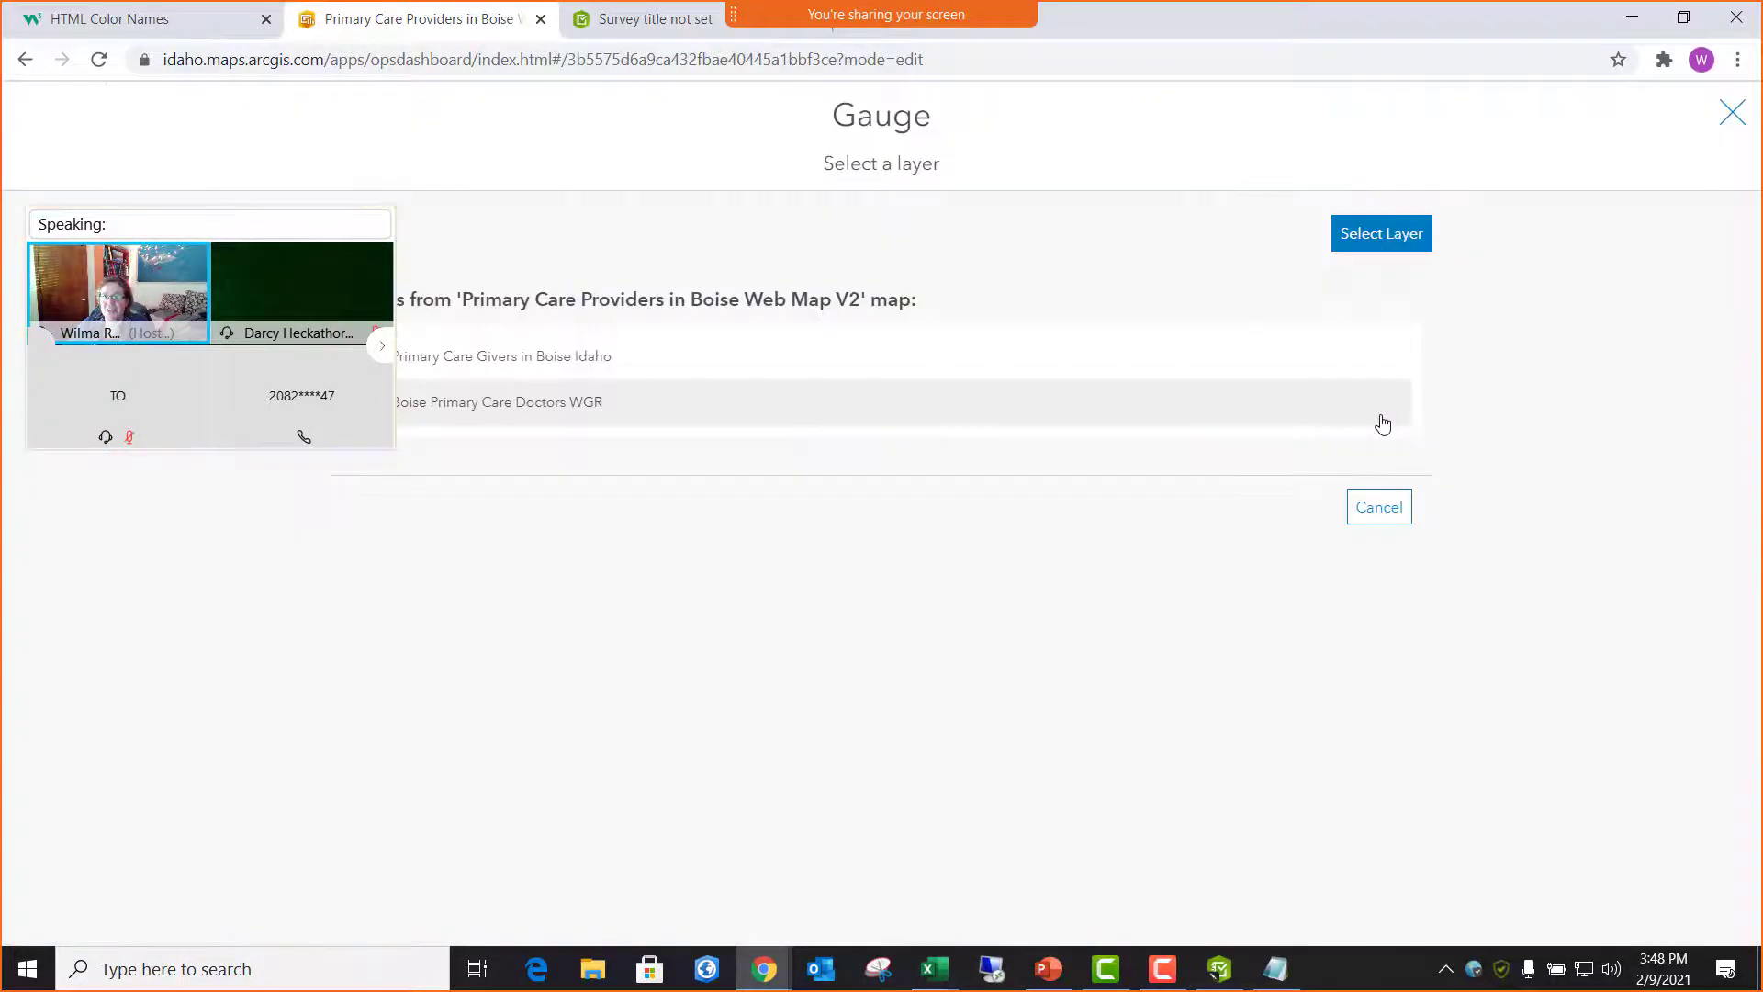
drag(199, 209, 265, 590)
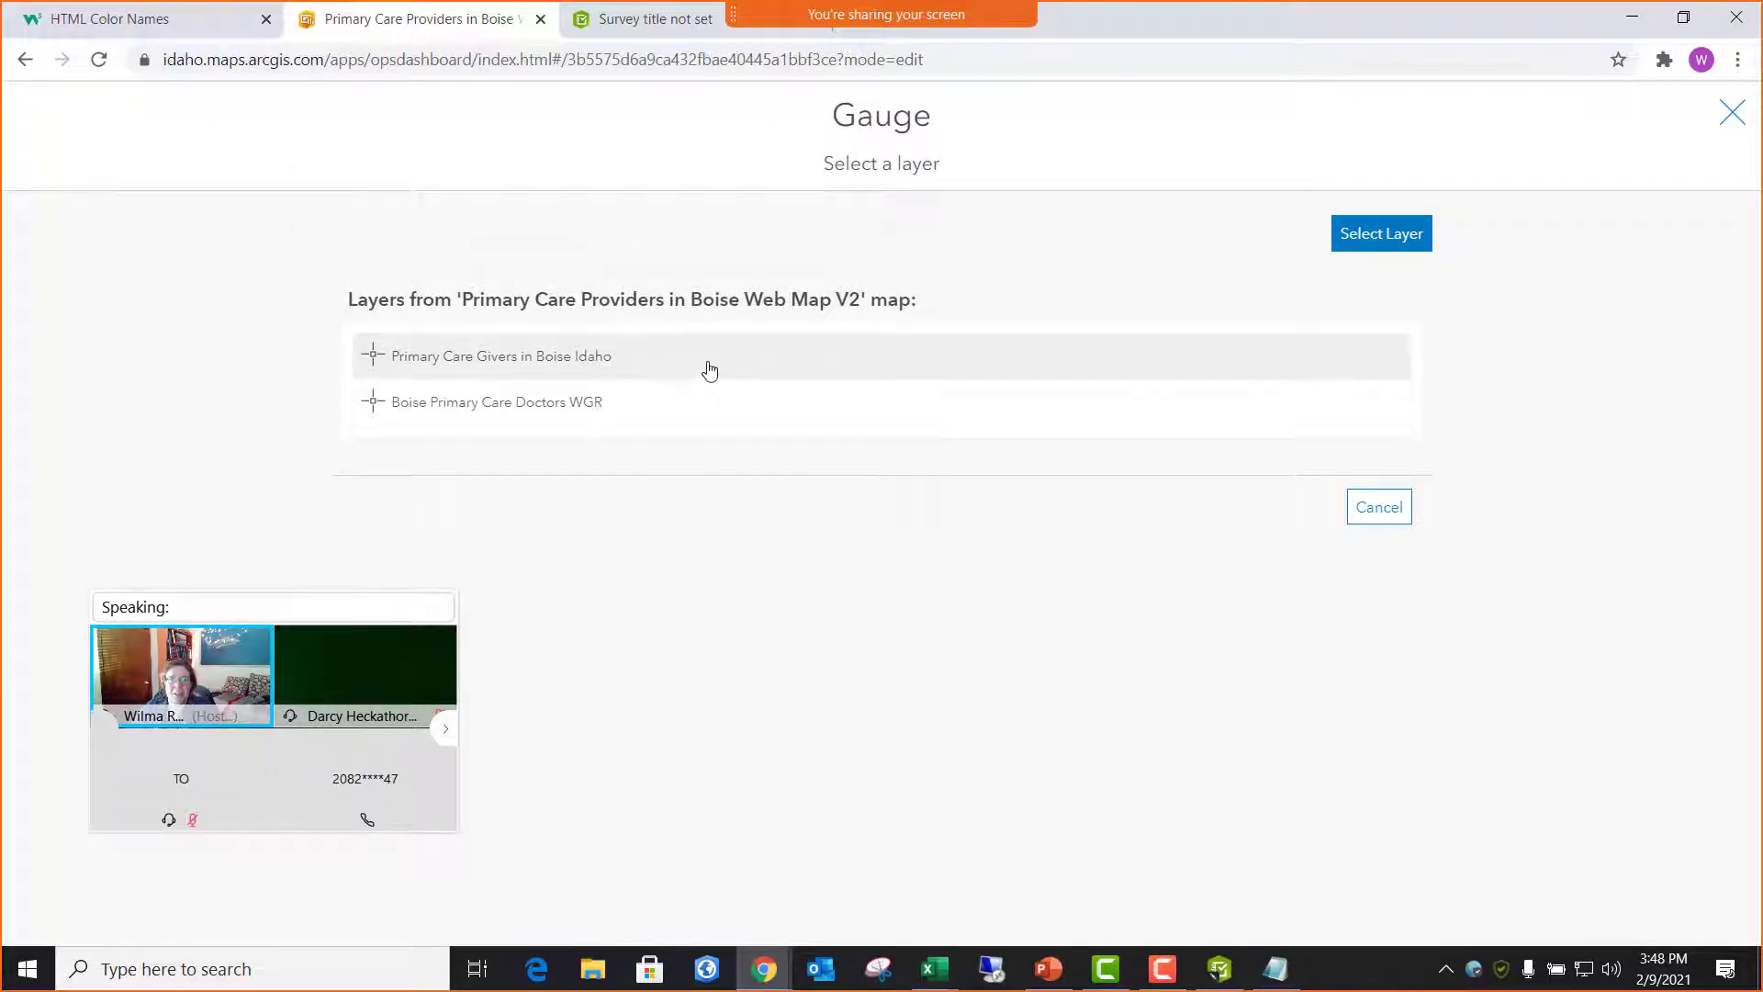
click(719, 410)
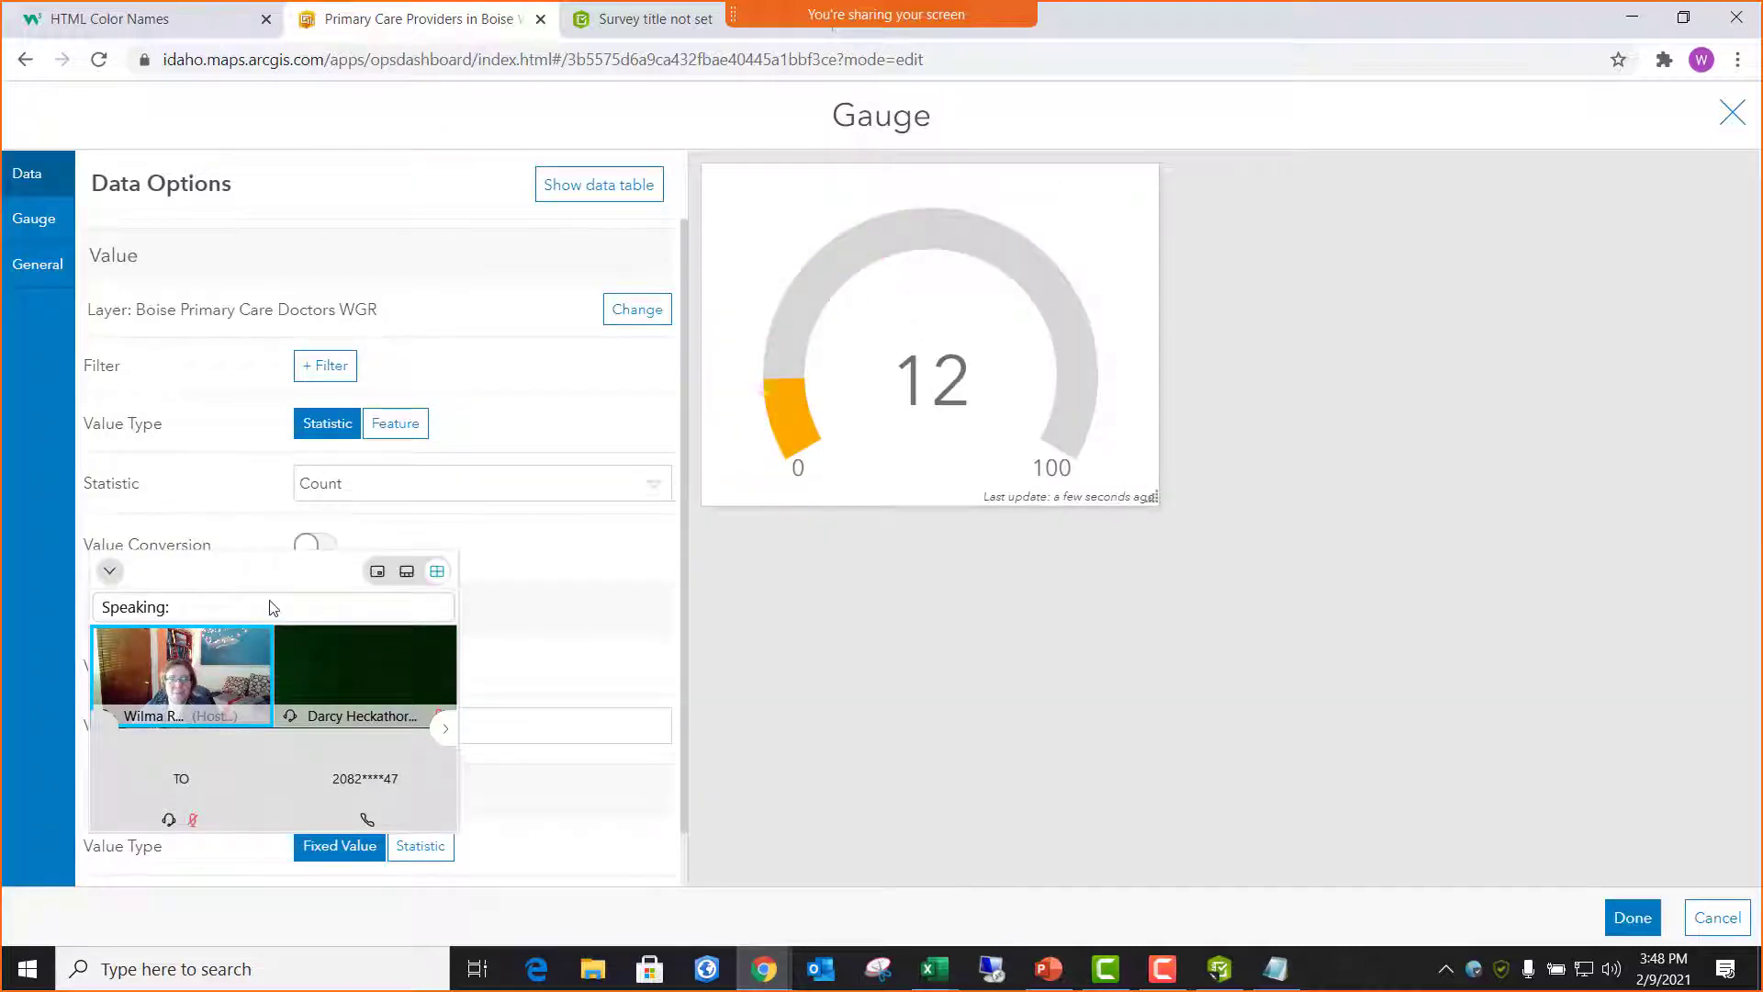
- Base the gauge's maximum value on a count statistic from the Primary Care Givers in Boise Idaho layer
drag(279, 574, 1445, 553)
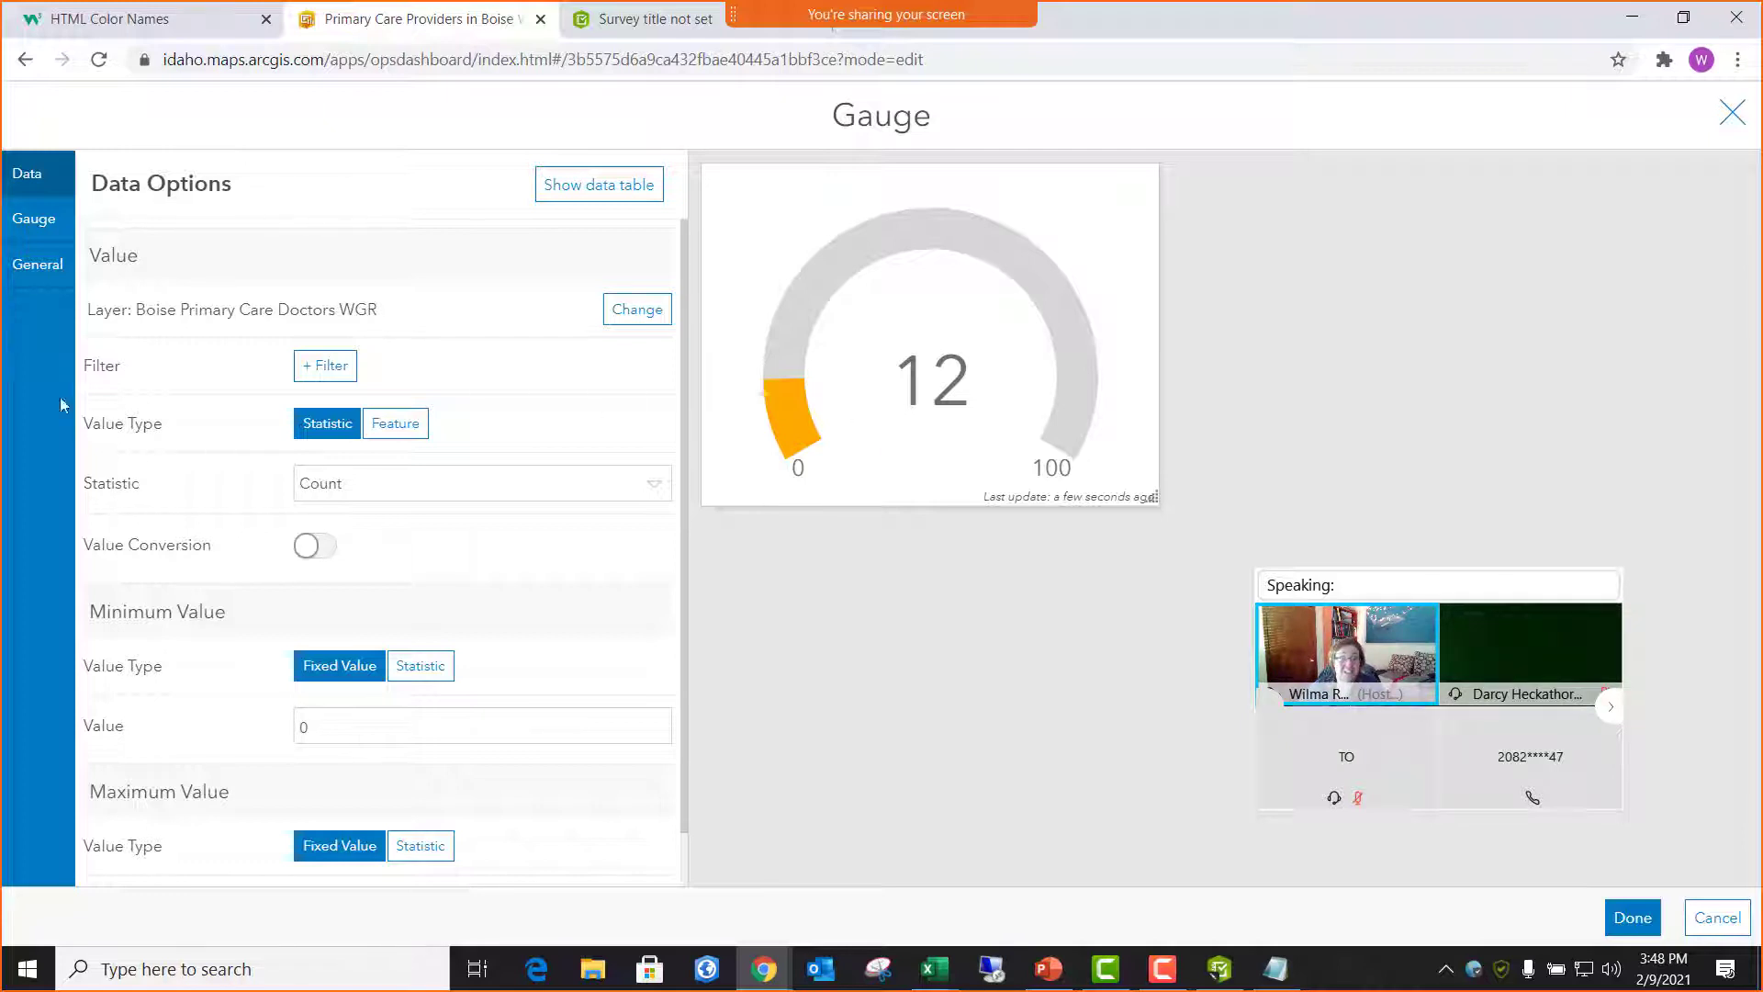
scroll(168, 519, down, 1)
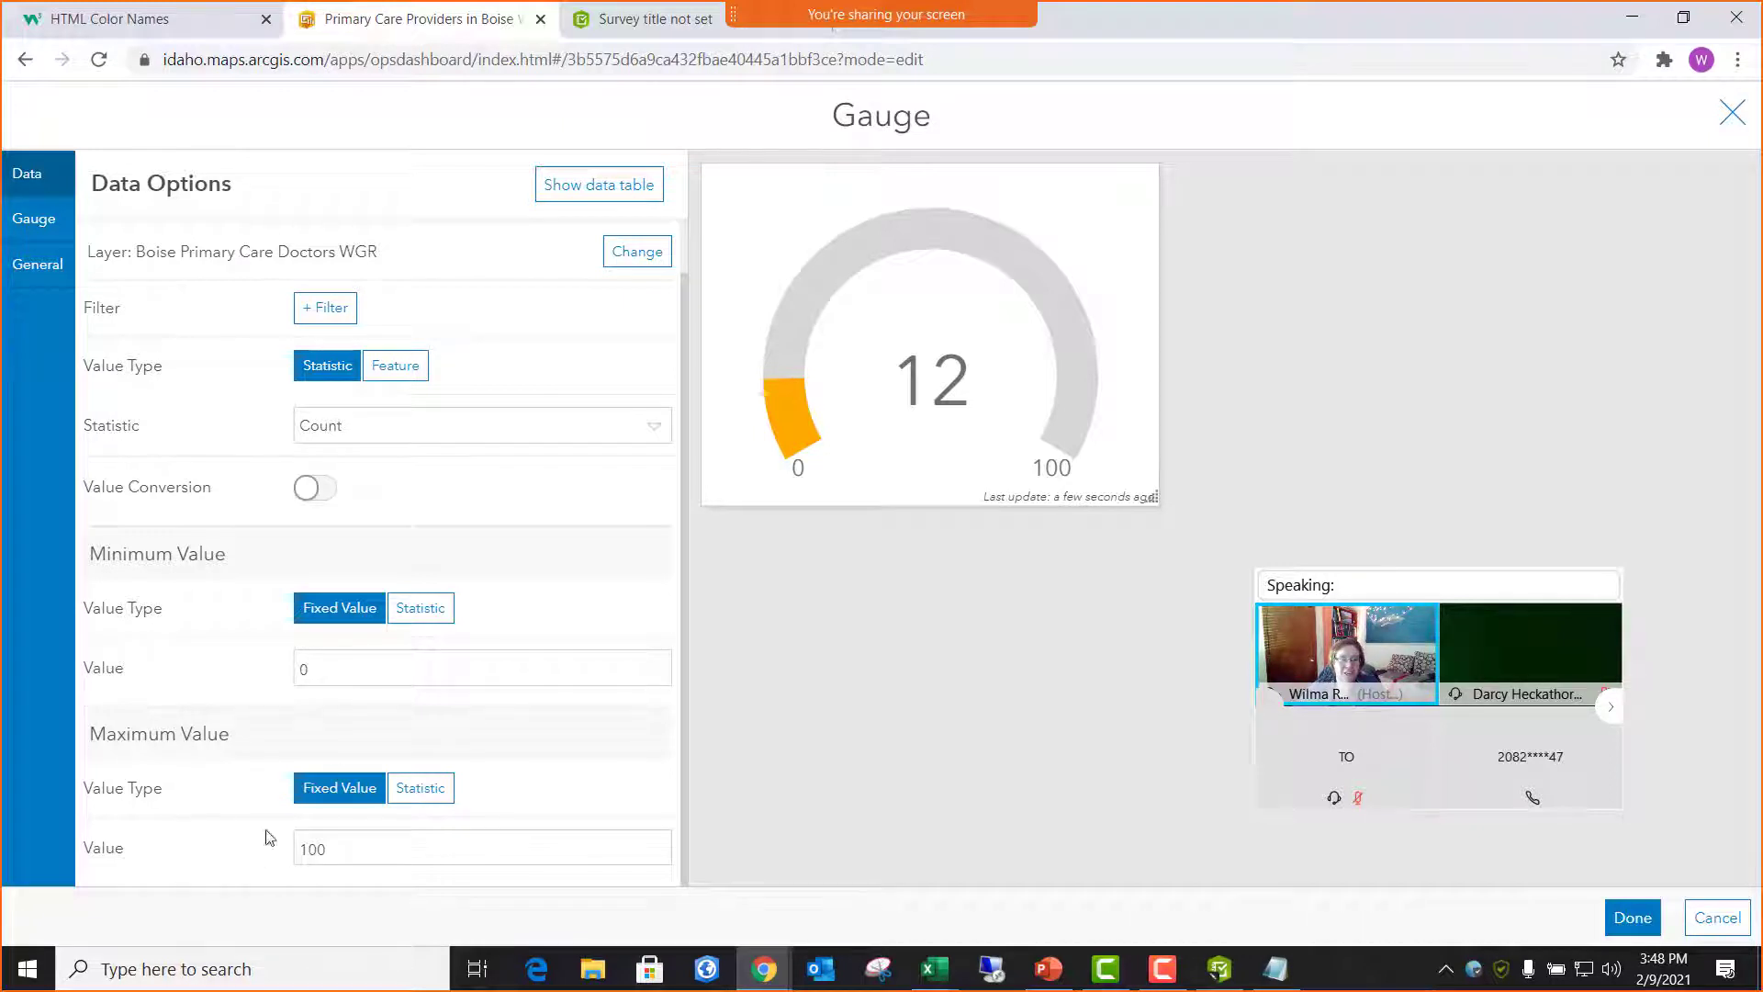
click(432, 805)
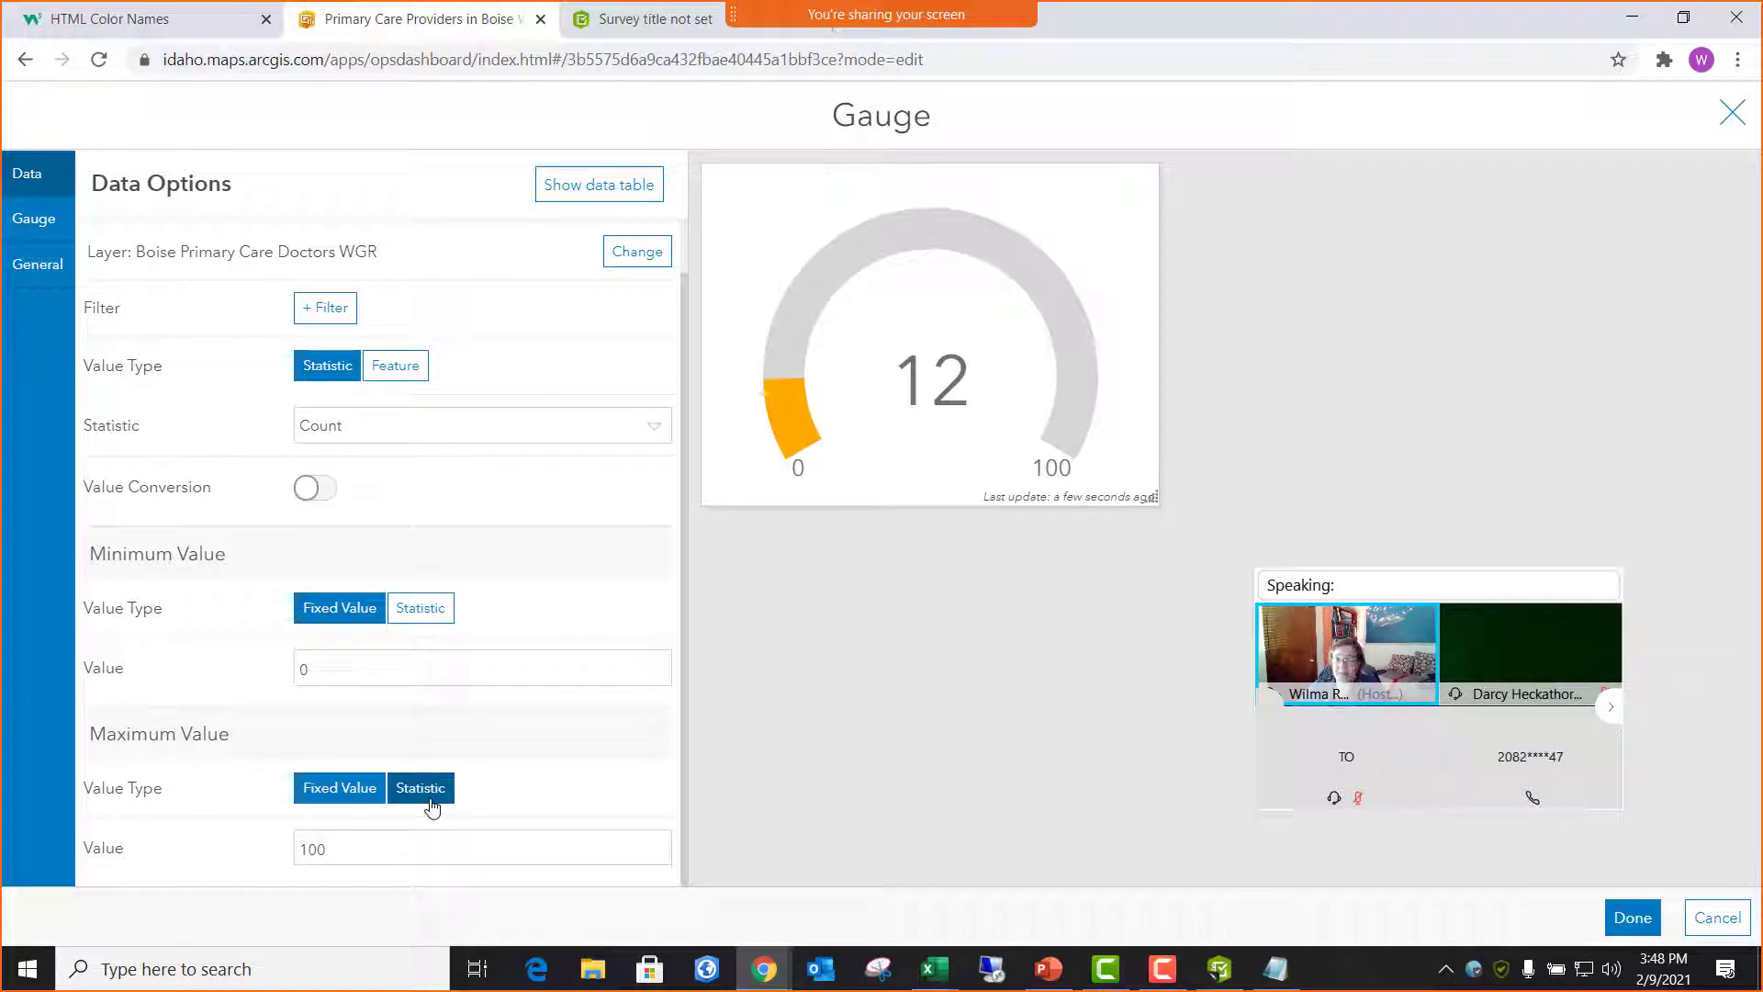
click(430, 806)
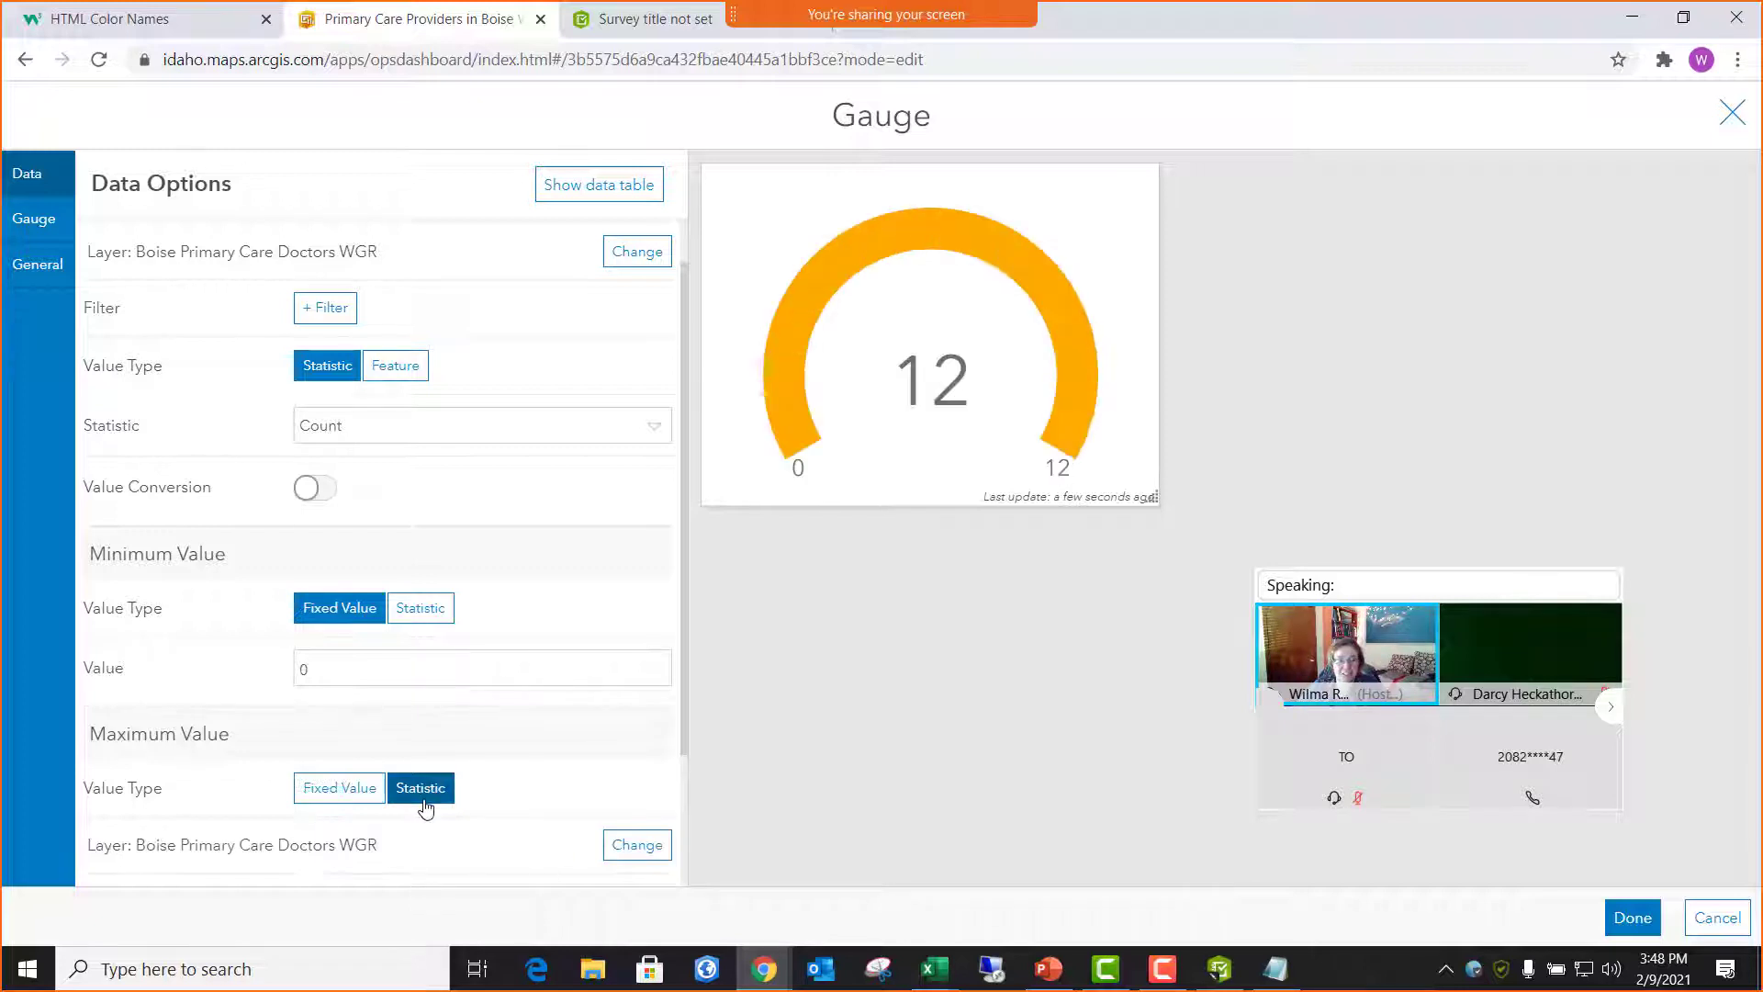
scroll(425, 805, down, 2)
click(647, 682)
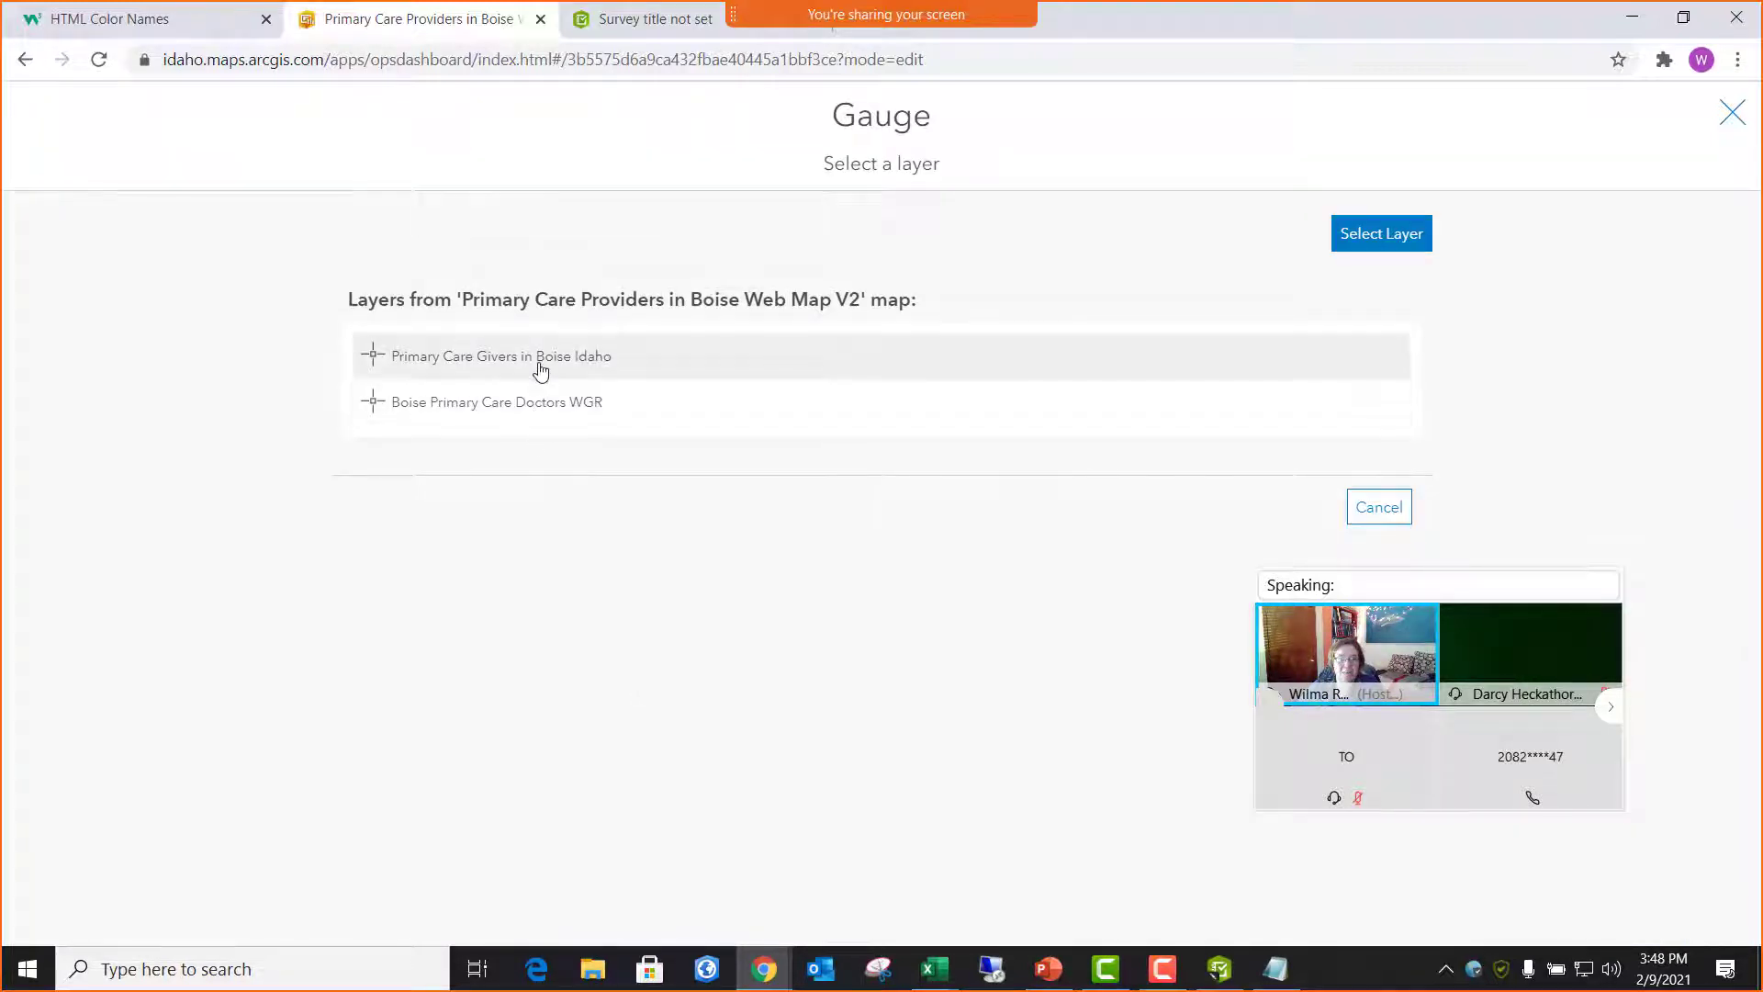
click(541, 370)
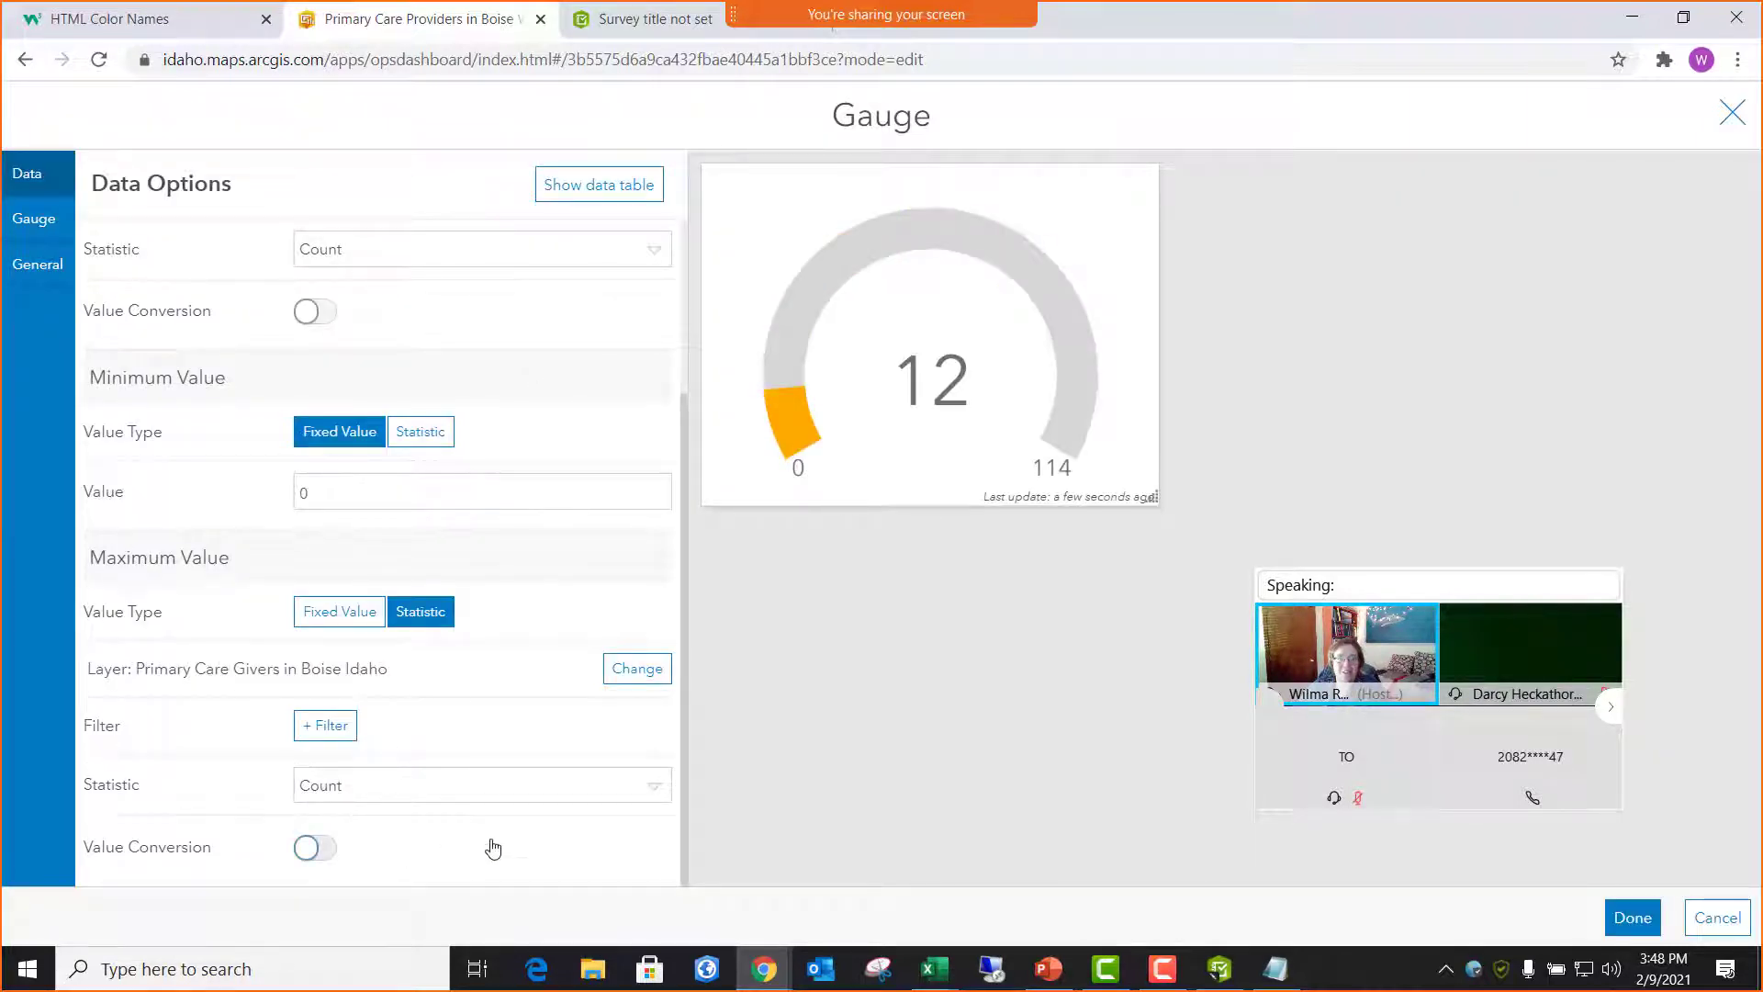
- Display the gauge value as a percentage, turn off its last update text, and finish the gauge
click(33, 268)
click(36, 242)
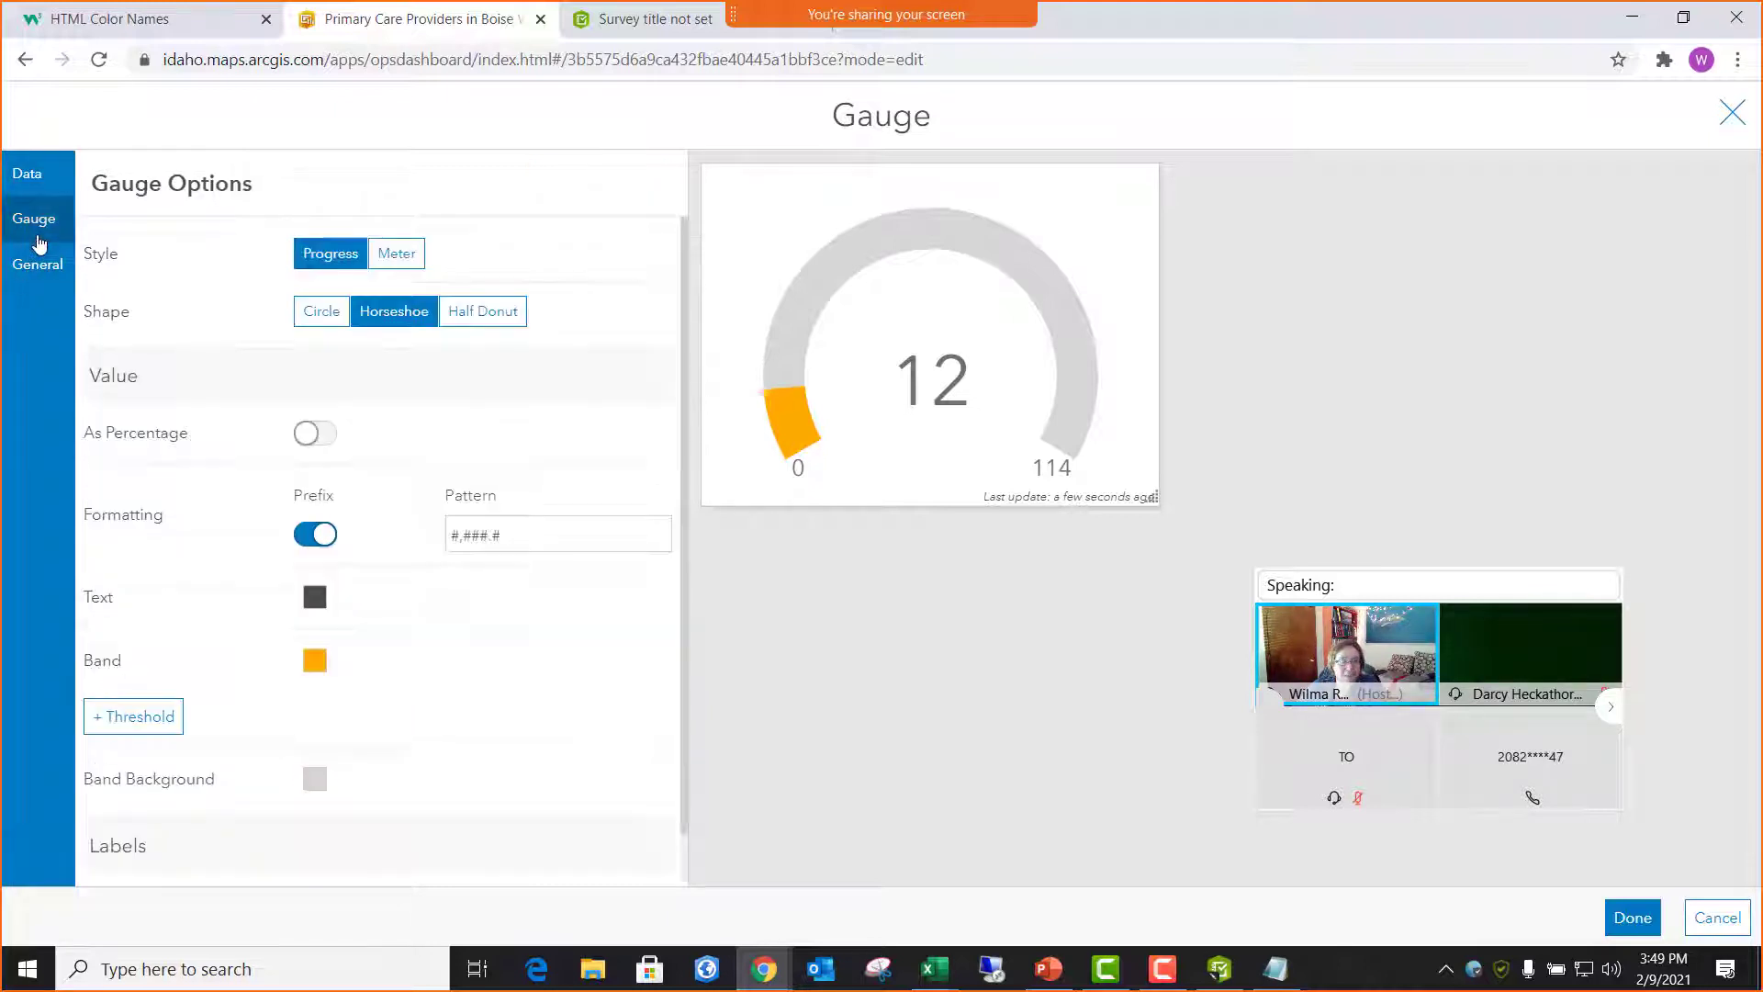
click(306, 435)
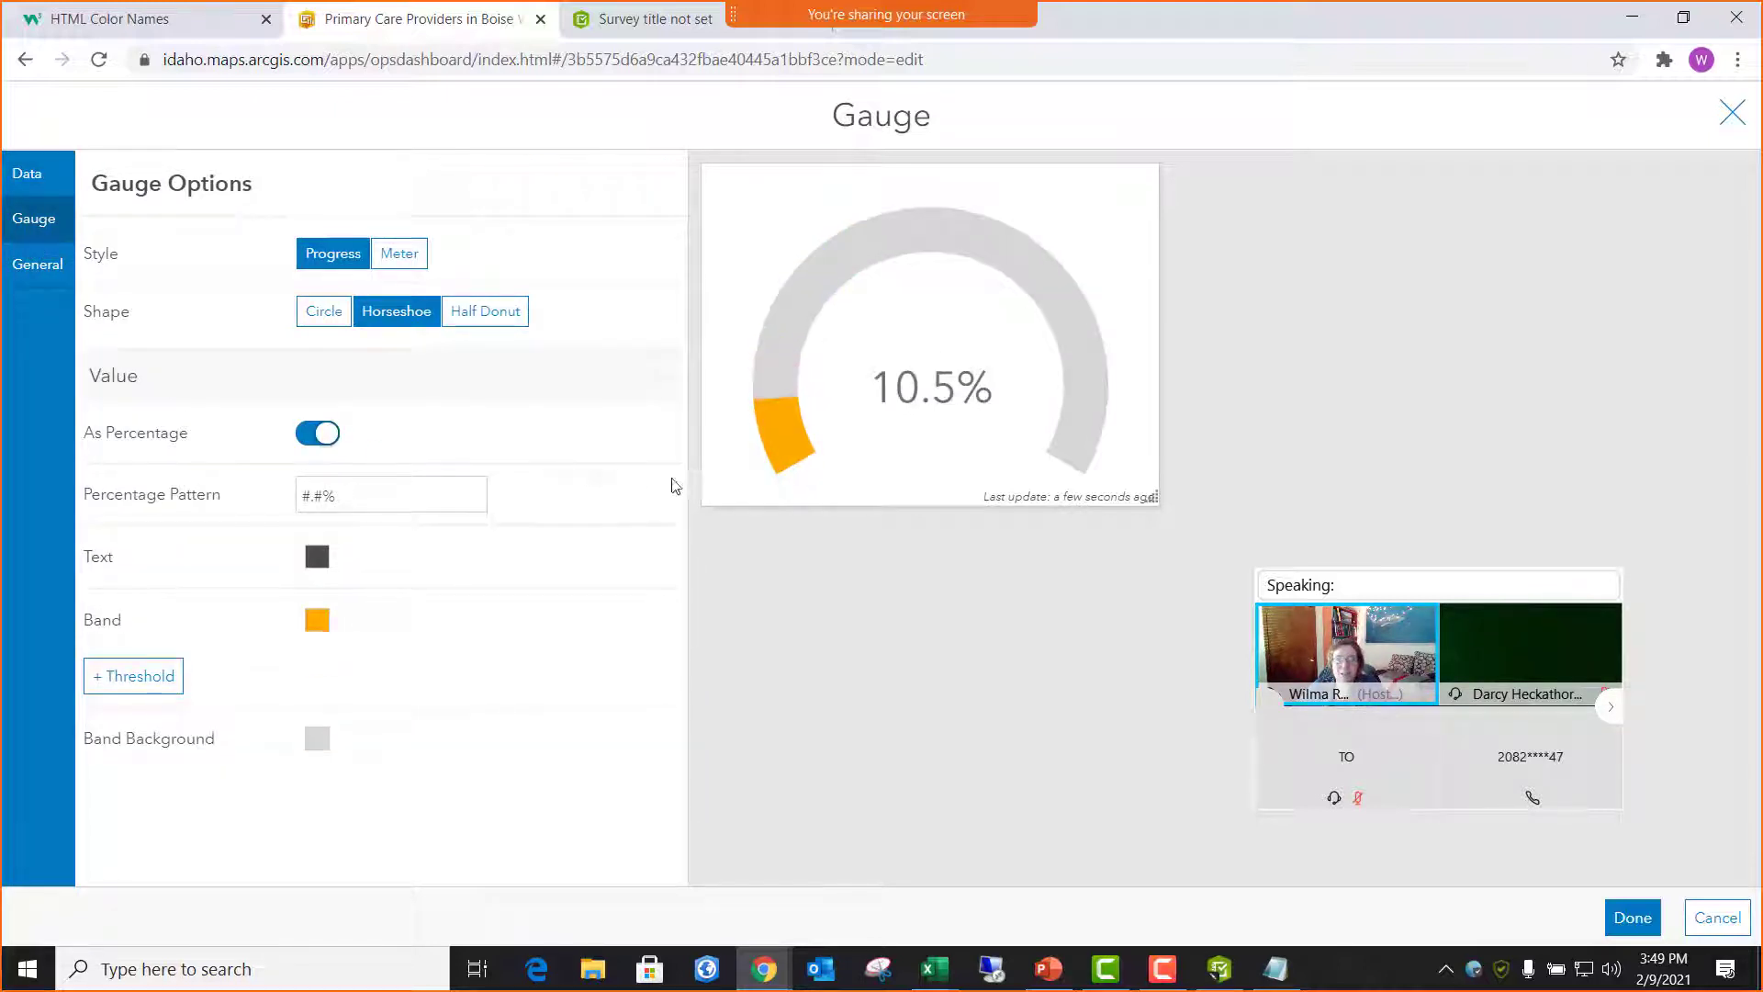
click(37, 264)
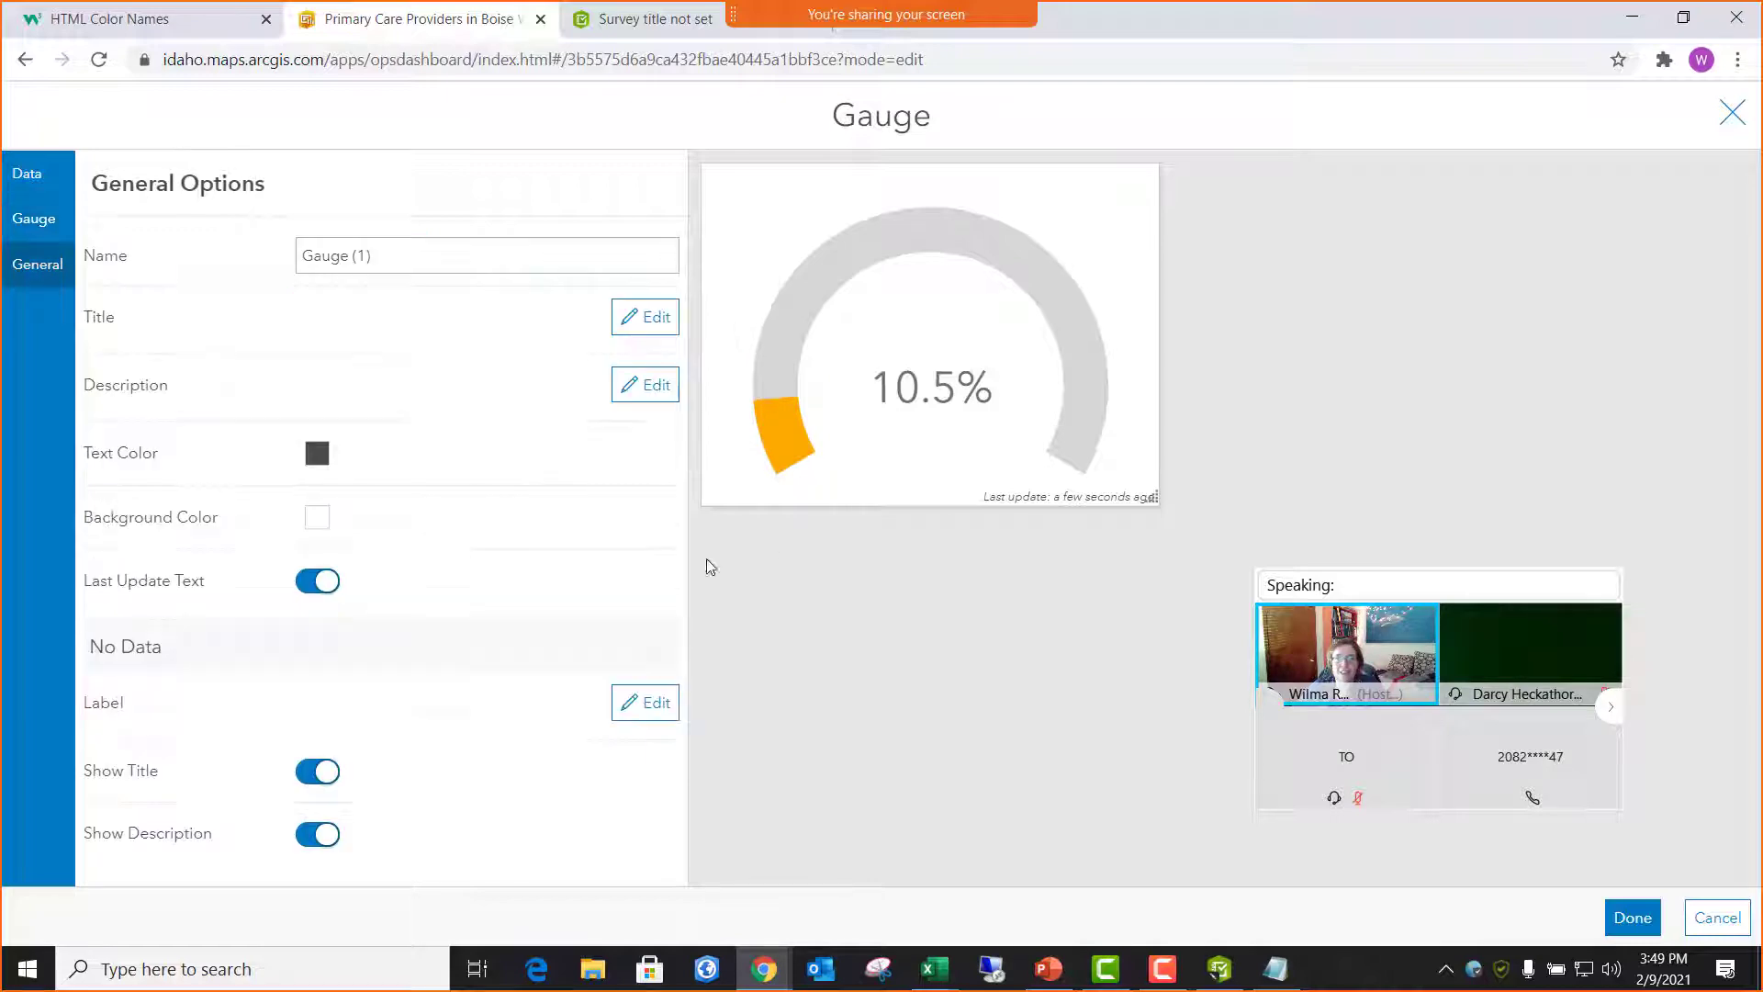
click(319, 586)
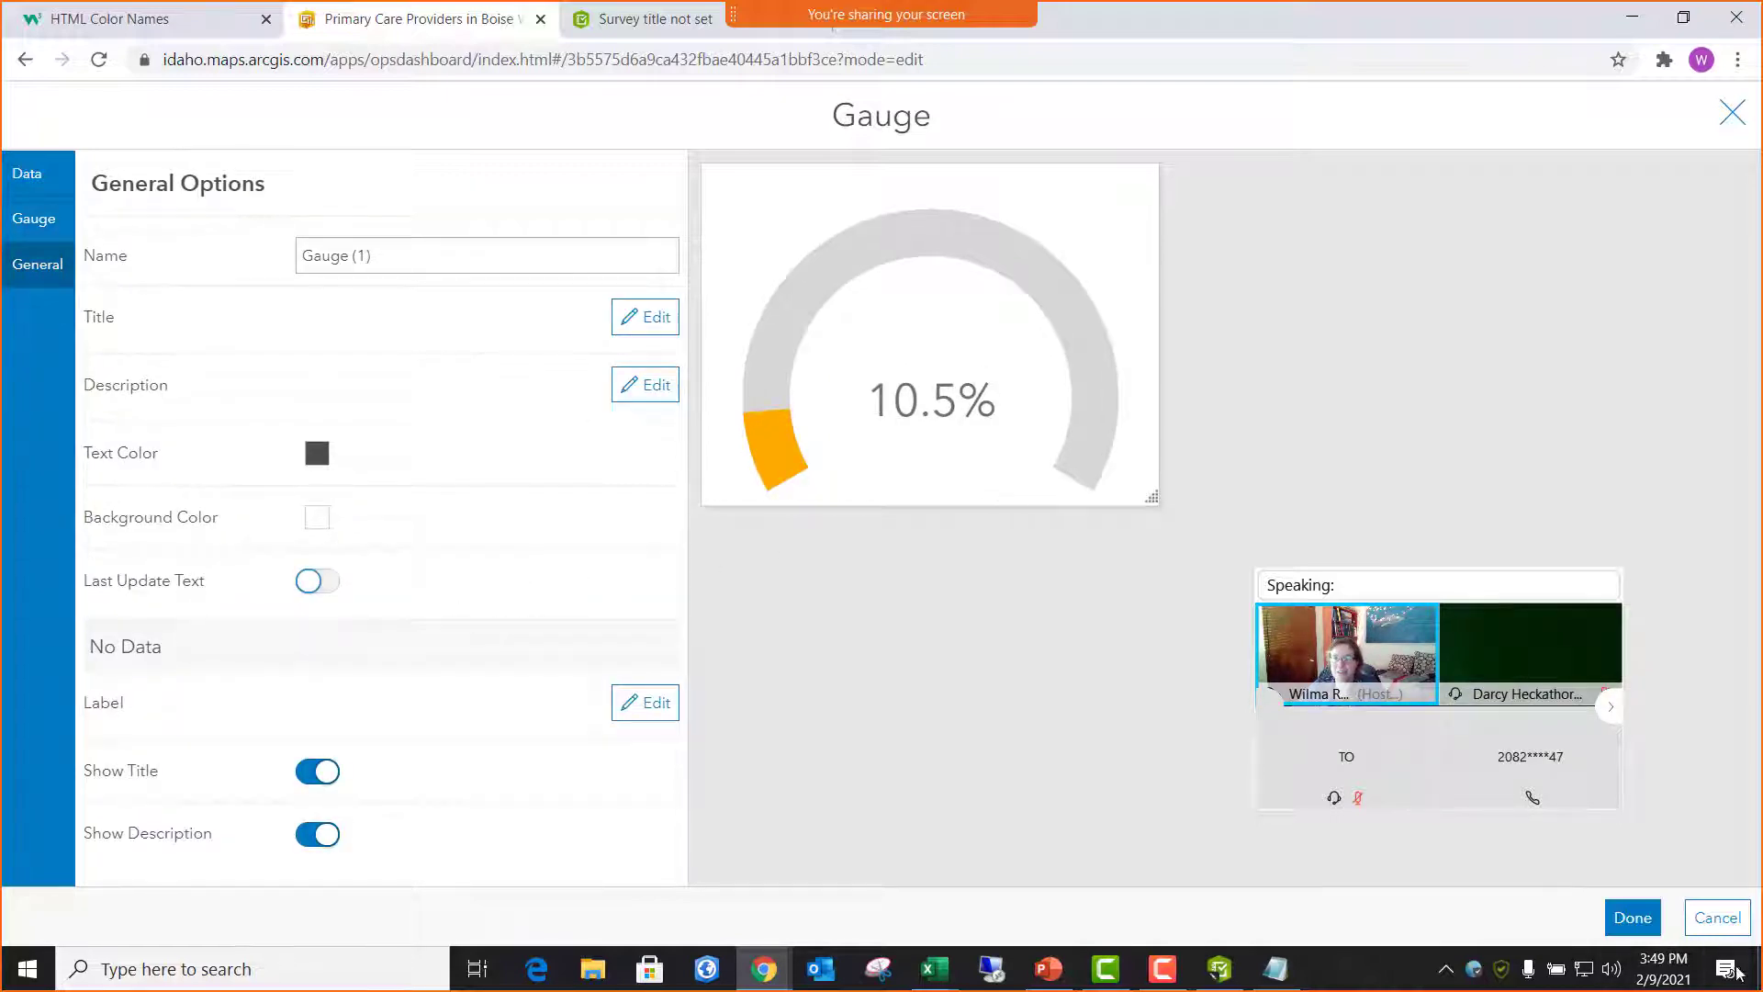
click(1630, 919)
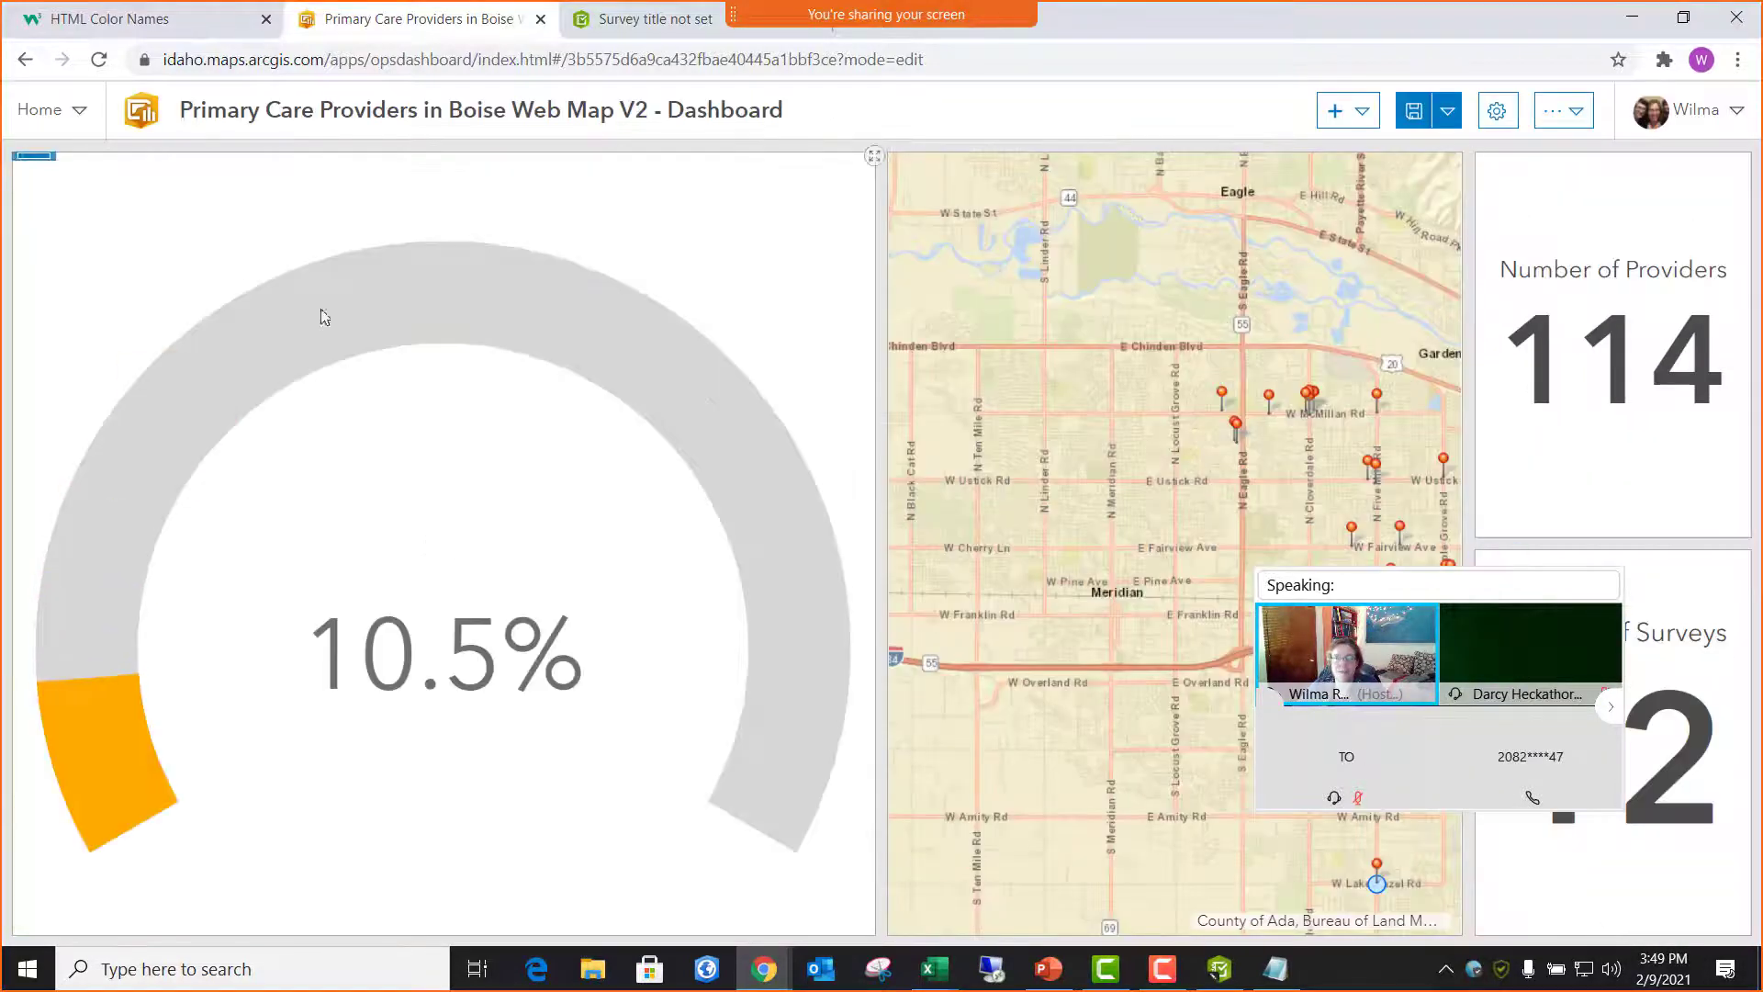
- Place the gauge between the Number of Providers and Number of Surveys indicators, shrink it, and widen the map to about three quarters
drag(29, 168, 1603, 490)
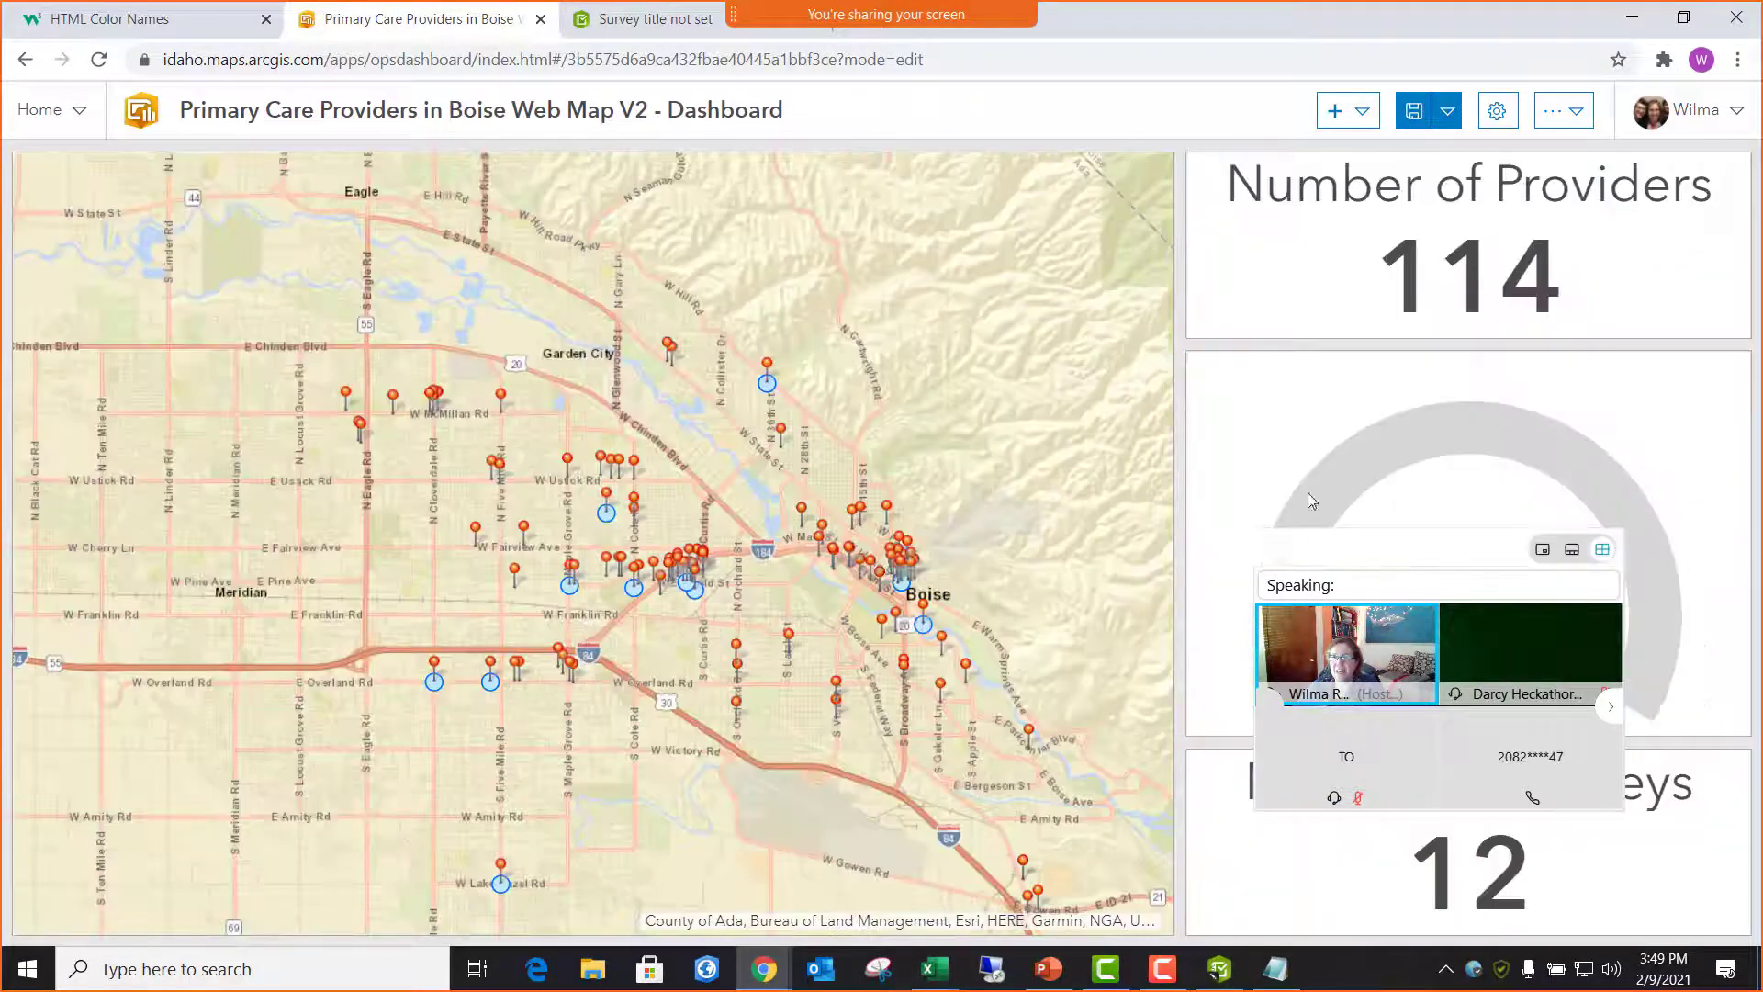
drag(1481, 346, 1483, 425)
drag(1433, 555, 237, 202)
drag(1544, 750, 1498, 649)
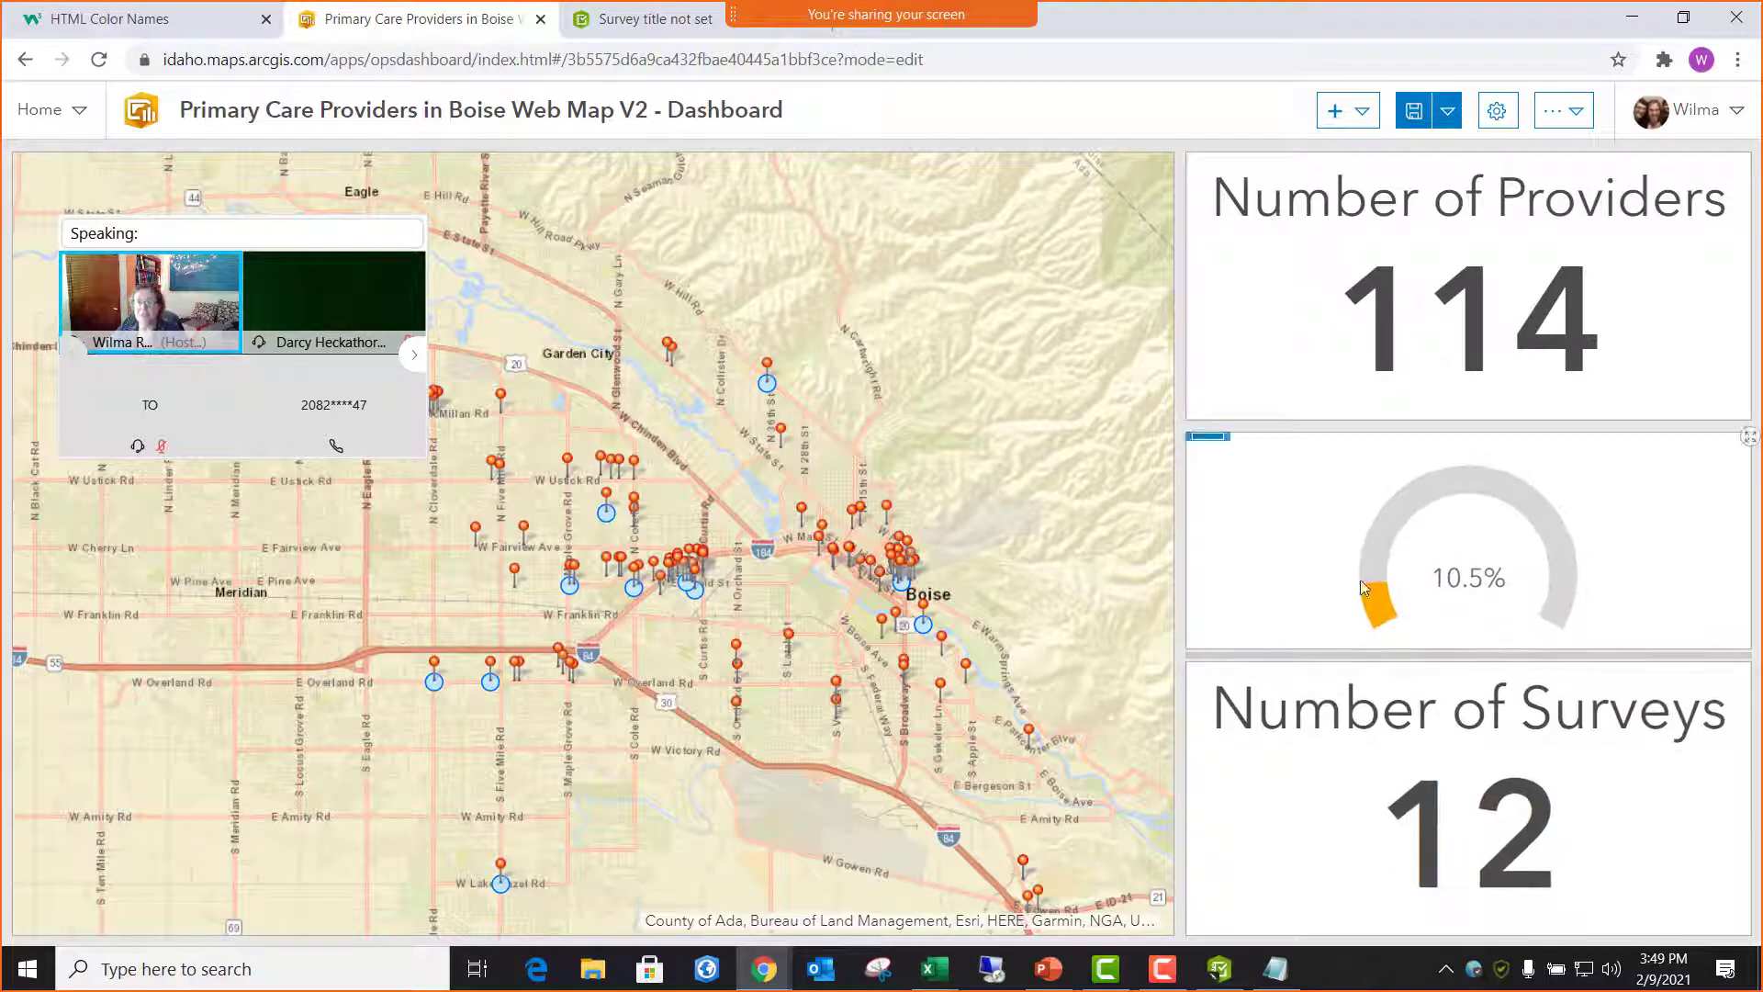
drag(1177, 555, 1289, 554)
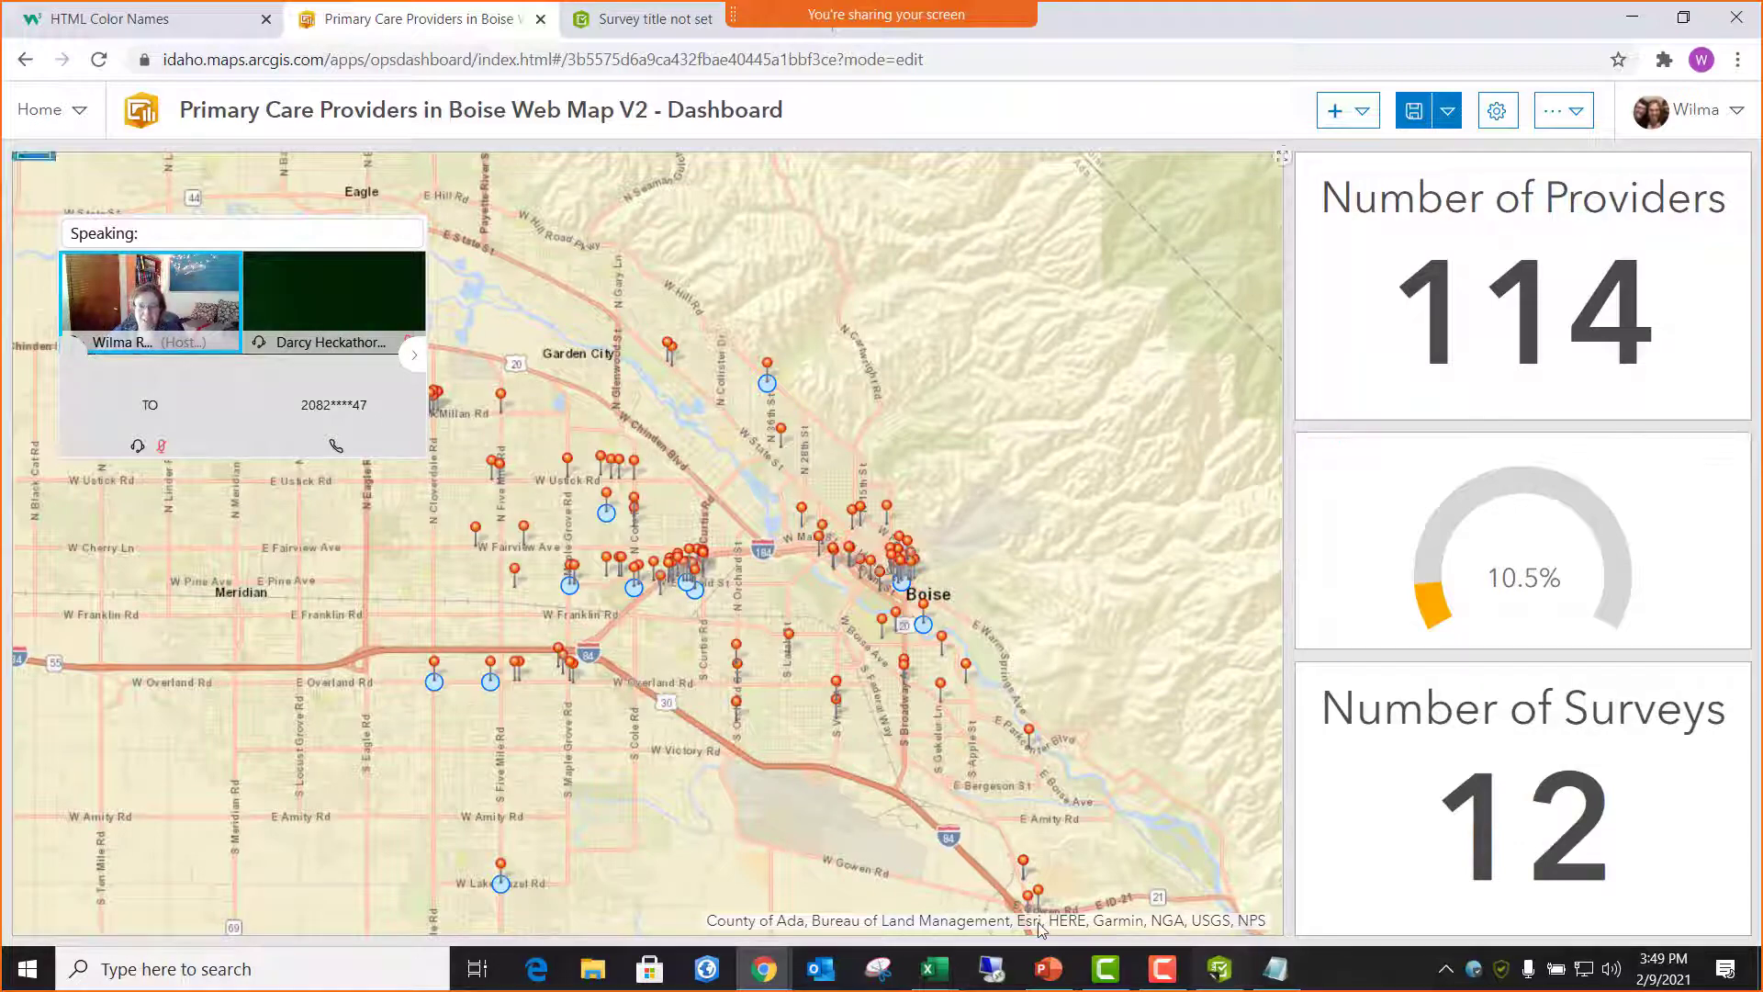
- Switch to the Survey123 Part 2 presentation in PowerPoint and go forward to the Upcoming Events slide
click(1050, 977)
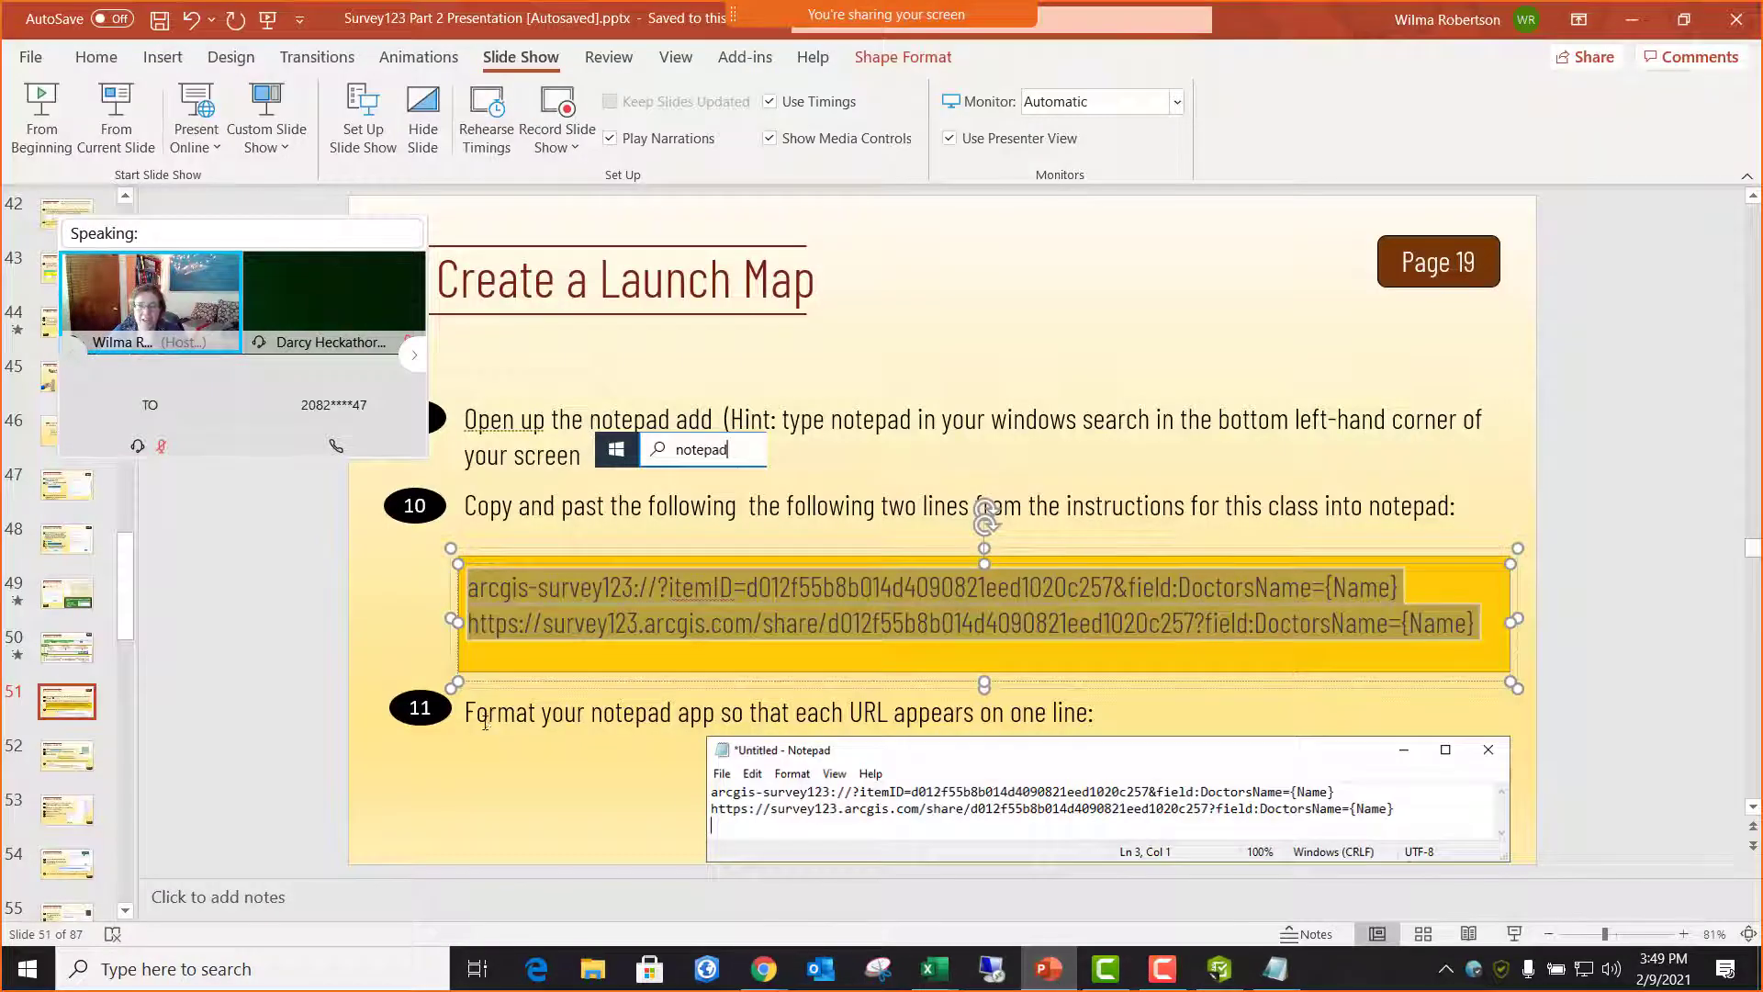
scroll(486, 726, down, 10)
scroll(578, 714, down, 6)
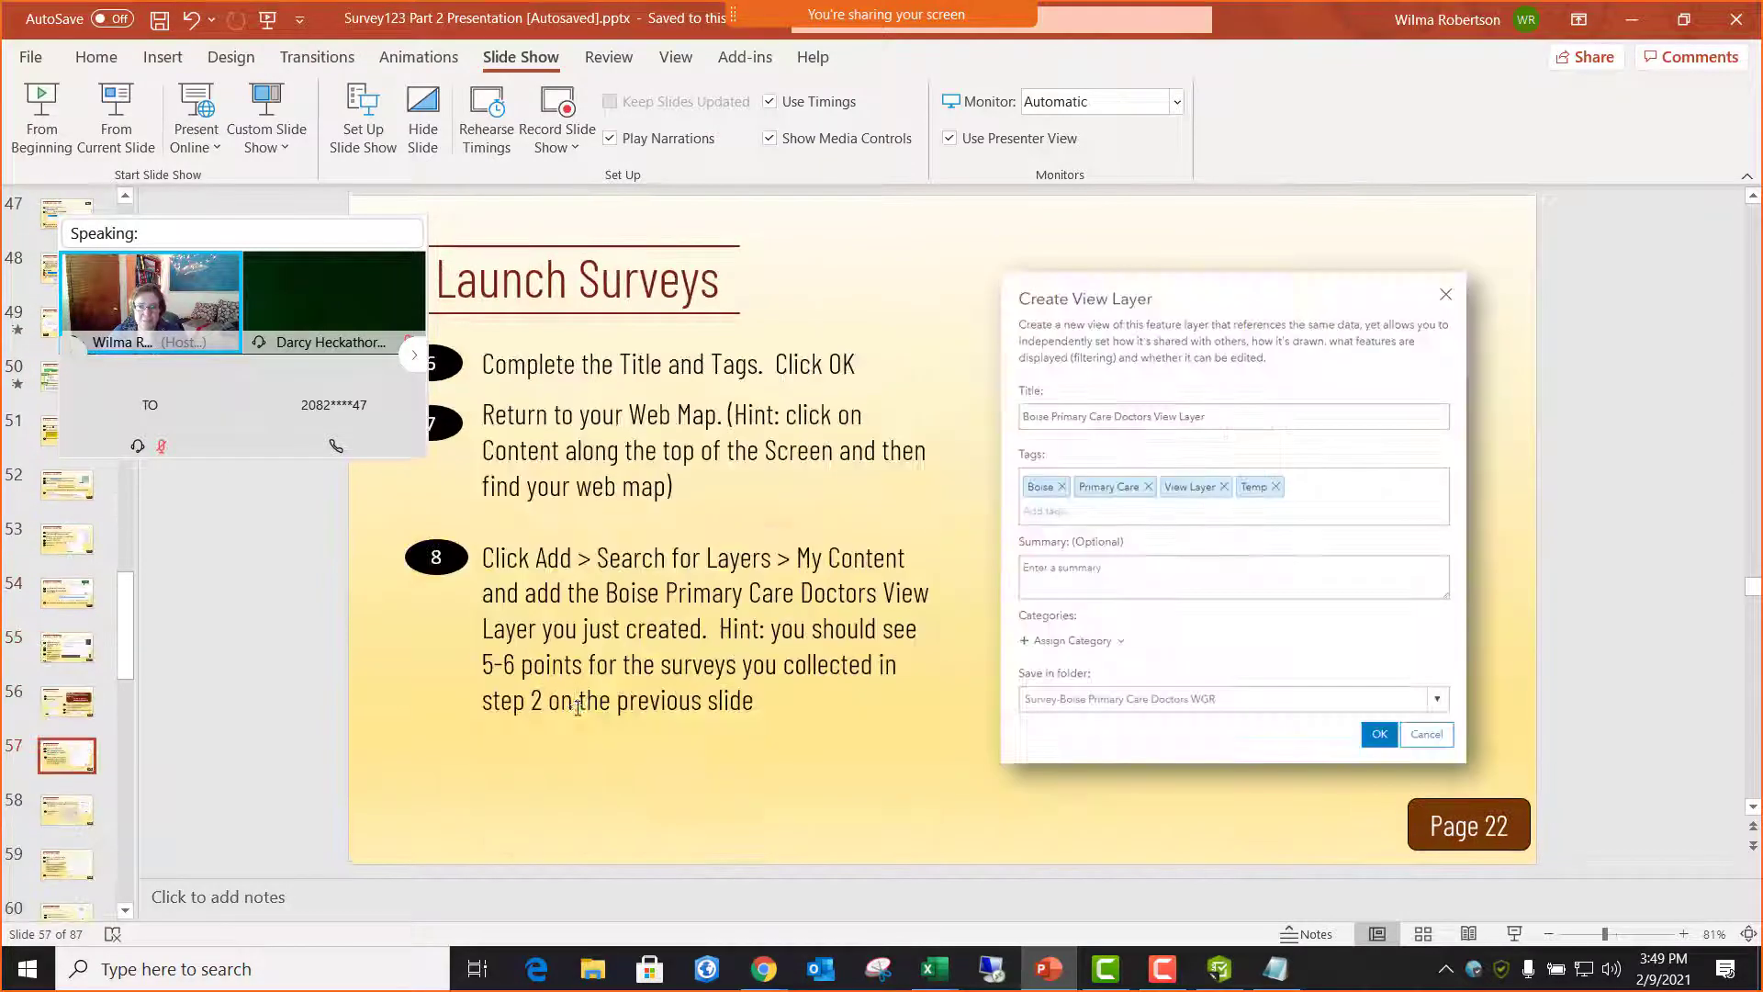
scroll(584, 712, down, 6)
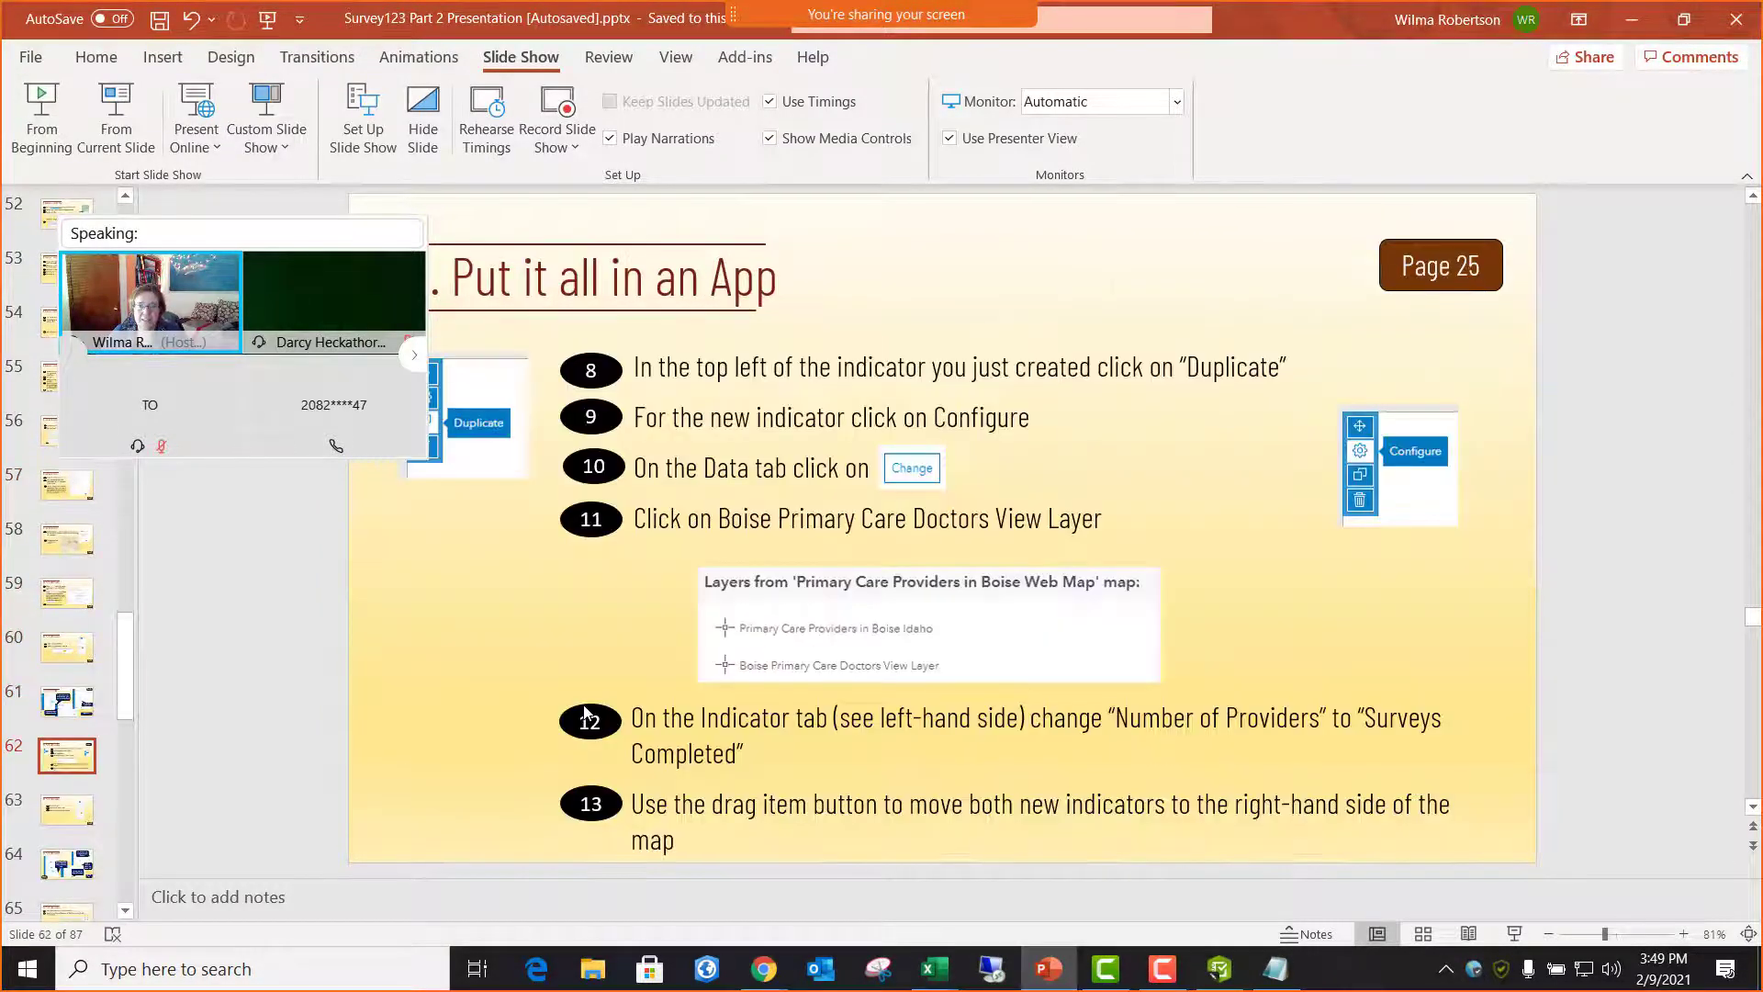
scroll(586, 710, down, 1)
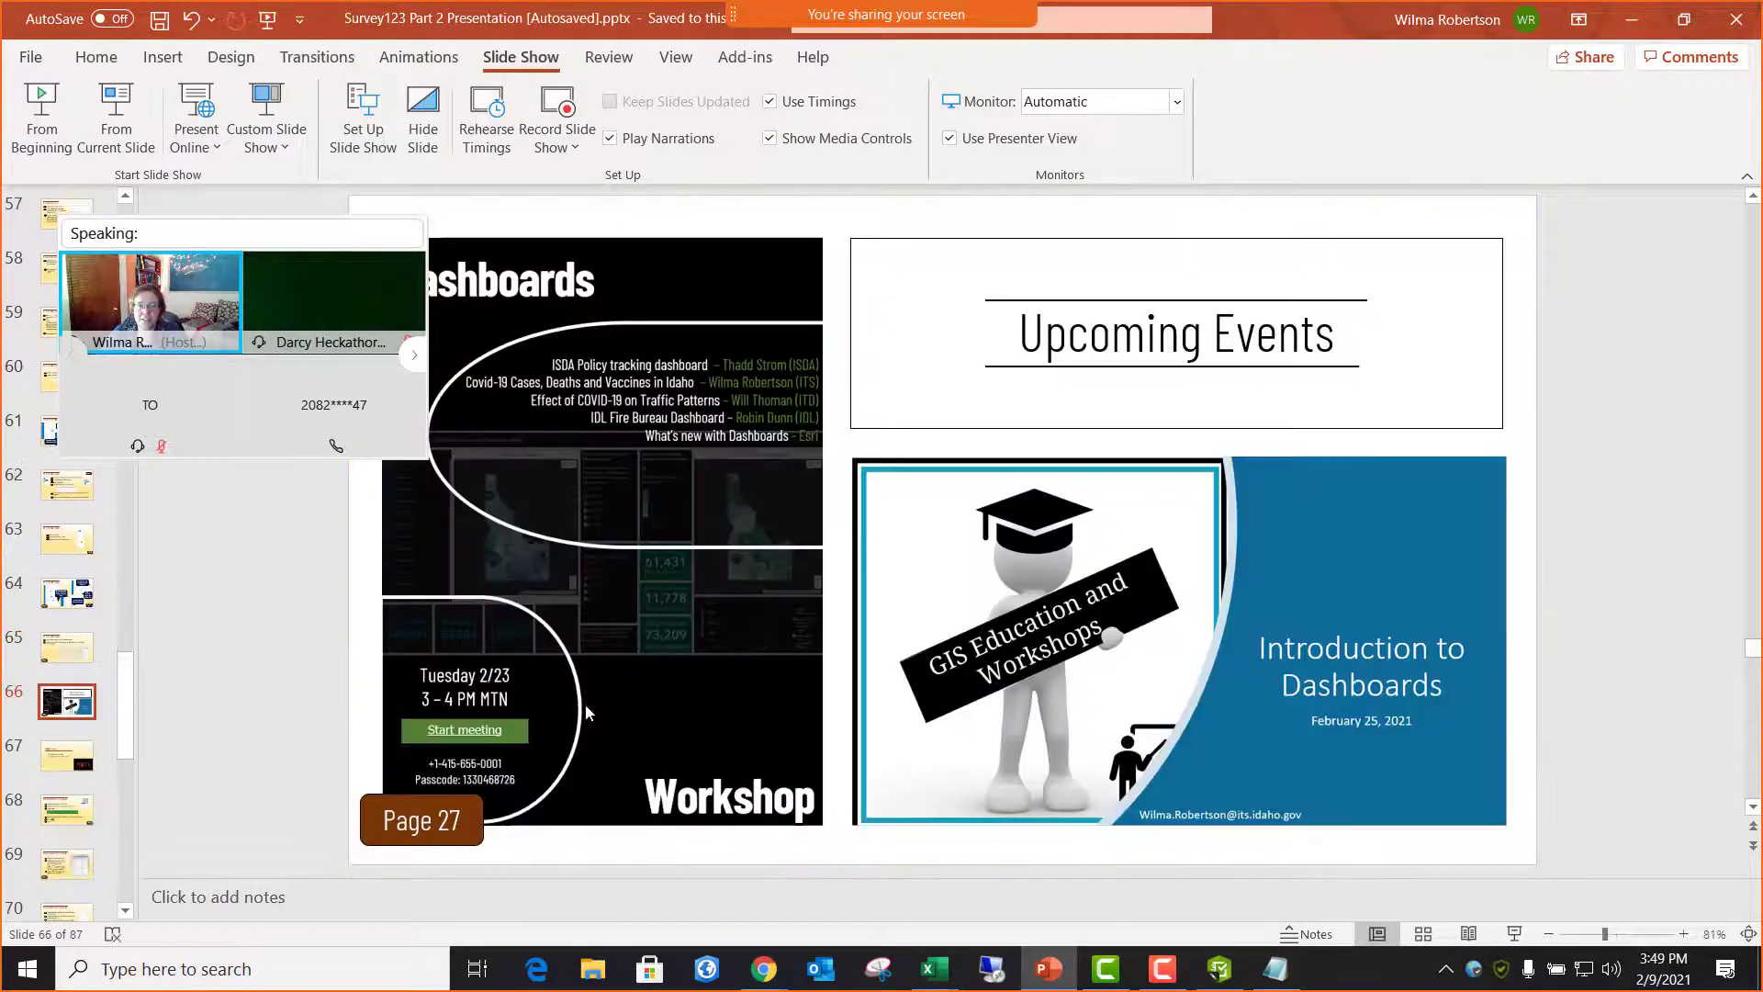
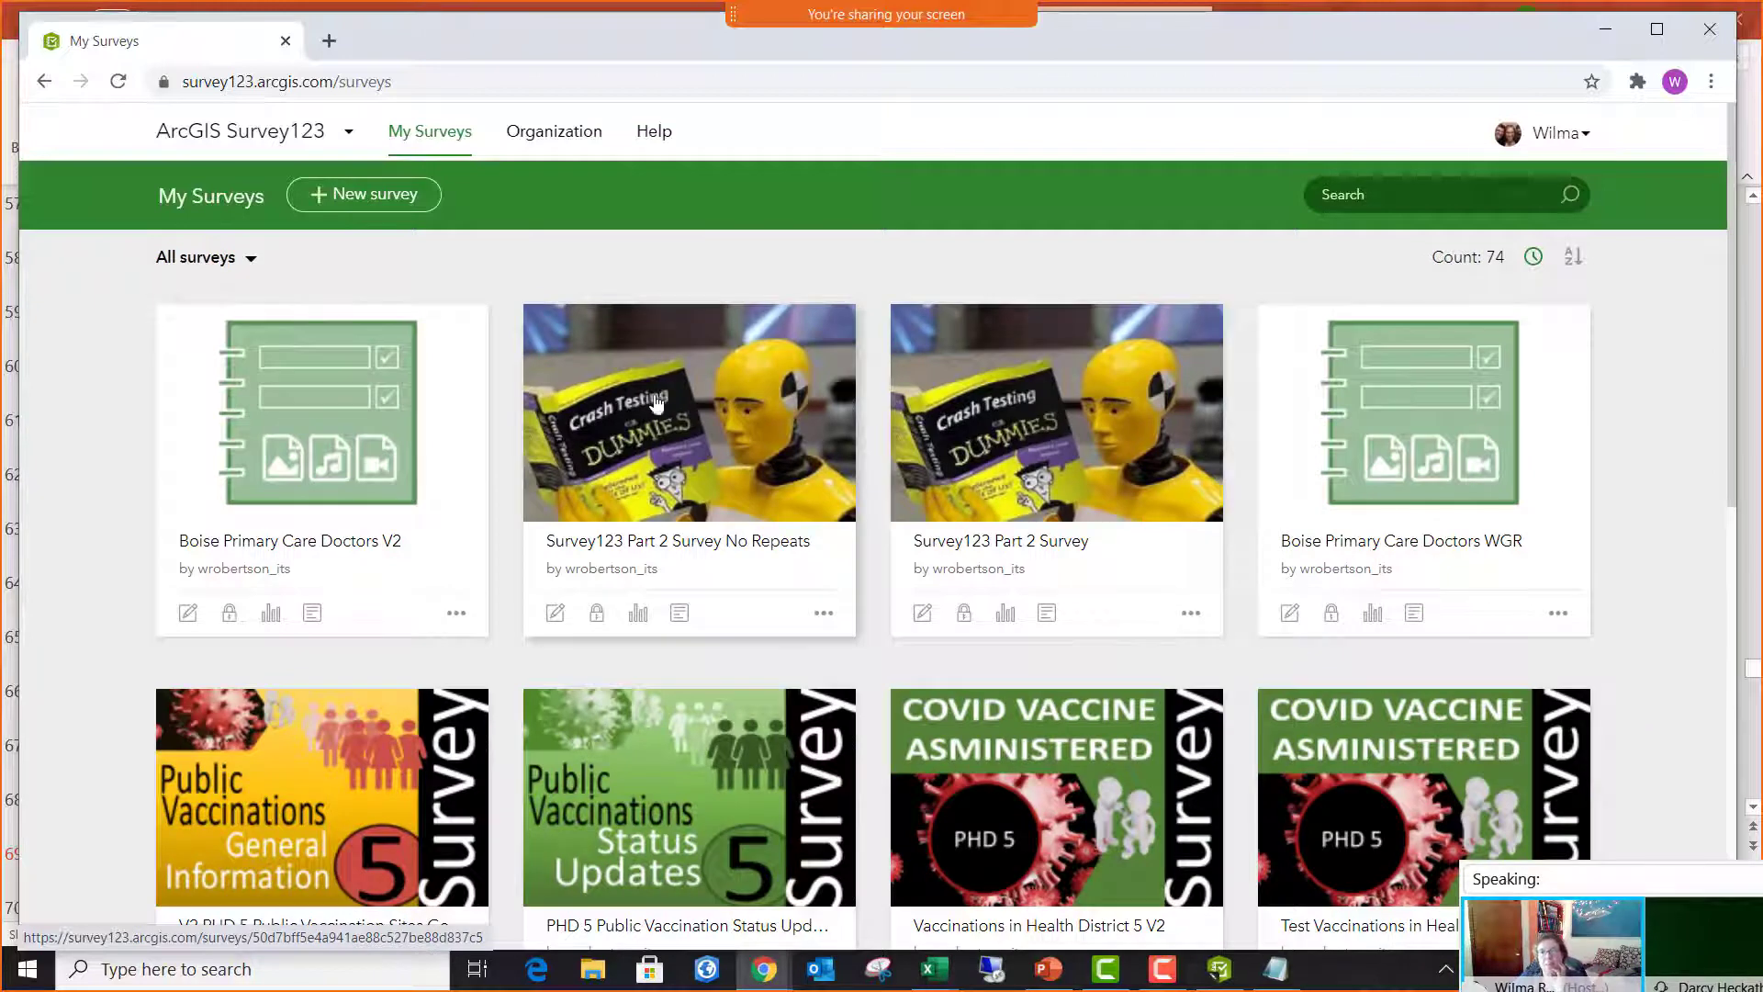
- Open the Boise Primary Care Doctors WGR survey in Survey123 and examine its response analysis from the physician's name question
click(1405, 464)
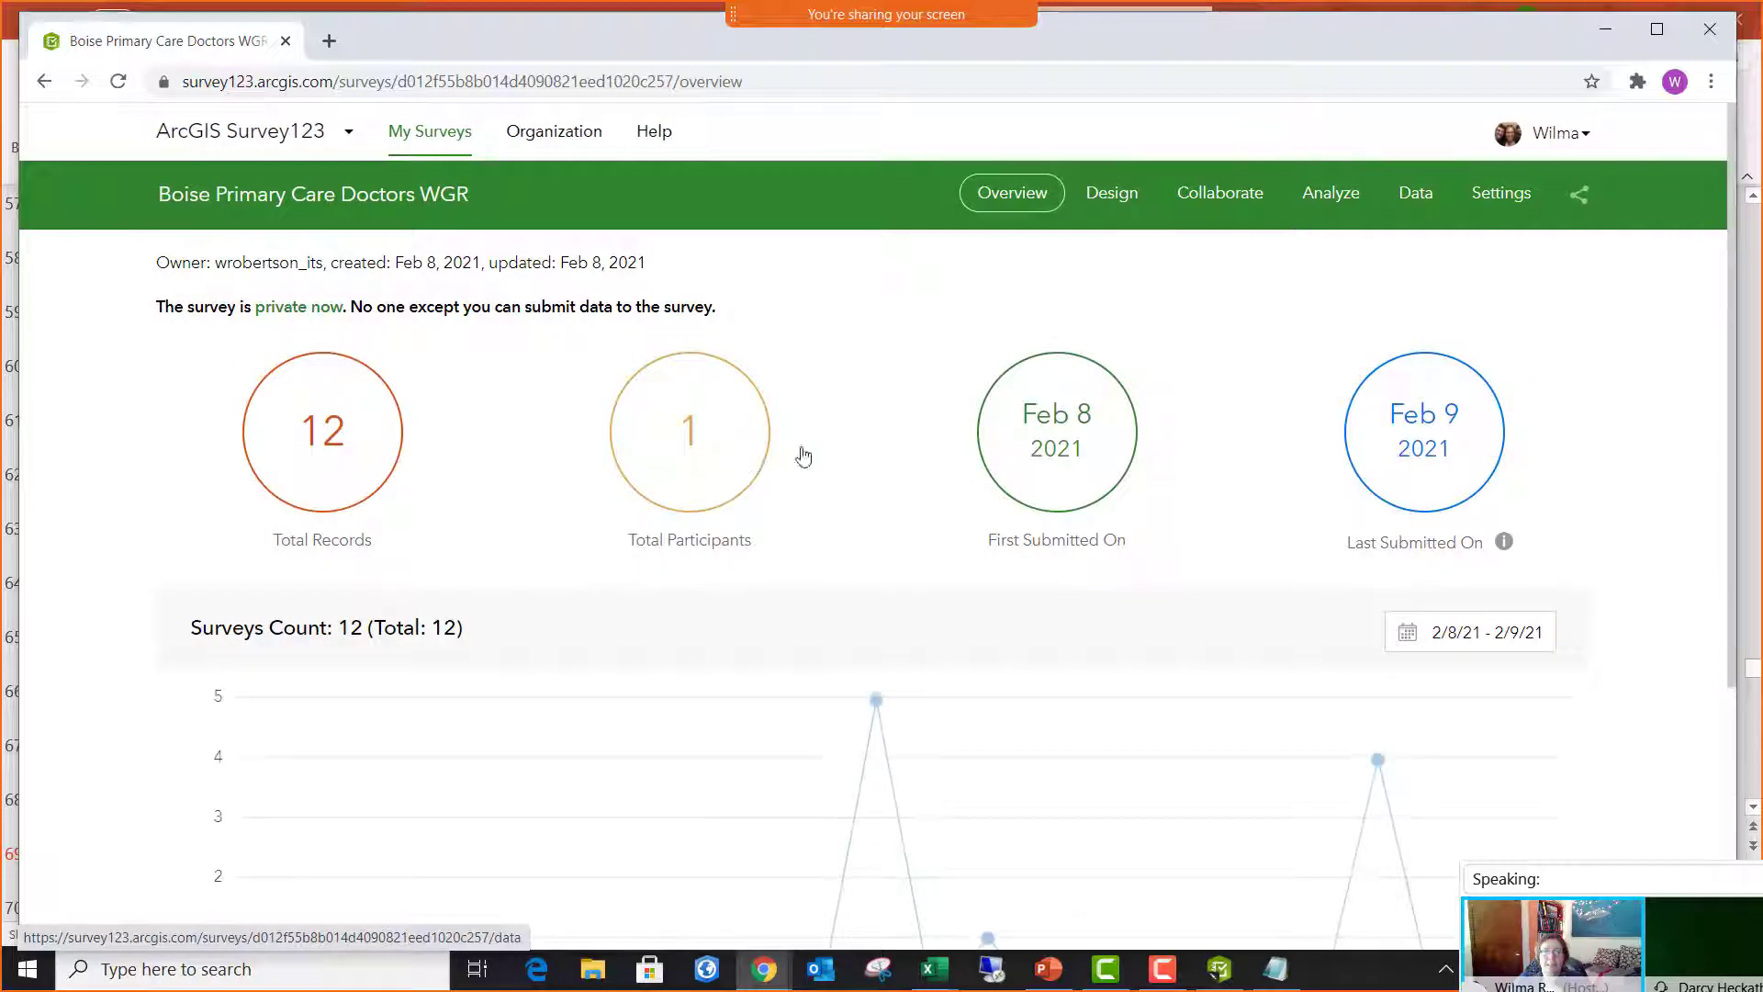
click(1342, 200)
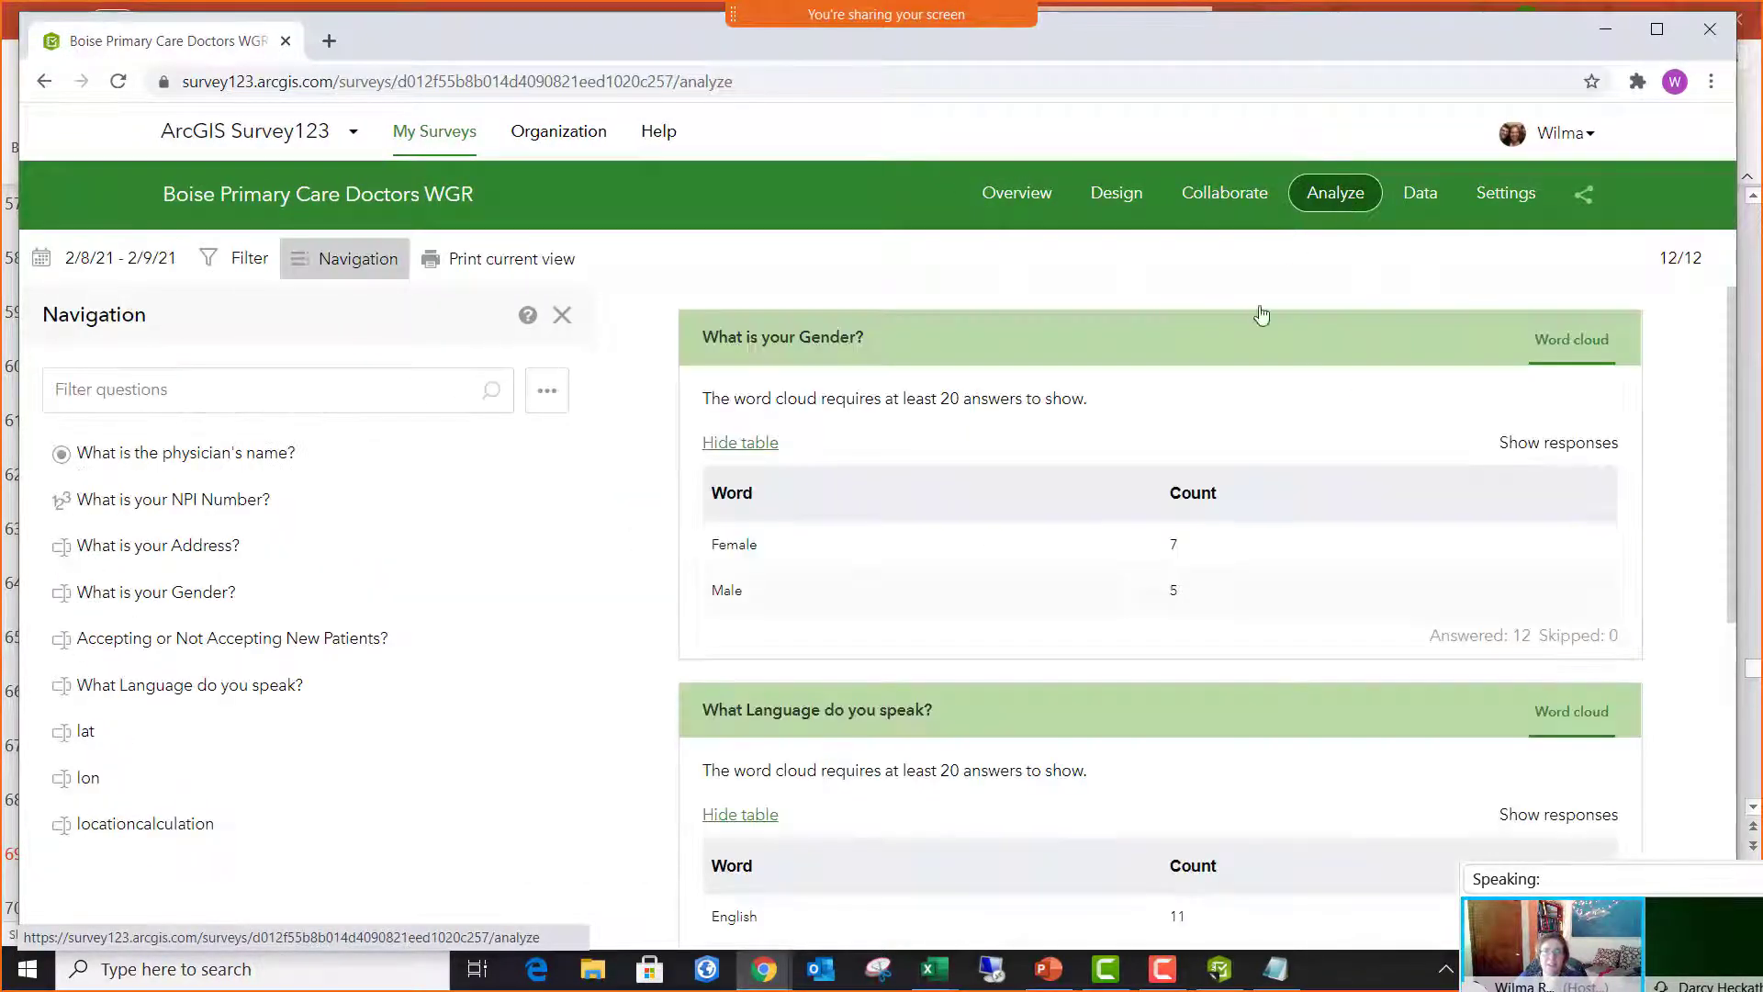
scroll(1082, 450, up, 5)
scroll(1084, 450, up, 15)
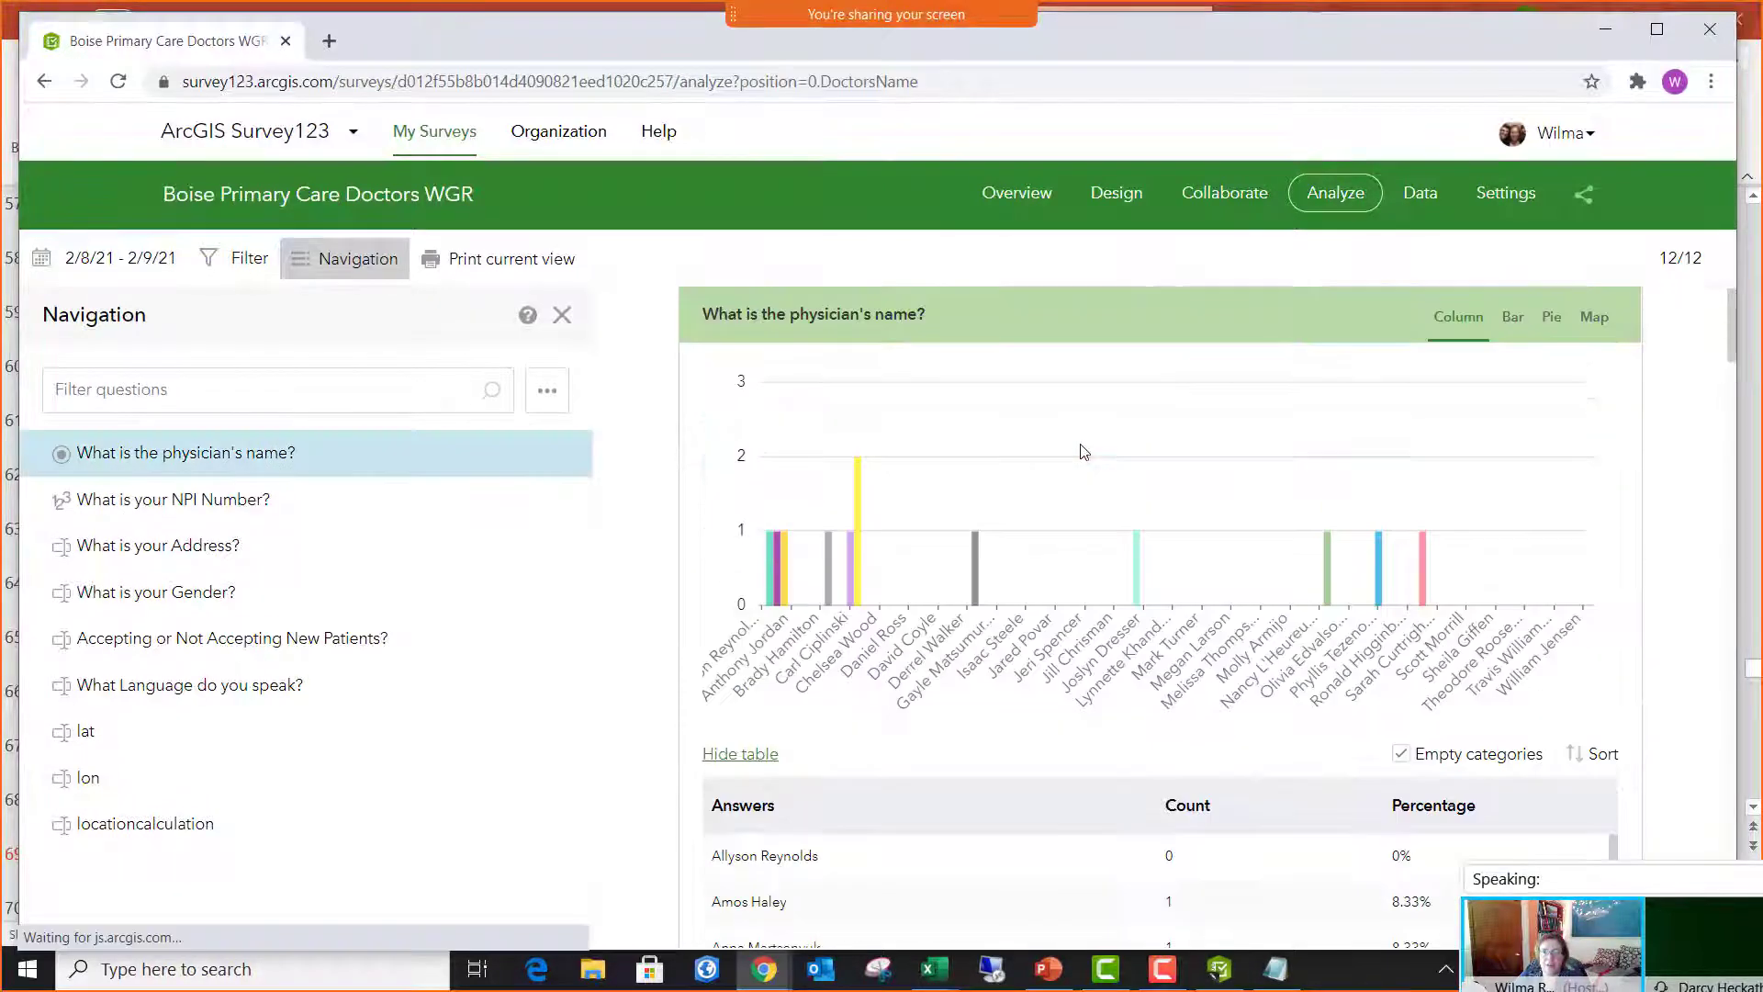
- View the survey's submitted data with its map and table, and check the available export formats
click(1438, 199)
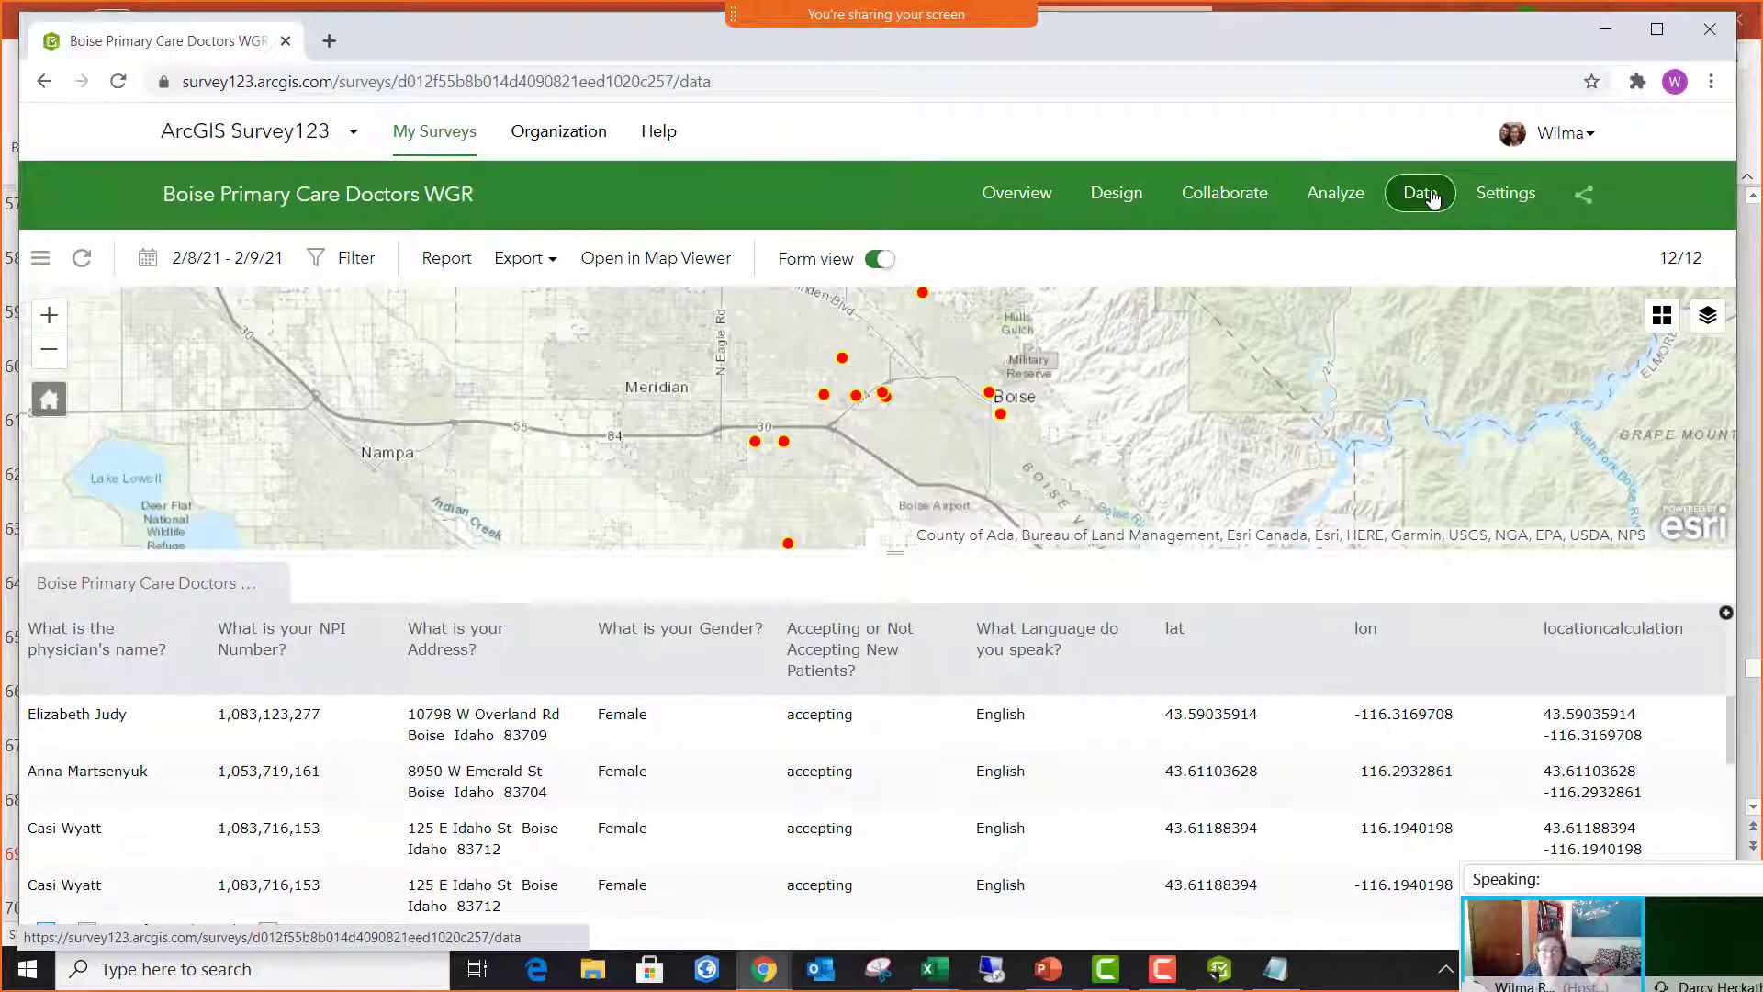
click(552, 265)
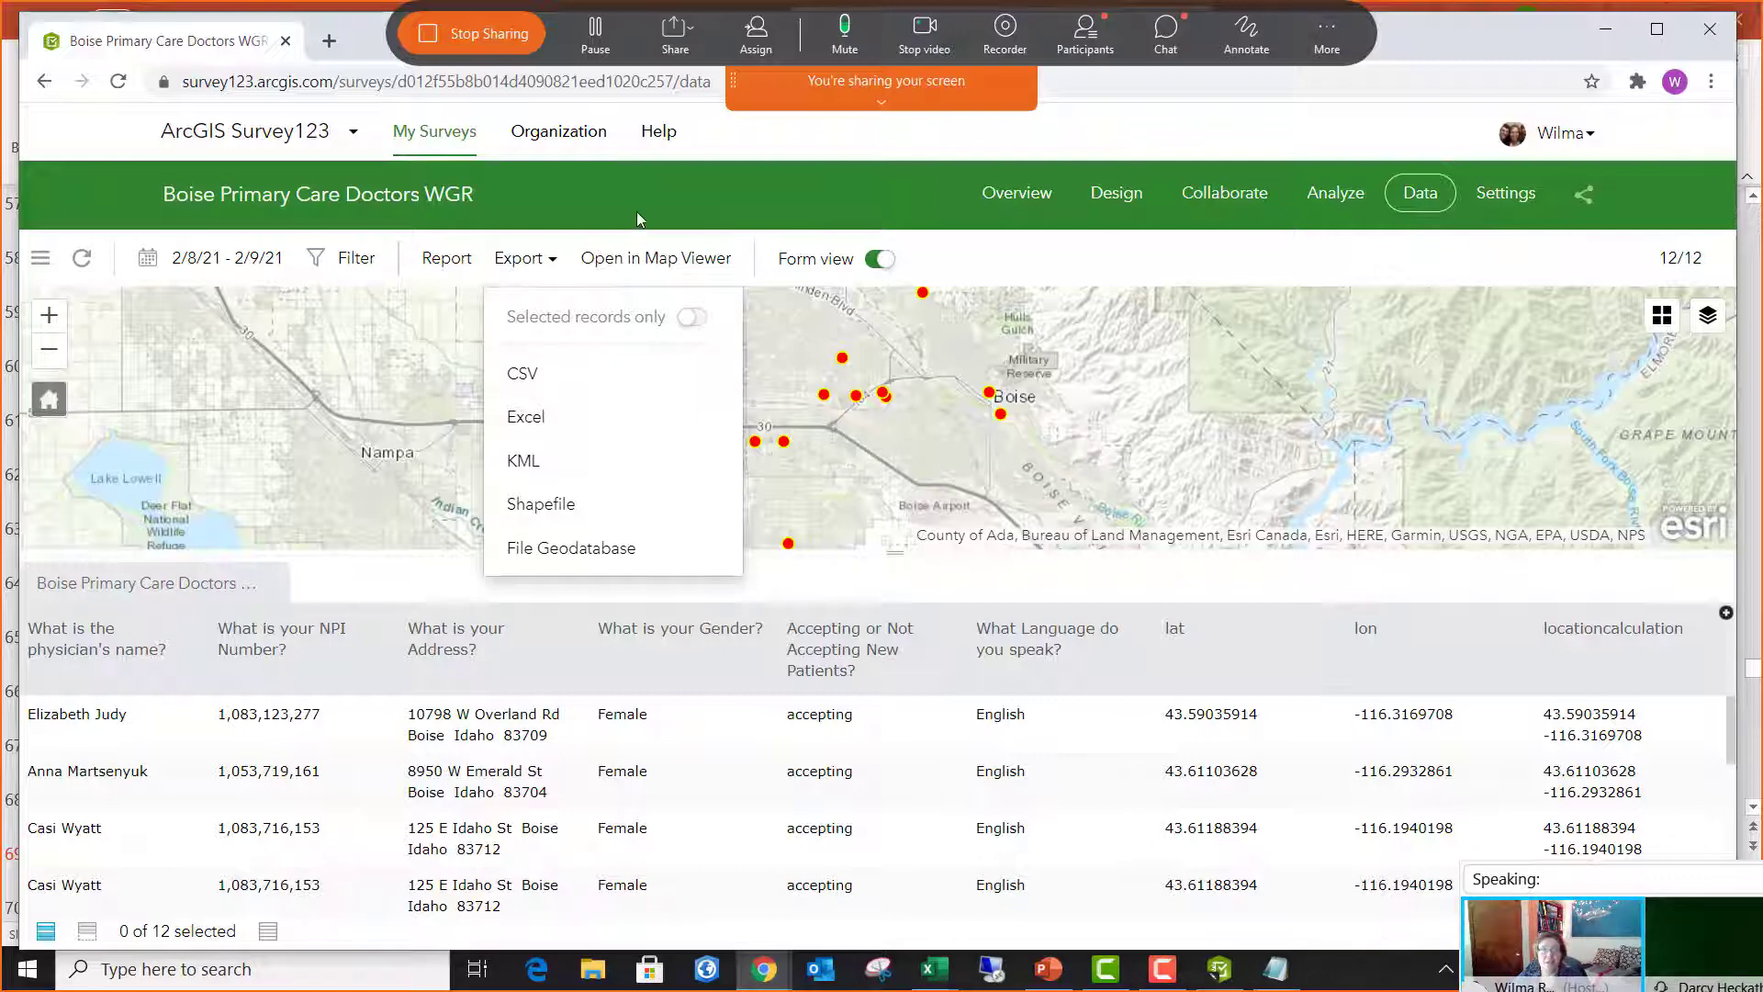
click(658, 195)
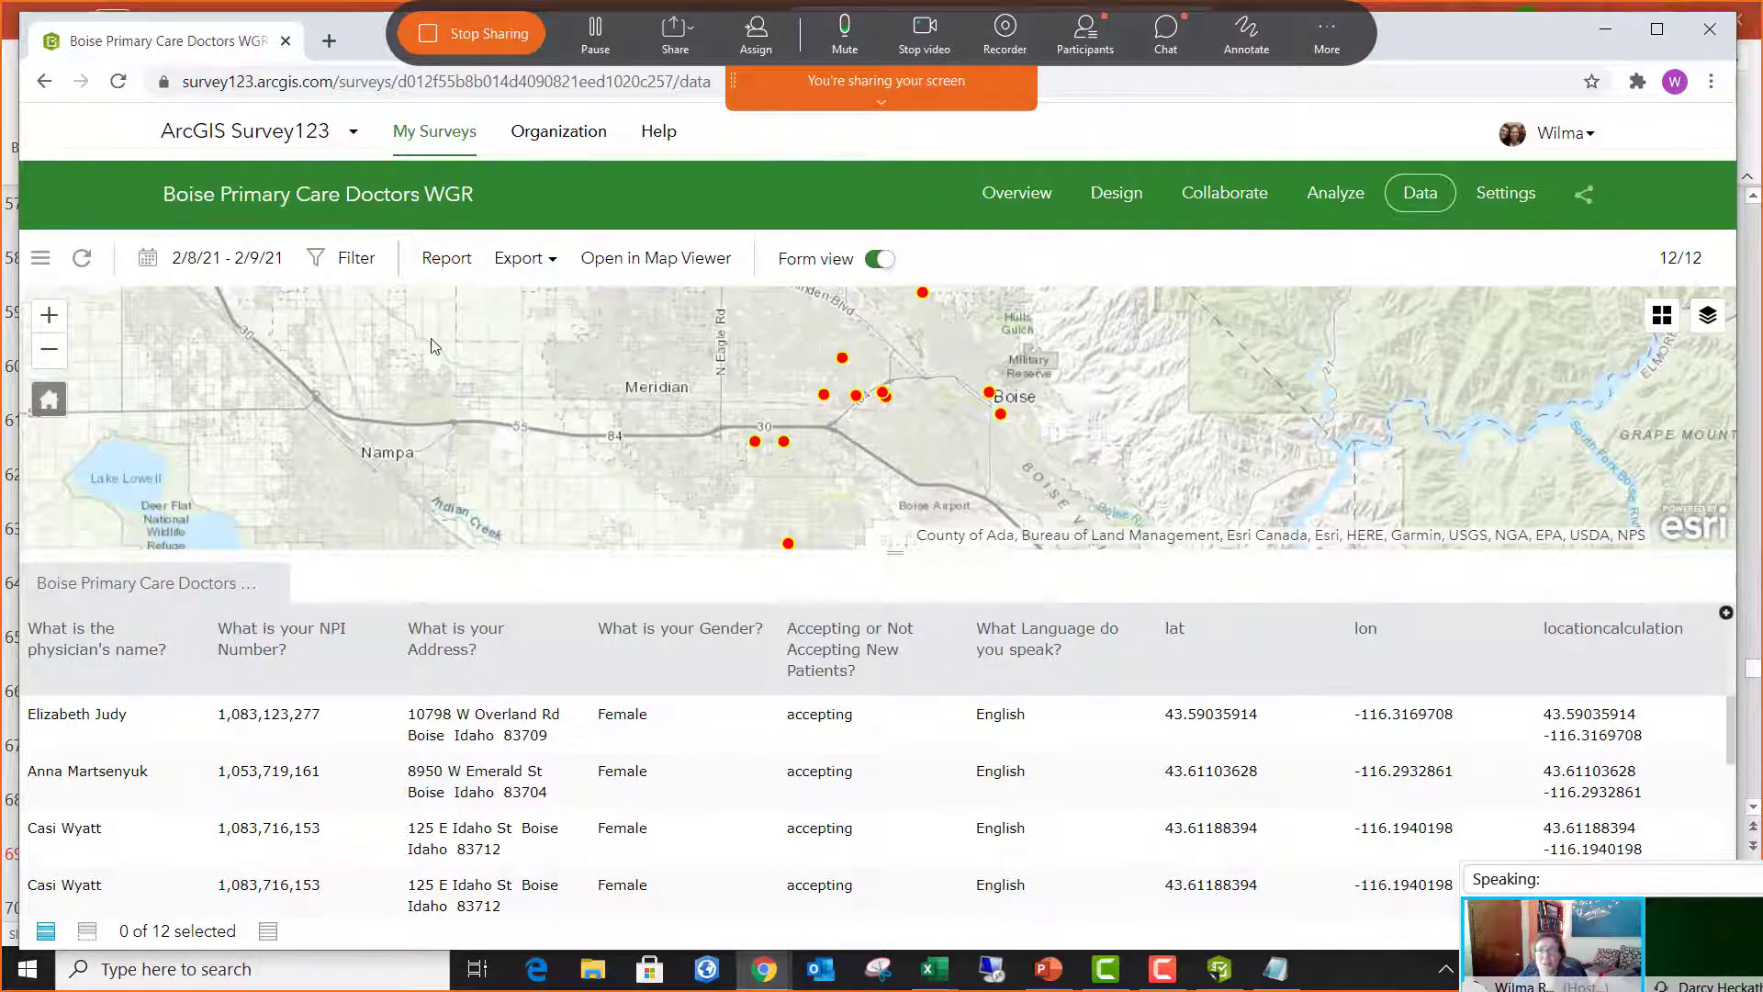
- Open the survey's report settings in a maximized window and include all records in the table
click(448, 258)
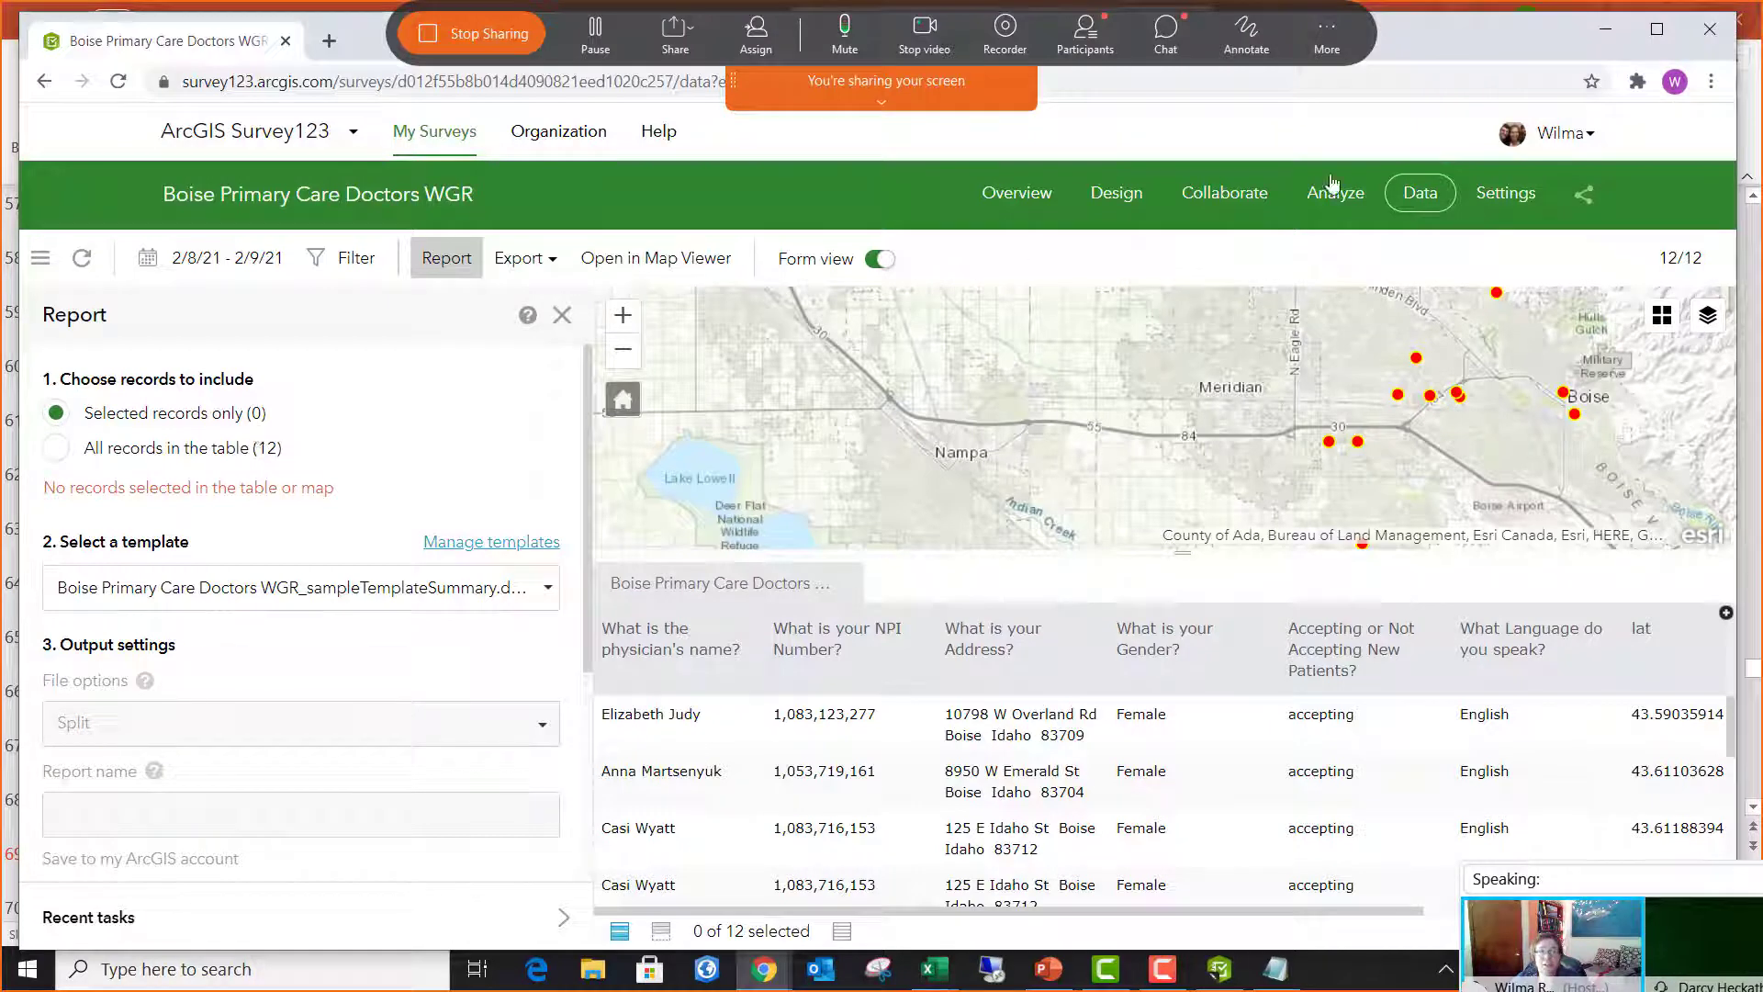
click(1657, 28)
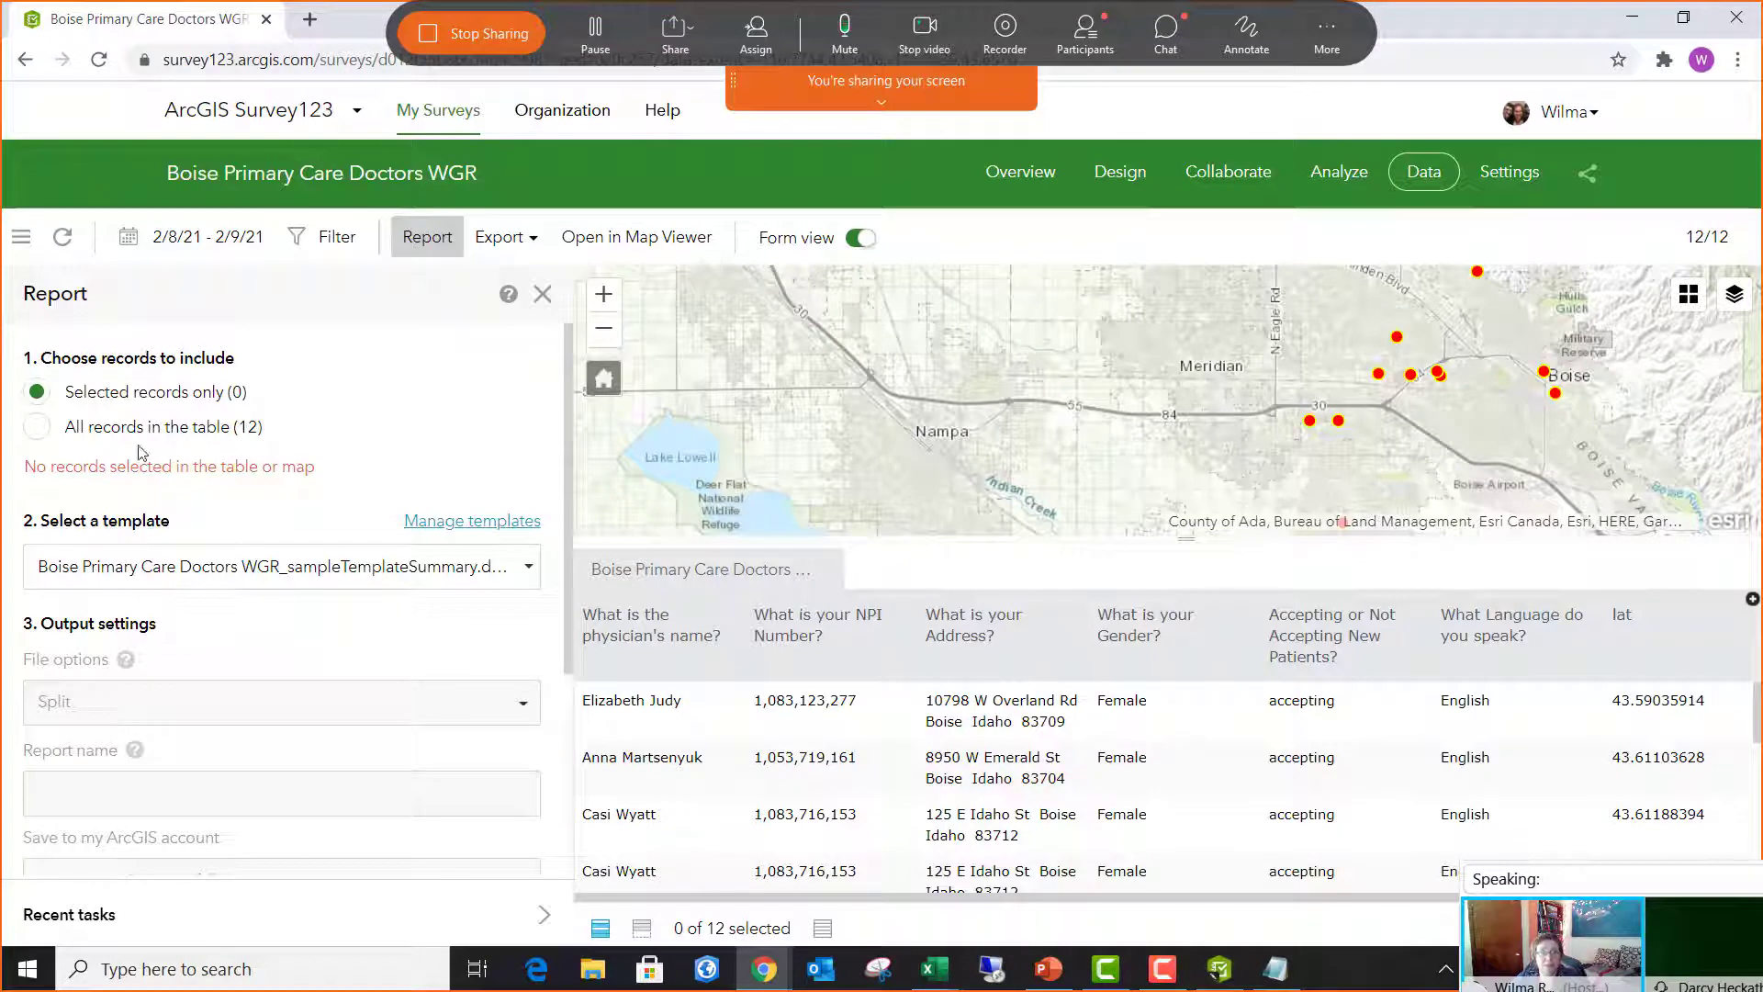
click(36, 428)
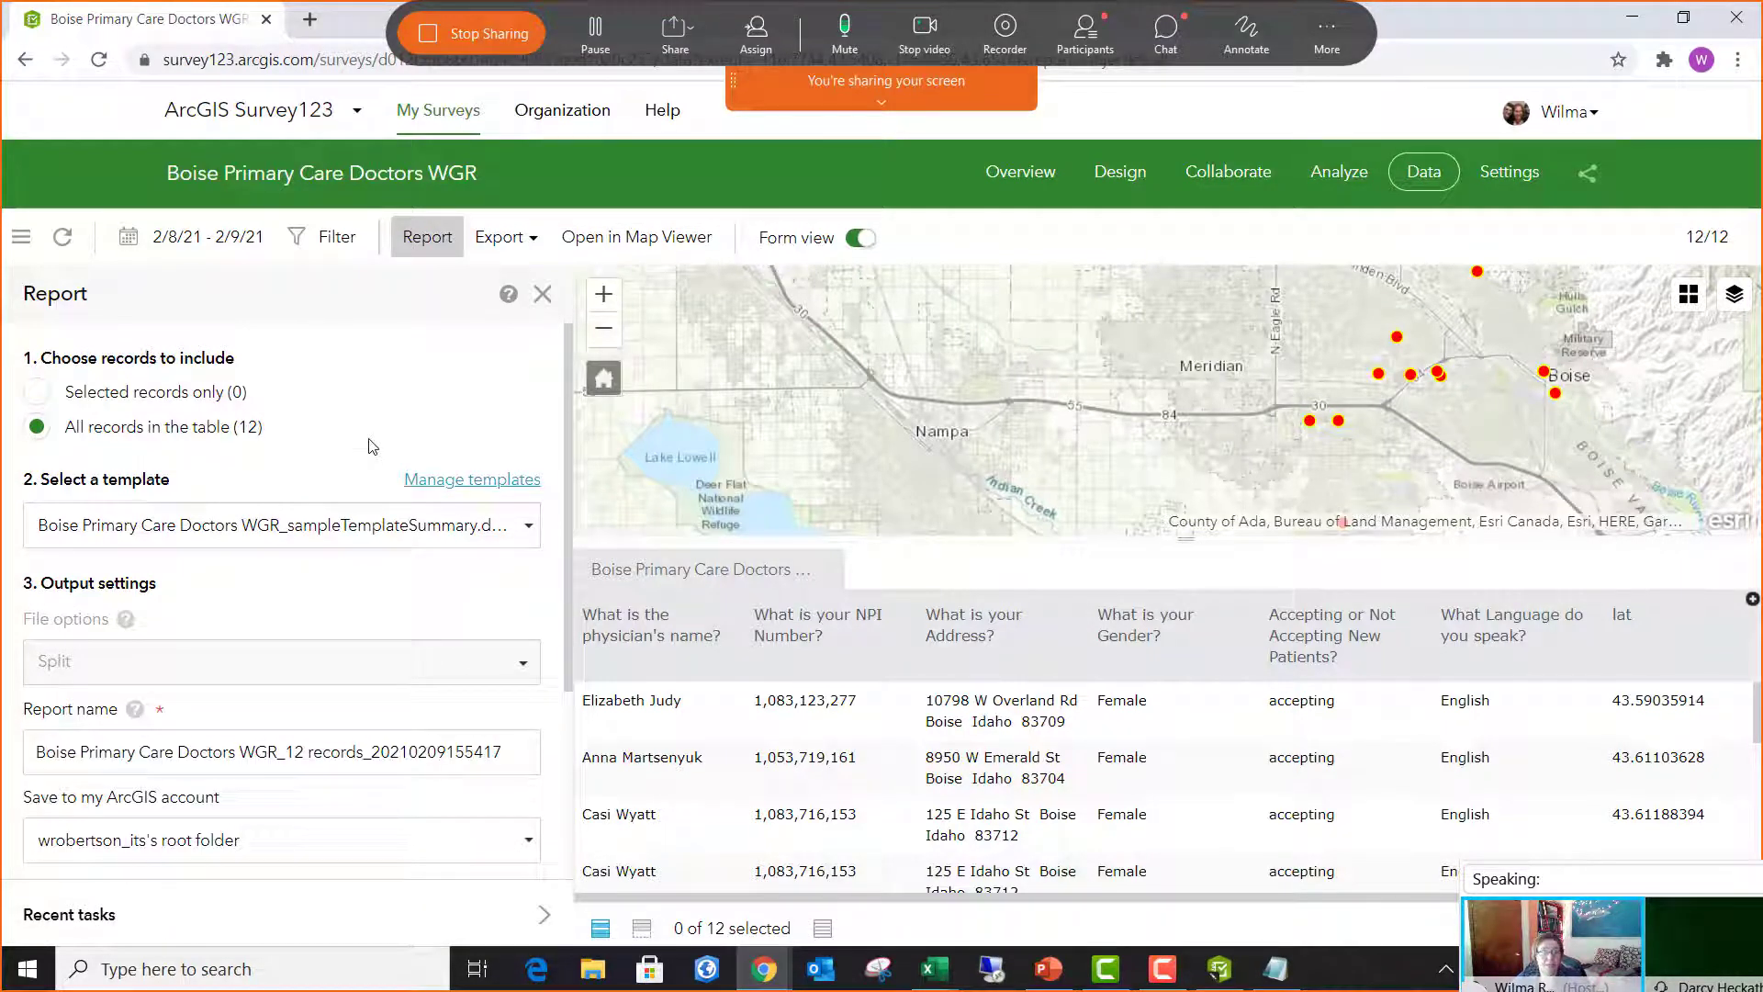
scroll(367, 446, down, 1)
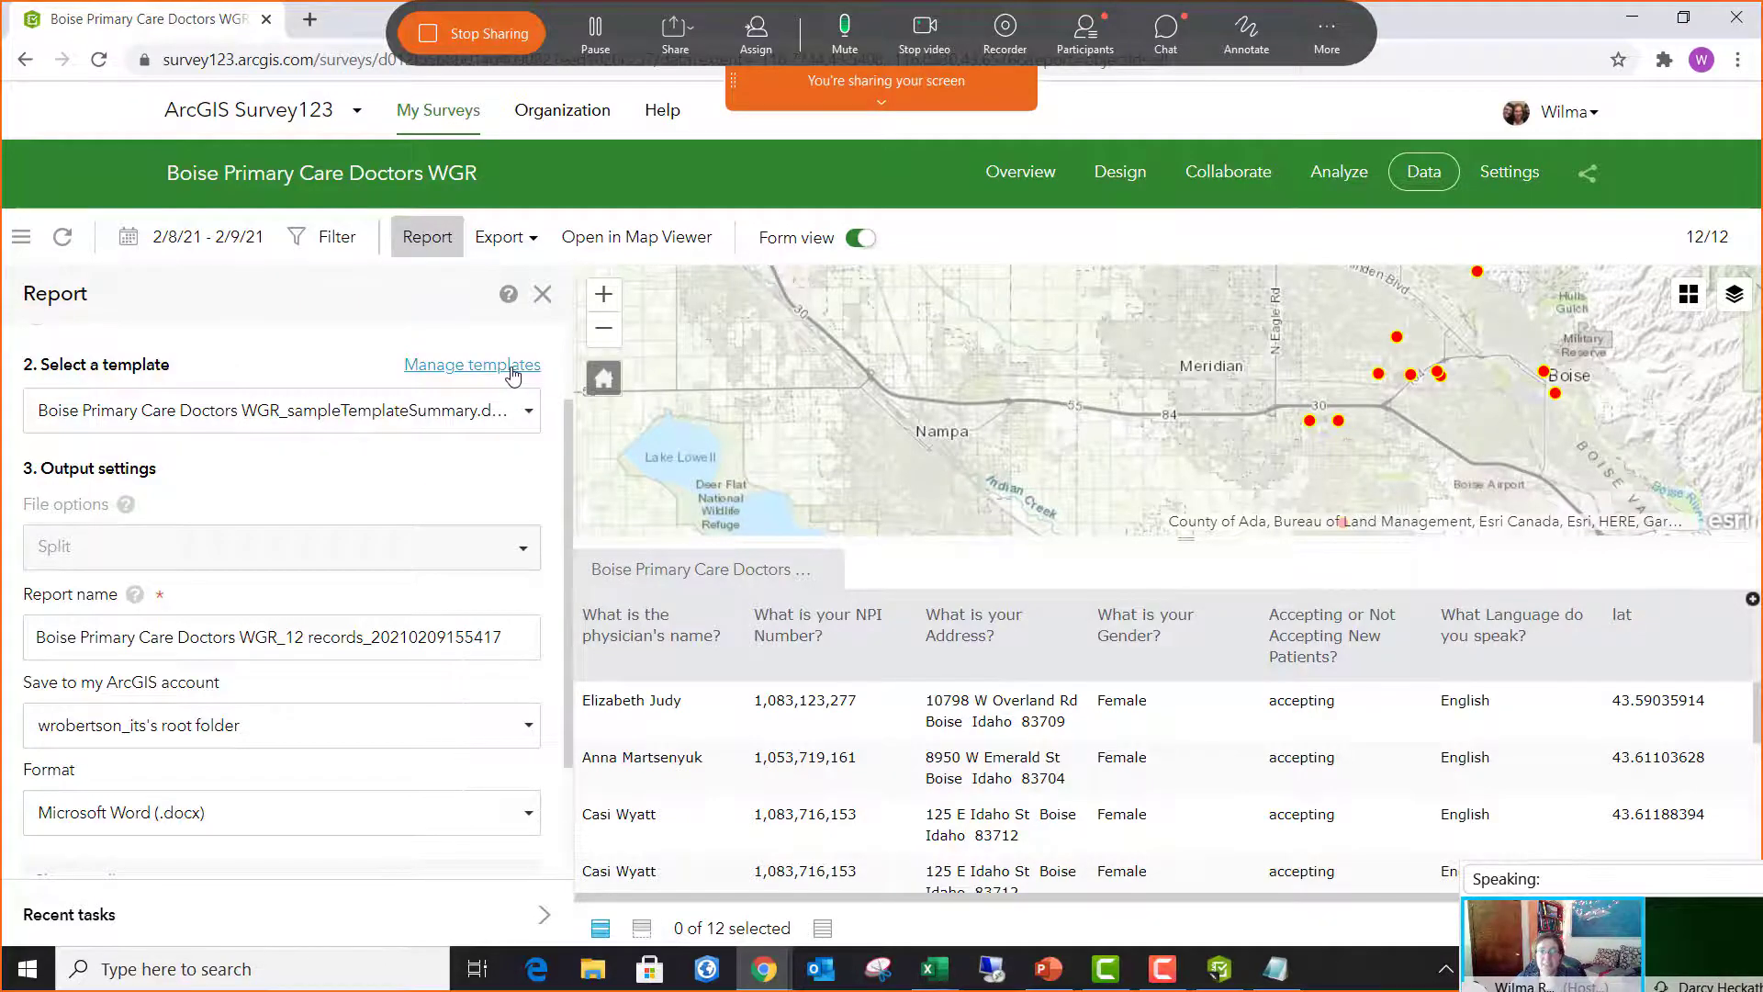
- Open the report template manager and look through the sample template types offered for download
click(512, 367)
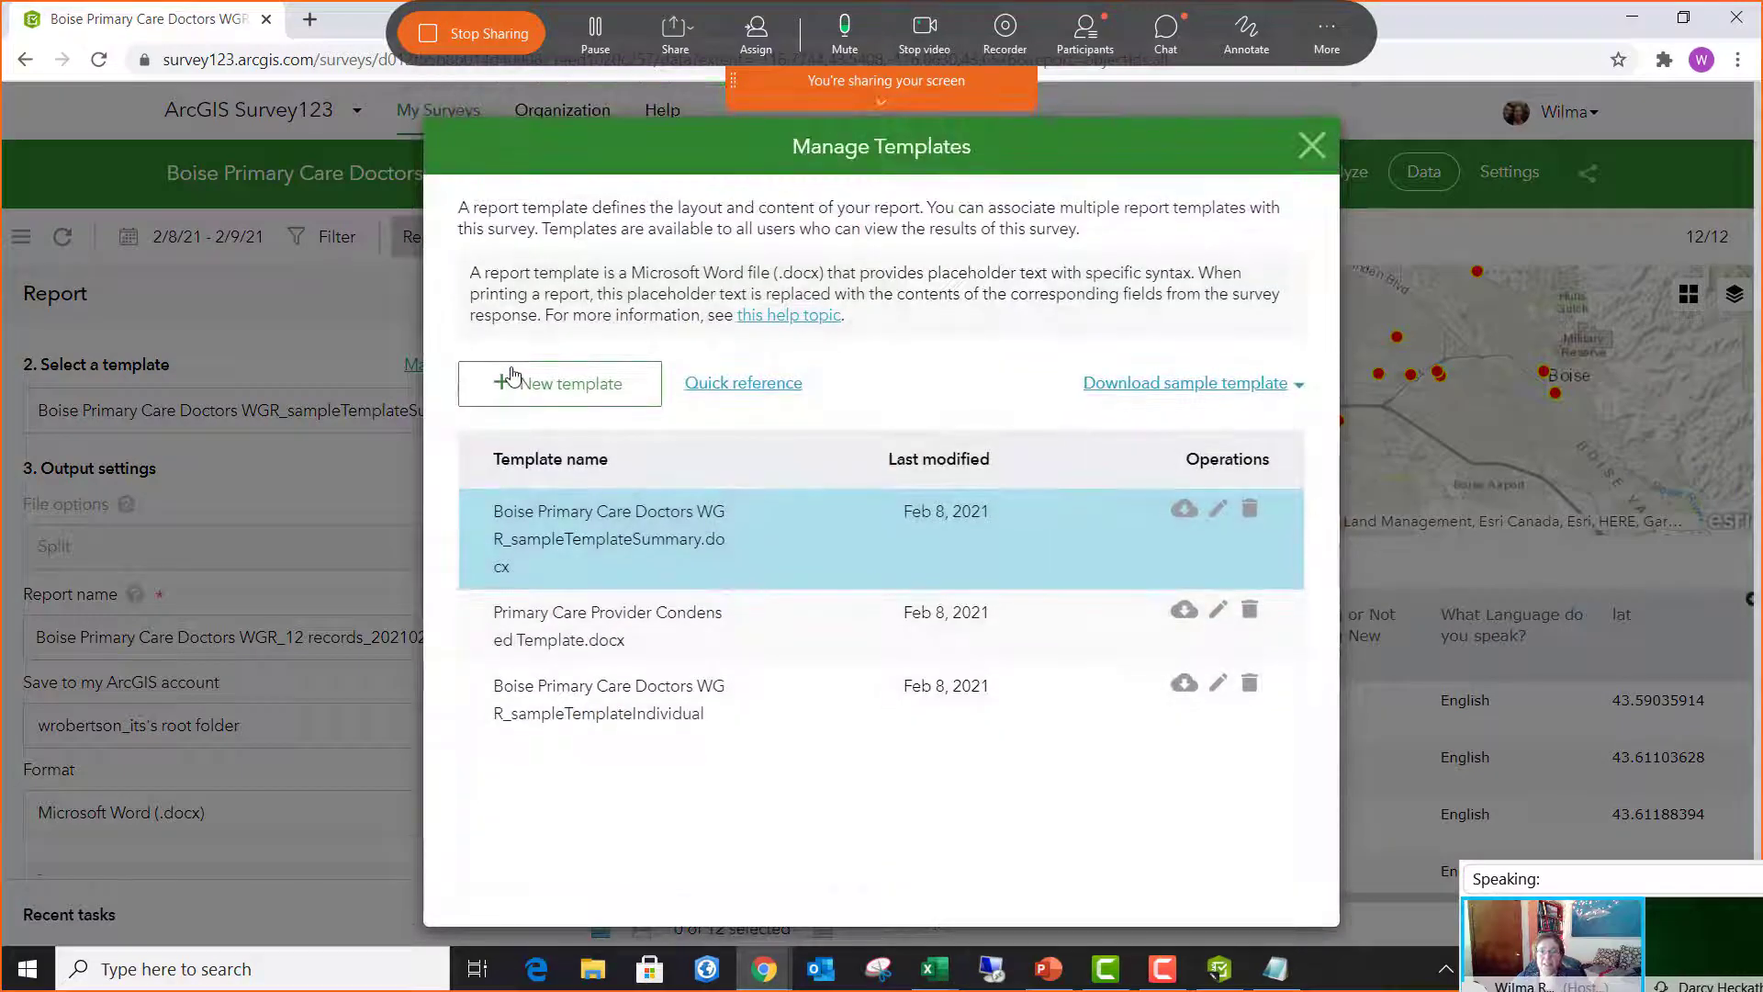
click(1196, 385)
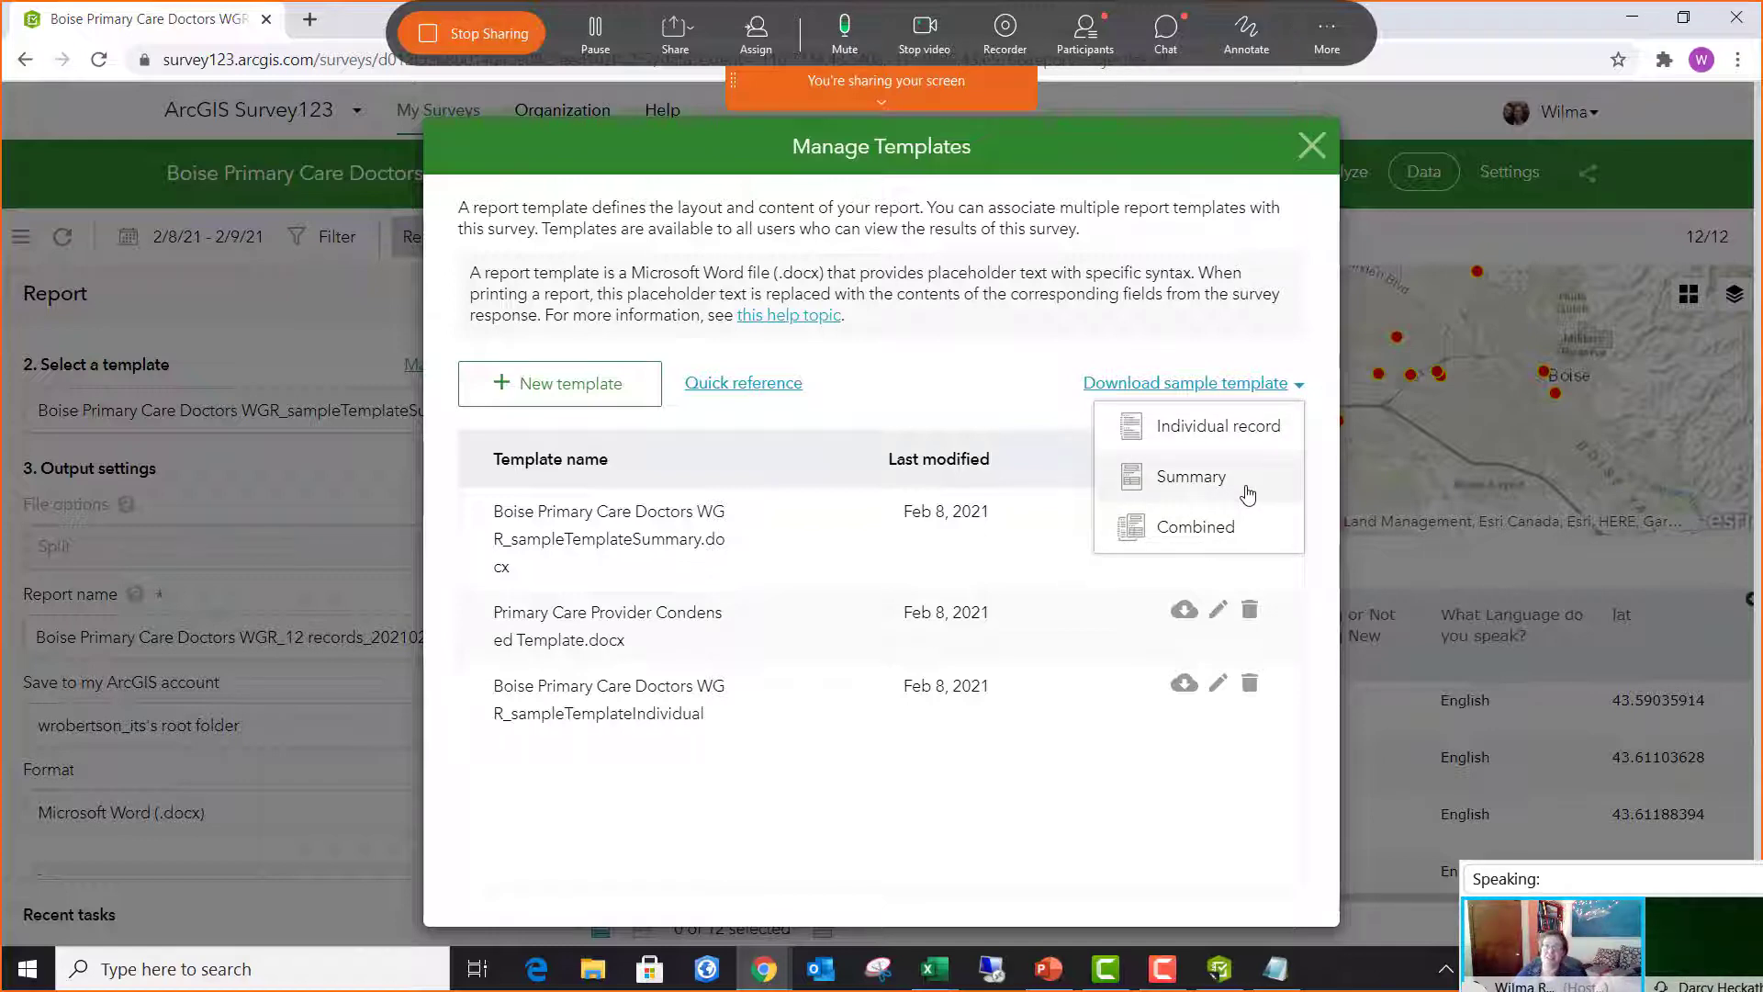
click(1224, 390)
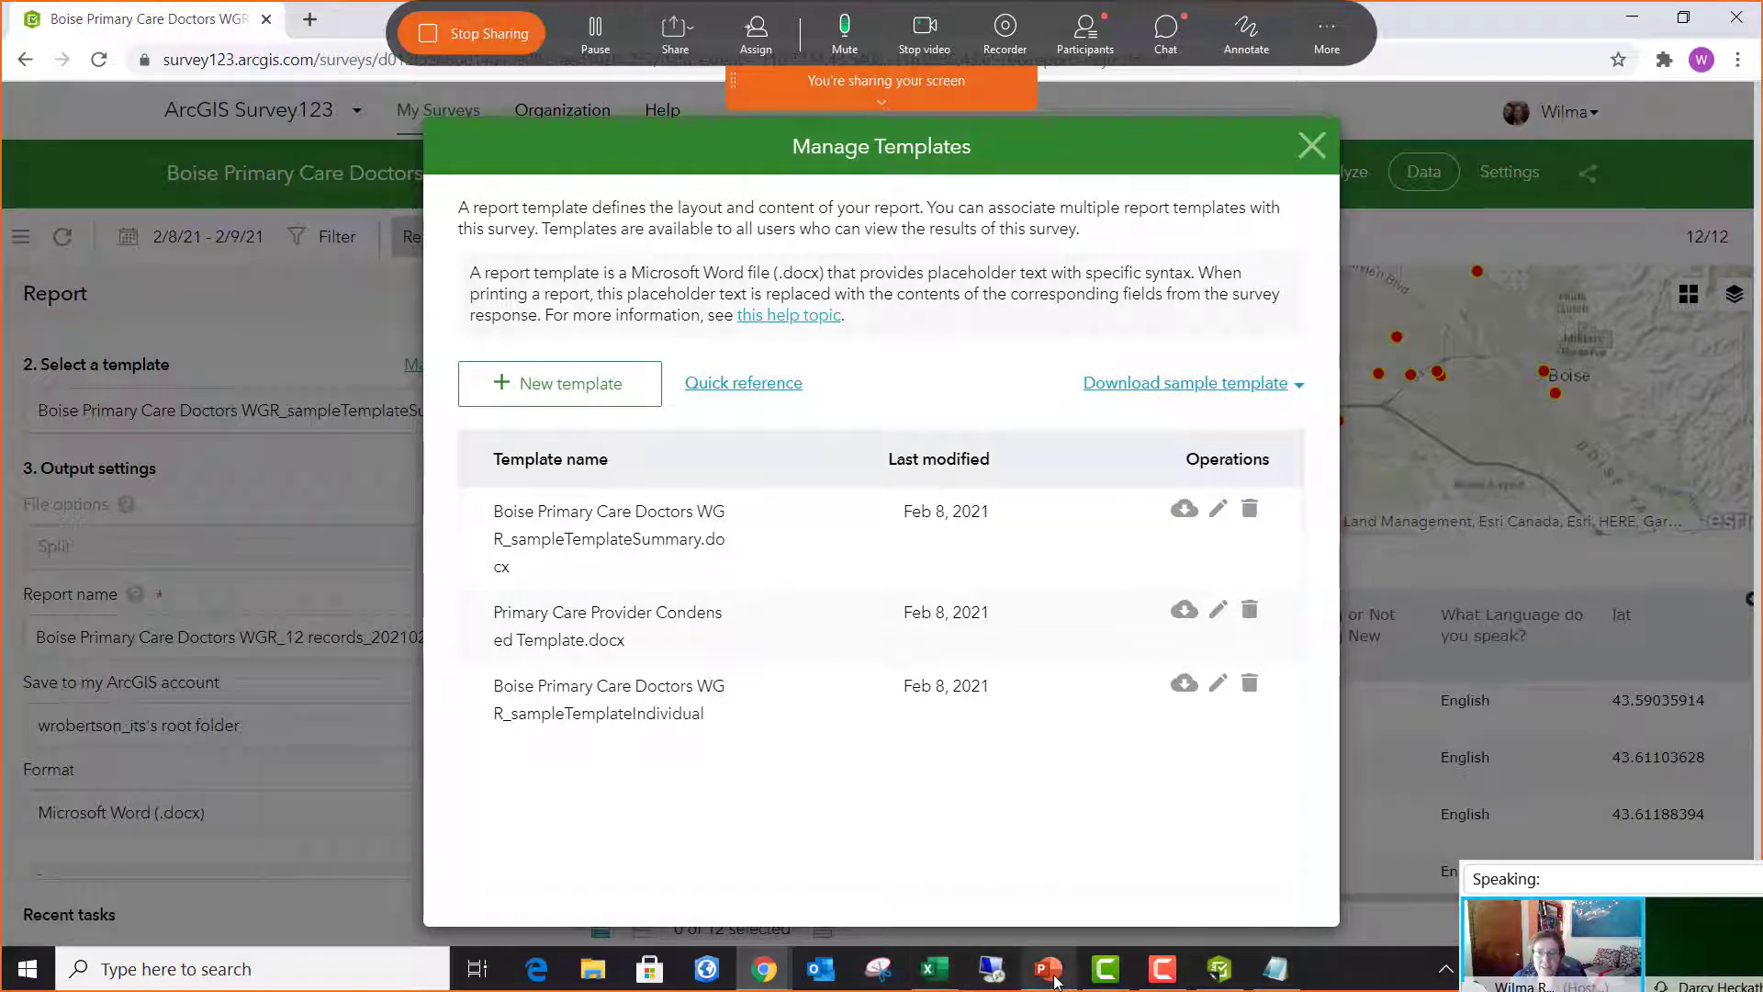
- Switch to the PowerPoint presentation and review the Designing and Naming Custom Reports slides on pages 29 and 30
click(1050, 969)
scroll(776, 652, down, 3)
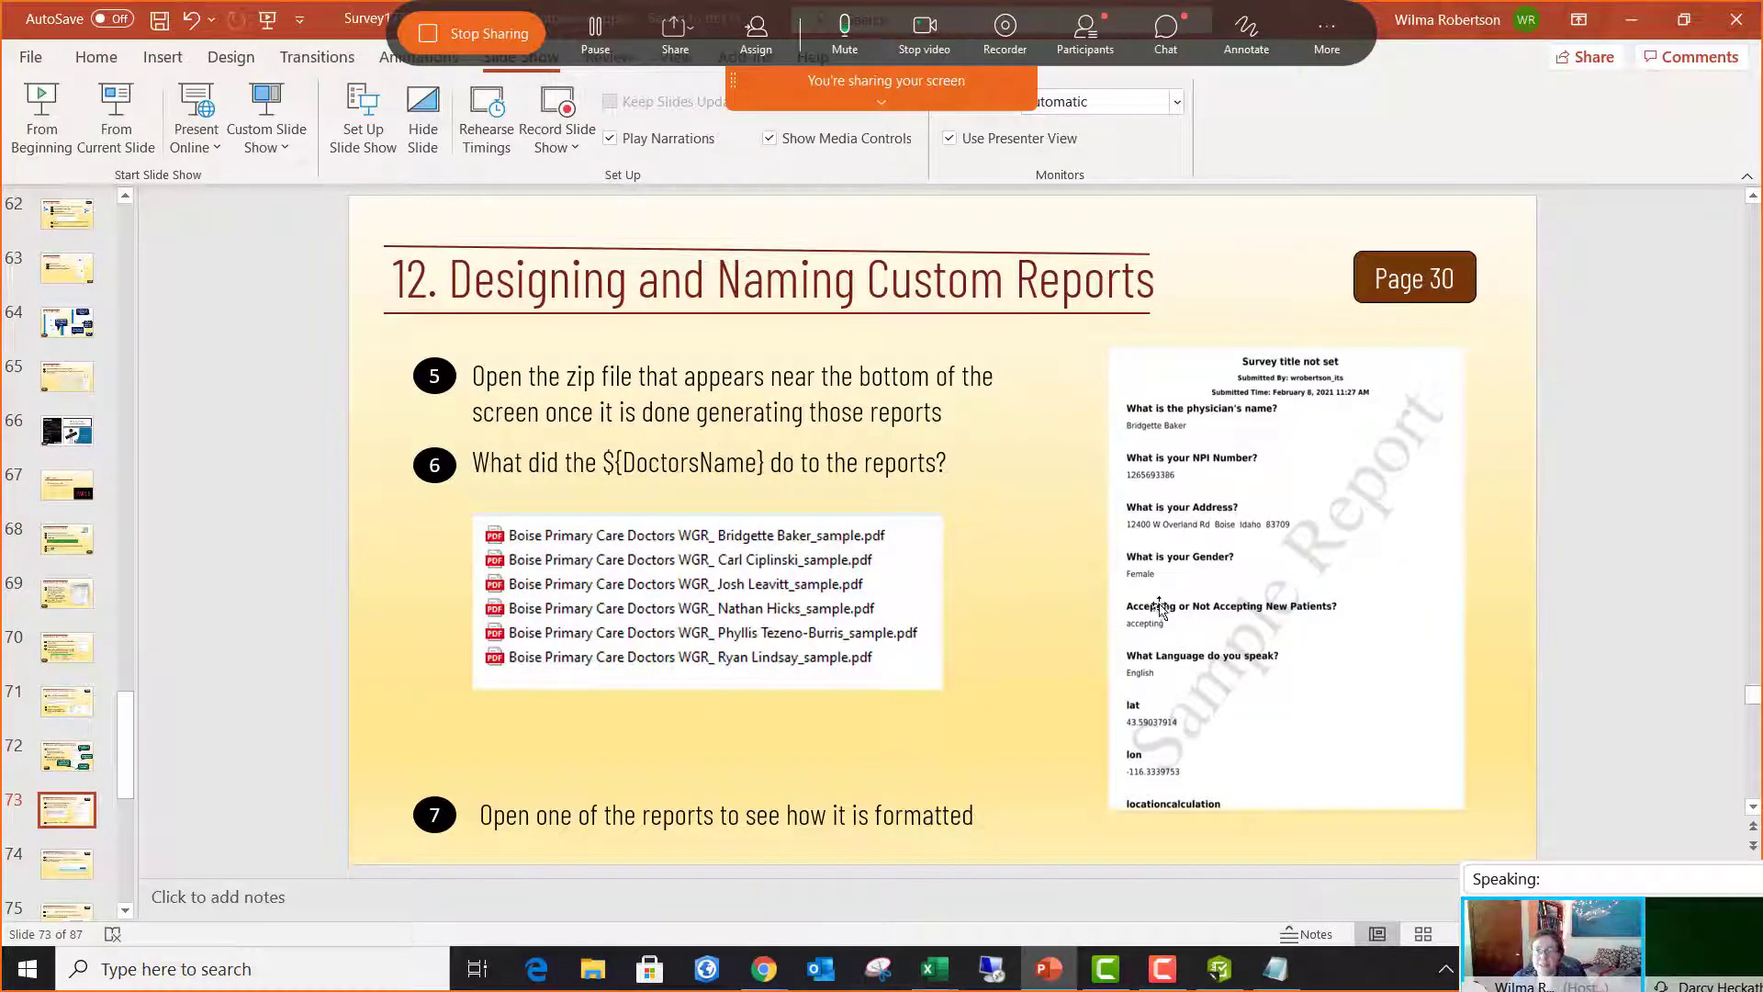
scroll(1159, 611, up, 2)
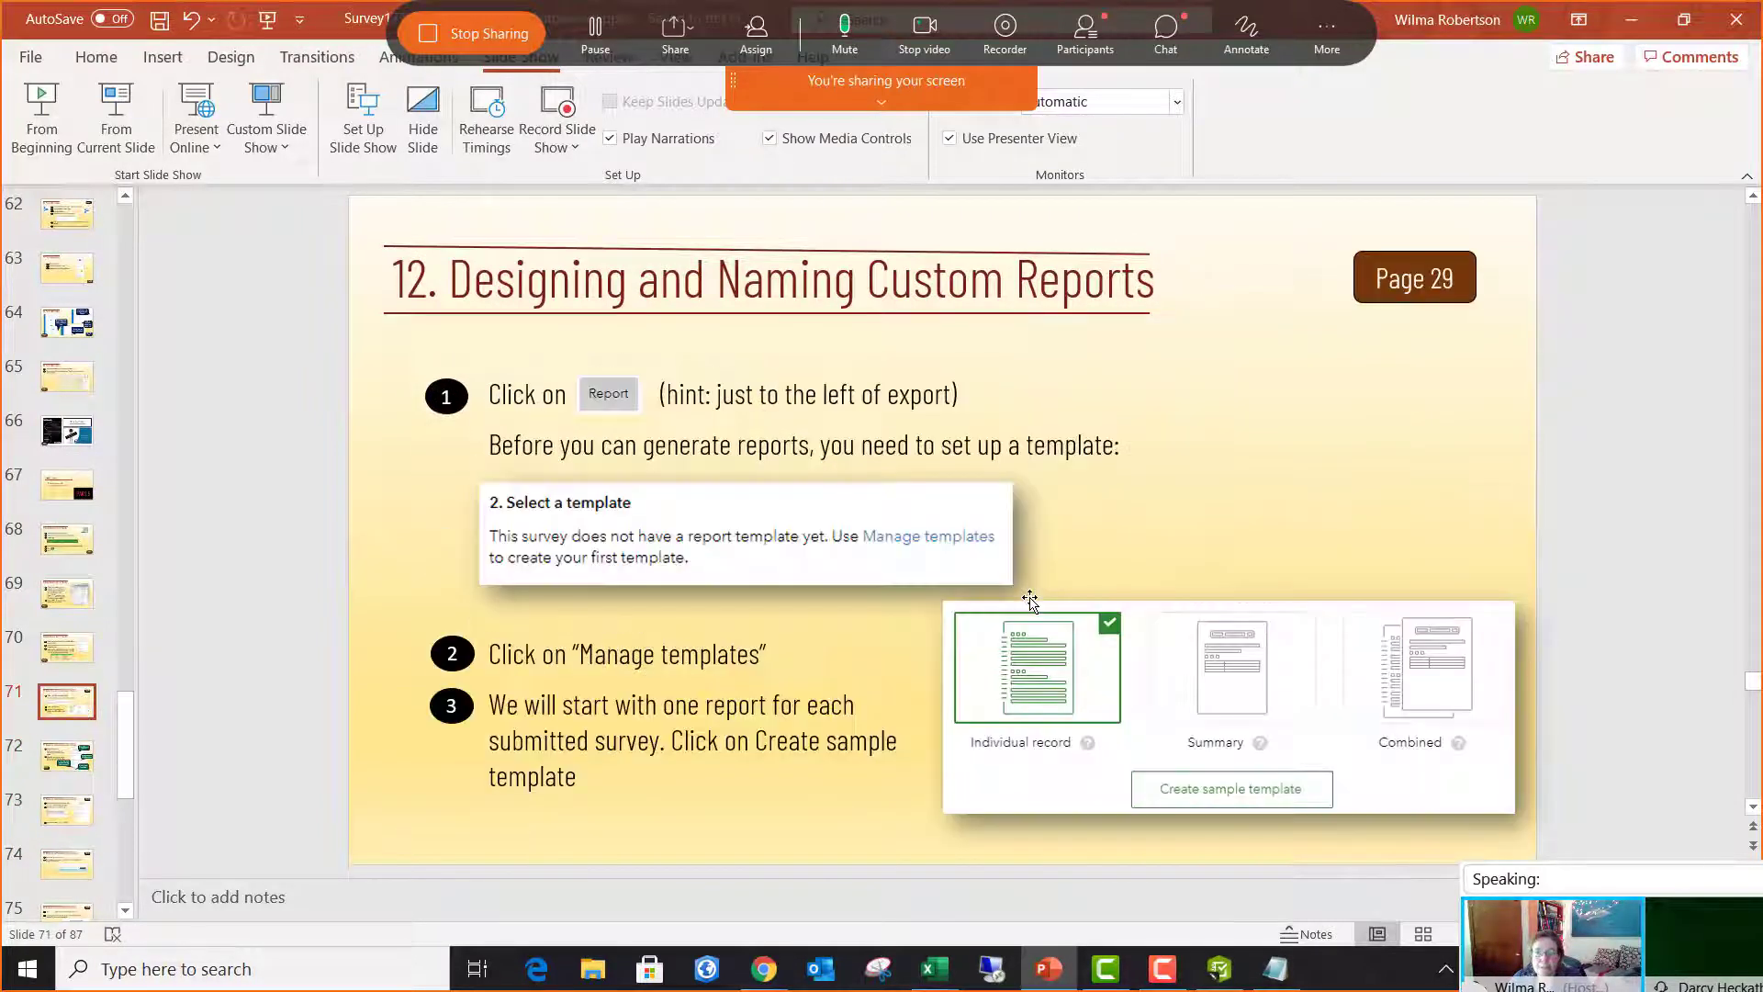
scroll(1030, 601, down, 2)
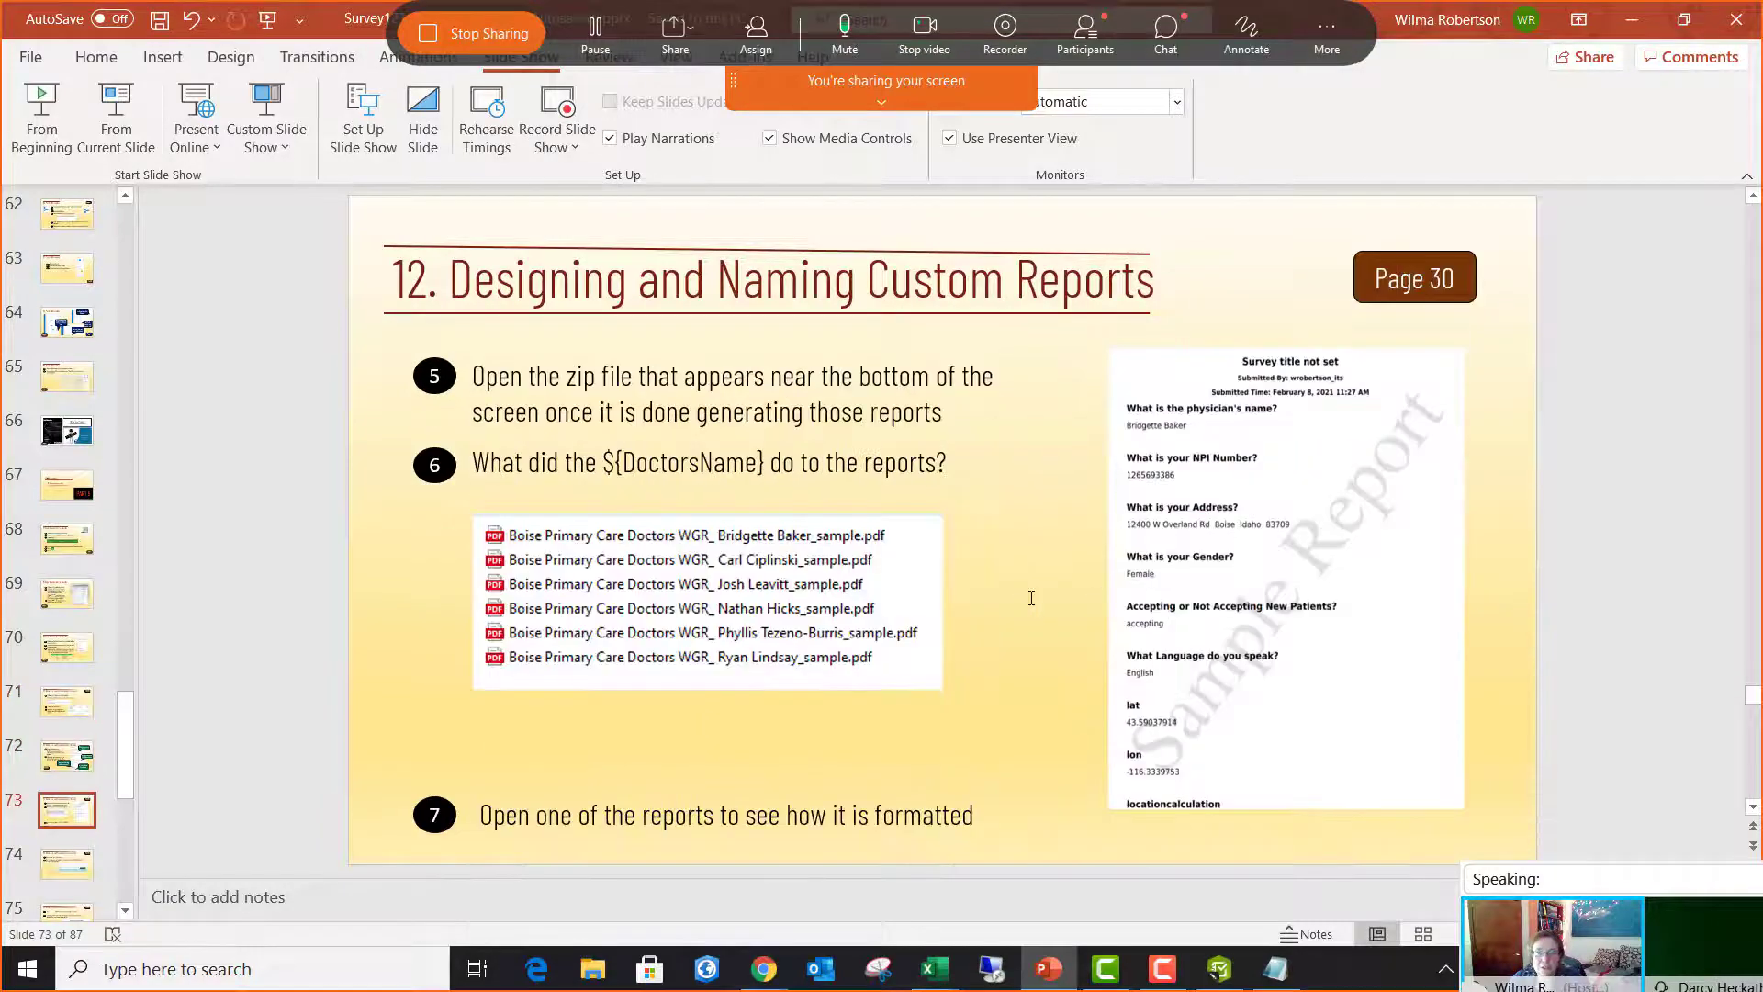
- Look ahead through the Designing and Naming Custom Reports slides up to page 31, then go back to page 29
scroll(1031, 598, up, 1)
scroll(1031, 598, down, 4)
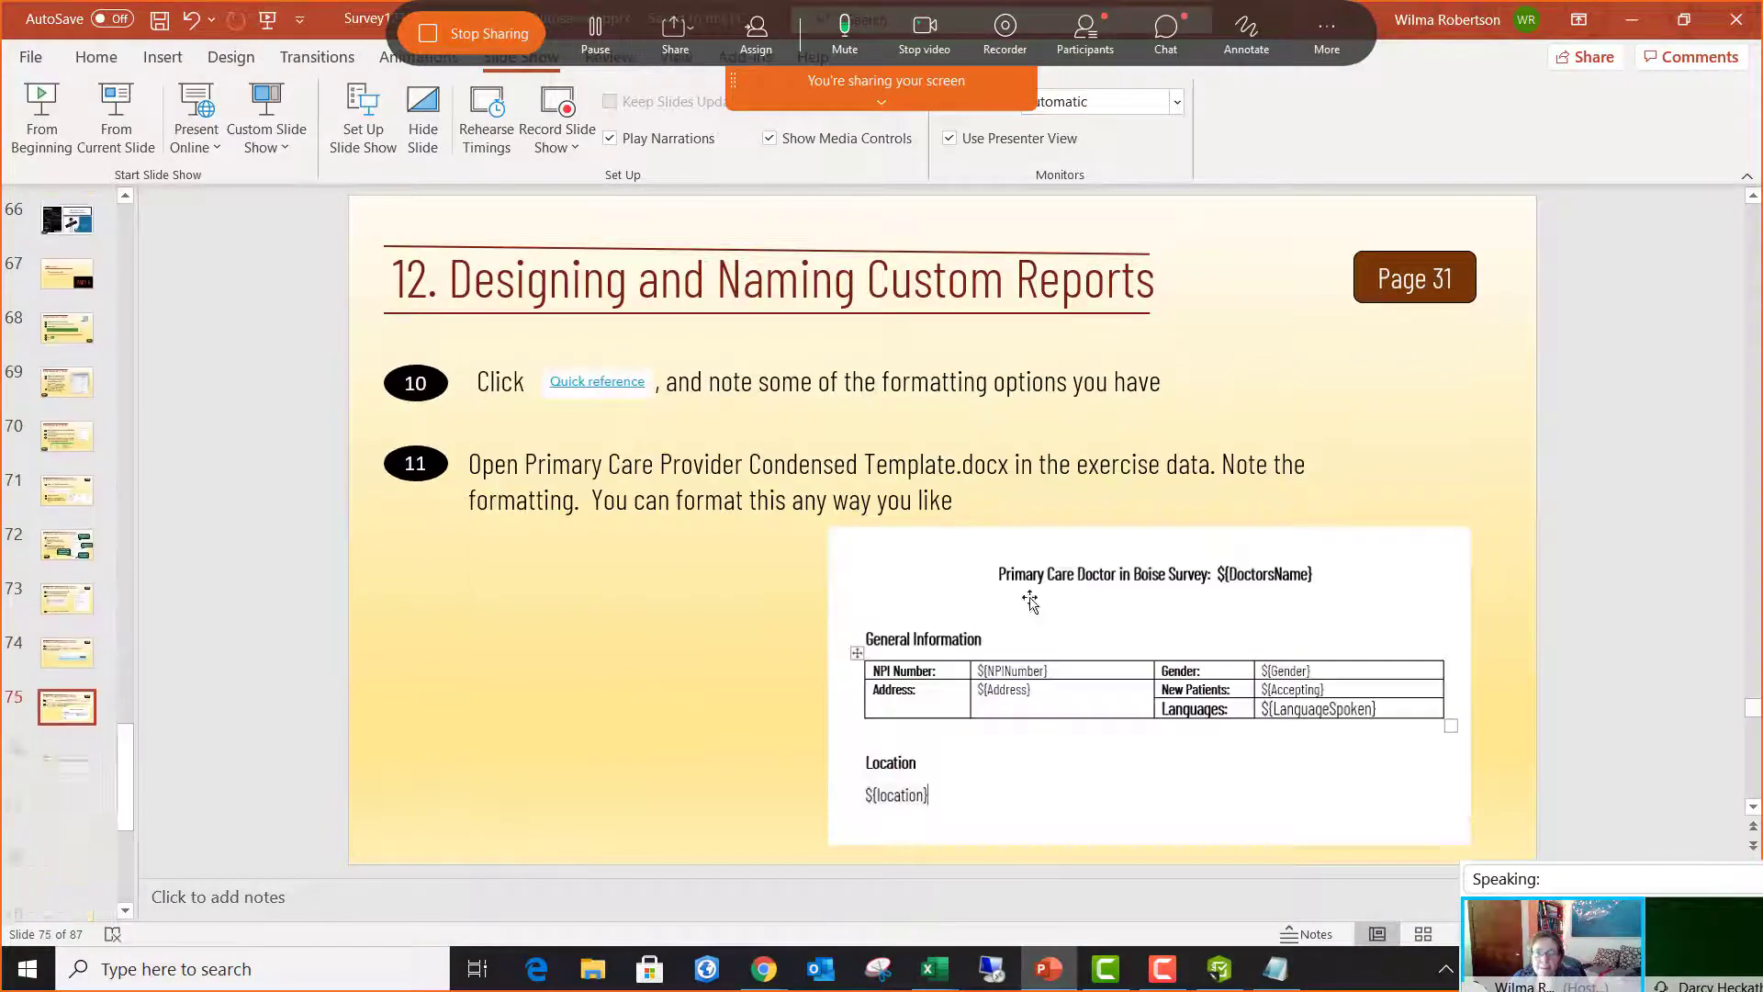
scroll(1030, 601, up, 4)
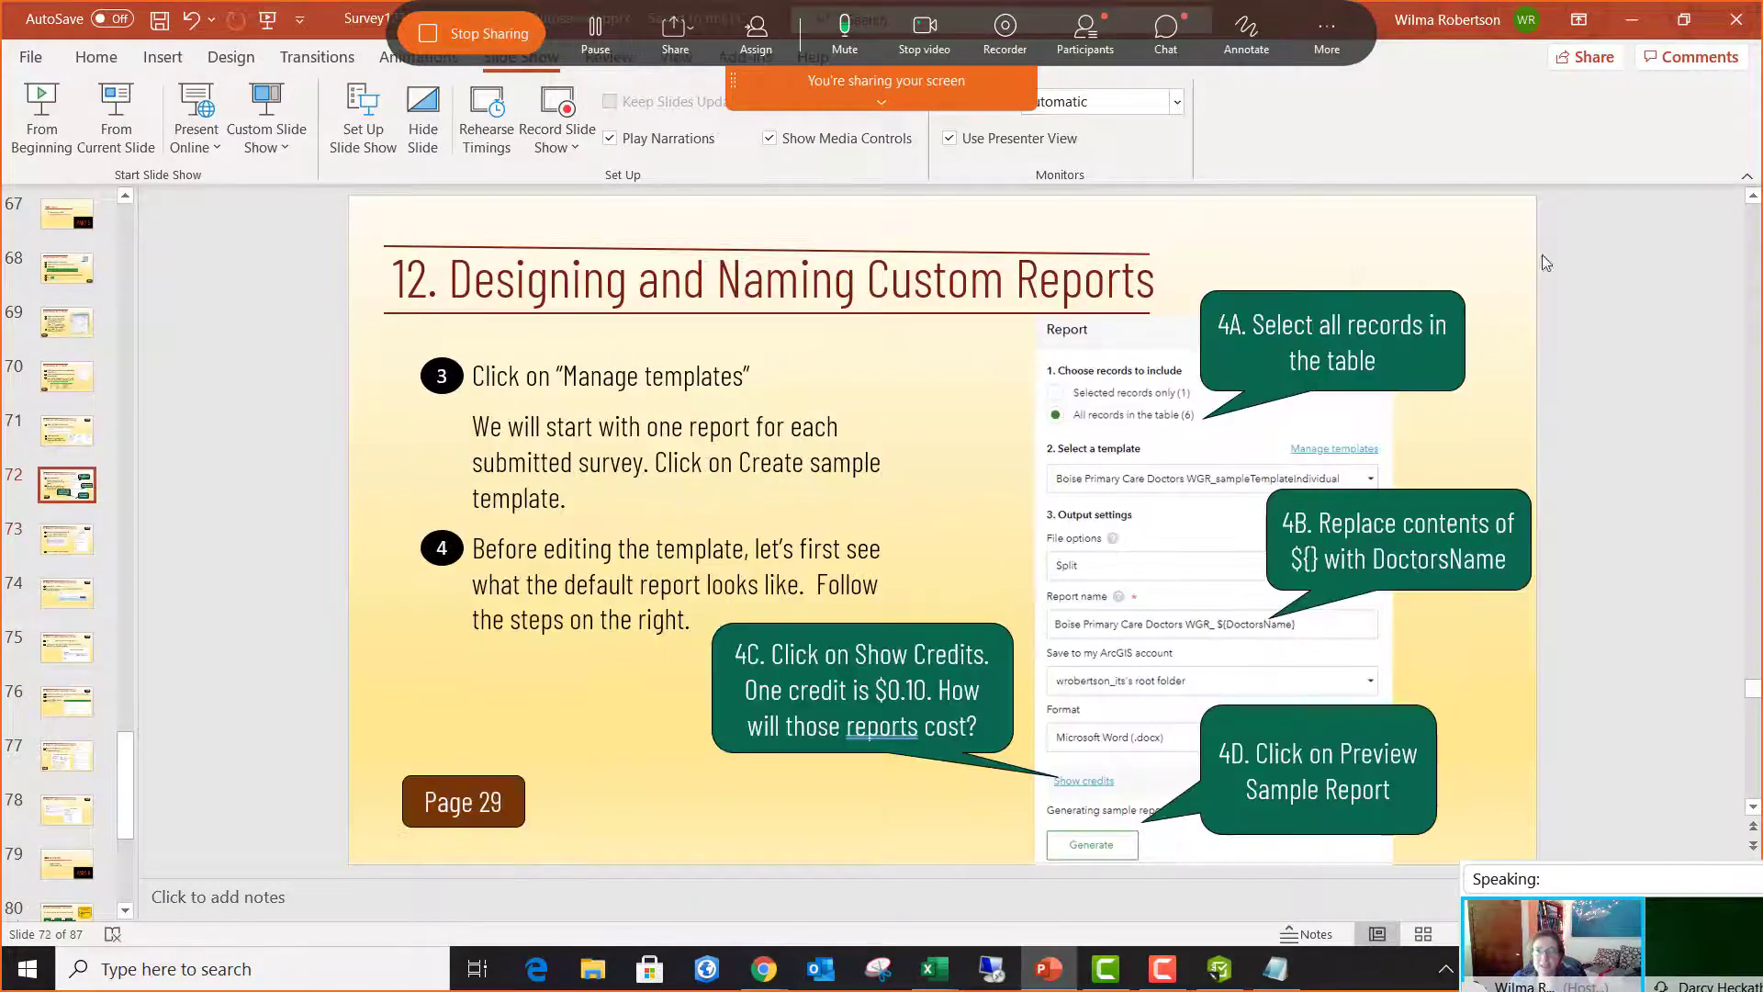
- Return to the Survey123 template manager, download the individual record sample template, and open the downloaded document in Word
click(1632, 19)
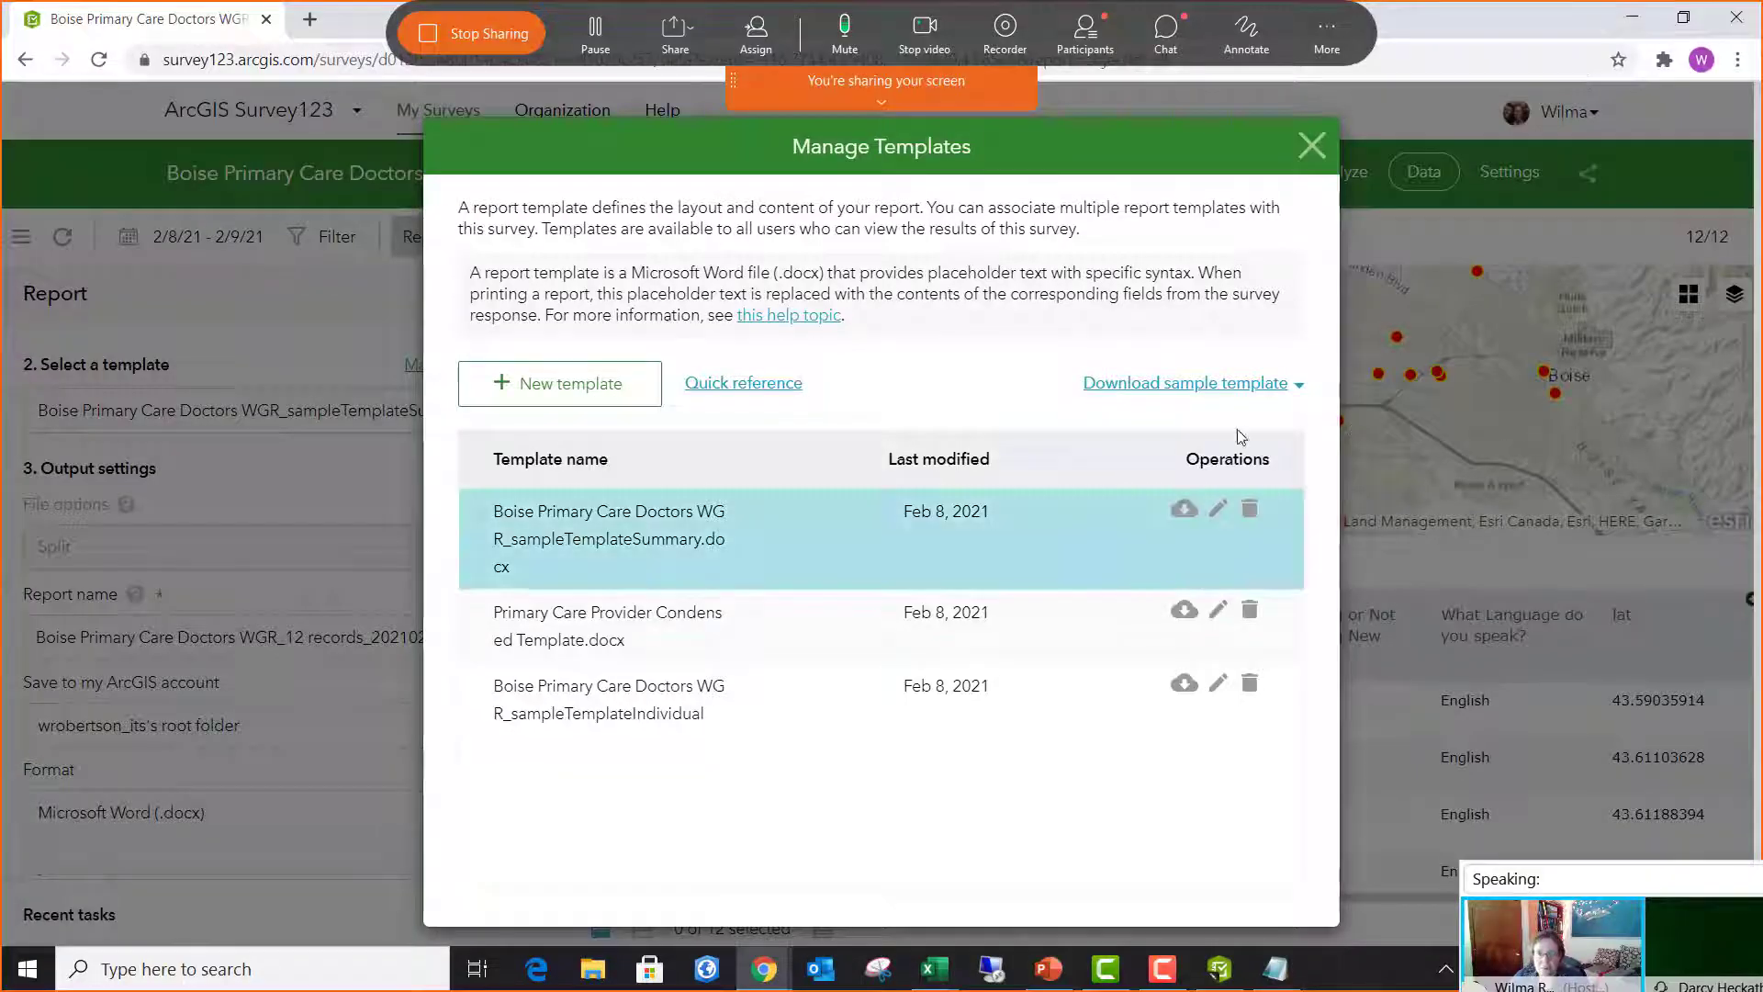
click(1233, 395)
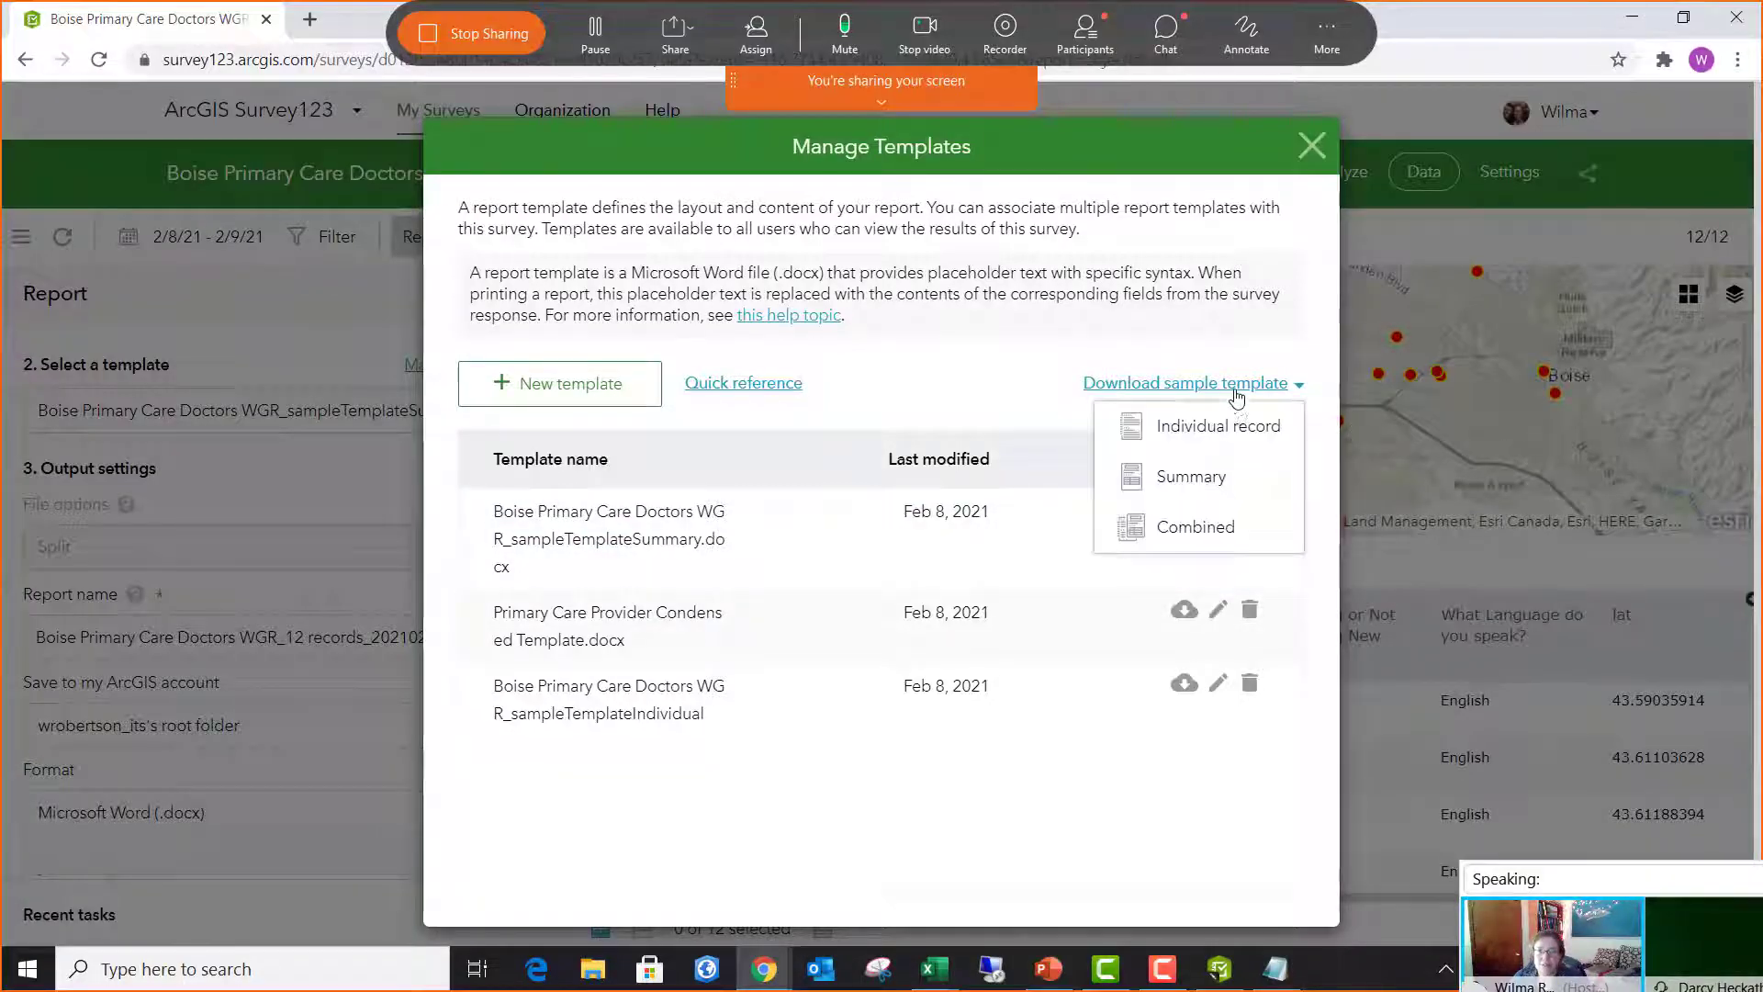
click(1212, 442)
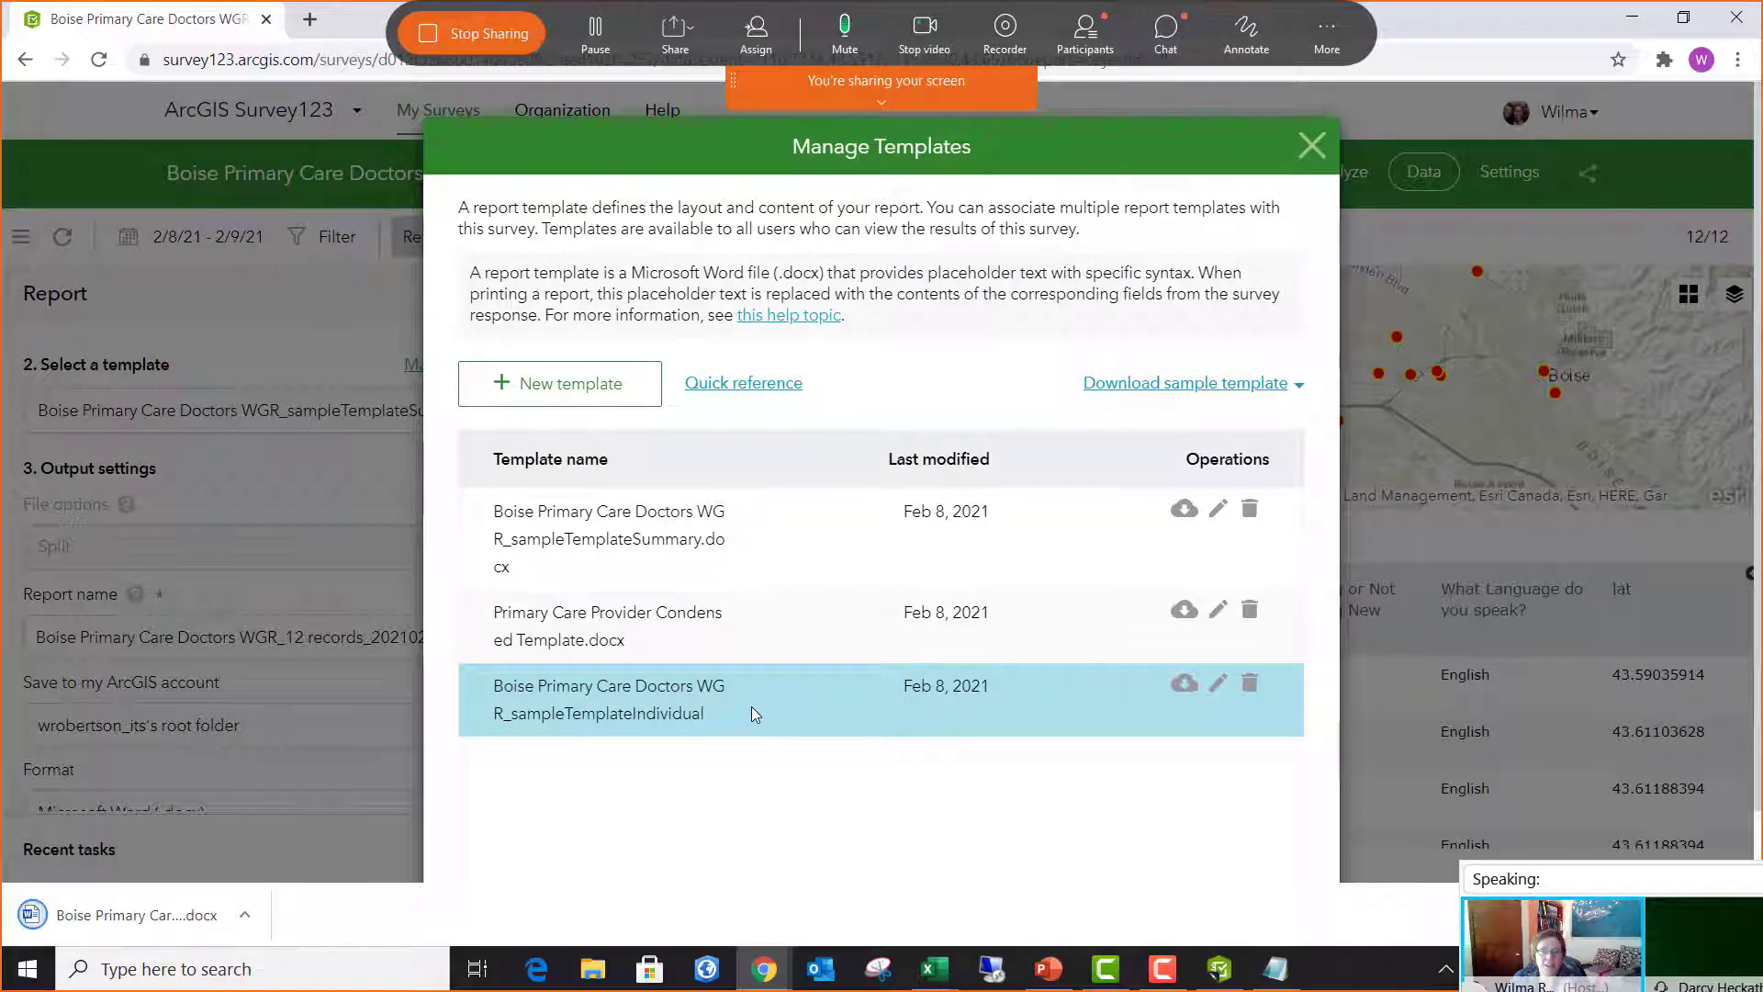
click(186, 929)
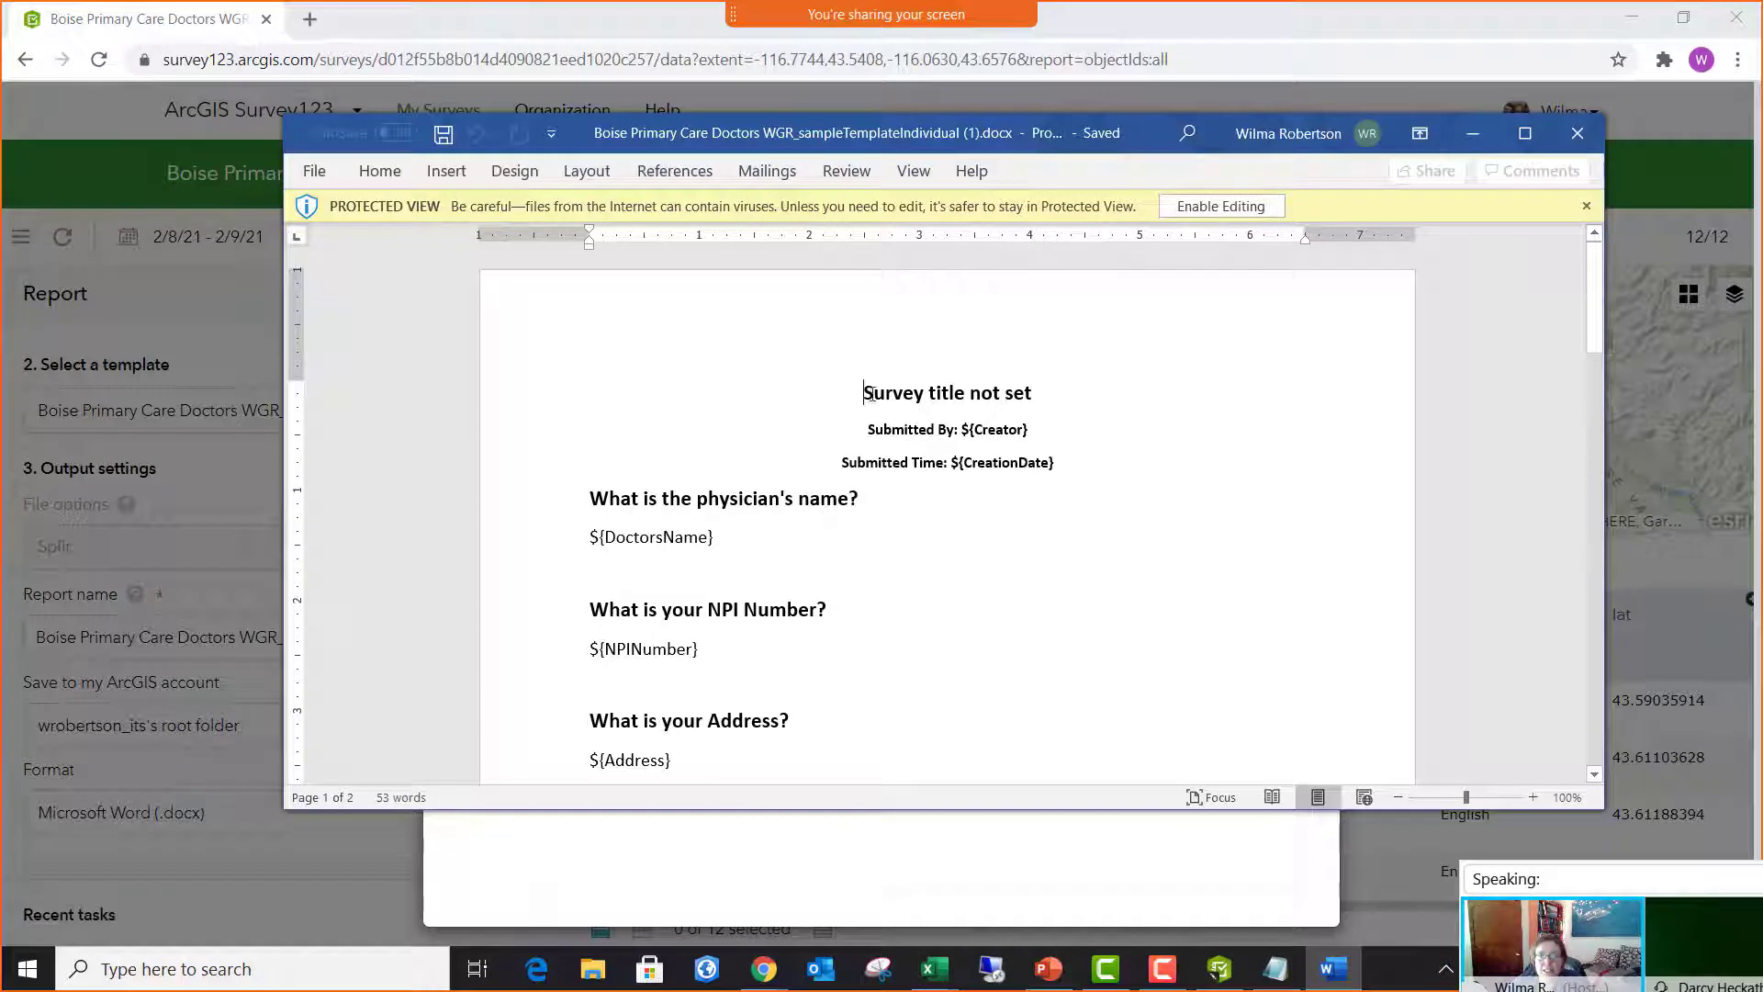
- Examine the survey title, the CreationDate and DoctorsName placeholders, and the question layout in the individual sample template
drag(890, 390, 1050, 386)
click(1001, 494)
drag(949, 464, 1063, 465)
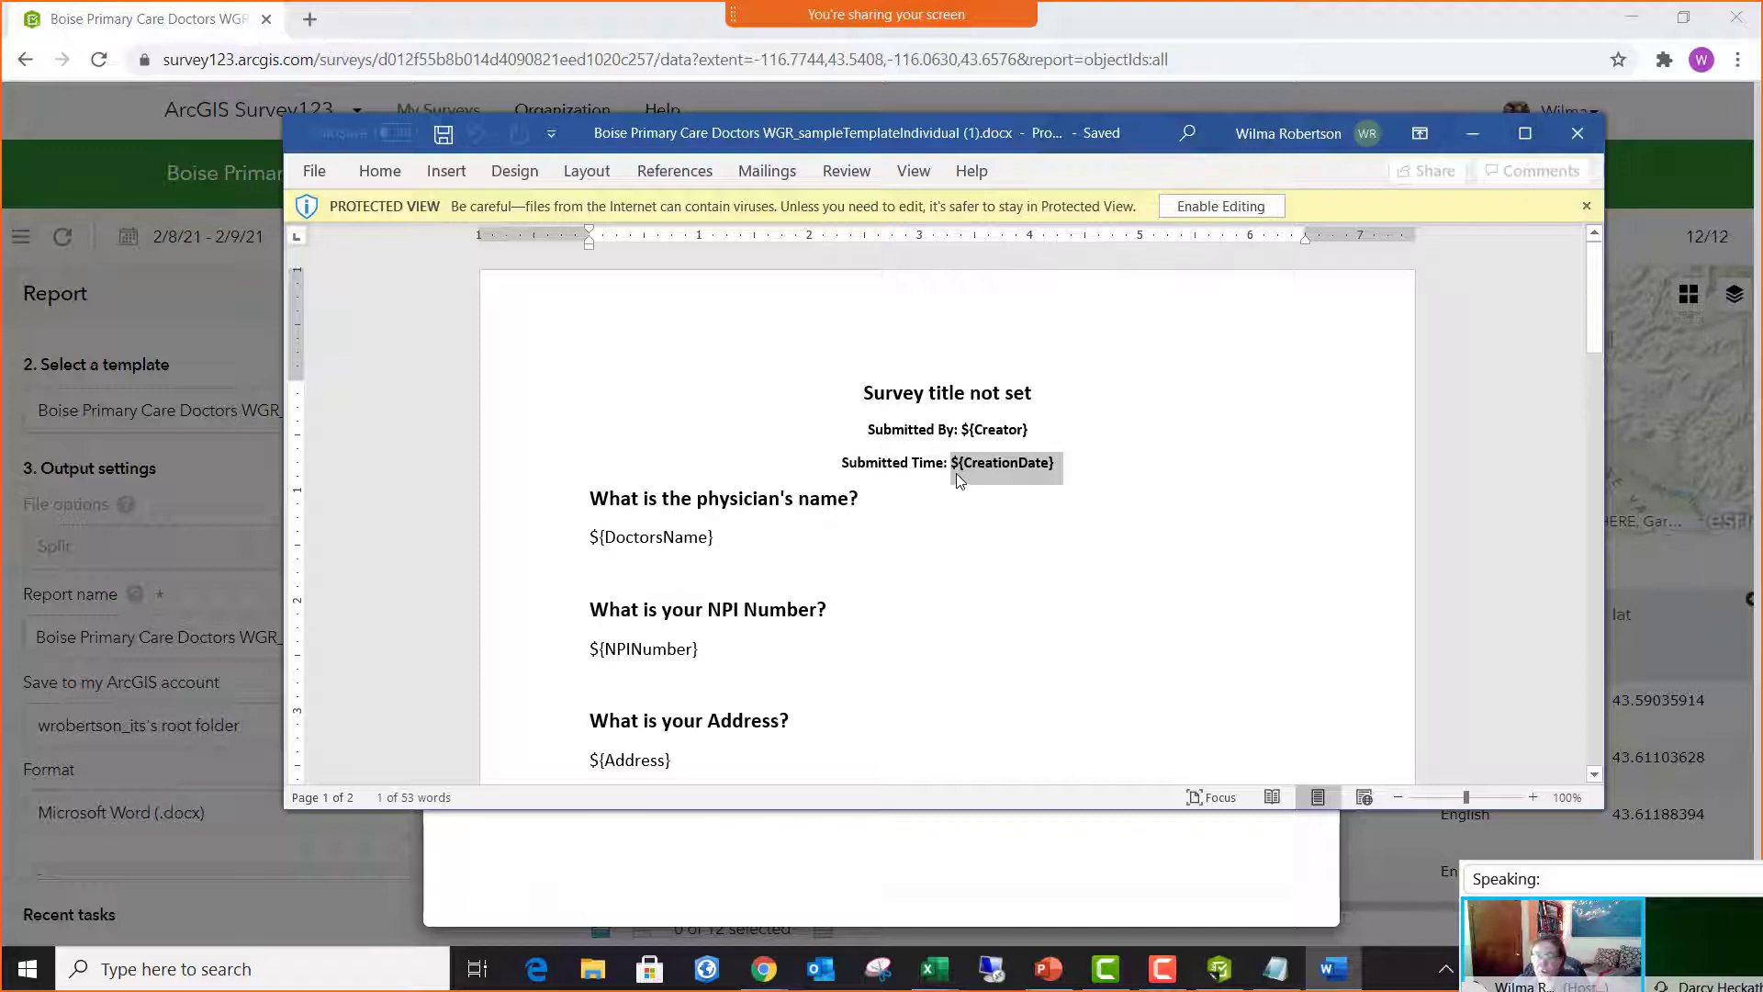
click(1028, 504)
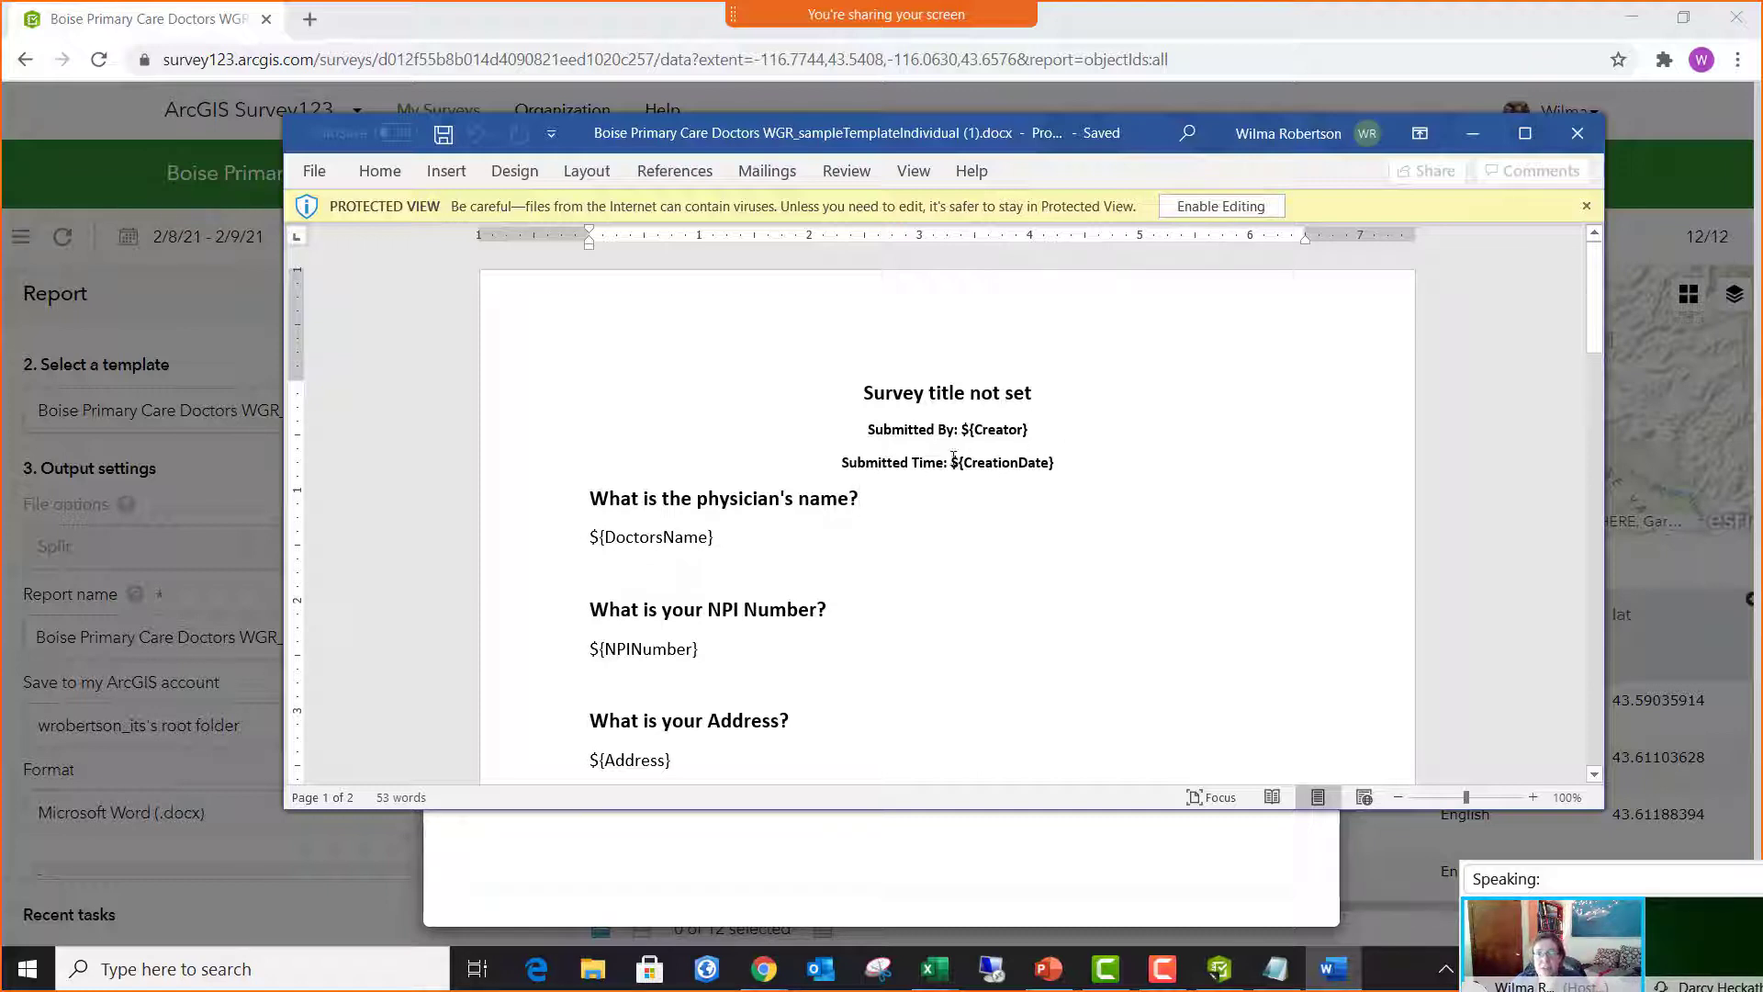
drag(951, 470, 1094, 470)
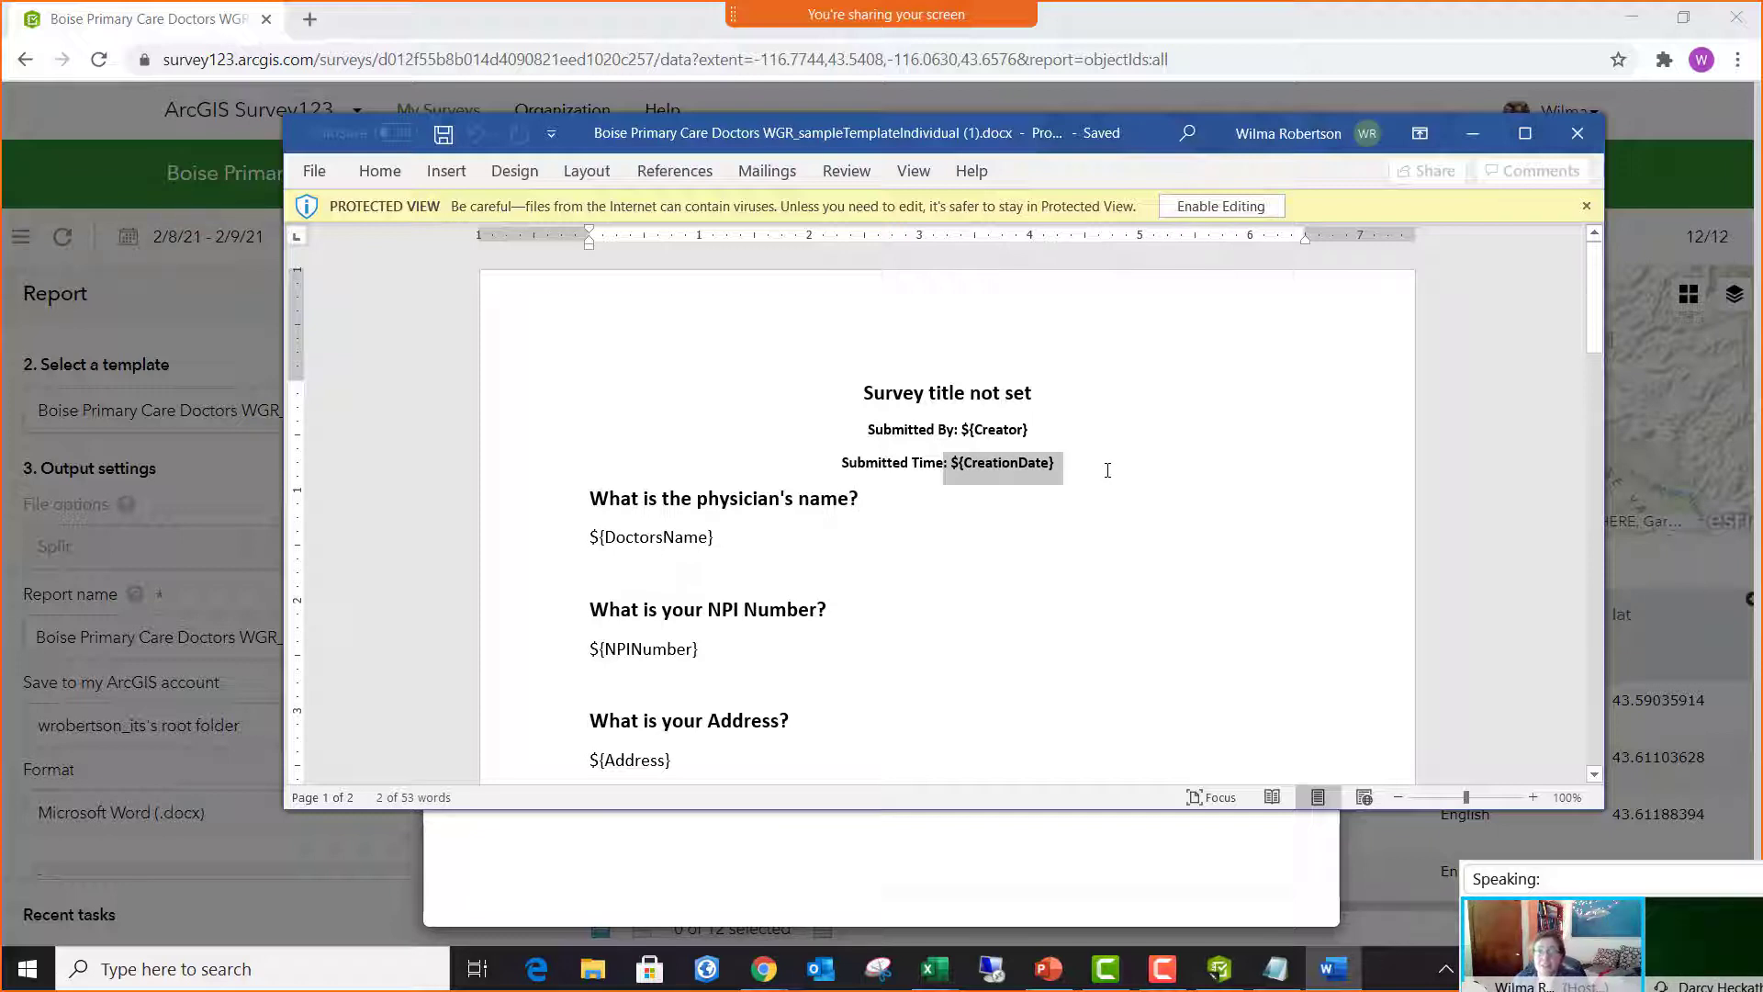
drag(770, 540, 548, 531)
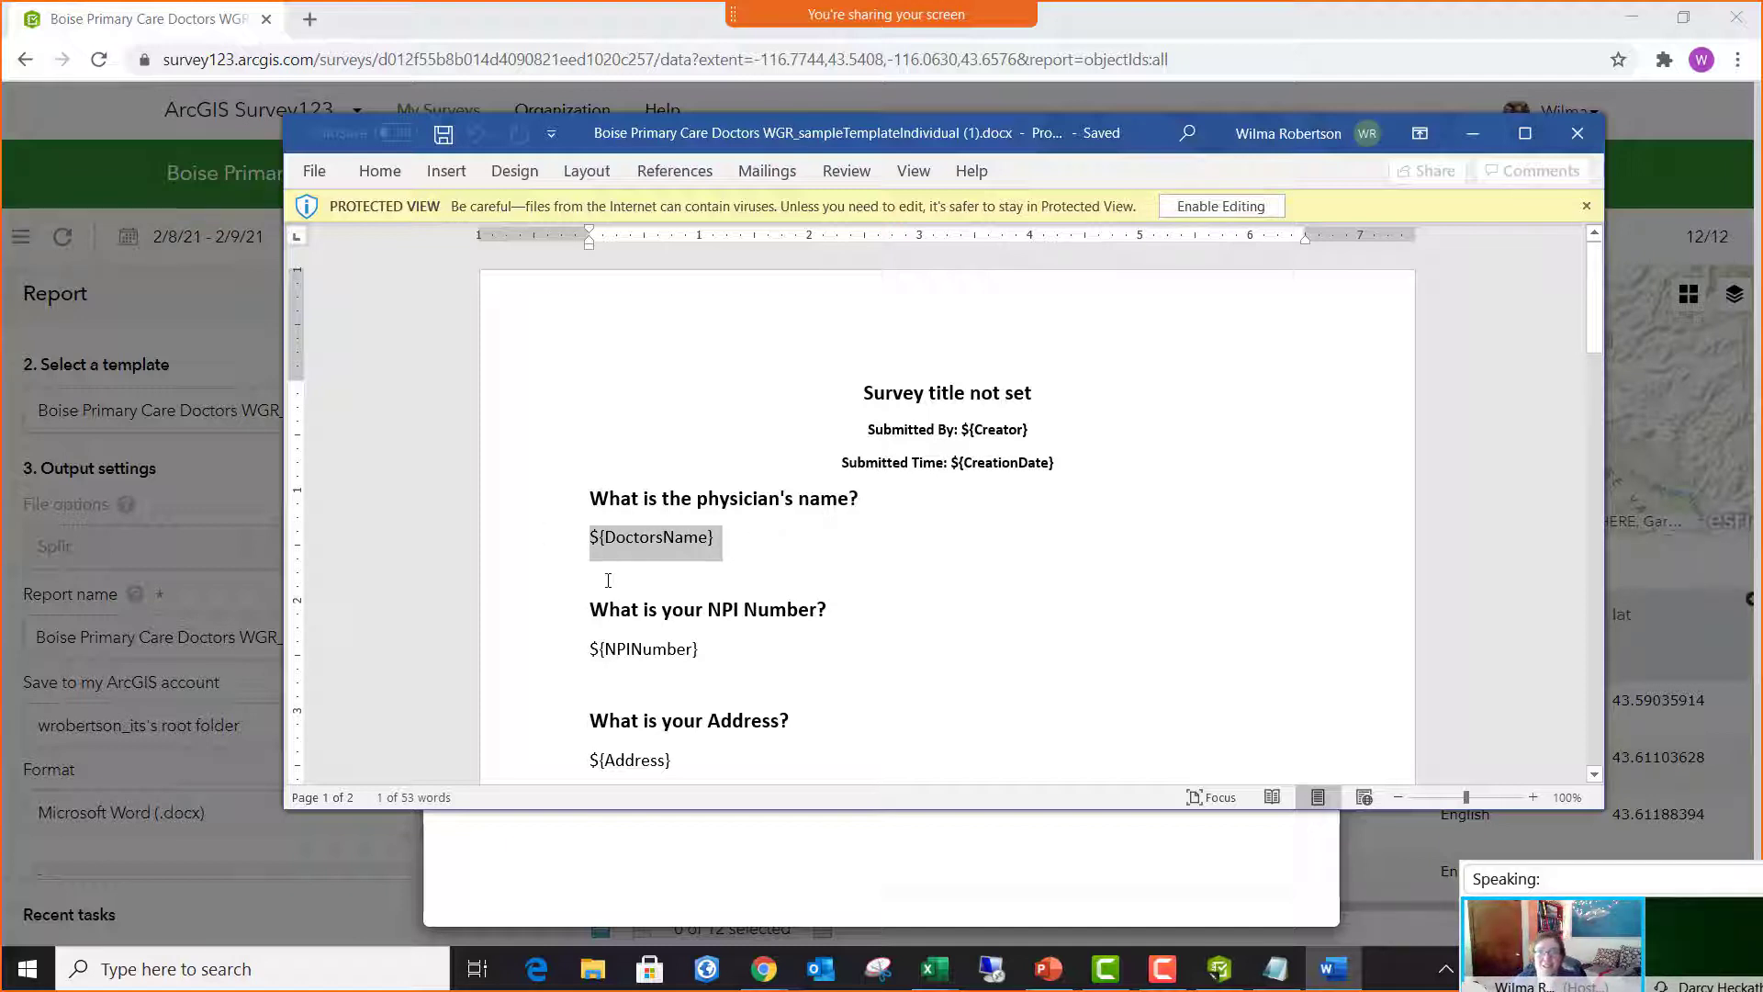
scroll(931, 564, down, 5)
scroll(929, 563, up, 5)
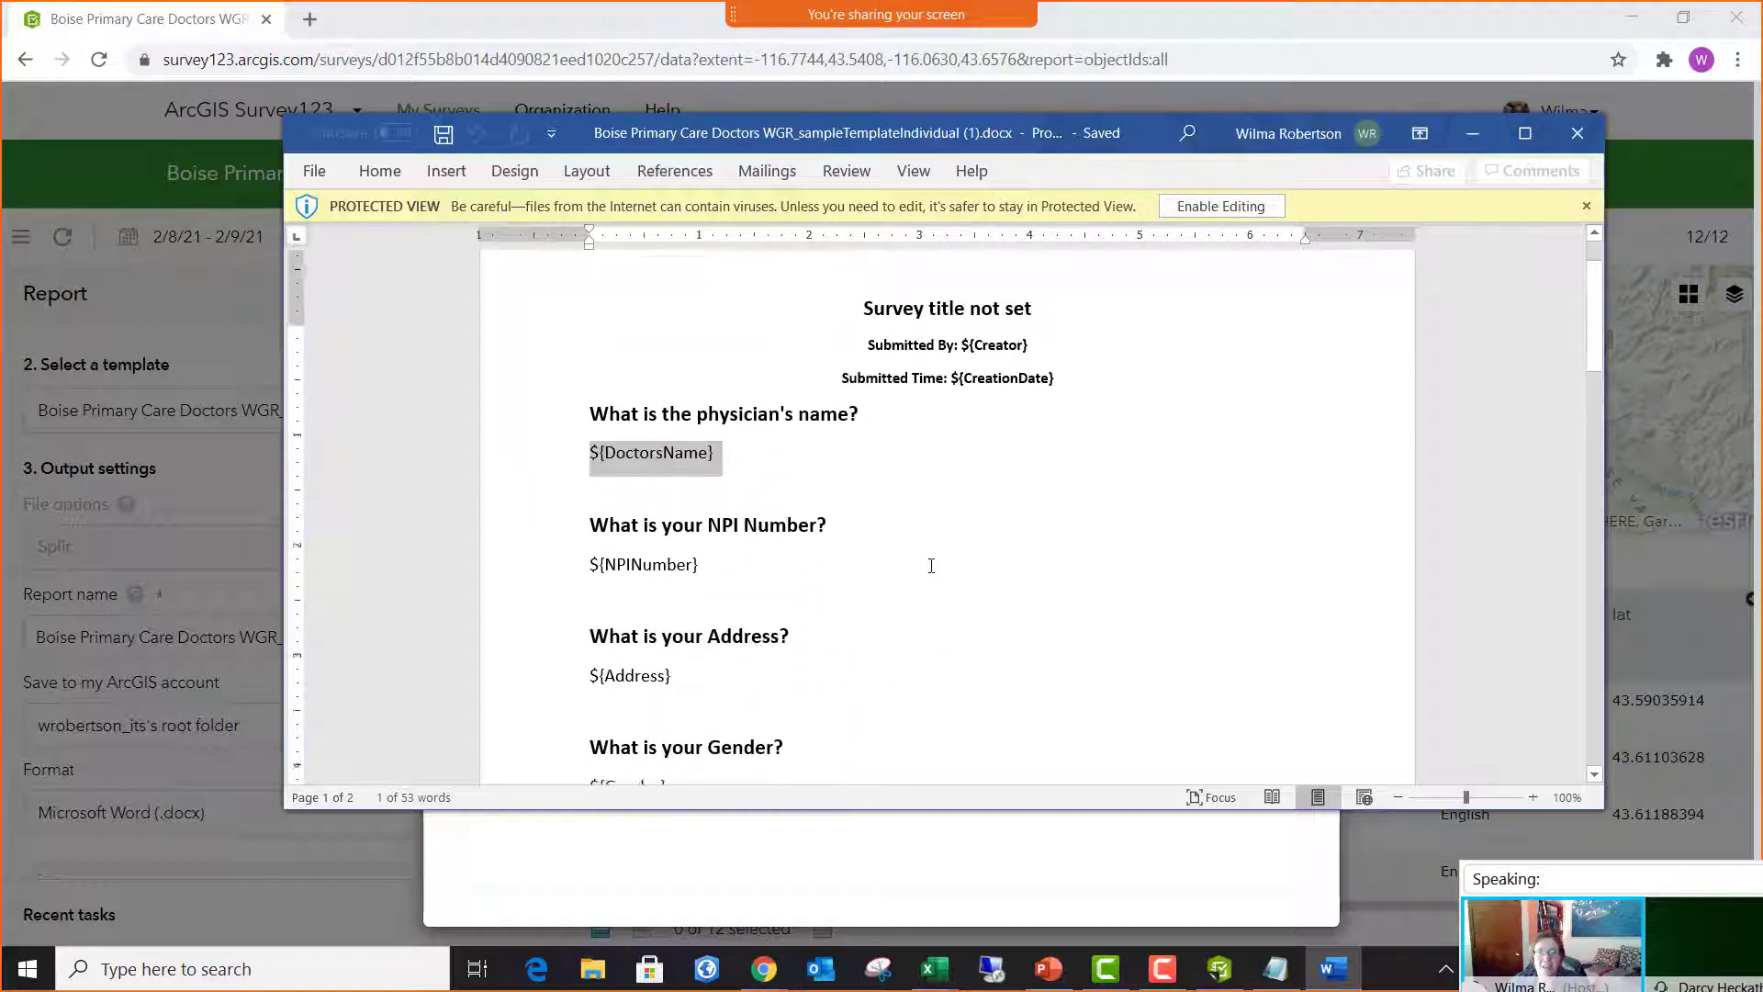
- Switch to the PowerPoint presentation and examine the enlarged sample report and report file names on the page 30 slide
click(1473, 141)
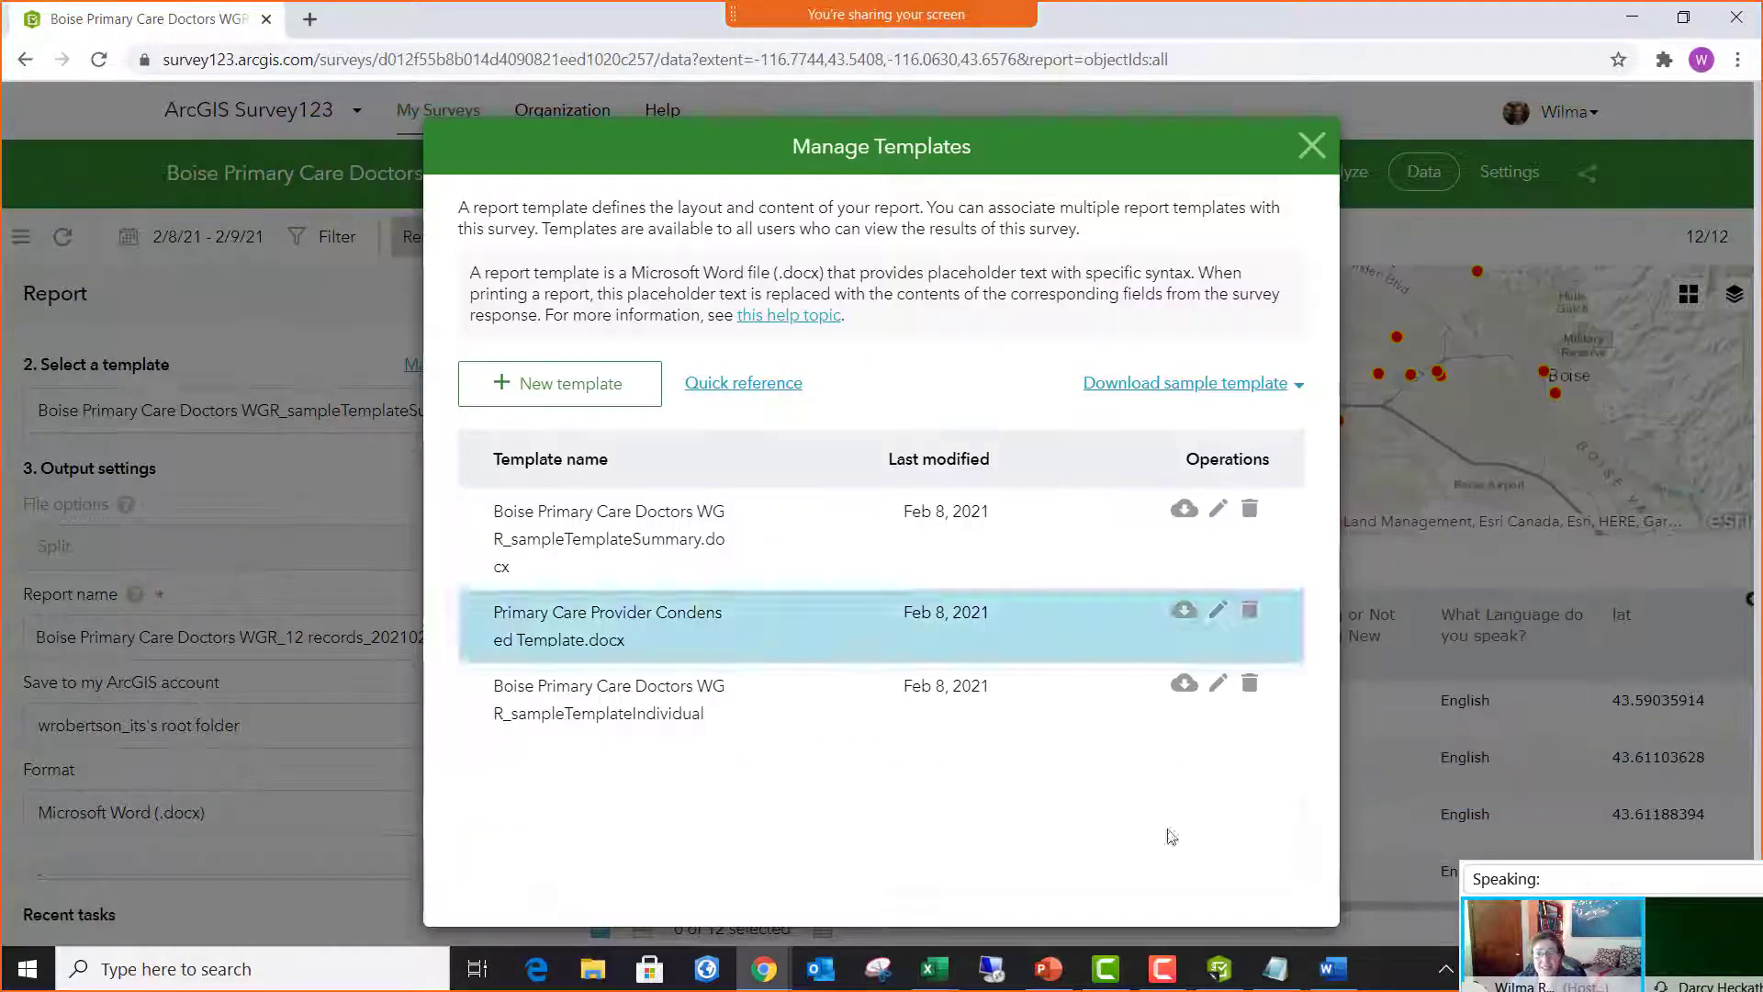
click(1051, 973)
scroll(1054, 592, down, 1)
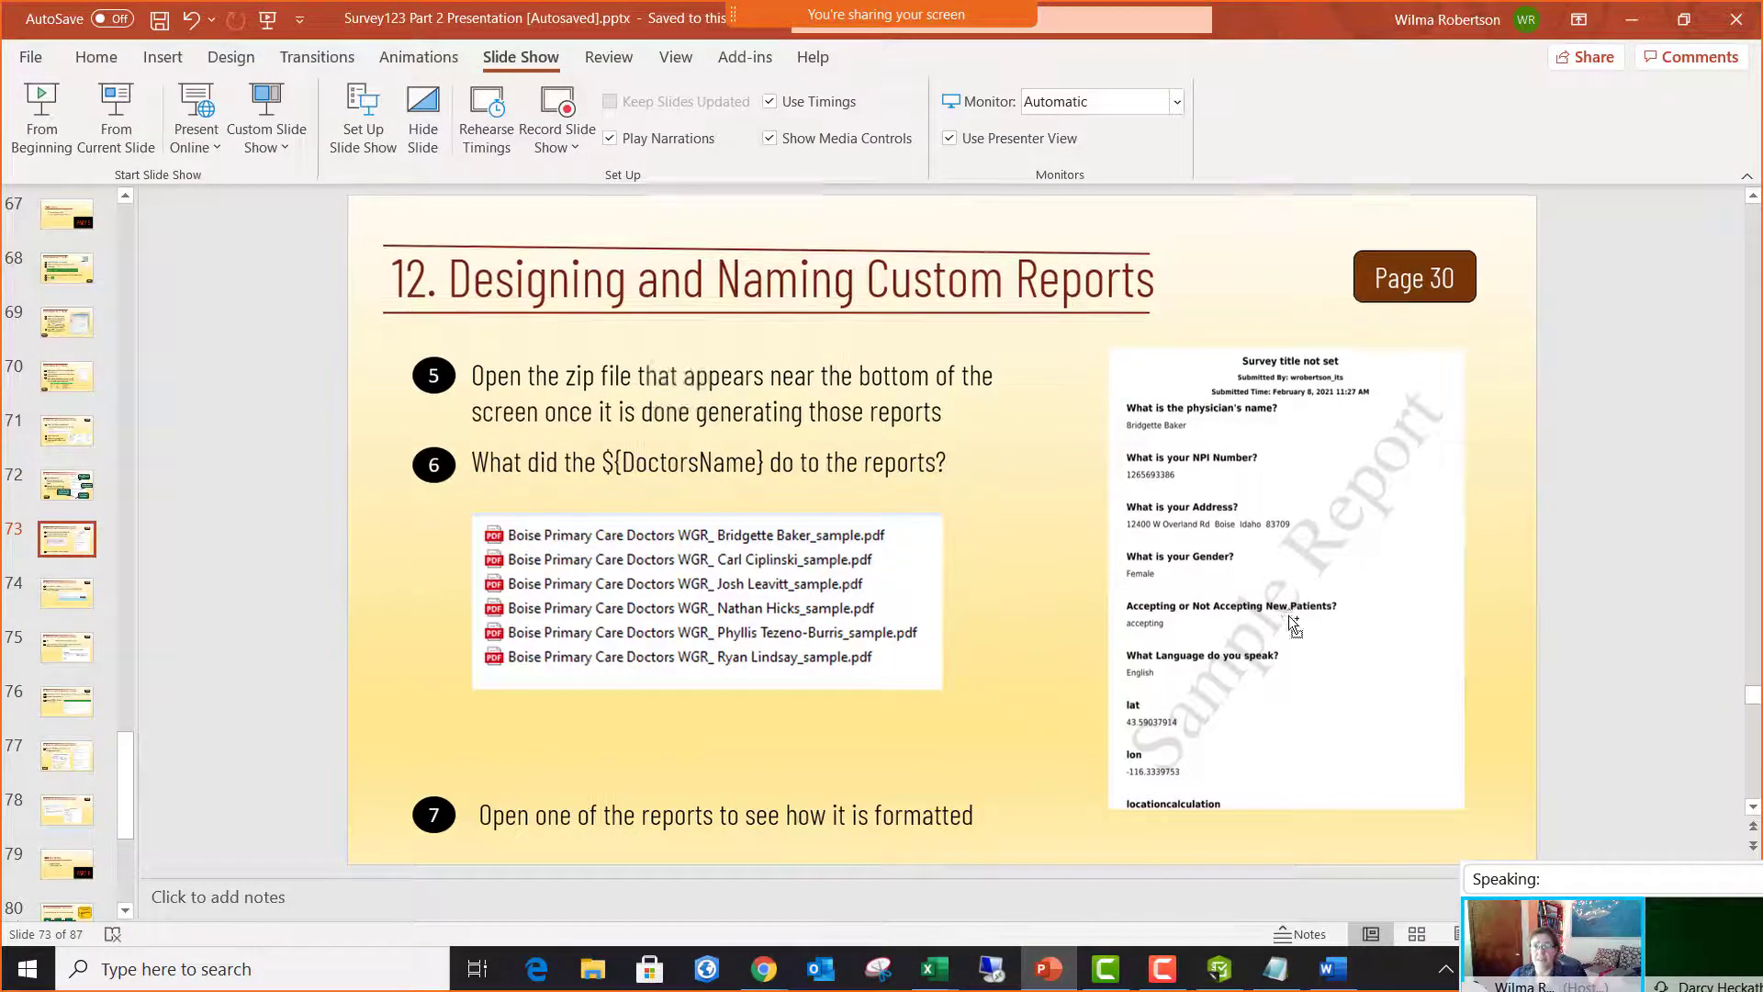
scroll(1289, 626, up, 4)
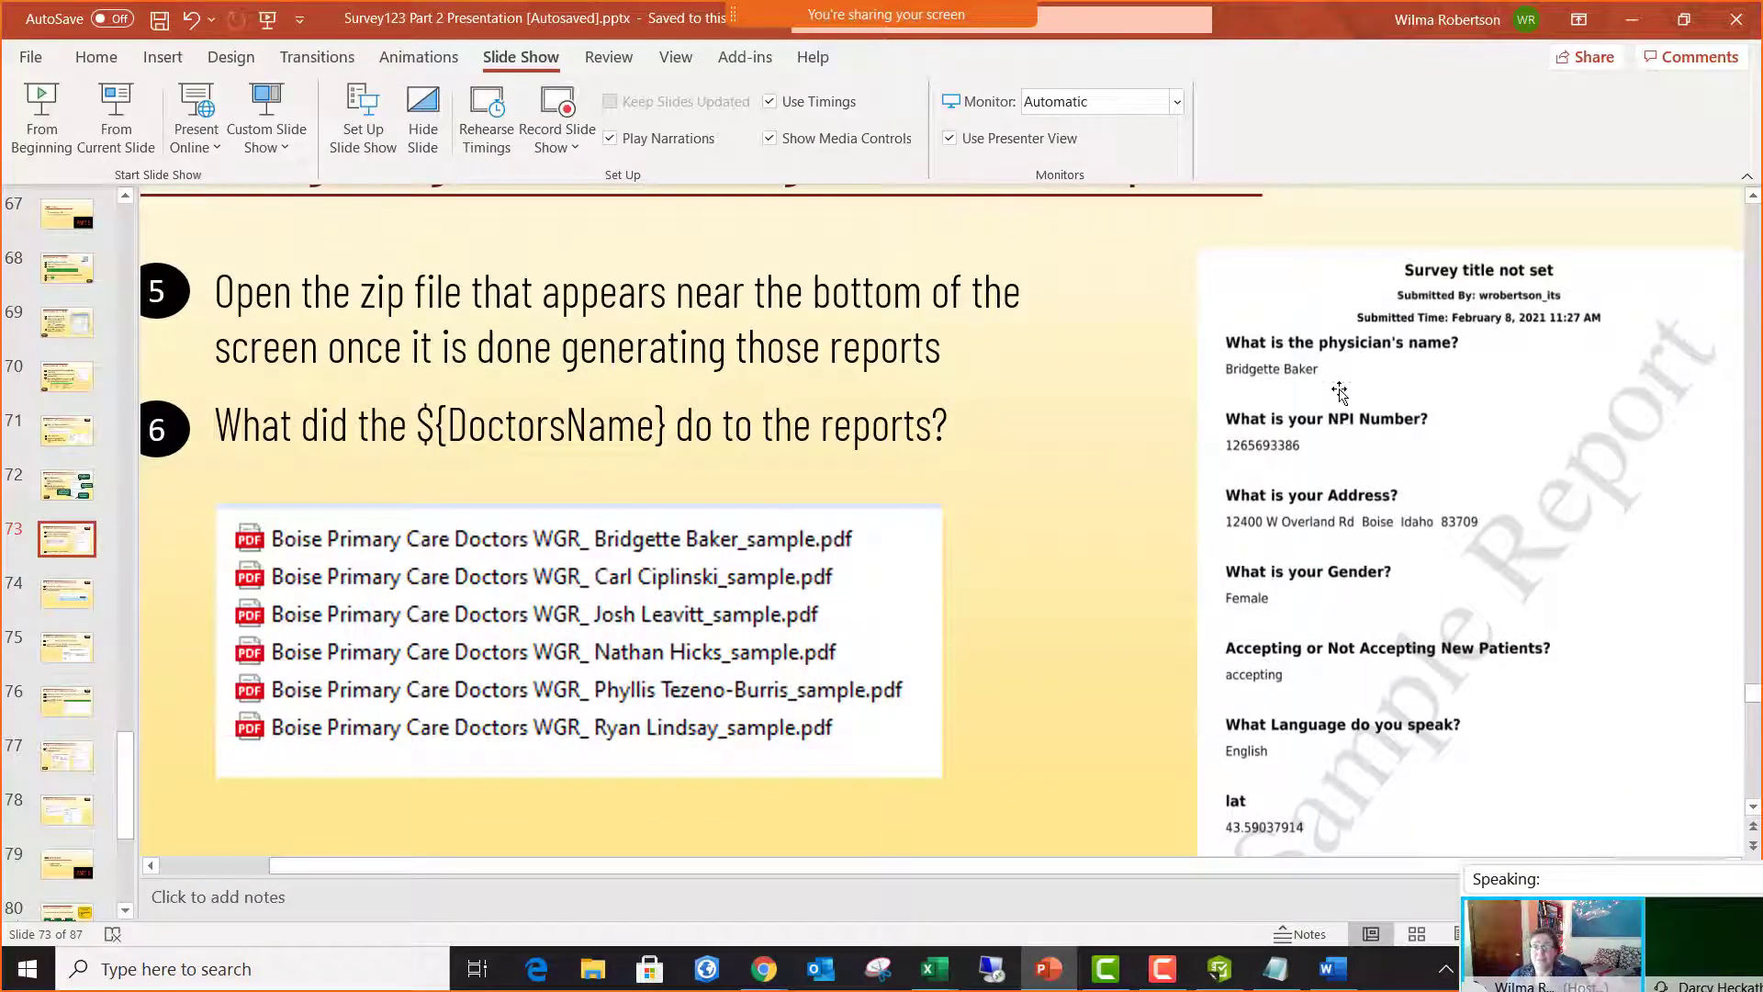
scroll(1327, 404, down, 6)
scroll(1387, 597, up, 6)
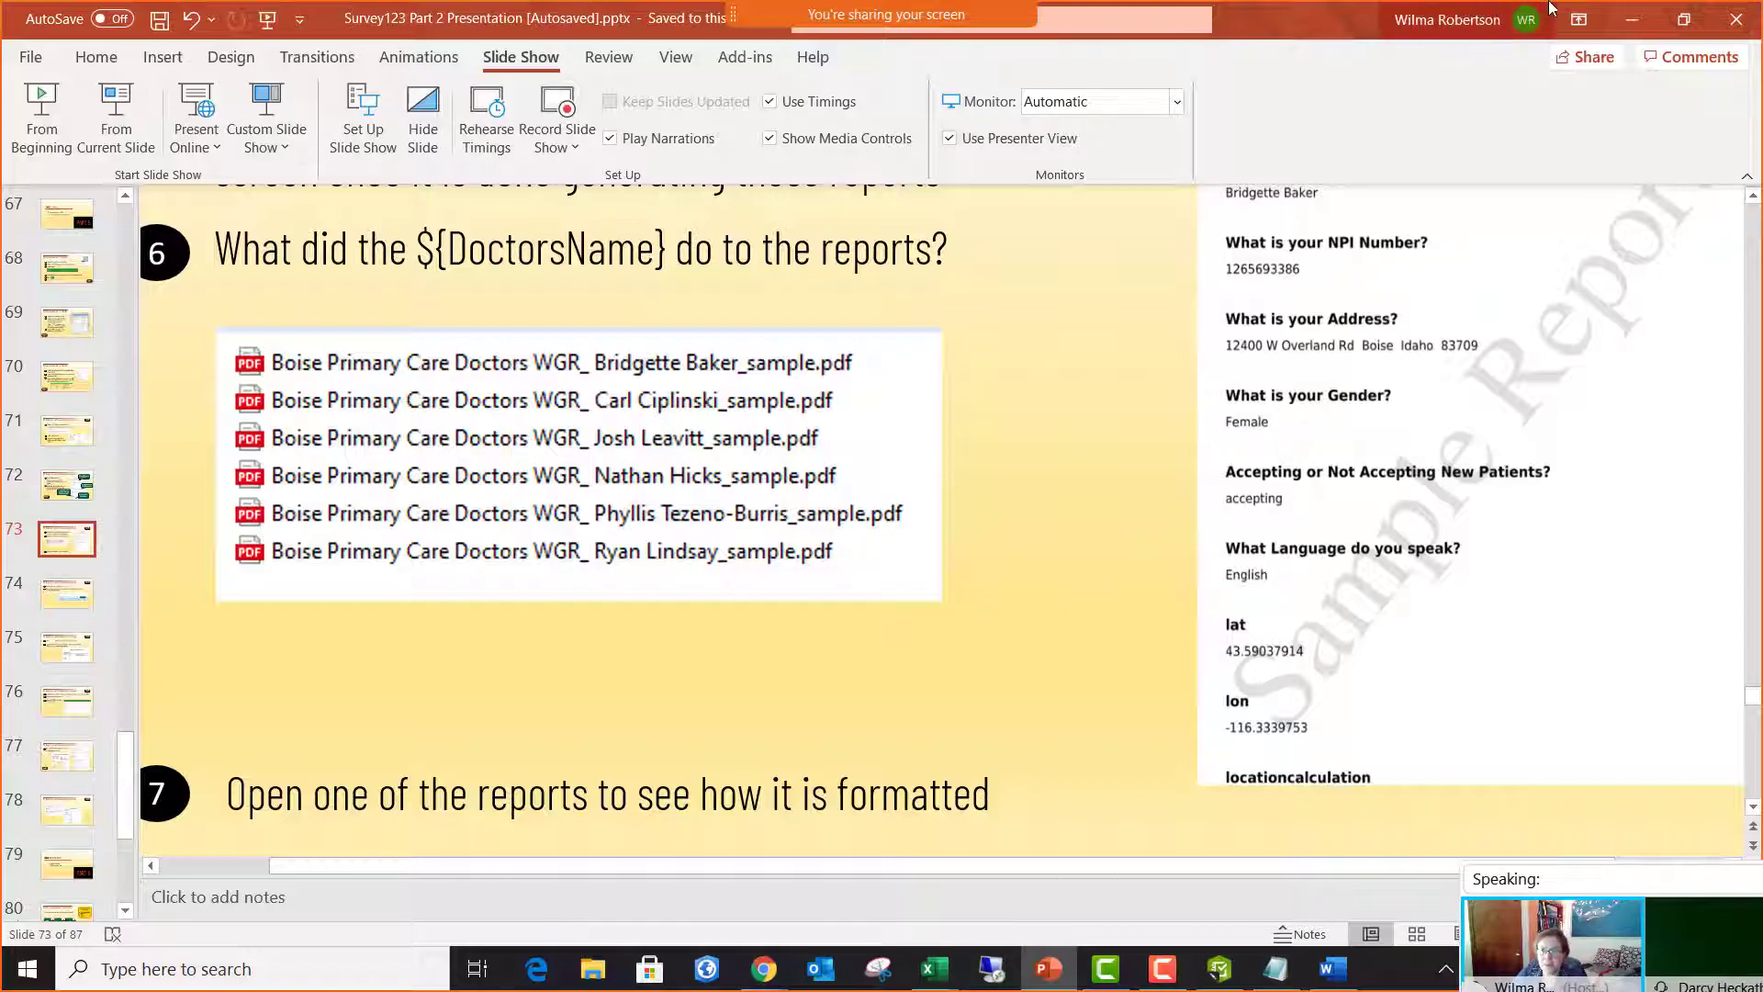
- Open Primary Care Provider Condensed Template.docx from the Exercise Data folder, widening the folder's Name column to show full file names
click(1623, 20)
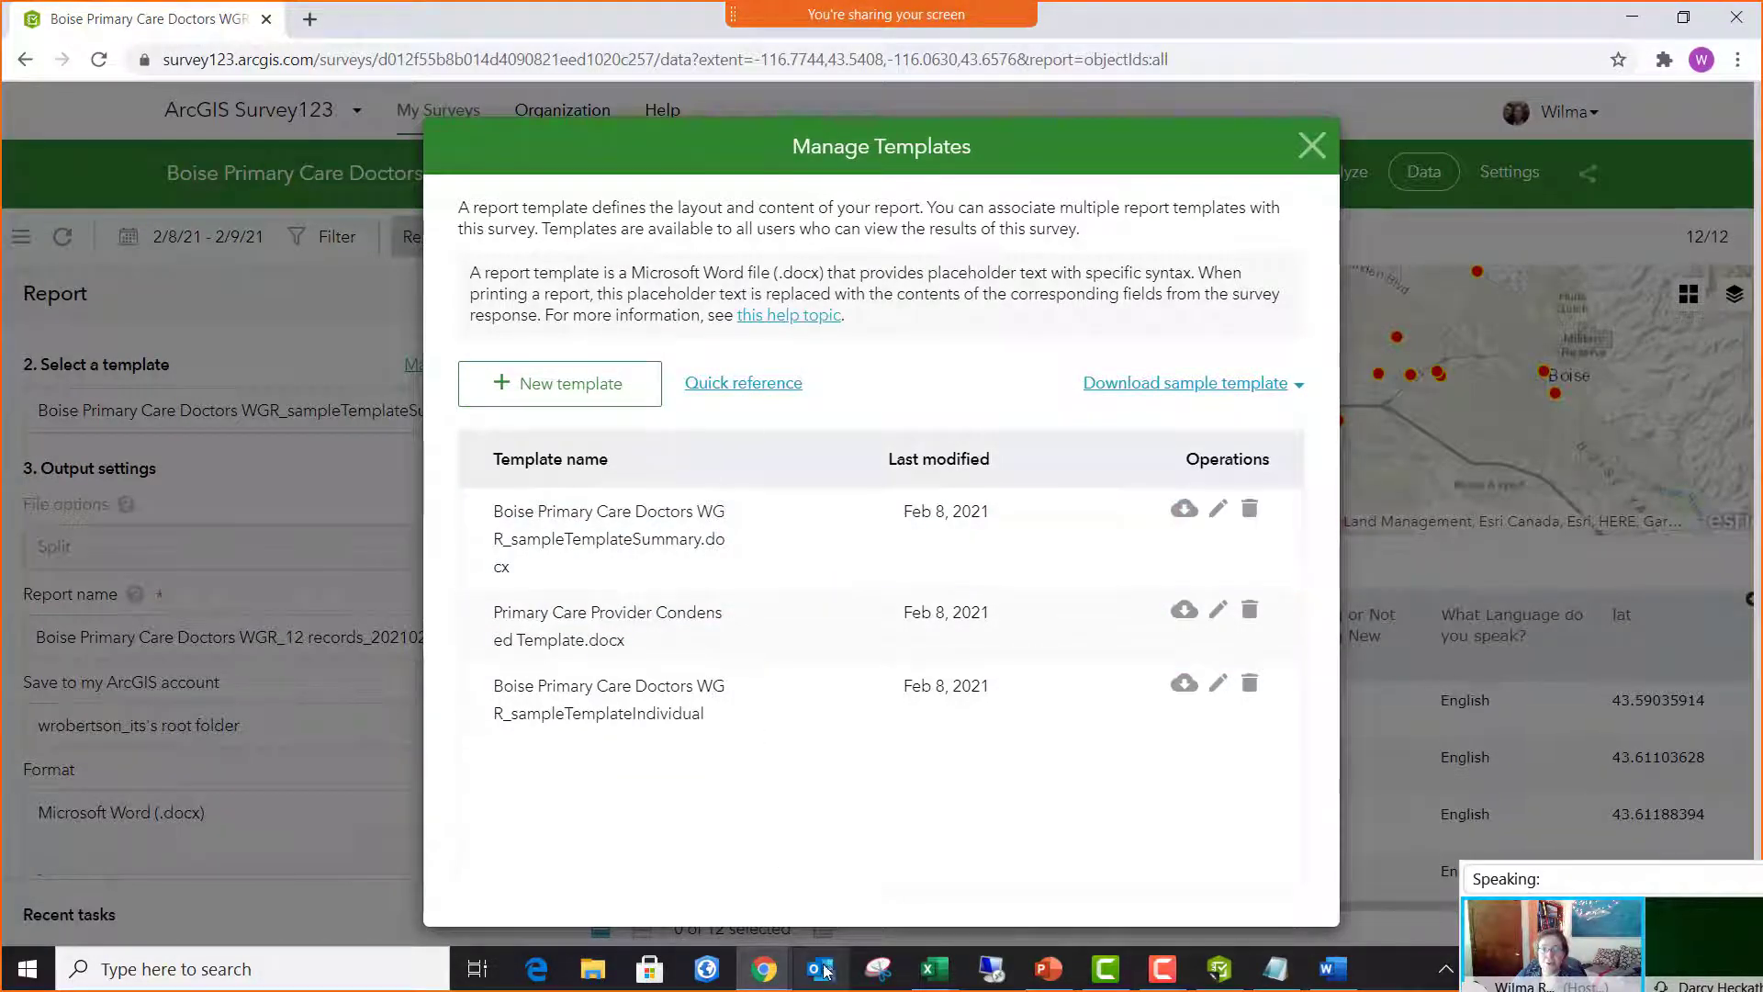
click(594, 974)
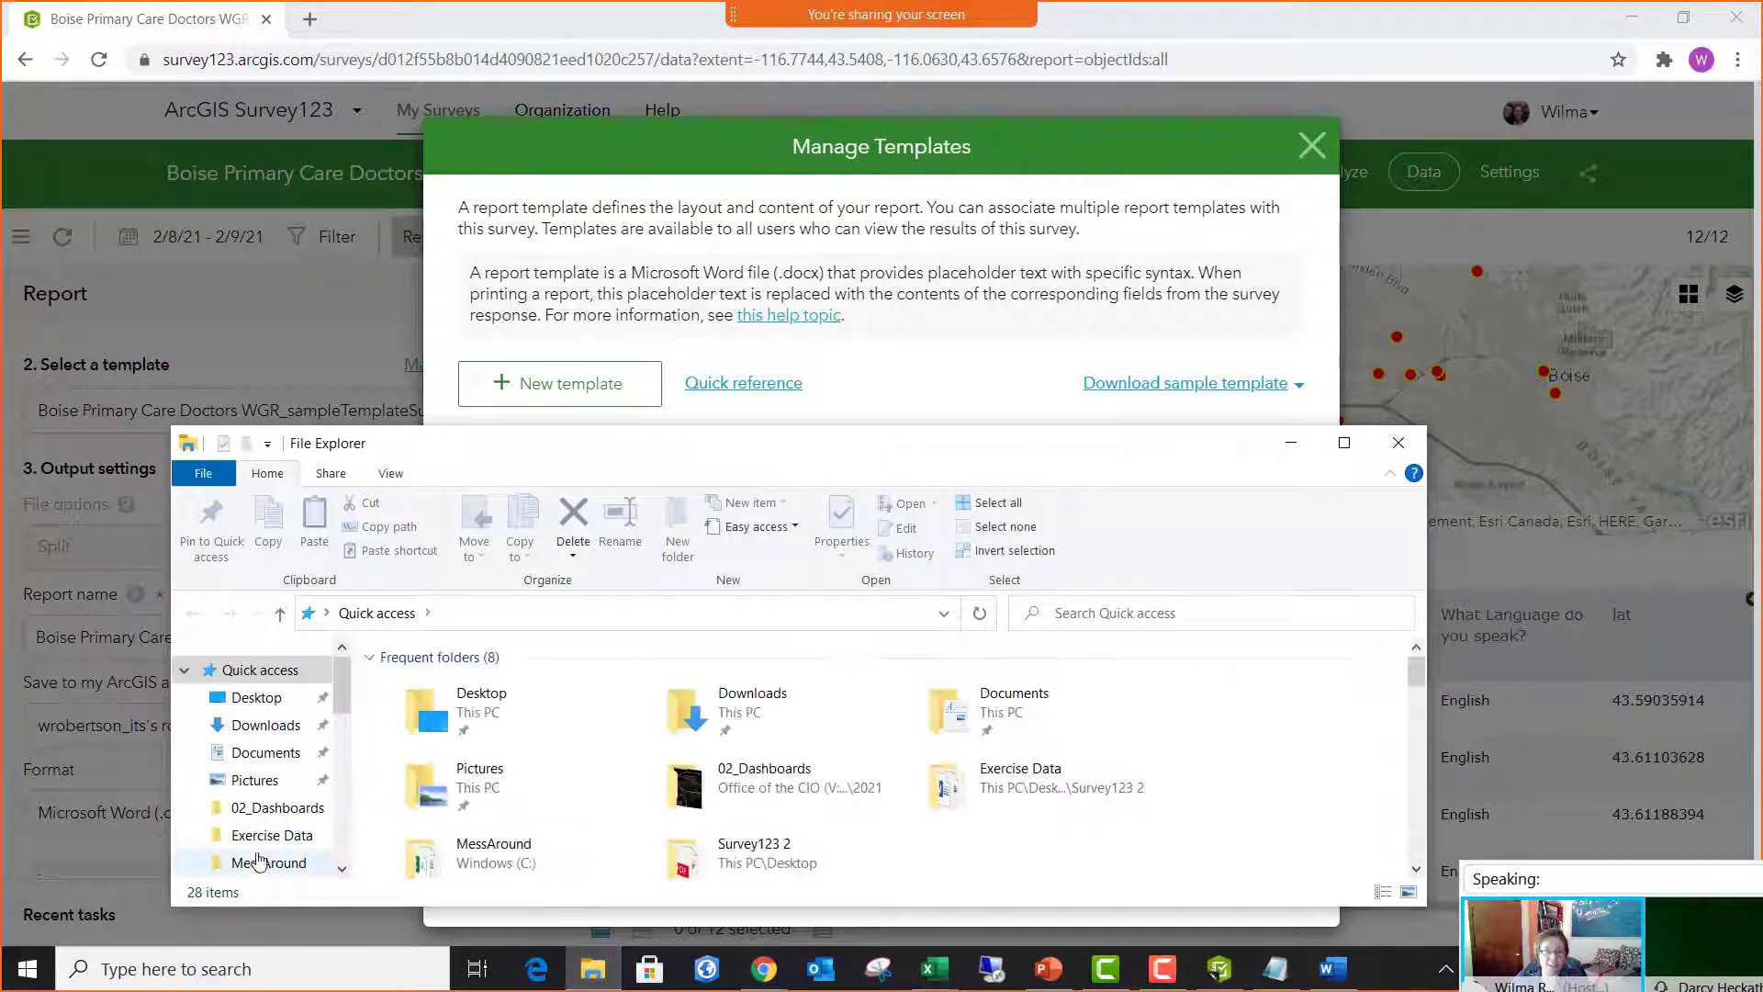
click(261, 836)
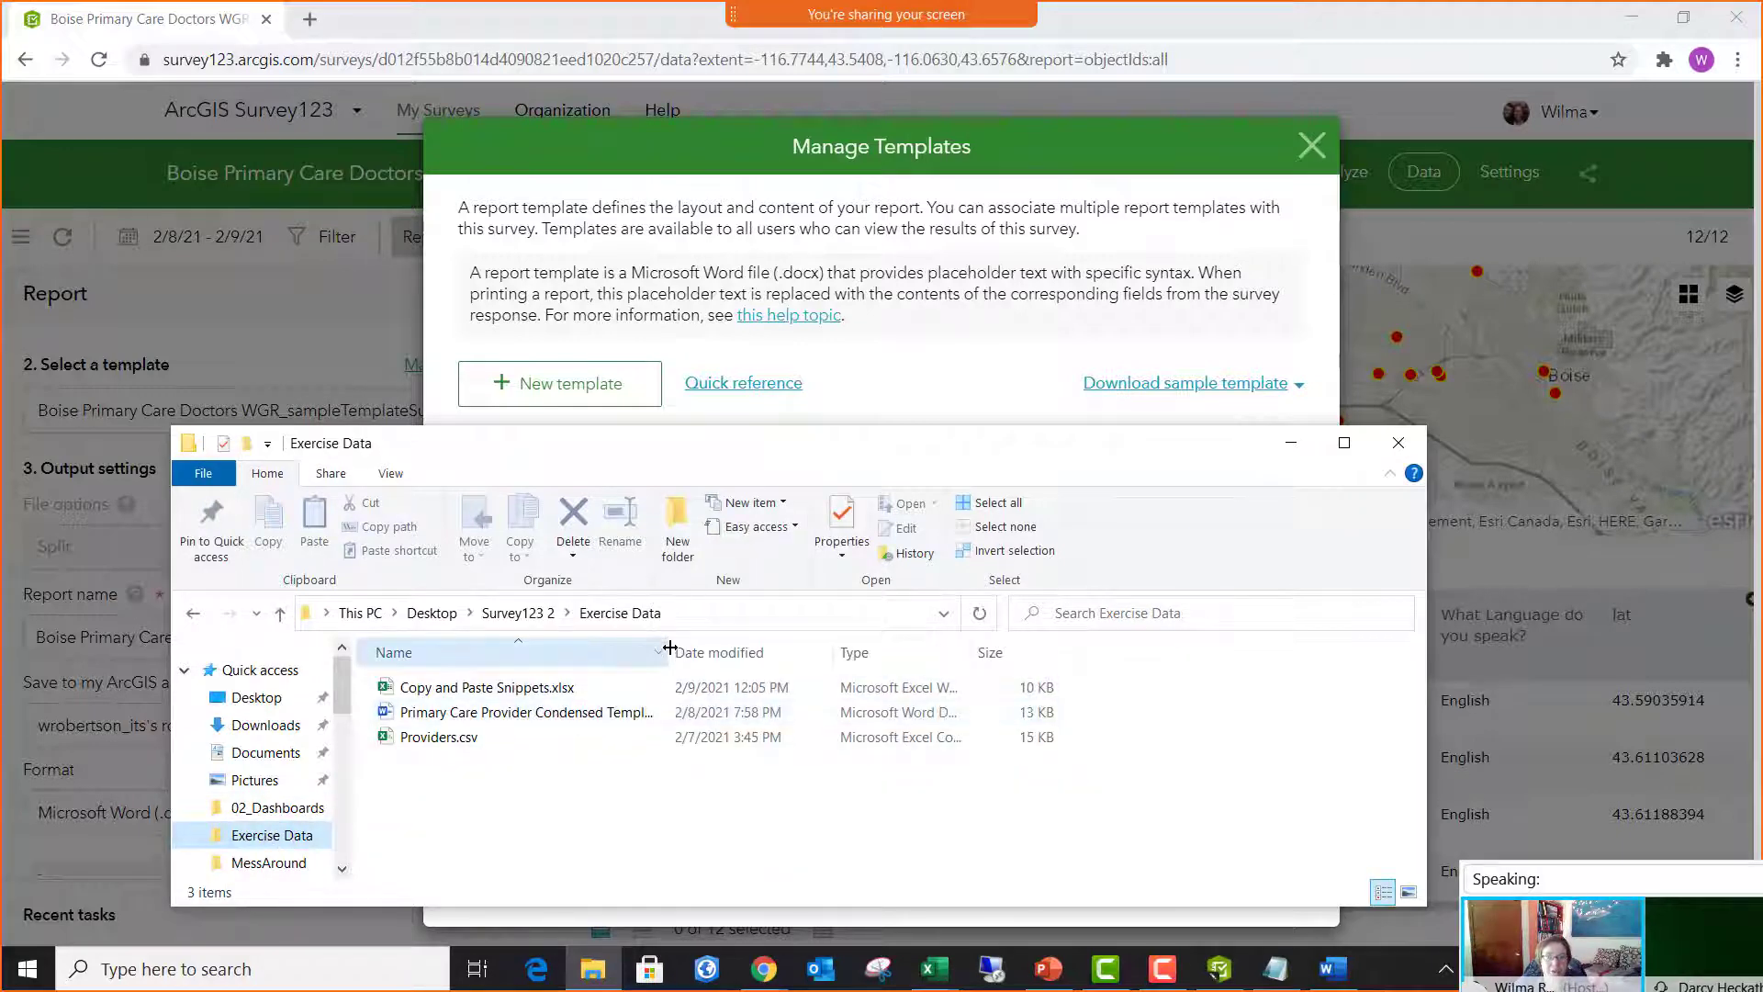
drag(670, 649, 840, 664)
double_click(677, 713)
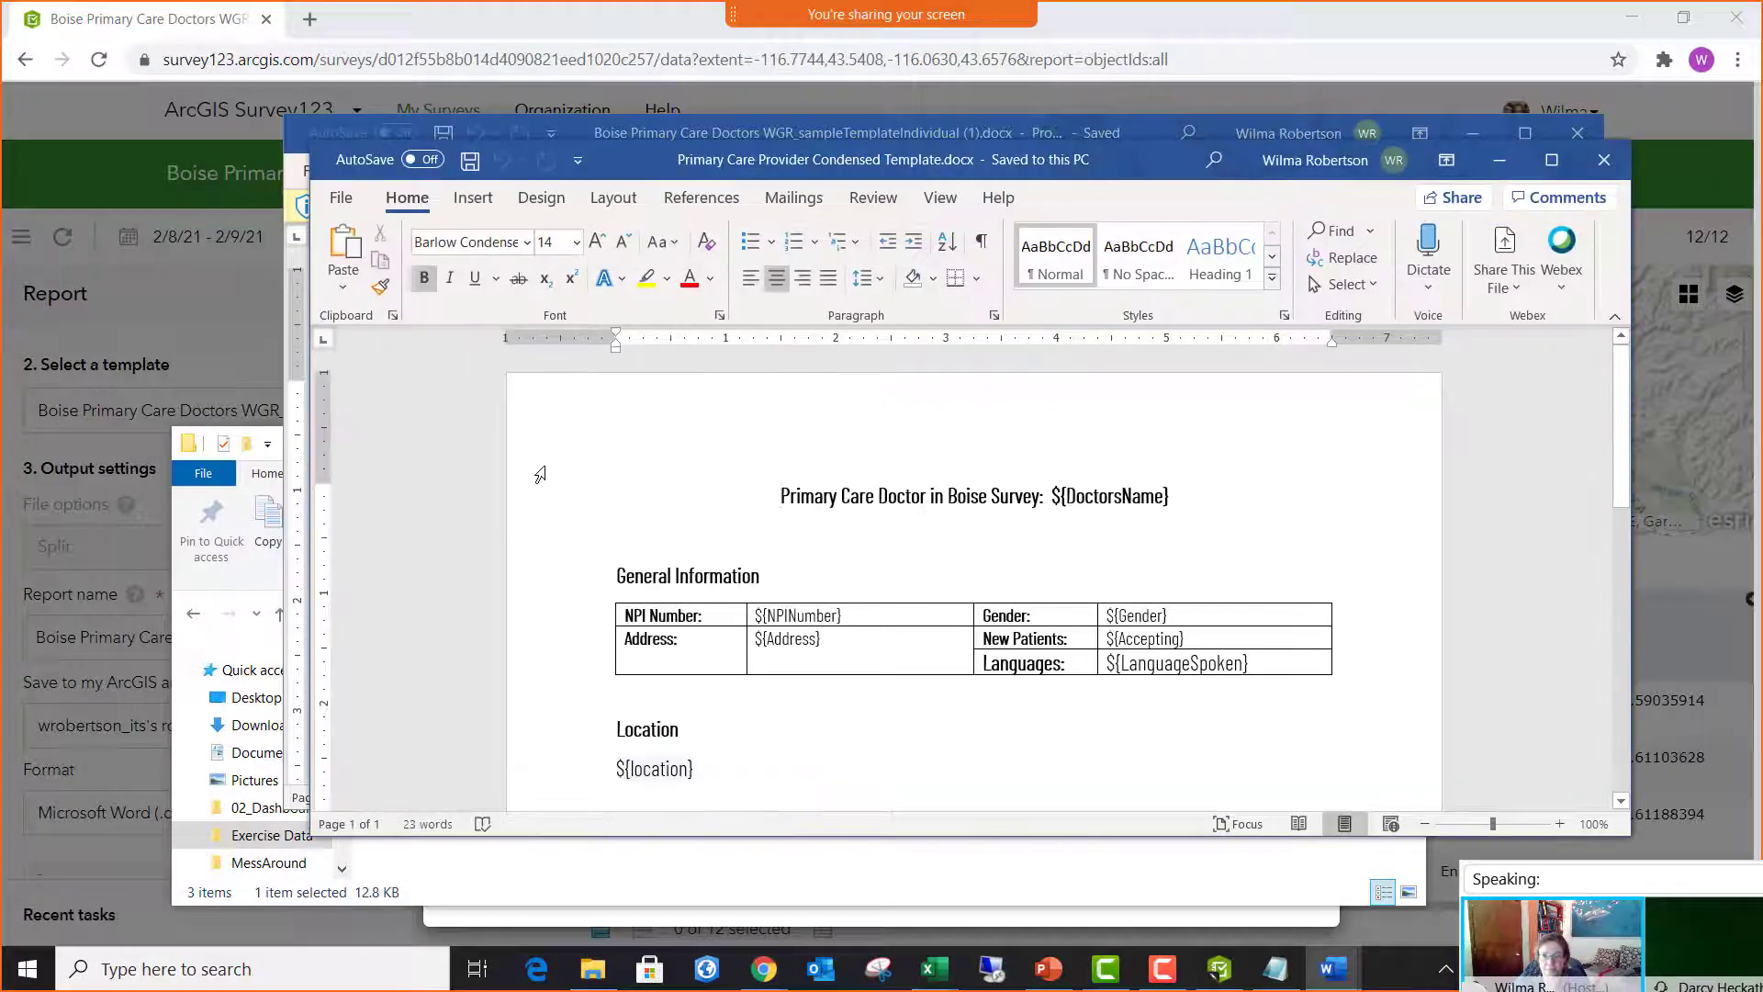
- Examine the ${DoctorsName} placeholder in the heading and the ${location} placeholder in the condensed template
click(1148, 496)
drag(1186, 493, 1050, 496)
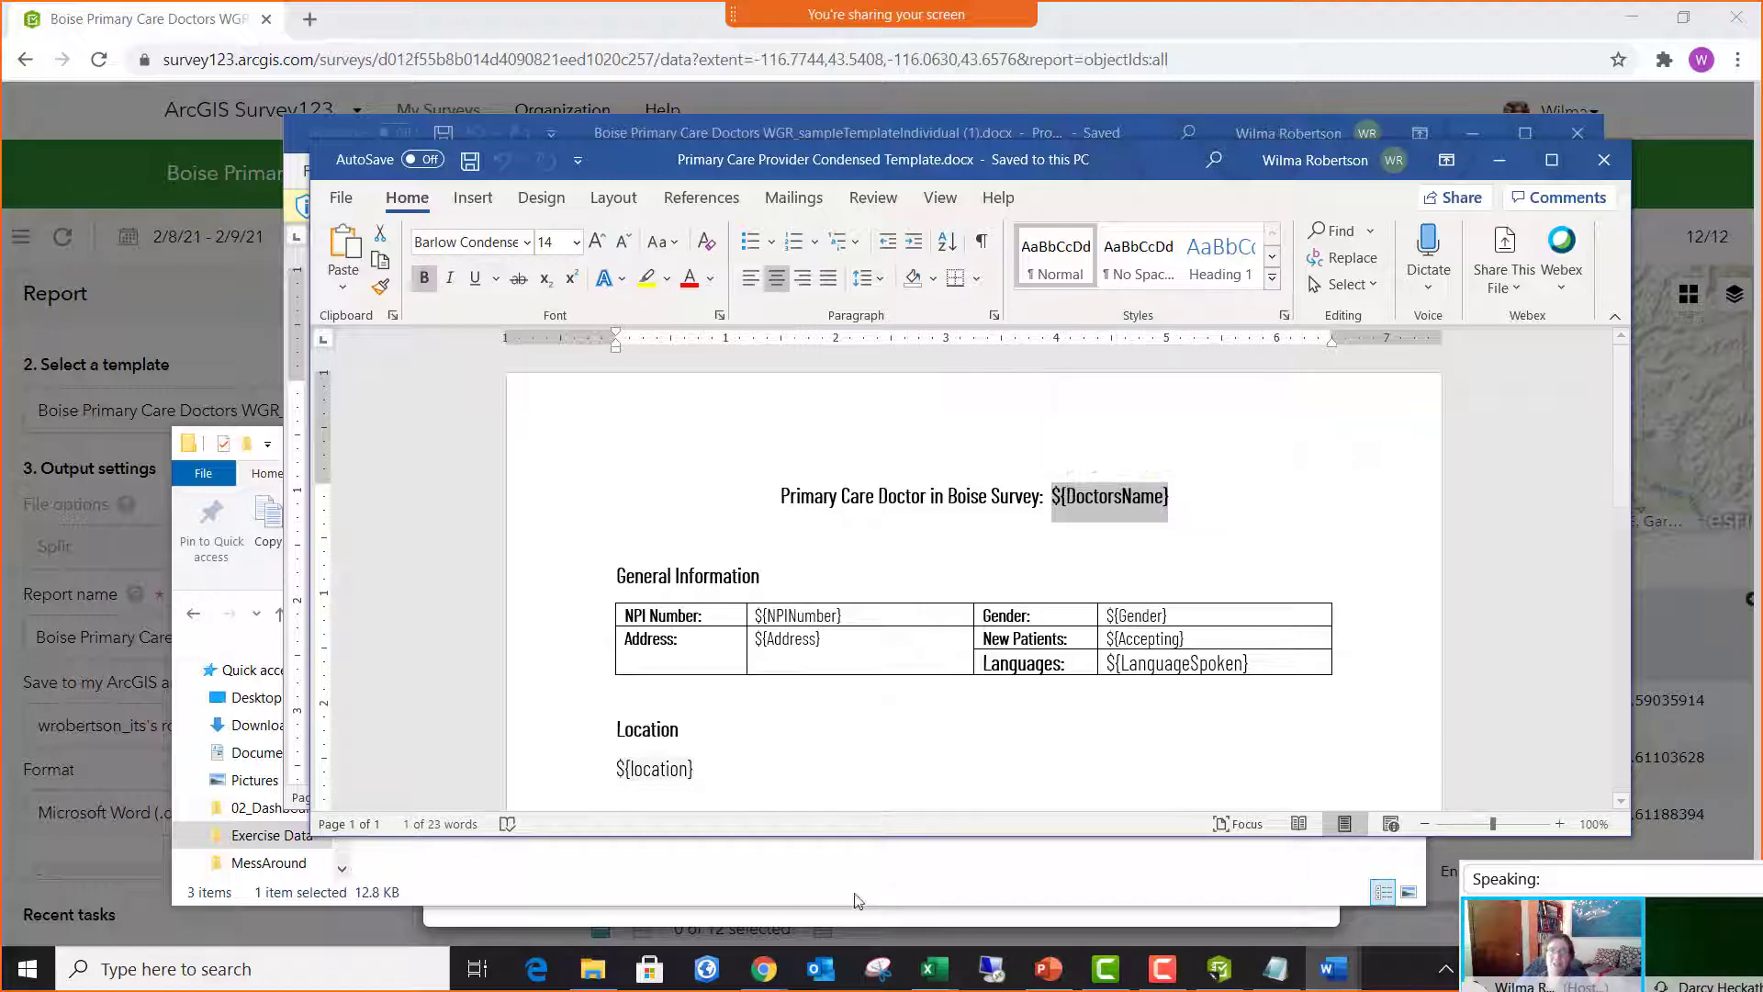
click(921, 764)
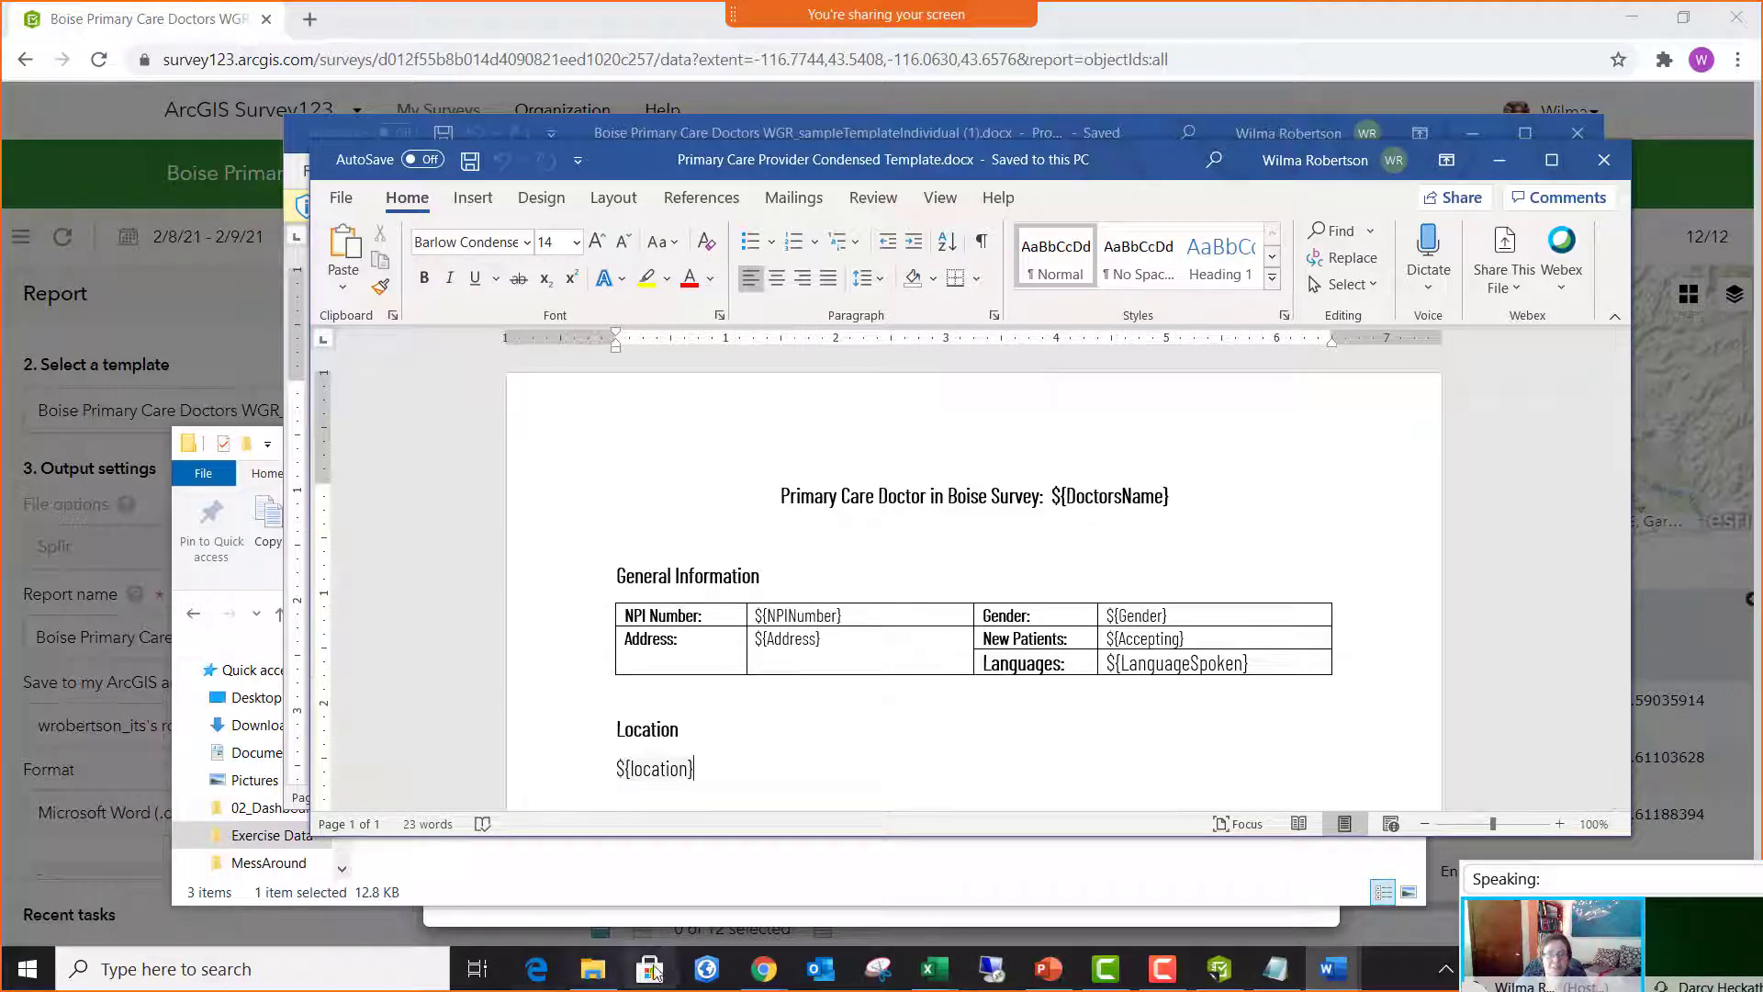
- Return to the Survey123 page, close the template manager, and choose Primary Care Provider Condensed Template.docx as the report template
mouse_move(770, 973)
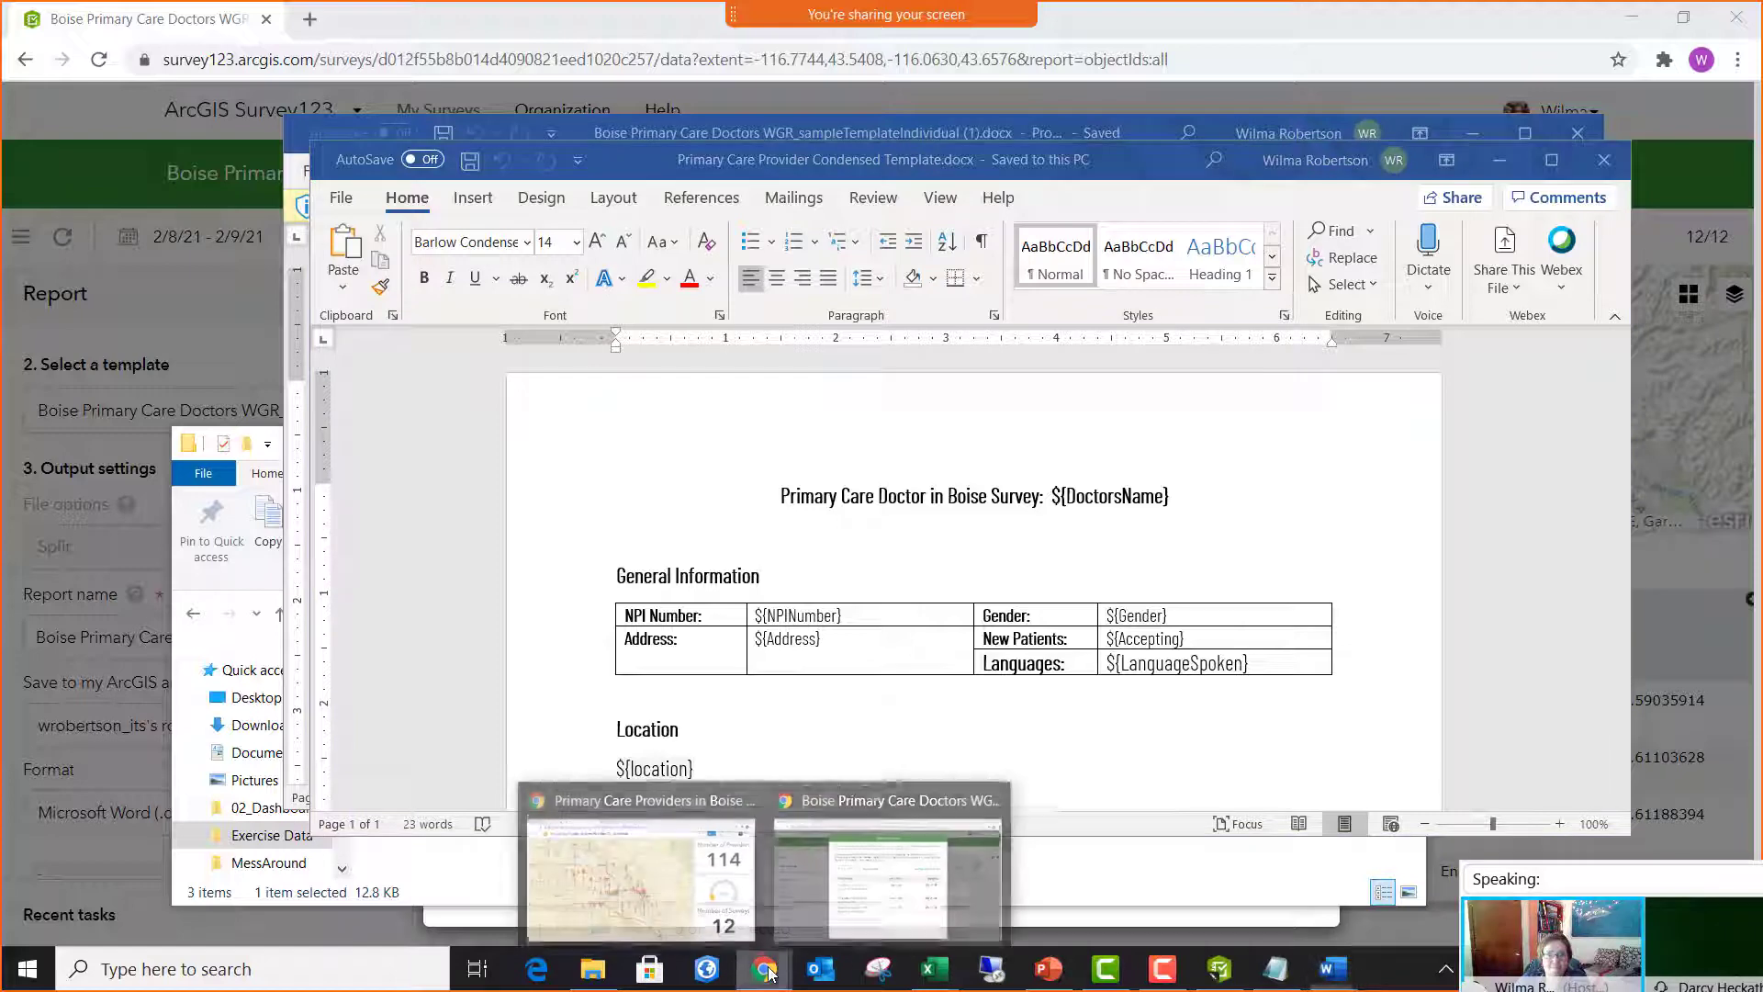
click(840, 919)
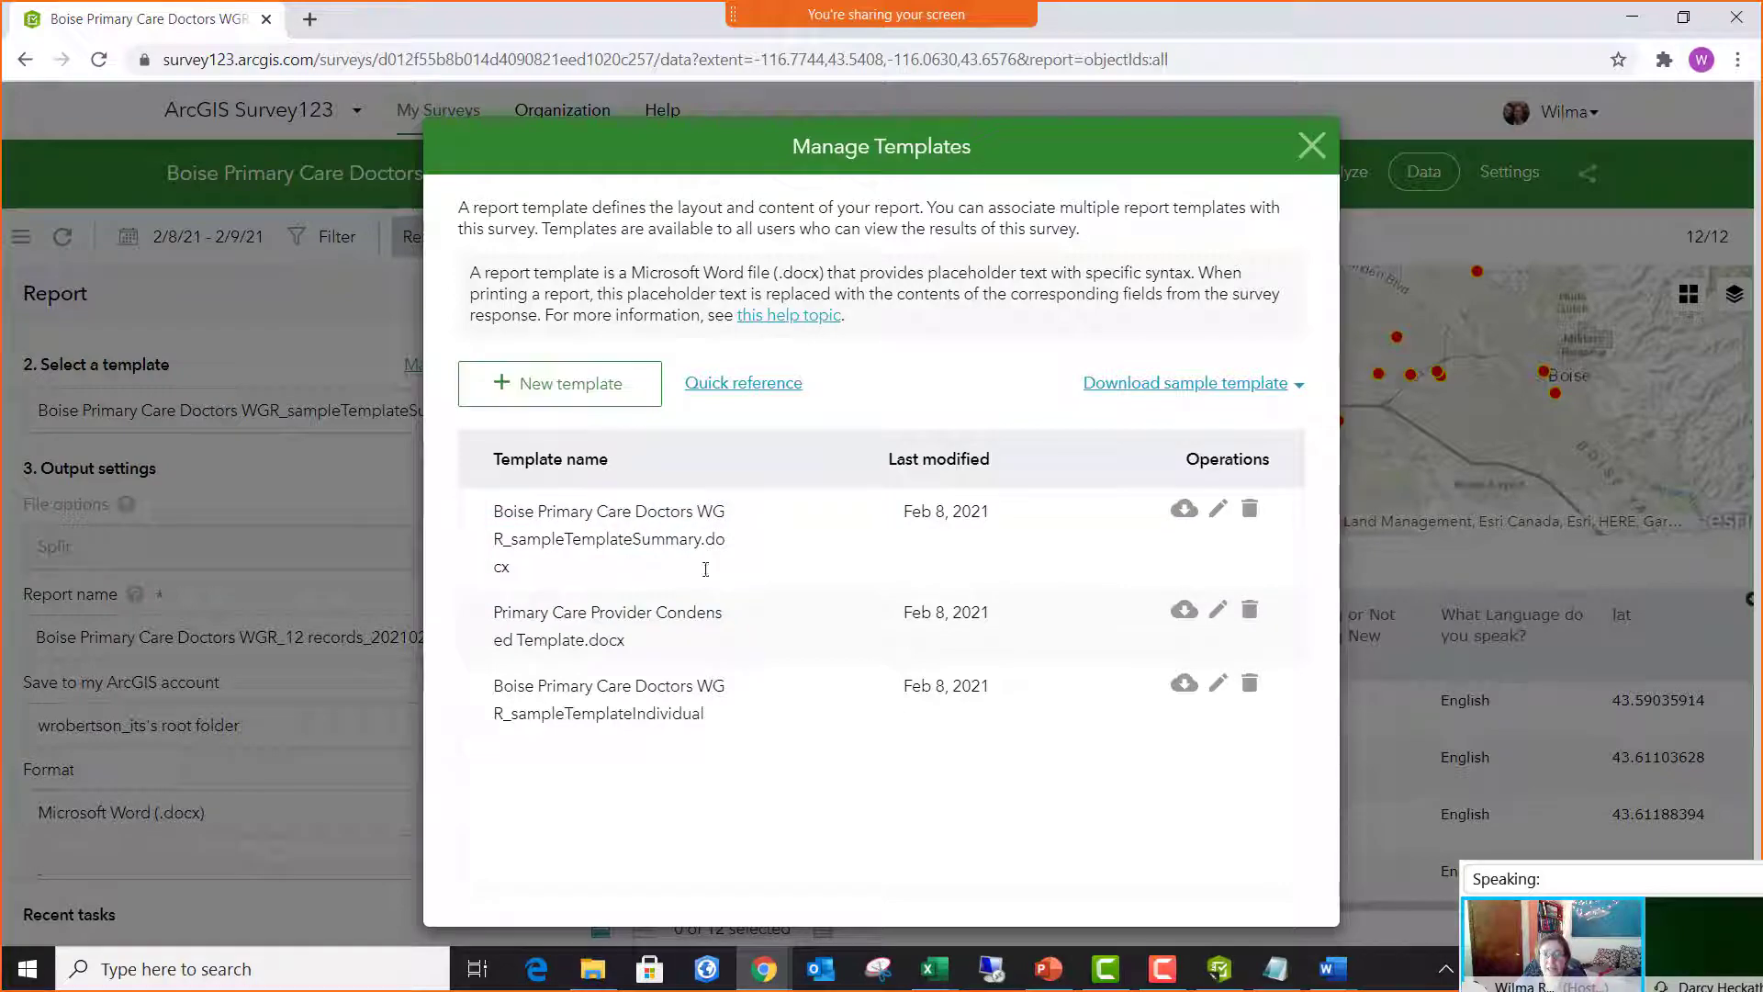
click(1311, 145)
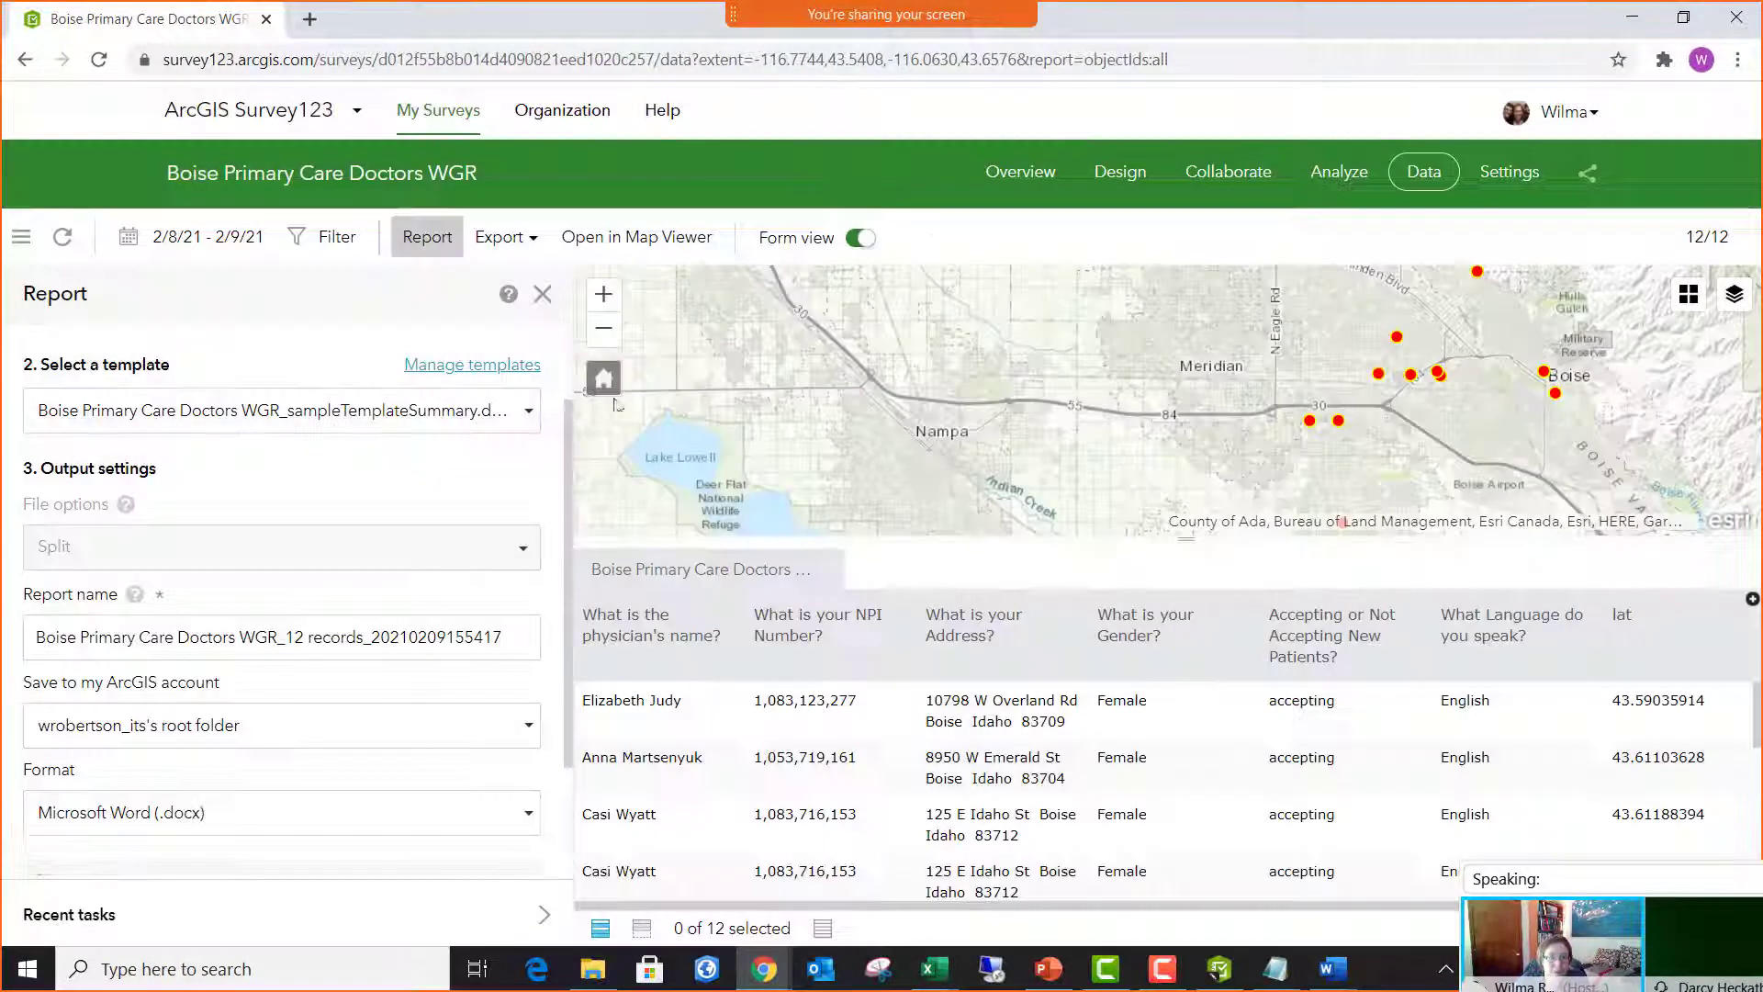
click(528, 413)
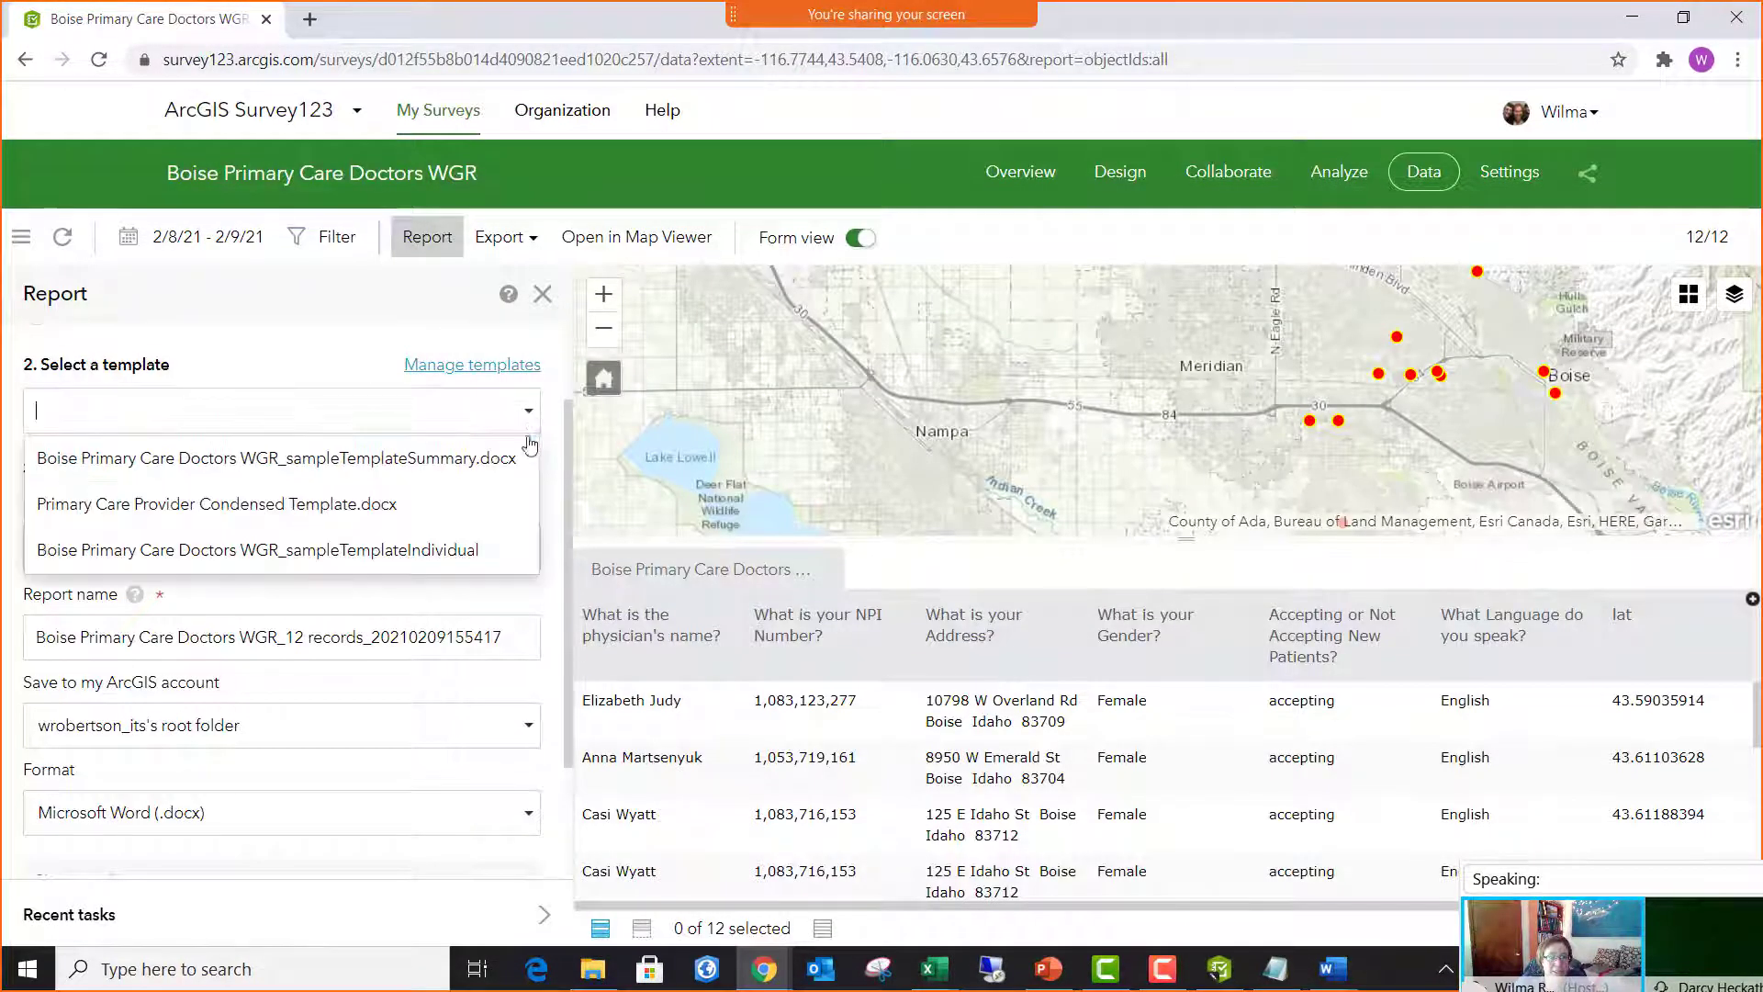
click(397, 505)
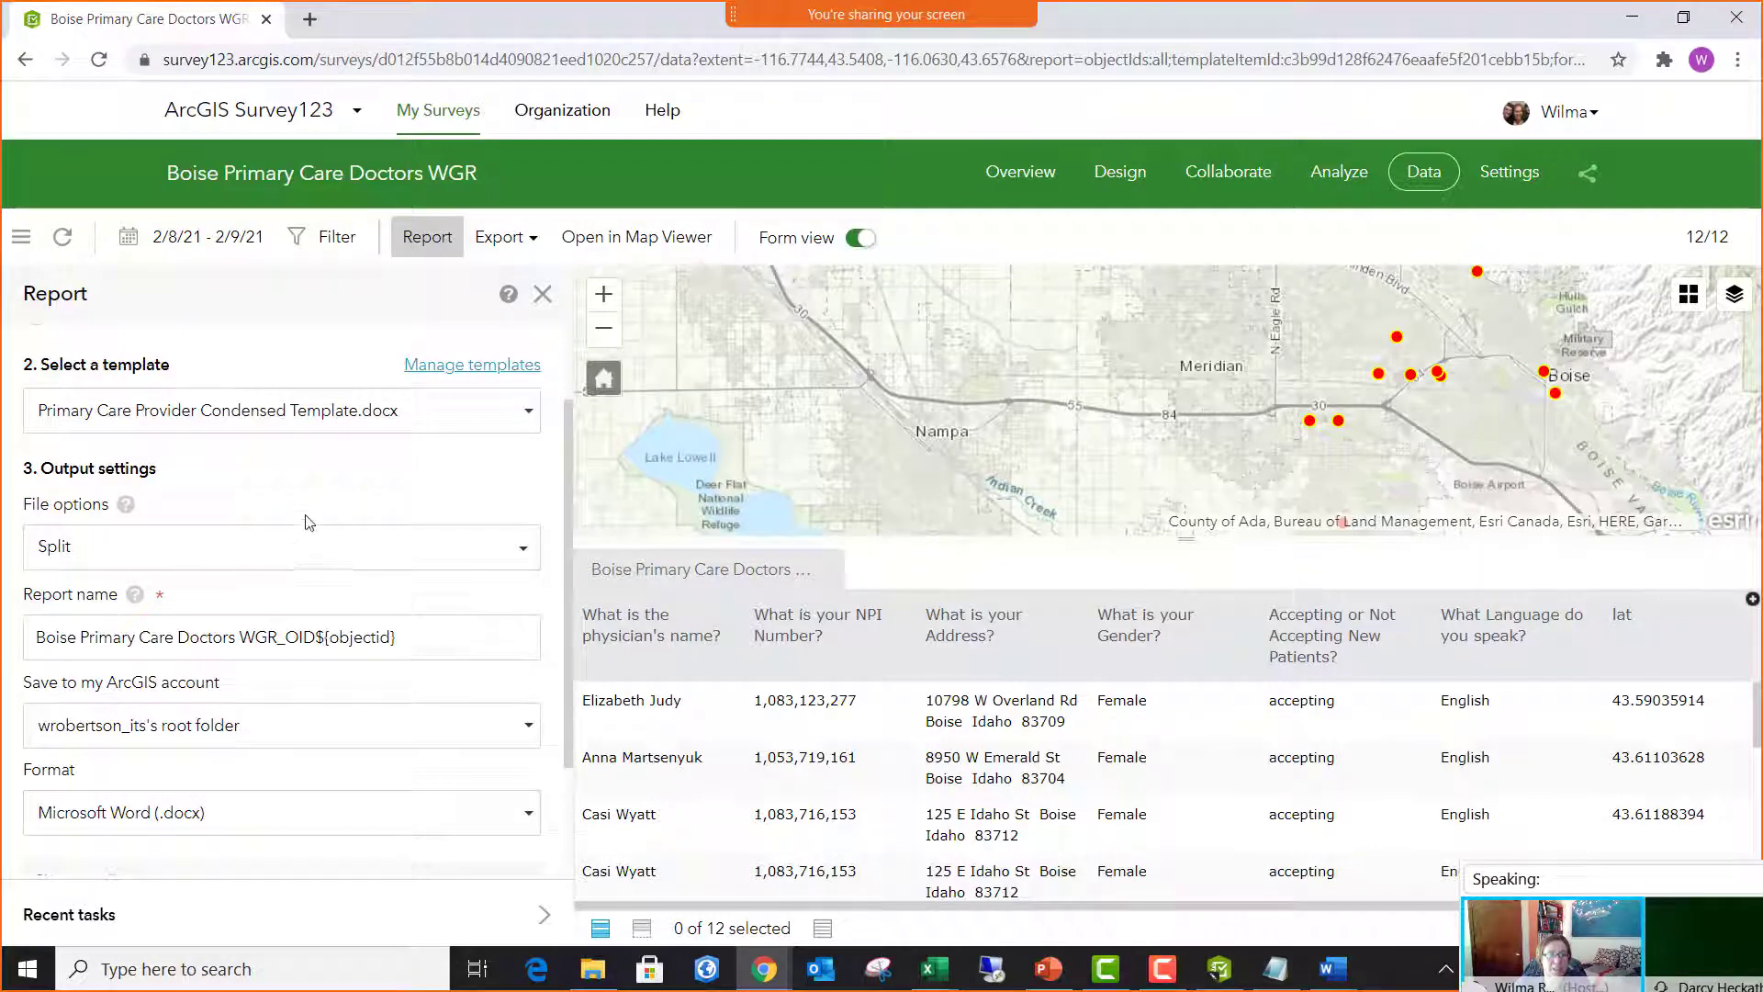
- Review the report's file options and keep Split so each record gets its own report
scroll(303, 515, down, 2)
click(524, 436)
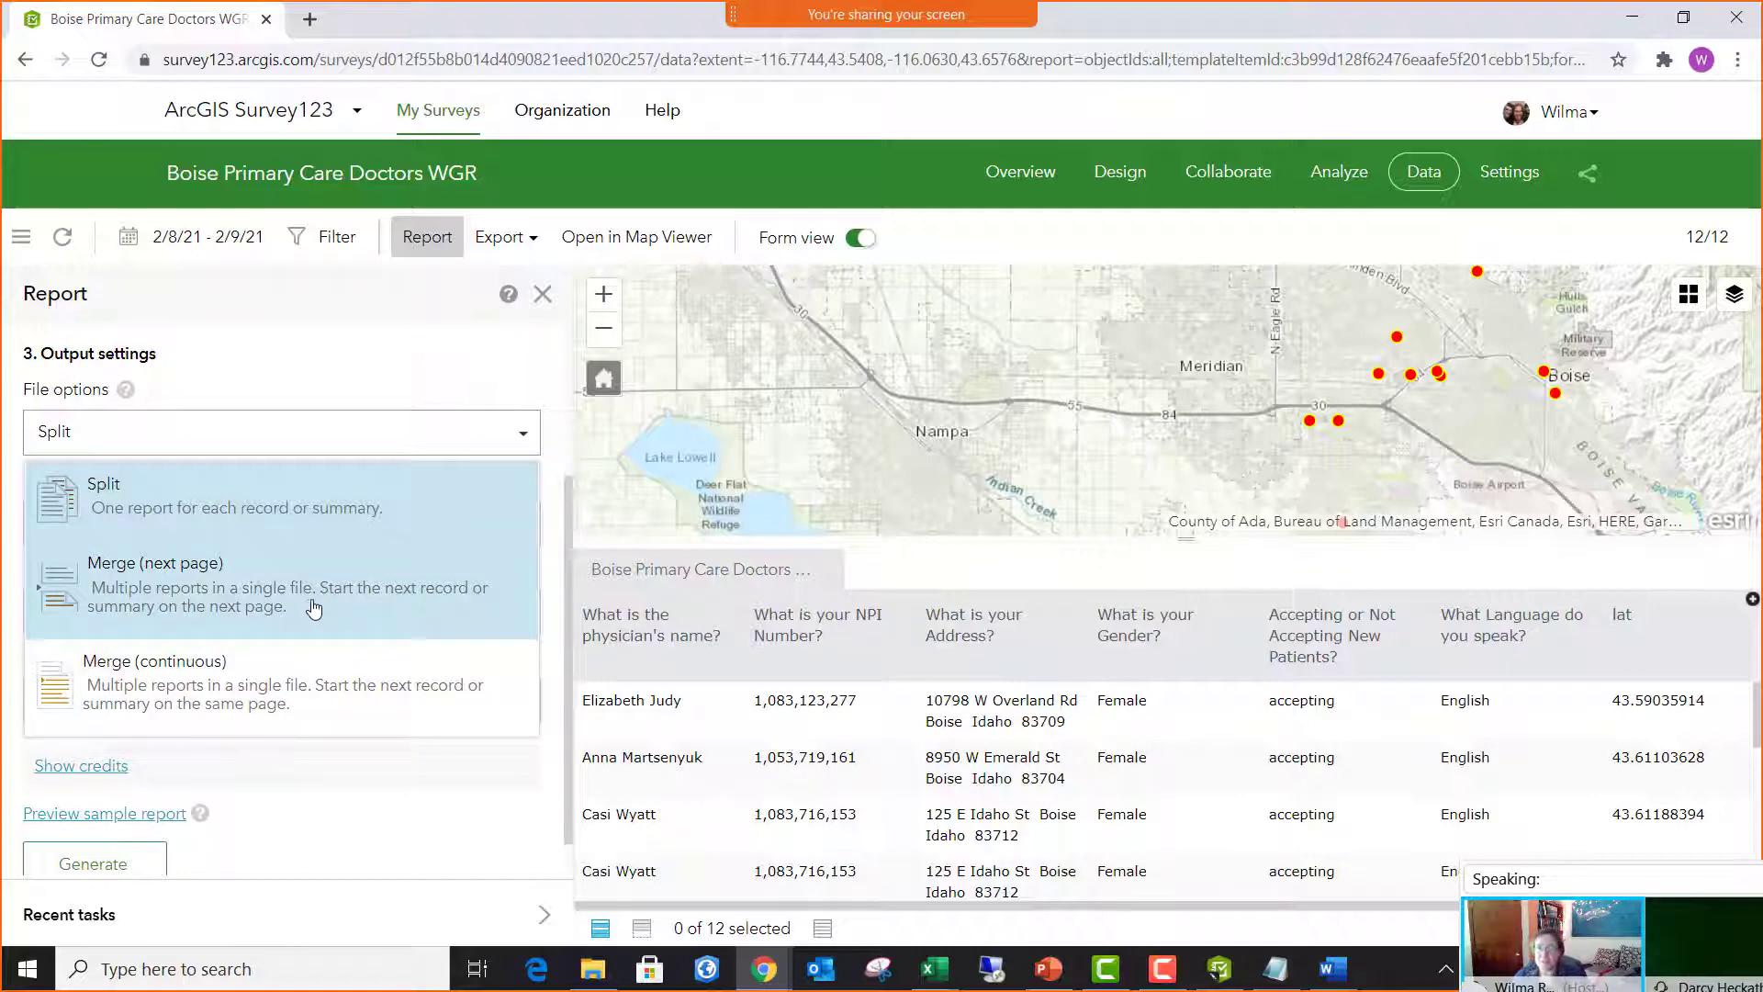
click(326, 505)
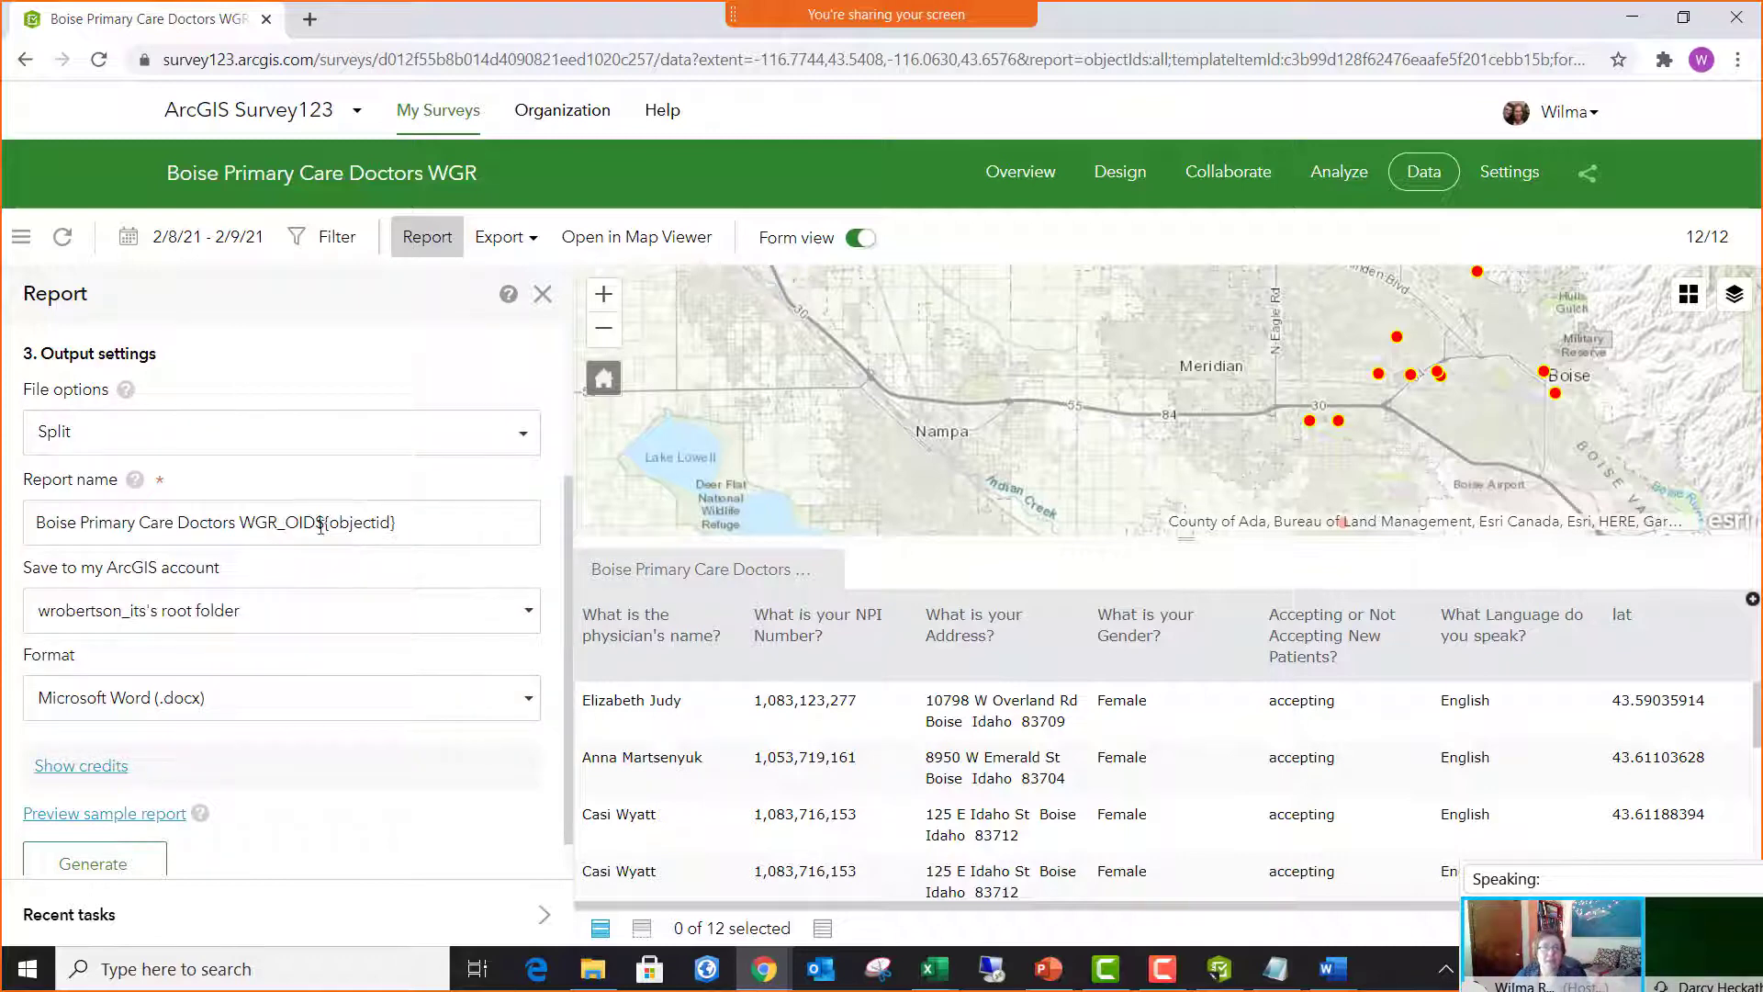
- Set the report name to Boise Primary Care Doctors ${DoctorsName}
click(428, 526)
drag(385, 522, 317, 523)
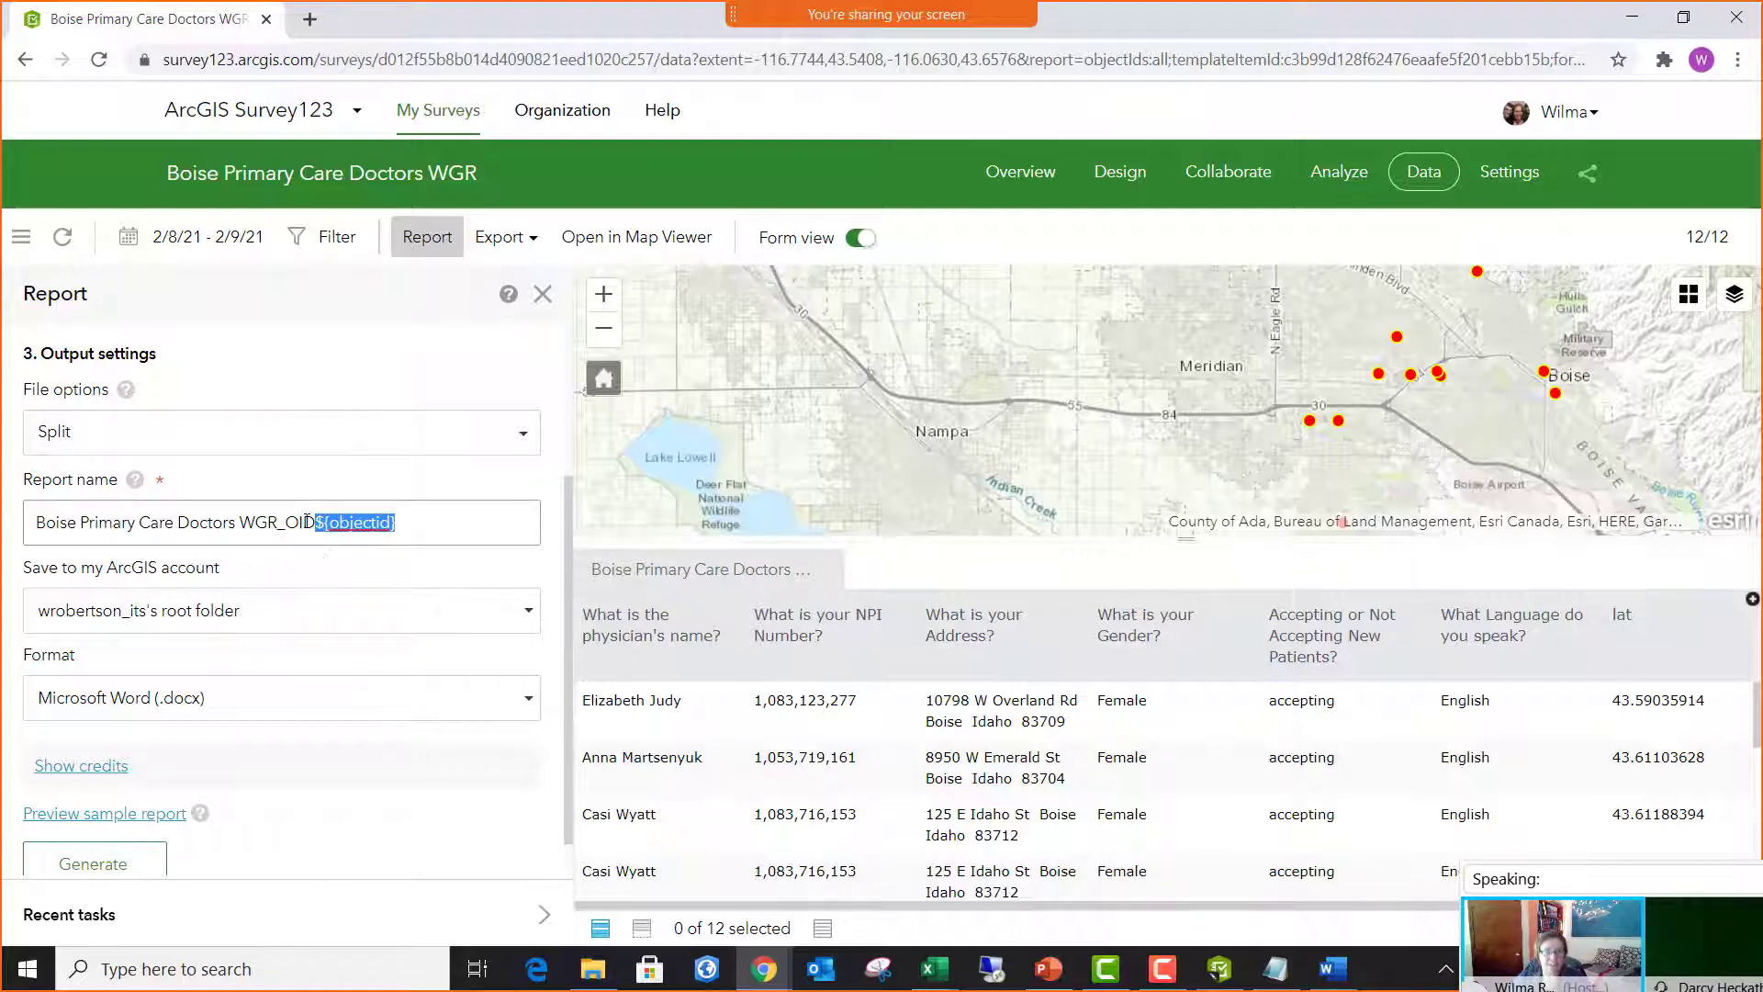
drag(239, 522, 433, 520)
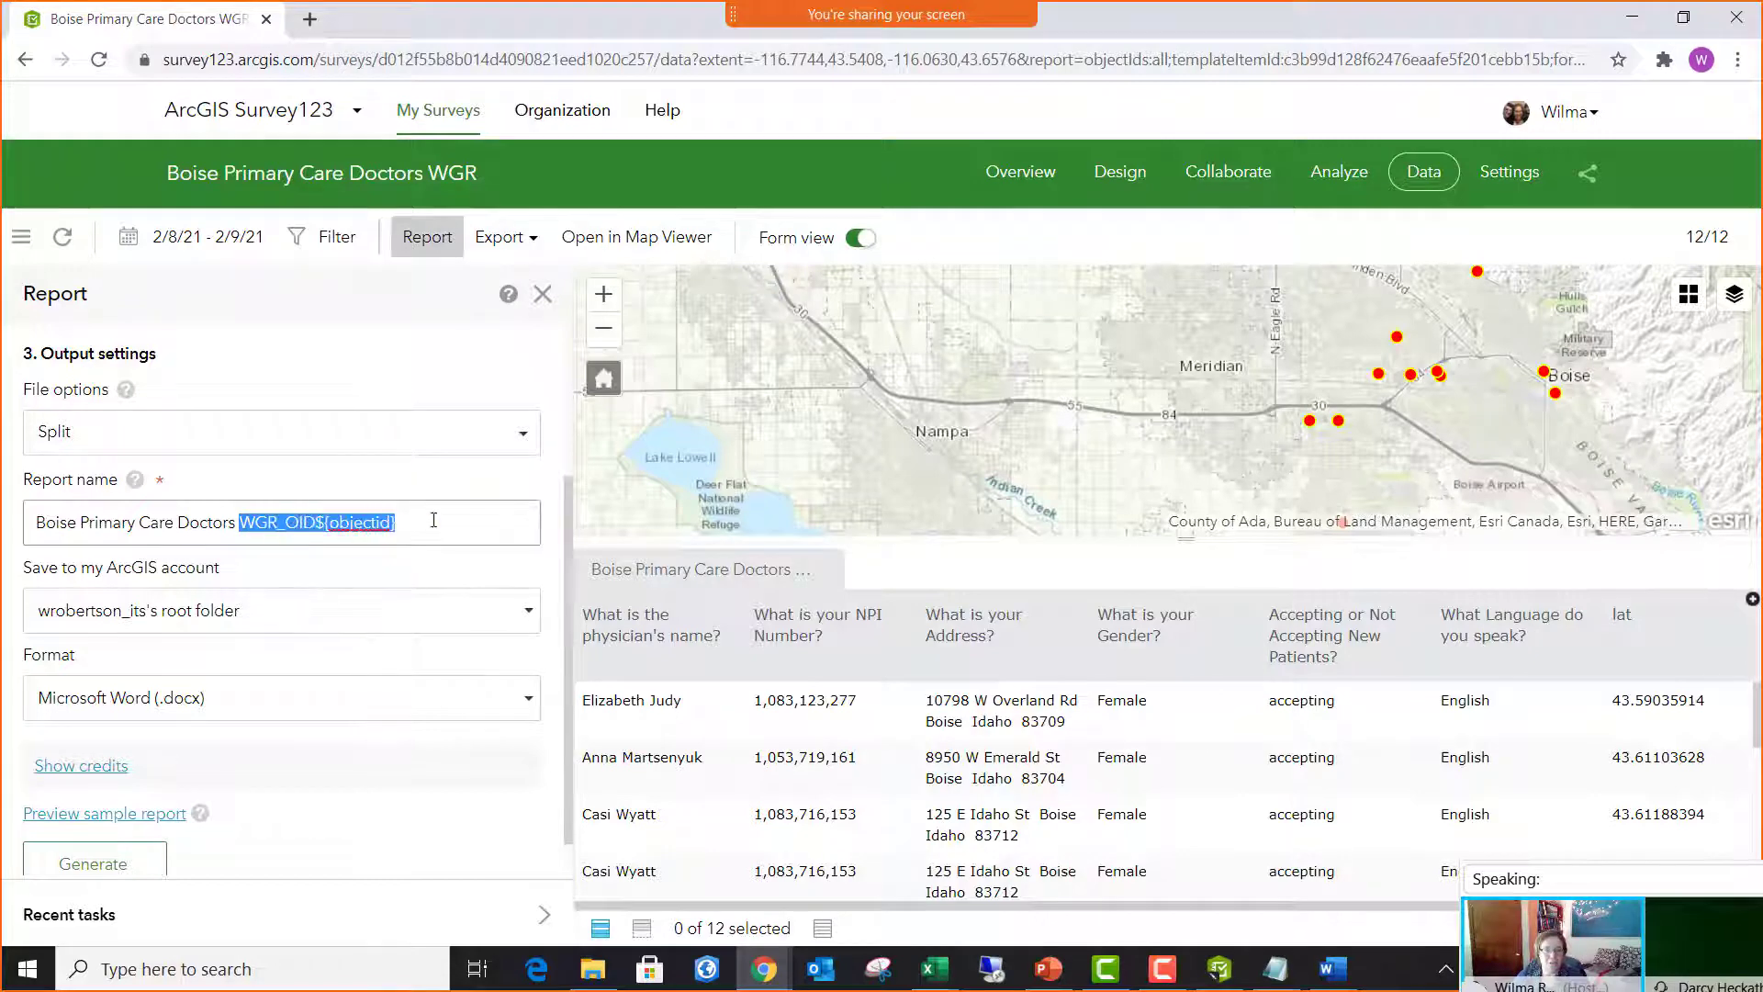
key(BackSpace)
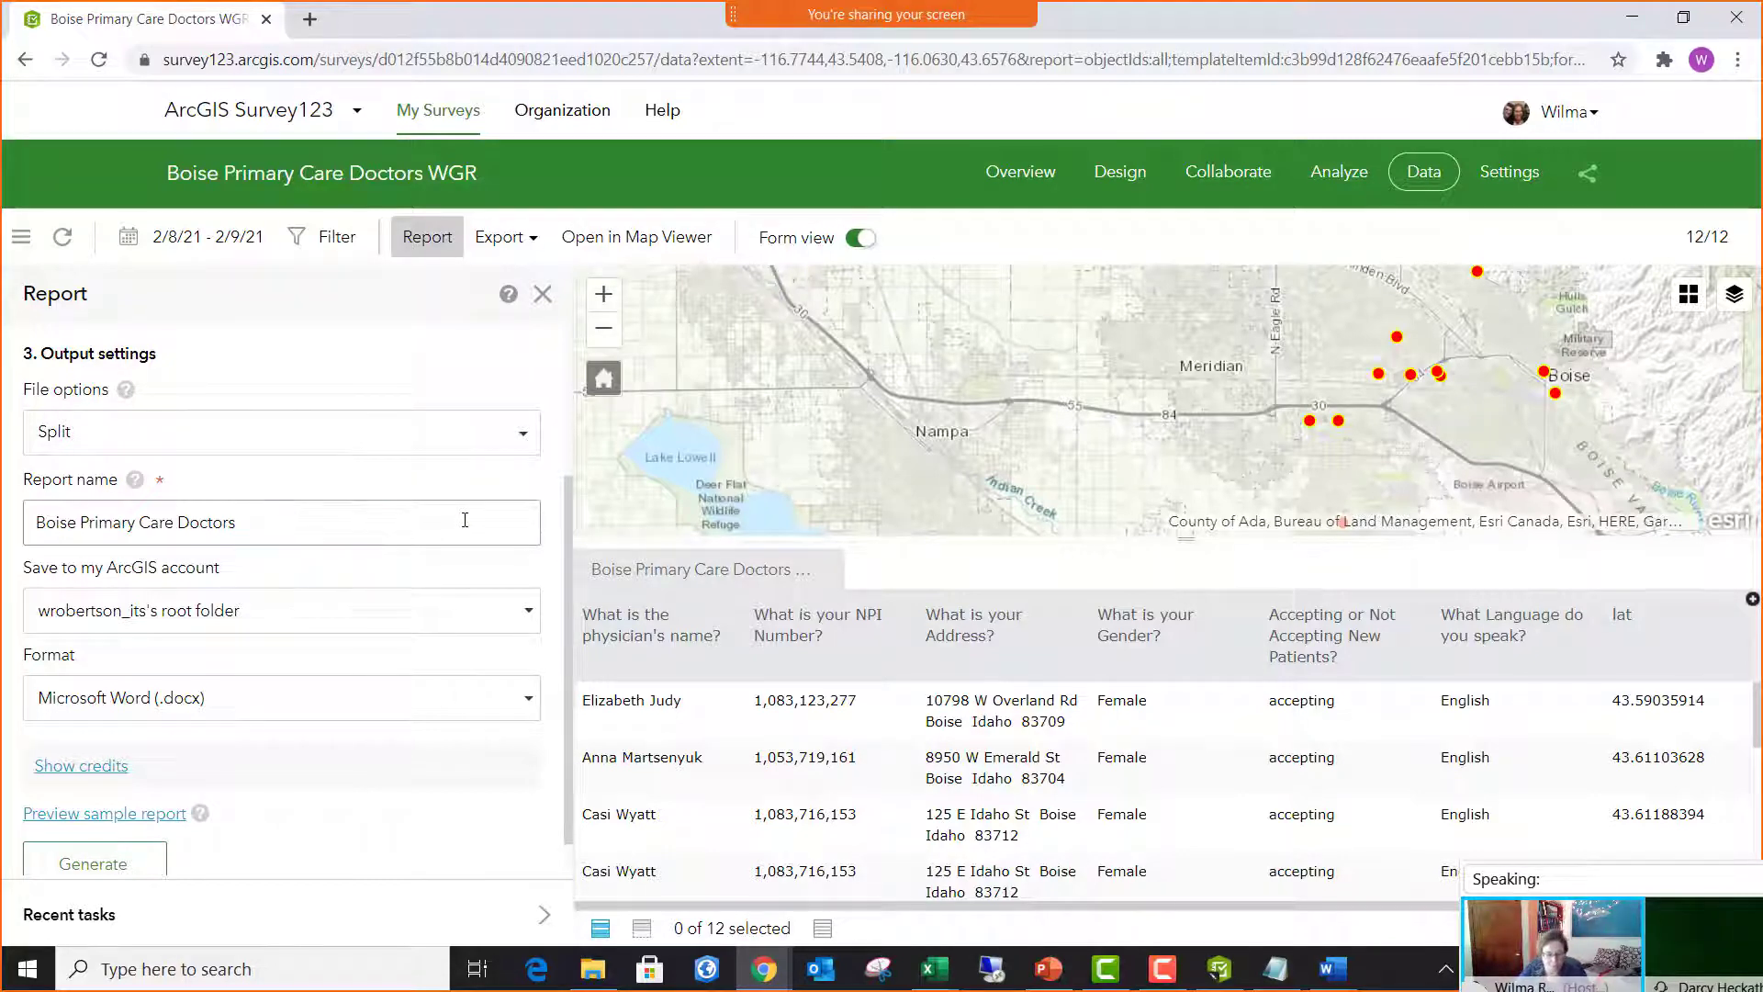
text(${)
text(Dov)
text(torsName)
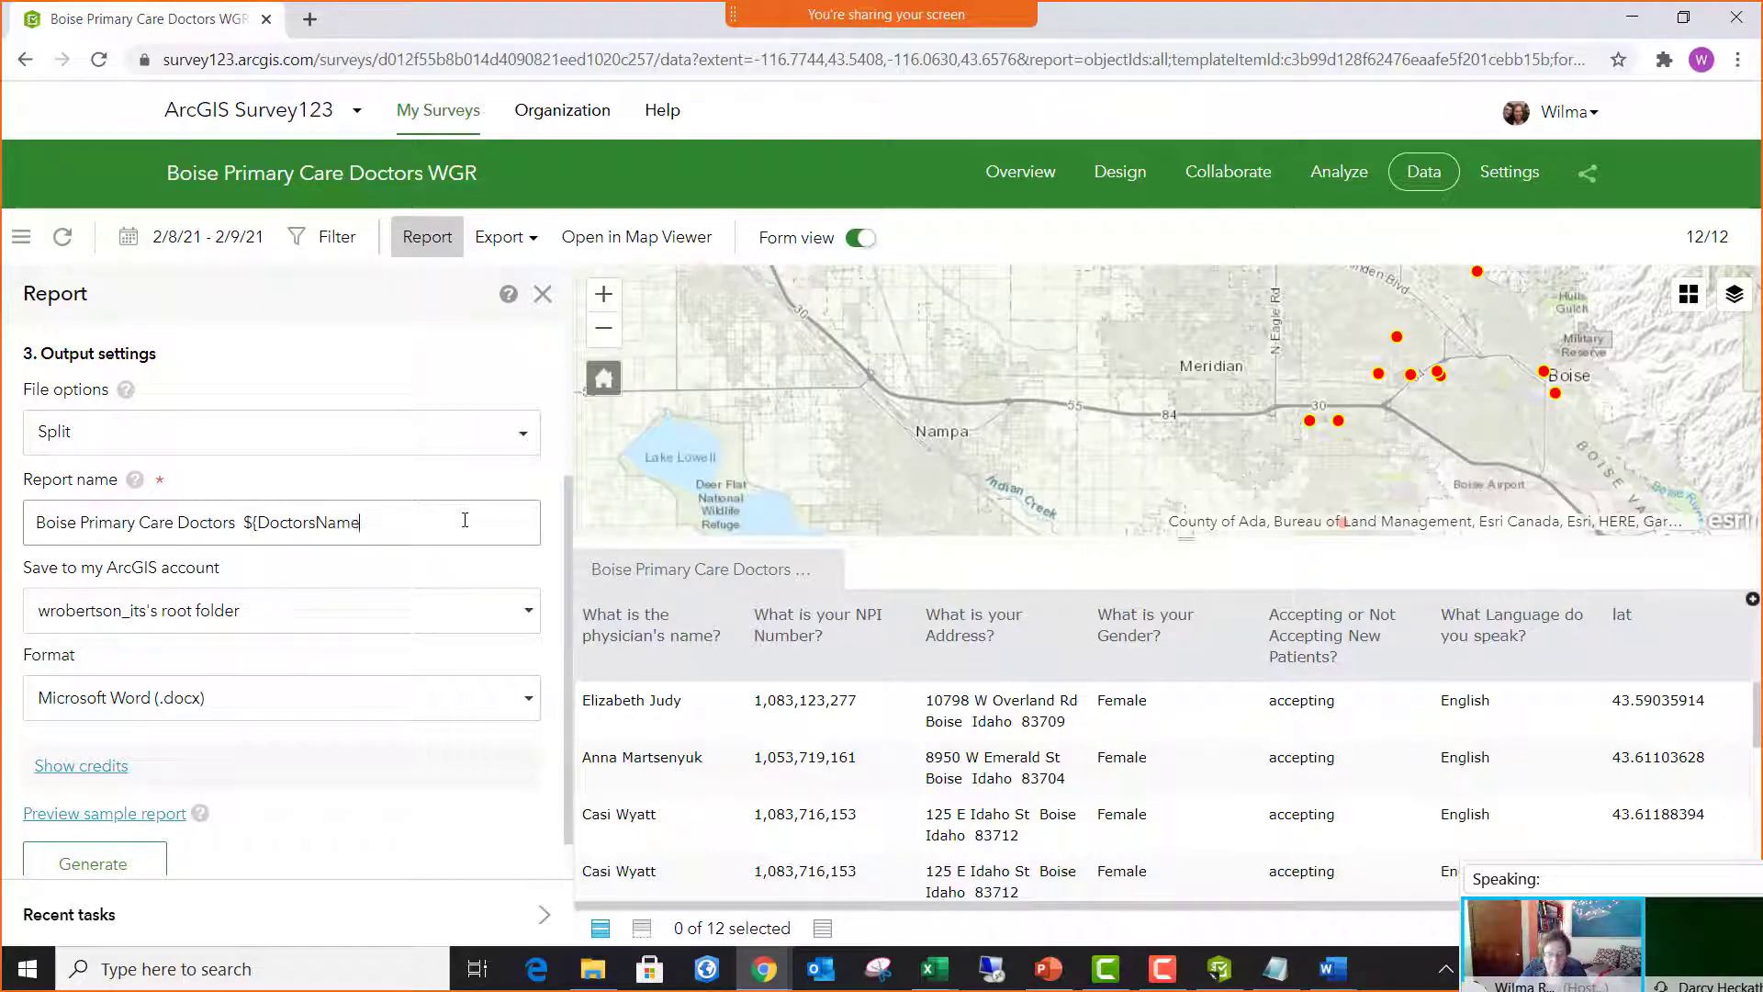
click(366, 660)
scroll(358, 551, down, 1)
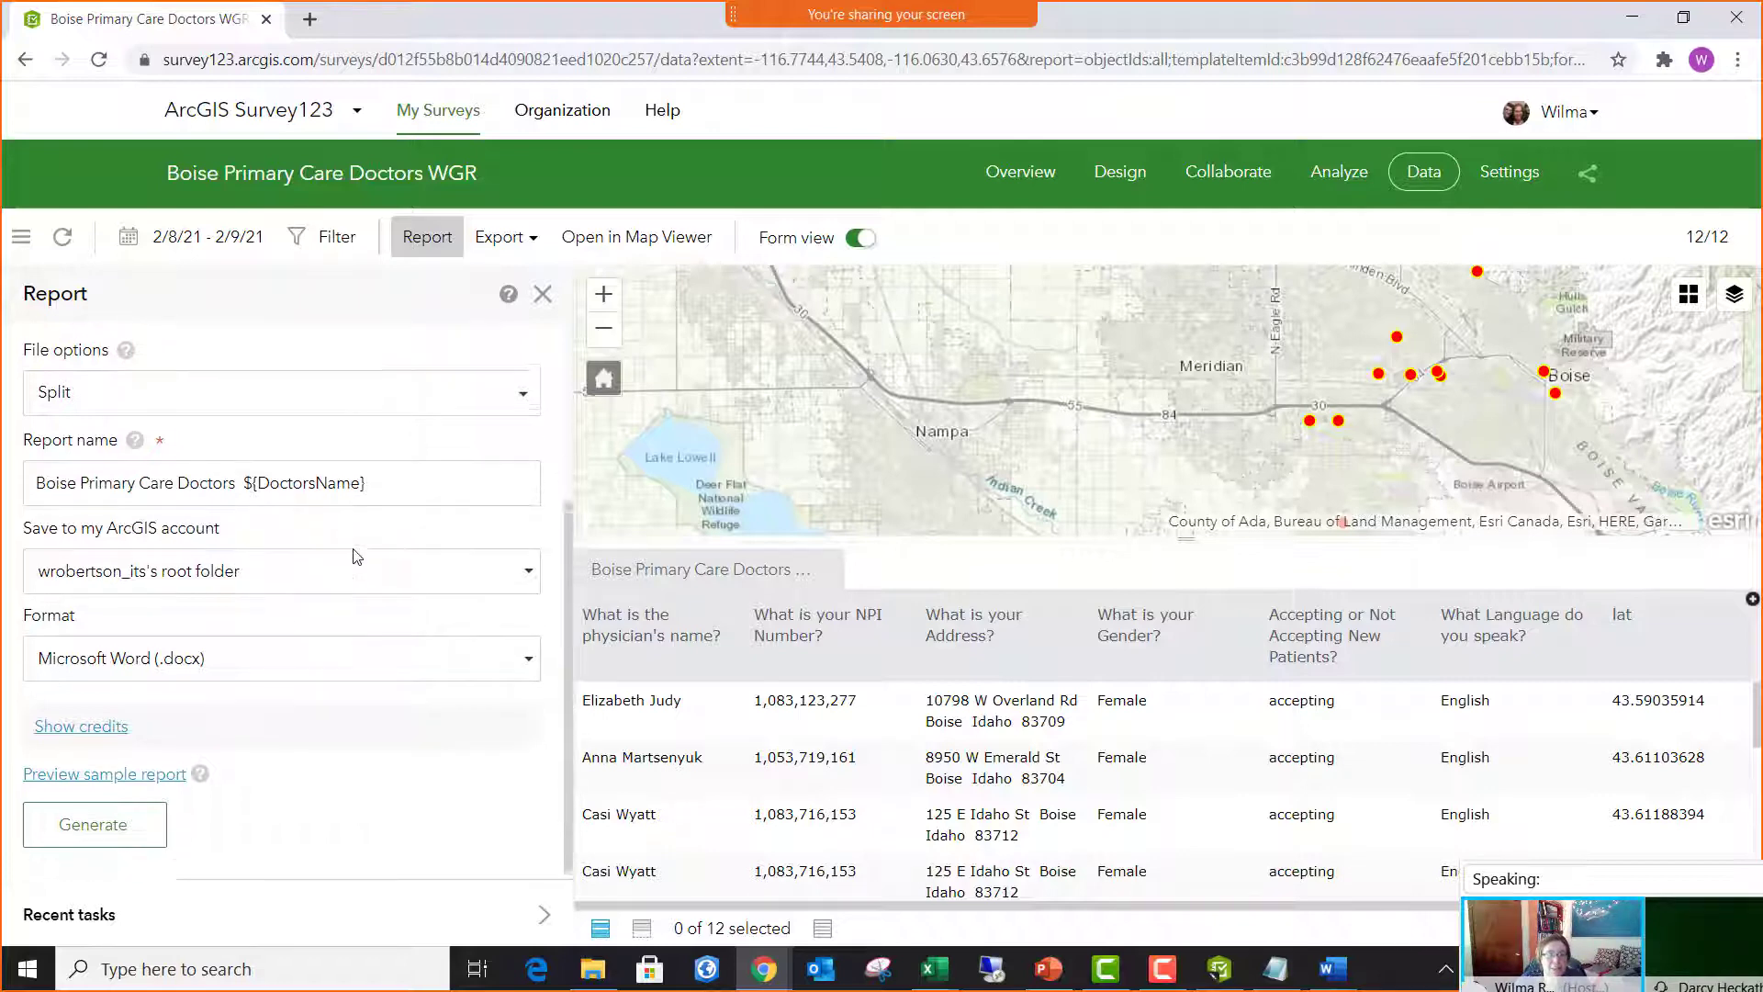
- Keep Microsoft Word (.docx) as the output format, show the required credits, and start generating the sample report preview
click(525, 656)
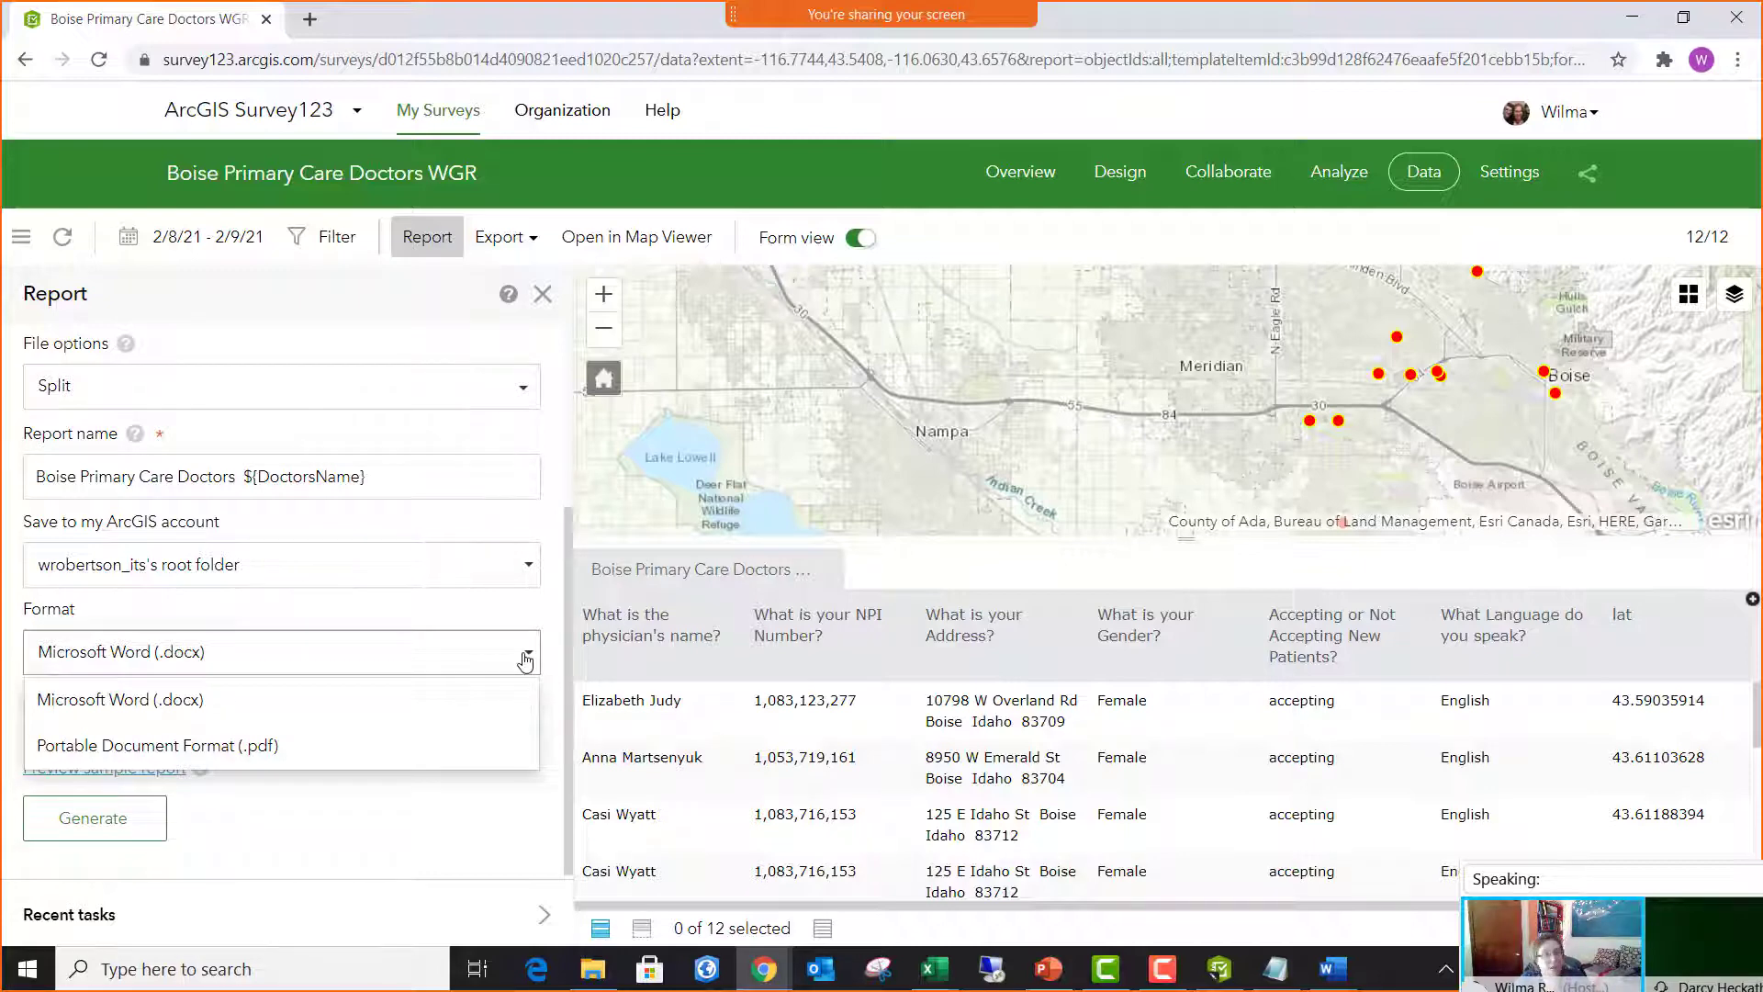
click(432, 830)
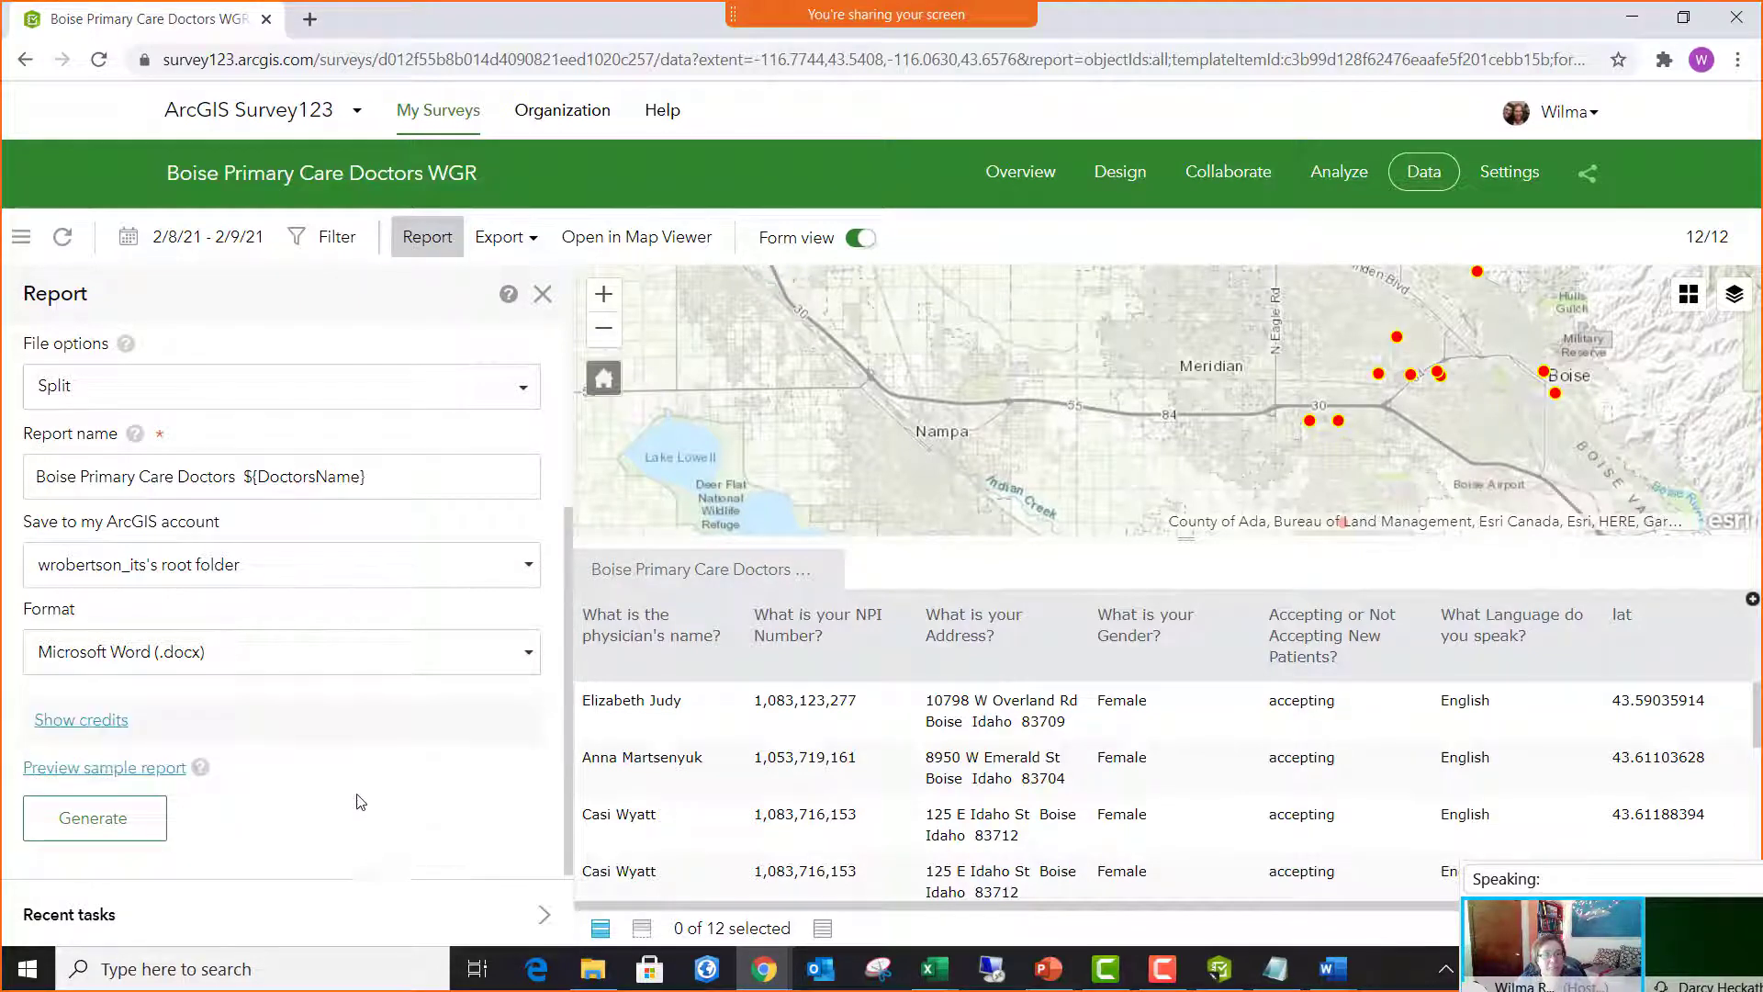
click(92, 725)
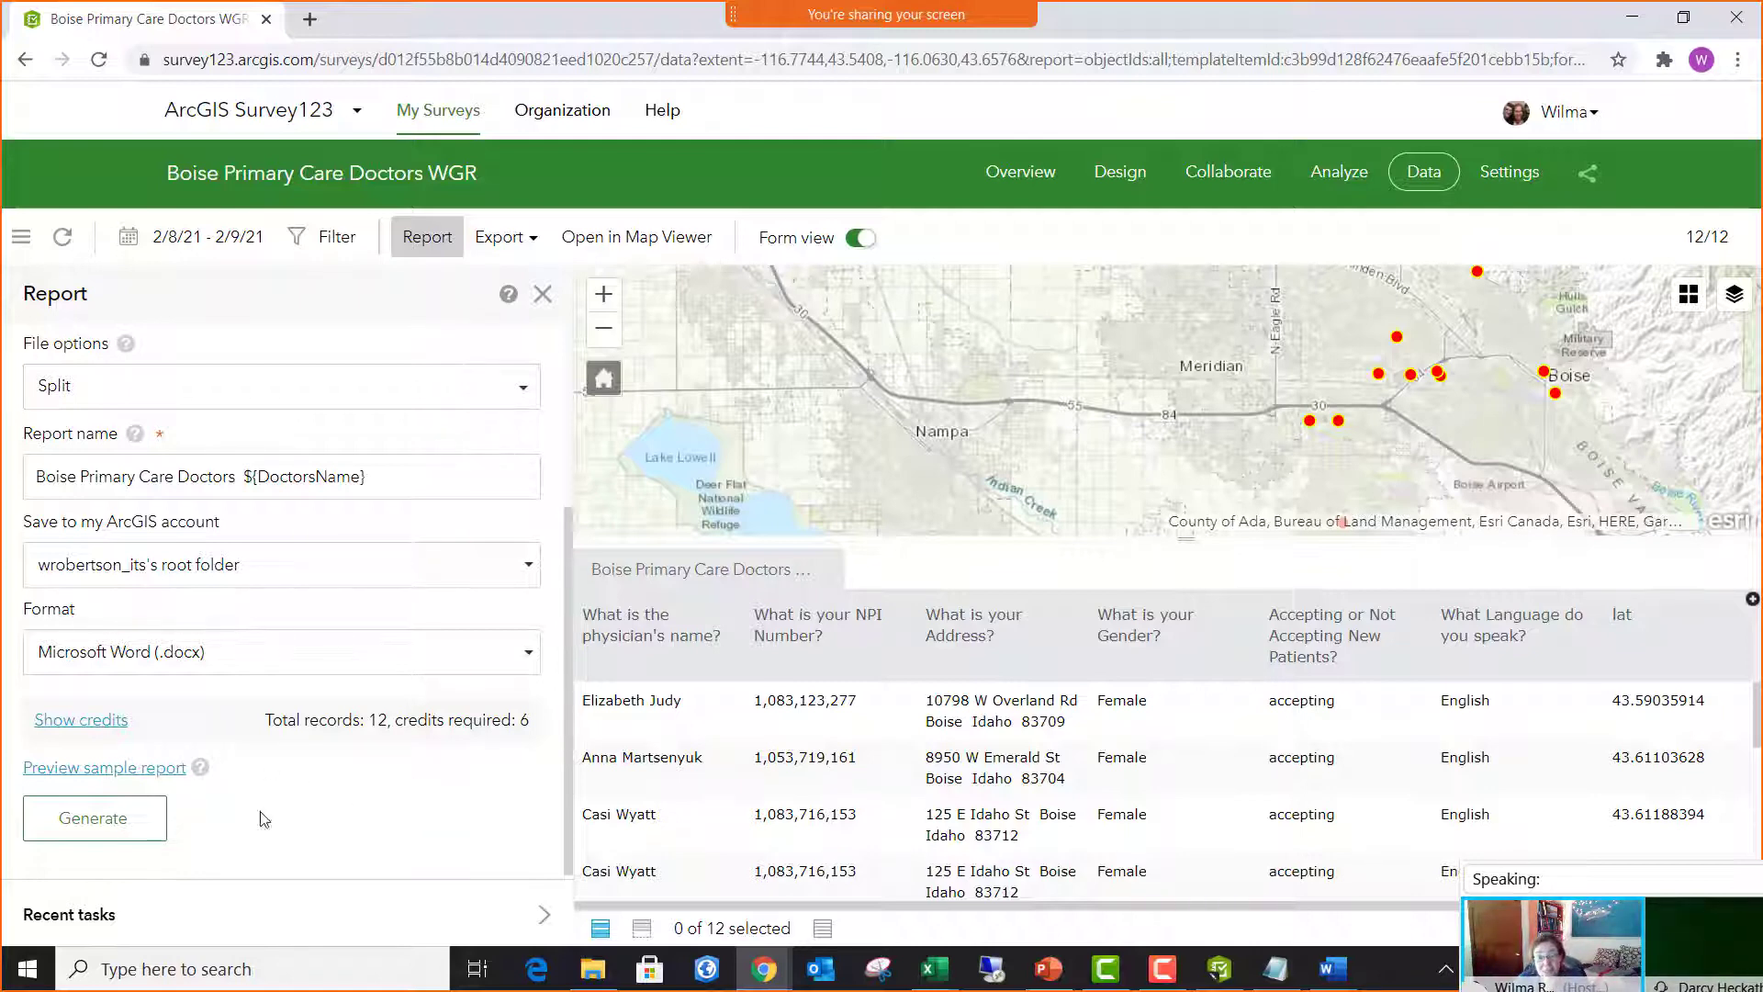
click(144, 770)
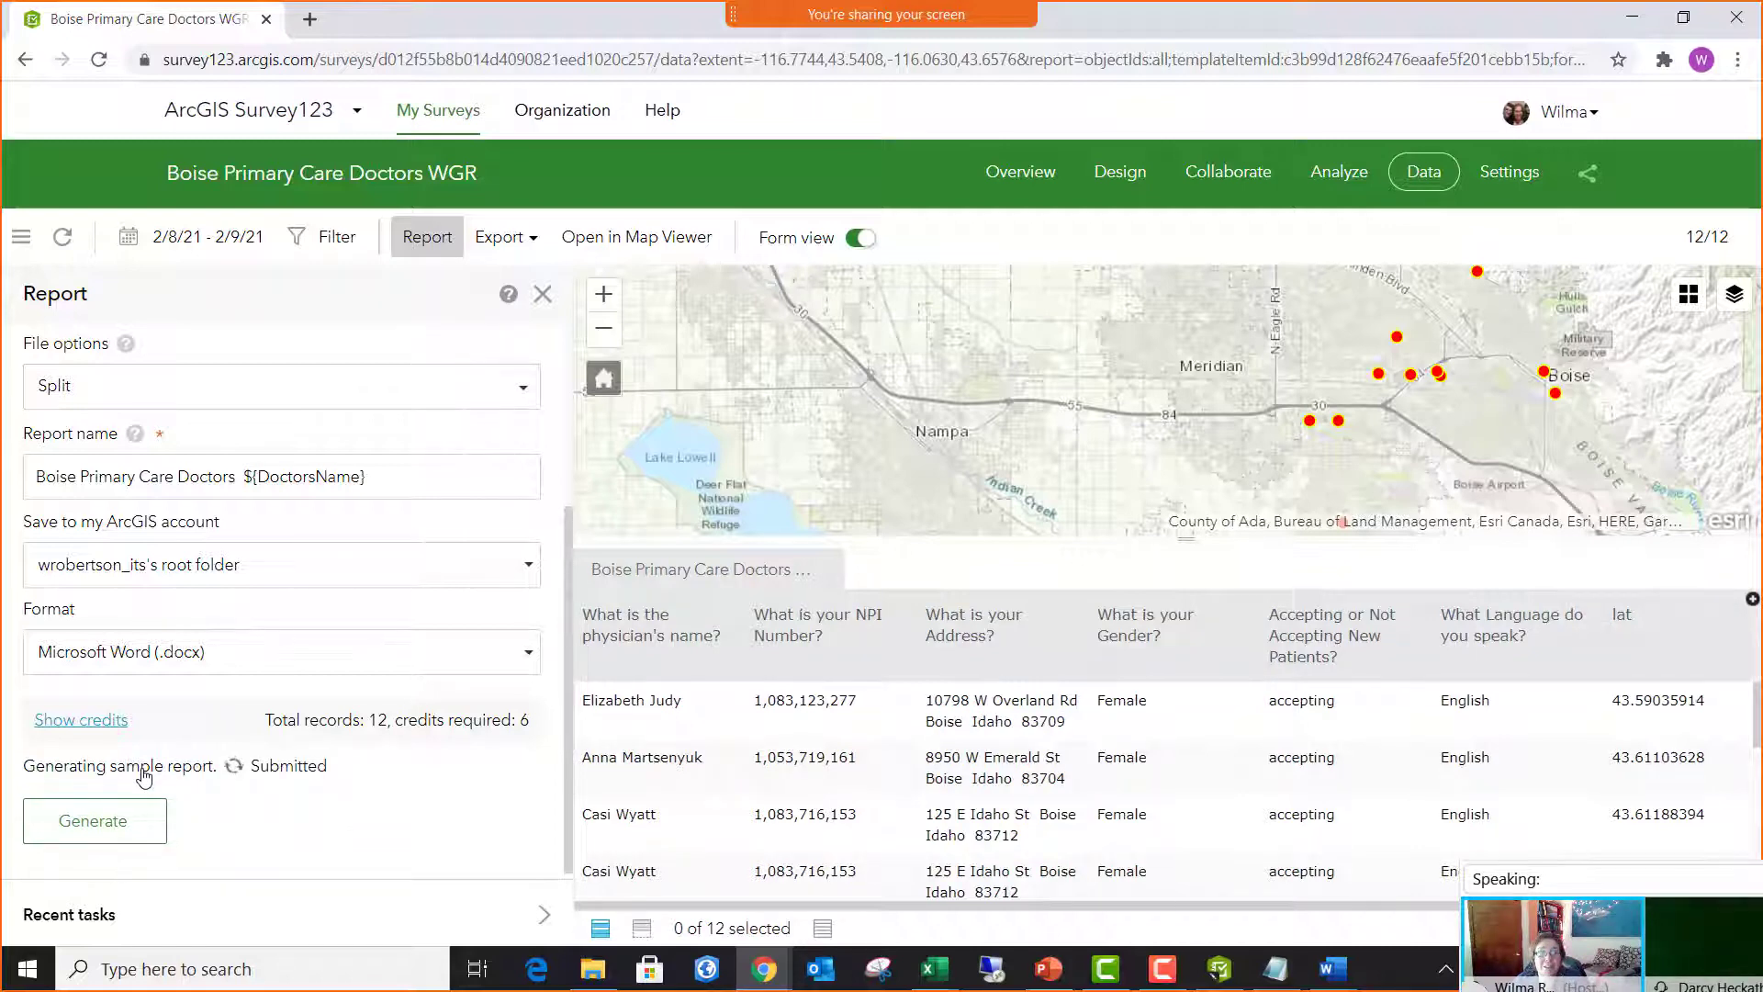